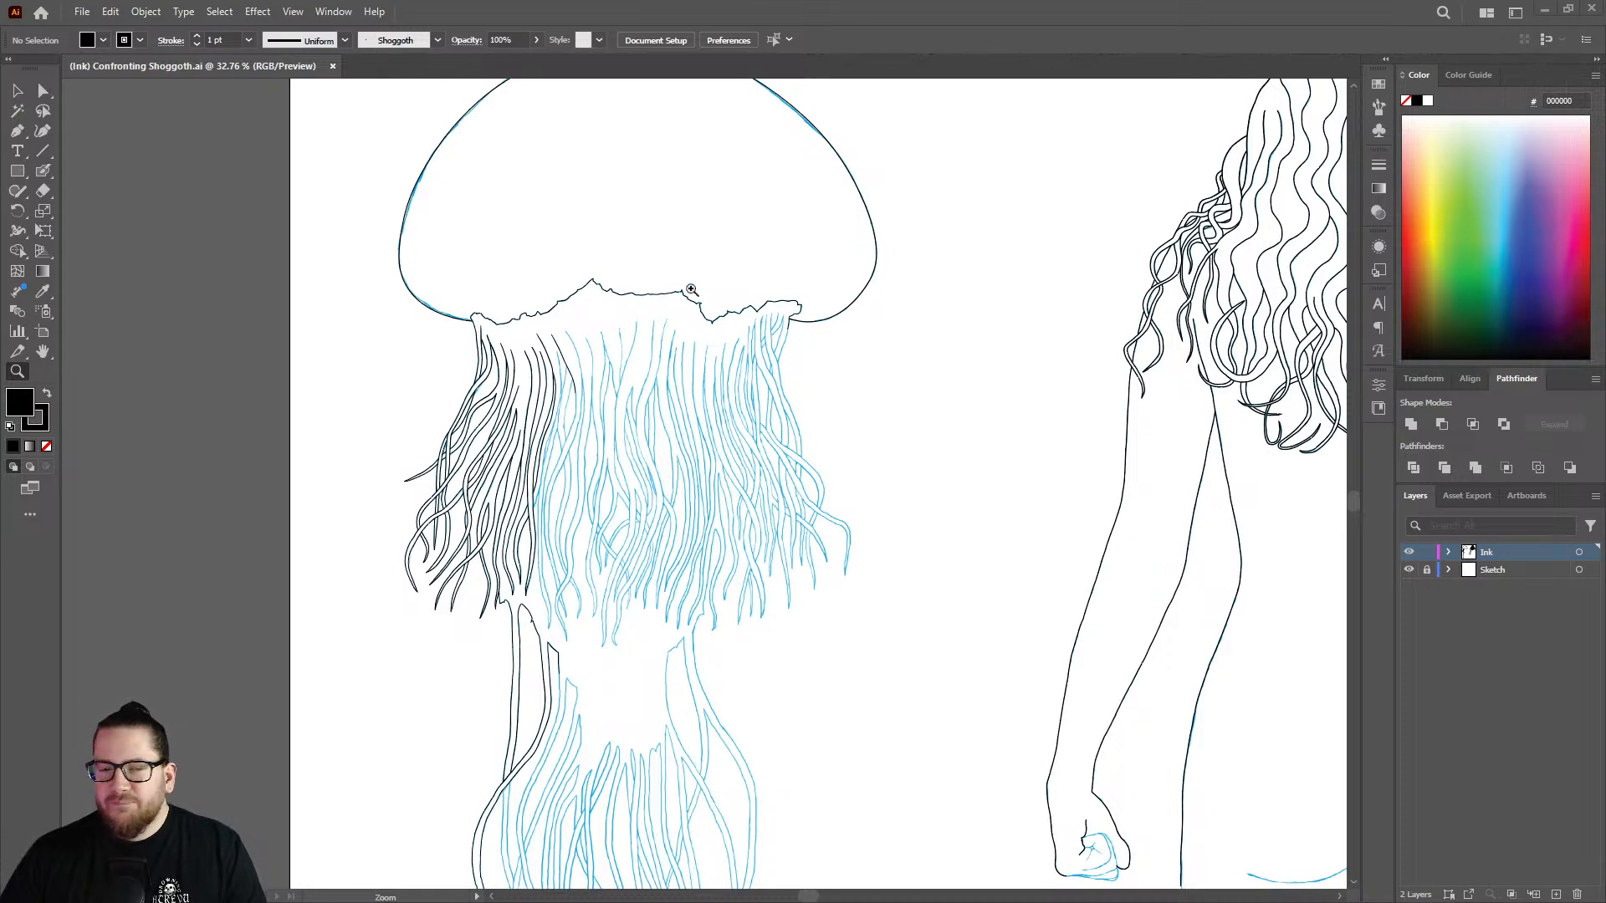
Ink the next section of the partly traced inner tentacle strand with the Blob Brush, following the blue sketch downward.
left_click_drag(555, 359, 577, 385)
left_click_drag(685, 524, 781, 485)
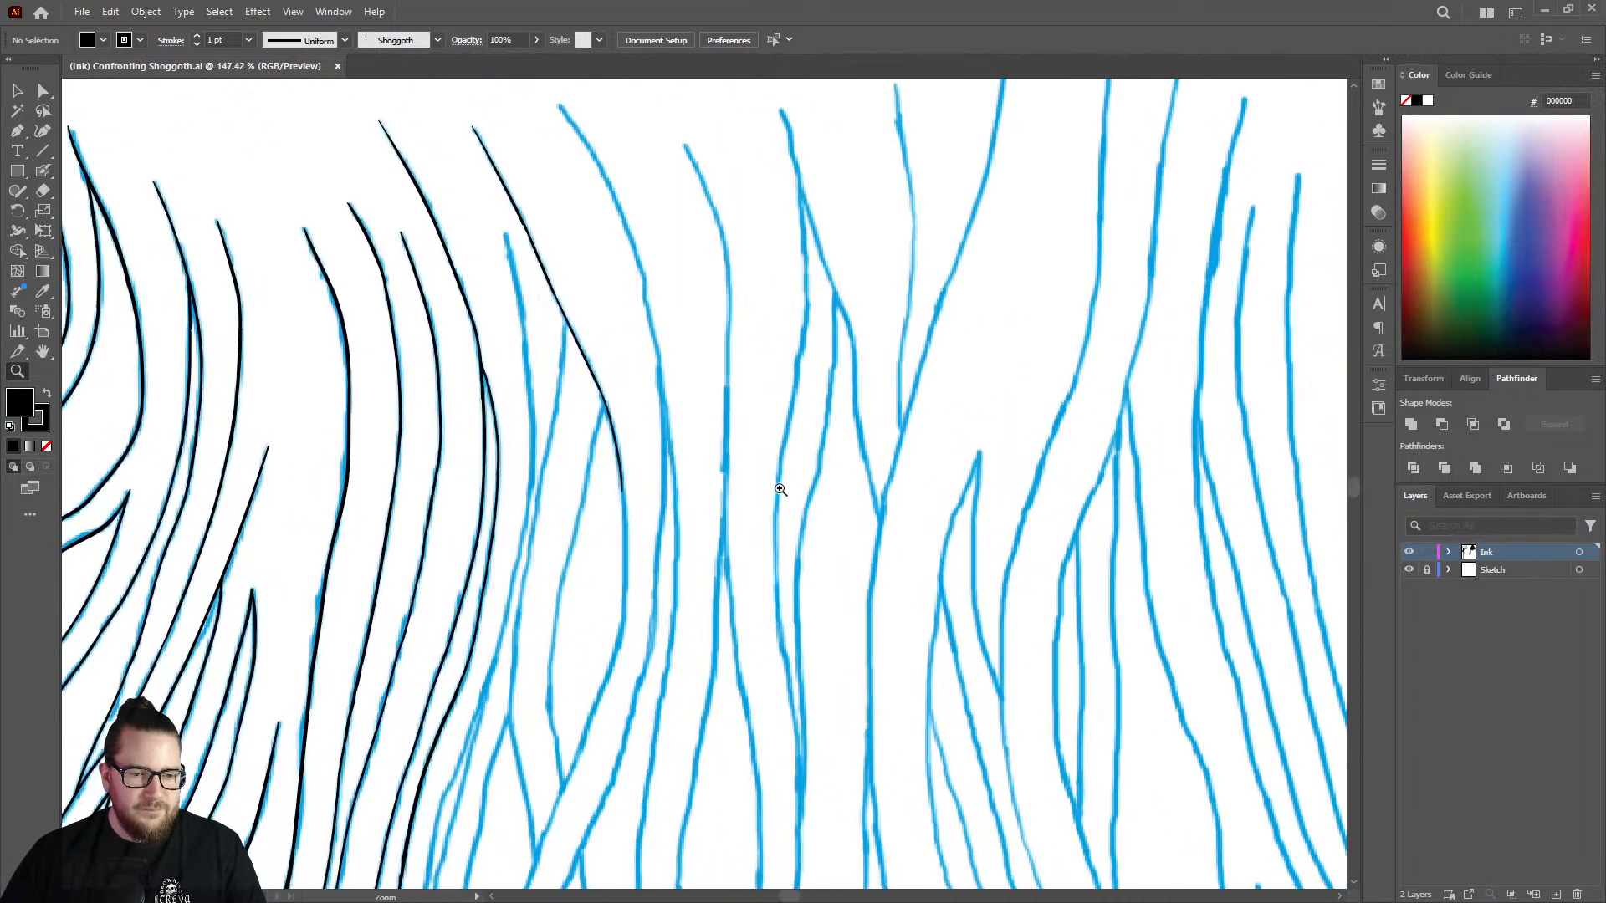
left_click_drag(552, 502, 697, 498)
key("shift+b")
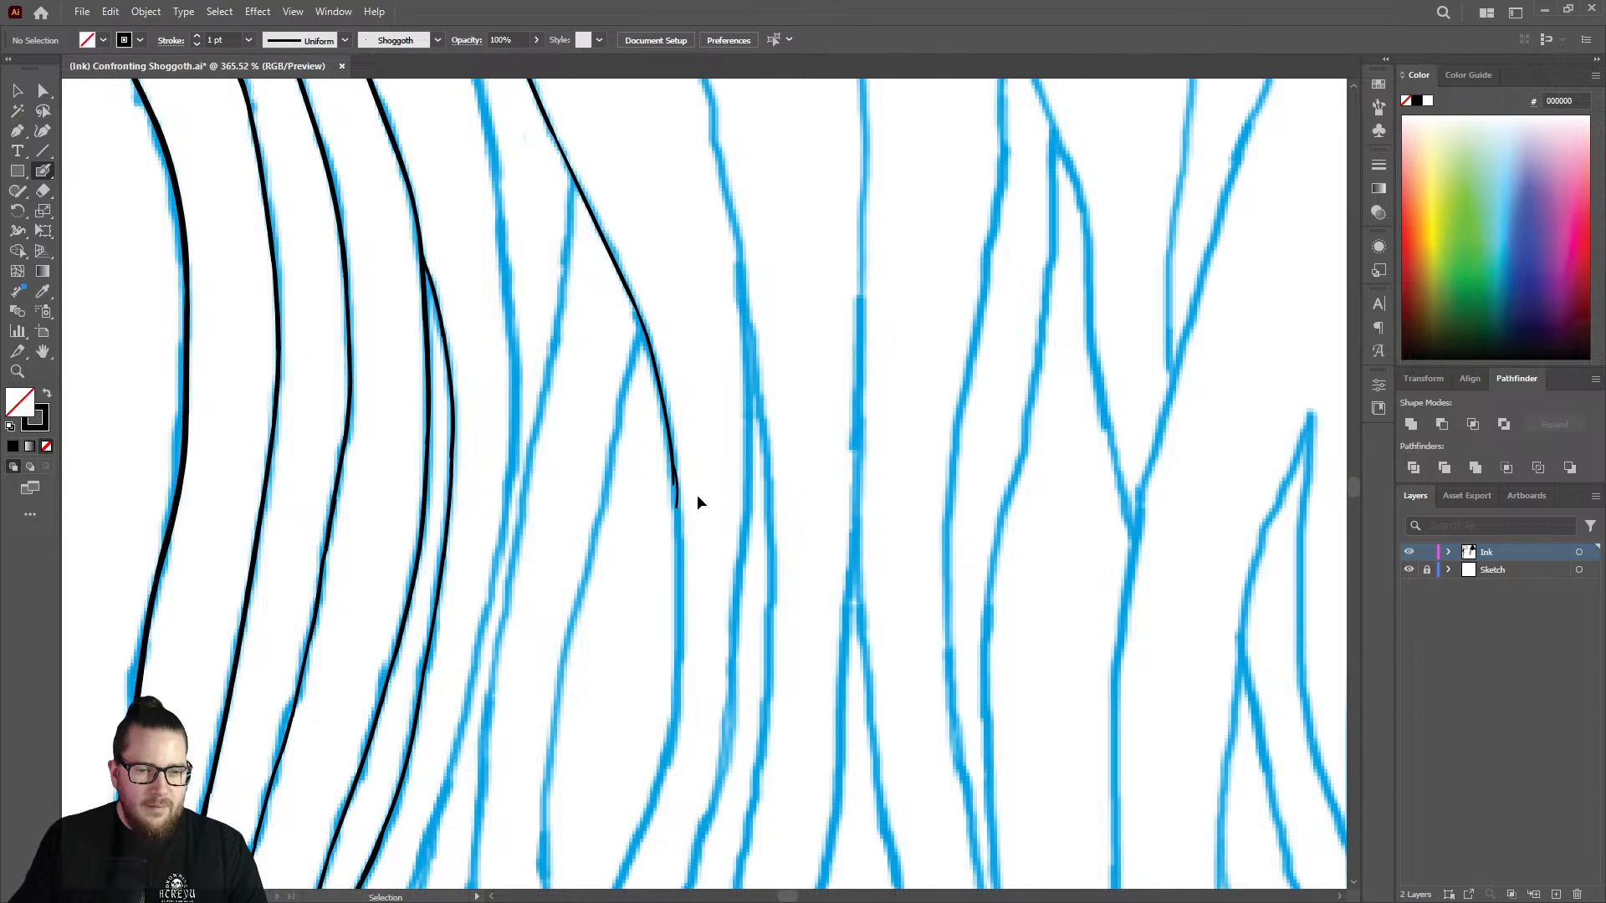
left_click_drag(649, 517, 736, 491)
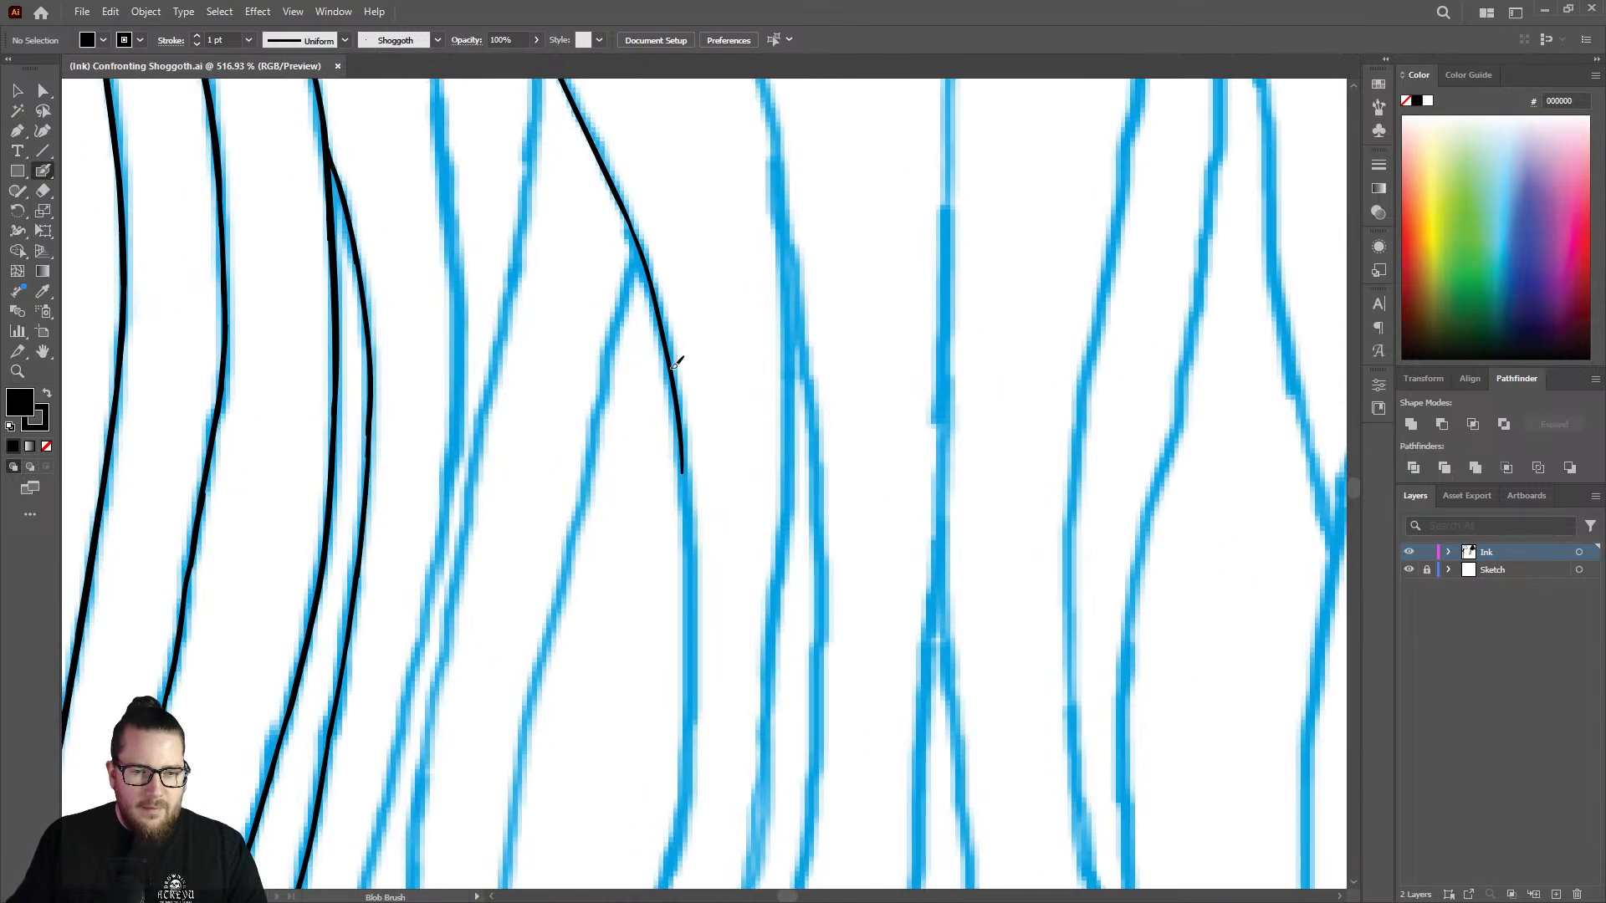
left_click_drag(682, 391, 687, 743)
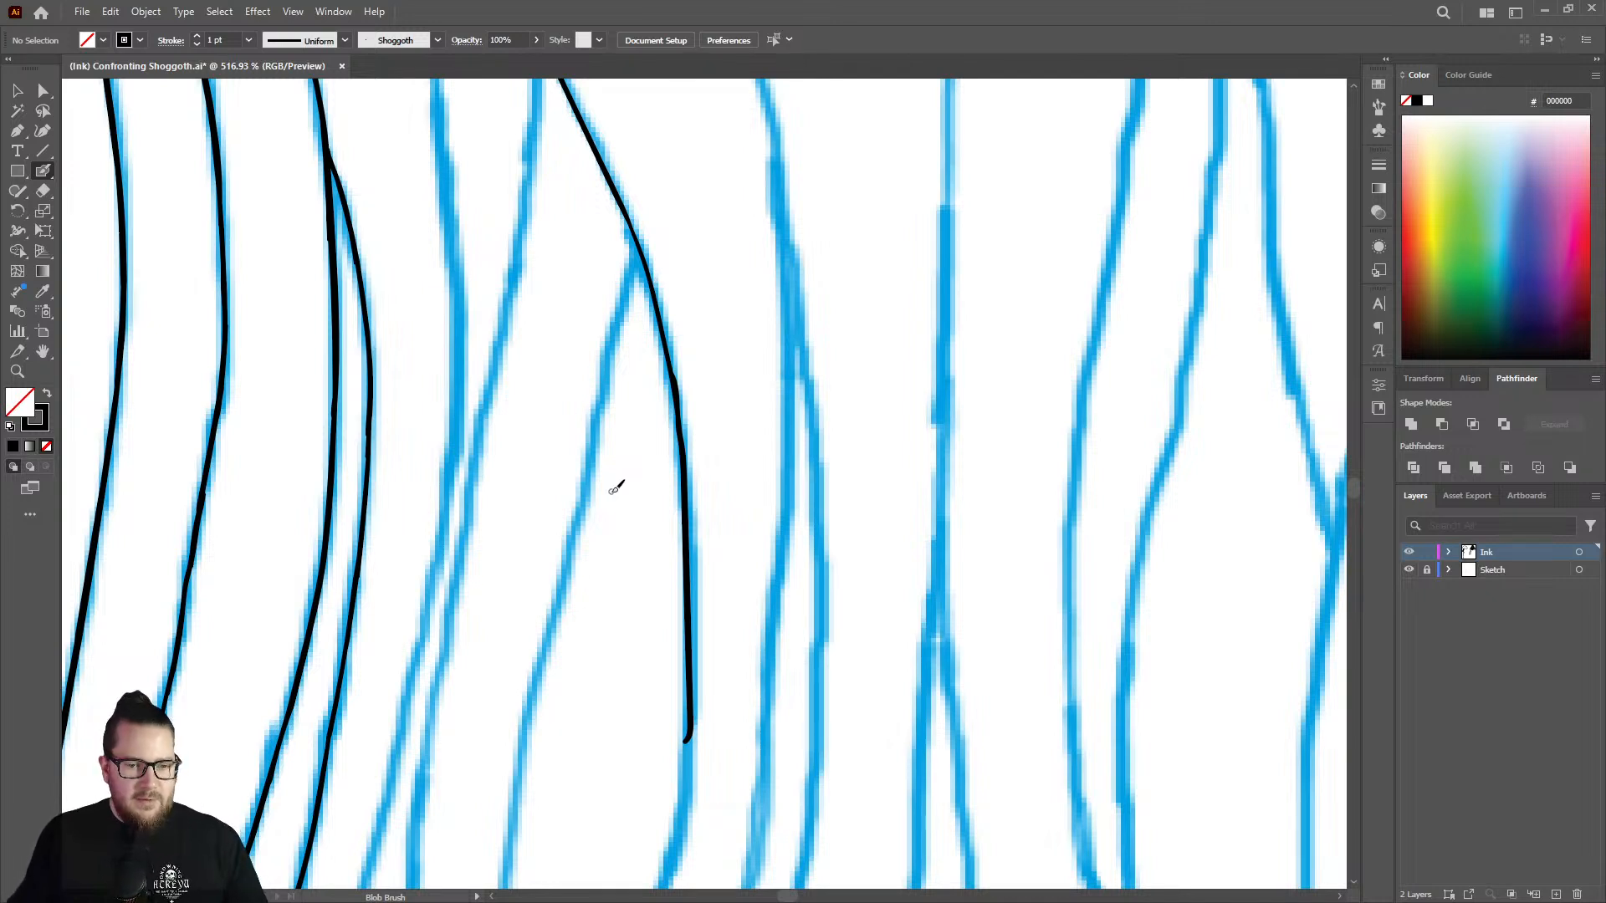
key("ctrl+z")
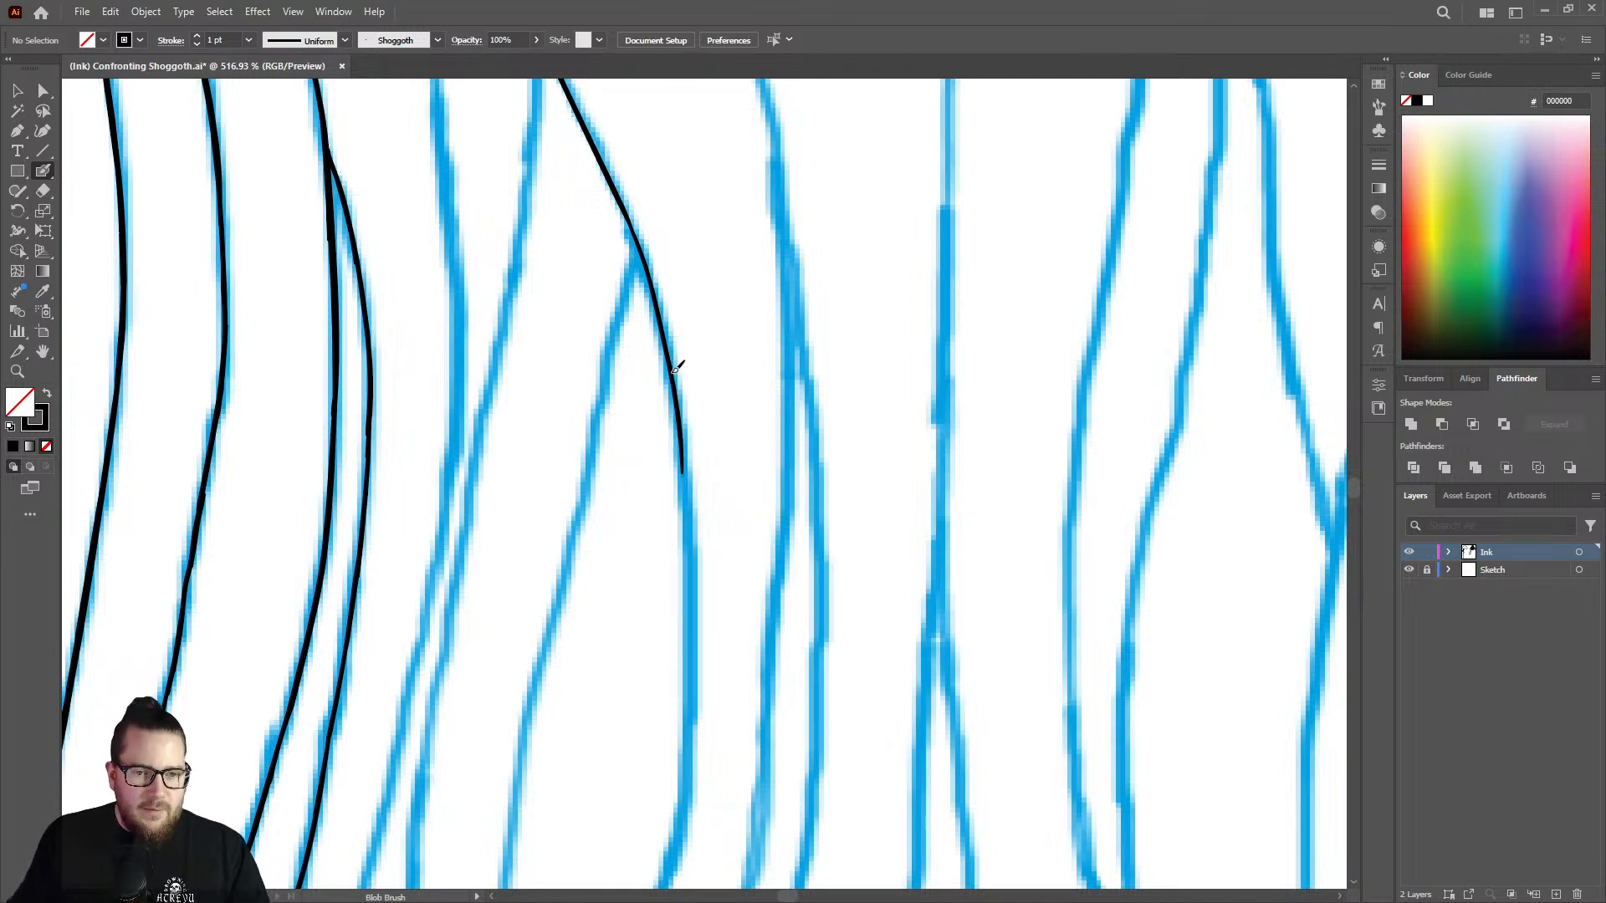
mouse_move(674, 370)
left_mouse_down()
mouse_move(693, 623)
mouse_move(685, 742)
left_mouse_up()
Try to extend the inked strand's lower end around the bend in the sketch line.
key("ctrl+space")
left_click_drag(704, 480, 560, 501)
left_click_drag(654, 672, 849, 637)
key("shift+e")
mouse_move(726, 589)
left_mouse_down()
mouse_move(731, 532)
mouse_move(741, 633)
mouse_move(701, 777)
left_mouse_up()
key("shift+b")
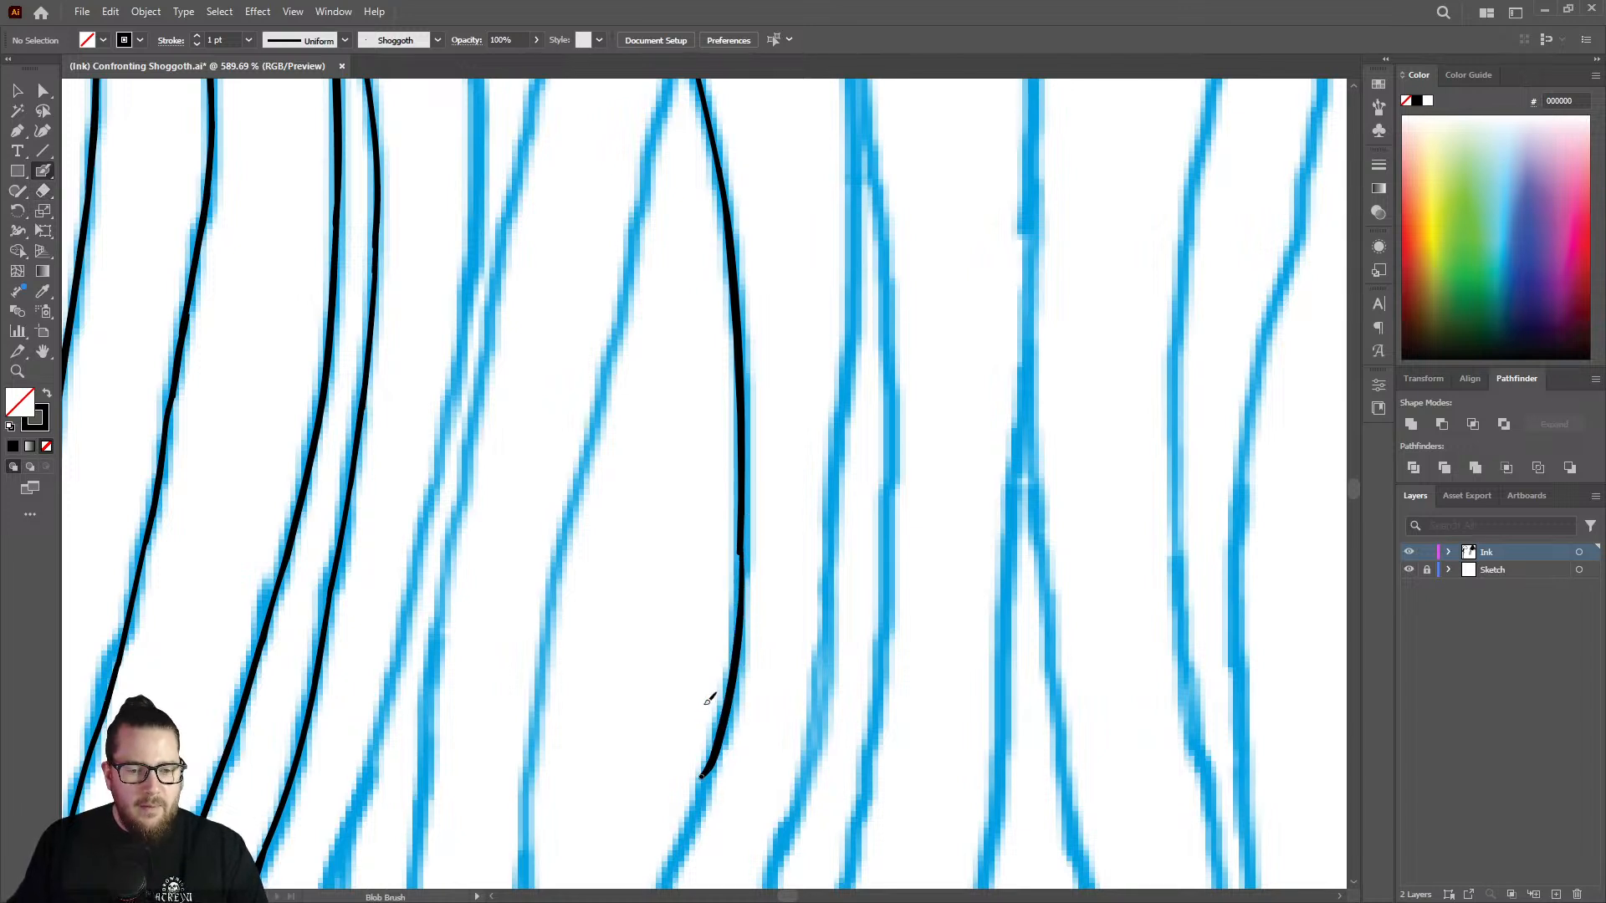
Erase the strand's lower section and re-ink it through the bend along the sketch with the Blob Brush.
key("z")
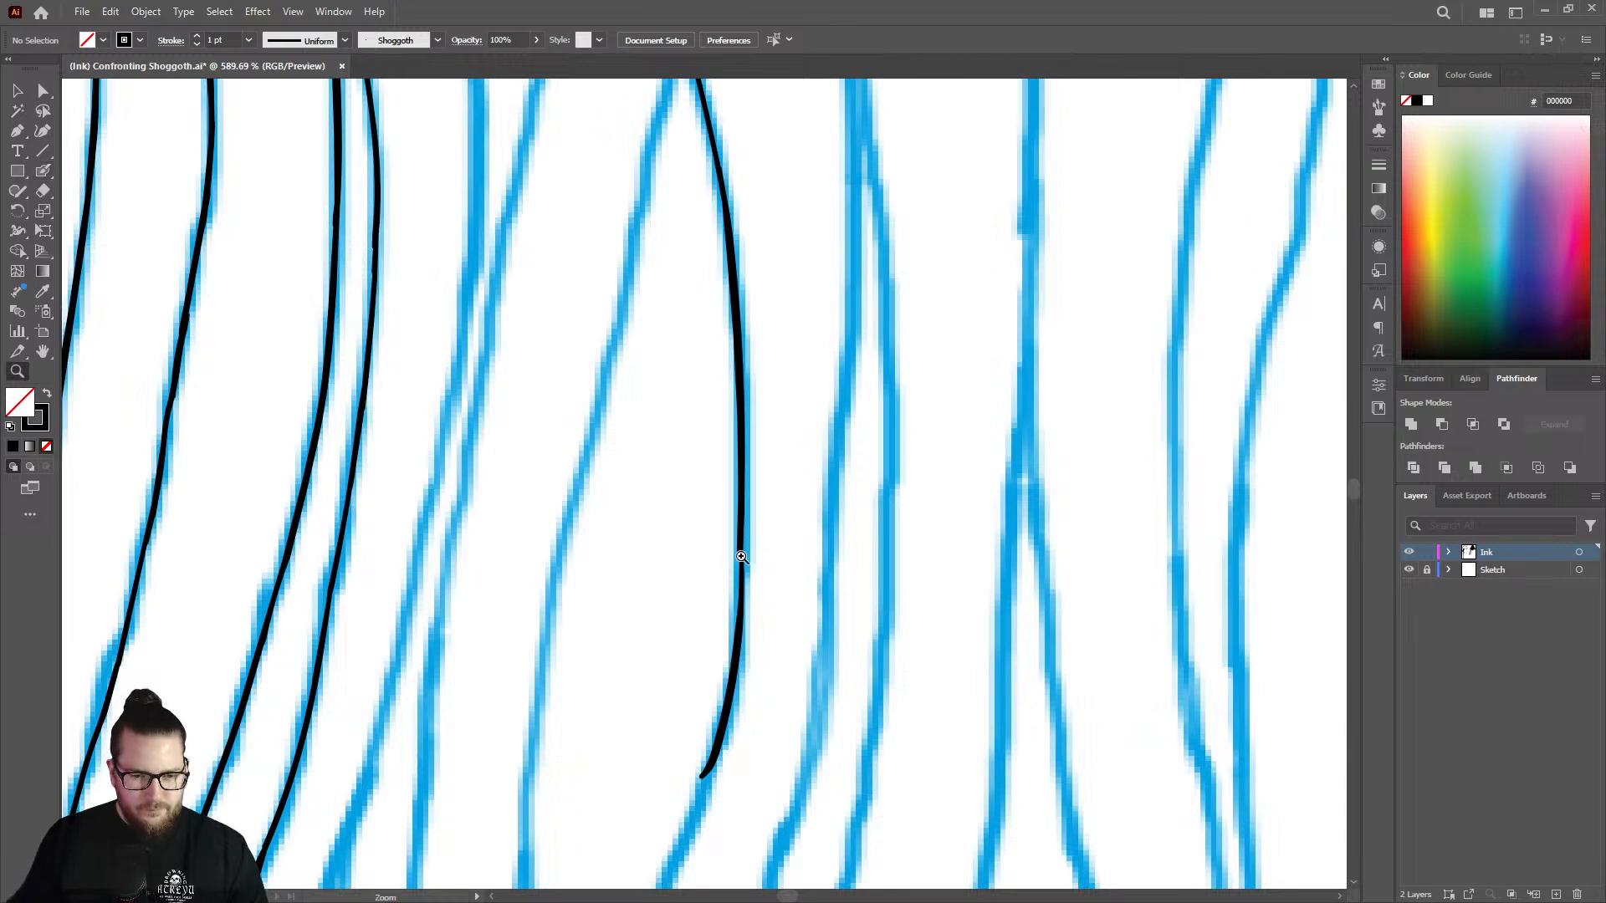
key("shift+e")
mouse_move(741, 562)
left_mouse_down()
mouse_move(741, 548)
mouse_move(707, 753)
mouse_move(744, 655)
left_mouse_up()
key("shift+b")
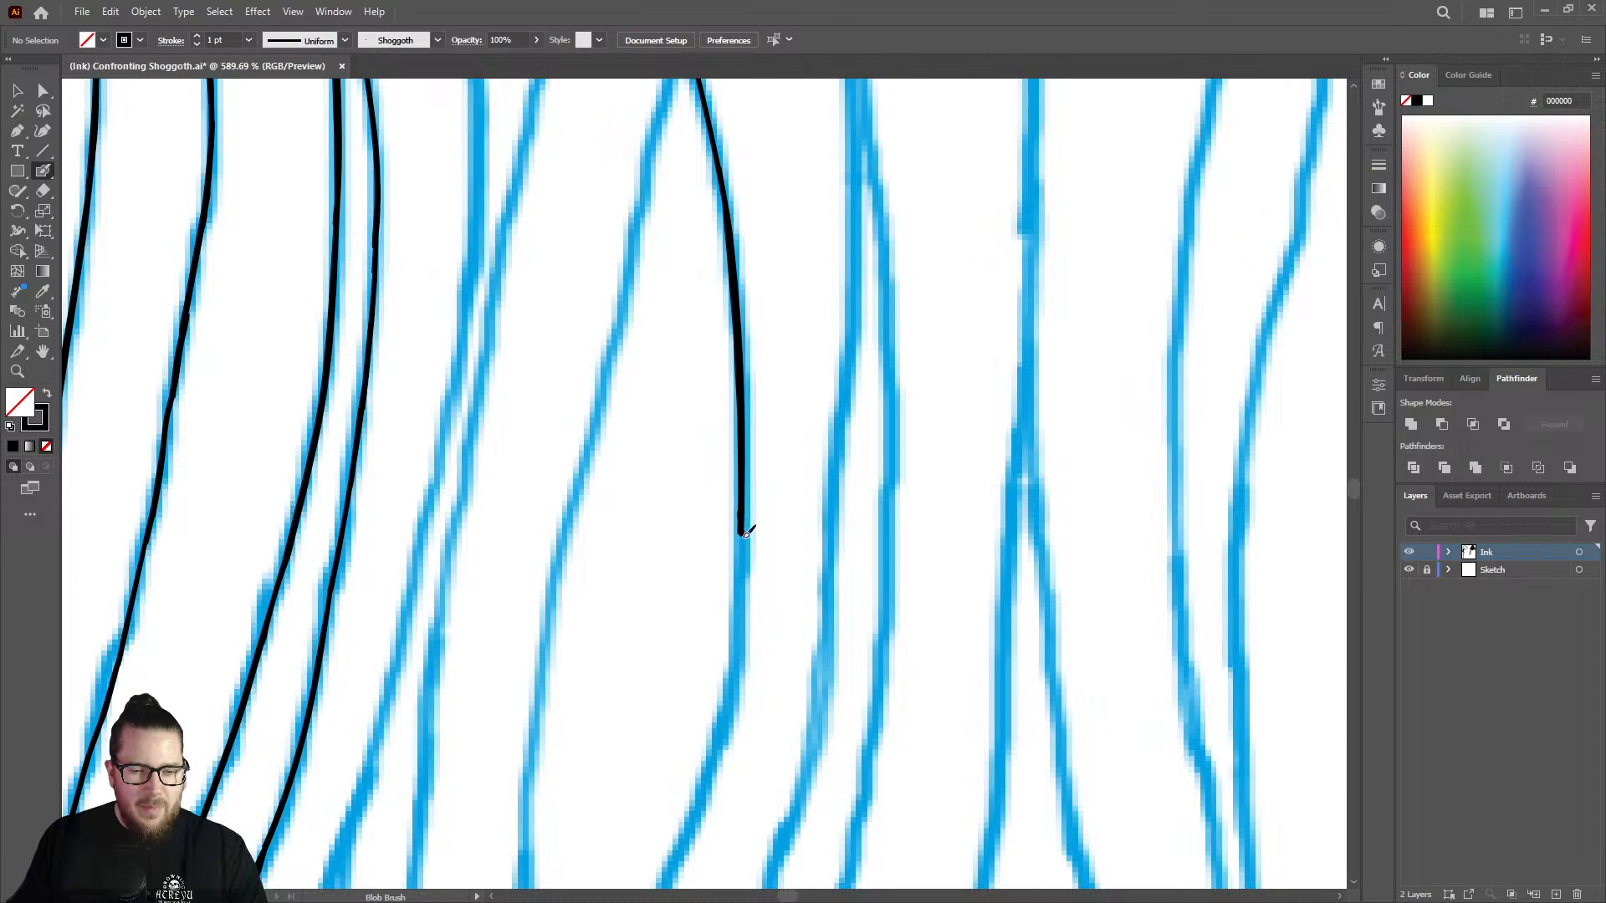
mouse_move(746, 532)
left_mouse_down()
mouse_move(735, 693)
mouse_move(682, 841)
left_mouse_up()
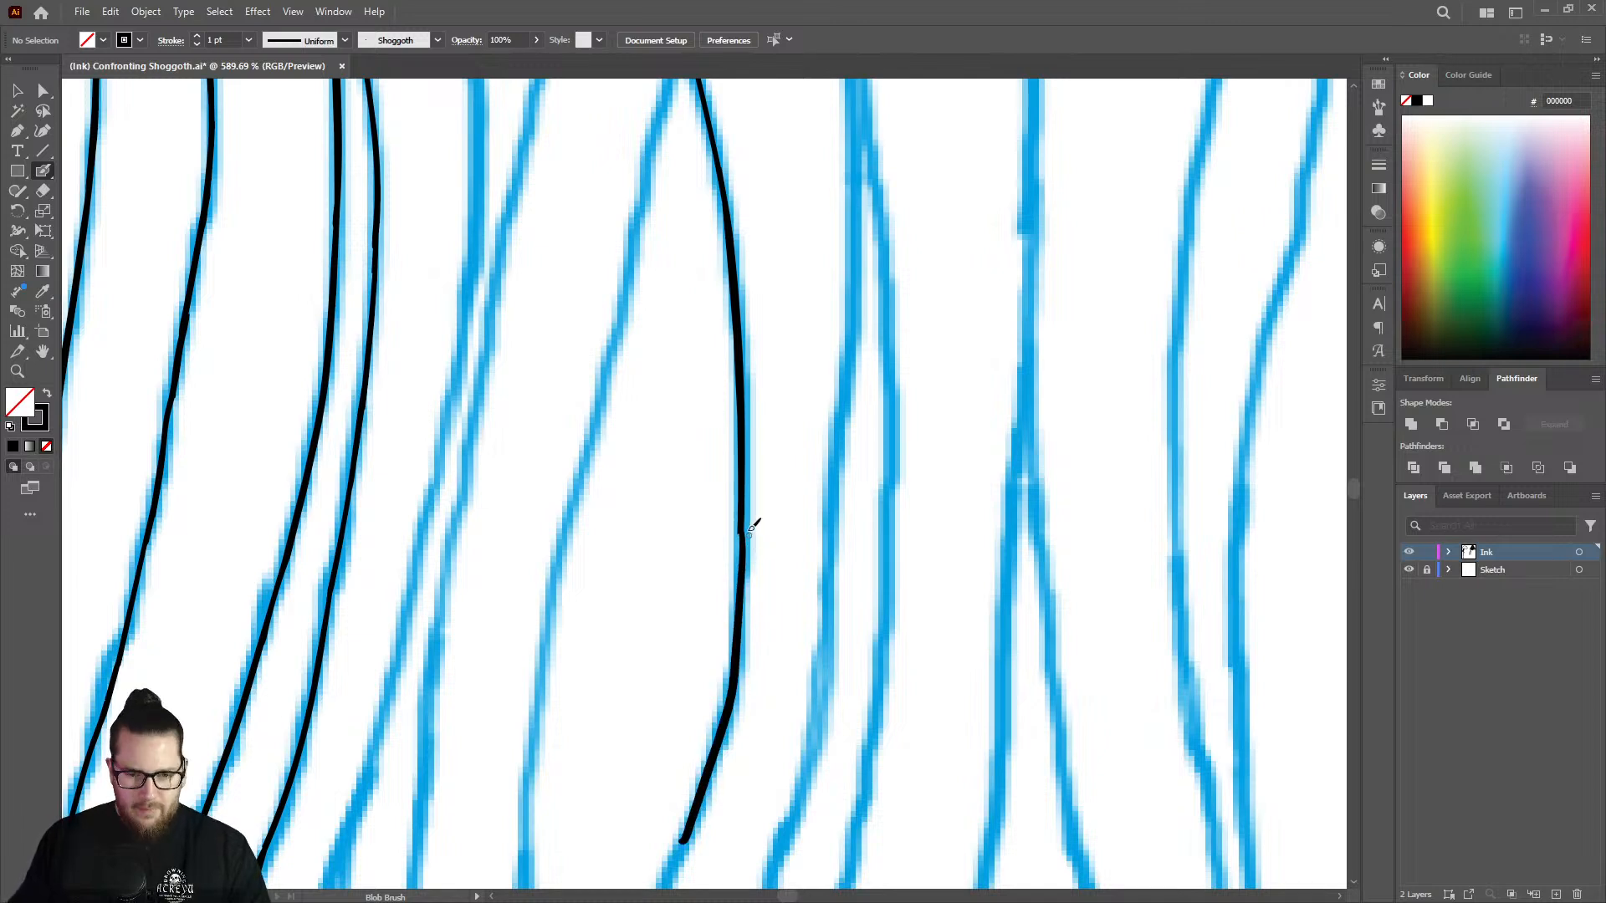
key("ctrl+z")
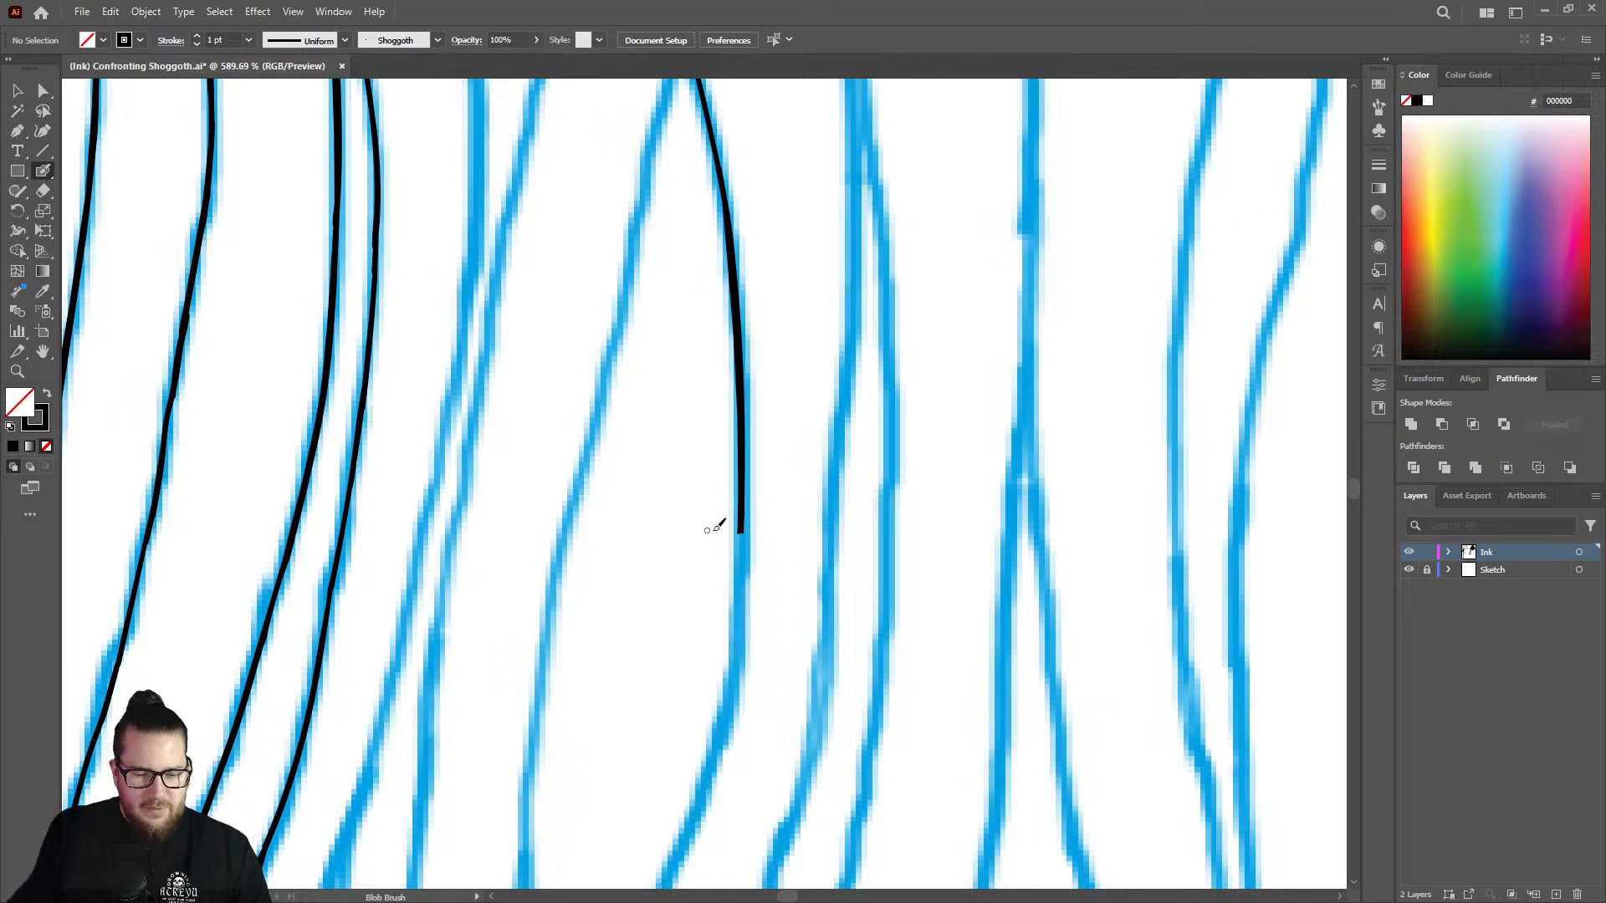
mouse_move(744, 518)
left_mouse_down()
mouse_move(730, 716)
mouse_move(682, 841)
left_mouse_up()
Thicken the upper part of the strand between the two points where sketched branches split off.
key("z")
left_click(709, 584, "alt")
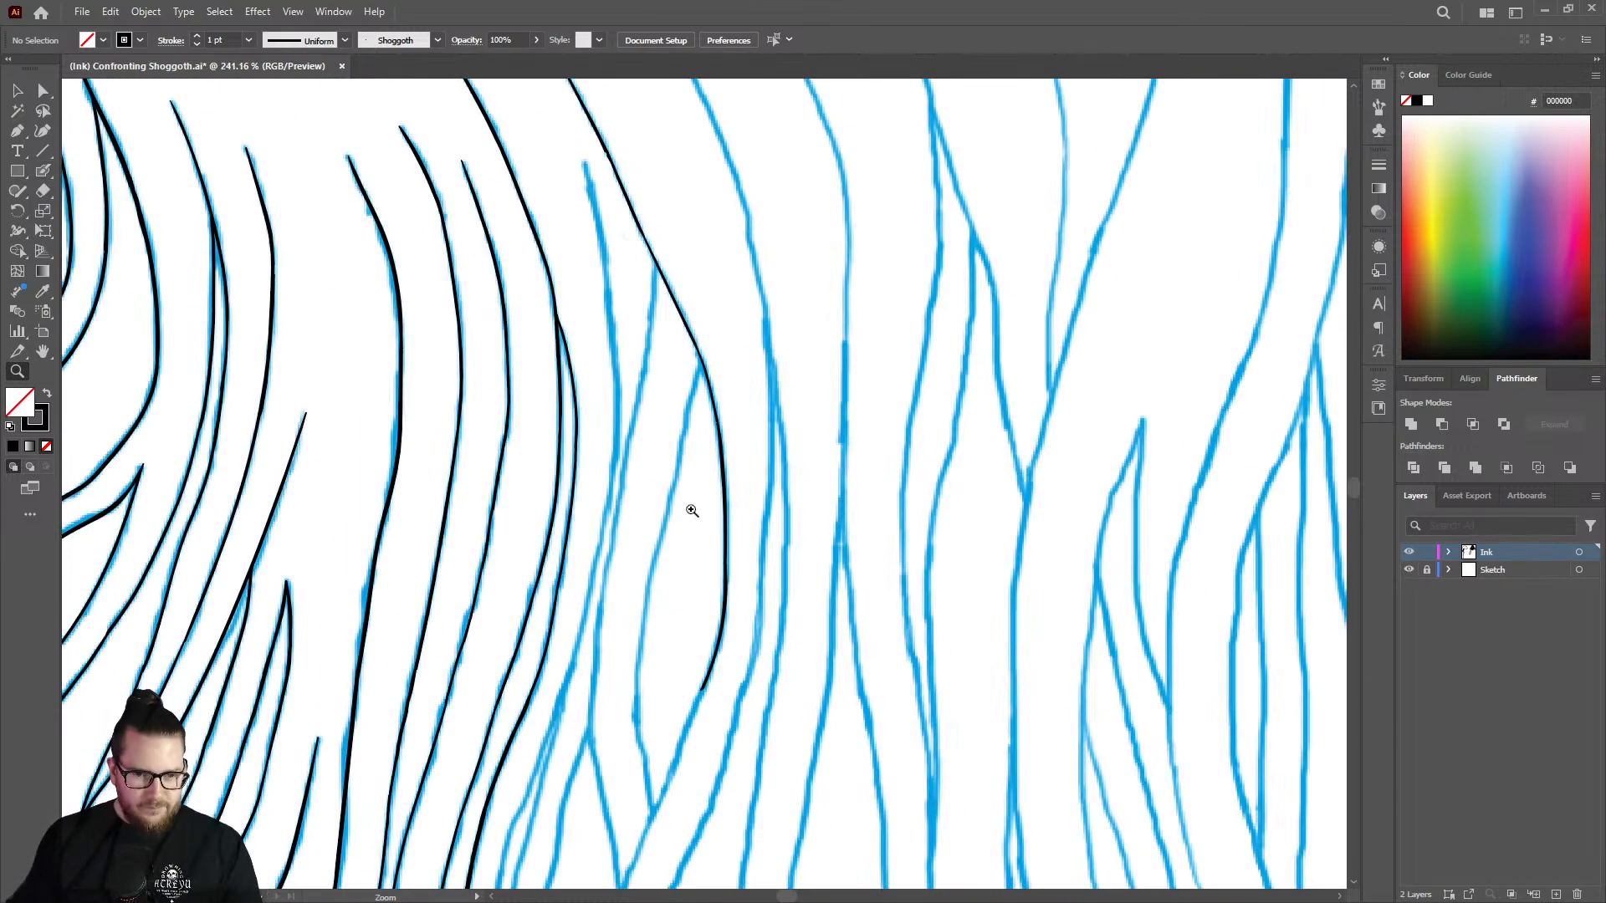
mouse_move(635, 232)
left_mouse_down()
mouse_move(735, 208)
mouse_move(871, 208)
left_mouse_up()
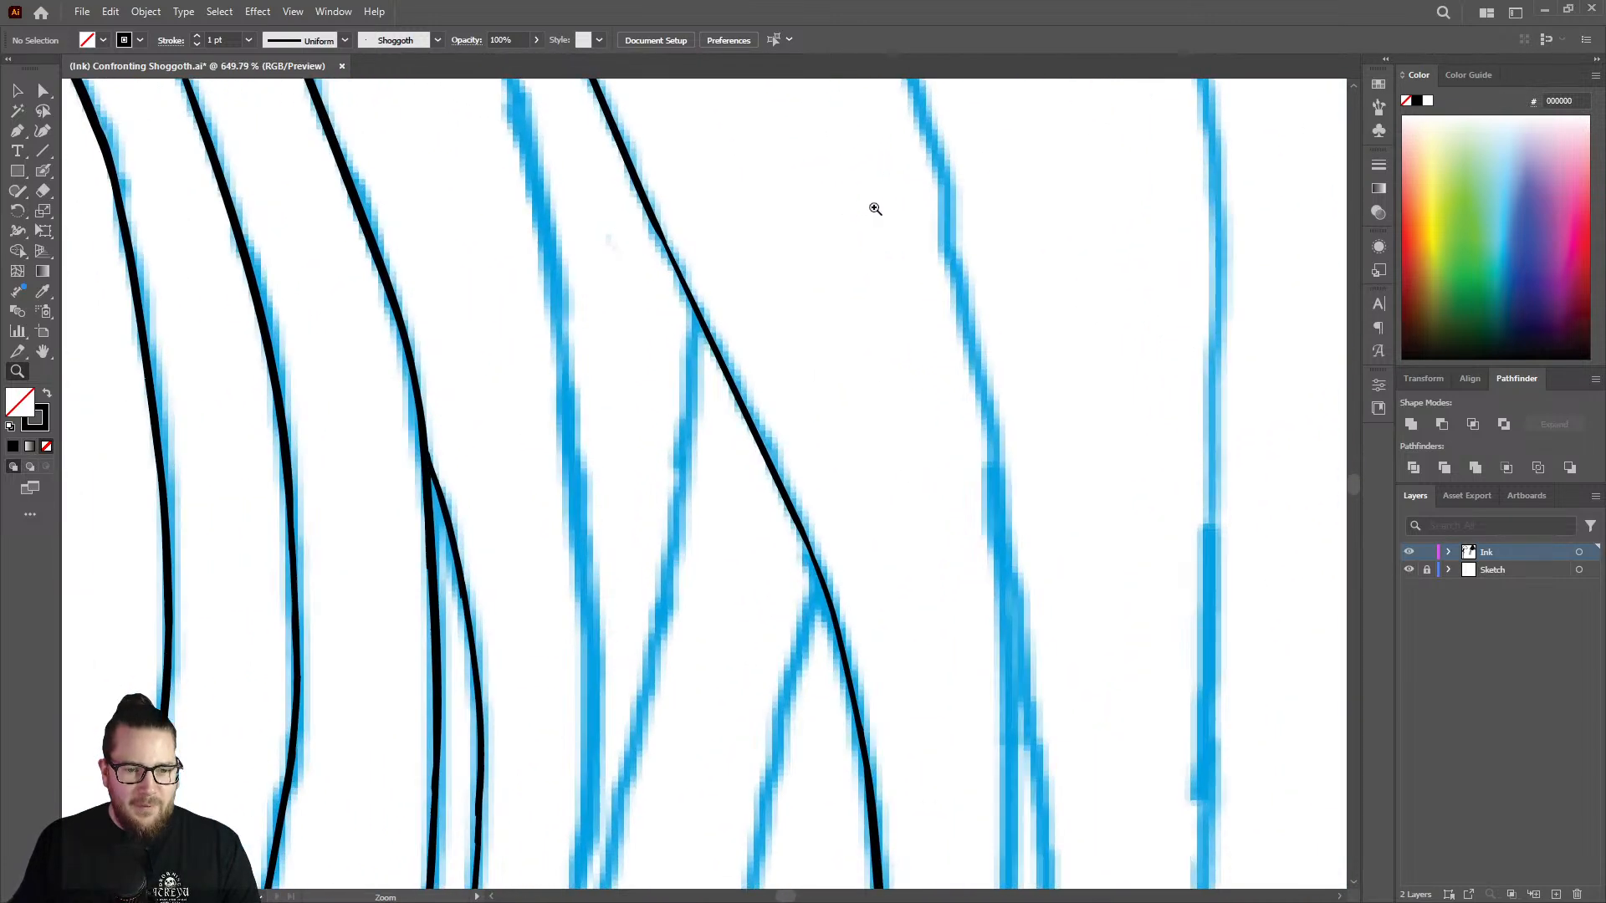
key("shift+b")
left_click_drag(660, 220, 841, 598)
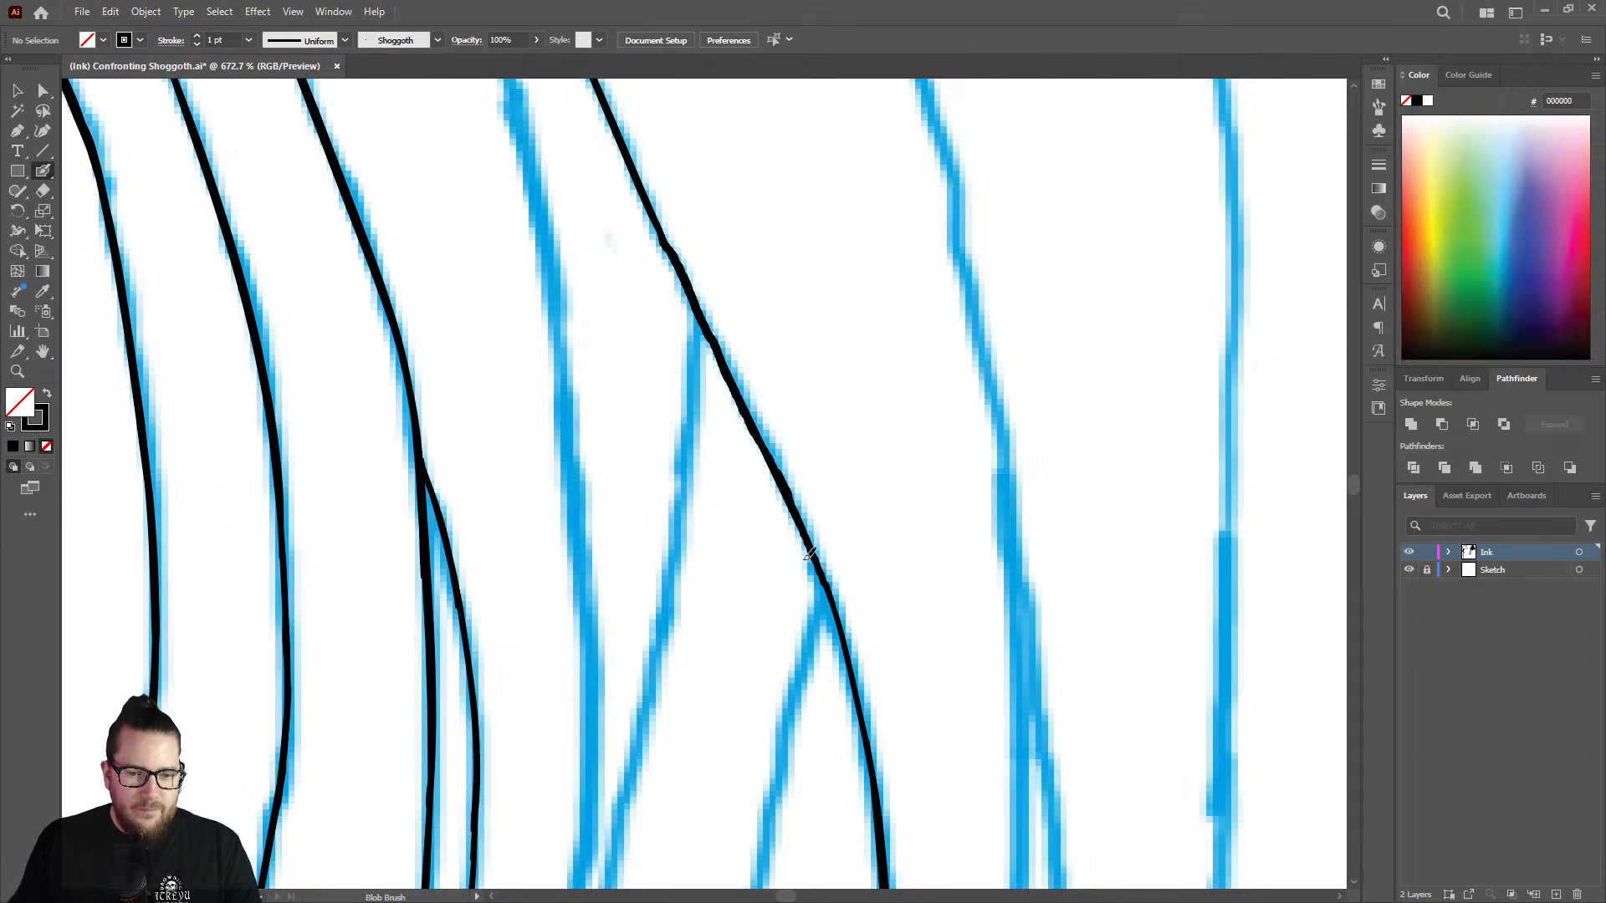
Ink the upper section of the first branch, starting from its upper junction with the main strand.
key("z")
left_click_drag(787, 339, 582, 342)
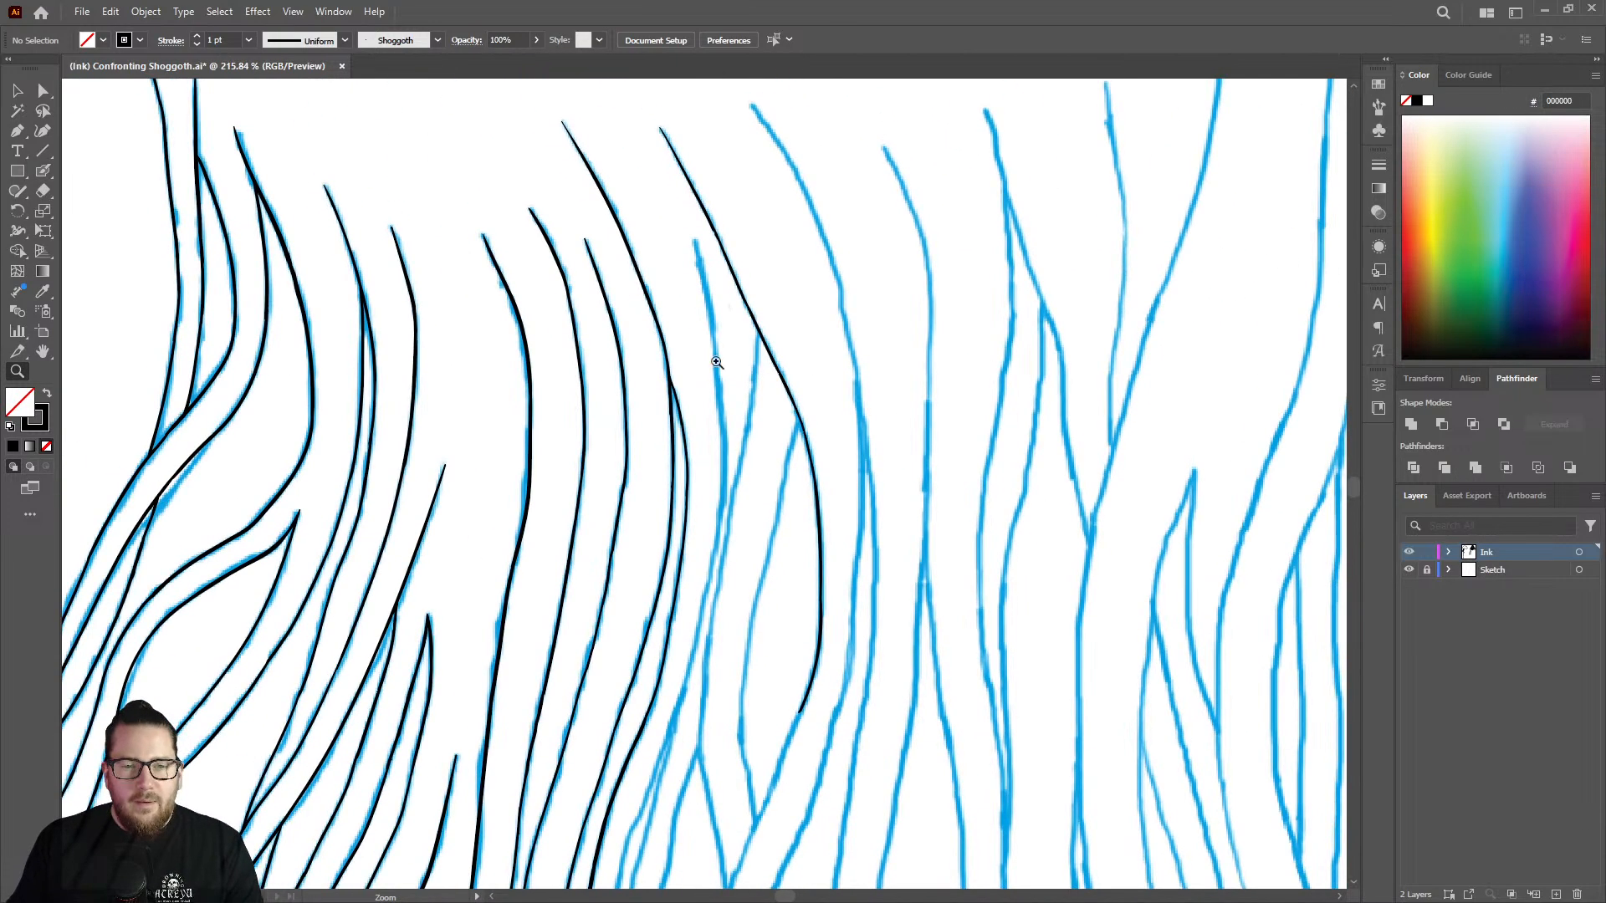
left_click_drag(750, 385, 981, 269)
key("shift+b")
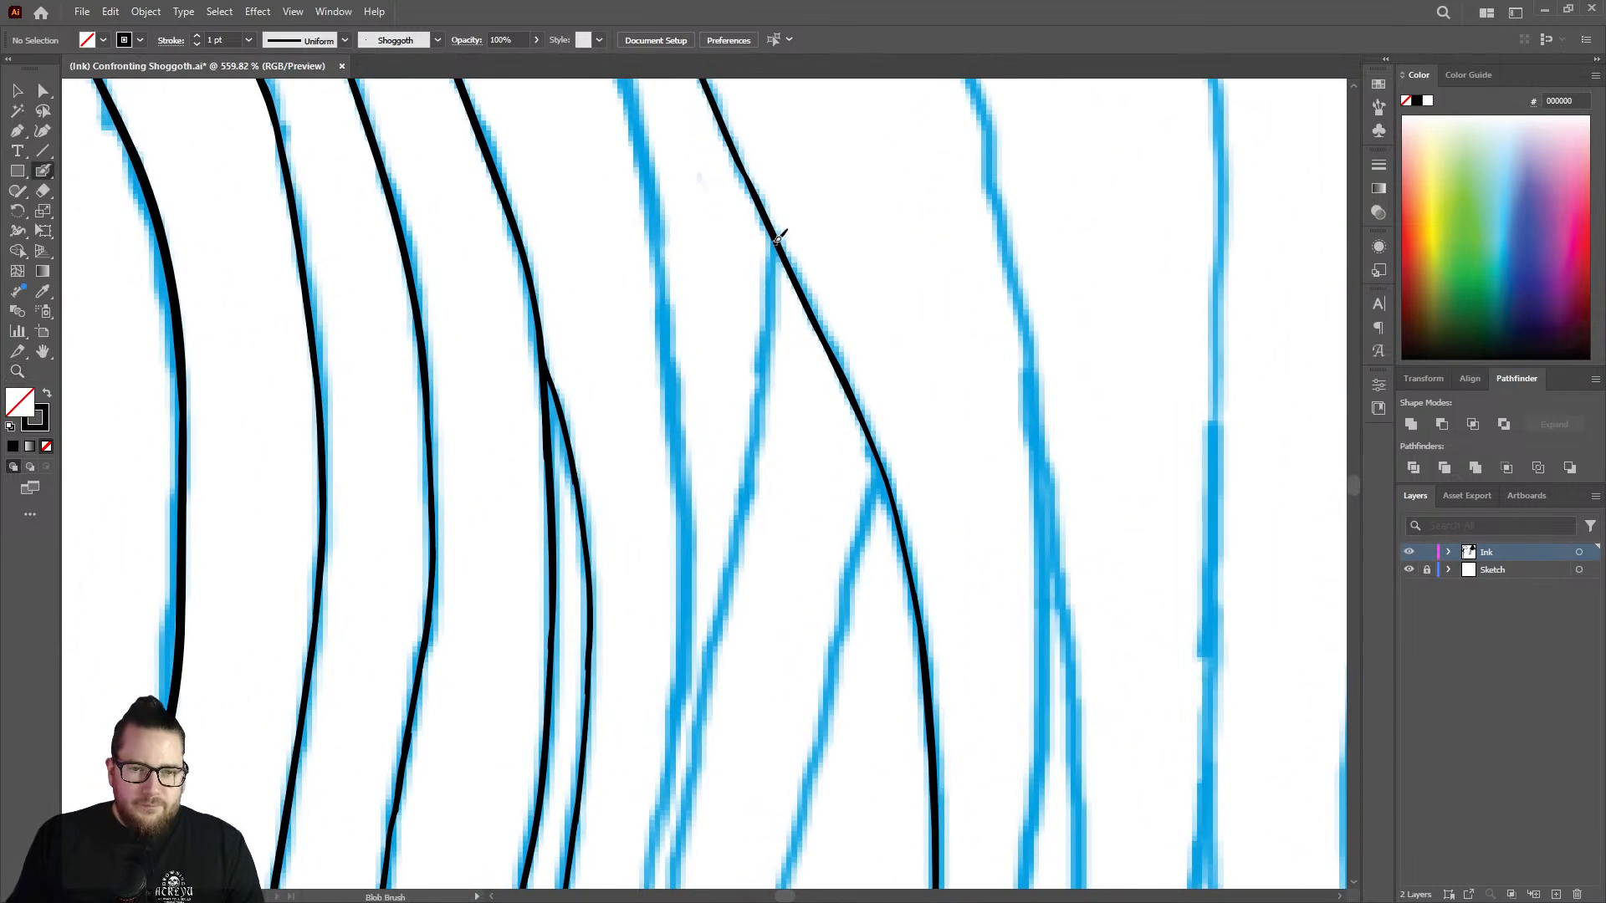
mouse_move(778, 240)
left_mouse_down()
mouse_move(757, 446)
mouse_move(722, 588)
left_mouse_up()
Examine the whole illustration with both jellyfish and the central figure to judge the inking progress.
key("z")
left_click_drag(770, 379, 627, 419)
left_click_drag(790, 424, 555, 430)
left_click_drag(771, 430, 598, 460)
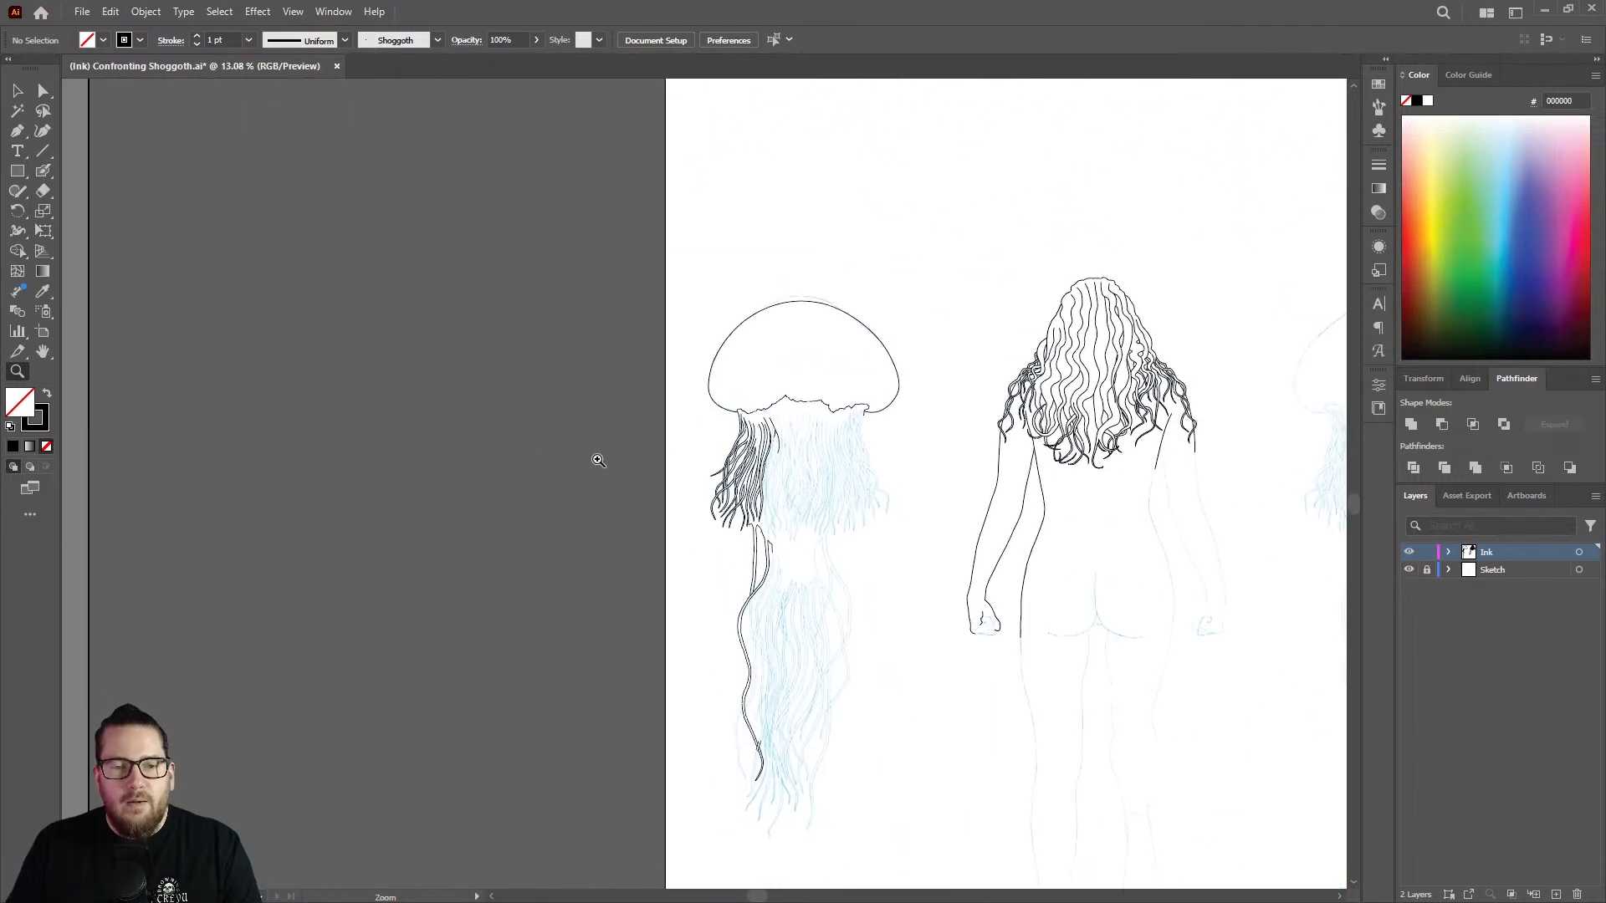
left_click_drag(736, 472, 624, 473)
left_click_drag(1125, 391, 1045, 368)
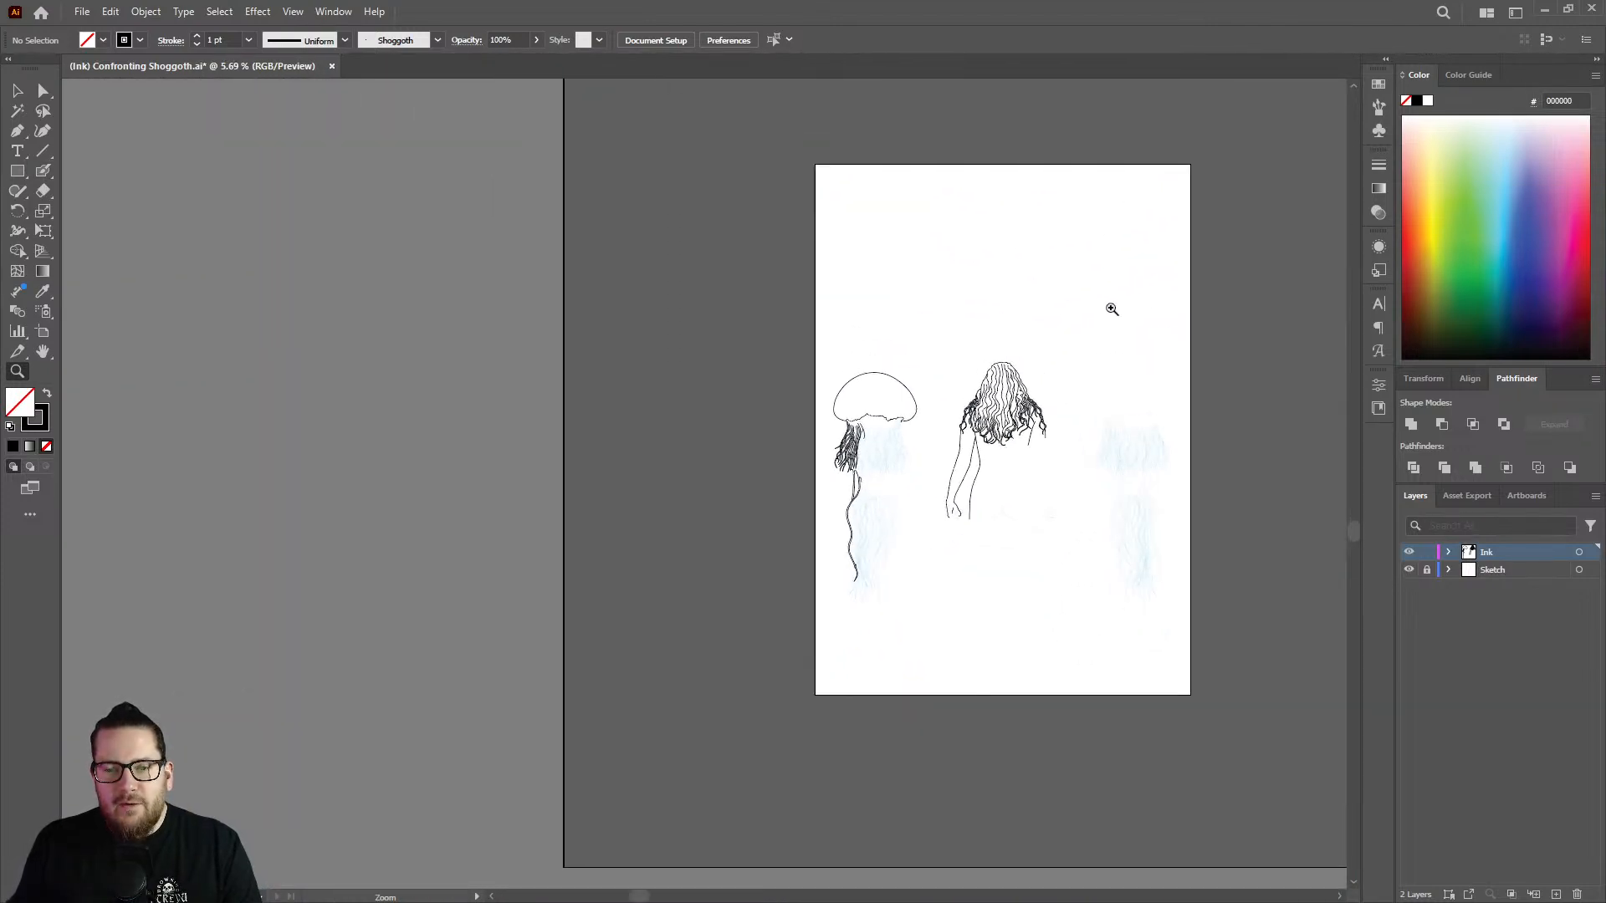
left_click_drag(1184, 318, 1314, 368)
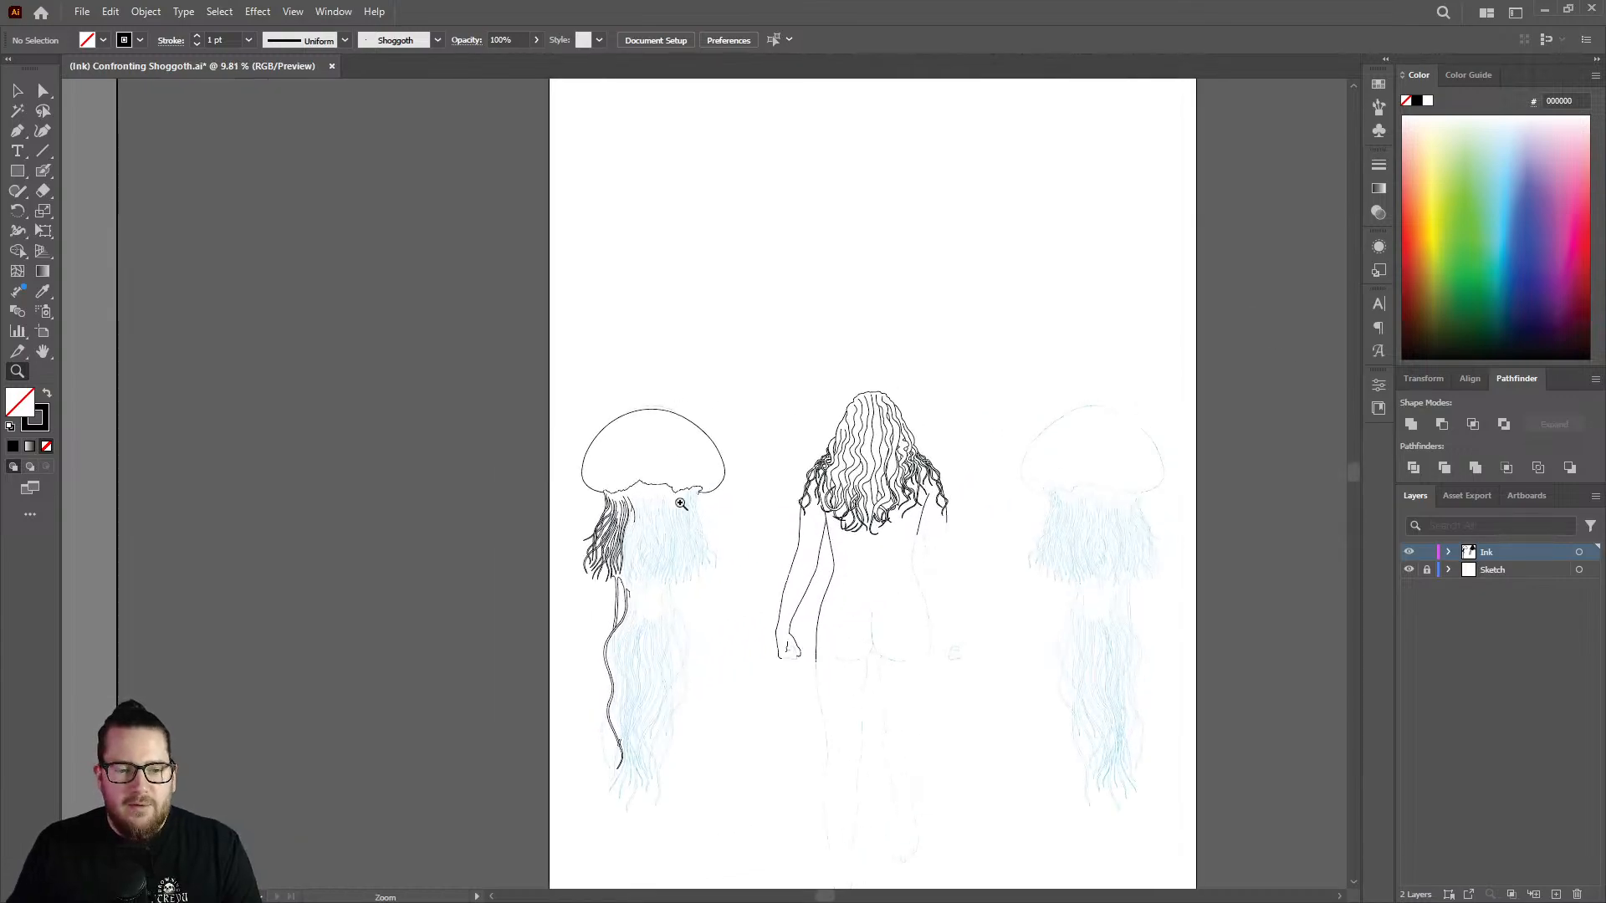
Continue inking the first branch down past the fork in the sketch with the Blob Brush.
mouse_move(627, 533)
left_mouse_down()
mouse_move(889, 369)
mouse_move(694, 457)
mouse_move(796, 369)
mouse_move(660, 530)
mouse_move(834, 407)
left_mouse_up()
key("shift+b")
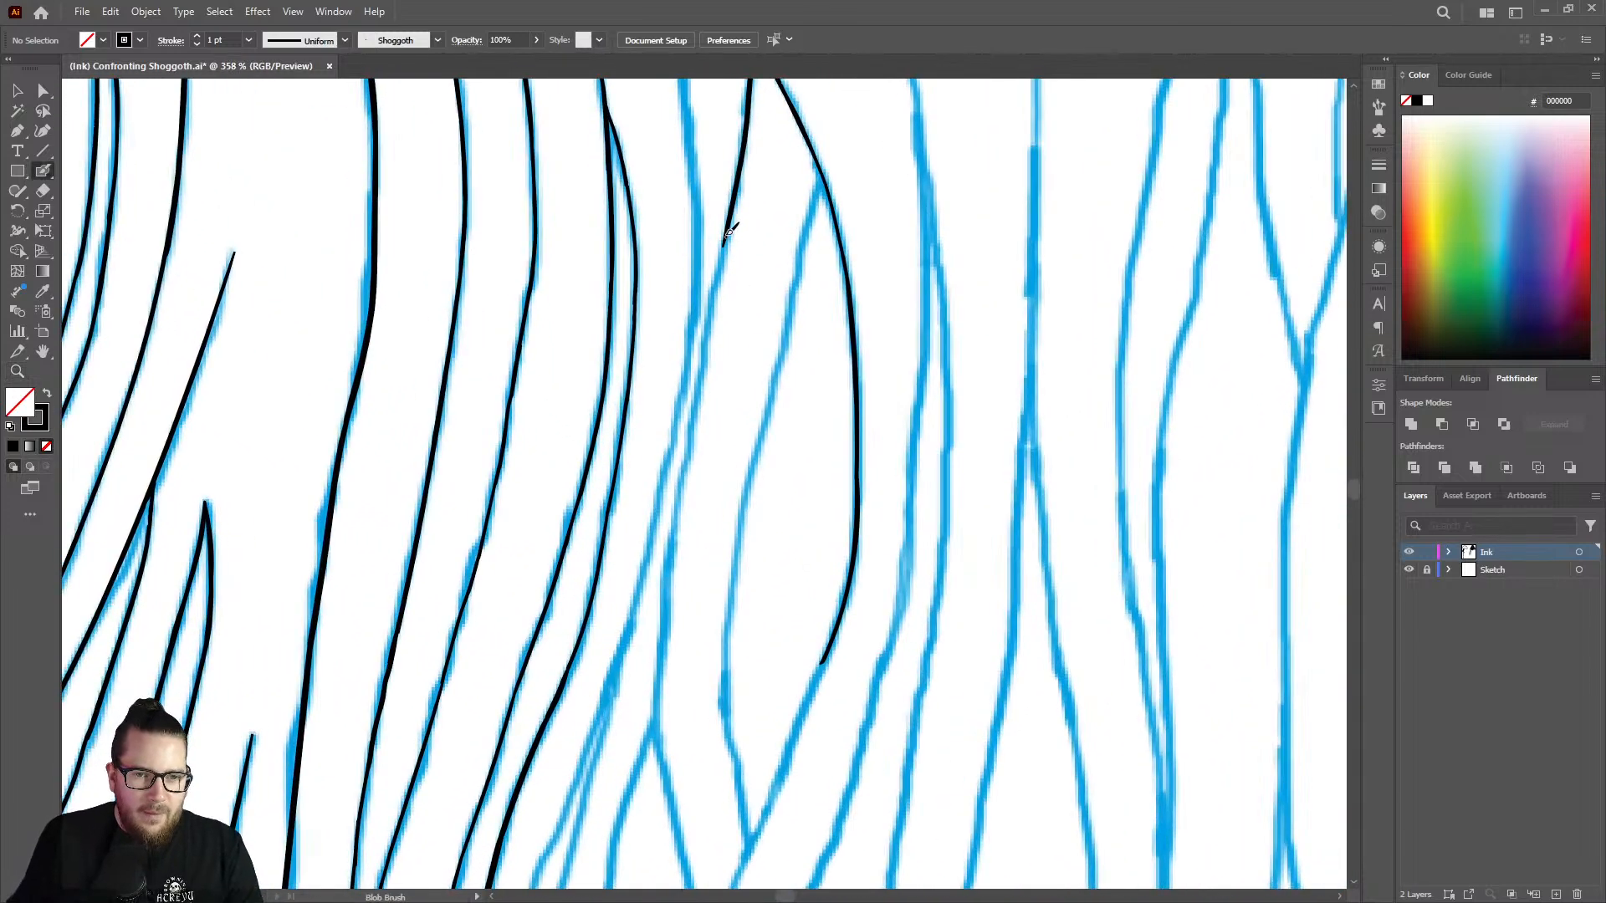
mouse_move(728, 240)
left_mouse_down()
mouse_move(659, 641)
mouse_move(673, 803)
left_mouse_up()
Thin the lower part of the first branch by erasing along its outer edge.
key("z")
left_click_drag(714, 532, 565, 505)
left_click_drag(645, 727, 786, 537)
left_click_drag(719, 456, 809, 445)
key("shift+e")
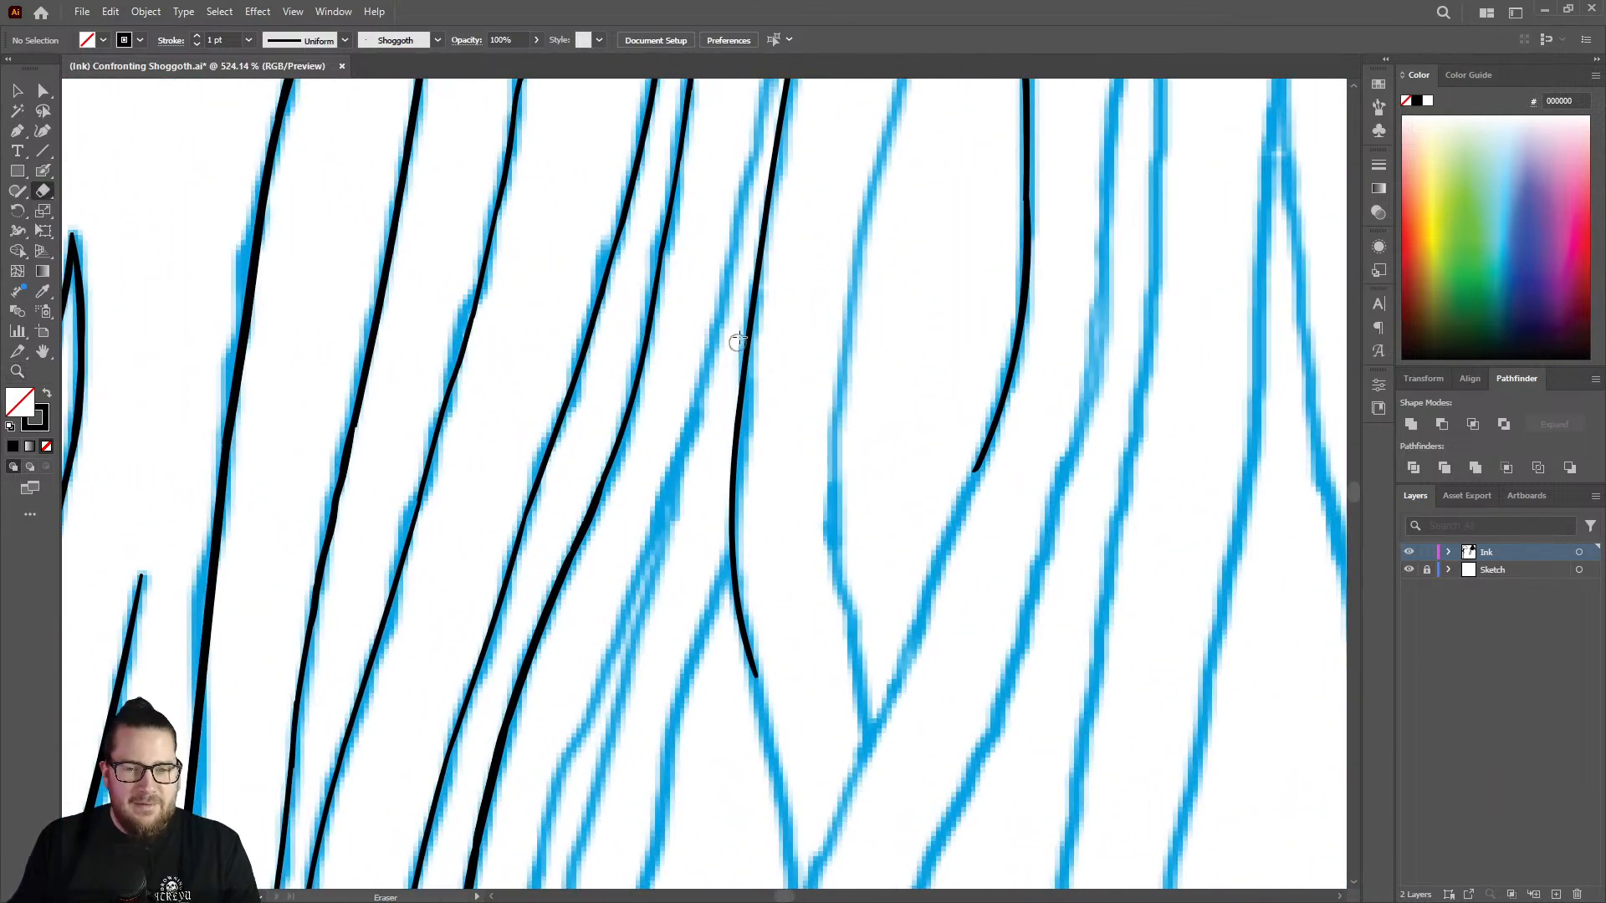
left_click_drag(738, 333, 739, 679)
key("shift+b")
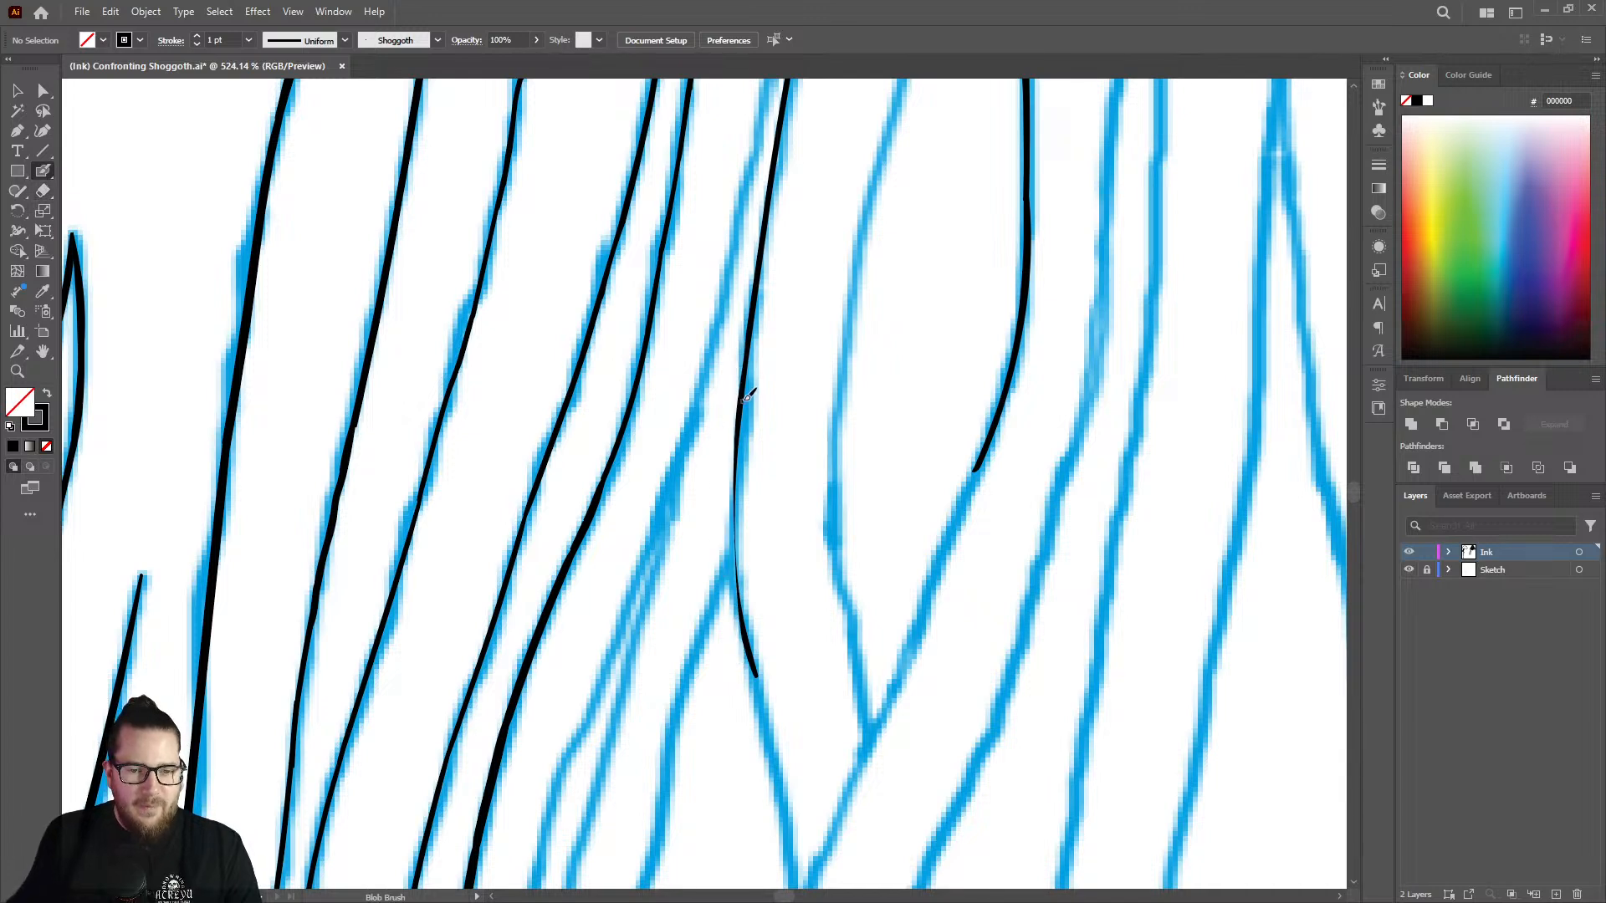
Go over the first branch's lower end with the Blob Brush and erase the ink beyond the sketch fork.
mouse_move(740, 454)
left_mouse_down()
mouse_move(744, 640)
mouse_move(771, 757)
left_mouse_up()
key("shift+e")
left_click_drag(735, 579, 771, 768)
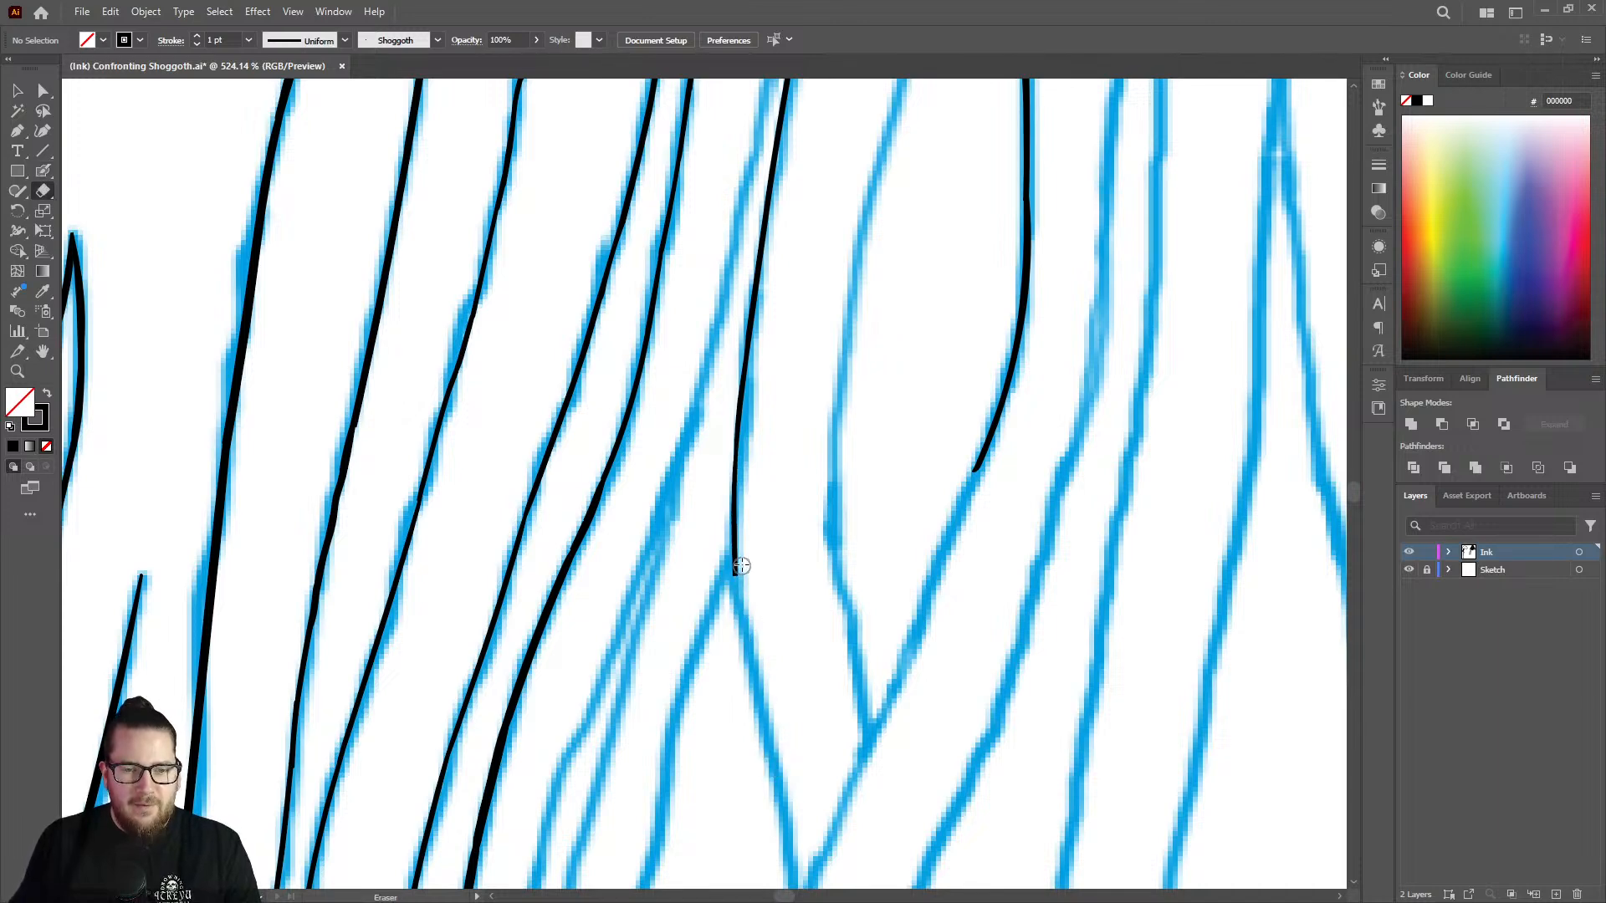
Ink the upper section of the second branch from its junction with the main strand, following the sketch downward.
key("z")
left_click_drag(736, 563, 559, 523)
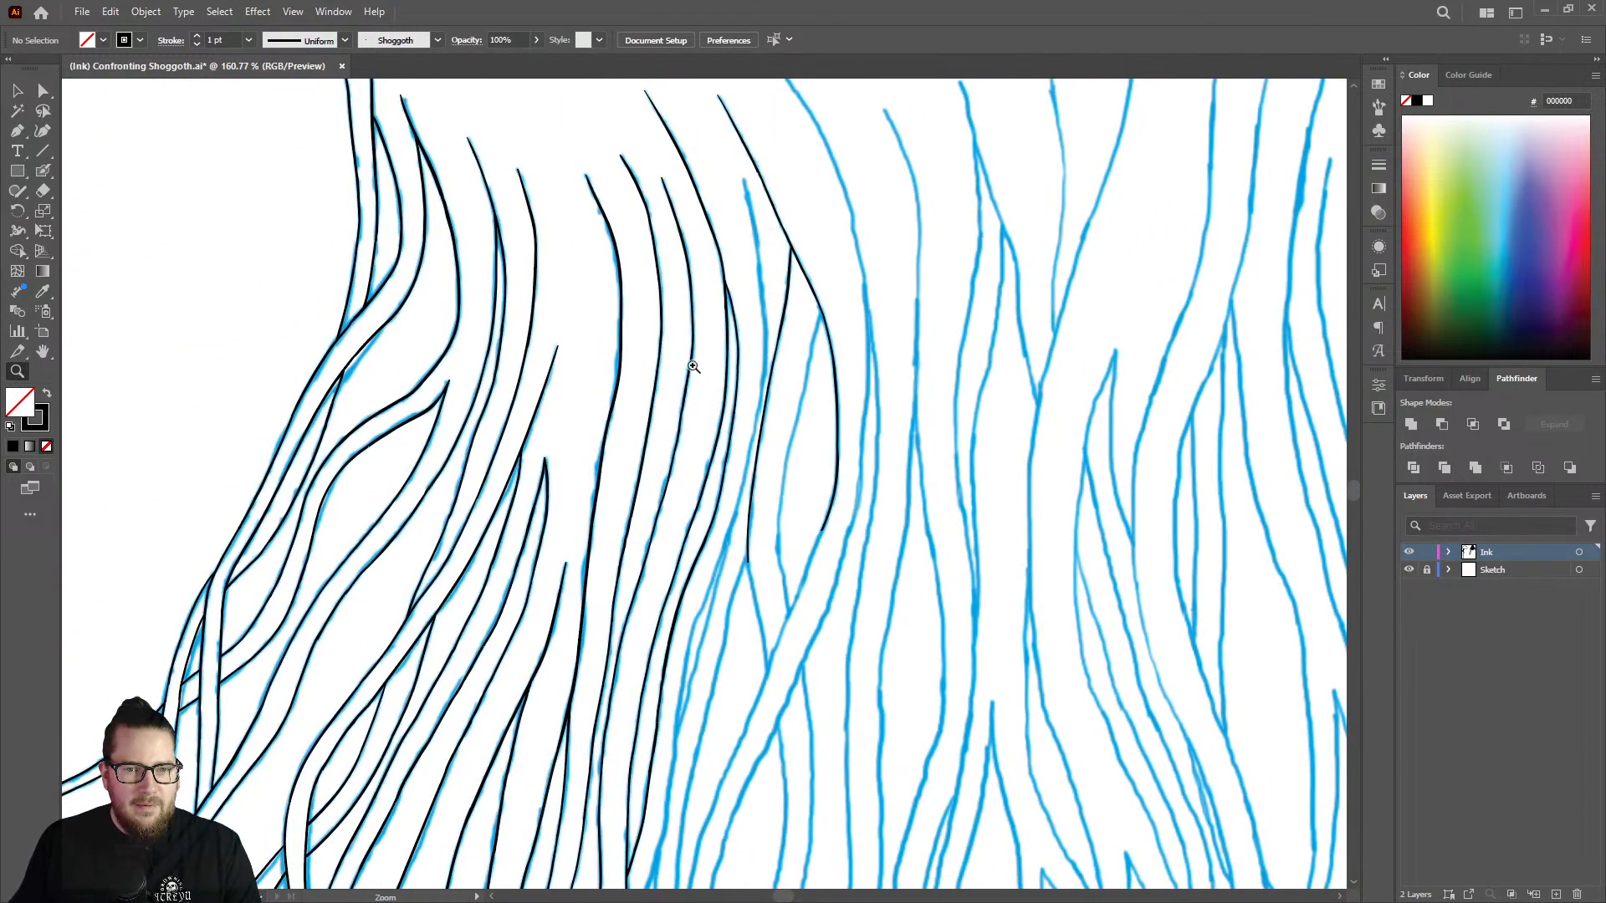
left_click_drag(773, 395, 691, 416)
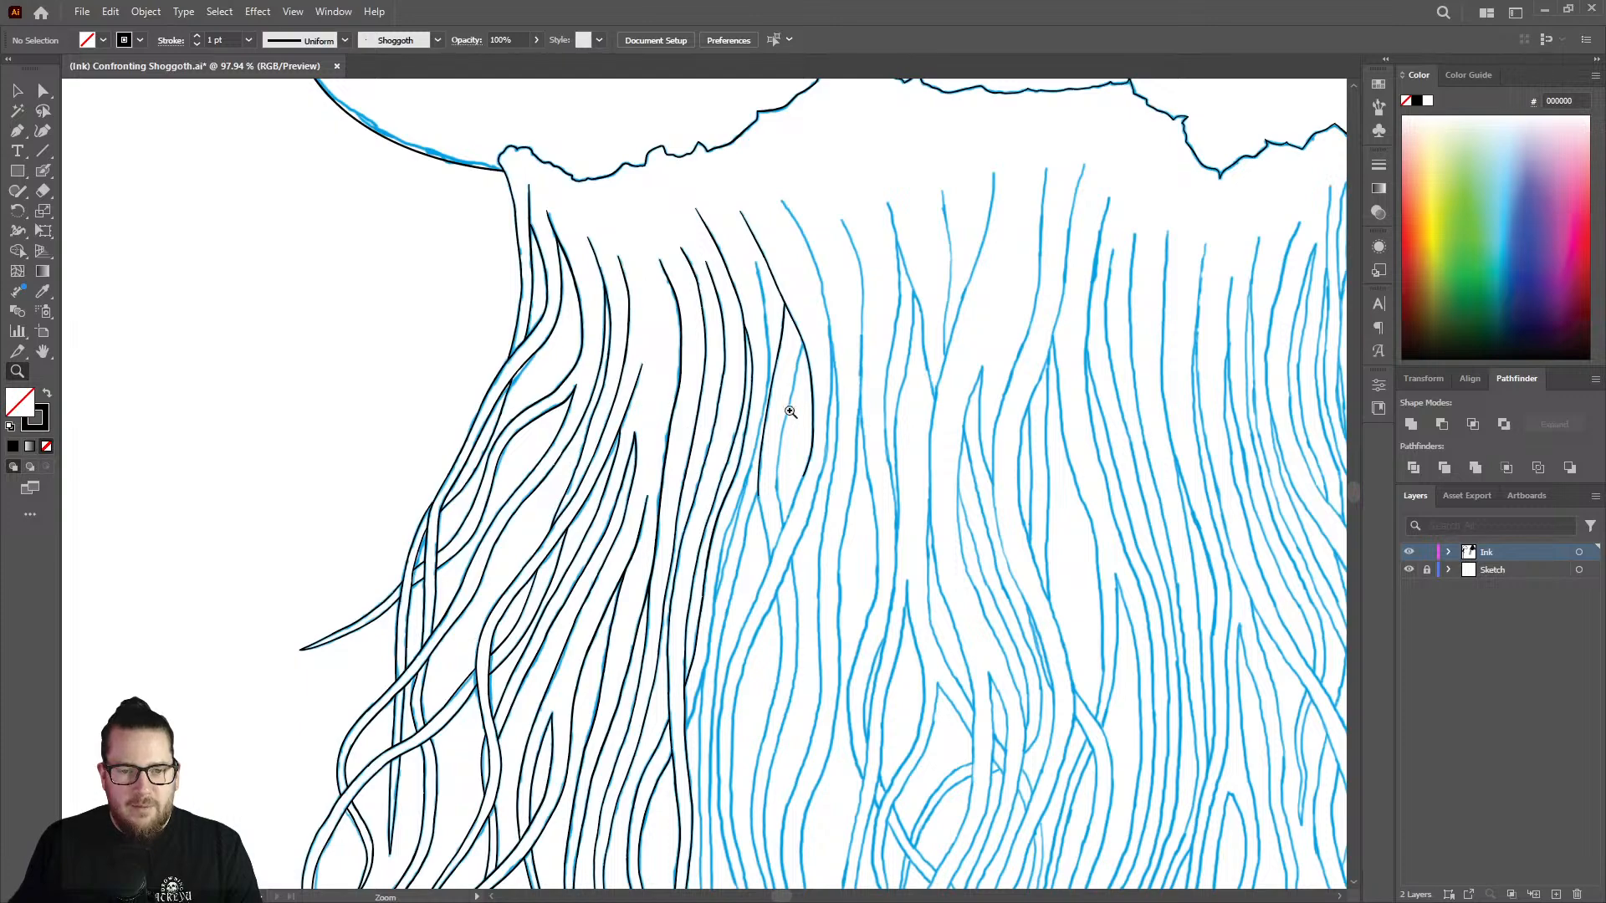
mouse_move(791, 412)
left_mouse_down()
mouse_move(993, 322)
mouse_move(853, 312)
left_mouse_up()
key("shift+b")
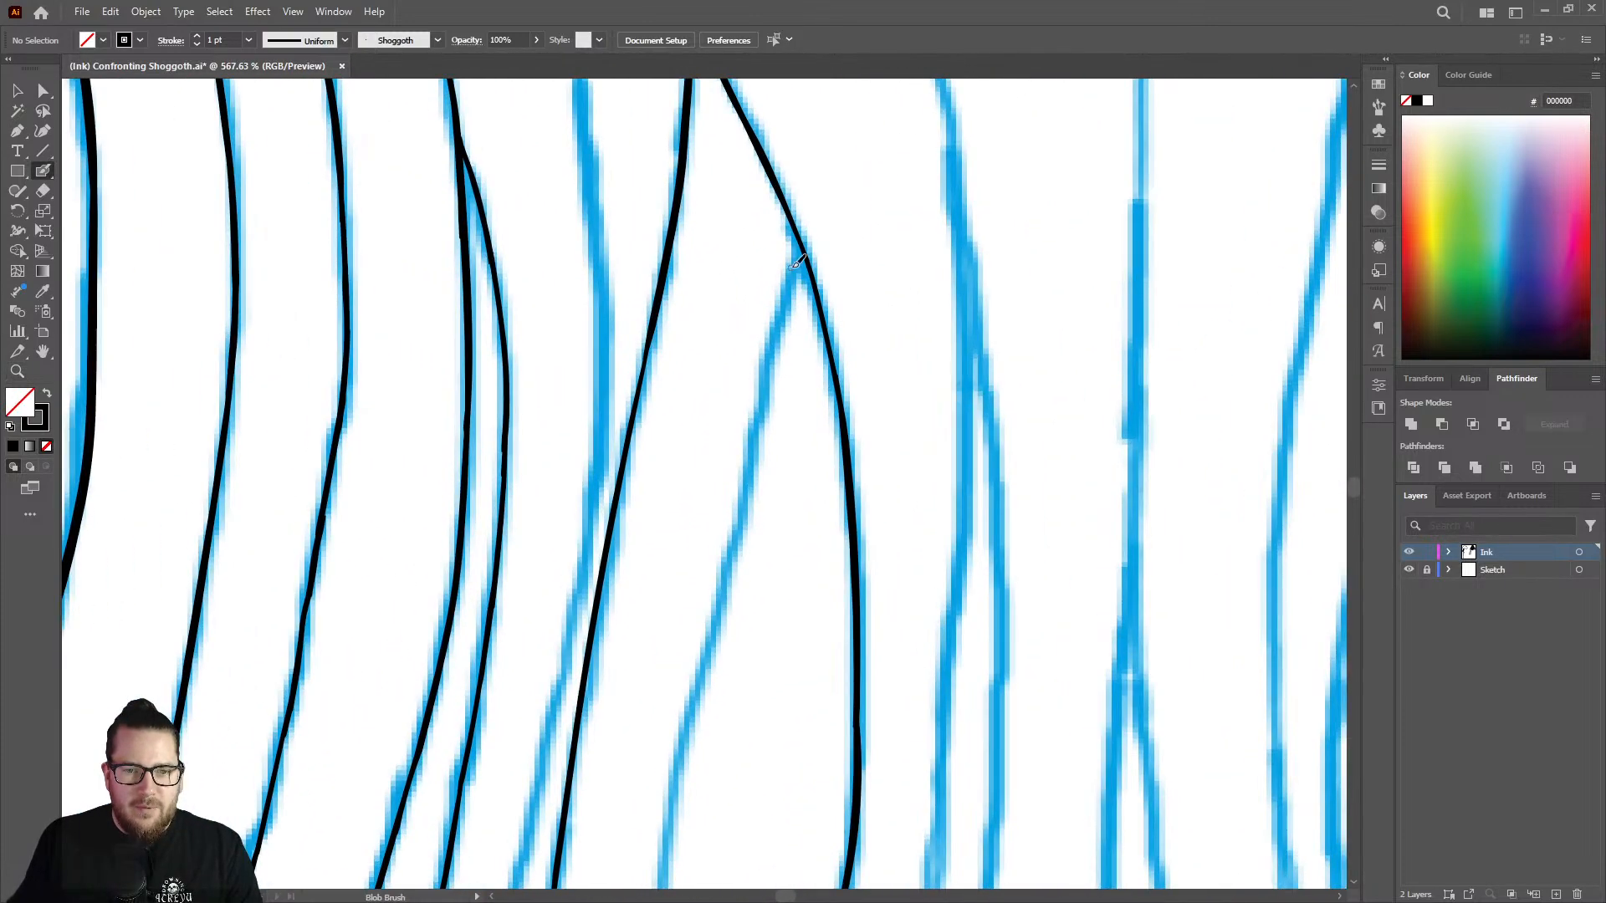
left_click_drag(806, 251, 678, 765)
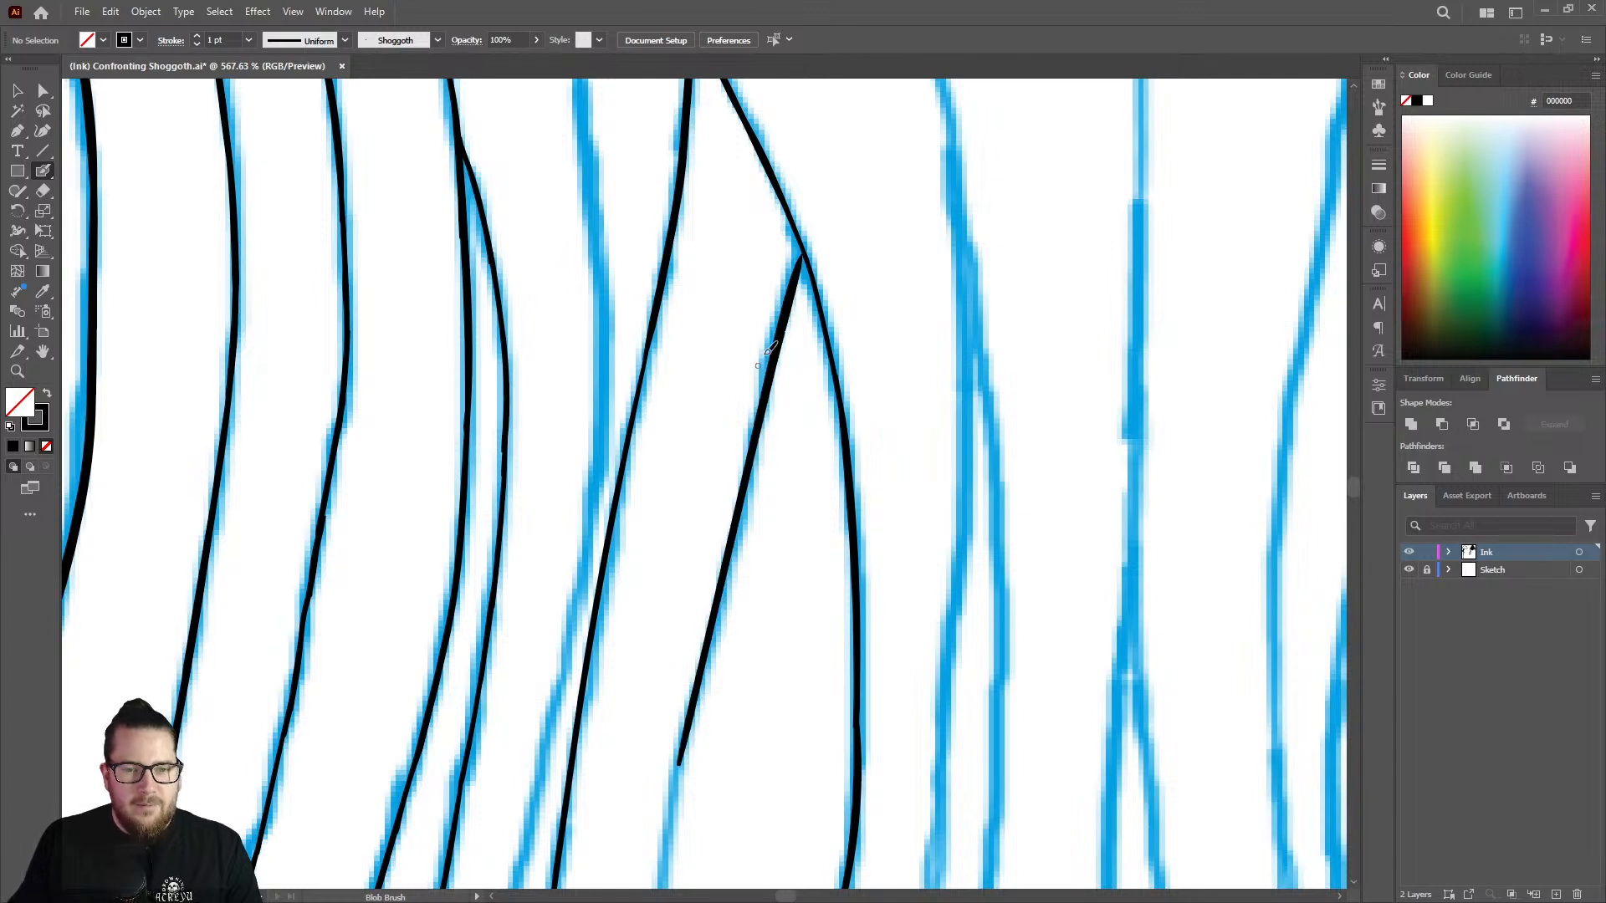
Thicken the main strand's line just below and above the junction with the second branch.
scroll(806, 251, "up", 3)
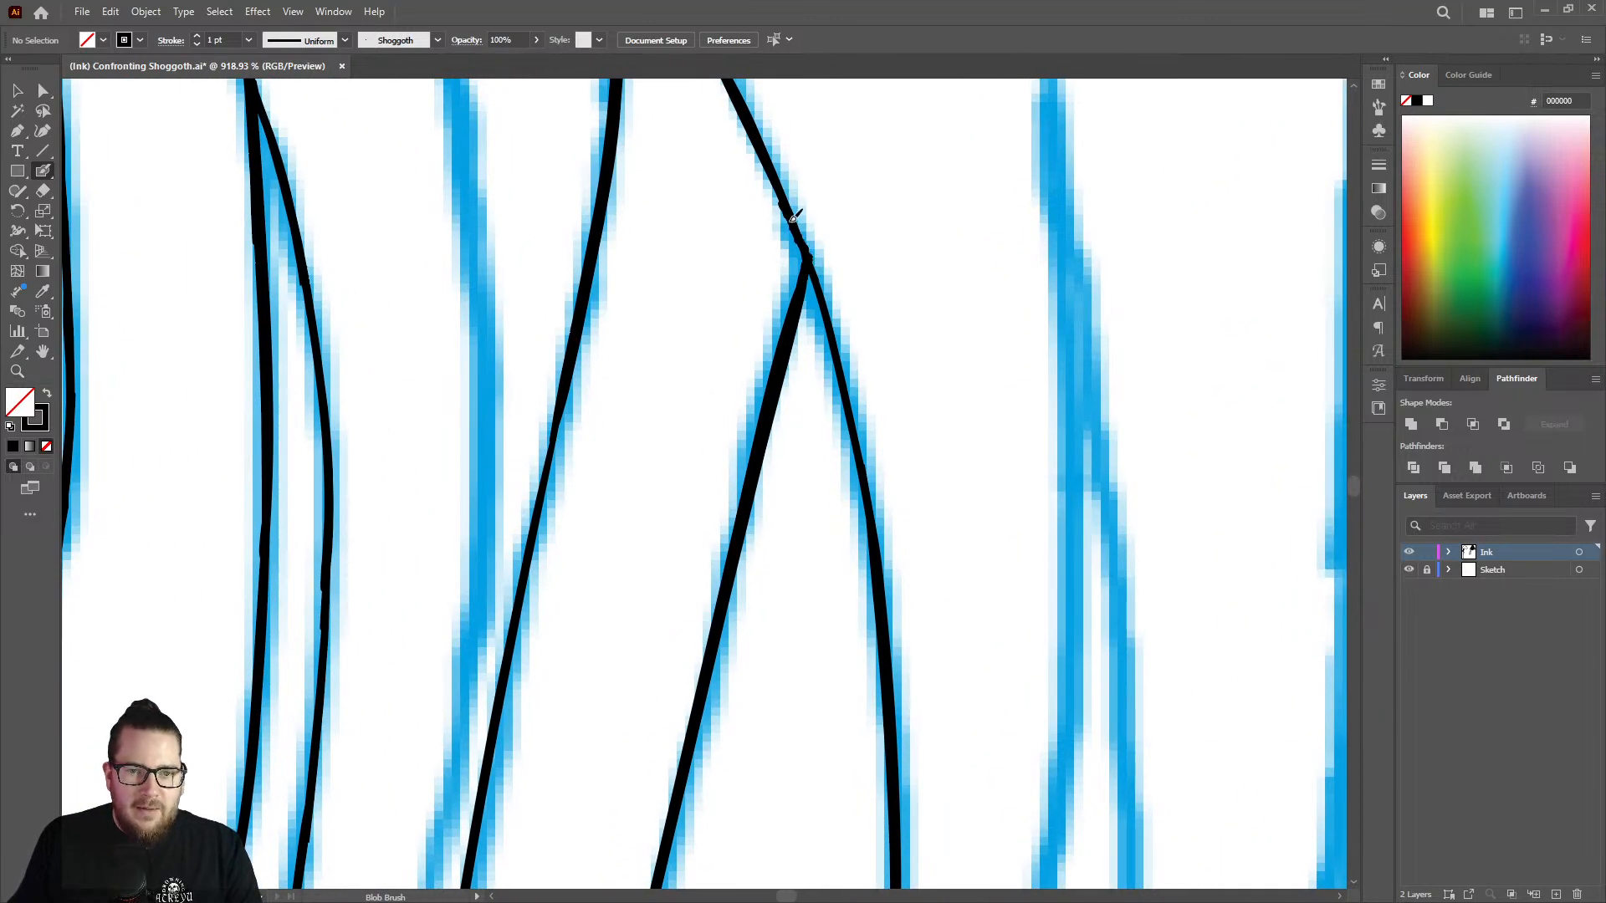
mouse_move(793, 218)
left_mouse_down()
mouse_move(834, 323)
mouse_move(882, 571)
left_mouse_up()
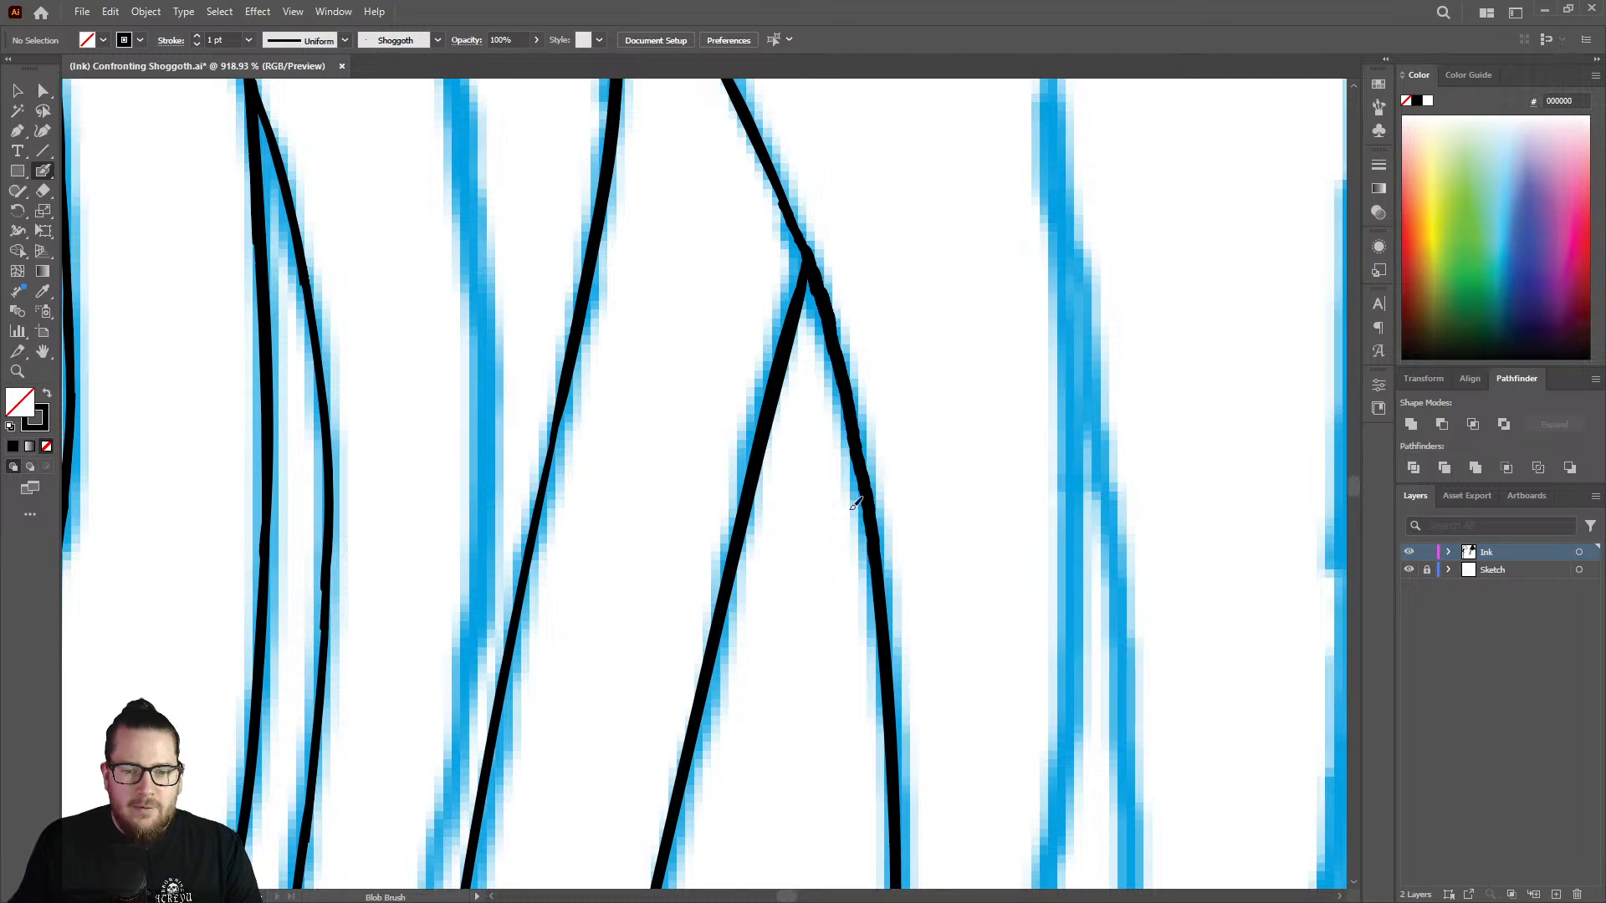
key("z")
mouse_move(817, 323)
left_mouse_down()
mouse_move(750, 215)
mouse_move(810, 191)
mouse_move(918, 226)
left_mouse_up()
key("shift+b")
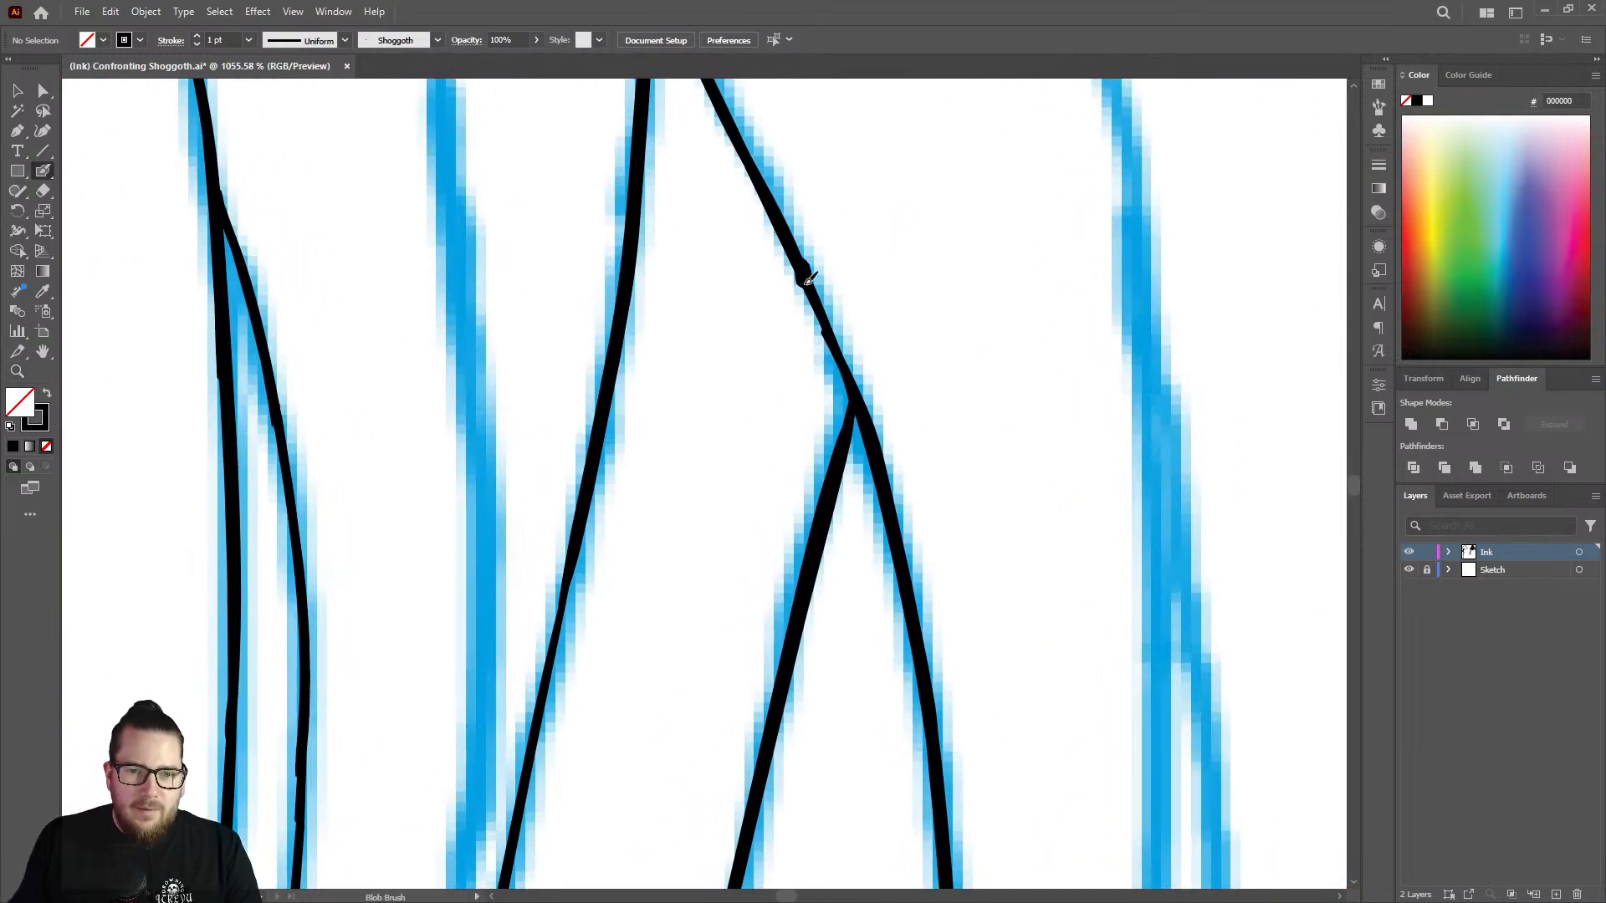
left_click_drag(807, 280, 873, 429)
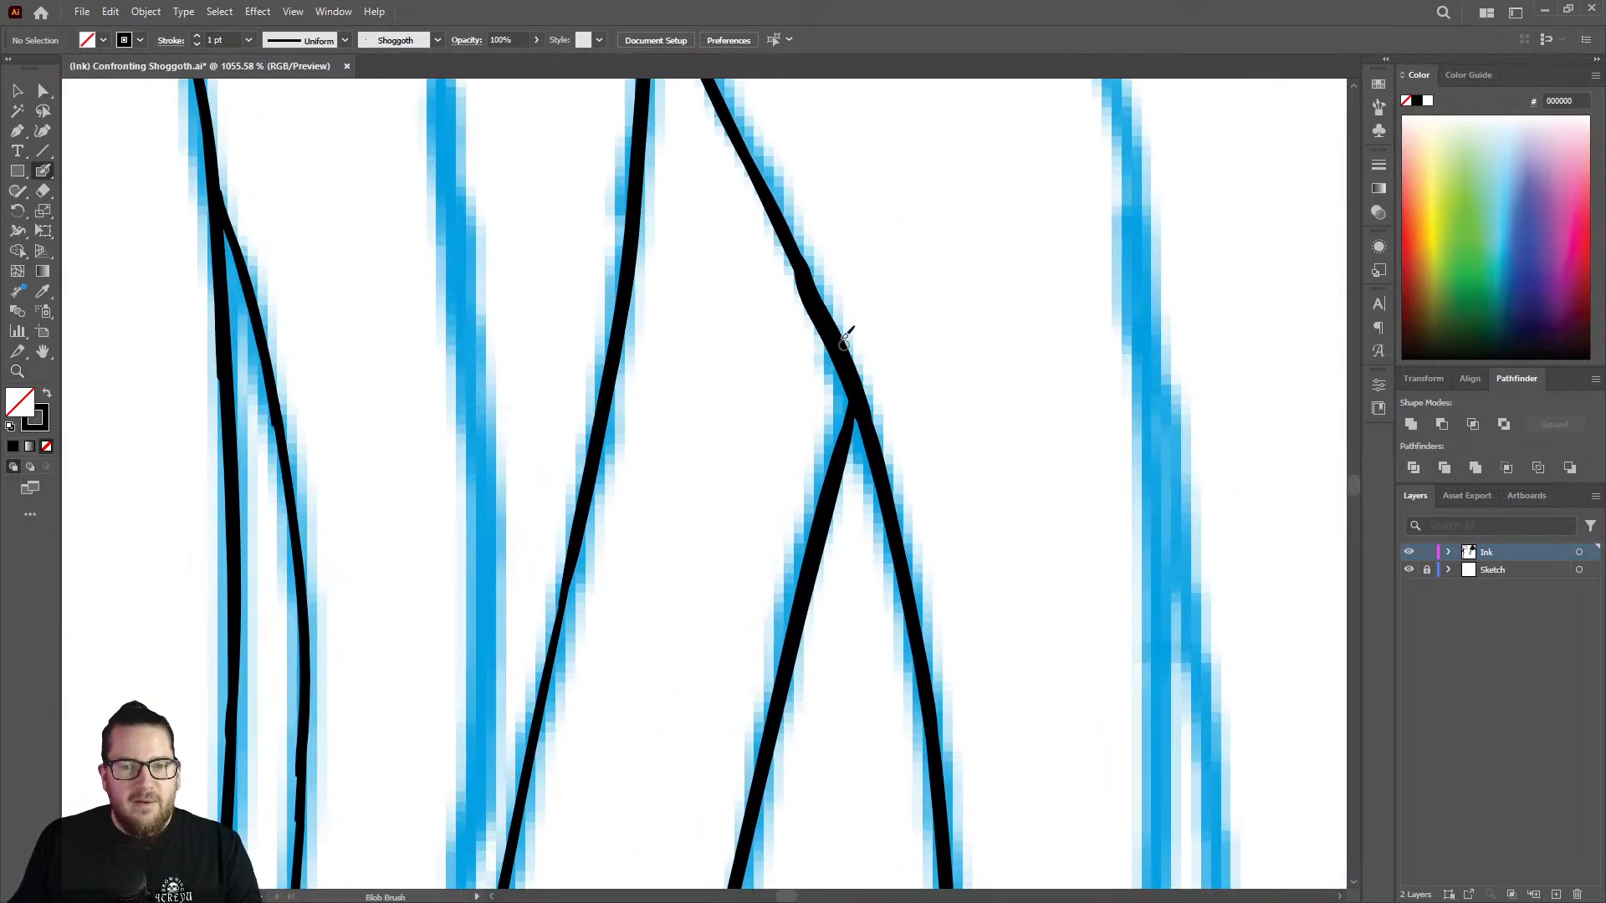
key("ctrl+z")
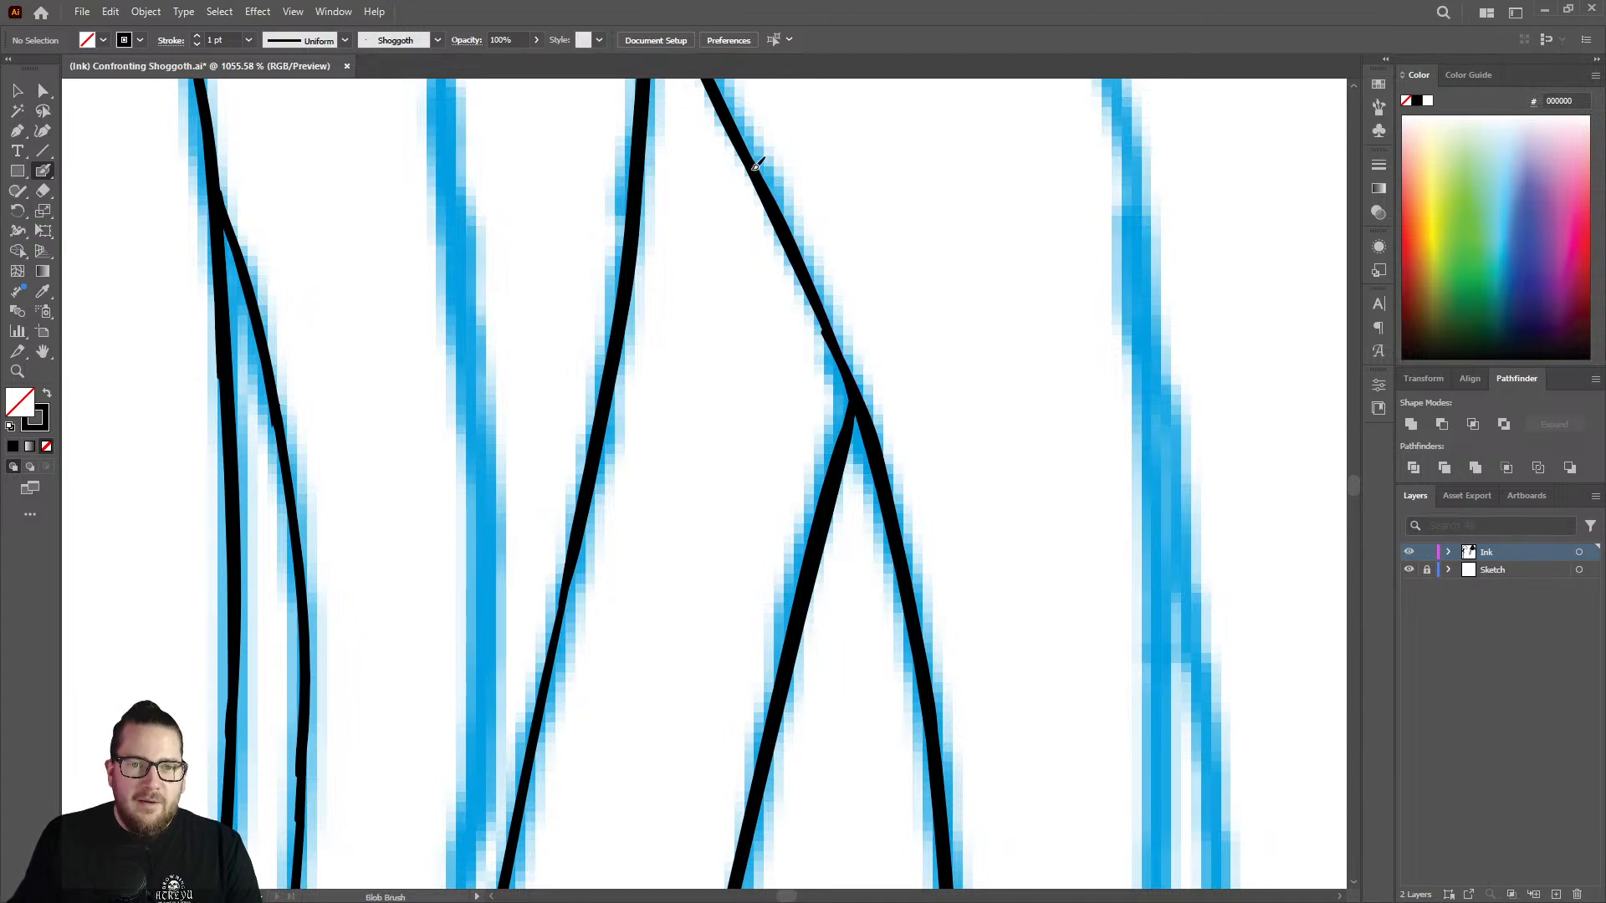
left_click_drag(776, 208, 860, 393)
Continue inking the second branch from its open end down the curved sketch line with the Blob Brush.
key("ctrl+space")
left_click_drag(809, 328, 574, 351)
left_click_drag(754, 346, 691, 345)
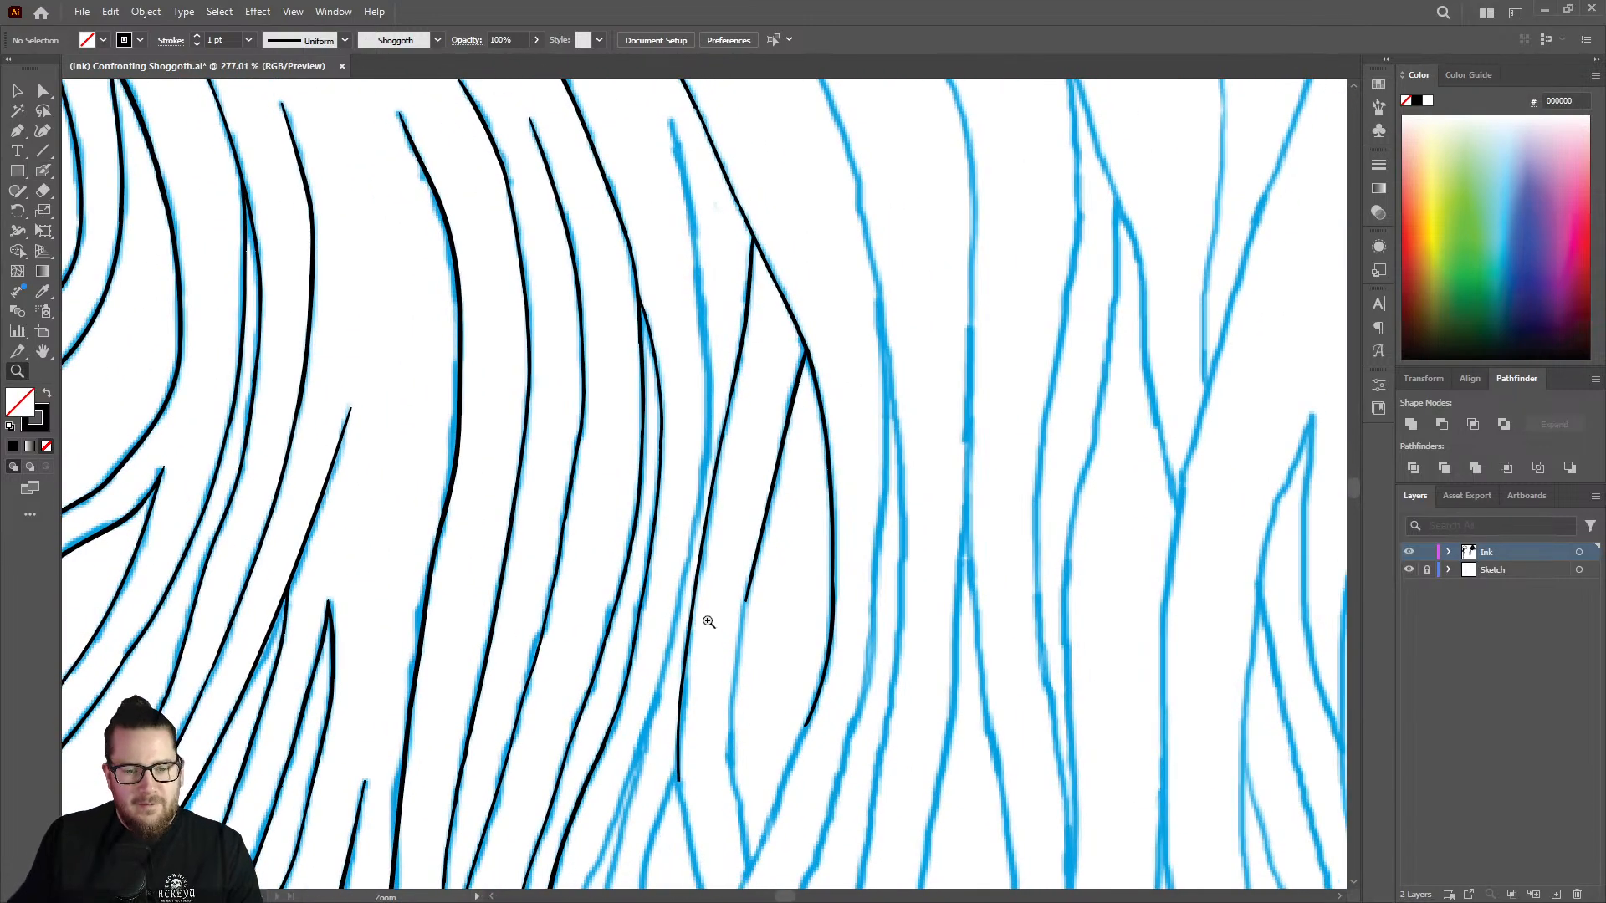
left_click_drag(748, 672, 687, 702)
left_click_drag(748, 778, 1006, 622)
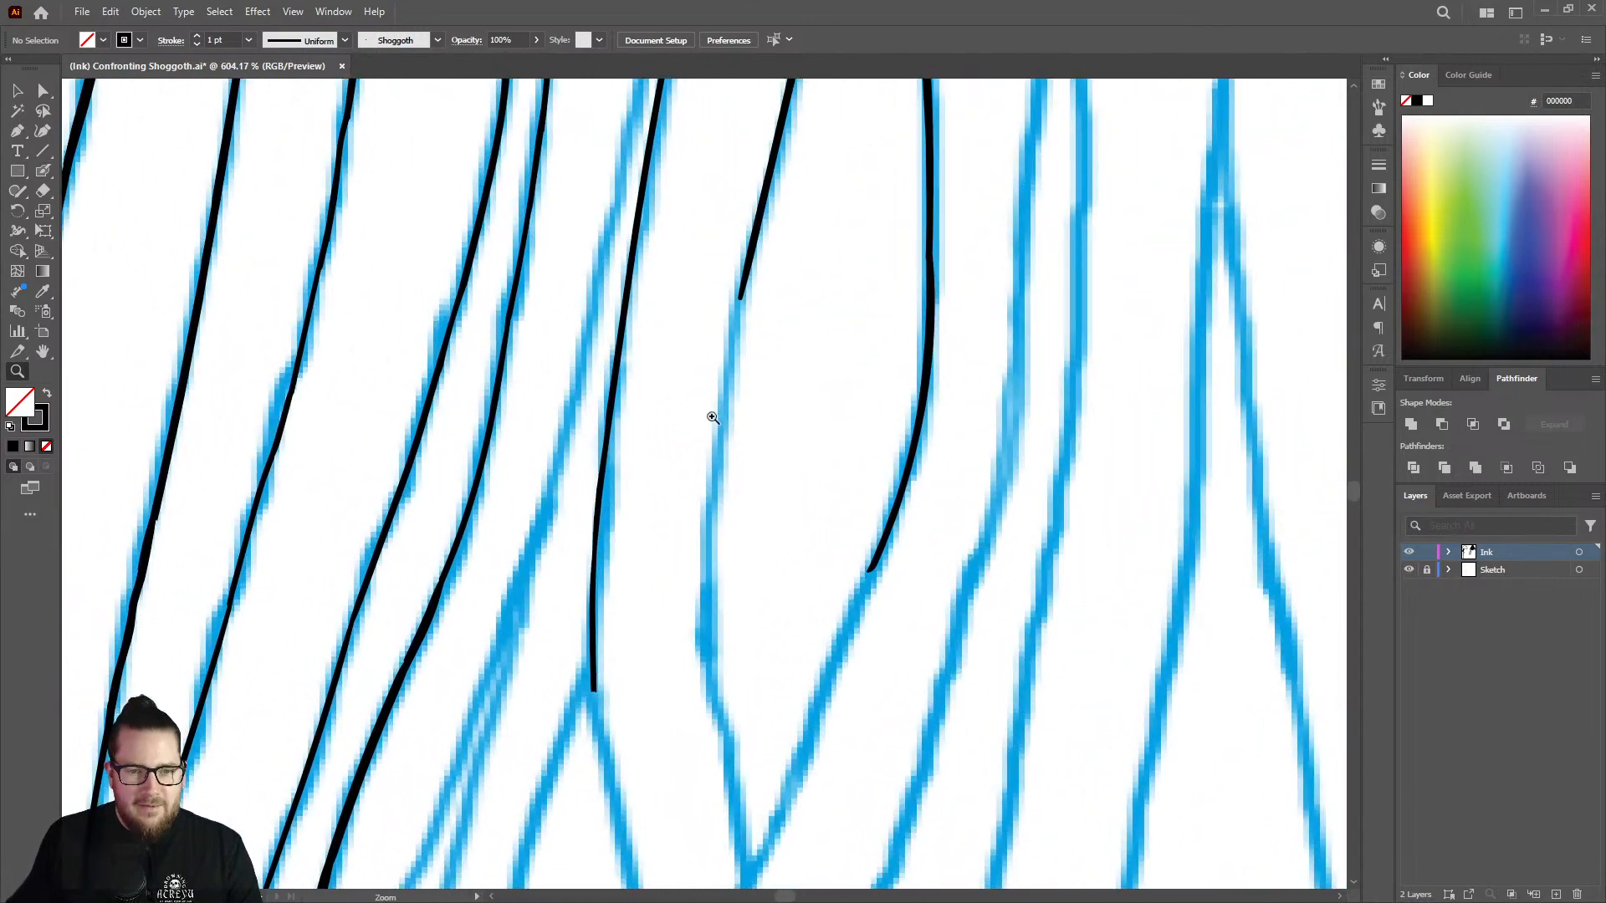
left_click(713, 417)
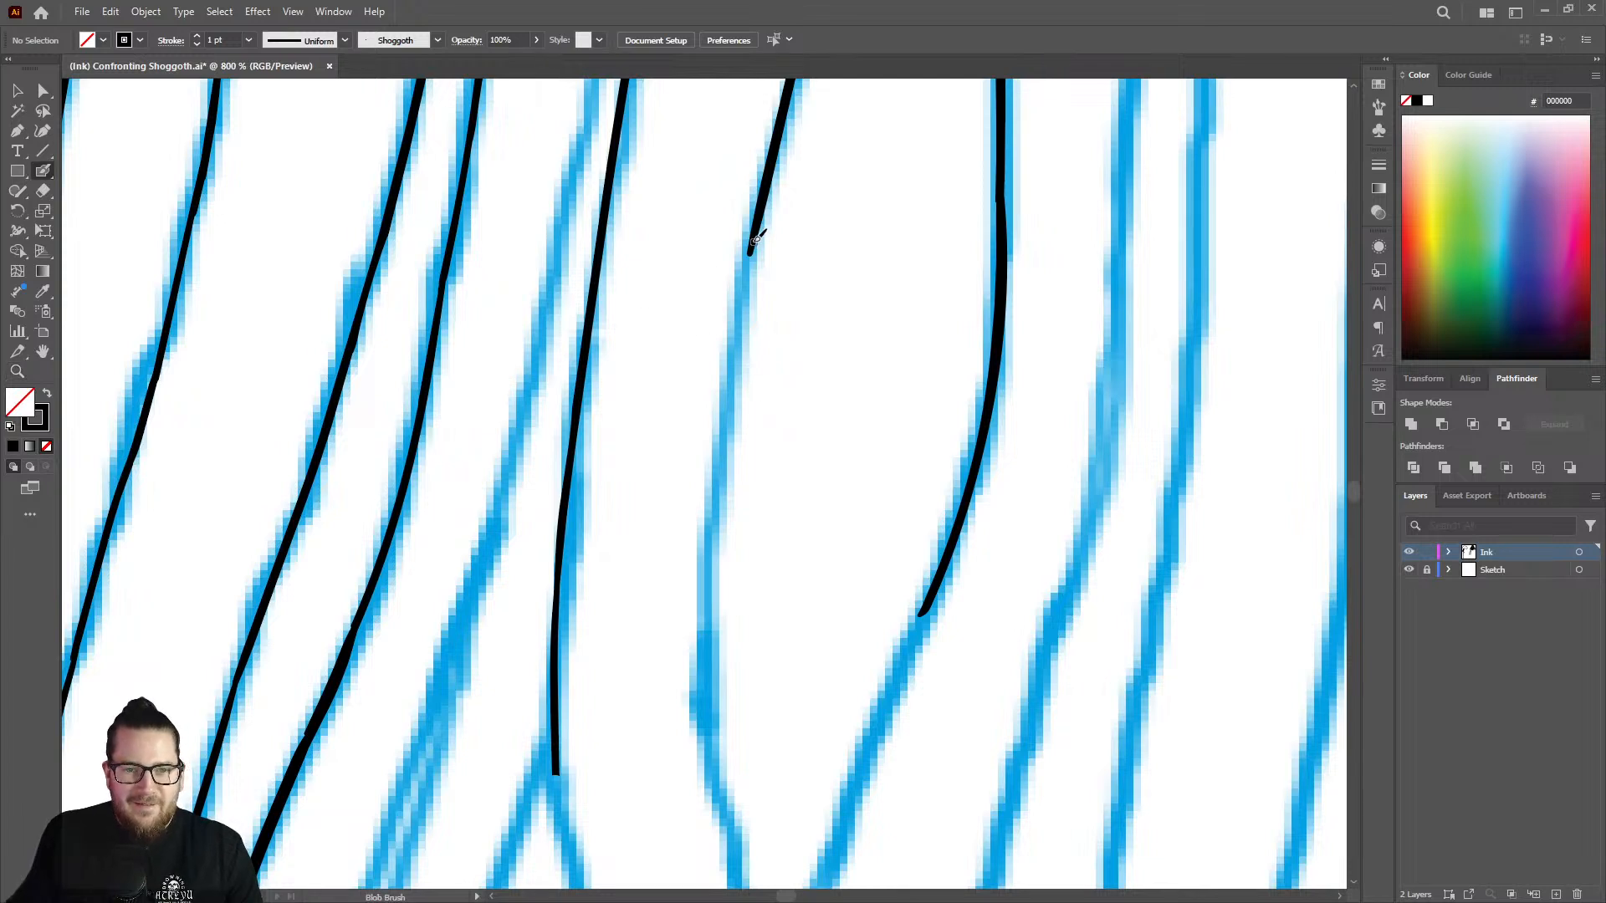
mouse_move(753, 253)
left_mouse_down()
mouse_move(711, 489)
mouse_move(720, 822)
left_mouse_up()
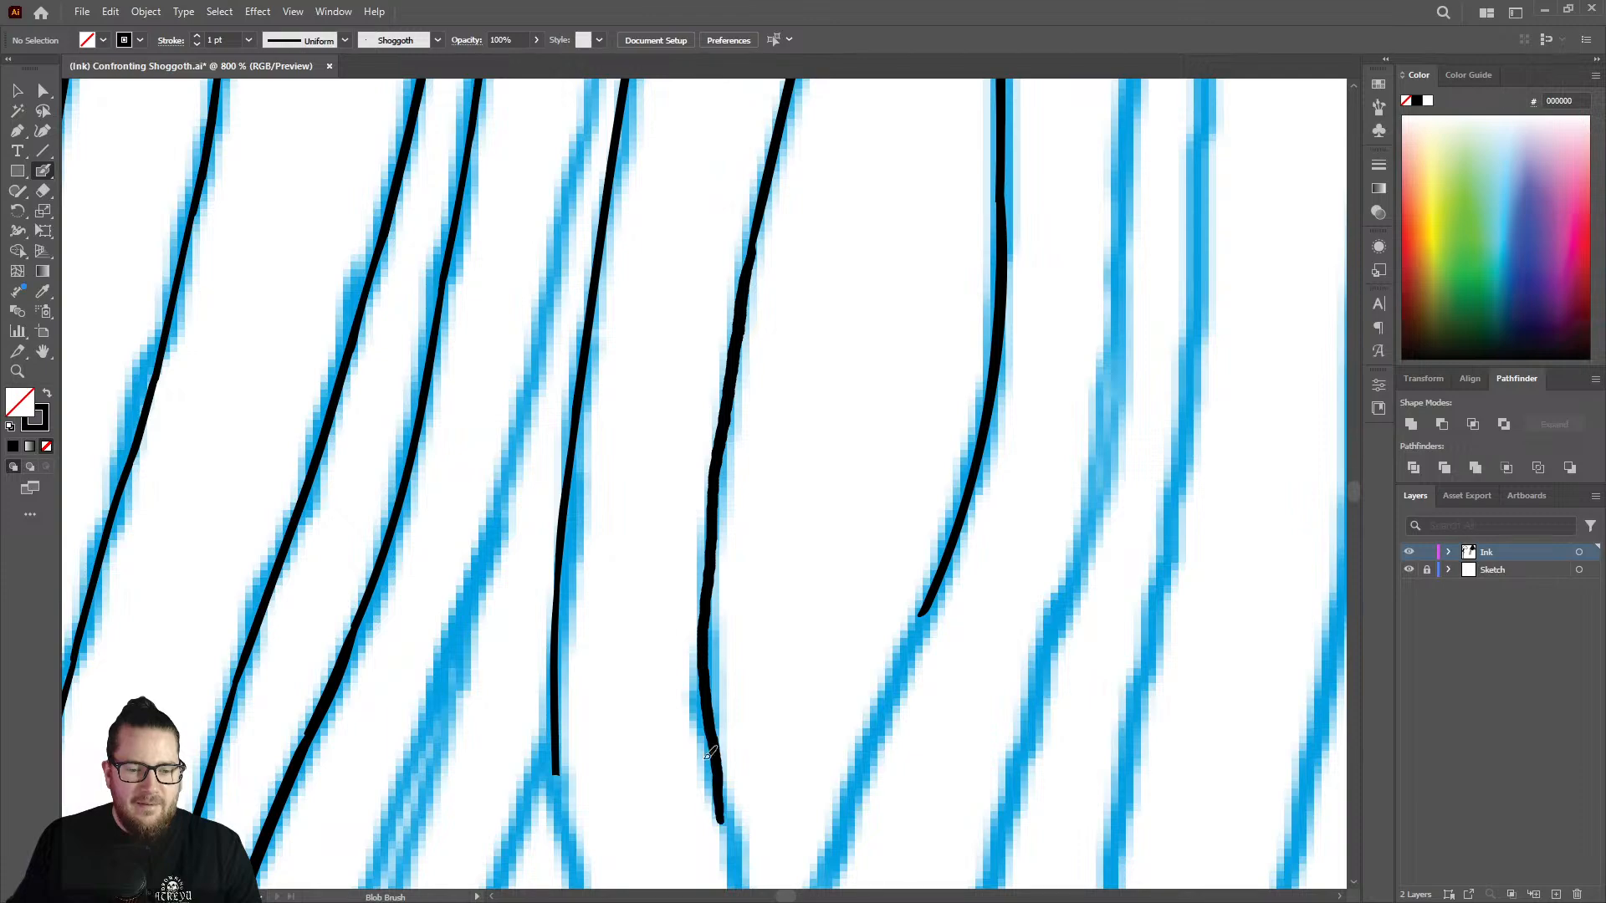
Extend the inked outer strand down its sketch line, past the junction with the second branch, using the Blob Brush.
key("ctrl+space")
left_click_drag(720, 572, 466, 556)
left_click_drag(728, 674, 814, 610)
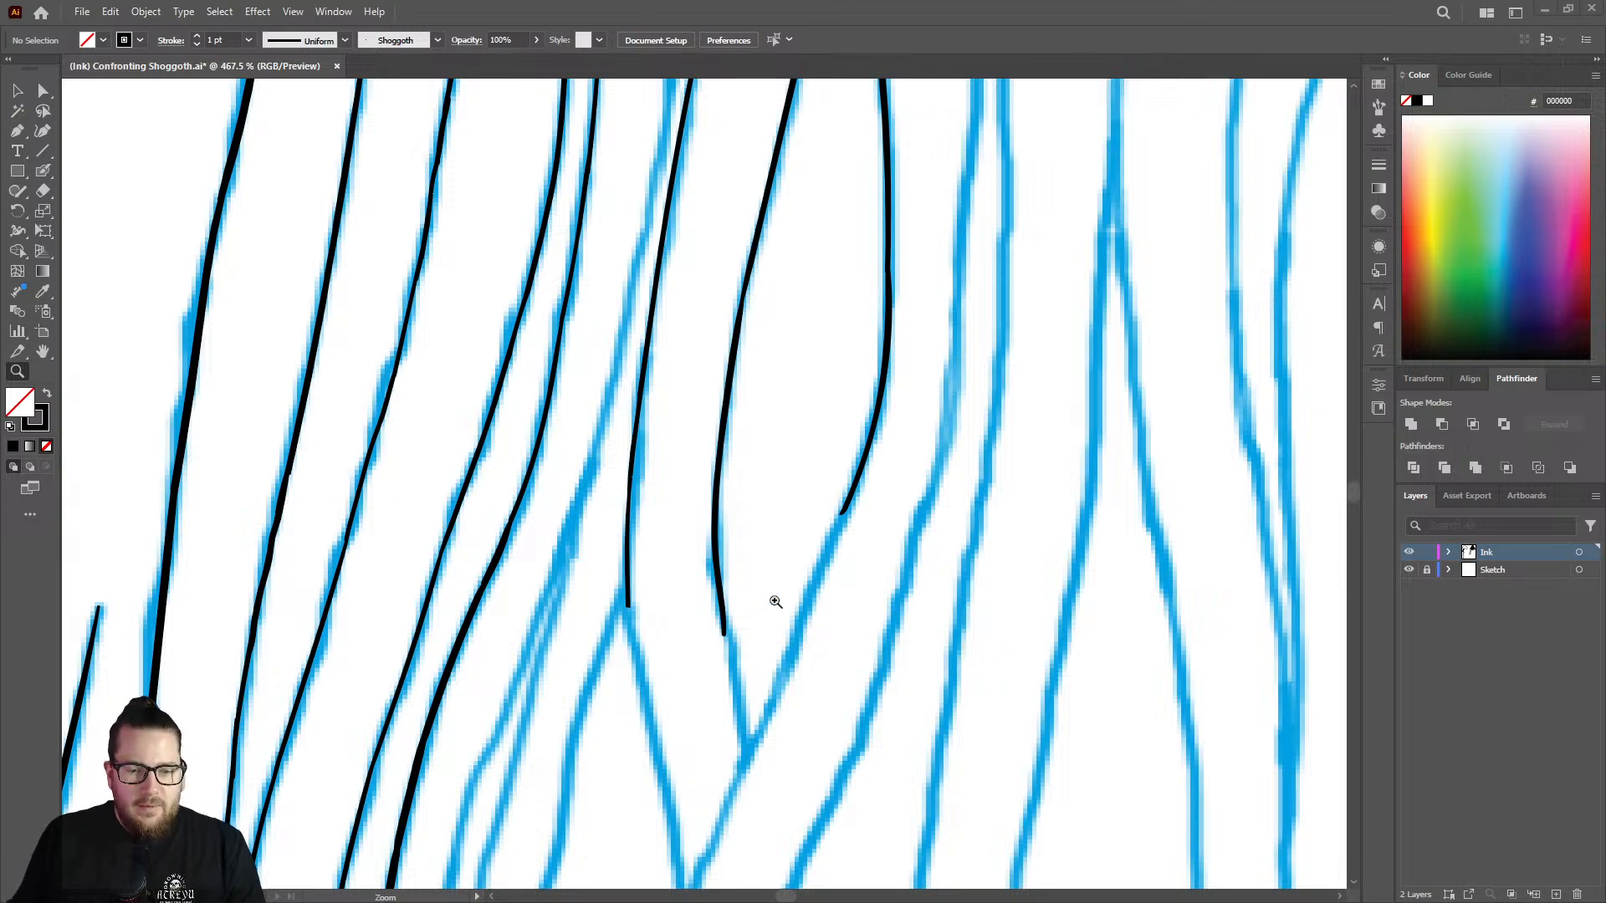
left_click_drag(736, 473, 726, 460)
mouse_move(806, 617)
left_mouse_down()
mouse_move(826, 464)
mouse_move(833, 501)
mouse_move(705, 828)
left_mouse_up()
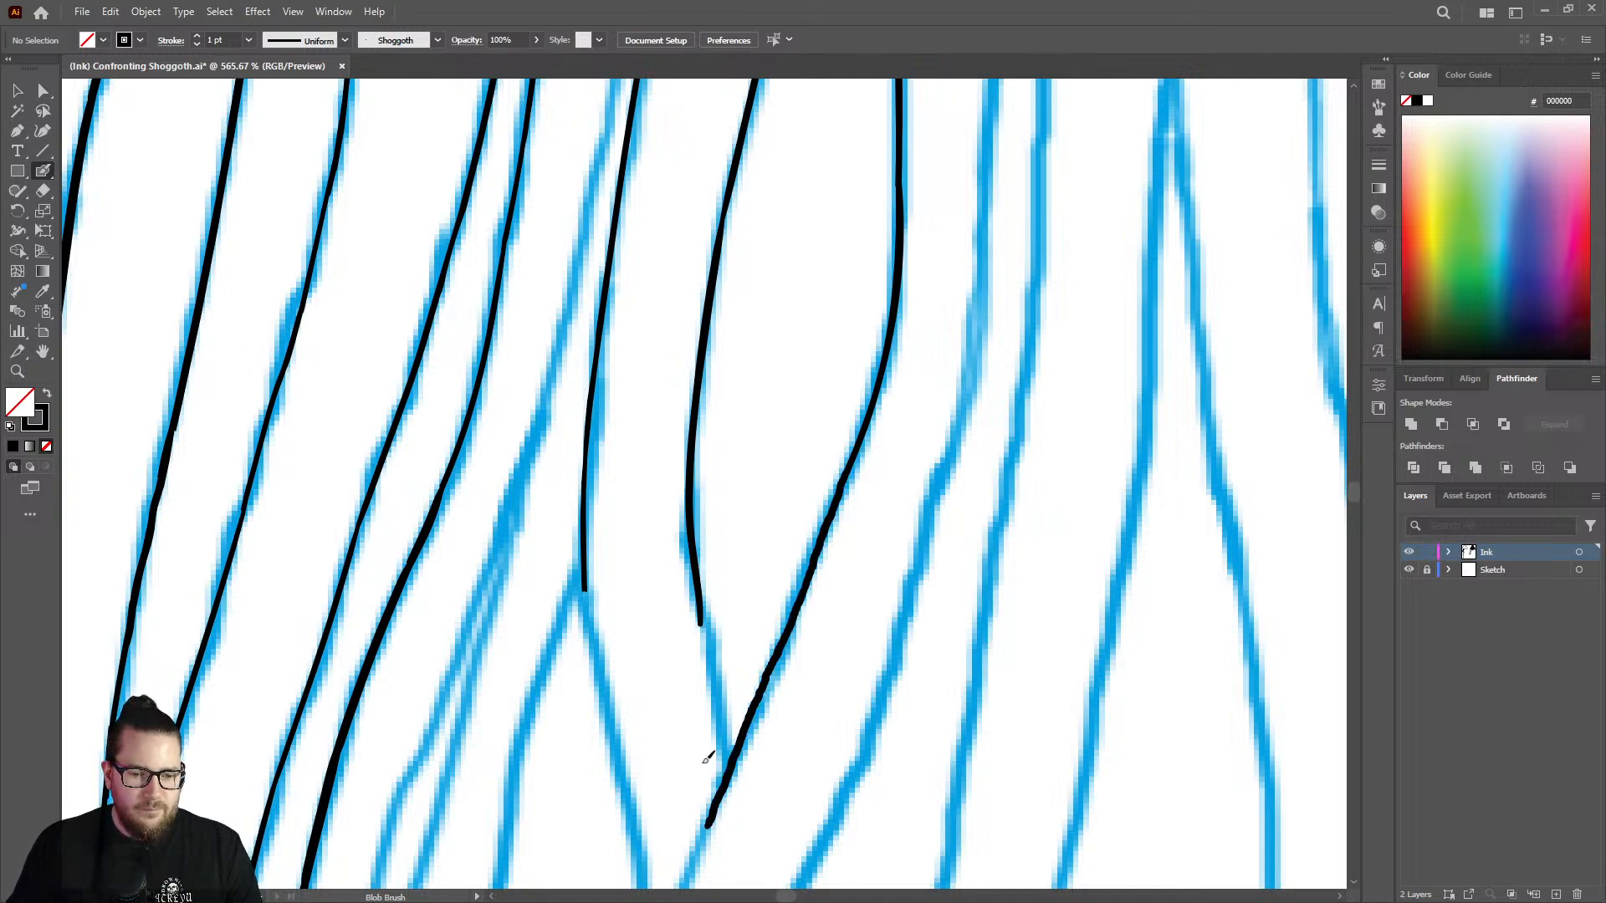
key("shift+e")
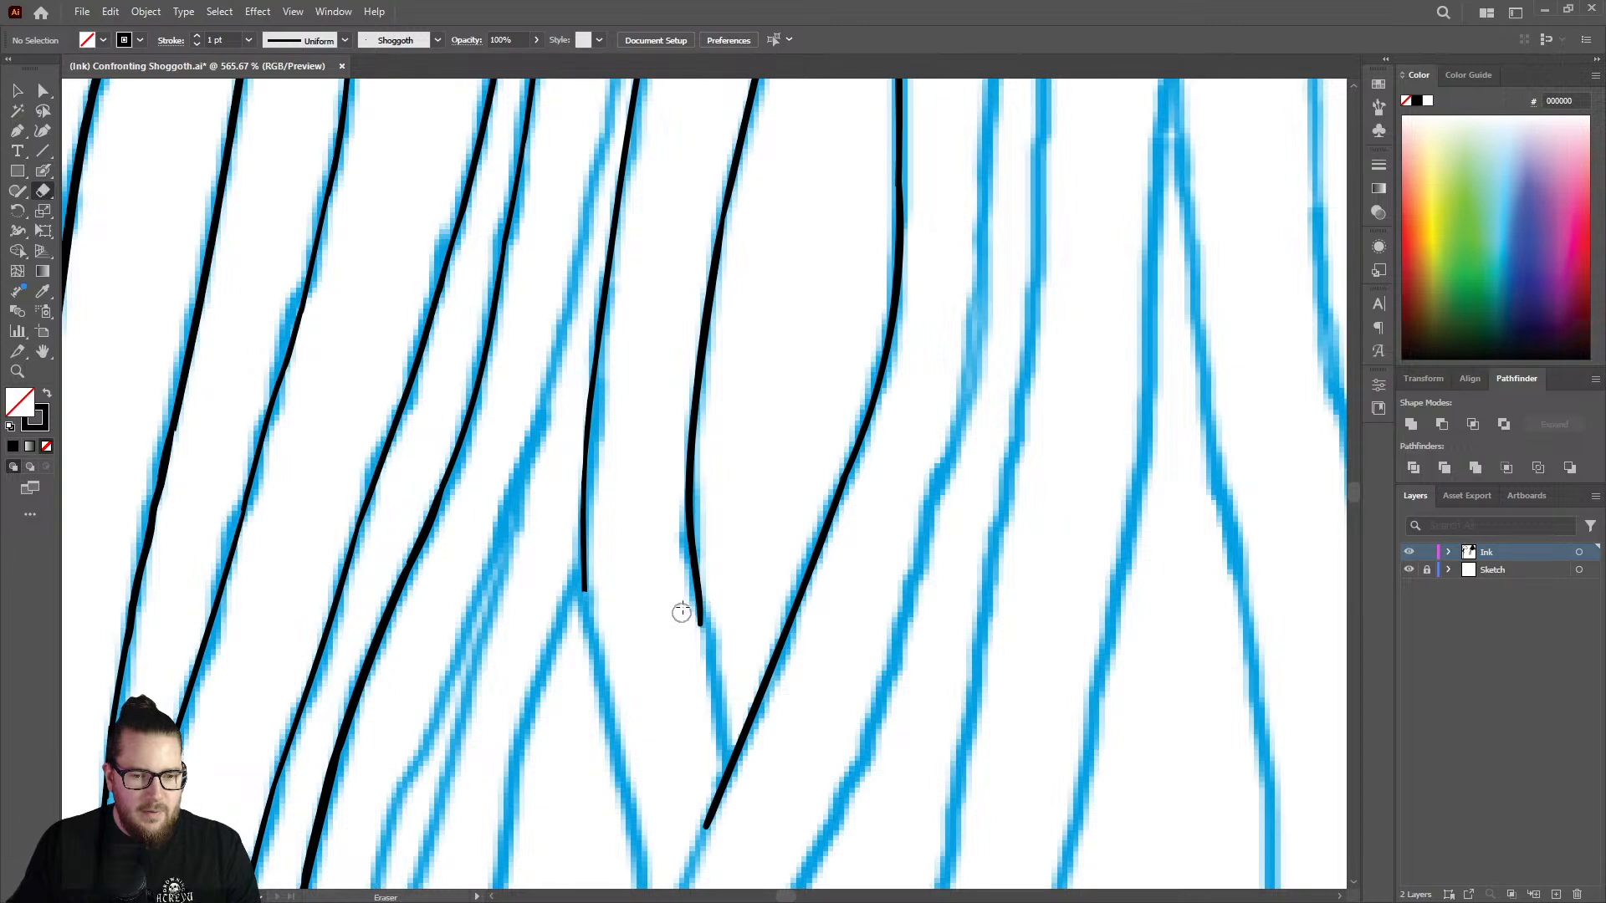
mouse_move(701, 634)
left_mouse_down()
mouse_move(702, 599)
mouse_move(730, 758)
left_mouse_up()
key("shift+b")
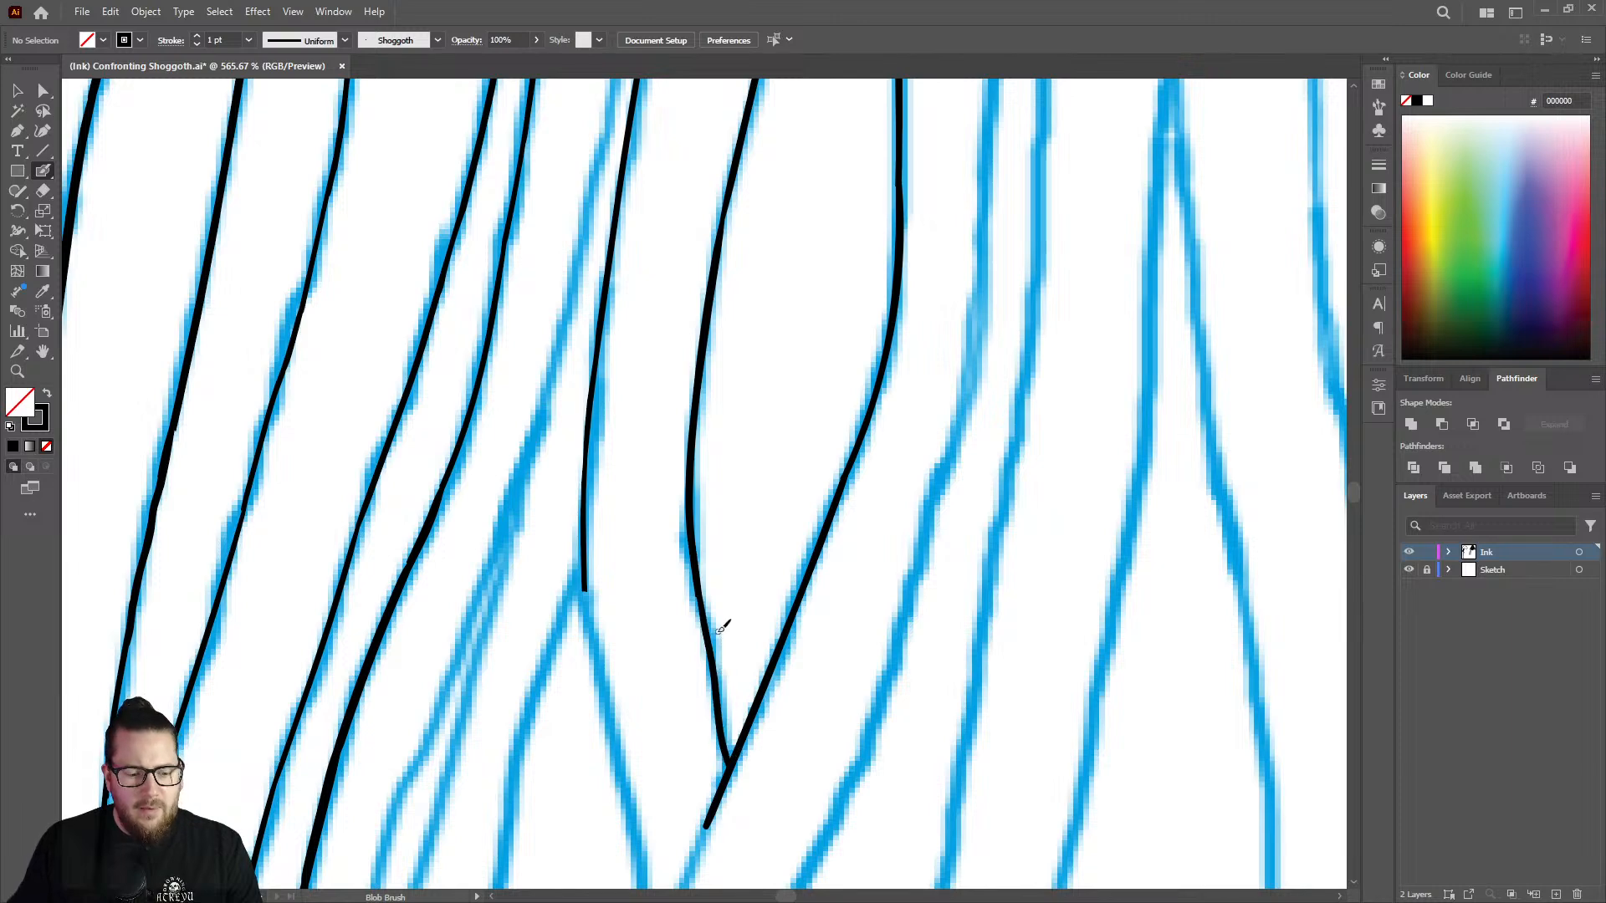
key("ctrl+z")
Ink the second branch's lower section from its open end to its junction with the outer strand.
key("z")
left_click_drag(725, 573, 609, 582)
left_click_drag(715, 760, 875, 626)
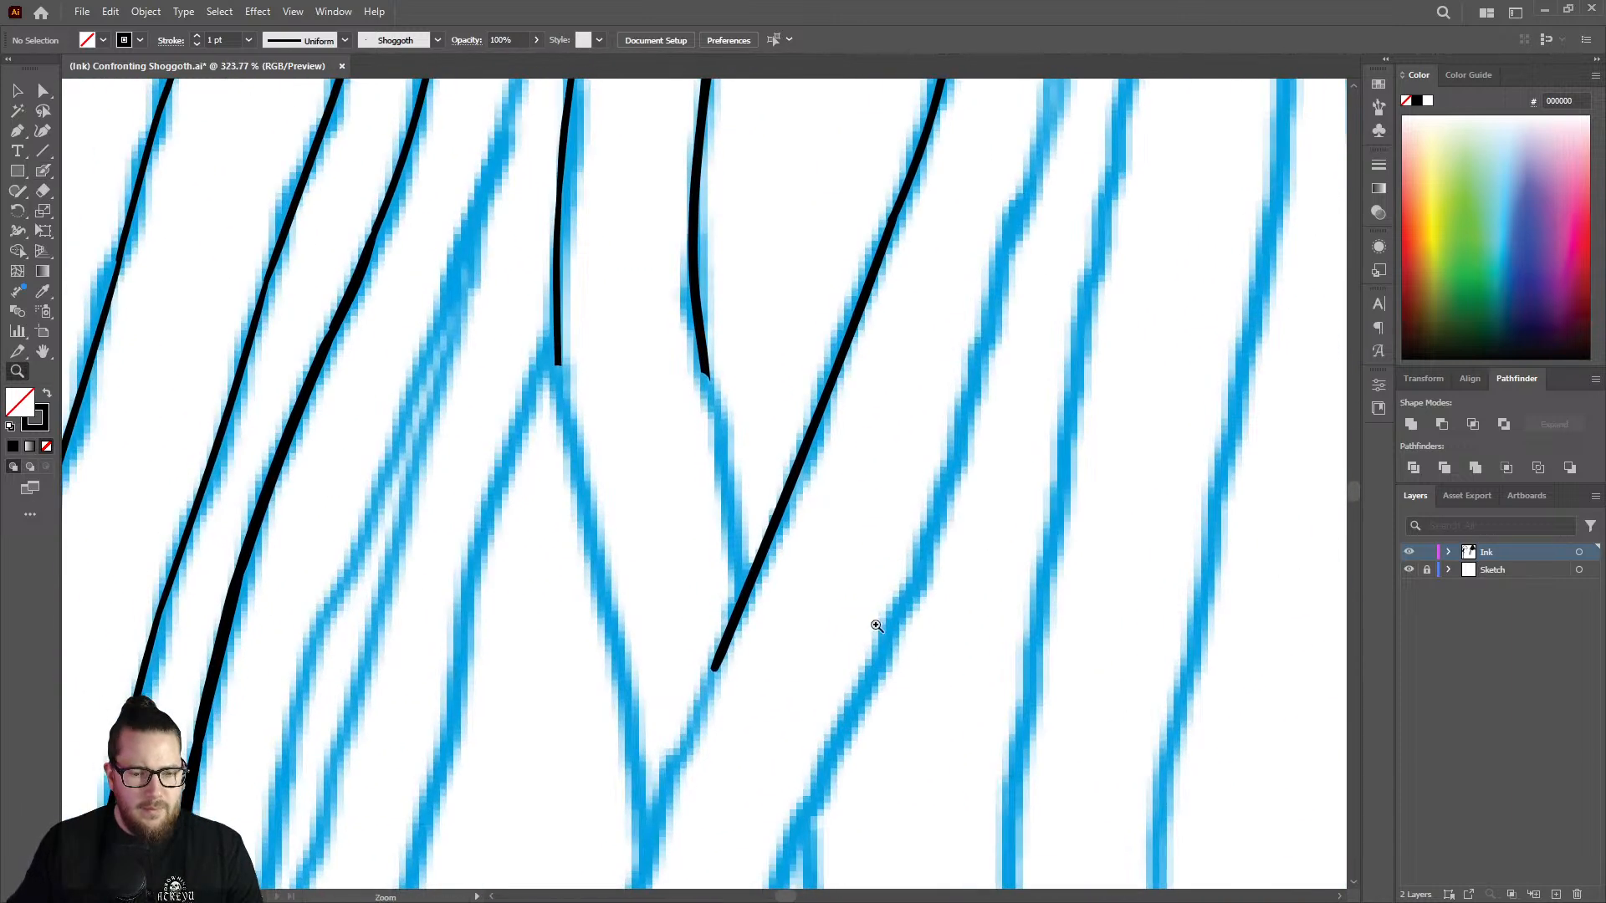
key("shift+b")
left_click_drag(709, 370, 747, 585)
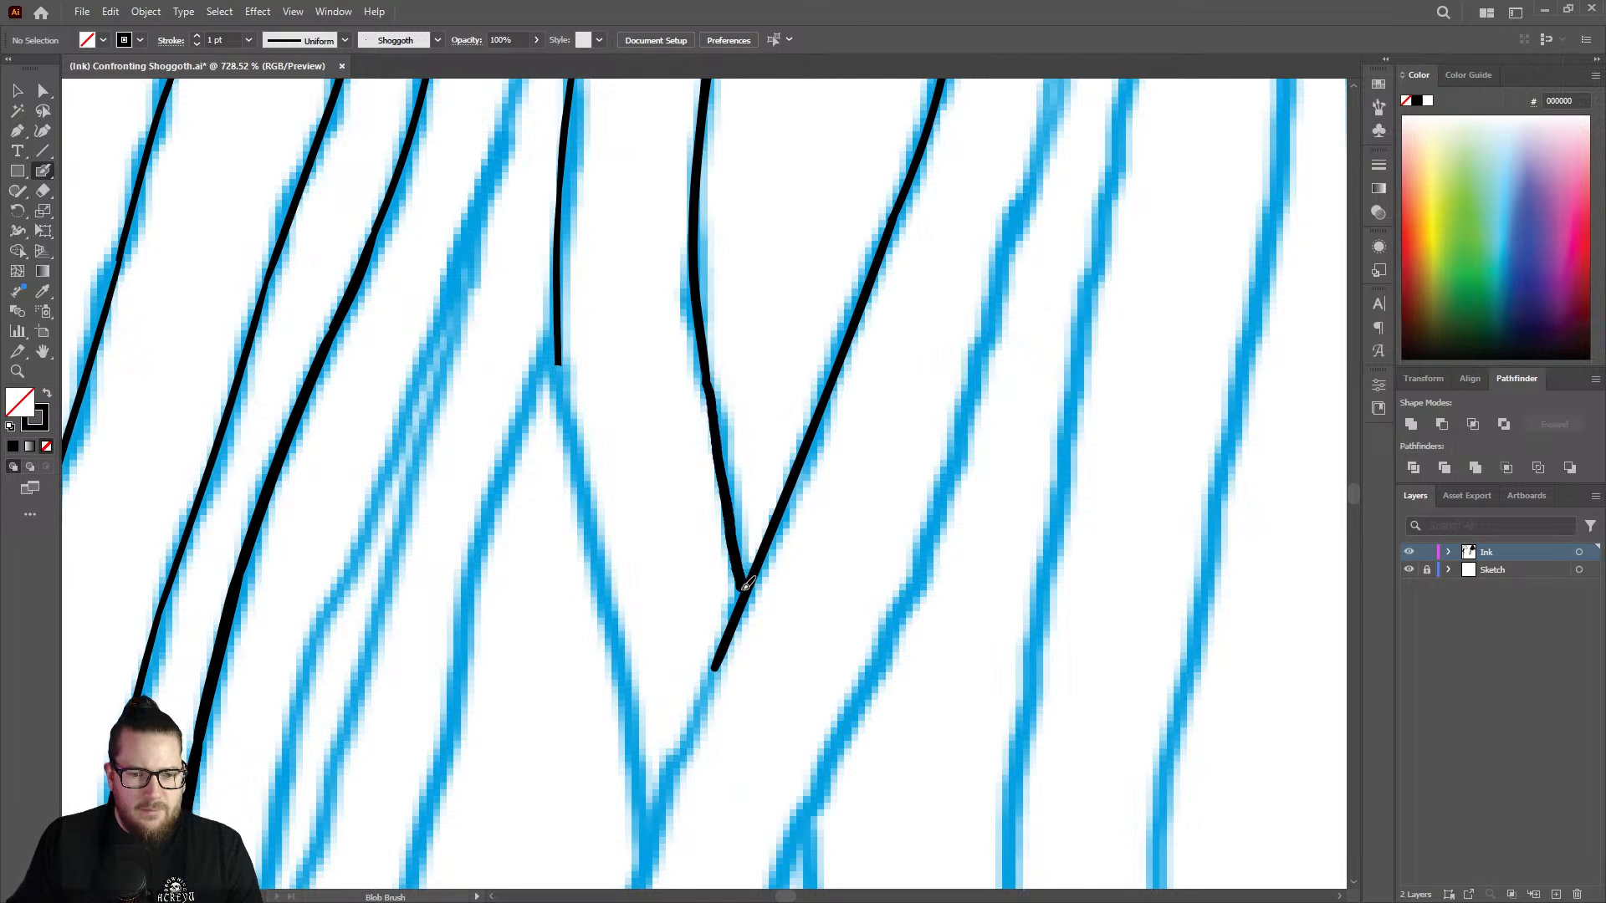
right_click(549, 404)
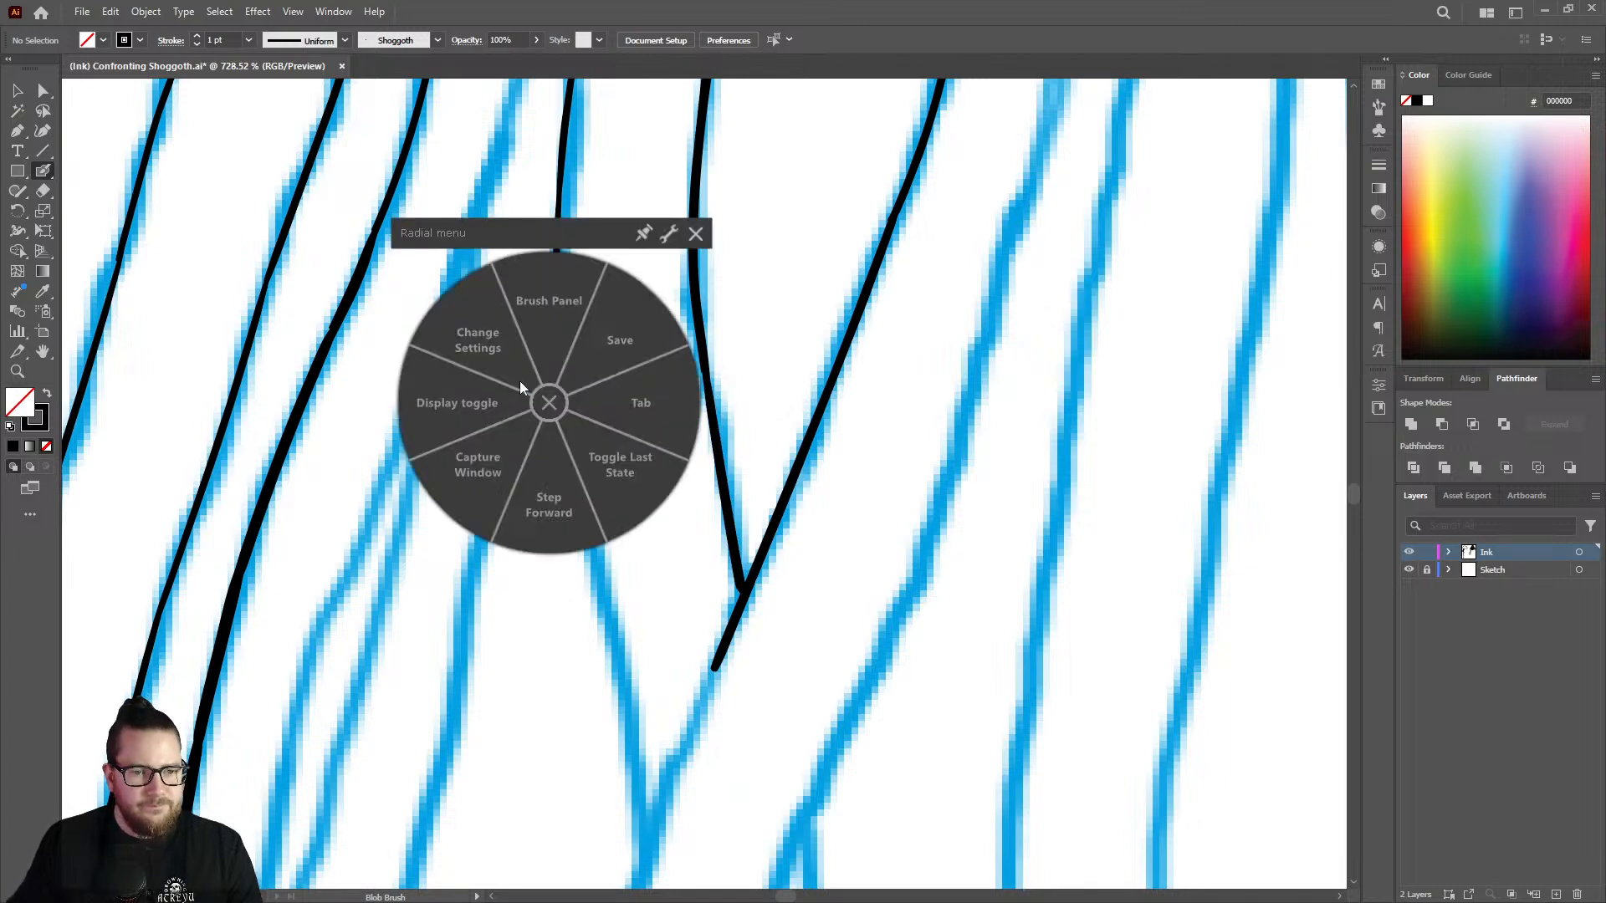
left_click(696, 234)
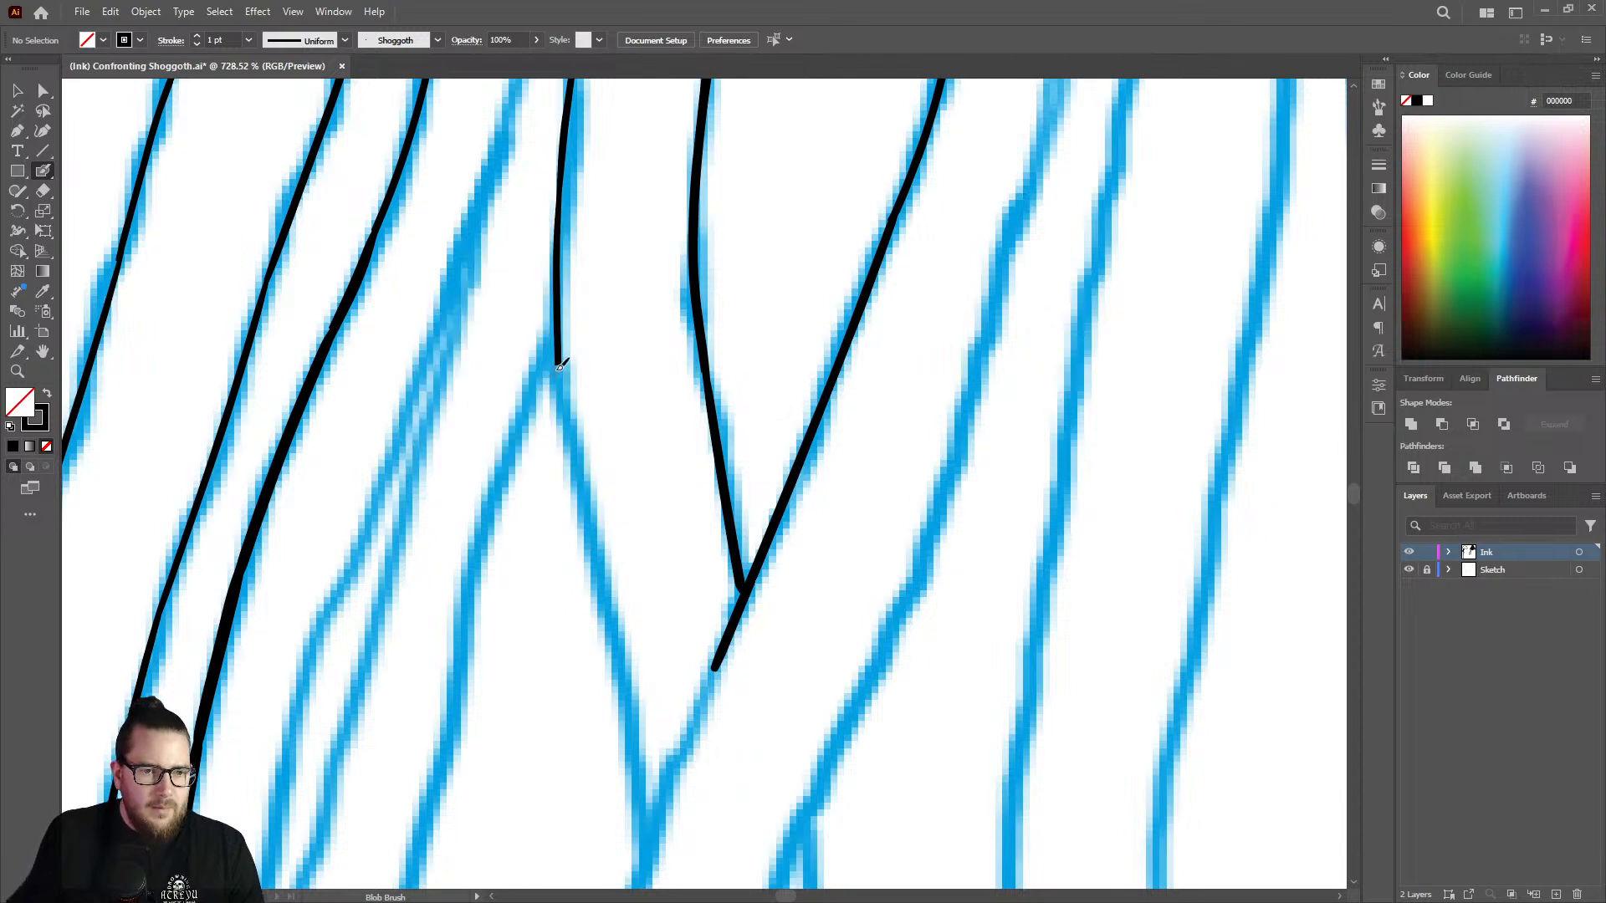
Extend the neighbouring inner strand down toward the lower fork and smooth the joint with the Eraser.
left_click_drag(561, 345, 633, 767)
scroll(519, 346, "up", 1)
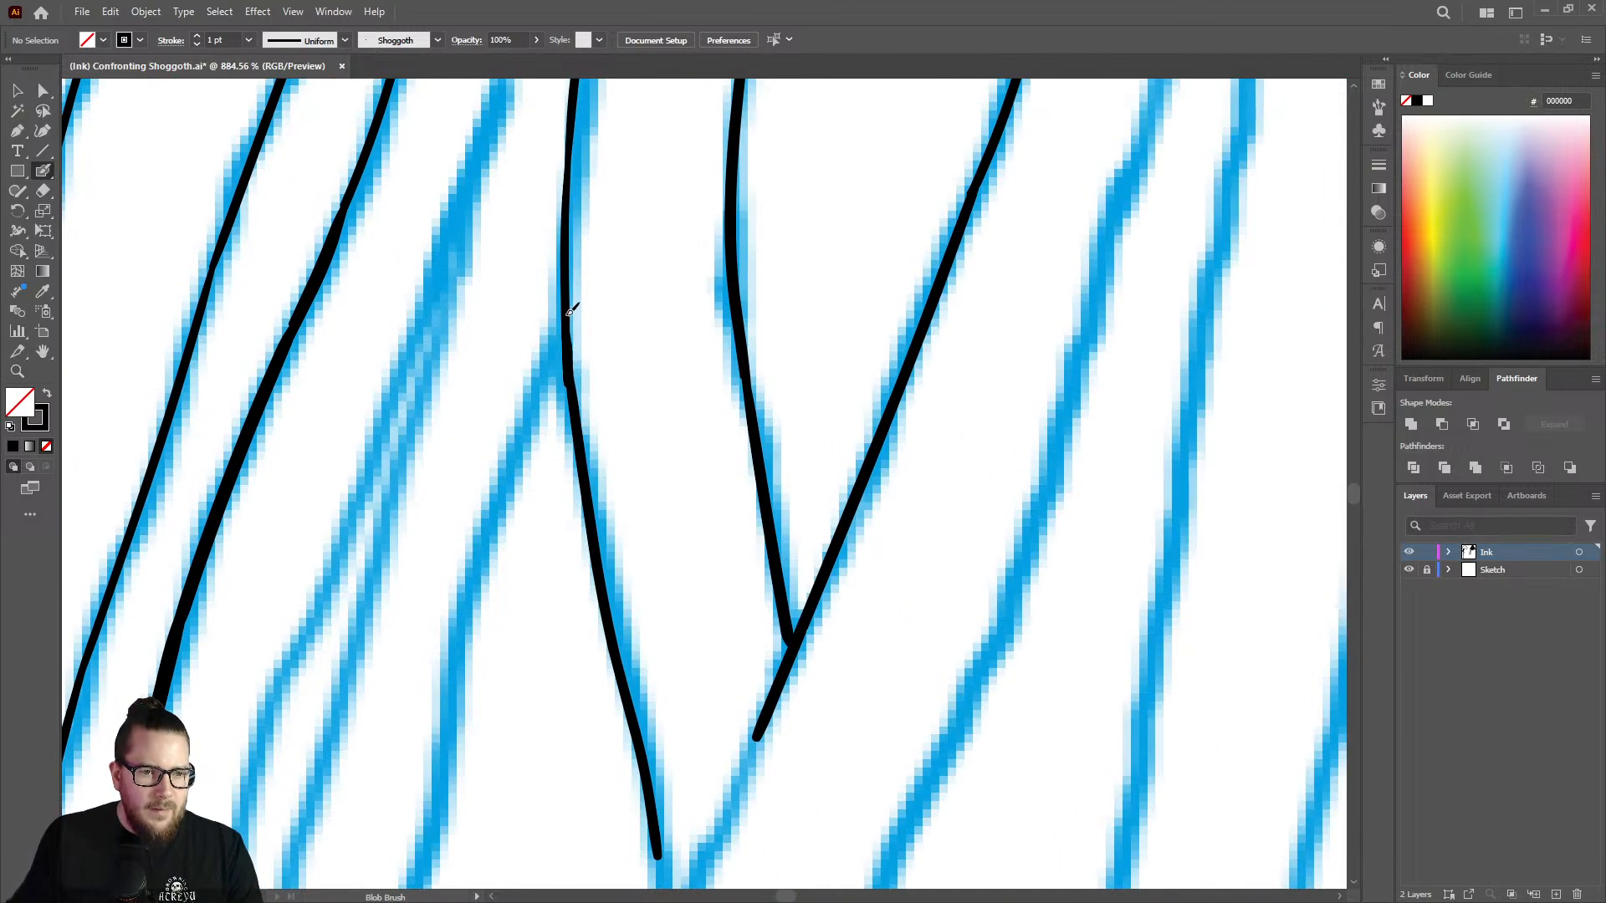
left_click_drag(565, 264, 568, 143)
key("shift+e")
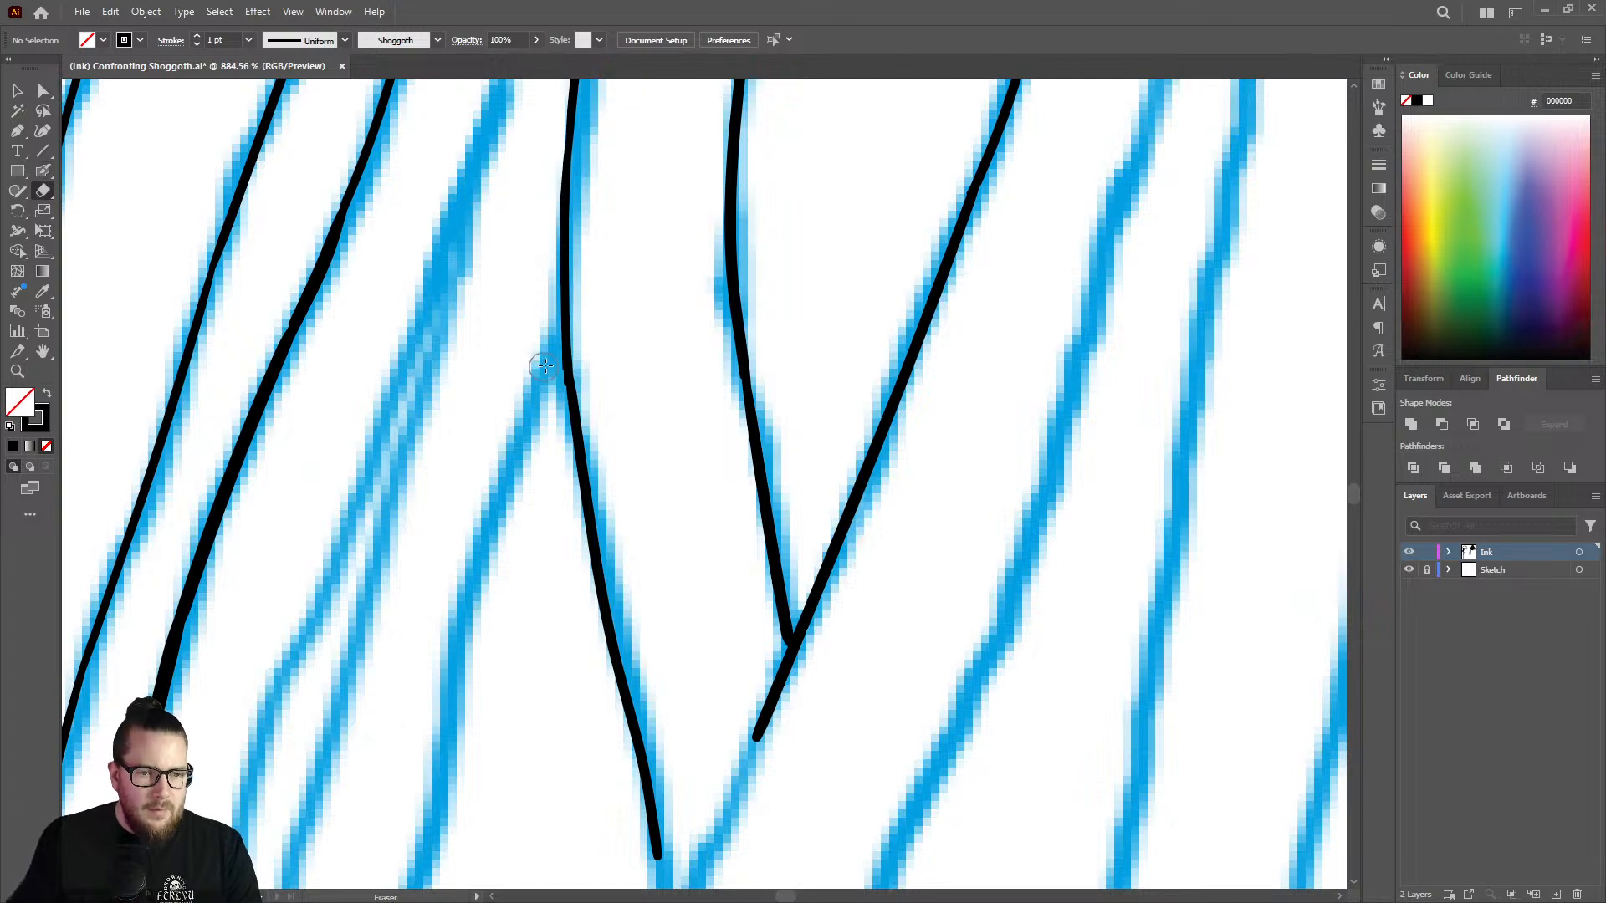
mouse_move(547, 366)
left_mouse_down()
mouse_move(552, 385)
mouse_move(549, 343)
left_mouse_up()
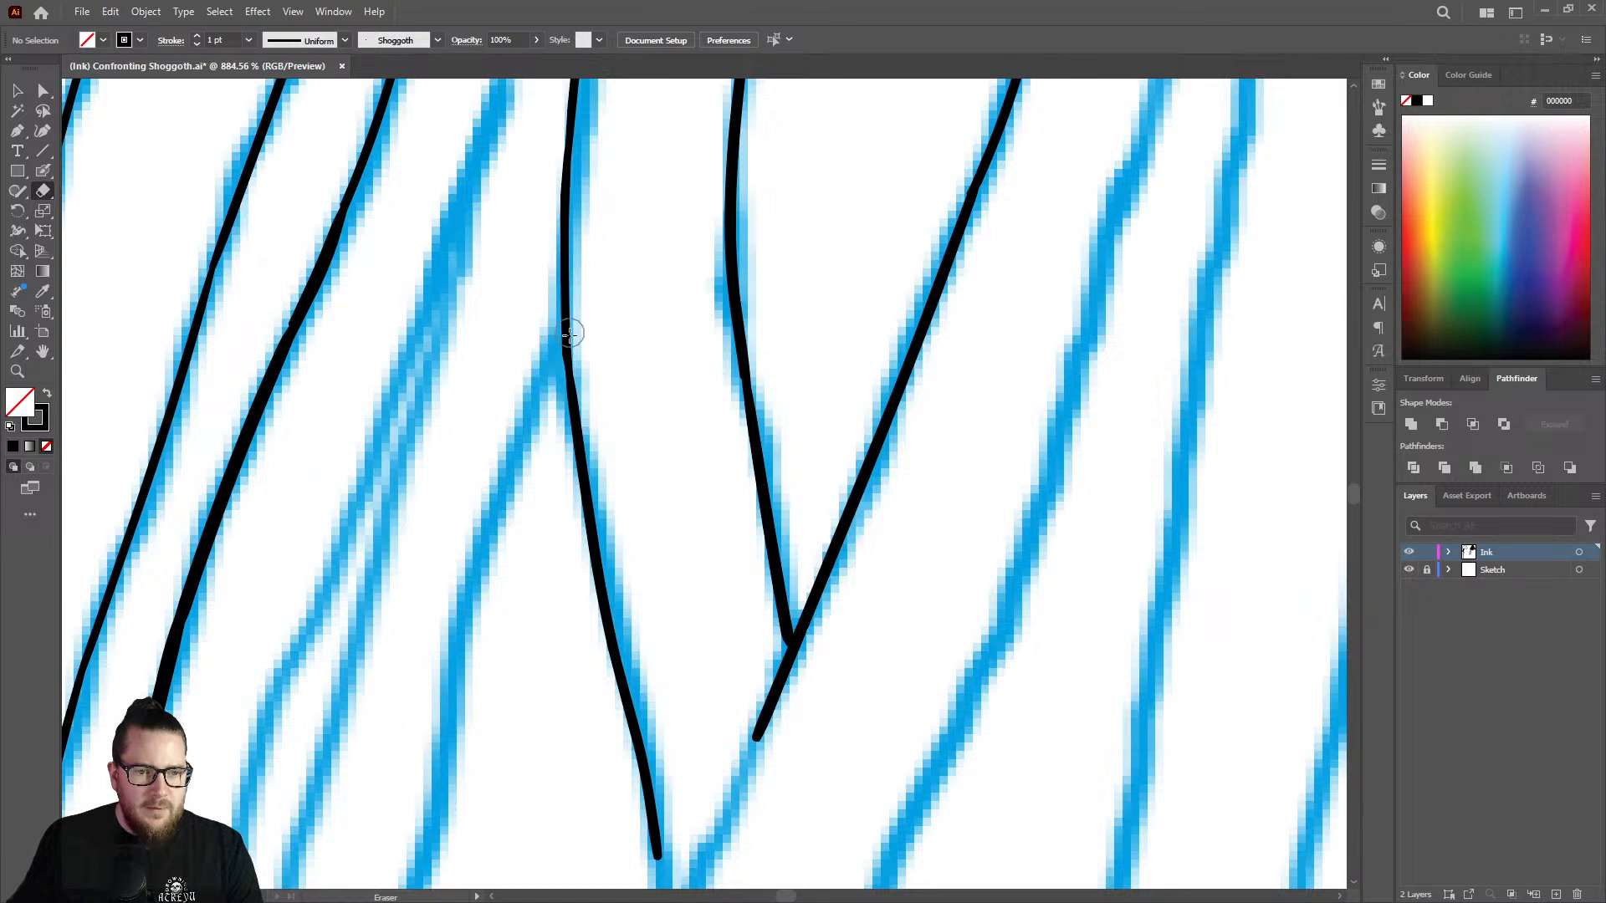
key("shift+b")
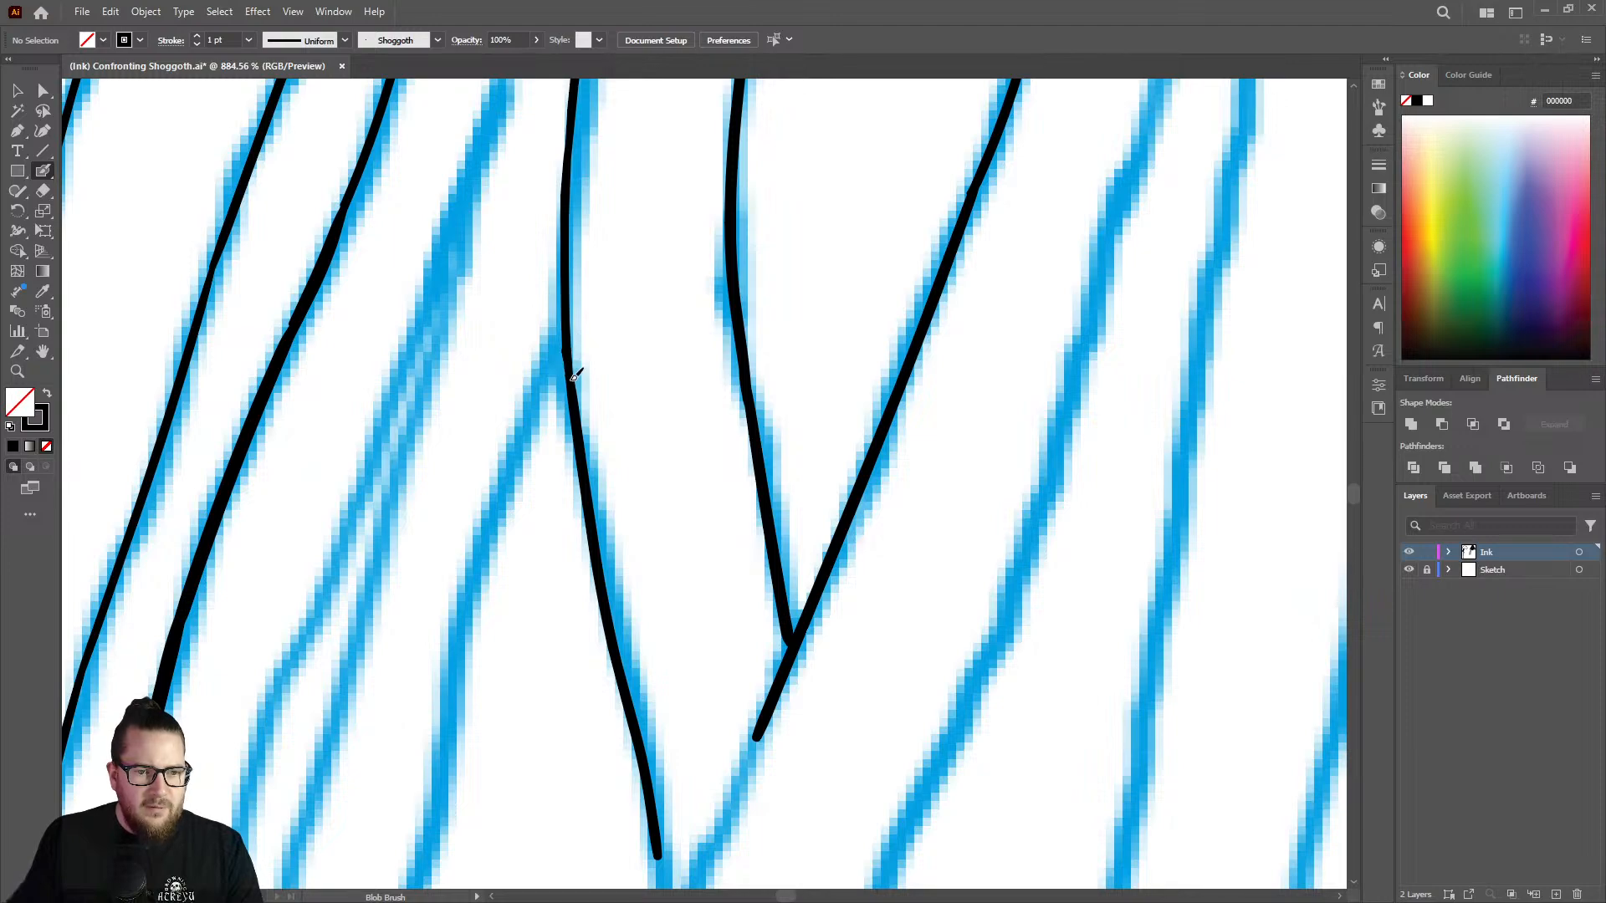
Continue the outer strand below the lower fork and ink the inner strand's end to meet it.
key("z")
left_click_drag(701, 409, 595, 390)
left_click_drag(720, 477, 888, 389)
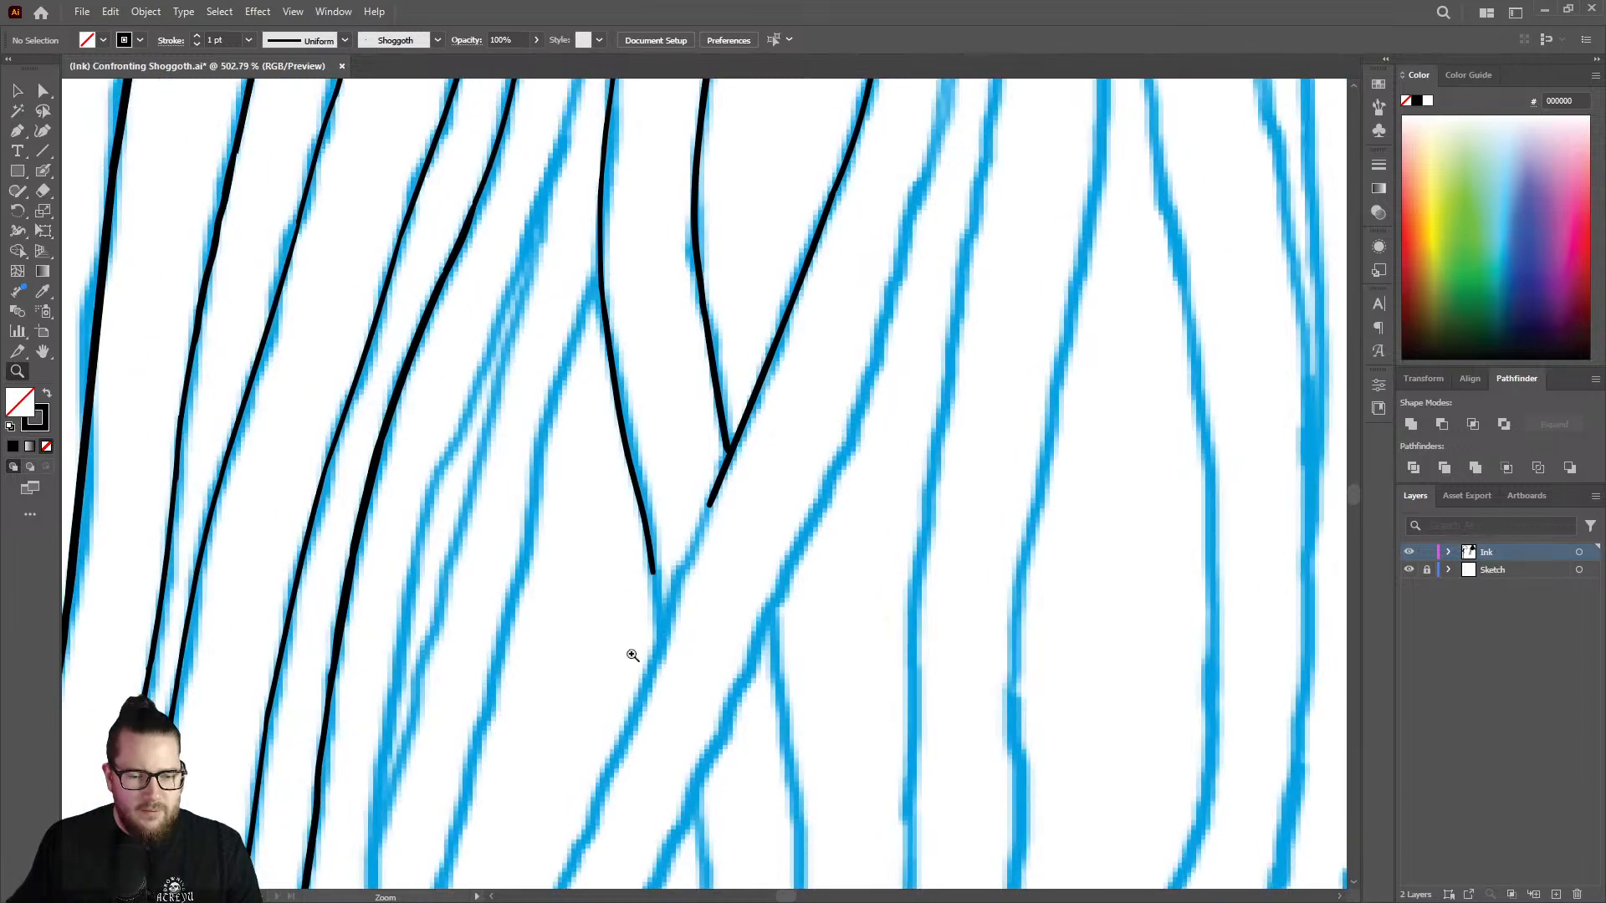
left_click_drag(639, 656, 741, 601)
key("shift+b")
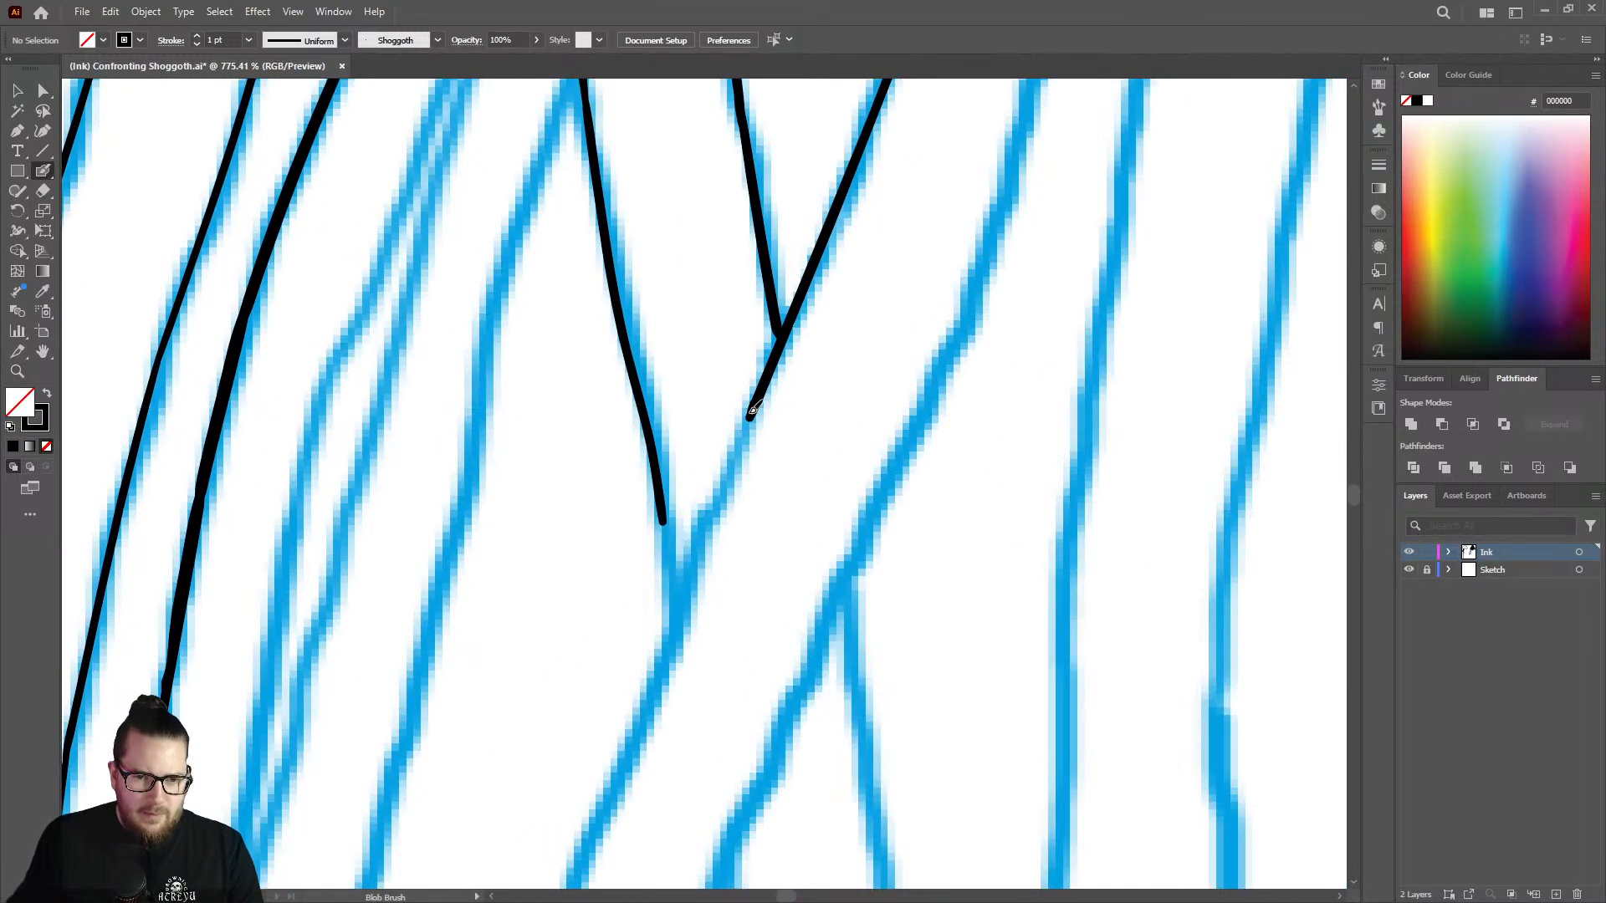
left_click_drag(753, 410, 608, 803)
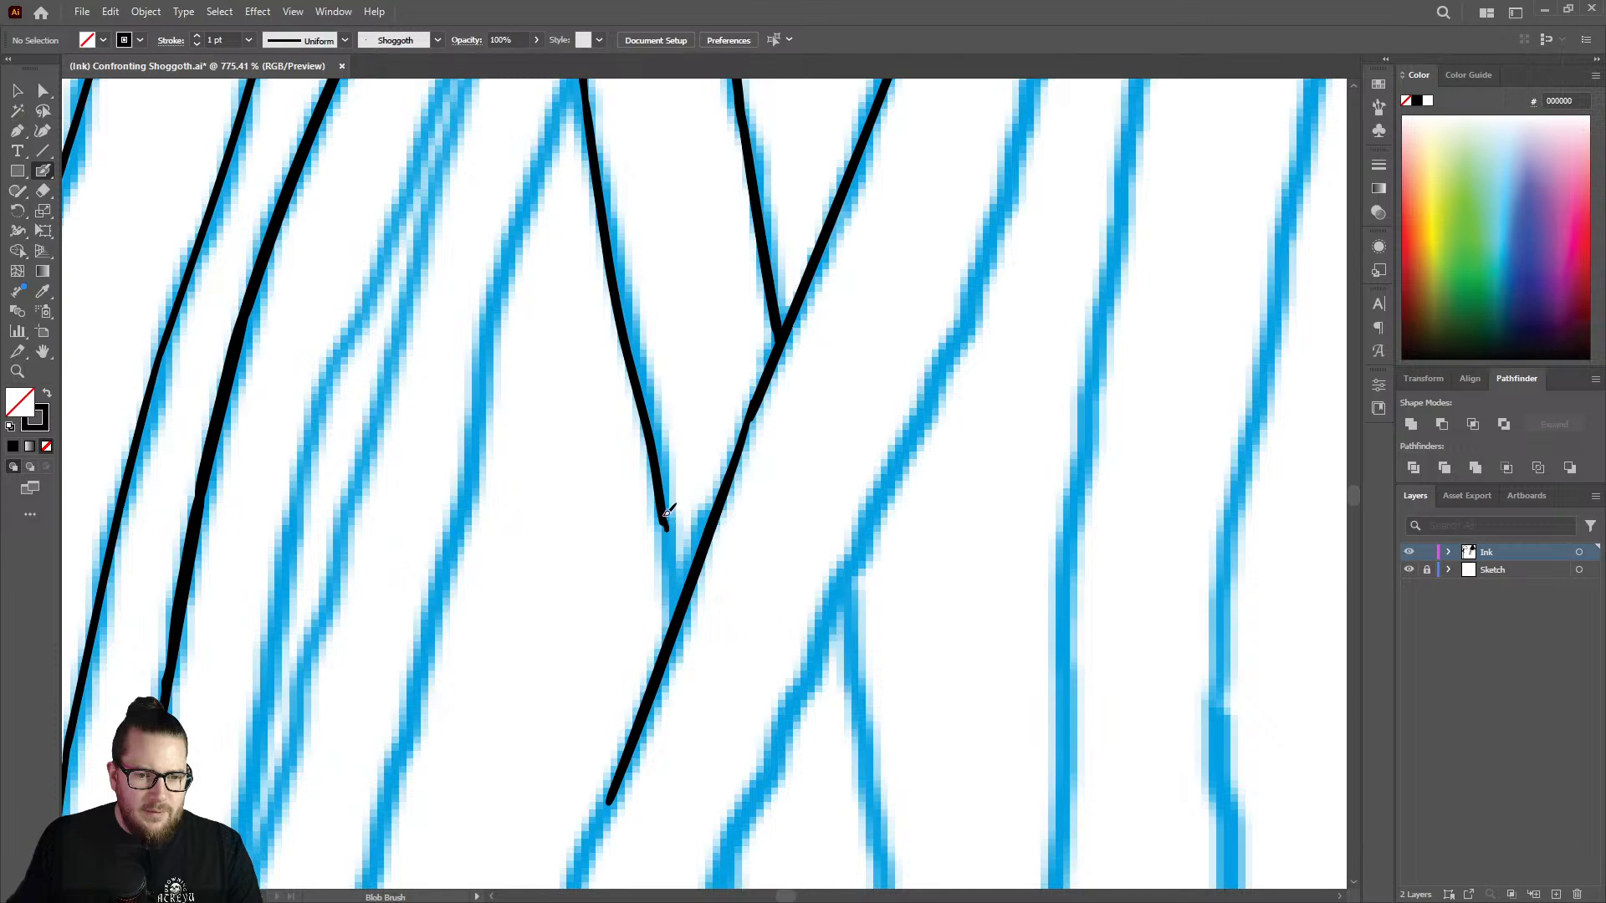
mouse_move(670, 533)
left_mouse_down()
mouse_move(682, 611)
mouse_move(713, 554)
mouse_move(472, 573)
left_mouse_up()
Ink the upper part of the next uninked strand beneath the jellyfish's bell, starting from its tip.
key("z")
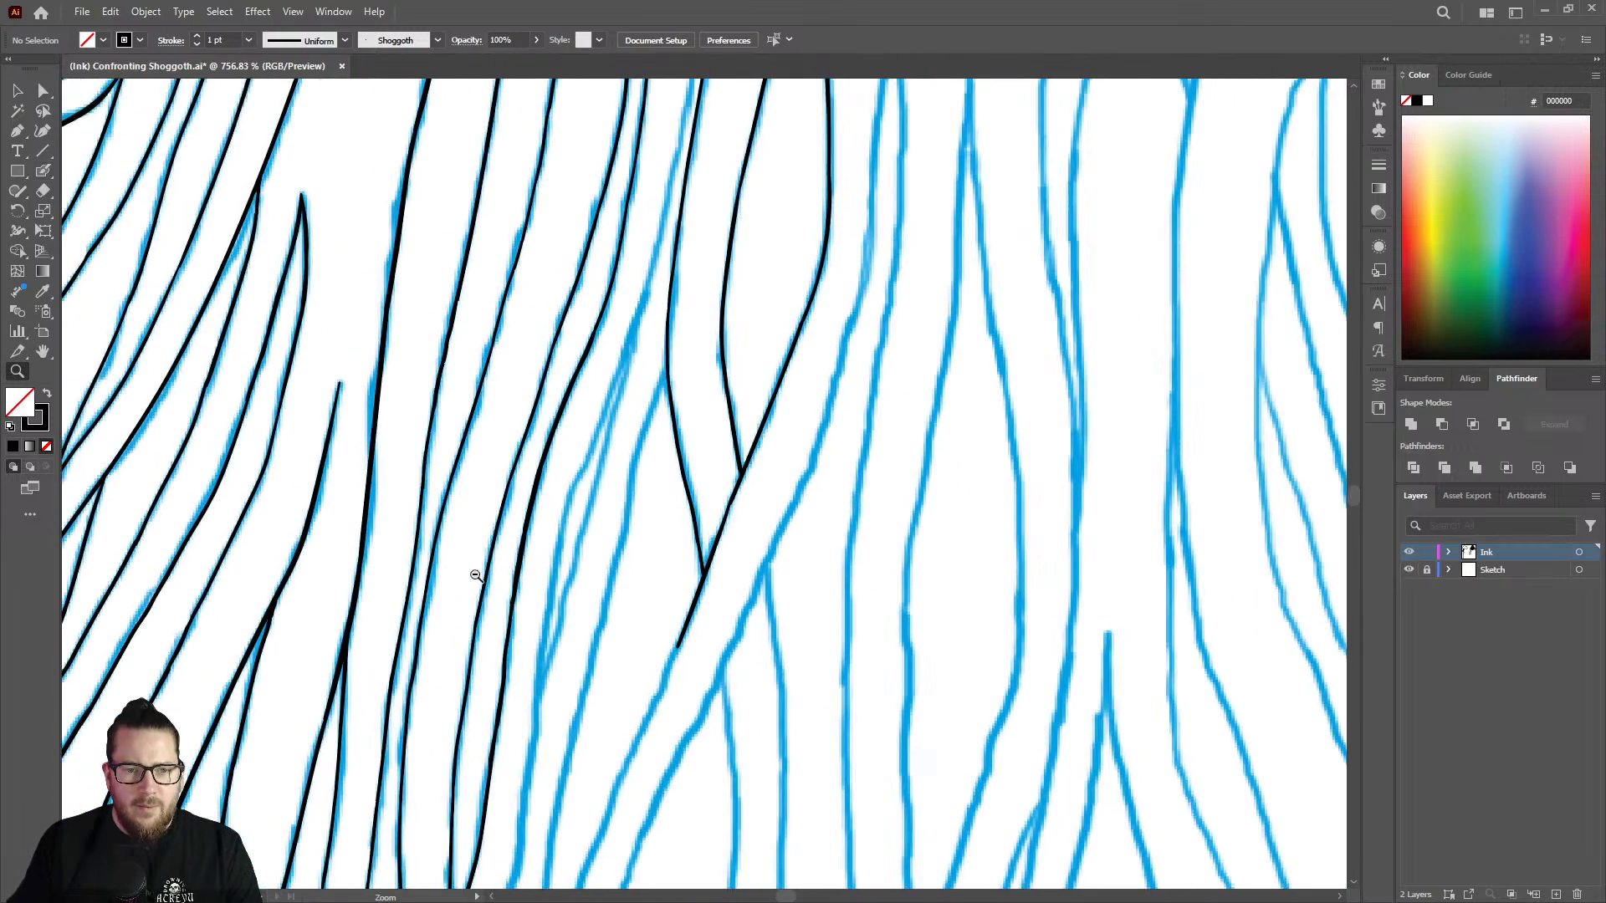
left_click_drag(681, 574, 530, 559)
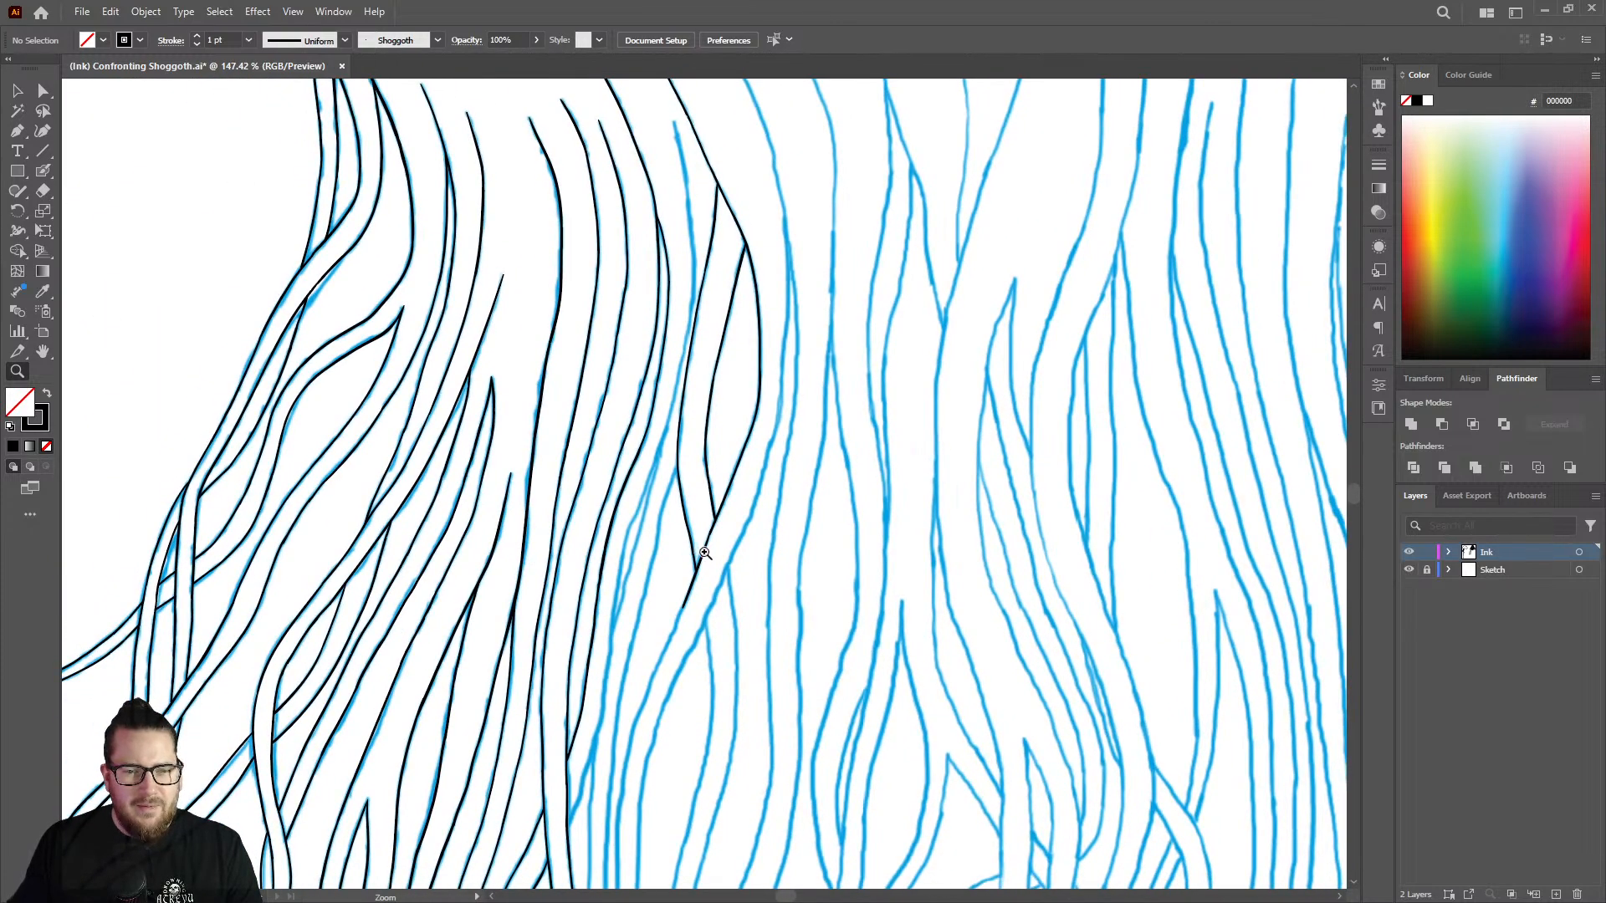
left_click_drag(763, 494, 695, 427)
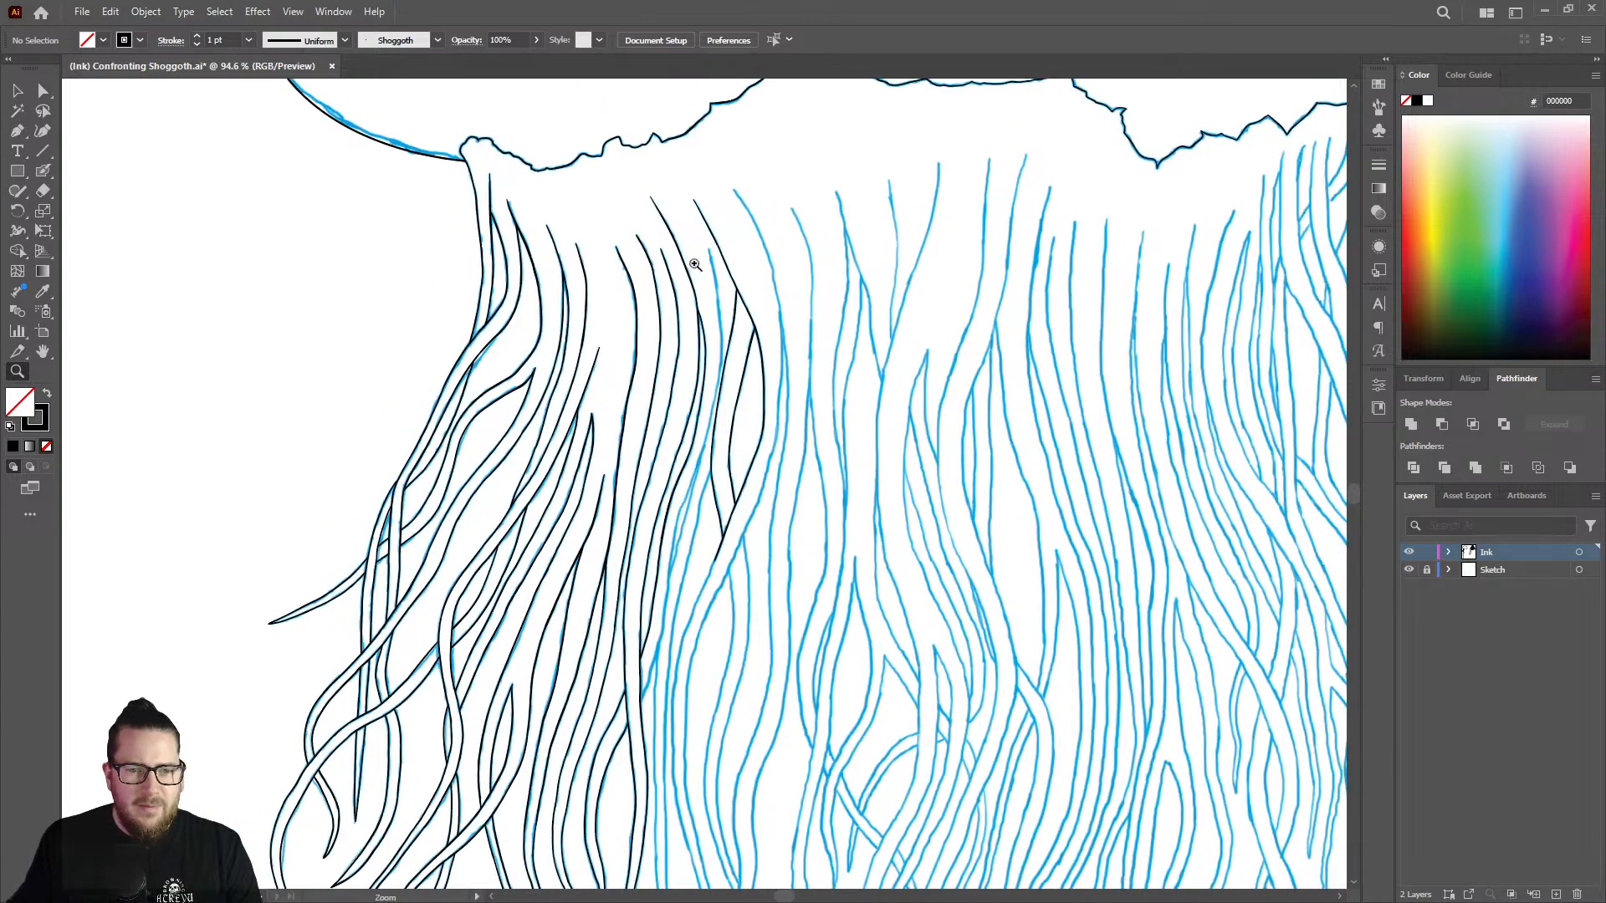
left_click_drag(757, 209, 1079, 219)
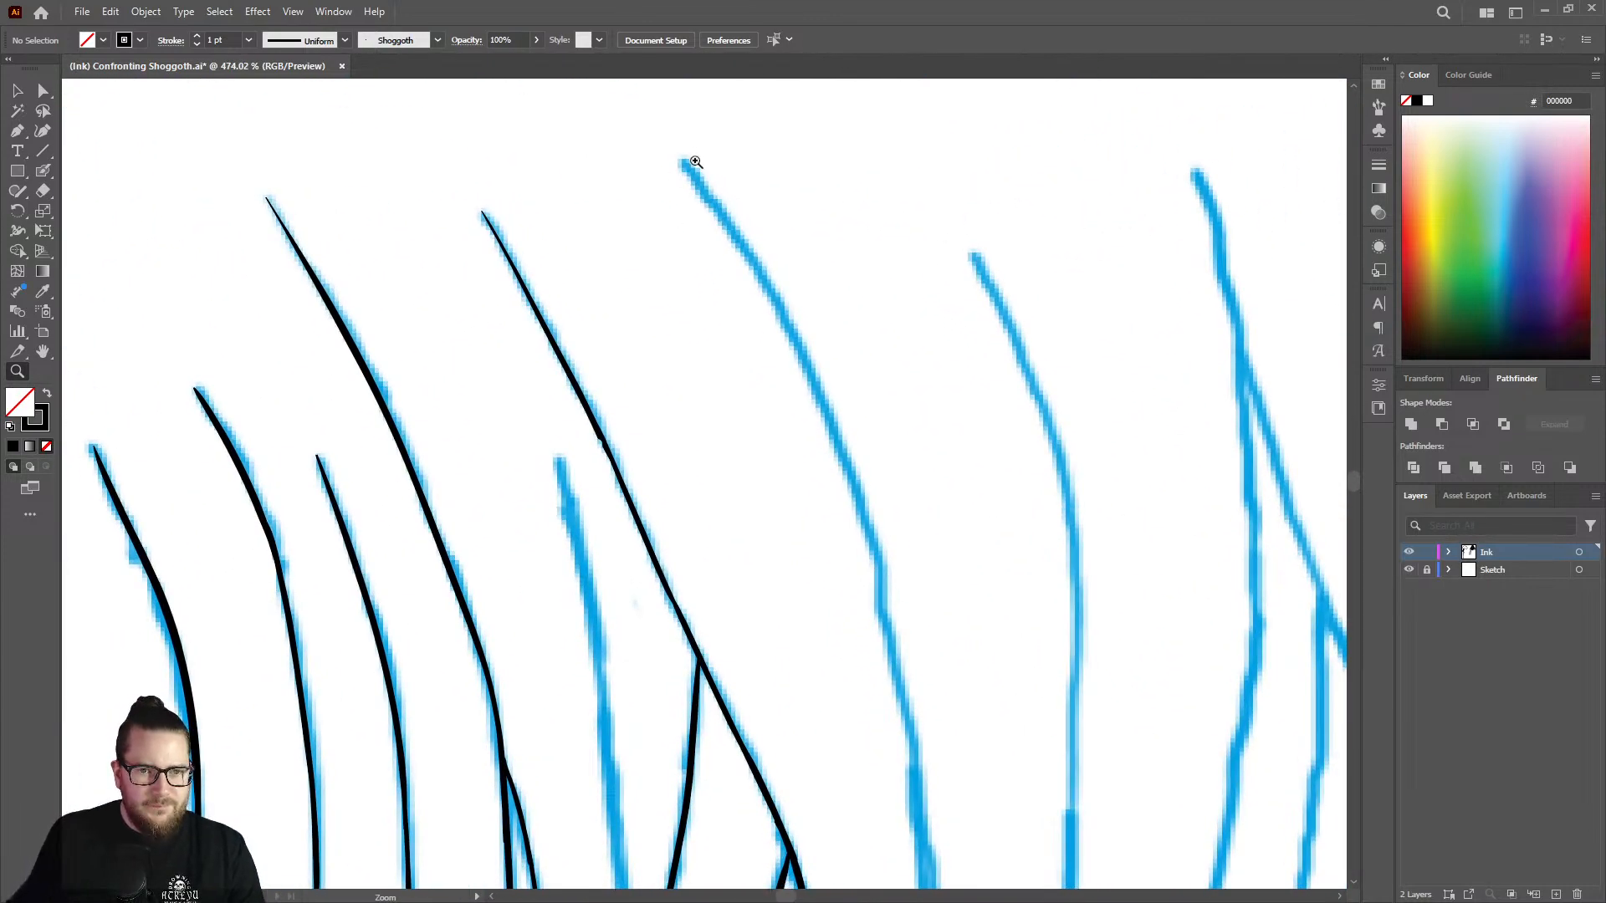
key("shift+b")
mouse_move(695, 162)
left_mouse_down()
mouse_move(717, 159)
mouse_move(710, 179)
mouse_move(817, 373)
mouse_move(855, 492)
left_mouse_up()
Extend the new strand's ink farther down the sketch and go over its lower stretch with the Blob Brush.
key("z")
mouse_move(885, 347)
left_mouse_down()
mouse_move(827, 447)
mouse_move(969, 431)
mouse_move(870, 439)
mouse_move(836, 319)
mouse_move(897, 482)
mouse_move(930, 640)
left_mouse_up()
key("shift+e")
key("shift+b")
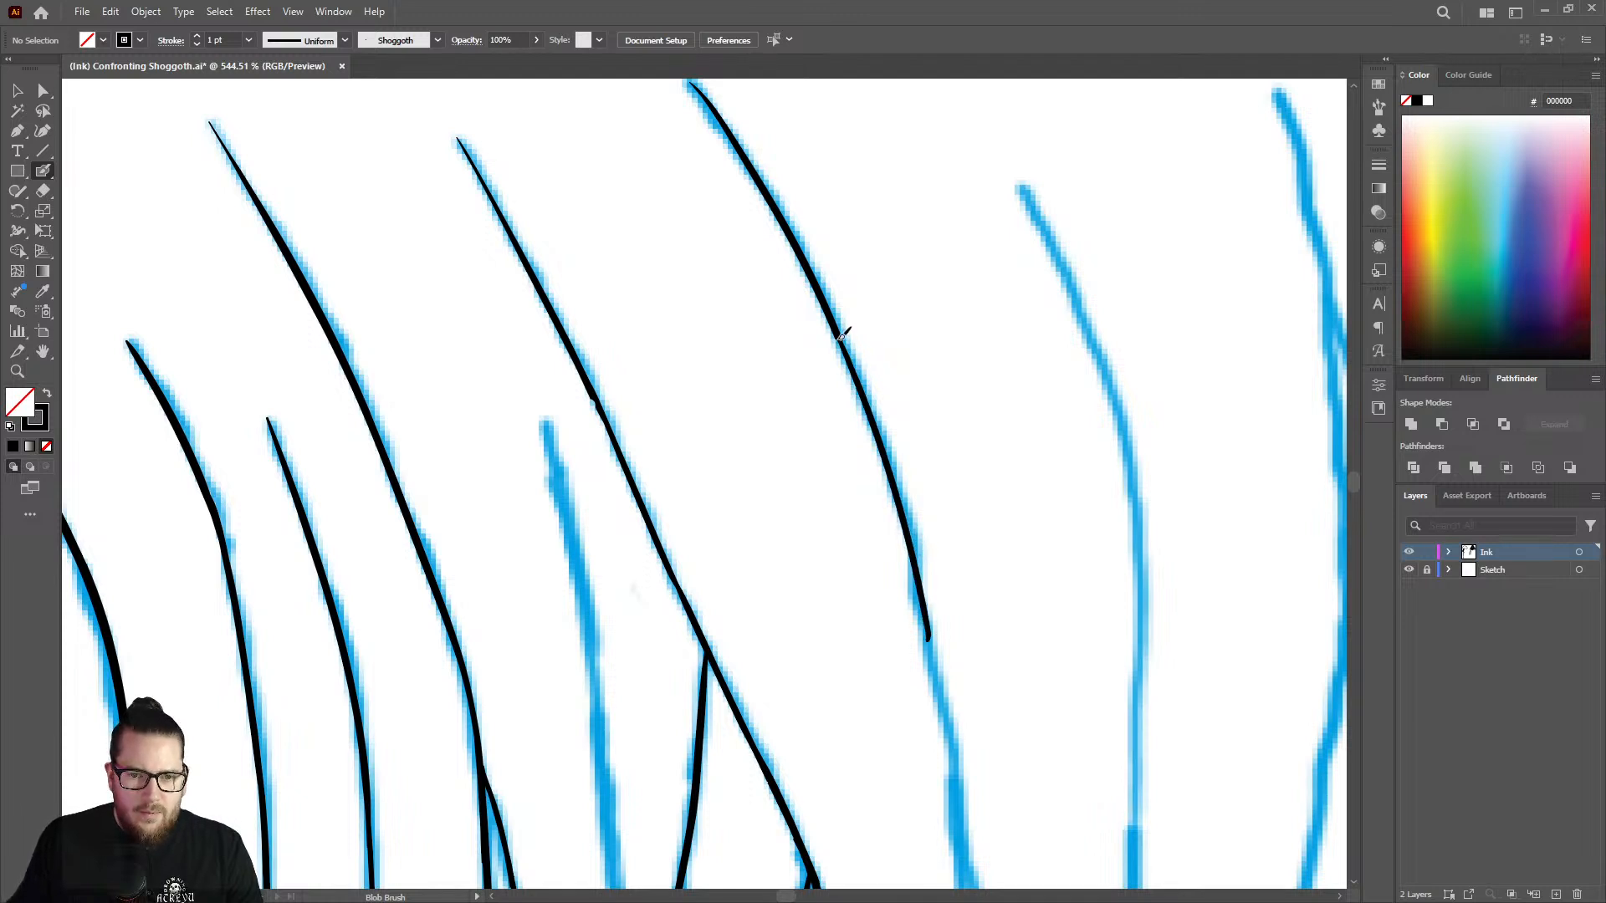
mouse_move(844, 336)
left_mouse_down()
mouse_move(917, 548)
mouse_move(933, 665)
left_mouse_up()
Erase the uneven lower section of the new strand back to its smooth upper curve.
key("z")
left_click_drag(914, 426, 708, 429)
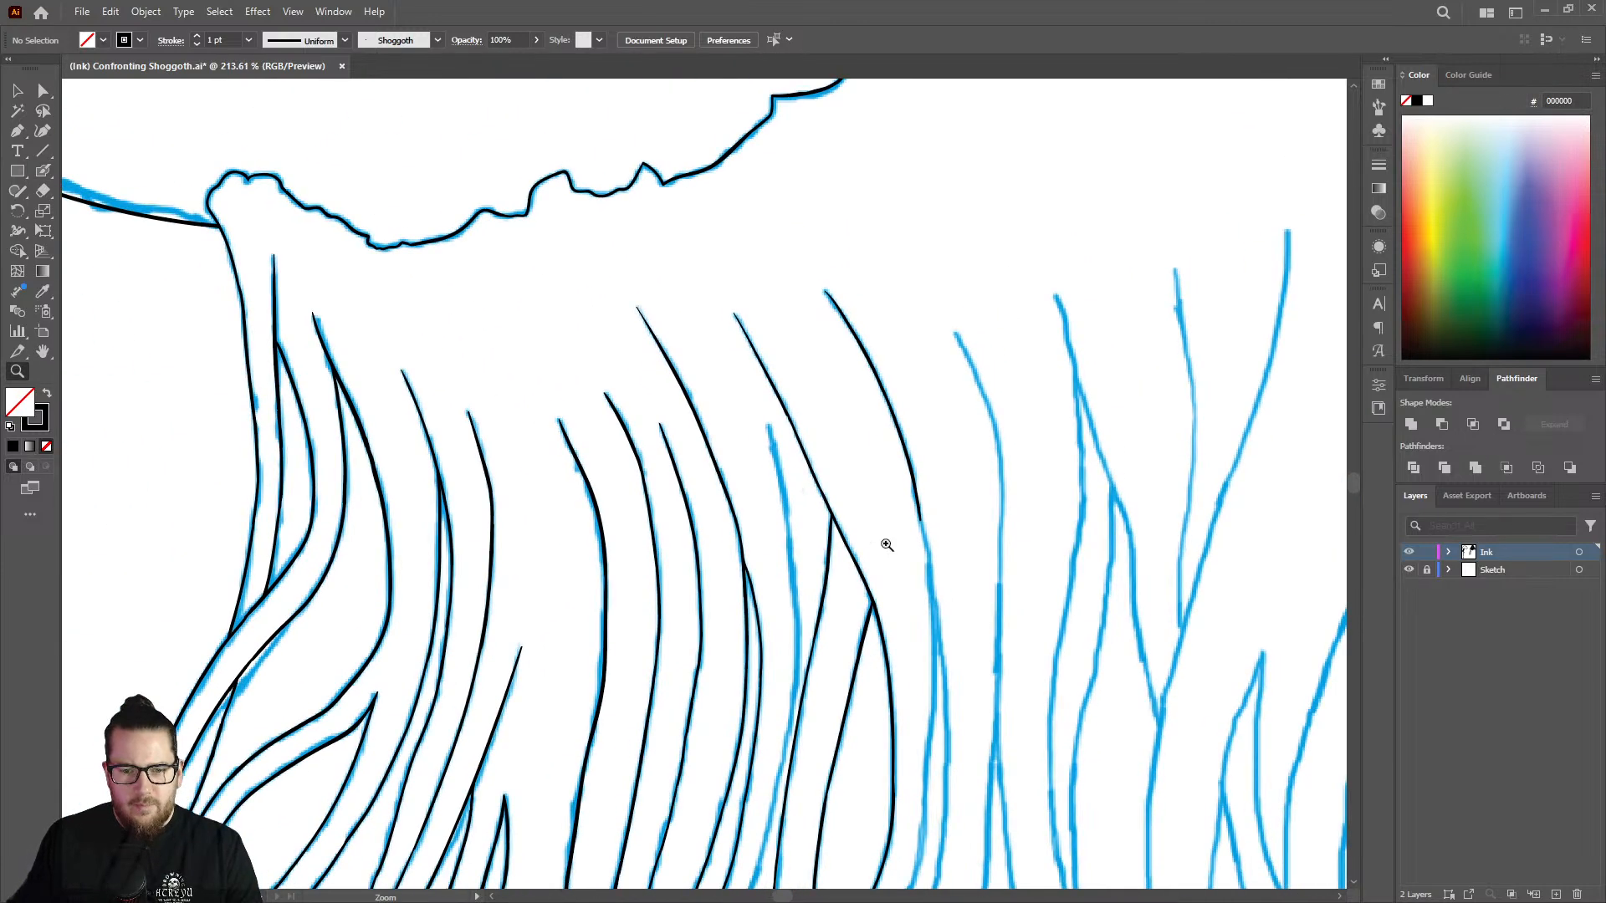
left_click(945, 591)
key("shift+b")
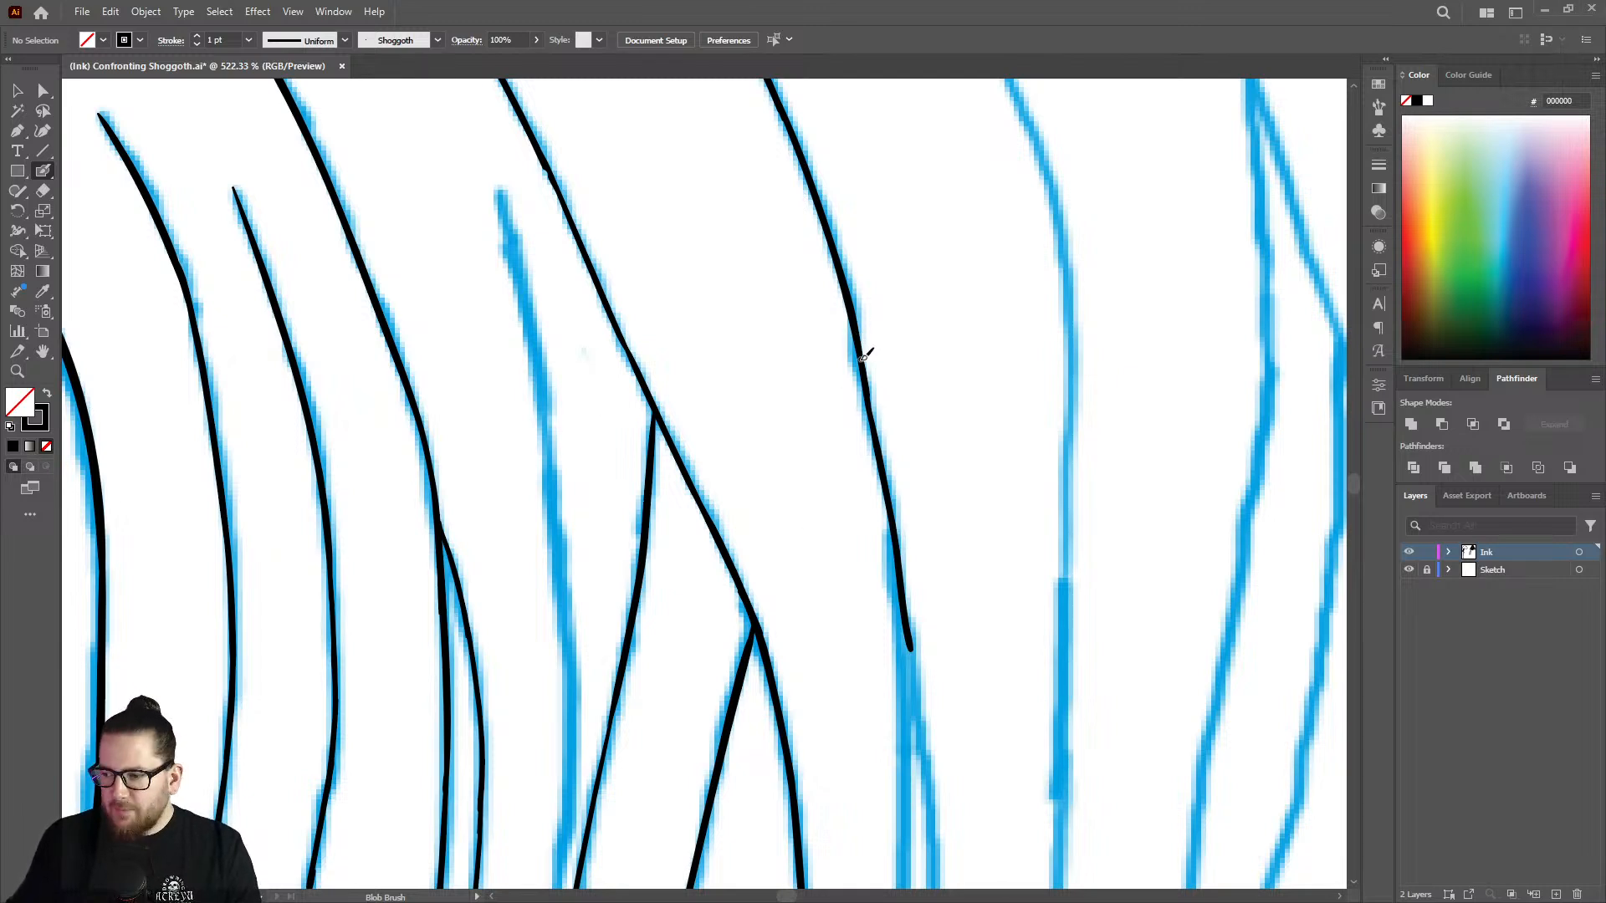
key("shift+e")
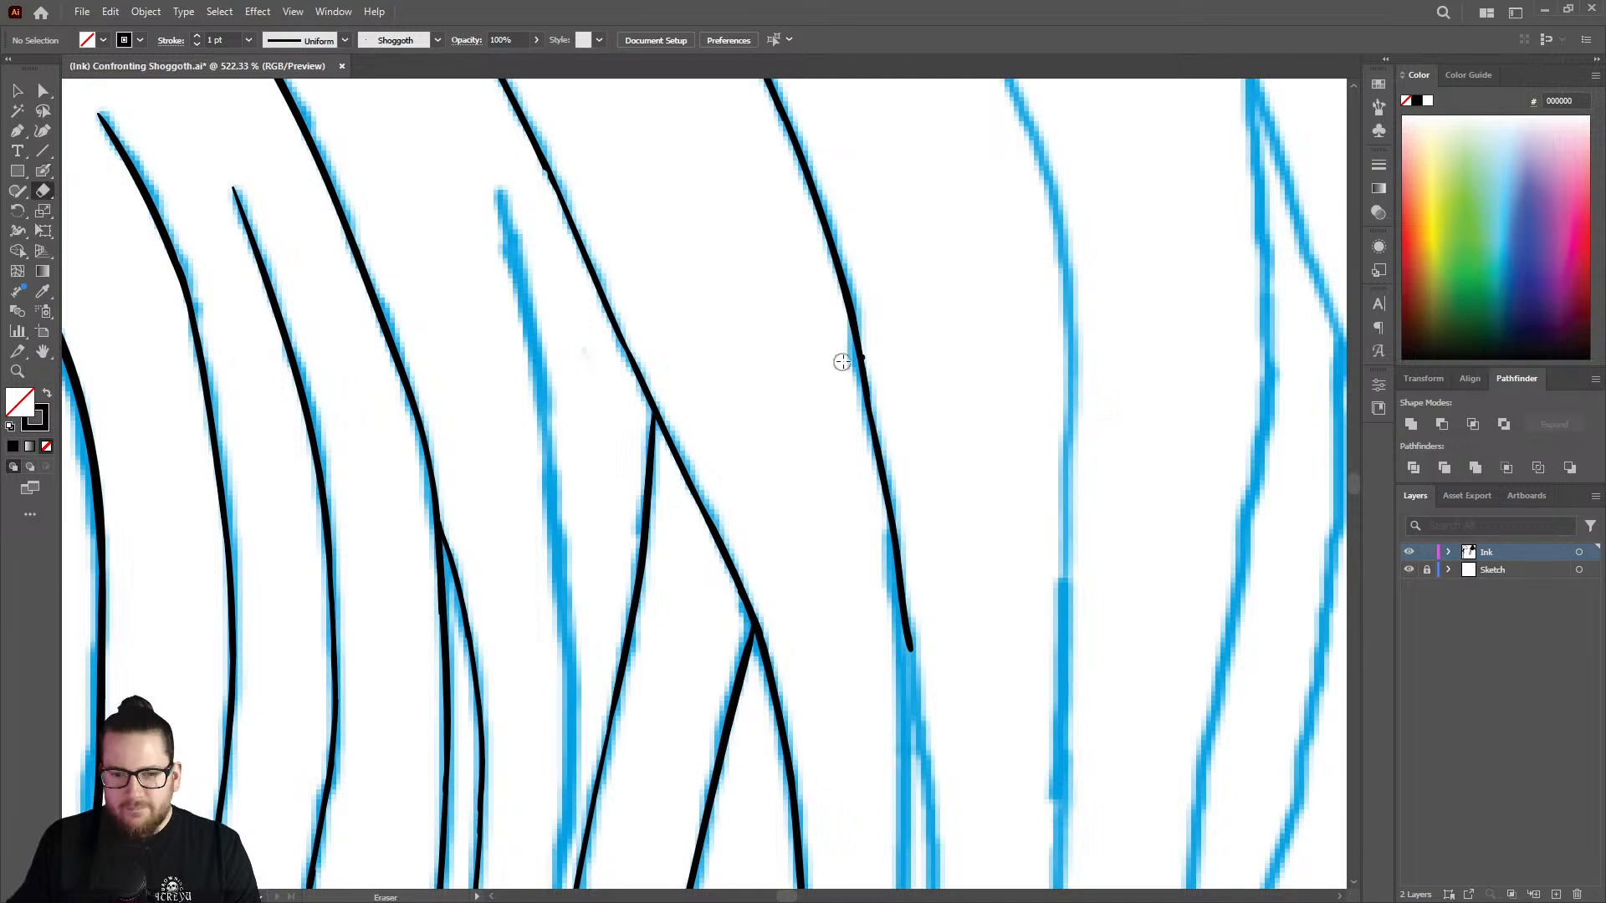
mouse_move(845, 359)
left_mouse_down()
mouse_move(852, 322)
mouse_move(914, 674)
left_mouse_up()
Redraw the erased section of the strand with the Blob Brush, down to where the sketch line splits.
key("shift+b")
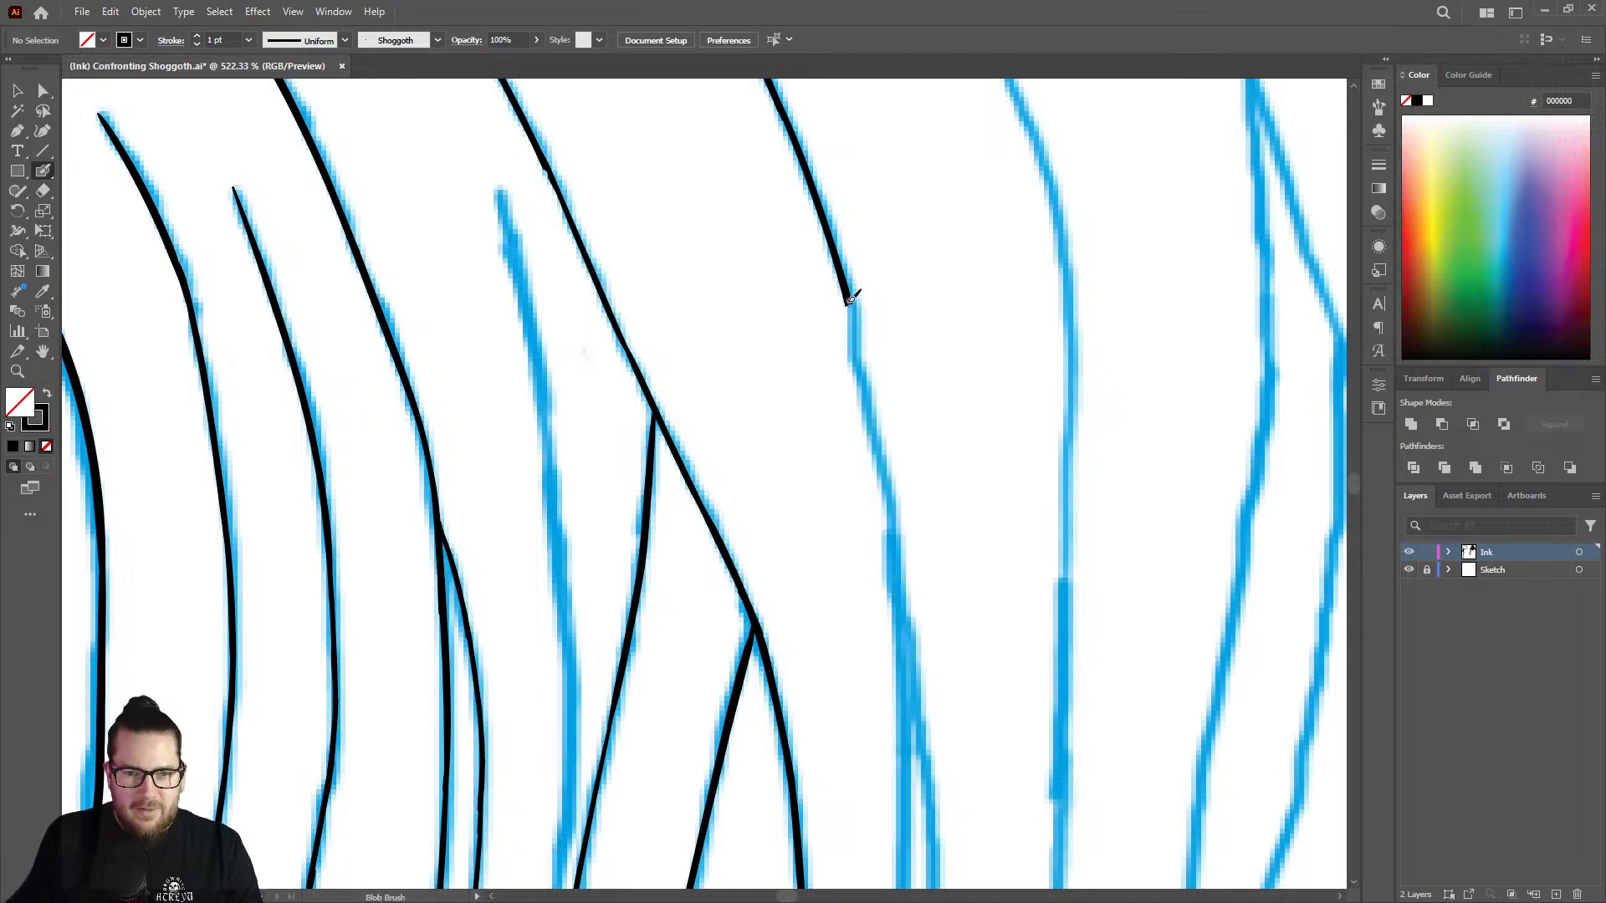
left_click_drag(855, 310, 920, 698)
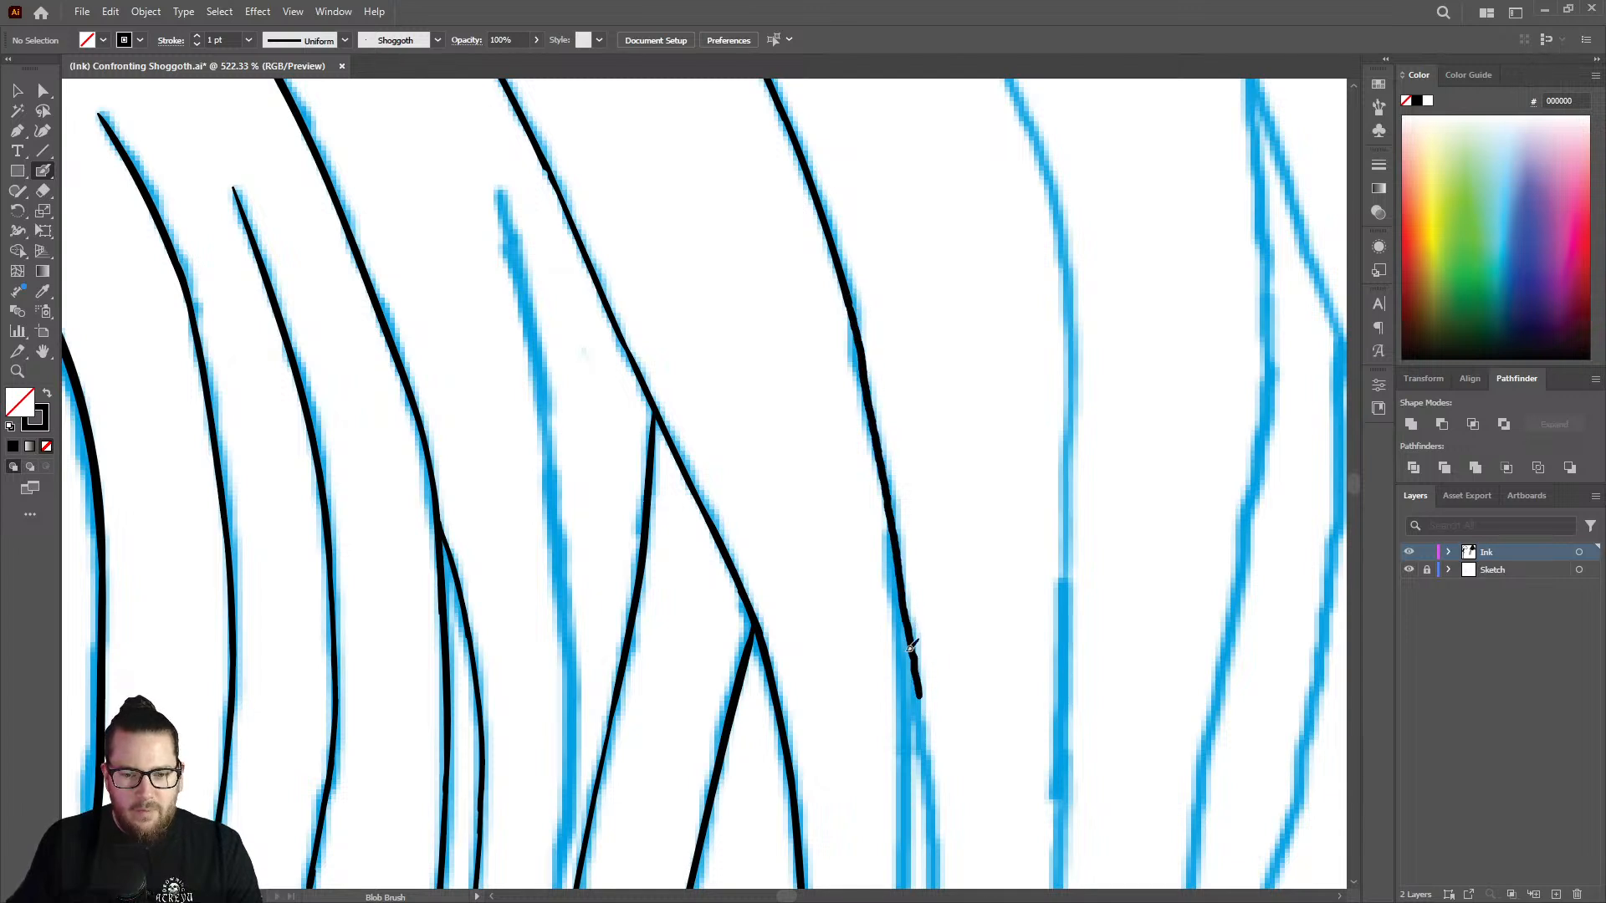
key("z")
mouse_move(901, 410)
left_mouse_down()
mouse_move(821, 343)
mouse_move(939, 315)
mouse_move(875, 289)
mouse_move(890, 381)
left_mouse_up()
key("shift+b")
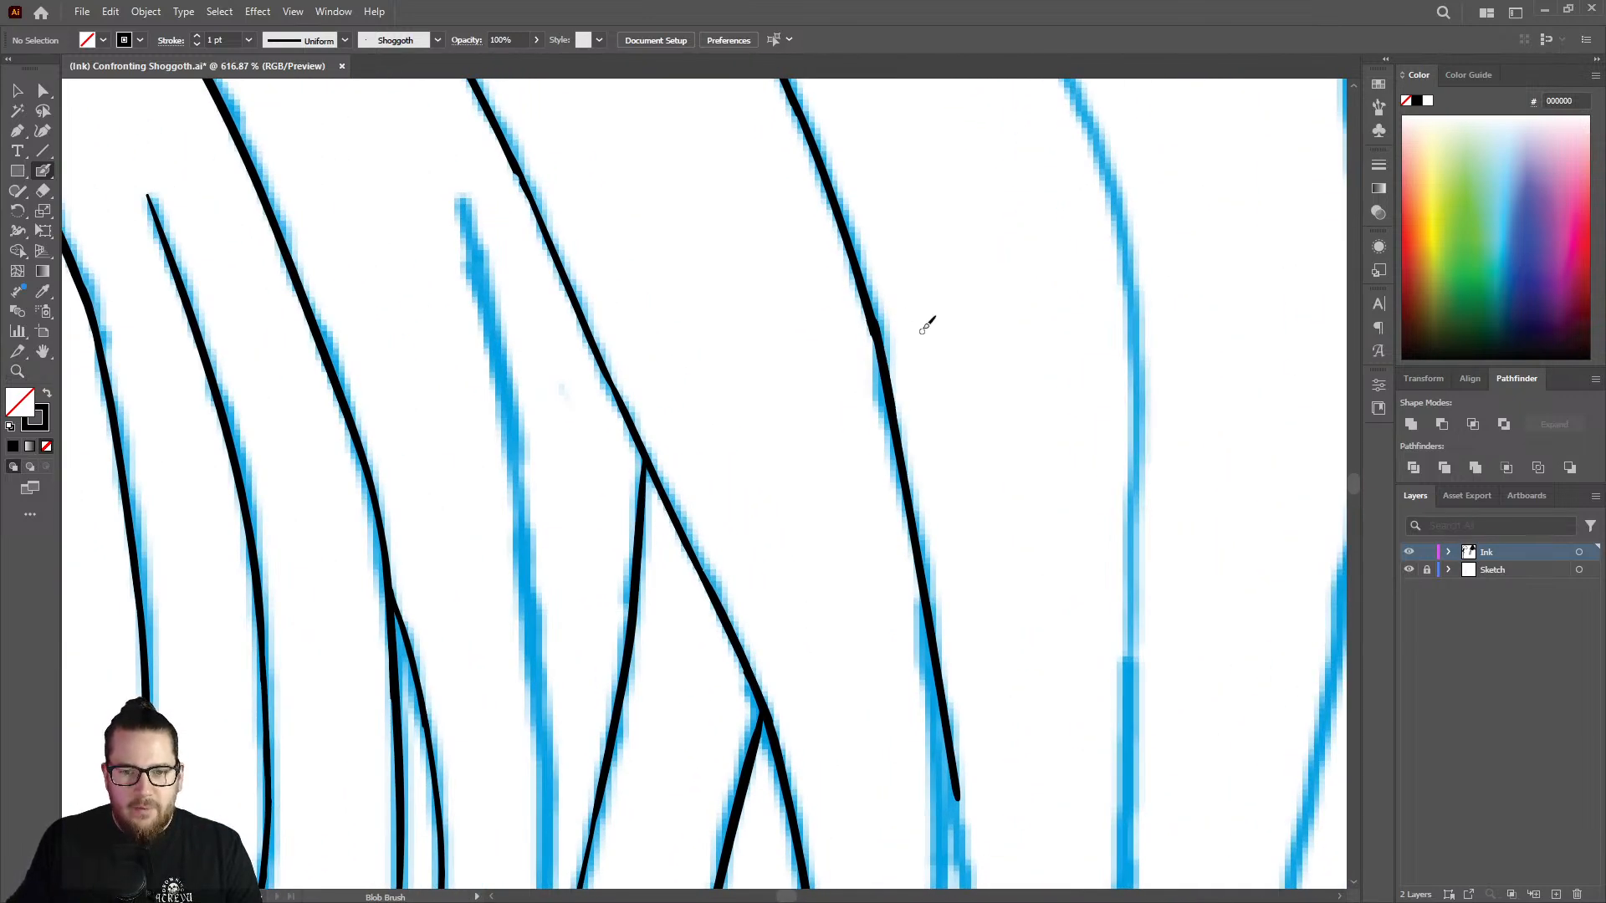
Continue the new strand below the split, following the outer sketch line downward.
key("z")
mouse_move(924, 324)
left_mouse_down()
mouse_move(767, 282)
mouse_move(757, 316)
left_mouse_up()
left_click_drag(940, 421, 833, 468)
mouse_move(915, 506)
left_mouse_down()
mouse_move(957, 533)
mouse_move(1199, 435)
mouse_move(973, 441)
mouse_move(937, 423)
mouse_move(949, 728)
left_mouse_up()
key("shift+b")
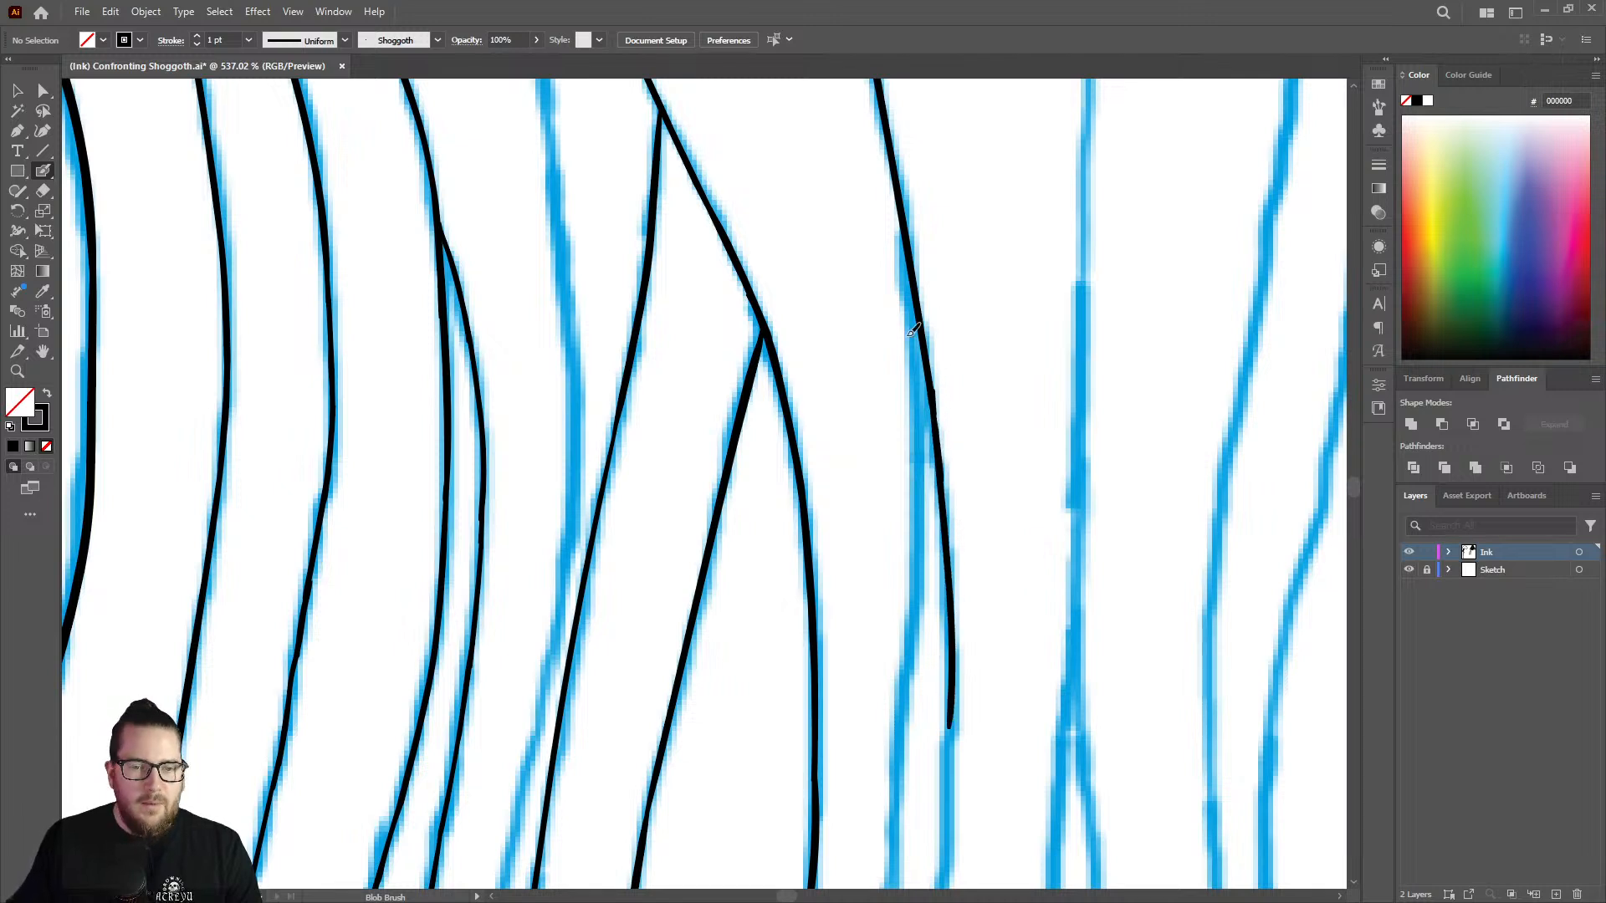
Thicken the thin lower stretch of the neighbouring inked branch with the Blob Brush.
scroll(747, 322, "up", 3)
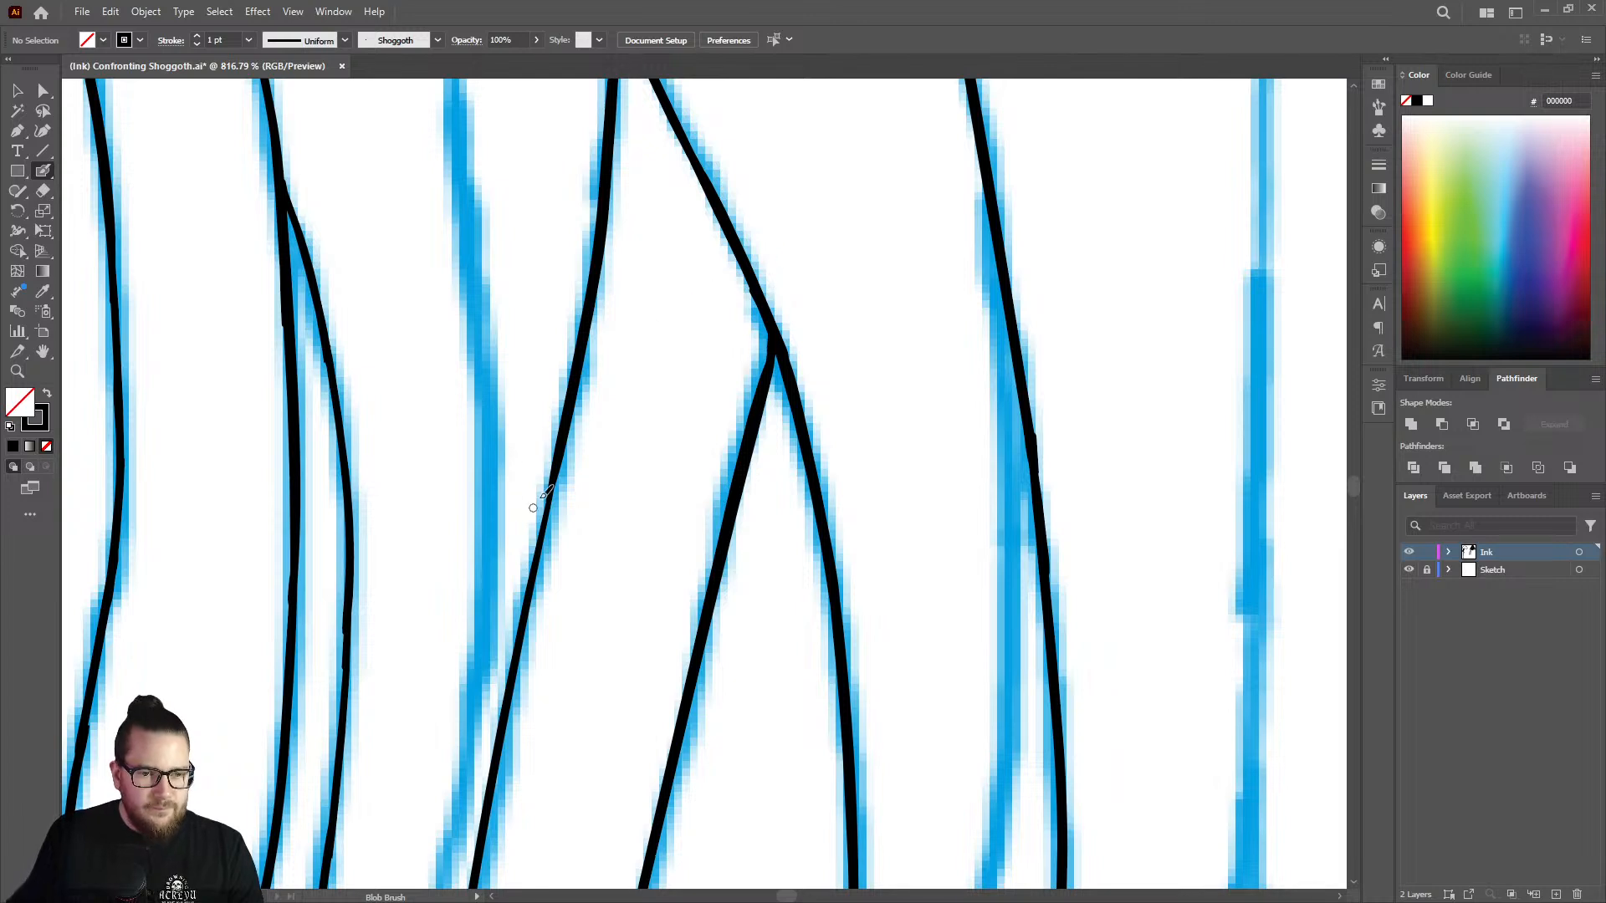
left_click_drag(555, 489, 513, 687)
key("z")
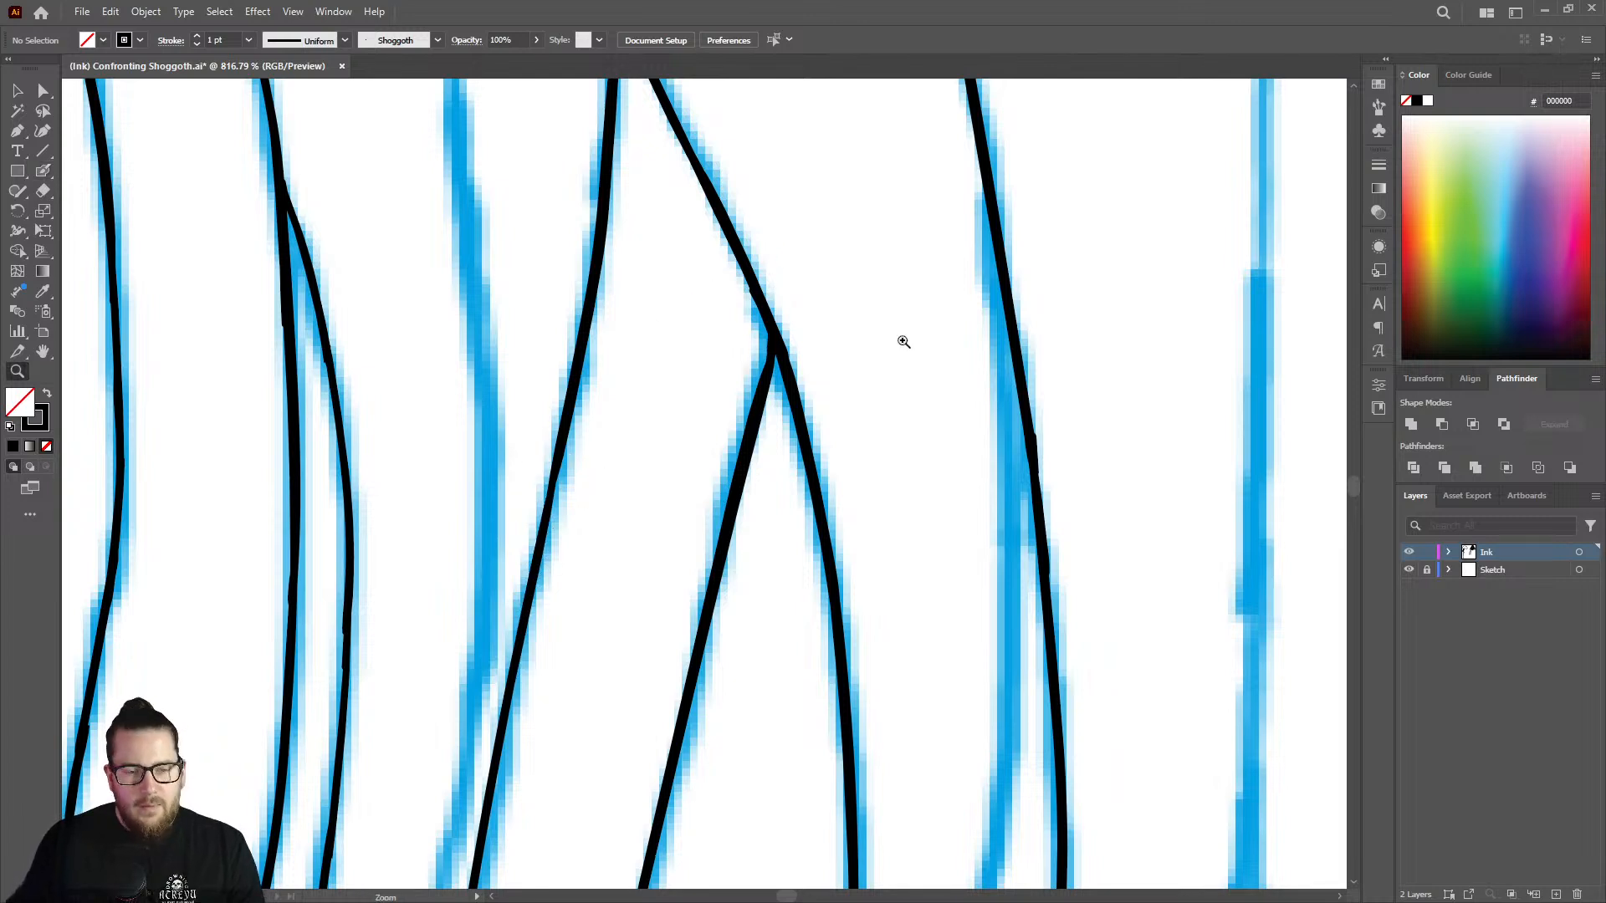
mouse_move(902, 336)
left_mouse_down()
mouse_move(767, 326)
mouse_move(742, 266)
left_mouse_up()
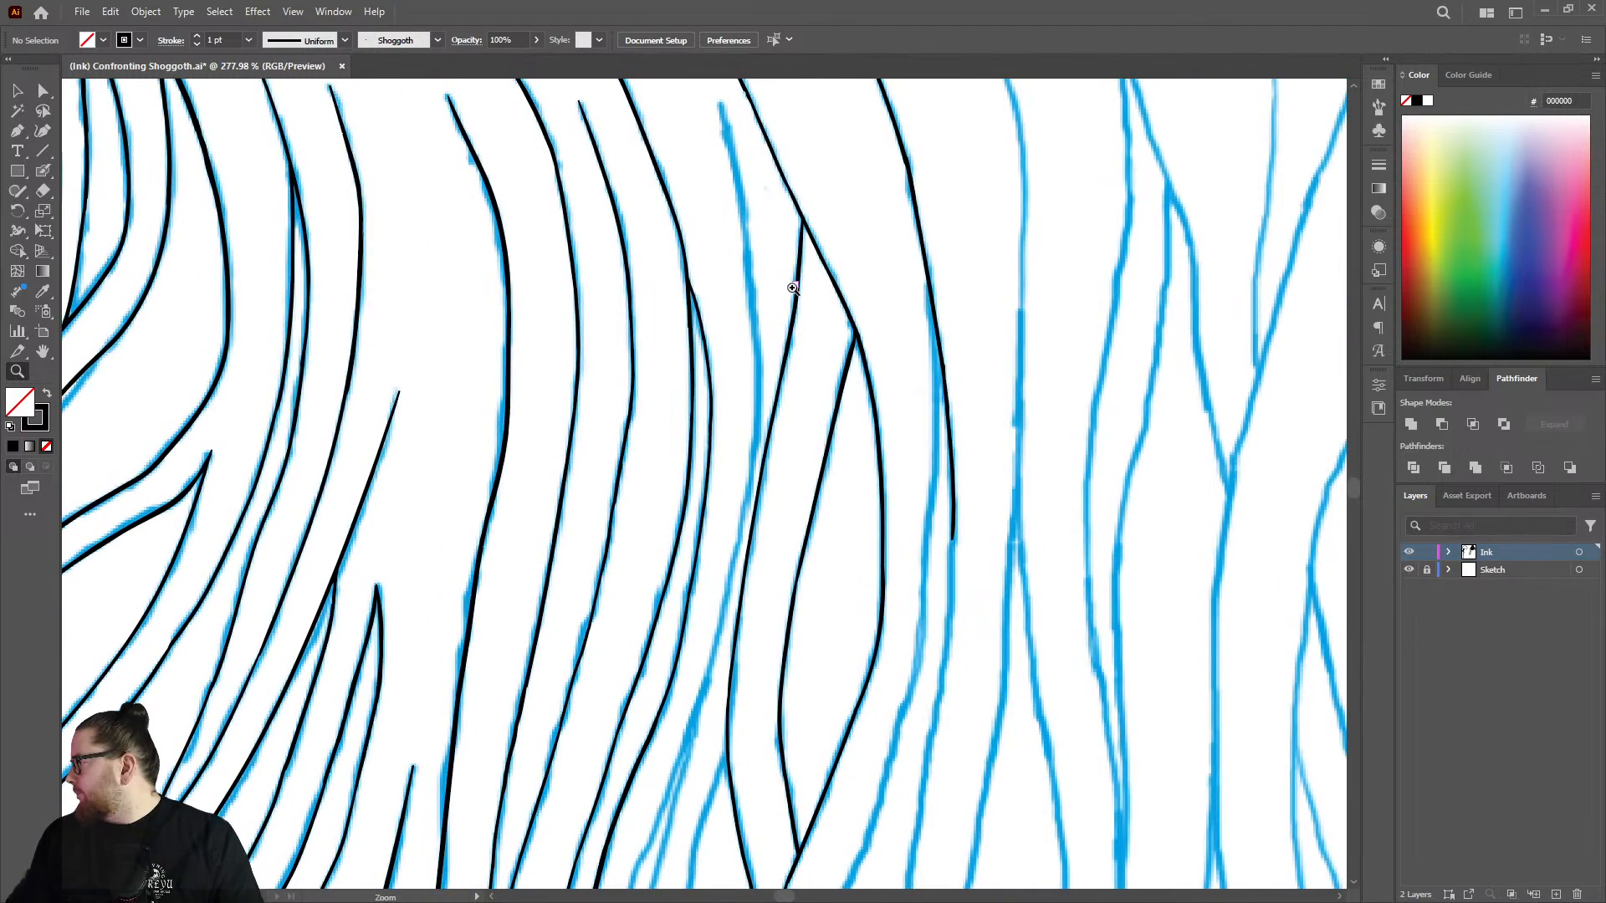
mouse_move(941, 322)
left_mouse_down()
mouse_move(1021, 298)
mouse_move(1101, 302)
mouse_move(959, 355)
mouse_move(927, 640)
left_mouse_up()
key("shift+b")
key("ctrl+z")
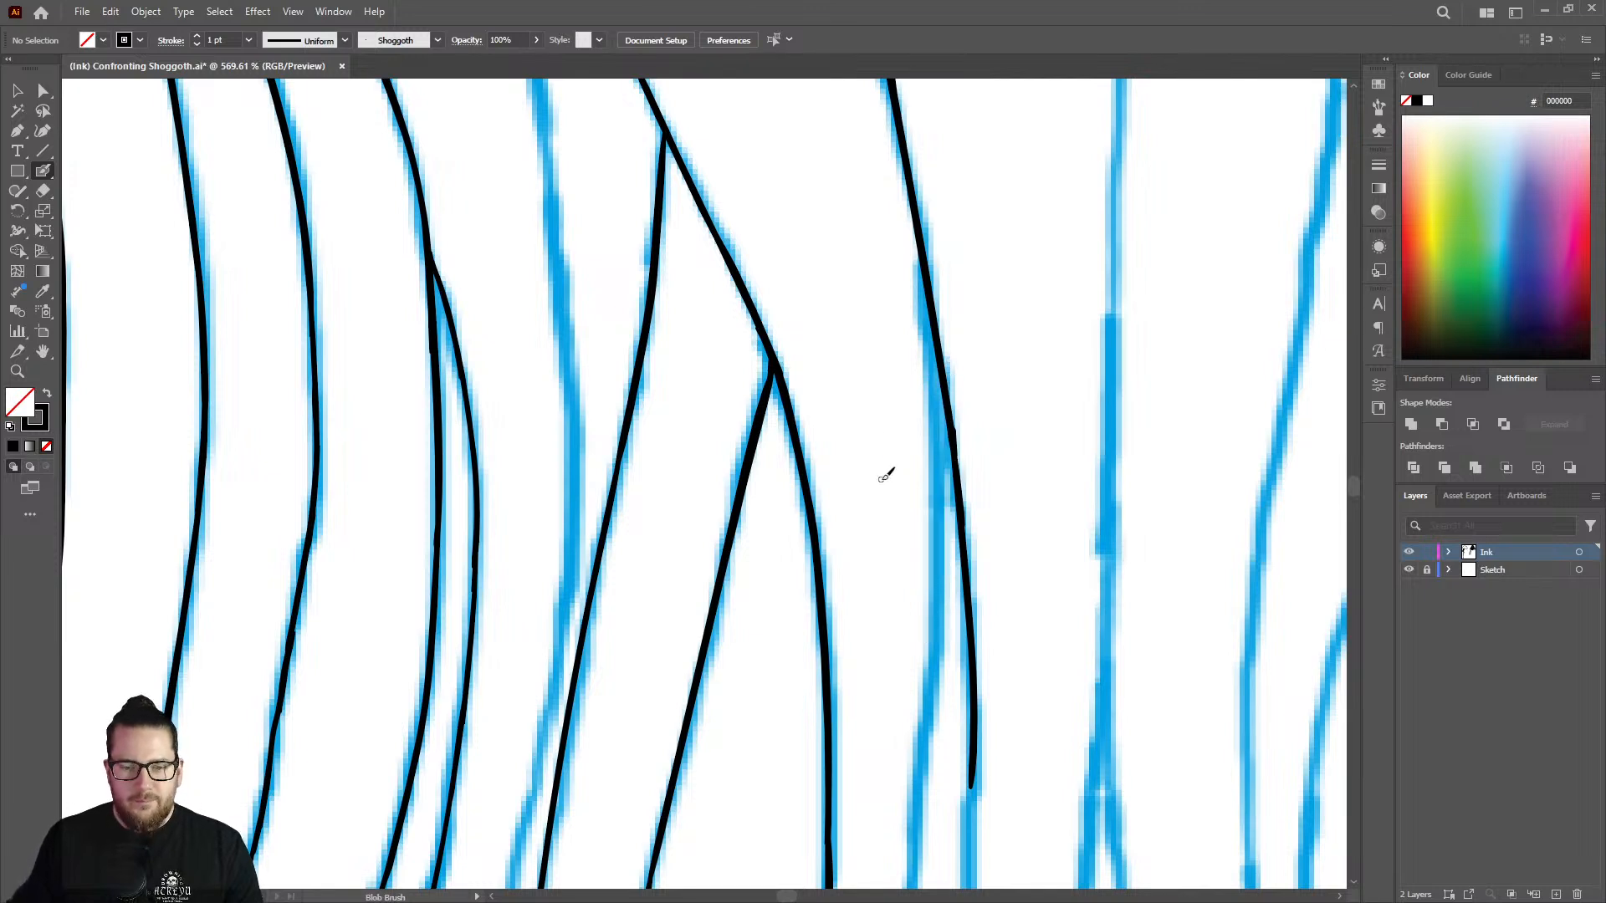
left_click_drag(889, 473, 701, 408)
key("ctrl+z")
Try to ink the new strand's inner branch from the split down its sketch line.
key("z")
left_click_drag(859, 425, 699, 362)
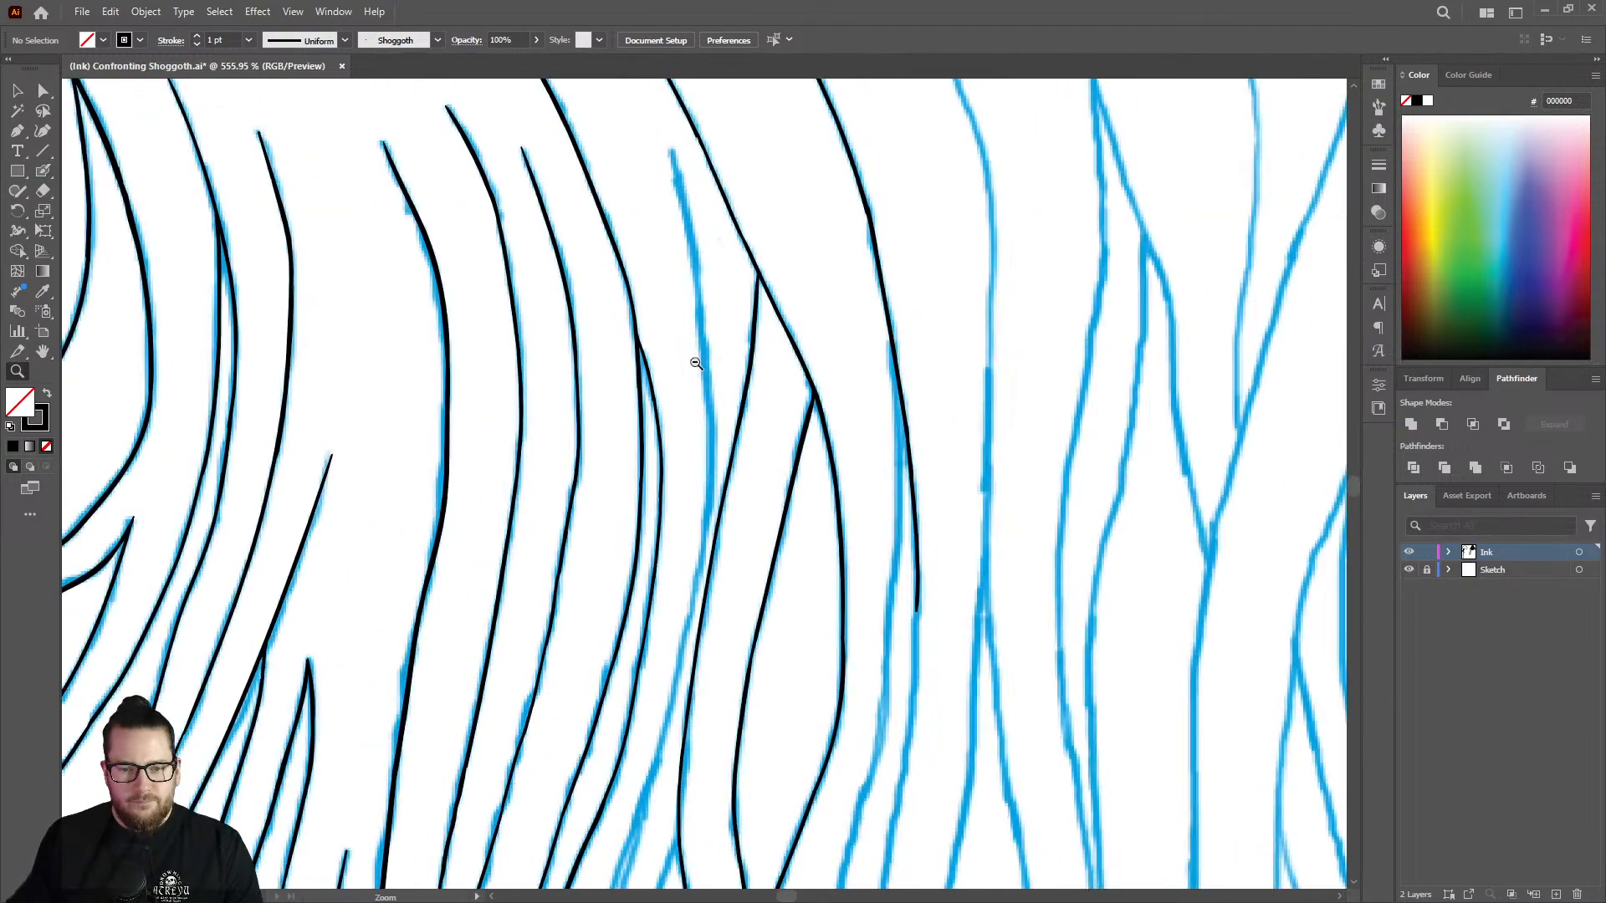
mouse_move(920, 573)
left_mouse_down()
mouse_move(1057, 531)
mouse_move(817, 430)
mouse_move(921, 666)
mouse_move(1174, 562)
left_mouse_up()
left_click_drag(853, 332, 901, 334)
key("shift+b")
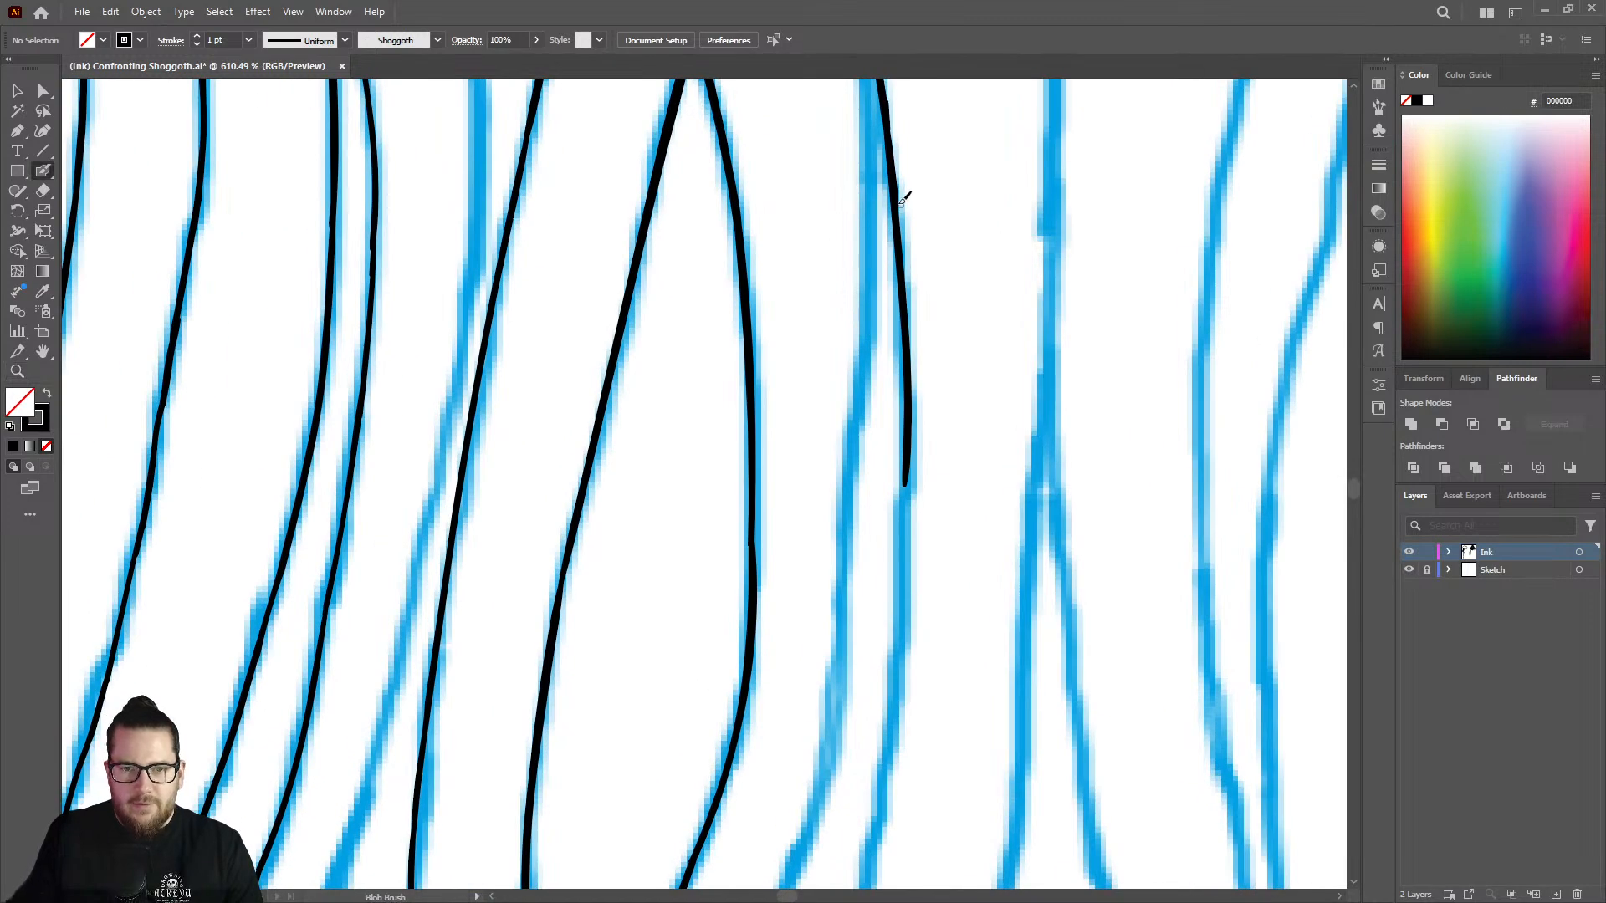
mouse_move(897, 200)
left_mouse_down()
mouse_move(829, 764)
mouse_move(808, 812)
left_mouse_up()
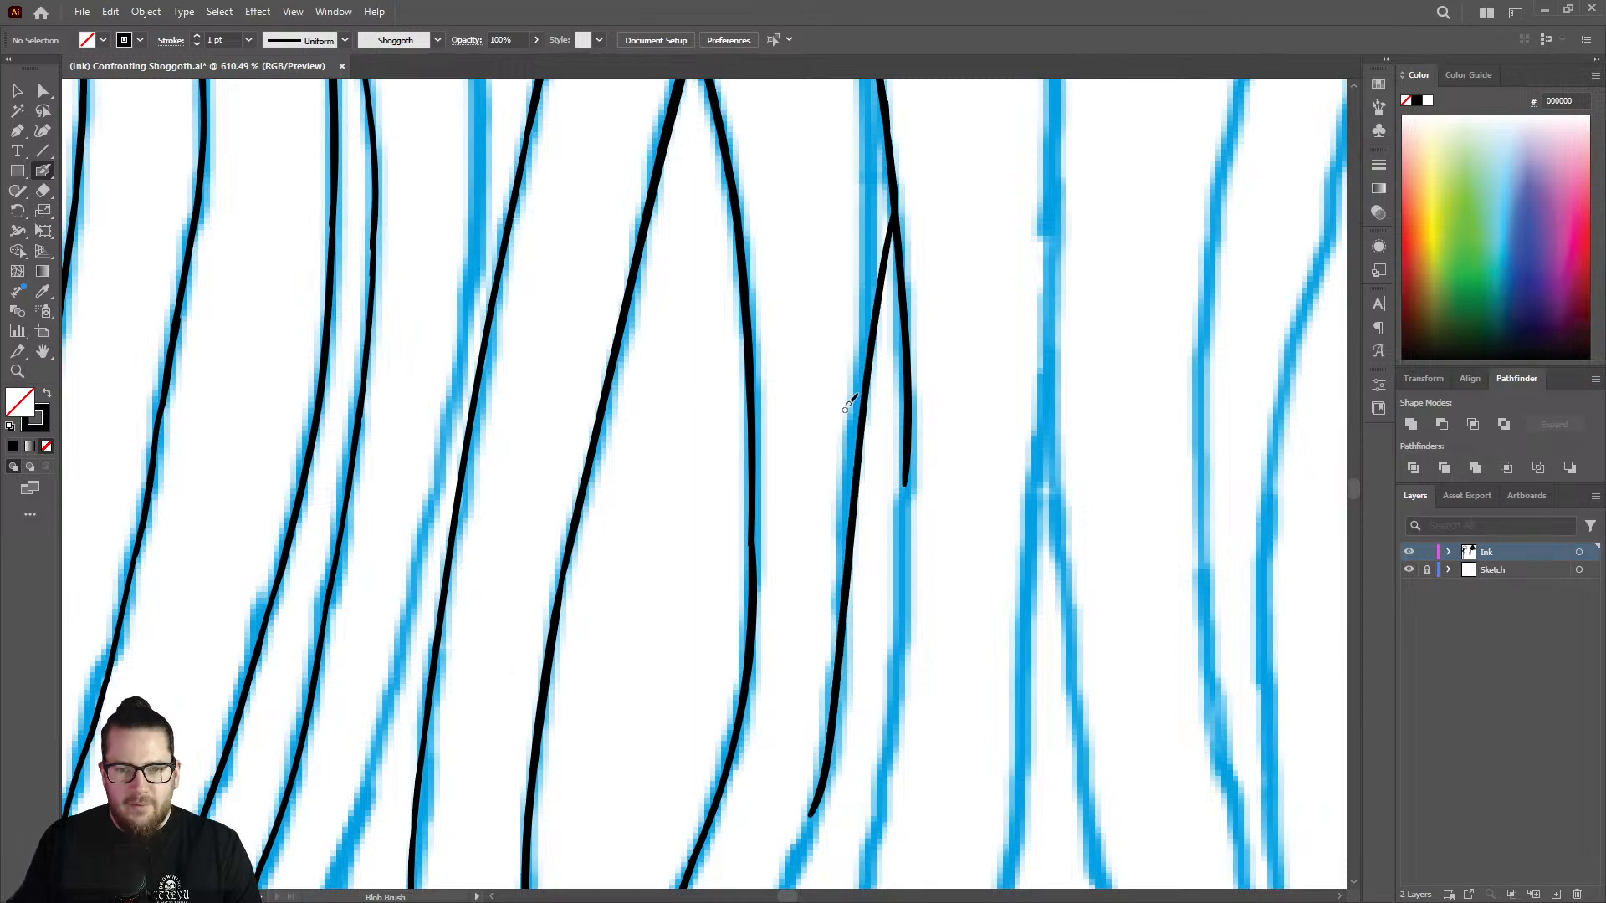
key("z")
left_click_drag(844, 417, 536, 378)
left_click_drag(814, 344, 868, 319)
left_click_drag(862, 449, 983, 380)
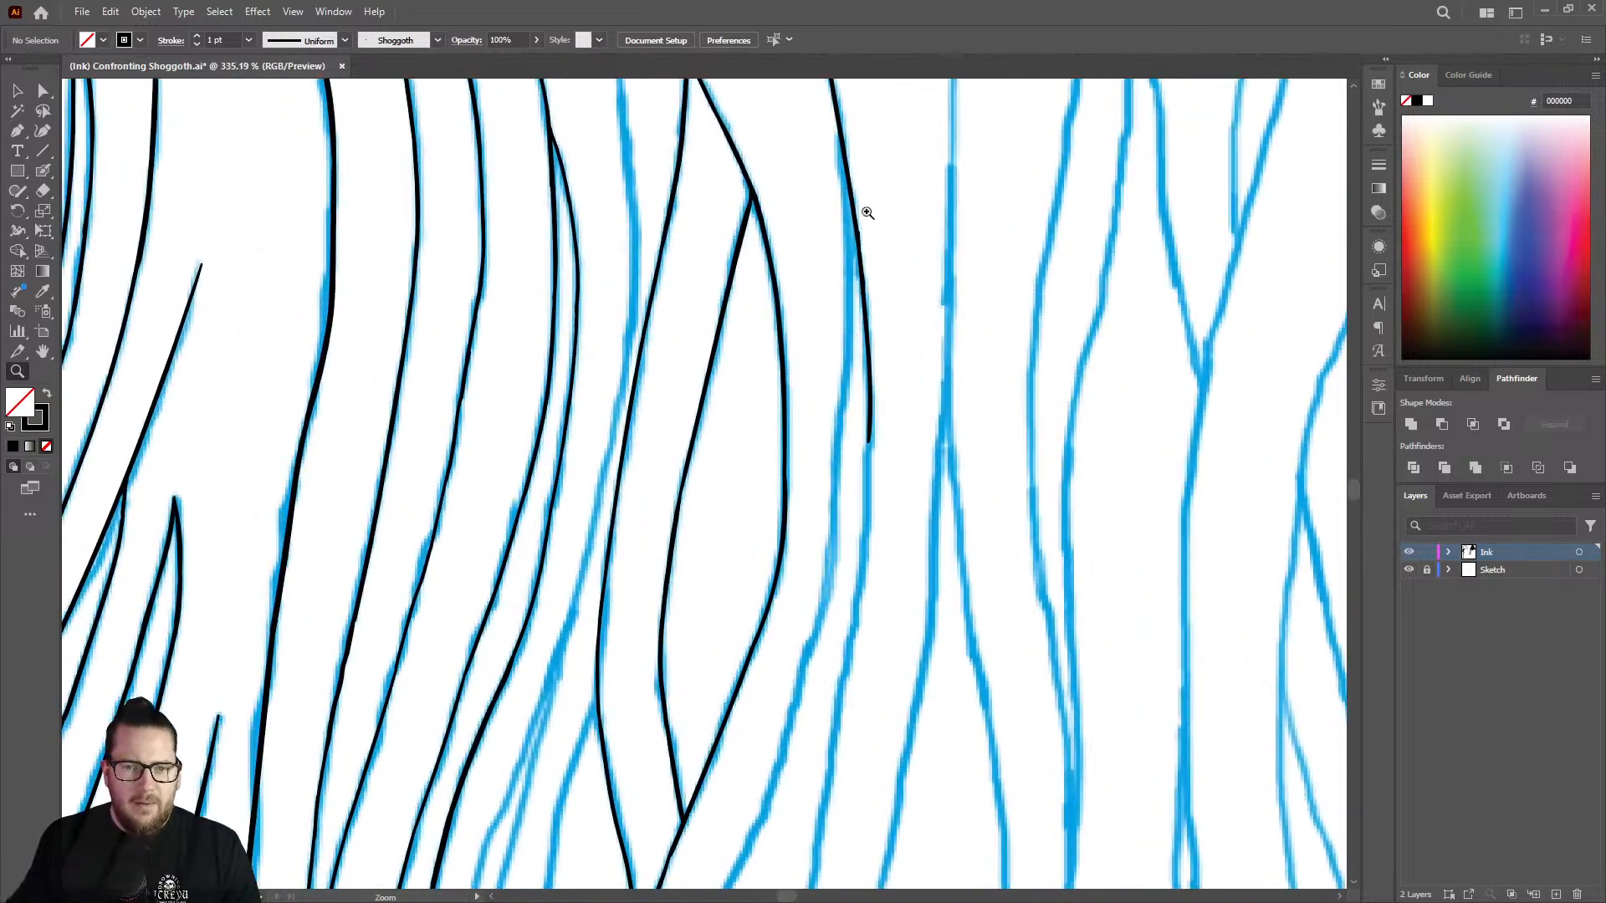
Ink the new strand's inner branch from the split down its sketch line with the Blob Brush and trim its lower end with the Eraser.
left_click_drag(808, 222, 846, 233)
key("shift+b")
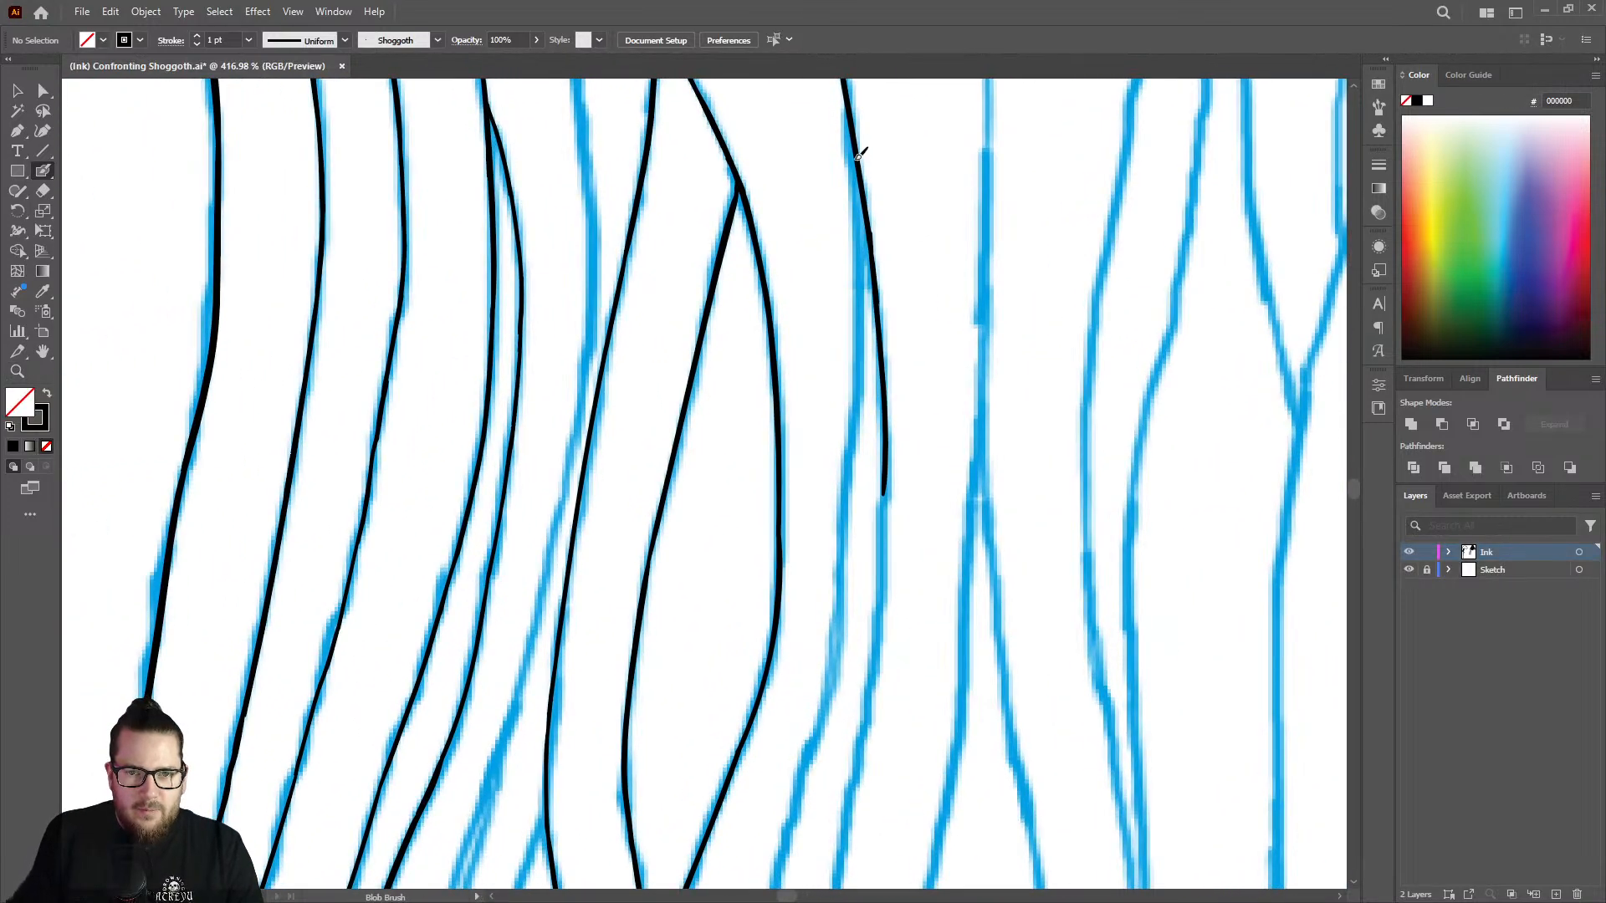
mouse_move(858, 155)
left_mouse_down()
mouse_move(851, 499)
mouse_move(825, 646)
left_mouse_up()
key("z")
mouse_move(891, 549)
left_mouse_down()
mouse_move(789, 599)
mouse_move(865, 696)
mouse_move(979, 555)
left_mouse_up()
key("shift+e")
mouse_move(871, 466)
left_mouse_down()
mouse_move(884, 412)
mouse_move(894, 433)
left_mouse_up()
Extend the new strand's outer branch down its sketch line with the Blob Brush and thicken the line around the joint.
key("shift+b")
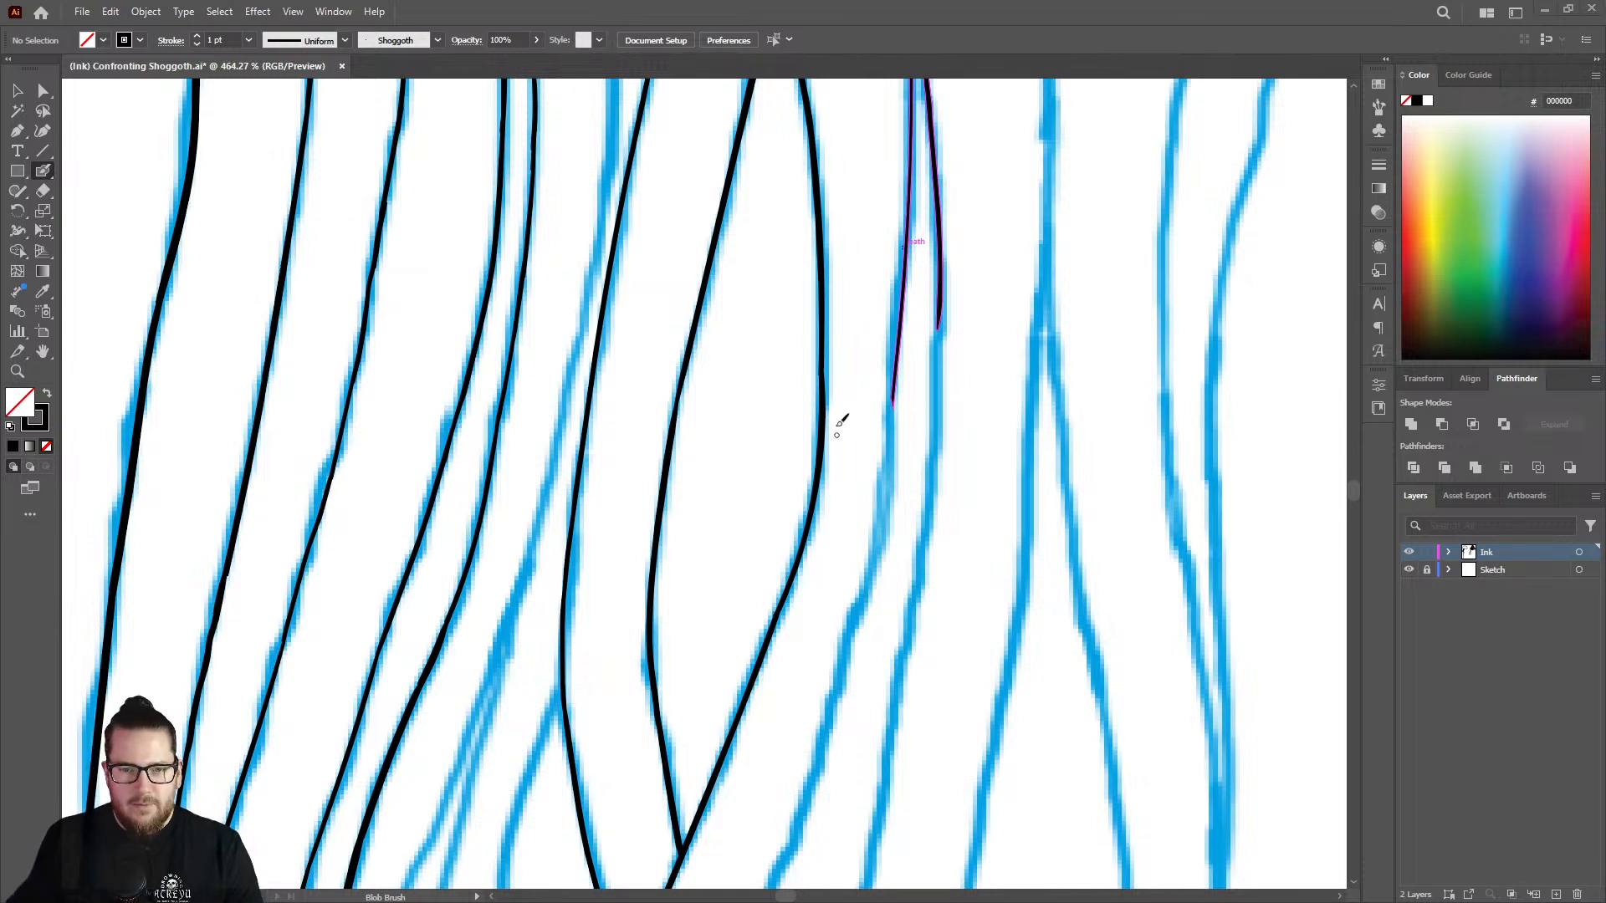
left_click_drag(943, 307, 900, 691)
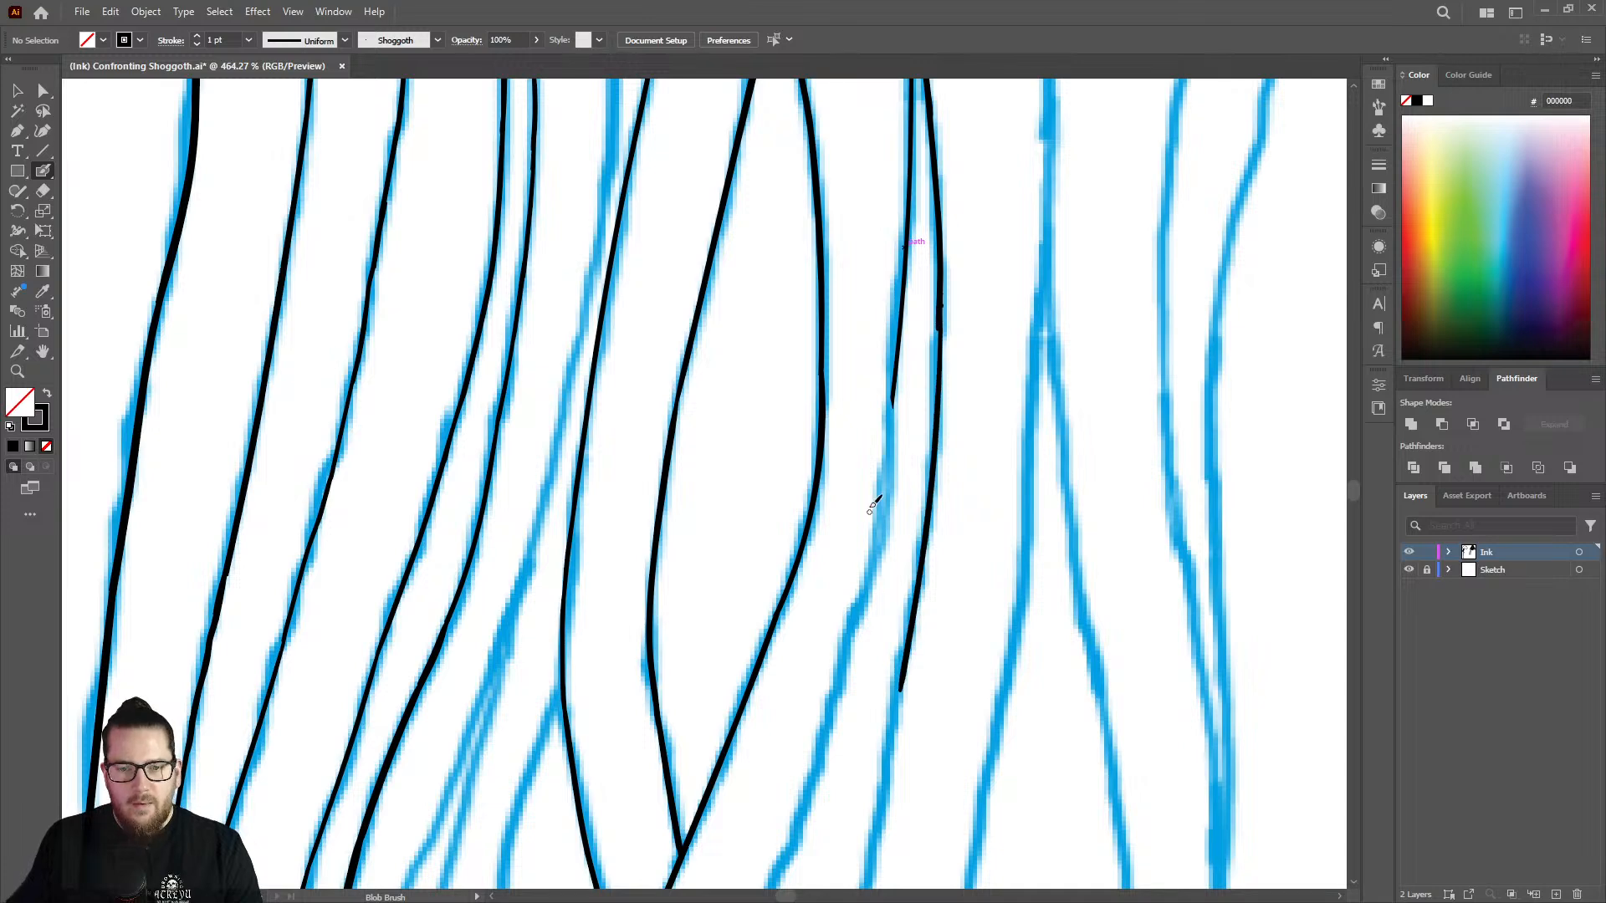
key("ctrl+space")
mouse_move(920, 311)
left_mouse_down()
mouse_move(1008, 305)
mouse_move(948, 352)
mouse_move(949, 330)
mouse_move(946, 448)
left_mouse_up()
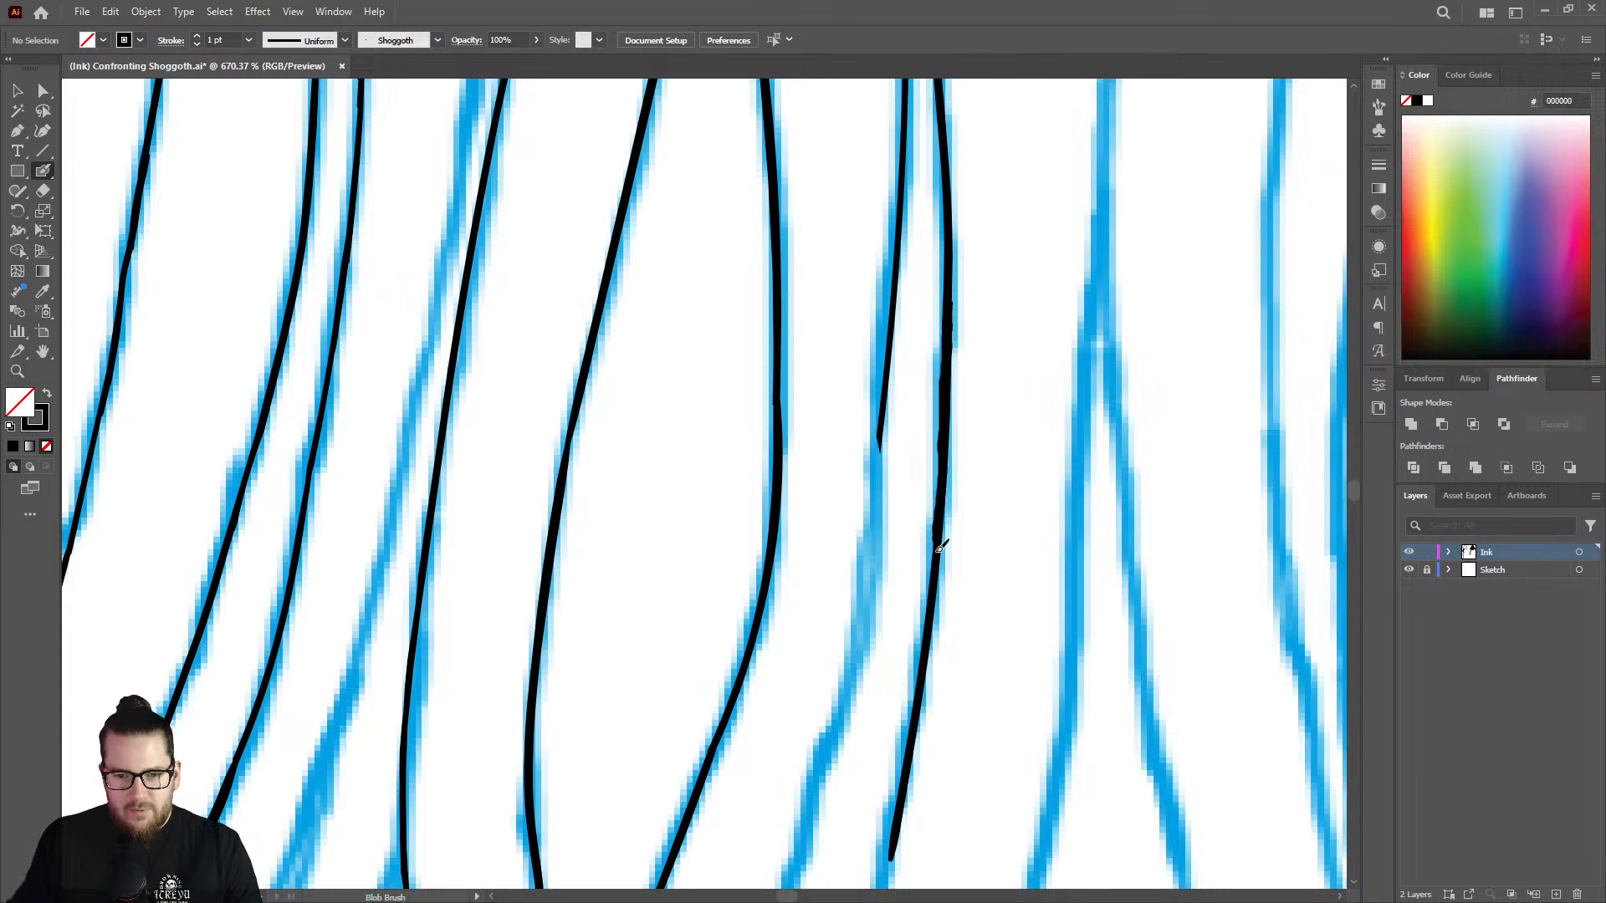
left_click_drag(940, 548, 937, 552)
key("ctrl+space")
mouse_move(932, 398)
left_mouse_down()
mouse_move(835, 374)
mouse_move(756, 436)
left_mouse_up()
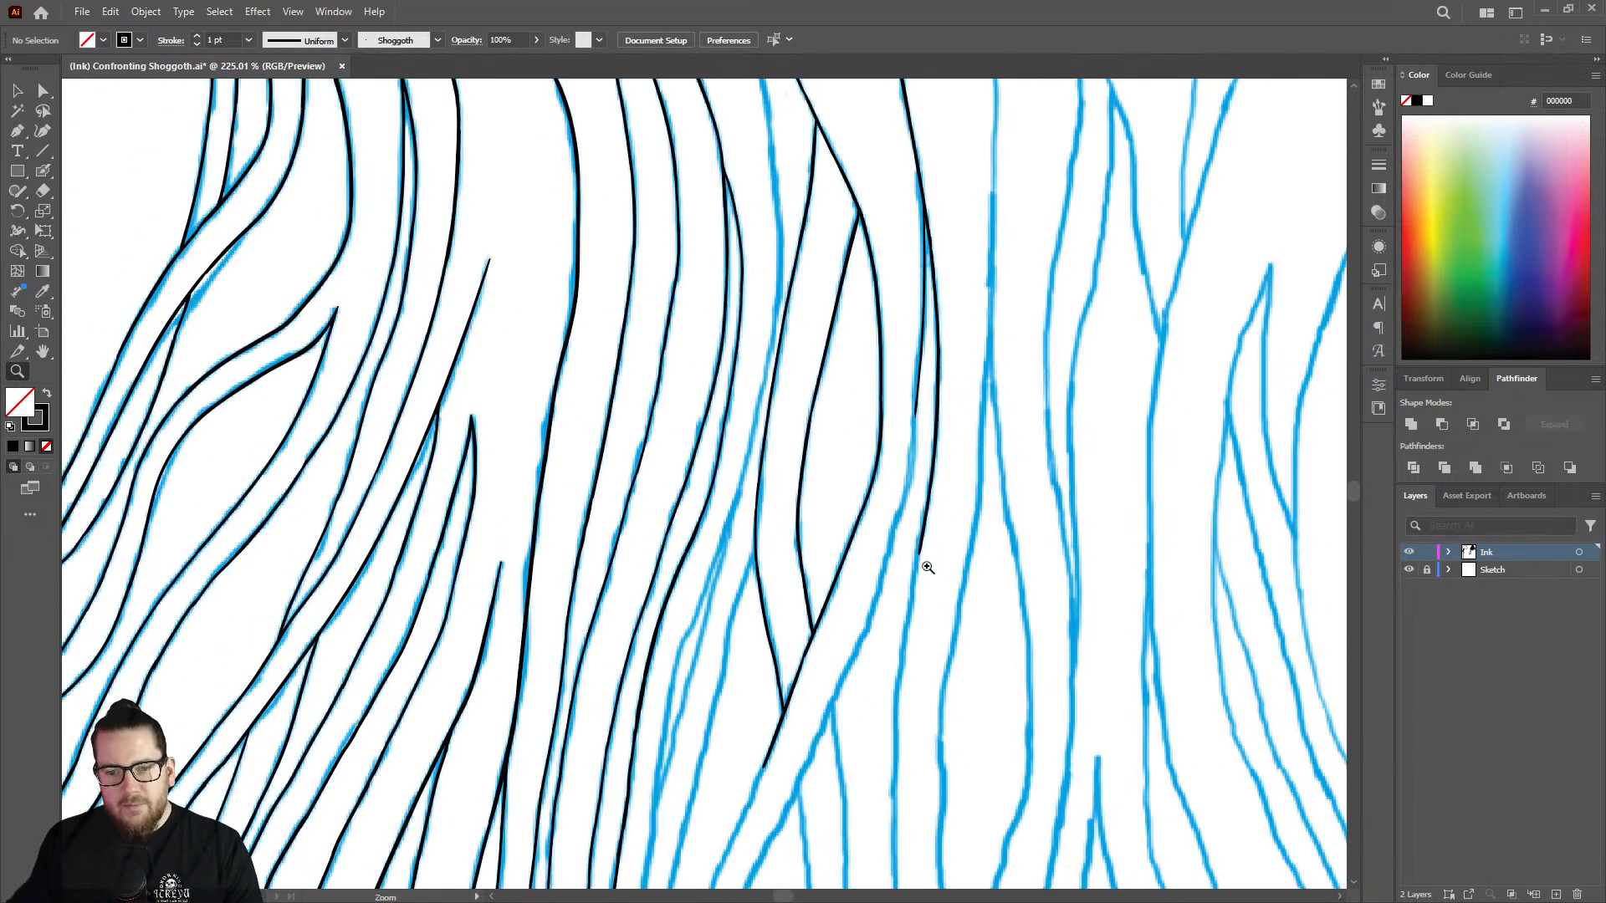
Continue the new strand's outer and inner branches downward along their sketch lines.
mouse_move(929, 568)
left_mouse_down()
mouse_move(1061, 541)
mouse_move(1036, 506)
left_mouse_up()
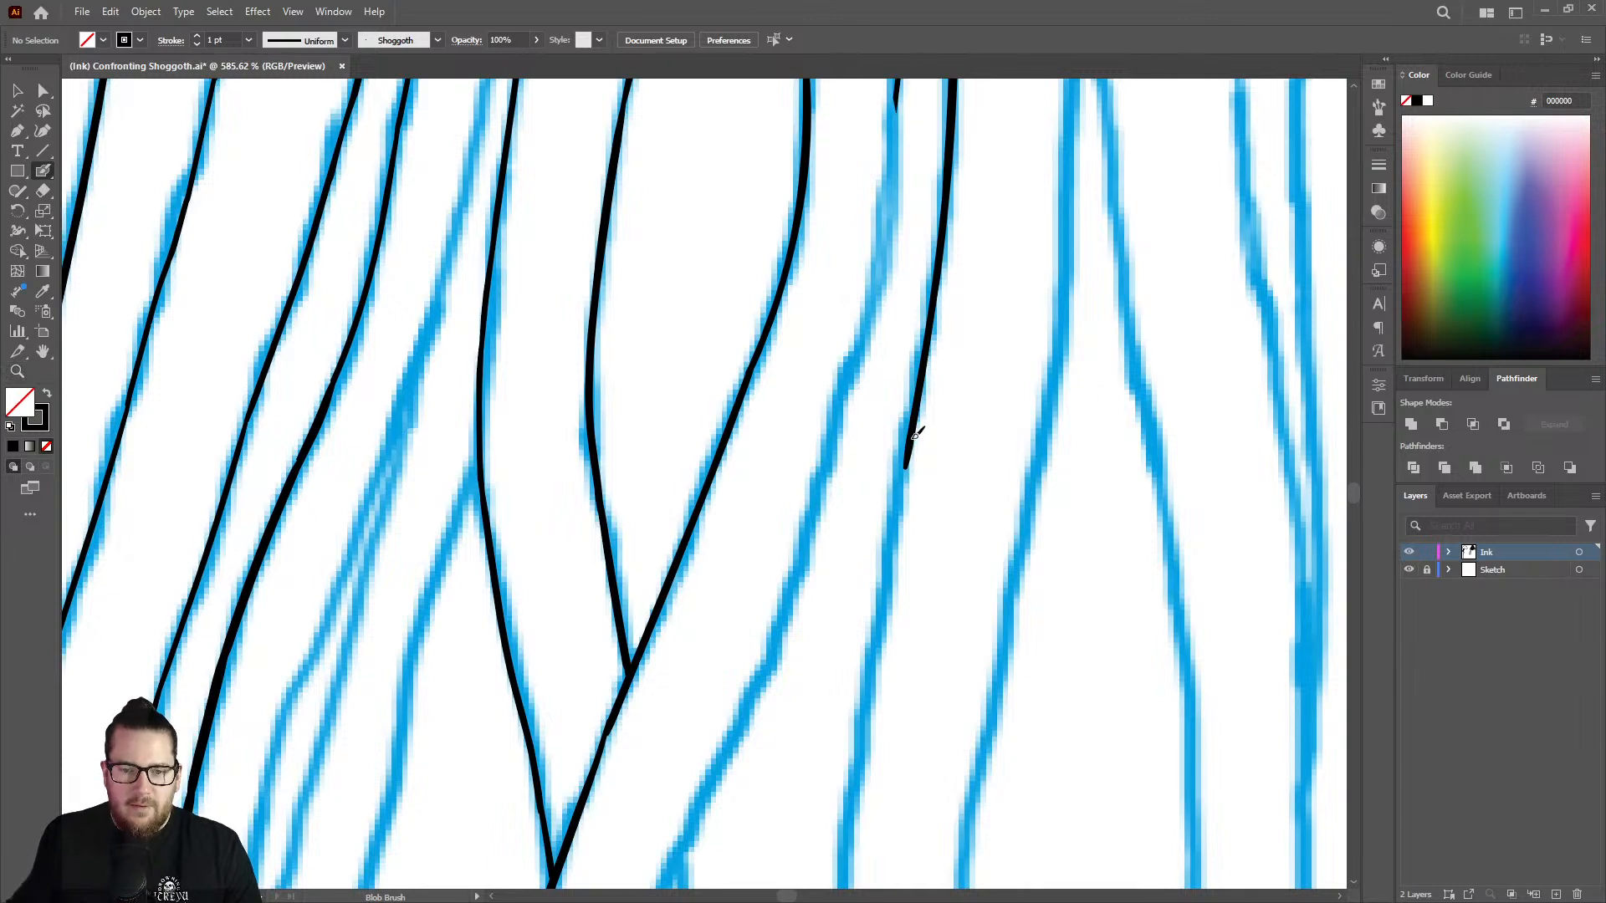
left_click_drag(906, 479, 849, 813)
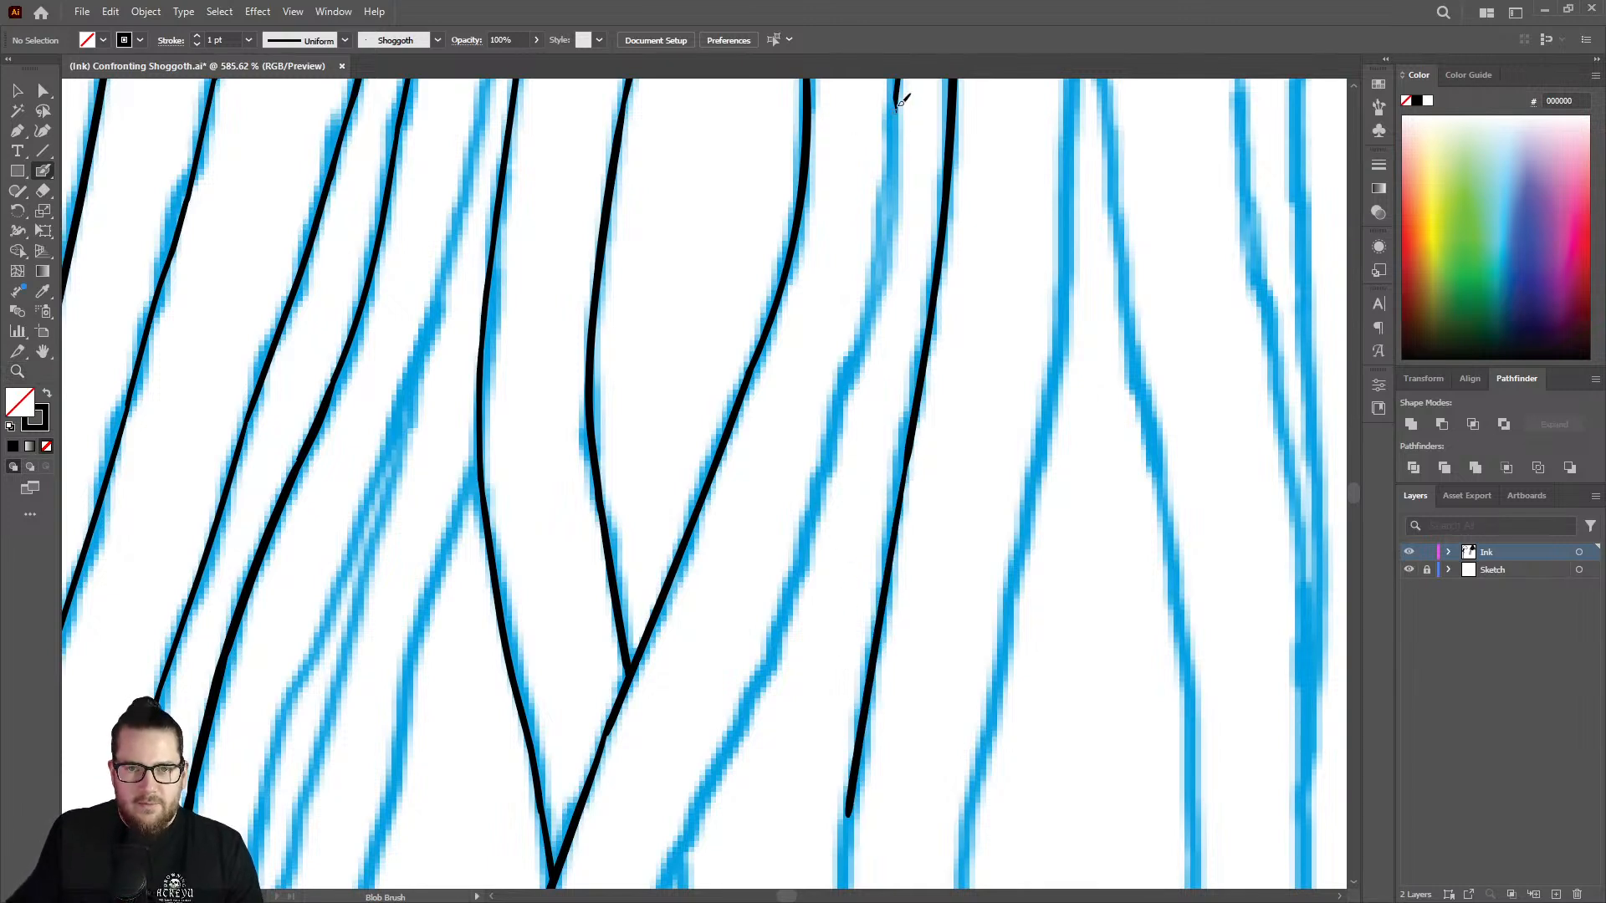
key("ctrl+z")
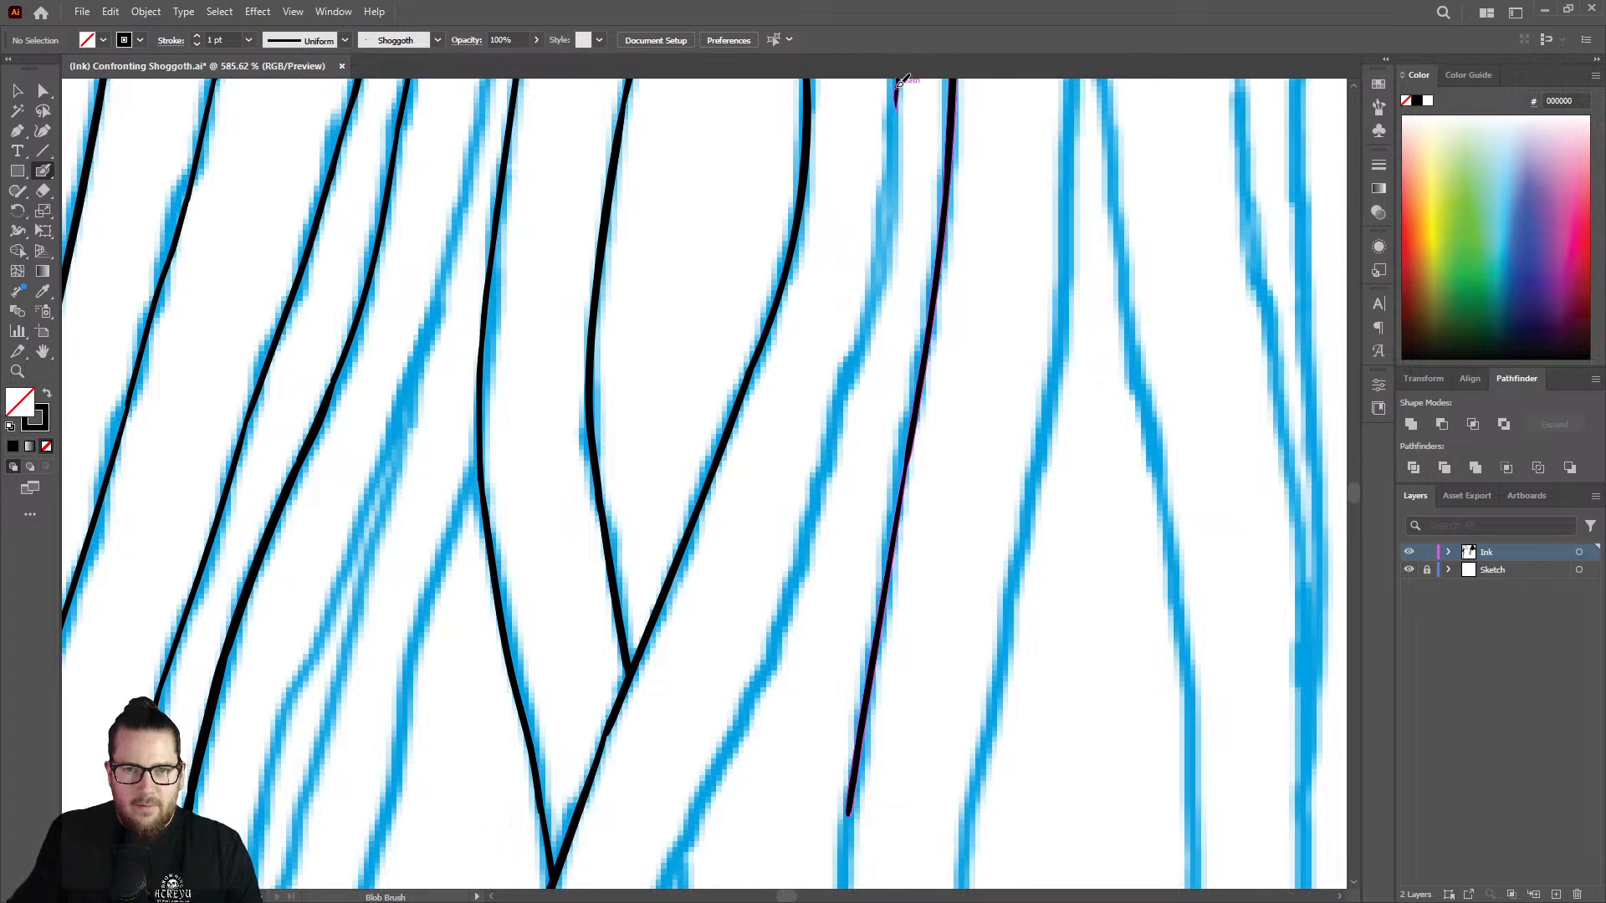
mouse_move(896, 127)
left_mouse_down()
mouse_move(860, 356)
mouse_move(748, 685)
left_mouse_up()
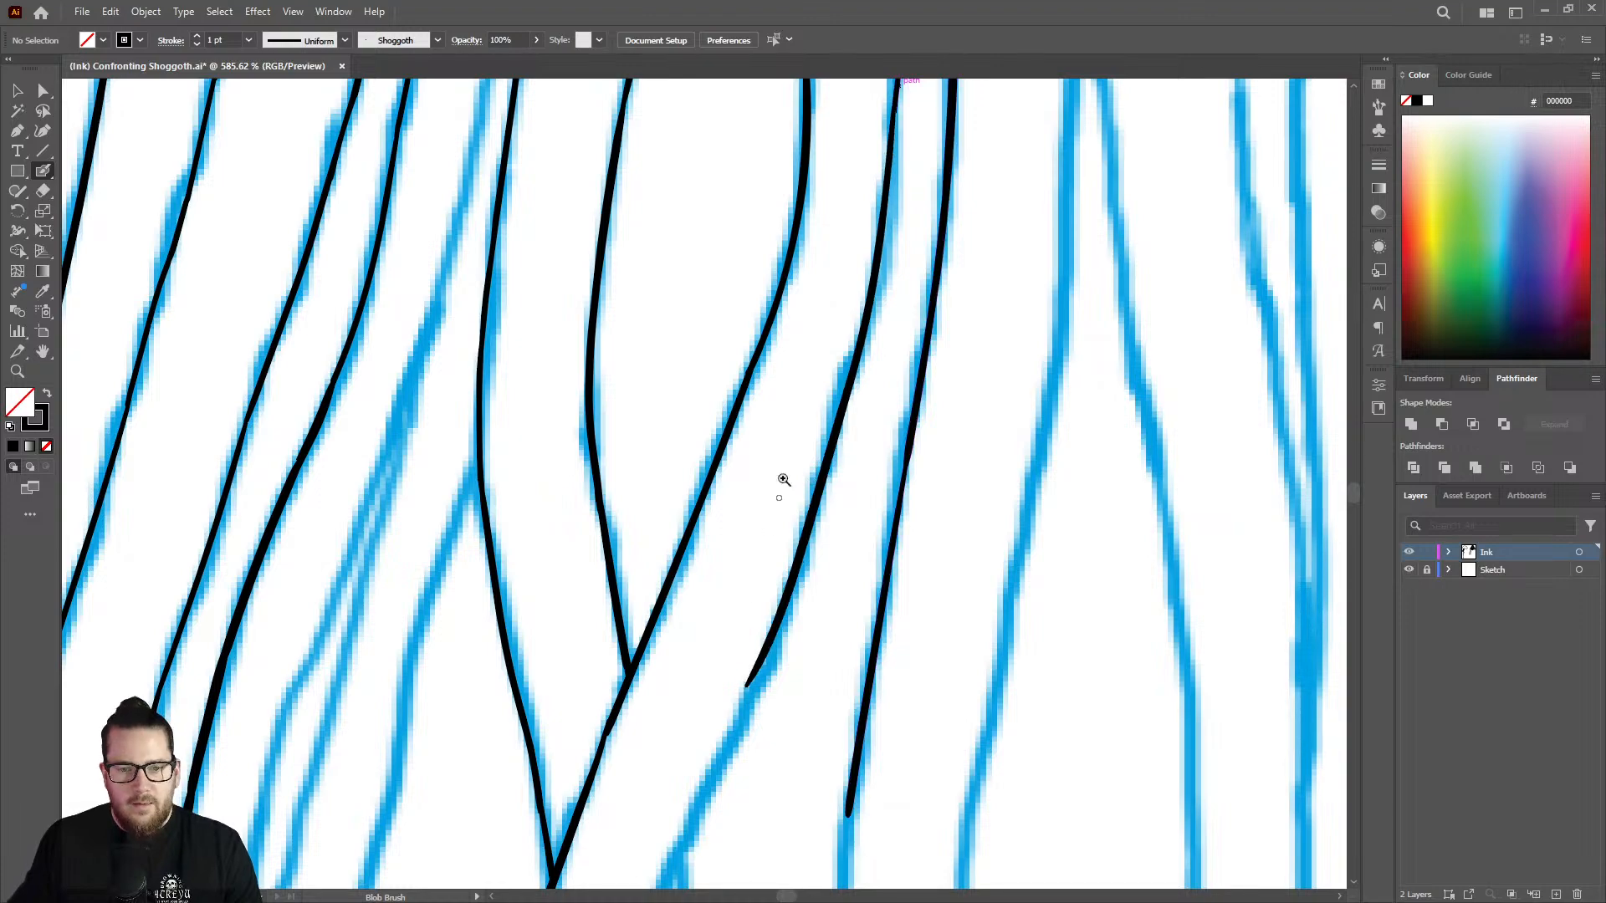
left_click_drag(785, 477, 559, 426)
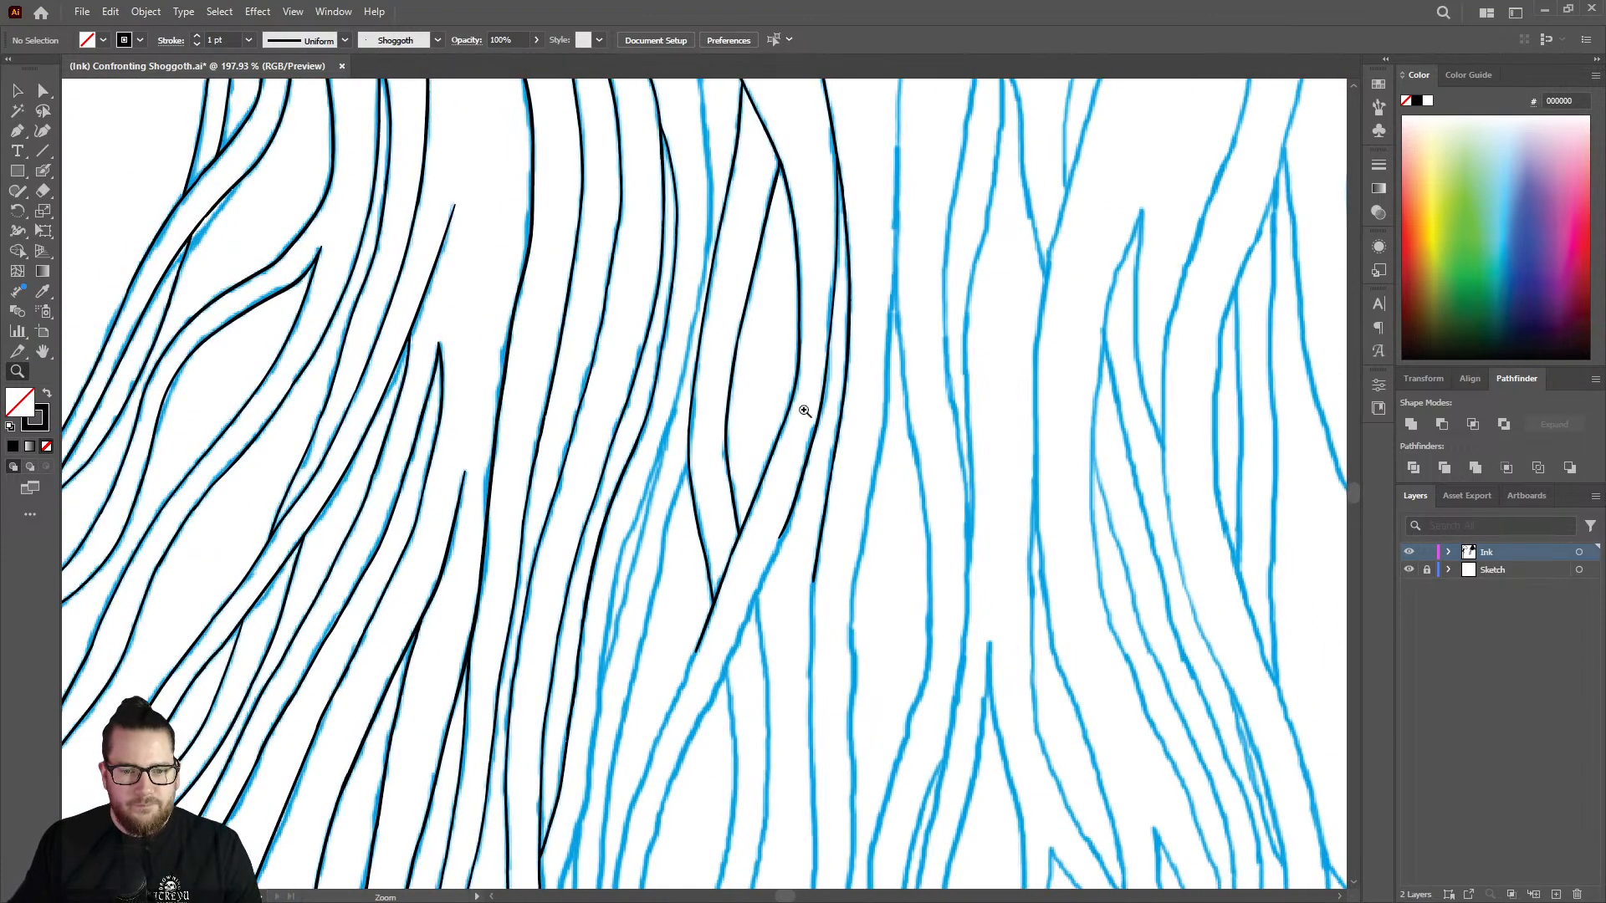
left_click_drag(780, 438, 680, 419)
Extend the inner branch diagonally past the two spots where other sketch lines branch off it.
left_click_drag(790, 553, 1011, 437)
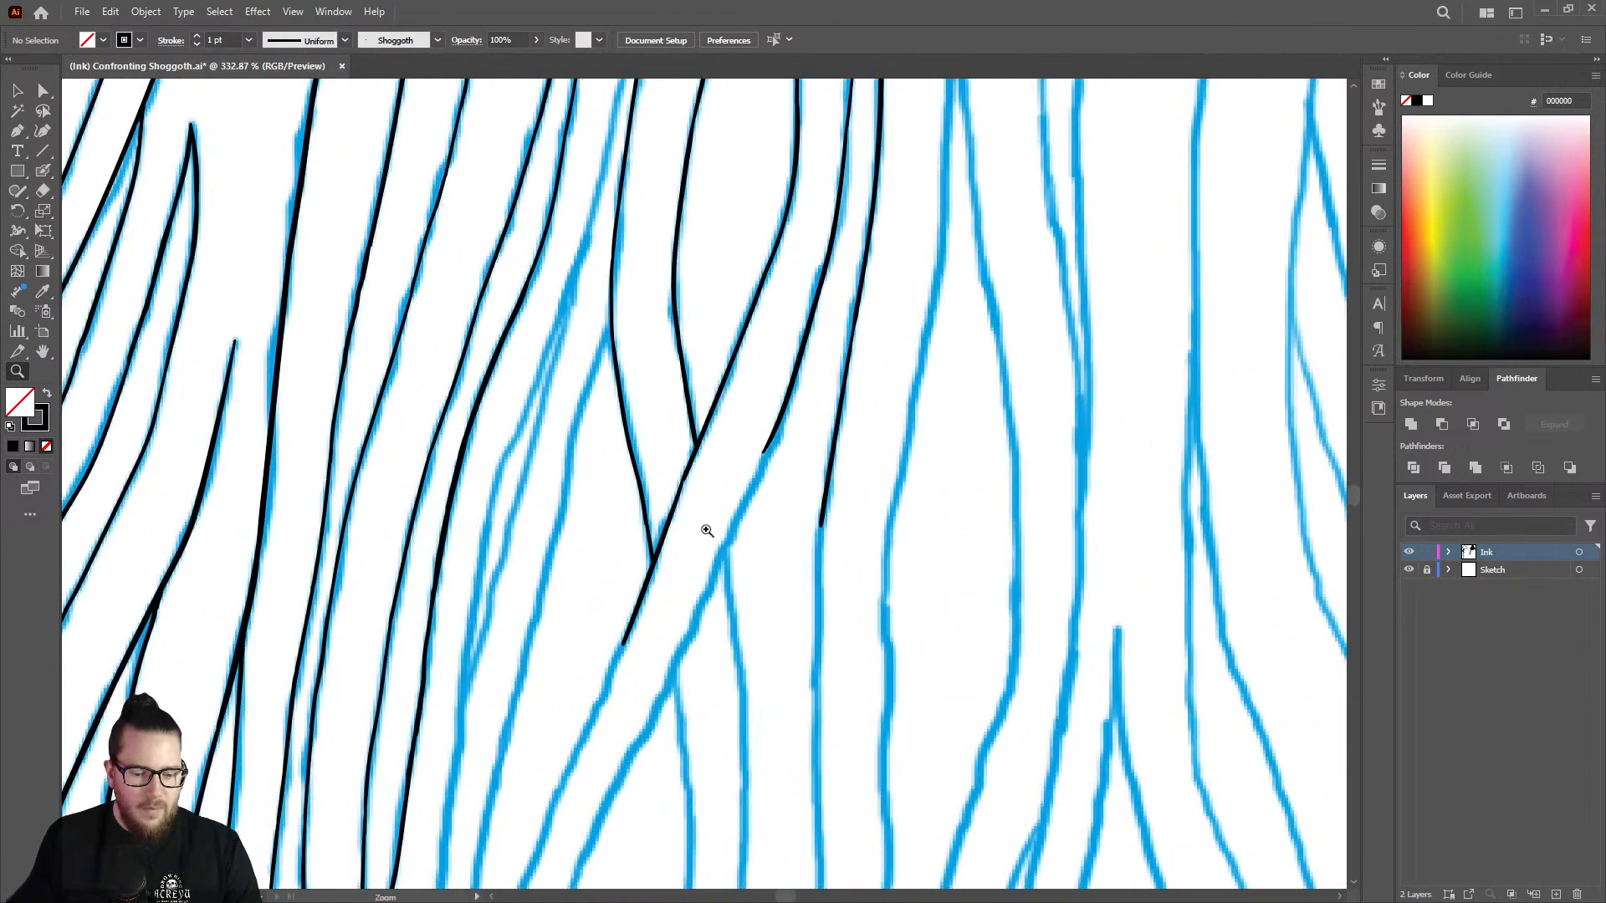
left_click_drag(707, 530, 757, 527)
key("shift+b")
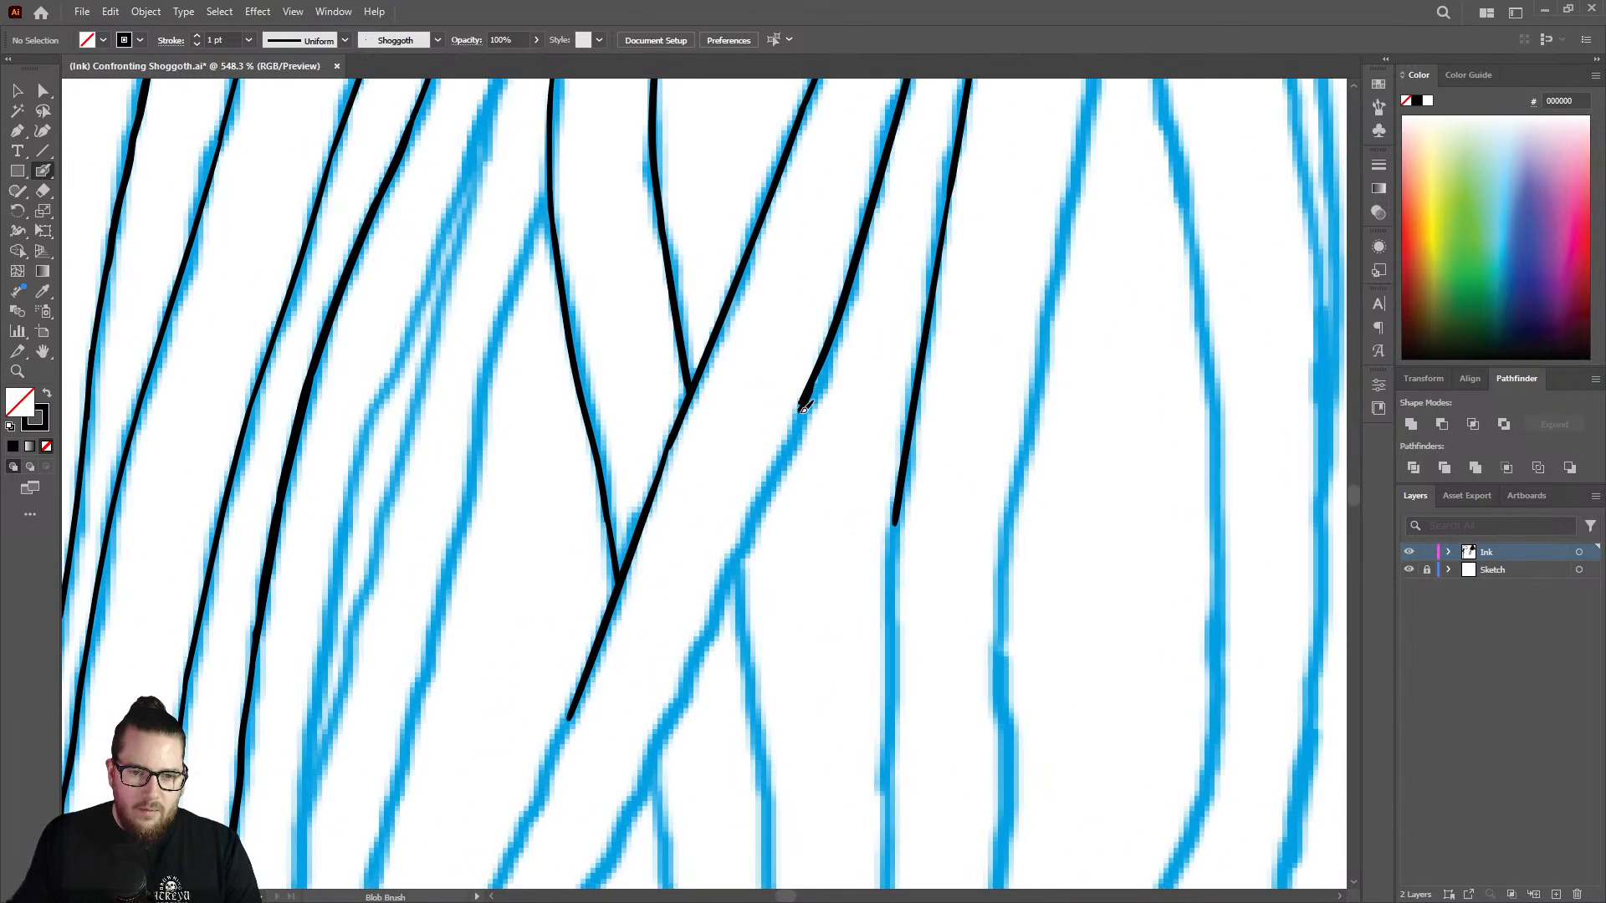
left_click_drag(803, 407, 619, 832)
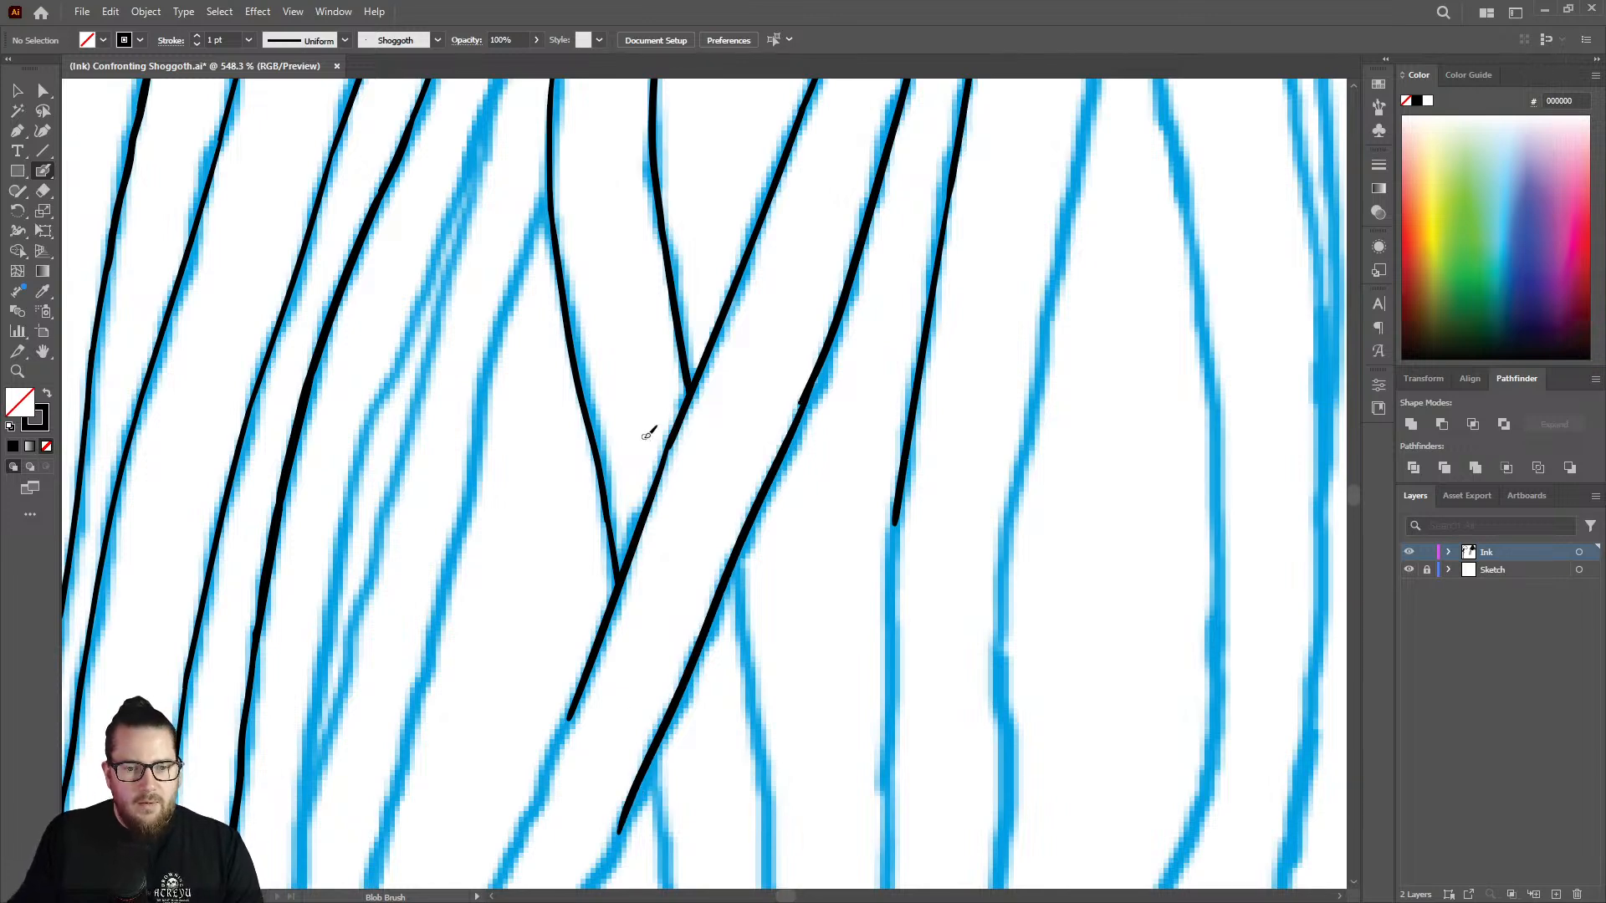
Fill the thin spot on the neighbouring diagonal strand and smooth the joint in the inner branch with Blob Brush strokes.
mouse_move(653, 433)
left_mouse_down()
mouse_move(746, 413)
mouse_move(703, 396)
left_mouse_up()
mouse_move(682, 457)
left_mouse_down()
mouse_move(667, 498)
mouse_move(686, 471)
left_mouse_up()
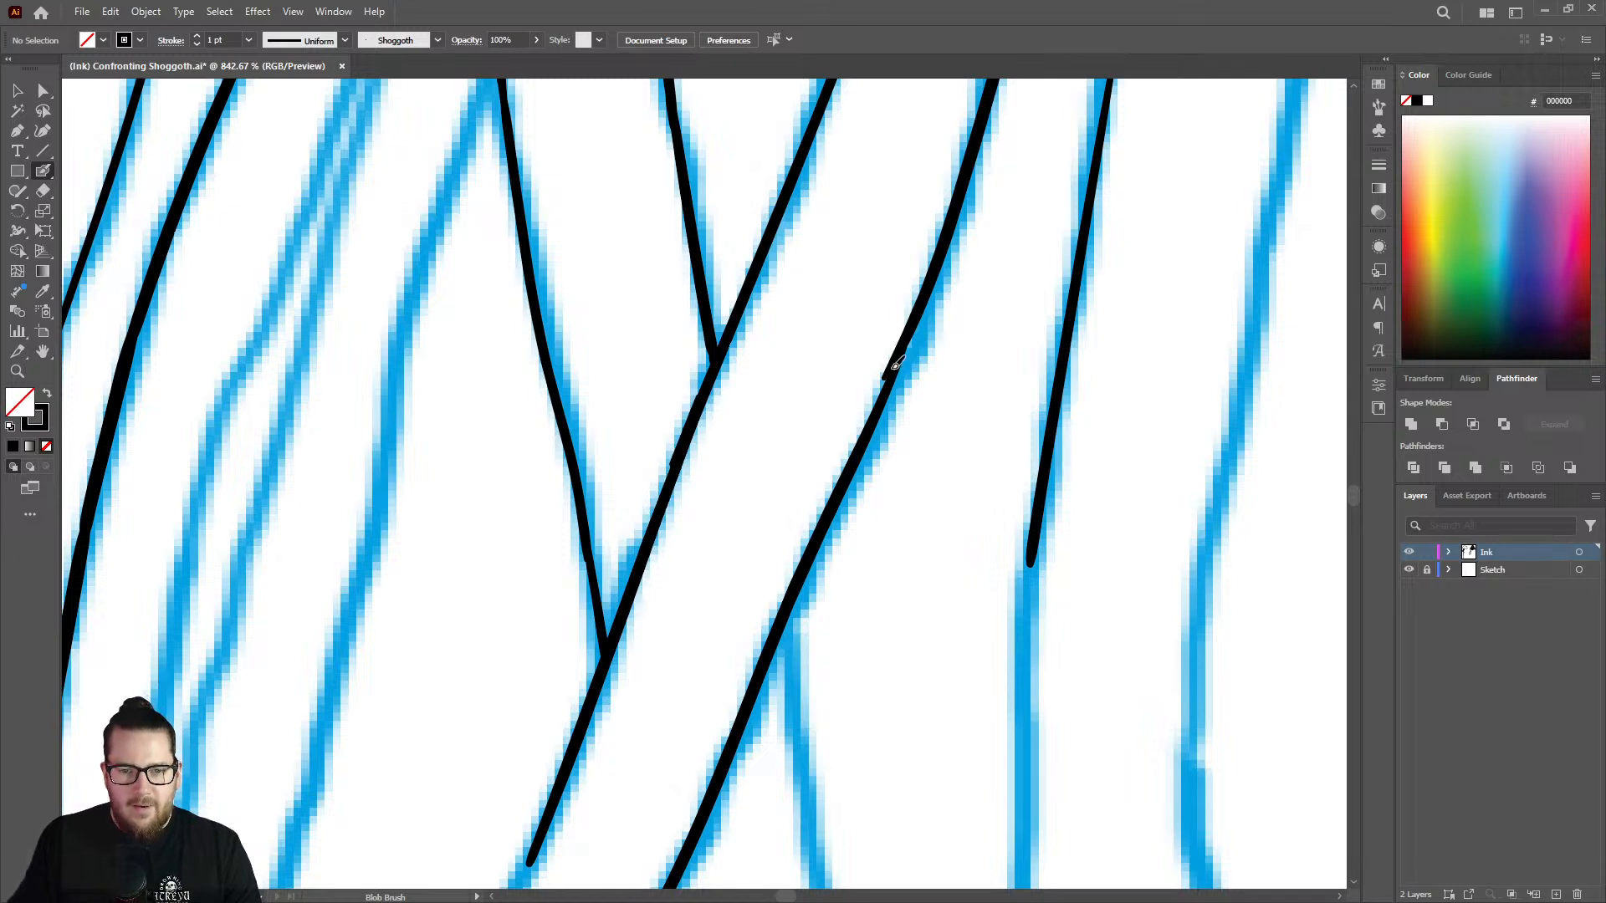
left_click_drag(897, 366, 857, 459)
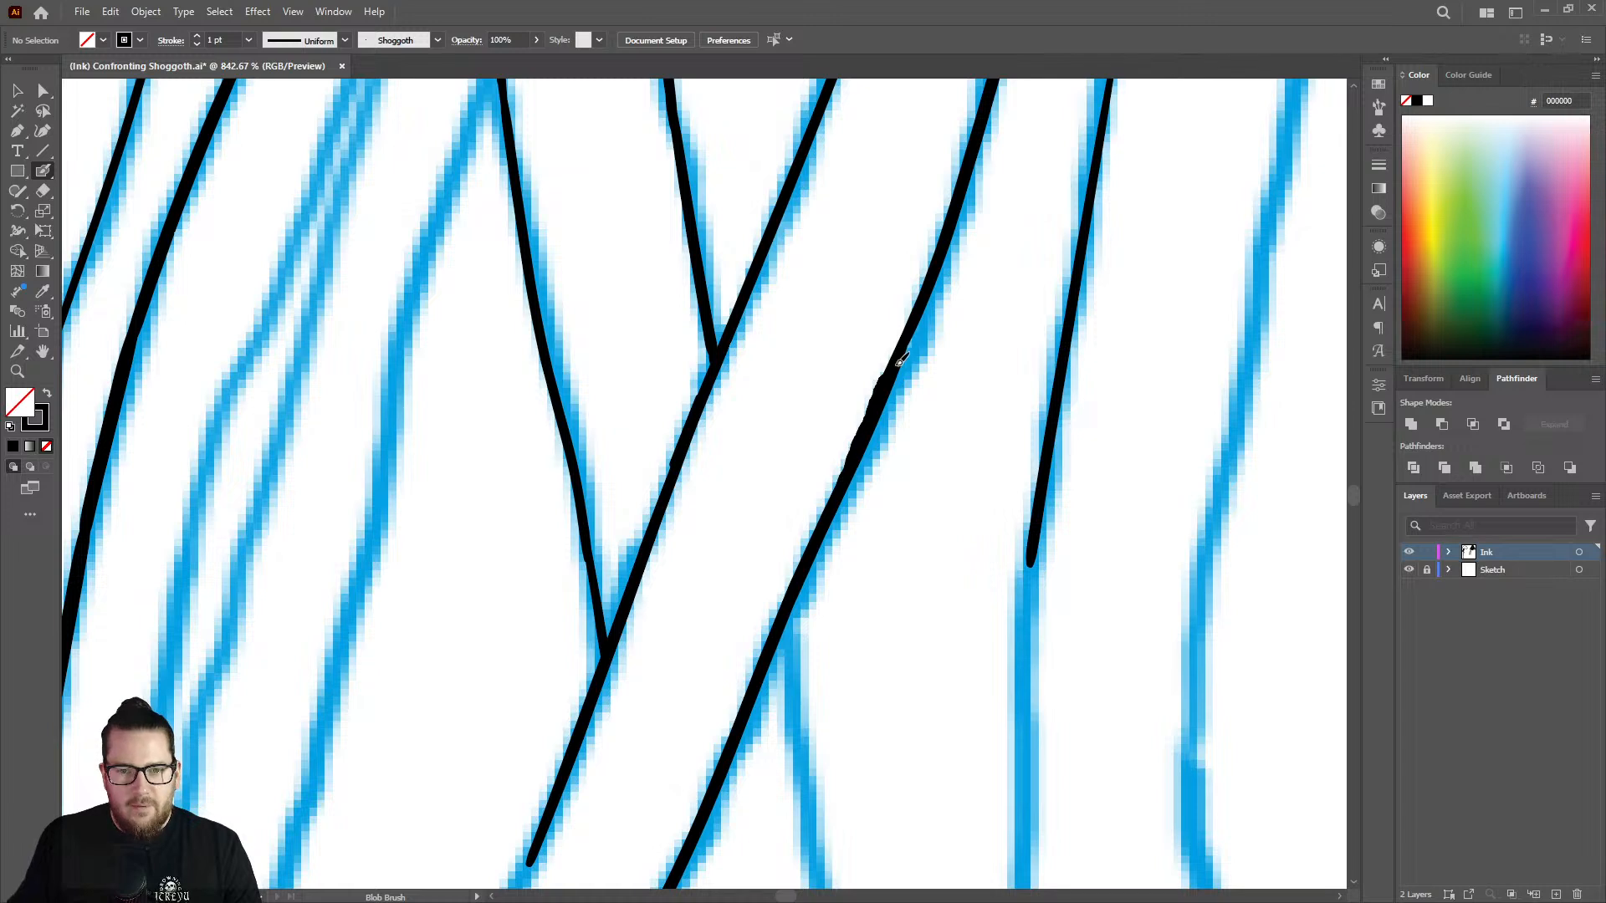
left_click_drag(916, 324, 918, 316)
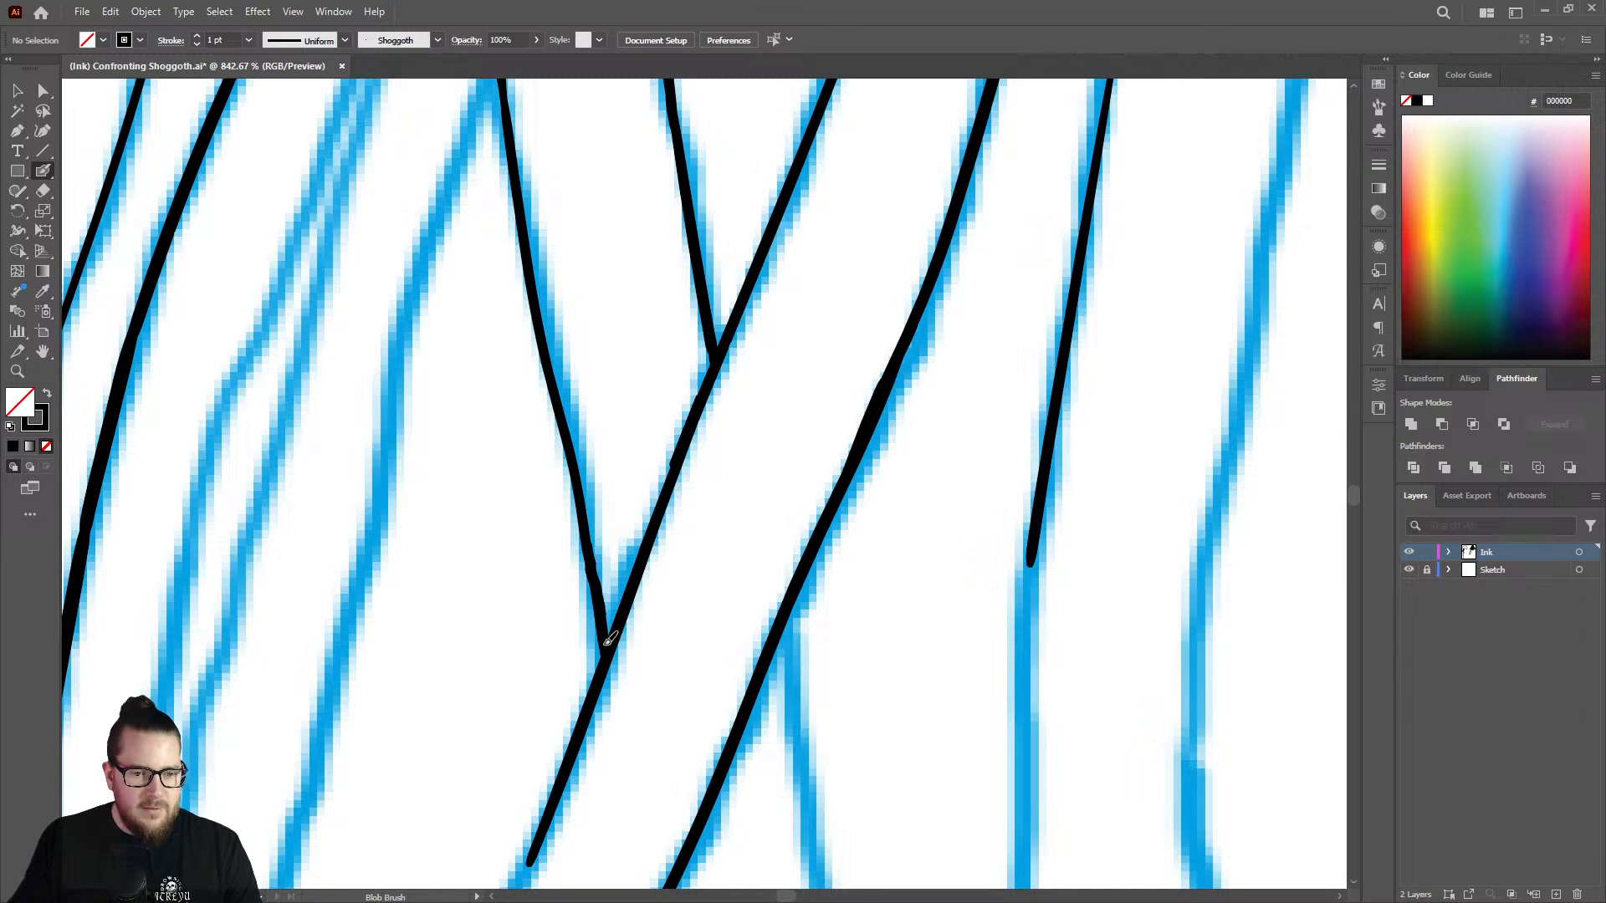
Ink the upper part of the uninked strand just left of the crossing strands, from its tip down the sketch line.
key("z")
left_click_drag(753, 423, 485, 385)
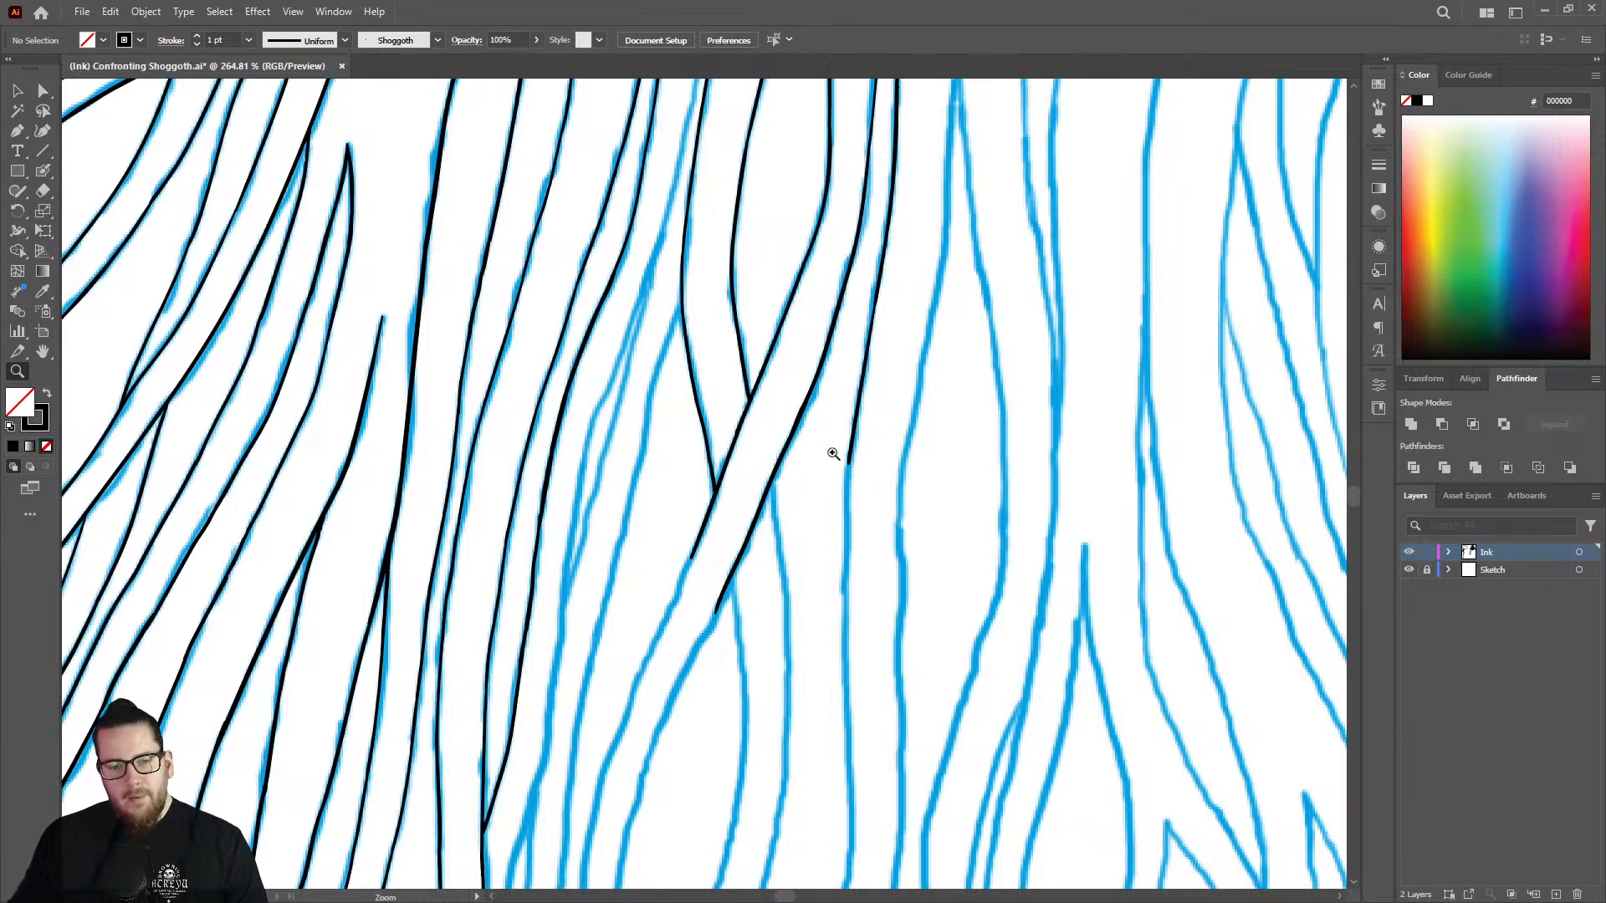
left_click_drag(816, 462, 665, 420)
left_click_drag(810, 294, 699, 268)
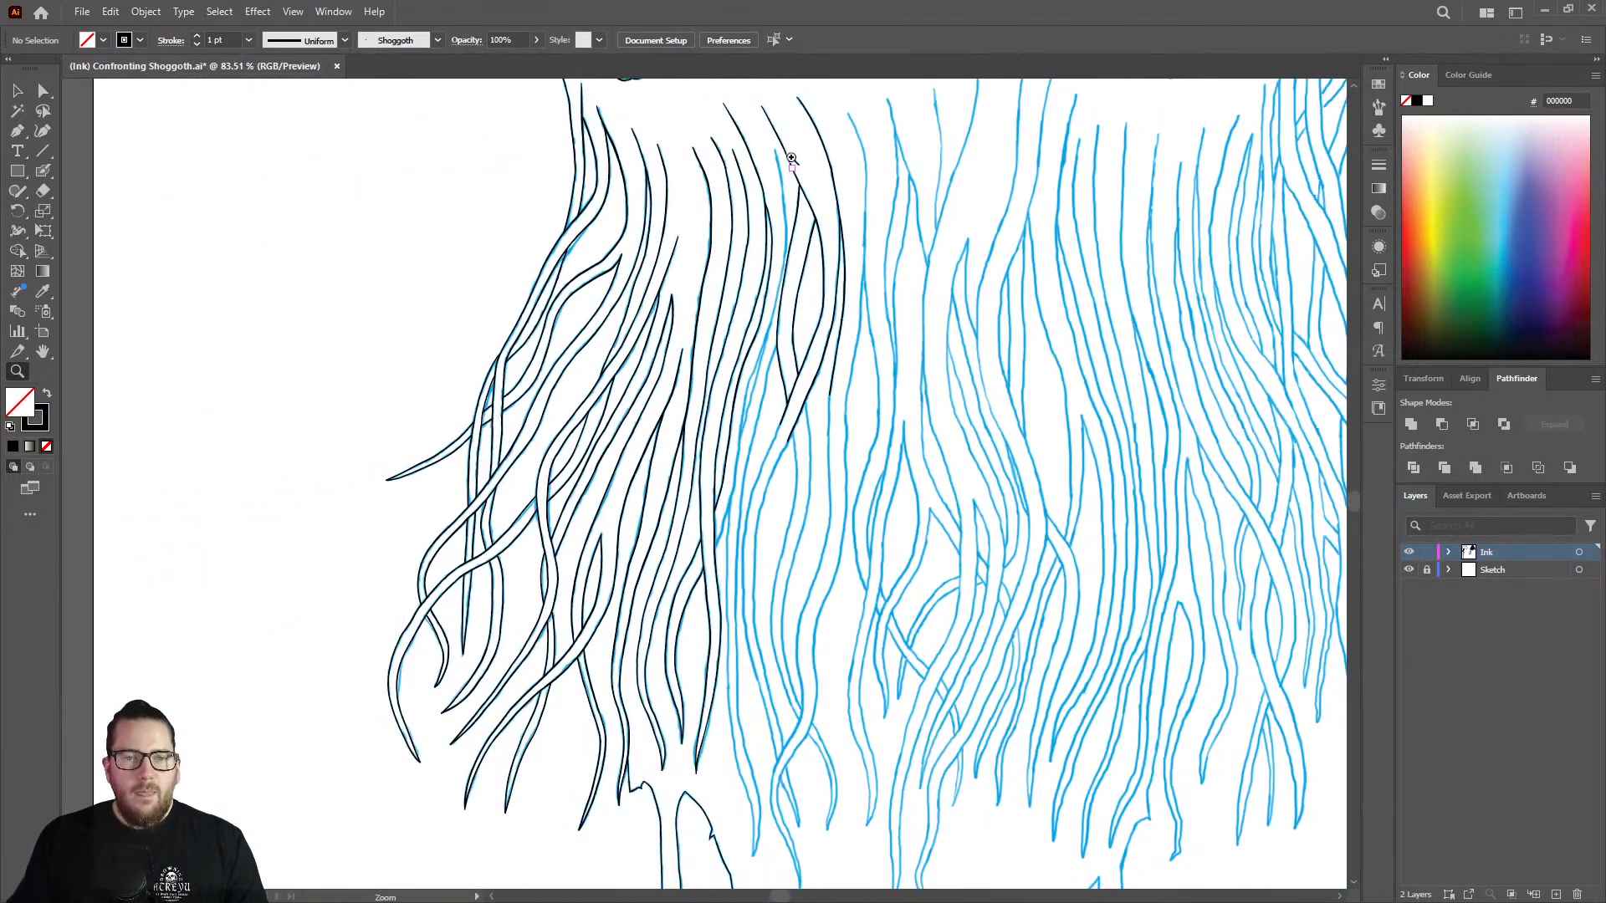
left_click_drag(791, 158, 1112, 151)
key("shift+b")
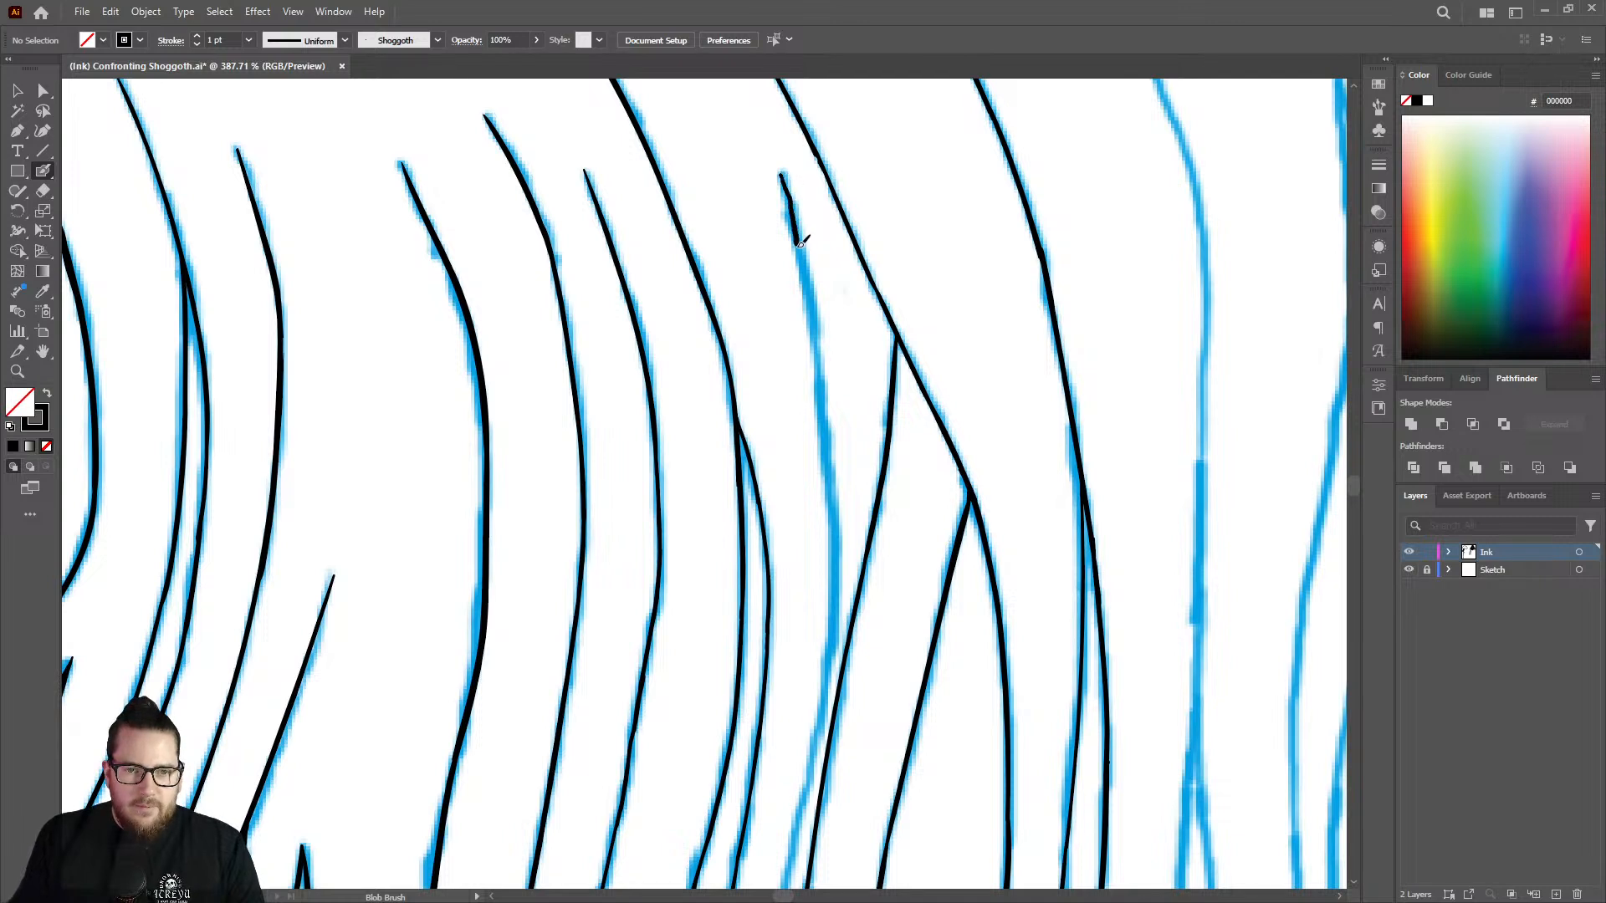
left_click_drag(810, 294, 834, 529)
Thicken the outer branch of the neighbouring split strand from its fork downward with the Blob Brush.
key("z")
left_click_drag(773, 360, 993, 343)
key("shift+b")
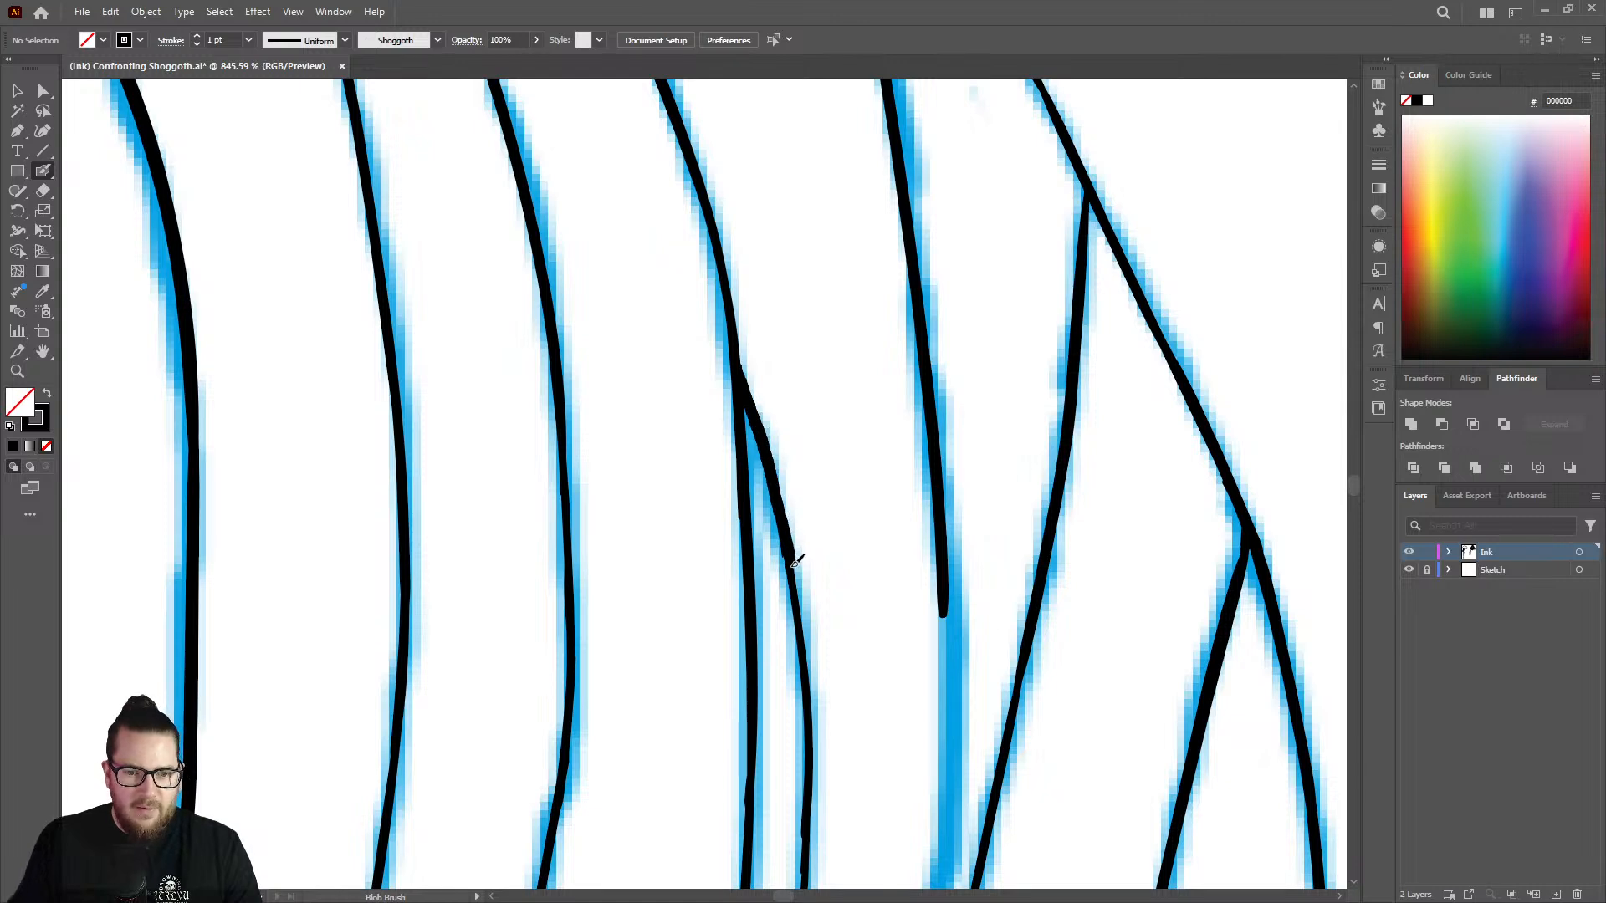
left_click_drag(796, 560, 801, 611)
key("z")
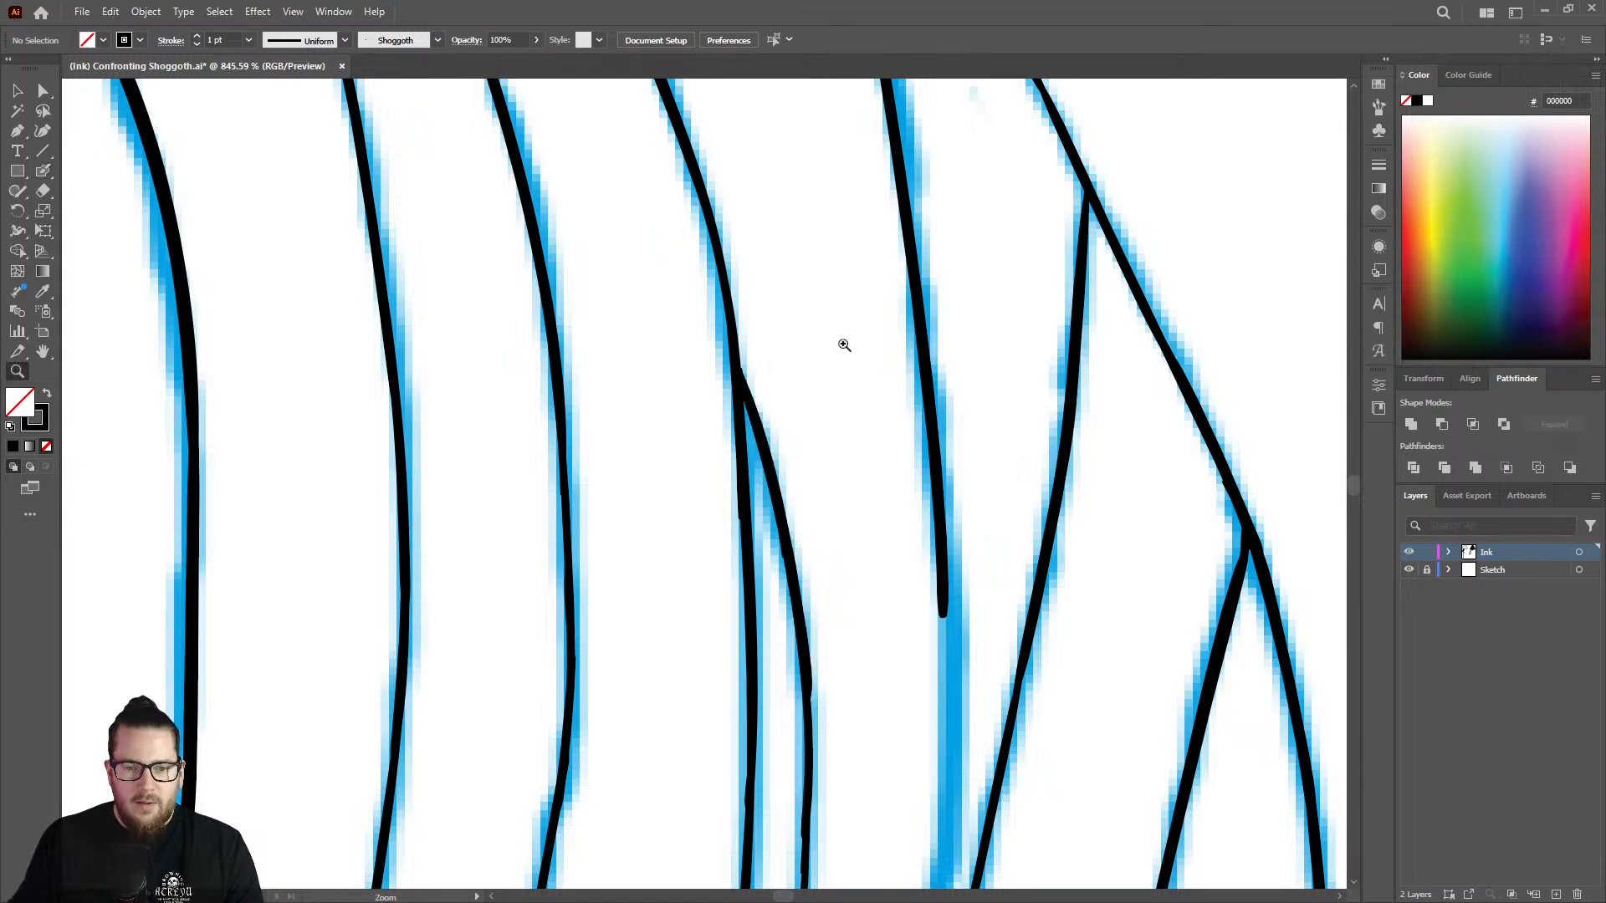
left_click_drag(842, 344, 669, 356)
left_click_drag(841, 557, 912, 559)
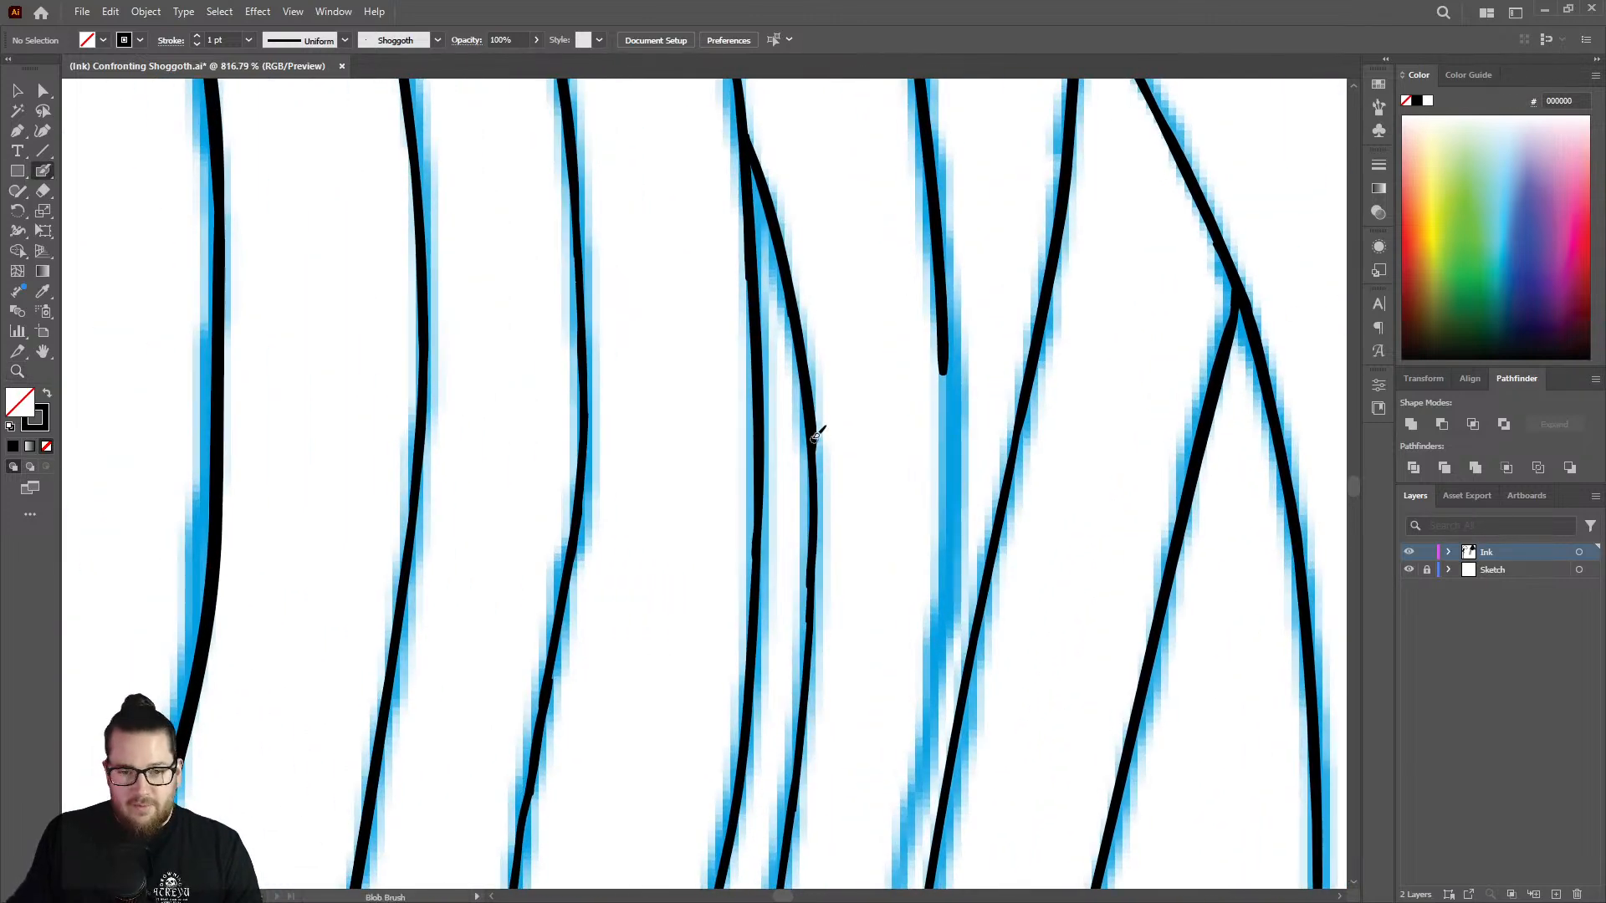
mouse_move(816, 436)
left_mouse_down()
mouse_move(815, 609)
mouse_move(784, 851)
left_mouse_up()
scroll(860, 560, "down", 3)
scroll(731, 530, "up", 6)
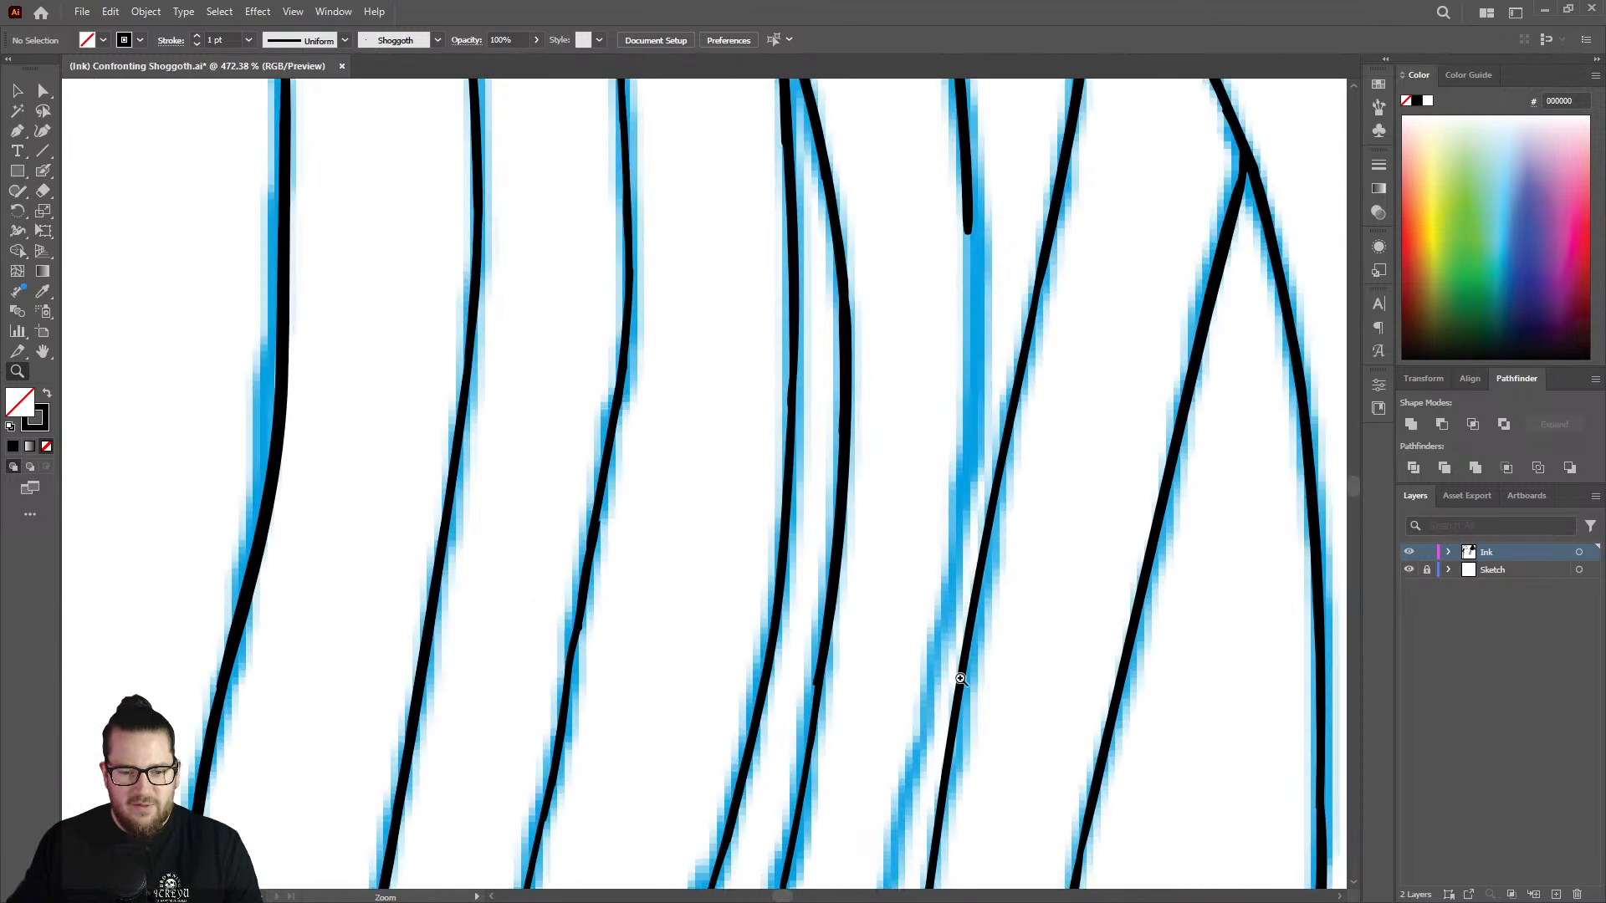
key("shift+e")
mouse_move(791, 645)
left_mouse_down()
mouse_move(799, 599)
mouse_move(604, 509)
left_mouse_up()
Continue the partly inked strand down its sketch line to where it runs close beside the crossing strand.
key("z")
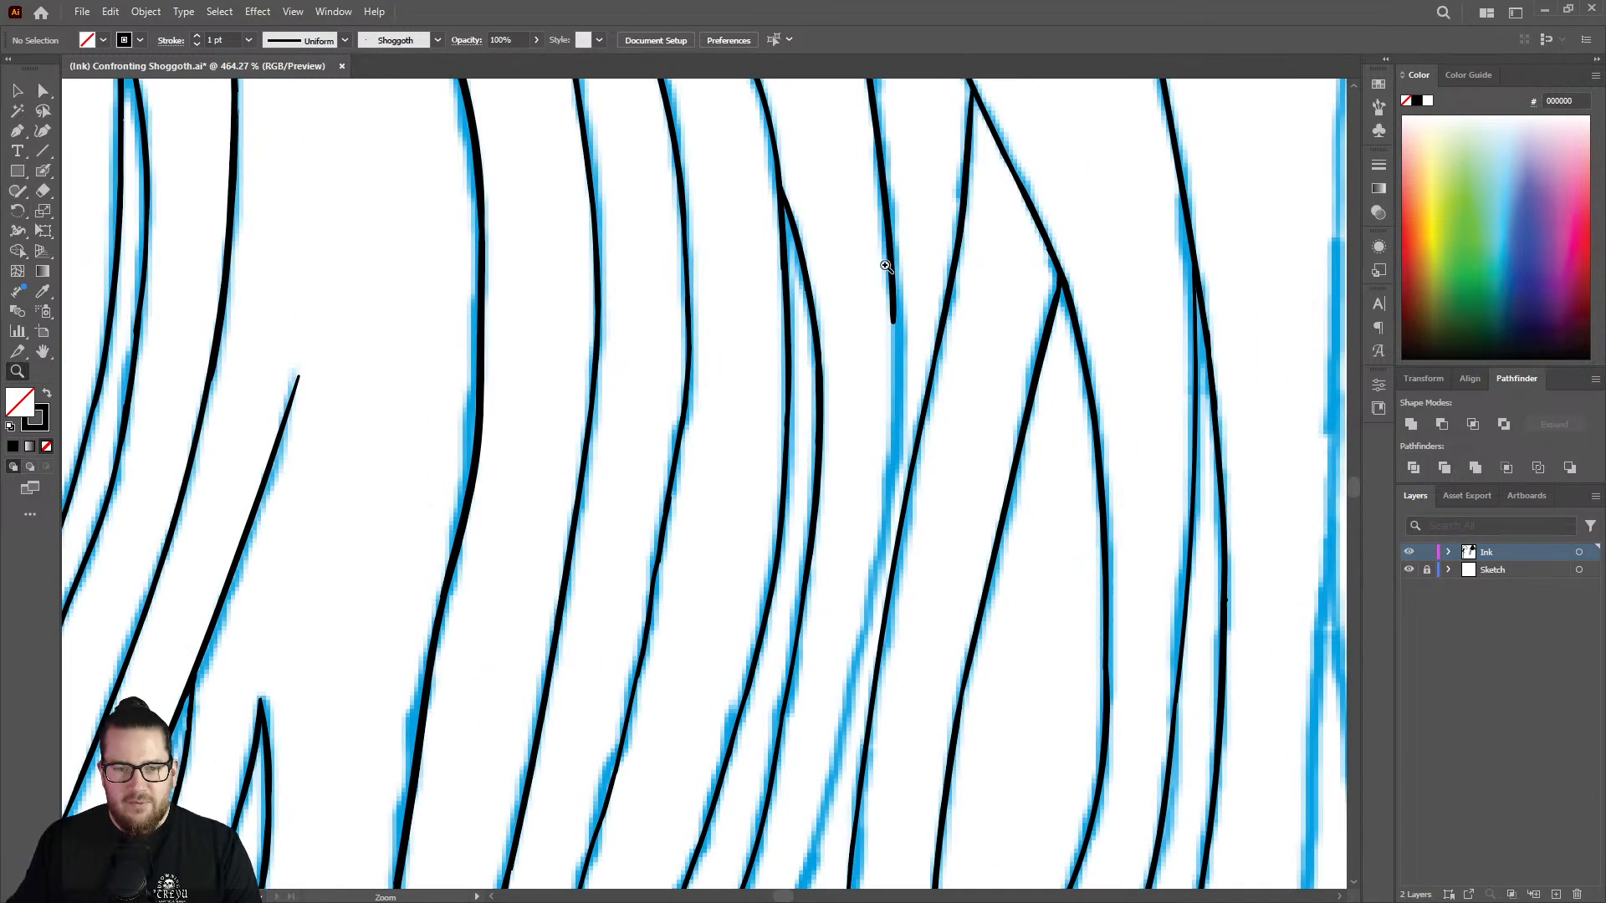
left_click_drag(901, 238, 1001, 258)
key("shift+b")
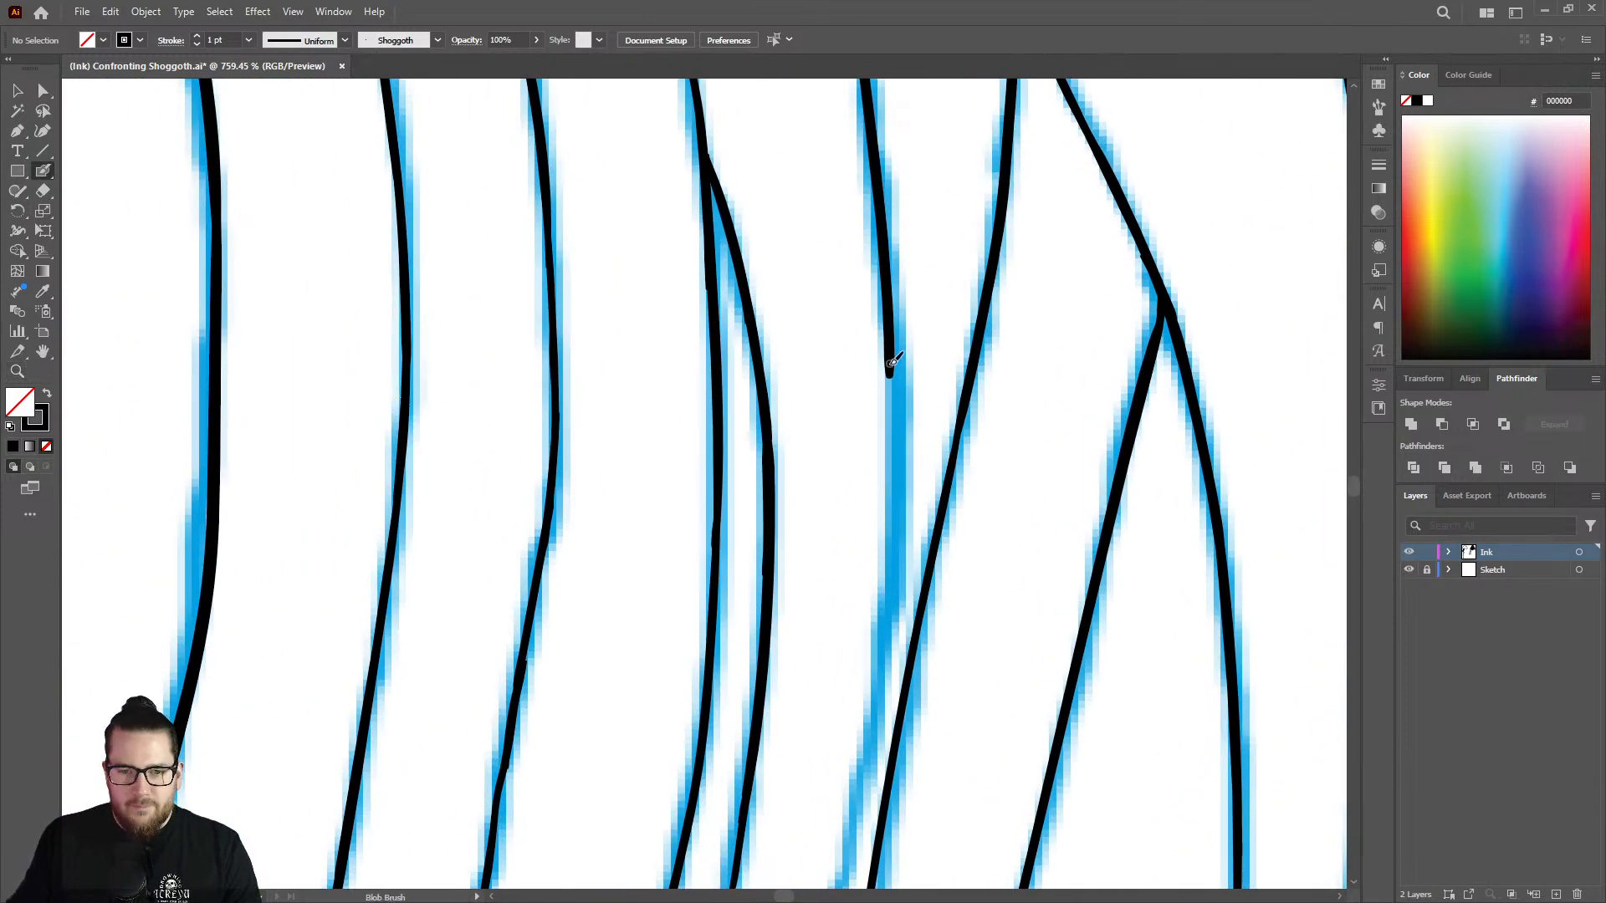
mouse_move(894, 377)
left_mouse_down()
mouse_move(884, 680)
mouse_move(848, 862)
left_mouse_up()
Extend that strand further down its sketch line, away from the crossing strand, and thicken the line below the joint.
key("z")
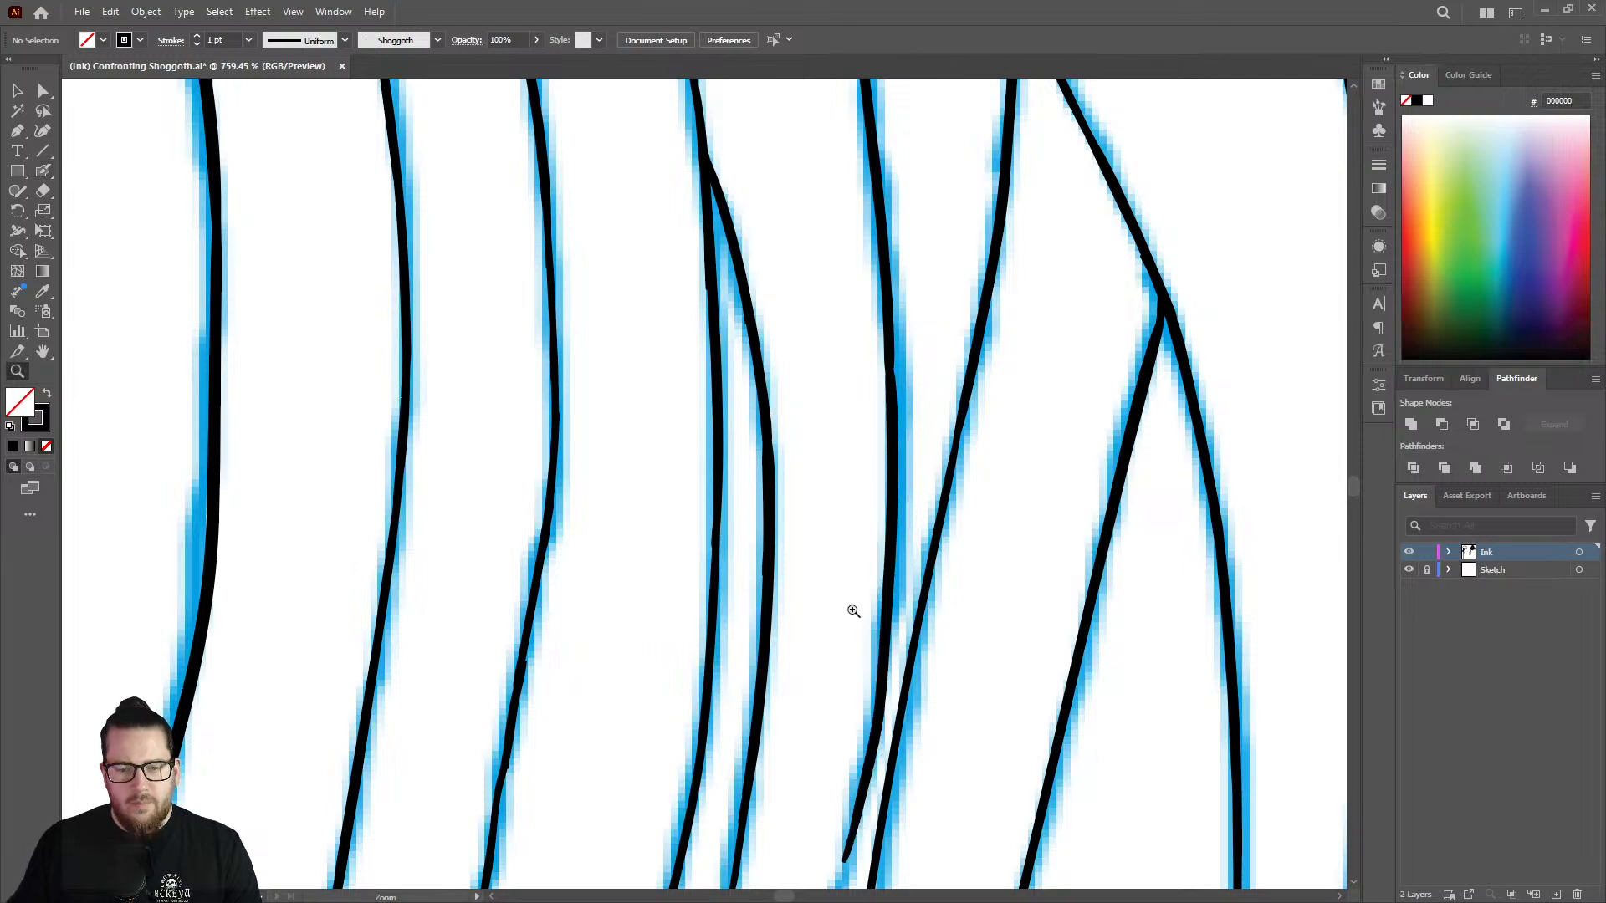
left_click_drag(850, 610, 625, 546)
left_click(625, 546, "alt")
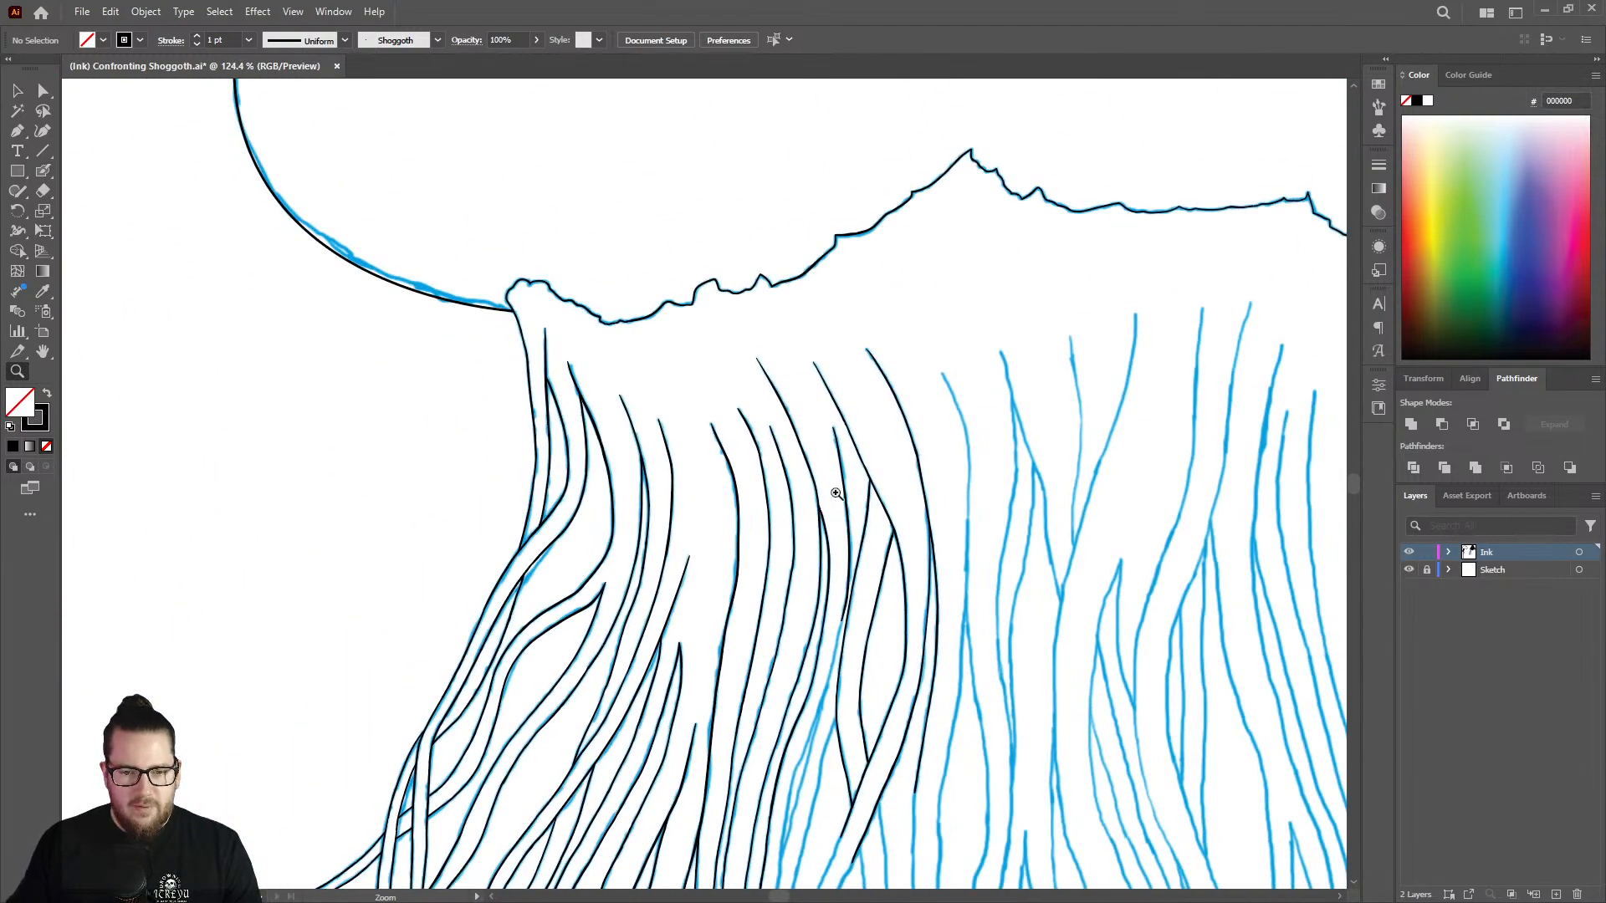
left_click_drag(831, 491, 1093, 424)
mouse_move(791, 516)
left_mouse_down()
mouse_move(1004, 424)
mouse_move(1062, 423)
left_mouse_up()
key("shift+b")
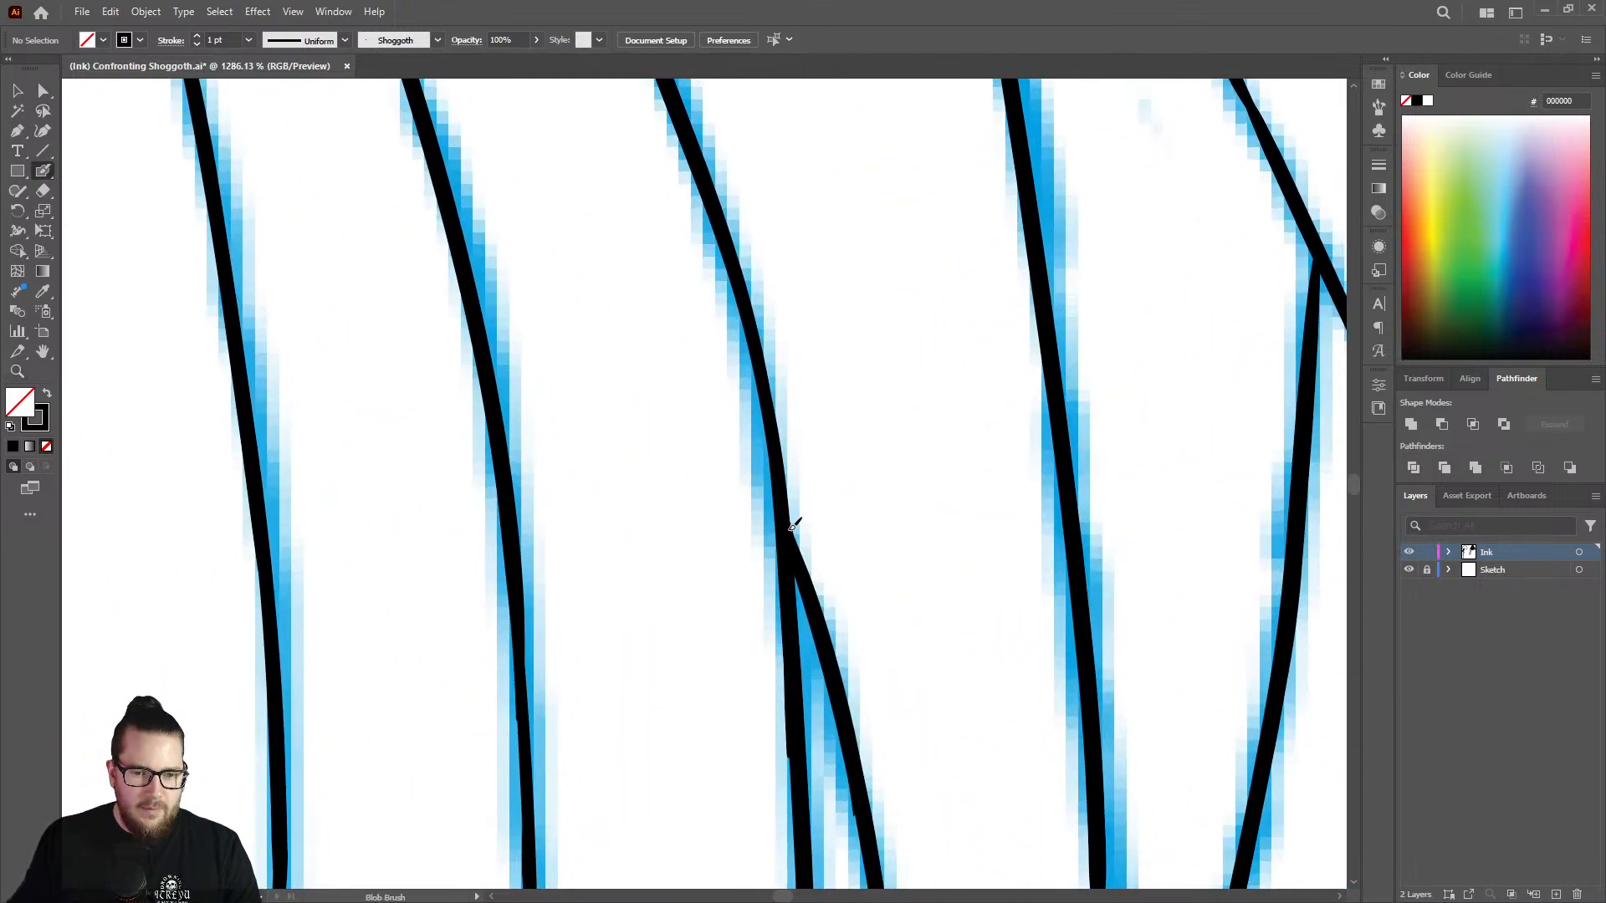
key("z")
mouse_move(795, 487)
left_mouse_down()
mouse_move(545, 441)
mouse_move(664, 423)
mouse_move(627, 418)
left_mouse_up()
left_click_drag(865, 509, 1088, 525)
left_click_drag(817, 577, 996, 485)
key("shift+b")
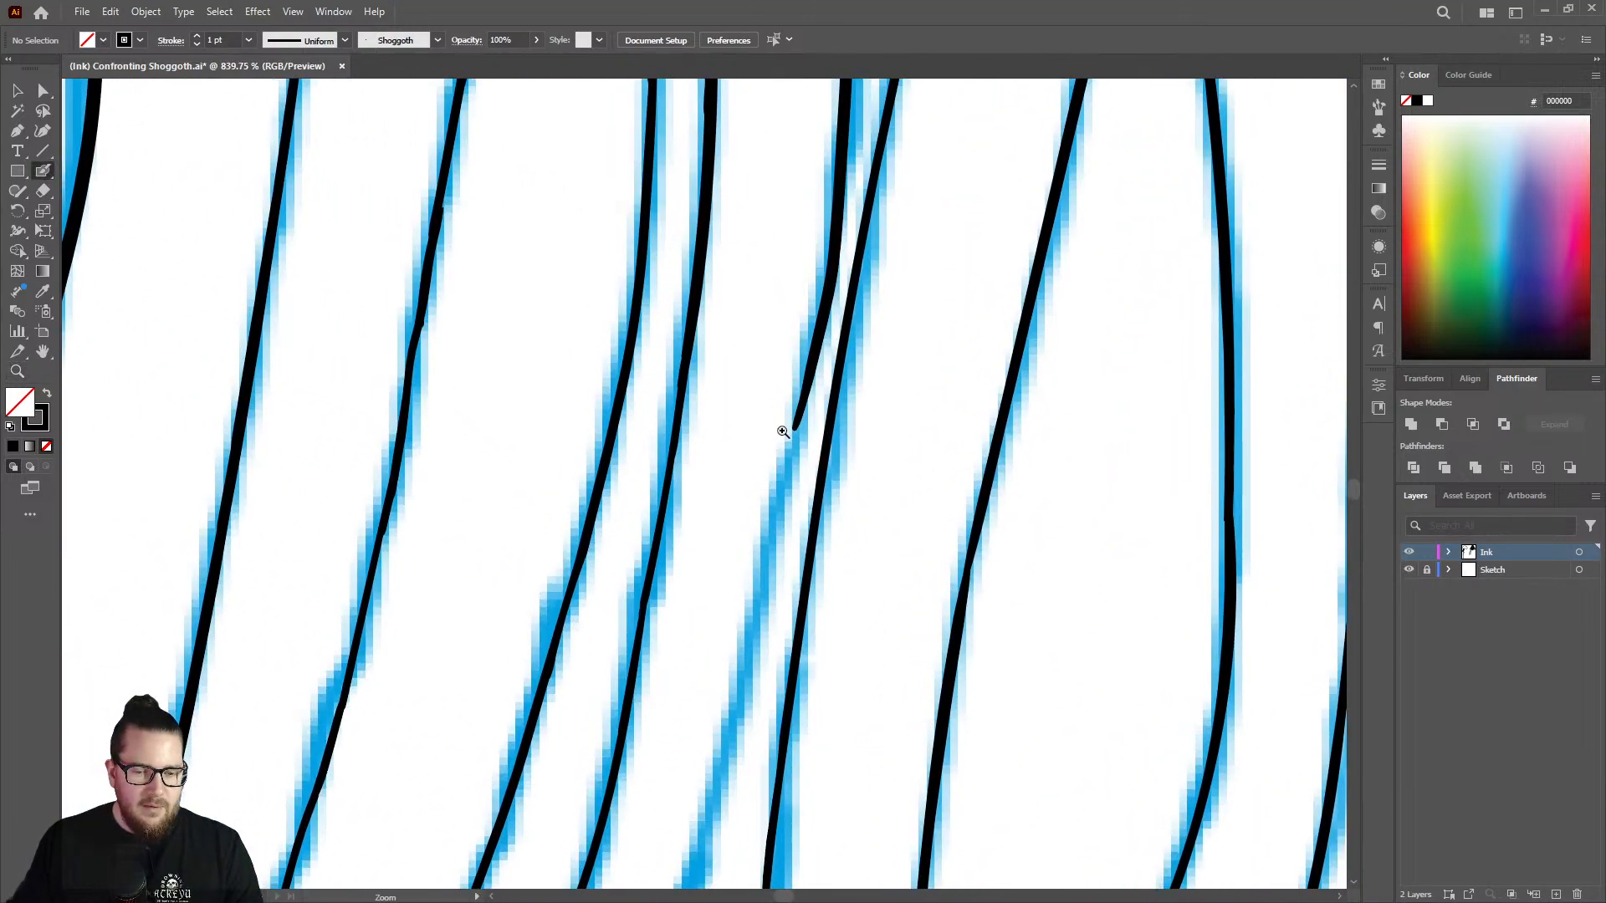
left_click_drag(799, 436, 694, 864)
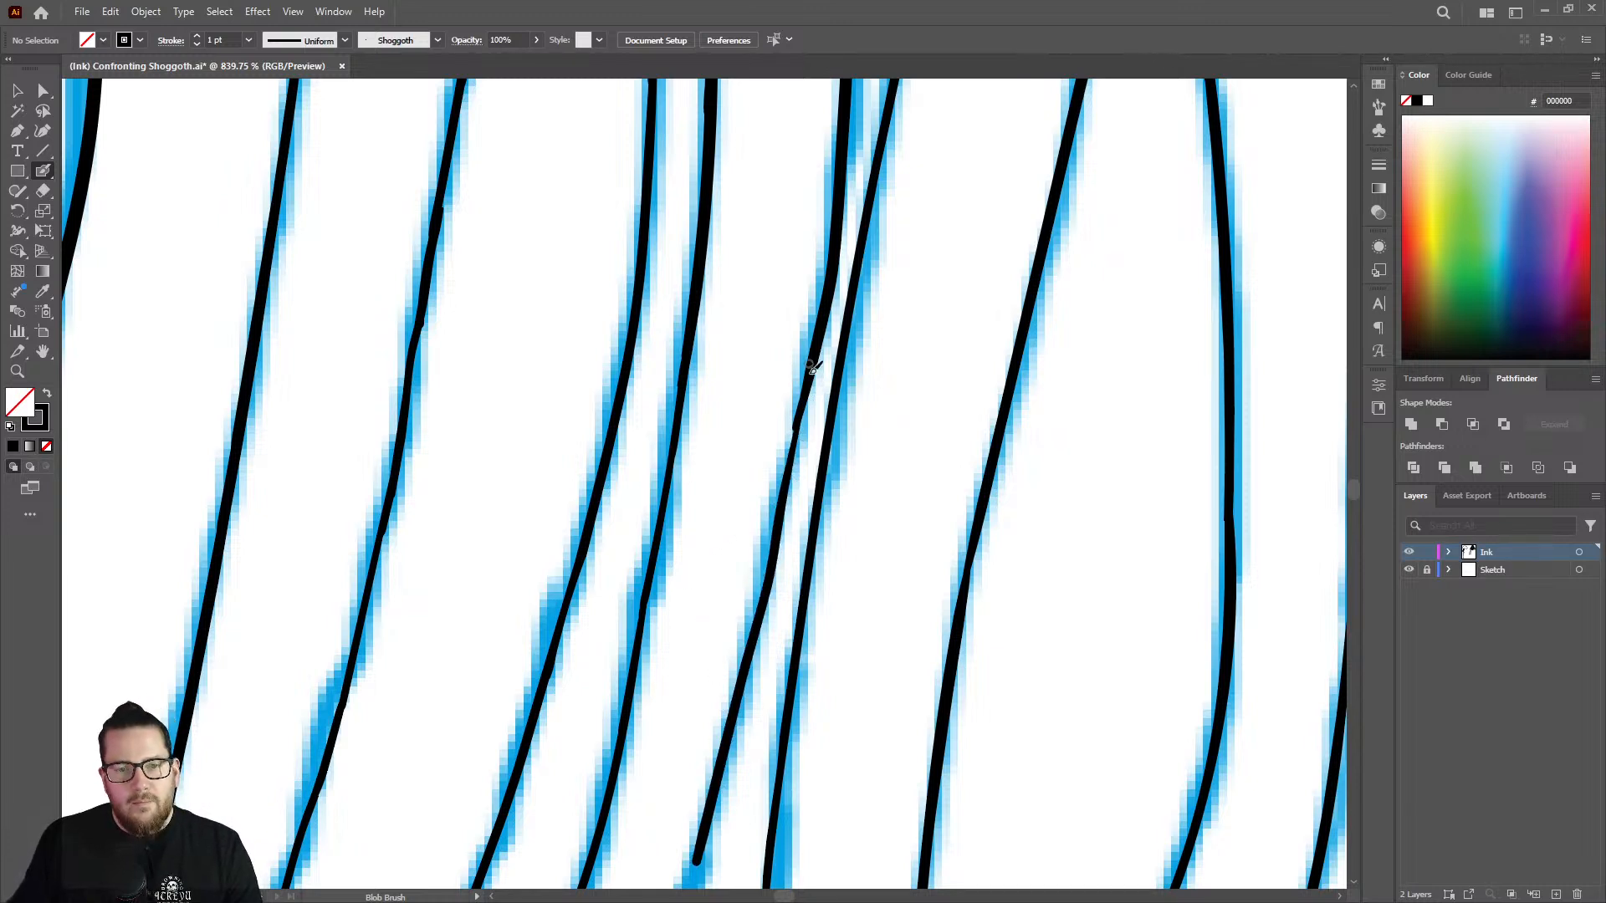
left_click_drag(810, 404, 741, 675)
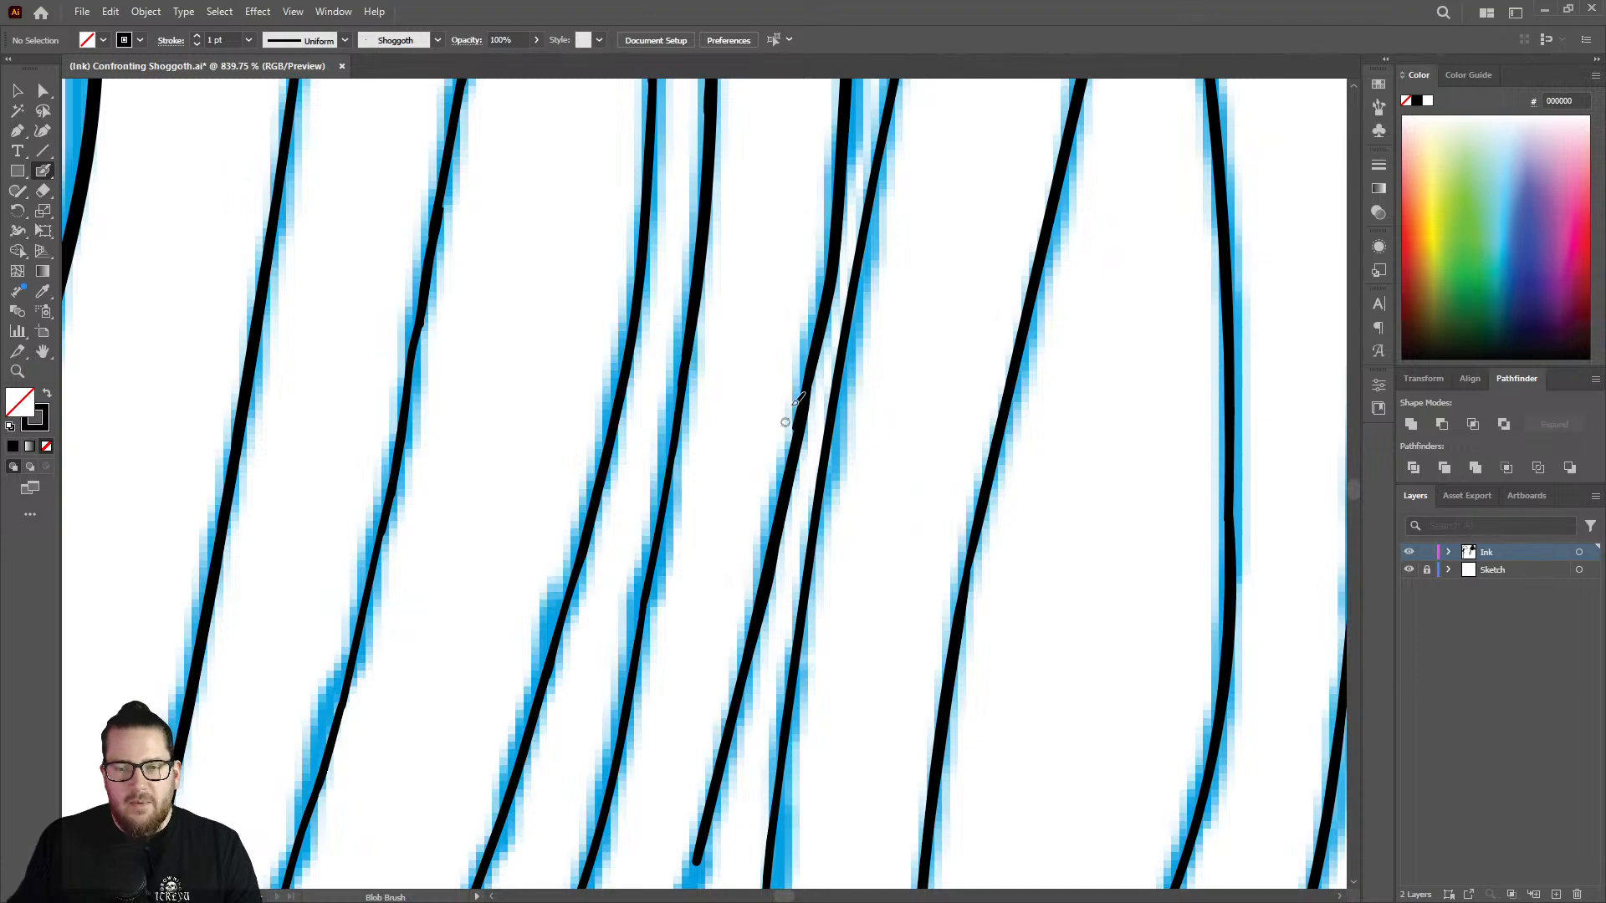
Thicken the thin stretch above the joint in the rightmost inked strand's inner branch with the Blob Brush.
key("z")
left_click_drag(797, 429, 491, 453)
left_click_drag(798, 458, 680, 438)
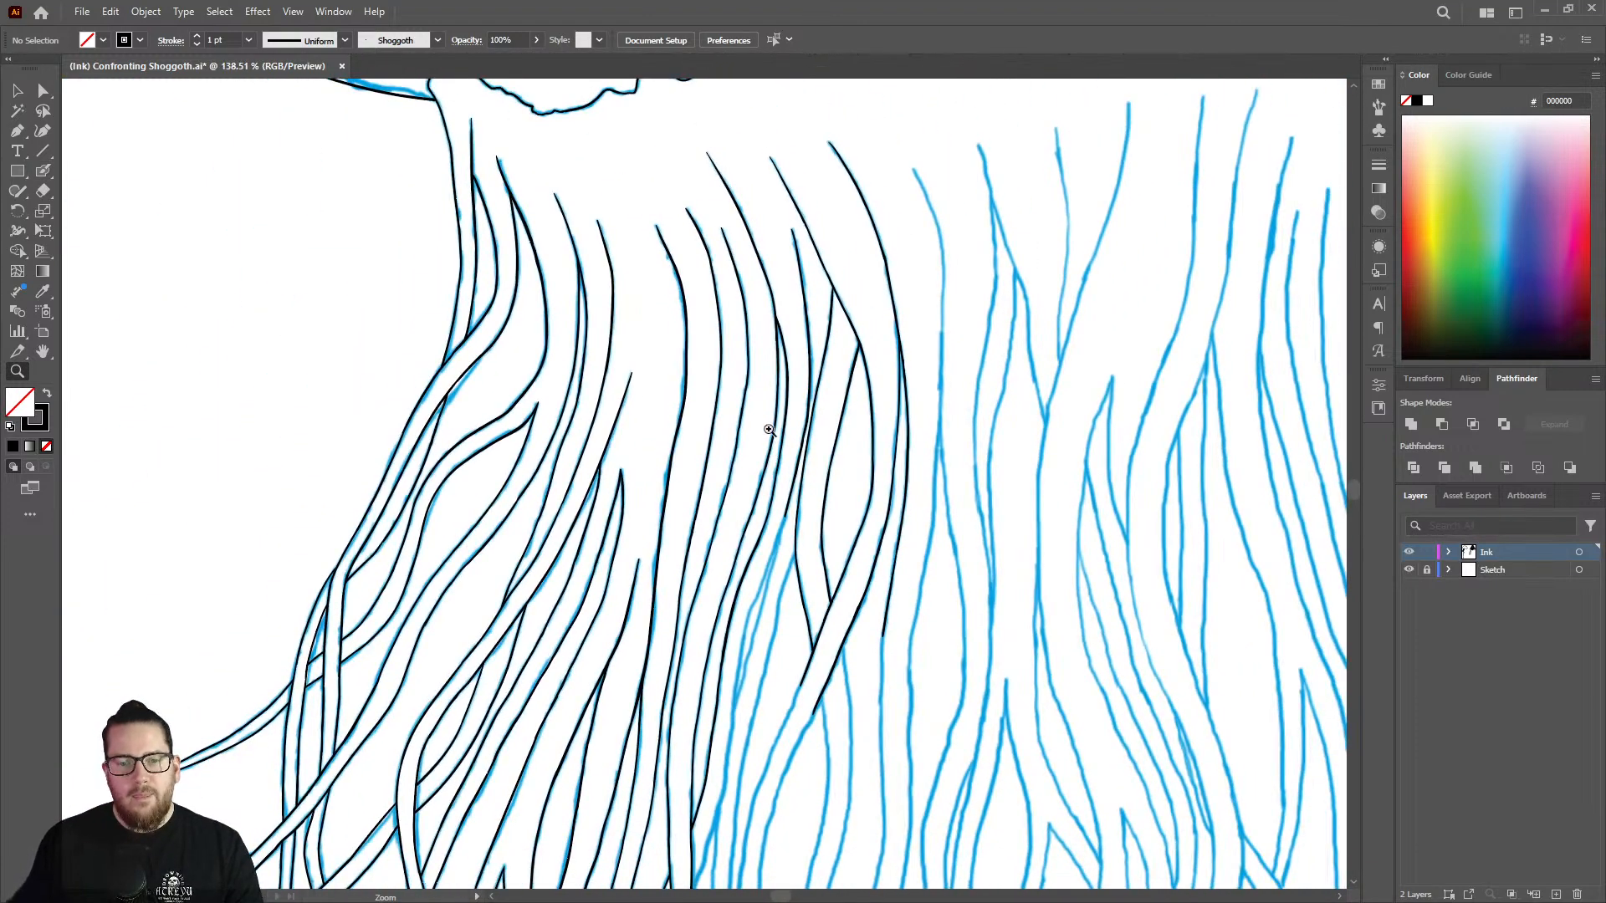
left_click_drag(918, 510, 857, 506)
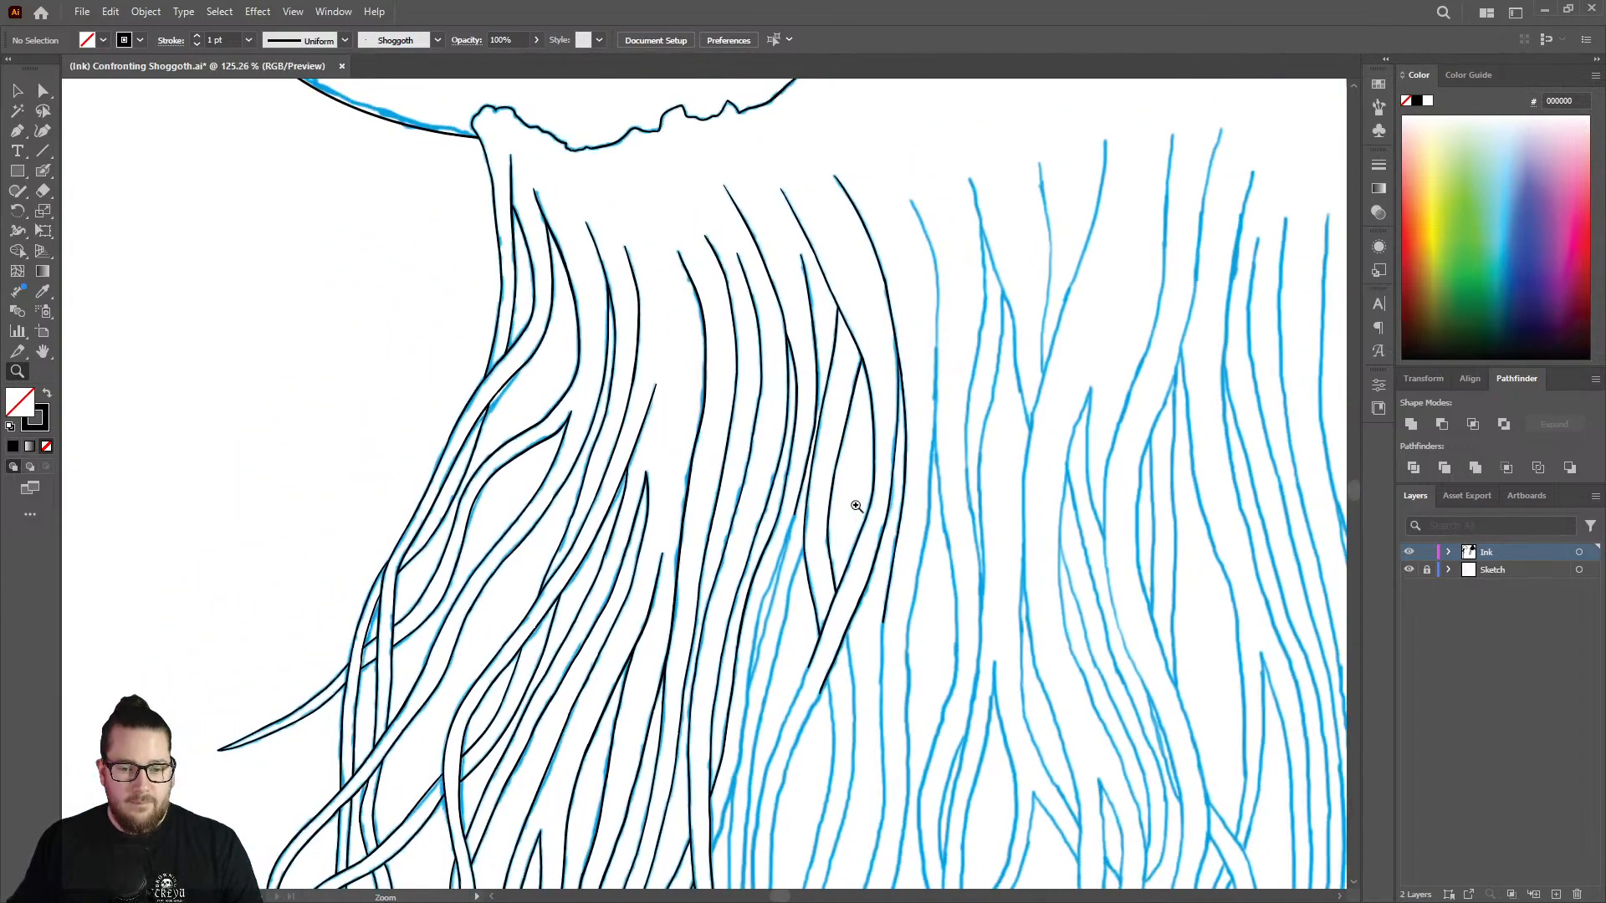
left_click_drag(870, 640, 994, 517)
mouse_move(937, 220)
left_mouse_down()
mouse_move(962, 268)
mouse_move(957, 307)
mouse_move(920, 280)
mouse_move(889, 520)
left_mouse_up()
key("shift+b")
key("z")
left_click_drag(908, 425, 757, 351)
left_click_drag(919, 199, 1084, 230)
key("shift+b")
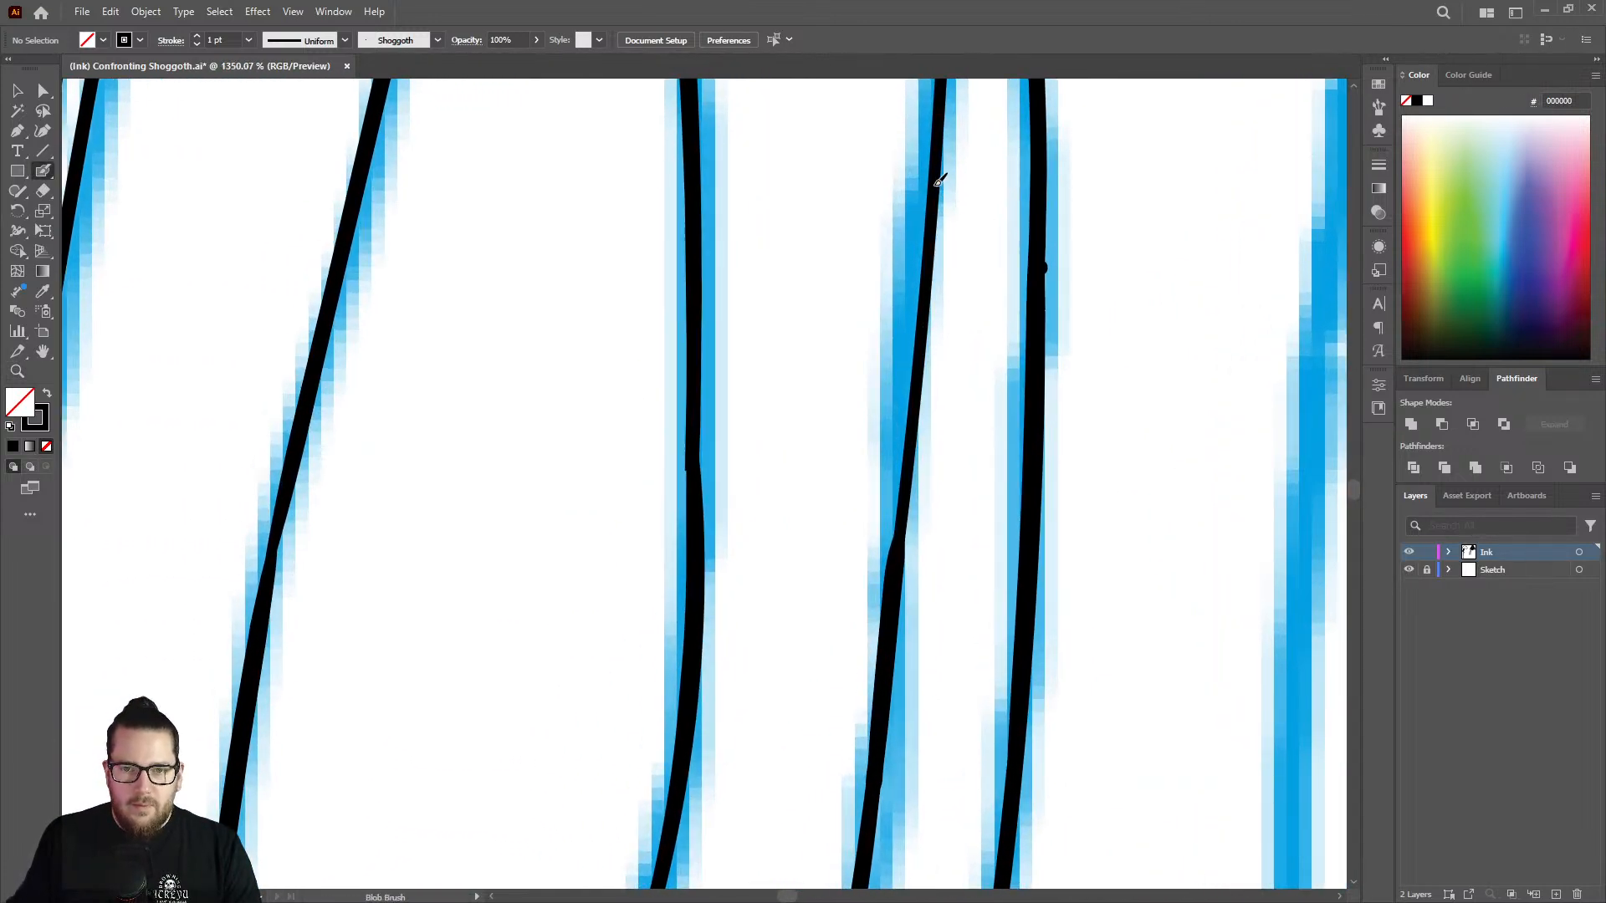
left_click_drag(935, 240, 892, 566)
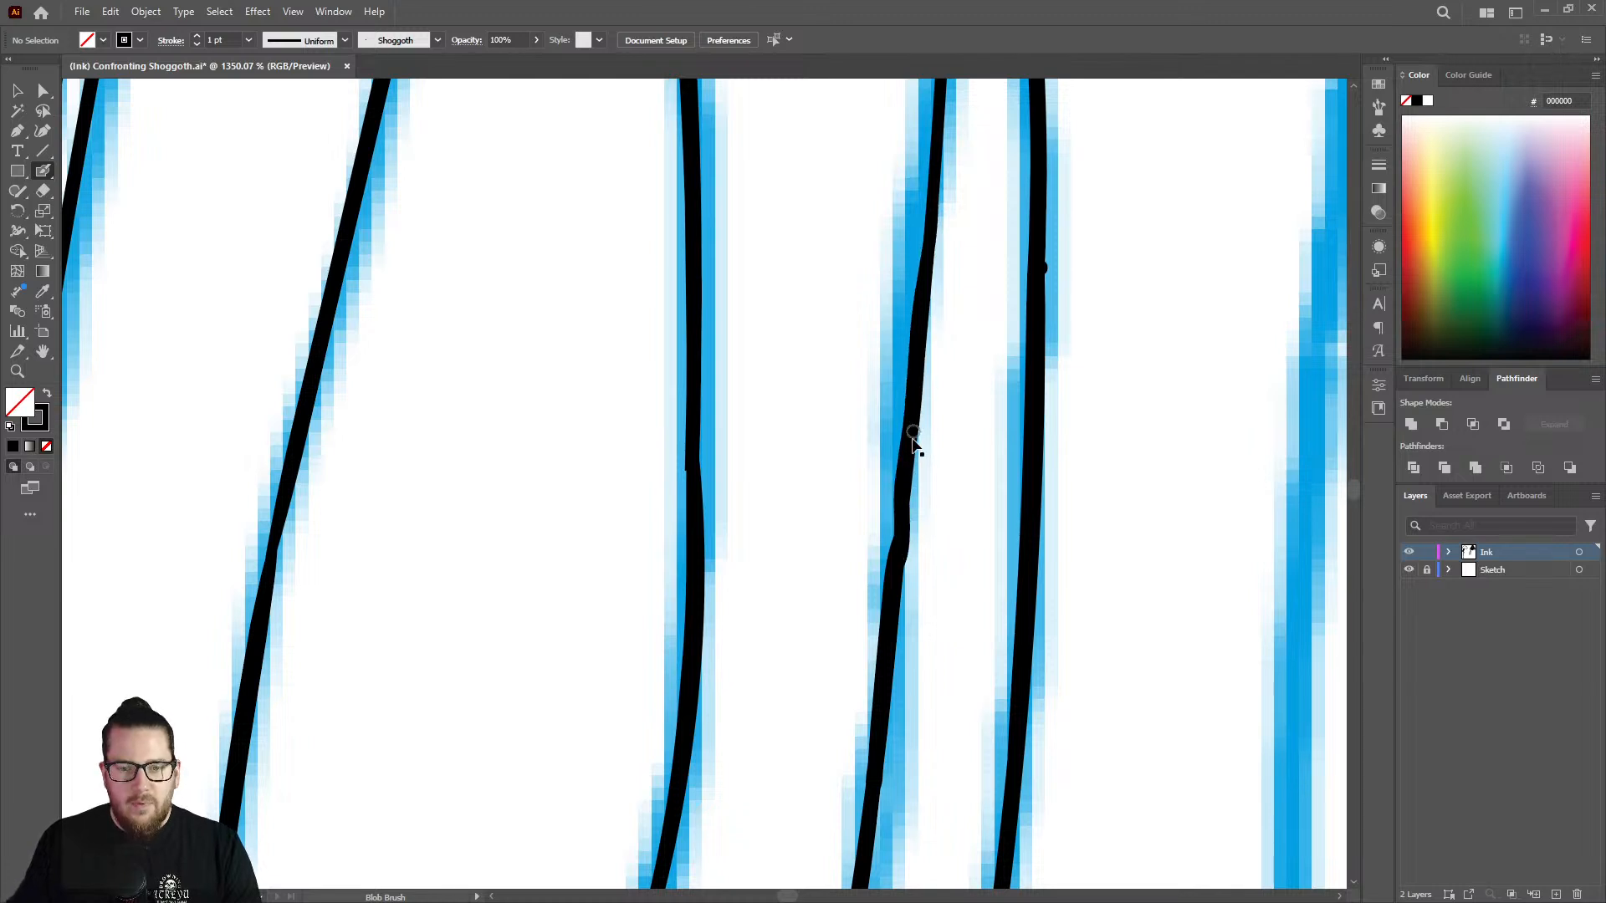
Undo the last thickening stroke and repaint the thin stretch above the joint in the rightmost inked strand's inner branch.
key("ctrl+z")
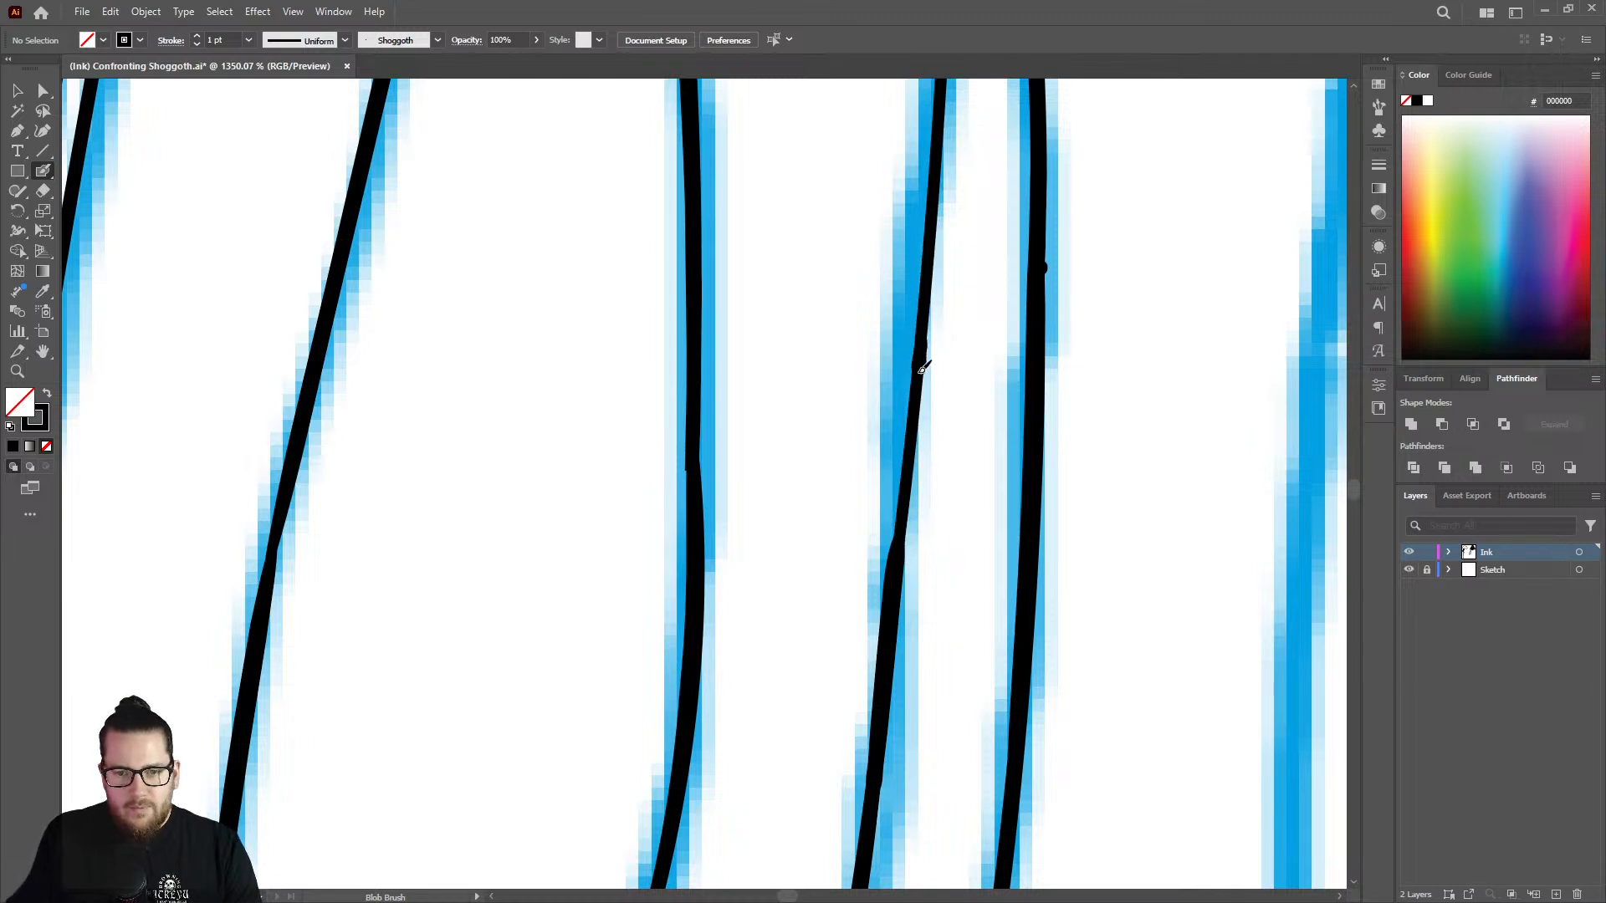
left_click_drag(922, 368, 883, 566)
key("z")
mouse_move(877, 467)
left_mouse_down()
mouse_move(859, 469)
mouse_move(830, 336)
left_mouse_up()
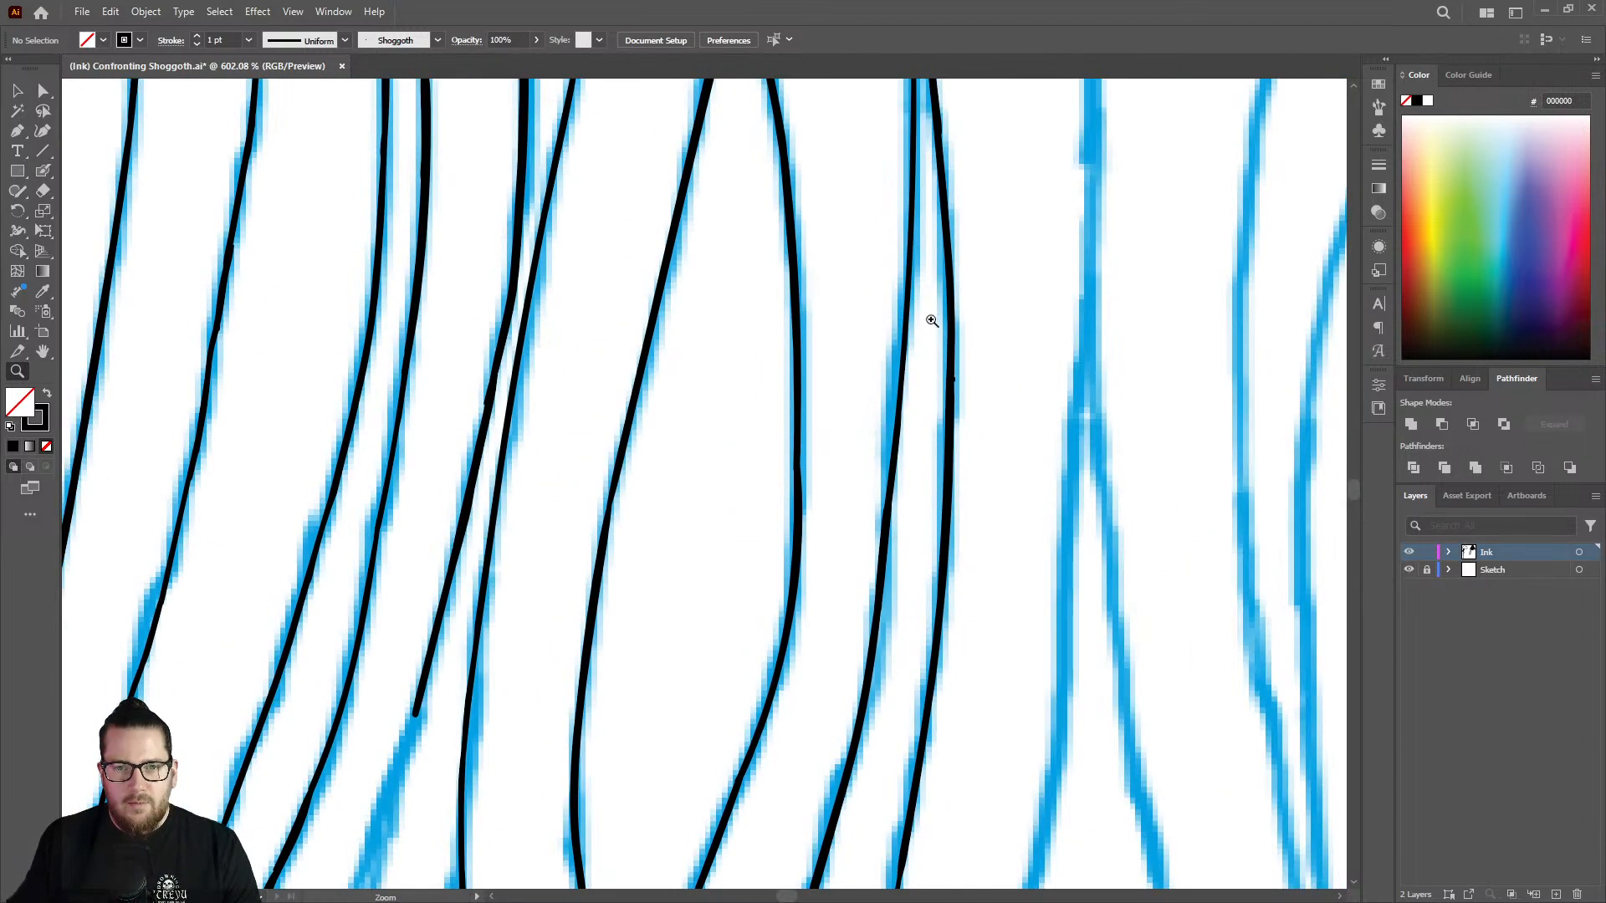
left_click_drag(932, 320, 822, 286)
left_click_drag(925, 106, 1189, 241)
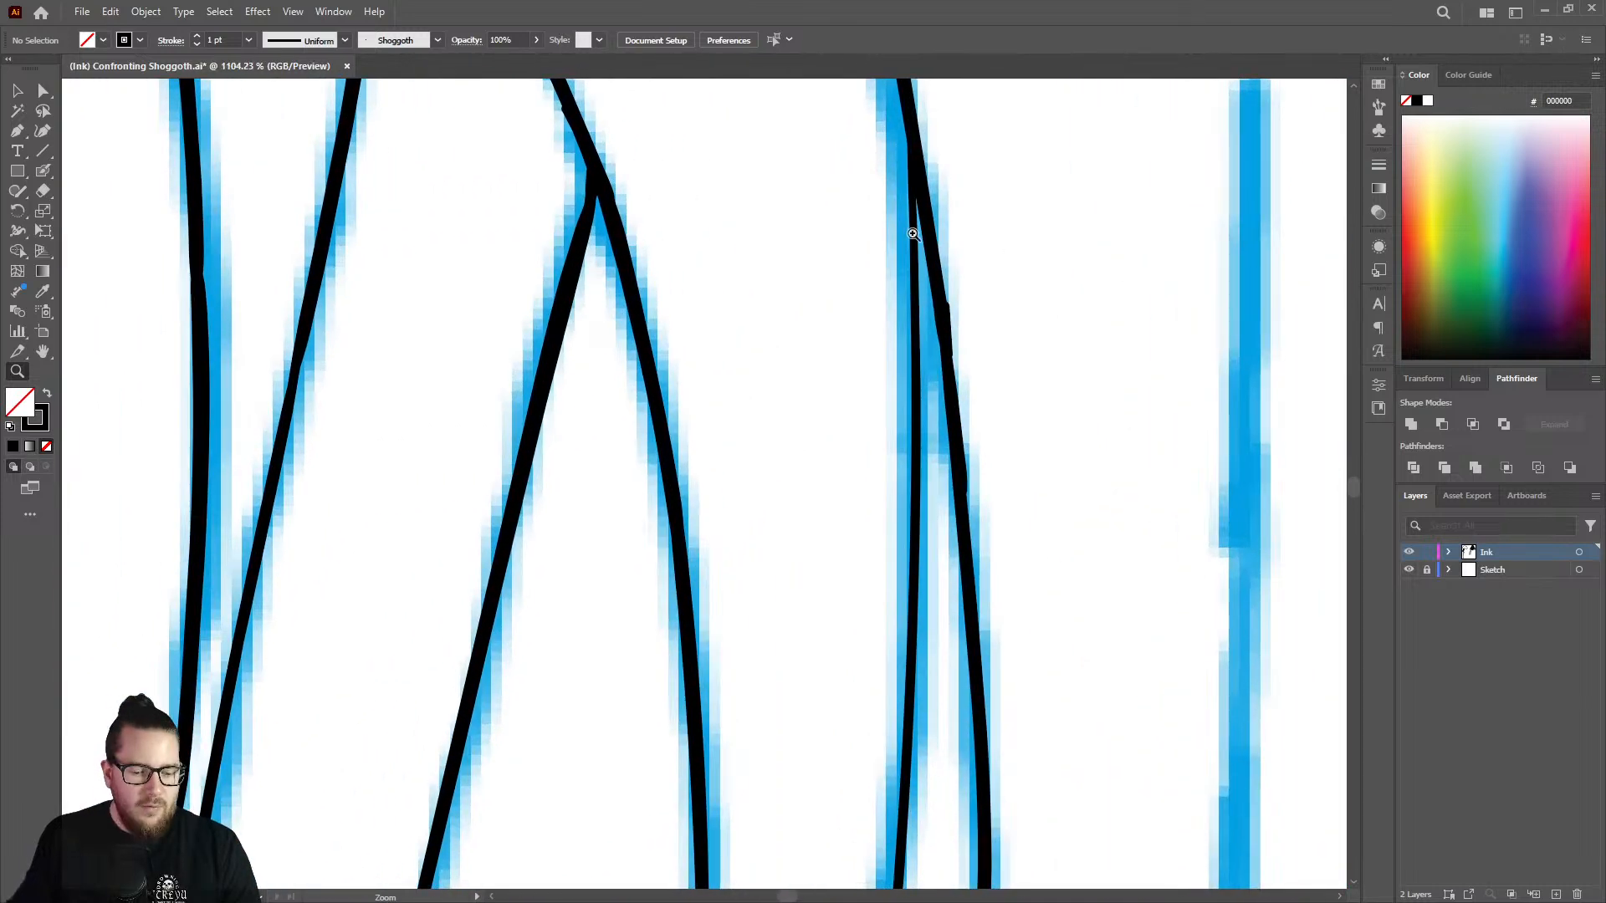
key("shift+b")
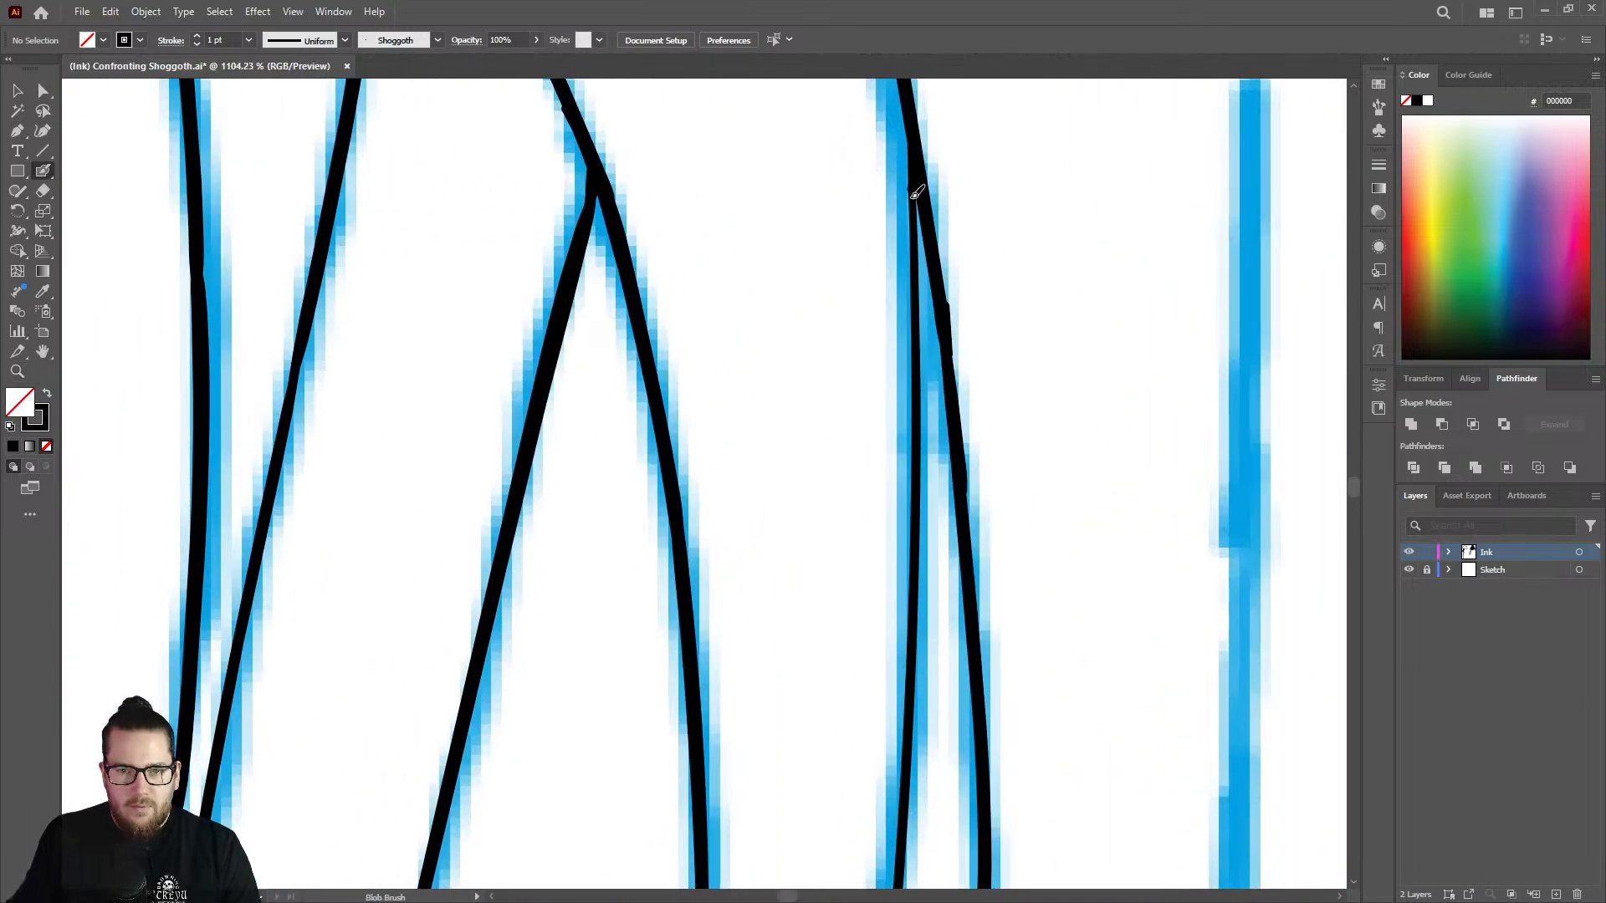
left_click_drag(915, 194, 922, 328)
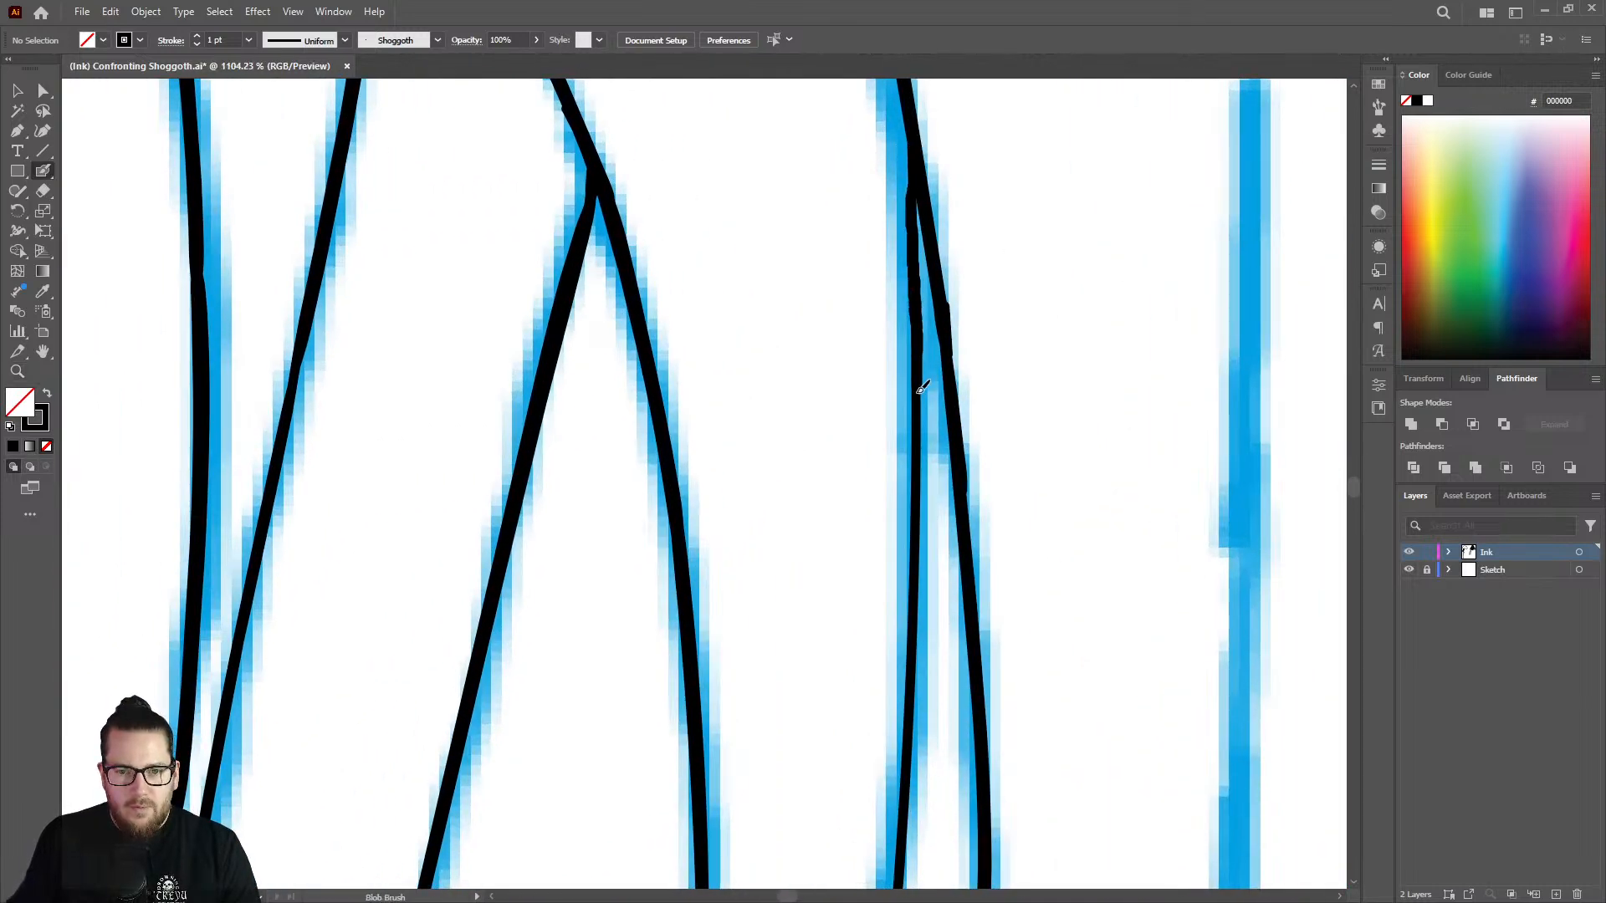
left_click_drag(922, 387, 920, 560)
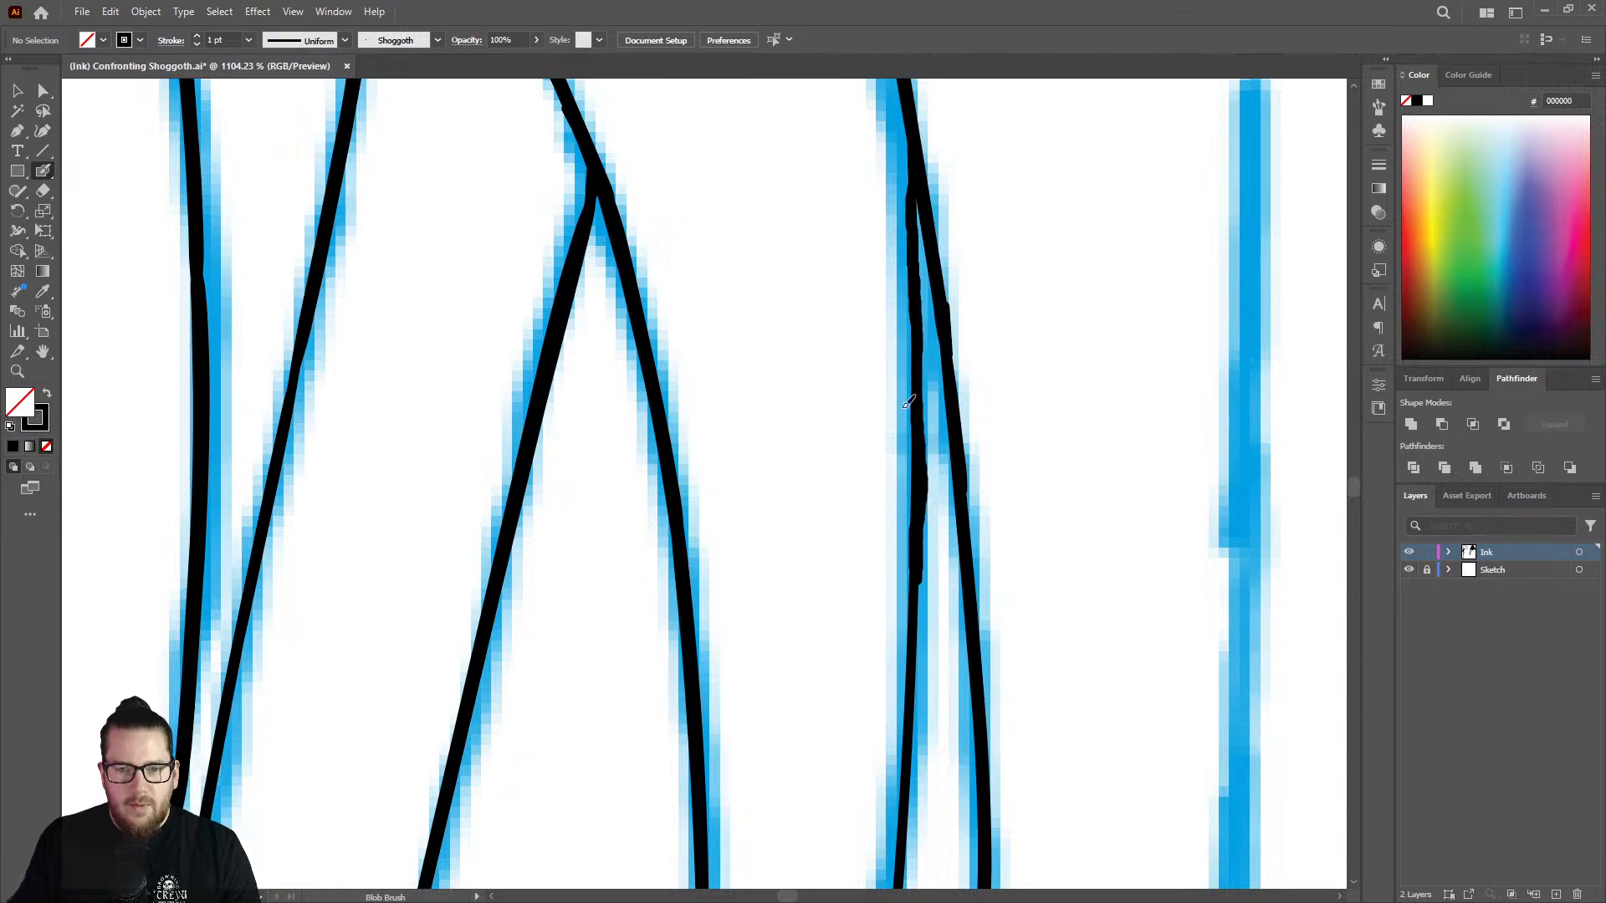
key("ctrl+z")
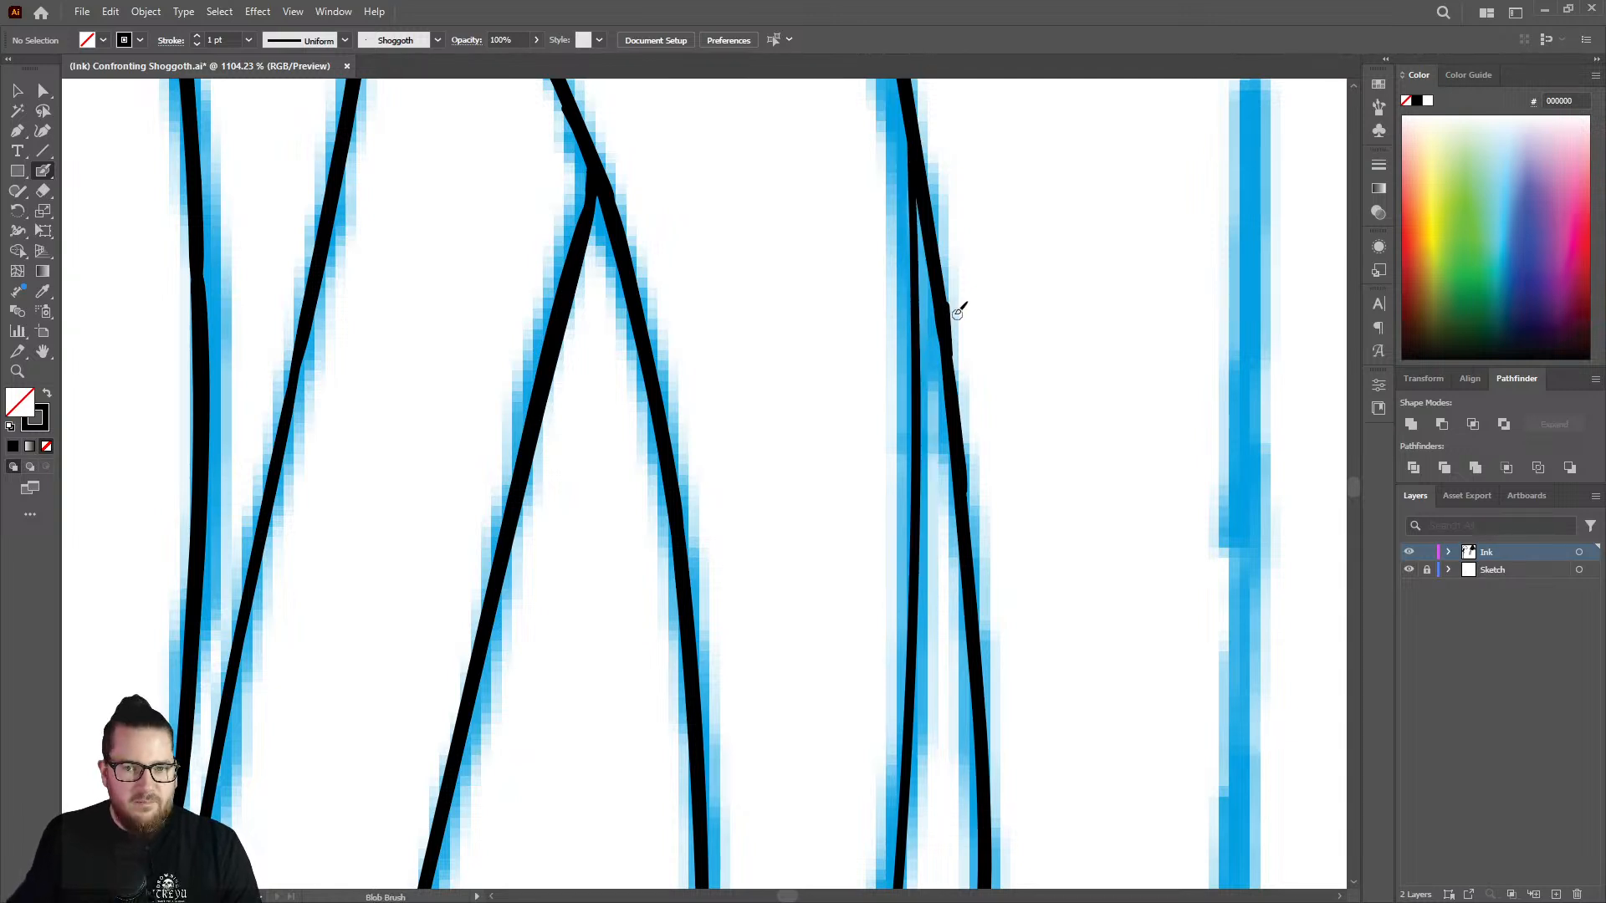
Thicken the rightmost inked strand's inner branch from its fork downward with the Blob Brush, trimming the outline at the lower joint with the Eraser.
left_click_drag(916, 155, 920, 532)
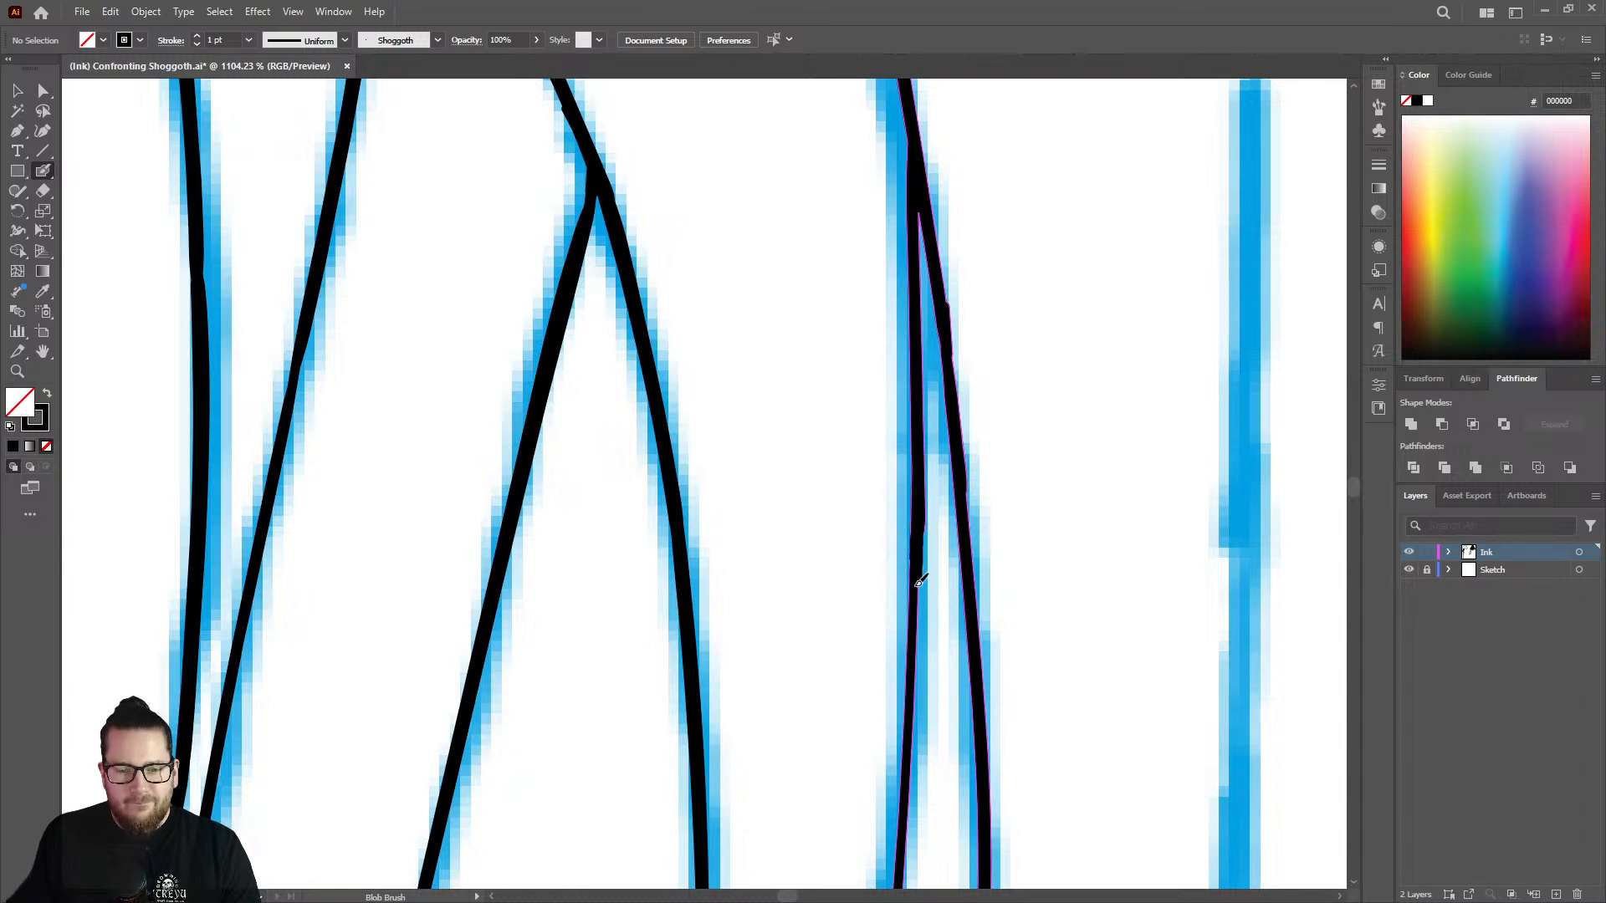
left_click_drag(920, 580, 904, 862)
key("z")
mouse_move(896, 588)
left_mouse_down()
mouse_move(656, 449)
mouse_move(826, 555)
mouse_move(745, 512)
left_mouse_up()
left_click_drag(916, 666, 1125, 644)
left_click_drag(839, 500, 936, 495)
key("shift+e")
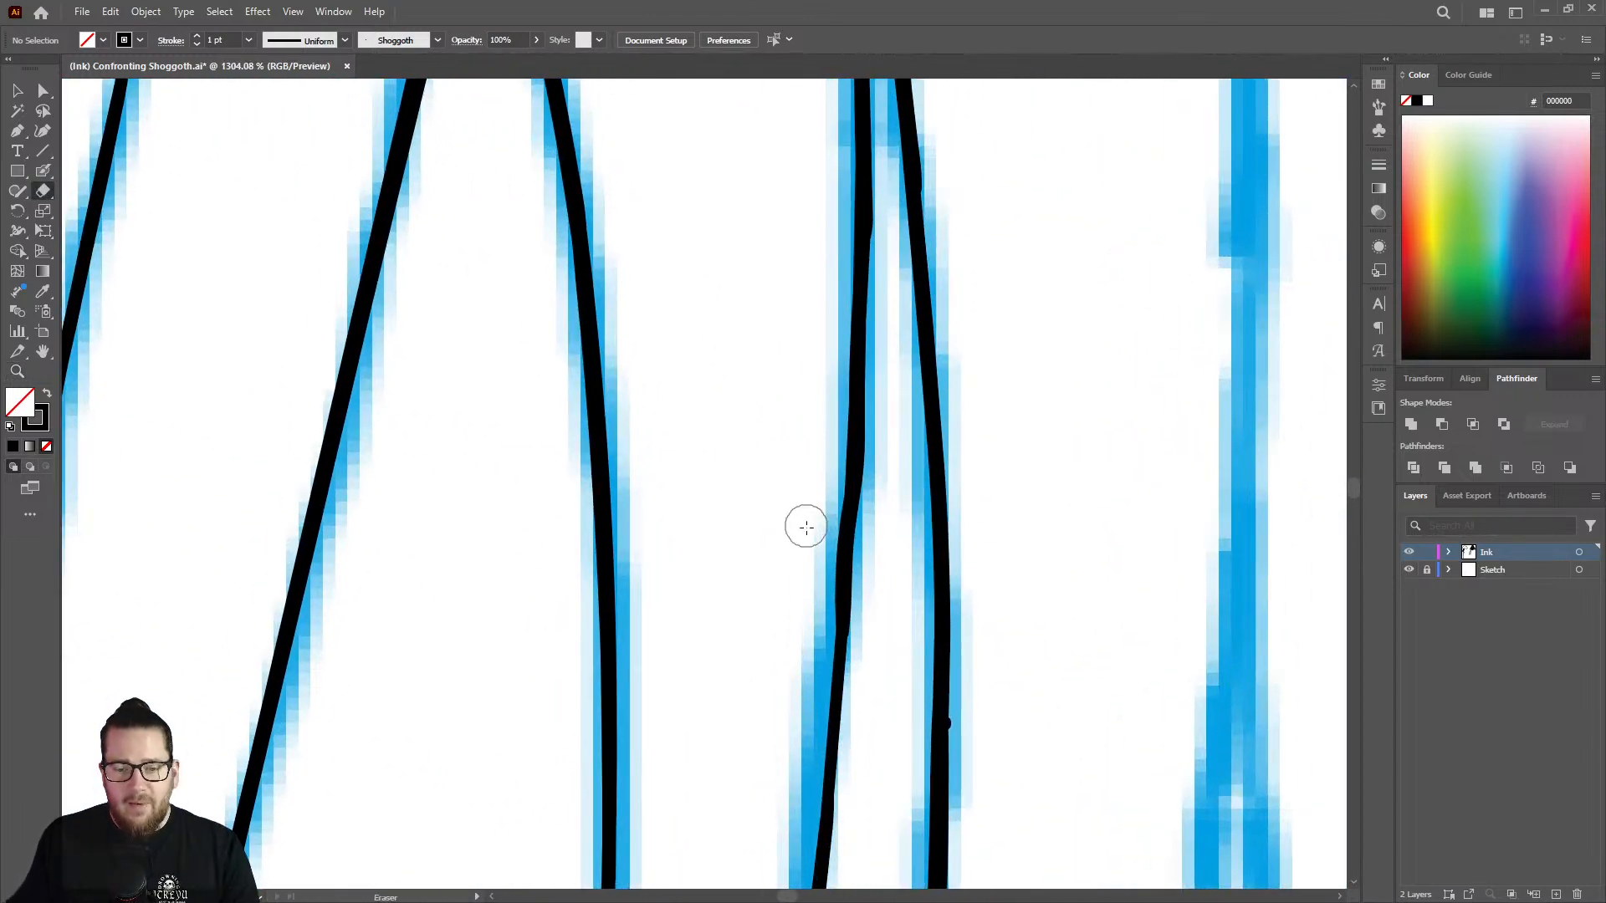
mouse_move(807, 527)
left_mouse_down()
mouse_move(817, 512)
mouse_move(810, 620)
left_mouse_up()
key("shift+b")
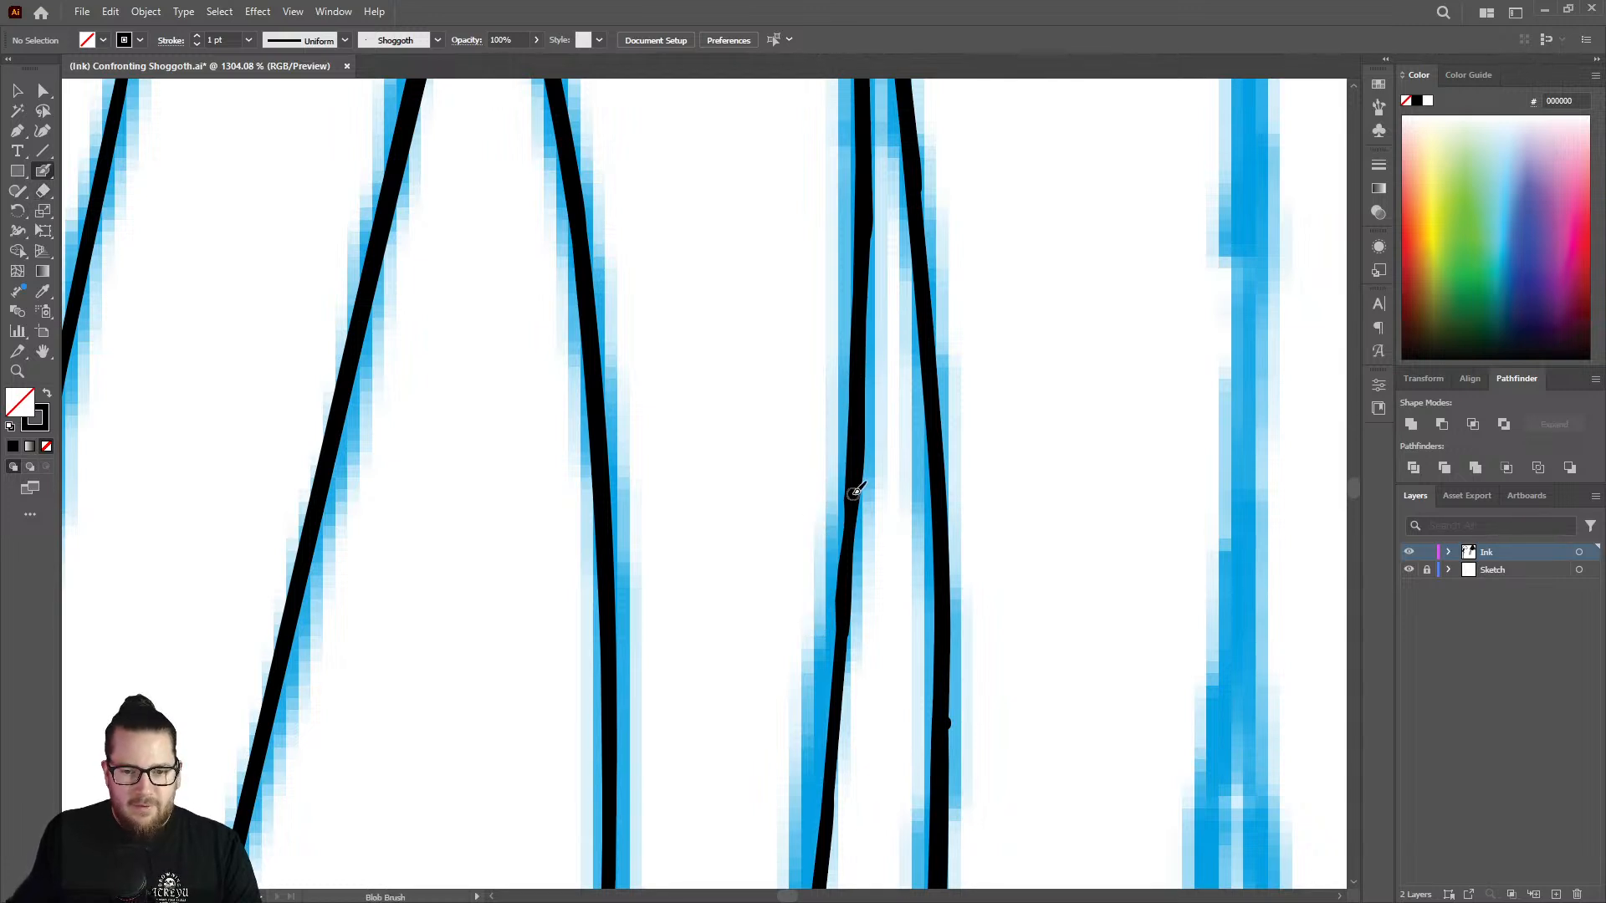
left_click_drag(851, 513, 824, 860)
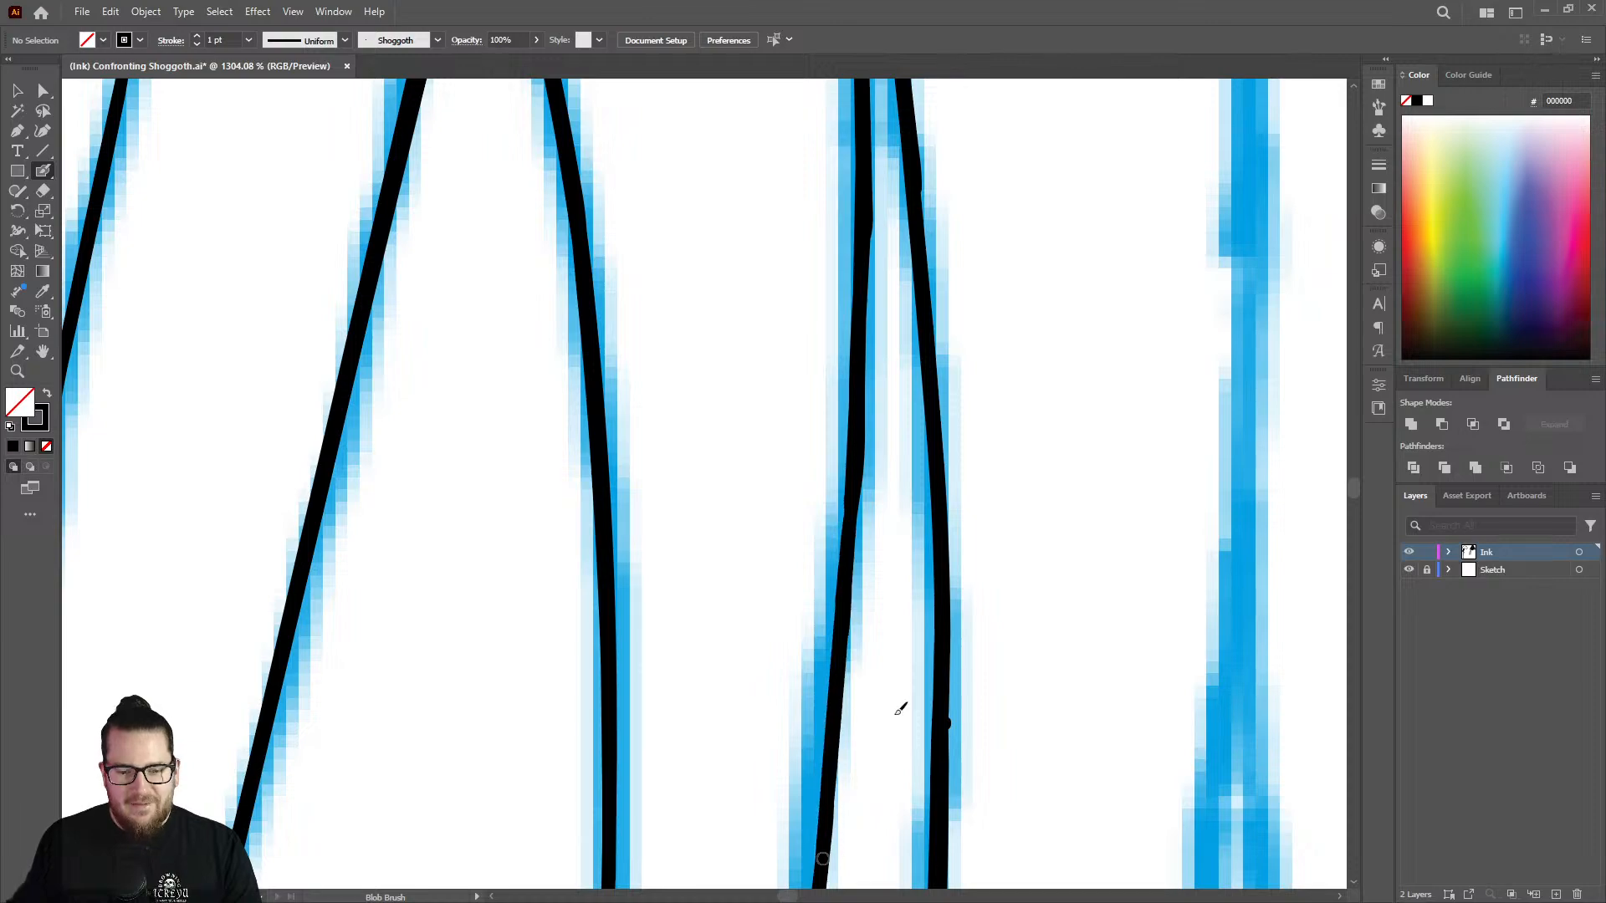
Check the line weight of the inked strands, hiding the Sketch layer to view the ink alone.
key("z")
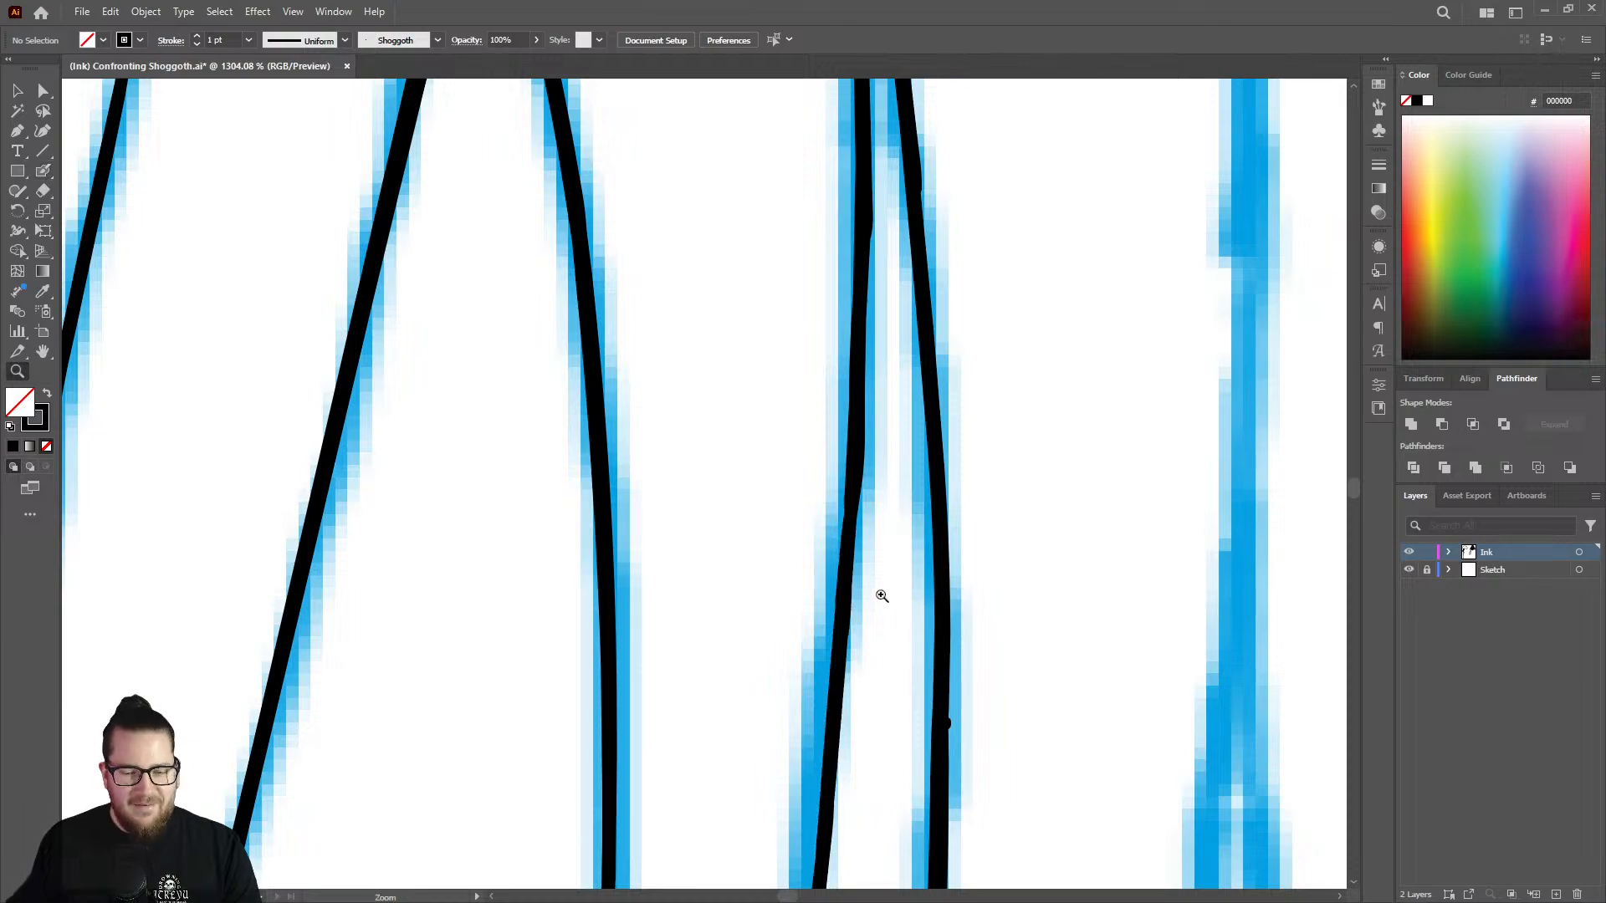
left_click_drag(883, 593, 680, 497)
left_click_drag(865, 493, 636, 431)
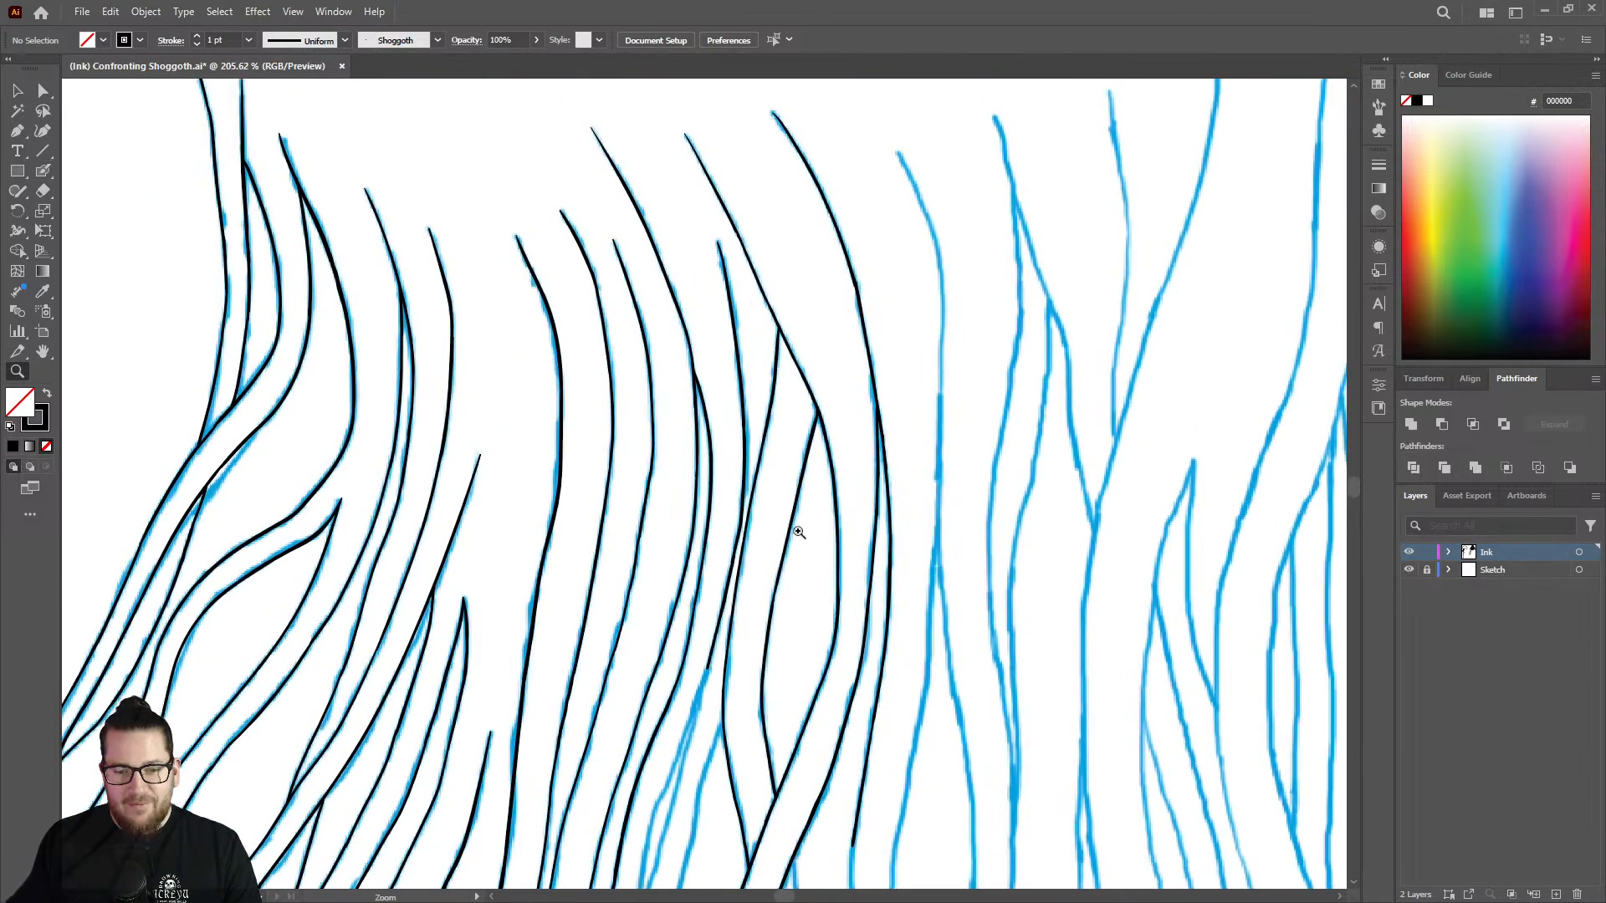
left_click_drag(881, 631, 1117, 534)
left_click_drag(821, 550, 1003, 483)
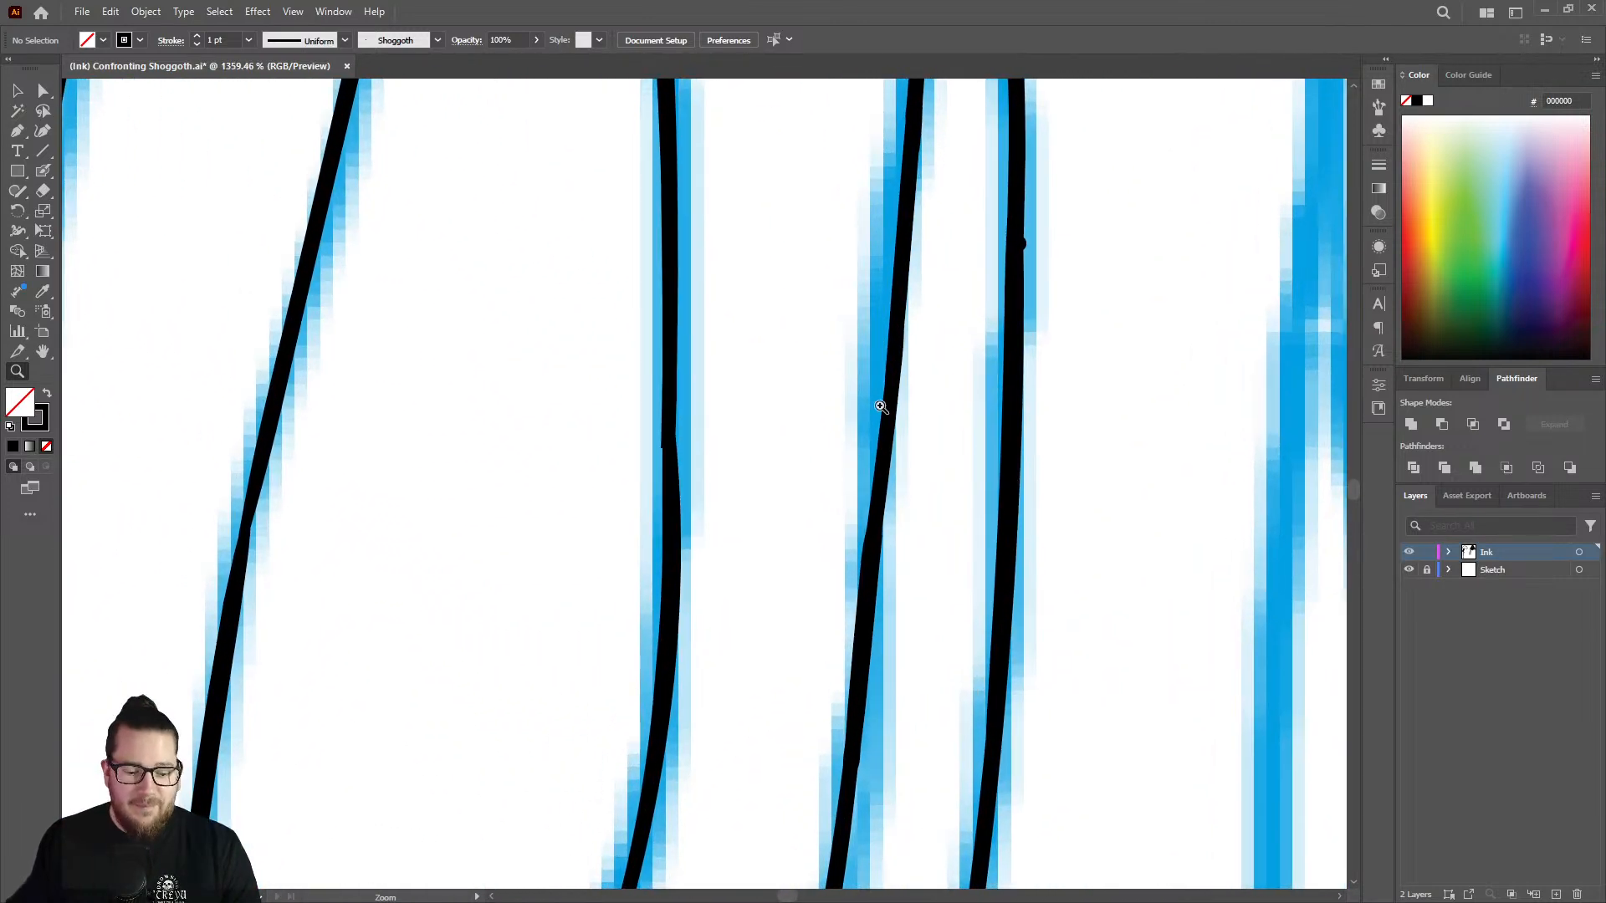
key("shift+b")
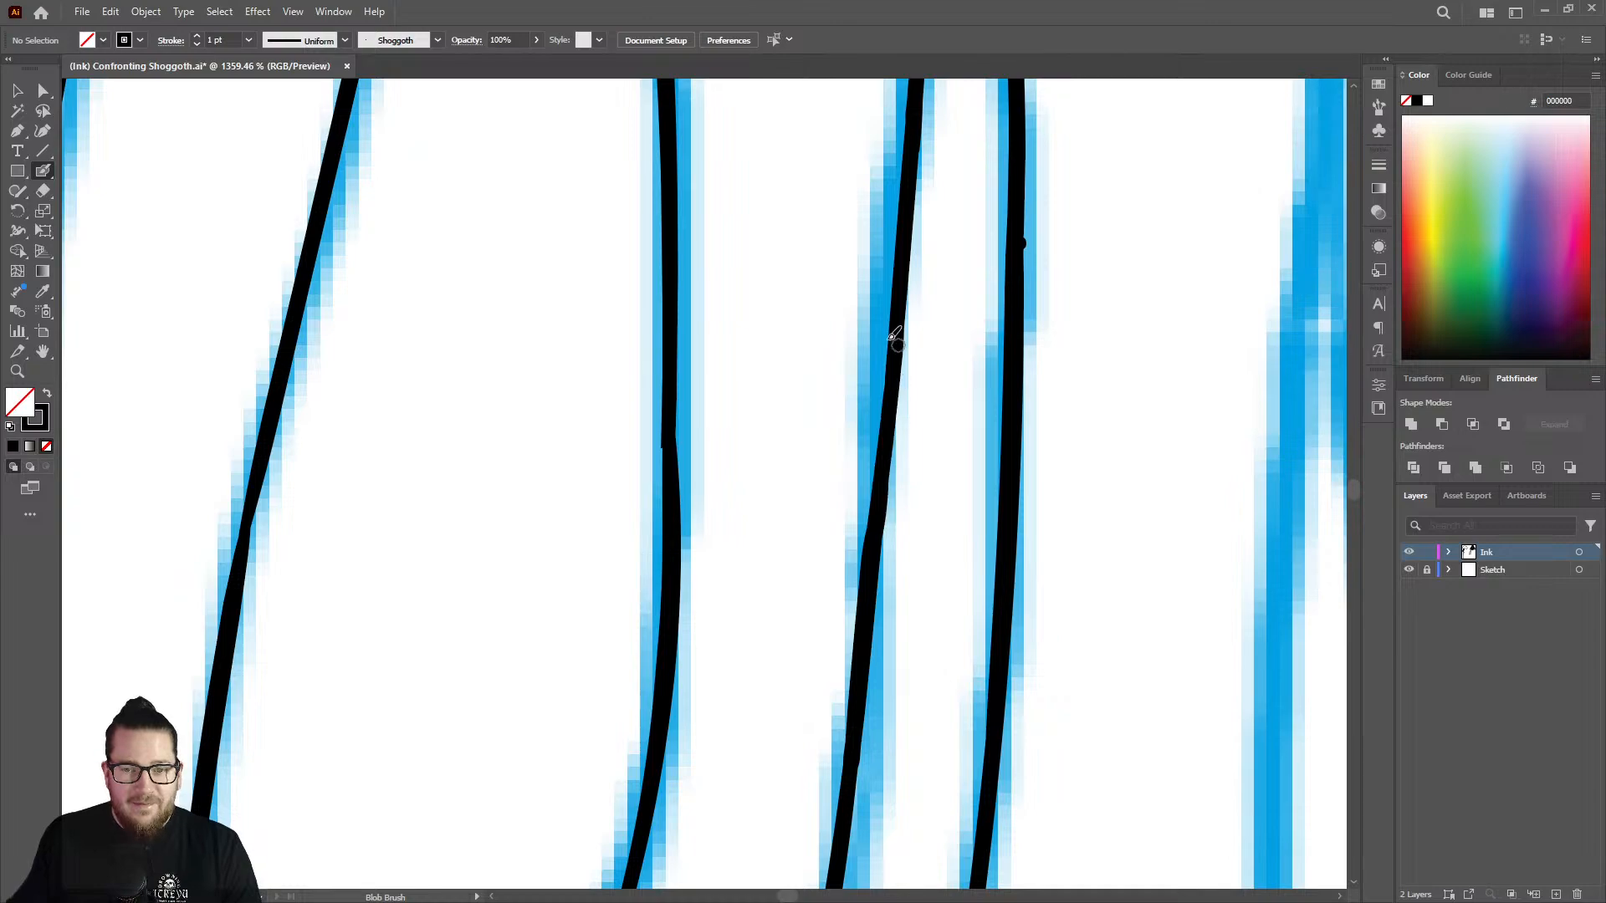
key("z")
mouse_move(931, 391)
left_mouse_down()
mouse_move(814, 416)
mouse_move(580, 358)
mouse_move(760, 432)
left_mouse_up()
left_click(1410, 570)
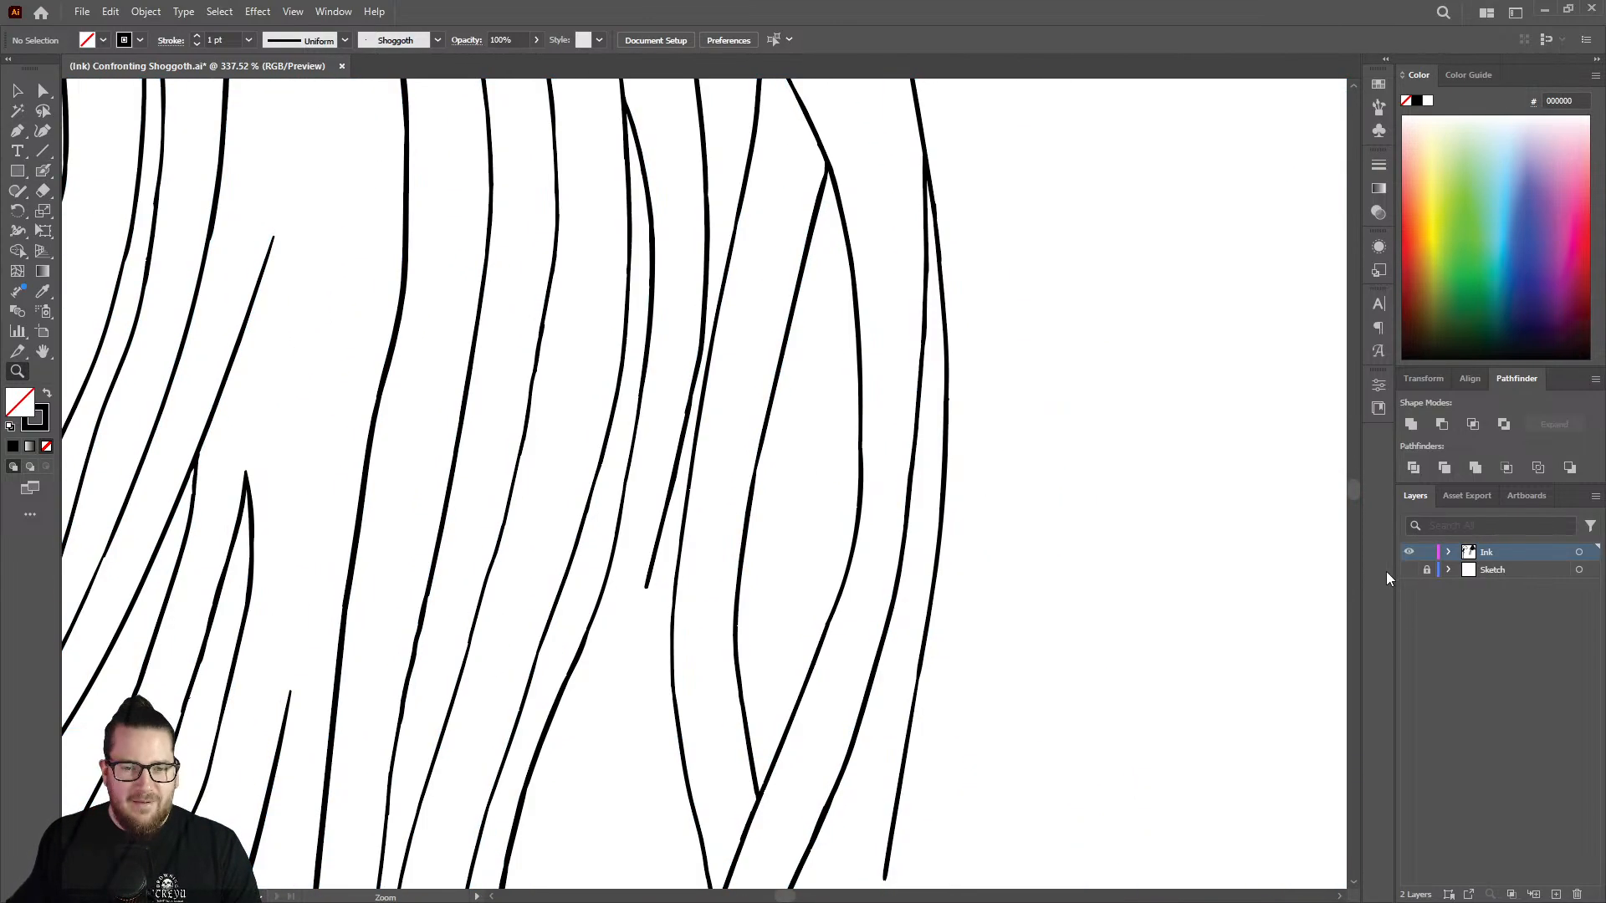
mouse_move(836, 500)
left_mouse_down()
mouse_move(1036, 463)
mouse_move(1018, 492)
left_mouse_up()
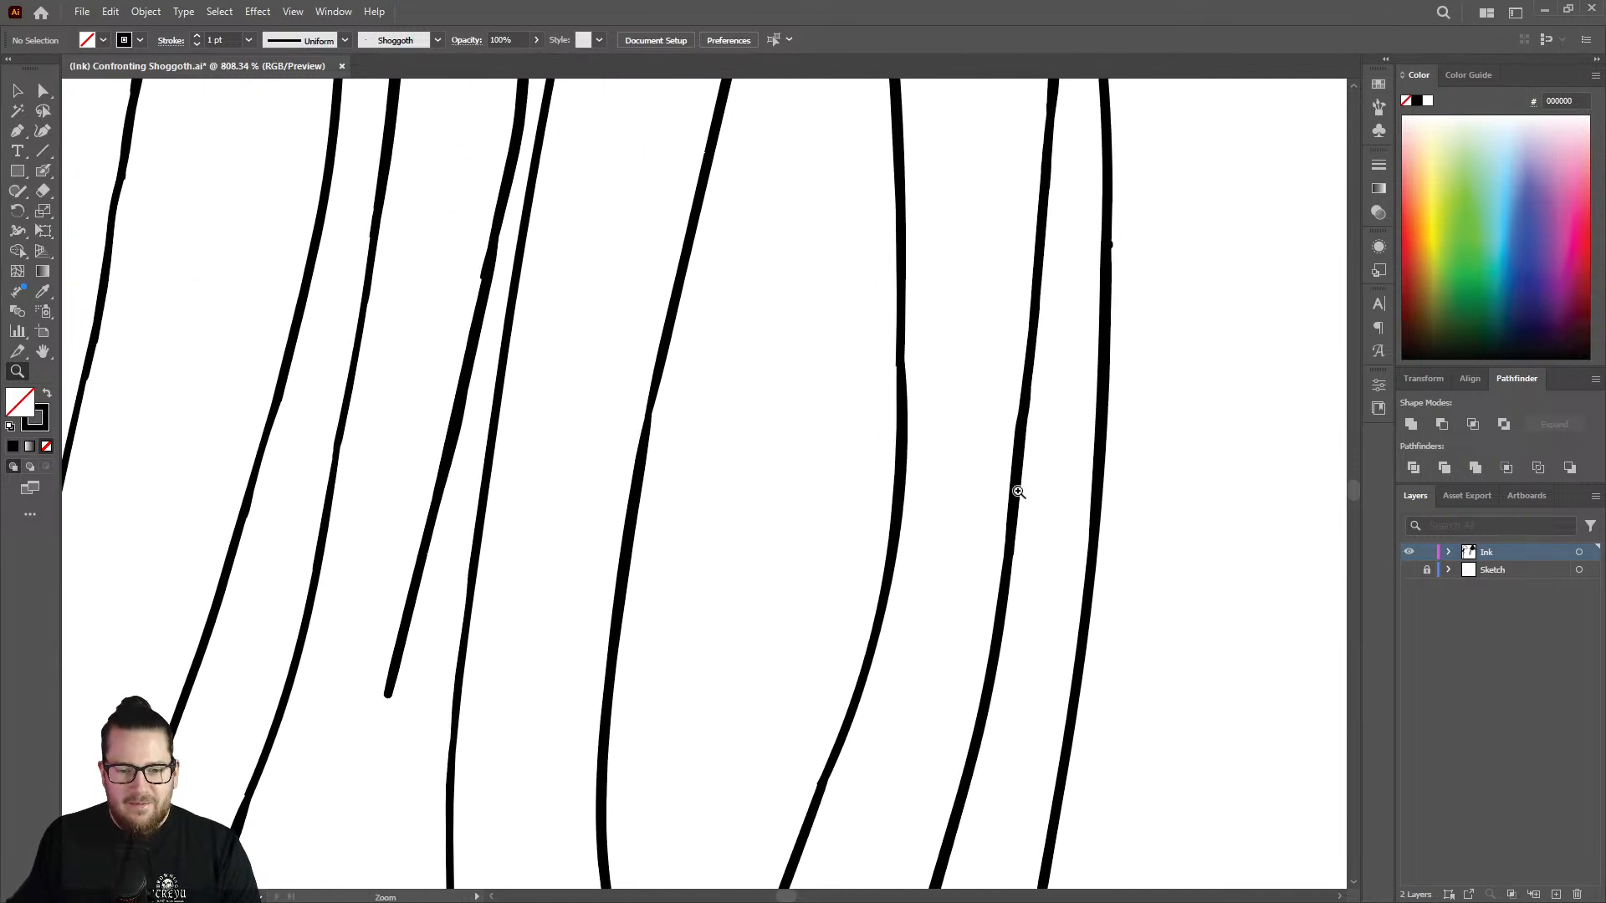
mouse_move(910, 657)
left_mouse_down()
mouse_move(835, 670)
mouse_move(896, 757)
mouse_move(907, 639)
left_mouse_up()
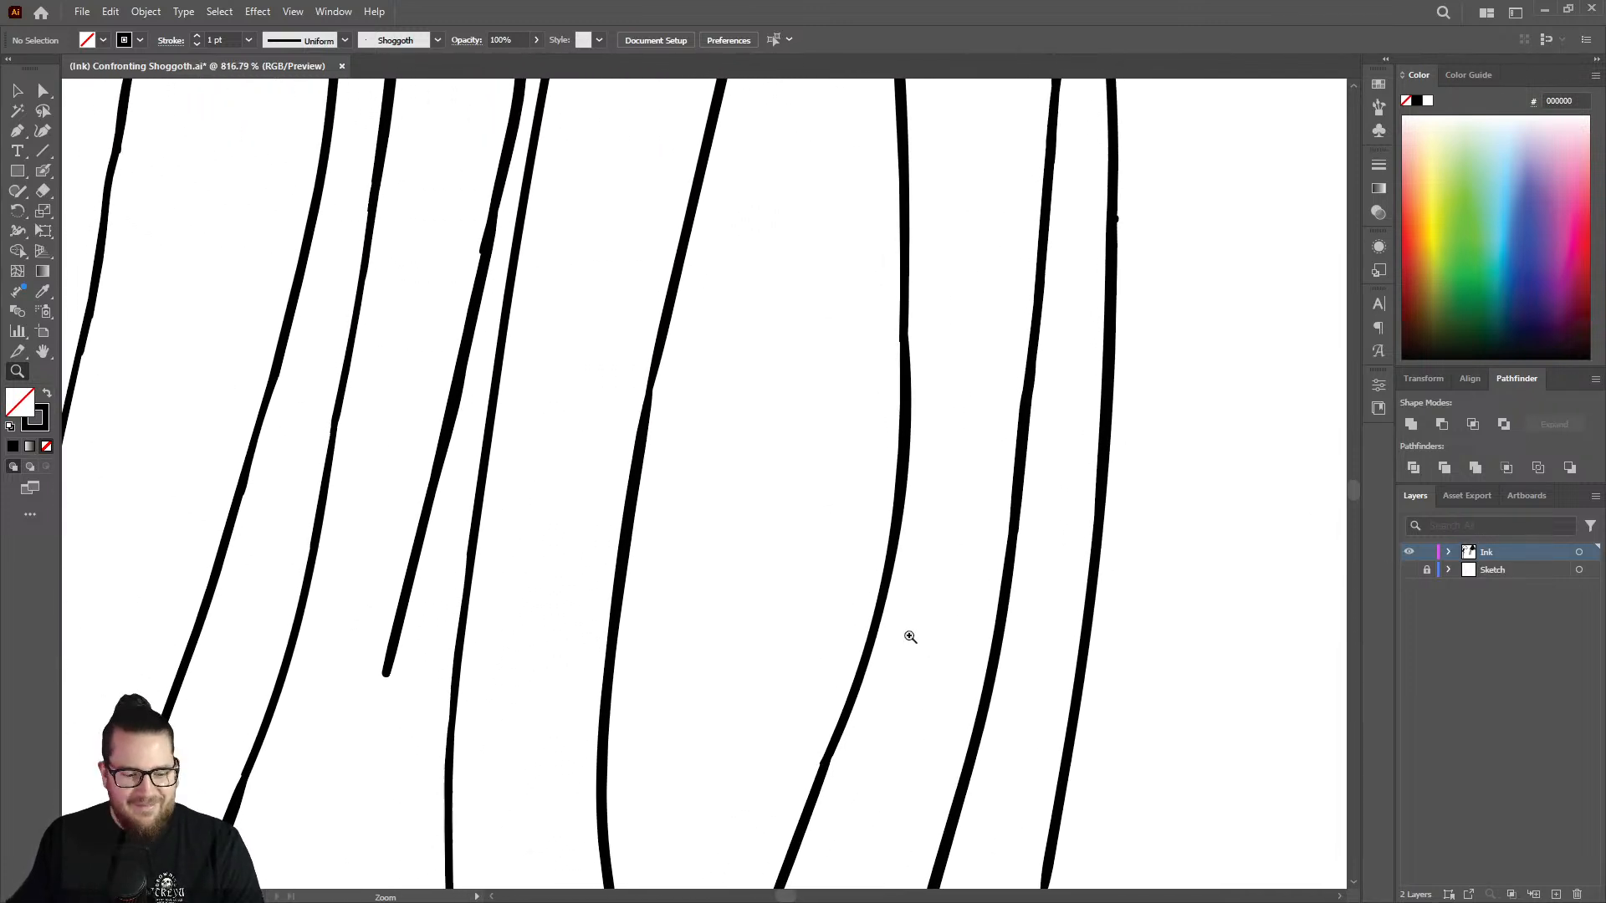
Erase the bend in the neighbouring split strand's outer branch and show the Sketch layer again.
key("shift+e")
left_click_drag(924, 435, 914, 413)
mouse_move(902, 458)
left_mouse_down()
mouse_move(886, 622)
mouse_move(896, 586)
mouse_move(858, 745)
mouse_move(885, 561)
mouse_move(865, 703)
mouse_move(881, 665)
left_mouse_up()
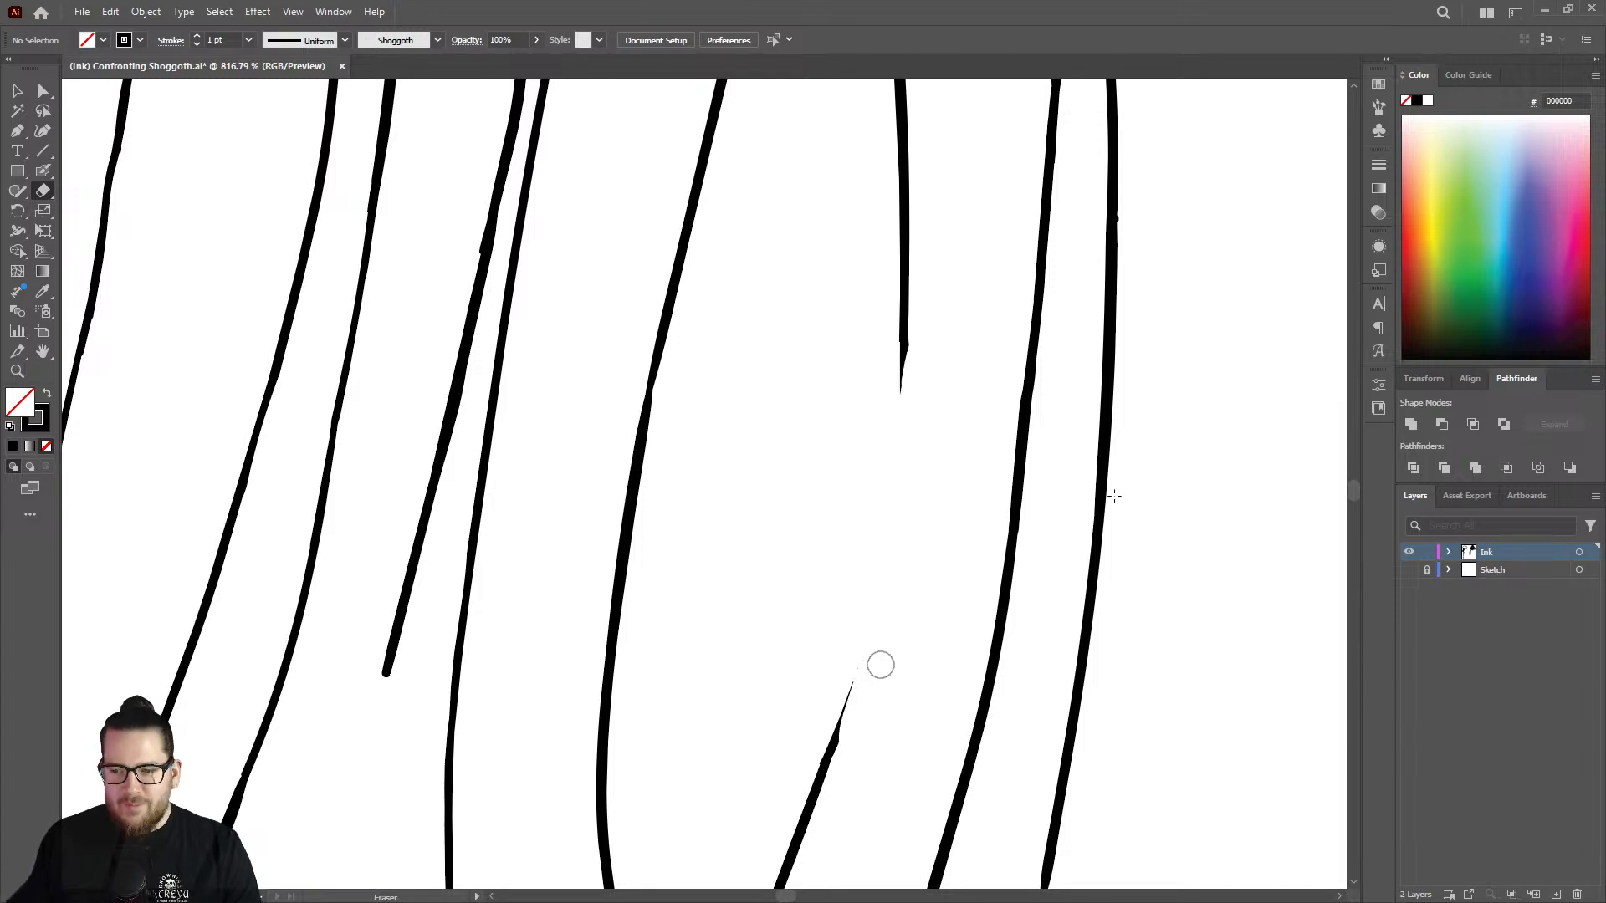
left_click(1412, 572)
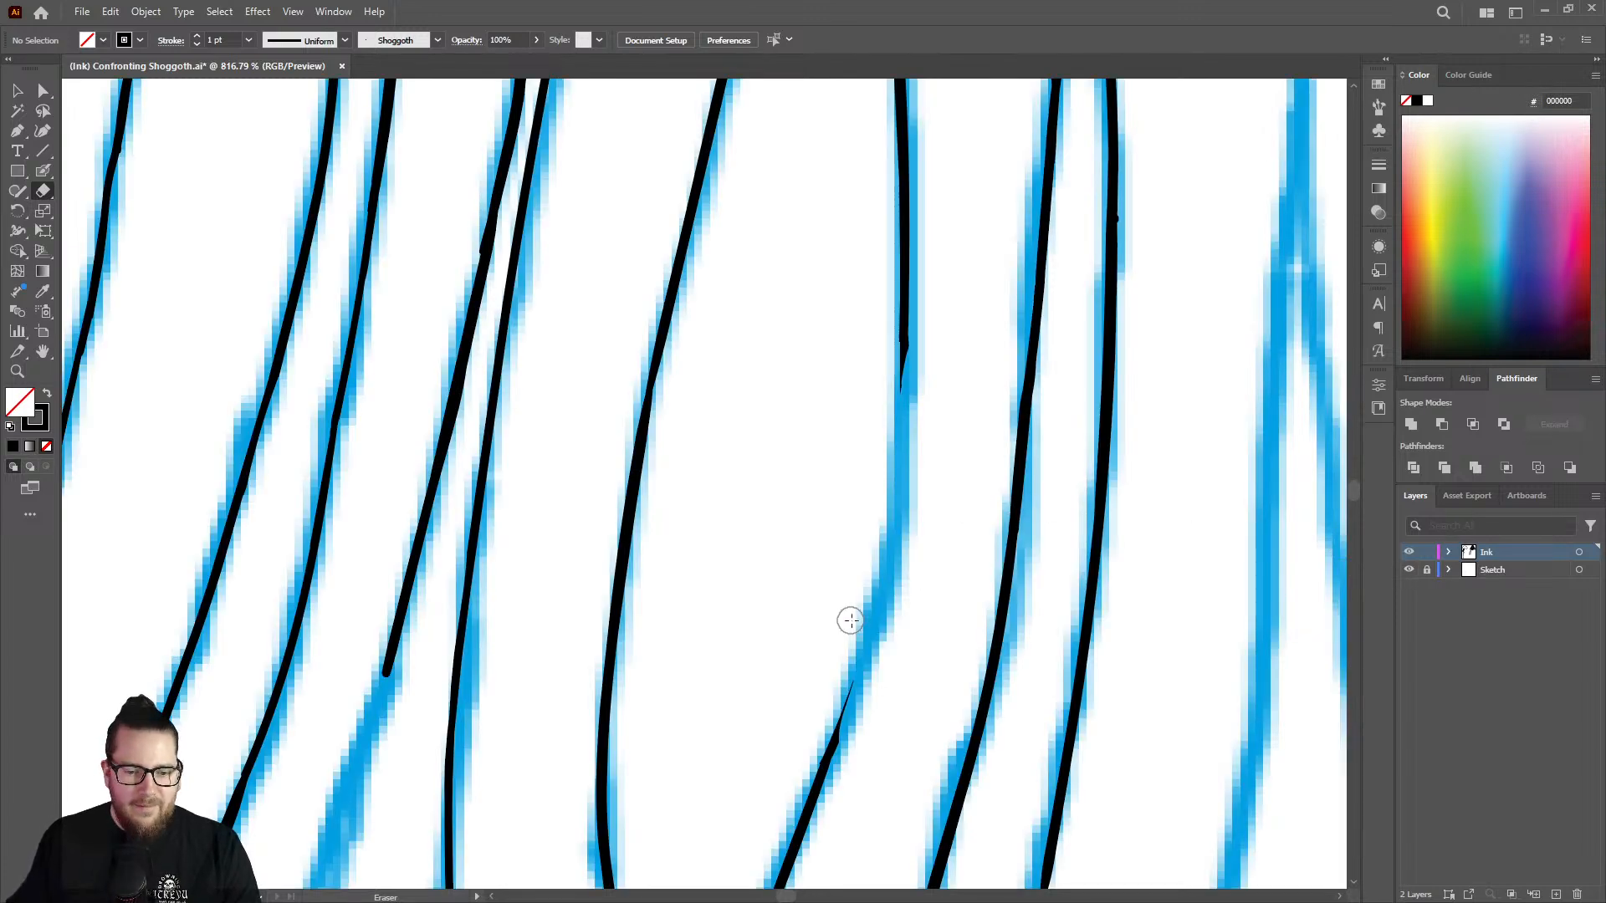
Redraw the erased bend with the Blob Brush to bridge the two cut ends, and thicken its upper half.
key("shift+b")
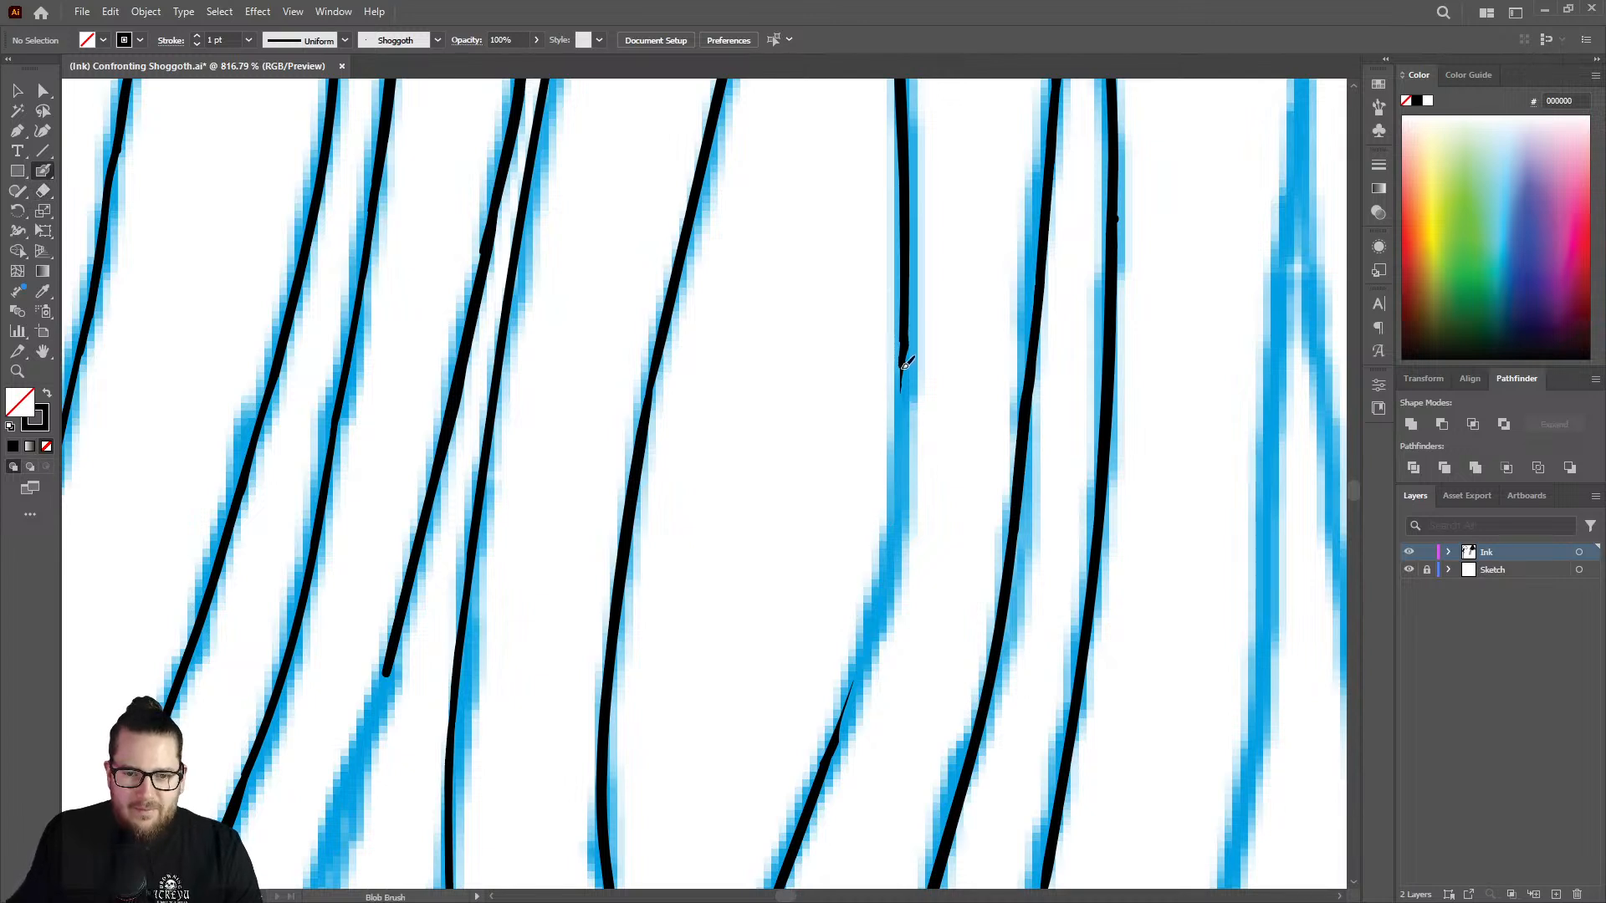
mouse_move(904, 364)
left_mouse_down()
mouse_move(880, 595)
mouse_move(844, 725)
left_mouse_up()
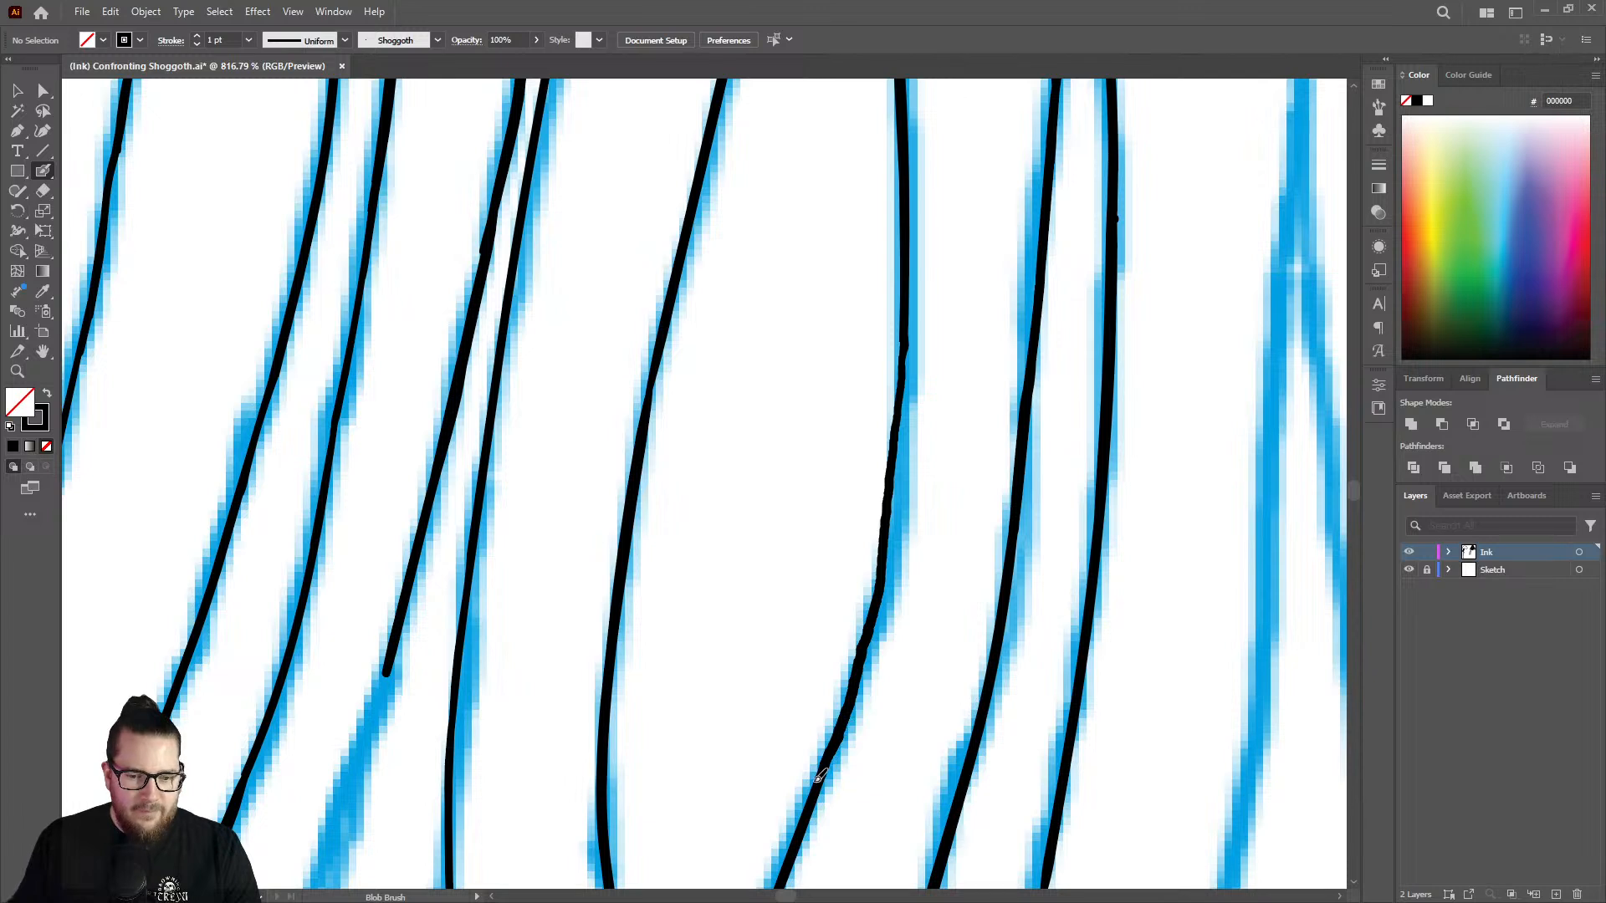
left_click_drag(817, 780, 815, 786)
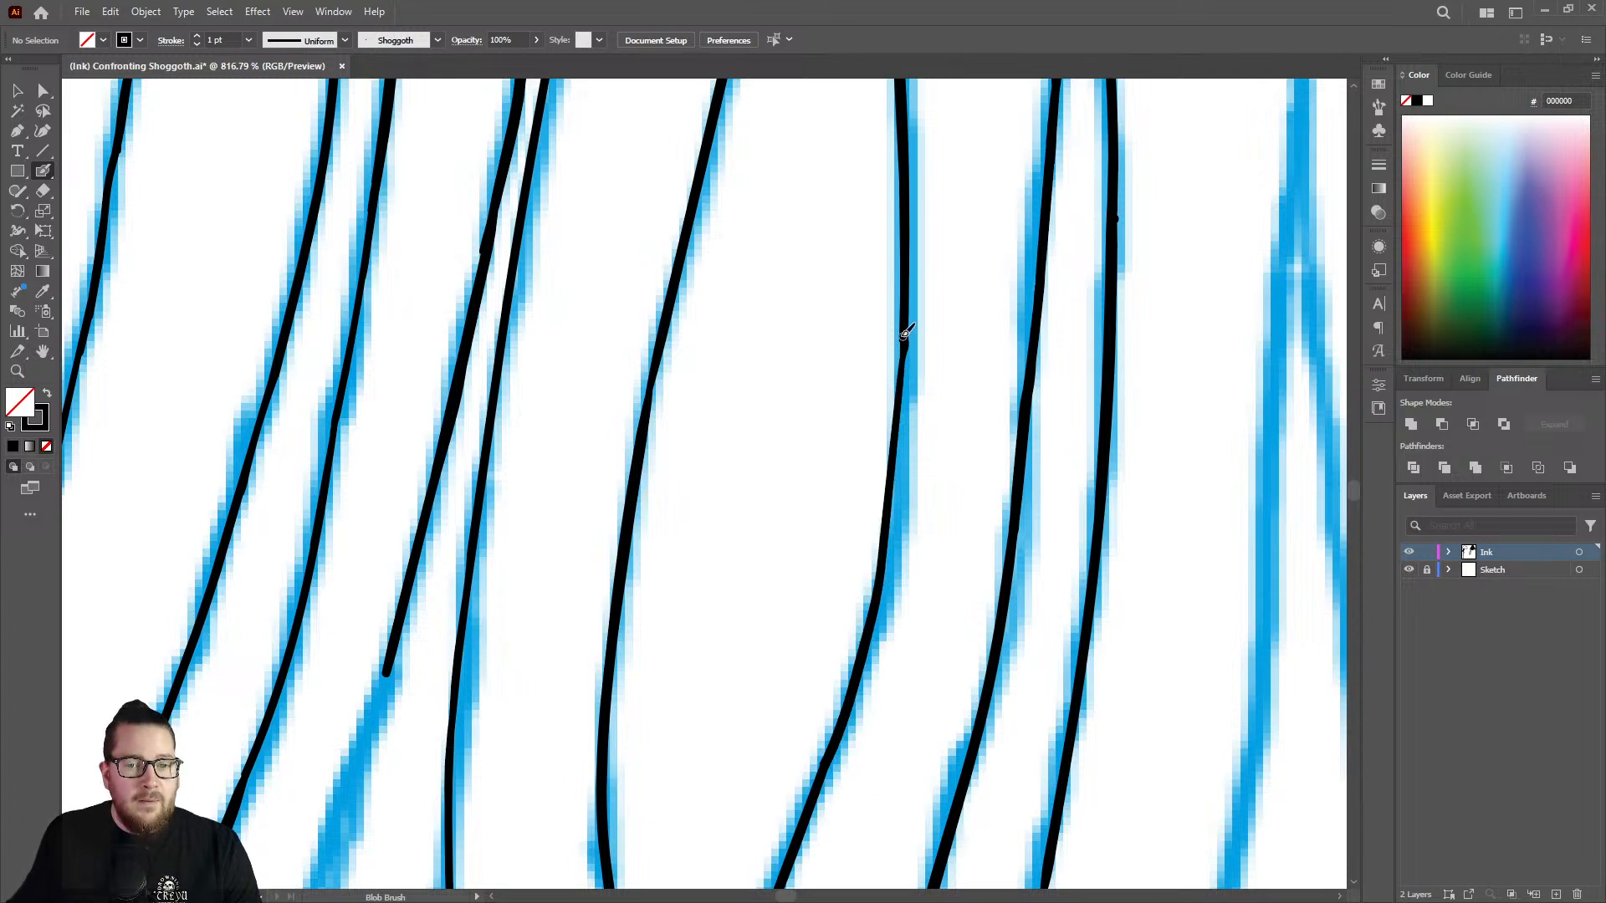
left_click_drag(907, 364, 890, 532)
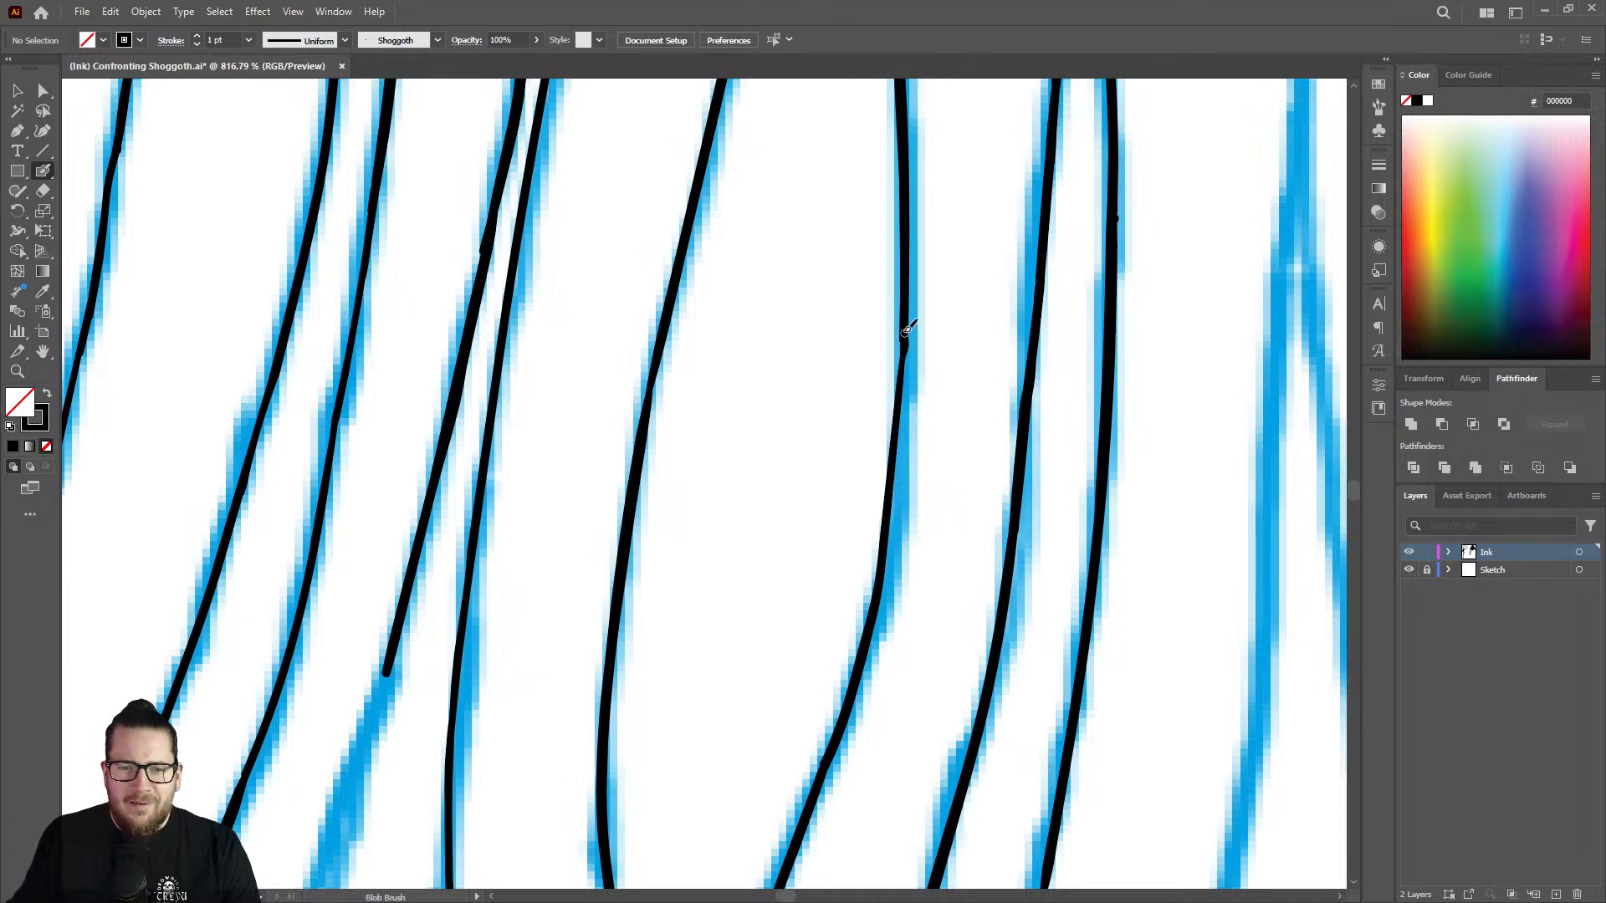
left_click_drag(901, 389, 907, 327)
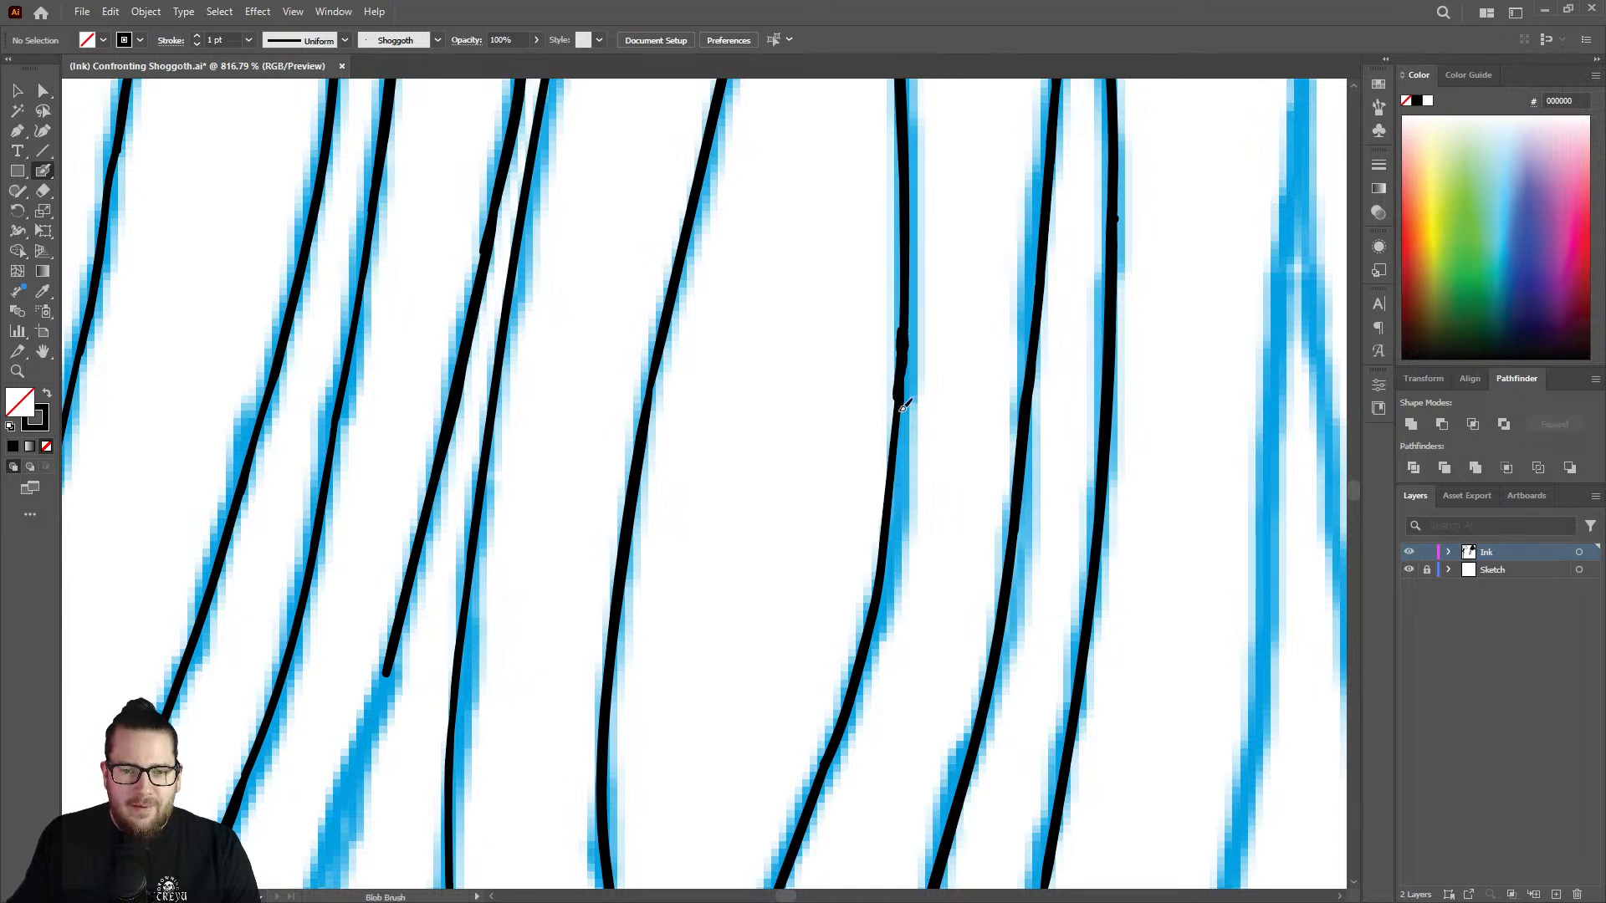
left_click_drag(903, 408, 893, 500)
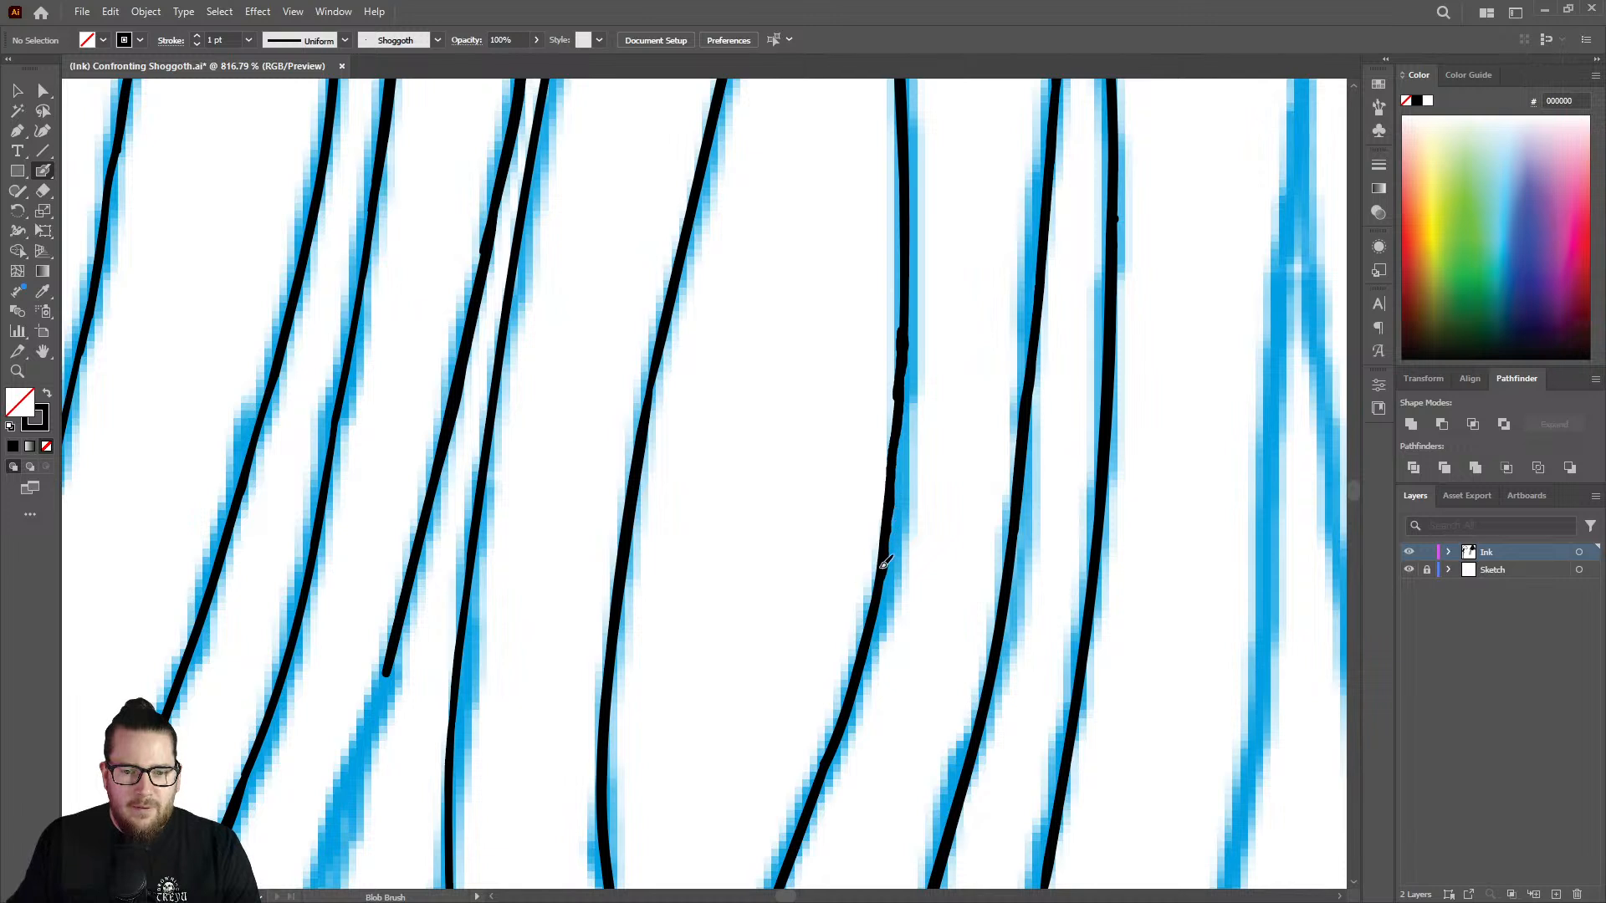
Trim the inner edge of the redrawn bend with the Eraser and rebuild its thickness with the Blob Brush.
key("shift+e")
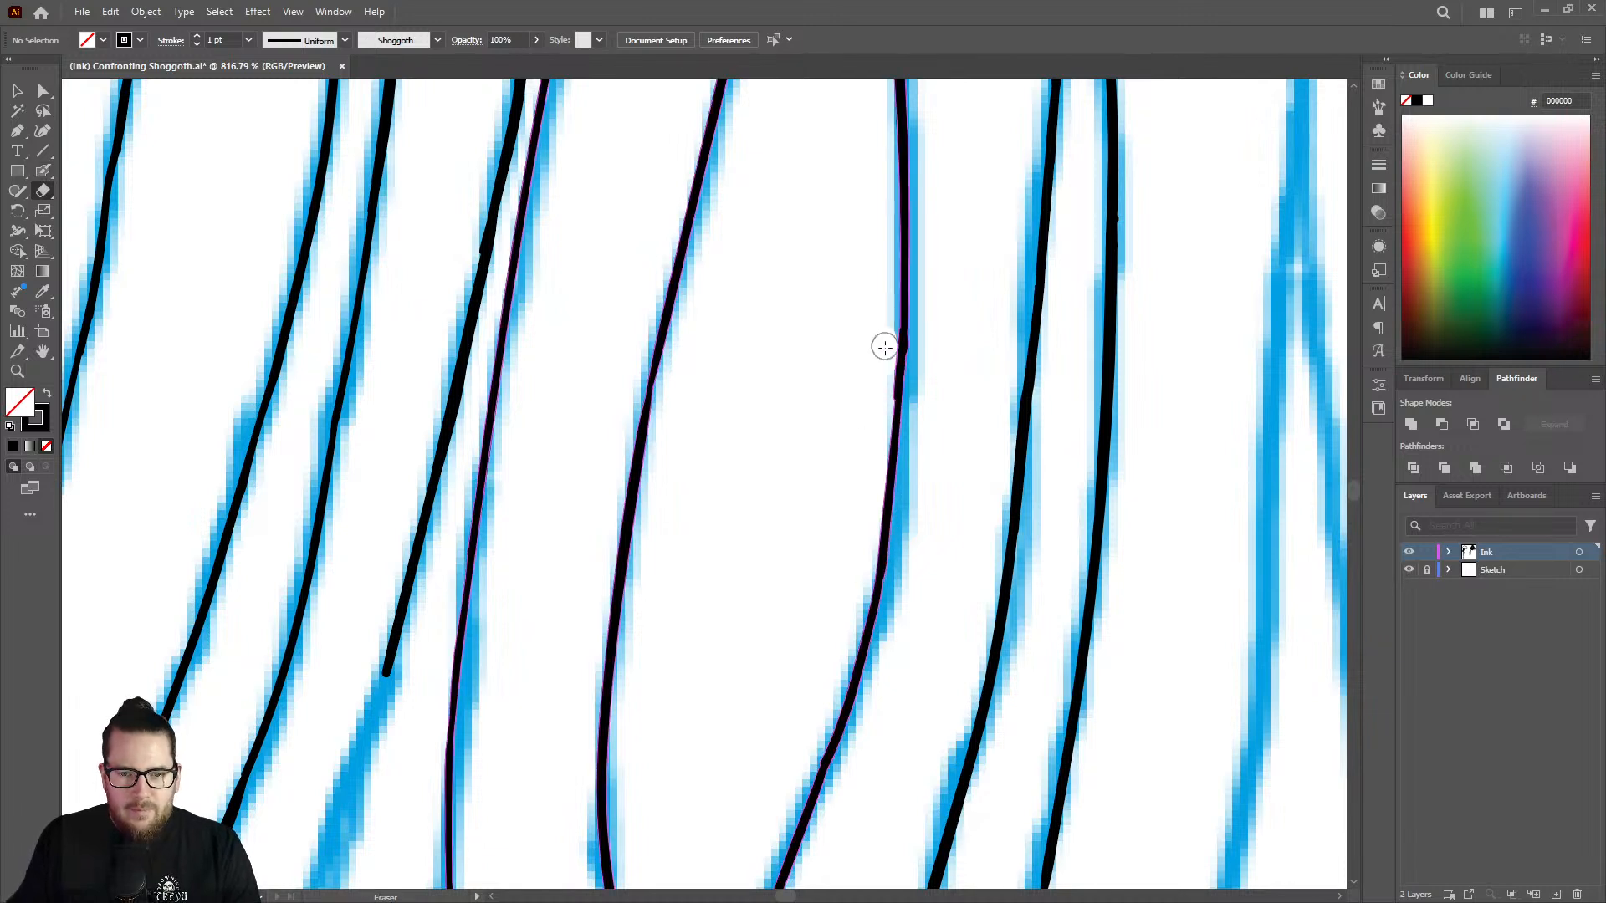
left_click_drag(884, 346, 858, 574)
key("shift+b")
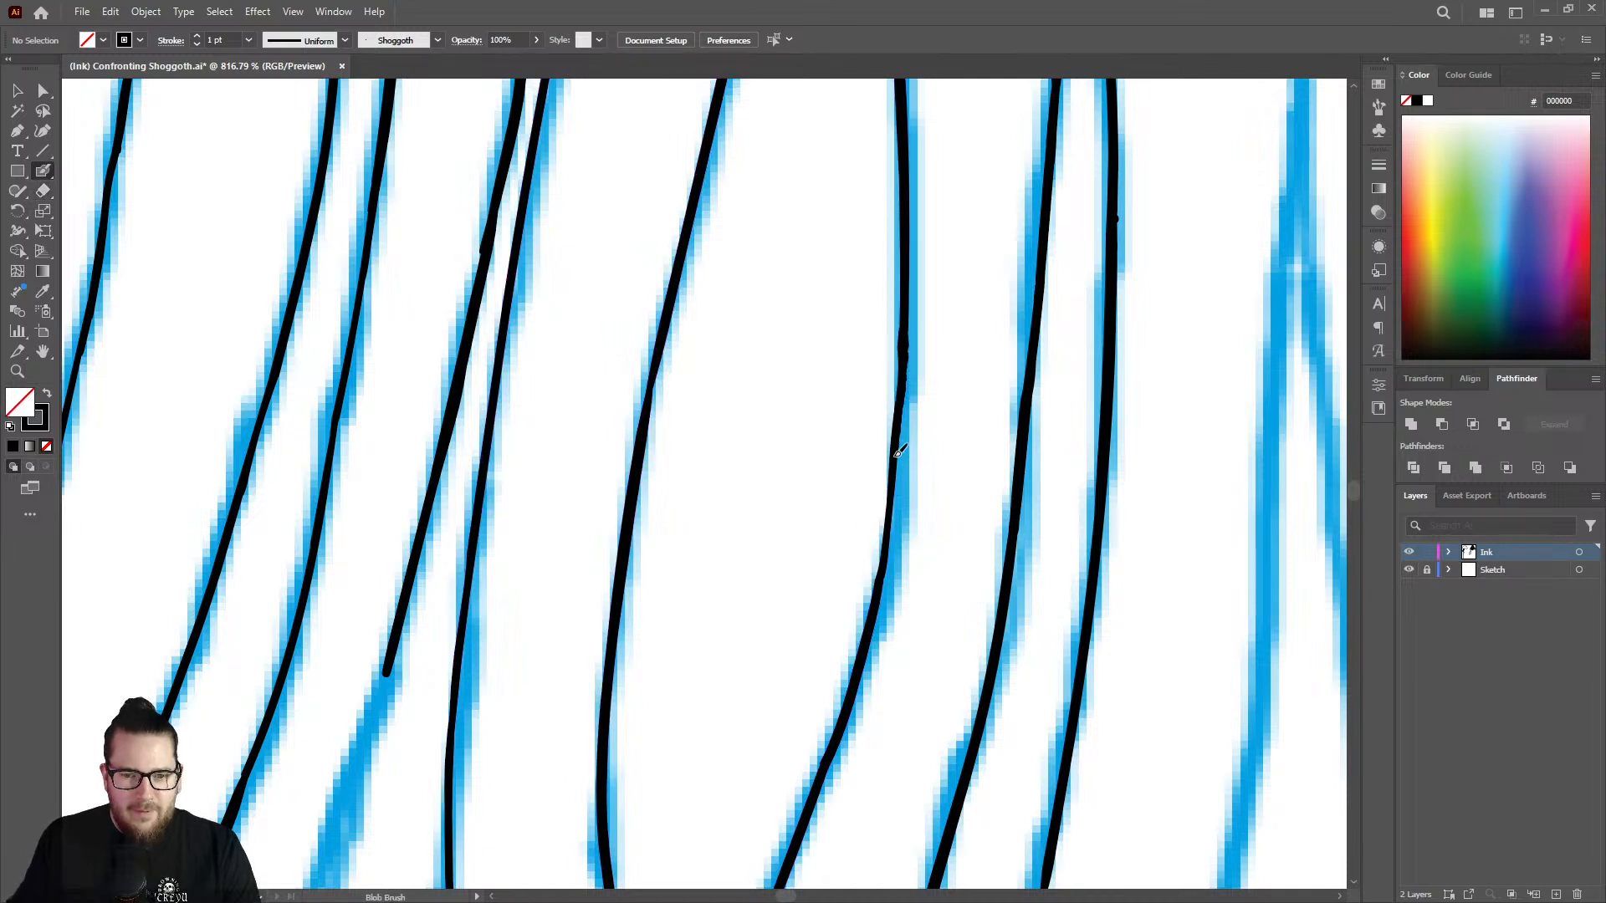
mouse_move(885, 569)
left_mouse_down()
mouse_move(911, 406)
mouse_move(617, 343)
left_mouse_up()
Ink the uninked side branch that forks off the strand just left of the leaf-shaped loop, following its sketch line downward.
key("z")
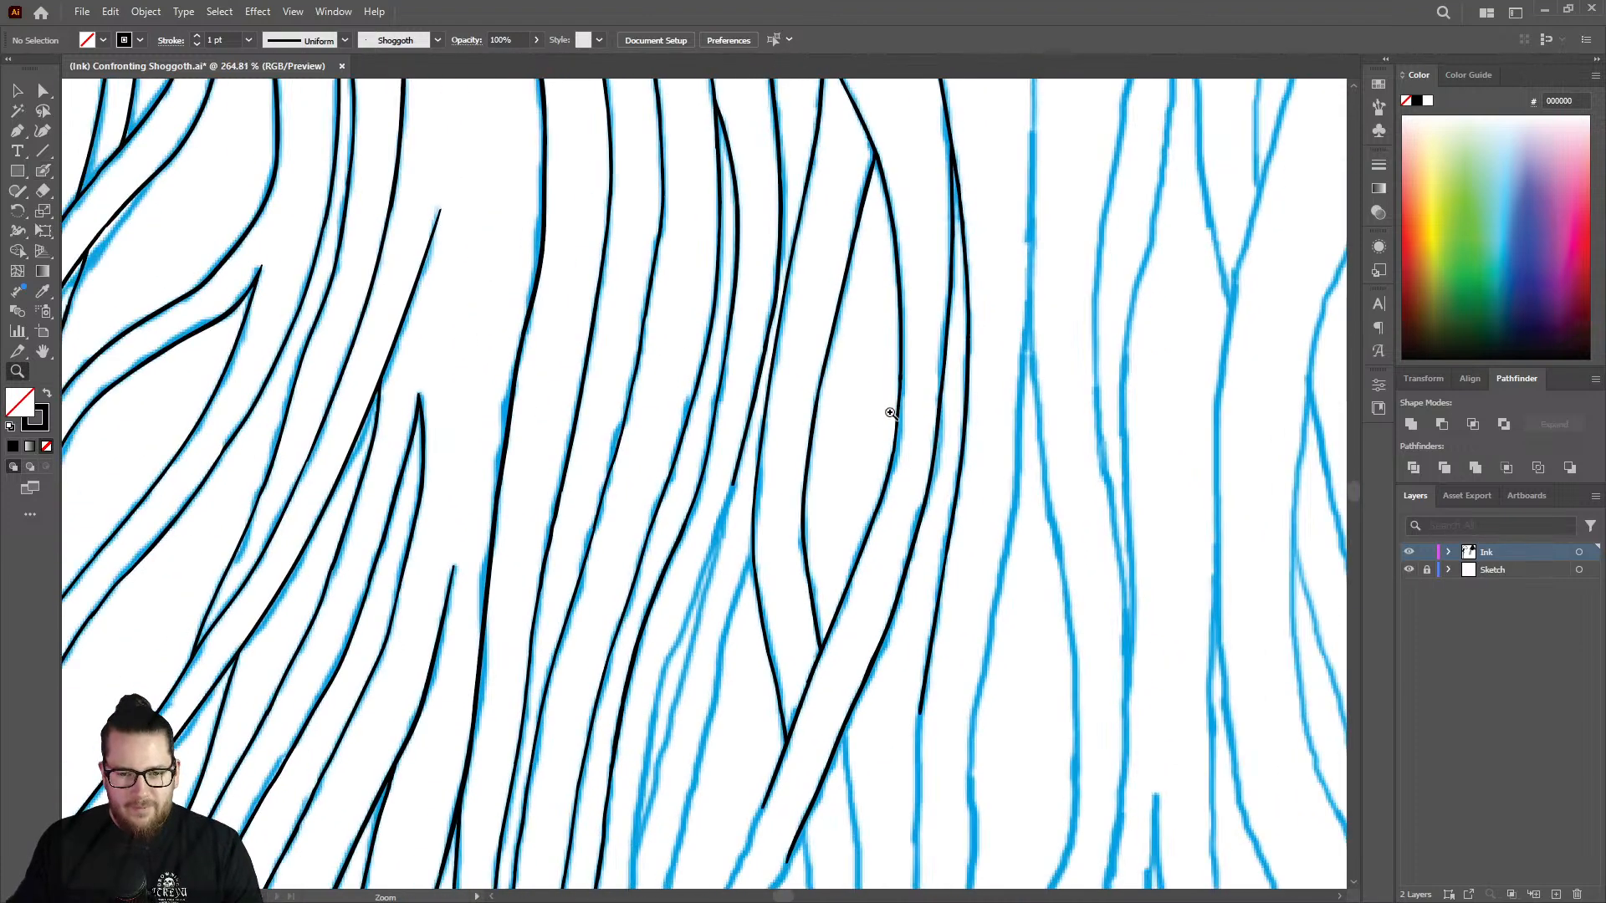
mouse_move(892, 413)
left_mouse_down()
mouse_move(783, 474)
mouse_move(961, 408)
mouse_move(810, 443)
left_mouse_up()
left_click_drag(789, 509, 1049, 387)
left_click_drag(883, 480, 740, 514)
left_click_drag(895, 540, 1141, 447)
key("shift+b")
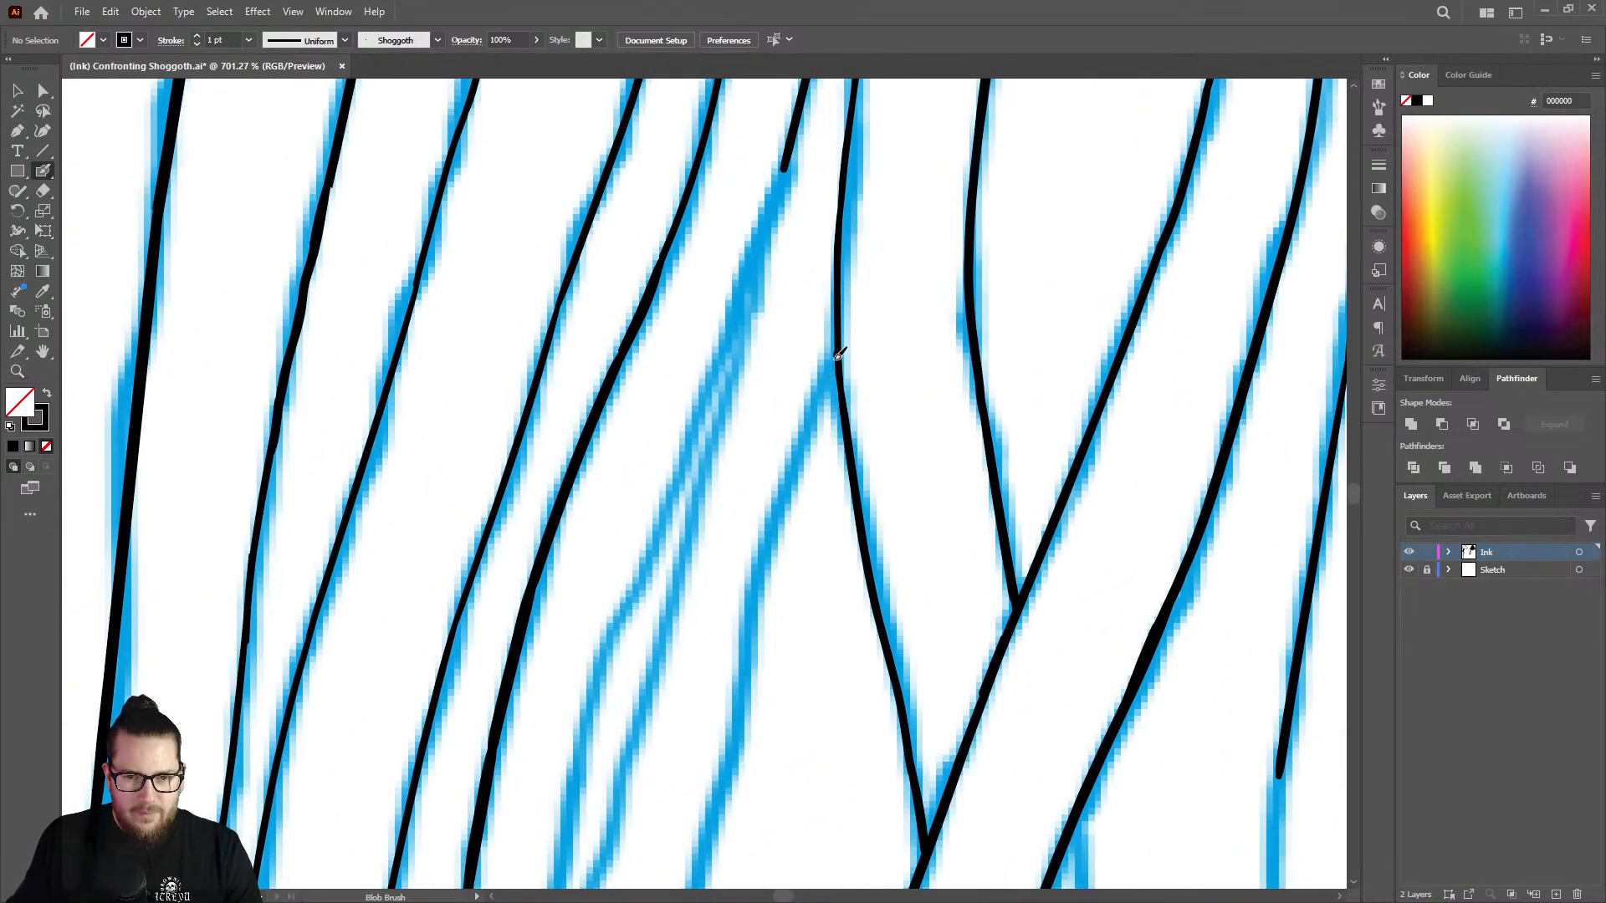
mouse_move(837, 356)
left_mouse_down()
mouse_move(777, 530)
mouse_move(699, 870)
left_mouse_up()
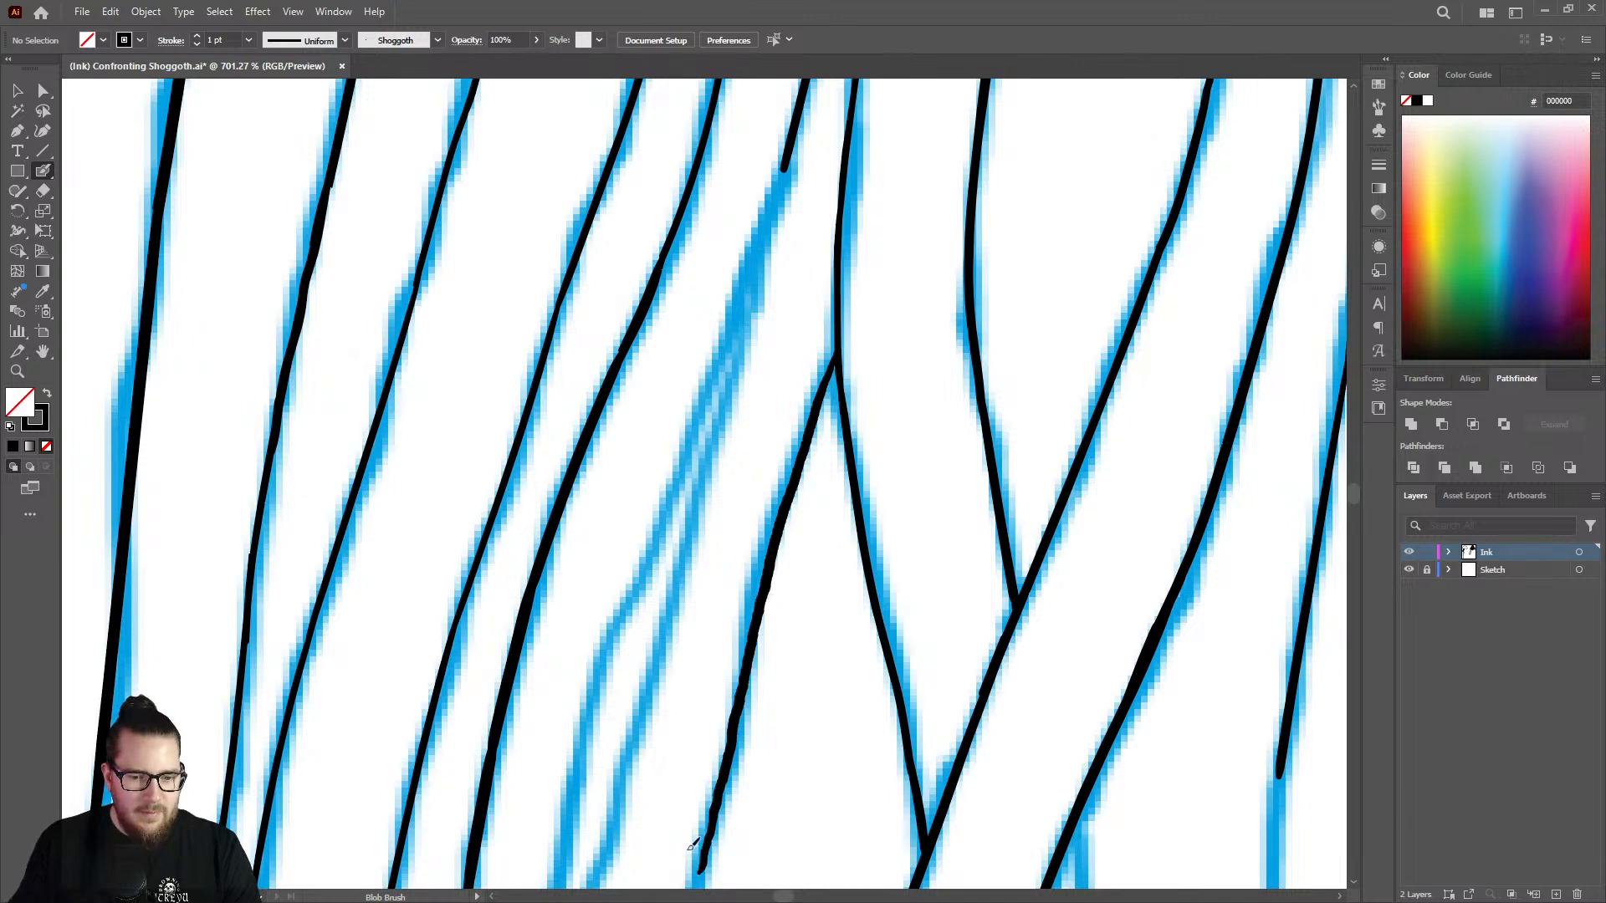
Thicken the new side branch where it joins the strand at the fork.
key("z")
left_click_drag(827, 351, 994, 290)
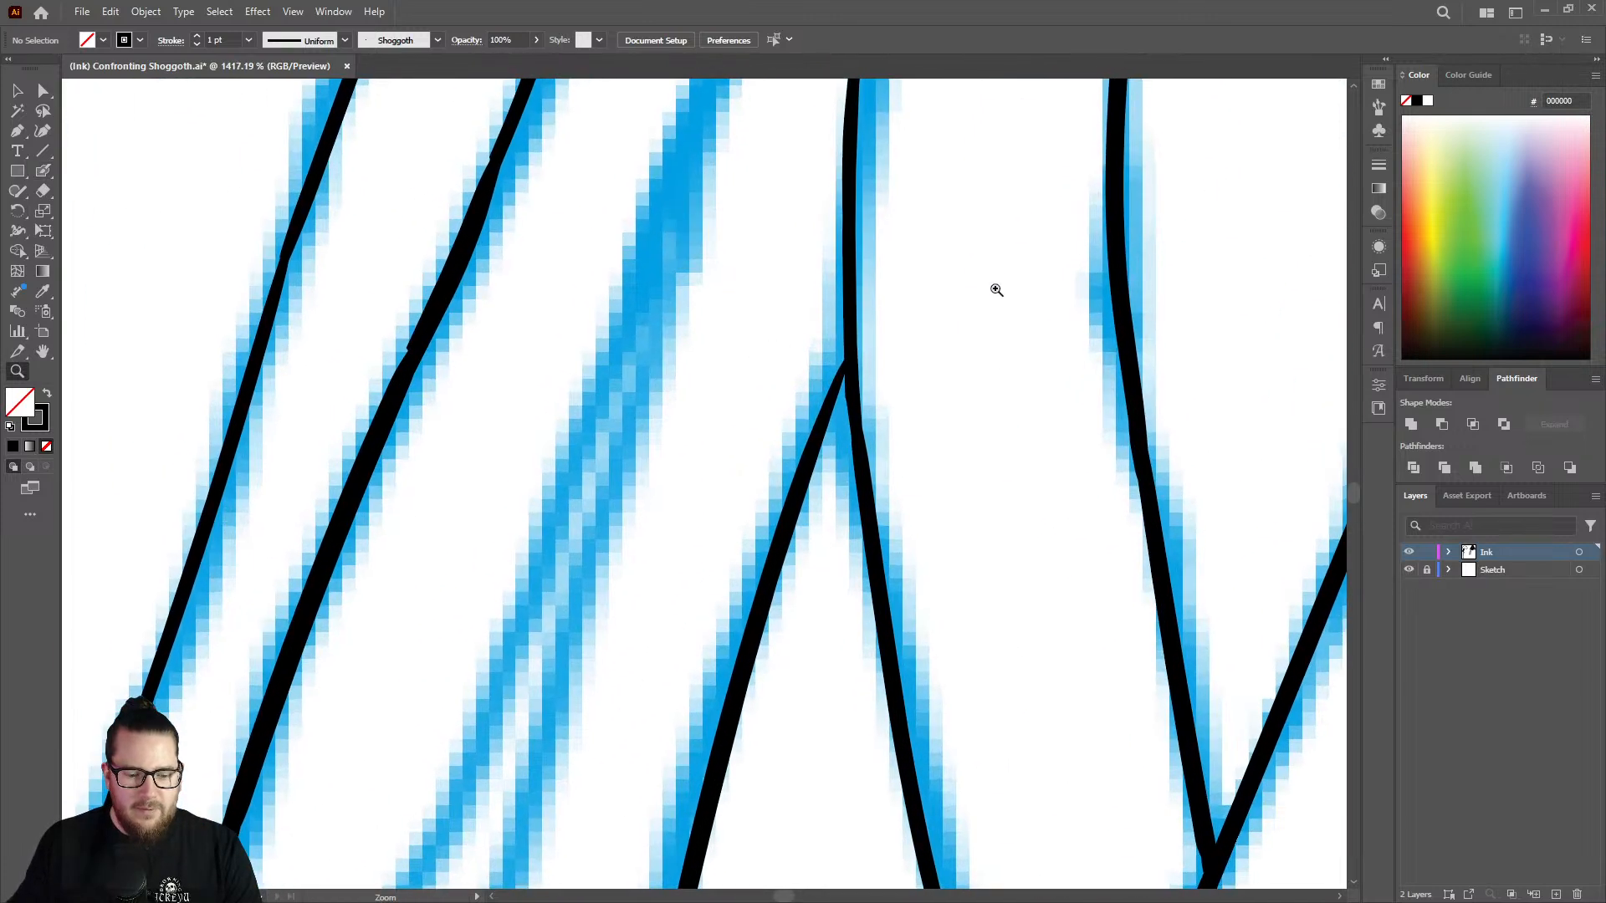
key("shift+b")
left_click_drag(817, 428, 851, 340)
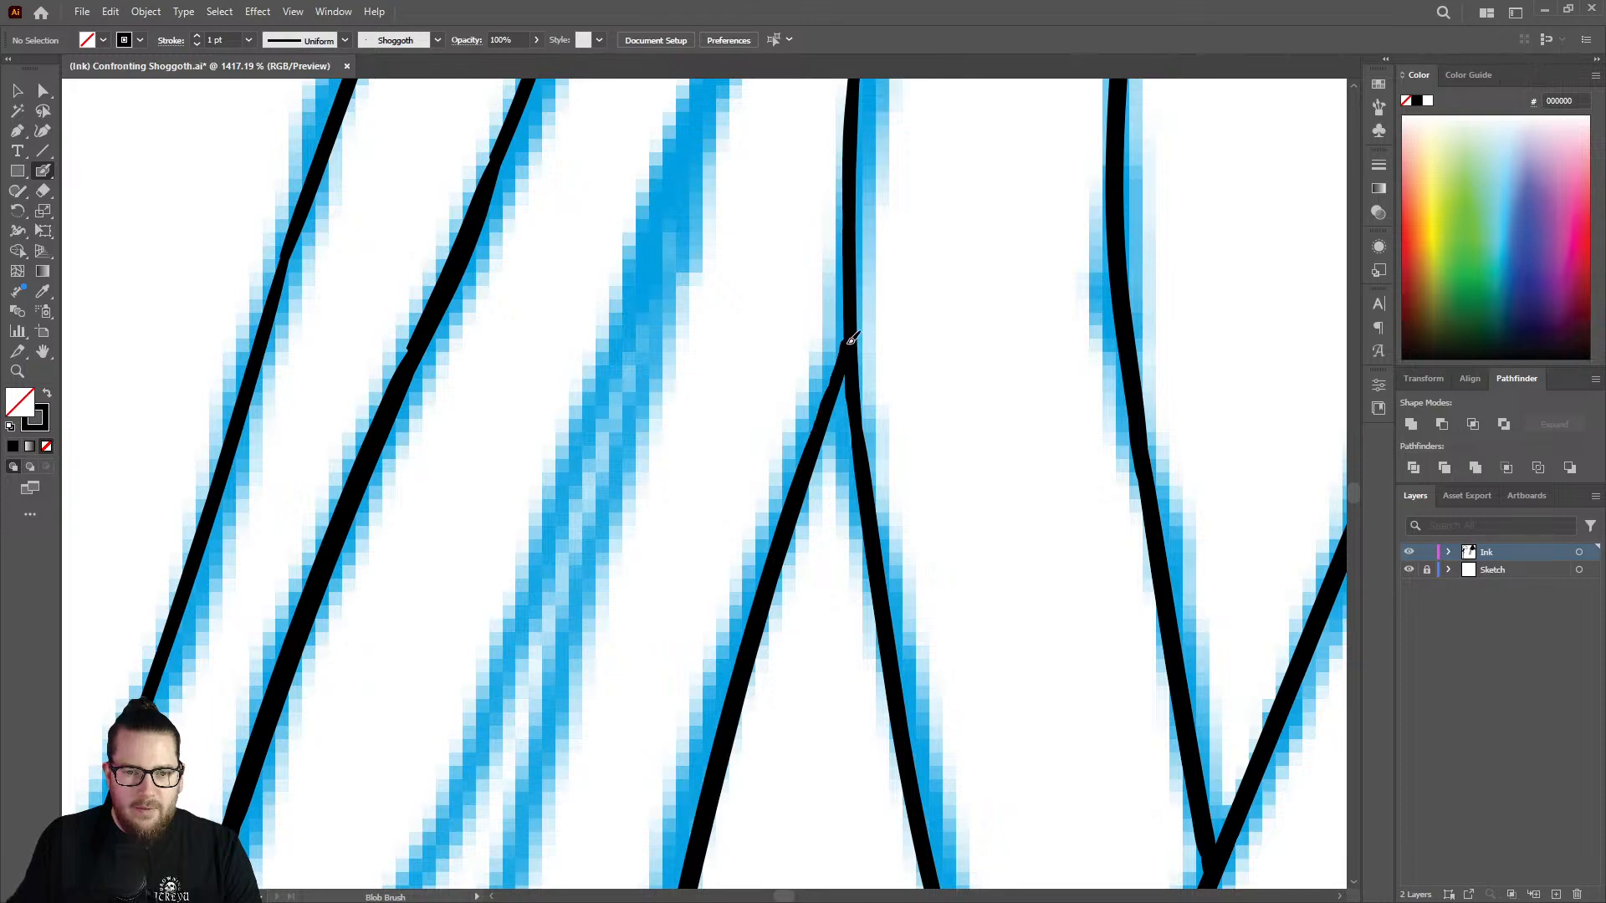
Ink the top curve of the first uninked strand beside the finished ones with the Blob Brush, starting at its upper tip.
key("z")
mouse_move(843, 428)
left_mouse_down()
mouse_move(620, 388)
mouse_move(540, 413)
left_mouse_up()
left_click_drag(812, 401, 645, 369)
left_click_drag(831, 573, 778, 572)
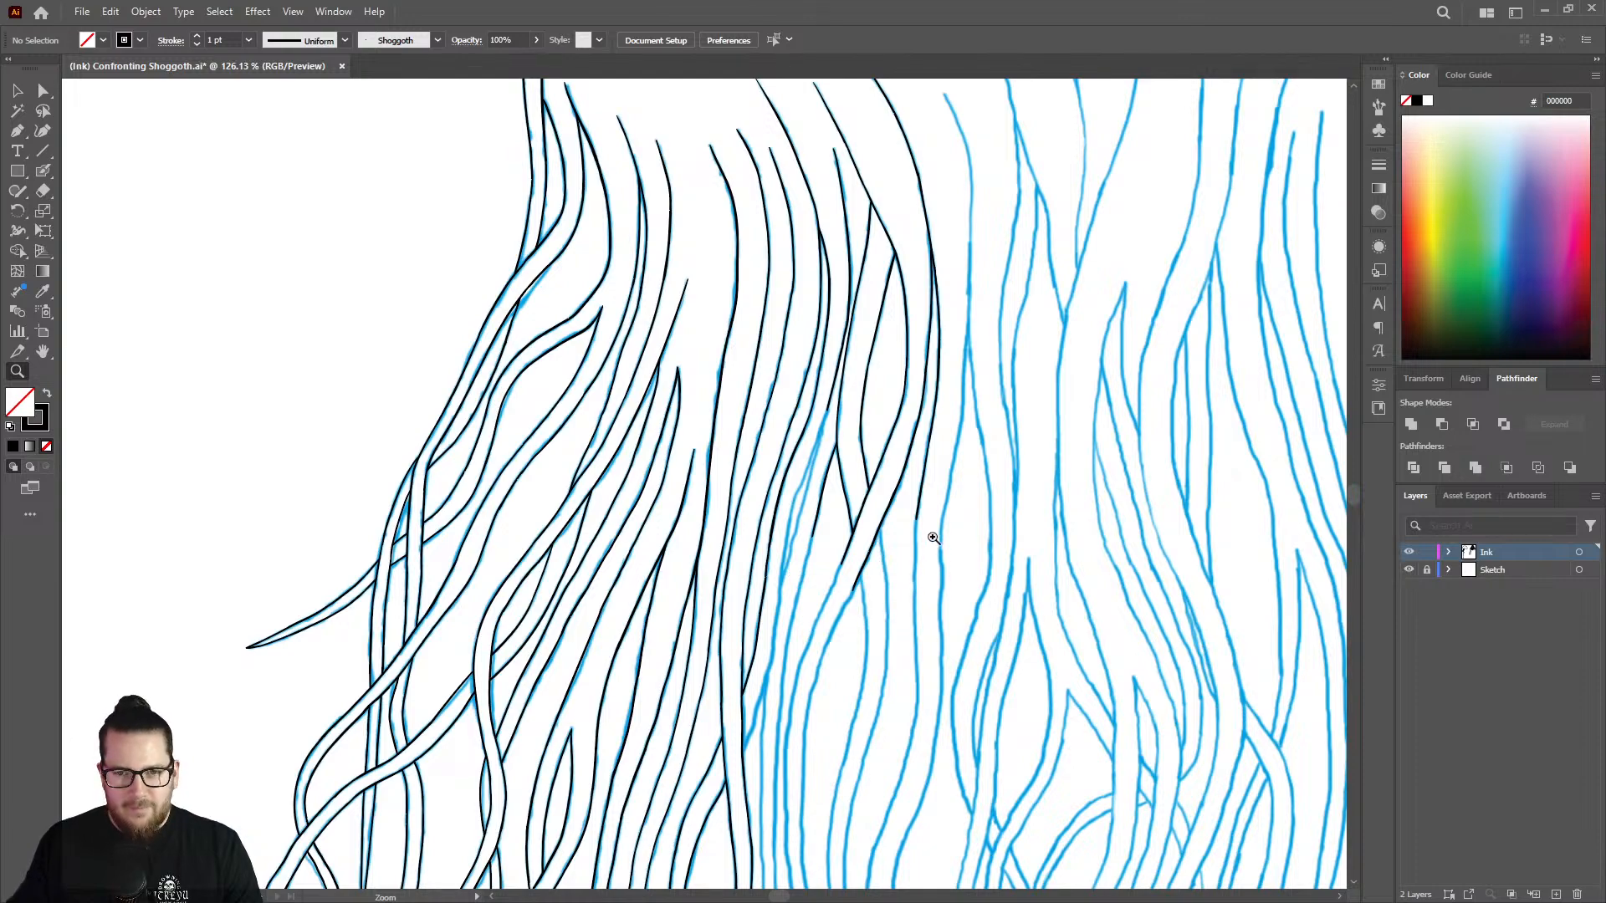
left_click_drag(931, 527, 831, 506)
left_click_drag(976, 209, 1158, 270)
left_click_drag(977, 287, 1064, 299)
key("shift+b")
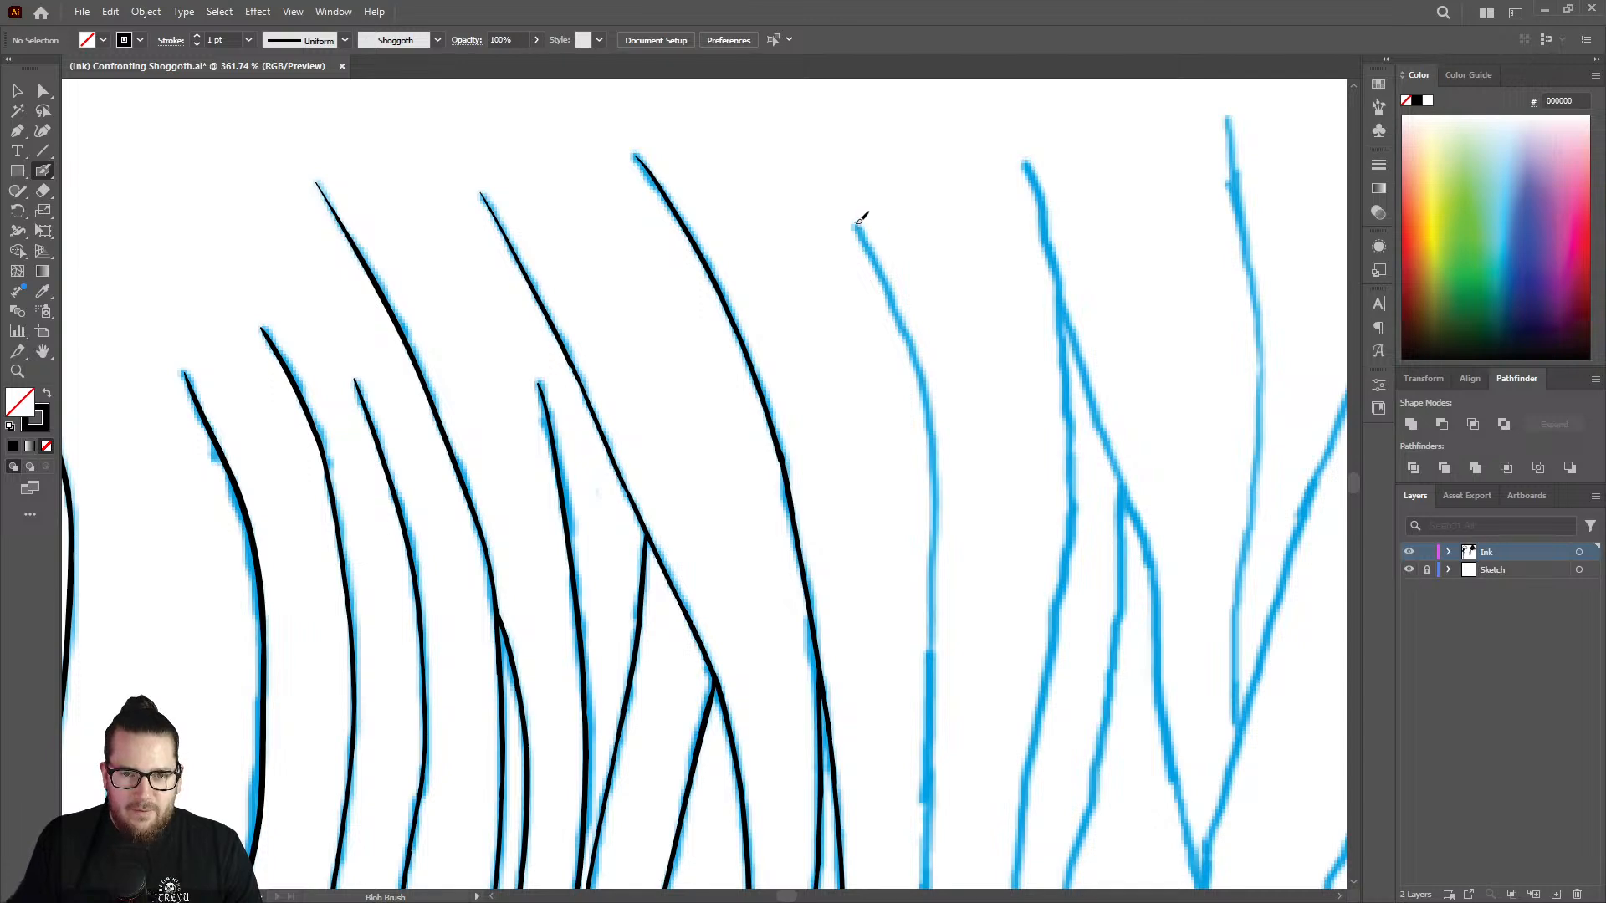
mouse_move(876, 245)
left_mouse_down()
mouse_move(917, 343)
mouse_move(931, 481)
left_mouse_up()
Extend the new strand straight down its sketch line from the end of the inked top curve.
key("z")
left_click_drag(953, 333, 739, 273)
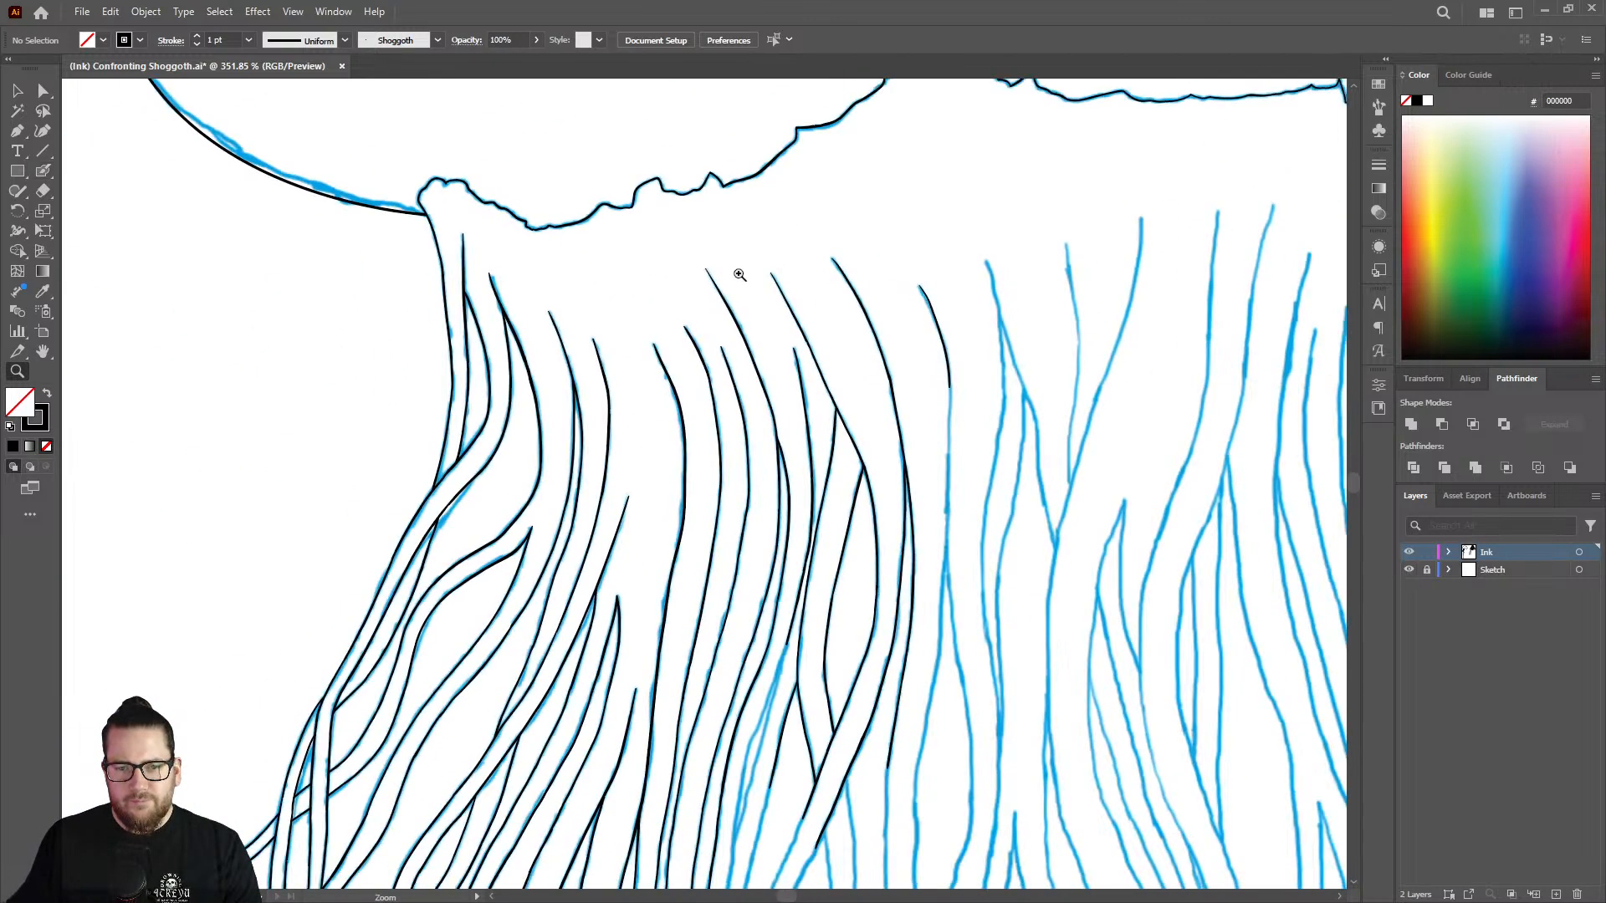
left_click_drag(1030, 434, 1189, 391)
left_click_drag(894, 422, 987, 410)
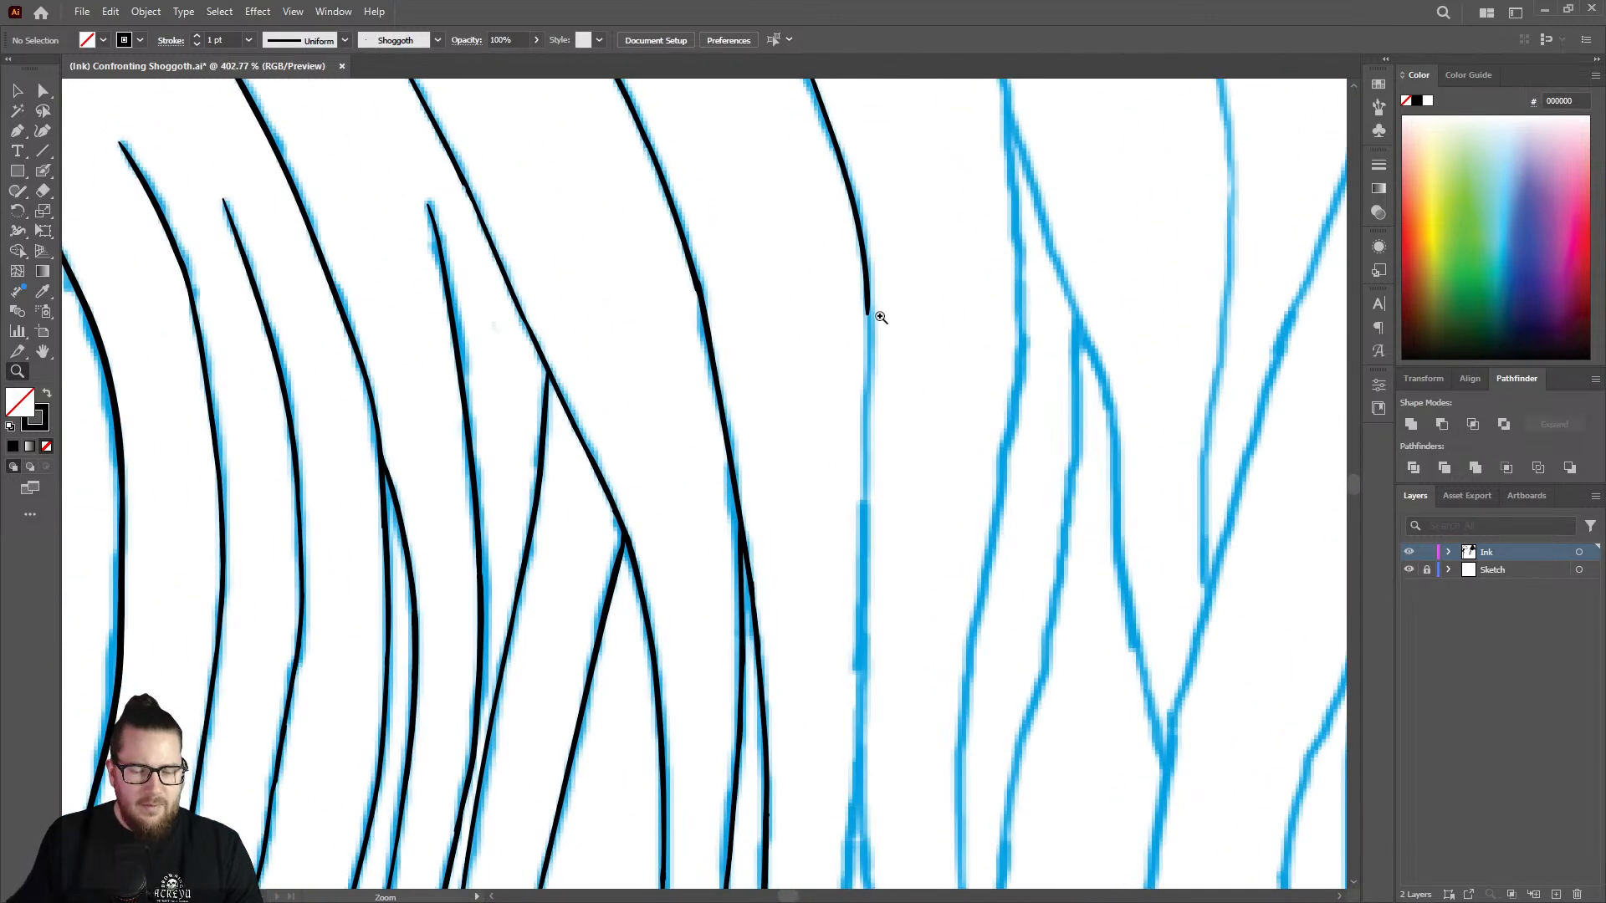
key("shift+b")
left_click_drag(870, 320, 861, 617)
Continue the strand past the sketch's fork, following the left-hand branch downward.
key("z")
left_click_drag(864, 423, 641, 364)
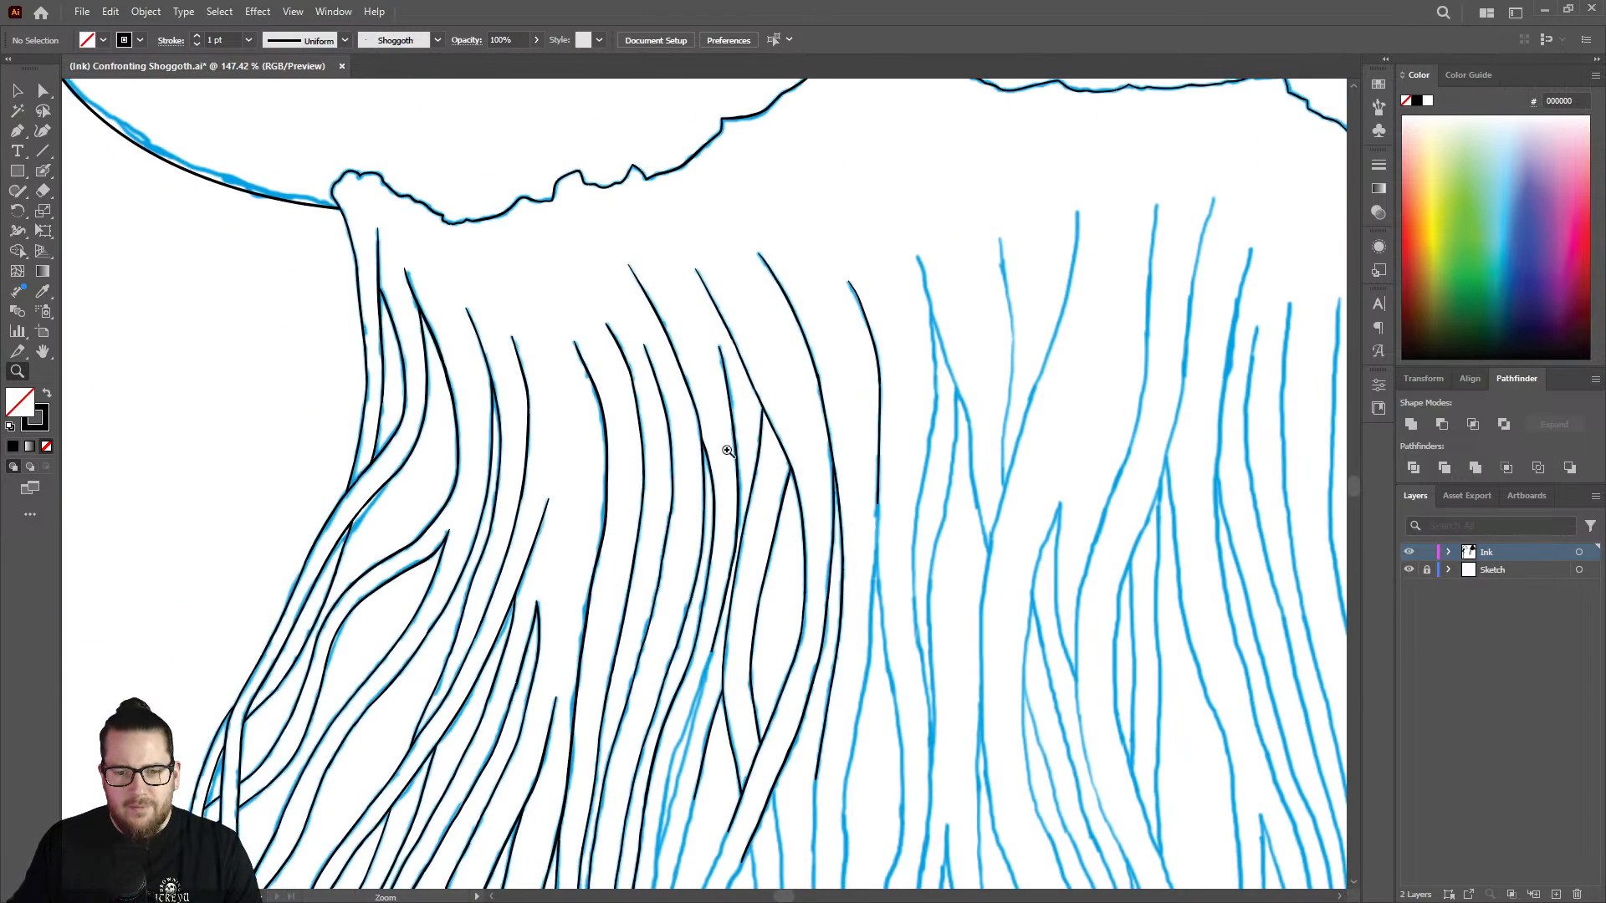
left_click_drag(885, 594, 1063, 556)
left_click_drag(863, 568, 779, 562)
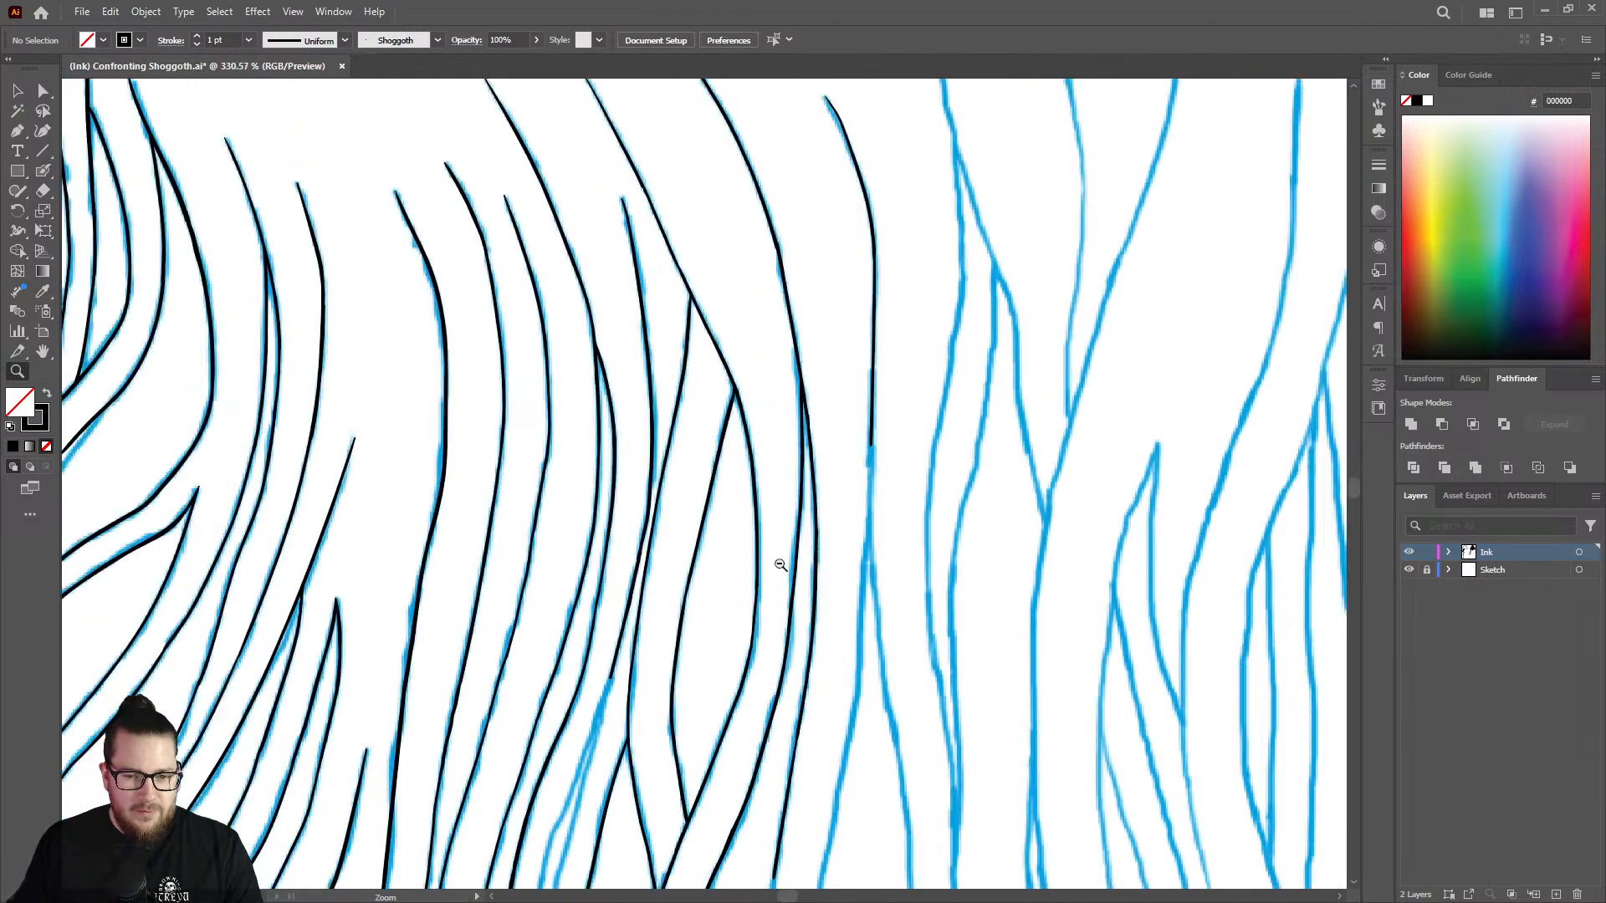
mouse_move(900, 698)
left_mouse_down()
mouse_move(1037, 614)
mouse_move(1088, 610)
left_mouse_up()
key("shift+b")
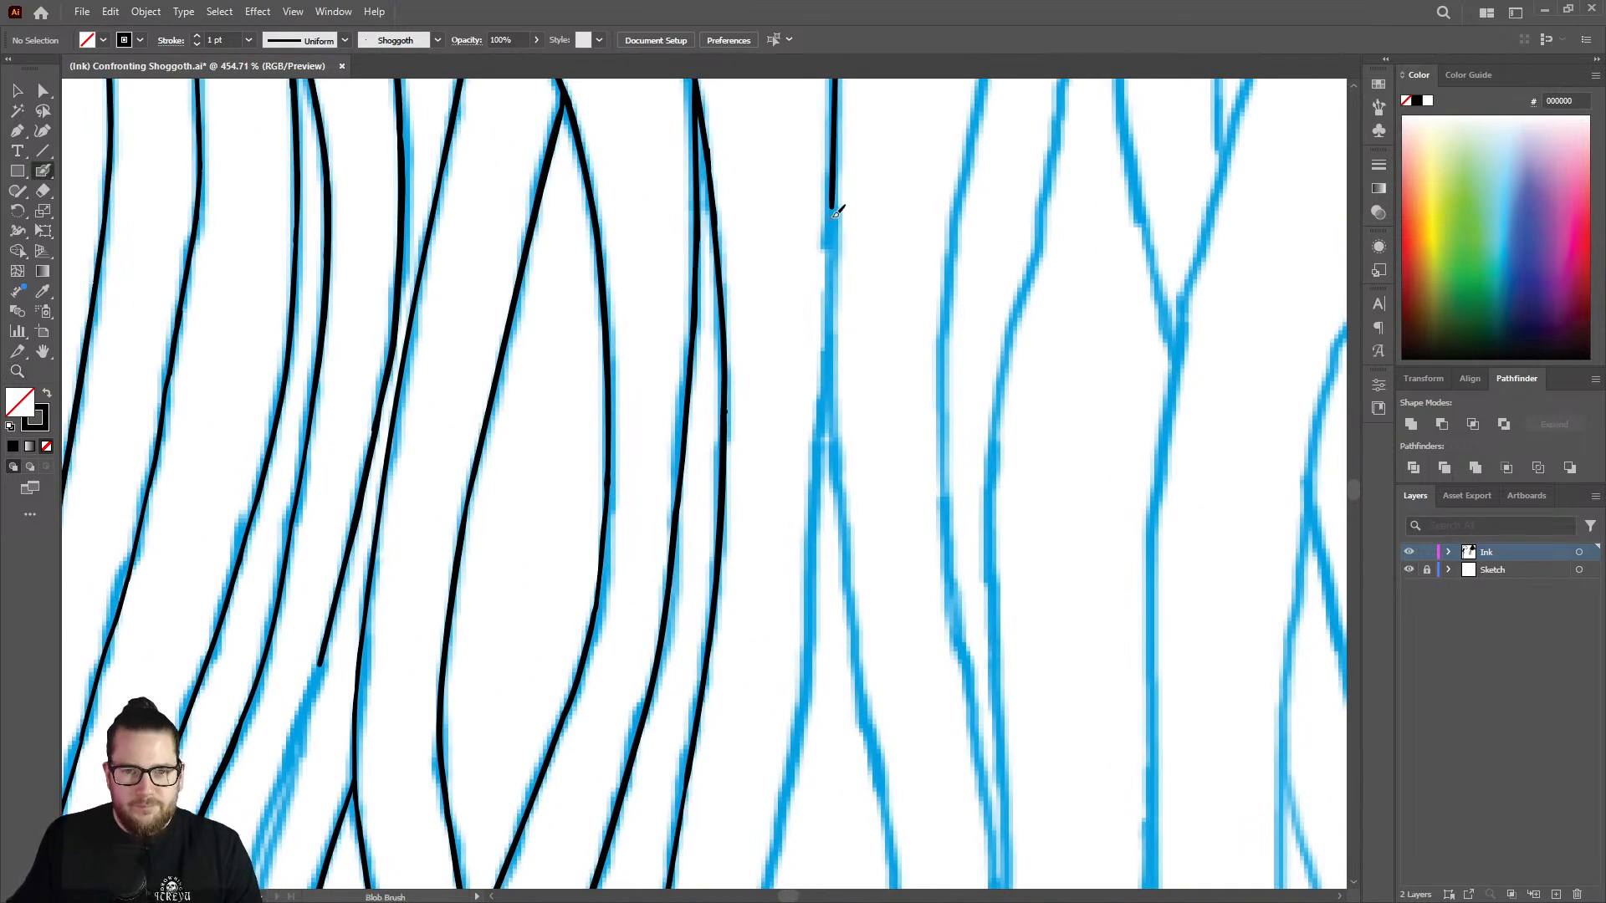
mouse_move(834, 211)
left_mouse_down()
mouse_move(817, 621)
mouse_move(792, 750)
left_mouse_up()
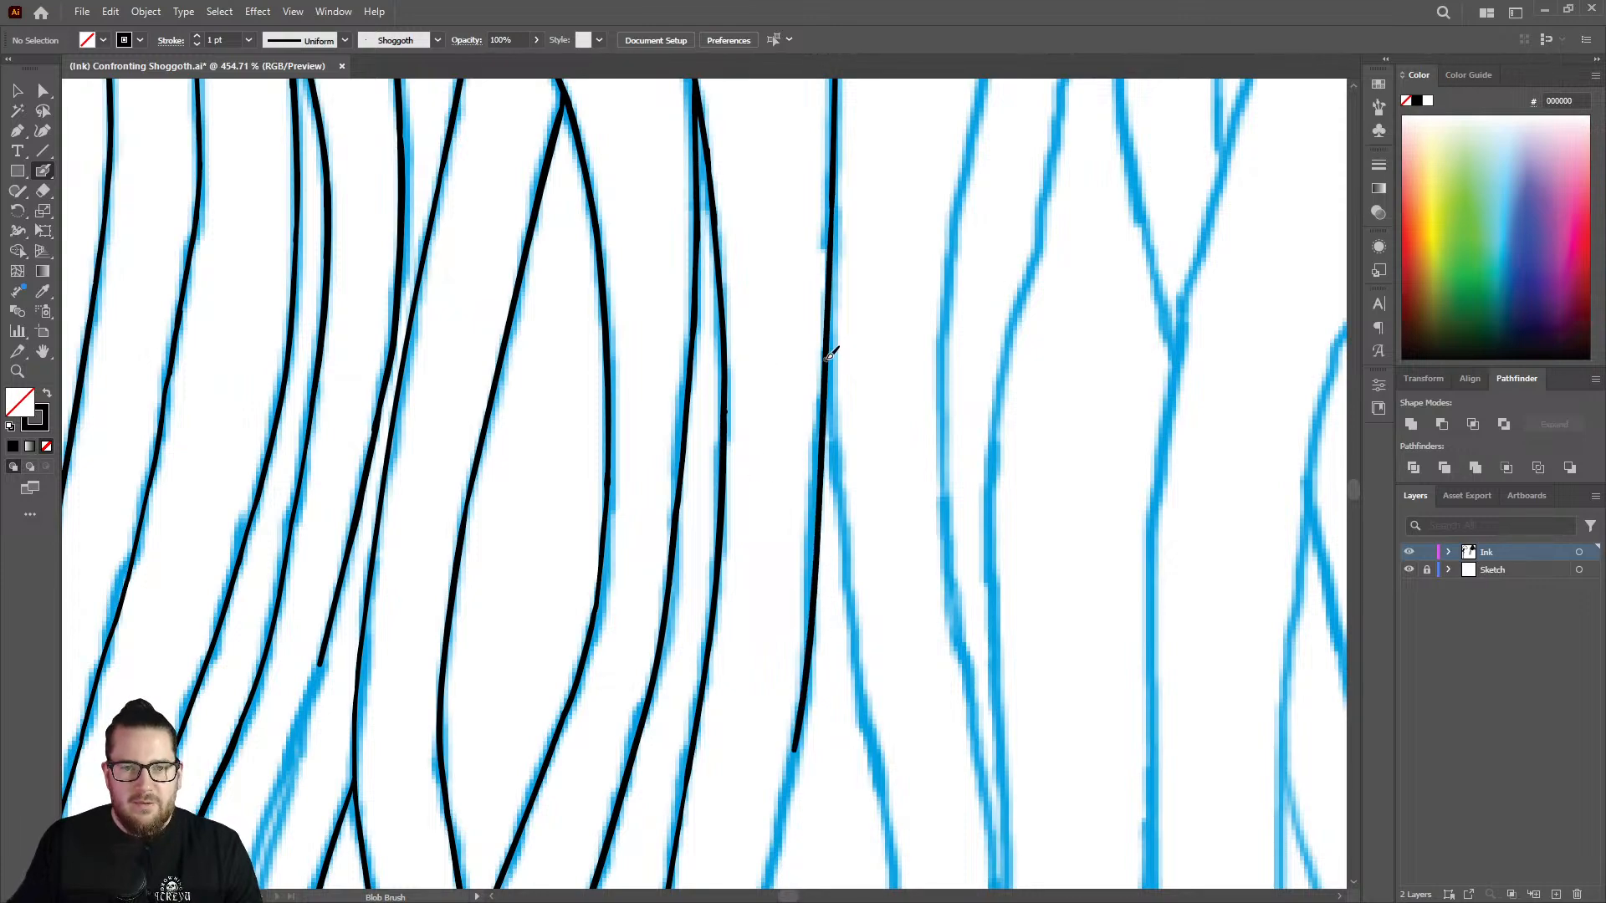
Touch up the joint just above the fork where the strand's two strokes meet, and save the document.
key("z")
mouse_move(831, 353)
left_mouse_down()
mouse_move(699, 362)
mouse_move(670, 348)
mouse_move(975, 251)
mouse_move(1116, 233)
left_mouse_up()
key("shift+b")
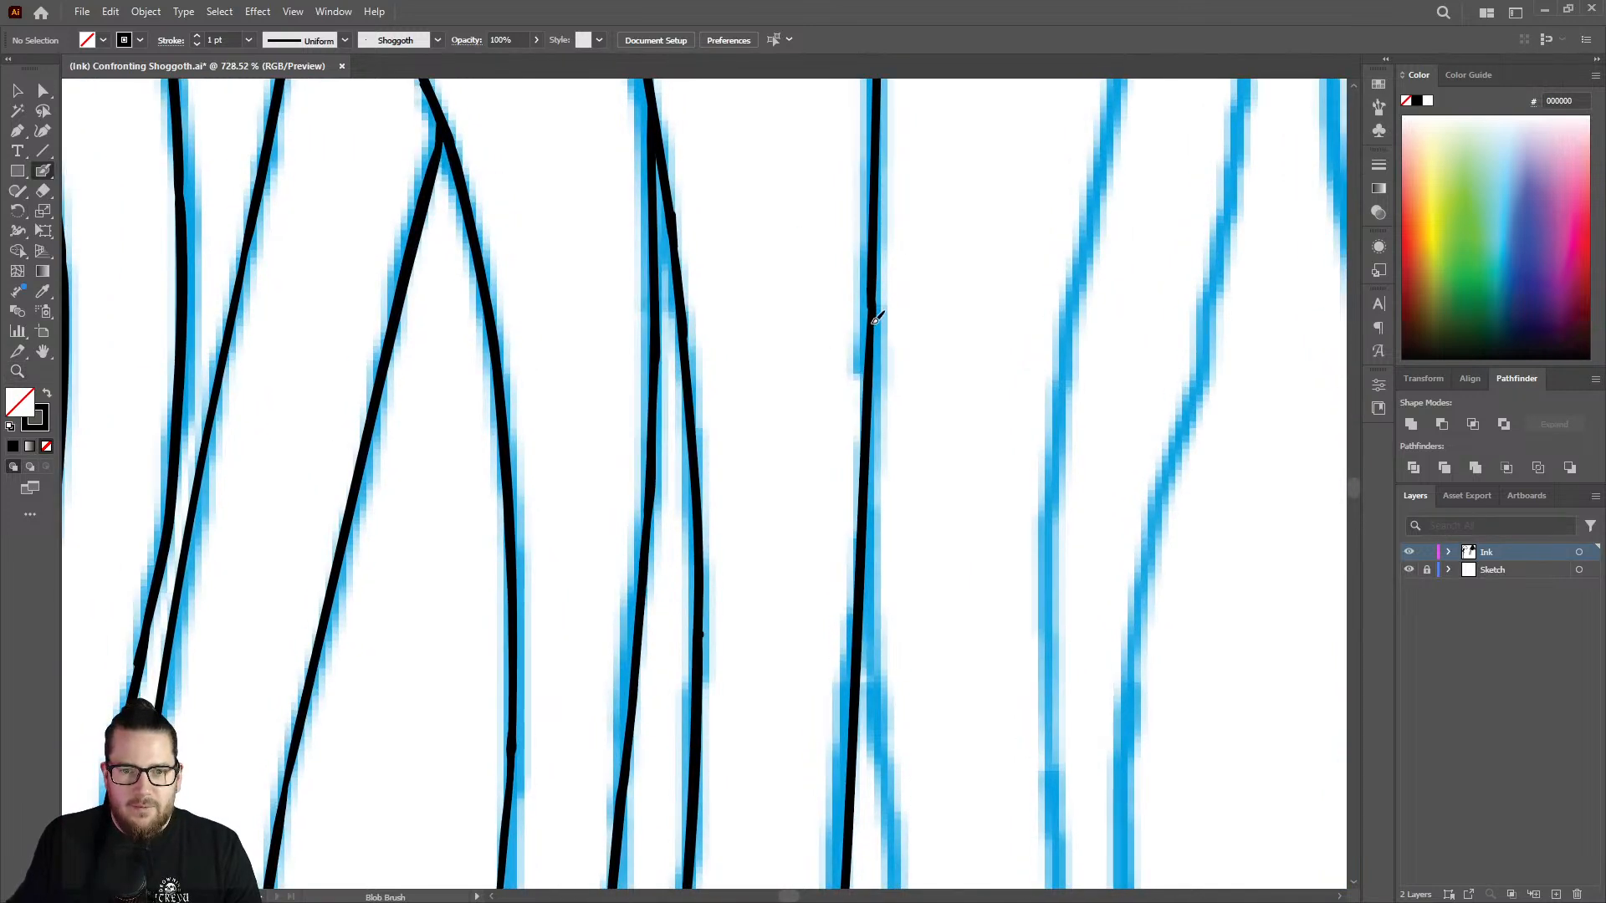
left_click_drag(873, 322, 857, 381)
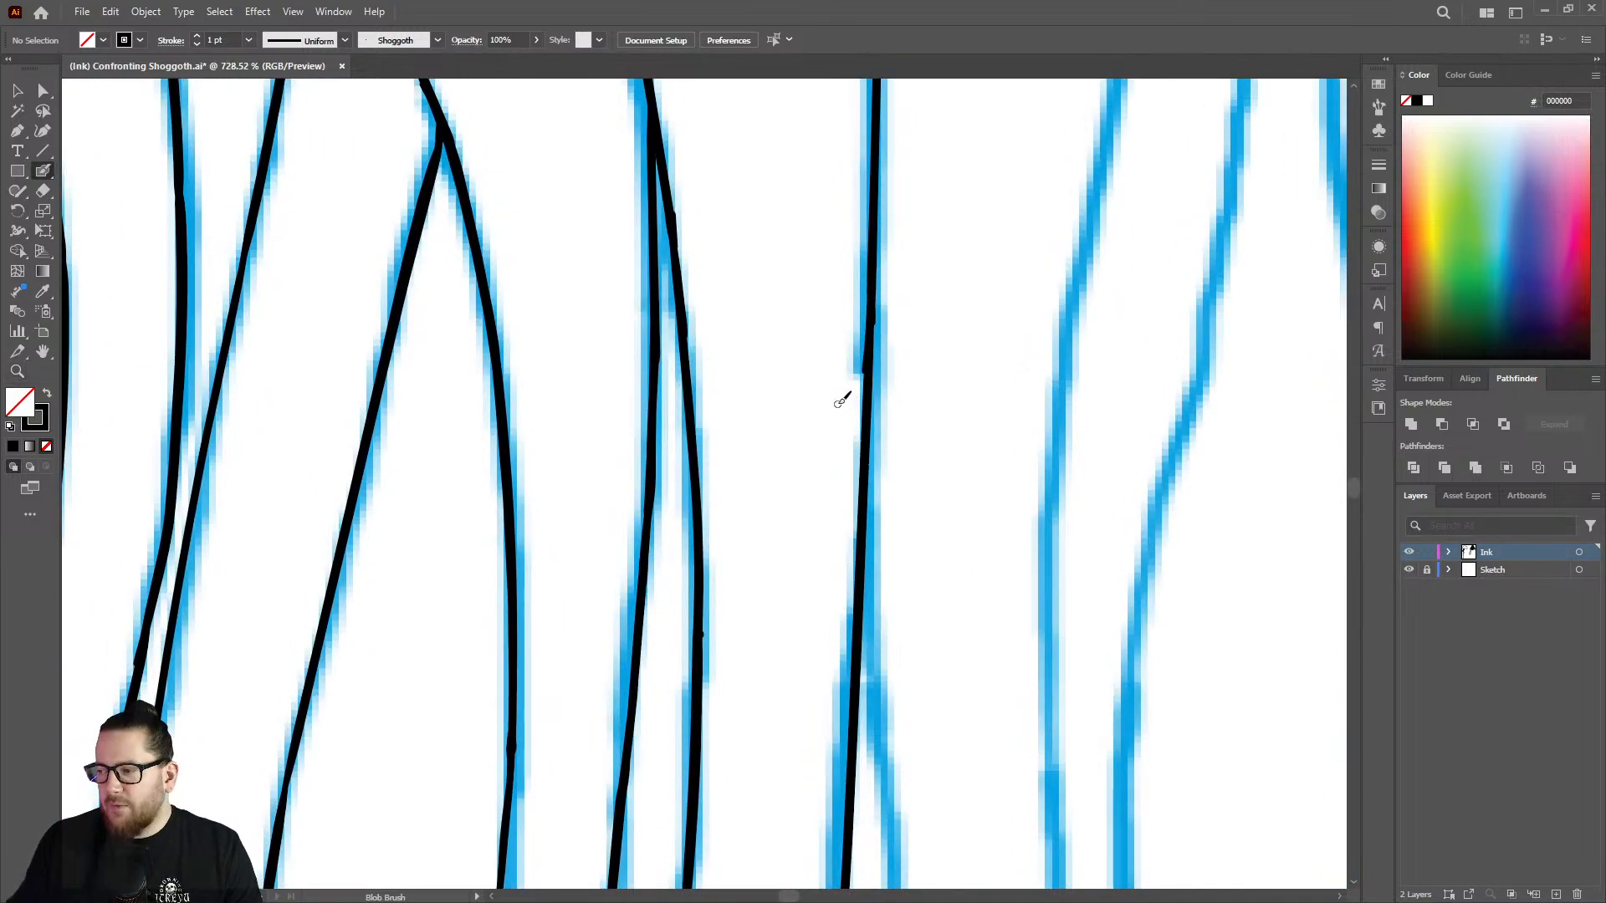
key("ctrl+z")
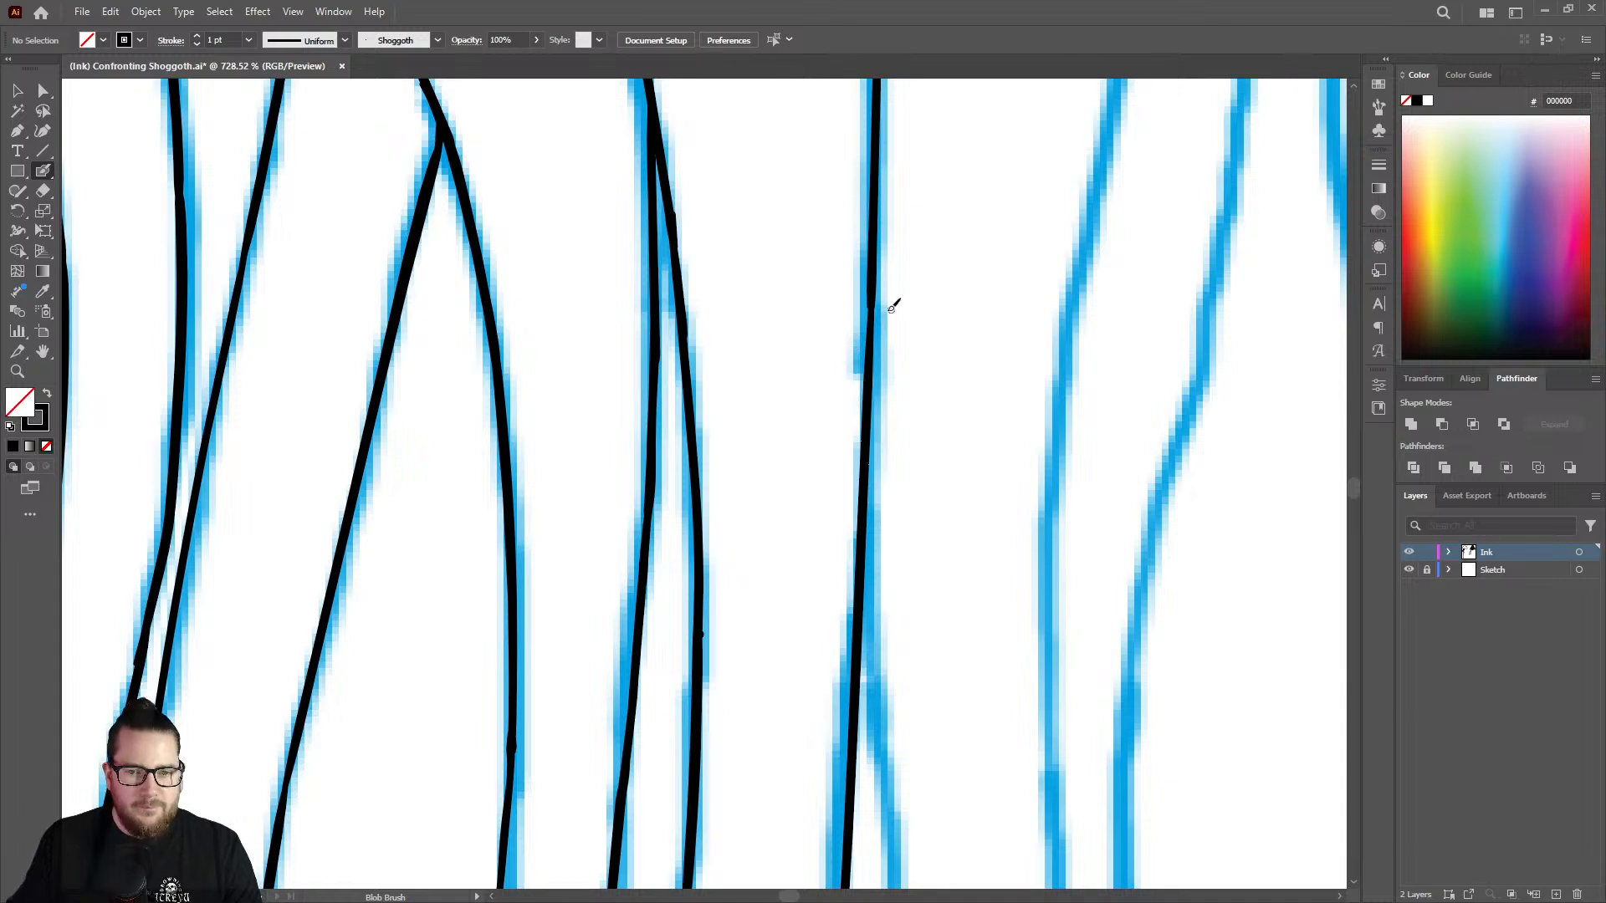
left_click_drag(872, 327, 873, 275)
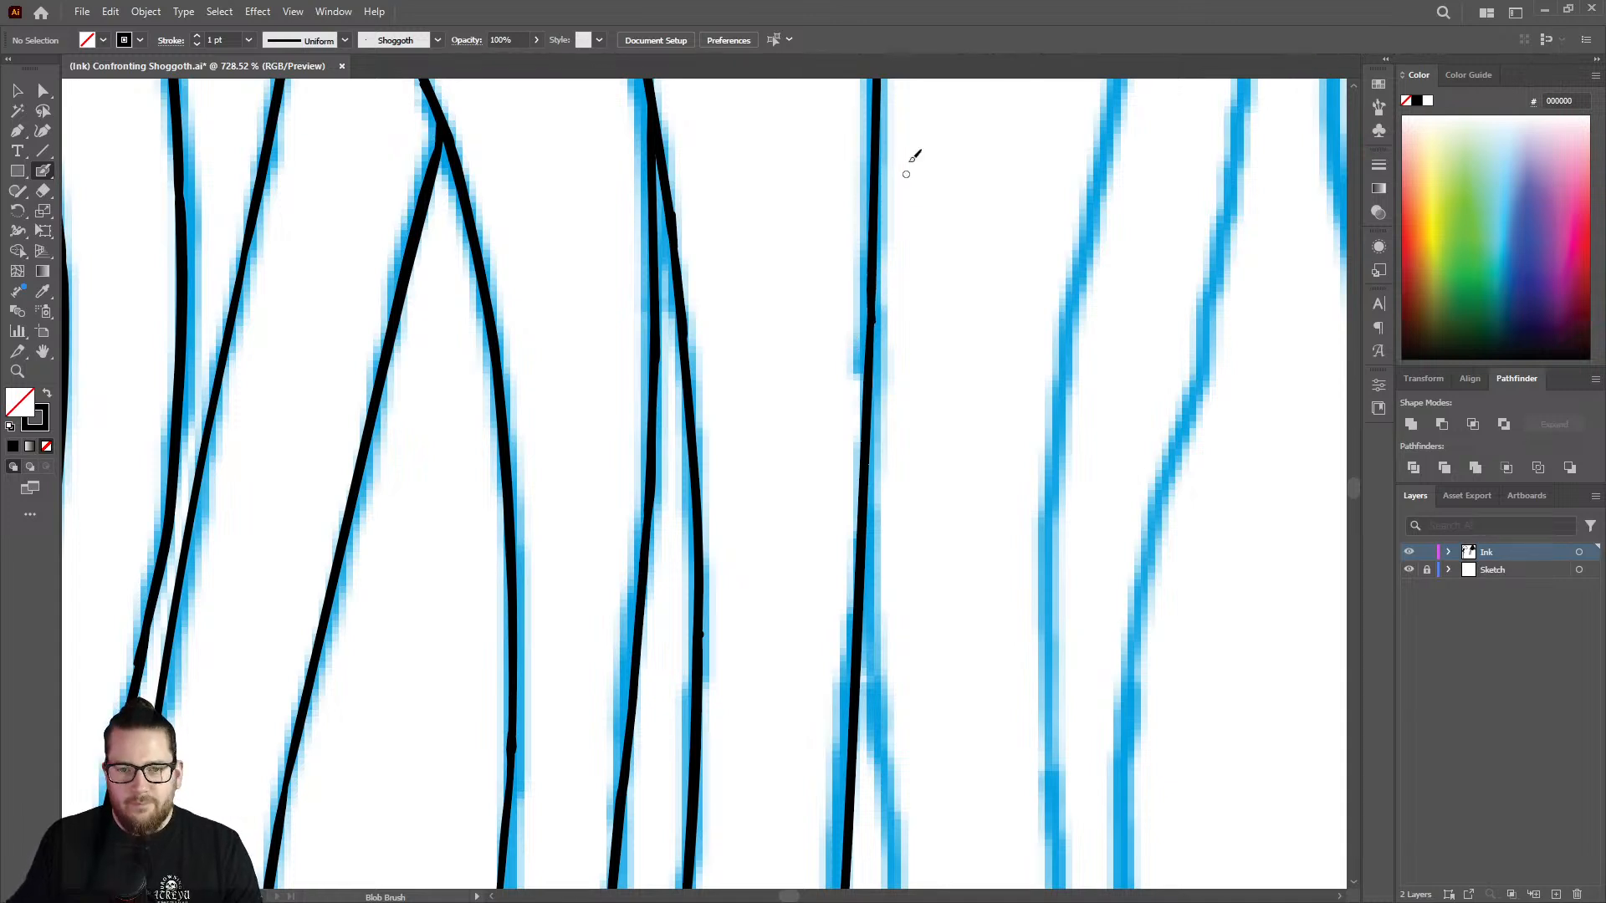
key("ctrl")
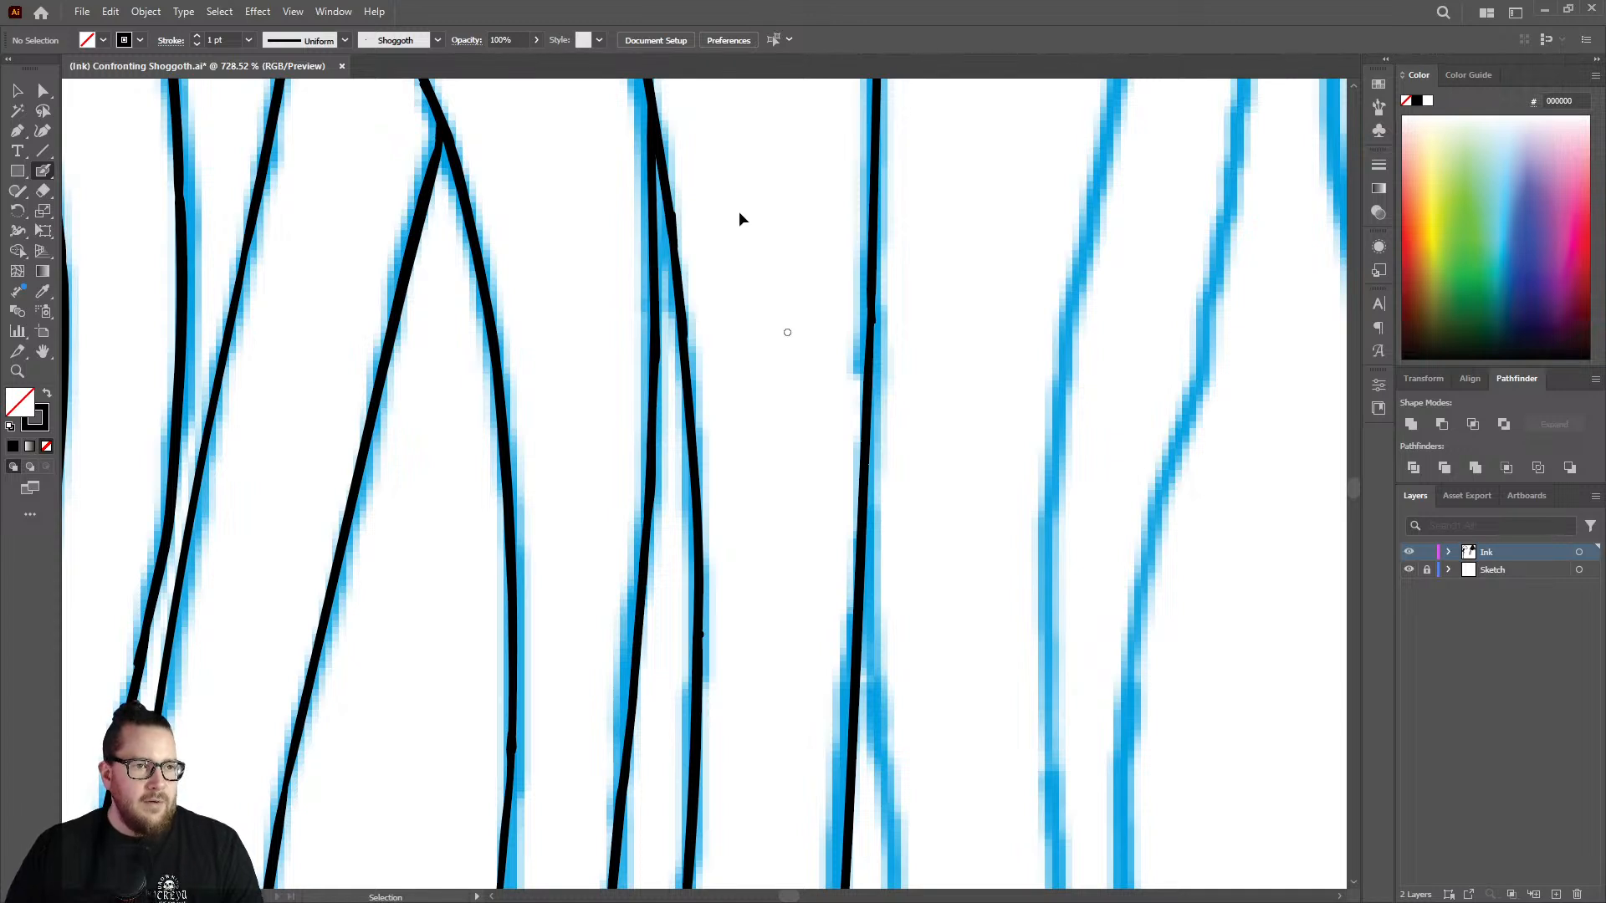
key("ctrl+s")
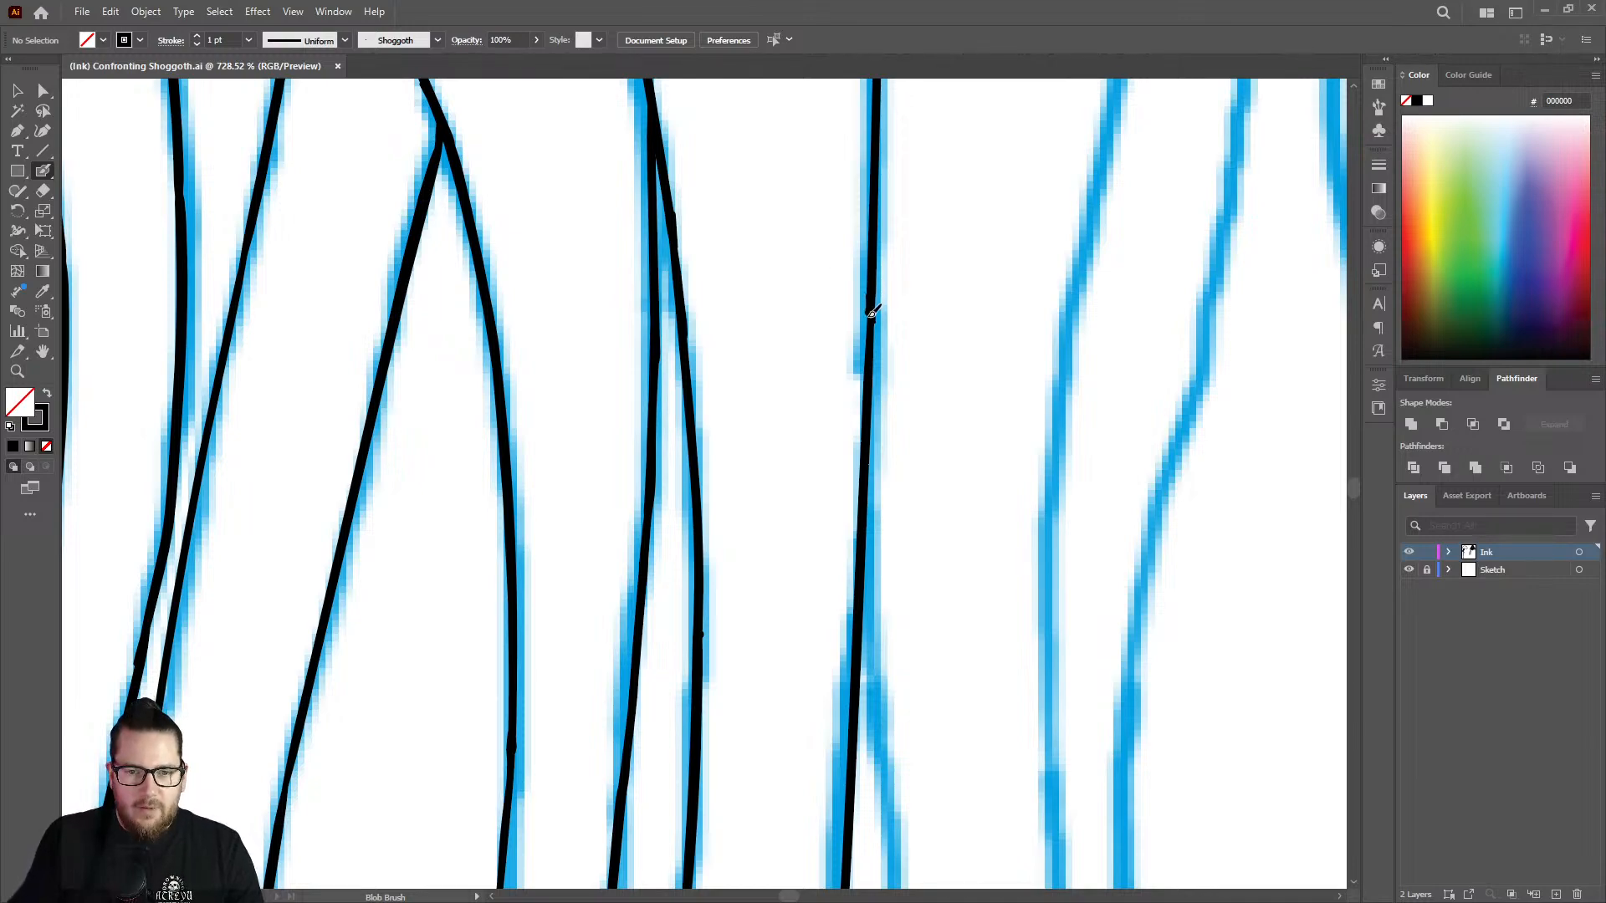
left_click_drag(868, 381, 865, 412)
Ink the next stretch of the left-hand branch from its open end down to where the sketch line straightens.
key("z")
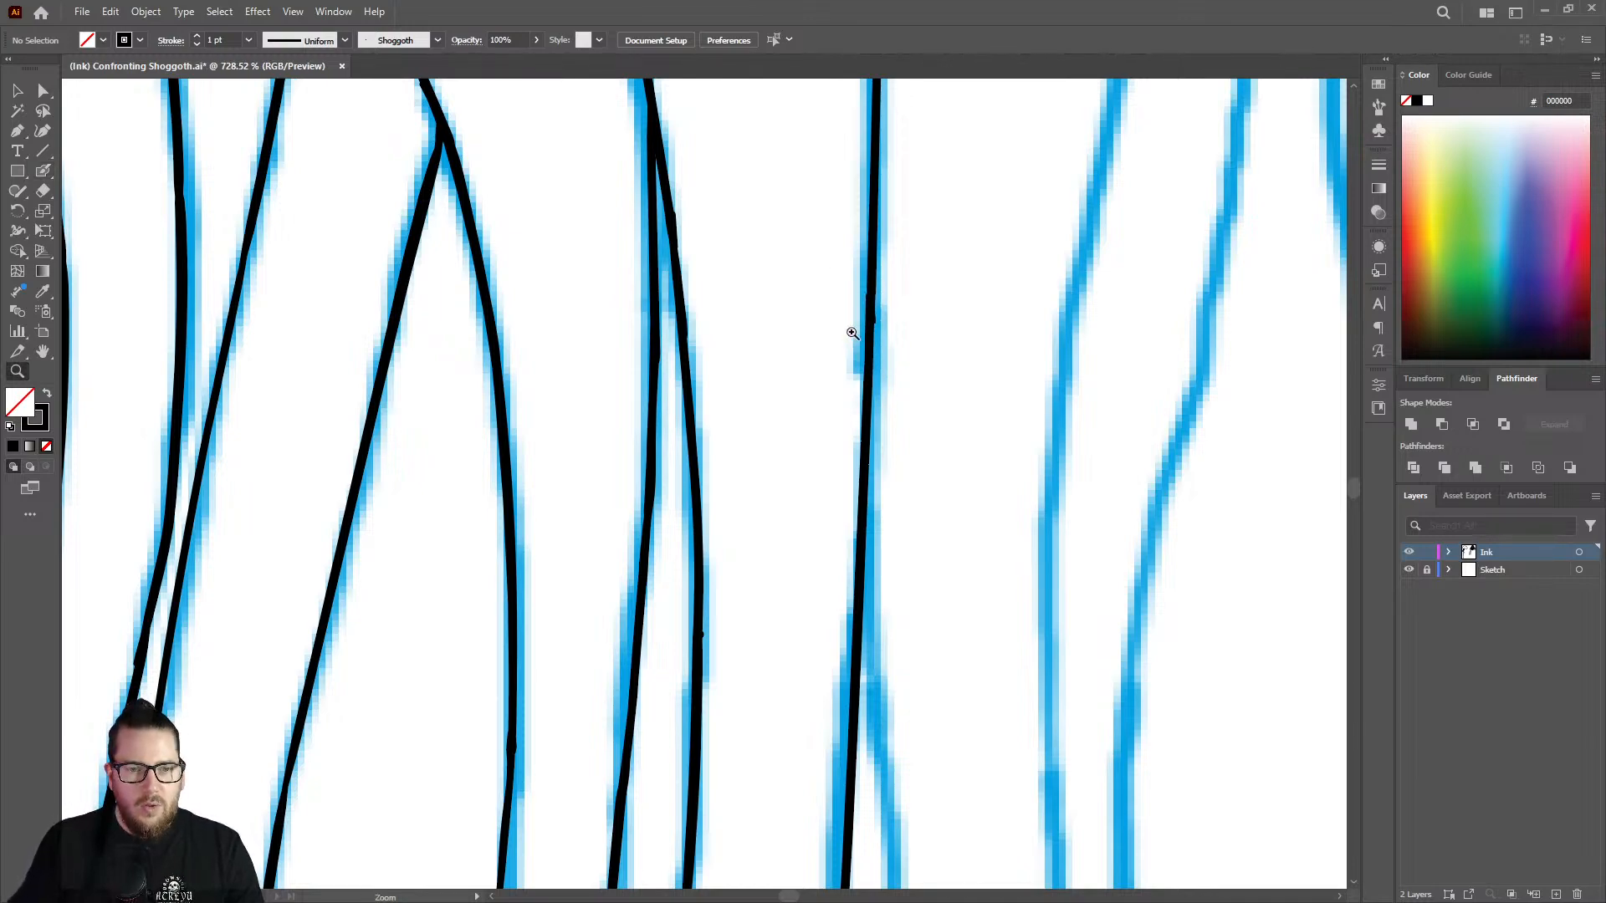
mouse_move(852, 333)
left_mouse_down()
mouse_move(547, 354)
mouse_move(564, 362)
left_mouse_up()
left_click_drag(840, 408, 783, 435)
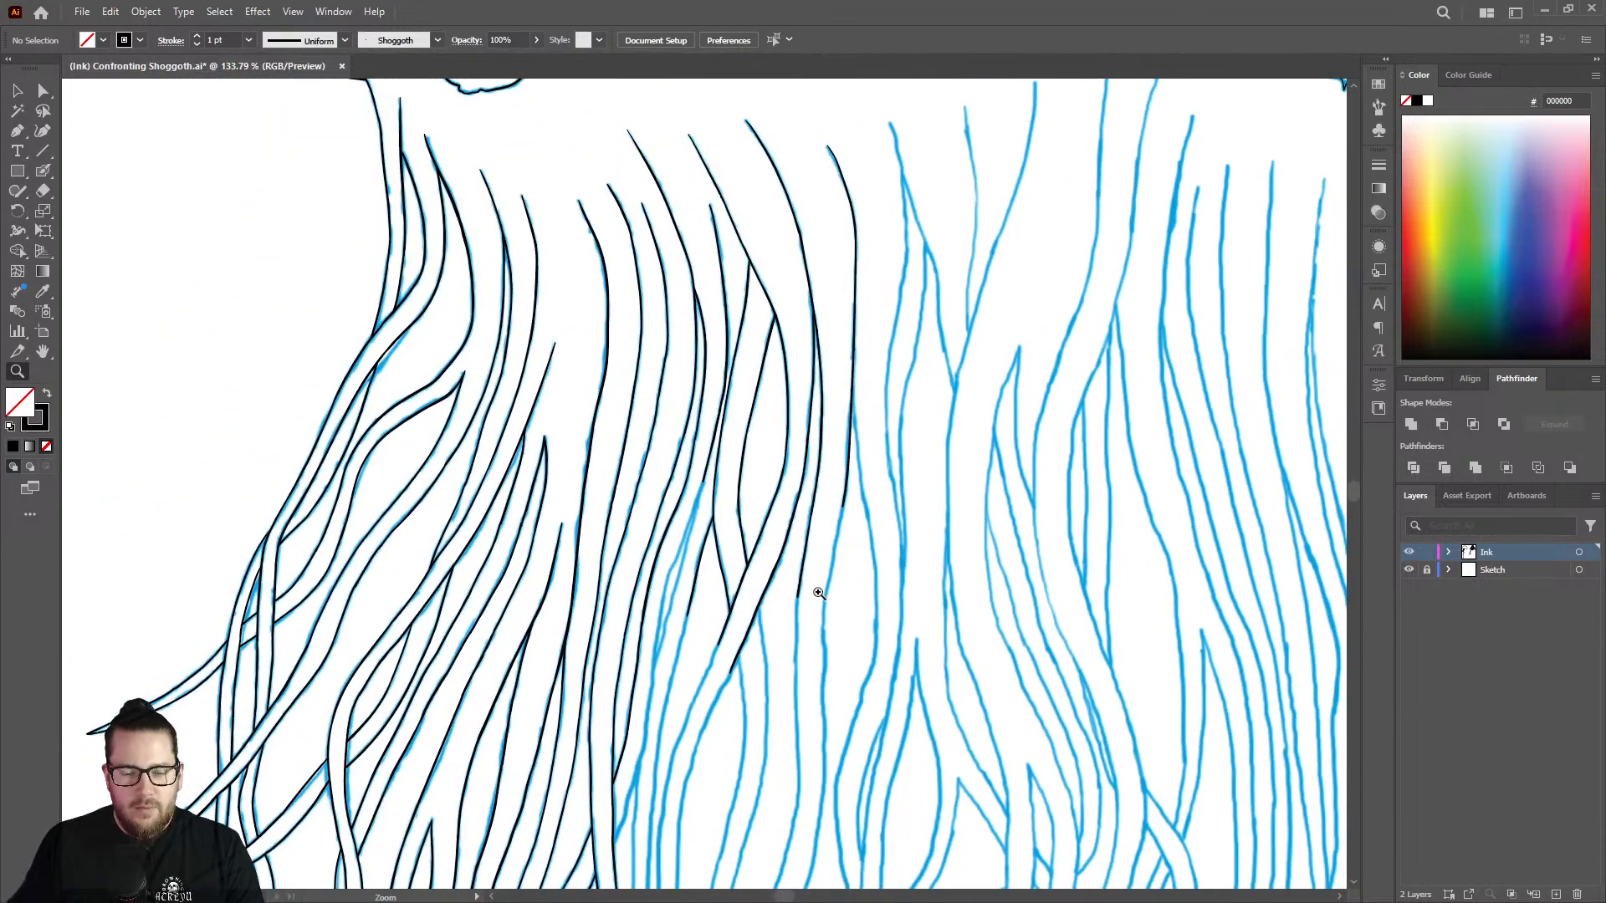
left_click_drag(836, 625, 1087, 447)
left_click_drag(827, 450, 933, 410)
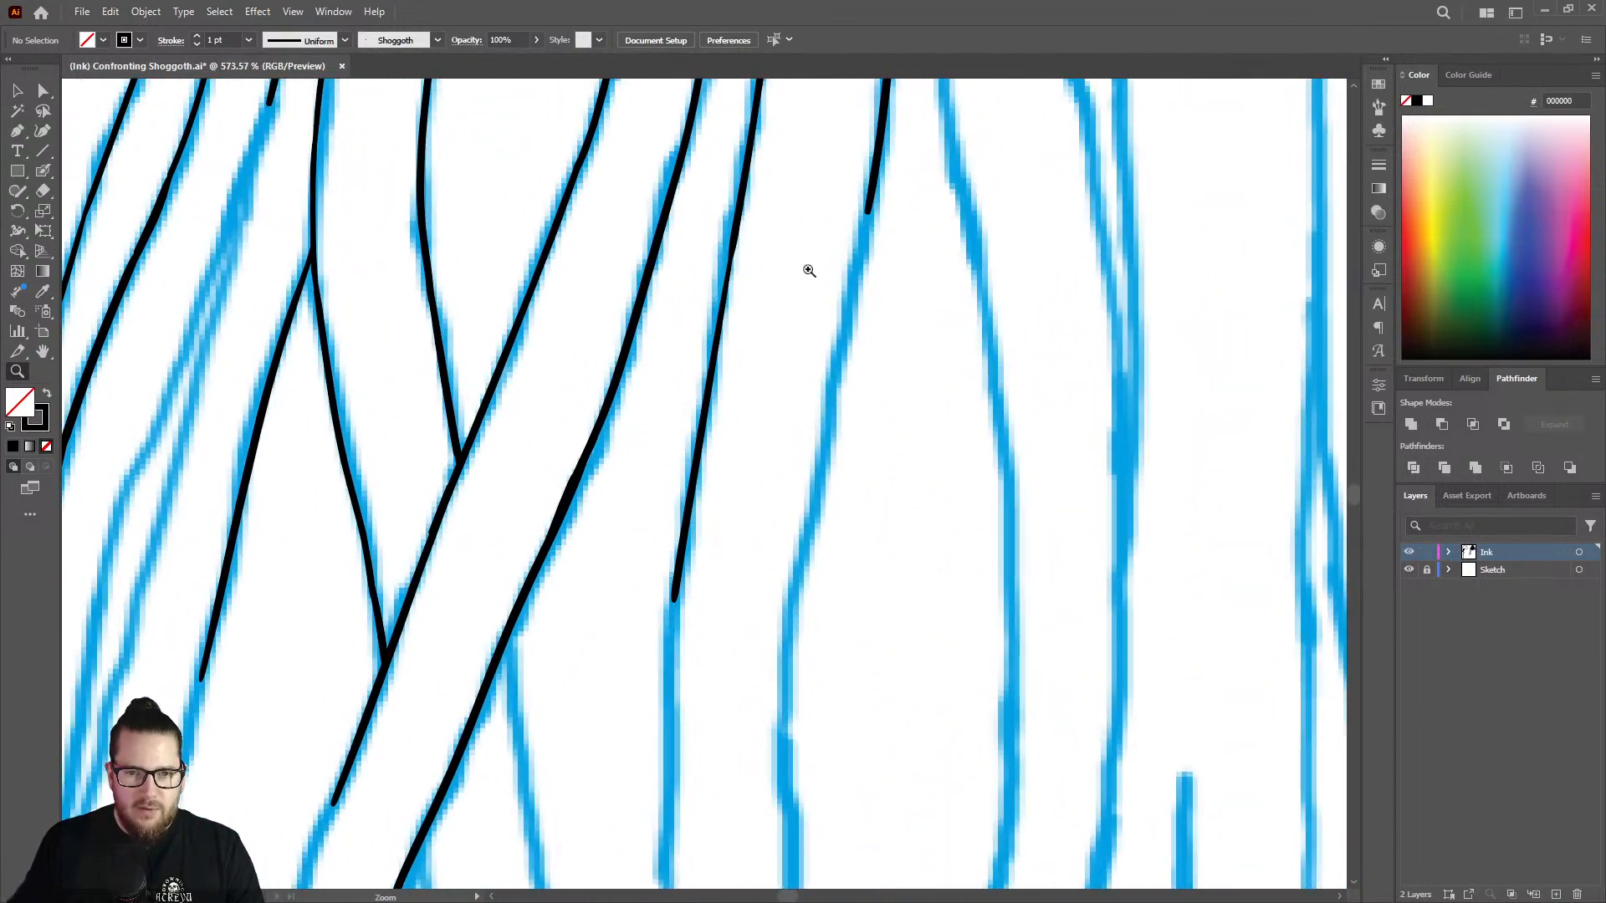
key("shift+b")
mouse_move(870, 210)
left_mouse_down()
mouse_move(833, 380)
mouse_move(793, 801)
left_mouse_up()
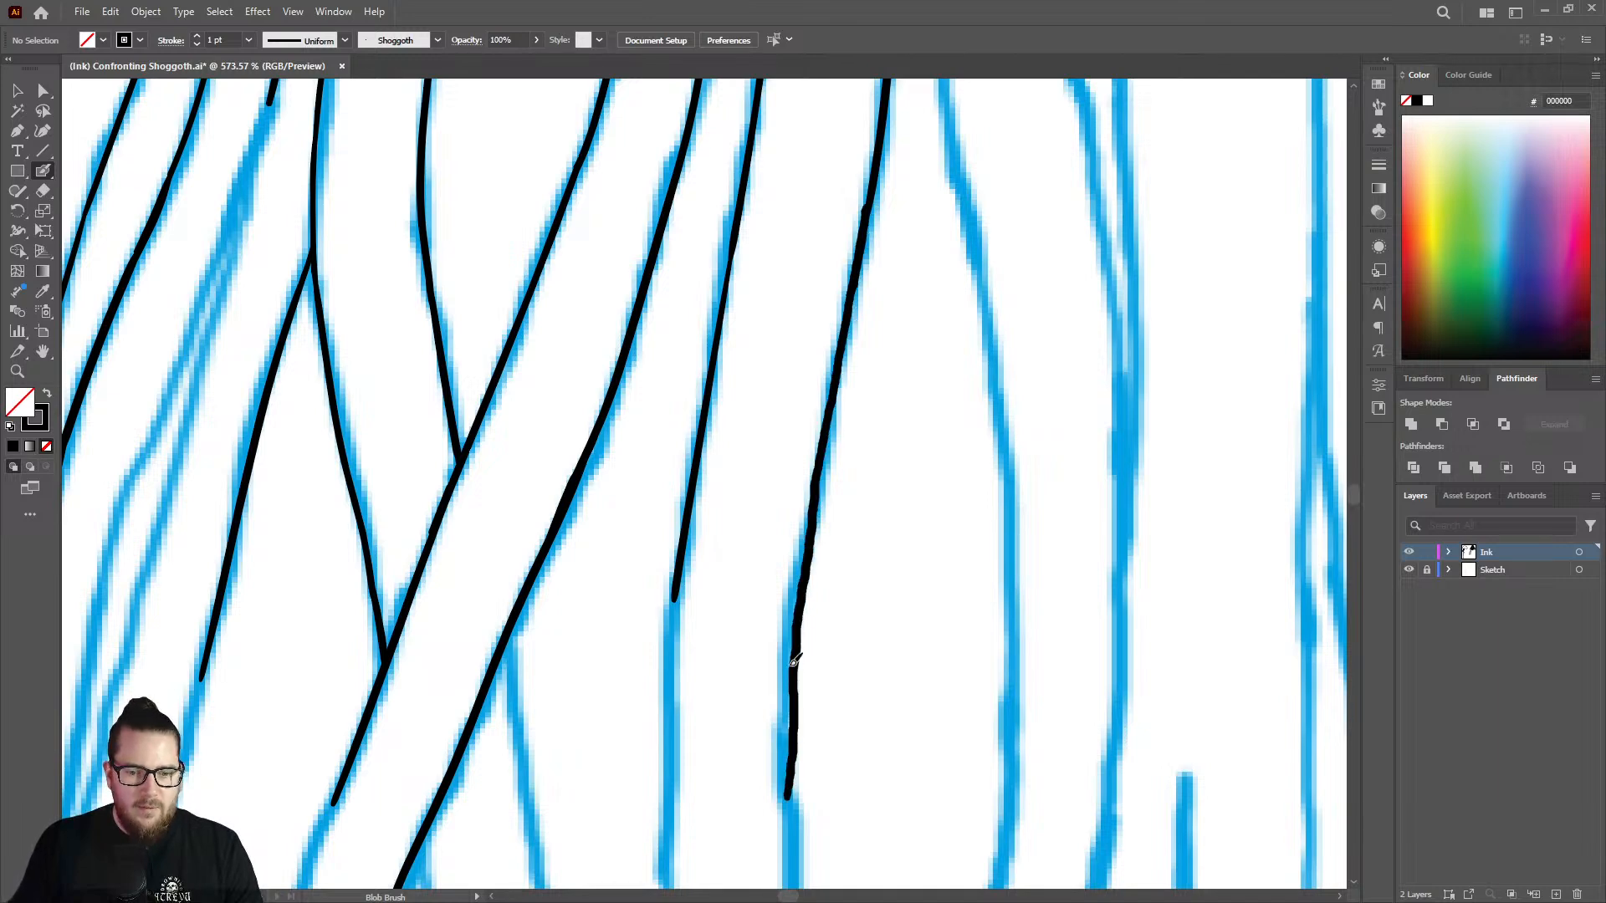
Erase the wobbly lower end of the branch and redraw it further down with the Blob Brush.
key("z")
mouse_move(804, 479)
left_mouse_down()
mouse_move(600, 509)
mouse_move(797, 628)
mouse_move(974, 585)
mouse_move(901, 548)
mouse_move(799, 541)
mouse_move(795, 598)
left_mouse_up()
key("shift+e")
key("shift+b")
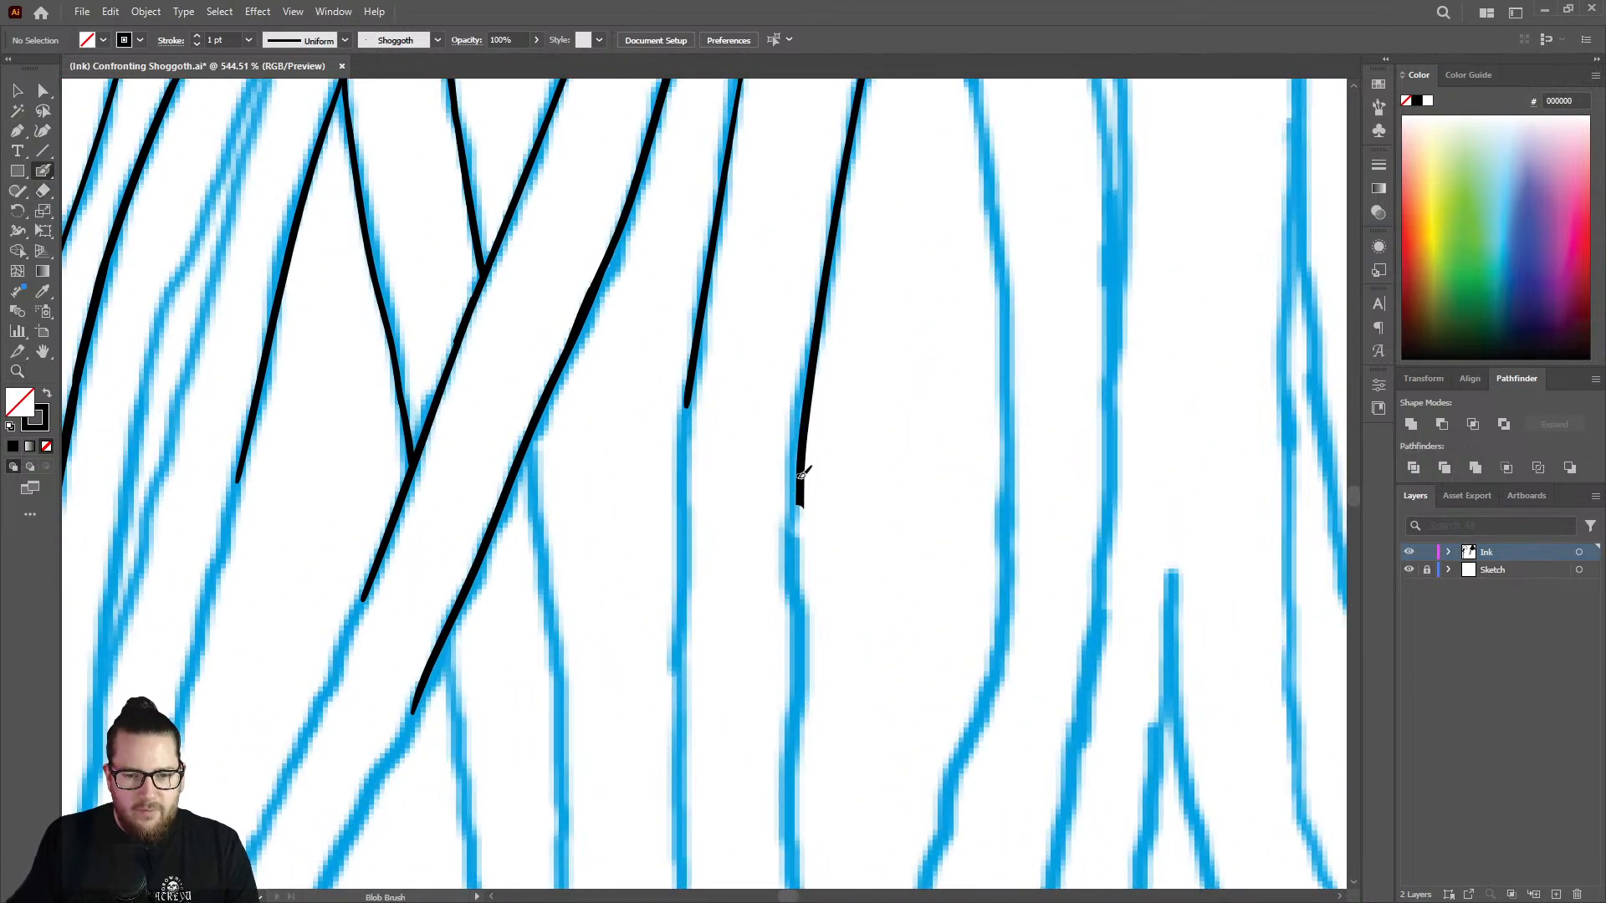
left_click_drag(801, 497, 793, 812)
Trim the edge of the redrawn branch section with the Eraser to even out its line weight.
key("z")
mouse_move(824, 479)
left_mouse_down()
mouse_move(710, 455)
mouse_move(721, 464)
left_mouse_up()
left_click_drag(831, 644, 920, 618)
key("shift+e")
mouse_move(815, 485)
left_mouse_down()
mouse_move(809, 596)
mouse_move(806, 381)
mouse_move(791, 684)
mouse_move(795, 669)
left_mouse_up()
Extend the neighbouring strand on the left down its sketch line with the Blob Brush to about the same level.
key("shift+b")
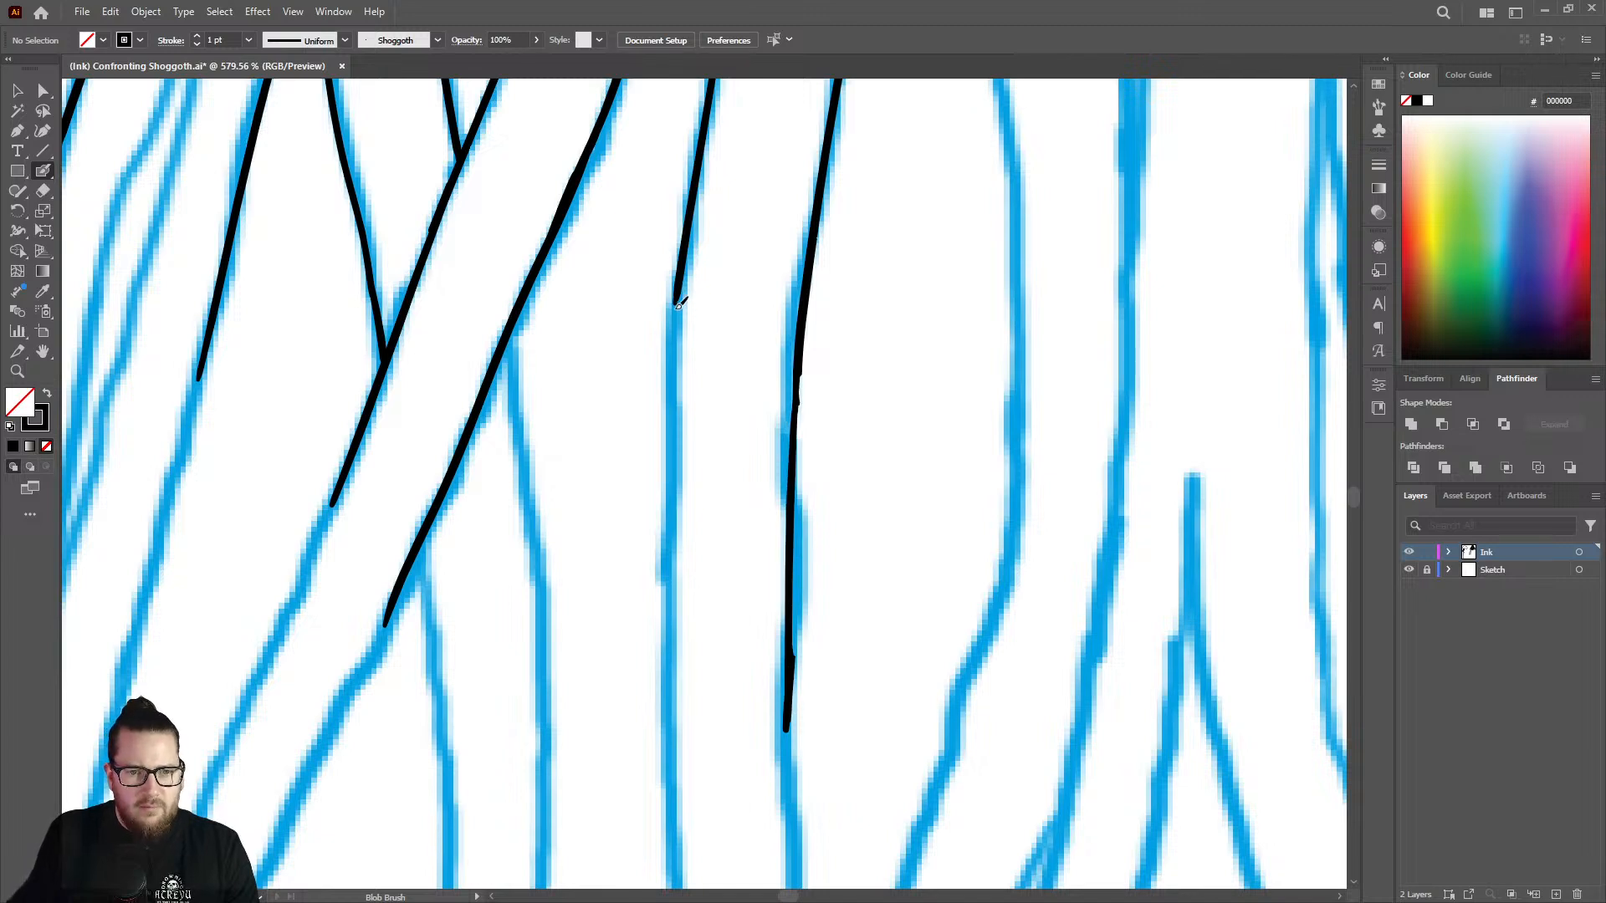
left_click_drag(679, 316, 673, 739)
Ink the left line of the narrow split sketch strand, continuing downward from the open end above the split.
key("z")
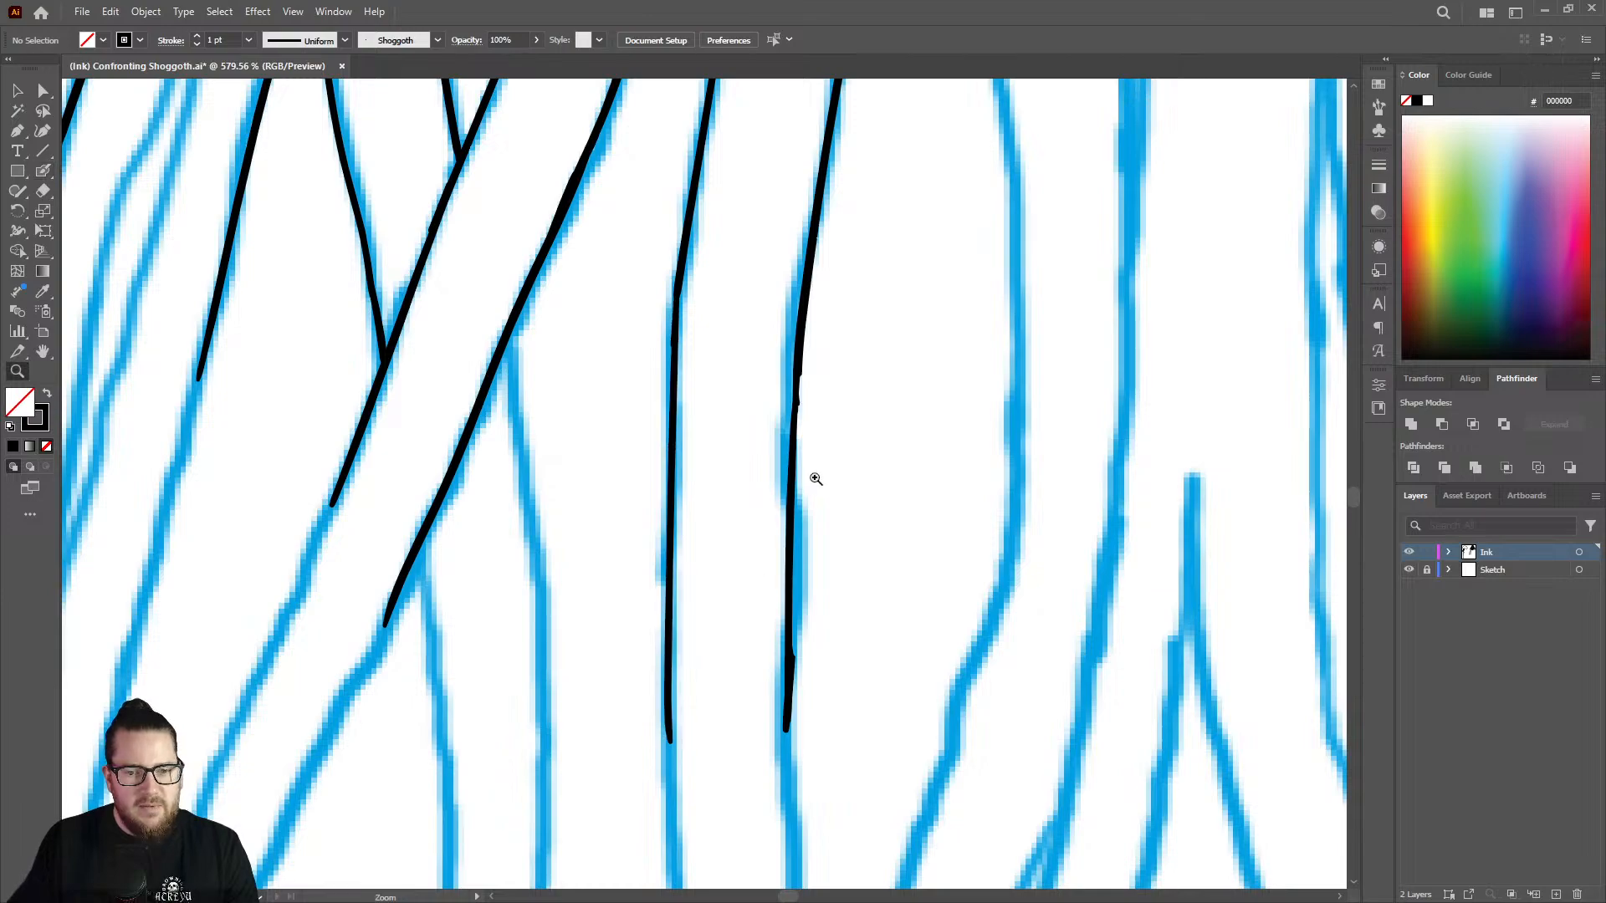
left_click_drag(813, 478, 509, 410)
left_click_drag(839, 428, 747, 443)
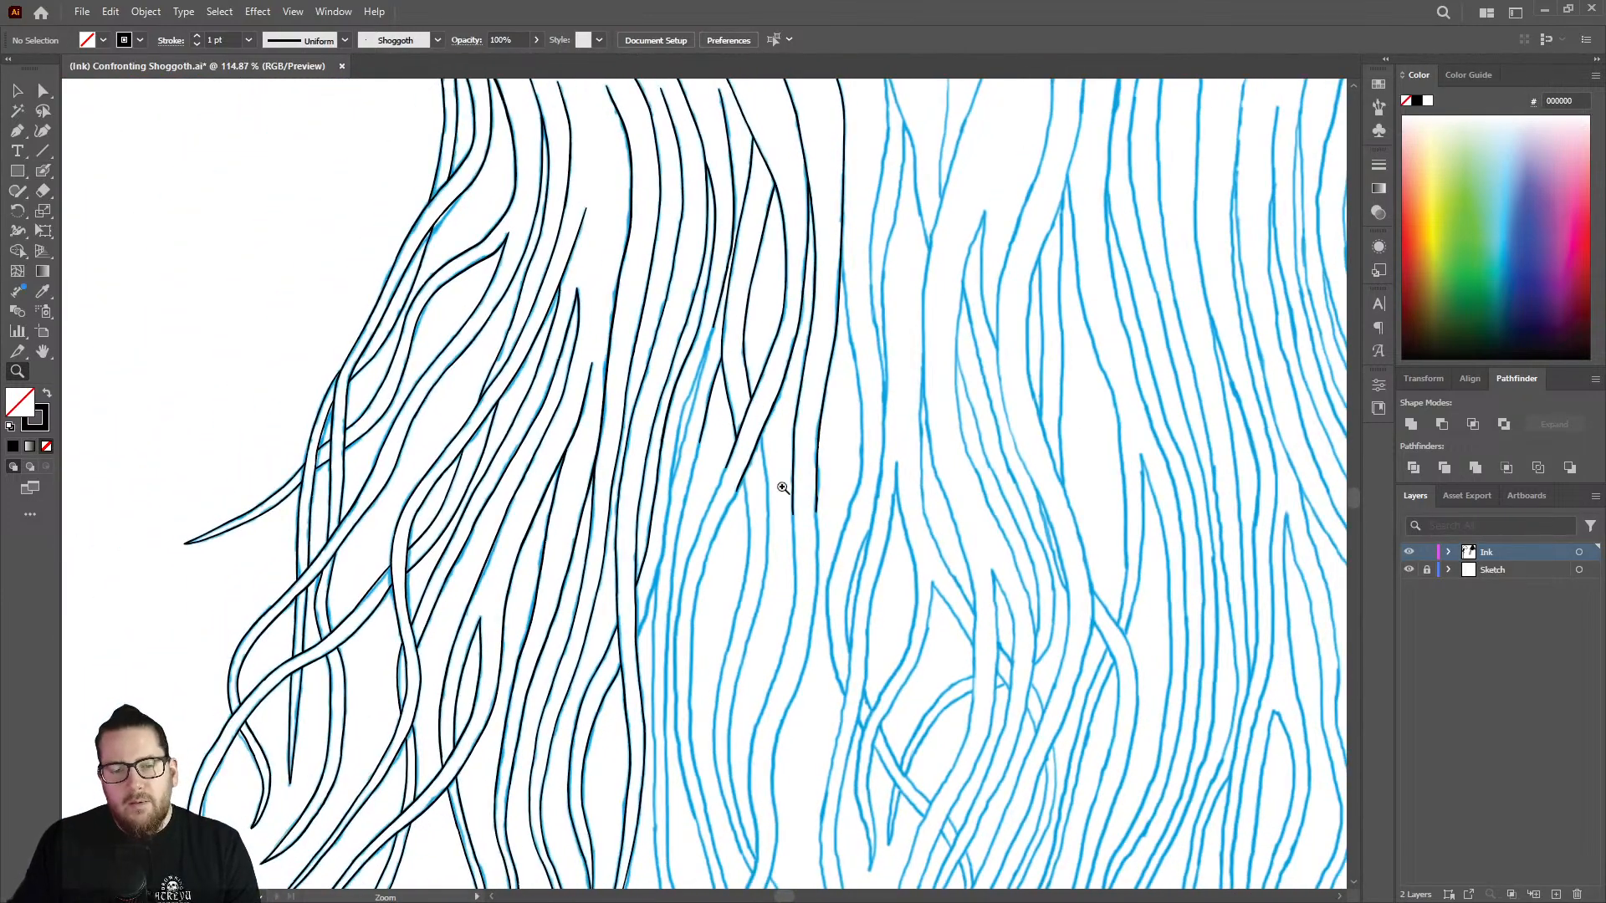
left_click_drag(717, 334, 904, 260)
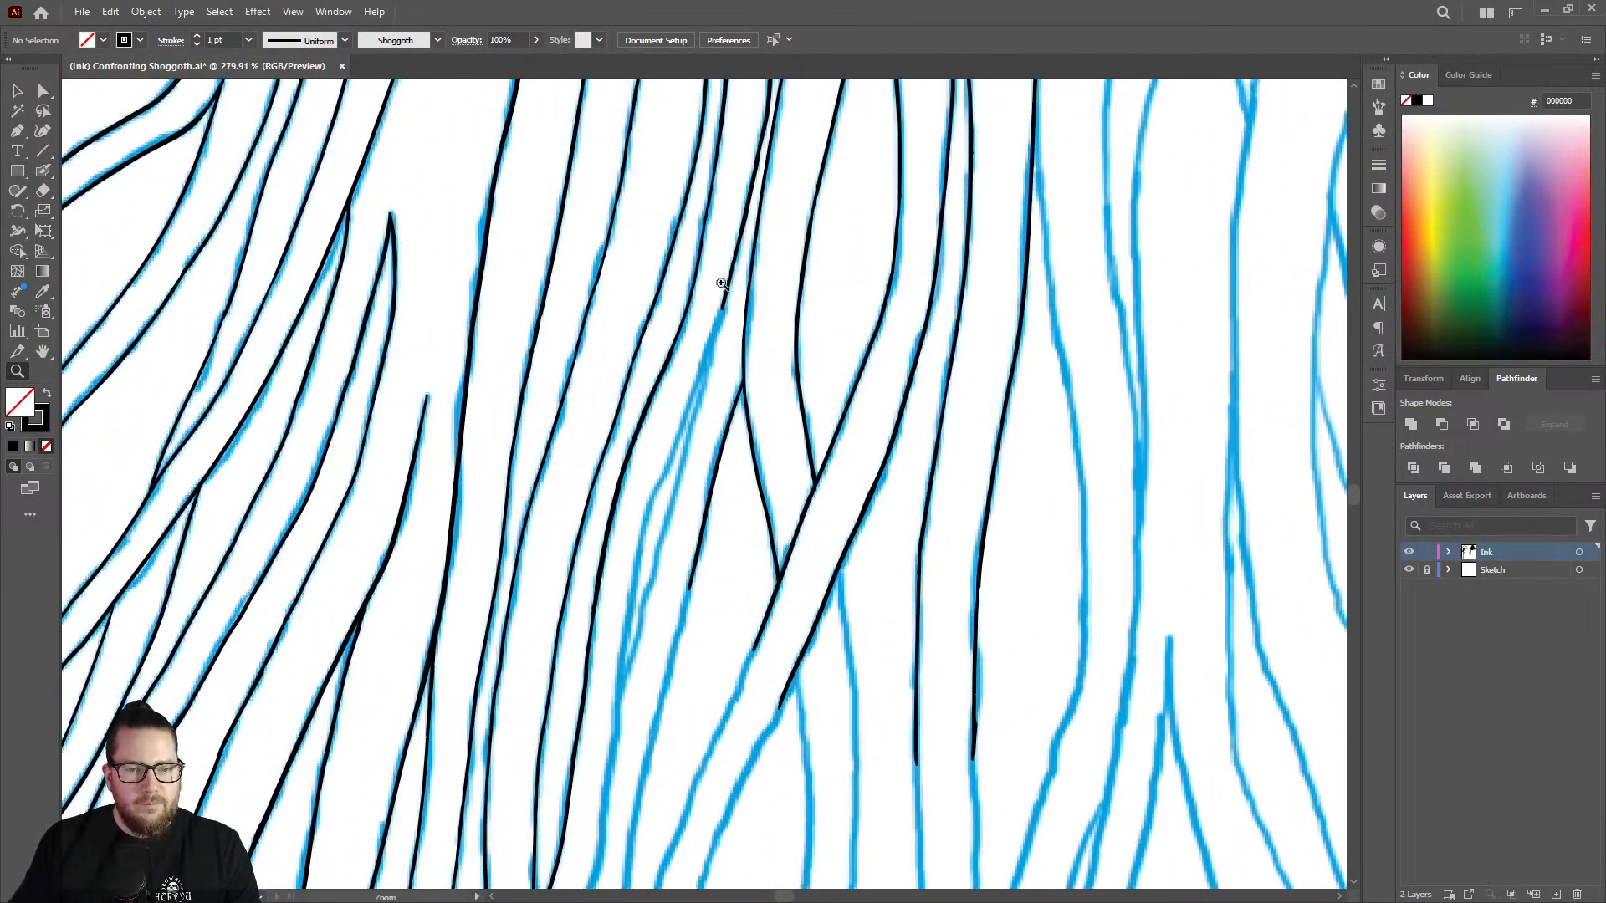
mouse_move(735, 288)
left_mouse_down()
mouse_move(860, 237)
mouse_move(560, 398)
mouse_move(703, 315)
mouse_move(663, 394)
mouse_move(861, 323)
mouse_move(809, 236)
left_mouse_up()
key("shift+b")
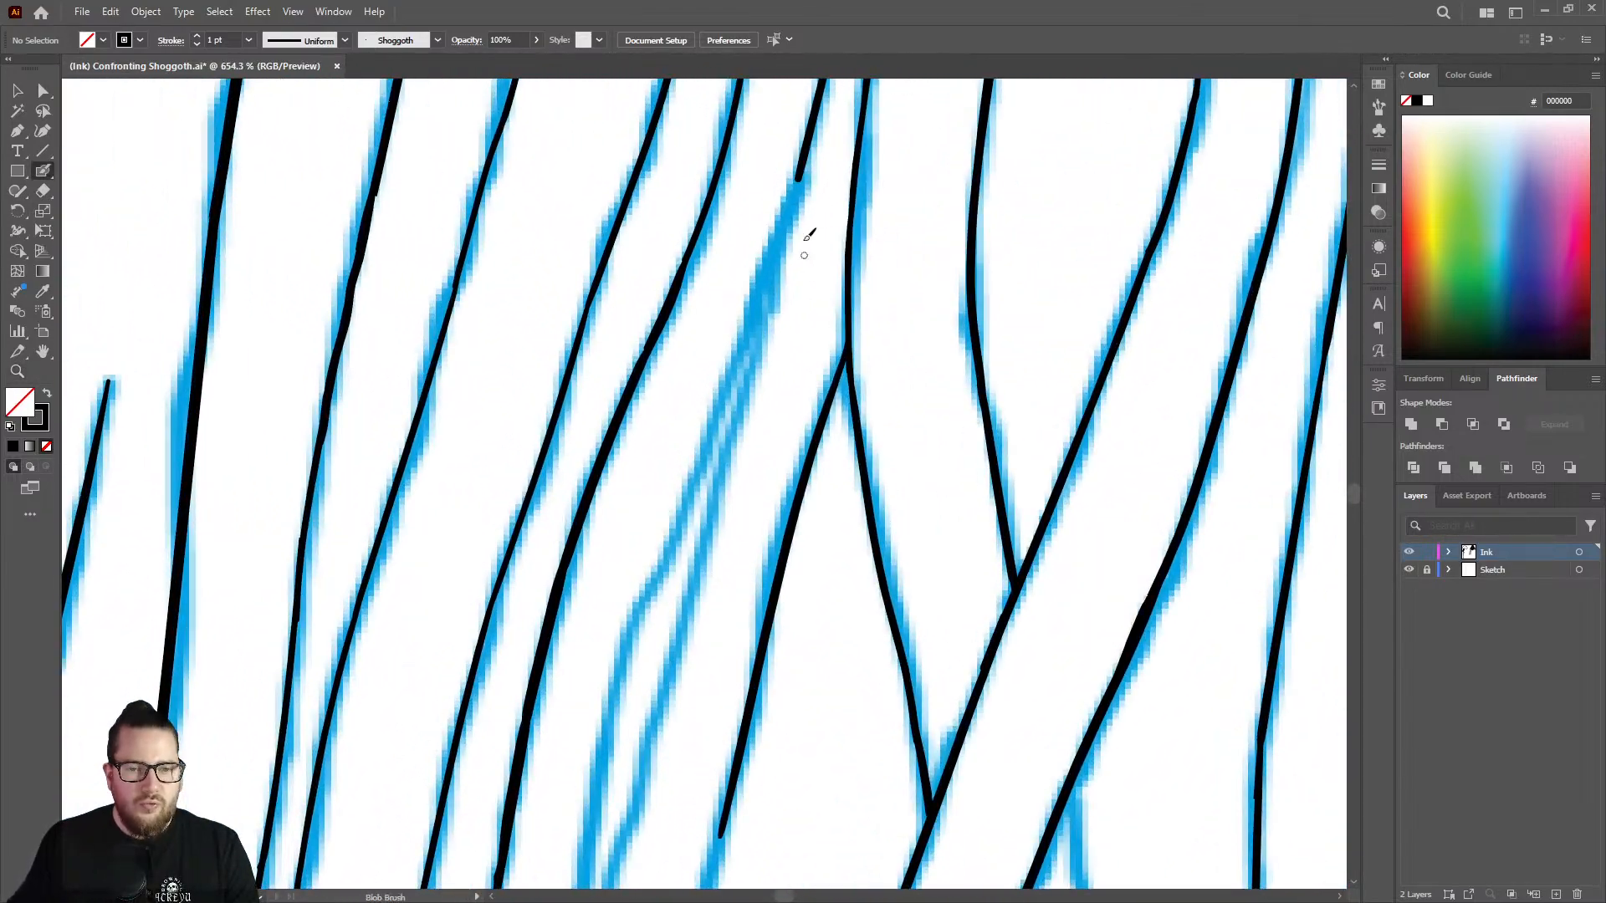
left_click_drag(803, 170, 598, 742)
Thicken the strand just below the joint between the old stroke and the new extension so the line weight blends.
key("z")
mouse_move(646, 595)
left_mouse_down()
mouse_move(563, 419)
mouse_move(764, 340)
mouse_move(1117, 303)
left_mouse_up()
key("shift+b")
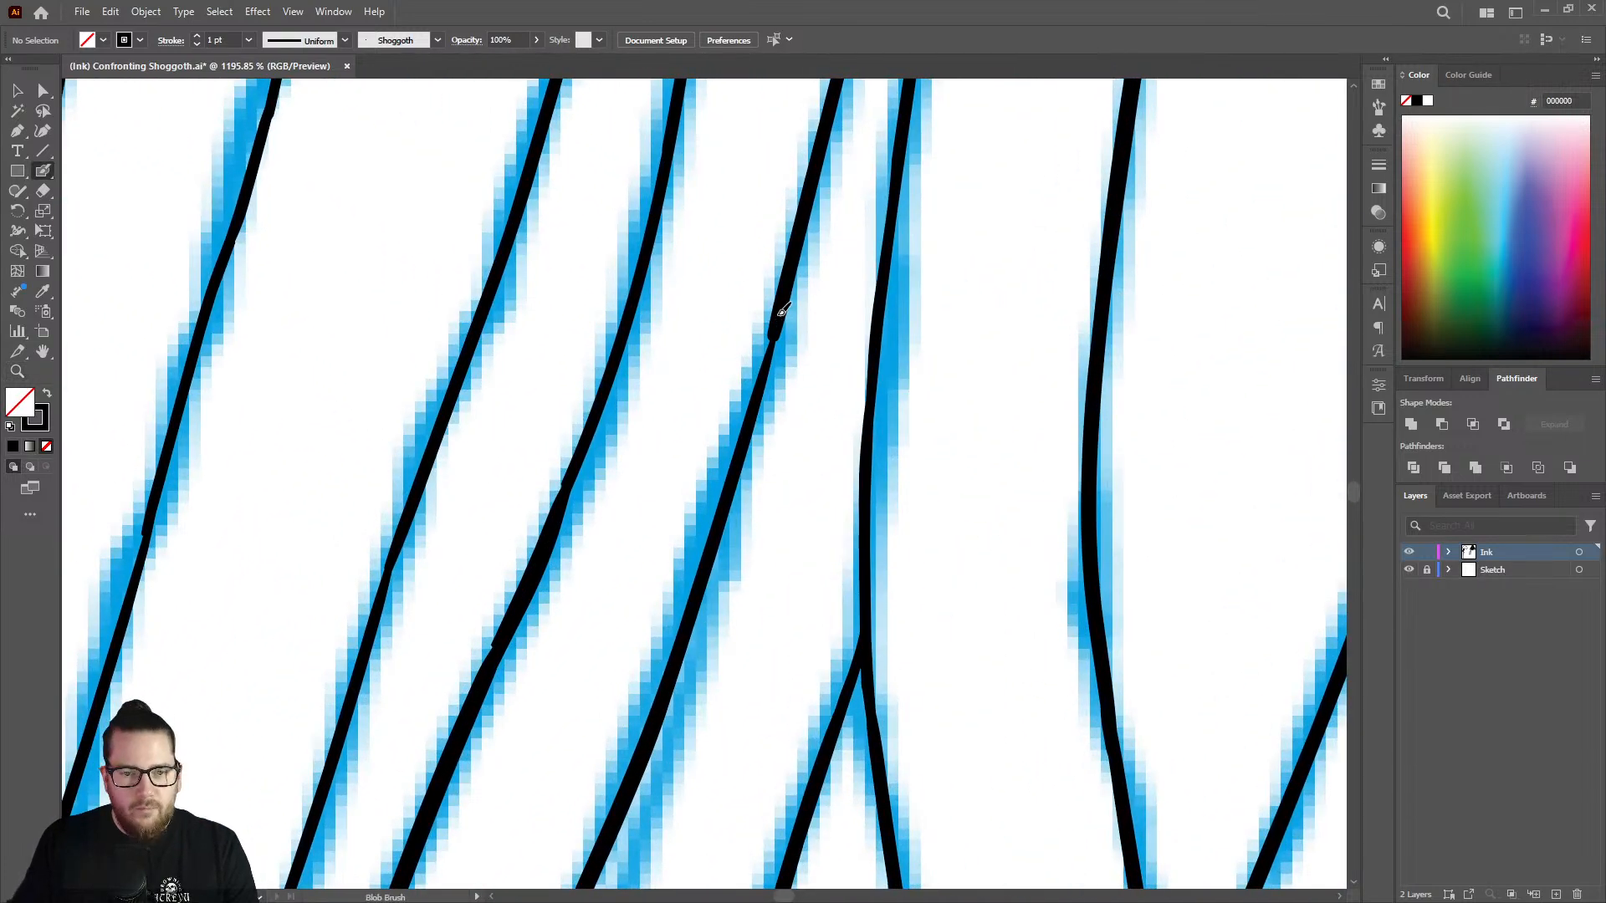
left_click_drag(780, 325, 724, 523)
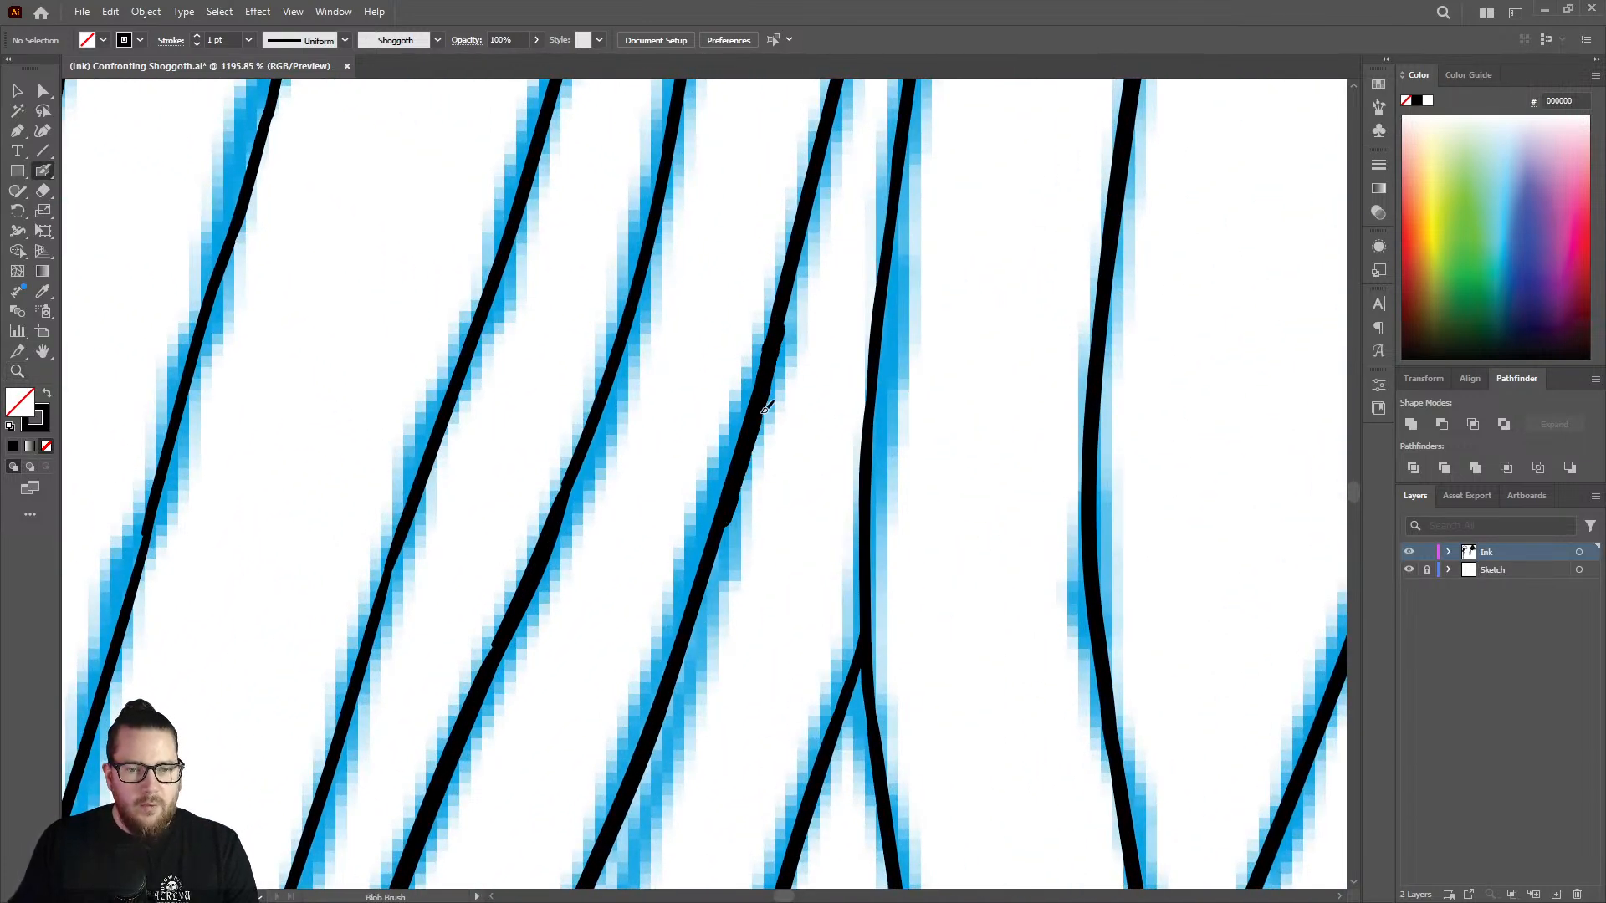
key("ctrl+z")
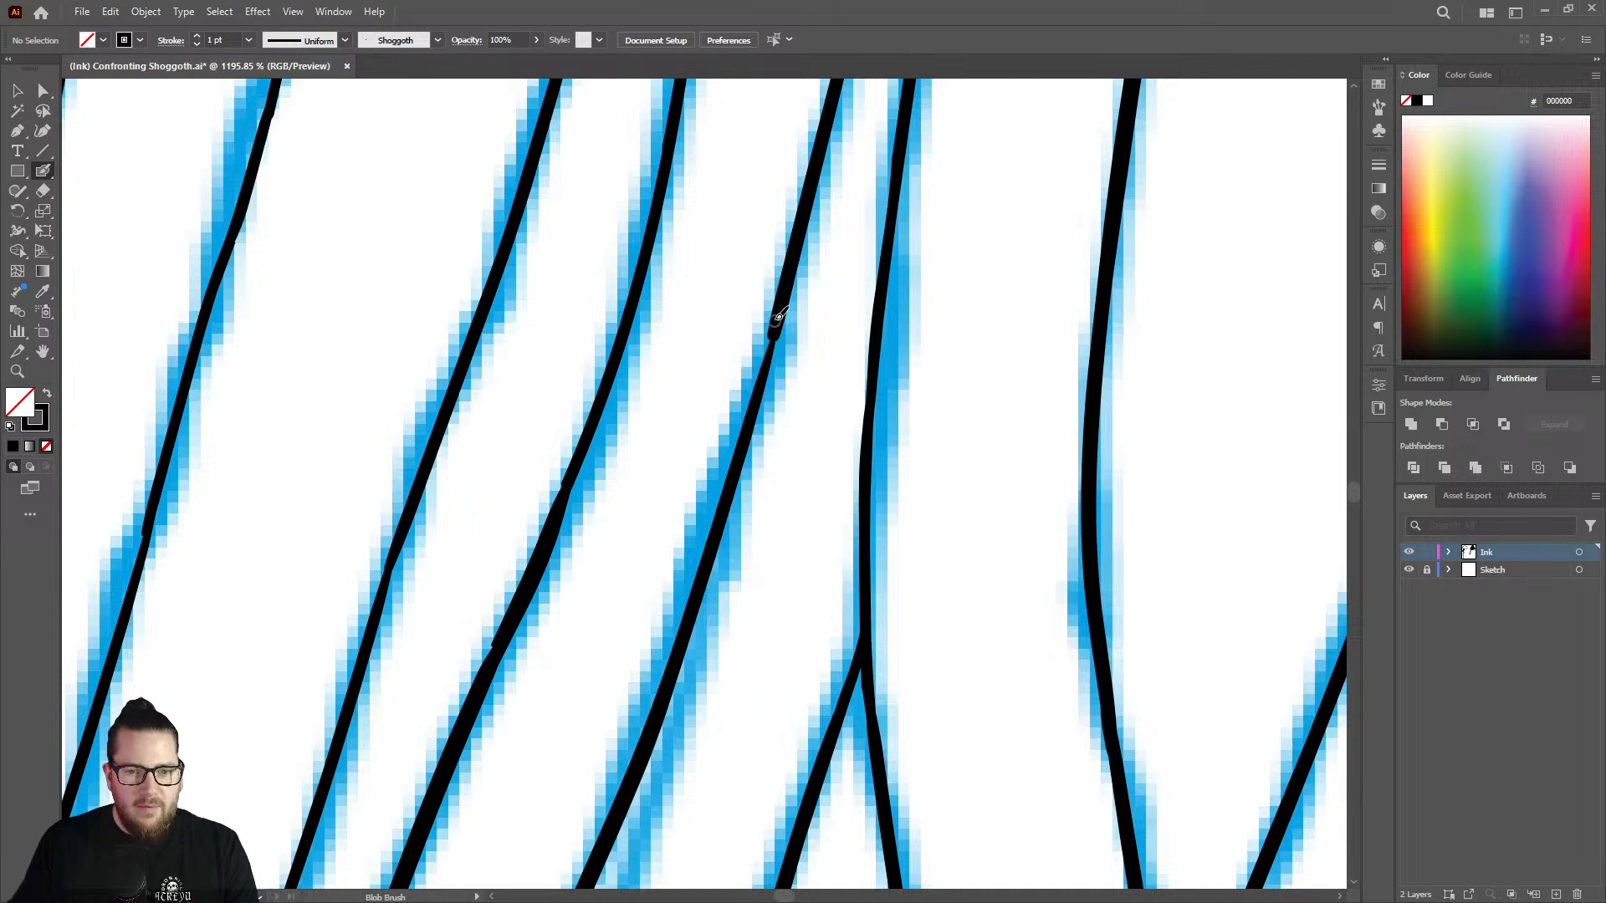
left_click_drag(780, 331, 707, 556)
Extend the left line of the split strand downward to where the two sketch lines merge again.
key("z")
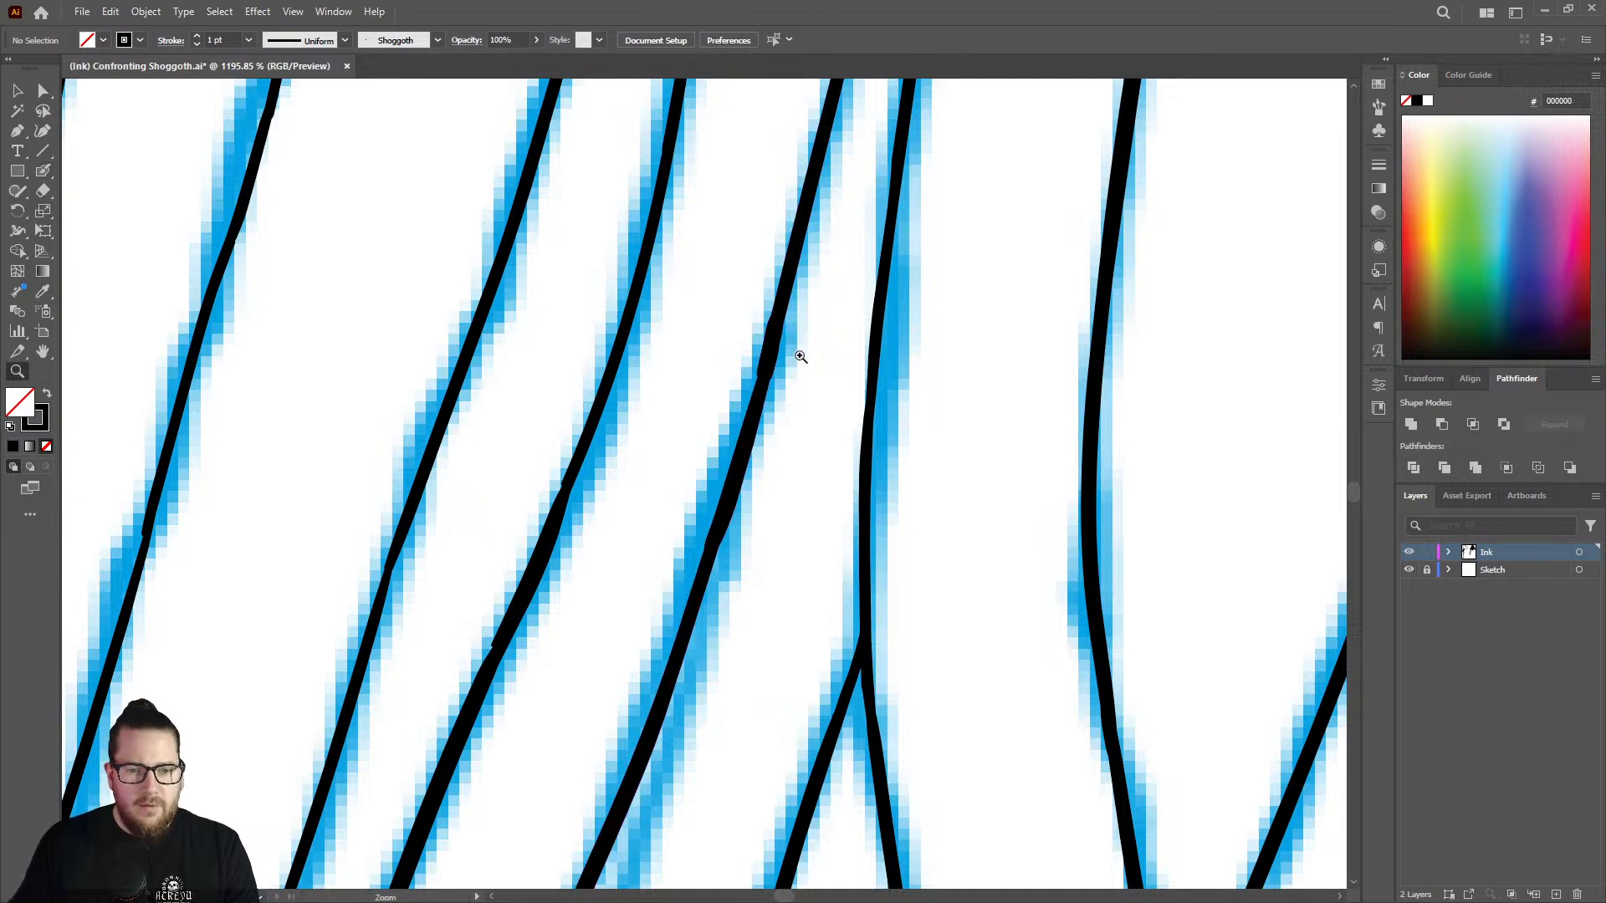
left_click_drag(799, 360, 565, 379)
left_click_drag(778, 400, 692, 387)
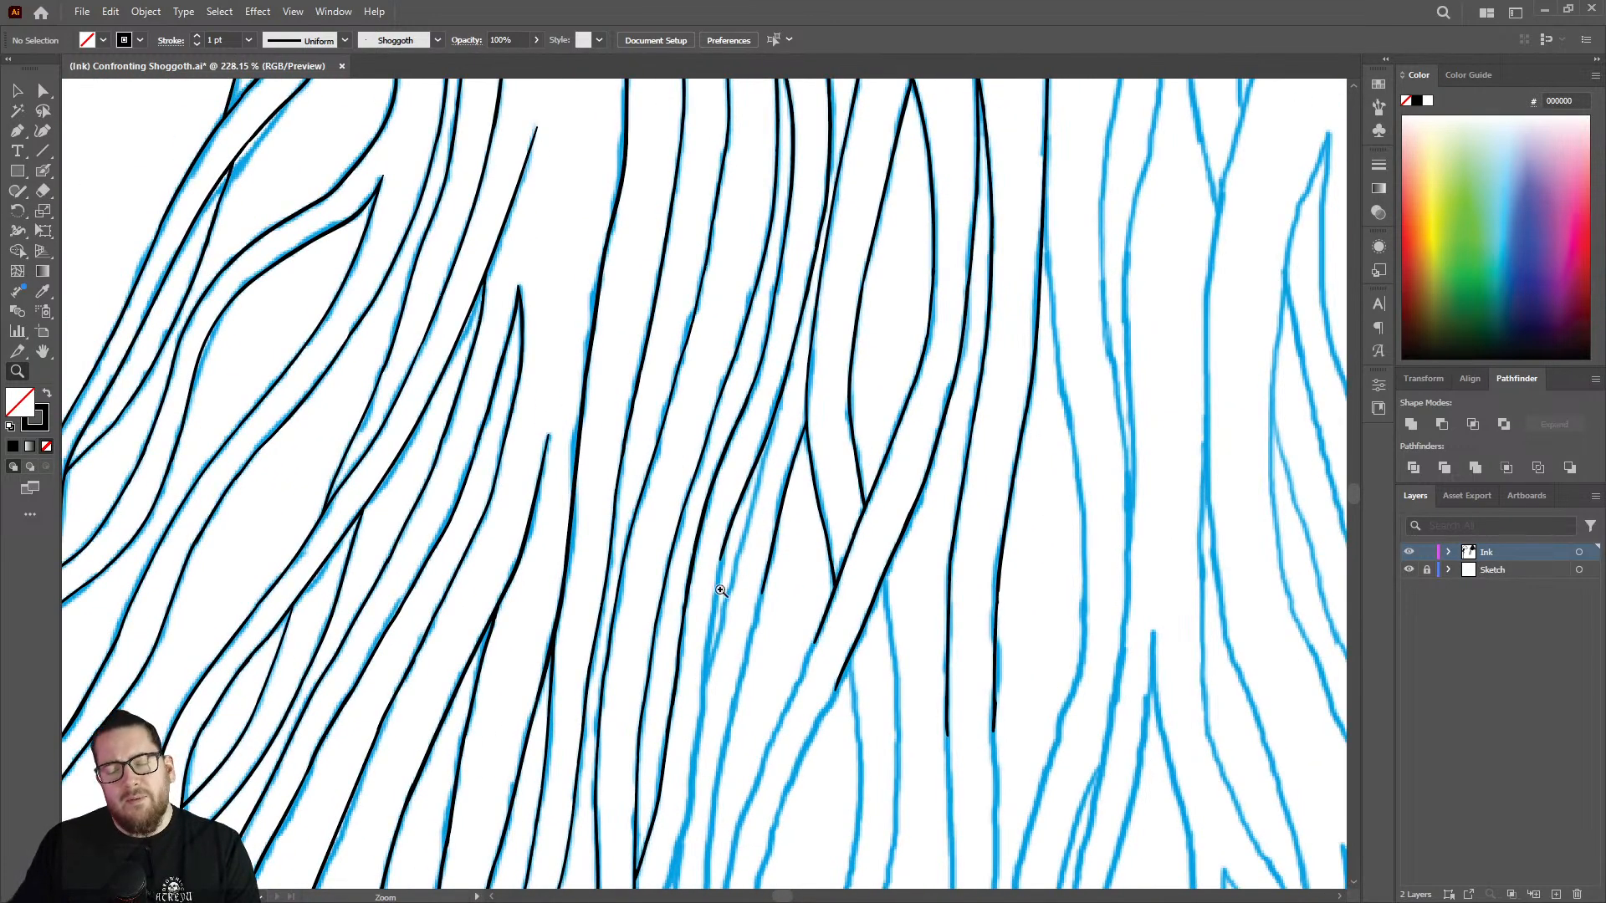
left_click_drag(721, 591, 854, 516)
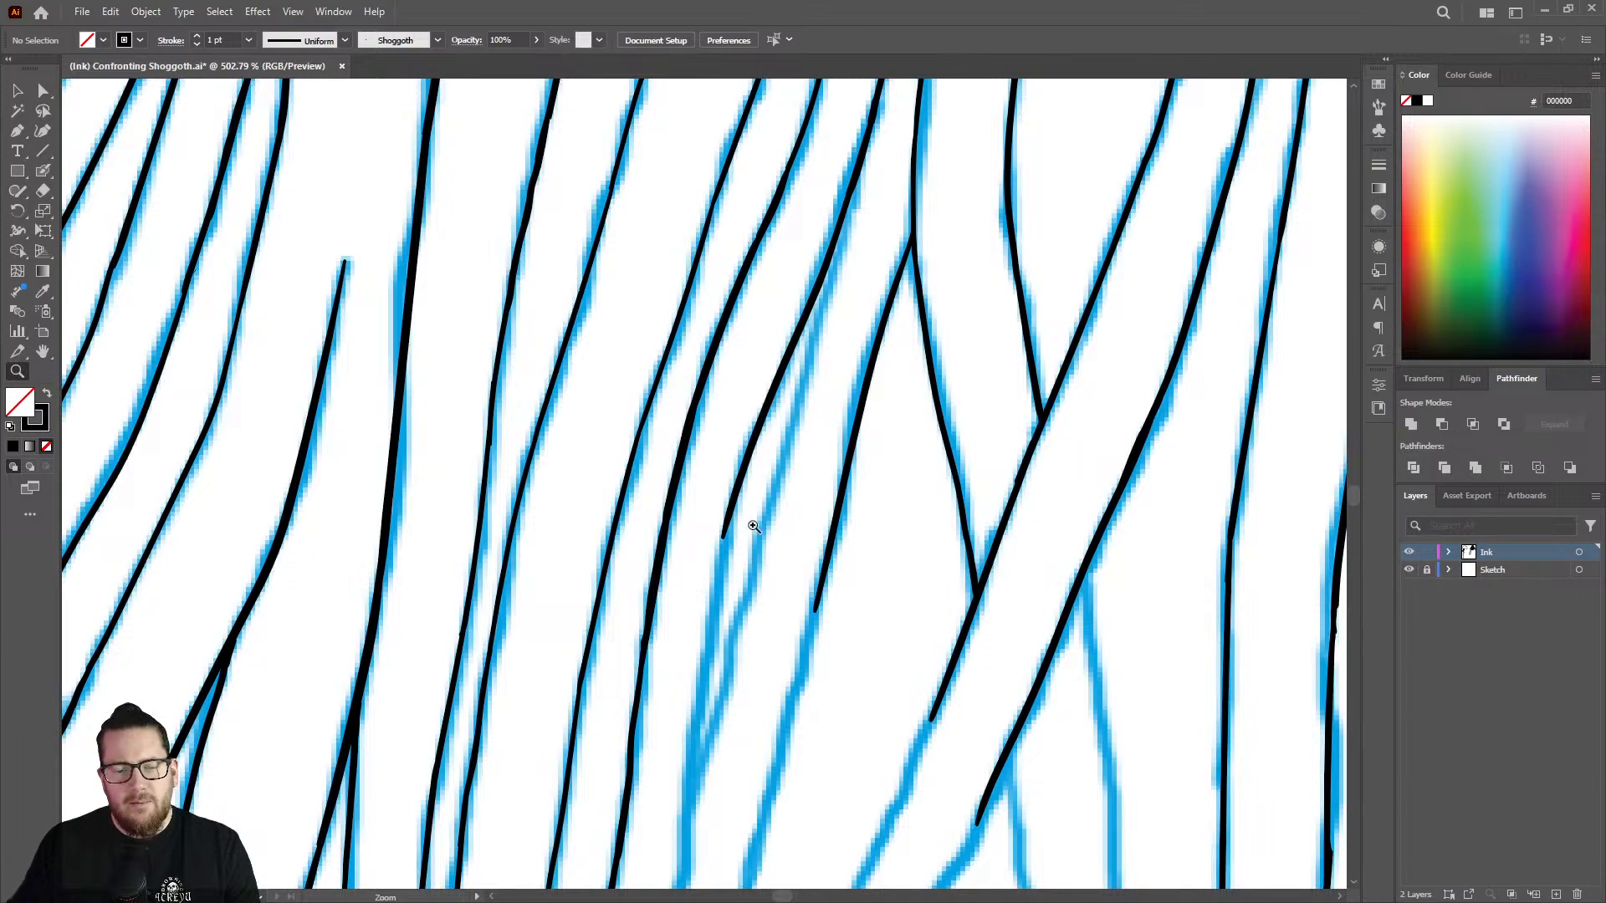
left_click_drag(753, 526, 936, 489)
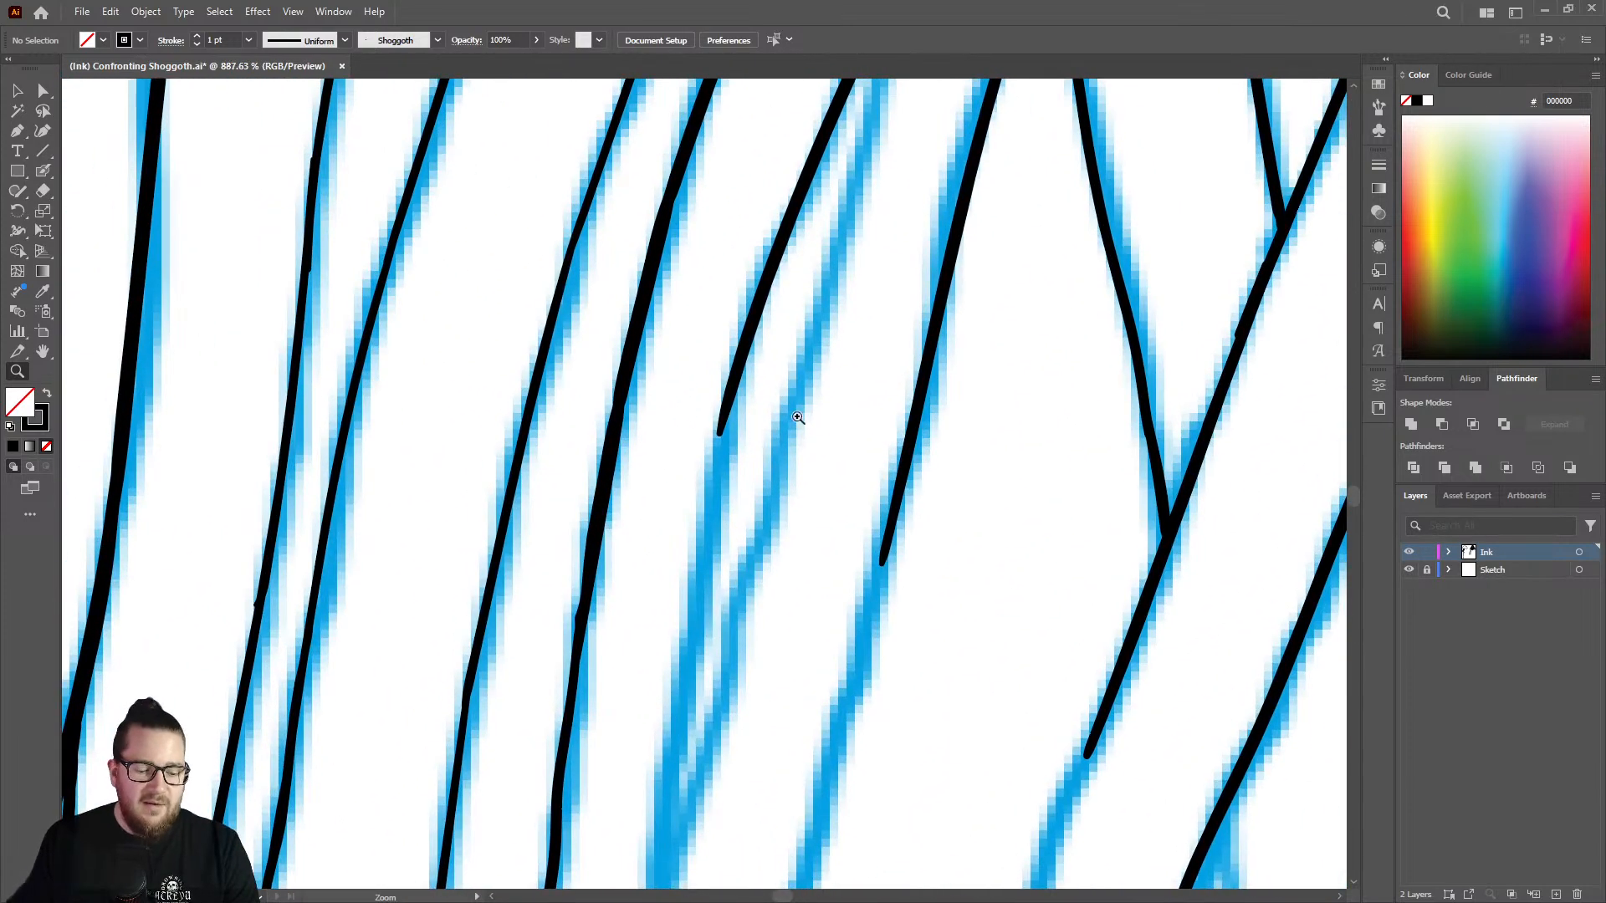
key("shift+b")
left_click_drag(726, 410, 669, 805)
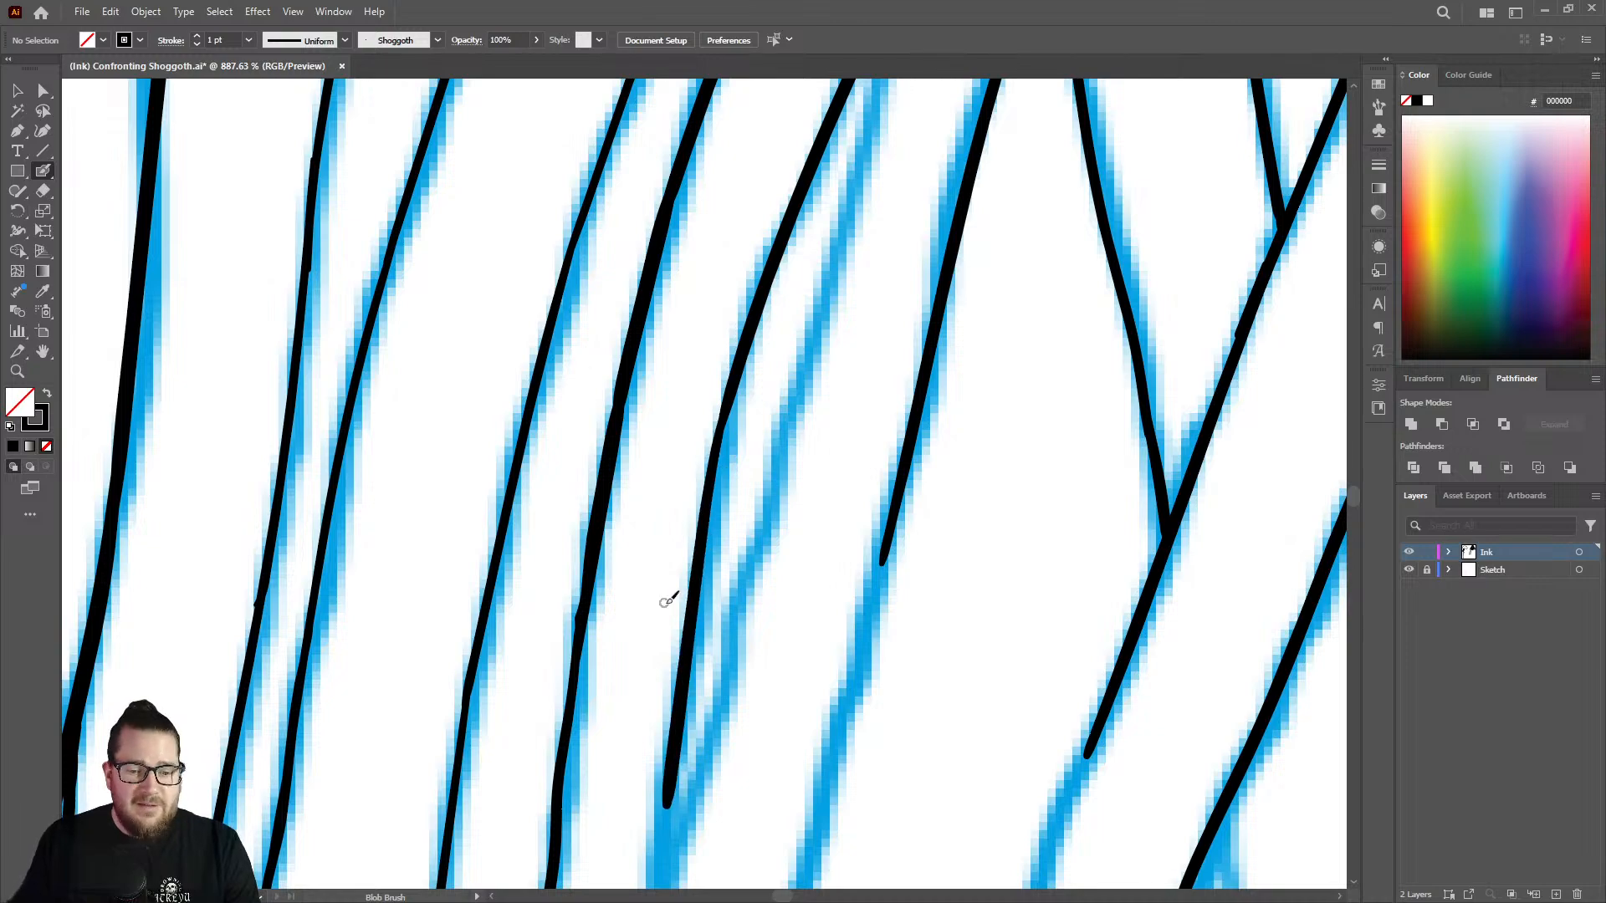
key("z")
left_click_drag(795, 424, 649, 351)
left_click_drag(819, 397, 706, 376)
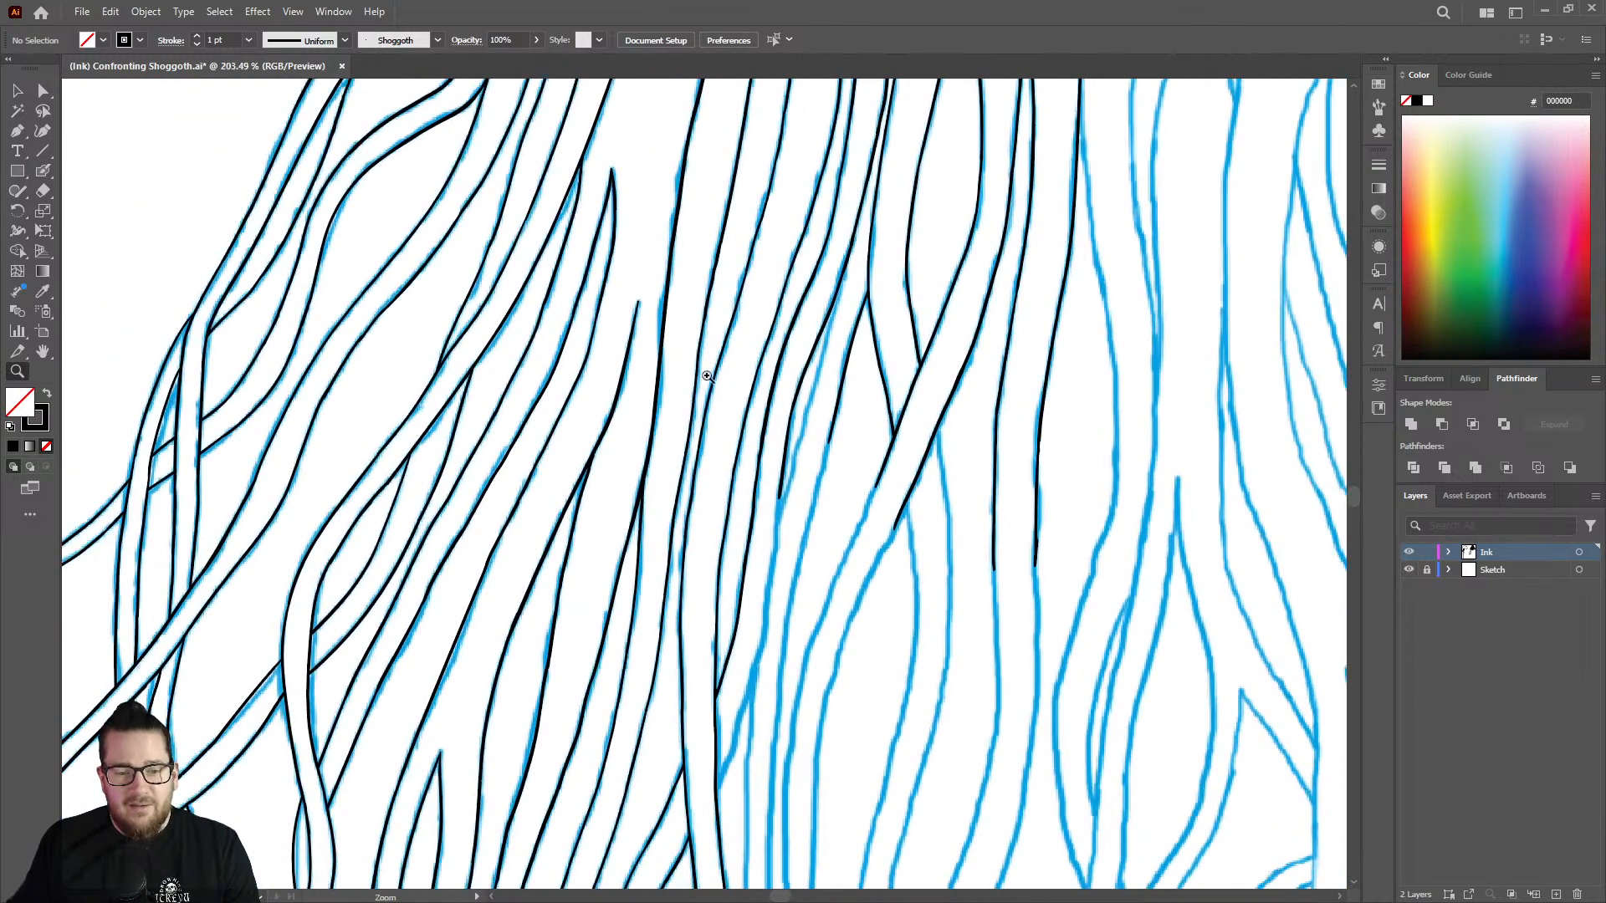
left_click_drag(800, 410, 770, 400)
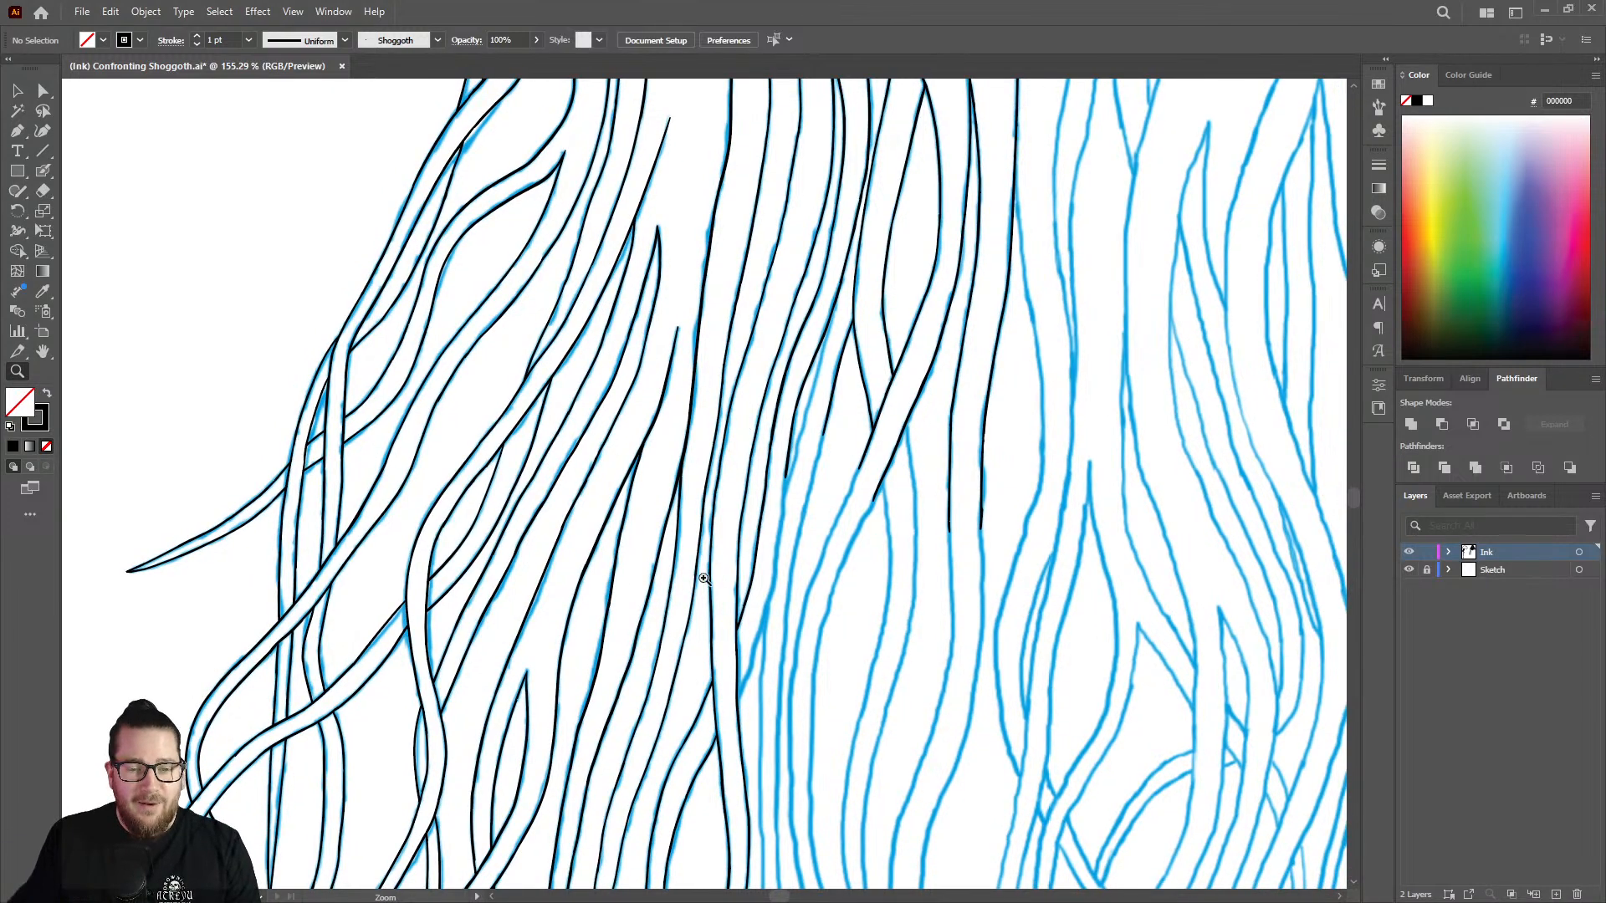
mouse_move(782, 561)
left_mouse_down()
mouse_move(810, 551)
mouse_move(776, 557)
left_mouse_up()
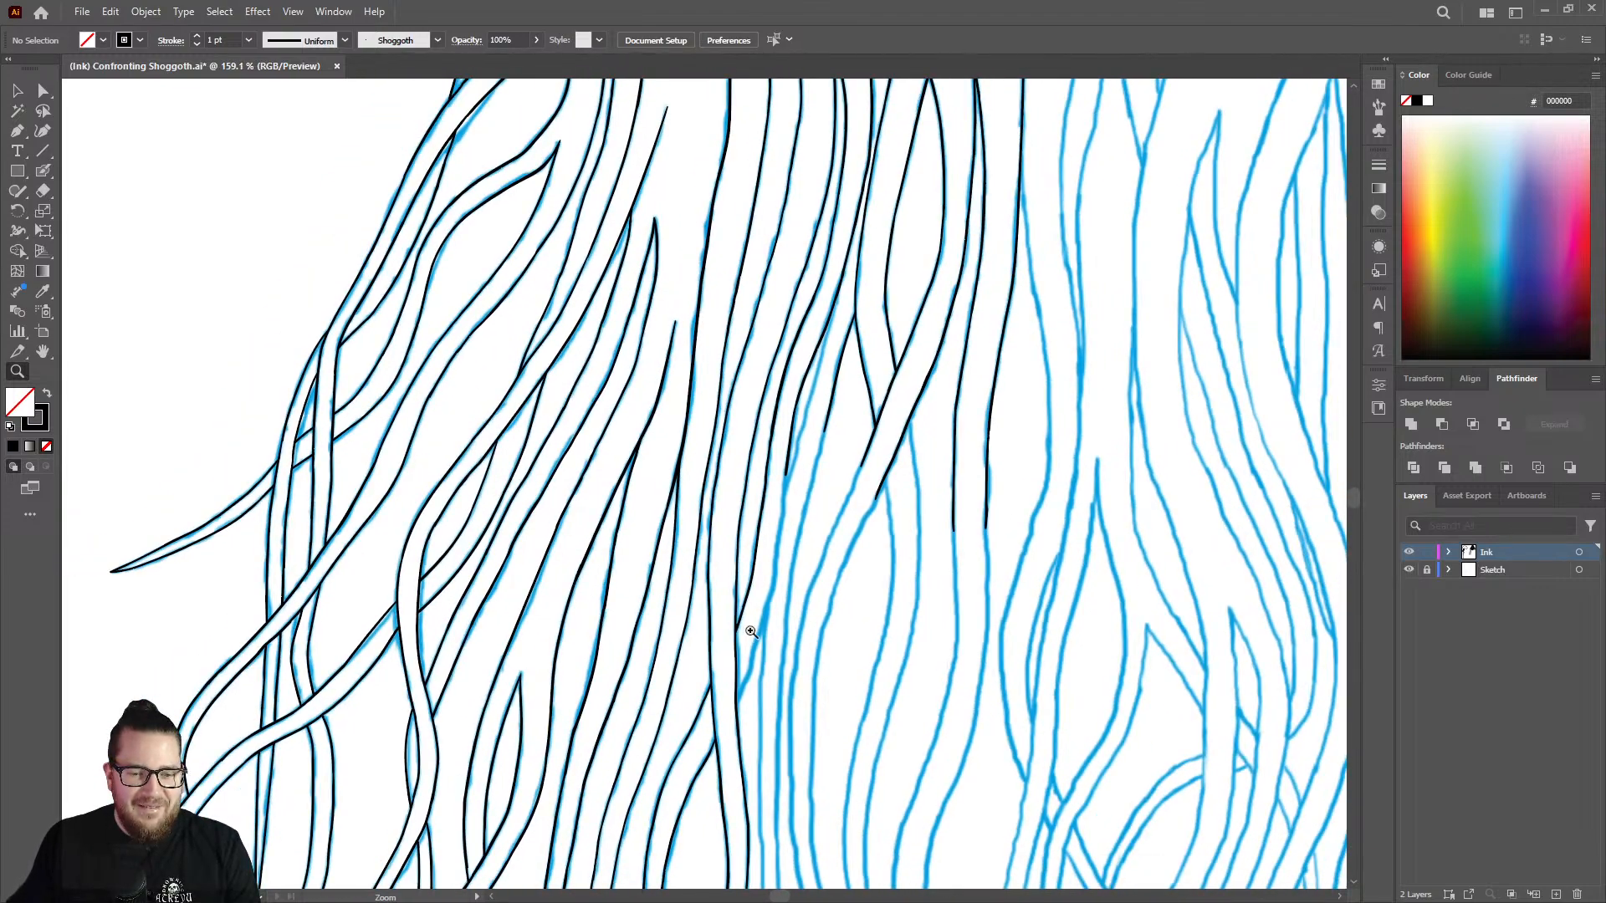
Extend the left line of the split strand with the Blob Brush from its open end down to the next sketch fork.
left_click_drag(750, 631, 872, 322)
key("shift+b")
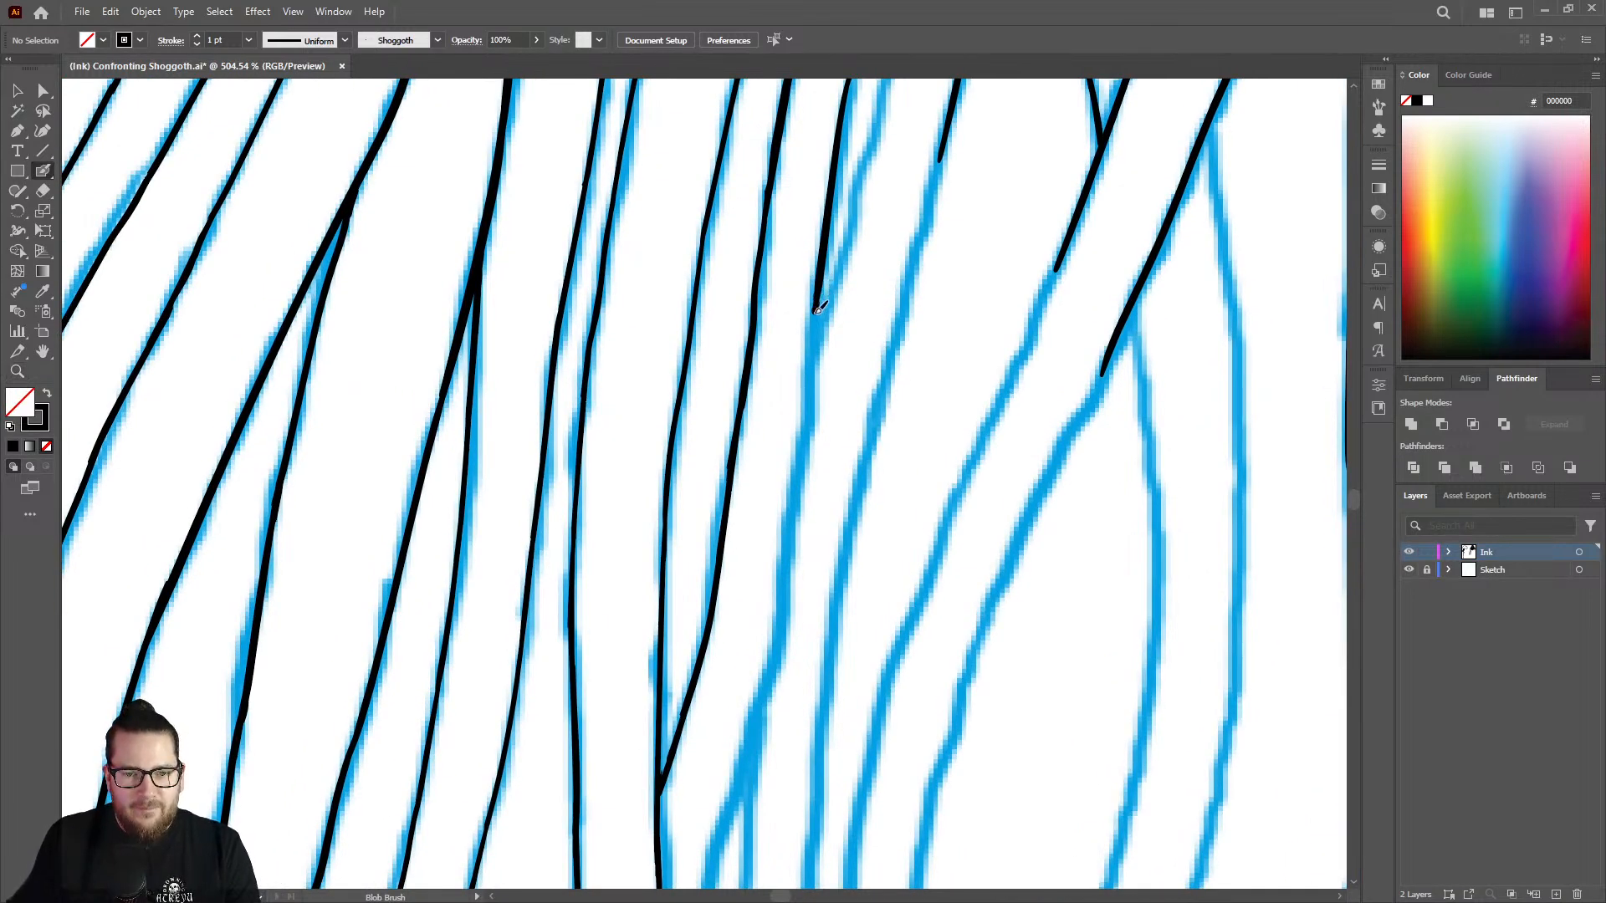
mouse_move(818, 310)
left_mouse_down()
mouse_move(783, 594)
mouse_move(737, 776)
left_mouse_up()
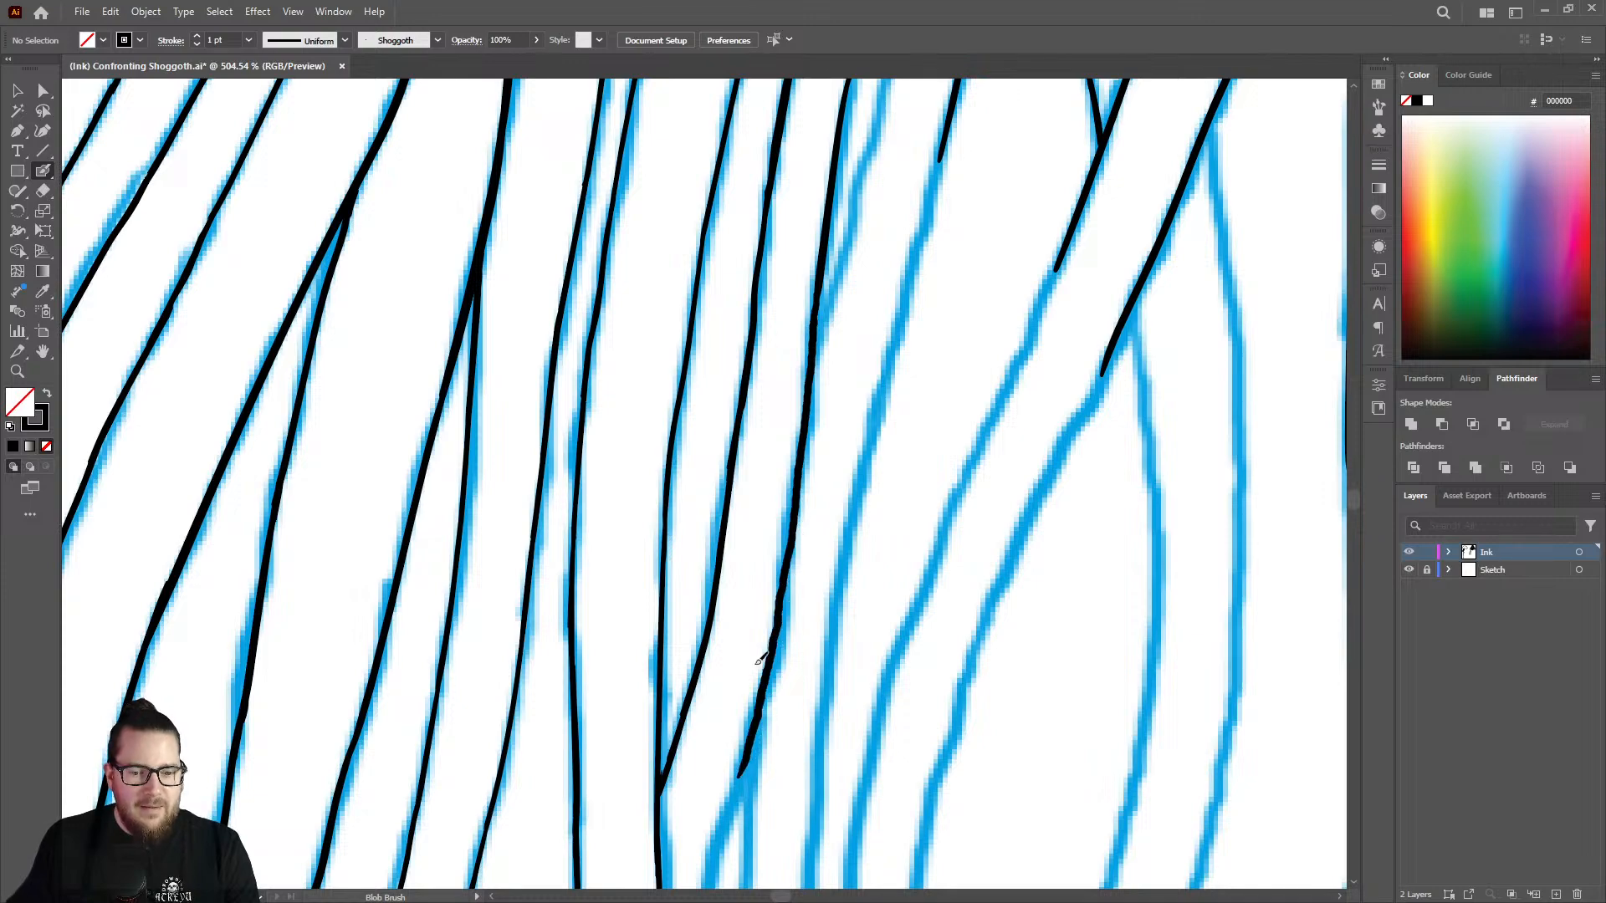
Continue that line diagonally down its sketch line from the fork until it meets the long vertical strand.
key("z")
mouse_move(771, 512)
left_mouse_down()
mouse_move(725, 469)
mouse_move(674, 572)
left_mouse_up()
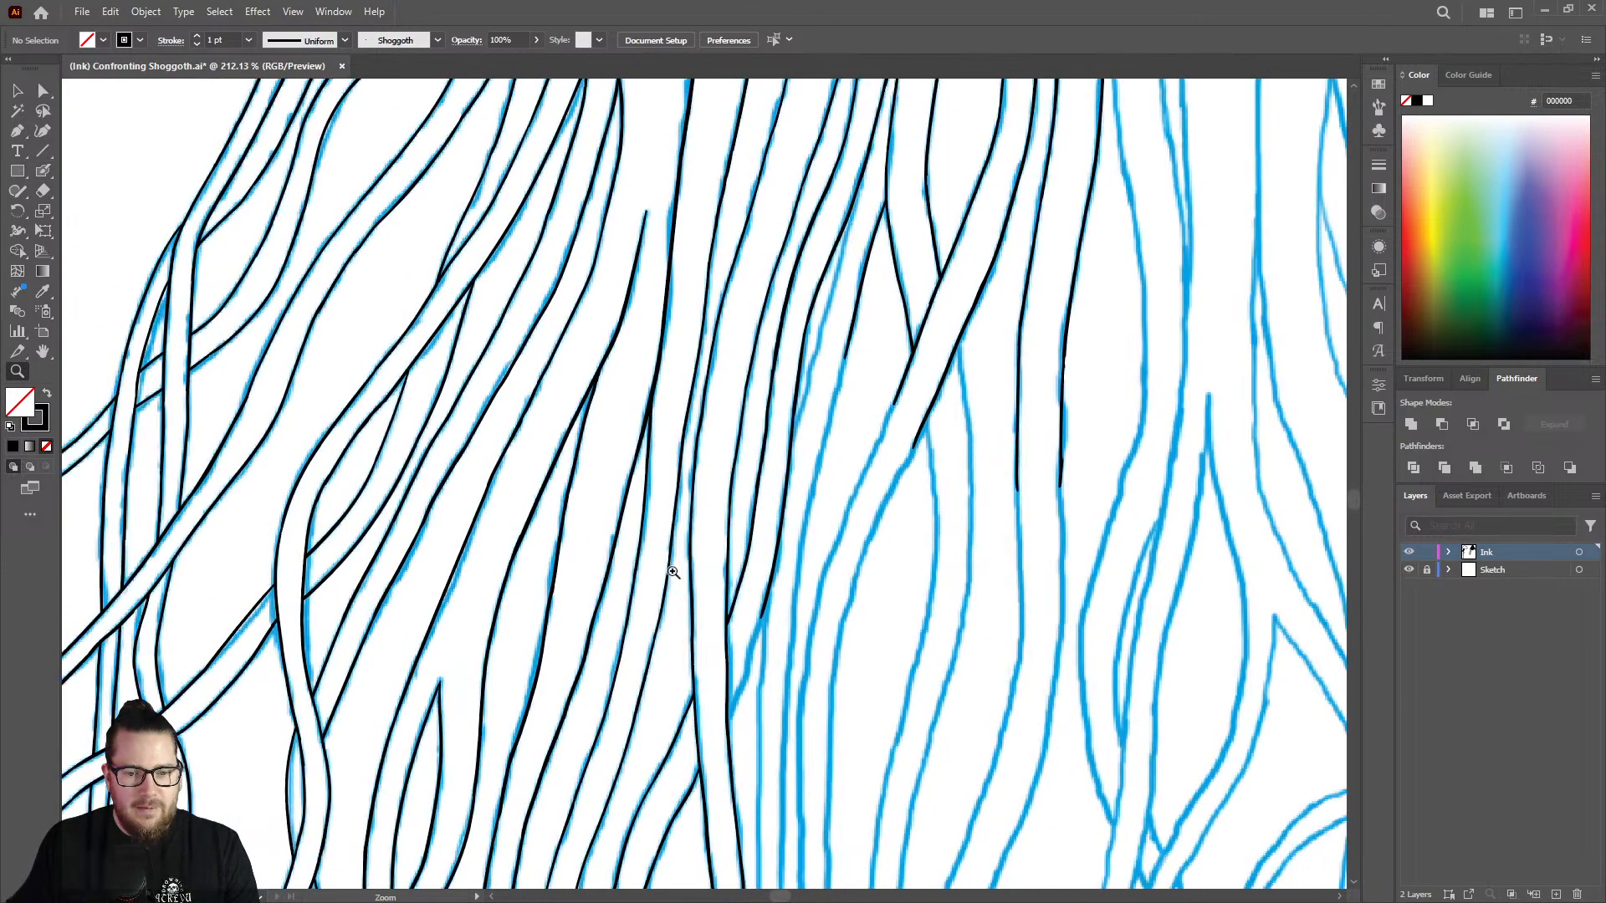
mouse_move(745, 703)
left_mouse_down()
mouse_move(766, 745)
mouse_move(824, 745)
left_mouse_up()
key("shift+b")
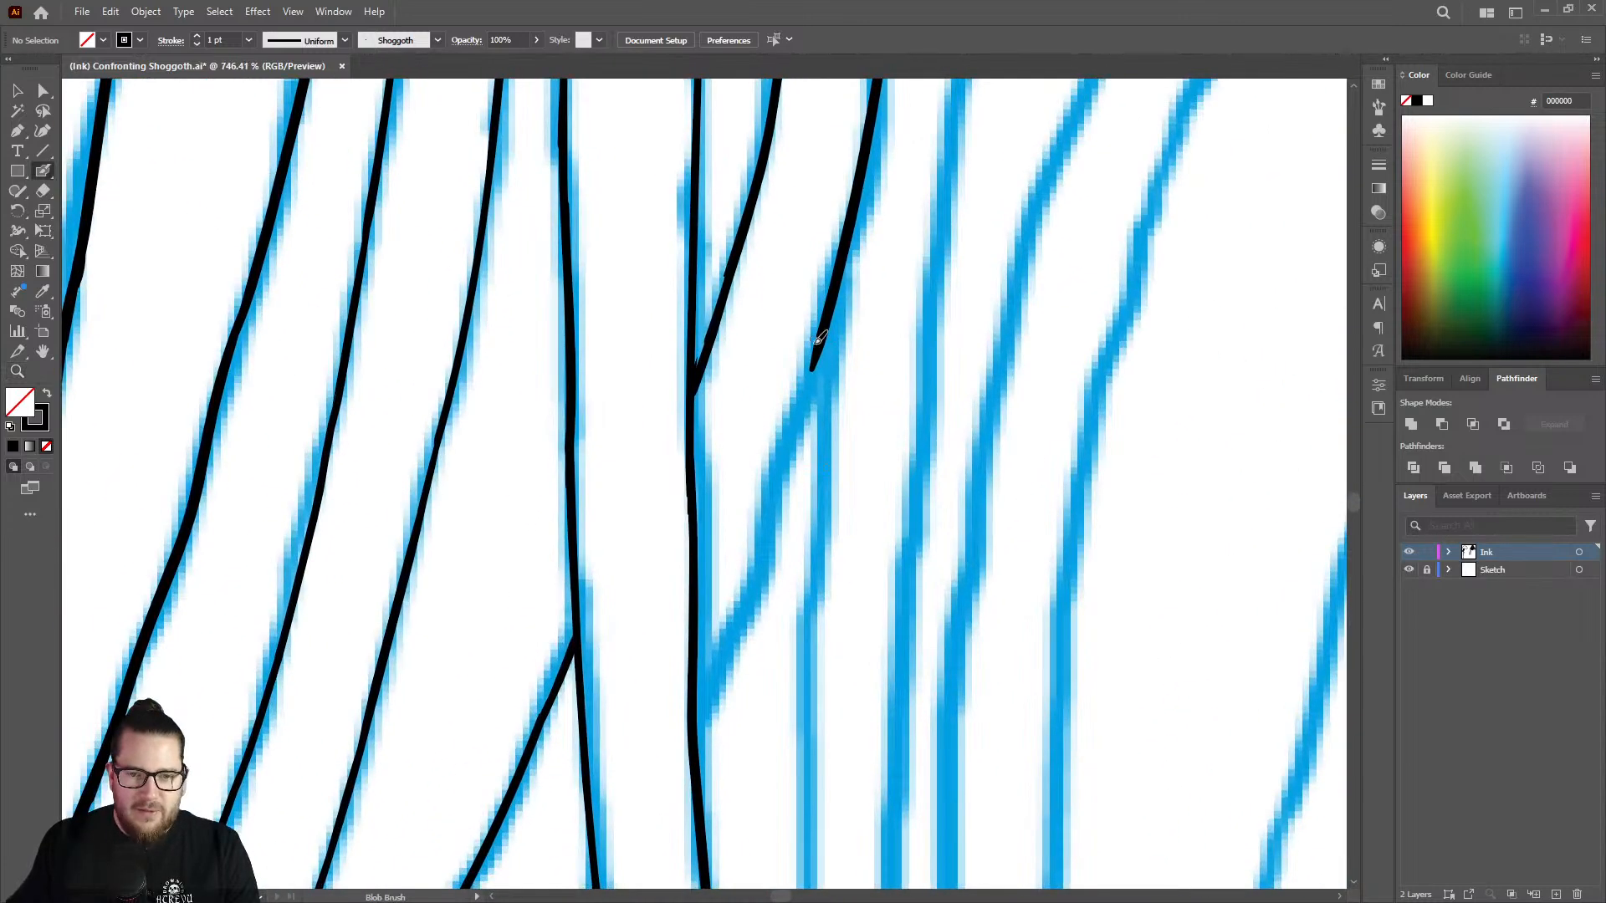
left_click_drag(819, 366, 698, 693)
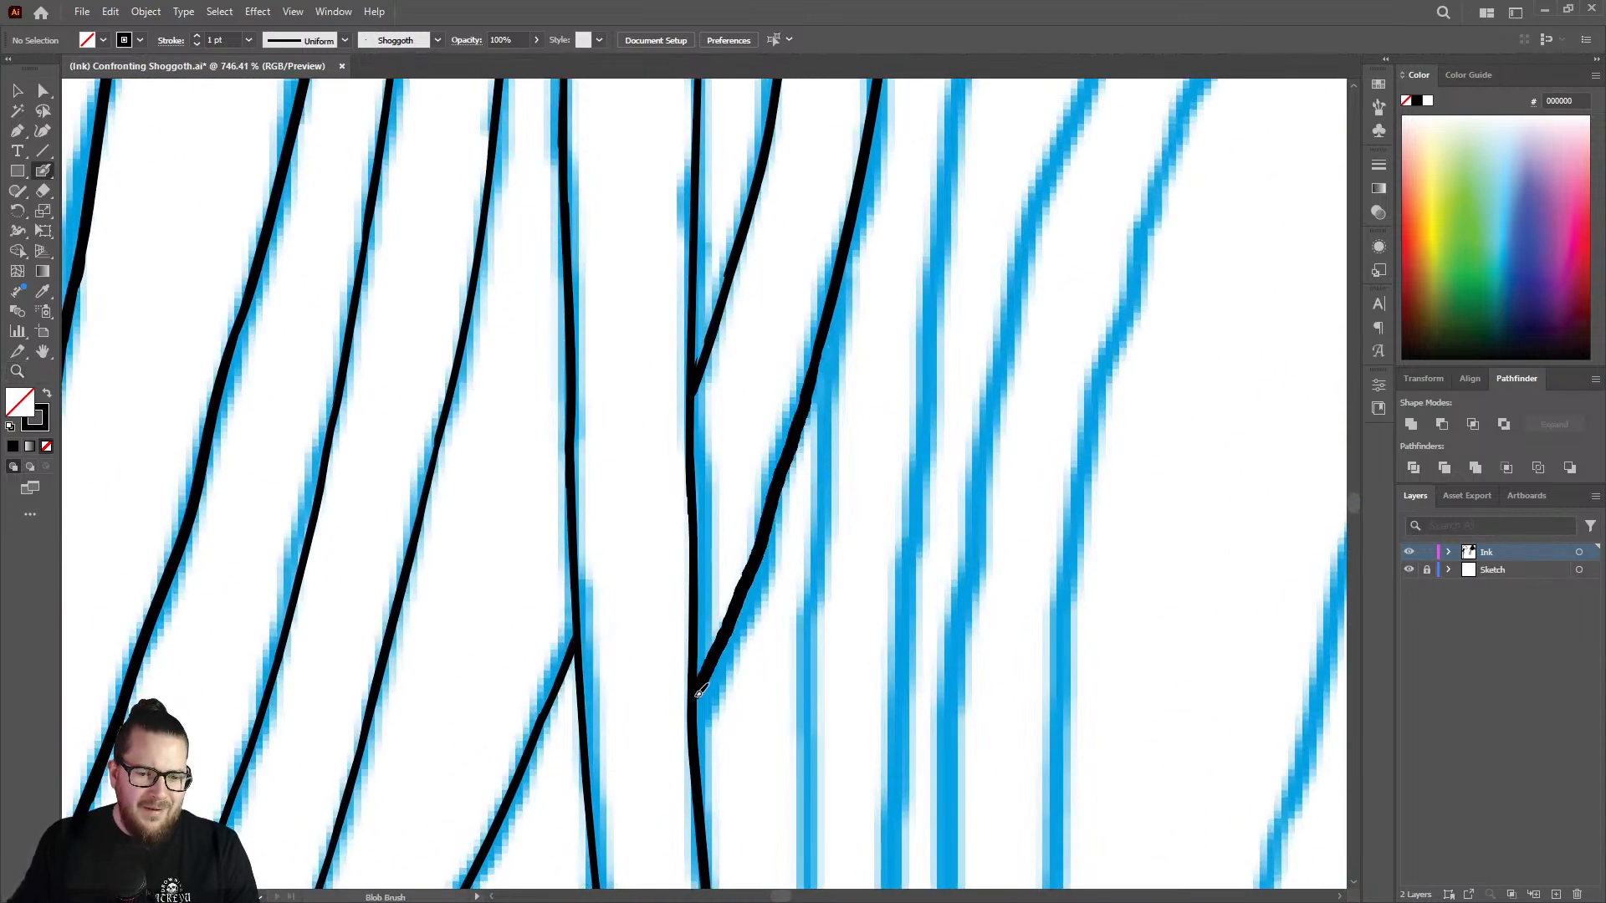
Thicken the short strand just above its joint with the vertical strand so the line tapers smoothly into it.
key("z")
mouse_move(746, 470)
left_mouse_down()
mouse_move(628, 485)
mouse_move(650, 464)
left_mouse_up()
left_click_drag(731, 339, 911, 323)
key("shift+b")
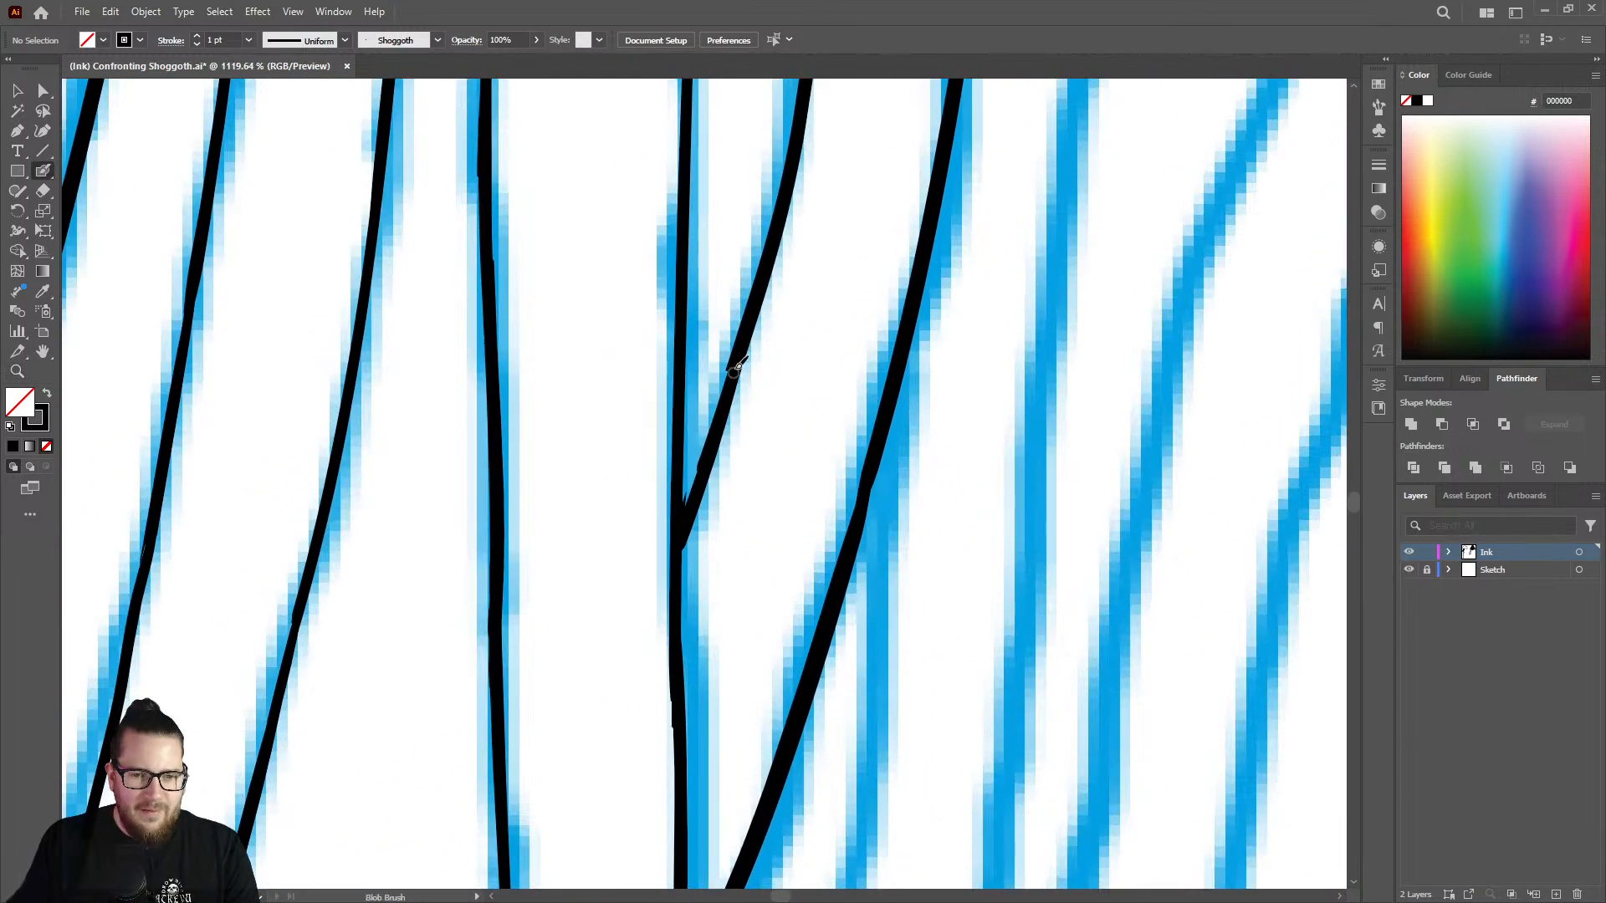
left_click_drag(733, 373, 691, 502)
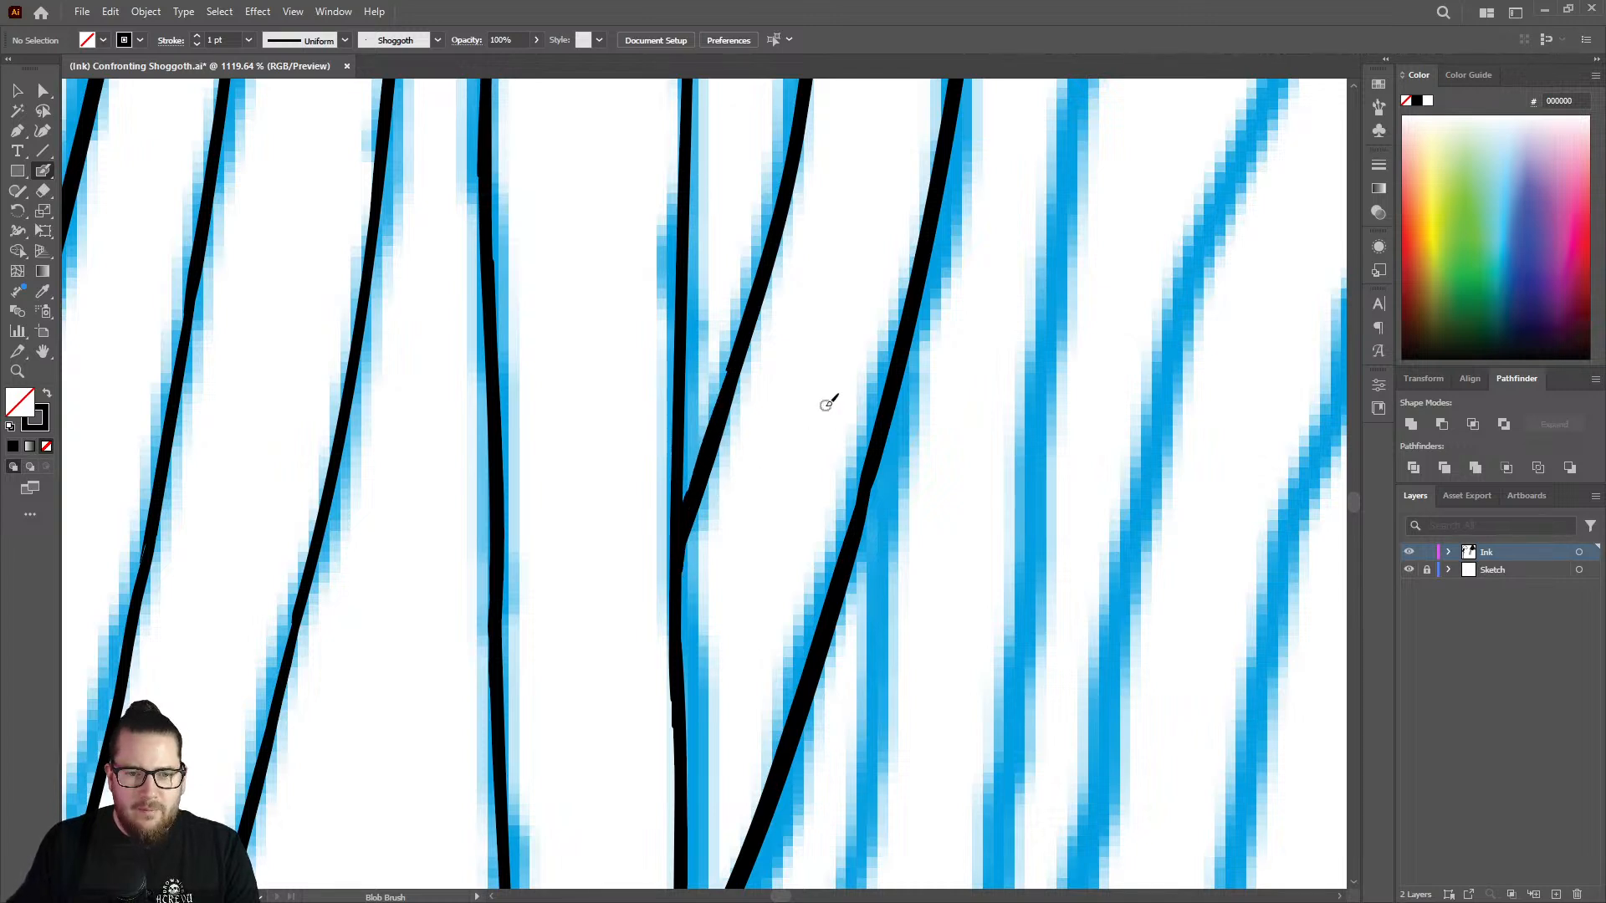
Save the document.
mouse_move(871, 486)
left_mouse_down()
mouse_move(864, 507)
mouse_move(654, 462)
mouse_move(656, 477)
left_mouse_up()
key("ctrl+space")
left_click_drag(795, 479, 730, 426)
mouse_move(883, 174)
left_mouse_down()
mouse_move(927, 262)
mouse_move(929, 218)
mouse_move(992, 215)
mouse_move(968, 262)
mouse_move(956, 253)
left_mouse_up()
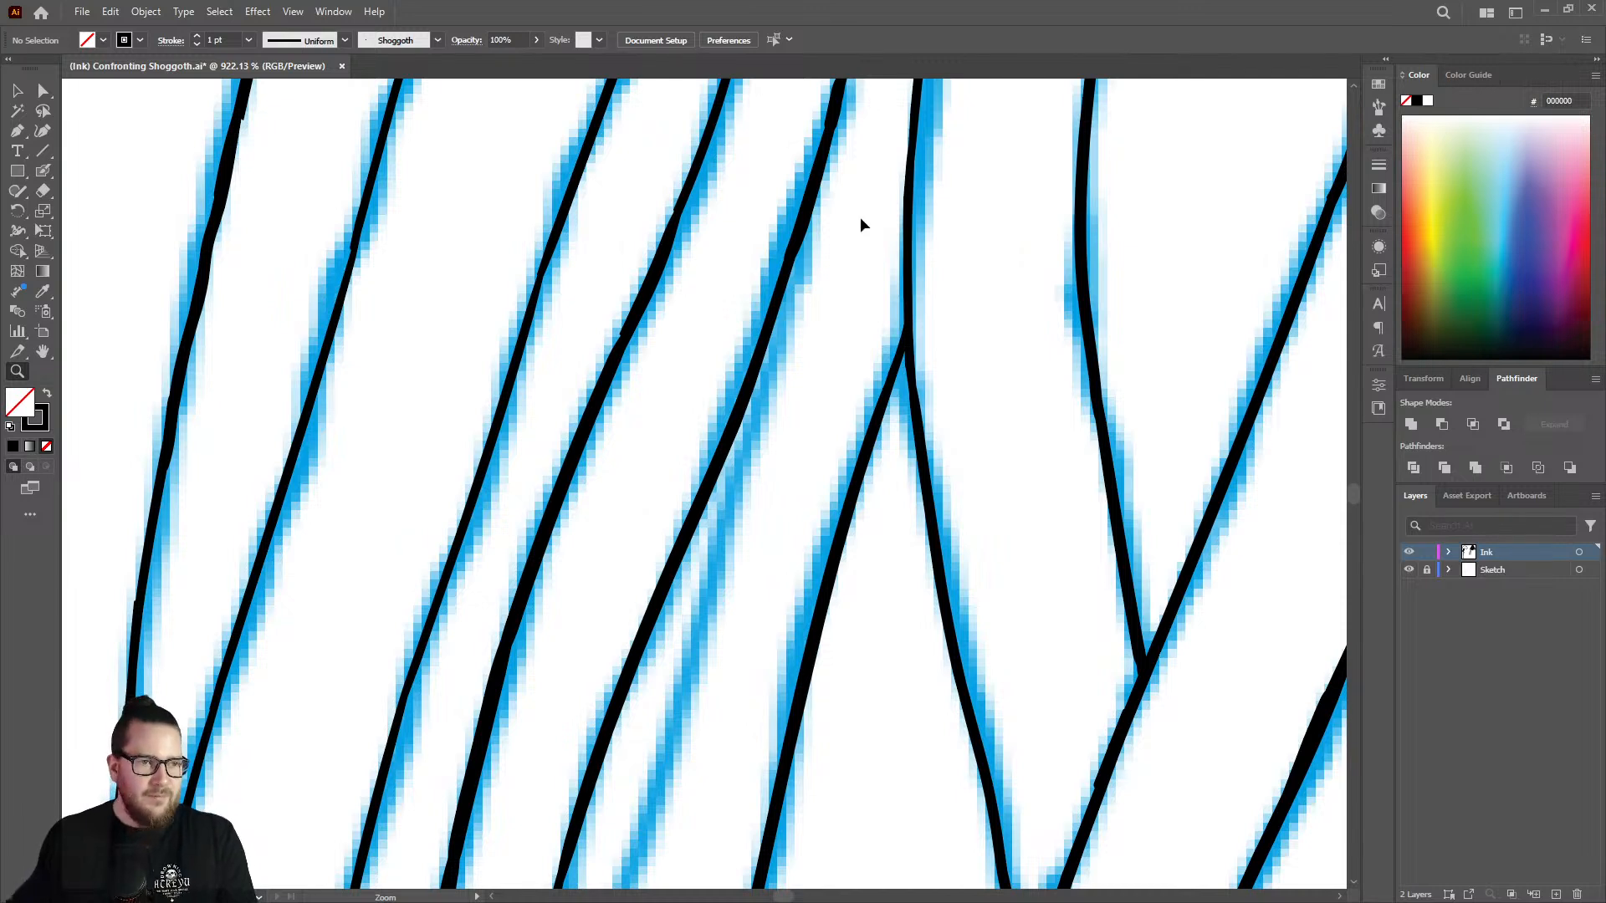
key("ctrl+s")
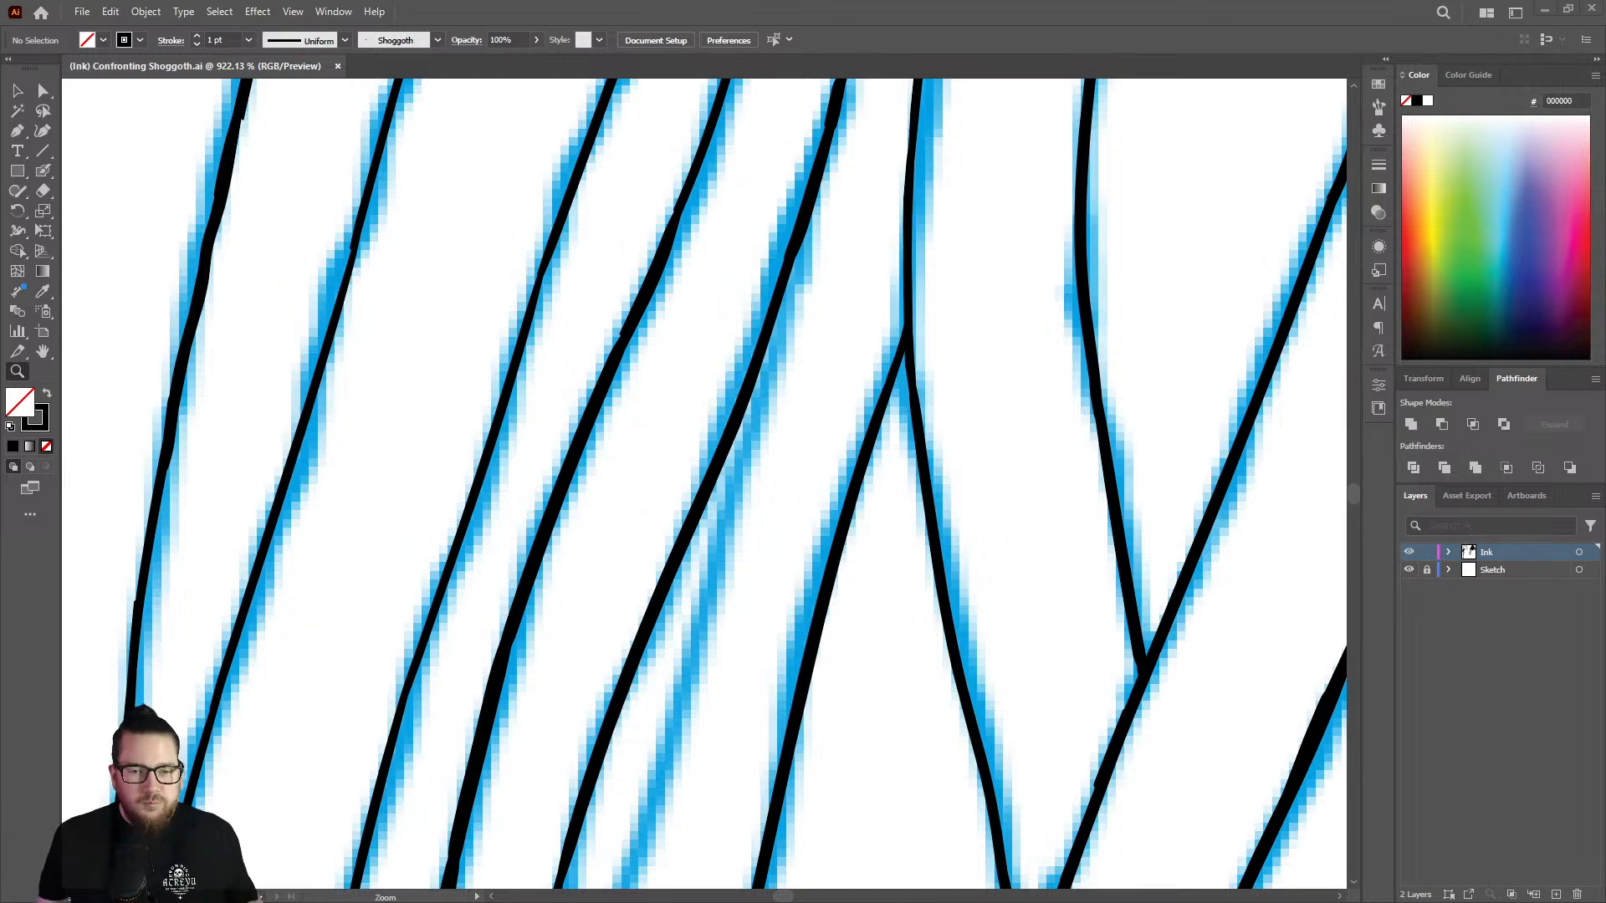
Ink the right line of the narrow sketch split, branching off the finished strand and running down the faint sketch line.
left_click(693, 482, "alt")
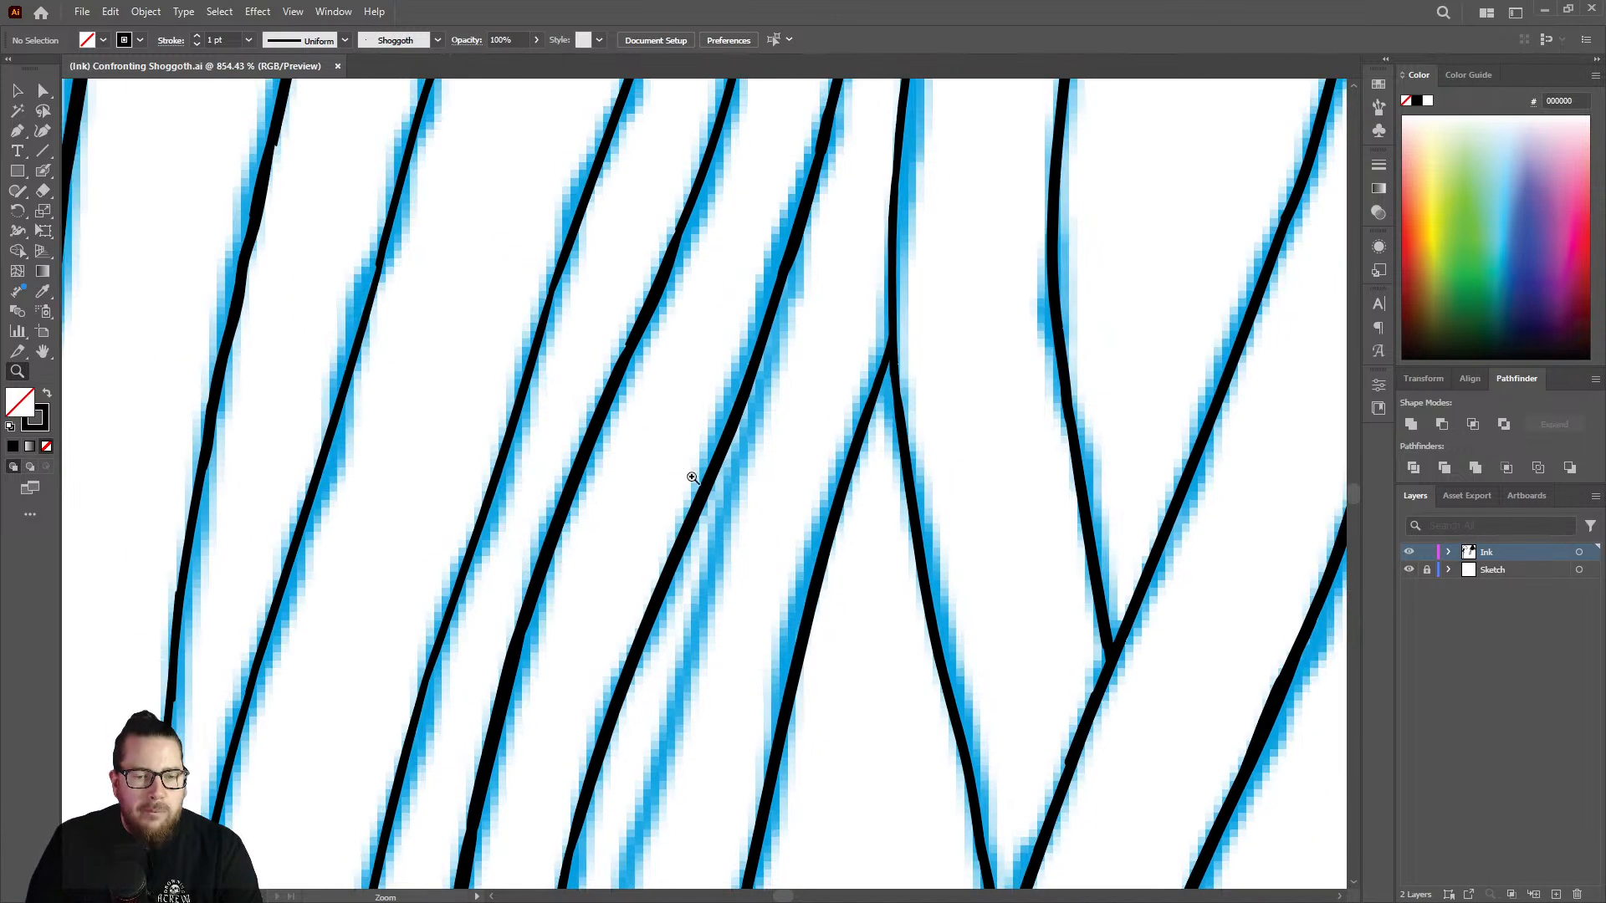
key("shift+b")
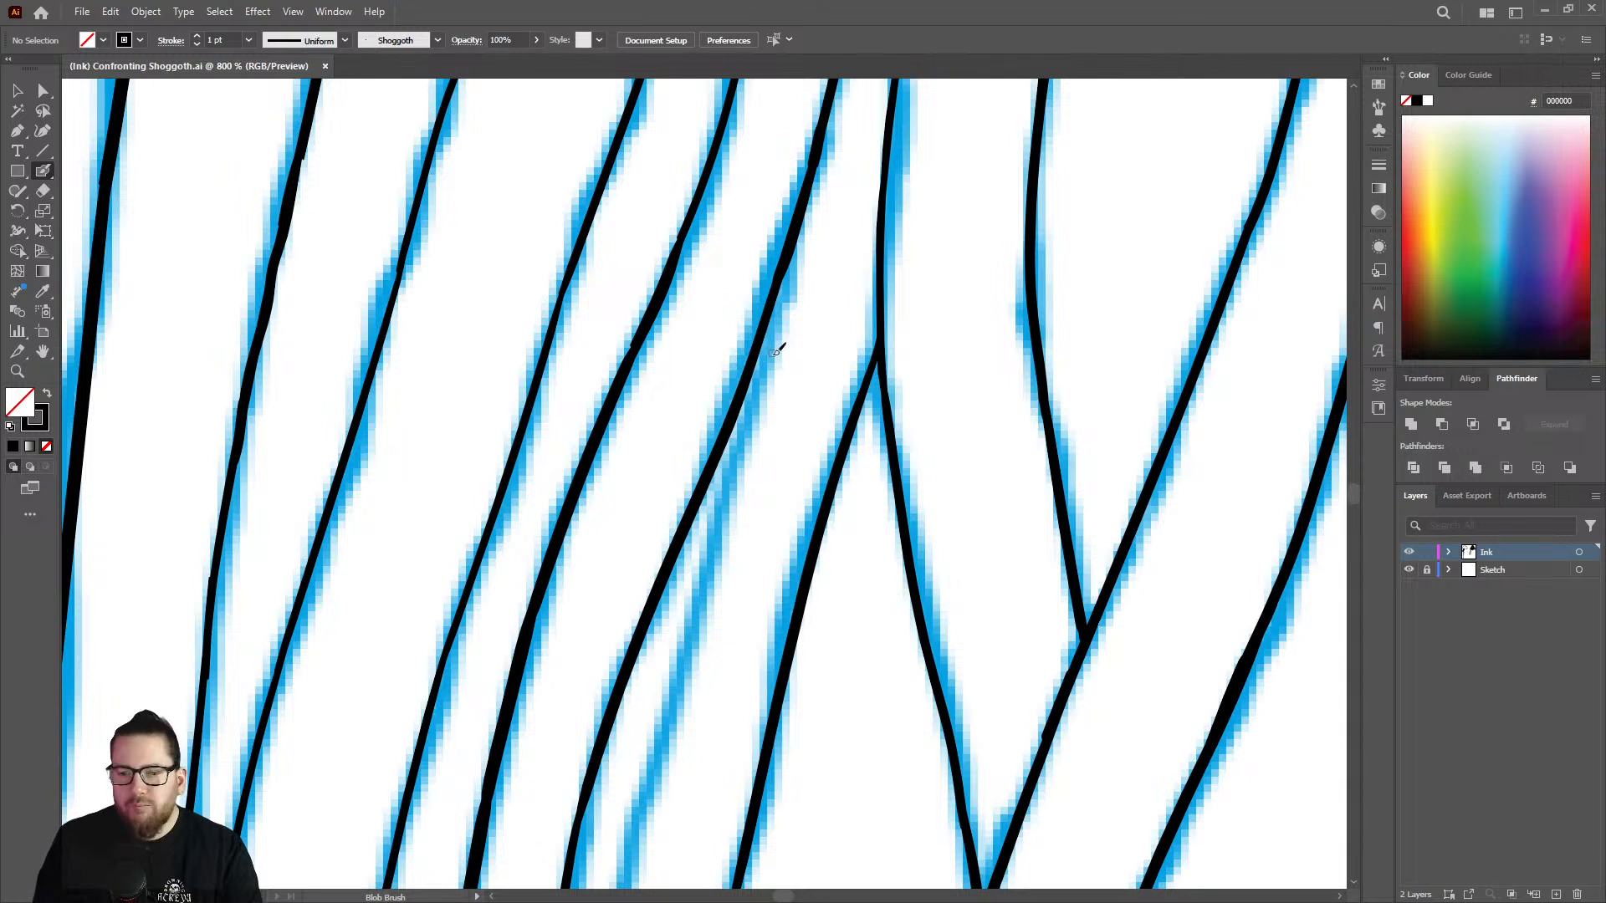
left_click_drag(788, 268, 642, 839)
Extend the new branch line downward until it merges with the left line at the base of the narrow split.
key("z")
mouse_move(721, 553)
left_mouse_down()
mouse_move(689, 534)
mouse_move(511, 548)
left_mouse_up()
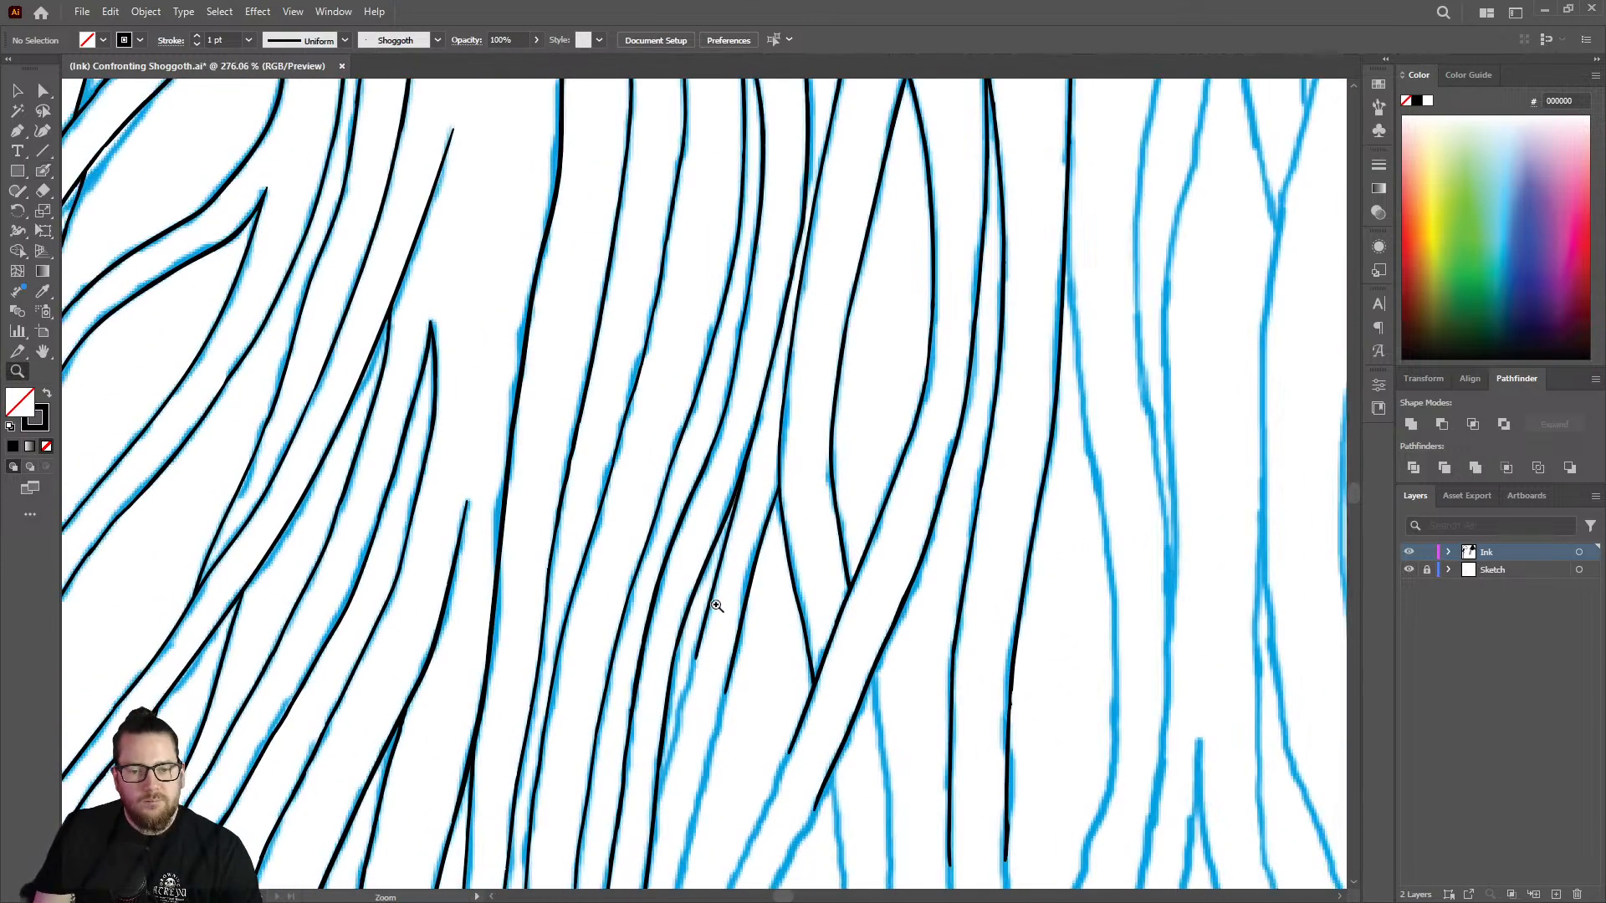
left_click_drag(721, 636, 660, 660)
left_click_drag(681, 764, 936, 615)
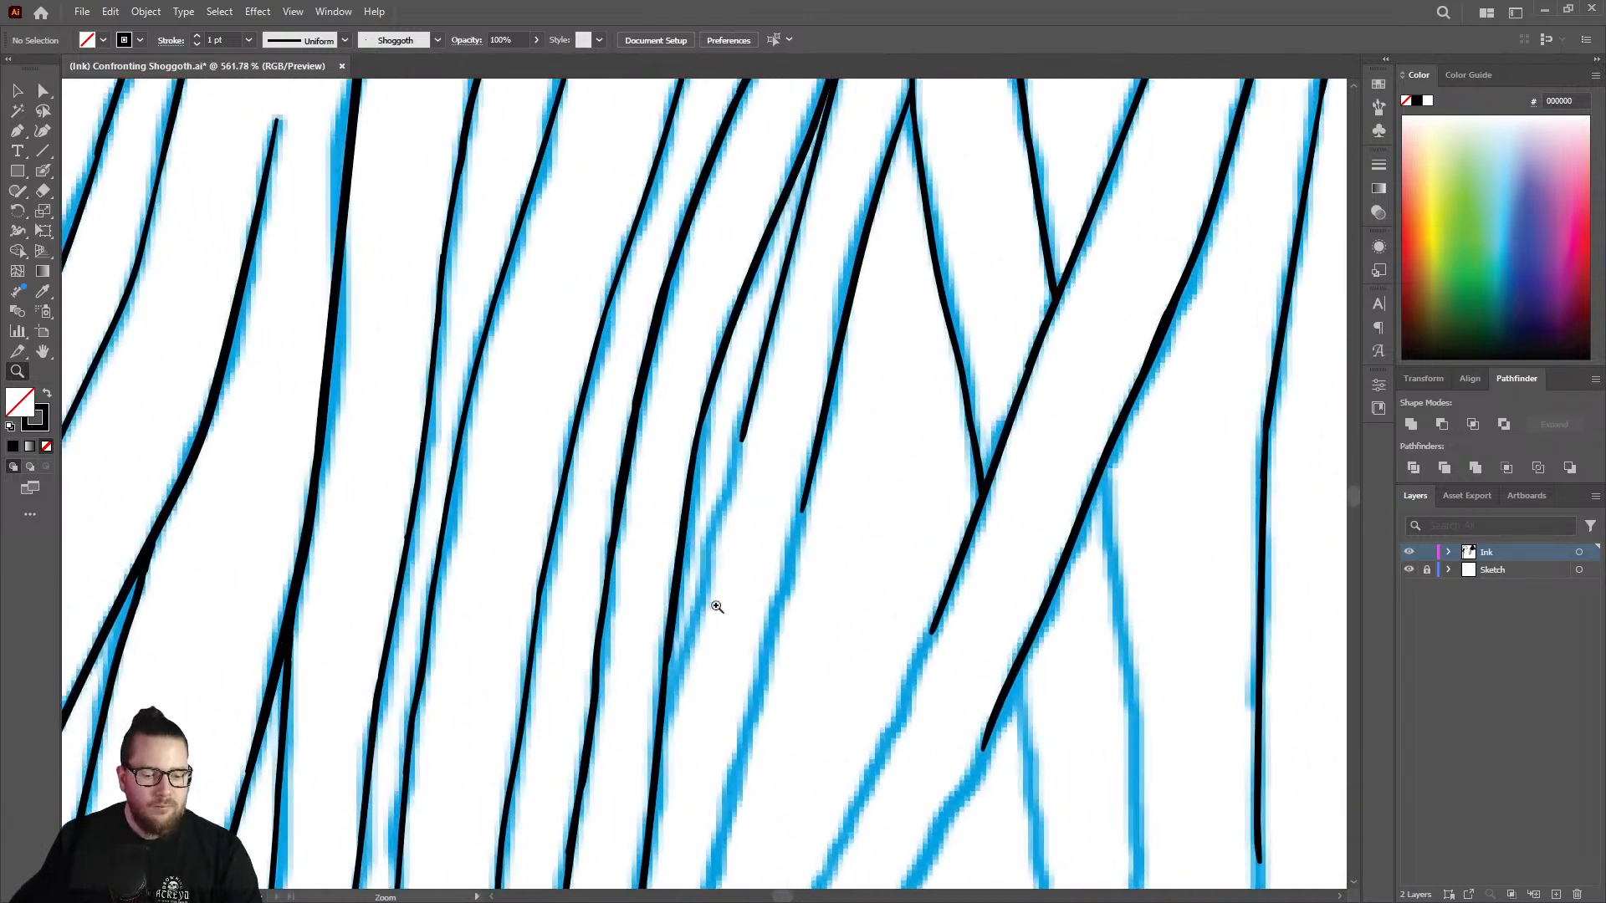
left_click_drag(717, 608, 789, 524)
key("shift+b")
left_click_drag(756, 366, 644, 785)
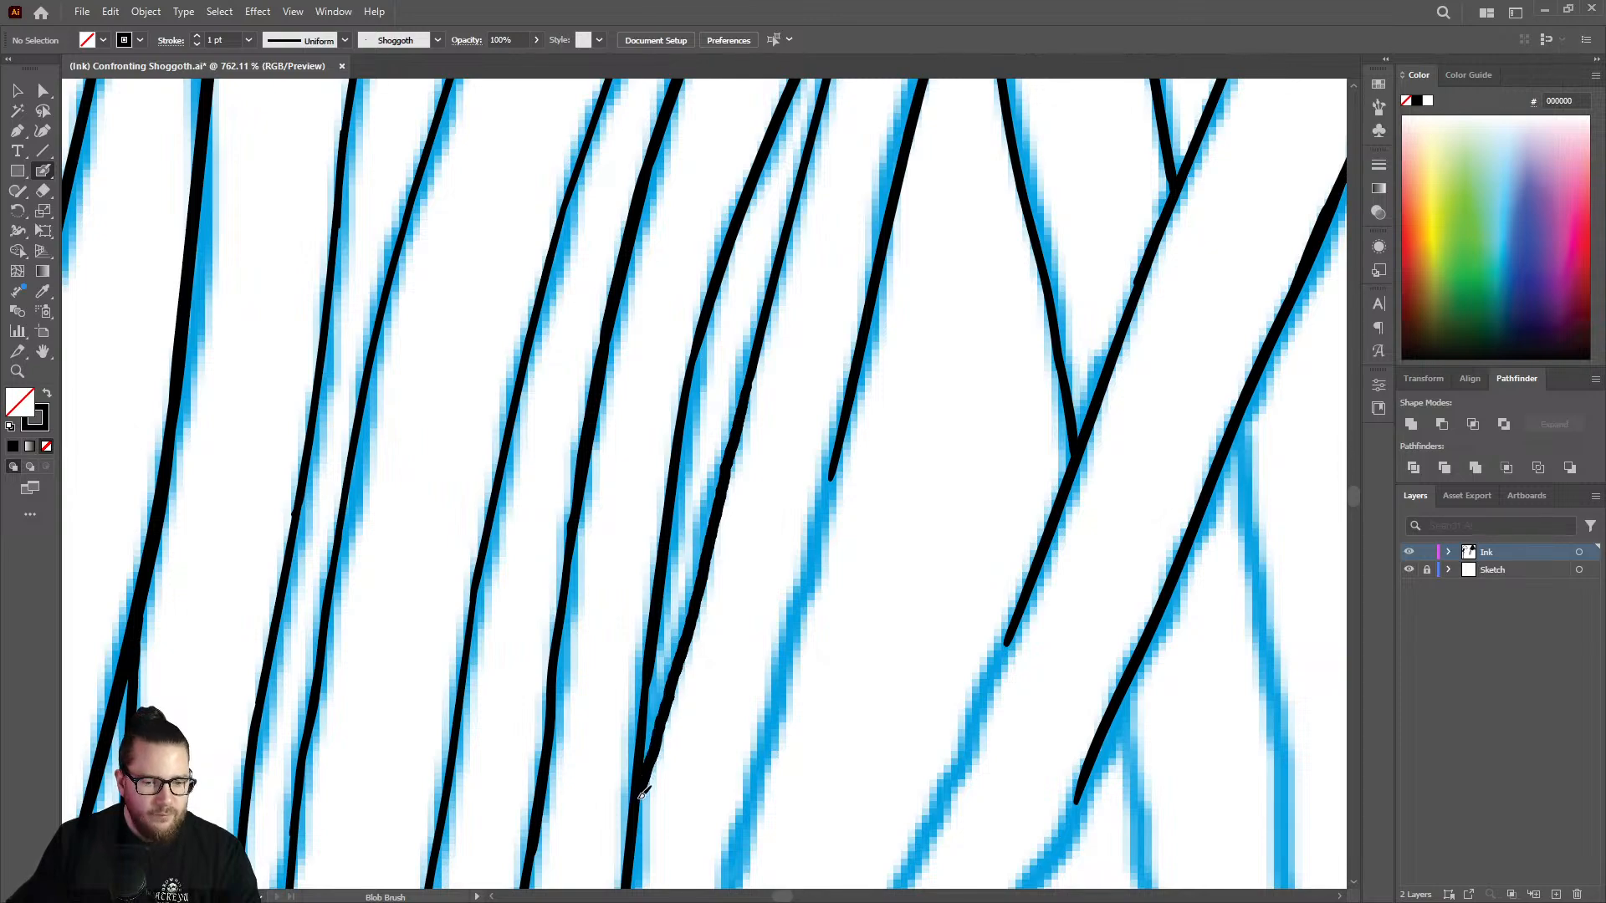
Hide and reshow the Sketch layer to examine the inked tentacle lines without the blue sketch.
key("z")
left_click_drag(728, 598, 410, 538)
left_click(792, 515, "alt")
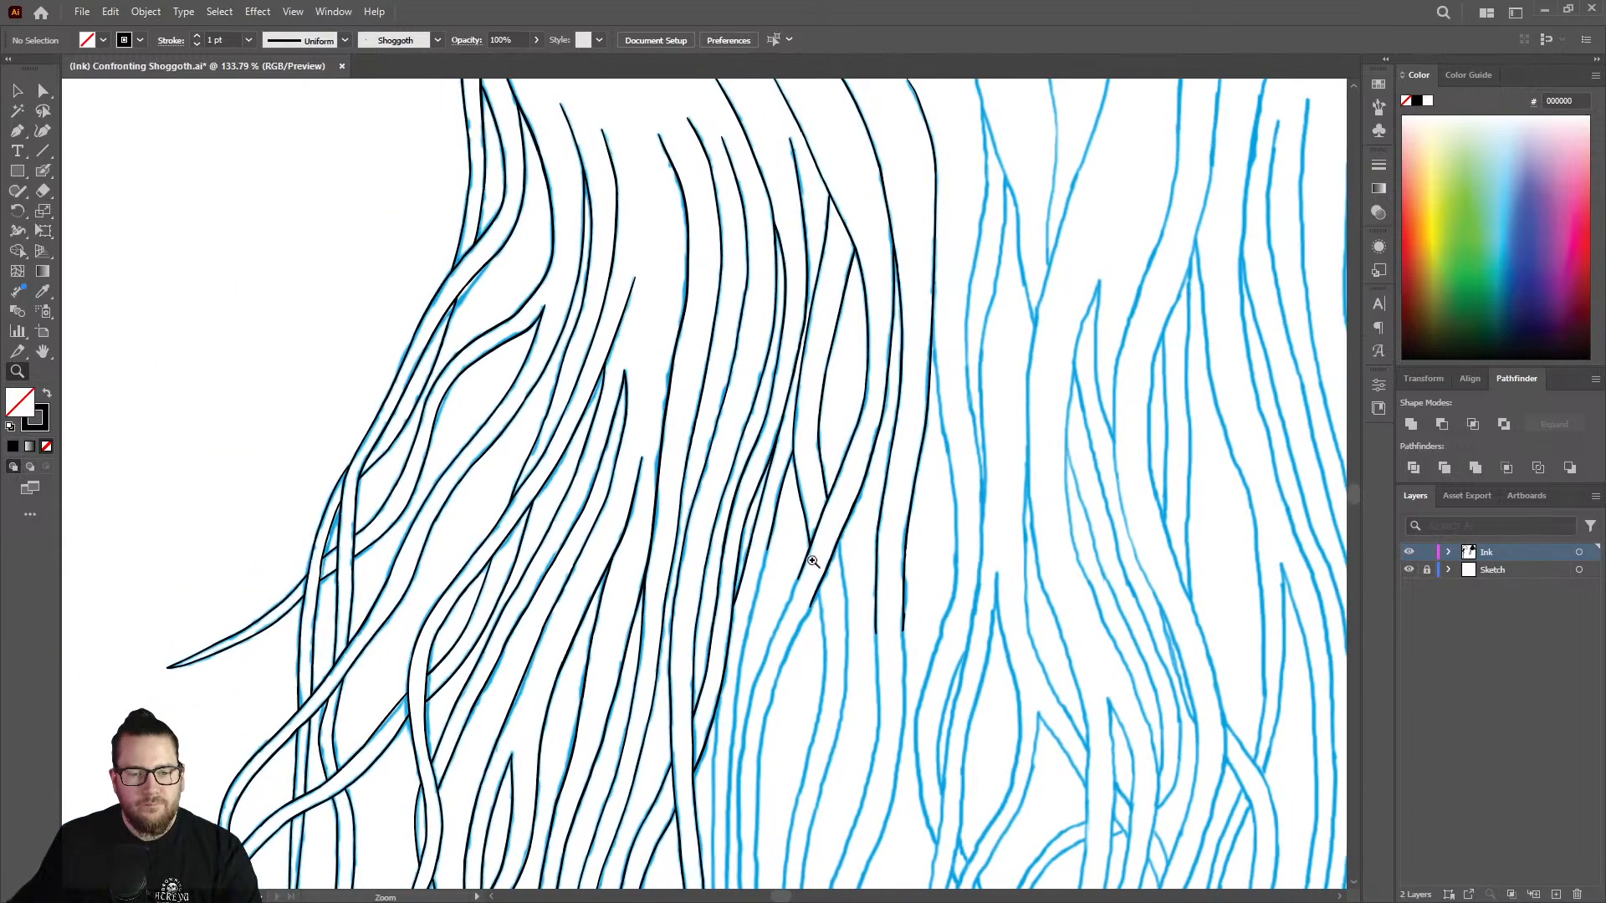
left_click(1410, 569)
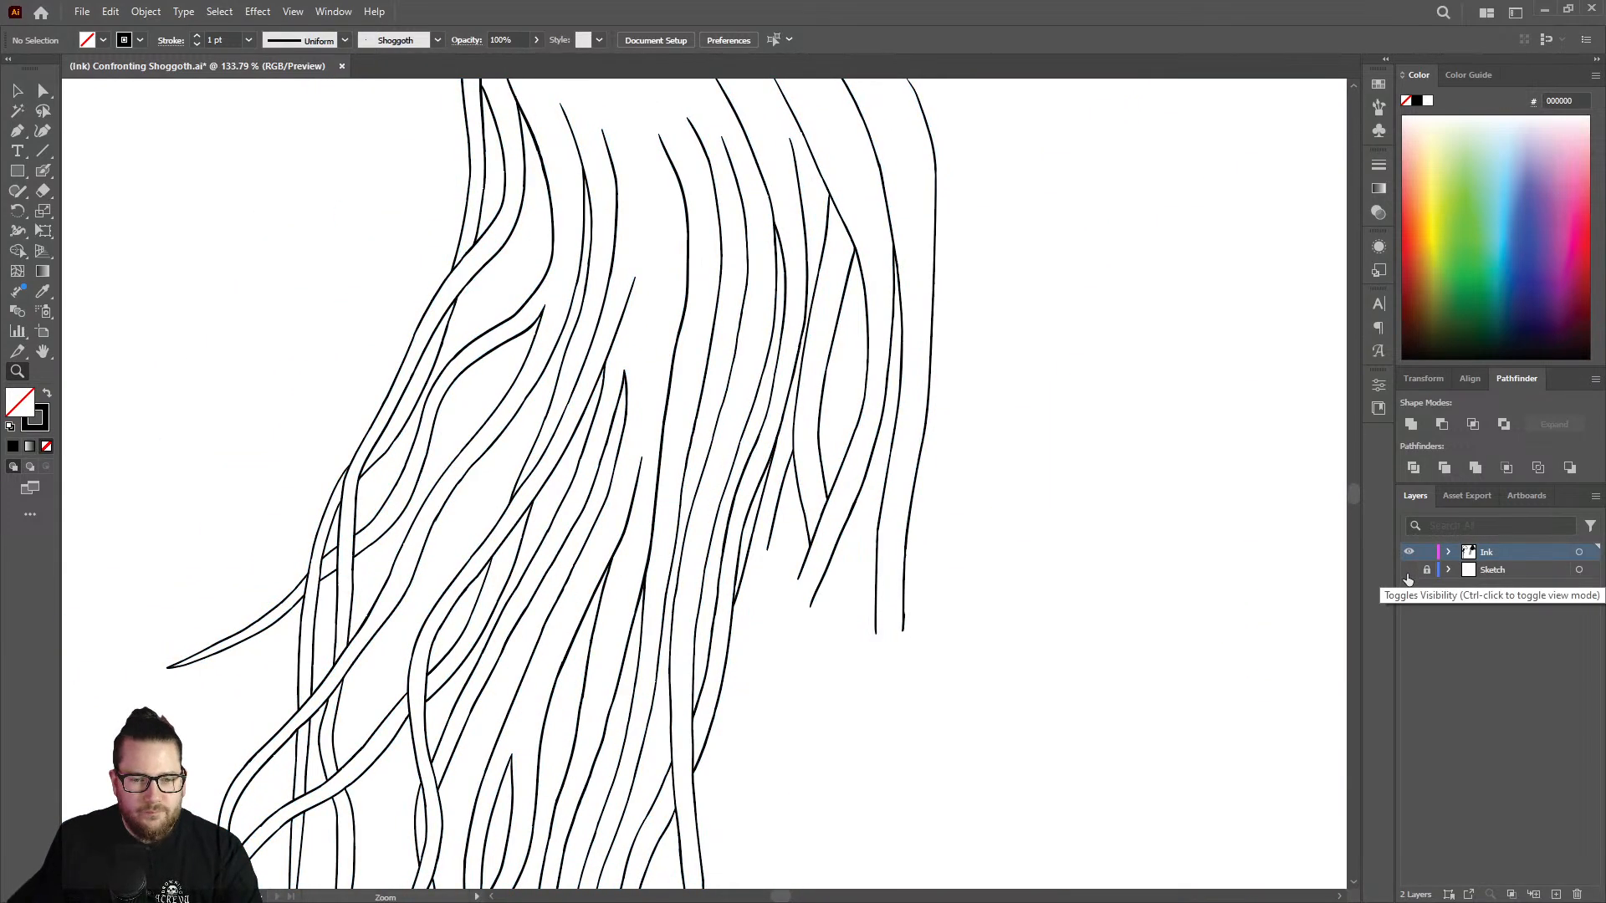
left_click(1409, 571)
Extend the next strand right of the closed split down its sketch line, past the level of the split's lower joint.
left_click(900, 543)
left_click_drag(901, 544, 934, 552)
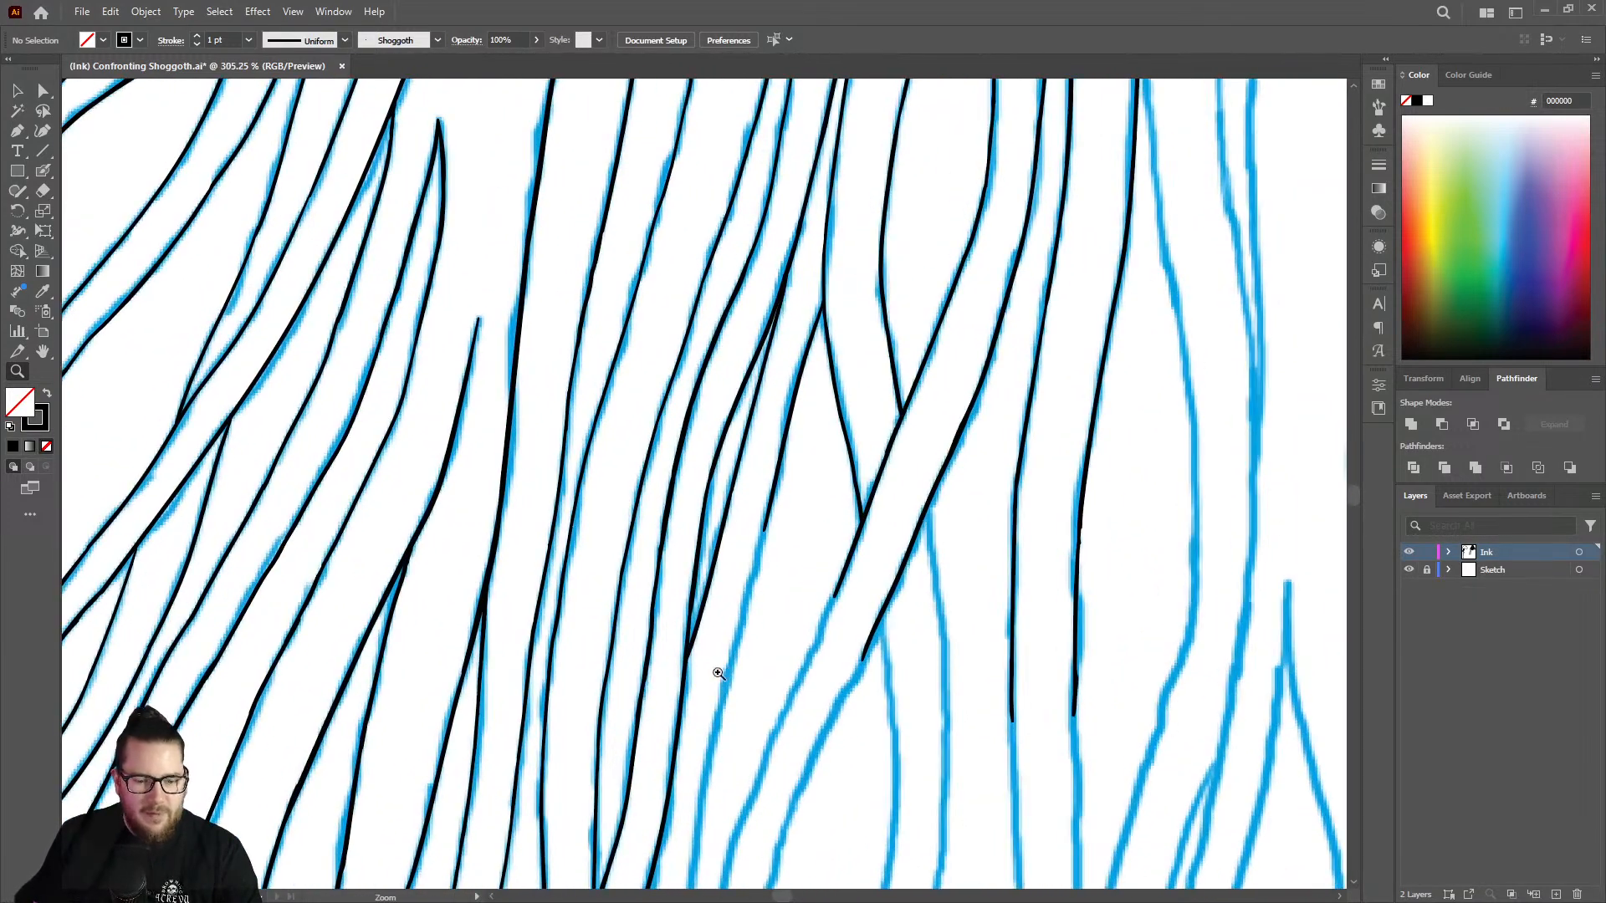
left_click_drag(719, 670, 916, 657)
key("shift+b")
left_click_drag(843, 291, 720, 778)
Clean up the lower joint of the narrow split, erasing excess ink in the V and brushing a smooth merge below it.
key("z")
left_click_drag(778, 510, 692, 483)
left_click_drag(807, 576, 720, 543)
left_click_drag(762, 703, 915, 617)
left_click_drag(760, 454, 842, 423)
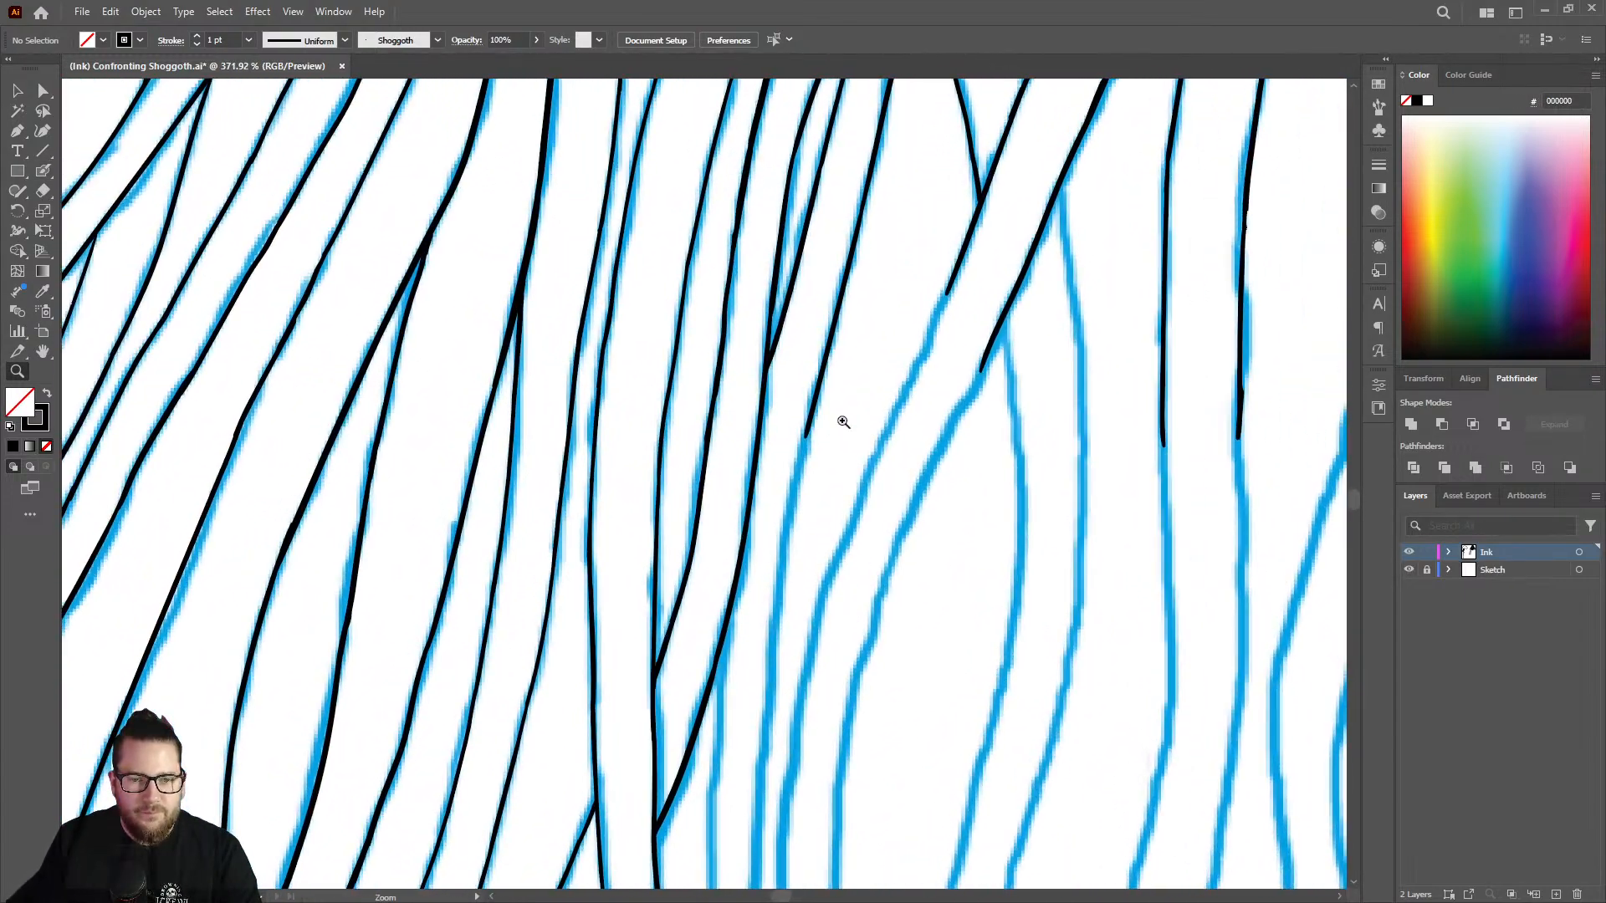
left_click_drag(733, 390, 863, 364)
key("shift+e")
left_click_drag(803, 319, 803, 363)
key("shift+b")
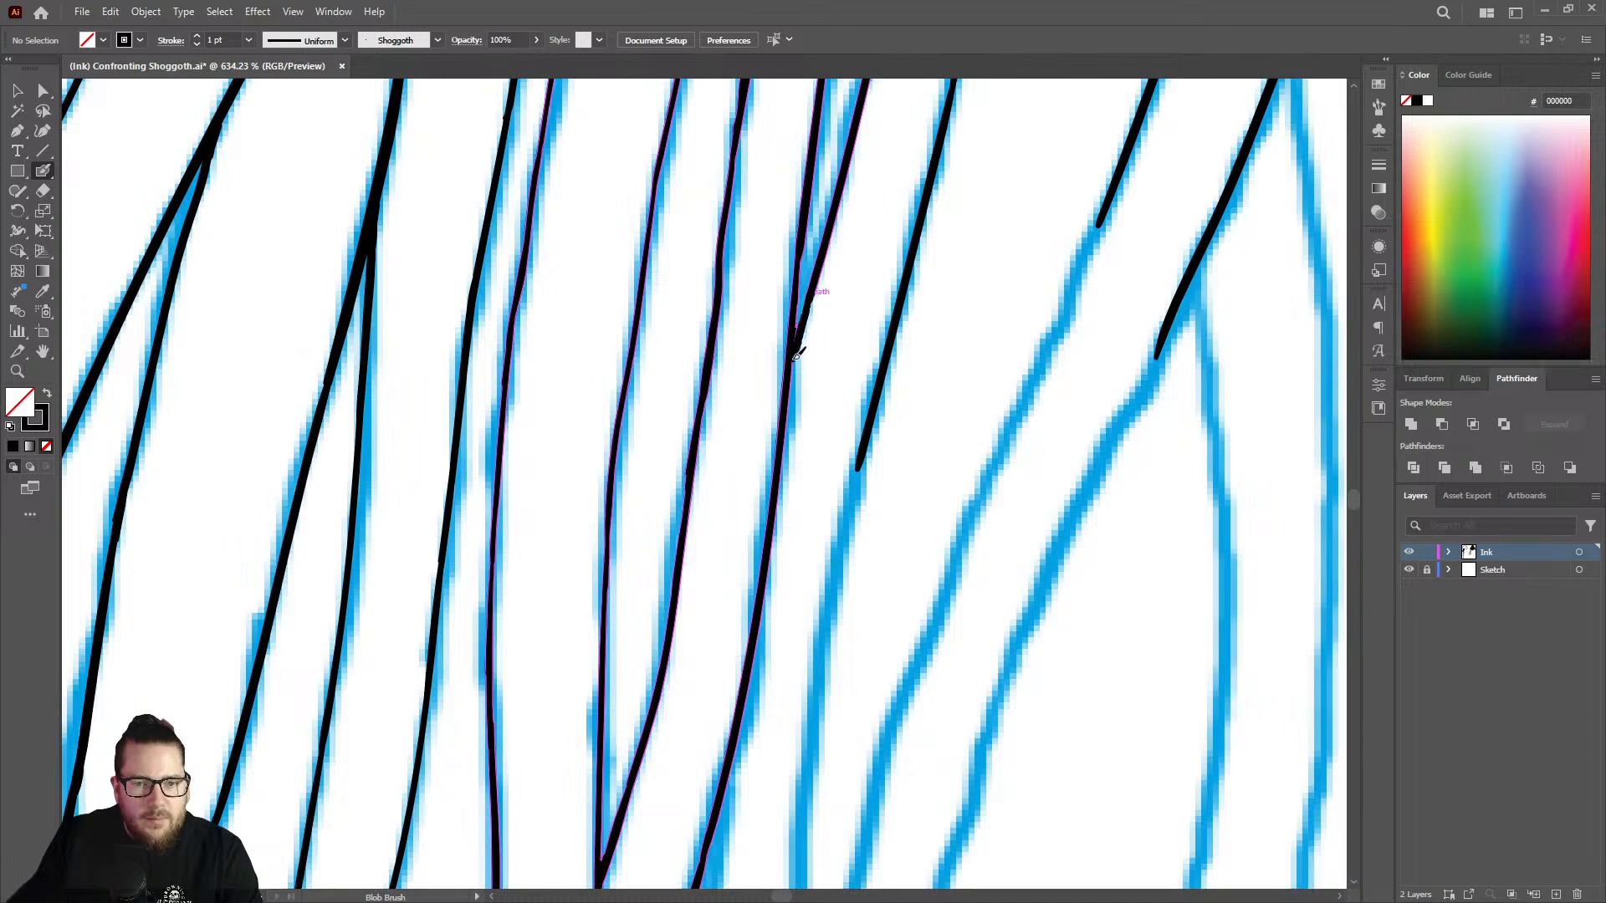
left_click_drag(793, 374, 791, 378)
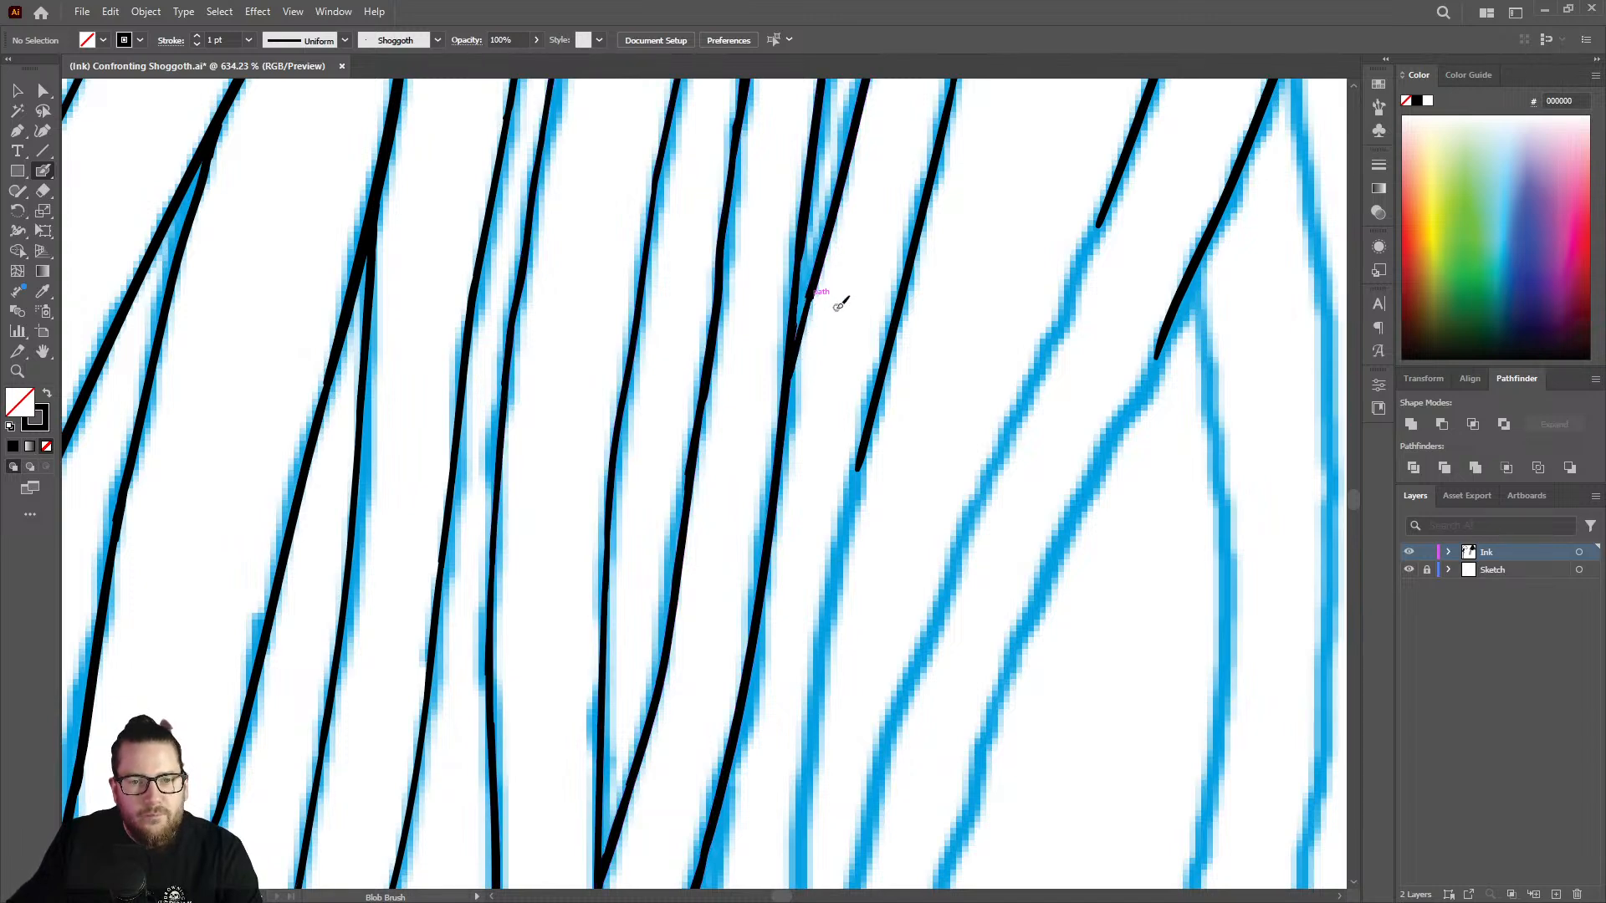
key("z")
left_click_drag(800, 263, 918, 249)
left_click(919, 249)
key("shift+b")
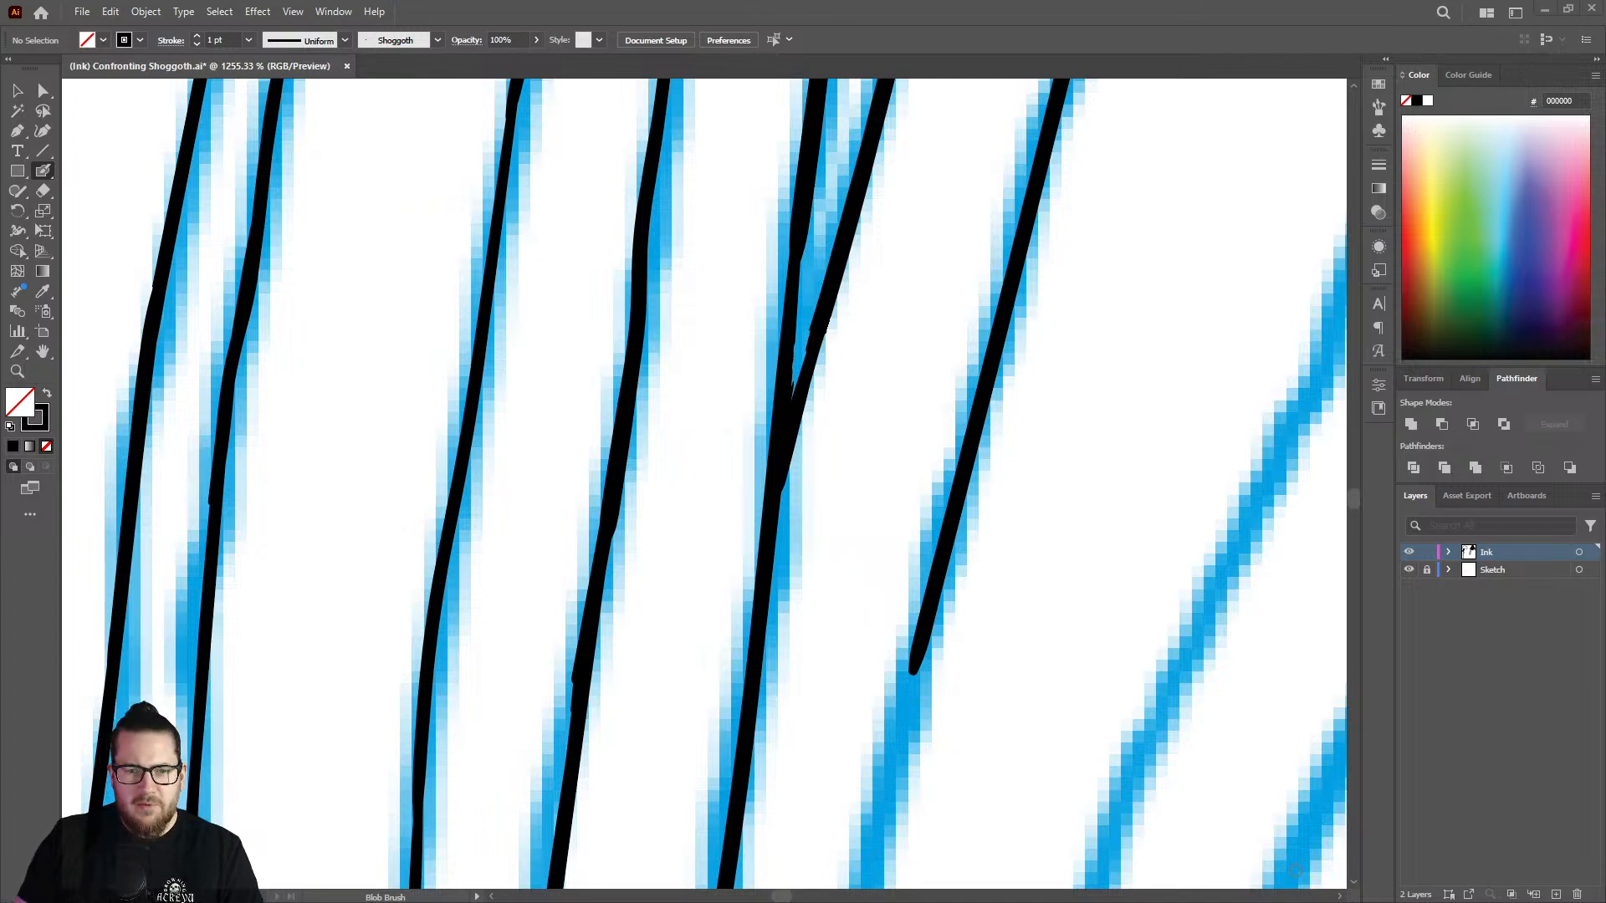
scroll(556, 465, "down", 5)
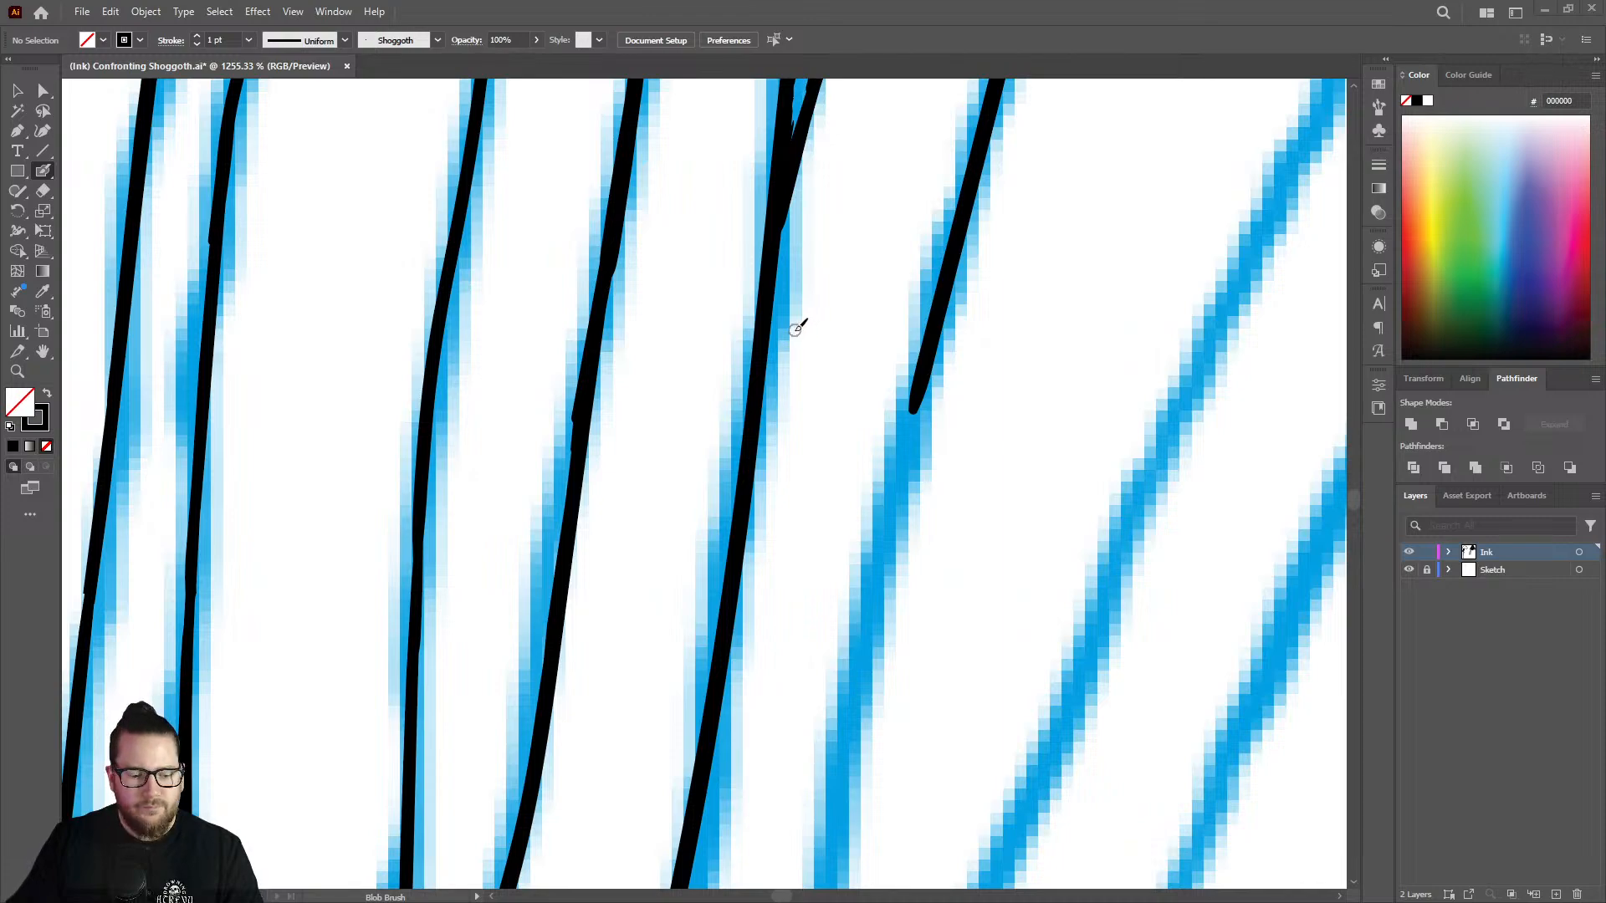
Extend the open strand to the right of the split's lower joint further down its sketch line with the Blob Brush.
key("z")
left_click_drag(817, 333, 703, 292)
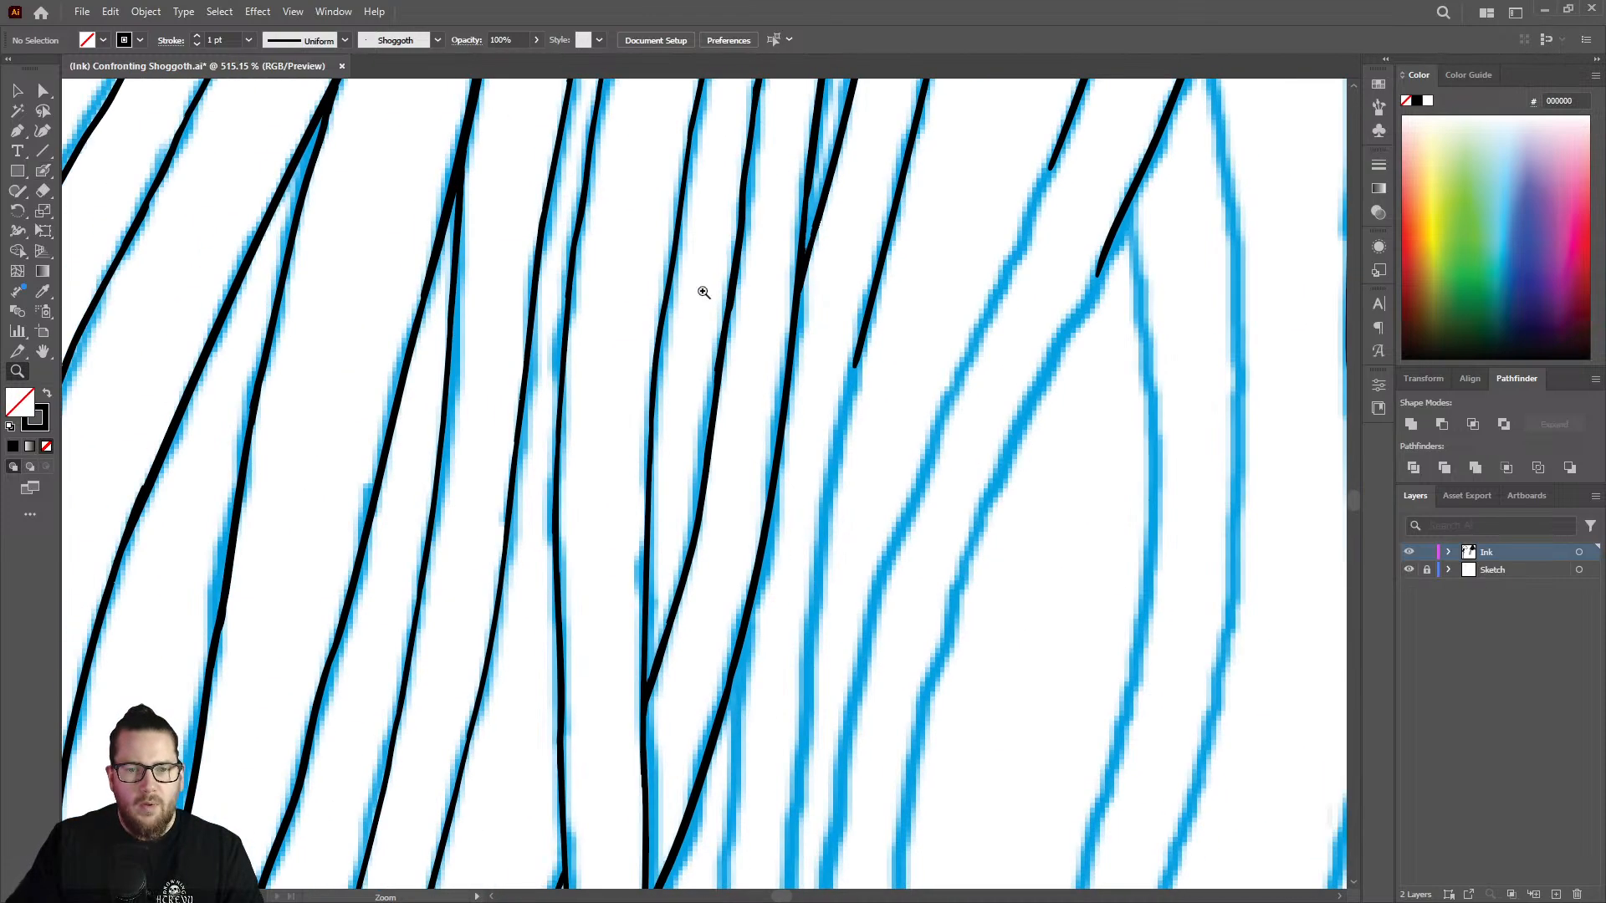
left_click_drag(877, 277, 738, 265)
left_click_drag(893, 201, 947, 182)
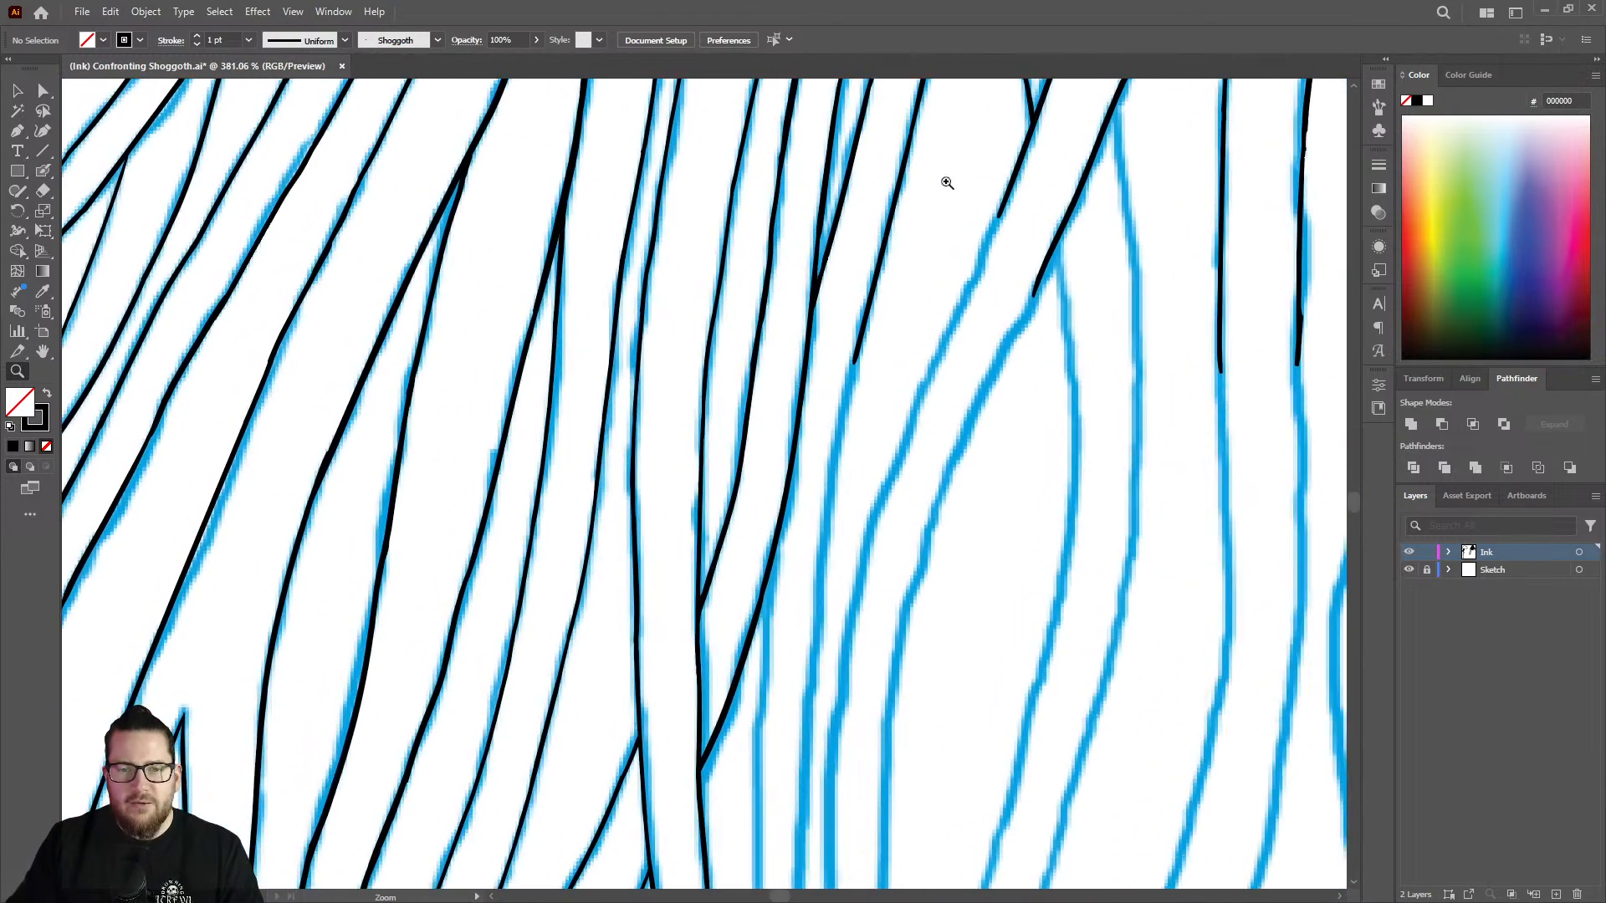
left_click_drag(870, 358, 993, 315)
left_click_drag(810, 465, 920, 431)
key("shift+b")
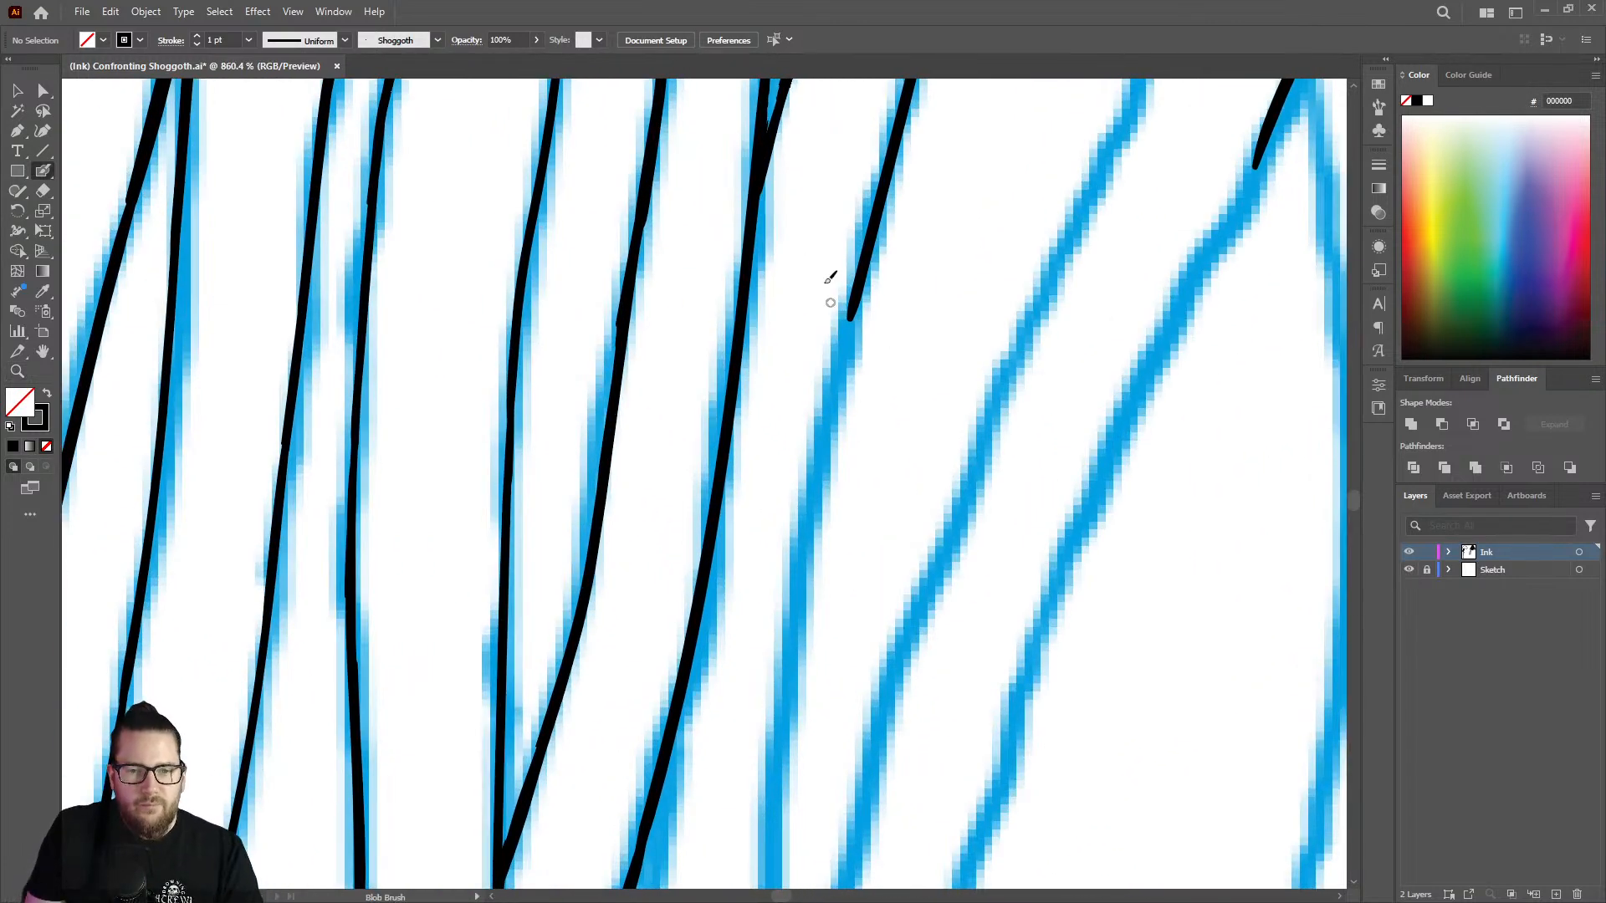
left_click_drag(855, 300, 780, 795)
Ink the branch line that leaves the diagonal strand at the sketch fork and runs almost straight down.
key("z")
left_click_drag(838, 500, 521, 444)
left_click_drag(865, 477, 718, 446)
left_click_drag(837, 588, 1139, 452)
mouse_move(803, 423)
left_mouse_down()
mouse_move(837, 405)
mouse_move(761, 418)
mouse_move(742, 789)
left_mouse_up()
key("shift+b")
key("z")
scroll(775, 457, "down", 5)
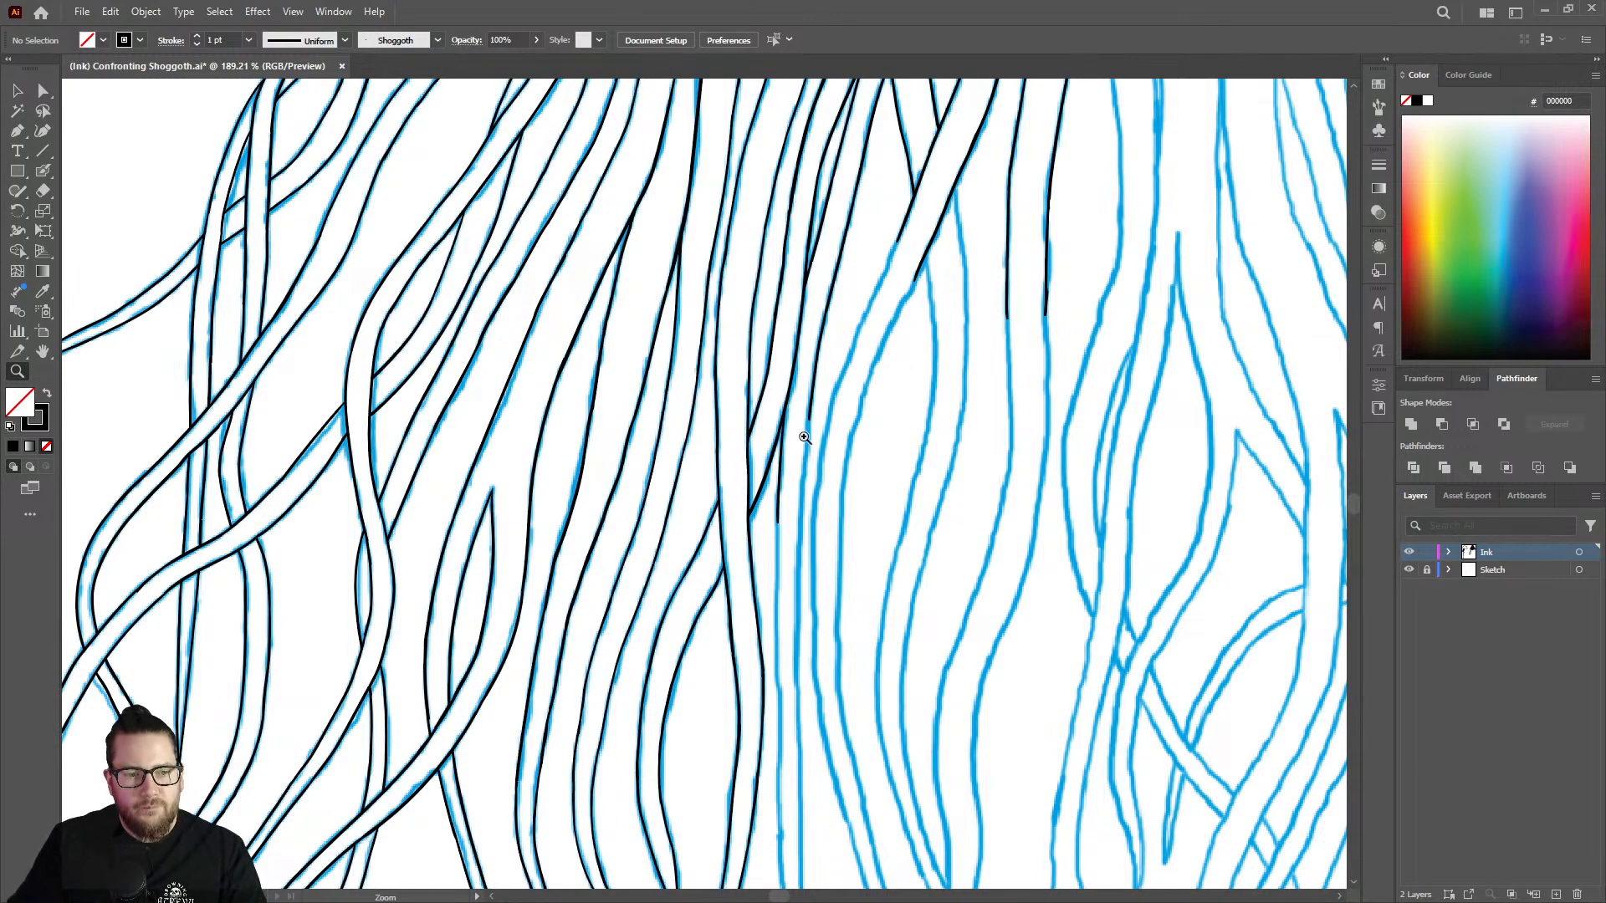
left_click_drag(818, 439, 930, 406)
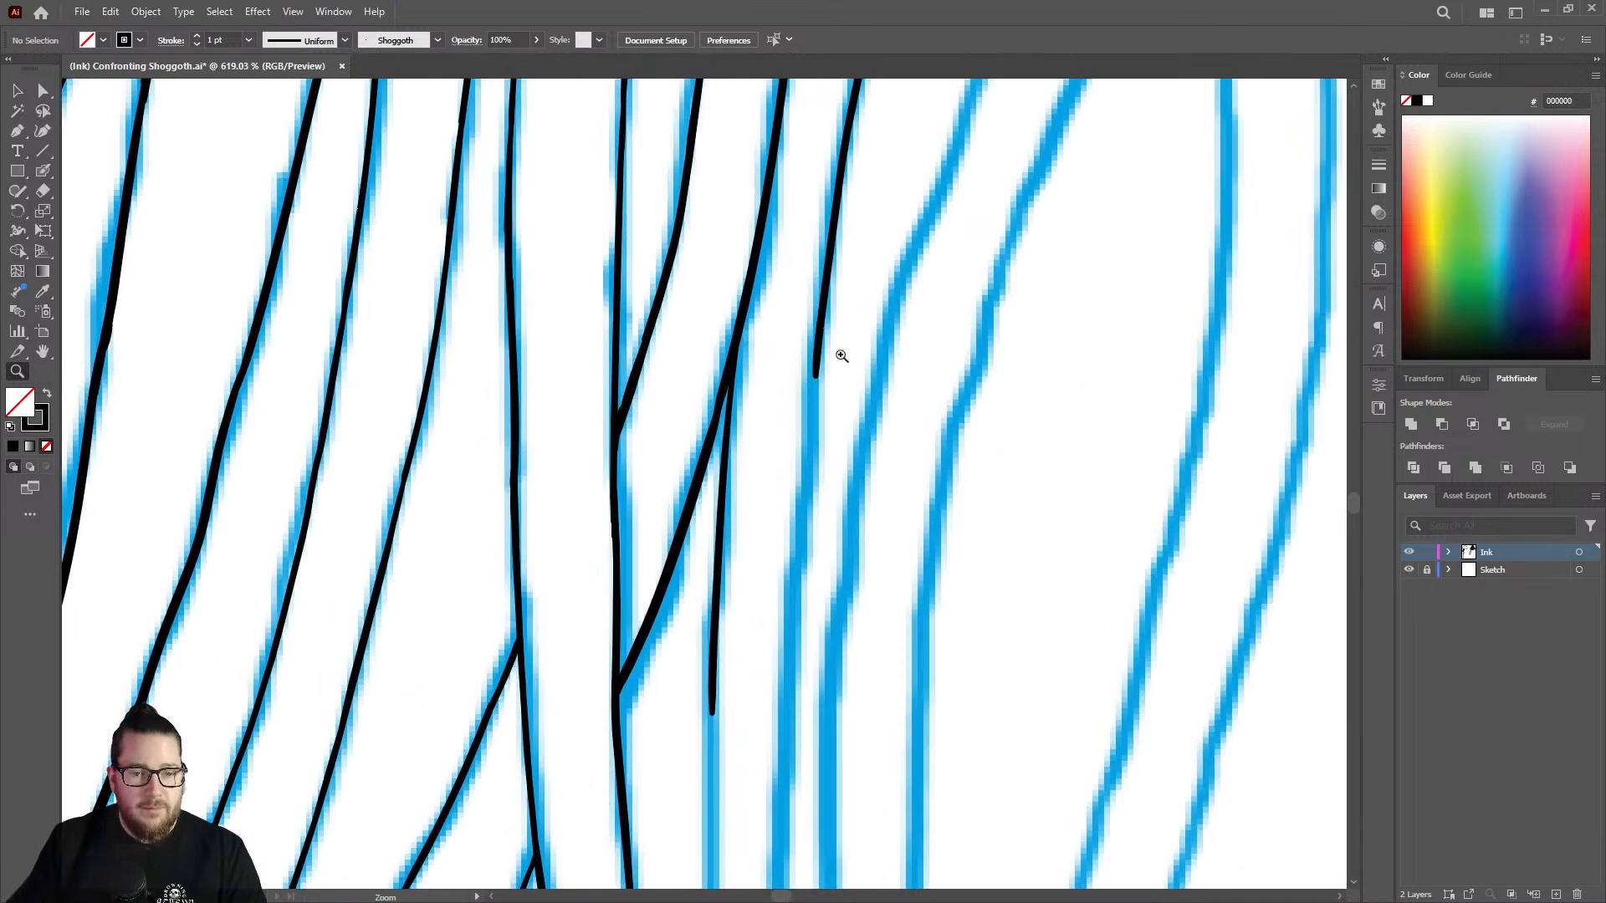
key("shift+b")
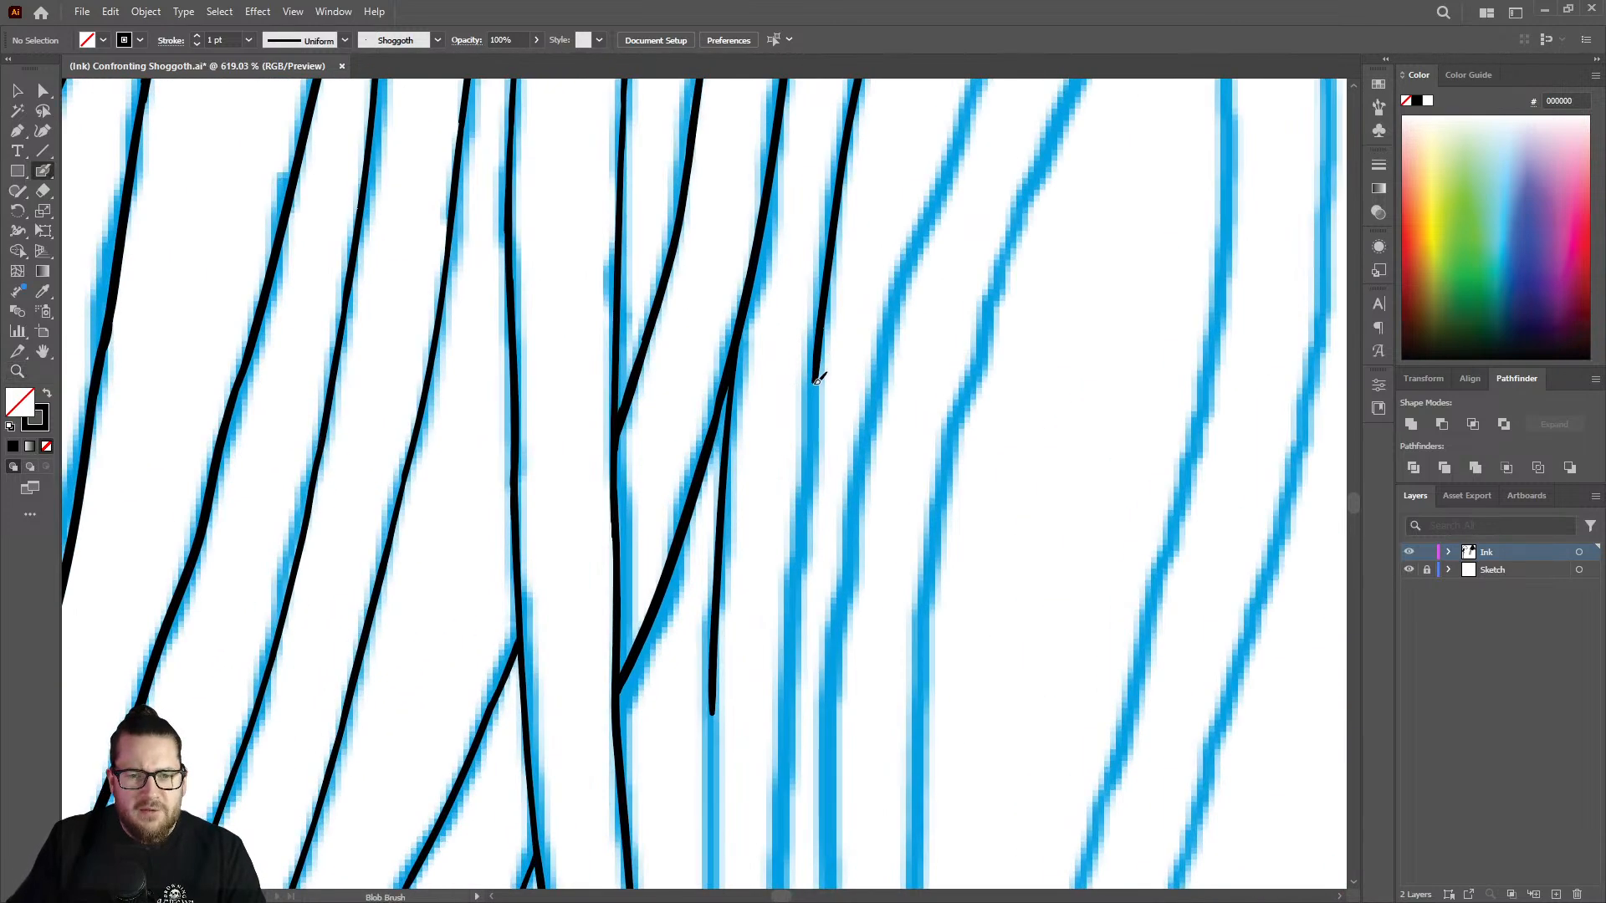
left_click_drag(819, 379, 783, 735)
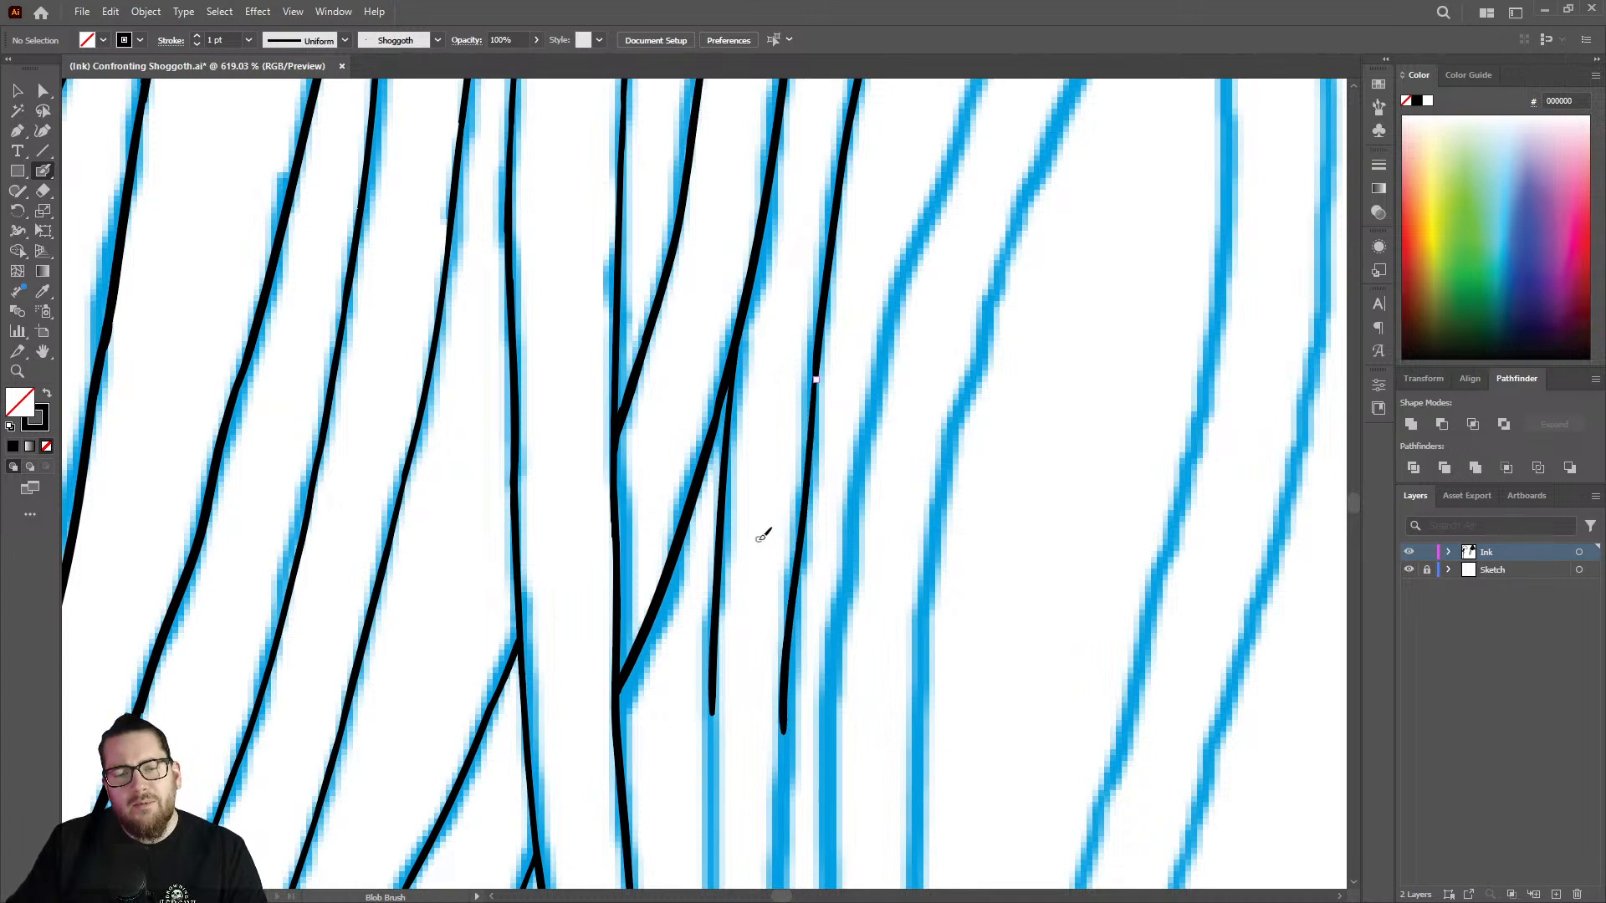
key("ctrl+z")
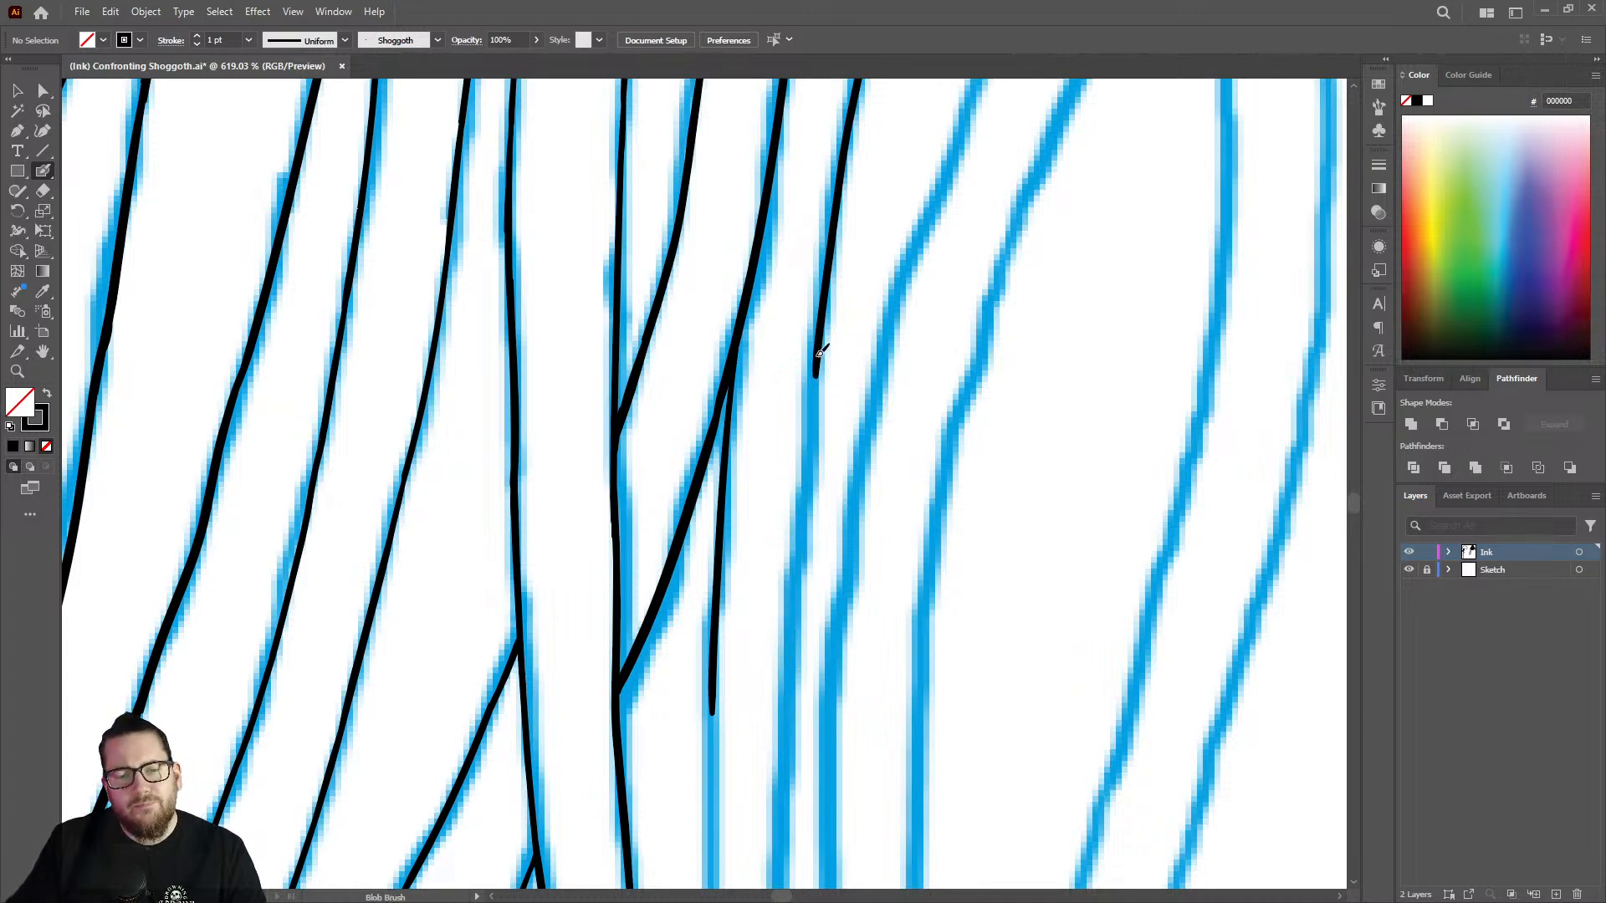
left_click_drag(819, 354, 808, 451)
left_click_drag(804, 518, 783, 723)
key("ctrl+z")
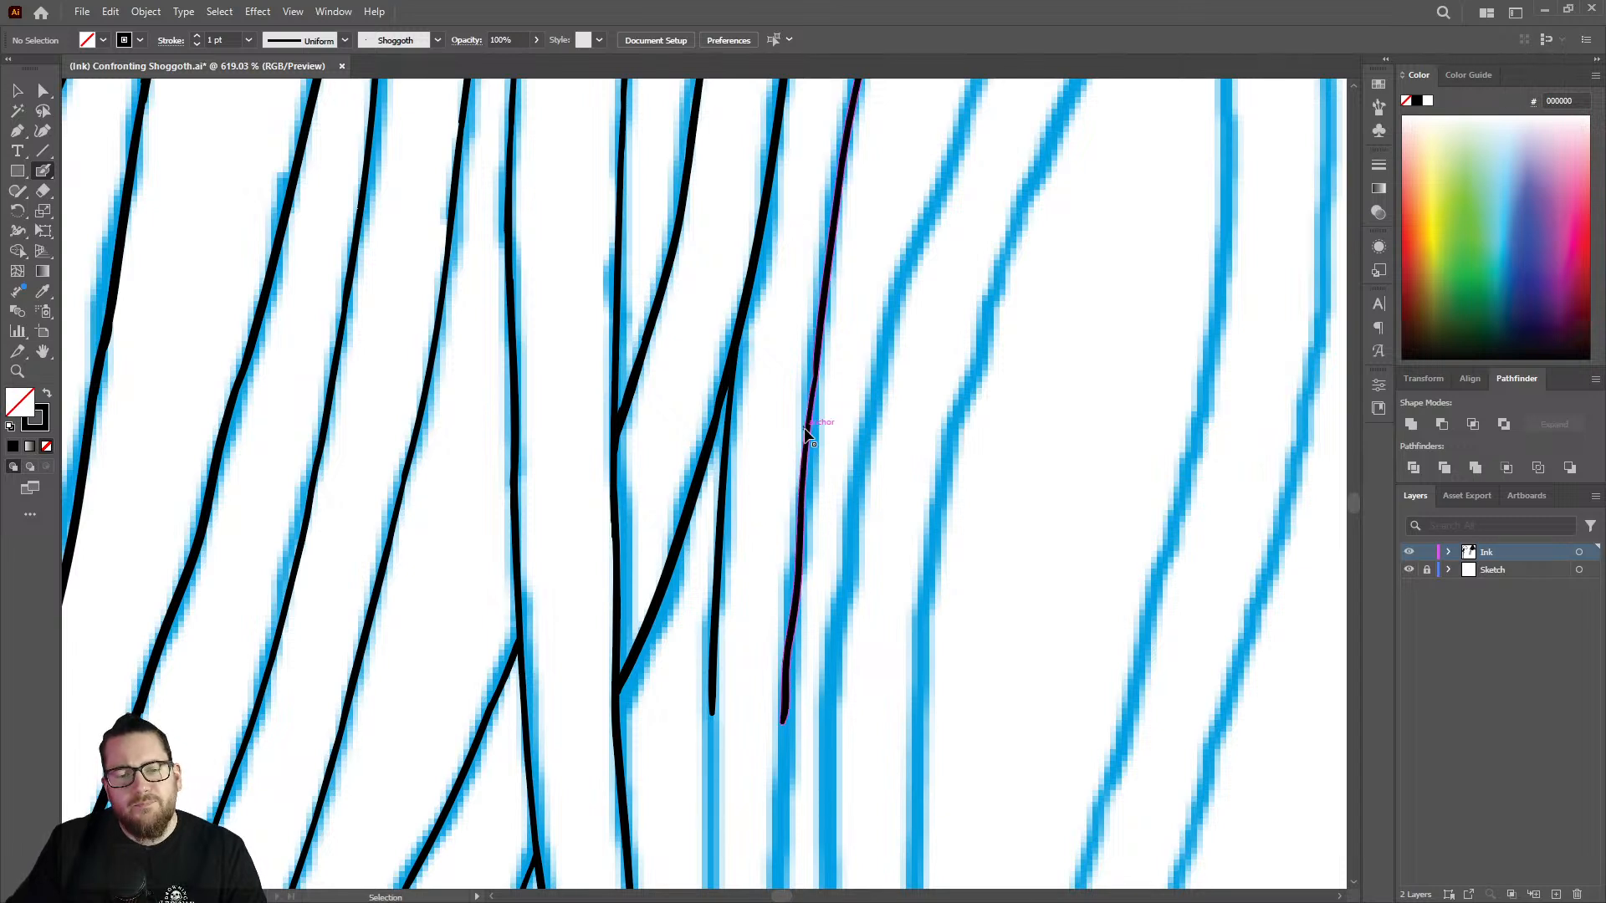
Extend the strand right of the new branch down to the branch's end level and thicken the line just below the joint.
left_click_drag(817, 374, 780, 709)
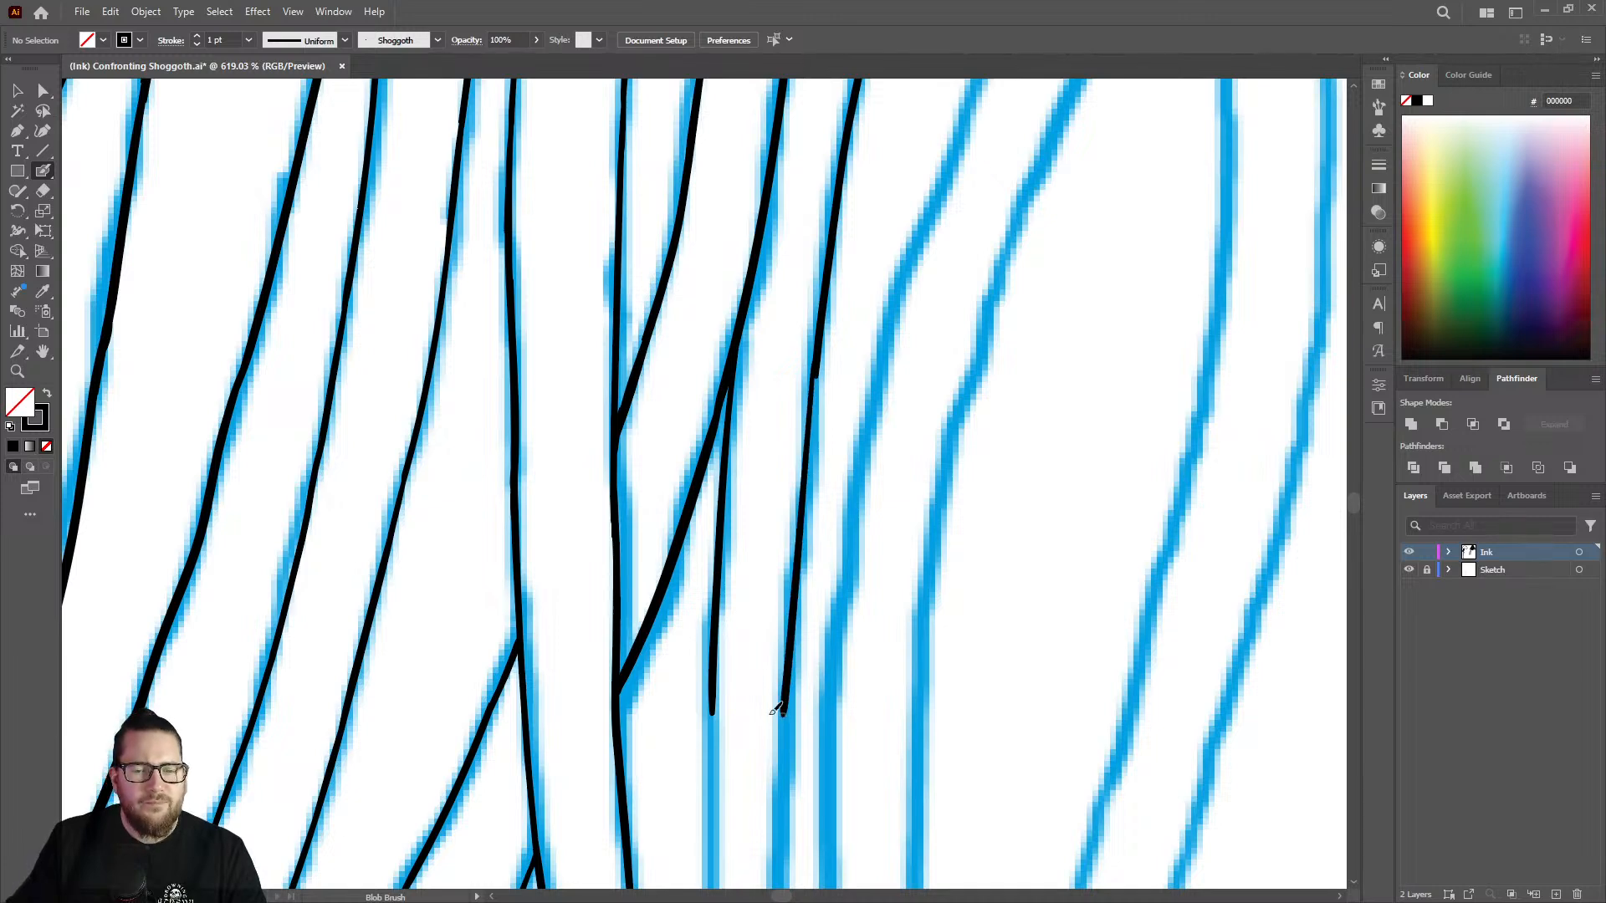
scroll(824, 352, "up", 2)
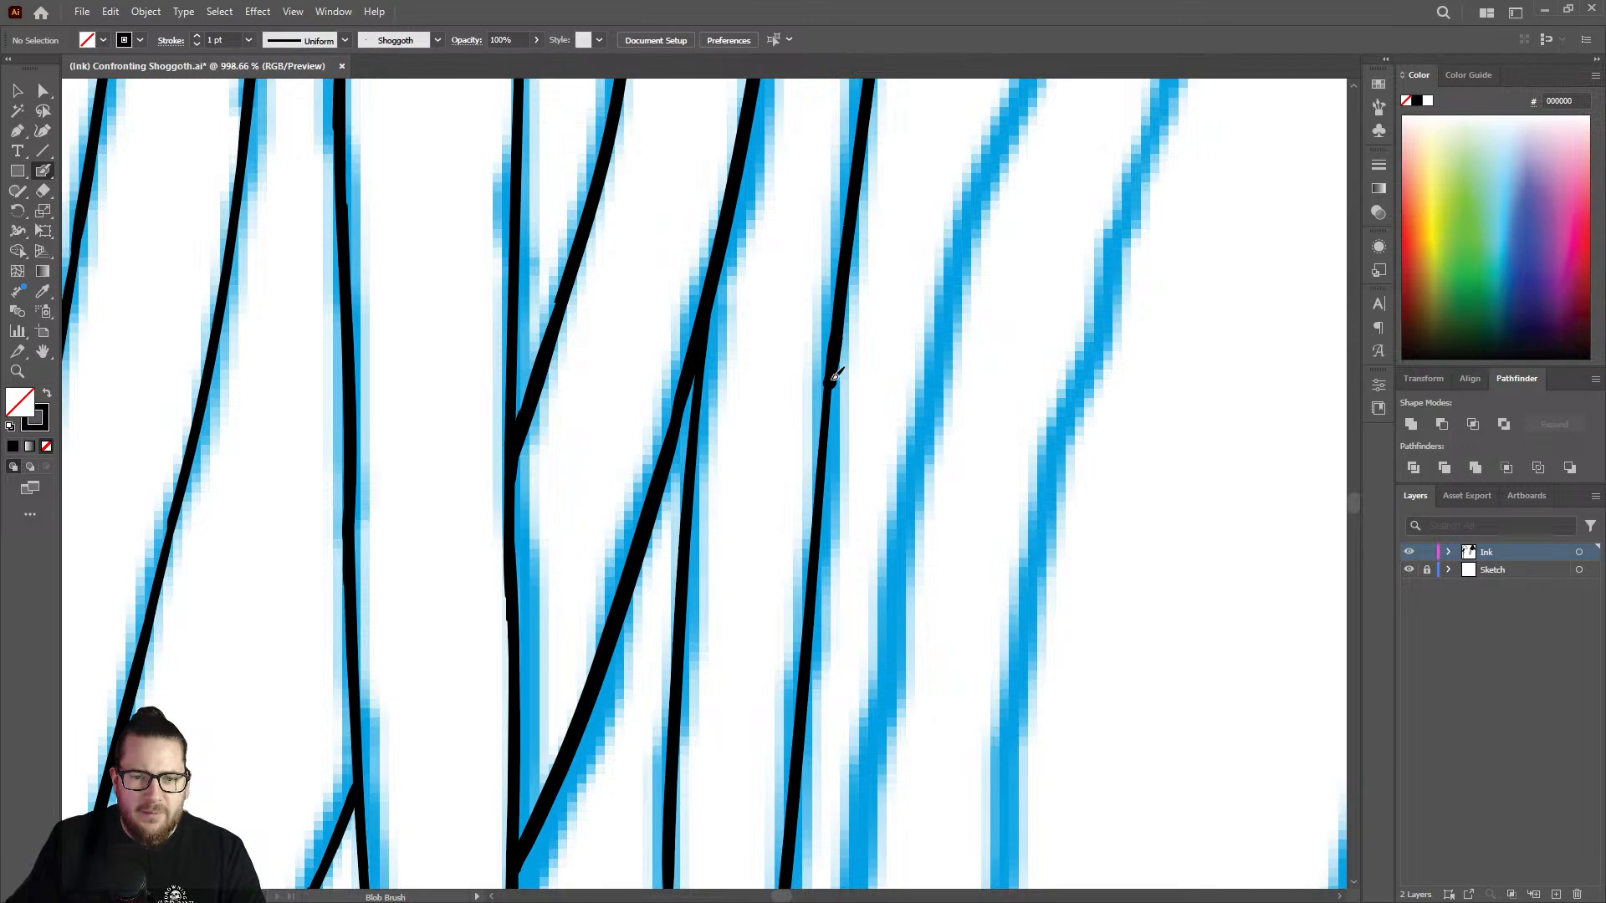
left_click_drag(835, 376, 826, 477)
left_click_drag(820, 538, 814, 565)
key("z")
left_click_drag(805, 462, 595, 363)
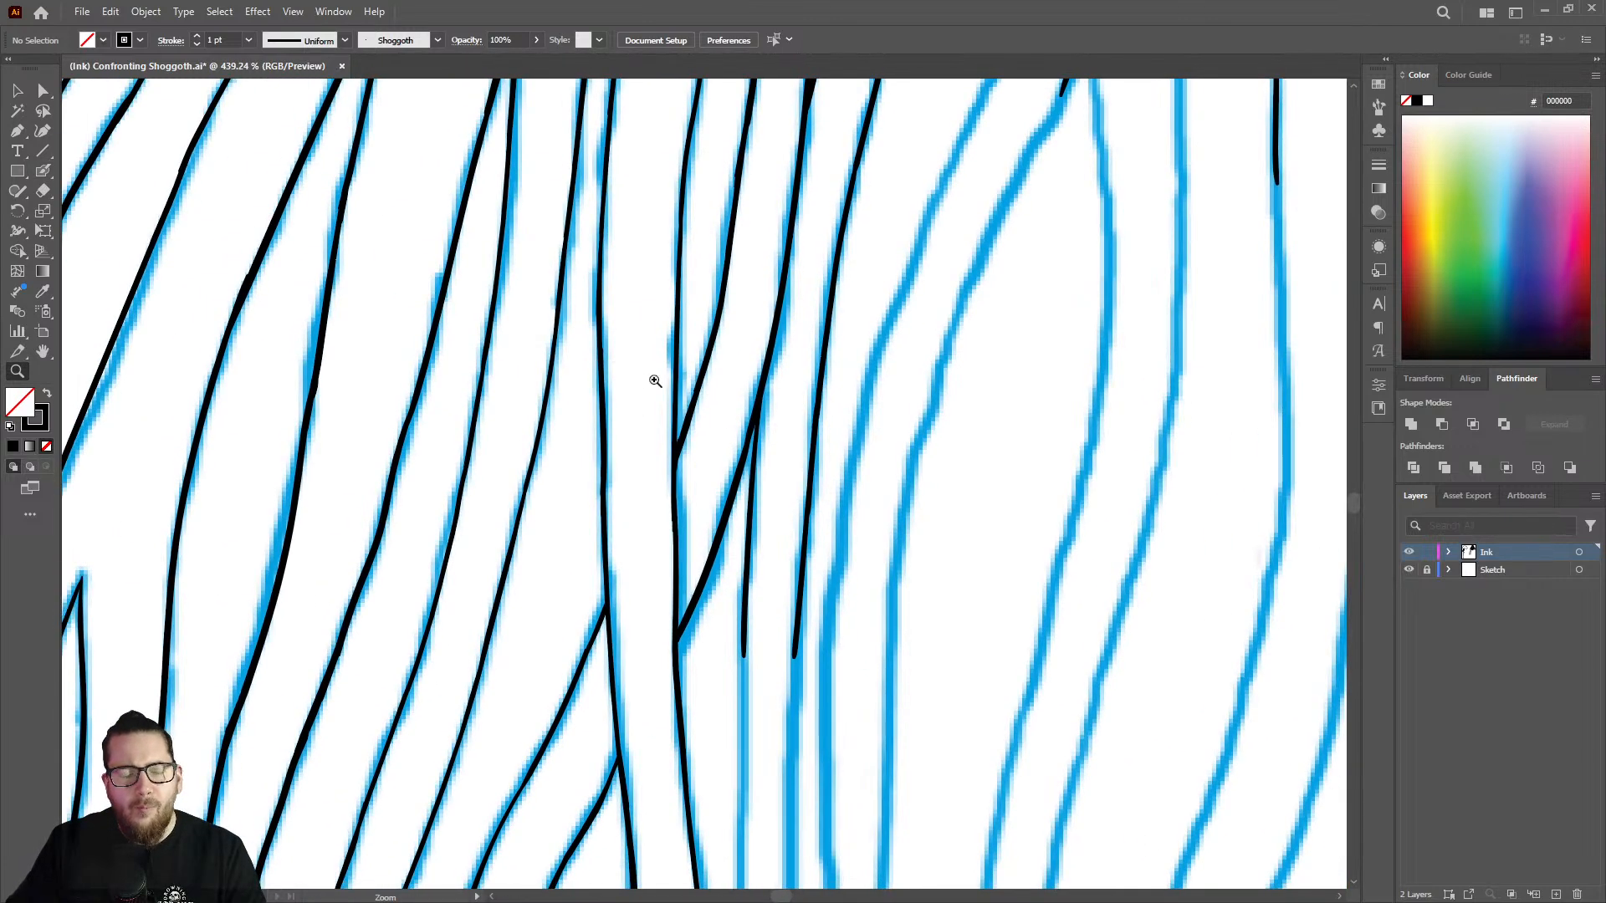
left_click_drag(811, 468, 710, 448)
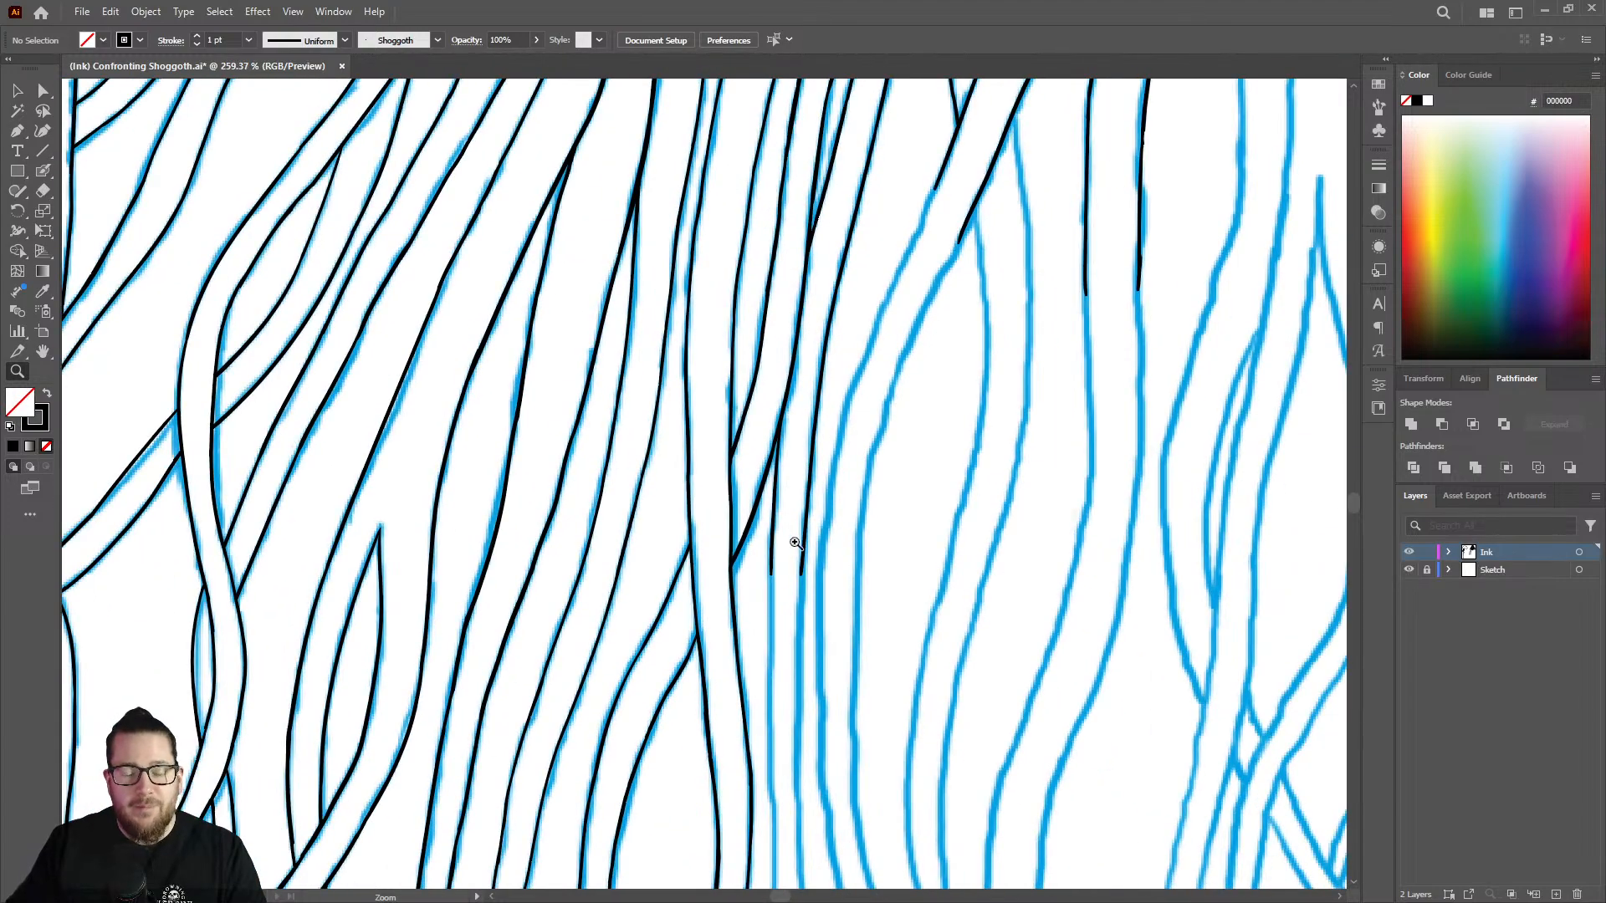
Extend the new branch line and the strand beside it further down their near-vertical sketch lines with the Blob Brush.
left_click_drag(819, 623, 721, 623)
left_click_drag(795, 691, 1027, 540)
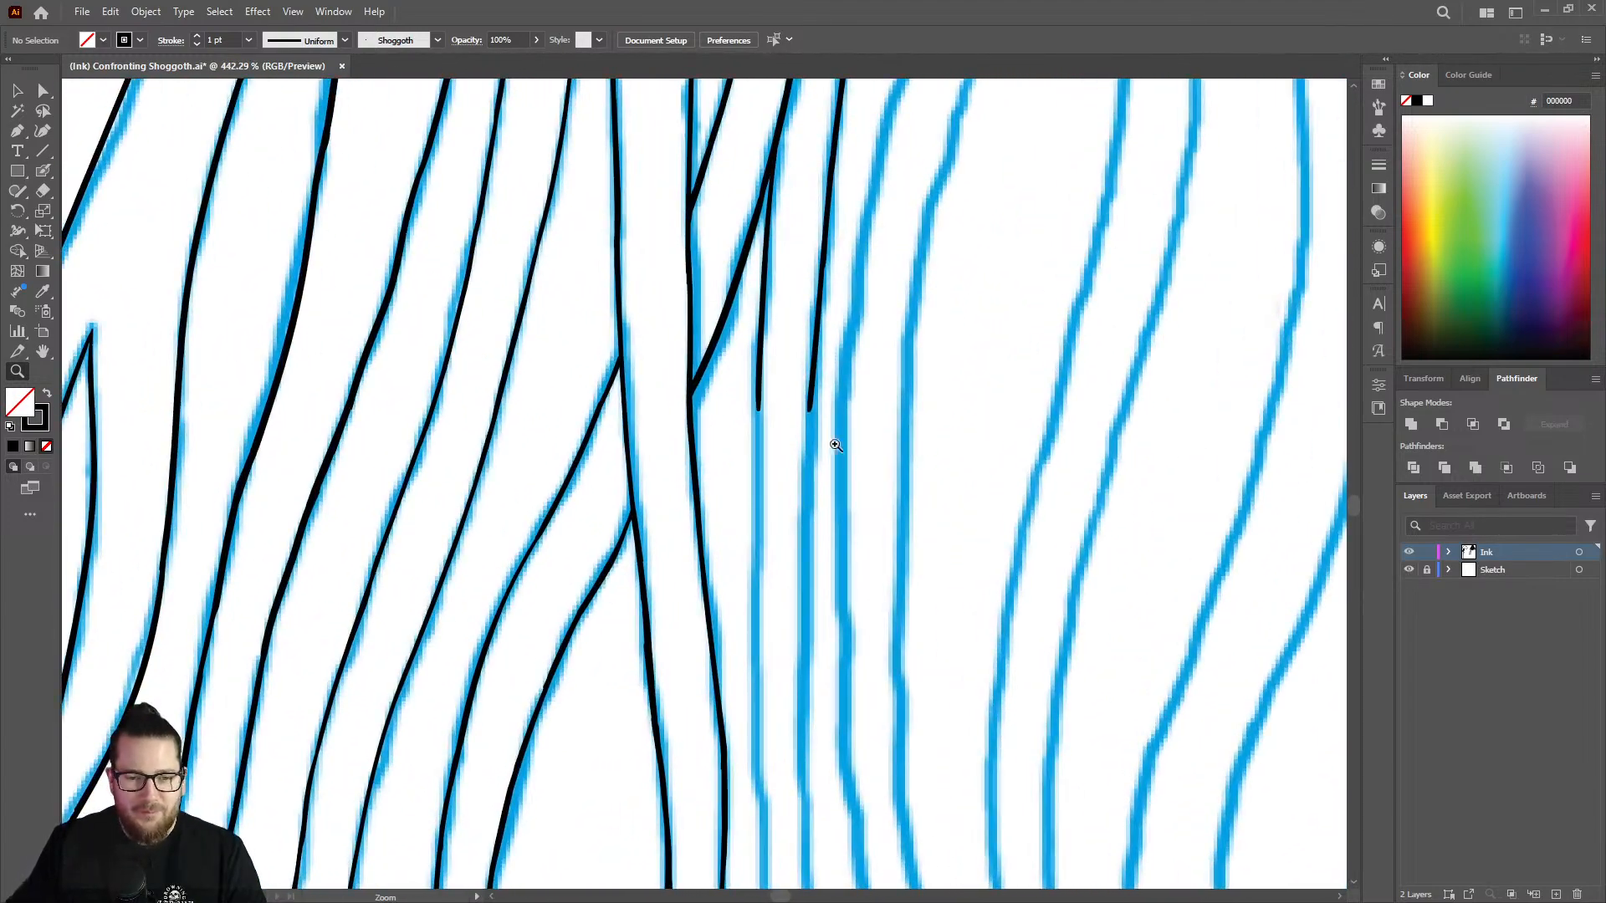
left_click_drag(835, 444, 903, 436)
key("shift+b")
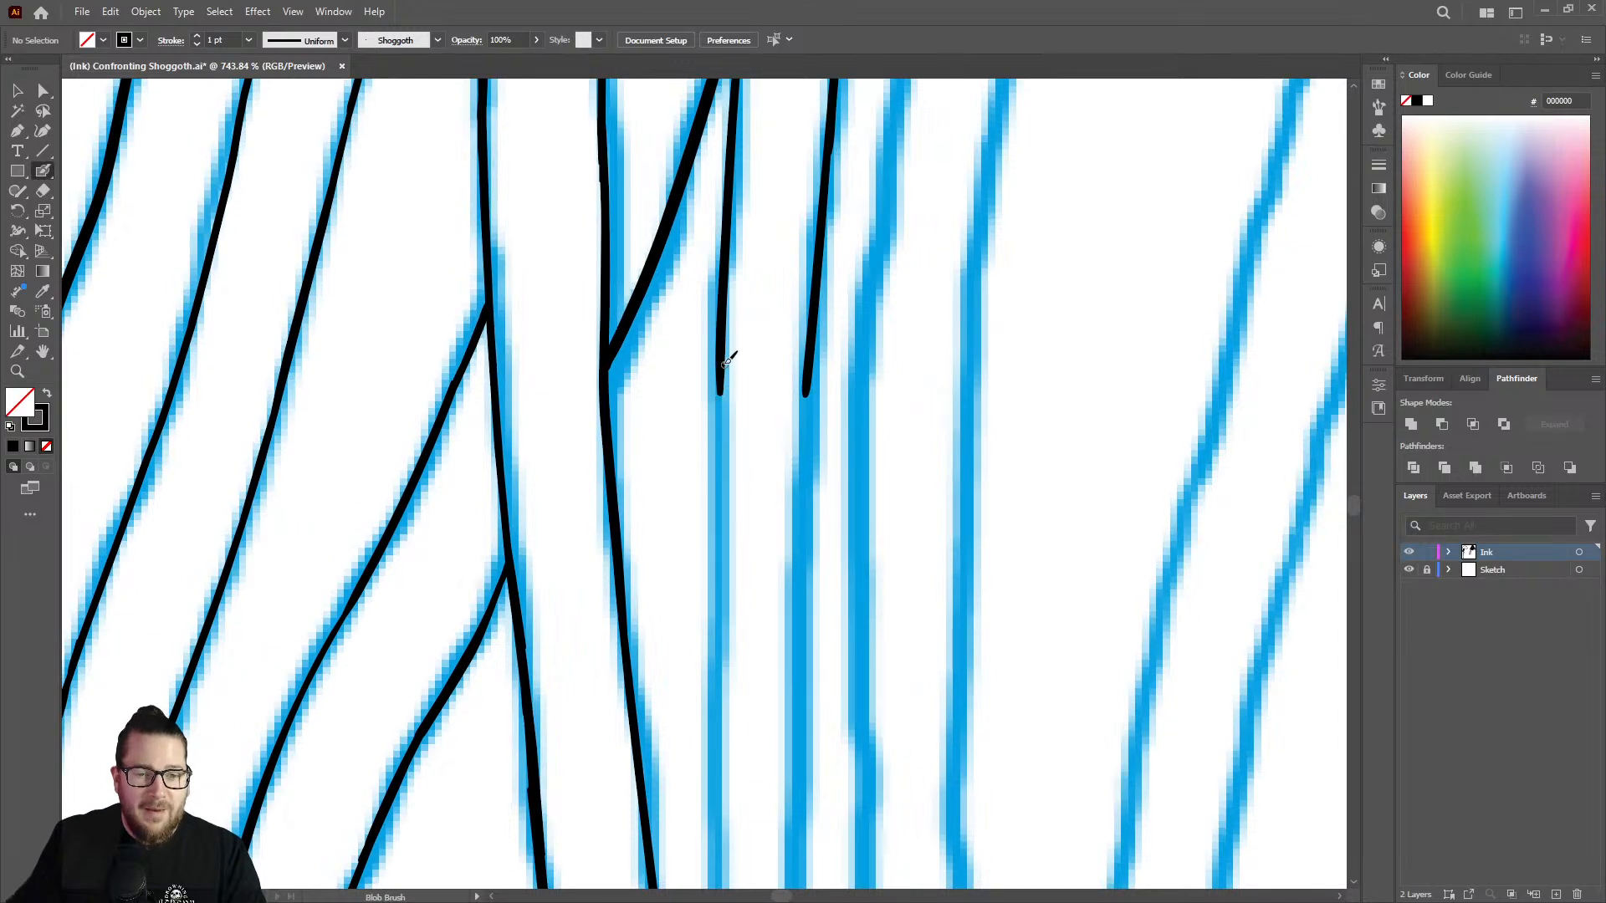
left_click_drag(724, 374, 719, 698)
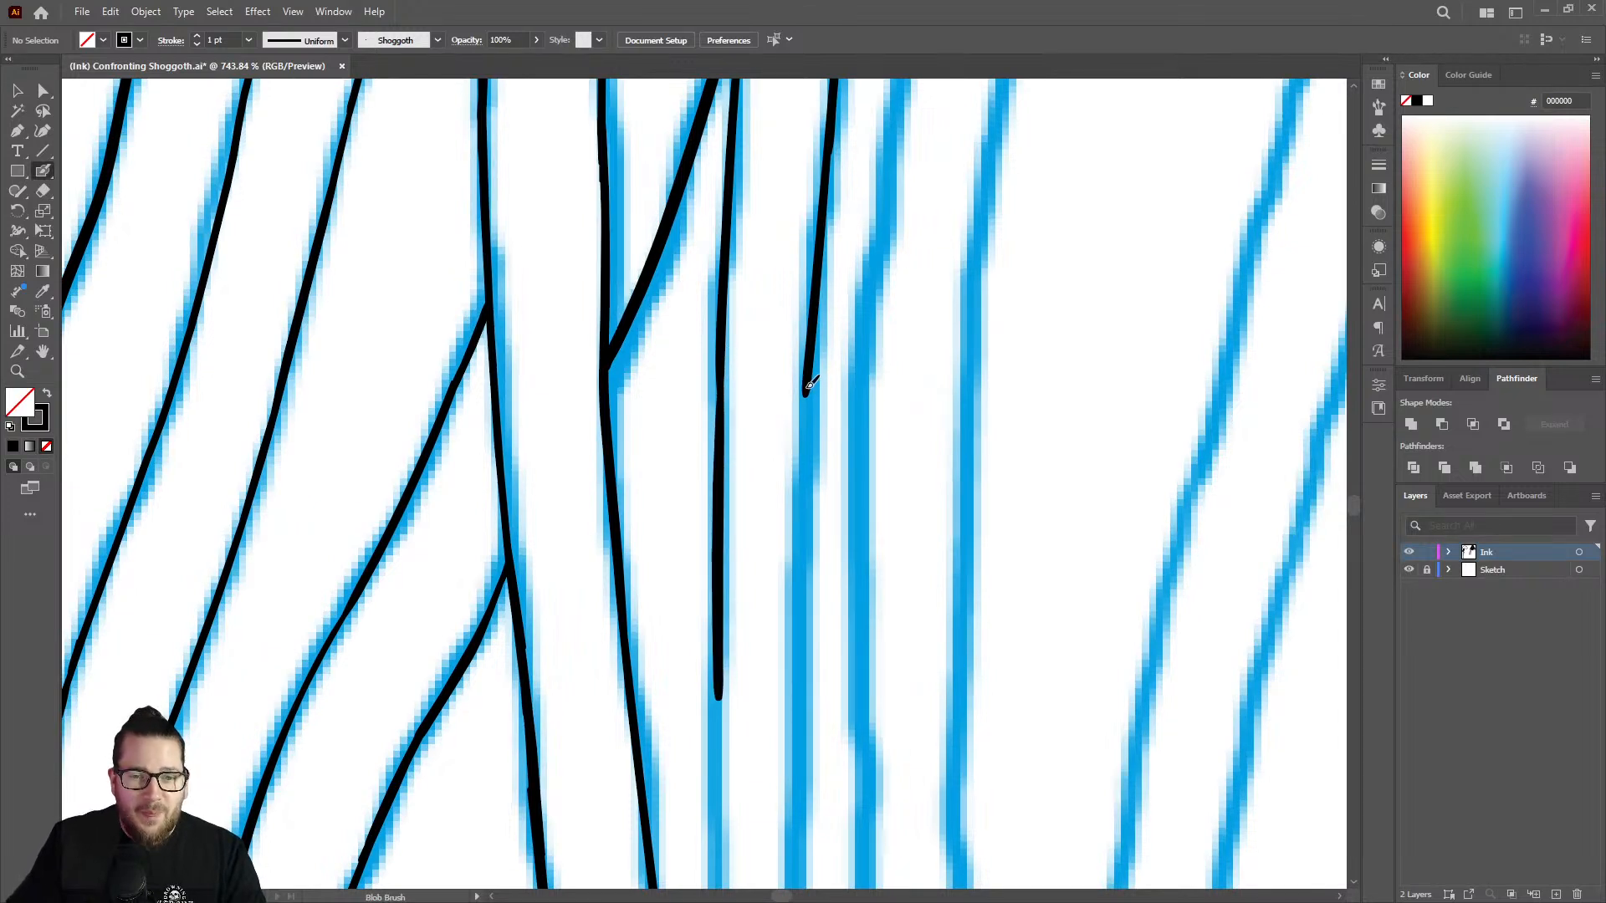
left_click_drag(810, 385, 797, 715)
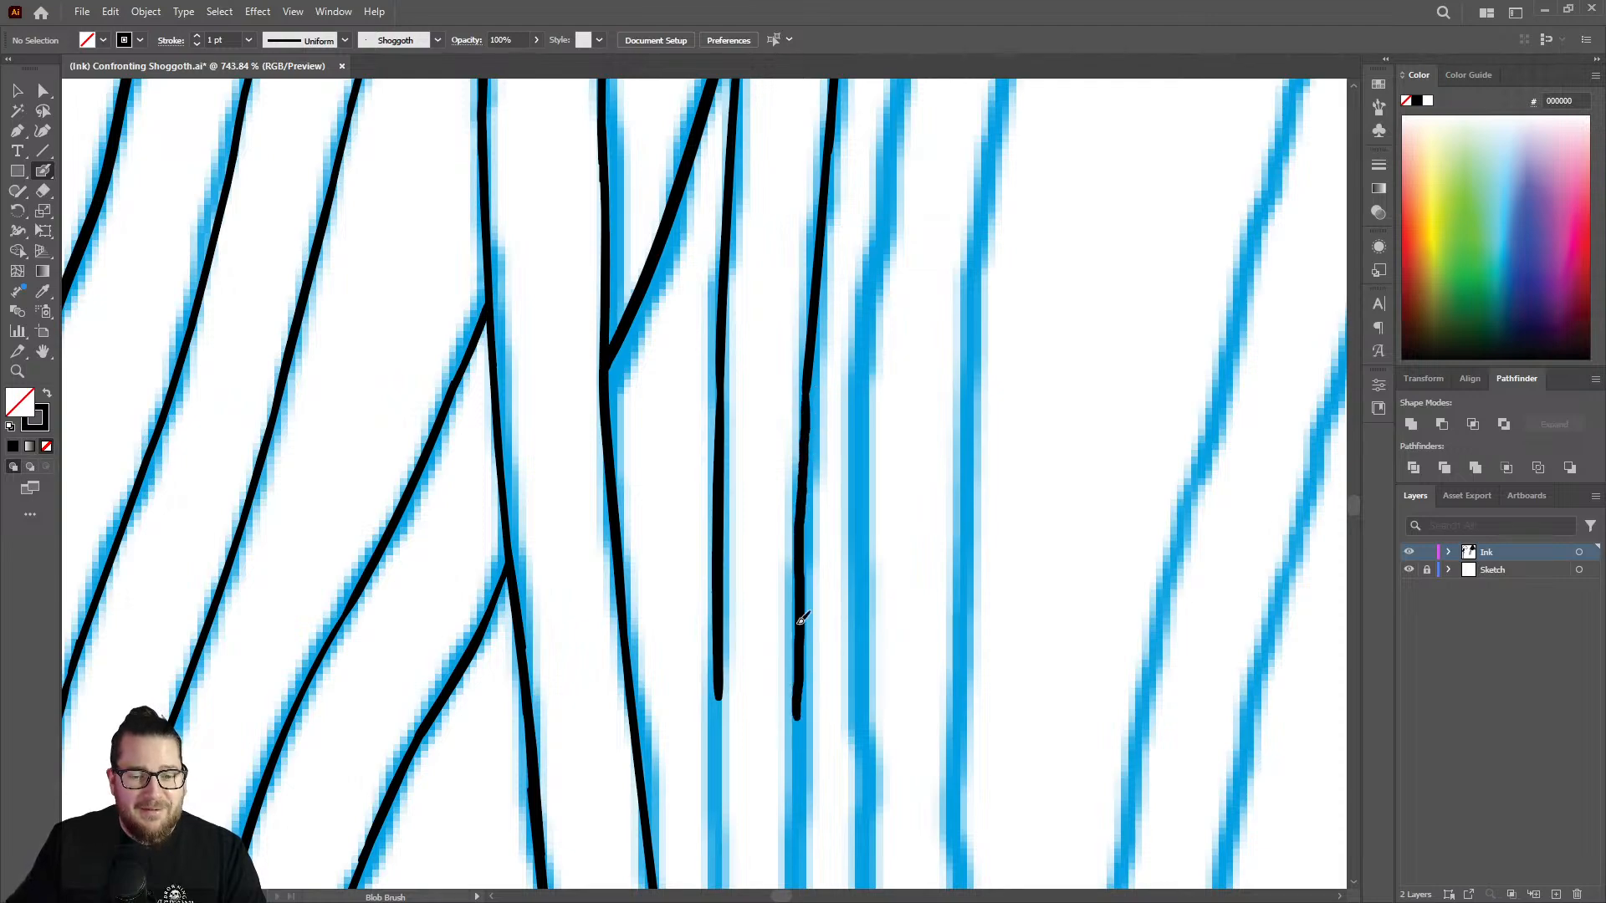
Continue both lines of the narrow vertical strand down to where the left sketch line shifts slightly right.
key("z")
left_click_drag(799, 522, 609, 439)
left_click_drag(778, 479, 540, 403)
left_click_drag(778, 608, 944, 538)
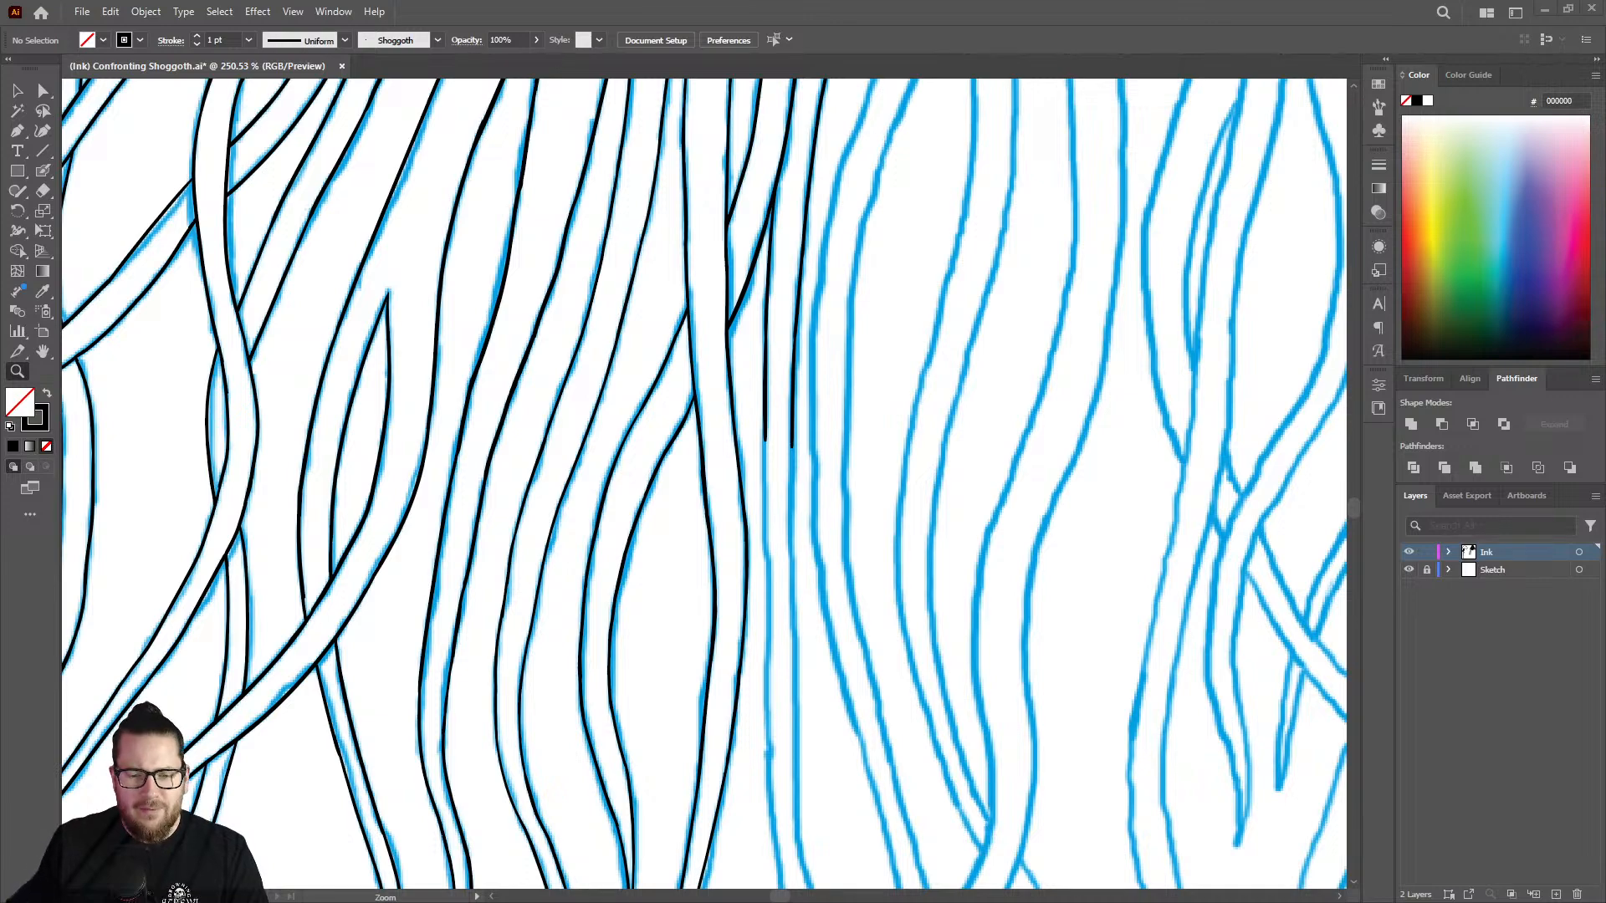
left_click_drag(791, 465, 823, 461)
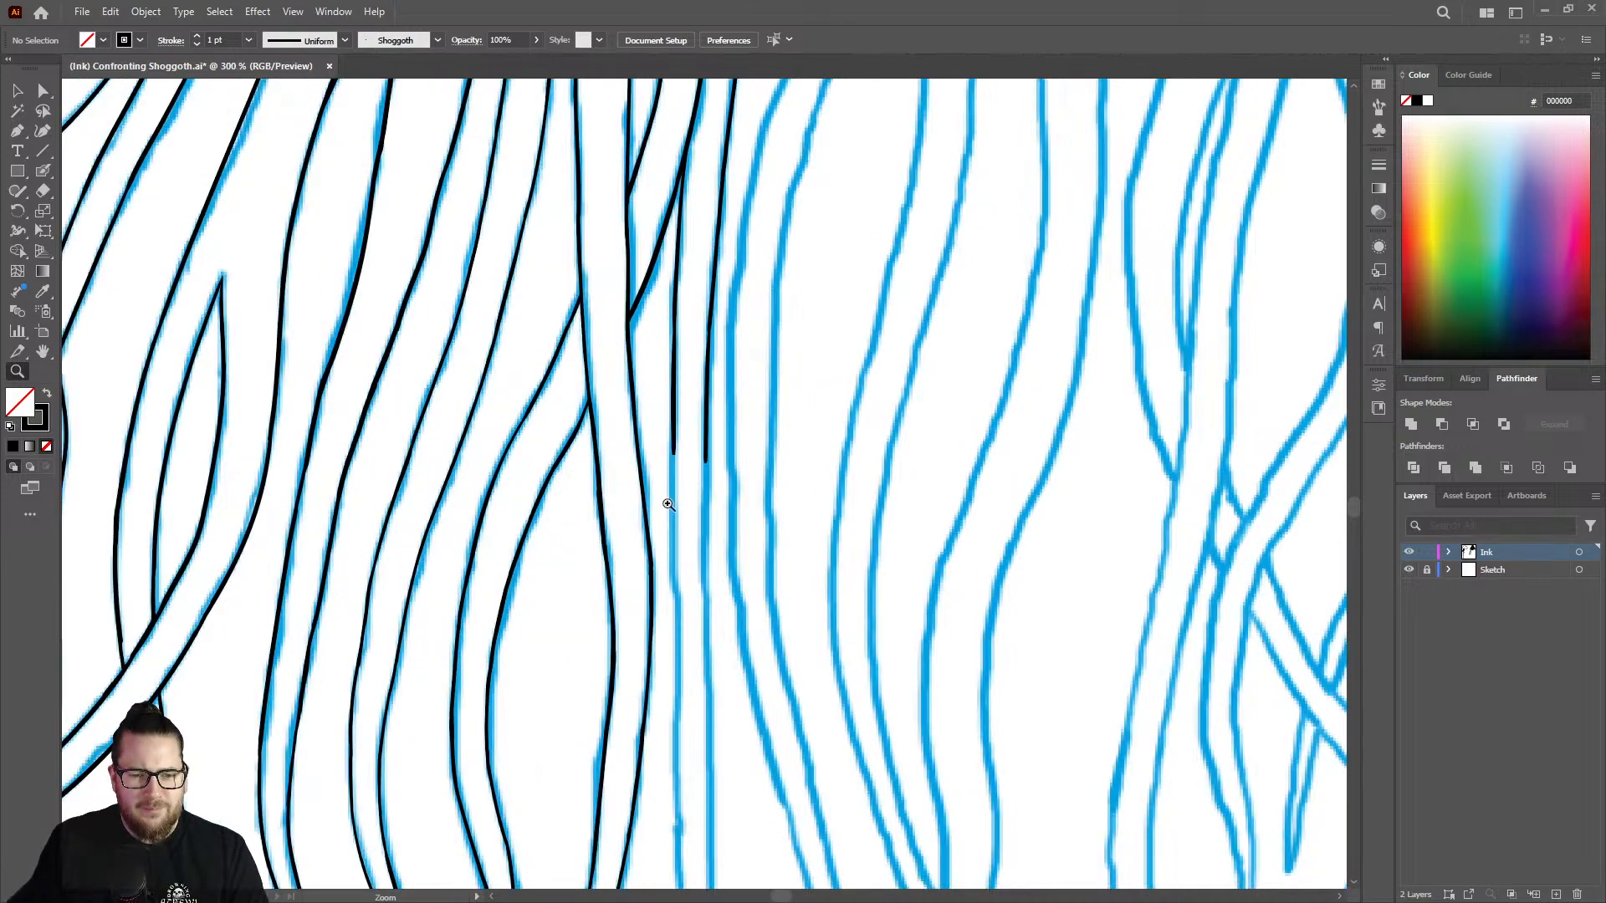
mouse_move(668, 503)
left_mouse_down()
mouse_move(806, 463)
mouse_move(855, 423)
left_mouse_up()
key("shift+b")
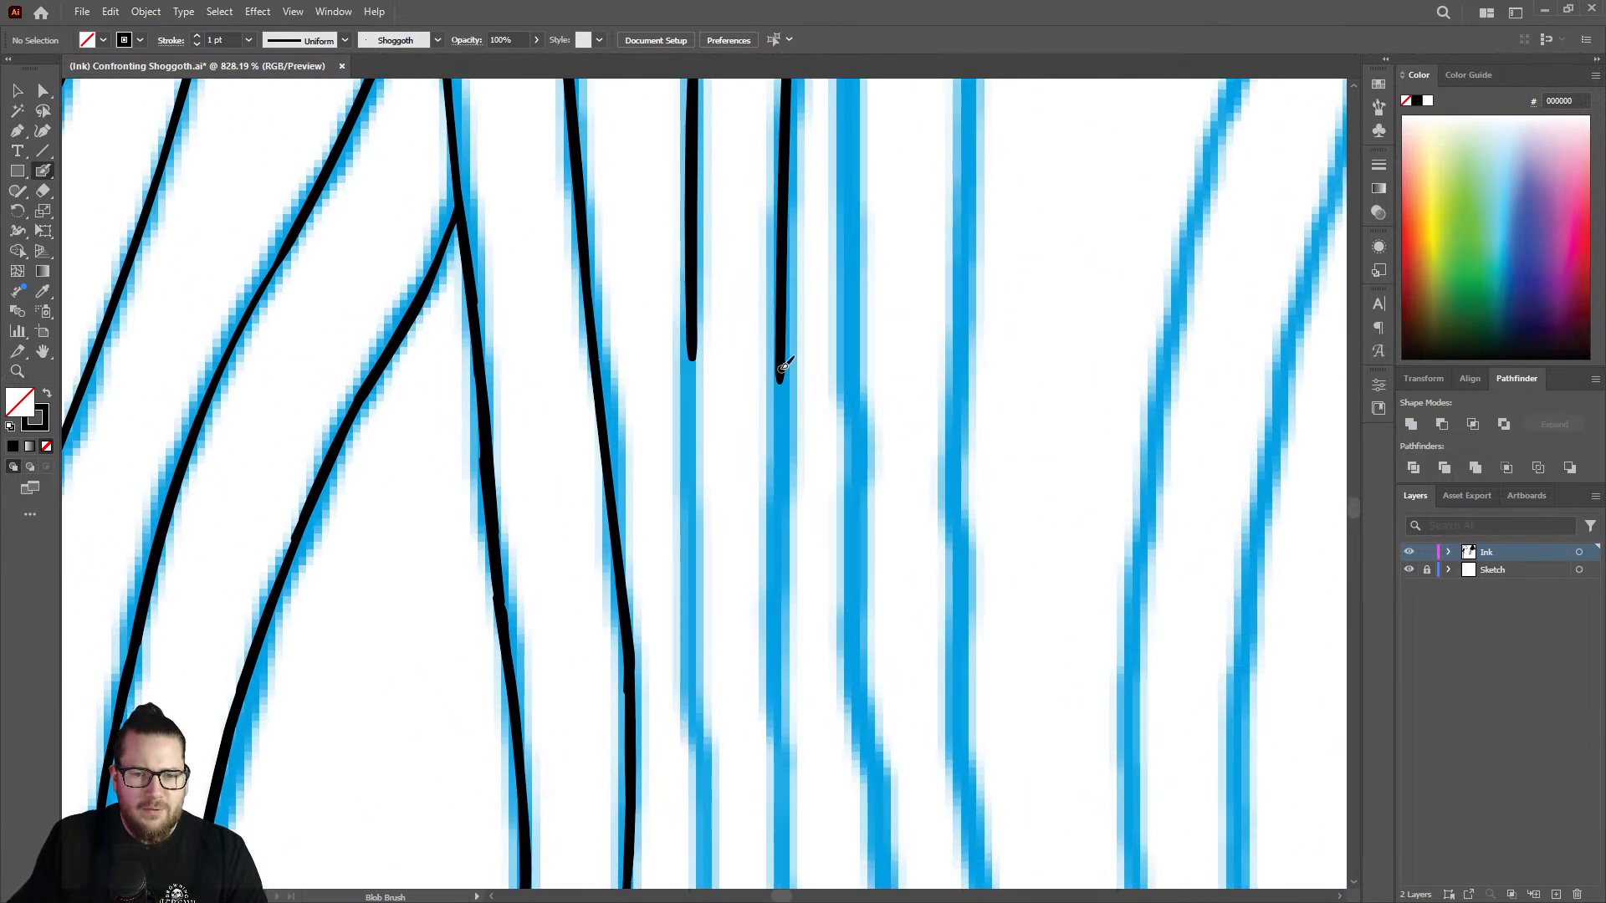
left_click_drag(783, 366, 780, 778)
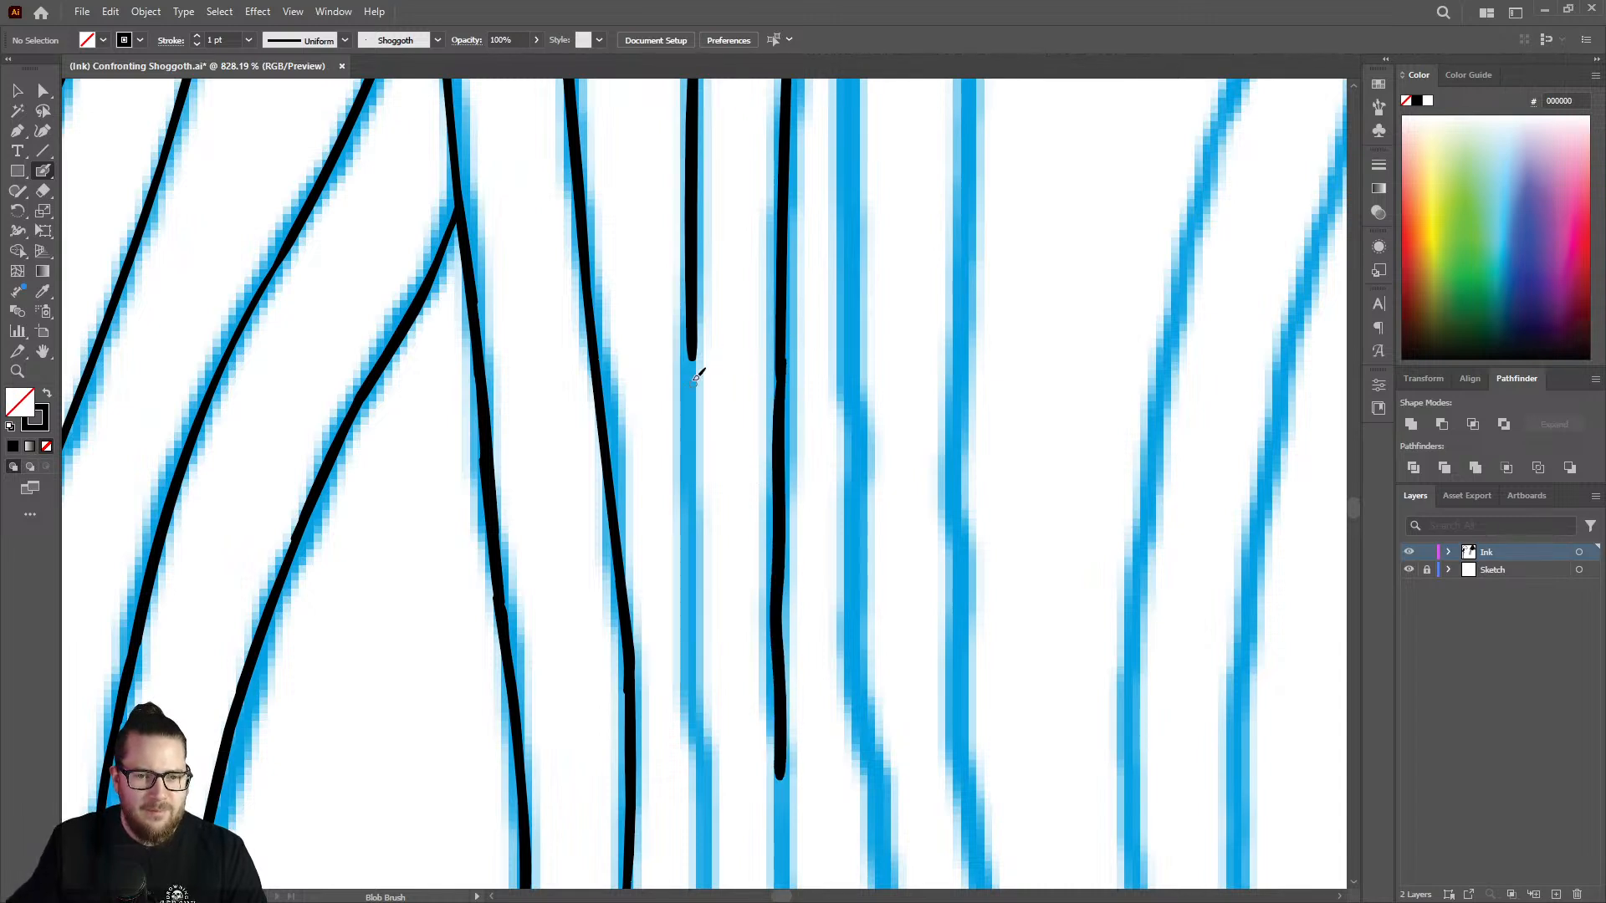
left_click_drag(695, 333, 705, 804)
Ink the next length of the vertical strand's left line and brush over its joint to even the line weight.
key("z")
mouse_move(787, 461)
left_mouse_down()
mouse_move(624, 394)
mouse_move(470, 388)
mouse_move(652, 500)
left_mouse_up()
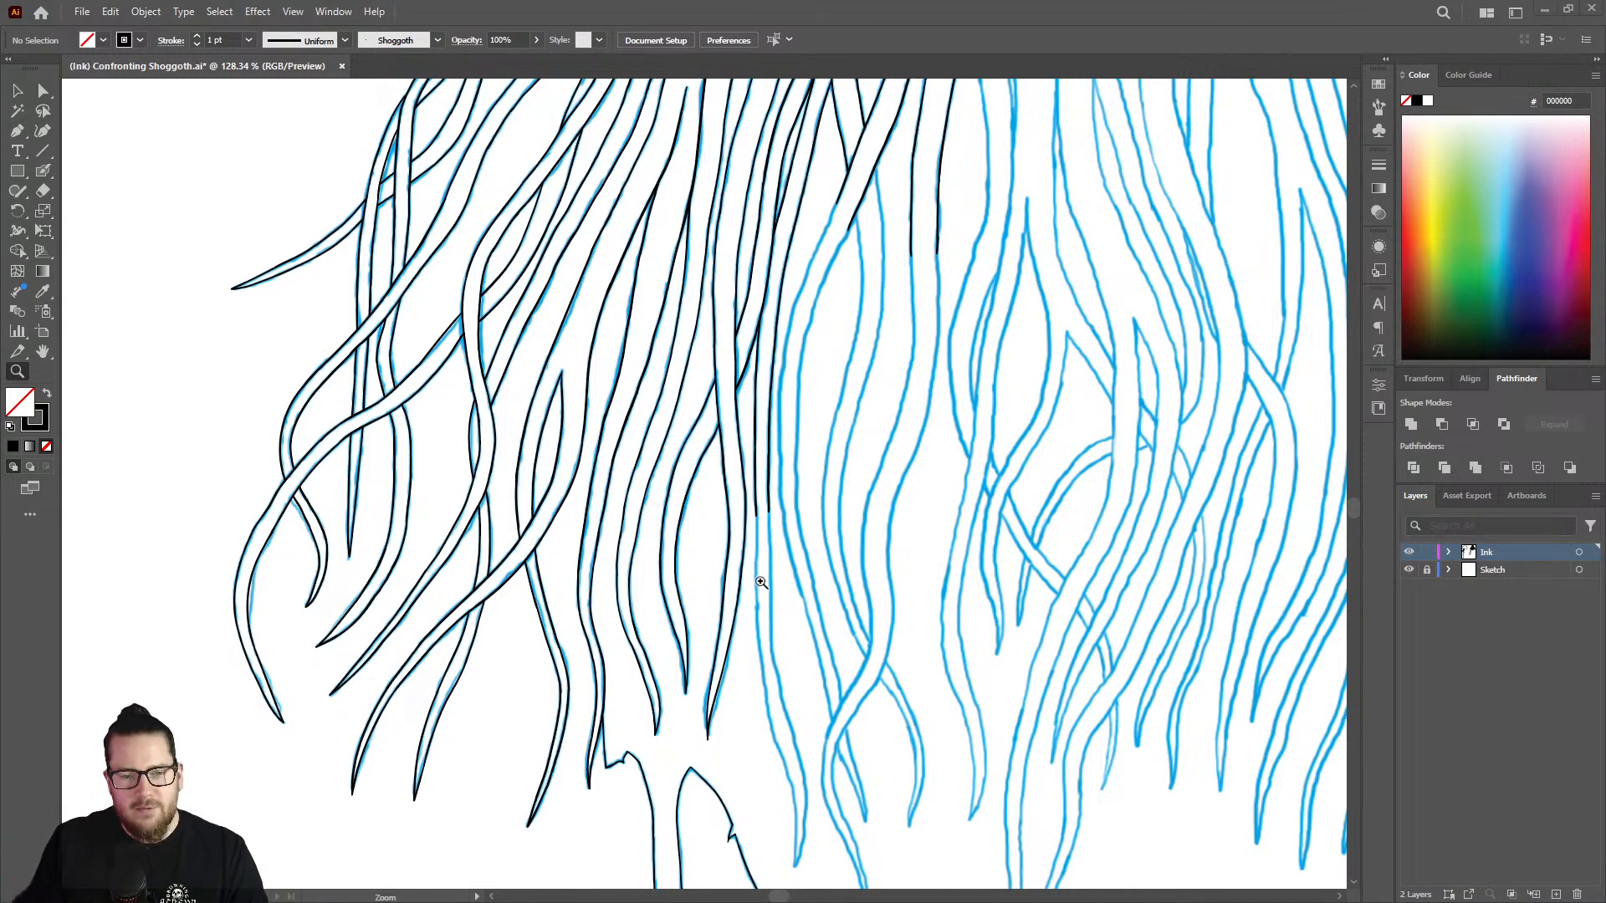
left_click_drag(759, 581, 953, 502)
left_click_drag(803, 458, 914, 449)
key("shift+b")
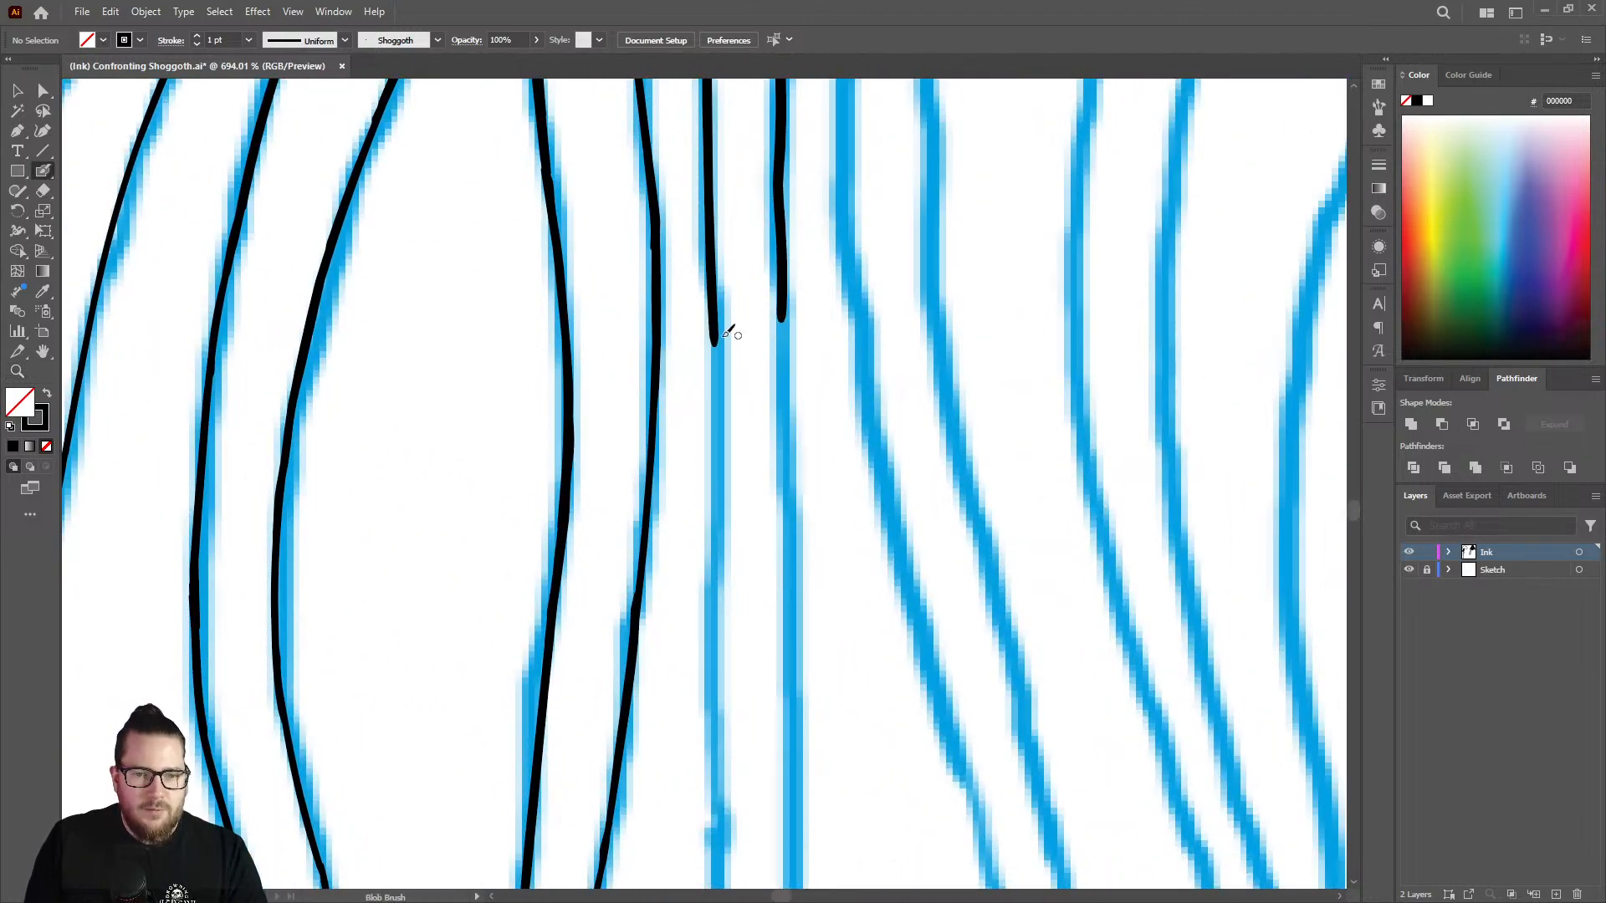
left_click_drag(718, 342, 716, 662)
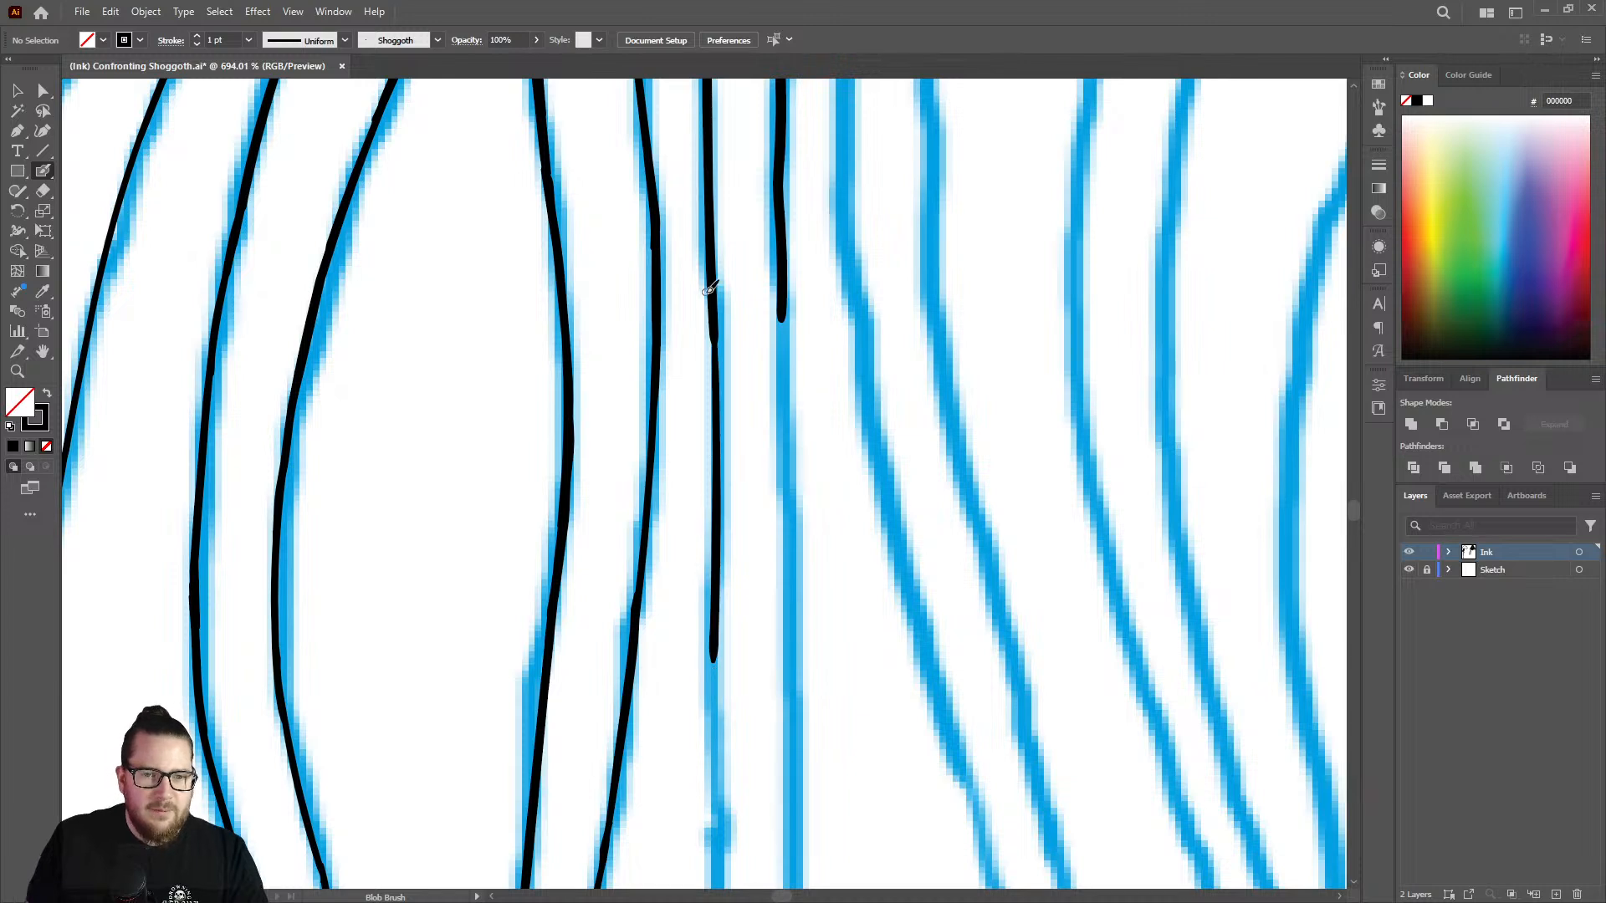
left_click_drag(717, 333, 720, 507)
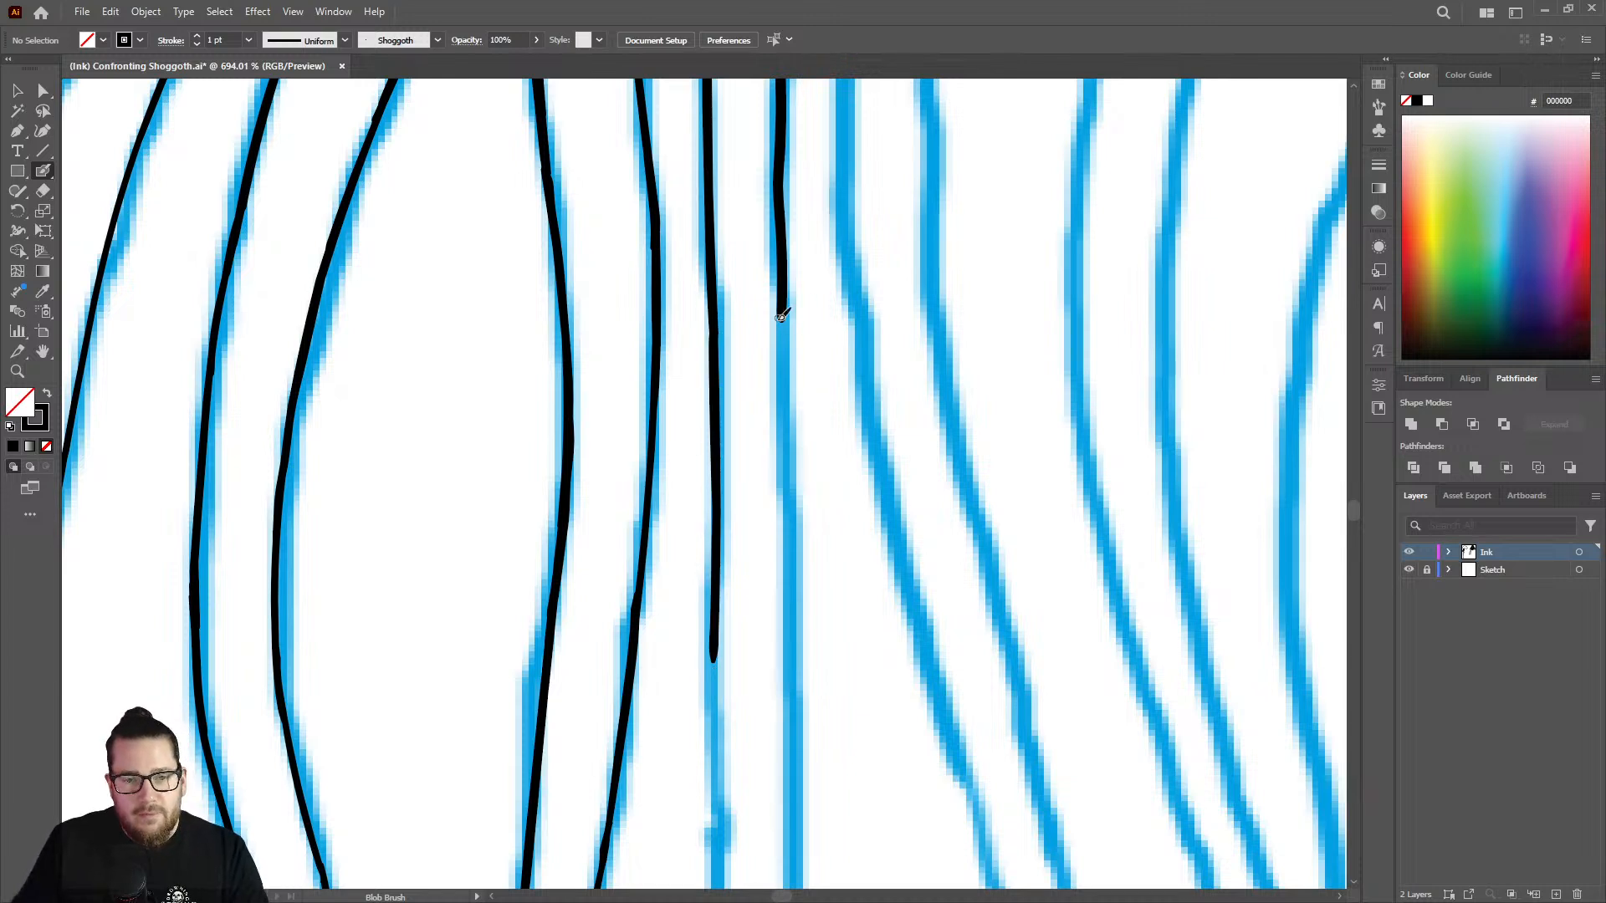
left_click_drag(785, 316, 784, 575)
key("ctrl+z")
key("ctrl+z")
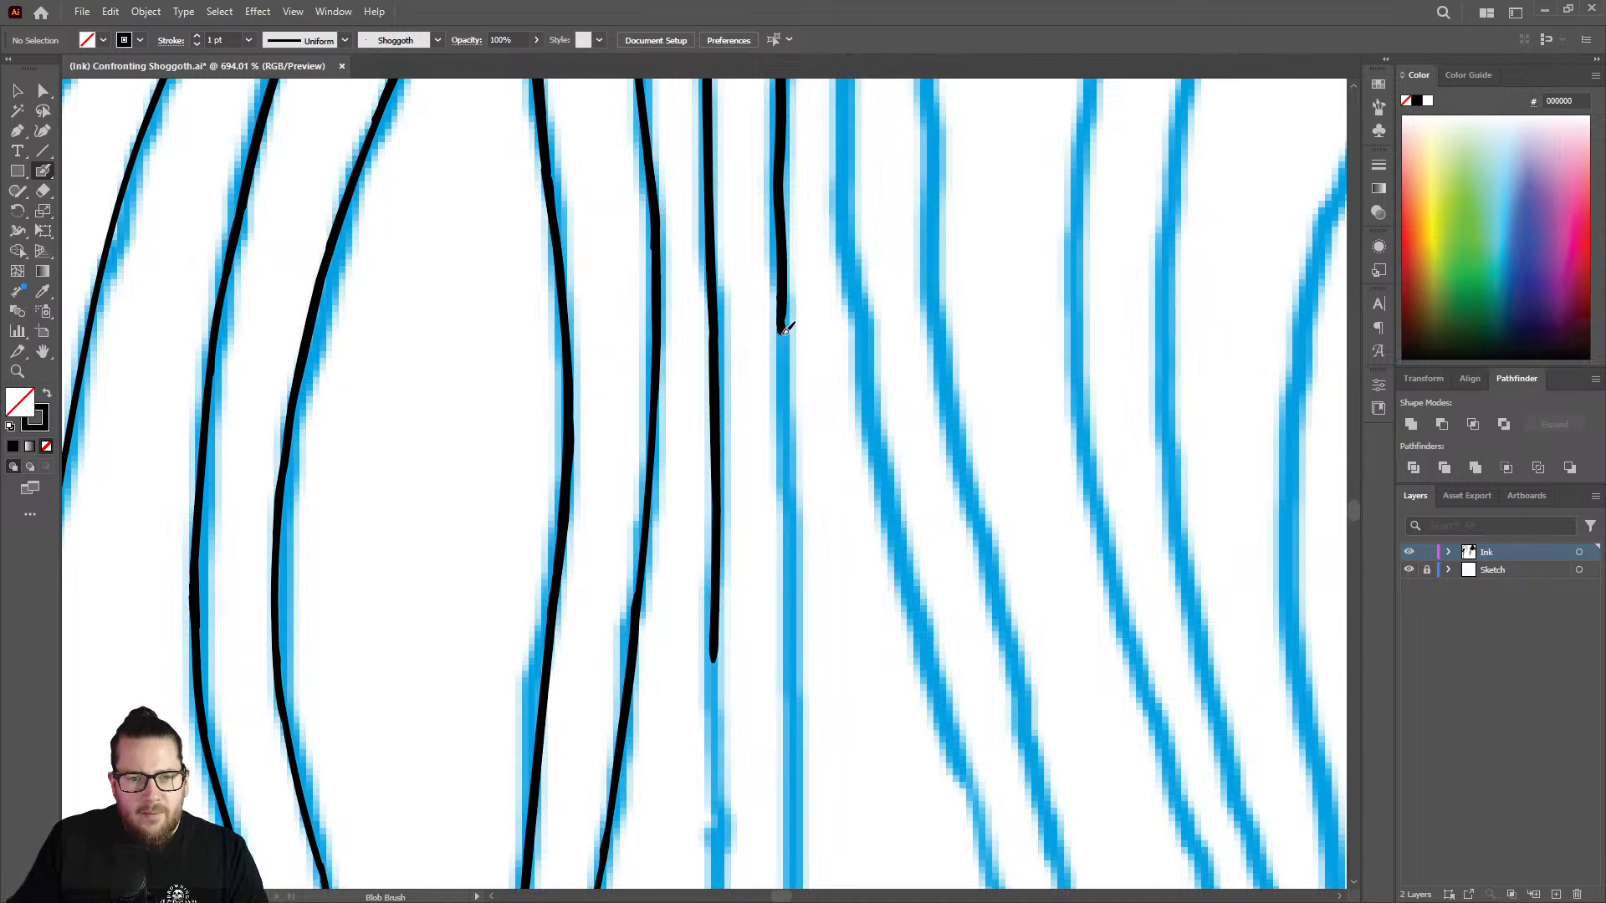
Extend the vertical strand's right line and carry both lines down to the start of its rightward bend.
left_click_drag(786, 328, 794, 720)
key("z")
left_click_drag(773, 468, 539, 329)
left_click_drag(789, 563, 641, 485)
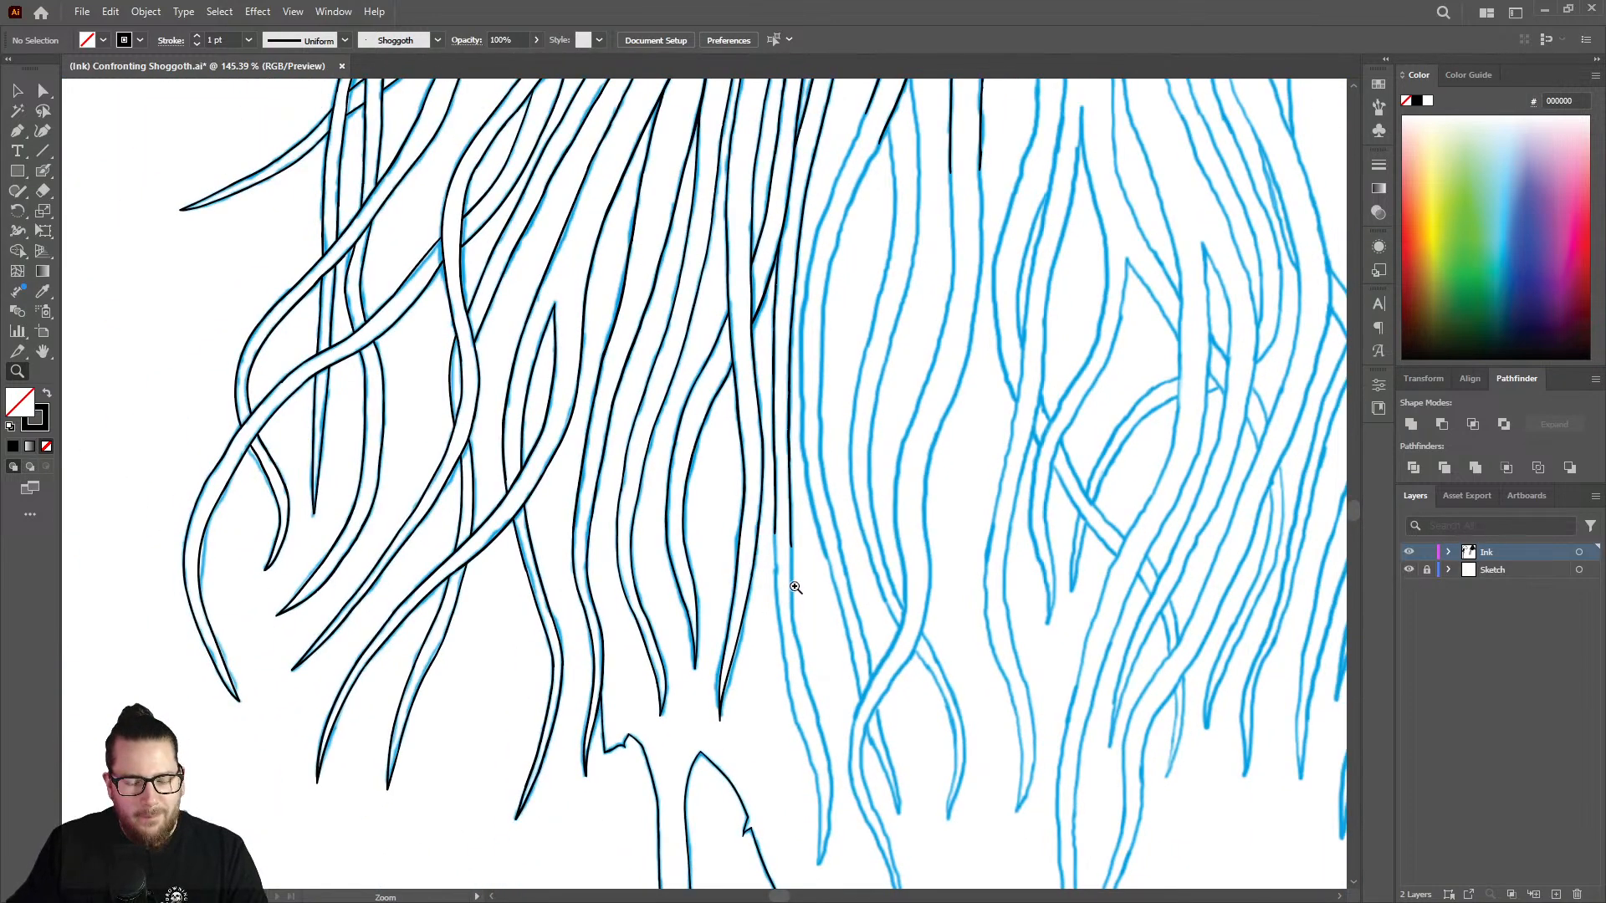
left_click_drag(796, 587, 1032, 477)
left_click_drag(771, 532, 843, 512)
key("shift+b")
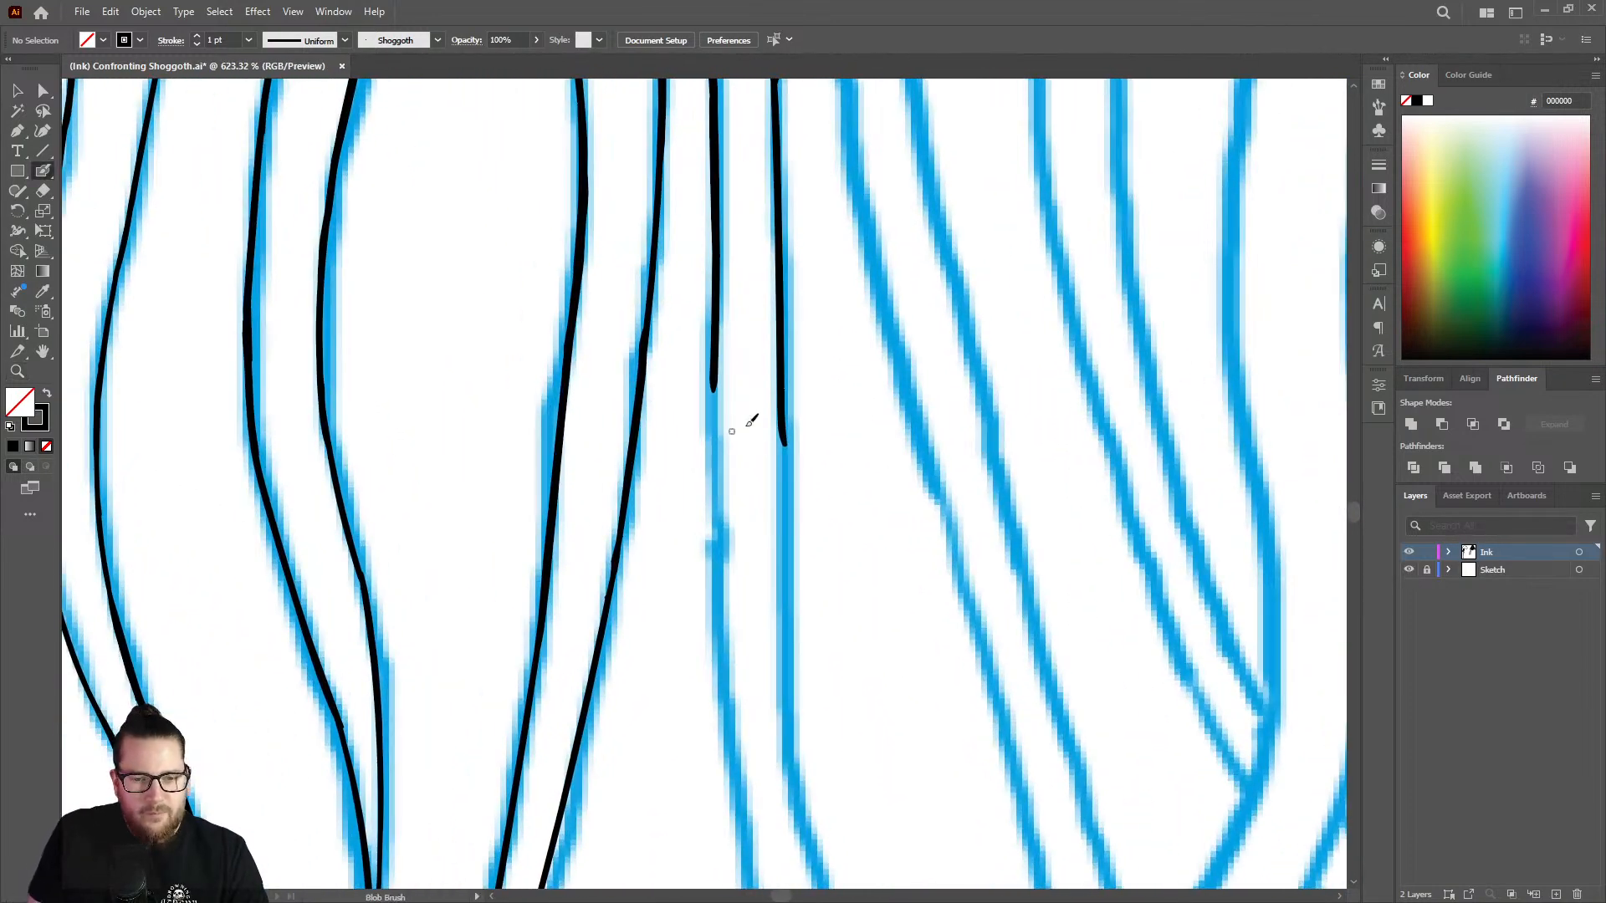
left_click_drag(785, 441, 788, 721)
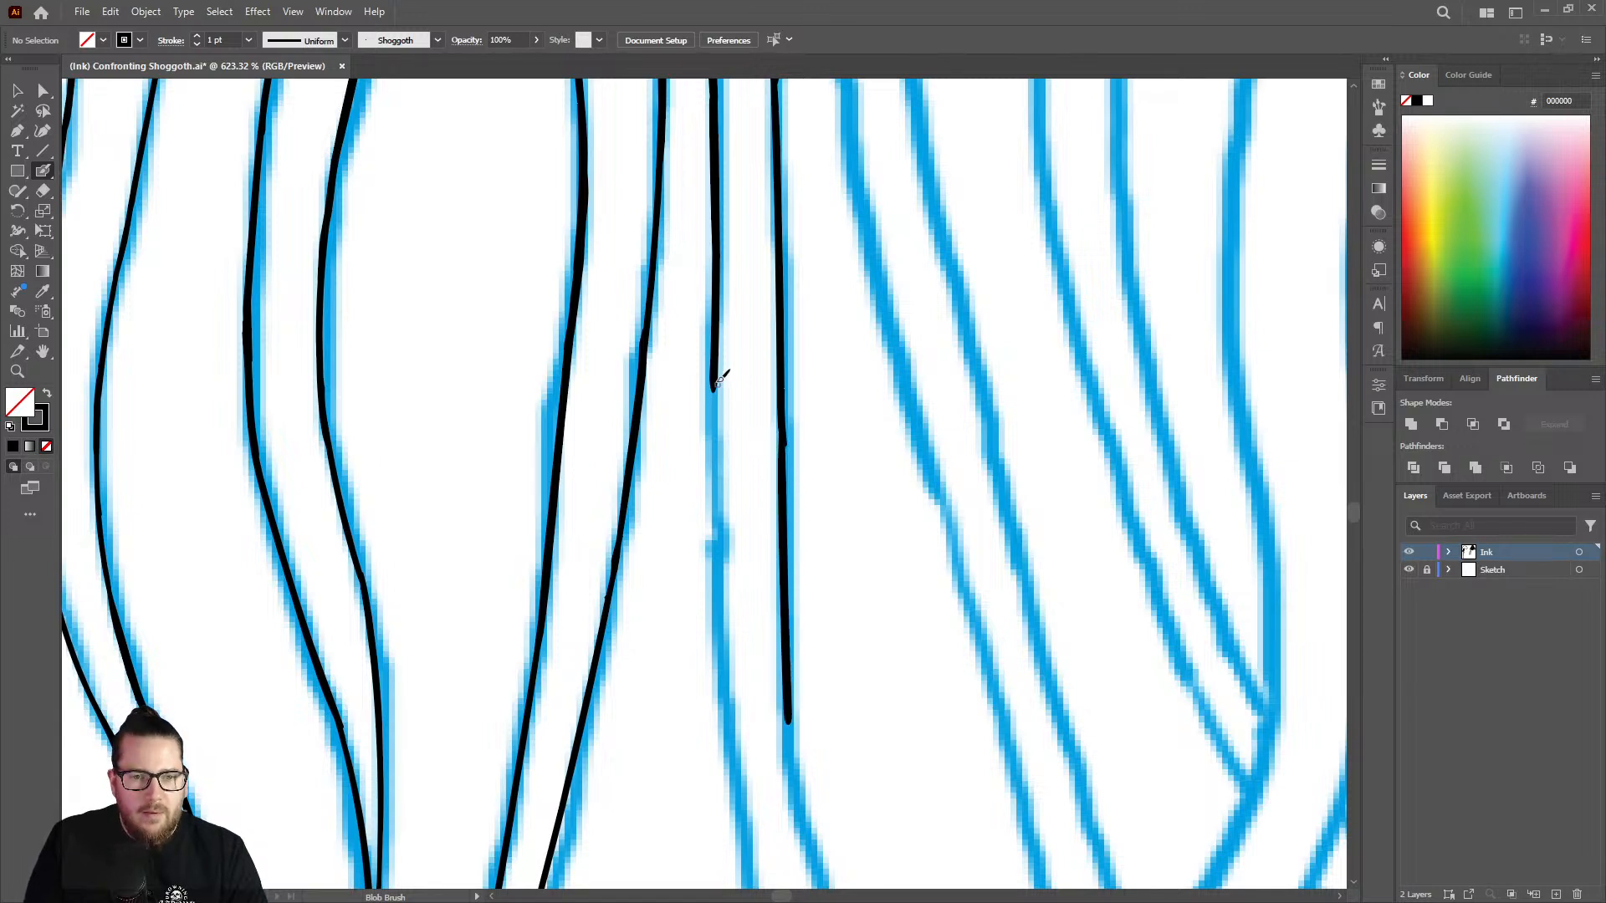
left_click_drag(720, 372, 734, 803)
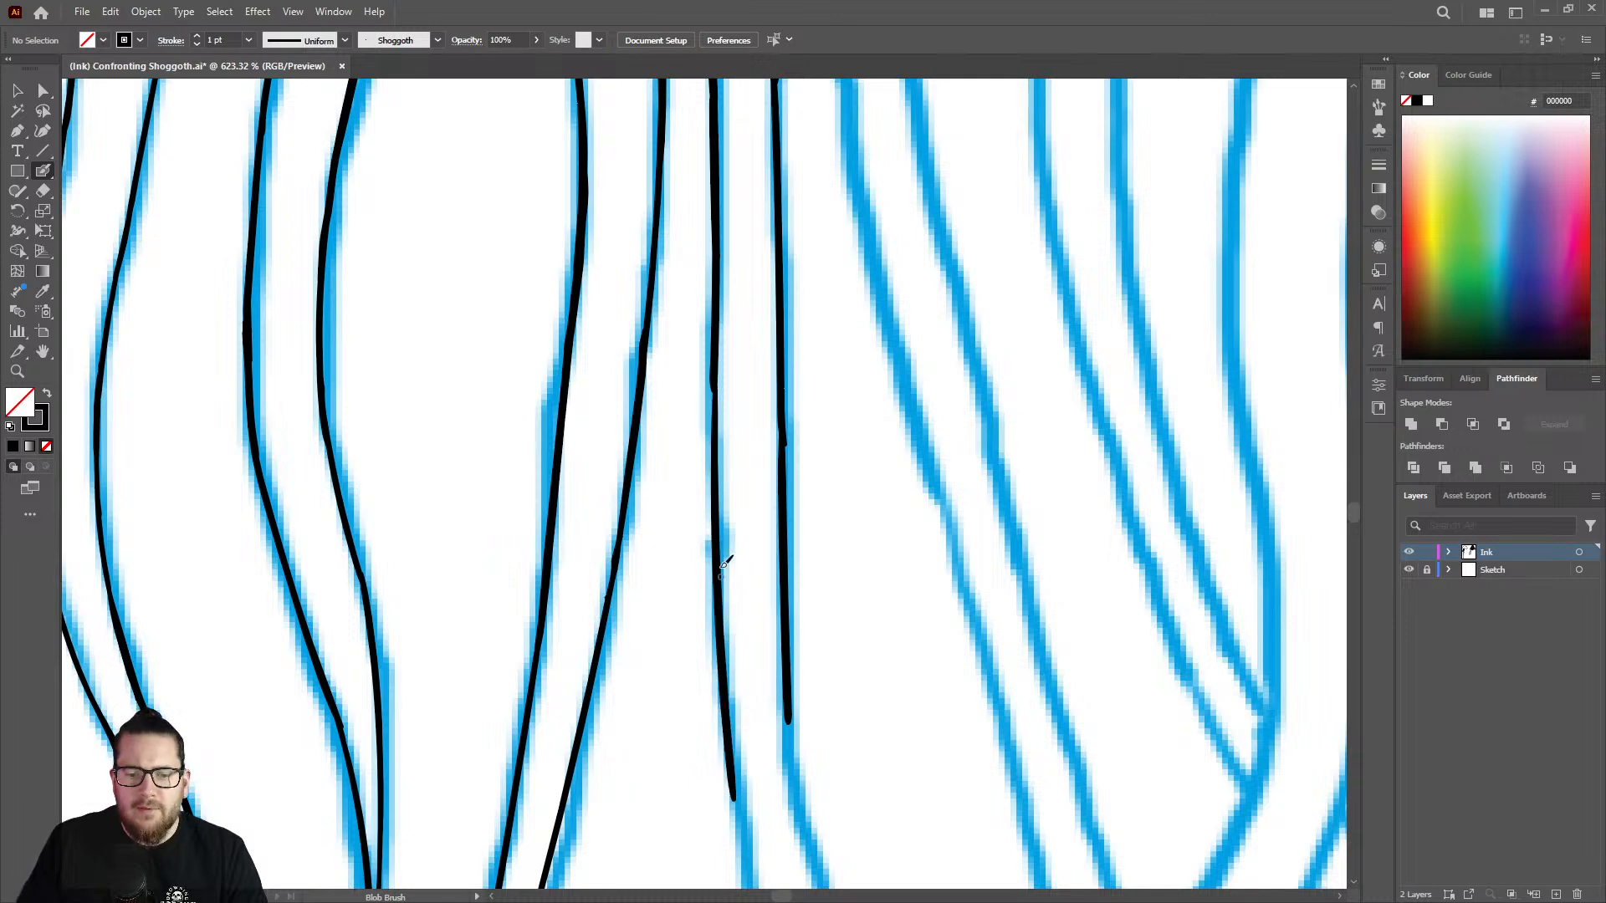
Ink both outlines of the strand along the diagonal bend to the right, down to just below the neighbouring tentacle tips.
key("z")
left_click_drag(781, 508, 741, 399)
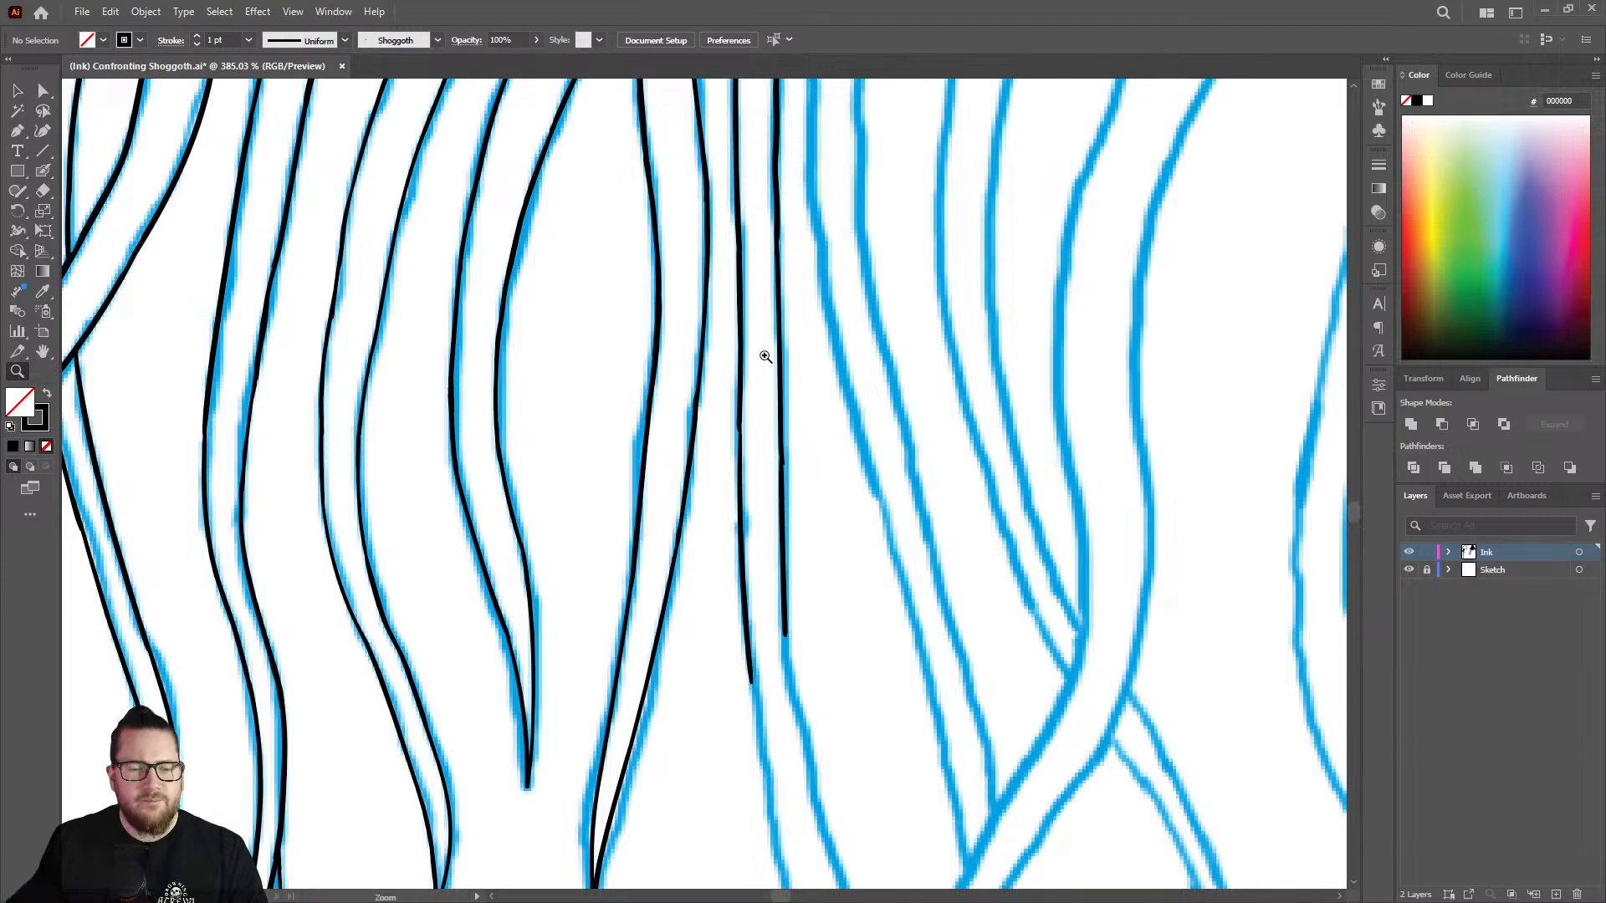
left_click_drag(693, 545, 615, 499)
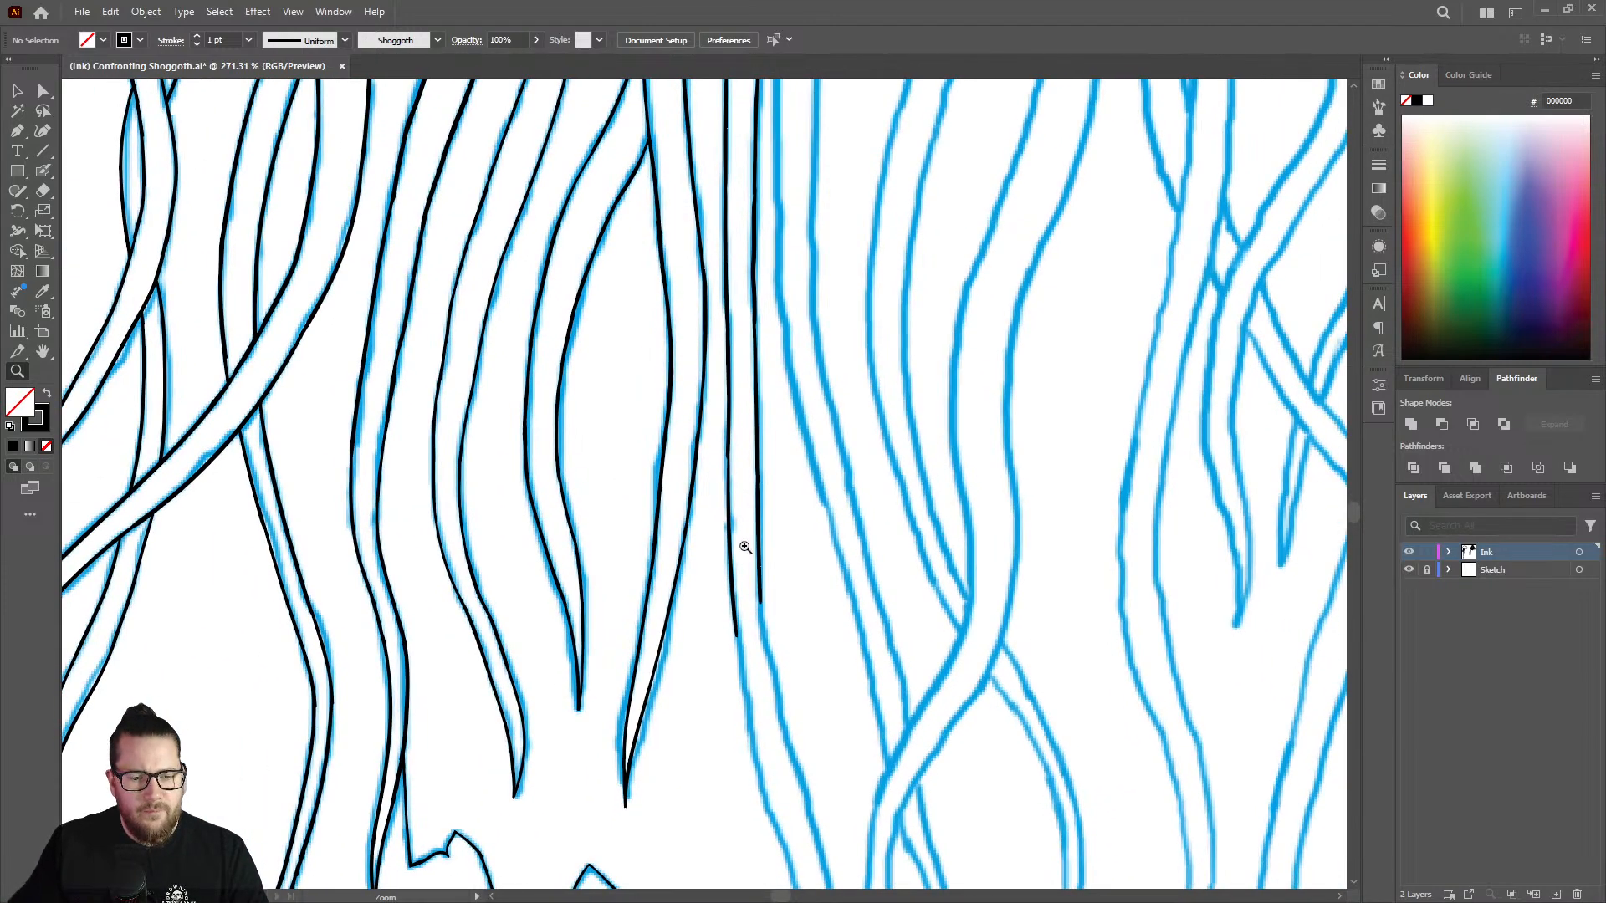
left_click_drag(773, 656, 669, 671)
left_click_drag(755, 755, 779, 424)
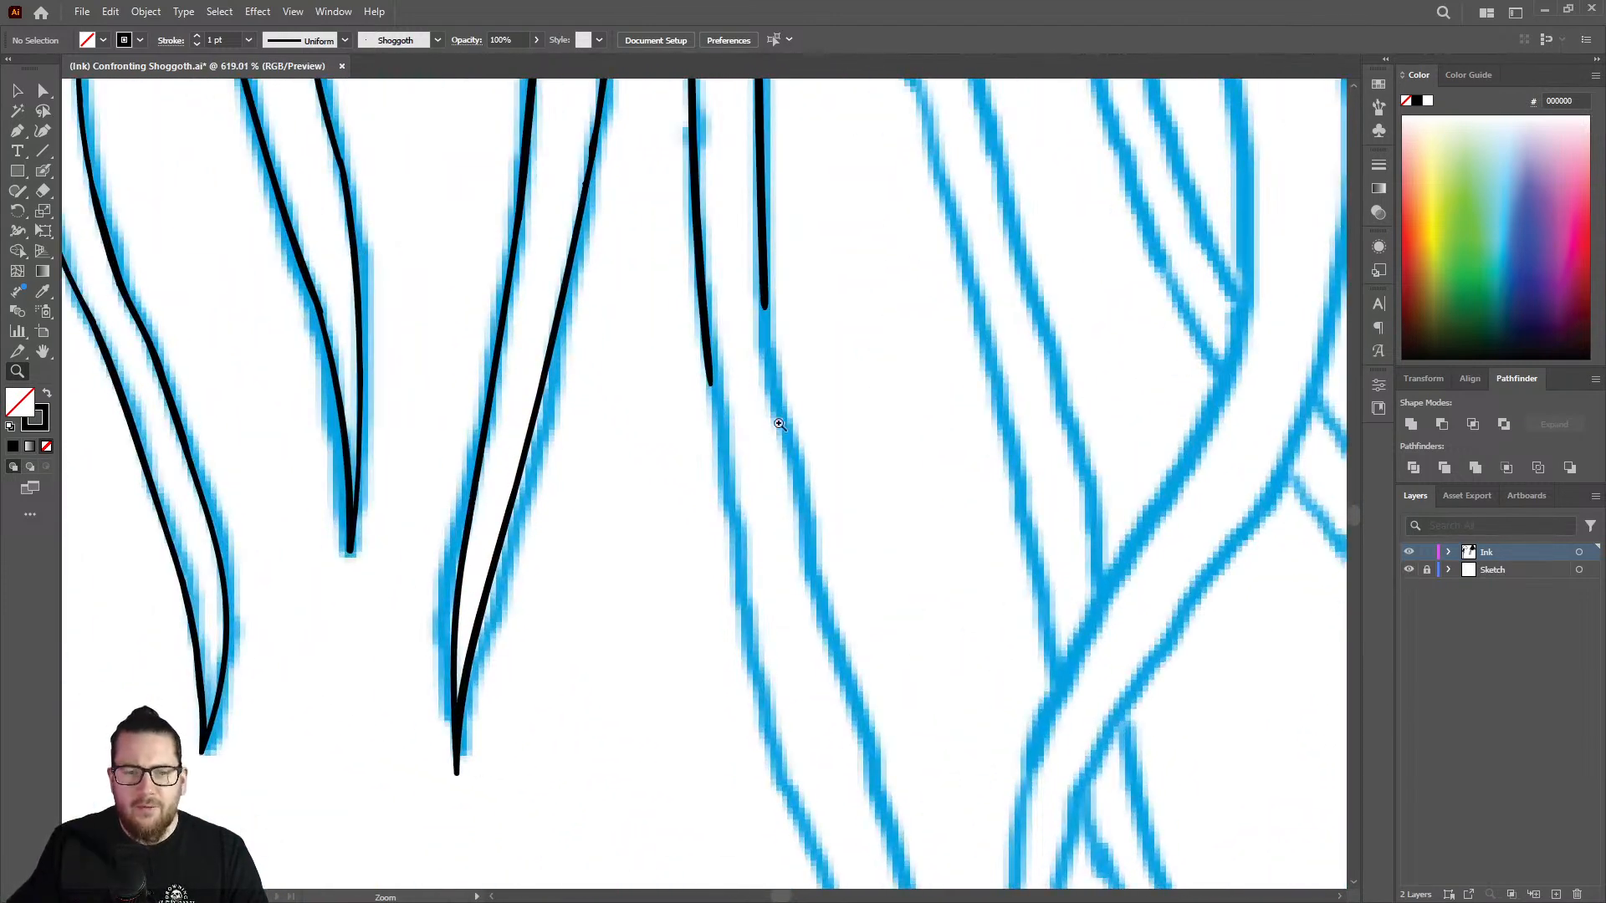
key("shift+b")
left_click_drag(711, 362, 800, 817)
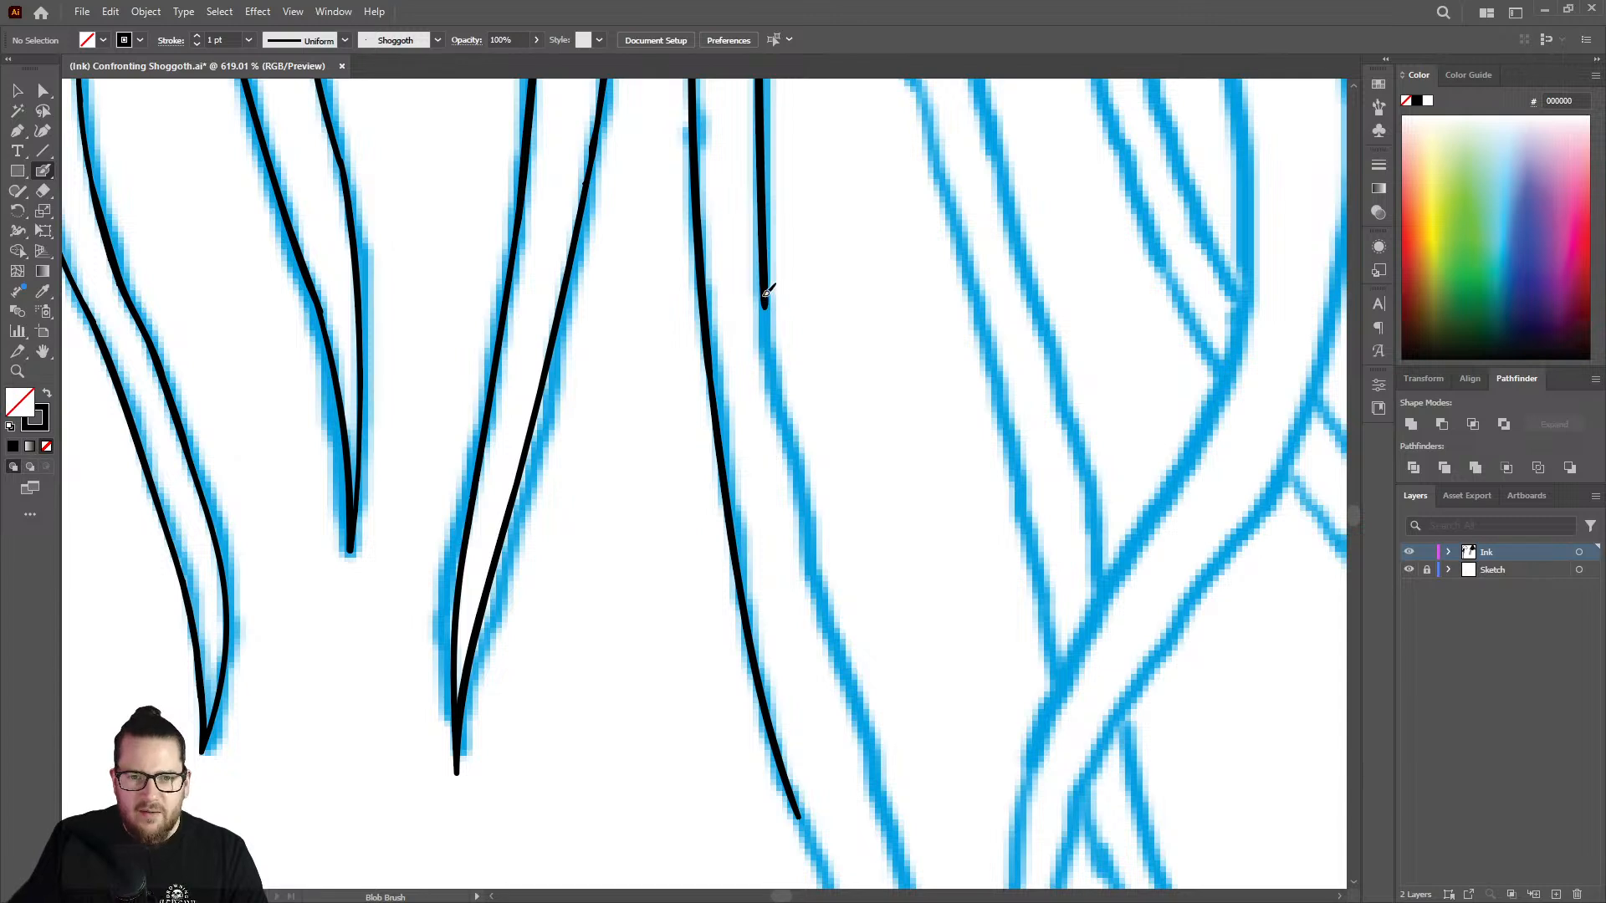
mouse_move(768, 338)
left_mouse_down()
mouse_move(816, 606)
mouse_move(879, 816)
left_mouse_up()
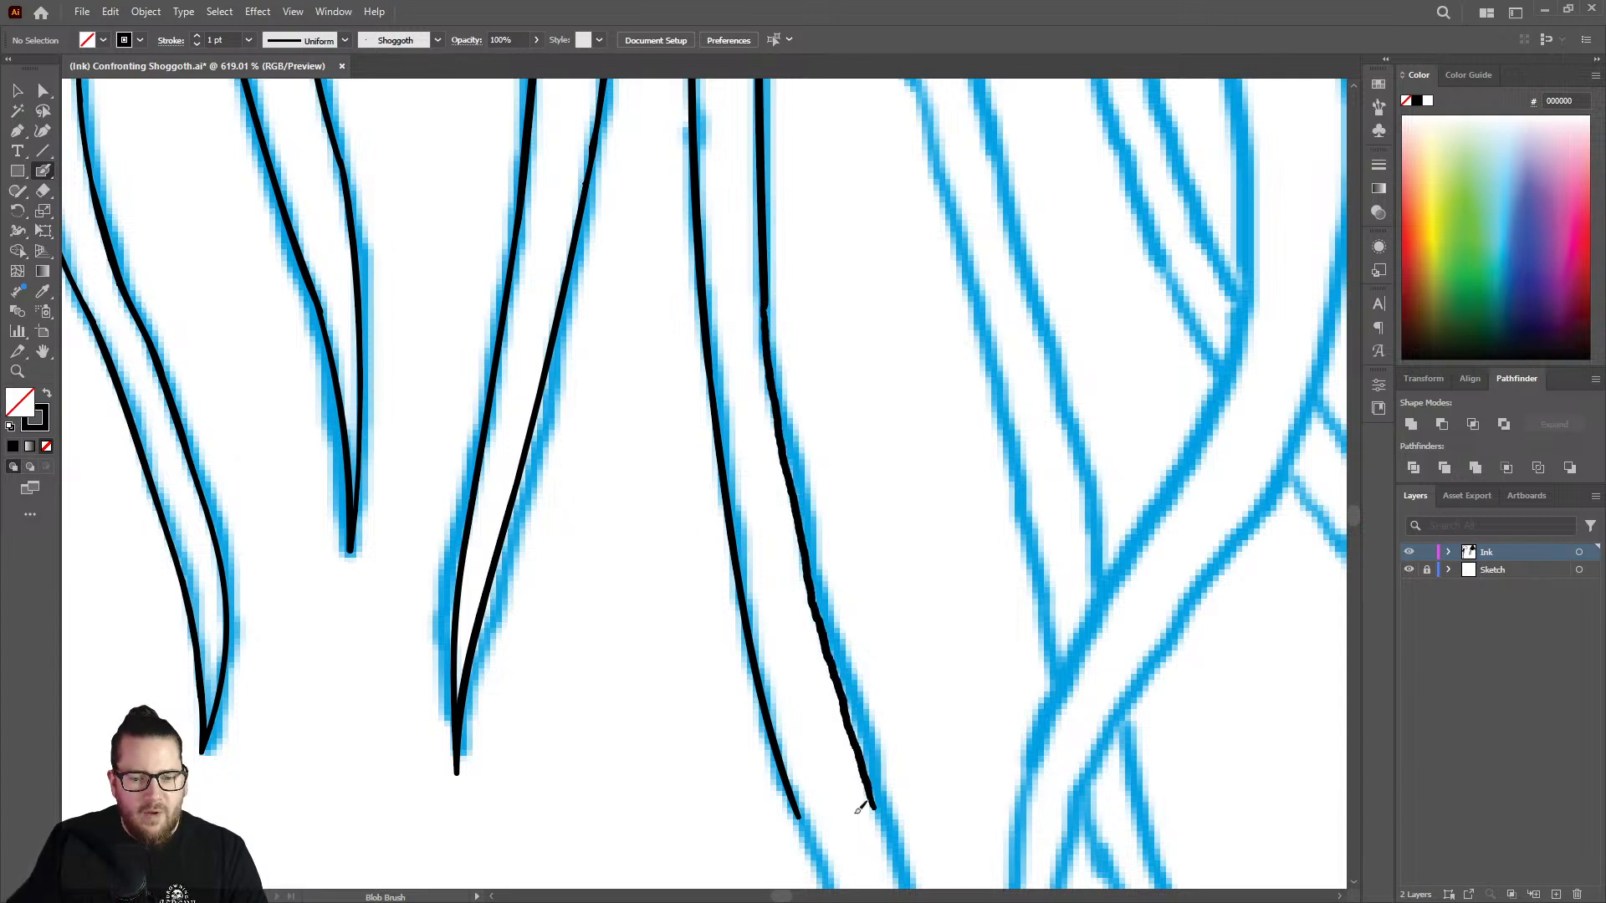
Extend the strand's left outline below the bend, following the sketch towards the pointed tip with a tapering stroke.
key("z")
left_click_drag(792, 514, 664, 469)
left_click_drag(771, 408, 1025, 345)
key("shift+b")
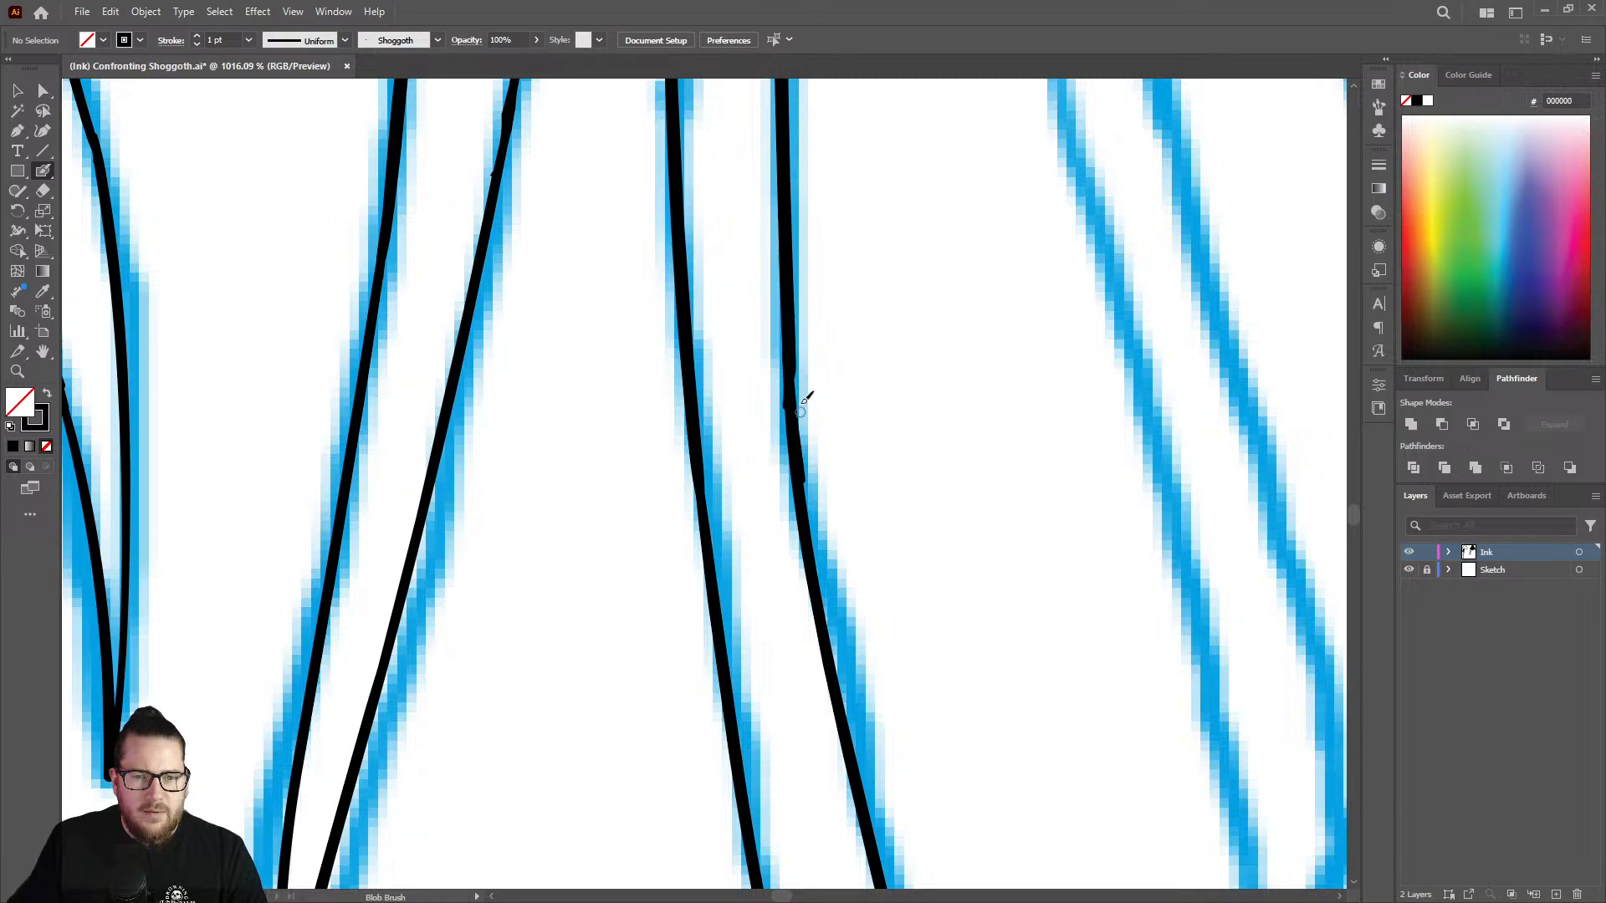
key("z")
mouse_move(782, 377)
left_mouse_down()
mouse_move(499, 308)
mouse_move(664, 352)
mouse_move(634, 354)
left_mouse_up()
left_click_drag(836, 492, 877, 469)
mouse_move(858, 603)
left_mouse_down()
mouse_move(925, 455)
mouse_move(895, 387)
left_mouse_up()
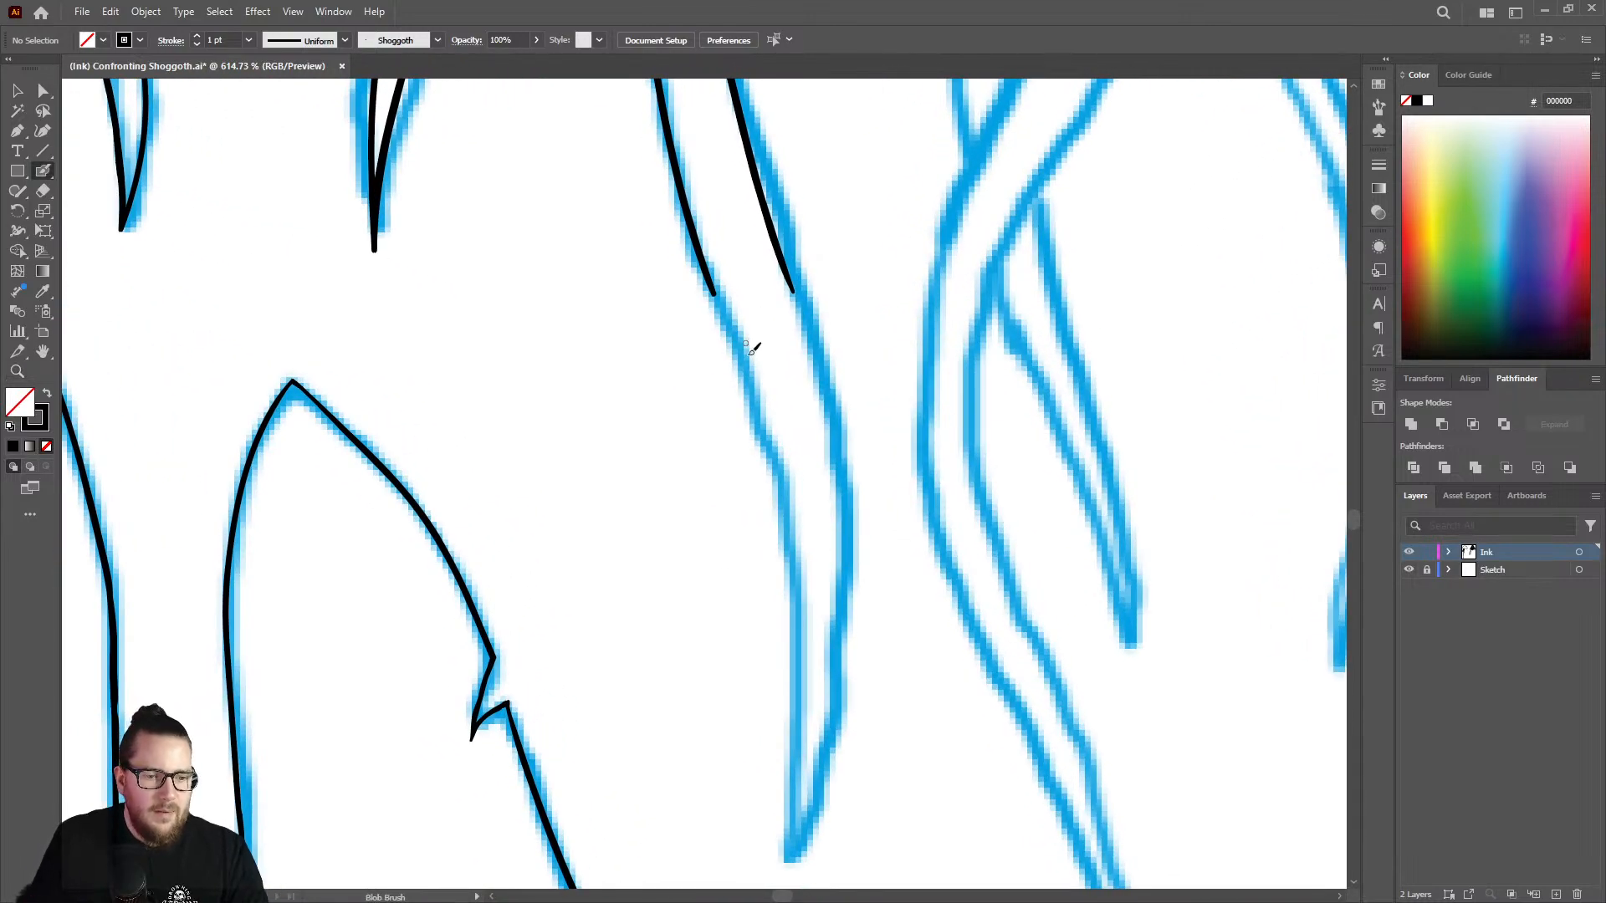
mouse_move(717, 423)
left_mouse_down()
mouse_move(372, 392)
mouse_move(796, 373)
mouse_move(854, 340)
mouse_move(882, 355)
left_mouse_up()
key("shift+b")
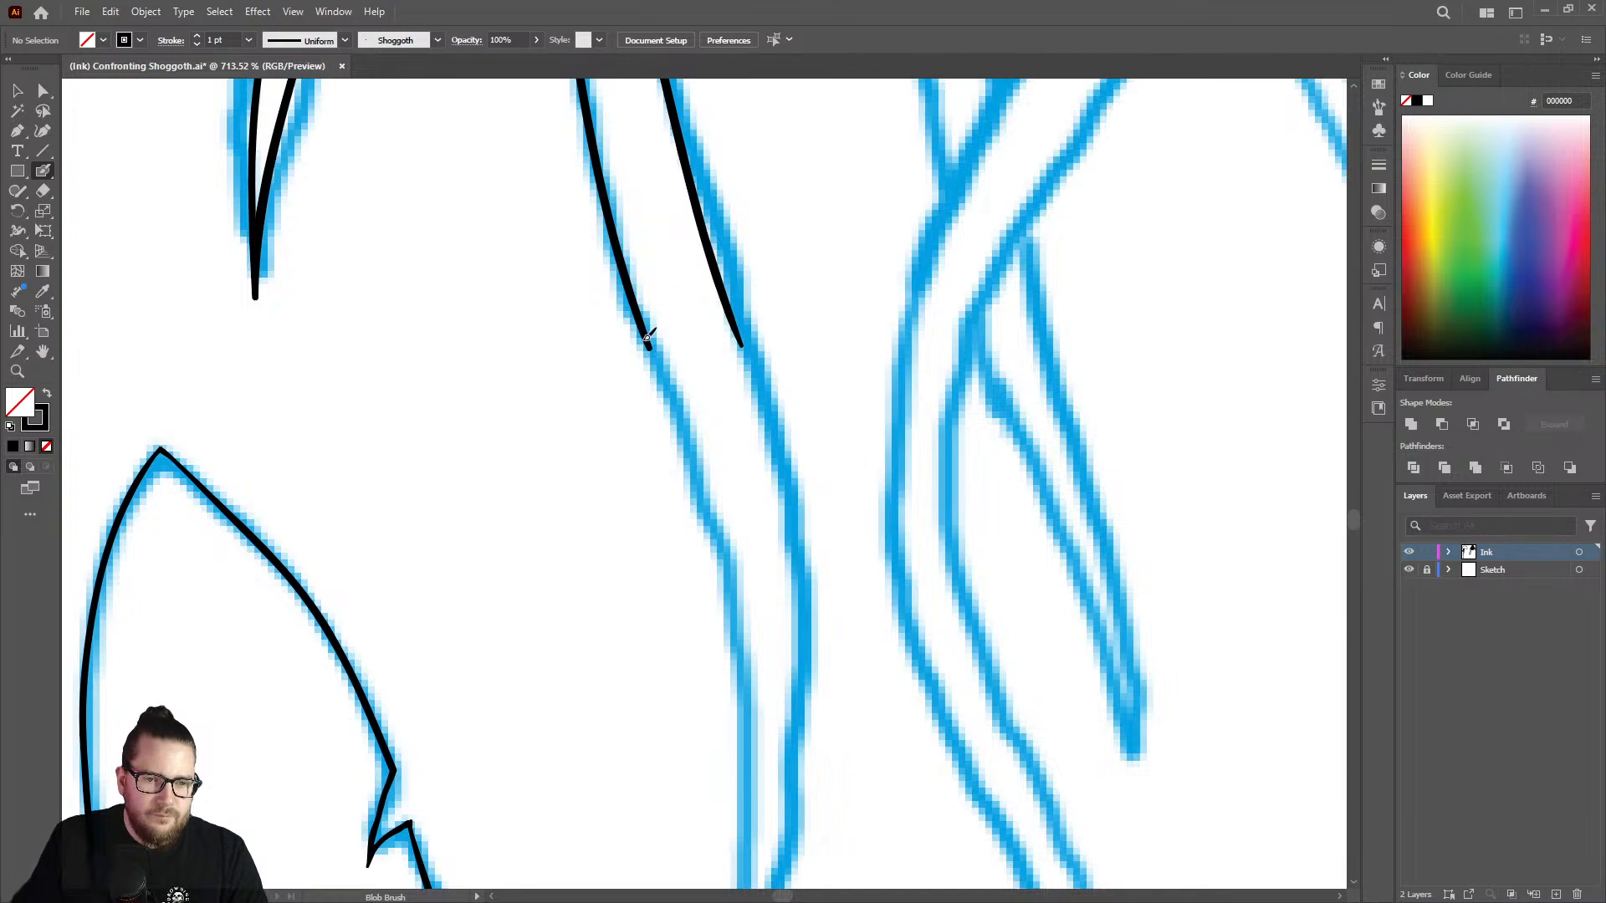
mouse_move(647, 337)
left_mouse_down()
mouse_move(721, 534)
mouse_move(751, 686)
left_mouse_up()
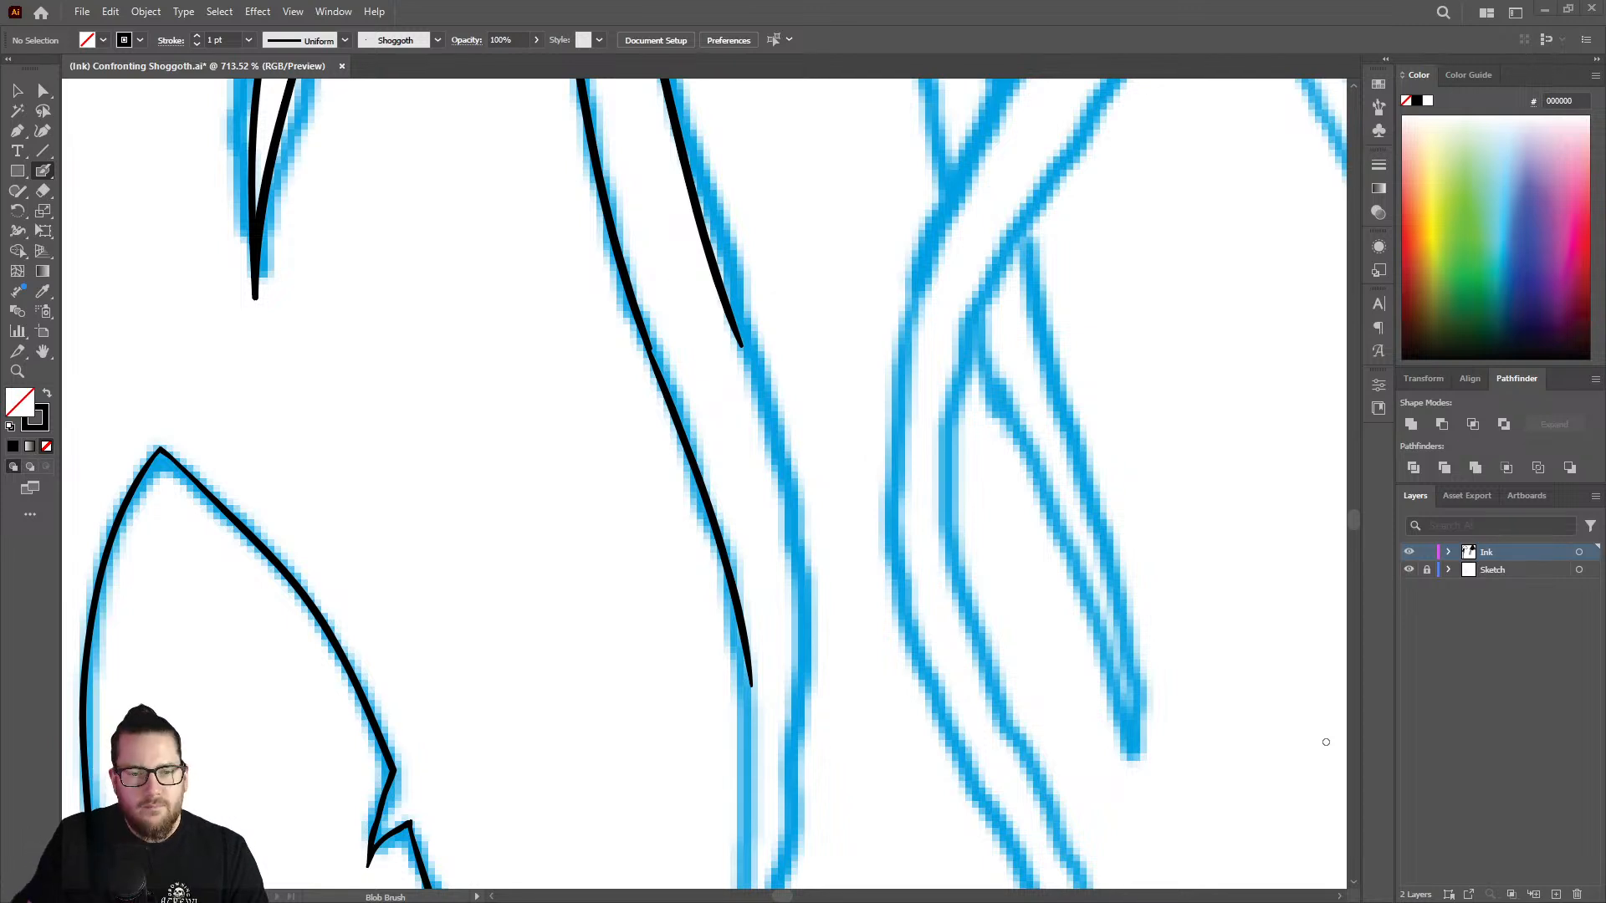
left_click(682, 322)
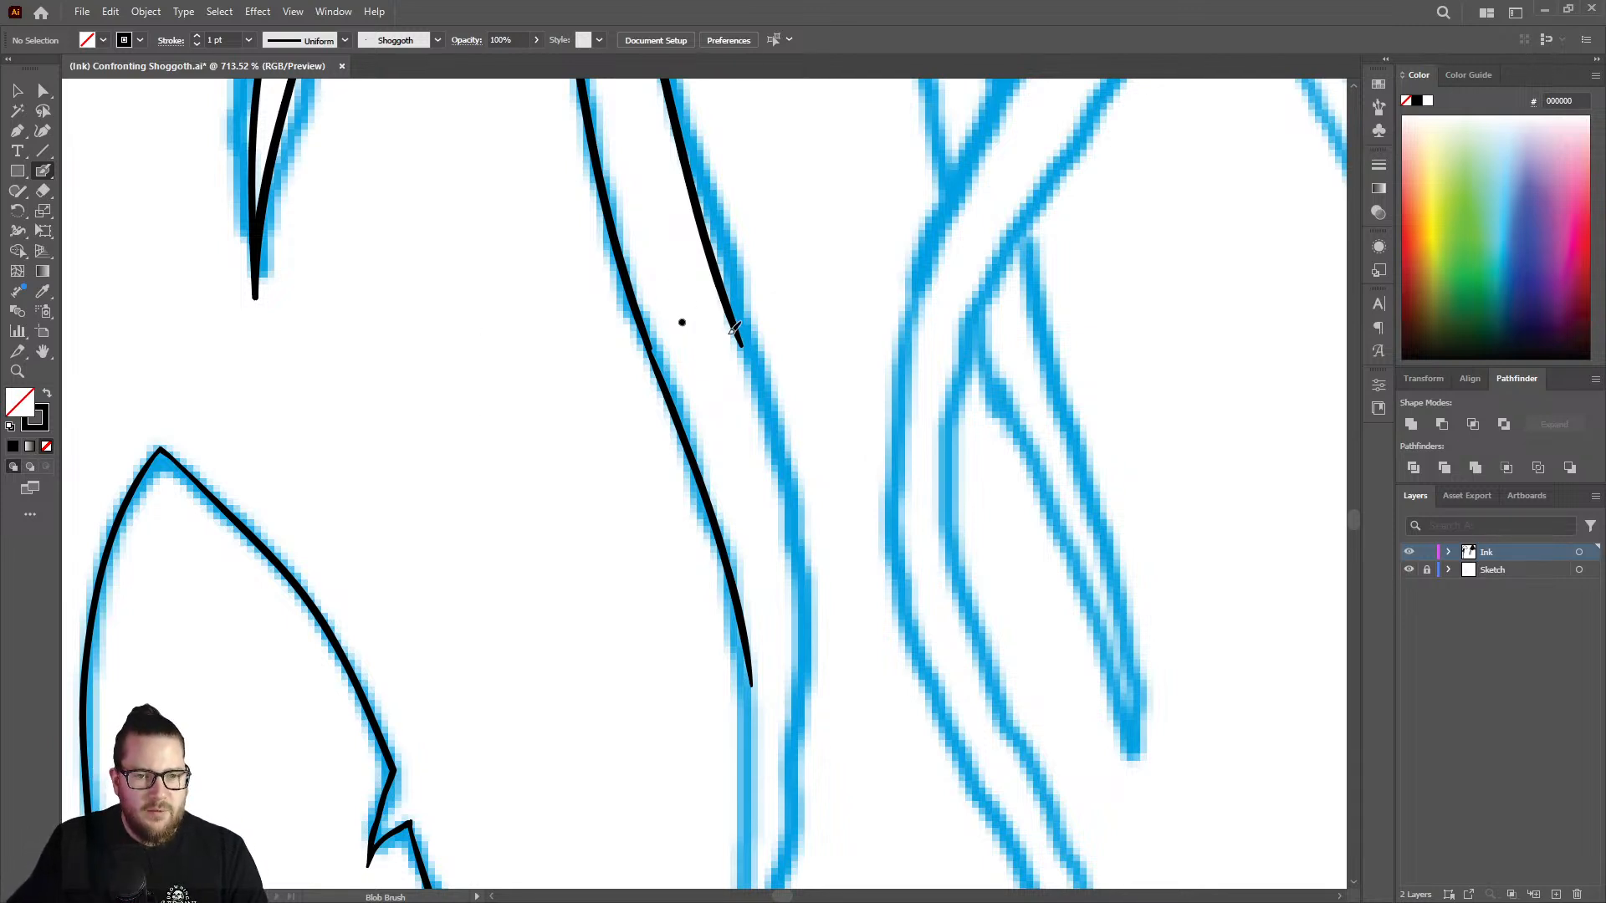
key("z")
key("ctrl+z")
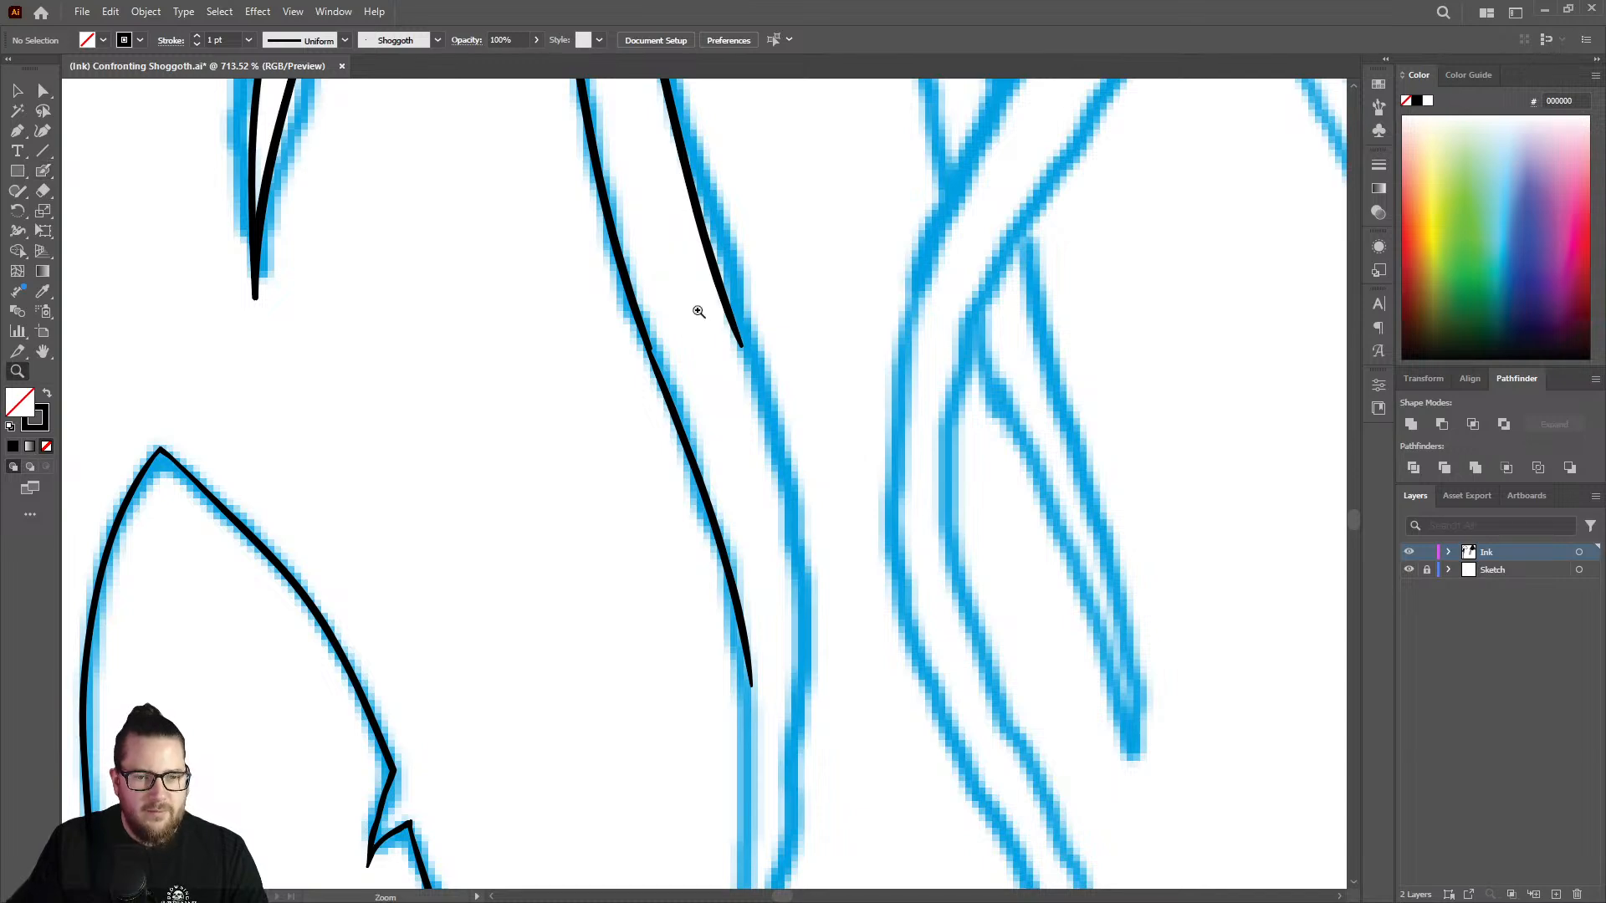
Smooth the joint in the strand's left outline and extend the right outline along the start of its lower curve.
mouse_move(637, 394)
left_mouse_down()
mouse_move(585, 380)
mouse_move(728, 440)
mouse_move(795, 340)
left_mouse_up()
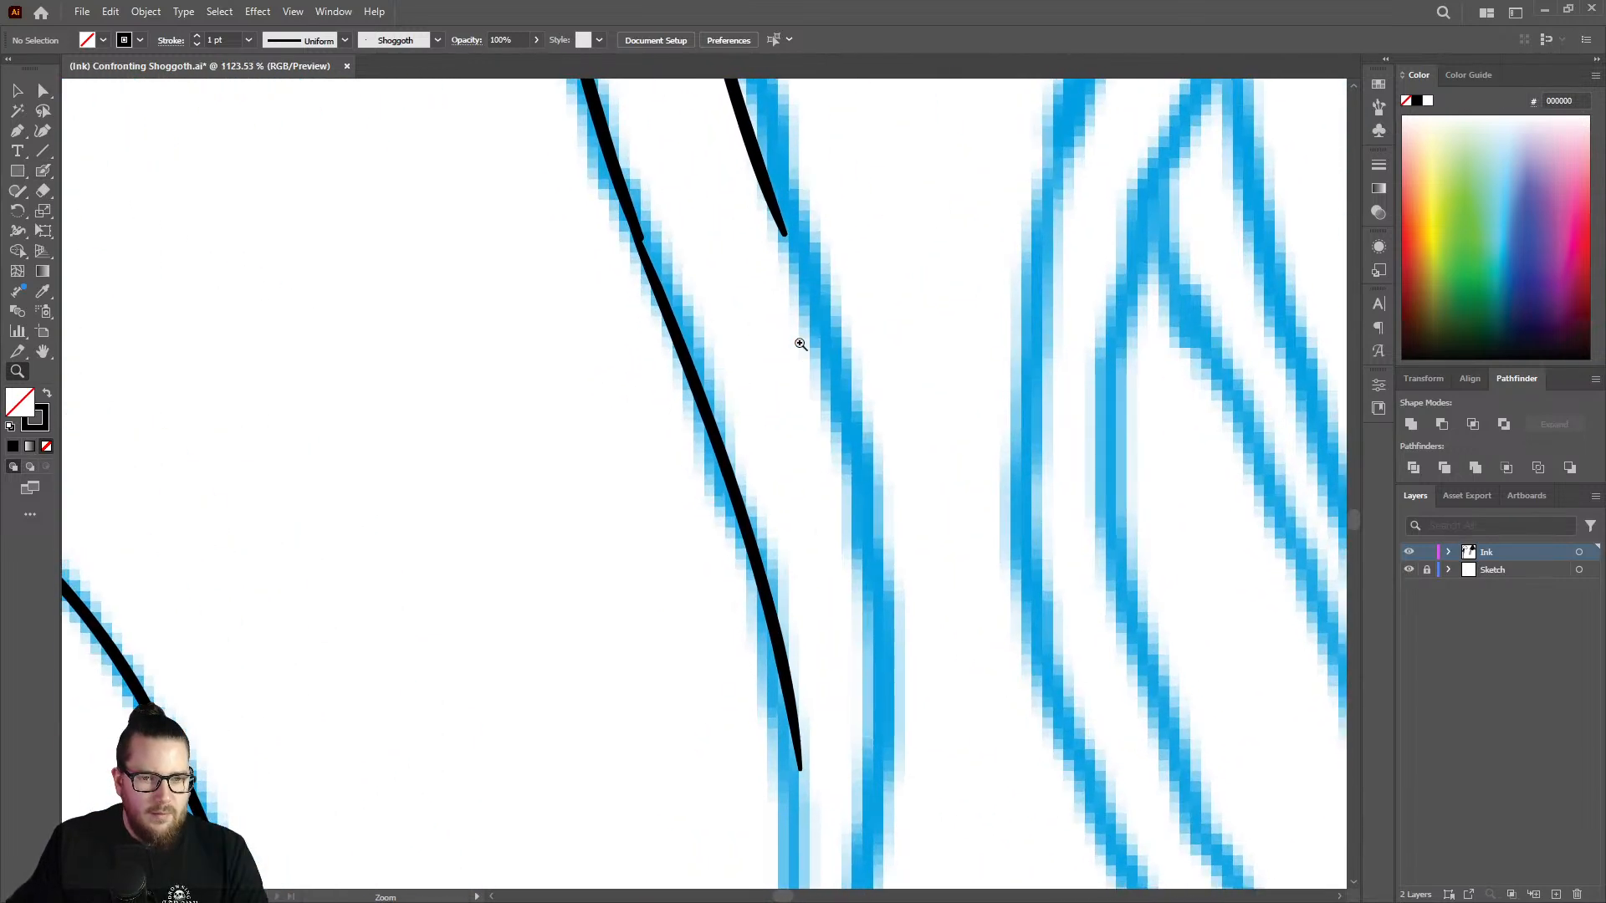
key("shift+b")
left_click_drag(638, 227, 682, 358)
left_click_drag(778, 195, 854, 473)
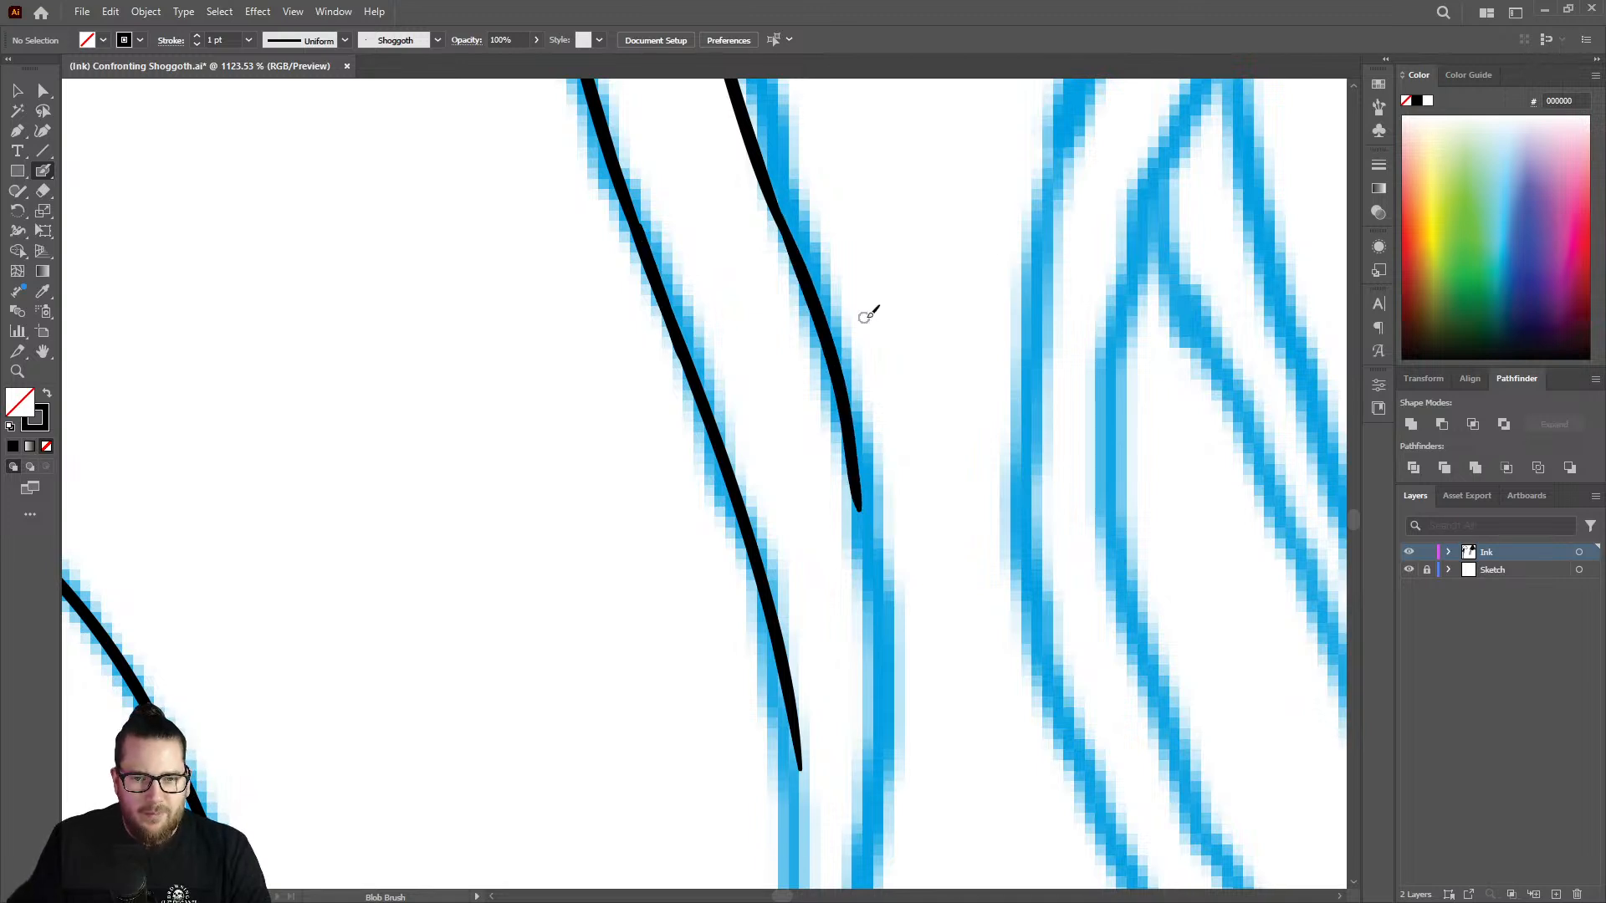
key("ctrl+z")
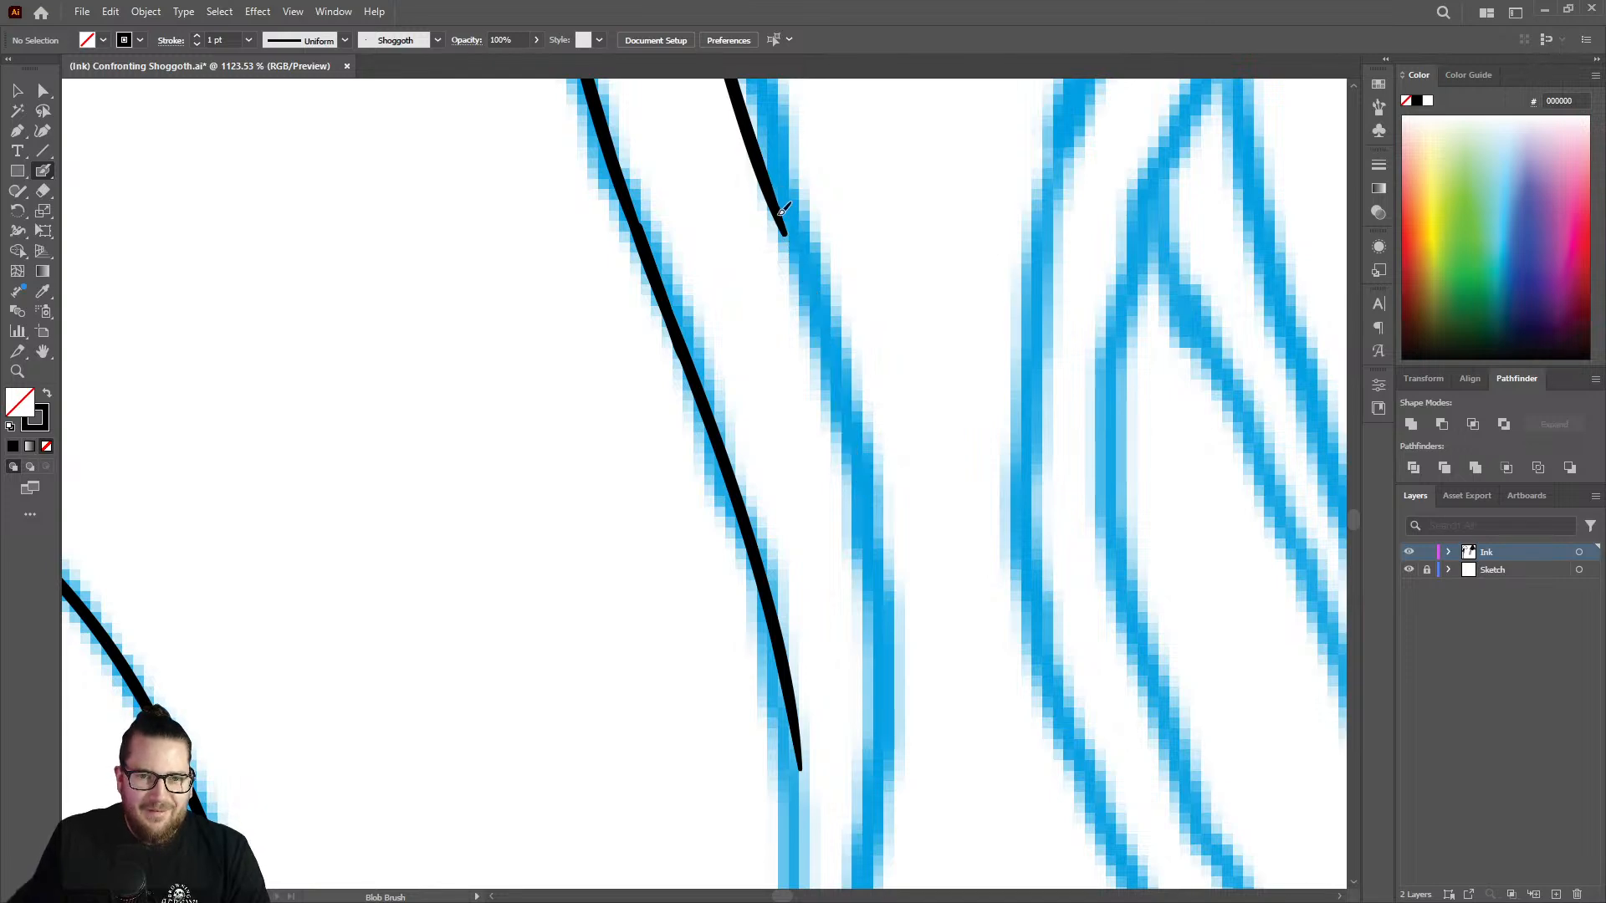
left_click_drag(781, 213, 860, 490)
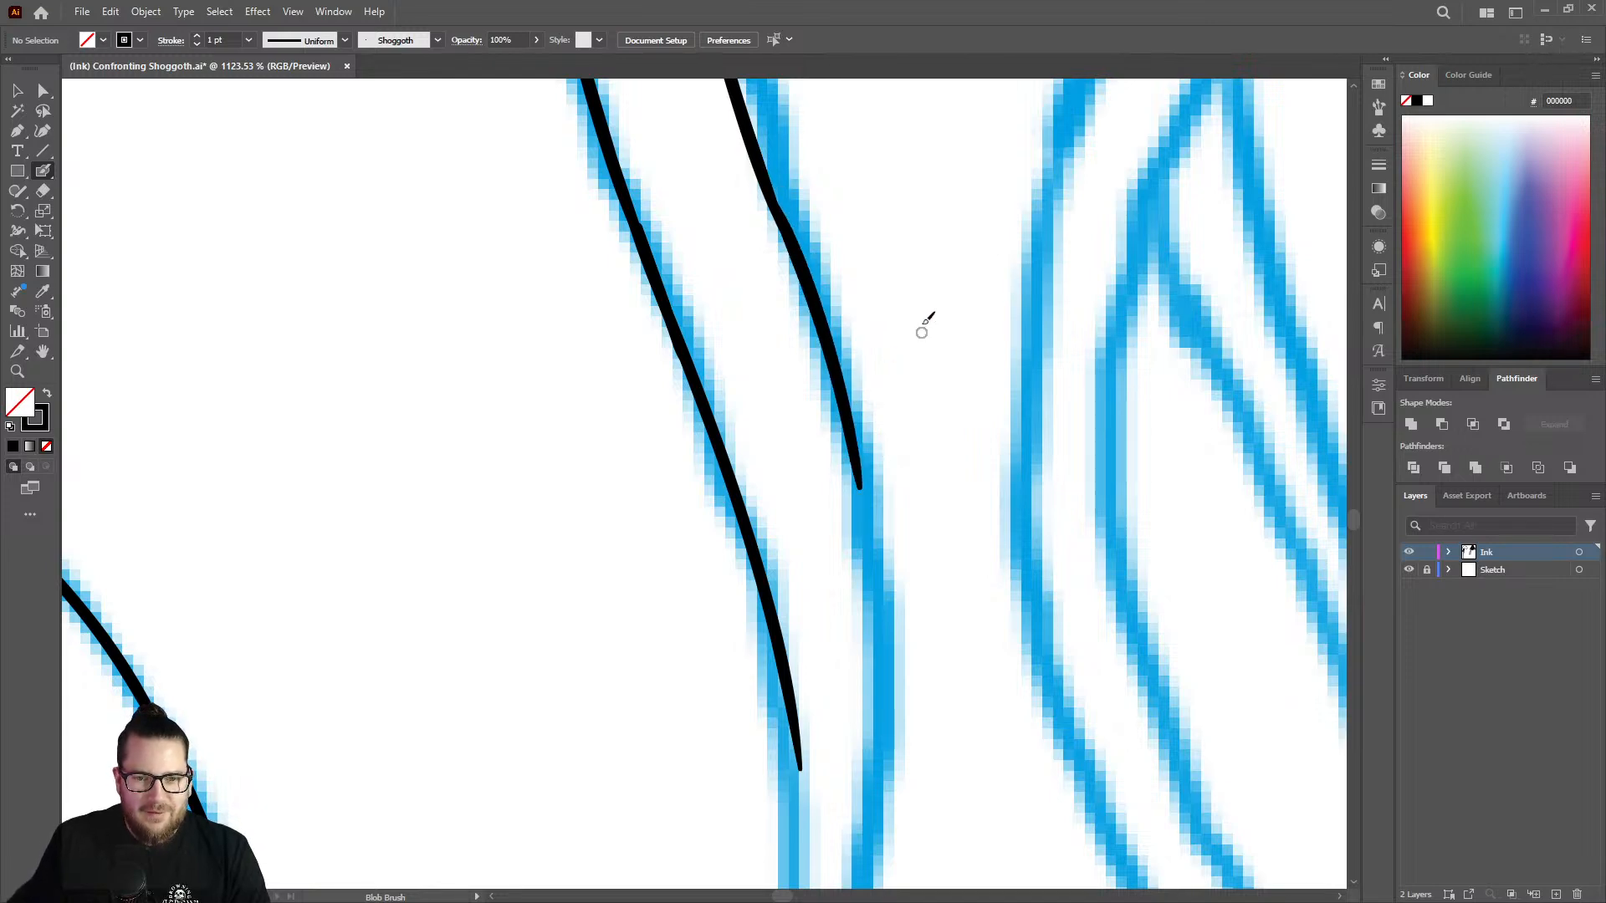
Ink the strand's right outline in one continuous curve down to the pointed tip at the end of the sketch.
key("z")
left_click_drag(938, 297, 731, 241)
left_click_drag(939, 359, 870, 410)
left_click_drag(925, 503, 1153, 404)
left_click_drag(919, 379, 936, 362)
key("shift+b")
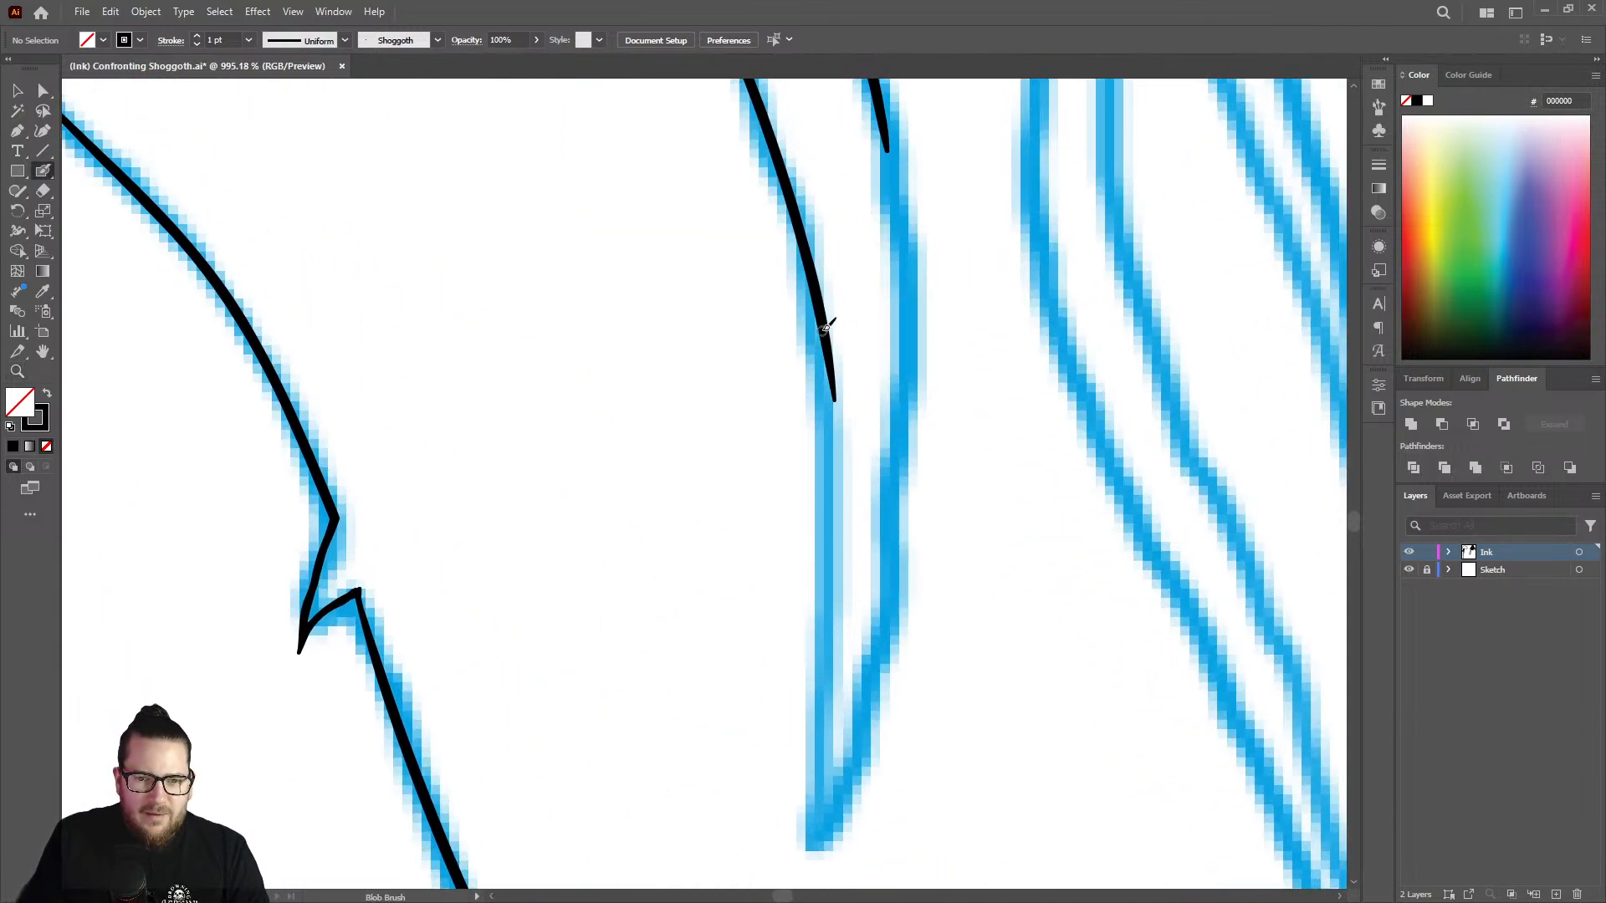
mouse_move(825, 328)
left_mouse_down()
mouse_move(836, 541)
mouse_move(815, 844)
left_mouse_up()
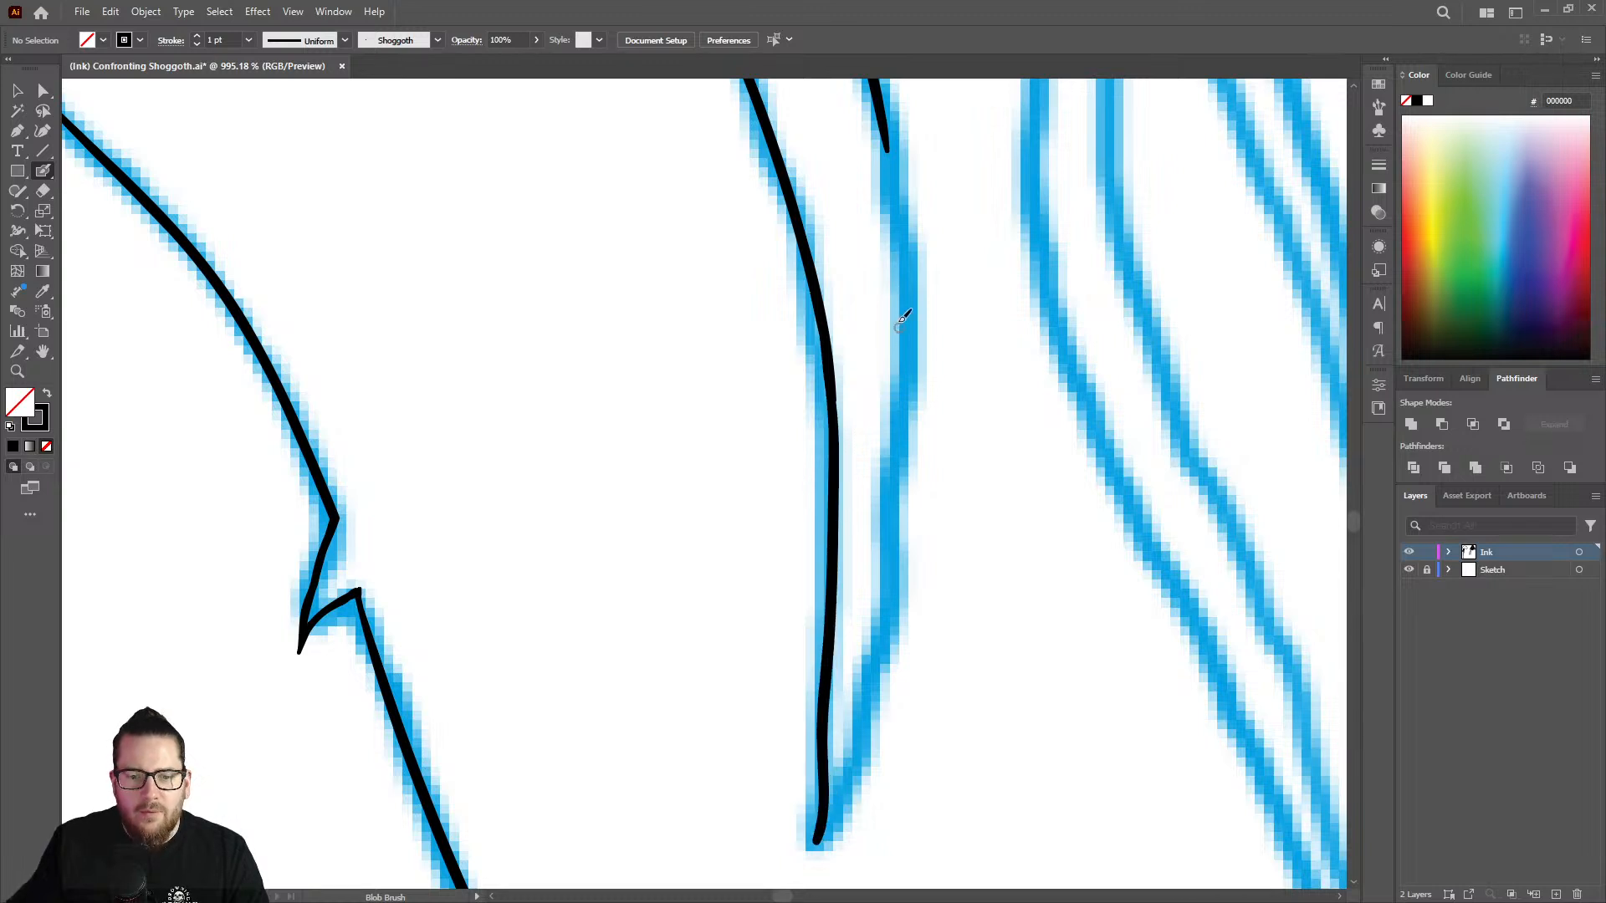
key("ctrl+z")
mouse_move(886, 118)
left_mouse_down()
mouse_move(909, 398)
mouse_move(885, 640)
mouse_move(817, 842)
left_mouse_up()
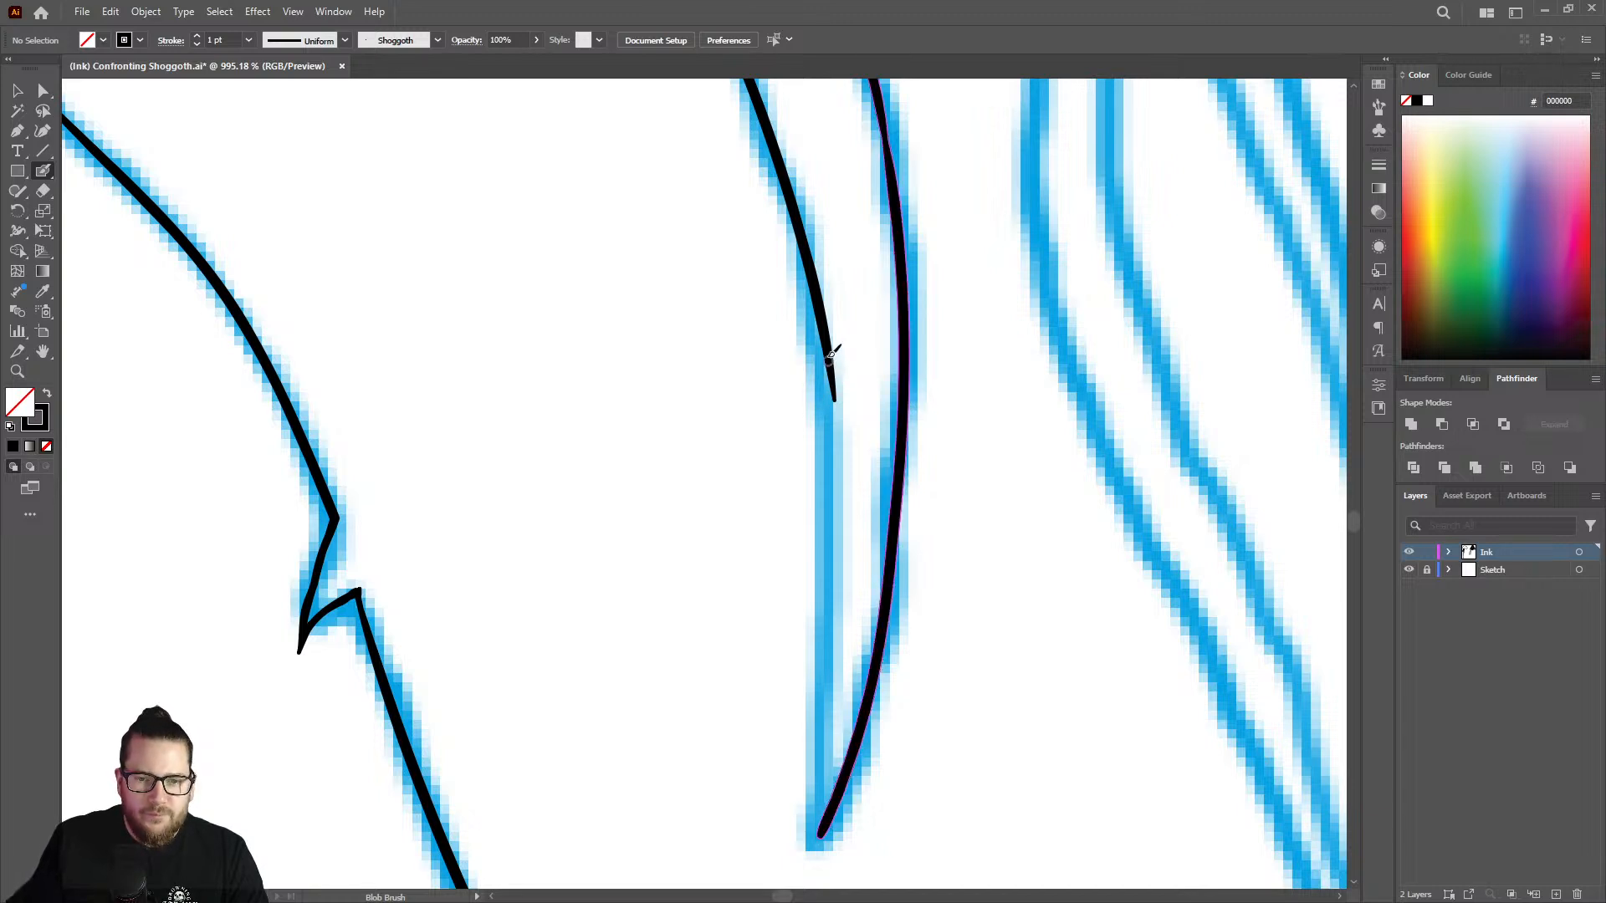
Ink the rest of the strand's left outline down to the pointed tip, joining it to the right outline.
left_click_drag(834, 362, 828, 801)
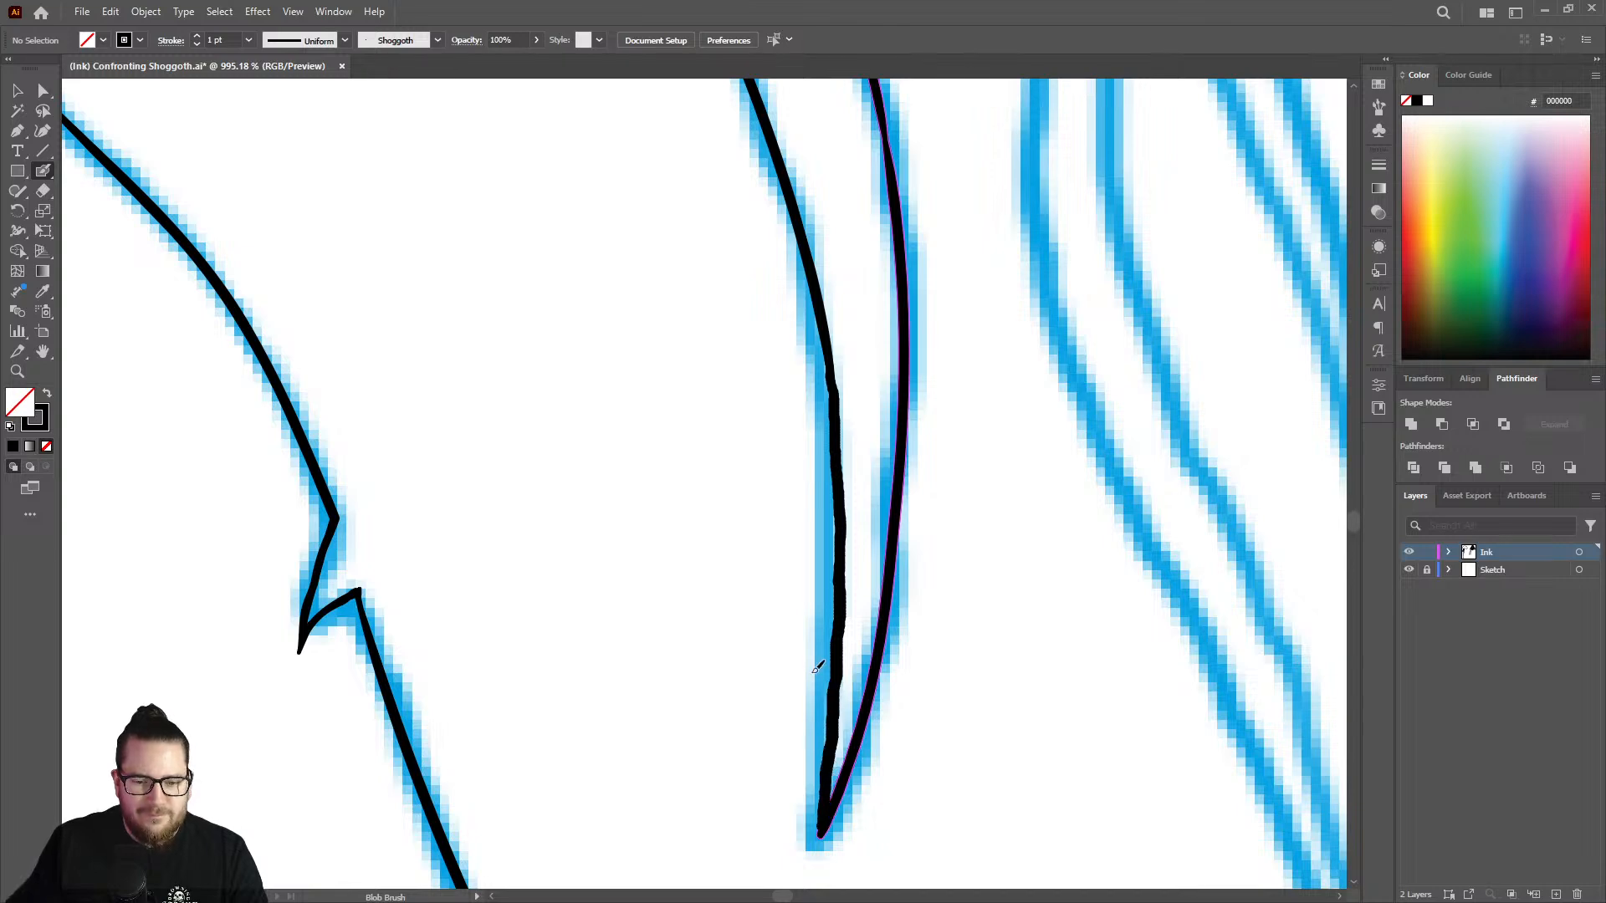
Extend the right outline of the unfinished diagonal strand beside the dense inked group down along the sketch, smoothing the joint with the existing line.
key("z")
mouse_move(799, 539)
left_mouse_down()
mouse_move(639, 512)
mouse_move(552, 420)
left_mouse_up()
left_click_drag(753, 450, 668, 395)
left_click_drag(796, 414, 643, 366)
left_click_drag(783, 335, 686, 284)
left_click_drag(852, 136, 928, 248)
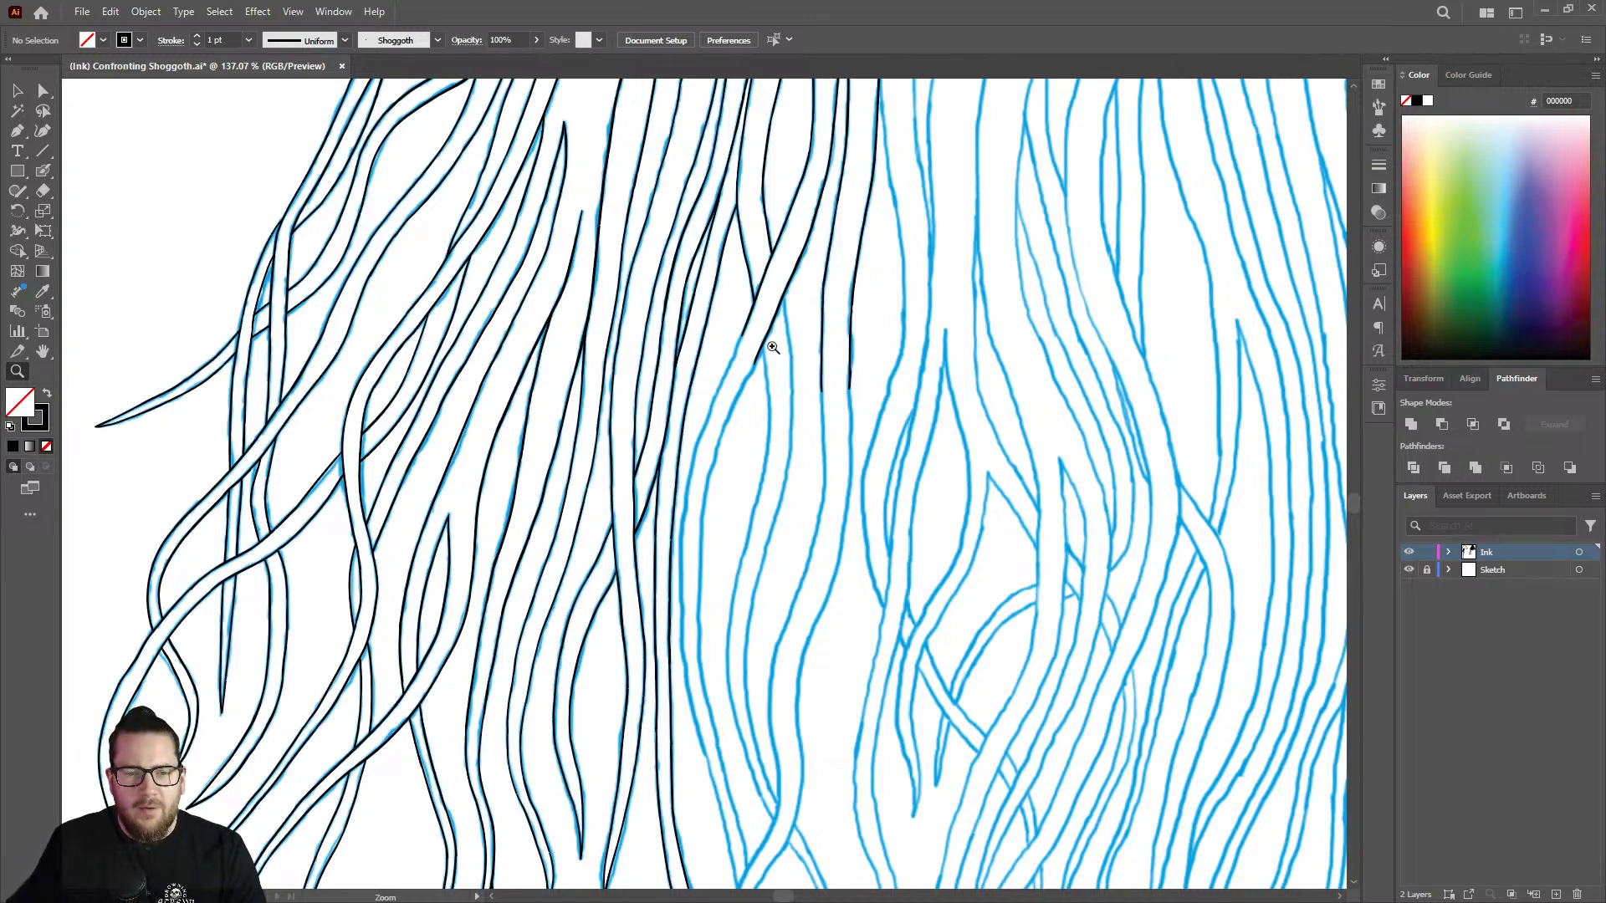
left_click_drag(773, 348, 1059, 311)
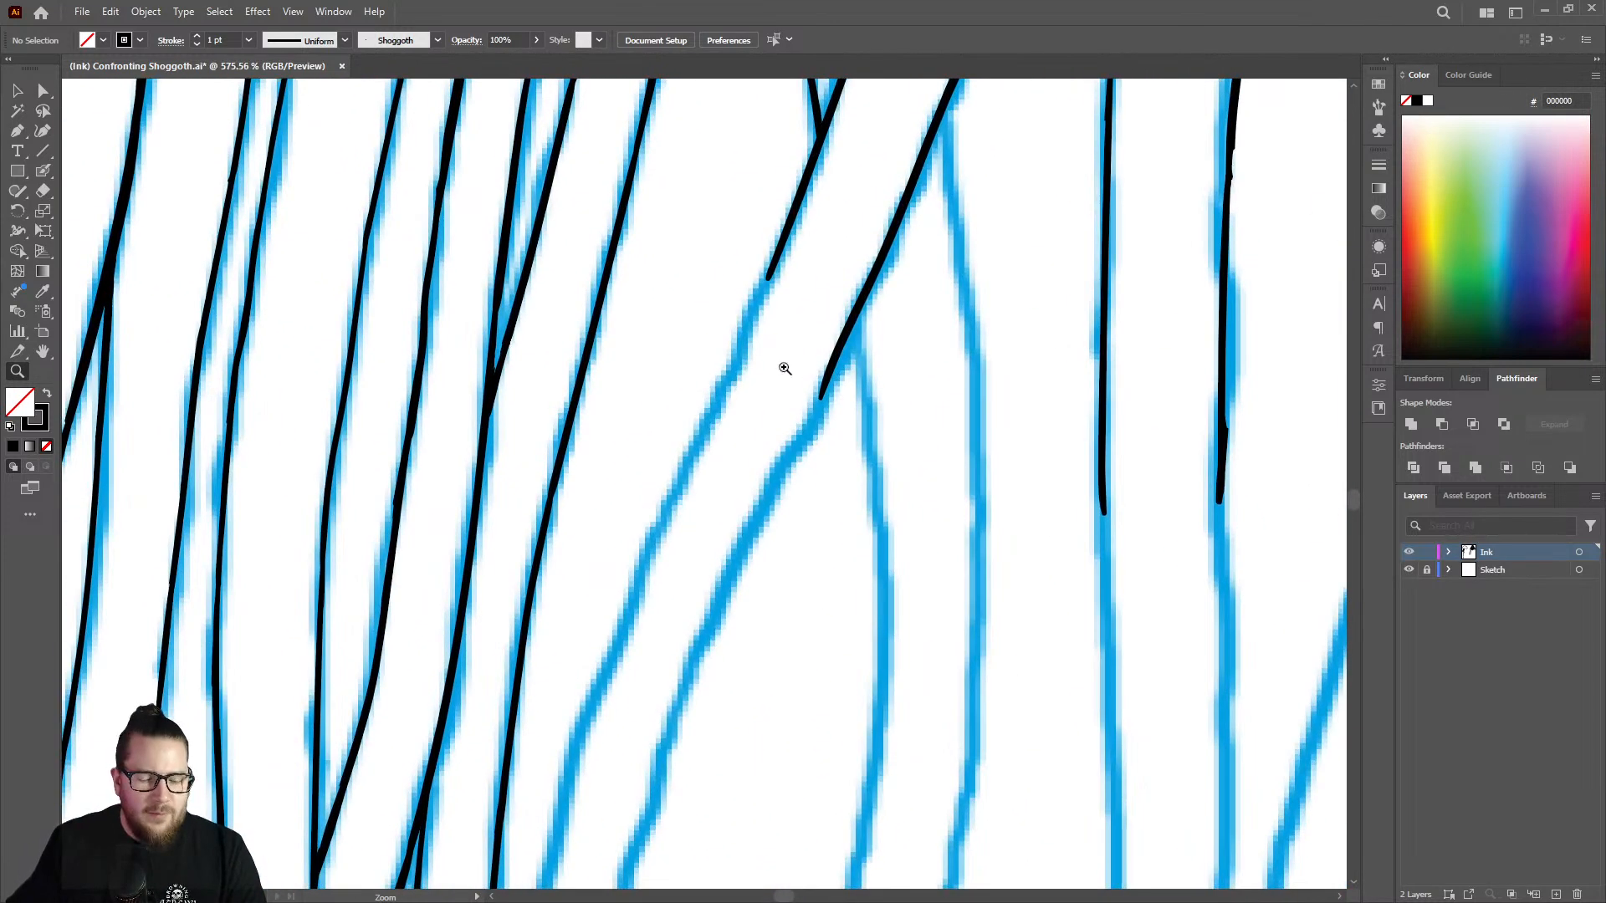
key("shift+b")
left_click_drag(830, 375, 673, 716)
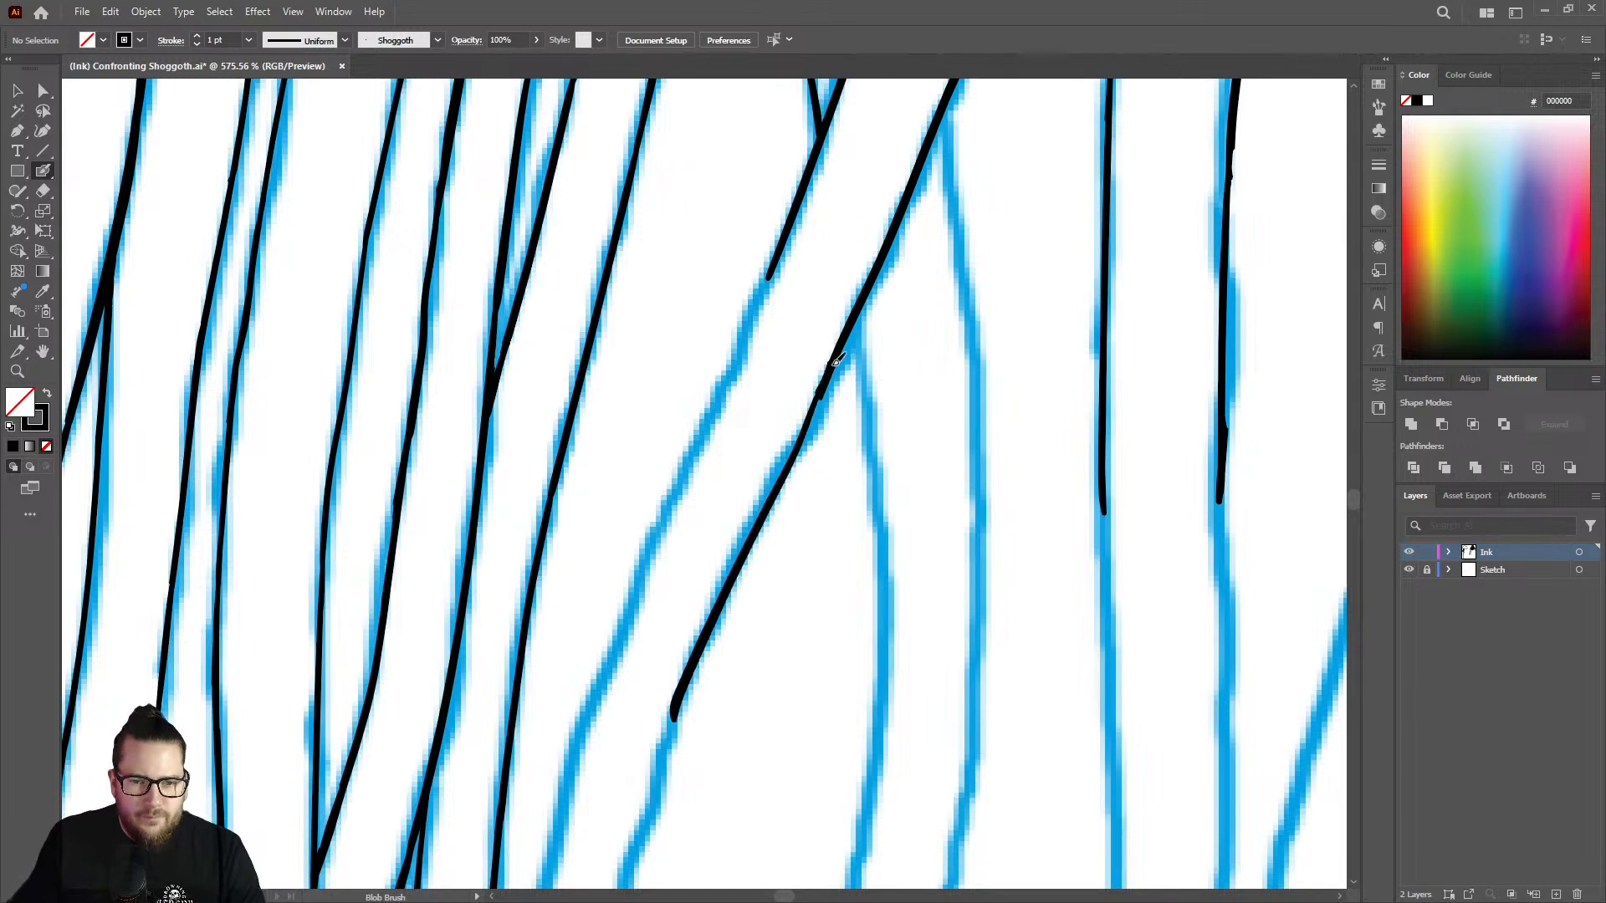
left_click_drag(815, 416, 698, 627)
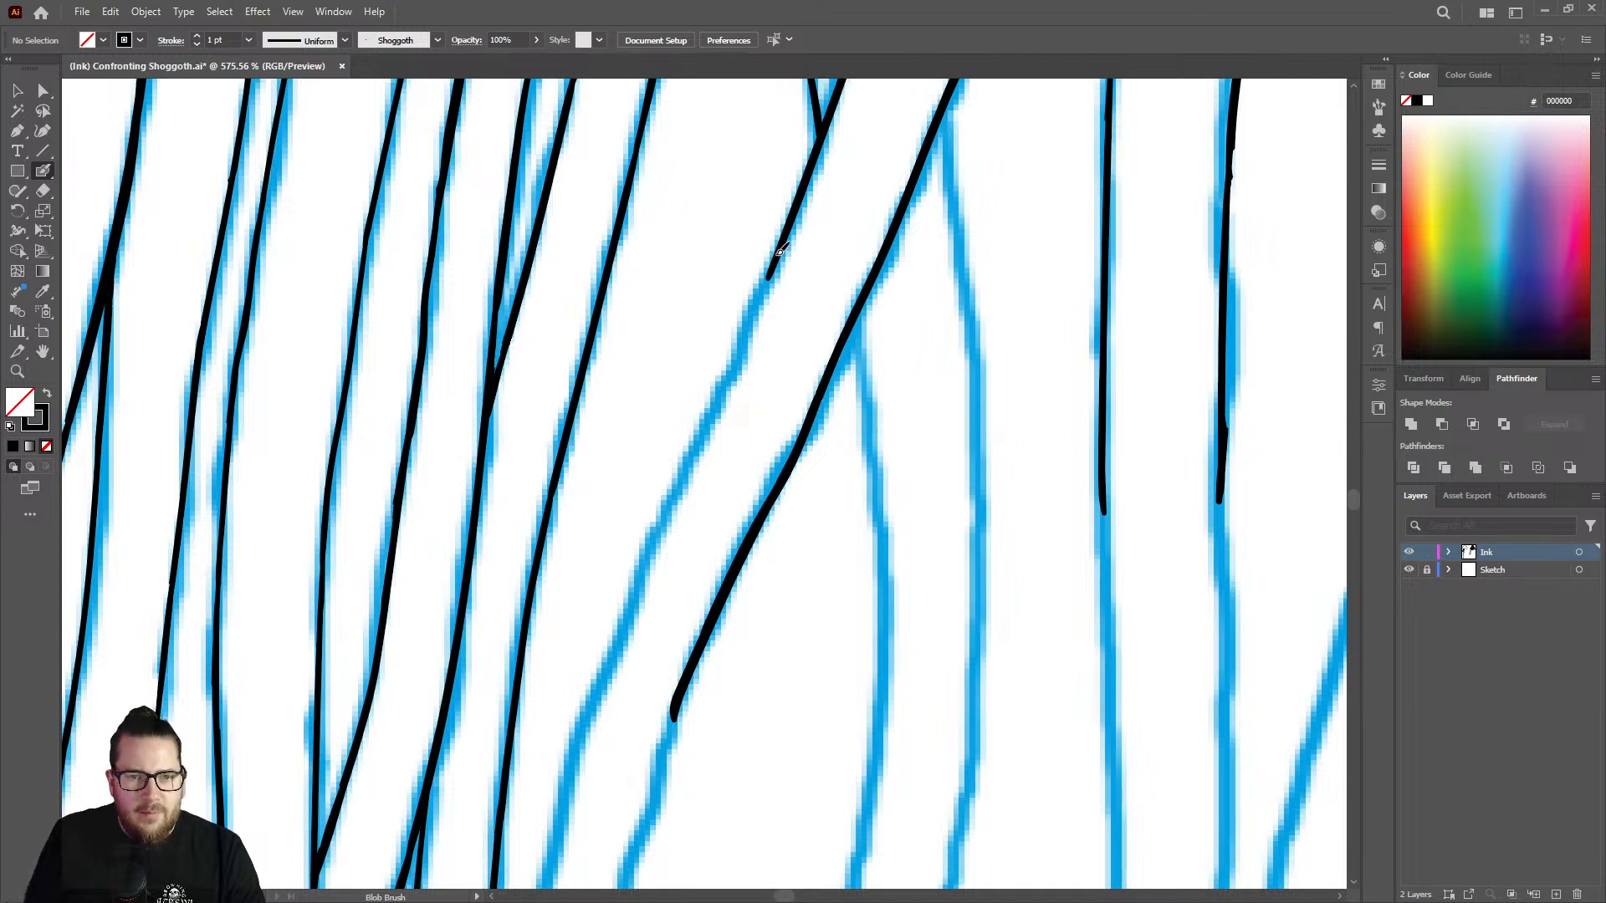
Extend the same diagonal strand's left outline down along the sketch, slightly past the end of its right outline.
left_click_drag(781, 250, 737, 355)
mouse_move(713, 421)
left_mouse_down()
mouse_move(629, 588)
mouse_move(574, 795)
left_mouse_up()
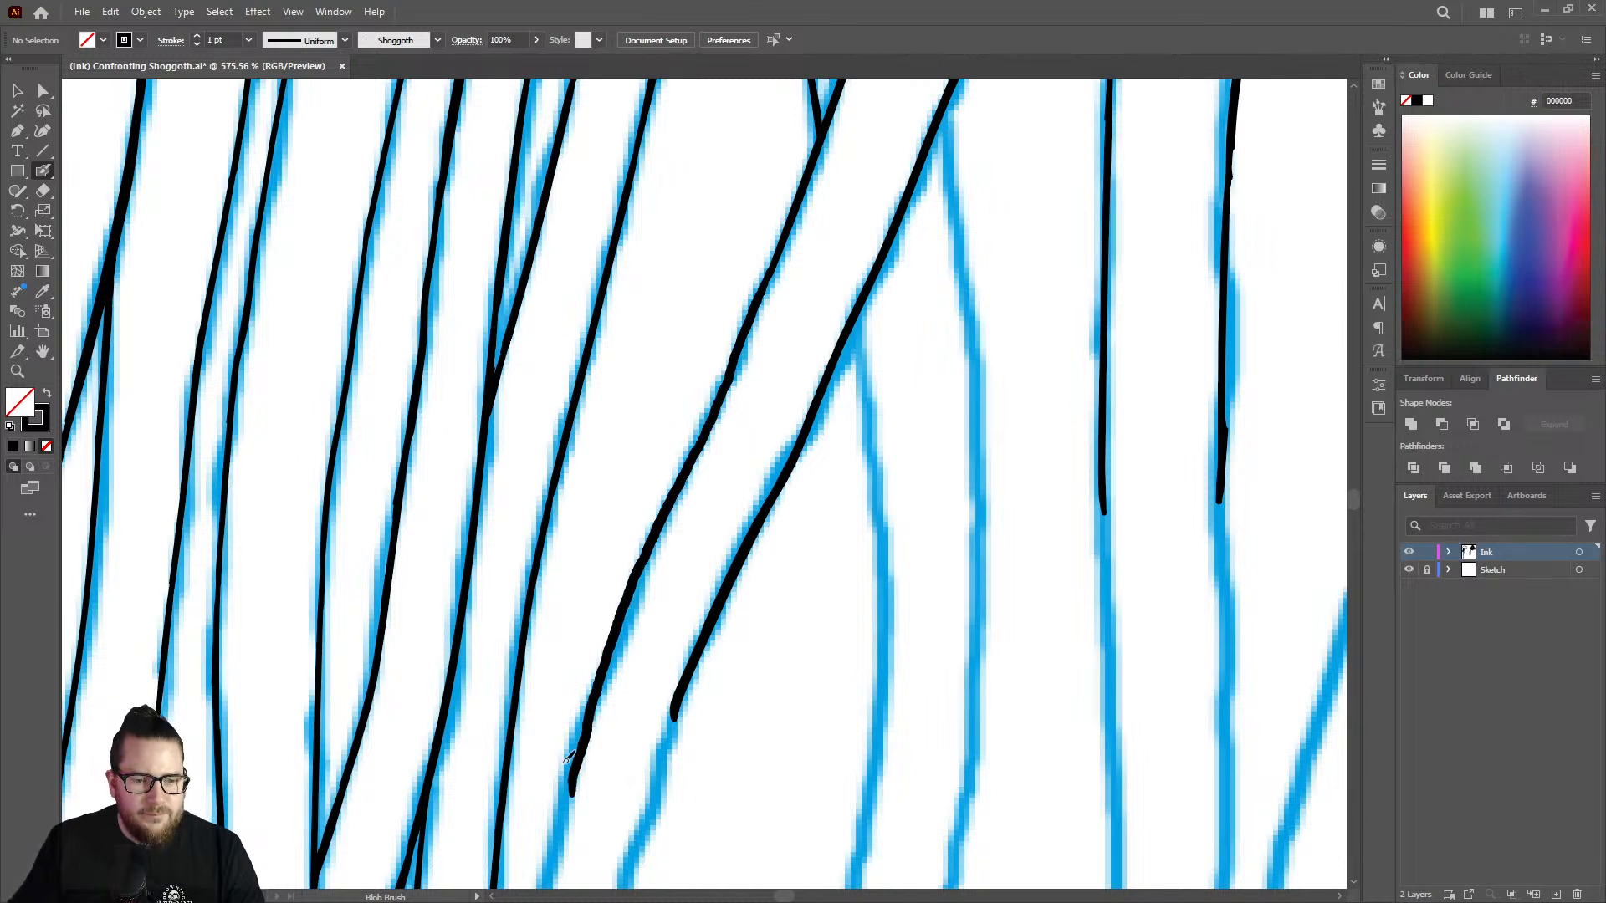
key("z")
left_click_drag(810, 409, 509, 366)
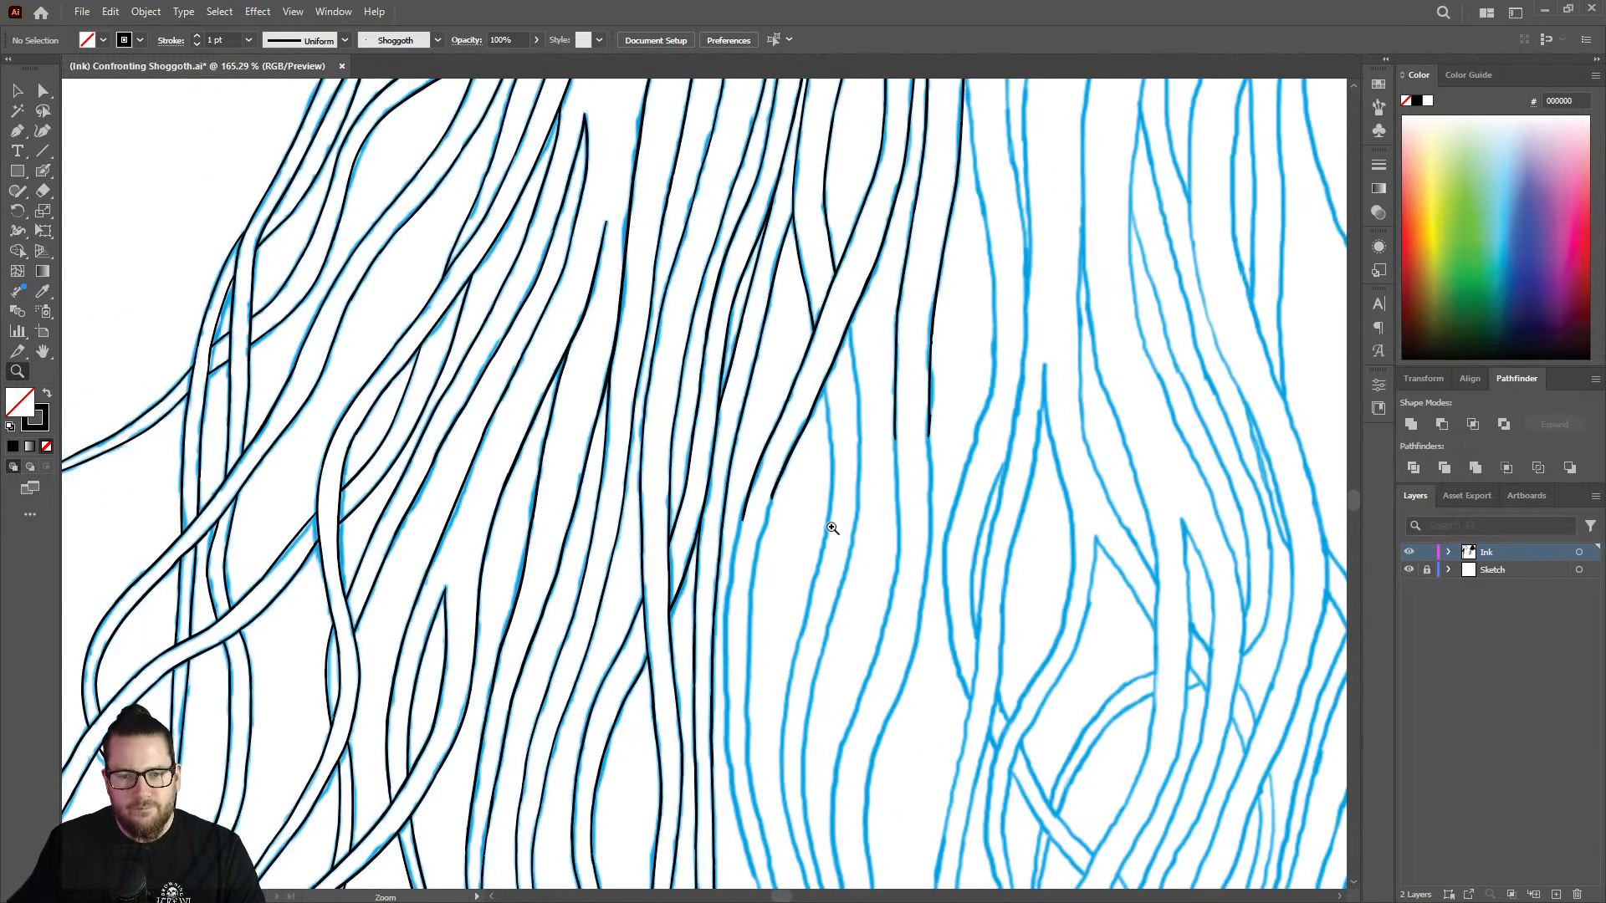
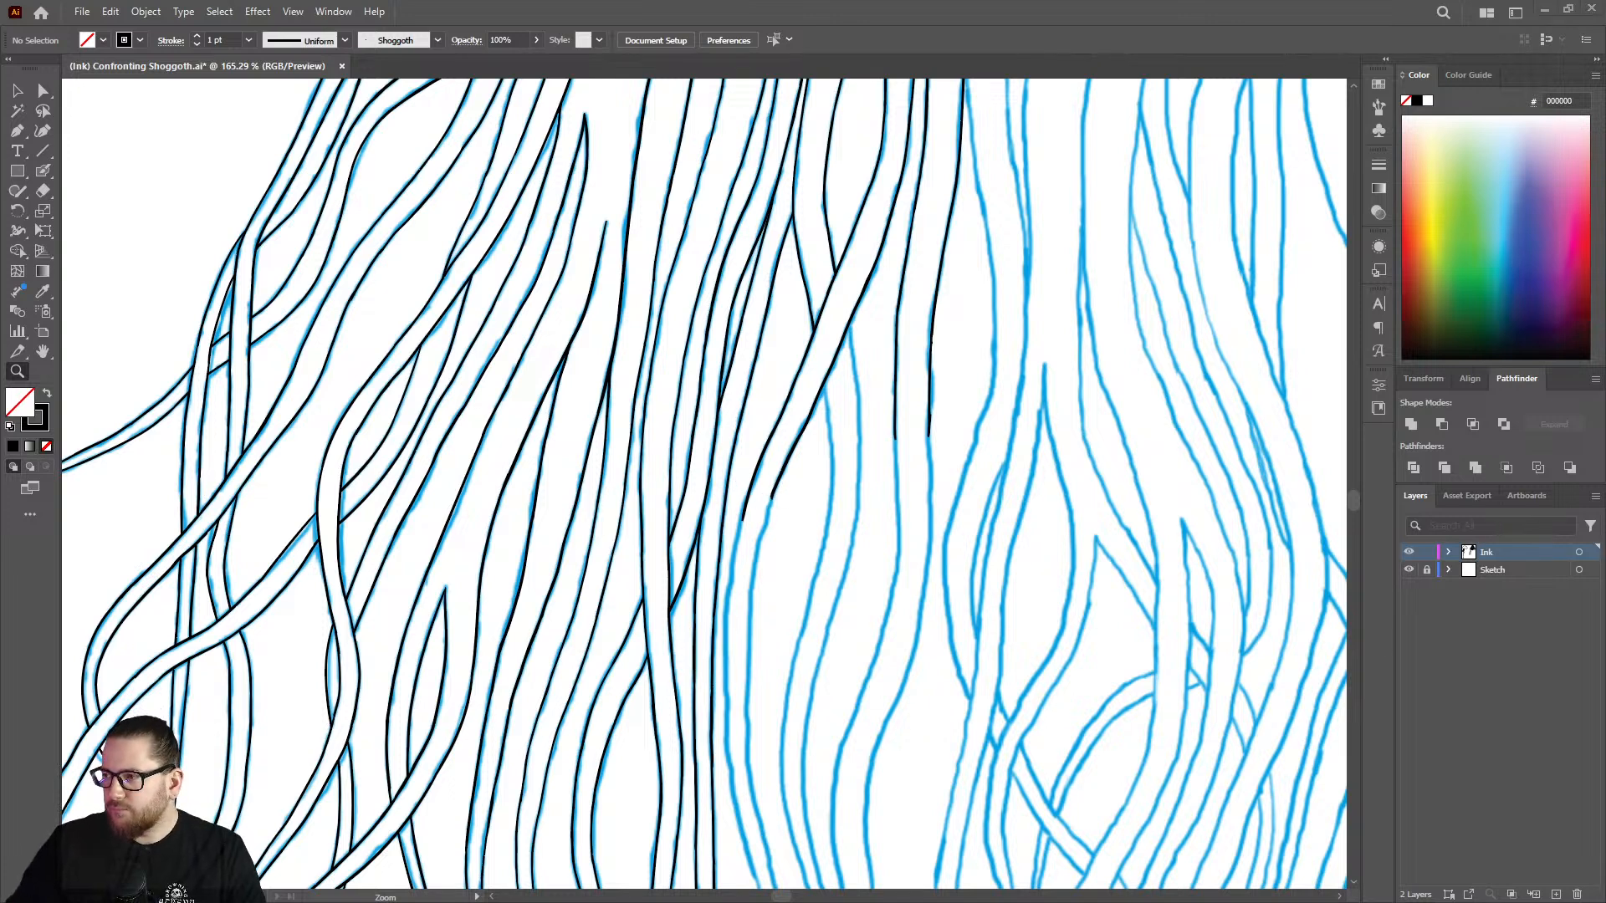
Ink the unfinished diagonal strand's left and right outlines further down along the blue sketch with the Blob Brush.
left_click_drag(766, 519, 1027, 459)
mouse_move(707, 495)
left_mouse_down()
mouse_move(739, 499)
mouse_move(692, 509)
mouse_move(733, 407)
mouse_move(672, 565)
mouse_move(635, 809)
left_mouse_up()
key("shift+e")
key("shift+b")
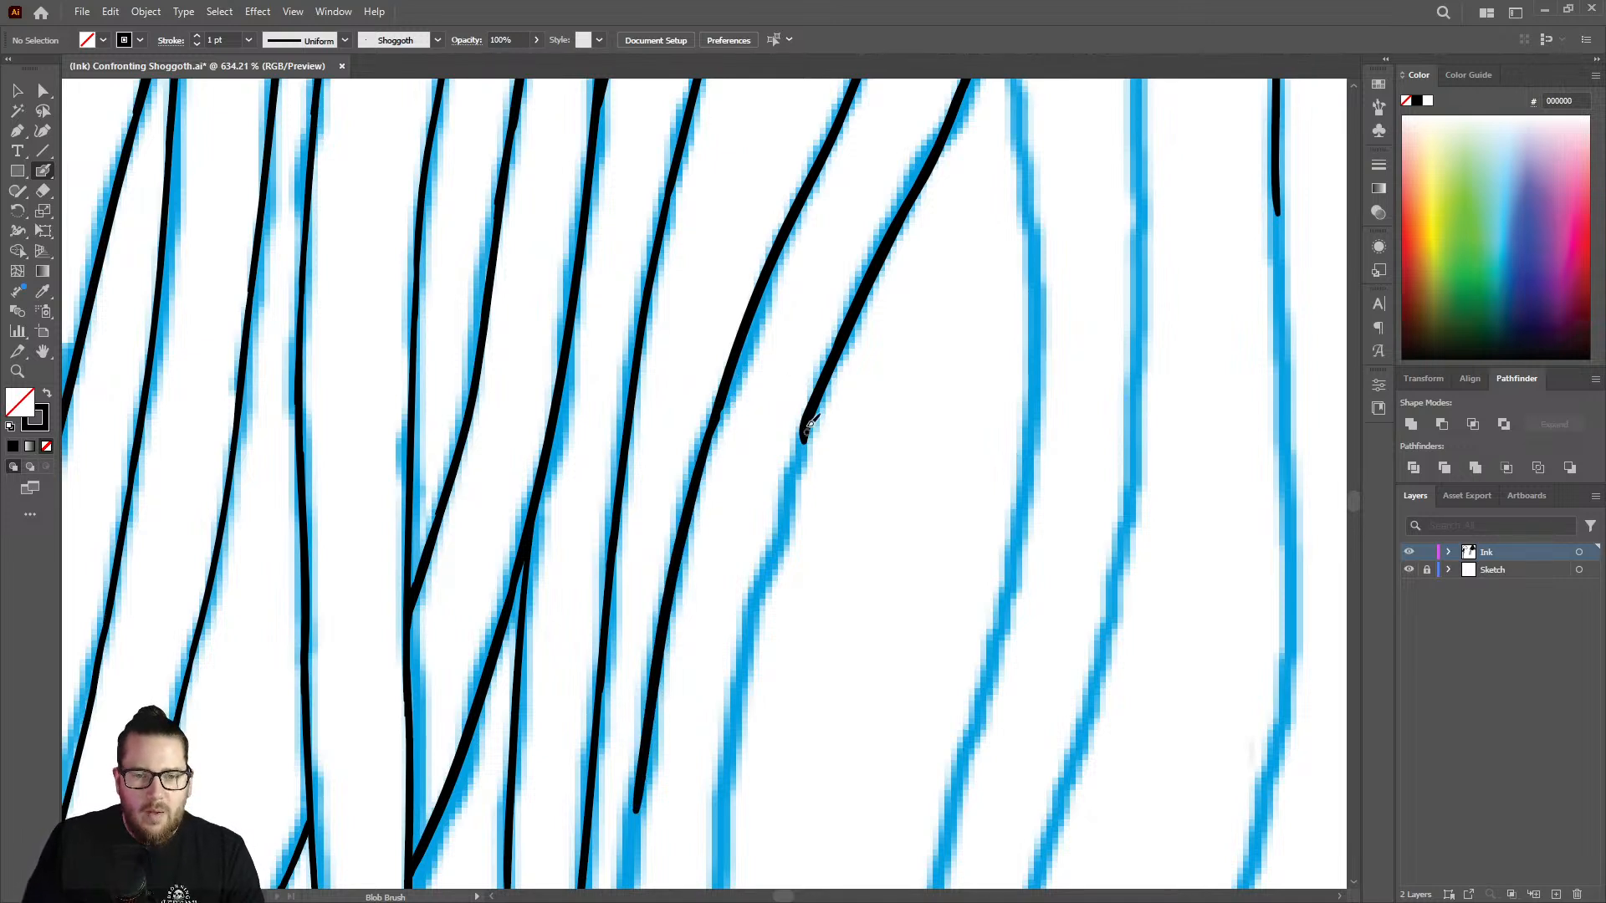
left_click_drag(807, 432, 726, 753)
Continue the strand's right and left outlines along the near-vertical stretch of the sketch beside the dense inked group.
key("z")
left_click_drag(776, 496, 481, 457)
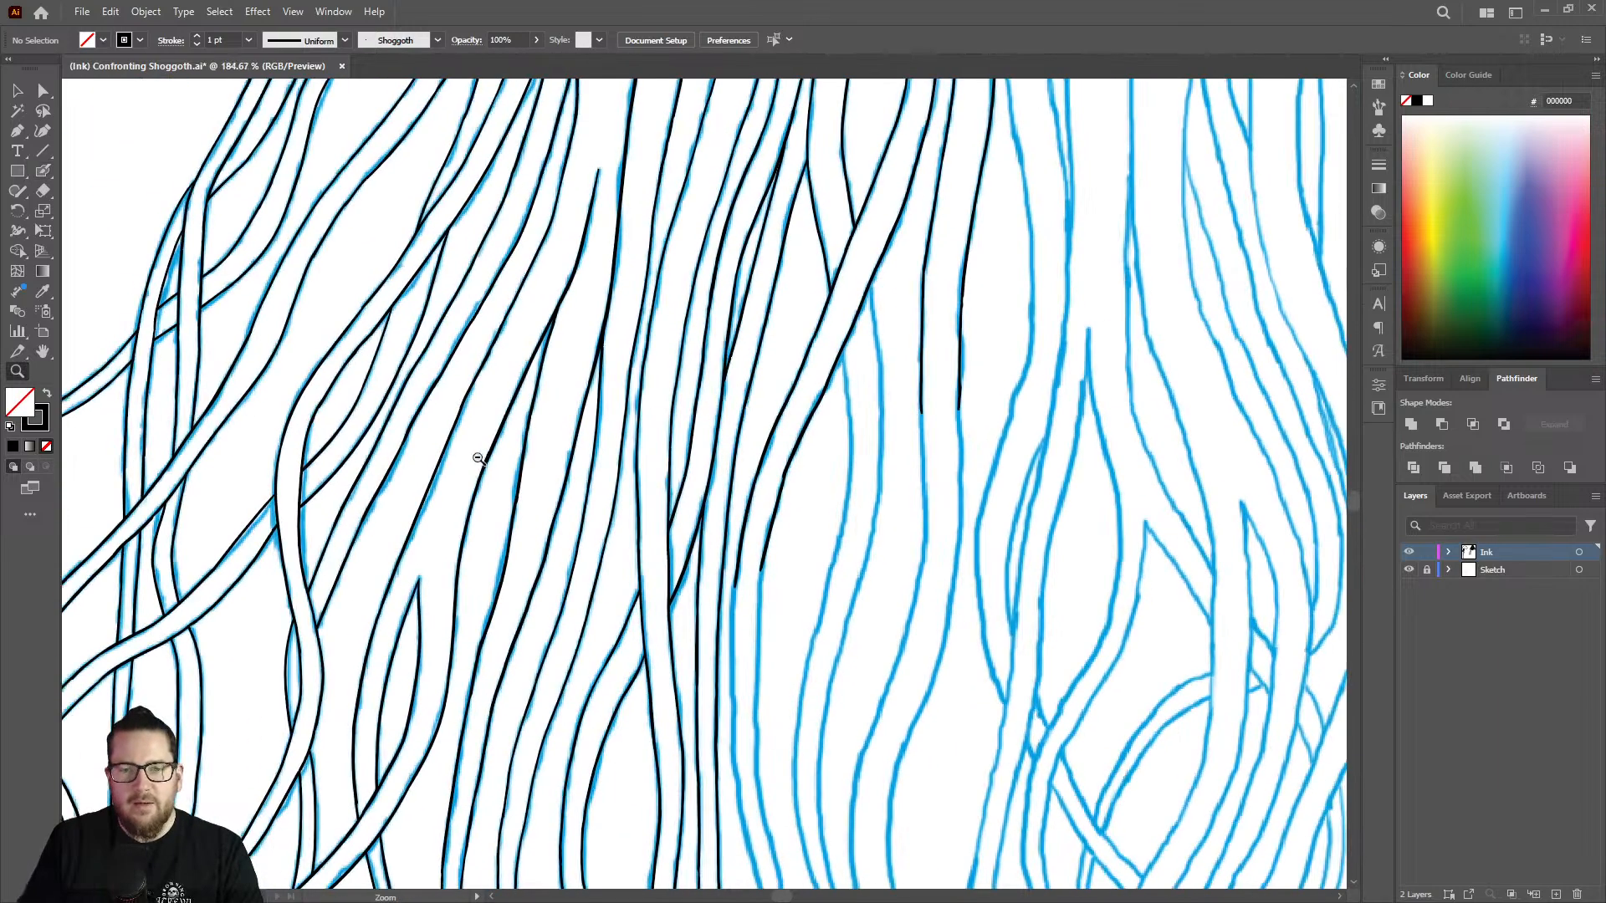
left_click_drag(760, 583, 672, 602)
left_click_drag(776, 693, 1059, 587)
left_click_drag(711, 381, 781, 355)
key("shift+b")
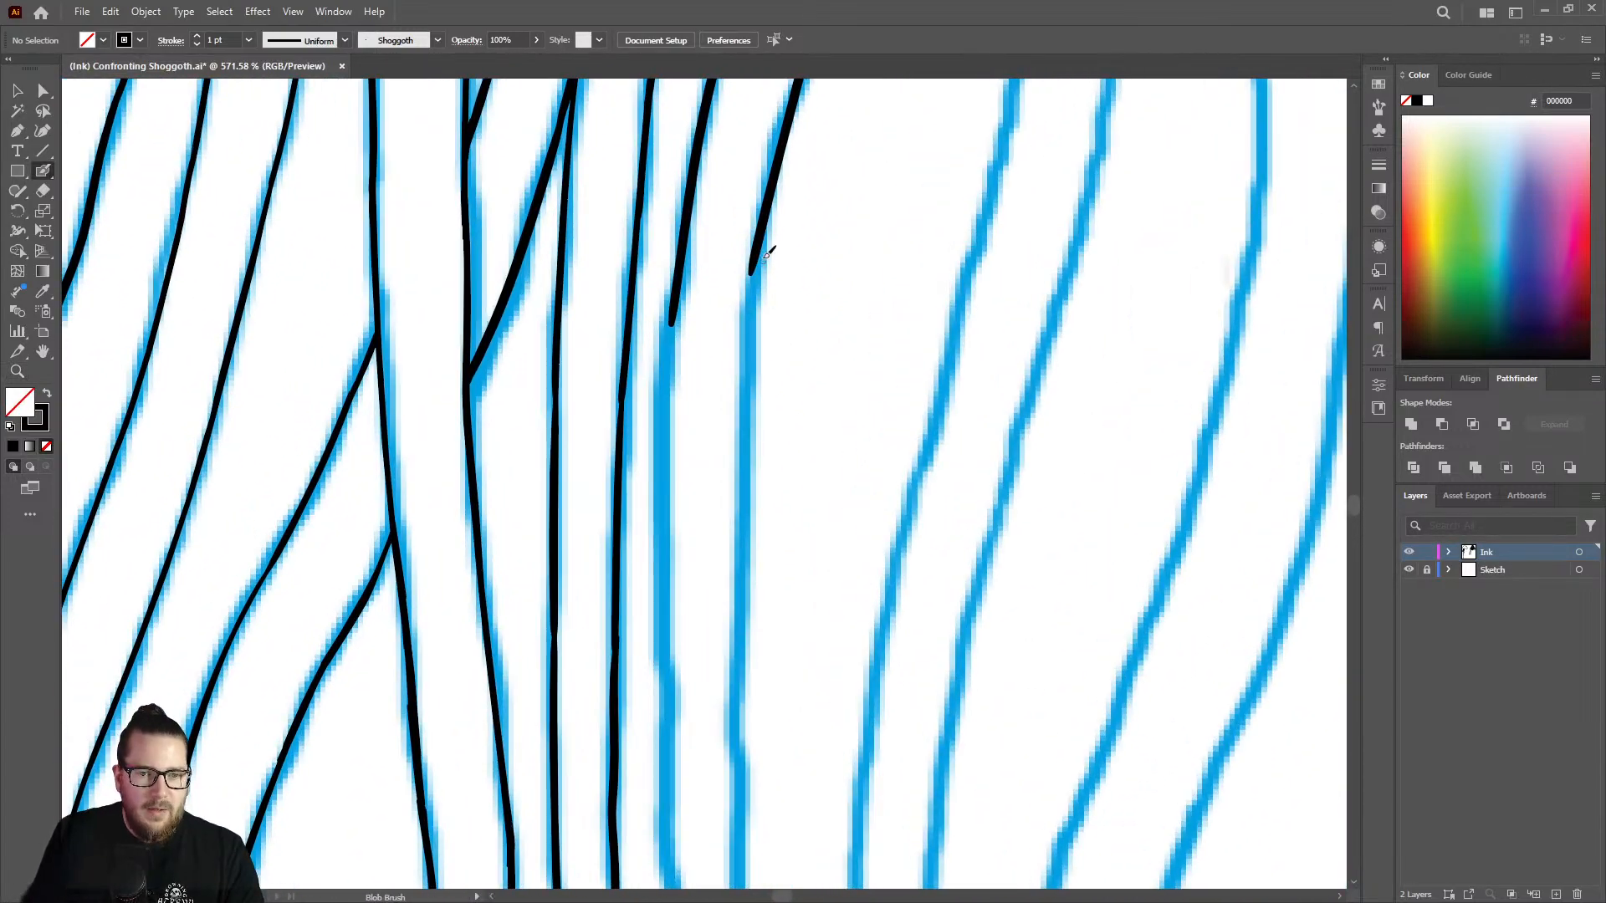
mouse_move(764, 228)
left_mouse_down()
mouse_move(743, 360)
mouse_move(735, 726)
left_mouse_up()
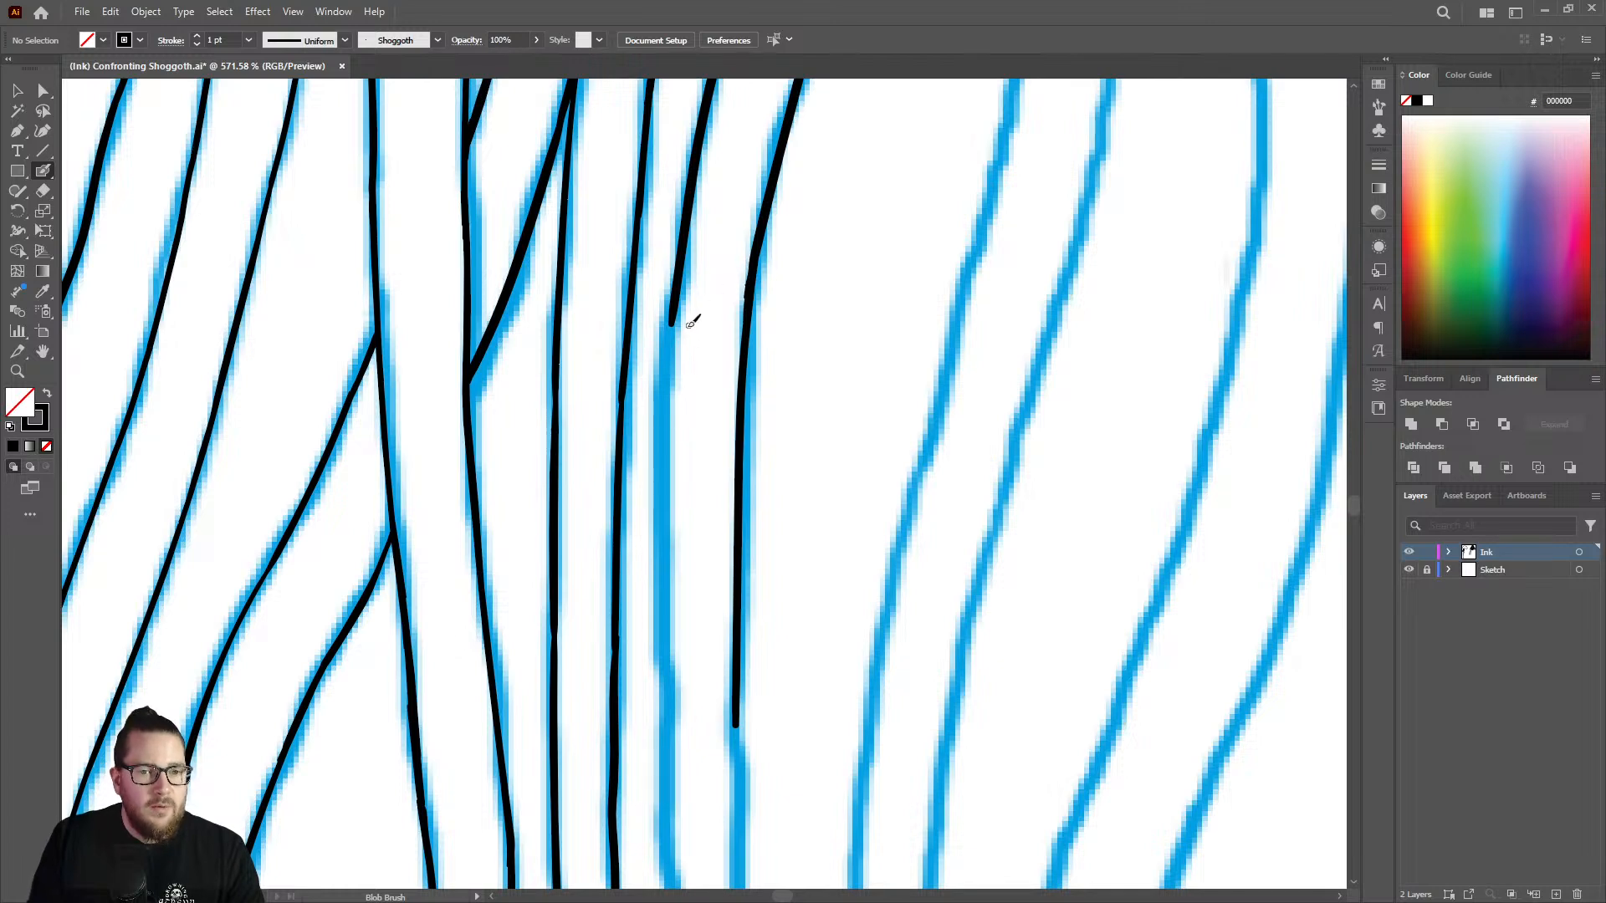
left_click_drag(674, 335, 669, 734)
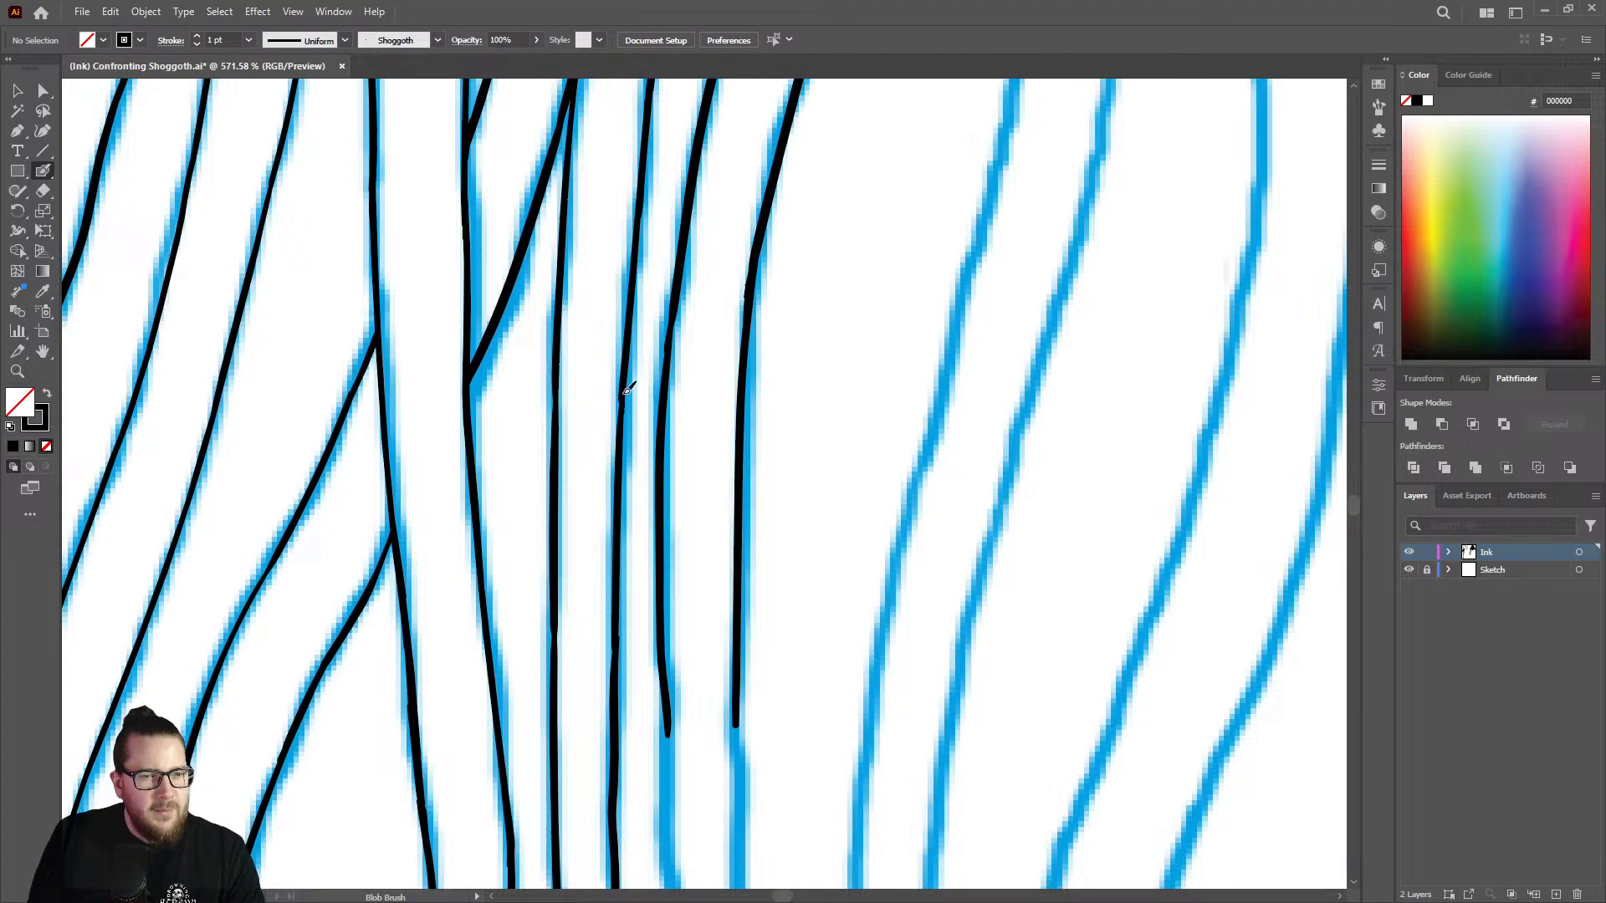
Ink both outlines of the strand through the start of its bend, redoing the short left stroke as one longer curve.
key("z")
mouse_move(758, 382)
left_mouse_down()
mouse_move(563, 334)
mouse_move(502, 347)
left_mouse_up()
mouse_move(766, 521)
left_mouse_down()
mouse_move(695, 548)
mouse_move(1156, 445)
left_mouse_up()
key("shift+b")
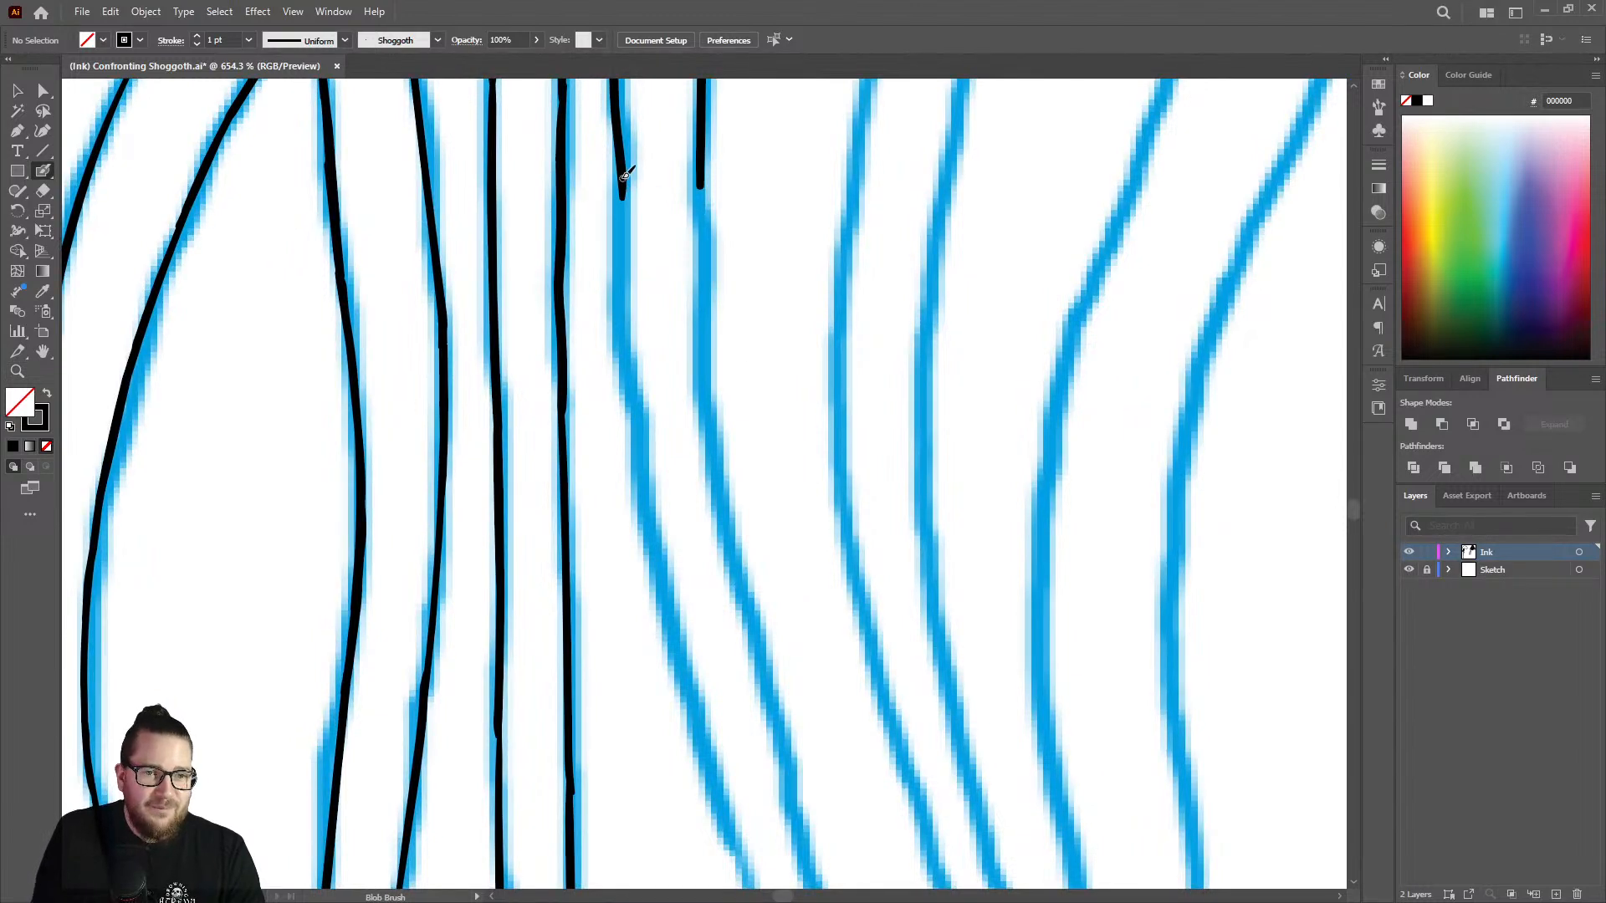
left_click_drag(625, 176, 628, 378)
key("ctrl")
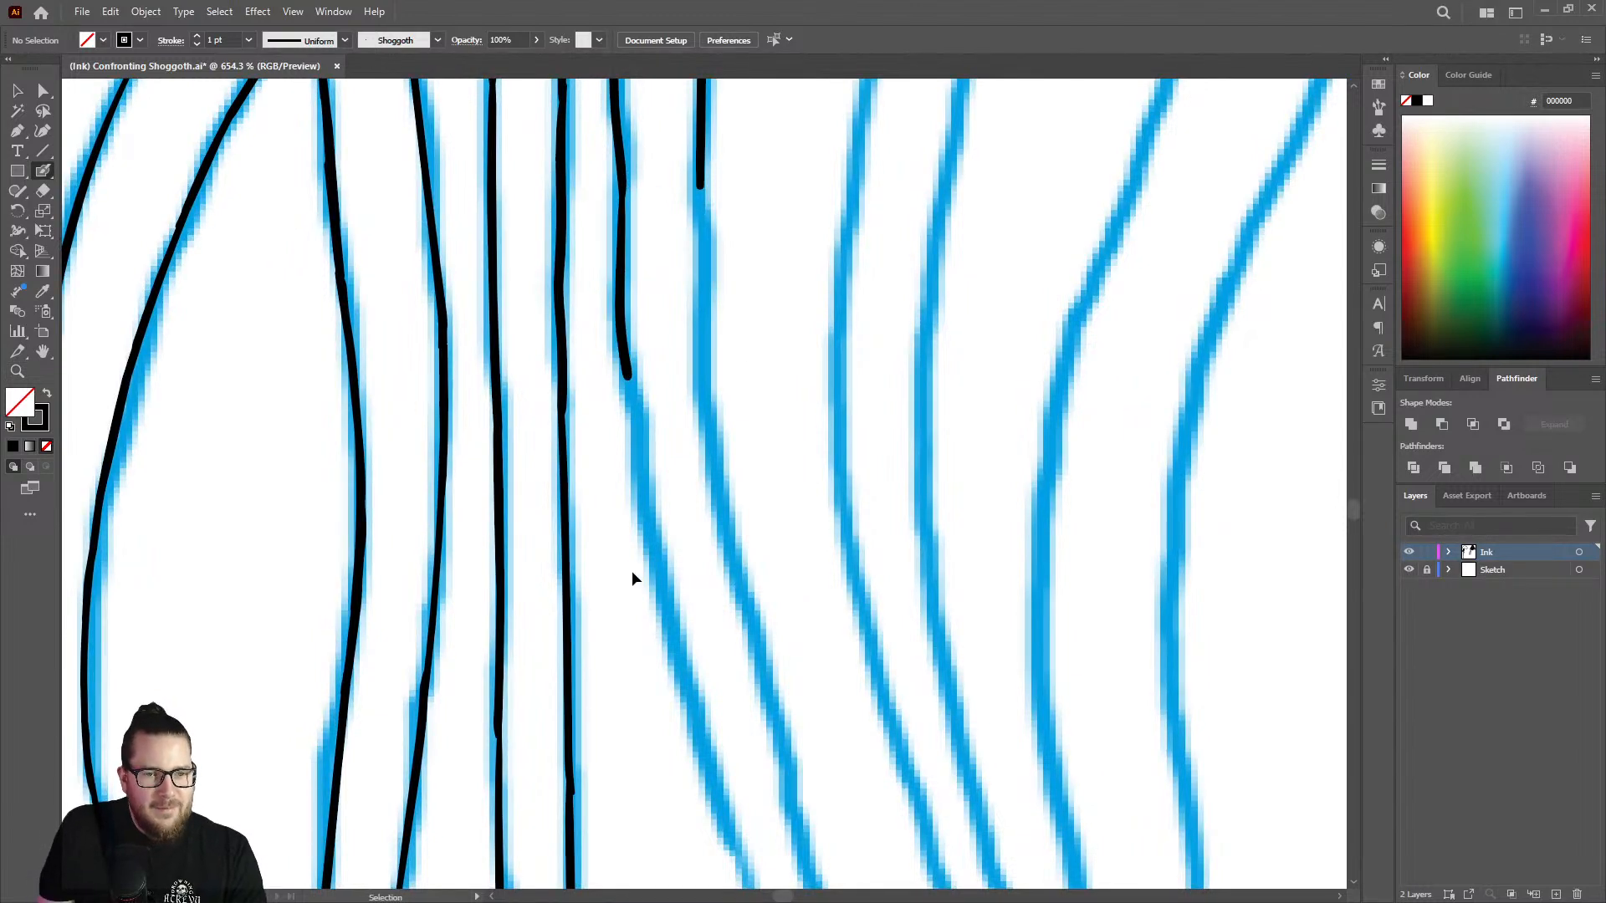
key("ctrl+z")
mouse_move(626, 199)
left_mouse_down()
mouse_move(631, 376)
mouse_move(671, 621)
left_mouse_up()
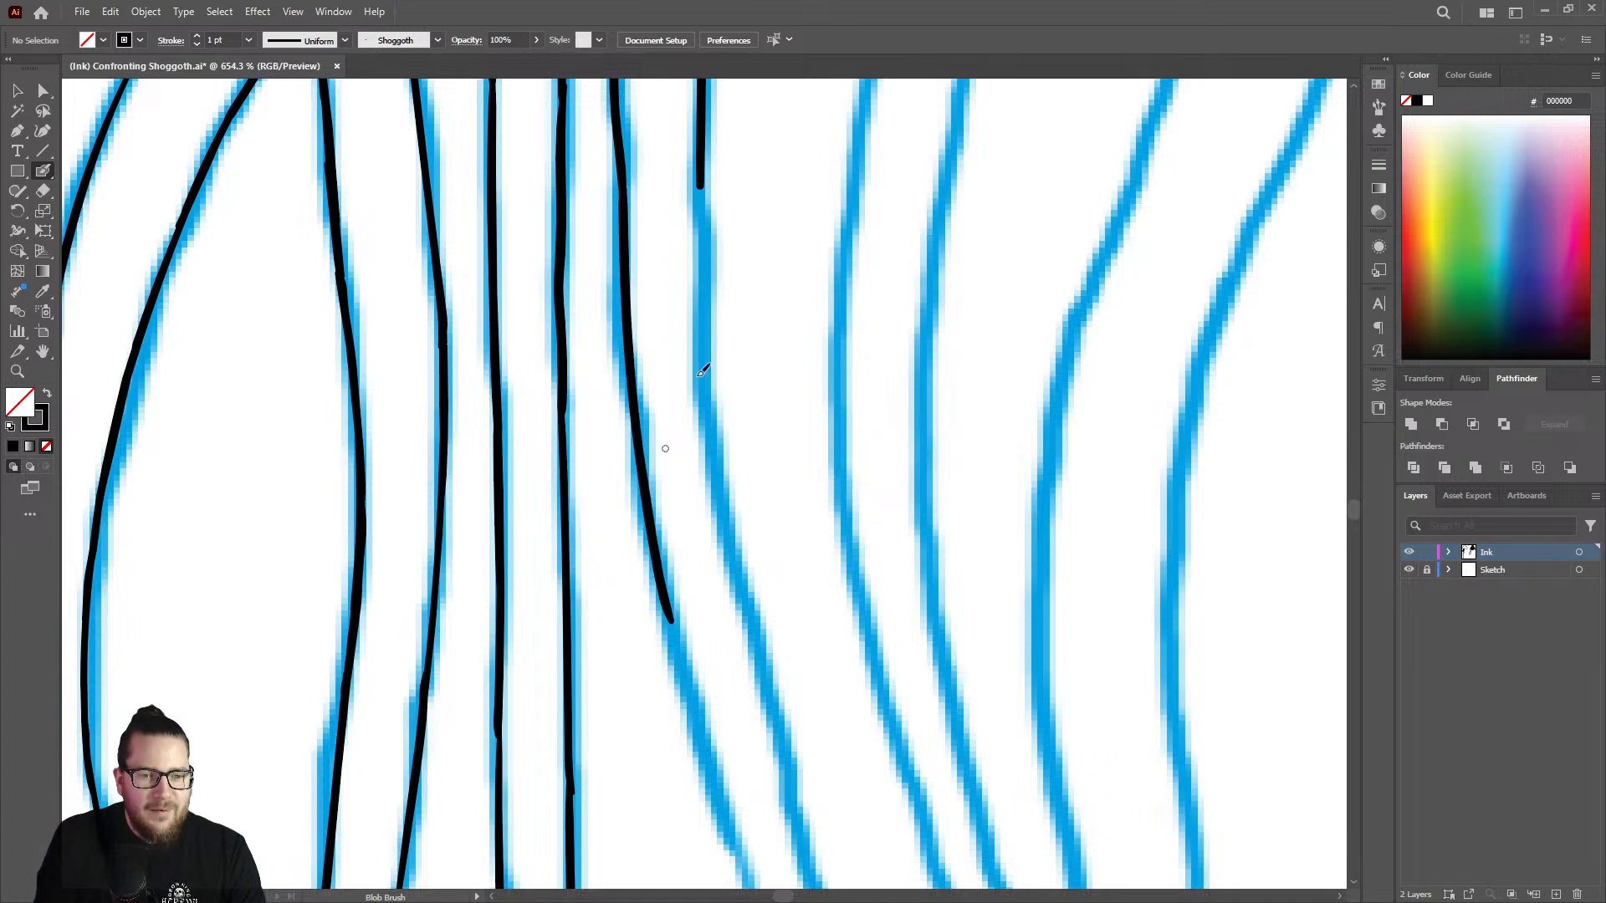
left_click_drag(705, 191, 738, 633)
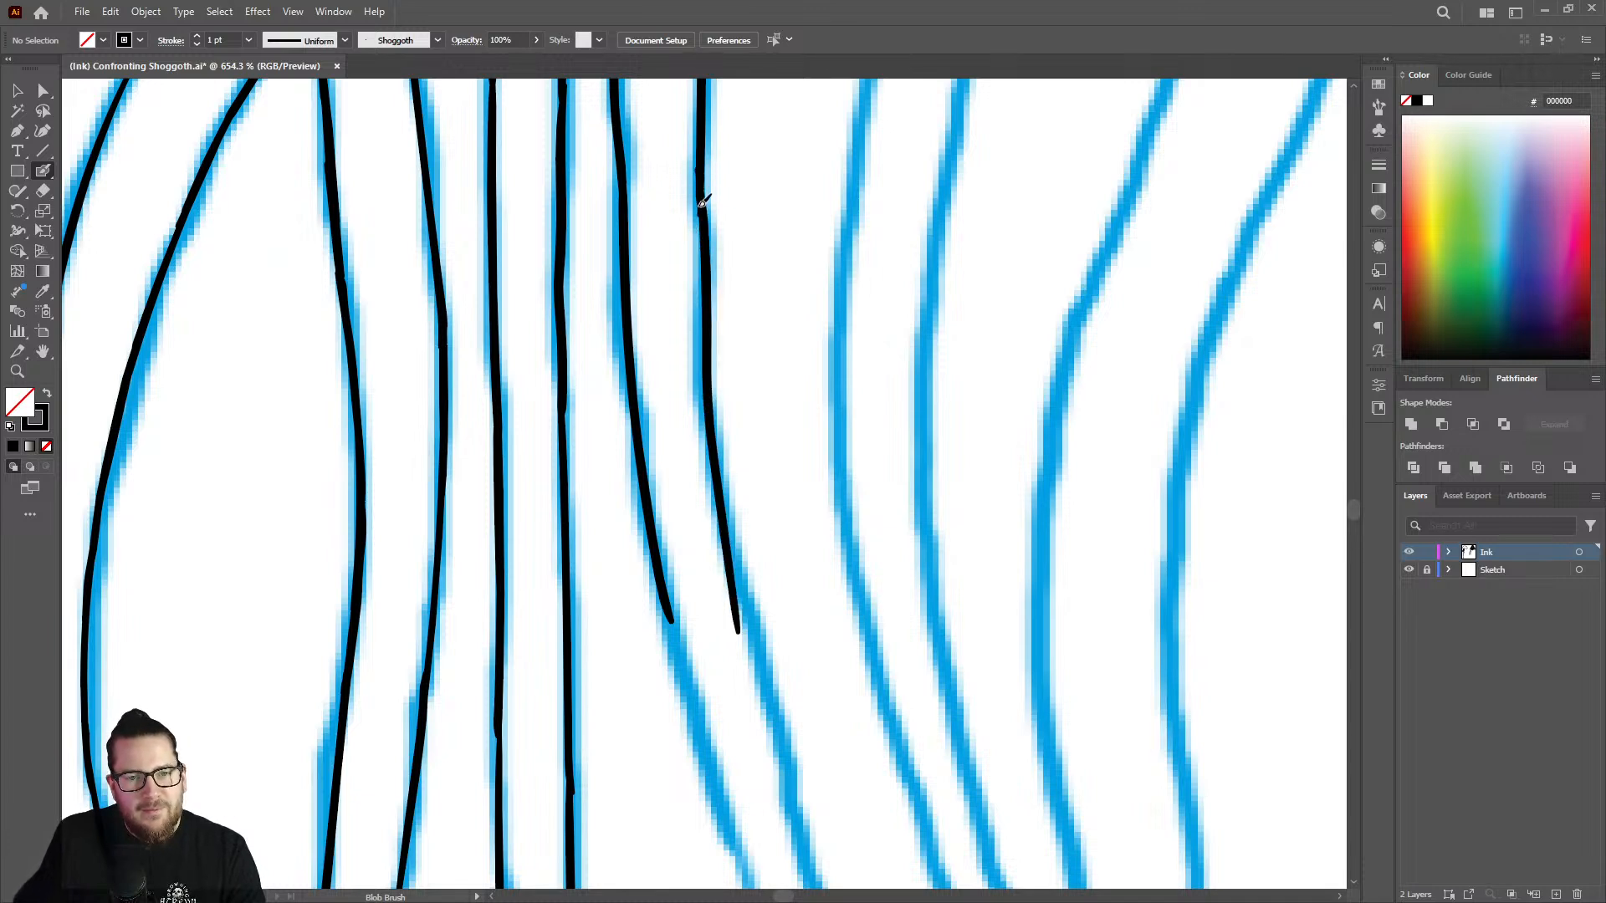
Thin the stray end of the strand's right outline with the Eraser and extend the left outline down the sketch.
mouse_move(705, 251)
left_mouse_down()
mouse_move(709, 326)
mouse_move(561, 306)
left_mouse_up()
left_click_drag(711, 509, 933, 451)
key("shift+e")
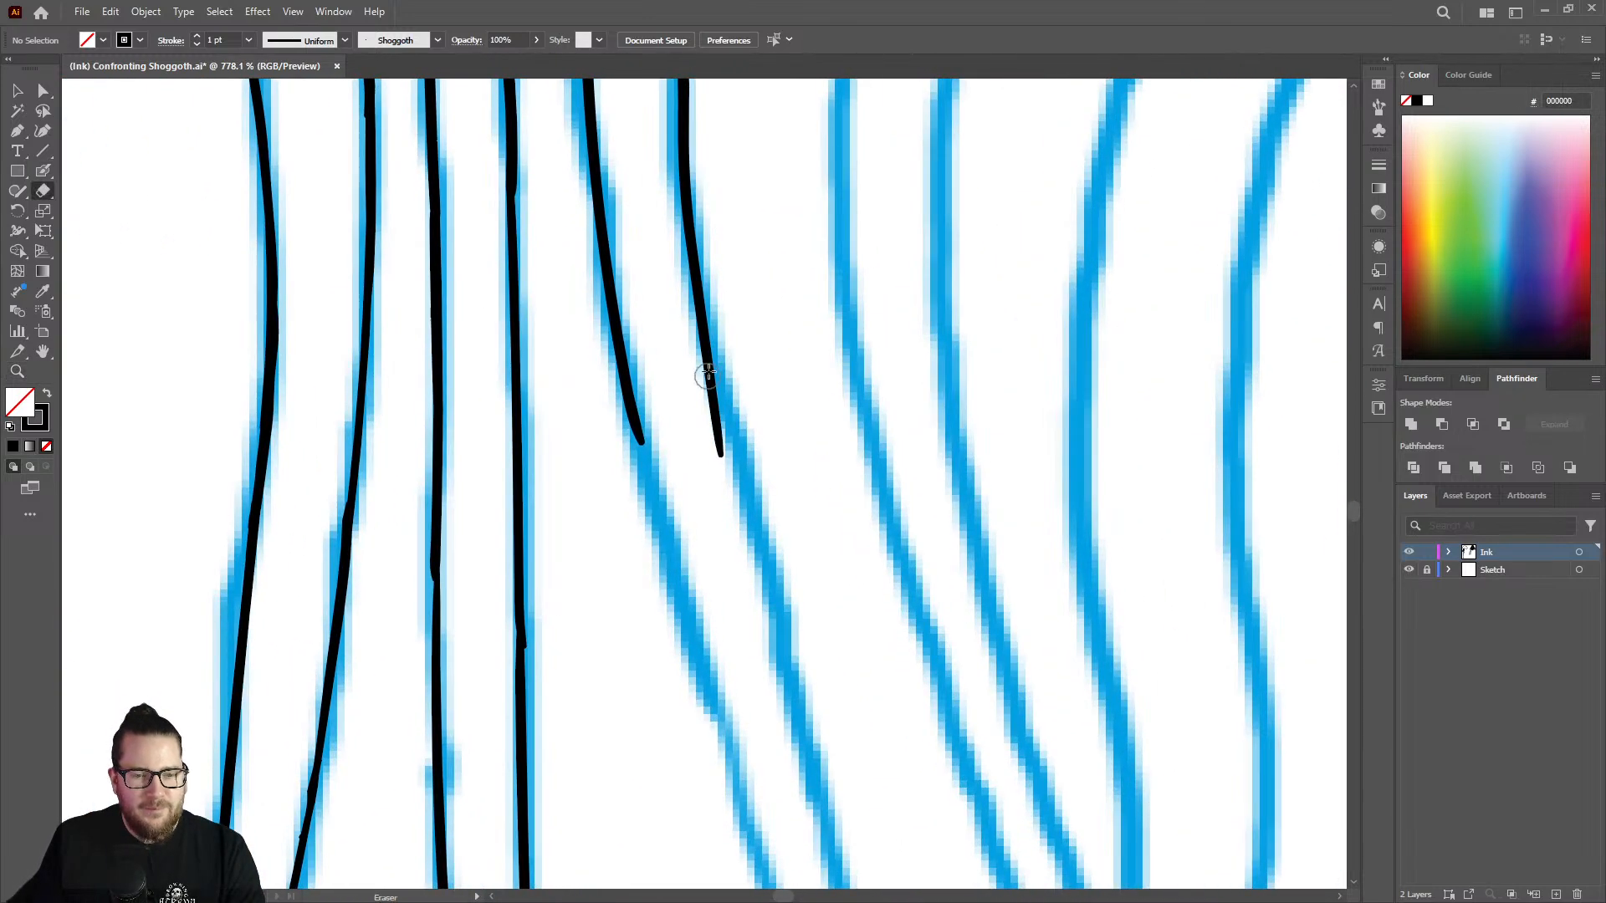
left_click_drag(697, 362, 720, 459)
mouse_move(685, 322)
left_mouse_down()
mouse_move(721, 448)
mouse_move(646, 450)
mouse_move(732, 758)
left_mouse_up()
Extend the strand's right outline down from its trimmed end, undoing the stray loop and redrawing it along the sketch.
key("shift+b")
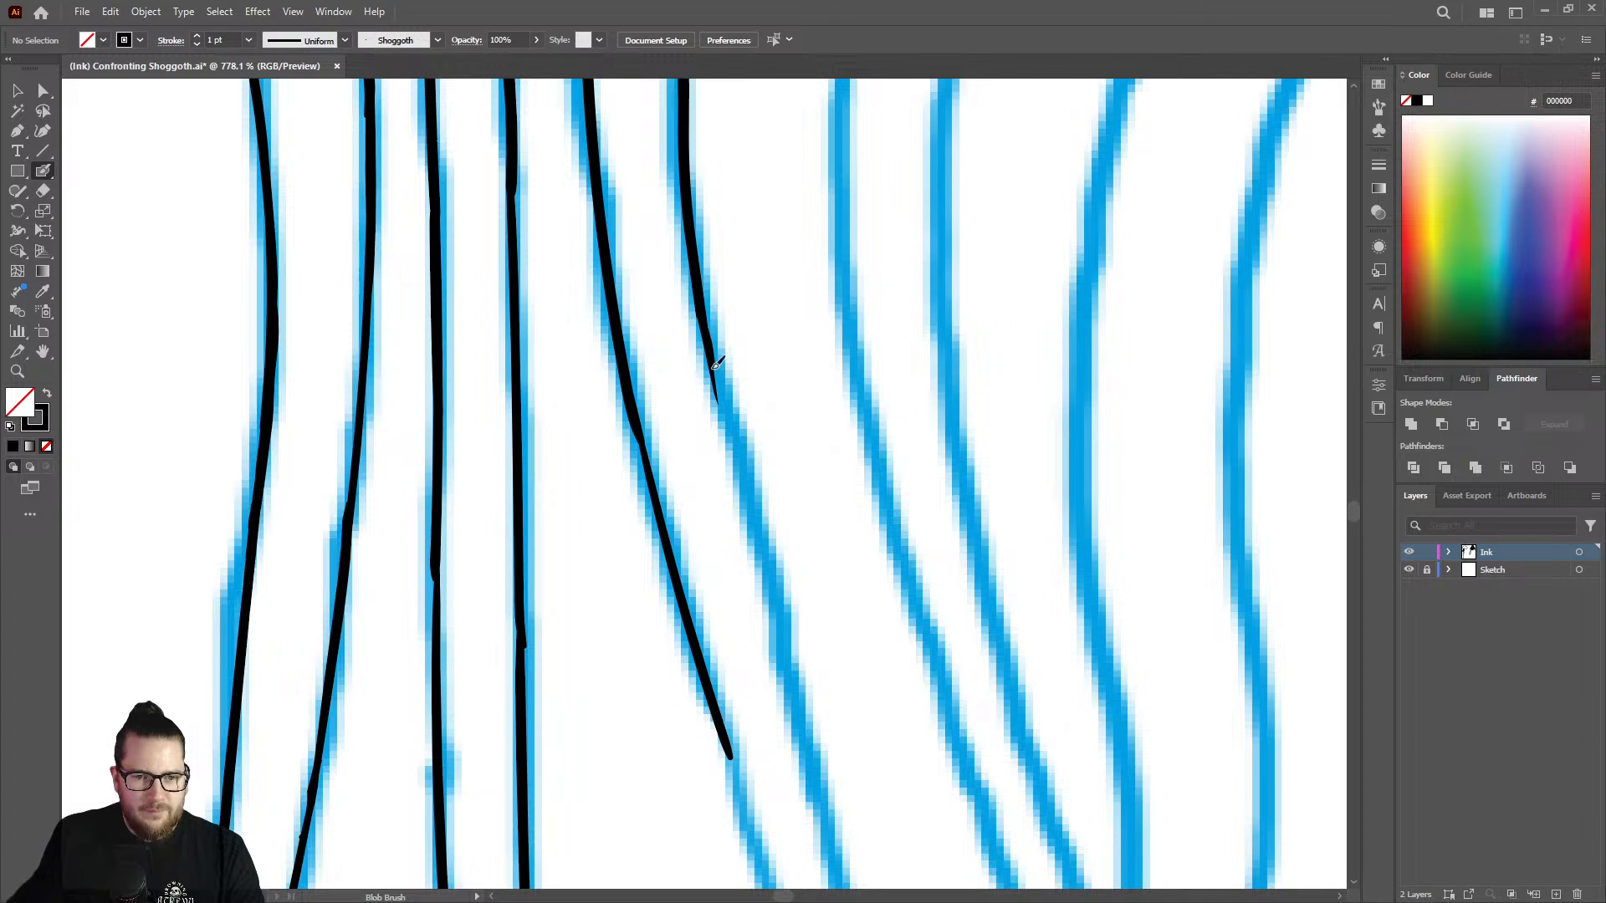
left_click_drag(716, 365, 786, 633)
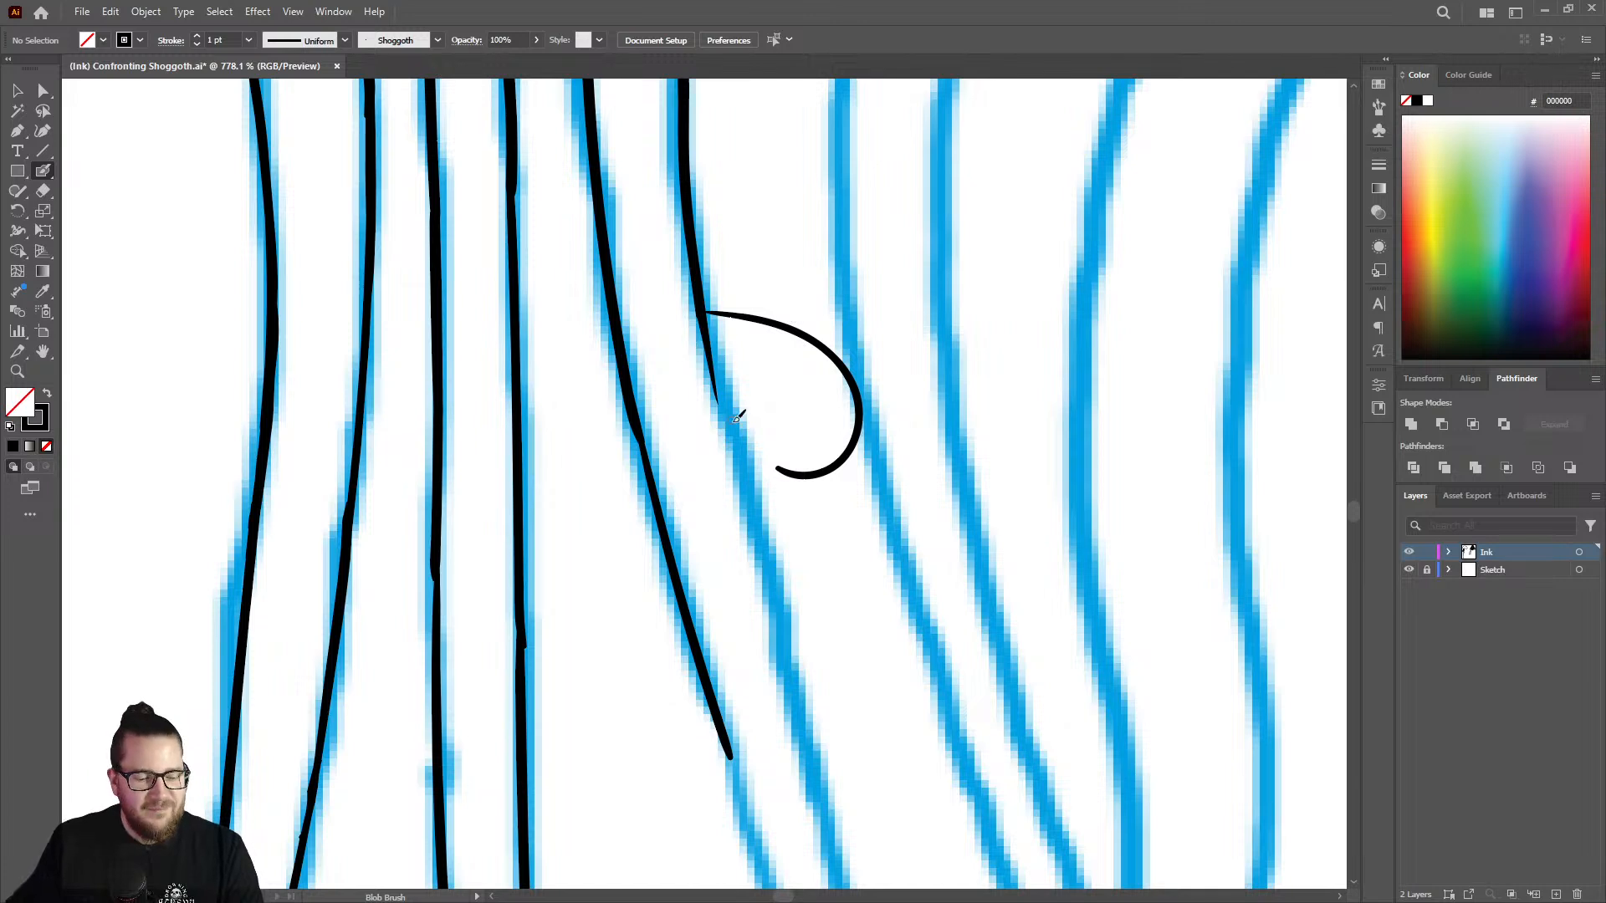
key("ctrl+z")
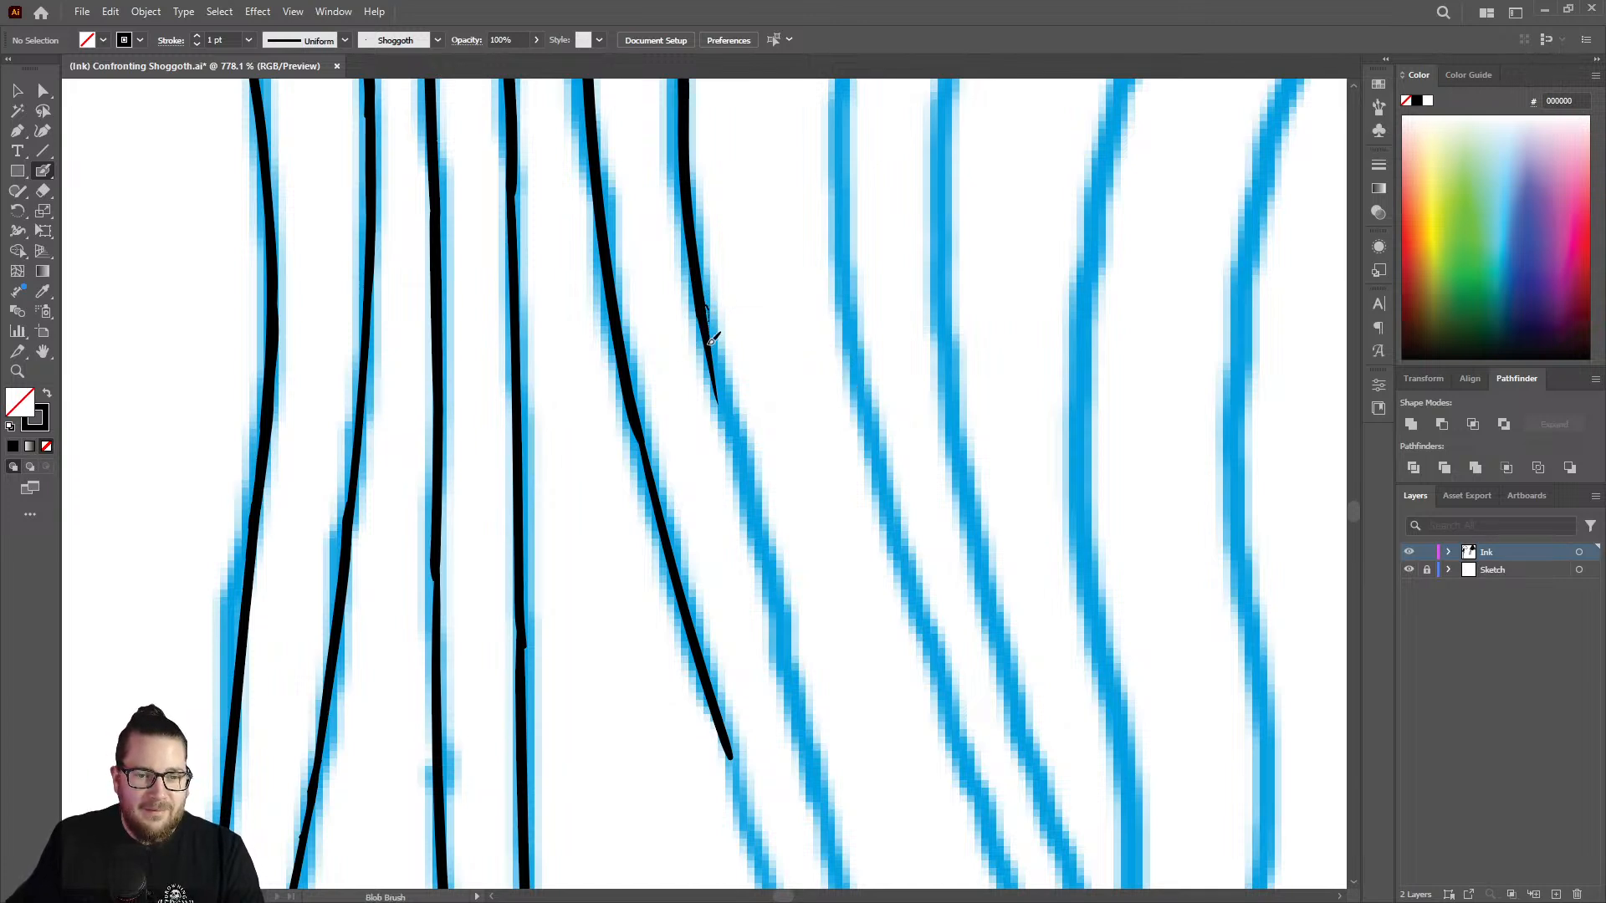
left_click_drag(711, 340, 805, 738)
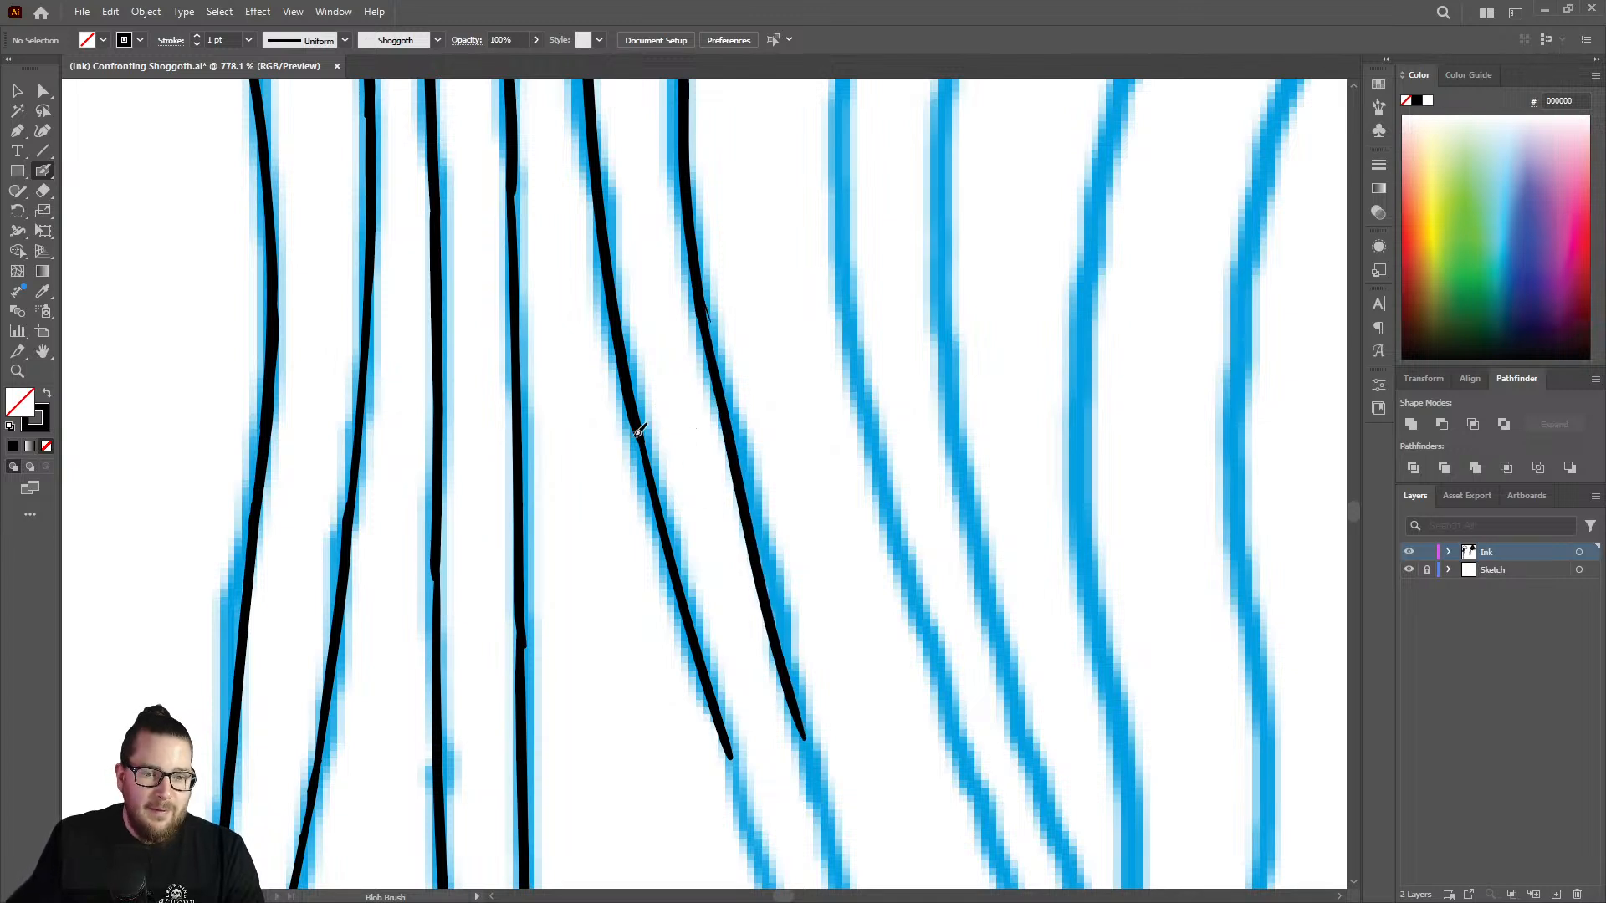
Thicken the strand's left outline around its joint so the line weight flows evenly into the new stroke.
left_click_drag(639, 417, 665, 521)
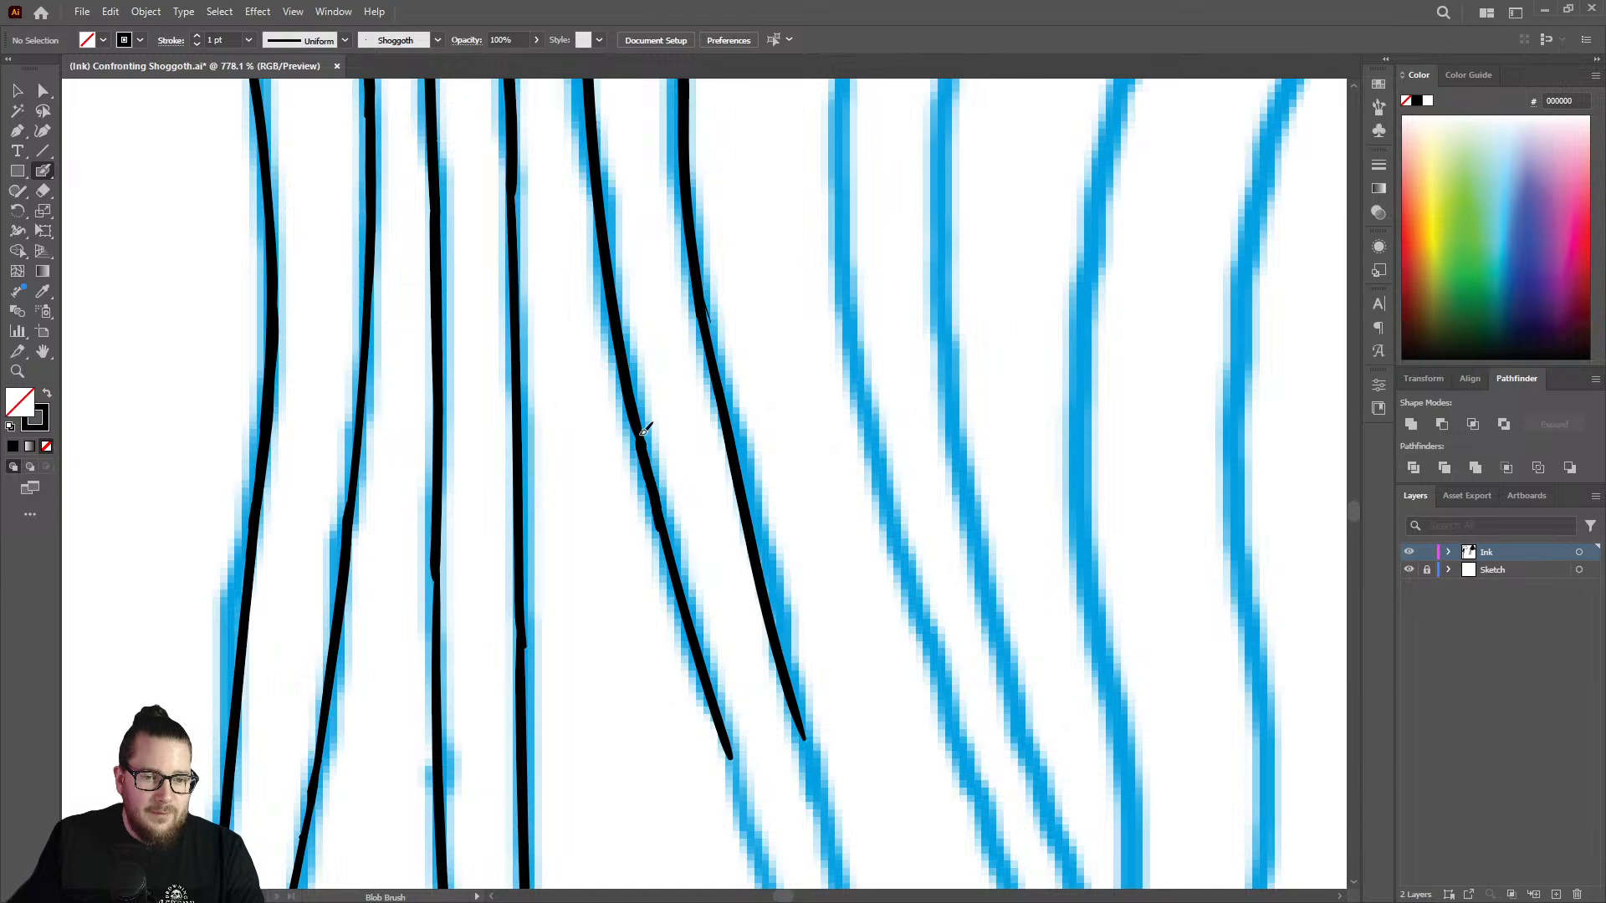
left_click_drag(638, 425, 645, 460)
left_click_drag(667, 536, 701, 618)
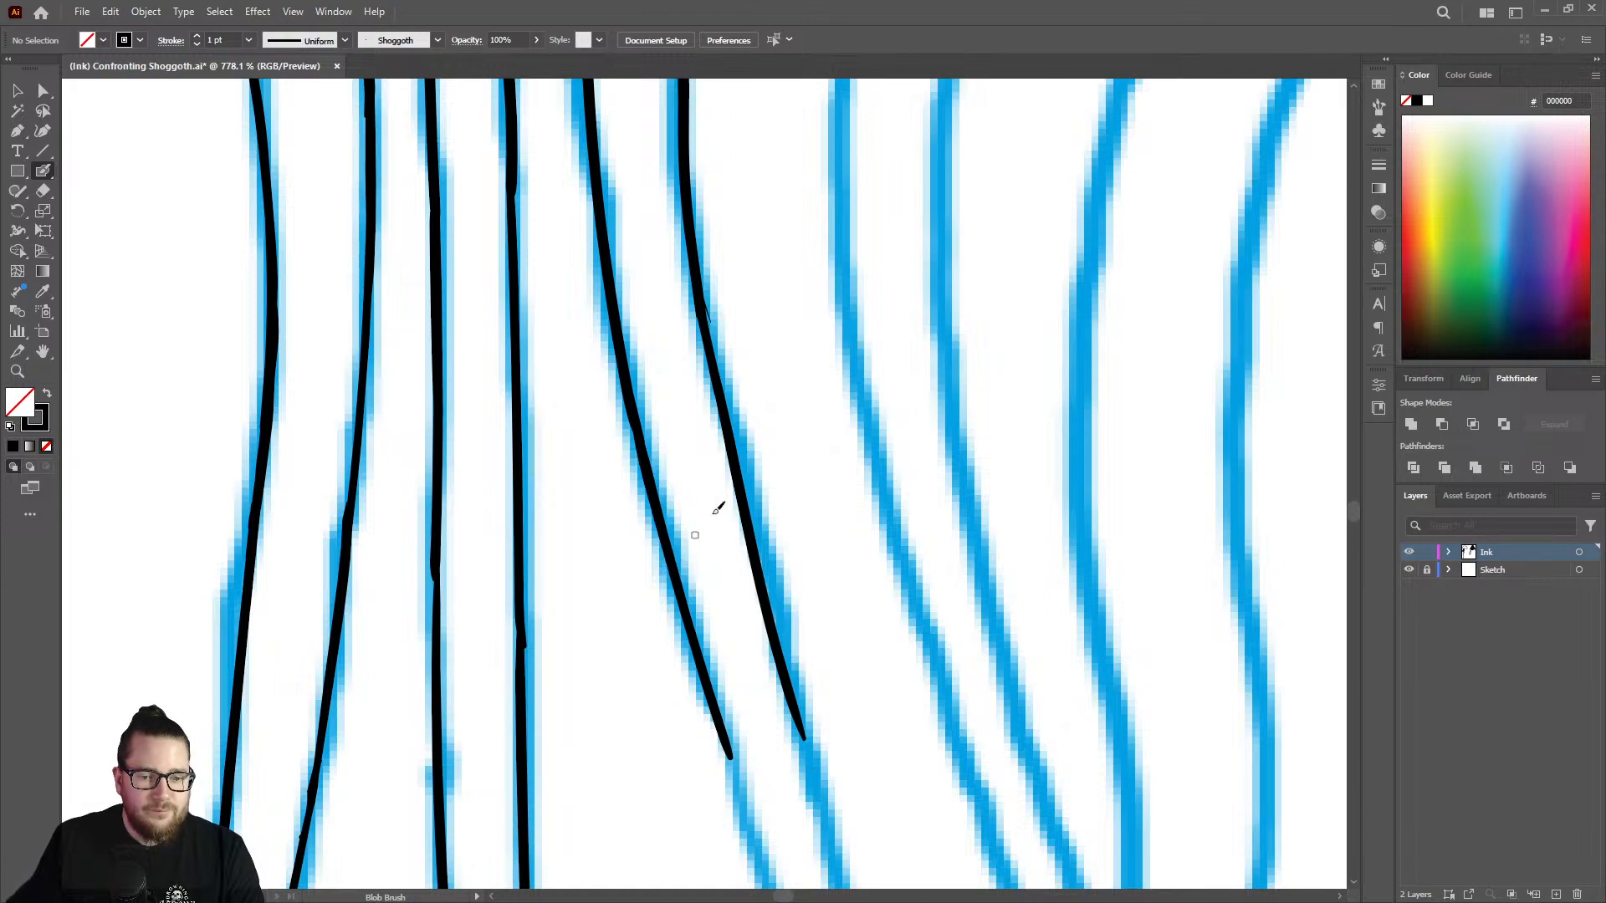
Ink the strand's right and left outlines down to where they meet the edge of the sketched crossing strand.
key("z")
mouse_move(721, 473)
left_mouse_down()
mouse_move(727, 435)
mouse_move(581, 373)
mouse_move(779, 440)
mouse_move(646, 399)
mouse_move(748, 560)
mouse_move(825, 590)
mouse_move(1165, 498)
left_mouse_up()
key("shift+b")
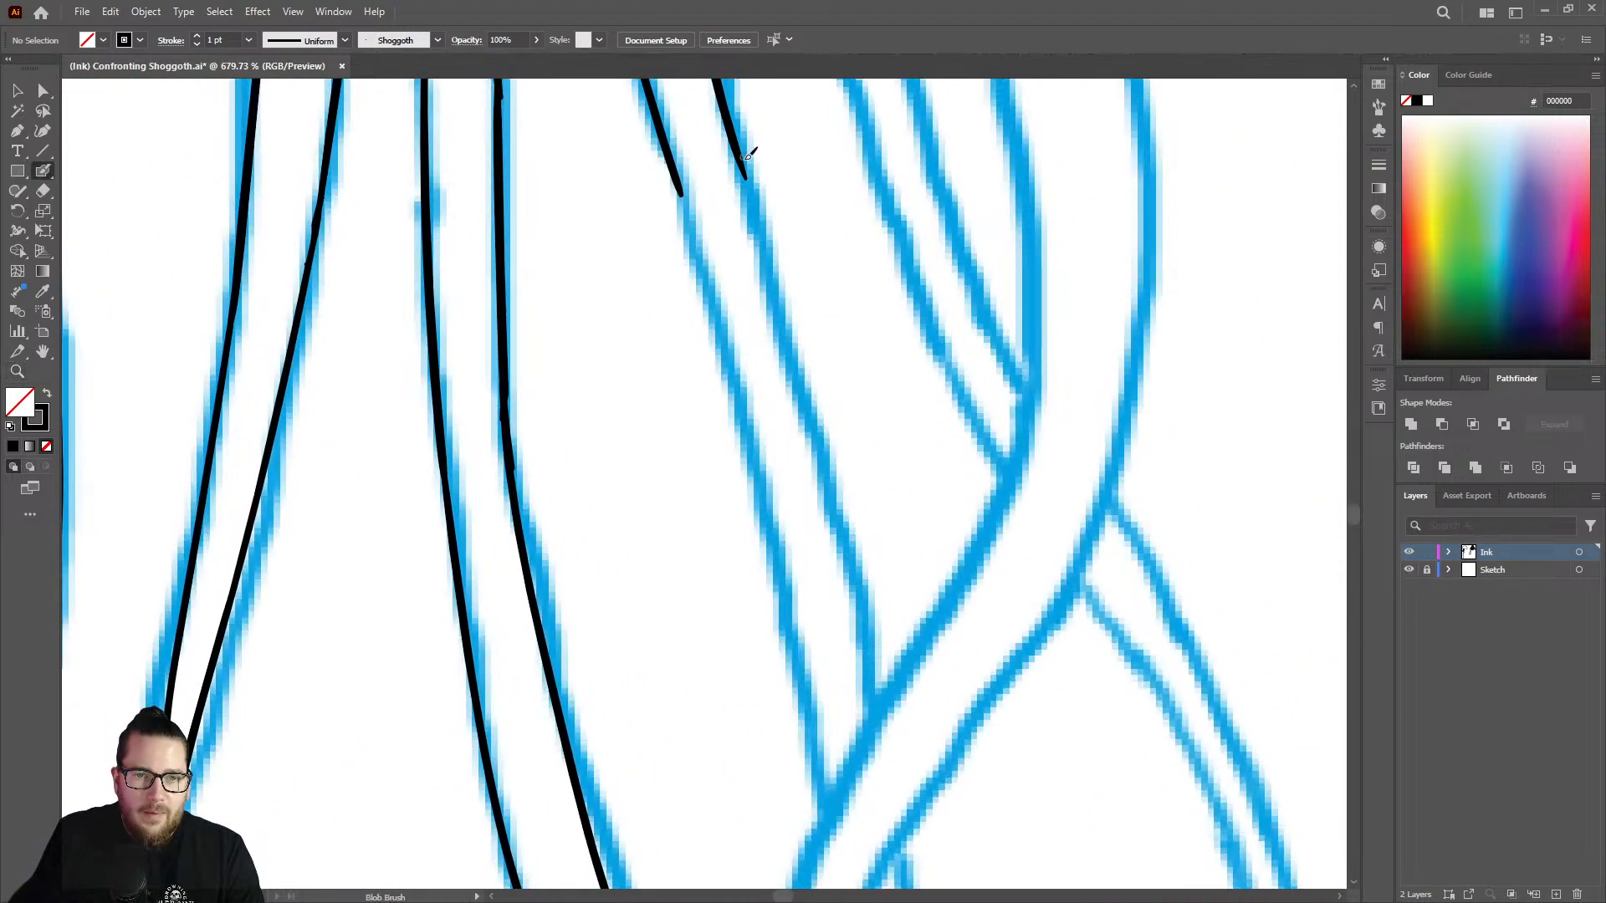
left_click_drag(739, 146, 797, 412)
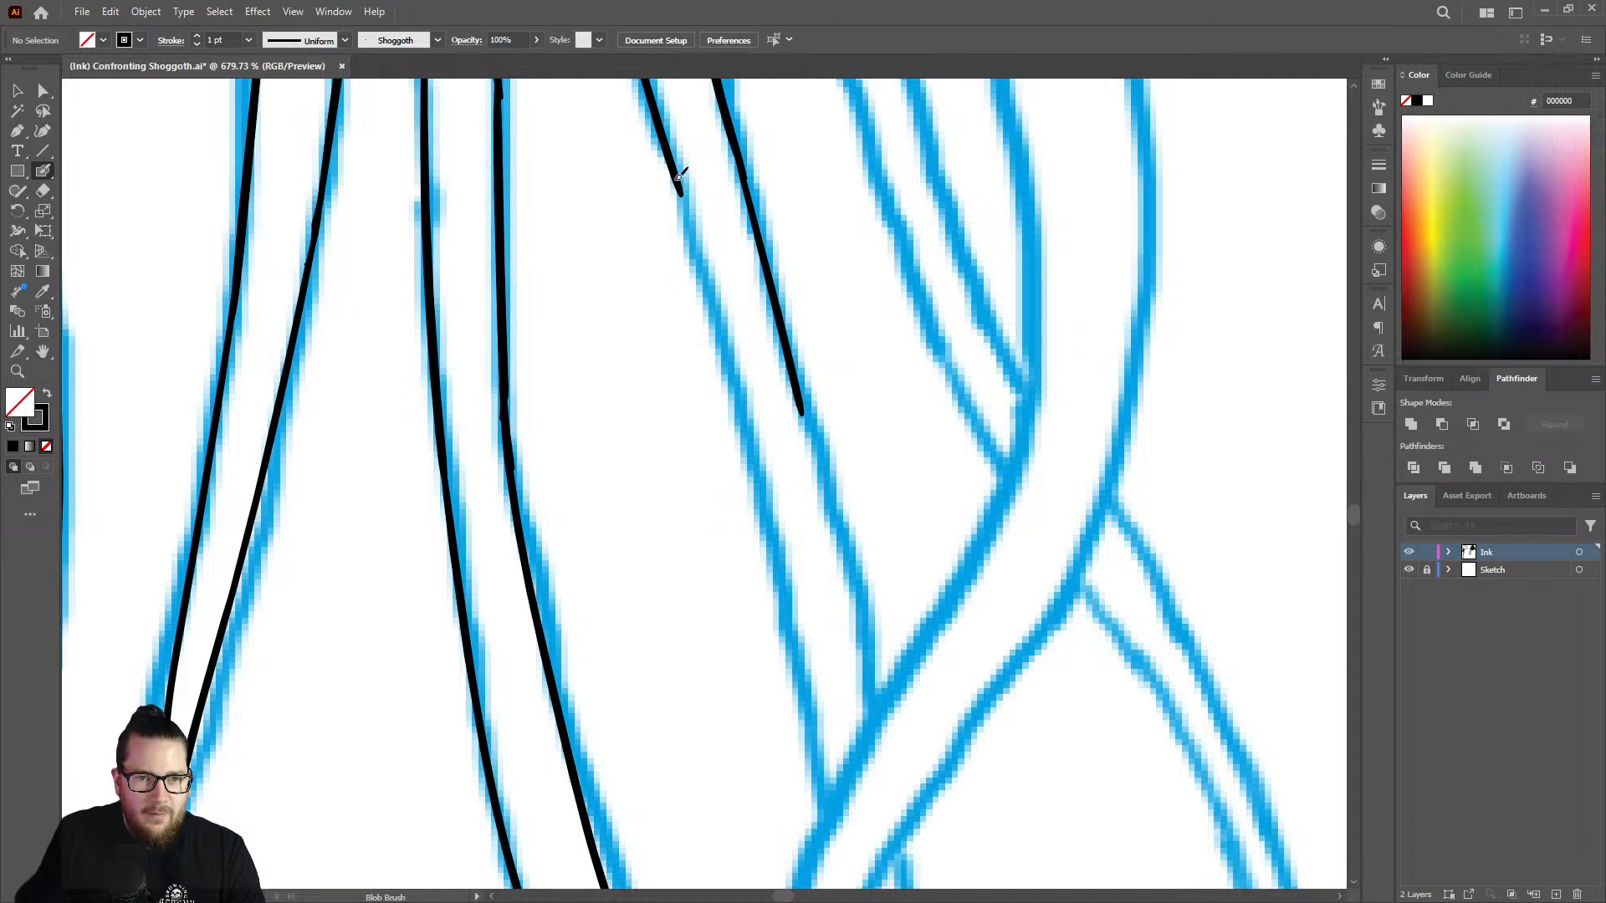
left_click_drag(688, 199, 770, 537)
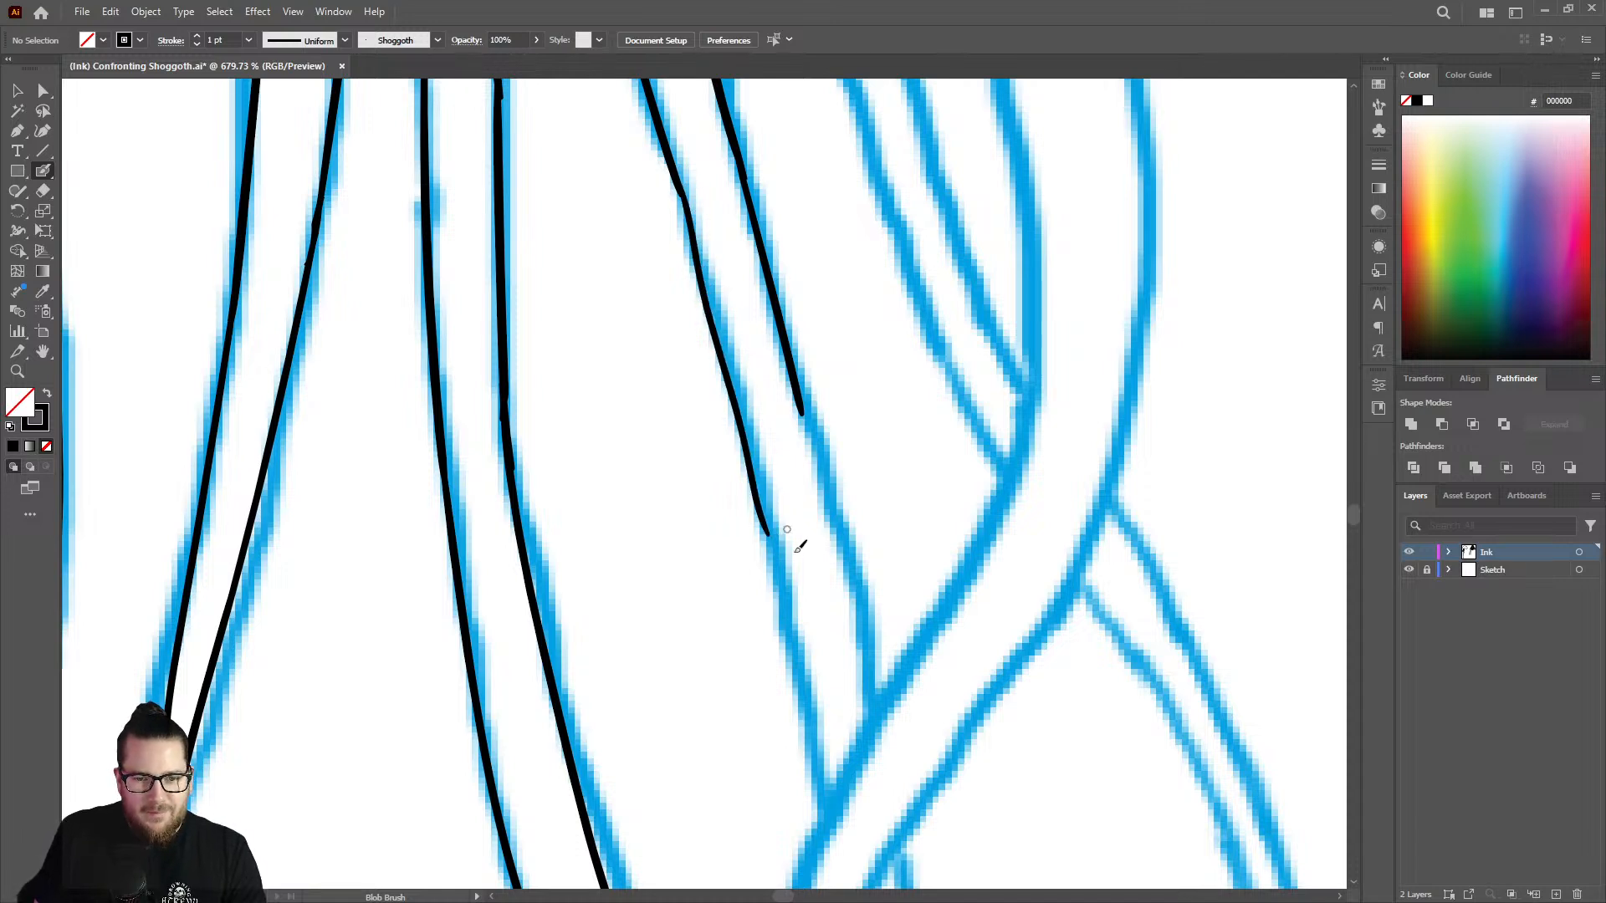
left_click_drag(807, 411, 876, 711)
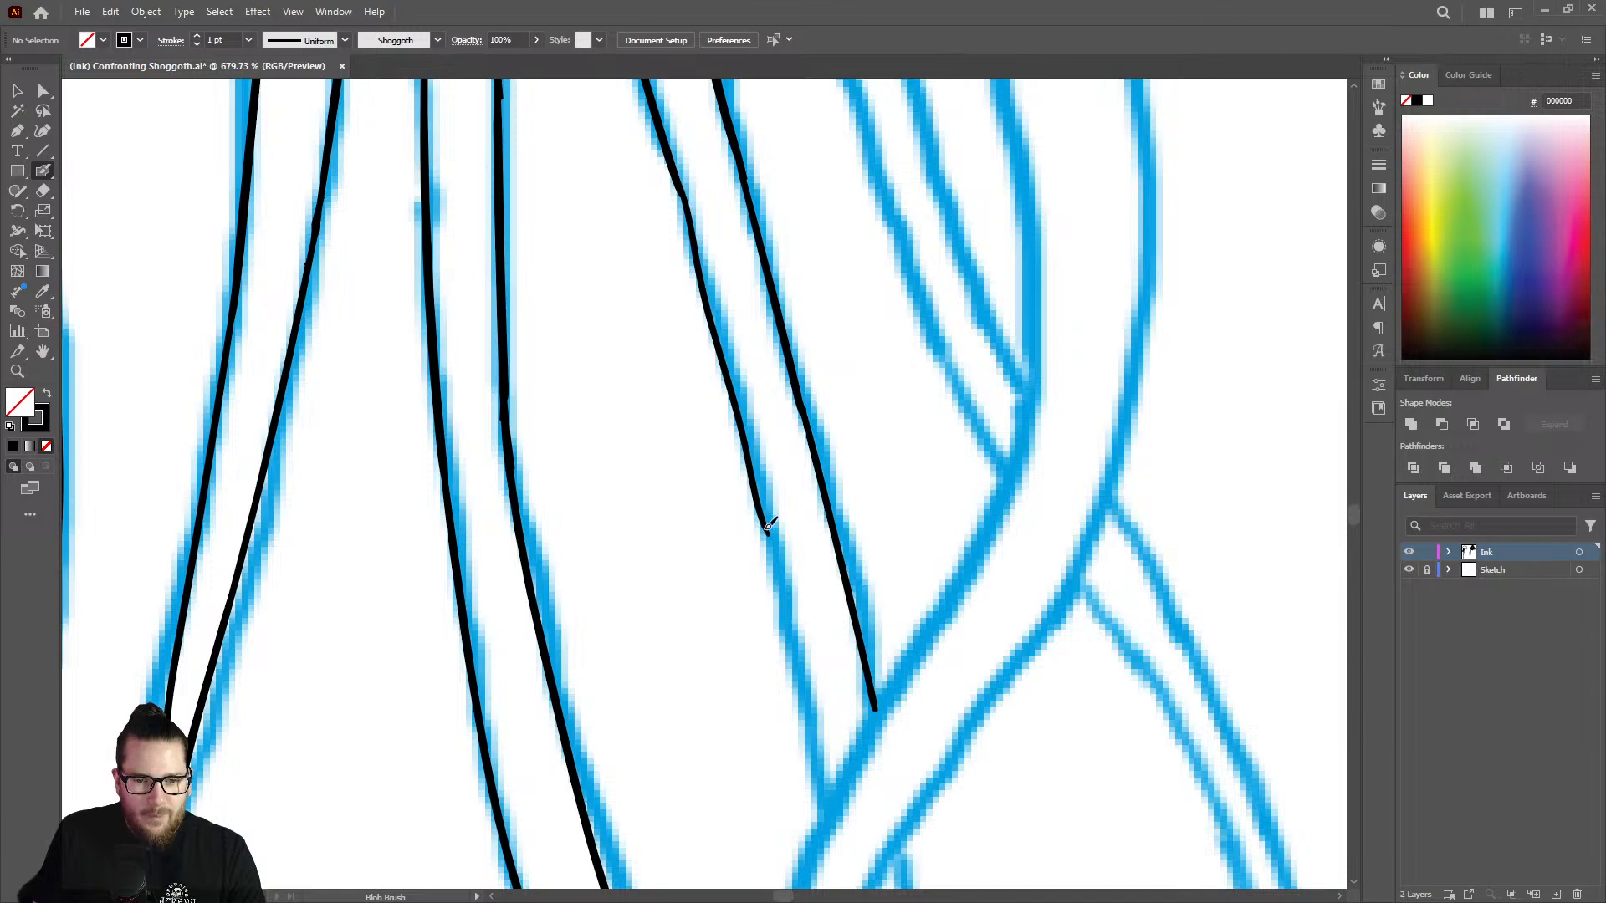
left_click_drag(770, 525, 823, 809)
Hide the Sketch layer and even out the line weight and joints on the strand's two outlines with the Blob Brush.
key("z")
left_click_drag(766, 501, 707, 427)
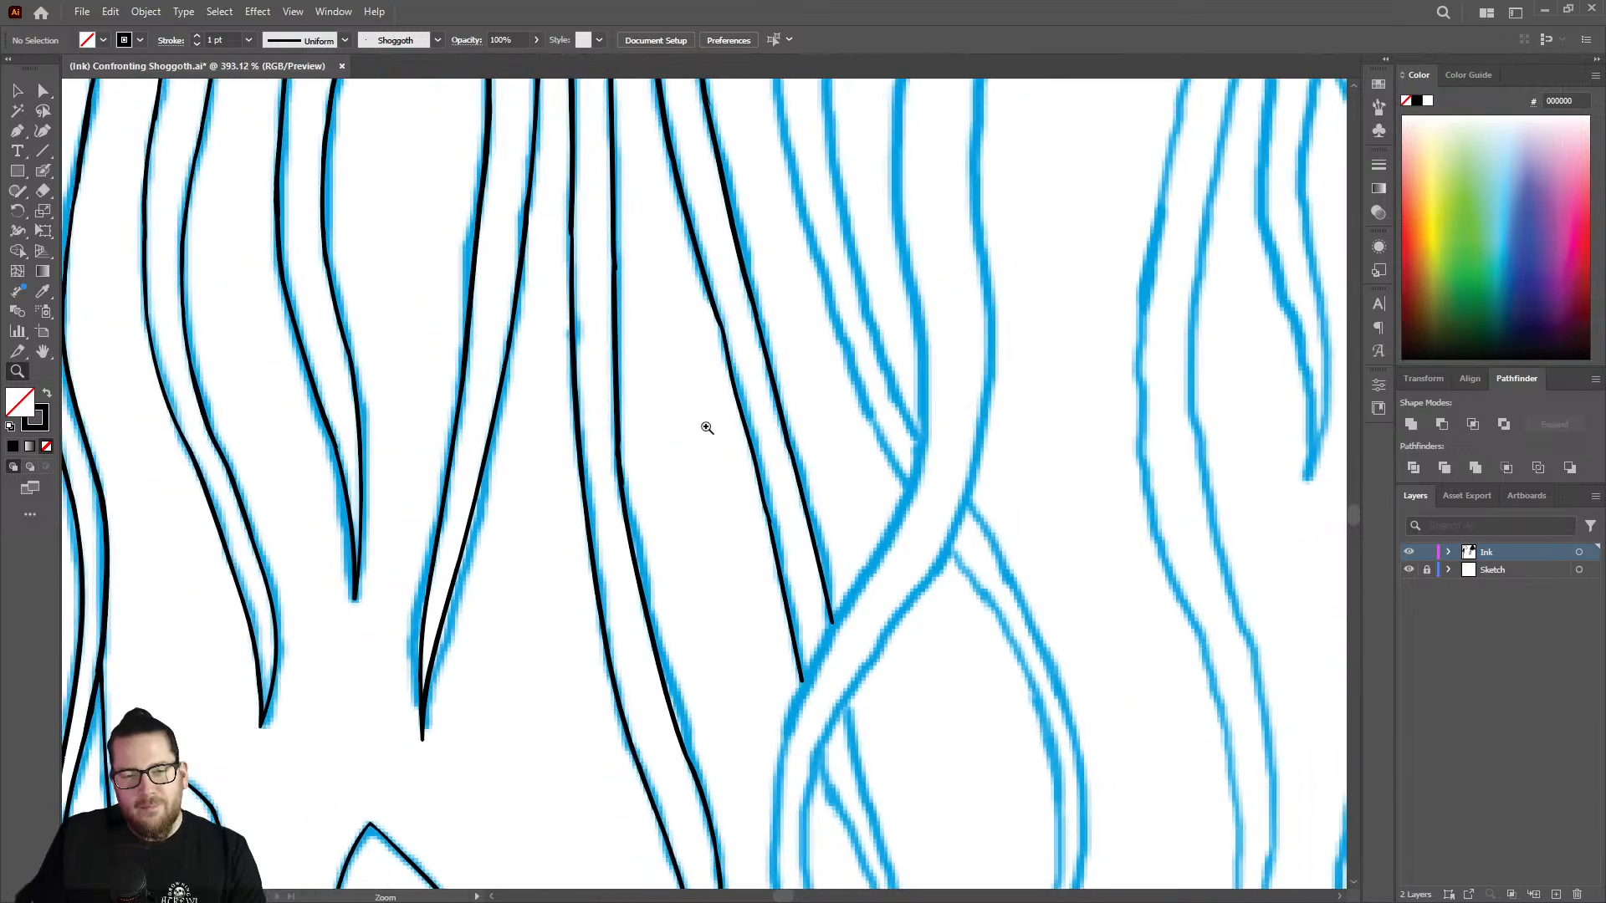
left_click(1409, 570)
left_click_drag(725, 396, 887, 424)
key("shift+b")
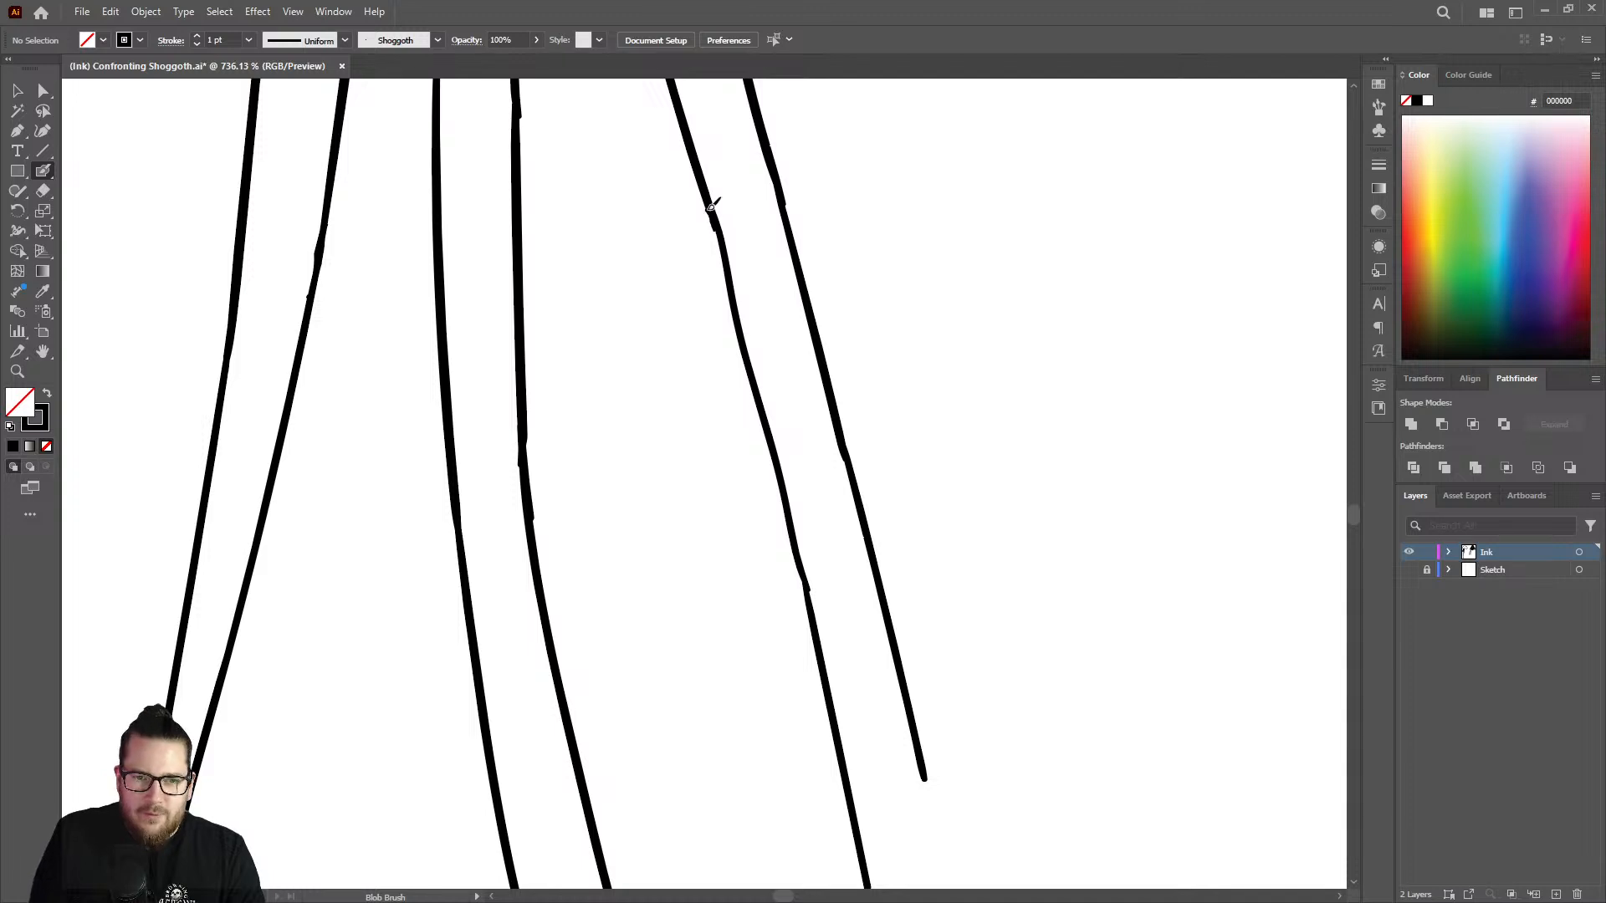
left_click_drag(715, 209, 809, 589)
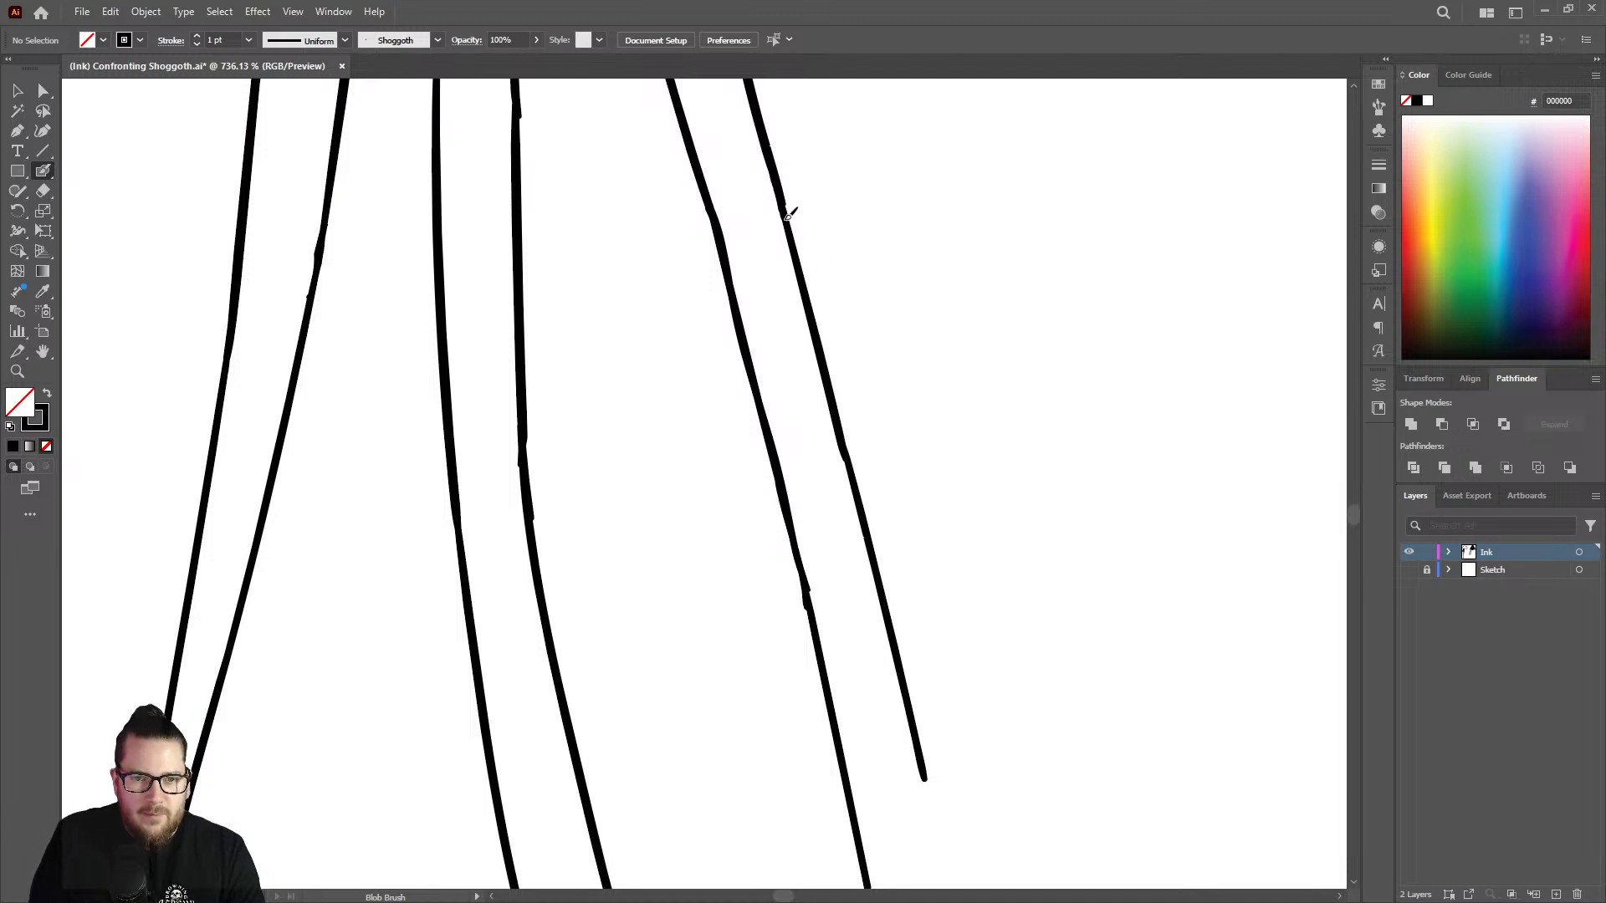
left_click_drag(789, 215, 806, 312)
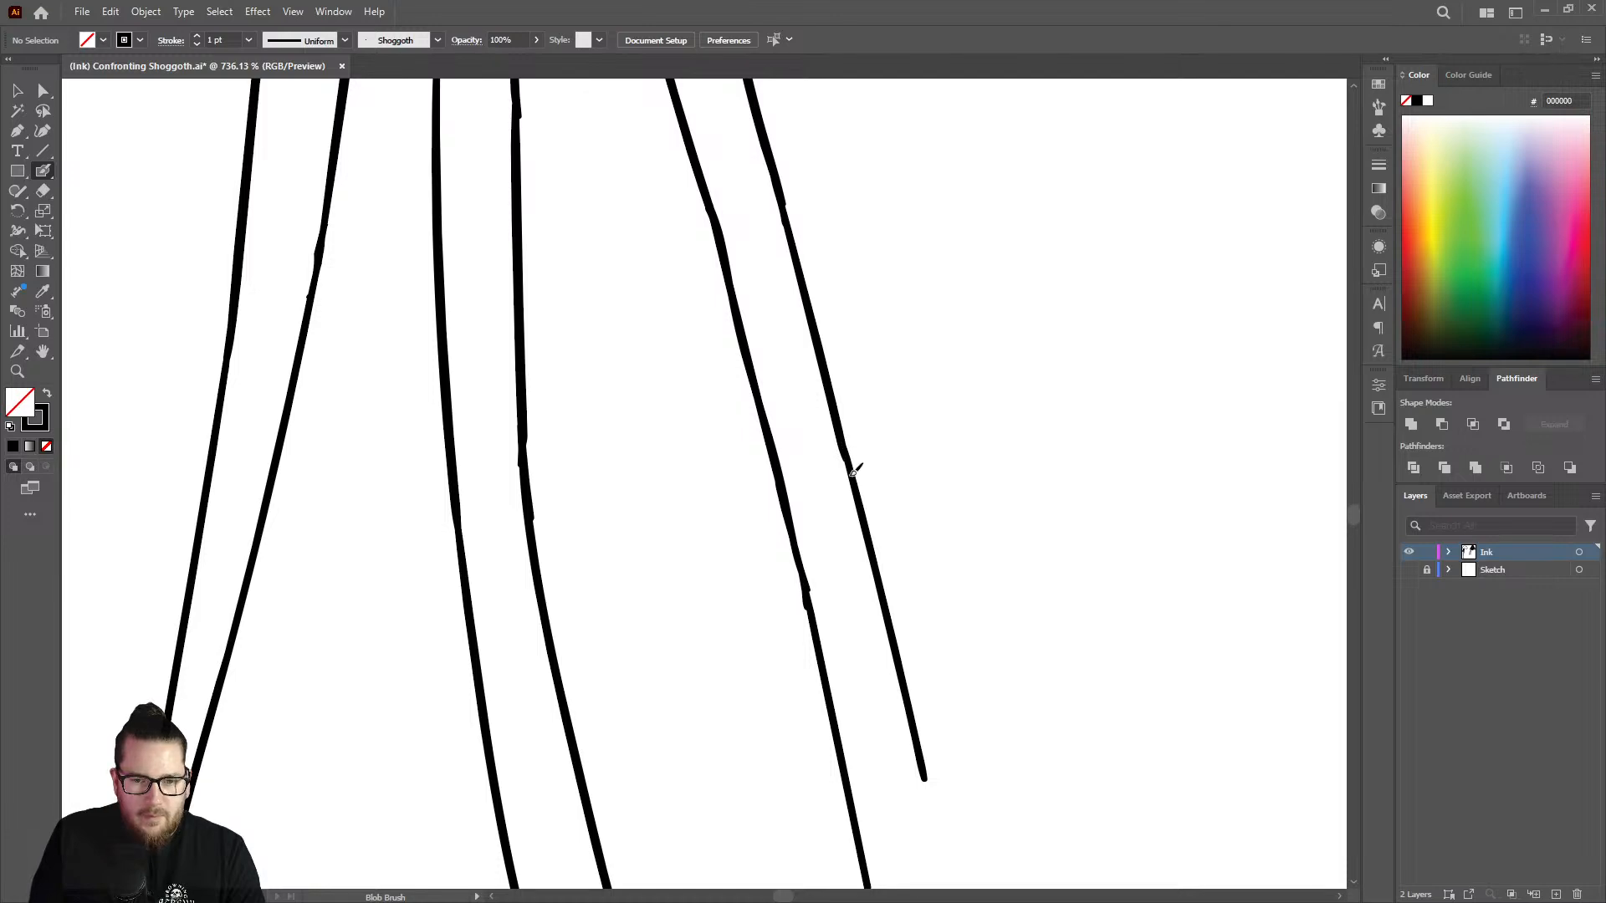
Check the inked tentacles as a whole without the sketch, and show the Sketch layer again.
key("z")
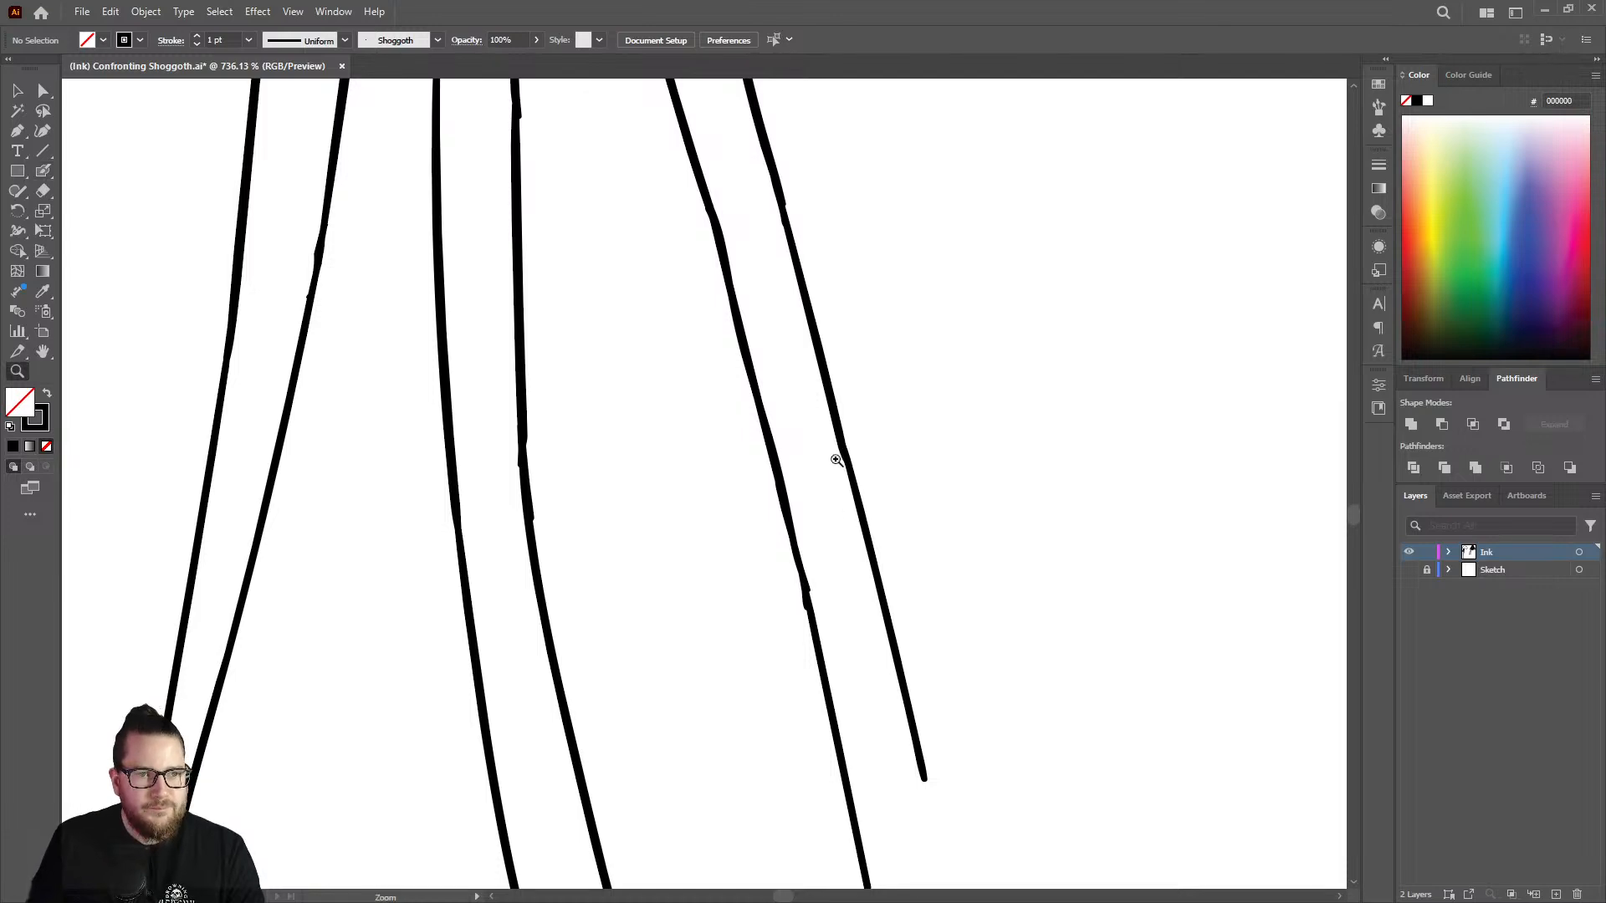
mouse_move(835, 460)
left_mouse_down()
mouse_move(627, 405)
mouse_move(527, 415)
left_mouse_up()
left_click_drag(747, 505, 561, 488)
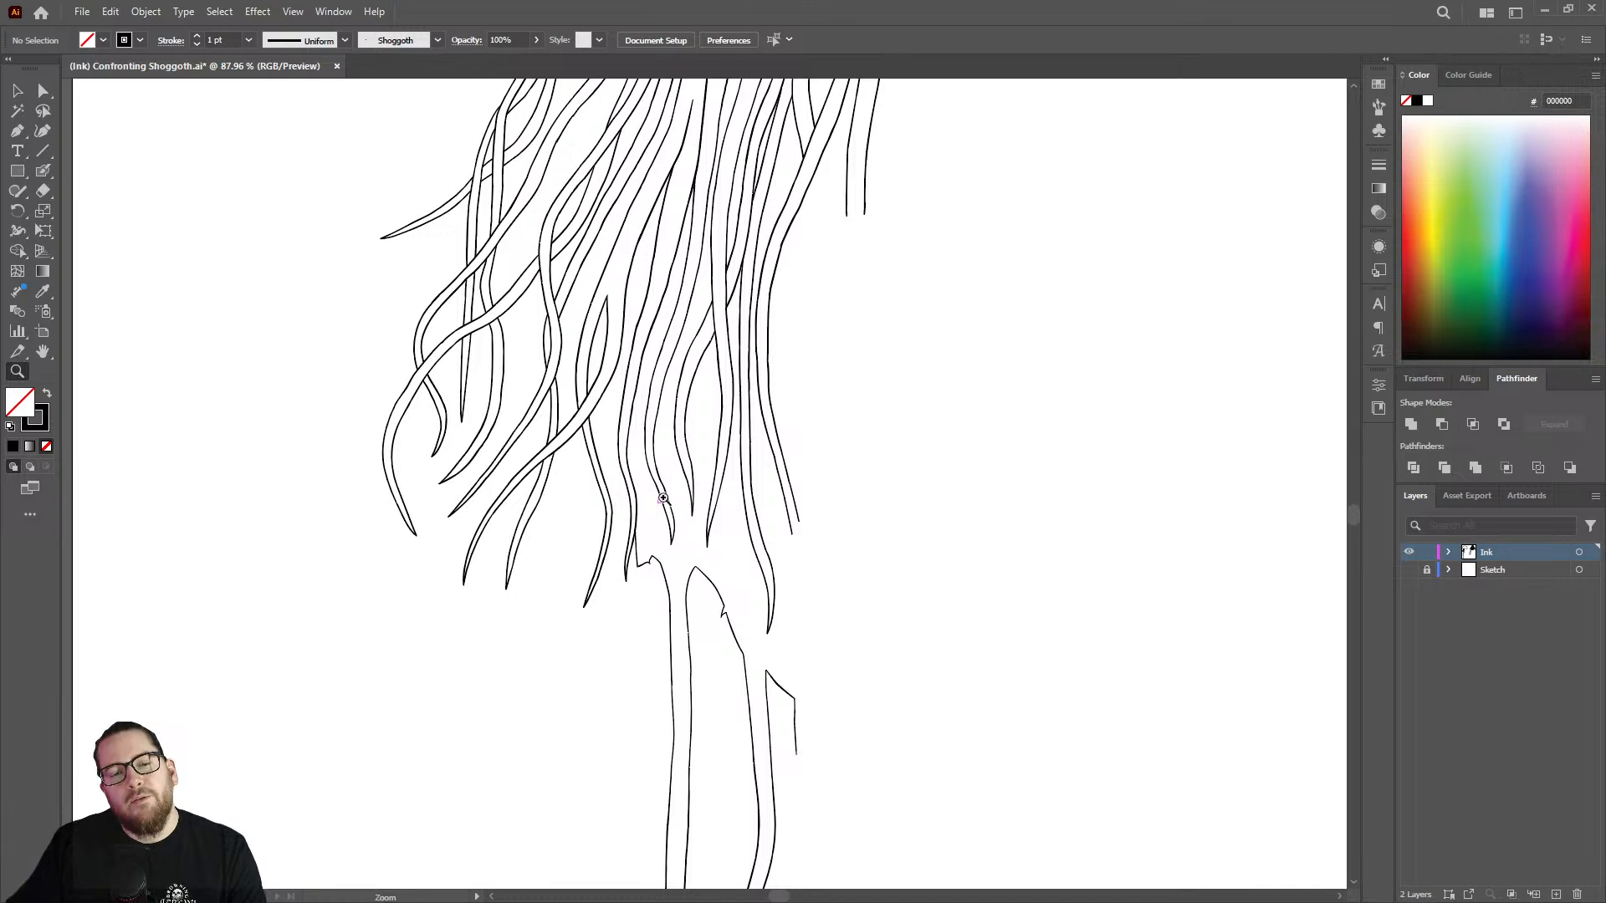
left_click_drag(834, 560, 1074, 504)
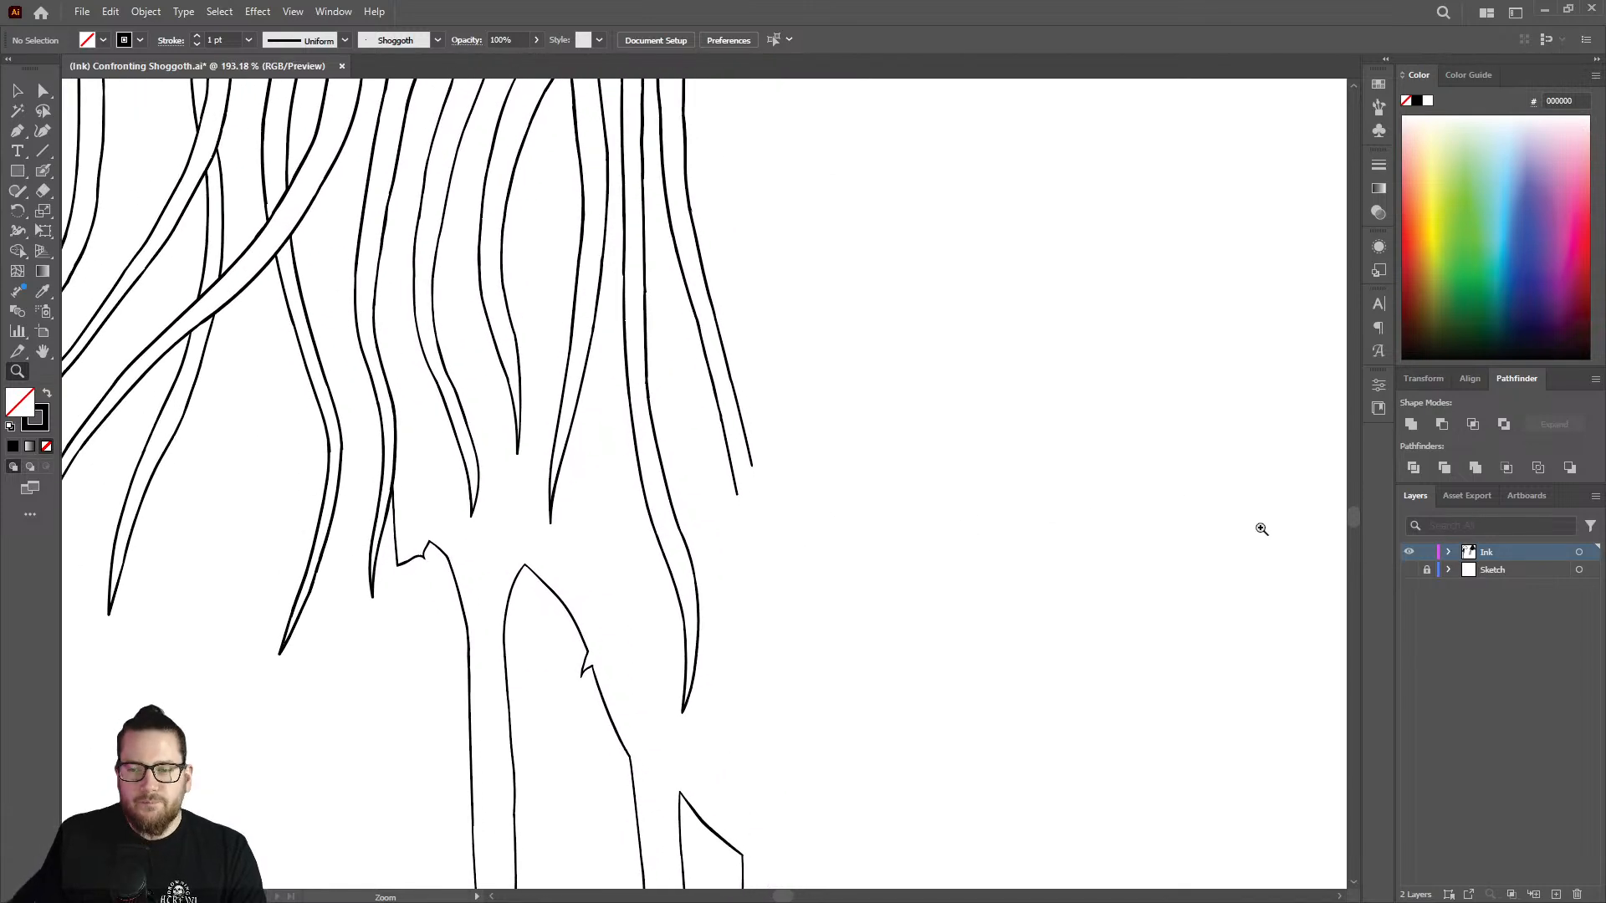
left_click(1410, 569)
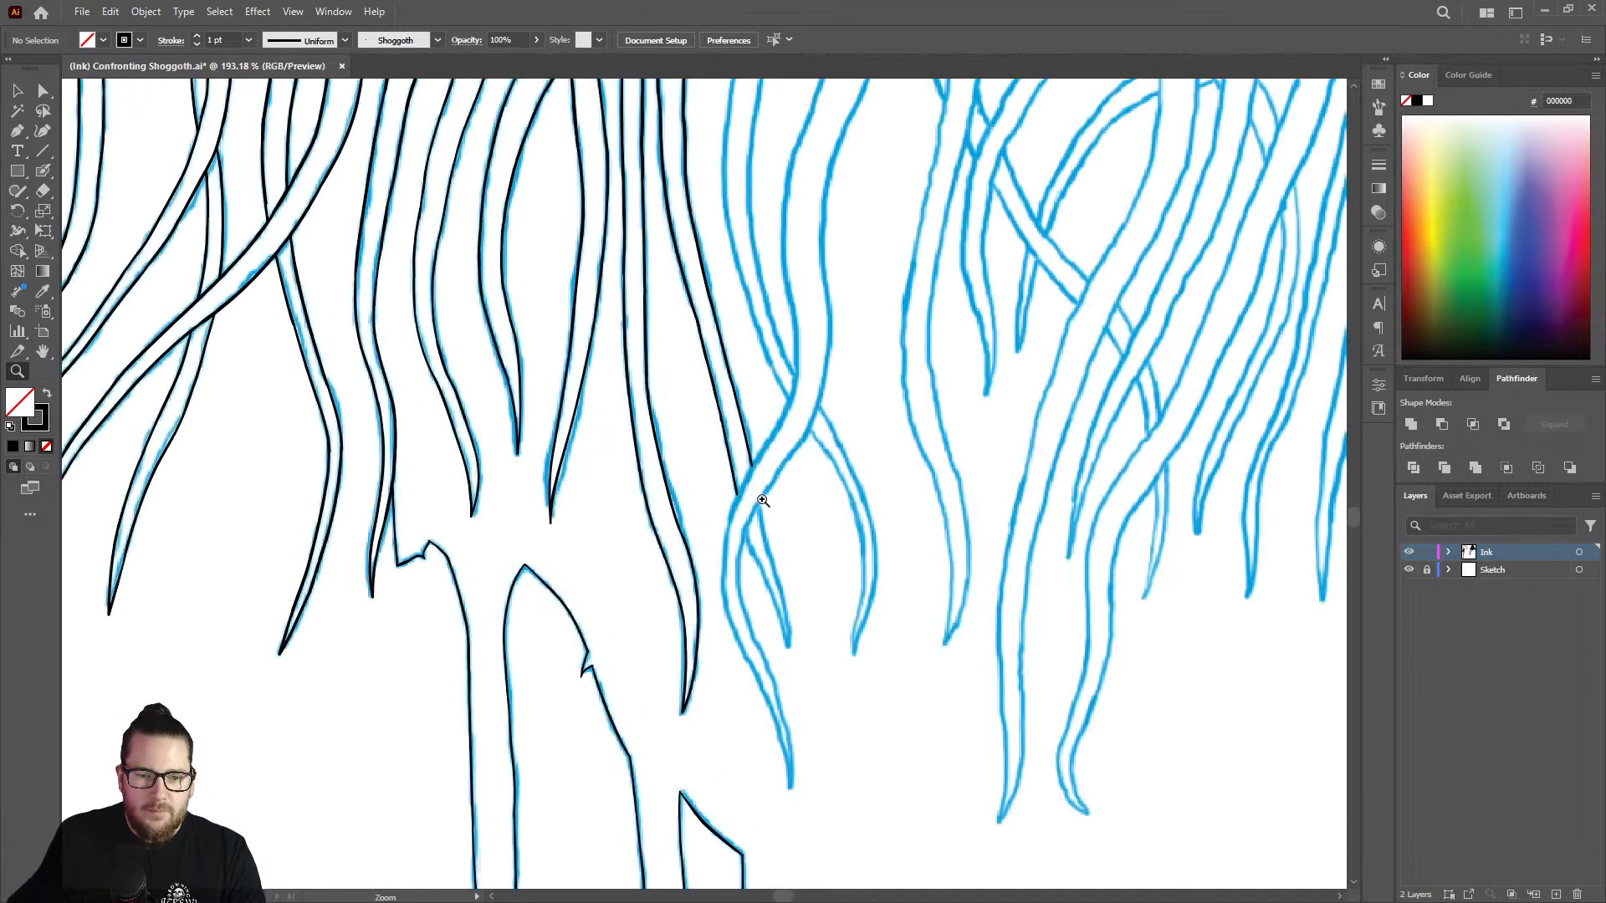
Extend the left and right outlines of the next unfinished vertical strand down along the sketch to its lower bend.
left_click_drag(747, 500, 902, 425)
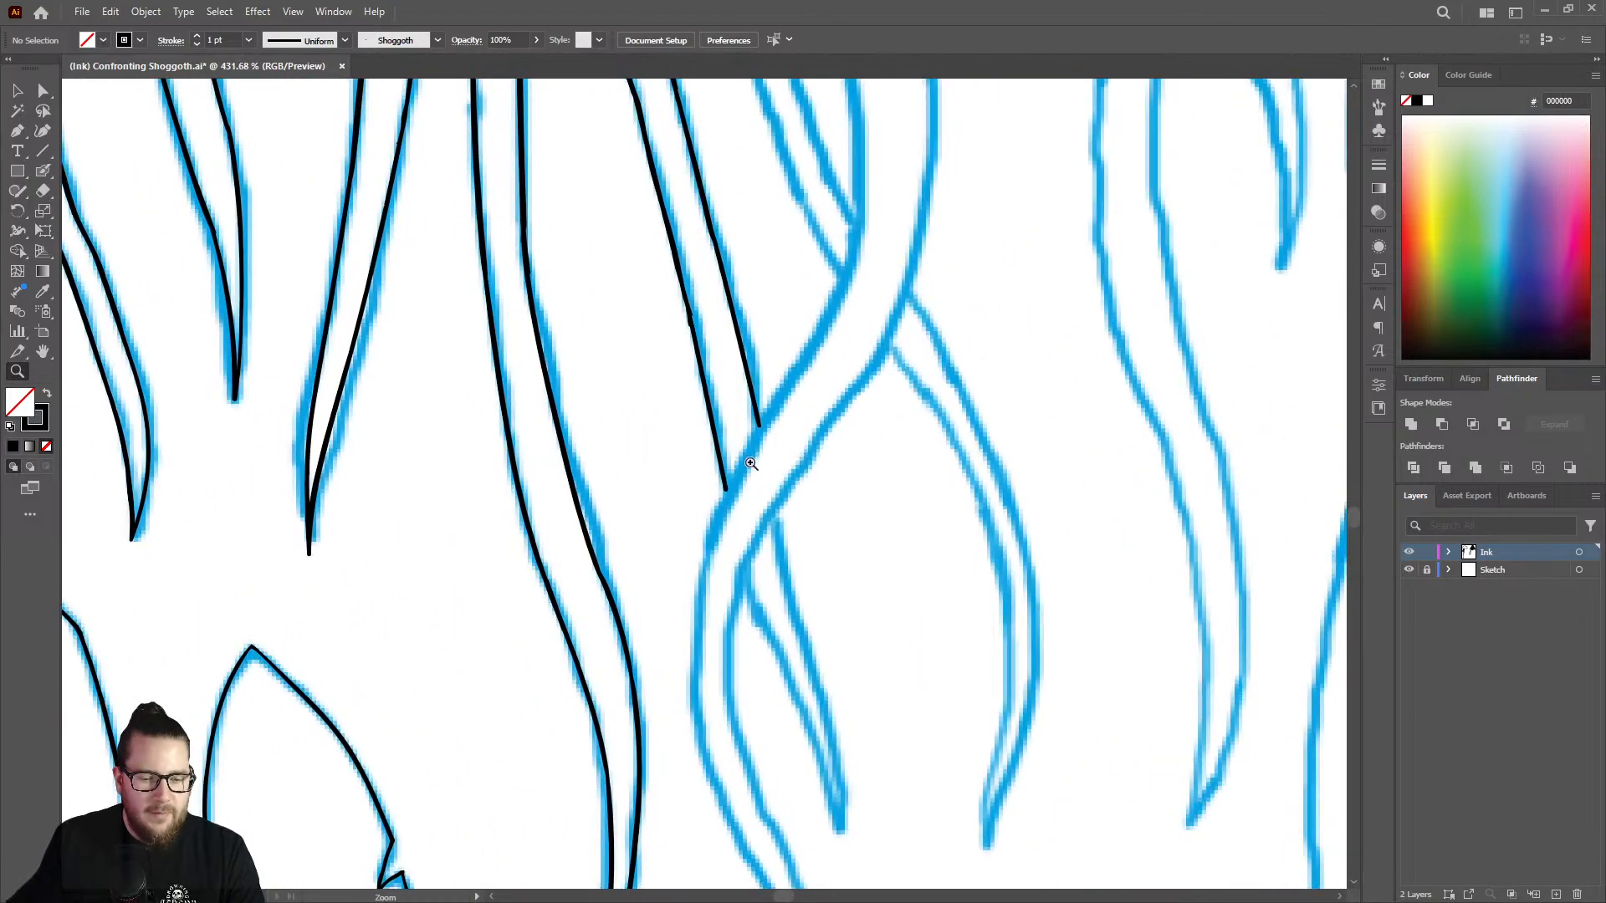
left_click_drag(703, 475, 489, 460)
mouse_move(797, 216)
left_mouse_down()
mouse_move(885, 212)
mouse_move(691, 287)
mouse_move(843, 298)
mouse_move(821, 309)
left_mouse_up()
key("shift+b")
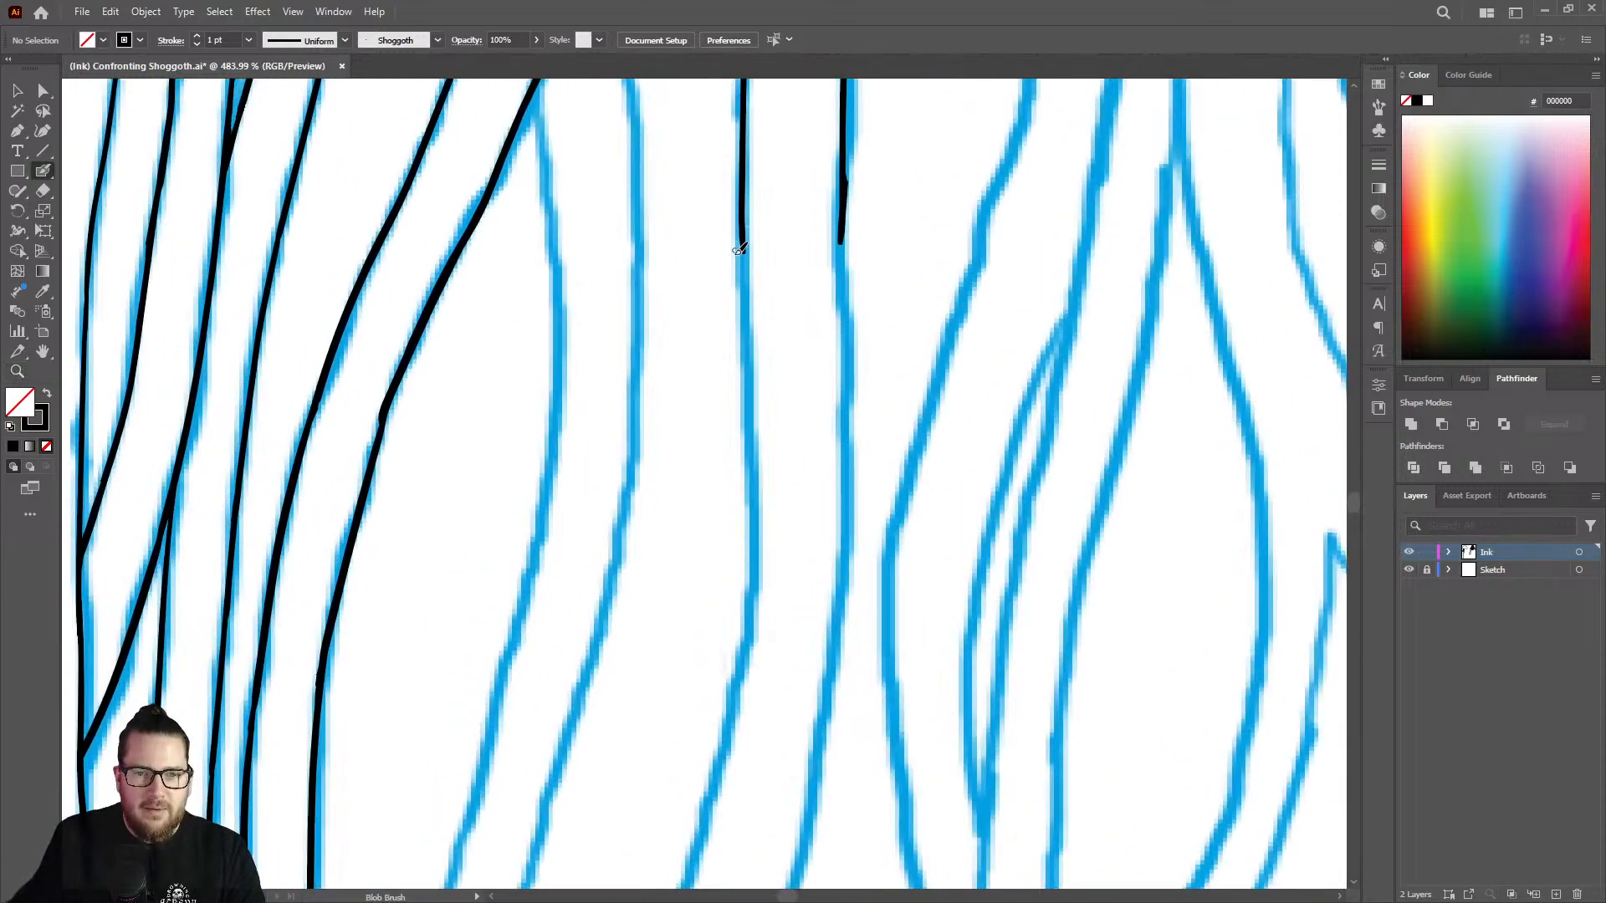
mouse_move(745, 249)
left_mouse_down()
mouse_move(758, 541)
mouse_move(731, 724)
left_mouse_up()
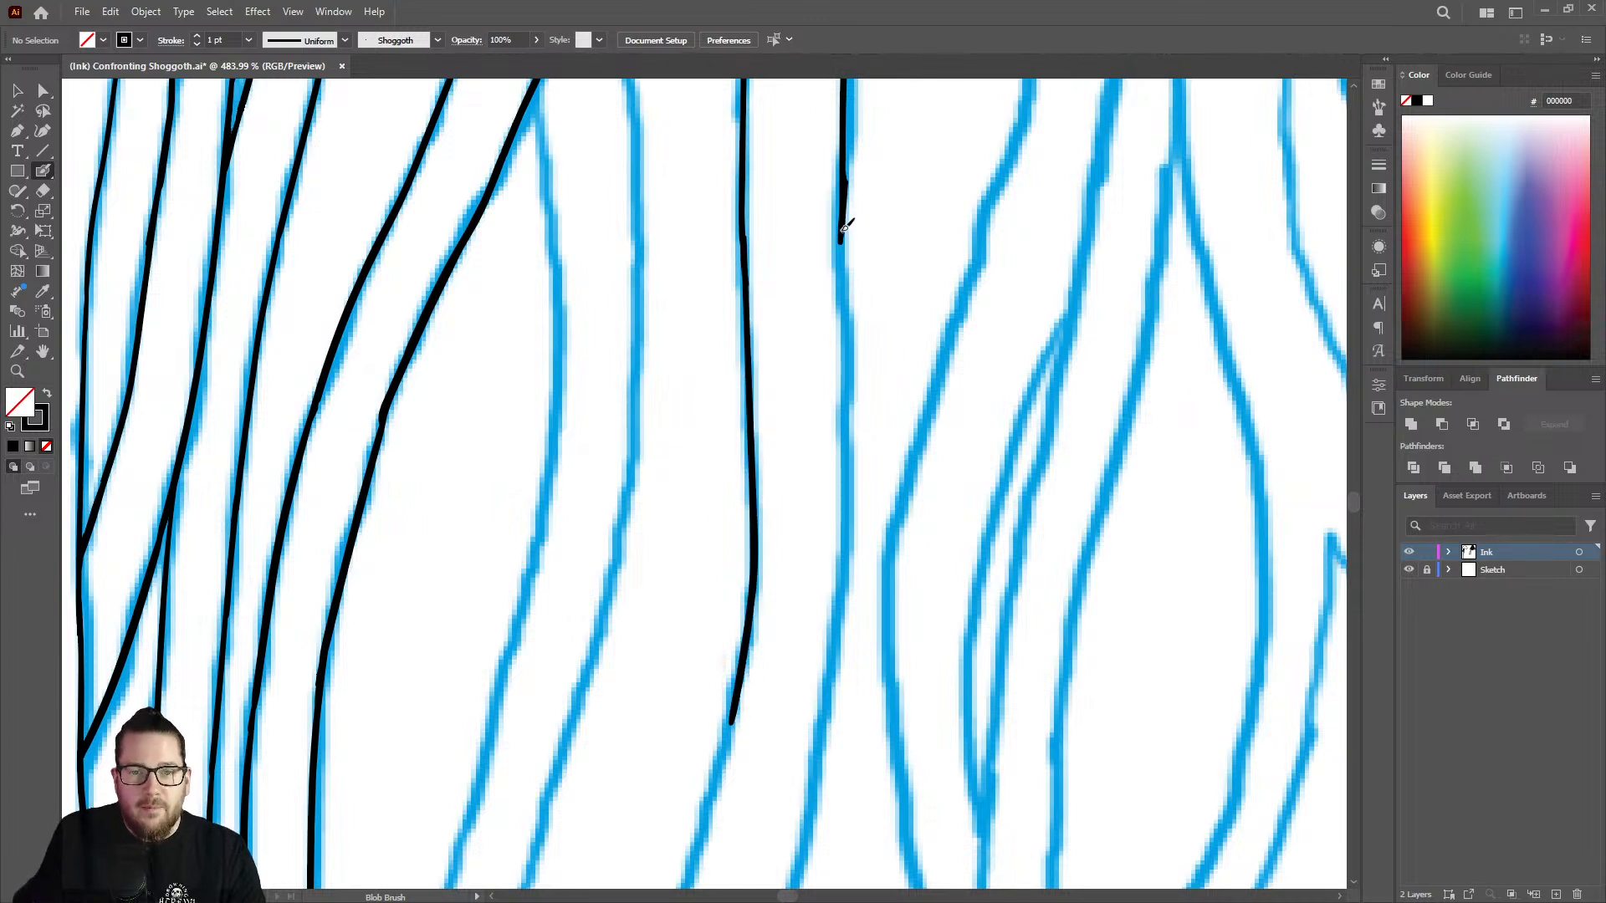
mouse_move(845, 240)
left_mouse_down()
mouse_move(847, 570)
mouse_move(822, 701)
left_mouse_up()
Extend the unfinished strand's right outline down from its bend along the sketched slope with the Blob Brush.
key("z")
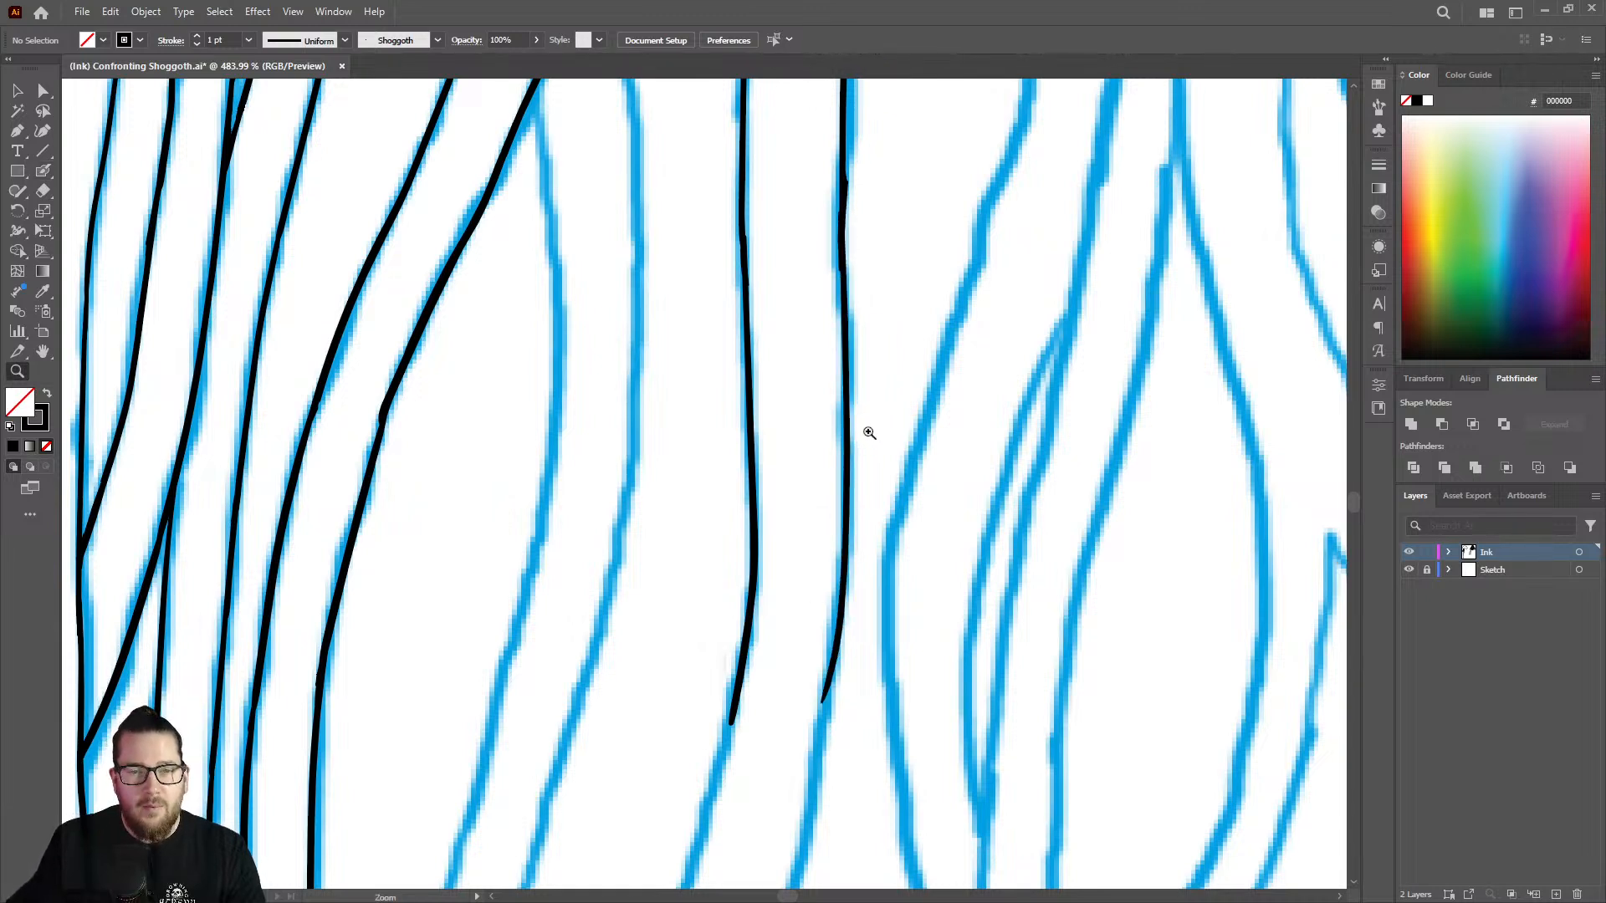
left_click_drag(872, 433, 623, 355)
left_click_drag(851, 590, 1029, 512)
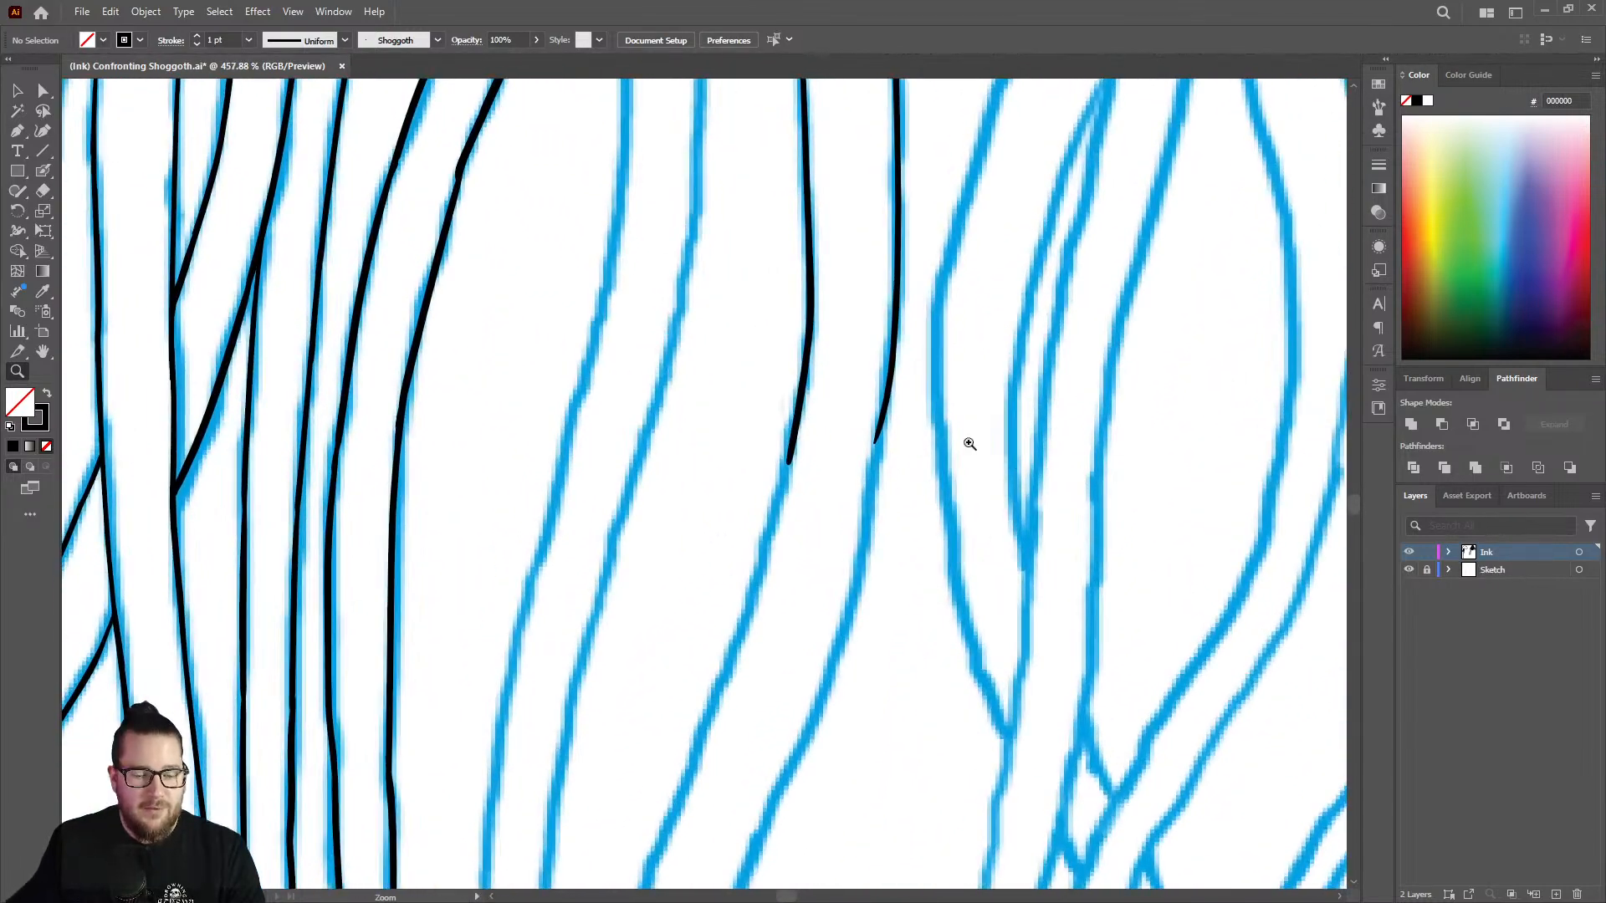
key("shift+b")
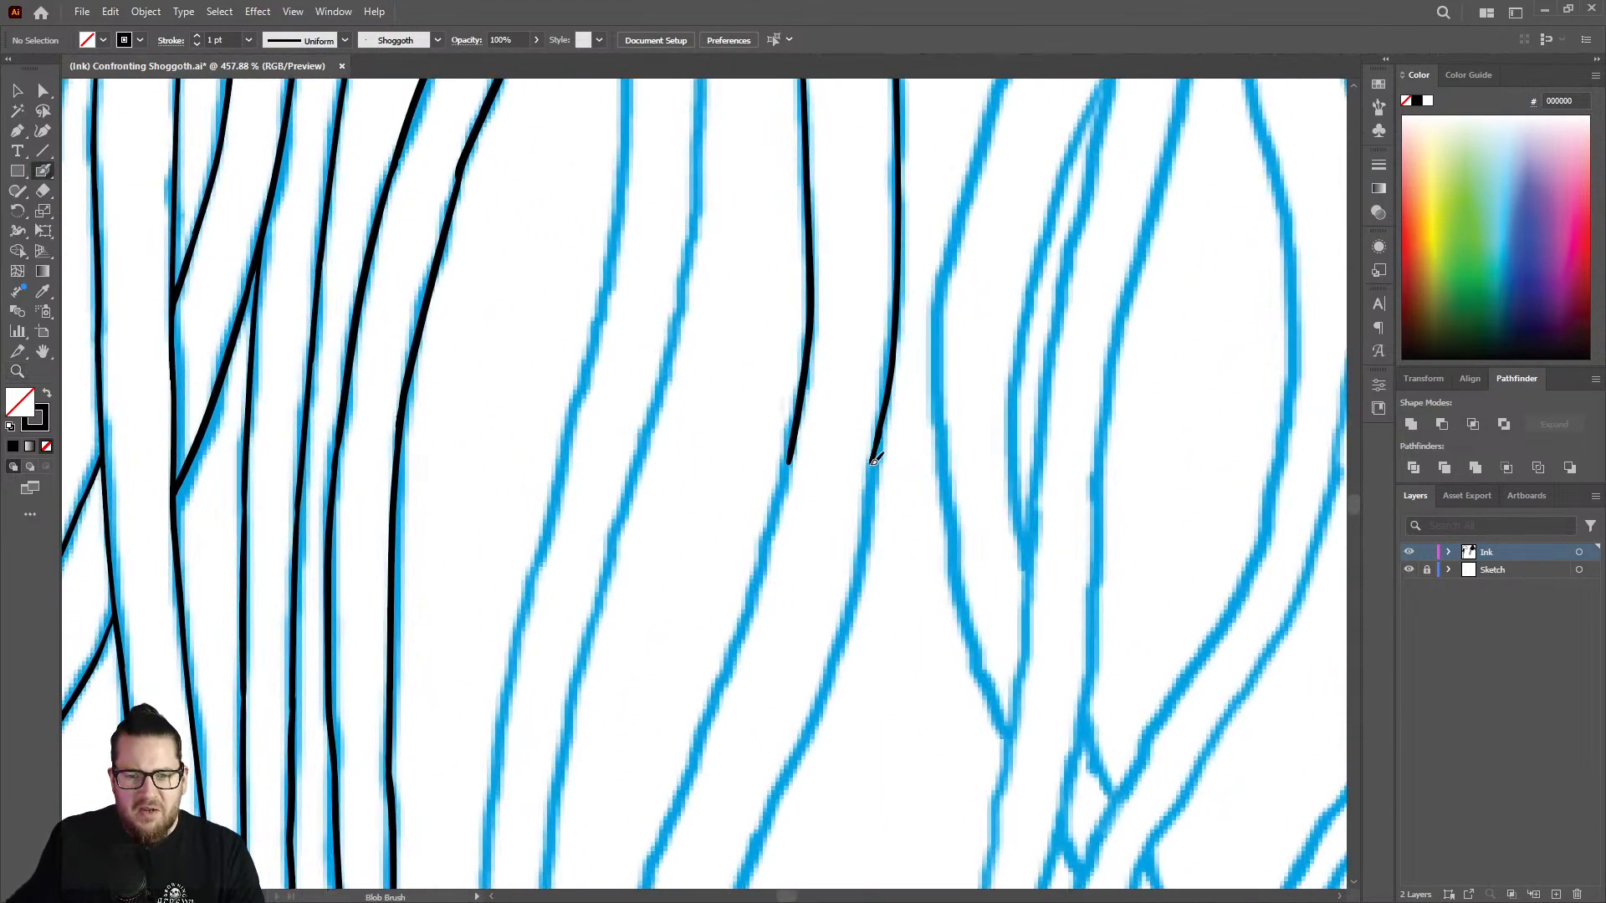
left_click_drag(875, 462, 799, 751)
Shave down the rough joint on the right outline with the Eraser and redraw the thinned section with an even line weight.
key("shift+e")
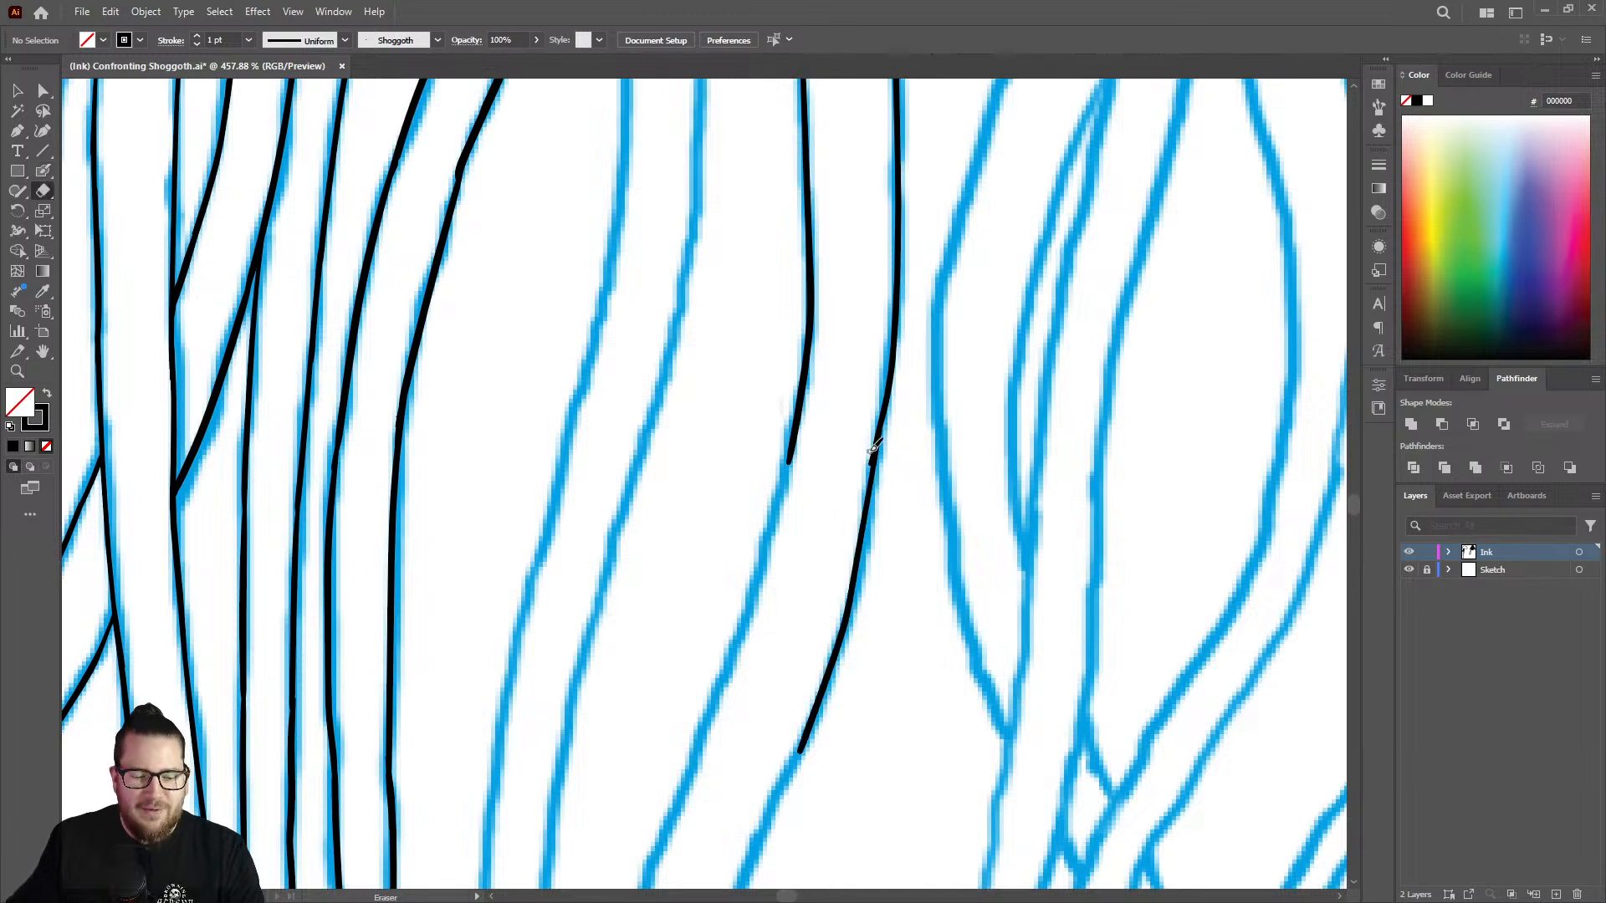
mouse_move(861, 460)
left_mouse_down()
mouse_move(875, 384)
mouse_move(865, 528)
left_mouse_up()
key("shift+b")
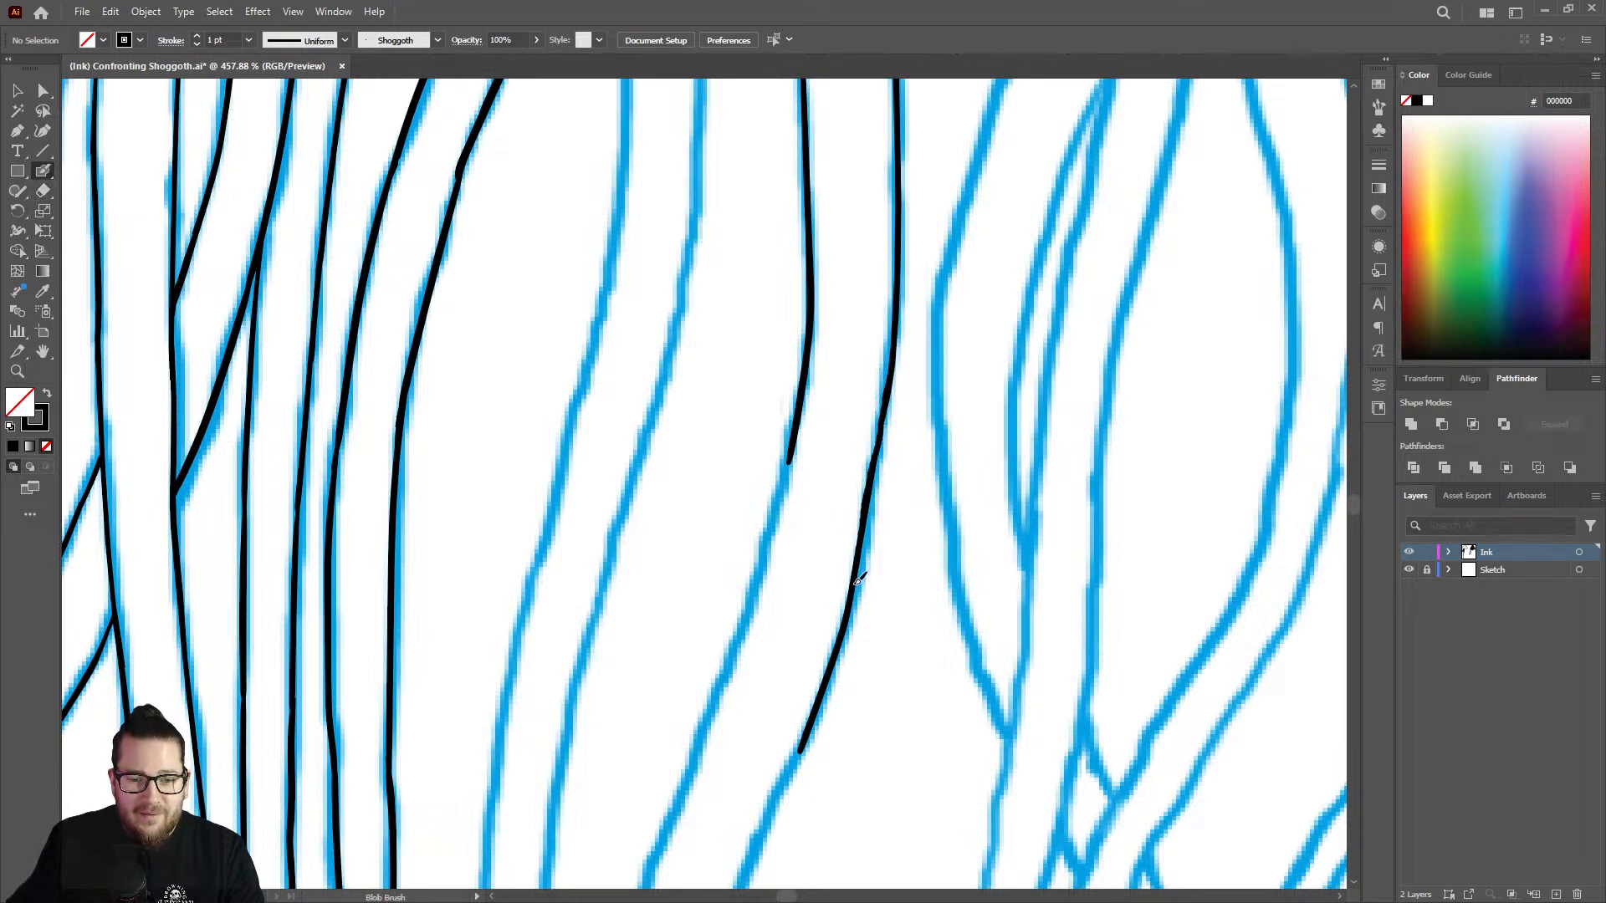
key("shift+e")
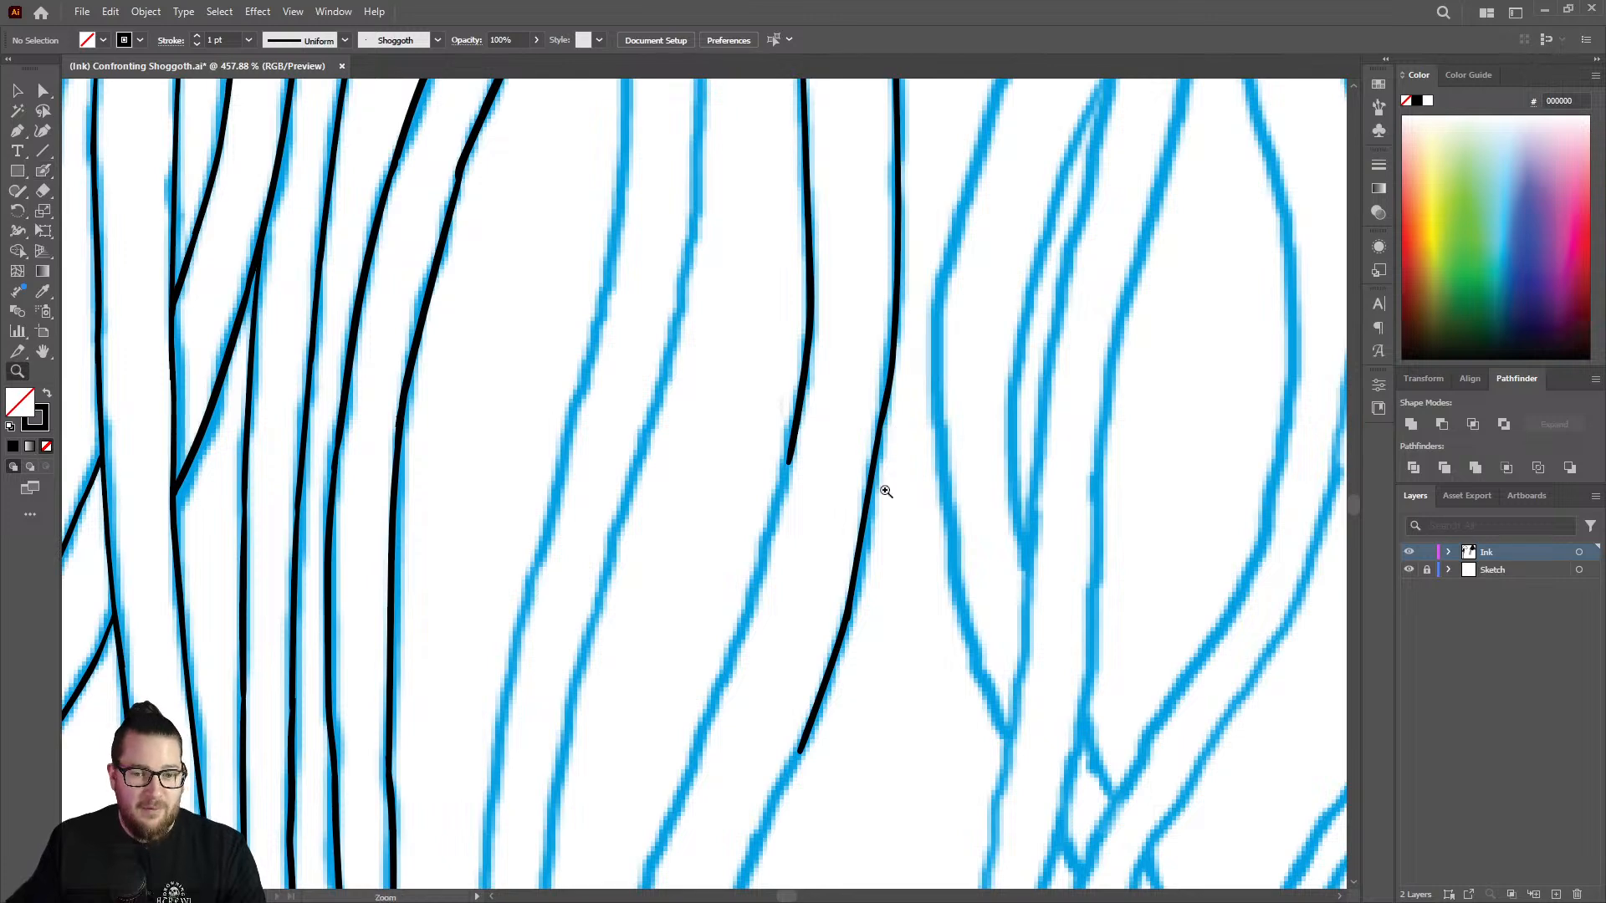
scroll(870, 435, "up", 4)
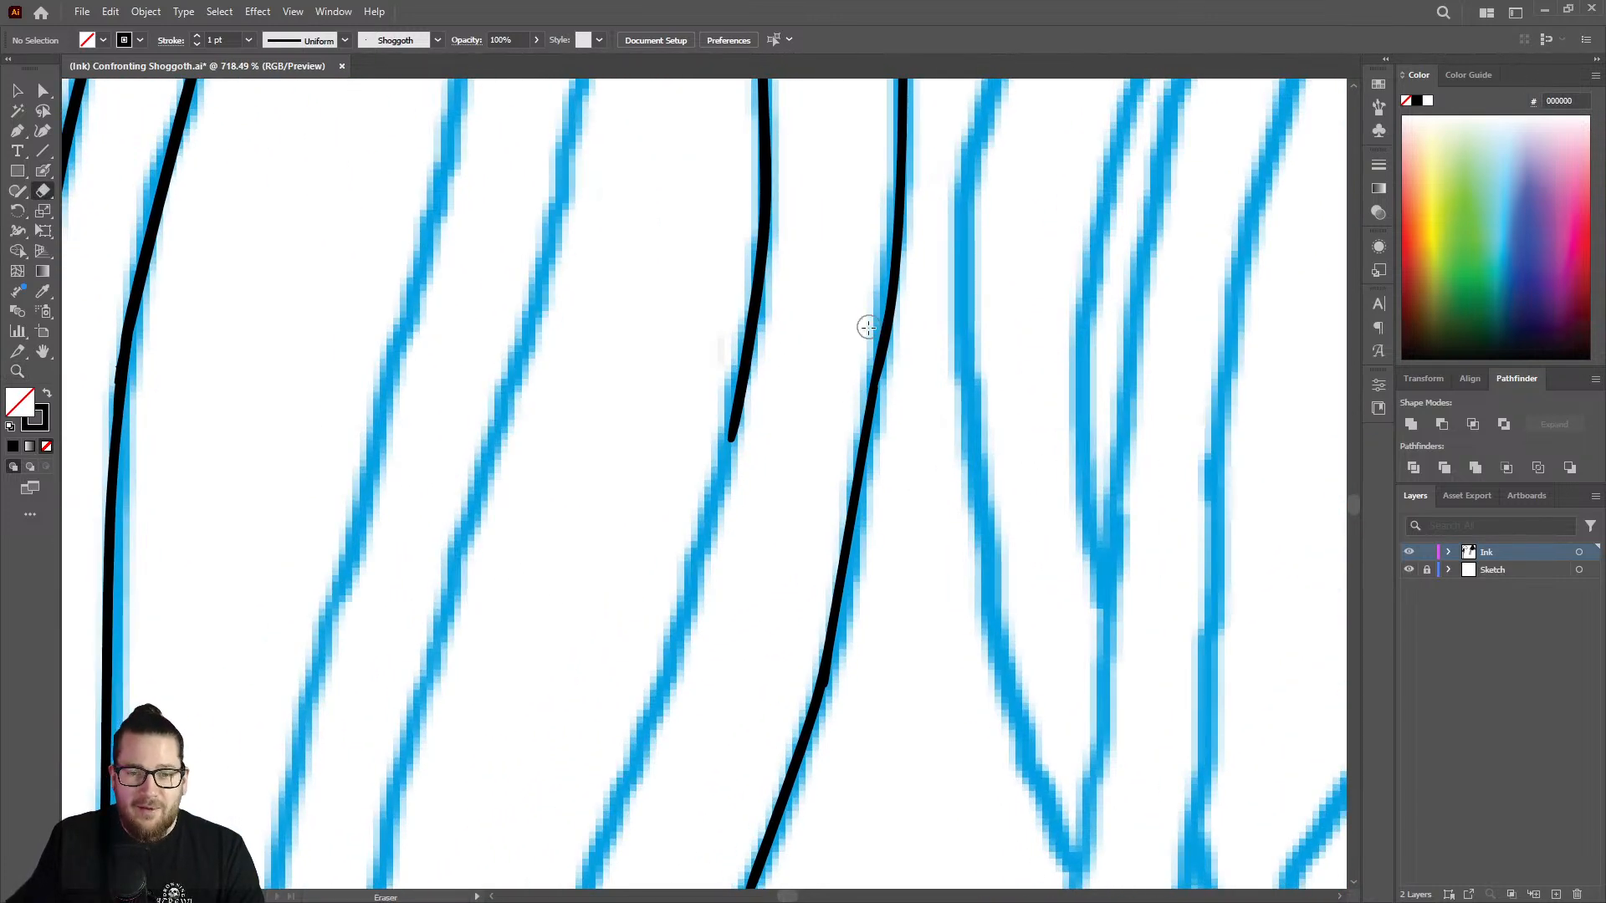
mouse_move(861, 323)
left_mouse_down()
mouse_move(823, 609)
mouse_move(869, 337)
mouse_move(873, 392)
mouse_move(832, 636)
left_mouse_up()
key("shift+b")
mouse_move(865, 443)
left_mouse_down()
mouse_move(892, 312)
mouse_move(826, 657)
left_mouse_up()
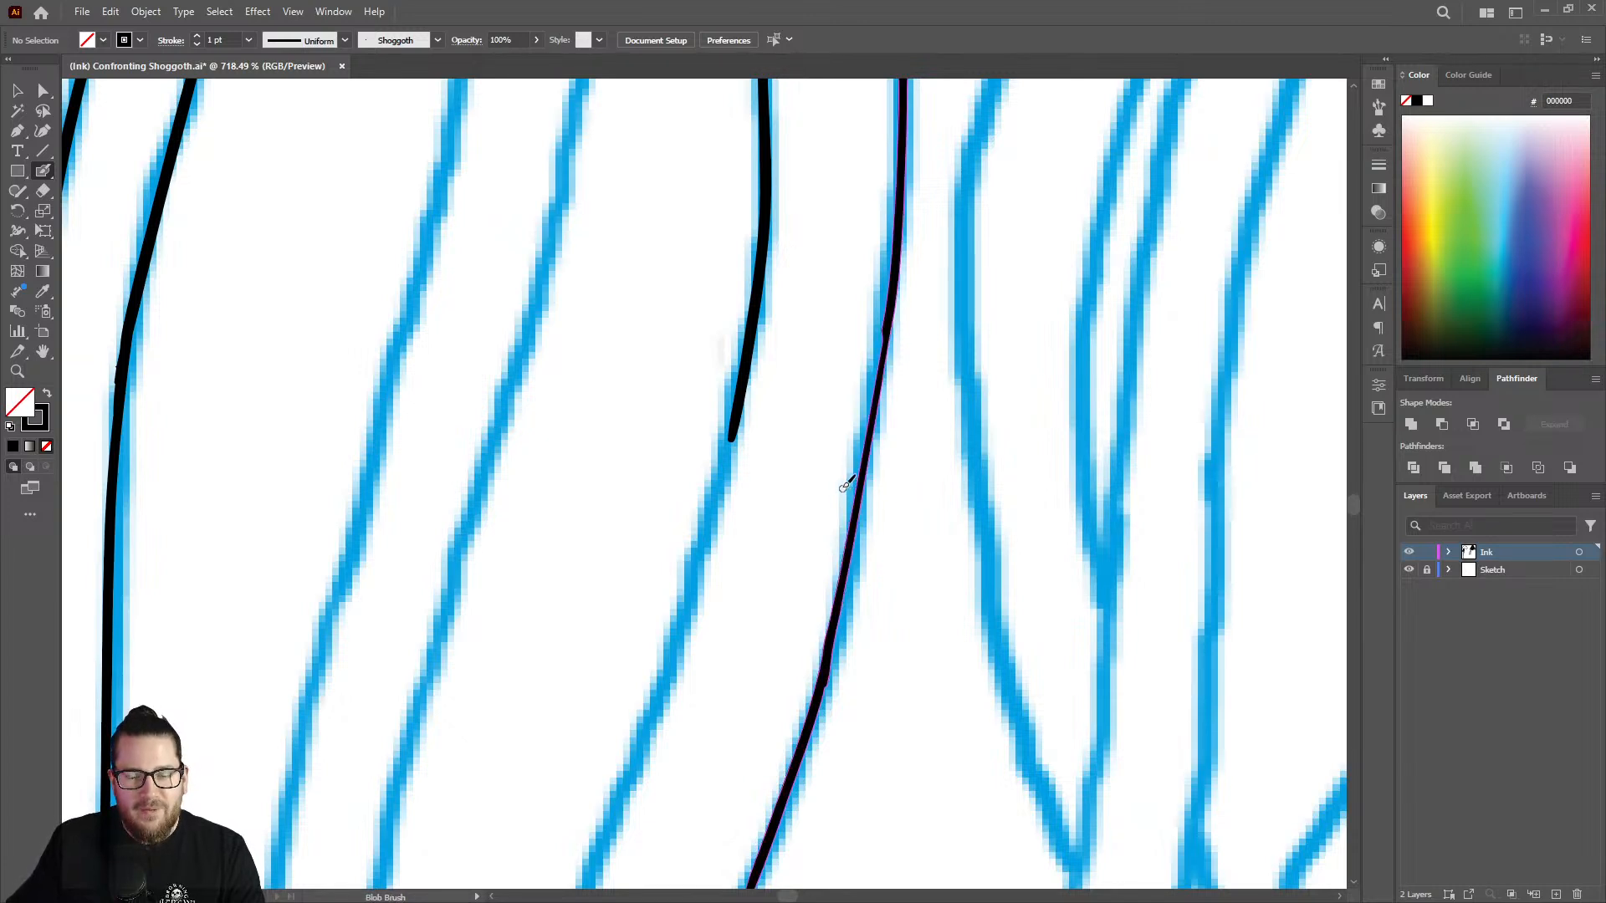
Extend the strand's left outline down the same sketched slope with the Blob Brush.
key("ctrl+space")
left_click_drag(845, 485, 945, 468)
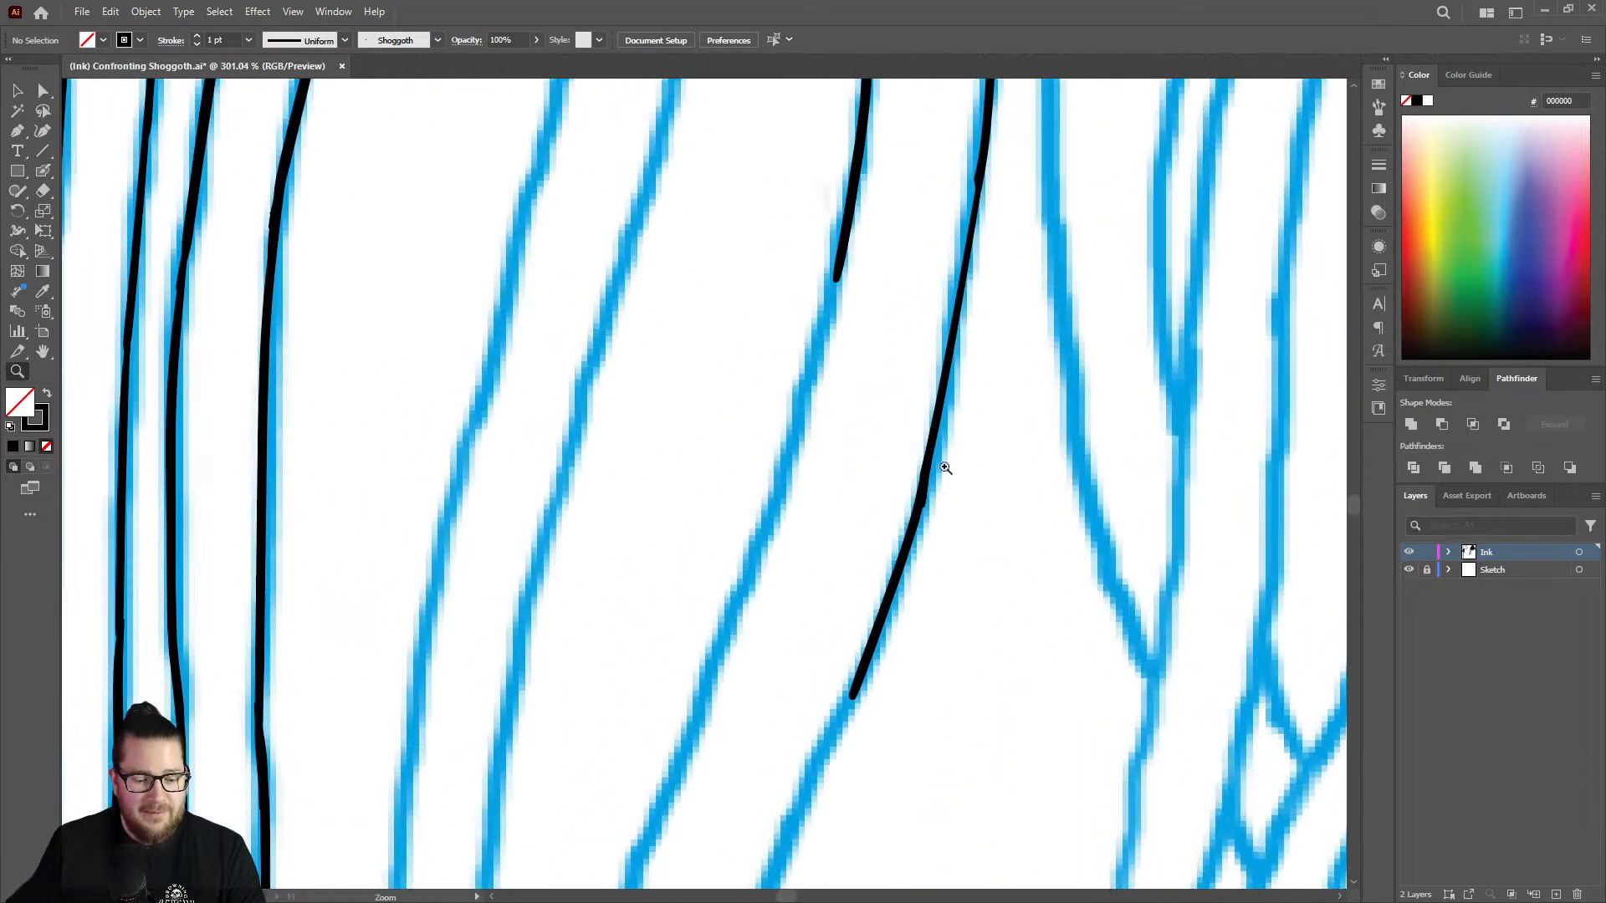
mouse_move(842, 264)
left_mouse_down()
mouse_move(772, 541)
mouse_move(684, 748)
left_mouse_up()
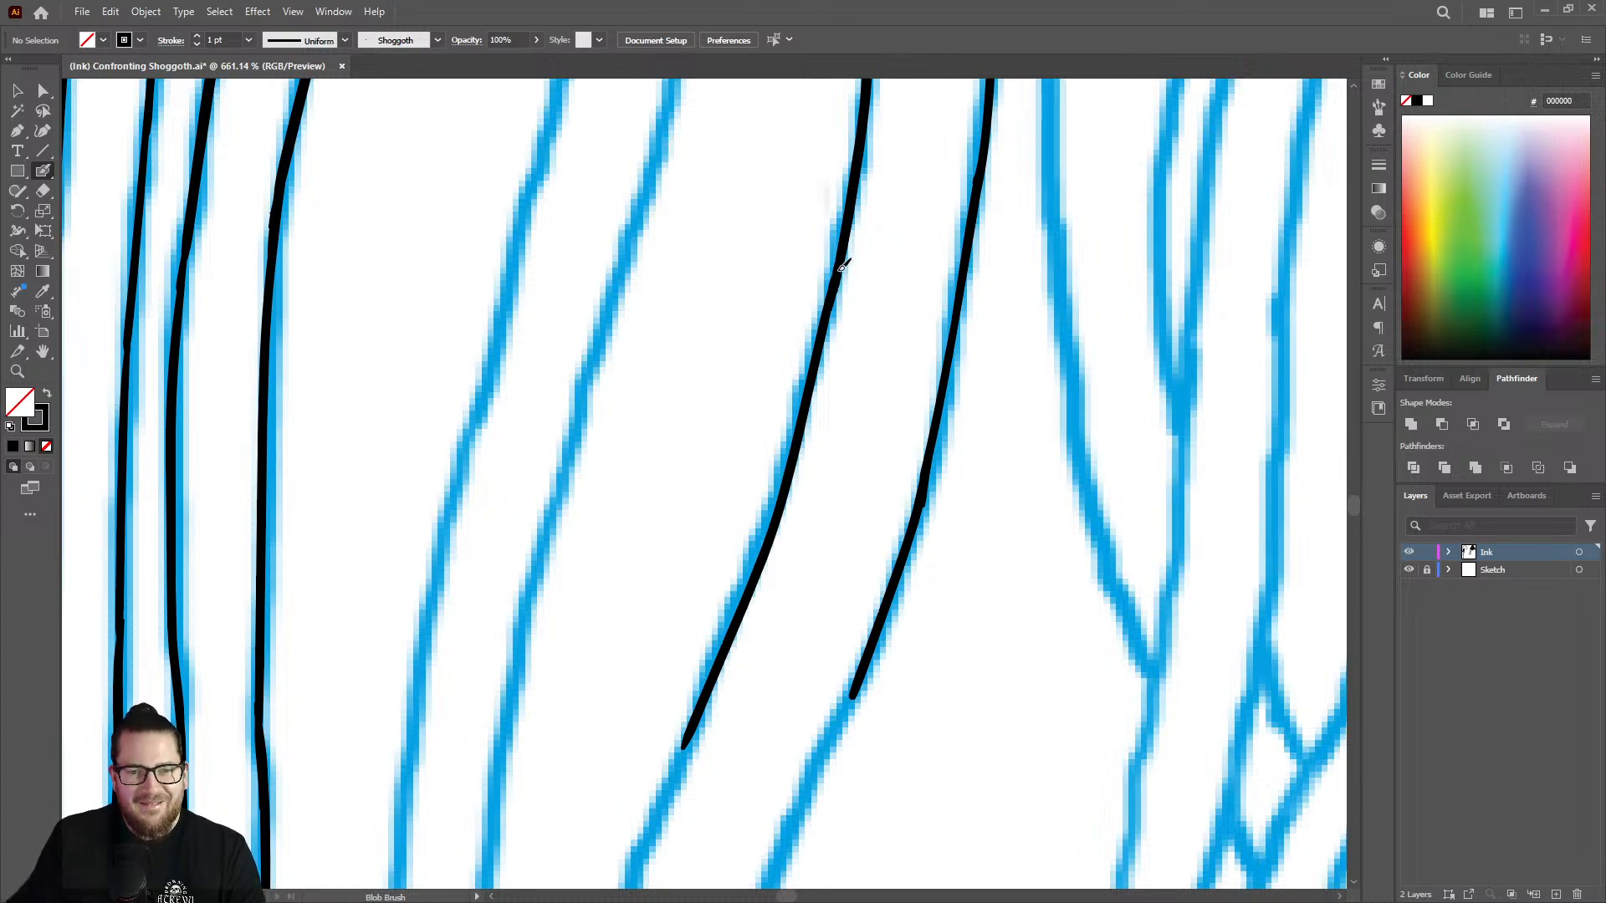
Ink the strand's right and left outlines through the next bend to where the sketch turns vertical.
key("z")
mouse_move(838, 338)
left_mouse_down()
mouse_move(810, 333)
mouse_move(813, 433)
left_mouse_up()
mouse_move(805, 510)
left_mouse_down()
mouse_move(846, 459)
mouse_move(991, 443)
left_mouse_up()
key("shift+b")
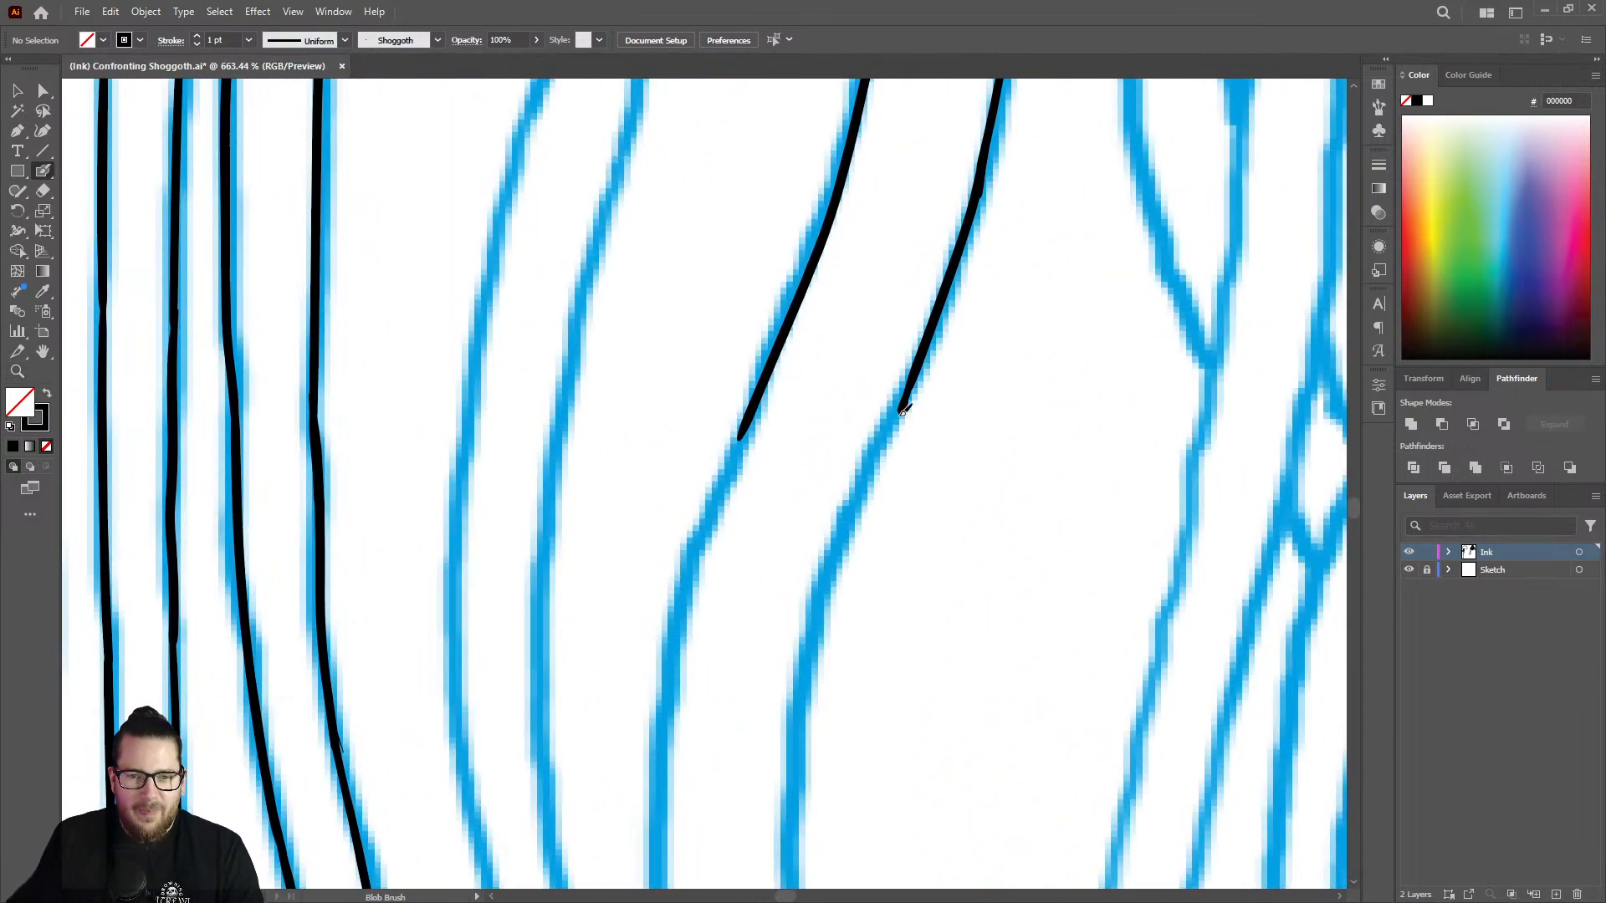
left_click_drag(903, 410, 850, 513)
key("ctrl+z")
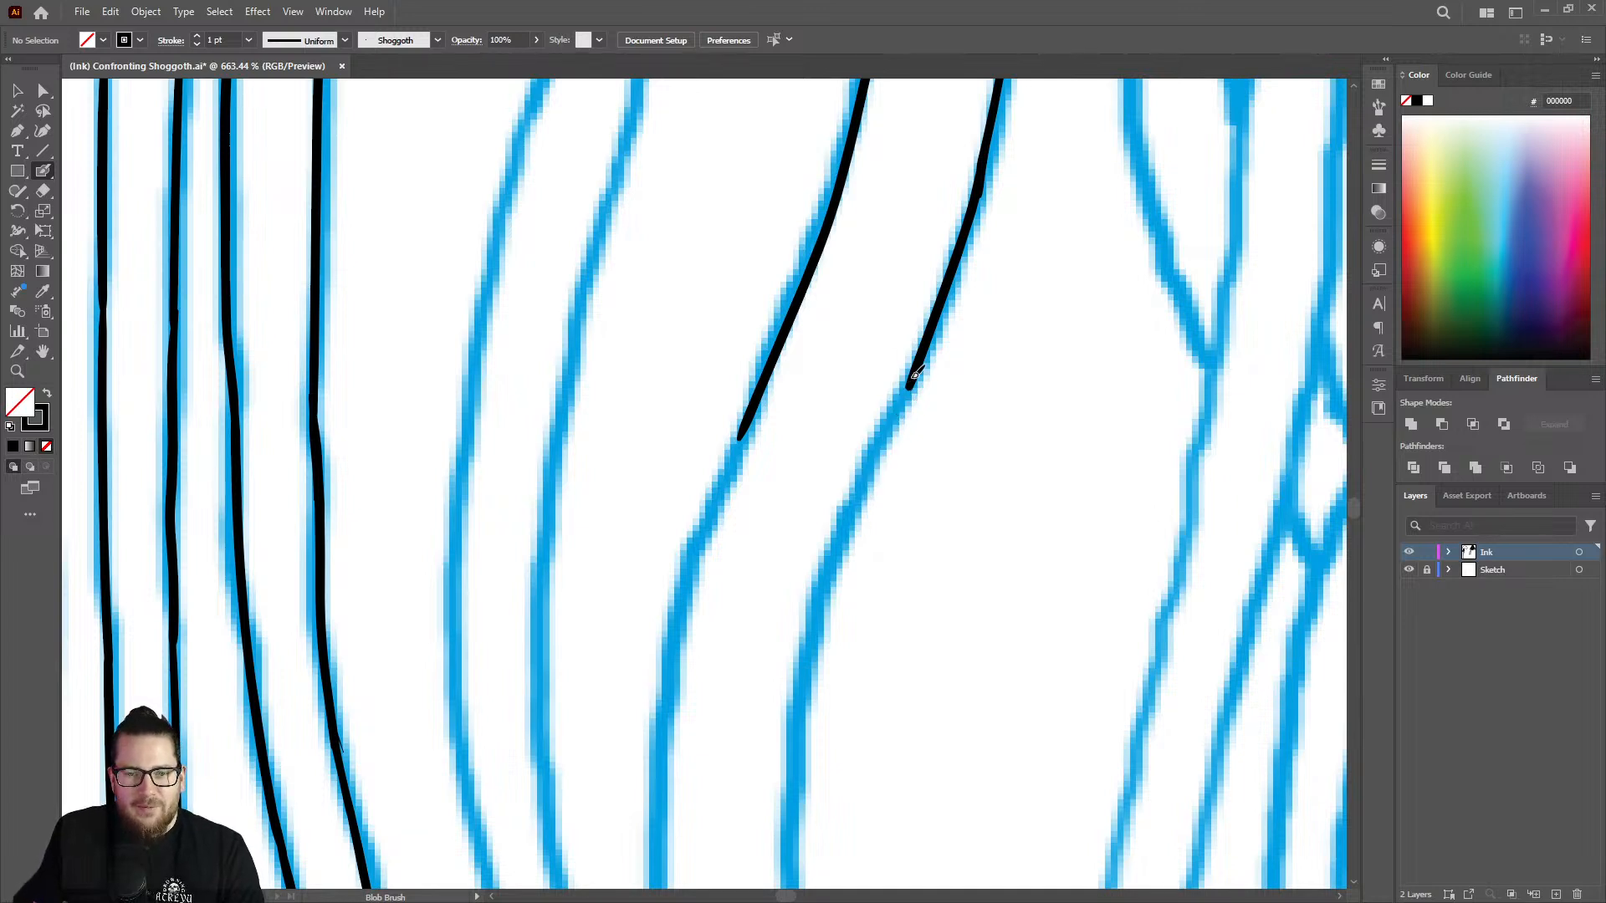
mouse_move(897, 416)
left_mouse_down()
mouse_move(805, 642)
mouse_move(794, 784)
left_mouse_up()
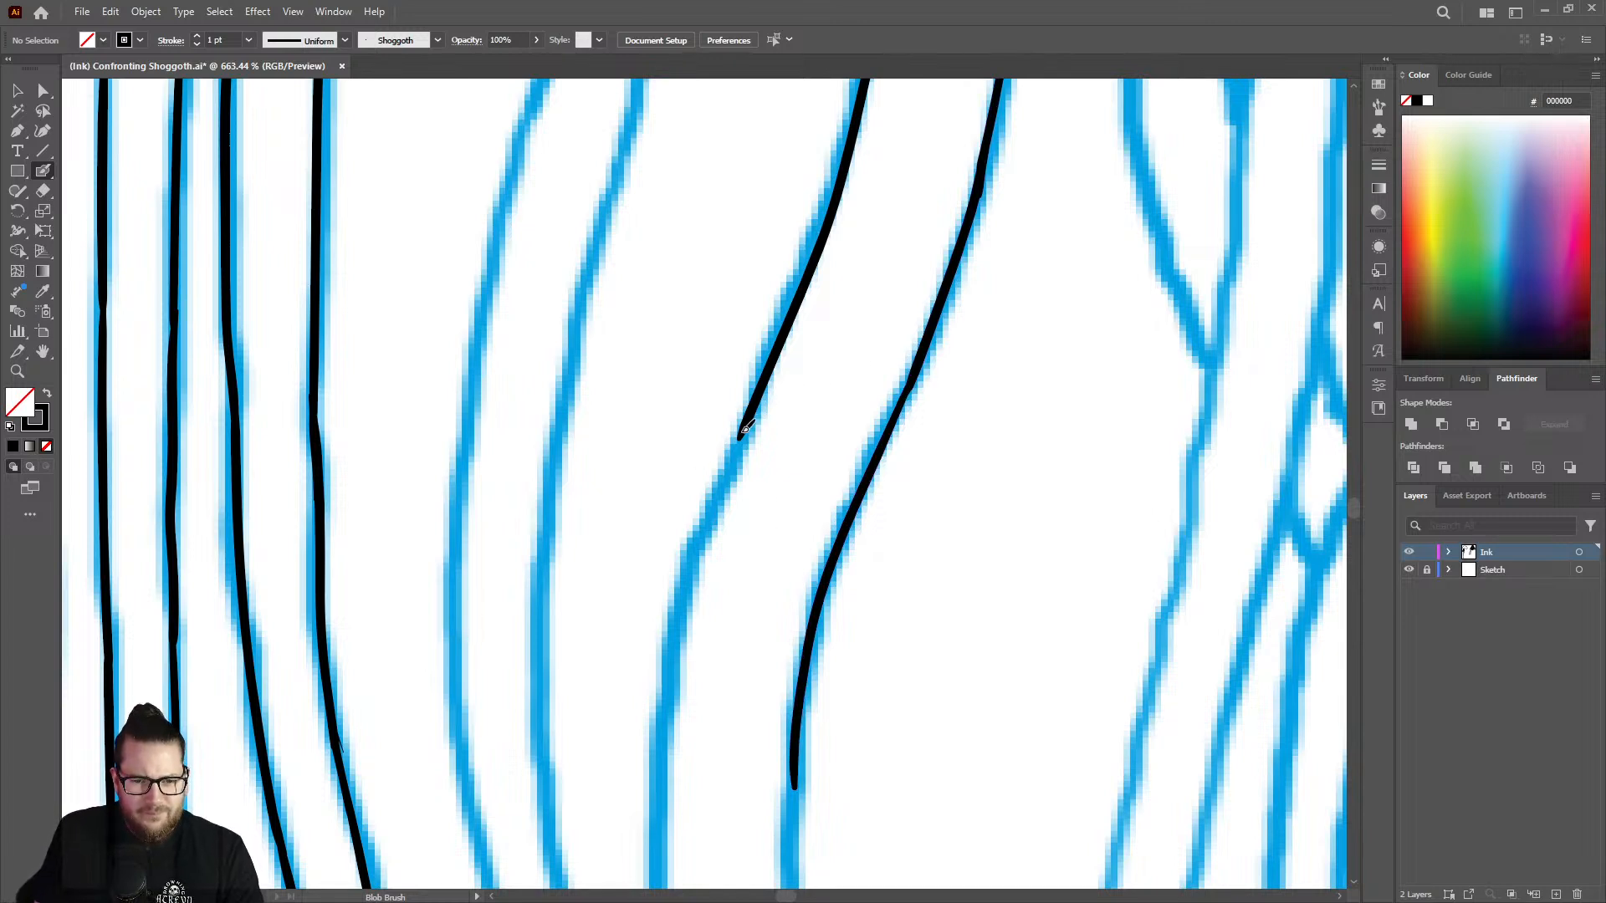
mouse_move(746, 428)
left_mouse_down()
mouse_move(677, 635)
mouse_move(661, 859)
left_mouse_up()
Continue the right outline down through the vertical section and smooth its joint with the Eraser and Blob Brush.
key("ctrl+space")
mouse_move(747, 562)
left_mouse_down()
mouse_move(700, 499)
mouse_move(474, 455)
mouse_move(678, 530)
left_mouse_up()
mouse_move(755, 666)
left_mouse_down()
mouse_move(1116, 513)
mouse_move(851, 385)
left_mouse_up()
mouse_move(843, 327)
left_mouse_down()
mouse_move(835, 462)
mouse_move(863, 646)
left_mouse_up()
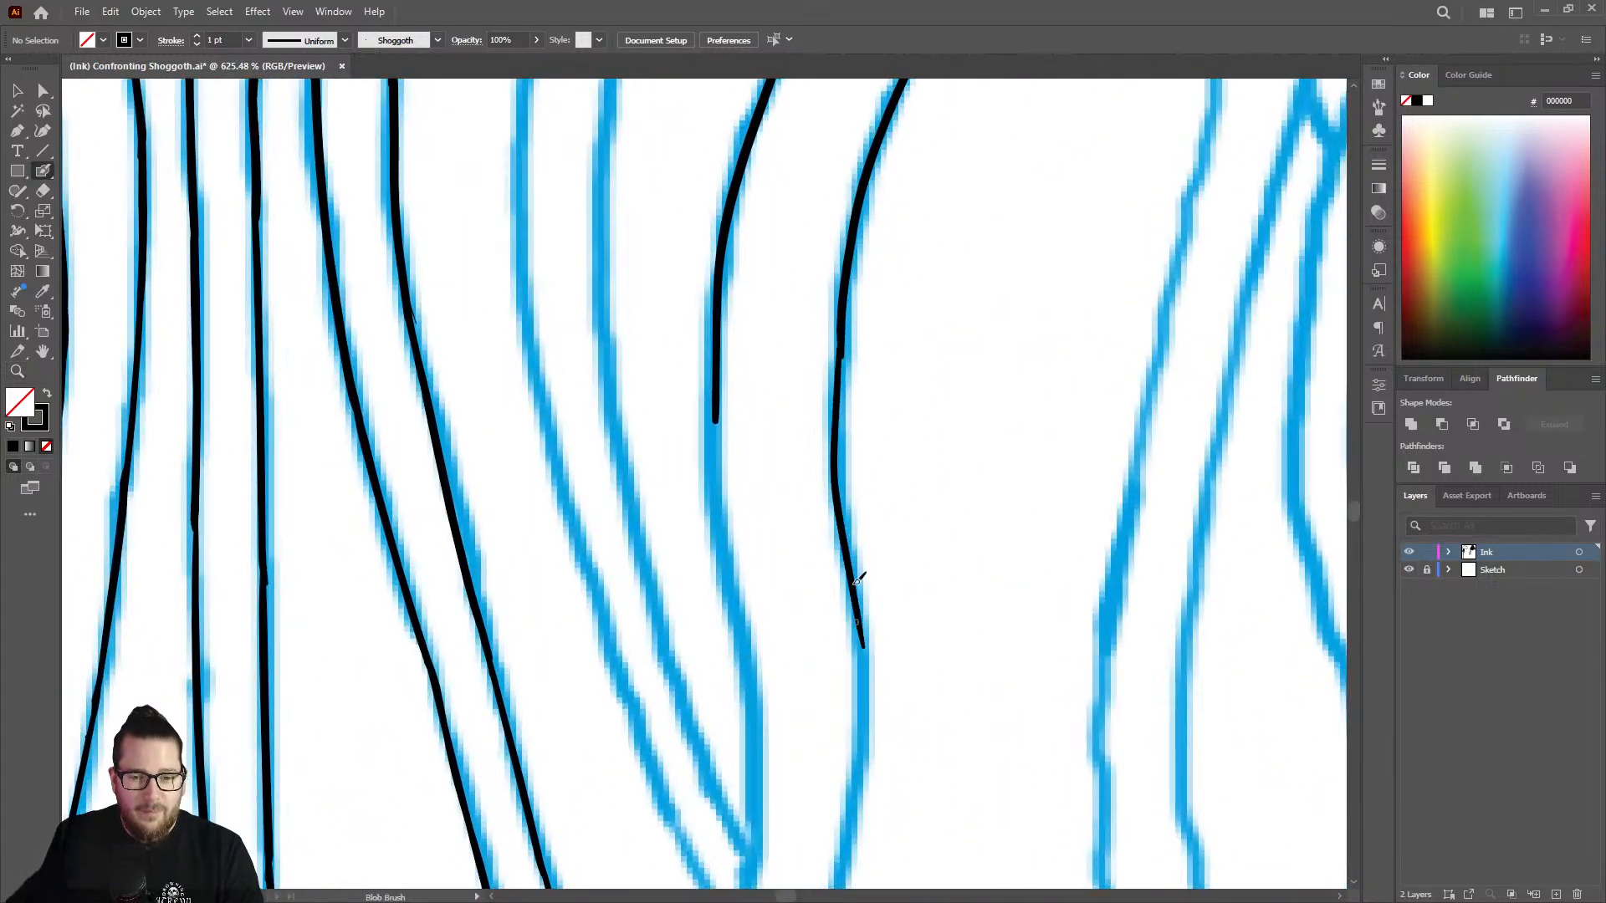
key("shift+e")
mouse_move(846, 373)
left_mouse_down()
mouse_move(849, 324)
mouse_move(842, 431)
mouse_move(843, 285)
mouse_move(838, 472)
left_mouse_up()
key("shift+b")
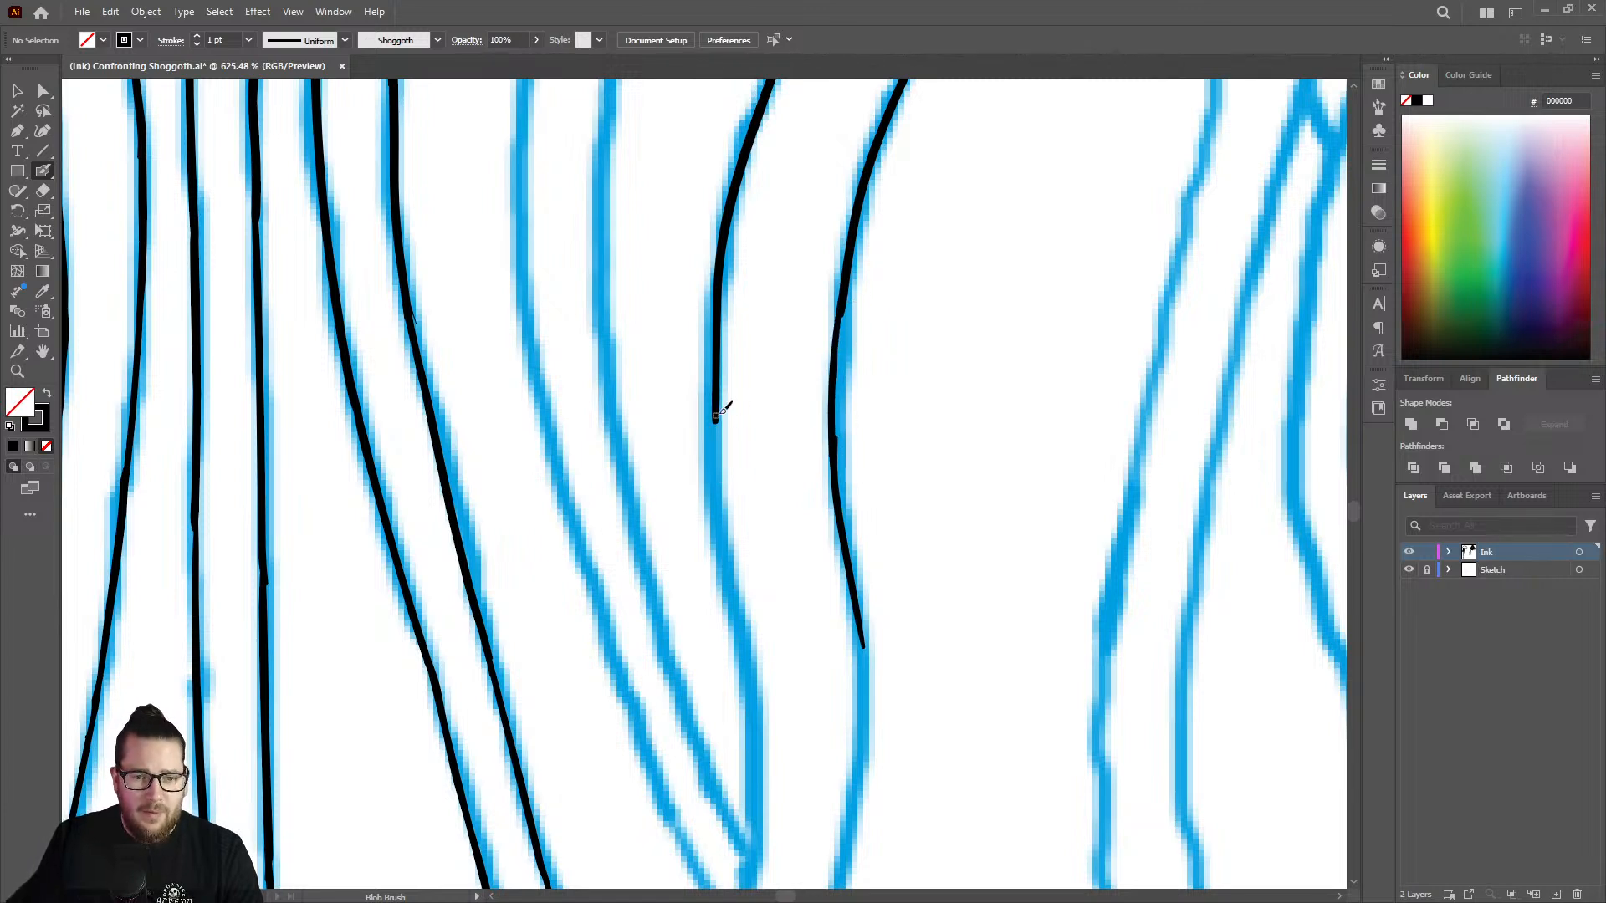
Extend the strand's left outline, and its right outline a little further, down to just above the sketched crossing strand.
left_click_drag(718, 426, 722, 539)
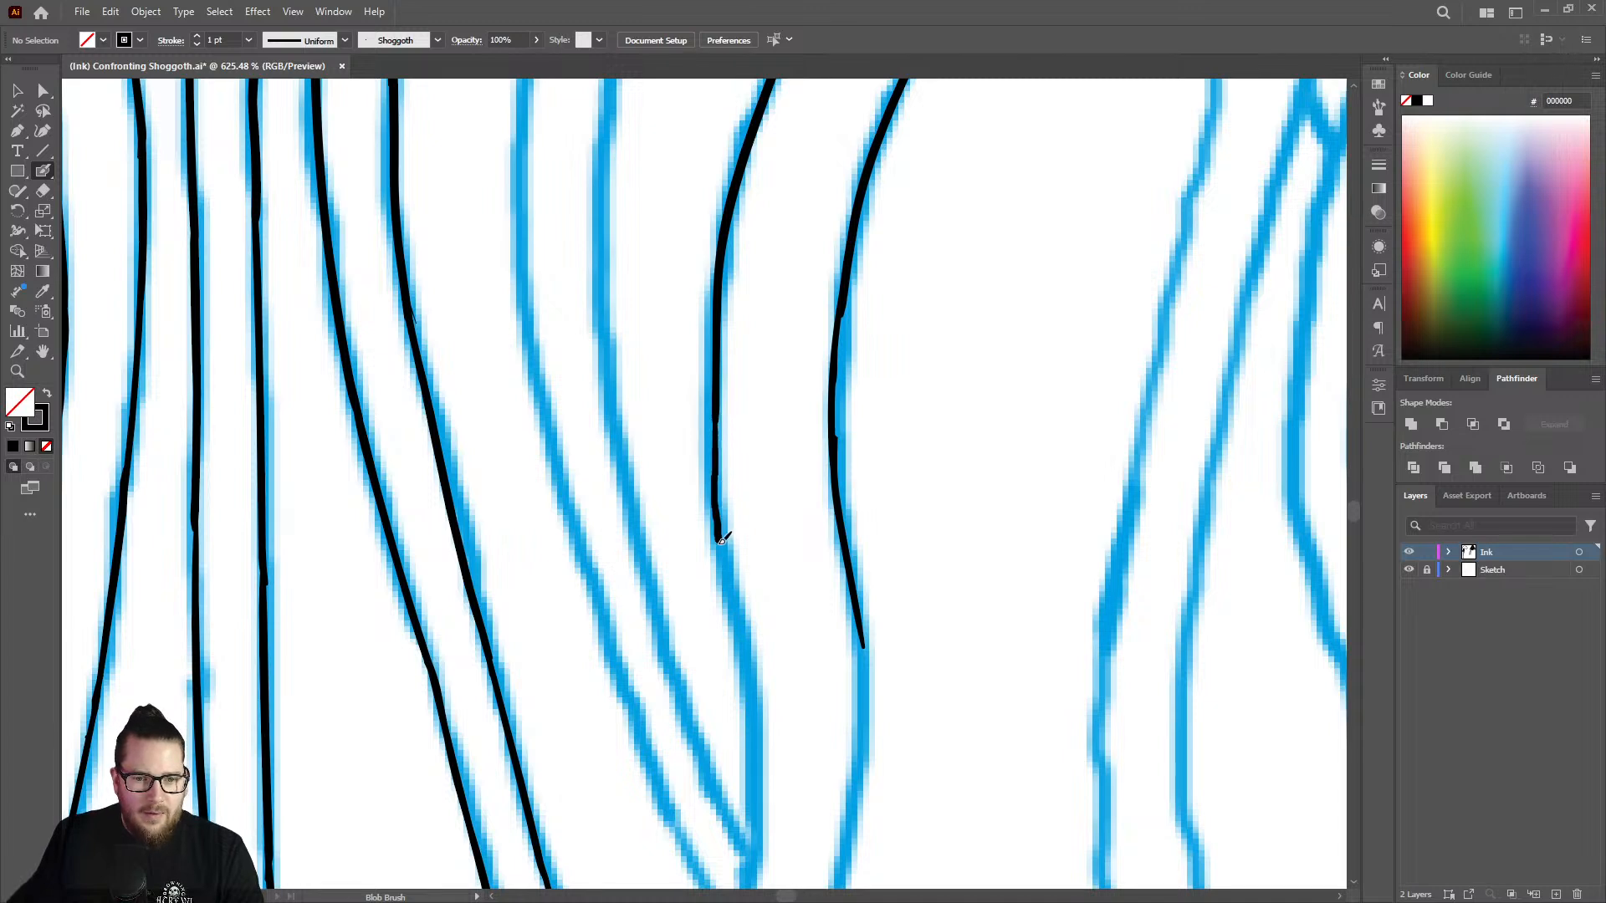
key("ctrl+z")
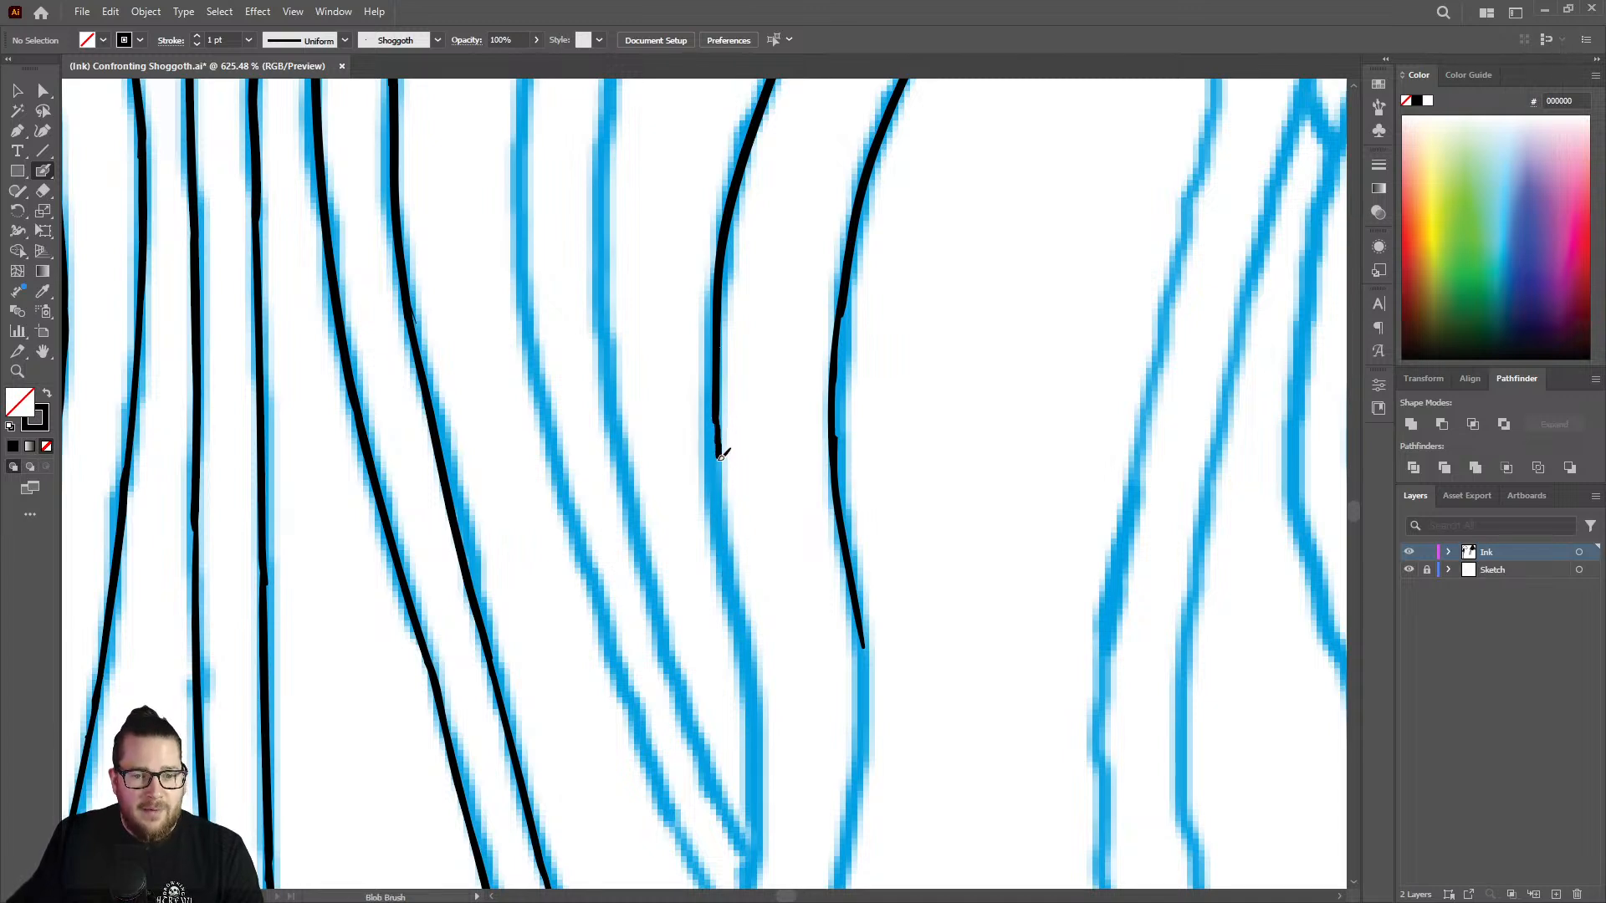
mouse_move(721, 456)
left_mouse_down()
mouse_move(718, 407)
mouse_move(761, 739)
left_mouse_up()
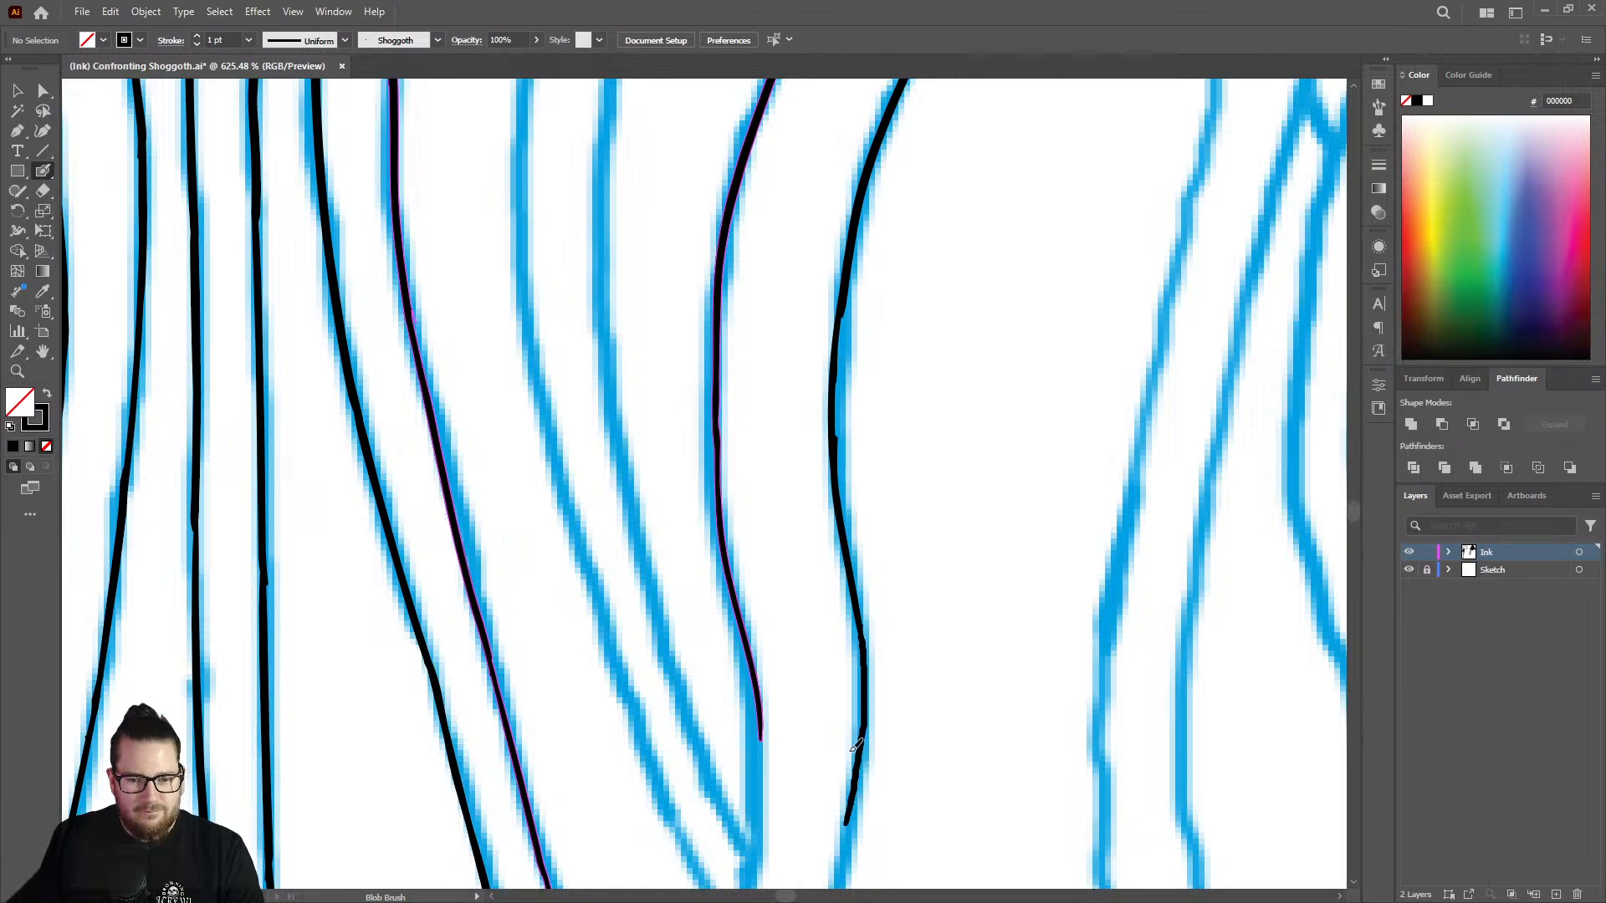
Ink the strand's right outline down along the sketched curve past both edges of the crossing strand.
key("z")
left_click_drag(897, 592, 787, 436)
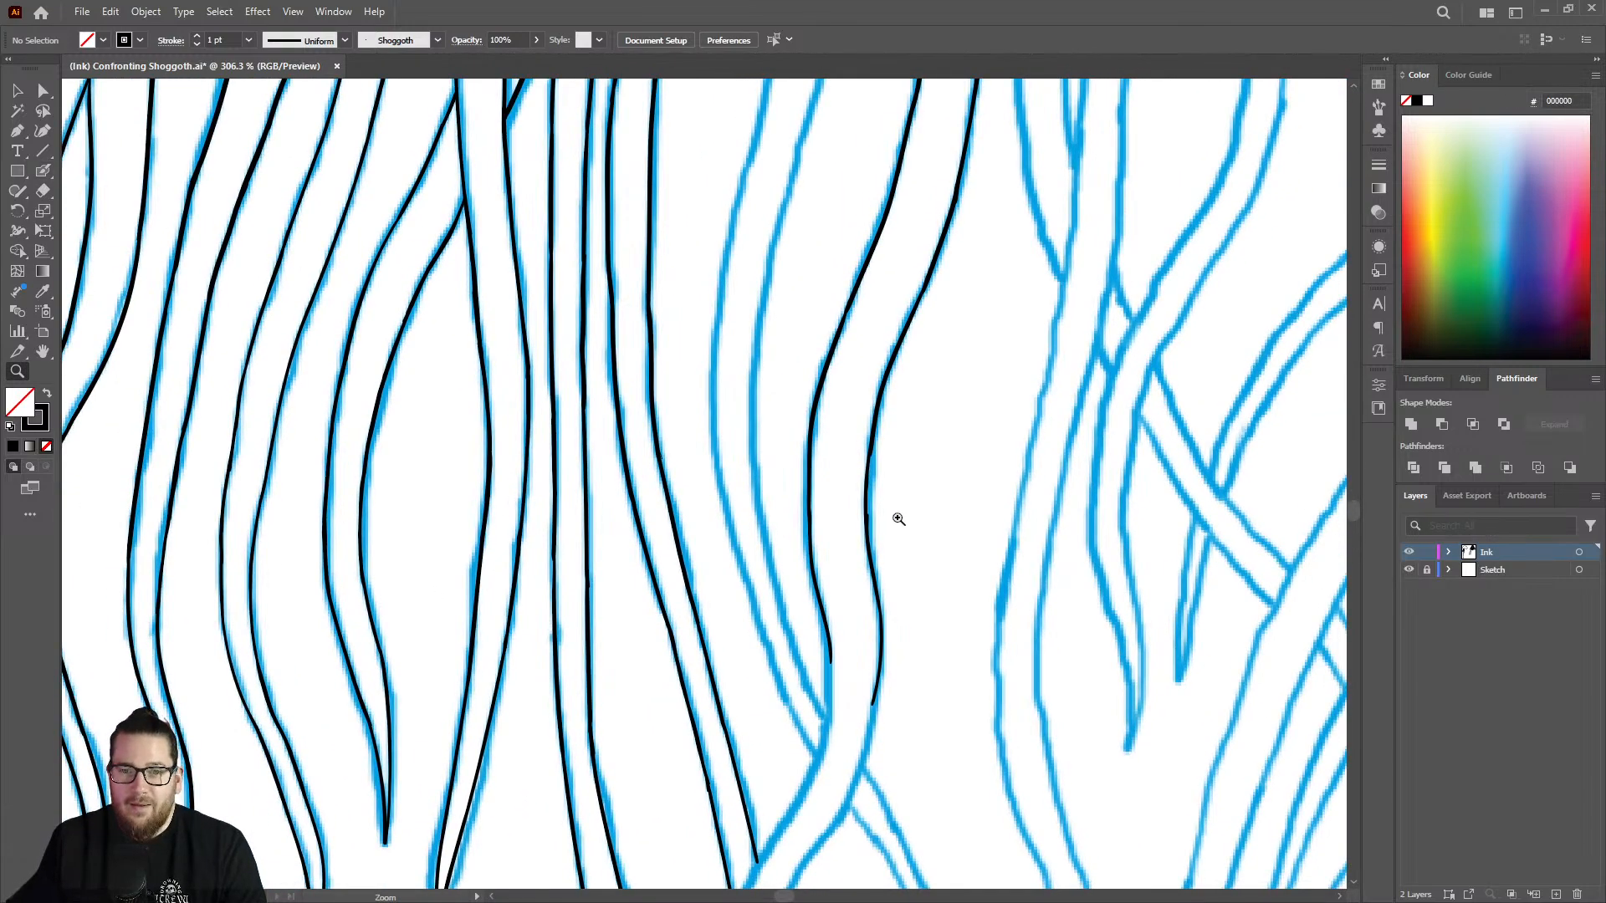
left_click_drag(857, 583, 726, 534)
left_click_drag(884, 682, 1085, 568)
mouse_move(857, 493)
left_mouse_down()
mouse_move(957, 477)
mouse_move(974, 449)
mouse_move(774, 438)
mouse_move(817, 465)
left_mouse_up()
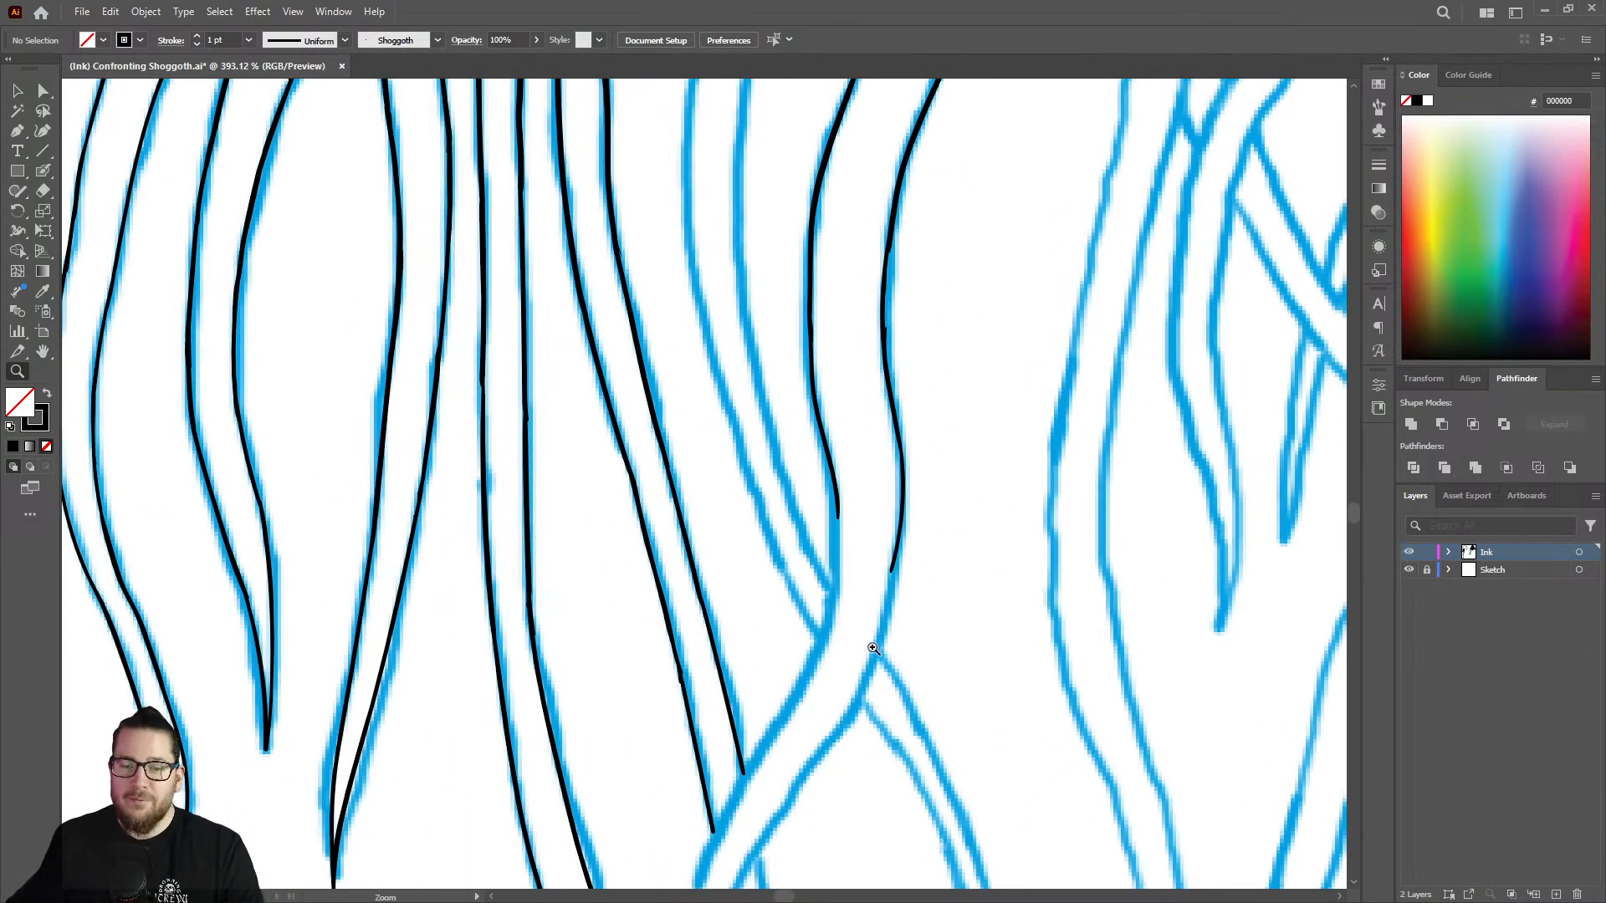
mouse_move(873, 648)
left_mouse_down()
mouse_move(975, 566)
mouse_move(1050, 556)
left_mouse_up()
key("shift+b")
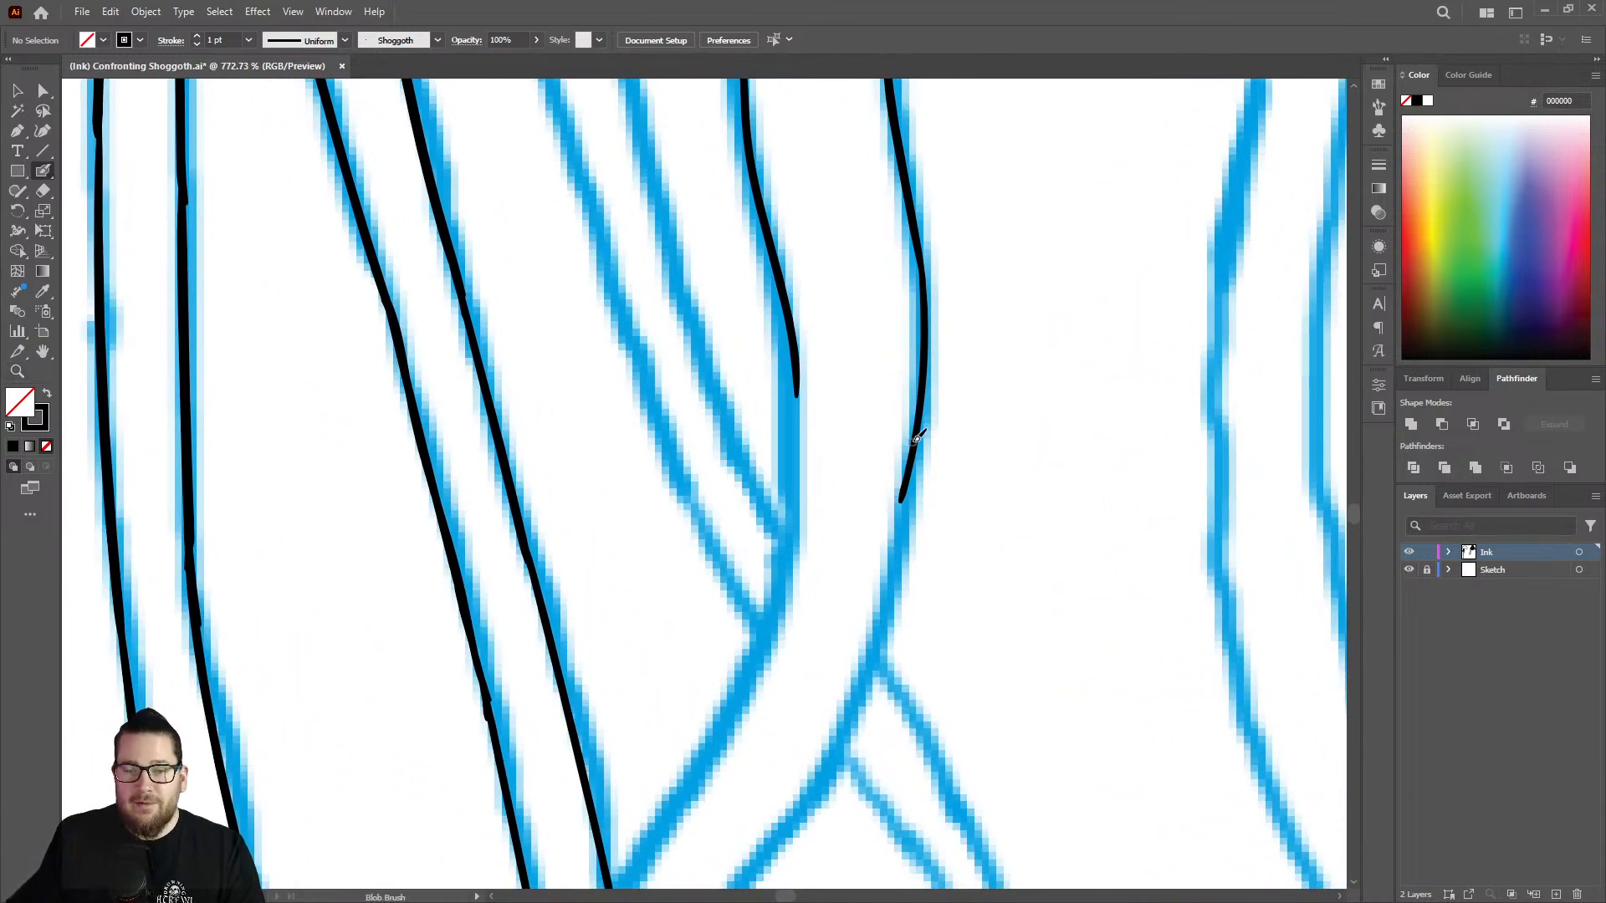
mouse_move(921, 435)
left_mouse_down()
mouse_move(864, 688)
mouse_move(784, 830)
left_mouse_up()
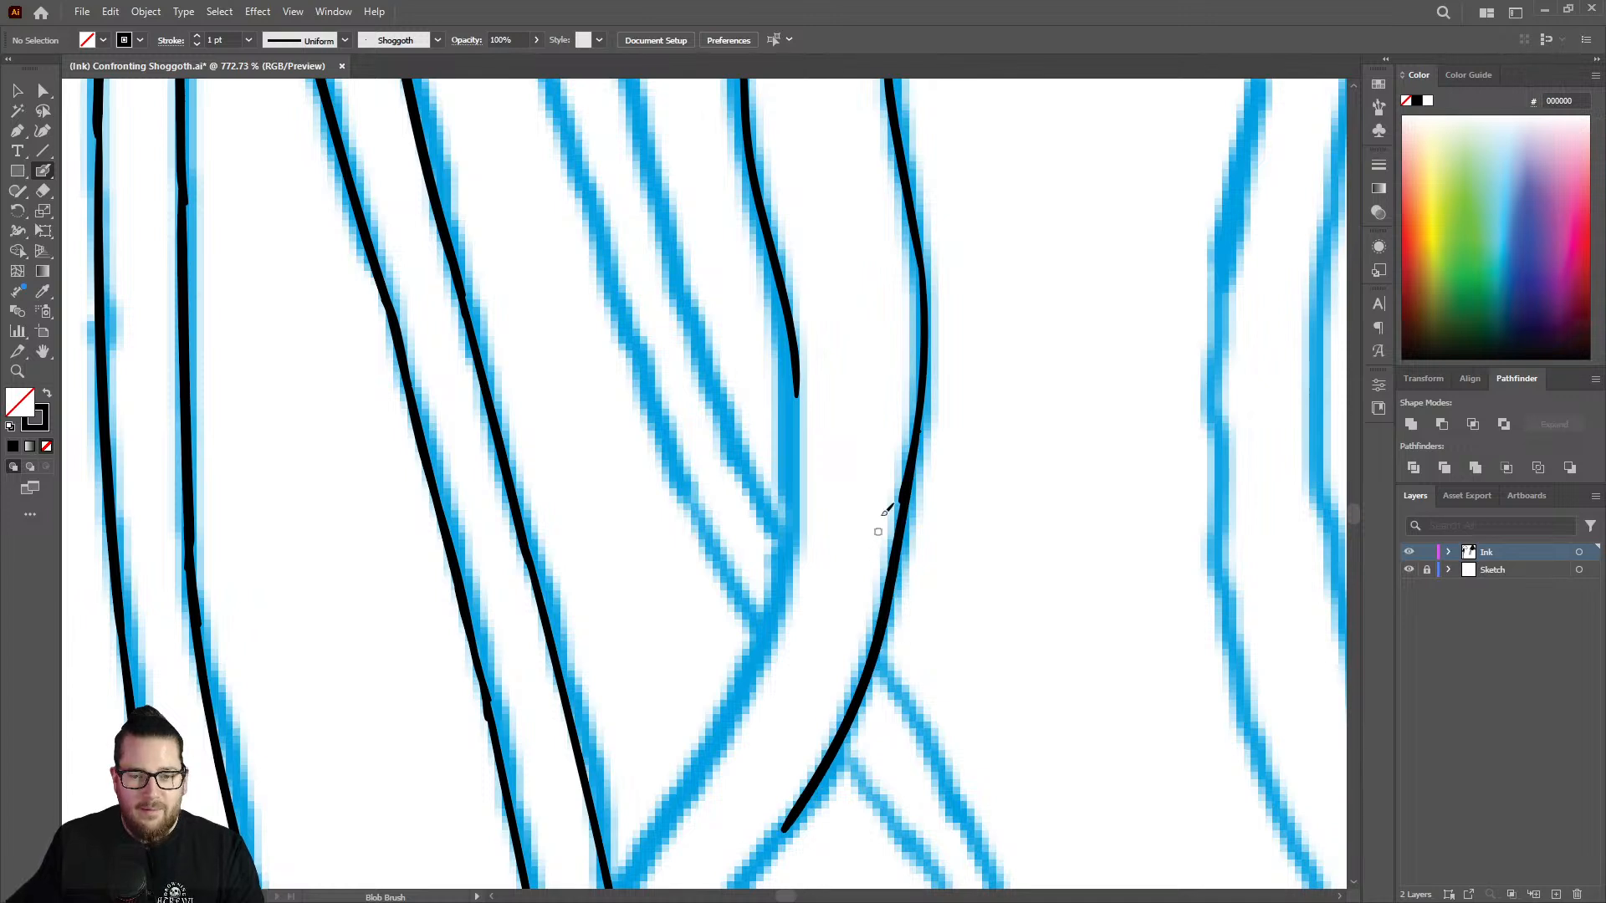
Trim the bulging joint on the right outline above the crossing and redraw it with an even thickness.
key("shift+e")
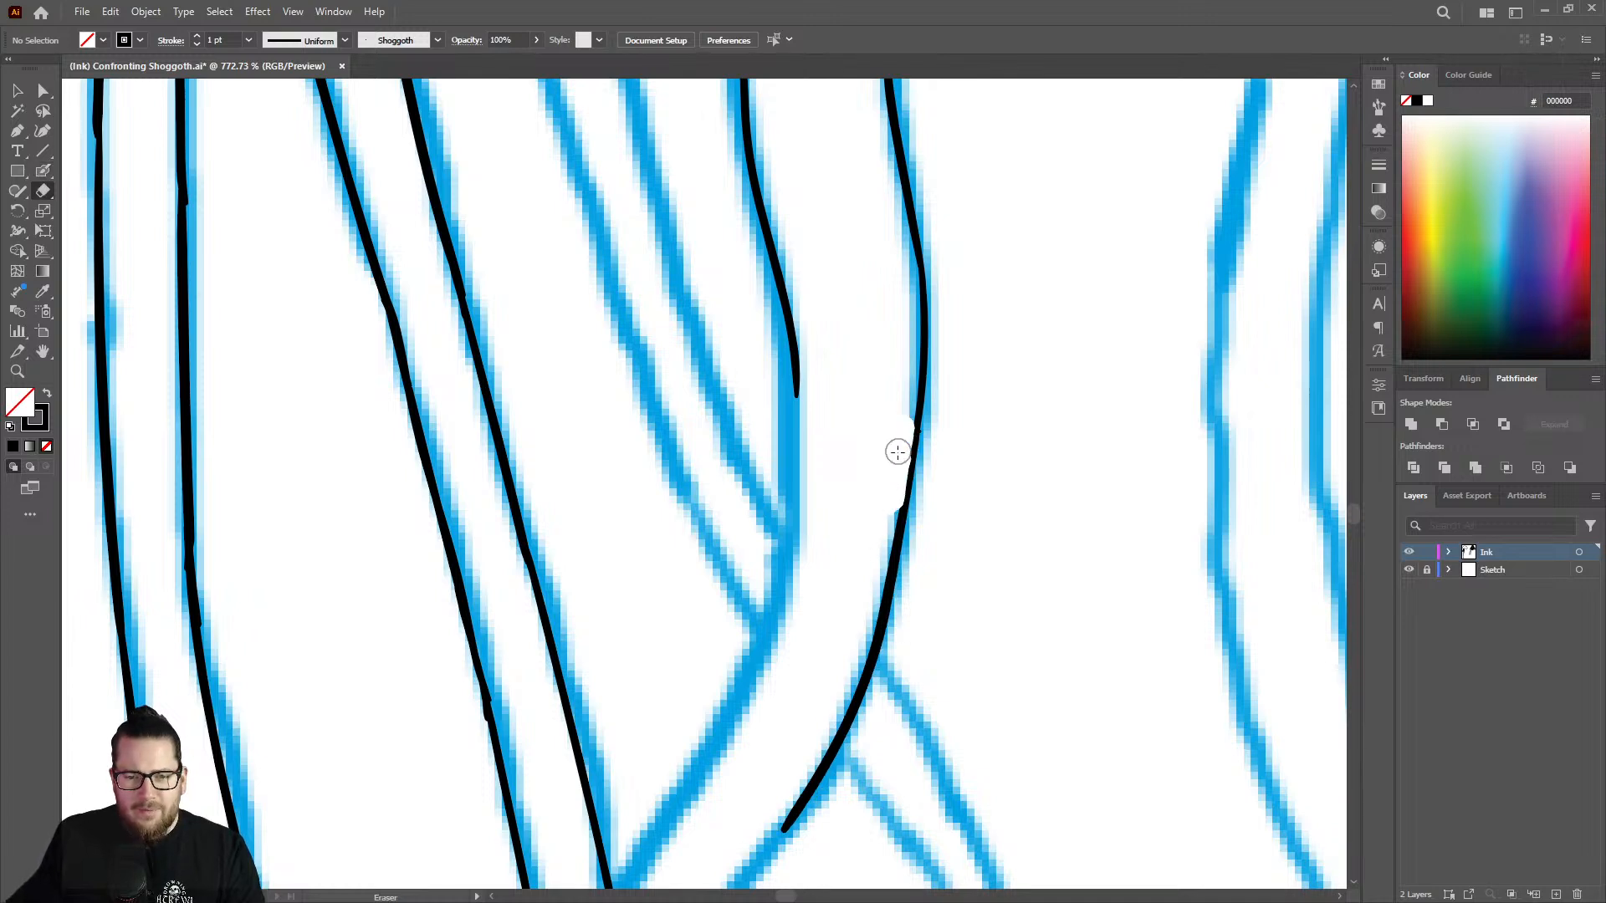
key("shift+b")
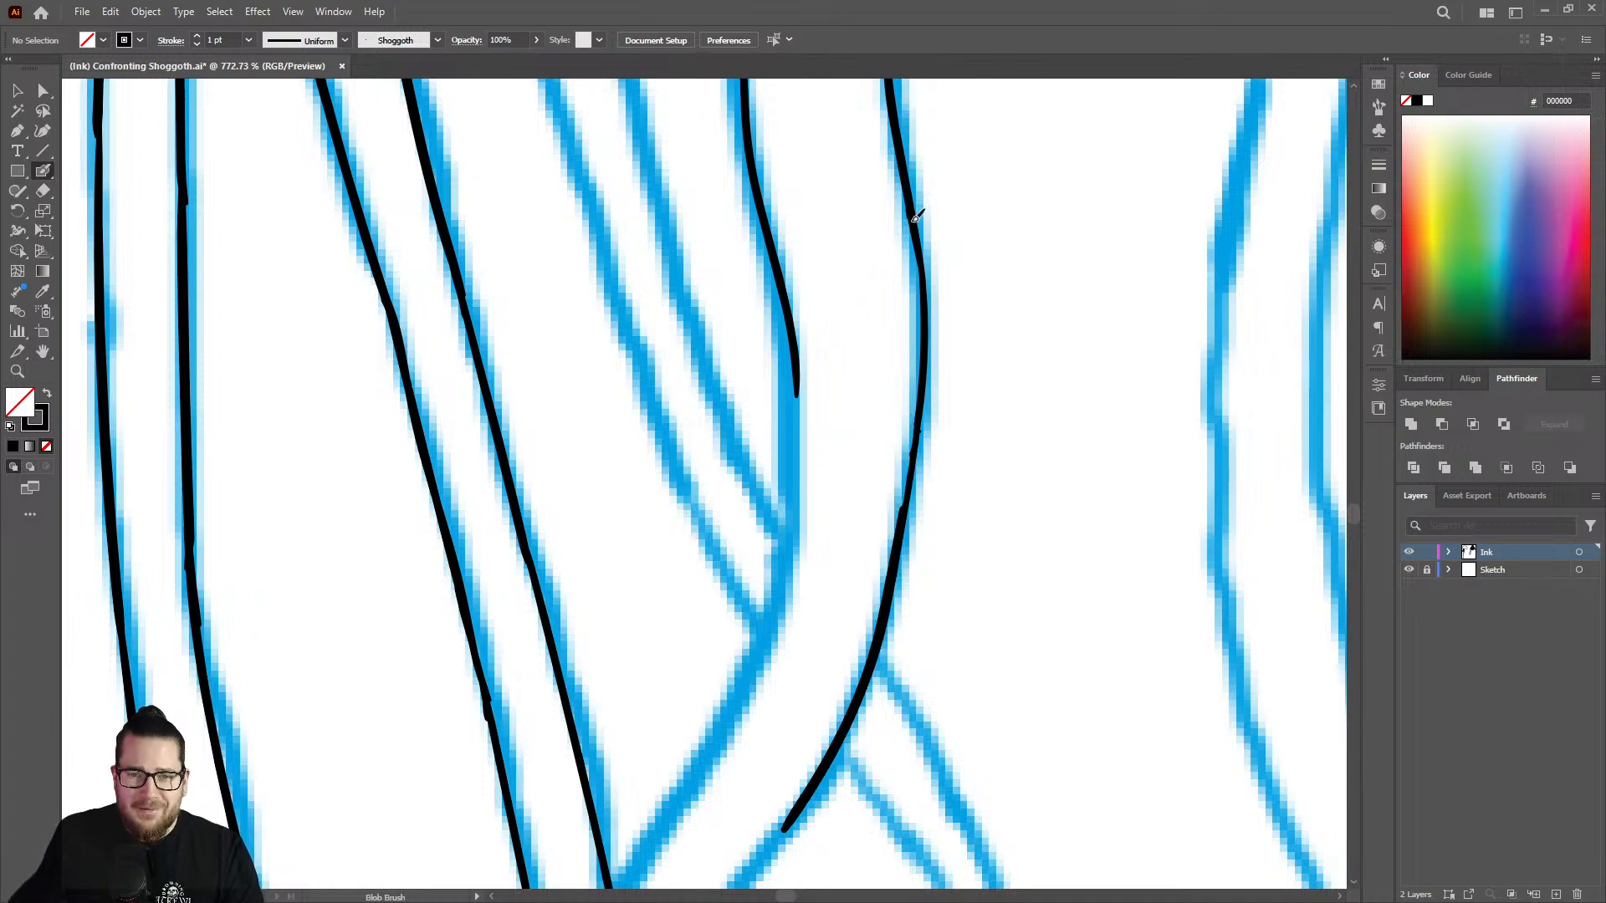
left_click_drag(929, 361, 906, 512)
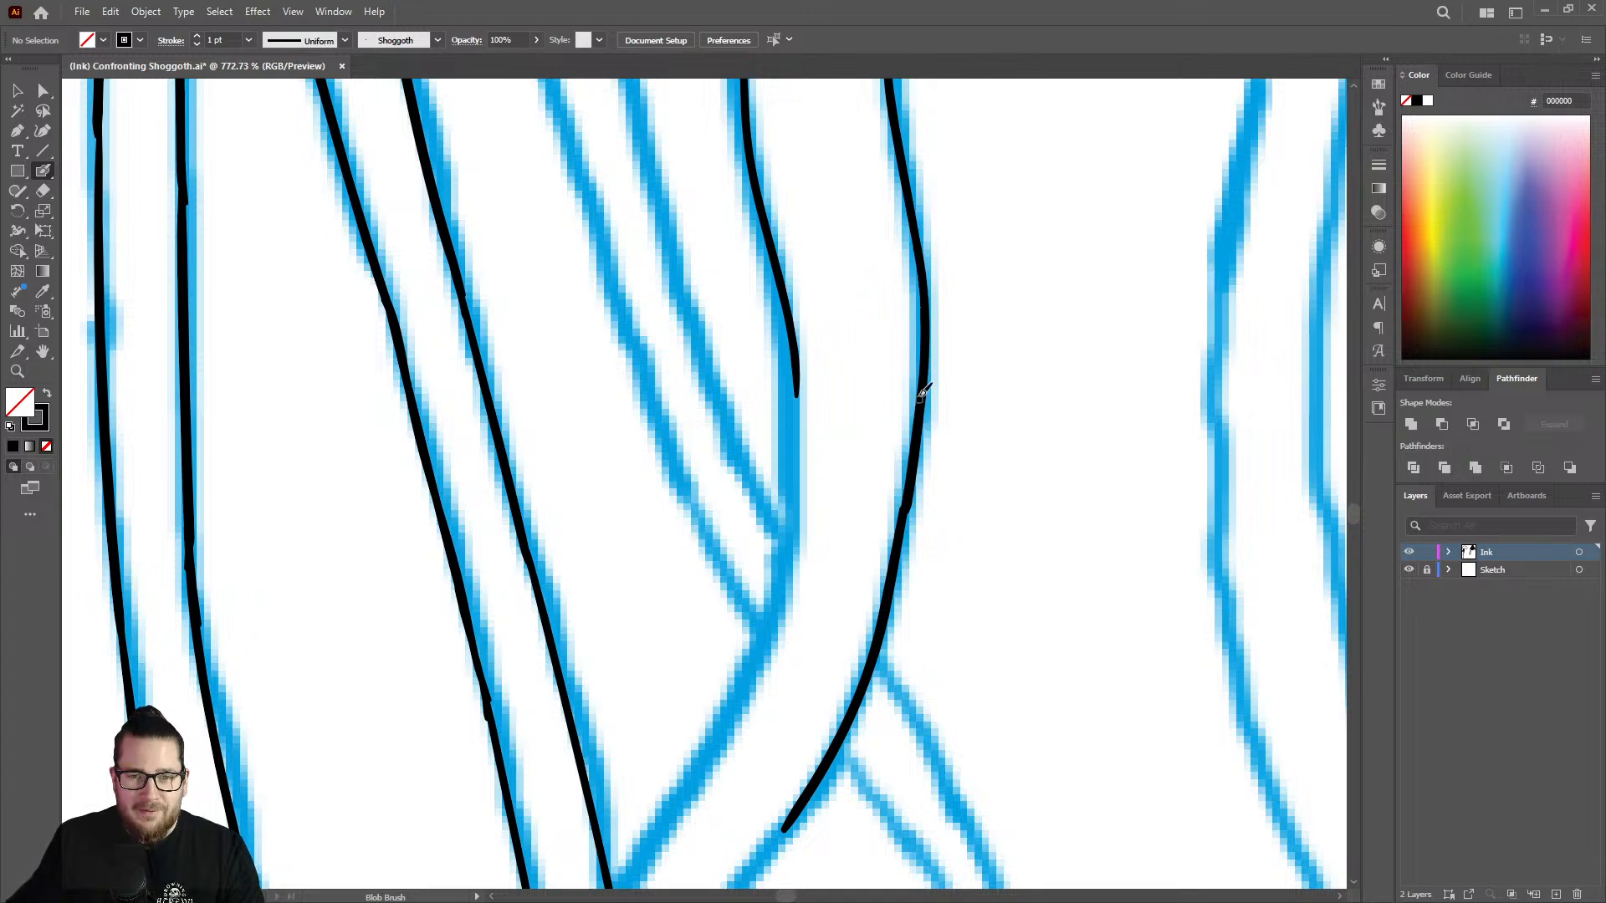
key("z")
left_click_drag(930, 365, 796, 464)
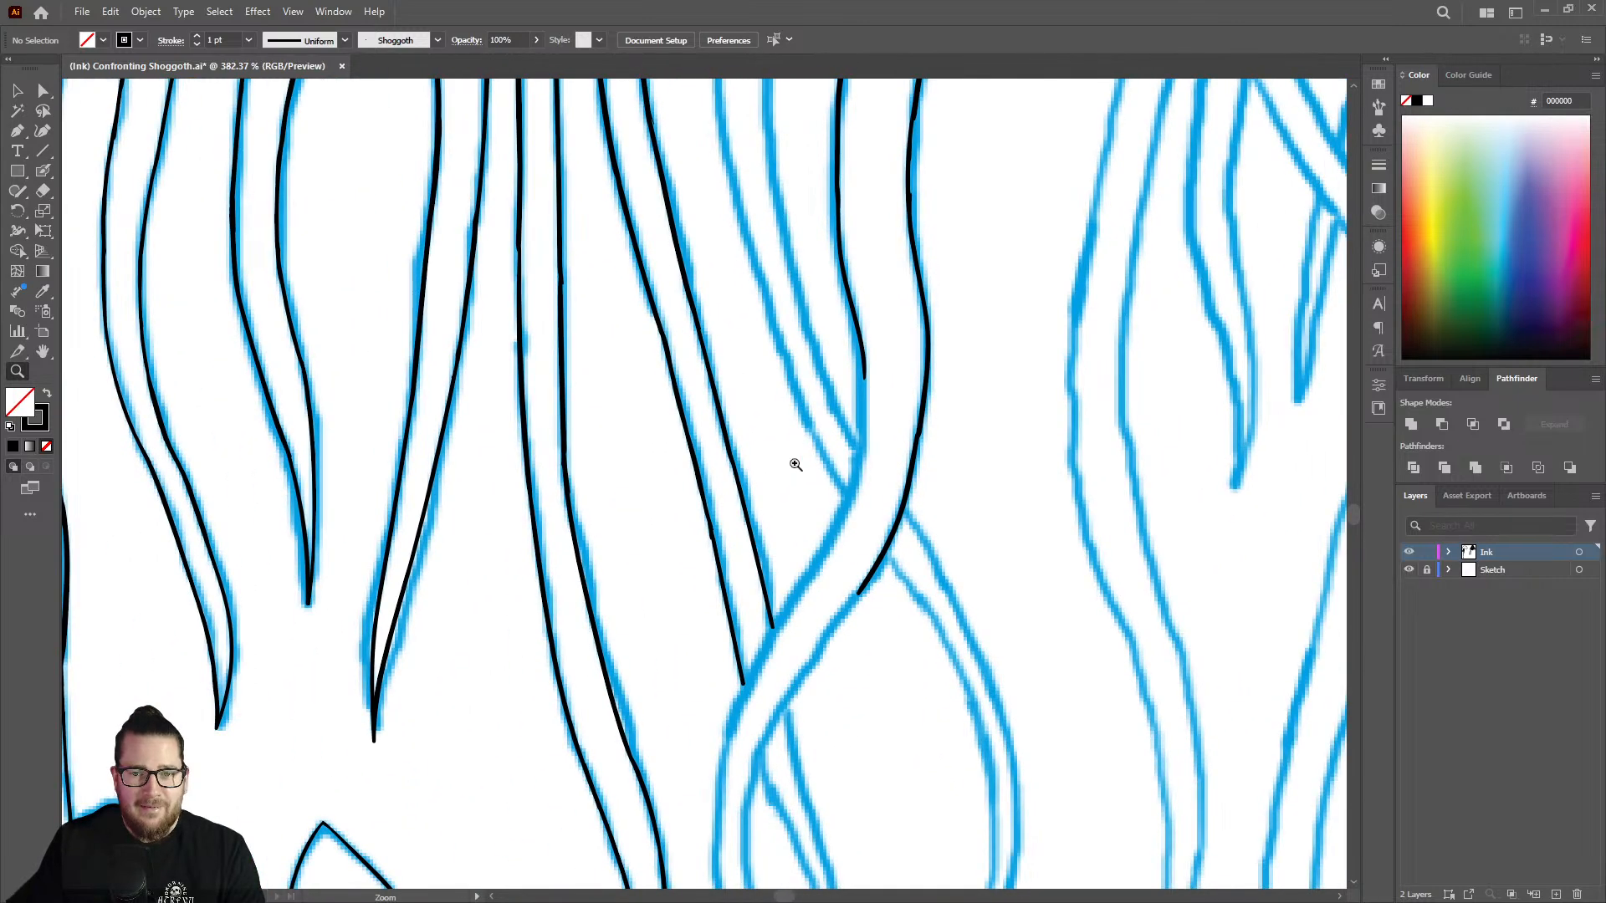
left_click_drag(791, 642, 922, 574)
key("shift+b")
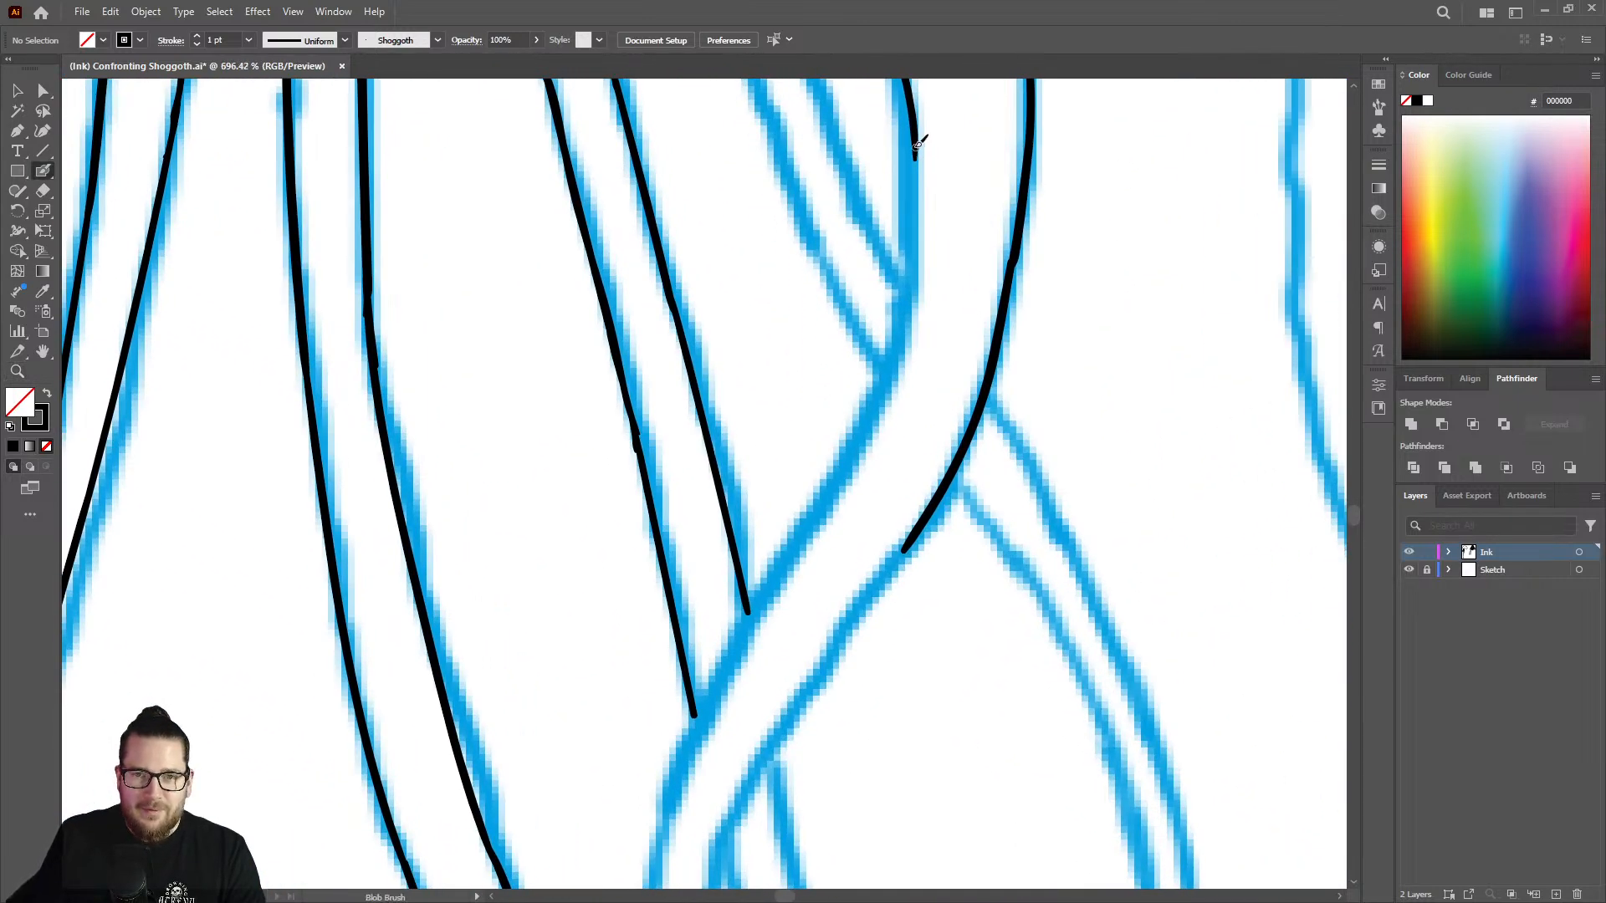
mouse_move(920, 152)
left_mouse_down()
mouse_move(894, 368)
mouse_move(701, 698)
mouse_move(662, 824)
left_mouse_up()
key("ctrl+z")
left_click_drag(825, 450, 759, 430)
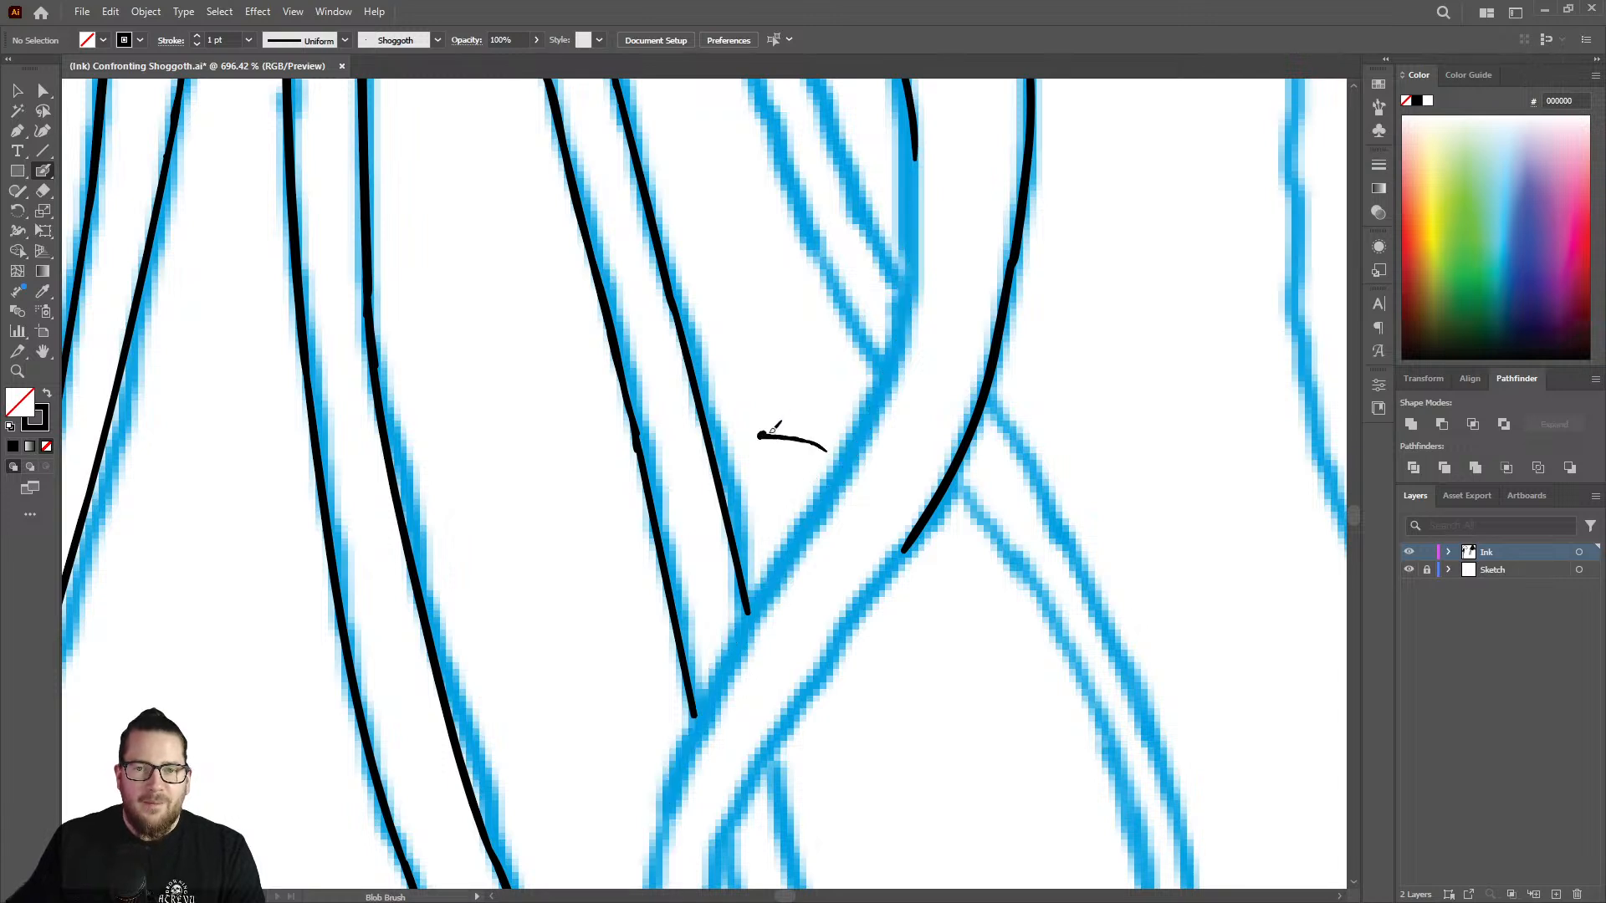
key("ctrl+z")
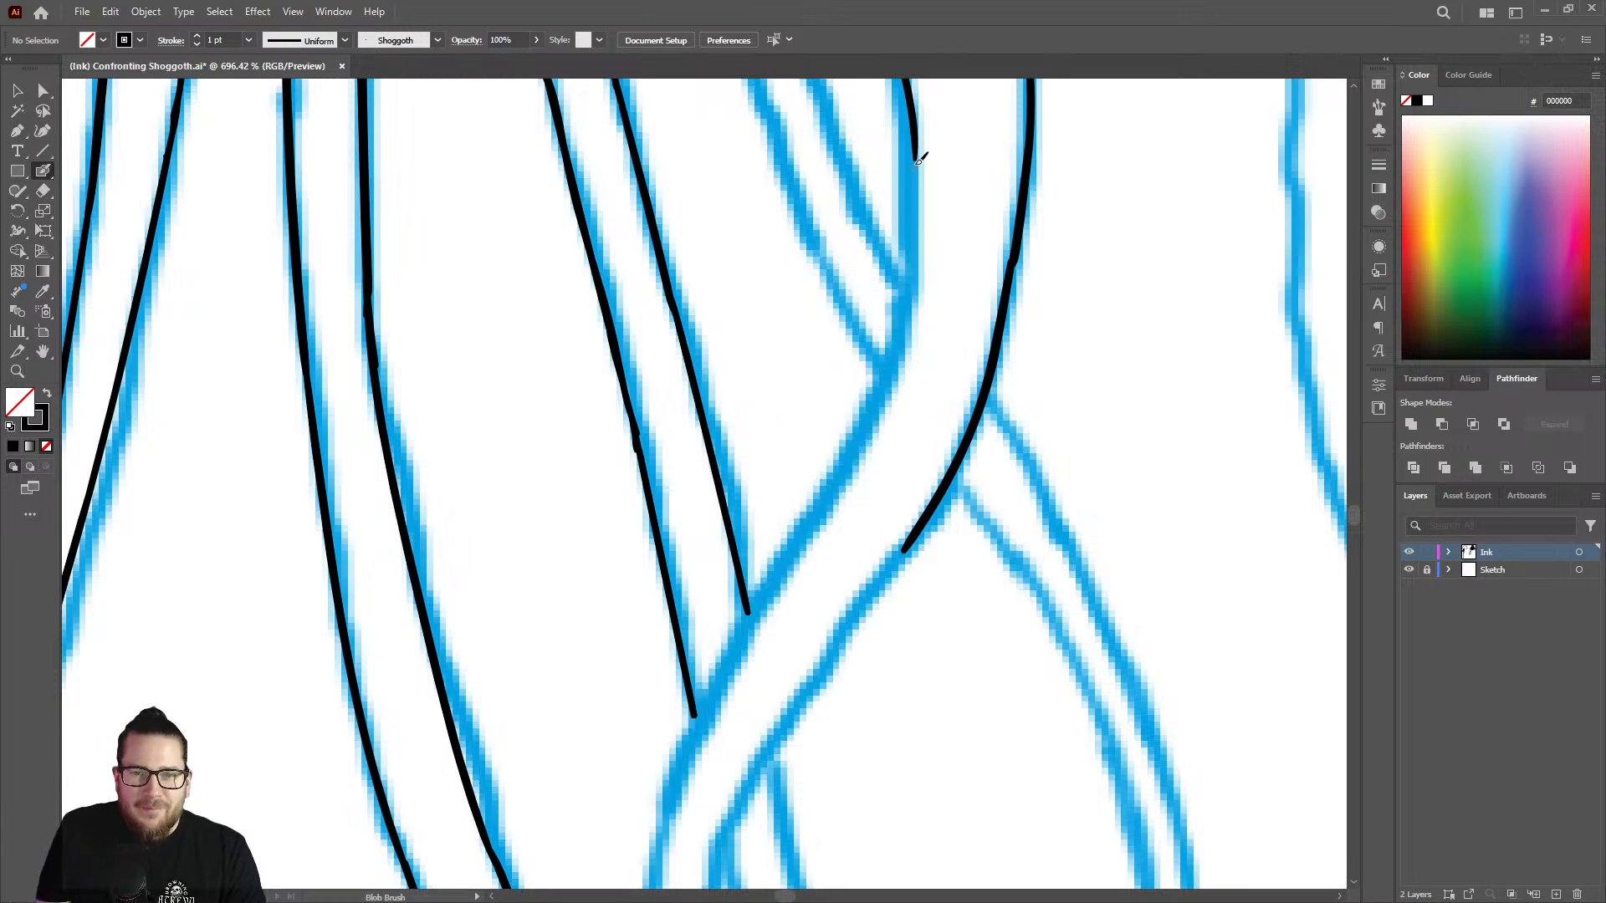
Ink the strand's left outline down the diagonal, closing off the ends of the two inked lines behind it, to the lower bend.
mouse_move(920, 132)
left_mouse_down()
mouse_move(898, 338)
mouse_move(833, 493)
mouse_move(794, 550)
mouse_move(669, 506)
left_mouse_up()
key("z")
left_click_drag(746, 682, 950, 586)
key("shift+b")
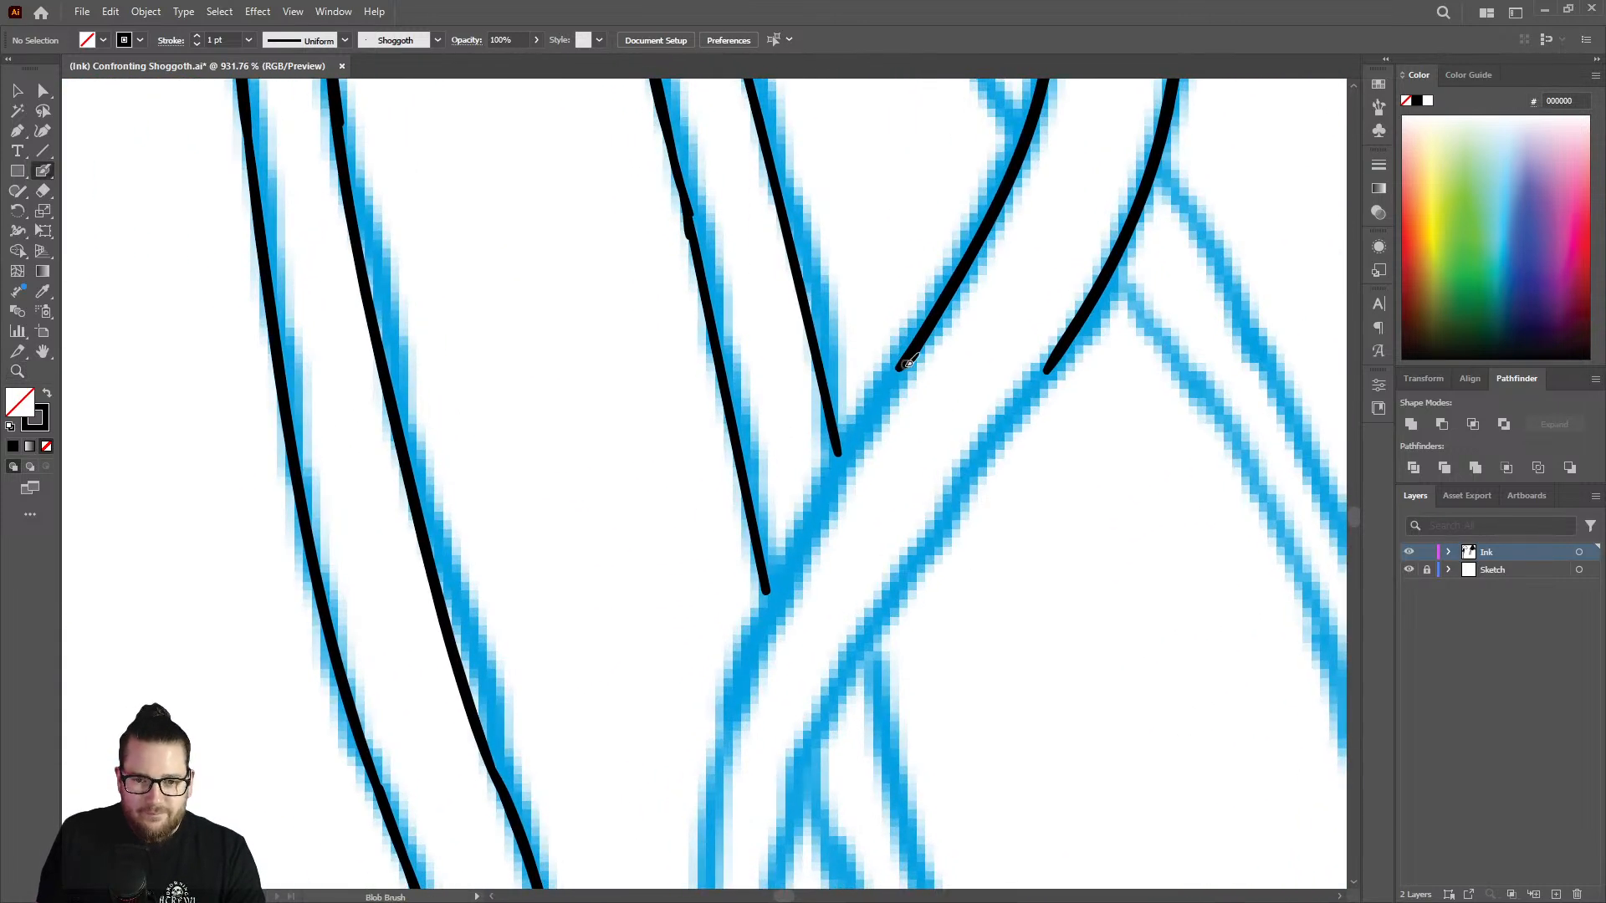
mouse_move(903, 366)
left_mouse_down()
mouse_move(786, 537)
mouse_move(733, 682)
mouse_move(715, 809)
left_mouse_up()
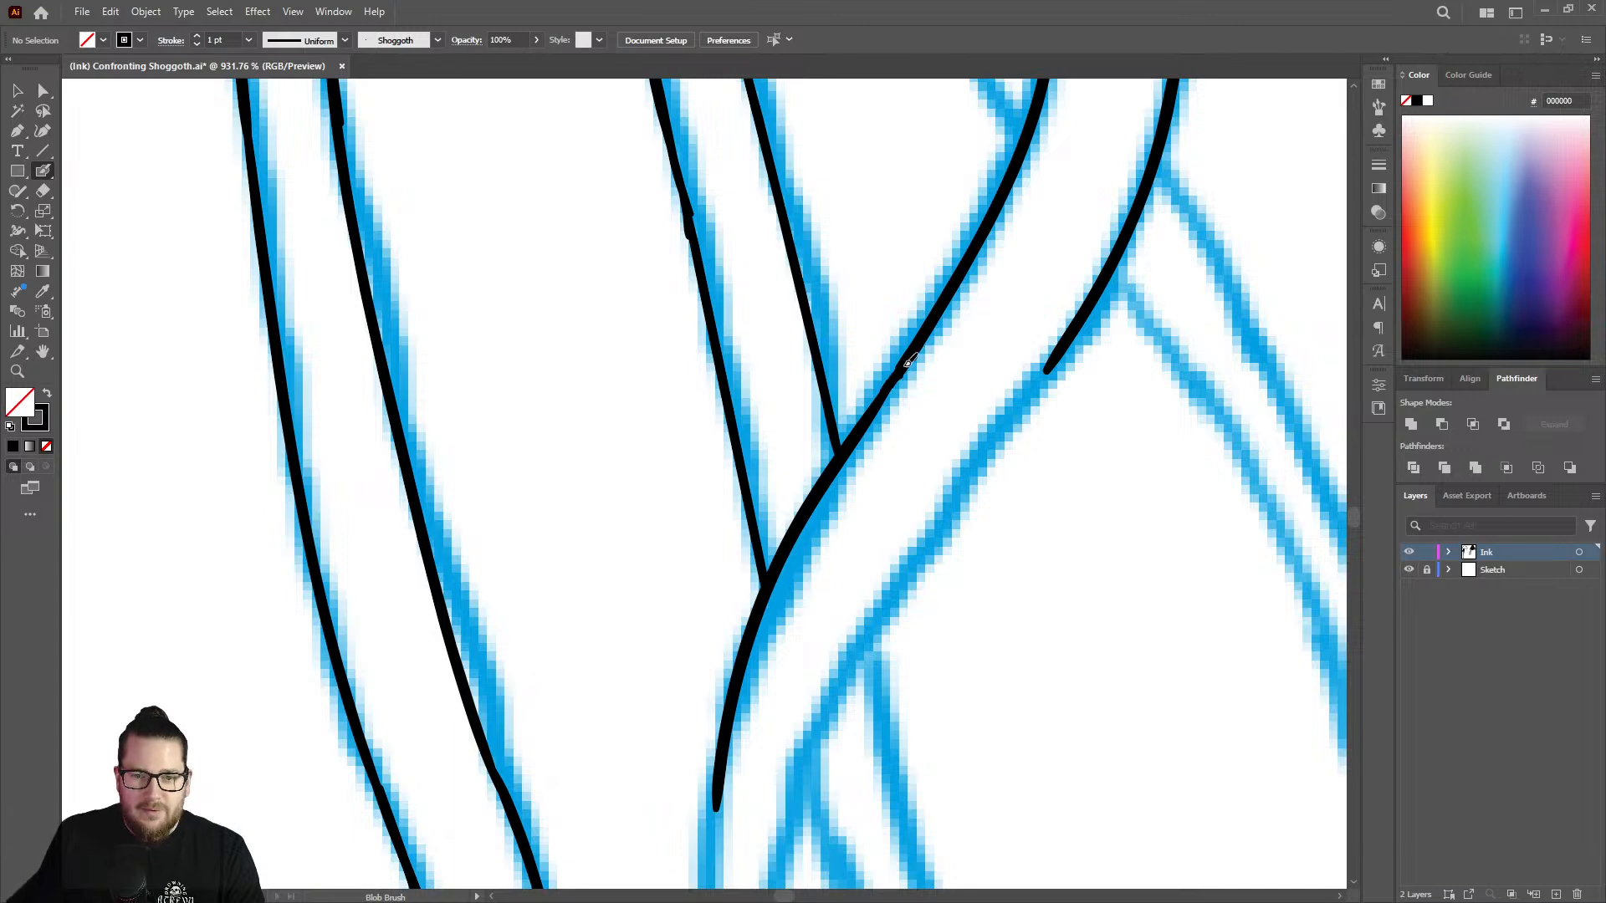
Extend the strand's right outline down the diagonal and around the lower bend, past the small sketched tentacle tip behind it.
key("z")
left_click_drag(890, 444, 628, 398)
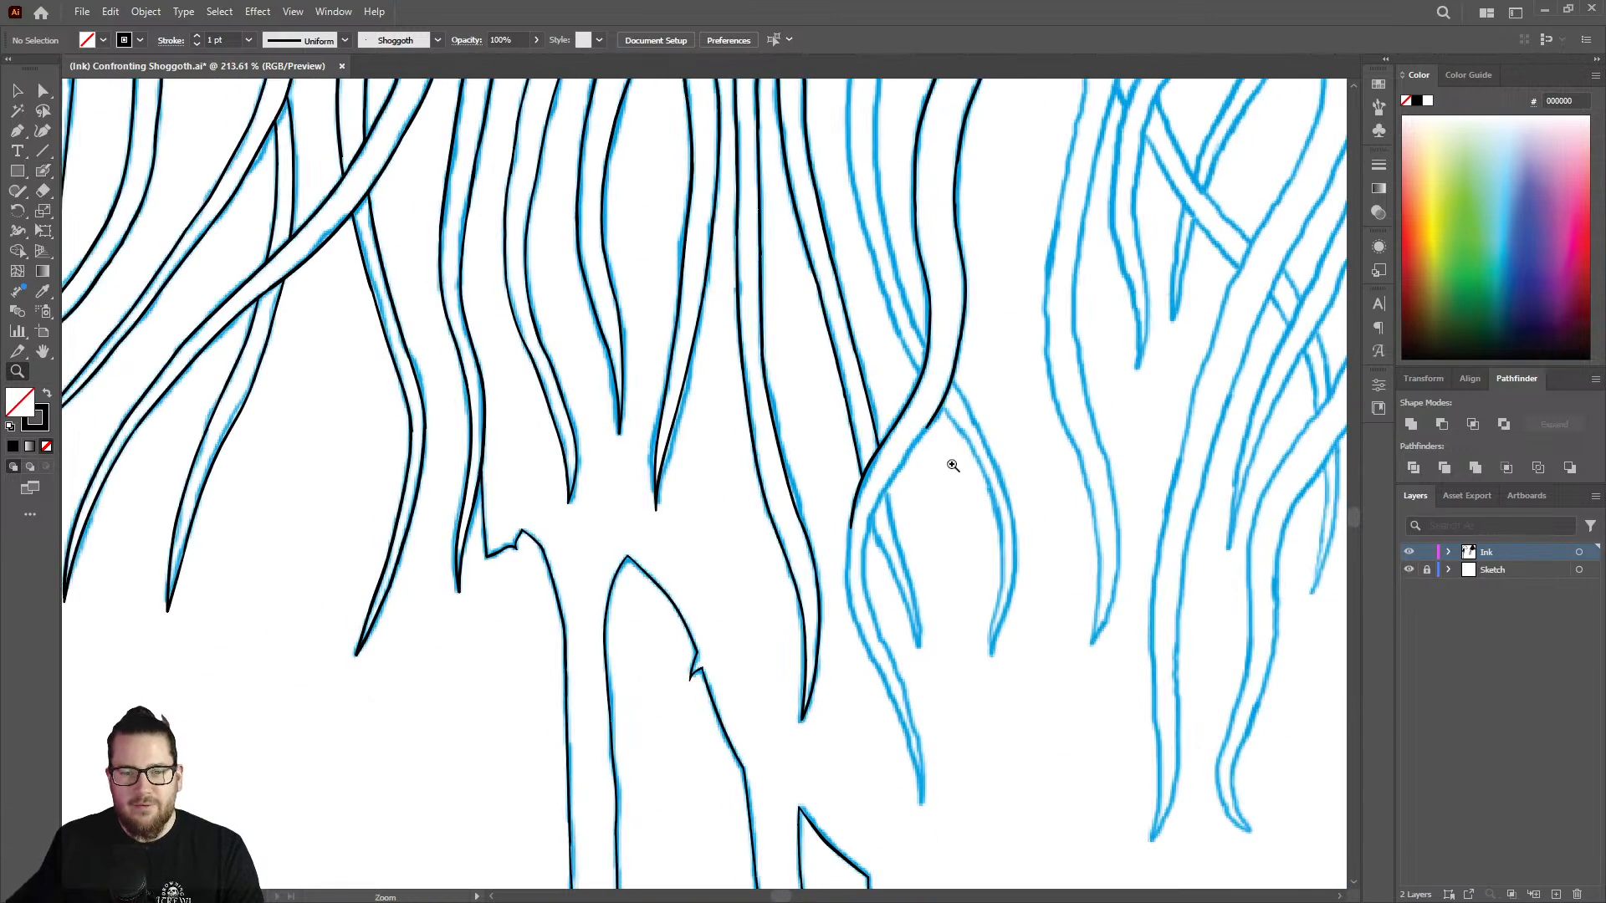
left_click_drag(924, 557, 952, 377)
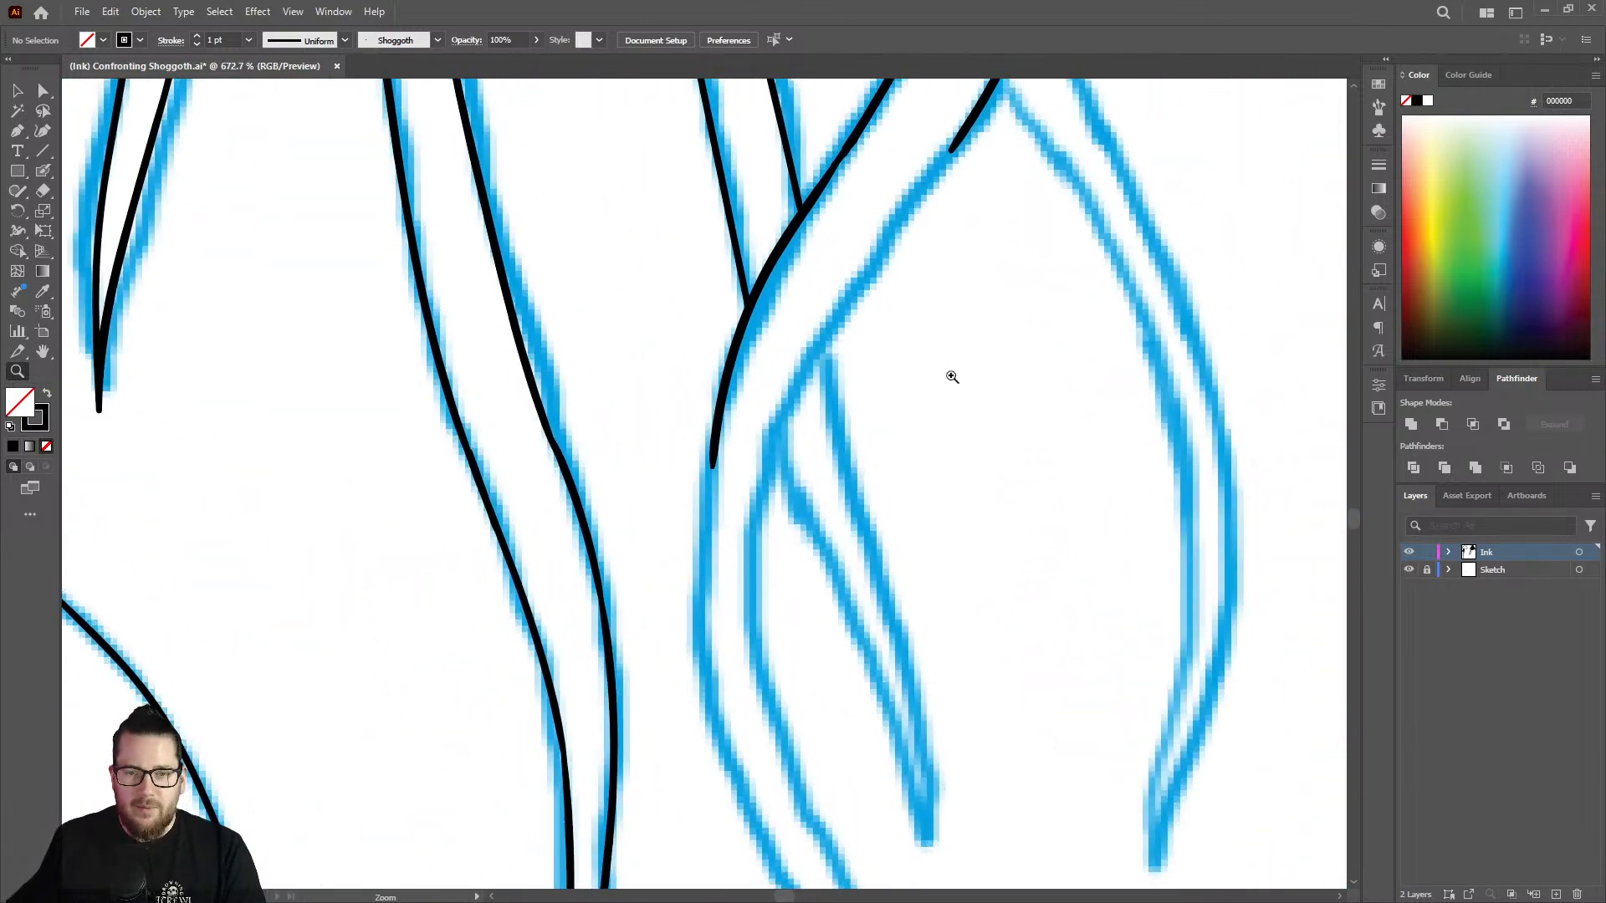
left_click_drag(875, 333, 793, 289)
mouse_move(883, 185)
left_mouse_down()
mouse_move(1011, 236)
mouse_move(920, 285)
mouse_move(763, 514)
mouse_move(731, 649)
mouse_move(751, 803)
left_mouse_up()
key("shift+b")
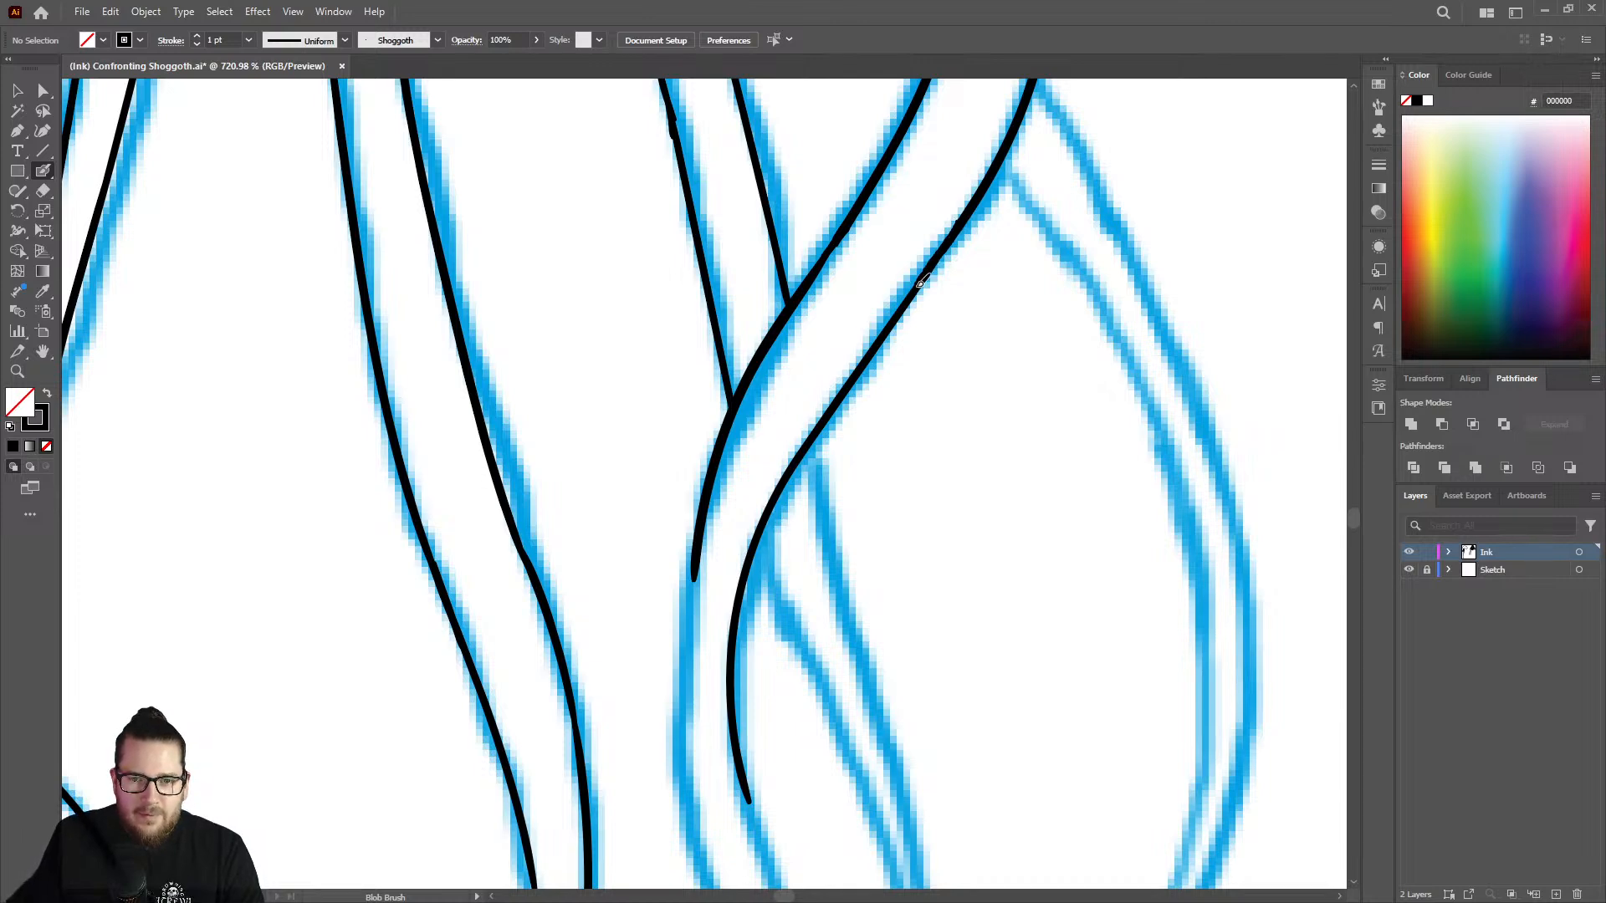
key("z")
left_click_drag(798, 383, 671, 335)
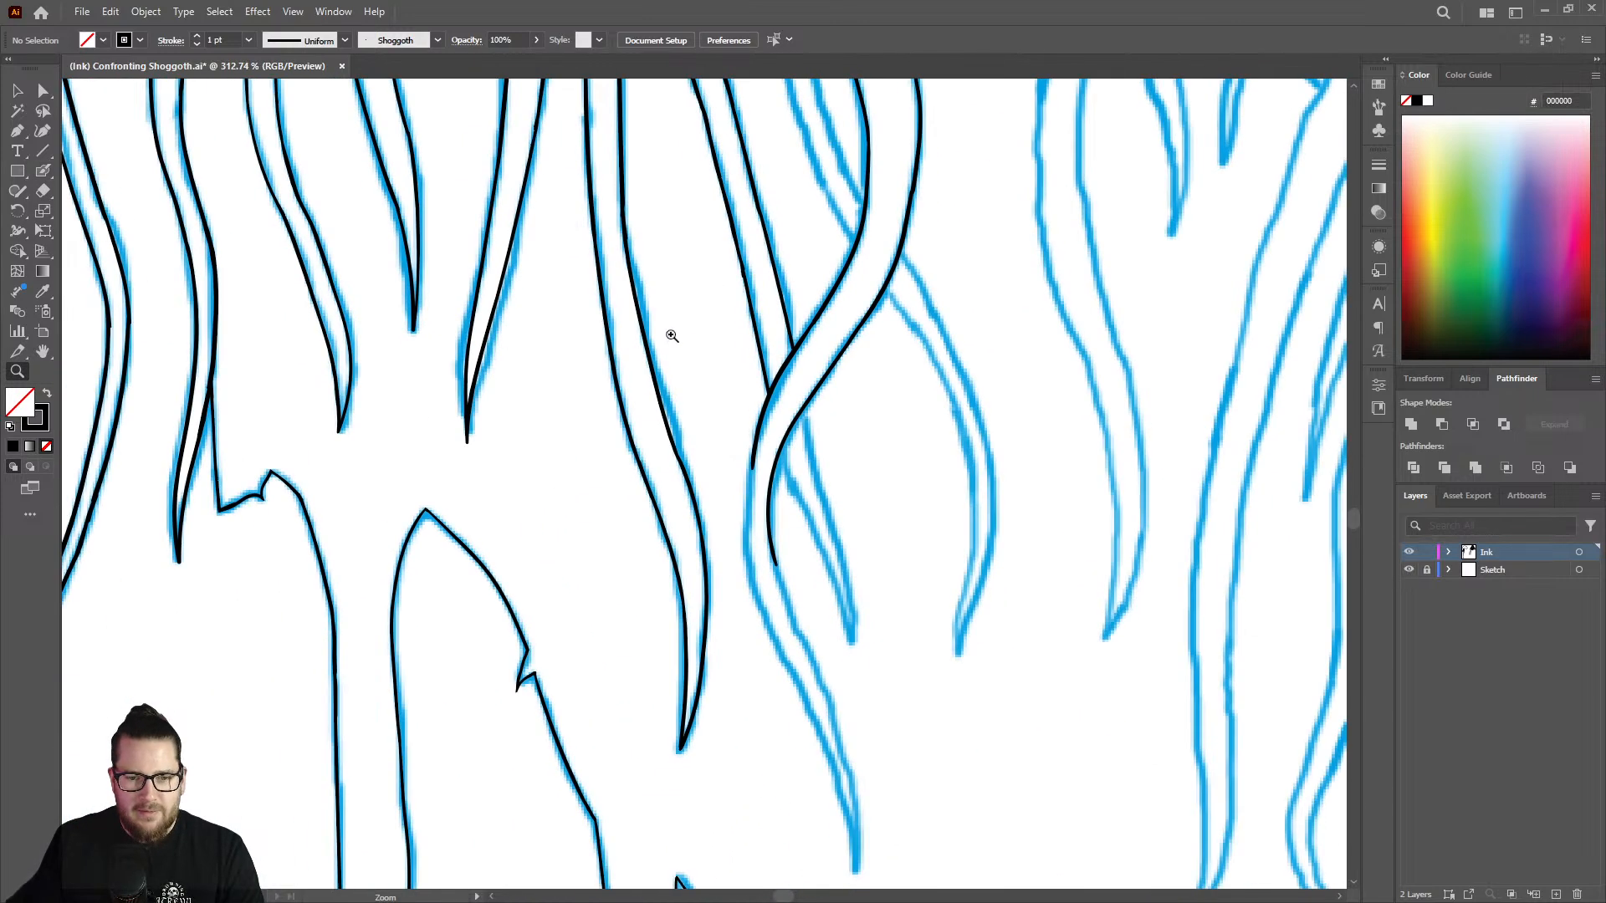
Extend the strand's left outline around the lower bend and shave its inner edge with the Eraser to even out the line.
left_click_drag(759, 469, 884, 509)
mouse_move(772, 431)
left_mouse_down()
mouse_move(795, 394)
mouse_move(761, 418)
mouse_move(755, 545)
mouse_move(764, 639)
mouse_move(805, 751)
left_mouse_up()
key("shift+b")
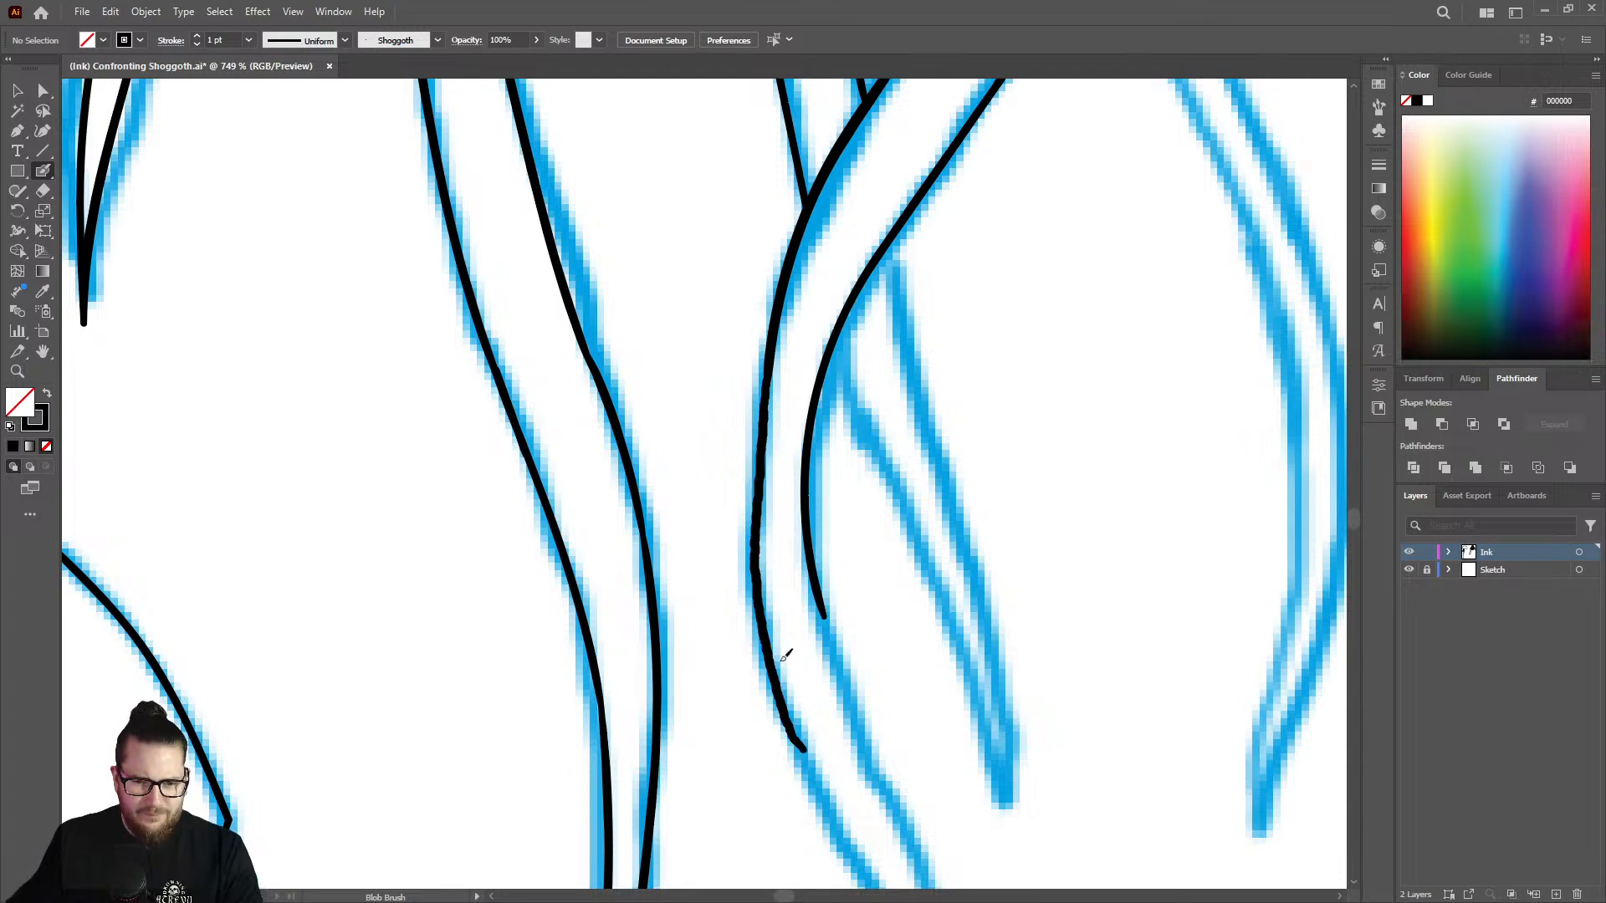
key("shift+e")
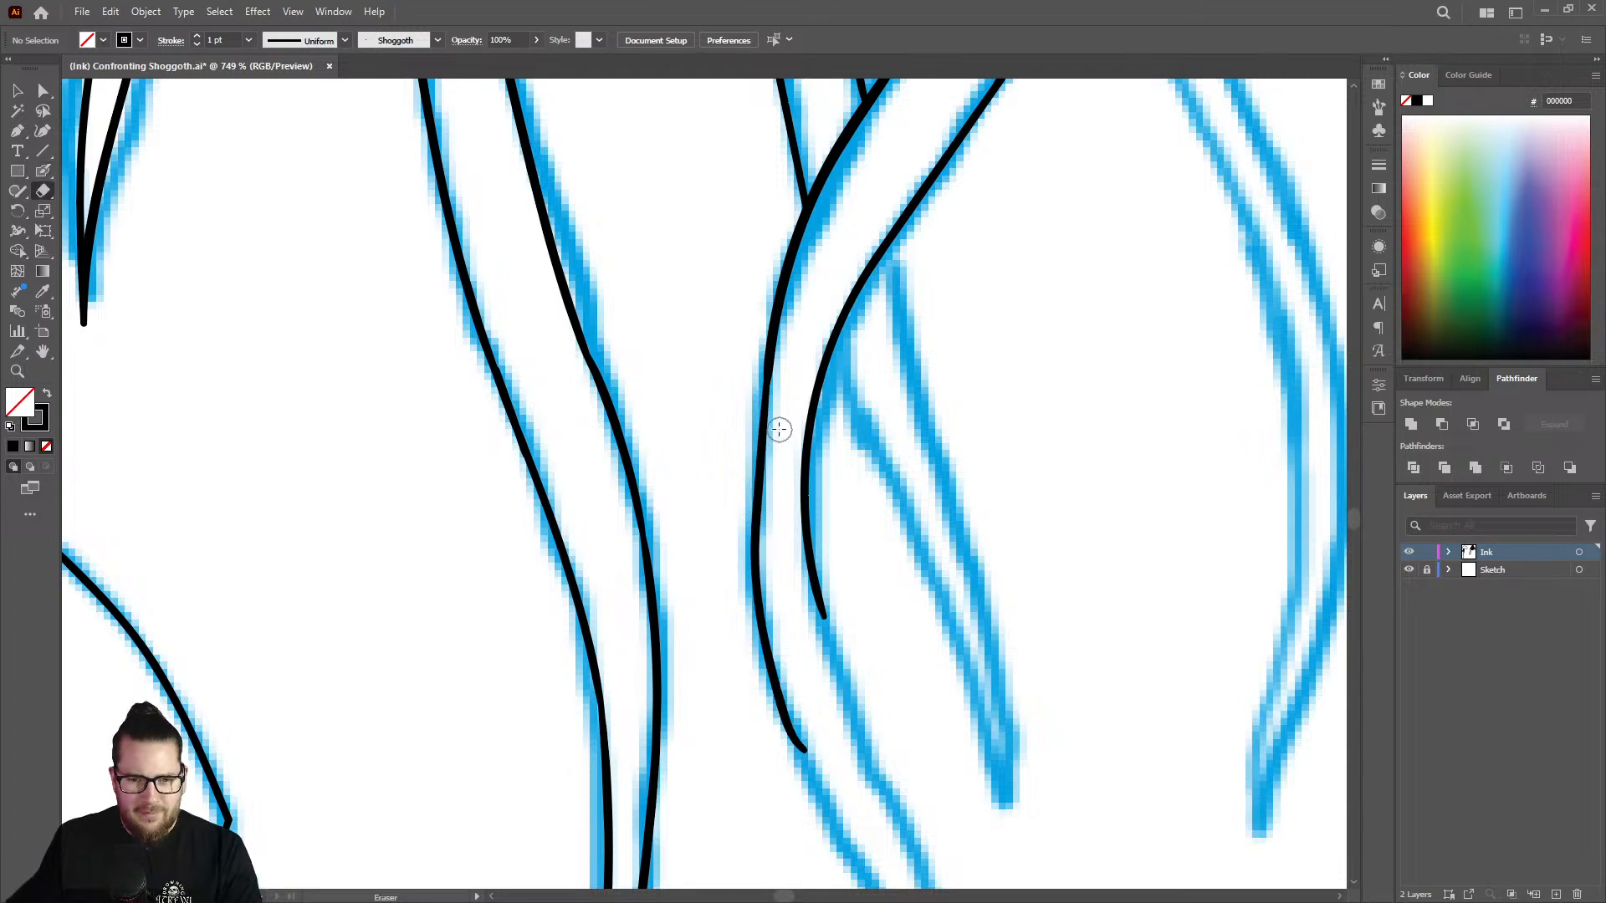
mouse_move(785, 512)
left_mouse_down()
mouse_move(787, 329)
mouse_move(767, 405)
mouse_move(769, 527)
left_mouse_up()
Reinforce the strand's left outline from below the crossing to the lower bend with a Blob Brush stroke along its inner edge.
key("z")
left_click_drag(742, 422, 804, 417)
key("shift+b")
mouse_move(785, 294)
left_mouse_down()
mouse_move(757, 467)
mouse_move(764, 568)
left_mouse_up()
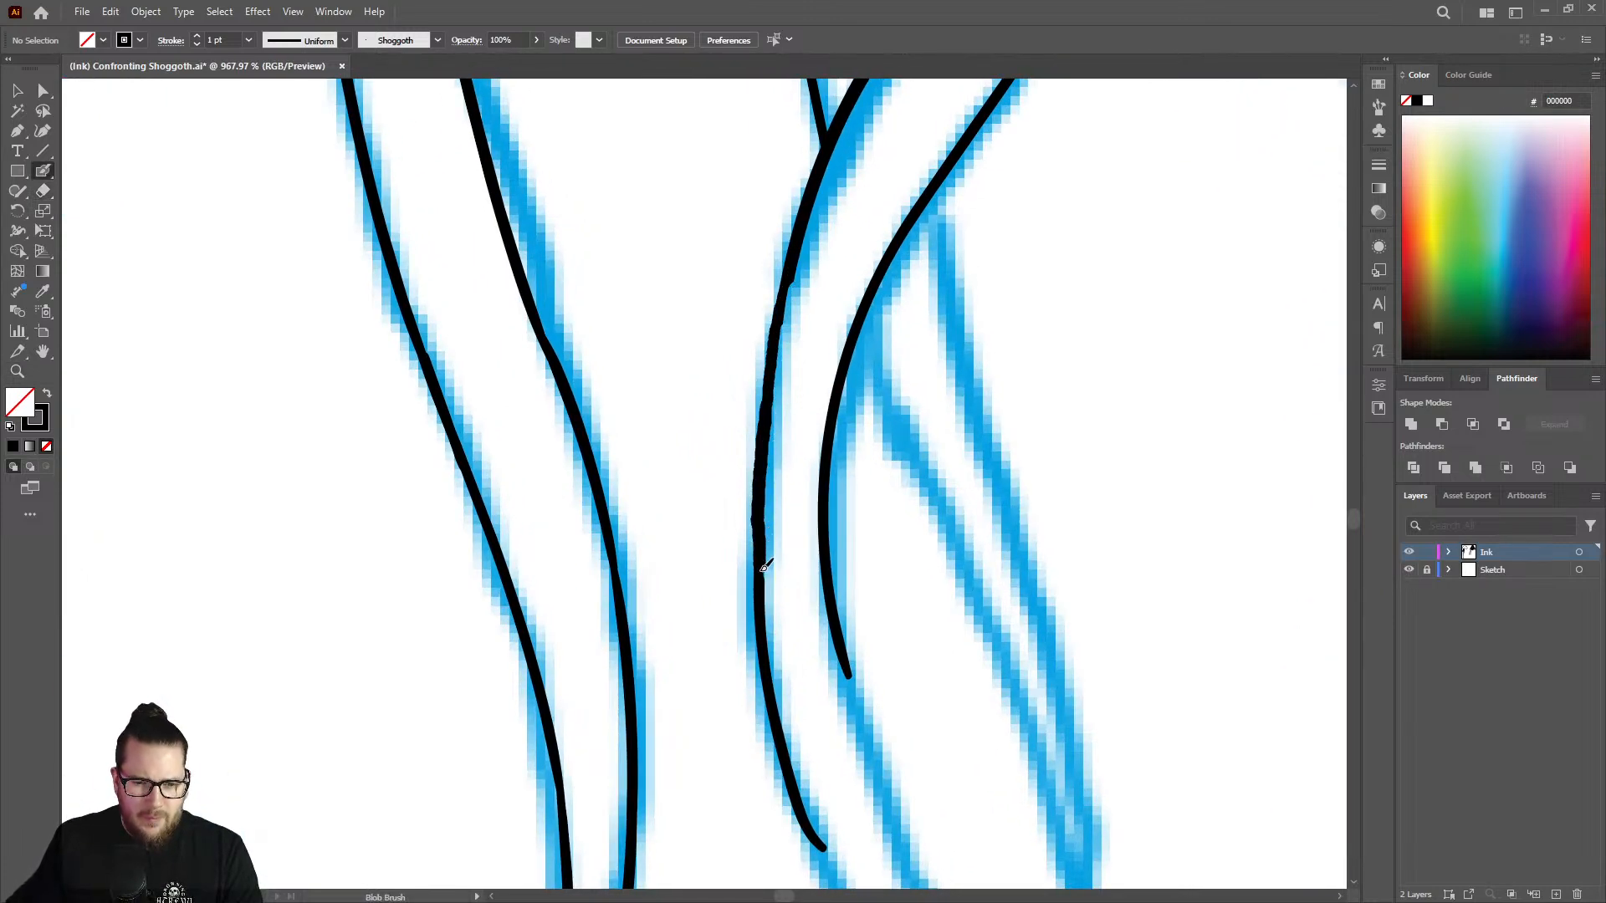
Extend the strand's right outline from the bend down the lower diagonal and trim the bulge at the joint with the Eraser.
key("z")
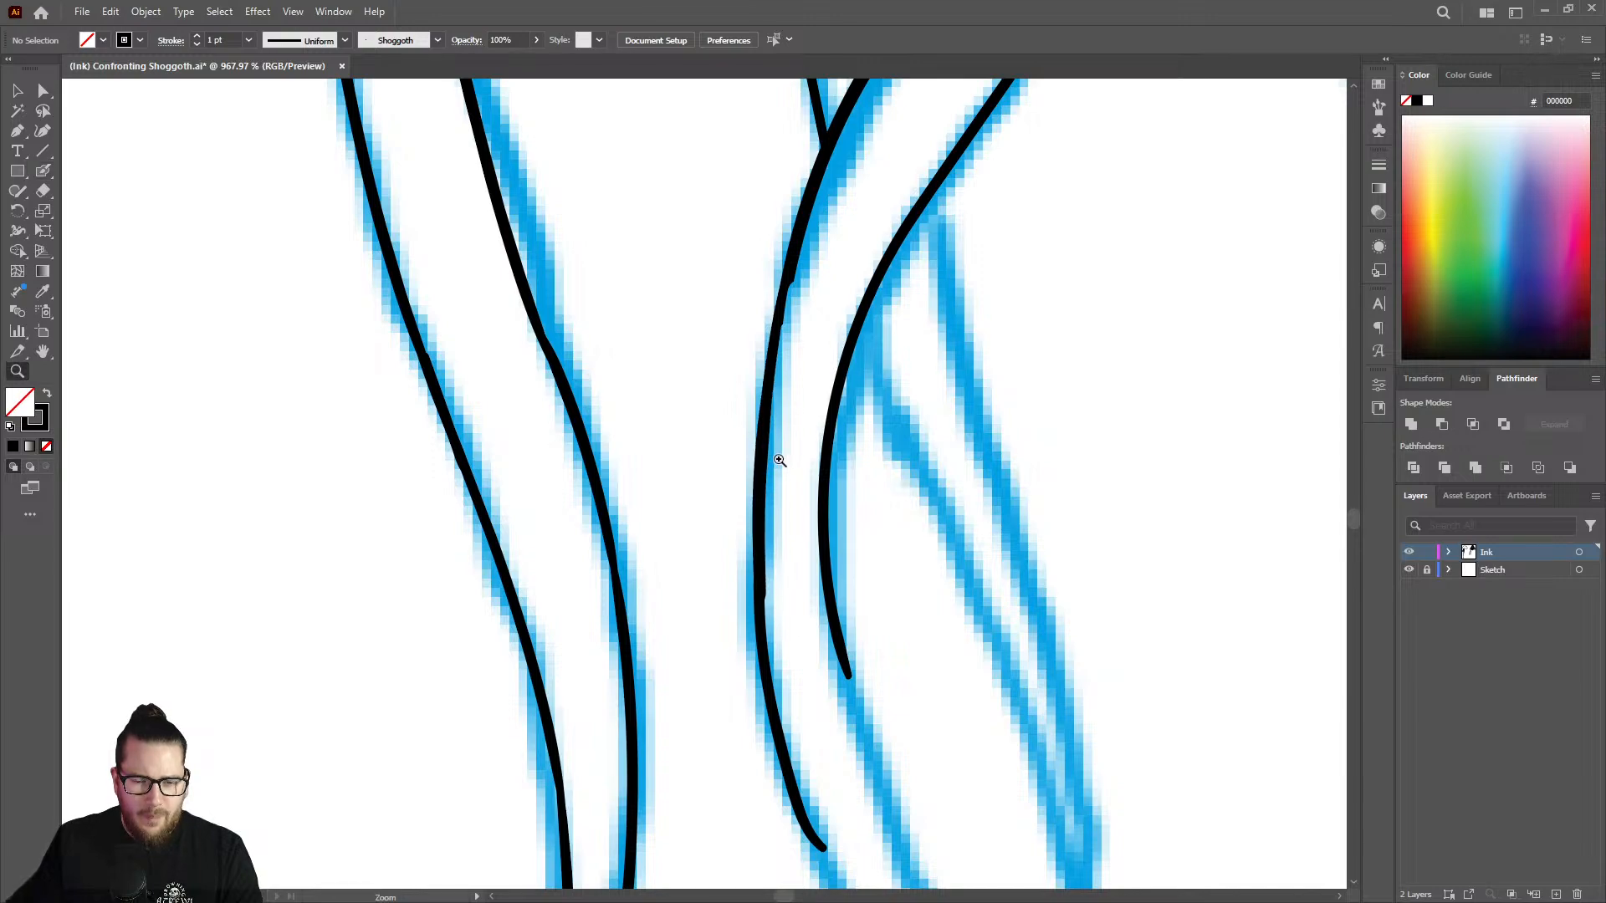
left_click_drag(780, 460, 589, 379)
left_click_drag(779, 492, 624, 462)
mouse_move(816, 665)
left_mouse_down()
mouse_move(889, 638)
mouse_move(1043, 625)
left_mouse_up()
left_click_drag(690, 415, 758, 375)
key("shift+b")
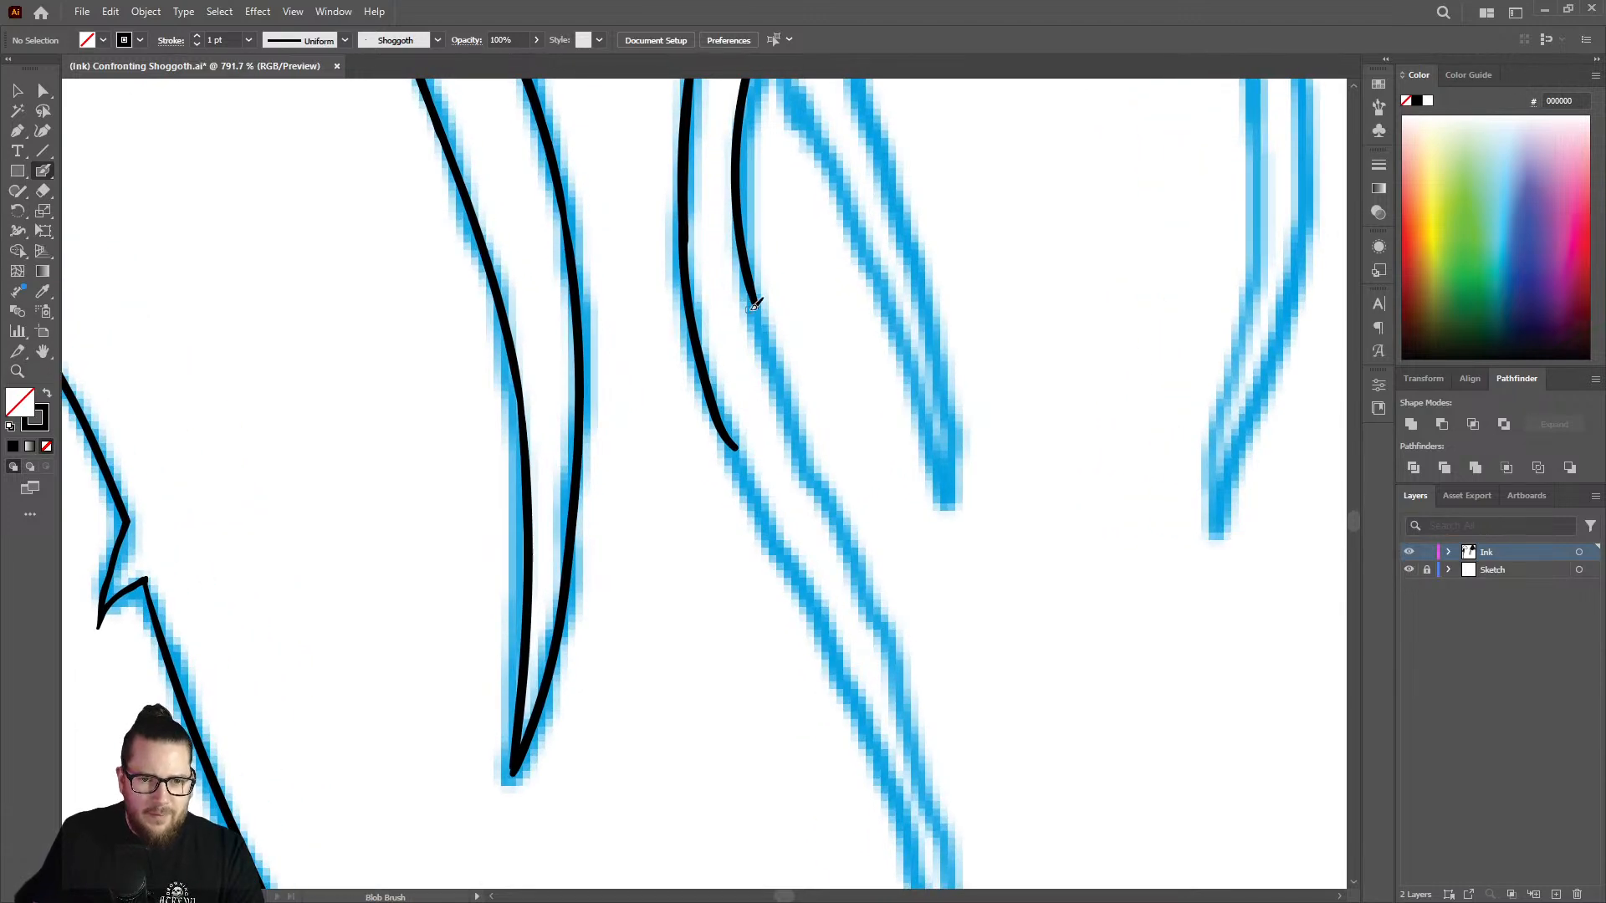
mouse_move(752, 281)
left_mouse_down()
mouse_move(805, 468)
mouse_move(885, 633)
left_mouse_up()
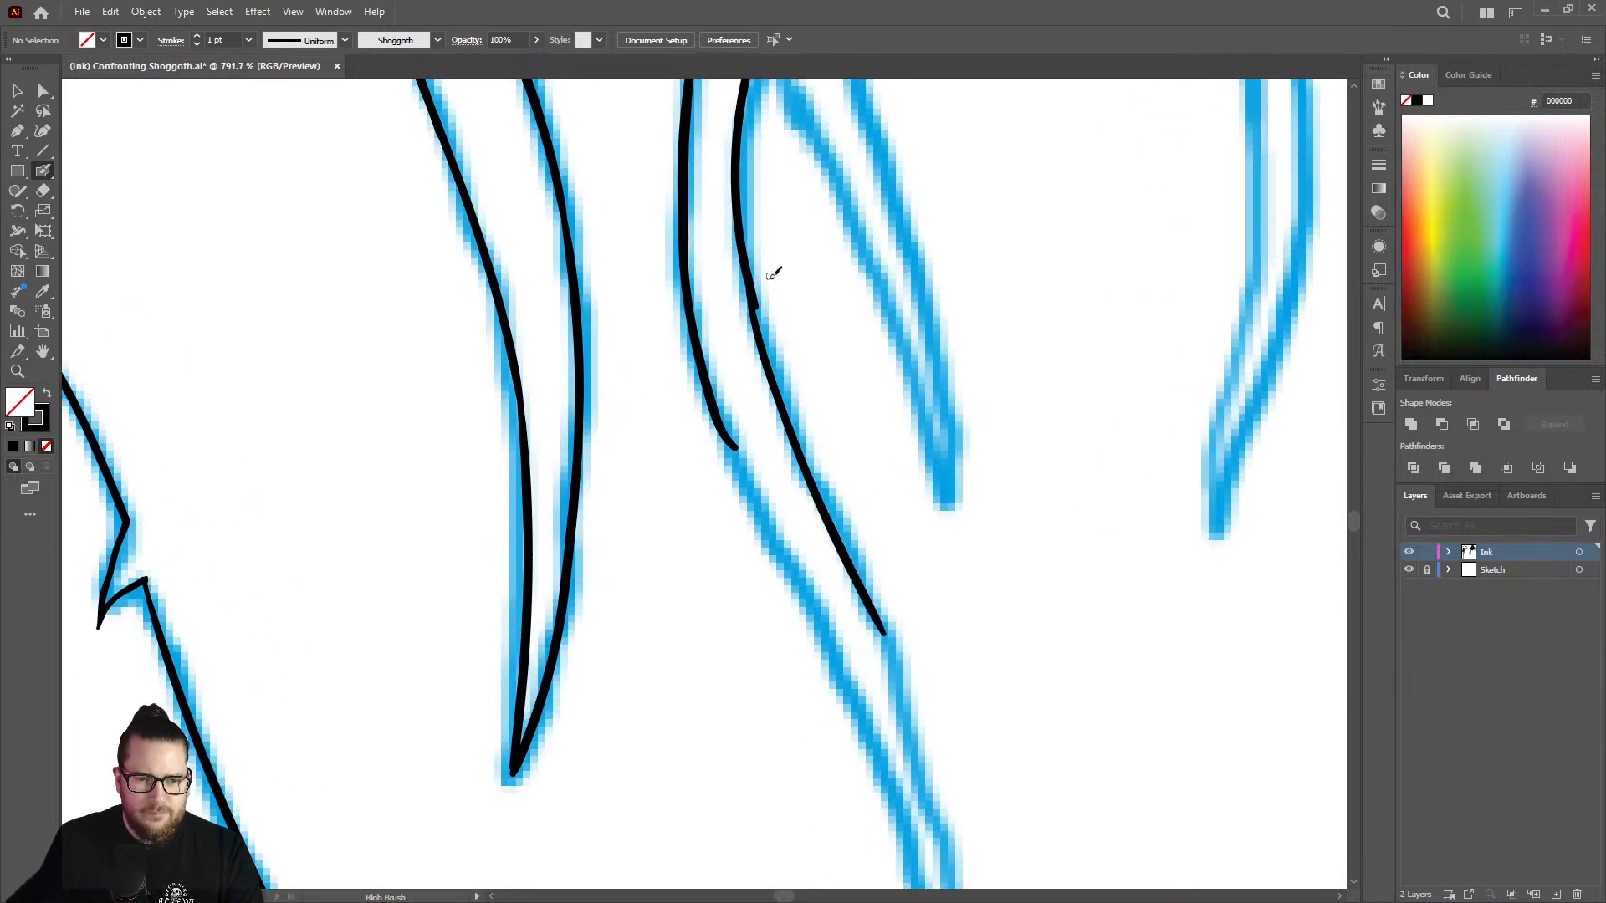
key("shift+e")
mouse_move(760, 280)
left_mouse_down()
mouse_move(756, 240)
mouse_move(756, 276)
mouse_move(760, 258)
left_mouse_up()
key("shift+b")
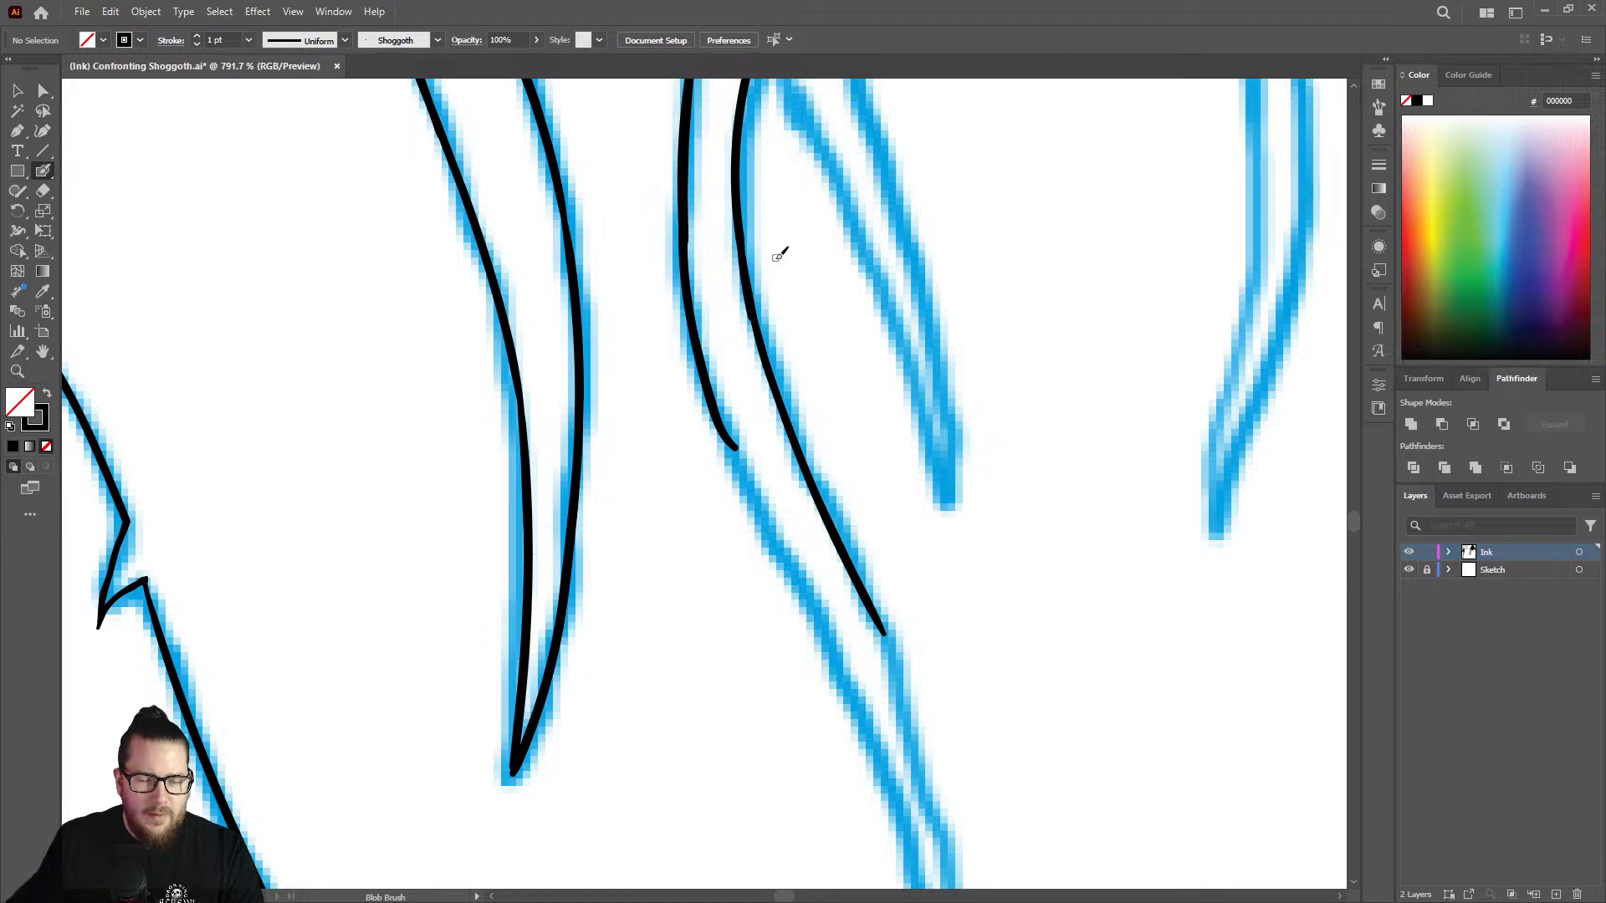
Extend the strand's left outline from the lower bend down the sketched diagonal, thickening the line along its middle.
left_click_drag(778, 254, 645, 241)
left_click_drag(789, 494, 1004, 435)
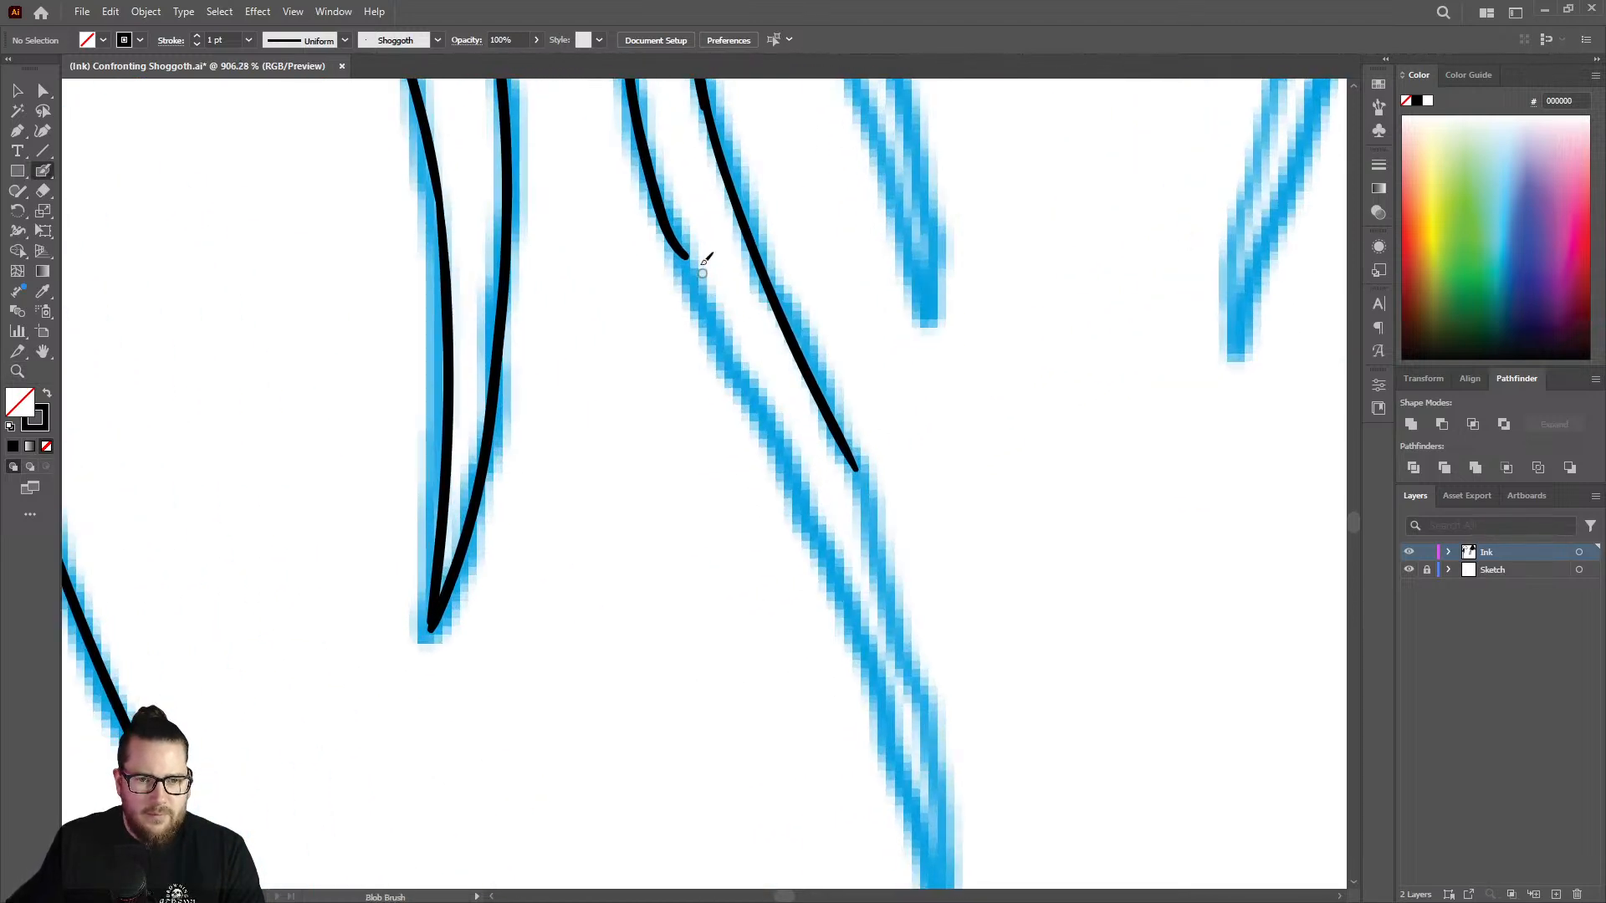
left_click_drag(688, 252, 760, 410)
right_click(759, 409)
left_click(724, 378)
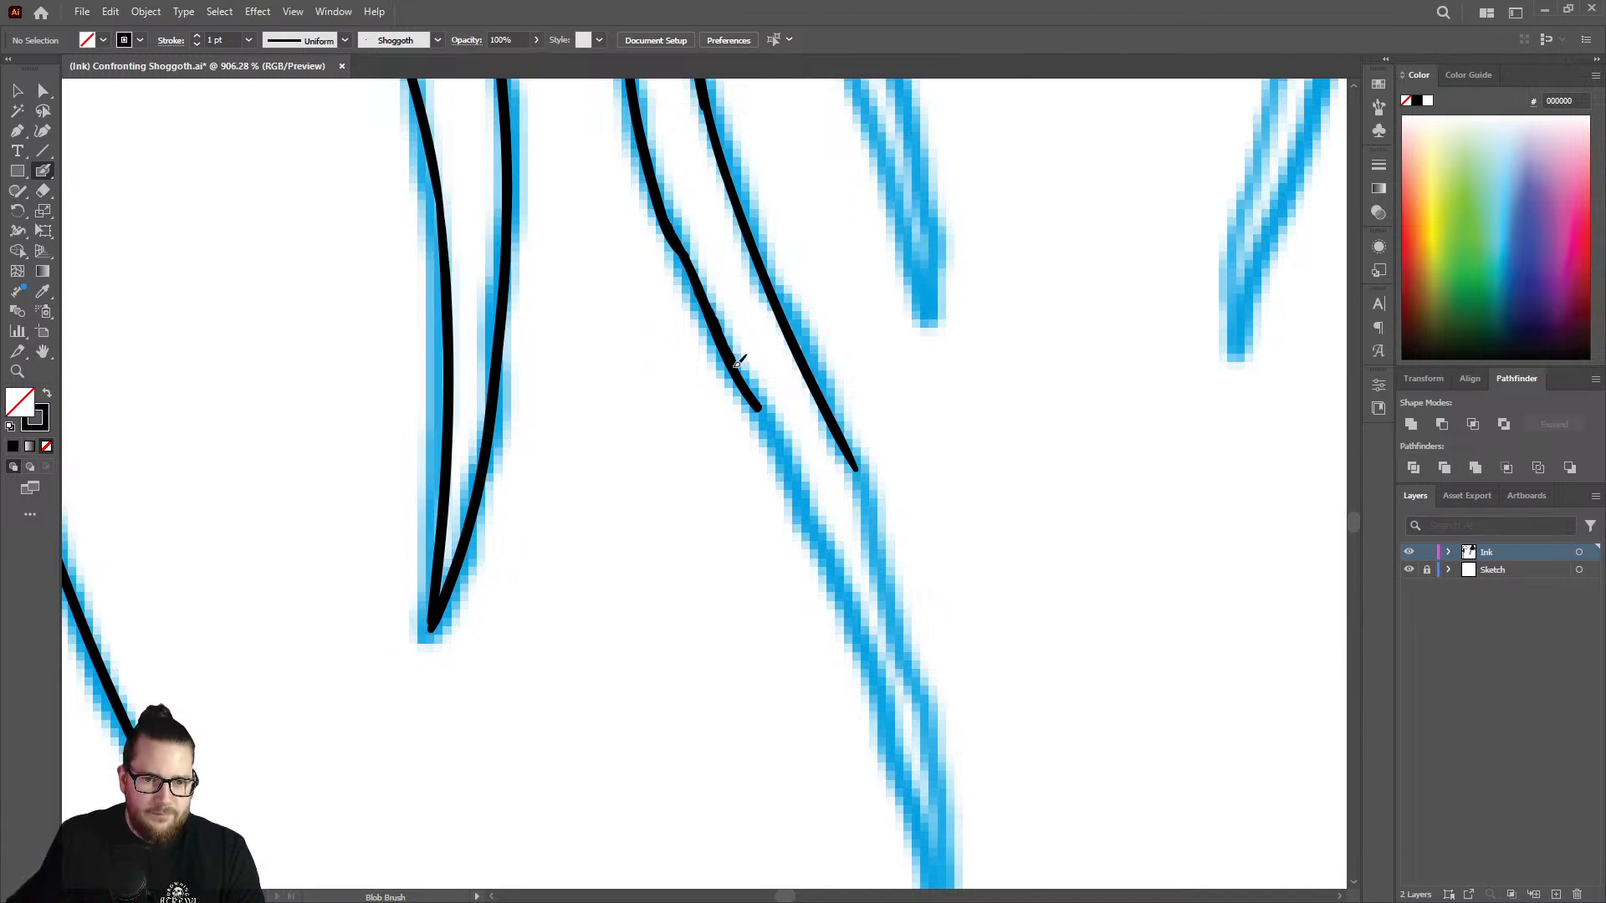
left_click_drag(768, 412, 839, 579)
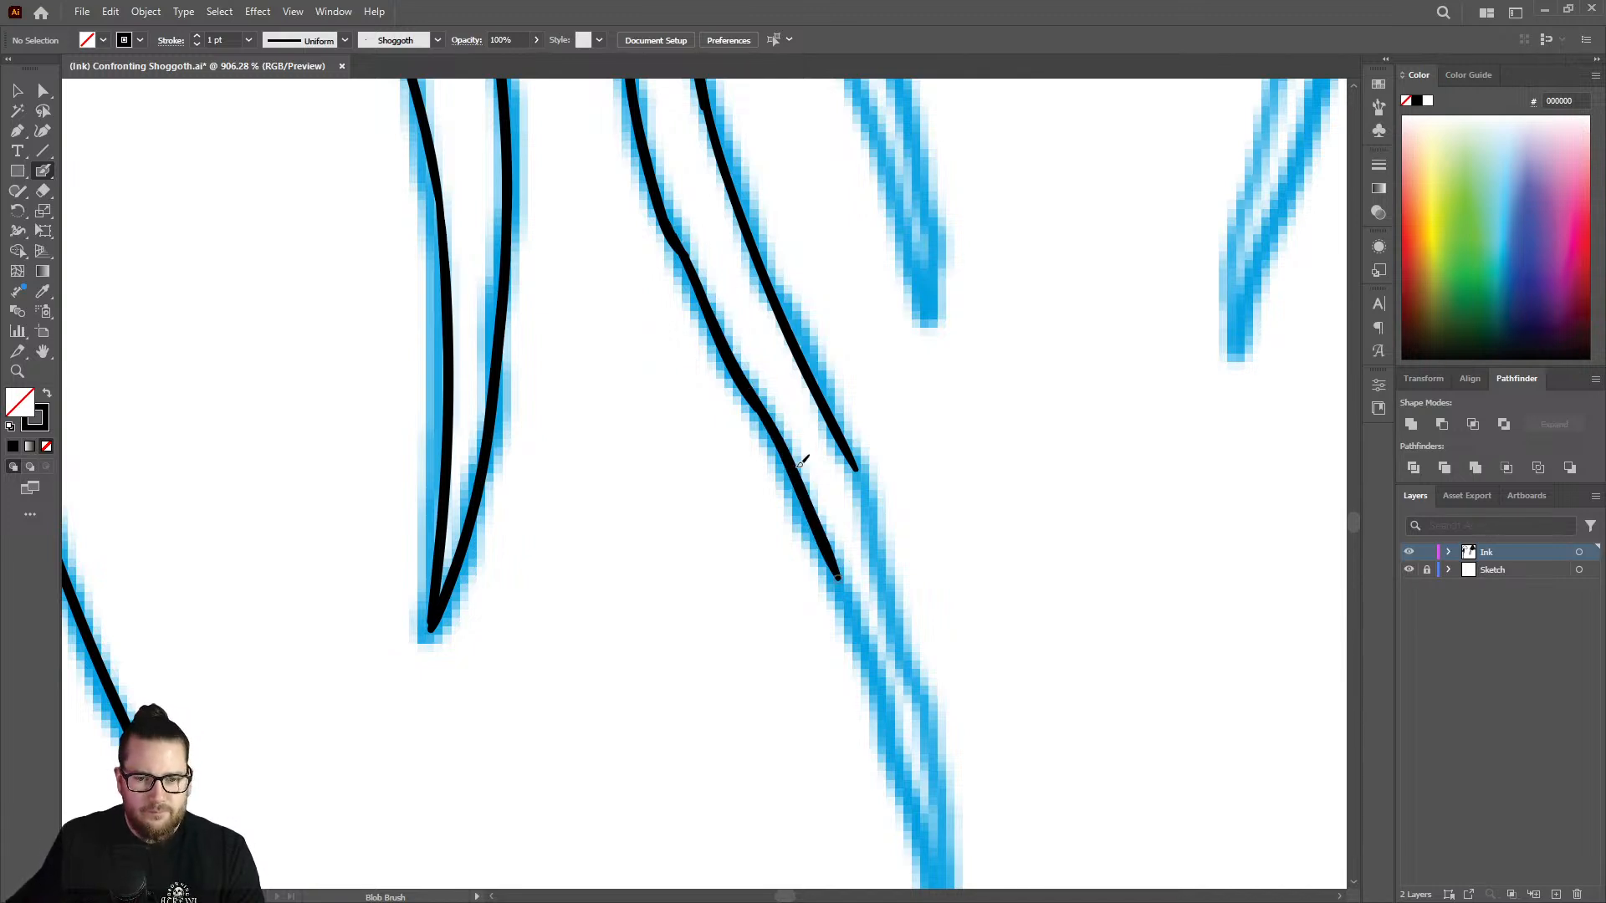
Ink the strand's left and right outlines down the sketched tail so they meet in a pointed tip.
key("z")
left_click_drag(923, 358, 733, 297)
left_click_drag(961, 565, 1040, 538)
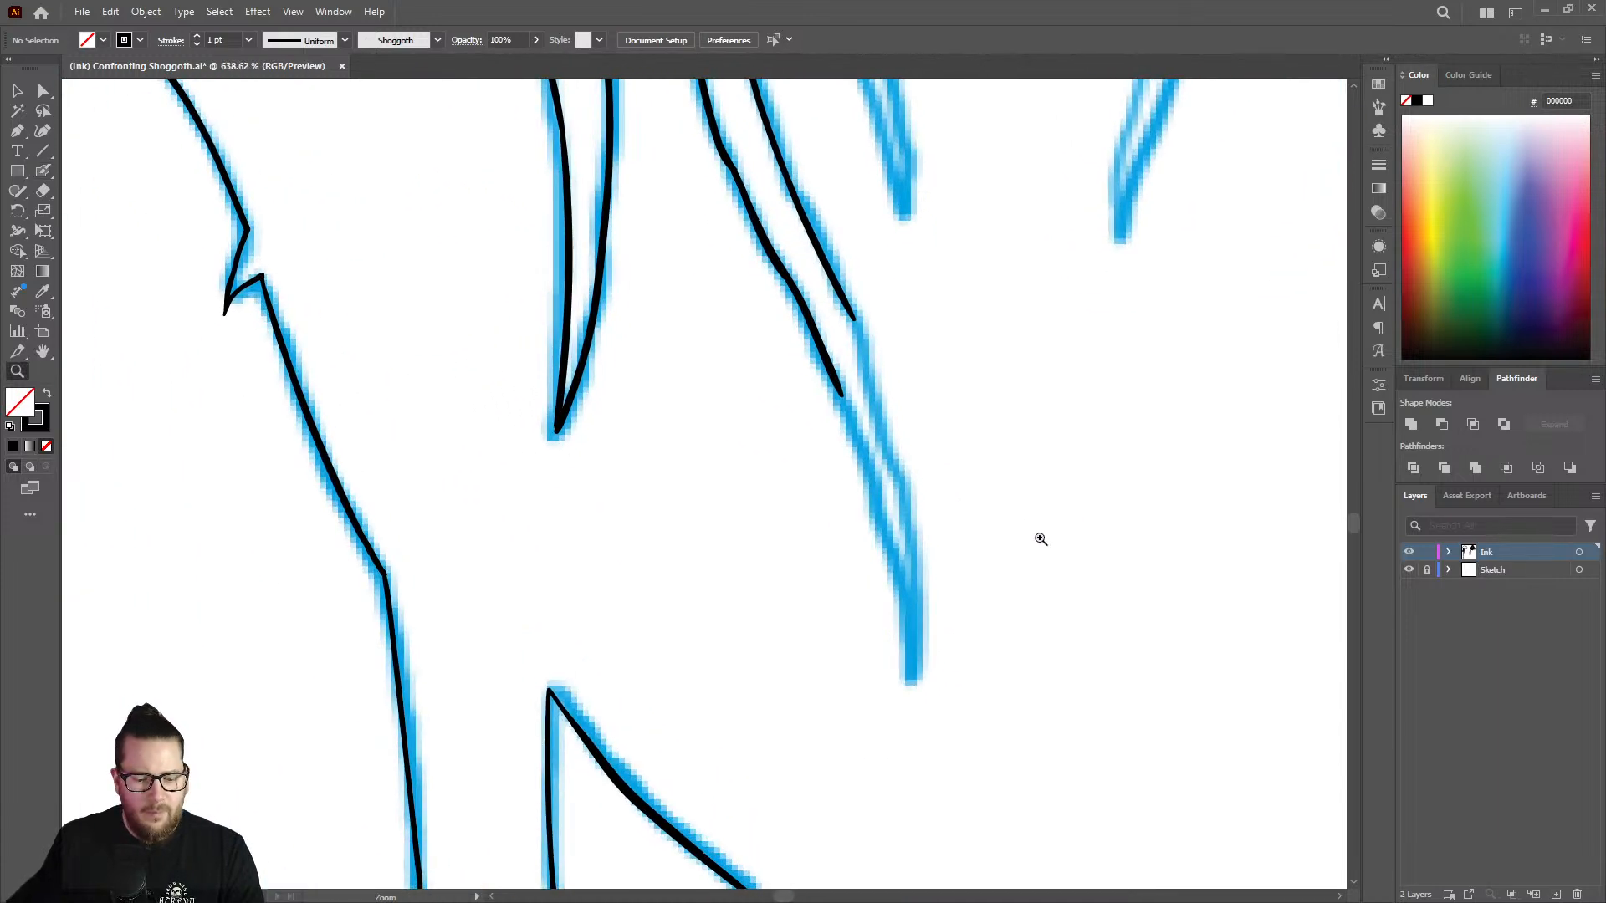
left_click_drag(894, 633, 1025, 579)
left_click_drag(952, 382, 851, 387)
left_click_drag(900, 265, 1014, 261)
key("shift+b")
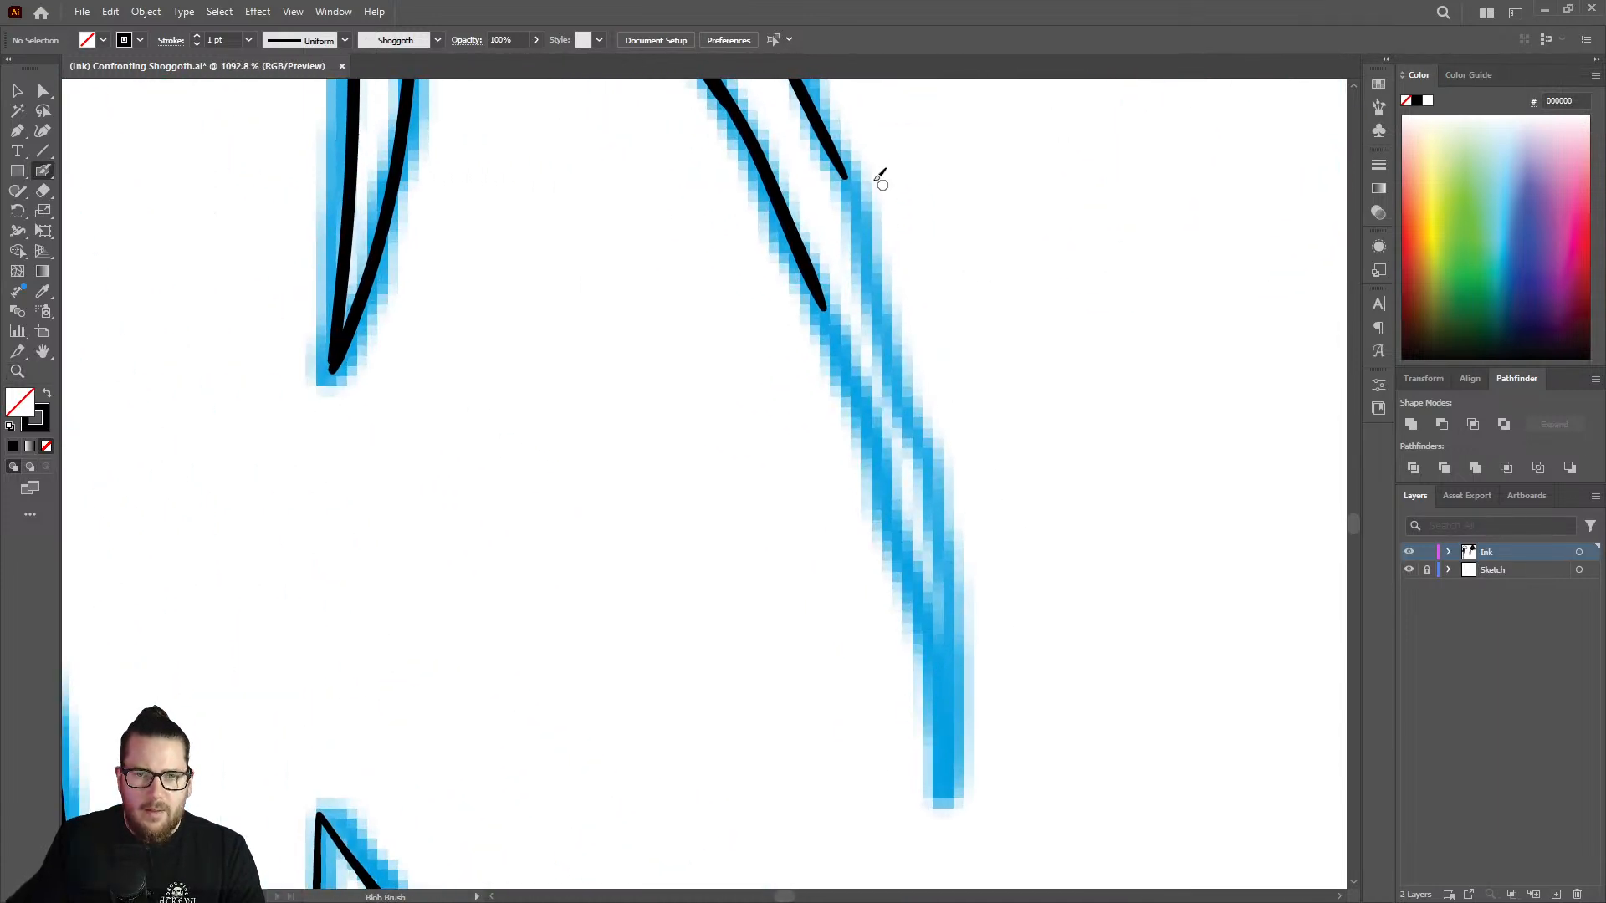
mouse_move(852, 177)
left_mouse_down()
mouse_move(932, 506)
mouse_move(938, 766)
mouse_move(921, 577)
mouse_move(838, 323)
mouse_move(803, 267)
left_mouse_up()
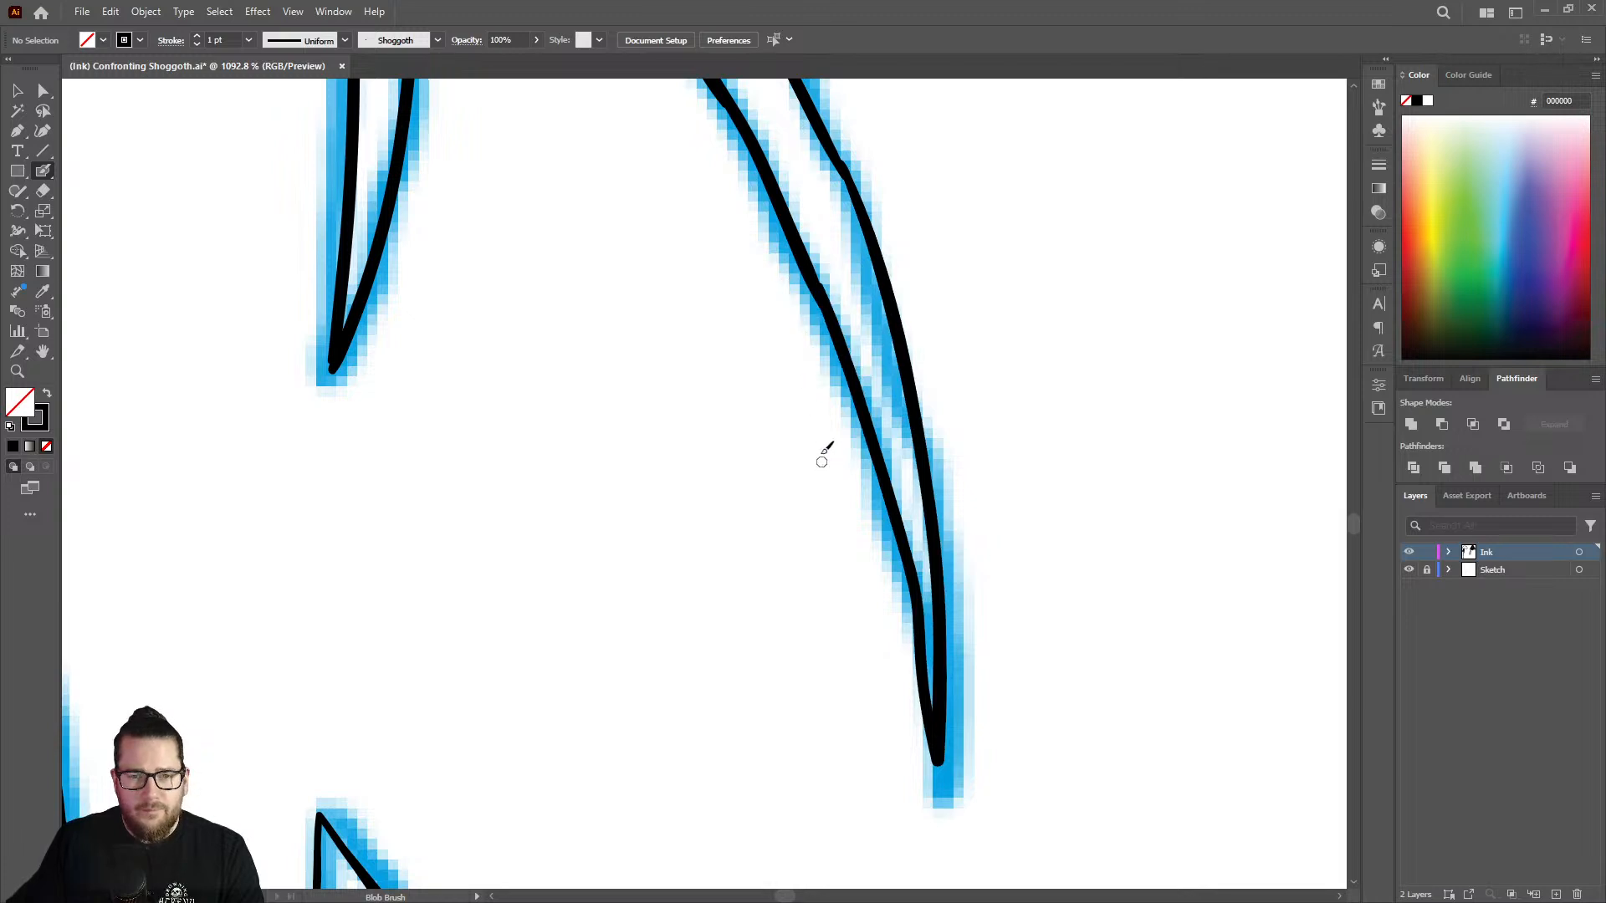
key("ctrl+z")
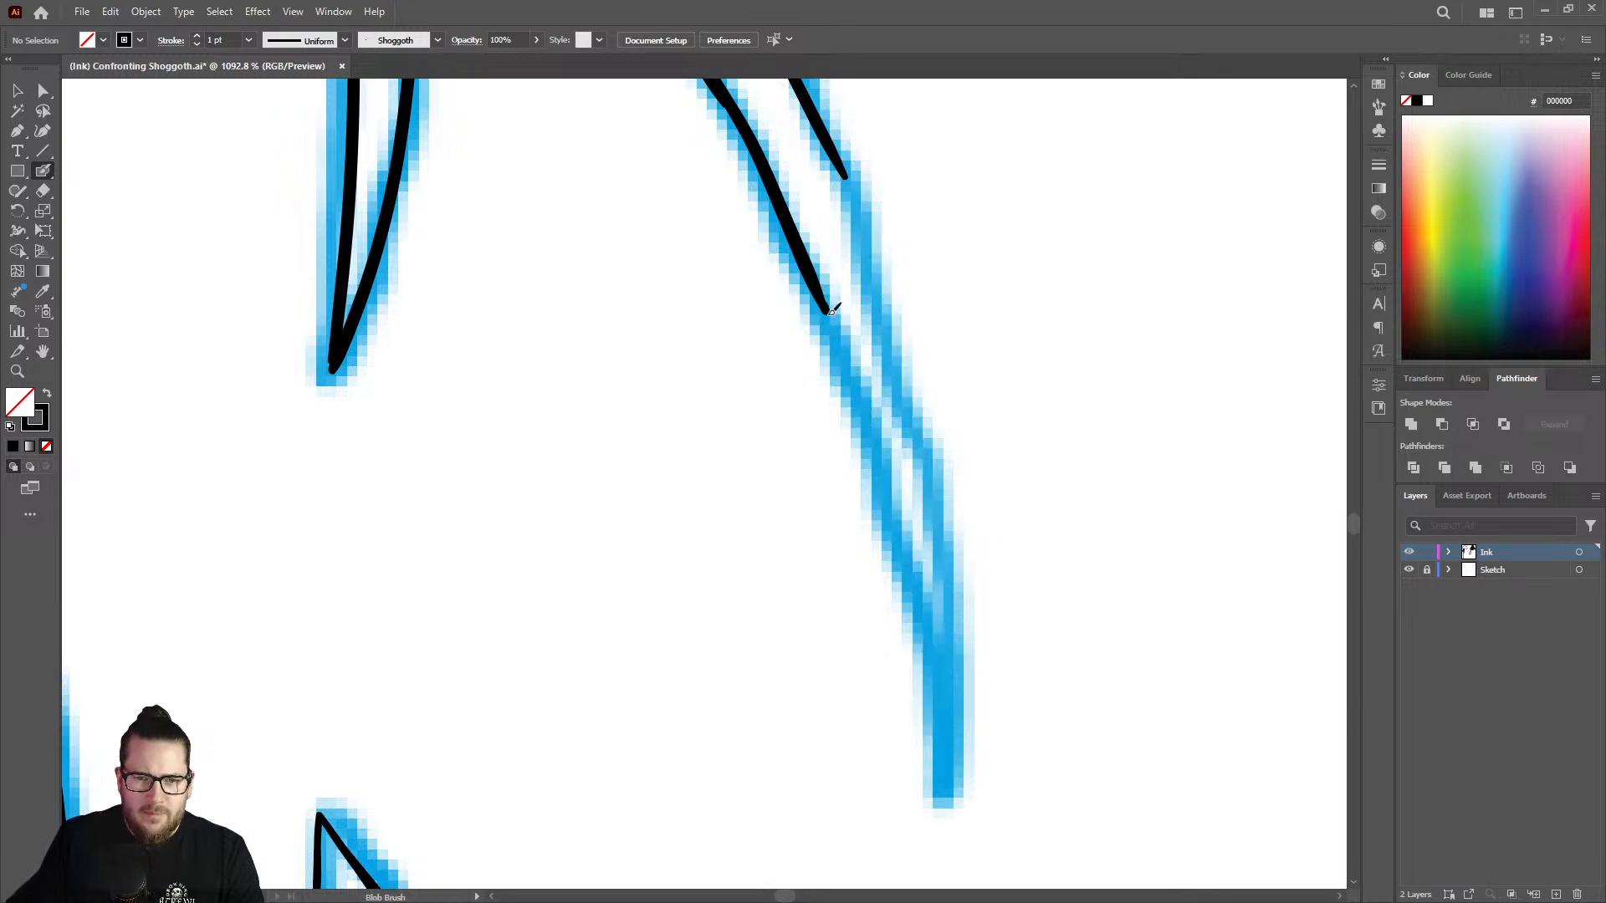
left_click_drag(831, 310, 896, 503)
mouse_move(909, 558)
left_mouse_down()
mouse_move(949, 701)
mouse_move(939, 684)
left_mouse_up()
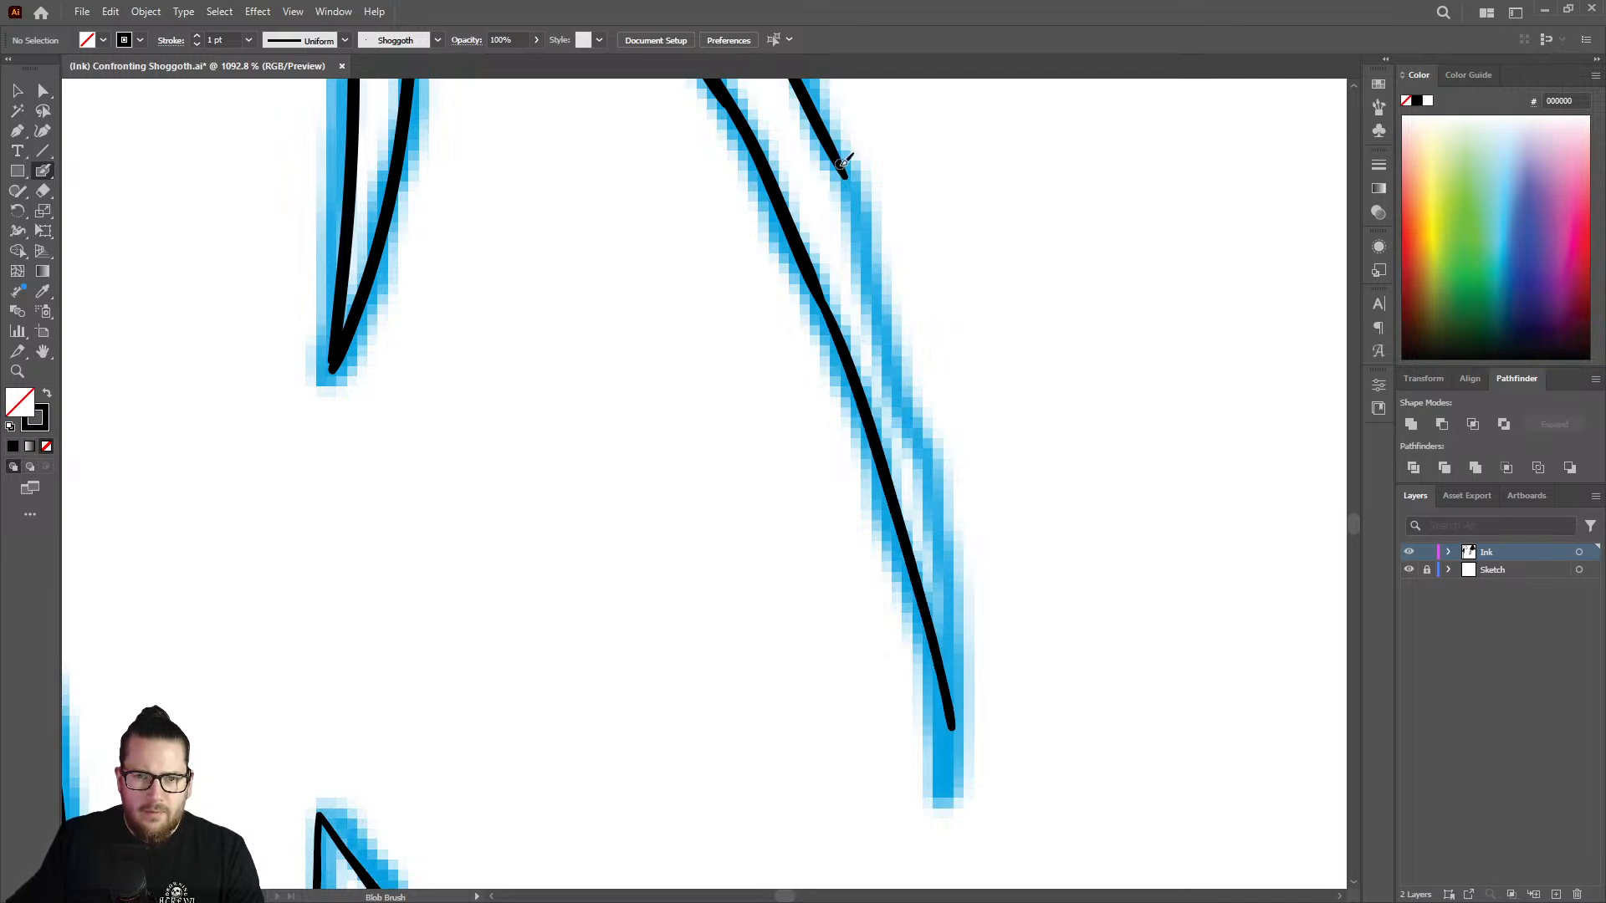
mouse_move(848, 175)
left_mouse_down()
mouse_move(926, 457)
mouse_move(957, 704)
left_mouse_up()
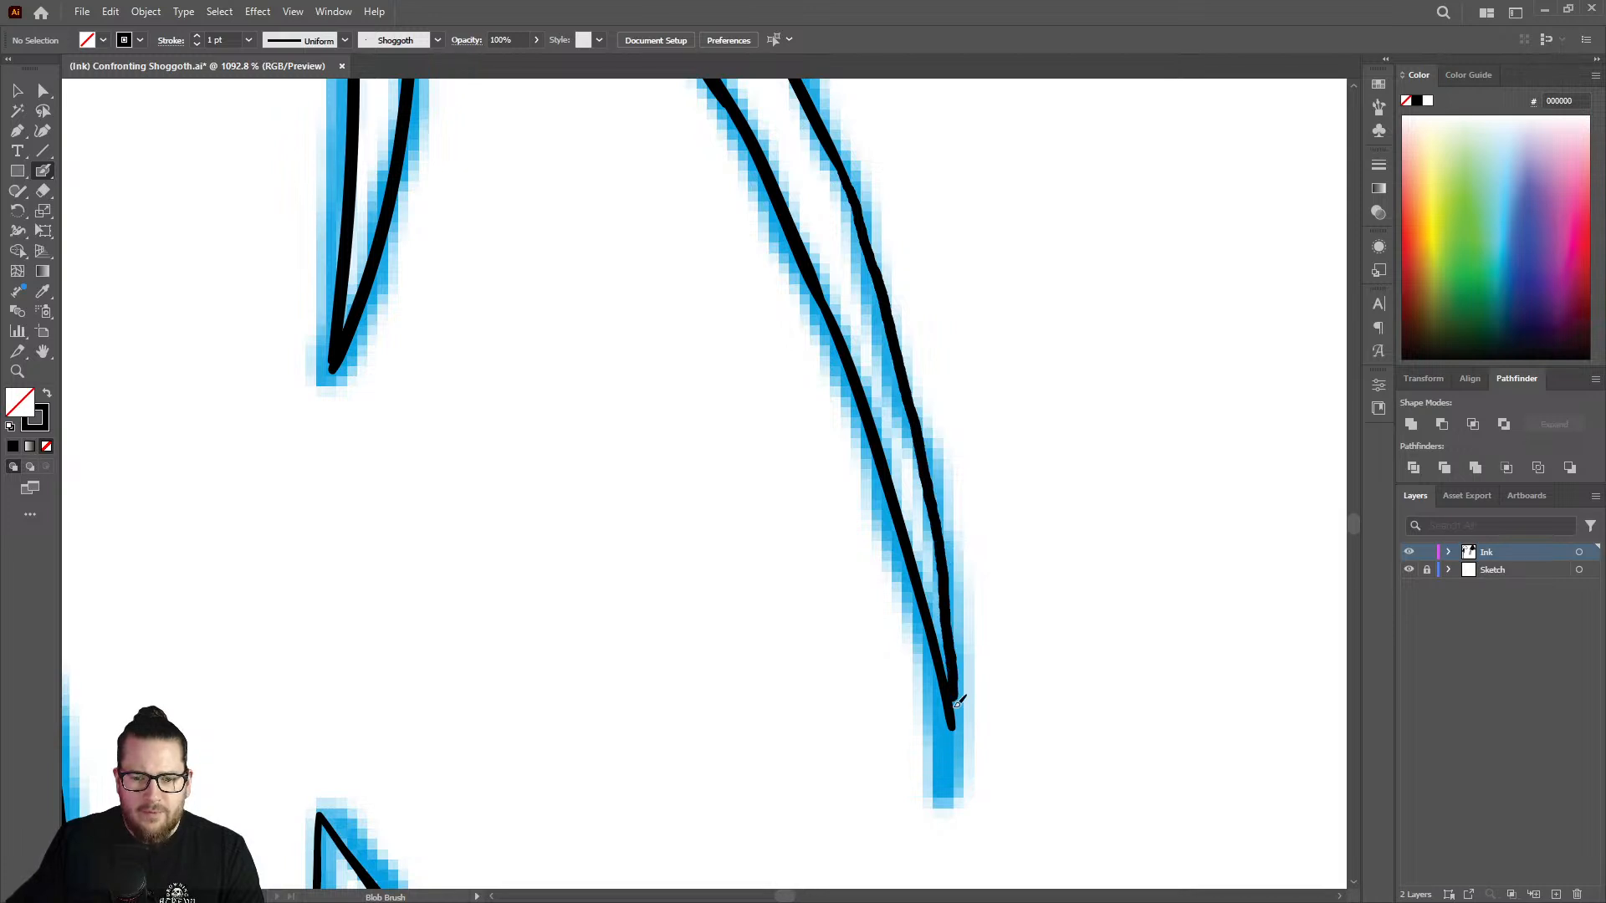
left_click_drag(922, 544, 922, 544)
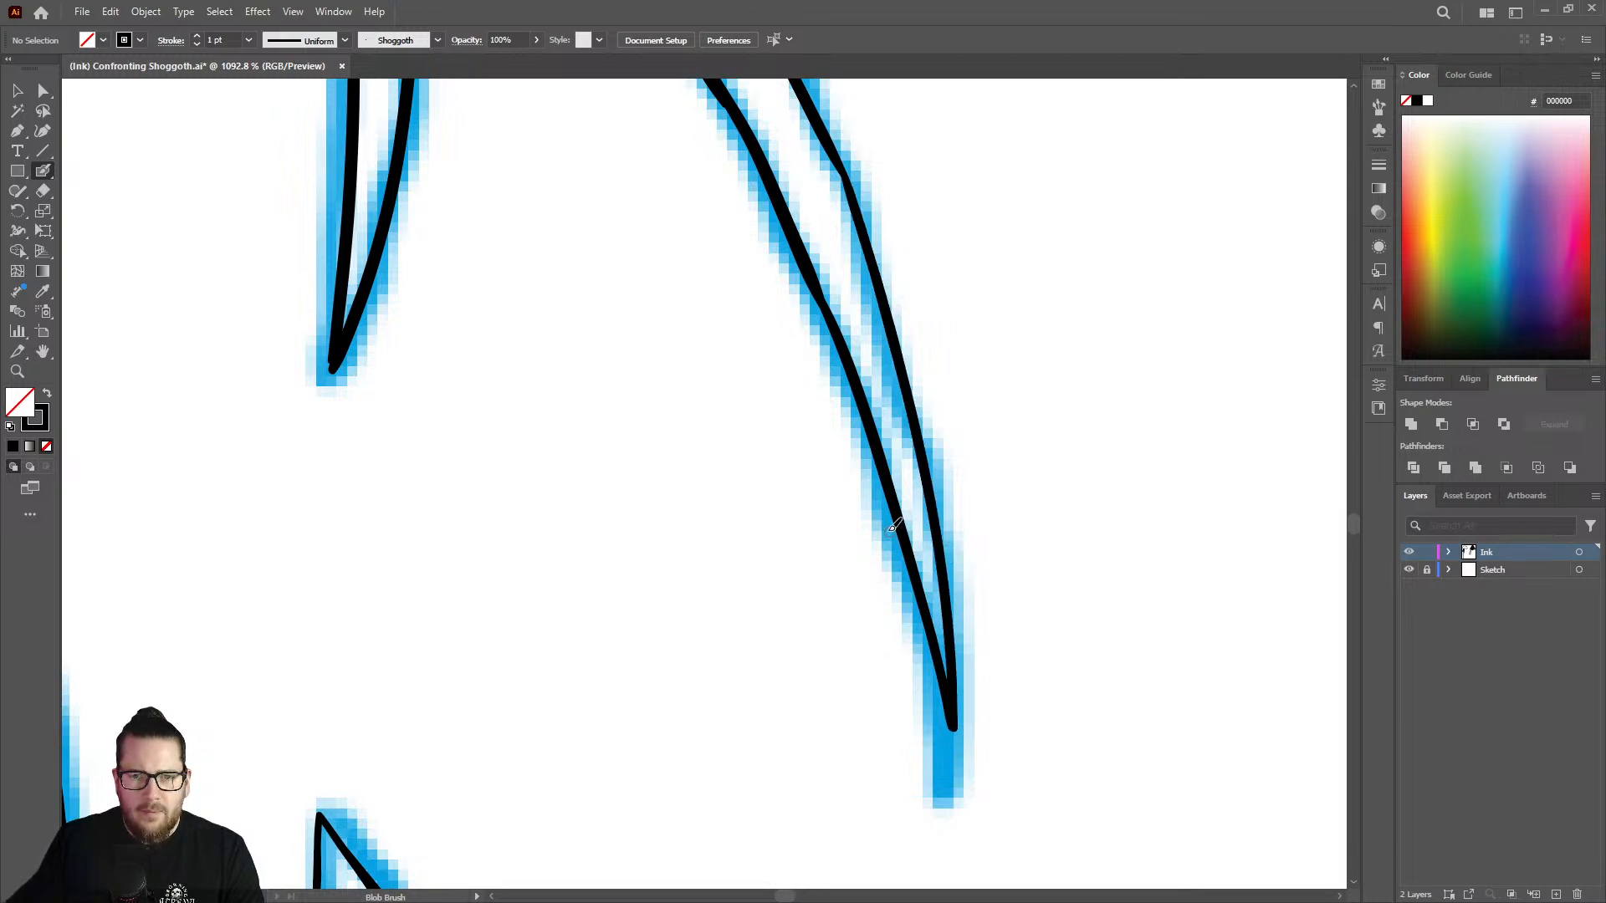
Erase the excess thickness along the outer edge of the strand's left outline below the bend.
key("z")
mouse_move(865, 470)
left_mouse_down()
mouse_move(819, 289)
mouse_move(864, 273)
mouse_move(1079, 289)
left_mouse_up()
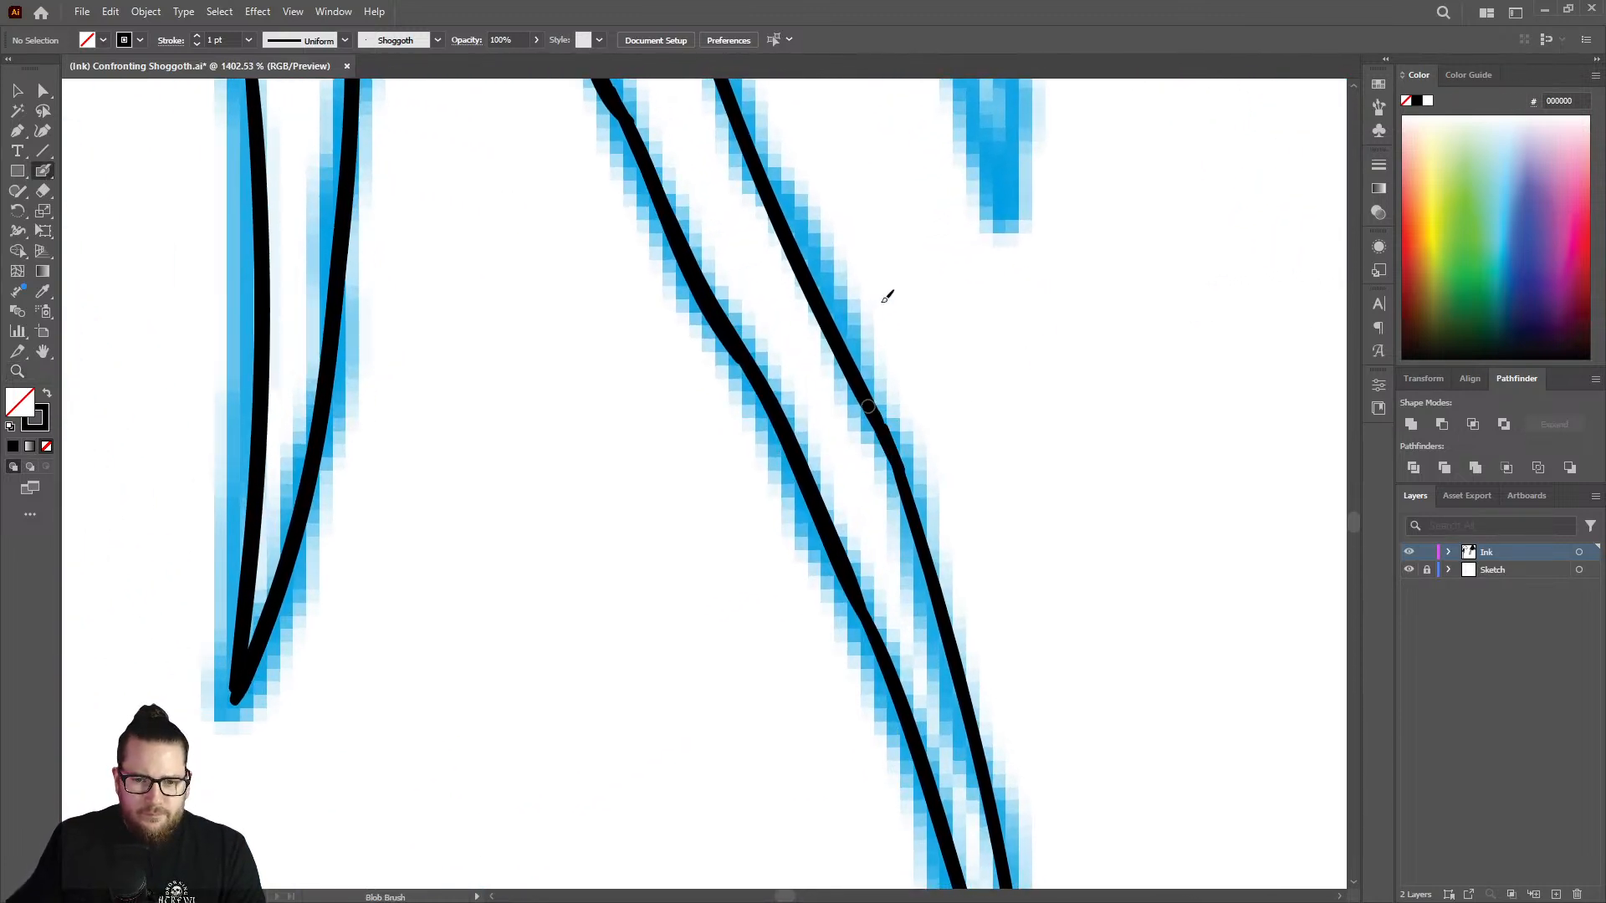
key("z")
left_click_drag(896, 412, 745, 416)
mouse_move(717, 176)
left_mouse_down()
mouse_move(818, 168)
mouse_move(892, 197)
left_mouse_up()
key("shift+e")
left_click_drag(711, 287, 765, 414)
mouse_move(813, 524)
left_mouse_down()
mouse_move(848, 580)
mouse_move(816, 516)
mouse_move(853, 598)
left_mouse_up()
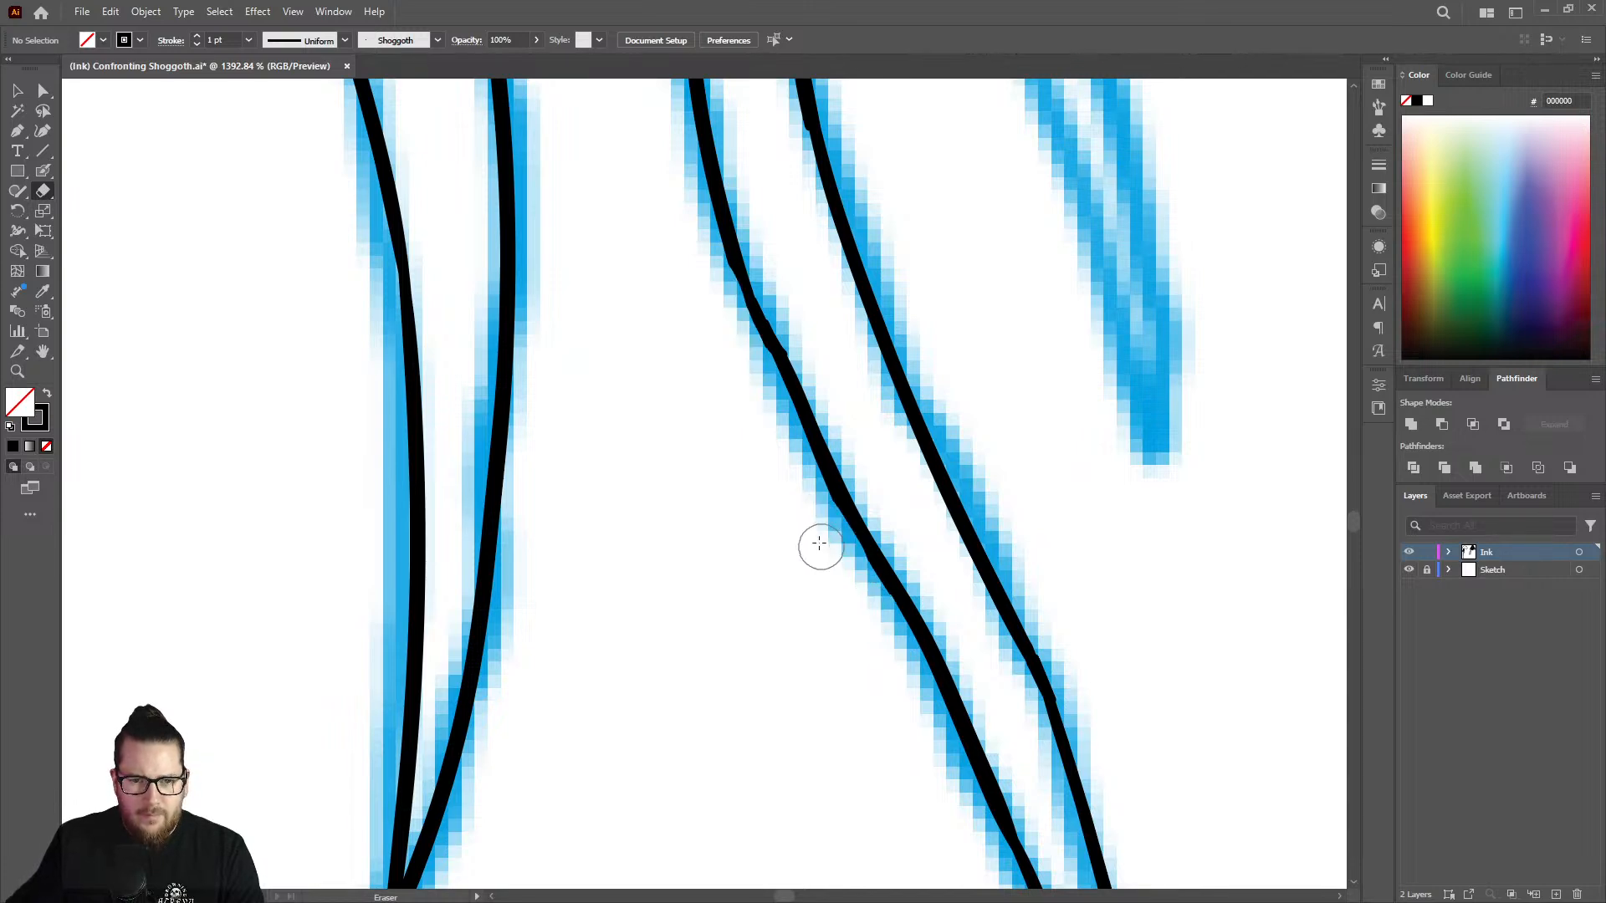
Hide the Sketch layer so only the inked lines are shown.
key("z")
left_click_drag(803, 519, 695, 484)
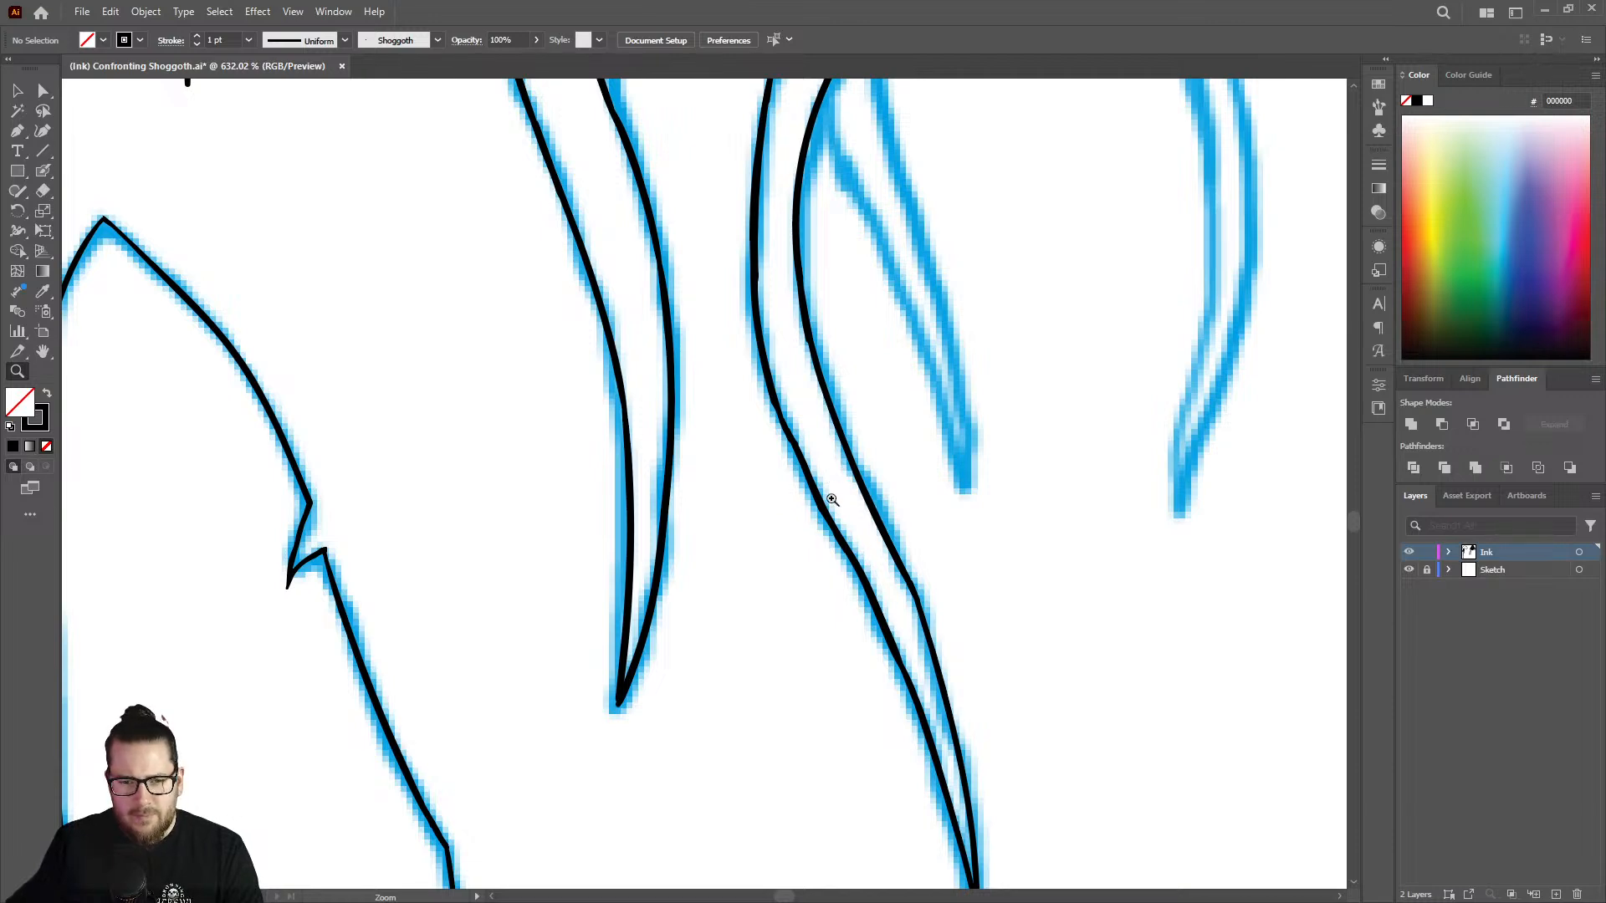
left_click_drag(832, 500, 1047, 456)
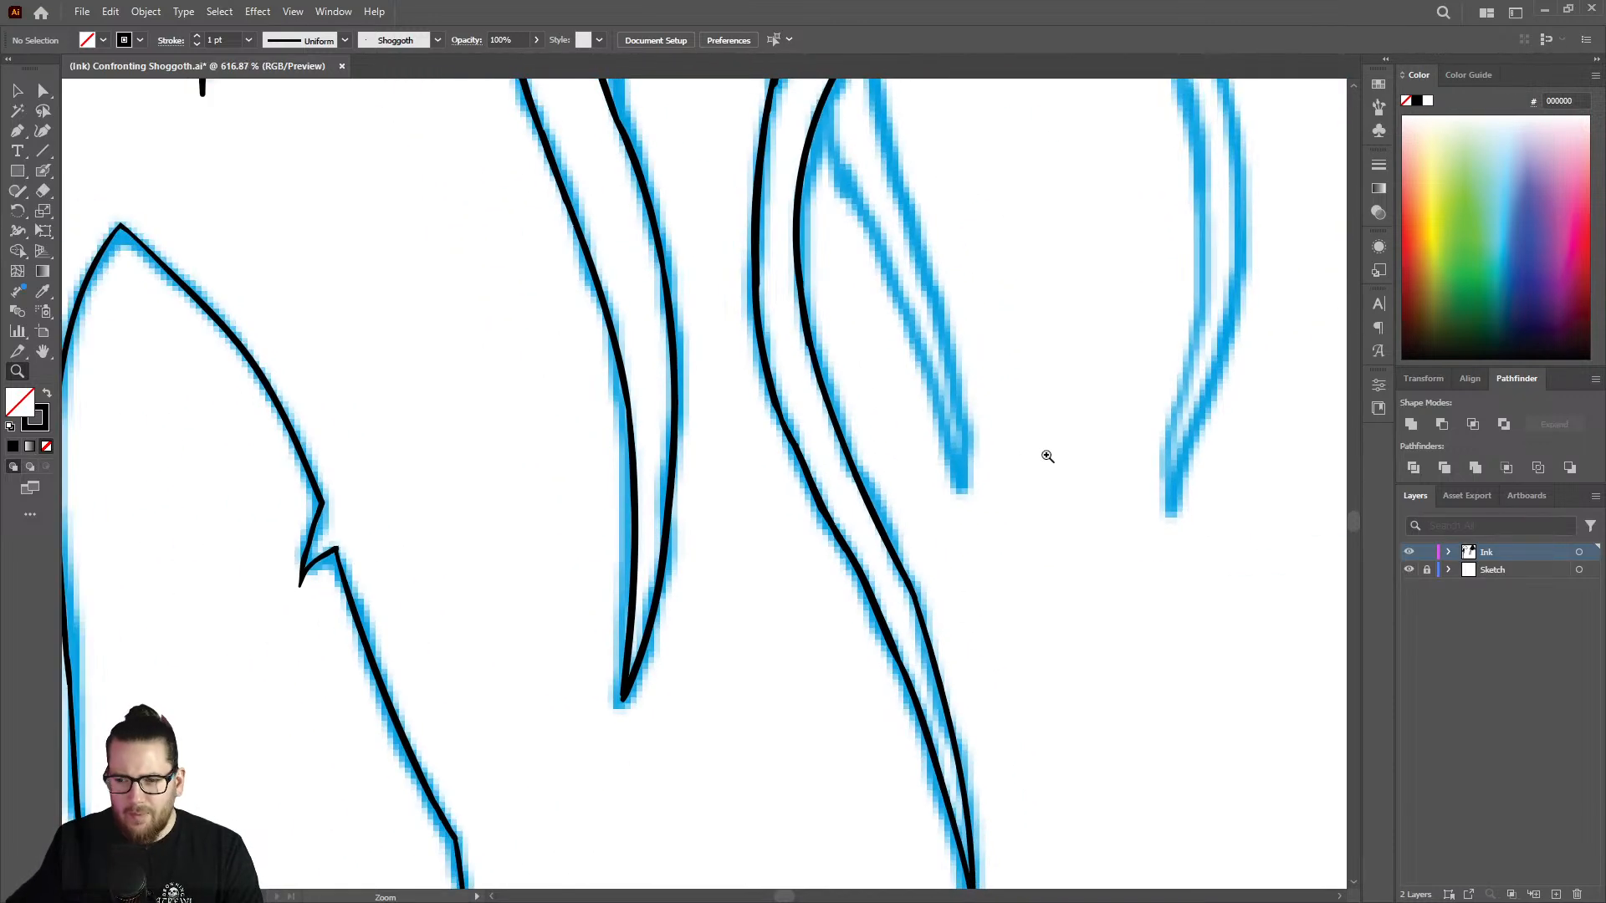
left_click(1410, 570)
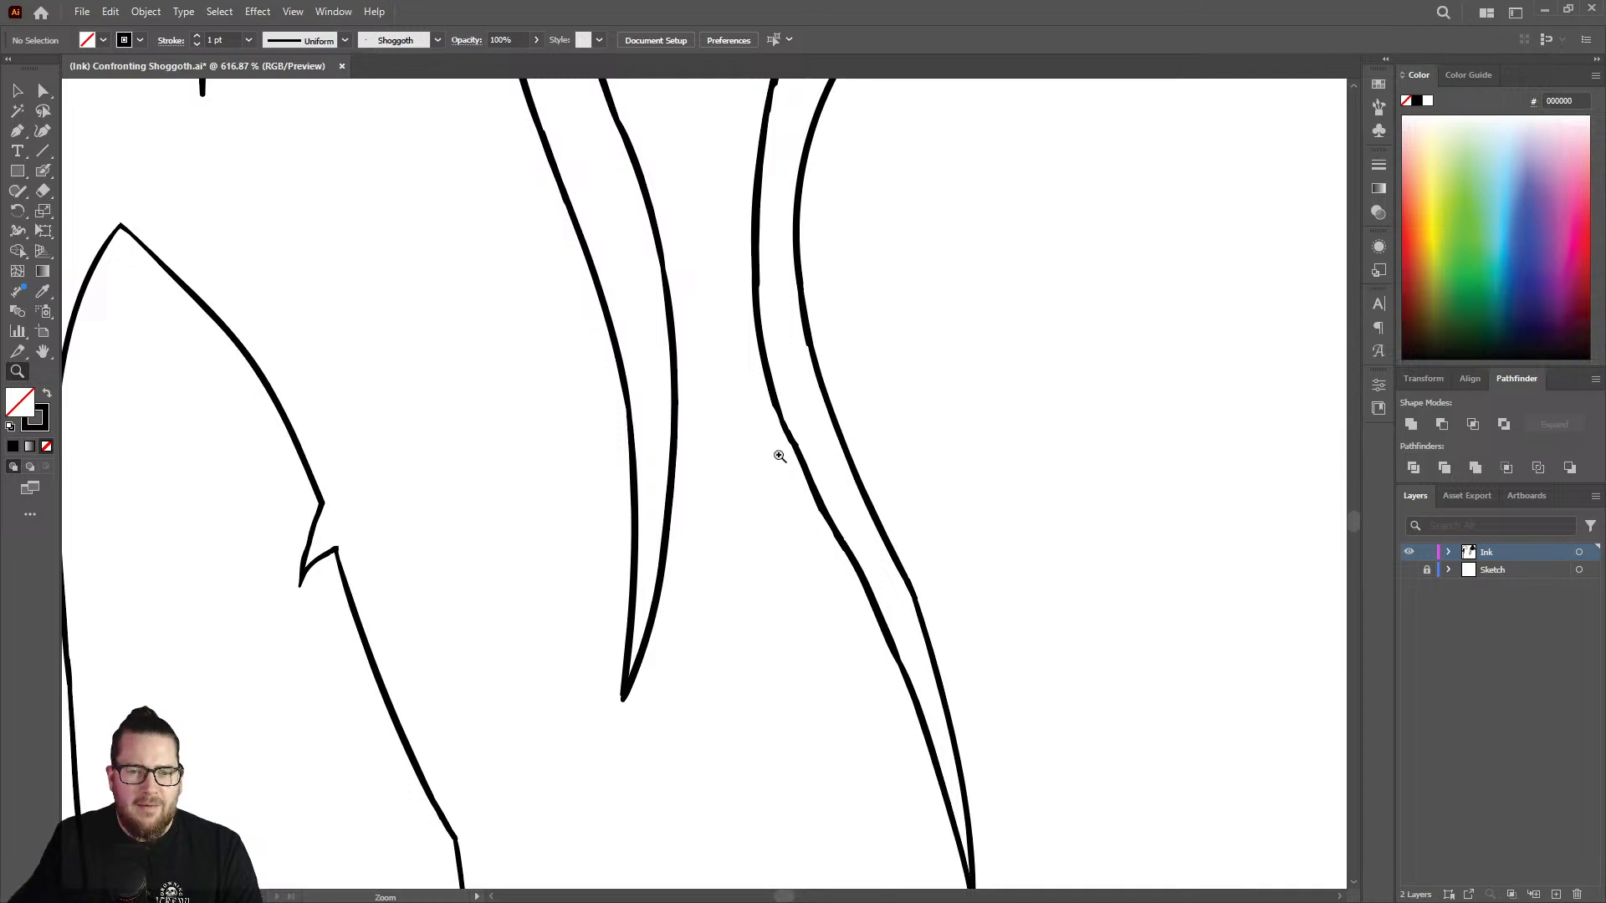
Fill the notch in the strand's left outline just below the crossing with the Blob Brush.
left_click_drag(785, 449, 699, 447)
left_click_drag(784, 224, 941, 206)
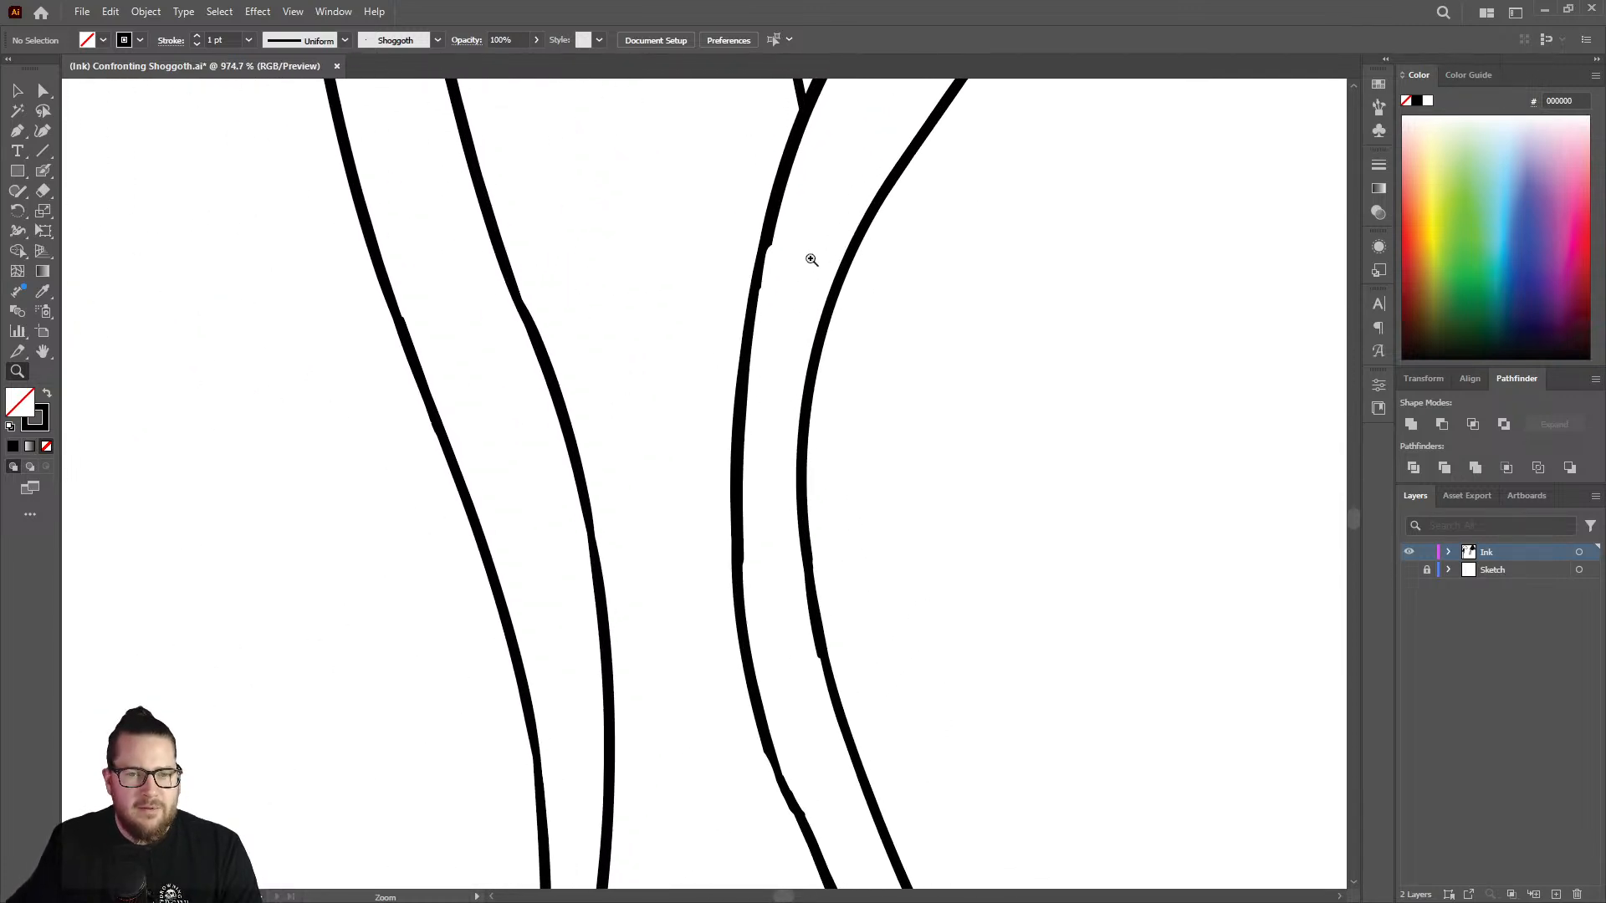
left_click_drag(757, 272, 870, 258)
key("shift+b")
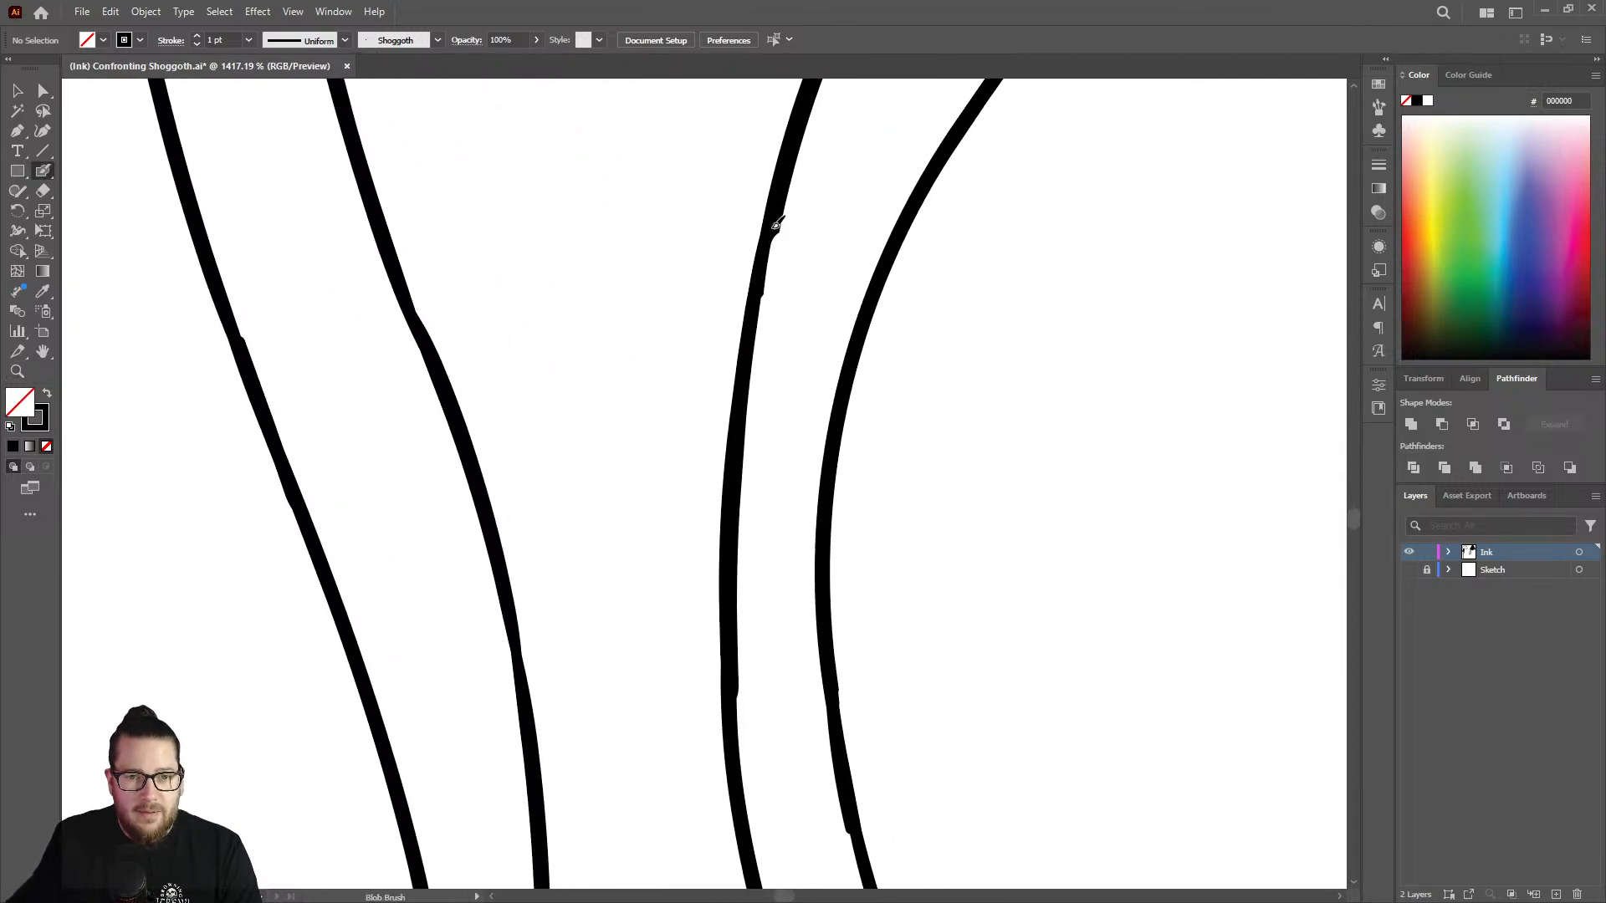
Fill the dents in the strand's left outline below the bend and smooth the joint on its right outline.
key("z")
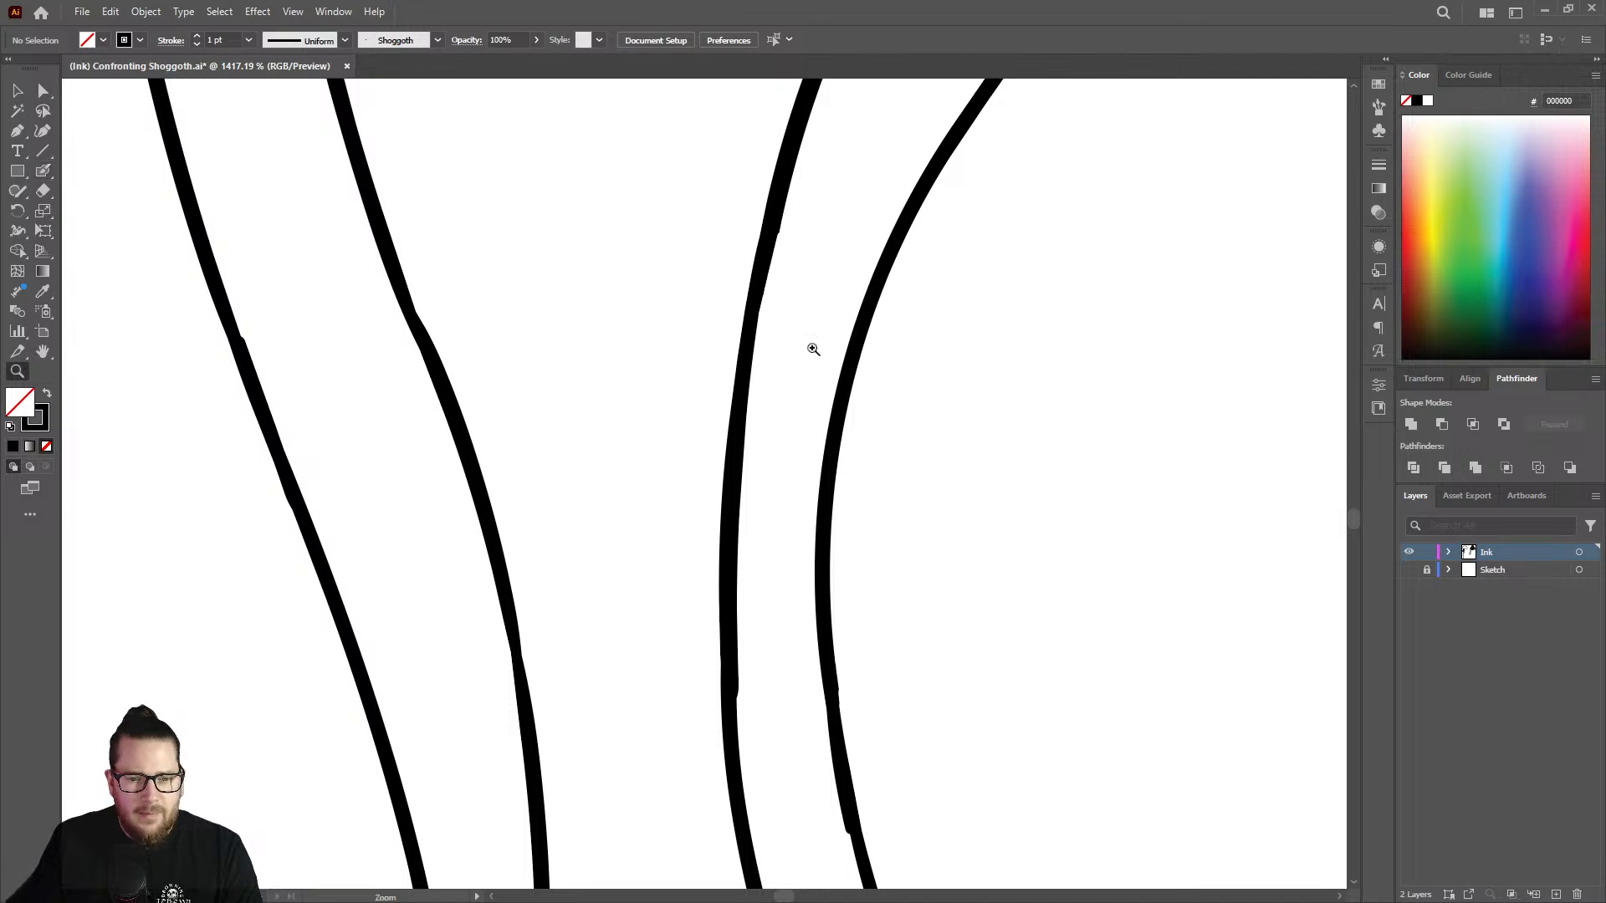
left_click_drag(811, 348, 570, 349)
left_click_drag(833, 575, 740, 578)
left_click_drag(837, 650, 1093, 584)
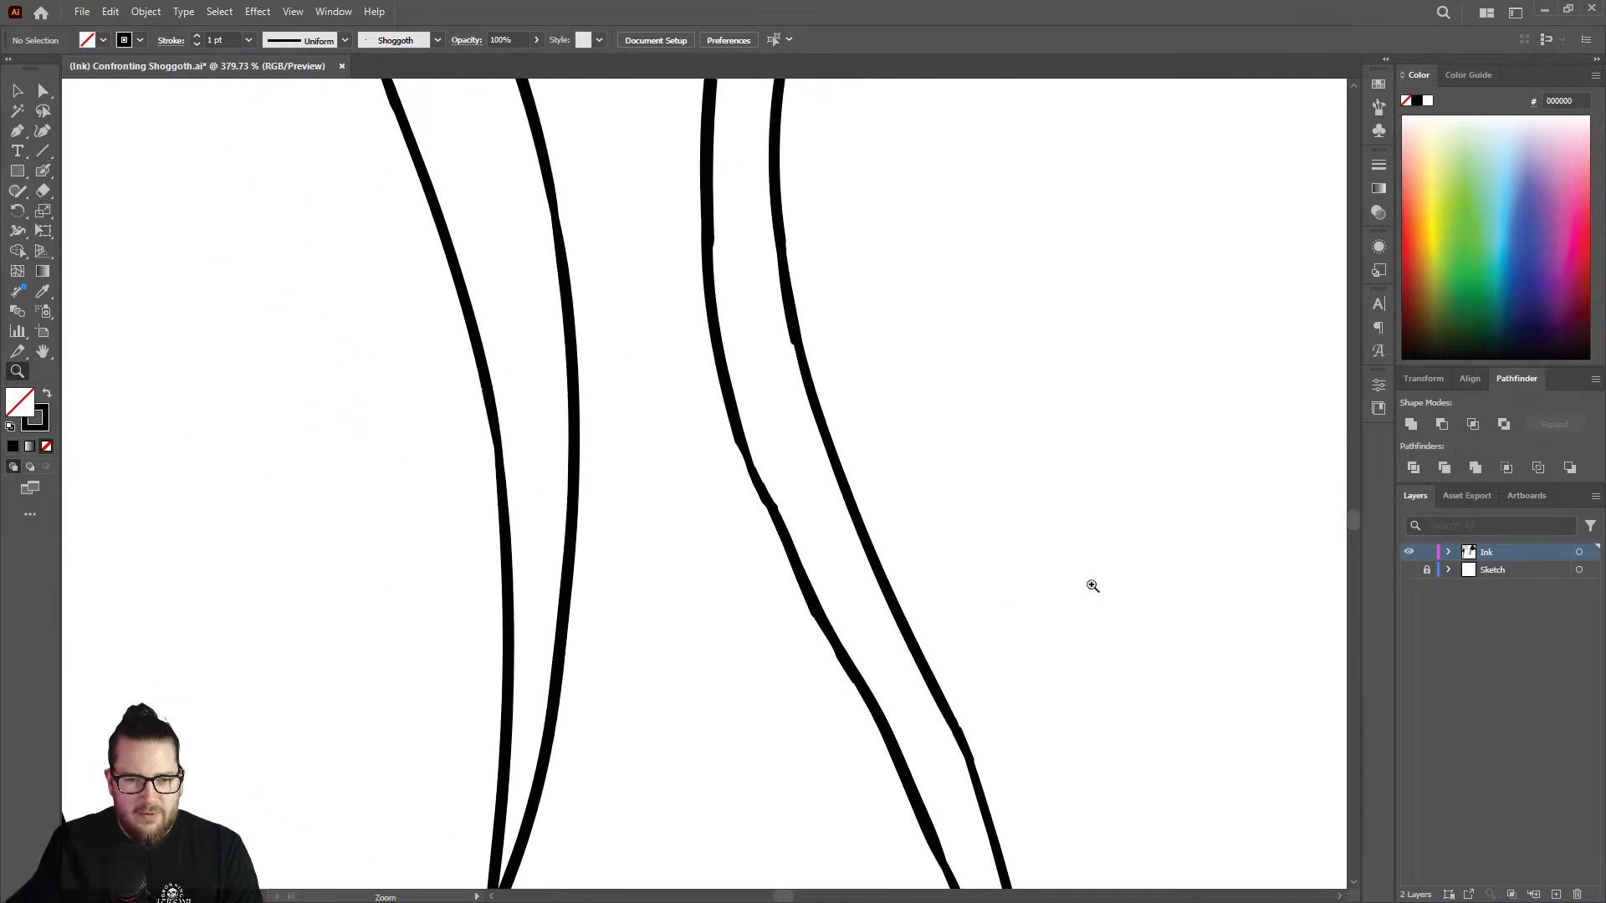
left_click_drag(820, 471, 911, 462)
key("shift+b")
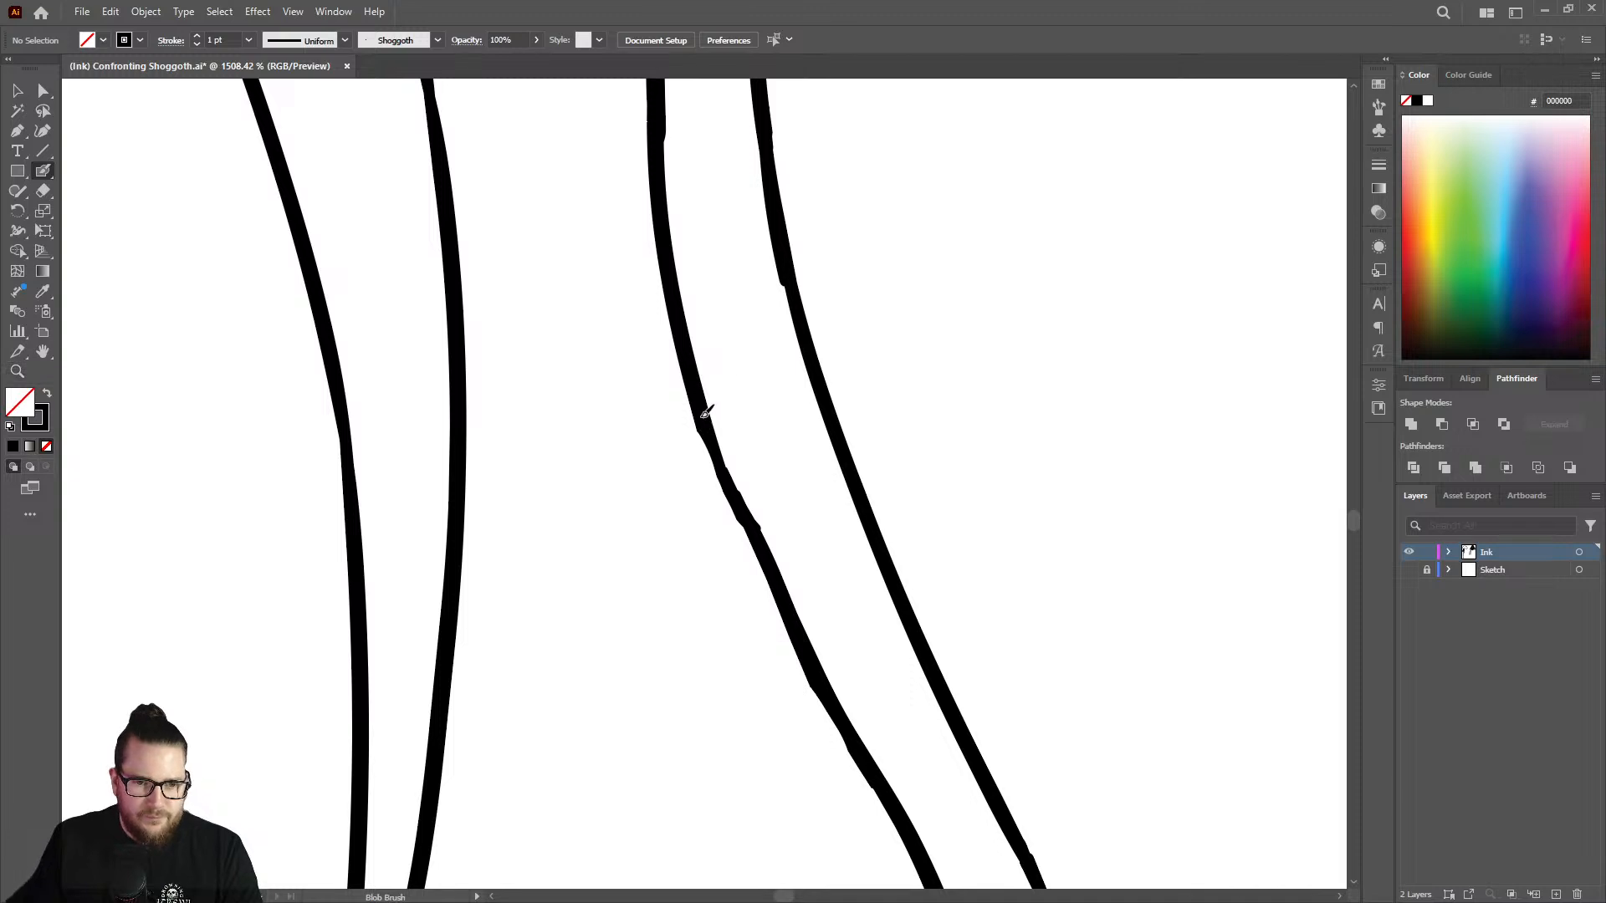
left_click_drag(708, 424, 805, 640)
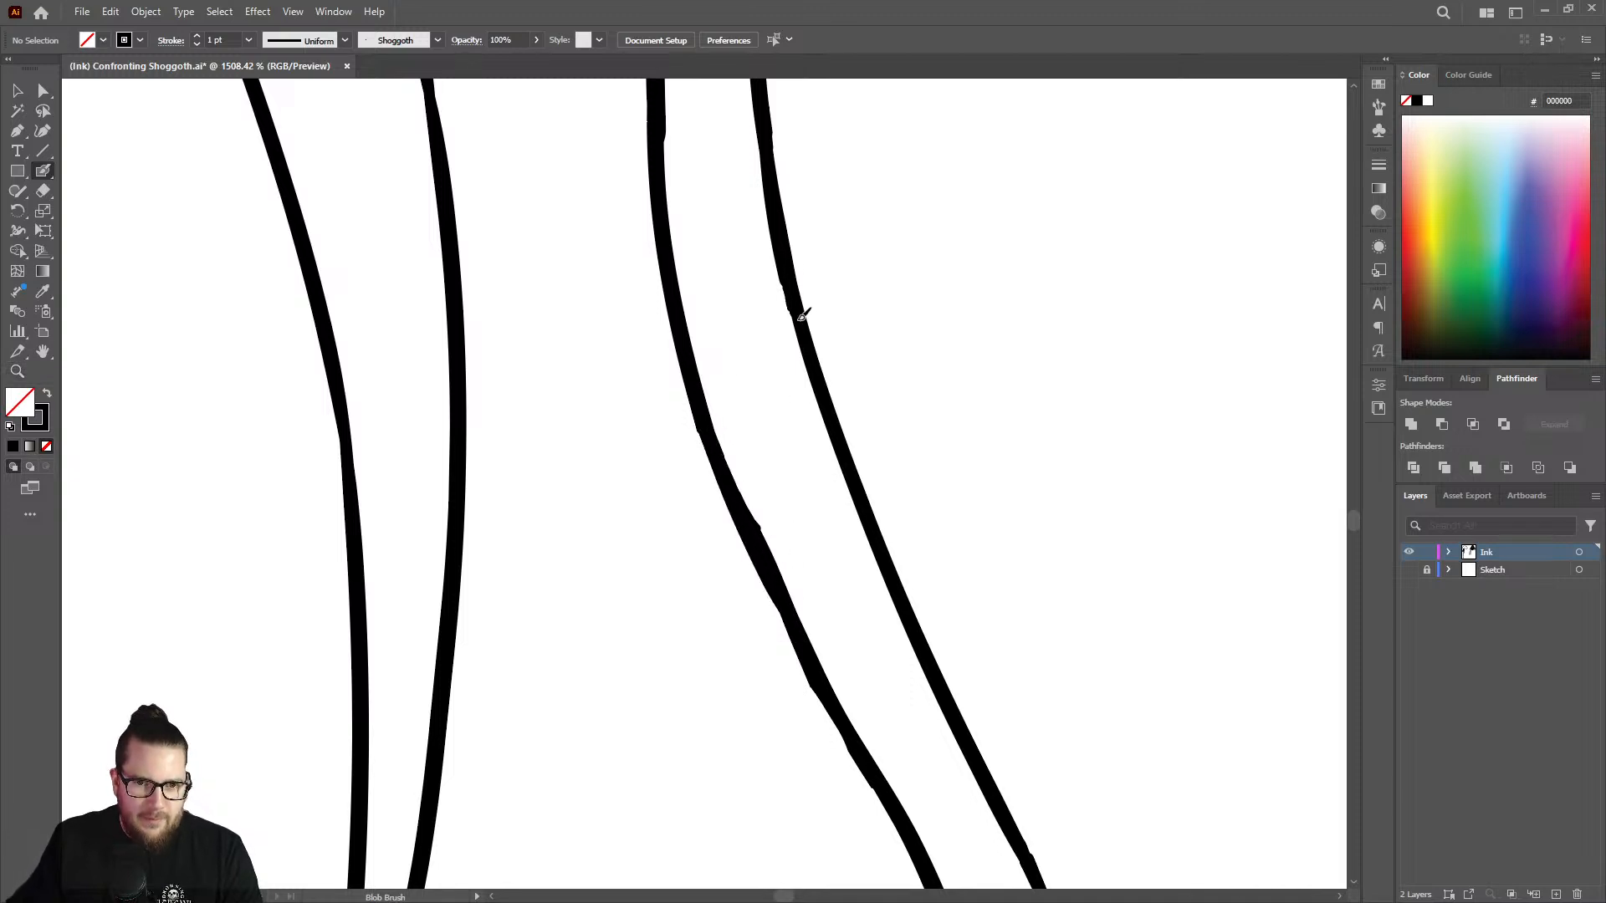
Thicken the thin stretch below the joint on an outline in the upper tentacle cluster, matching the line above it.
key("z")
mouse_move(794, 522)
left_mouse_down()
mouse_move(617, 518)
mouse_move(613, 545)
left_mouse_up()
left_click_drag(828, 610, 460, 645)
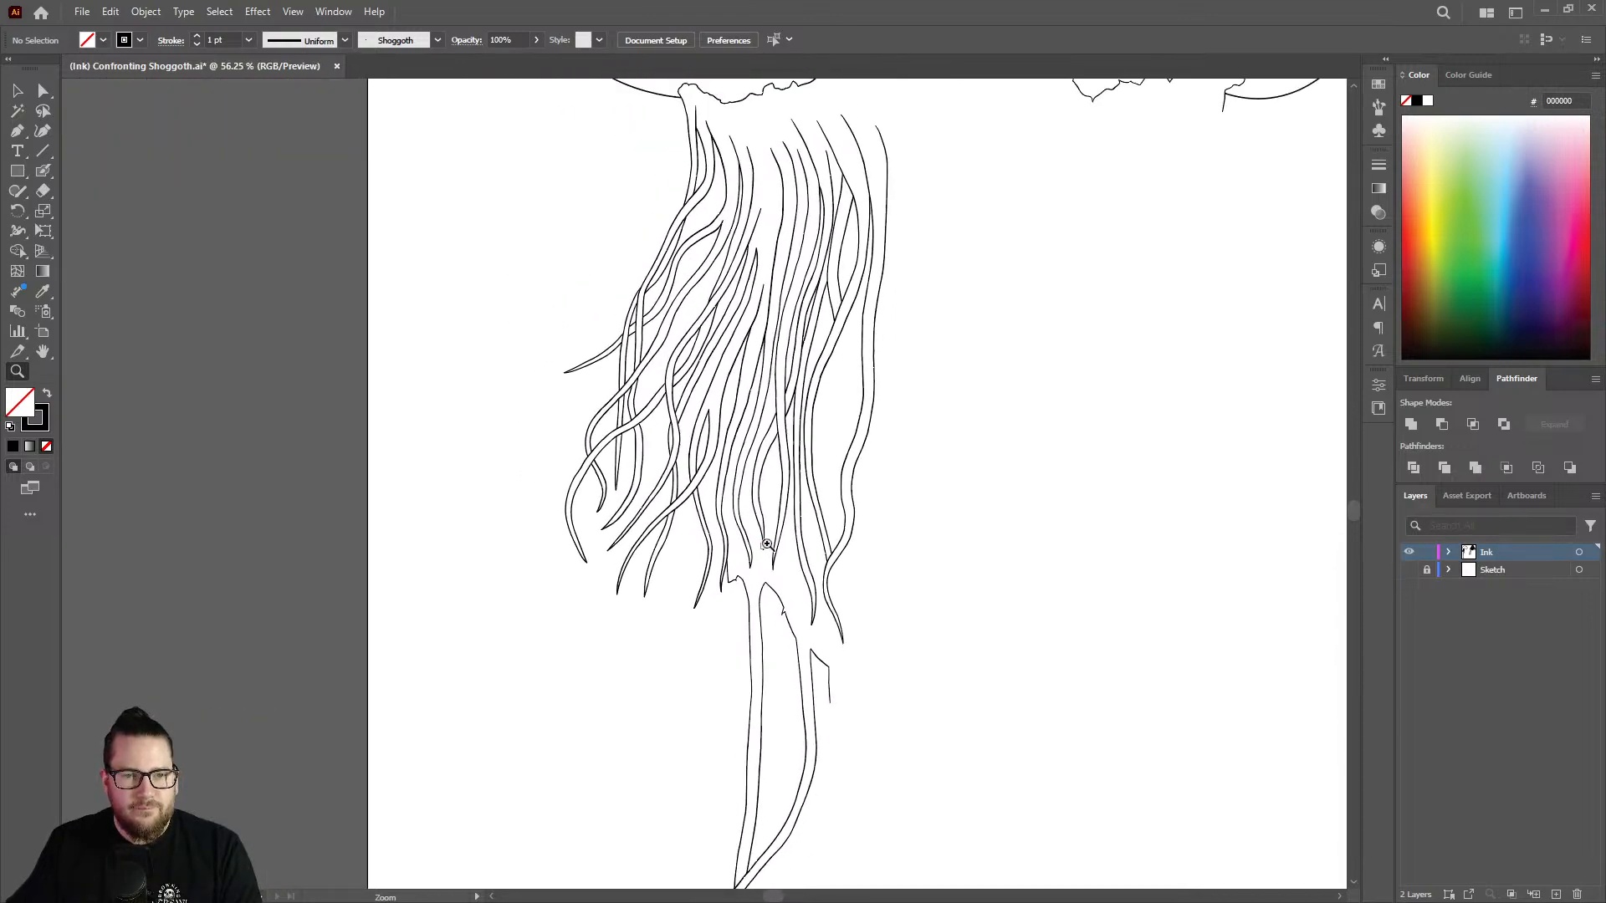
left_click_drag(854, 118, 1067, 196)
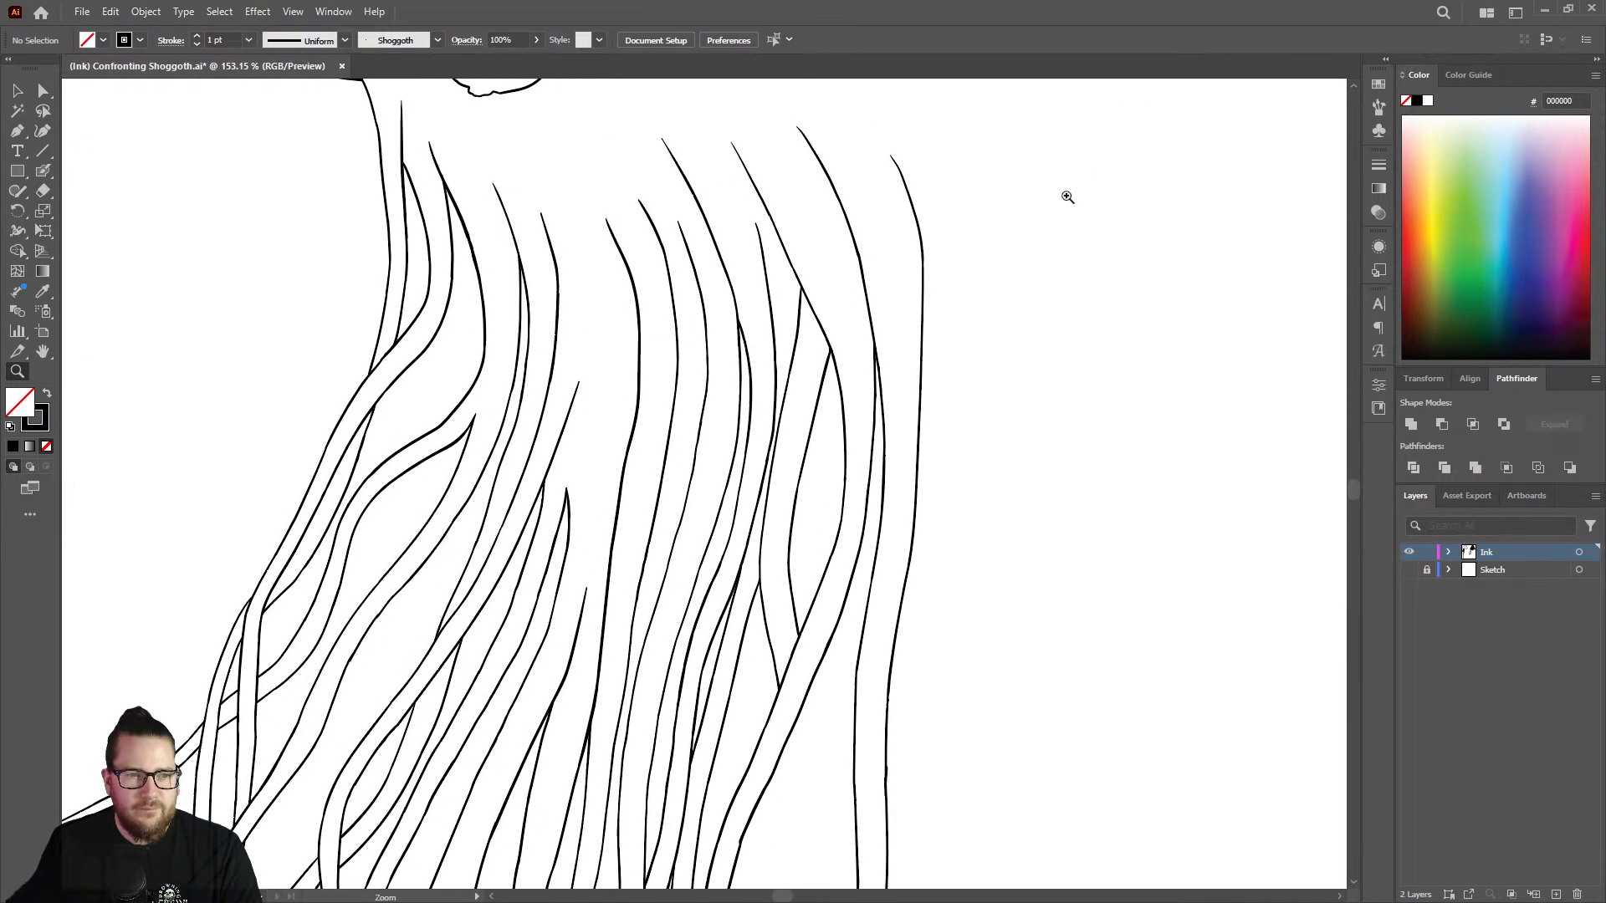
left_click_drag(339, 159, 562, 569)
mouse_move(629, 523)
left_mouse_down()
mouse_move(519, 523)
mouse_move(530, 508)
mouse_move(505, 527)
left_mouse_up()
mouse_move(799, 735)
left_mouse_down()
mouse_move(975, 702)
mouse_move(950, 652)
mouse_move(717, 602)
mouse_move(667, 574)
mouse_move(441, 578)
mouse_move(689, 601)
mouse_move(577, 590)
mouse_move(879, 544)
mouse_move(839, 519)
mouse_move(861, 508)
mouse_move(699, 674)
mouse_move(886, 563)
left_mouse_up()
key("shift+b")
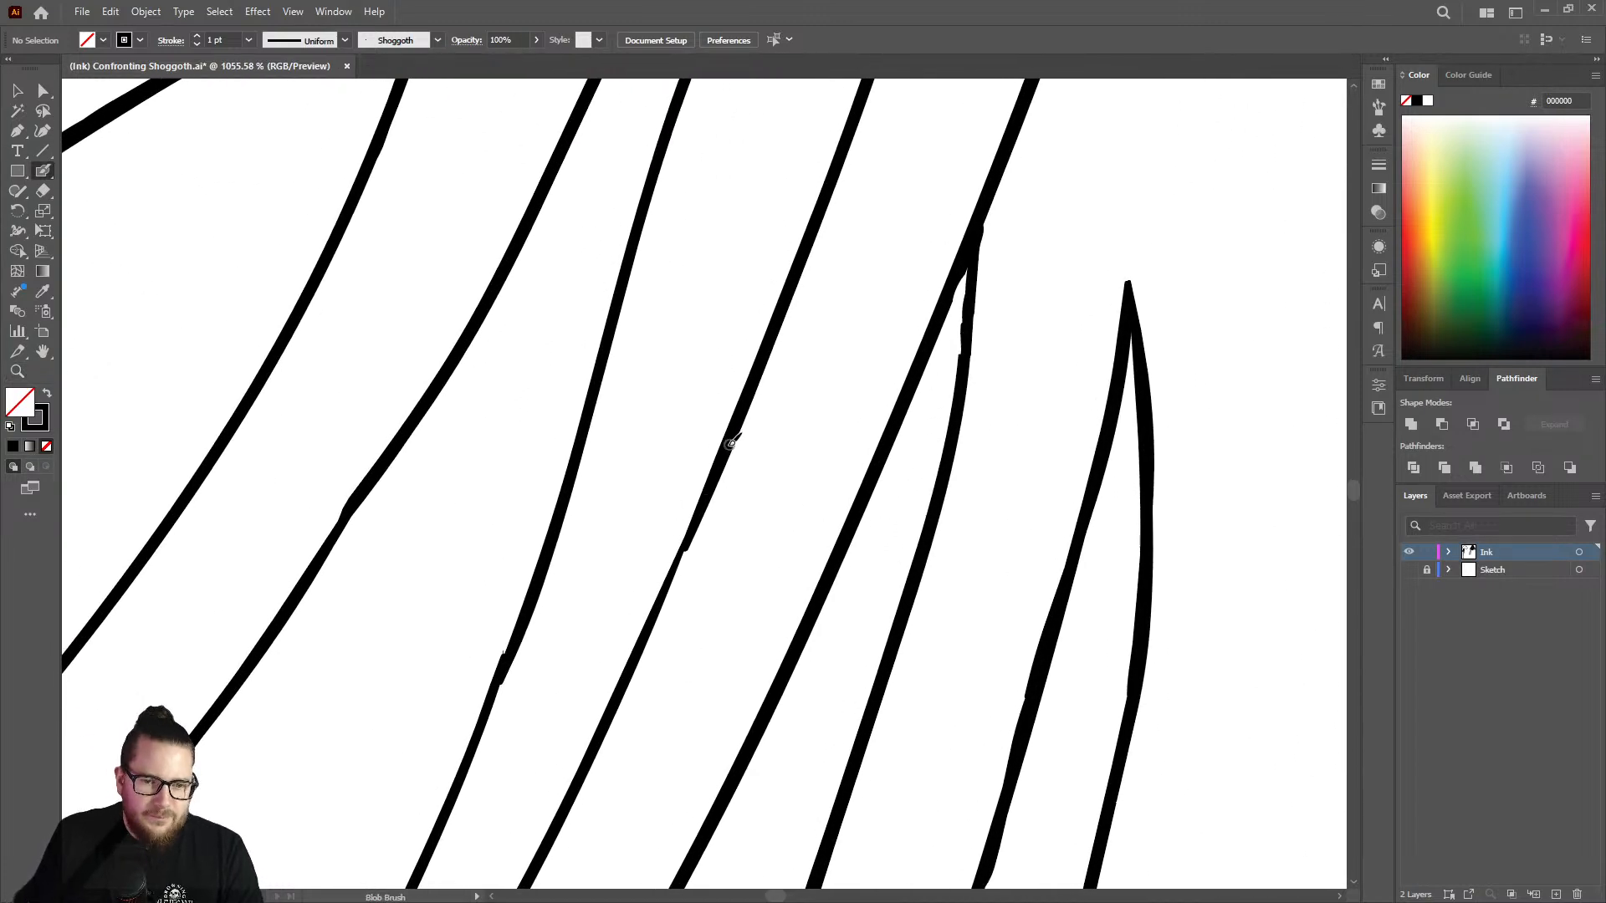
mouse_move(702, 517)
left_mouse_down()
mouse_move(606, 727)
mouse_move(710, 502)
left_mouse_up()
Fill the notch where the curved outline narrows above its bend in the neighbouring strand of the tentacle cluster.
key("z")
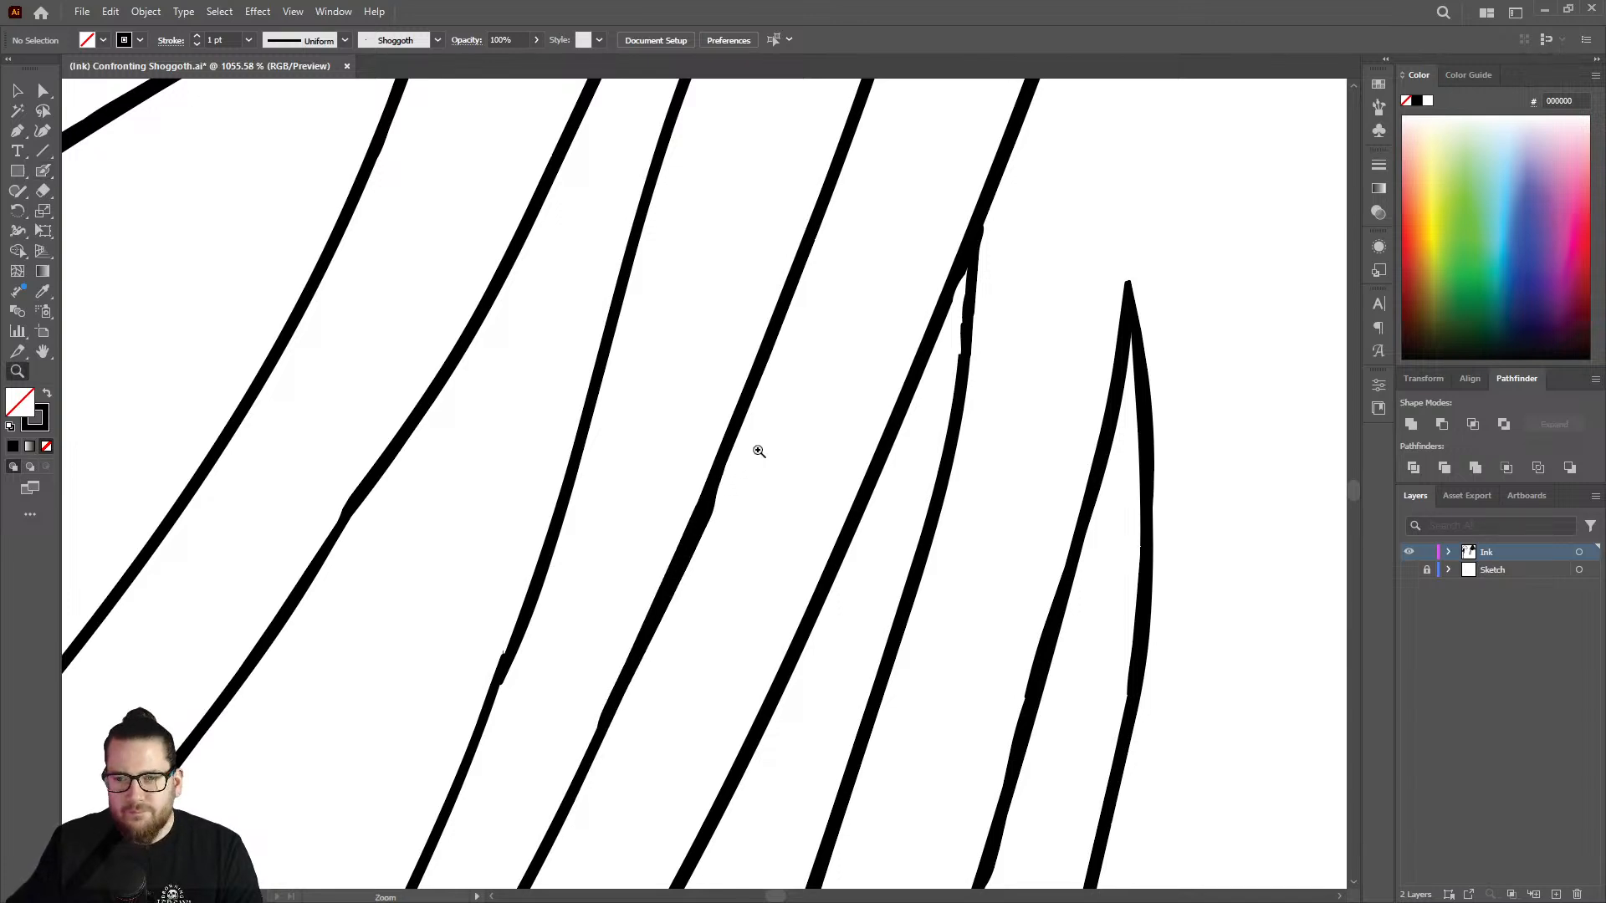
mouse_move(753, 448)
left_mouse_down()
mouse_move(658, 499)
mouse_move(717, 477)
mouse_move(549, 434)
mouse_move(712, 452)
mouse_move(719, 468)
mouse_move(660, 430)
mouse_move(712, 487)
mouse_move(753, 489)
mouse_move(931, 449)
left_mouse_up()
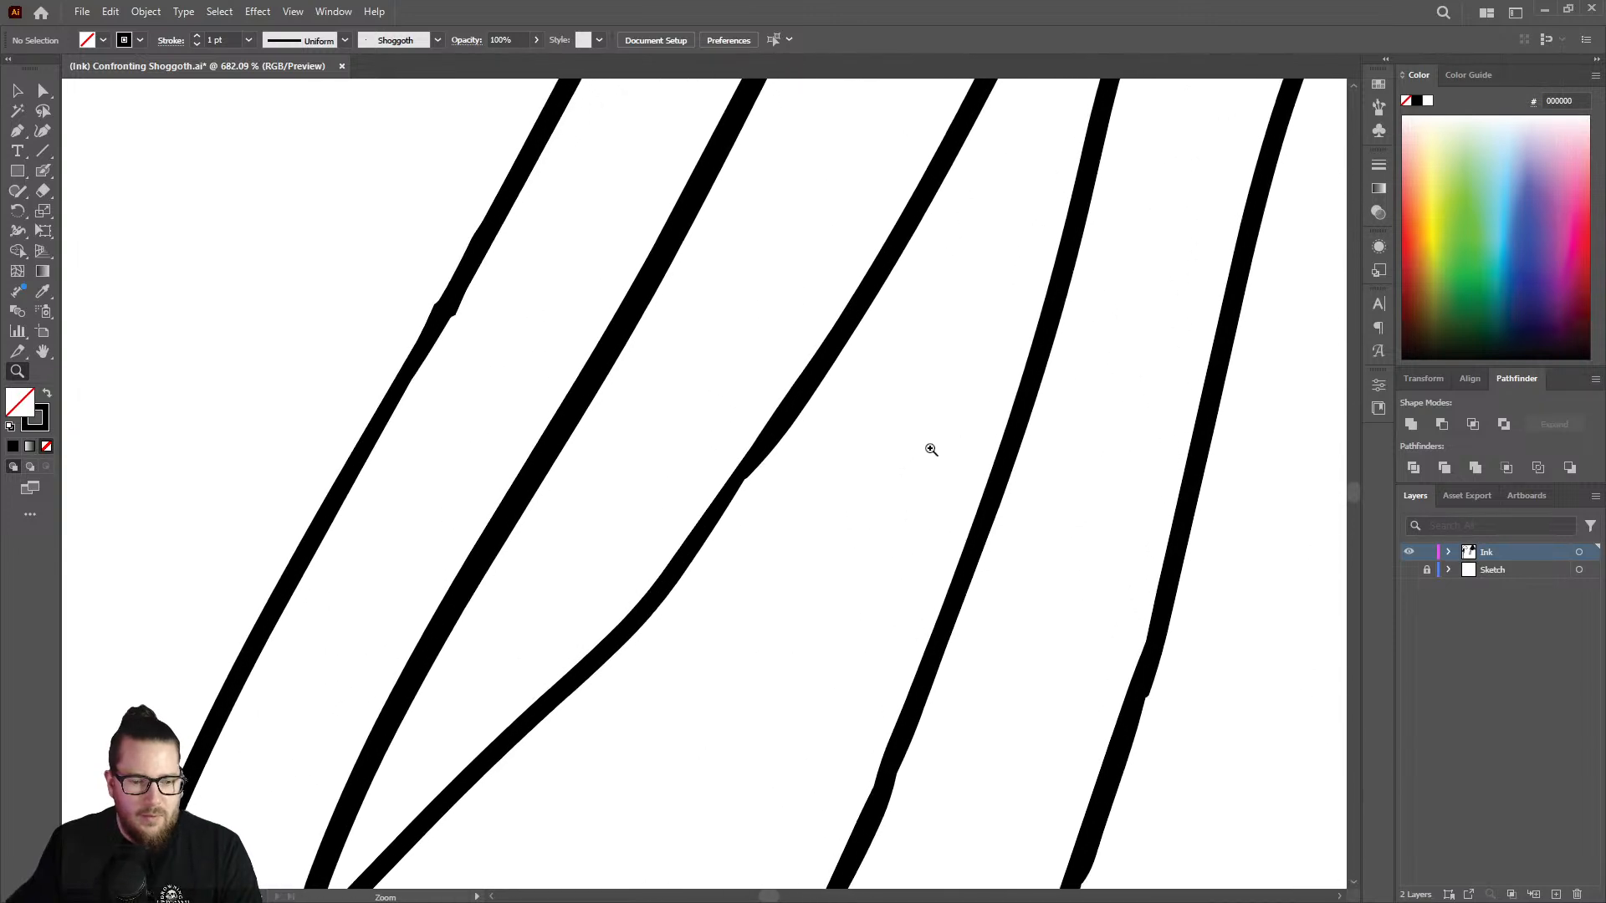
key("shift+b")
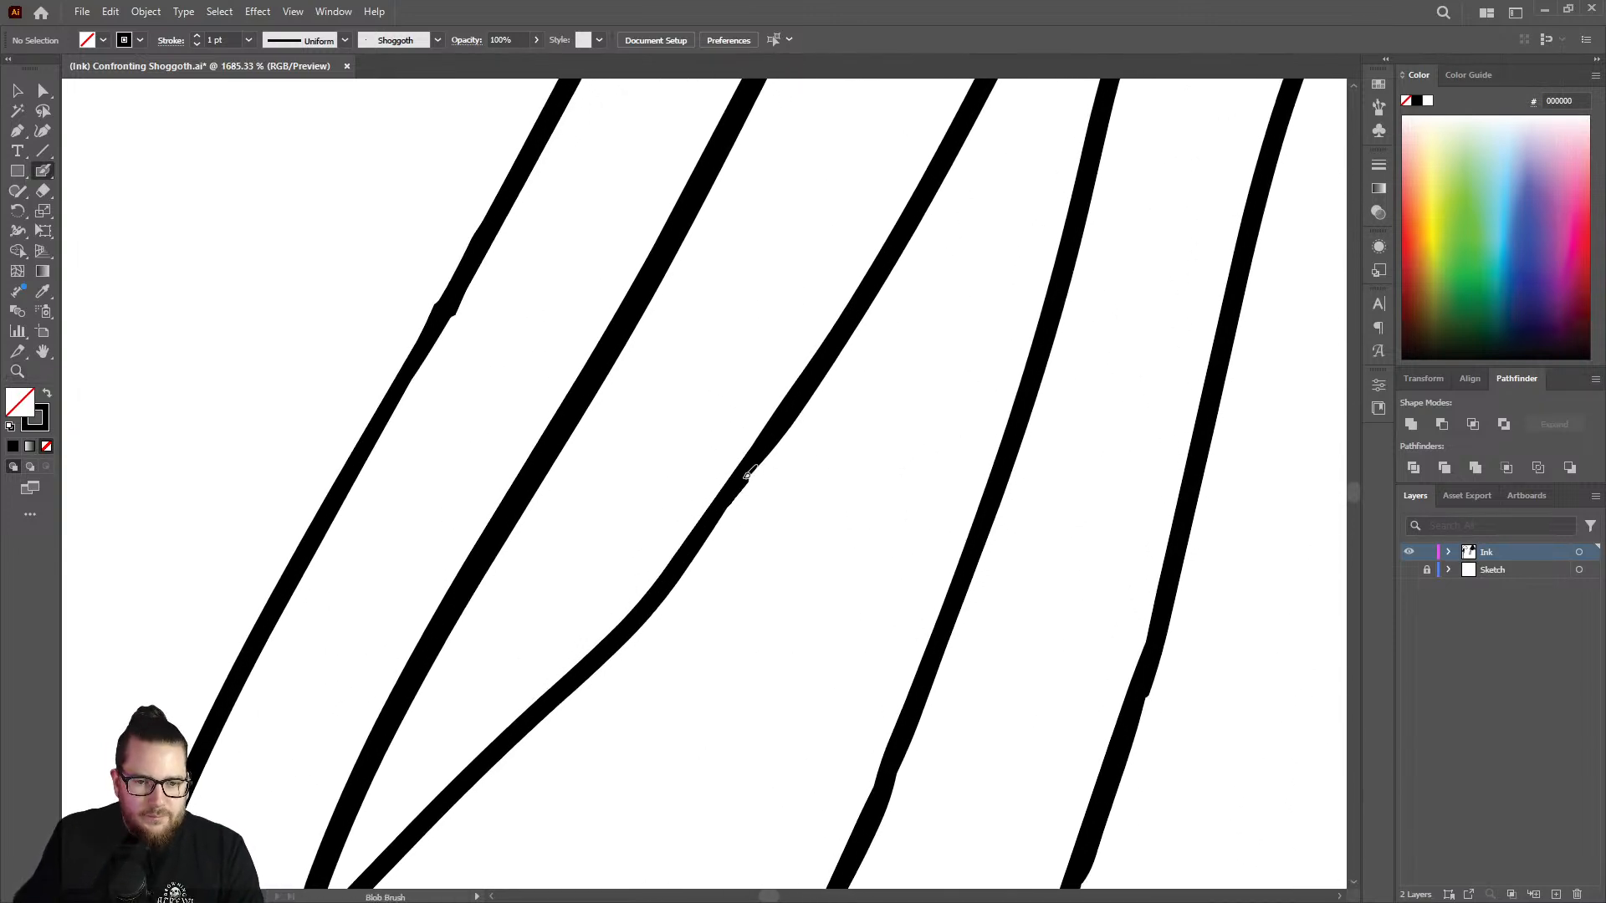
key("z")
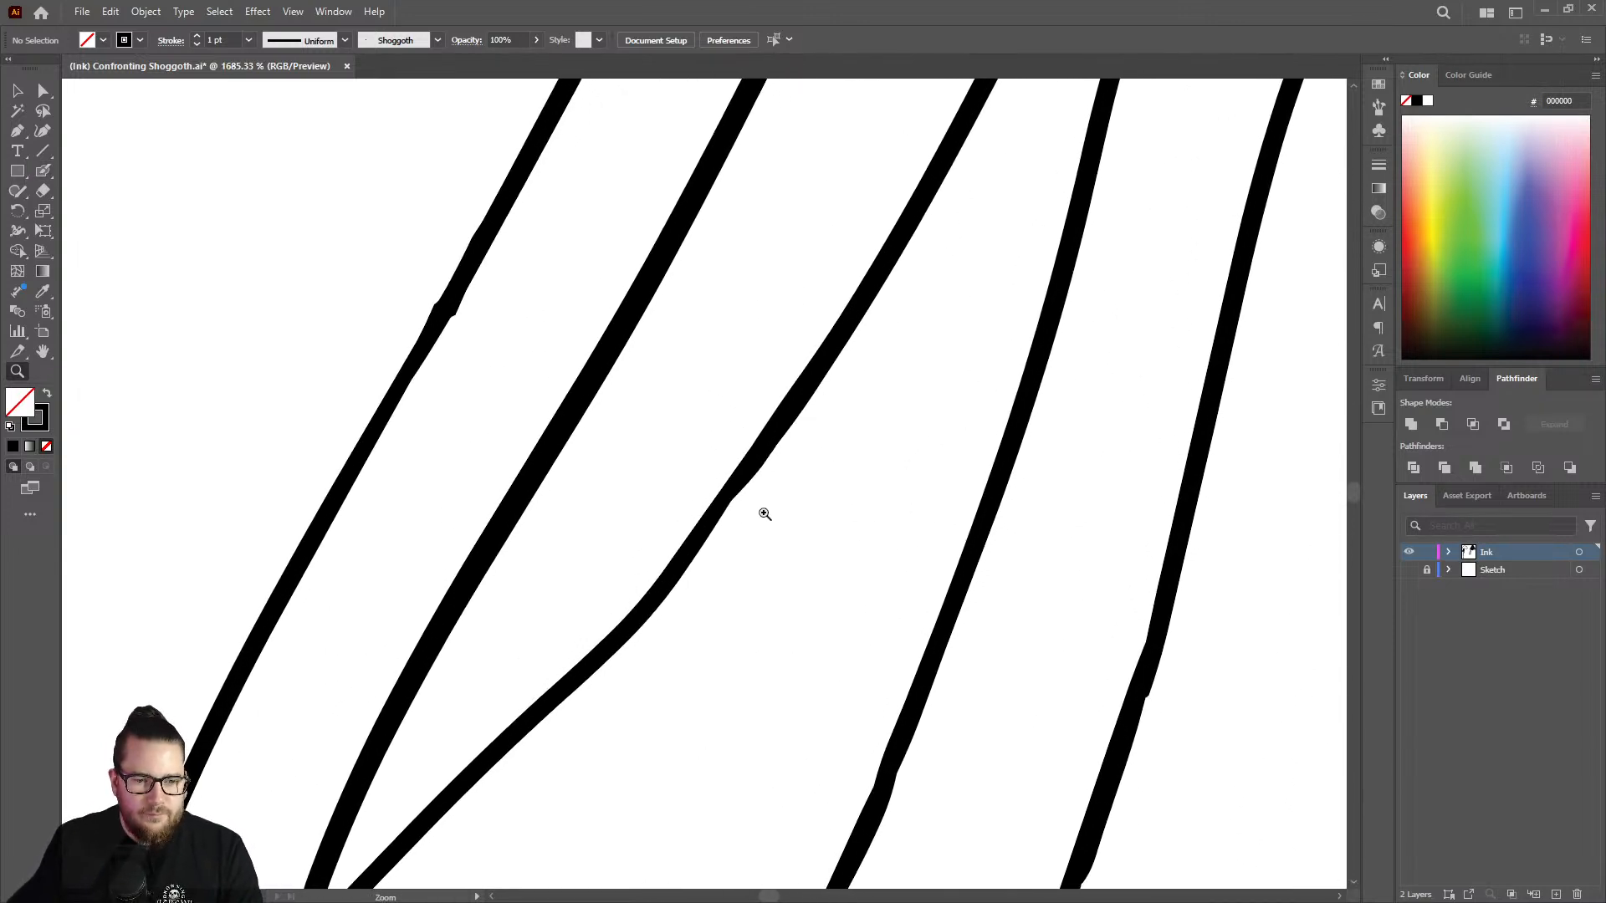
Thicken the thin stretch of the inner outline just below the upper-left fork with the Blob Brush and trim its rough edge with the Eraser.
left_click_drag(762, 512, 375, 419)
left_click_drag(808, 487, 757, 444)
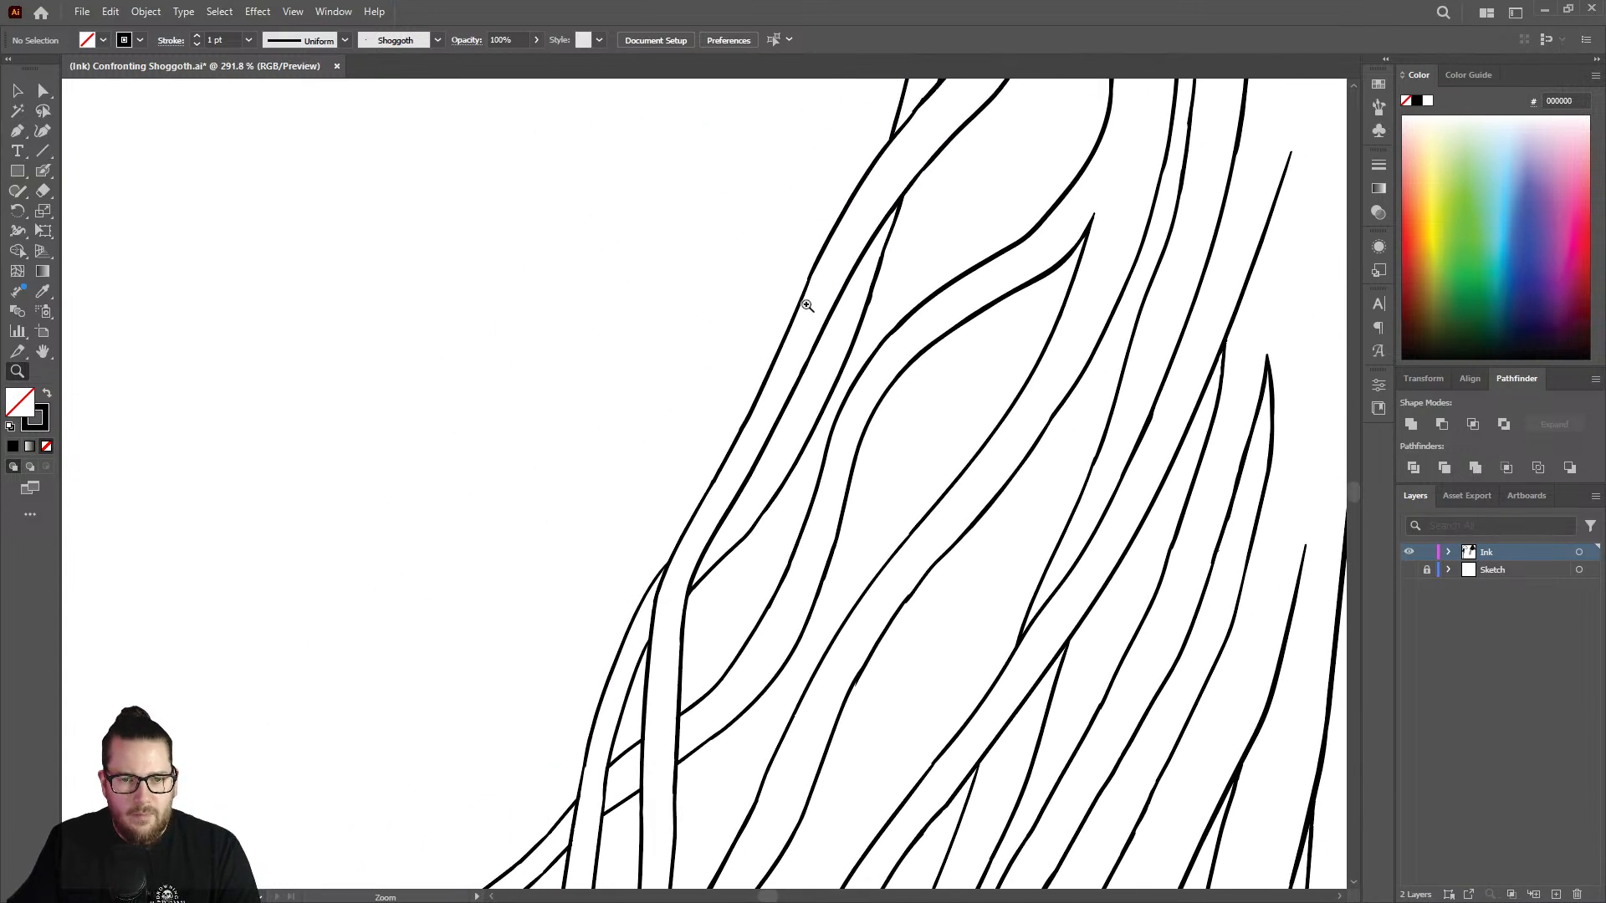
left_click_drag(808, 264, 1033, 281)
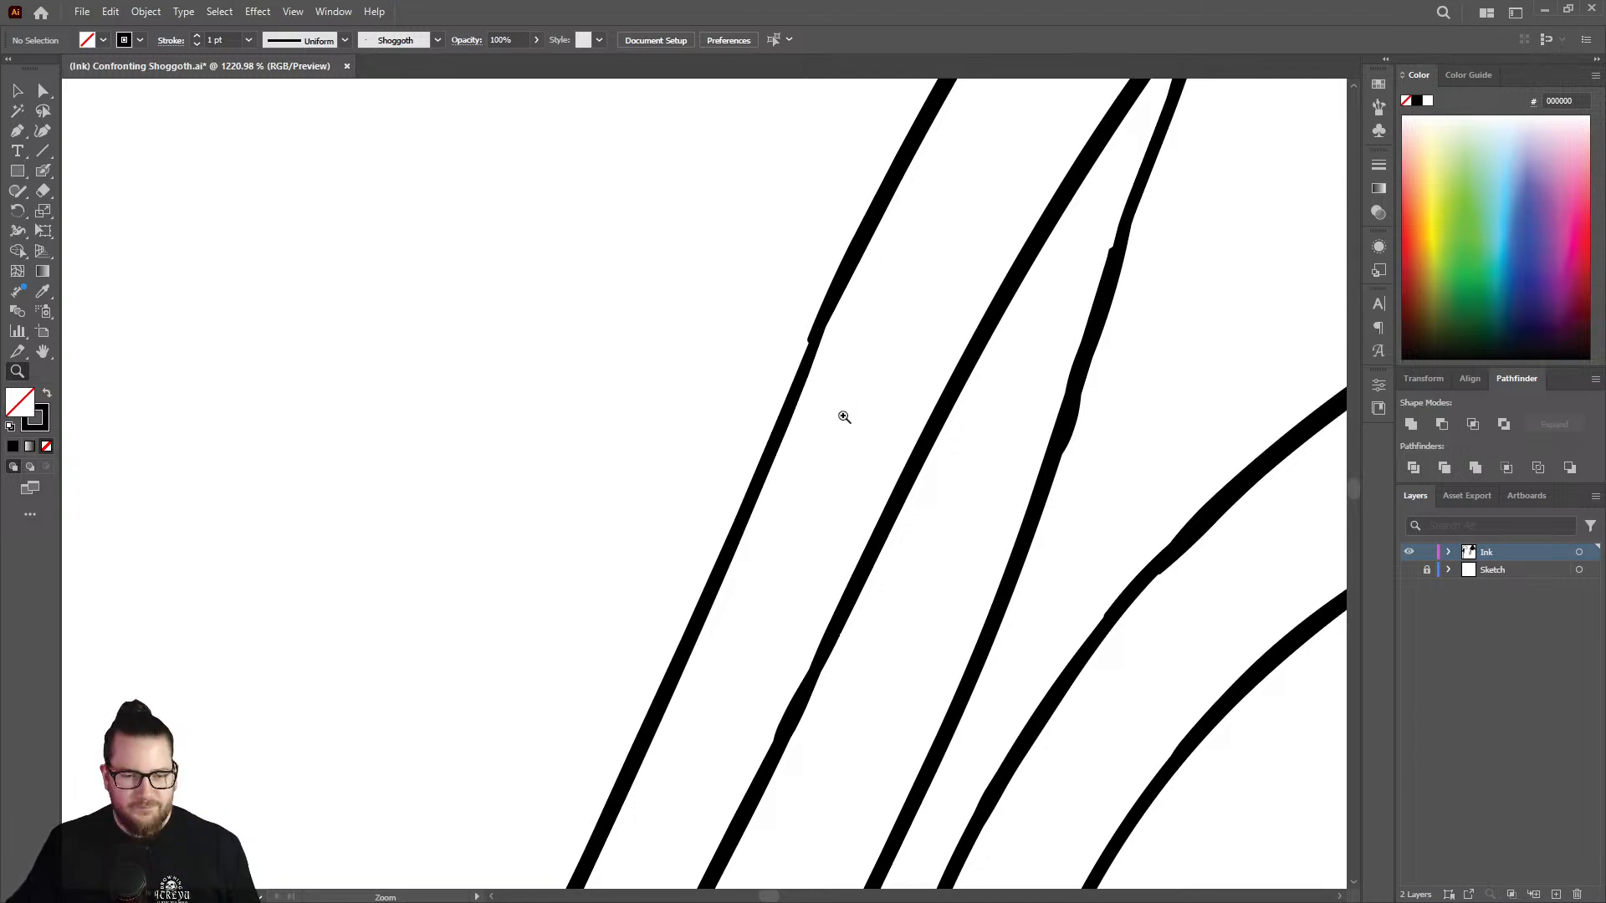
left_click_drag(895, 479, 657, 456)
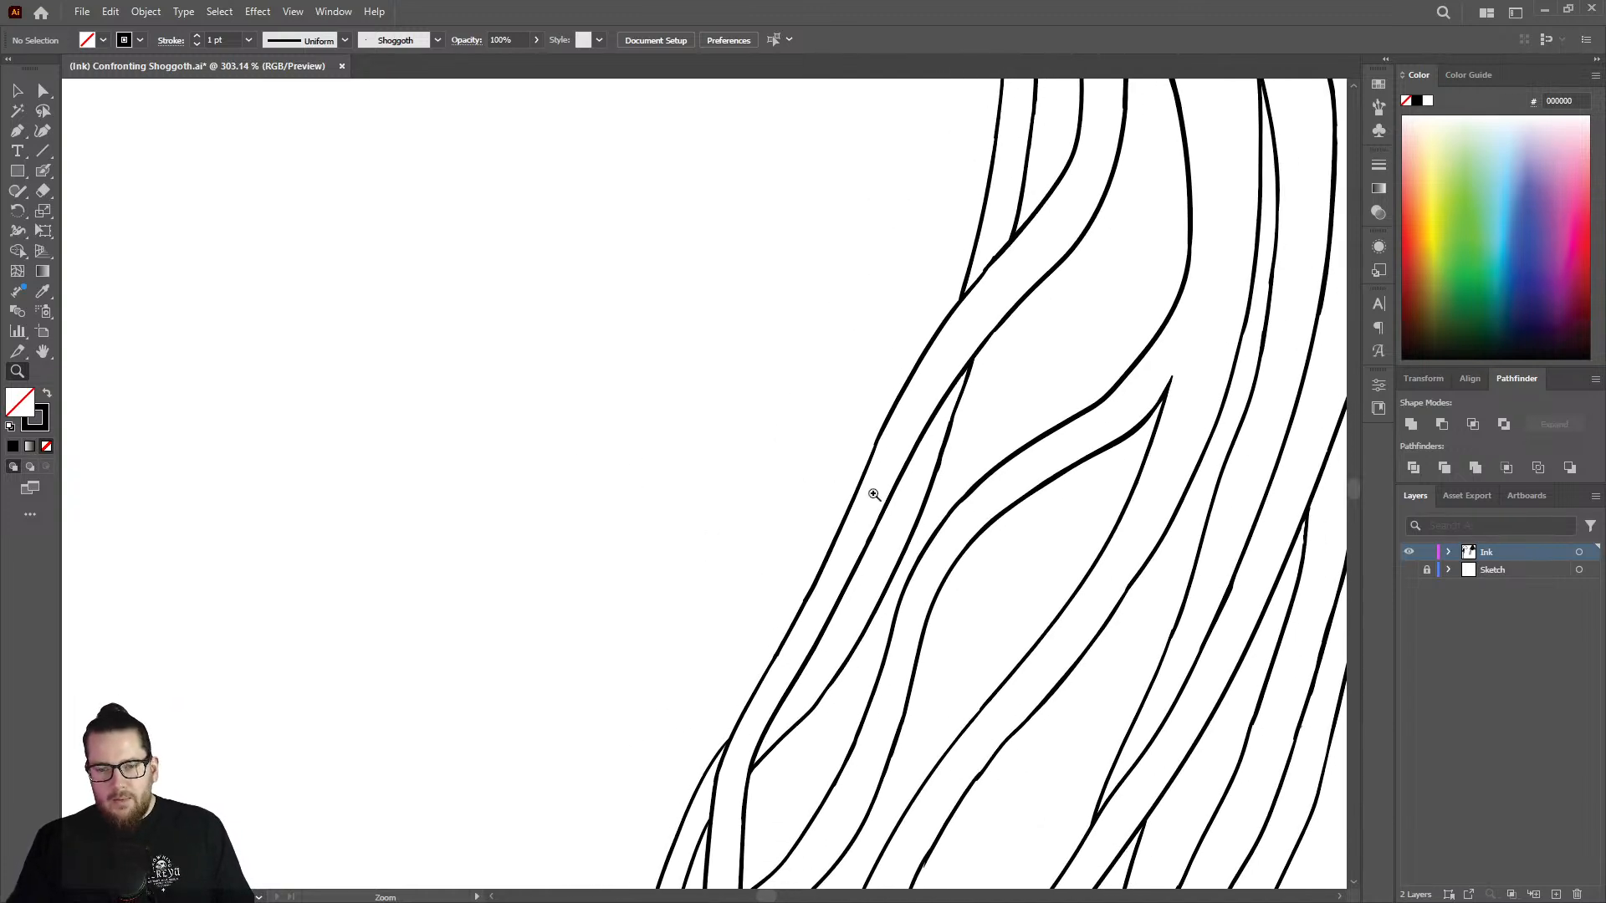
left_click_drag(1008, 542, 961, 503)
left_click_drag(996, 394, 1114, 398)
left_click_drag(876, 564, 977, 553)
key("shift+b")
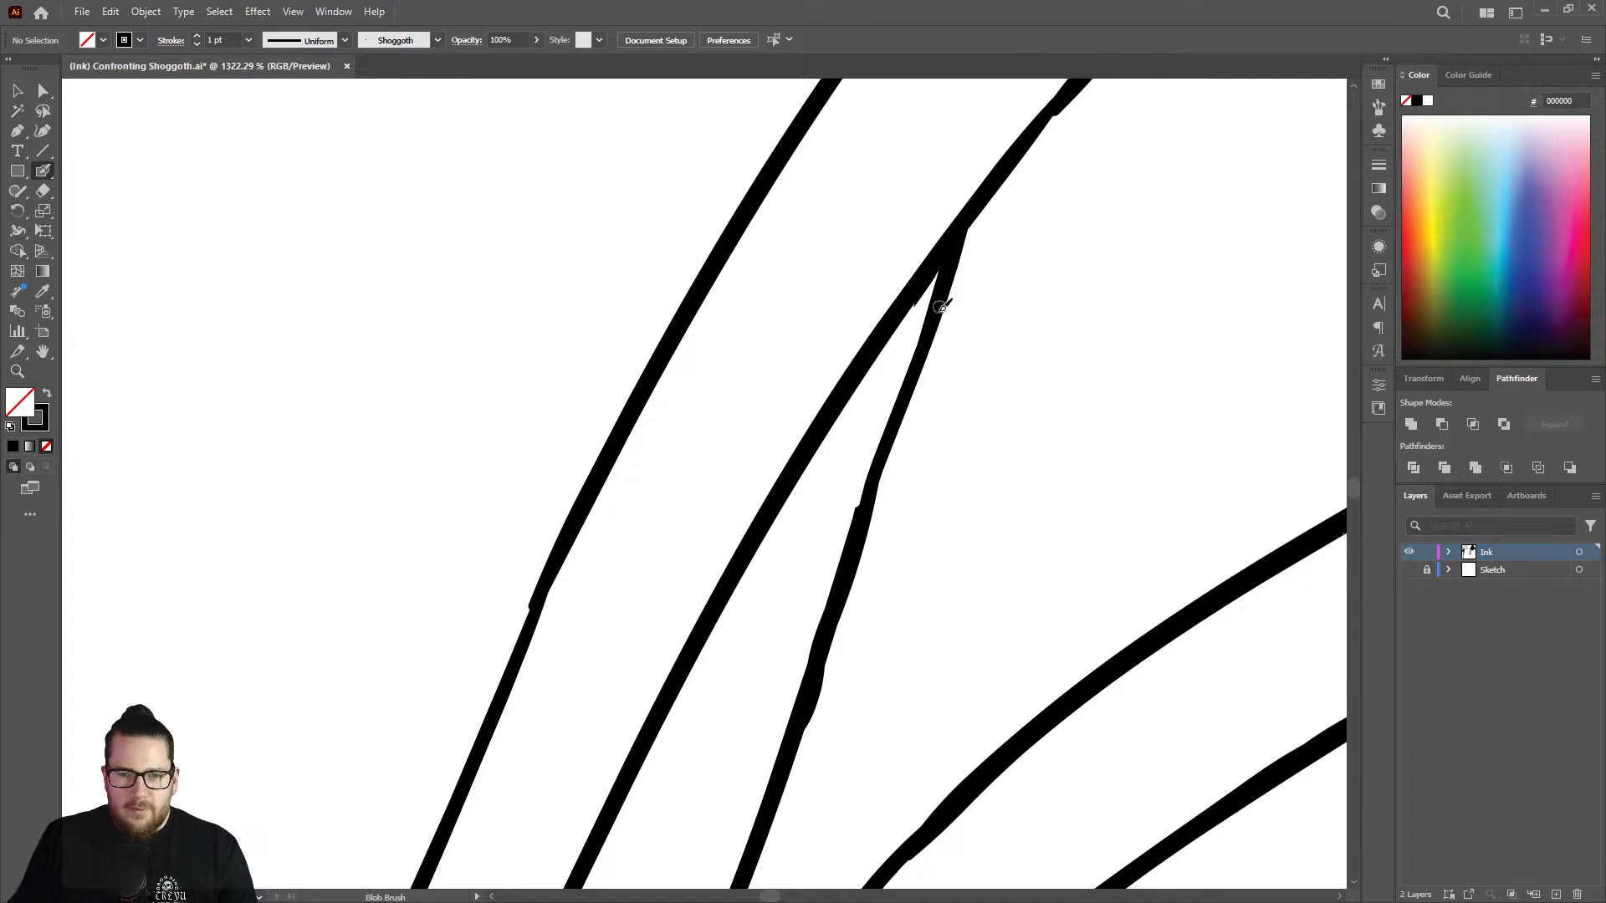
left_click_drag(915, 399, 839, 615)
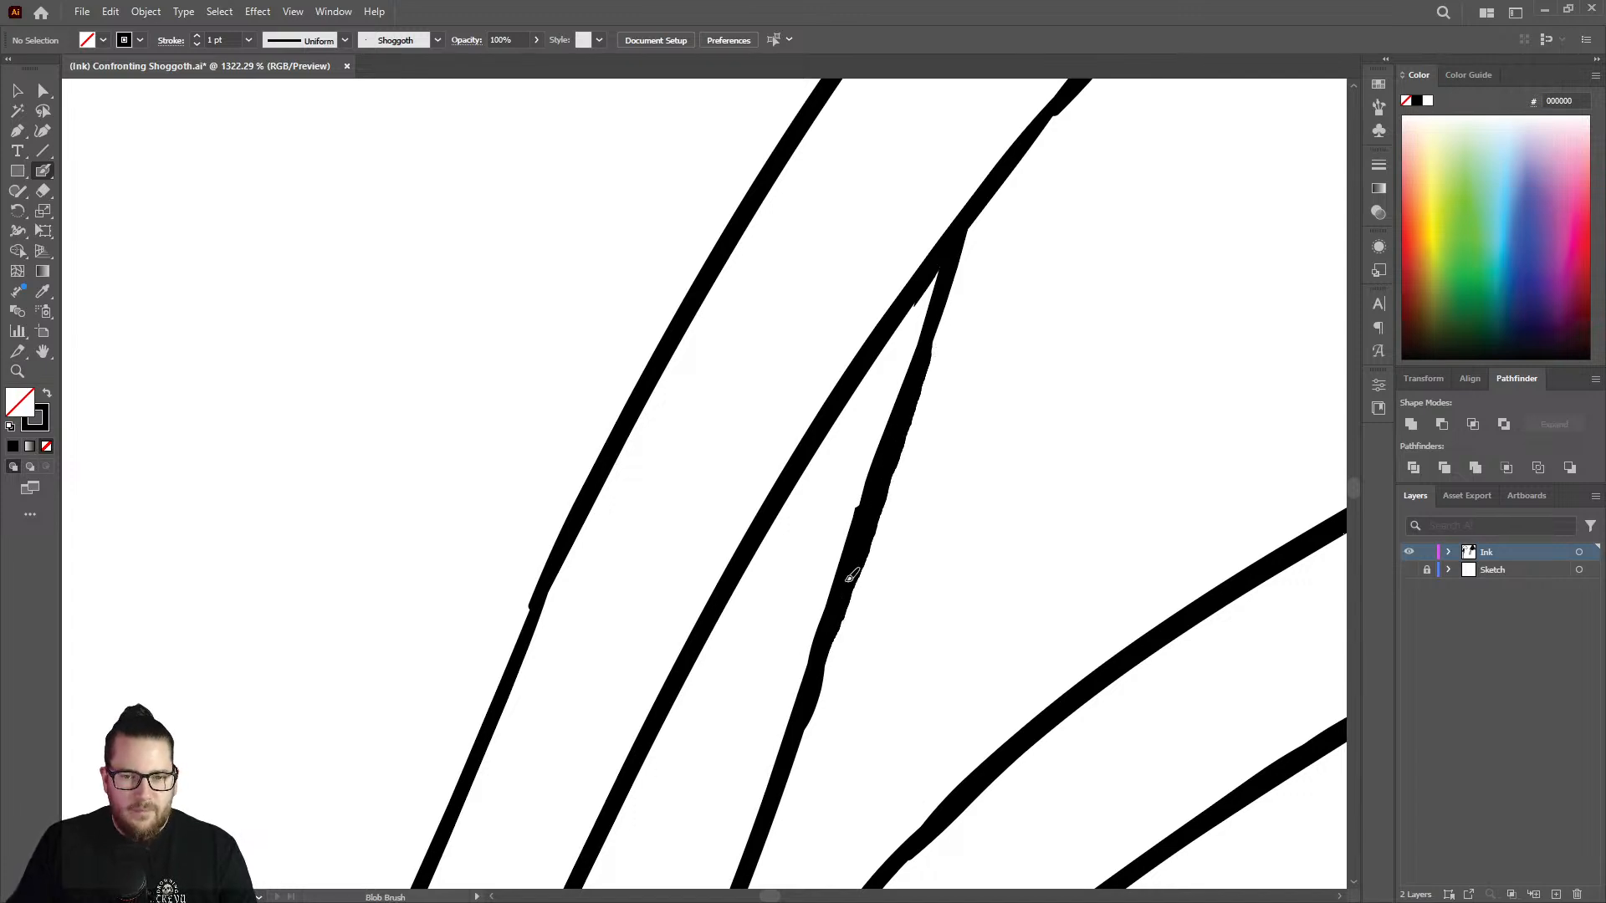
key("shift+e")
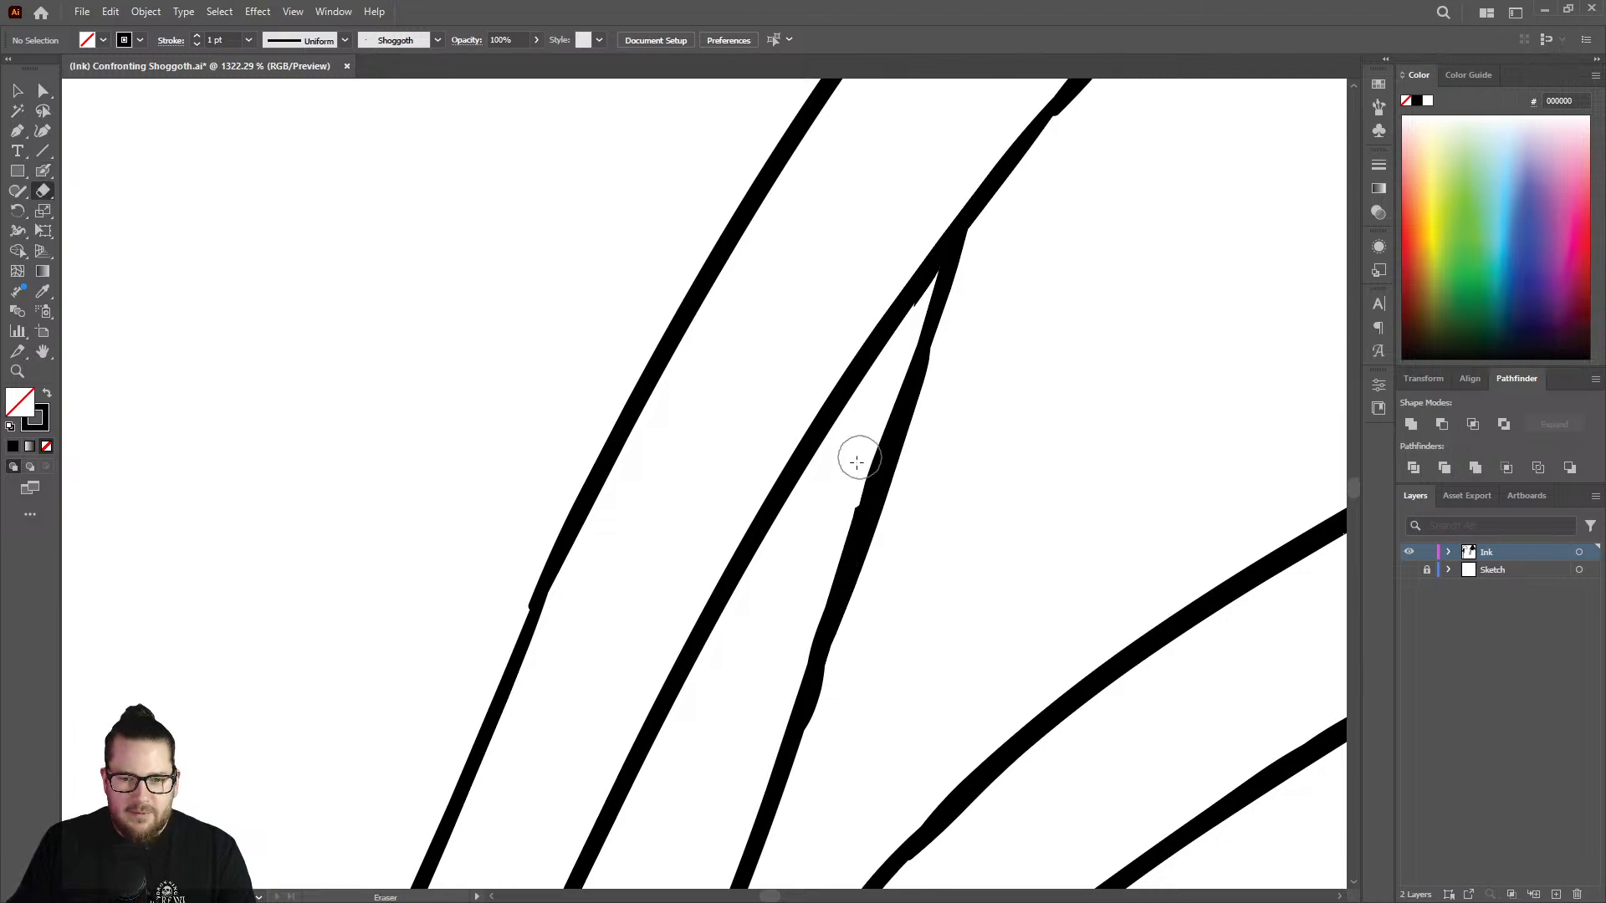
Thicken the stepped joint on the outline that runs down to the V-shaped junction in the middle of the left tentacle cluster.
key("z")
left_click_drag(853, 490, 655, 490)
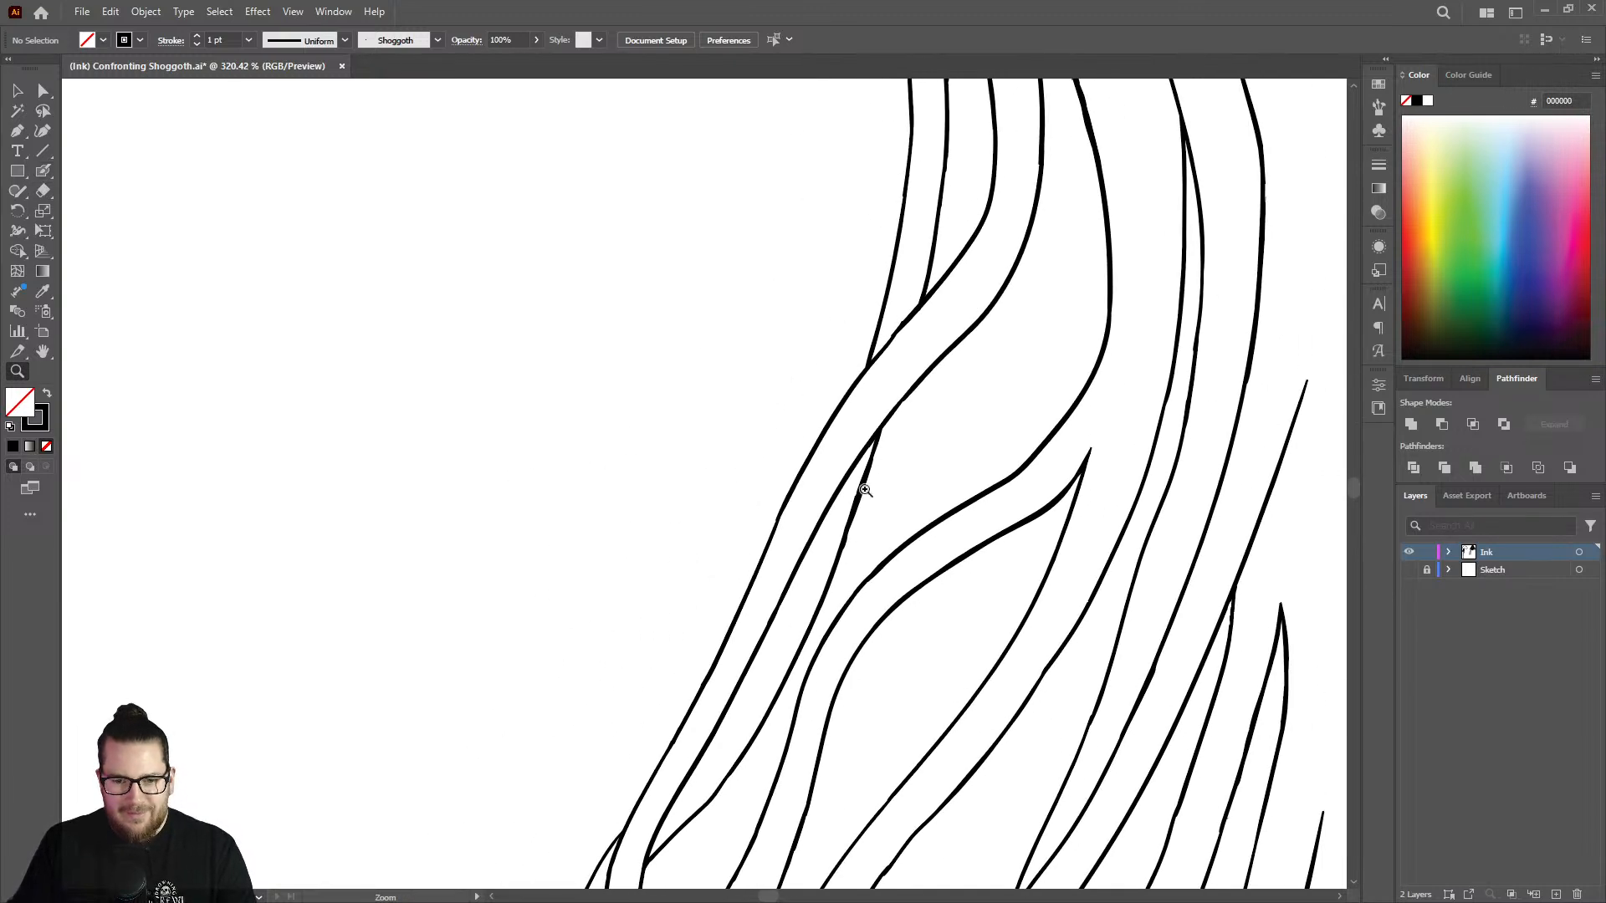
left_click_drag(878, 490, 737, 482)
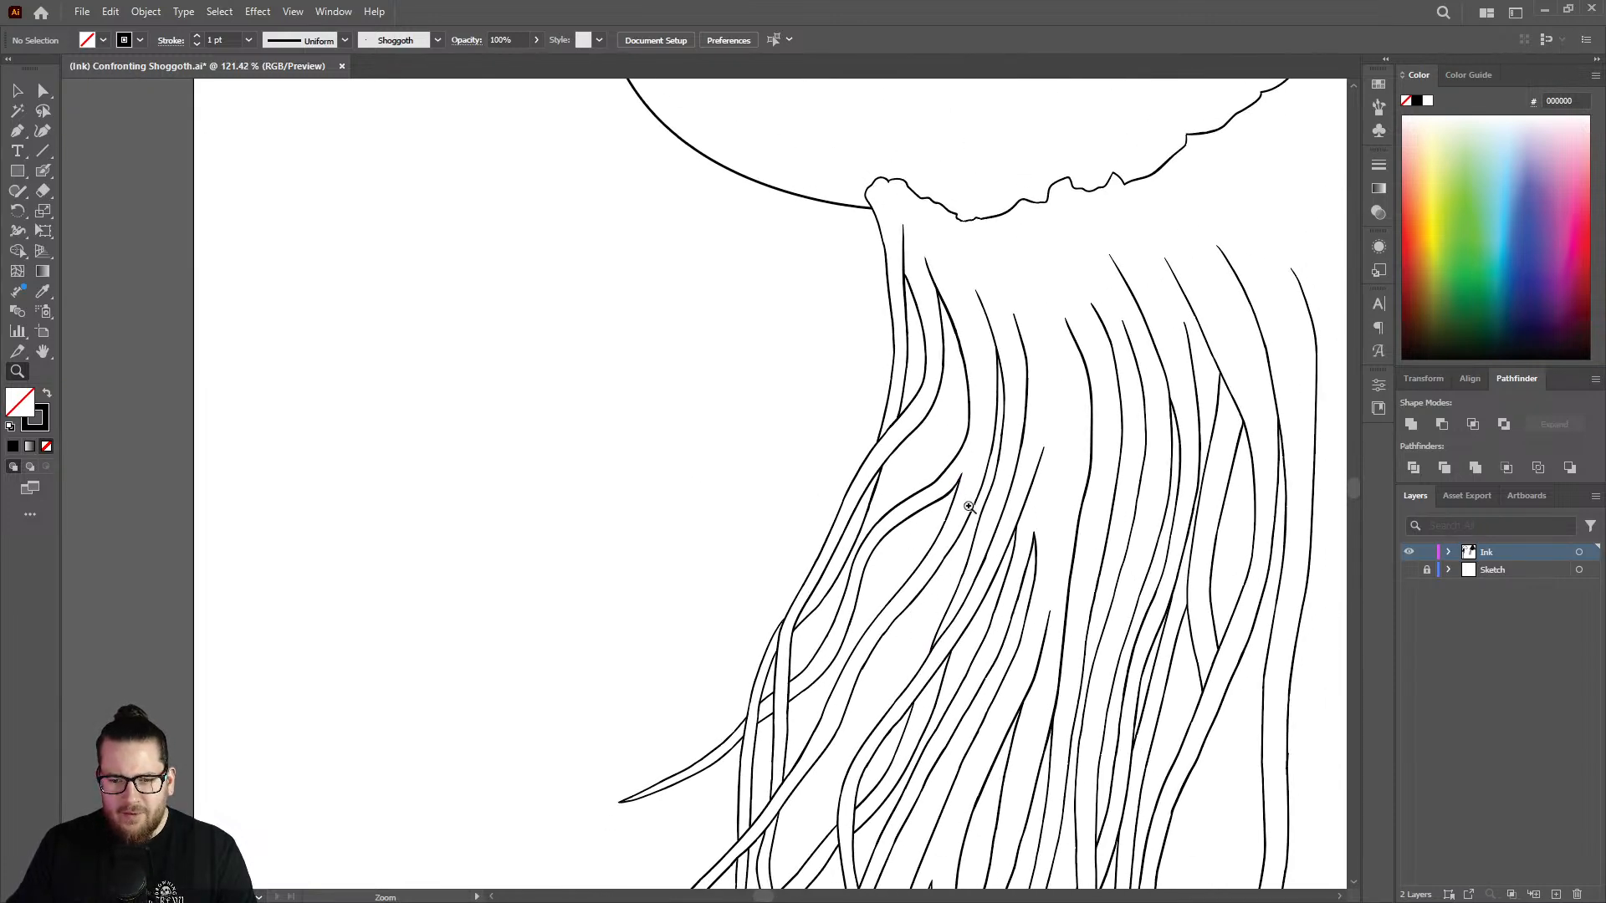
left_click_drag(968, 507, 1201, 448)
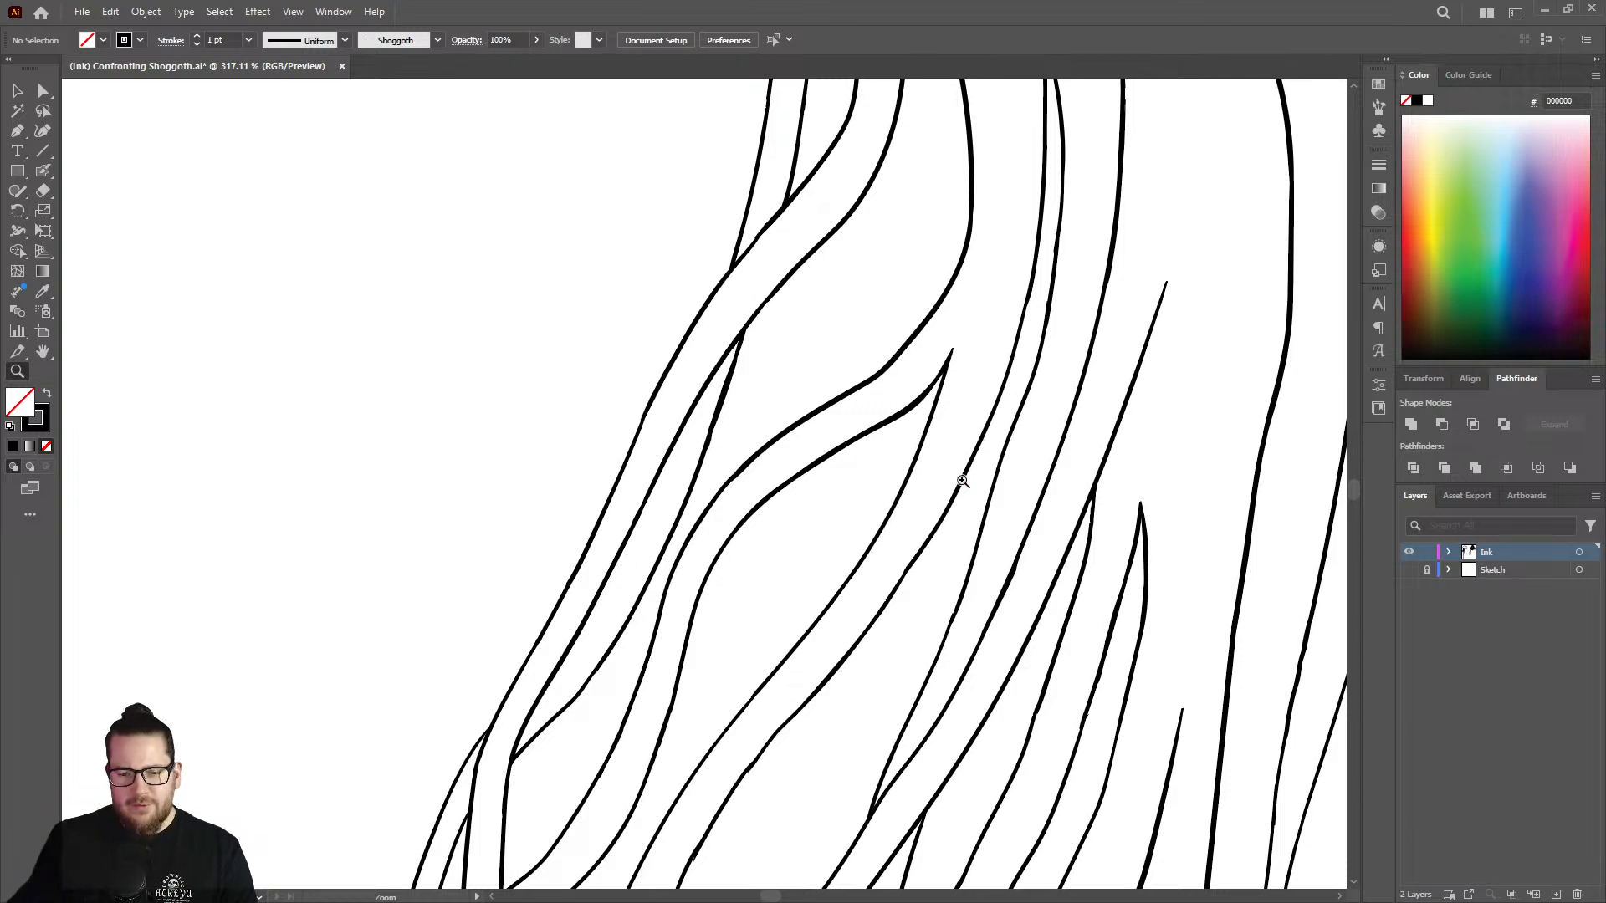
left_click_drag(991, 688, 1146, 615)
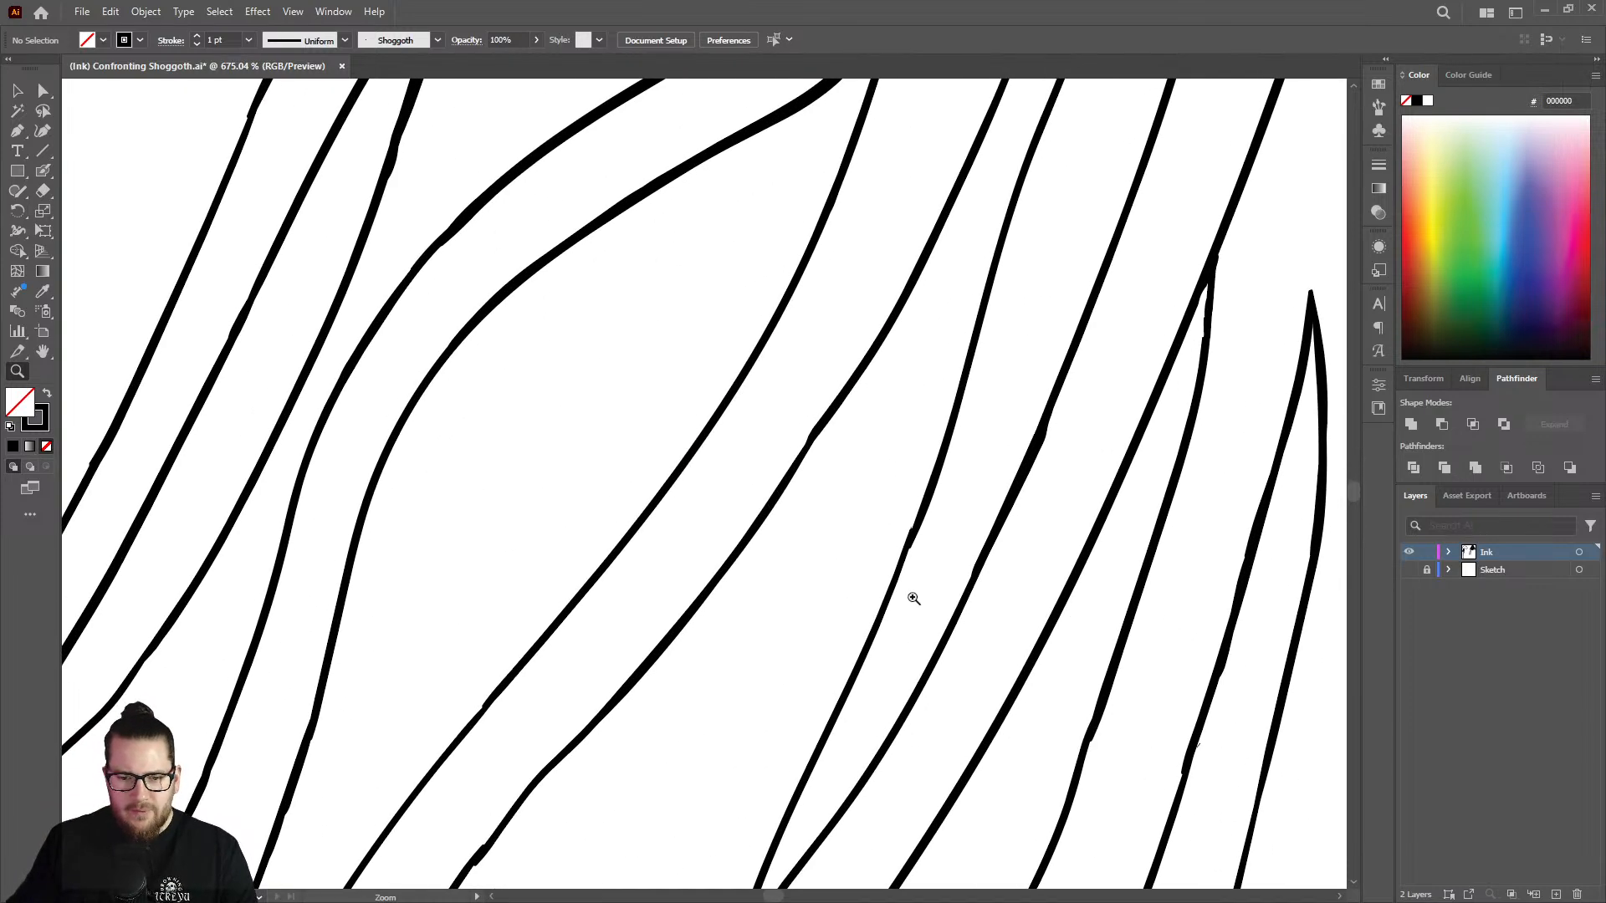
left_click_drag(918, 598, 1044, 553)
key("shift+b")
left_click_drag(923, 423, 873, 569)
left_click_drag(847, 623, 801, 711)
Trim the bump at the joint of the neighbouring long outline with the Eraser.
key("z")
left_click_drag(847, 586, 950, 410)
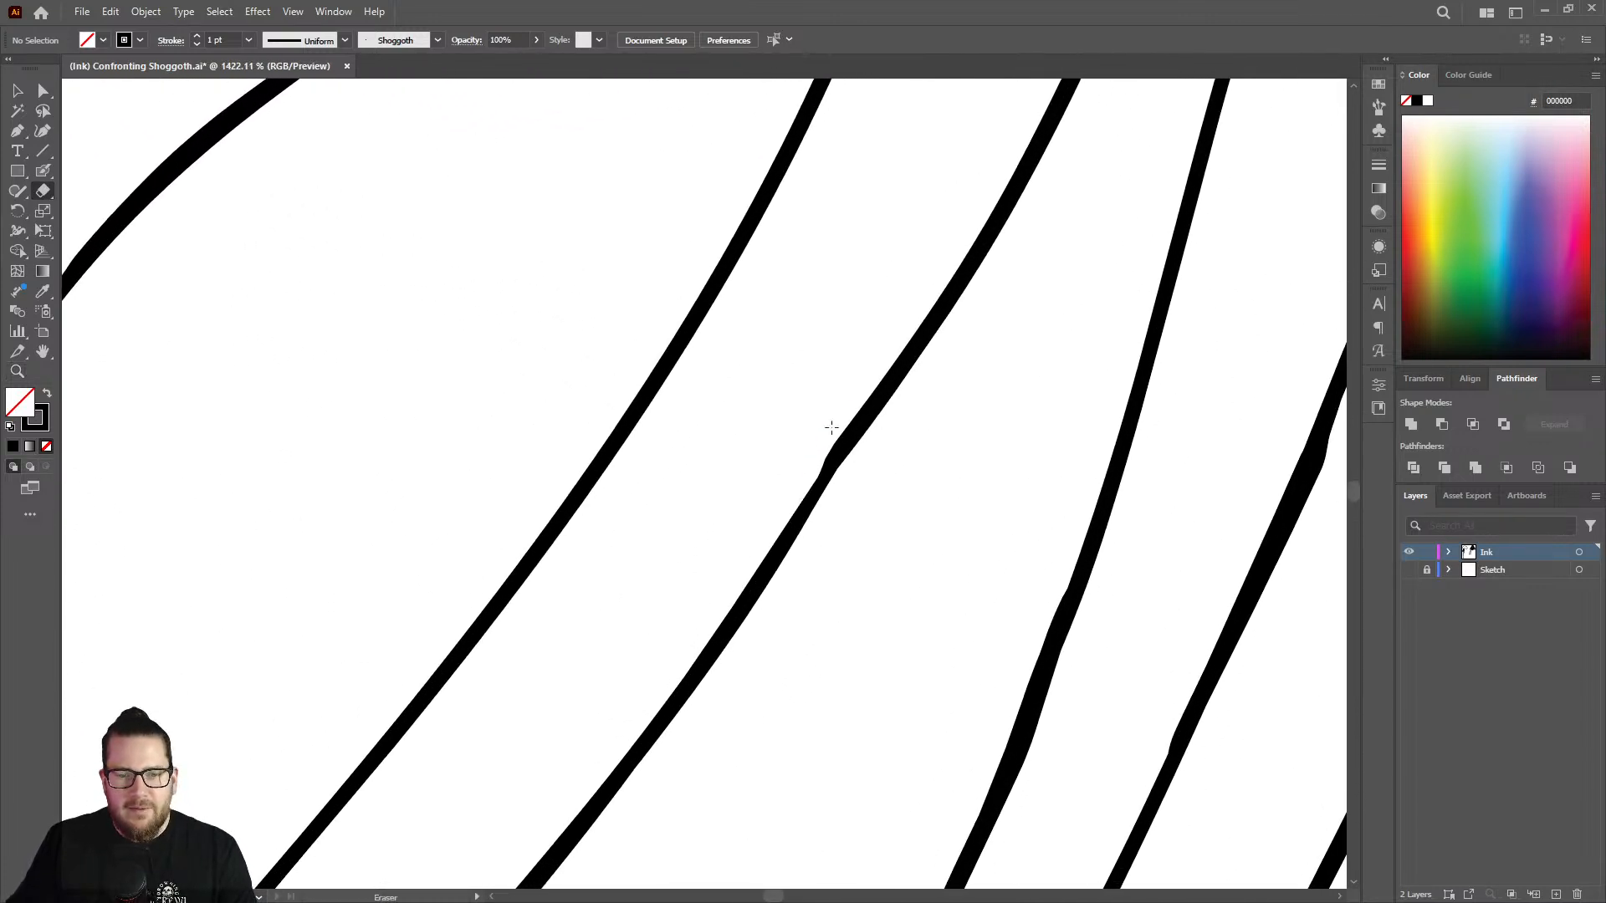
key("shift+e")
key("z")
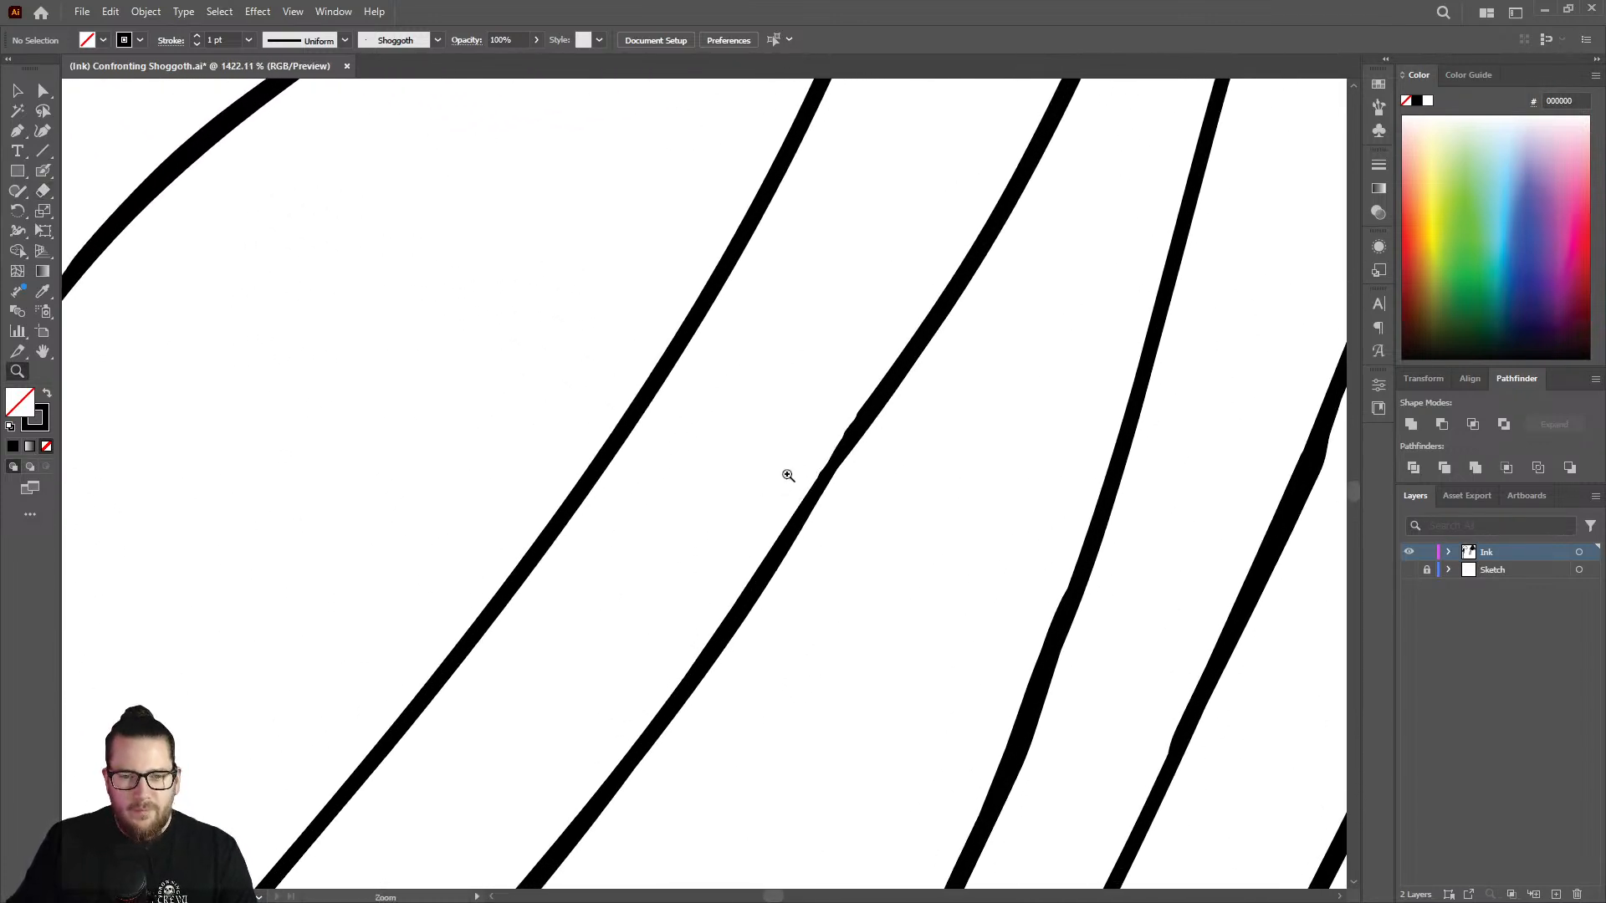
Erase the lump and stray spur along the lower part of the long outline and rebuild its thinned stretch with the Blob Brush.
mouse_move(785, 470)
left_mouse_down()
mouse_move(545, 380)
mouse_move(516, 441)
left_mouse_up()
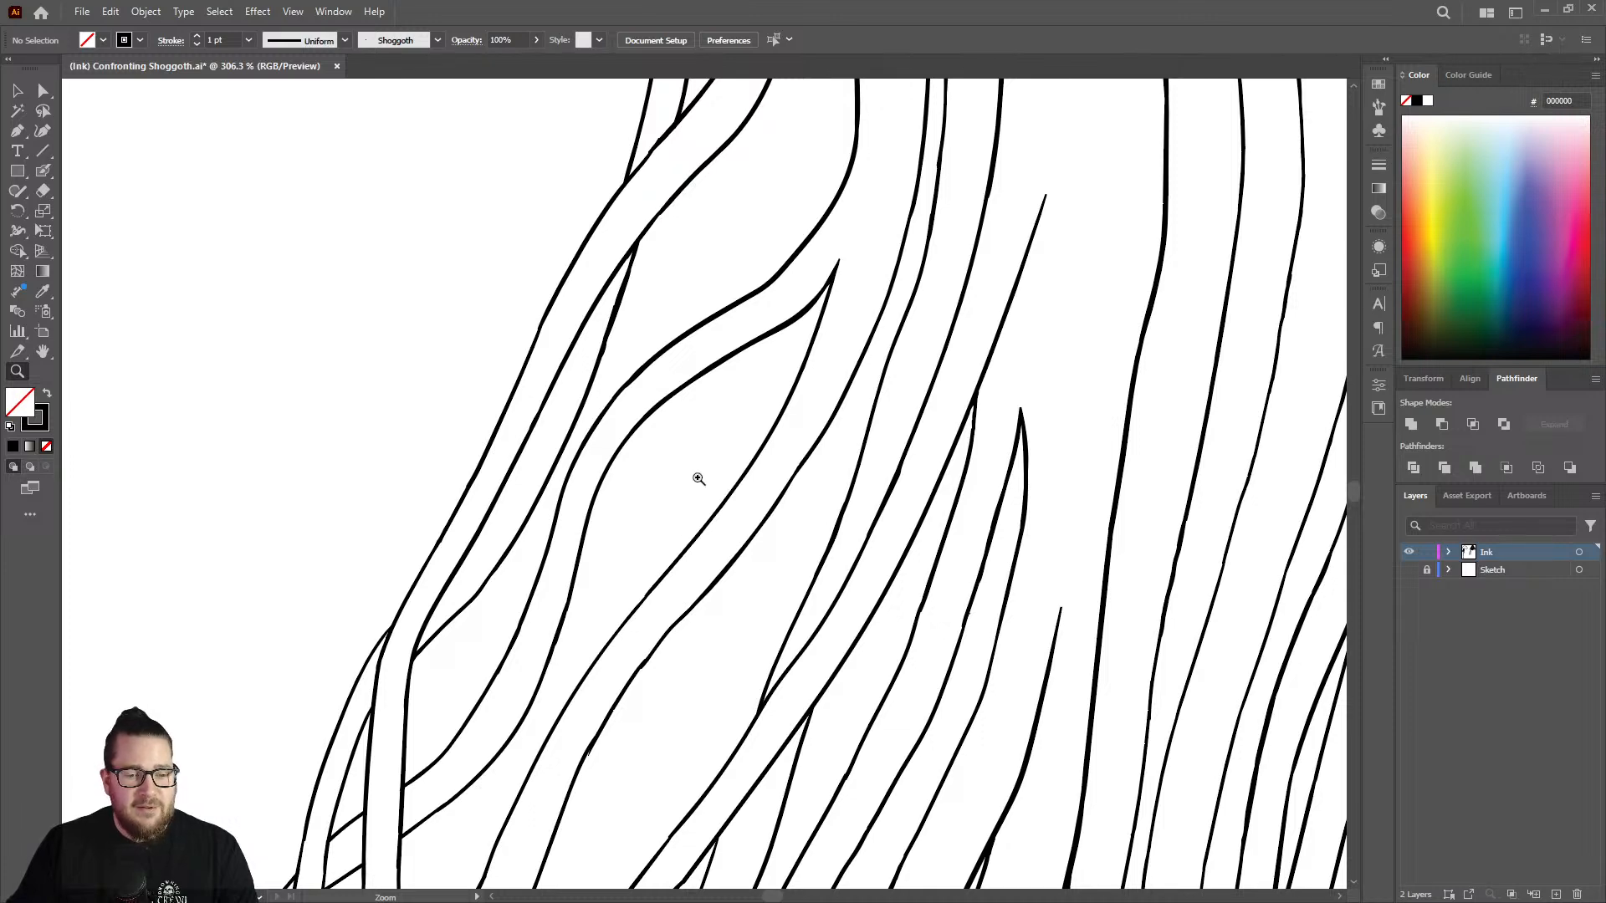
left_click_drag(683, 619, 598, 695)
left_click_drag(653, 757, 897, 541)
left_click_drag(563, 502, 699, 462)
key("shift+e")
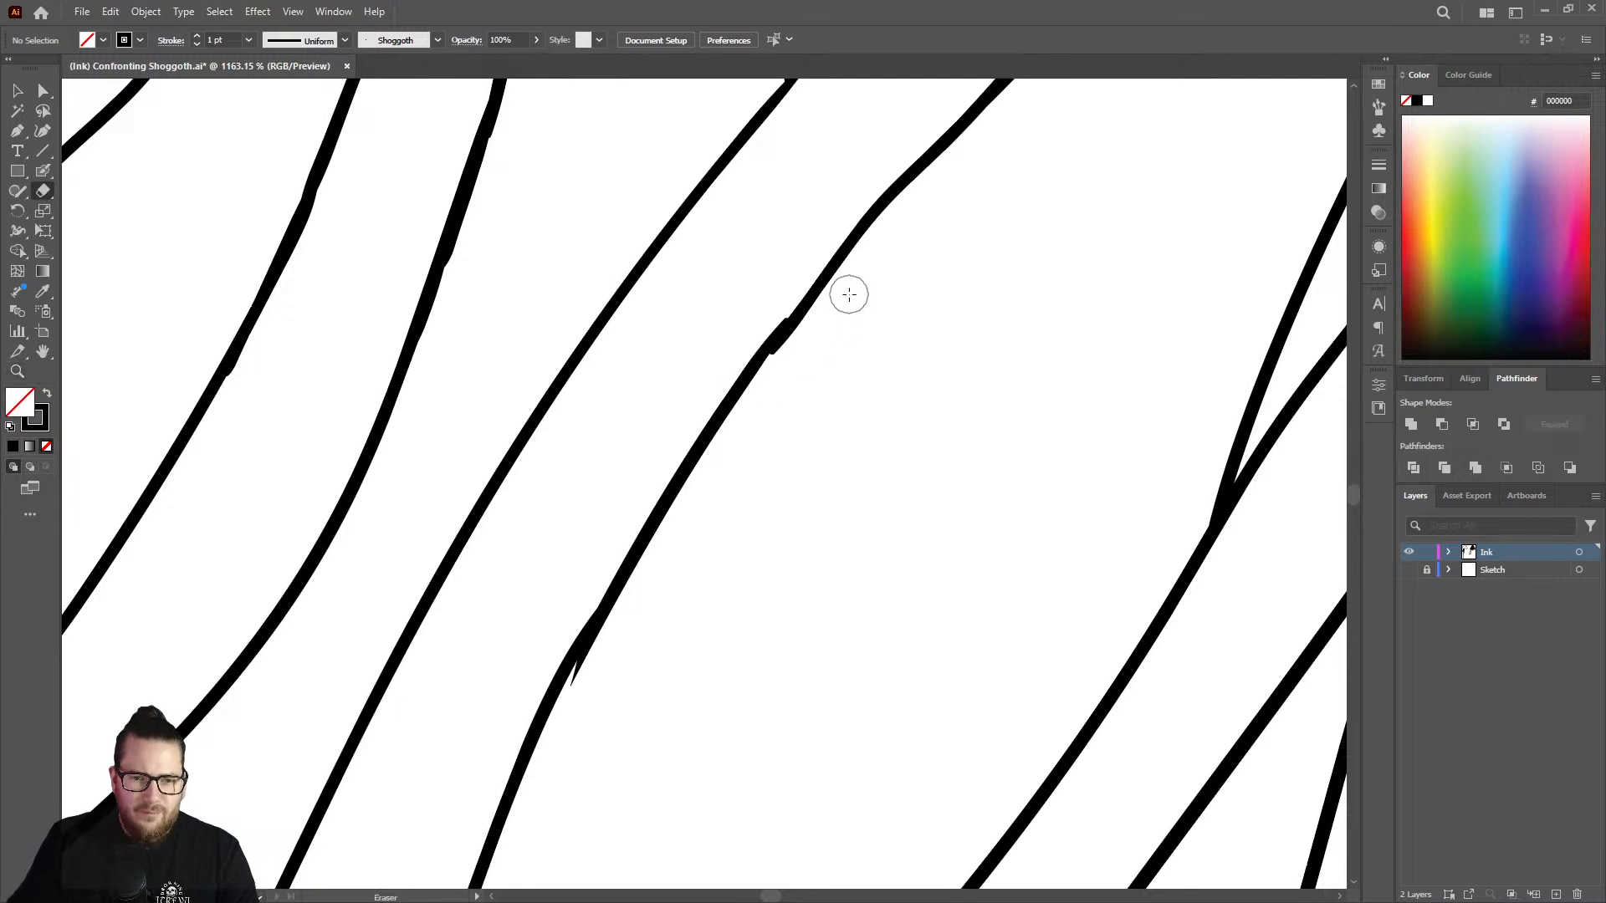
left_click_drag(817, 322, 791, 362)
left_click_drag(847, 287, 786, 372)
left_click_drag(634, 612, 582, 695)
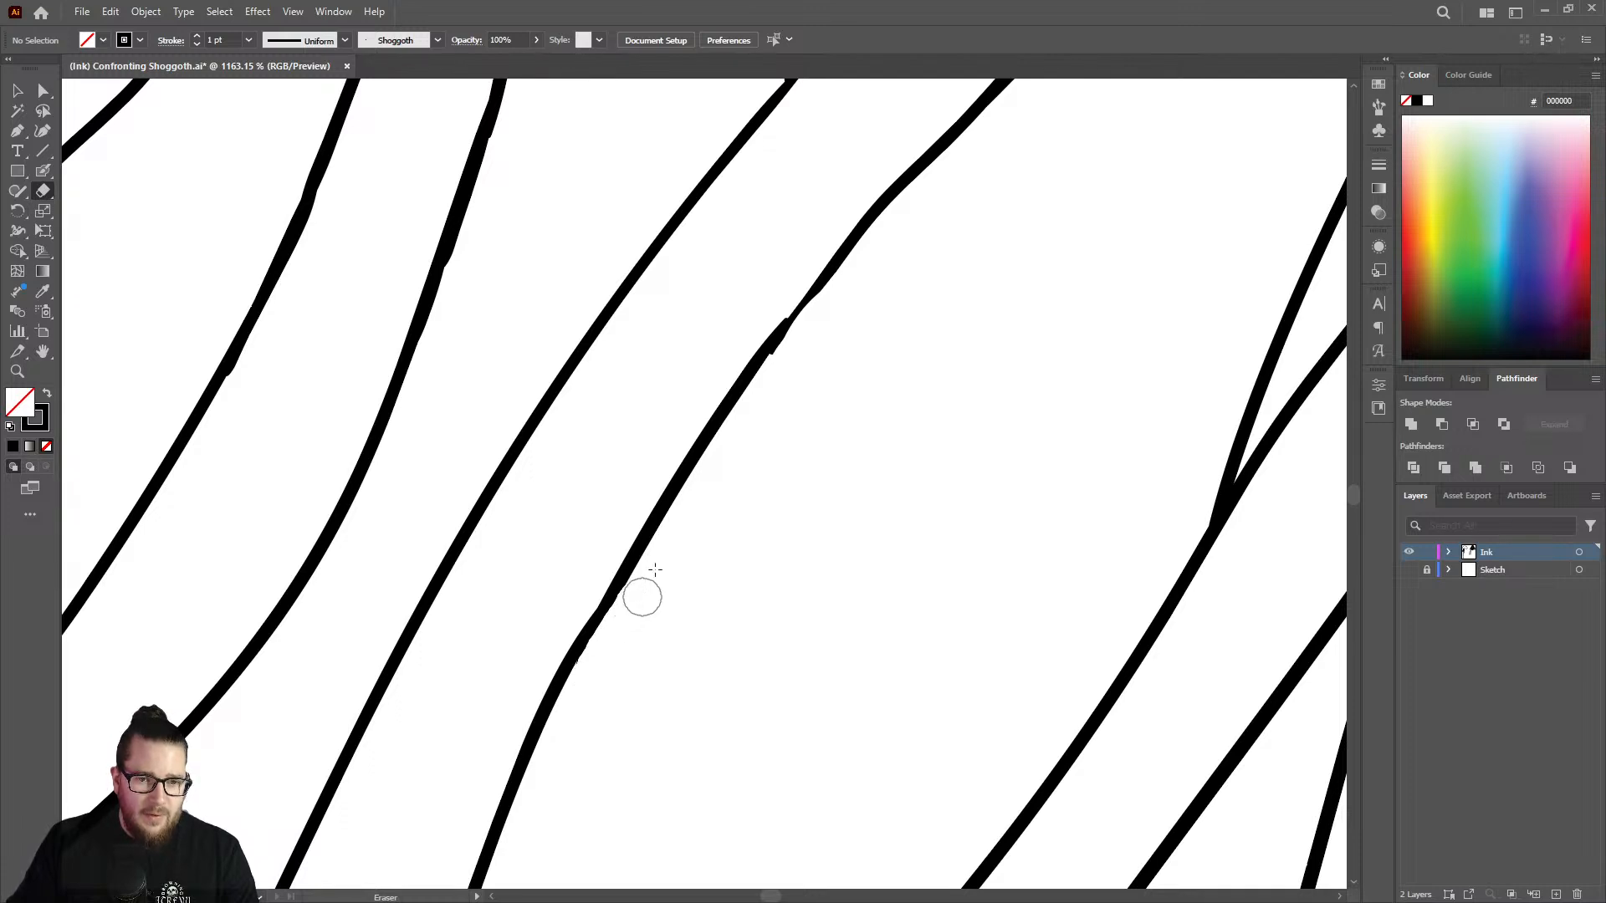
key("shift+b")
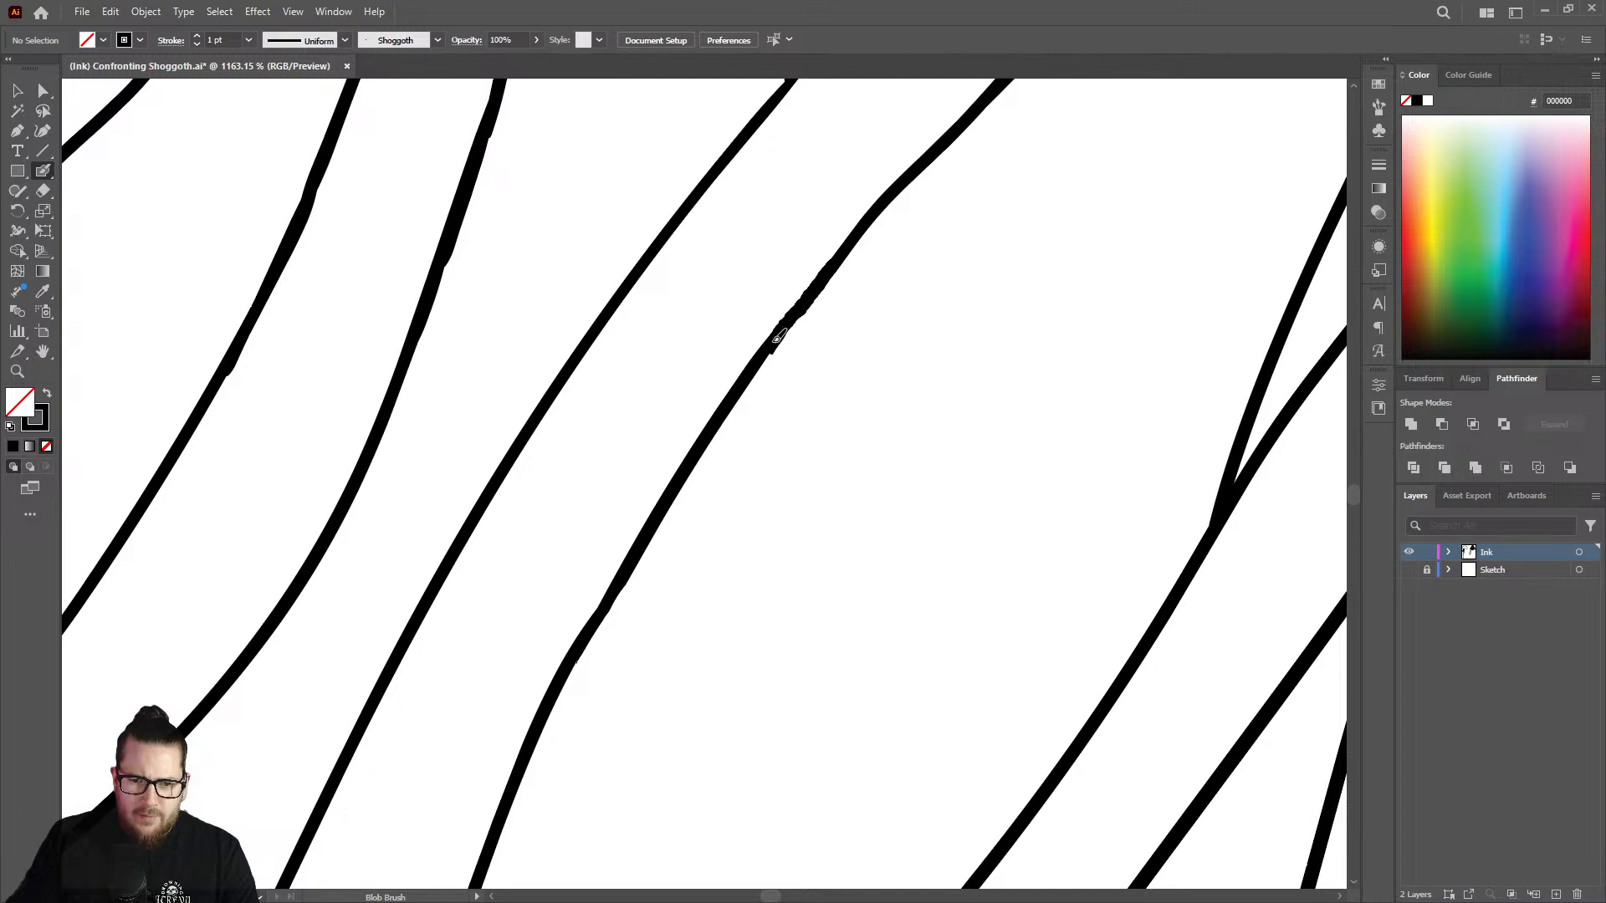
left_click_drag(747, 360, 747, 405)
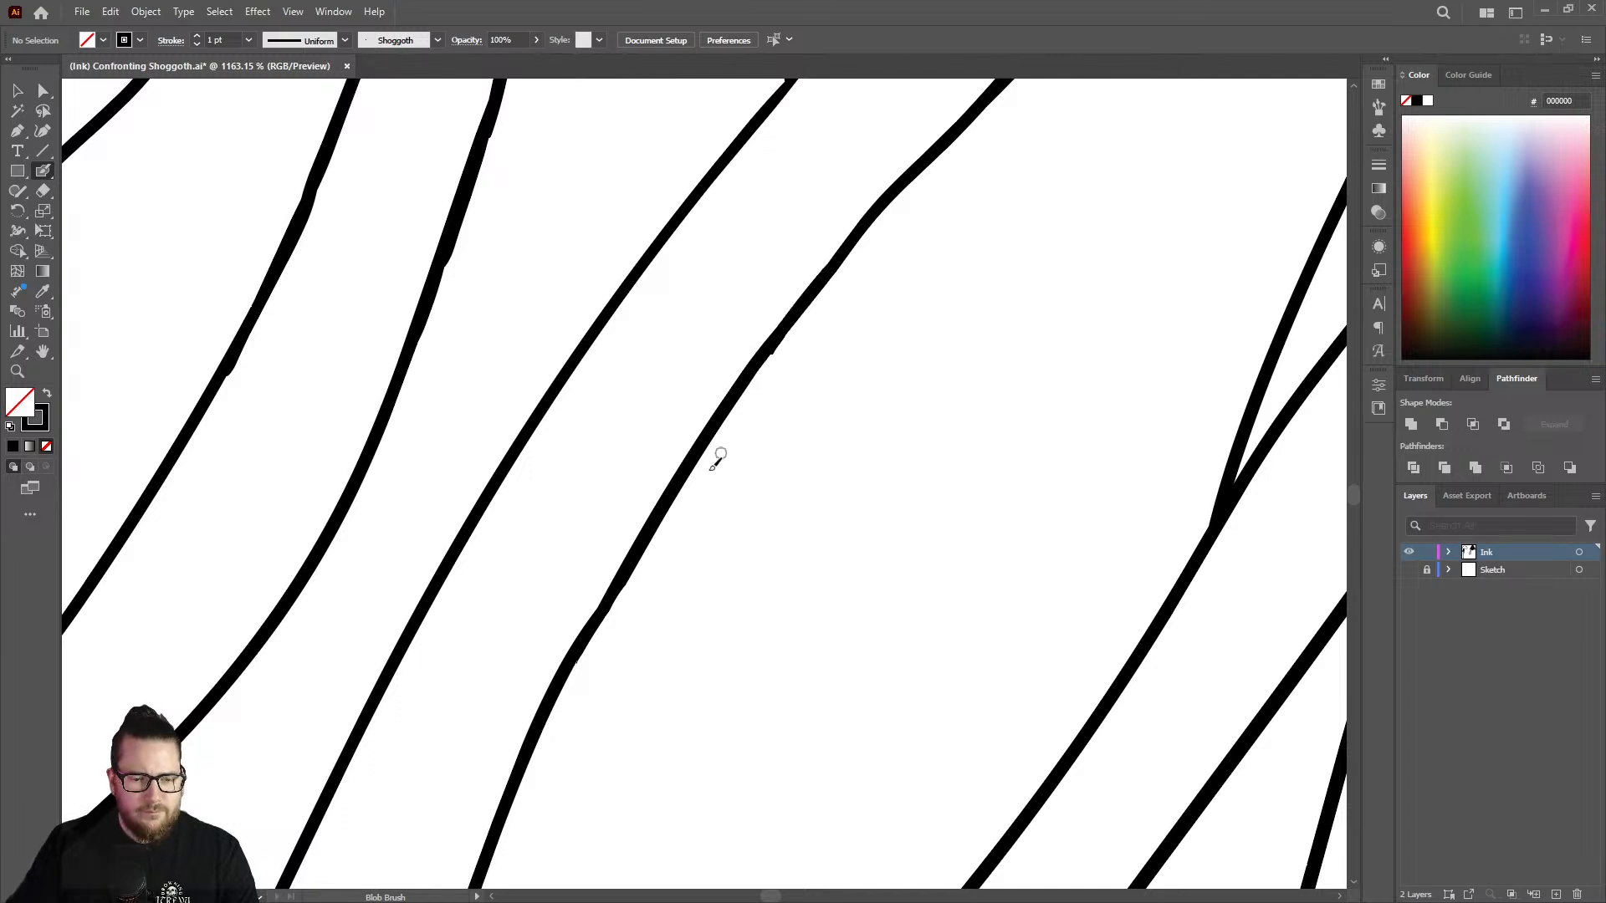
Fill the stepped joint on the outline running down from the narrow fork and trim the excess with the Eraser.
key("z")
left_click_drag(687, 491, 578, 506)
left_click_drag(586, 410, 510, 421)
left_click_drag(728, 506, 629, 491)
left_click_drag(930, 449, 1101, 444)
left_click_drag(834, 393, 1043, 387)
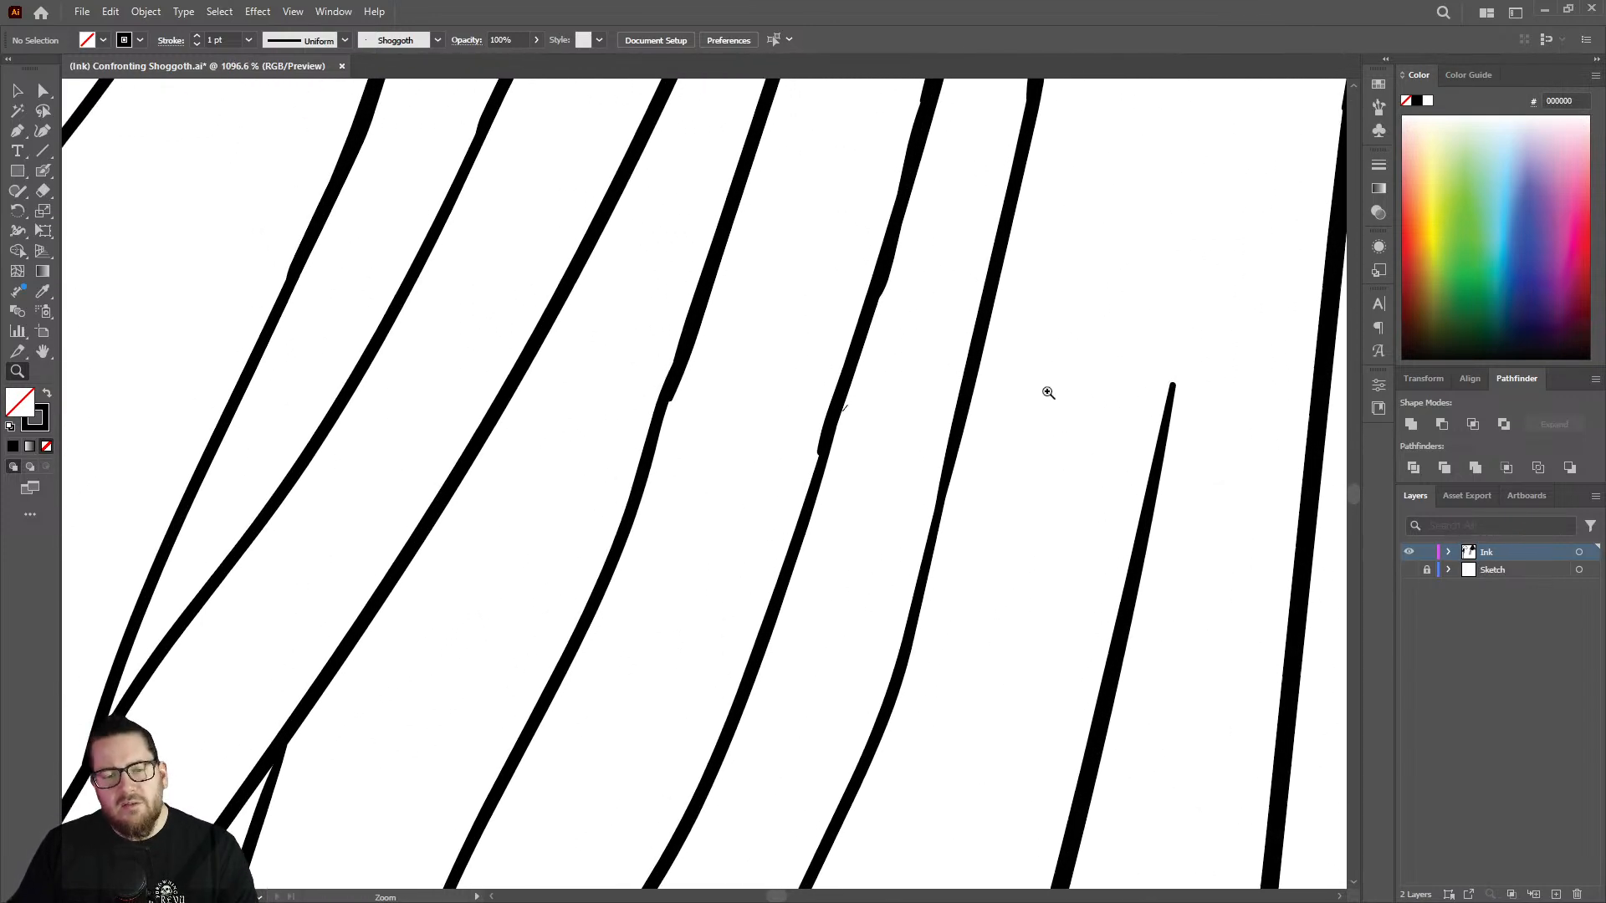
left_click_drag(807, 461, 888, 454)
key("shift+b")
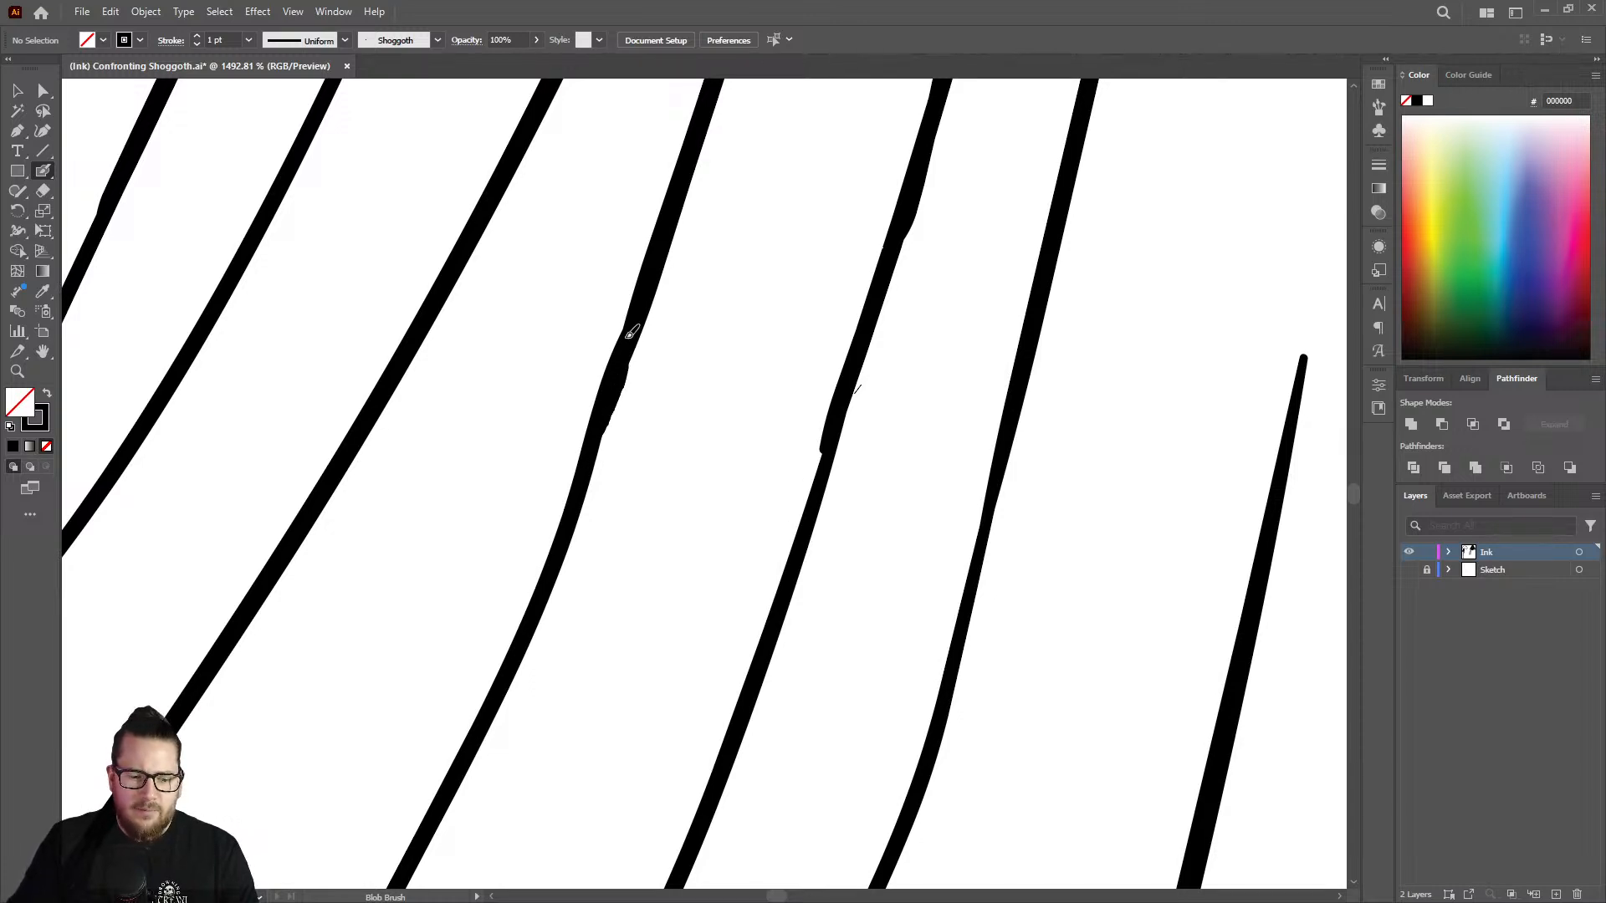
key("shift+e")
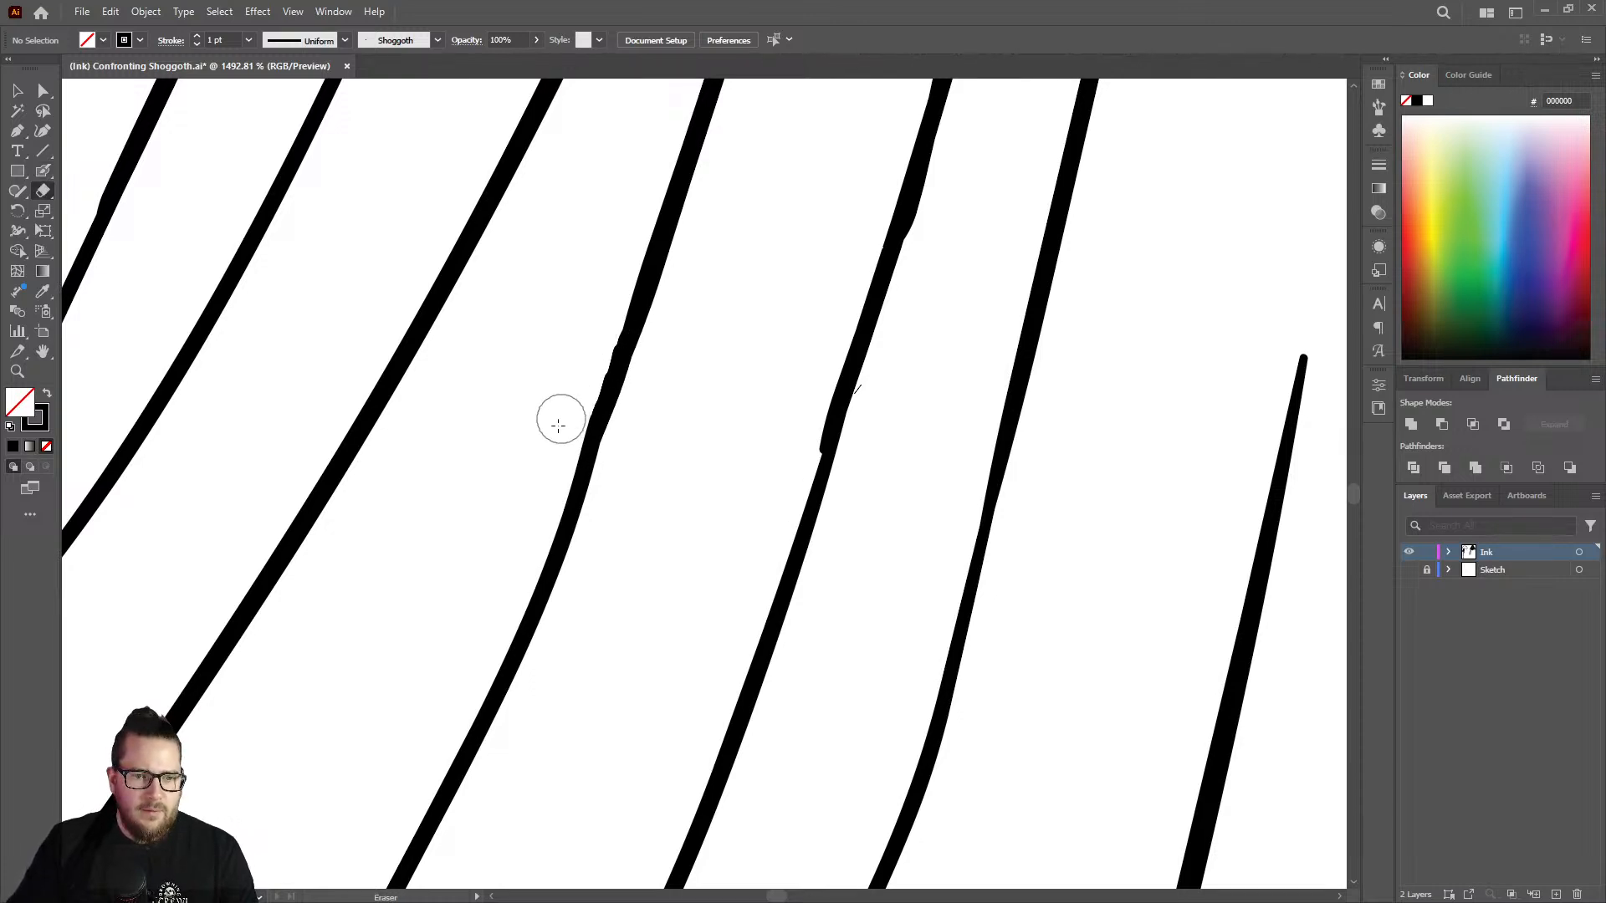
Fill the joint on the adjacent outline around its stray tick with the Blob Brush and clean its edges with the Eraser.
key("shift+b")
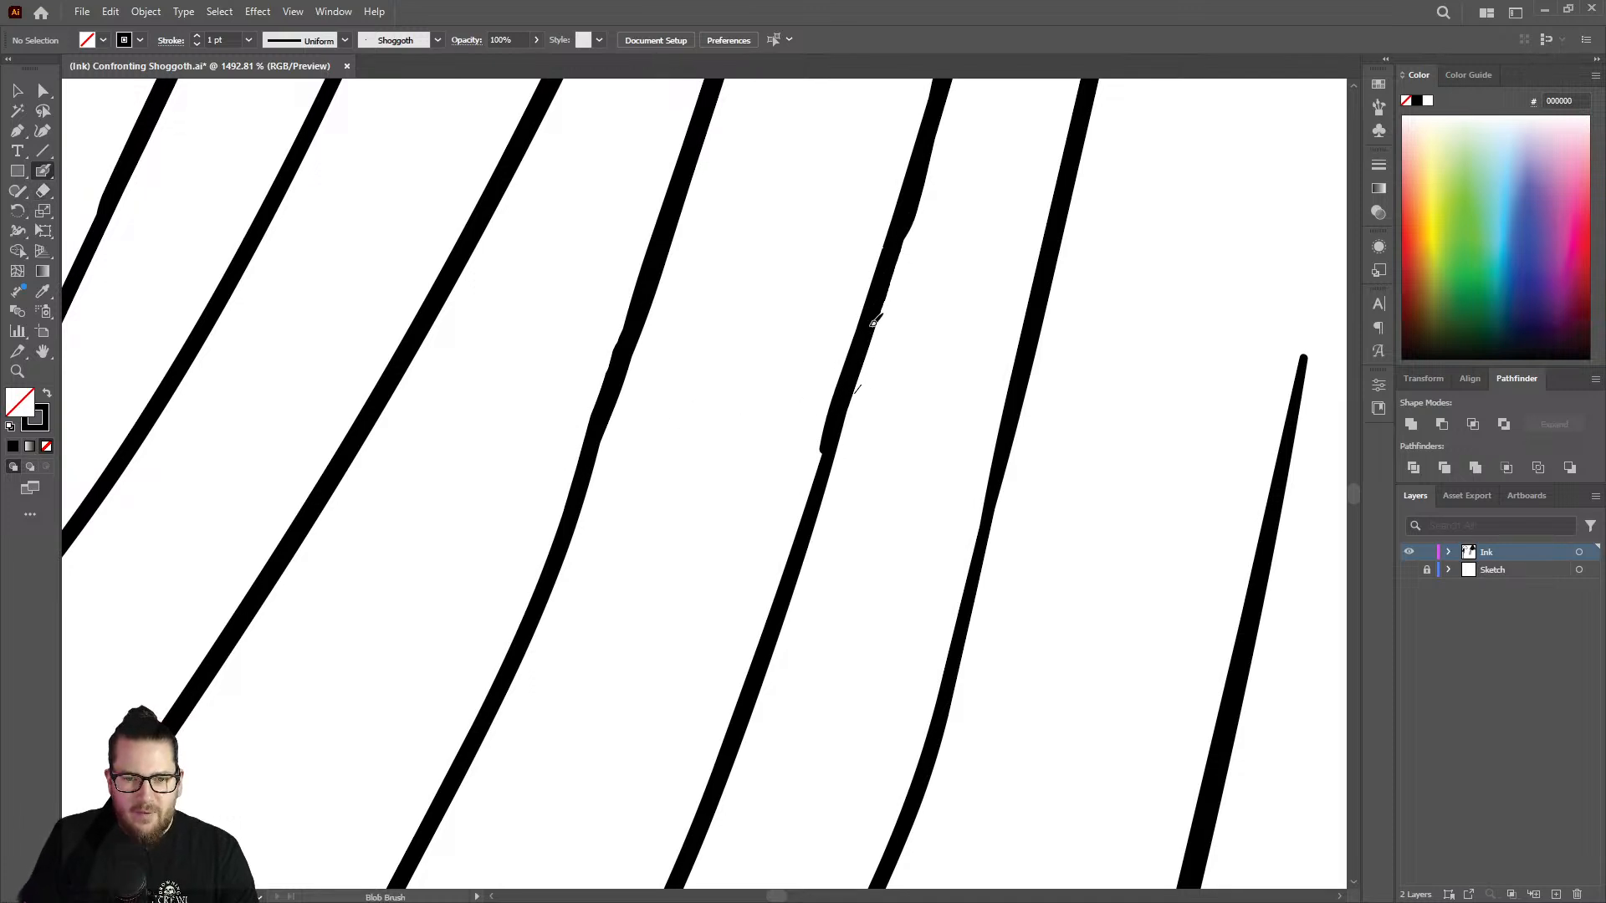
left_click_drag(841, 431, 788, 576)
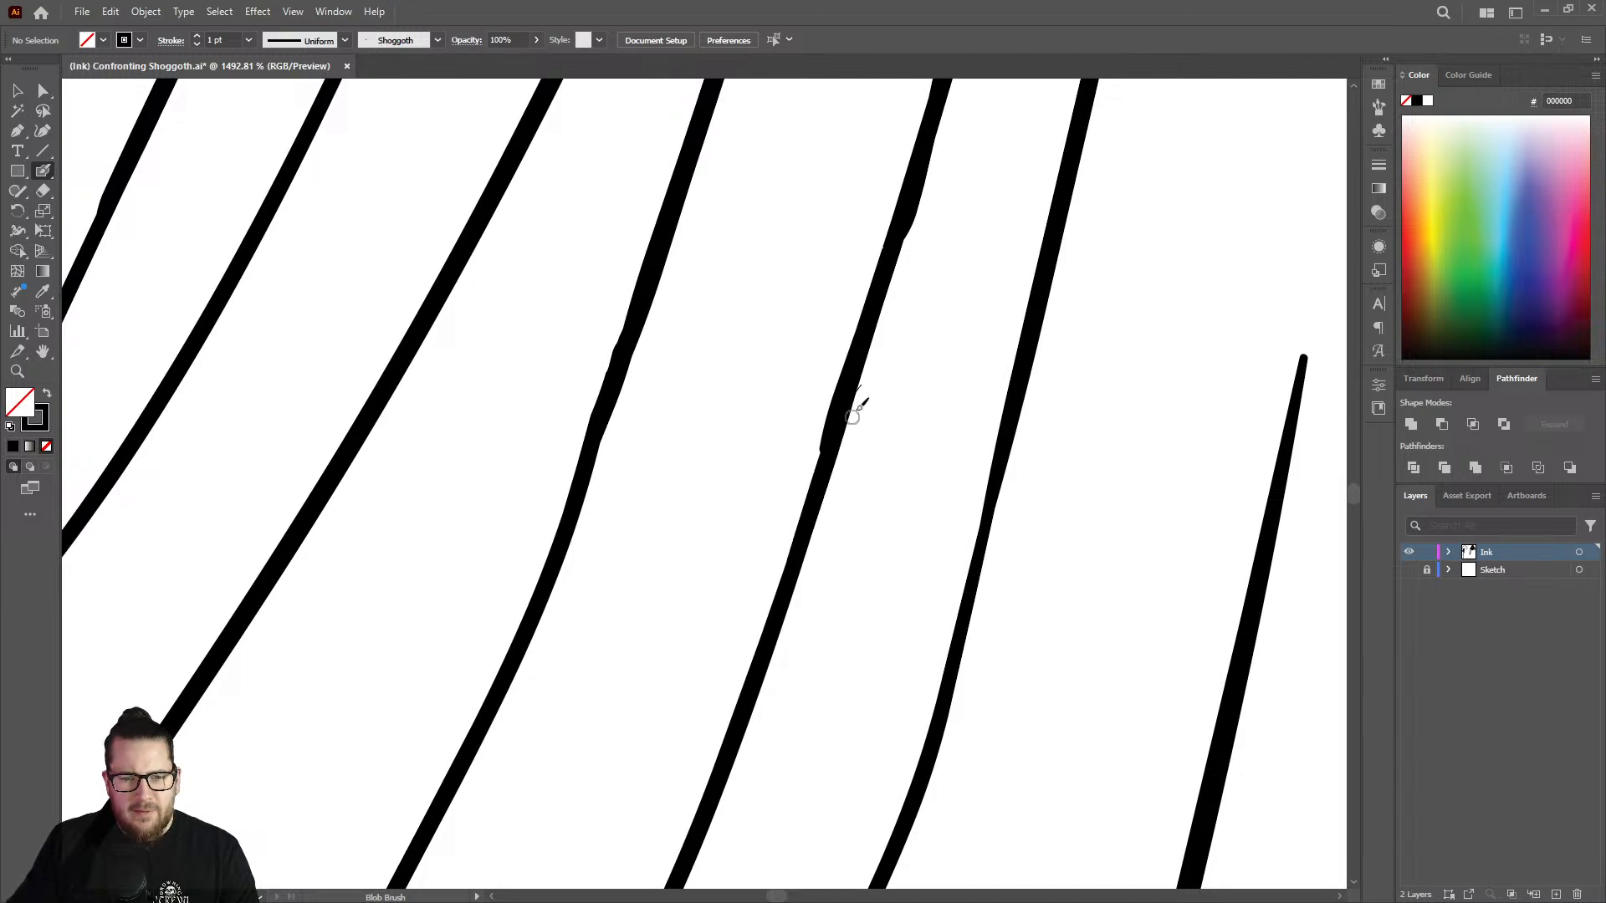
key("shift+e")
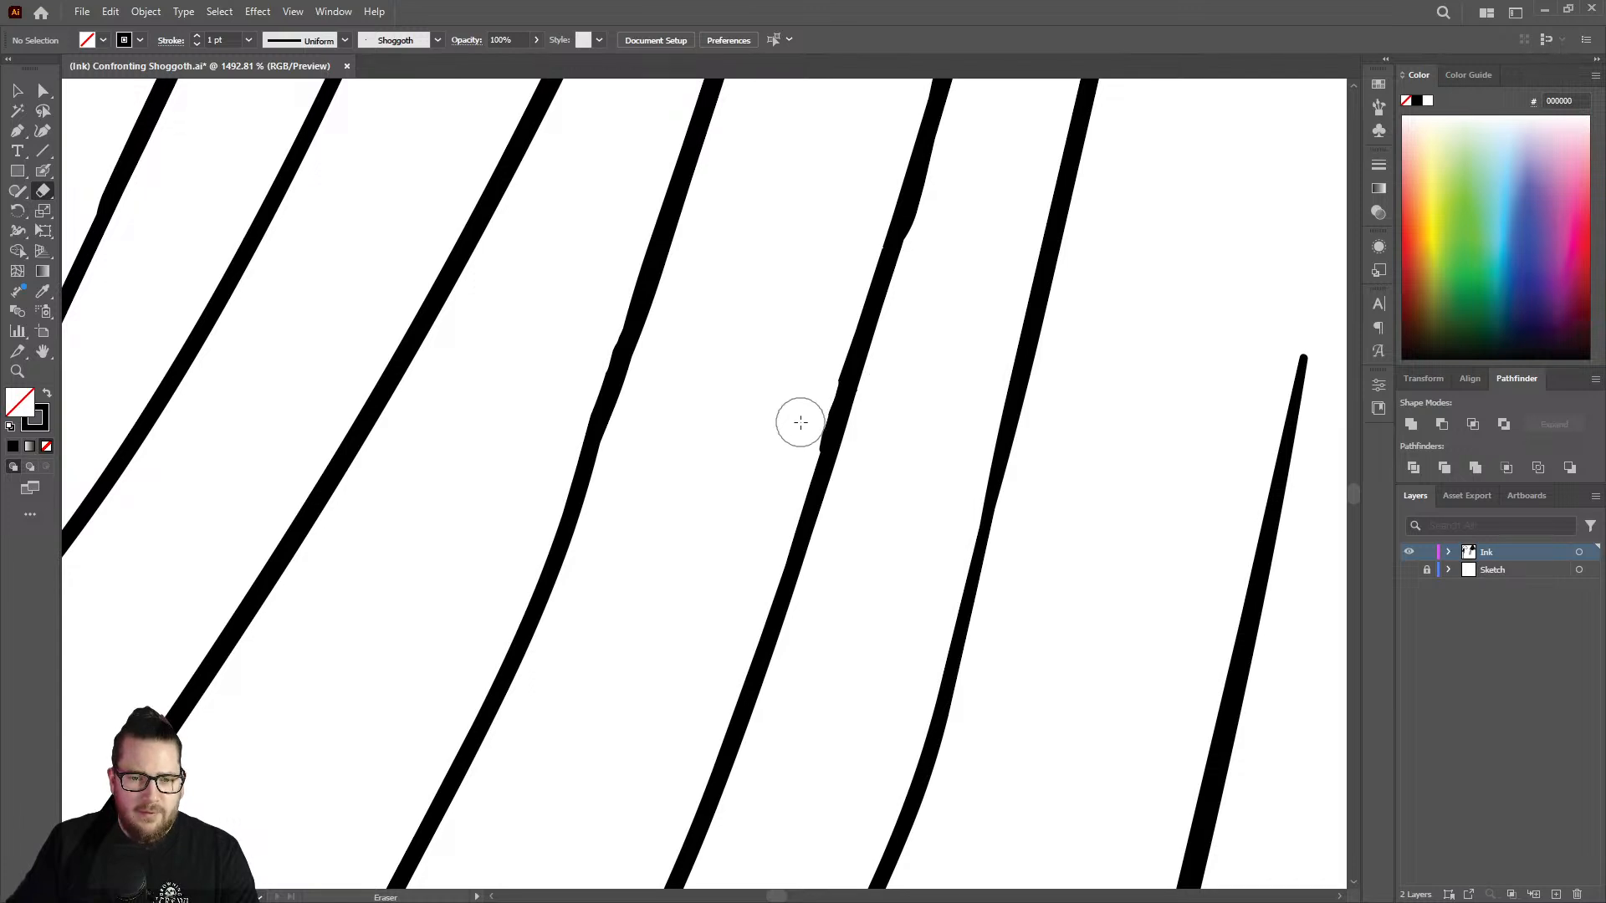
Thicken the thin, broken stretch just below the narrow fork with the Blob Brush to join it to the line beneath.
key("z")
left_click_drag(751, 463, 450, 450)
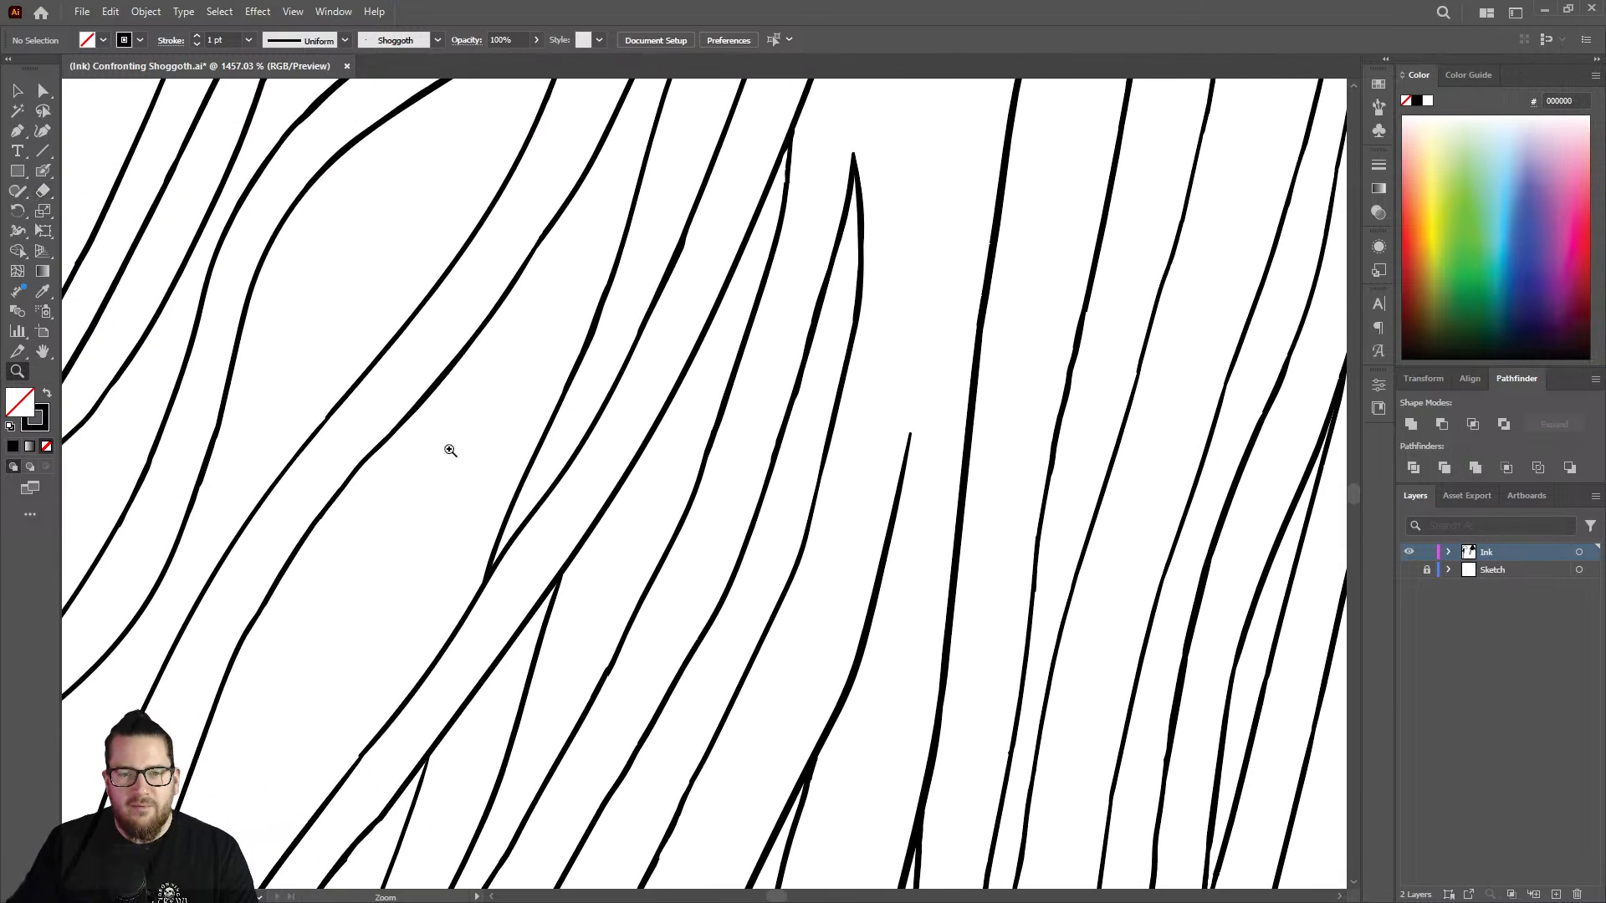
left_click_drag(752, 402, 691, 377)
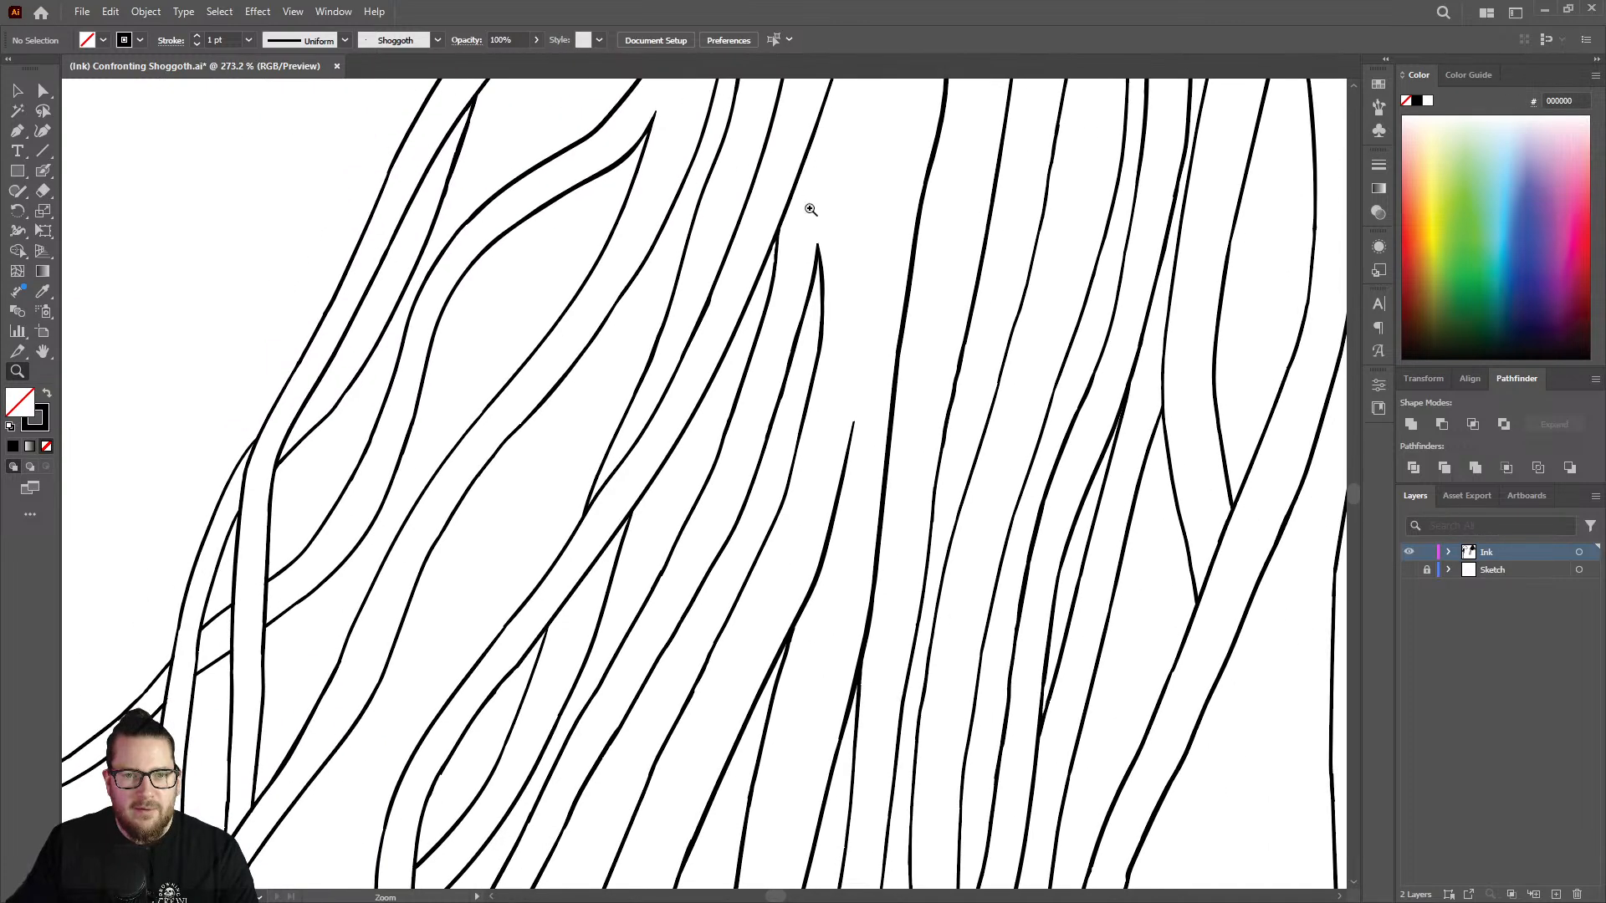
left_click_drag(809, 208, 891, 257)
mouse_move(718, 325)
left_mouse_down()
mouse_move(761, 287)
mouse_move(828, 276)
left_mouse_up()
key("shift+b")
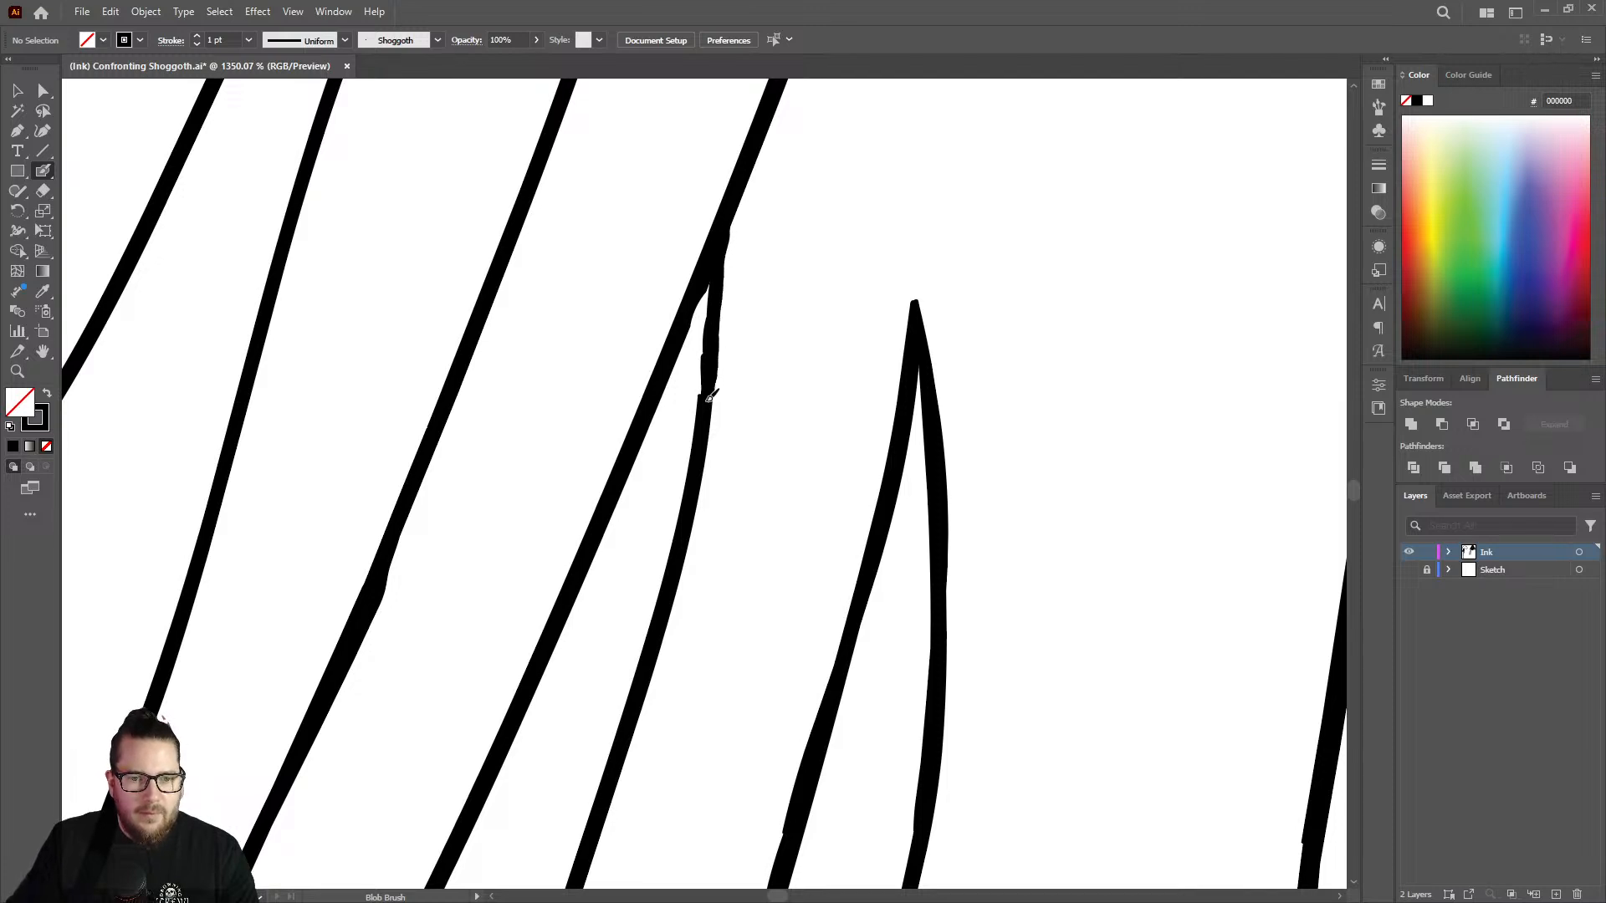
left_click_drag(708, 270, 709, 266)
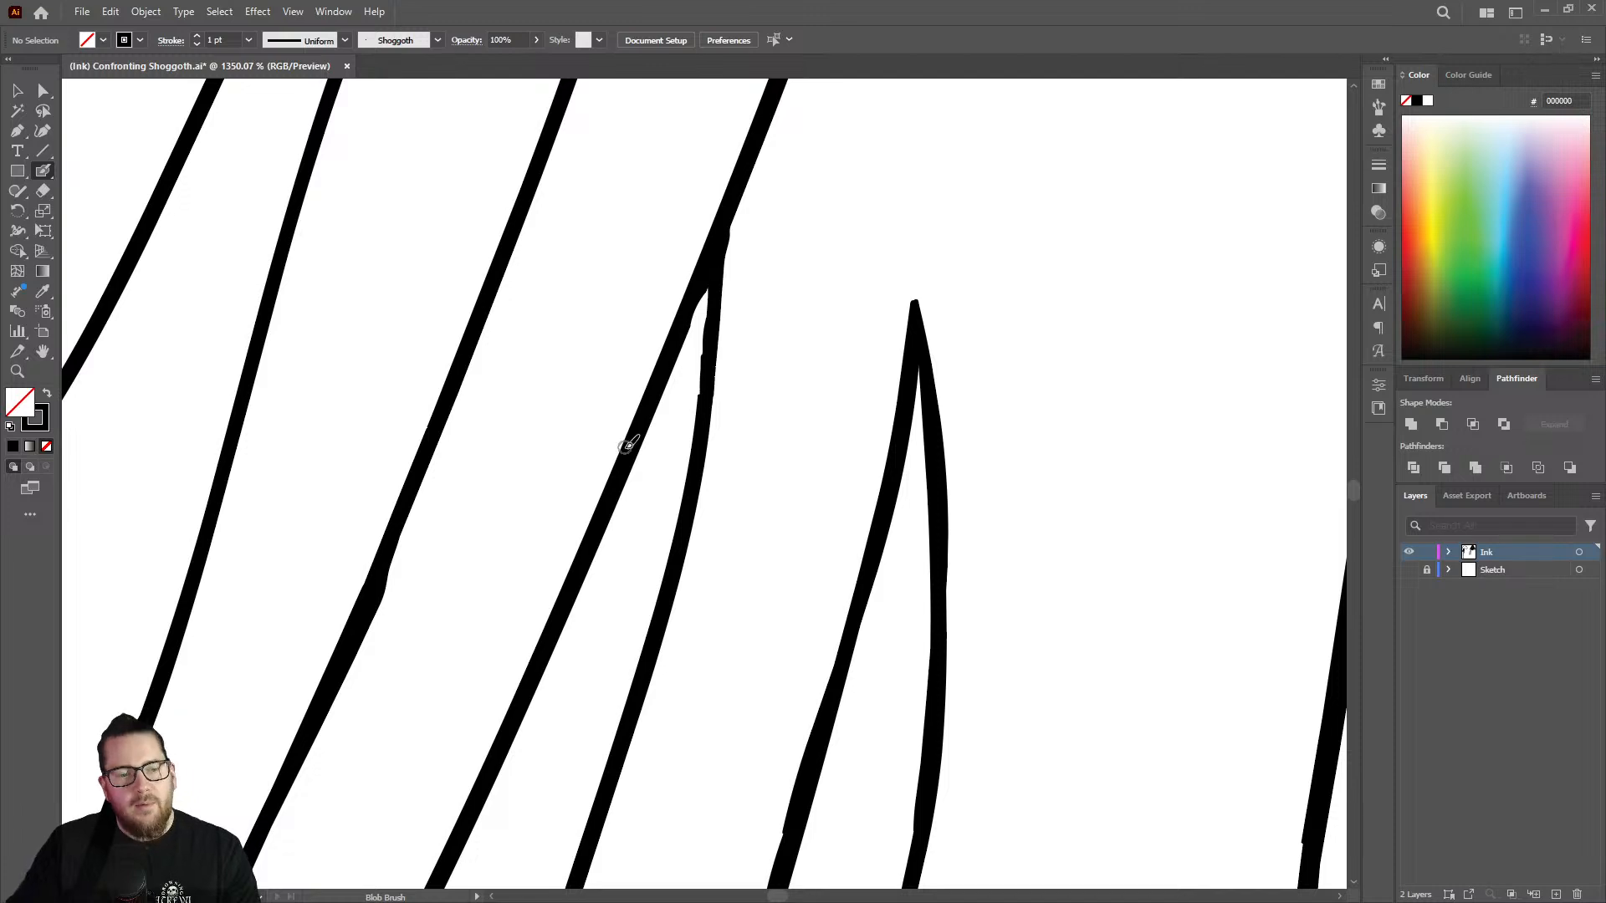
Shave the overly thick stretch of the outline beside the narrow fork with the Eraser.
key("z")
mouse_move(640, 428)
left_mouse_down()
mouse_move(591, 358)
mouse_move(549, 513)
mouse_move(638, 460)
mouse_move(811, 399)
left_mouse_up()
key("shift+e")
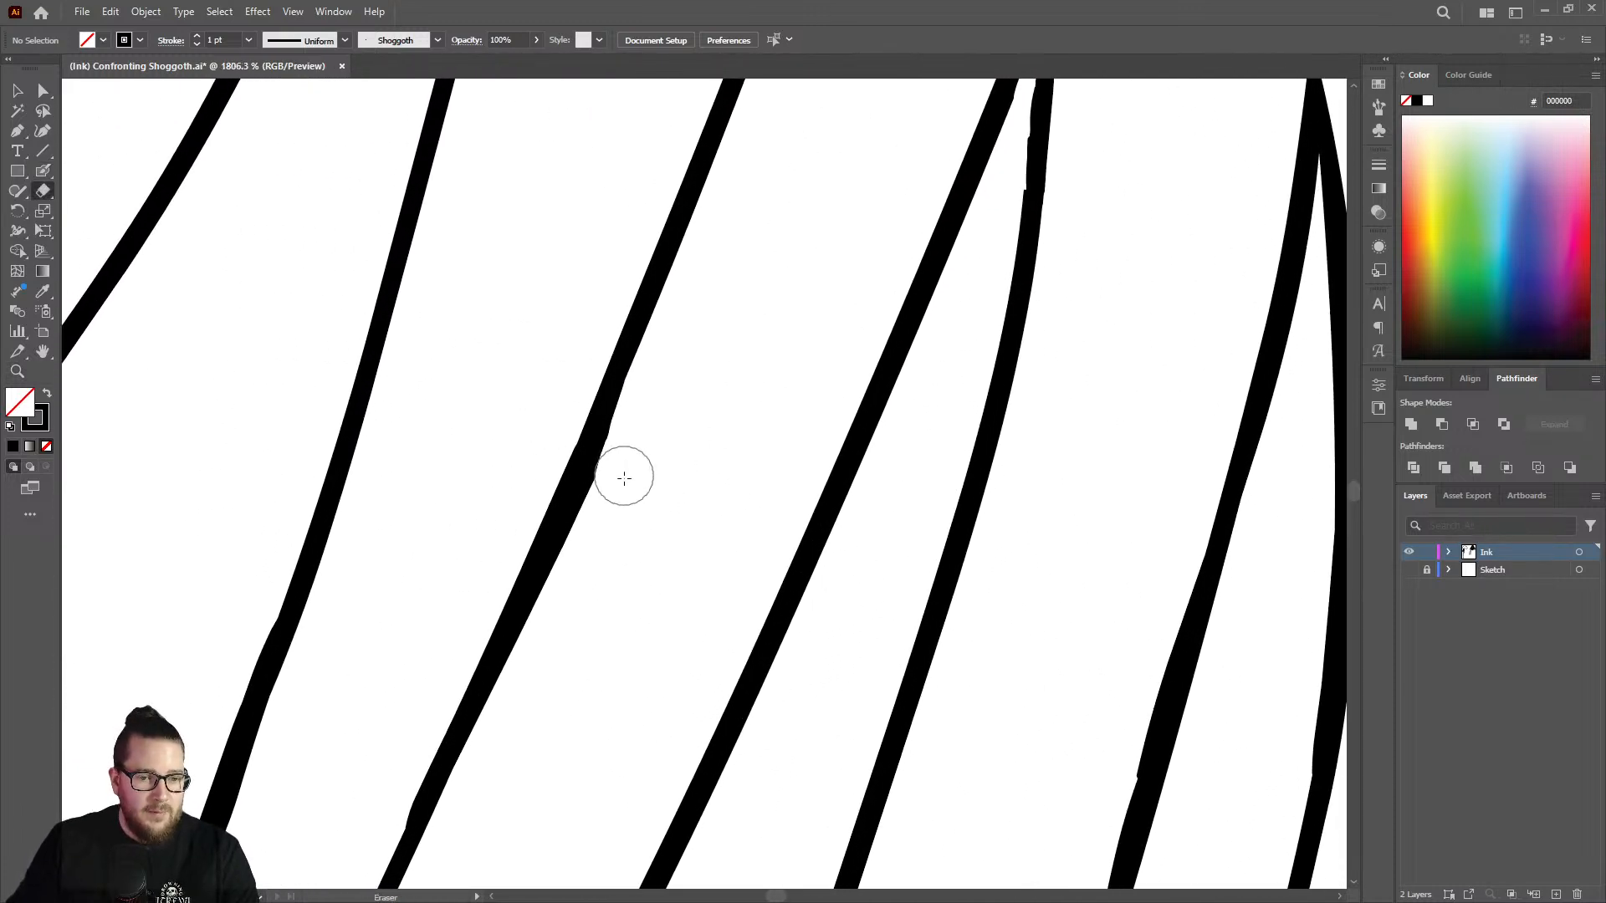
mouse_move(603, 533)
left_mouse_down()
mouse_move(631, 451)
mouse_move(583, 577)
mouse_move(419, 430)
mouse_move(544, 566)
left_mouse_up()
Smooth the stepped joints and thin stretches on three neighbouring outlines in the central tentacle cluster with the Blob Brush.
key("z")
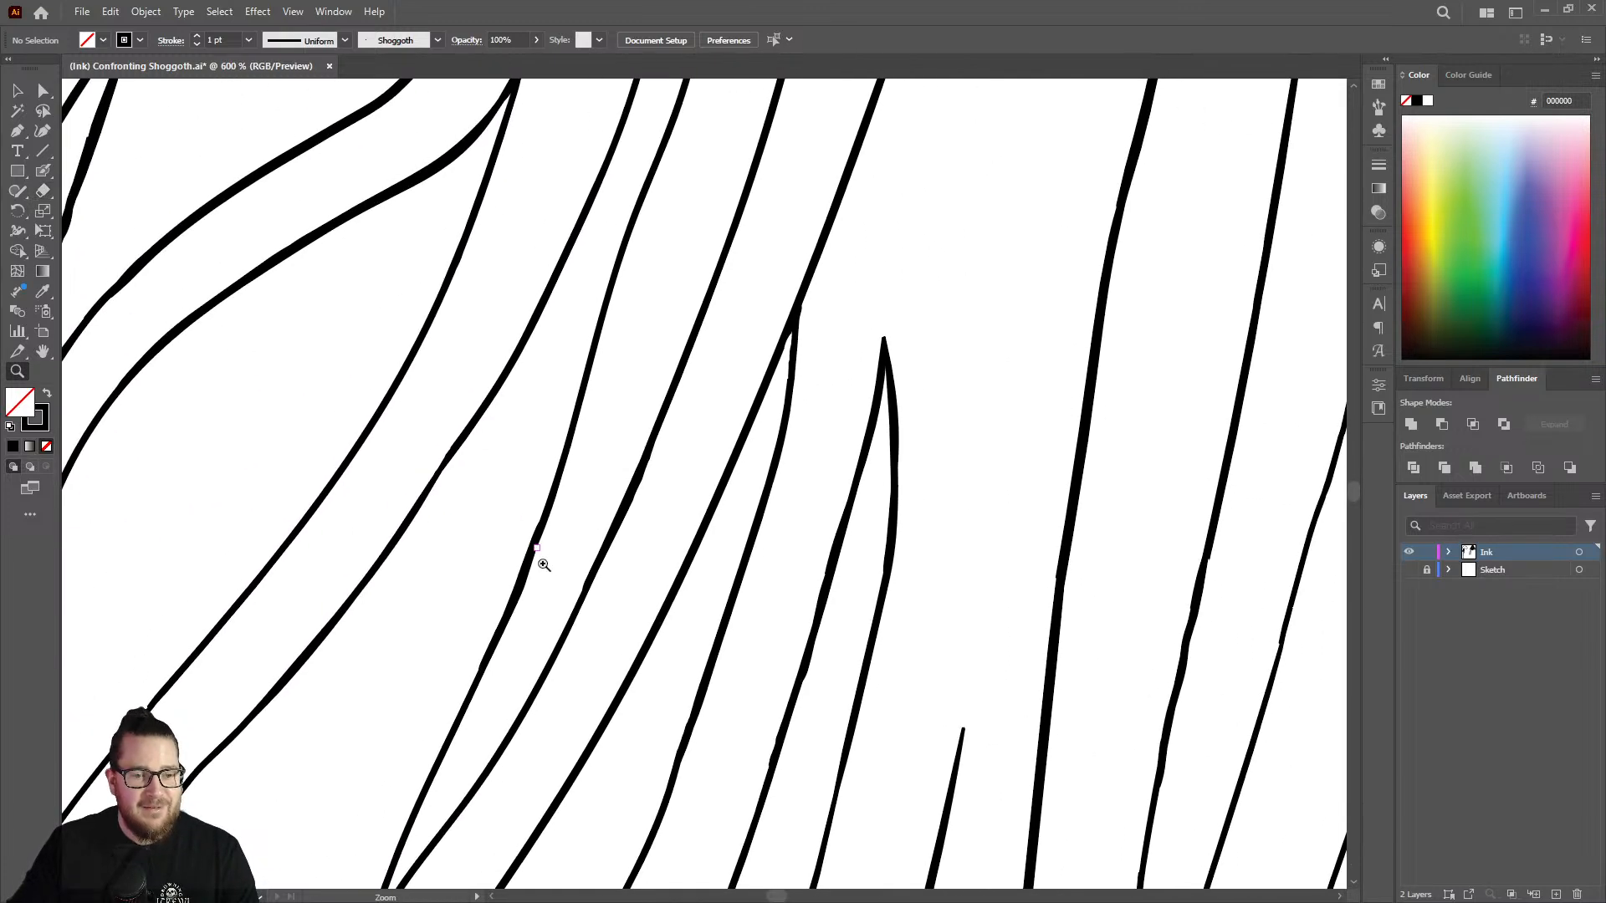
left_click_drag(632, 570, 331, 527)
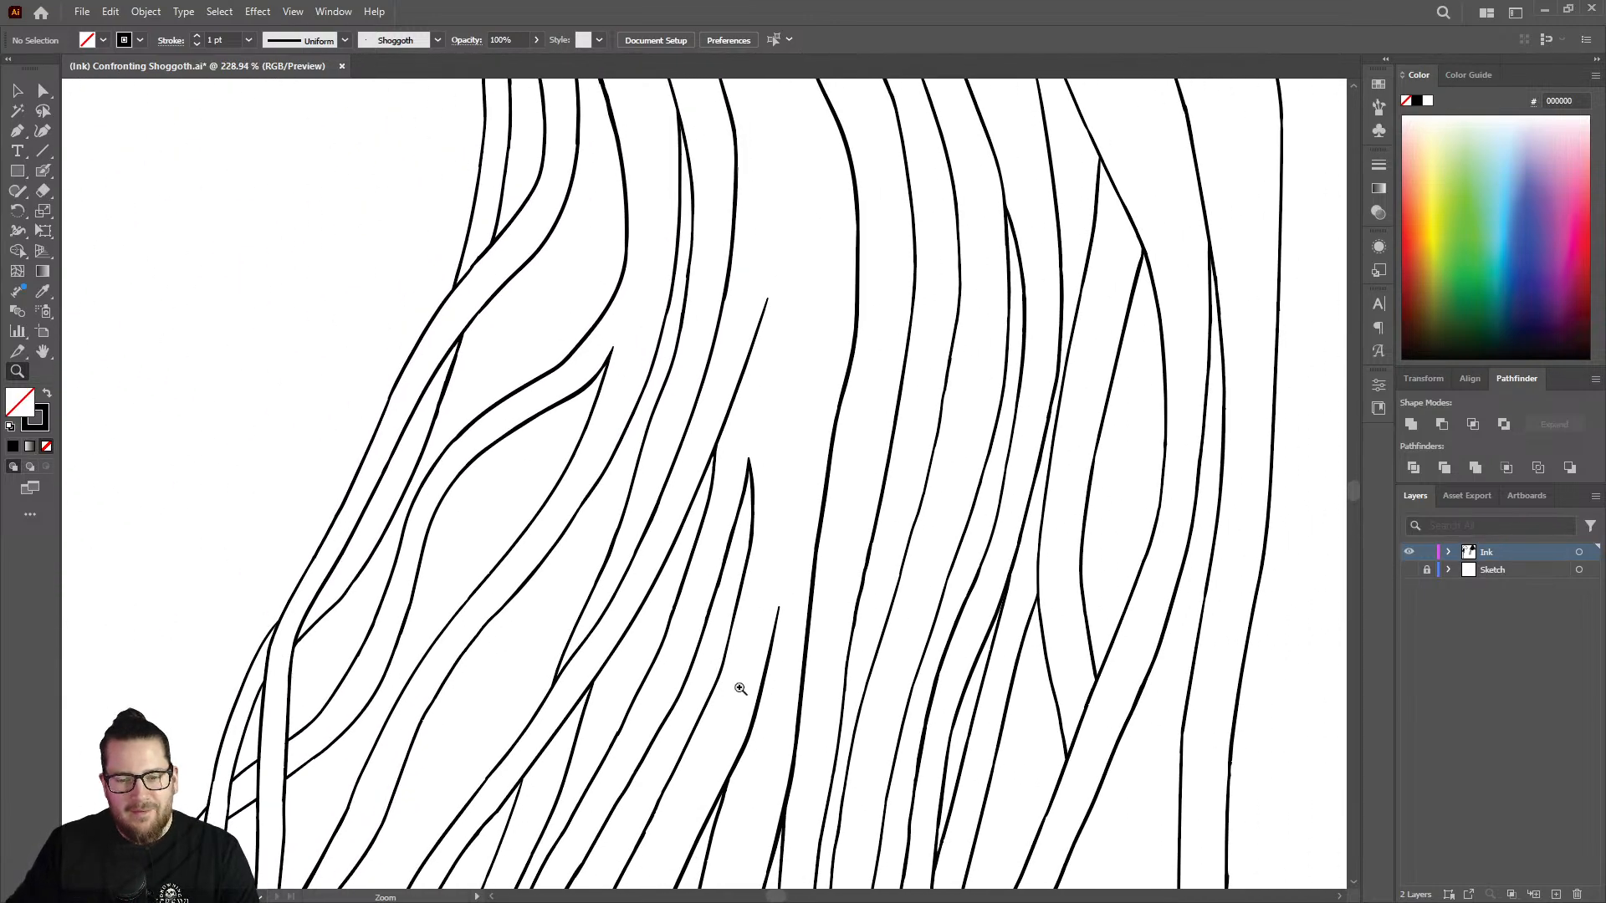
left_click_drag(748, 673, 642, 648)
left_click_drag(896, 637, 1203, 529)
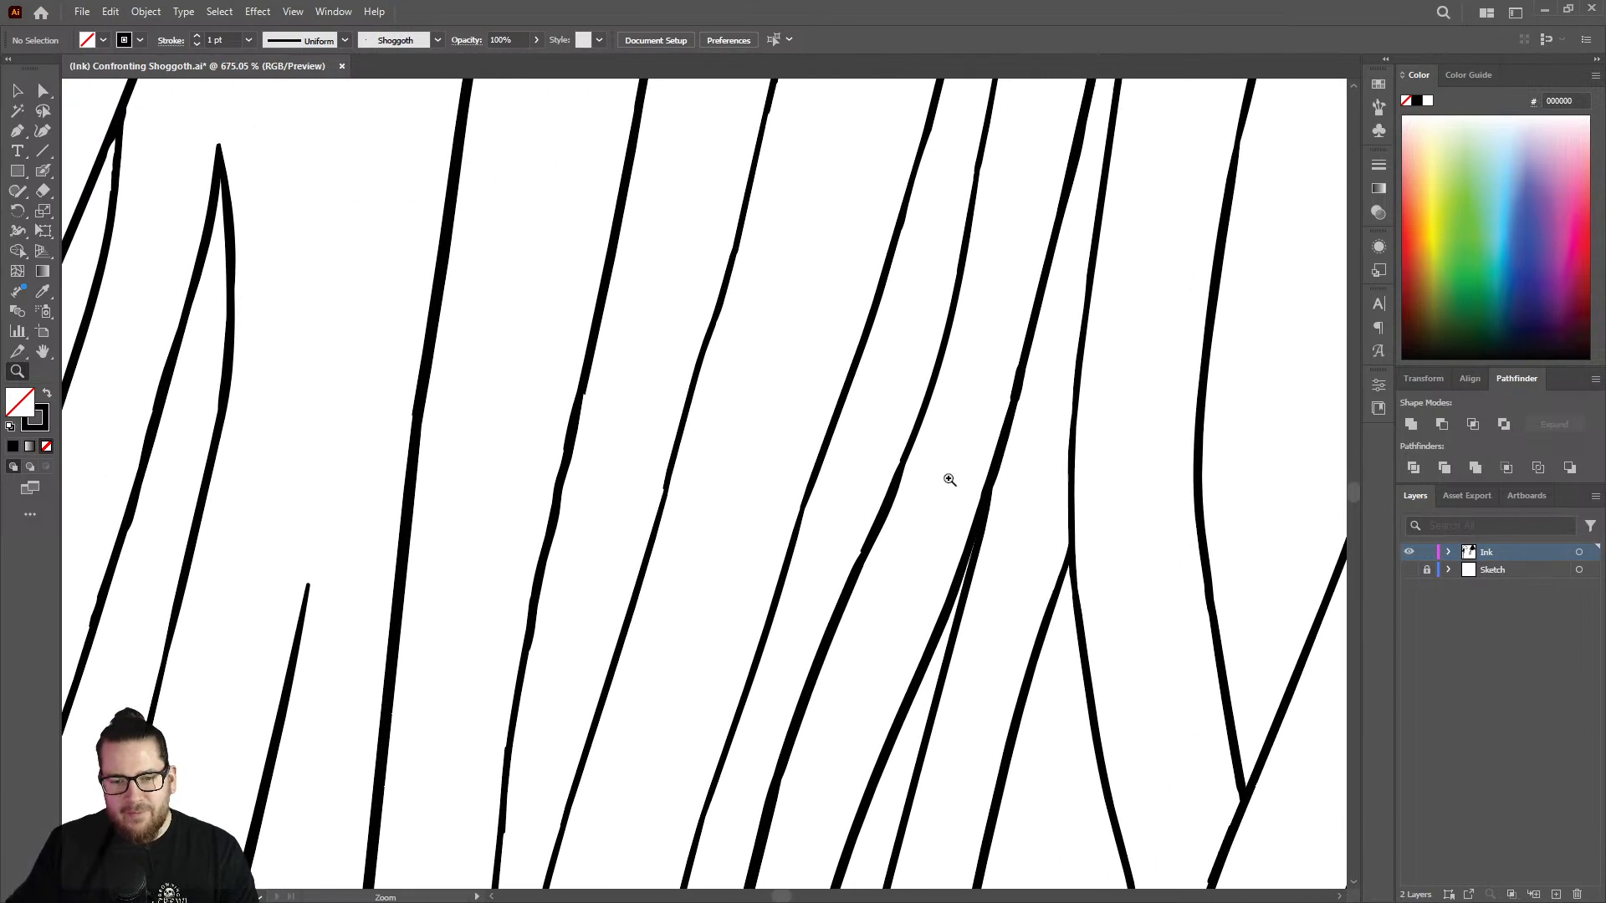
left_click_drag(950, 476, 1104, 417)
key("shift+b")
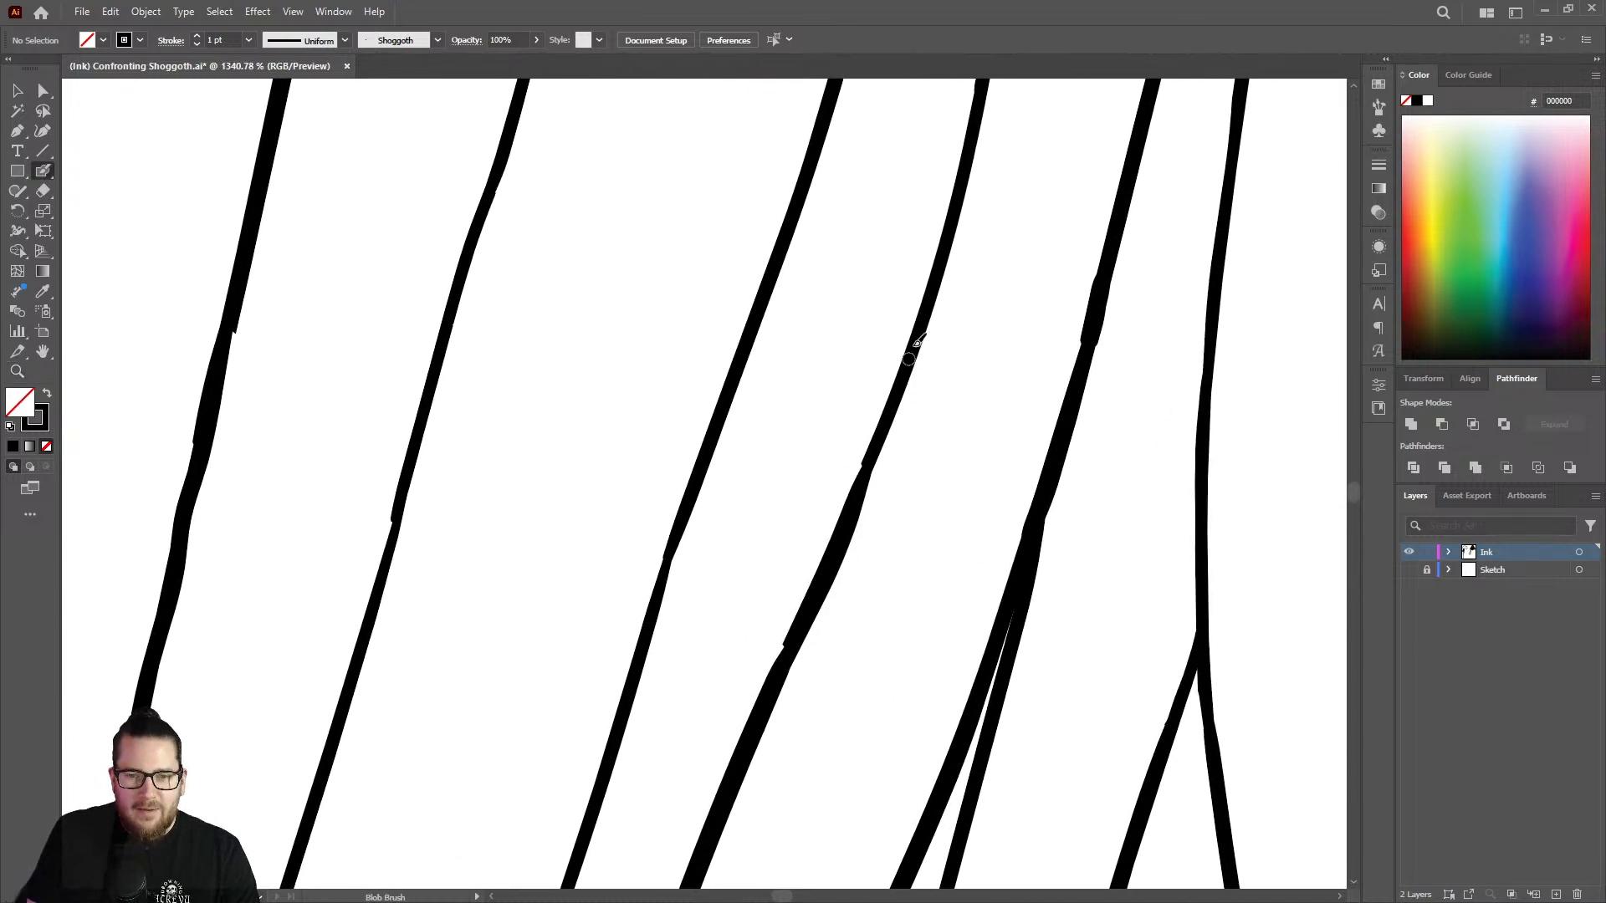
left_click_drag(896, 405, 770, 694)
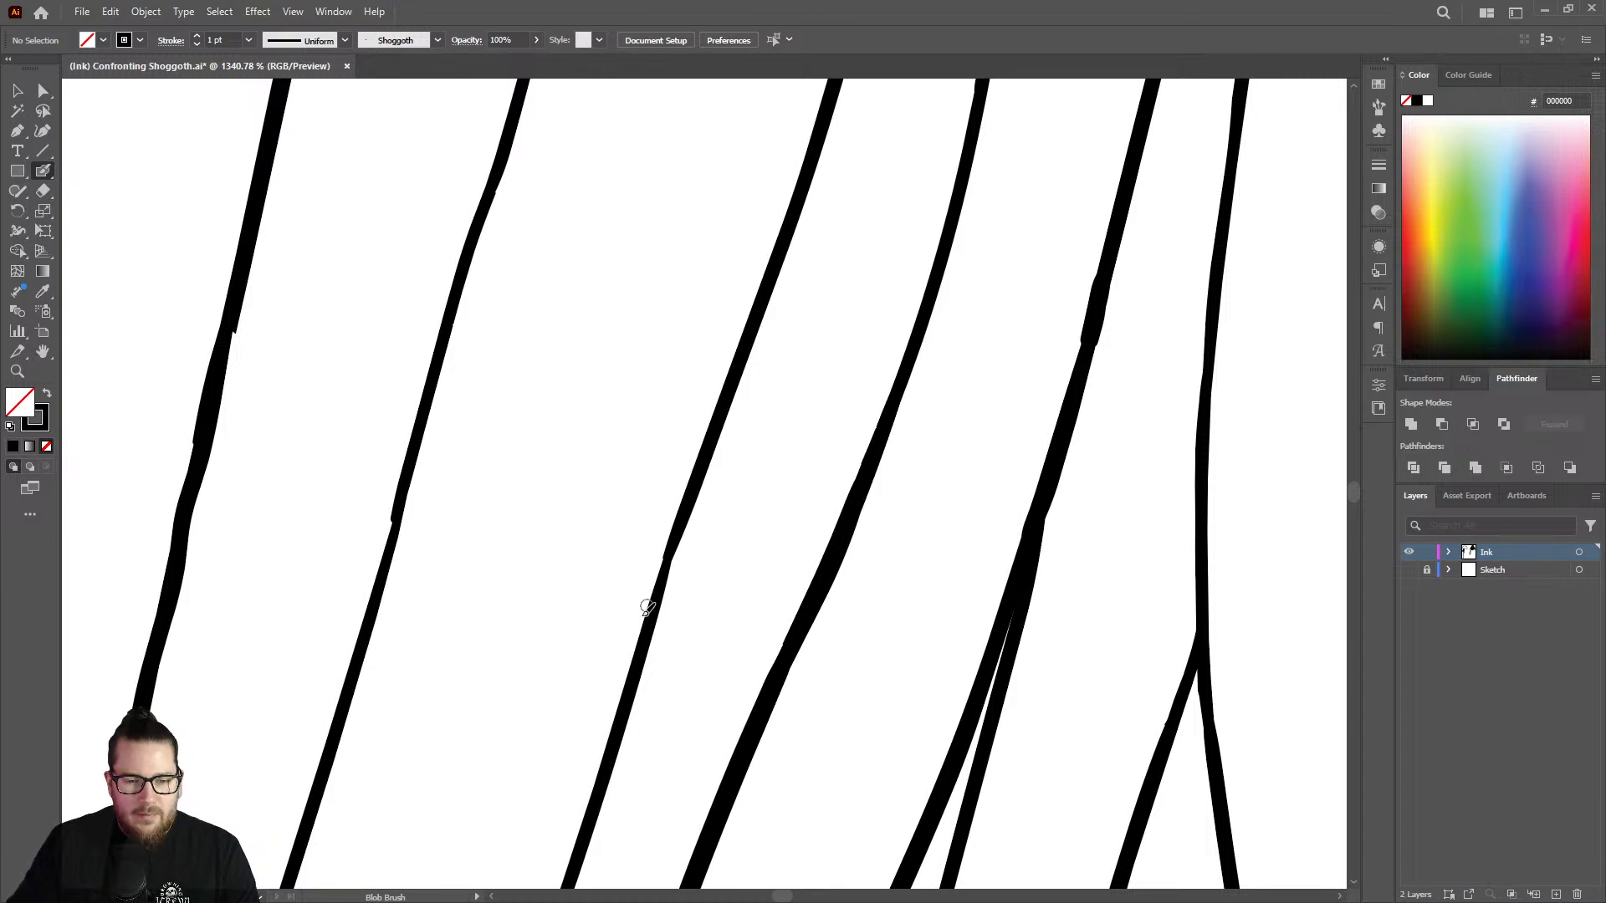
left_click_drag(688, 513, 630, 695)
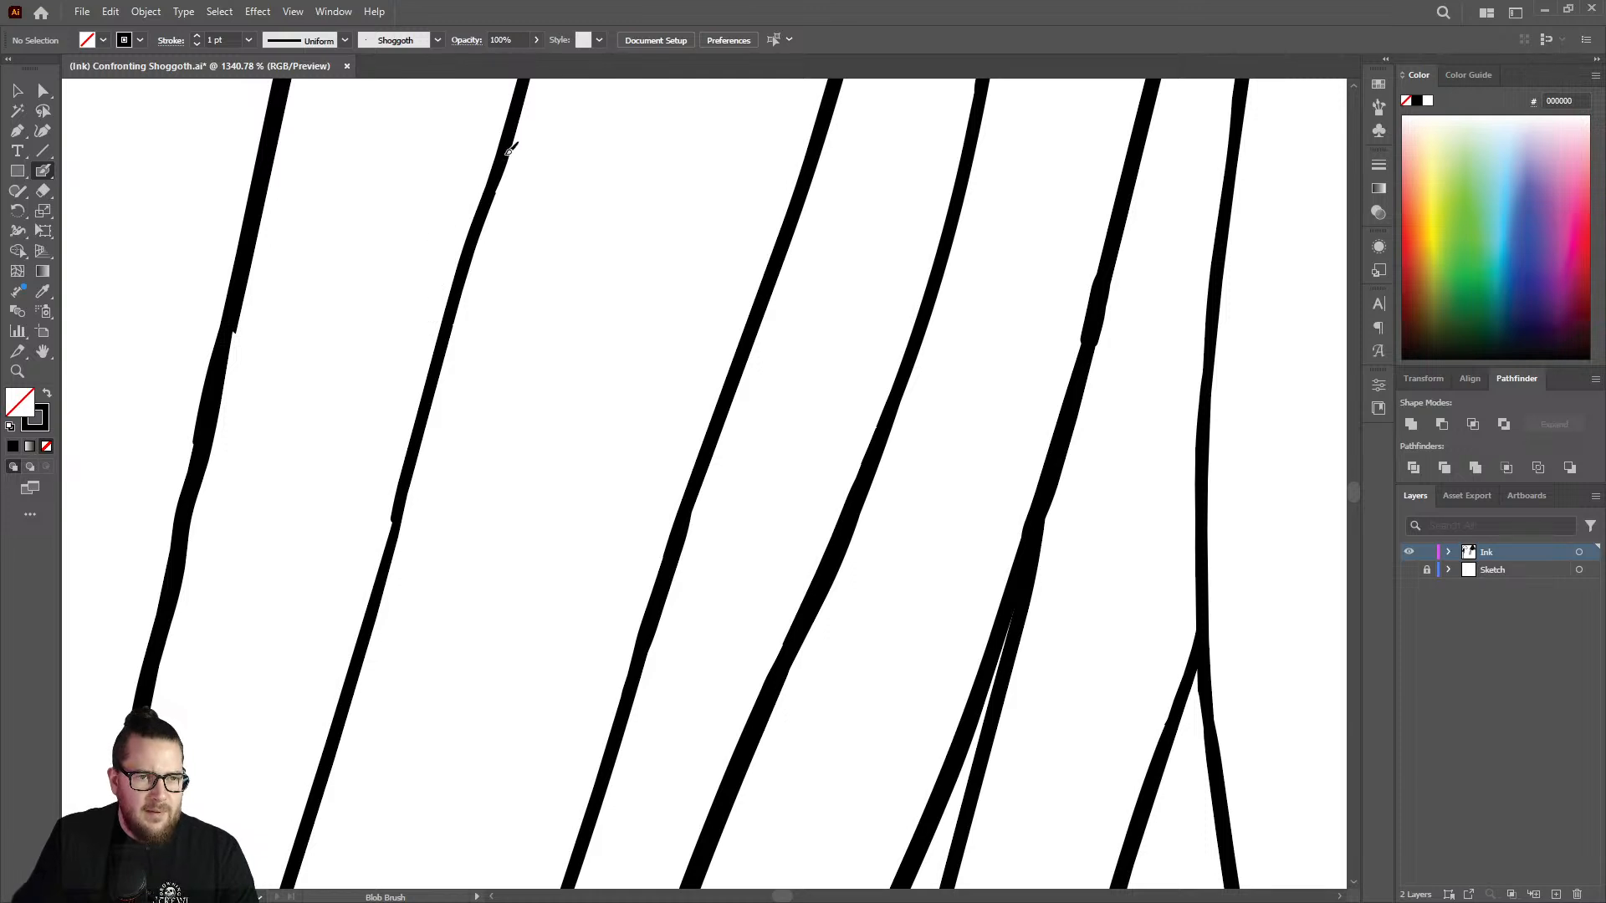
mouse_move(485, 216)
left_mouse_down()
mouse_move(368, 635)
mouse_move(369, 601)
left_mouse_up()
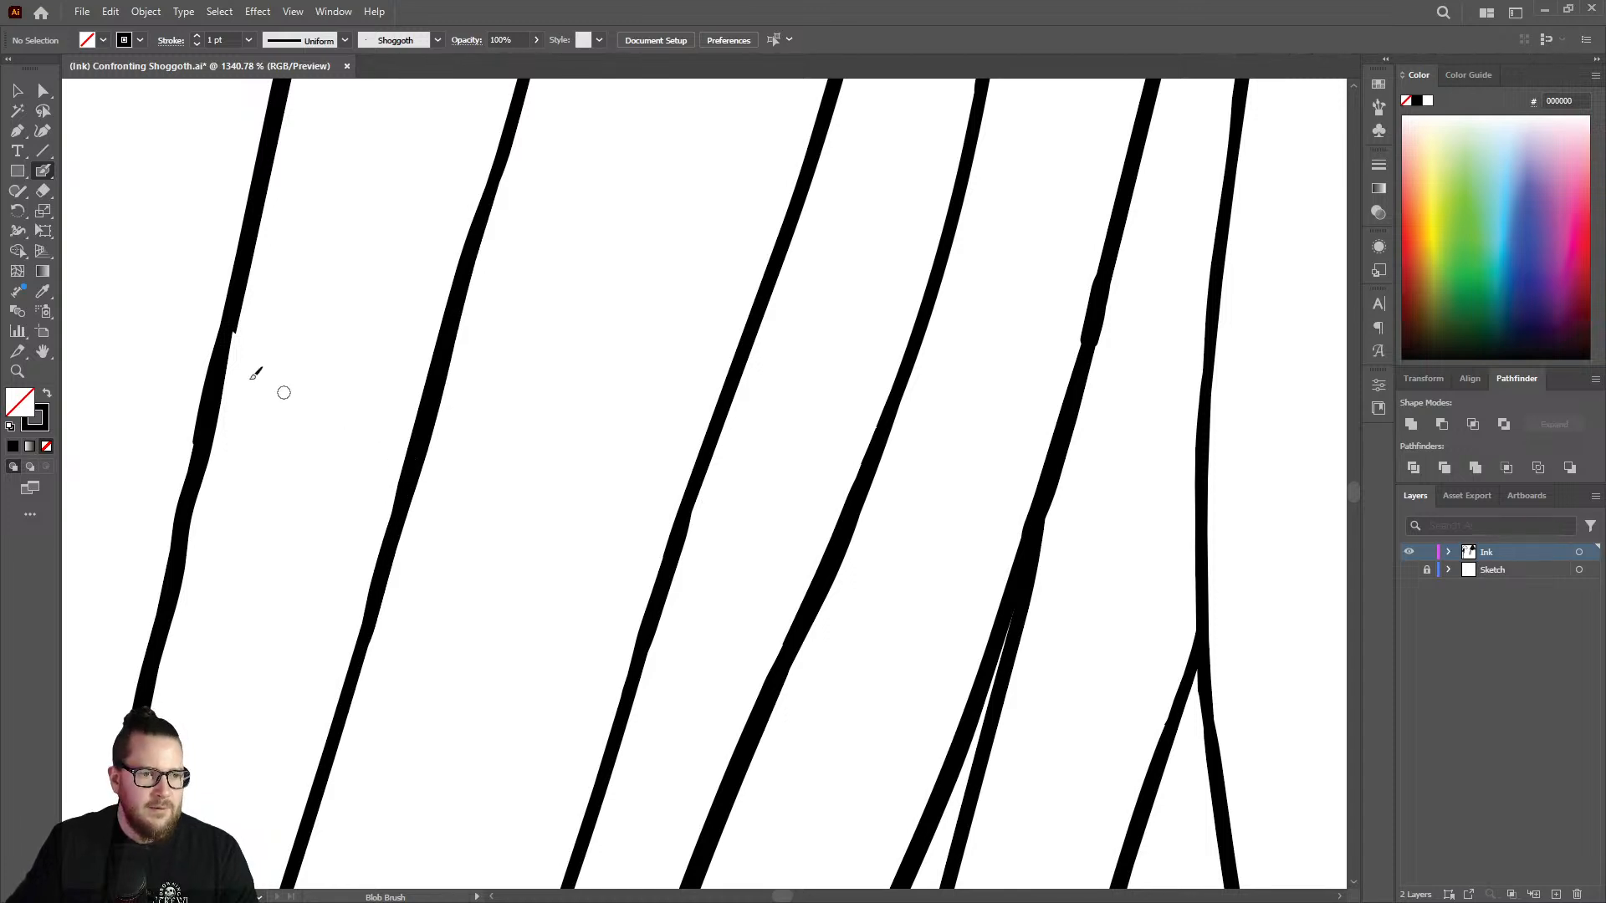
Fill the stepped joints on the leftmost outline with the Blob Brush and shave its rough edges with the Eraser.
left_click_drag(219, 396, 207, 454)
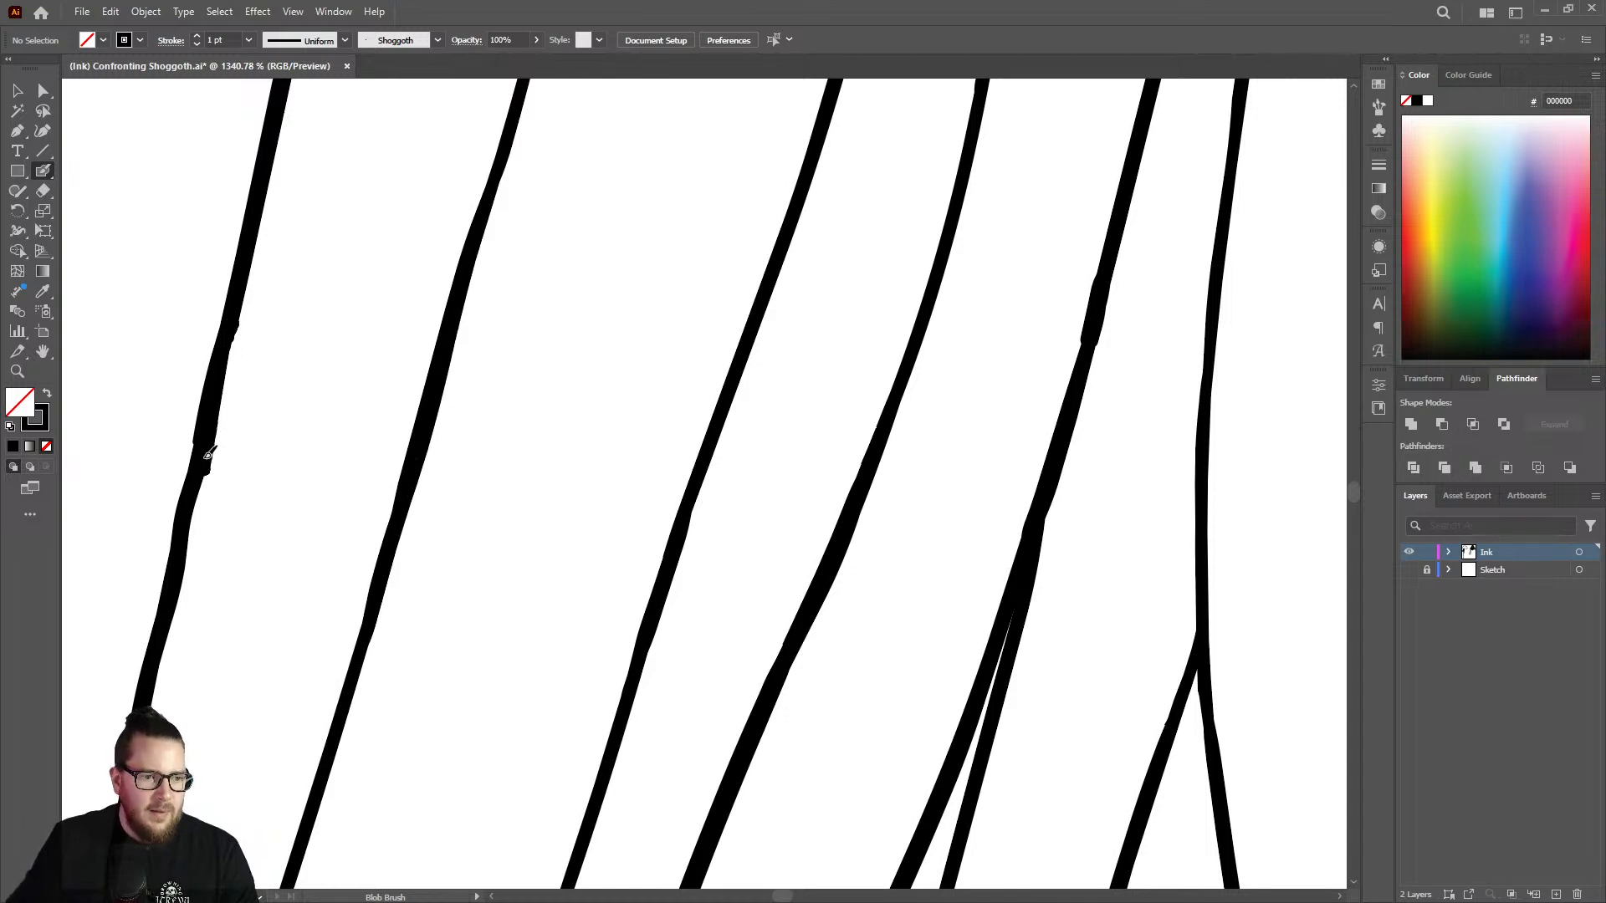
key("shift+e")
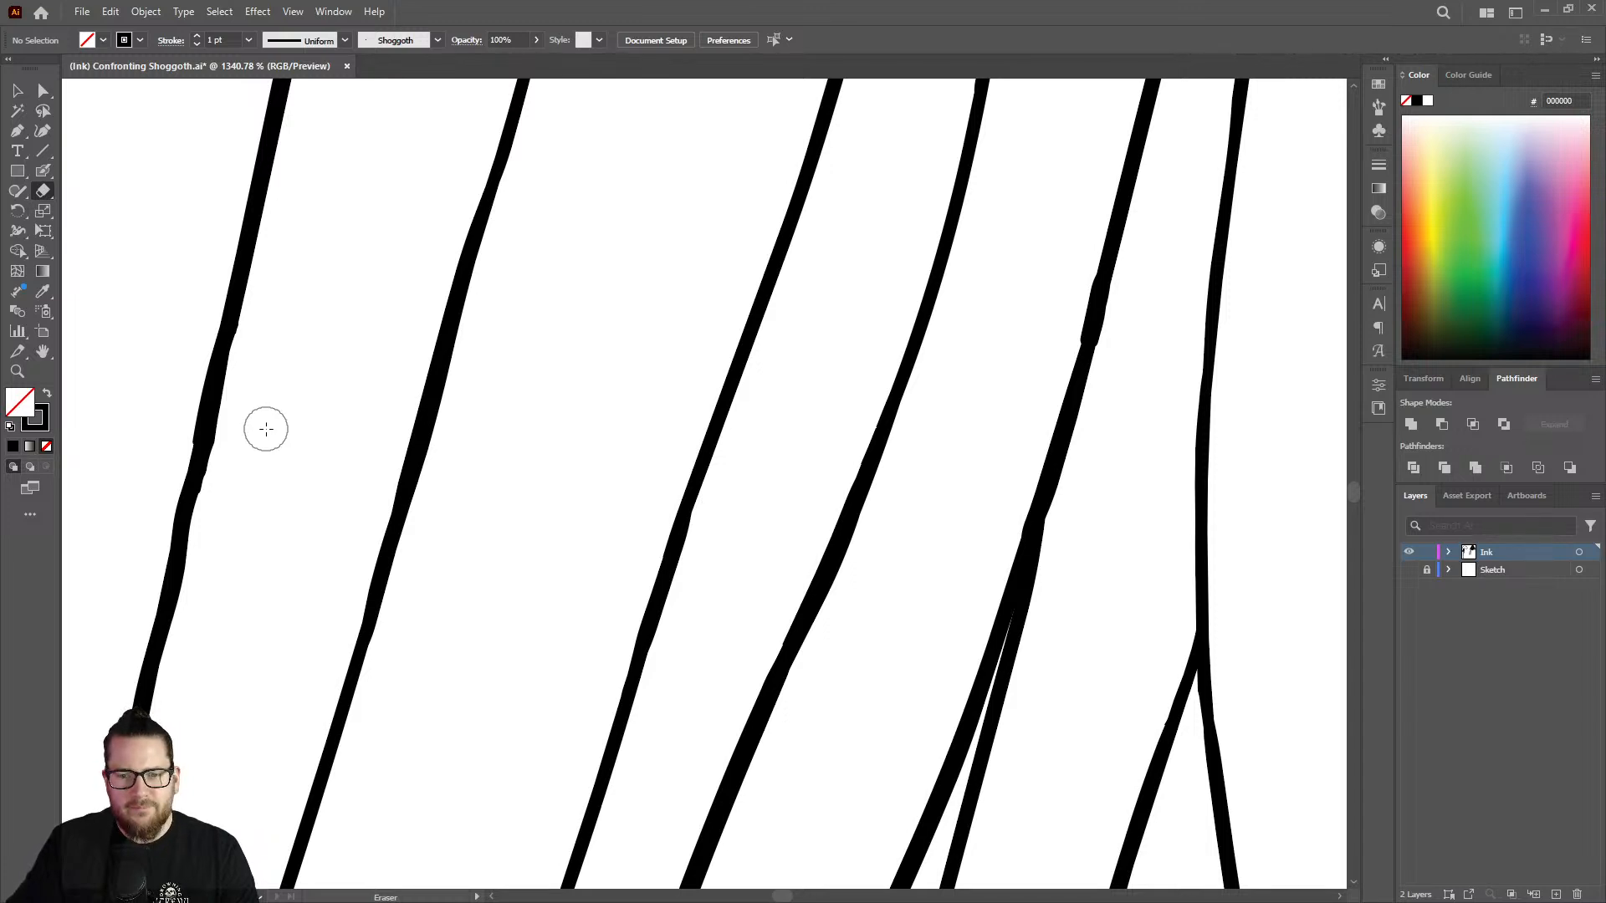
Thicken the thin stretch of the outline just beside the short pointed tentacle tip with the Blob Brush and trim the joint with the Eraser.
key("z")
left_click_drag(465, 515, 218, 423)
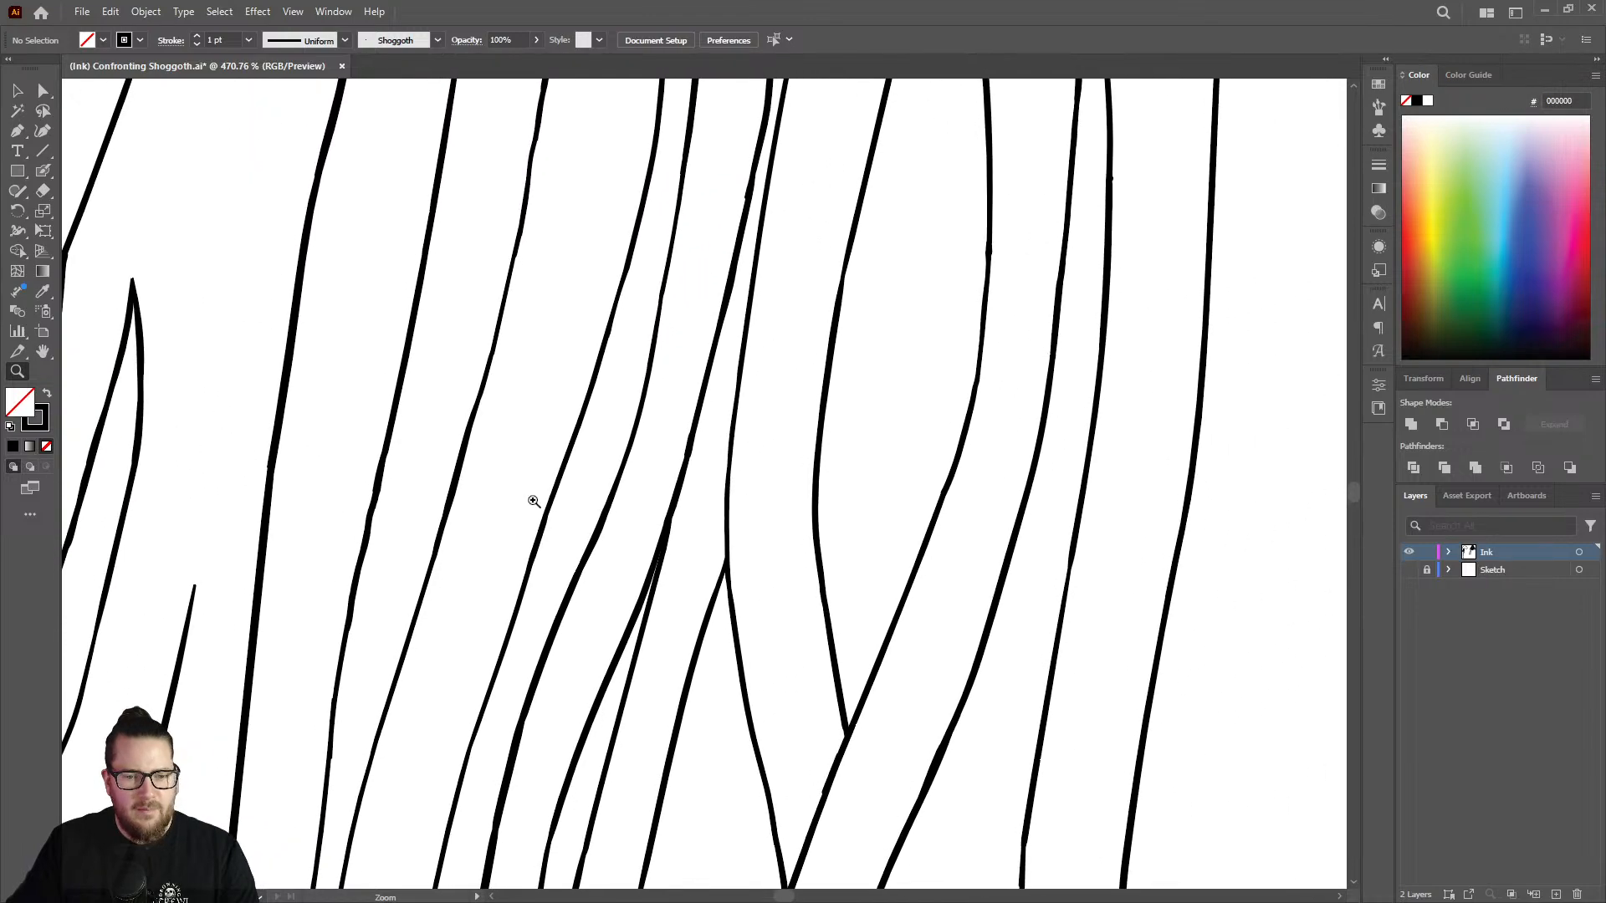
left_click_drag(531, 502, 271, 497)
mouse_move(535, 517)
left_mouse_down()
mouse_move(398, 448)
mouse_move(638, 348)
mouse_move(495, 434)
mouse_move(545, 602)
mouse_move(845, 473)
left_mouse_up()
left_click_drag(489, 582, 663, 502)
key("shift+b")
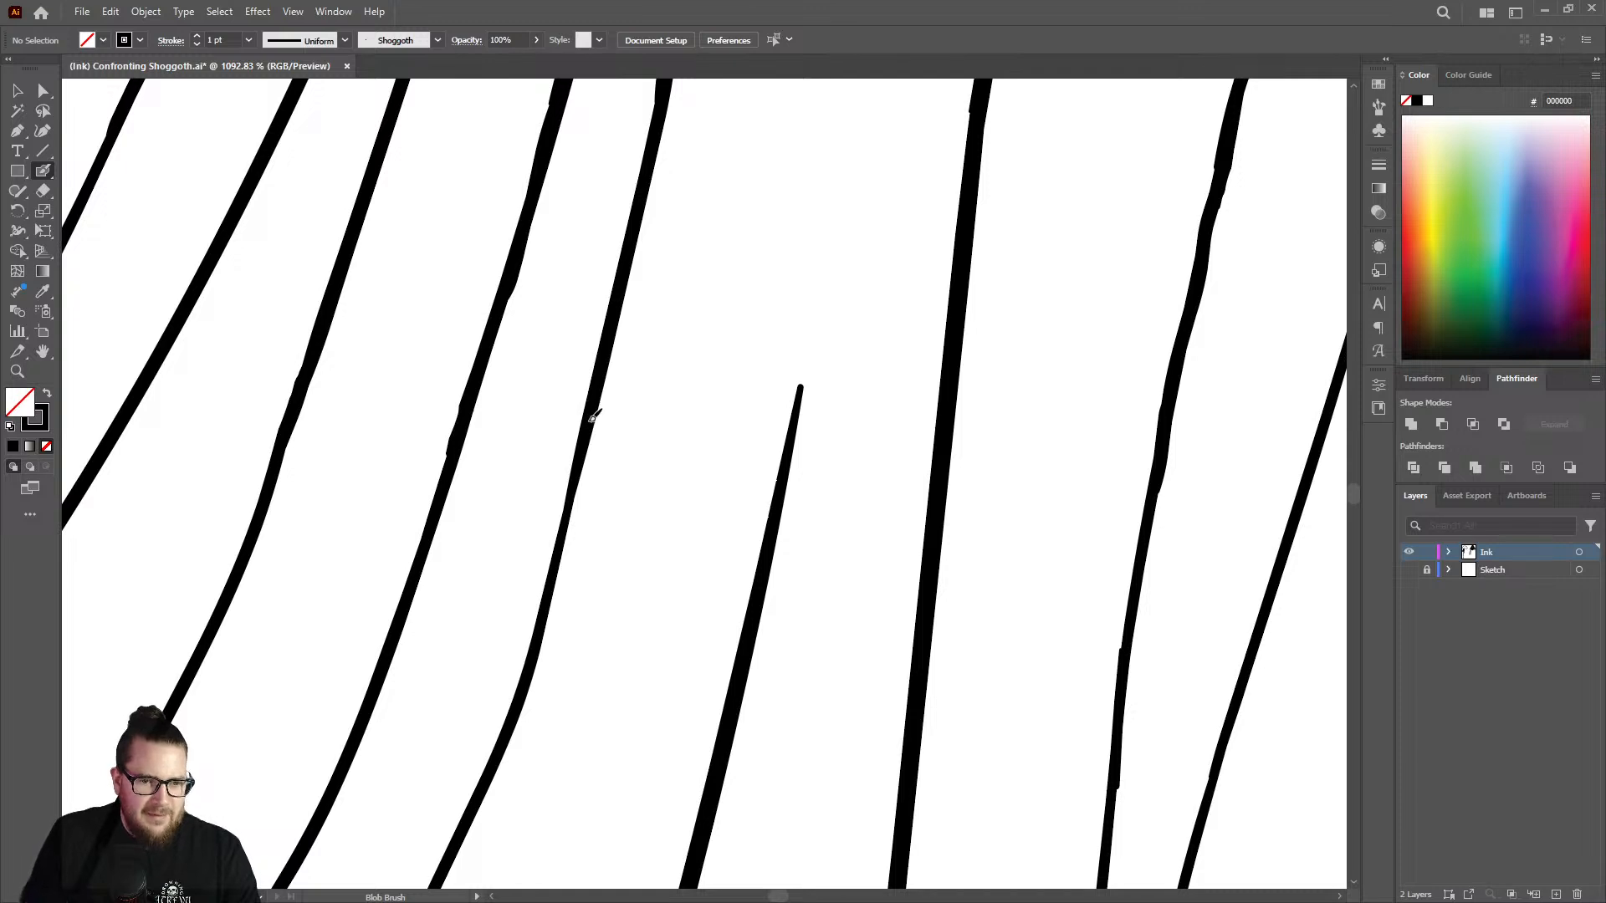
left_click_drag(593, 415, 508, 724)
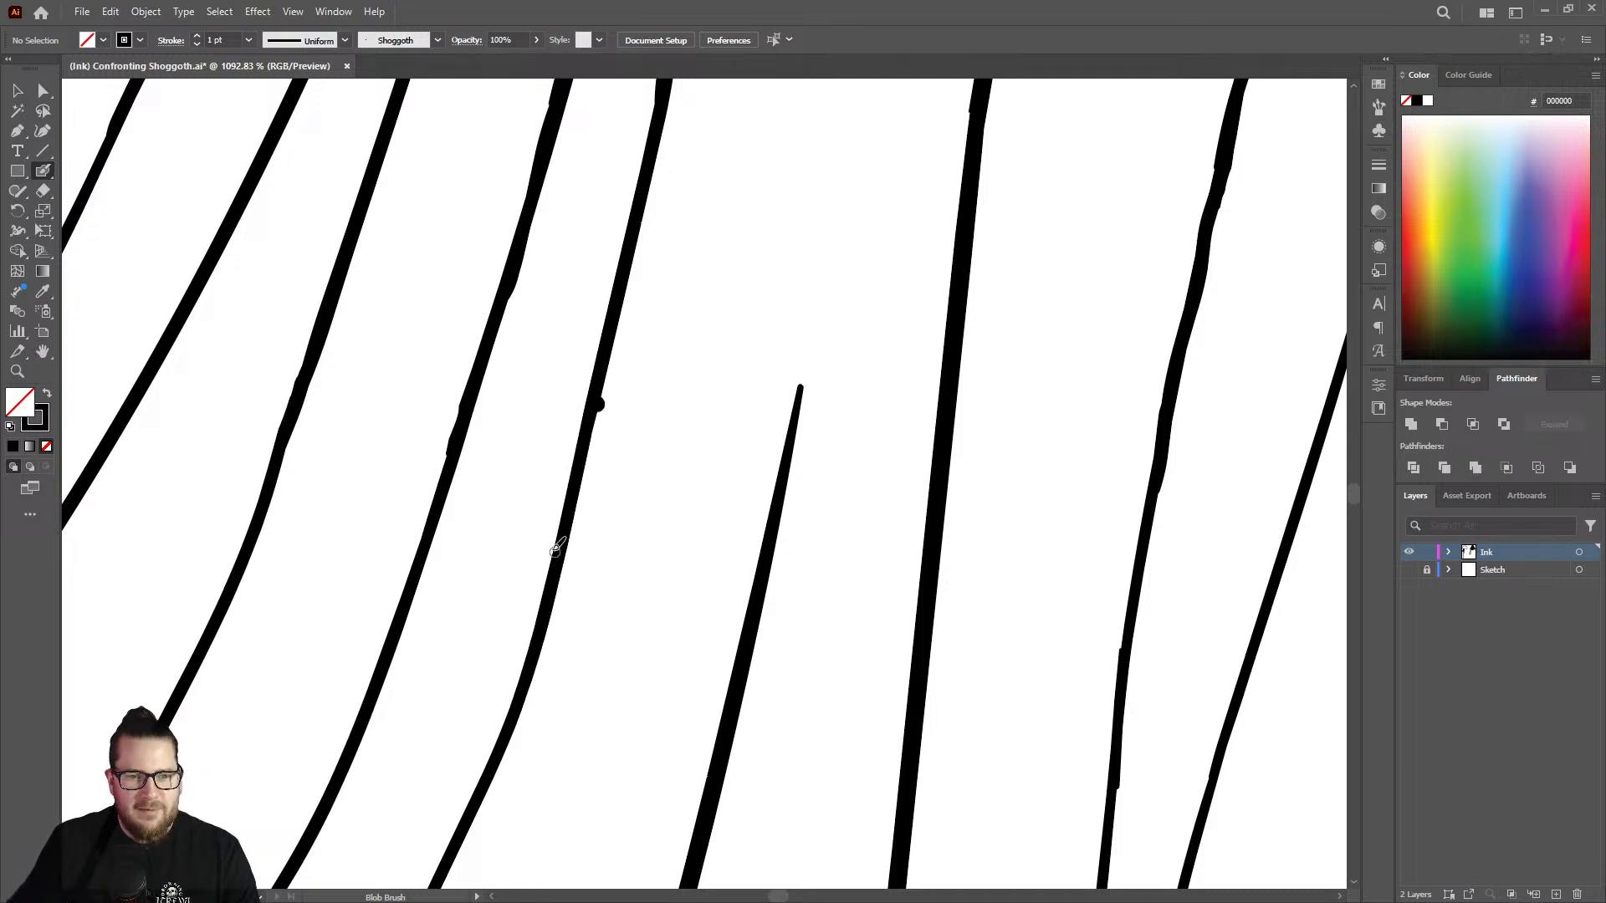
key("ctrl+z")
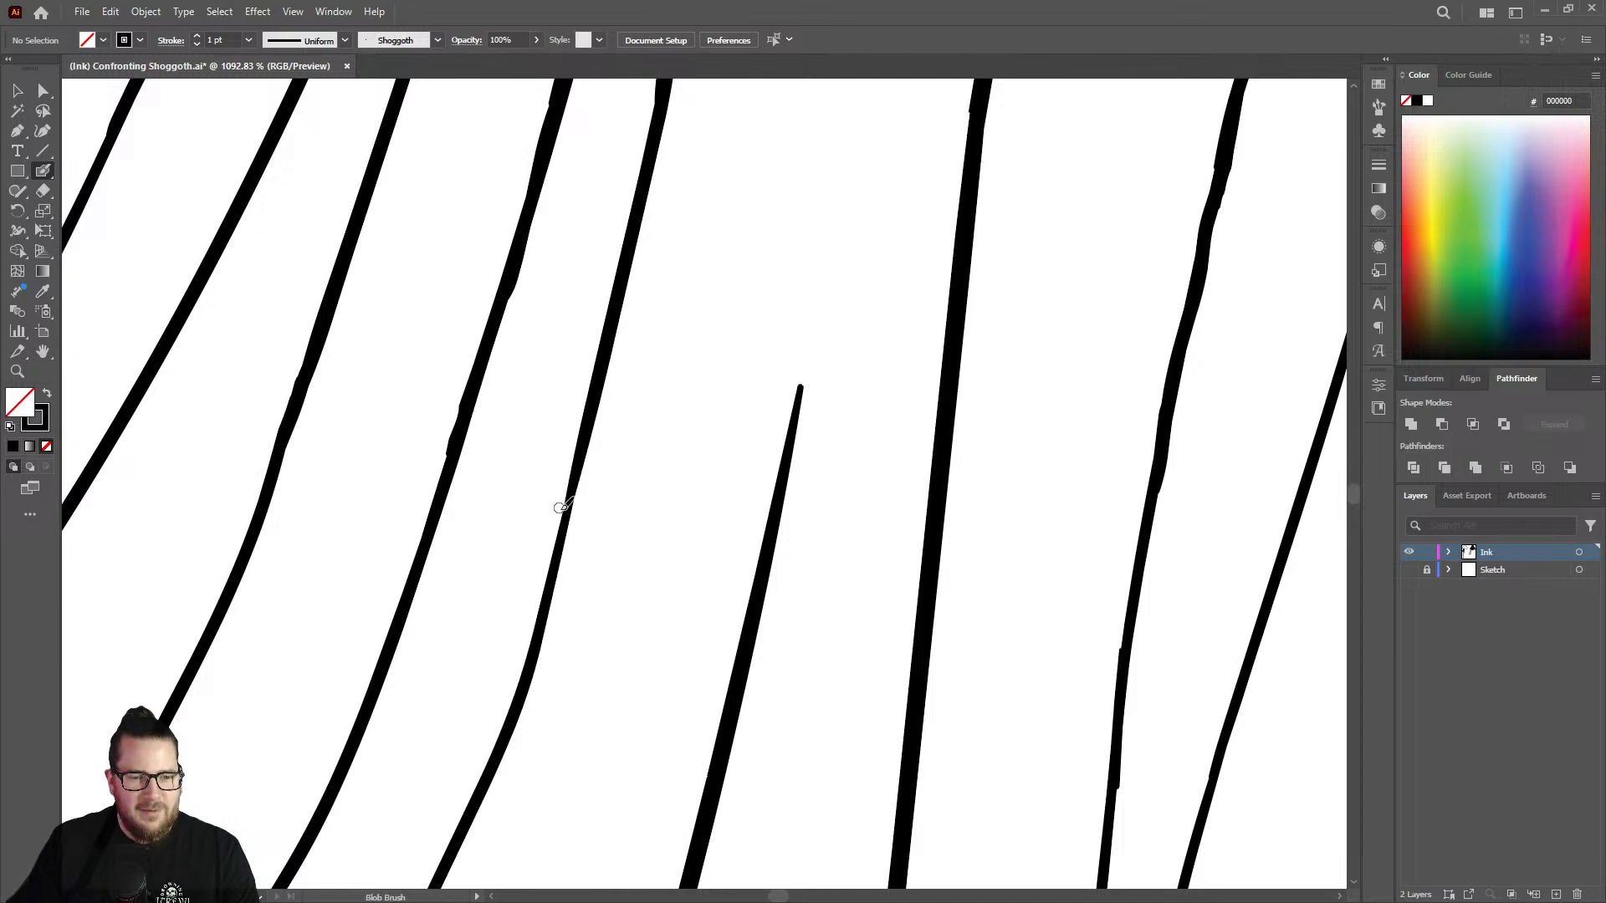
key("shift+e")
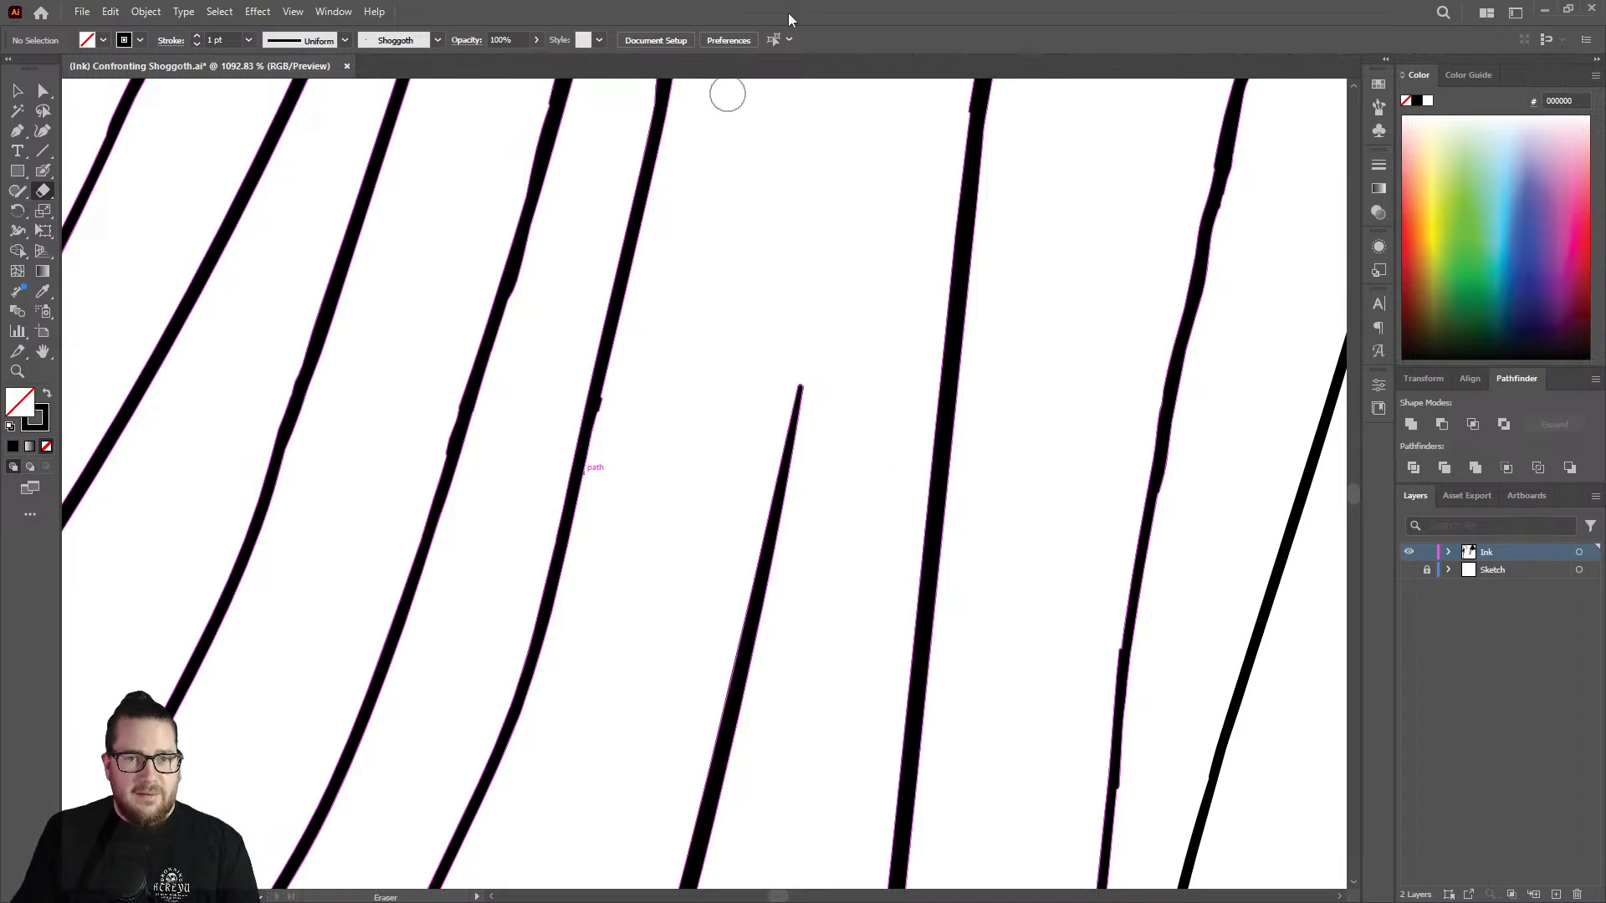
key("shift+b")
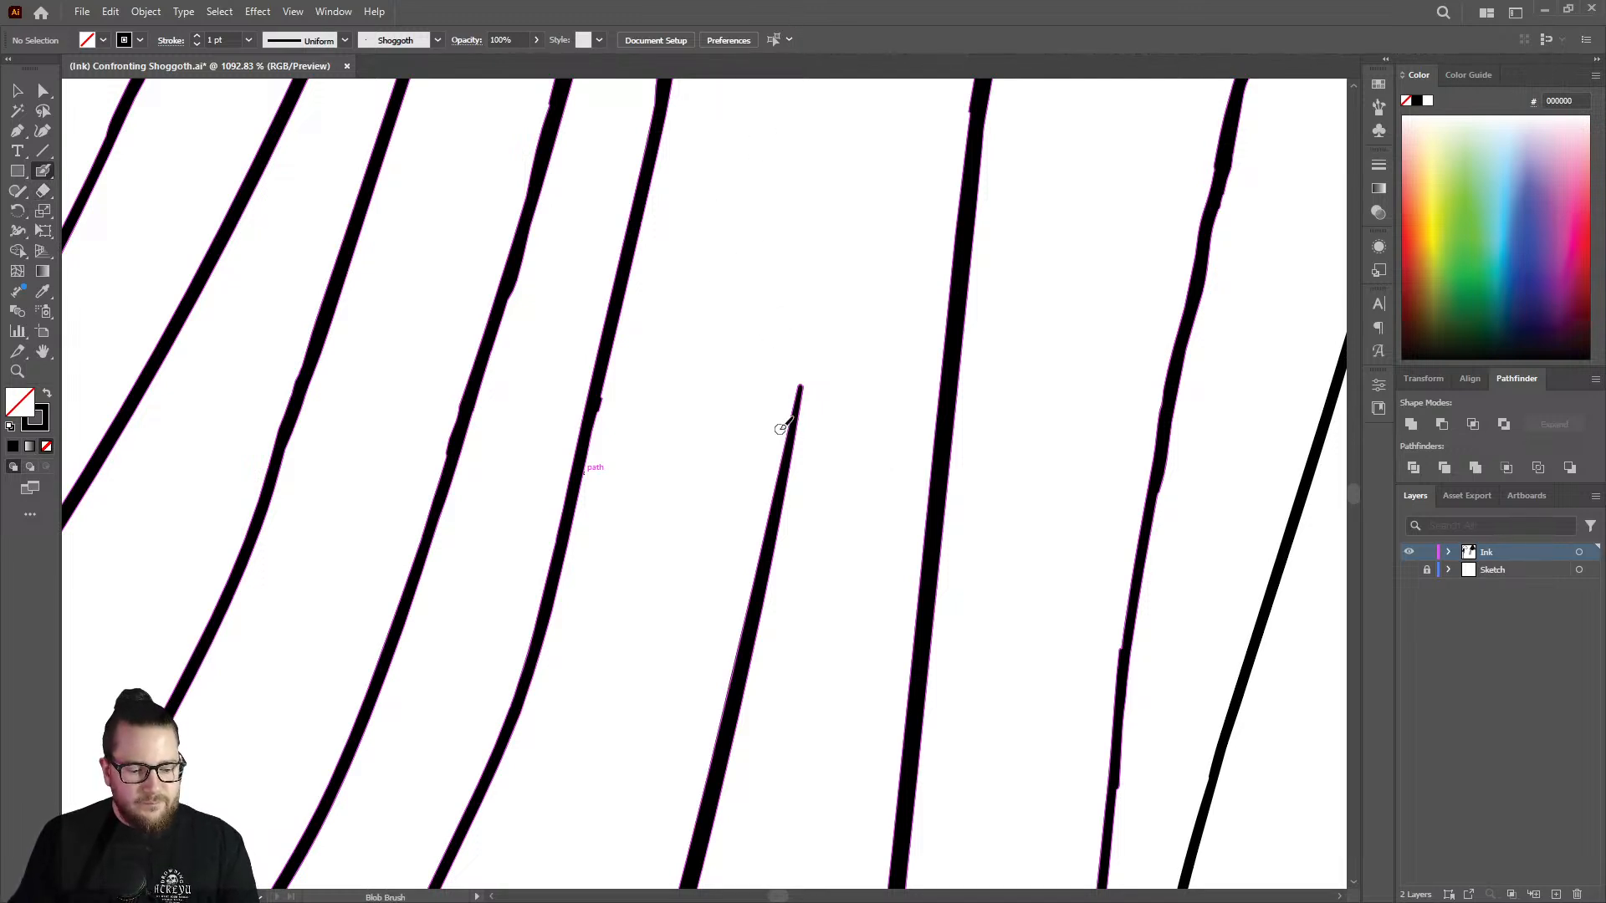
Review the line weight across the whole inked tentacle cluster and make the Sketch layer visible again.
key("z")
left_click_drag(779, 429, 517, 425)
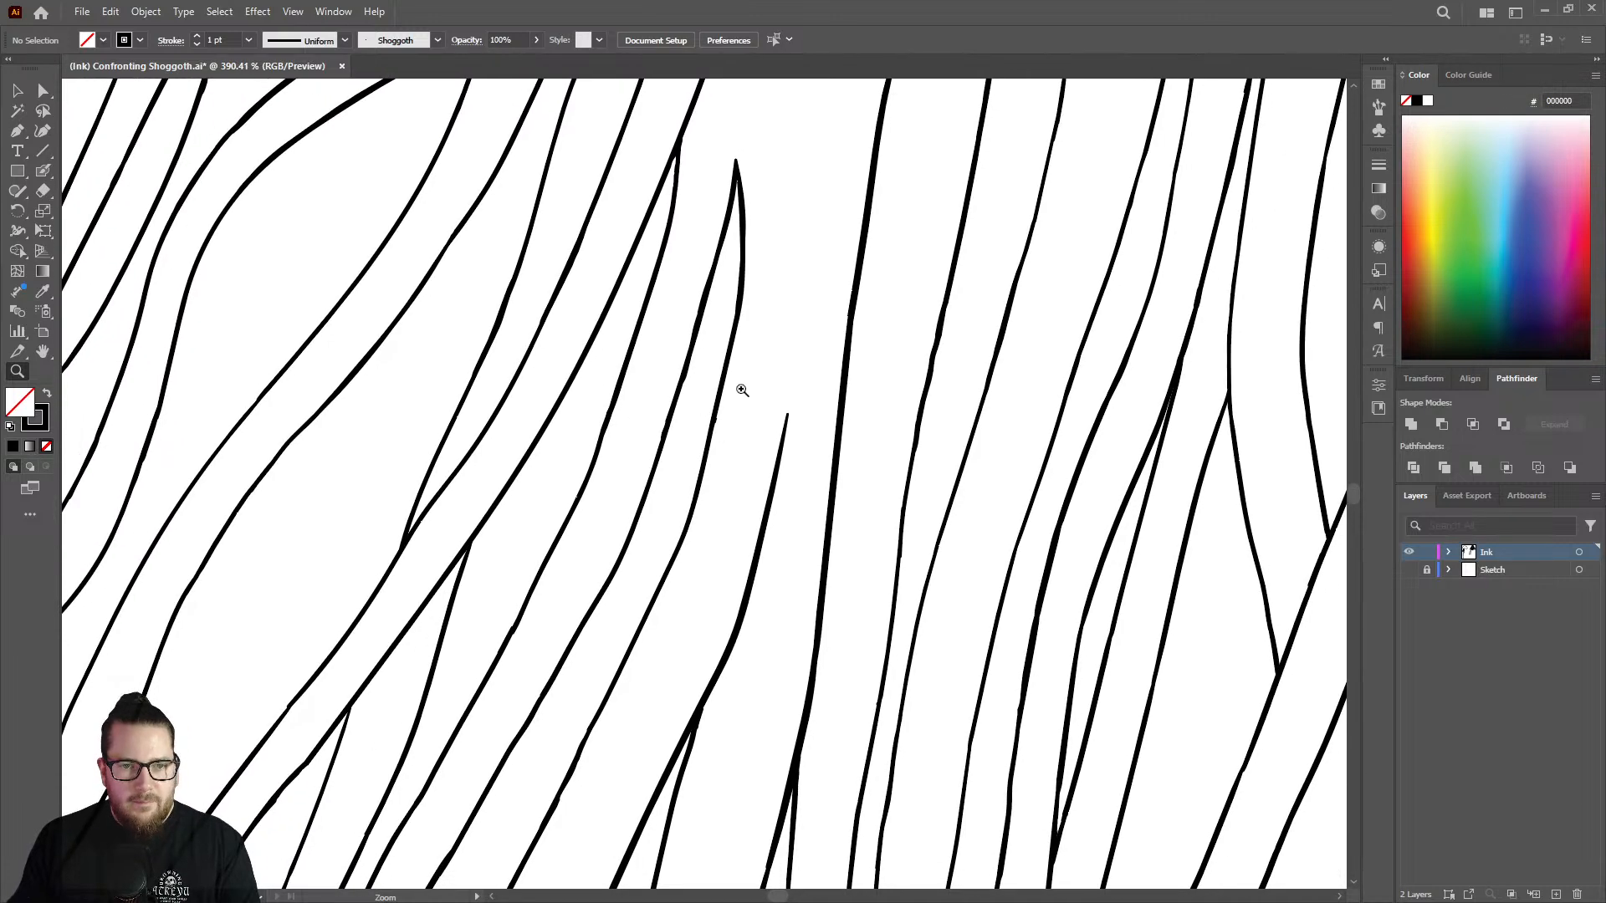
left_click_drag(742, 390, 803, 340)
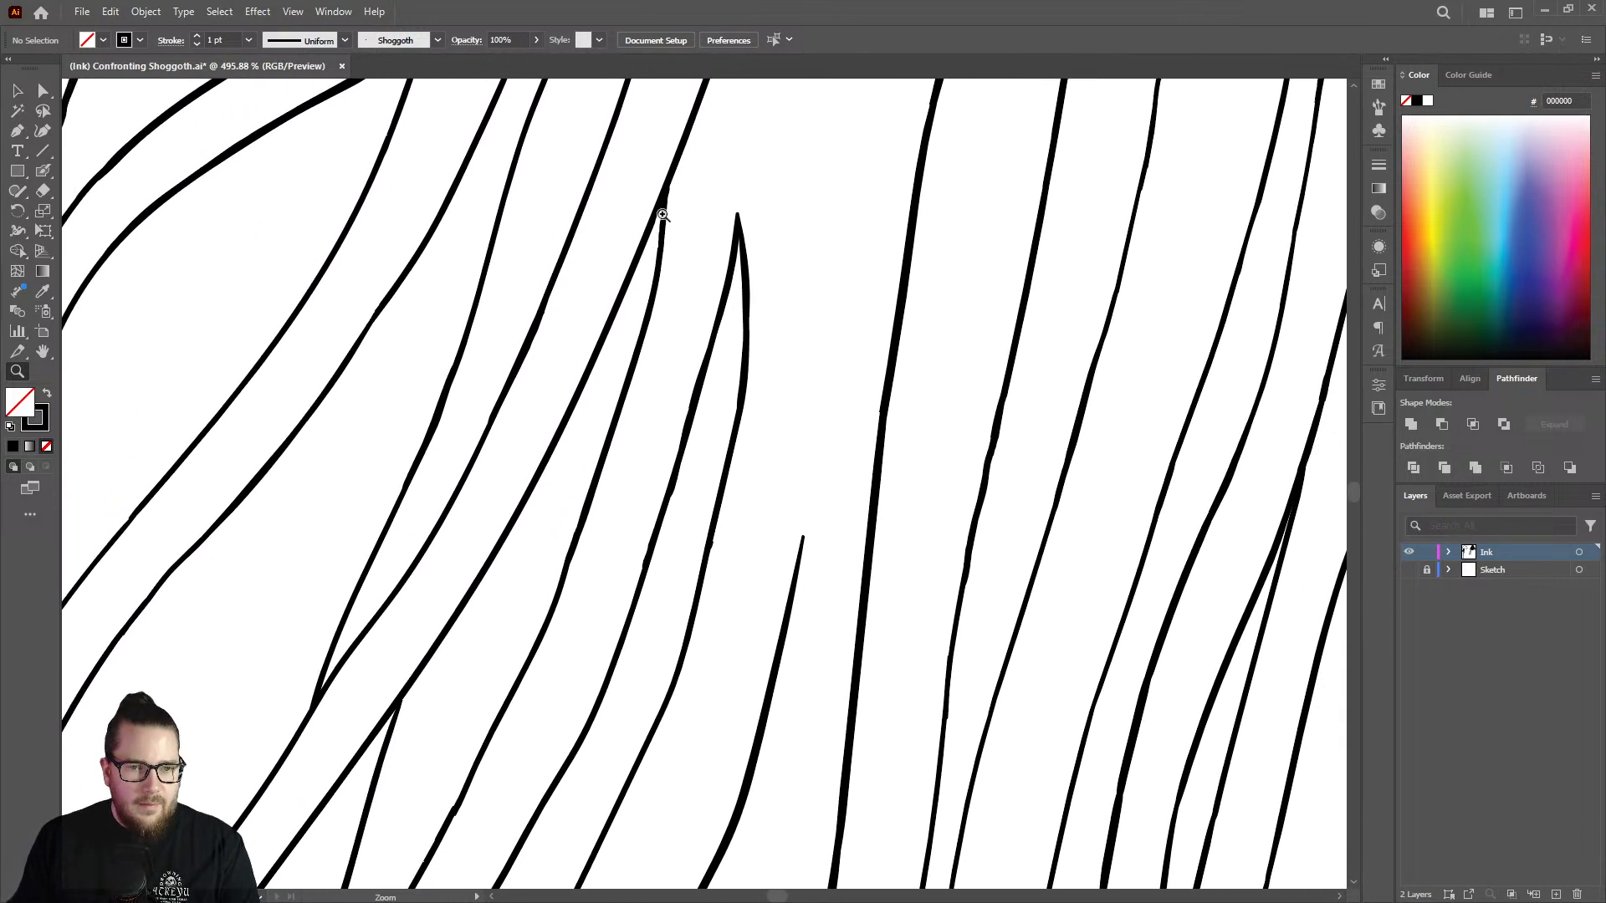
mouse_move(688, 281)
left_mouse_down()
mouse_move(581, 280)
mouse_move(459, 477)
mouse_move(728, 354)
mouse_move(617, 373)
mouse_move(393, 368)
mouse_move(502, 412)
mouse_move(949, 417)
left_mouse_up()
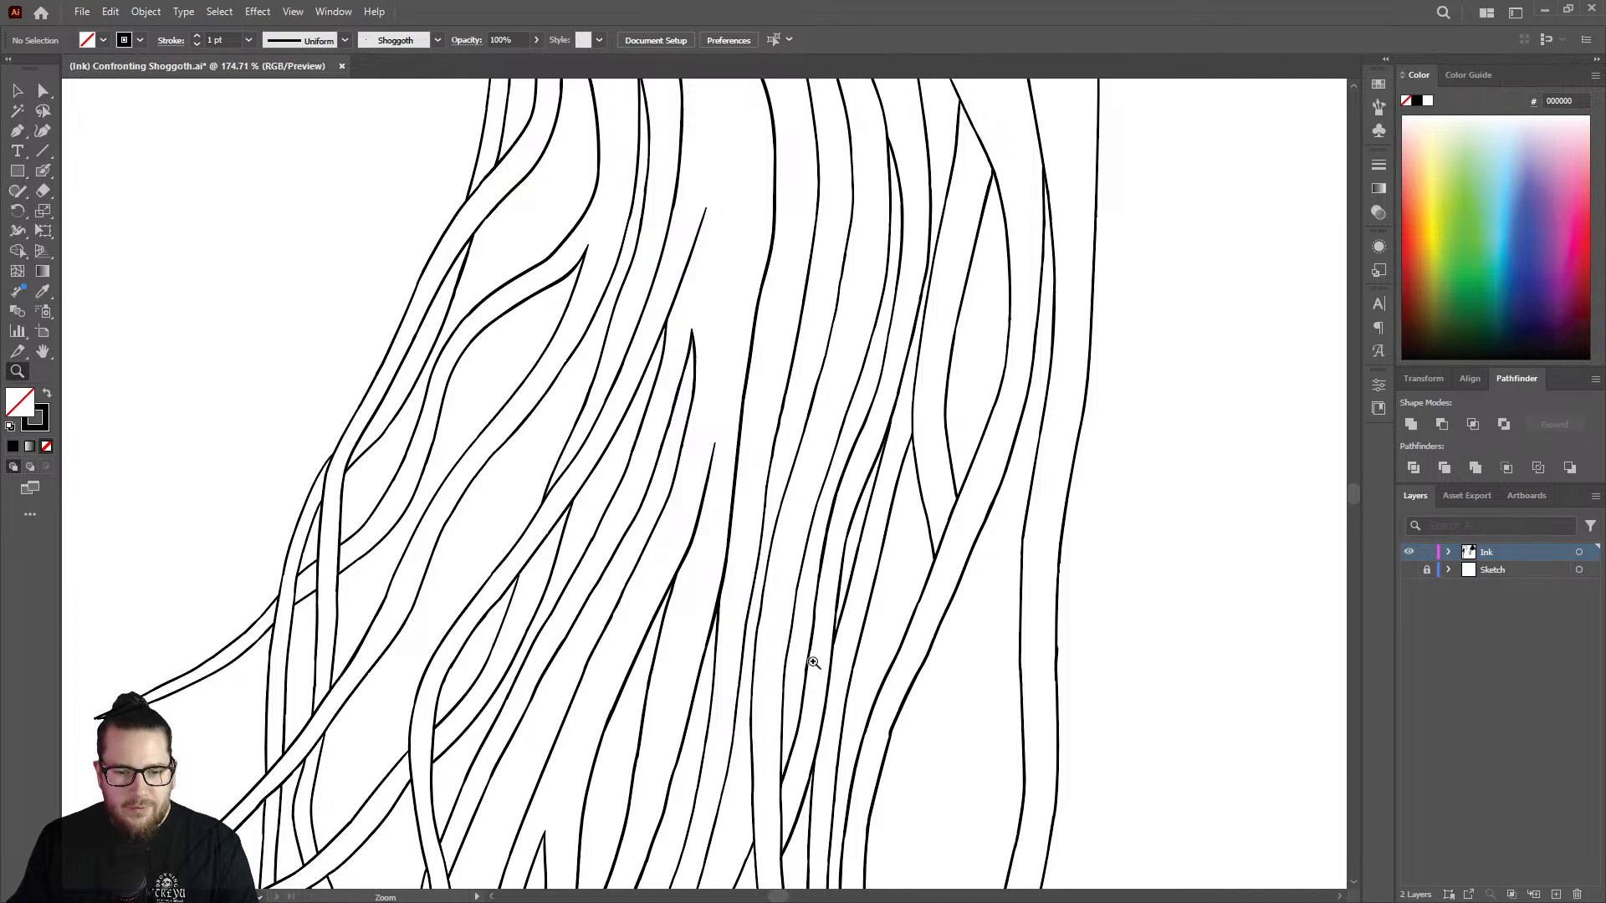
left_click_drag(896, 596, 720, 582)
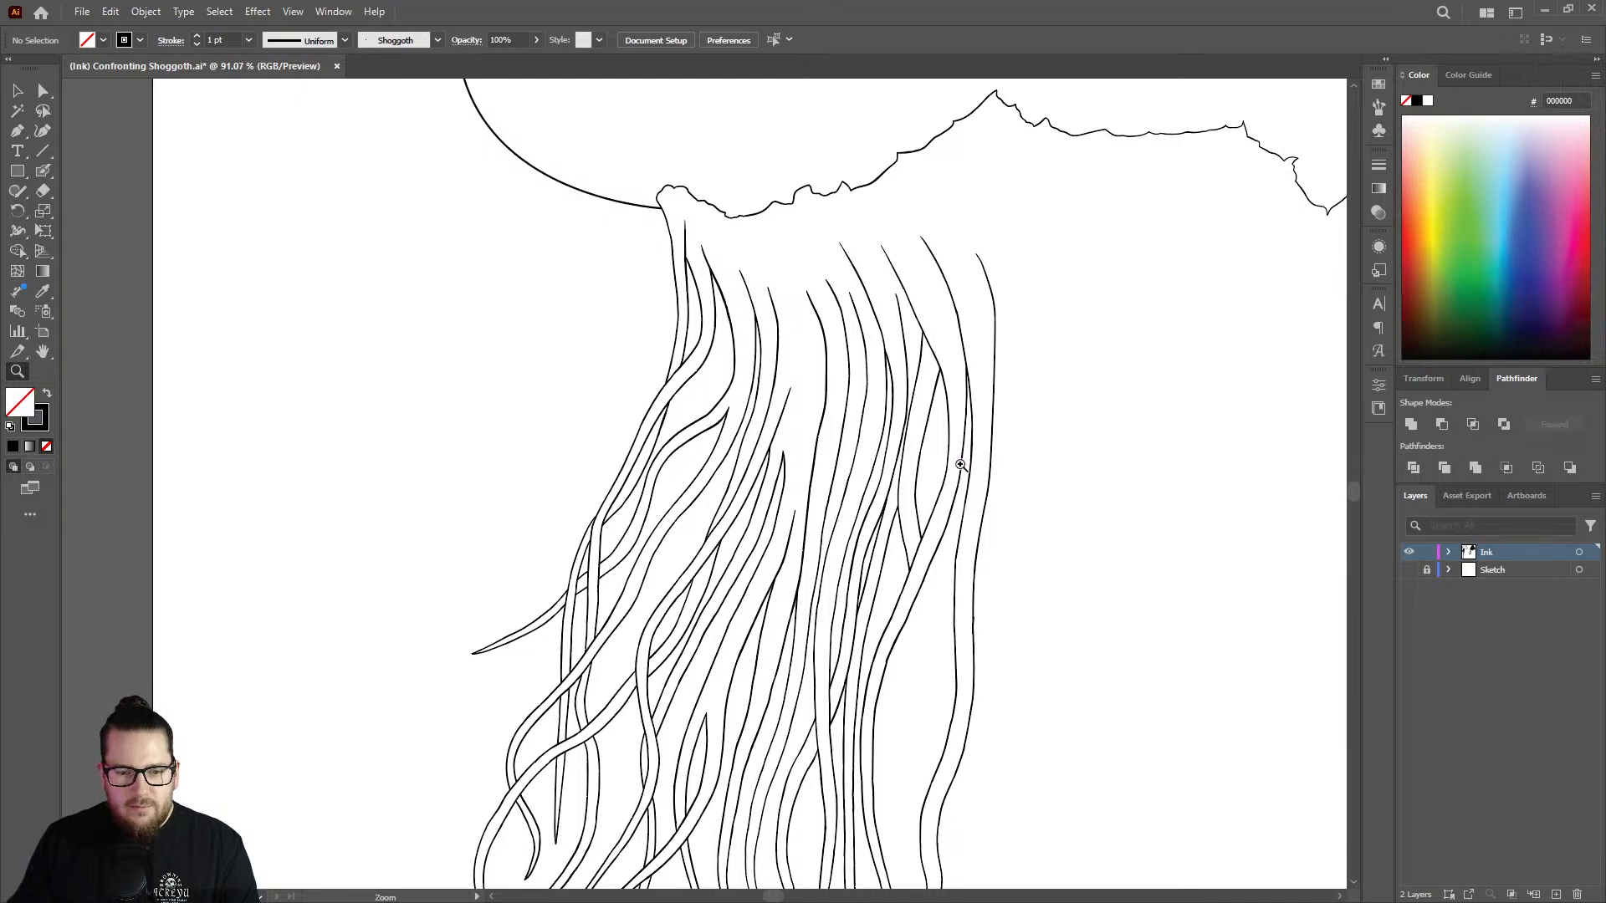
left_click_drag(781, 678, 870, 629)
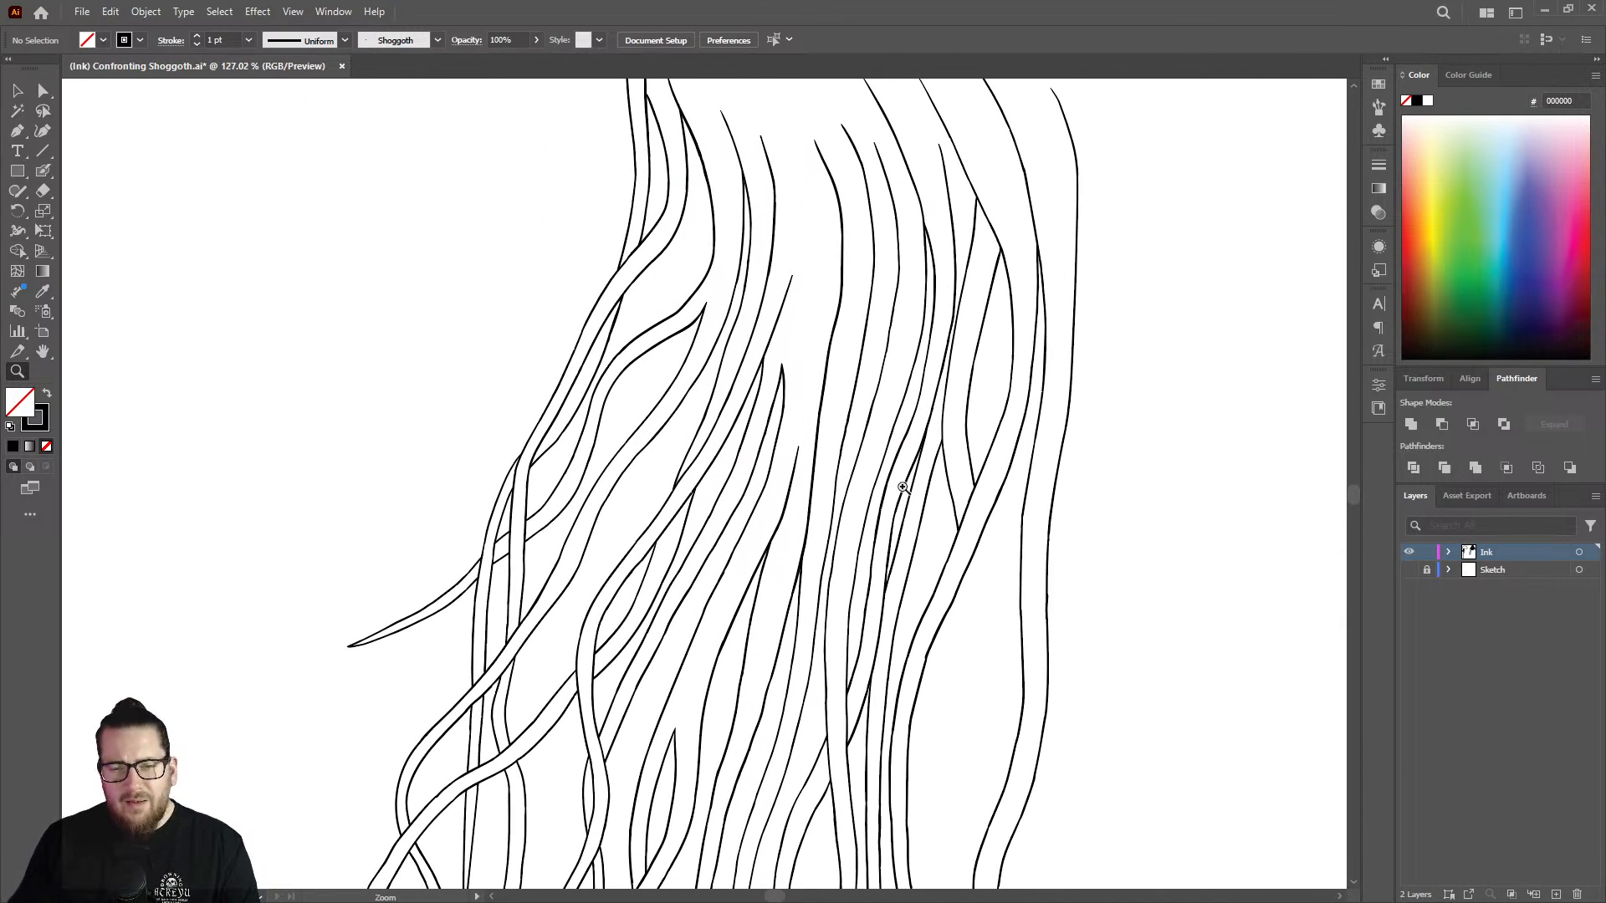
left_click(1409, 569)
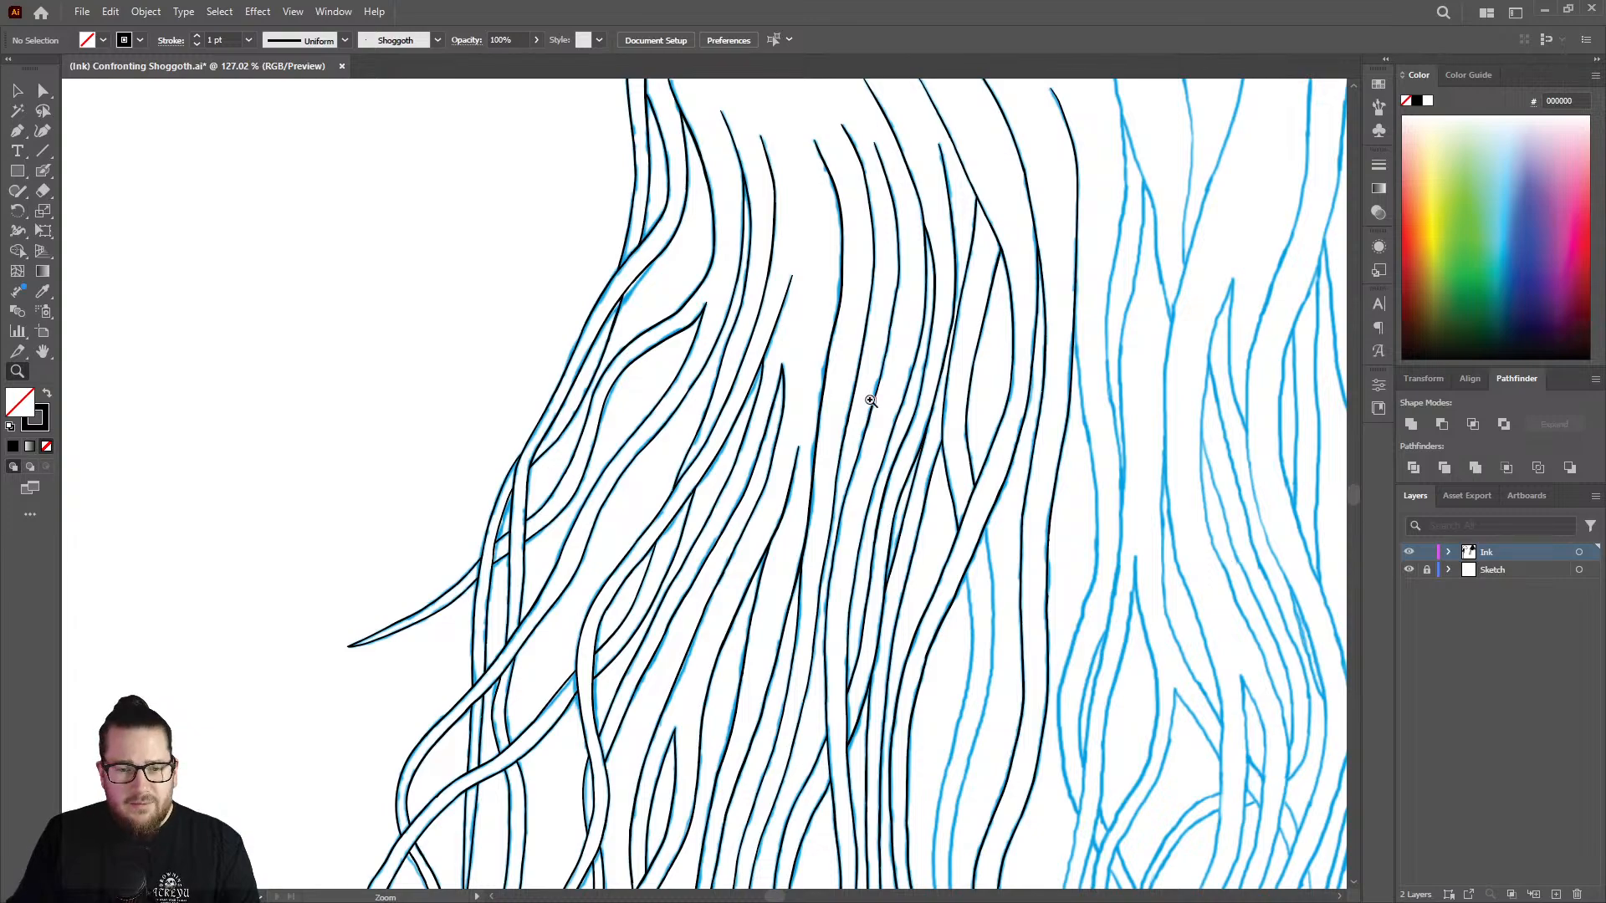
left_click(846, 415, "alt")
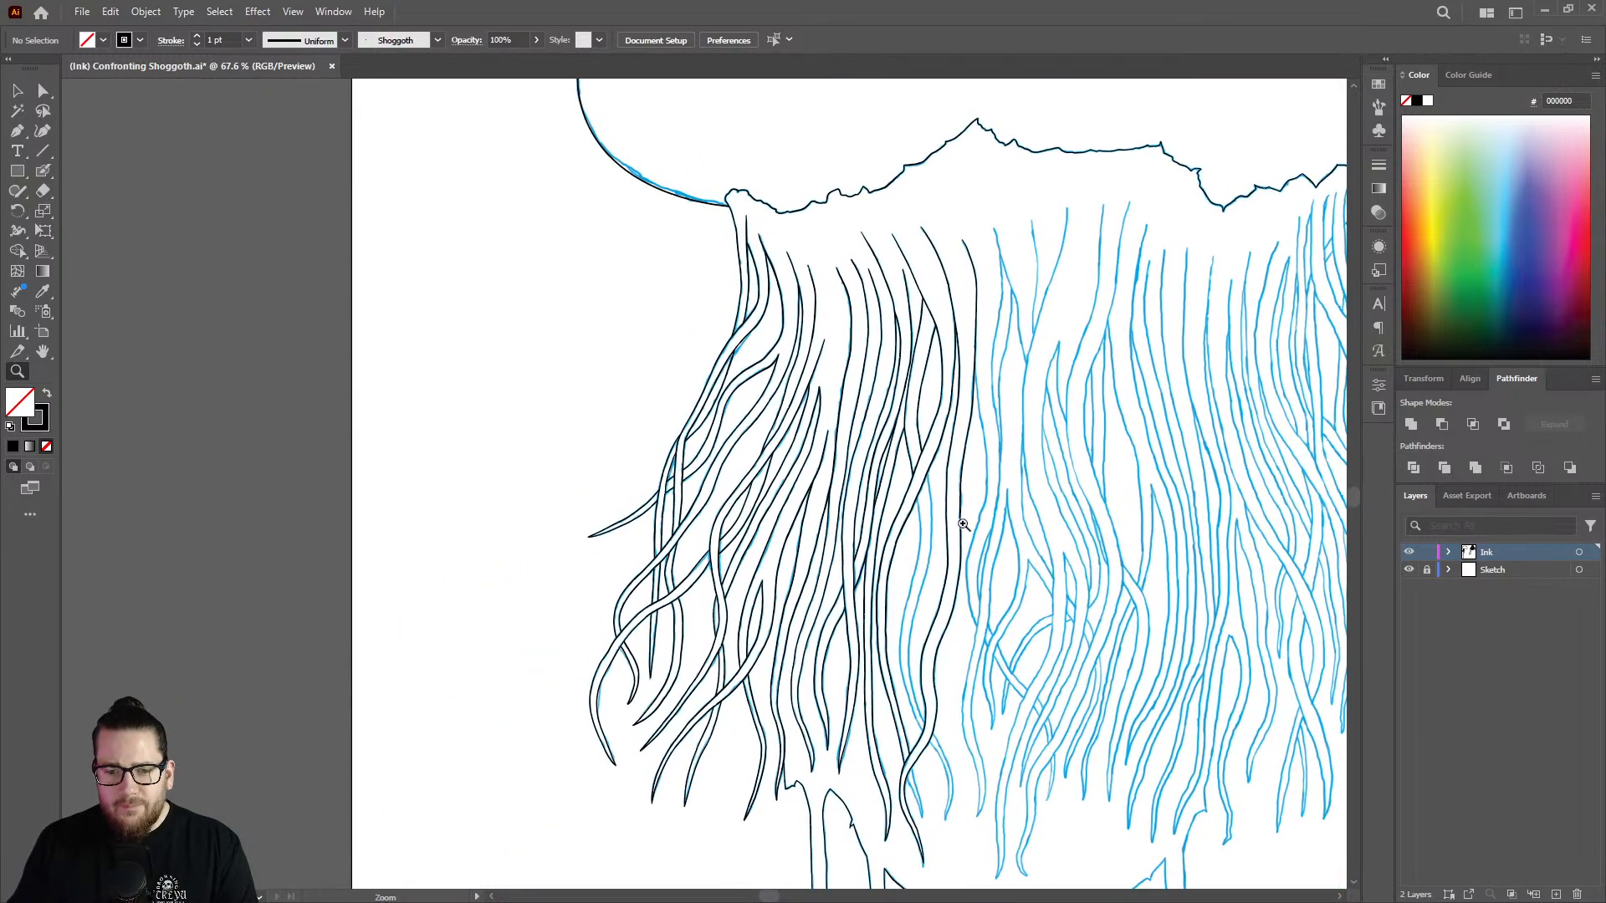
Ink the start of the right edge of the un-inked strand emerging from under the diagonal tentacle, following the blue sketch.
left_click_drag(947, 519, 1126, 435)
mouse_move(888, 420)
left_mouse_down()
mouse_move(1139, 348)
mouse_move(878, 409)
left_mouse_up()
key("shift+b")
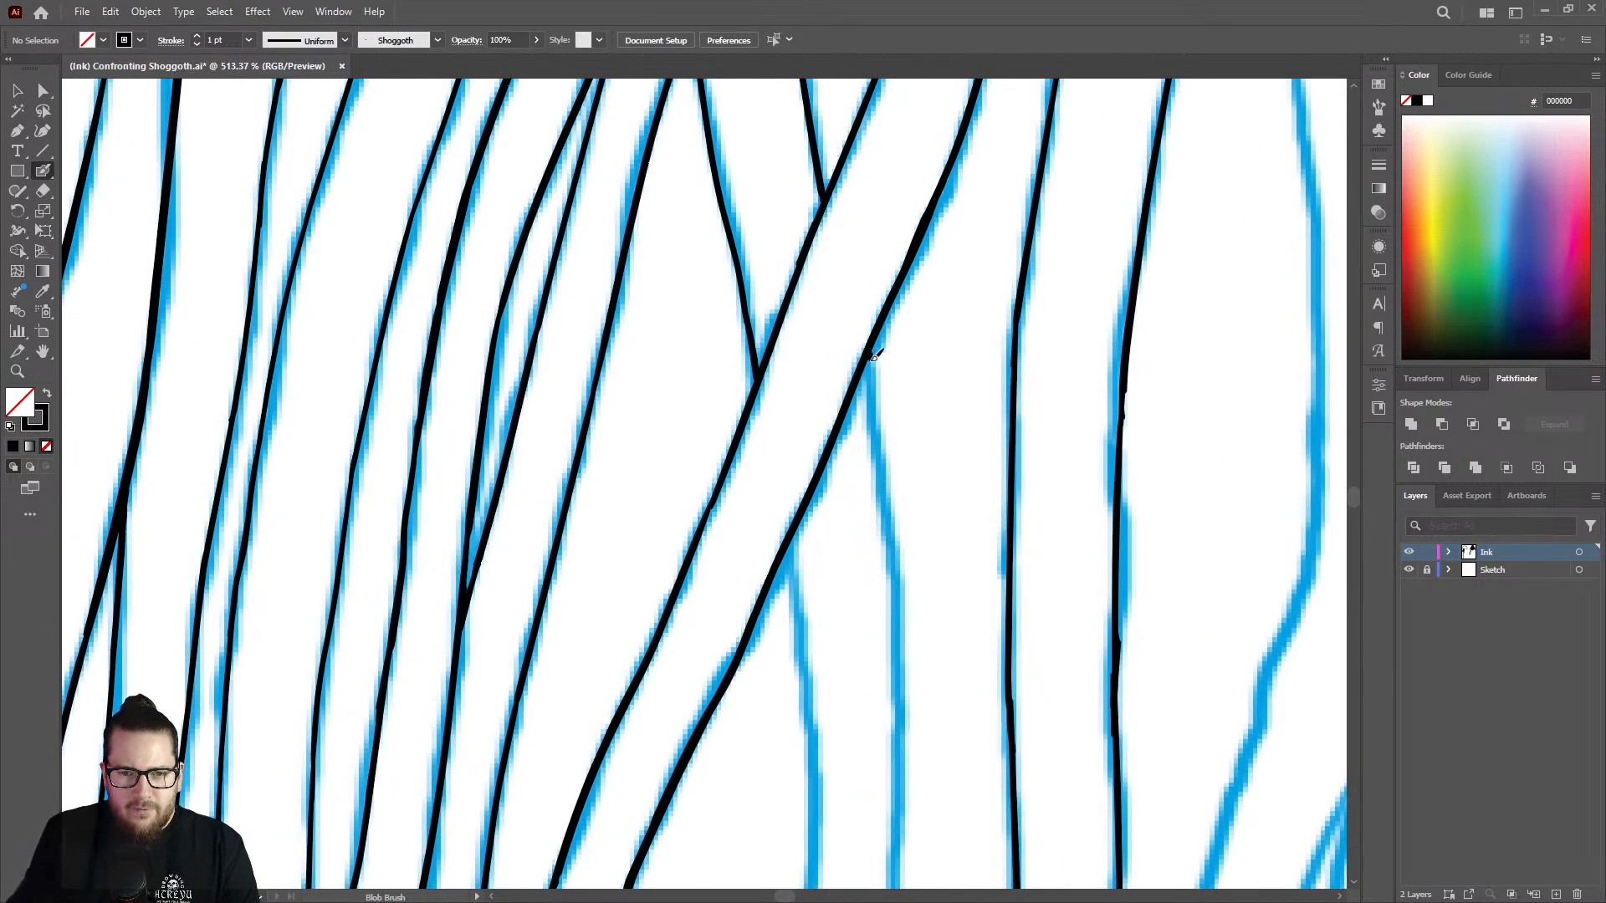
left_click_drag(874, 356, 896, 643)
Ink the upper part of the same strand's left edge from the diagonal tentacle down, reinforcing the line near the junction.
left_click_drag(880, 491, 746, 434)
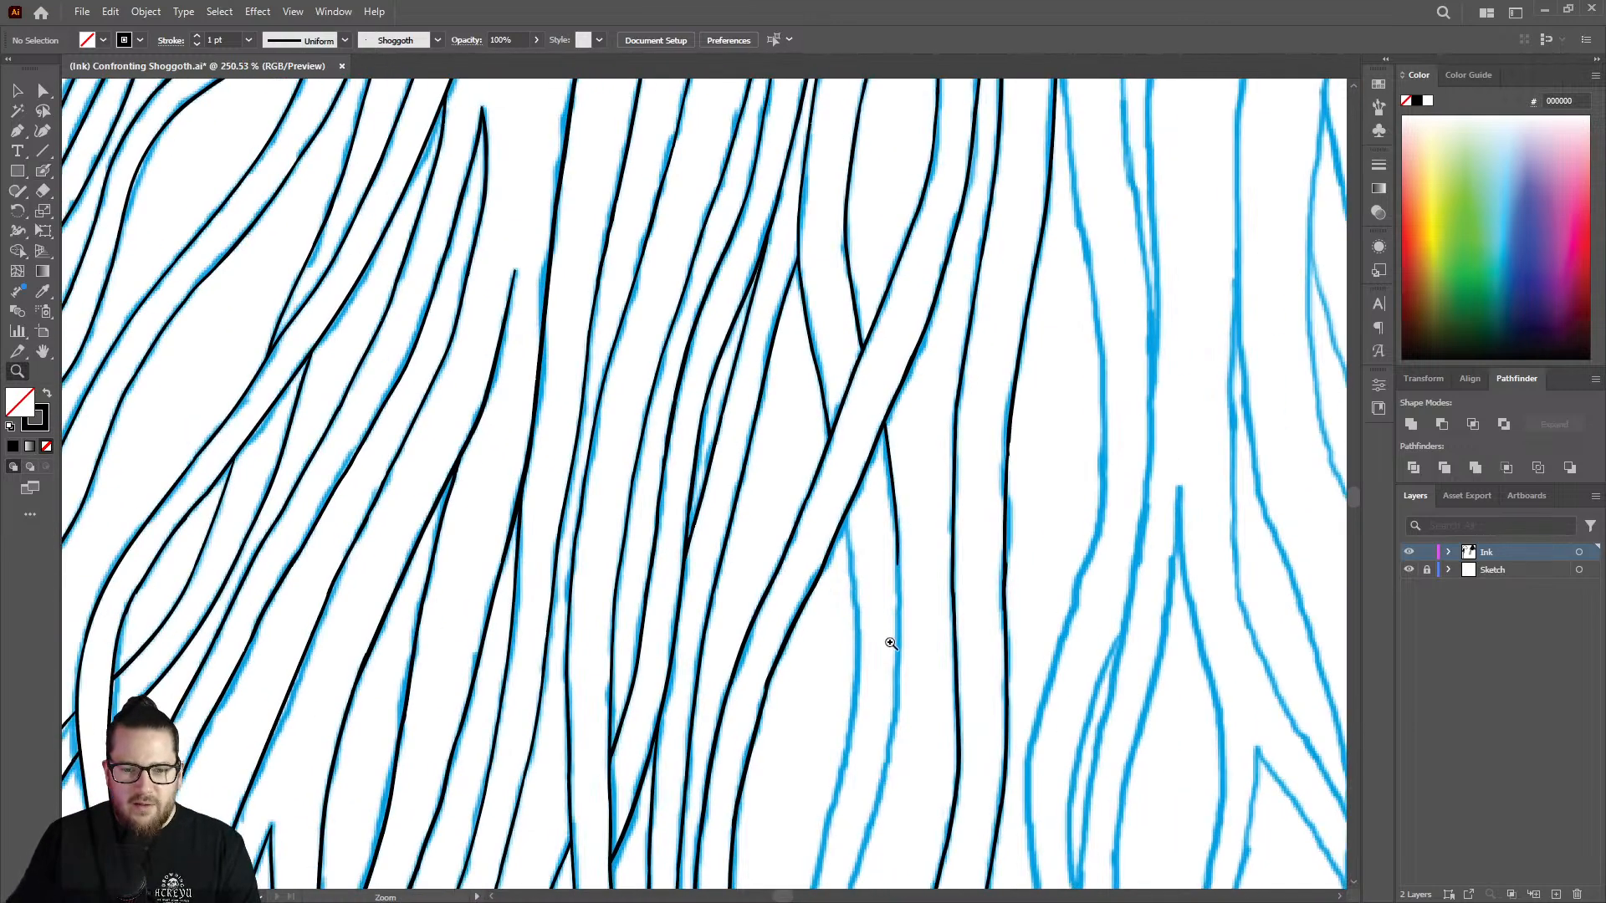
left_click_drag(892, 643, 1144, 569)
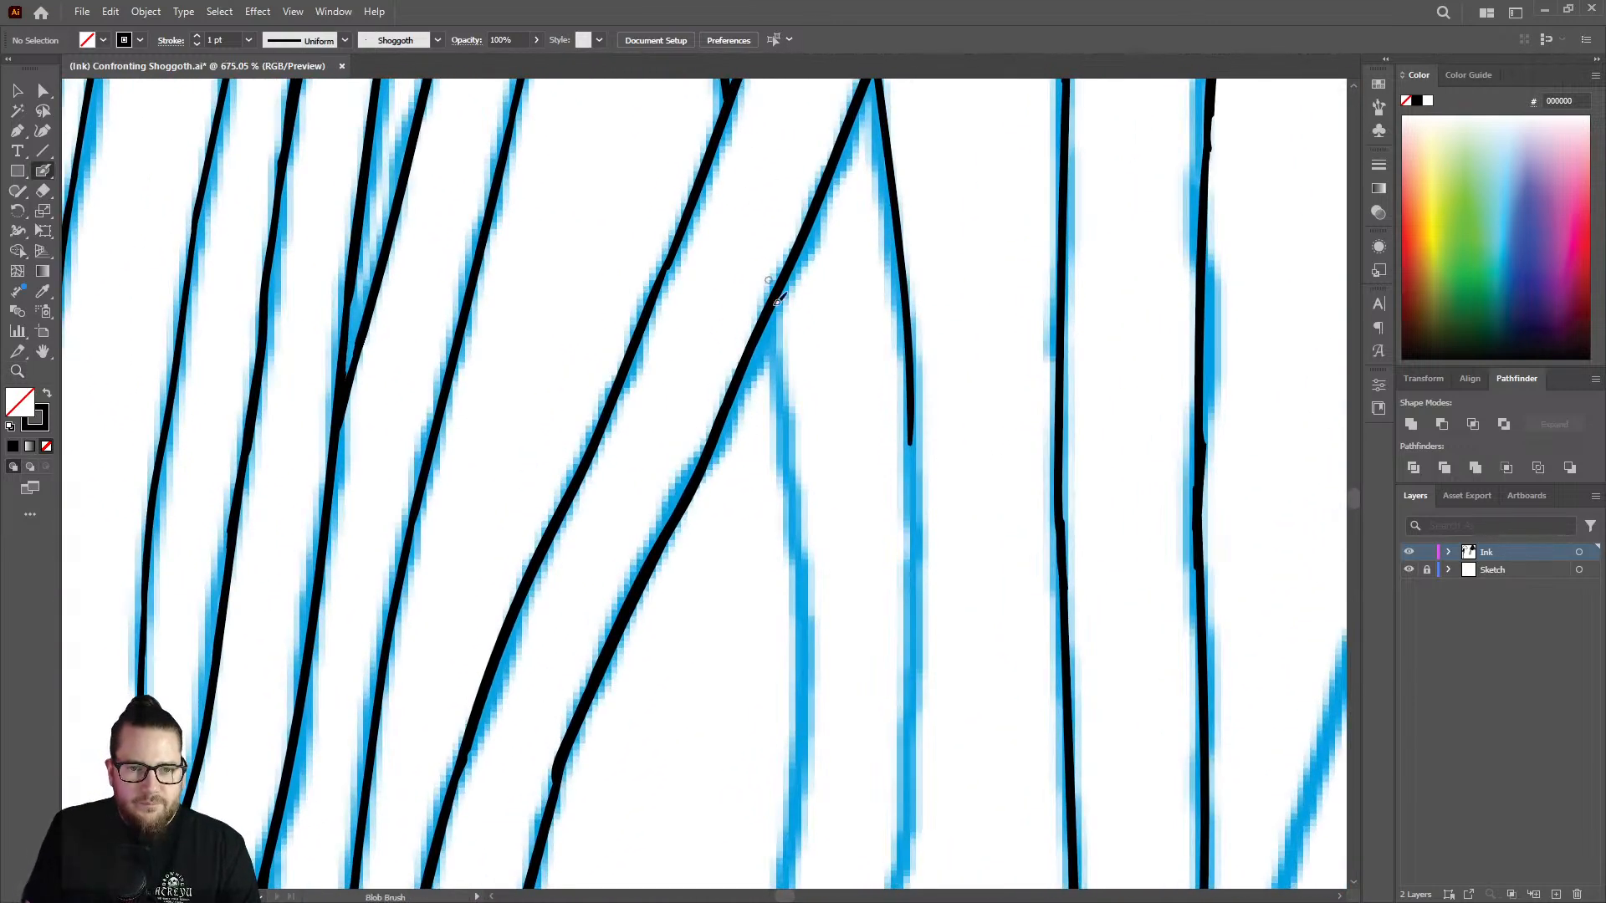
left_click_drag(773, 306, 802, 653)
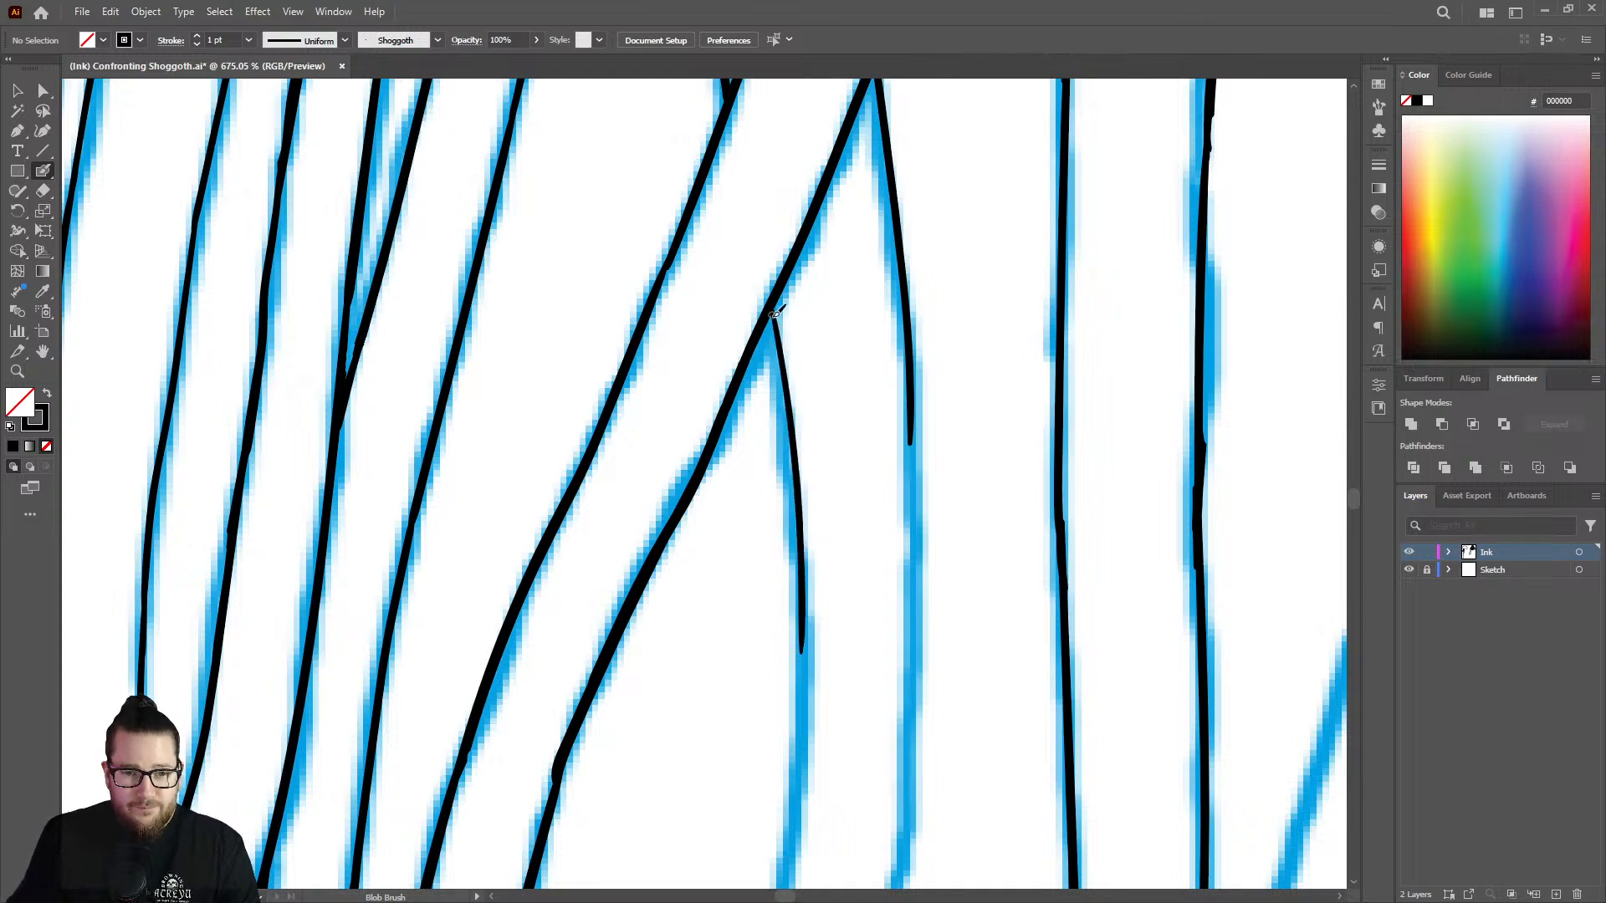
left_click_drag(778, 322, 805, 548)
Extend the strand's left edge down around its bend with the Blob Brush and trim the bend with the Eraser.
key("ctrl+space")
mouse_move(833, 390)
left_mouse_down()
mouse_move(539, 314)
mouse_move(752, 418)
left_mouse_up()
left_click_drag(843, 517, 1092, 394)
left_click_drag(830, 313, 949, 280)
mouse_move(783, 220)
left_mouse_down()
mouse_move(785, 465)
mouse_move(746, 634)
left_mouse_up()
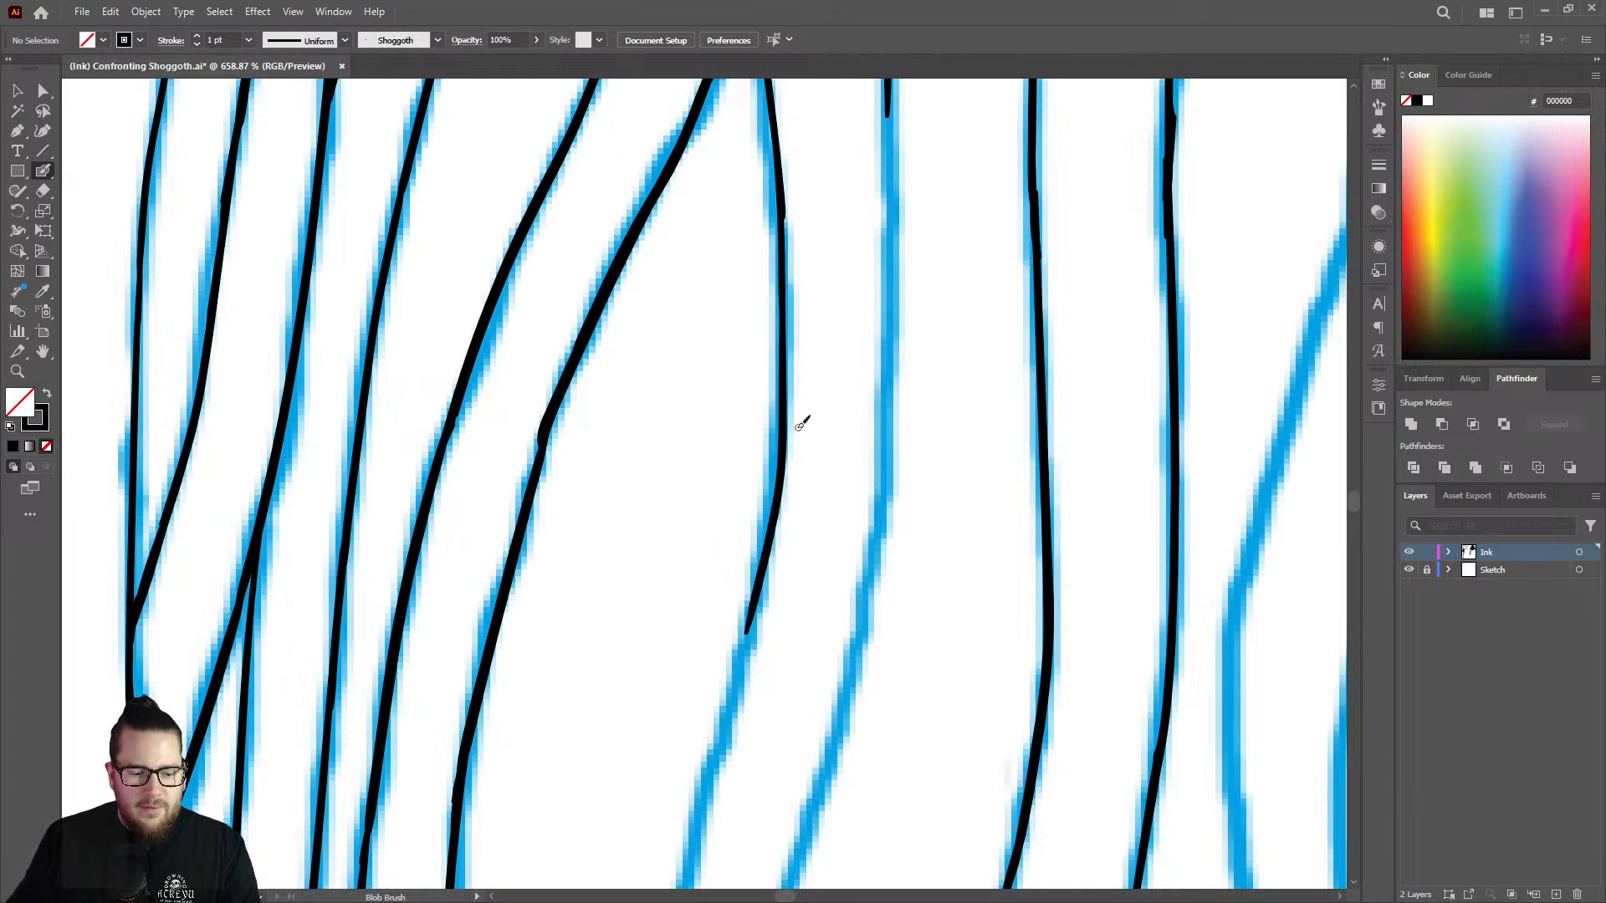
key("shift+e")
mouse_move(796, 424)
left_mouse_down()
mouse_move(792, 541)
mouse_move(795, 389)
mouse_move(778, 359)
mouse_move(772, 544)
left_mouse_up()
key("shift+b")
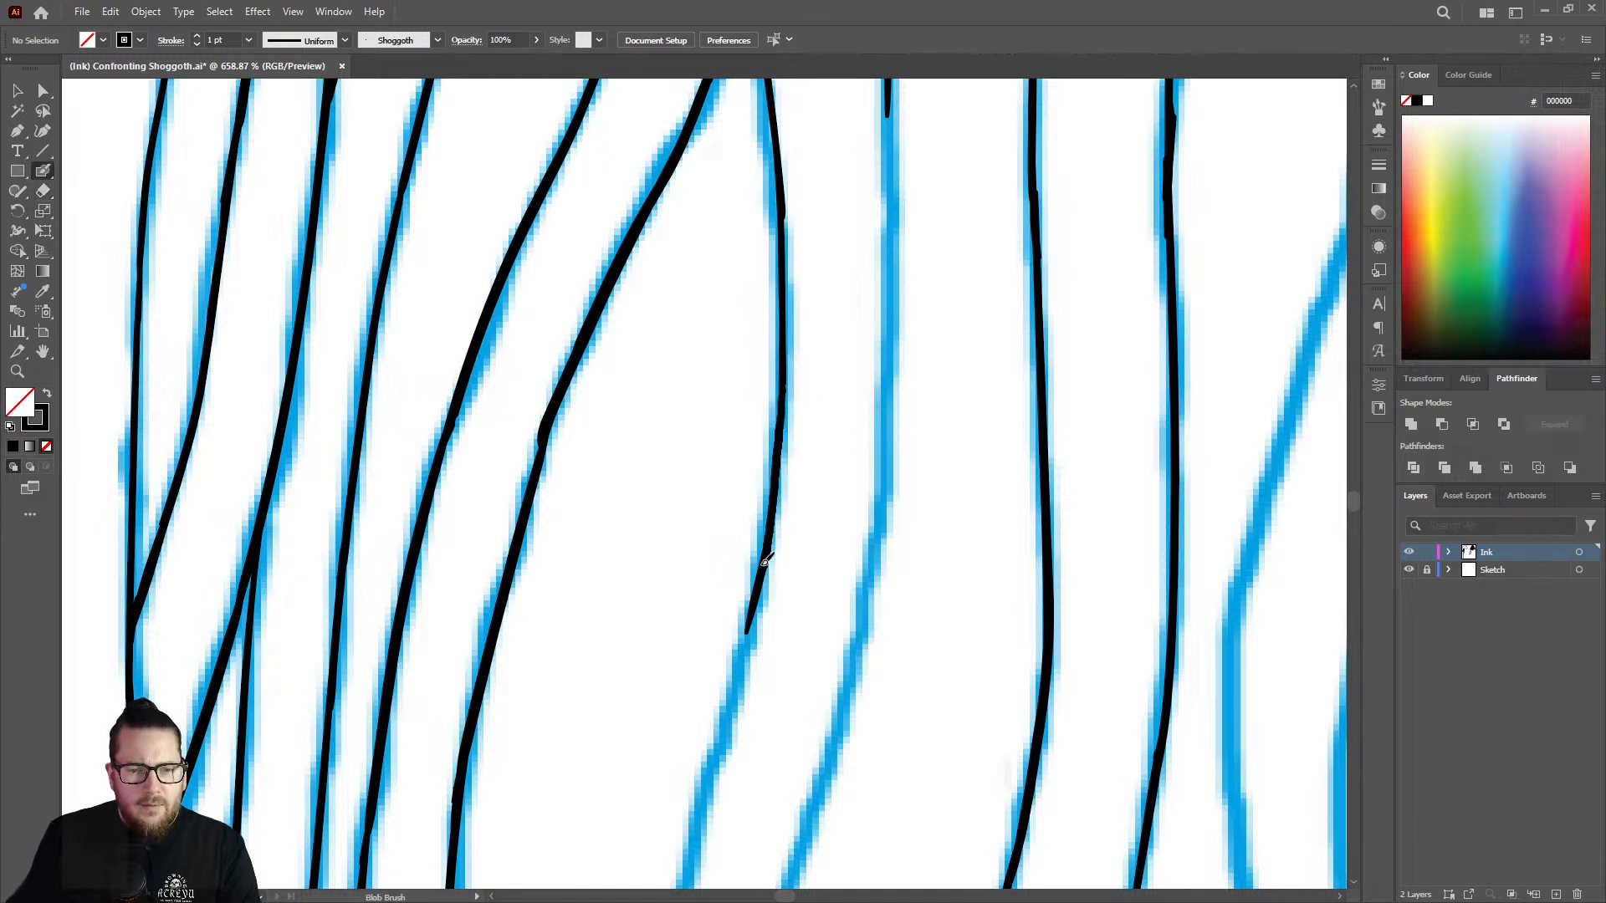
Continue inking the strand's left edge below the bend along the sketch line with the Blob Brush.
key("z")
left_click_drag(795, 427, 603, 370)
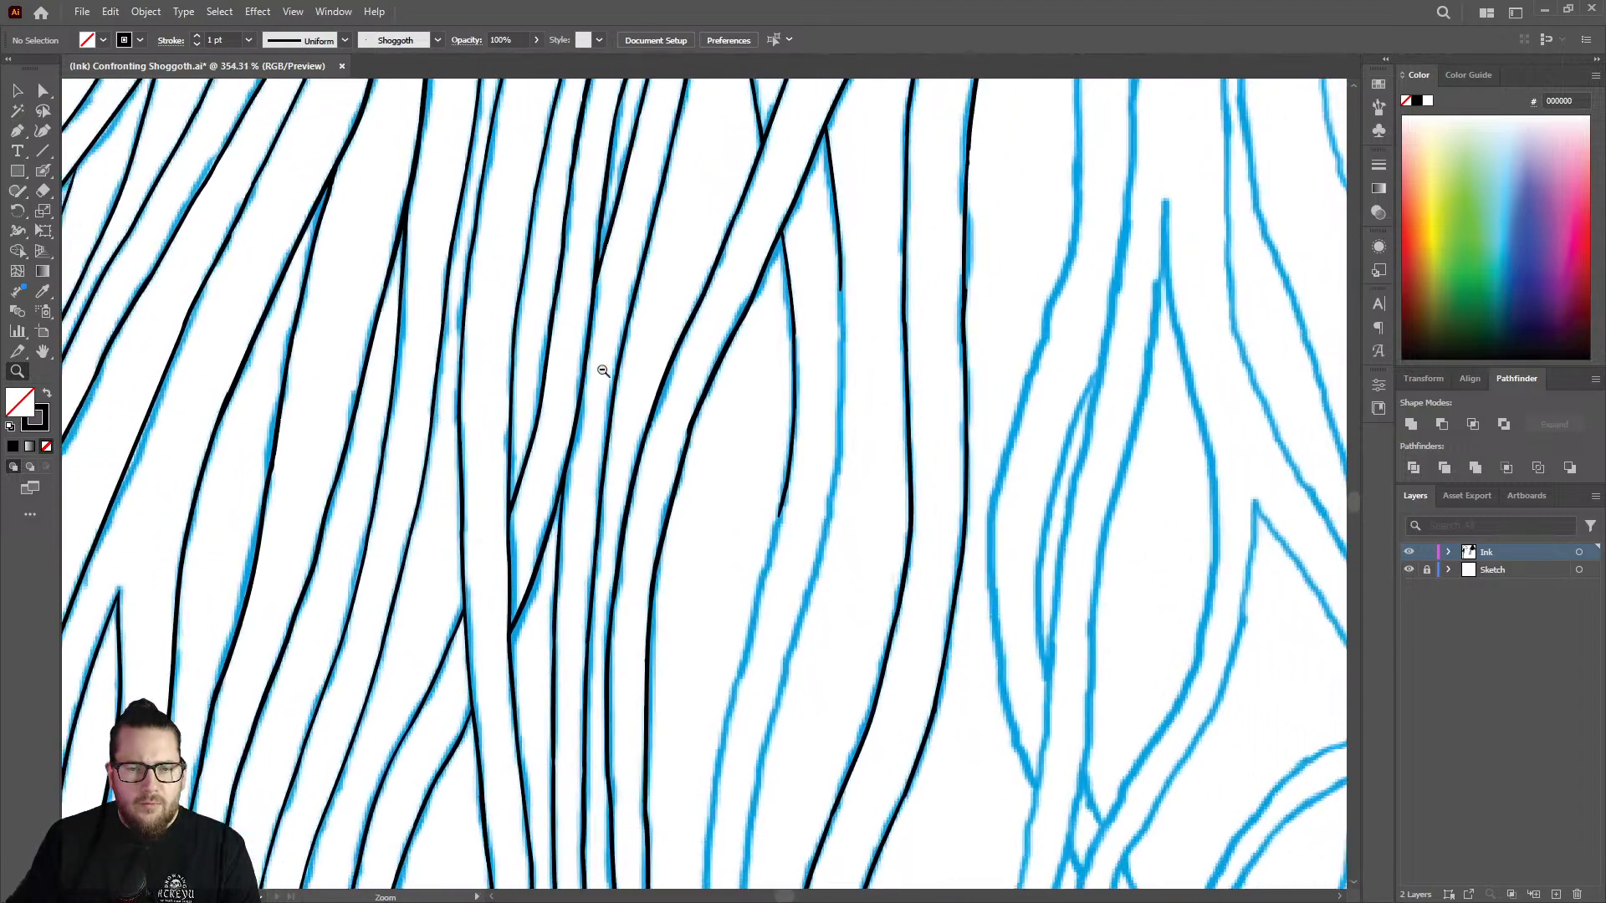
left_click(603, 371, "alt")
left_click(810, 419, "alt")
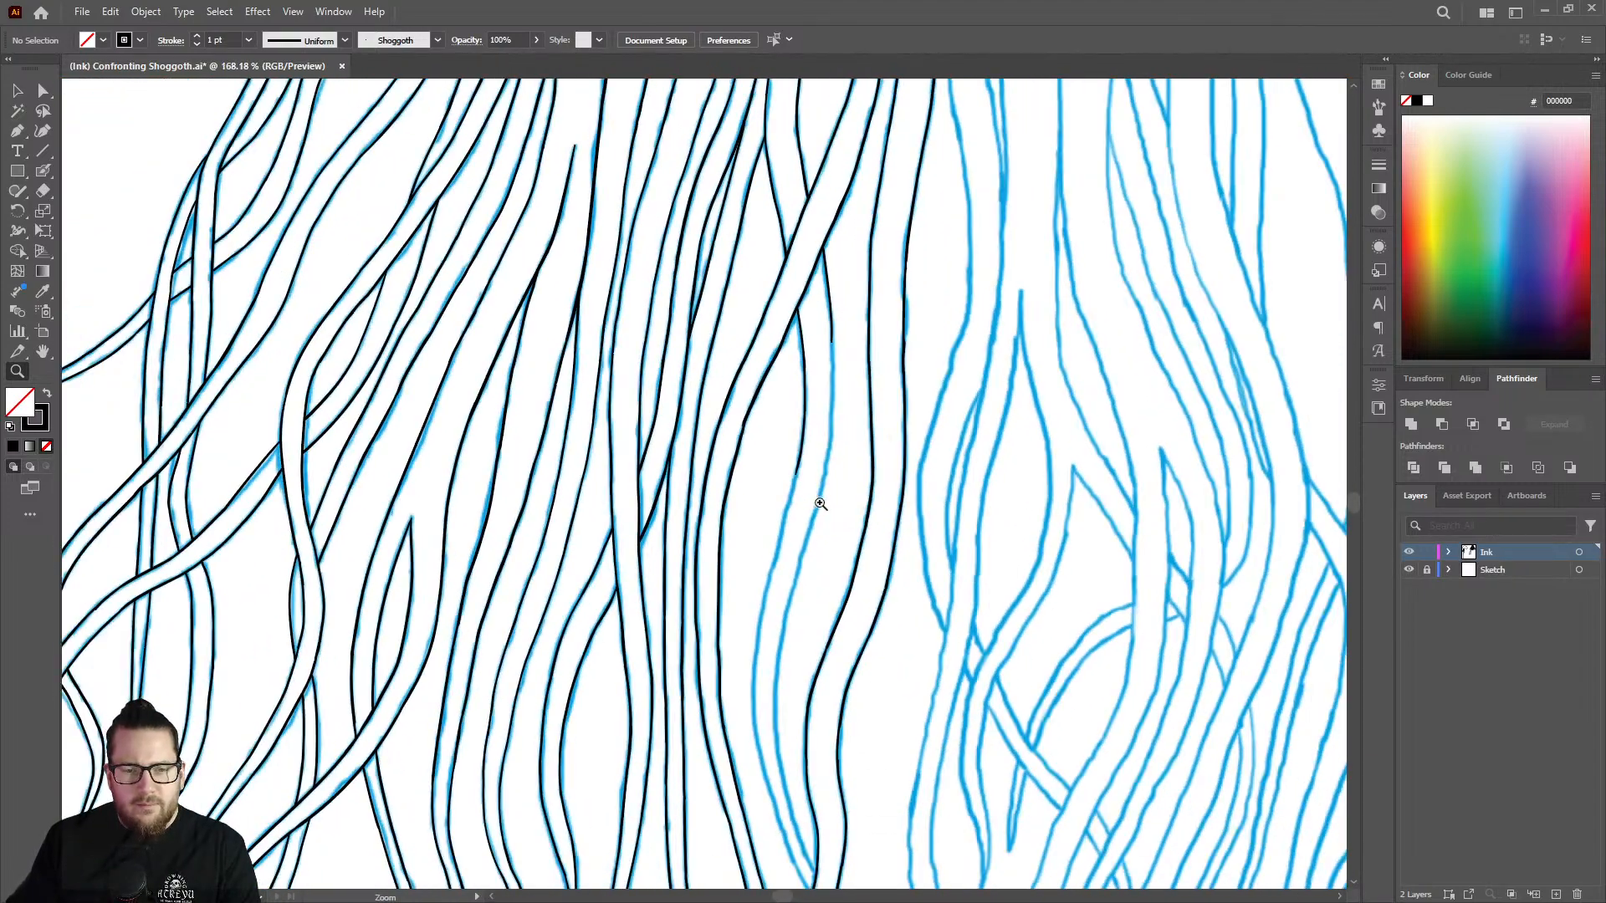
left_click_drag(820, 503, 998, 415)
mouse_move(757, 425)
left_mouse_down()
mouse_move(839, 413)
mouse_move(709, 427)
left_mouse_up()
key("shift+b")
left_click_drag(765, 371, 682, 718)
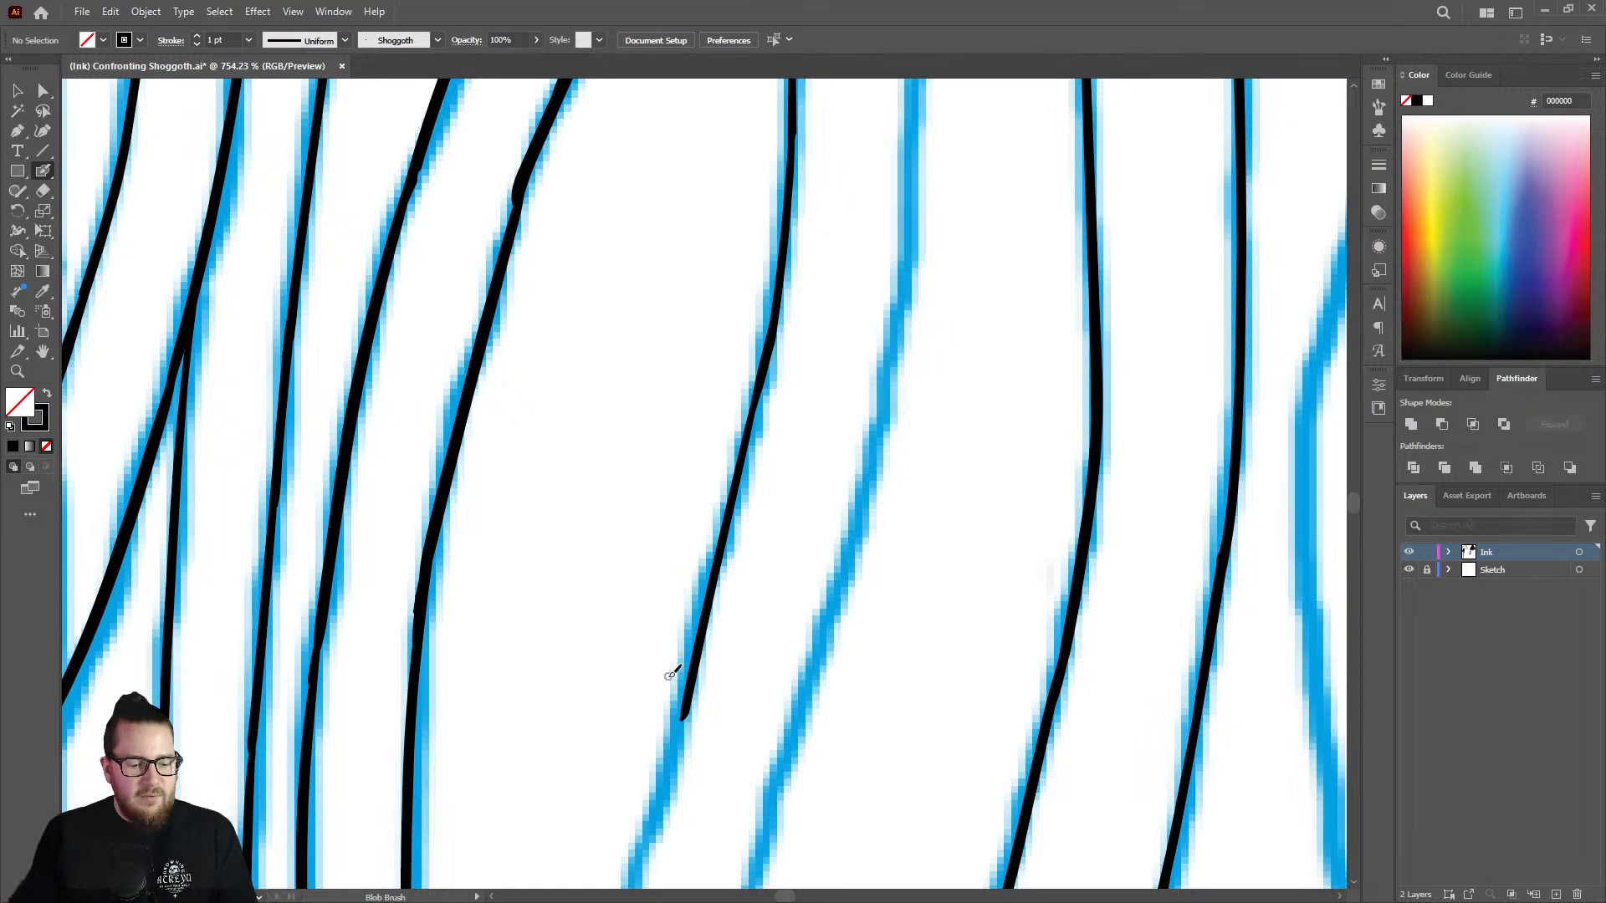
Extend the strand's right edge from its open end down to the bend with the Blob Brush.
key("z")
left_click_drag(751, 418, 567, 395)
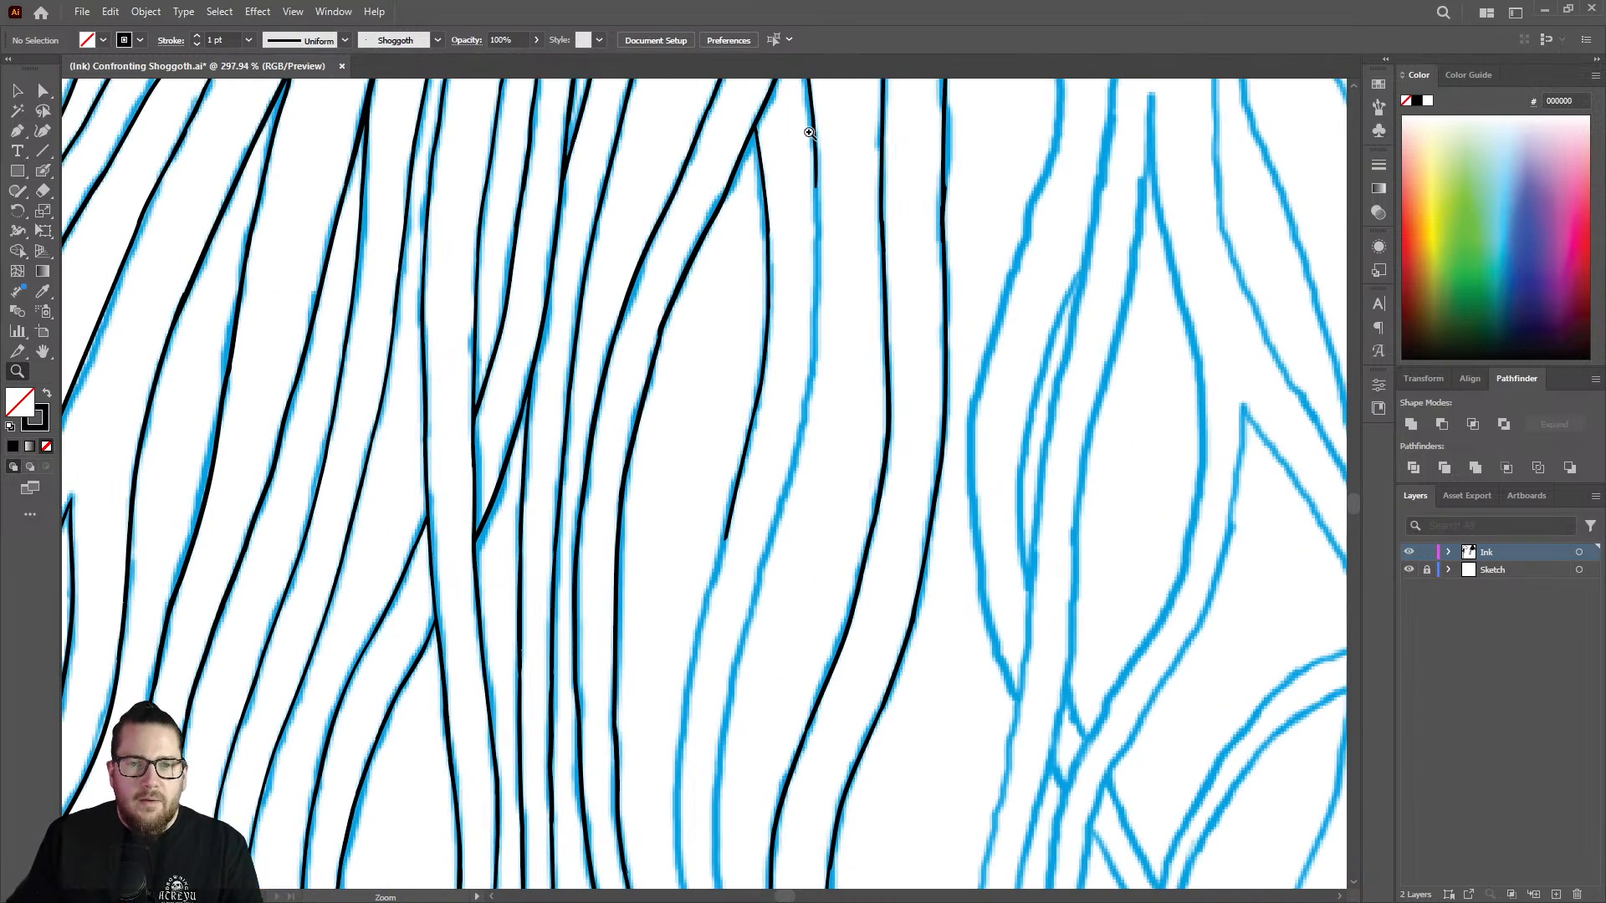
left_click_drag(809, 132, 1012, 152)
key("shift+b")
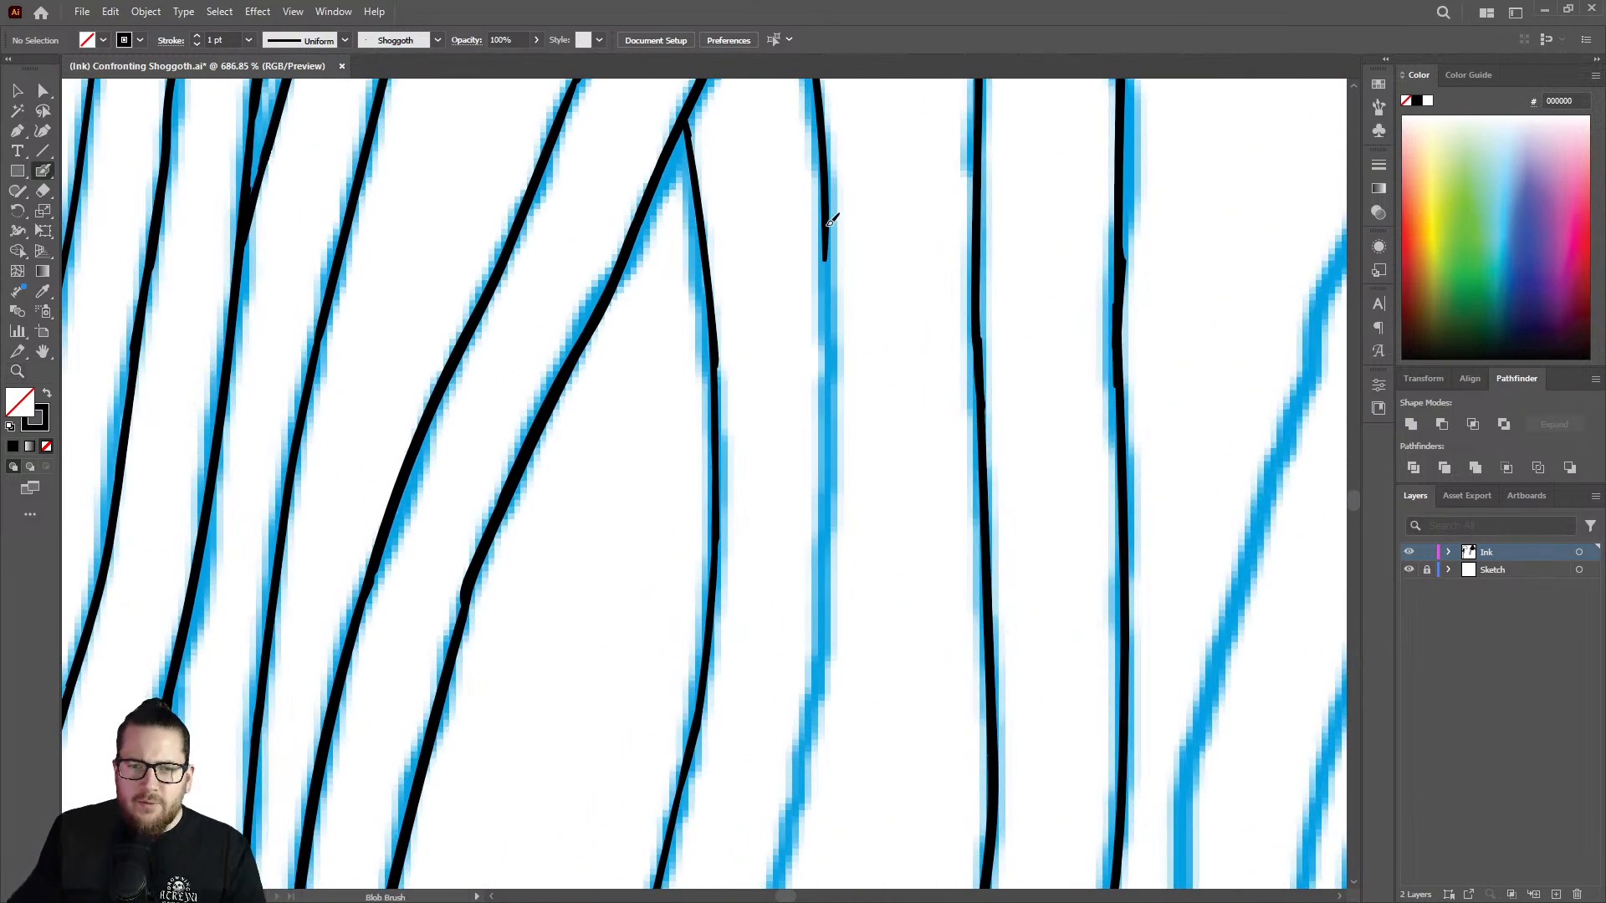
mouse_move(830, 223)
left_mouse_down()
mouse_move(828, 655)
mouse_move(821, 706)
mouse_move(808, 743)
left_mouse_up()
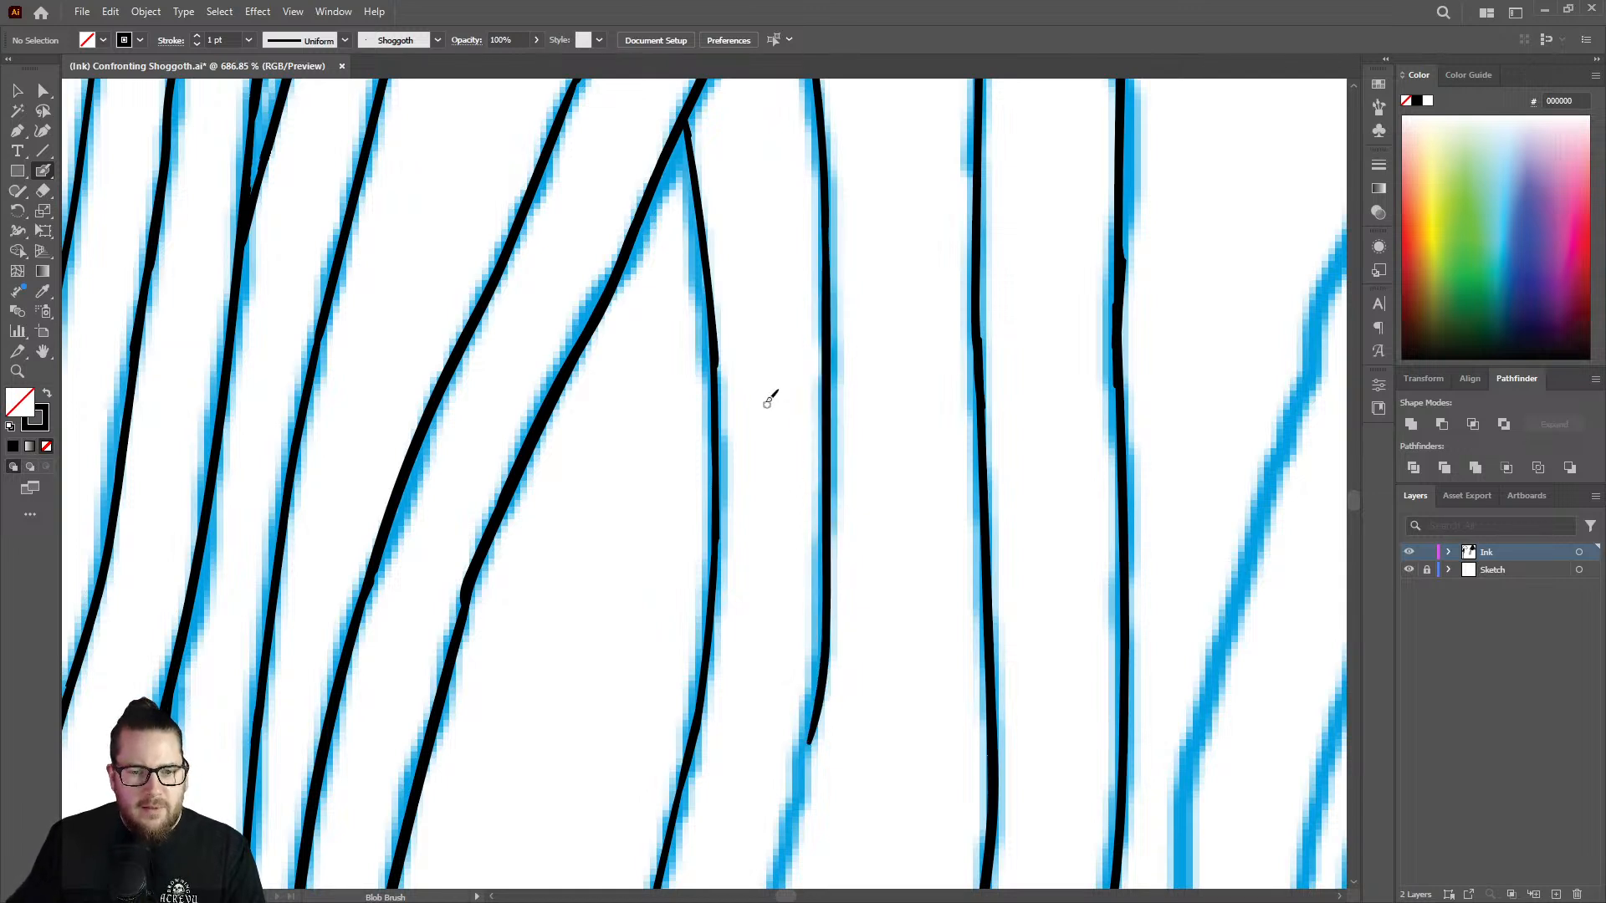
Smooth the left edge's junction with the diagonal tentacle and the stepped joint below it with the Blob Brush.
left_click_drag(742, 364, 568, 322)
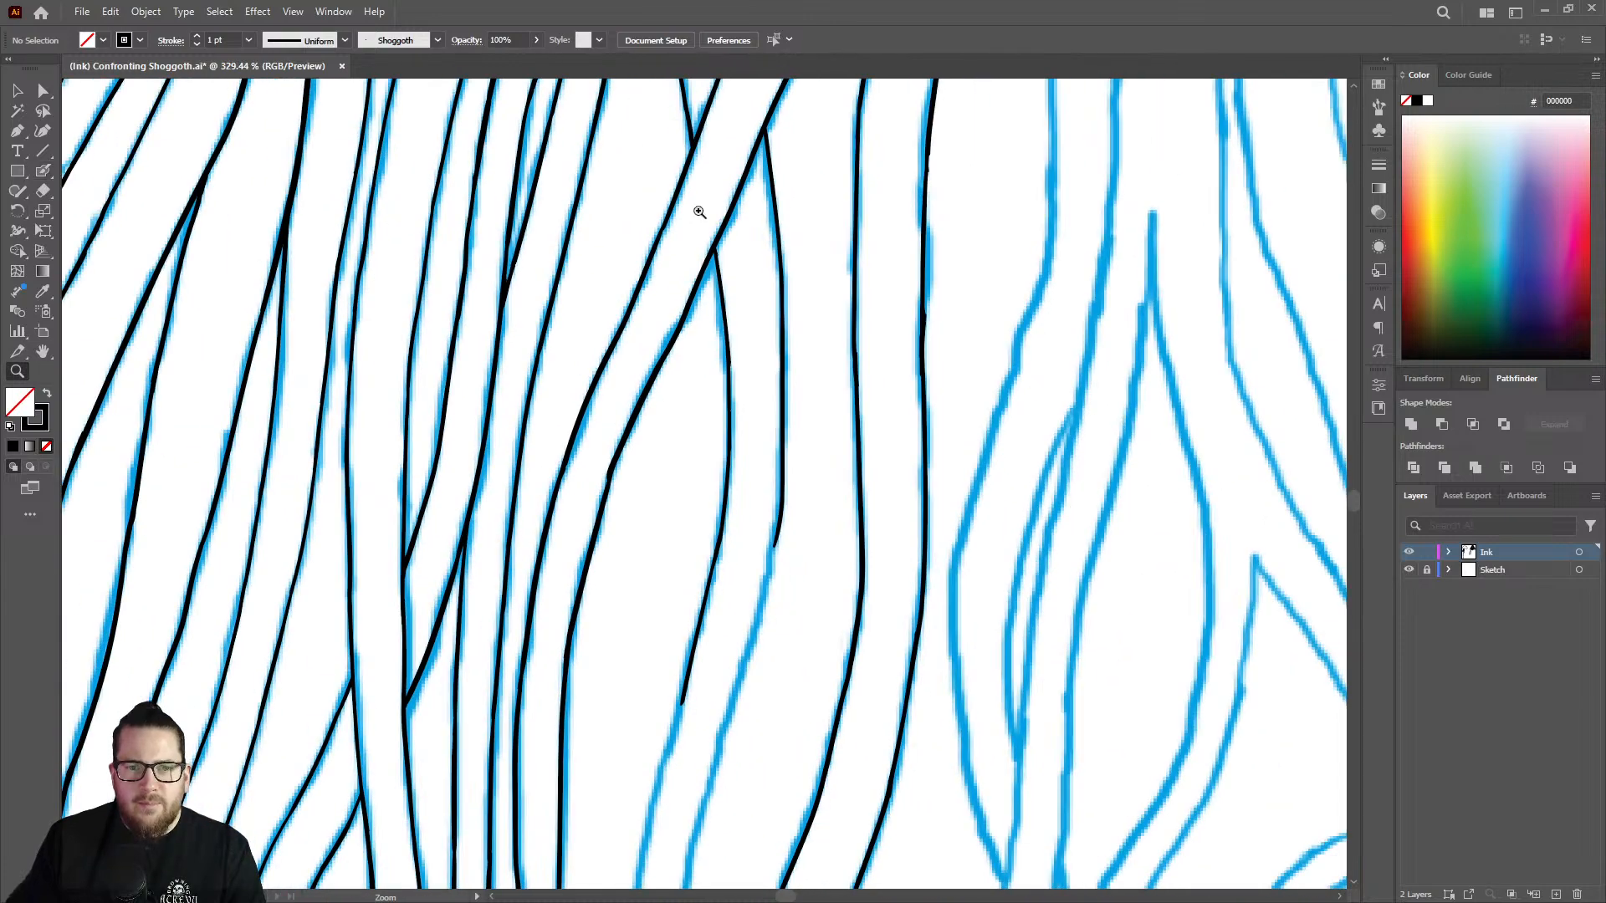
left_click_drag(732, 141, 805, 159)
mouse_move(702, 264)
left_mouse_down()
mouse_move(850, 239)
mouse_move(853, 172)
left_mouse_up()
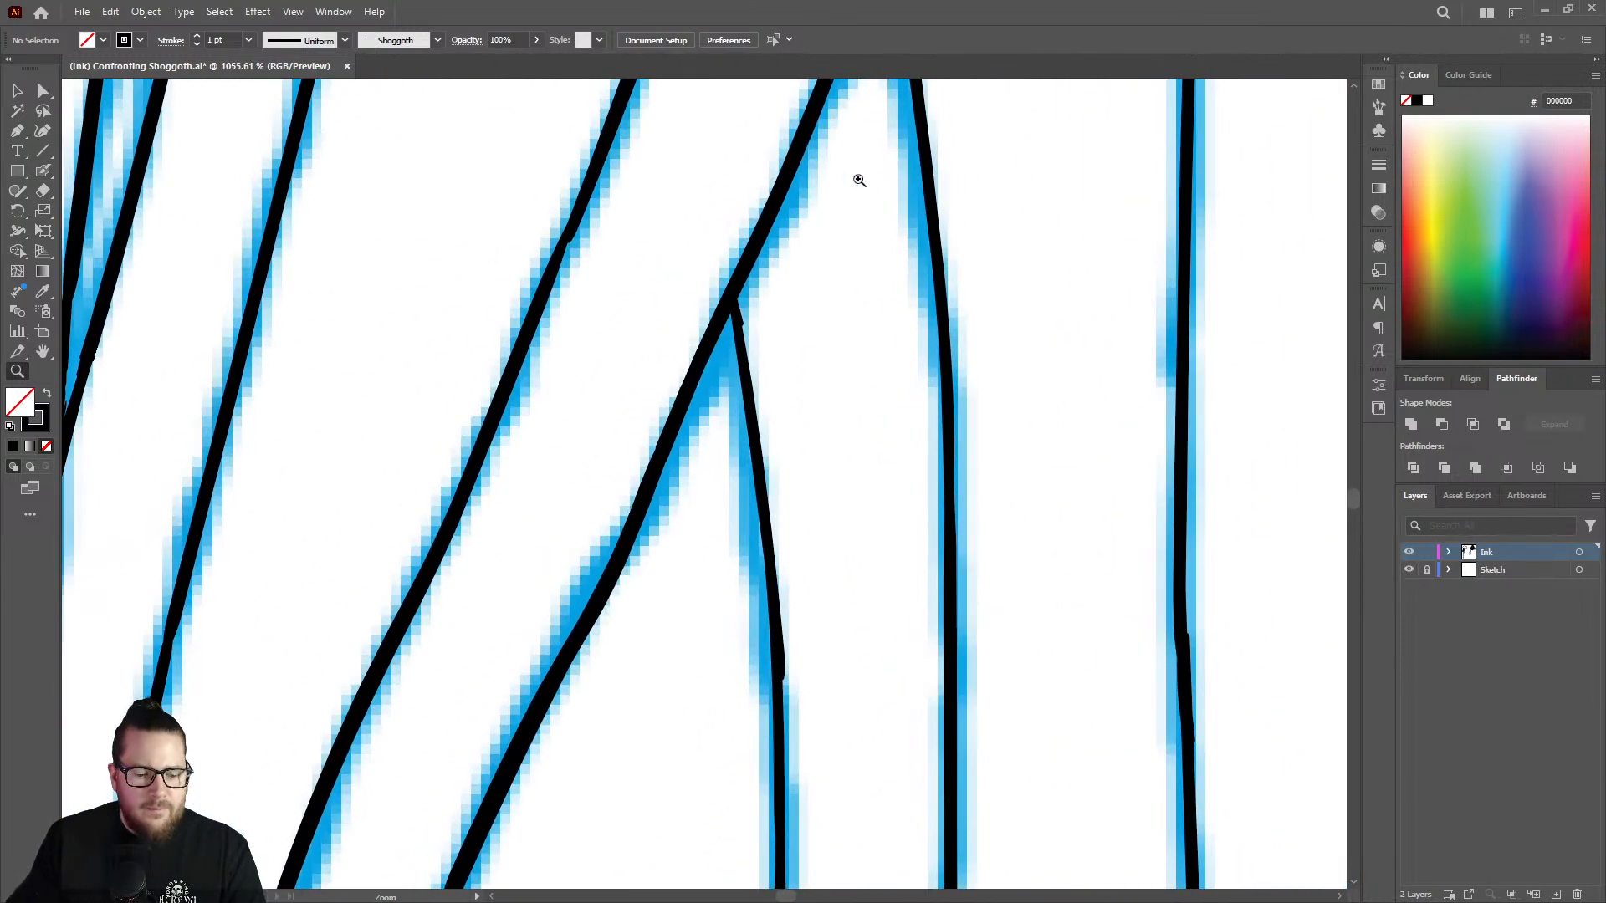
key("shift+b")
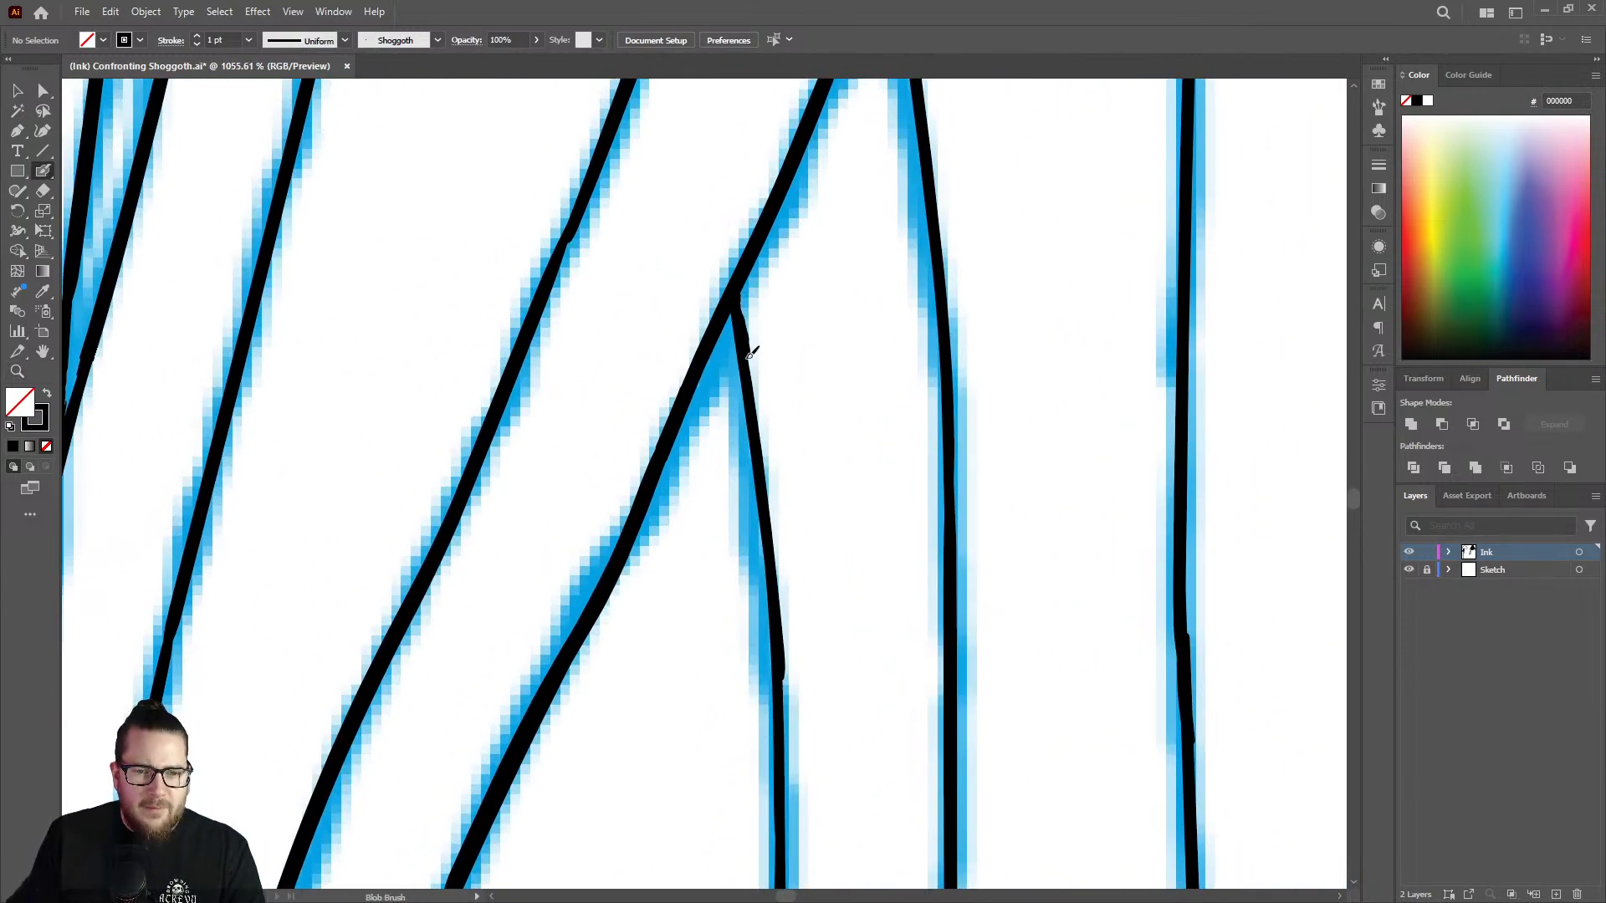
left_click_drag(767, 425, 781, 663)
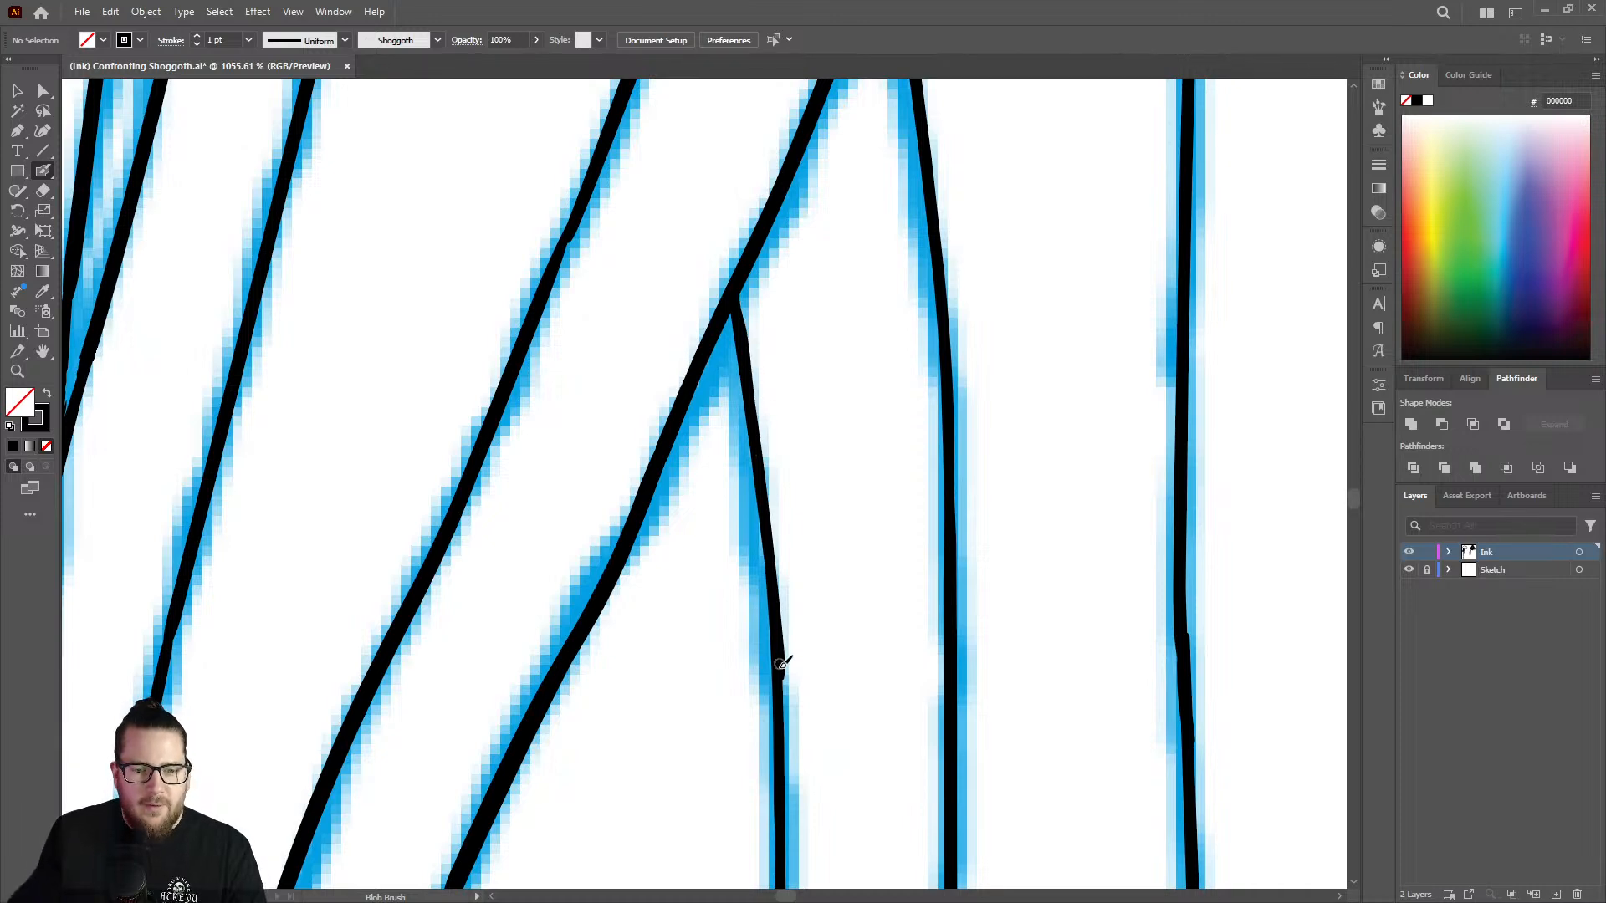
Continue inking the strand's right edge below the bend, past the open end of the left edge.
key("z")
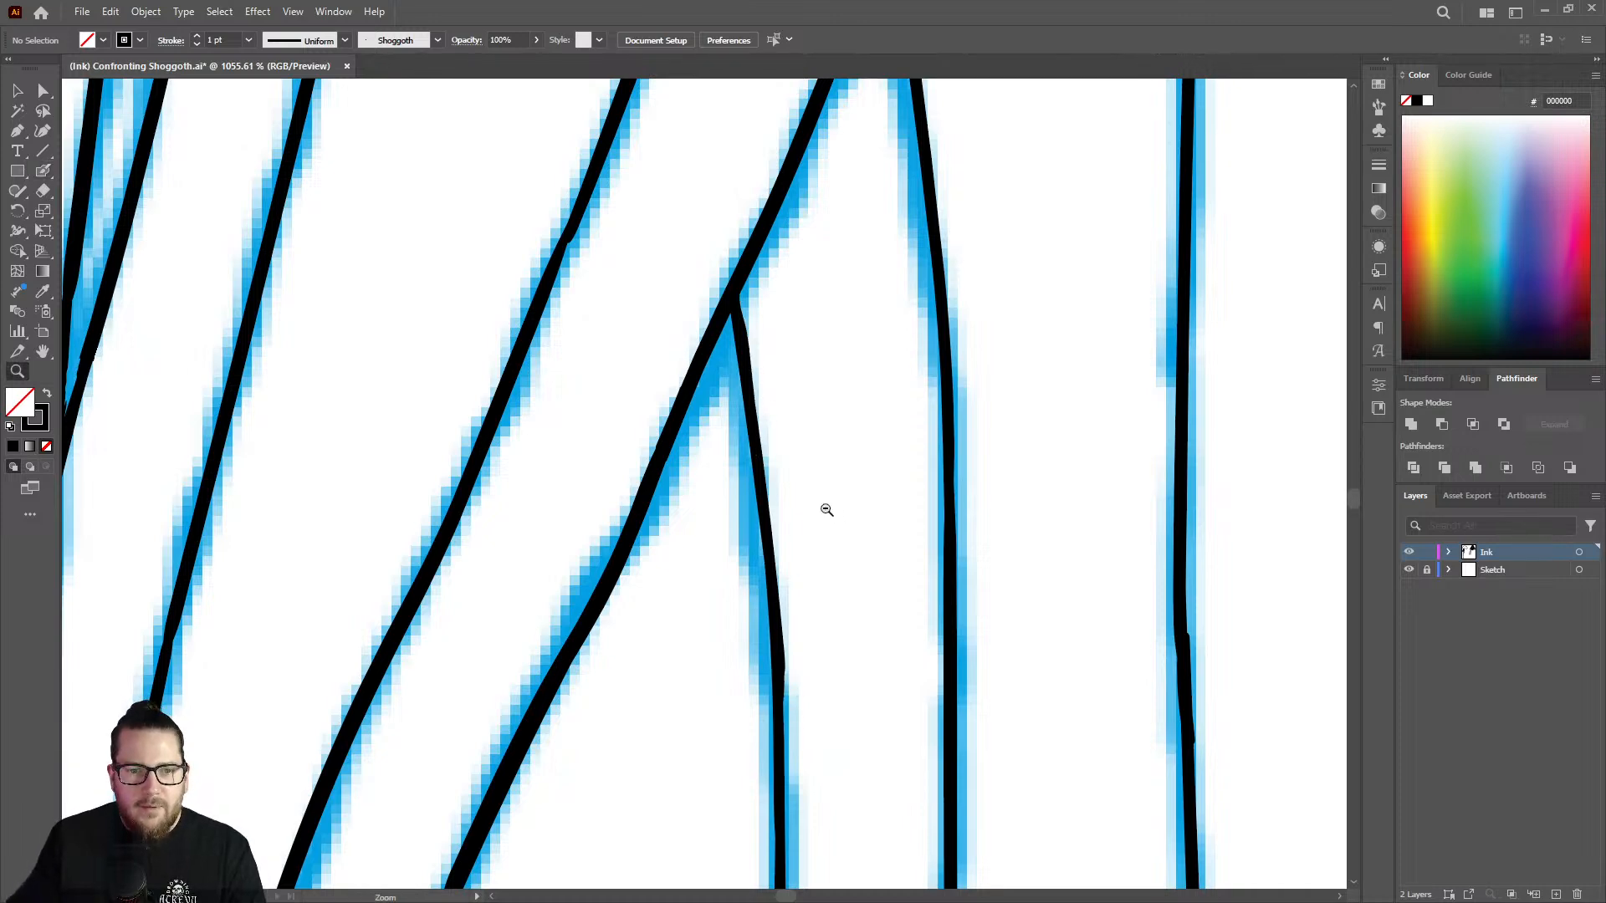
left_click_drag(825, 508, 580, 422)
left_click_drag(882, 394, 643, 348)
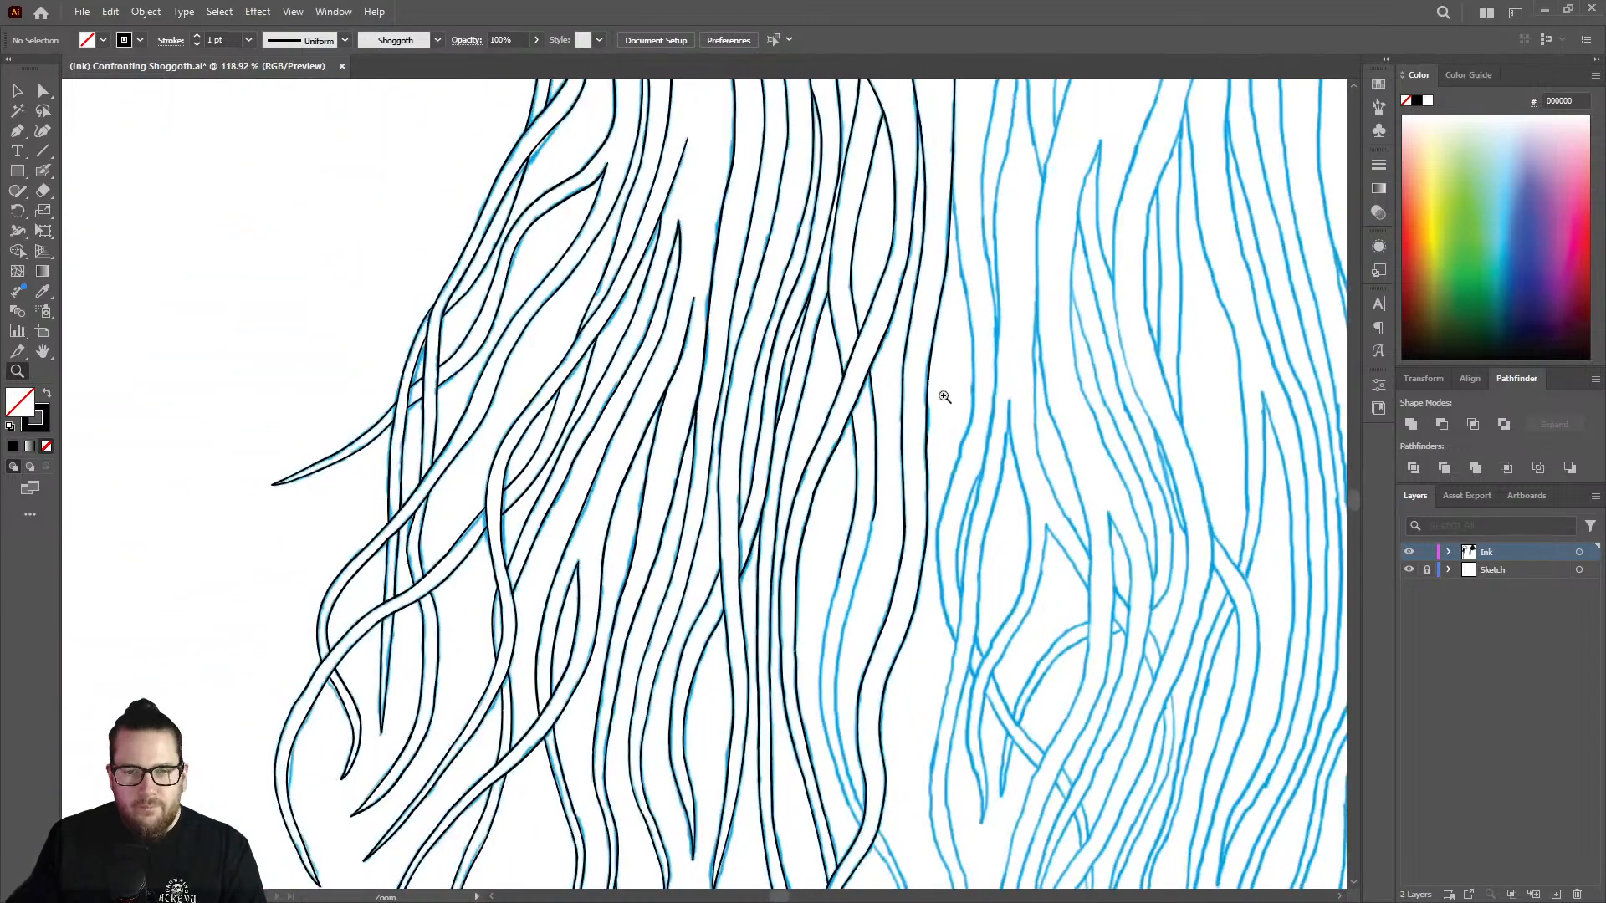
left_click_drag(874, 591, 925, 416)
key("shift+b")
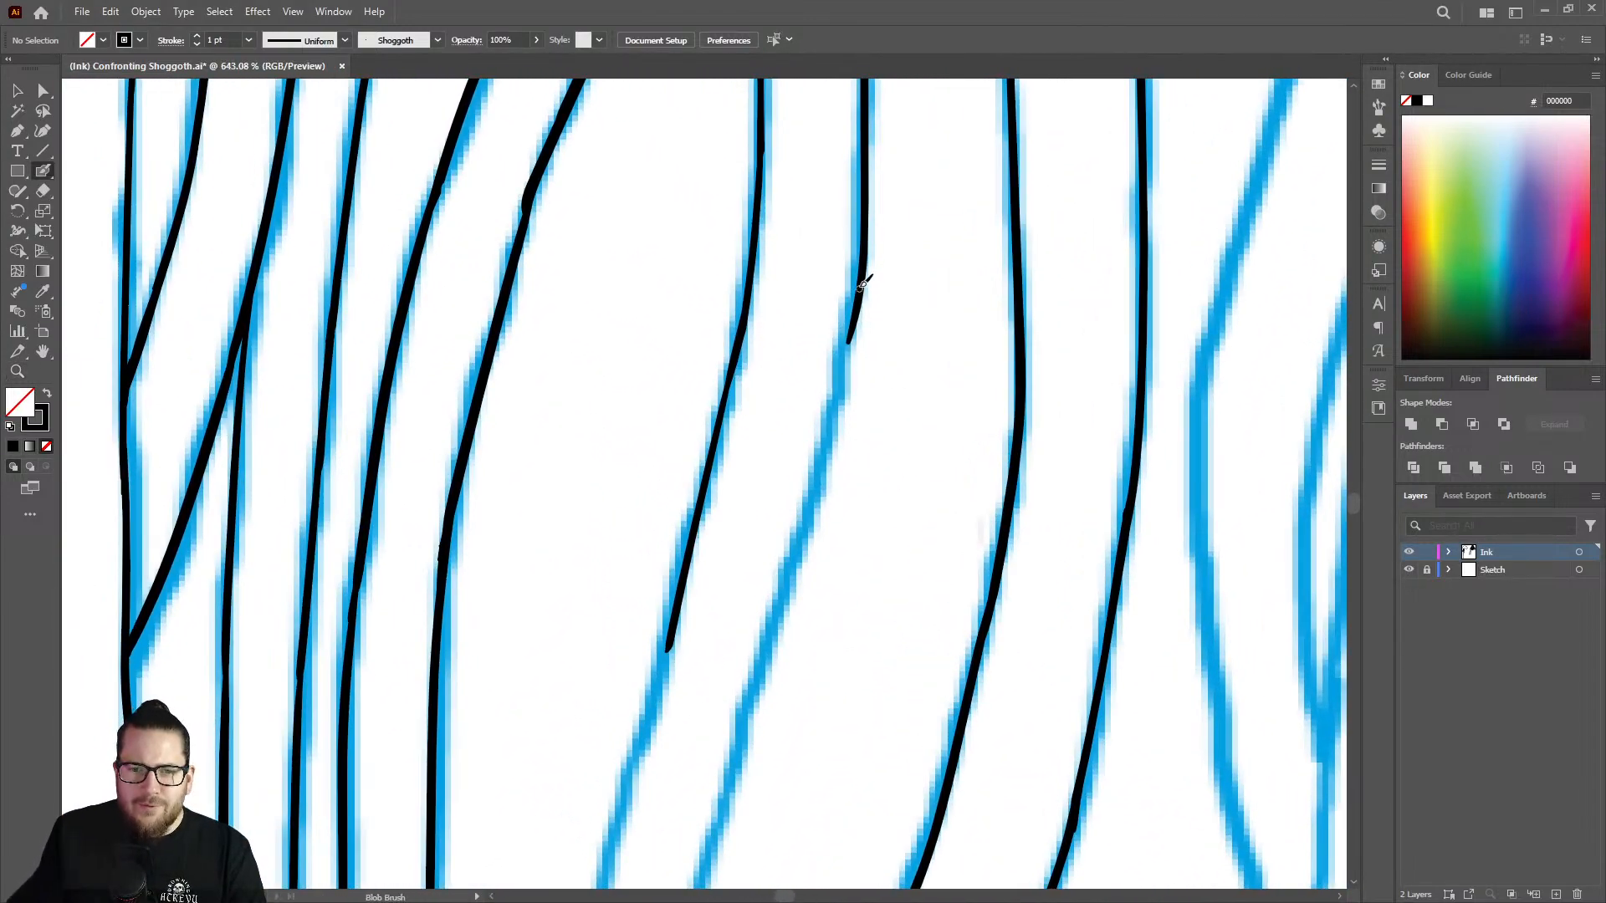
mouse_move(853, 316)
left_mouse_down()
mouse_move(791, 593)
mouse_move(733, 750)
left_mouse_up()
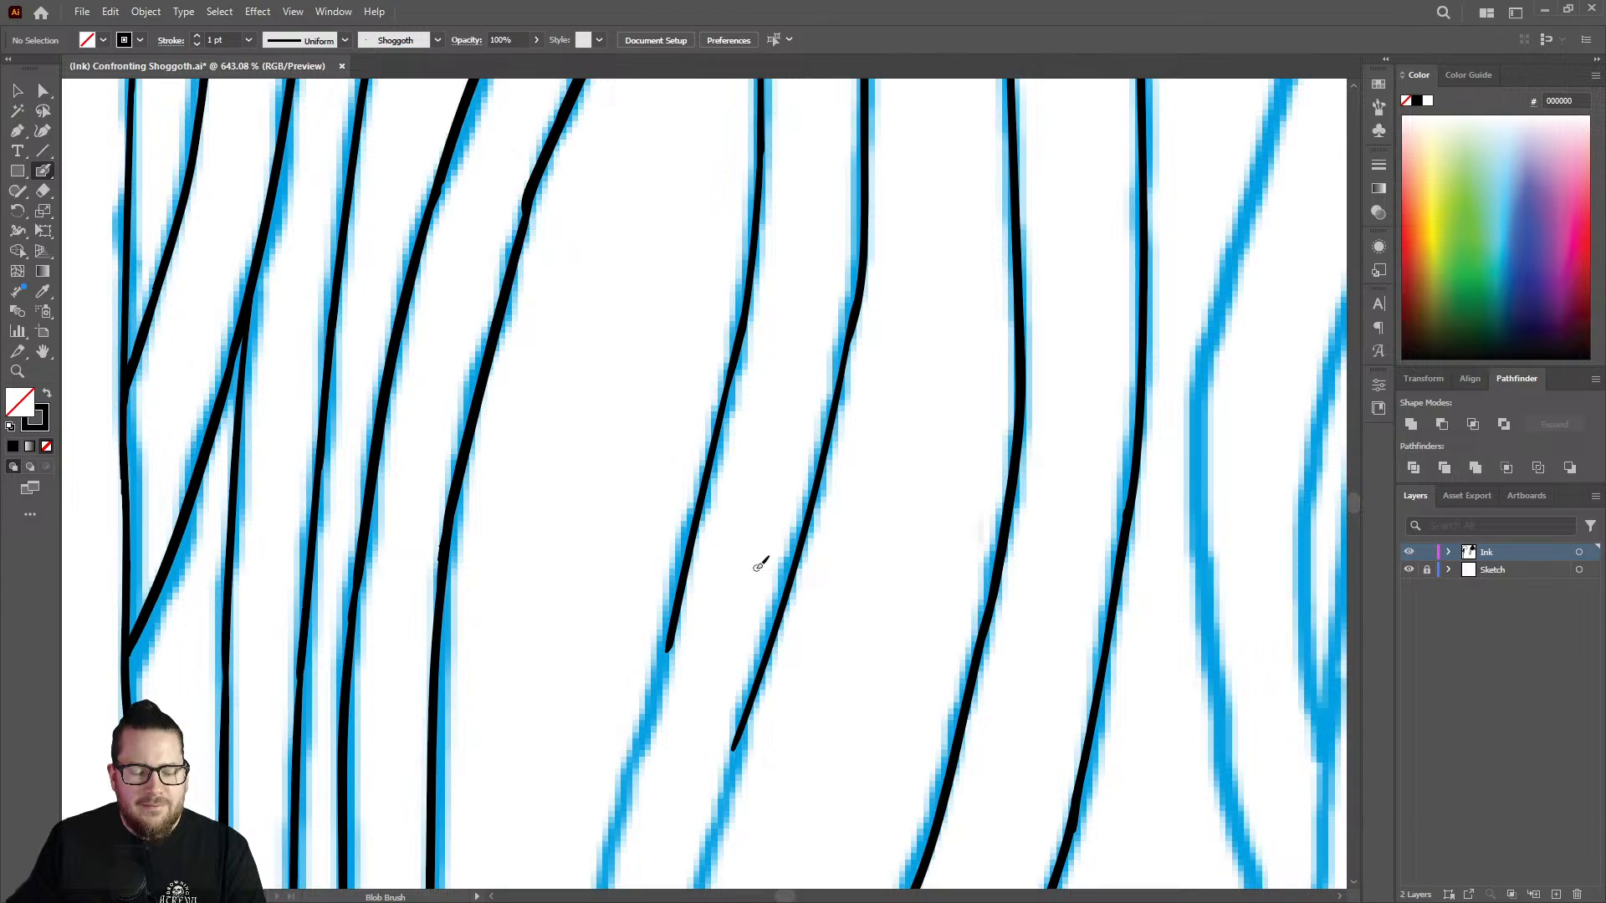
Extend the strand's left and right edges down along the sketch lines from their open ends with the Blob Brush.
key("z")
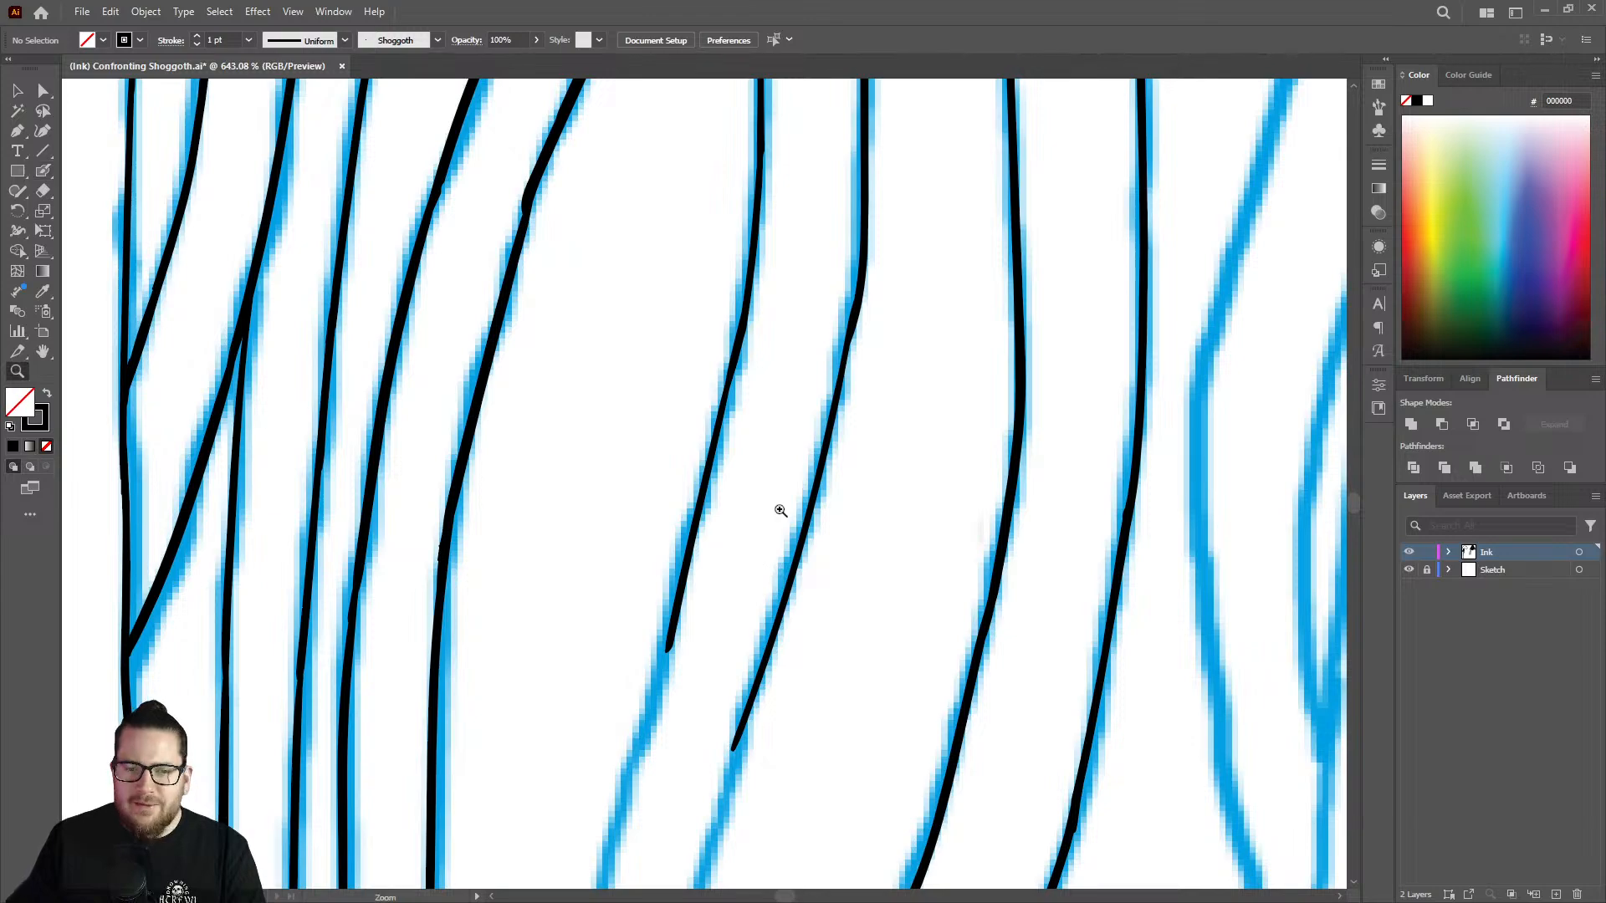
left_click_drag(779, 510, 560, 427)
mouse_move(757, 645)
left_mouse_down()
mouse_move(837, 592)
mouse_move(731, 547)
mouse_move(728, 509)
left_mouse_up()
key("shift+b")
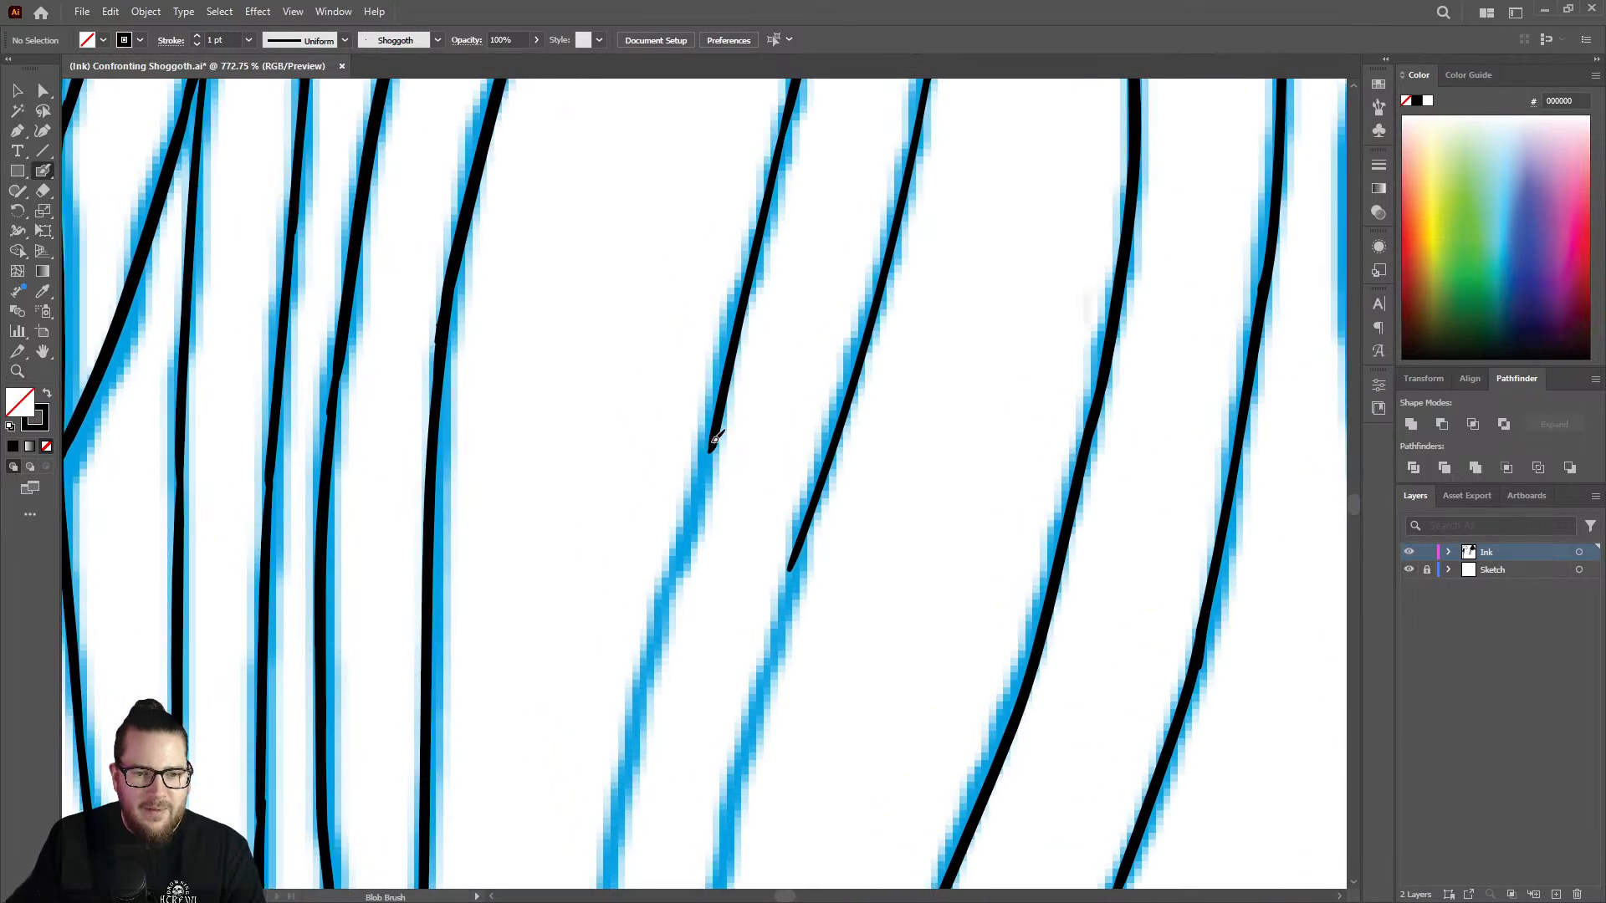
left_click_drag(716, 439, 615, 842)
left_click_drag(799, 558, 726, 840)
Continue inking the strand's right edge down along the sketch and smooth its joint with the segment above.
key("z")
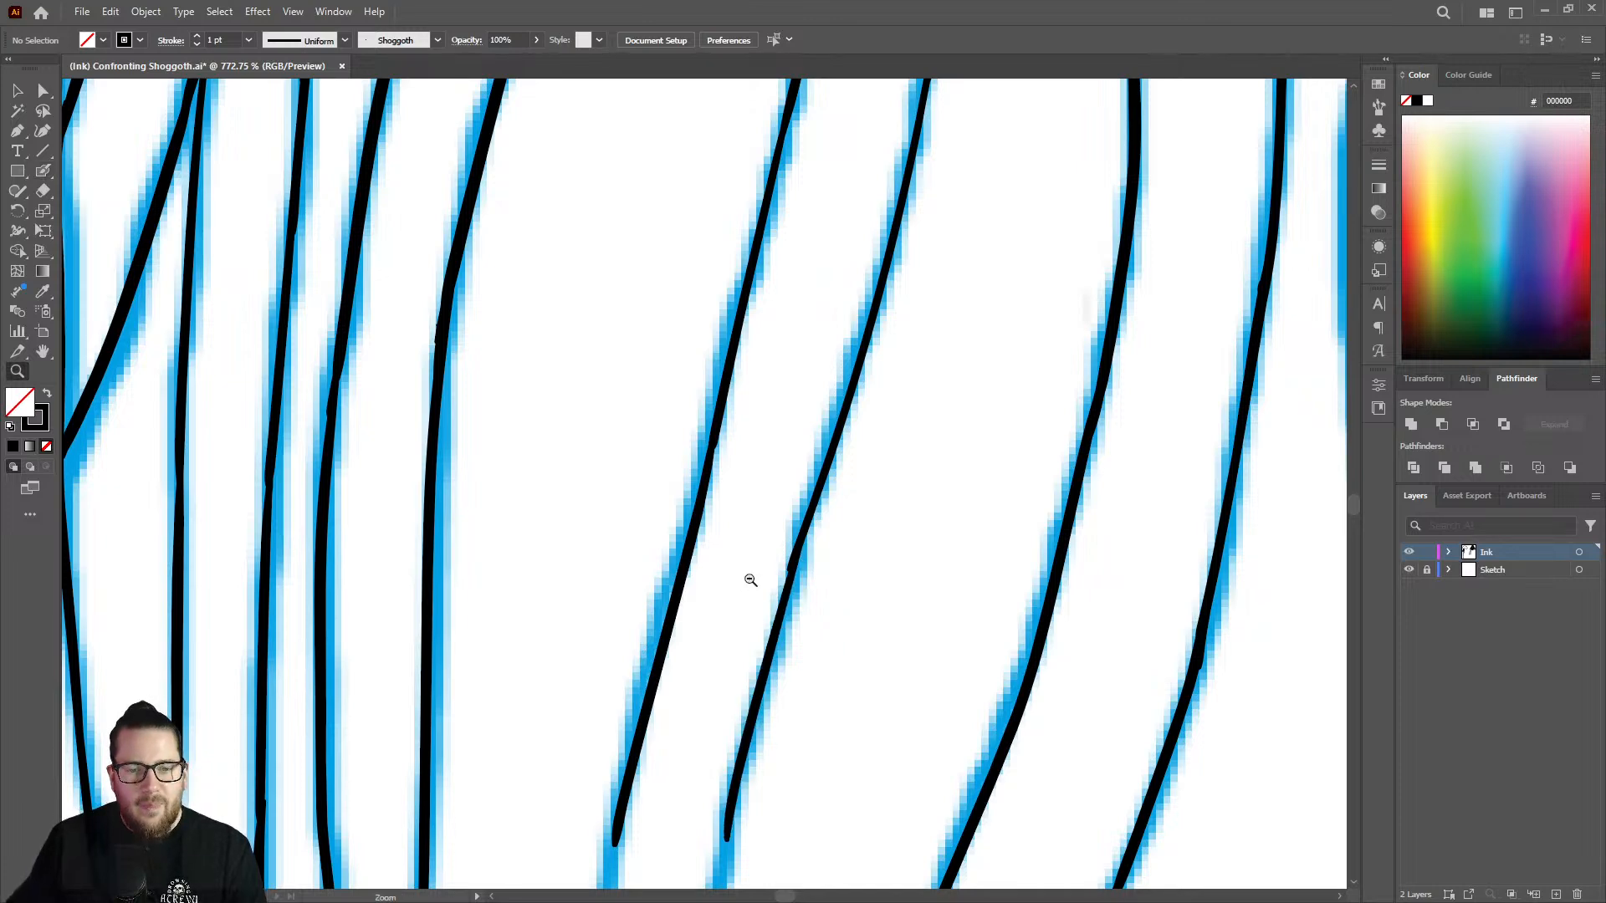
left_click_drag(745, 574, 525, 446)
mouse_move(823, 367)
left_mouse_down()
mouse_move(800, 369)
mouse_move(747, 515)
left_mouse_up()
left_click_drag(801, 597, 951, 449)
mouse_move(732, 407)
left_mouse_down()
mouse_move(760, 405)
mouse_move(799, 337)
mouse_move(765, 701)
left_mouse_up()
key("shift+b")
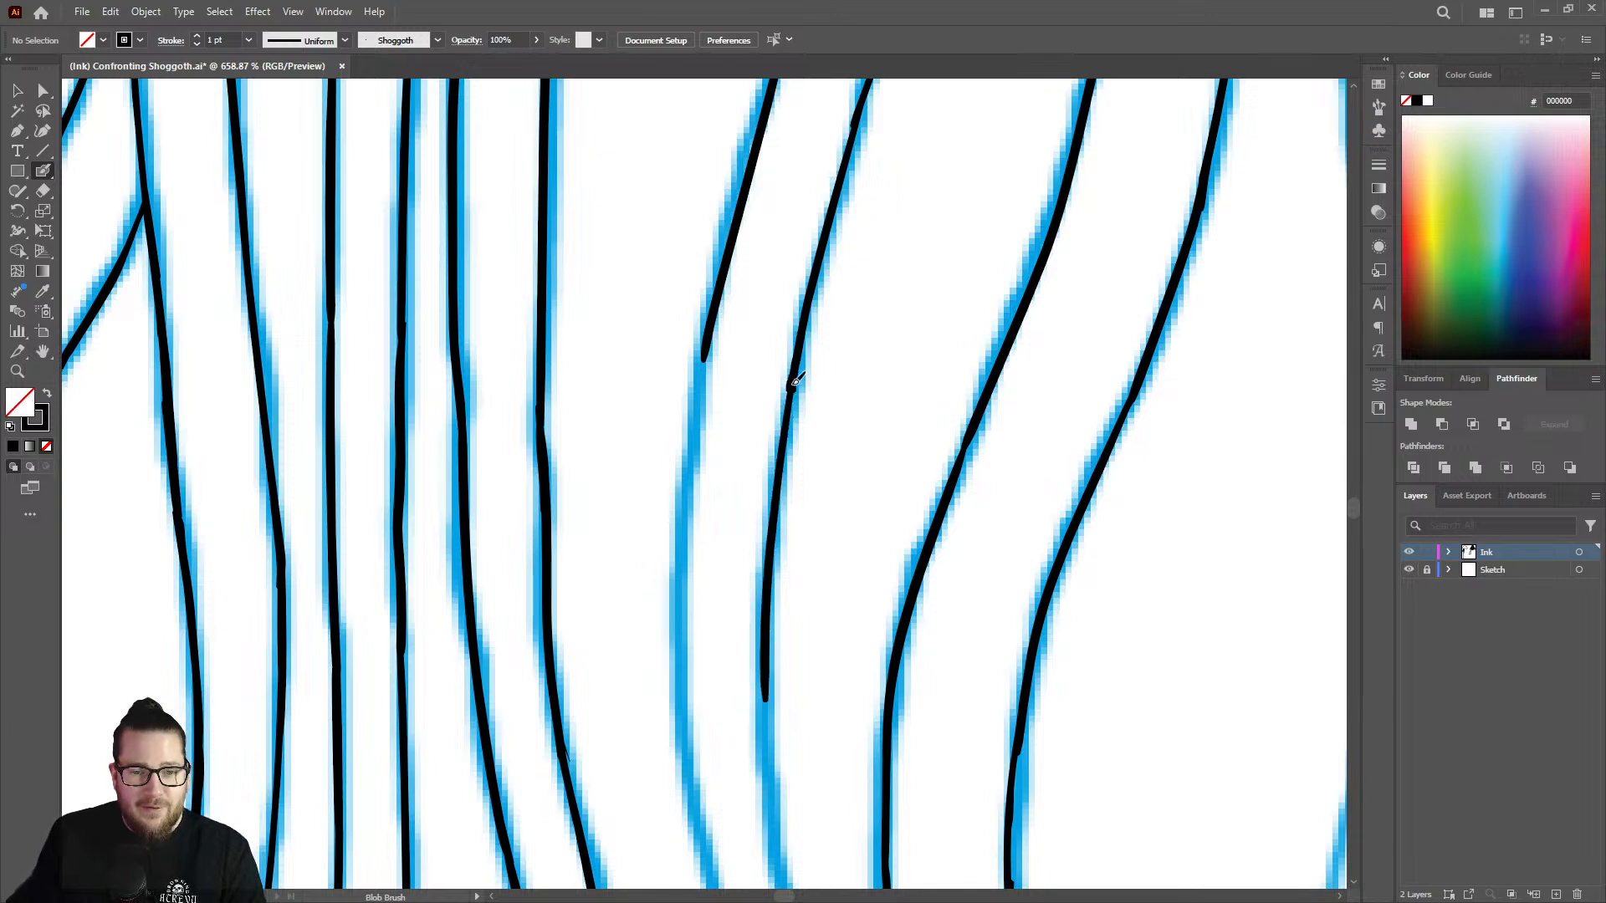
left_click_drag(797, 365, 805, 294)
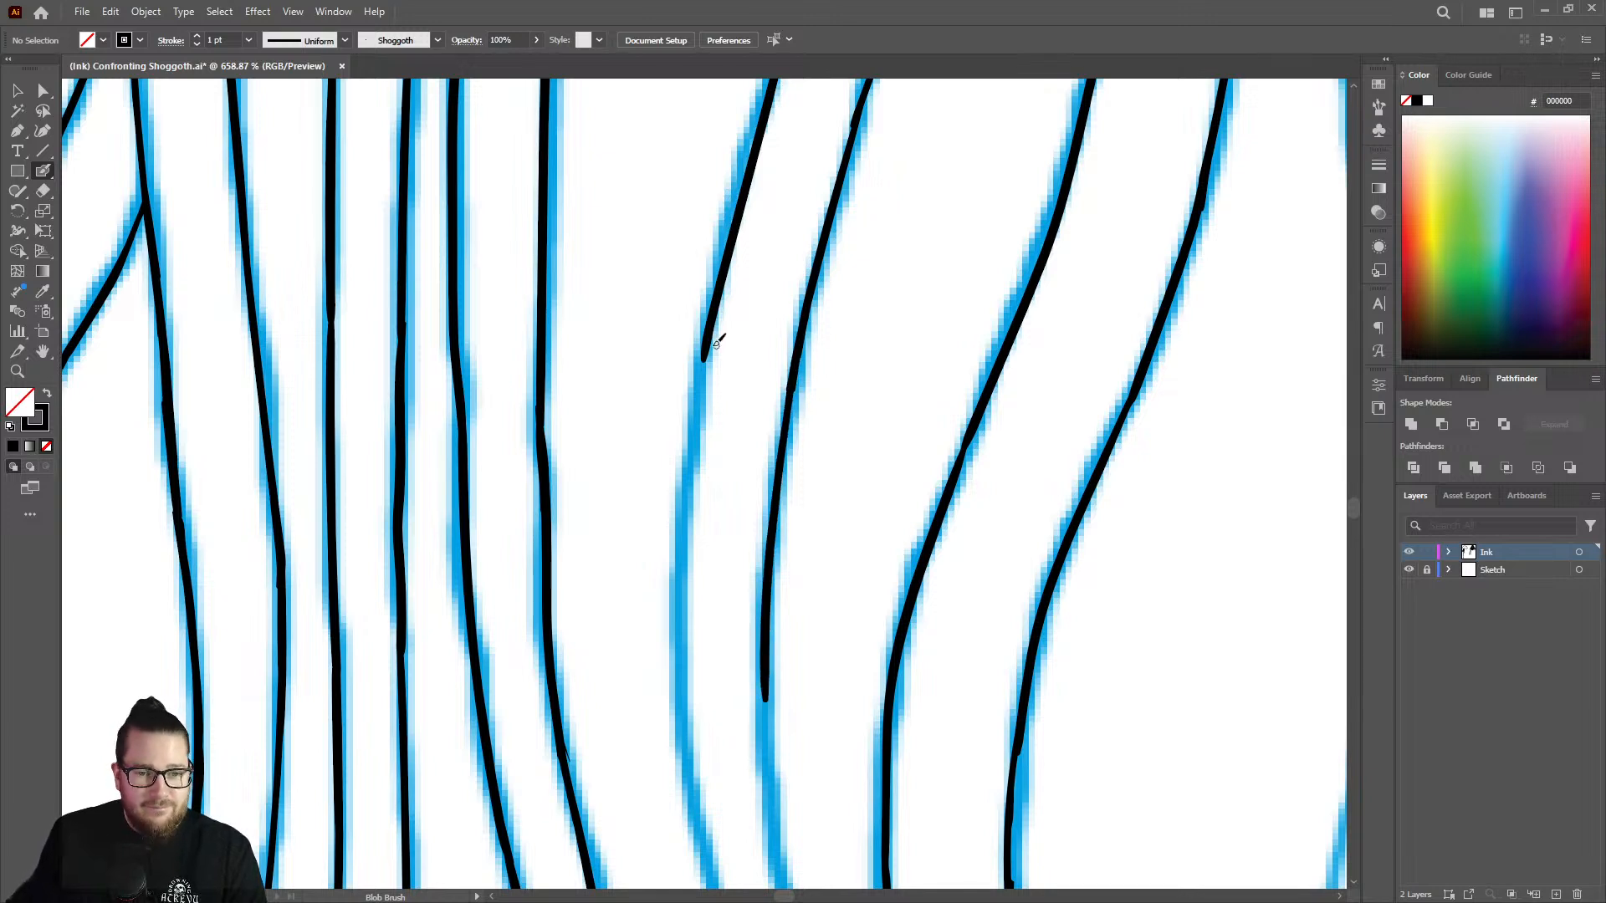
Ink the strand's left edge down through the curve with the Blob Brush and trim its lower end with the Eraser.
mouse_move(711, 328)
left_mouse_down()
mouse_move(681, 625)
mouse_move(703, 816)
left_mouse_up()
key("z")
left_click_drag(763, 504, 469, 535)
left_click_drag(745, 703, 740, 666)
left_click_drag(808, 797, 989, 711)
left_click_drag(638, 536, 756, 528)
key("shift+e")
mouse_move(698, 319)
left_mouse_down()
mouse_move(702, 372)
mouse_move(692, 310)
left_mouse_up()
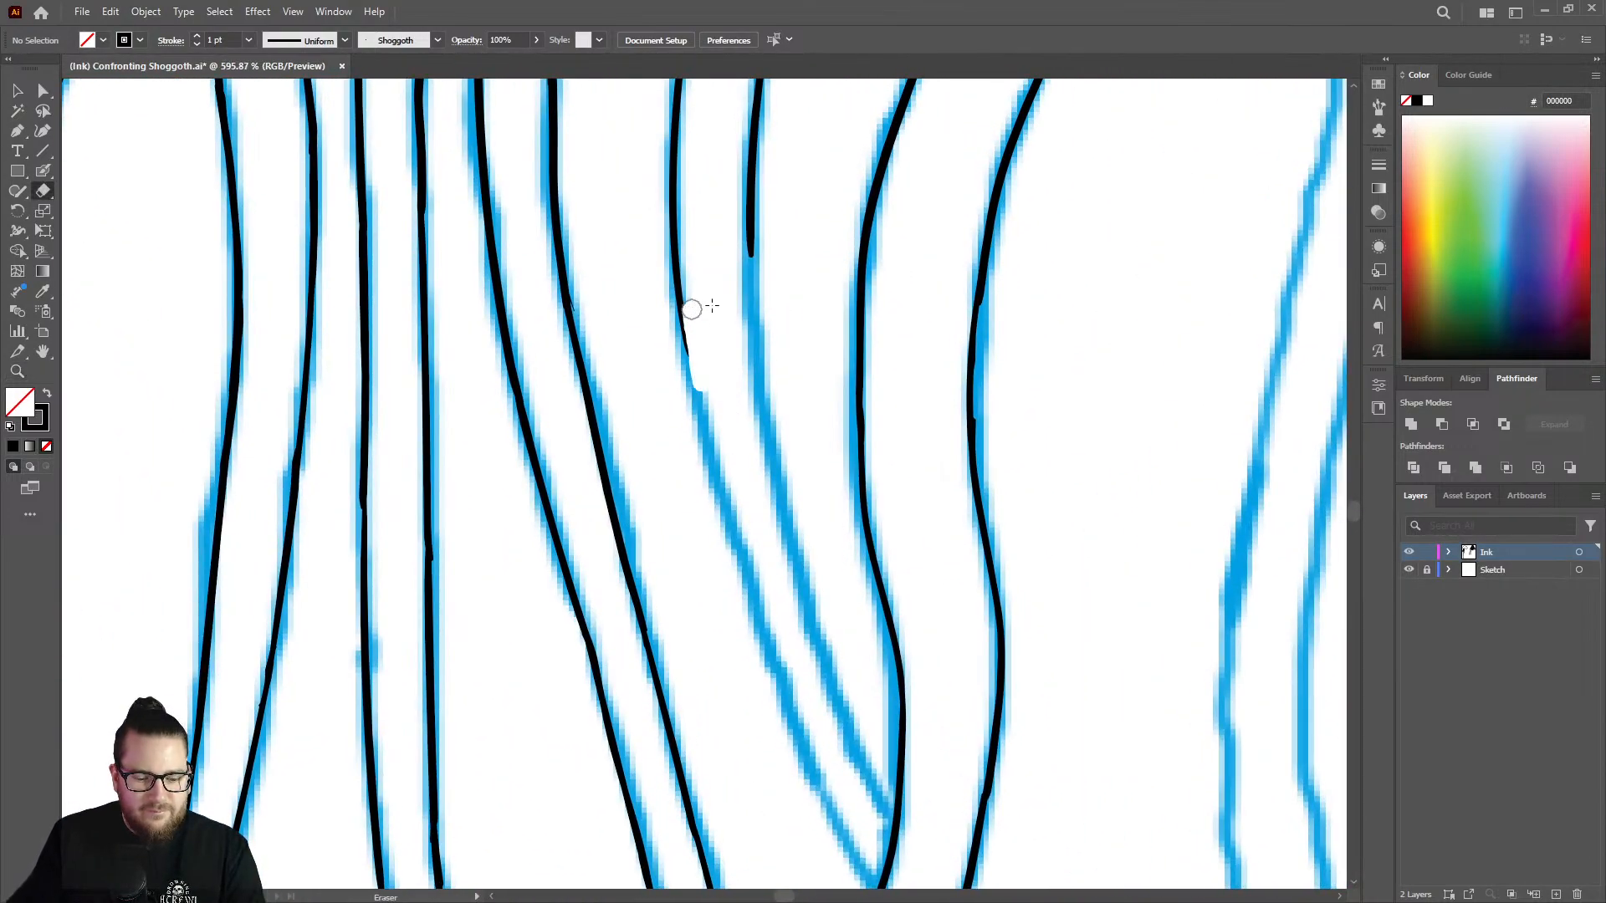
Extend the strand's right and left edges diagonally to just short of the crossing tentacle with the Blob Brush.
key("shift+b")
mouse_move(755, 255)
left_mouse_down()
mouse_move(790, 536)
mouse_move(854, 739)
left_mouse_up()
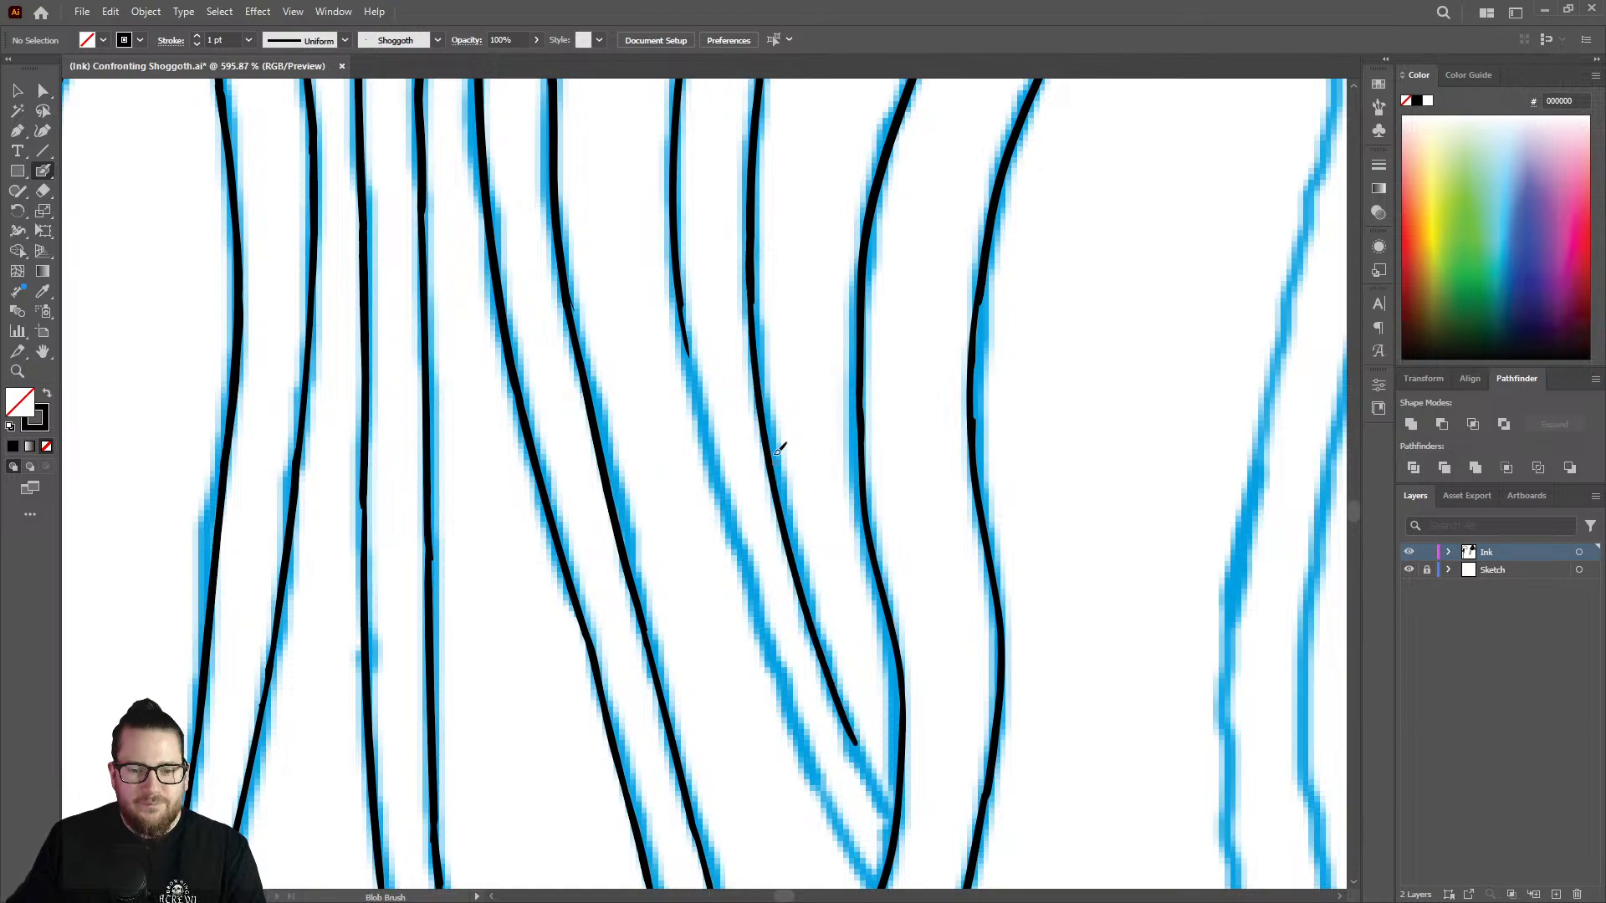
key("z")
left_click_drag(790, 436, 624, 510)
left_click_drag(810, 629, 941, 585)
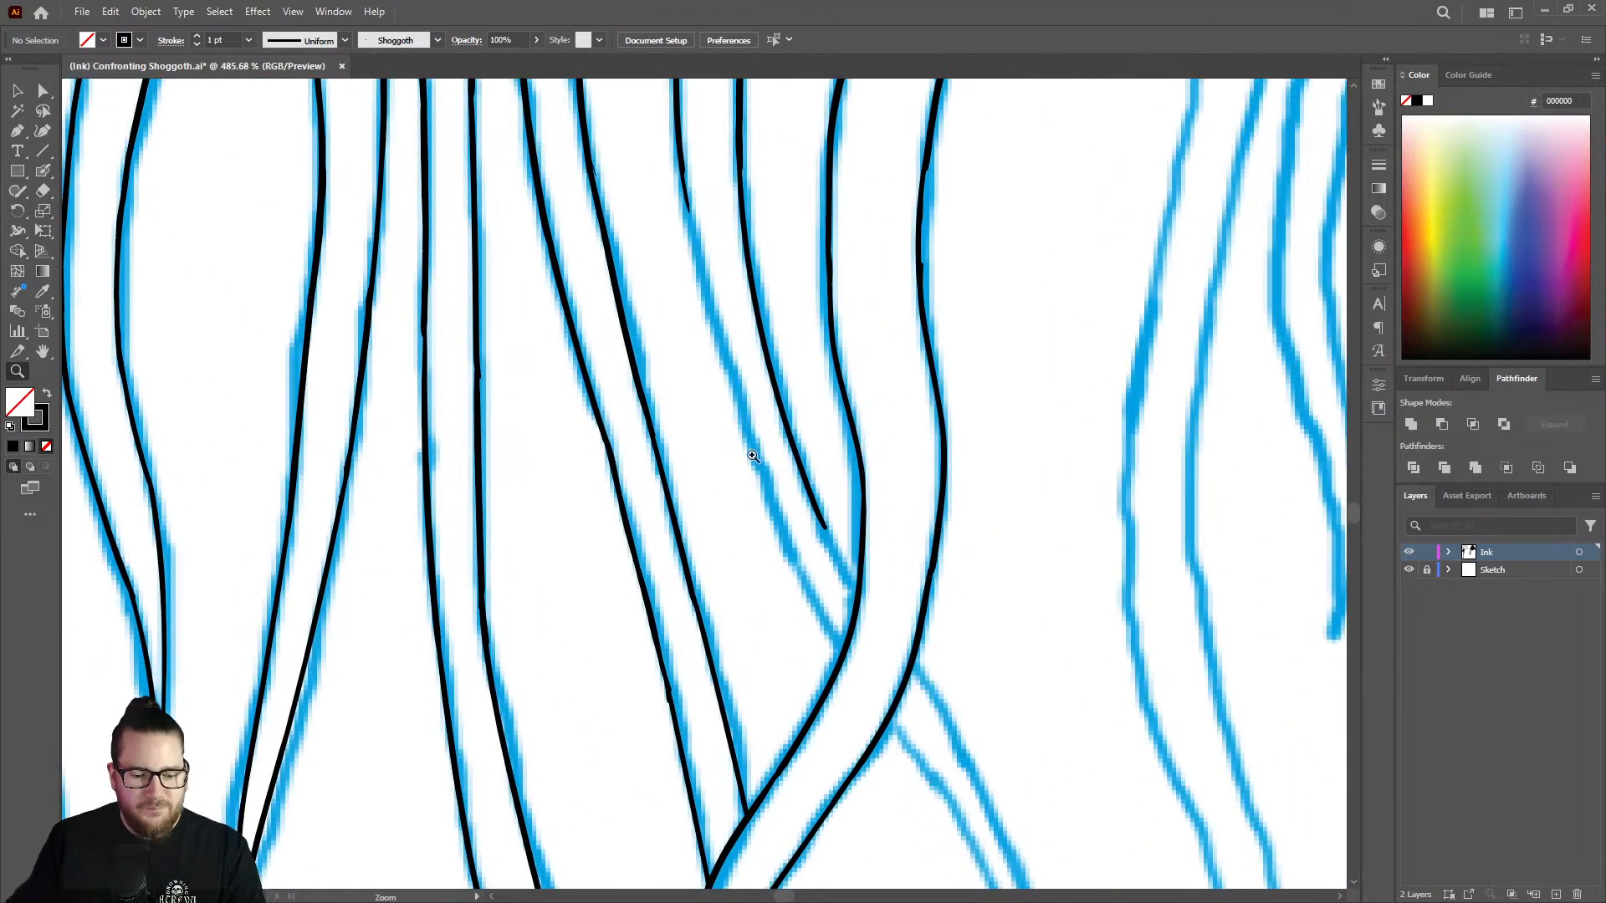
key("shift+b")
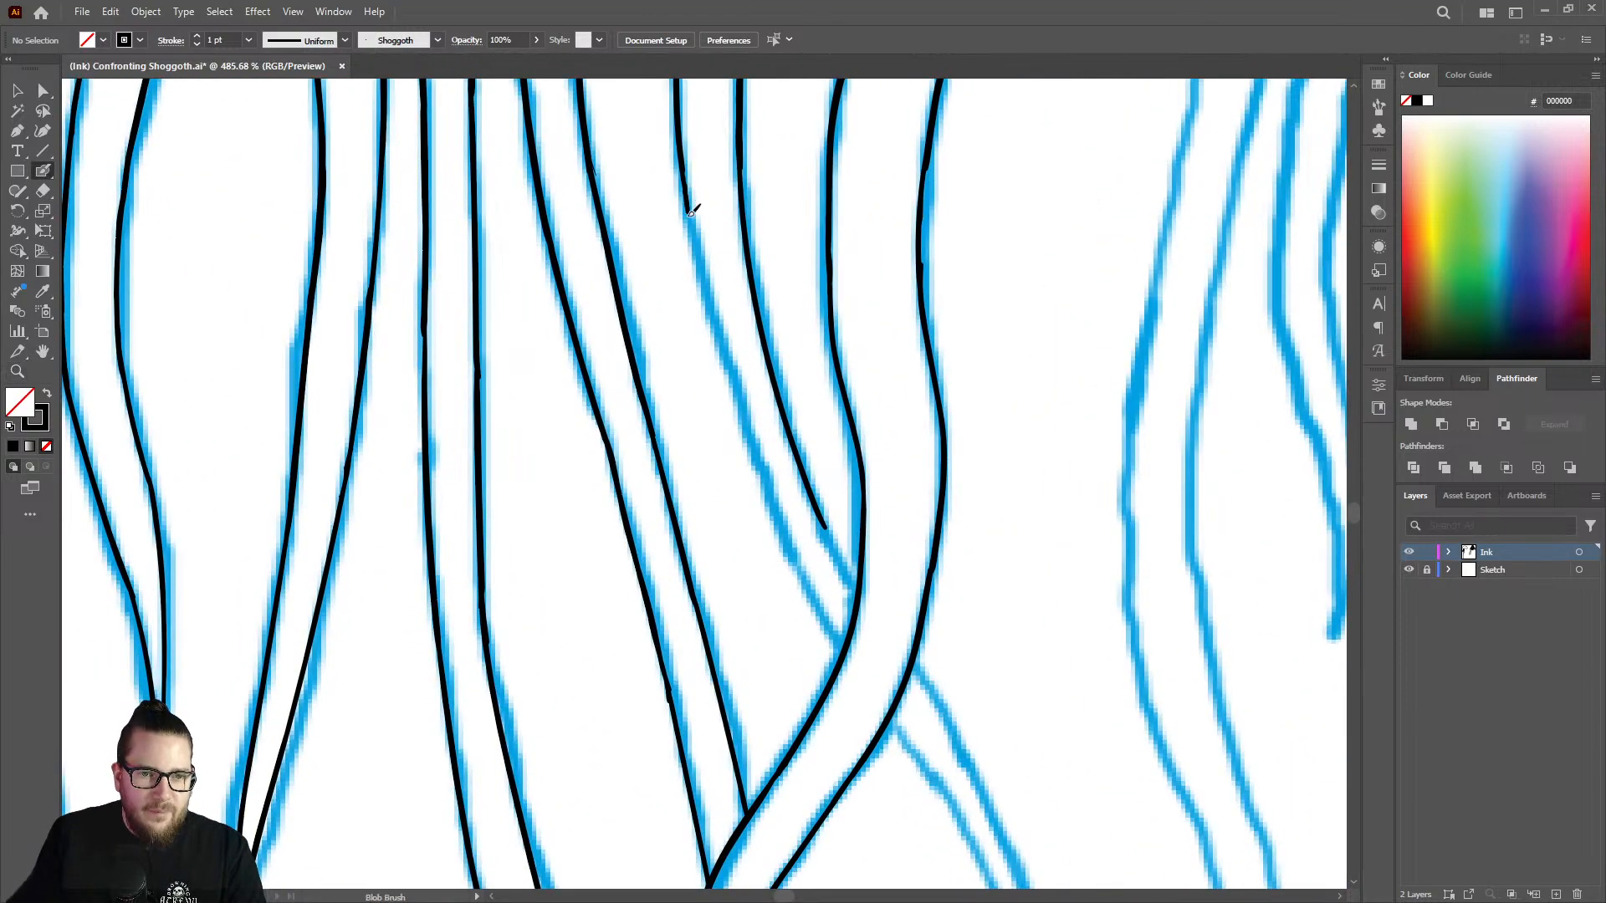
left_click_drag(691, 212, 813, 598)
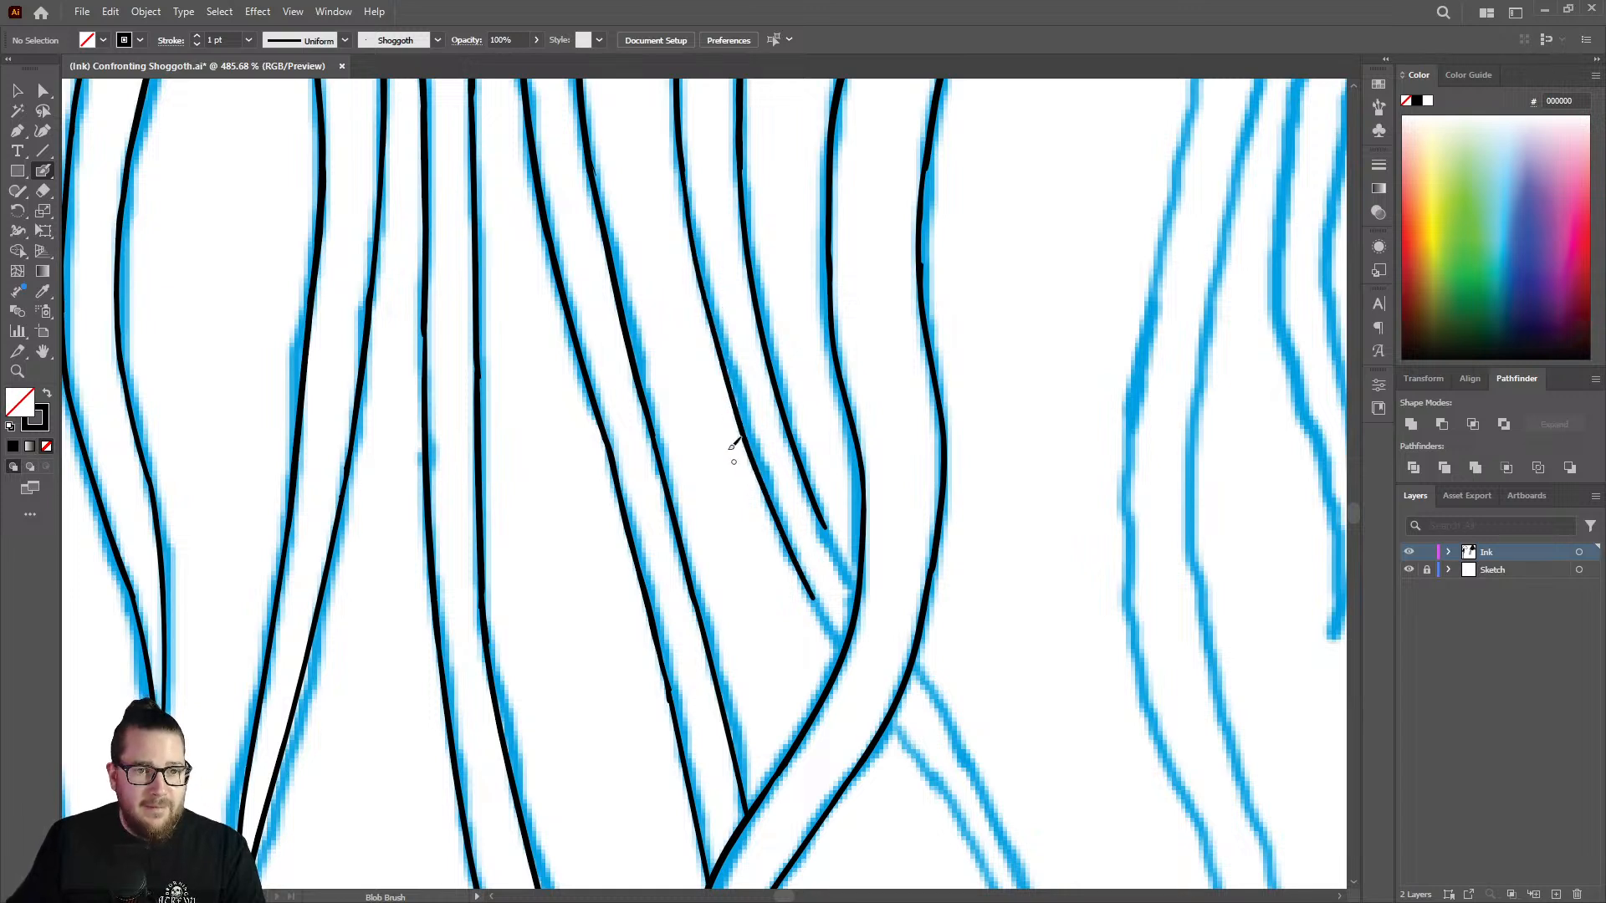
Join both edges of the strand to the left outline of the crossing tentacle with the Blob Brush.
key("z")
mouse_move(796, 308)
left_mouse_down()
mouse_move(742, 208)
mouse_move(896, 172)
mouse_move(988, 190)
mouse_move(742, 204)
mouse_move(812, 458)
mouse_move(931, 332)
mouse_move(875, 288)
mouse_move(900, 287)
left_mouse_up()
key("shift+b")
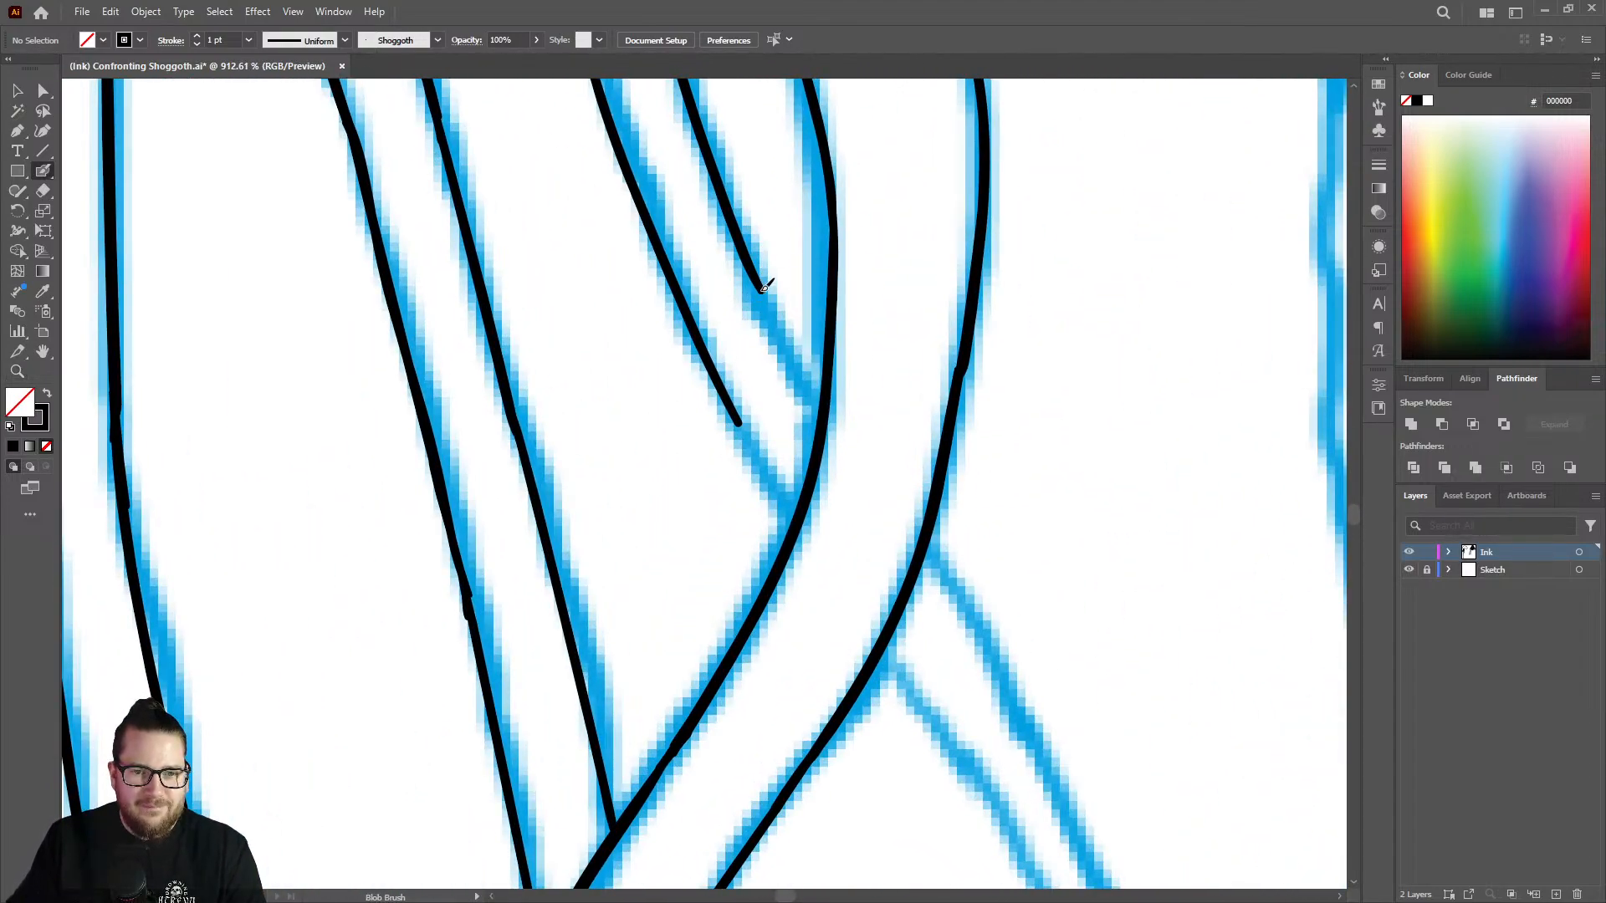
mouse_move(764, 287)
left_mouse_down()
mouse_move(822, 405)
mouse_move(746, 431)
mouse_move(797, 509)
left_mouse_up()
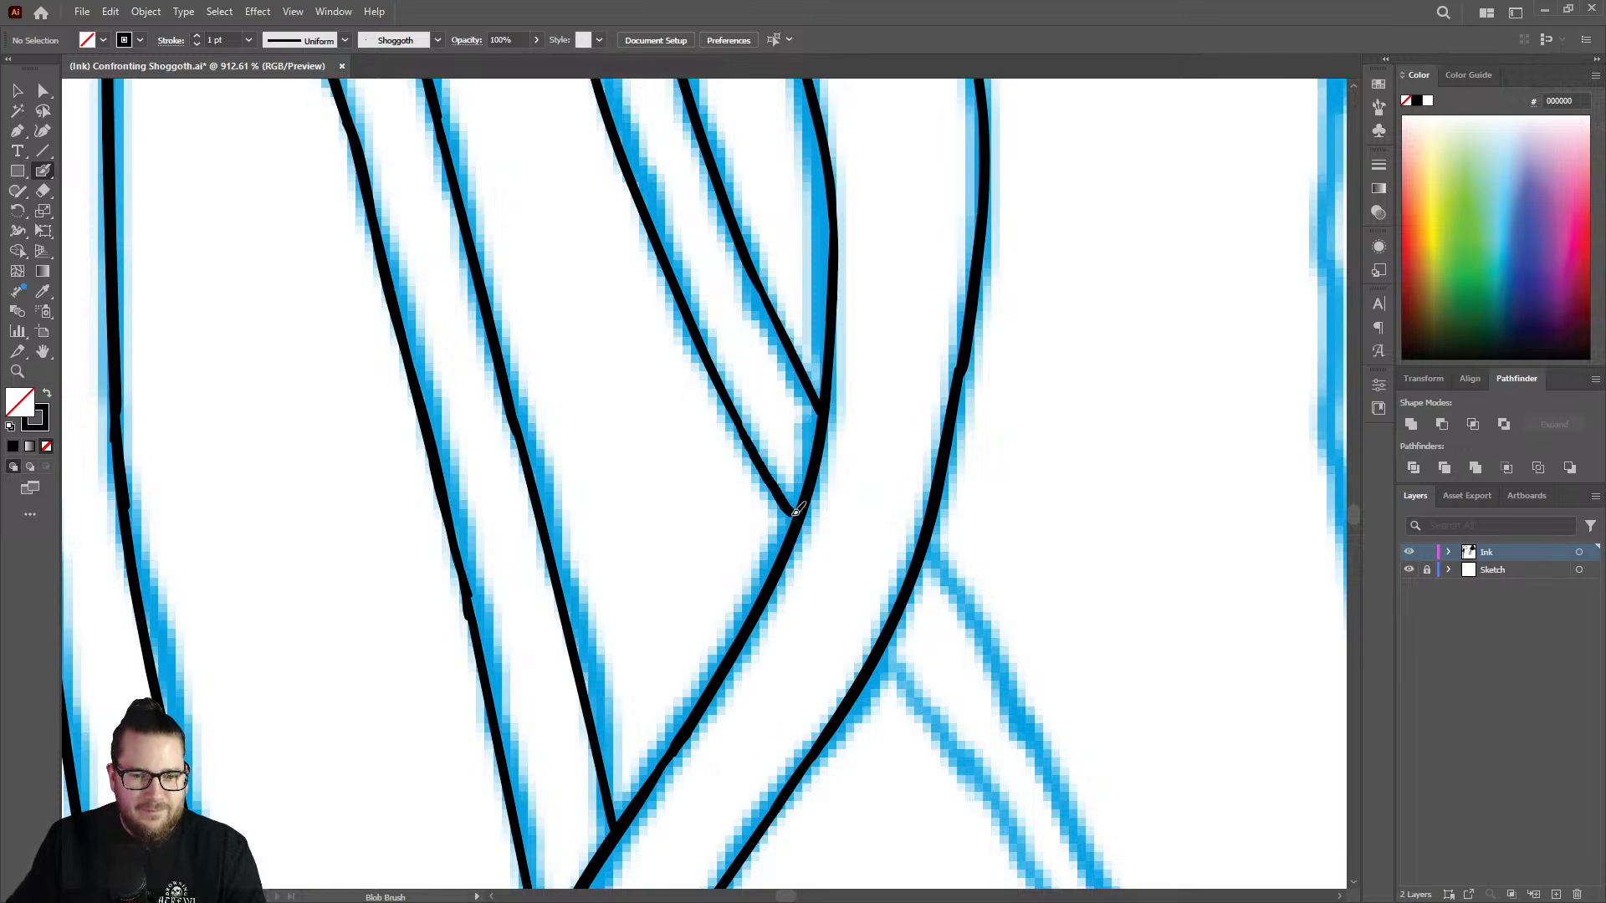
Start the strand's right edge on the far side of the crossing tentacle, inking down along the sketch line.
key("z")
left_click_drag(770, 382, 475, 383)
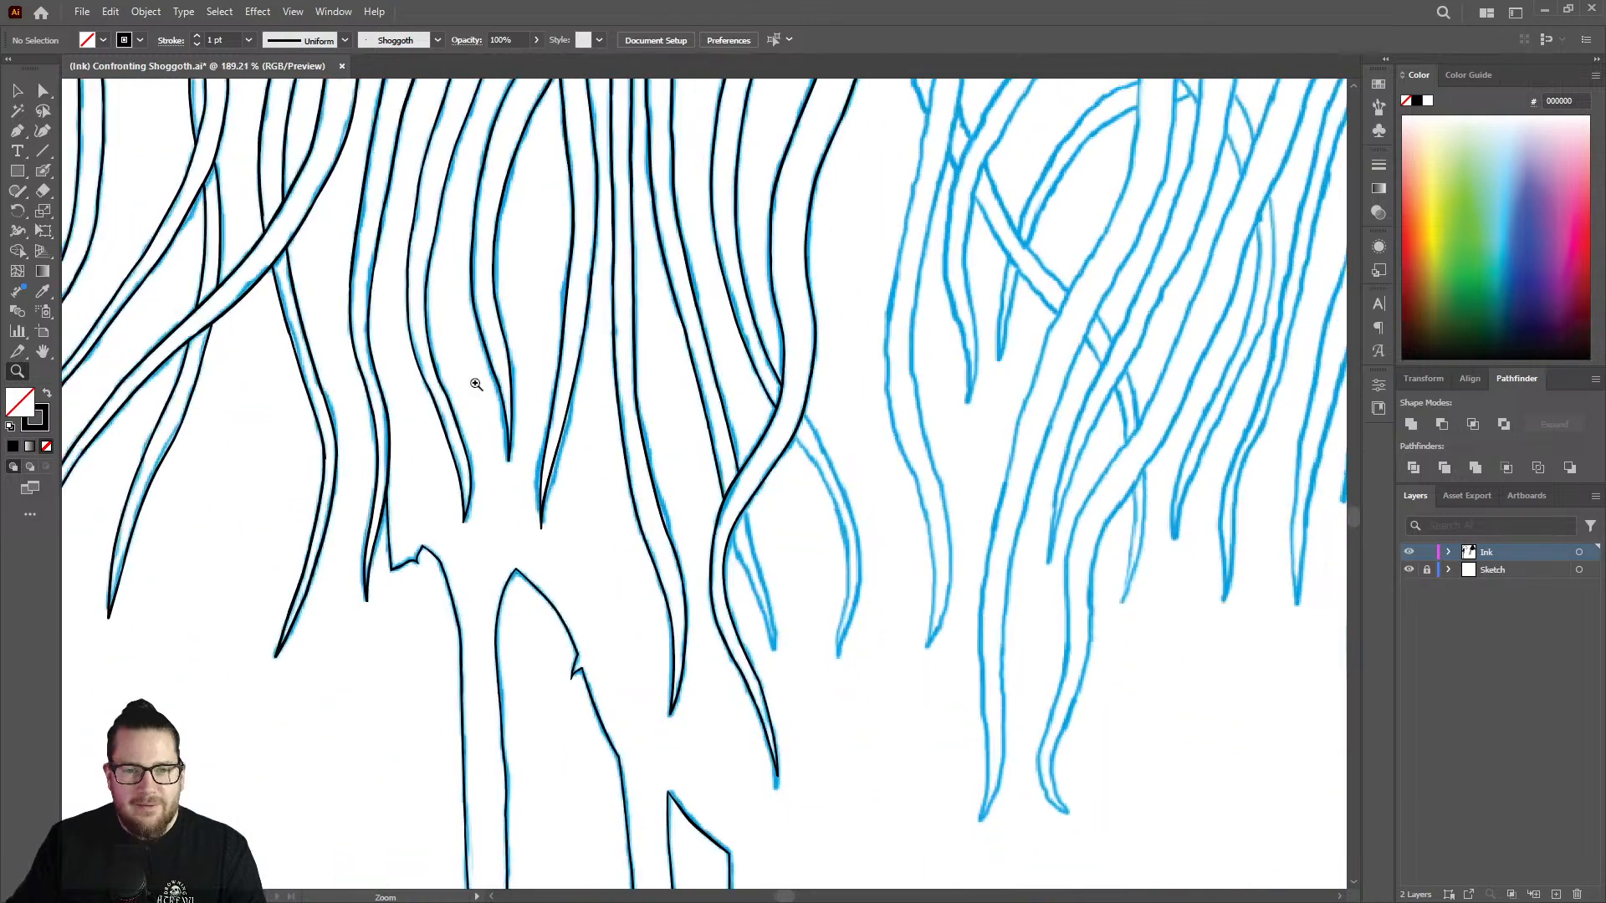
left_click(786, 447)
left_click(786, 430)
left_click(783, 410)
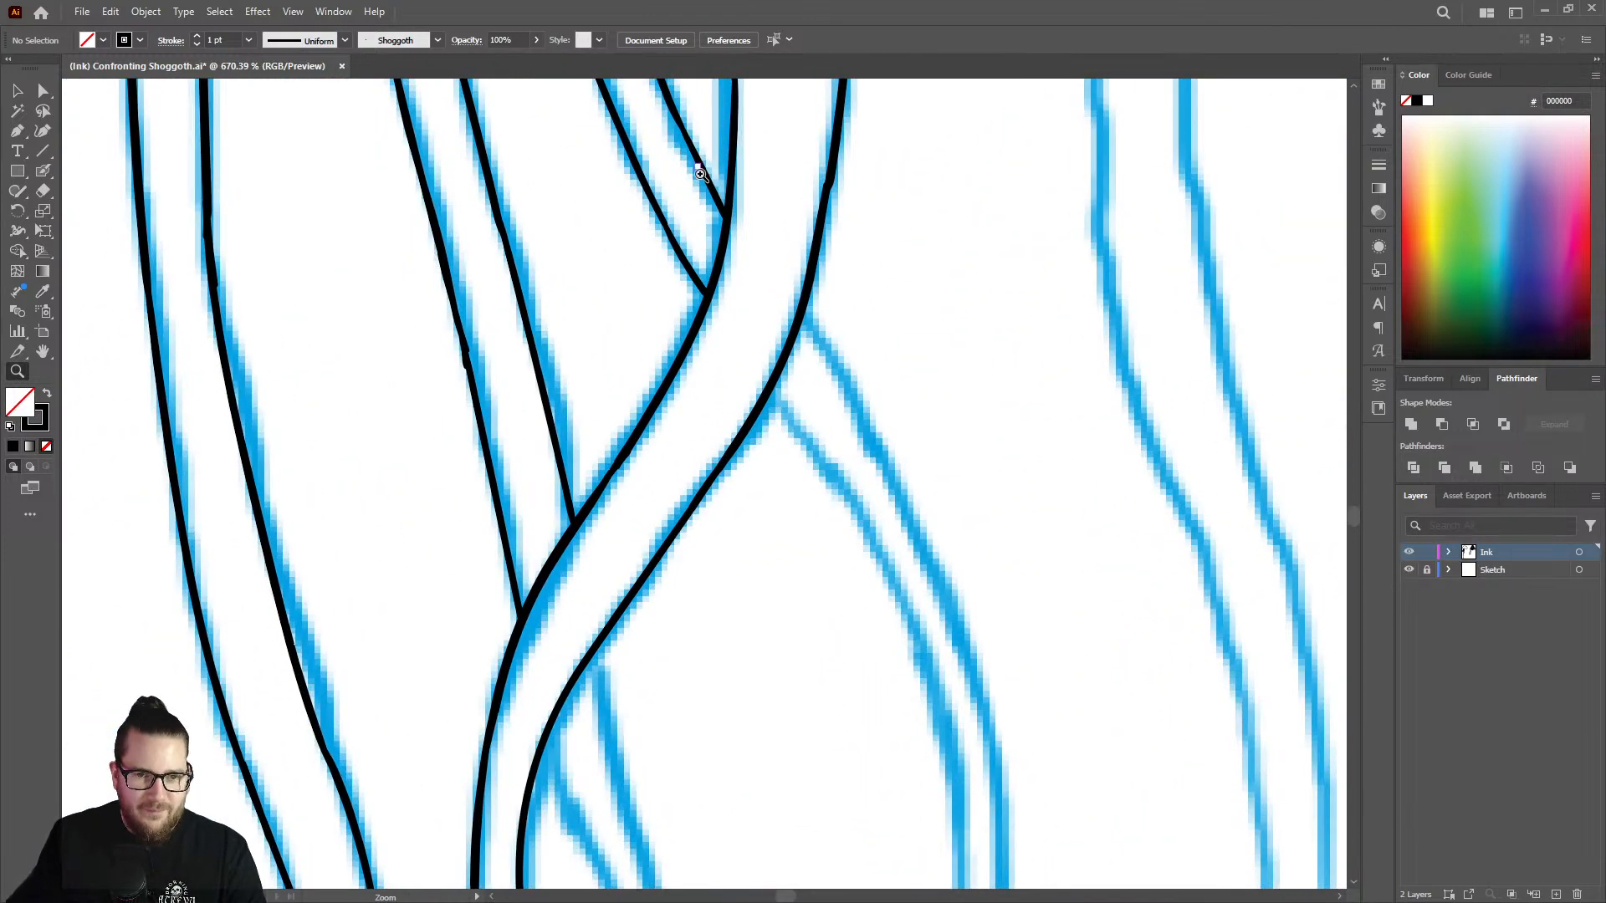
key("shift+b")
left_click_drag(802, 320, 885, 468)
Ink the upper part of the strand's left edge from the crossing tentacle's right outline, redoing the first stroke.
key("v")
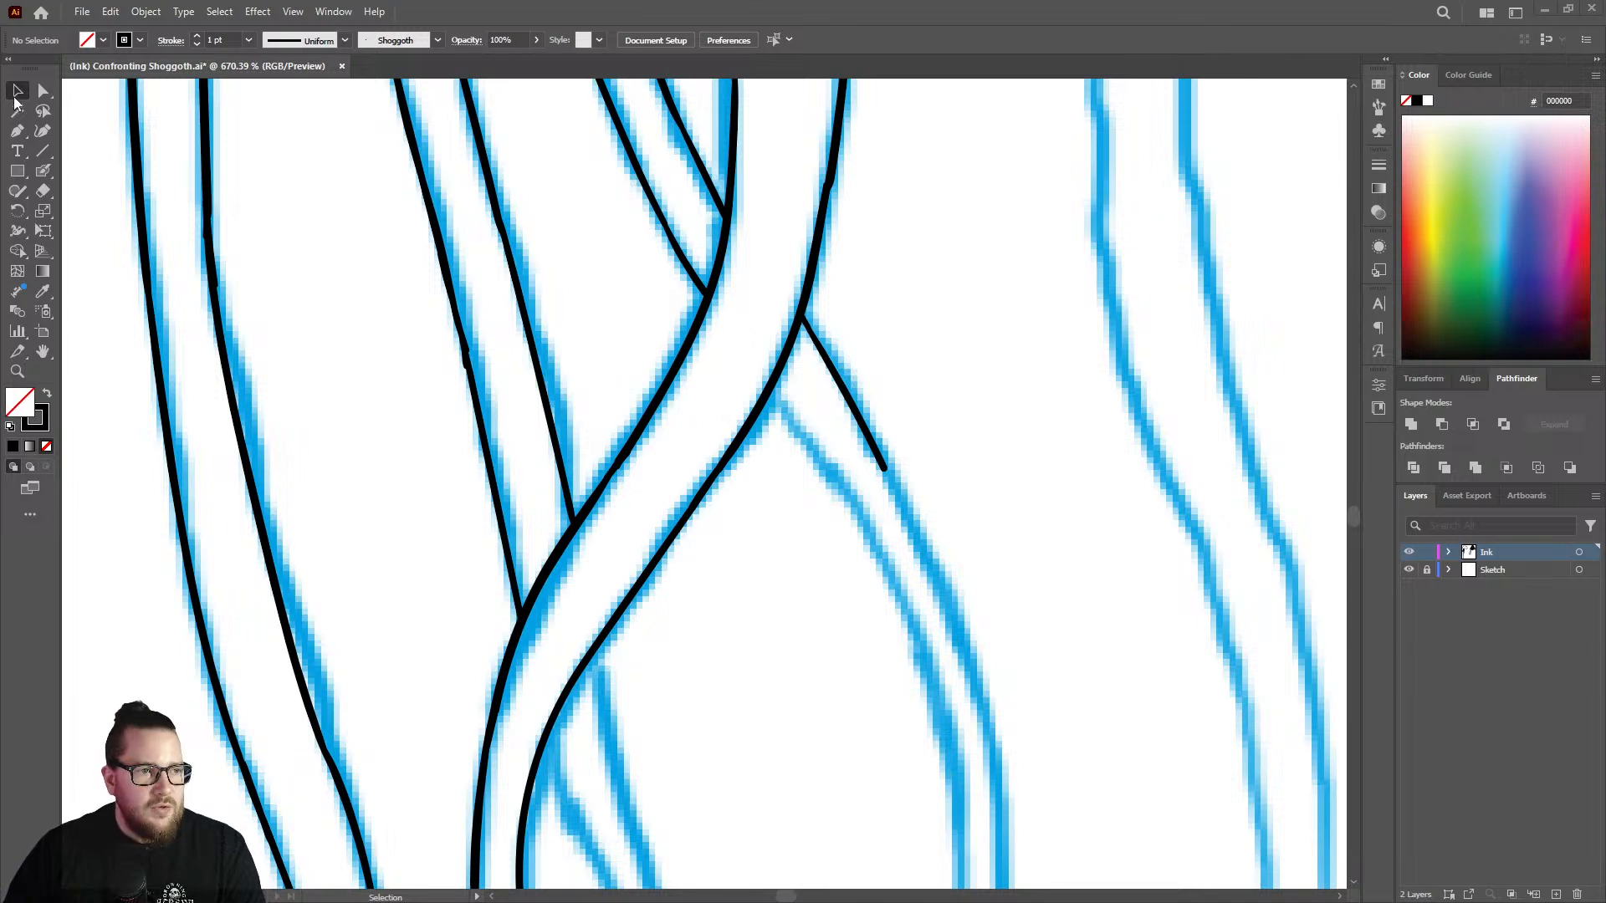
scroll(865, 386, "down", 3)
scroll(857, 405, "up", 5)
scroll(783, 403, "down", 2)
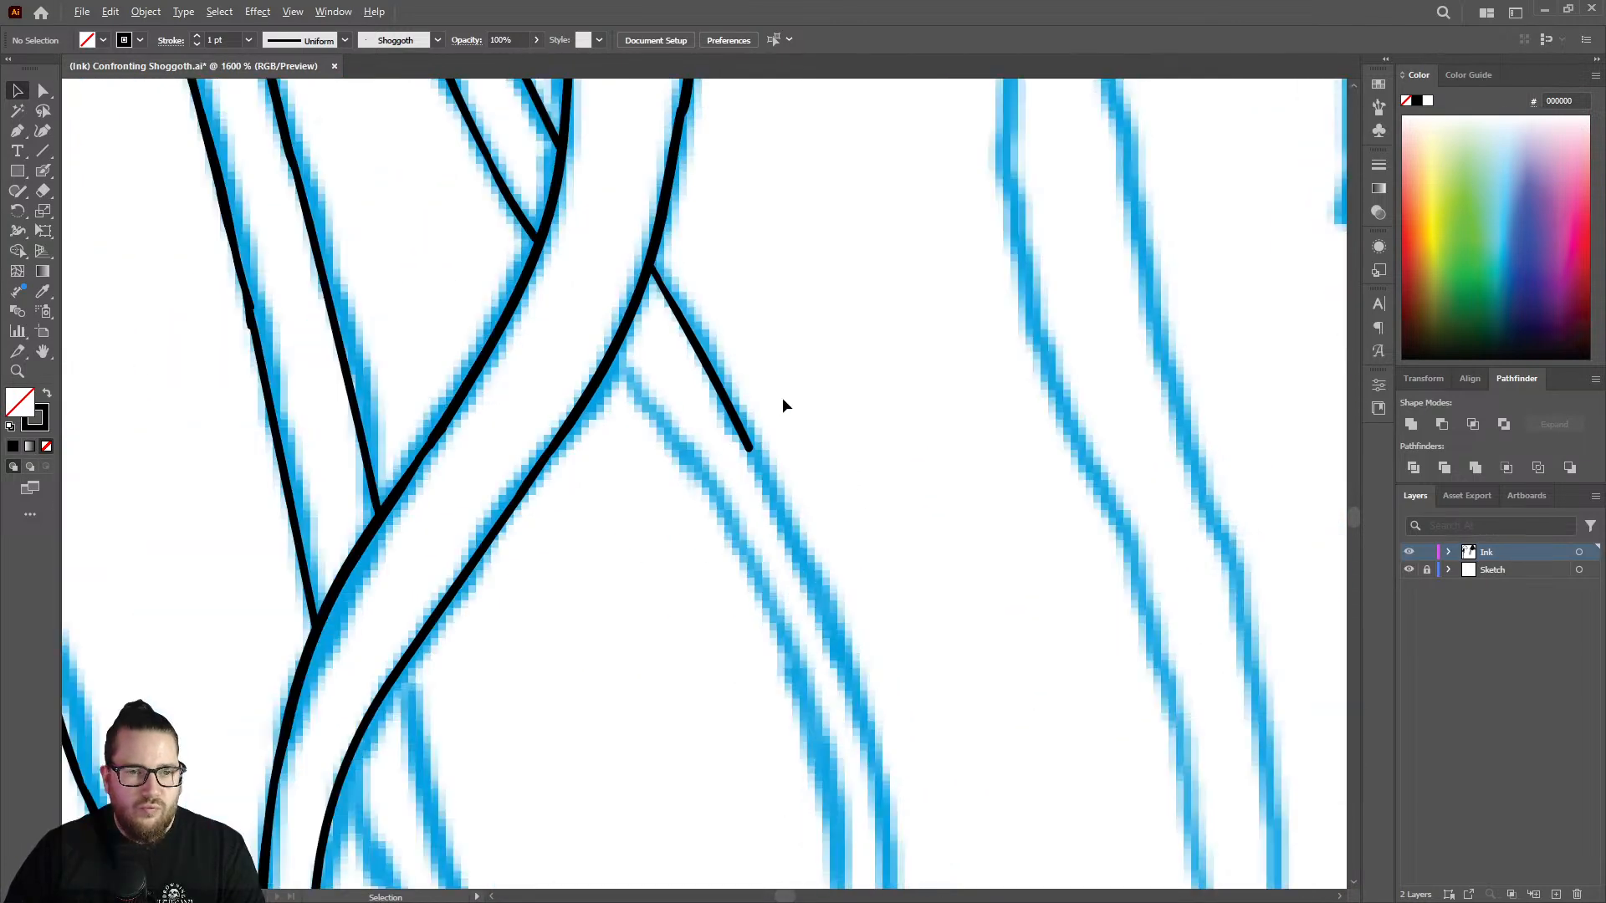
scroll(782, 398, "down", 2)
scroll(765, 304, "up", 1)
key("shift+b")
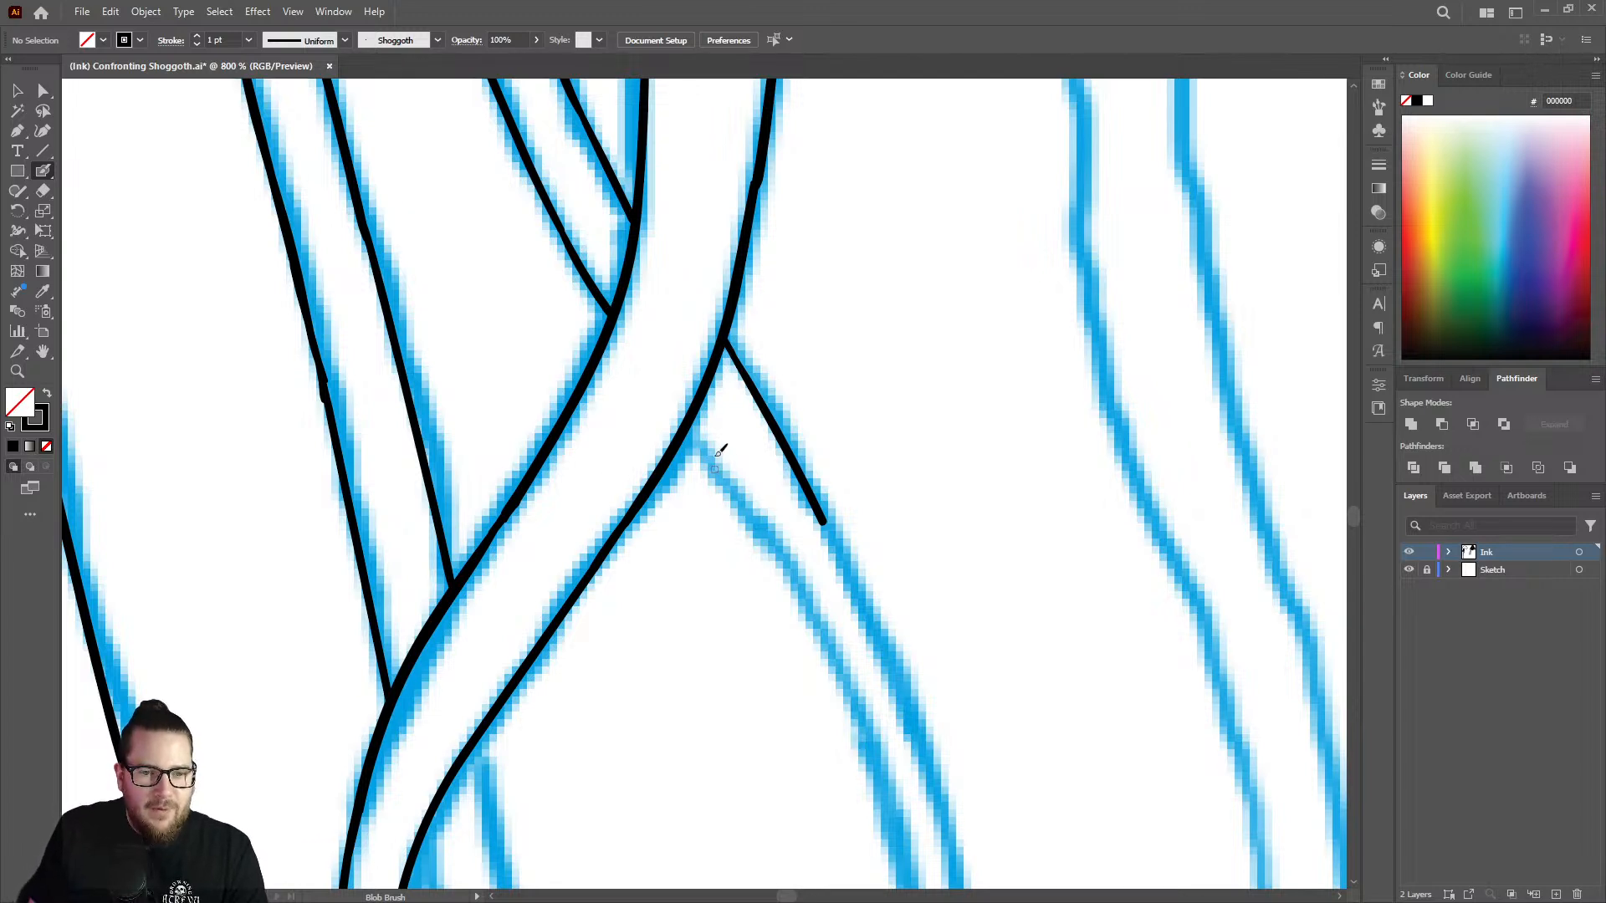
left_click_drag(698, 425, 786, 544)
key("ctrl+z")
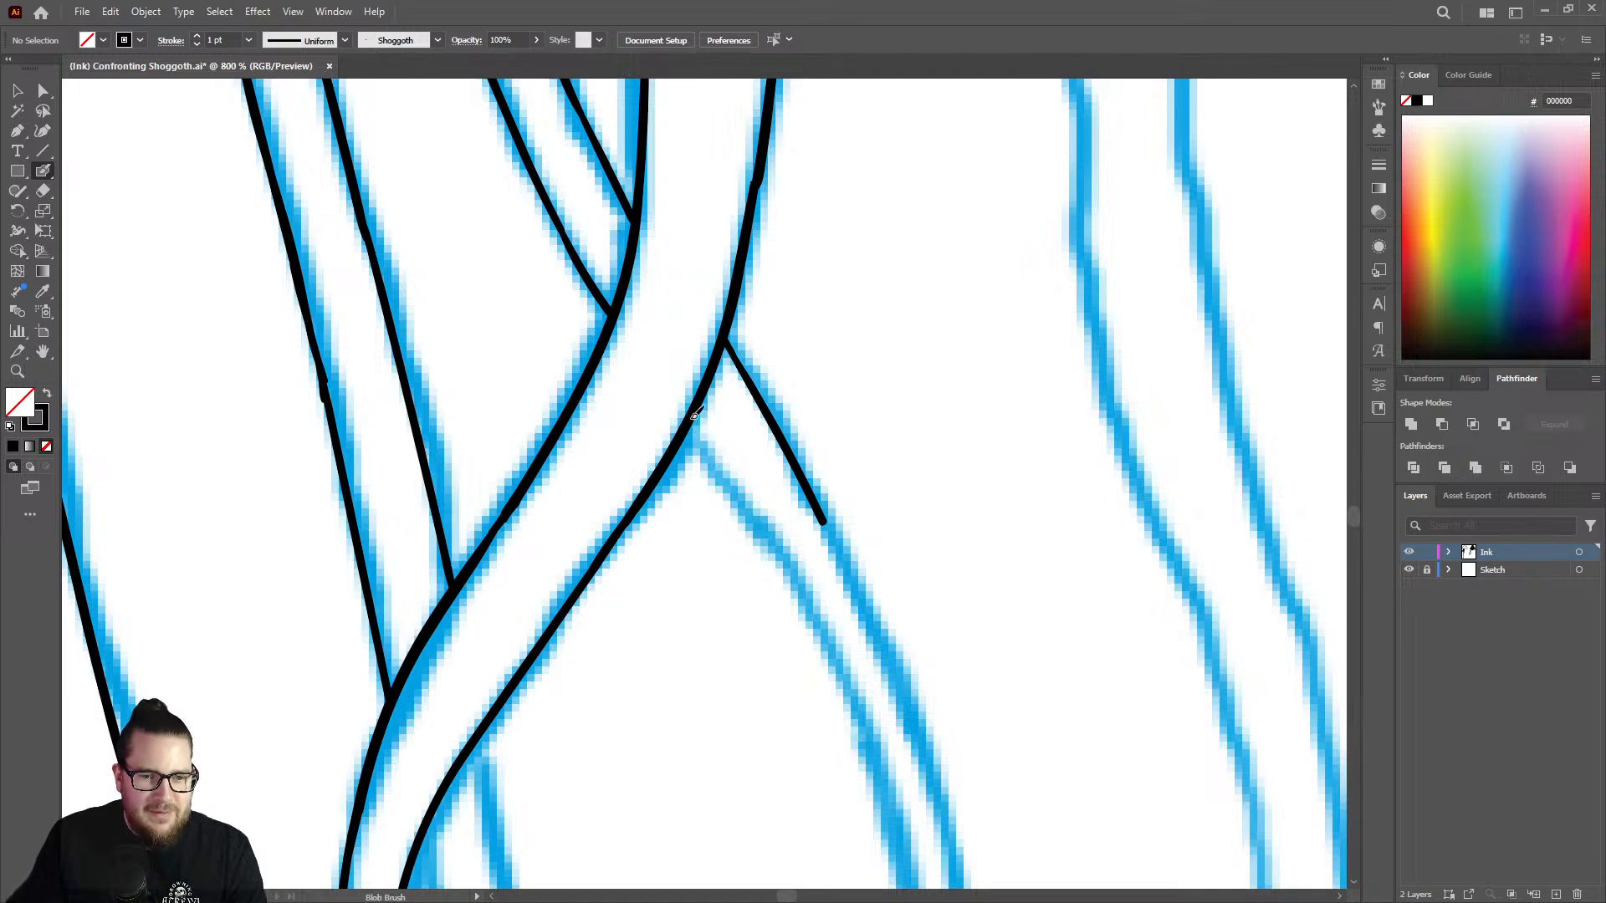
mouse_move(695, 414)
left_mouse_down()
mouse_move(788, 542)
mouse_move(824, 632)
left_mouse_up()
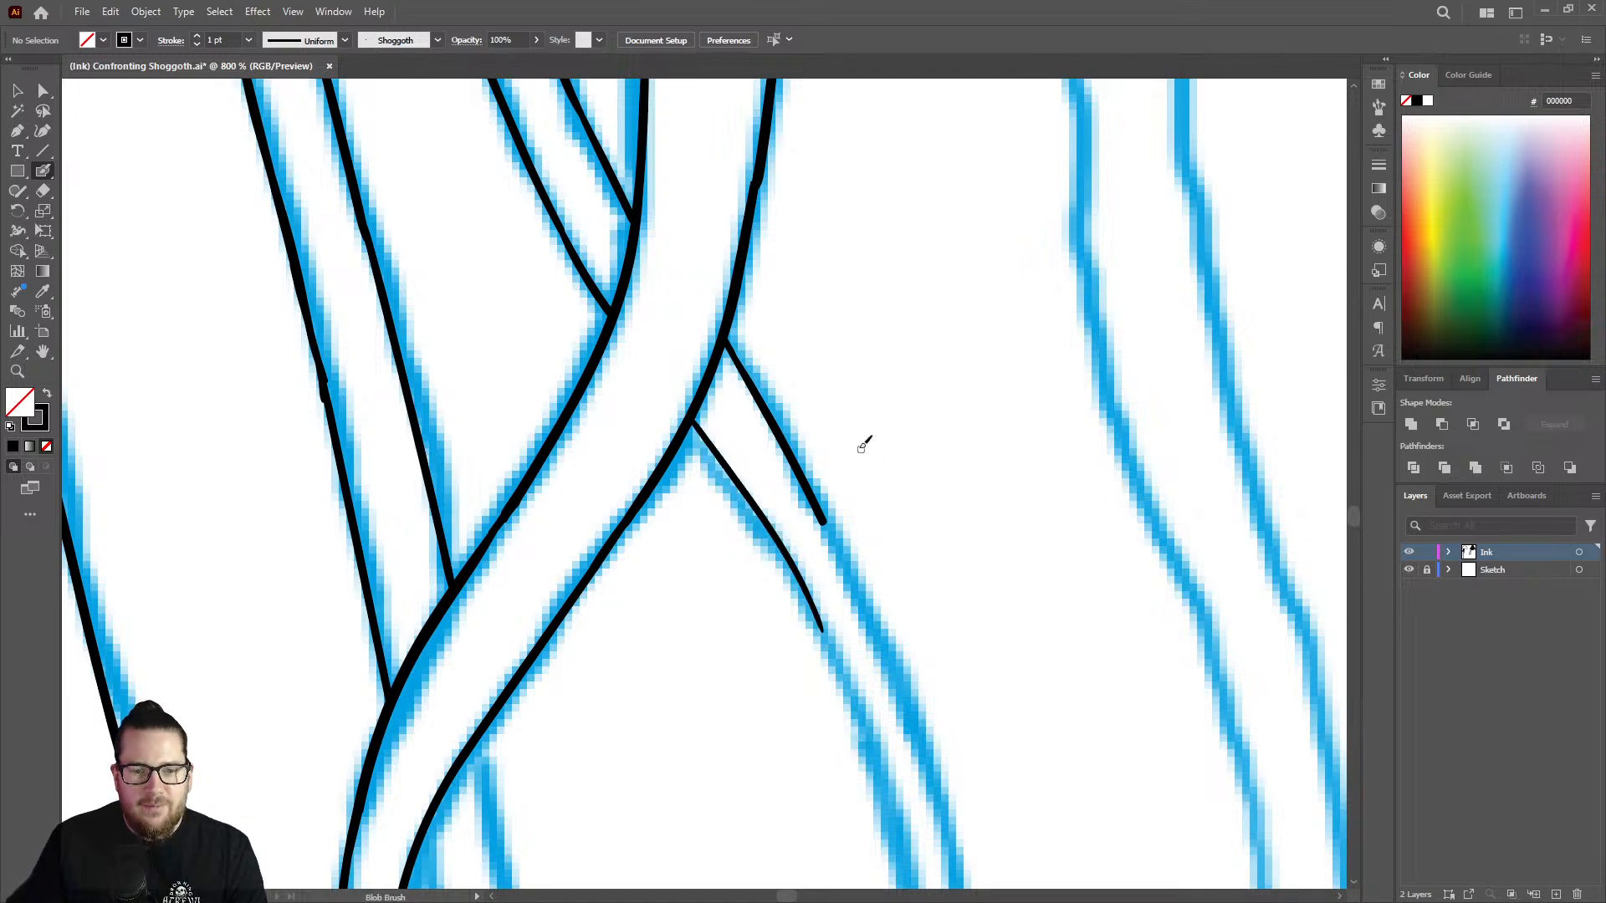
Extend the strand's right edge below the crossing from its open end along the sketch with the Blob Brush.
key("z")
mouse_move(849, 430)
left_mouse_down()
mouse_move(685, 373)
mouse_move(628, 390)
left_mouse_up()
left_click_drag(860, 470, 1112, 415)
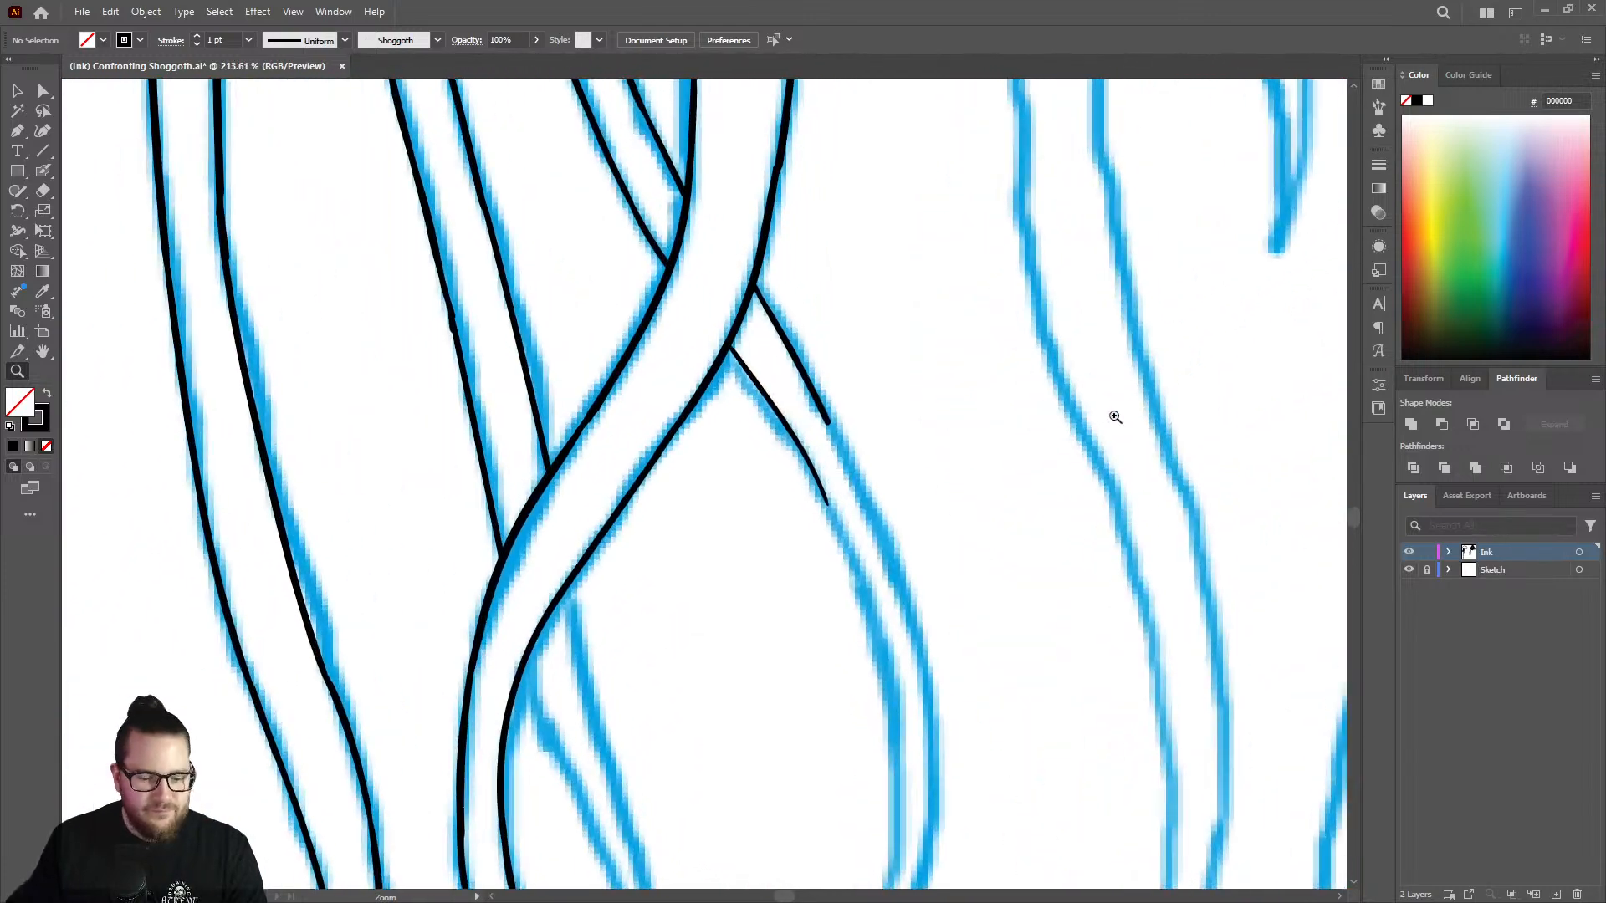
key("shift+b")
left_click_drag(825, 402, 922, 643)
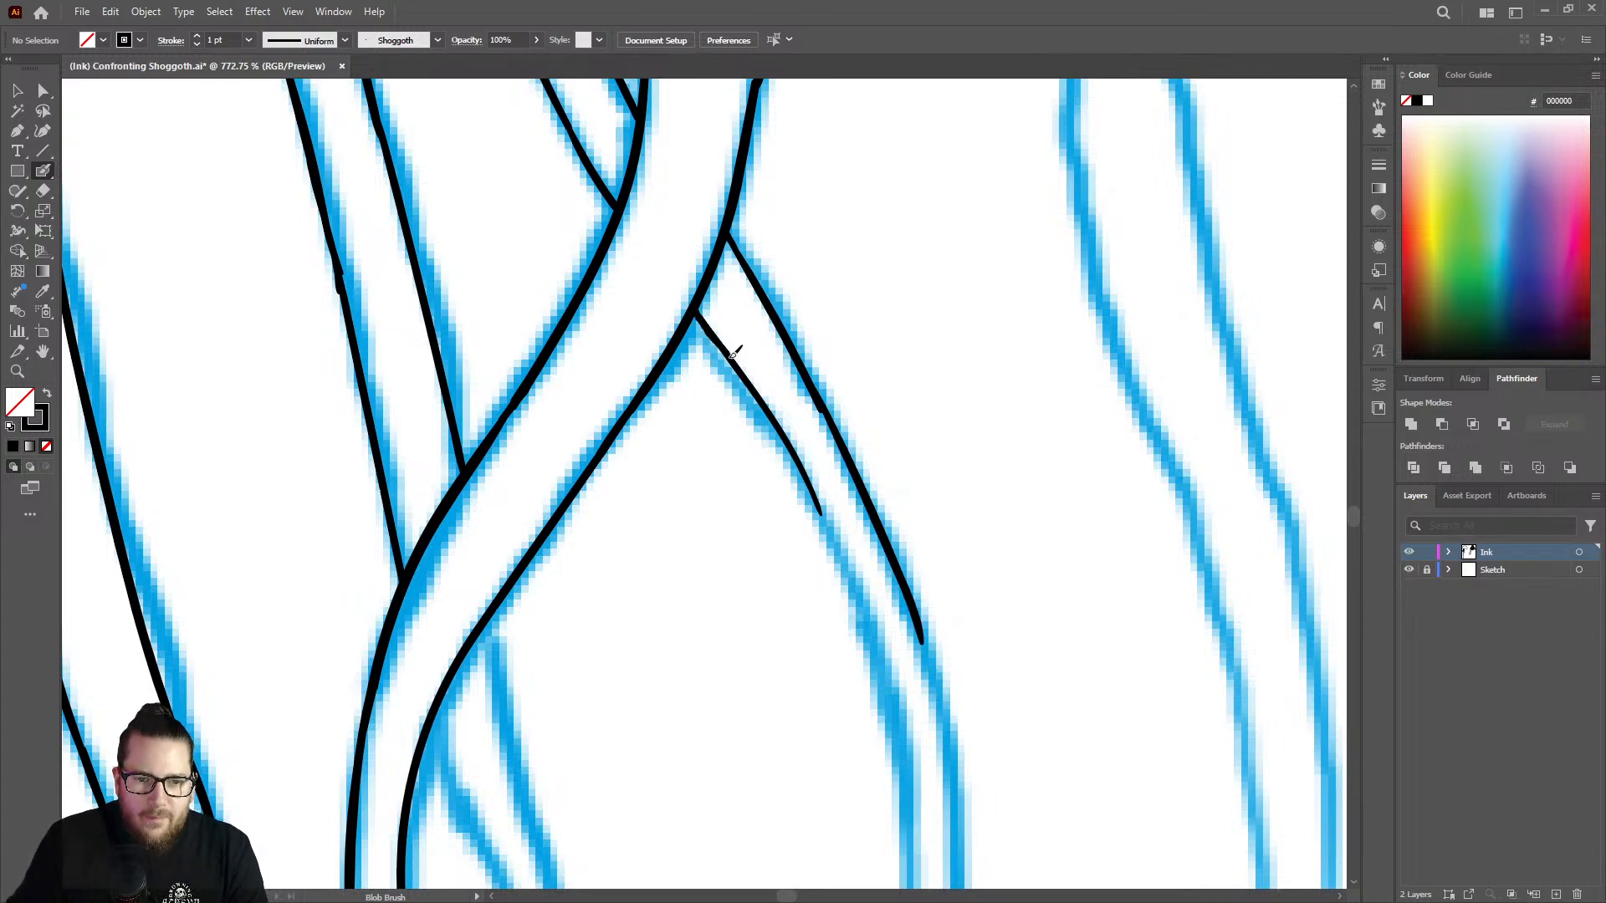
Thicken the thin left edge of the strand from the crossing tentacle downward with the Blob Brush.
left_click_drag(780, 427, 801, 466)
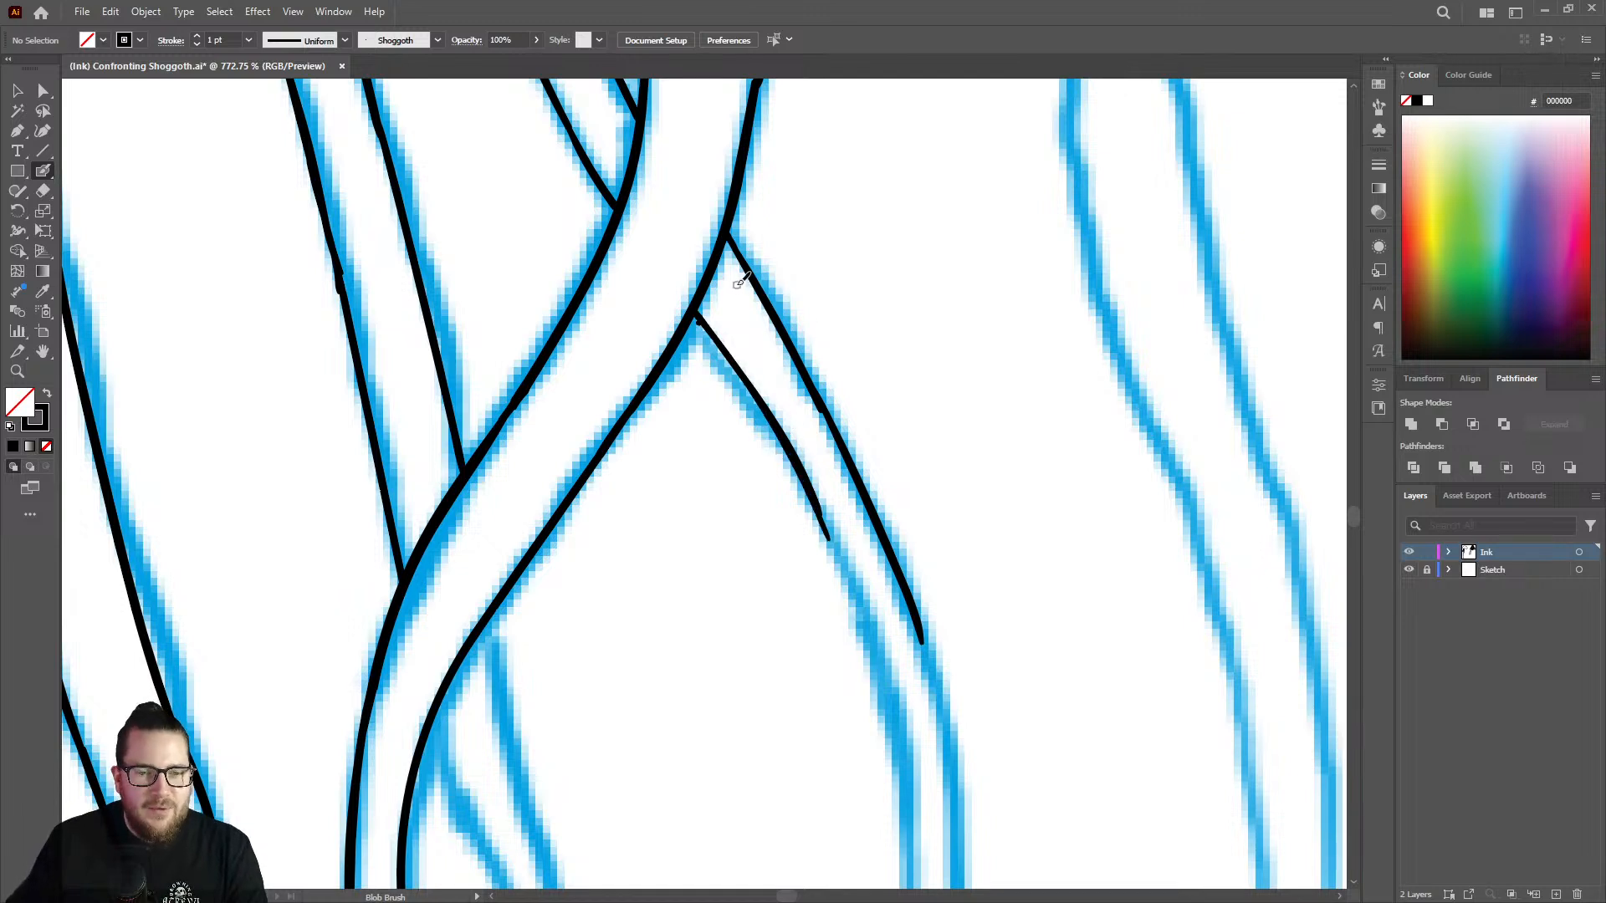
key("ctrl+space")
left_click_drag(692, 298, 875, 225)
left_click_drag(703, 324, 871, 571)
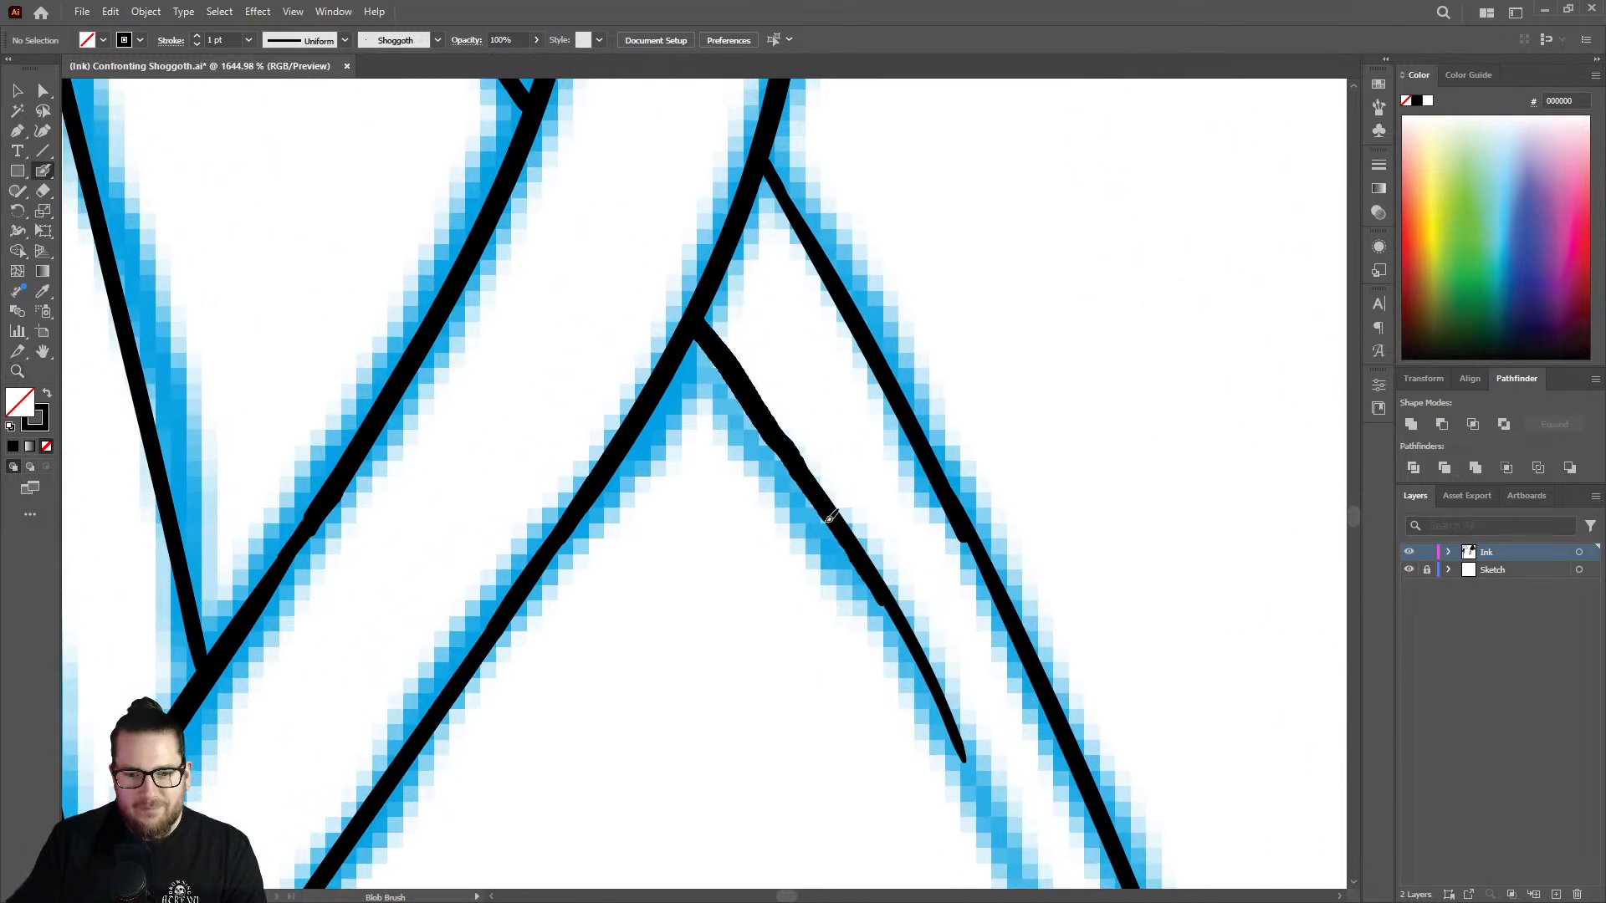
Extend the strand's left edge farther down and carry its right edge around the outward bend with the Blob Brush.
key("ctrl+space")
left_click_drag(846, 394, 495, 334)
left_click_drag(920, 586, 1137, 520)
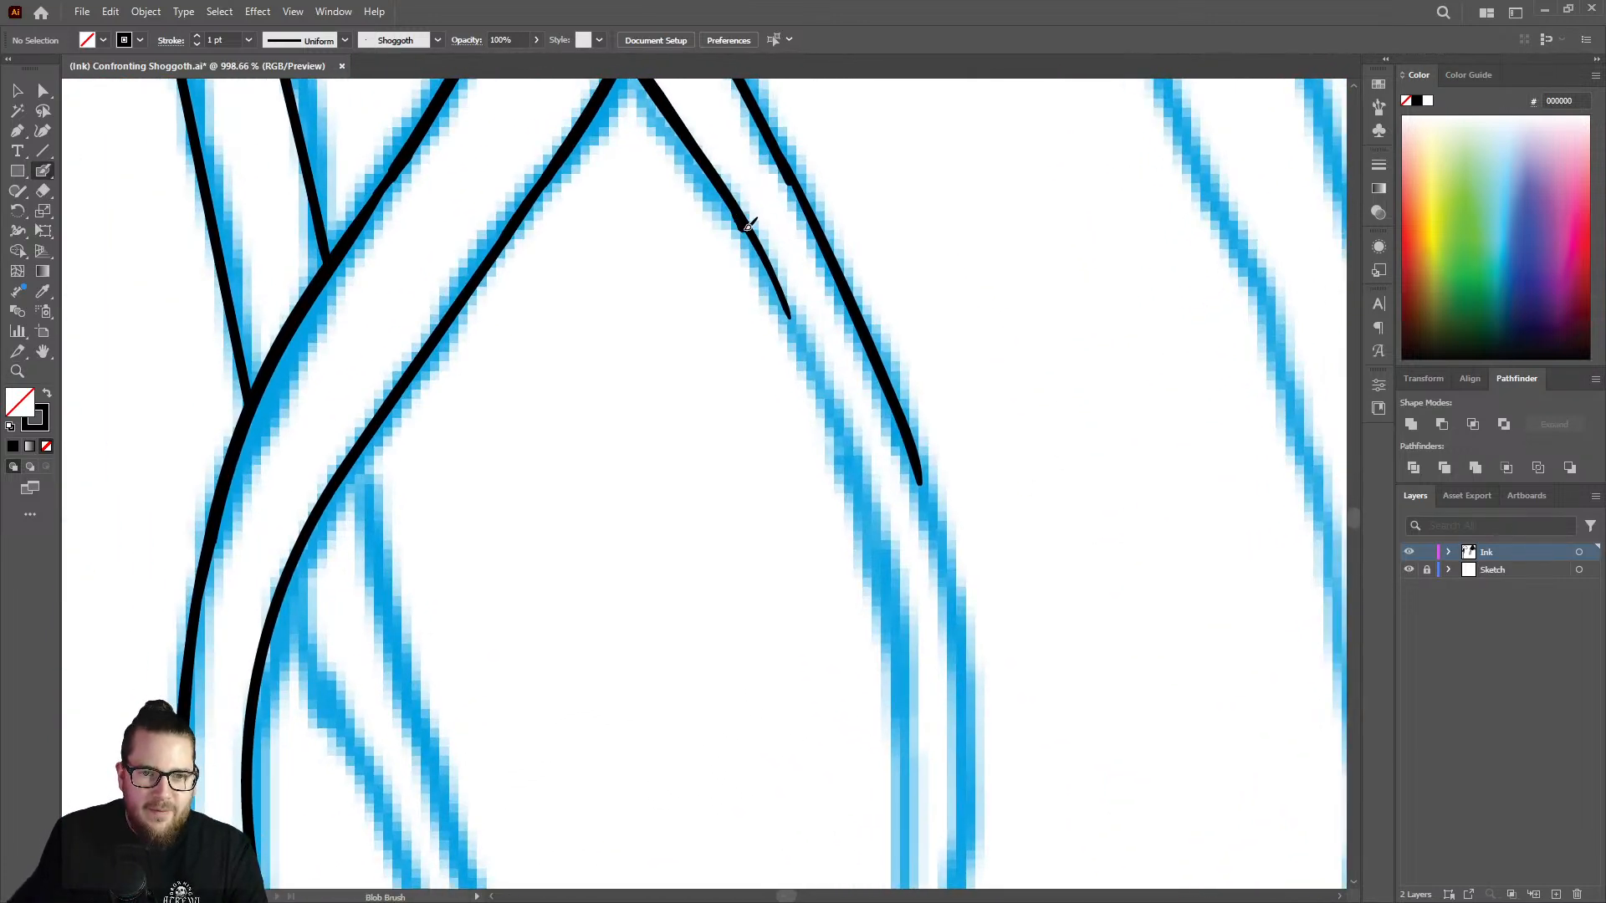
mouse_move(748, 226)
left_mouse_down()
mouse_move(839, 397)
mouse_move(874, 516)
left_mouse_up()
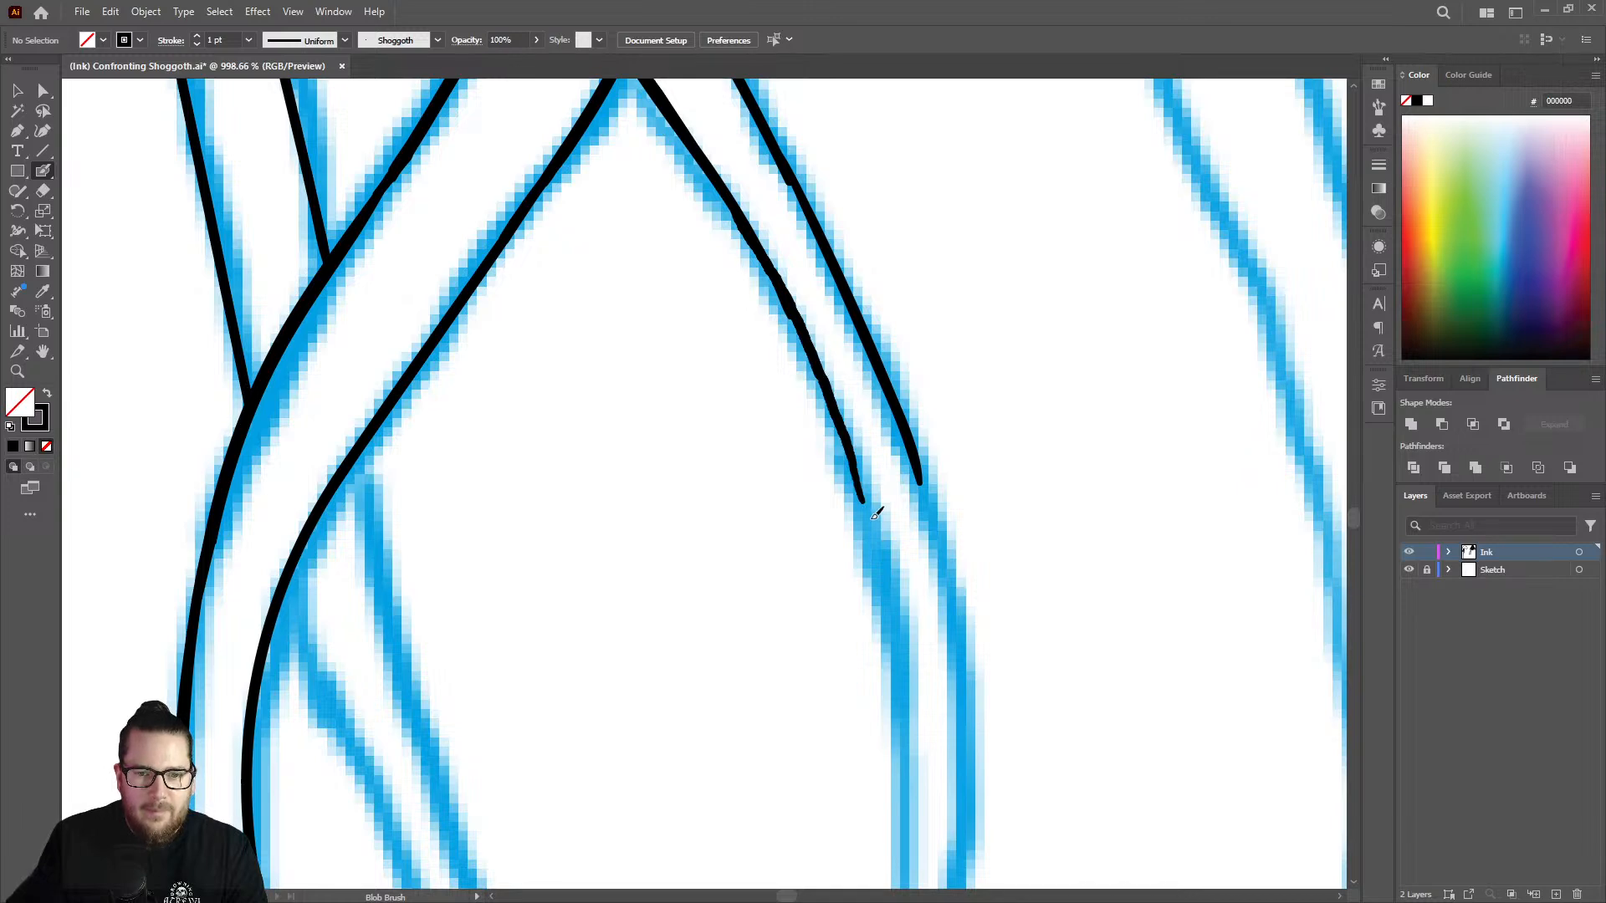
key("ctrl+space")
left_click_drag(959, 327, 719, 334)
left_click_drag(994, 447, 1190, 456)
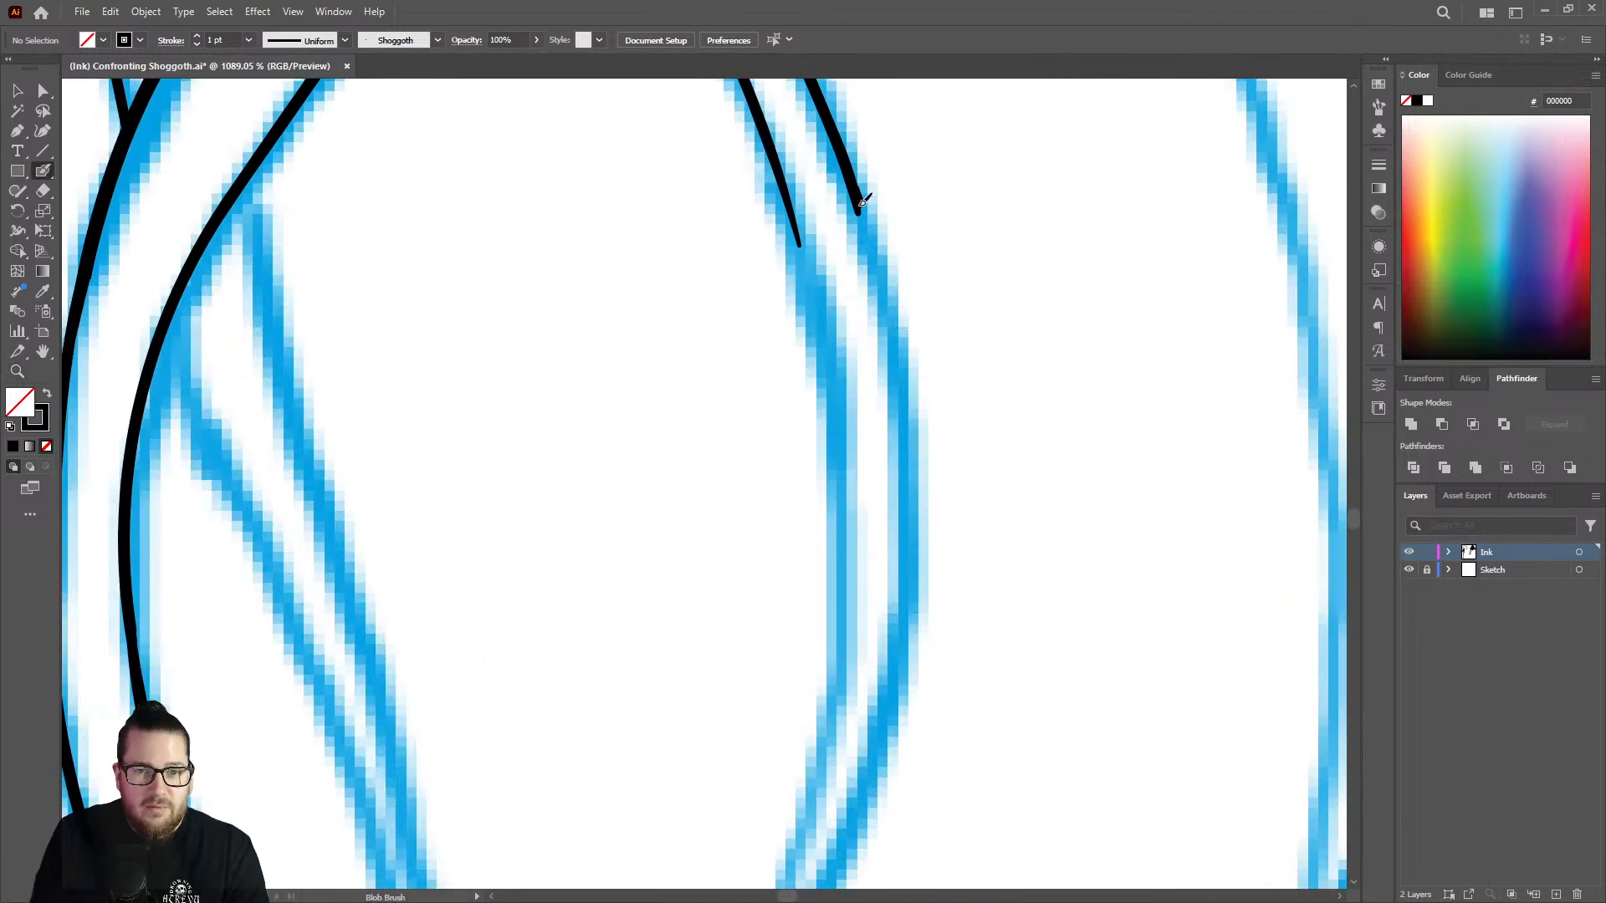
mouse_move(862, 203)
left_mouse_down()
mouse_move(906, 377)
mouse_move(907, 569)
left_mouse_up()
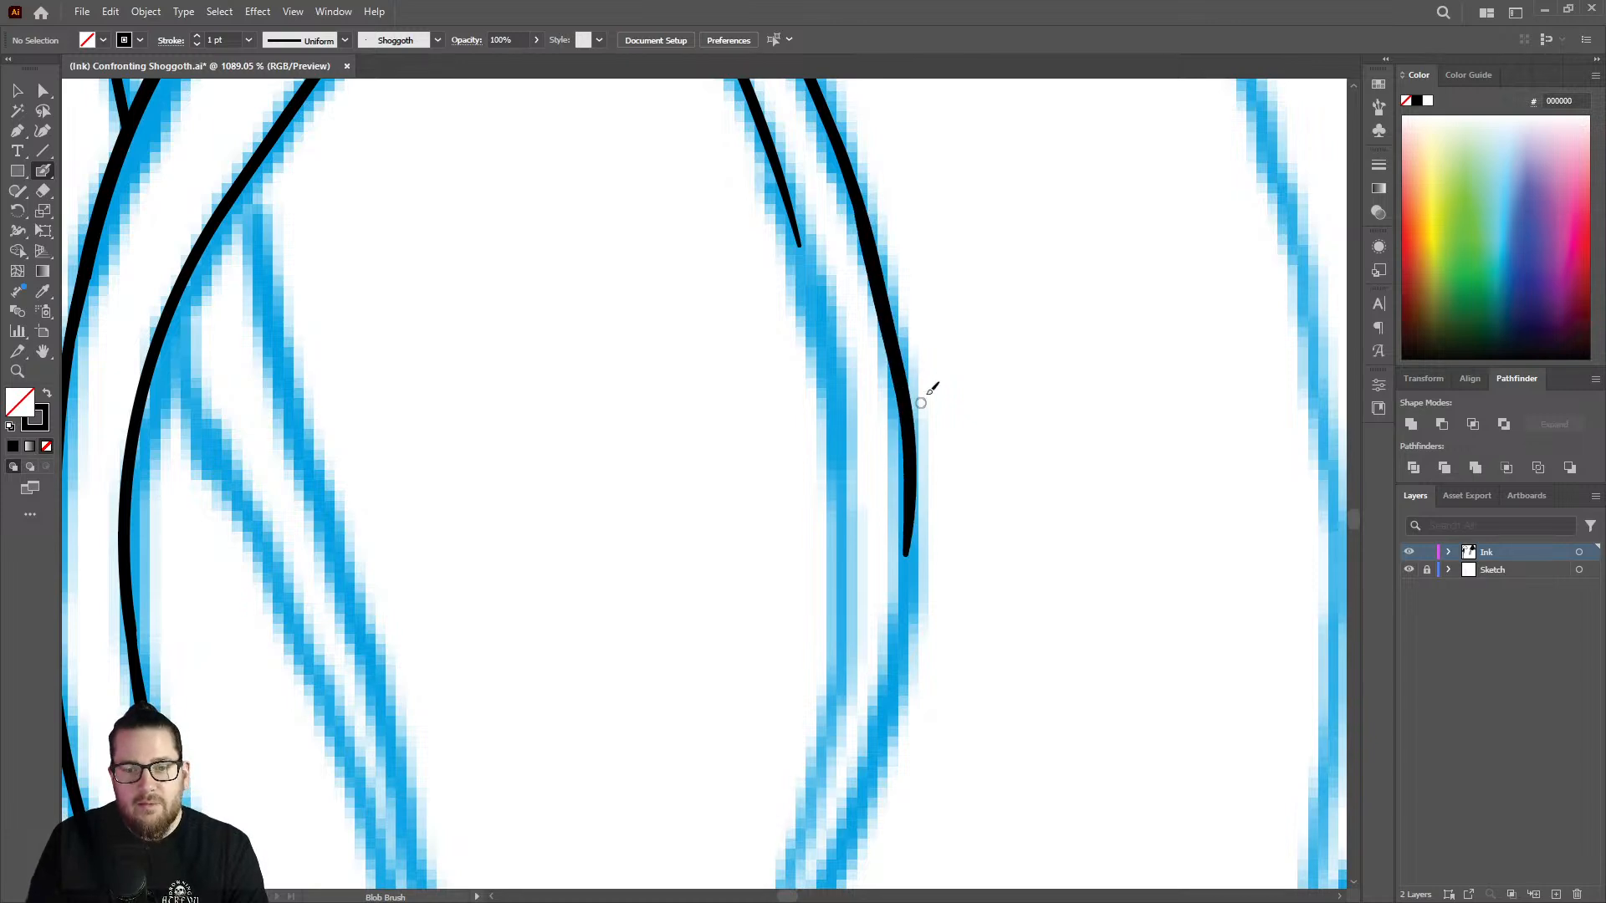
Ink the strand's left edge around the outward bend and erase the uneven lower end of the stroke.
key("ctrl+space")
mouse_move(935, 369)
left_mouse_down()
mouse_move(771, 301)
mouse_move(760, 311)
left_mouse_up()
left_click_drag(930, 534, 1008, 485)
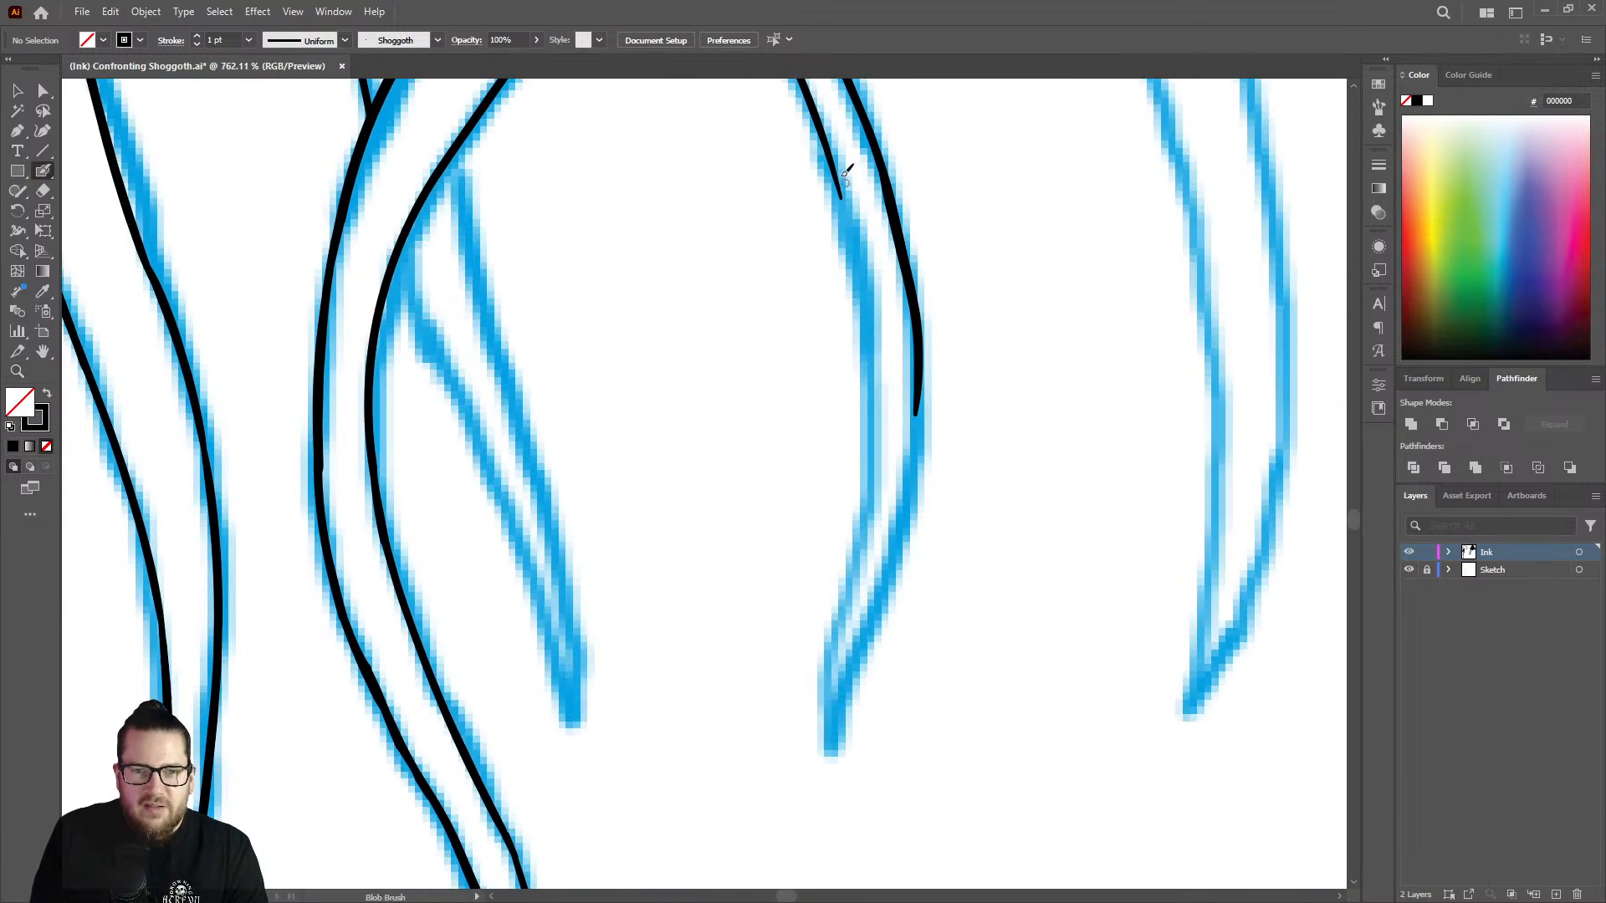
mouse_move(844, 202)
left_mouse_down()
mouse_move(876, 422)
mouse_move(849, 552)
left_mouse_up()
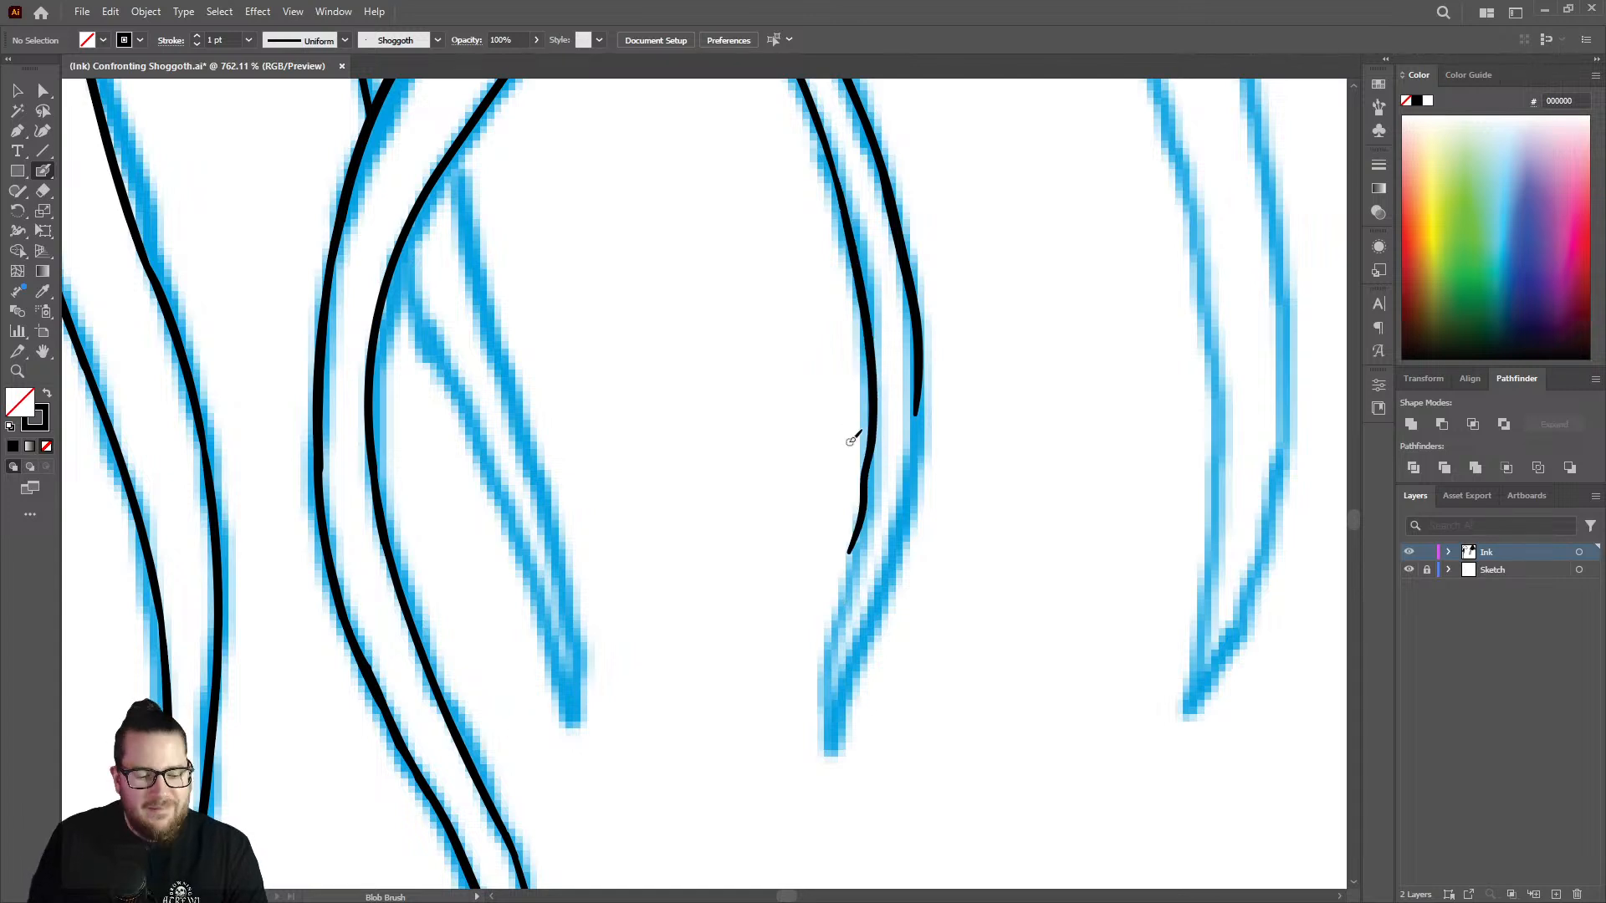
key("shift+e")
mouse_move(847, 428)
left_mouse_down()
mouse_move(831, 580)
mouse_move(873, 462)
mouse_move(786, 485)
left_mouse_up()
Ink both edges of the strand down to a pointed tip and smooth the right edge with the Blob Brush.
key("z")
left_click_drag(942, 548, 1113, 527)
left_click_drag(796, 408, 857, 393)
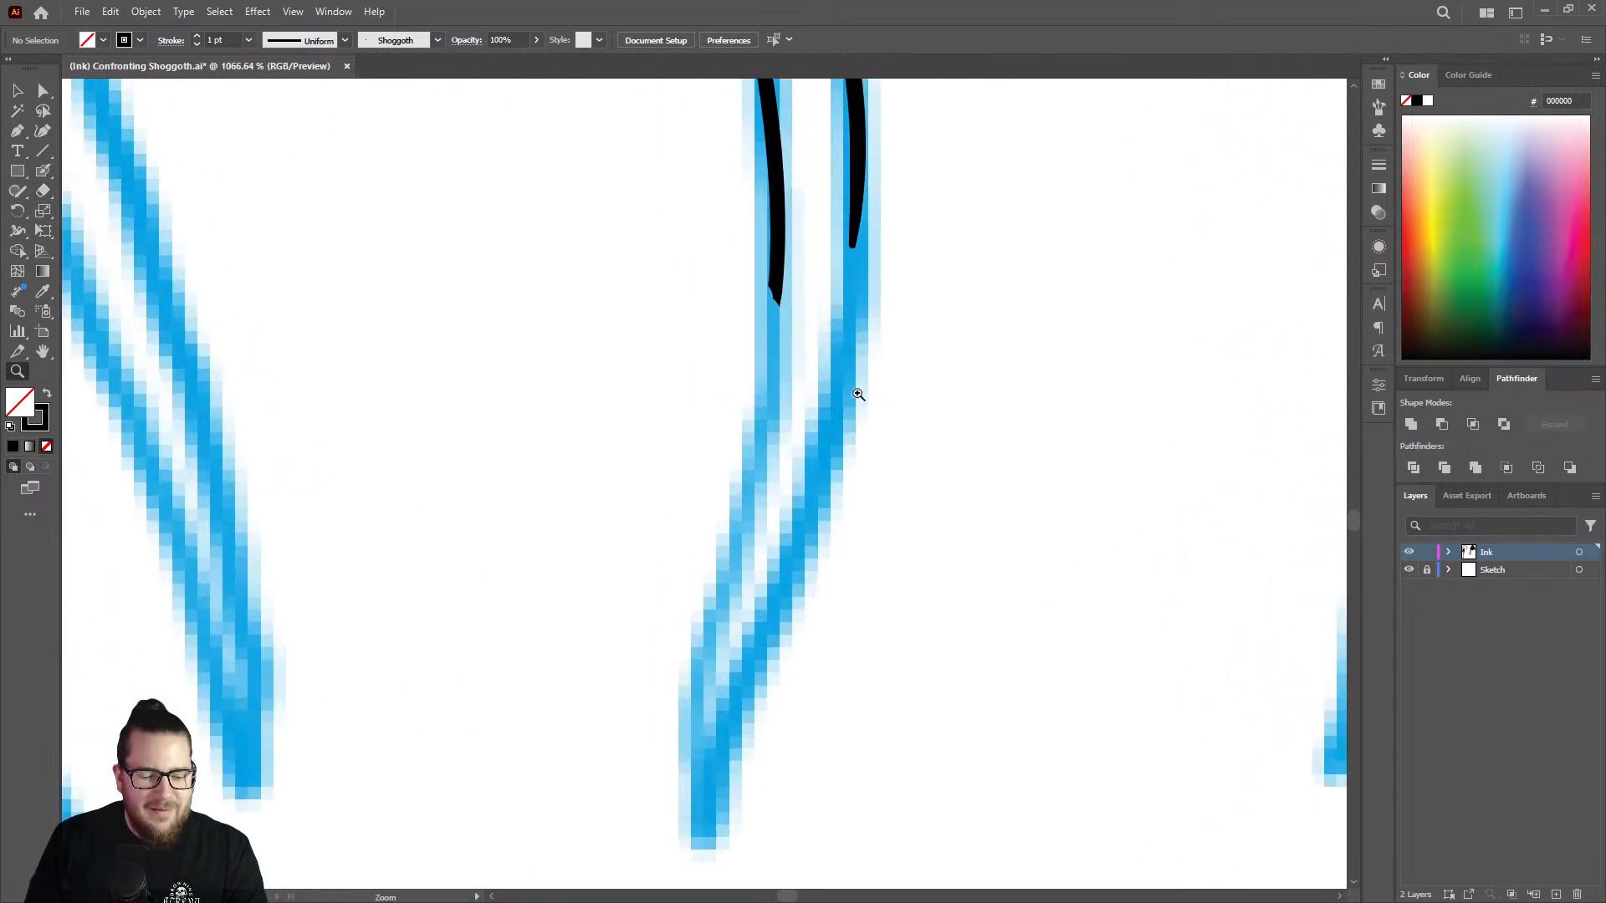
key("shift+b")
mouse_move(778, 297)
left_mouse_down()
mouse_move(697, 669)
mouse_move(711, 841)
left_mouse_up()
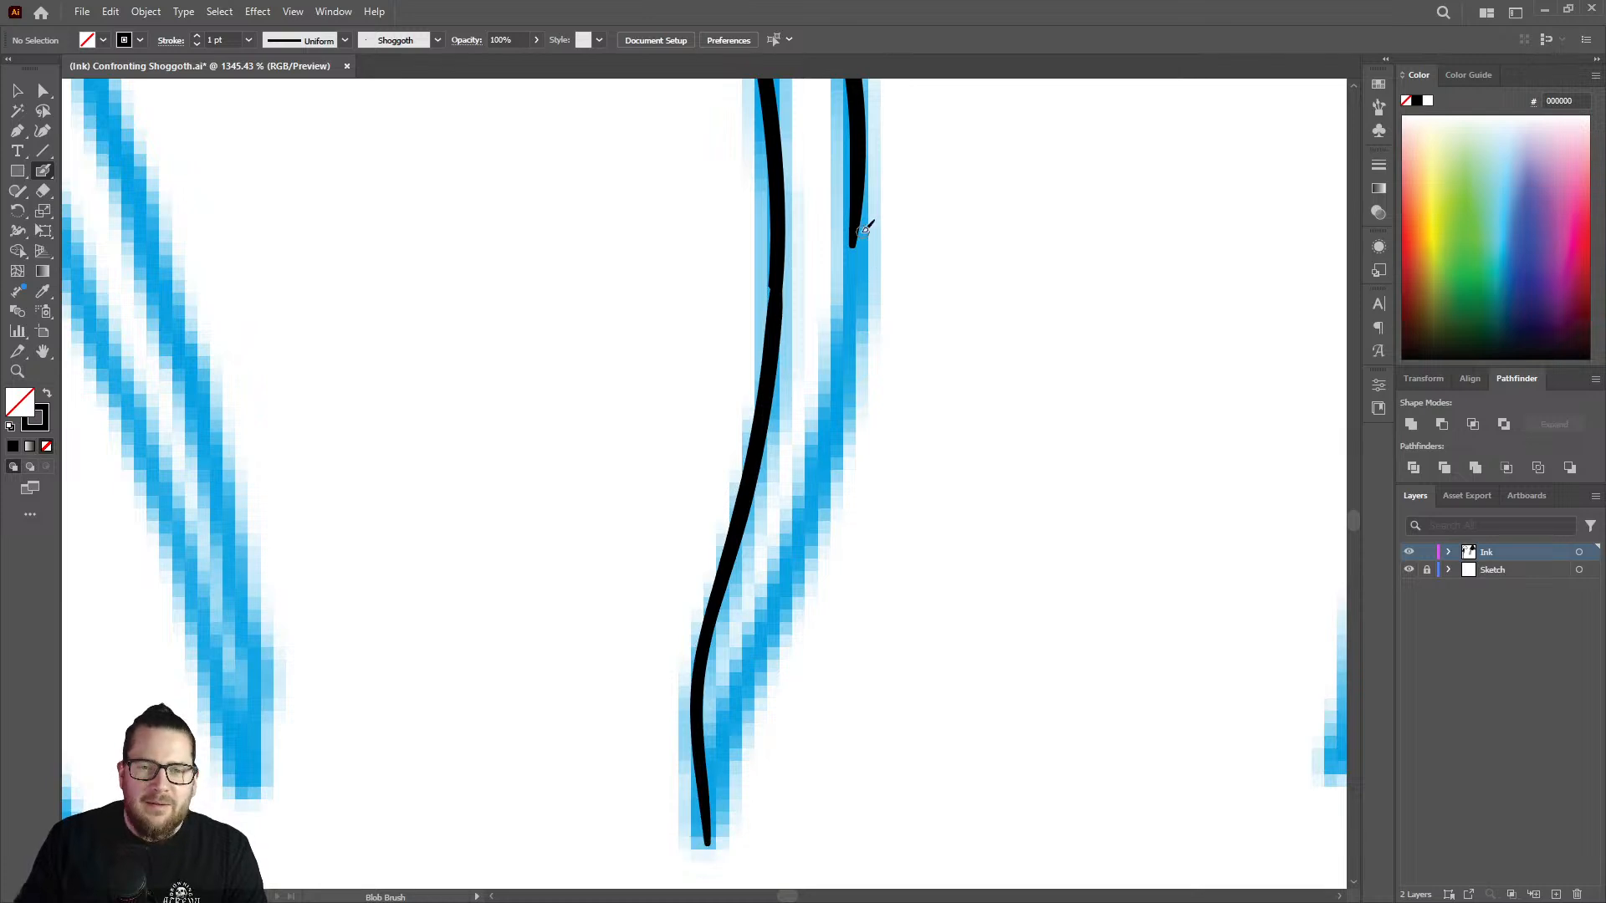
mouse_move(862, 215)
left_mouse_down()
mouse_move(818, 462)
mouse_move(718, 809)
left_mouse_up()
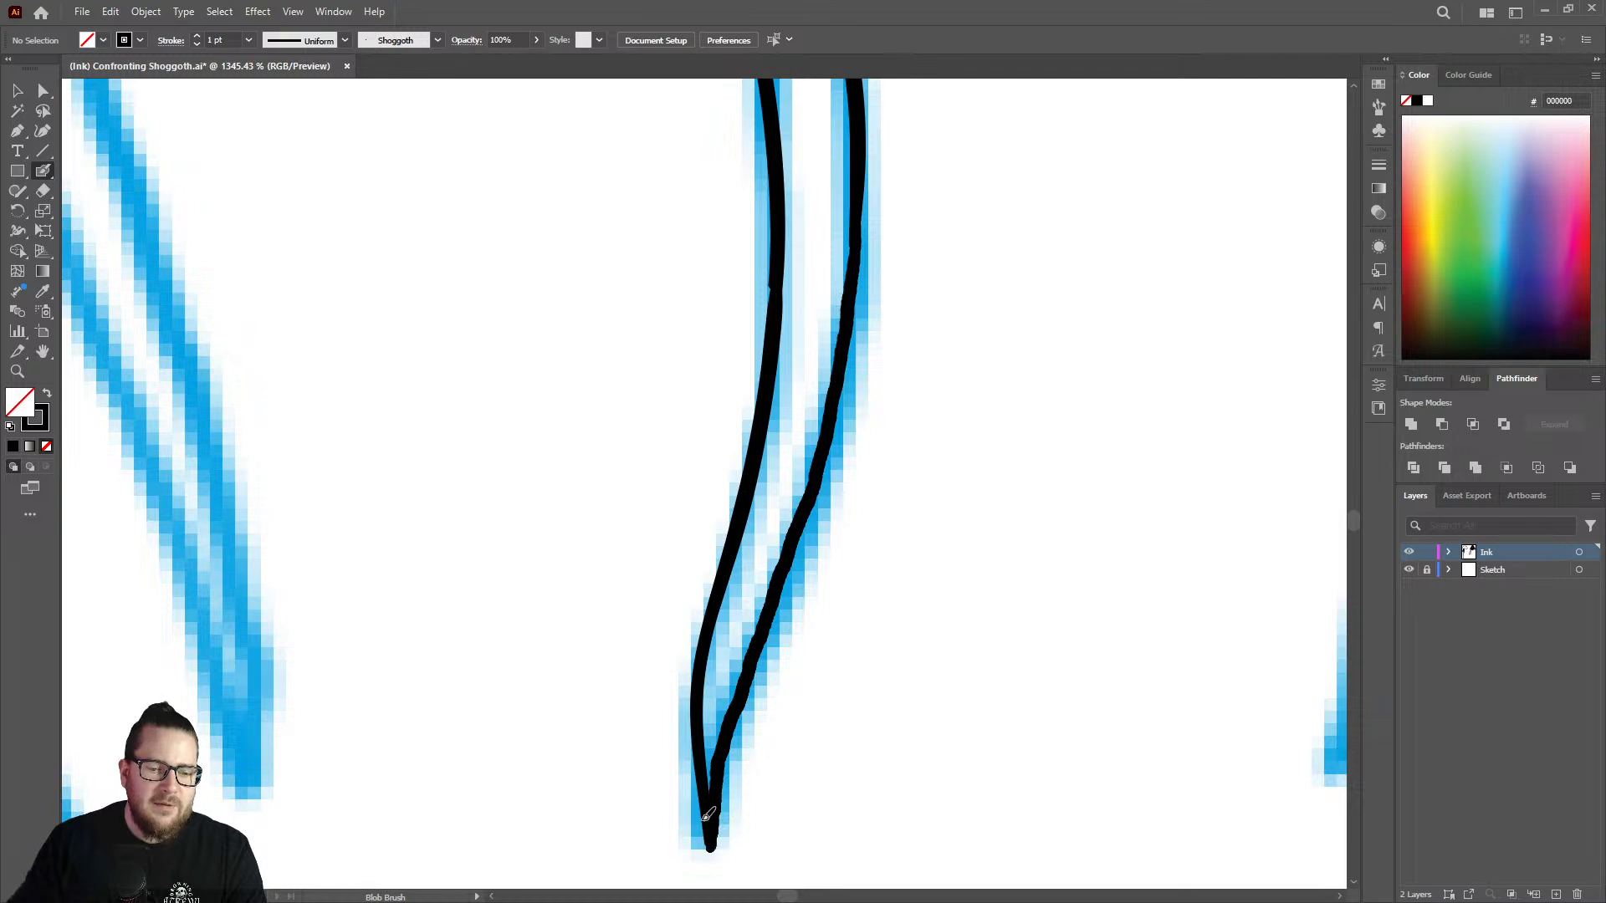
left_click_drag(707, 814, 707, 816)
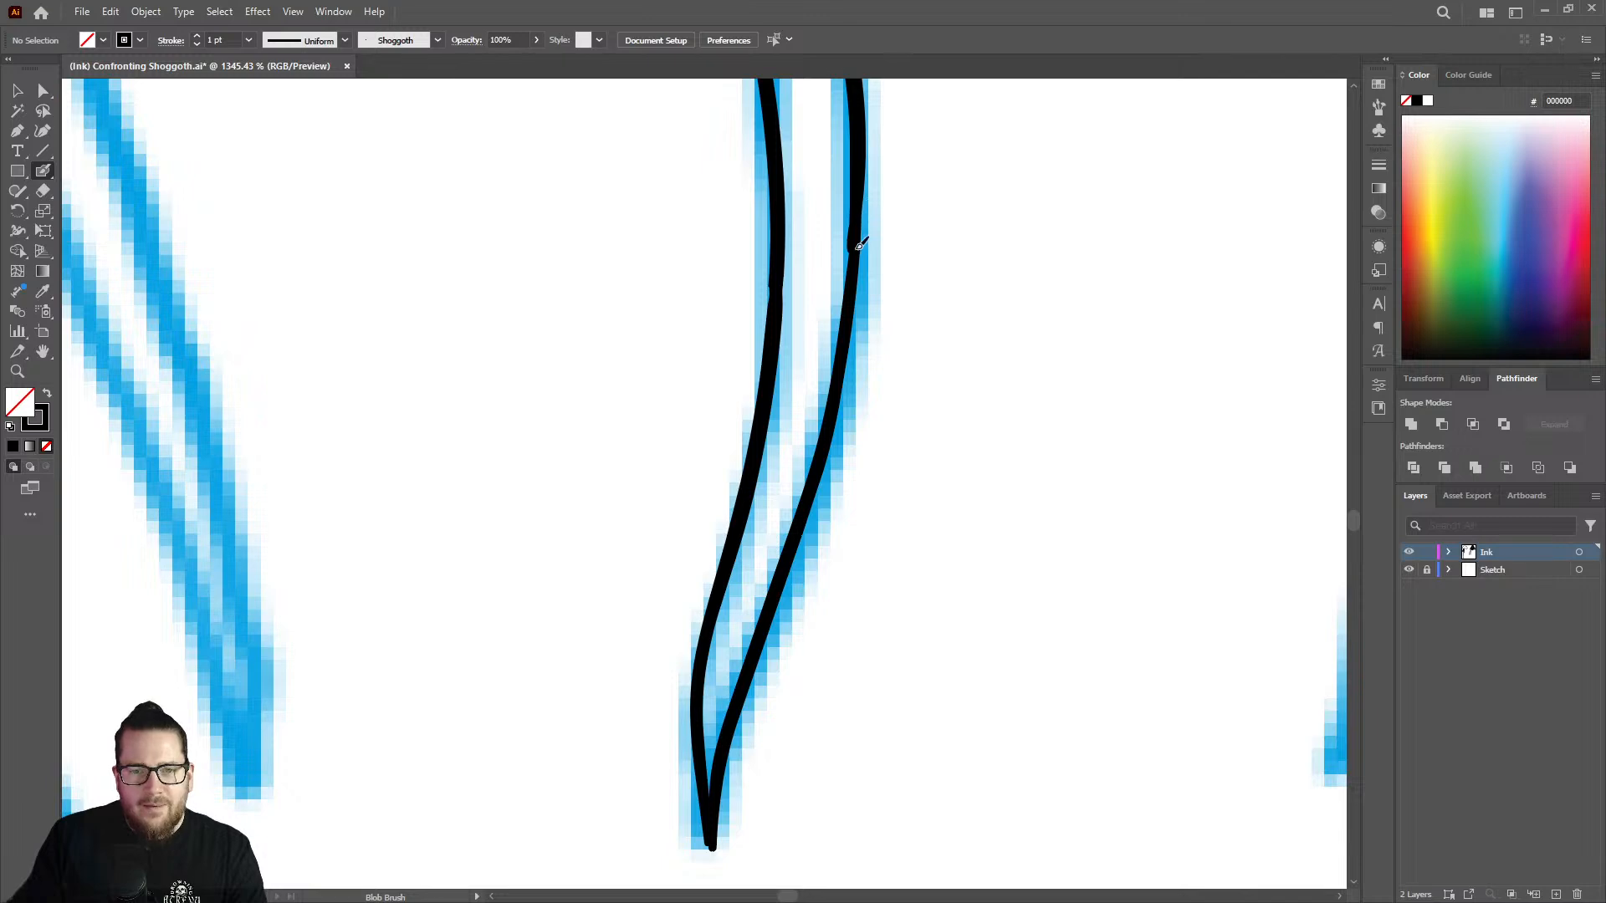
key("z")
left_click_drag(855, 290, 592, 442)
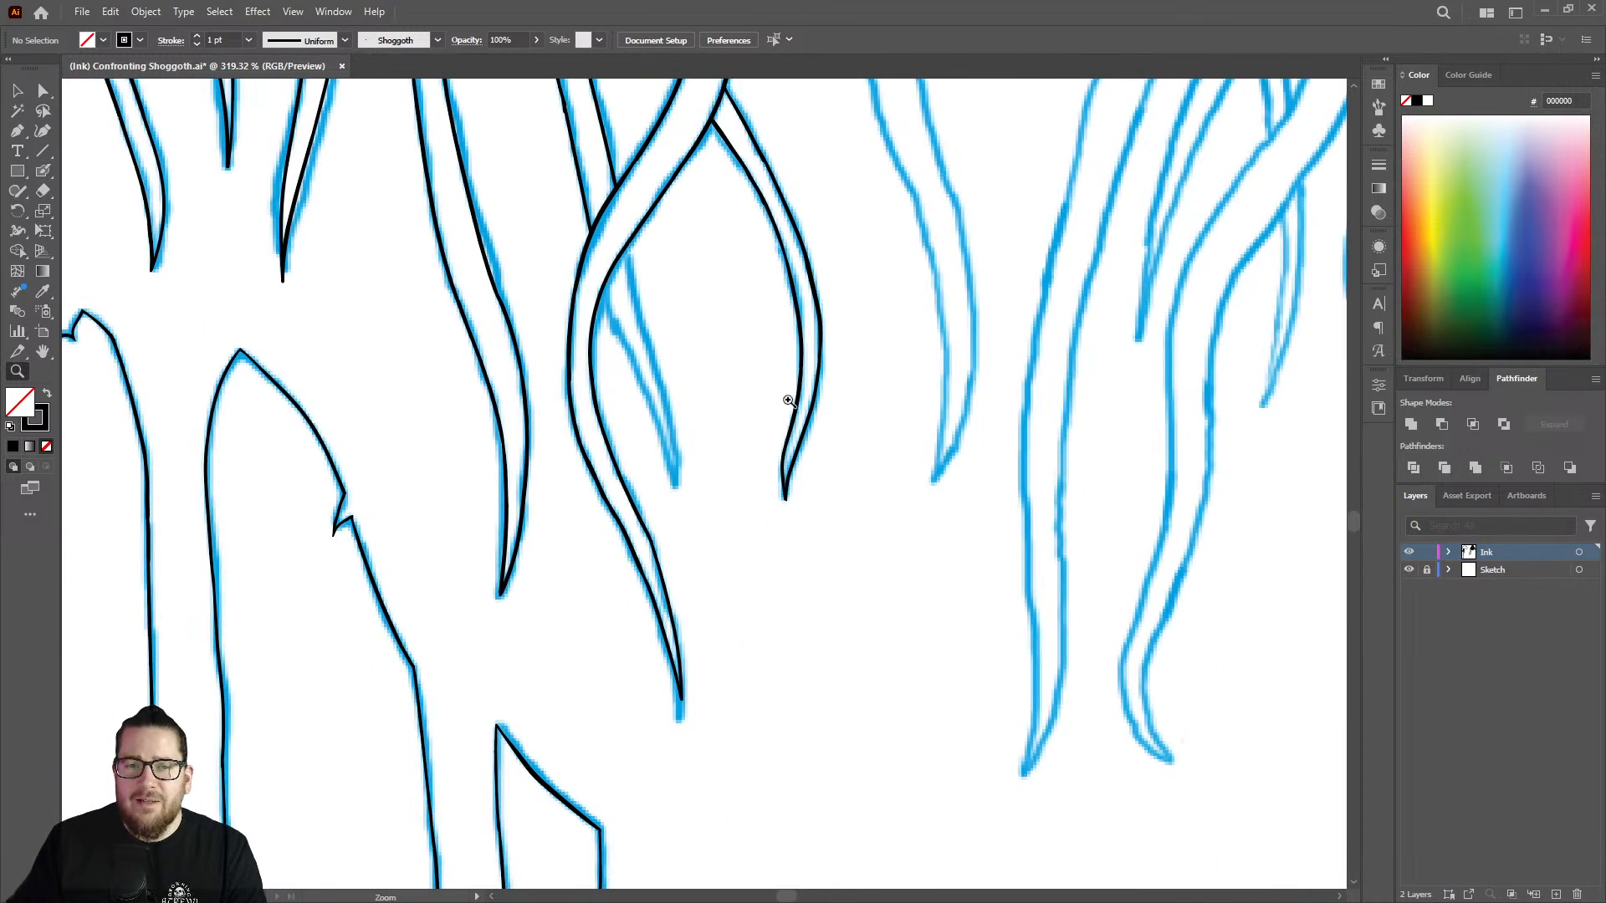
mouse_move(788, 401)
left_mouse_down()
mouse_move(781, 207)
mouse_move(771, 234)
left_mouse_up()
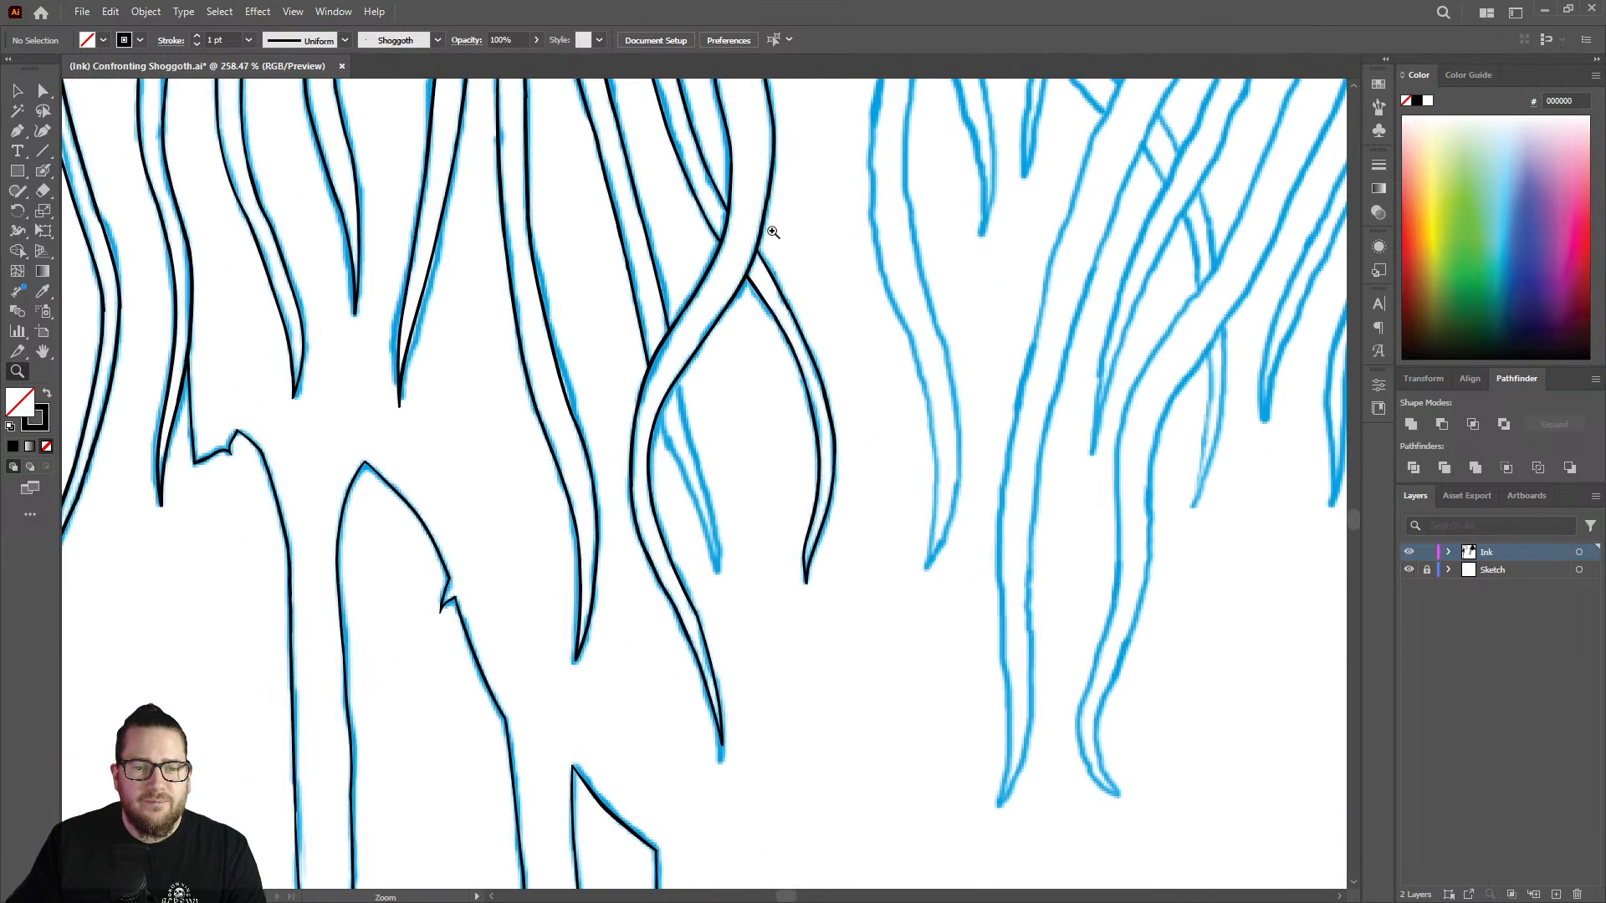
Ink the right edge of the short strand emerging beneath the crossing tentacle and touch up its thin upper part with the Blob Brush.
mouse_move(621, 388)
left_mouse_down()
mouse_move(753, 344)
mouse_move(816, 364)
mouse_move(768, 412)
mouse_move(834, 723)
left_mouse_up()
key("shift+b")
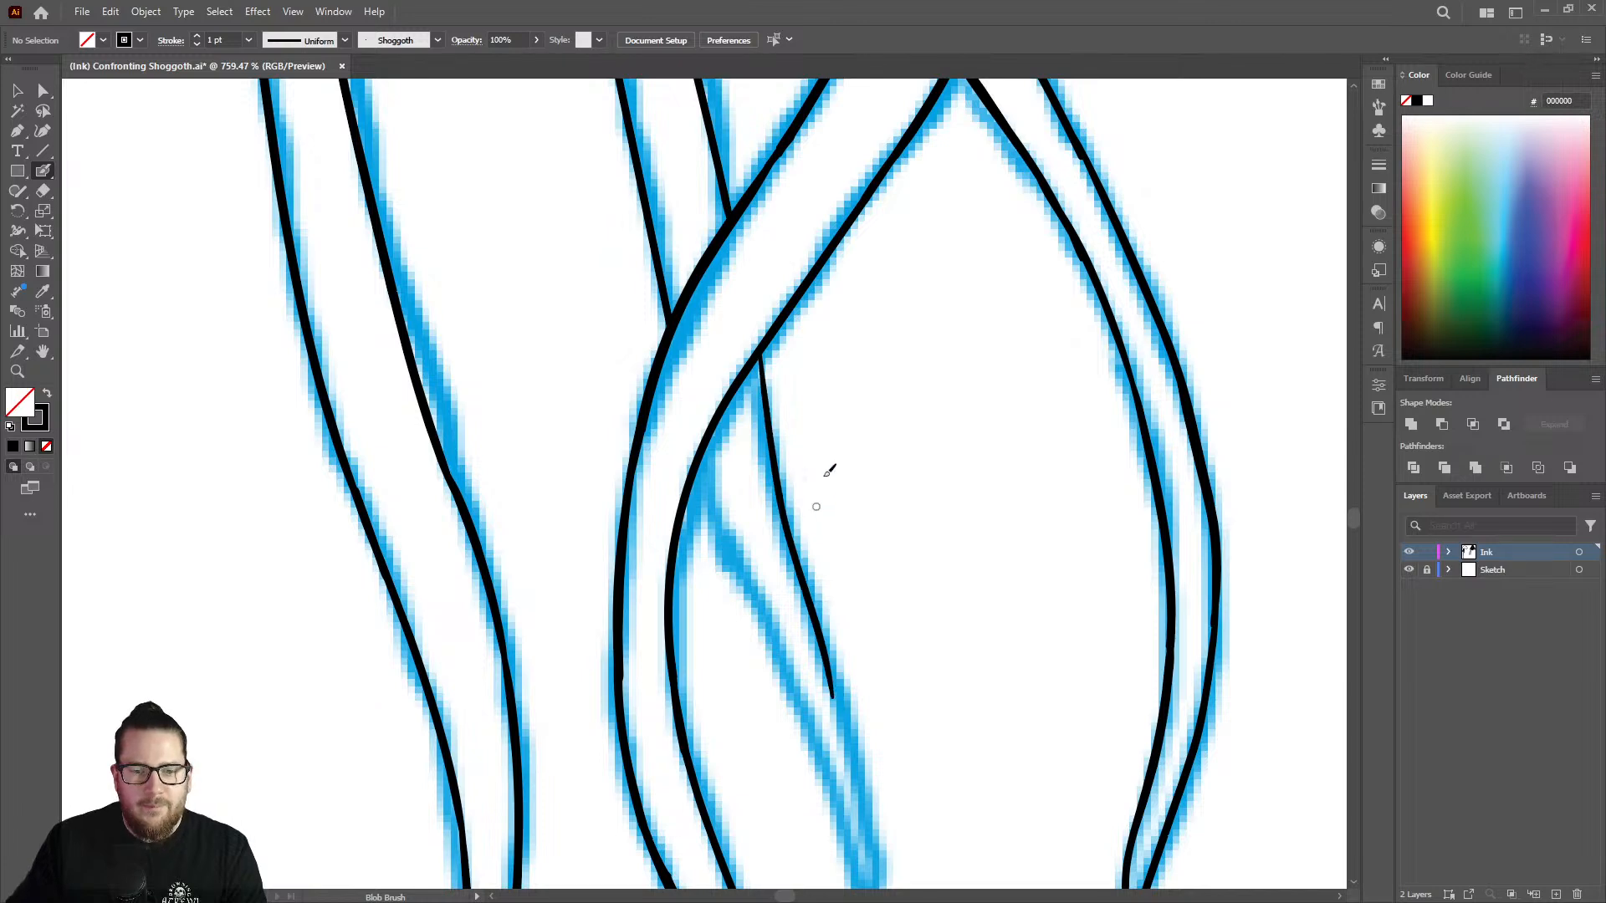
key("z")
mouse_move(859, 392)
left_mouse_down()
mouse_move(743, 359)
mouse_move(1062, 318)
left_mouse_up()
key("shift+b")
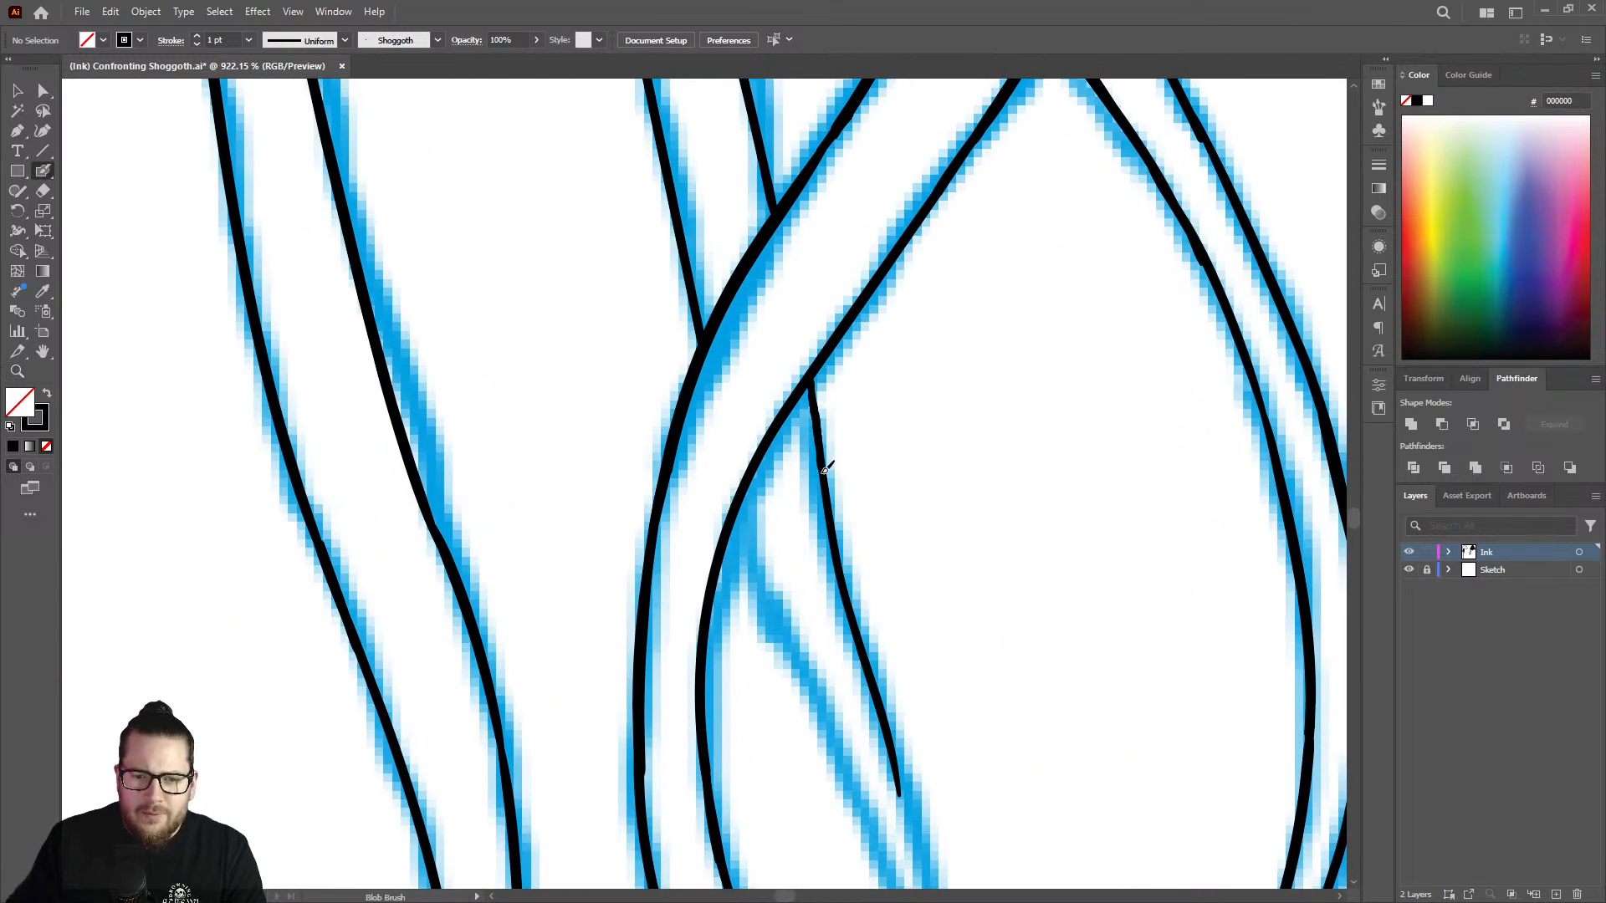
left_click_drag(823, 473, 824, 476)
Ink the short strand's left edge from the crossing tentacle down along the sketch with the Blob Brush.
key("z")
left_click_drag(904, 360, 640, 311)
left_click_drag(953, 553, 1090, 495)
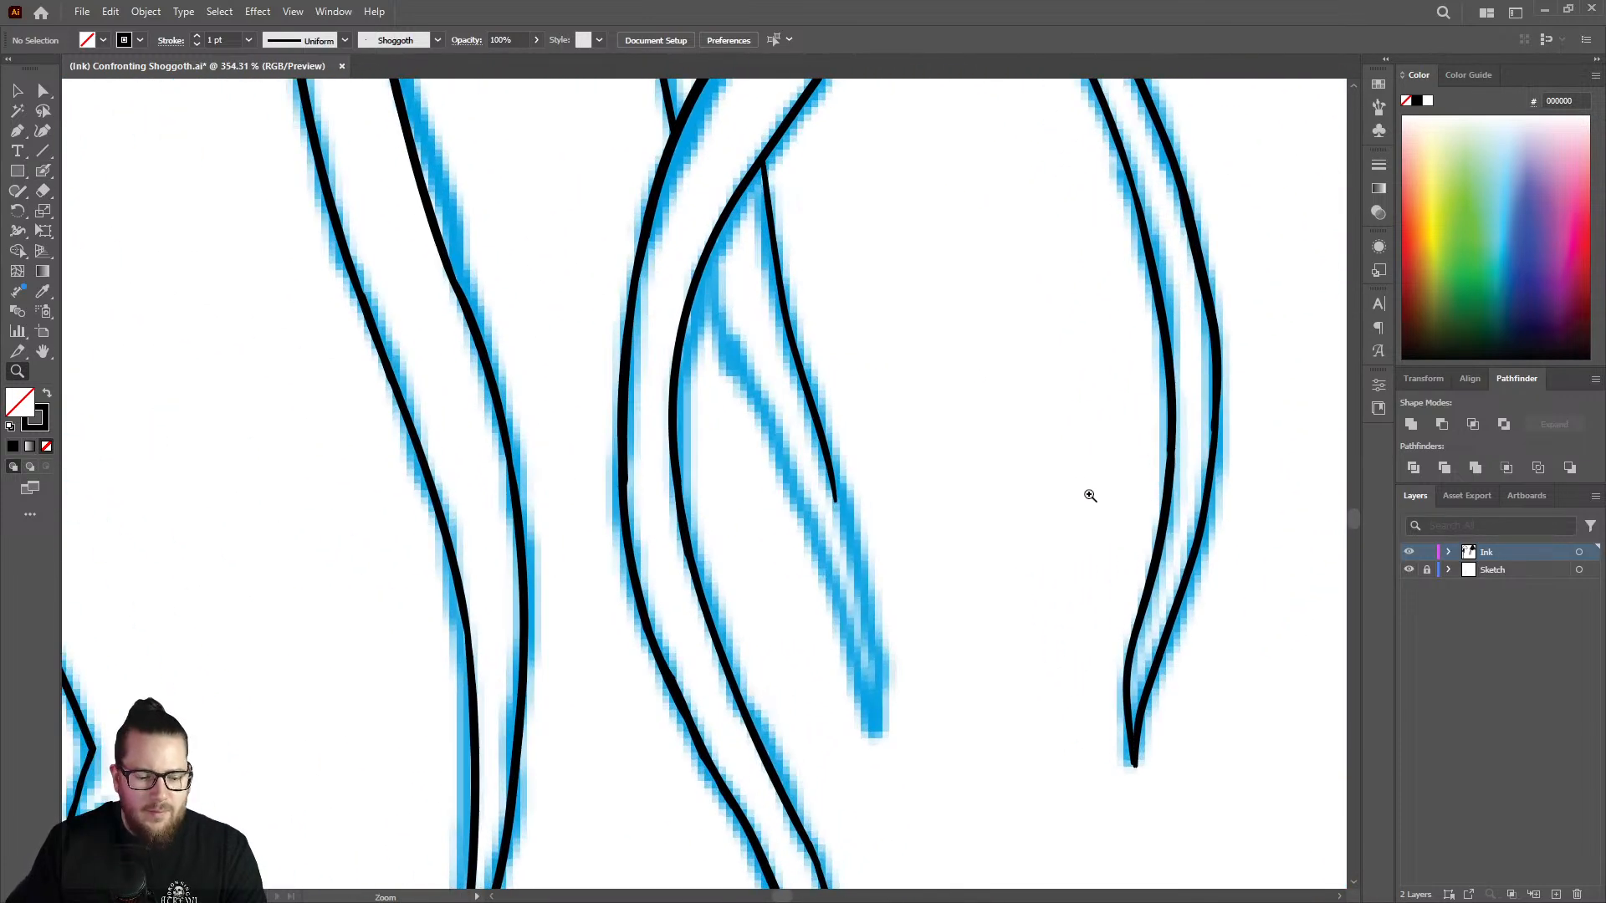
key("shift+b")
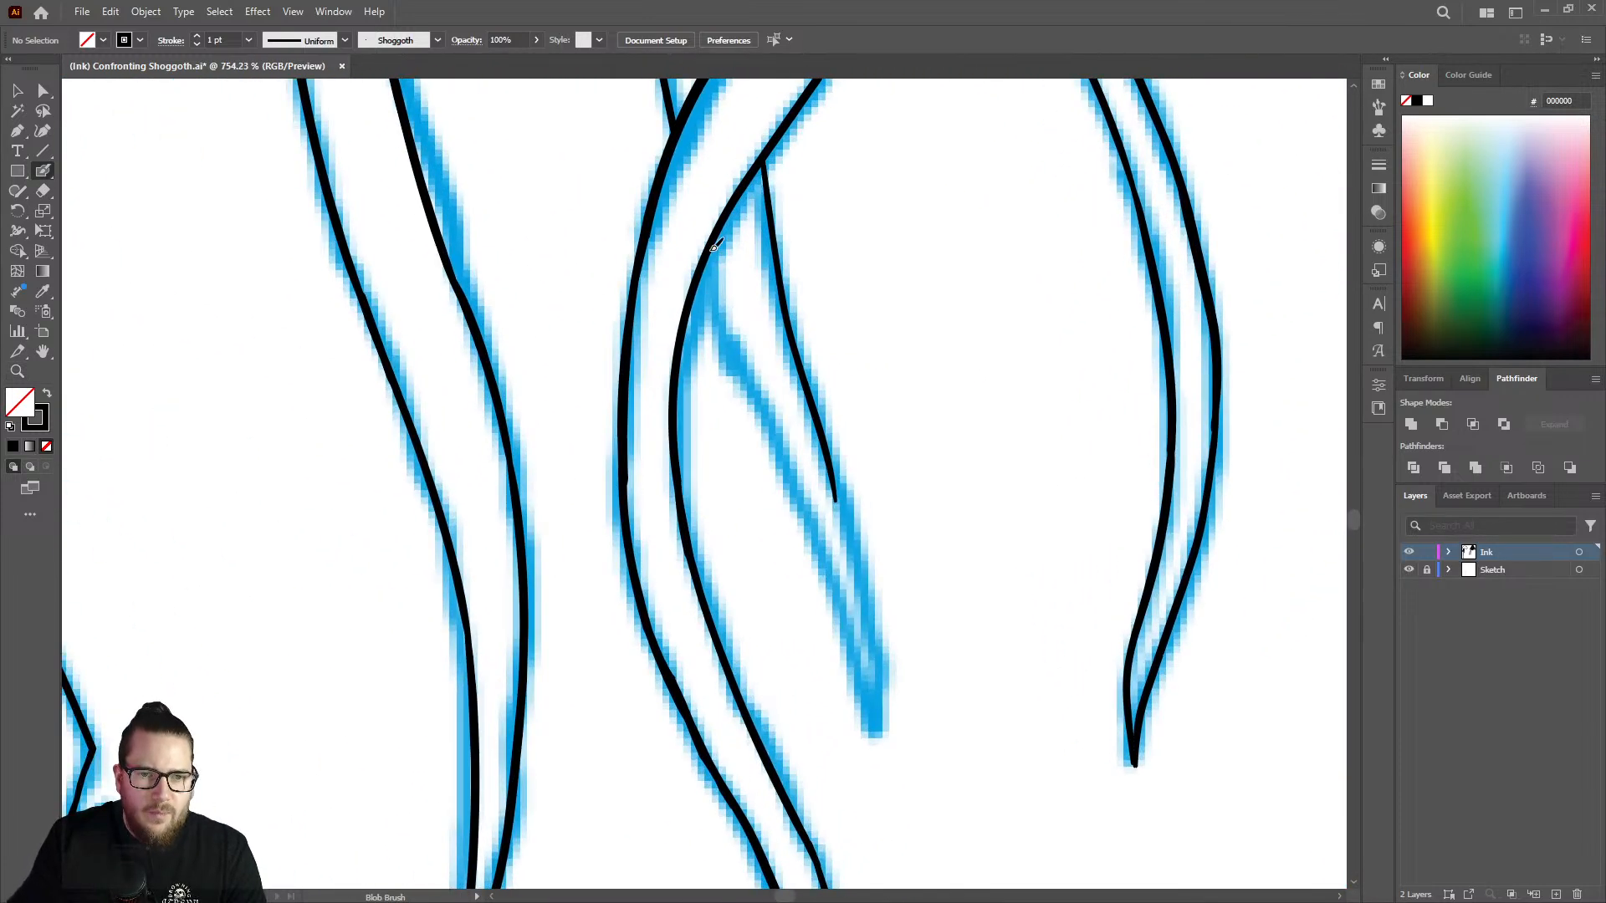
left_click_drag(715, 246, 839, 578)
Extend both edges of the short strand down the sketch until they meet in a pointed tip.
key("z")
left_click_drag(864, 456, 717, 393)
left_click_drag(922, 547, 1130, 568)
key("shift+b")
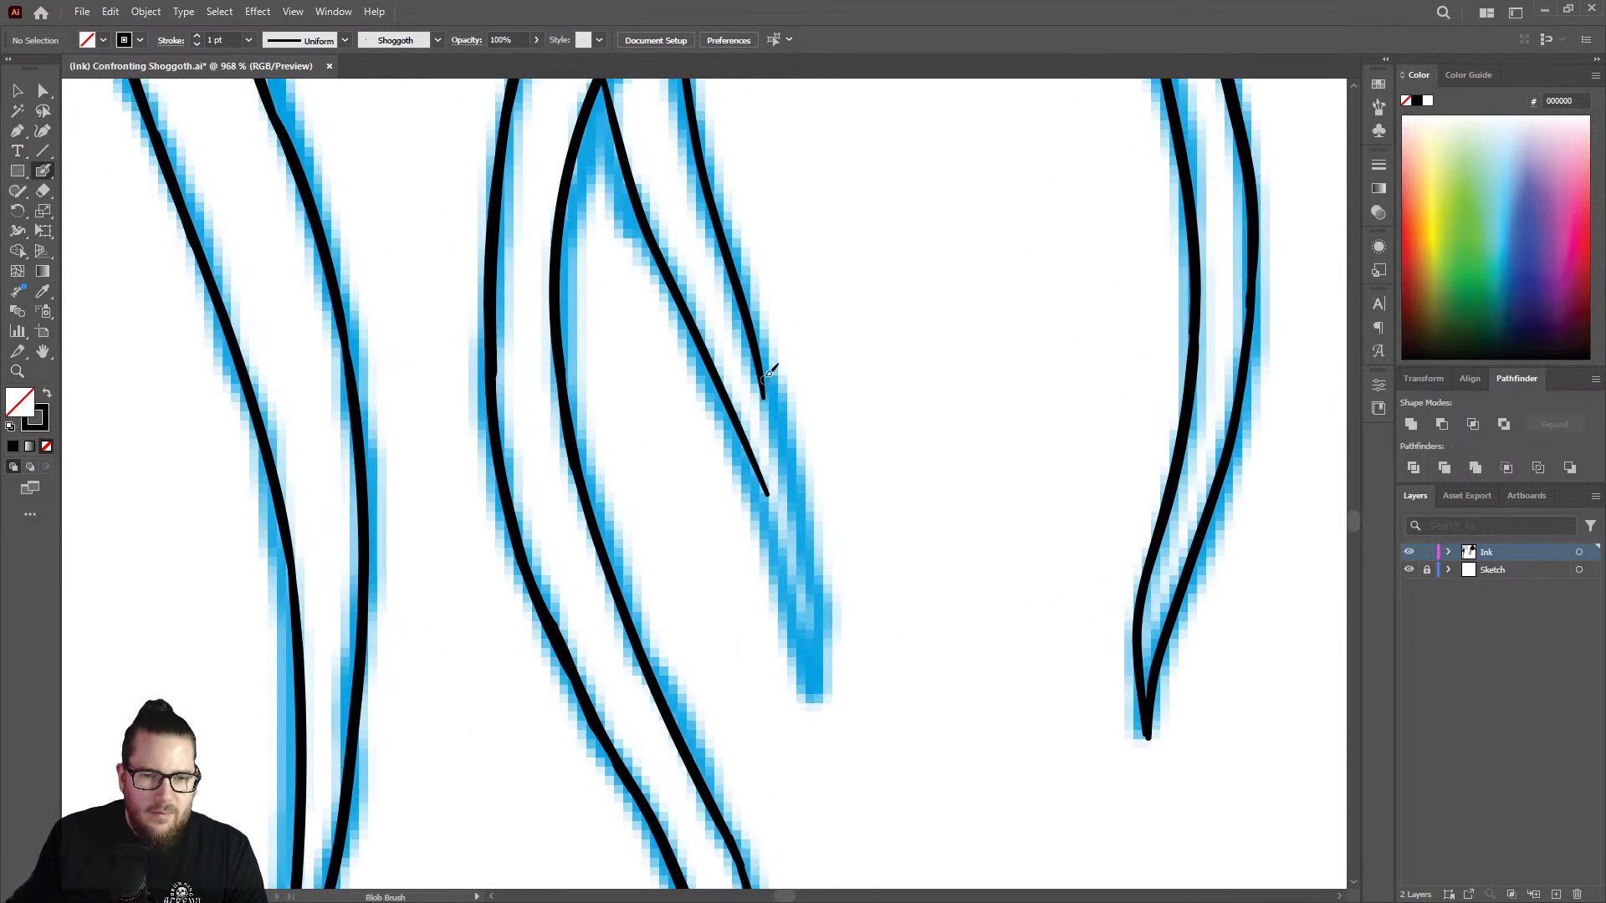
left_click_drag(772, 393, 809, 667)
left_click_drag(752, 445, 810, 668)
right_click(776, 522)
key("Escape")
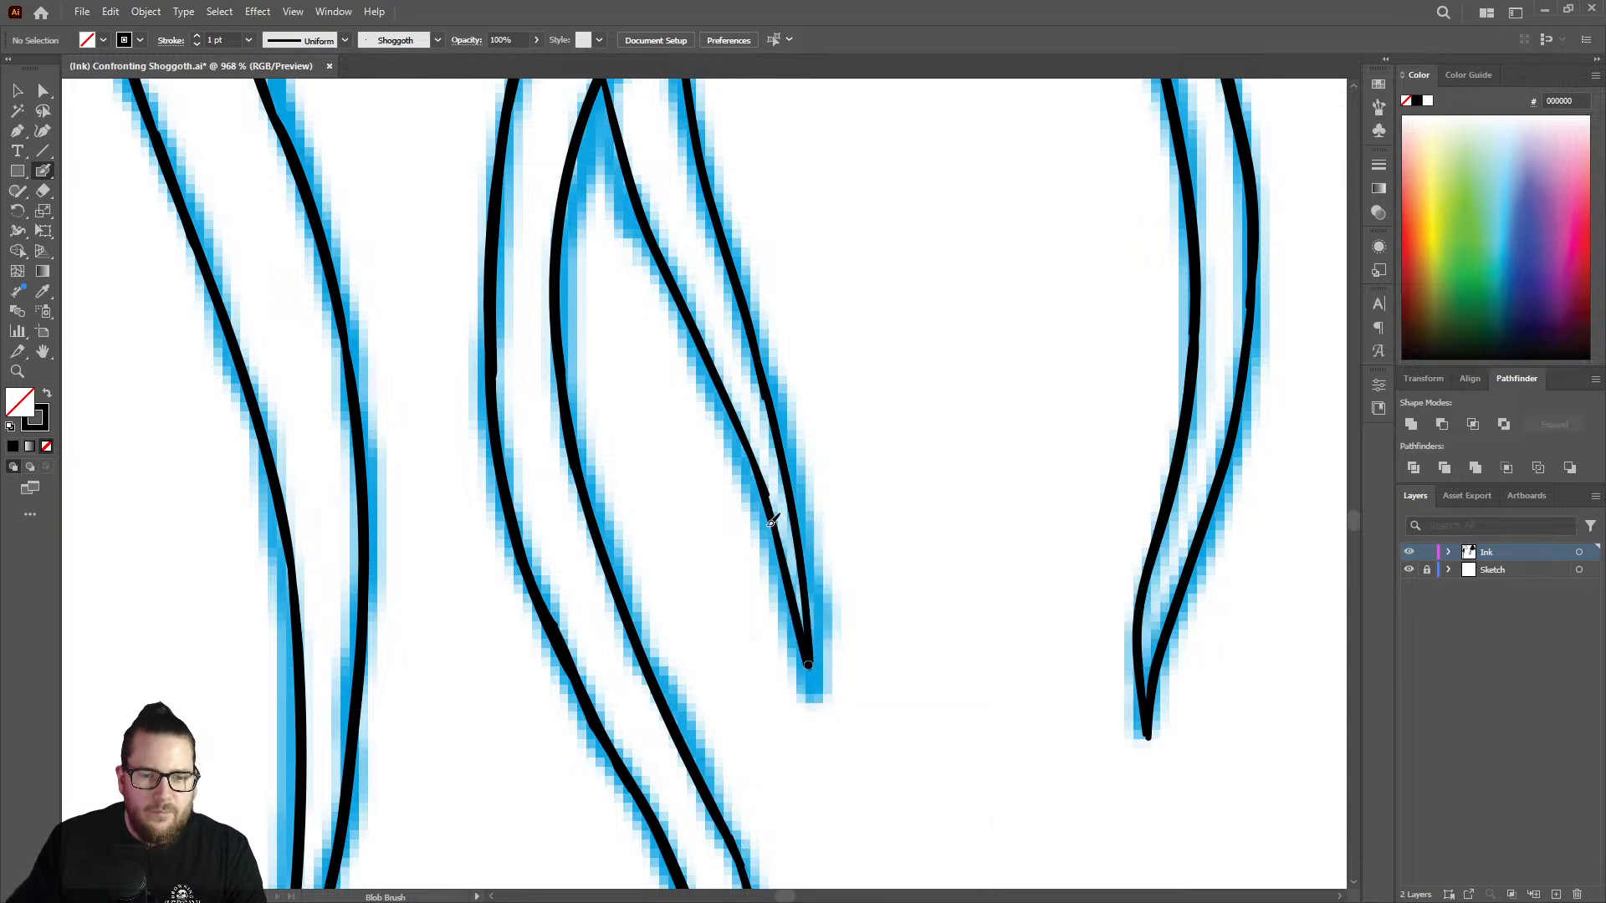
Hide the Sketch layer to review the inked strands on their own, and show the layer again.
key("z")
left_click_drag(754, 520, 522, 490)
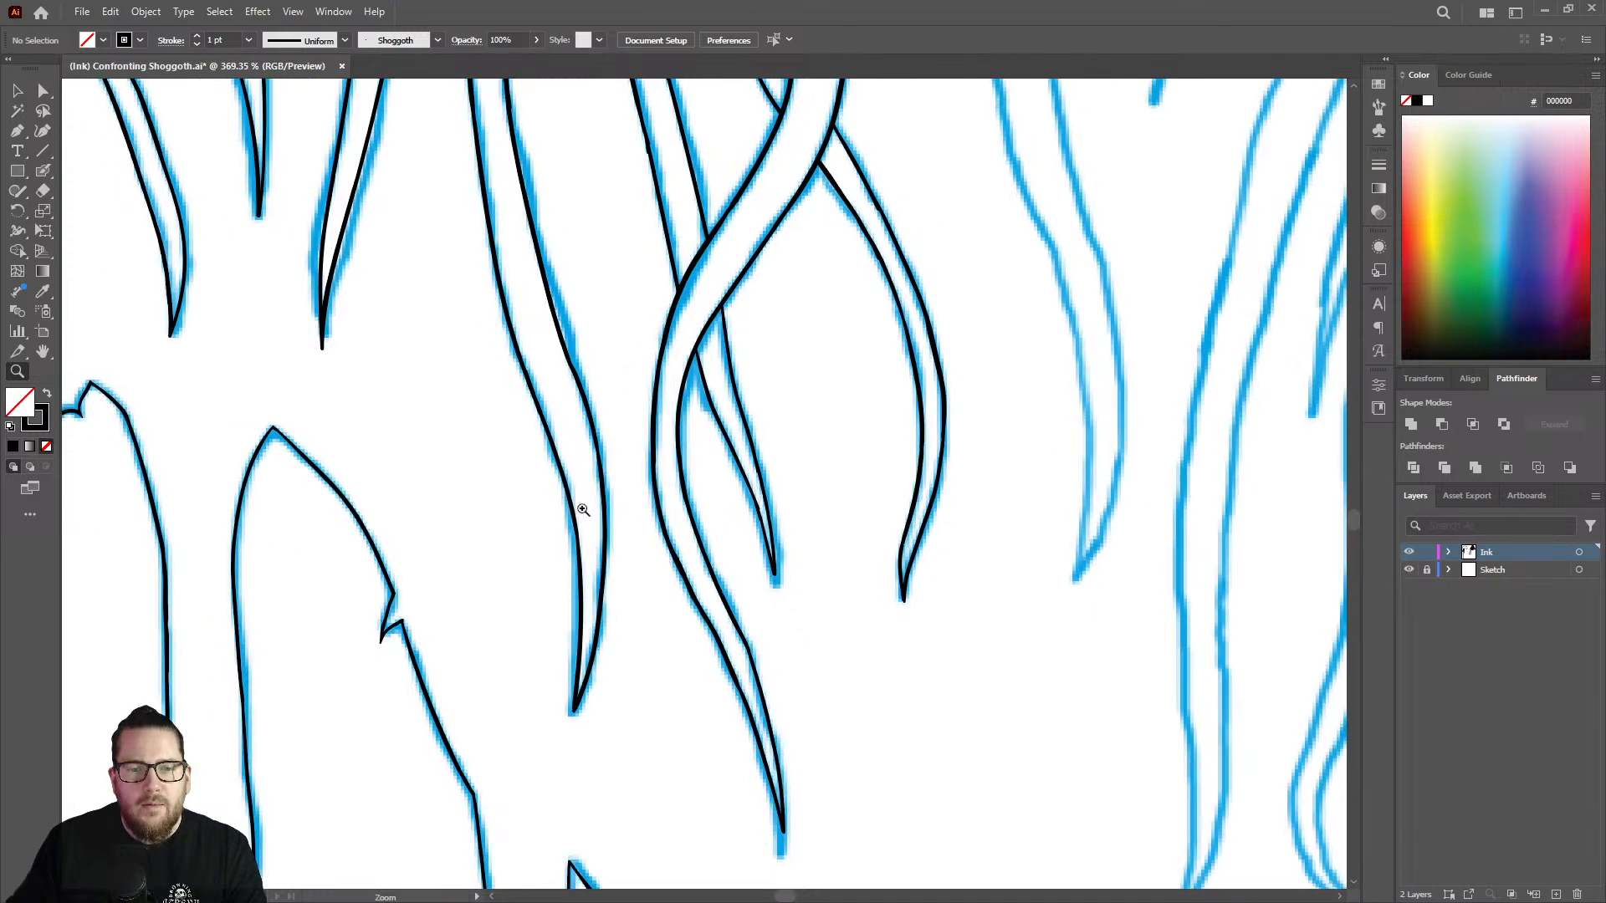
left_click(1410, 571)
left_click_drag(746, 415, 640, 382)
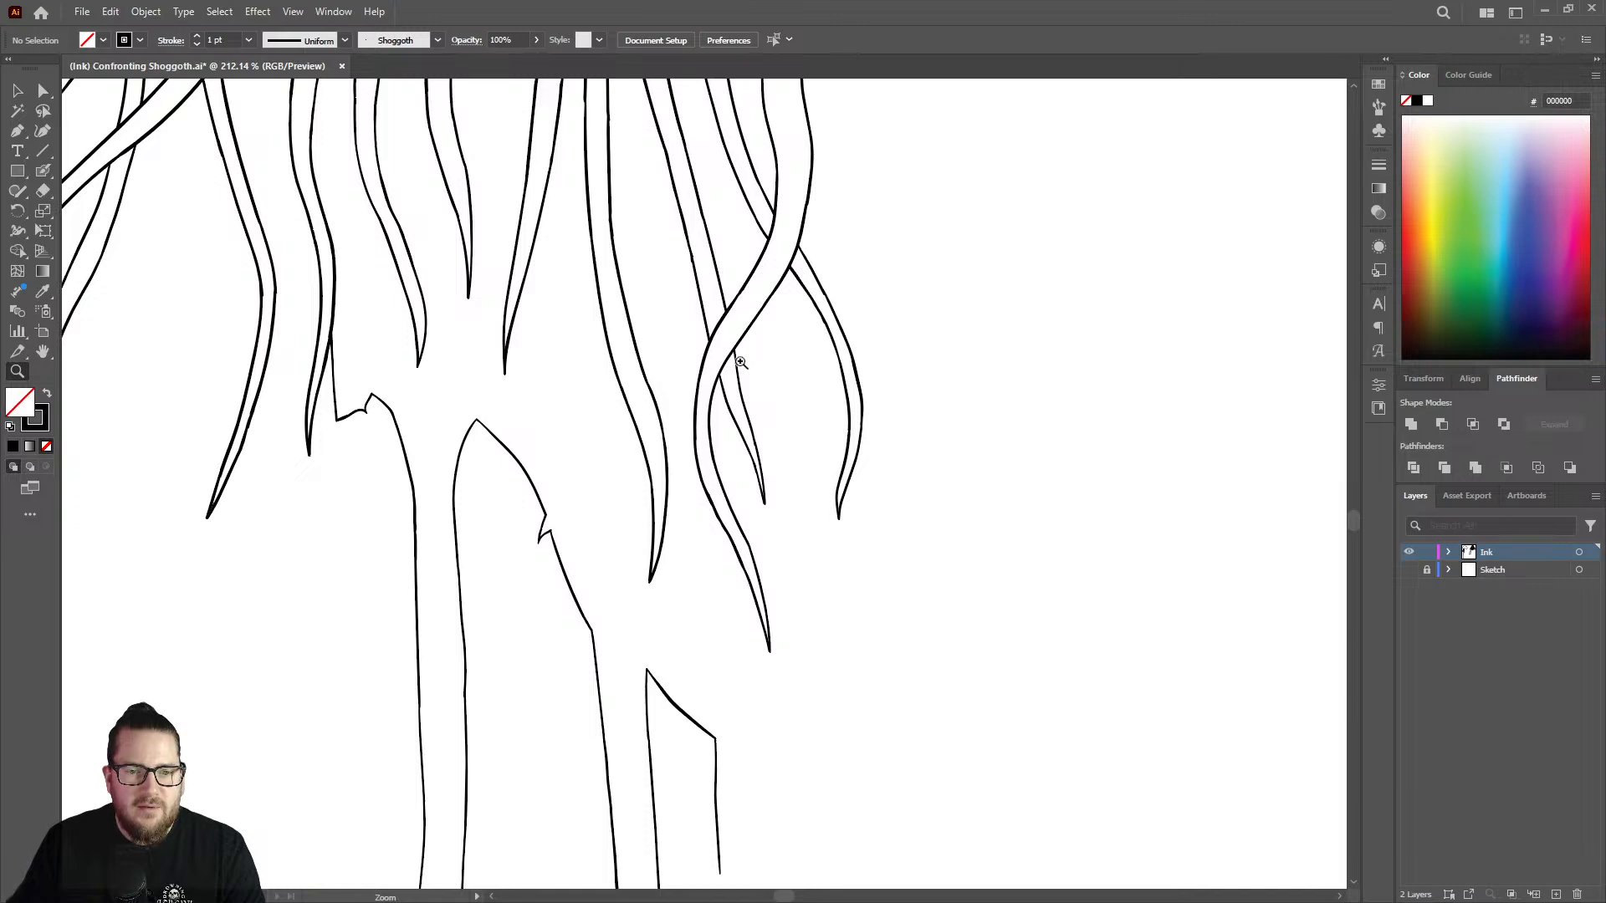
left_click_drag(742, 362, 369, 583)
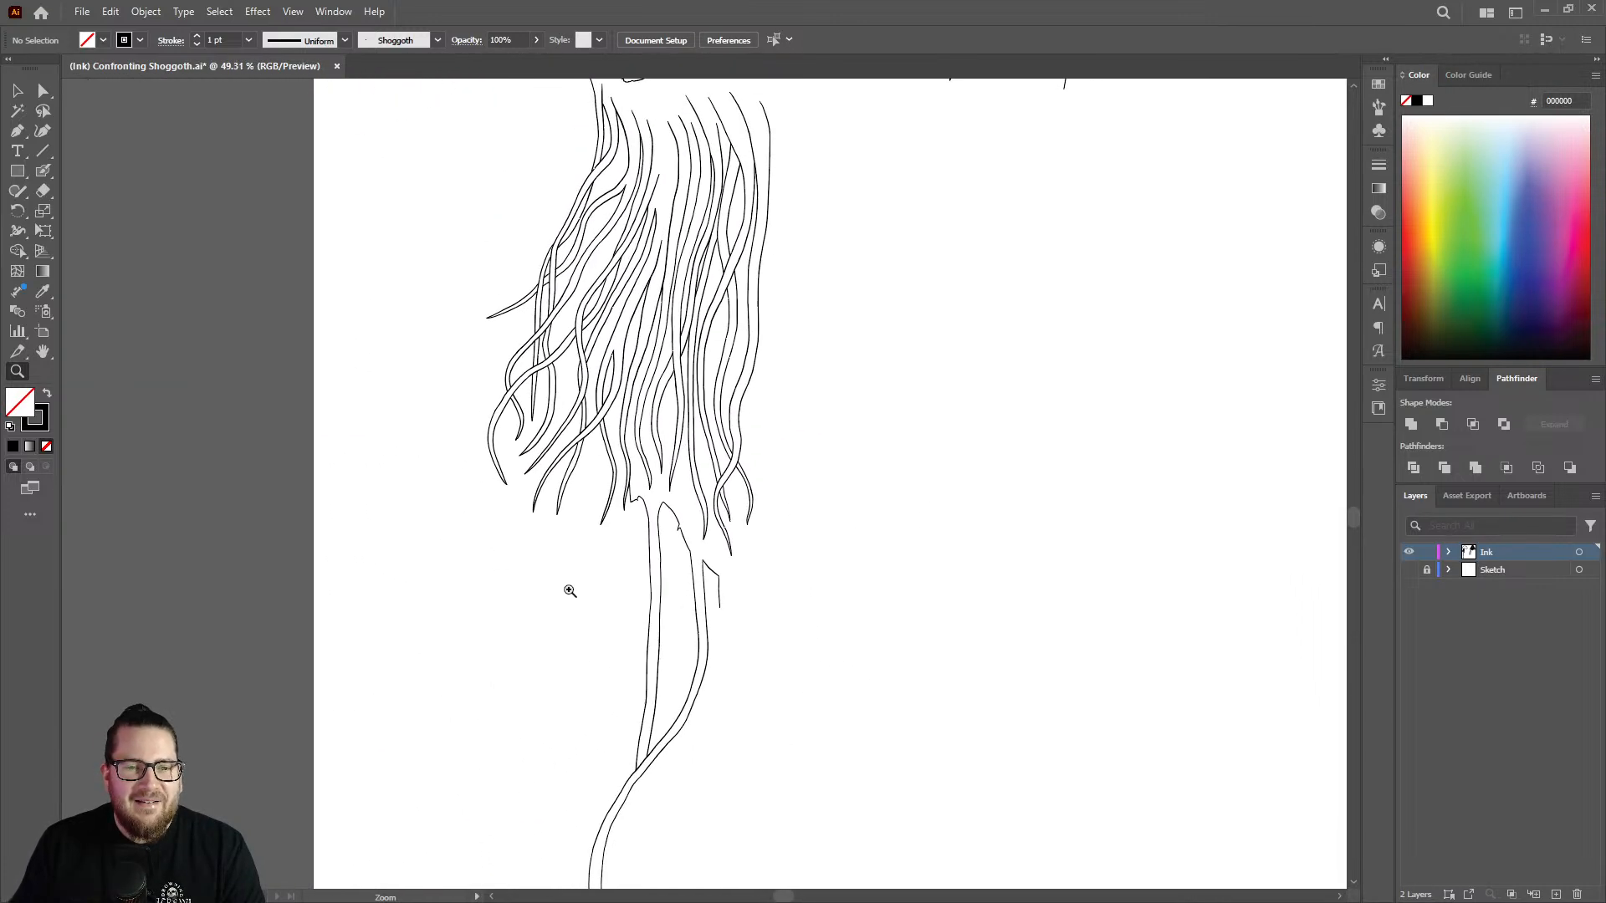
scroll(543, 595, "down", 1)
left_click_drag(729, 254, 984, 294)
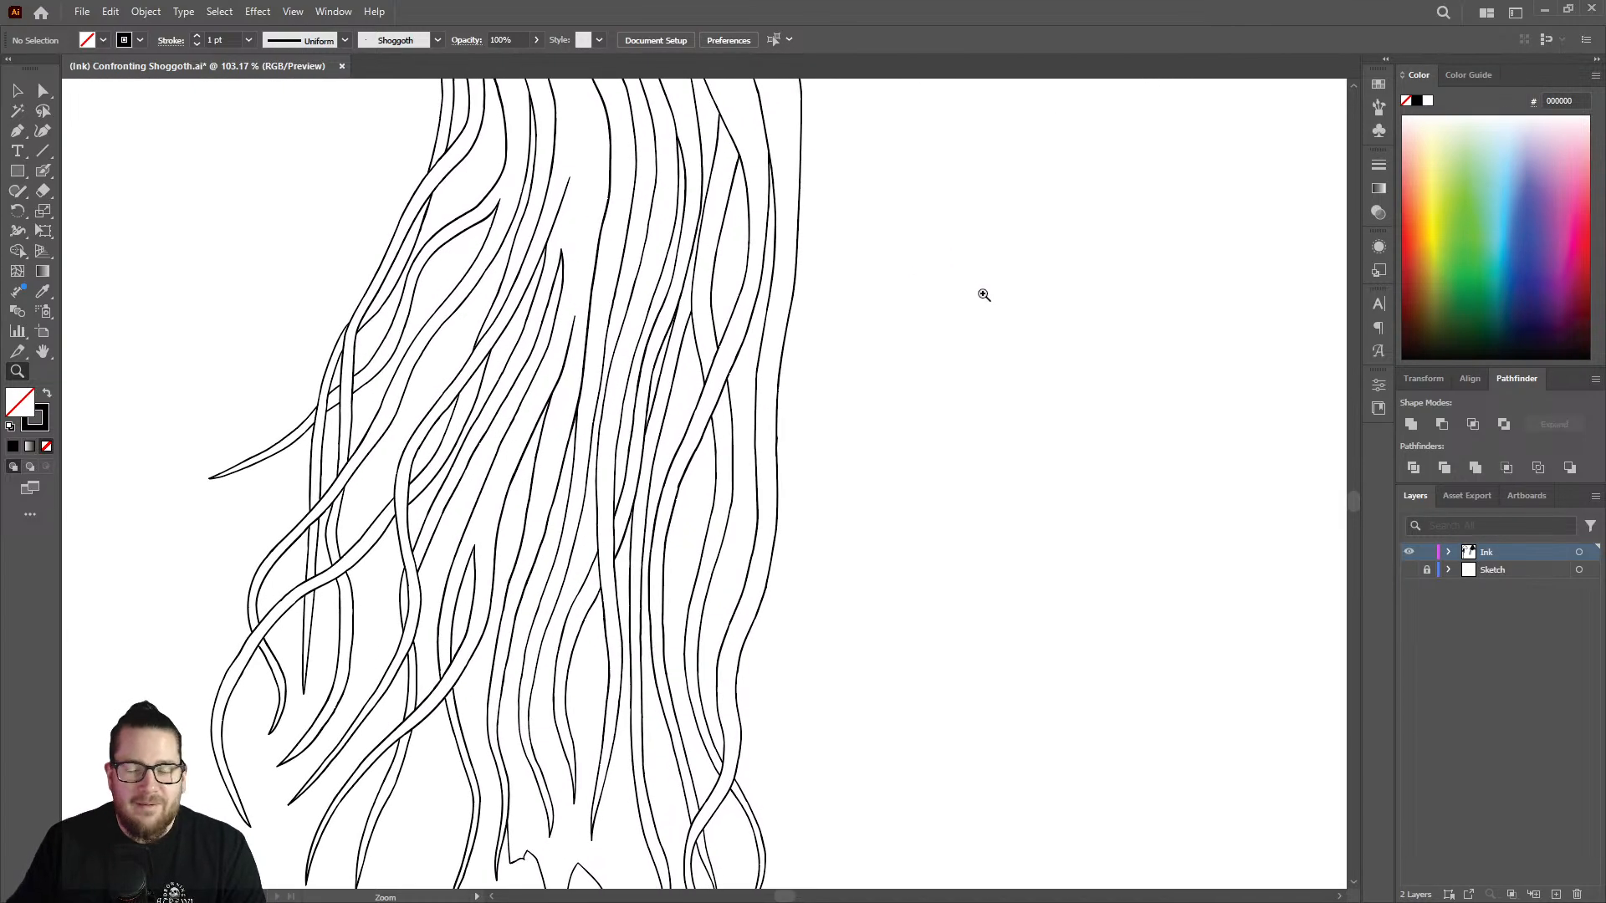
left_click(1408, 570)
mouse_move(745, 482)
left_mouse_down()
mouse_move(713, 475)
mouse_move(660, 521)
left_mouse_up()
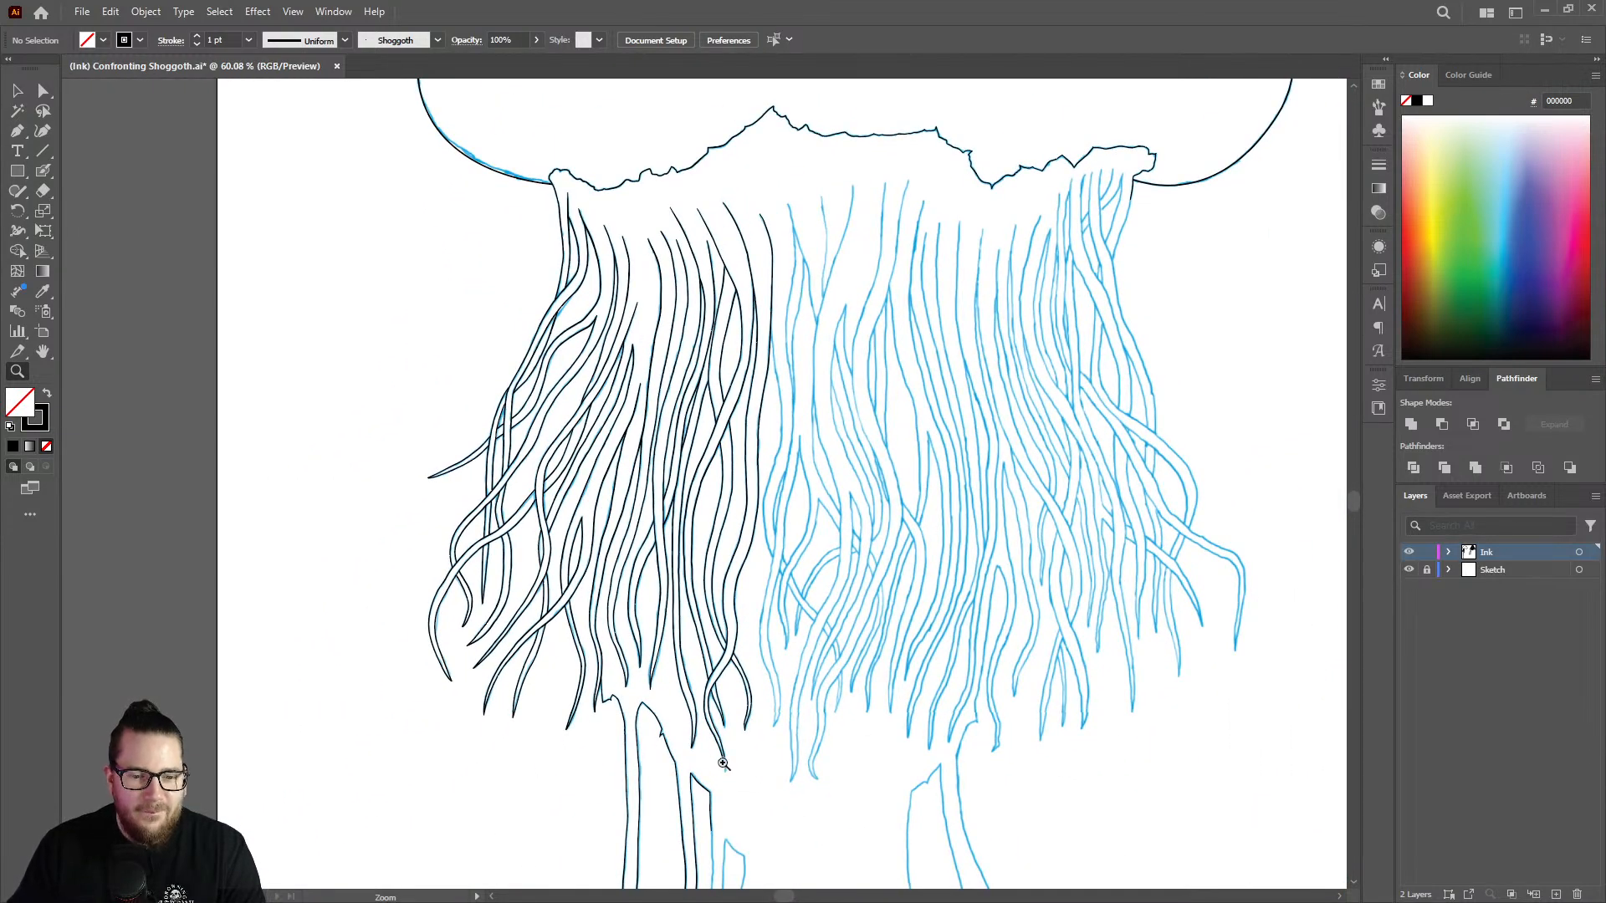
Inspect the short strand's edges and joints beneath the crossing tentacle, and compare them with the surrounding inked strands.
left_click_drag(723, 764, 761, 575)
left_click_drag(688, 435, 670, 408)
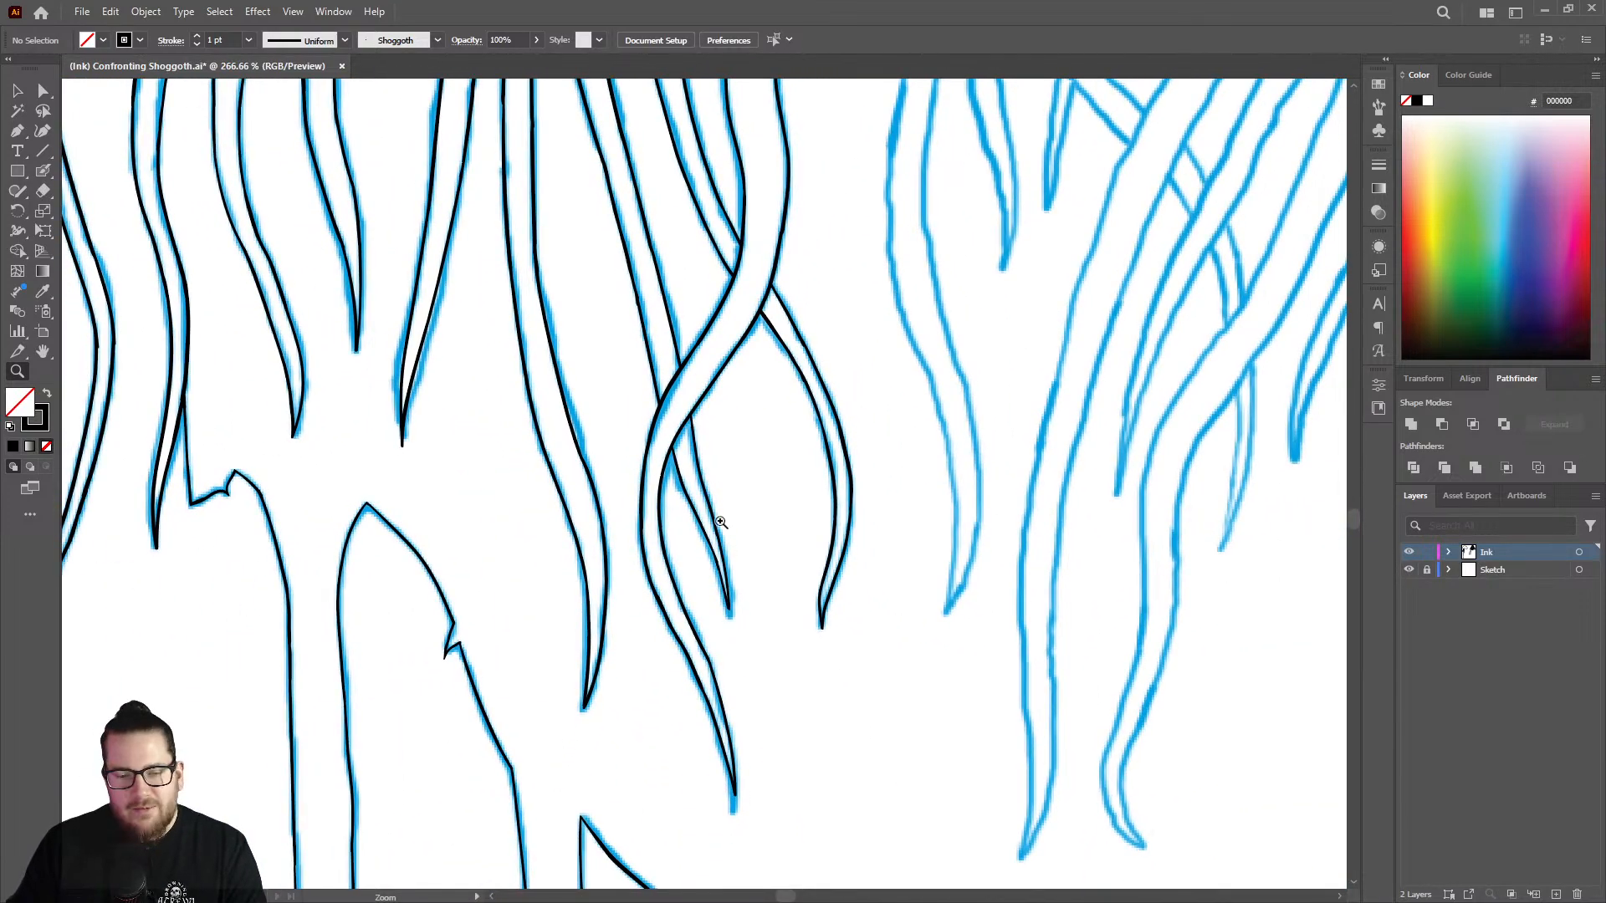
mouse_move(681, 483)
left_mouse_down()
mouse_move(906, 368)
mouse_move(982, 354)
left_mouse_up()
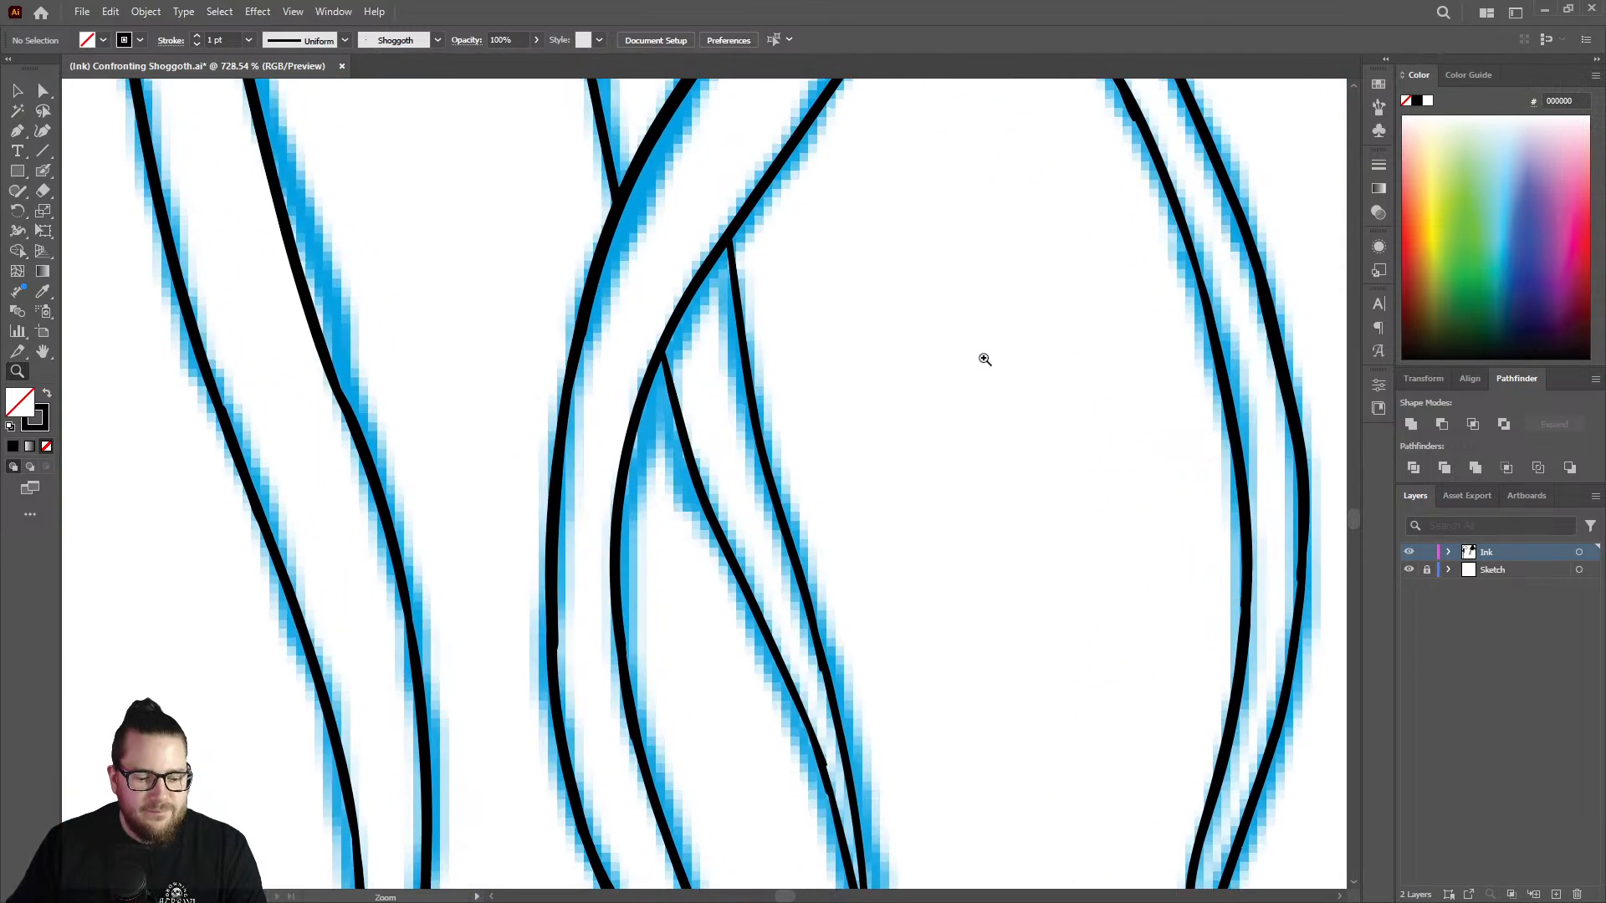
key("shift+b")
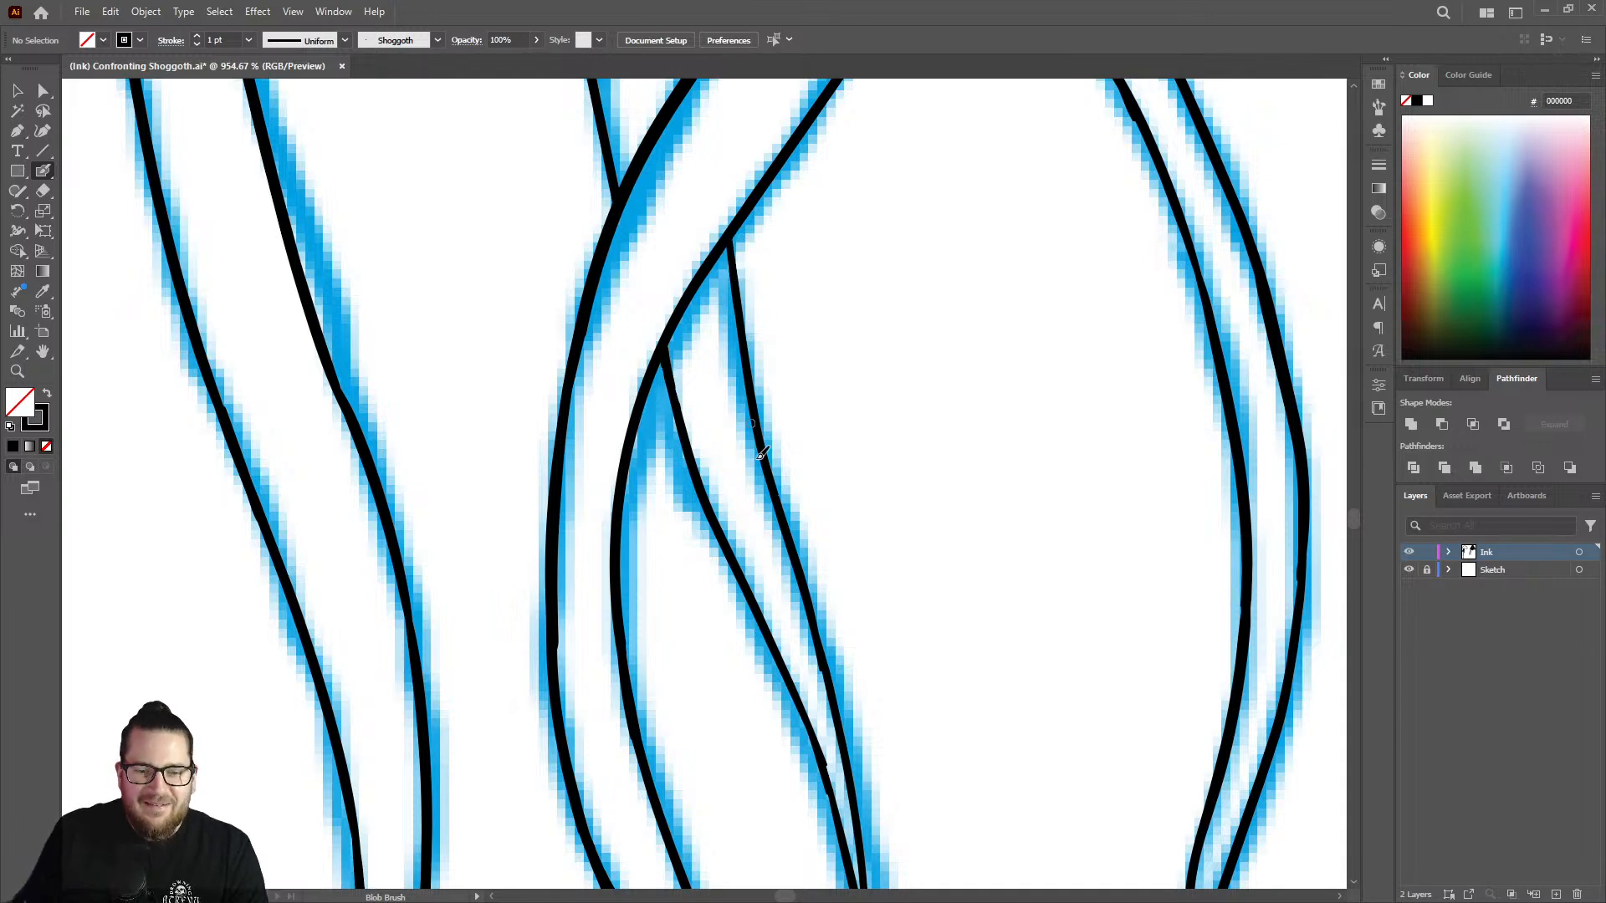
key("z")
left_click_drag(812, 555, 550, 546)
left_click_drag(784, 376, 552, 470)
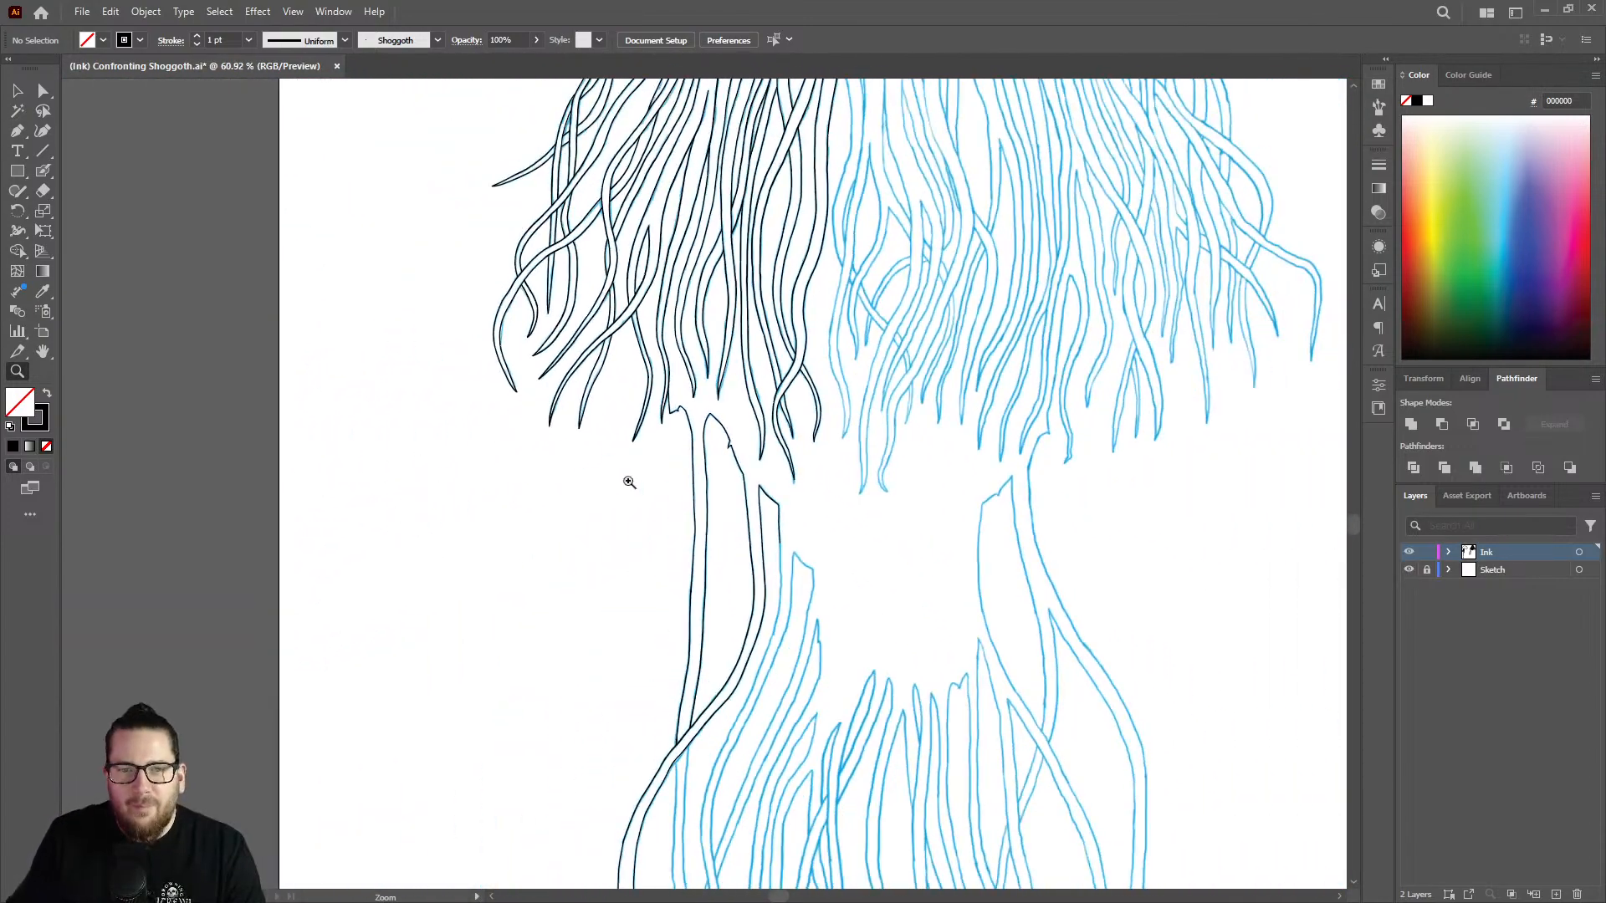
left_click_drag(754, 465, 676, 418)
Ink a new strand edge branching off the rightmost inked line and following the sketch downward with the Blob Brush.
mouse_move(793, 165)
left_mouse_down()
mouse_move(820, 145)
mouse_move(1117, 174)
left_mouse_up()
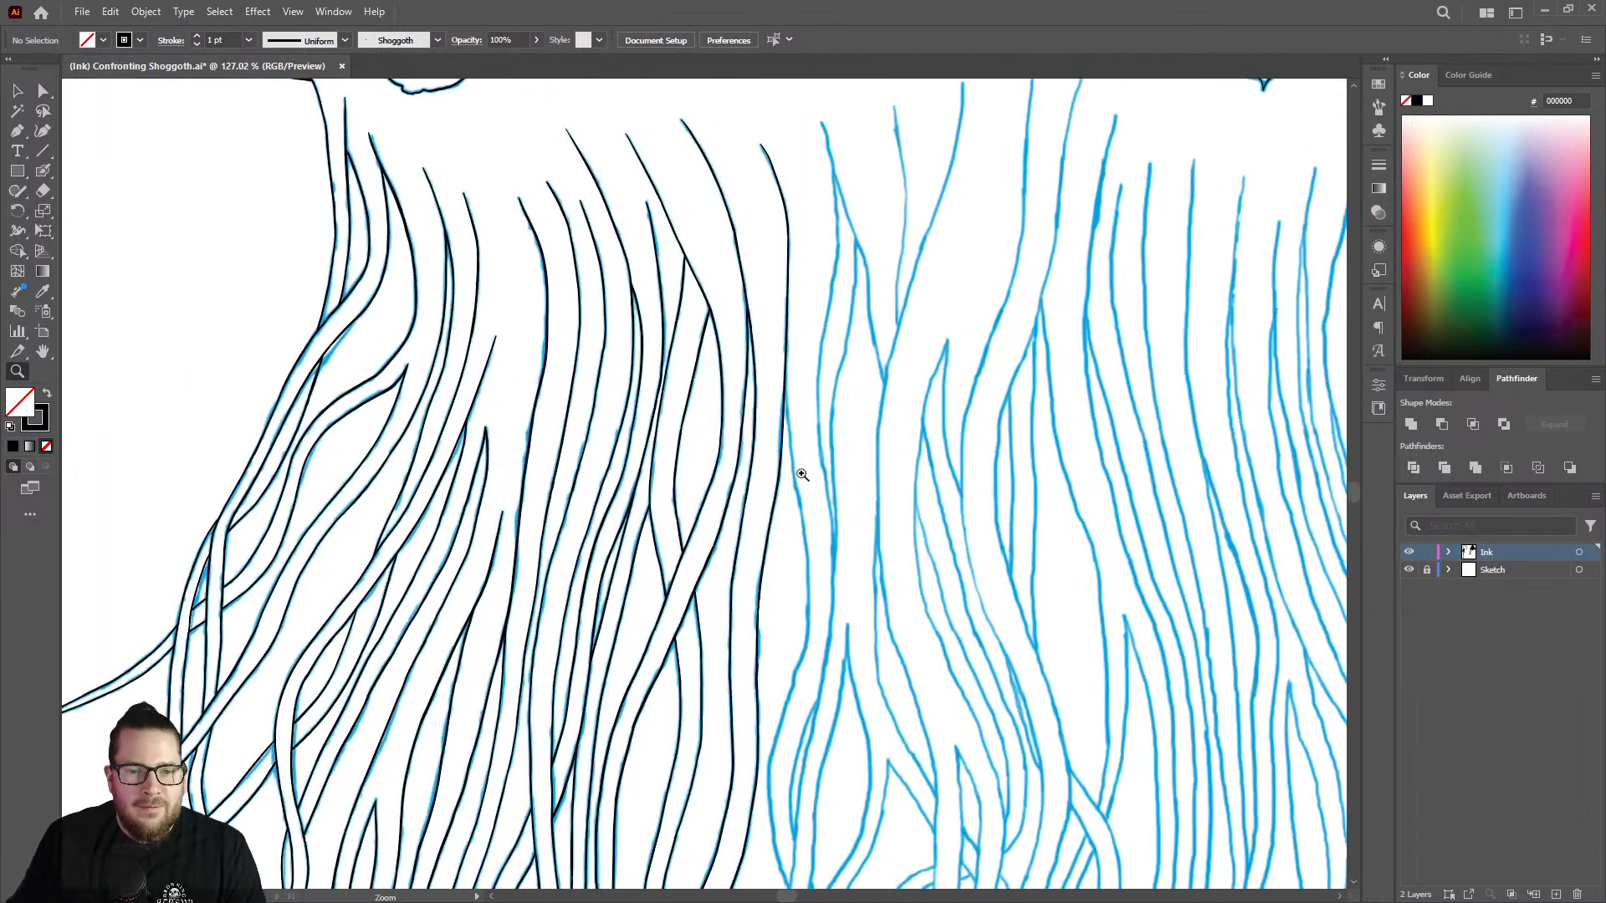
left_click_drag(795, 477, 1102, 344)
key("shift+b")
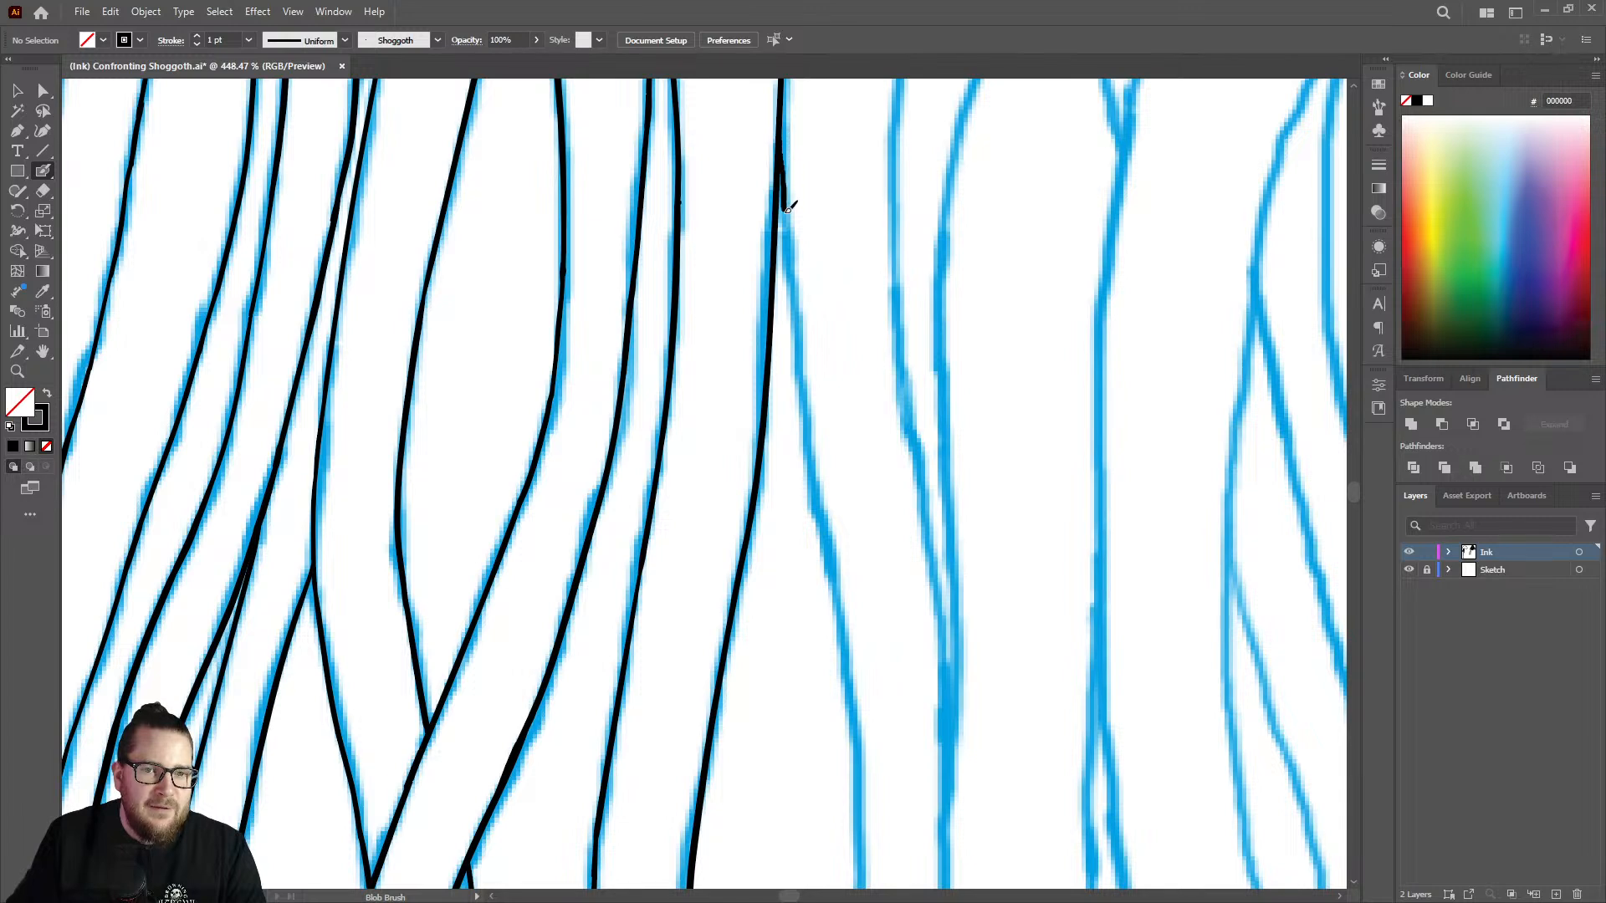
left_click_drag(787, 208, 792, 270)
left_click_drag(804, 392, 842, 628)
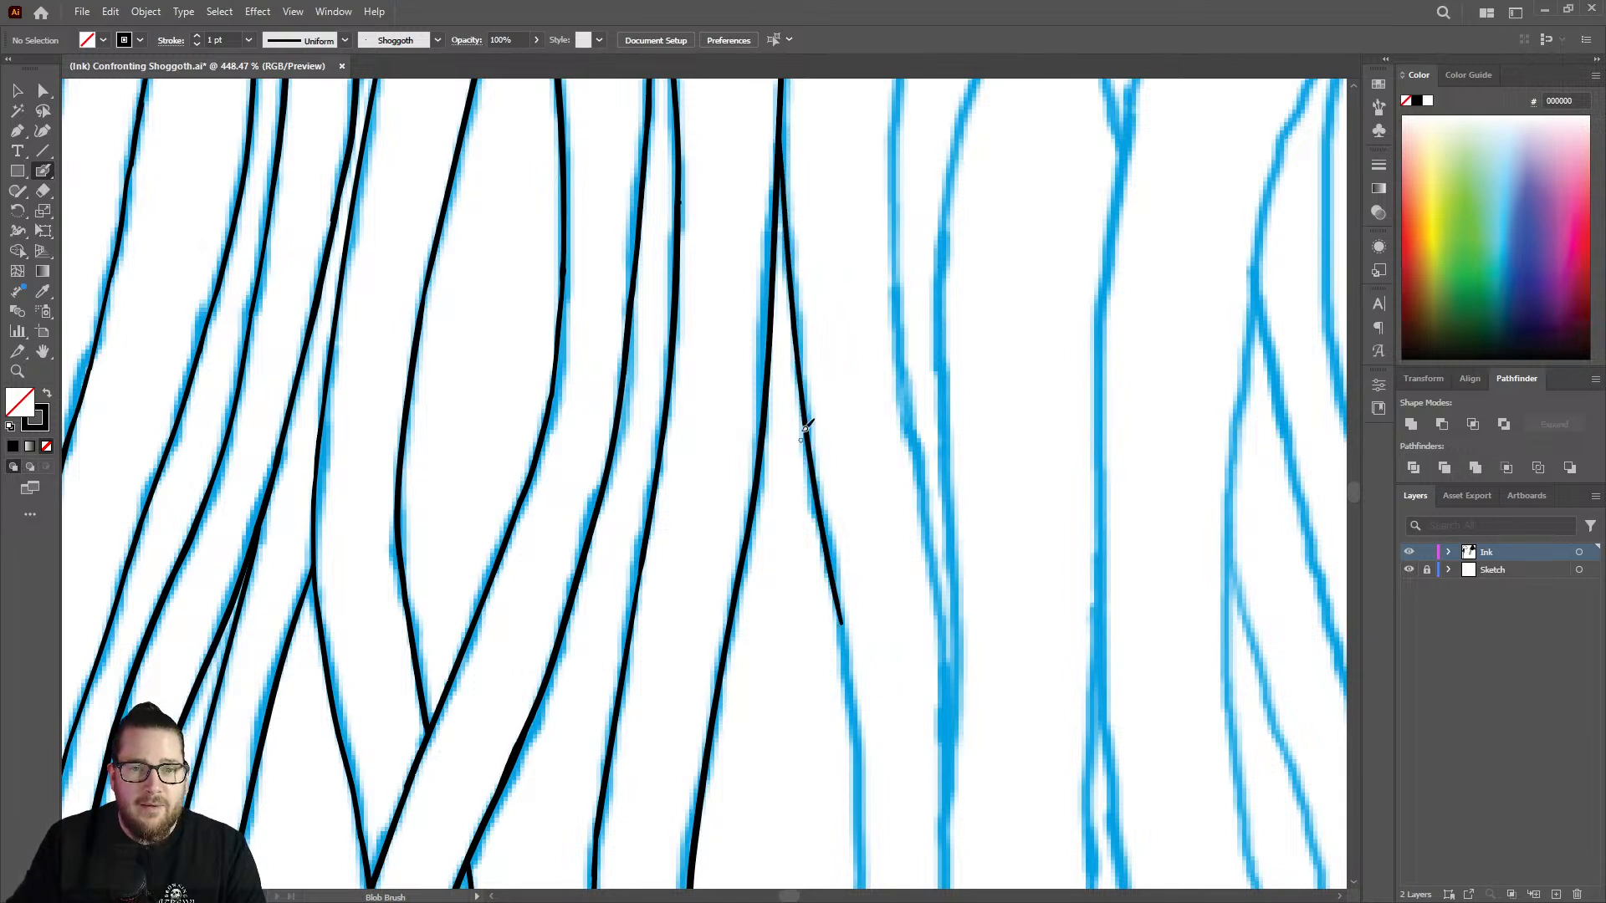
Continue the new strand edge downward and around its bend back to the left.
key("z")
left_click_drag(817, 359, 634, 469)
left_click_drag(857, 602, 1141, 513)
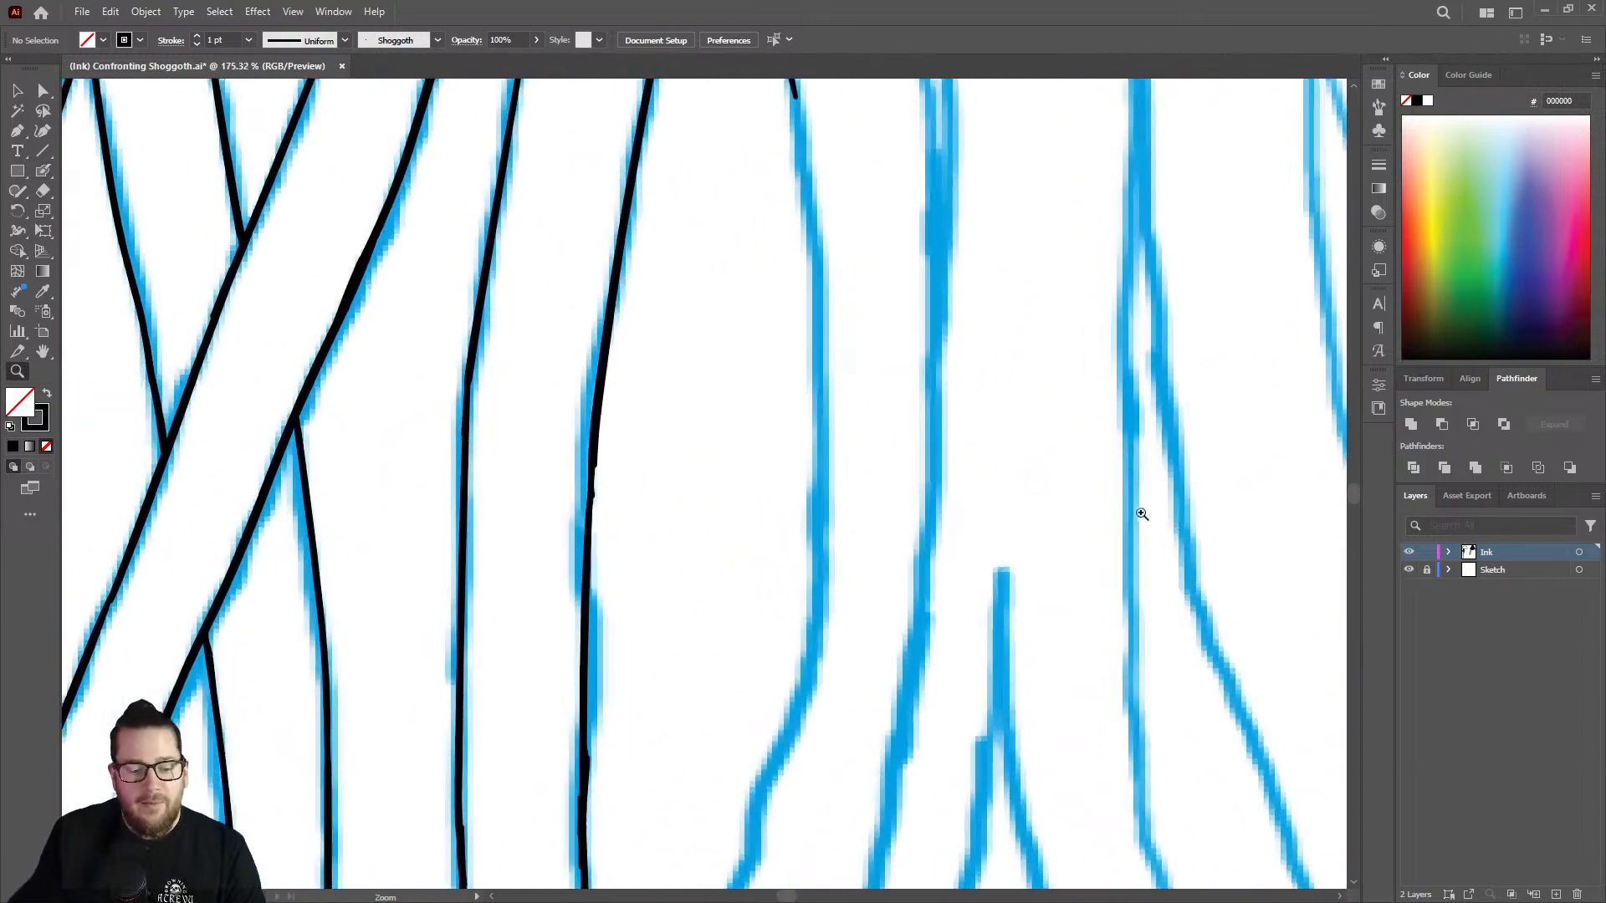
key("shift+b")
mouse_move(805, 99)
left_mouse_down()
mouse_move(828, 532)
mouse_move(801, 731)
mouse_move(780, 763)
left_mouse_up()
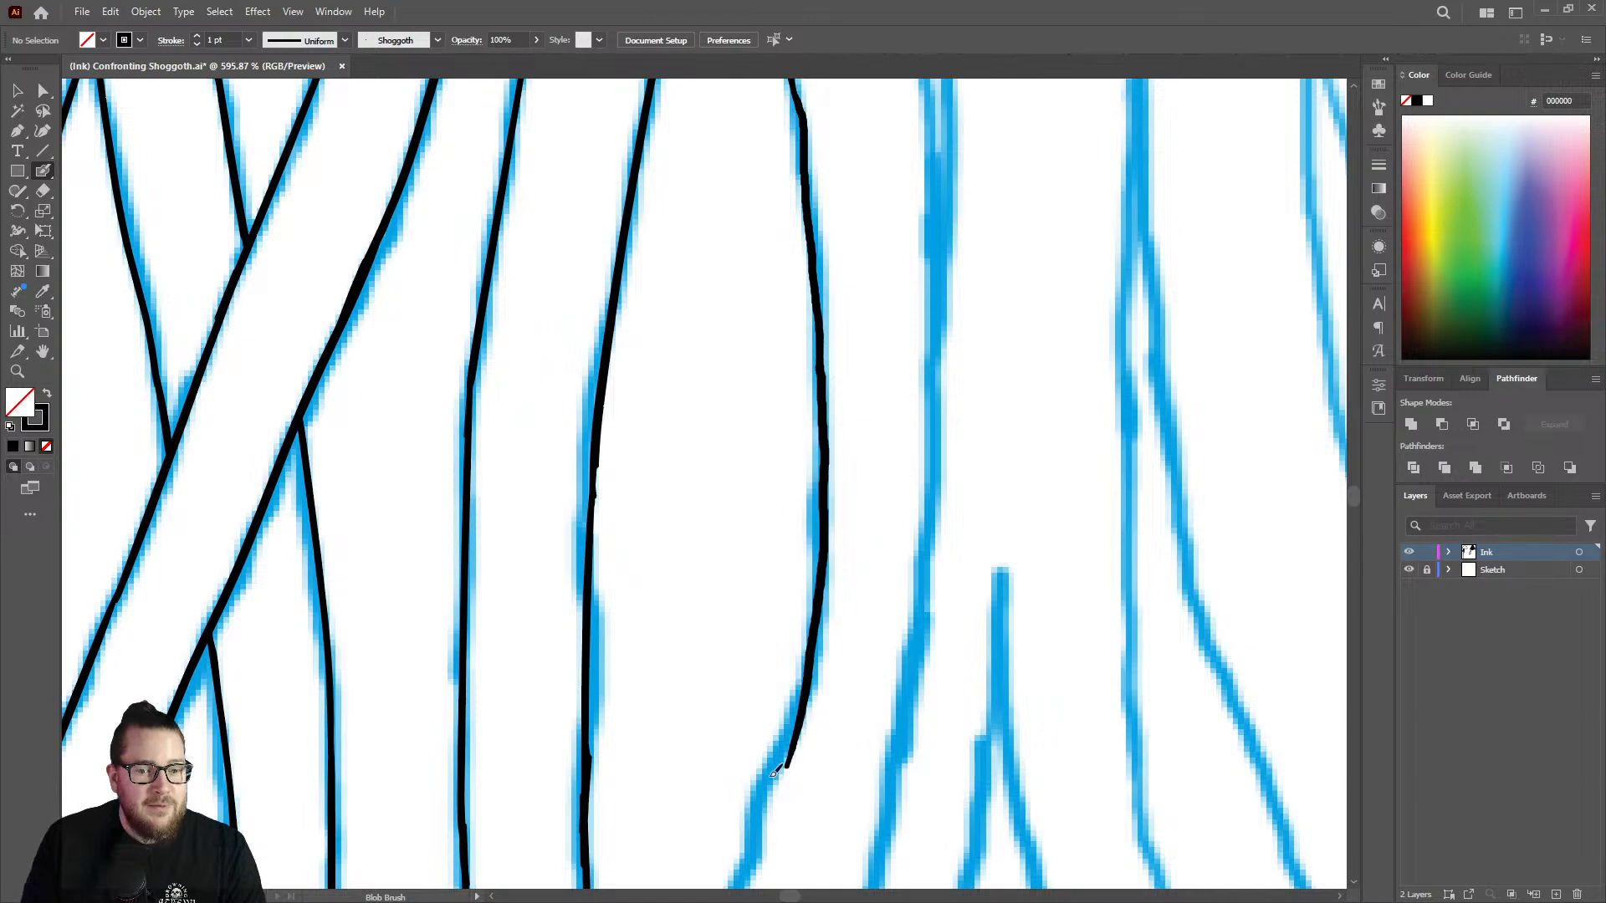
Erase the off-line lower end of the strand edge and redraw it diagonally down to the left.
key("z")
left_click_drag(837, 455, 691, 462)
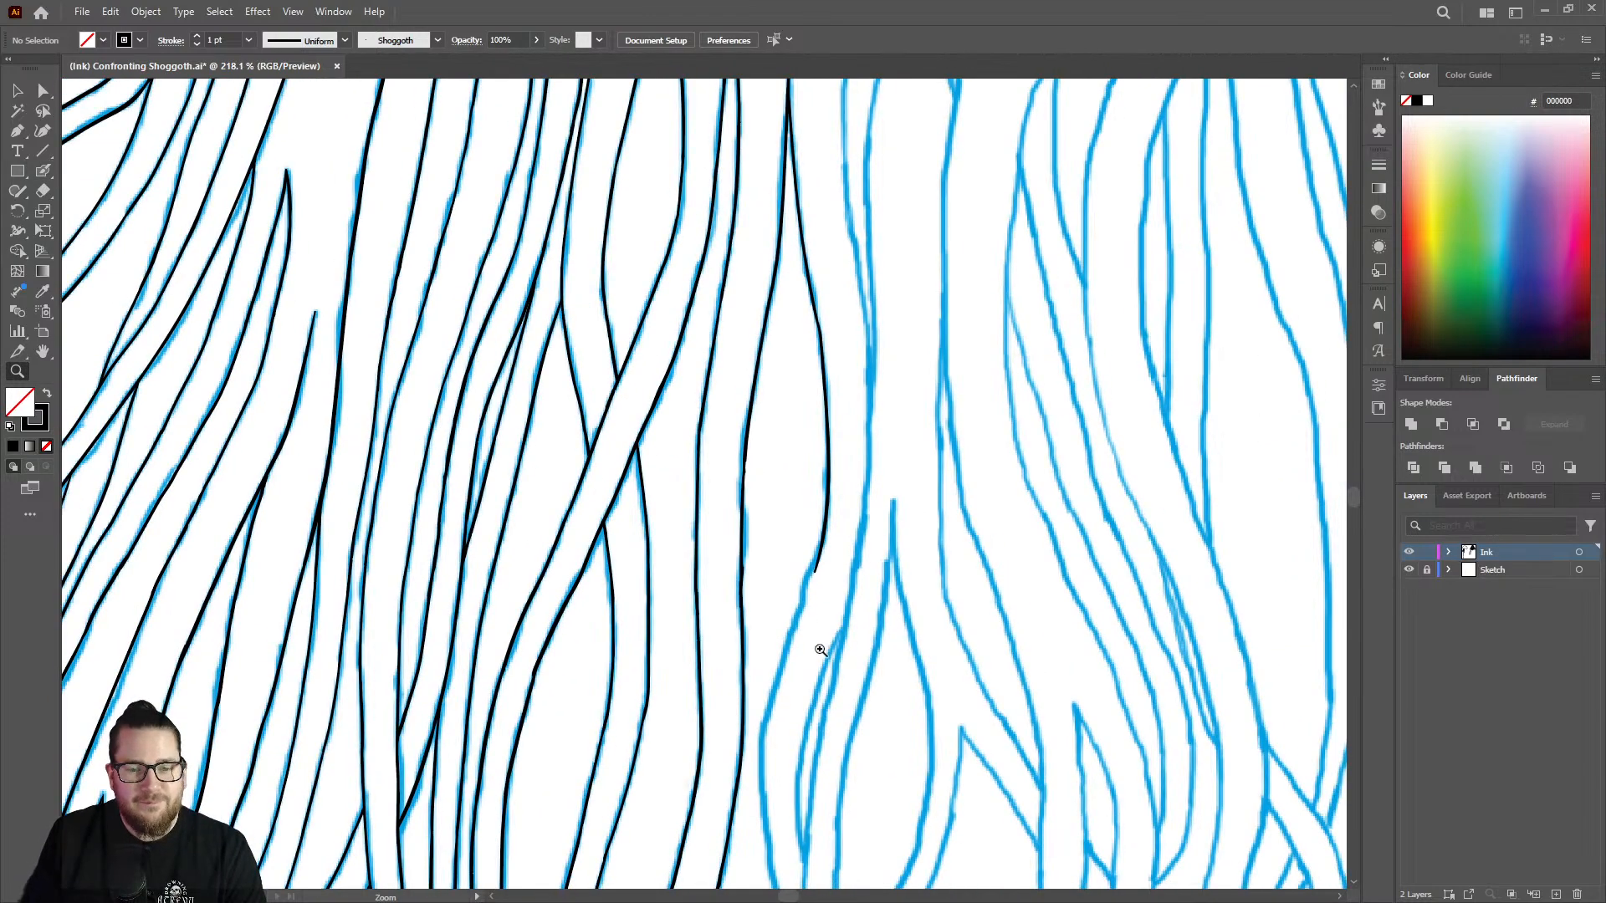
left_click_drag(821, 650, 1054, 494)
key("shift+e")
left_click_drag(825, 419, 784, 495)
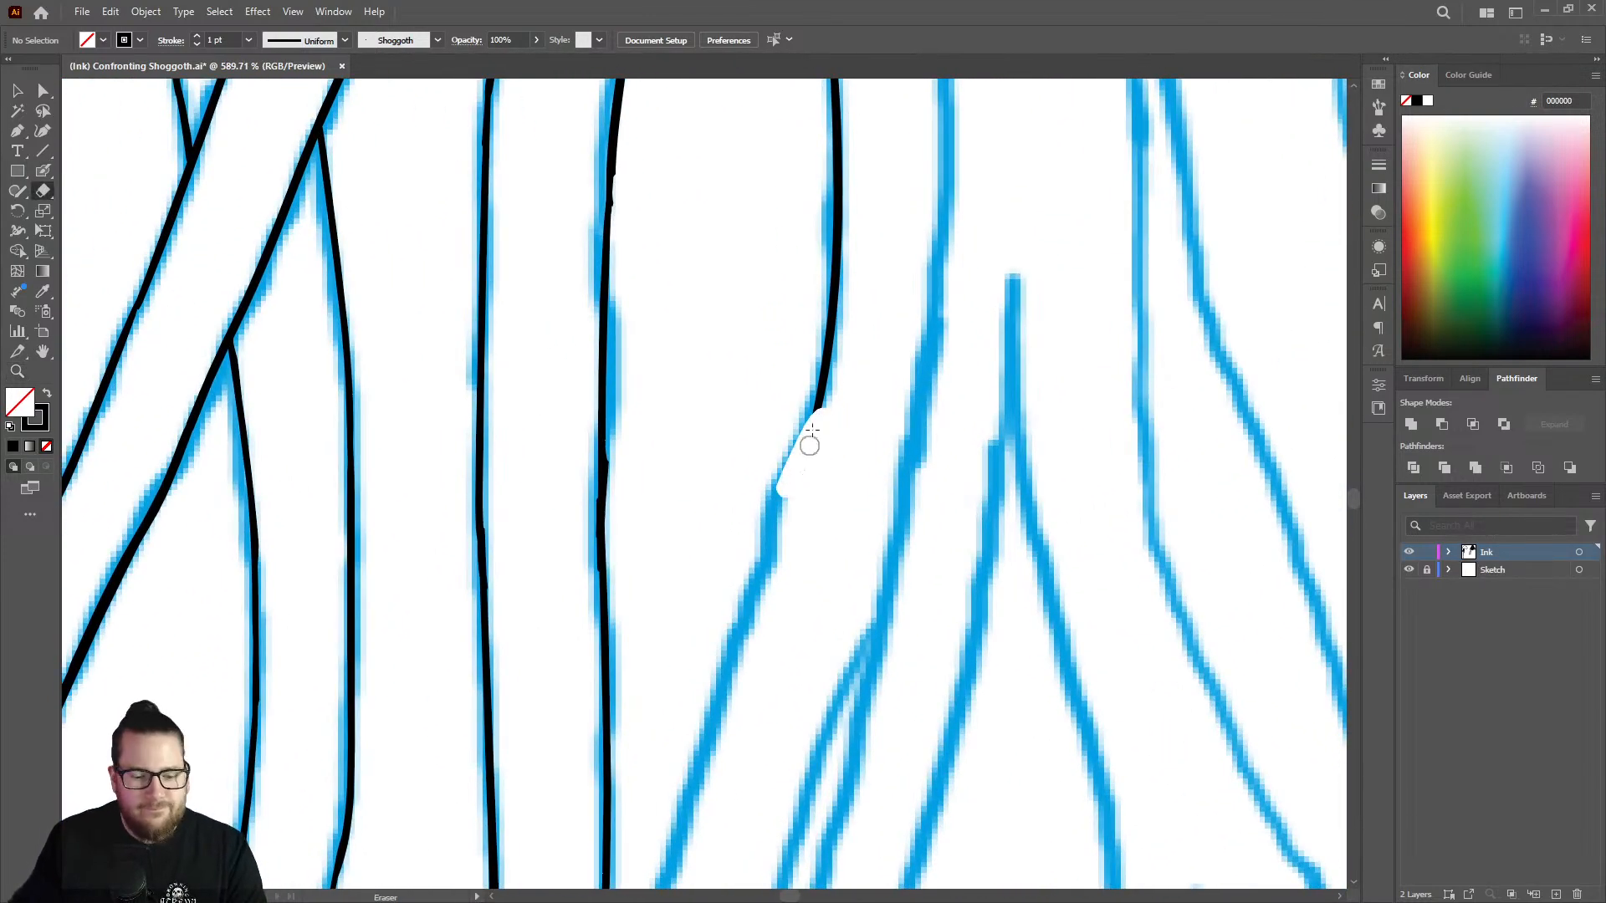
key("shift+b")
left_click_drag(818, 413, 696, 753)
Extend the strand edge around its lower leftward bulge to where it meets the neighbouring sketched strand.
key("z")
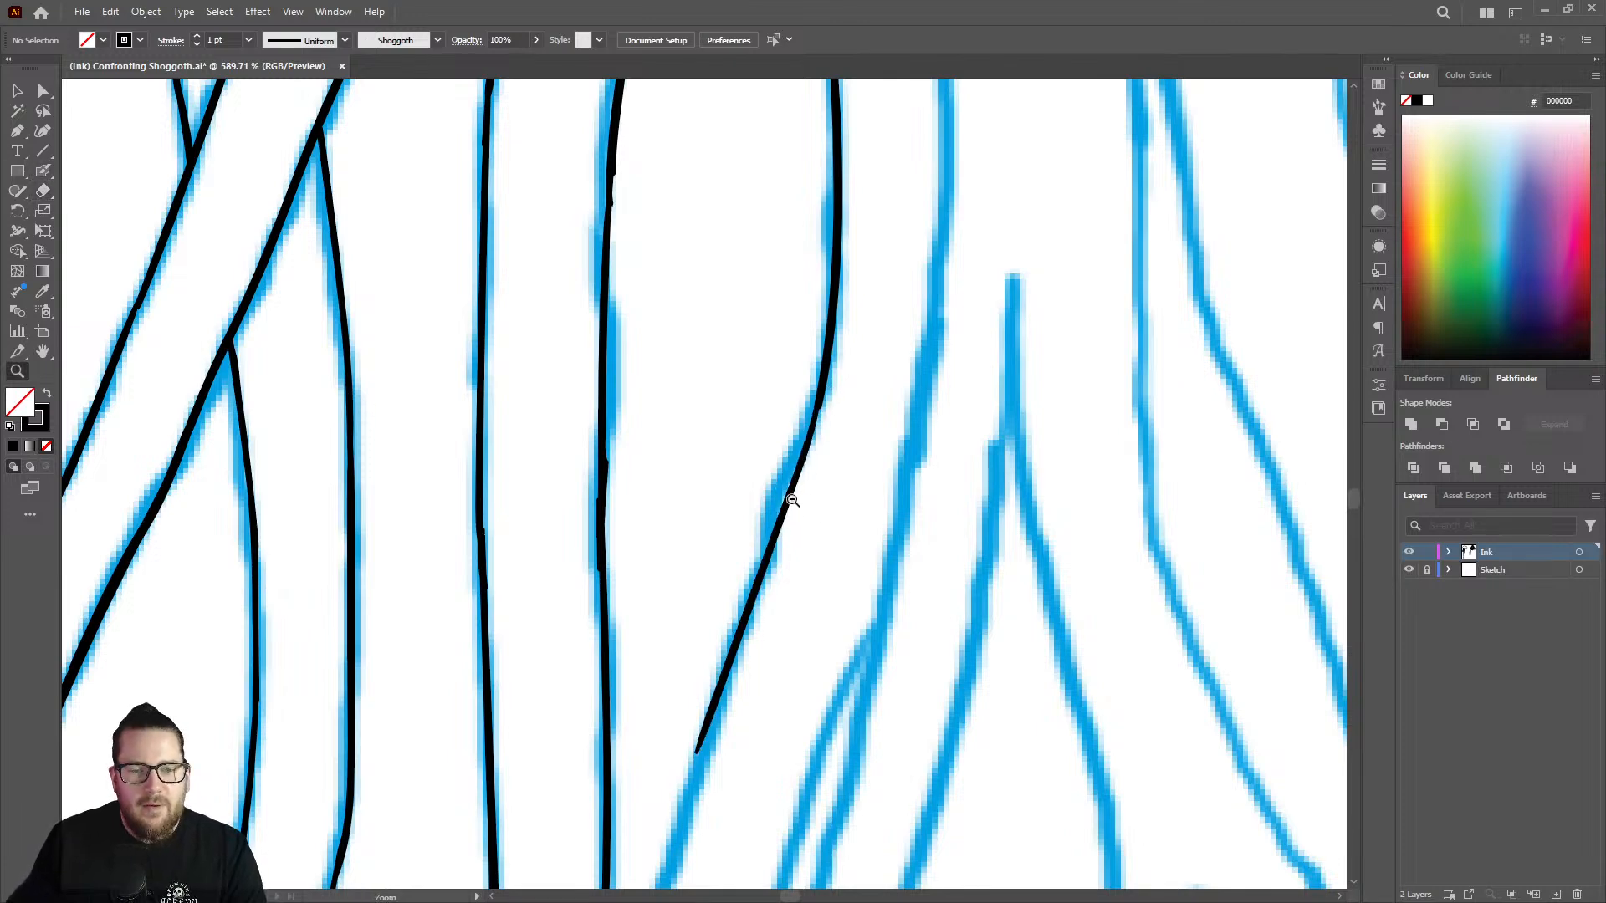
left_click_drag(810, 509, 674, 532)
left_click_drag(794, 641, 717, 661)
left_click_drag(804, 706, 893, 556)
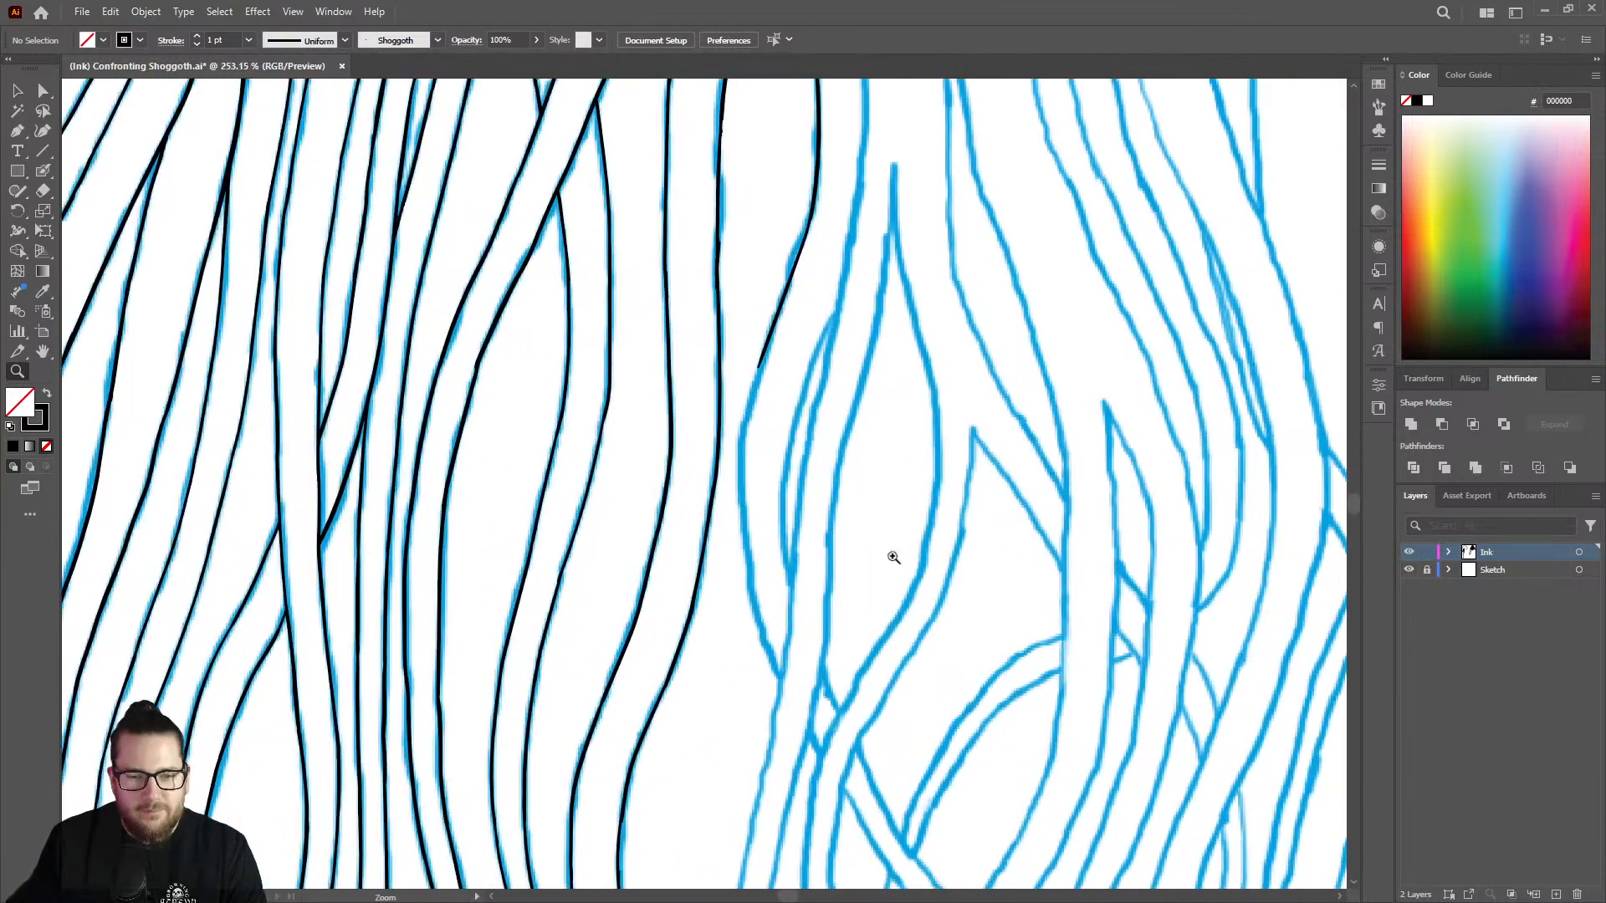
left_click_drag(731, 564, 868, 539)
key("shift+b")
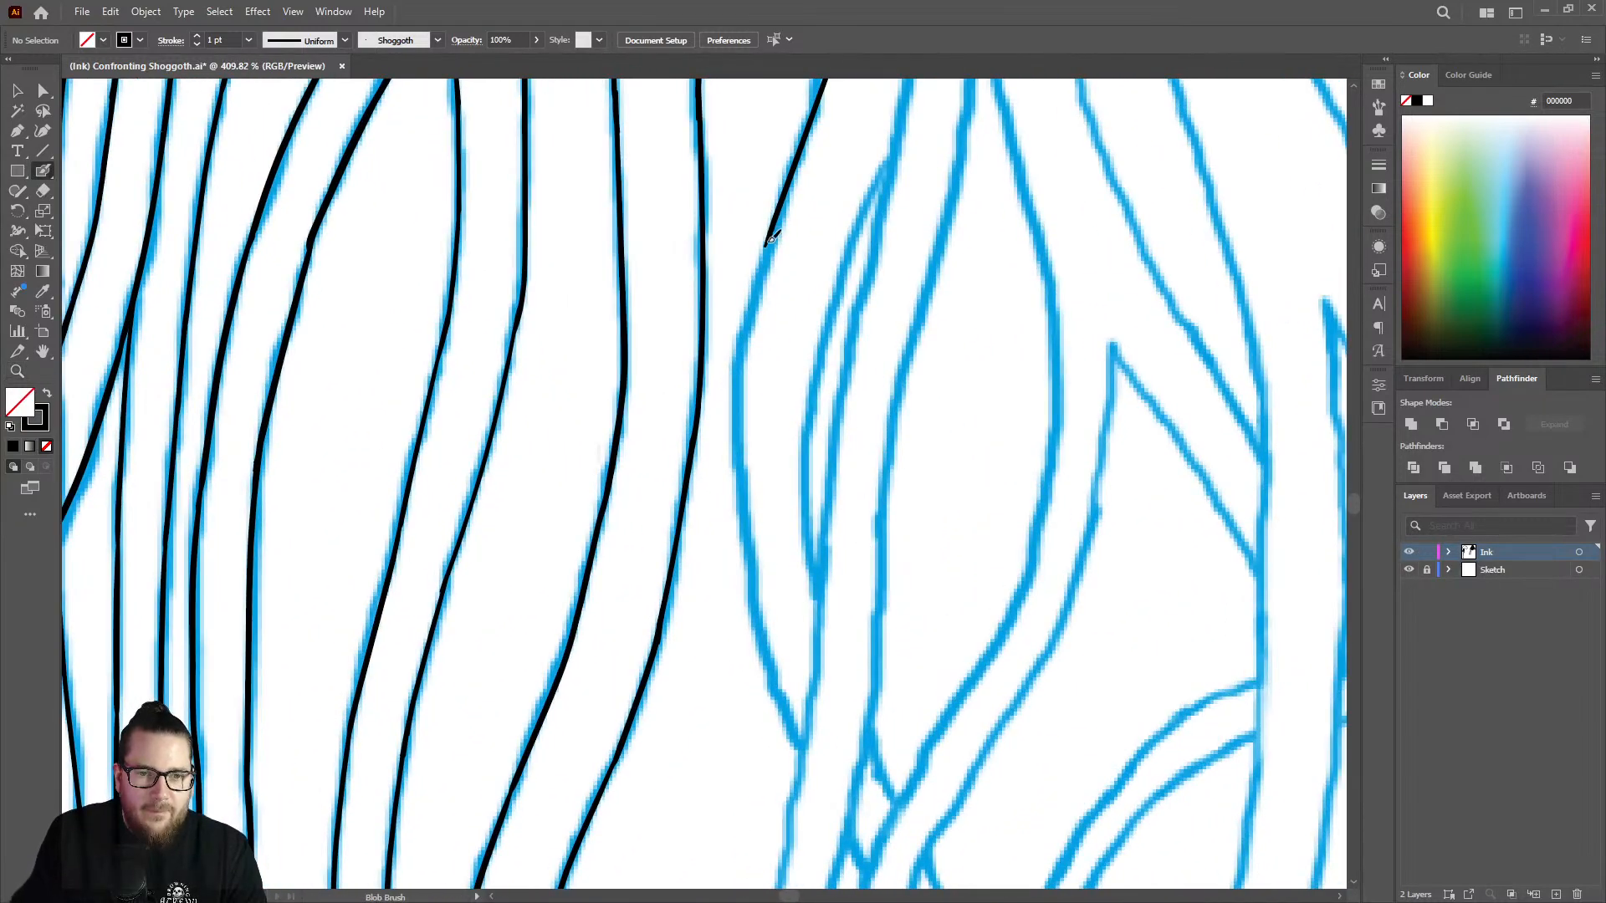
mouse_move(770, 240)
left_mouse_down()
mouse_move(744, 345)
mouse_move(743, 514)
mouse_move(803, 748)
left_mouse_up()
Ink the upper left edge of the next uninked strand from its top end downward with the Blob Brush.
key("z")
scroll(736, 507, "down", 8)
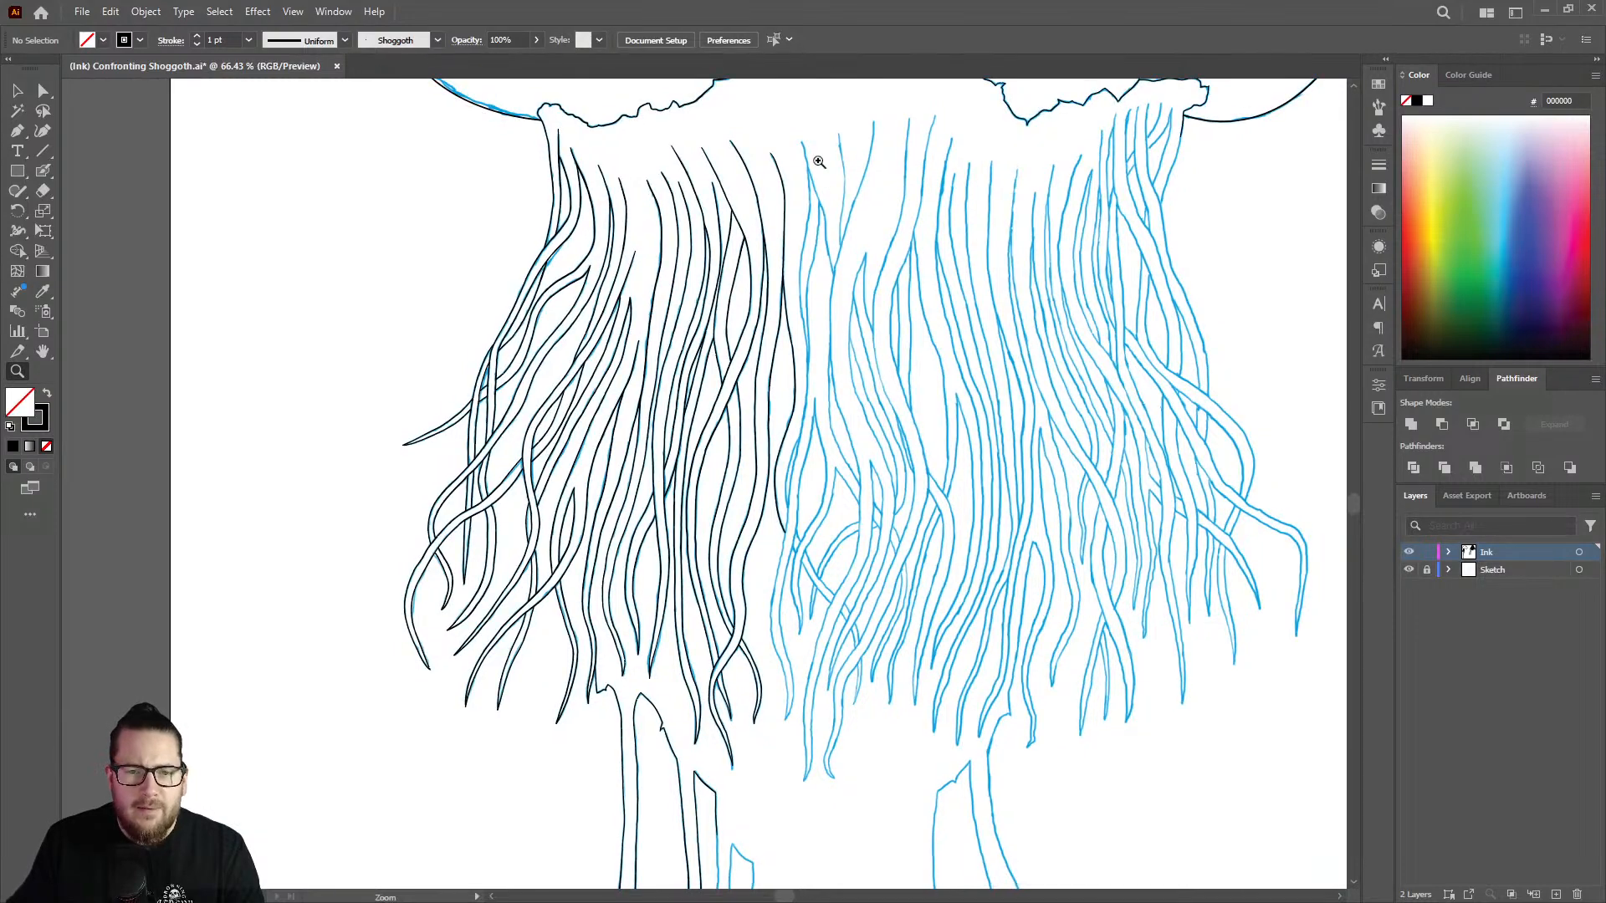
left_click_drag(808, 145, 916, 125)
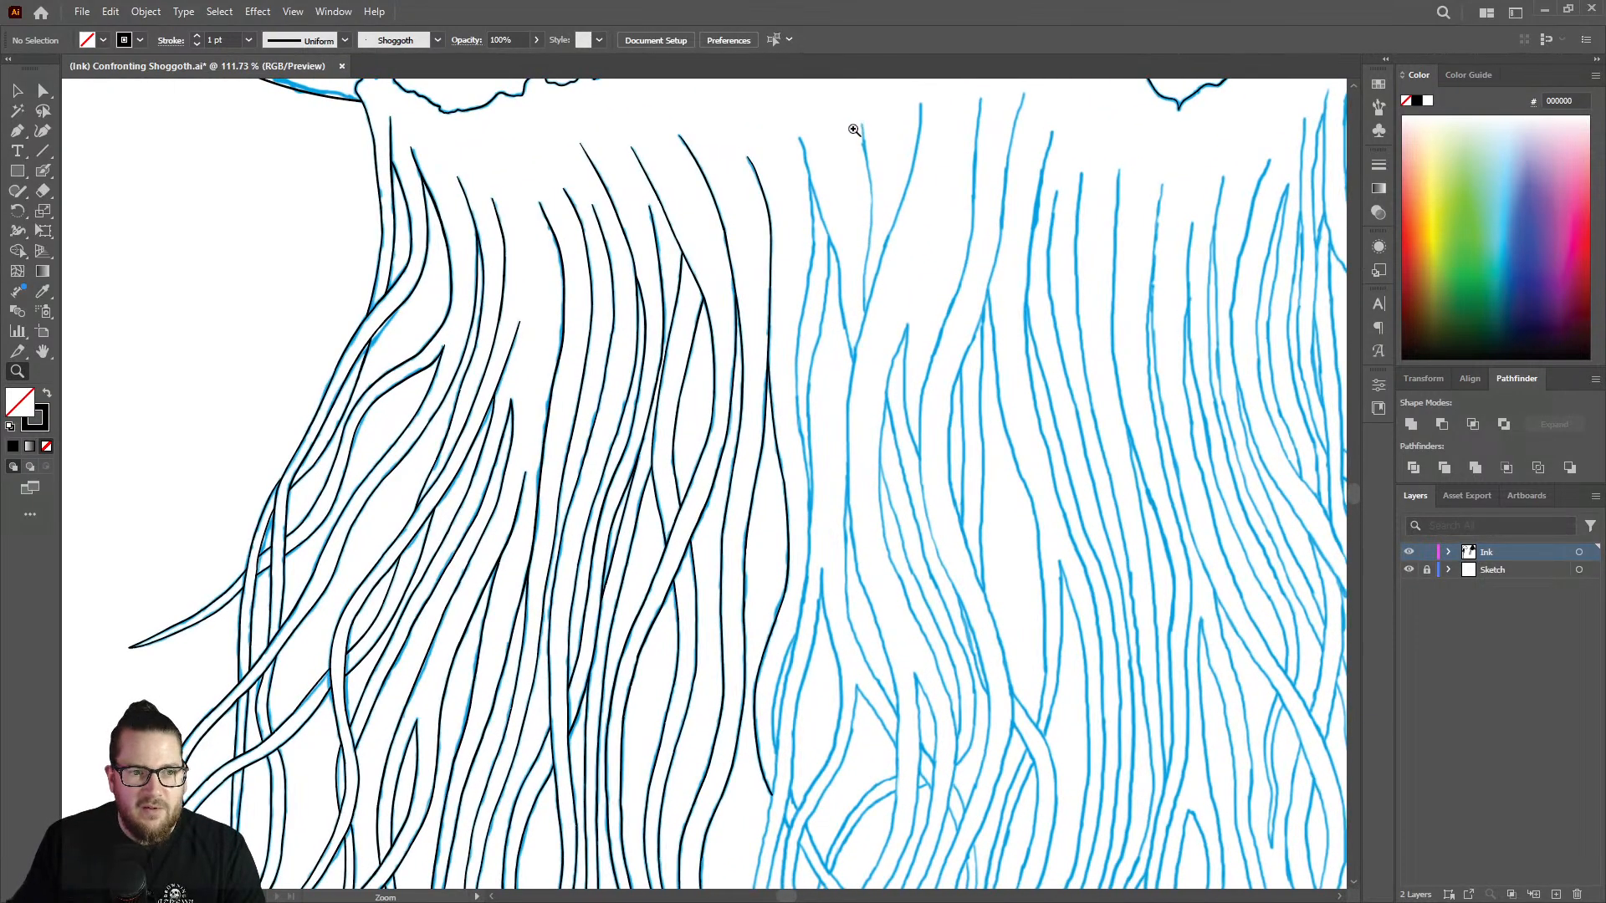
scroll(849, 138, "down", 3)
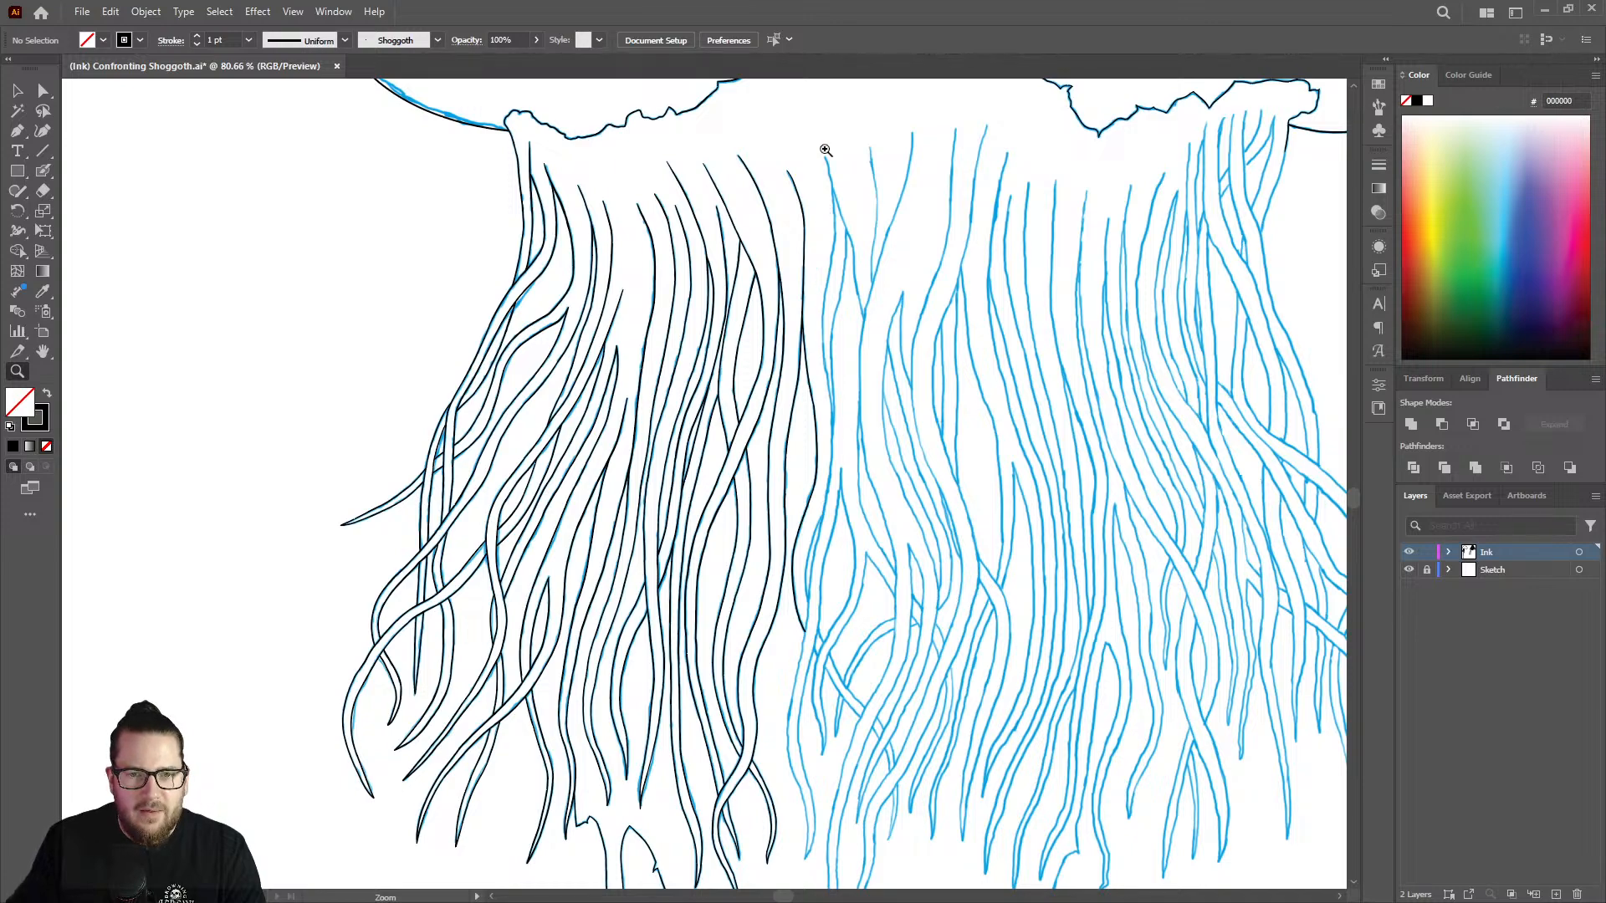
scroll(840, 149, "up", 5)
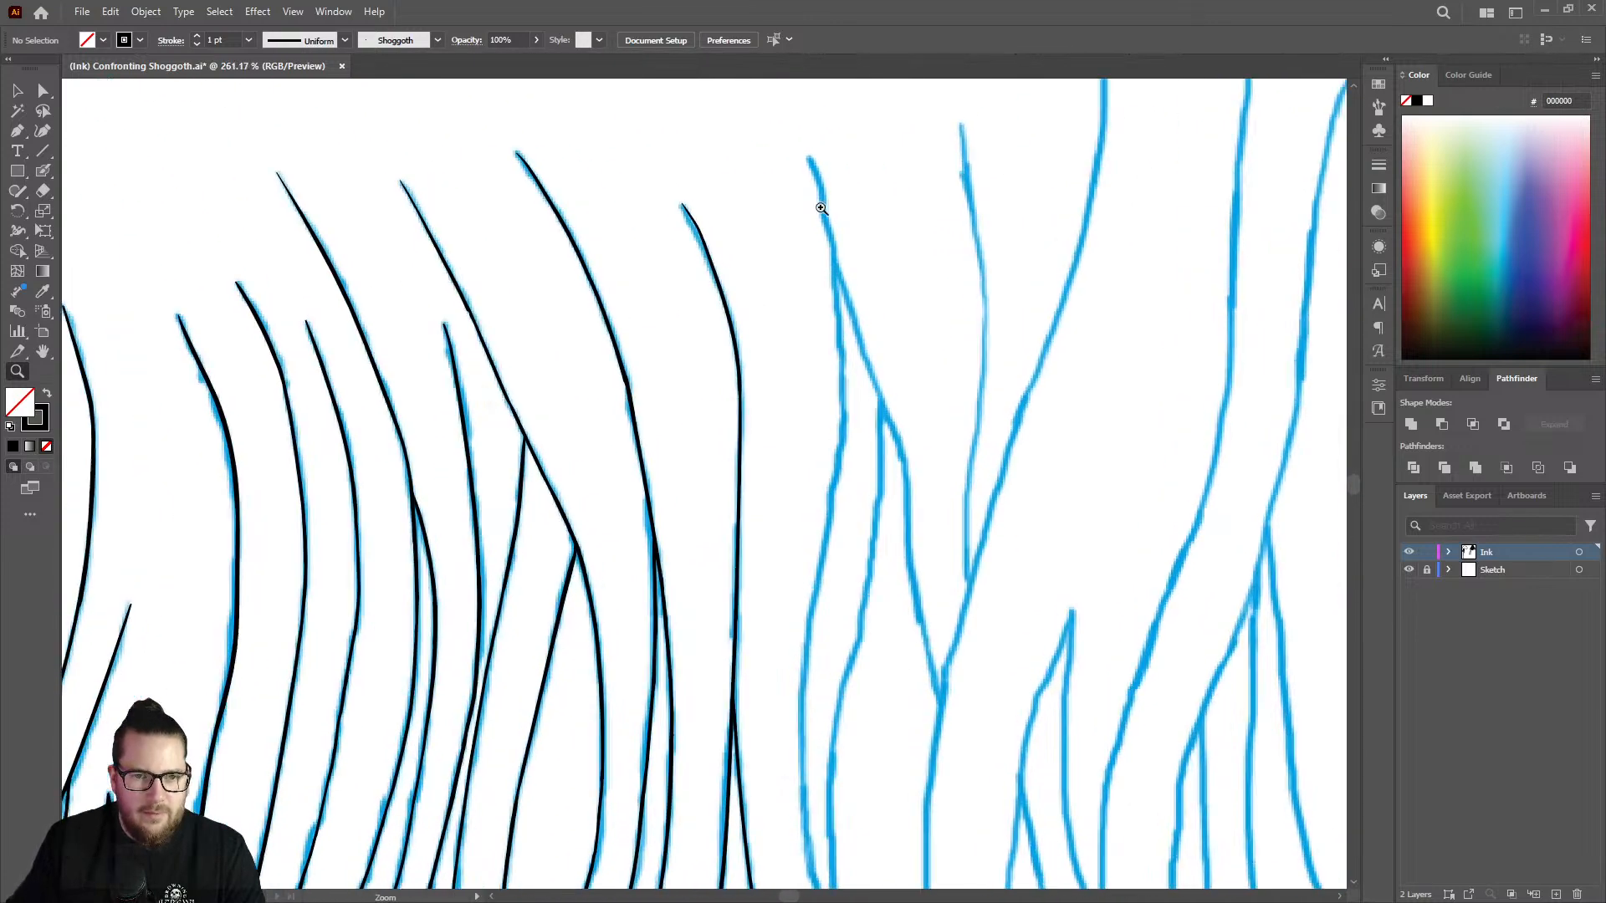
key("shift+b")
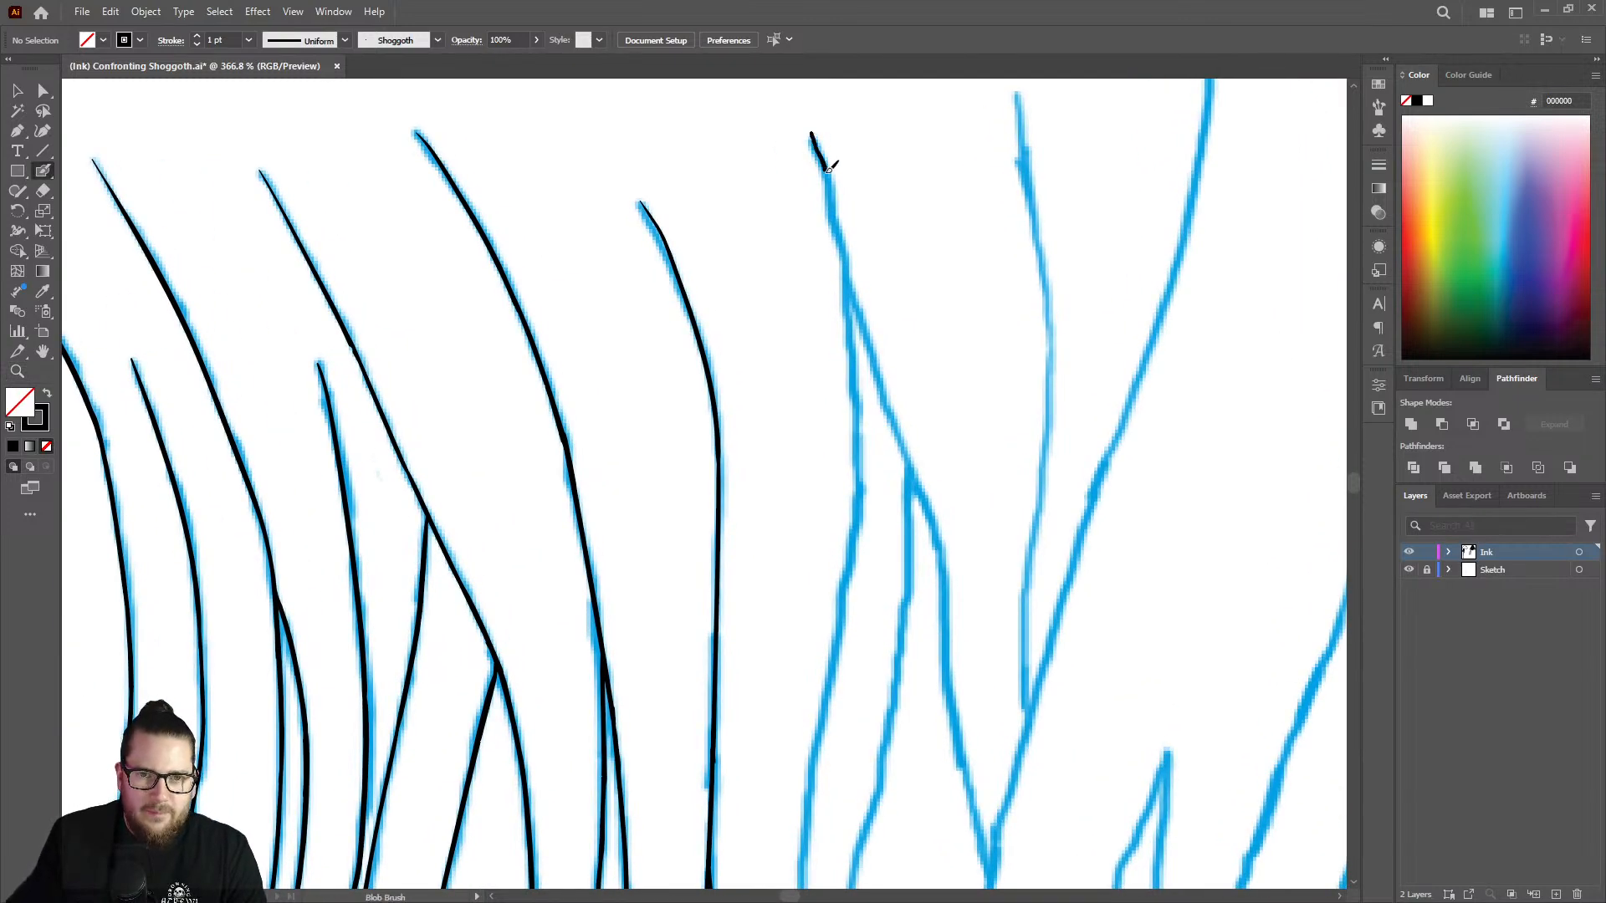
mouse_move(843, 238)
left_mouse_down()
mouse_move(861, 456)
mouse_move(842, 572)
left_mouse_up()
Erase the uneven lower end of the new strand's left edge and redraw it farther down the sketch.
key("z")
scroll(846, 422, "down", 6)
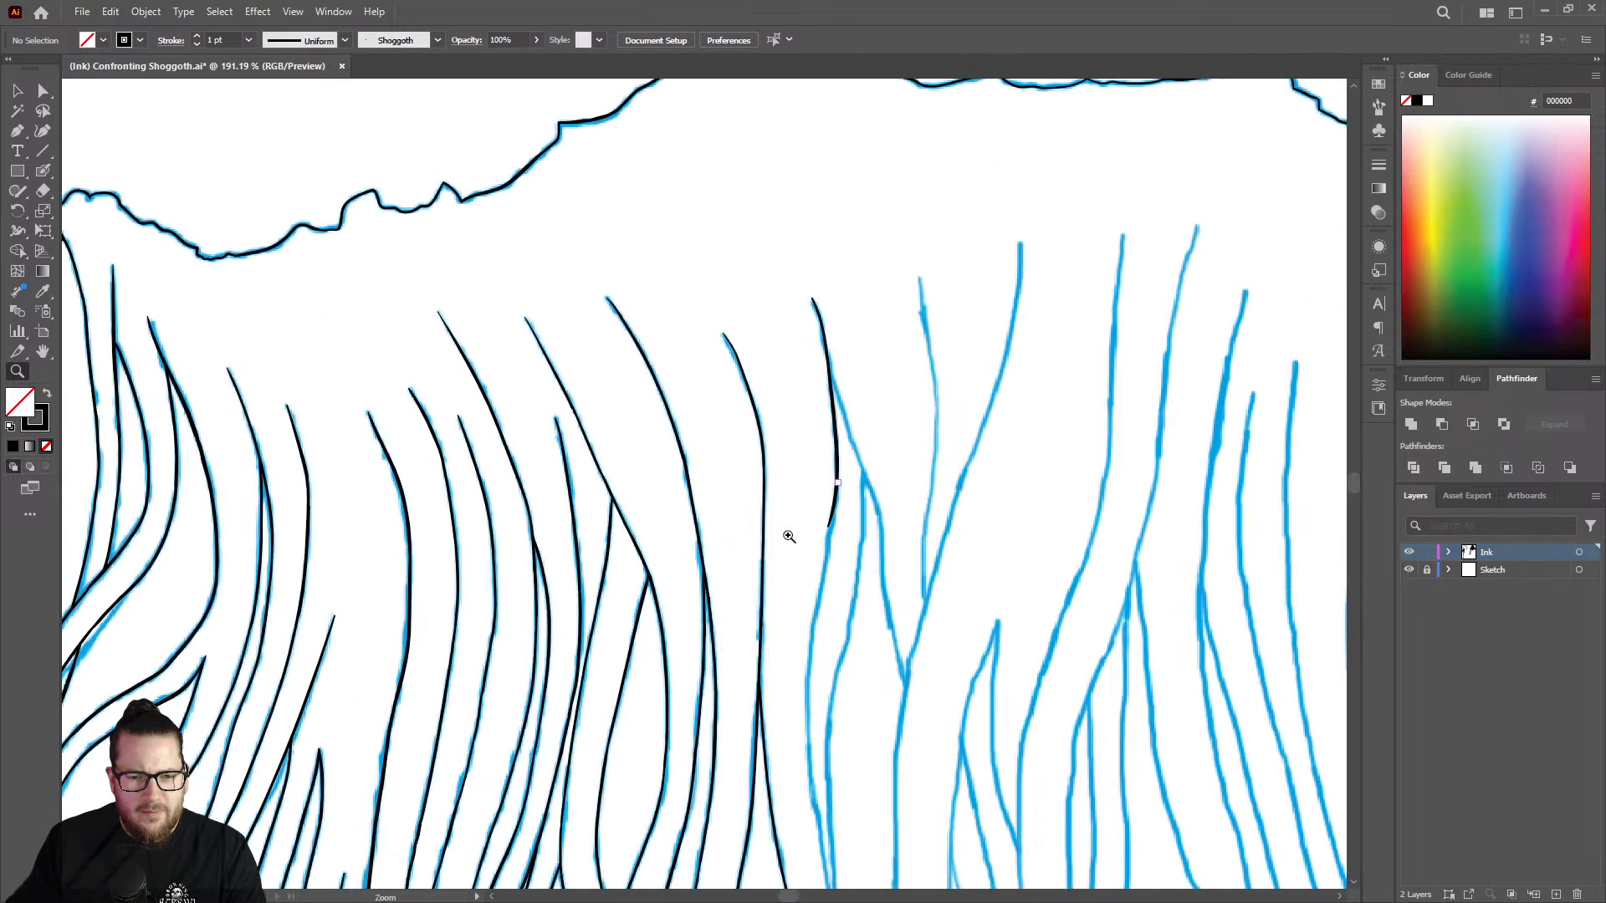
scroll(1029, 460, "up", 3)
key("shift+e")
mouse_move(845, 410)
left_mouse_down()
mouse_move(841, 462)
mouse_move(850, 407)
mouse_move(782, 820)
left_mouse_up()
key("shift+b")
Smooth the joint between the upper and lower strokes of the strand's left edge with the Blob Brush.
key("z")
left_click_drag(841, 582, 750, 516)
mouse_move(848, 461)
left_mouse_down()
mouse_move(939, 409)
mouse_move(1072, 388)
left_mouse_up()
key("shift+b")
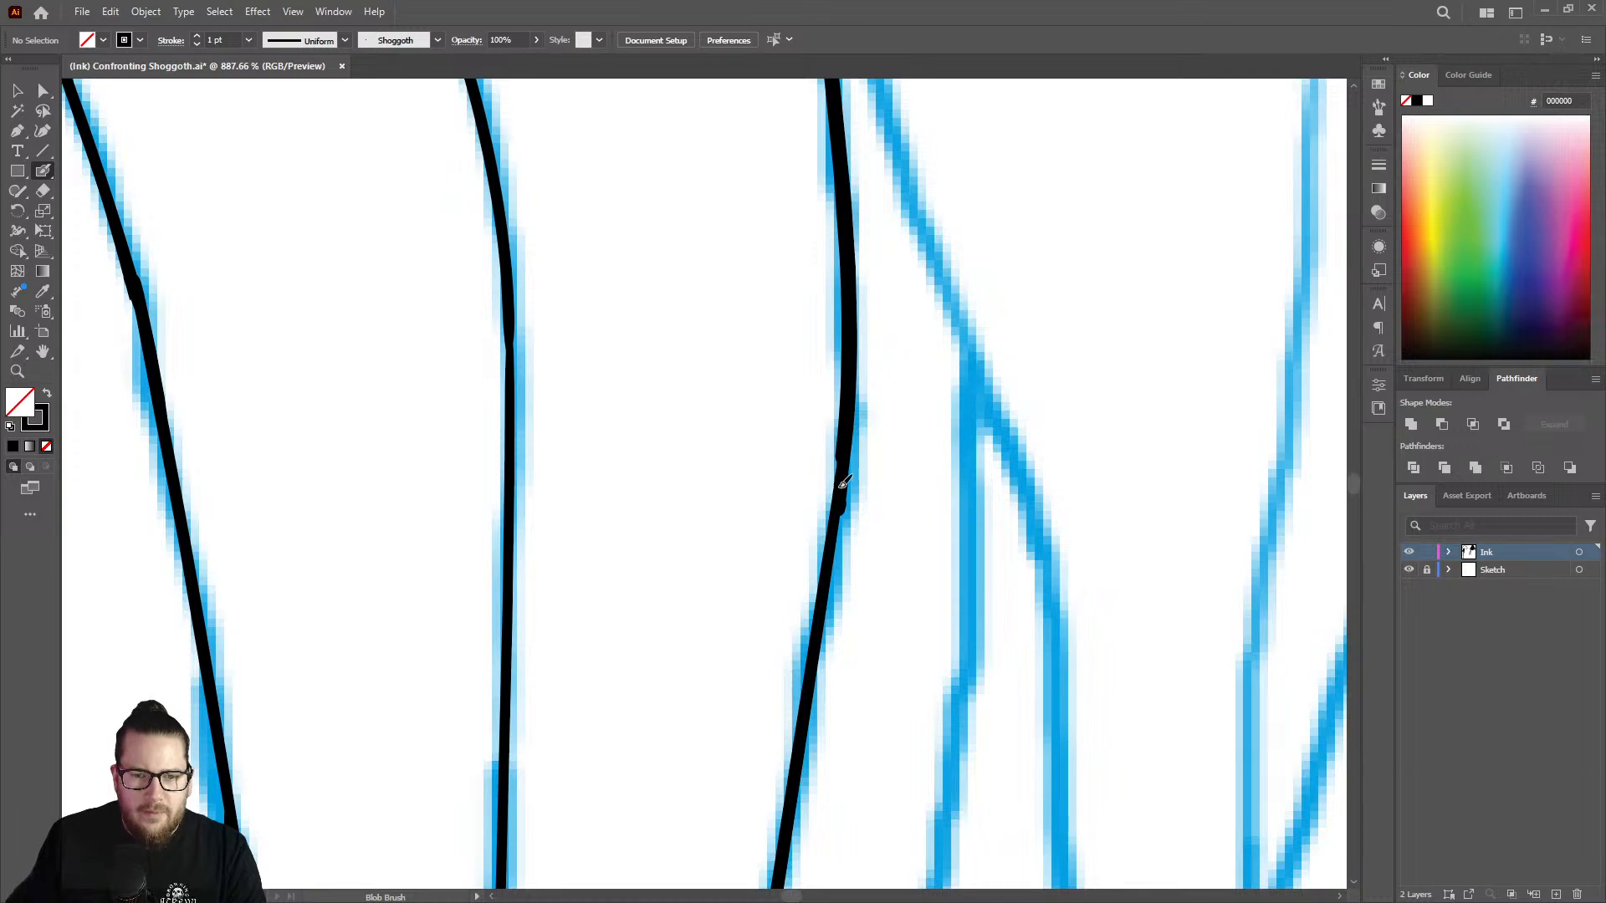
left_click_drag(840, 488, 843, 433)
mouse_move(825, 578)
left_mouse_down()
mouse_move(814, 625)
mouse_move(693, 517)
mouse_move(490, 465)
left_mouse_up()
Extend the strand's left edge farther down around its gentle leftward curve with the Blob Brush.
key("z")
left_click_drag(853, 510, 707, 479)
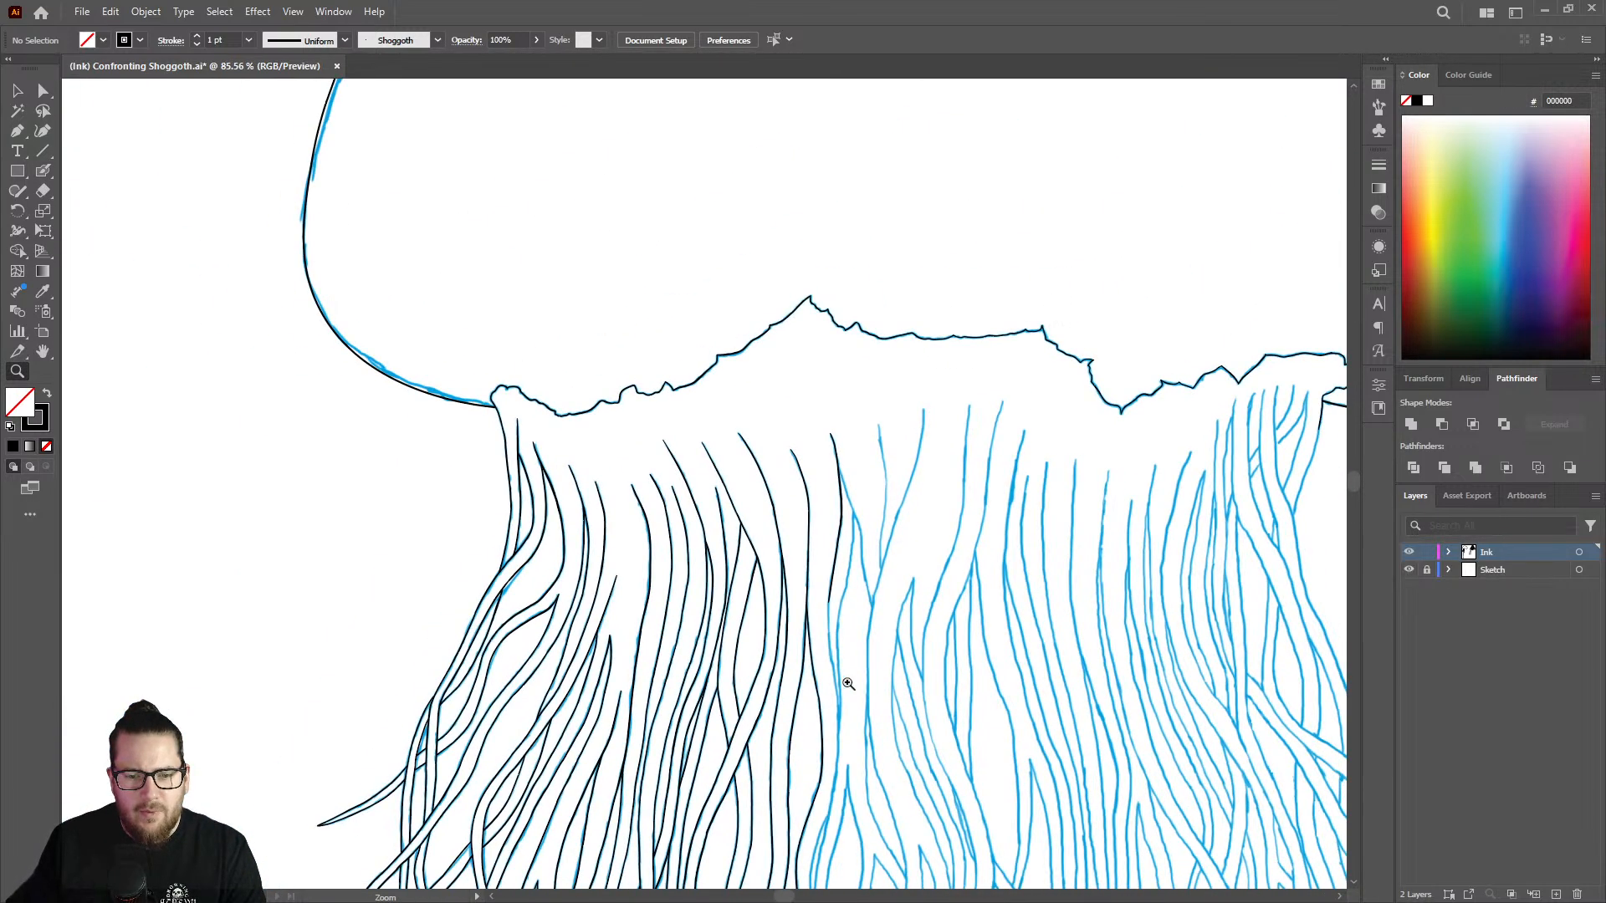
left_click_drag(848, 684, 1140, 524)
left_click_drag(796, 340, 914, 315)
key("shift+b")
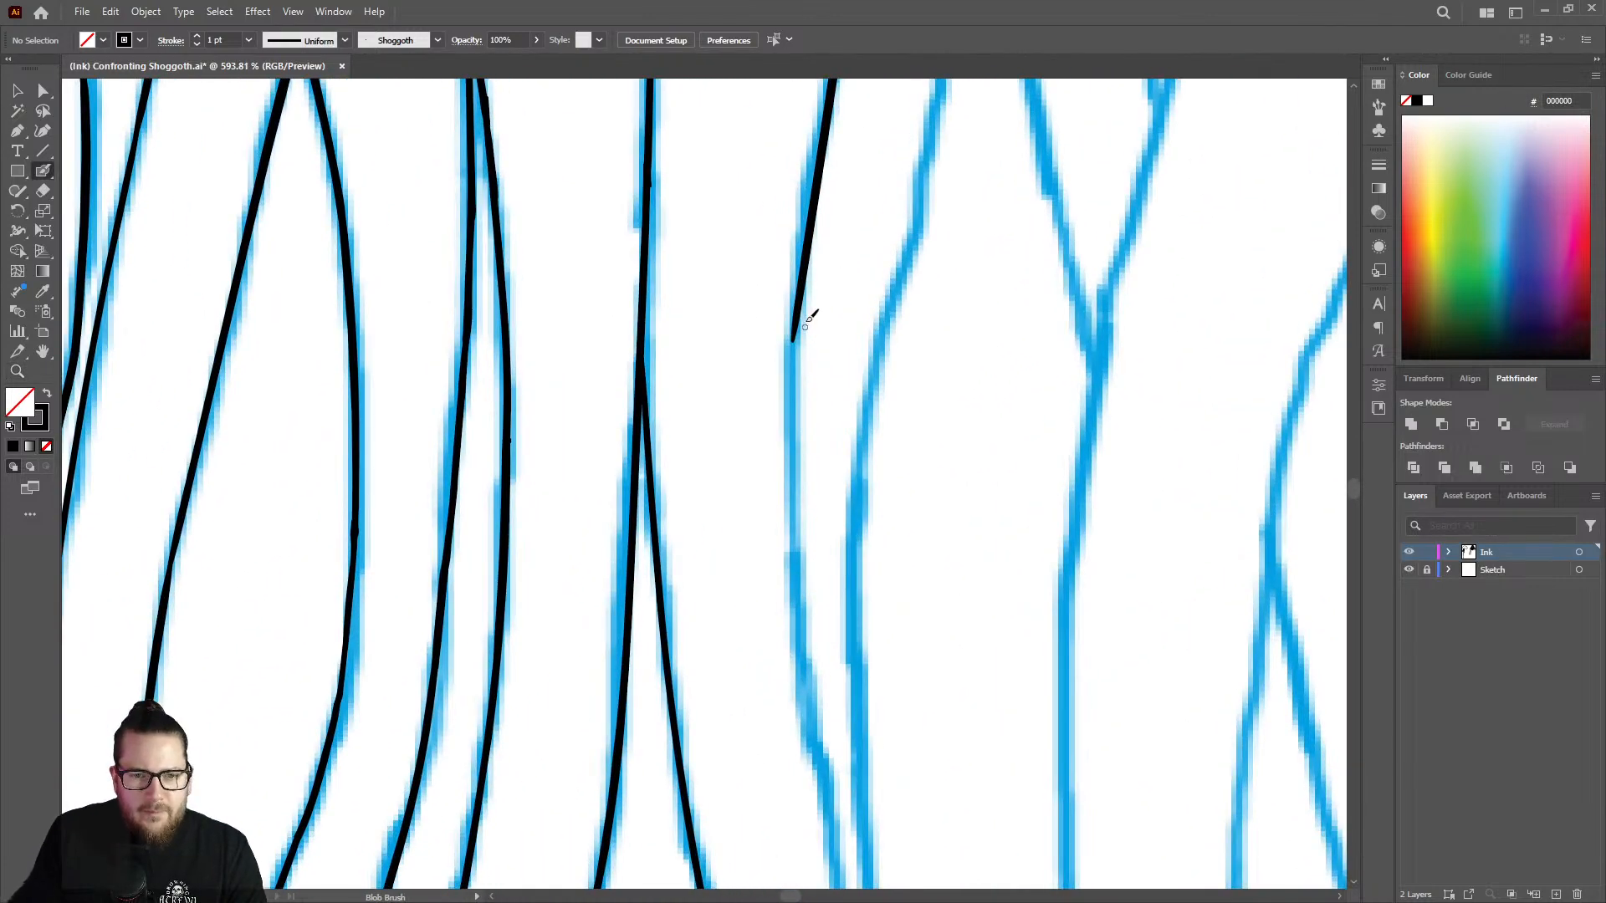
mouse_move(797, 338)
left_mouse_down()
mouse_move(795, 597)
mouse_move(826, 805)
left_mouse_up()
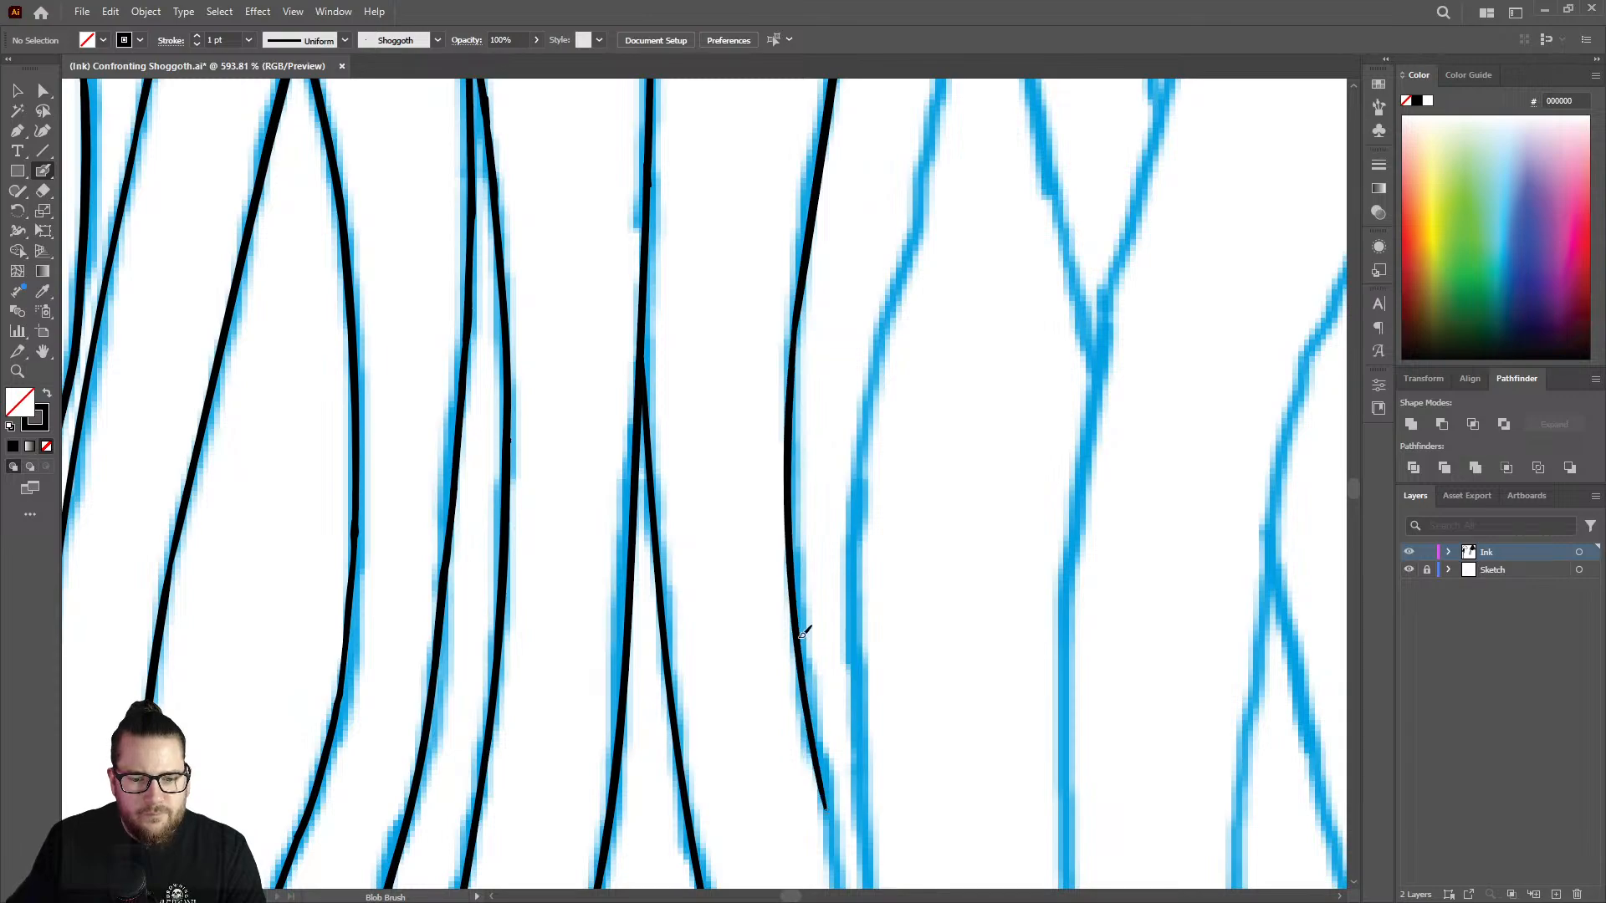
Extend the new strand's left edge down to a tapered end on the neighboring sketch line with the Blob Brush.
key("z")
left_click_drag(811, 497, 334, 360)
left_click_drag(813, 624, 1096, 519)
left_click_drag(791, 394, 983, 373)
key("shift+b")
mouse_move(838, 358)
left_mouse_down()
mouse_move(885, 685)
mouse_move(885, 761)
left_mouse_up()
Ink the line that branches rightward from the strand's upper left edge and curves down the sketch with the Blob Brush.
key("z")
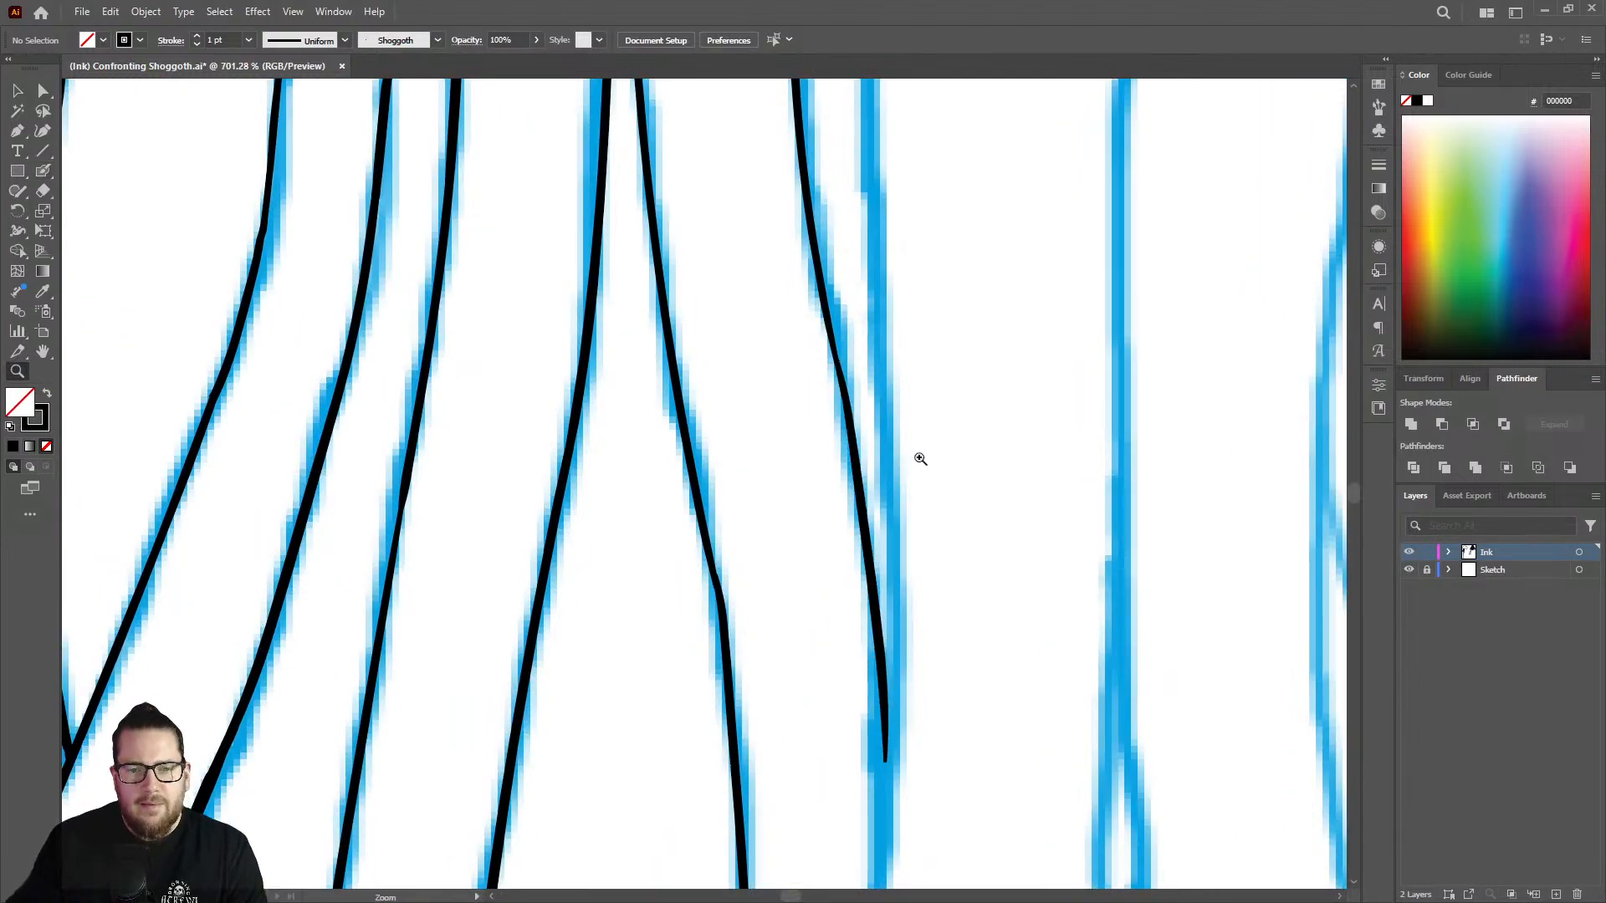
left_click_drag(919, 457, 452, 331)
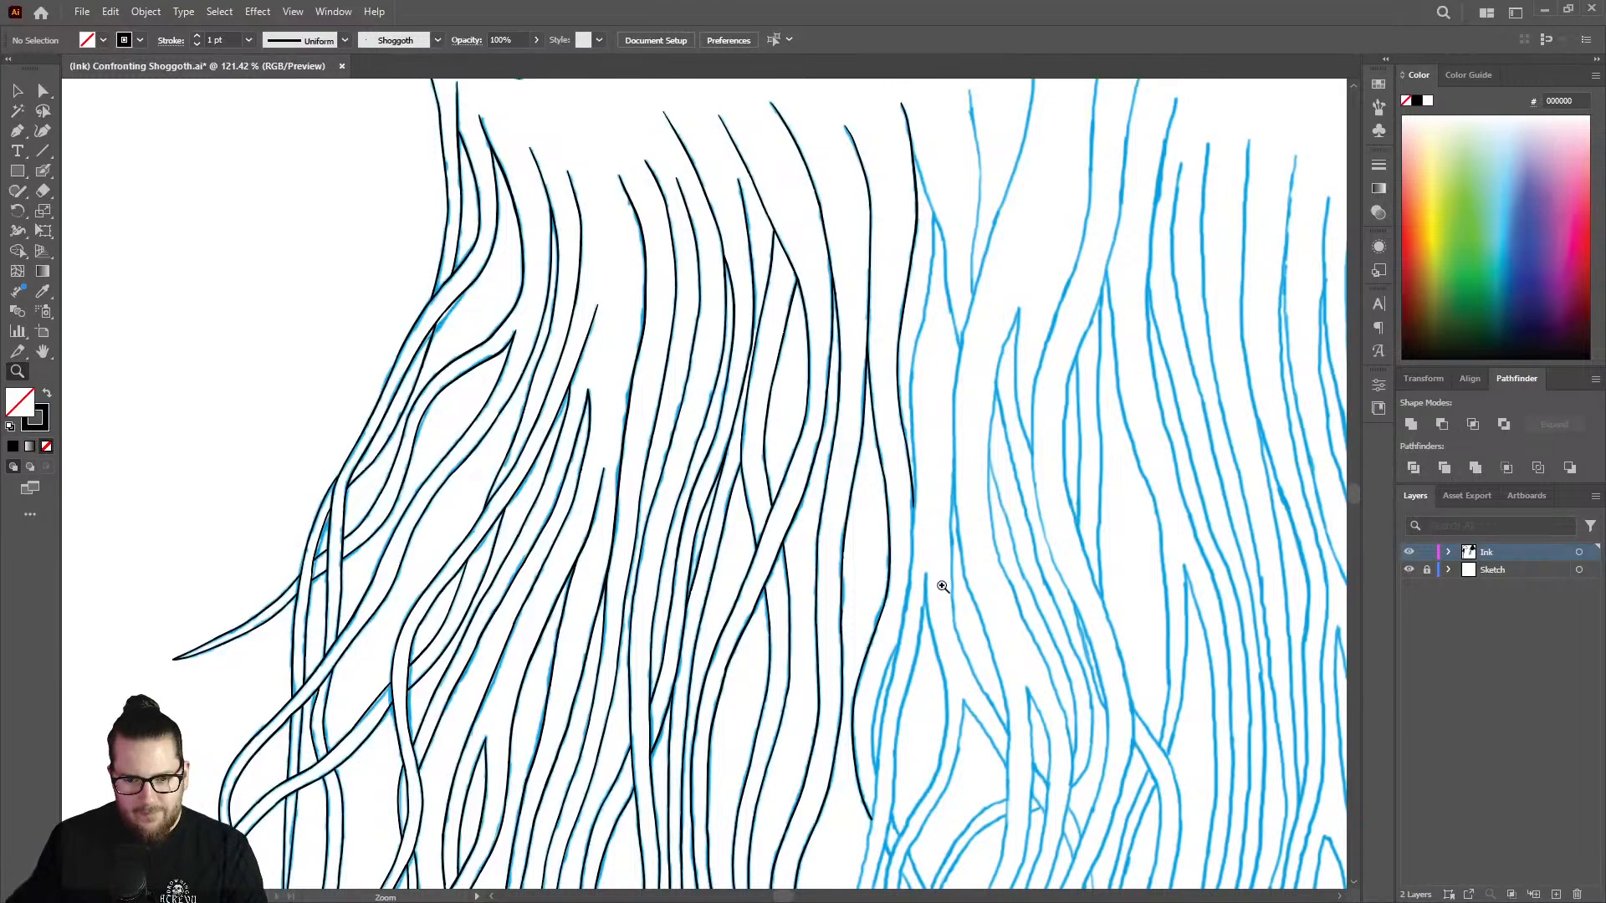
left_click_drag(949, 496, 1021, 442)
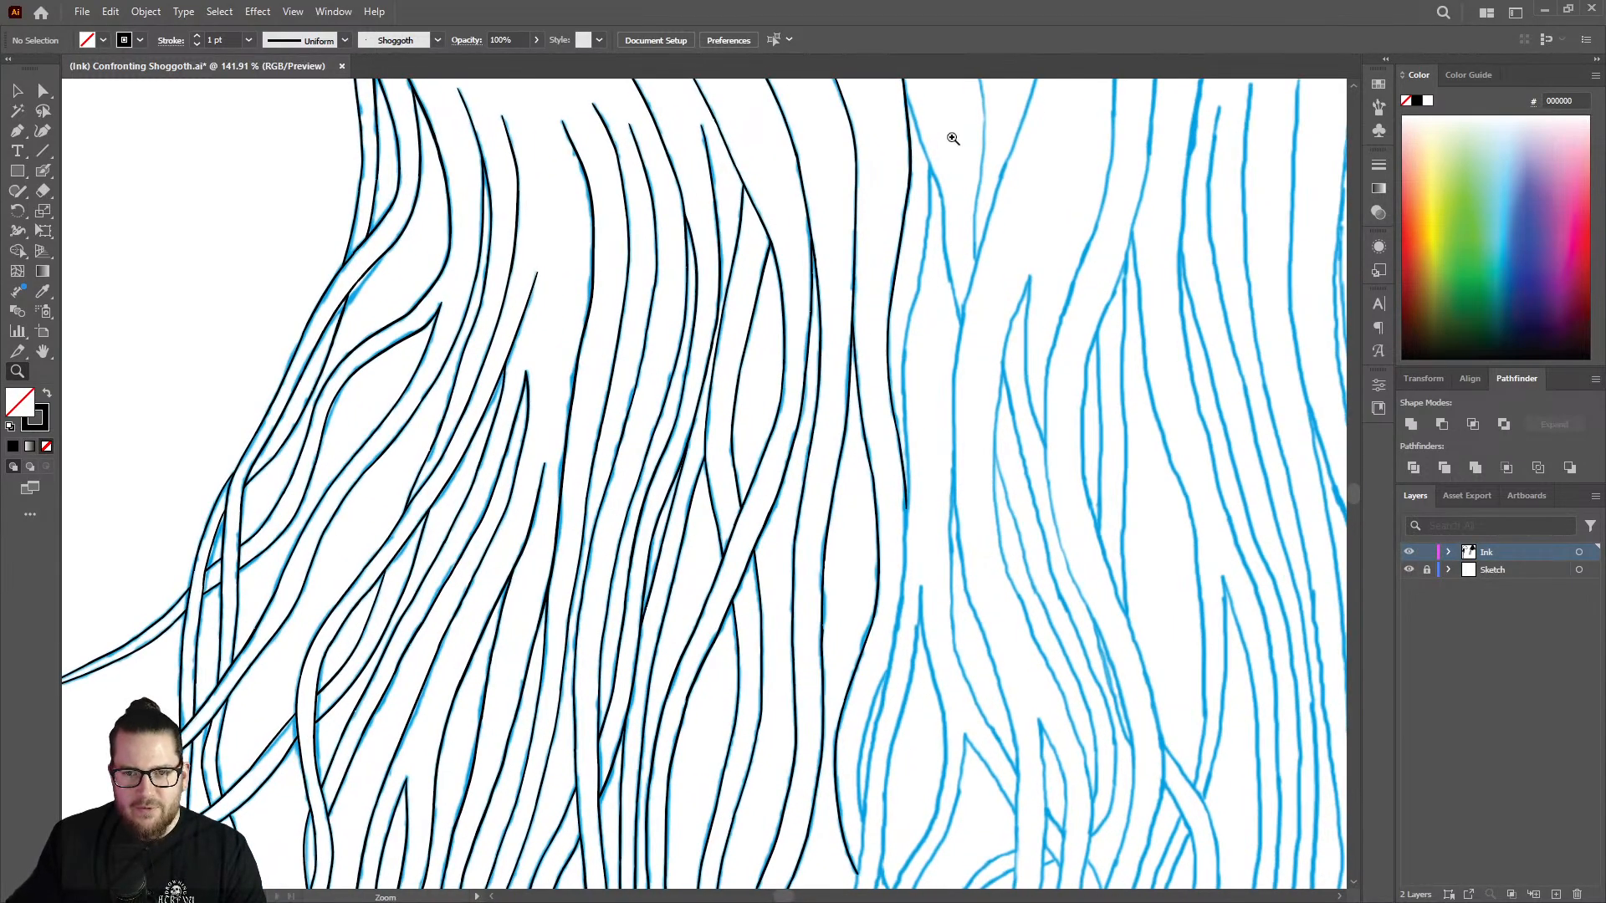
left_click_drag(953, 138, 1216, 169)
left_click_drag(950, 287, 469, 359)
left_click_drag(920, 206, 1155, 329)
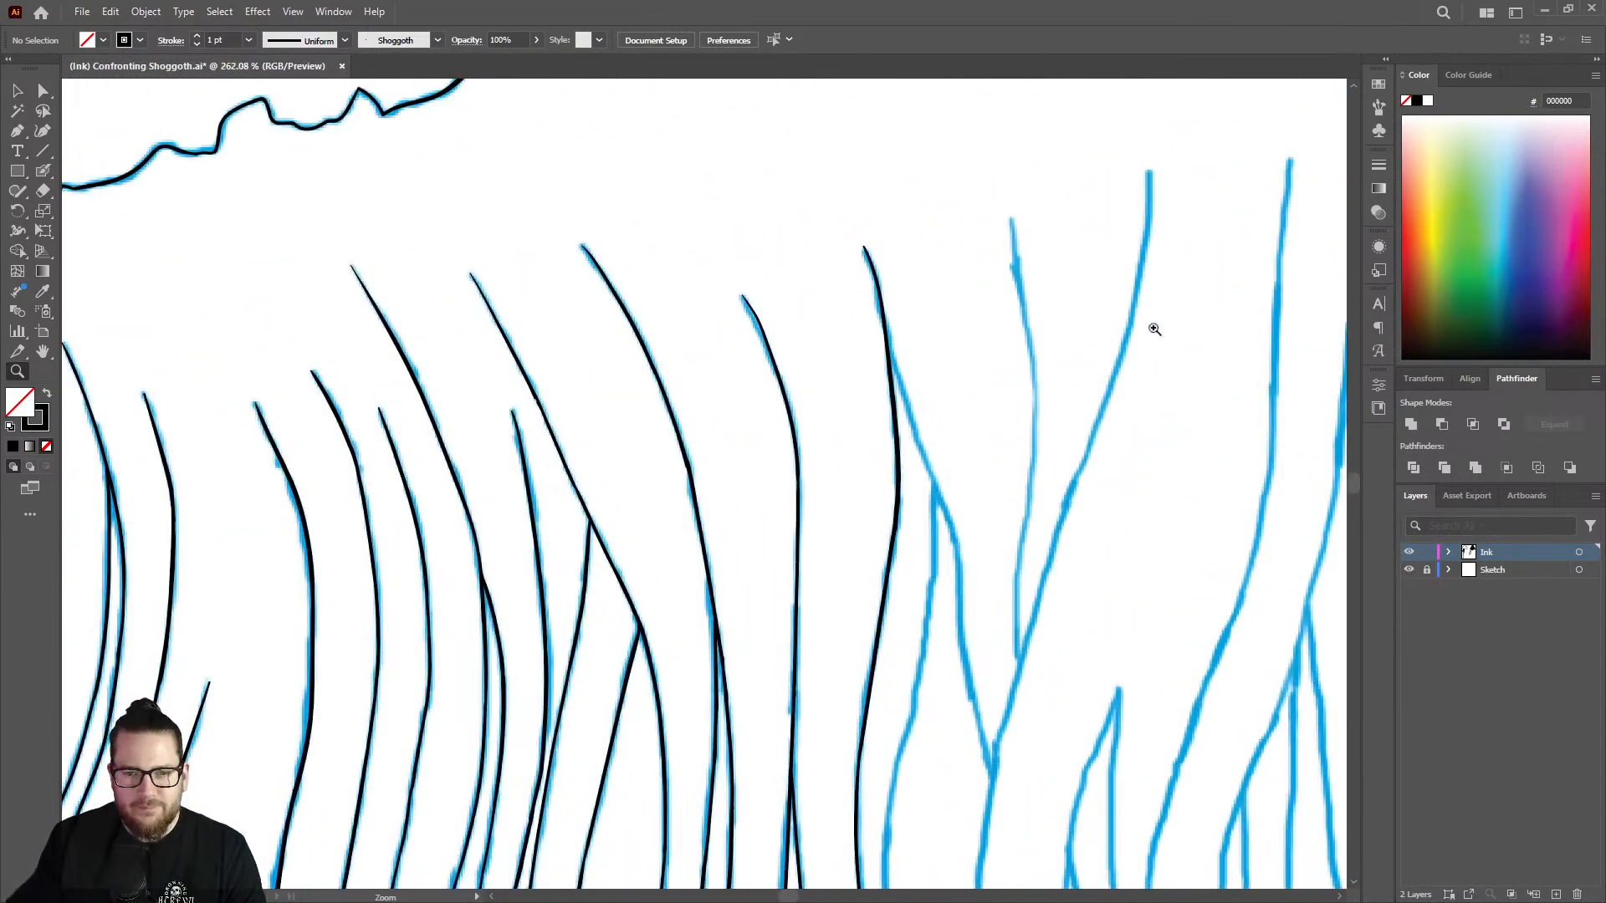
left_click_drag(1068, 517, 1247, 512)
key("shift+b")
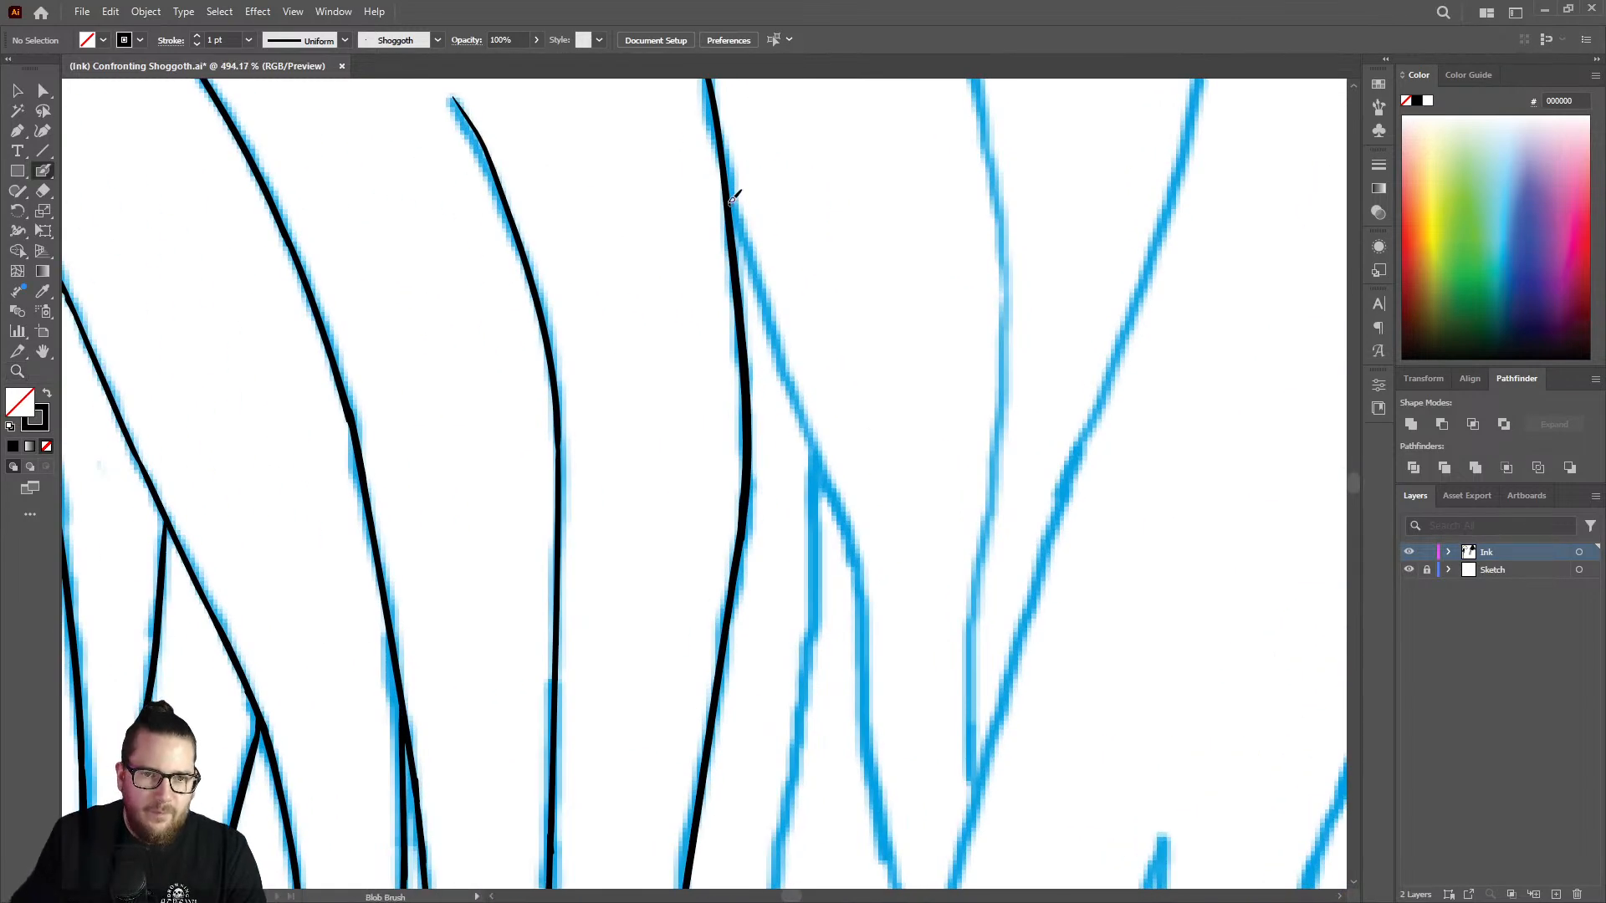
mouse_move(733, 190)
left_mouse_down()
mouse_move(842, 498)
mouse_move(858, 604)
left_mouse_up()
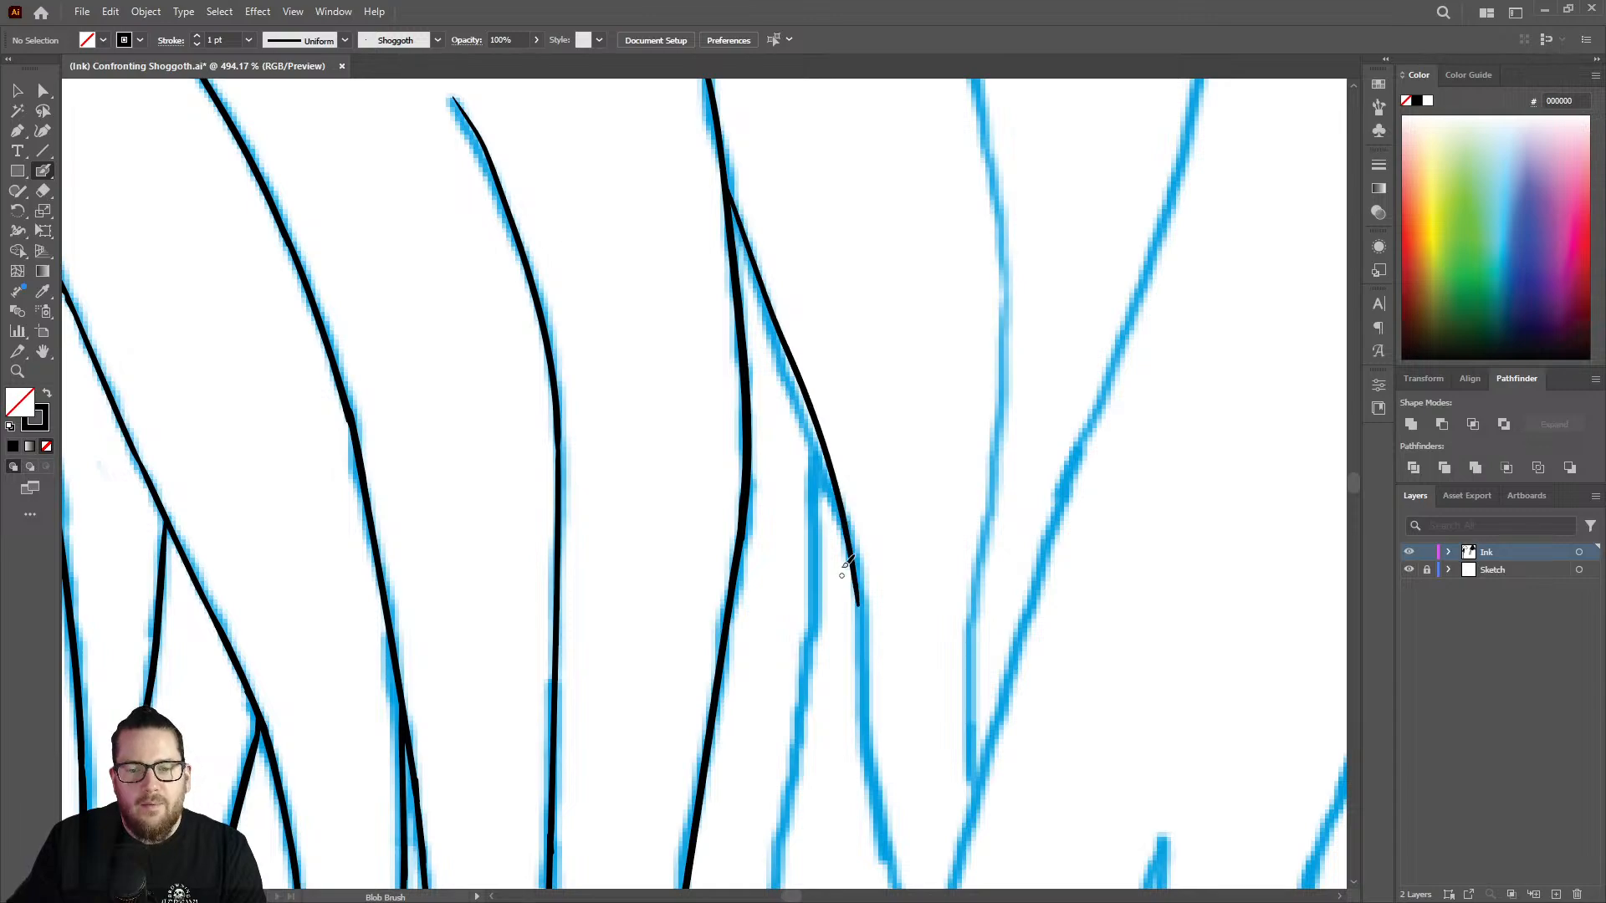
Ink the strand's right edge from the fork on the new branch line down toward its leftward bend.
key("z")
mouse_move(865, 400)
left_mouse_down()
mouse_move(742, 326)
mouse_move(714, 416)
left_mouse_up()
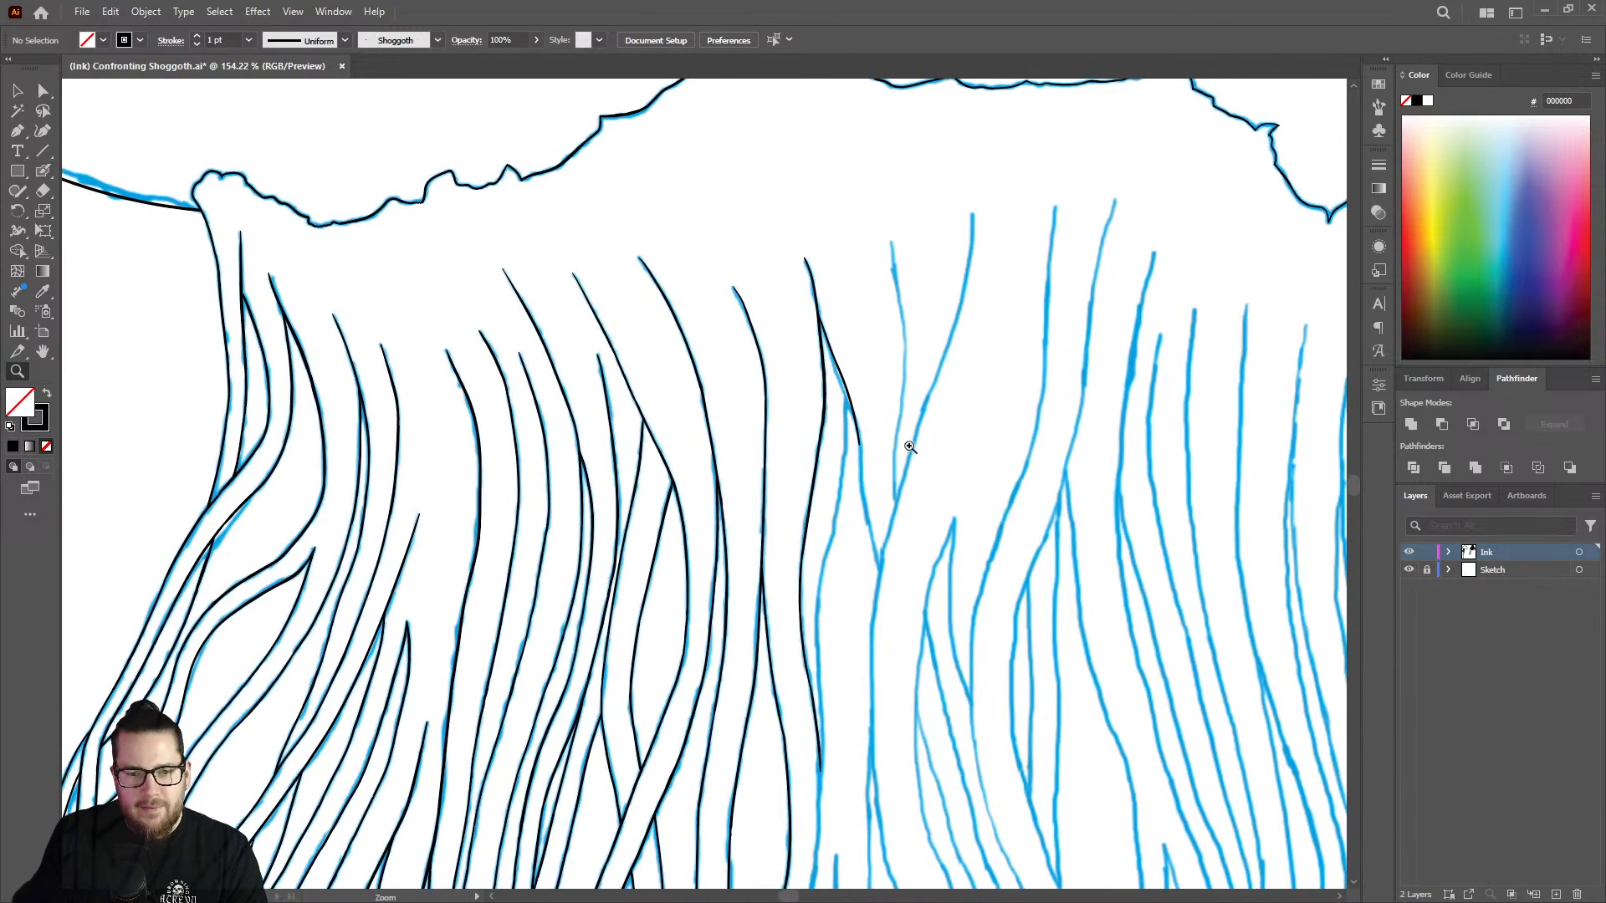
mouse_move(910, 448)
left_mouse_down()
mouse_move(817, 460)
mouse_move(1151, 384)
left_mouse_up()
key("shift+b")
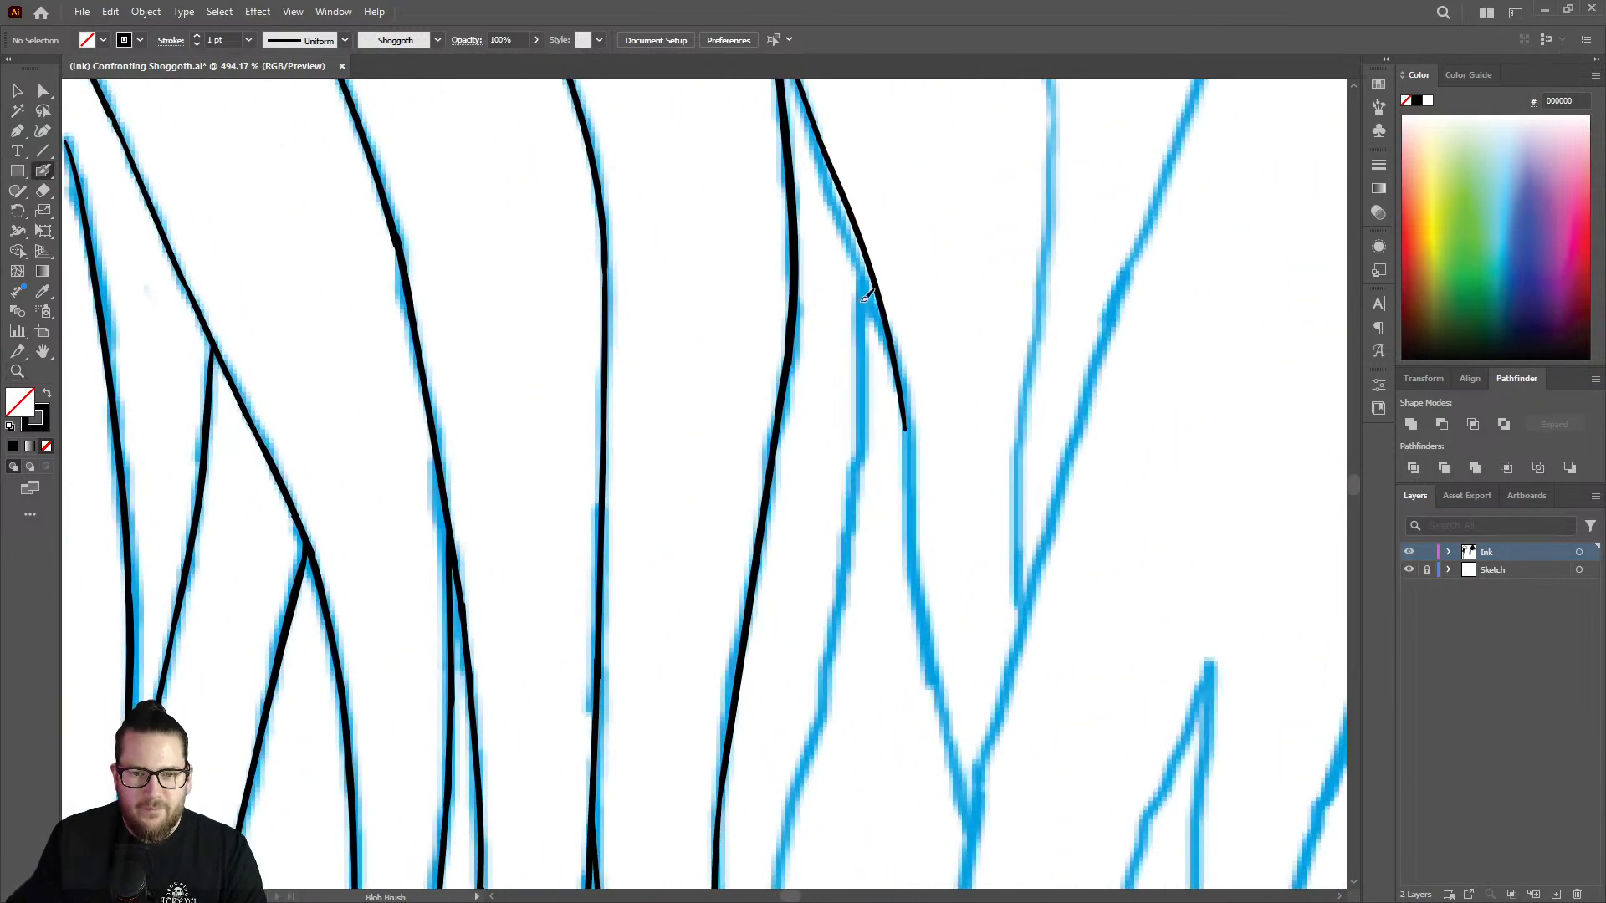
mouse_move(868, 312)
left_mouse_down()
mouse_move(830, 636)
mouse_move(794, 766)
left_mouse_up()
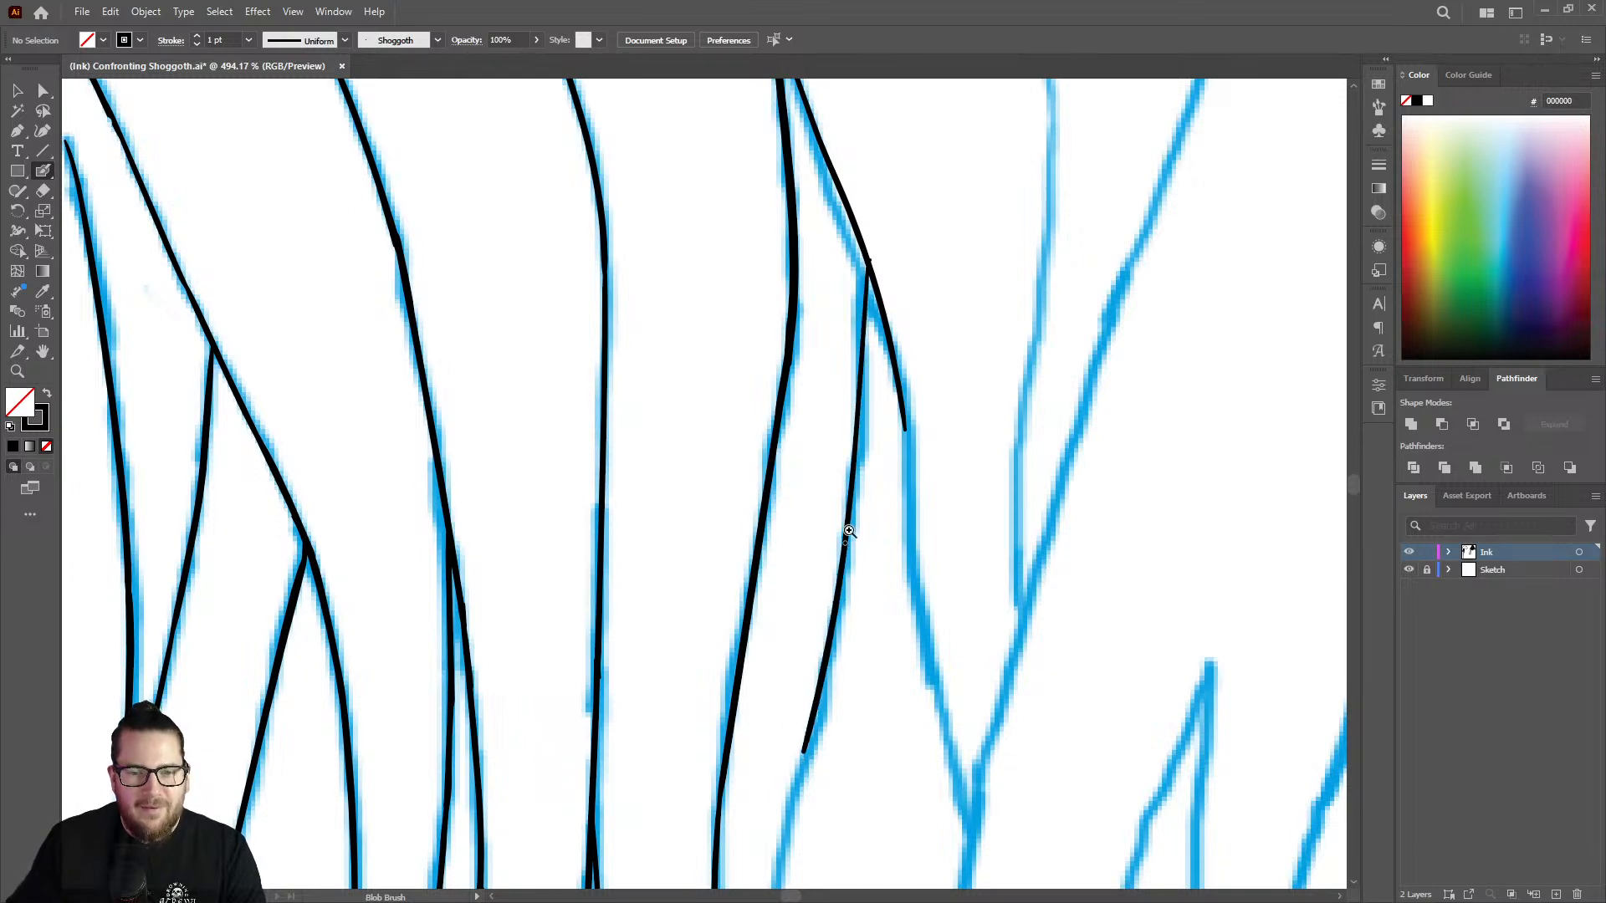
Thicken the upper end of the strand's right edge where it meets the branch line with the Blob Brush.
key("z")
left_click_drag(865, 481, 835, 464)
left_click_drag(878, 315, 1104, 280)
key("shift+e")
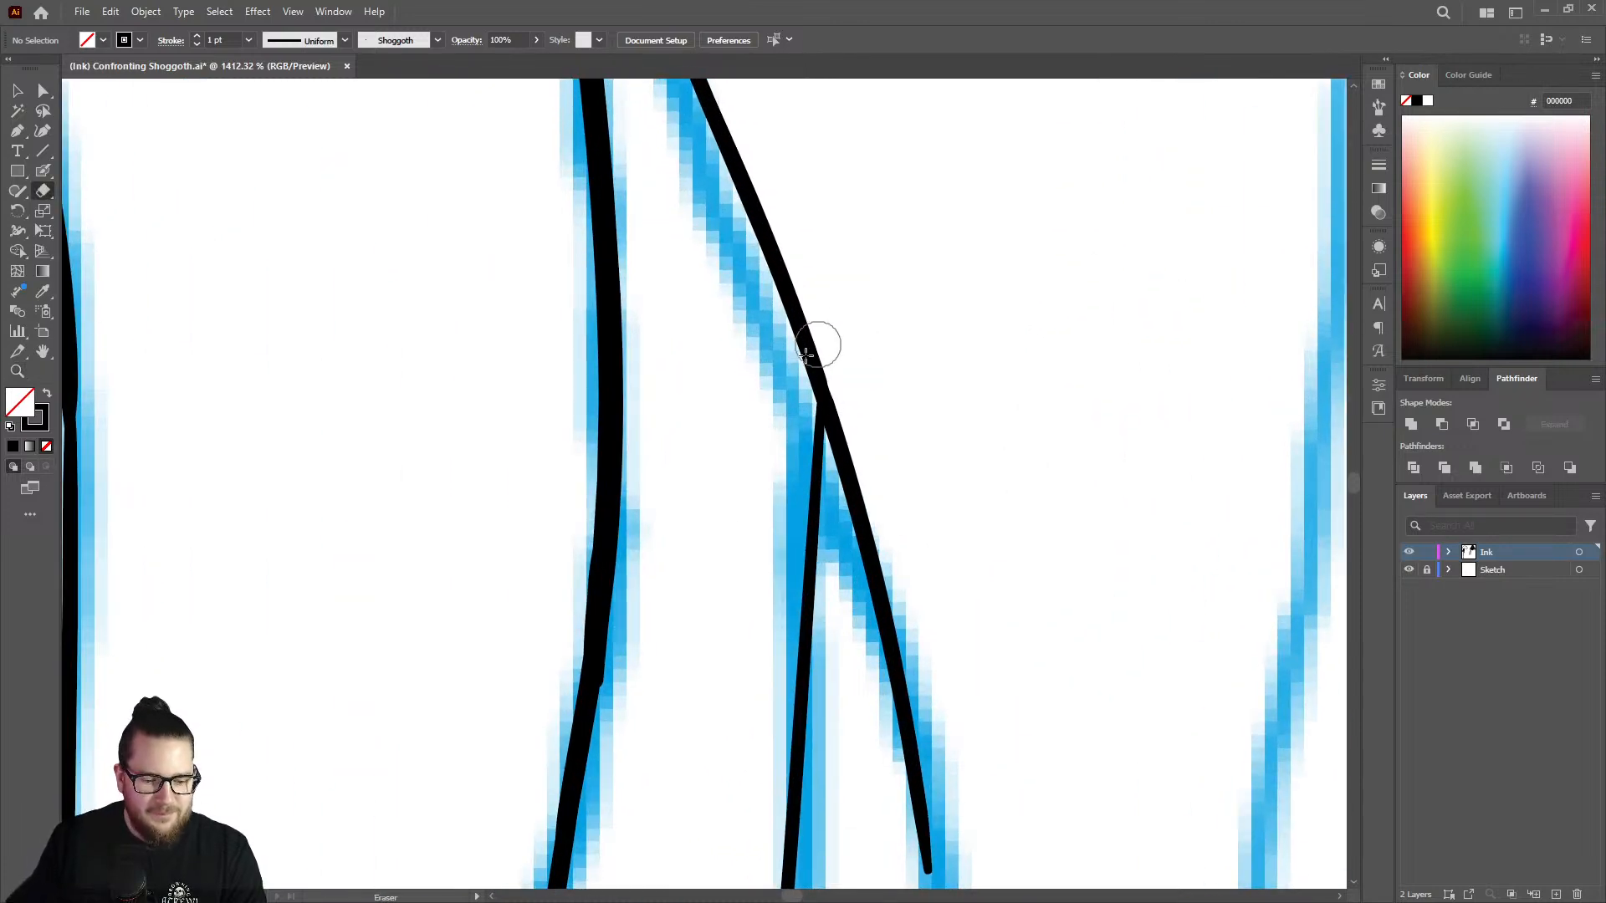
key("shift+b")
key("z")
mouse_move(854, 397)
left_mouse_down()
mouse_move(535, 310)
mouse_move(1086, 348)
left_mouse_up()
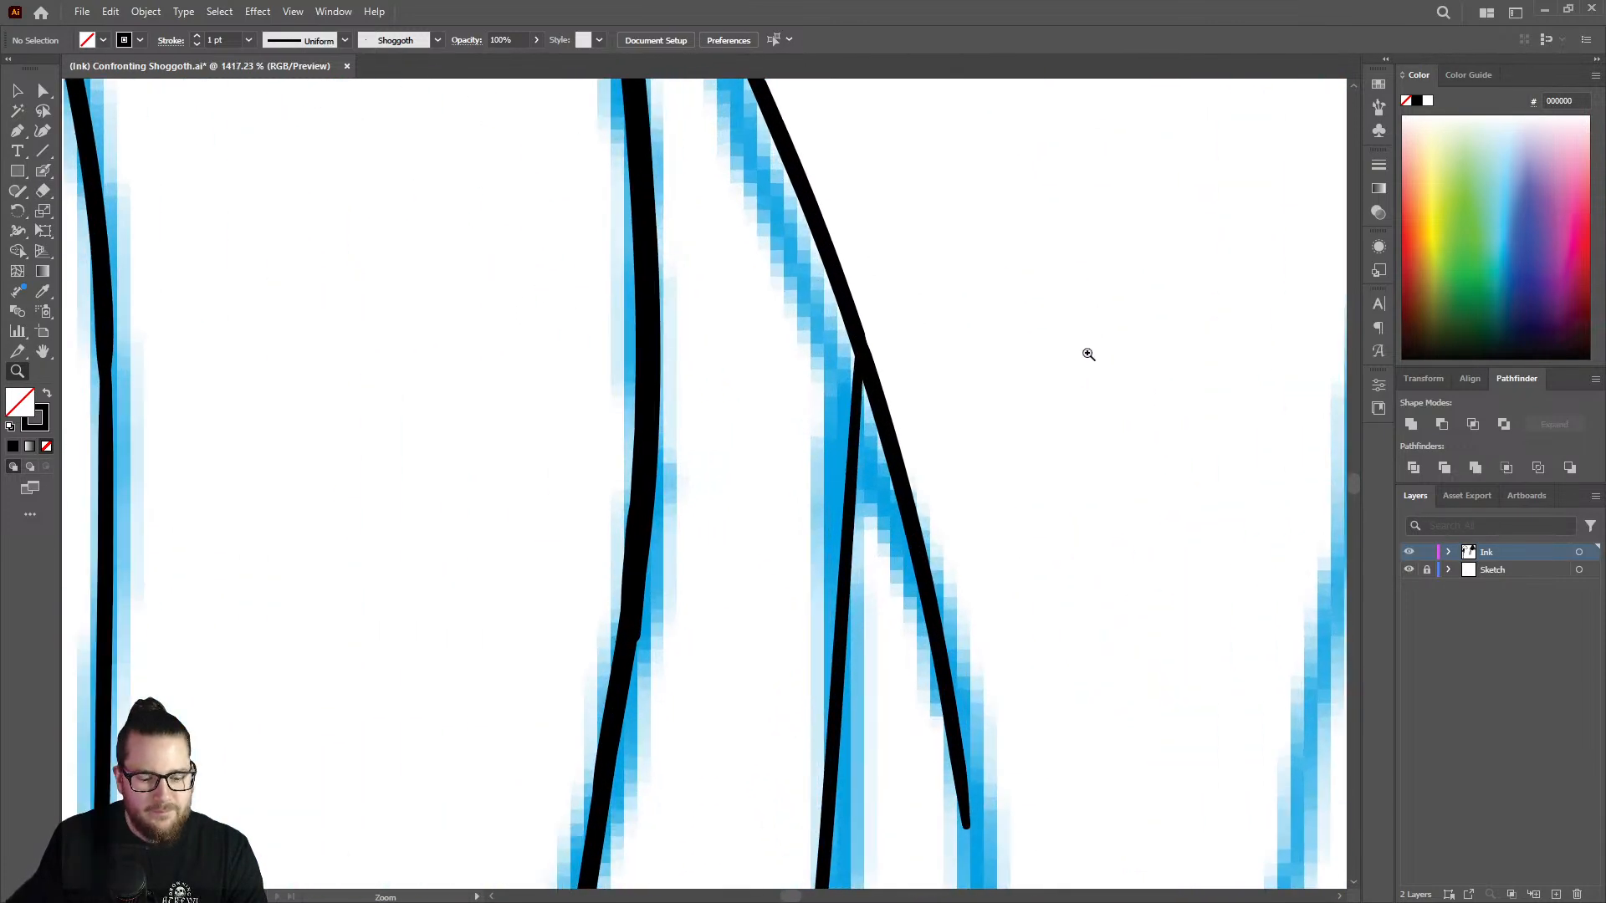
key("shift+b")
mouse_move(862, 381)
left_mouse_down()
mouse_move(853, 410)
mouse_move(864, 352)
mouse_move(848, 623)
left_mouse_up()
key("z")
left_click_drag(858, 452, 502, 323)
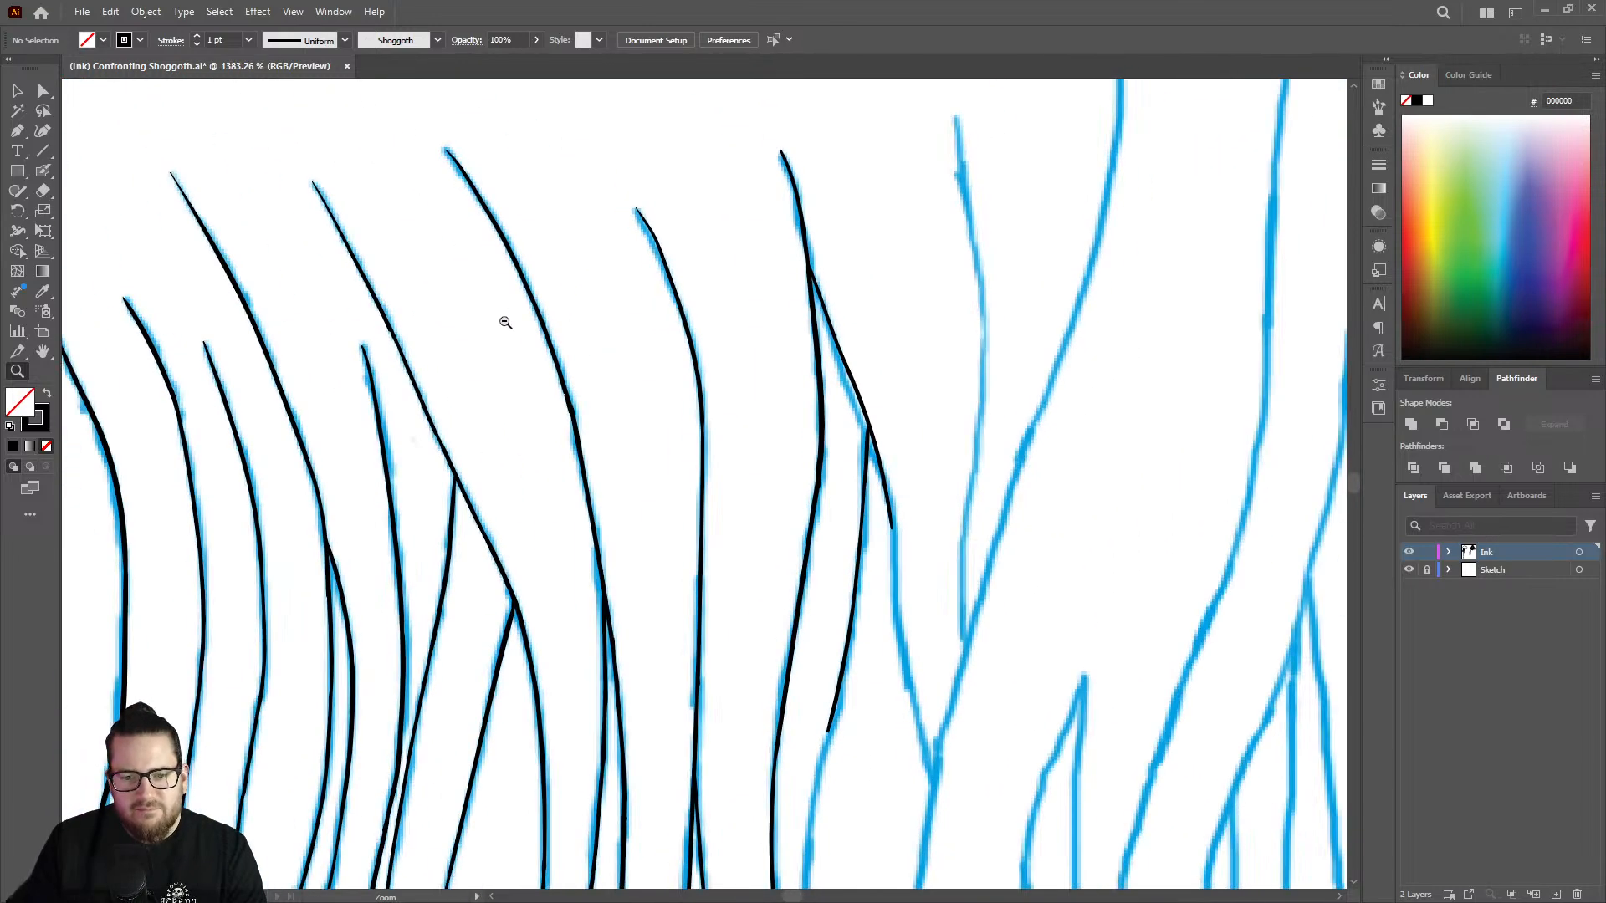
left_click_drag(869, 438, 1240, 357)
key("shift+b")
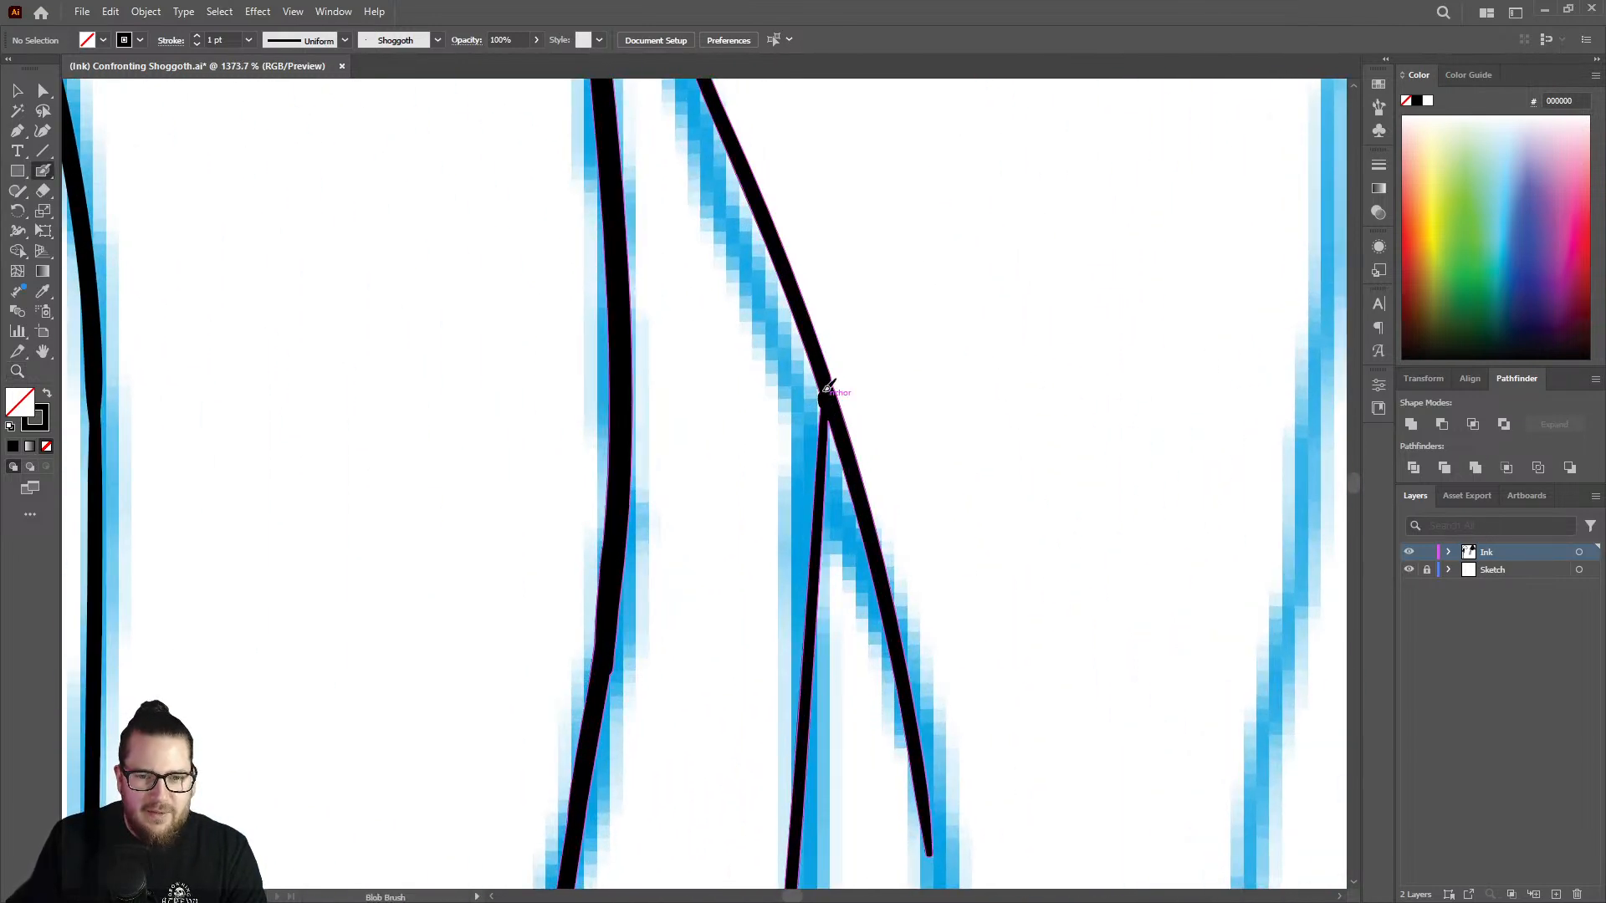
left_click_drag(826, 460, 821, 525)
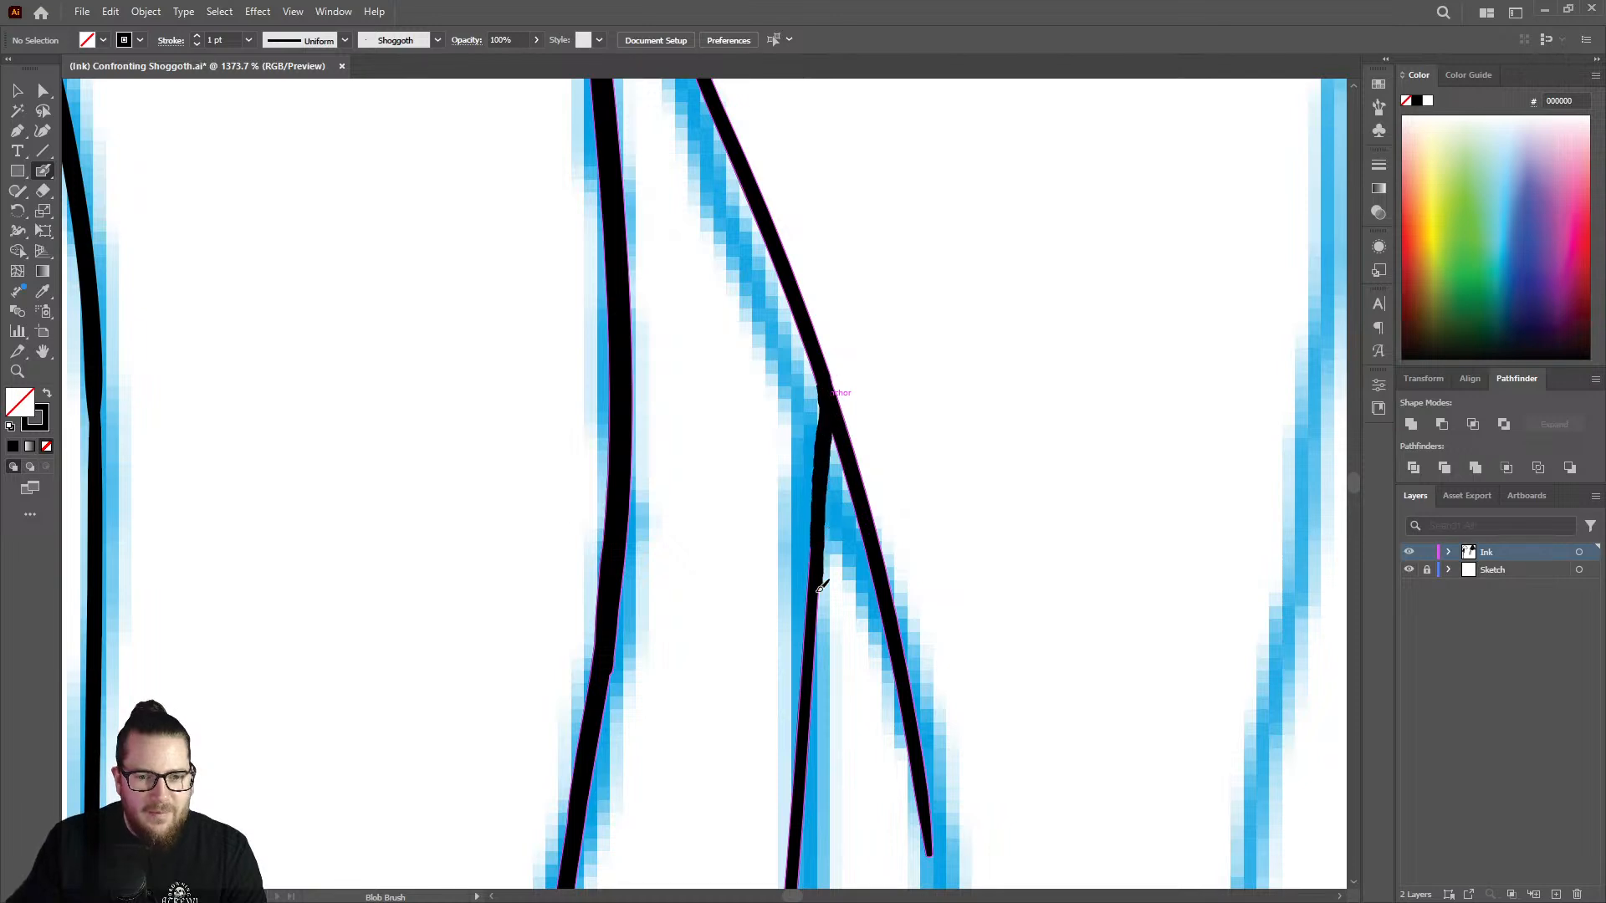
Extend the strand's right edge farther down around its leftward bend with the Blob Brush.
key("z")
left_click_drag(906, 404, 793, 399)
left_click_drag(925, 455, 816, 459)
left_click_drag(918, 585, 764, 549)
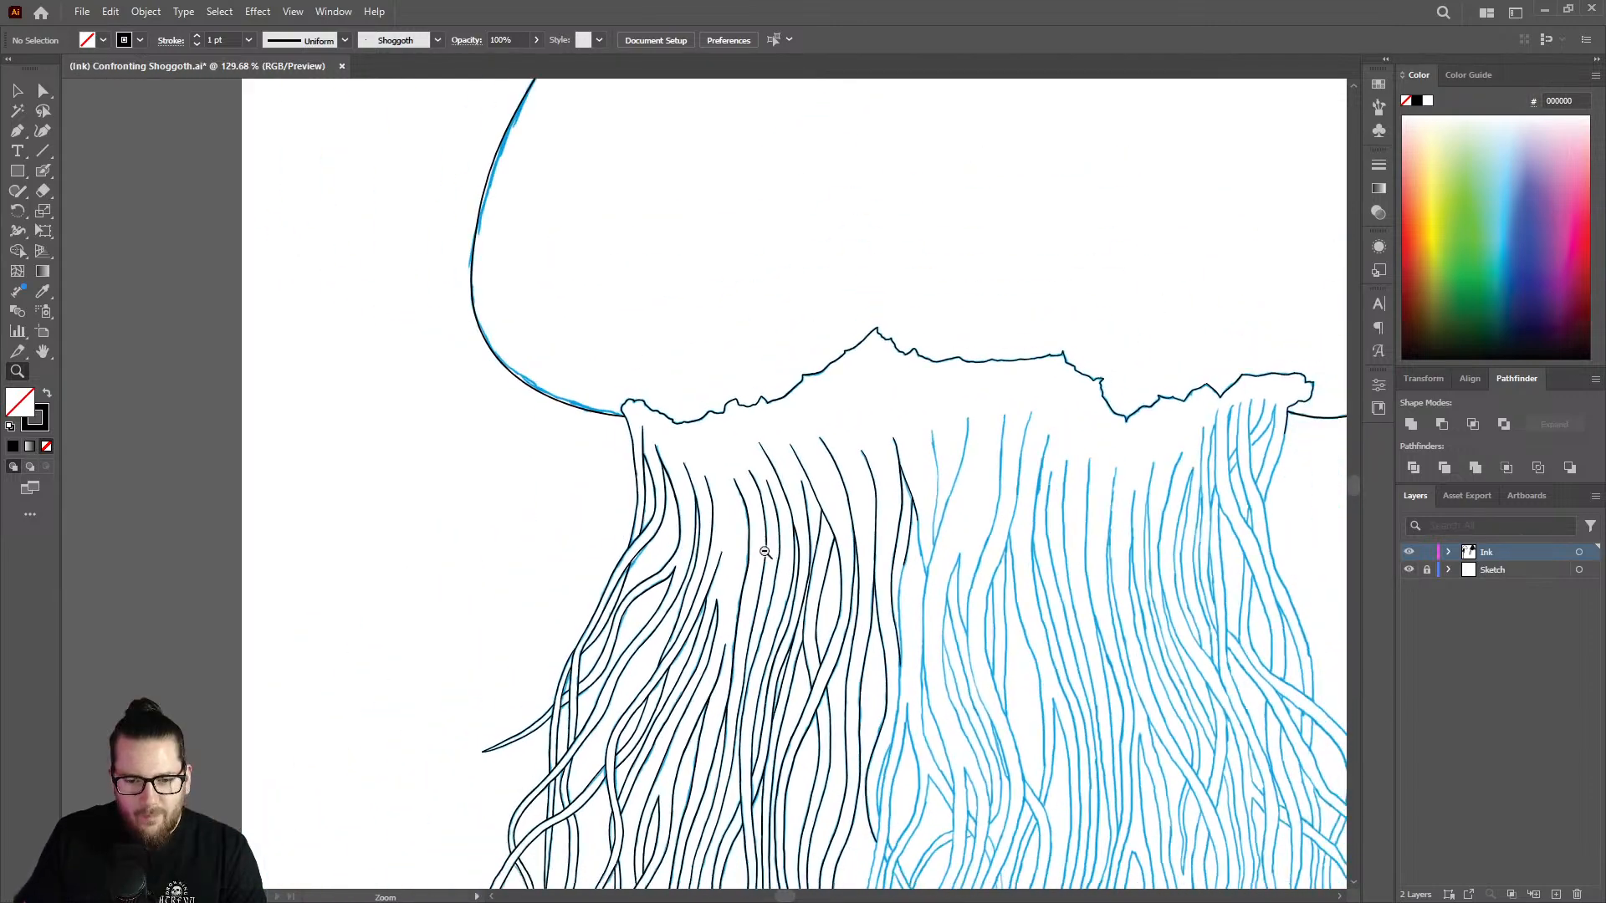
left_click_drag(962, 701, 1192, 686)
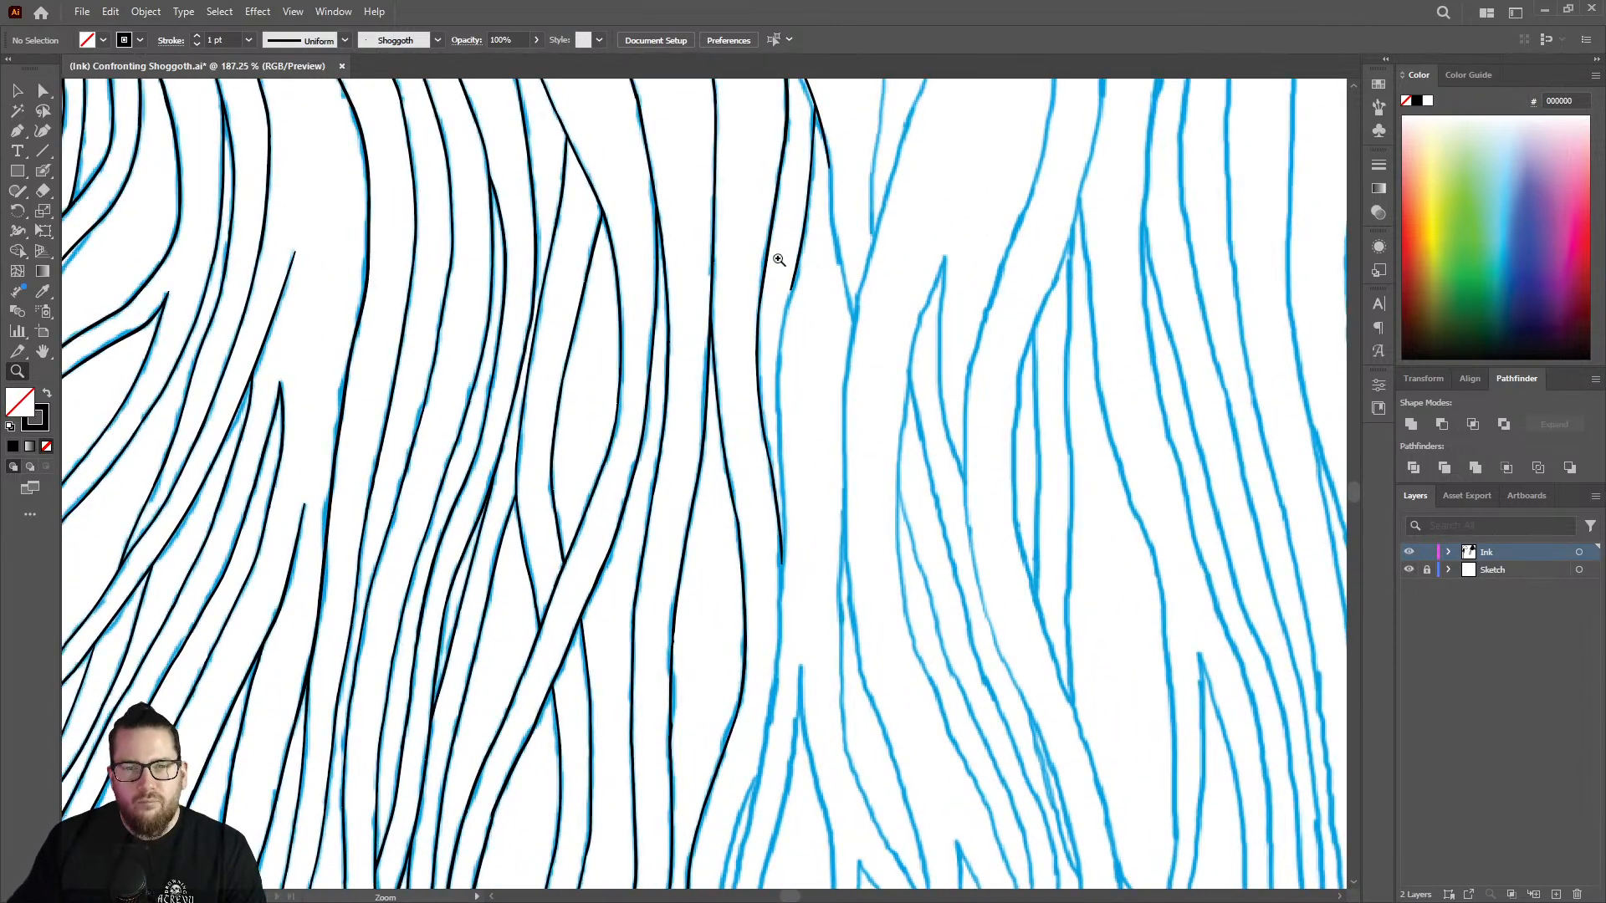
mouse_move(778, 260)
left_mouse_down()
mouse_move(1040, 237)
mouse_move(763, 377)
left_mouse_up()
key("shift+b")
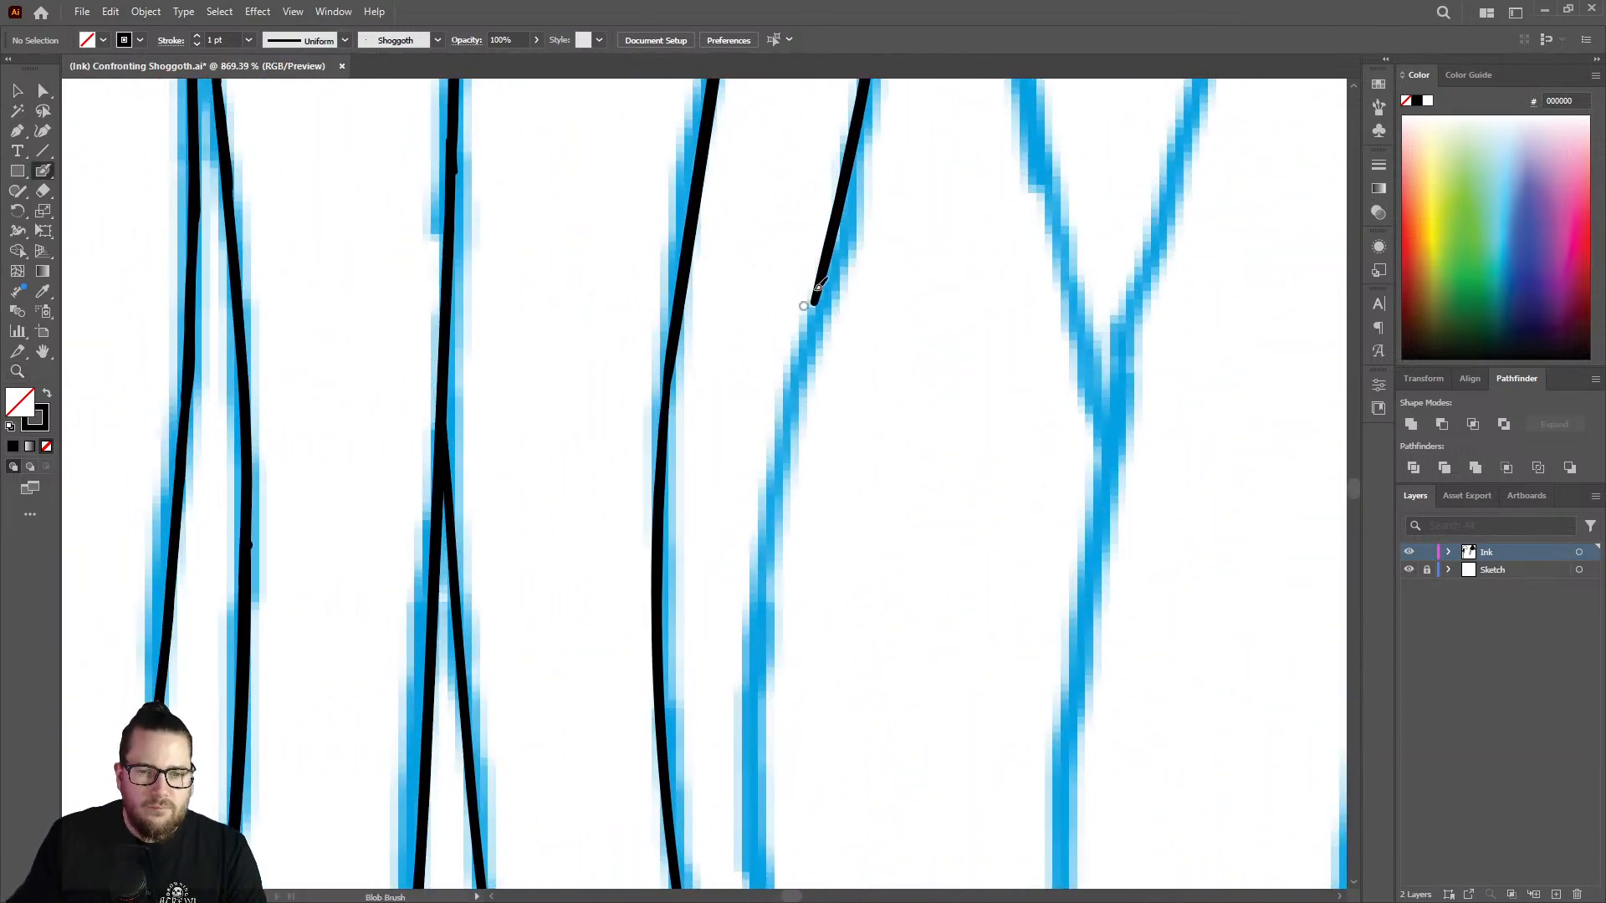
mouse_move(812, 316)
left_mouse_down()
mouse_move(755, 611)
mouse_move(757, 780)
left_mouse_up()
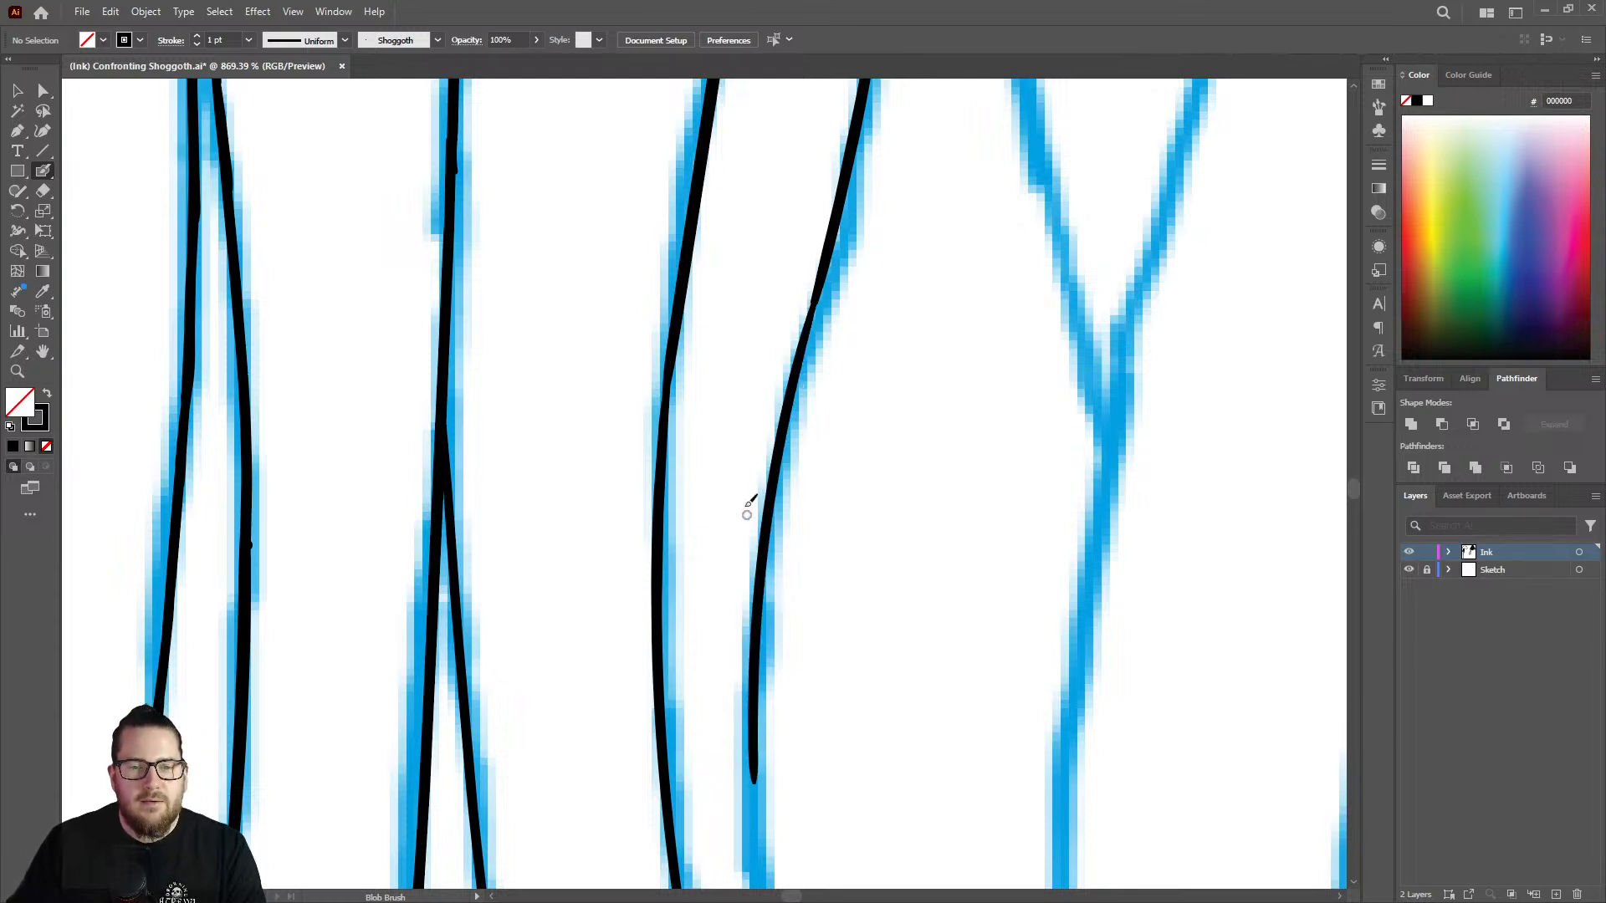
Smooth the joint between the two strokes of the strand's right edge at the upper bend.
key("z")
mouse_move(804, 487)
left_mouse_down()
mouse_move(772, 490)
mouse_move(803, 312)
mouse_move(942, 301)
left_mouse_up()
key("shift+b")
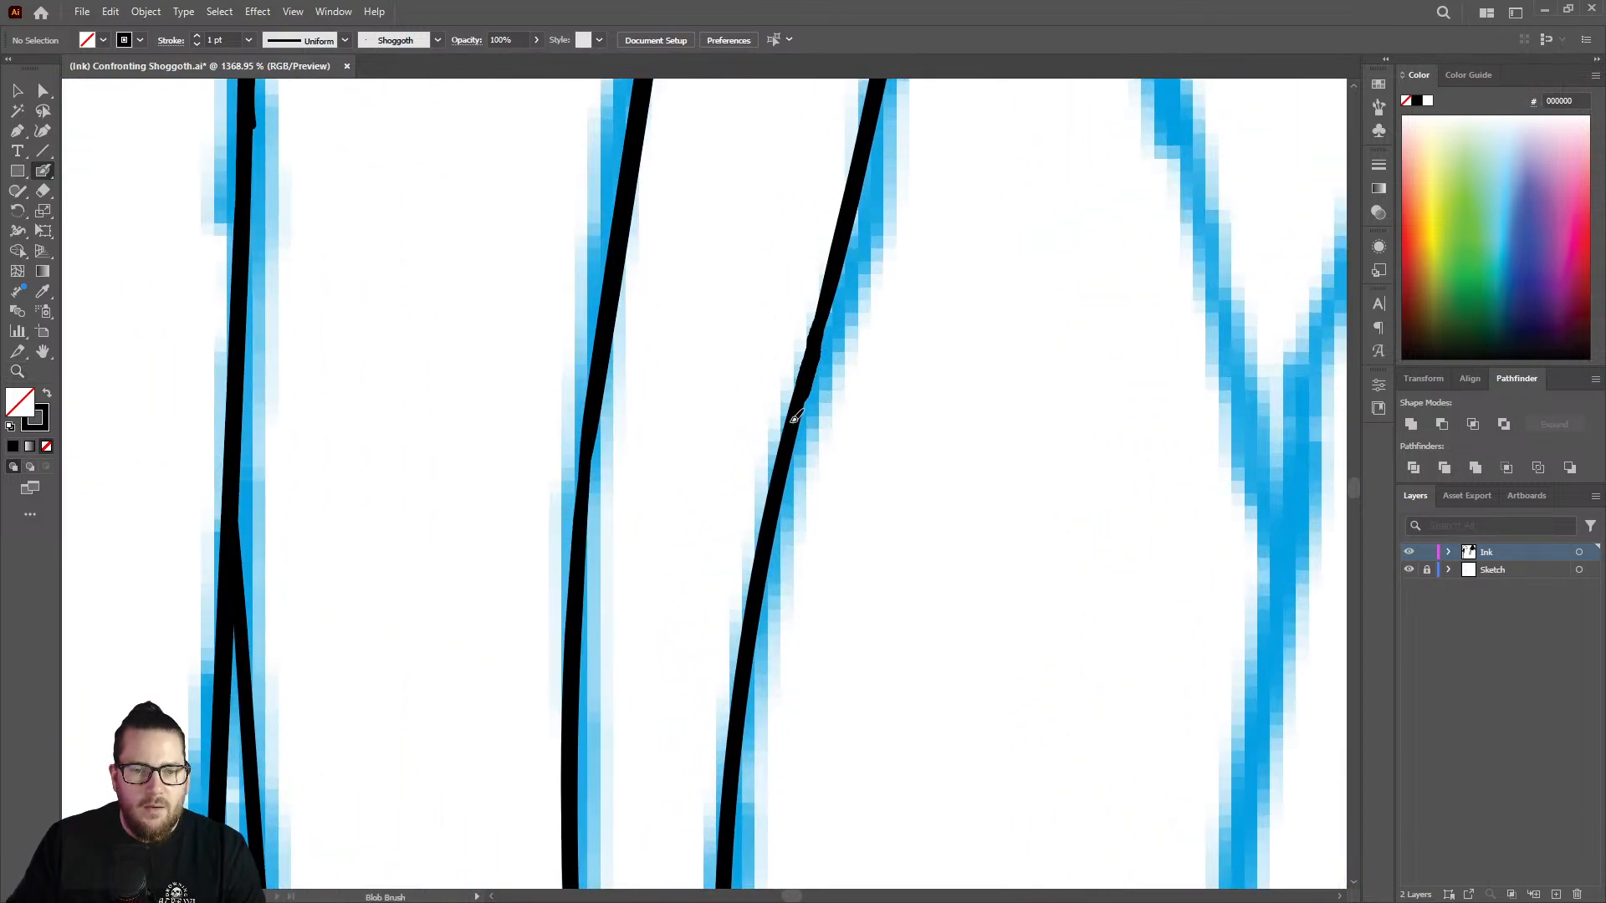
mouse_move(793, 420)
left_mouse_down()
mouse_move(785, 445)
mouse_move(416, 448)
left_mouse_up()
Continue the strand's right edge down the nearly vertical sketch section beside the left edge's tapered end.
key("z")
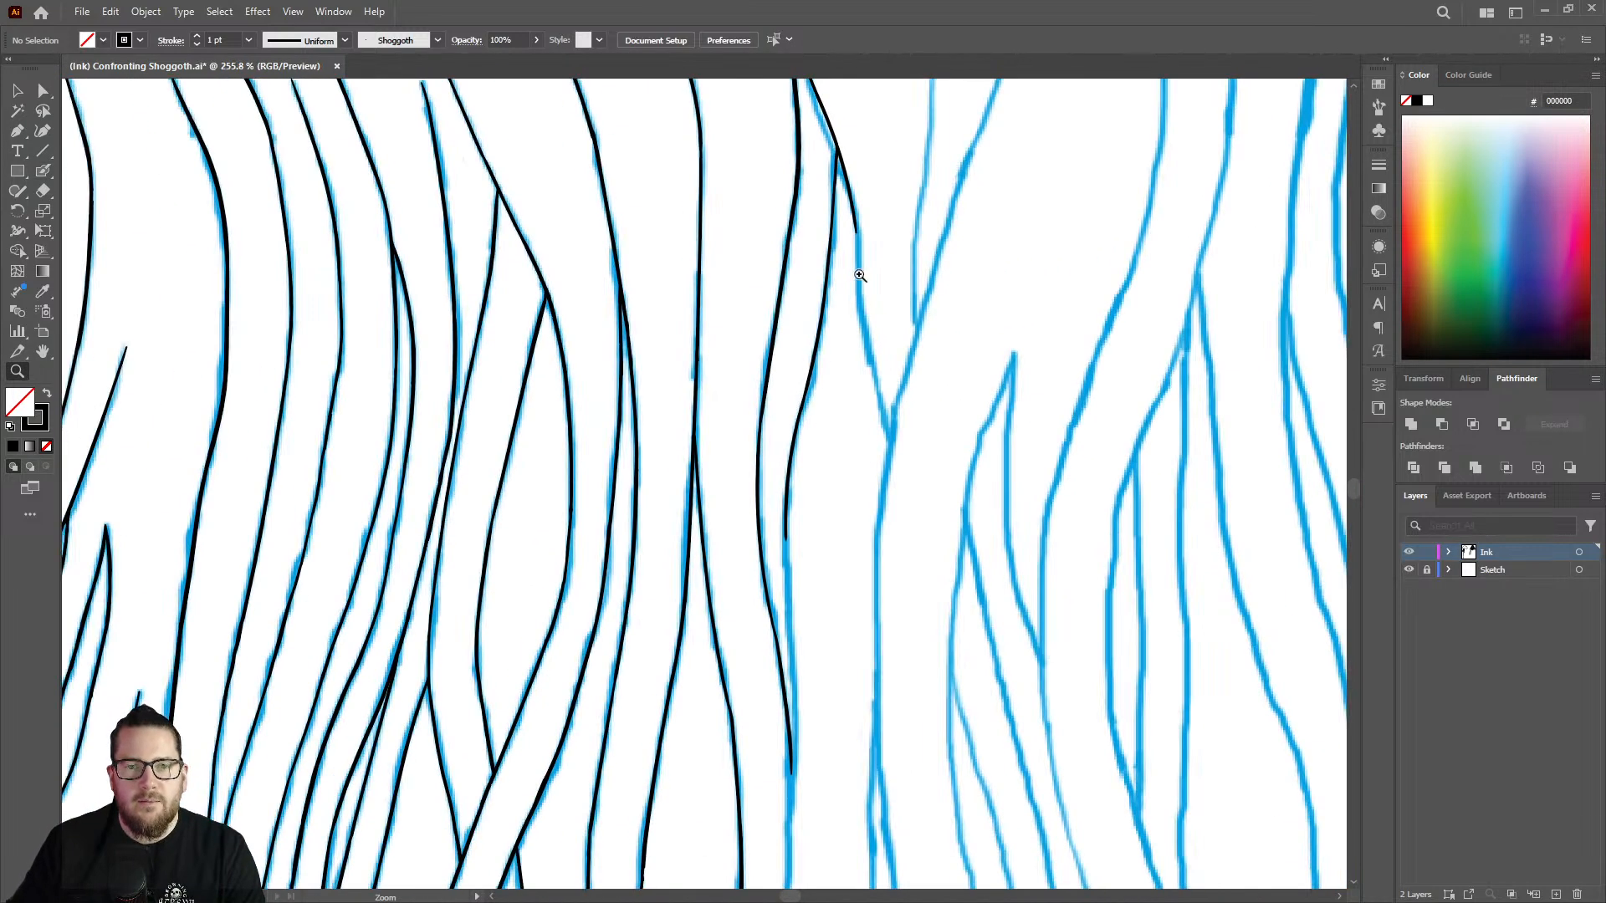
mouse_move(904, 289)
left_mouse_down()
mouse_move(753, 326)
mouse_move(787, 334)
left_mouse_up()
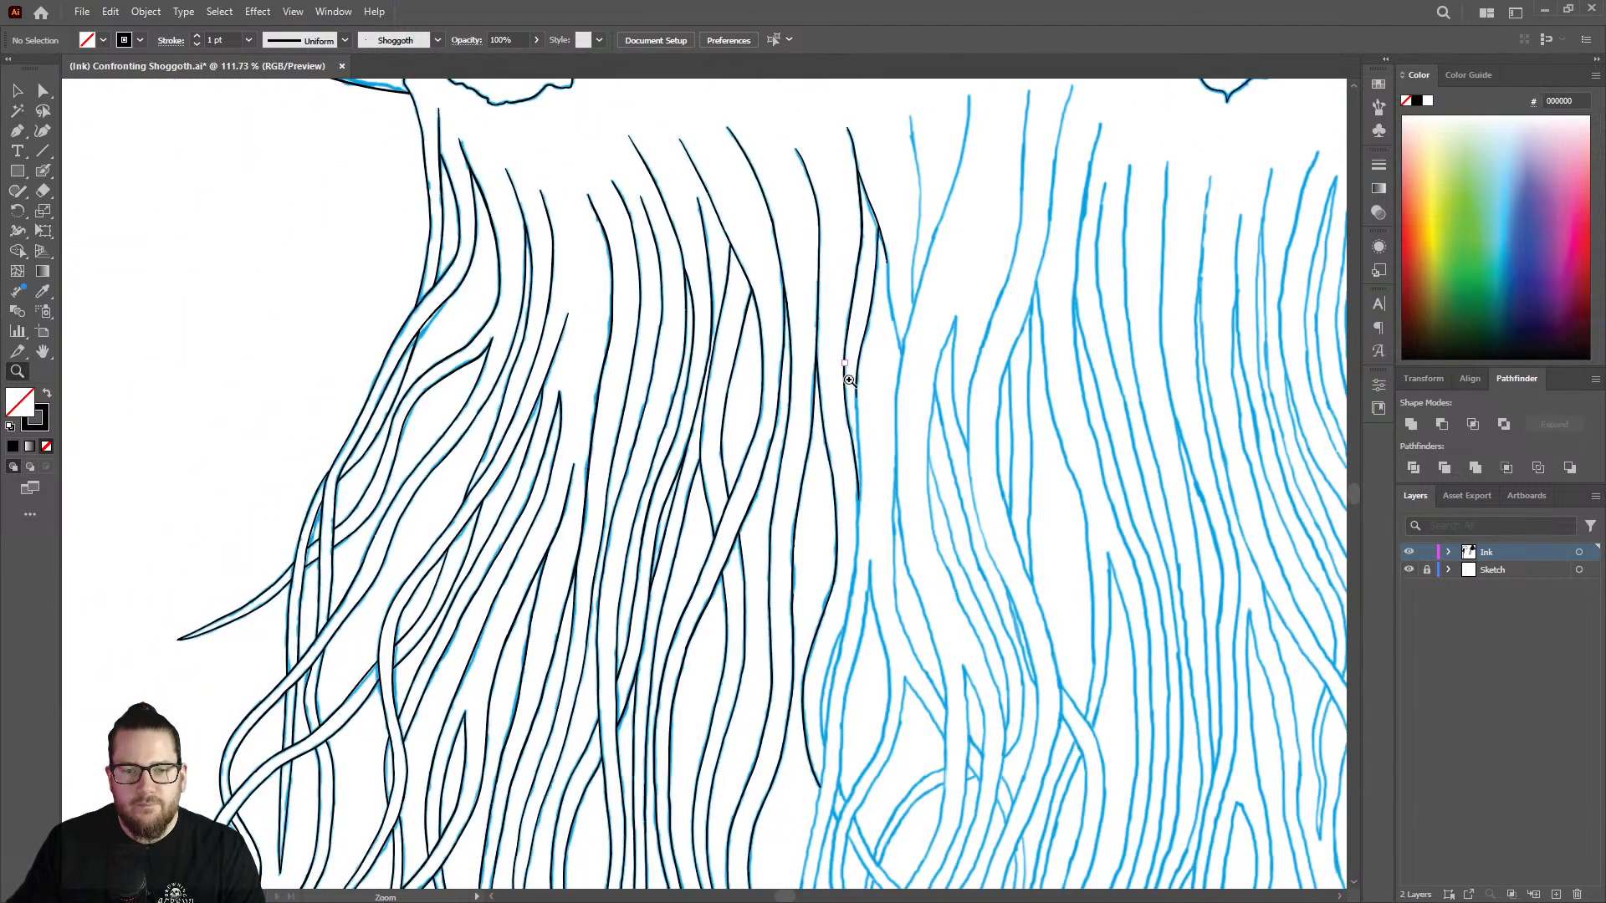
mouse_move(865, 462)
left_mouse_down()
mouse_move(887, 465)
mouse_move(995, 381)
left_mouse_up()
left_click_drag(870, 389, 1034, 309)
key("shift+b")
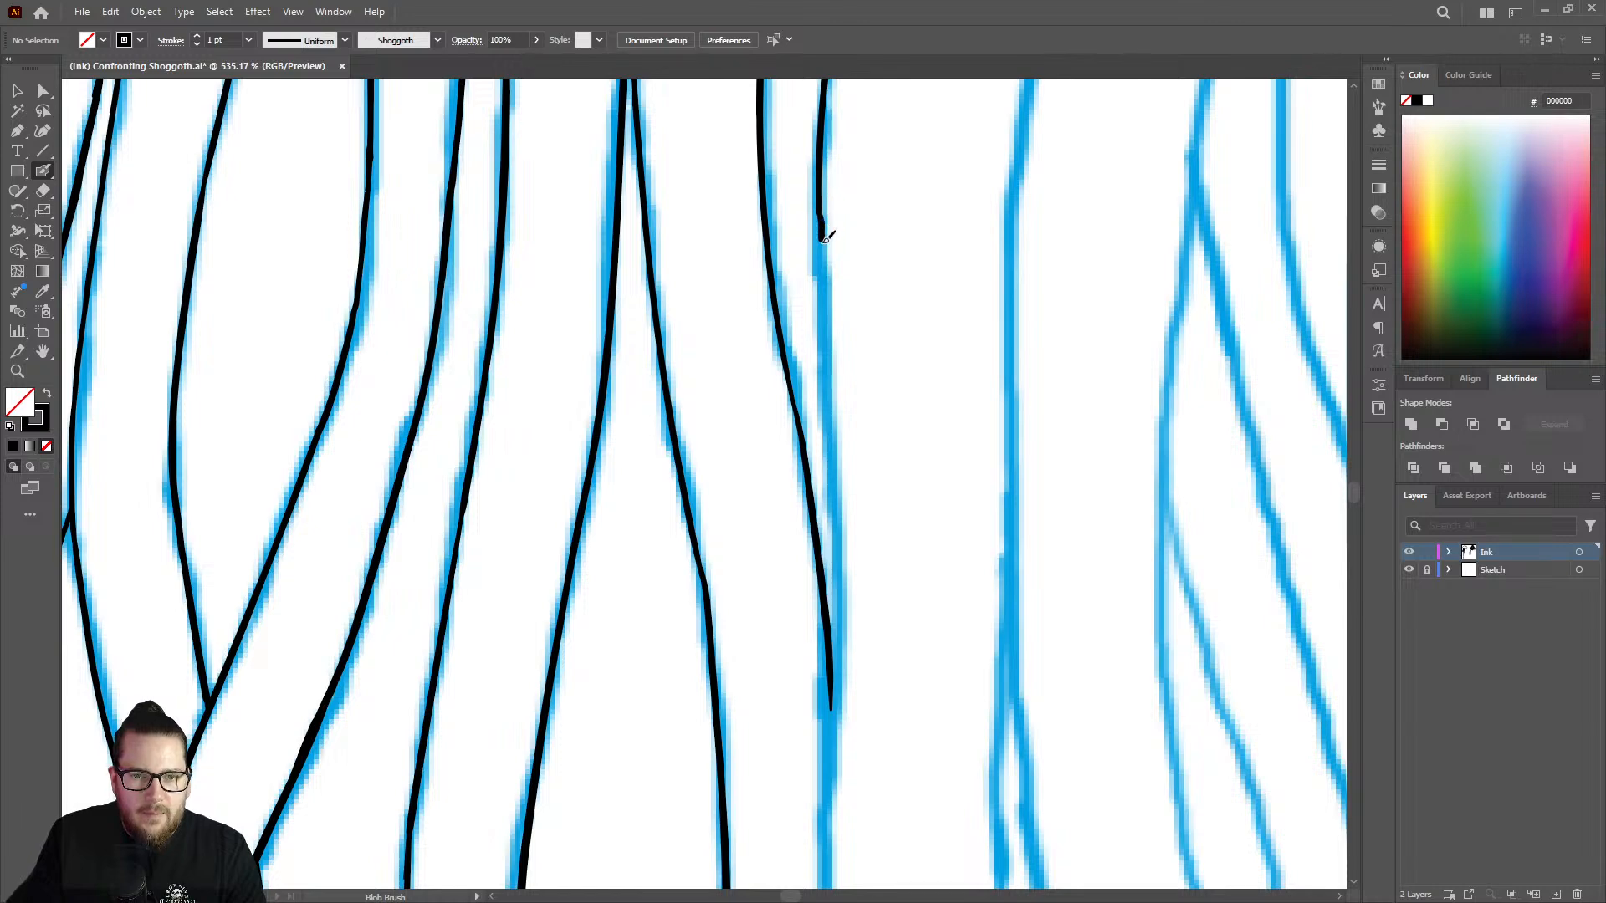
left_click_drag(825, 298, 827, 371)
left_click_drag(834, 435, 839, 604)
Ink the right edge down through the left edge's tapered end and on along the sketch below their meeting point.
key("z")
left_click_drag(895, 399, 657, 357)
left_click_drag(891, 502, 1173, 405)
left_click_drag(882, 438, 945, 428)
key("shift+b")
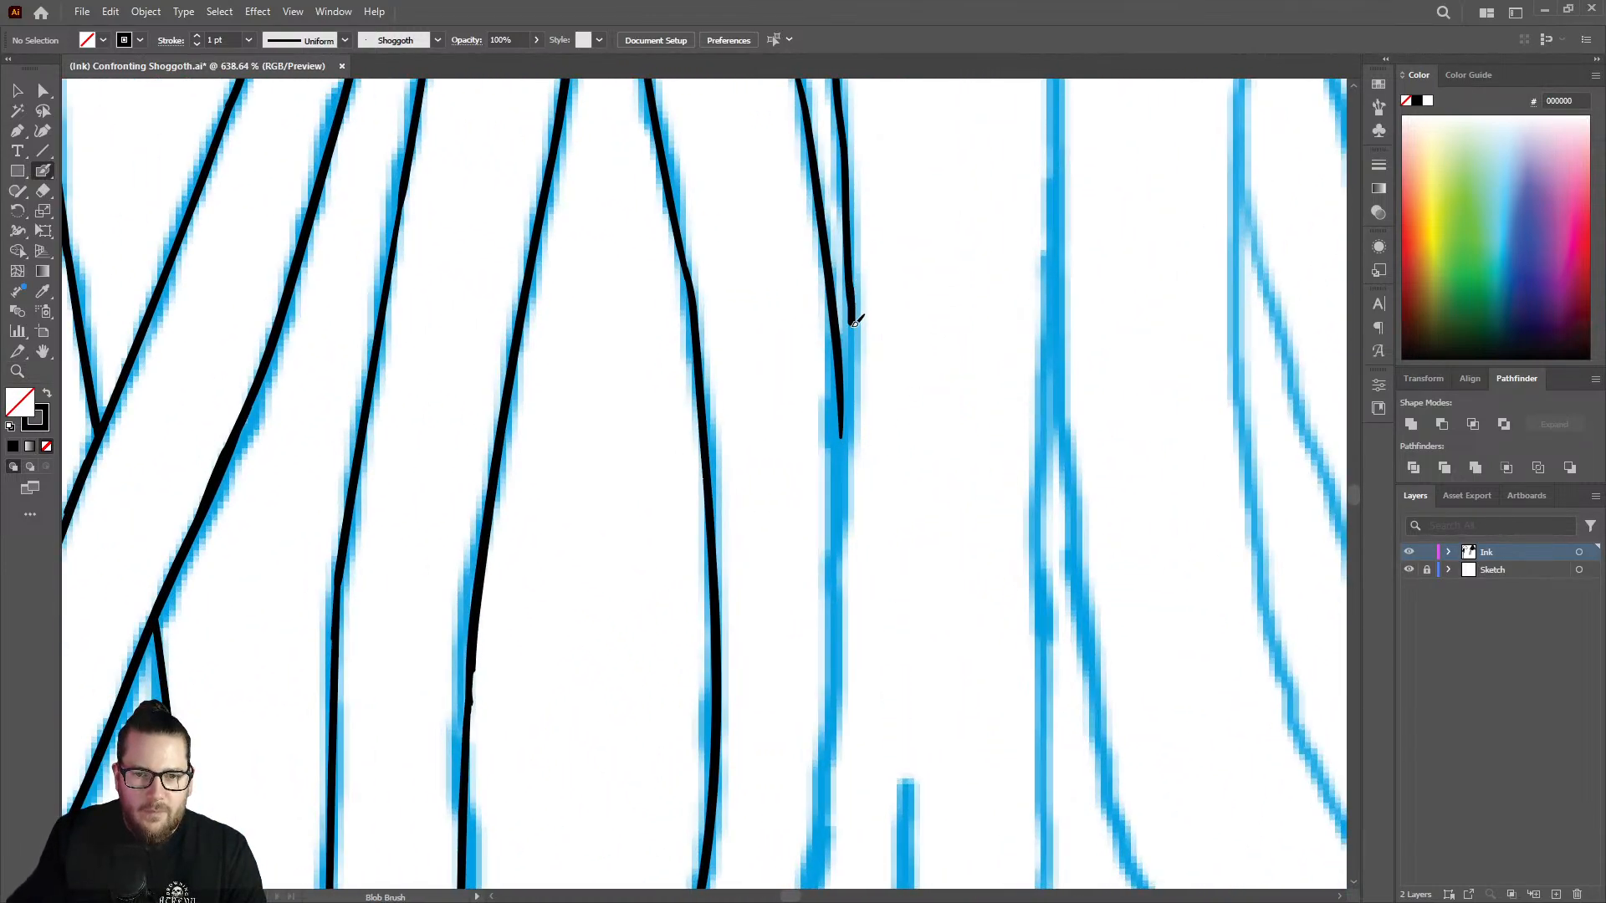
left_click_drag(854, 323, 849, 385)
left_click_drag(845, 441, 824, 740)
Smooth the right edge's joint just above the point where both strand edges meet.
key("z")
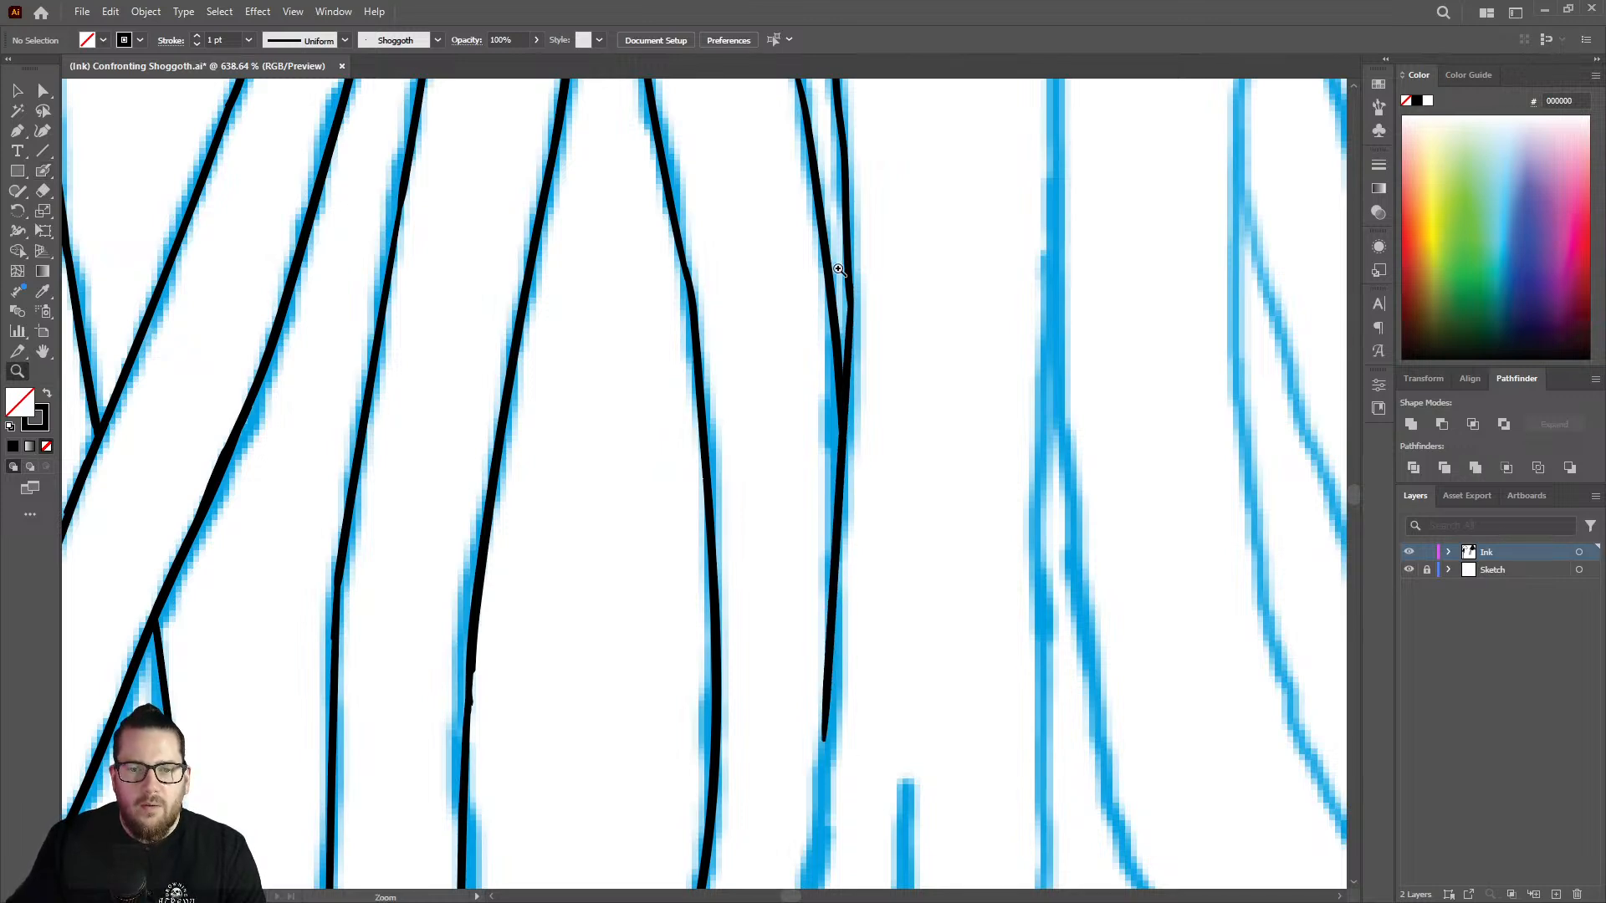
left_click_drag(839, 269, 958, 247)
key("shift+b")
left_click_drag(860, 292, 861, 359)
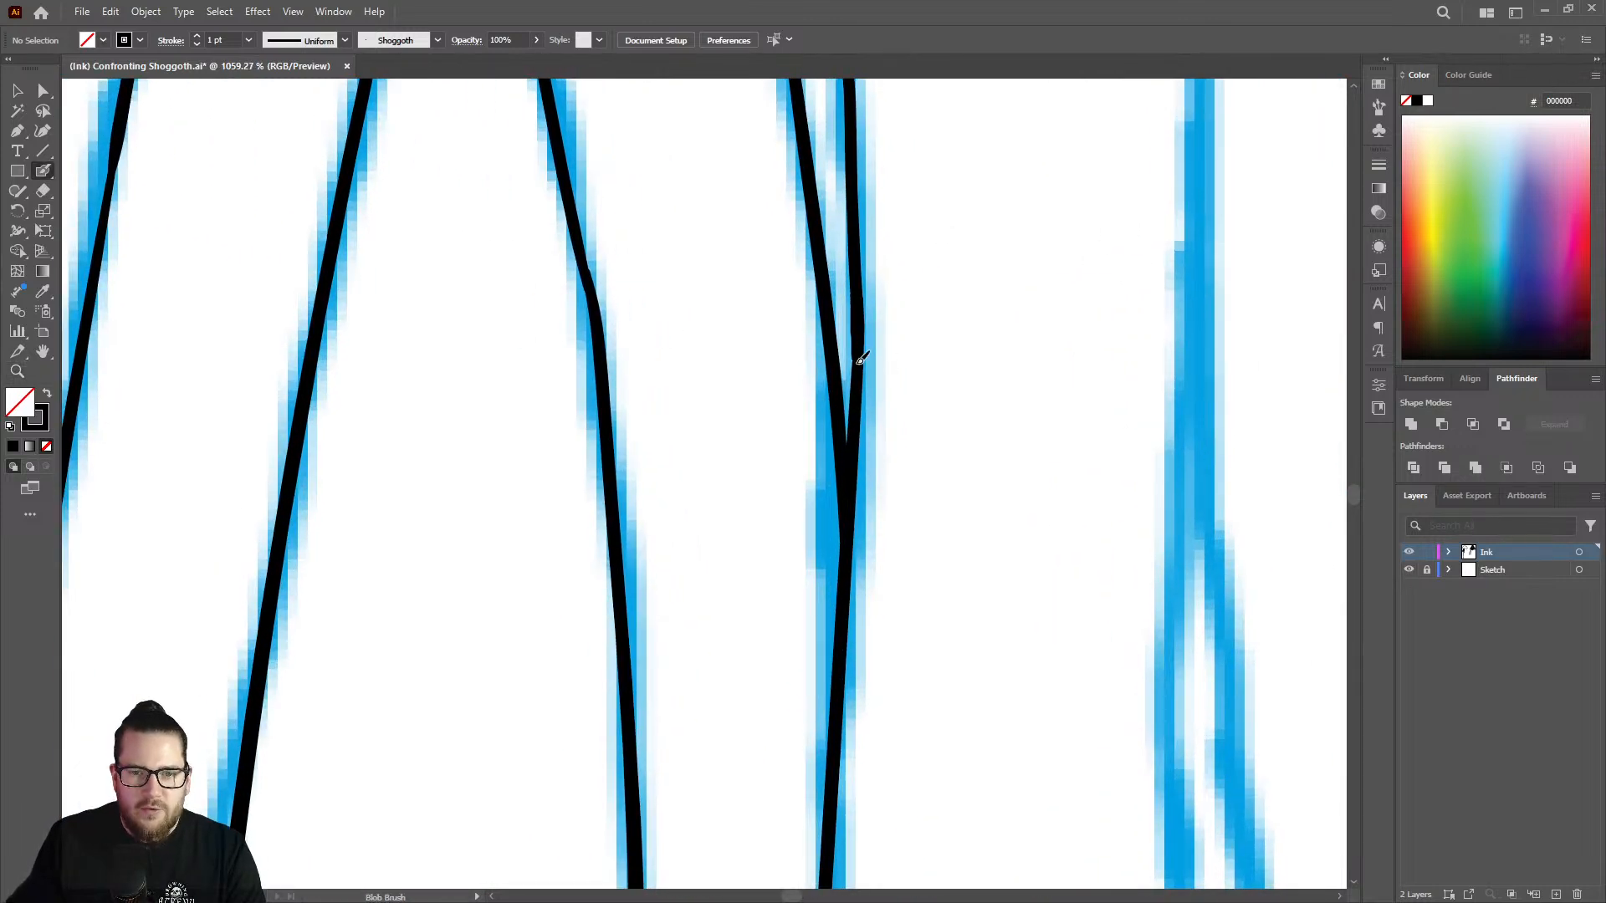
Extend the merged line farther down its leftward slope to the fork in the sketch with the Blob Brush.
key("z")
left_click_drag(905, 295, 502, 310)
left_click_drag(942, 394, 757, 314)
mouse_move(937, 439)
left_mouse_down()
mouse_move(1038, 478)
mouse_move(1187, 456)
left_mouse_up()
left_click_drag(813, 373, 1075, 331)
key("shift+b")
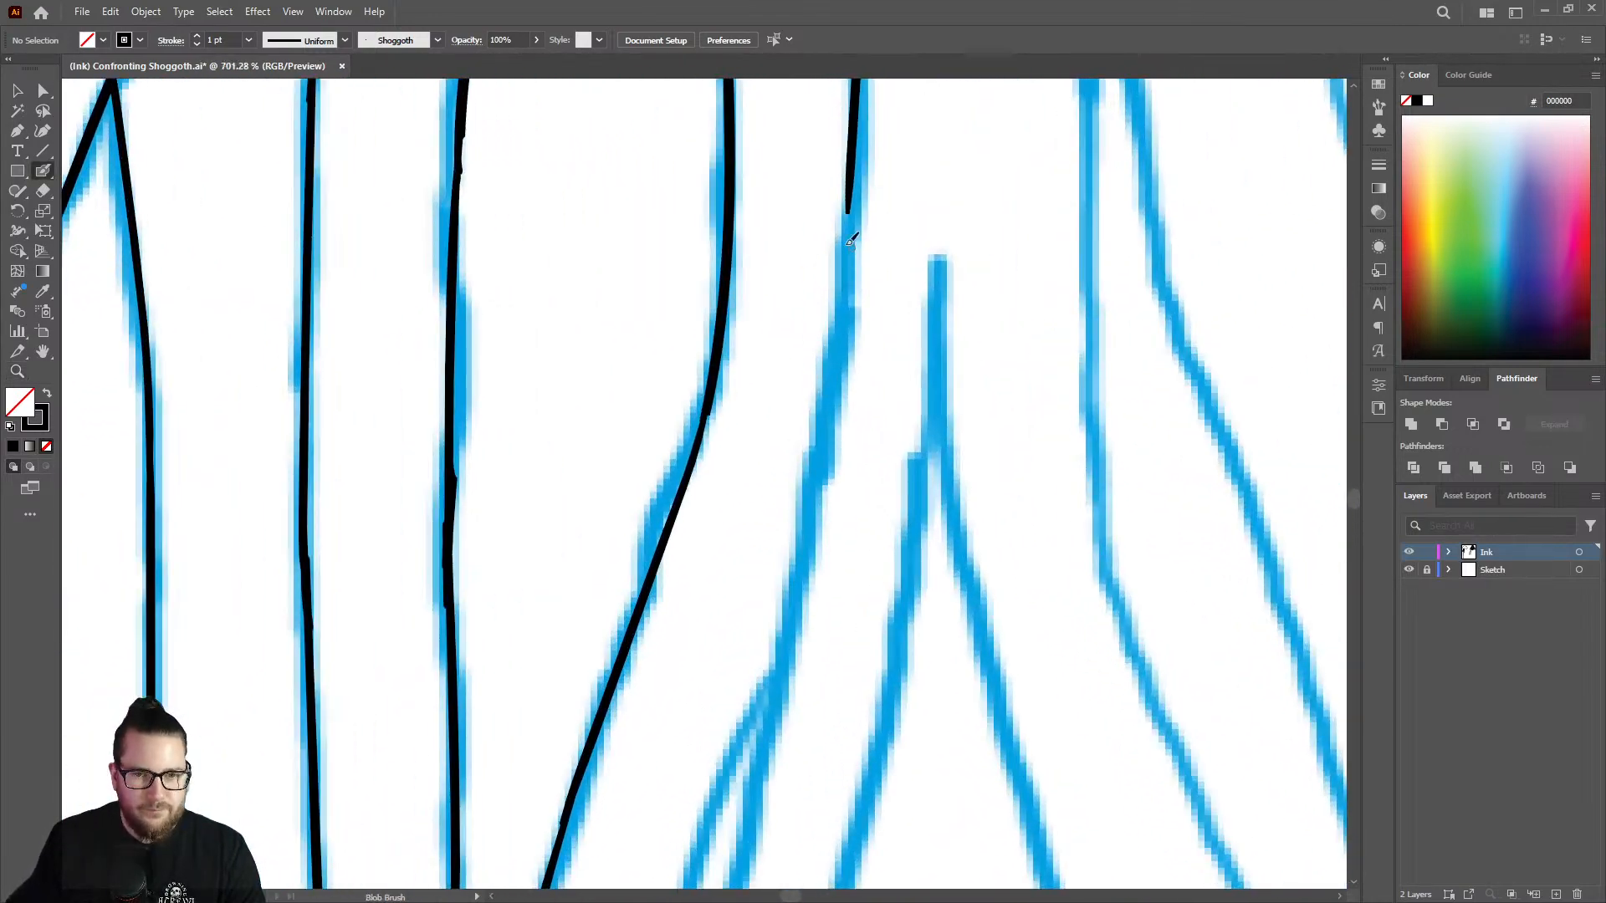
mouse_move(851, 201)
left_mouse_down()
mouse_move(806, 545)
mouse_move(743, 787)
left_mouse_up()
Erase the lower end of the merged line near the sketch fork and redraw it down the right-hand branch.
key("z")
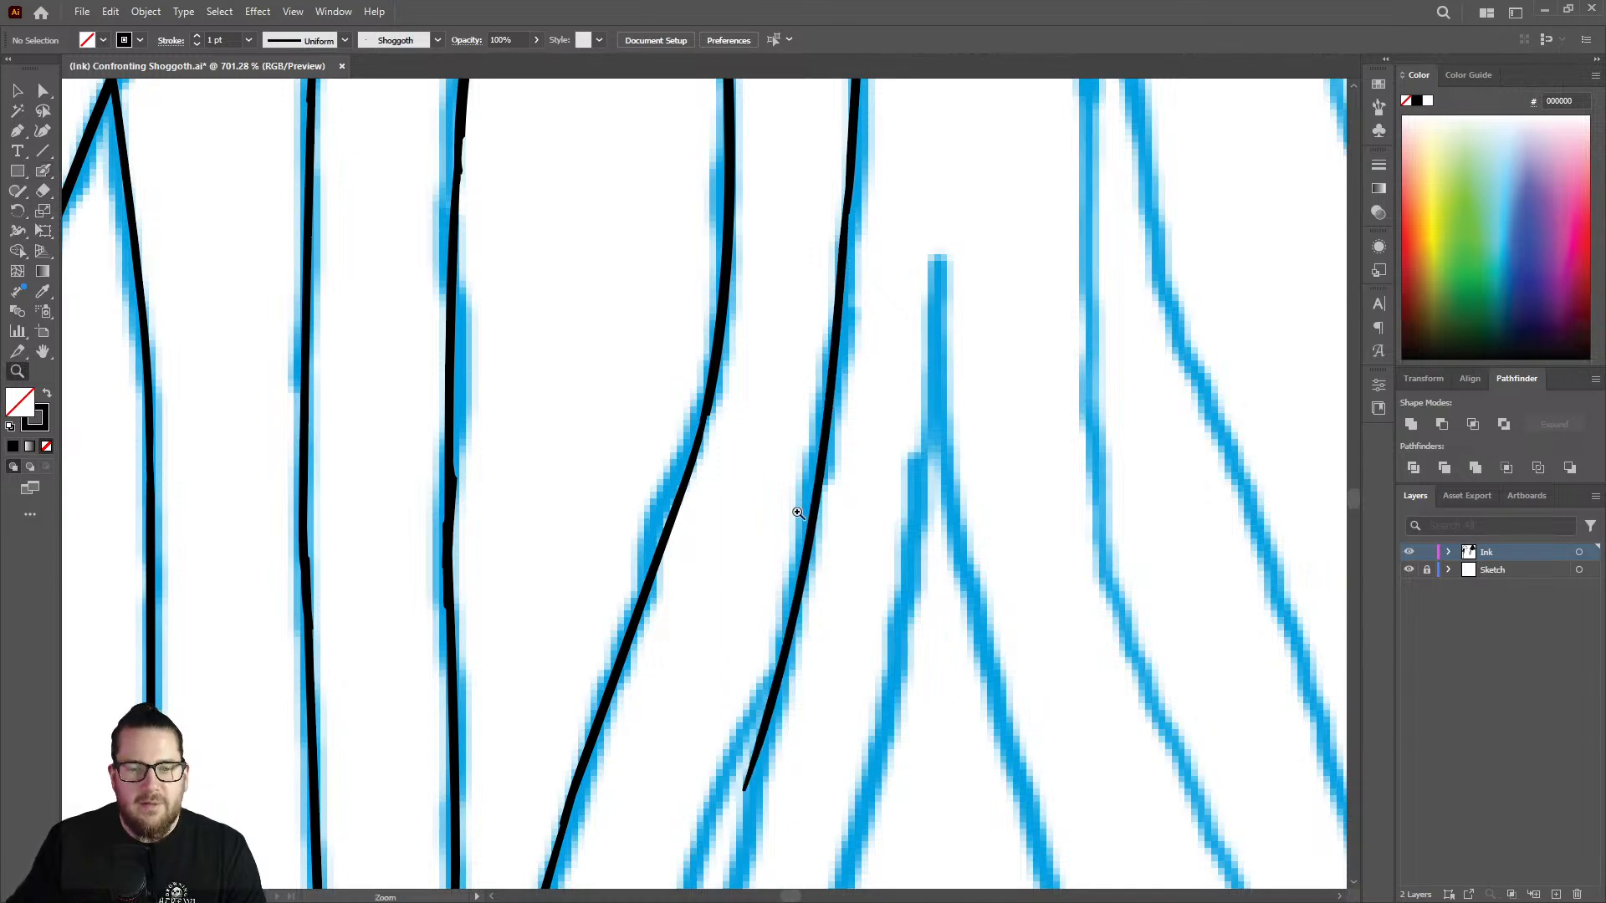
mouse_move(795, 513)
left_mouse_down()
mouse_move(707, 602)
mouse_move(966, 534)
left_mouse_up()
left_click_drag(826, 473, 825, 502)
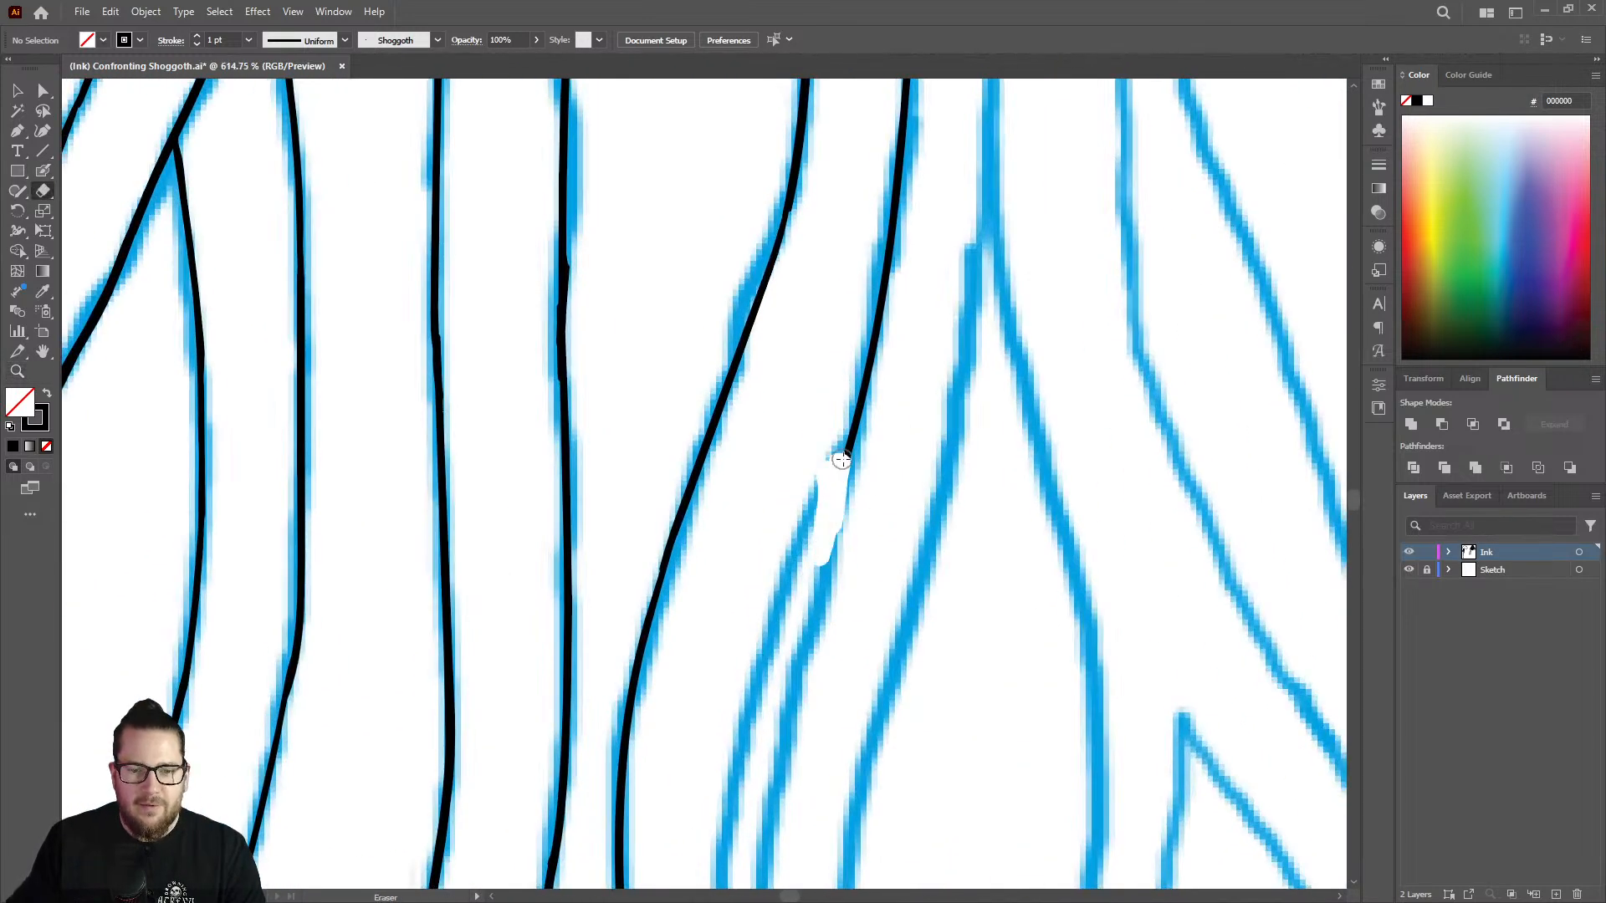
key("shift+b")
left_click_drag(861, 418, 785, 736)
Erase the uneven overlap at the joint of the redrawn line just above the sketch fork.
key("ctrl+space")
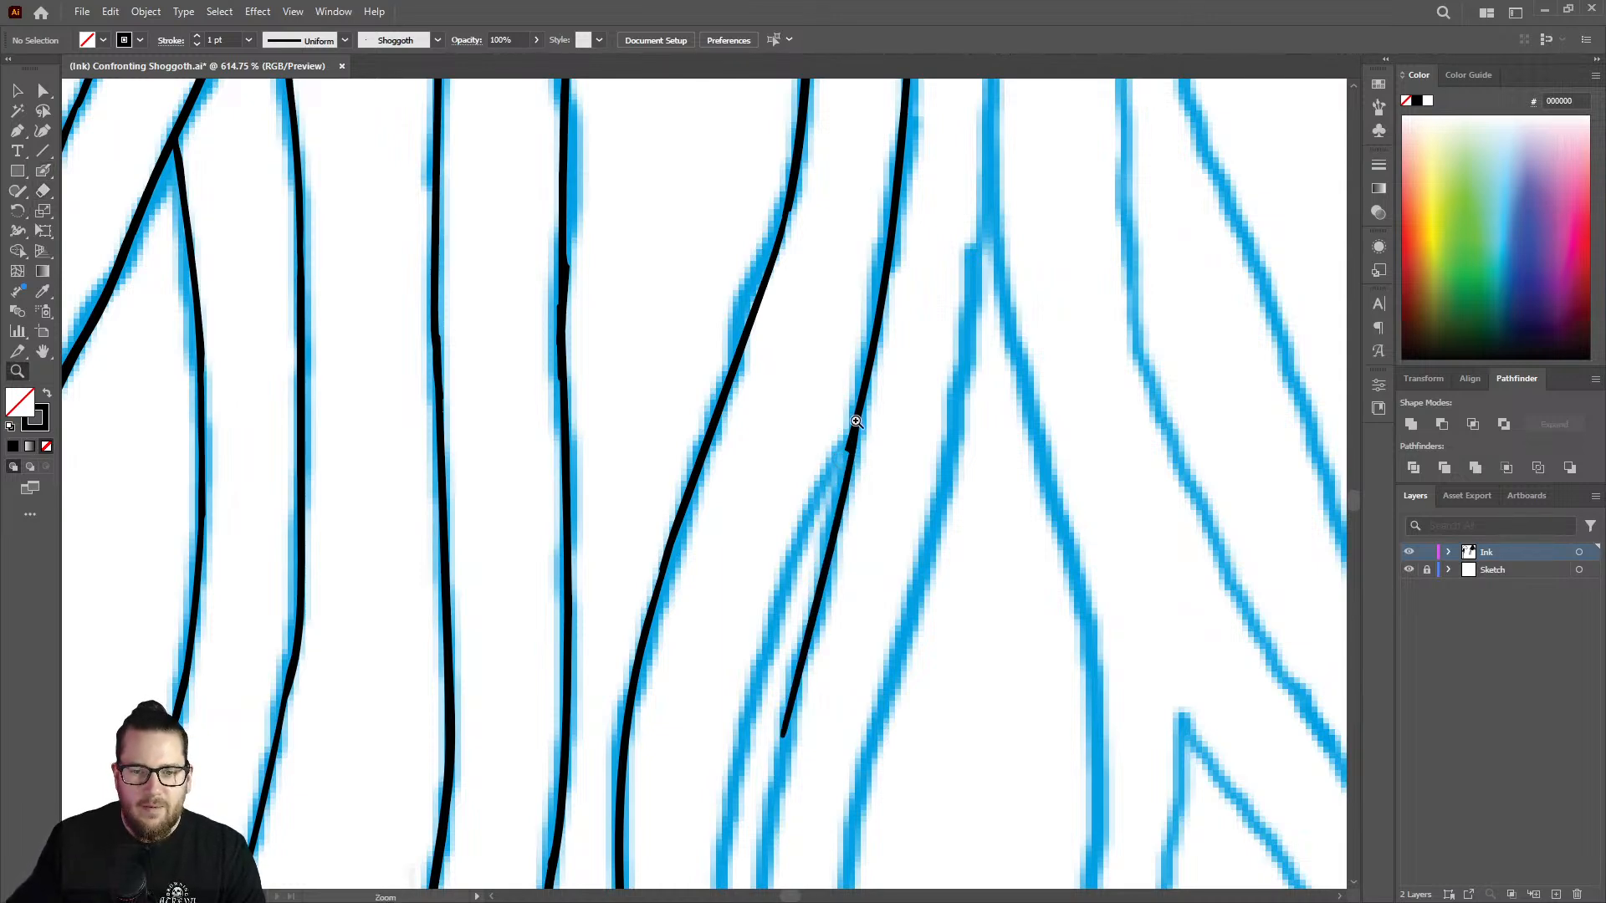
left_click_drag(854, 420, 885, 422)
key("shift+e")
left_click_drag(823, 475, 849, 345)
Extend the redrawn line down the right-hand branch below the sketch fork with the Blob Brush.
key("ctrl+space")
mouse_move(815, 402)
left_mouse_down()
mouse_move(620, 380)
mouse_move(444, 397)
left_mouse_up()
left_click_drag(847, 434, 704, 382)
left_click_drag(828, 522, 1092, 384)
mouse_move(774, 466)
left_mouse_down()
mouse_move(846, 423)
mouse_move(828, 369)
mouse_move(797, 408)
mouse_move(756, 824)
left_mouse_up()
key("shift+b")
Ink the line past the lower end of the curved edge on its left and farther down the sketch.
key("z")
left_click_drag(810, 393, 535, 335)
left_click_drag(759, 681, 962, 493)
mouse_move(852, 309)
left_mouse_down()
mouse_move(864, 338)
mouse_move(838, 318)
mouse_move(764, 808)
left_mouse_up()
key("shift+b")
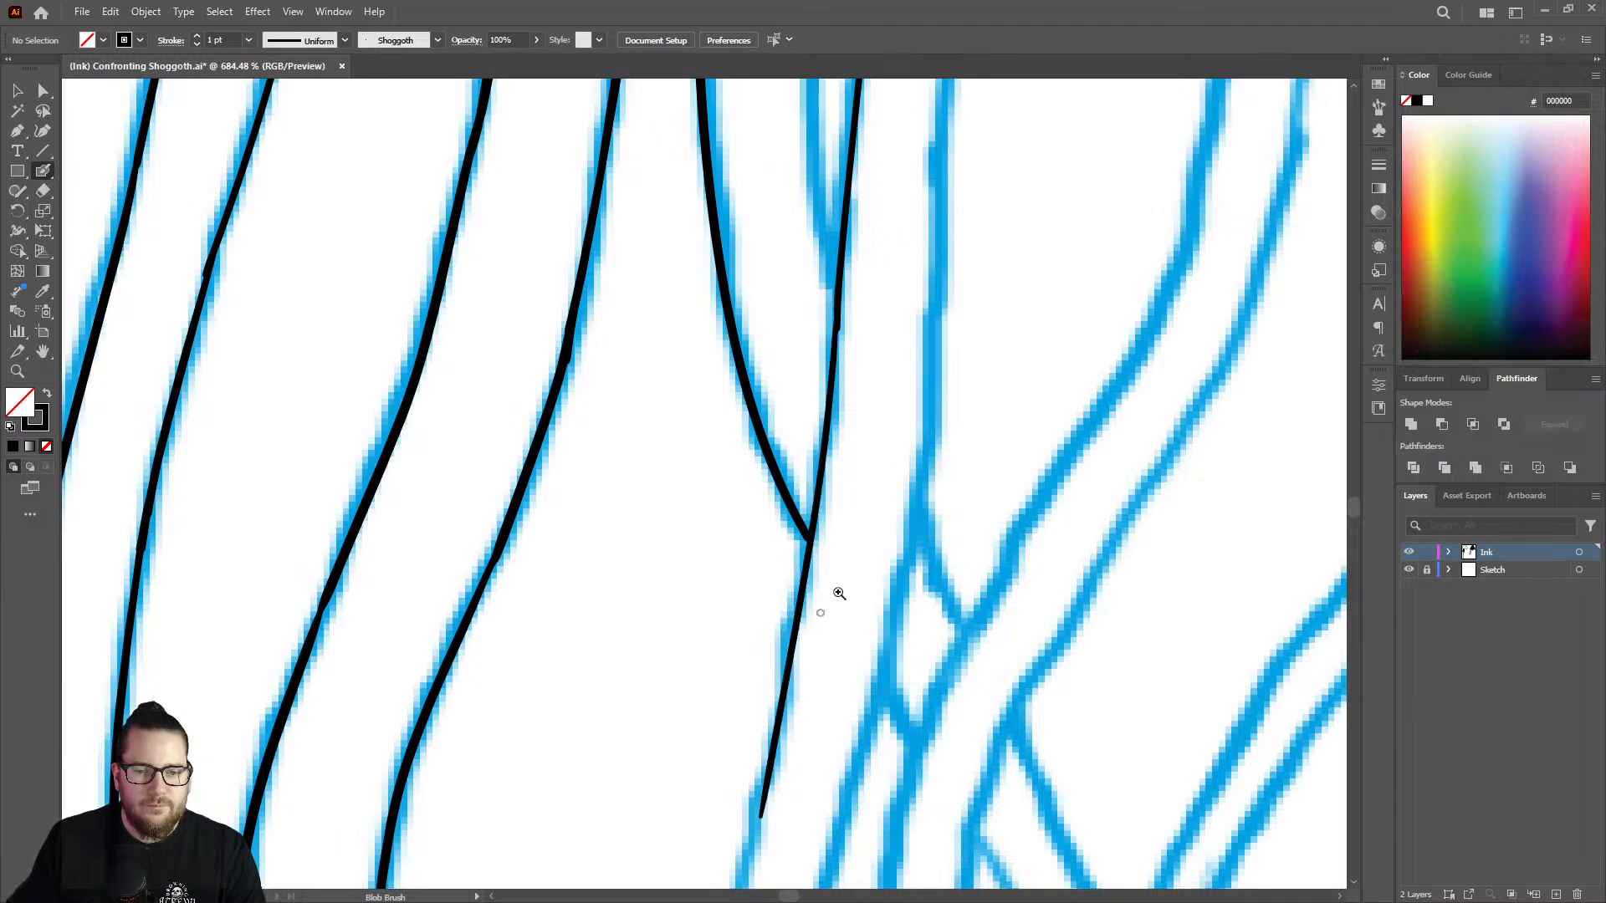
Extend the line below the crossing with the curved edge, undoing the uneven attempt and redrawing its lower stretch.
key("z")
left_click_drag(870, 540, 565, 447)
left_click_drag(842, 648, 1117, 503)
key("shift+b")
left_click_drag(845, 518, 773, 786)
right_click(813, 648)
key("Escape")
key("ctrl+z")
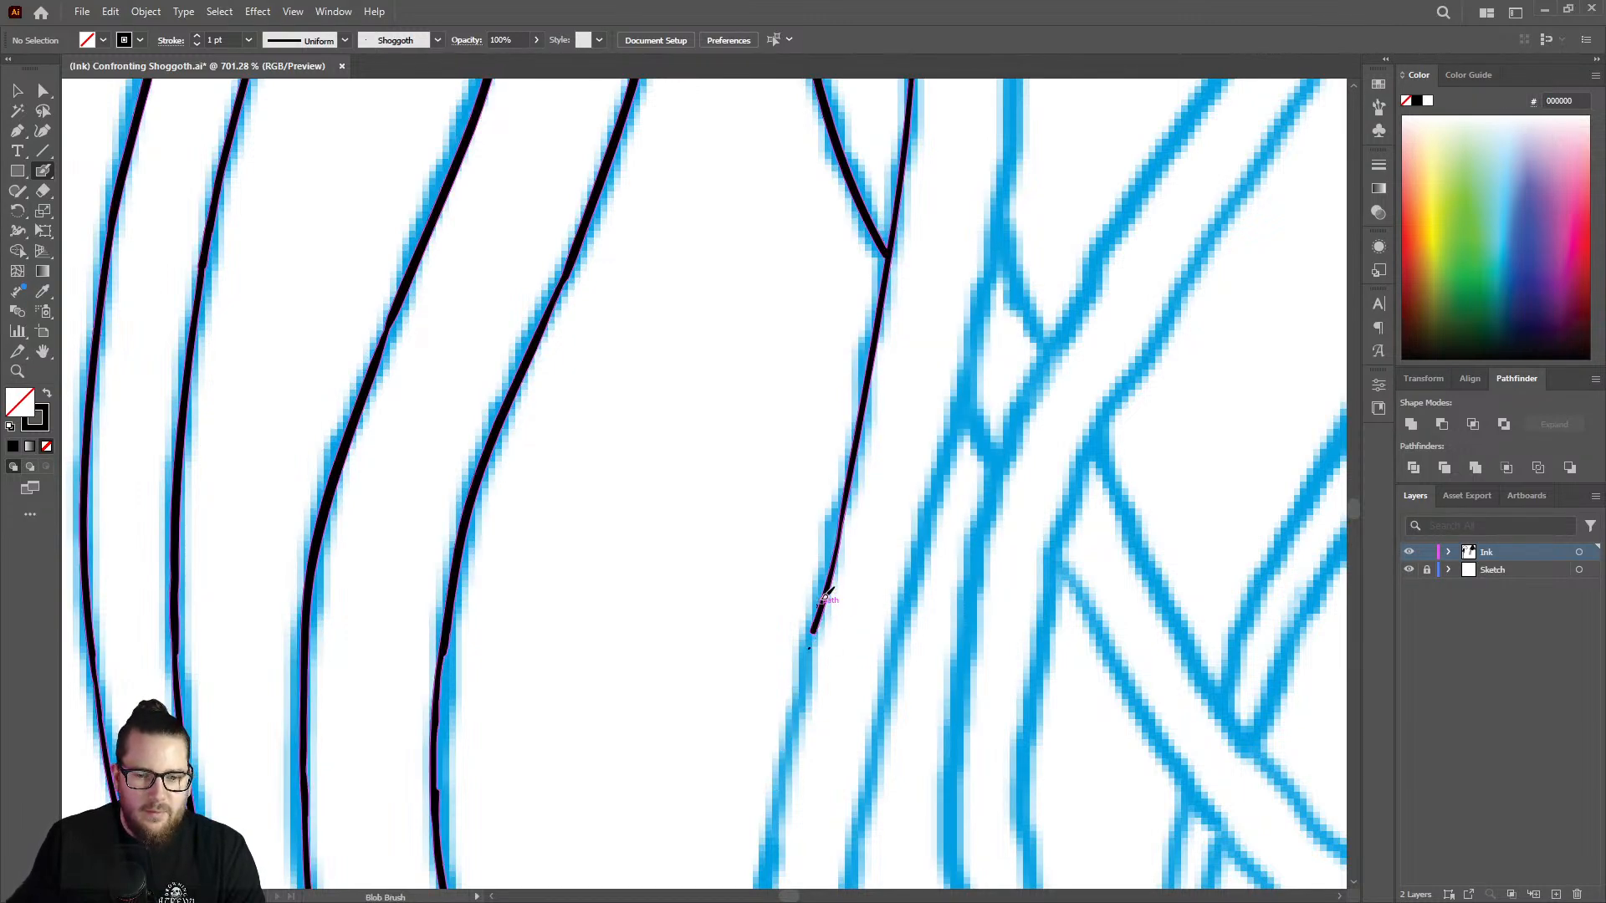
left_click_drag(815, 651, 763, 870)
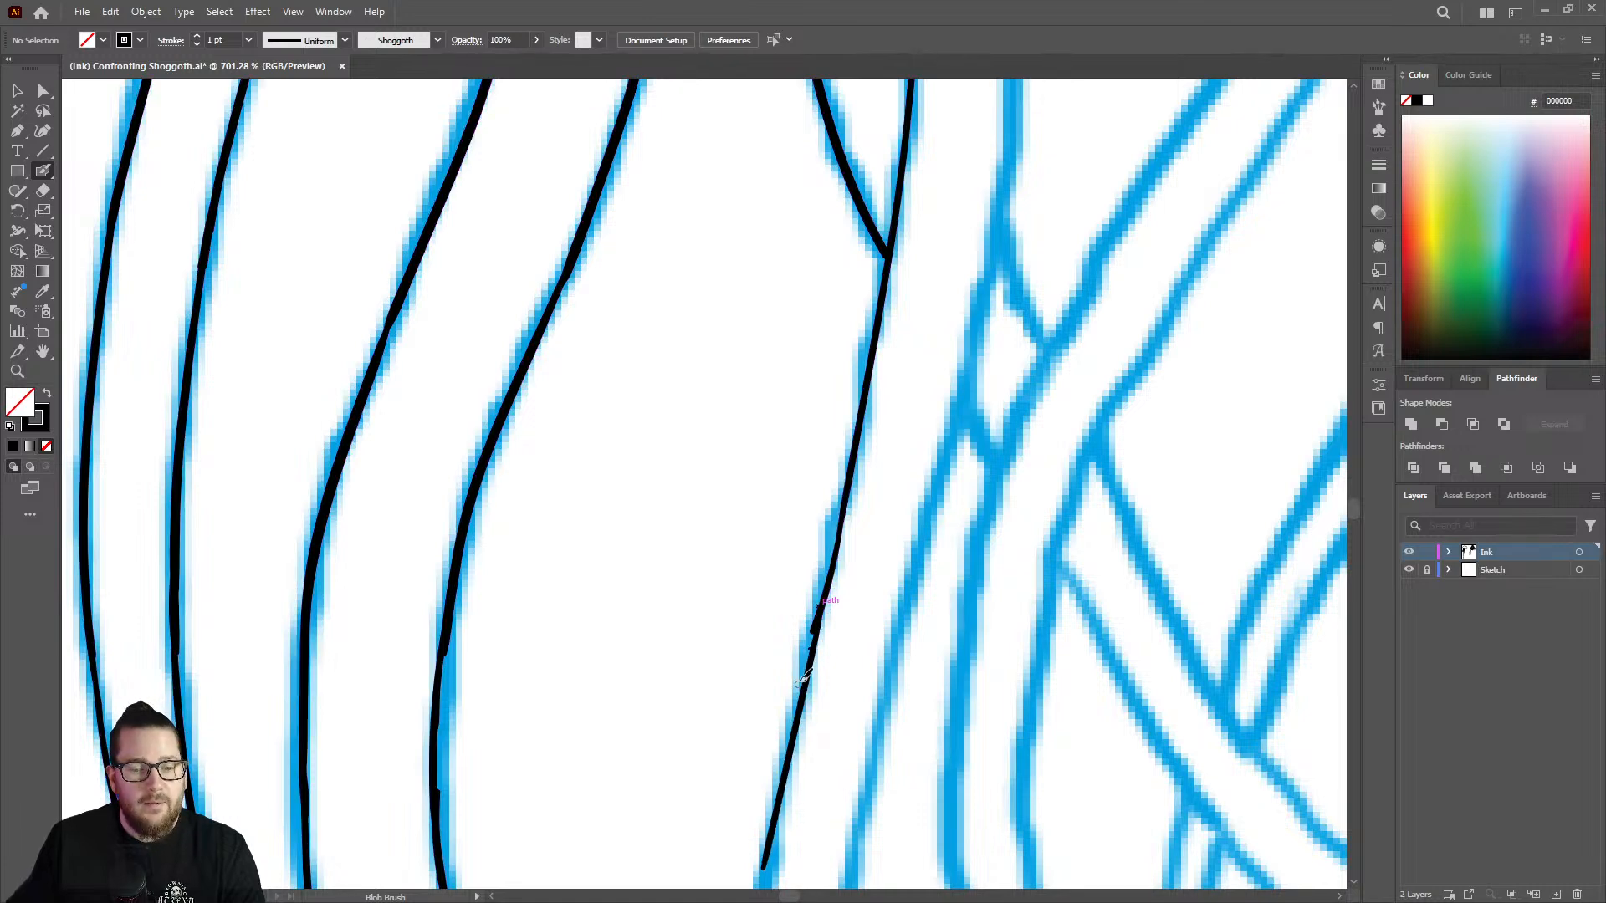
Erase the protruding stroke end and stray dot at the line's lower joint, and smooth the joint with the Blob Brush.
key("z")
mouse_move(846, 601)
left_mouse_down()
mouse_move(789, 592)
mouse_move(1029, 563)
mouse_move(1032, 466)
left_mouse_up()
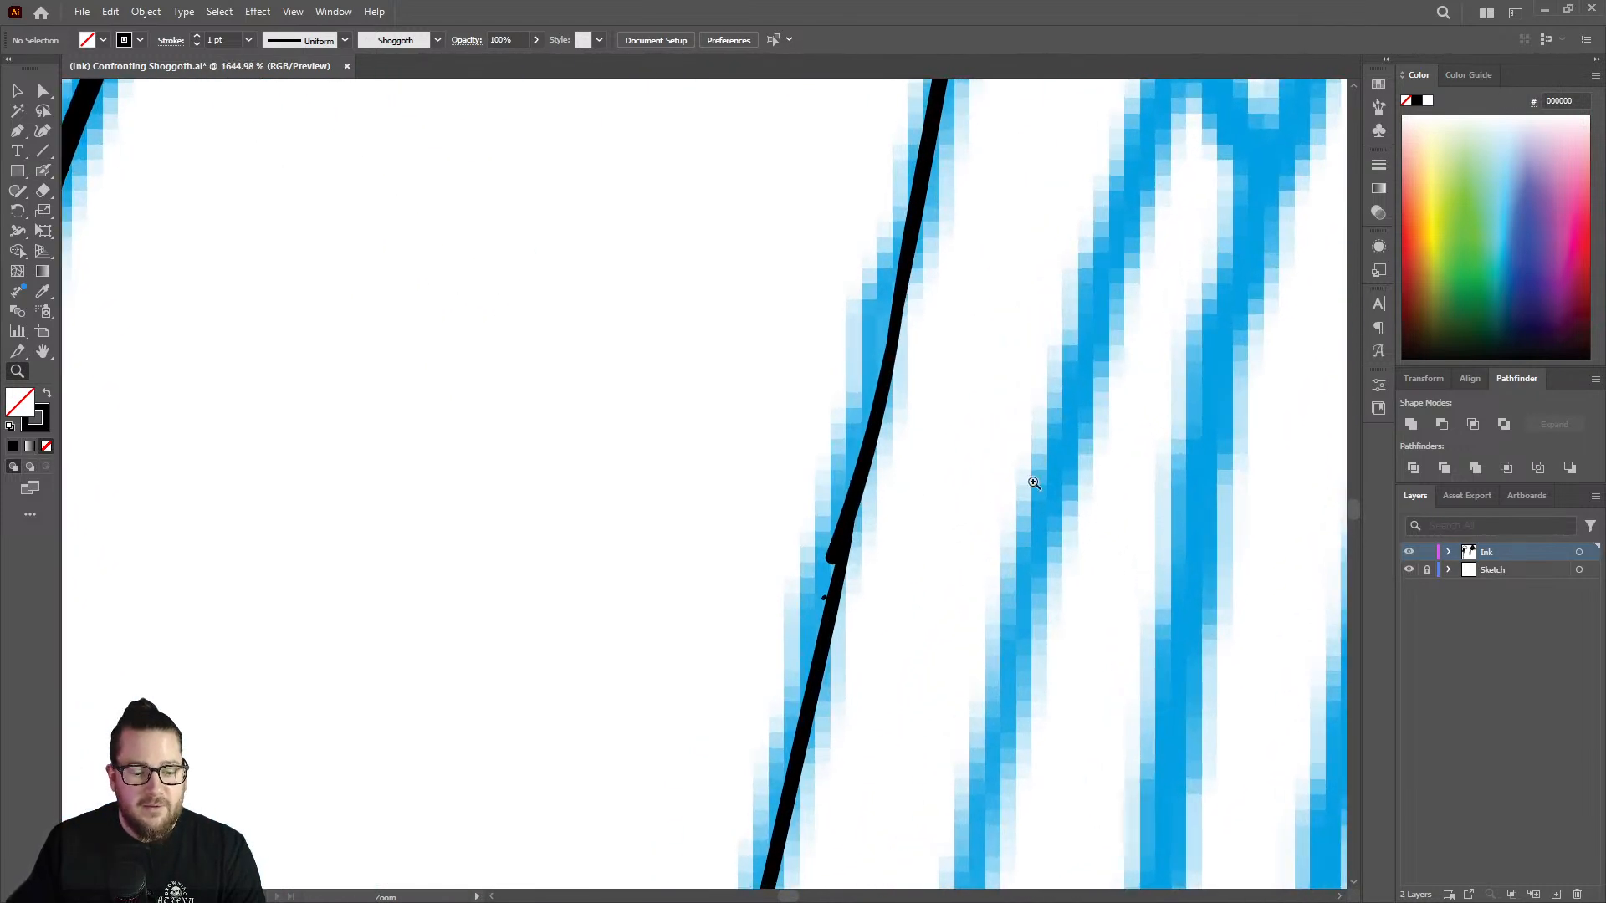
key("shift+e")
mouse_move(809, 549)
left_mouse_down()
mouse_move(826, 473)
mouse_move(798, 596)
mouse_move(832, 445)
left_mouse_up()
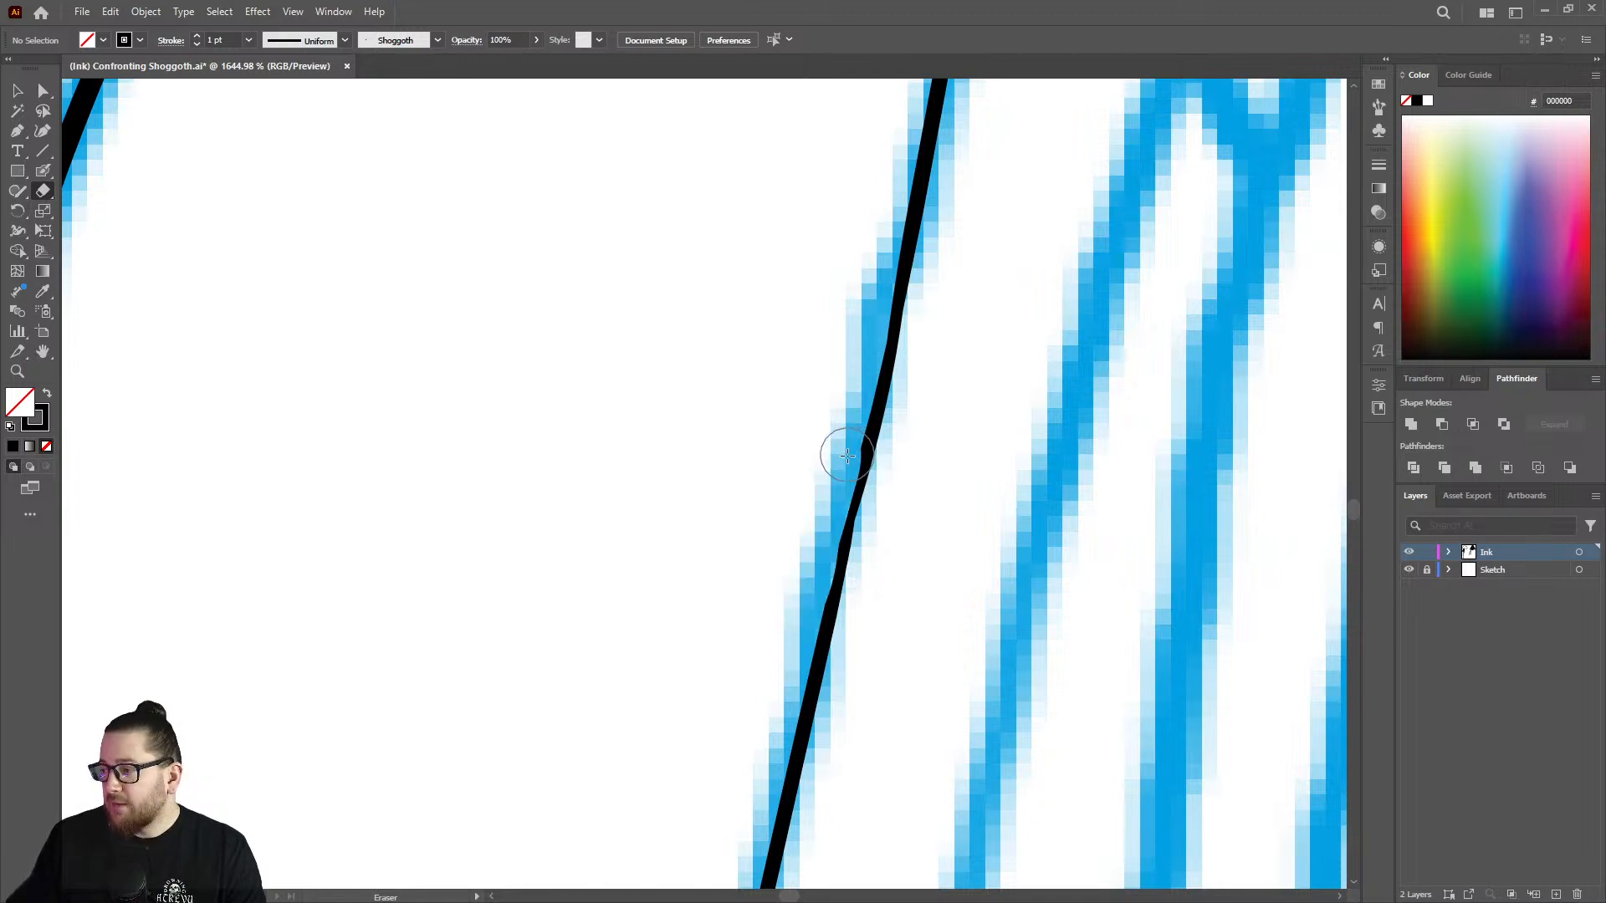
key("shift+b")
mouse_move(870, 430)
left_mouse_down()
mouse_move(847, 569)
mouse_move(848, 540)
mouse_move(752, 490)
mouse_move(698, 548)
mouse_move(597, 496)
left_mouse_up()
key("z")
mouse_move(838, 457)
left_mouse_down()
mouse_move(1208, 444)
mouse_move(925, 423)
mouse_move(852, 577)
mouse_move(1060, 428)
left_mouse_up()
mouse_move(734, 443)
left_mouse_down()
mouse_move(860, 427)
mouse_move(964, 377)
left_mouse_up()
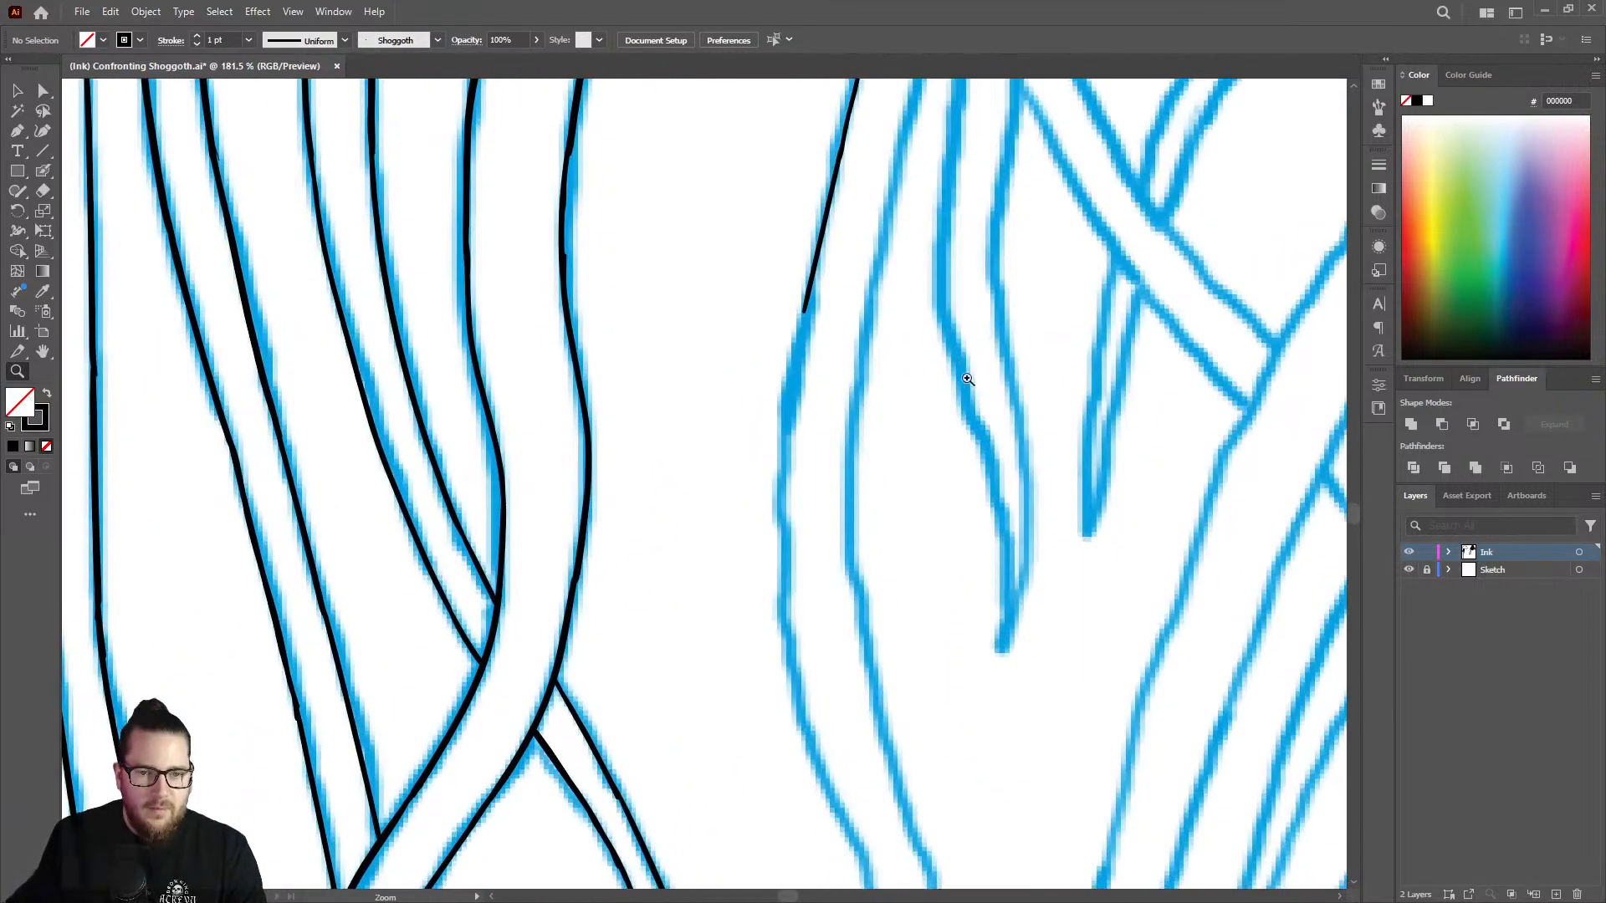
Extend the outer line of the strand downward from its open end along the blue sketch with the Blob Brush.
left_click_drag(809, 314, 943, 286)
key("shift+b")
mouse_move(819, 299)
left_mouse_down()
mouse_move(786, 527)
mouse_move(786, 768)
left_mouse_up()
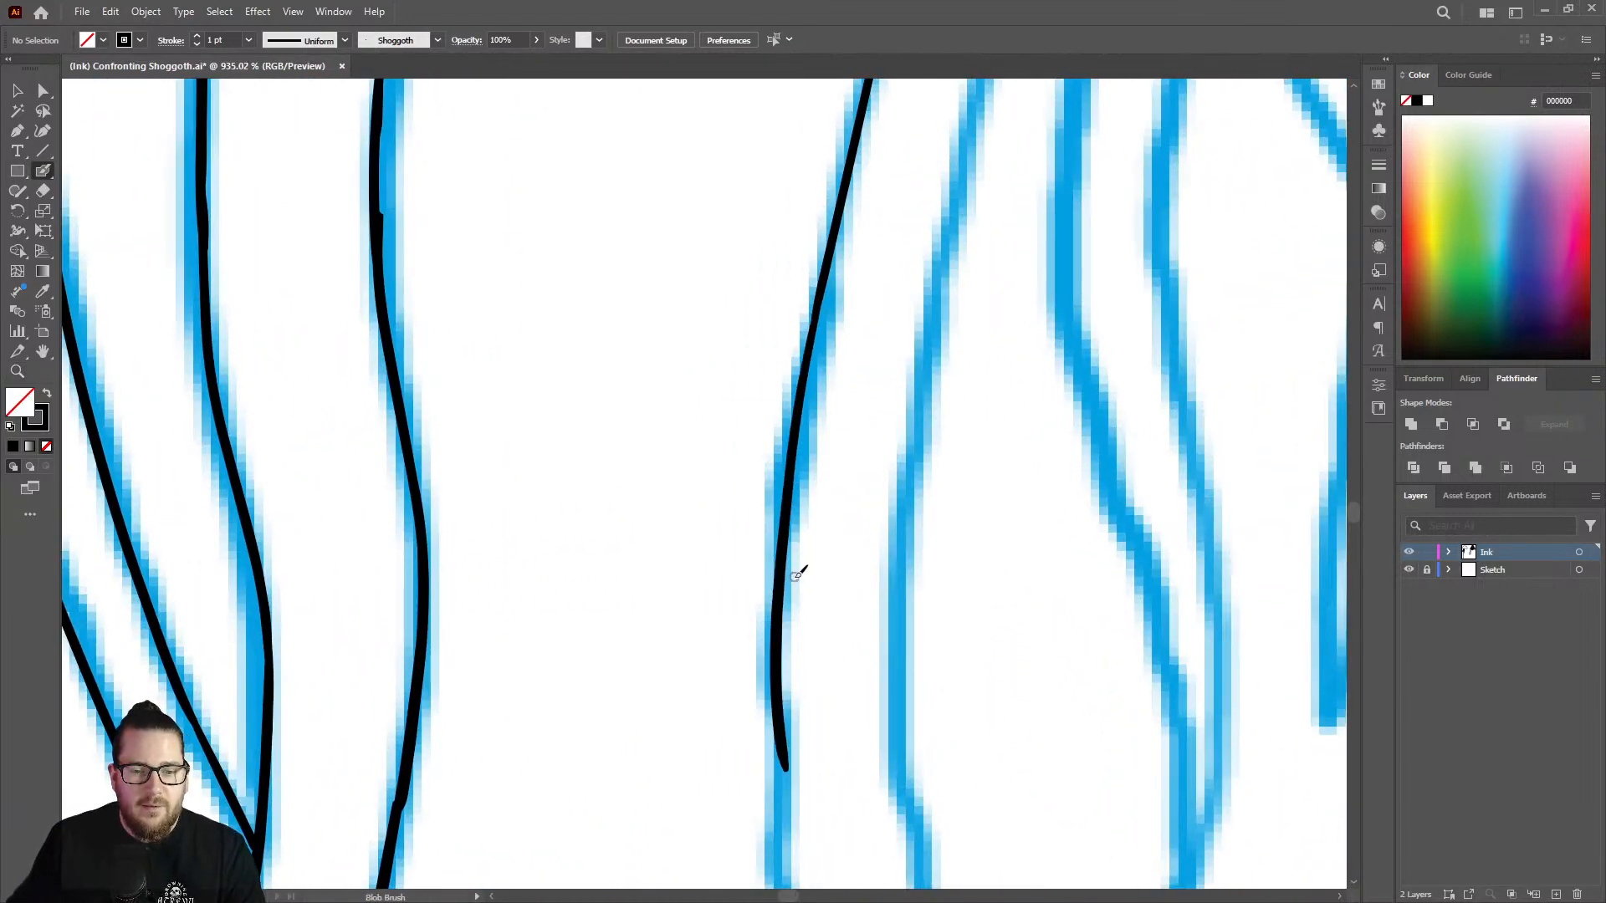
Try to even out the joint in the line's upper stretch with a Blob Brush stroke, undoing both attempts.
key("z")
left_click_drag(796, 567, 607, 377)
left_click_drag(847, 253, 960, 240)
left_click_drag(827, 376, 968, 344)
key("shift+b")
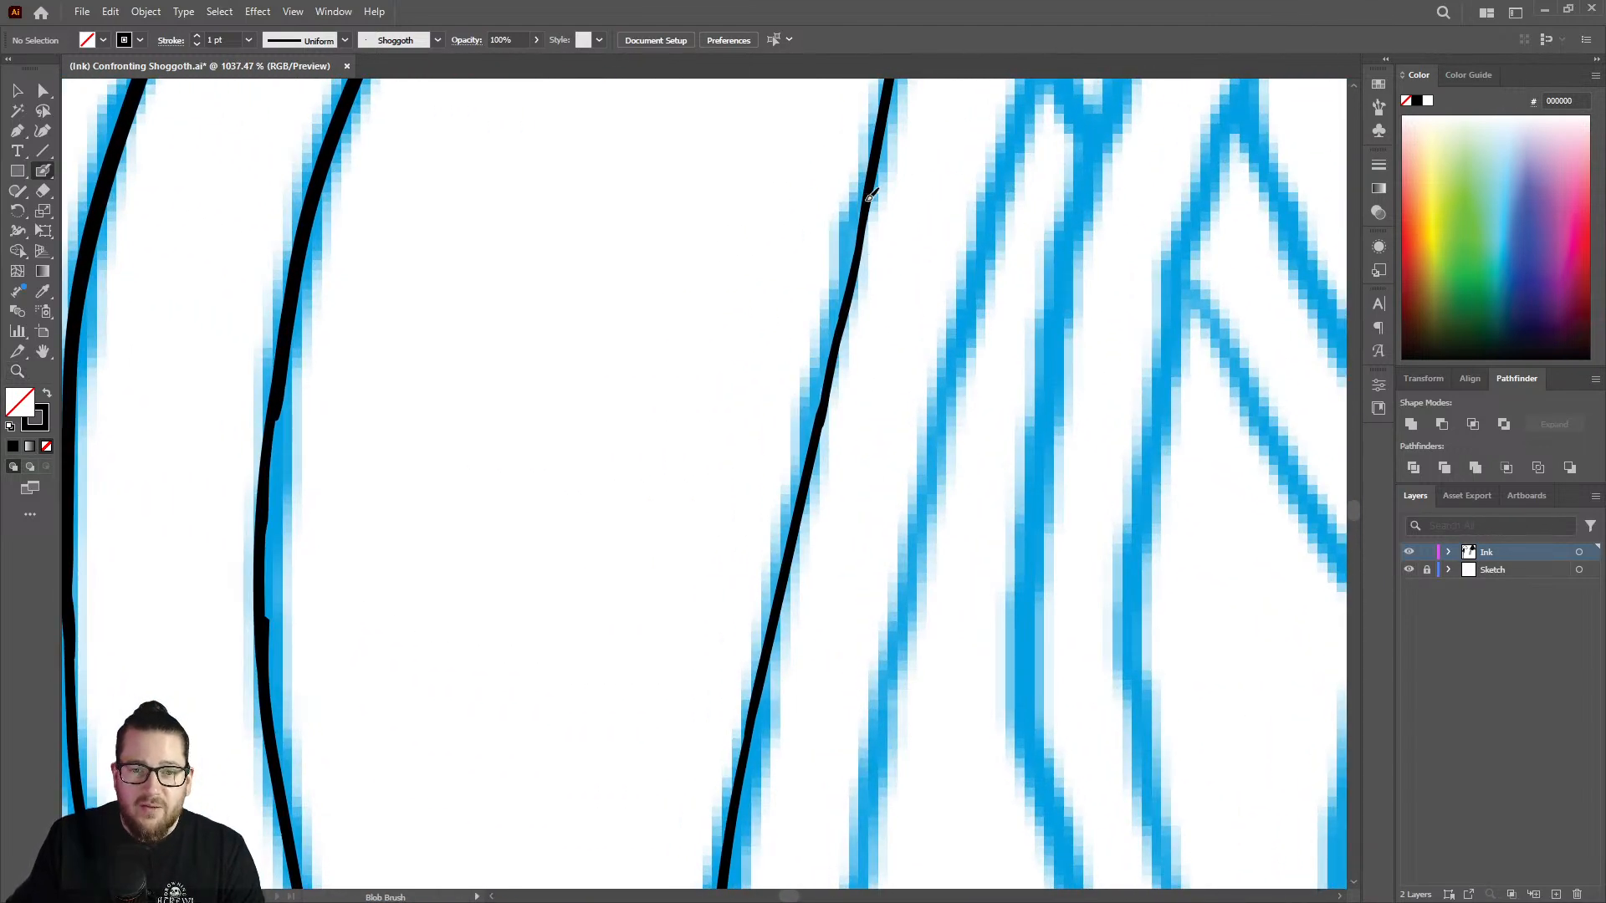
left_click_drag(865, 230, 756, 682)
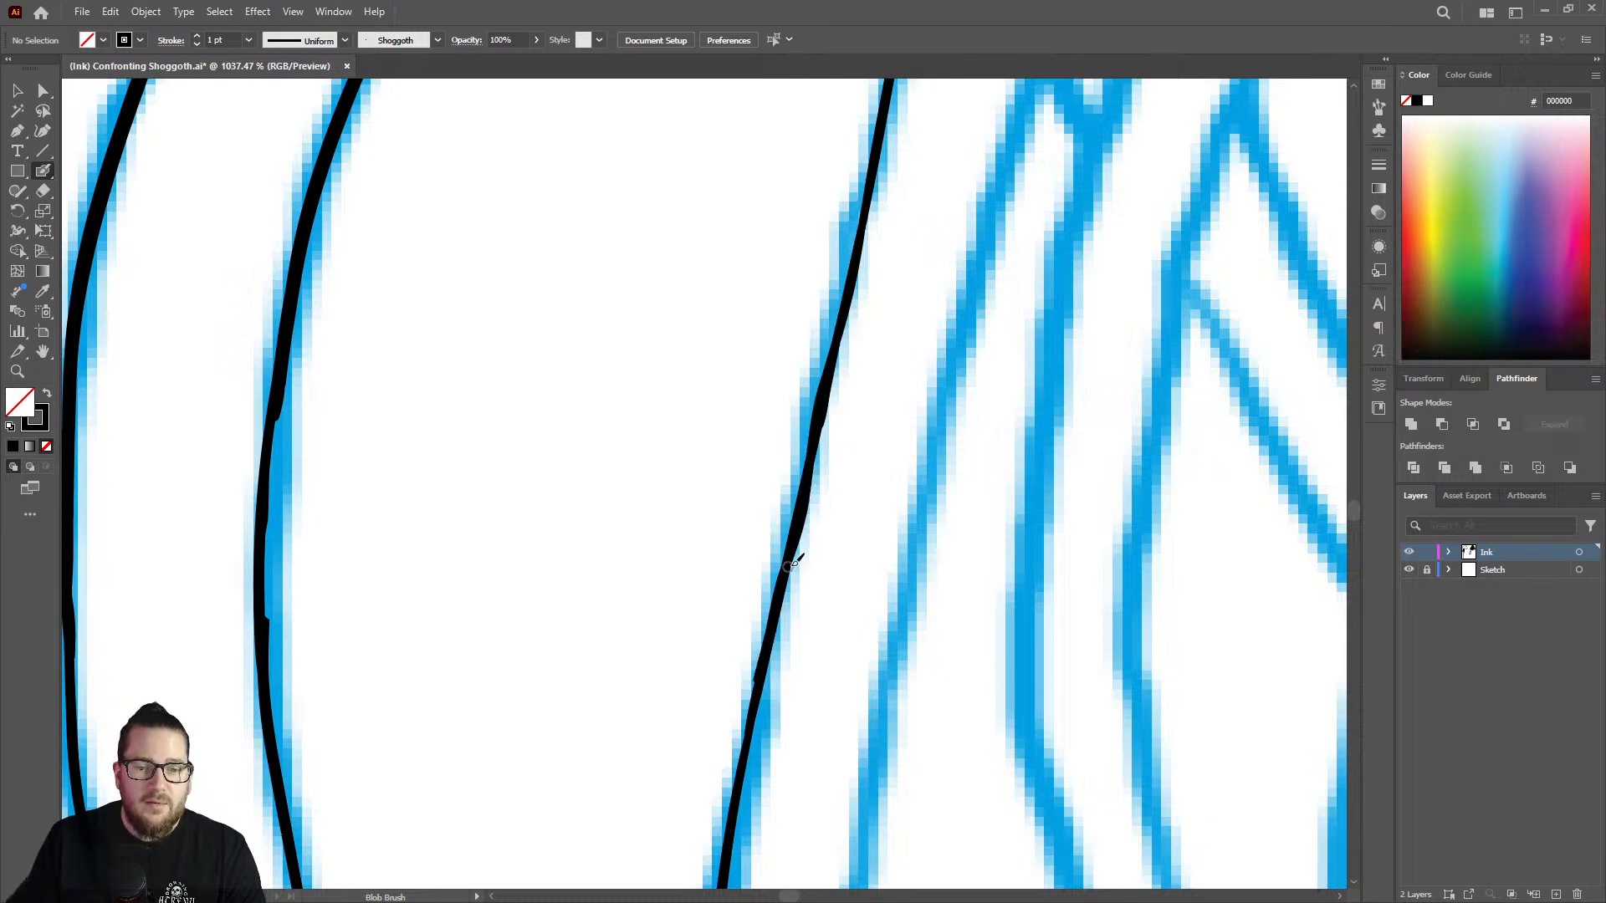
key("ctrl")
key("ctrl+z")
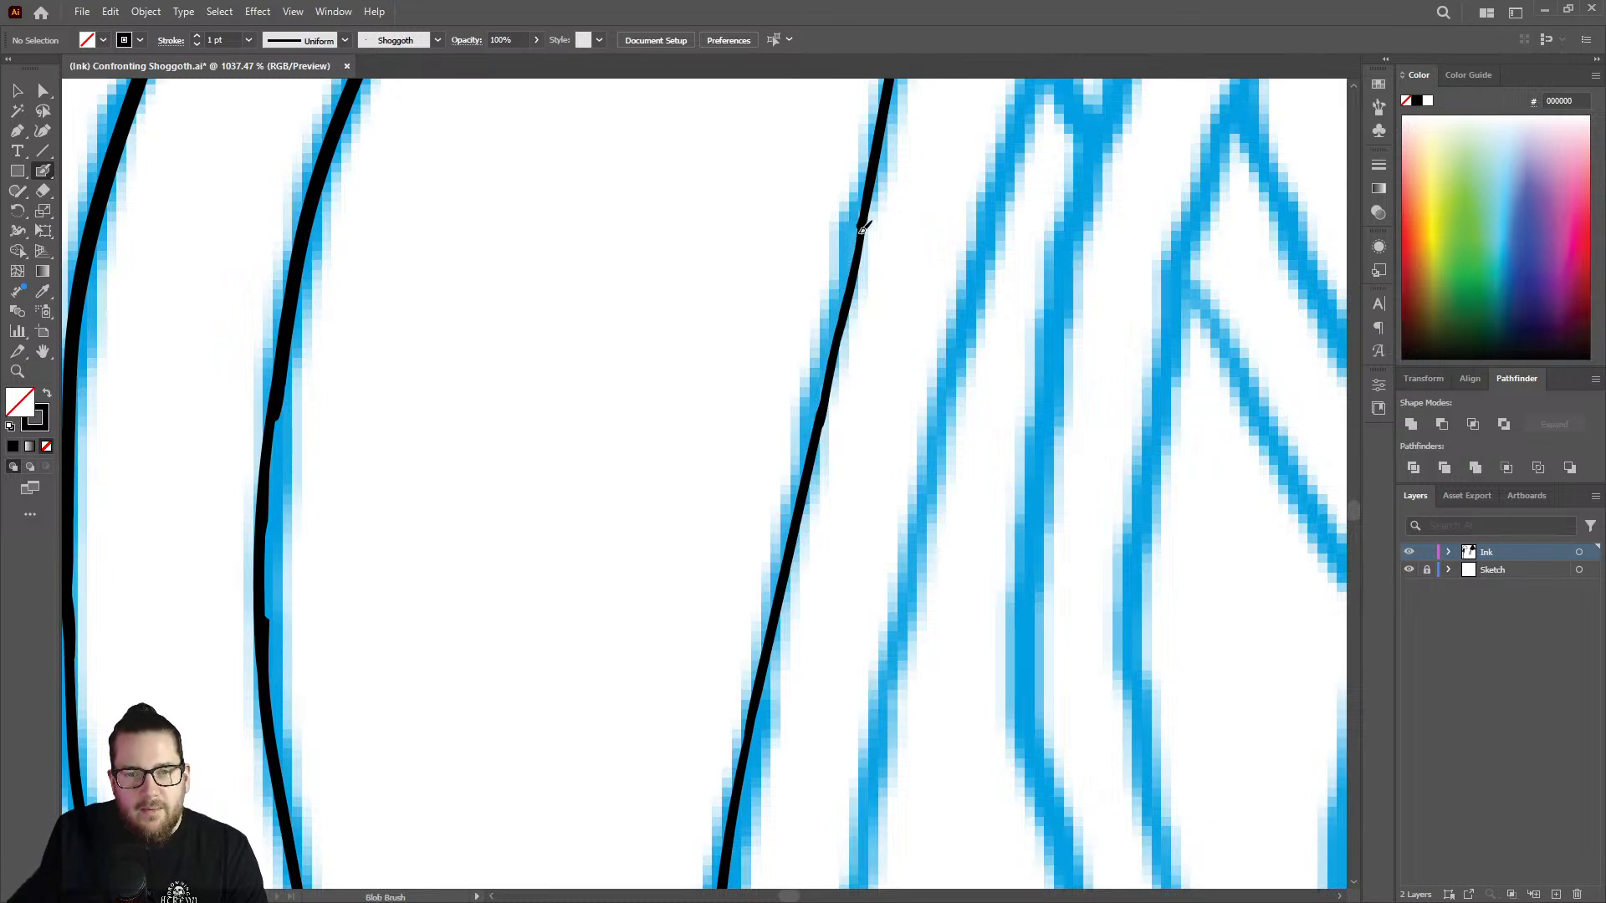
left_click_drag(859, 228, 763, 679)
key("ctrl+z")
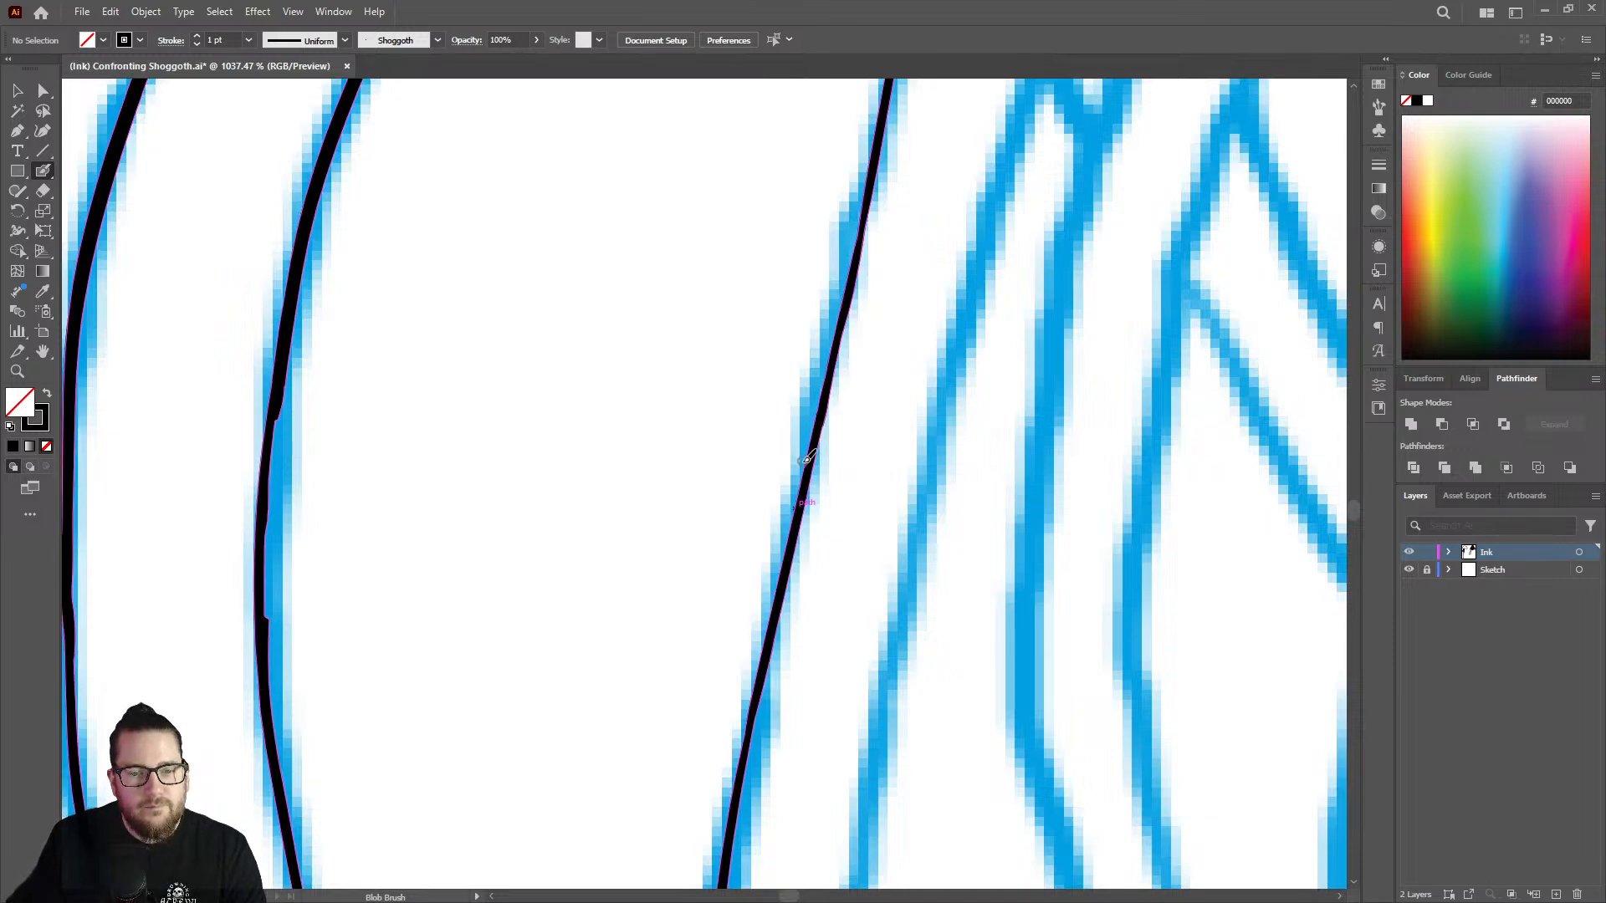
Ink the line farther down from its lower open end, following the sketch curve toward the strand's tip.
key("ctrl+space")
left_click_drag(810, 460, 601, 425)
left_click_drag(760, 723, 694, 751)
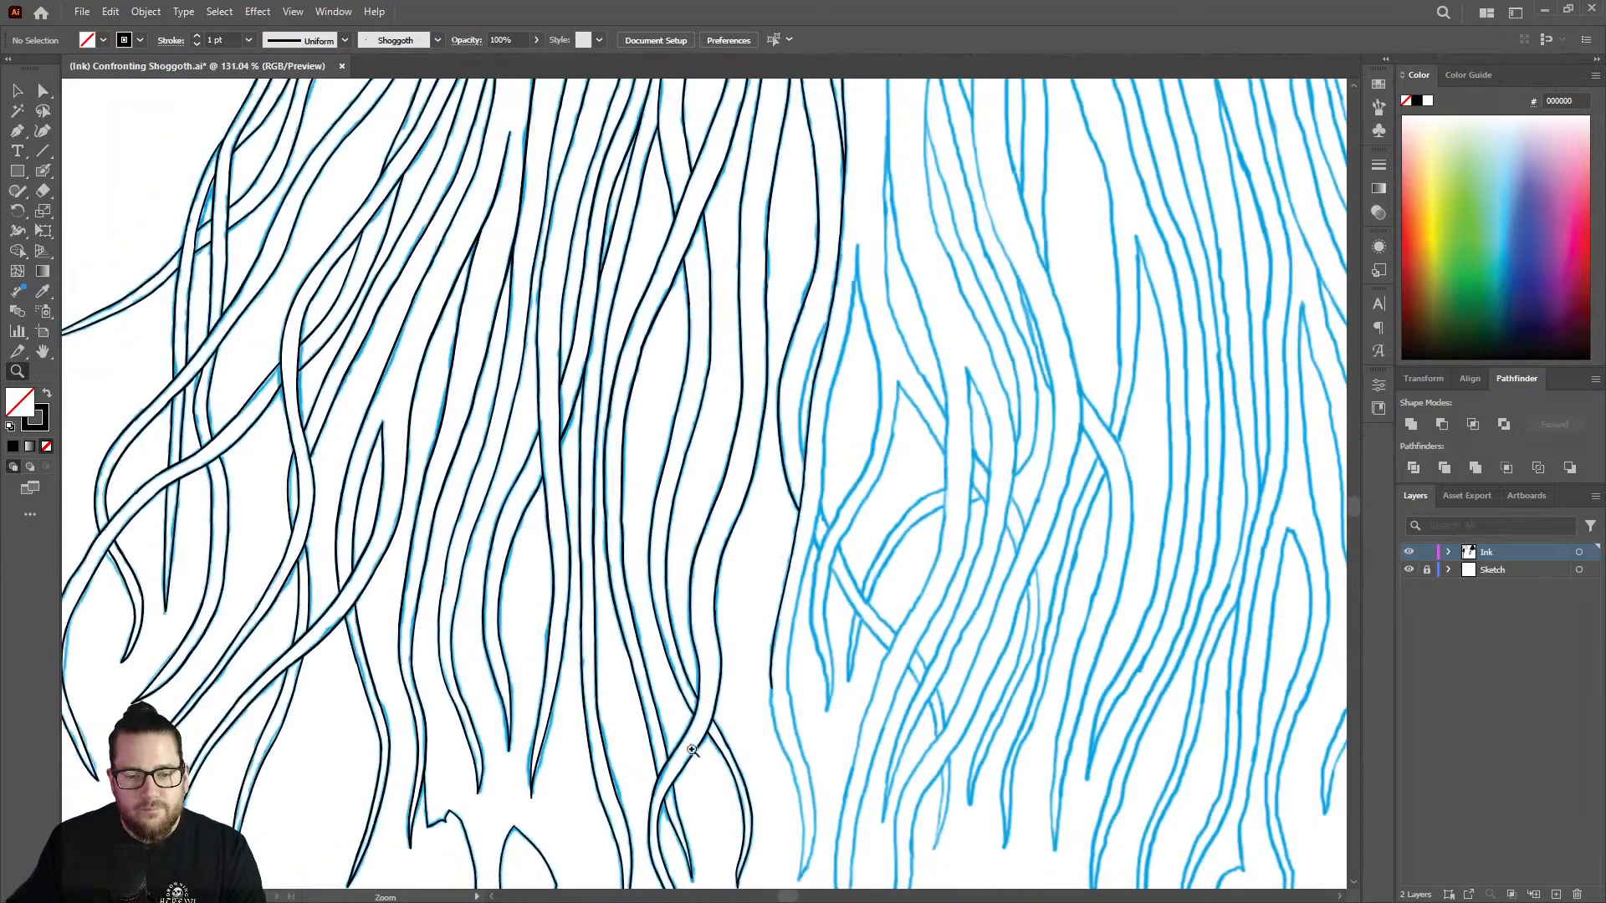
left_click_drag(795, 806, 887, 755)
left_click_drag(993, 696, 1040, 671)
left_click_drag(755, 497, 908, 460)
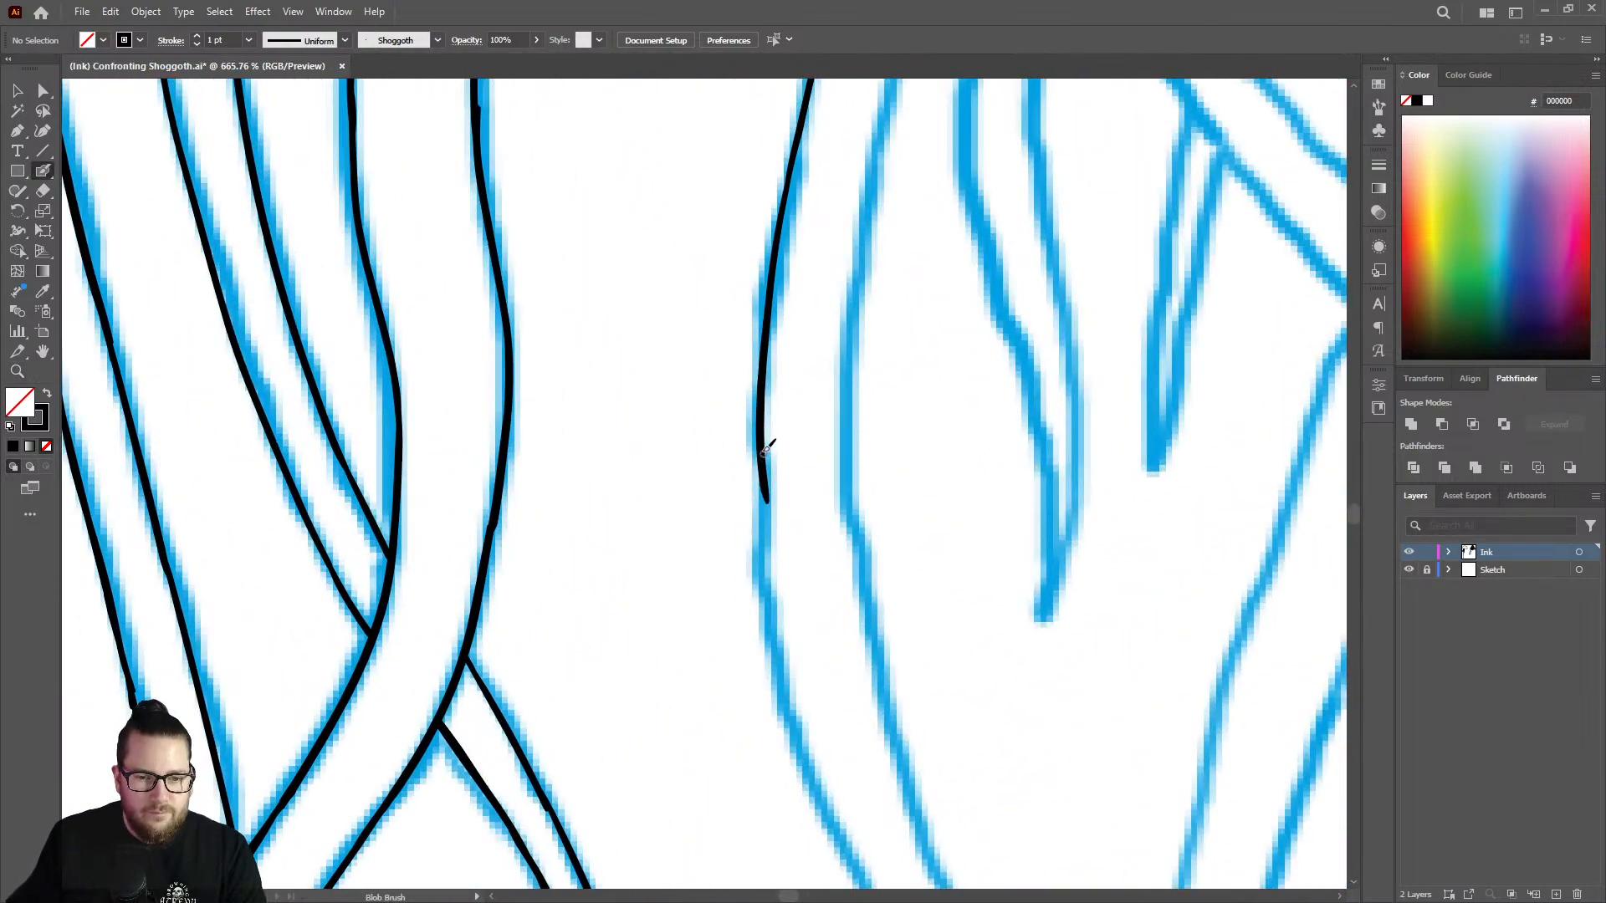
mouse_move(761, 477)
left_mouse_down()
mouse_move(773, 644)
mouse_move(823, 797)
left_mouse_up()
Smooth the joint where the newest lower stretch meets the line with the Blob Brush, and save the document.
key("z")
mouse_move(763, 488)
left_mouse_down()
mouse_move(891, 462)
mouse_move(788, 439)
mouse_move(788, 456)
mouse_move(782, 419)
mouse_move(786, 525)
left_mouse_up()
key("shift+e")
key("shift+b")
mouse_move(760, 364)
left_mouse_down()
mouse_move(760, 616)
mouse_move(760, 593)
left_mouse_up()
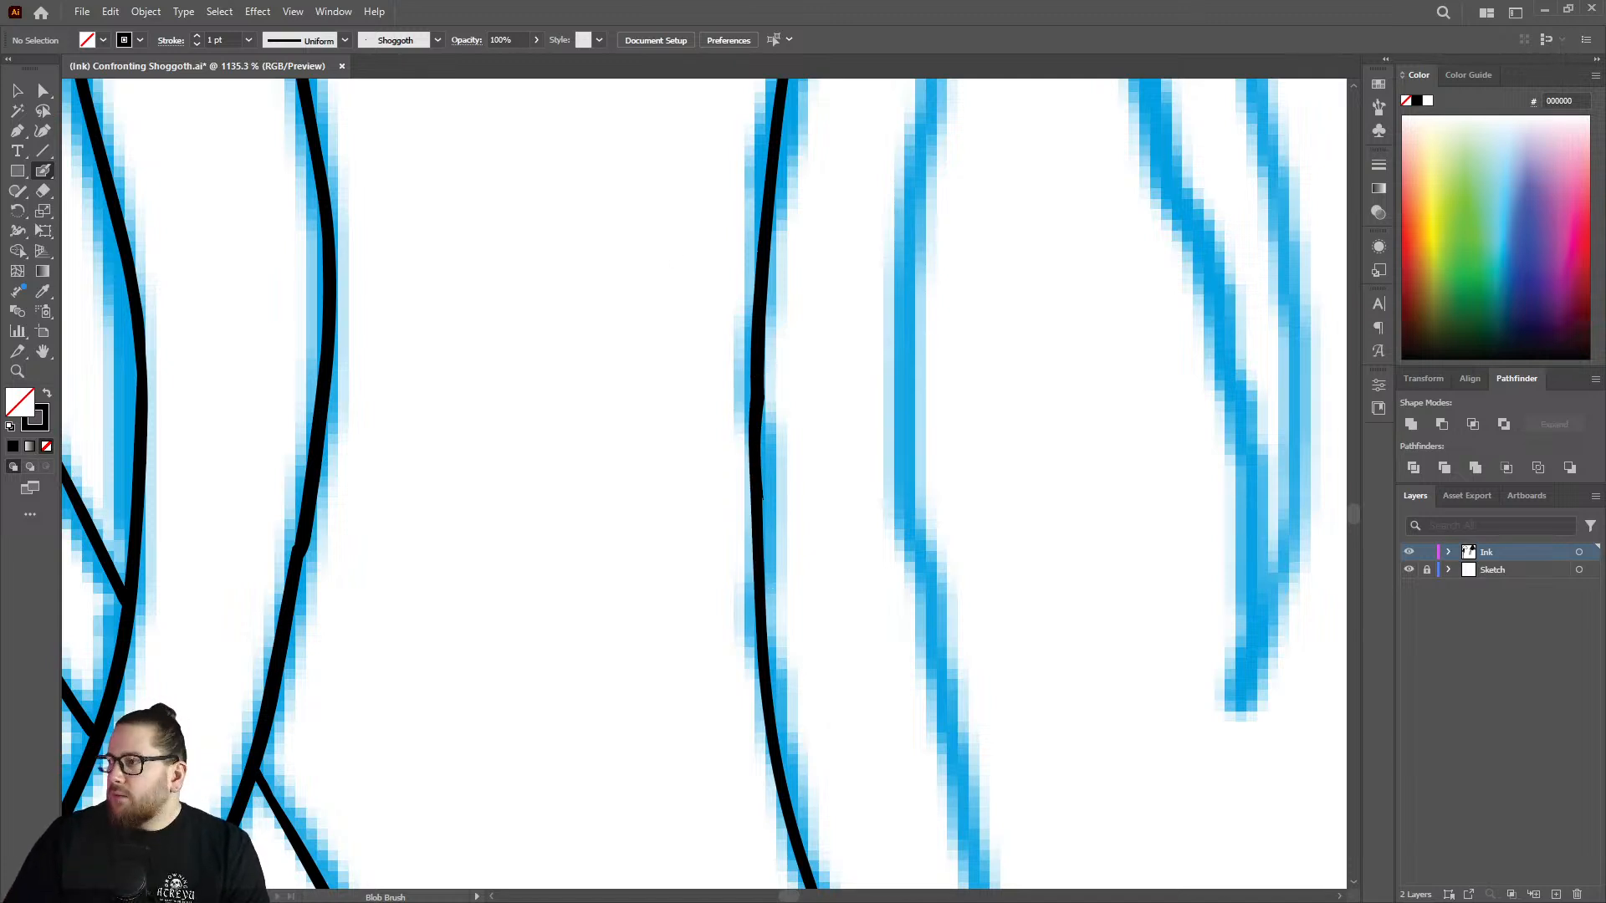
key("ctrl+s")
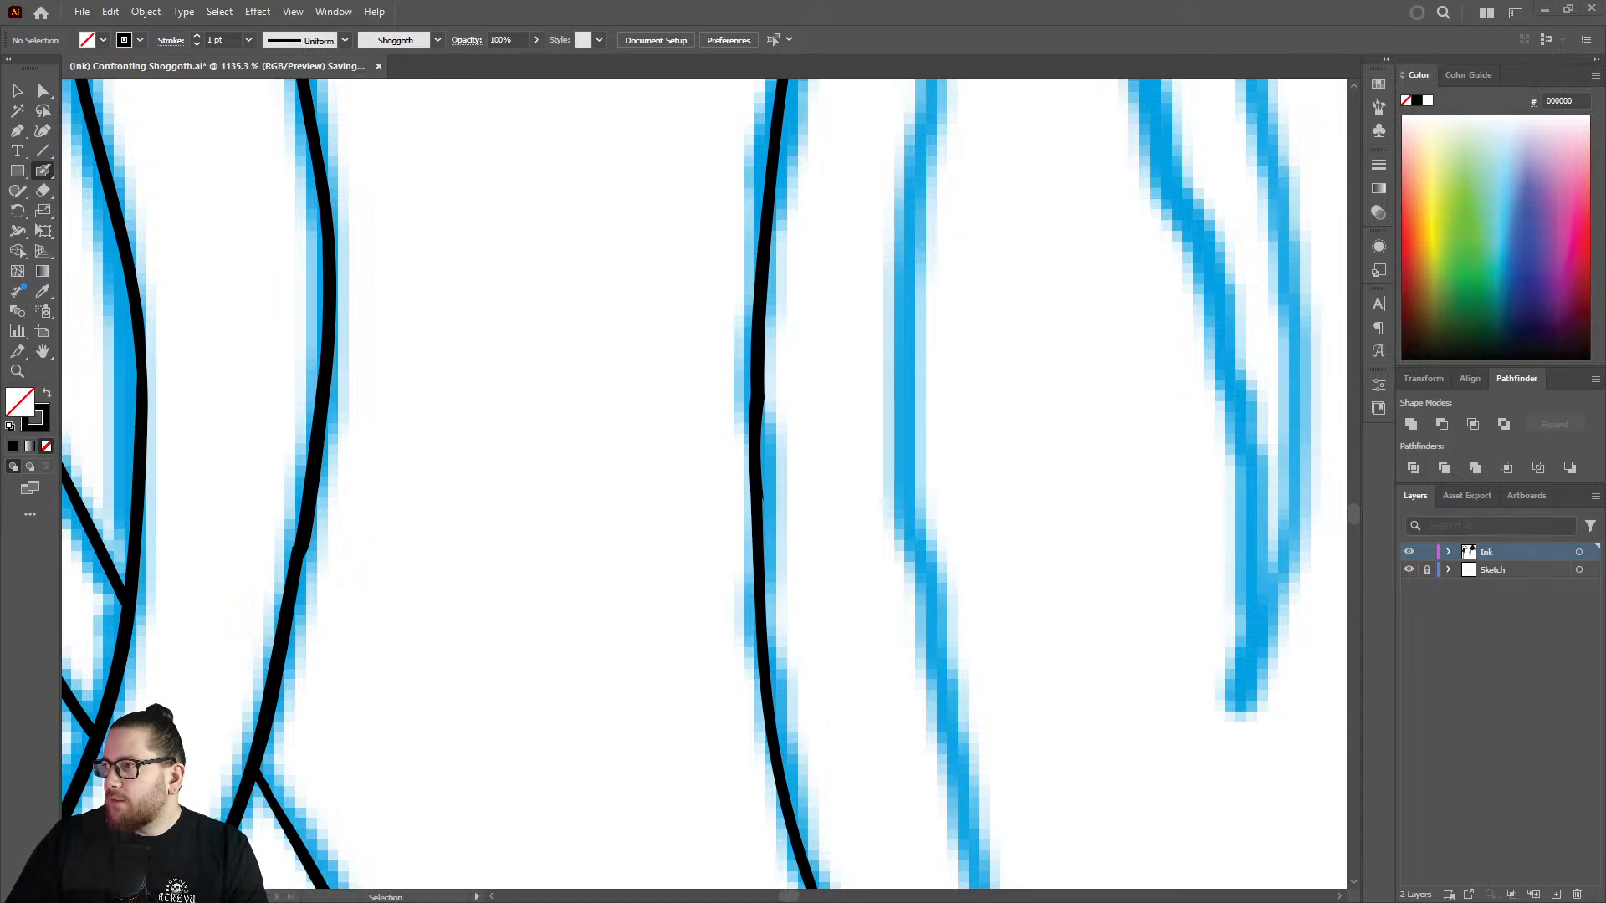
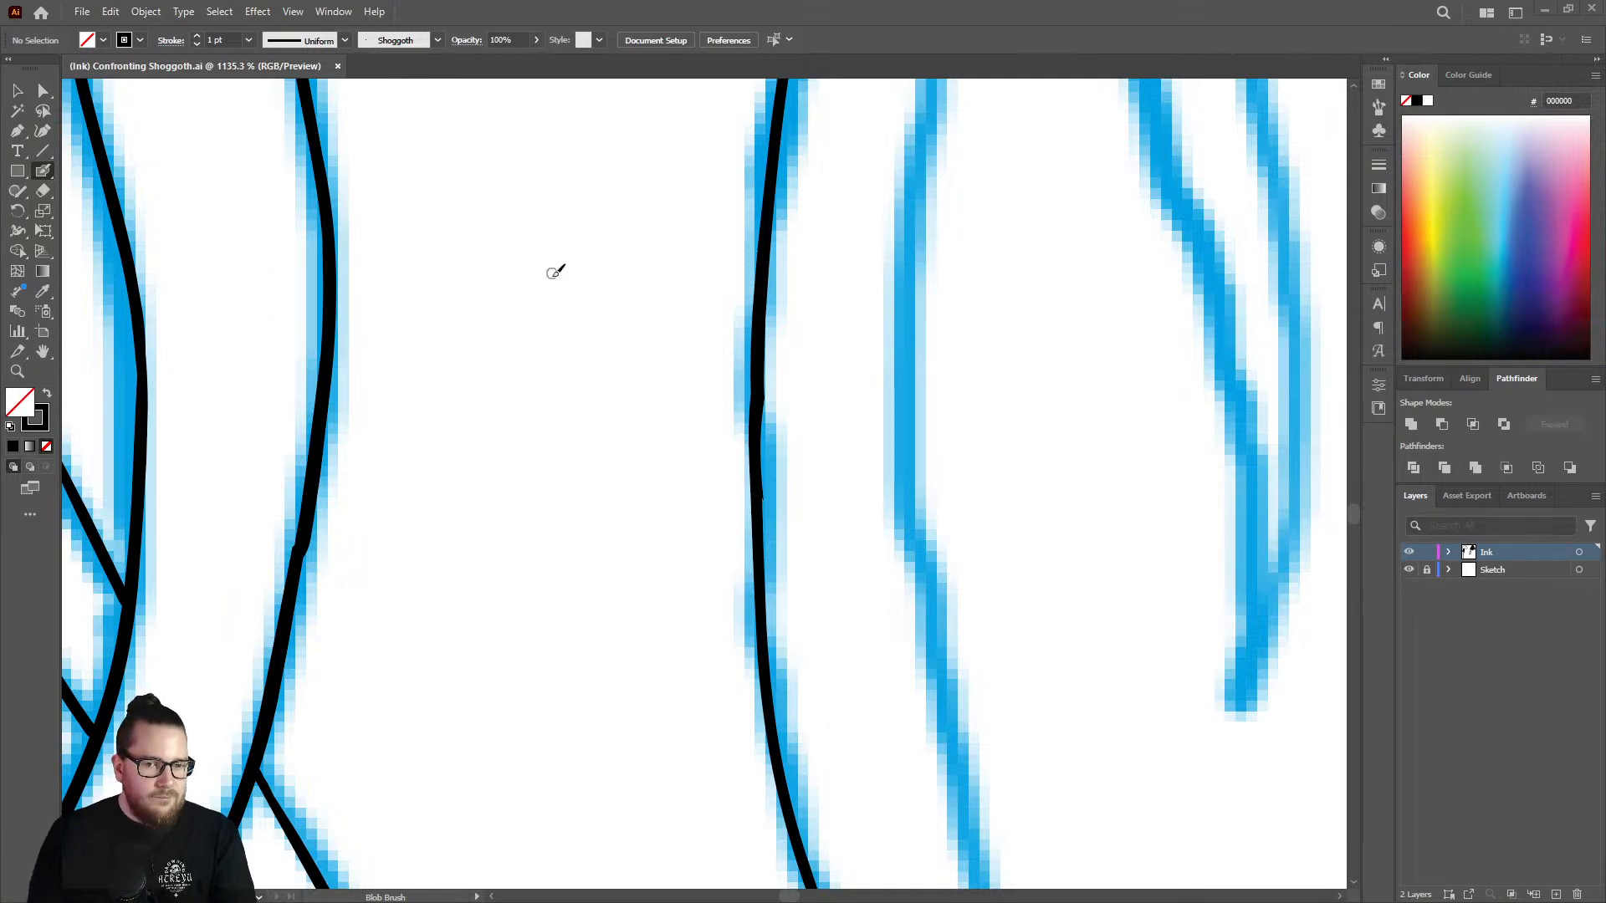
Even out the middle stretch of the strand's outer line with a Blob Brush stroke over its joints.
scroll(720, 359, "right", 1)
mouse_move(742, 397)
left_mouse_down()
mouse_move(745, 669)
mouse_move(739, 607)
left_mouse_up()
key("z")
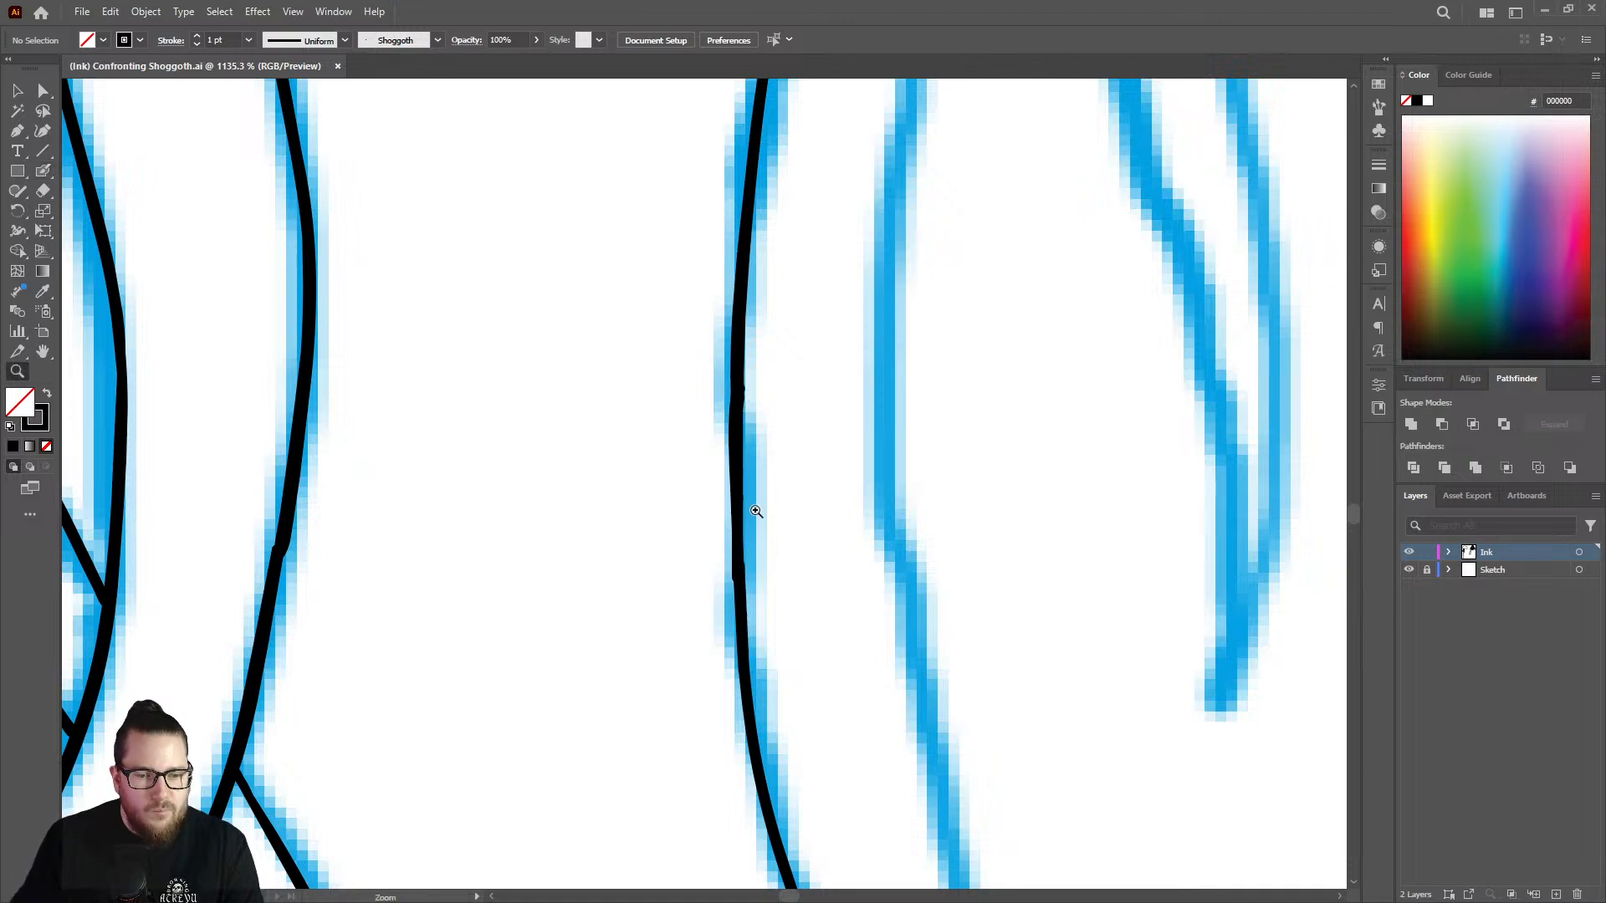
Extend the strand's outer line from its open lower end down to the sketched tip with the Blob Brush.
left_click_drag(754, 507, 394, 523)
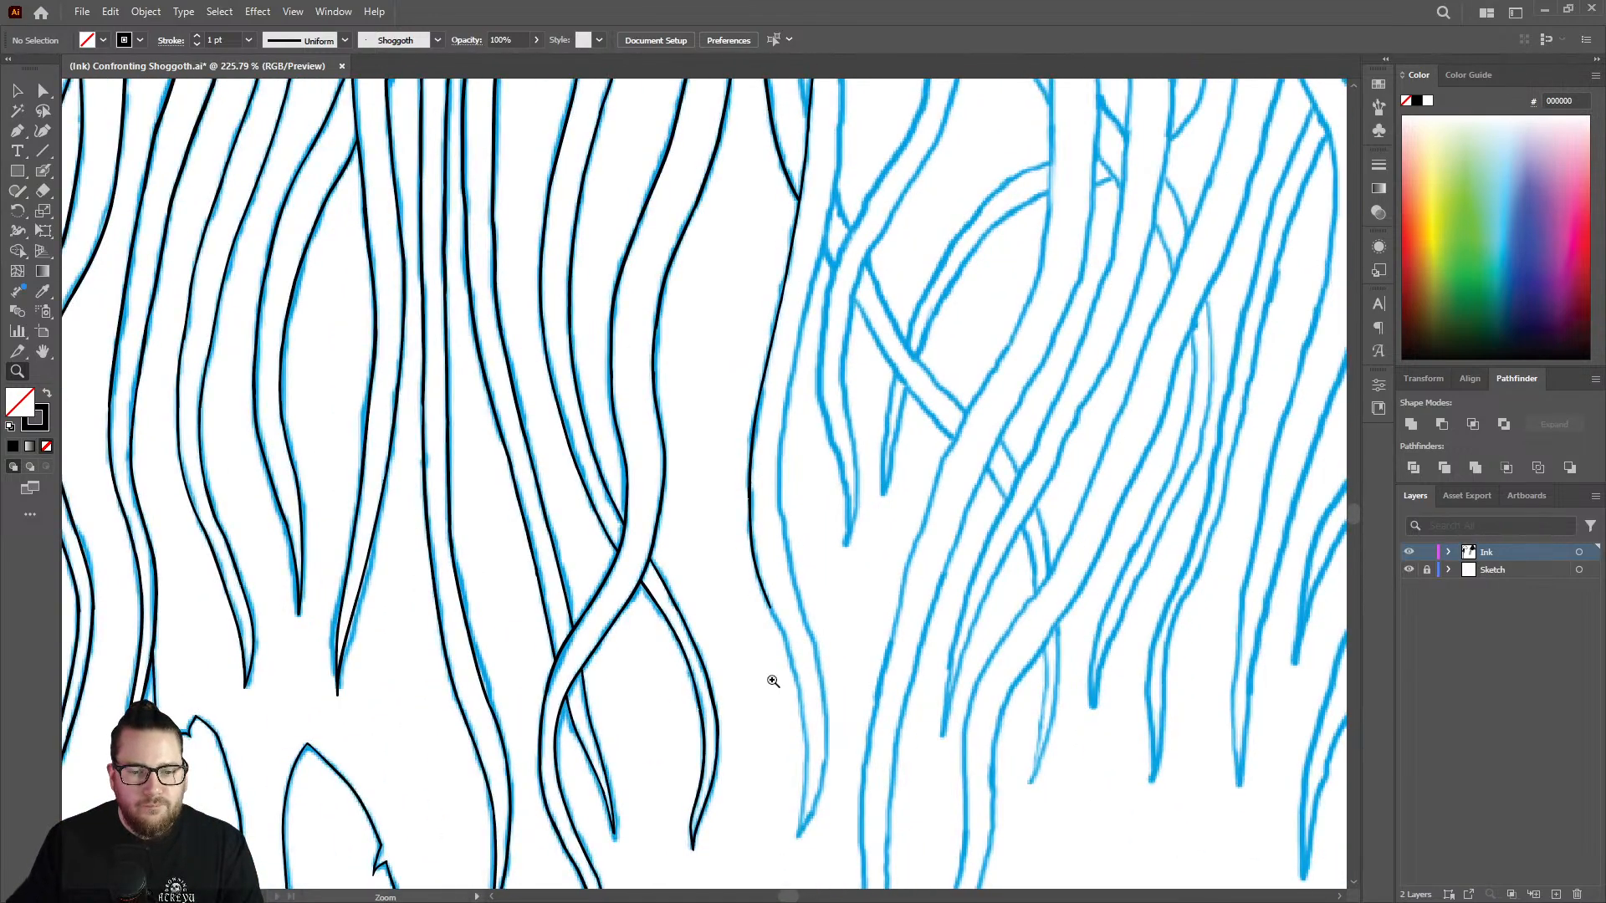
left_click_drag(767, 677, 1057, 577)
key("shift+b")
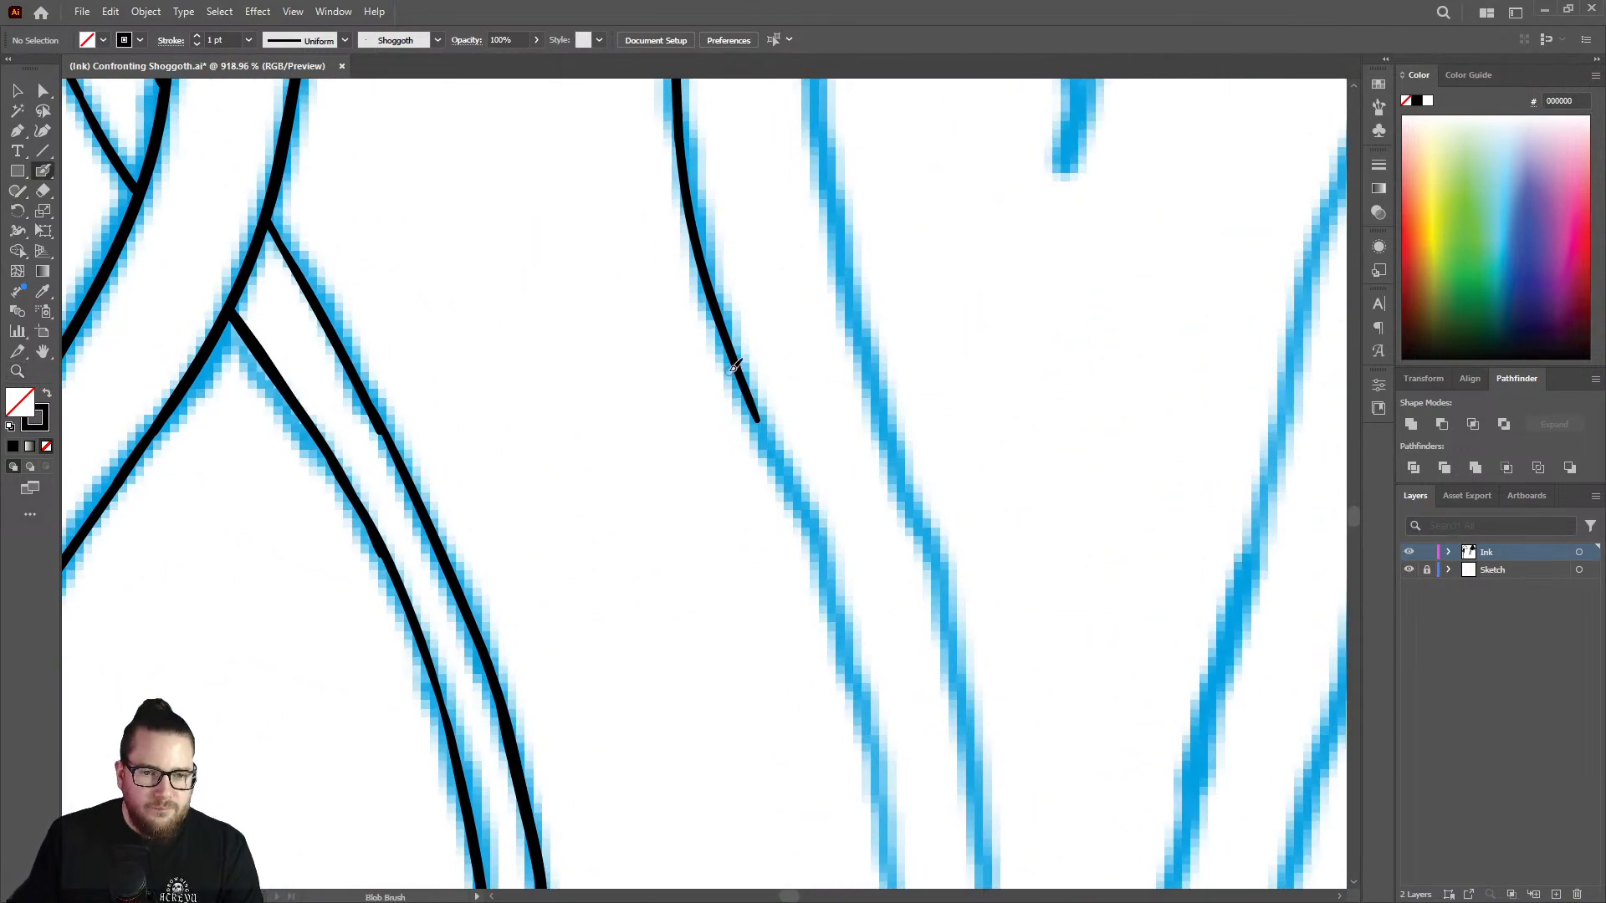
mouse_move(739, 351)
left_mouse_down()
mouse_move(861, 650)
mouse_move(866, 711)
left_mouse_up()
key("z")
mouse_move(853, 585)
left_mouse_down()
mouse_move(822, 475)
mouse_move(623, 523)
left_mouse_up()
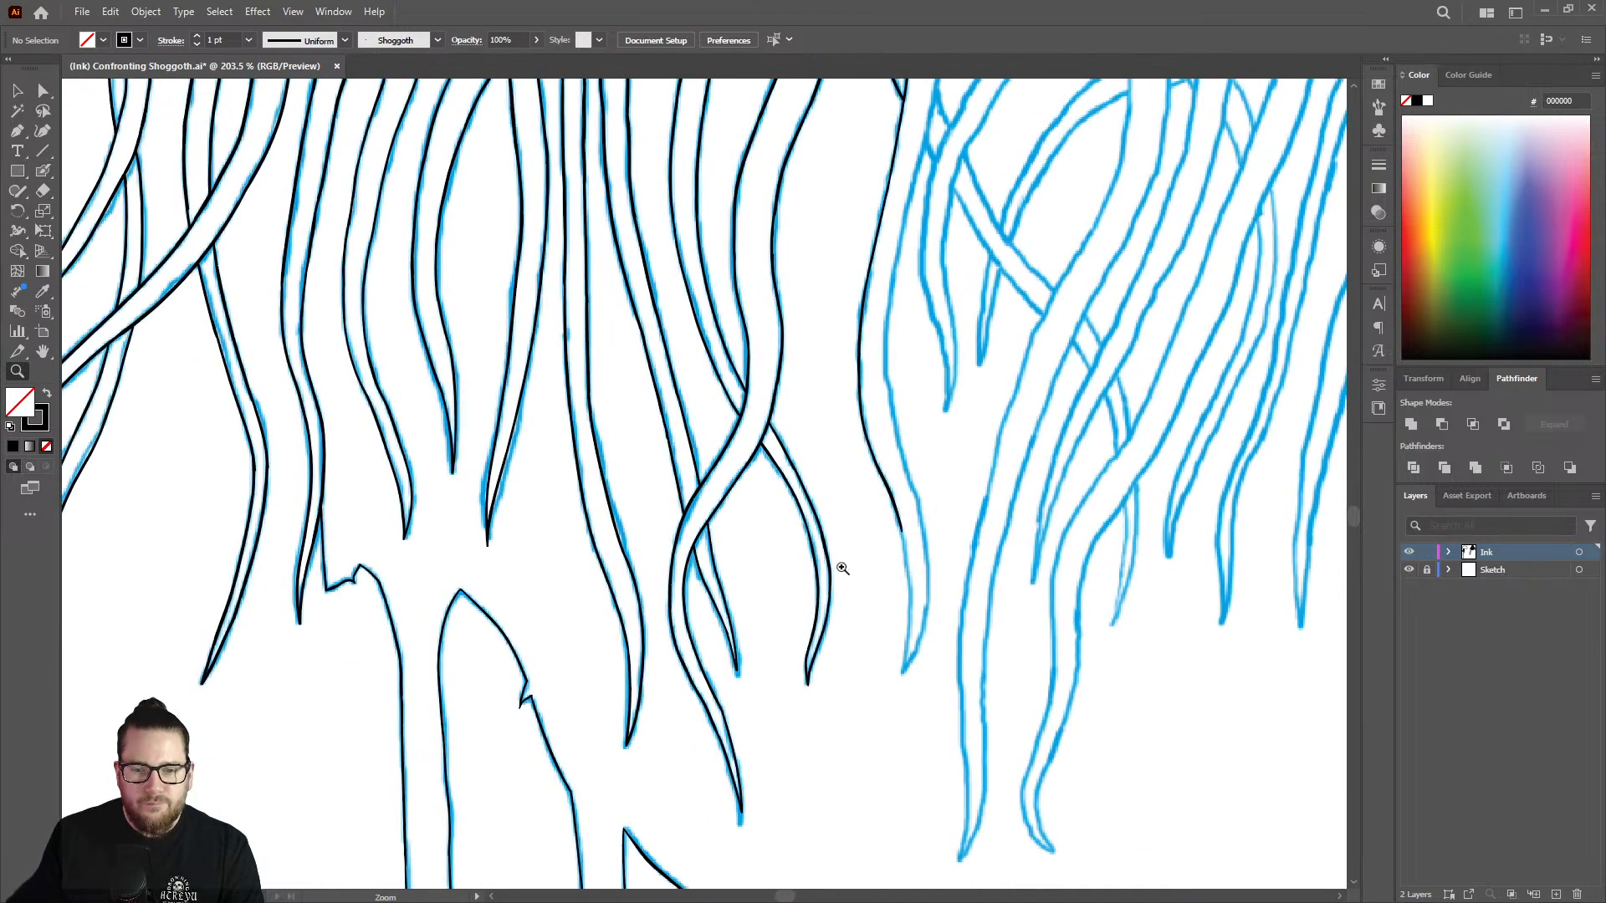
left_click_drag(929, 589, 1160, 520)
key("shift+b")
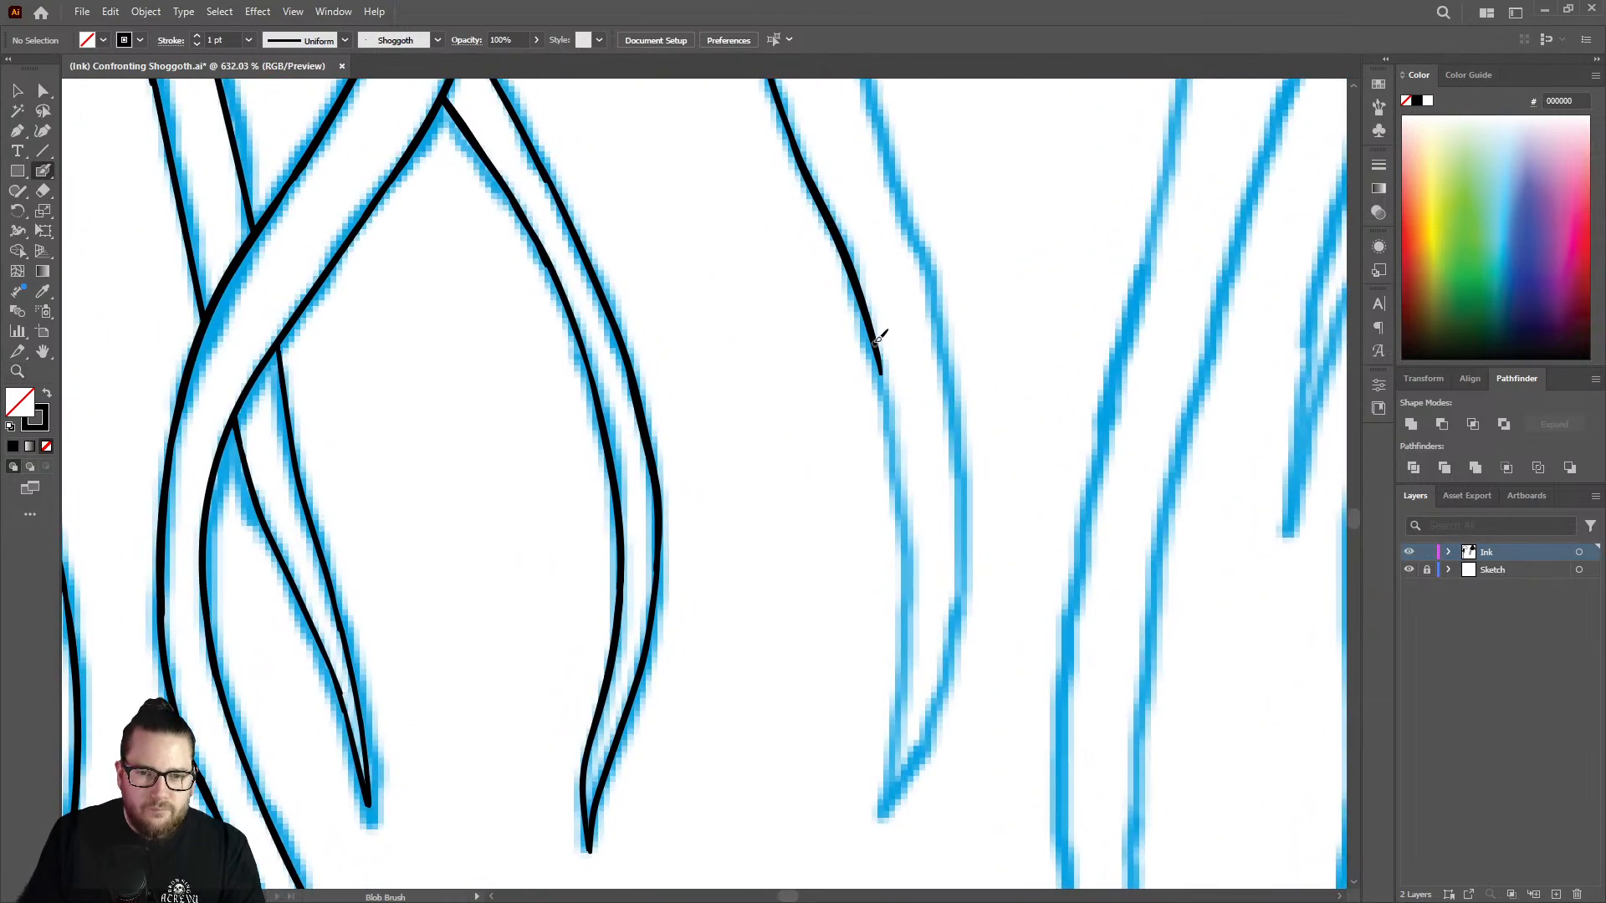
mouse_move(876, 360)
left_mouse_down()
mouse_move(908, 548)
mouse_move(884, 816)
left_mouse_up()
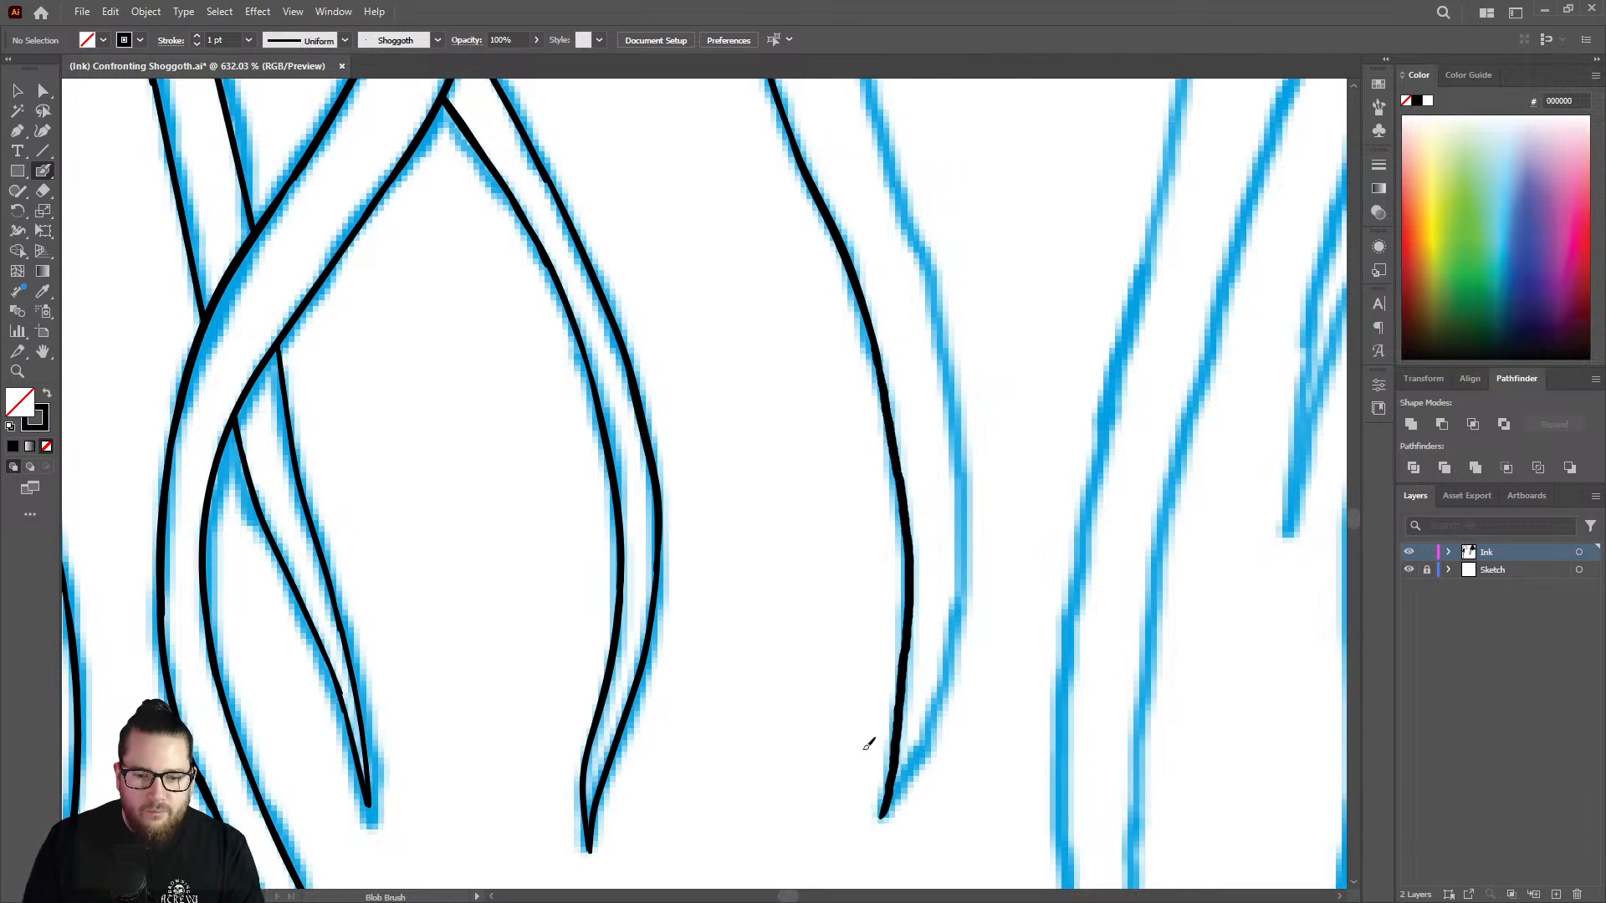
Ink the strand's opposite edge upward from the pointed tip along the sketch curve, undoing the extra stroke near the tip.
key("z")
mouse_move(861, 574)
left_mouse_down()
mouse_move(811, 581)
mouse_move(978, 710)
mouse_move(1183, 645)
left_mouse_up()
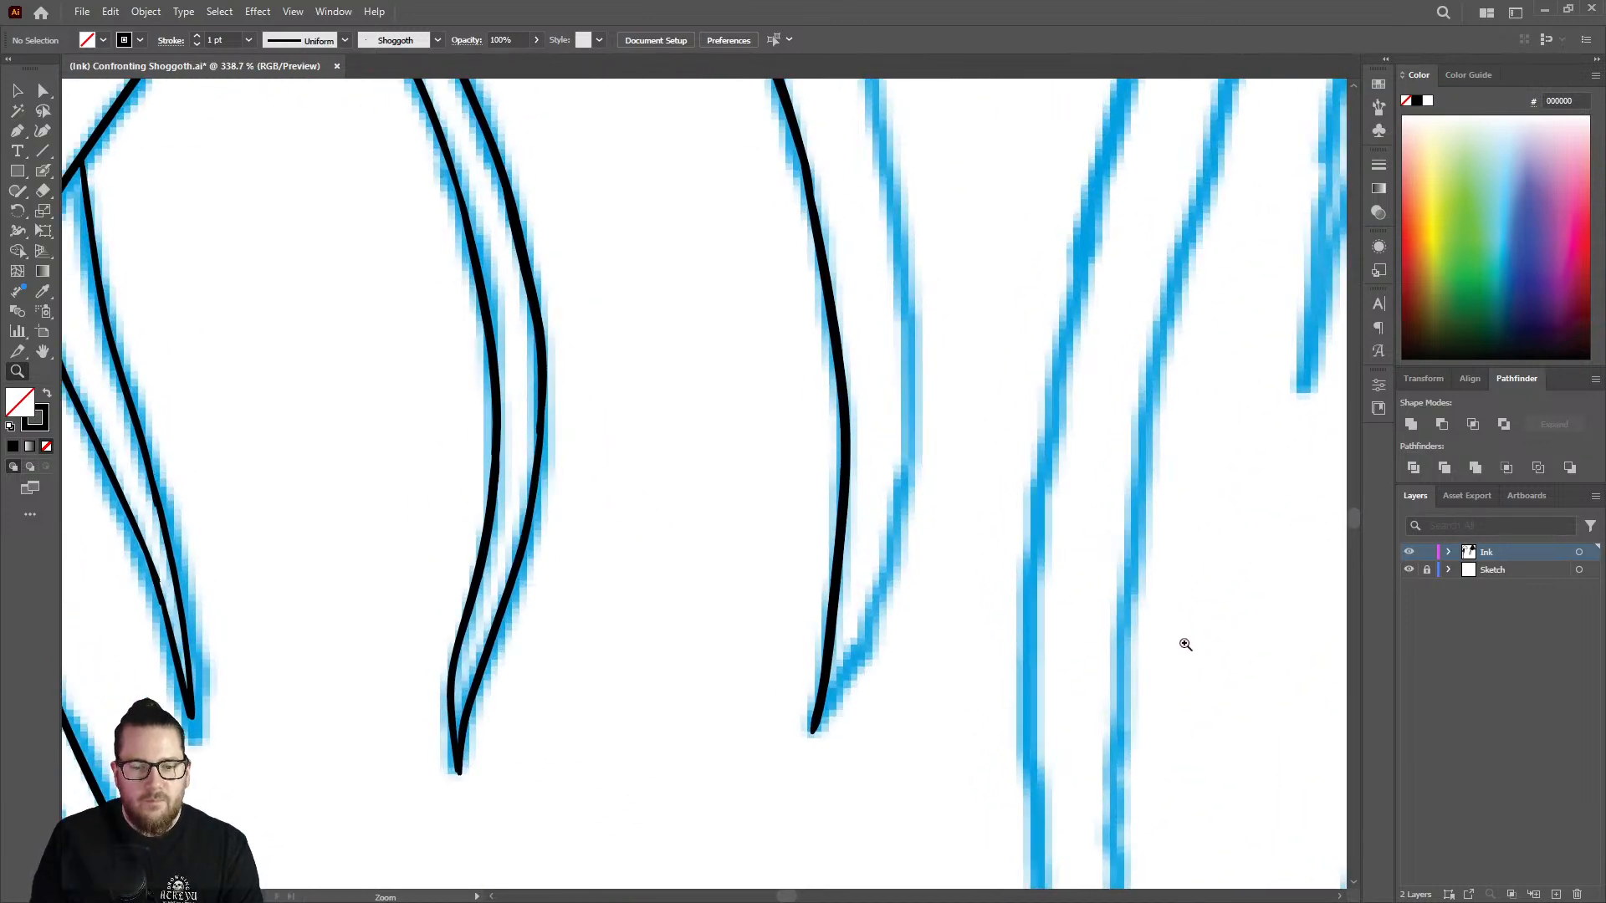
key("shift+b")
mouse_move(793, 729)
left_mouse_down()
mouse_move(869, 595)
mouse_move(897, 495)
left_mouse_up()
left_click_drag(910, 394, 911, 337)
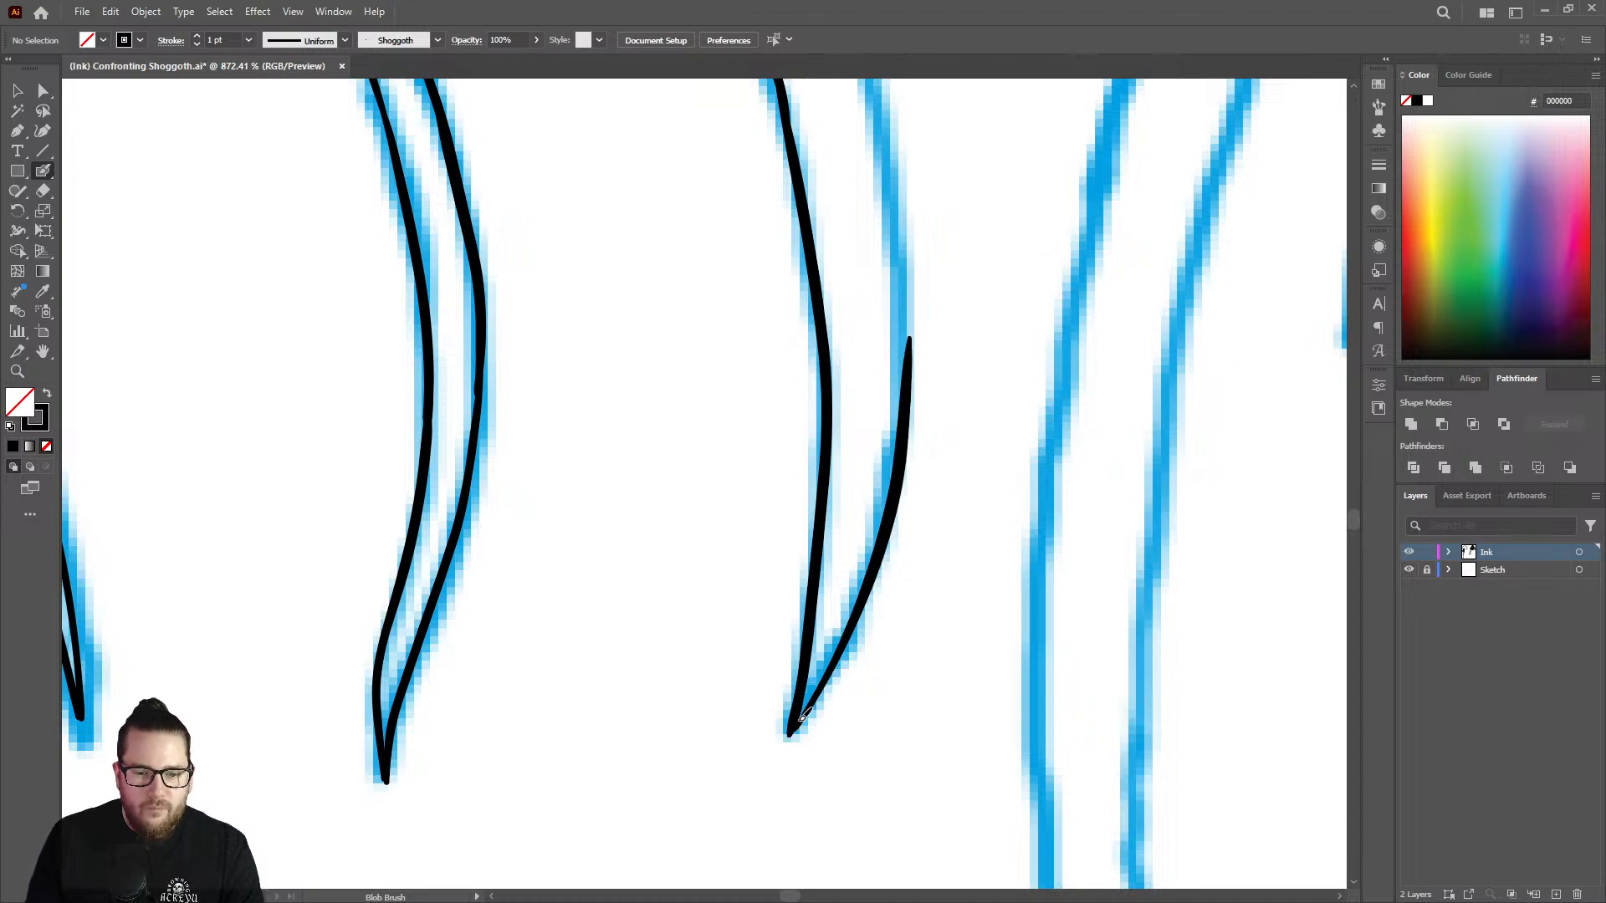
mouse_move(820, 685)
left_mouse_down()
mouse_move(847, 643)
mouse_move(665, 585)
left_mouse_up()
key("ctrl+z")
Ink the next stretch of this edge down into the tip stroke, undoing the first attempt and redrawing it from higher up.
key("z")
mouse_move(847, 329)
left_mouse_down()
mouse_move(871, 304)
mouse_move(939, 293)
left_mouse_up()
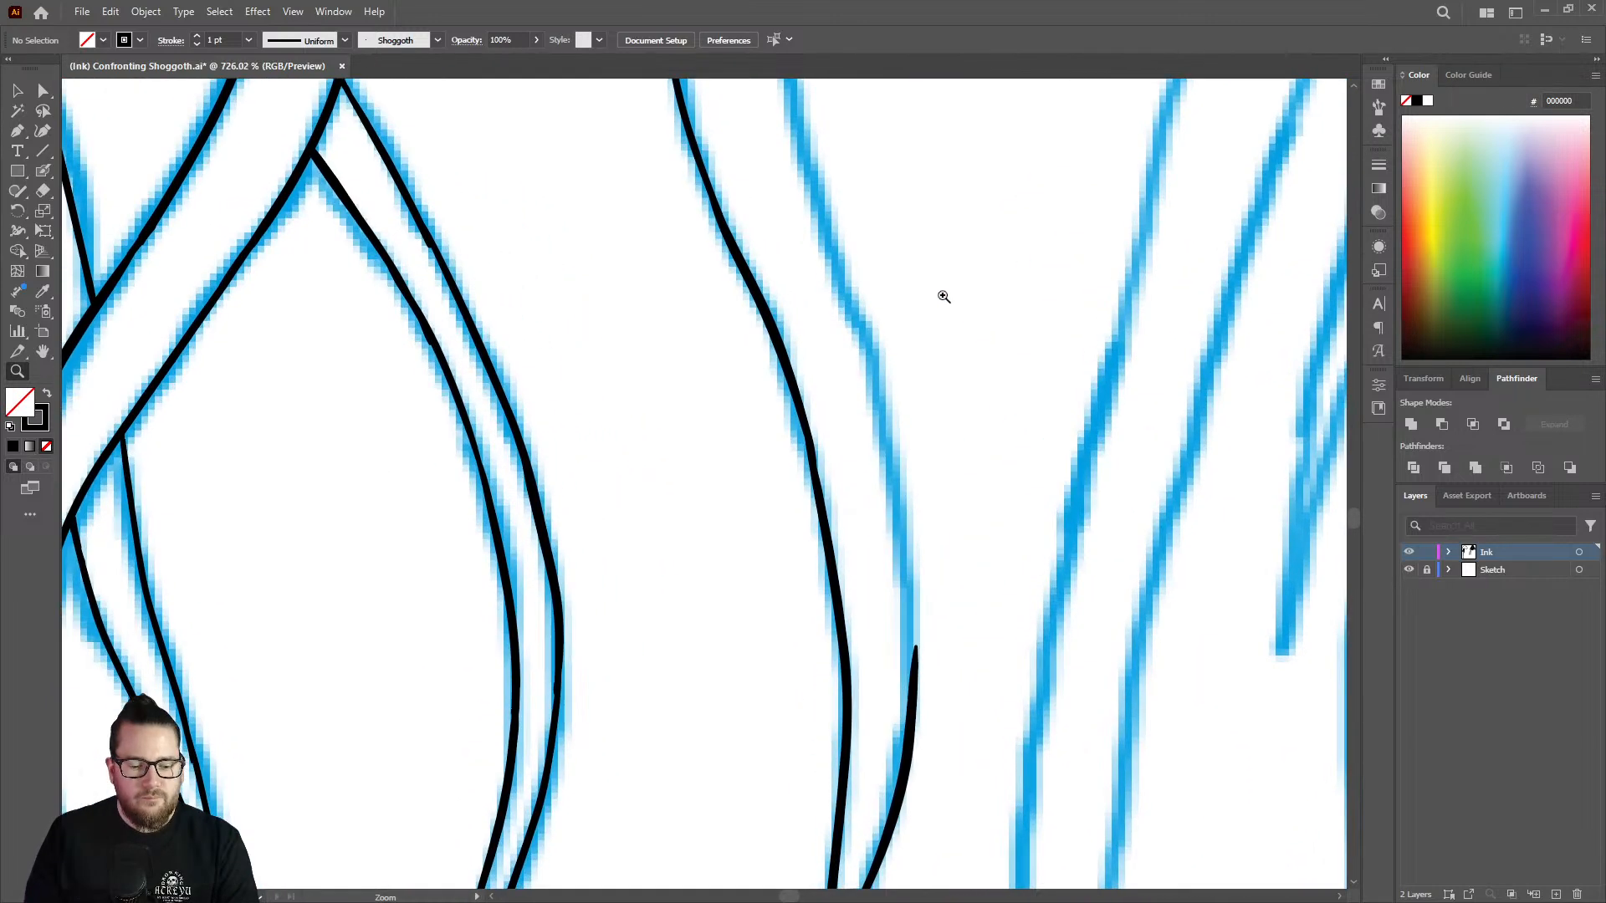
key("shift+b")
mouse_move(818, 196)
left_mouse_down()
mouse_move(883, 389)
mouse_move(912, 604)
mouse_move(911, 721)
left_mouse_up()
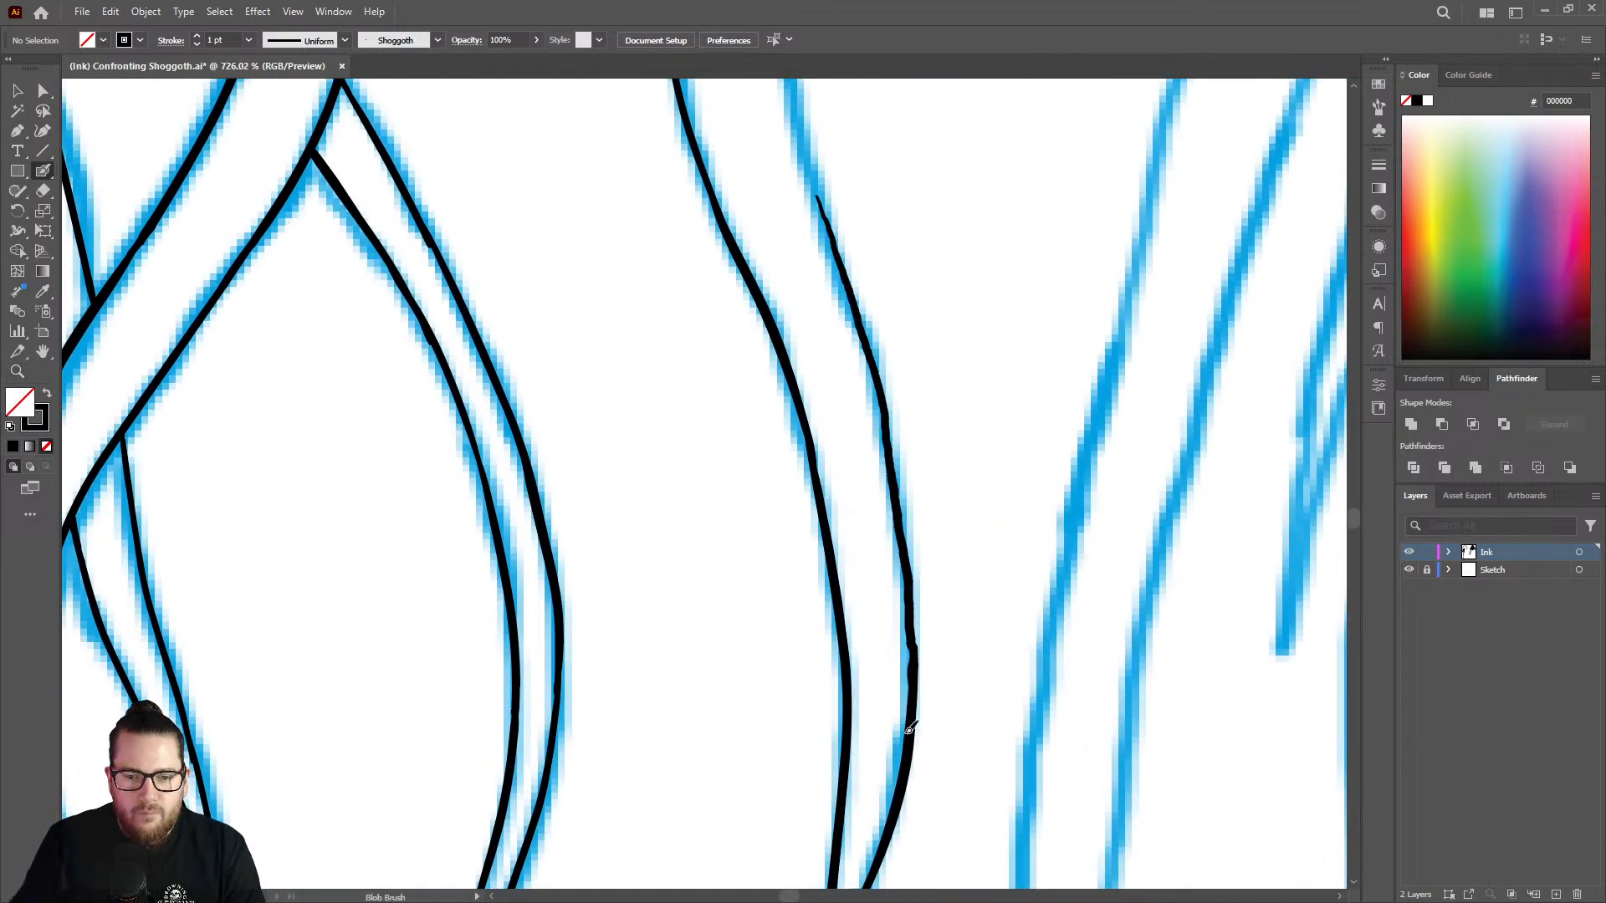
key("ctrl+z")
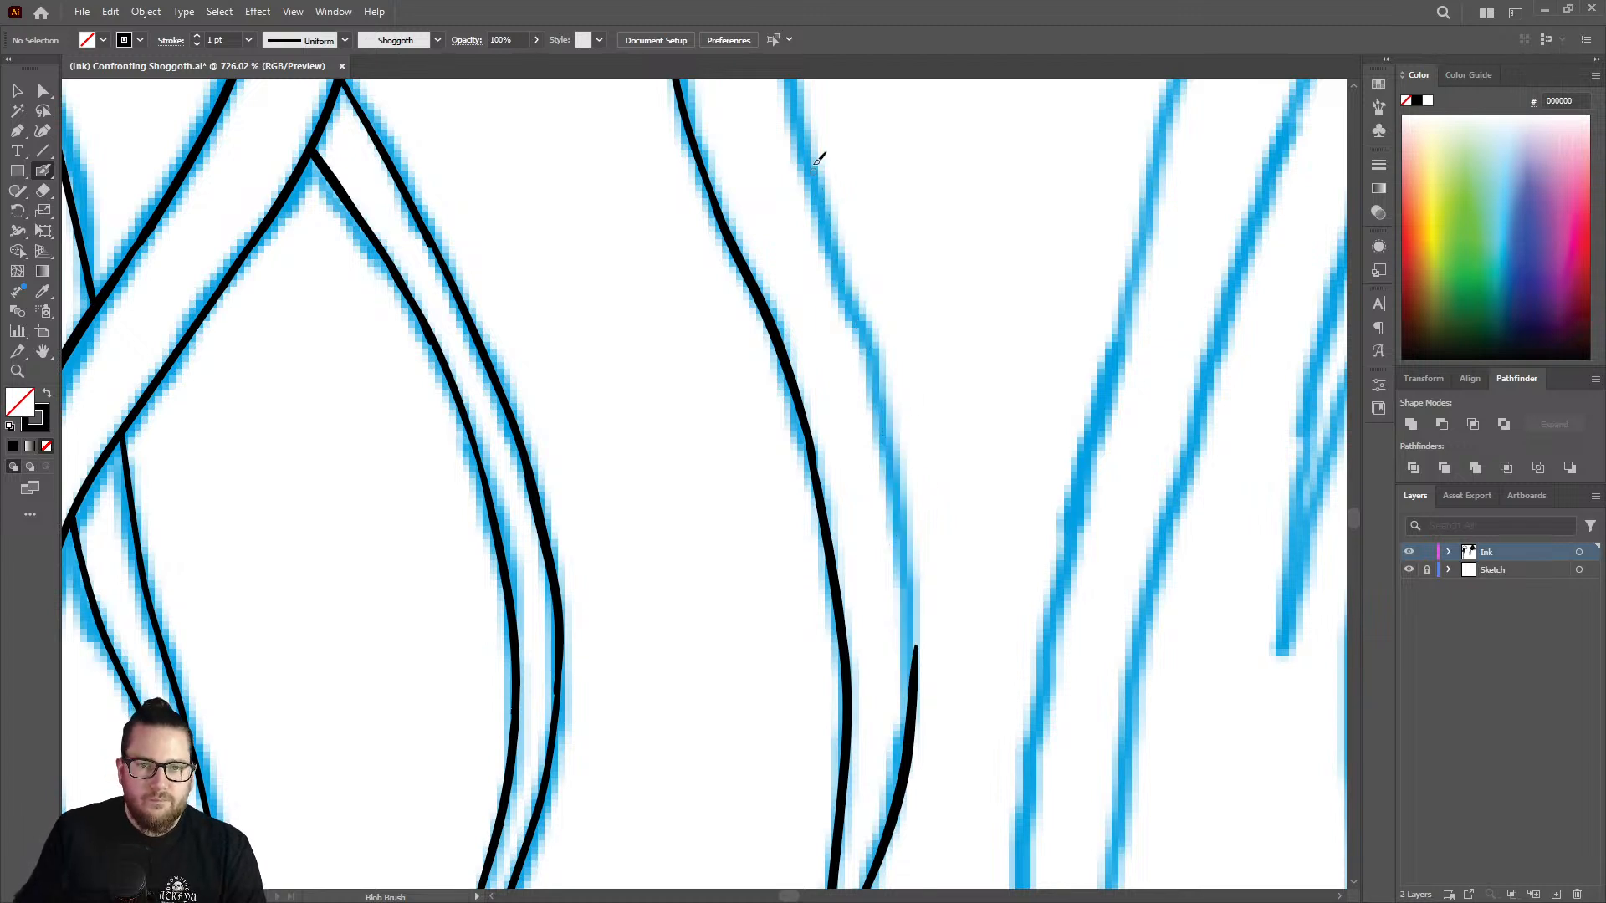
mouse_move(810, 140)
left_mouse_down()
mouse_move(875, 350)
mouse_move(920, 724)
left_mouse_up()
Continue the strand's right edge through the inward bend above, overlapping the top of the existing line.
key("z")
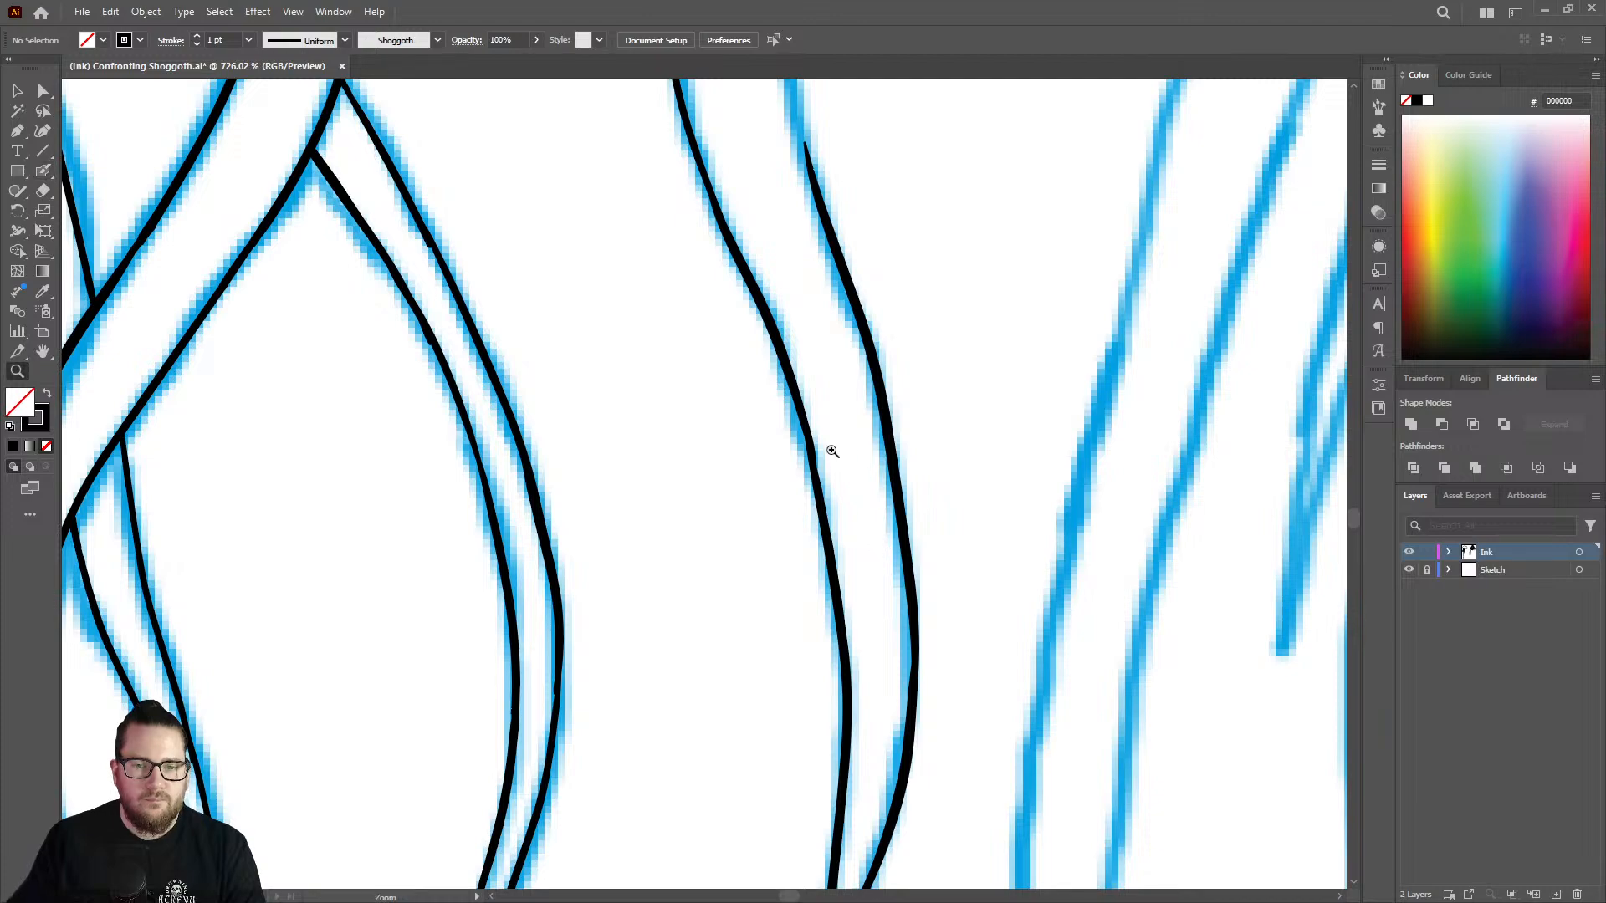
left_click_drag(821, 451, 599, 435)
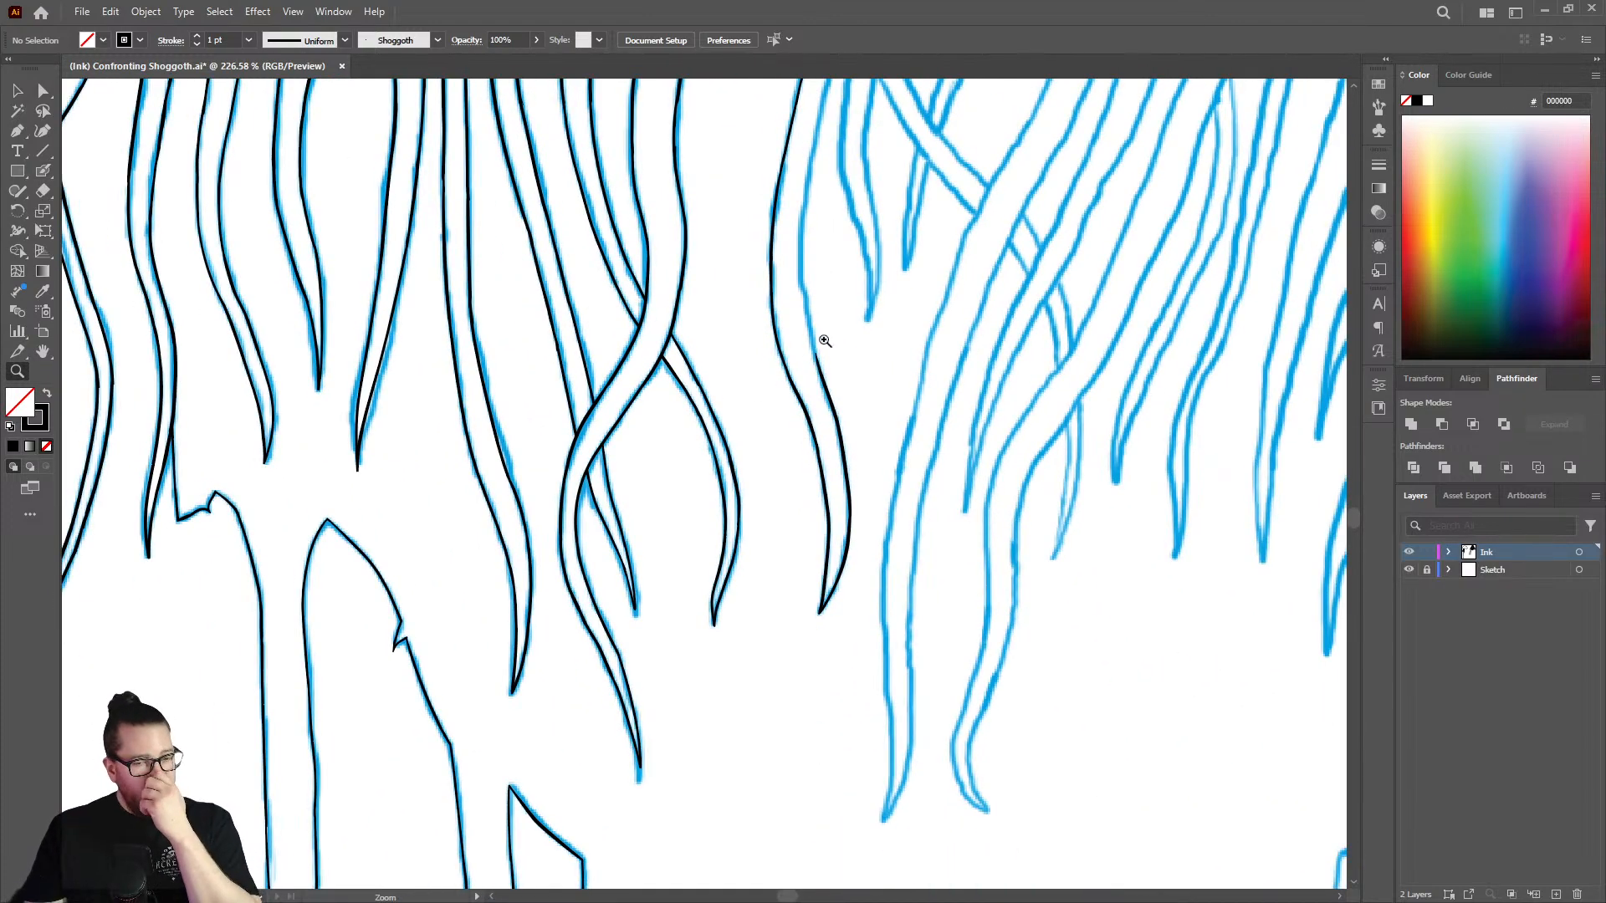
left_click_drag(800, 169, 1014, 161)
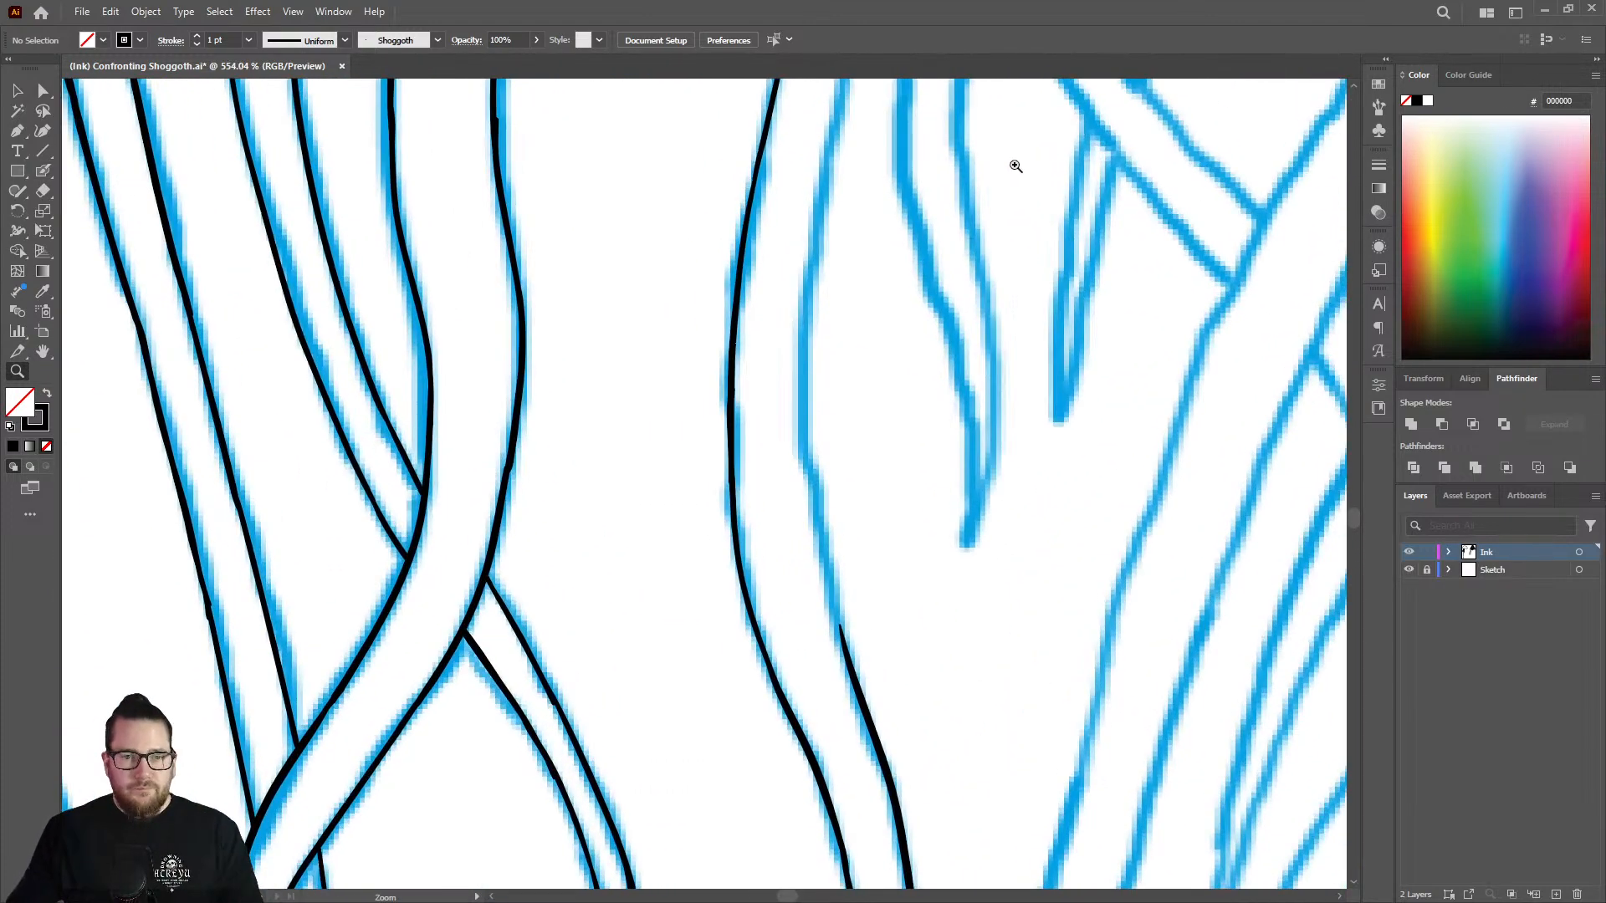
key("shift+b")
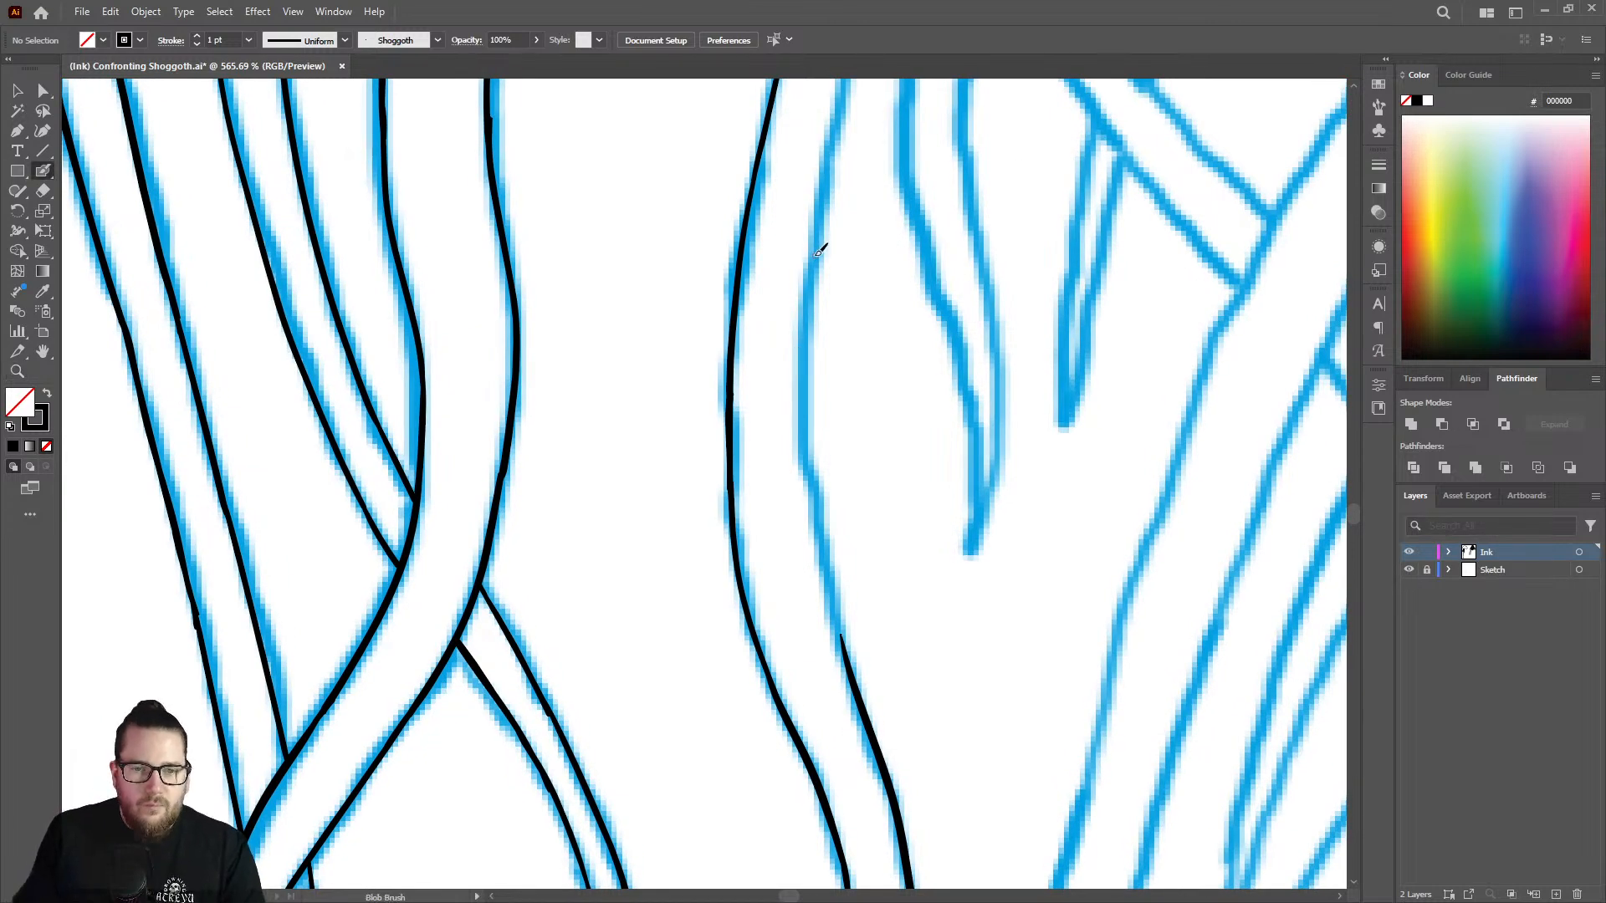
mouse_move(819, 252)
left_mouse_down()
mouse_move(806, 495)
mouse_move(868, 740)
left_mouse_up()
Ink the slanting stretch of the right edge above the bend, running it down into the open line end.
key("z")
left_click_drag(841, 563, 601, 507)
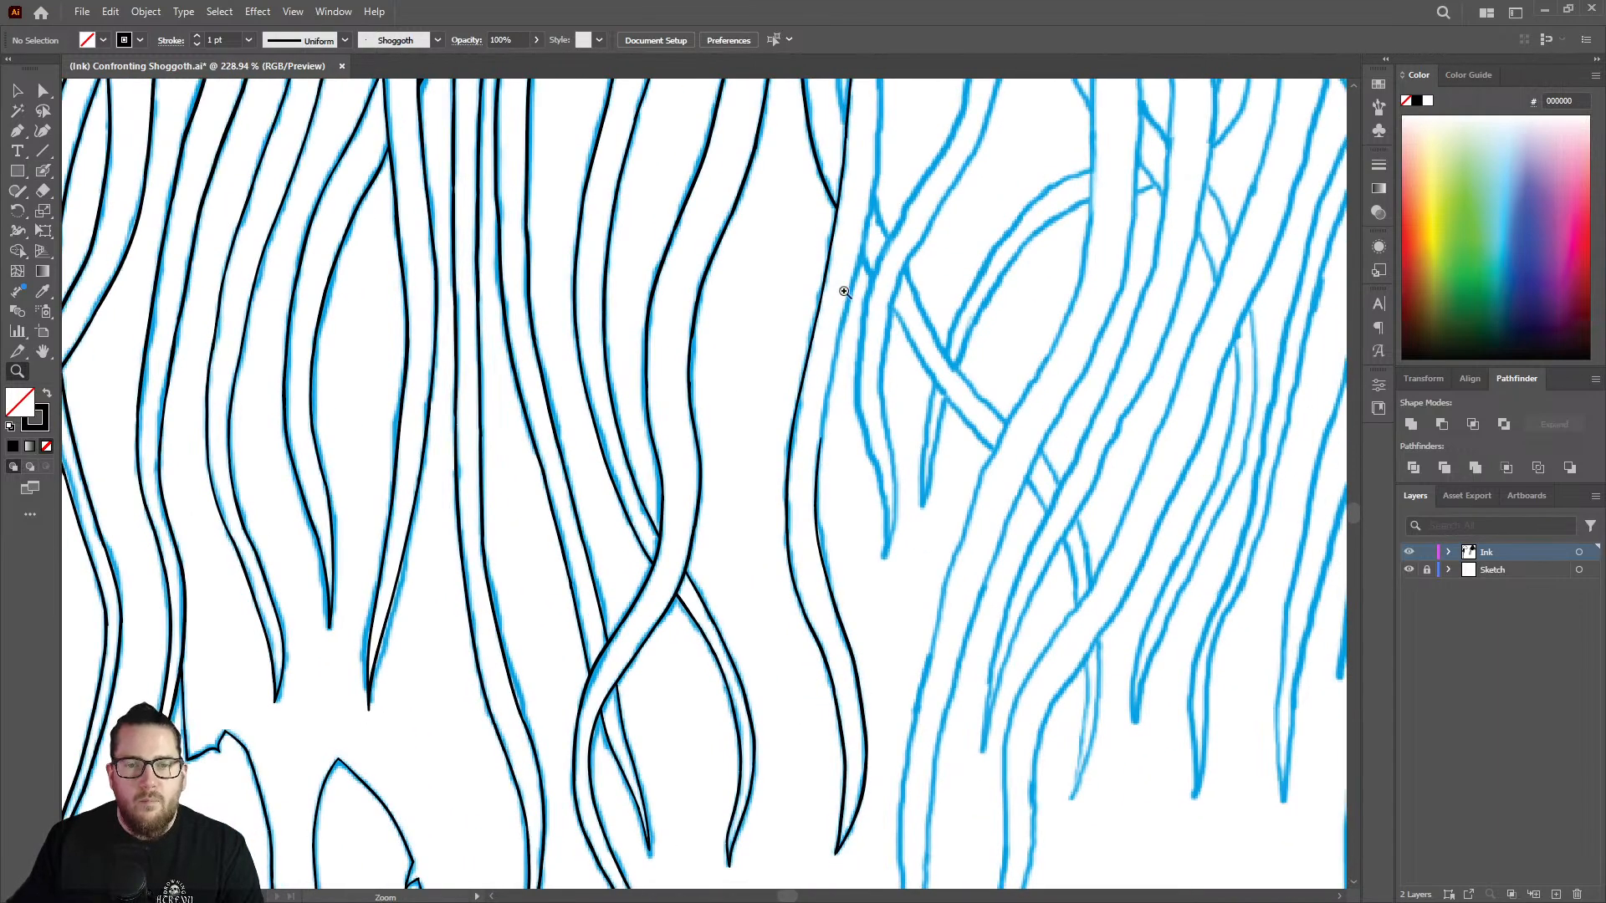
left_click_drag(846, 294, 1008, 322)
left_click_drag(821, 521, 945, 526)
key("shift+b")
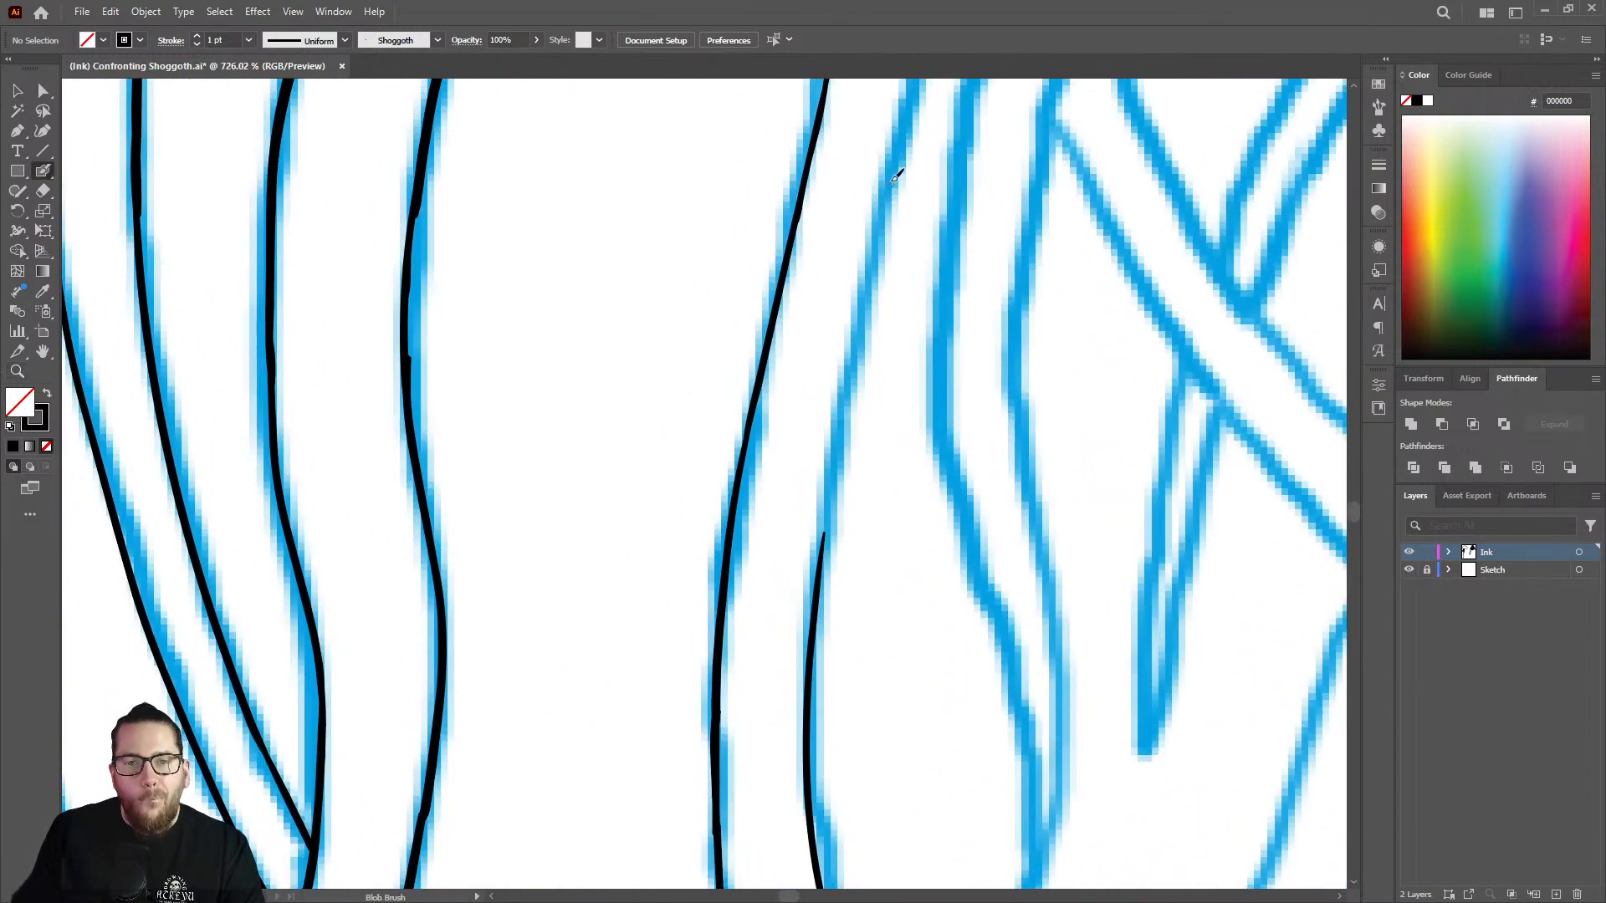
mouse_move(893, 179)
left_mouse_down()
mouse_move(847, 351)
mouse_move(810, 678)
left_mouse_up()
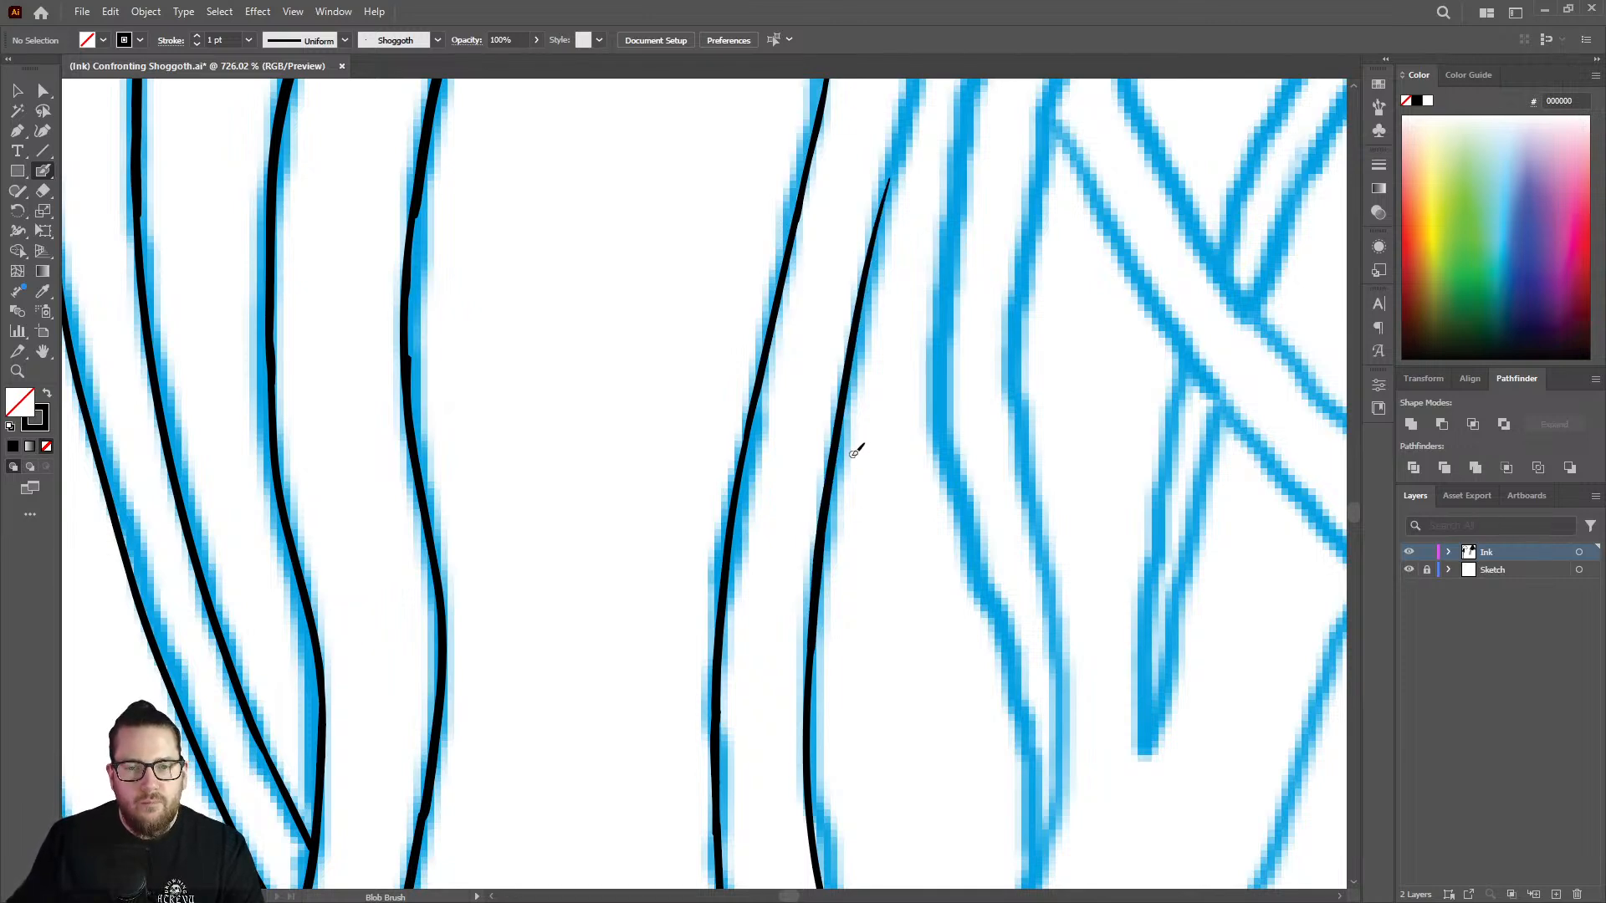
Extend the right edge up to where the sketched neighbouring strand meets it, blending into the slanting stretch.
key("z")
left_click_drag(835, 474, 786, 471)
left_click_drag(895, 183, 1069, 214)
key("shift+b")
left_click_drag(918, 141, 799, 609)
Even out the upper joint in the strand's left line with a Blob Brush touch-up and the Eraser.
key("z")
mouse_move(845, 463)
left_mouse_down()
mouse_move(811, 497)
mouse_move(649, 502)
left_mouse_up()
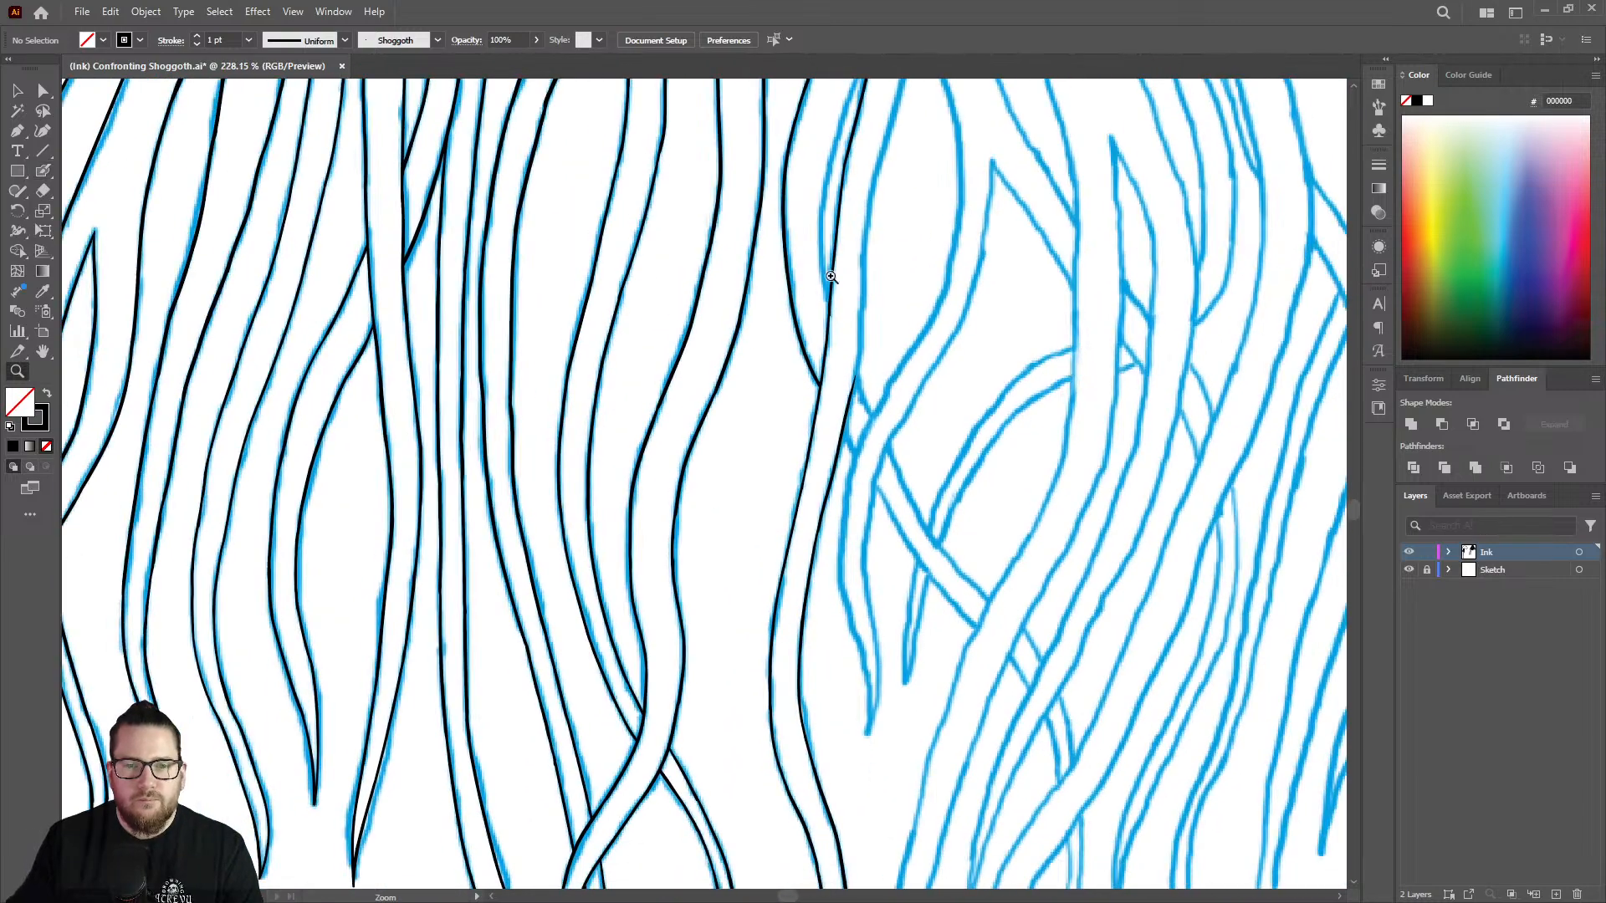
left_click_drag(847, 117, 1163, 178)
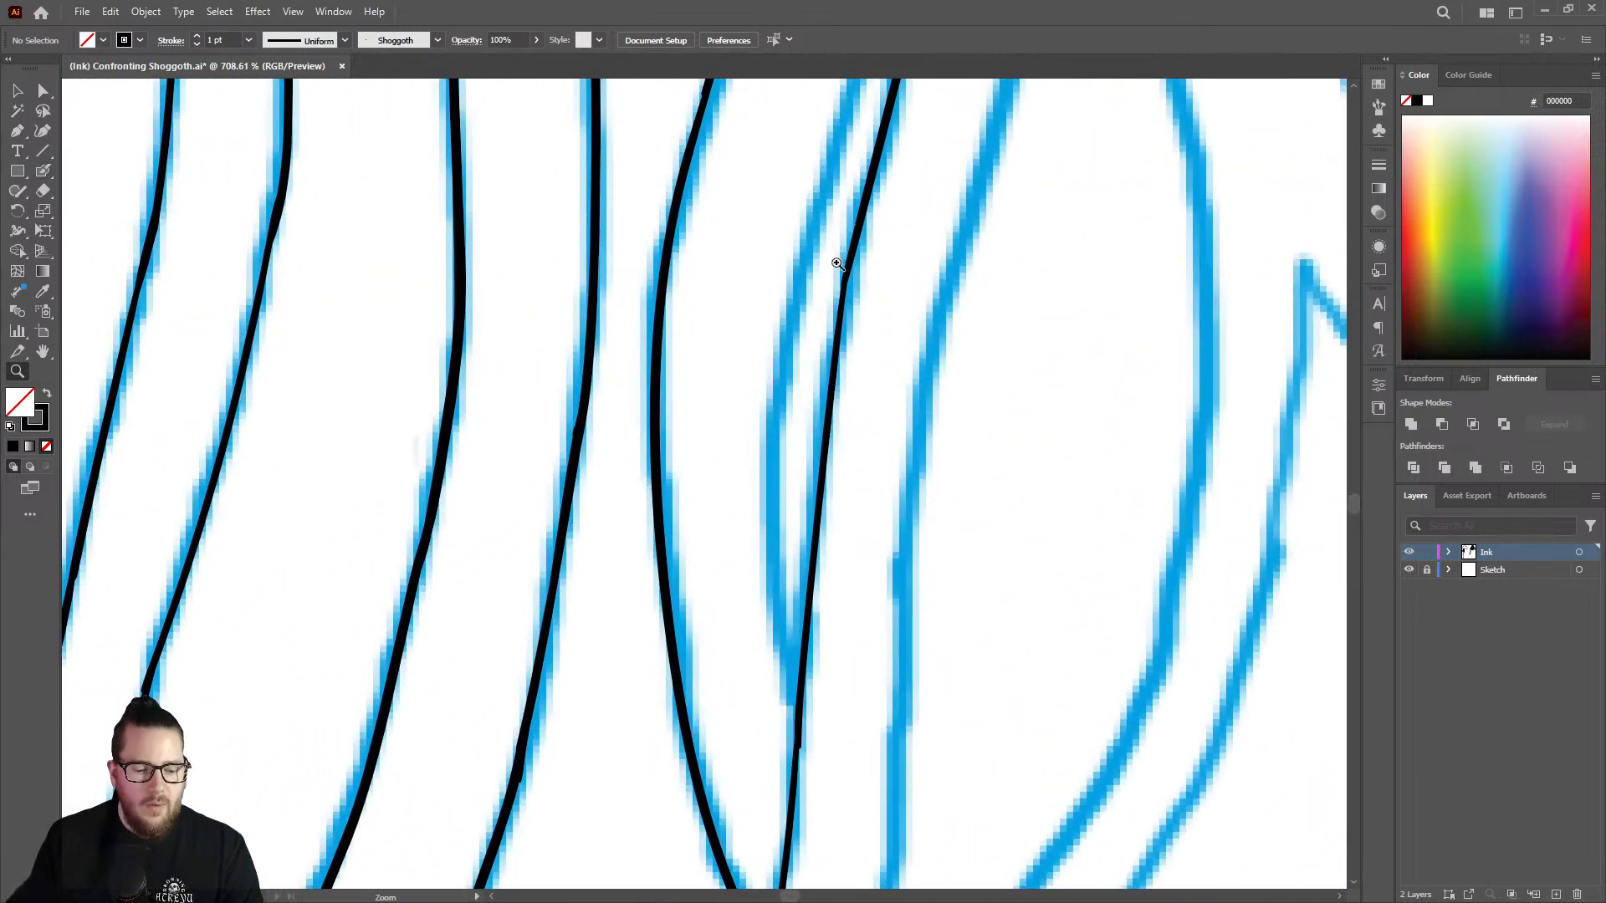
key("shift+b")
left_click_drag(853, 260, 845, 306)
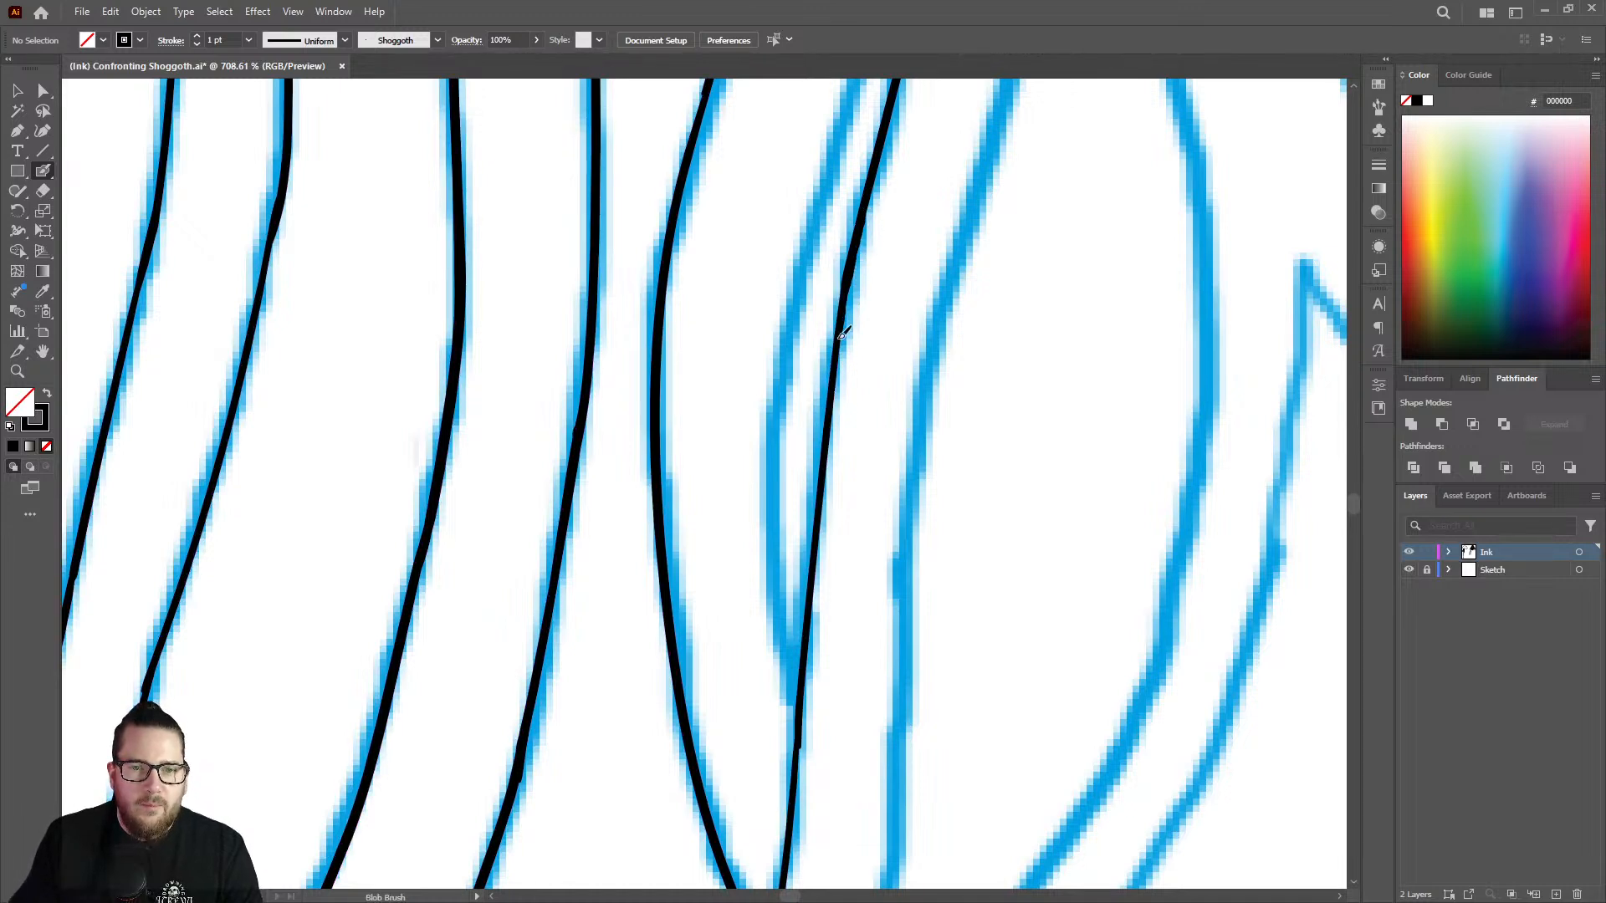
key("shift+e")
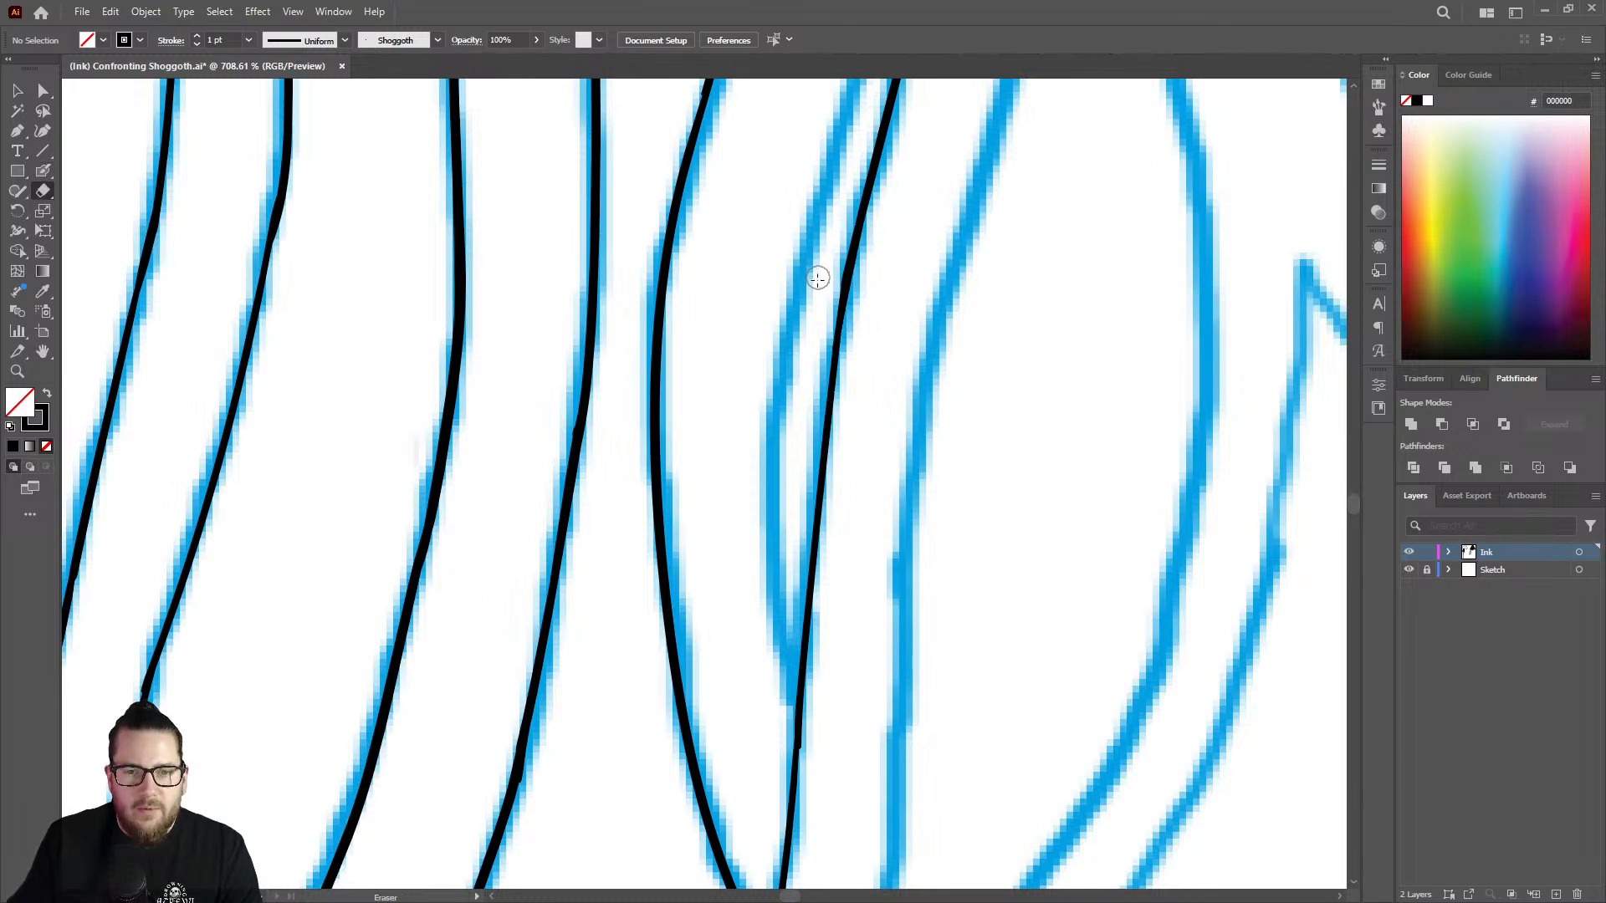
mouse_move(817, 276)
left_mouse_down()
mouse_move(834, 269)
mouse_move(818, 398)
mouse_move(763, 360)
mouse_move(706, 368)
left_mouse_up()
Smooth the lower joint in the left line, just above the fork, with the Blob Brush.
key("z")
left_click_drag(810, 594, 1015, 537)
left_click_drag(785, 542, 933, 521)
key("shift+b")
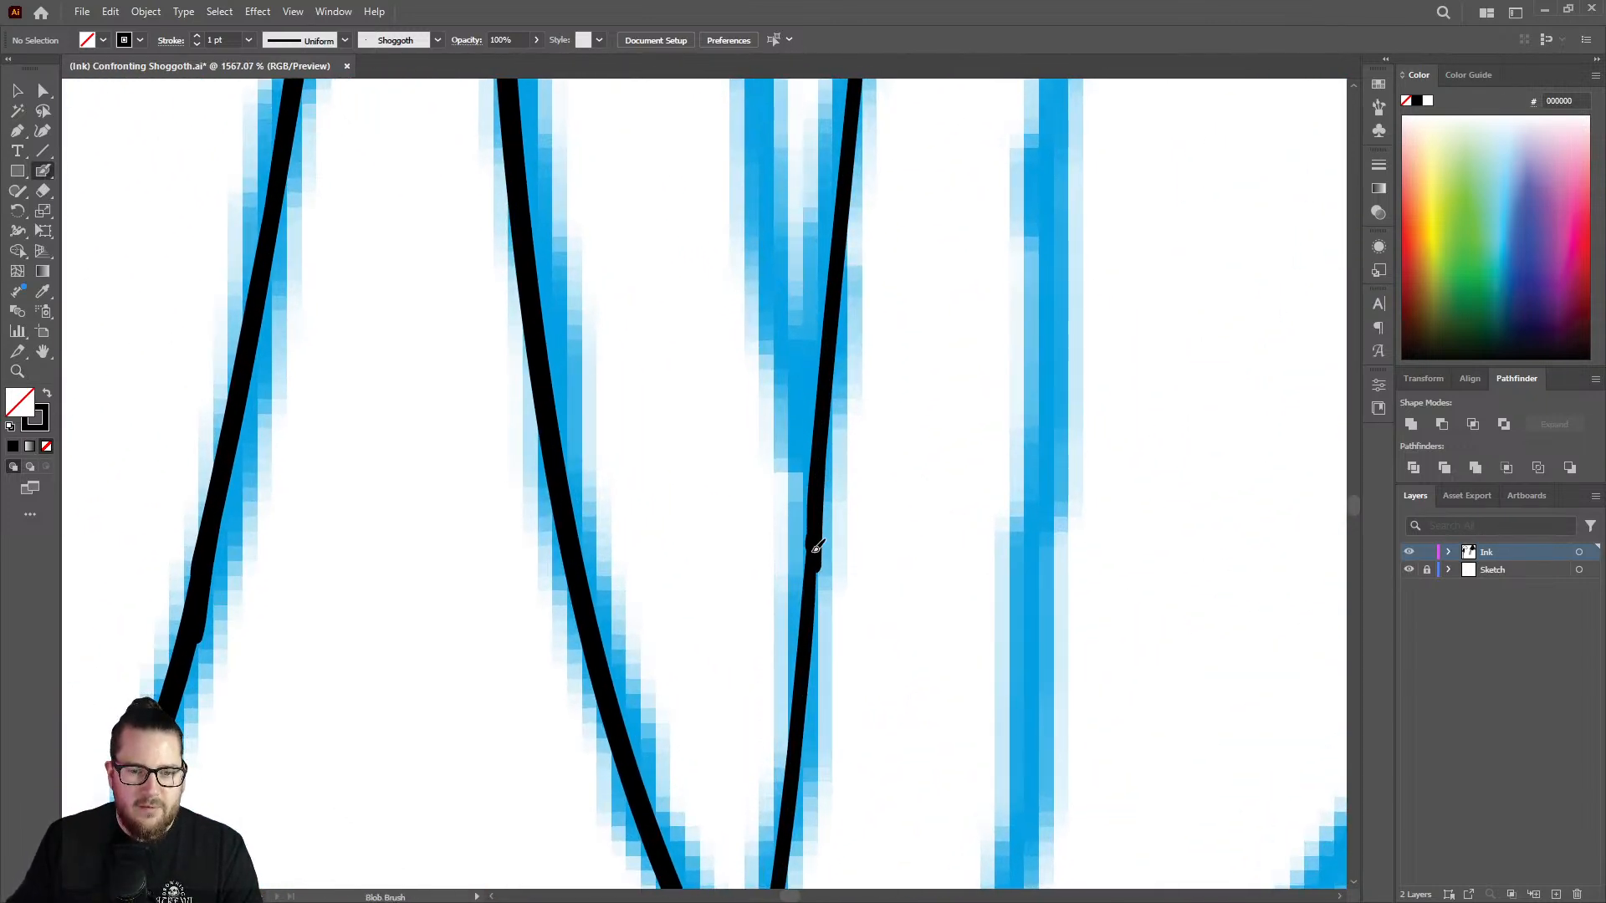
mouse_move(814, 549)
left_mouse_down()
mouse_move(805, 671)
mouse_move(490, 511)
left_mouse_up()
Ink the strand's right edge upward past the crossing with the neighbouring strand, overlapping its tapered end.
key("z")
left_click_drag(887, 377, 862, 241)
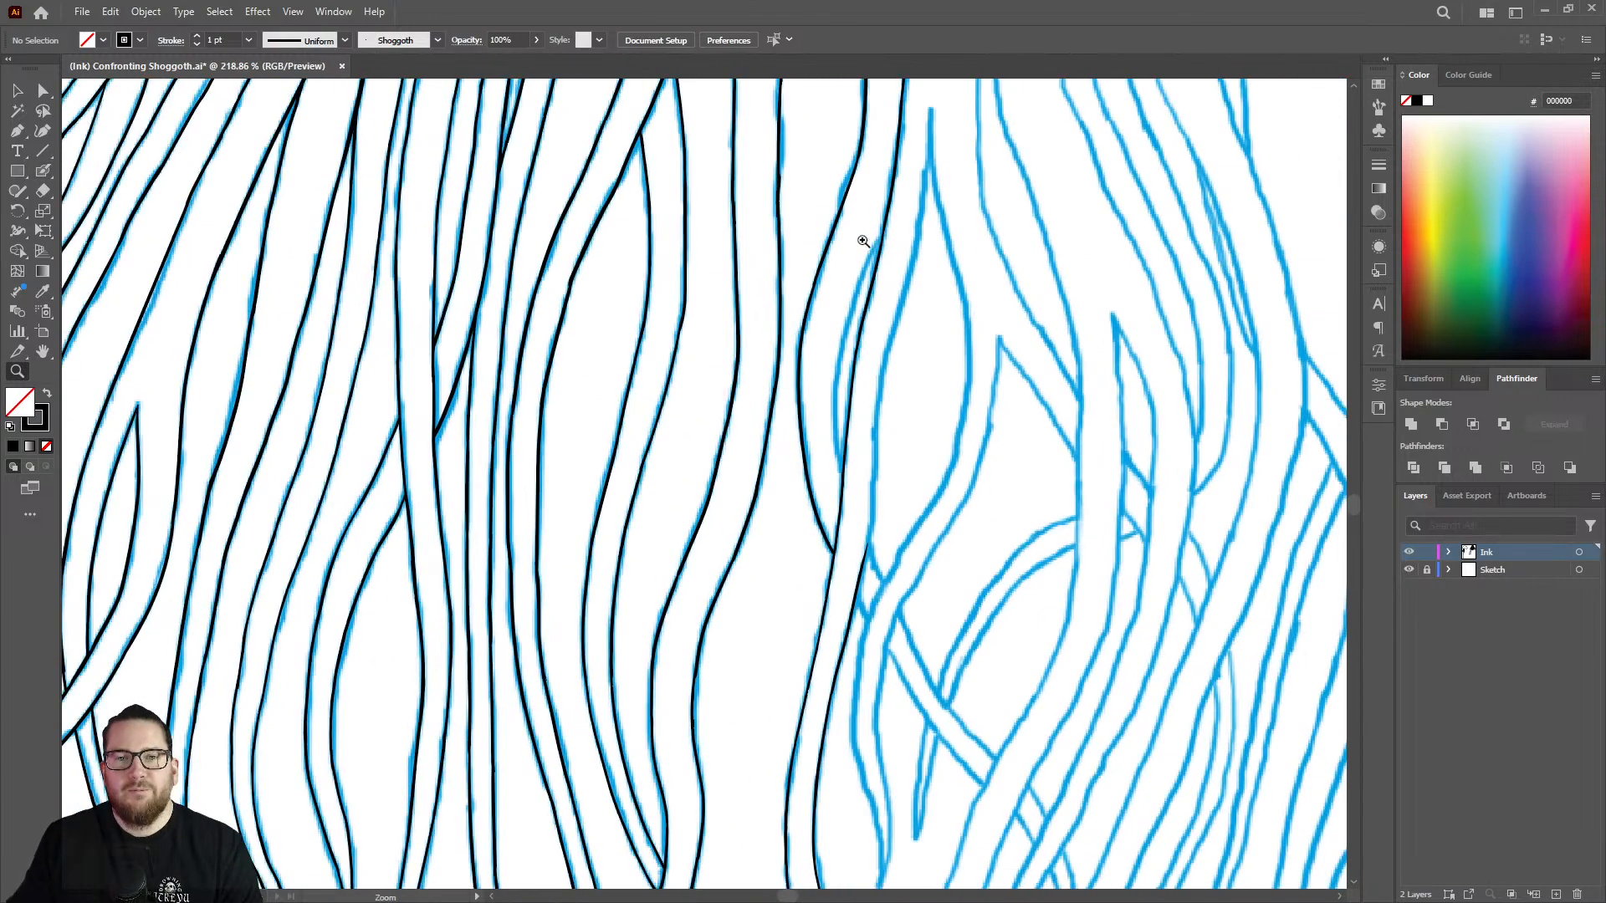
left_click_drag(962, 303, 977, 178)
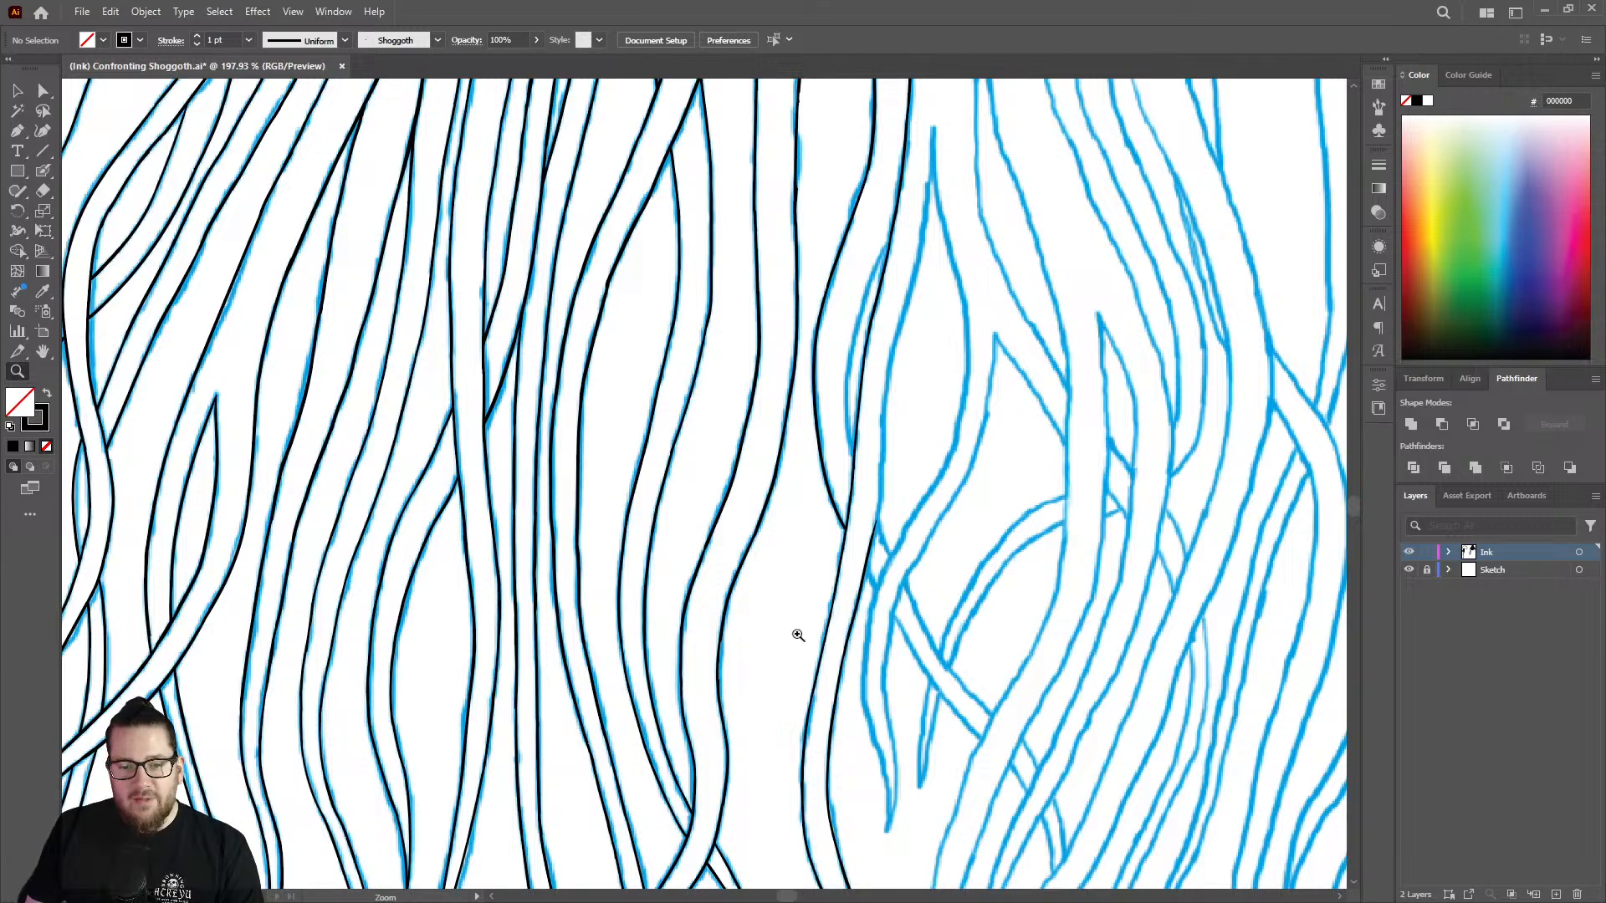
left_click_drag(877, 543, 1074, 493)
left_click_drag(900, 419, 928, 261)
key("shift+b")
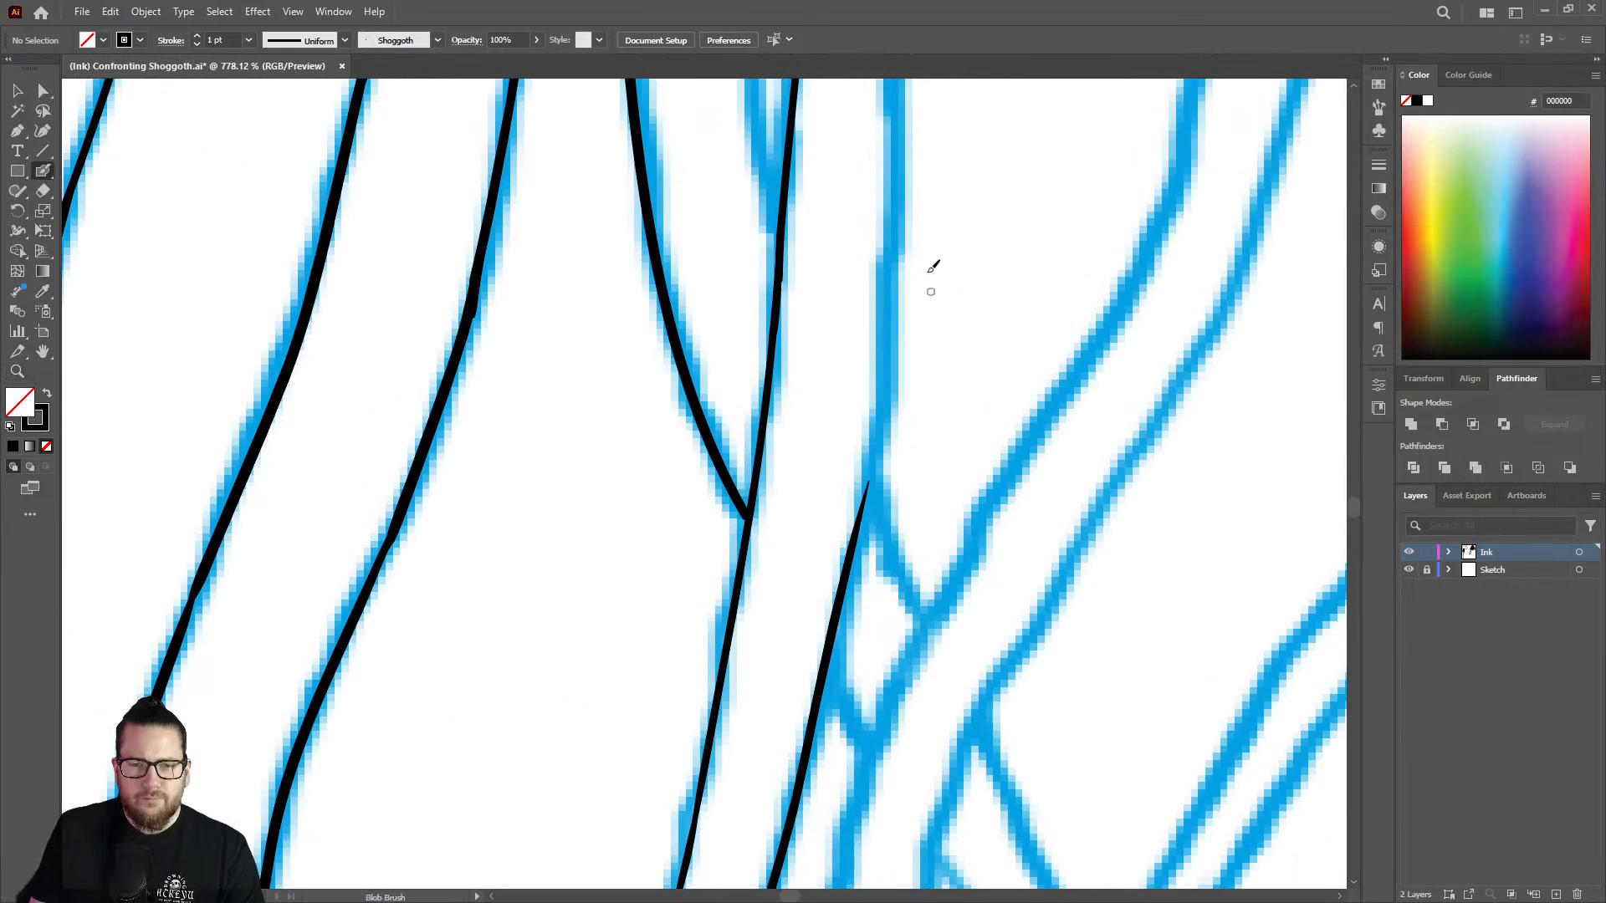
mouse_move(902, 133)
left_mouse_down()
mouse_move(875, 433)
mouse_move(843, 559)
left_mouse_up()
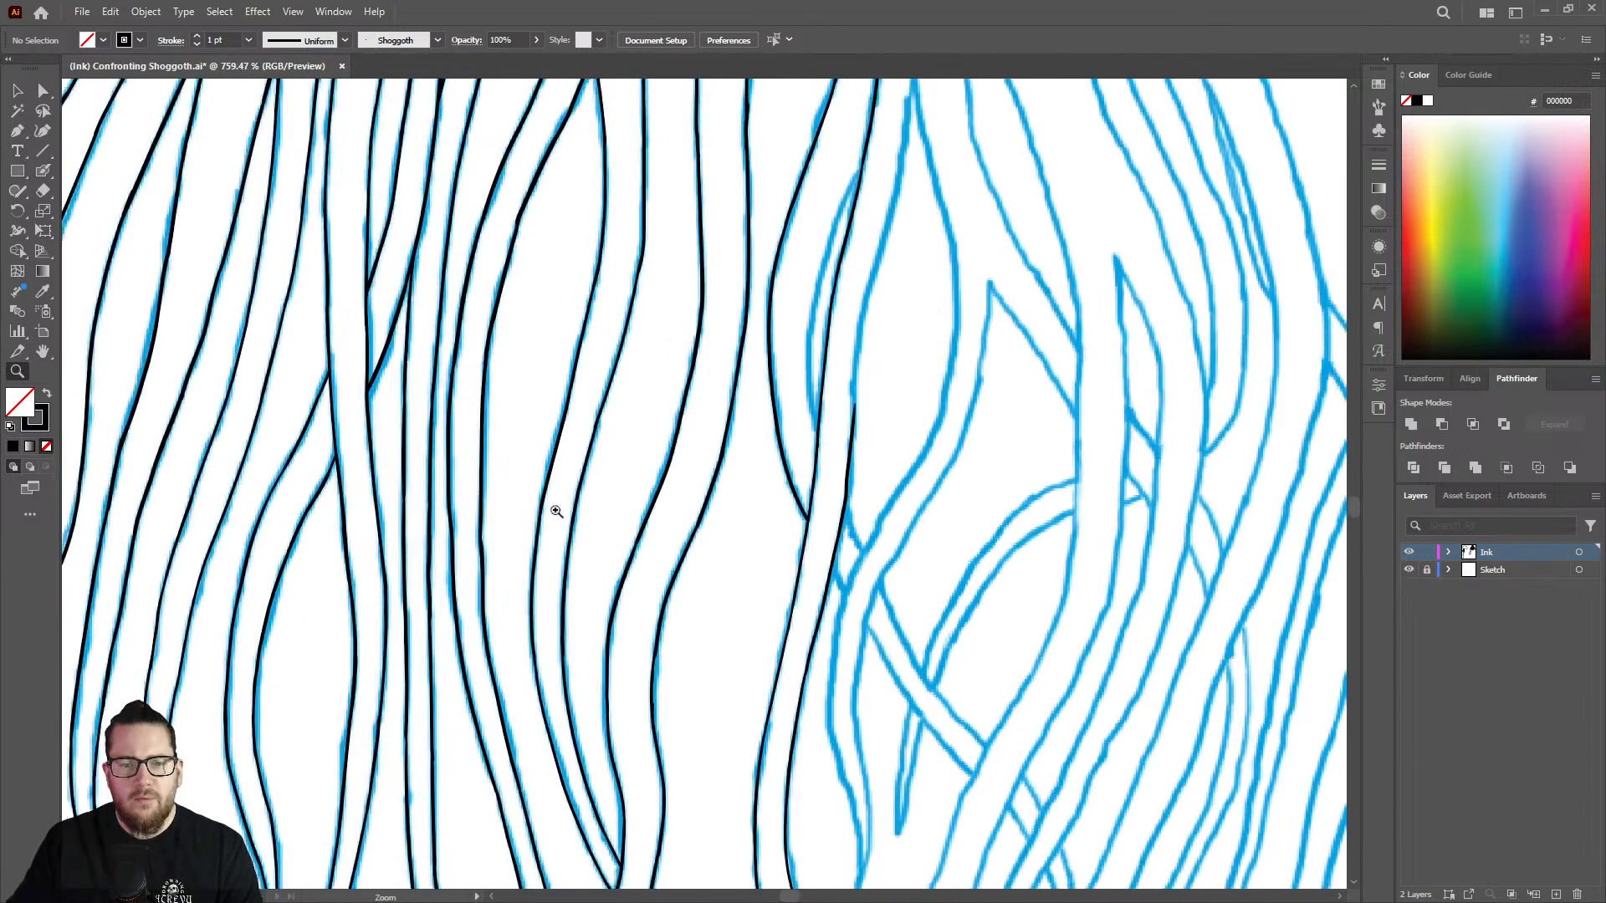
Thin the newest stretch of the right edge above the crossing with the Eraser.
mouse_move(853, 443)
left_mouse_down()
mouse_move(968, 426)
mouse_move(1001, 442)
left_mouse_up()
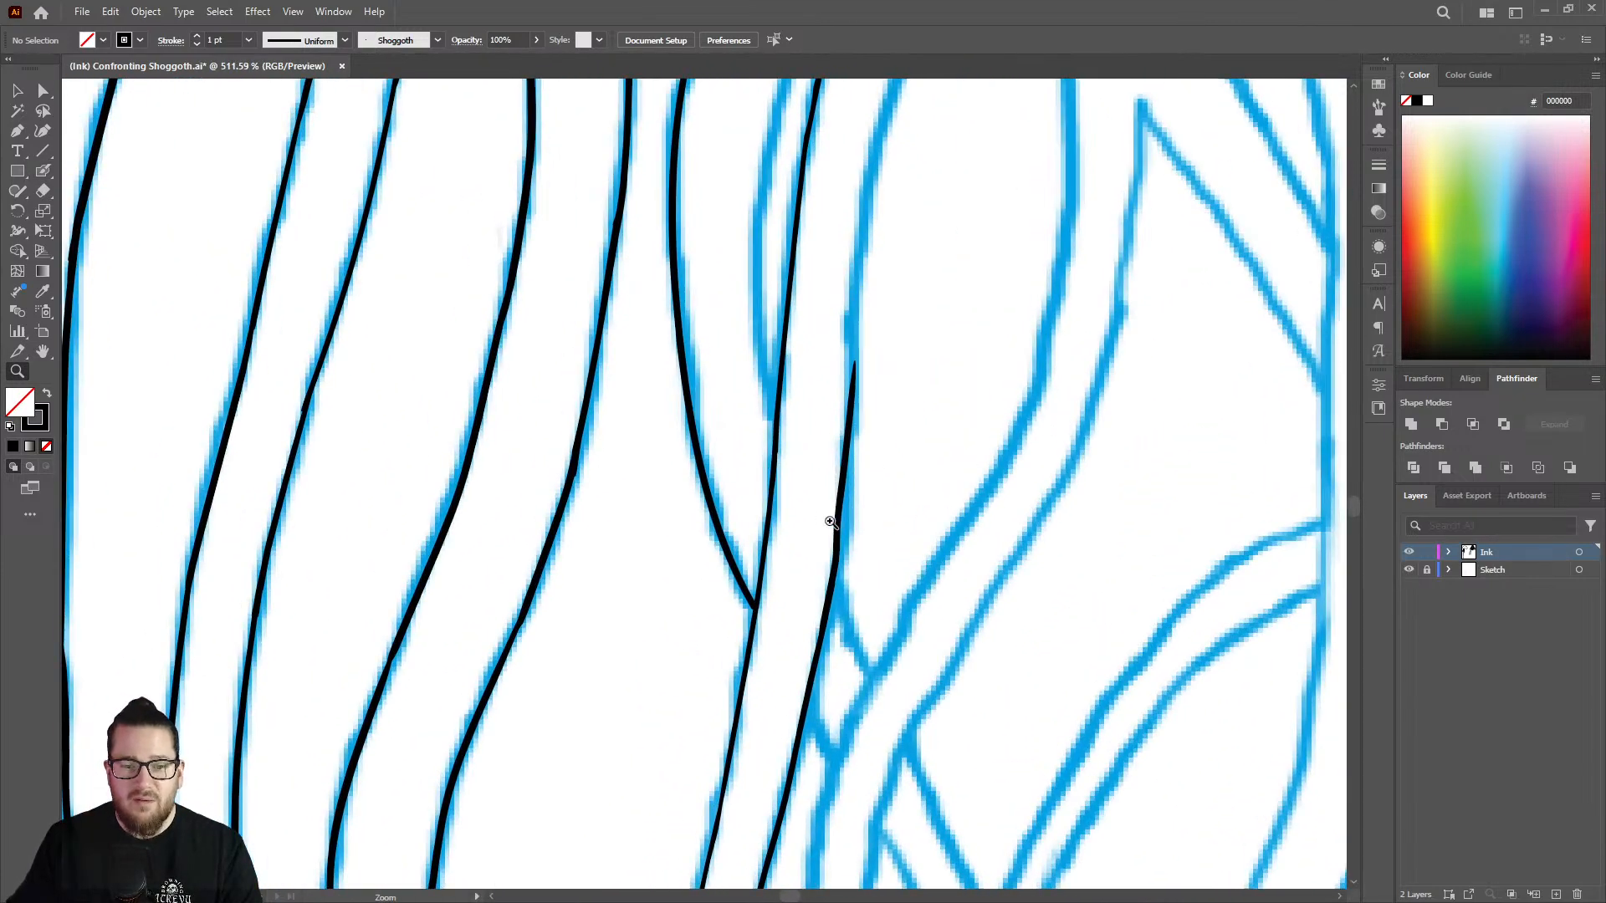
left_click_drag(830, 519, 1007, 484)
key("shift+e")
mouse_move(834, 467)
left_mouse_down()
mouse_move(817, 549)
mouse_move(842, 316)
mouse_move(821, 410)
left_mouse_up()
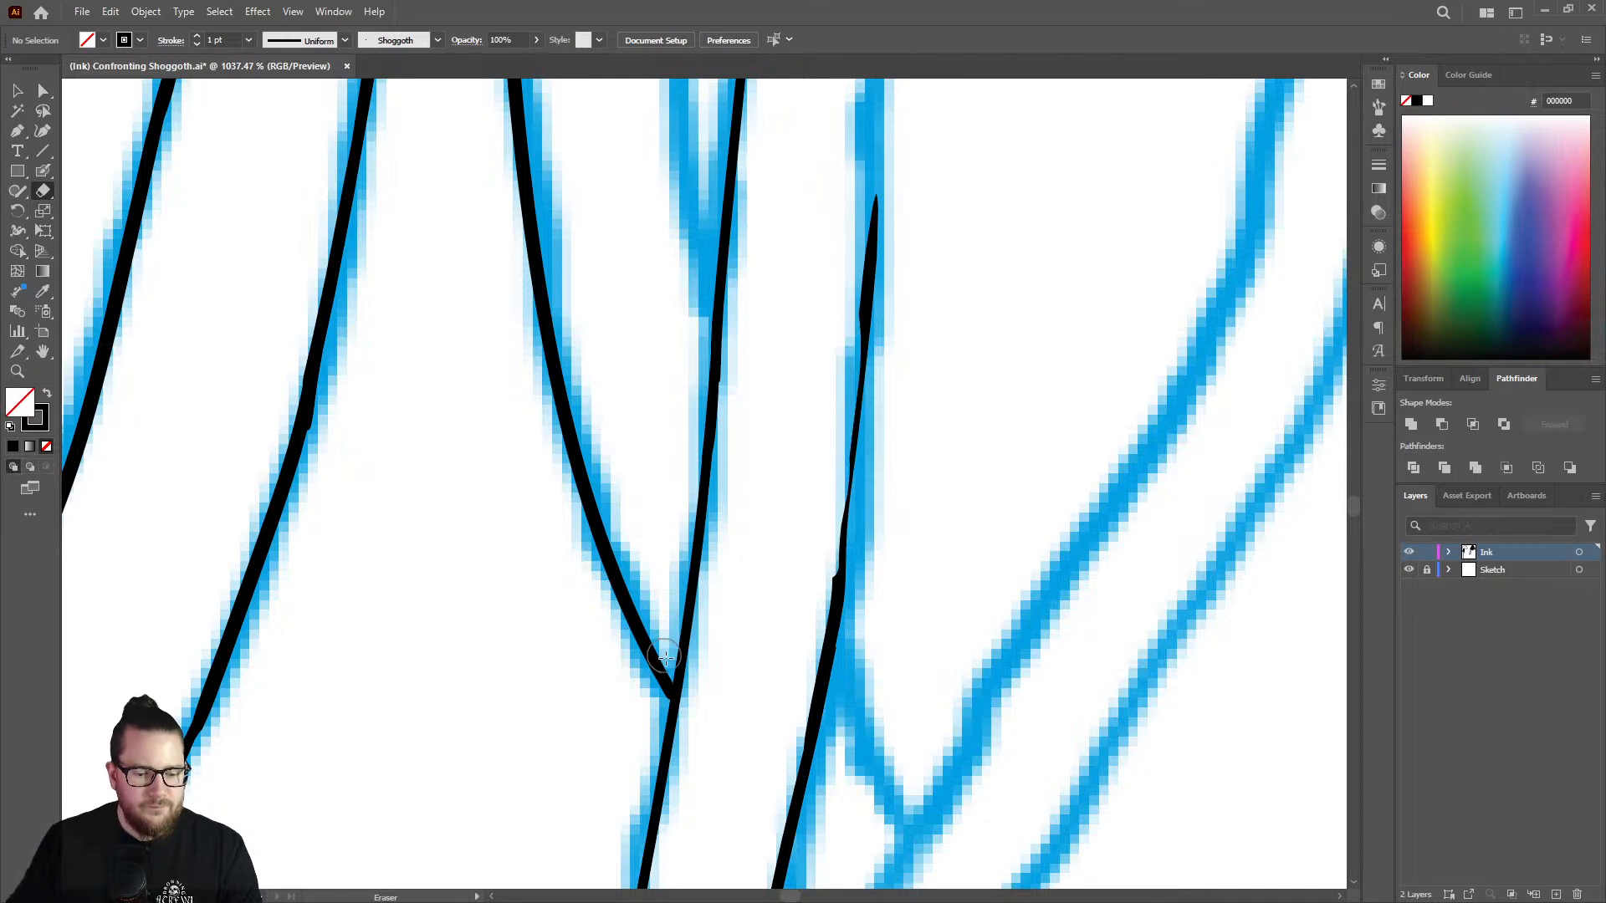
key("z")
left_click_drag(670, 660, 765, 666)
key("shift+b")
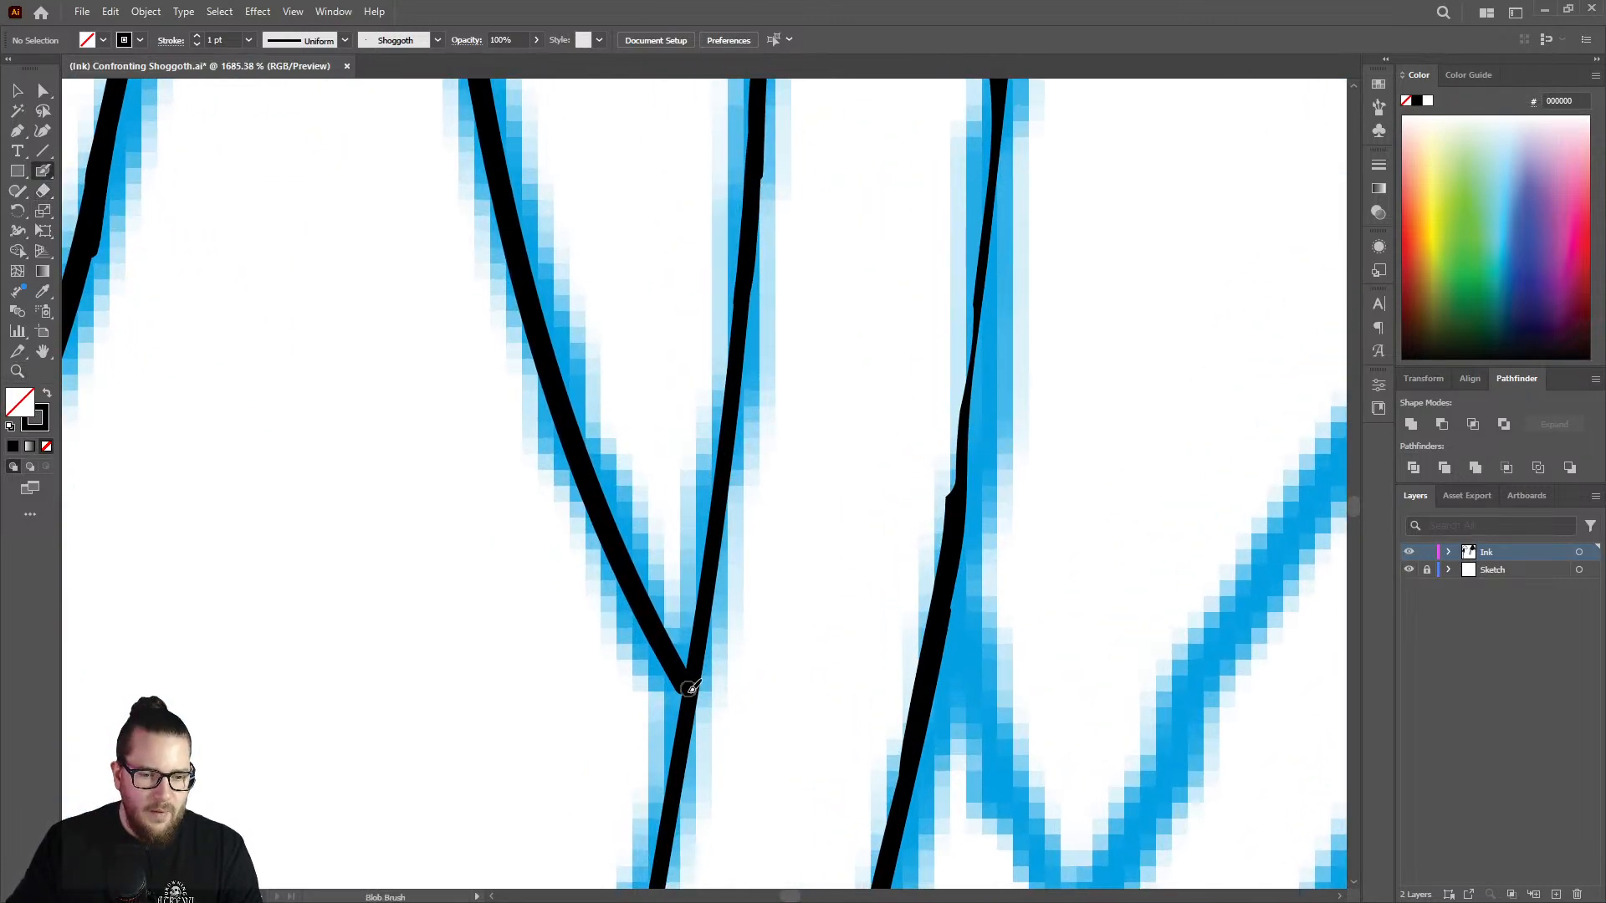
Ink the curve above the thinned stretch with the Blob Brush, running the stroke down over it to even the line weight.
key("z")
left_click_drag(697, 655, 565, 510)
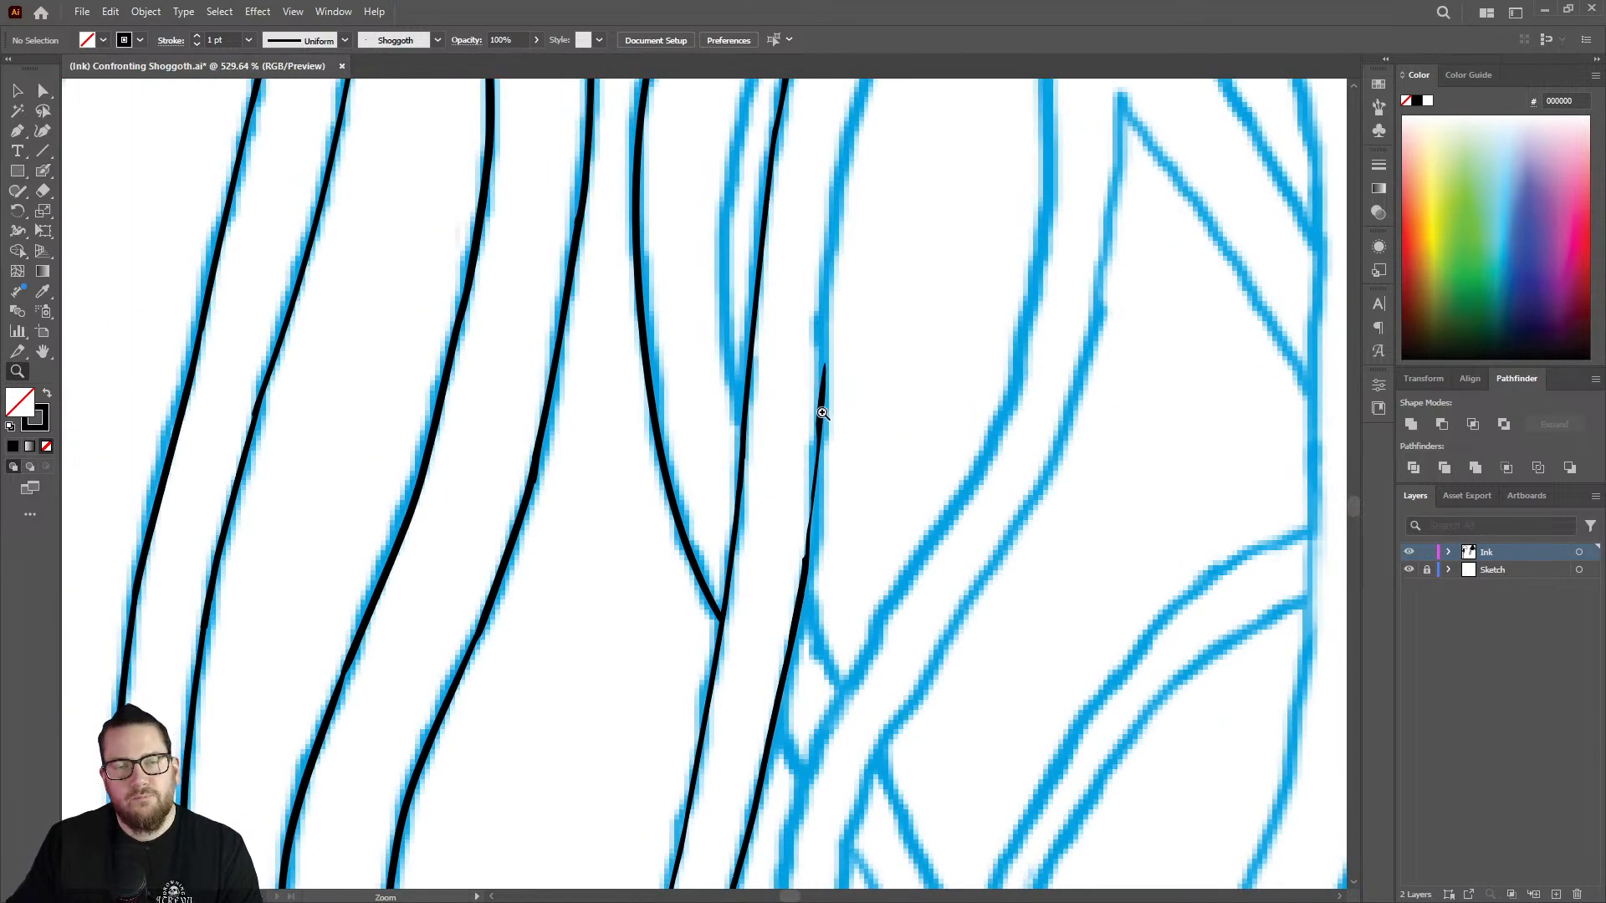
left_click_drag(844, 384, 815, 290)
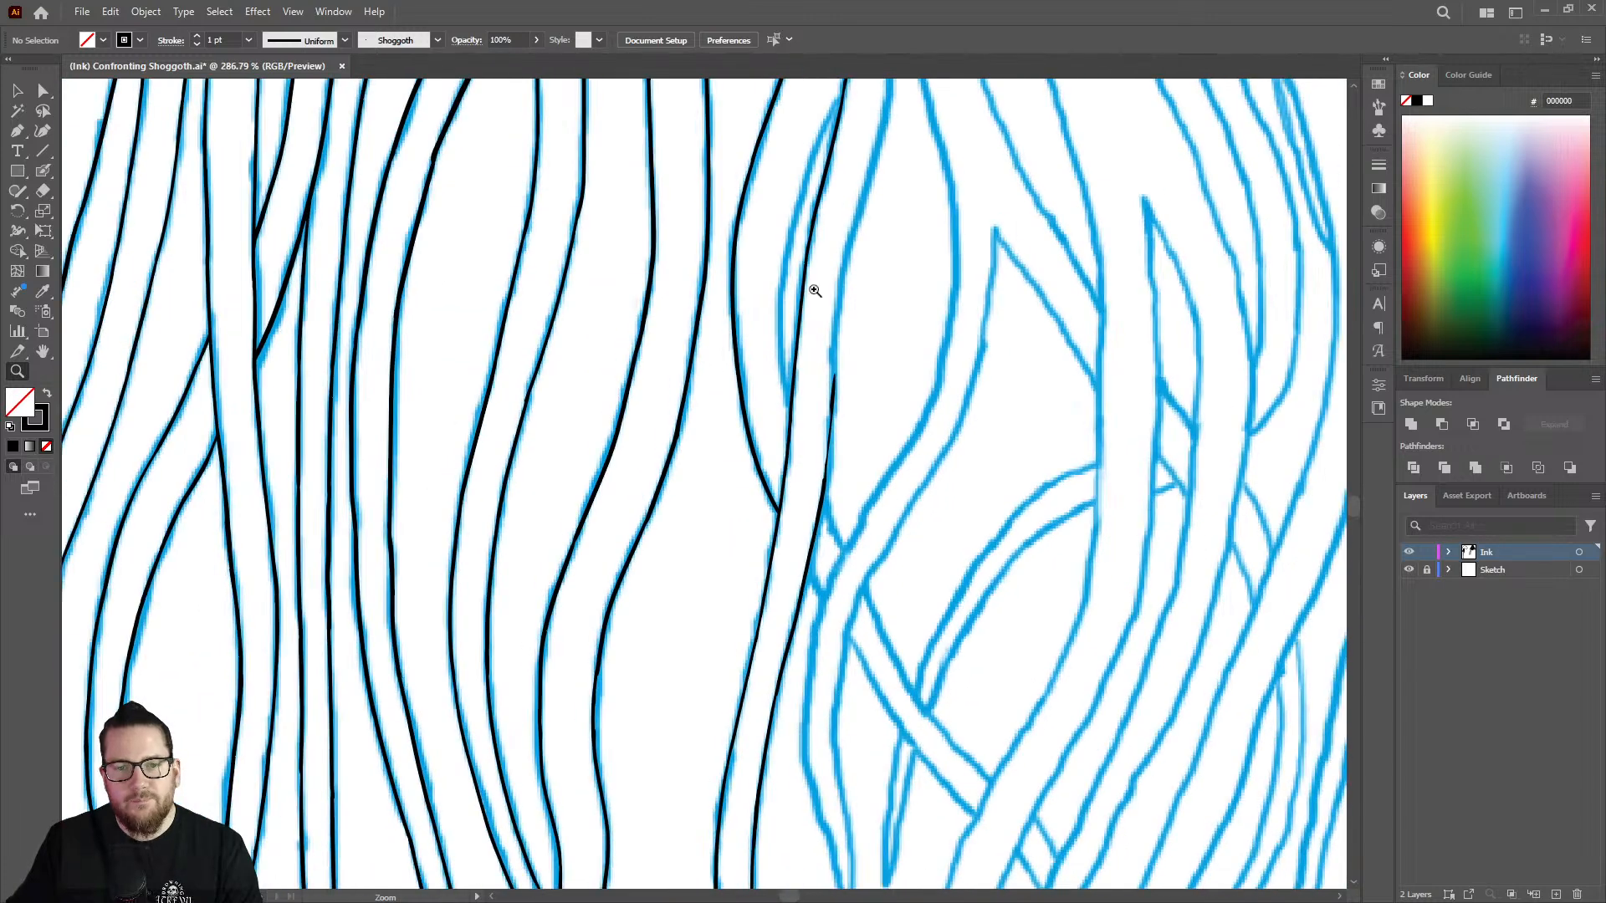
left_click_drag(872, 227, 950, 248)
key("shift+b")
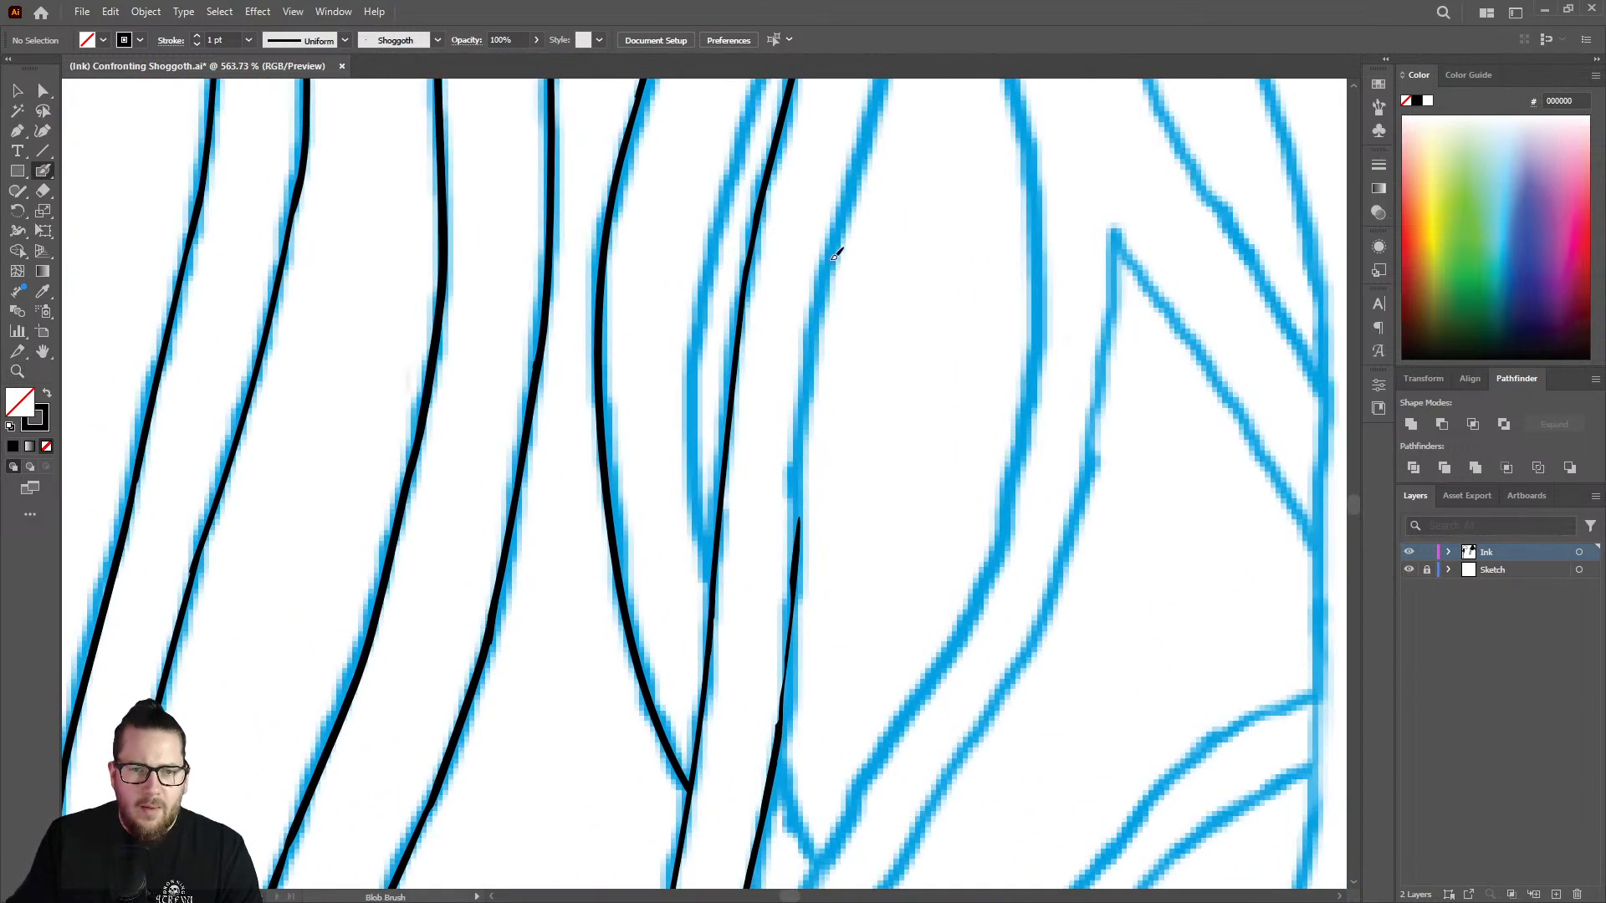
left_click_drag(832, 261, 784, 714)
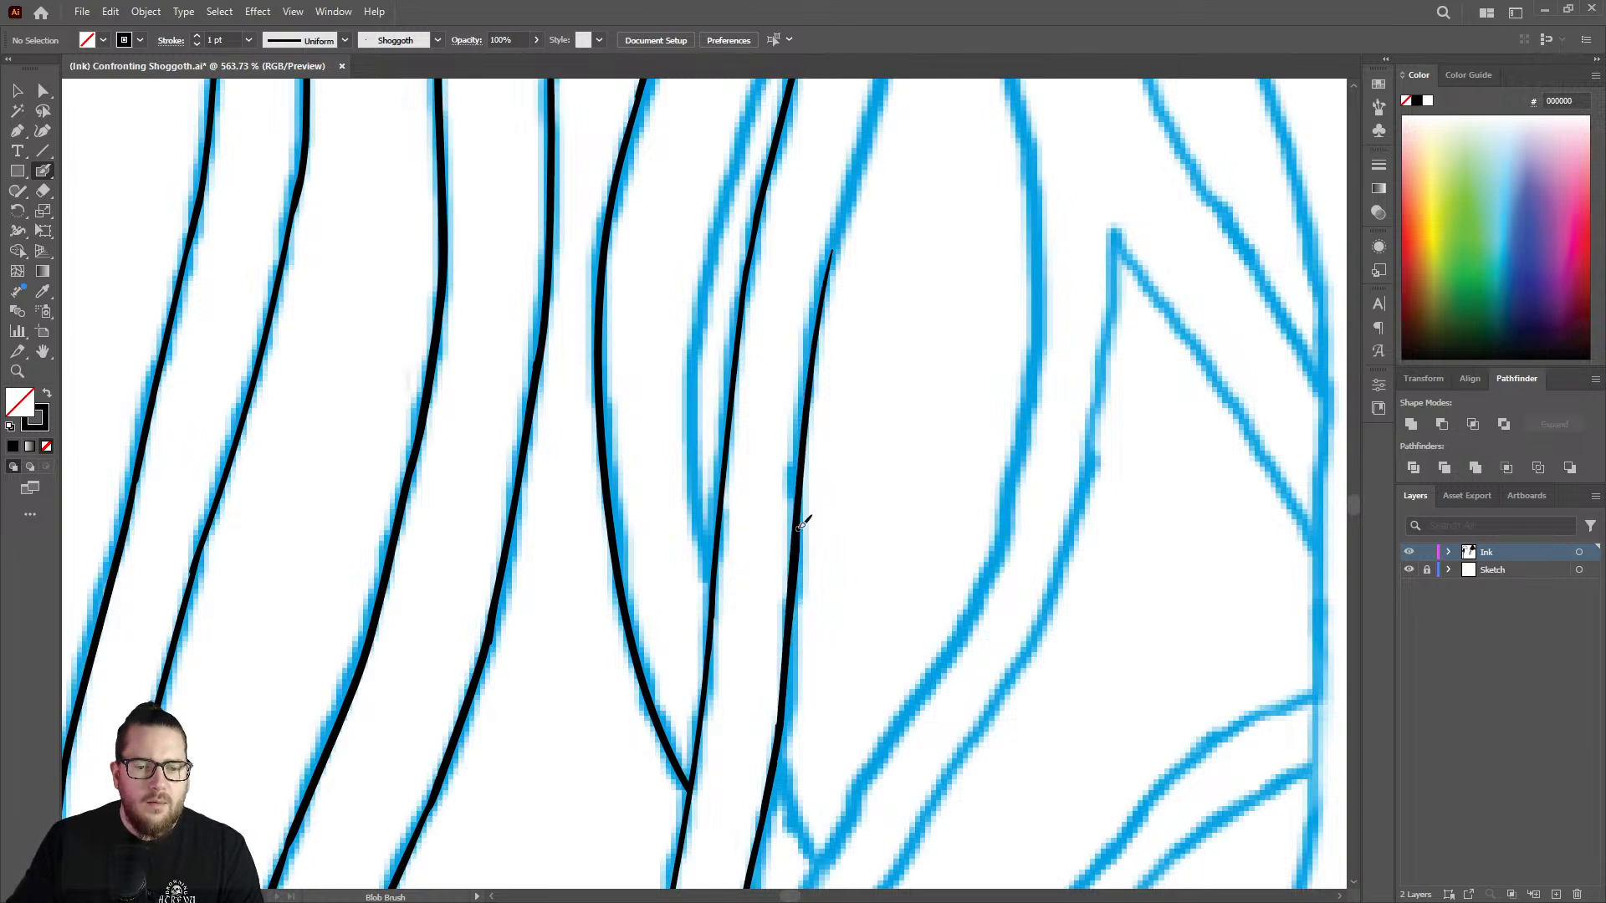
Ink the line that runs from the next sketched peak down the right side of the fork with the Blob Brush.
key("z")
left_click_drag(813, 385, 647, 389)
left_click_drag(862, 181, 818, 143)
left_click_drag(951, 203, 789, 172)
left_click_drag(938, 126, 1169, 201)
mouse_move(856, 347)
left_mouse_down()
mouse_move(986, 298)
mouse_move(916, 301)
left_mouse_up()
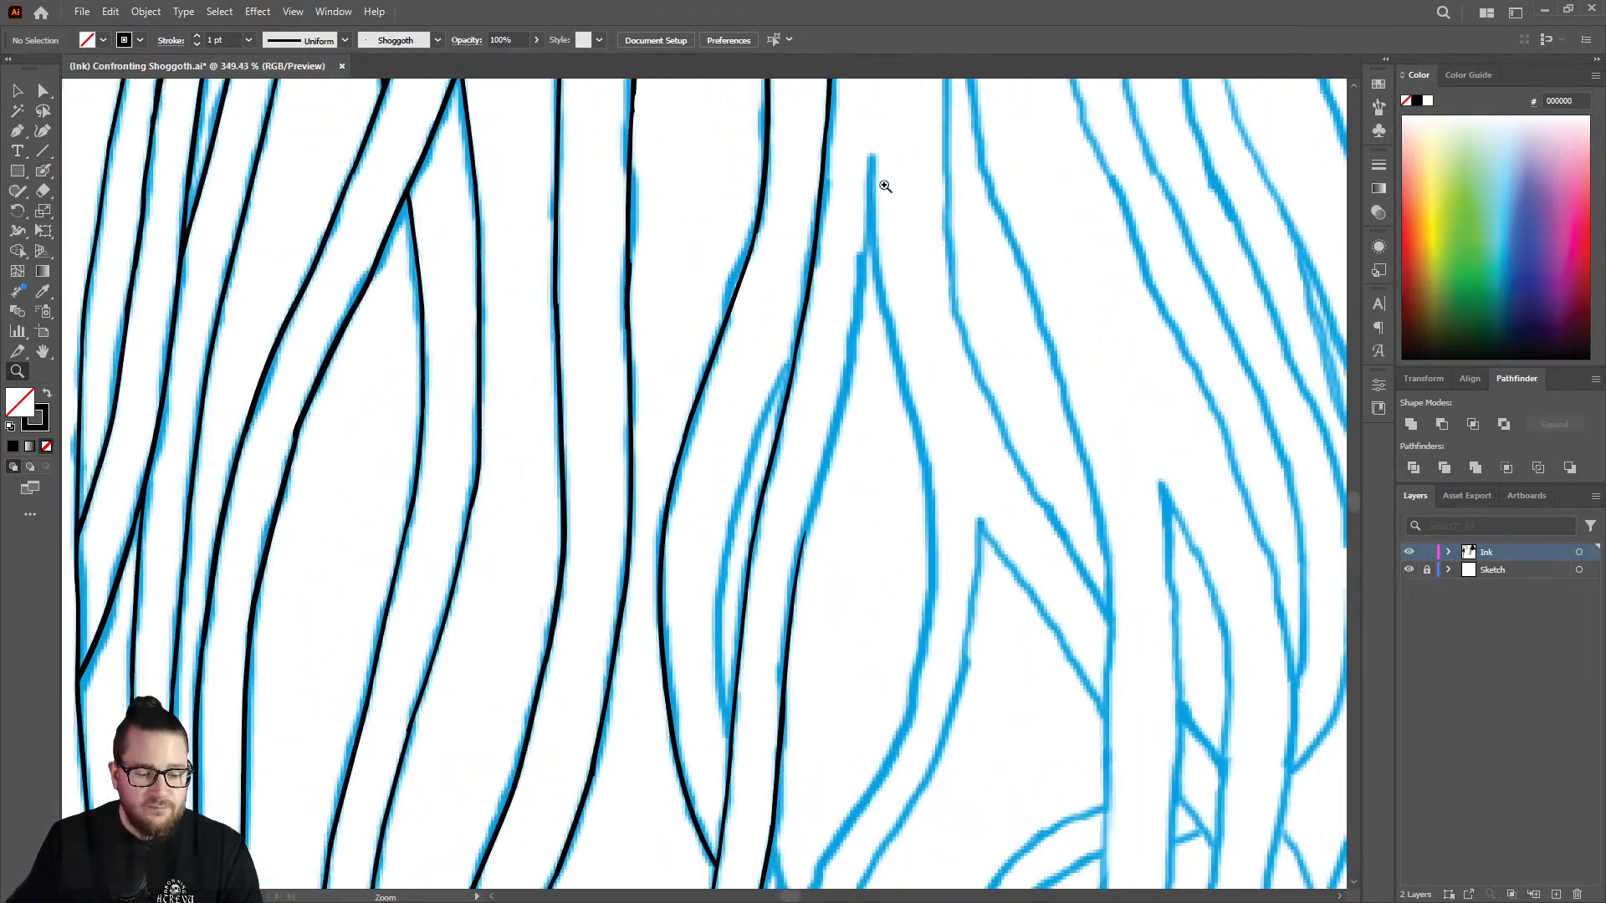
left_click_drag(884, 184, 987, 168)
key("shift+b")
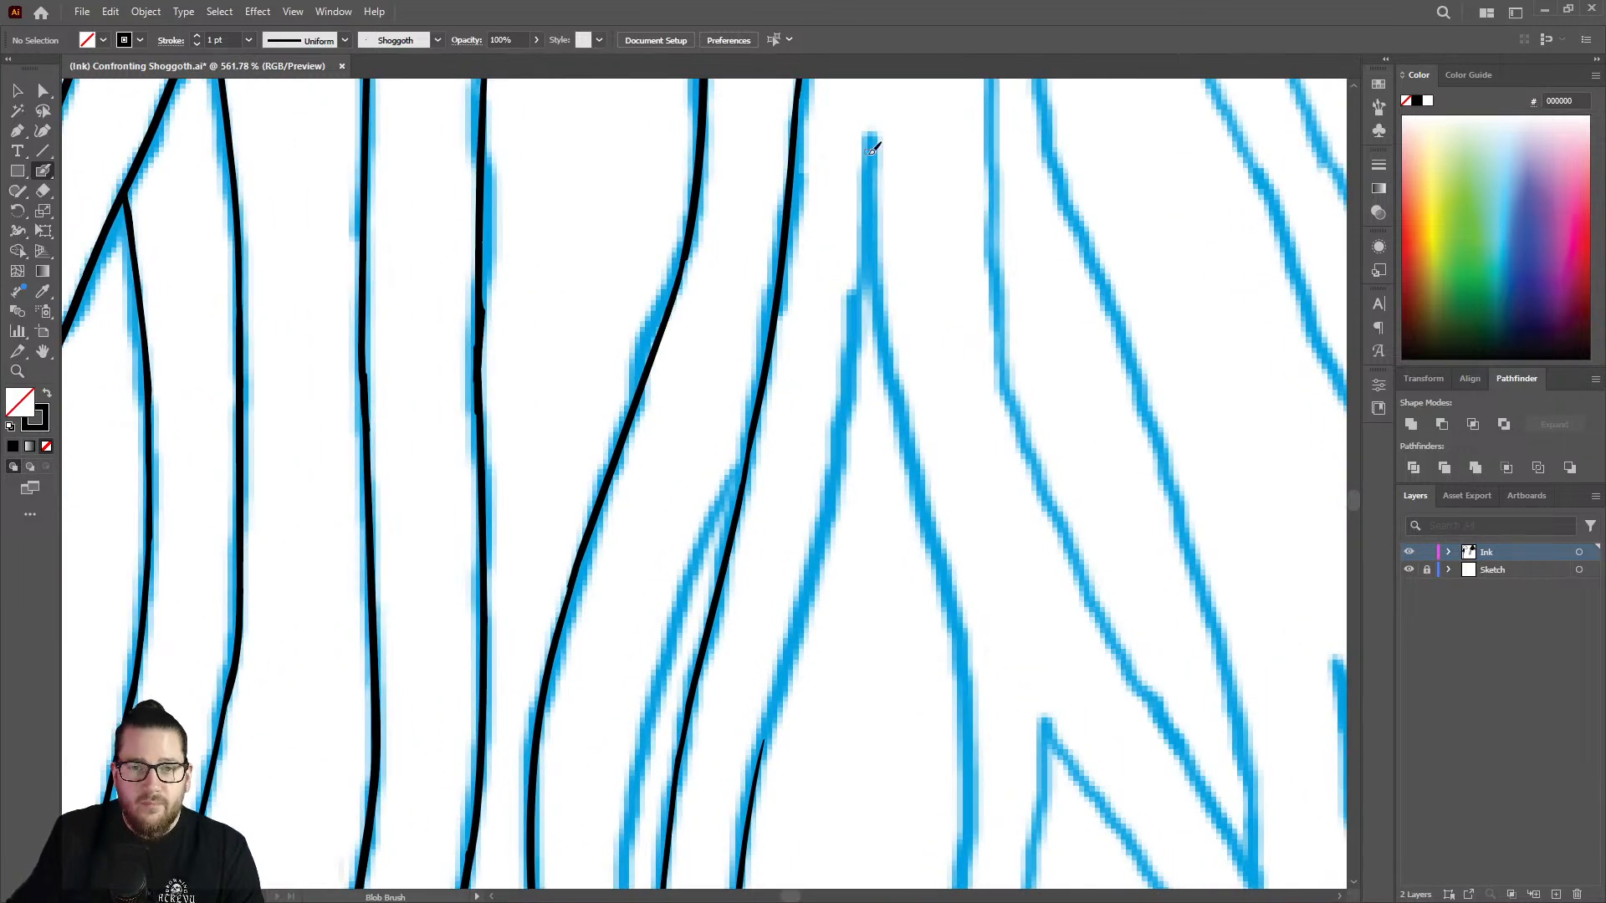
mouse_move(874, 132)
left_mouse_down()
mouse_move(891, 374)
mouse_move(959, 629)
left_mouse_up()
Ink the left branch from just below the peak's tip down over the tapered end of the strand's right edge.
key("z")
left_click_drag(1007, 373, 796, 333)
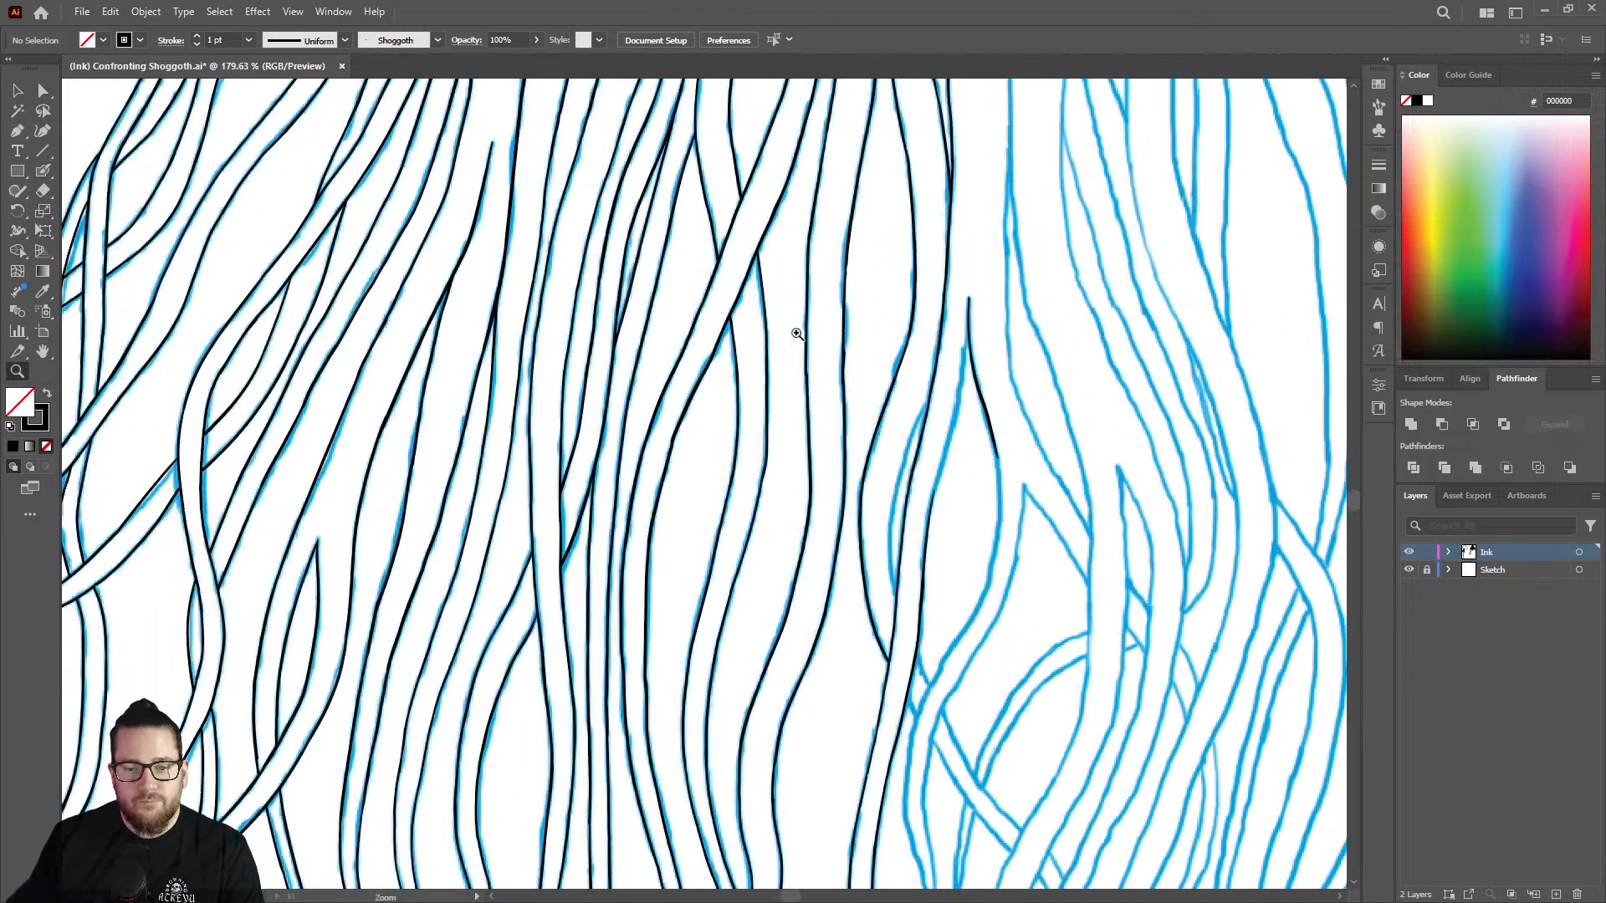
mouse_move(986, 436)
left_mouse_down()
mouse_move(1113, 404)
mouse_move(1094, 397)
left_mouse_up()
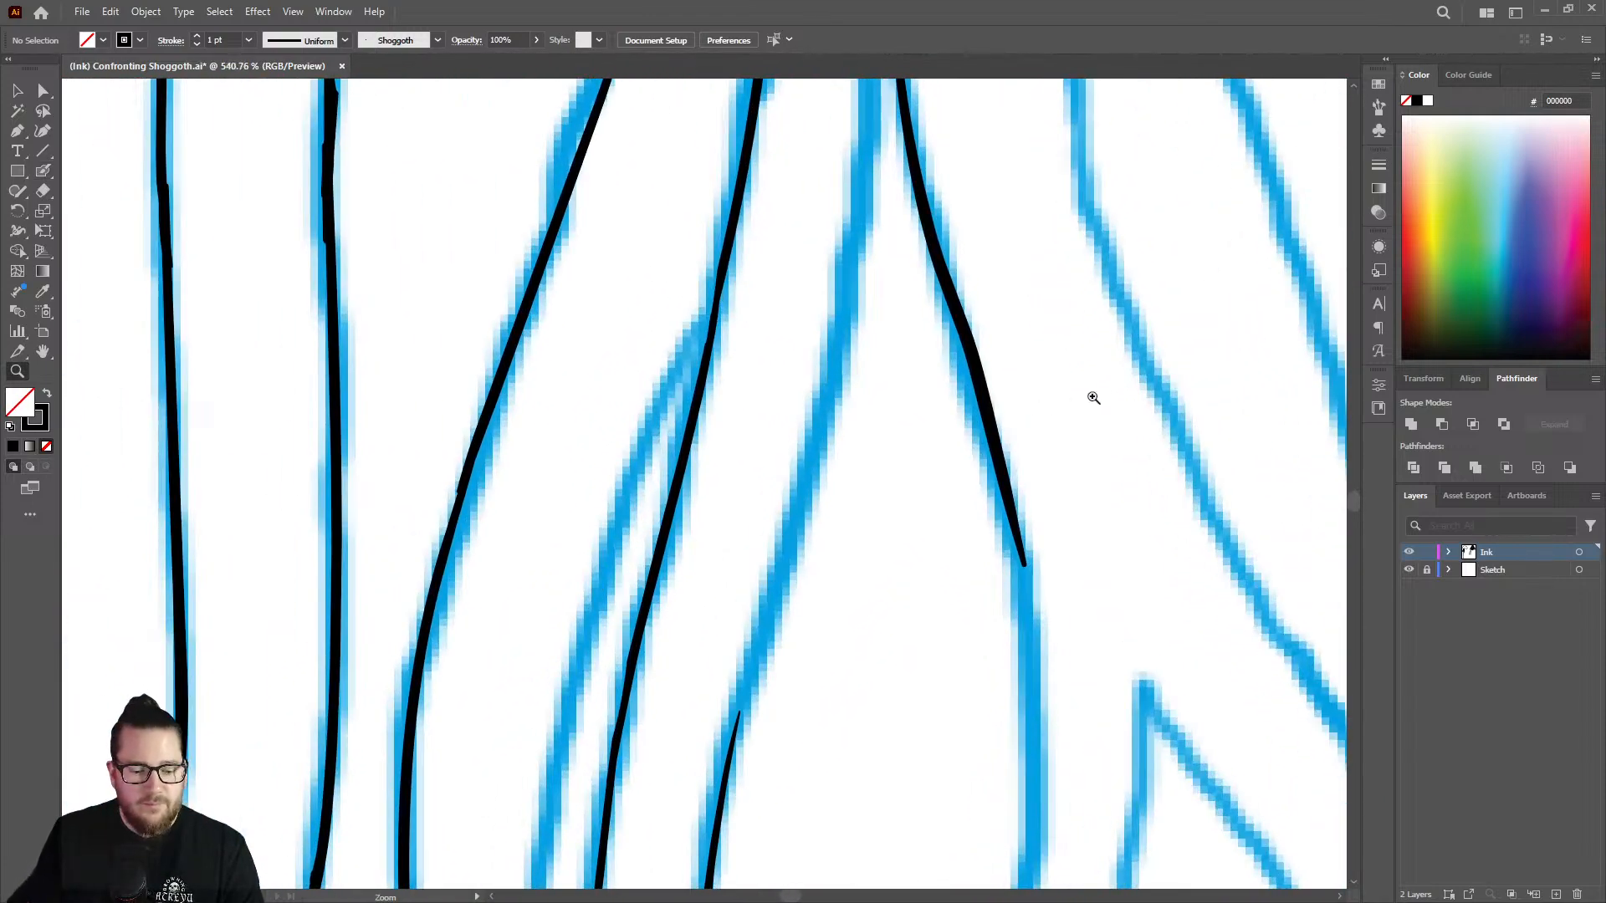
key("shift+b")
key("z")
left_click_drag(890, 237, 824, 197)
left_click_drag(905, 140, 807, 184)
left_click(924, 97)
left_click_drag(924, 97, 1032, 123)
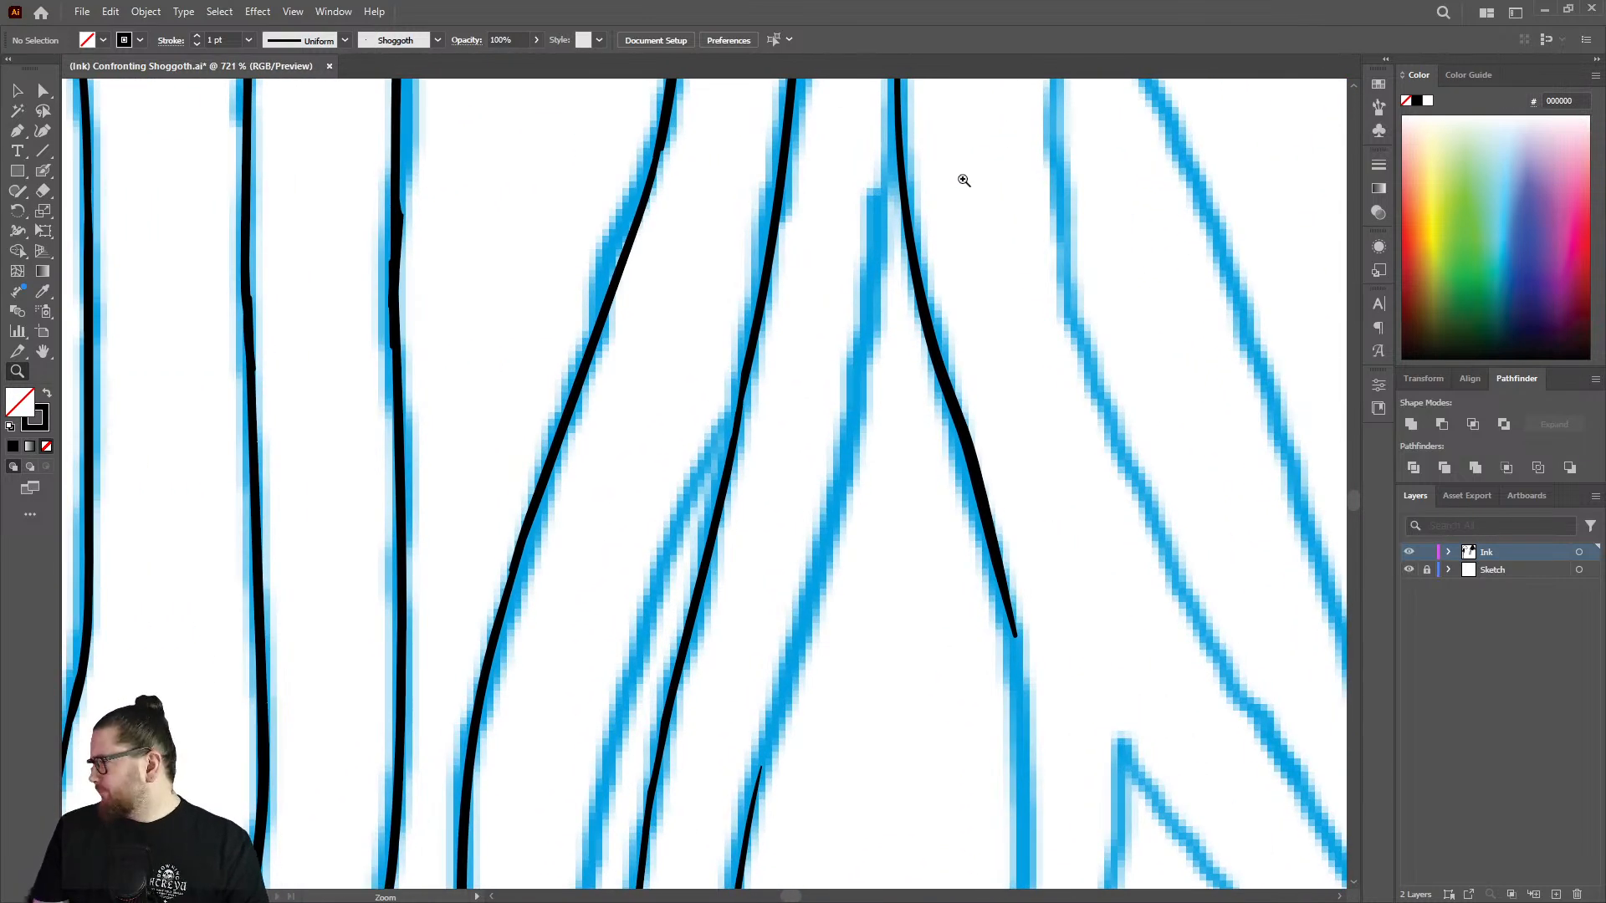
key("shift+b")
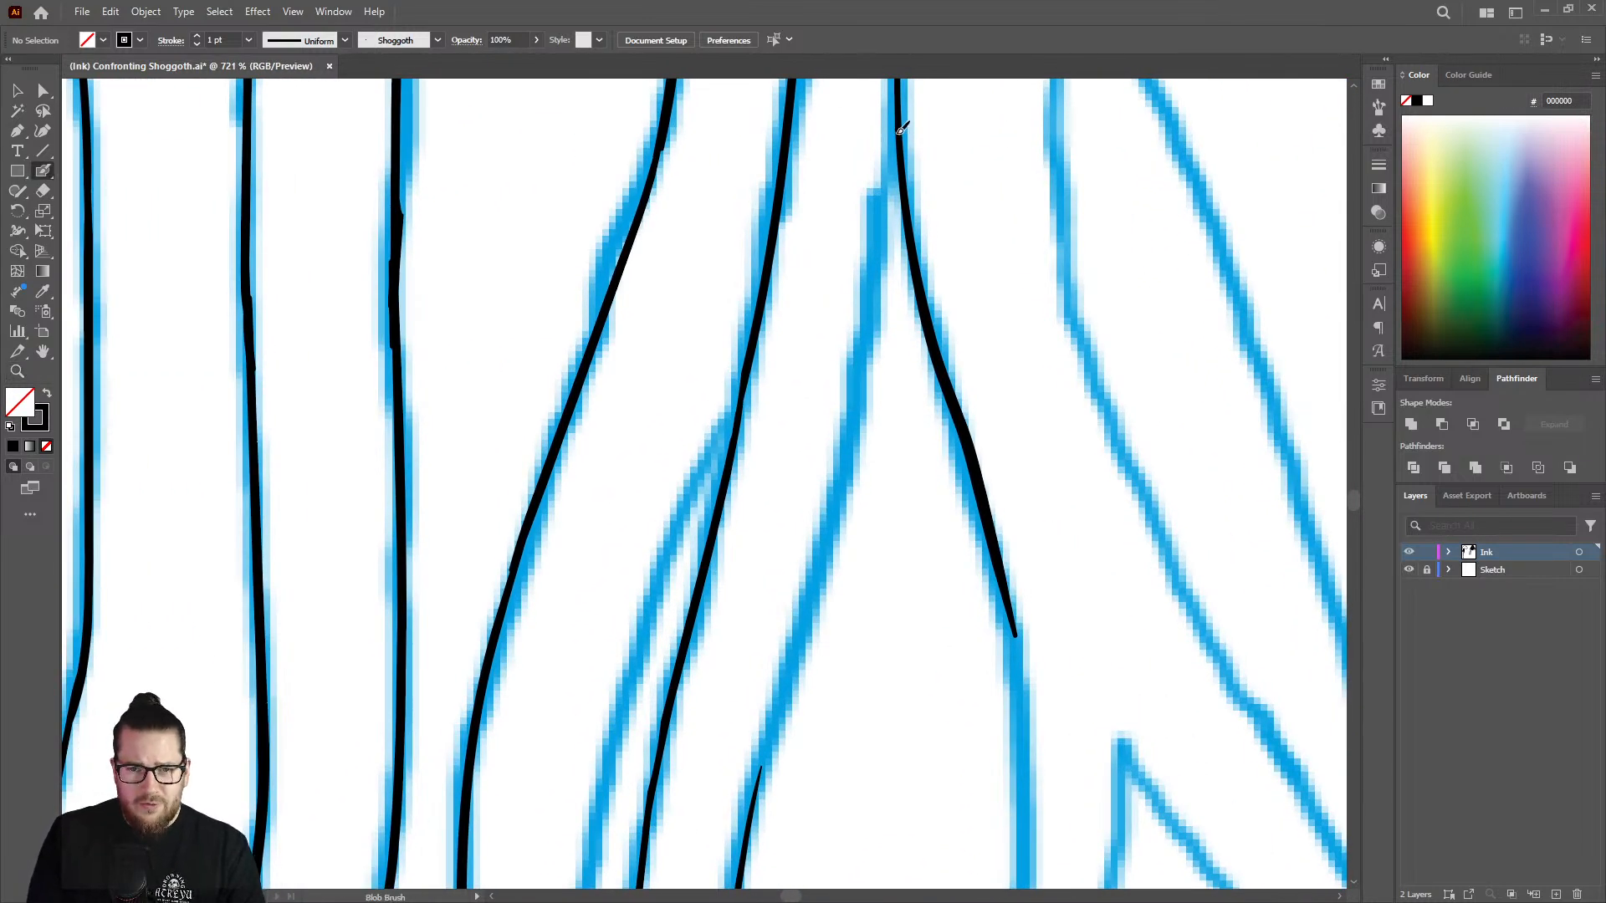
mouse_move(901, 129)
left_mouse_down()
mouse_move(813, 579)
mouse_move(761, 776)
mouse_move(723, 835)
left_mouse_up()
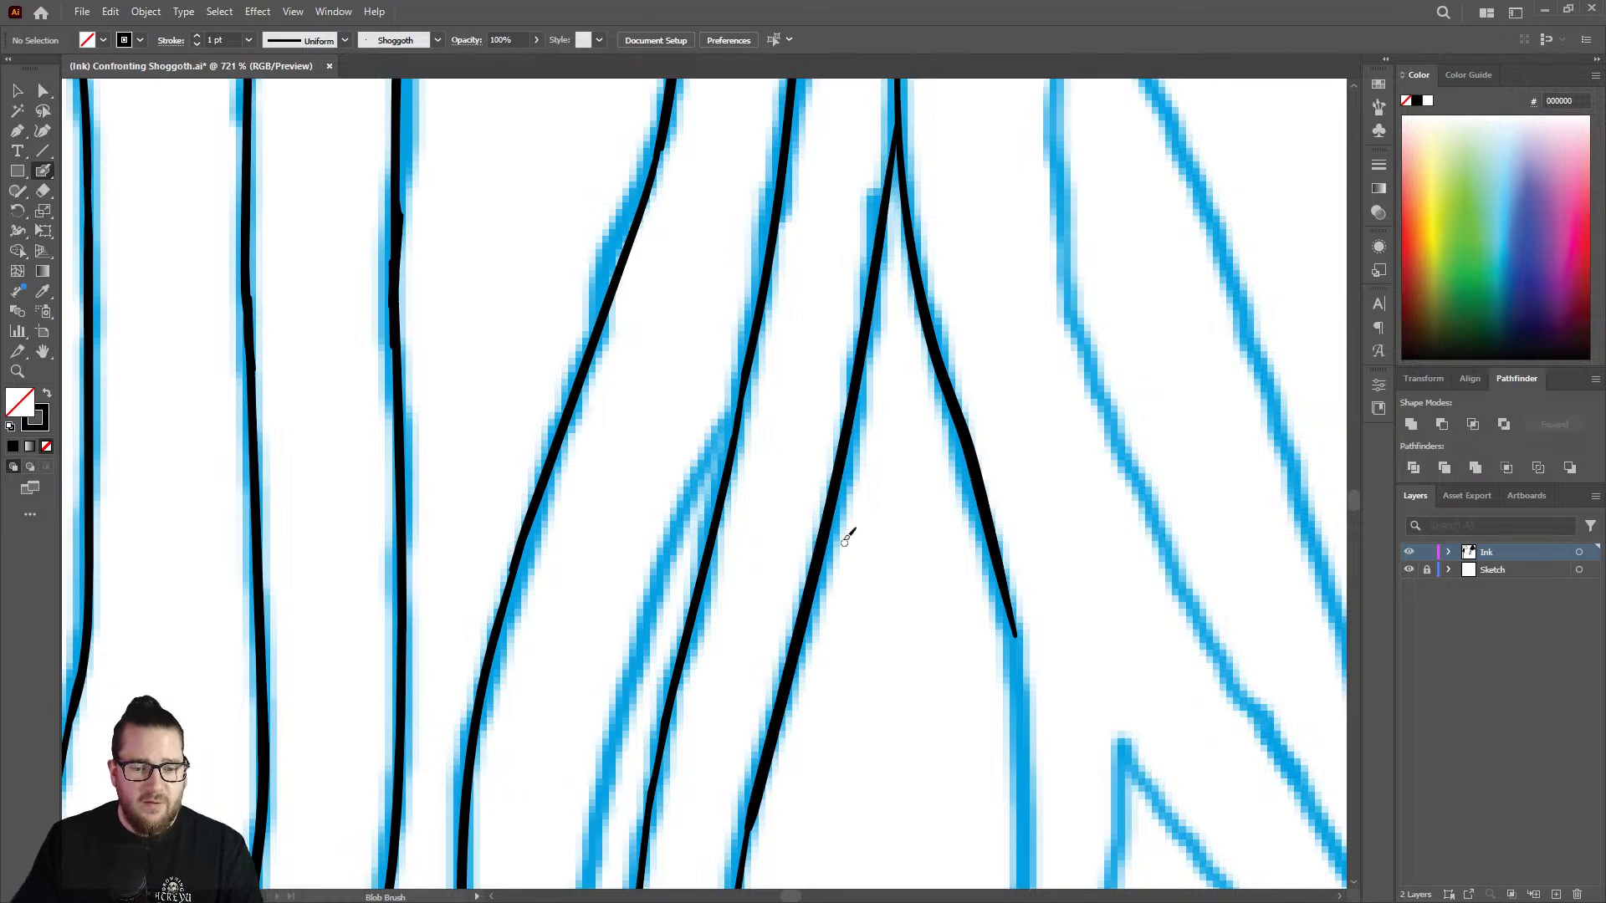
Touch up the joint in the line just left of the newly inked branch with the Blob Brush.
key("z")
left_click_drag(845, 543, 620, 430)
left_click_drag(869, 574, 783, 569)
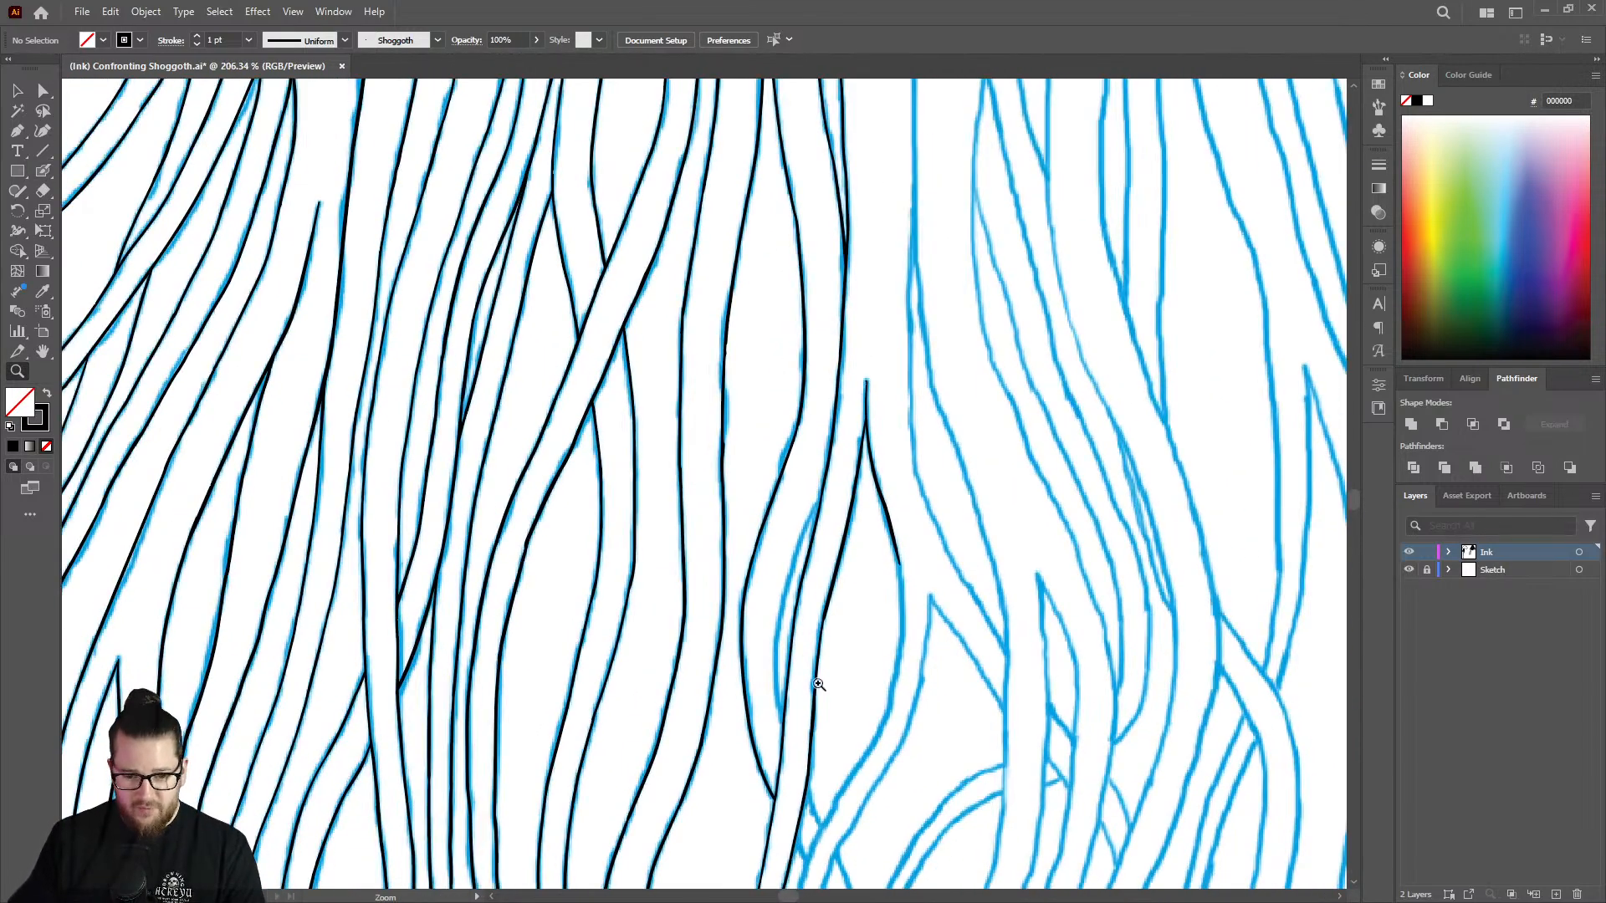
left_click_drag(818, 684, 991, 460)
mouse_move(886, 436)
left_mouse_down()
mouse_move(951, 435)
mouse_move(846, 477)
mouse_move(811, 644)
left_mouse_up()
key("shift+b")
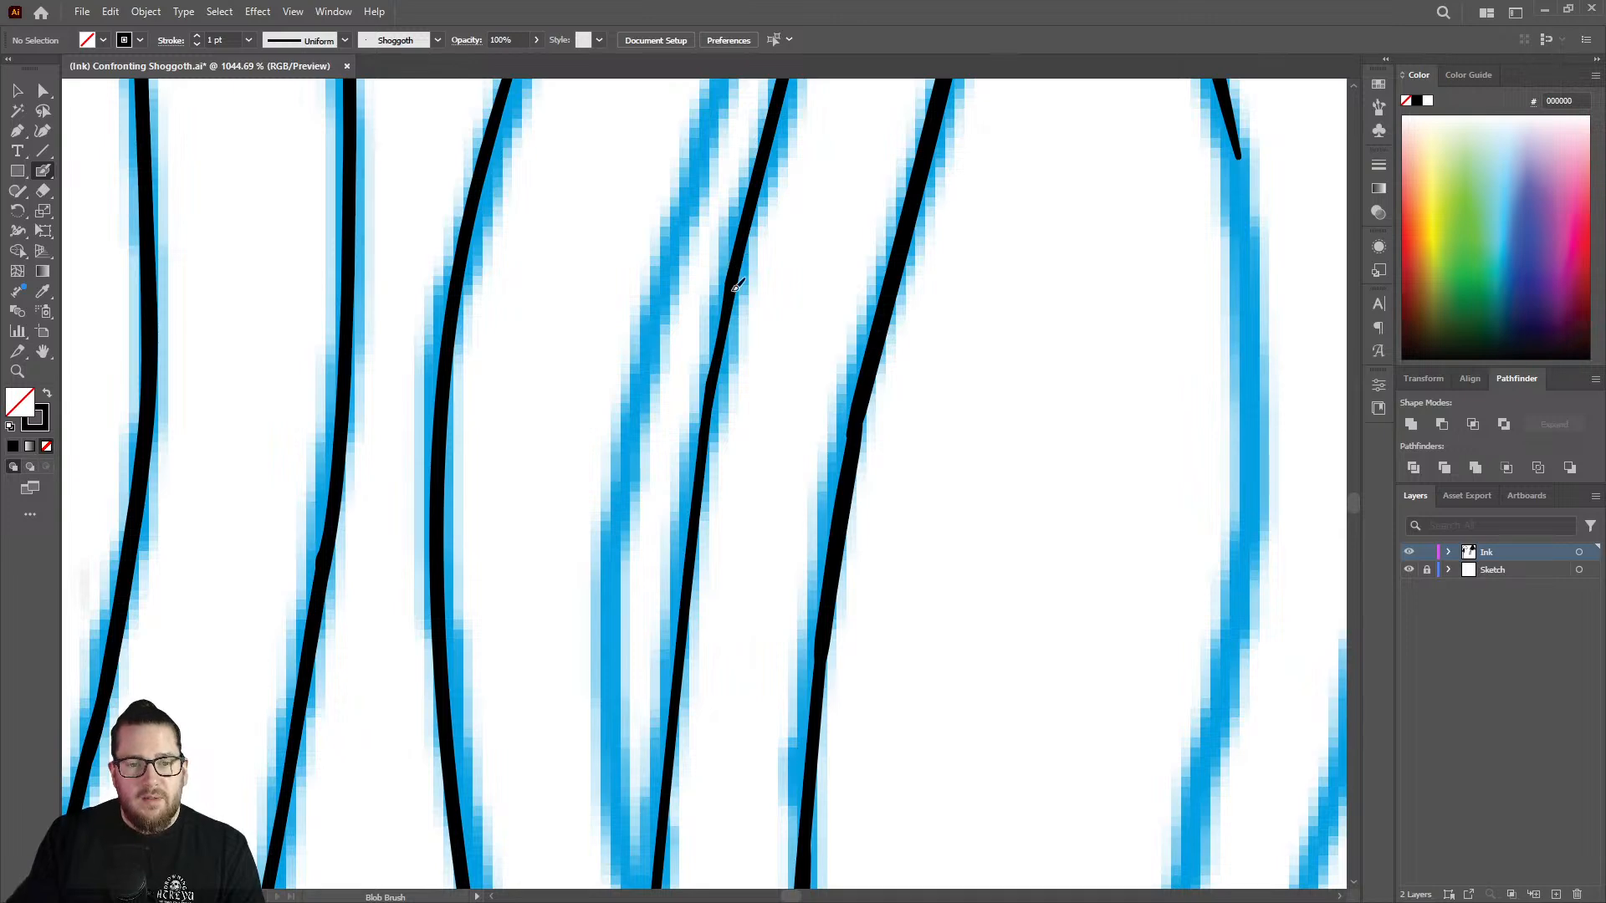
mouse_move(736, 285)
left_mouse_down()
mouse_move(695, 540)
mouse_move(560, 487)
left_mouse_up()
Trim the left side of the peak above the fork to a finer point with the Eraser.
key("z")
left_click_drag(855, 439, 769, 431)
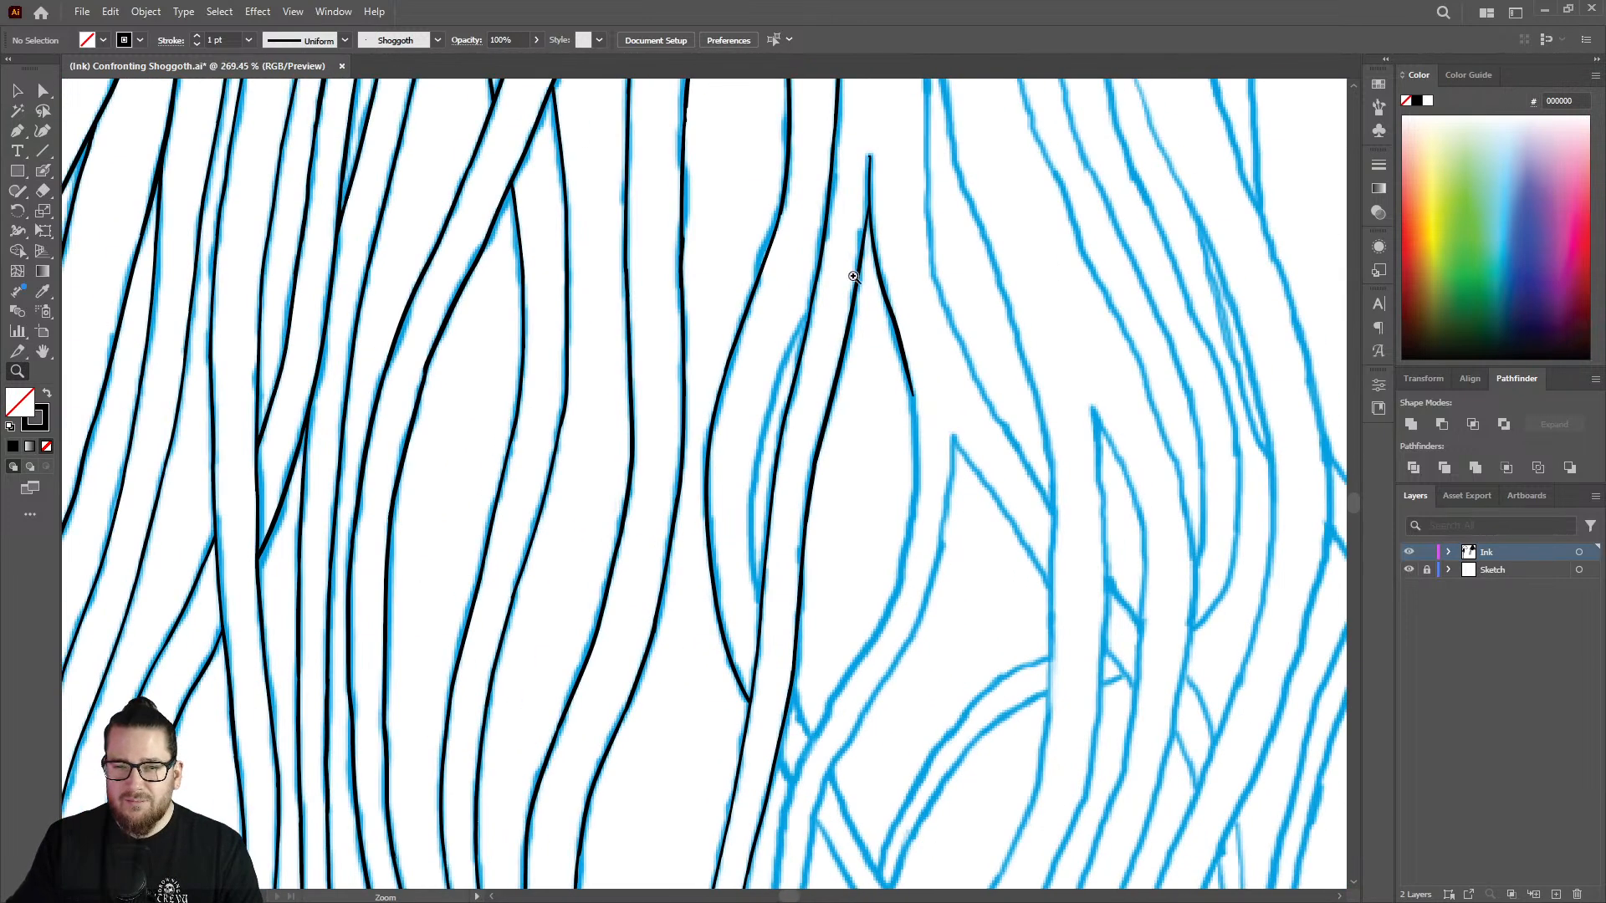
left_click_drag(886, 147, 1036, 170)
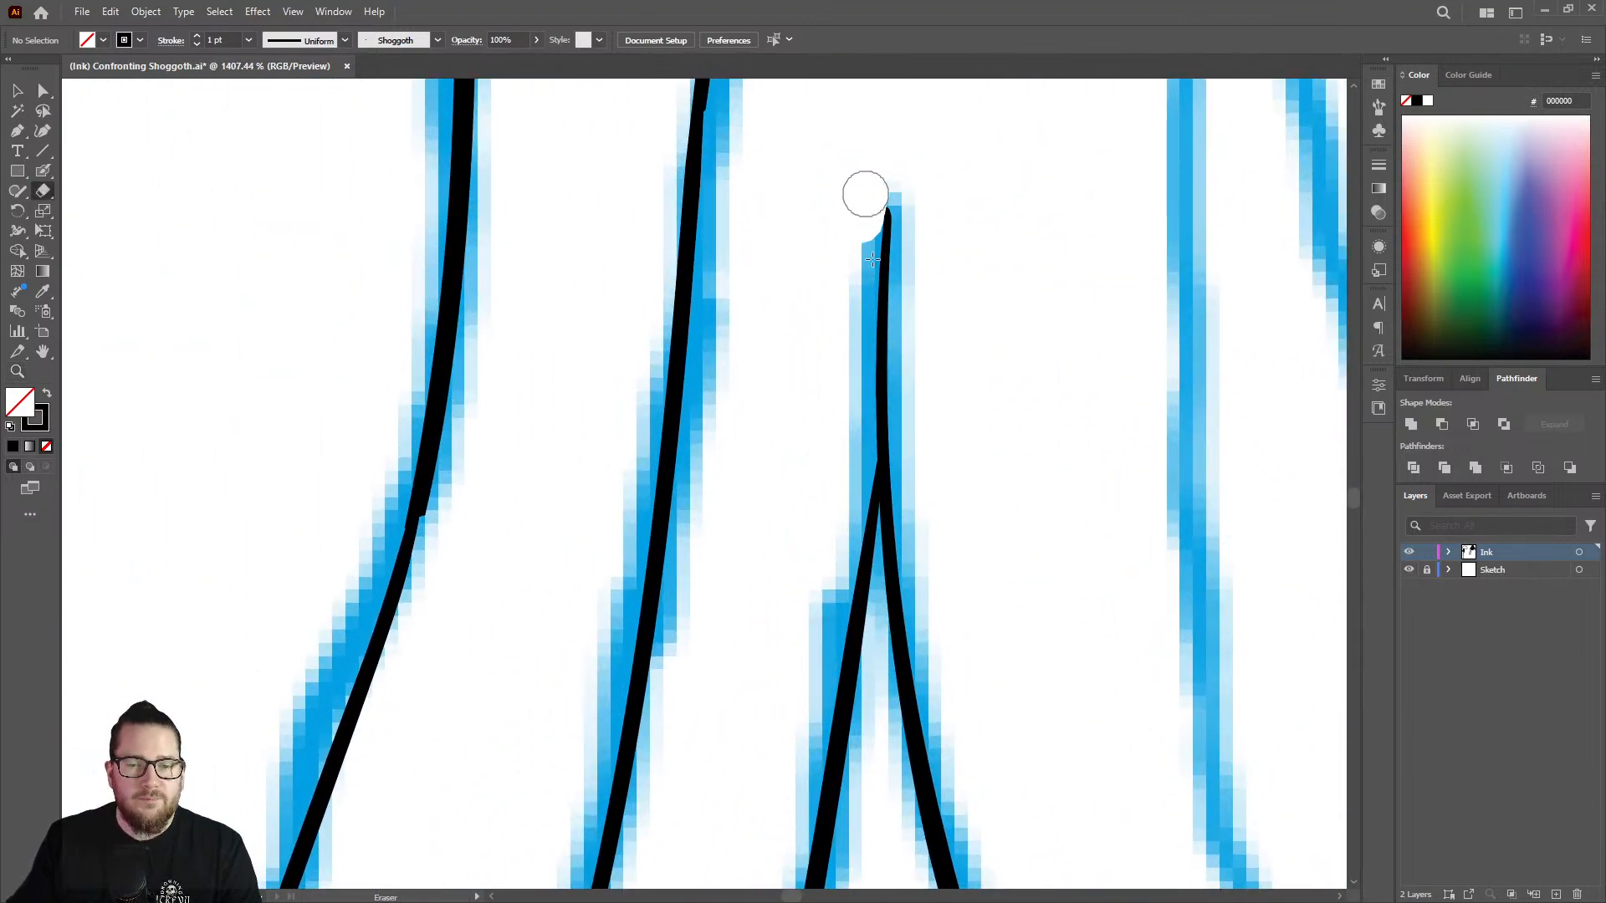
left_click_drag(864, 190, 880, 443)
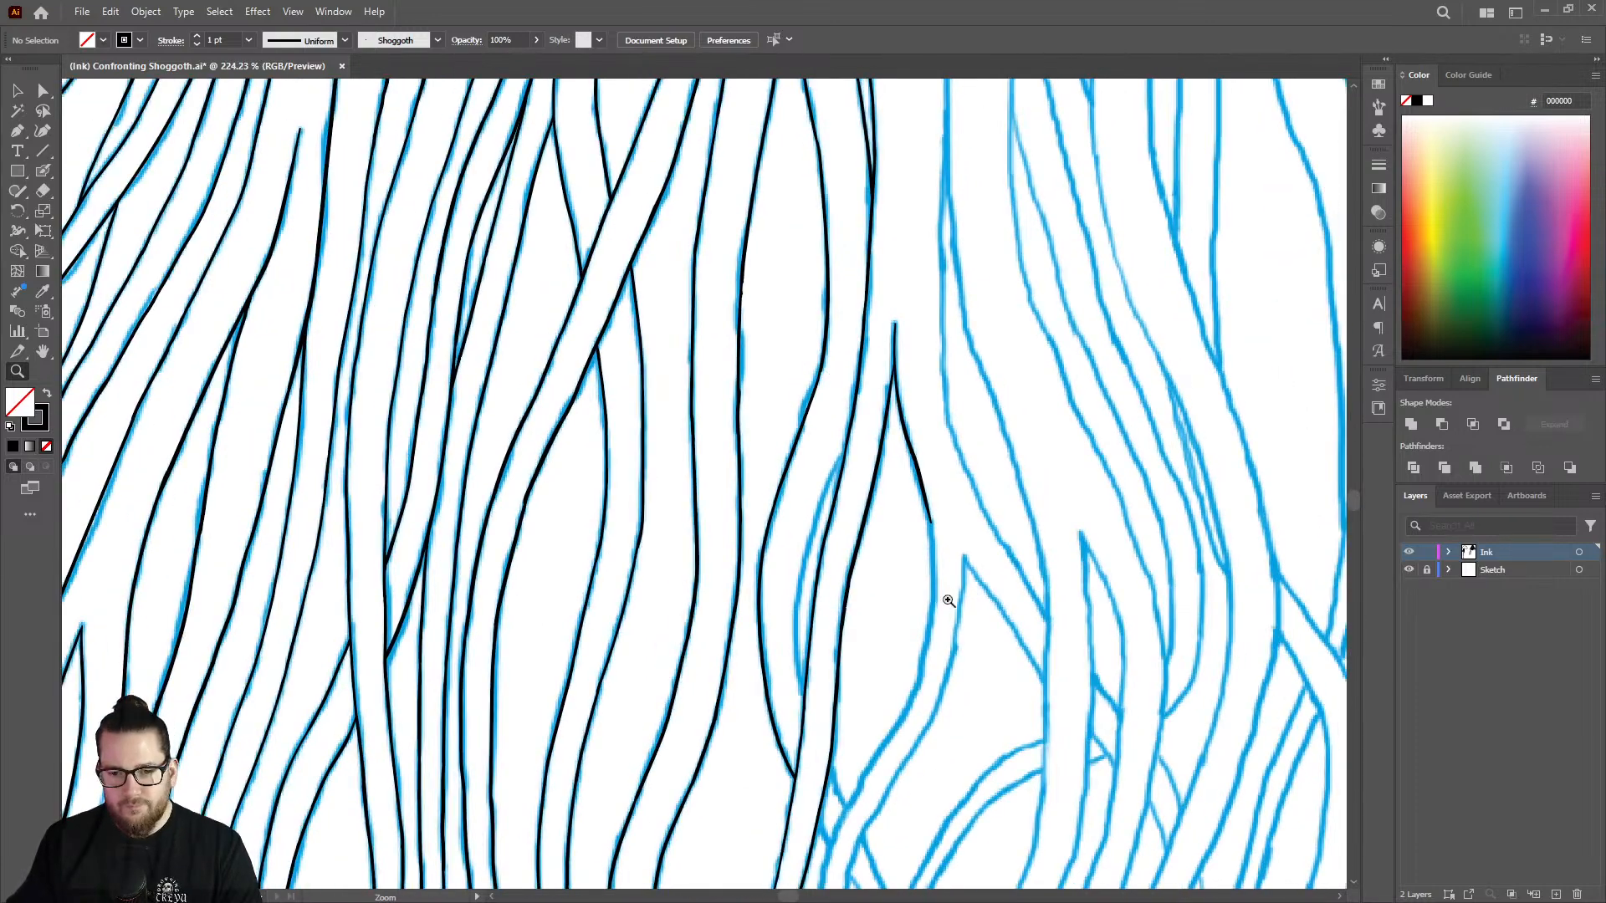
Continue the fork's right branch down around the sketched bulge in two overlapping Blob Brush strokes.
mouse_move(948, 601)
left_mouse_down()
mouse_move(1072, 530)
mouse_move(990, 409)
left_mouse_up()
key("shift+b")
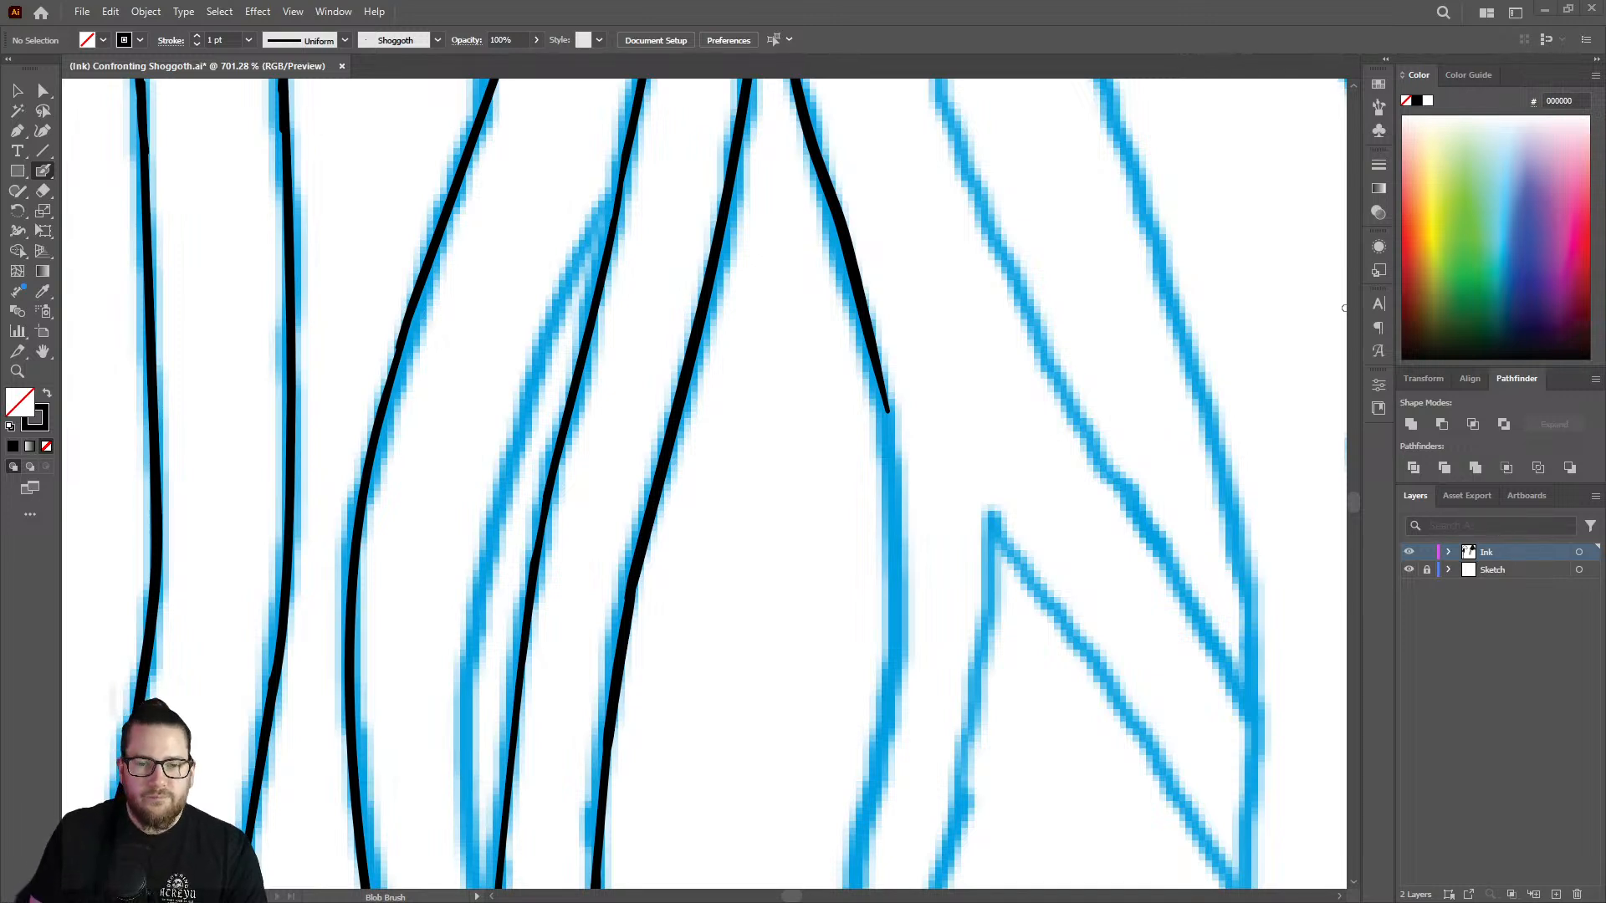
mouse_move(878, 348)
left_mouse_down()
mouse_move(906, 571)
mouse_move(895, 658)
left_mouse_up()
key("z")
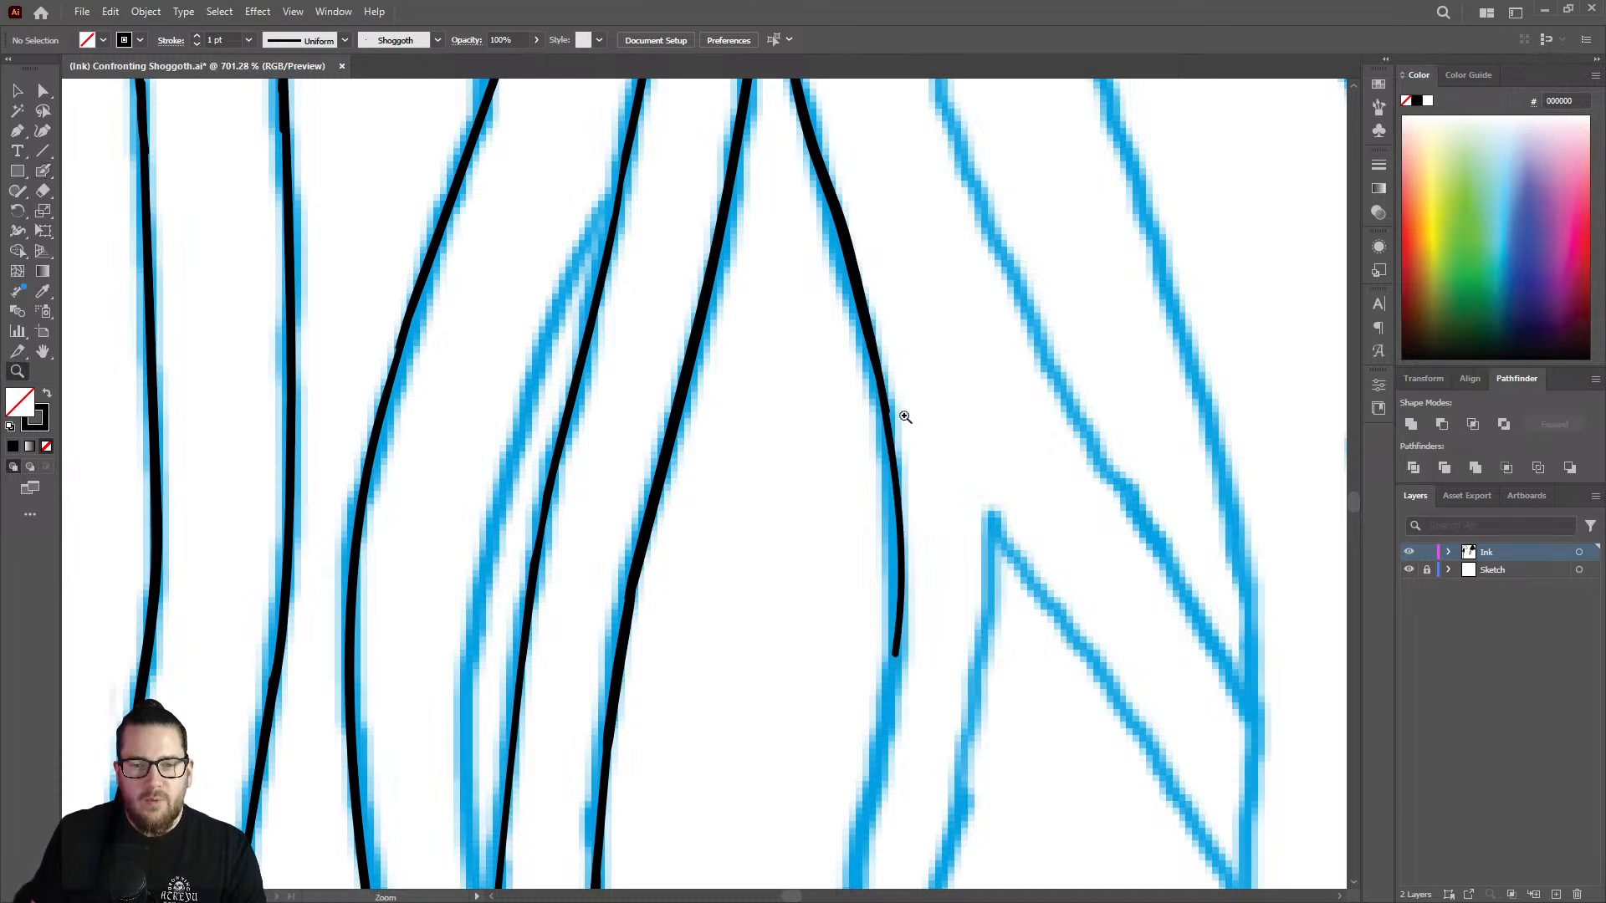
left_click_drag(907, 429, 634, 386)
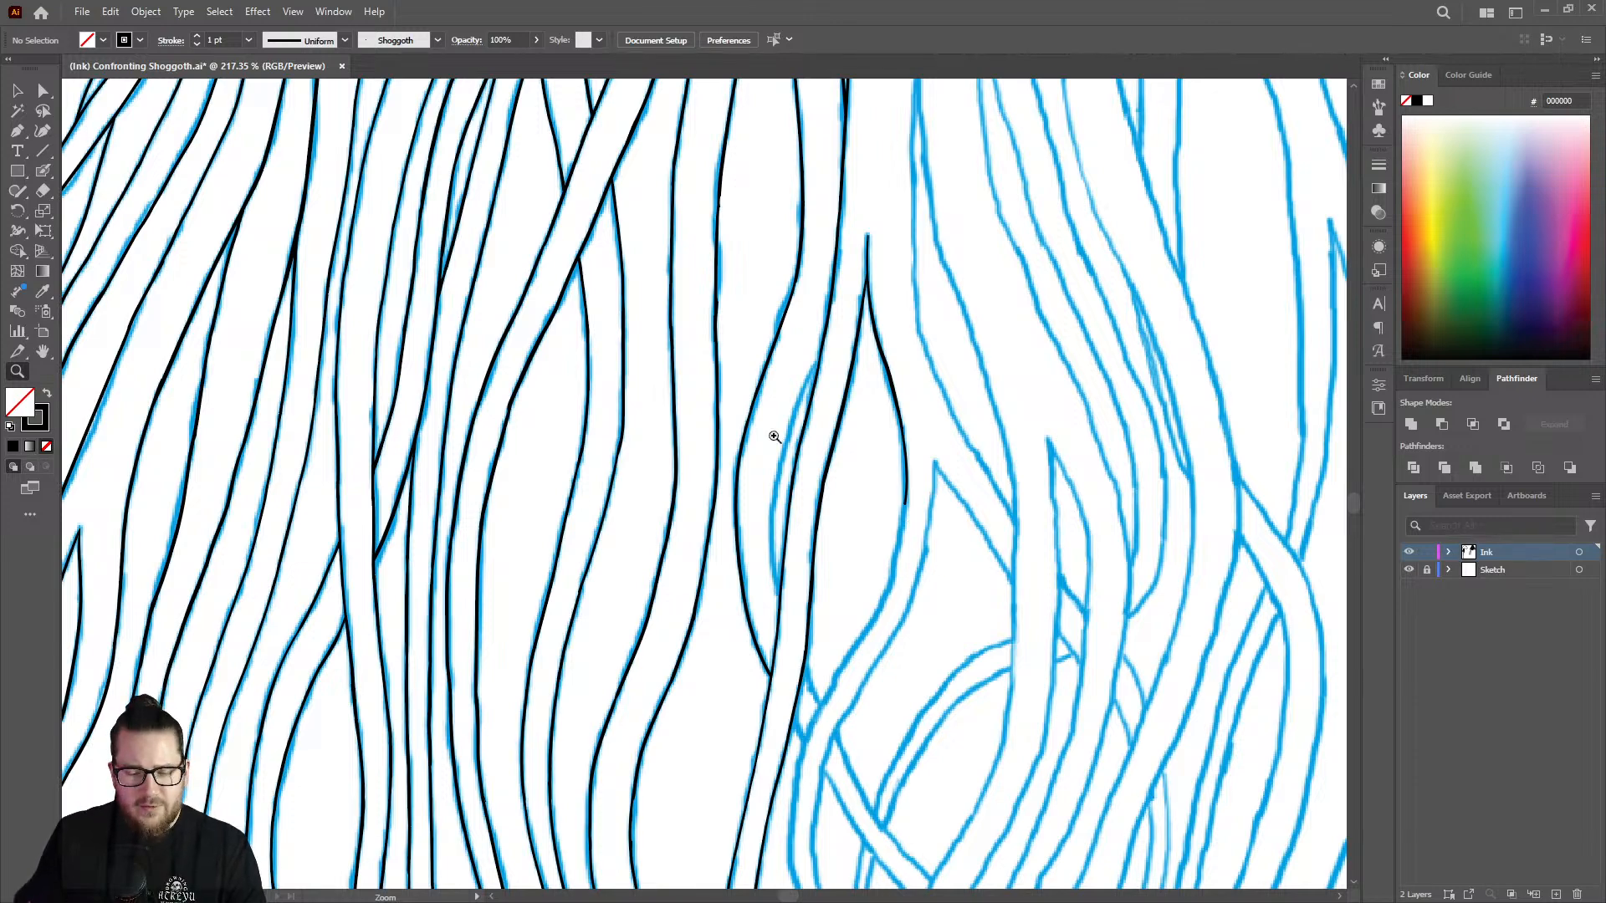
mouse_move(917, 516)
left_mouse_down()
mouse_move(961, 480)
mouse_move(986, 510)
mouse_move(1025, 502)
left_mouse_up()
key("shift+b")
left_click_drag(893, 438, 824, 830)
Thin the lower end of the newly inked curve with the Eraser.
key("z")
left_click_drag(914, 589, 793, 624)
left_click_drag(934, 657, 1151, 591)
key("shift+e")
mouse_move(853, 530)
left_mouse_down()
mouse_move(840, 625)
mouse_move(861, 476)
mouse_move(699, 445)
mouse_move(1000, 474)
mouse_move(1106, 423)
left_mouse_up()
Run a Blob Brush stroke down over the joints in the bulging curve to even its line weight.
key("z")
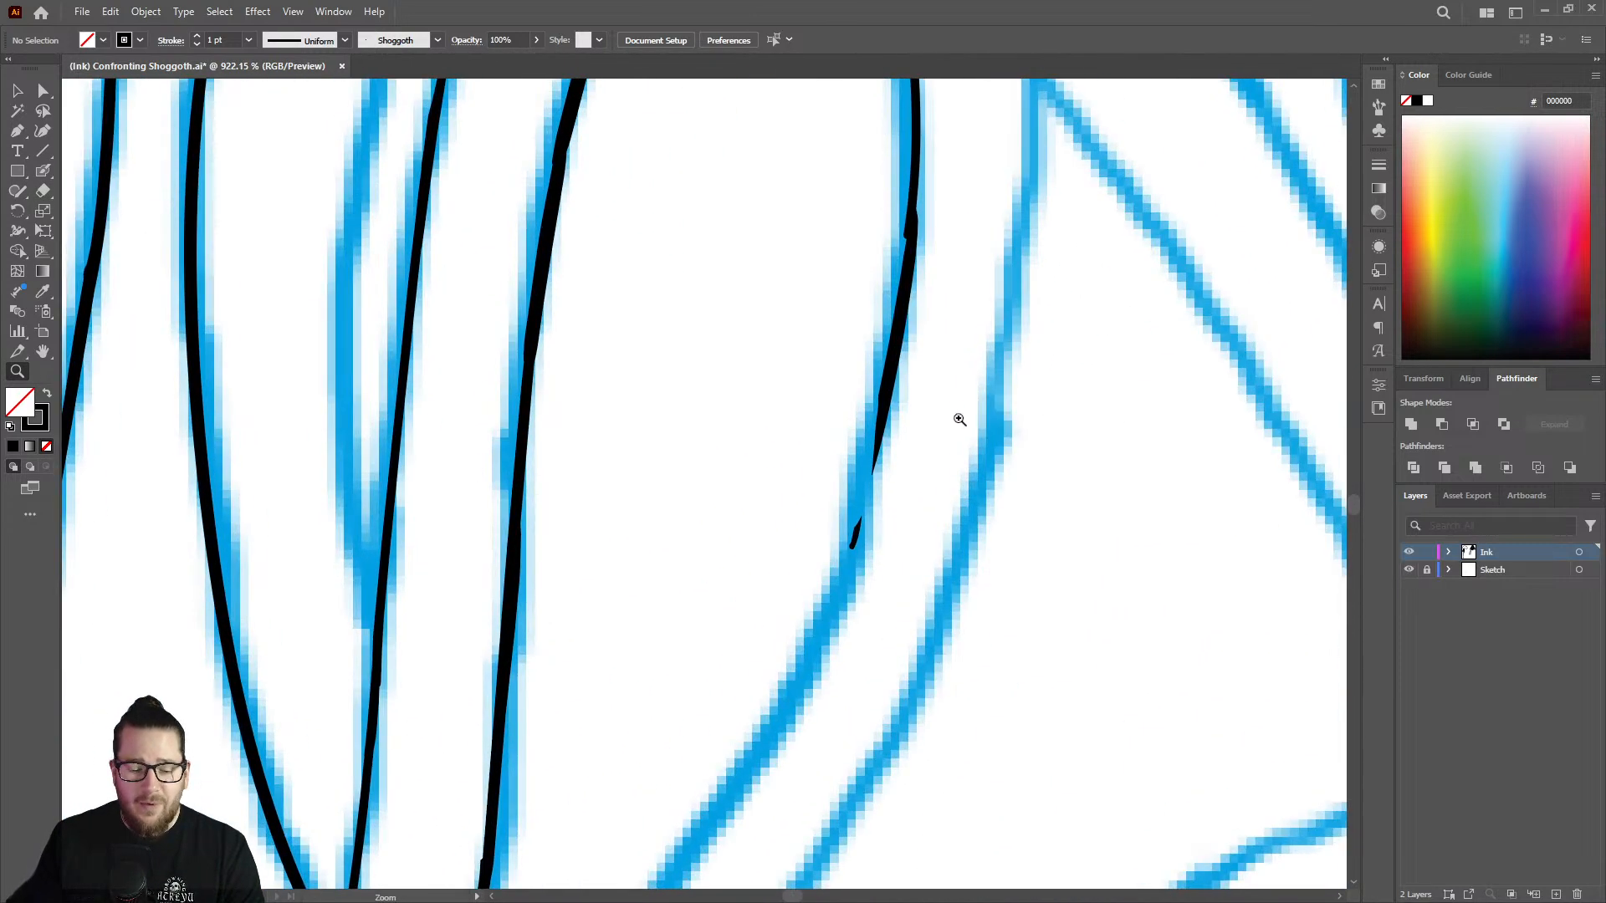
key("shift+b")
key("z")
left_click_drag(908, 368, 769, 347)
left_click_drag(903, 138, 1033, 158)
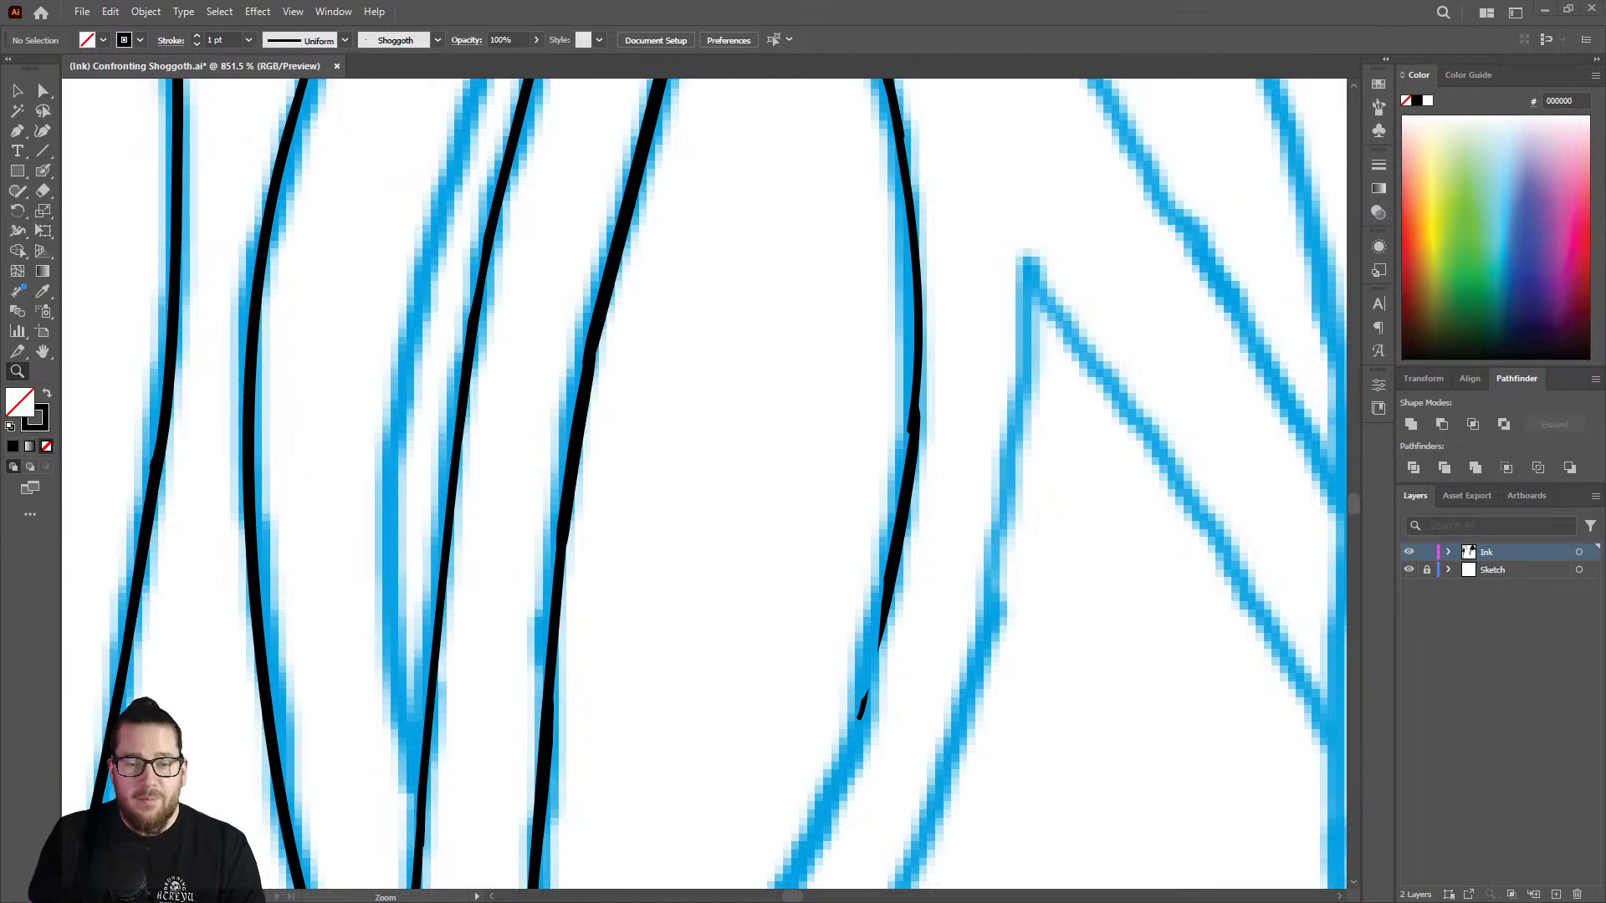
left_click(913, 131)
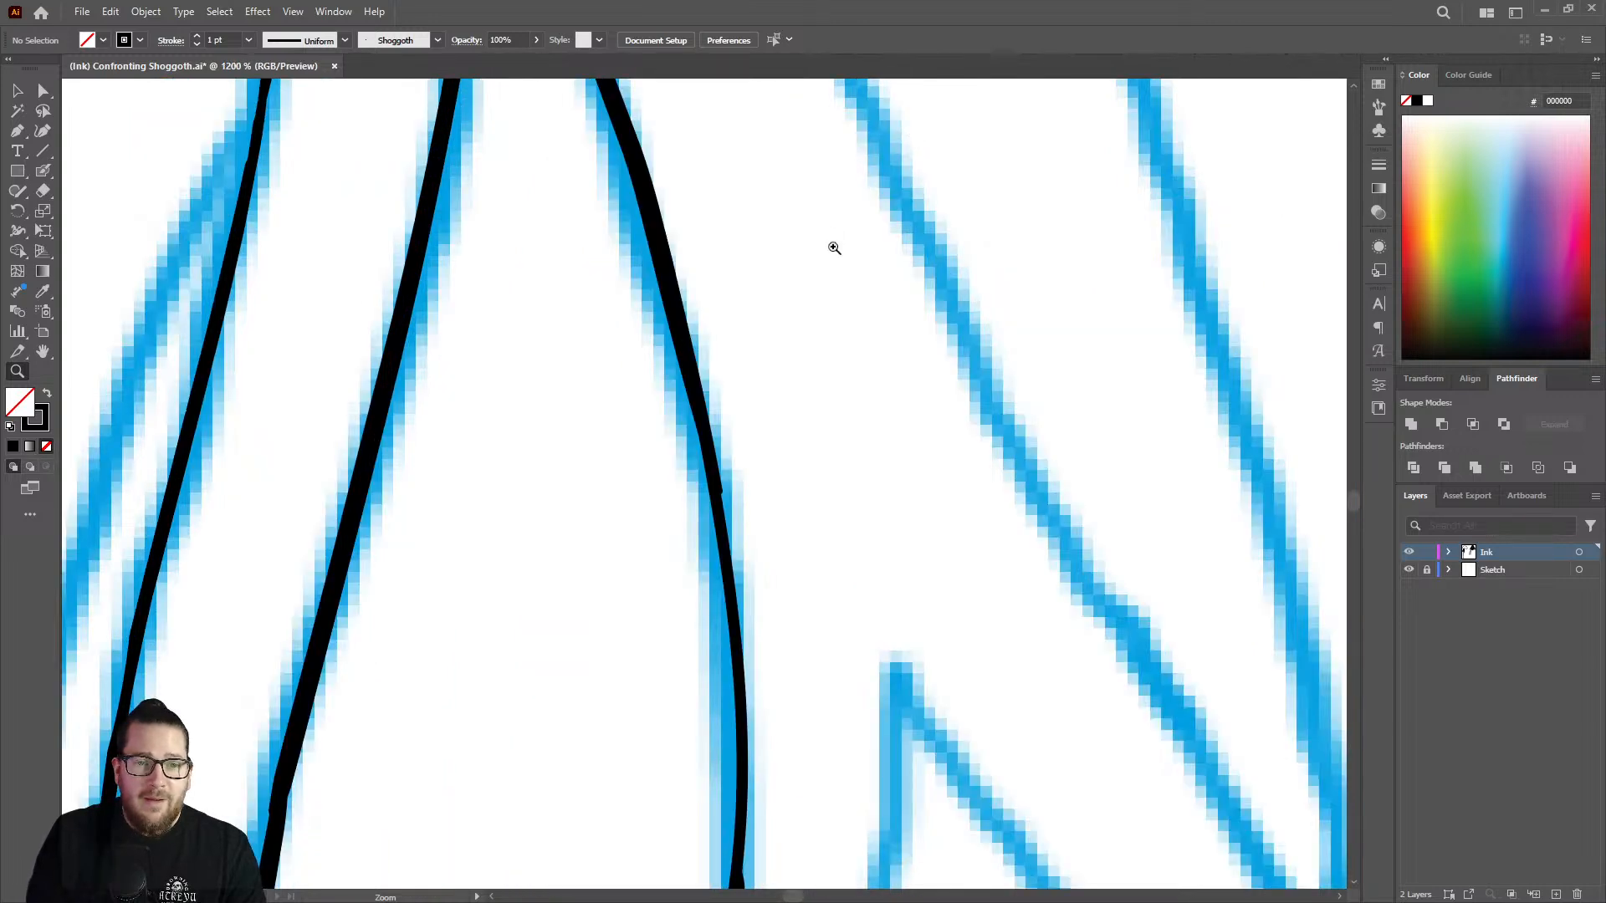
mouse_move(834, 249)
left_mouse_down()
mouse_move(727, 398)
mouse_move(853, 420)
mouse_move(861, 339)
left_mouse_up()
key("shift+b")
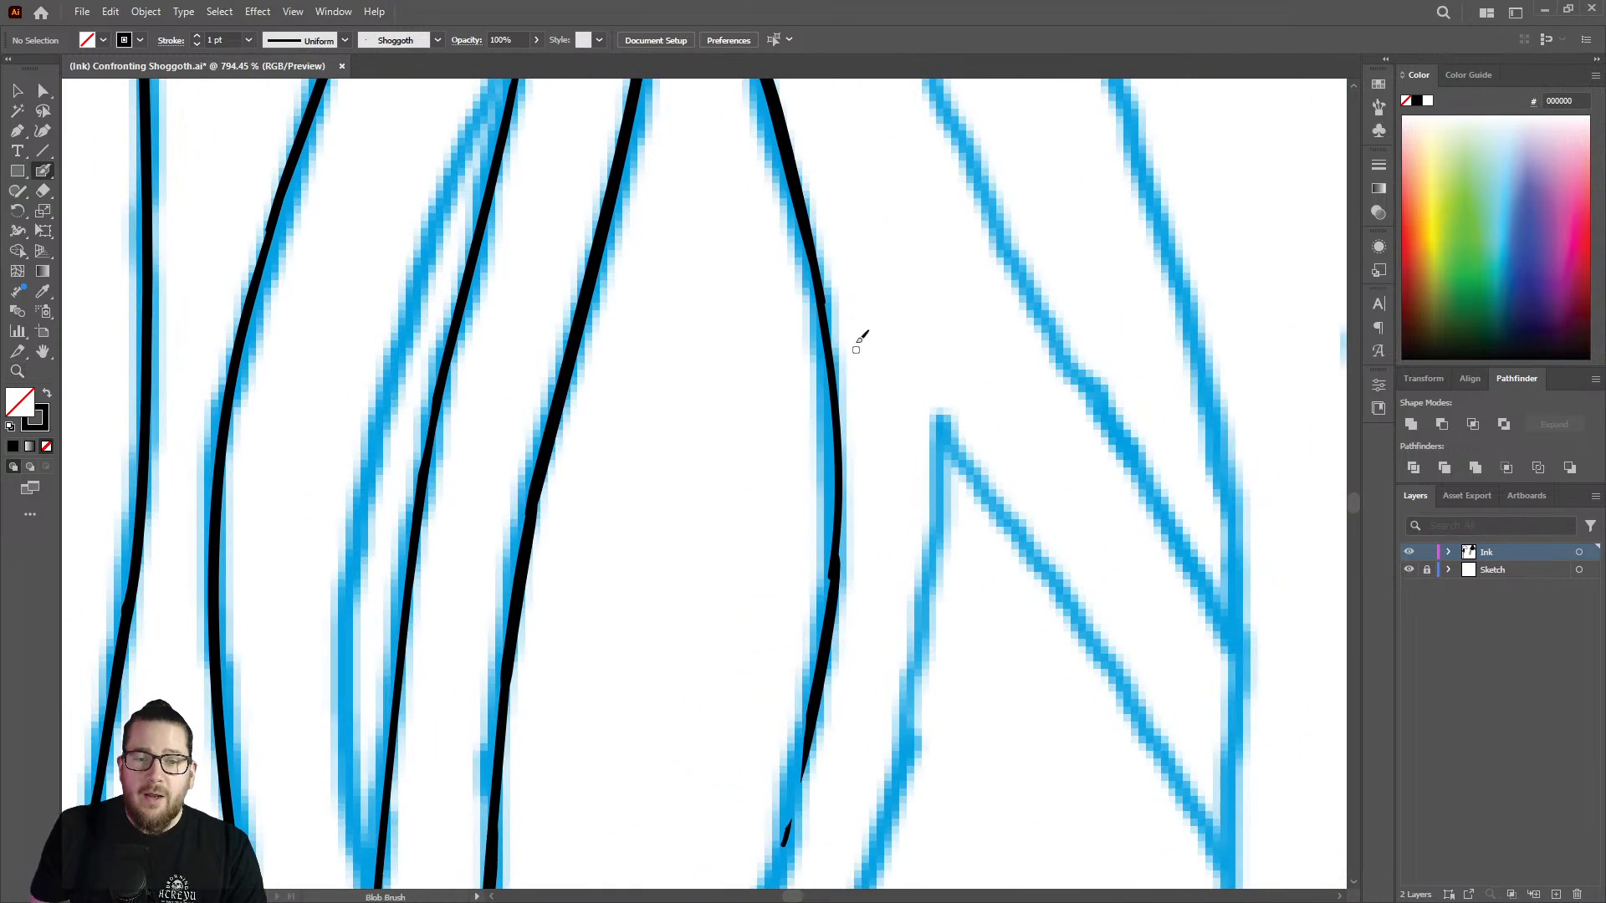
mouse_move(809, 232)
left_mouse_down()
mouse_move(845, 481)
mouse_move(809, 679)
left_mouse_up()
Ink the curve from its thinned end diagonally down toward the crossing, covering the gap left by the Eraser.
left_click_drag(884, 463, 662, 377)
mouse_move(841, 662)
left_mouse_down()
mouse_move(1032, 530)
mouse_move(1054, 437)
left_mouse_up()
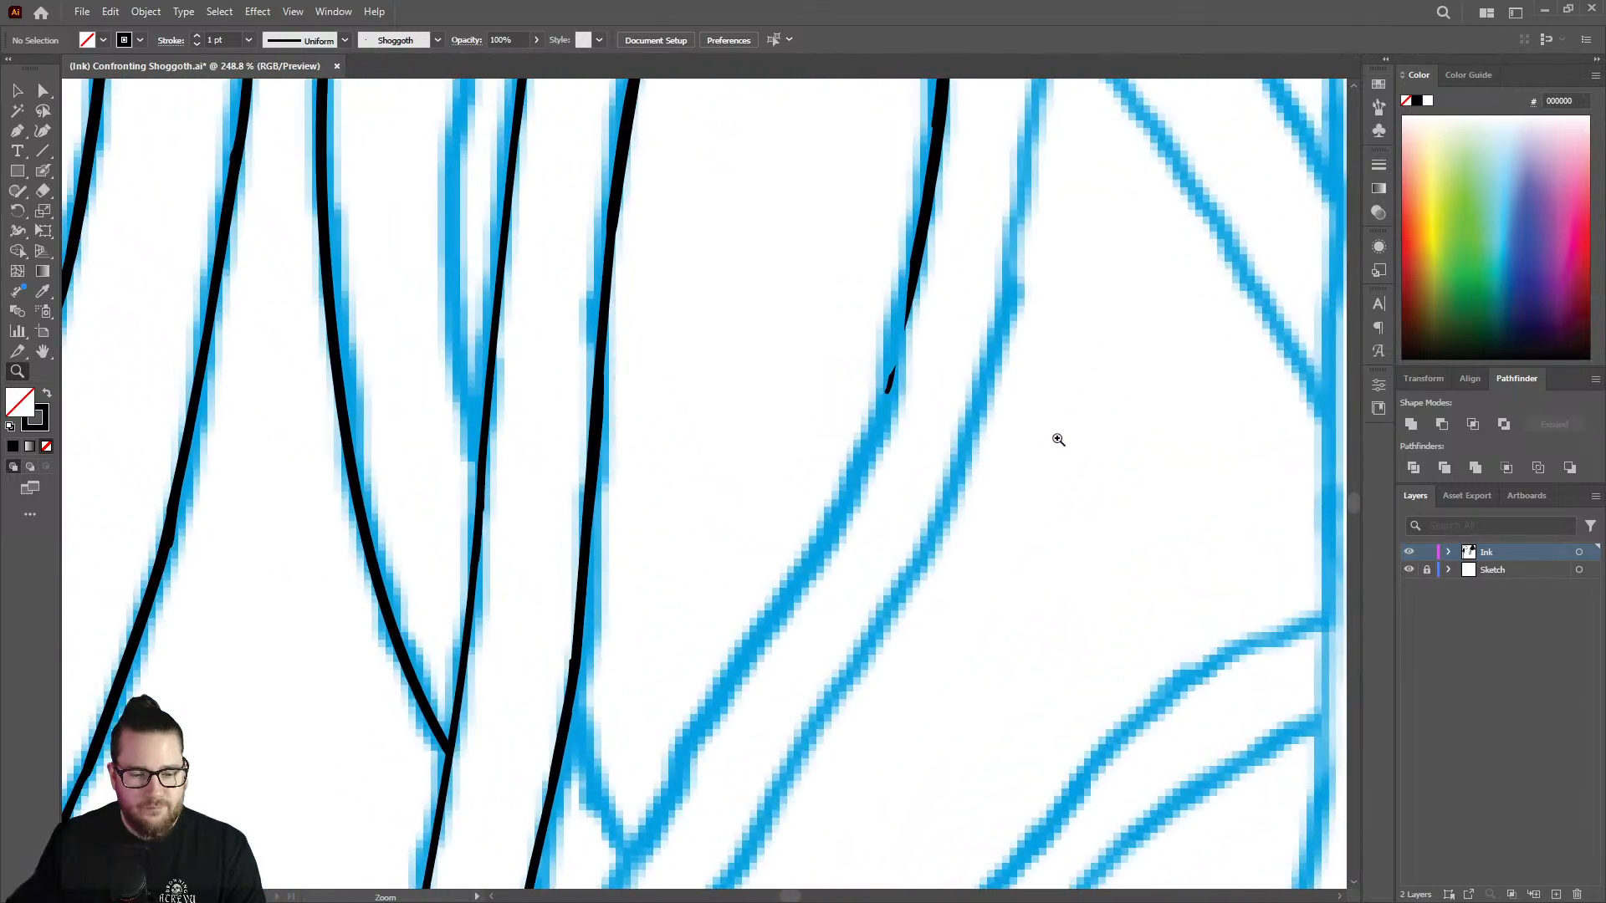
key("shift+b")
mouse_move(921, 255)
left_mouse_down()
mouse_move(848, 497)
mouse_move(627, 814)
mouse_move(660, 731)
mouse_move(677, 744)
mouse_move(662, 810)
mouse_move(699, 726)
left_mouse_up()
key("shift+e")
Ink the same line down past the sketched crossing strand, overlapping the end of the previous stroke.
key("z")
left_click_drag(784, 597, 553, 491)
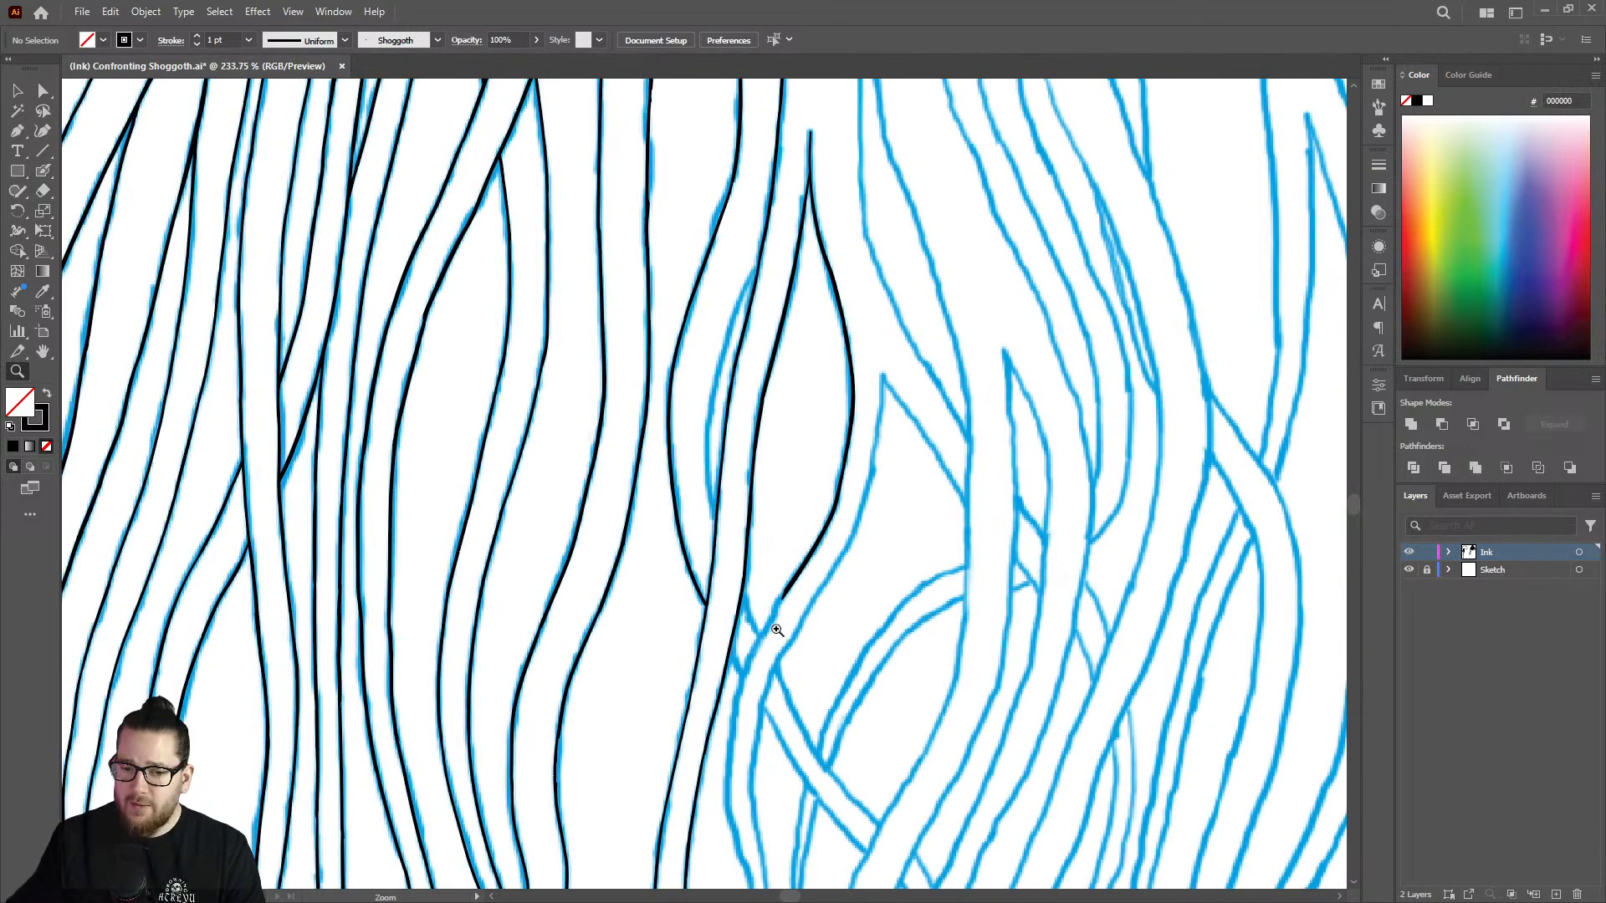
left_click_drag(791, 676, 940, 600)
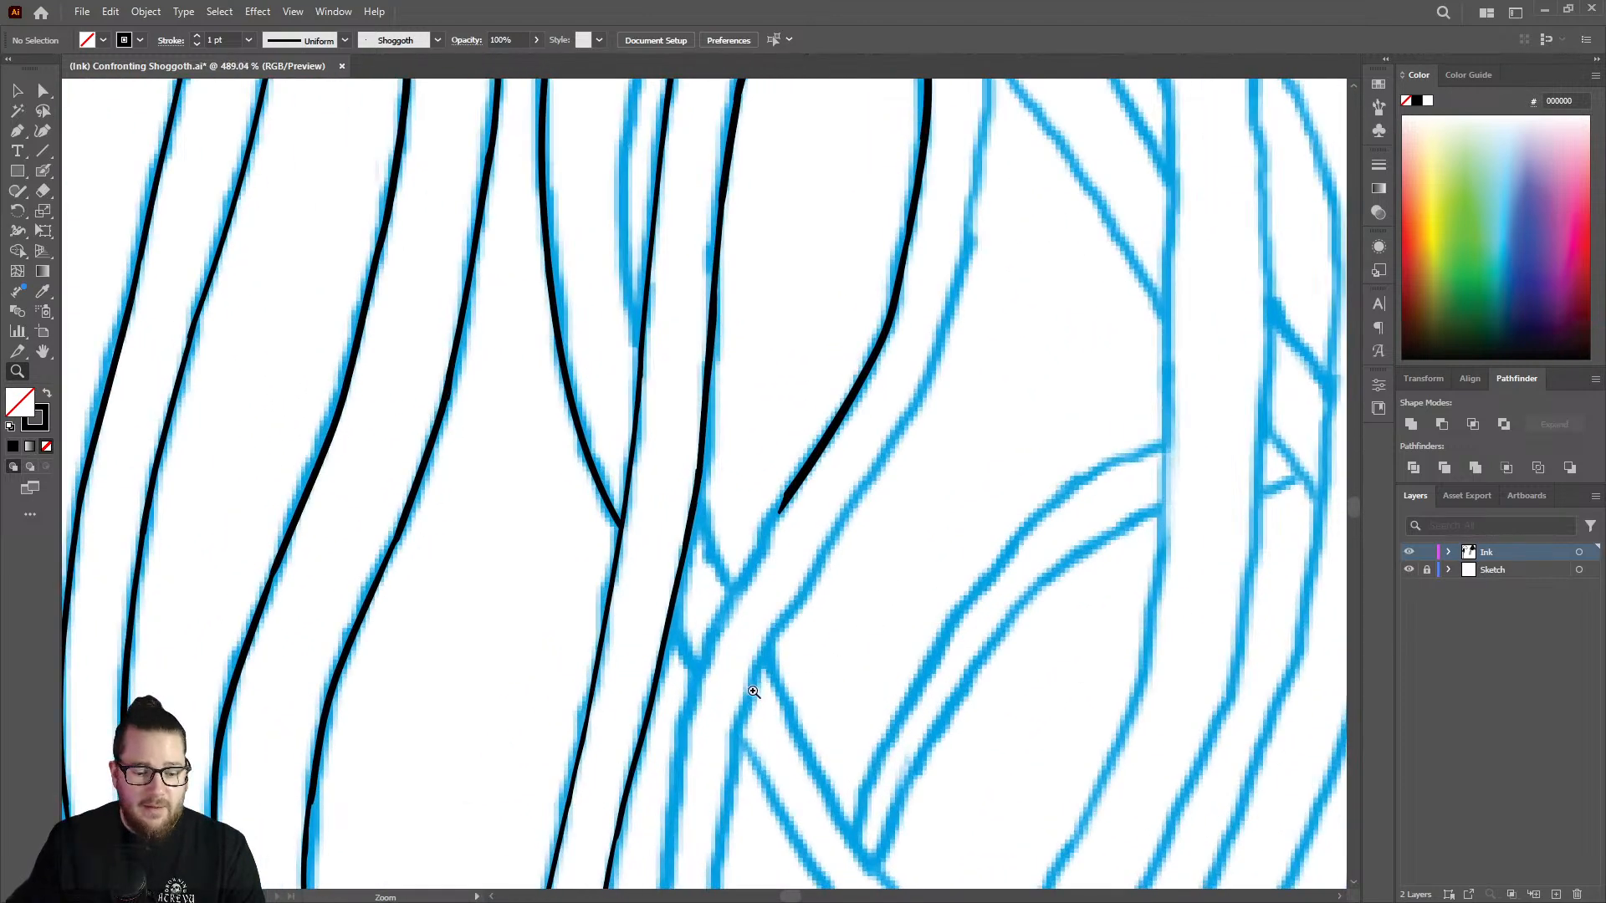
left_click_drag(753, 693, 803, 669)
key("shift+b")
mouse_move(811, 407)
left_mouse_down()
mouse_move(695, 631)
mouse_move(647, 820)
left_mouse_up()
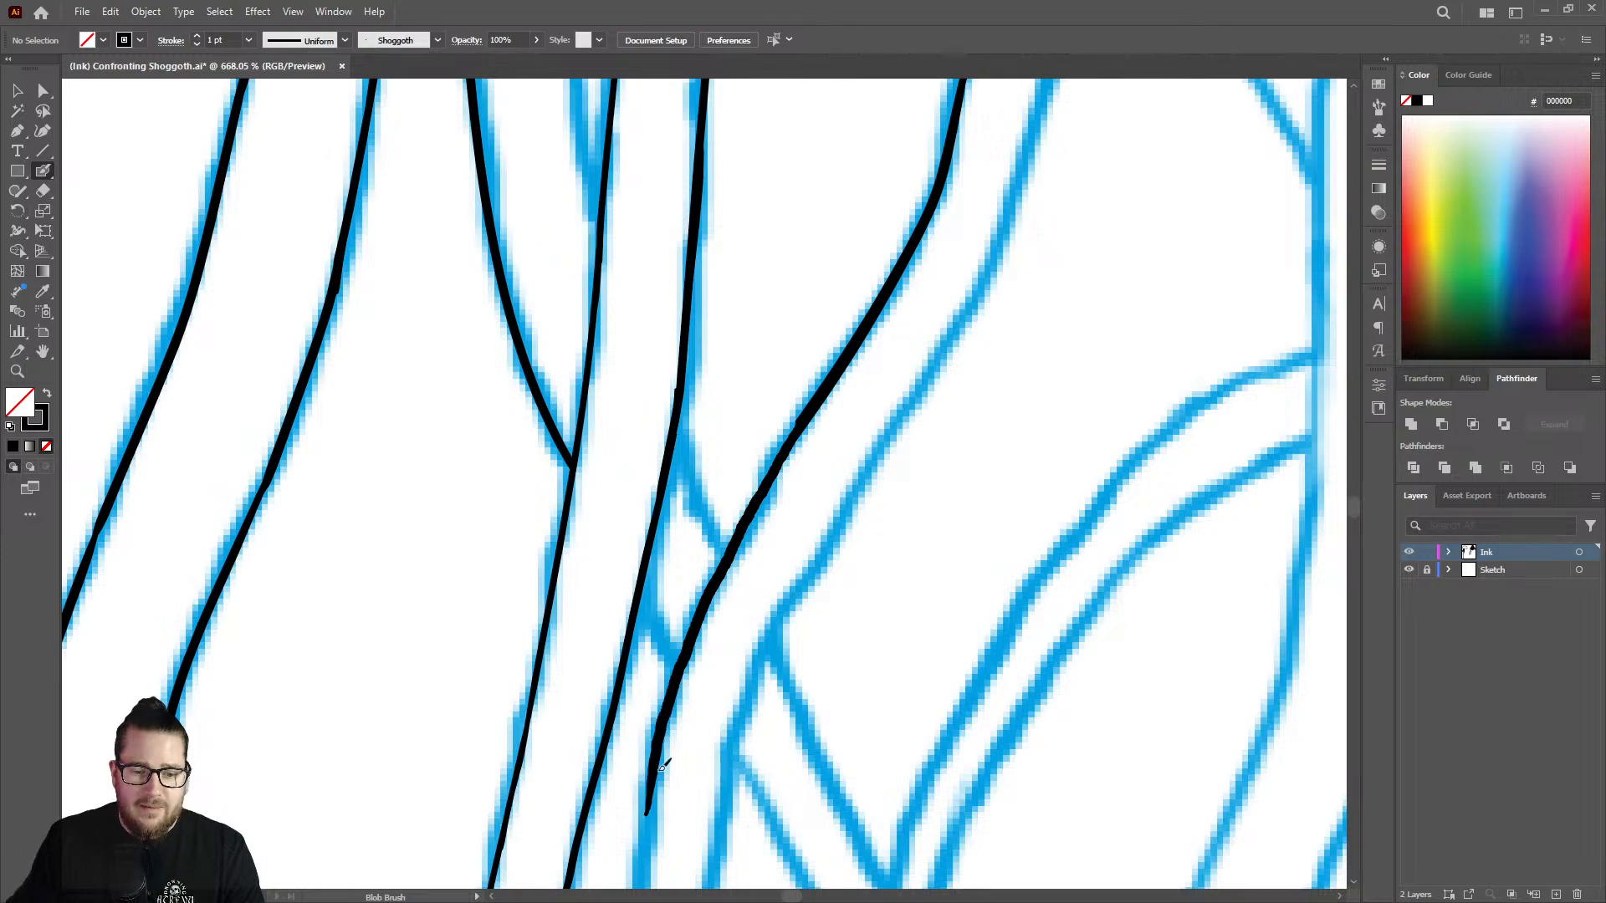
Ink the strand's left edge down to its pointed lower tip, and smooth the joint where the strokes meet.
key("z")
left_click_drag(765, 606, 442, 543)
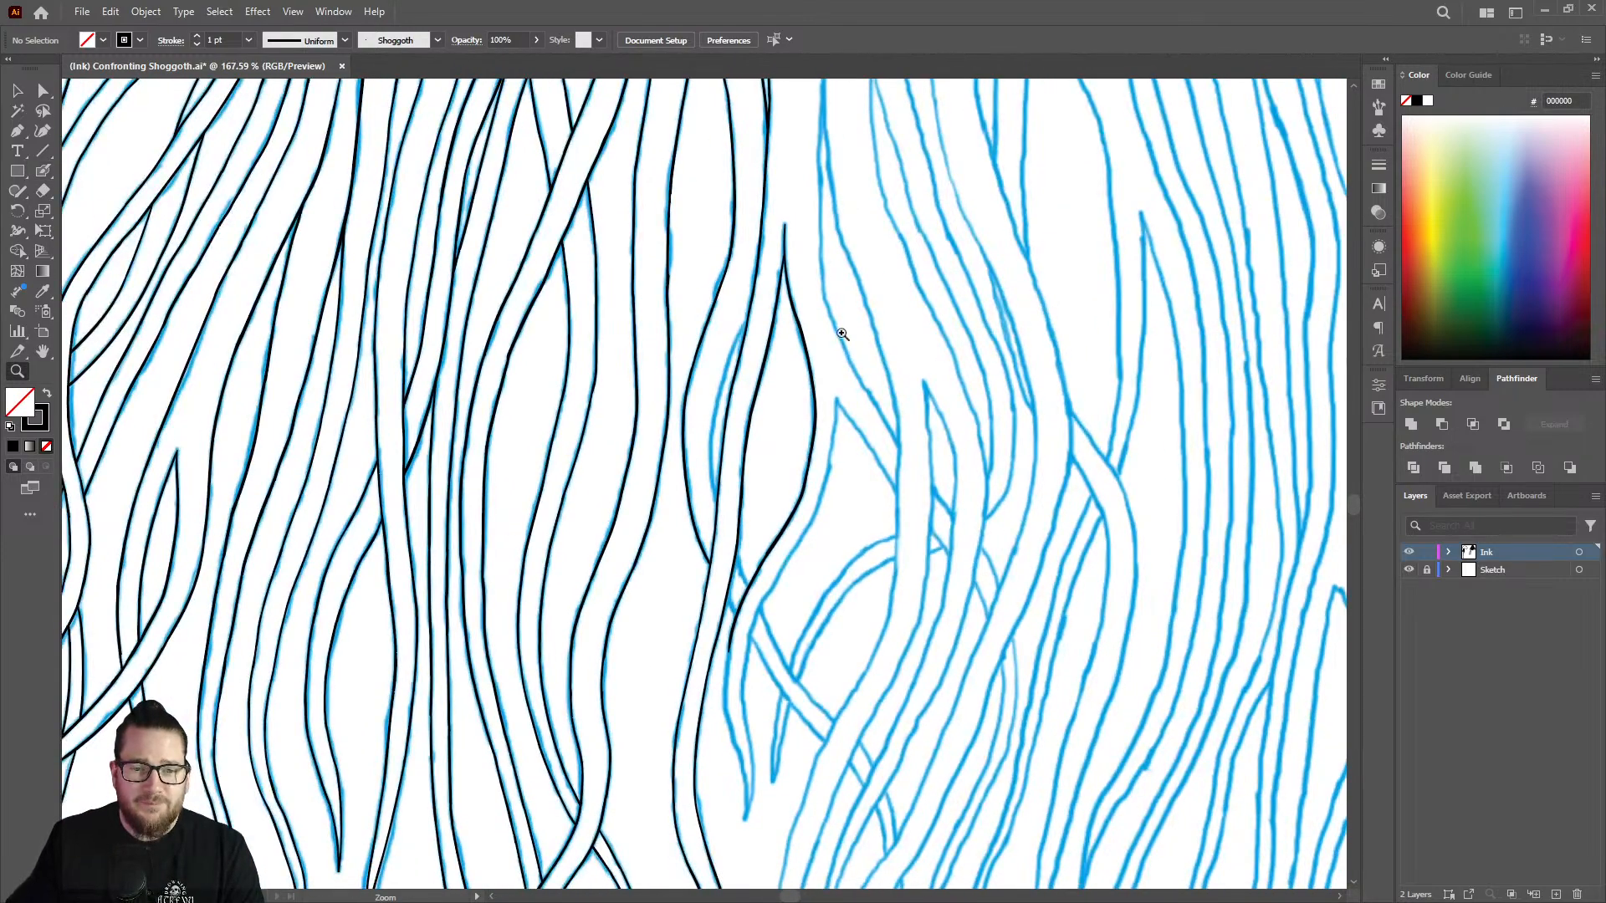
left_click_drag(834, 435, 675, 468)
left_click_drag(802, 642, 1058, 614)
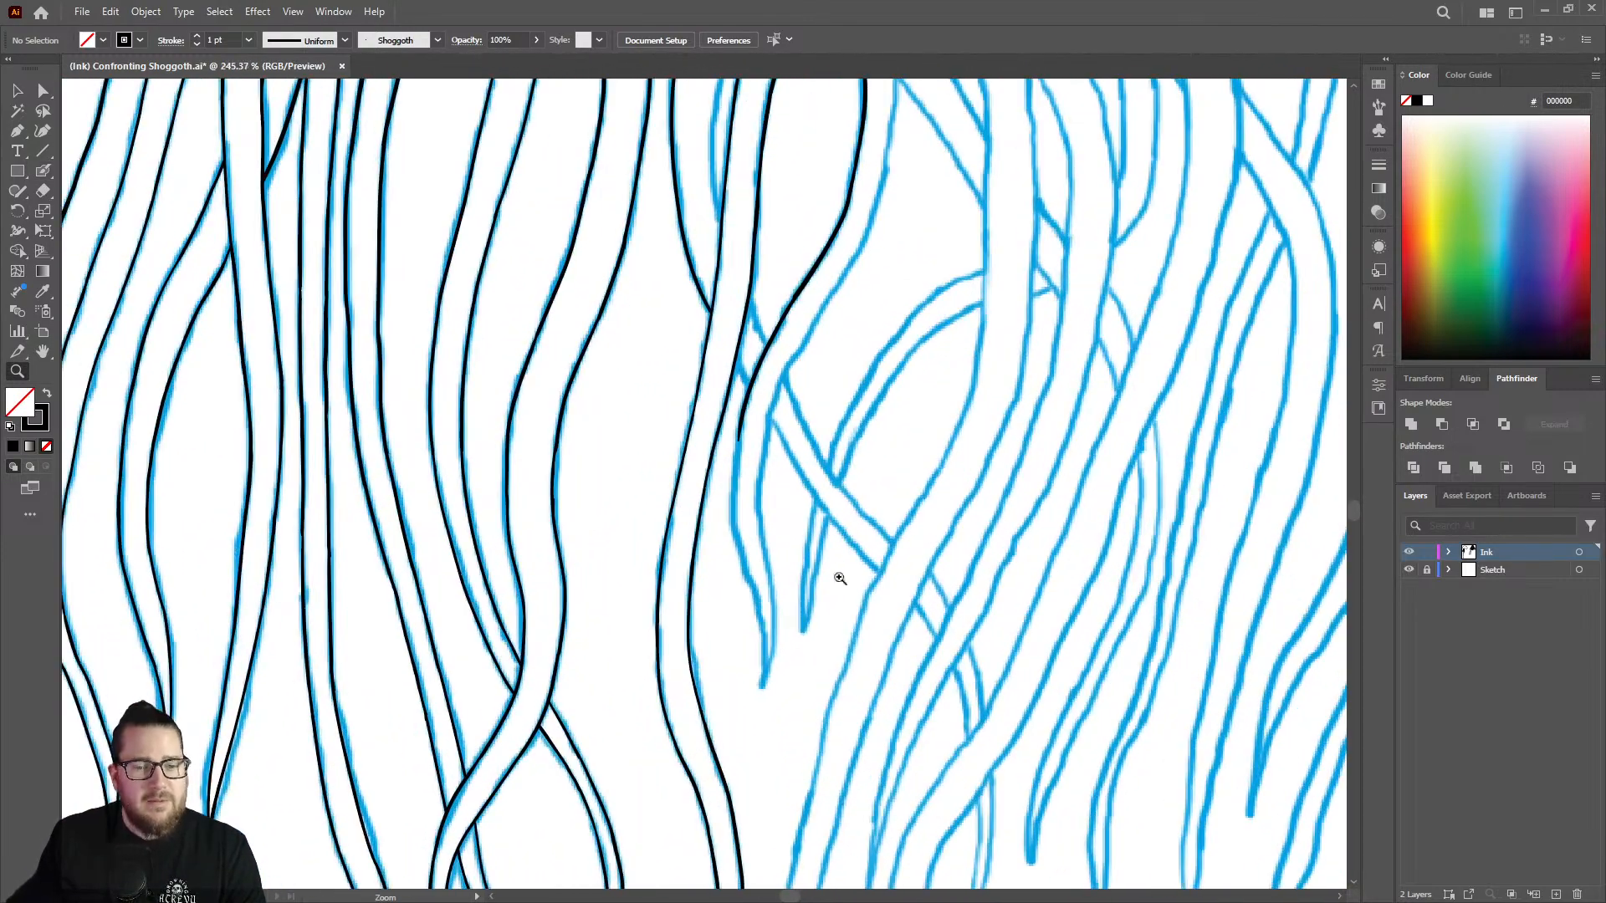
left_click_drag(766, 600, 1079, 569)
key("shift+b")
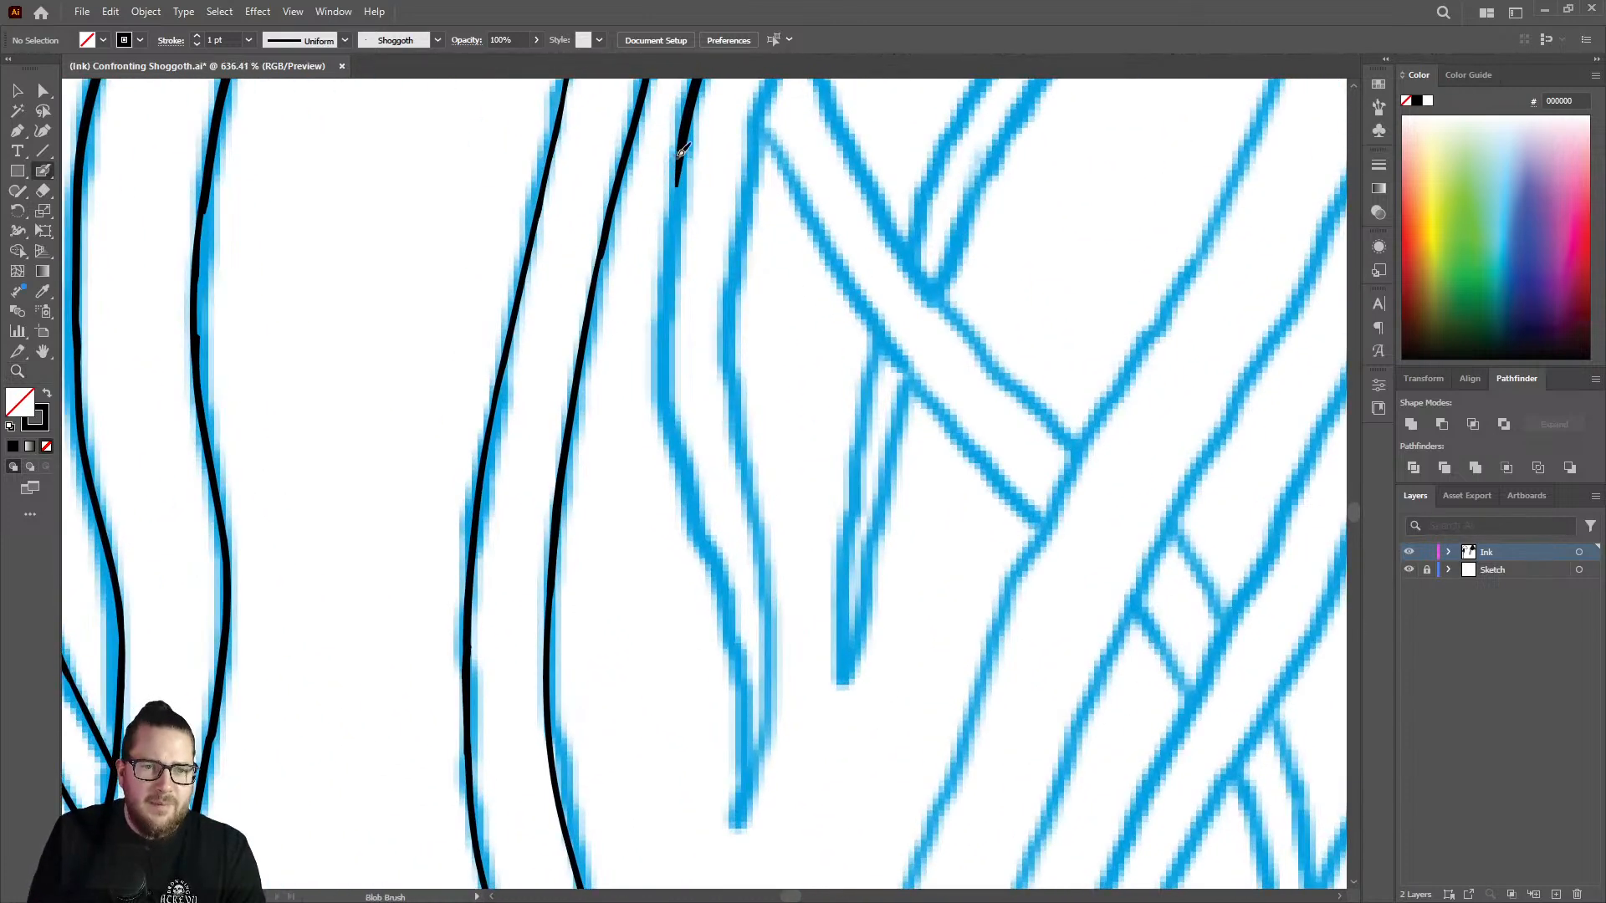
mouse_move(676, 194)
left_mouse_down()
mouse_move(671, 408)
mouse_move(739, 639)
mouse_move(734, 834)
left_mouse_up()
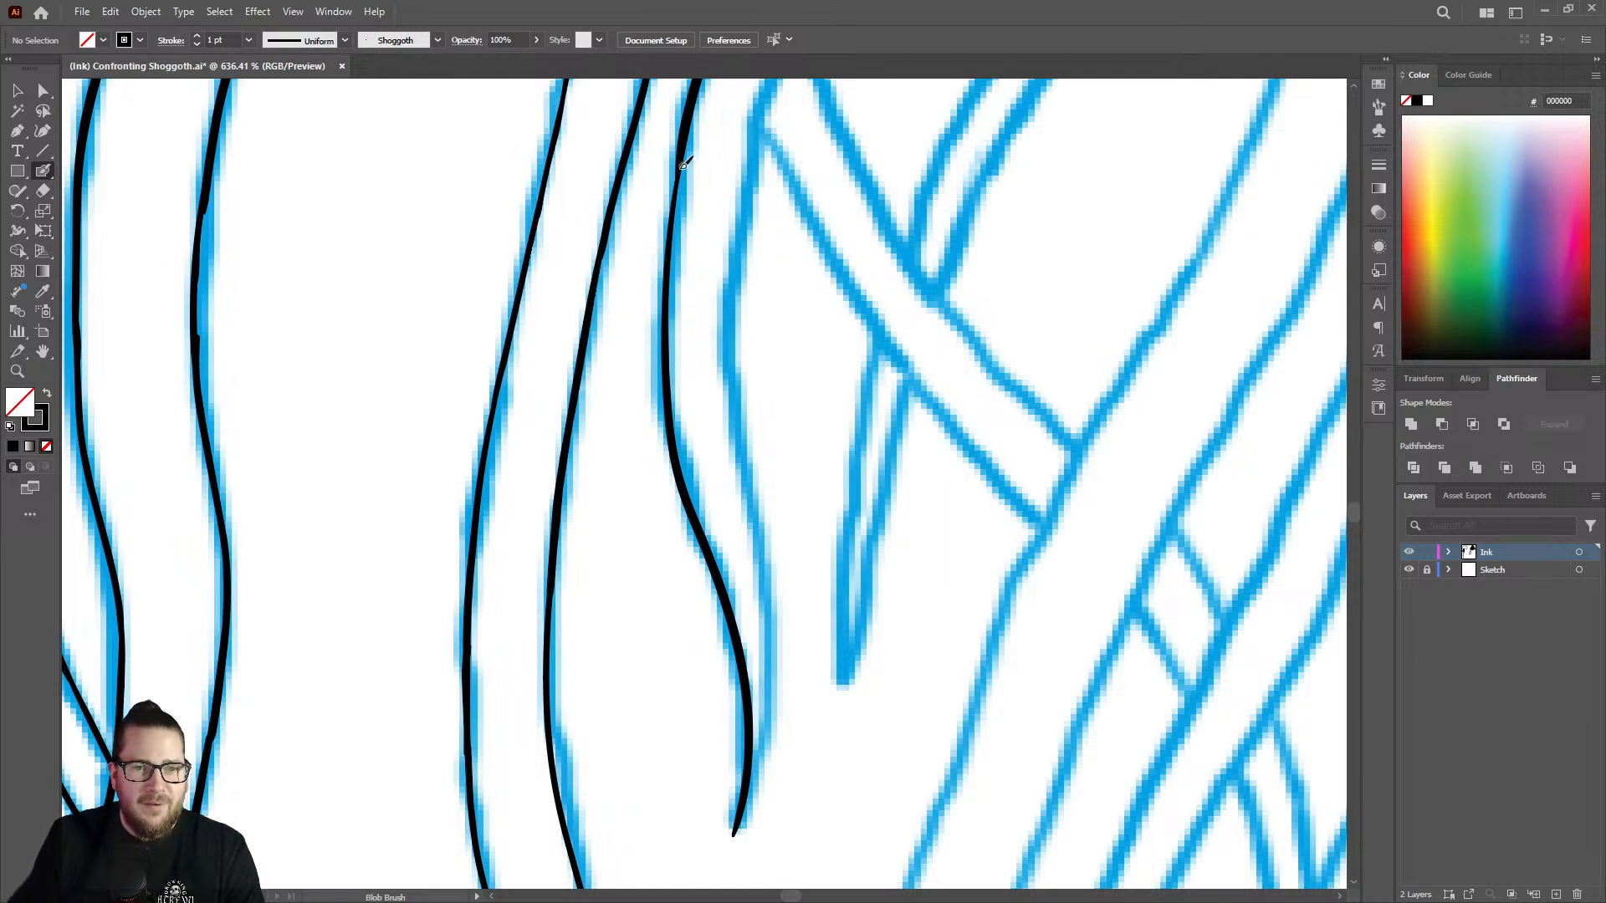
left_click_drag(682, 160, 675, 209)
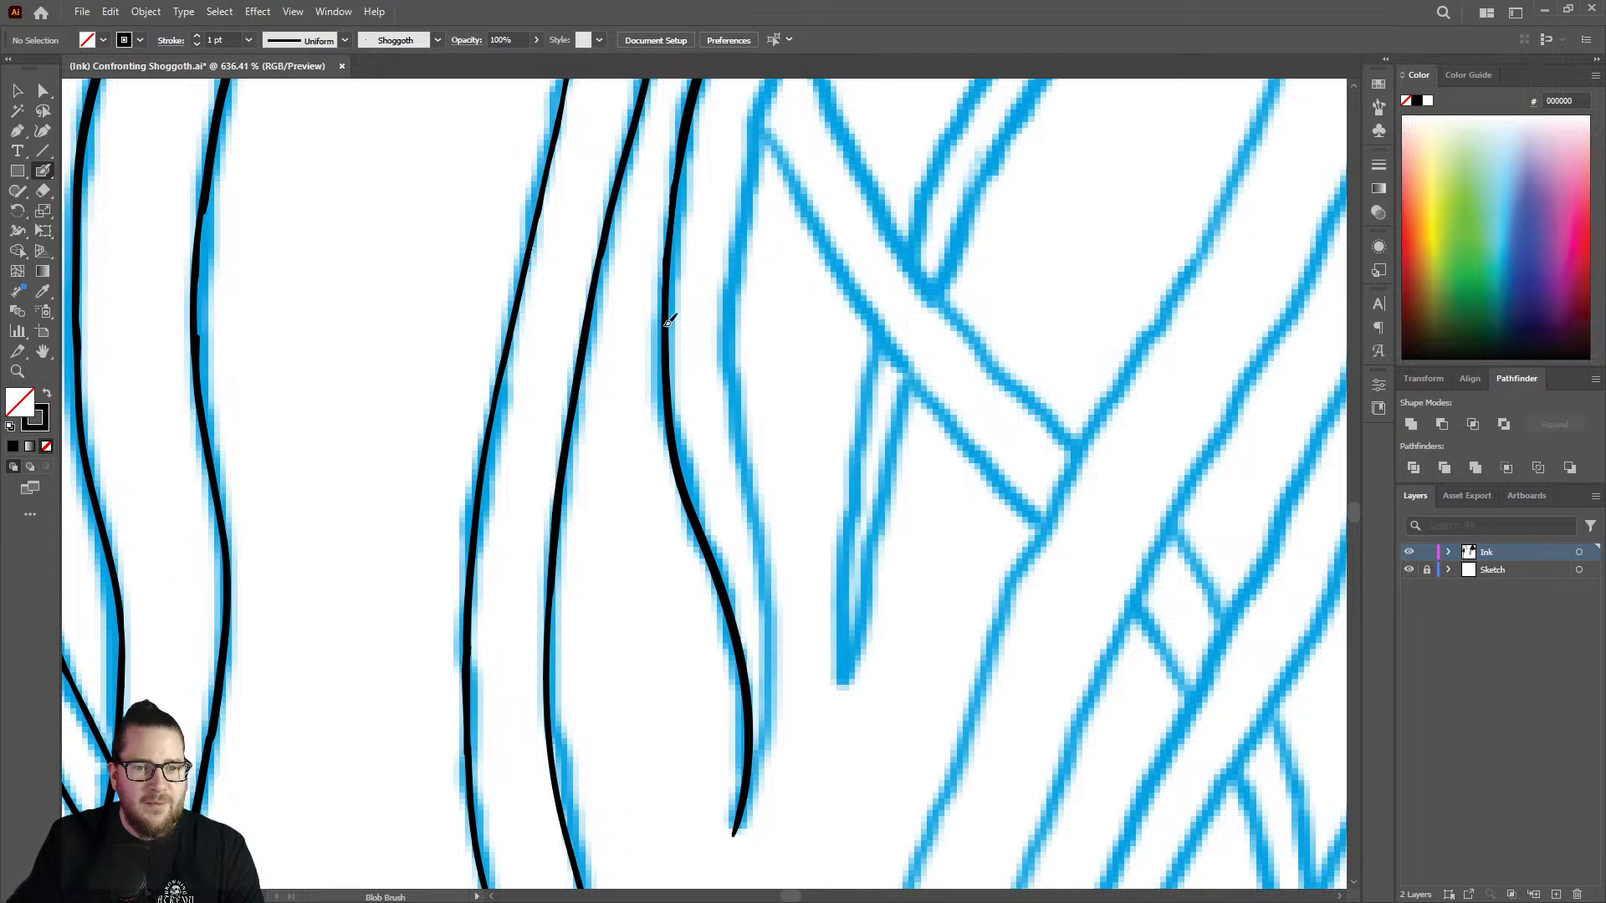
left_click_drag(667, 324, 666, 329)
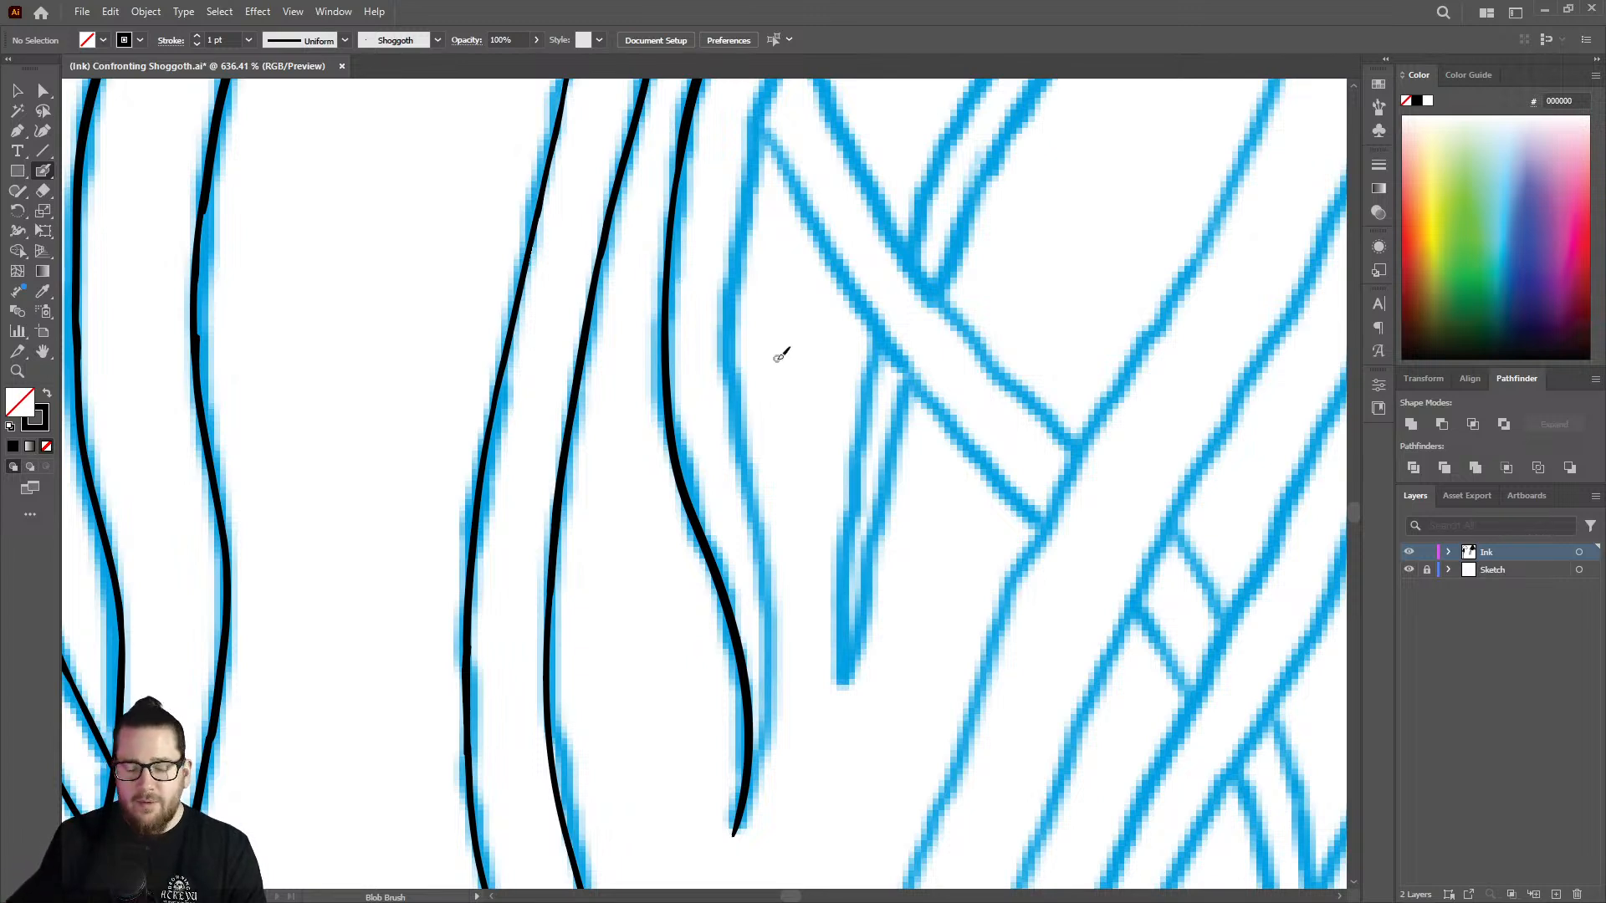
Ink the upper part of the strand's right edge, starting at the sketched peak right of the bulging curve.
key("z")
left_click_drag(667, 459, 485, 418)
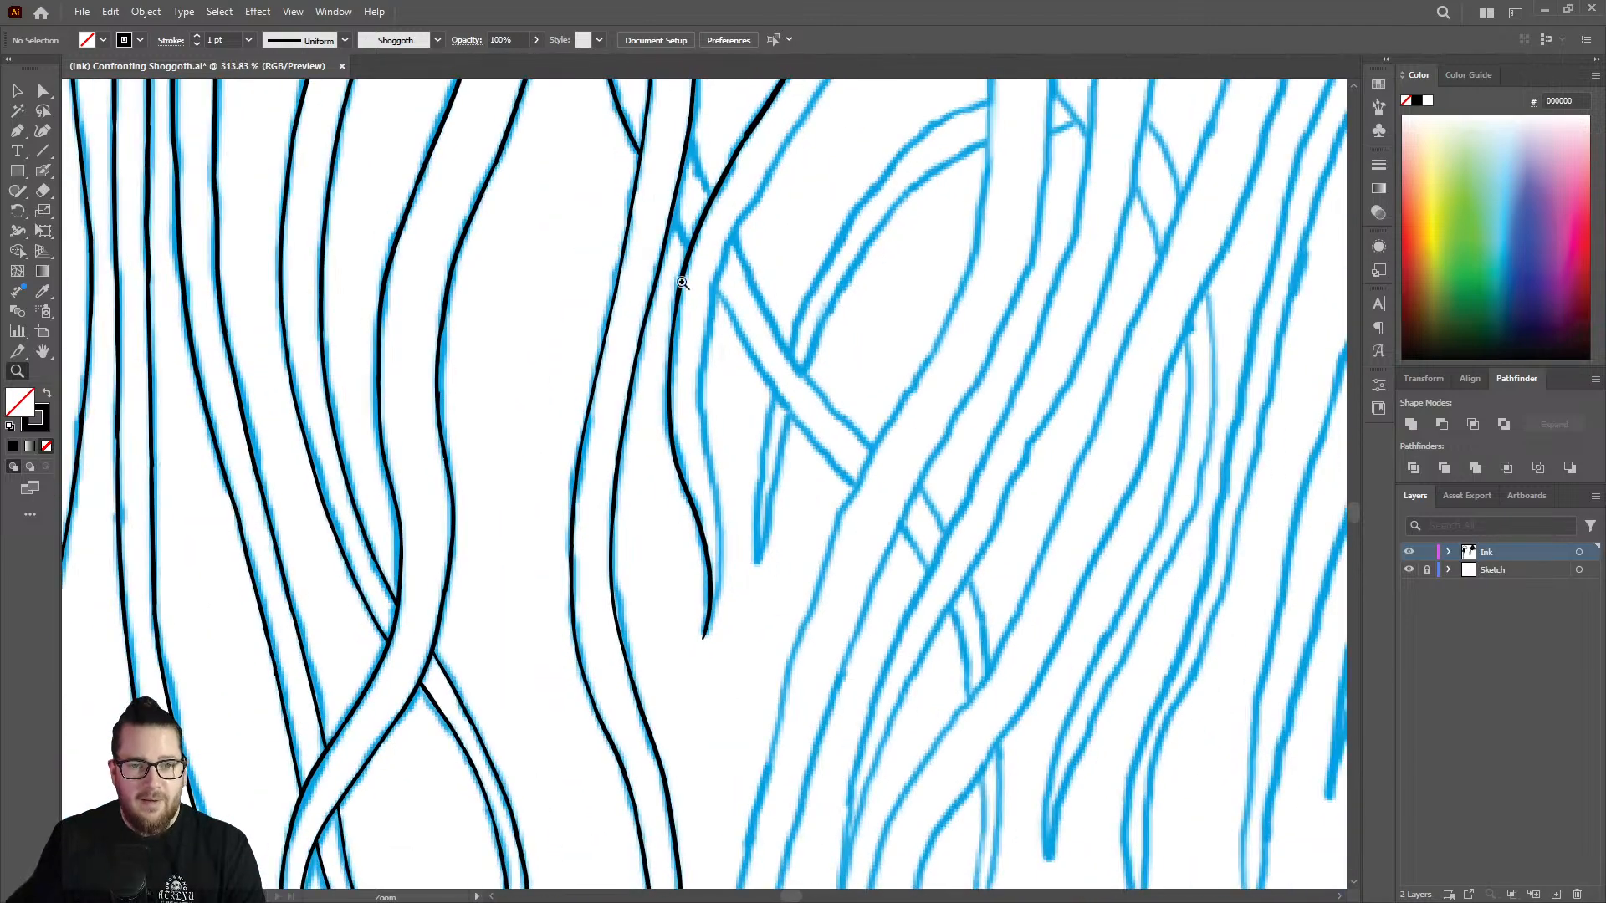
left_click_drag(776, 258, 573, 311)
left_click_drag(831, 171, 1136, 160)
left_click_drag(875, 200, 914, 199)
key("shift+b")
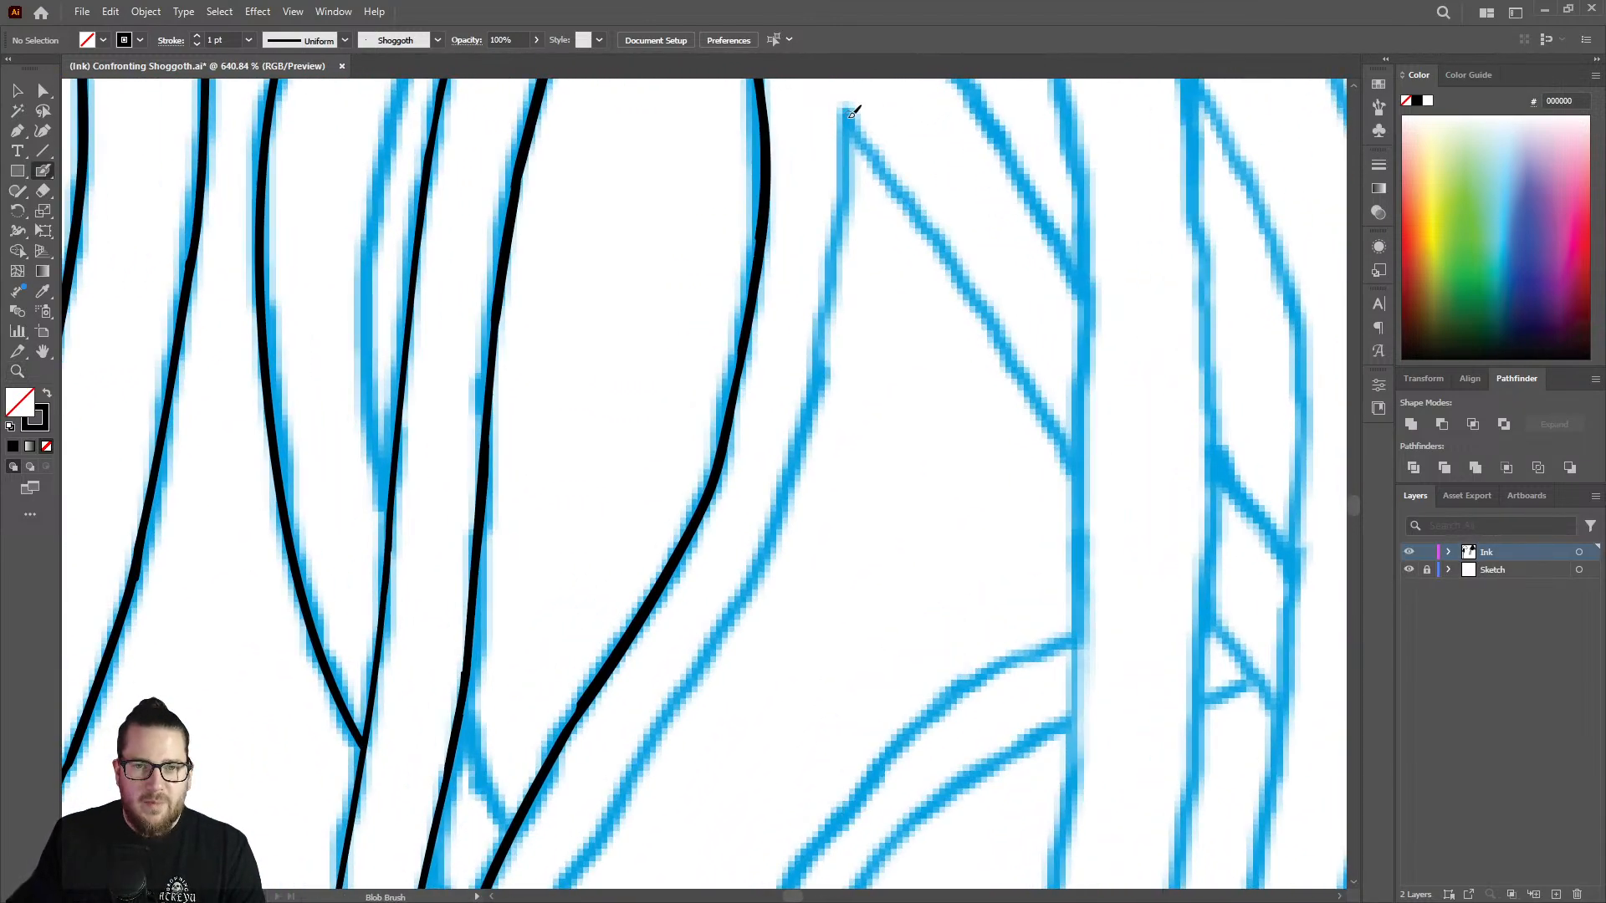
mouse_move(847, 107)
left_mouse_down()
mouse_move(811, 432)
mouse_move(740, 606)
left_mouse_up()
Continue the strand's right edge down past the crossing strand's corner, overlapping the tapered end of the previous stroke.
key("z")
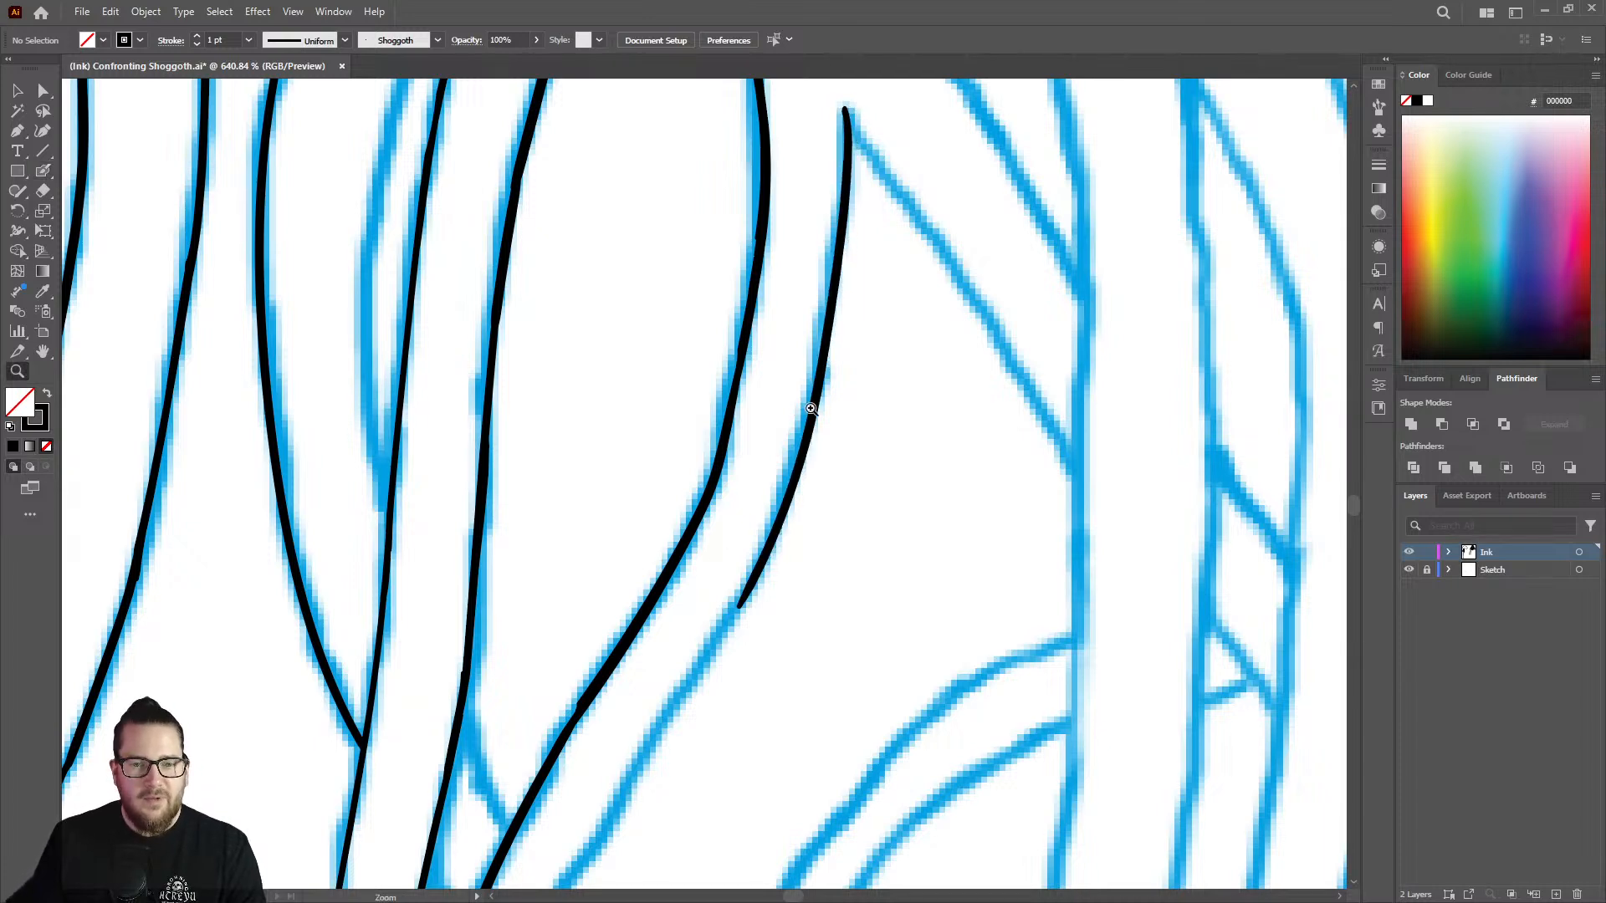
left_click(508, 329, "alt")
left_click_drag(507, 329, 501, 330)
mouse_move(803, 508)
left_mouse_down()
mouse_move(810, 595)
mouse_move(896, 254)
left_mouse_up()
left_click_drag(856, 194, 995, 210)
key("shift+b")
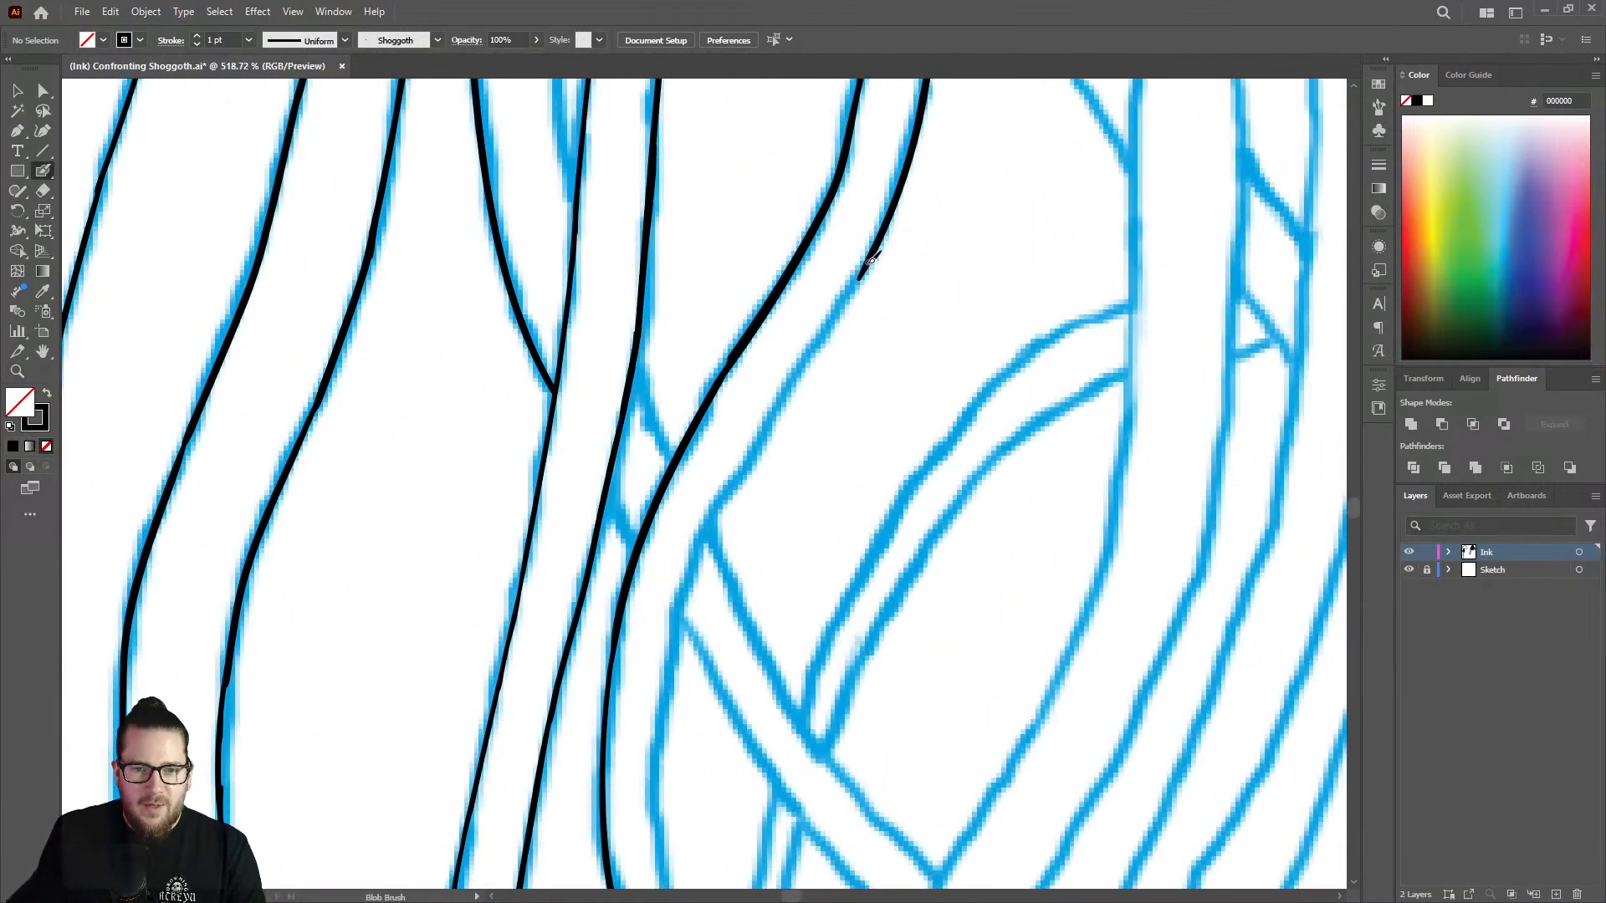
mouse_move(865, 273)
left_mouse_down()
mouse_move(699, 542)
mouse_move(650, 782)
left_mouse_up()
Thin the strand's right edge above the crossing with the Eraser, and undo the last pass.
key("z")
left_click_drag(779, 431, 1032, 348)
key("shift+e")
left_click_drag(773, 462, 725, 539)
left_click_drag(833, 364, 721, 547)
left_click_drag(867, 322, 810, 402)
key("ctrl+z")
Erase the uneven diagonal stretch of the right edge down to the small gap above the crossing.
key("shift+b")
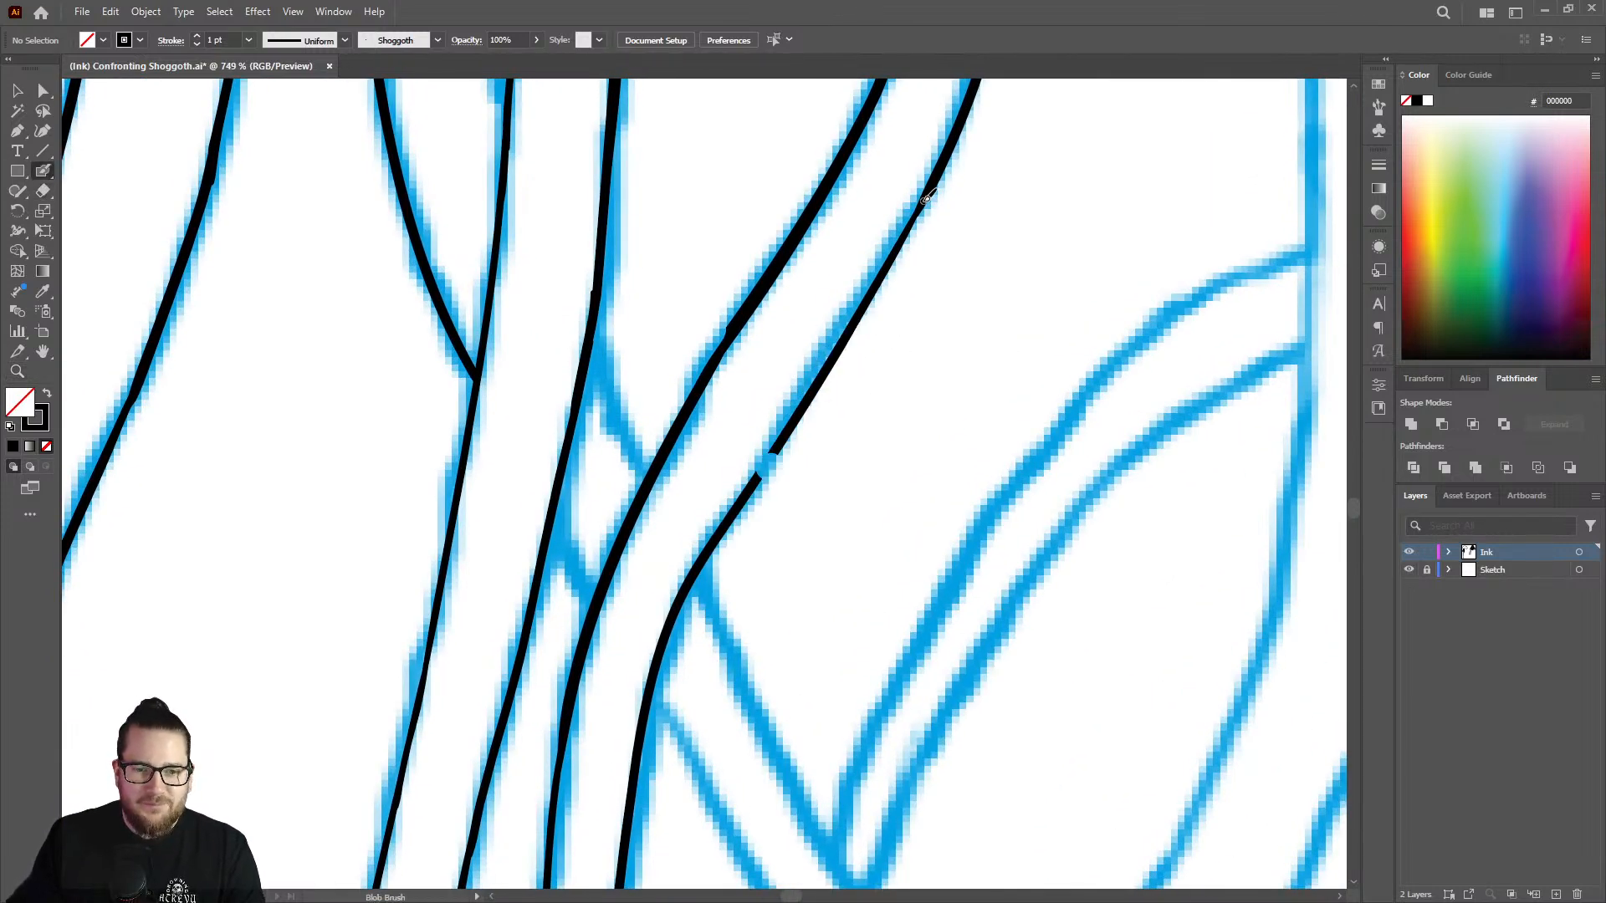
key("shift+e")
left_click_drag(864, 358, 764, 465)
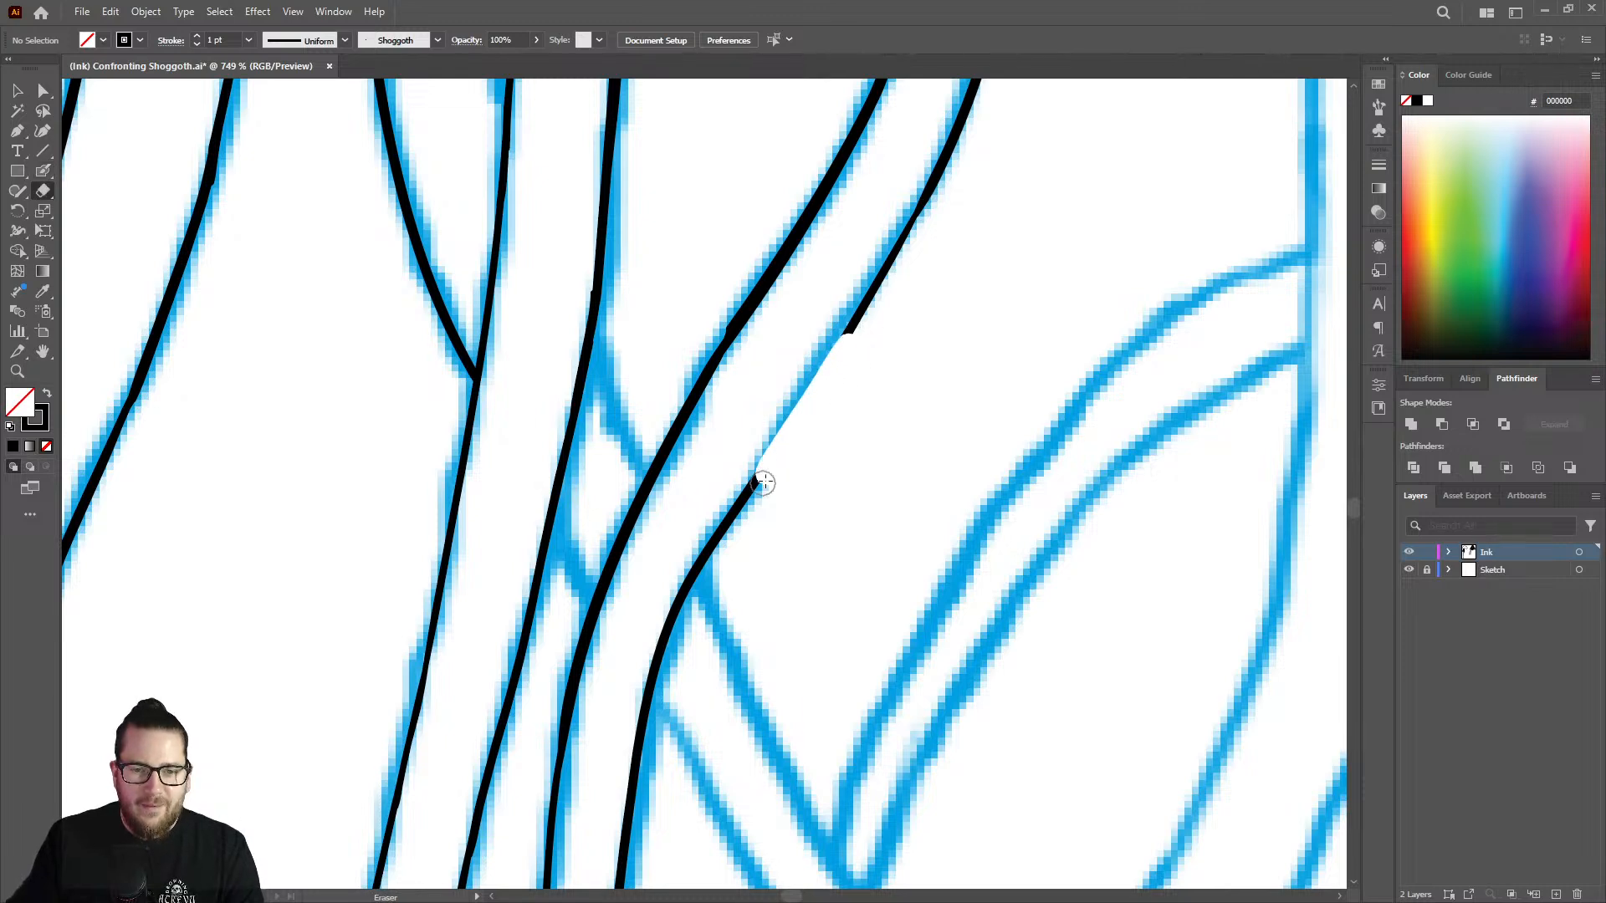
Re-ink the erased diagonal stretch of the strand's right edge across the gap, blending it into the lines above and below.
key("shift+b")
left_click_drag(878, 283, 743, 505)
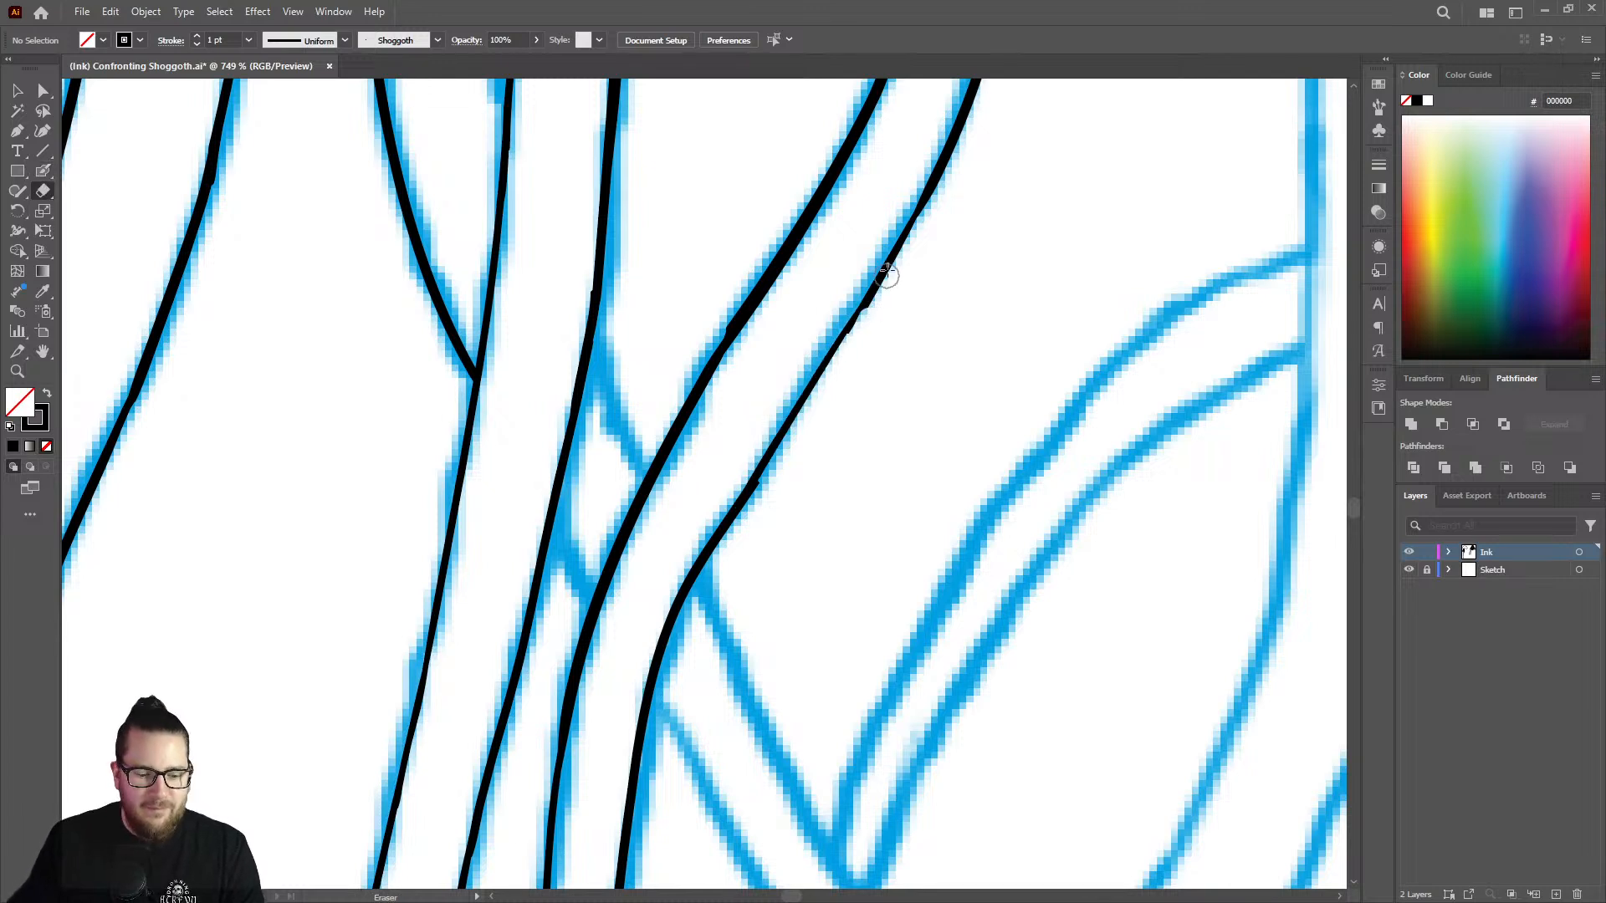
scroll(885, 276, "up", 1)
mouse_move(941, 182)
left_mouse_down()
mouse_move(754, 485)
mouse_move(671, 570)
left_mouse_up()
Thin the heavy joint on the right edge just above the crossing with the Eraser, and re-ink it to an even weight.
key("shift+e")
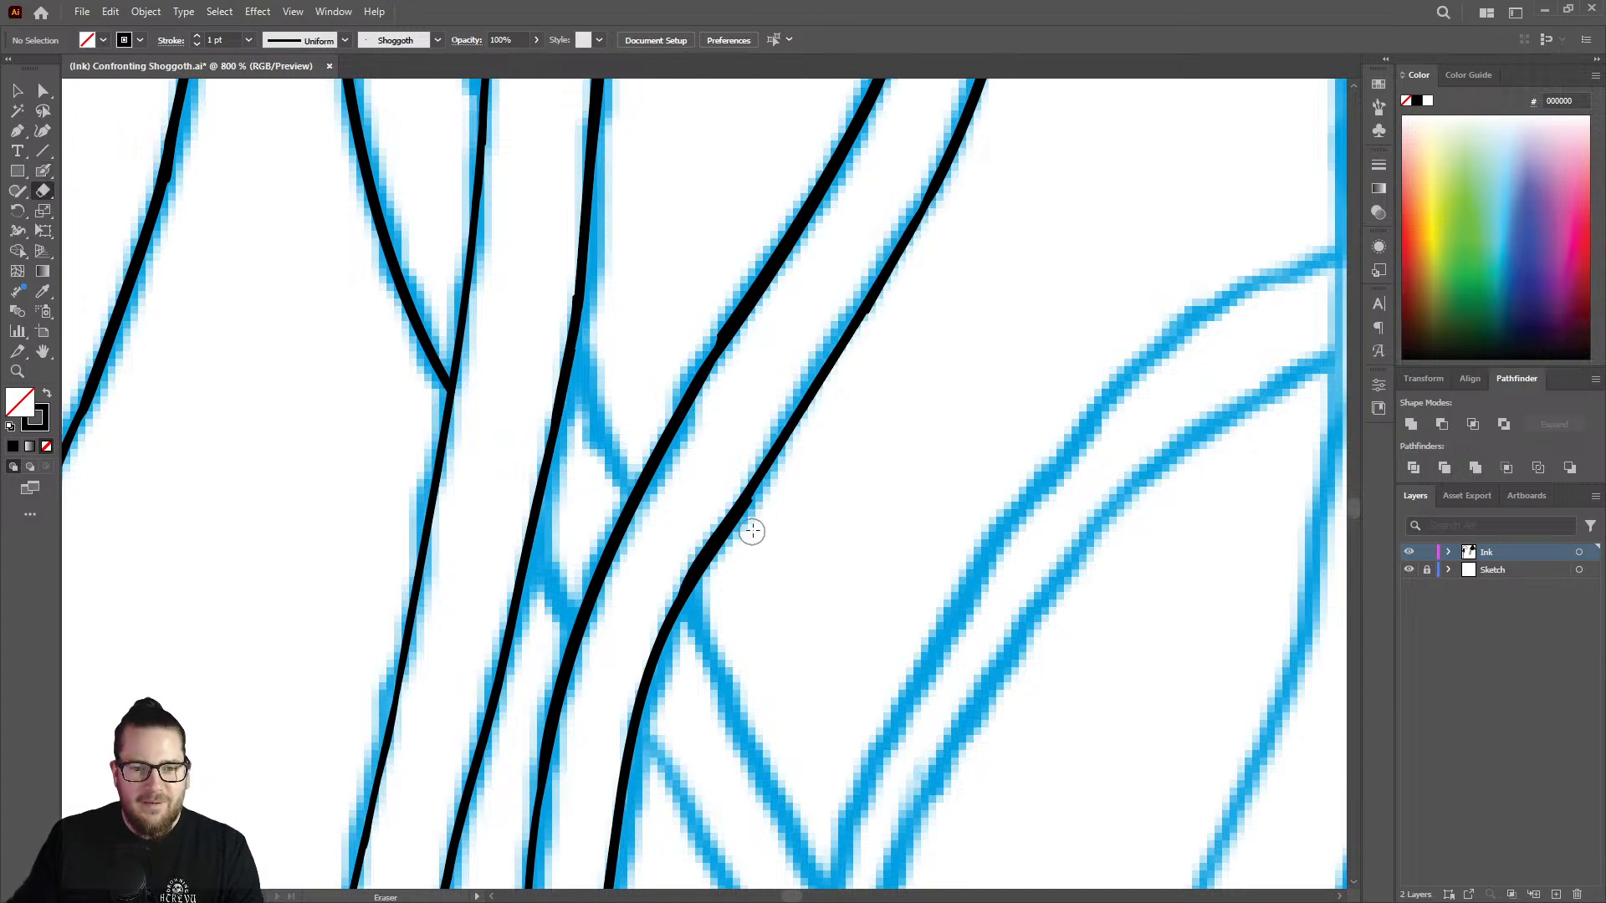
left_click_drag(770, 495, 689, 624)
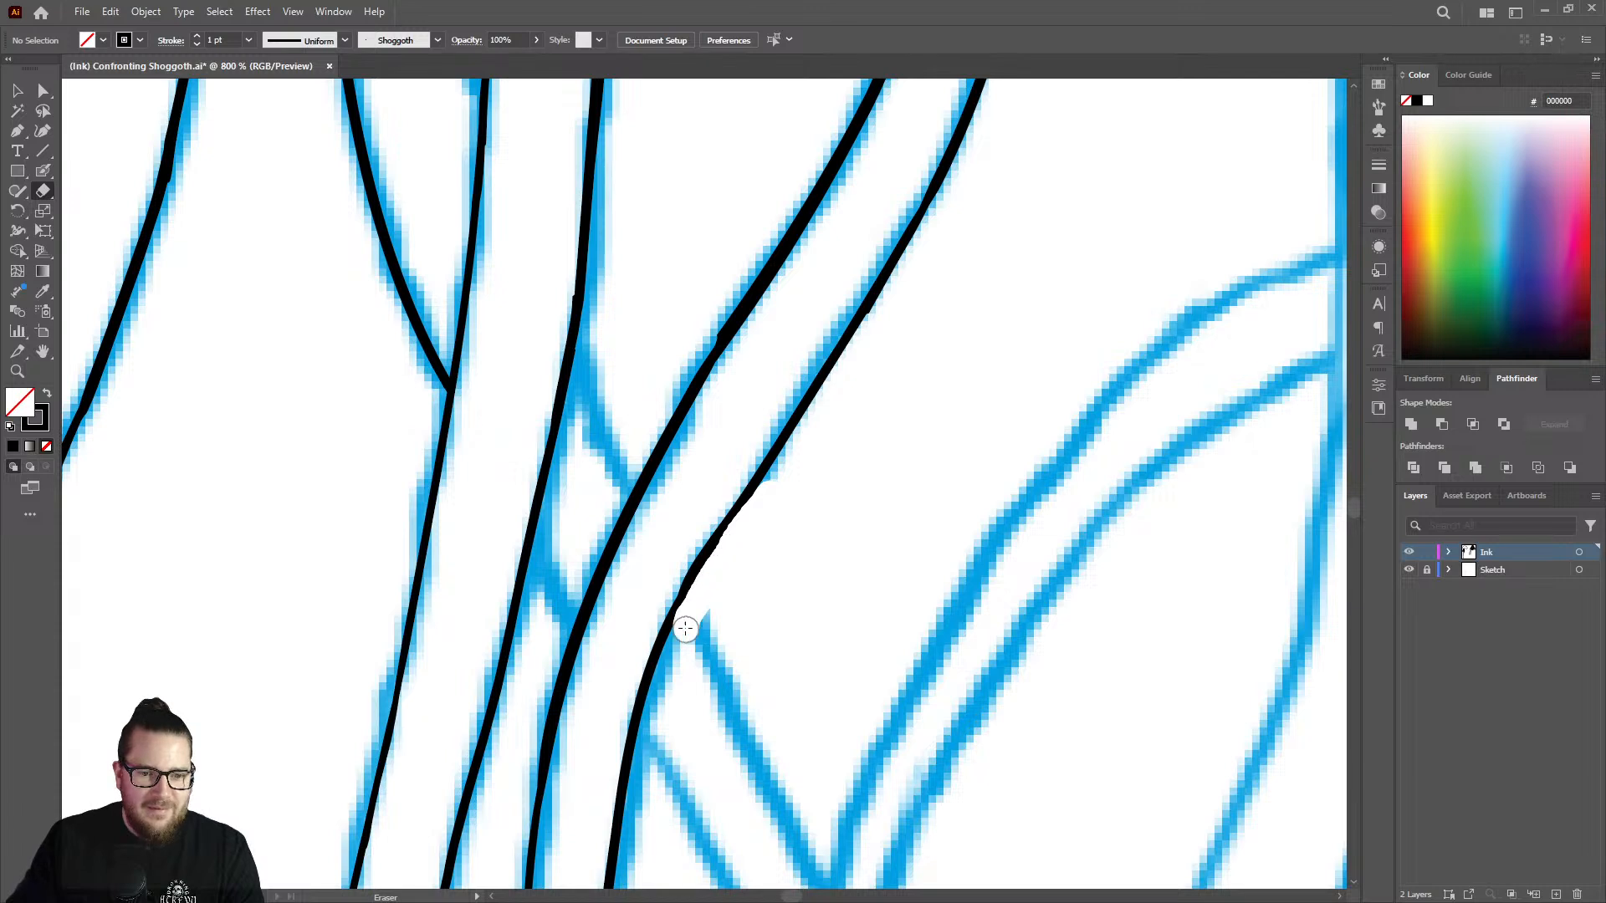
key("shift+b")
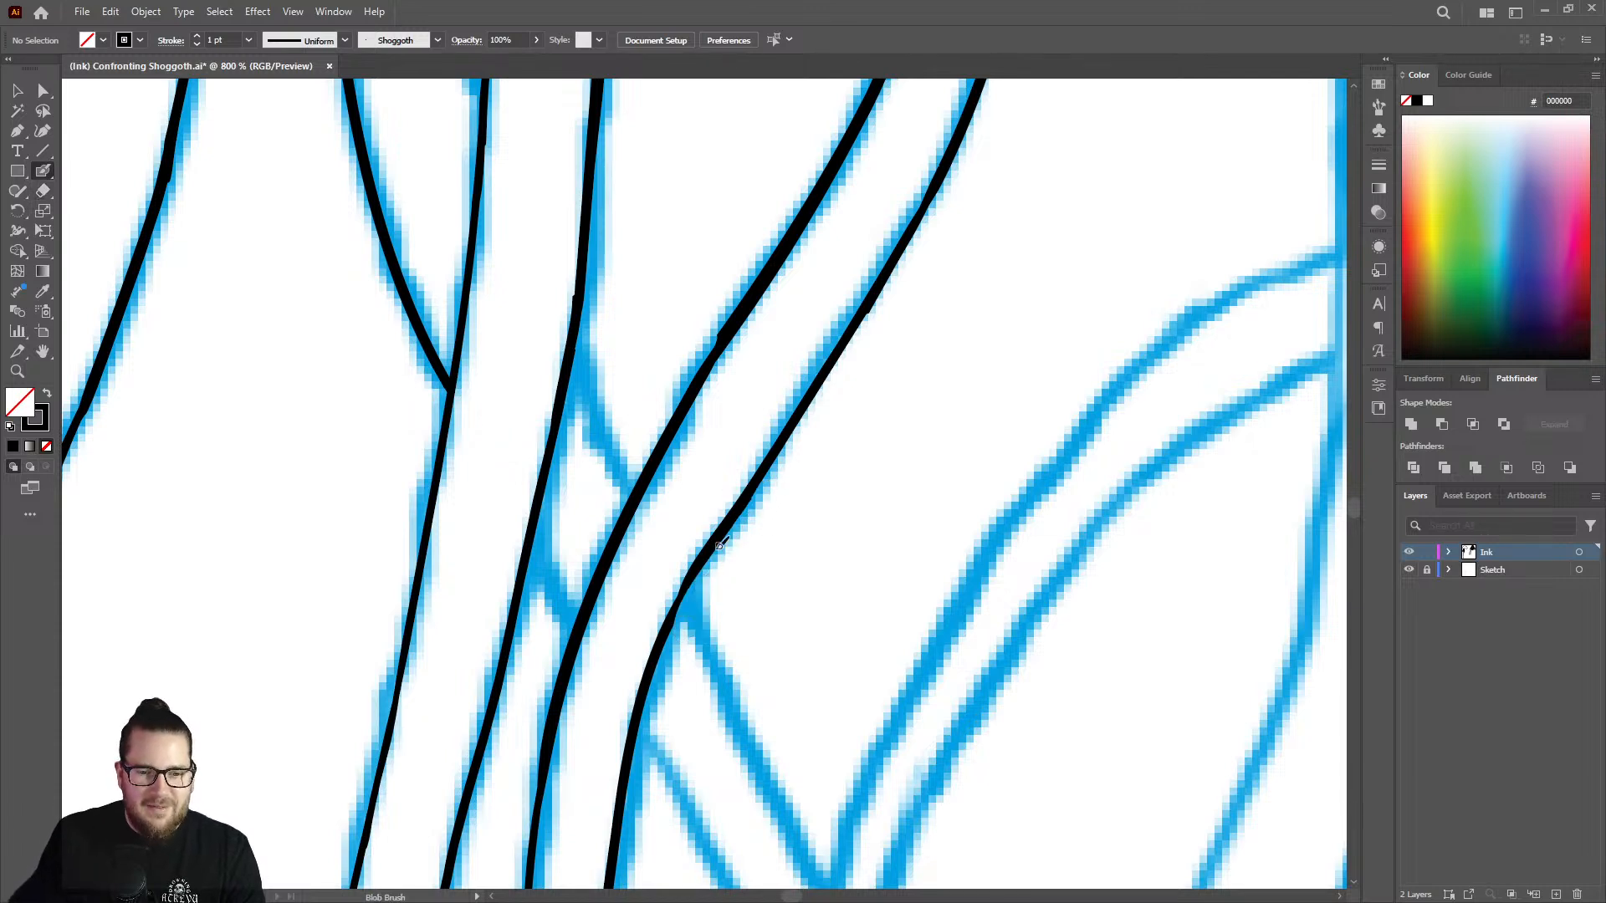
mouse_move(702, 563)
left_mouse_down()
mouse_move(670, 623)
mouse_move(785, 416)
left_mouse_up()
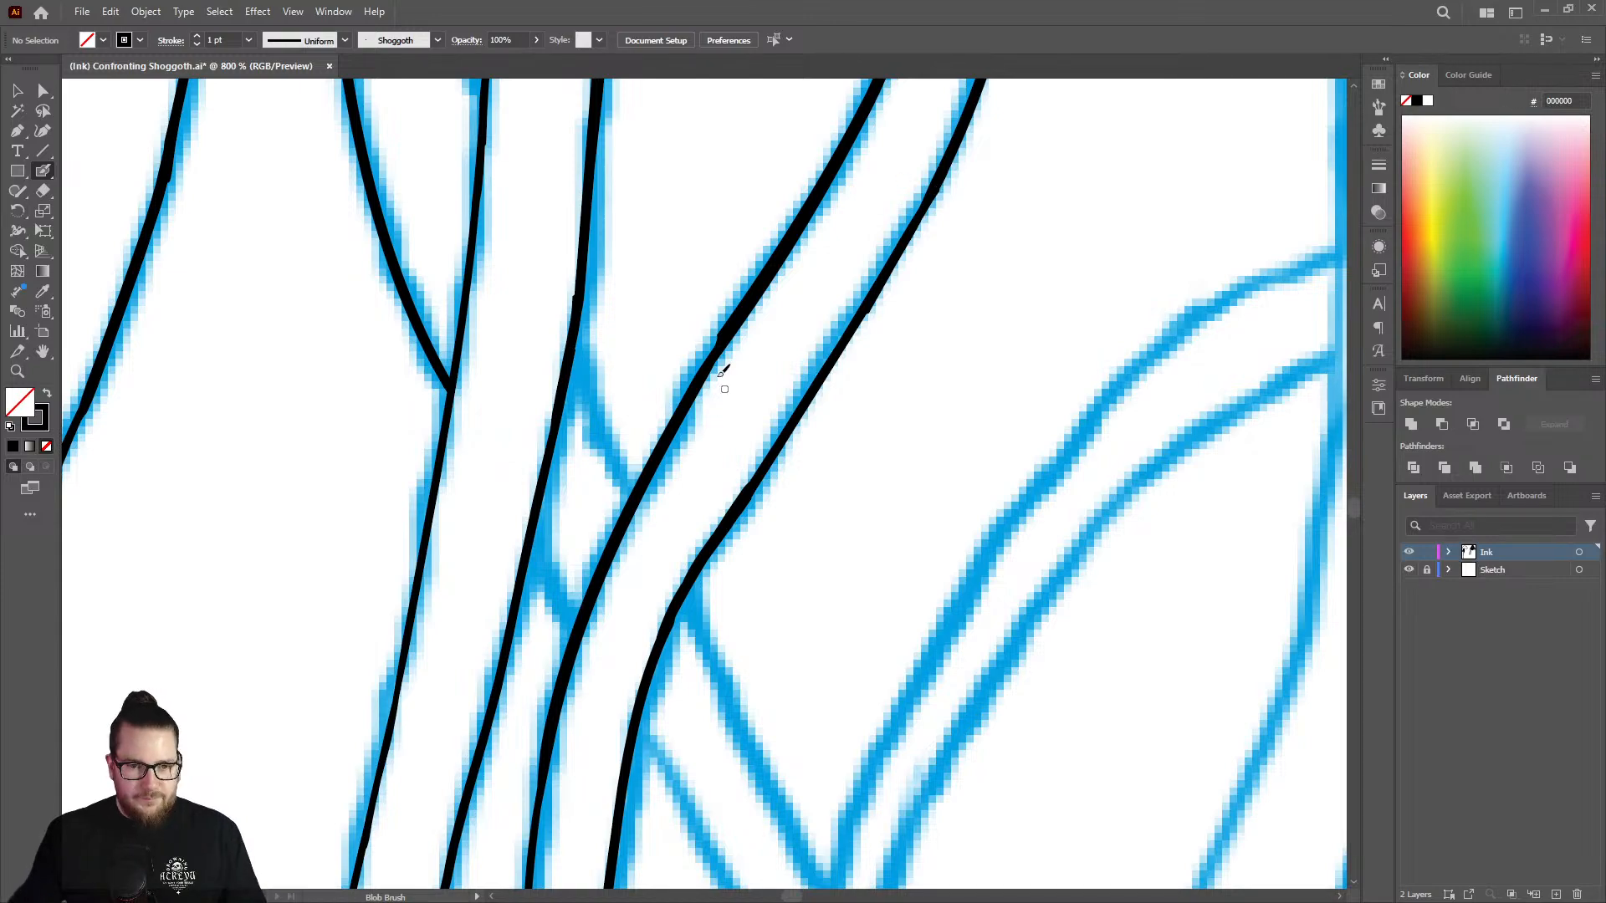
Ink the strand's lower right edge from the end of the existing line down to a pointed tip that meets the left edge.
key("z")
left_click_drag(742, 423, 392, 420)
left_click(844, 460, "alt")
left_click_drag(736, 443, 892, 449)
key("shift+b")
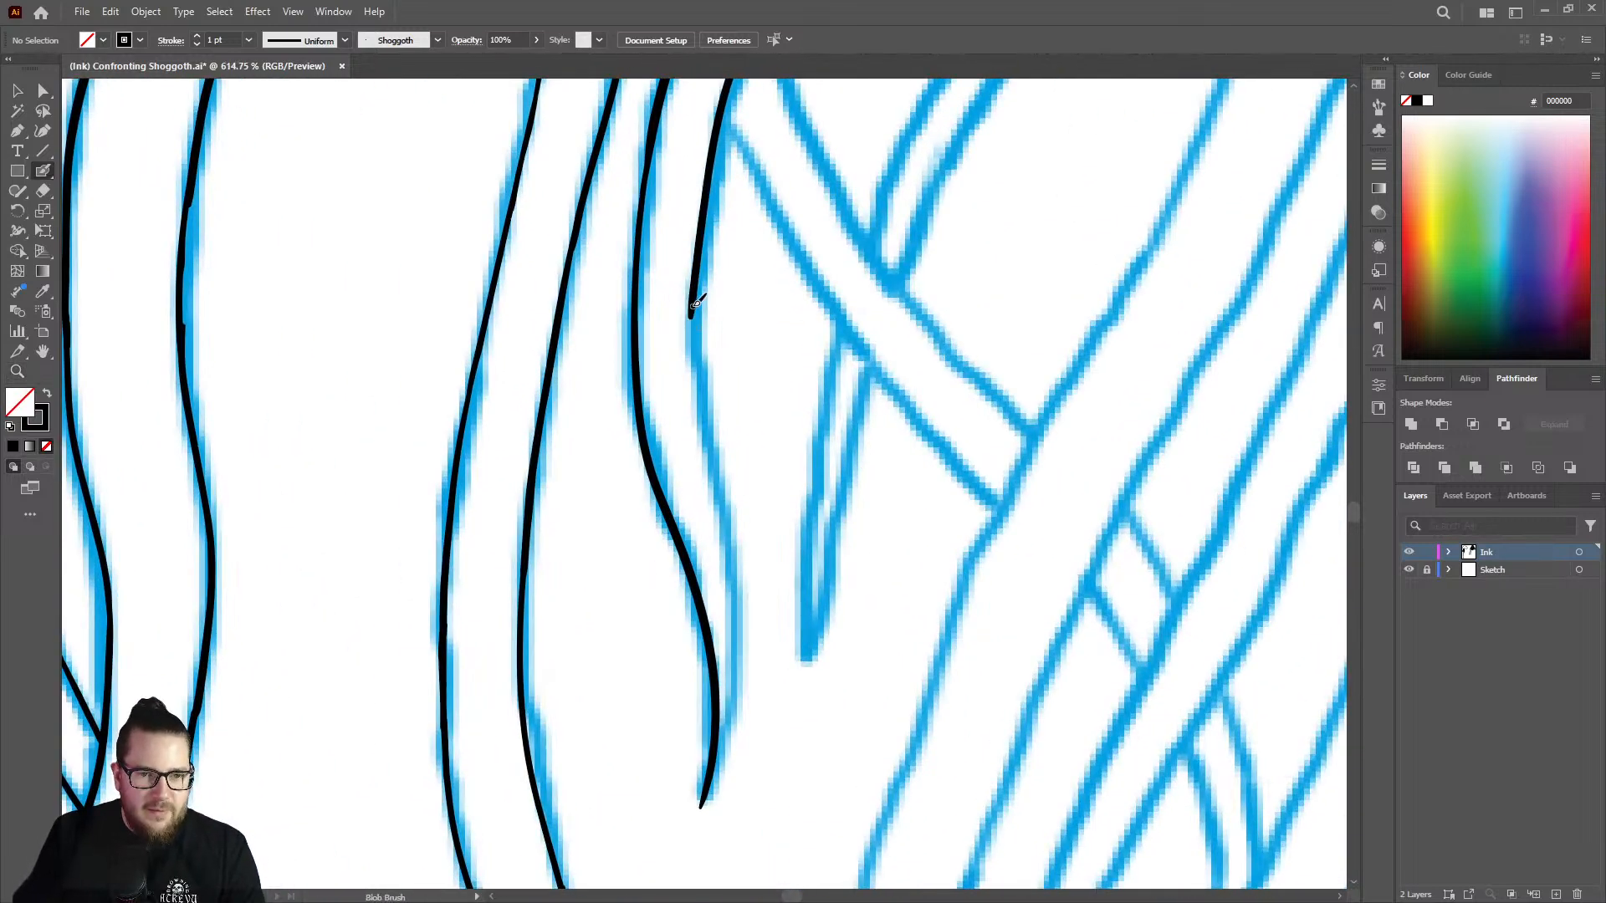
mouse_move(694, 314)
left_mouse_down()
mouse_move(733, 554)
mouse_move(728, 724)
left_mouse_up()
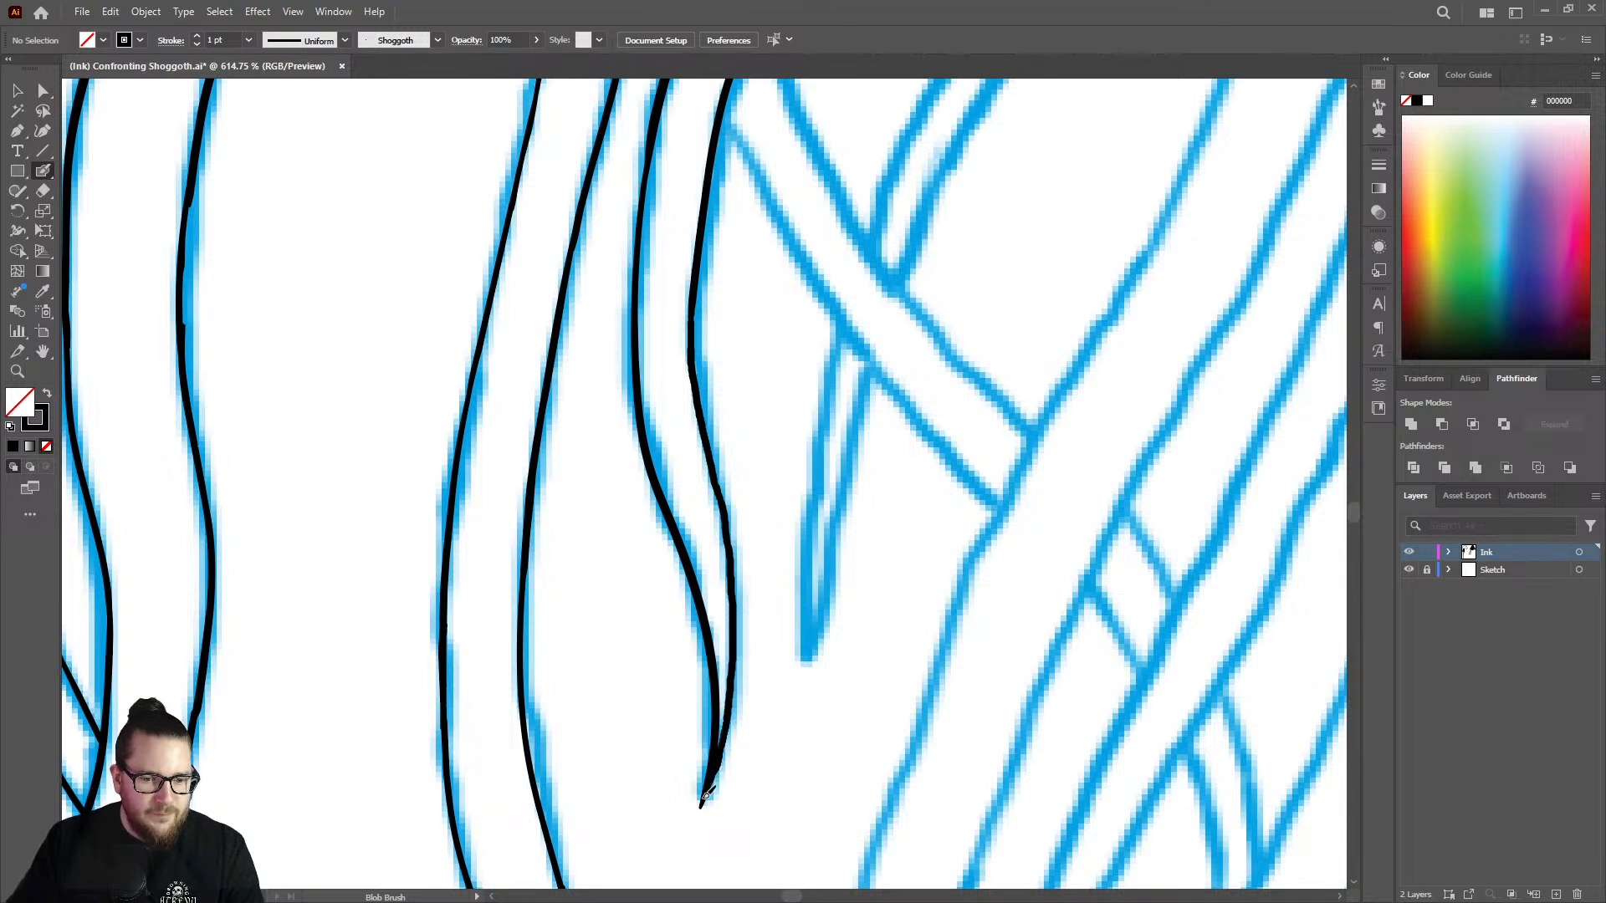
left_click_drag(705, 798, 703, 800)
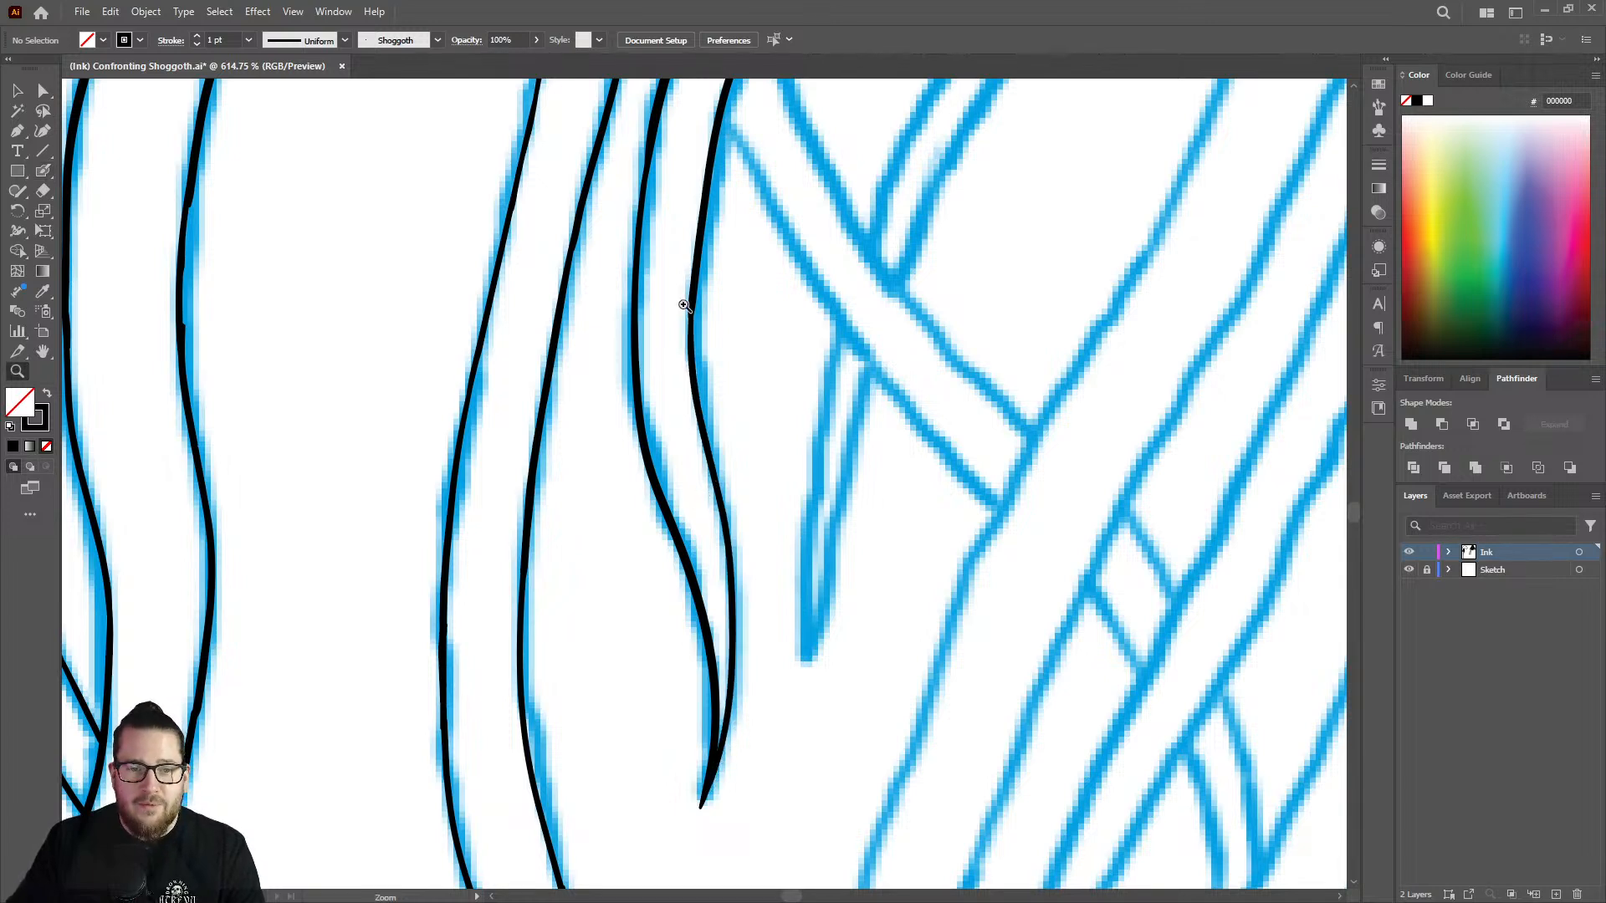
Smooth the joint in the strand's lower right edge with a short brush stroke, and thicken the left edge beside it.
scroll(861, 279, "up", 3)
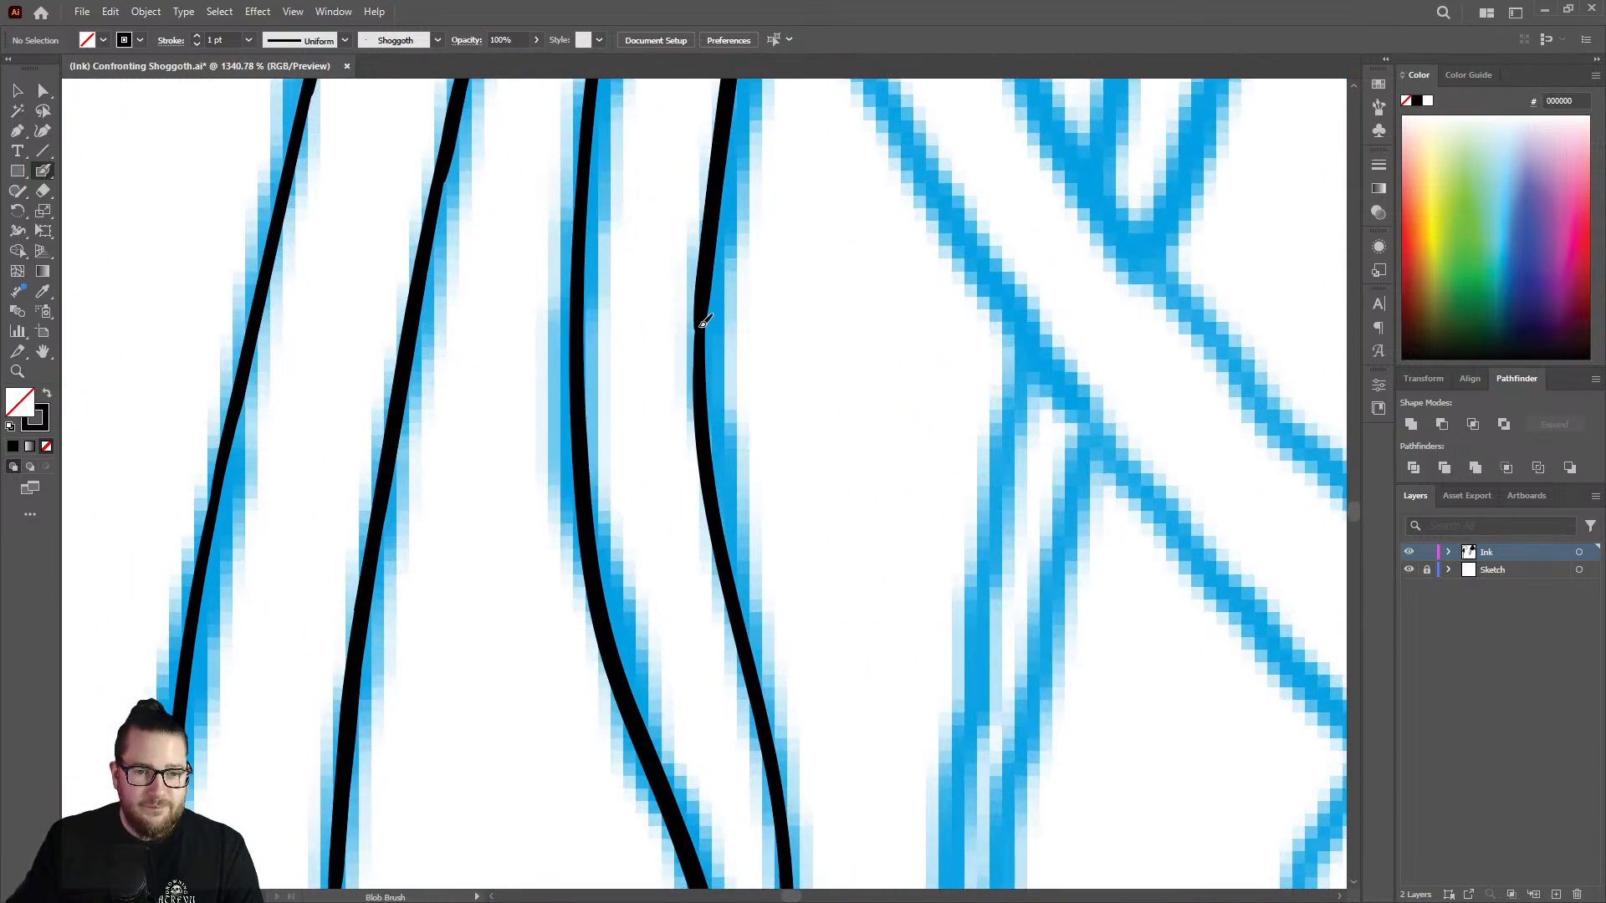
left_click_drag(704, 323, 701, 356)
key("z")
left_click_drag(728, 496, 429, 514)
scroll(698, 339, "up", 1)
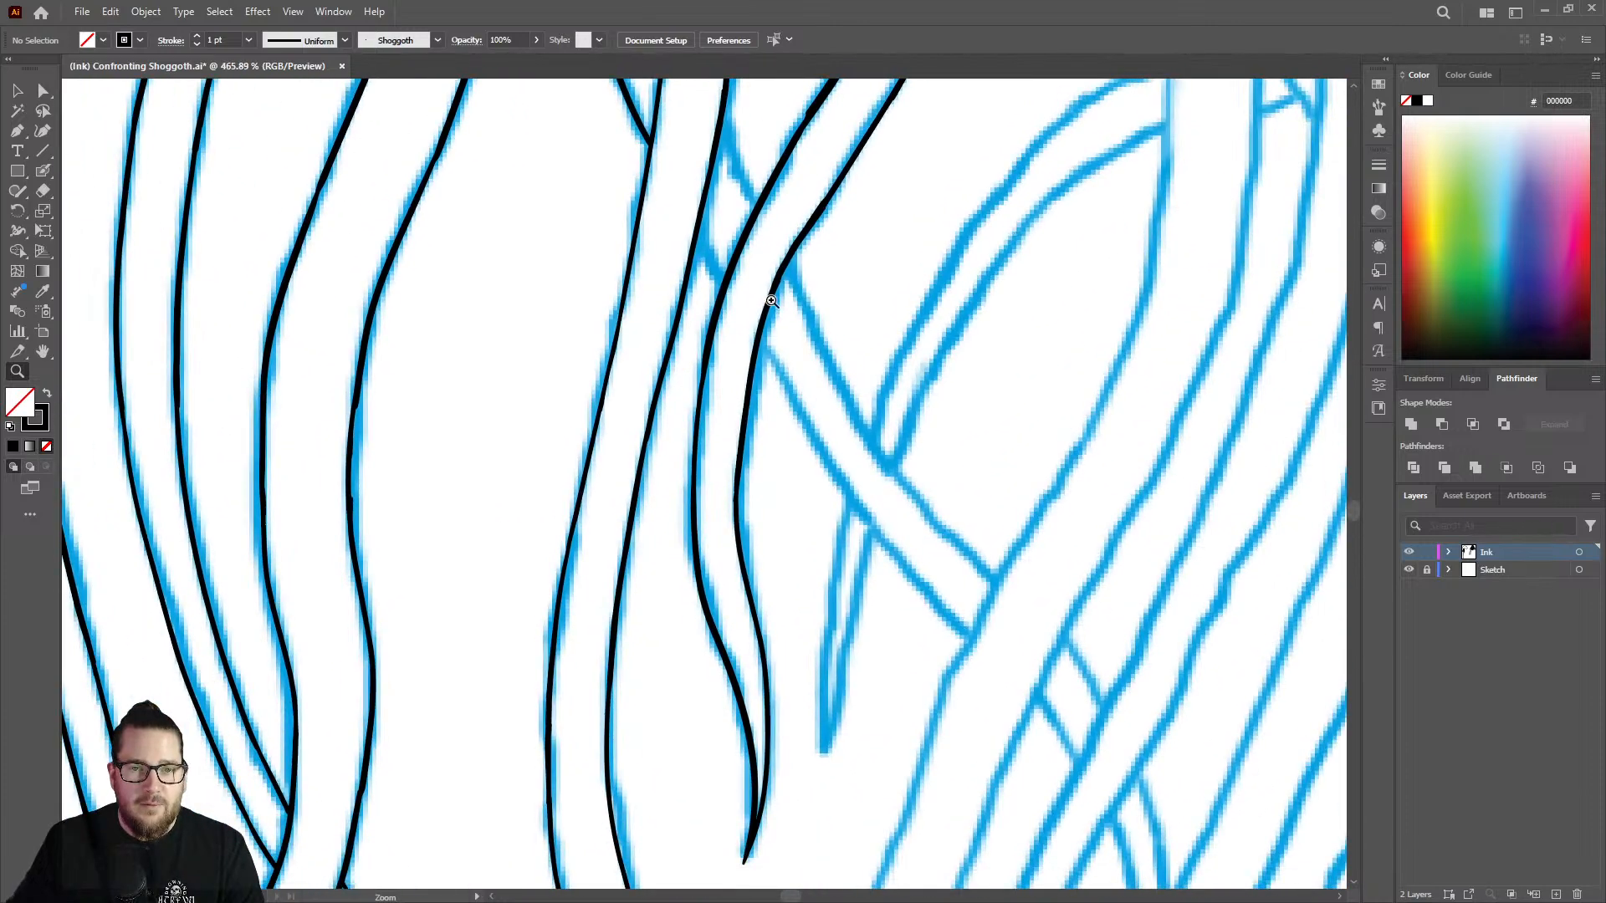
scroll(690, 423, "up", 4)
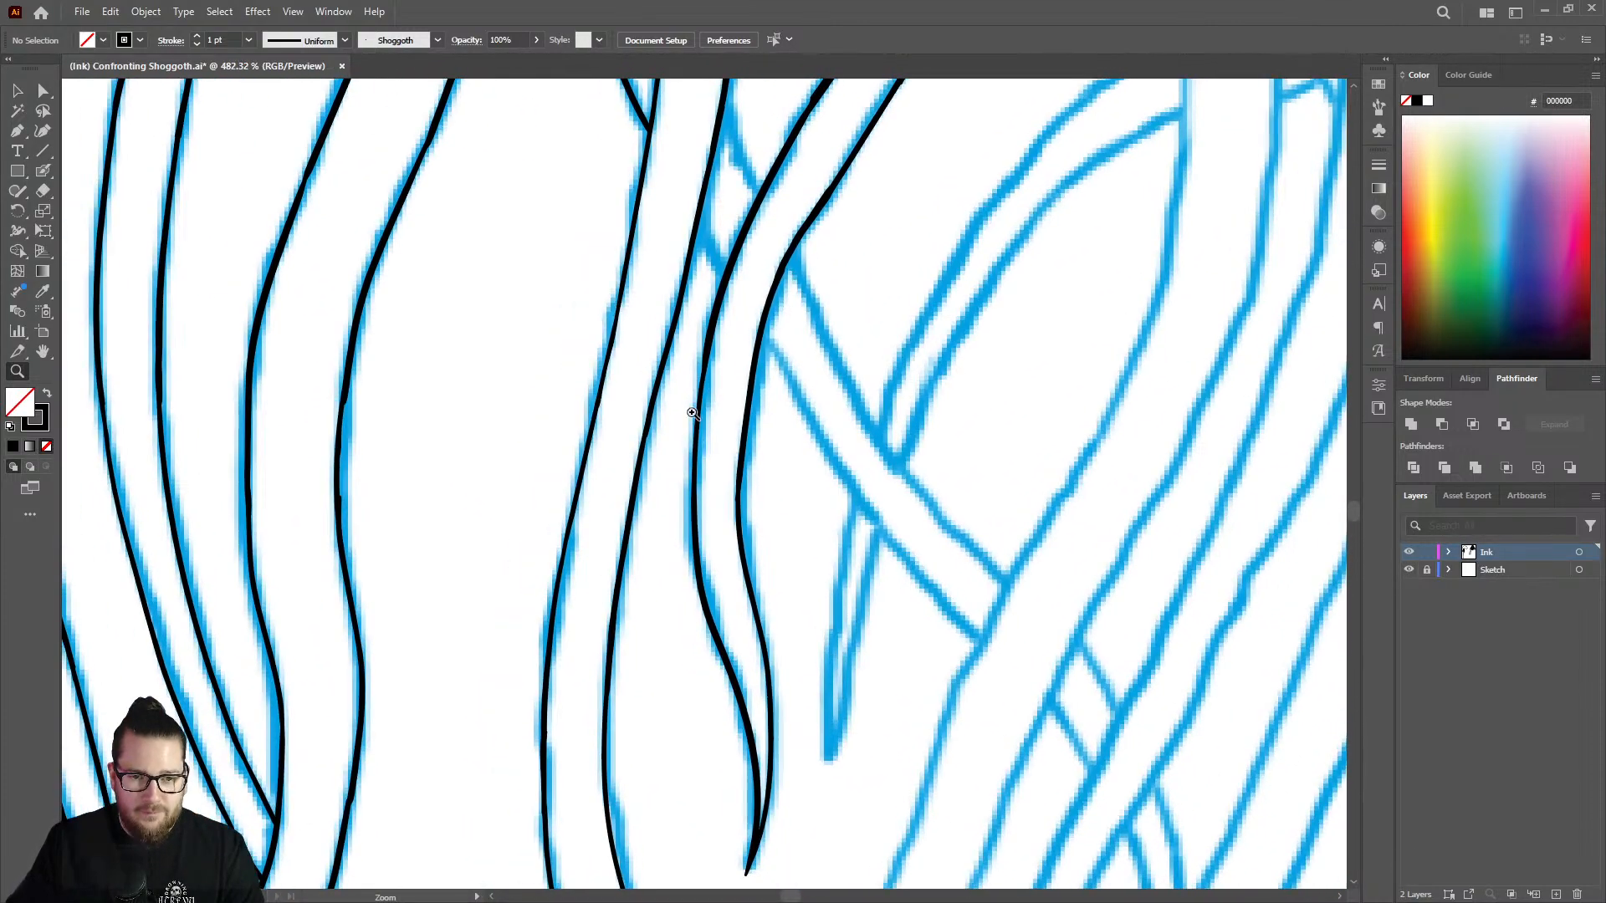
key("shift+b")
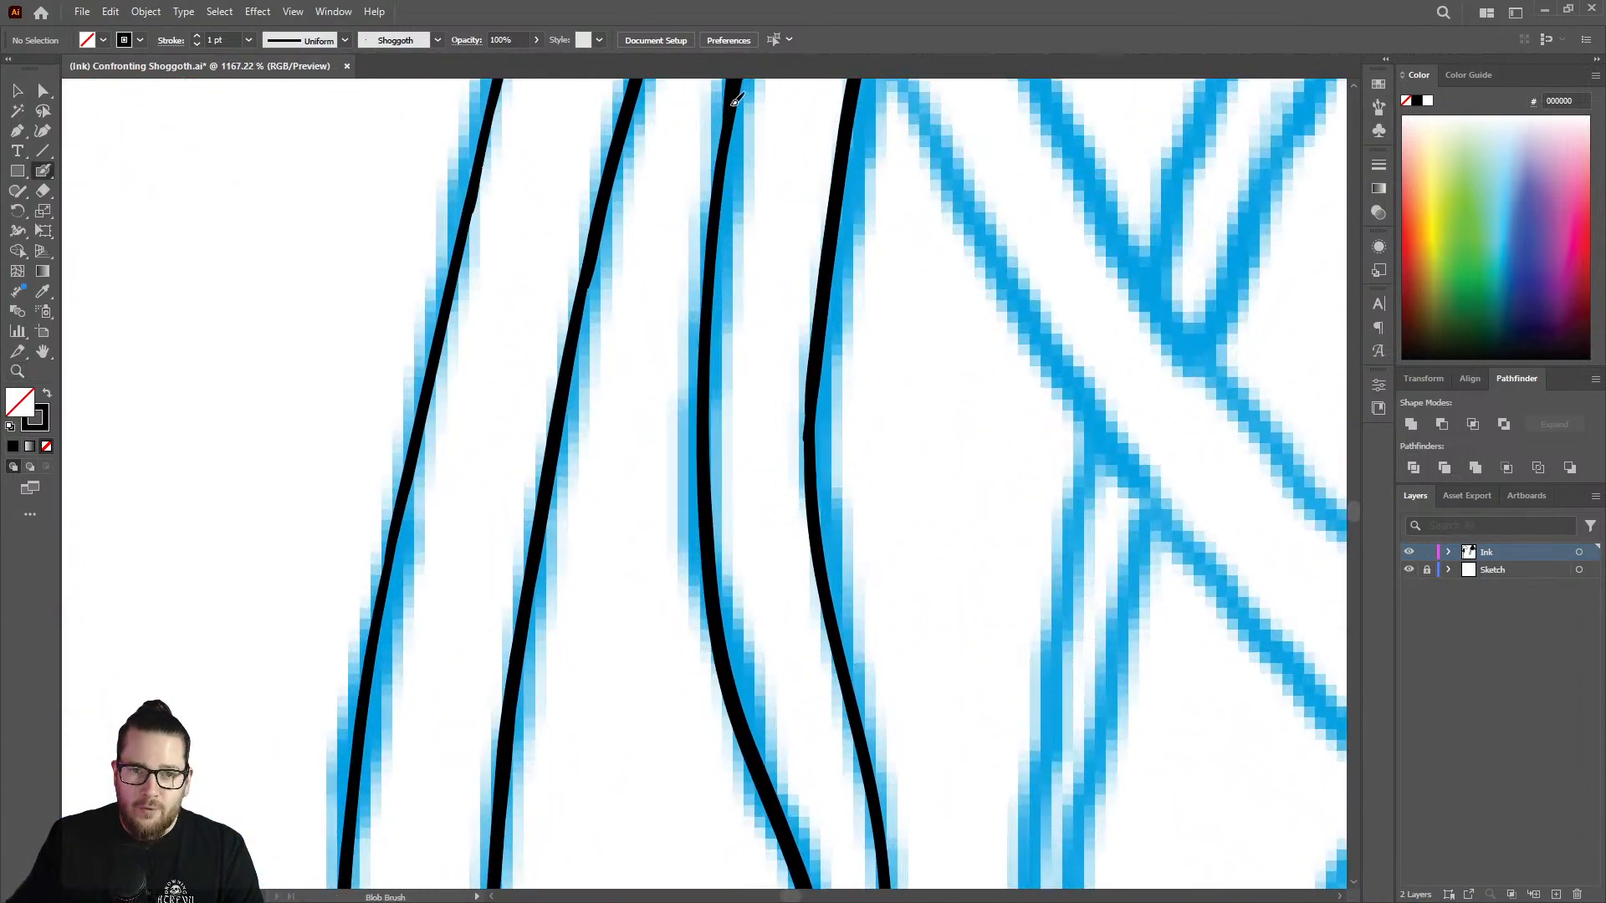
left_click_drag(736, 99, 711, 440)
left_click_drag(703, 520, 704, 522)
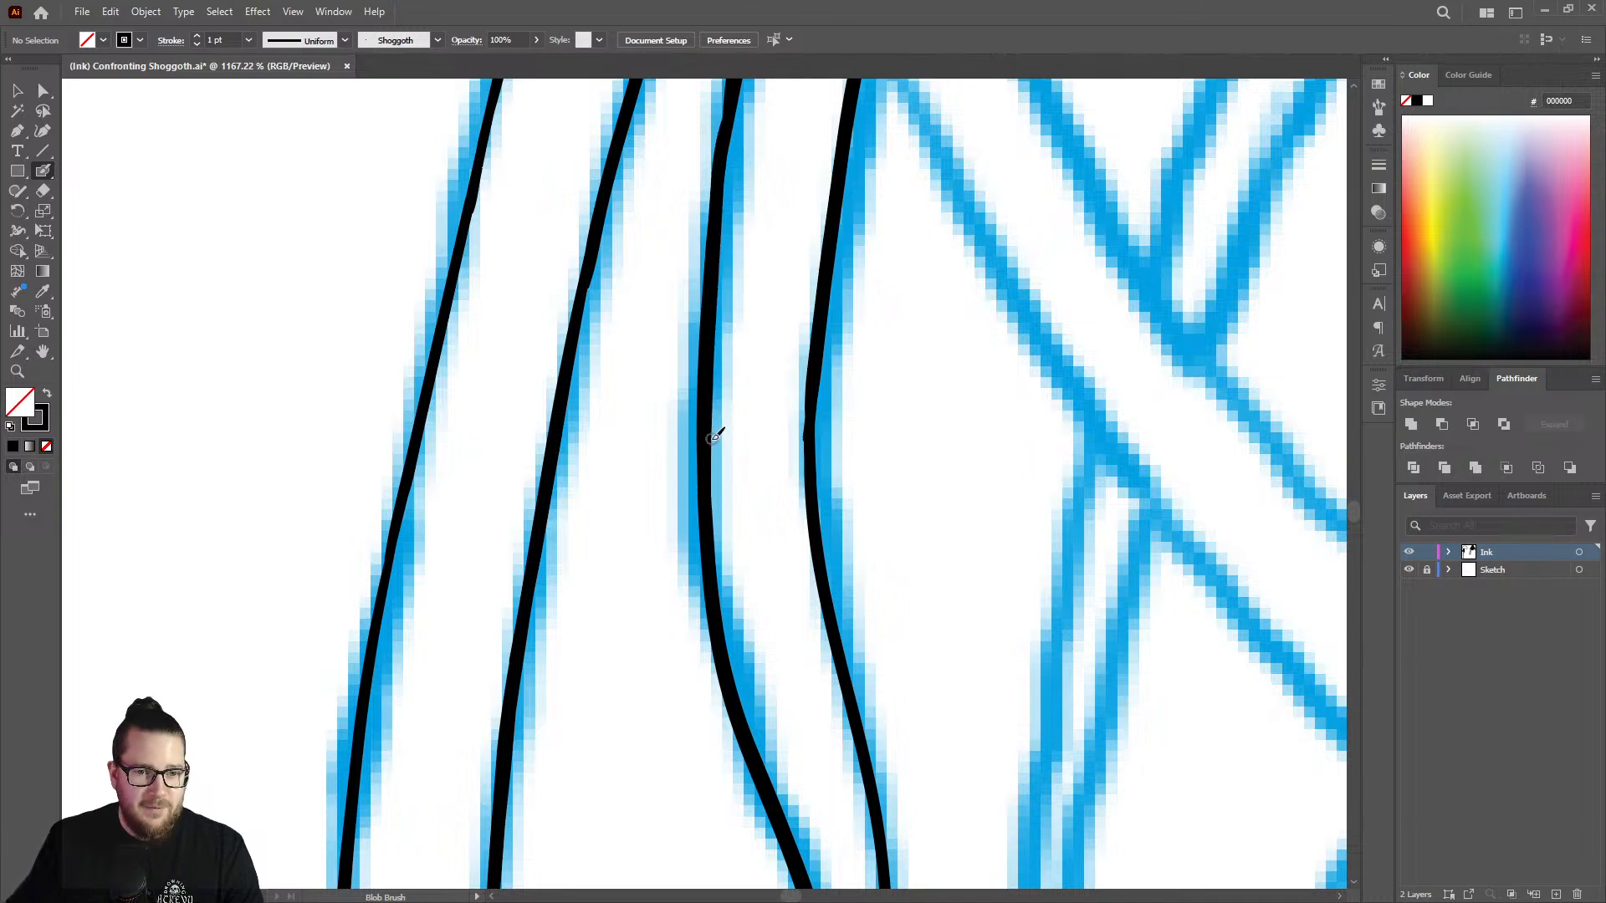
Try to ink the left edge of the thin sliver strand inside the bulging curve, from its upper junction downward.
key("z")
left_click_drag(683, 455, 344, 517)
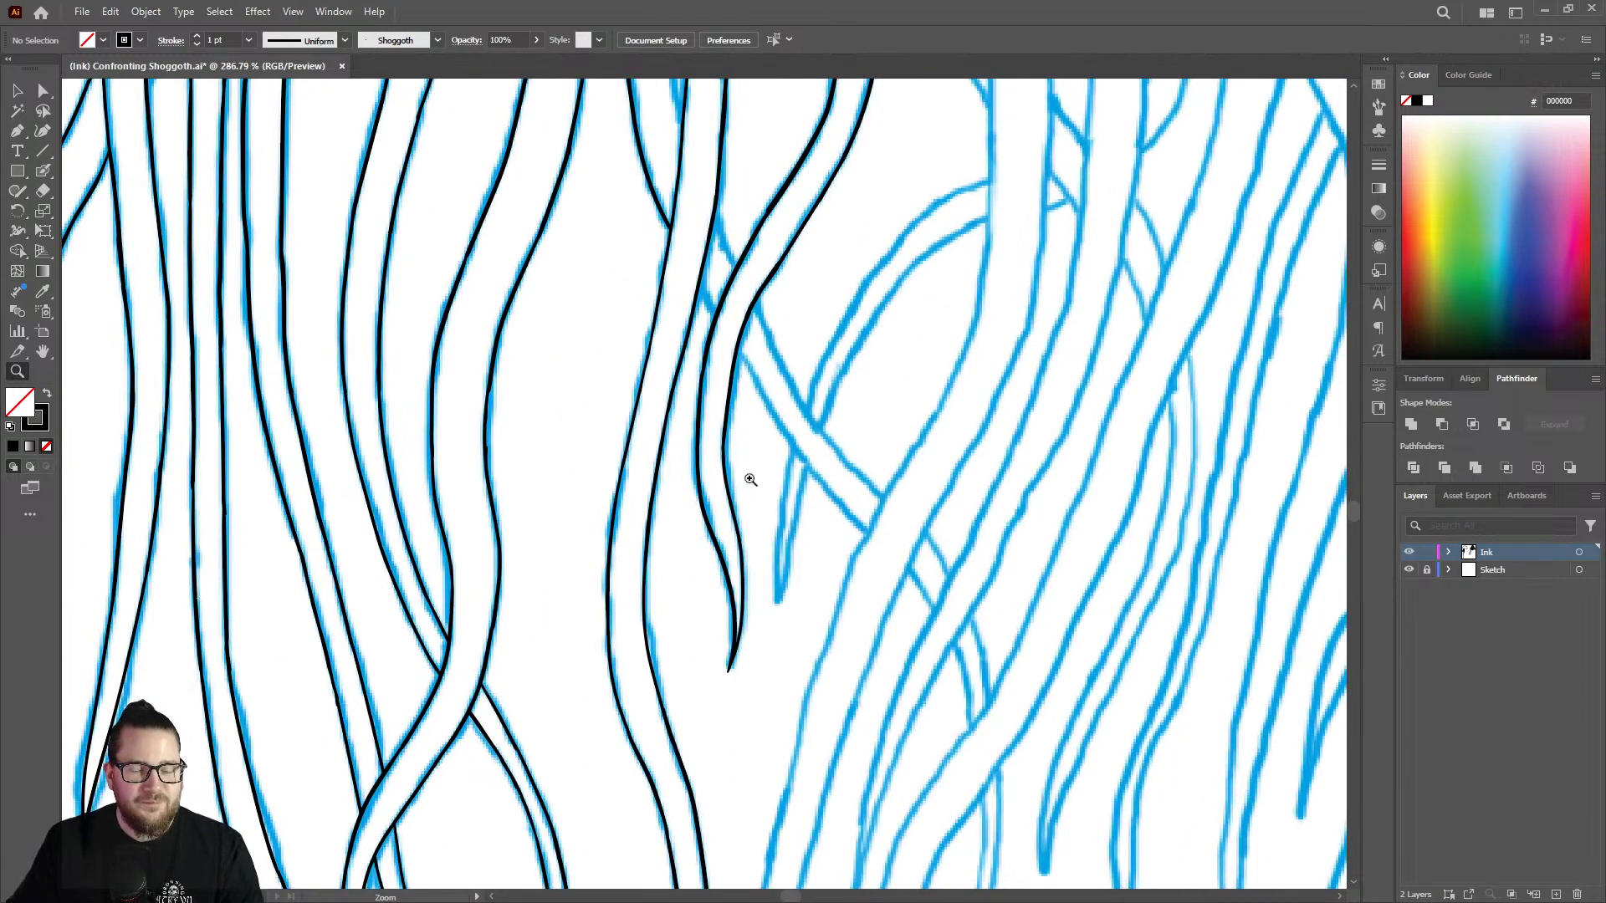
left_click_drag(751, 479, 603, 434)
mouse_move(747, 160)
left_mouse_down()
mouse_move(975, 172)
mouse_move(977, 197)
left_mouse_up()
left_click_drag(730, 274, 823, 273)
key("shift+b")
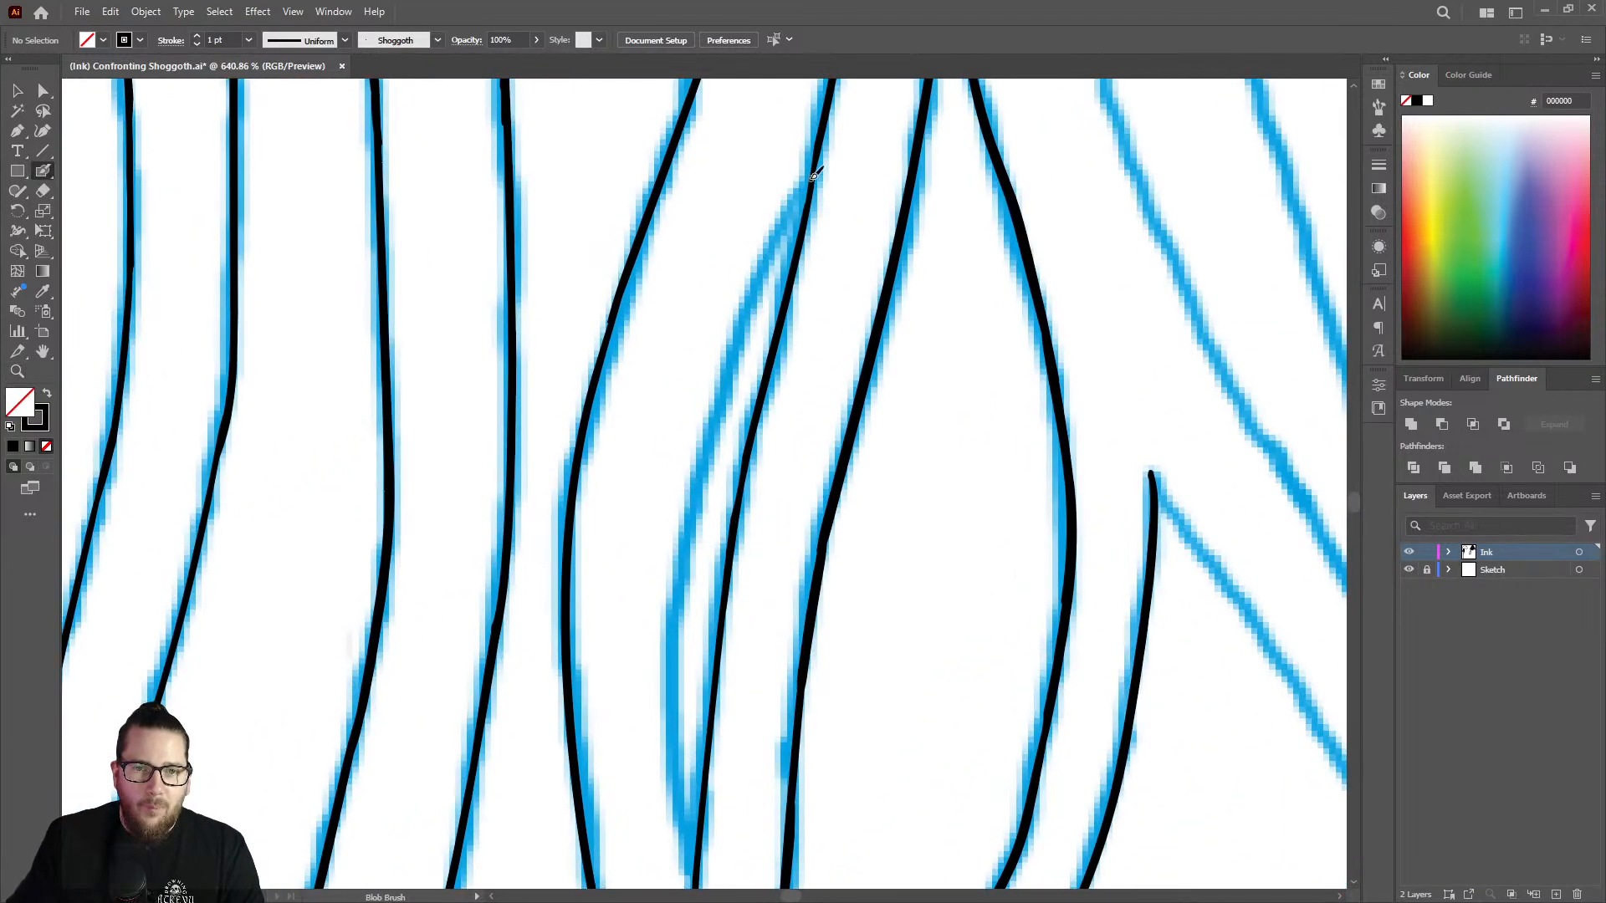
mouse_move(795, 209)
left_mouse_down()
mouse_move(715, 412)
mouse_move(670, 684)
left_mouse_up()
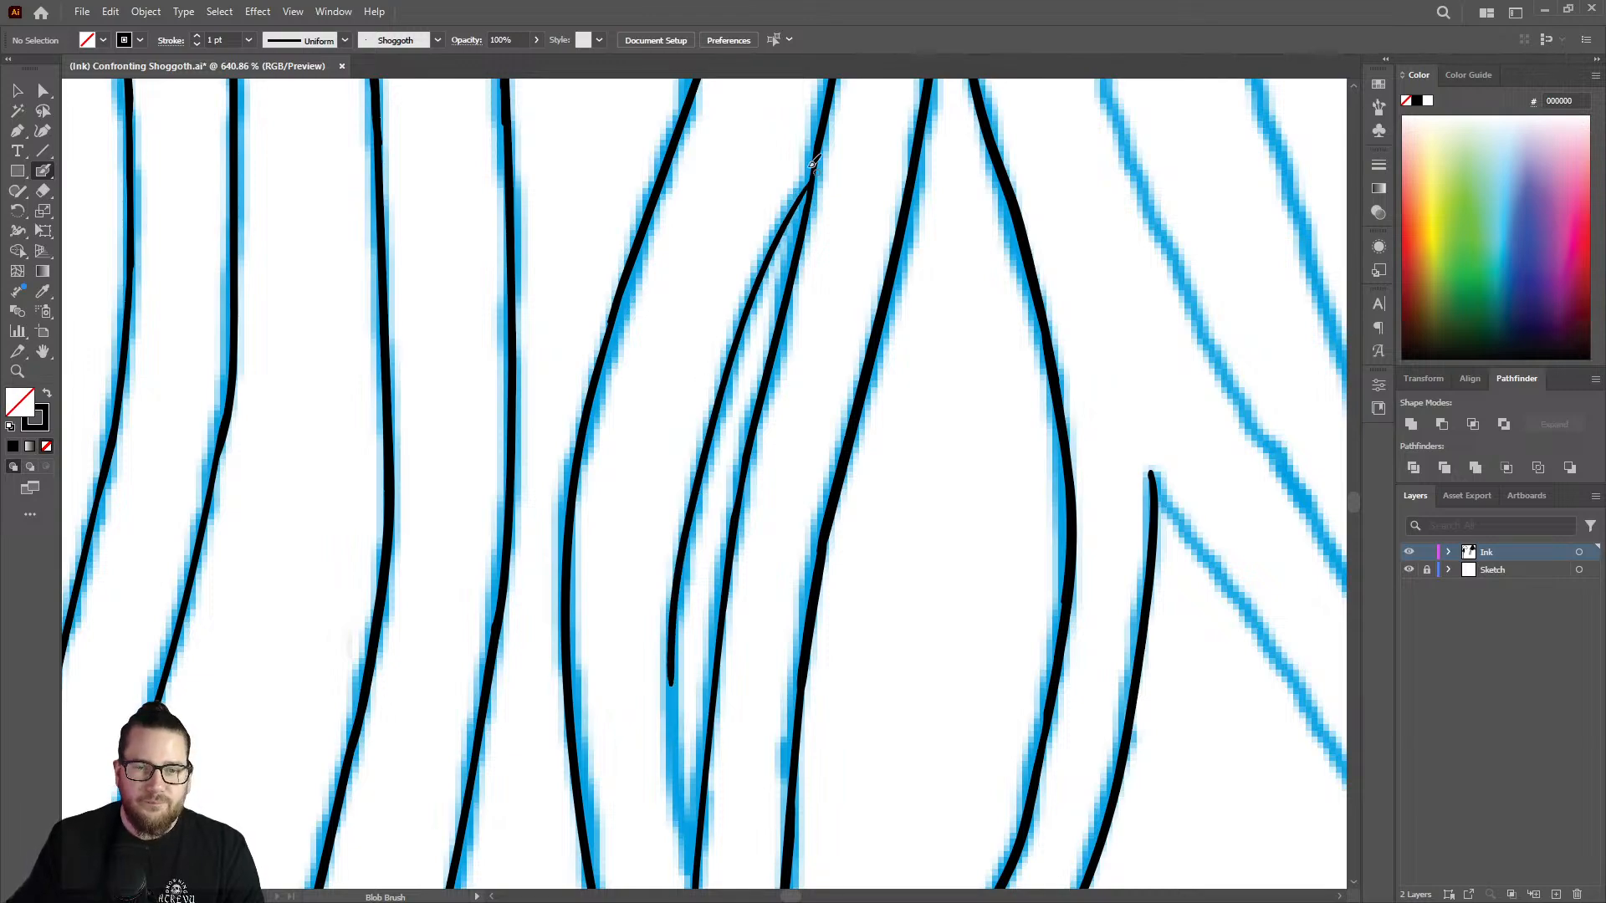
Ink the upper part of the sliver strand's left edge at close range, starting inside the neighbouring line at the junction.
key("z")
mouse_move(778, 154)
left_mouse_down()
mouse_move(886, 140)
mouse_move(243, 452)
mouse_move(952, 156)
left_mouse_up()
left_click_drag(851, 418, 907, 401)
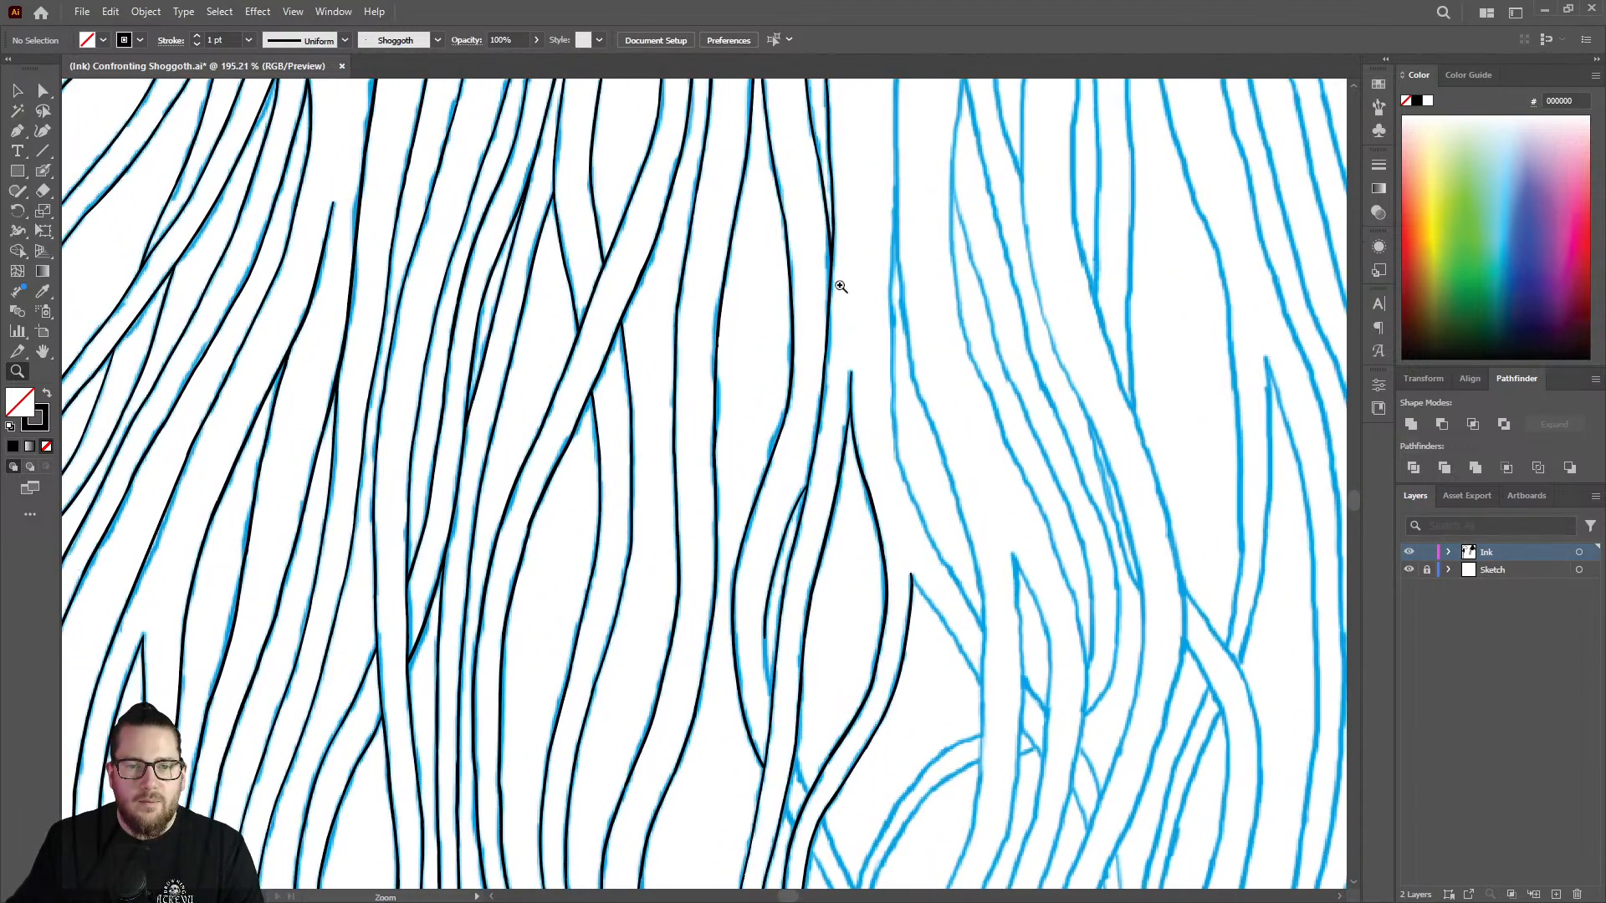
left_click_drag(806, 482, 871, 450)
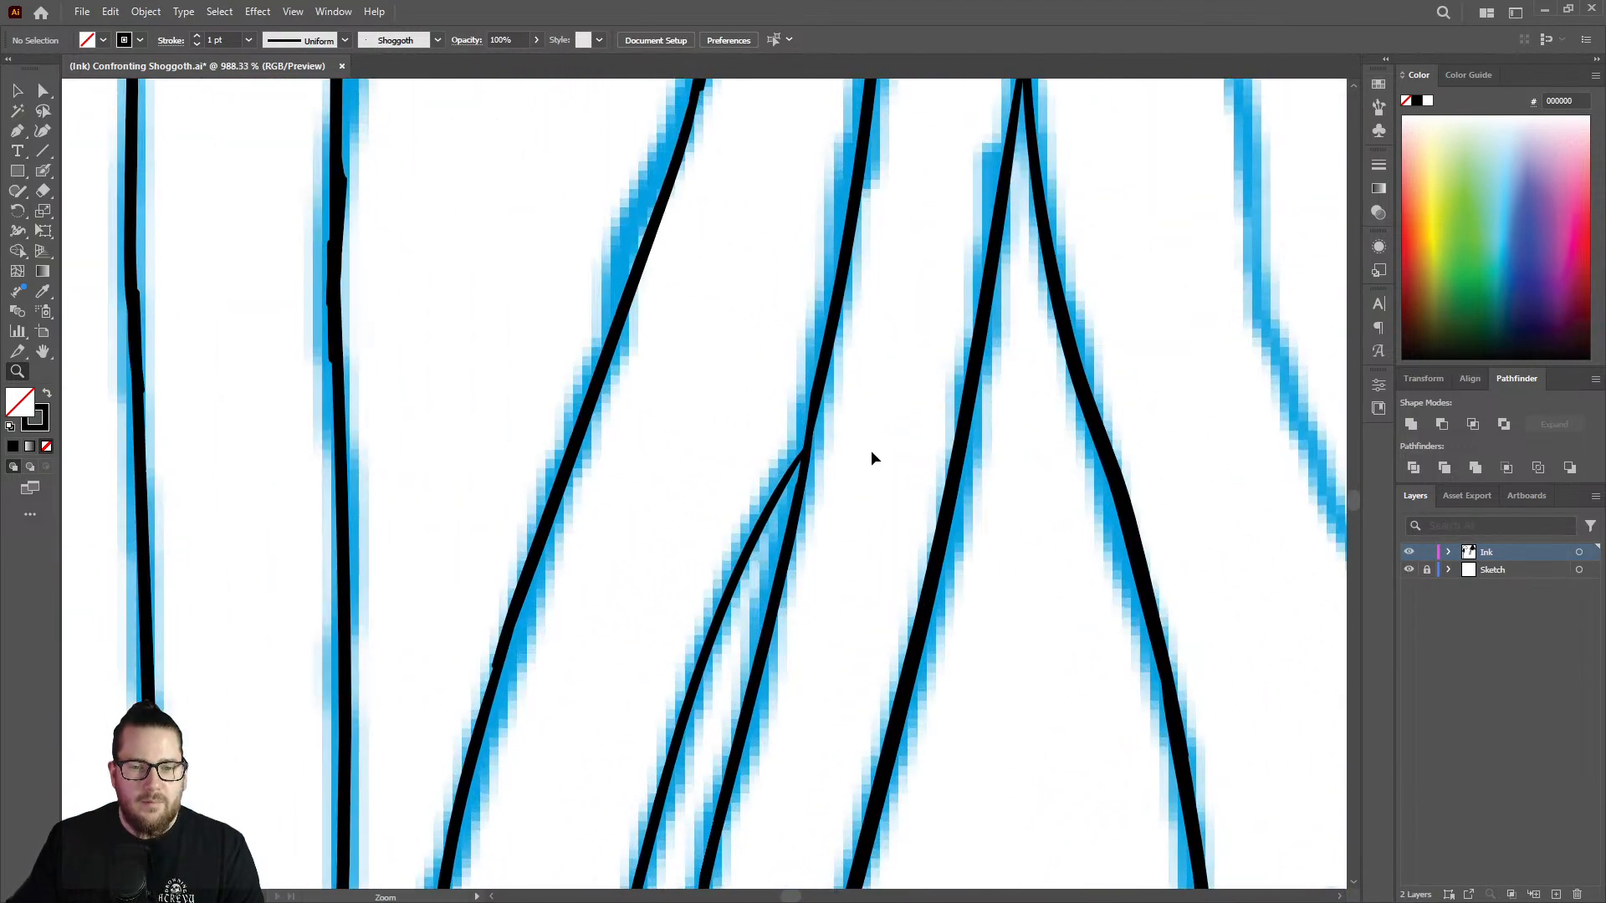
key("shift+b")
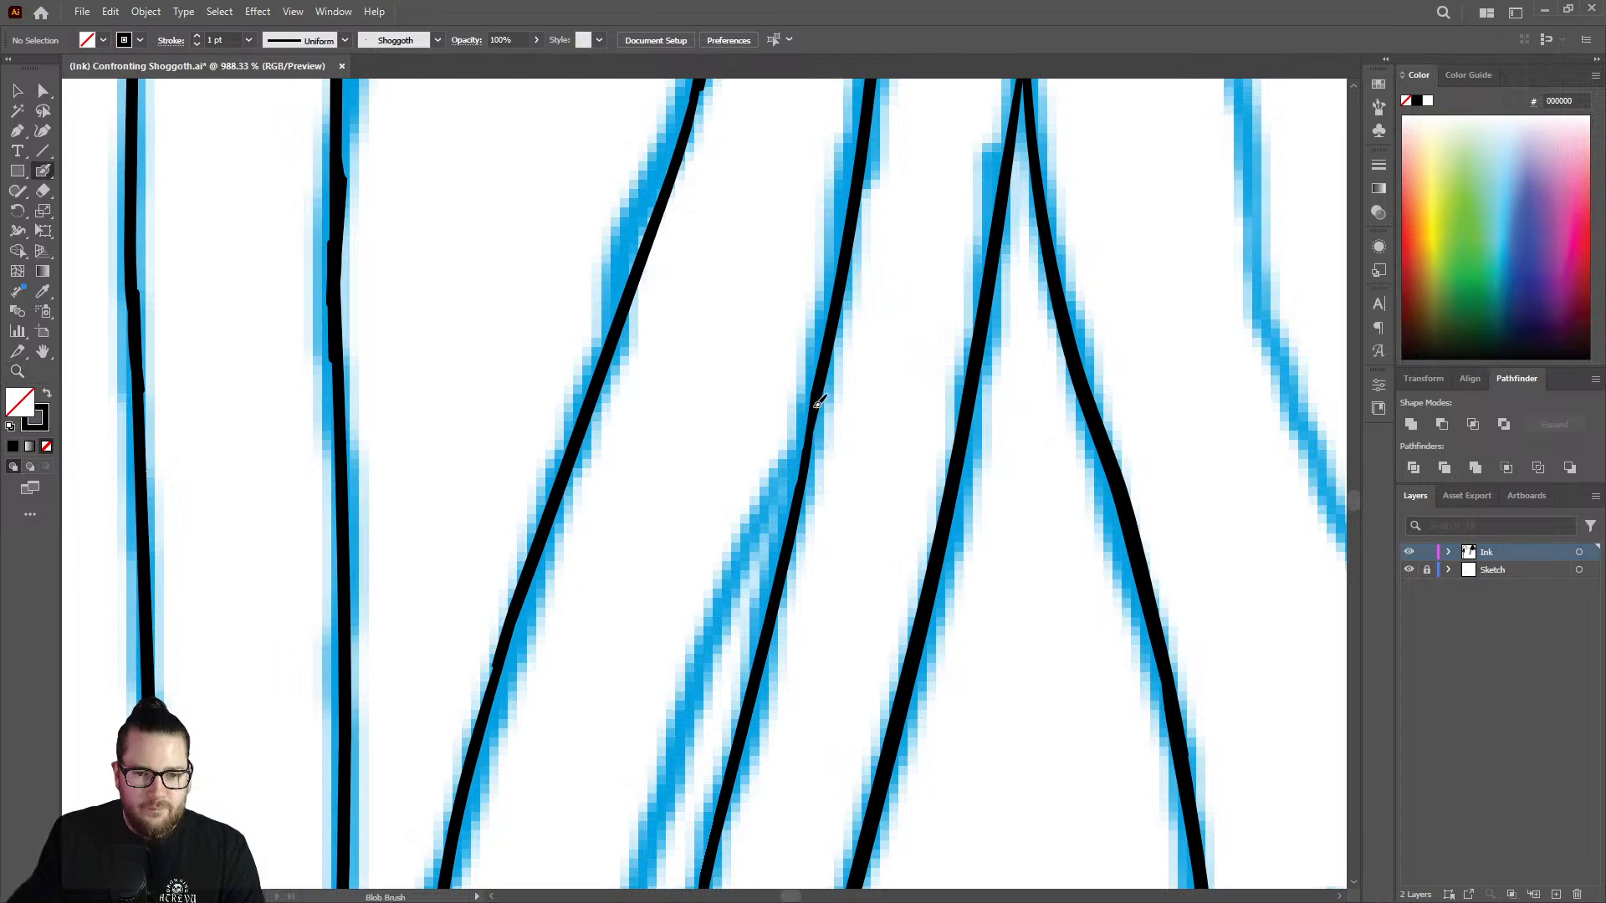
left_click_drag(807, 442, 690, 679)
Ink the rest of the sliver's left edge down to its lower meeting point with the neighbouring line, undoing and redrawing the first stroke.
key("z")
left_click_drag(785, 499, 499, 563)
left_click_drag(733, 619, 617, 616)
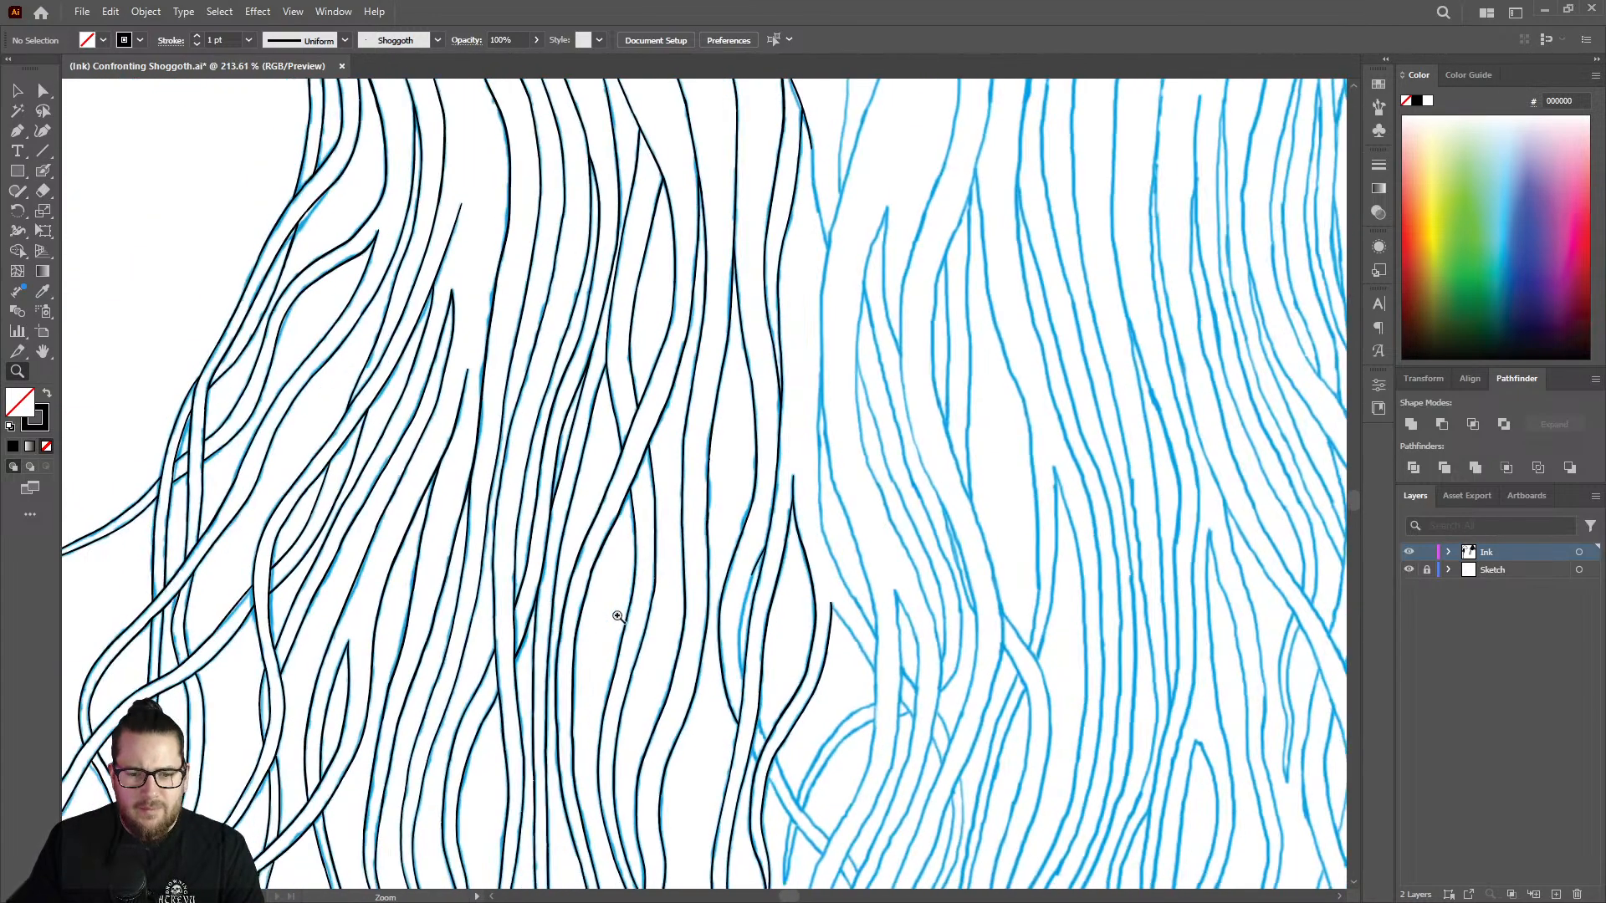
left_click_drag(730, 688, 920, 587)
left_click_drag(741, 723, 885, 648)
left_click_drag(709, 488, 797, 426)
key("shift+b")
mouse_move(832, 148)
left_mouse_down()
mouse_move(775, 336)
mouse_move(760, 506)
mouse_move(782, 717)
left_mouse_up()
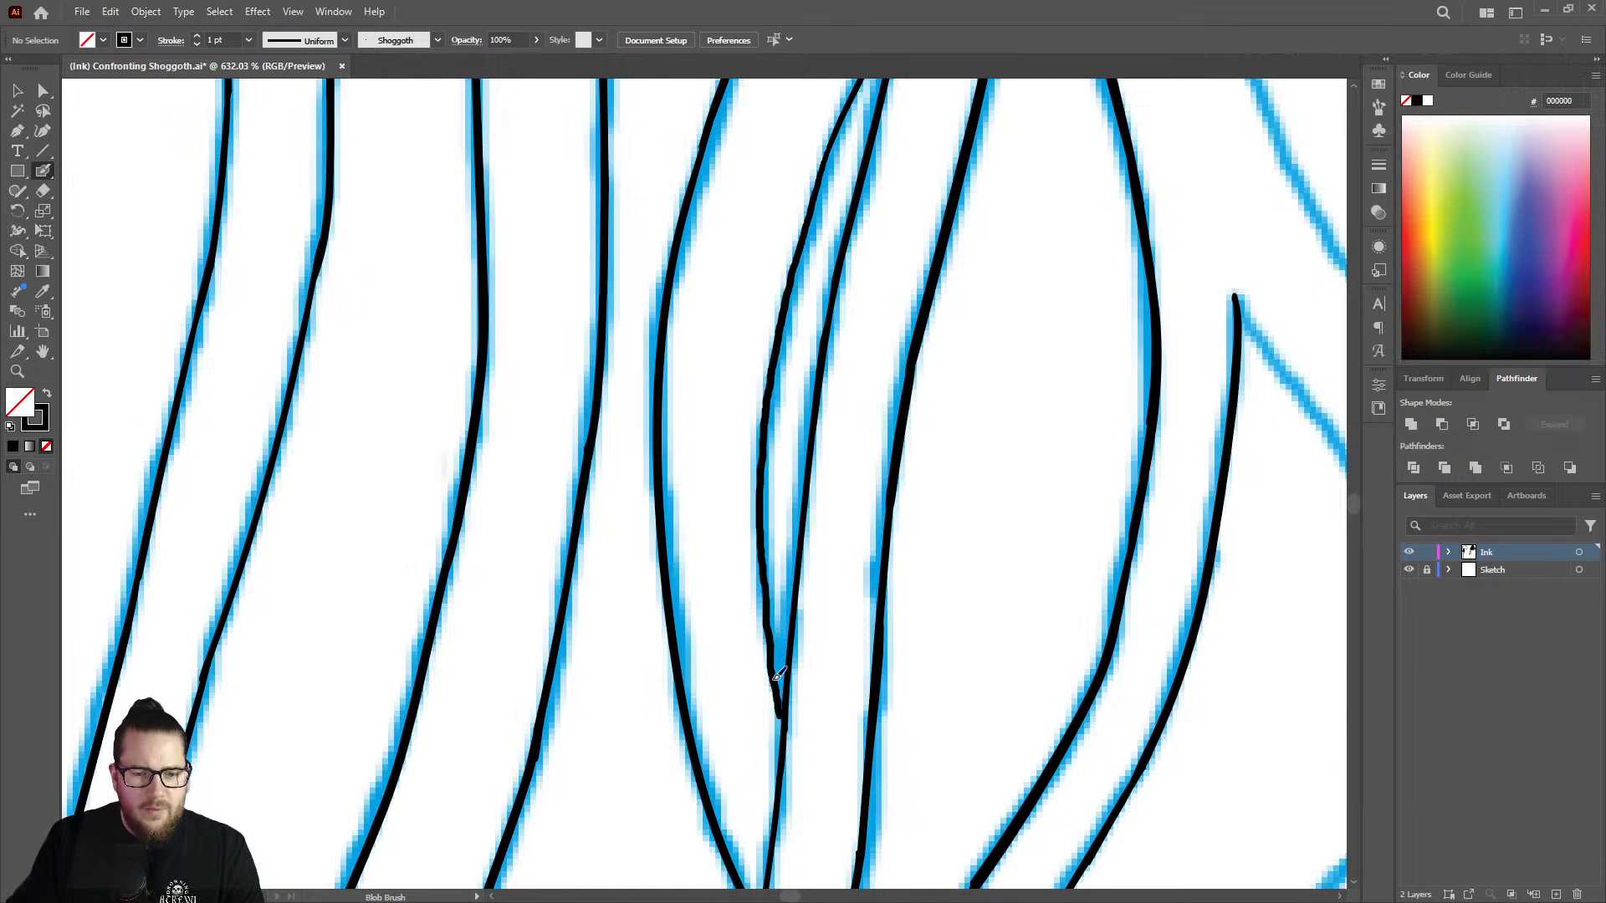
key("ctrl+z")
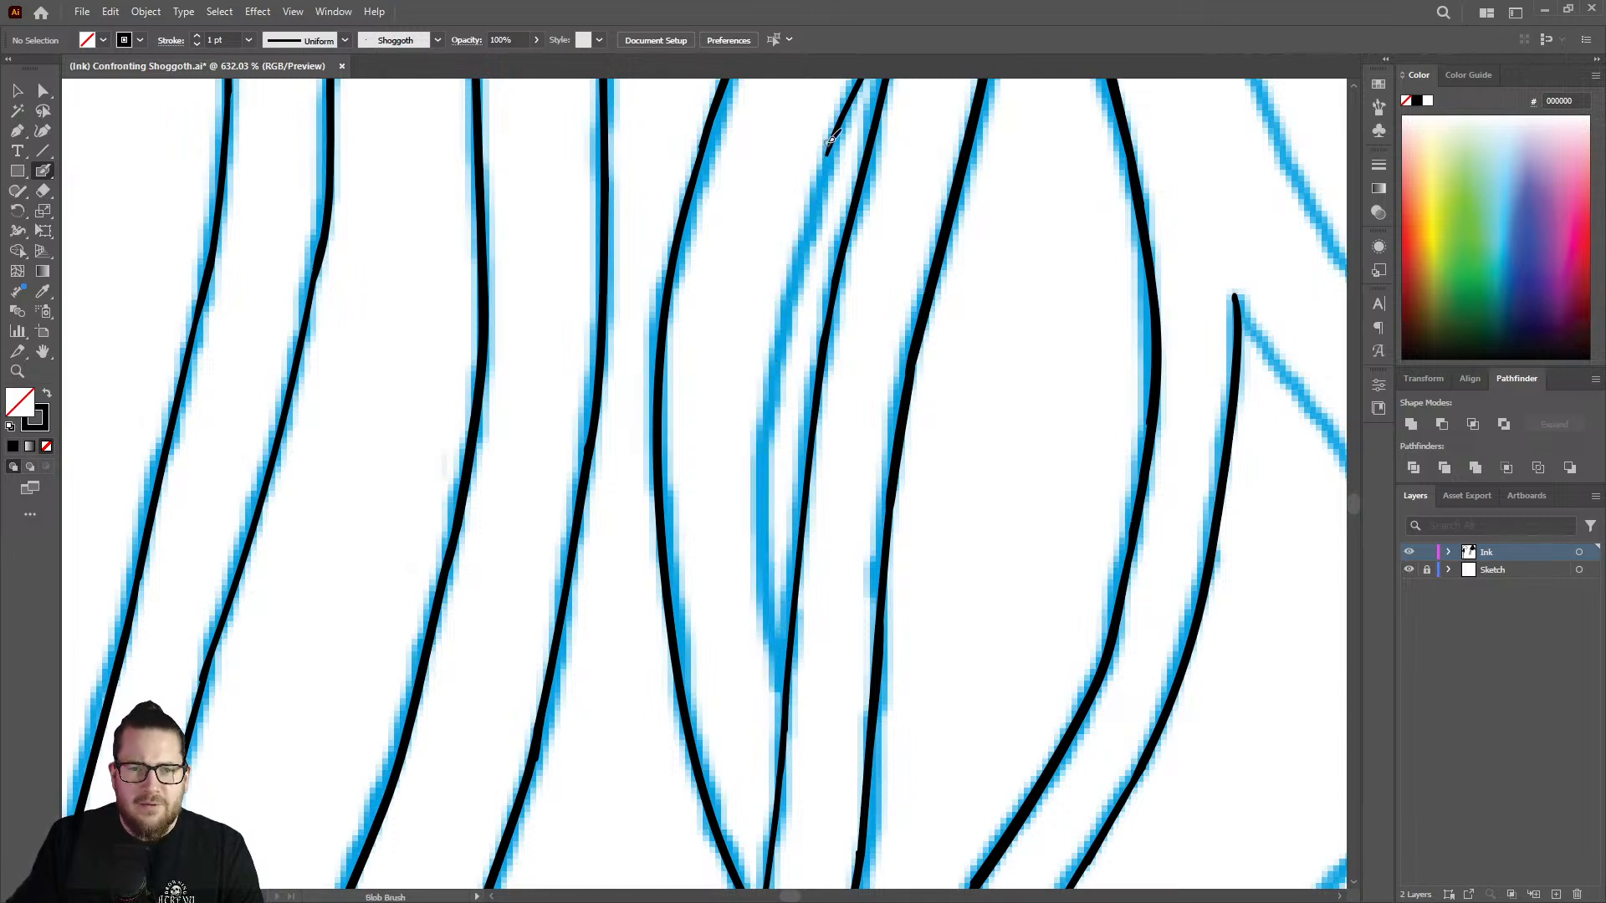
mouse_move(830, 151)
left_mouse_down()
mouse_move(771, 376)
mouse_move(763, 585)
mouse_move(783, 679)
left_mouse_up()
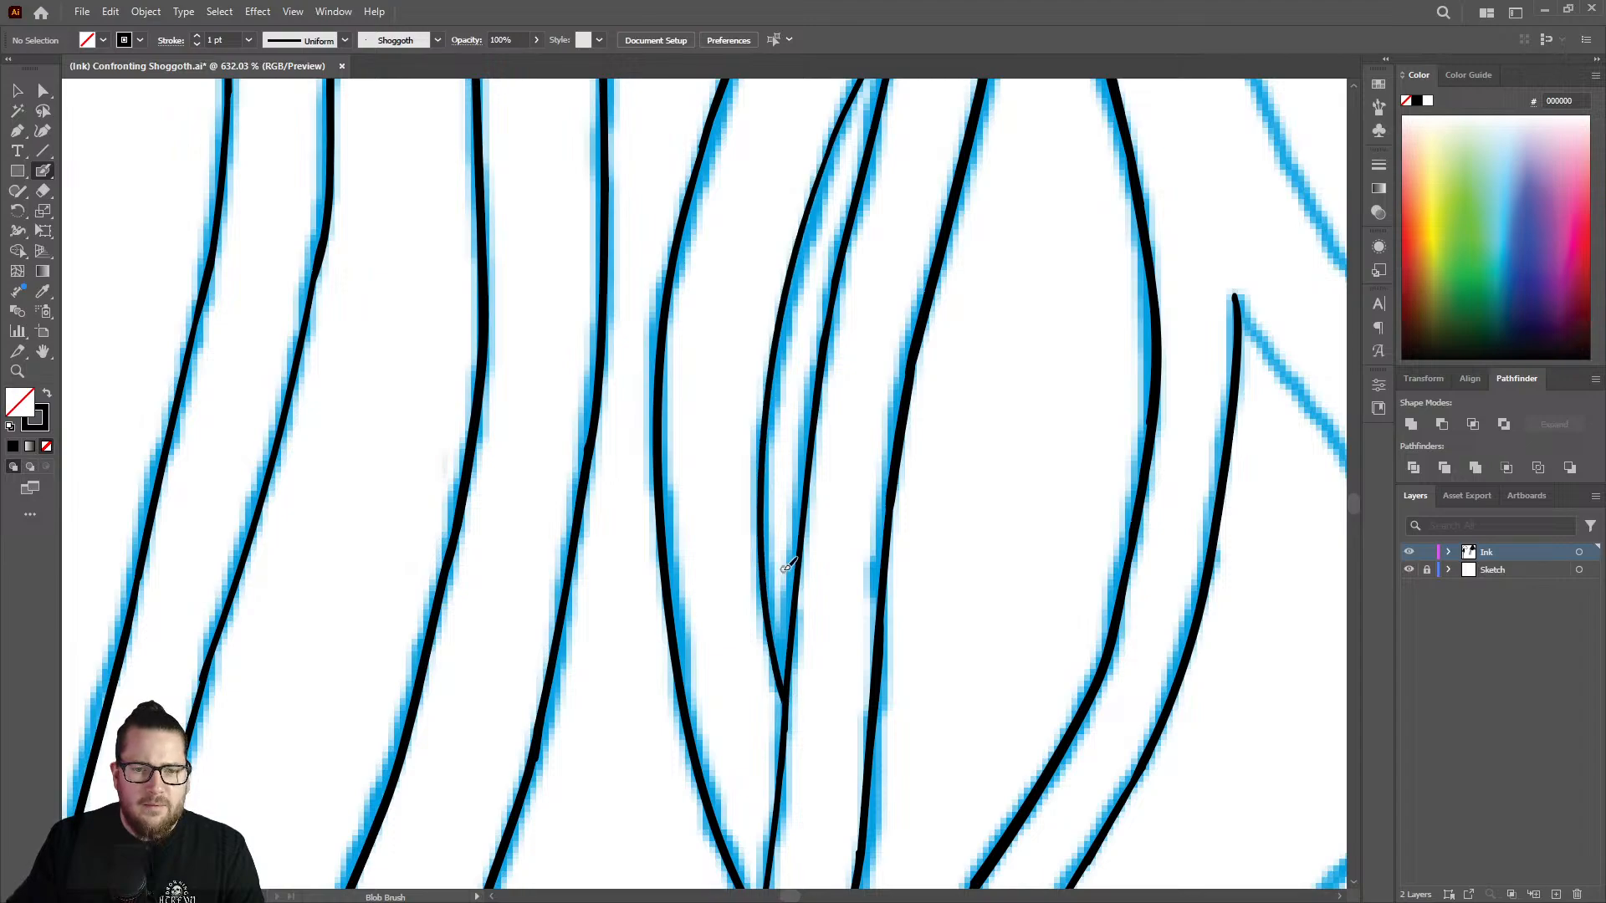
Hide the Sketch layer briefly to check the inked strands on their own, and show it again.
key("z")
mouse_move(781, 555)
left_mouse_down()
mouse_move(585, 556)
mouse_move(519, 576)
mouse_move(639, 542)
left_mouse_up()
left_click_drag(814, 676, 1116, 591)
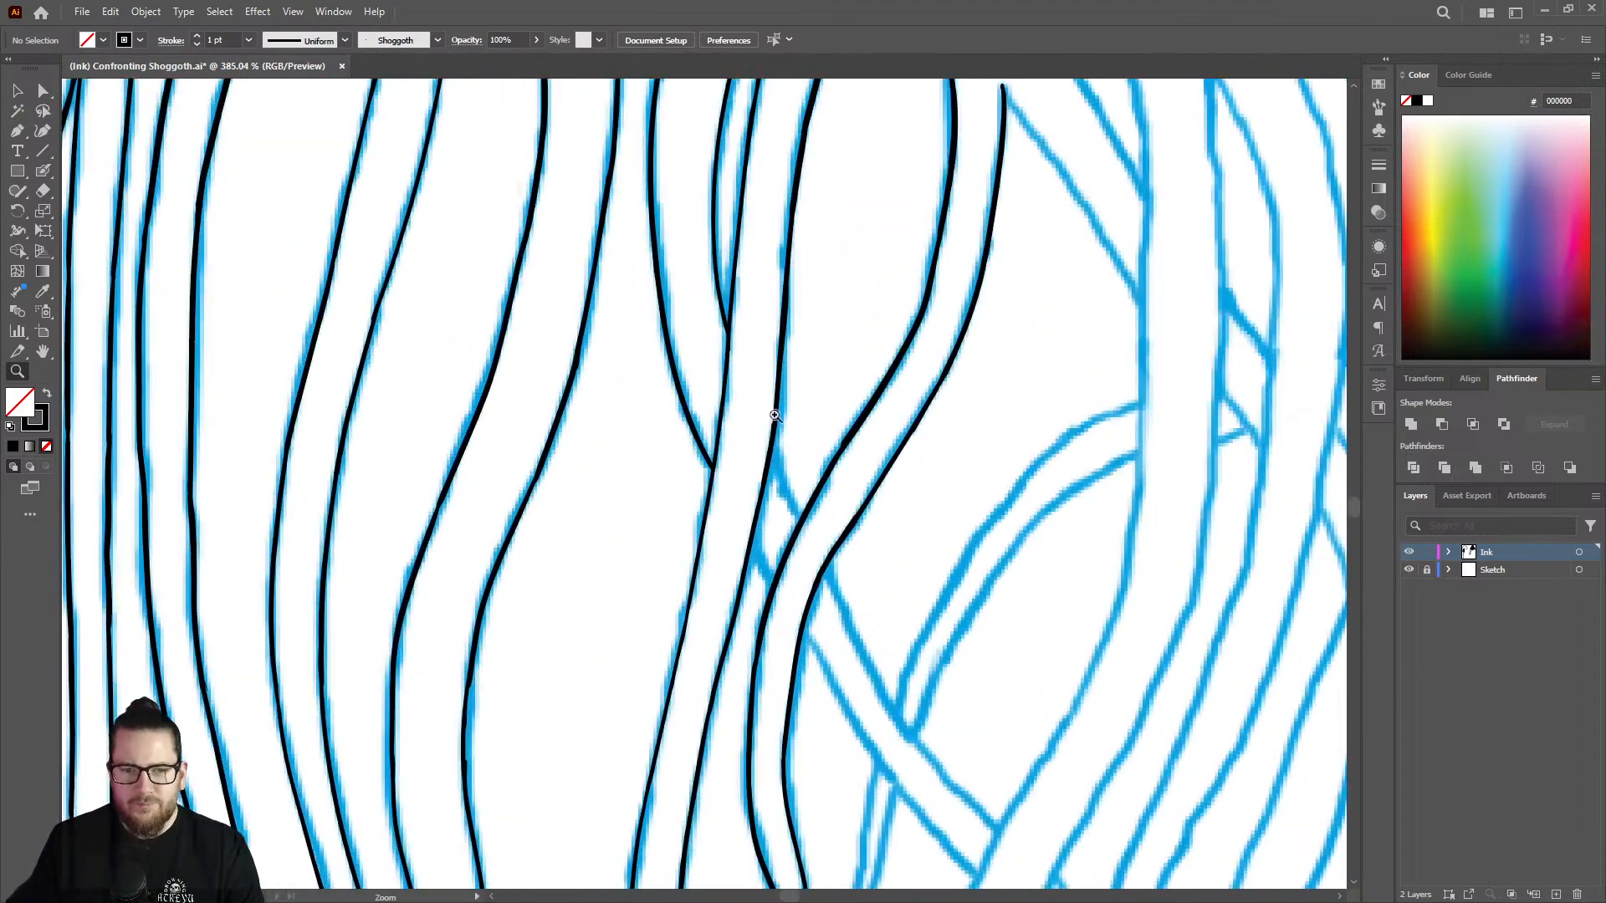
left_click_drag(715, 361, 811, 343)
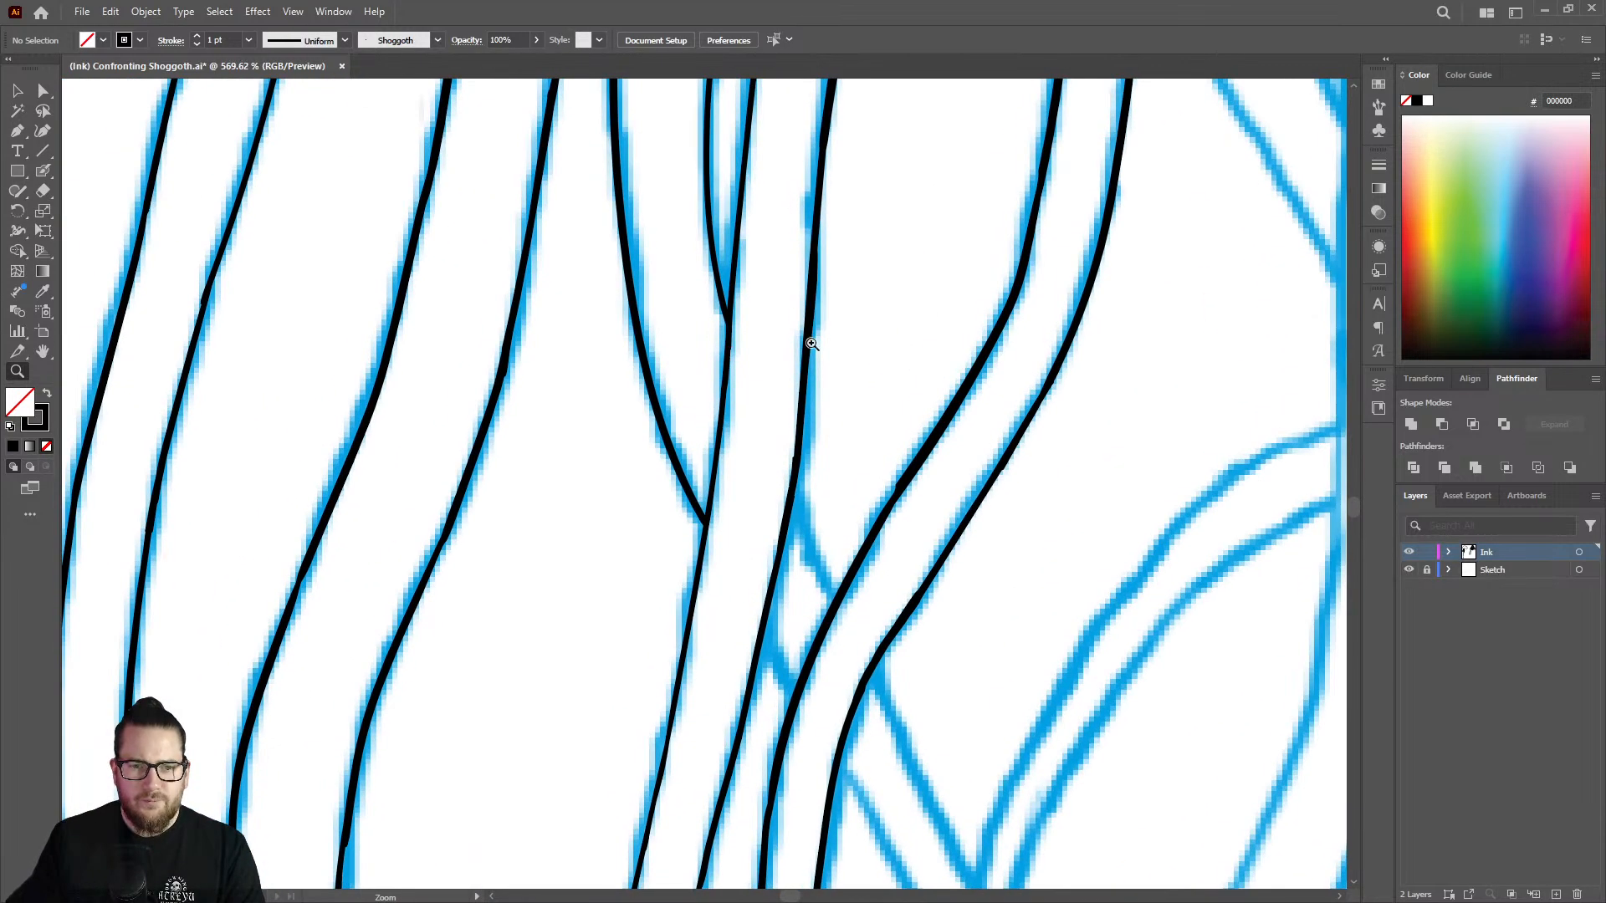
left_click(1408, 569)
left_click(1409, 570)
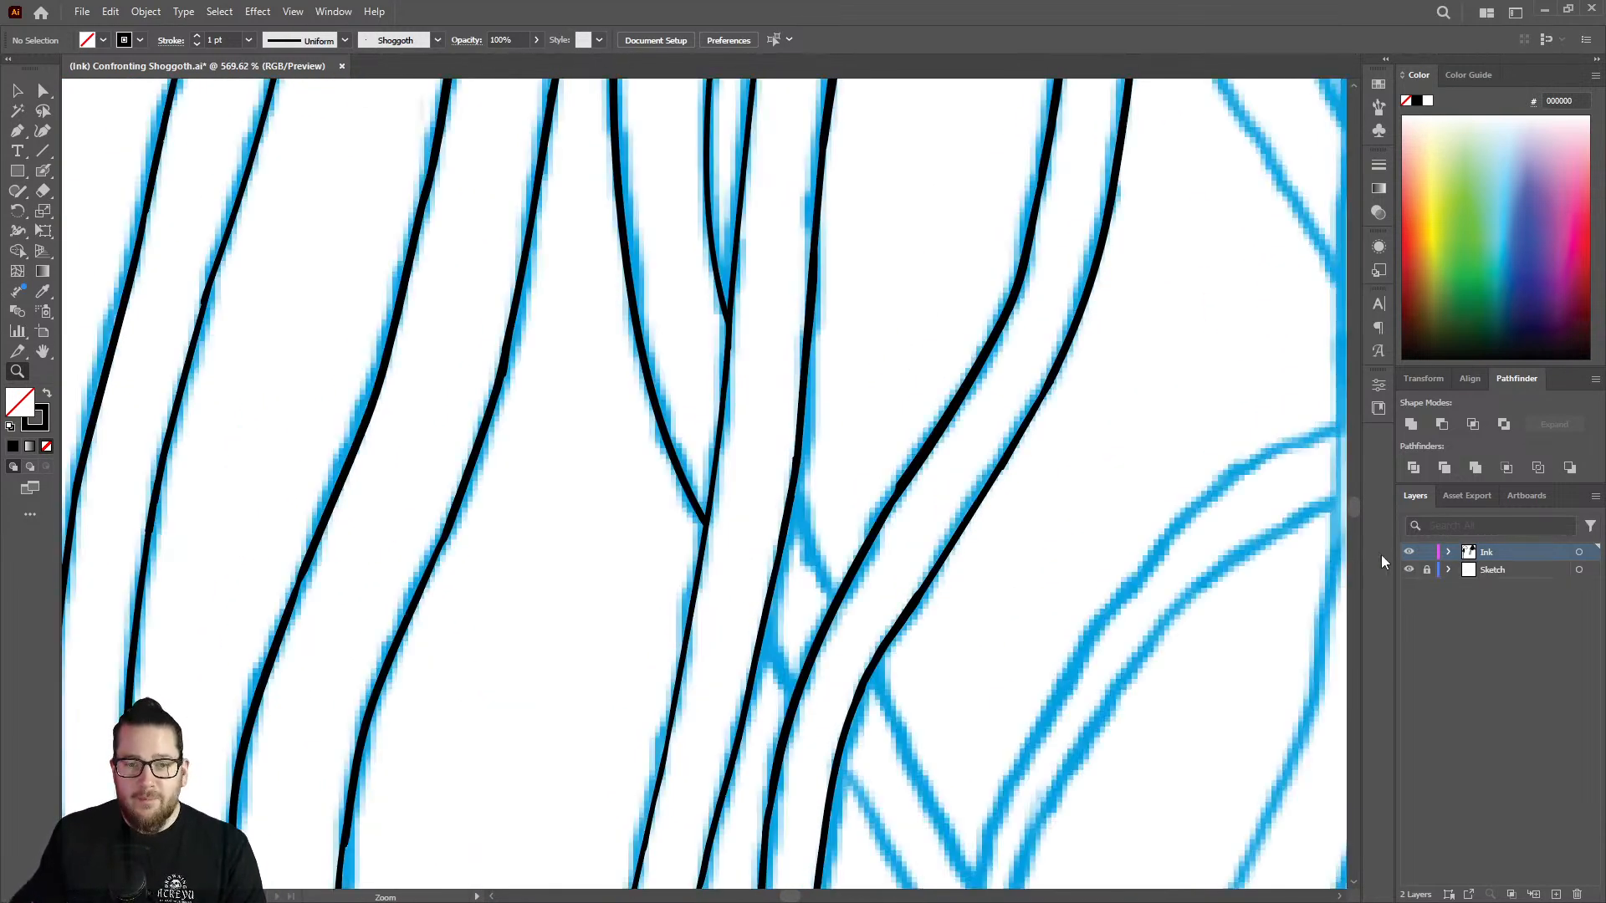
Trim the outer side of the sliver strand's lower tip with the Eraser where it joins the neighbouring line.
left_click_drag(840, 504, 782, 406)
mouse_move(778, 341)
left_mouse_down()
mouse_move(907, 344)
mouse_move(922, 363)
left_mouse_up()
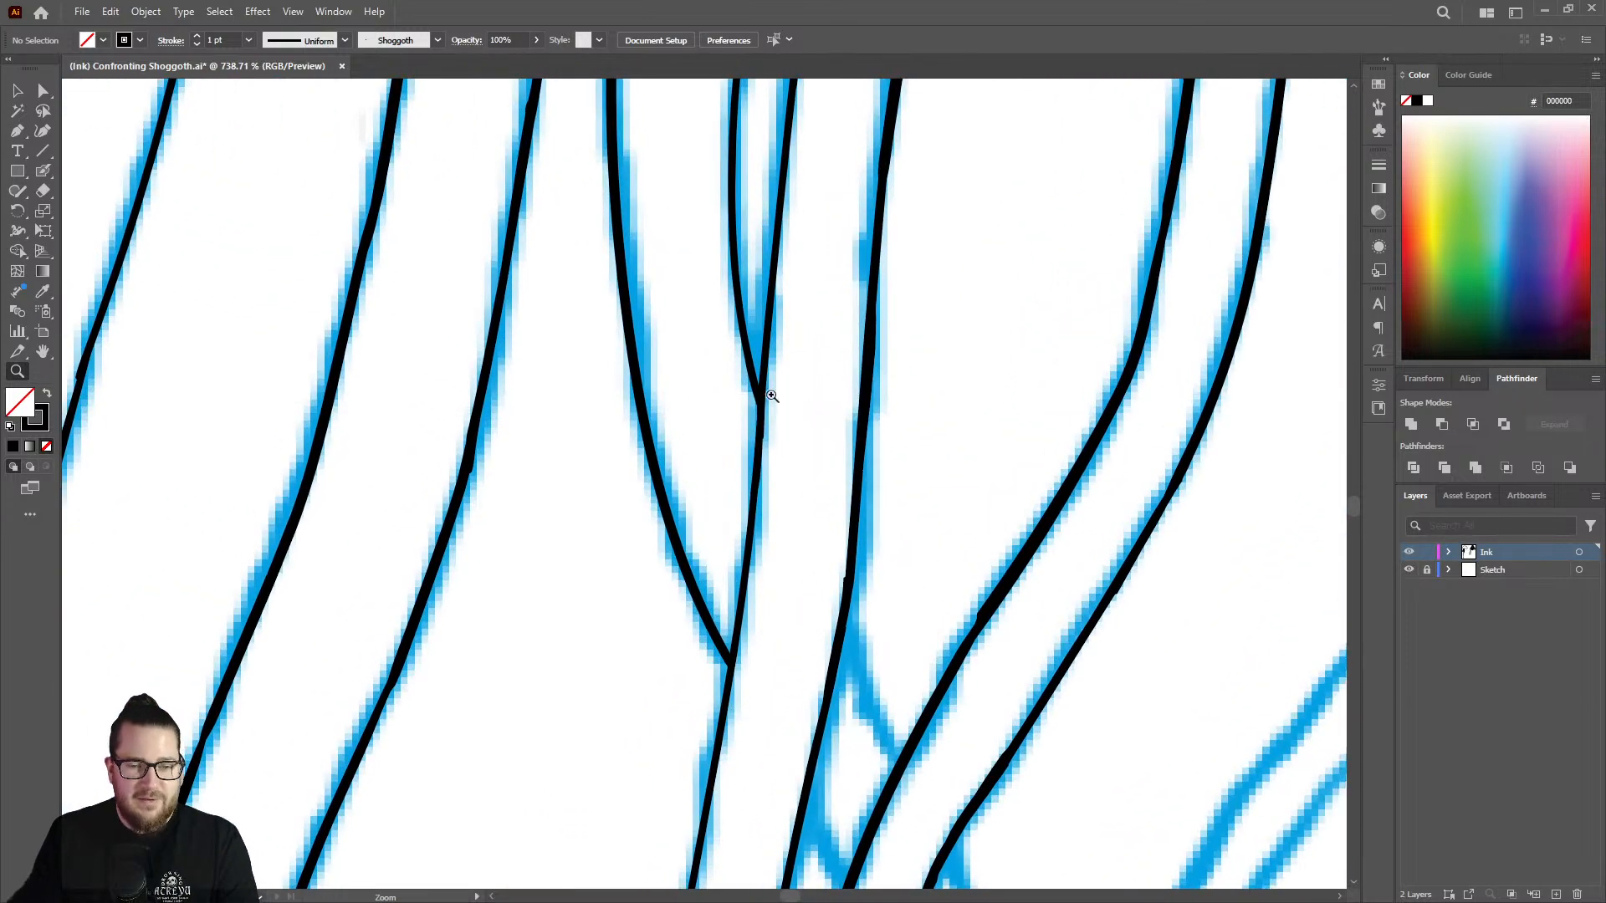
key("shift+e")
mouse_move(744, 365)
left_mouse_down()
mouse_move(750, 308)
mouse_move(762, 424)
mouse_move(710, 411)
left_mouse_up()
key("shift+b")
Ink the short upper edge of the crossing strand in the gap between the two front strands.
key("z")
left_click_drag(840, 615, 986, 567)
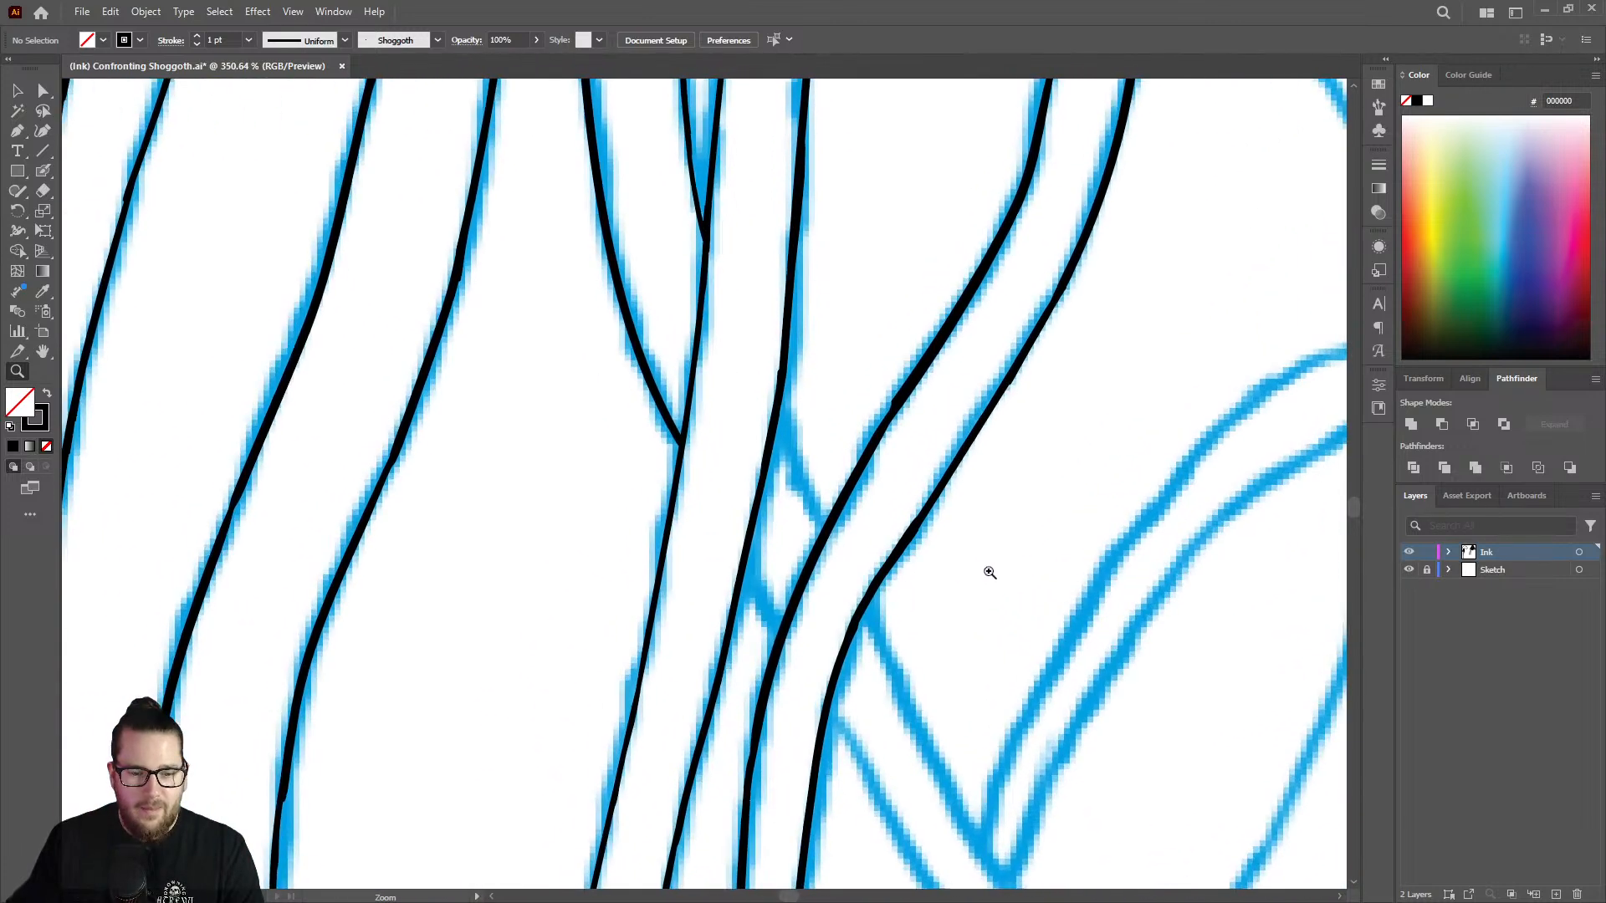
key("shift+b")
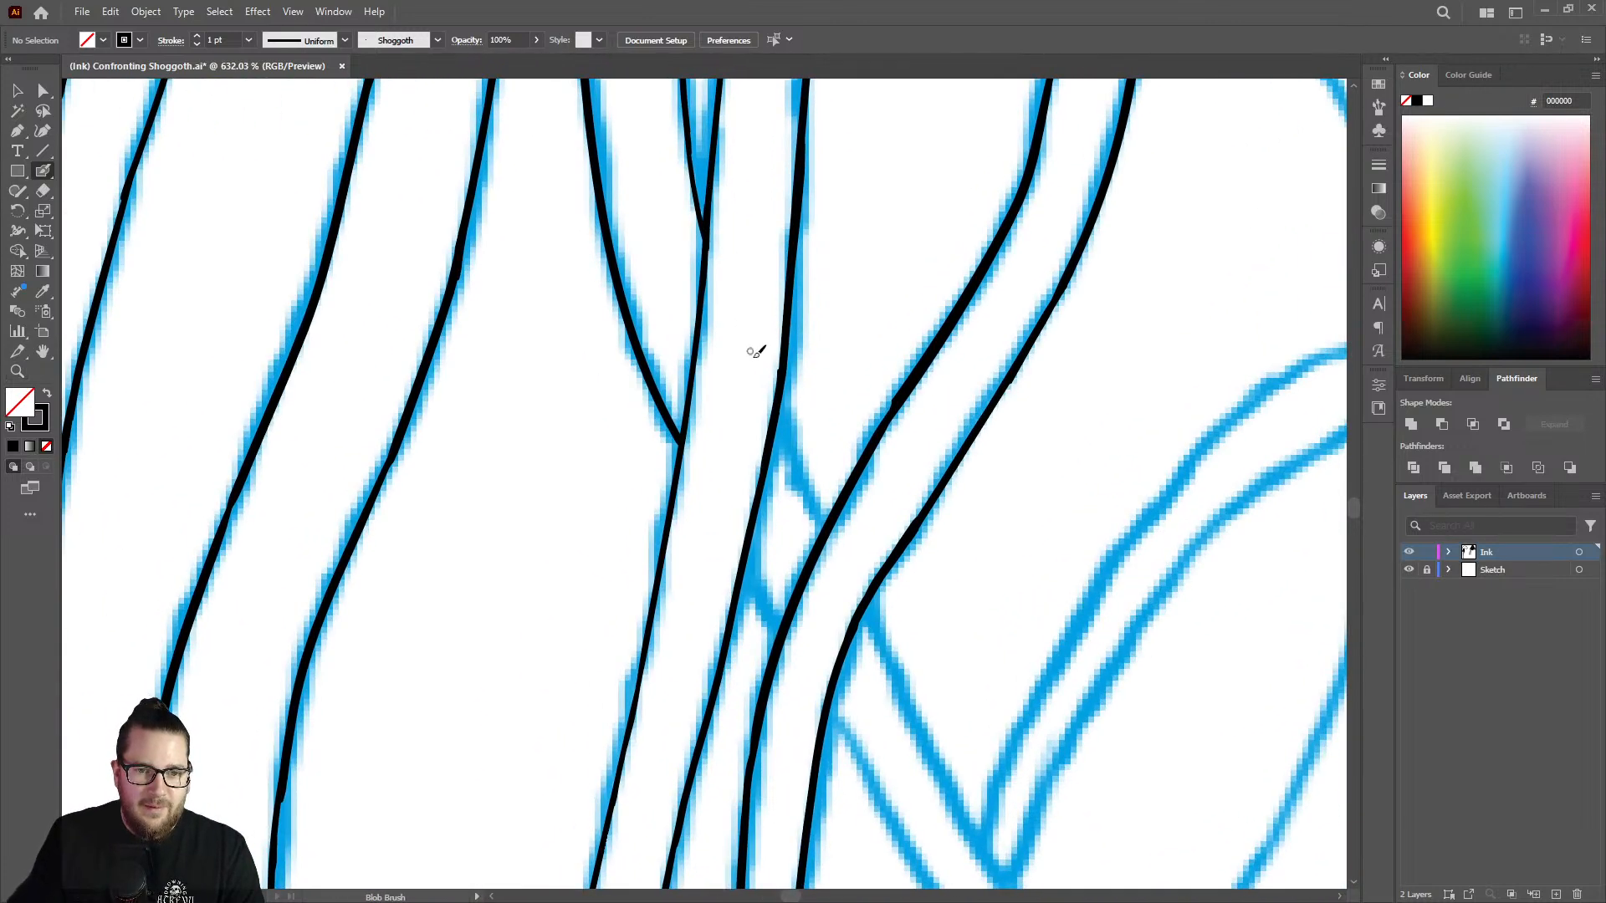
left_click_drag(785, 434, 817, 512)
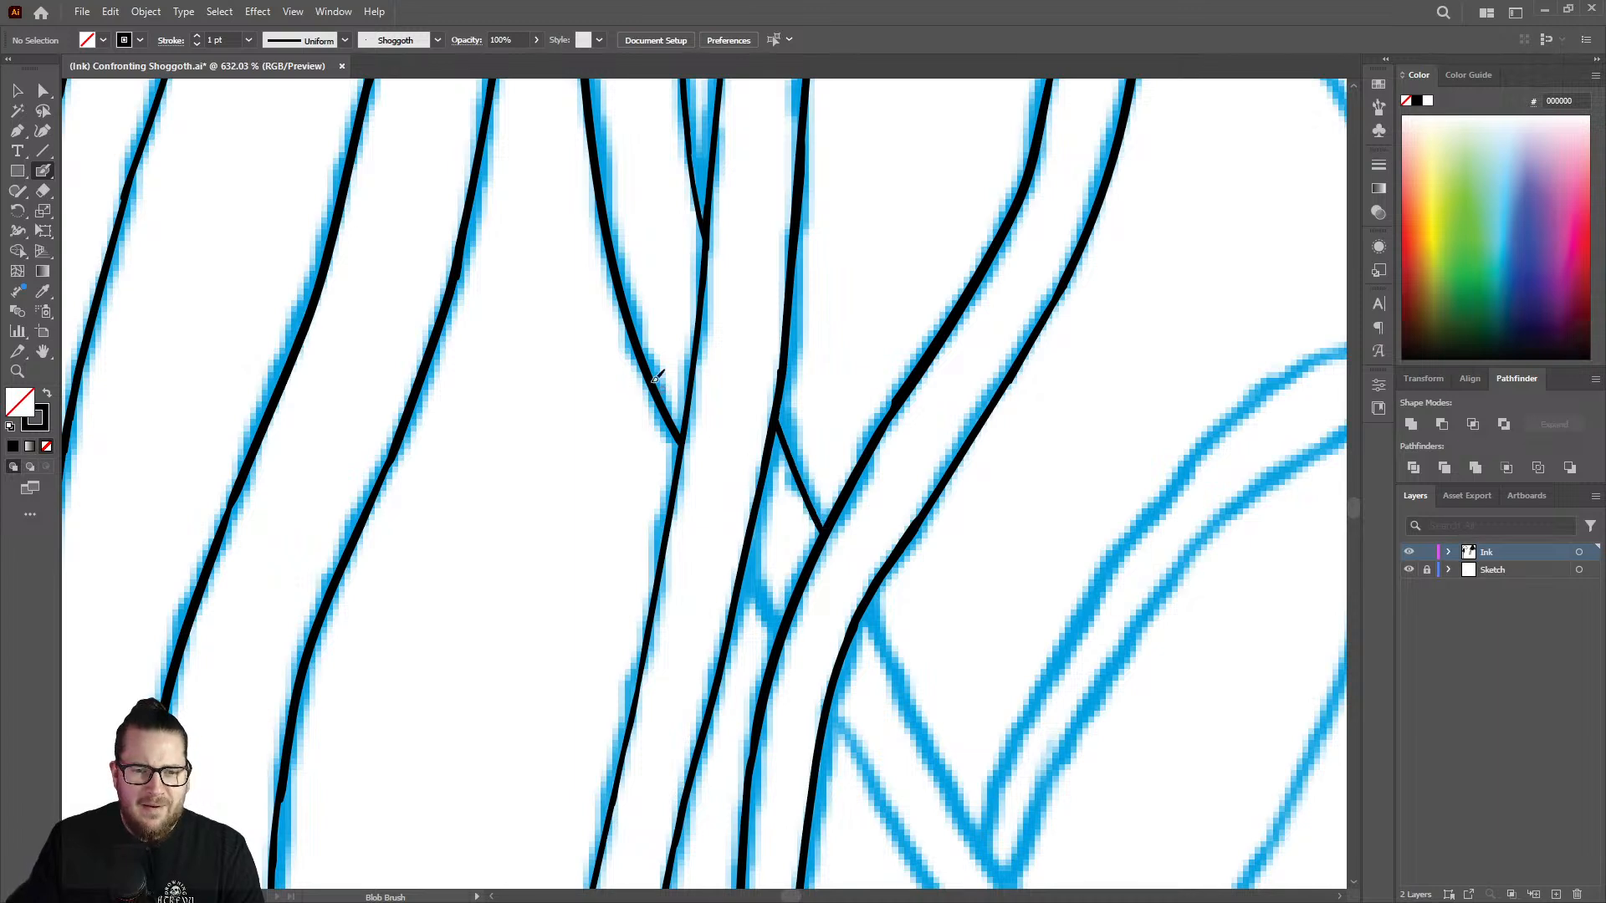
Thin the lower end of the bulging curve with the Eraser, and ink the crossing strand's short lower edge between the front strands.
key("shift+e")
left_click_drag(678, 437, 664, 419)
key("shift+b")
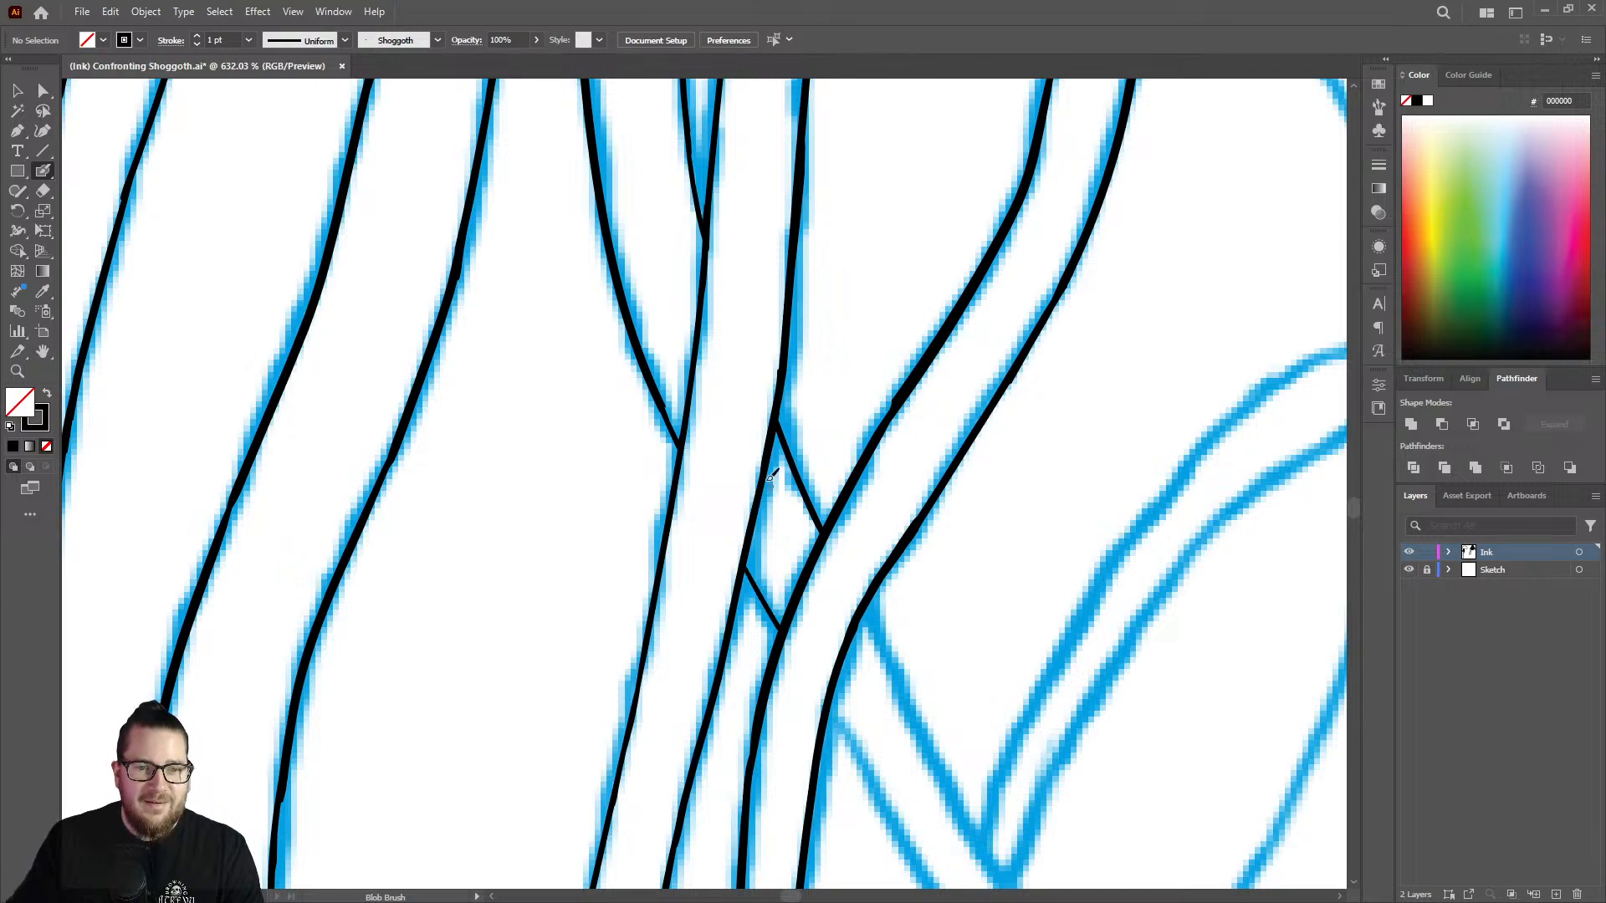
Ink the crossing strand's upper edge from the front strand's right side down to the base of the arching strand.
key("z")
left_click_drag(722, 445, 456, 401)
left_click_drag(776, 461, 730, 454)
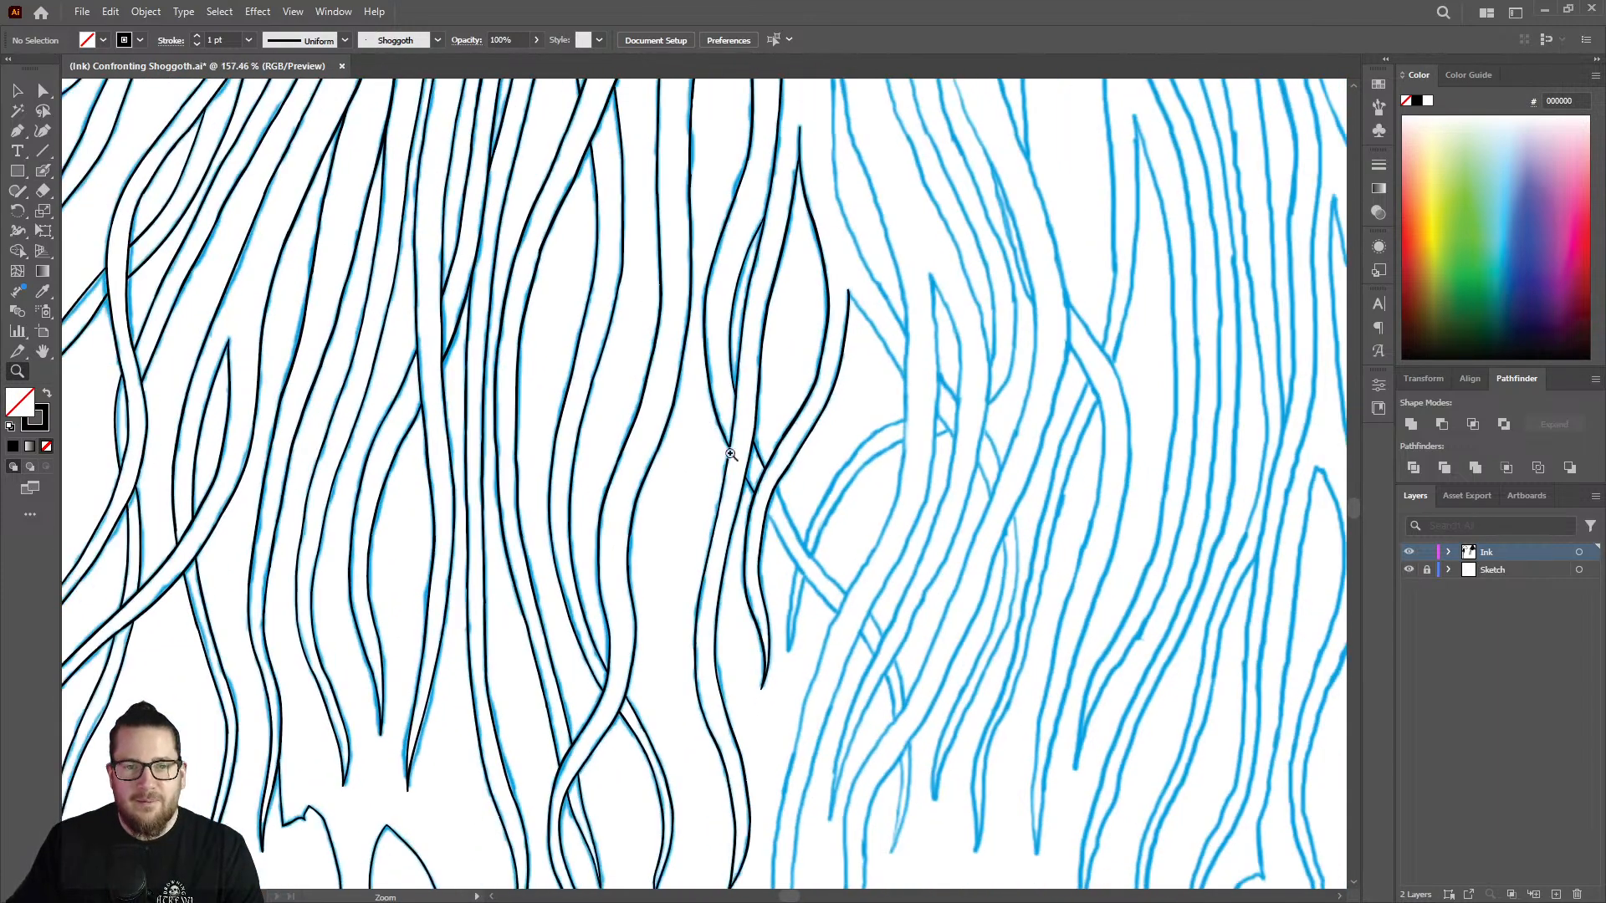
mouse_move(827, 582)
left_mouse_down()
mouse_move(770, 402)
mouse_move(828, 384)
mouse_move(821, 340)
left_mouse_up()
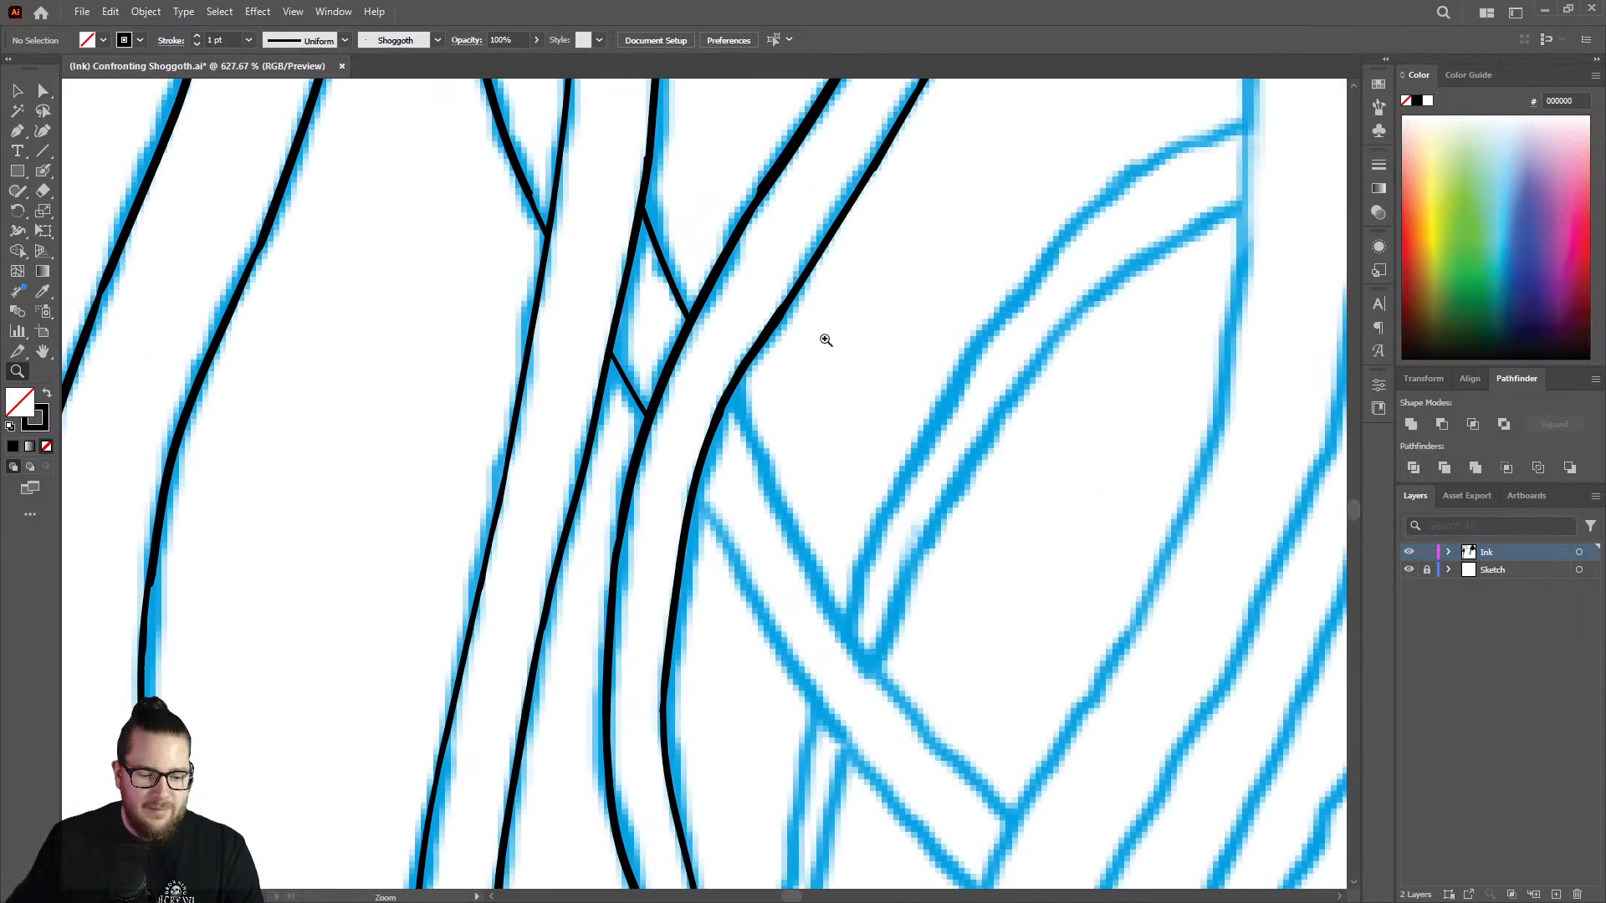
key("shift+b")
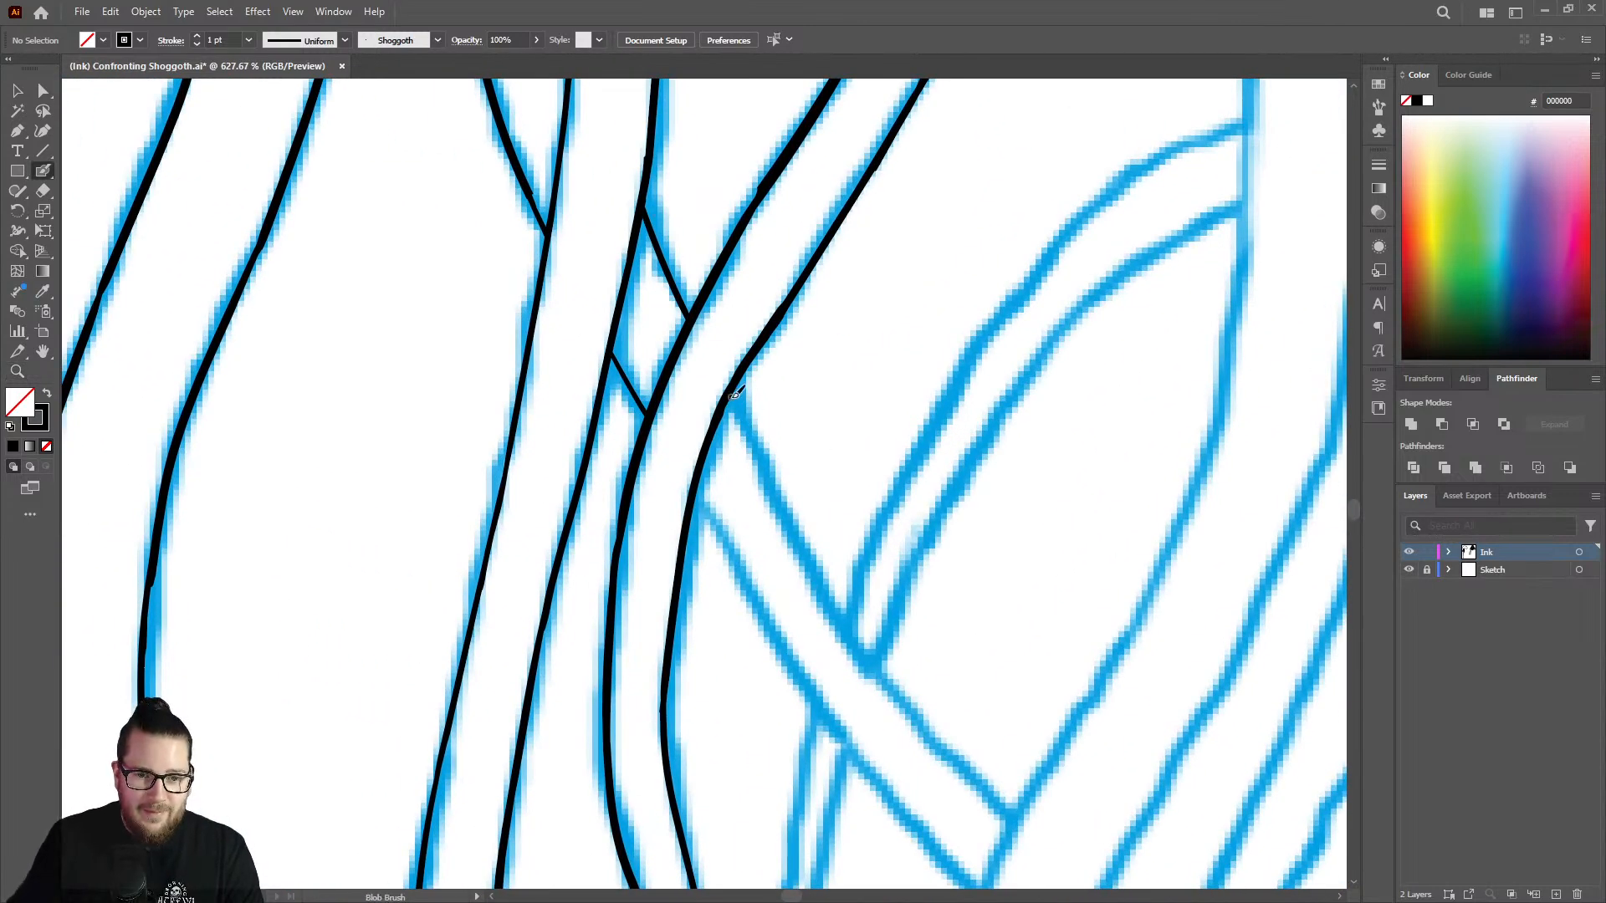
left_click_drag(747, 417, 861, 647)
Ink the crossing strand's lower edge from the front strand's right side down to the neighbouring diagonal strand.
key("z")
left_click_drag(815, 488, 590, 434)
mouse_move(938, 628)
left_mouse_down()
mouse_move(832, 569)
mouse_move(839, 530)
left_mouse_up()
key("shift+b")
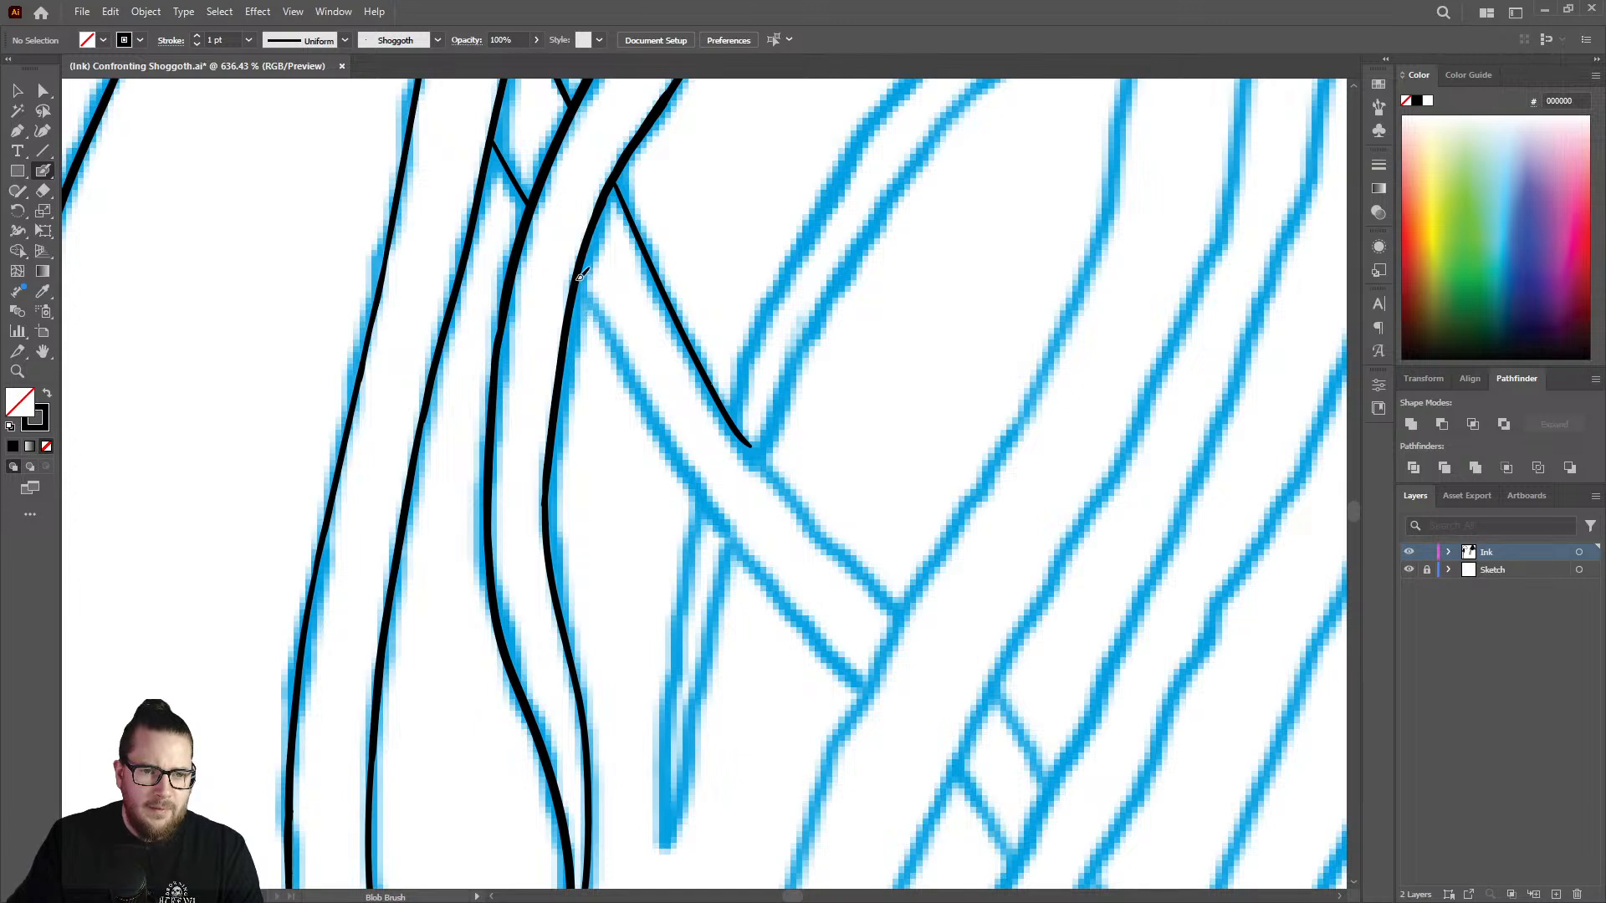
mouse_move(599, 314)
left_mouse_down()
mouse_move(752, 558)
mouse_move(850, 663)
left_mouse_up()
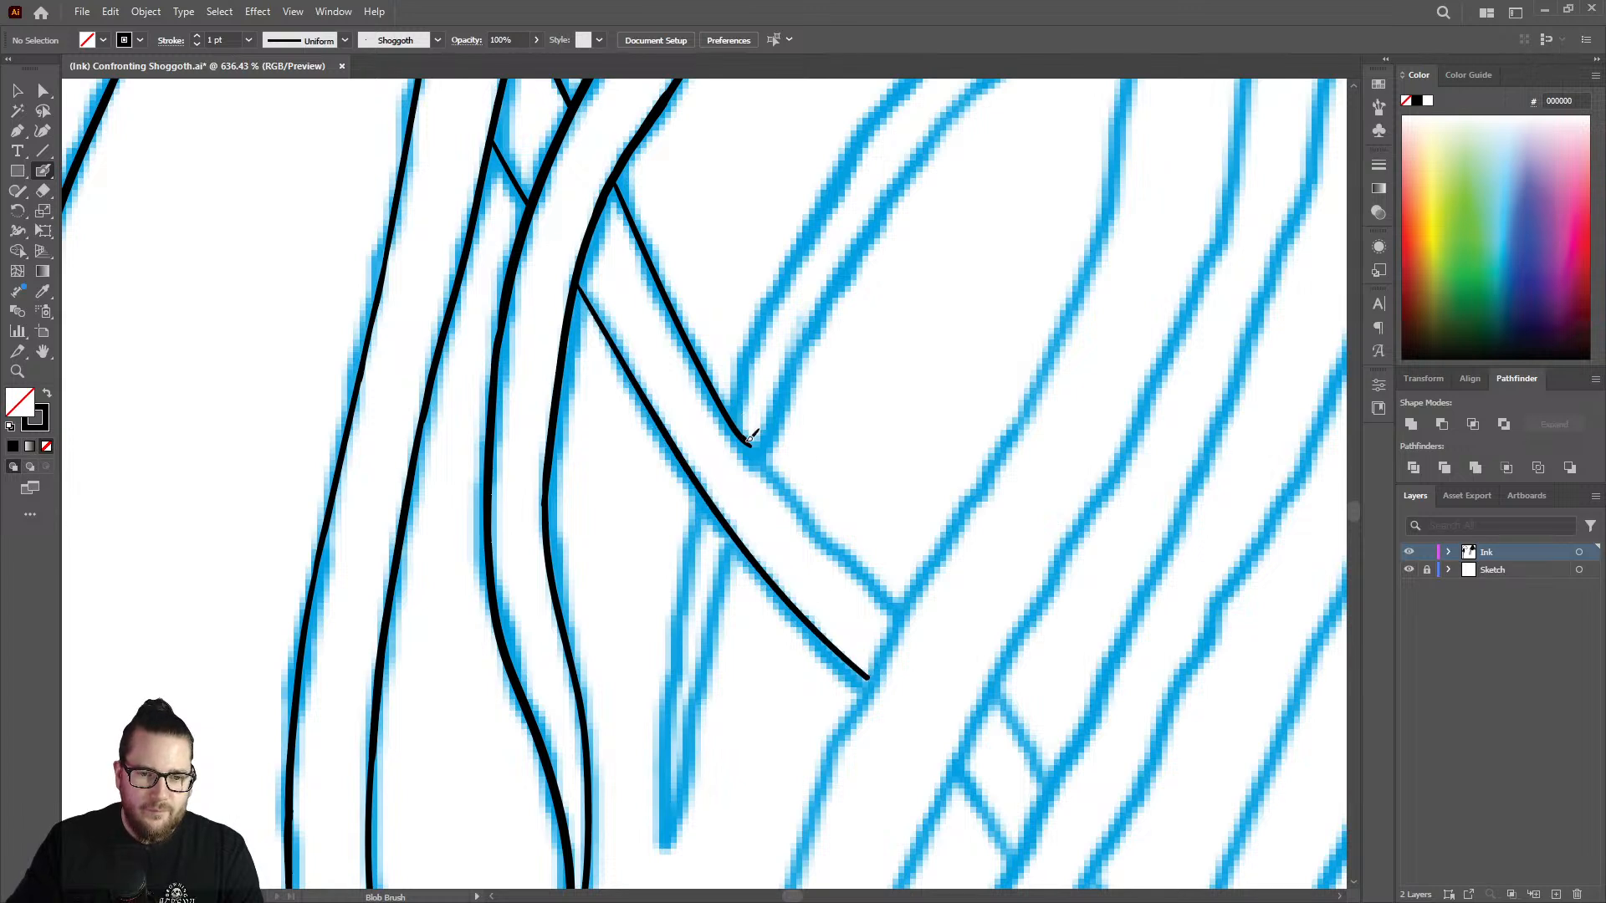
Trim the hooked end of the crossing strand's upper edge with the Eraser, and ink the edge from there to the diagonal strand.
left_click_drag(774, 467, 849, 559)
right_click(838, 559)
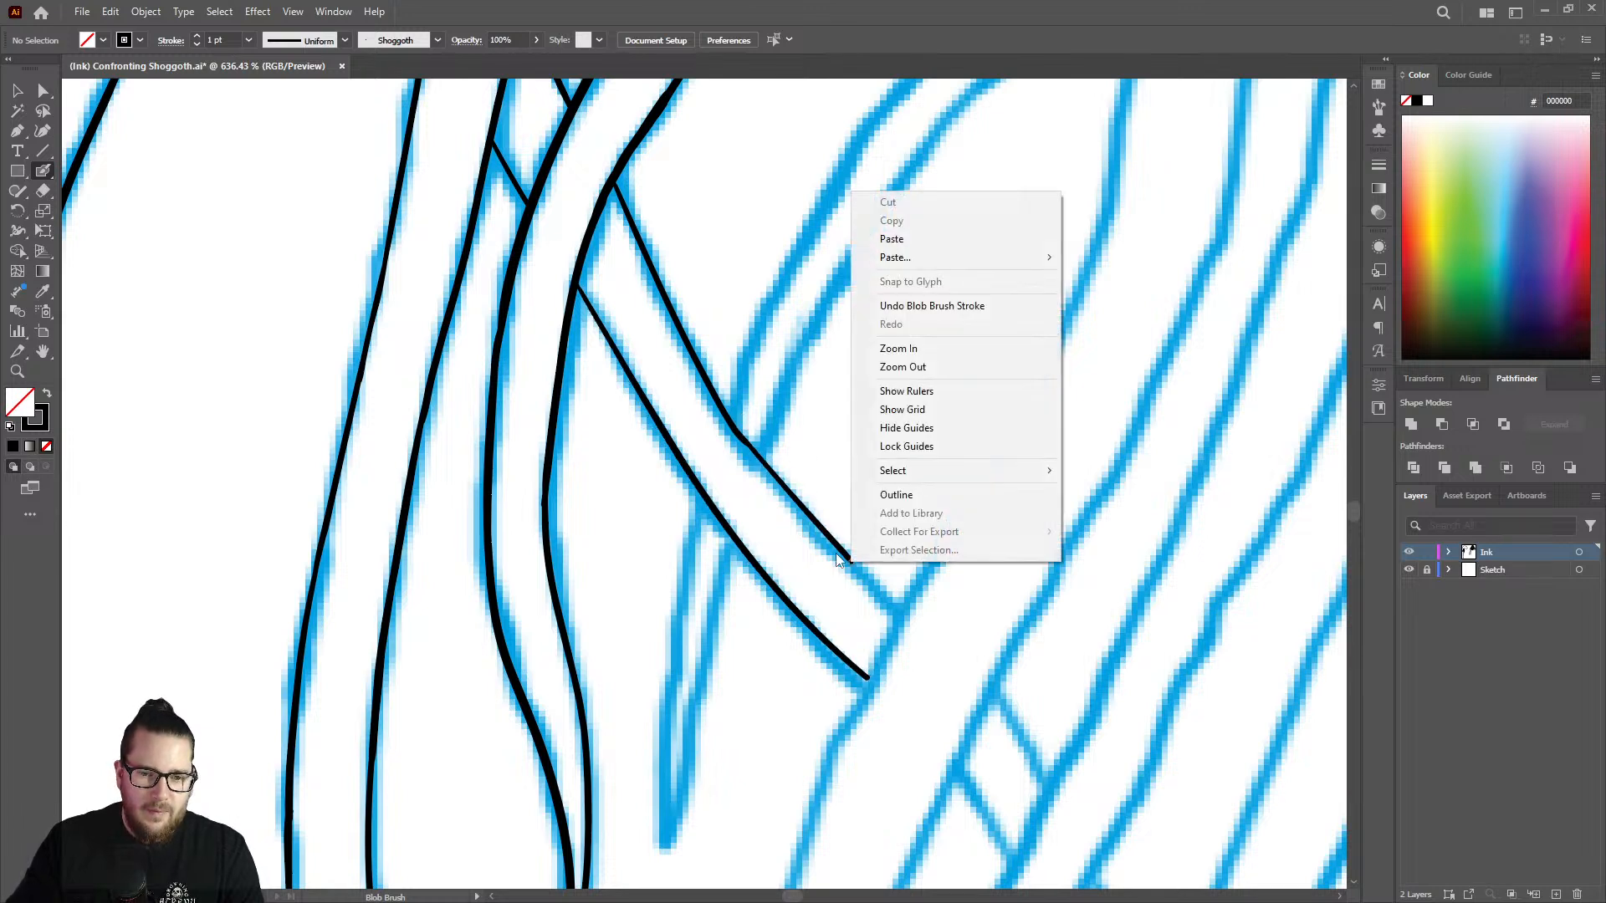
key("Escape")
key("shift+e")
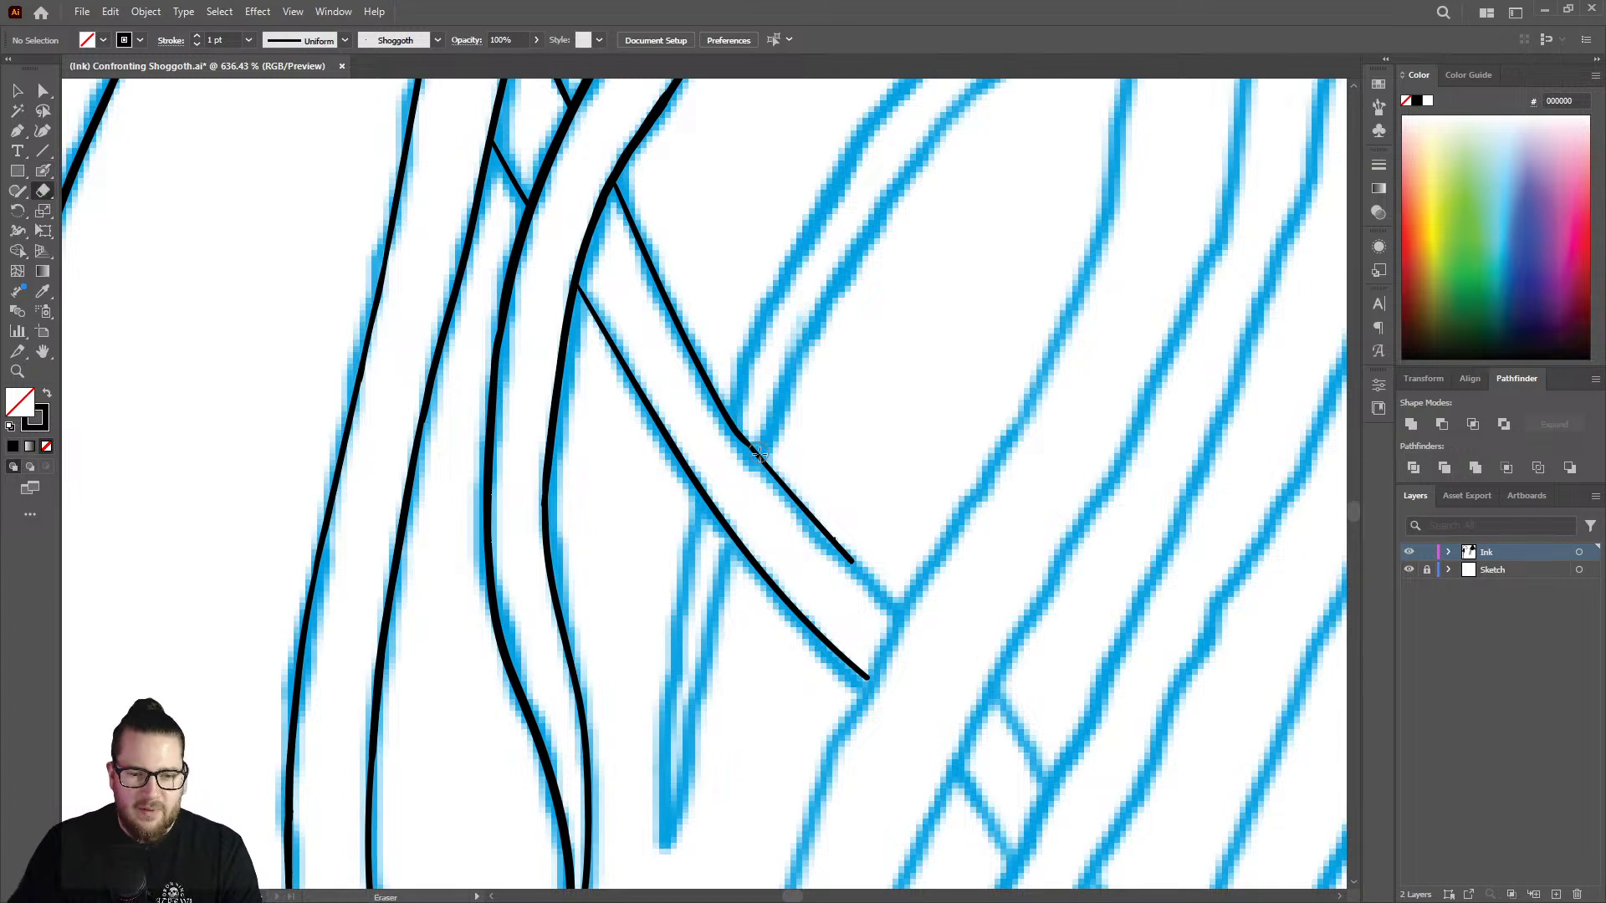
mouse_move(786, 489)
left_mouse_down()
mouse_move(764, 466)
mouse_move(803, 520)
left_mouse_up()
key("shift+b")
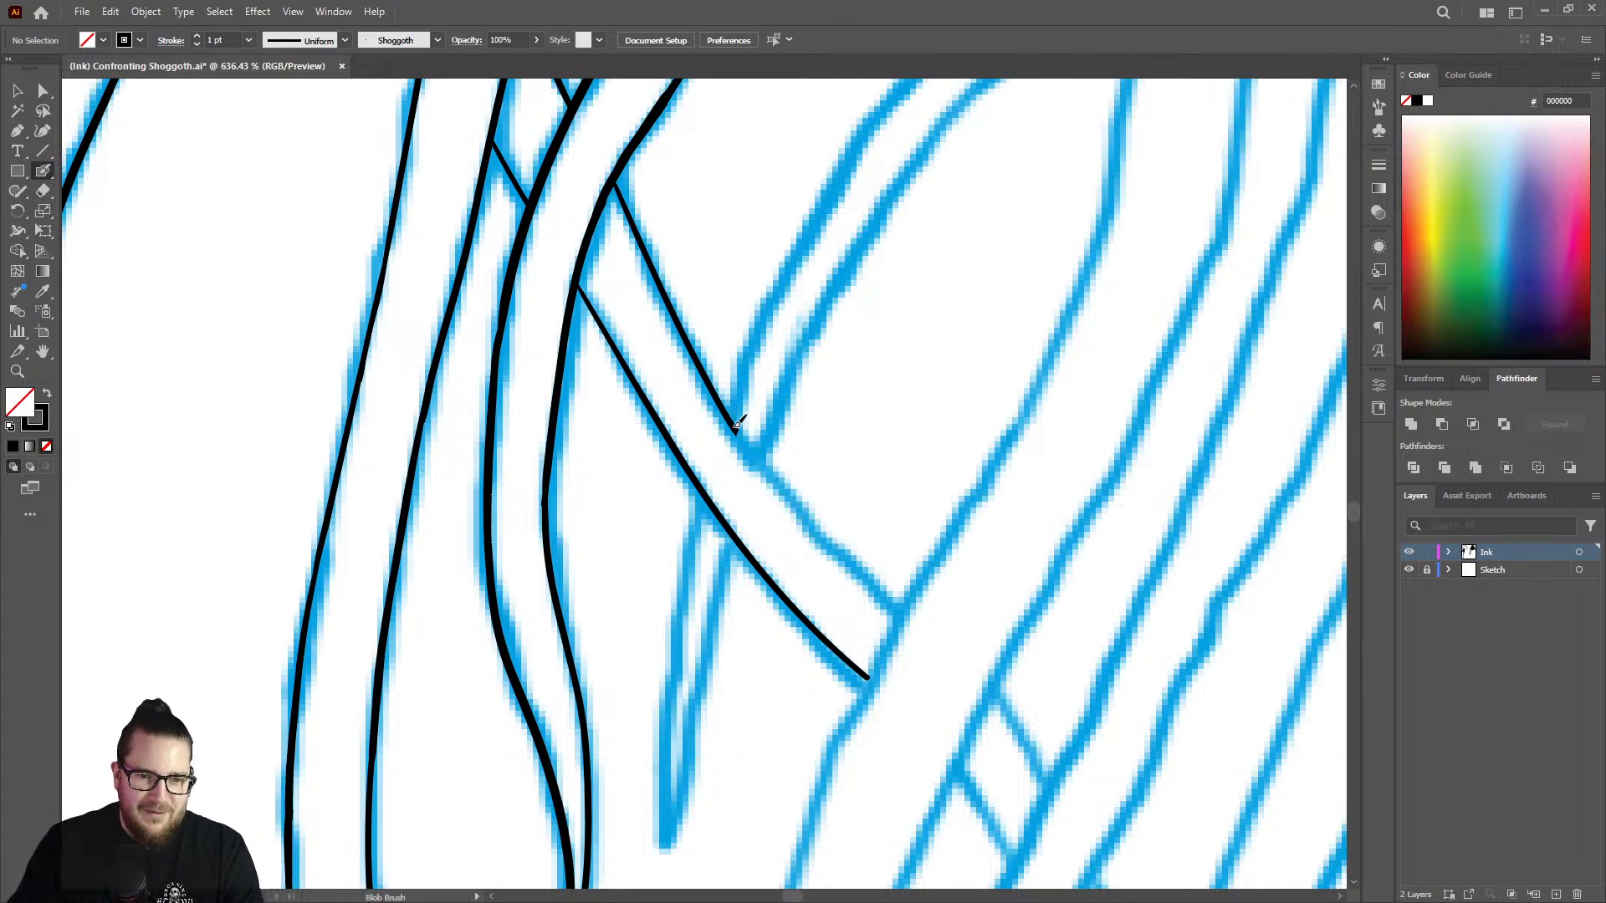
left_click_drag(747, 438, 896, 610)
Thicken the crossing strand's upper edge where it emerges from behind the front strand.
key("z")
mouse_move(799, 443)
left_mouse_down()
mouse_move(655, 223)
mouse_move(574, 189)
left_mouse_up()
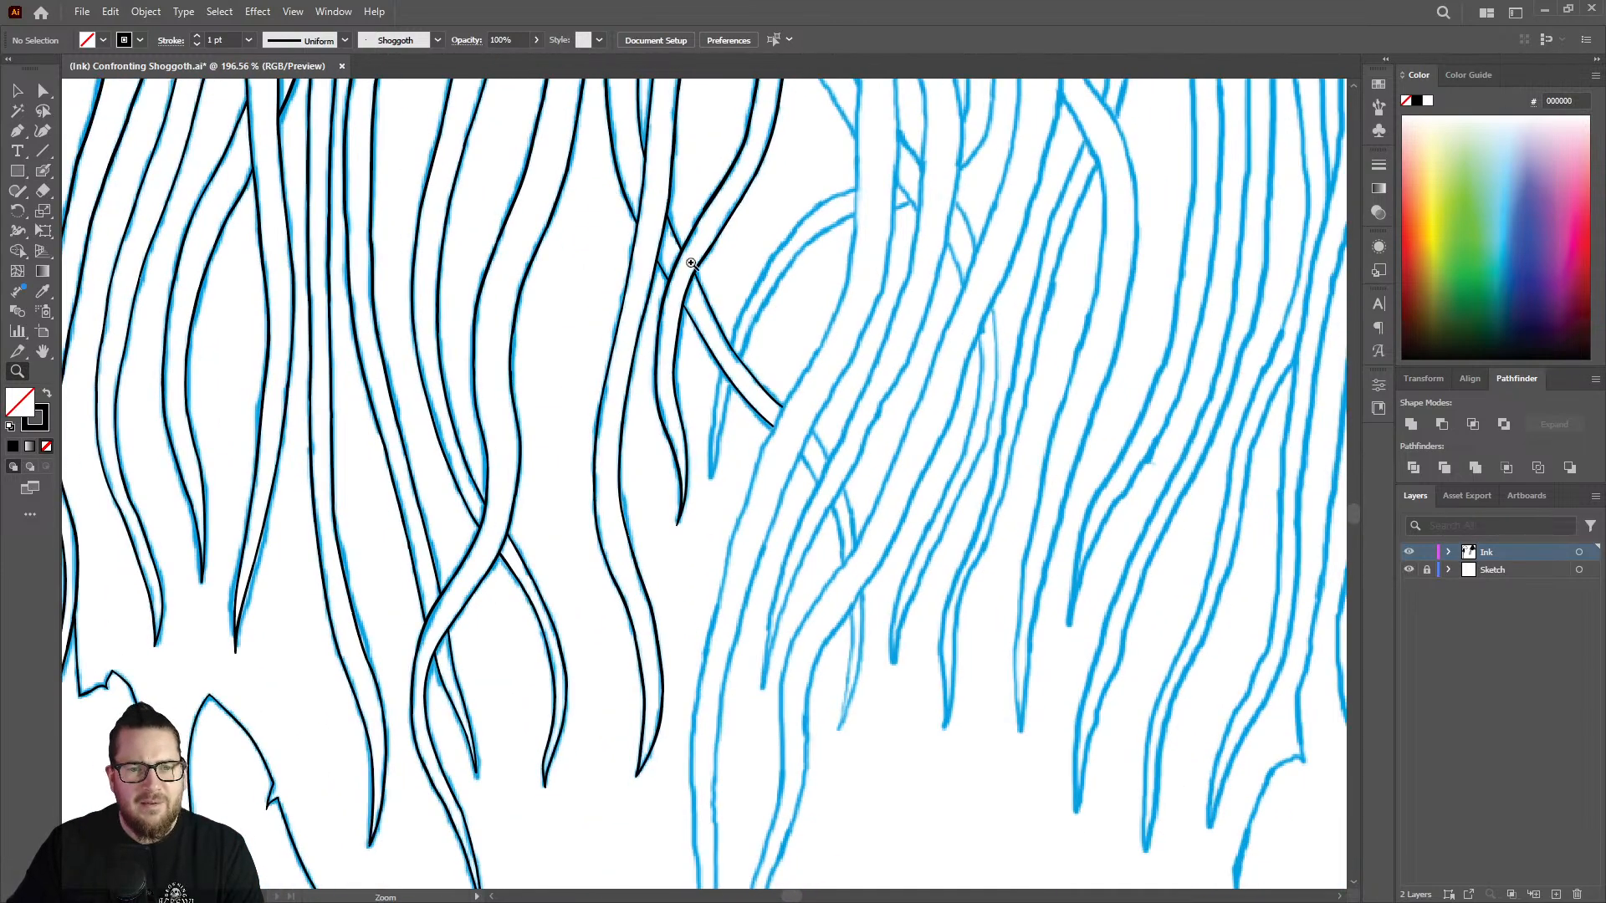
left_click_drag(691, 263, 761, 187)
left_click_drag(624, 154, 817, 136)
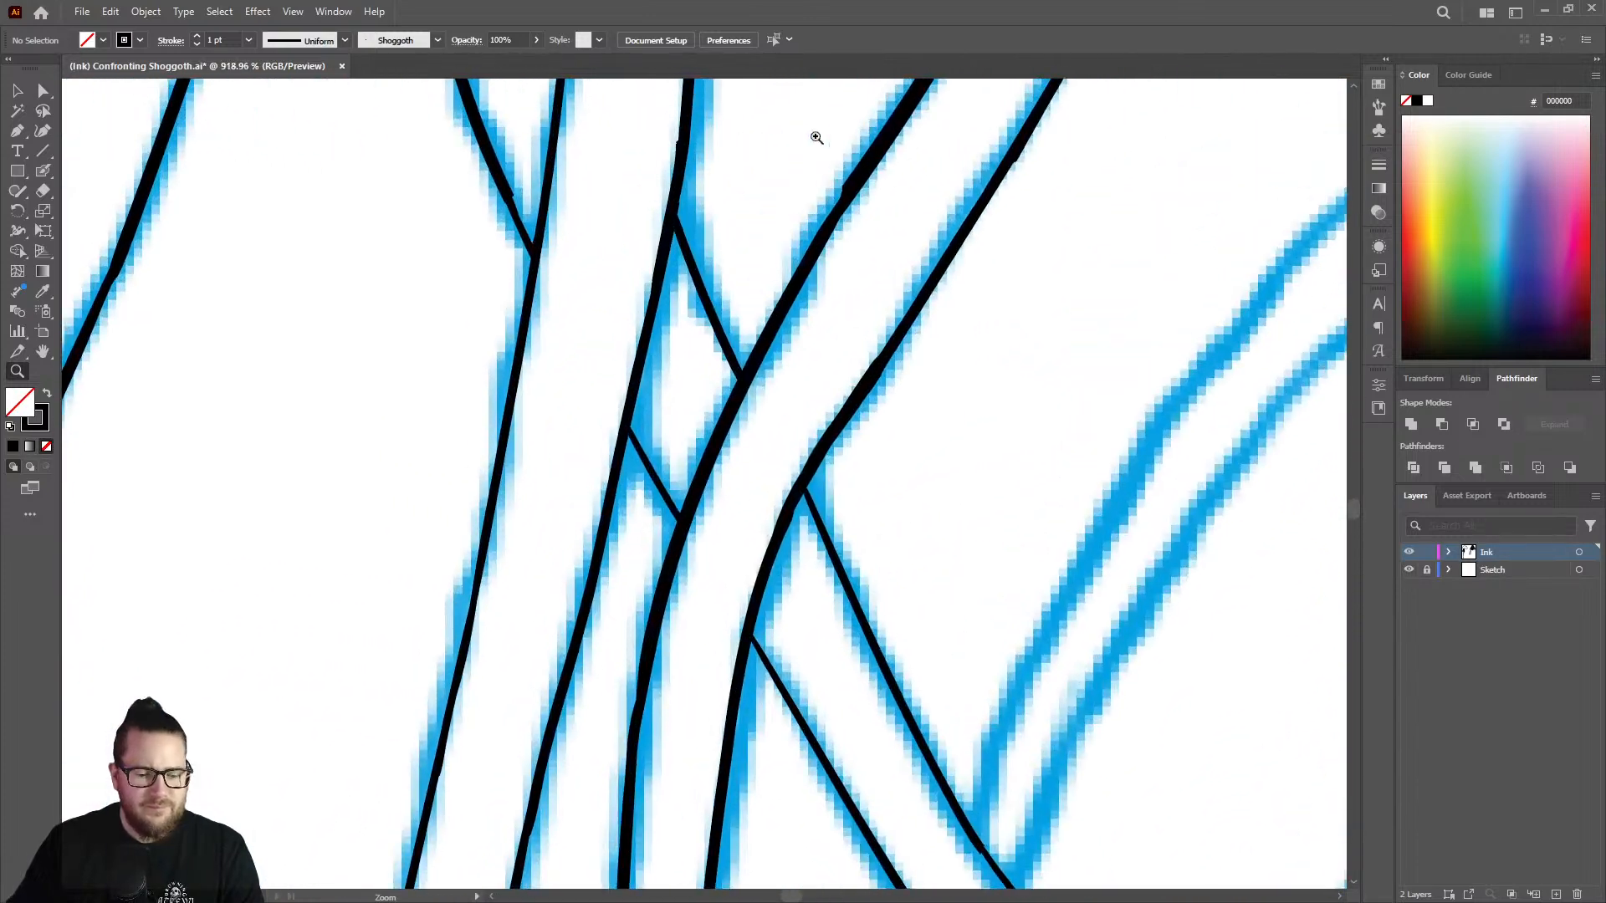
key("shift+b")
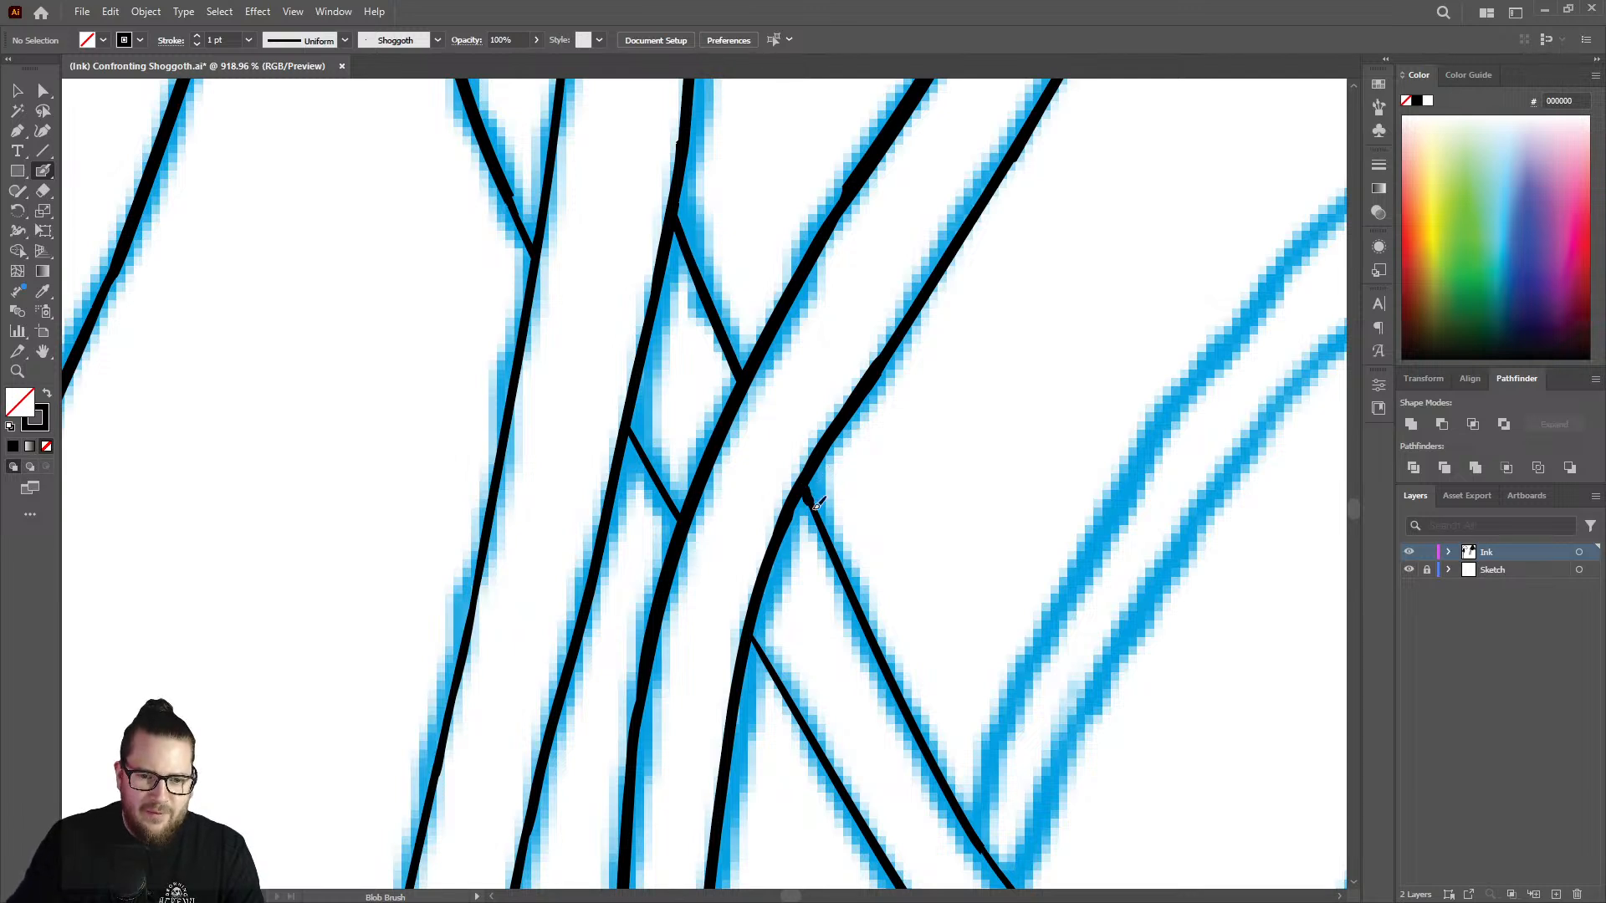
left_click_drag(816, 505, 884, 654)
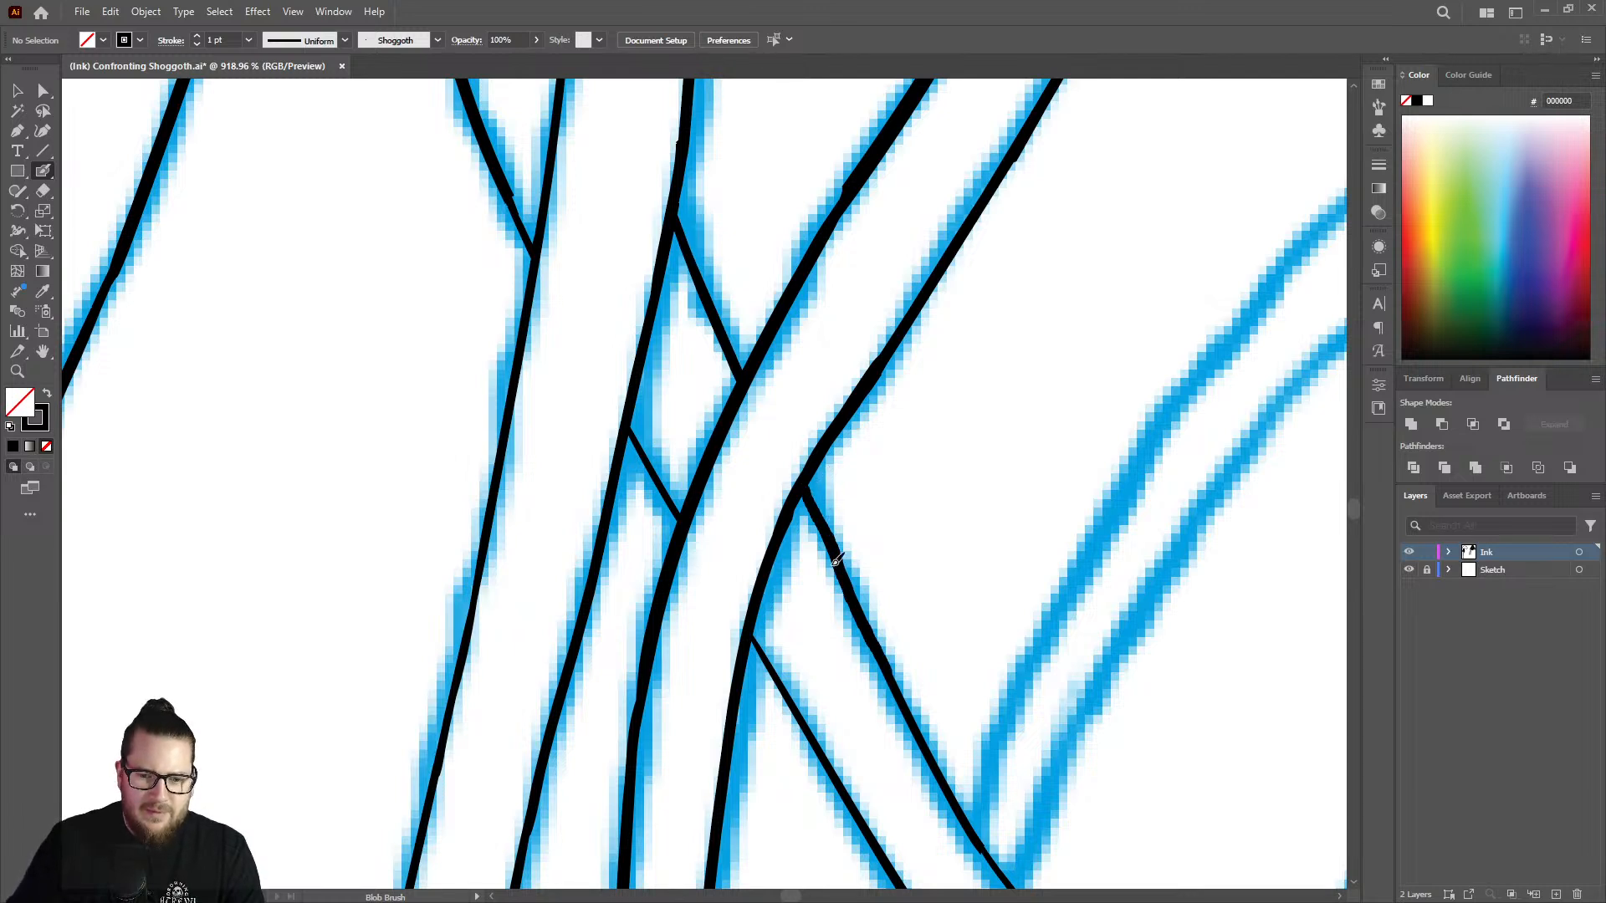
Thicken the crossing strand's short lower edge between the front strands and the start of its lower edge beyond them.
left_click_drag(633, 427, 678, 508)
right_click(678, 522)
key("Escape")
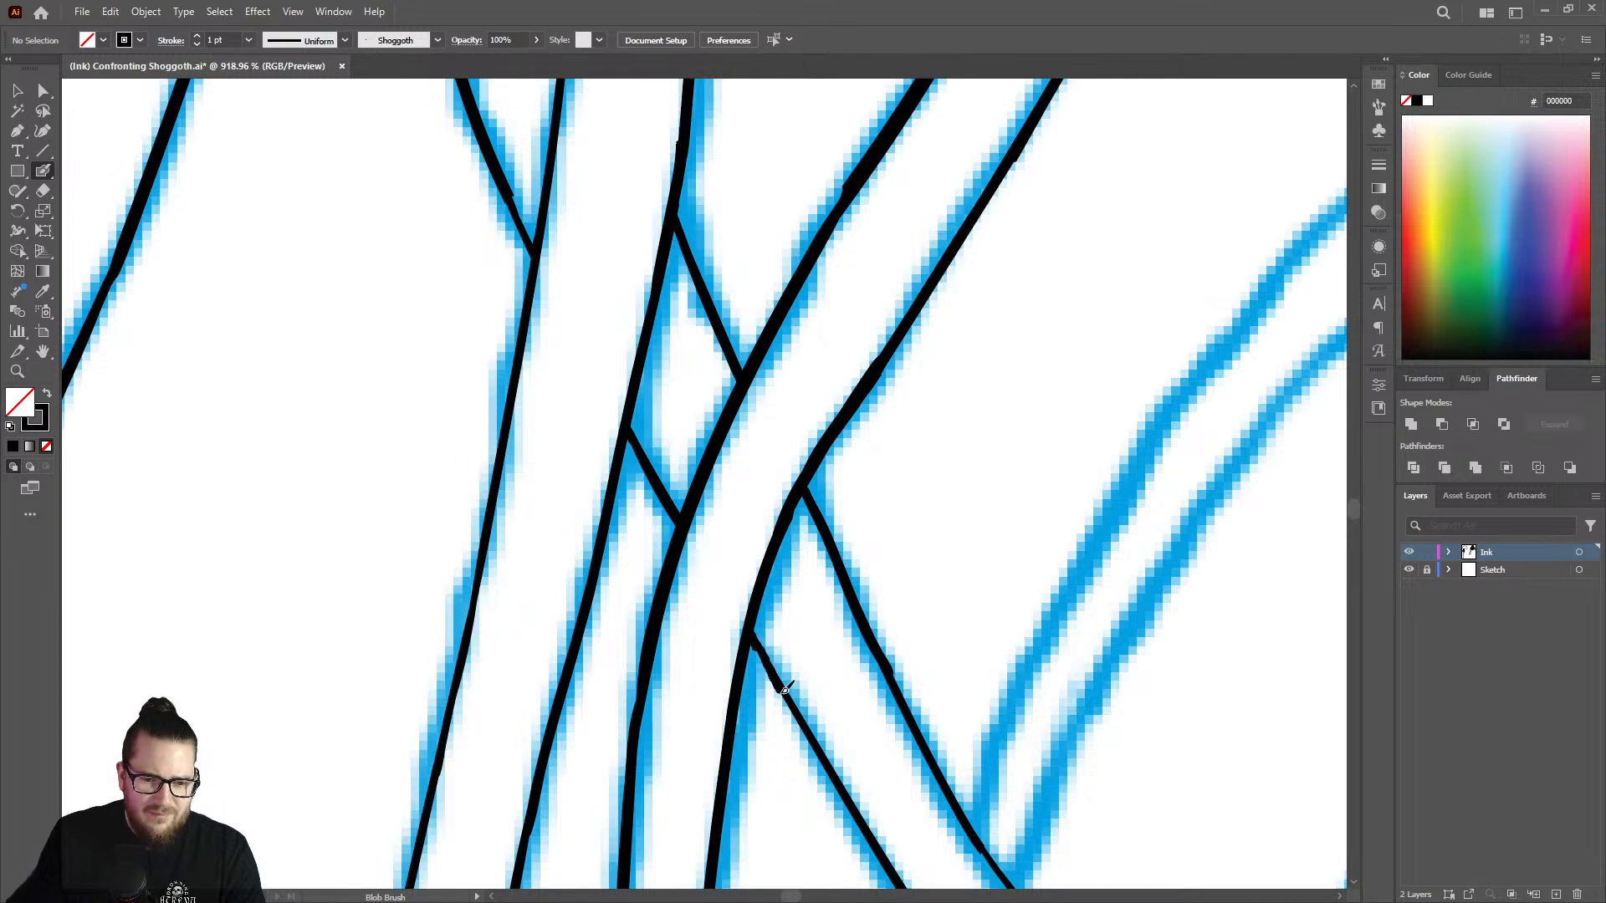
key("ctrl+z")
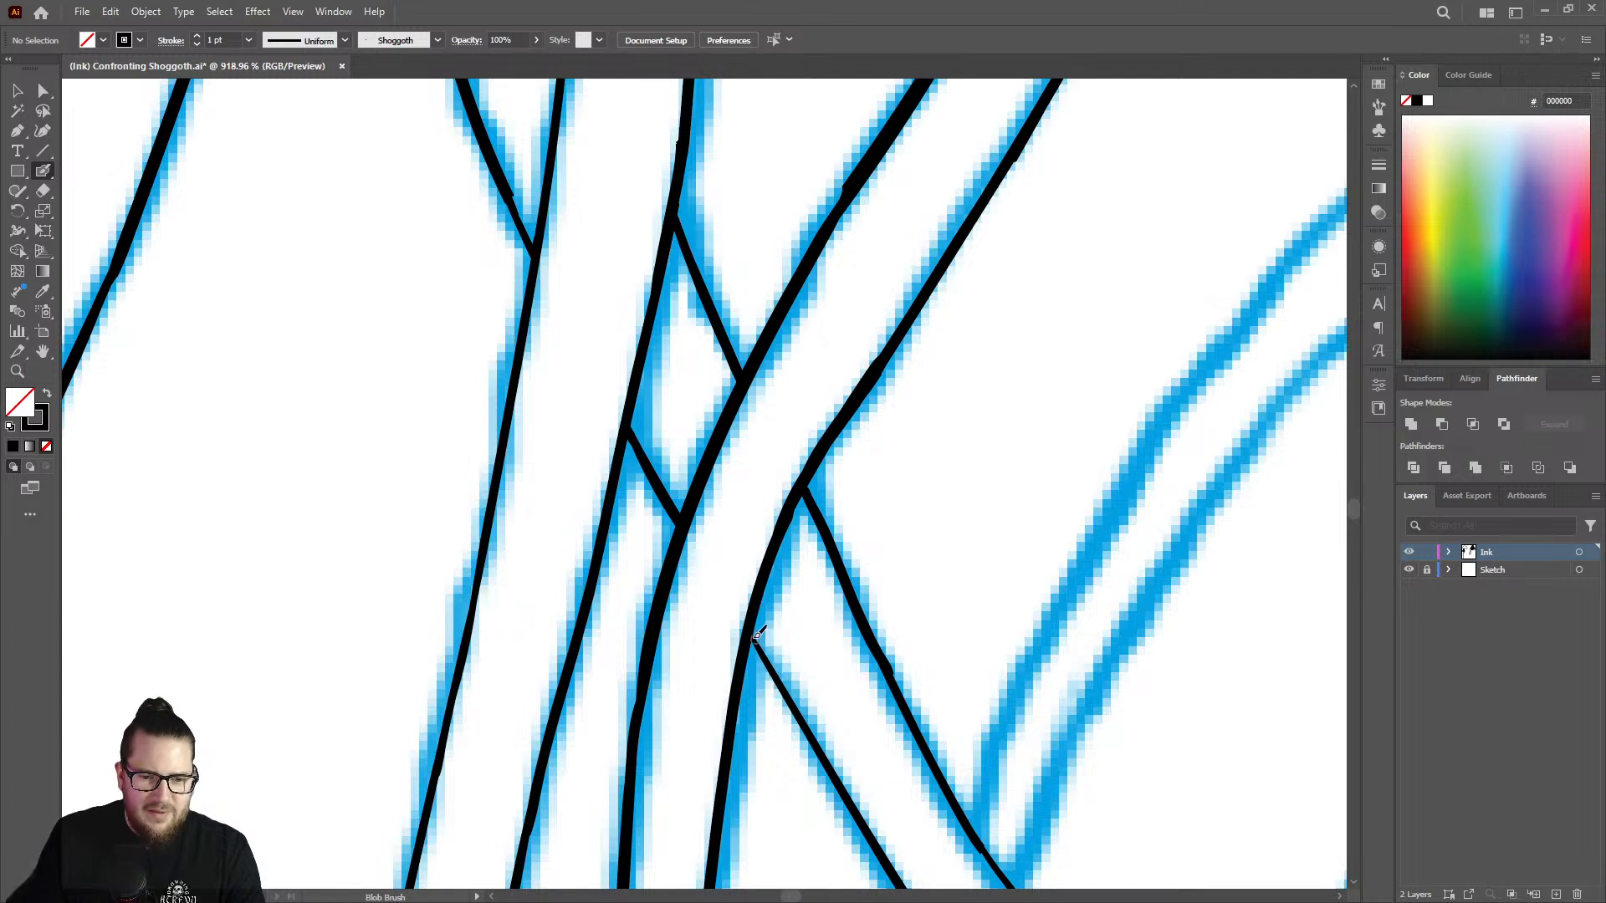
left_click_drag(761, 642, 819, 741)
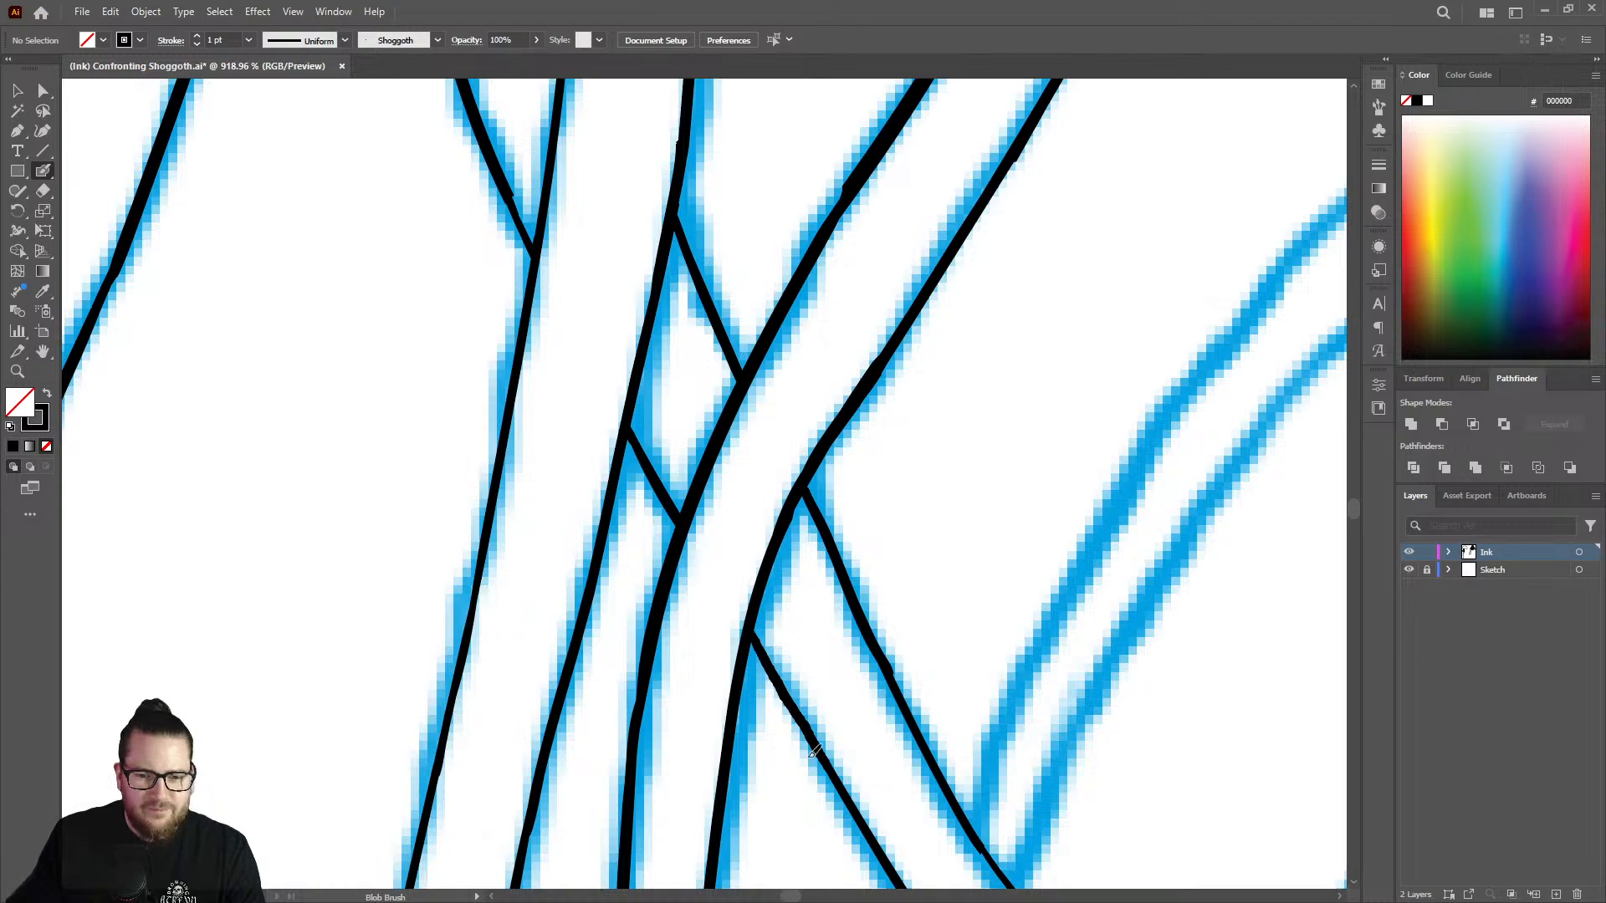
Thicken the lower ends of the two lines that run into the left edge of the left front strand.
key("z")
left_click_drag(857, 548, 645, 466)
left_click_drag(703, 358, 961, 330)
key("shift+b")
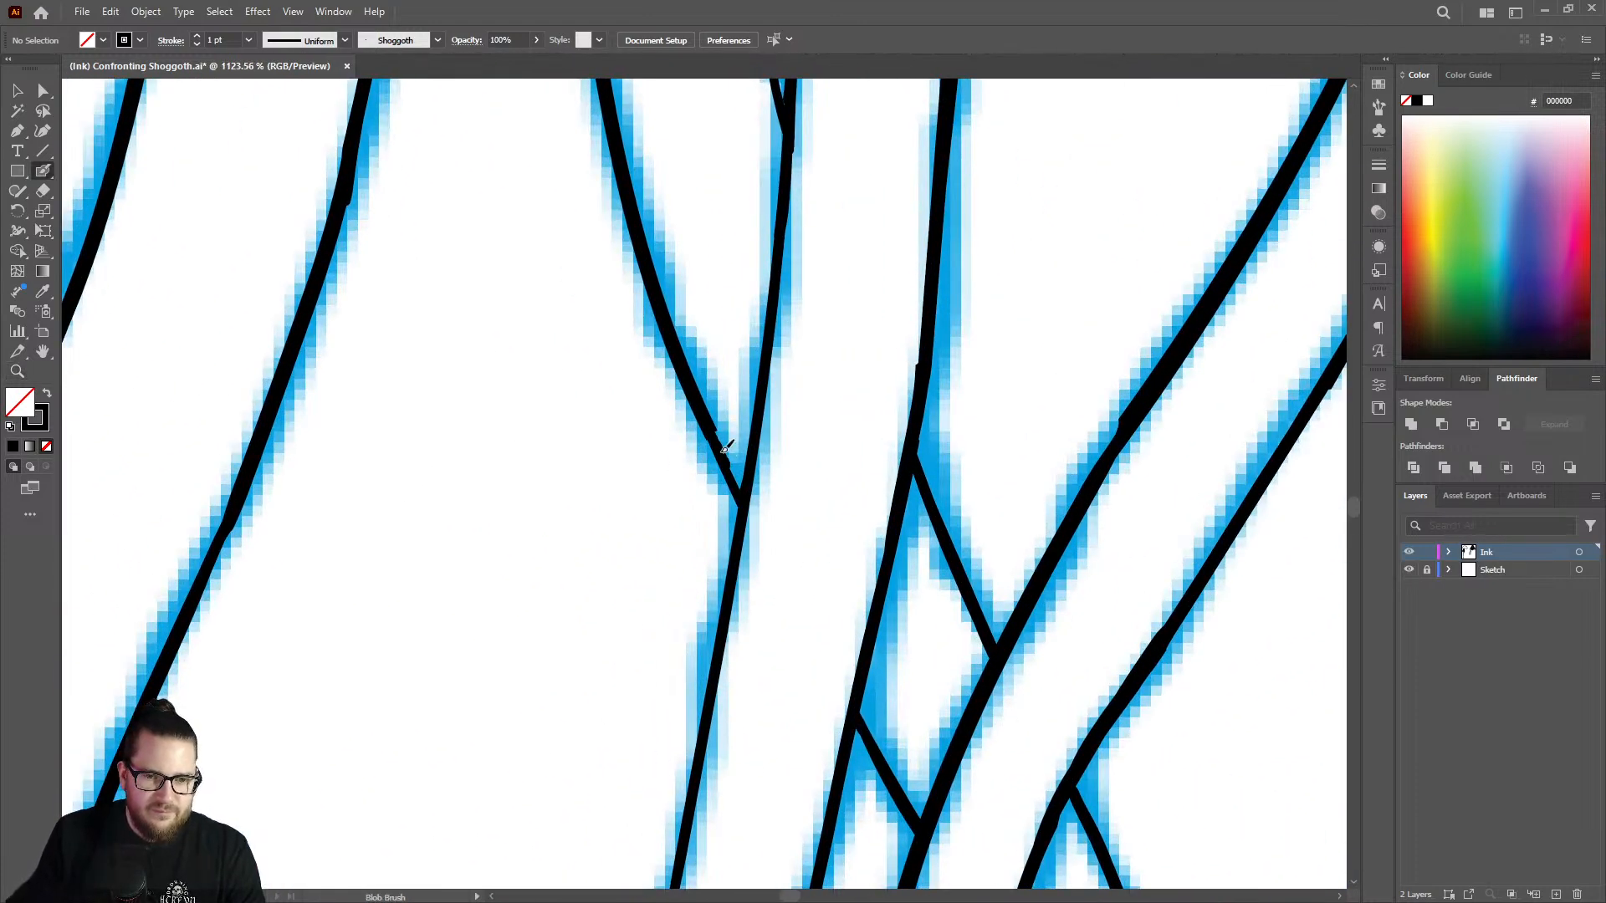
mouse_move(725, 449)
left_mouse_down()
mouse_move(739, 480)
mouse_move(584, 481)
left_mouse_up()
key("z")
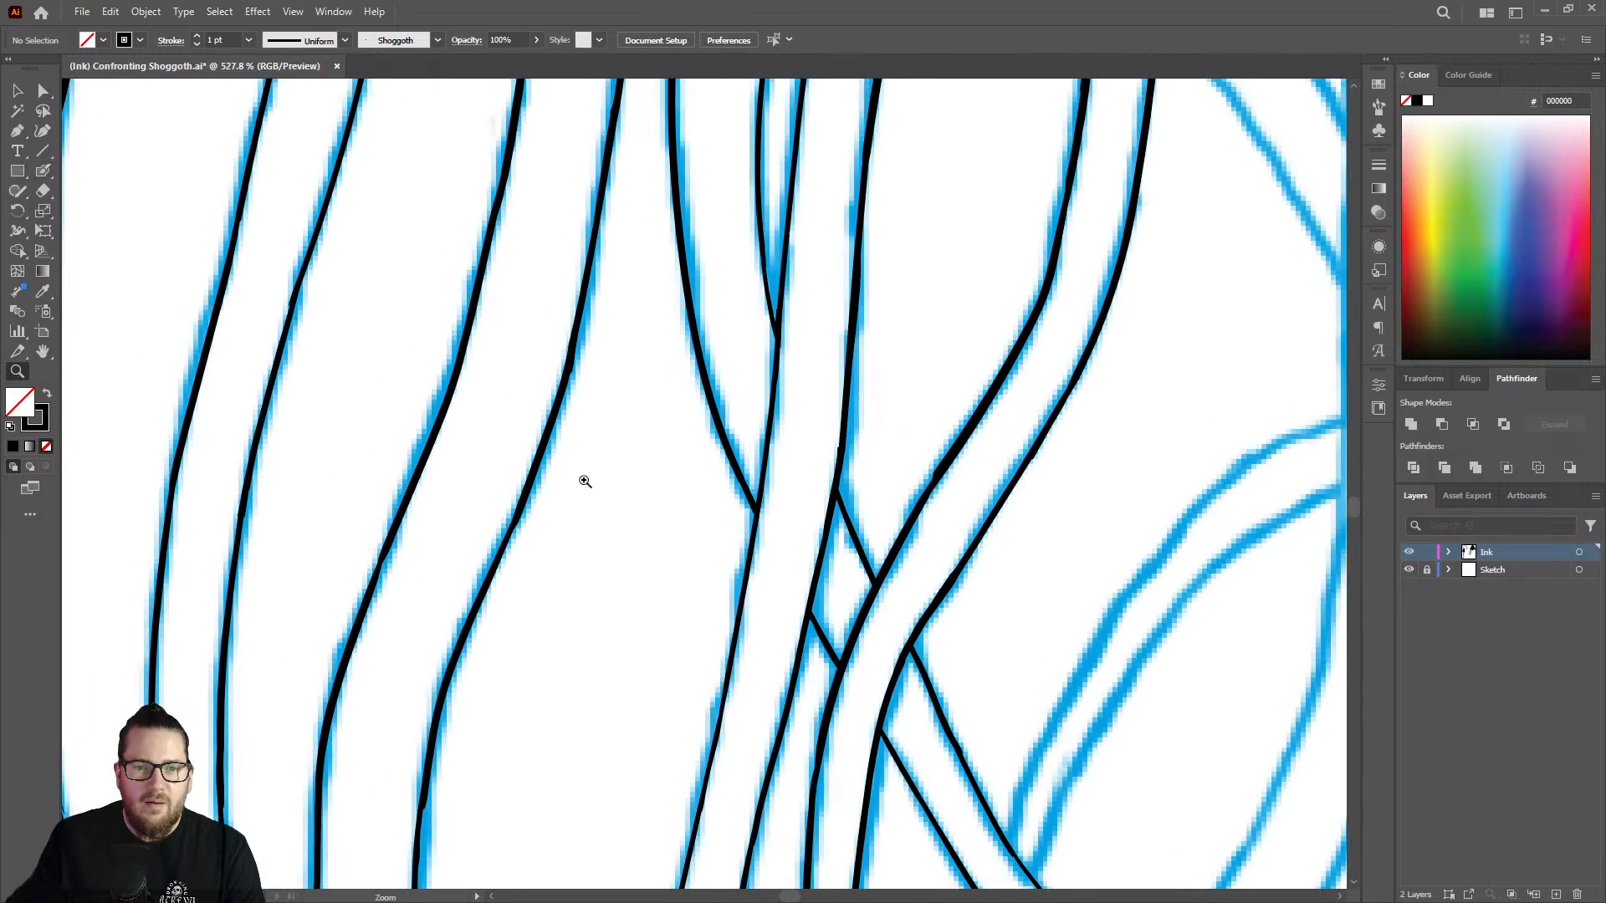
left_click_drag(774, 244, 993, 215)
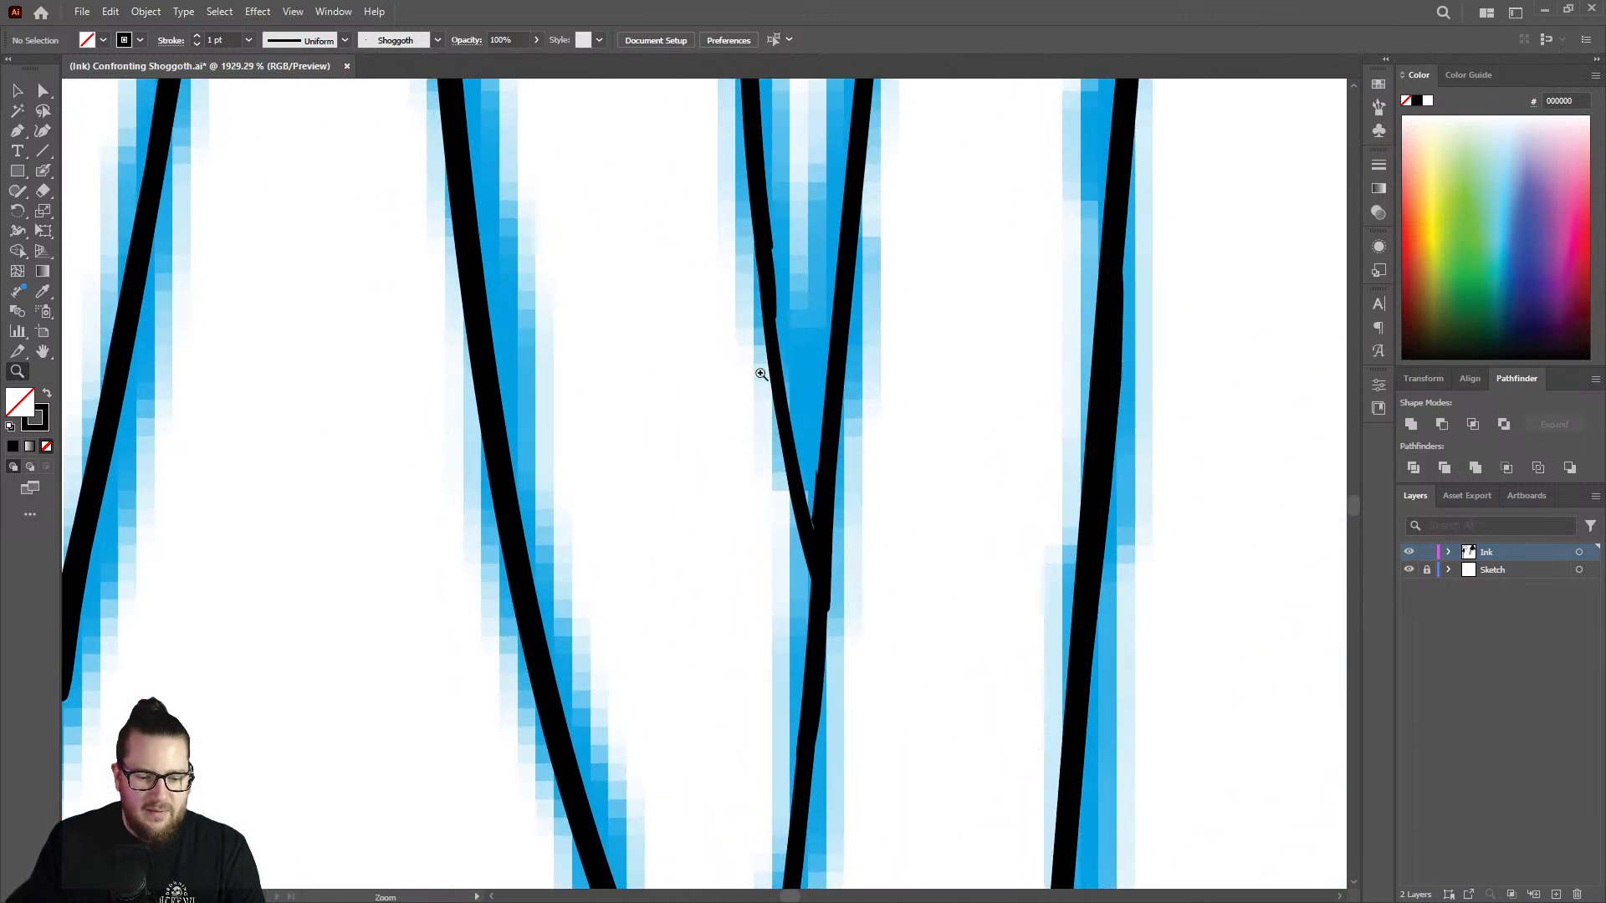
key("shift+b")
mouse_move(768, 237)
left_mouse_down()
mouse_move(816, 546)
mouse_move(805, 492)
mouse_move(664, 463)
mouse_move(425, 467)
left_mouse_up()
Examine the joints and line weight where the crossing strand passes behind the front strand.
key("z")
left_click_drag(757, 492, 544, 482)
left_click_drag(845, 659, 1084, 619)
mouse_move(788, 536)
left_mouse_down()
mouse_move(843, 550)
mouse_move(950, 527)
left_mouse_up()
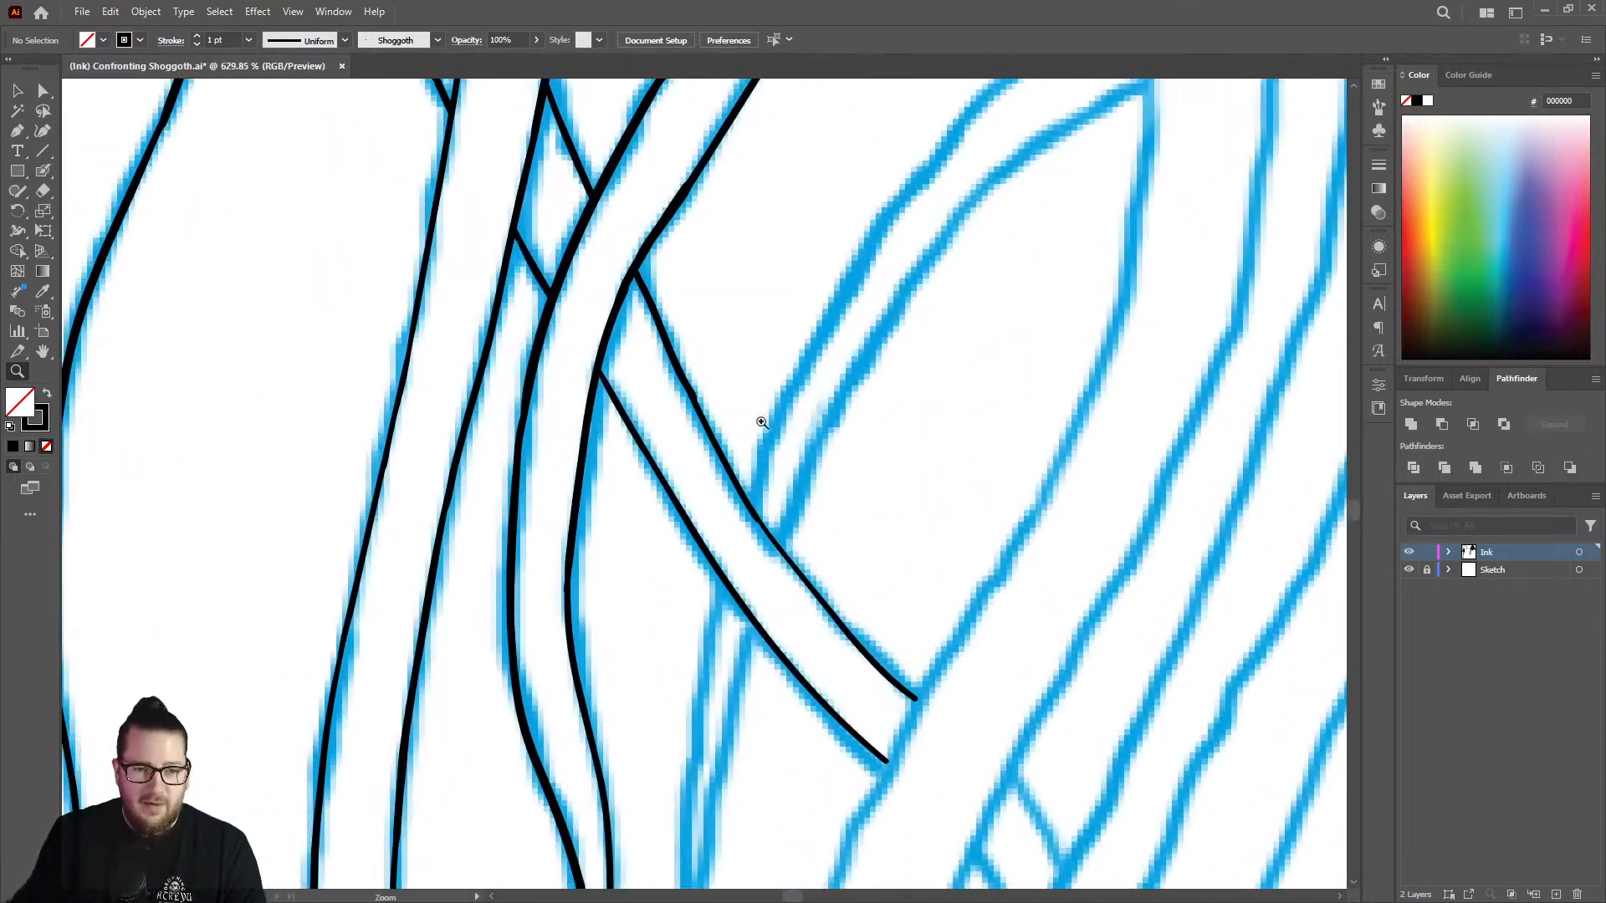
mouse_move(565, 403)
left_mouse_down()
mouse_move(620, 374)
mouse_move(686, 387)
left_mouse_up()
key("shift+b")
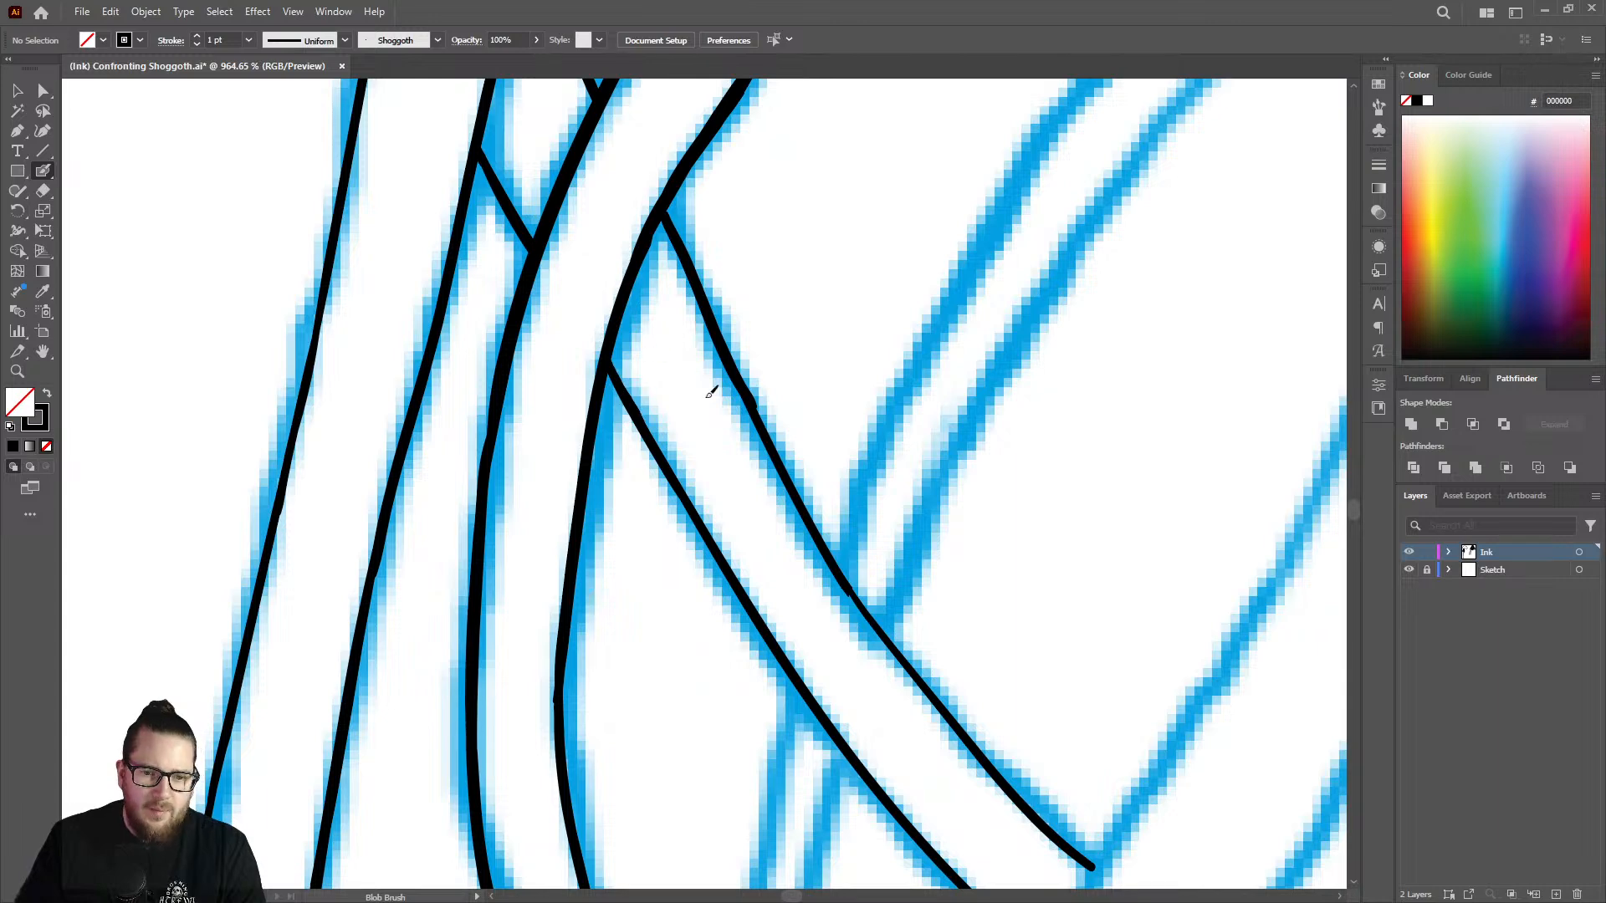
key("z")
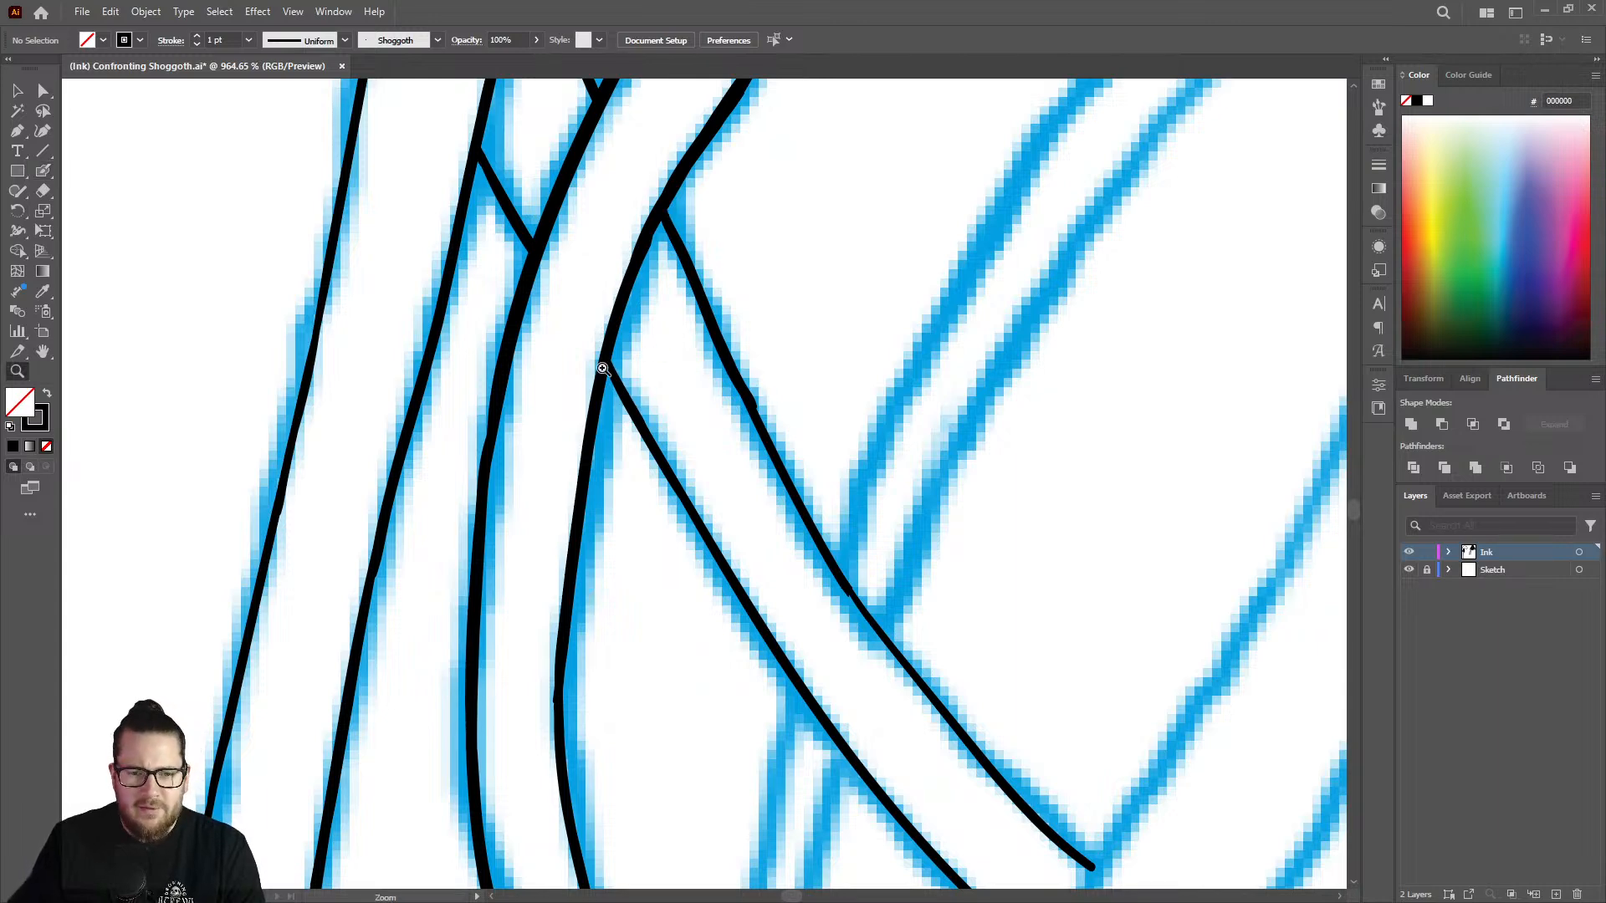
Ink the diagonal strand's left edge through both ends of the crossing strand, redoing the first stroke with a straighter one.
left_click_drag(709, 396, 378, 410)
left_click_drag(825, 538, 999, 569)
left_click_drag(771, 472, 896, 383)
key("shift+b")
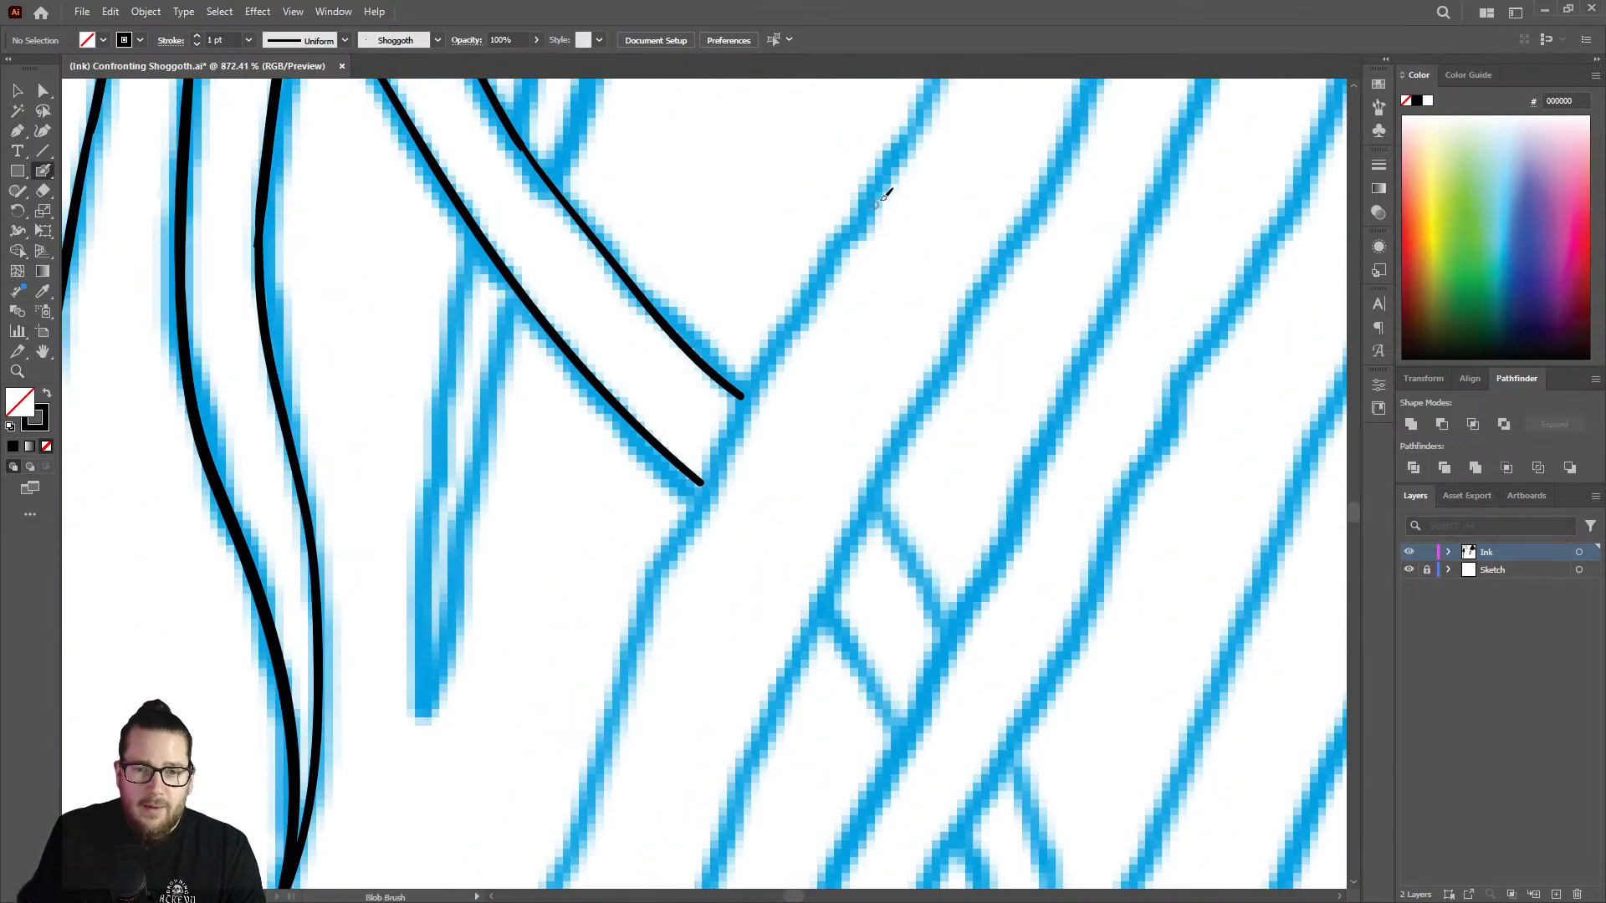
mouse_move(892, 164)
left_mouse_down()
mouse_move(709, 470)
mouse_move(621, 728)
left_mouse_up()
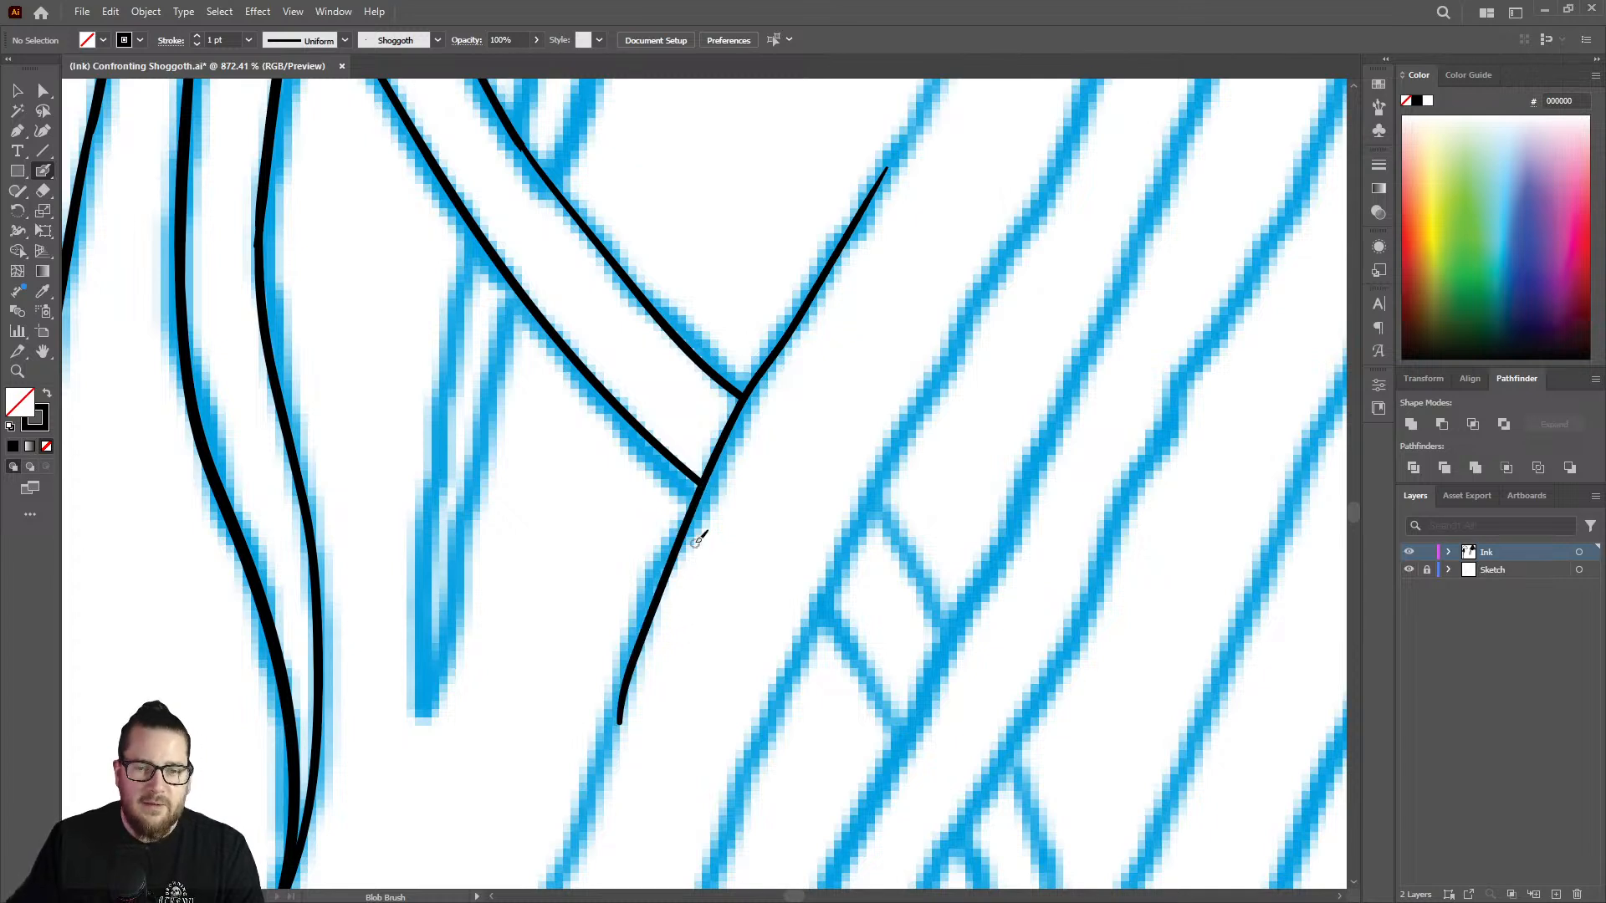
key("ctrl+z")
mouse_move(903, 143)
left_mouse_down()
mouse_move(743, 409)
mouse_move(622, 655)
left_mouse_up()
key("ctrl+space")
mouse_move(707, 547)
left_mouse_down()
mouse_move(690, 544)
mouse_move(795, 456)
left_mouse_up()
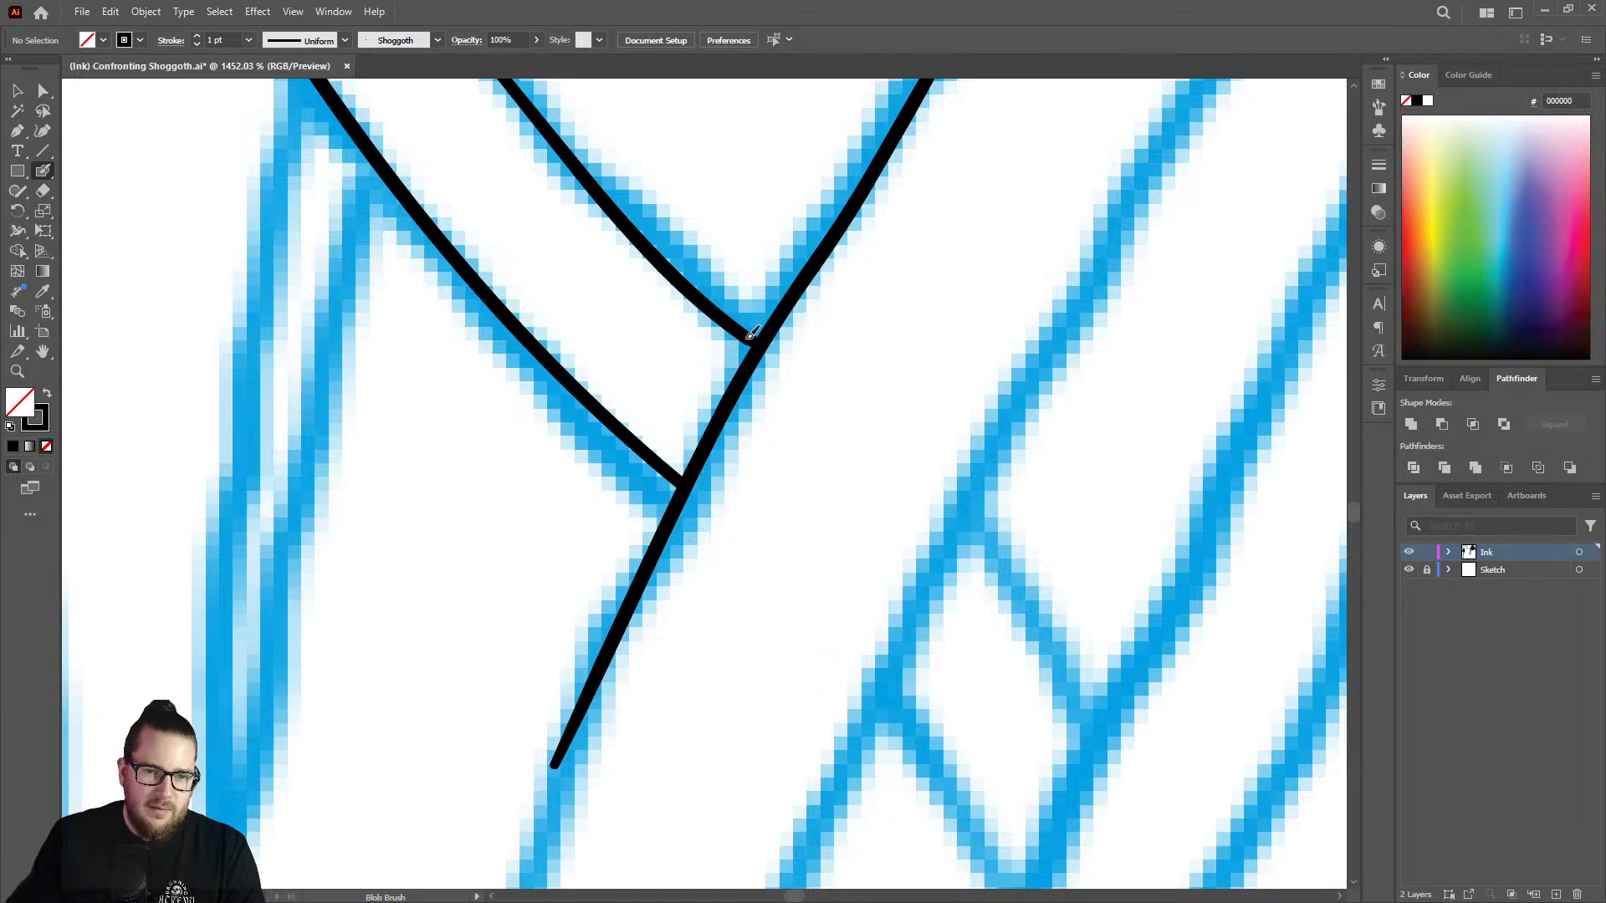
Examine the tentacle mass to locate where the next uninked strand lines begin above the crossing strand.
key("ctrl+space")
left_click_drag(805, 444, 470, 448)
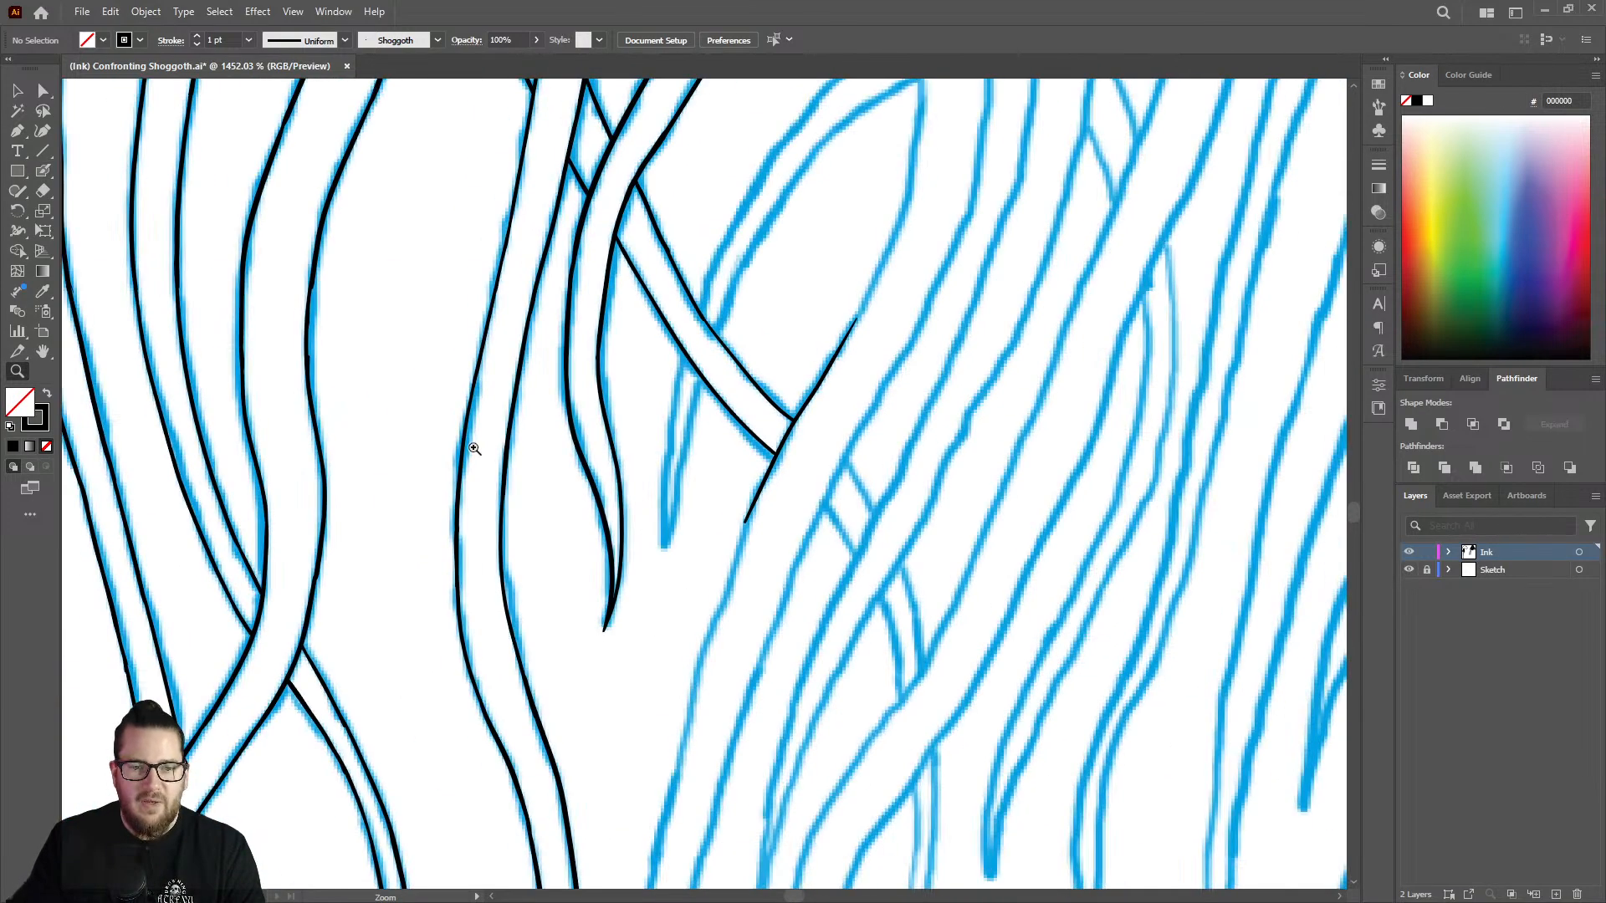
left_click_drag(828, 428, 598, 403)
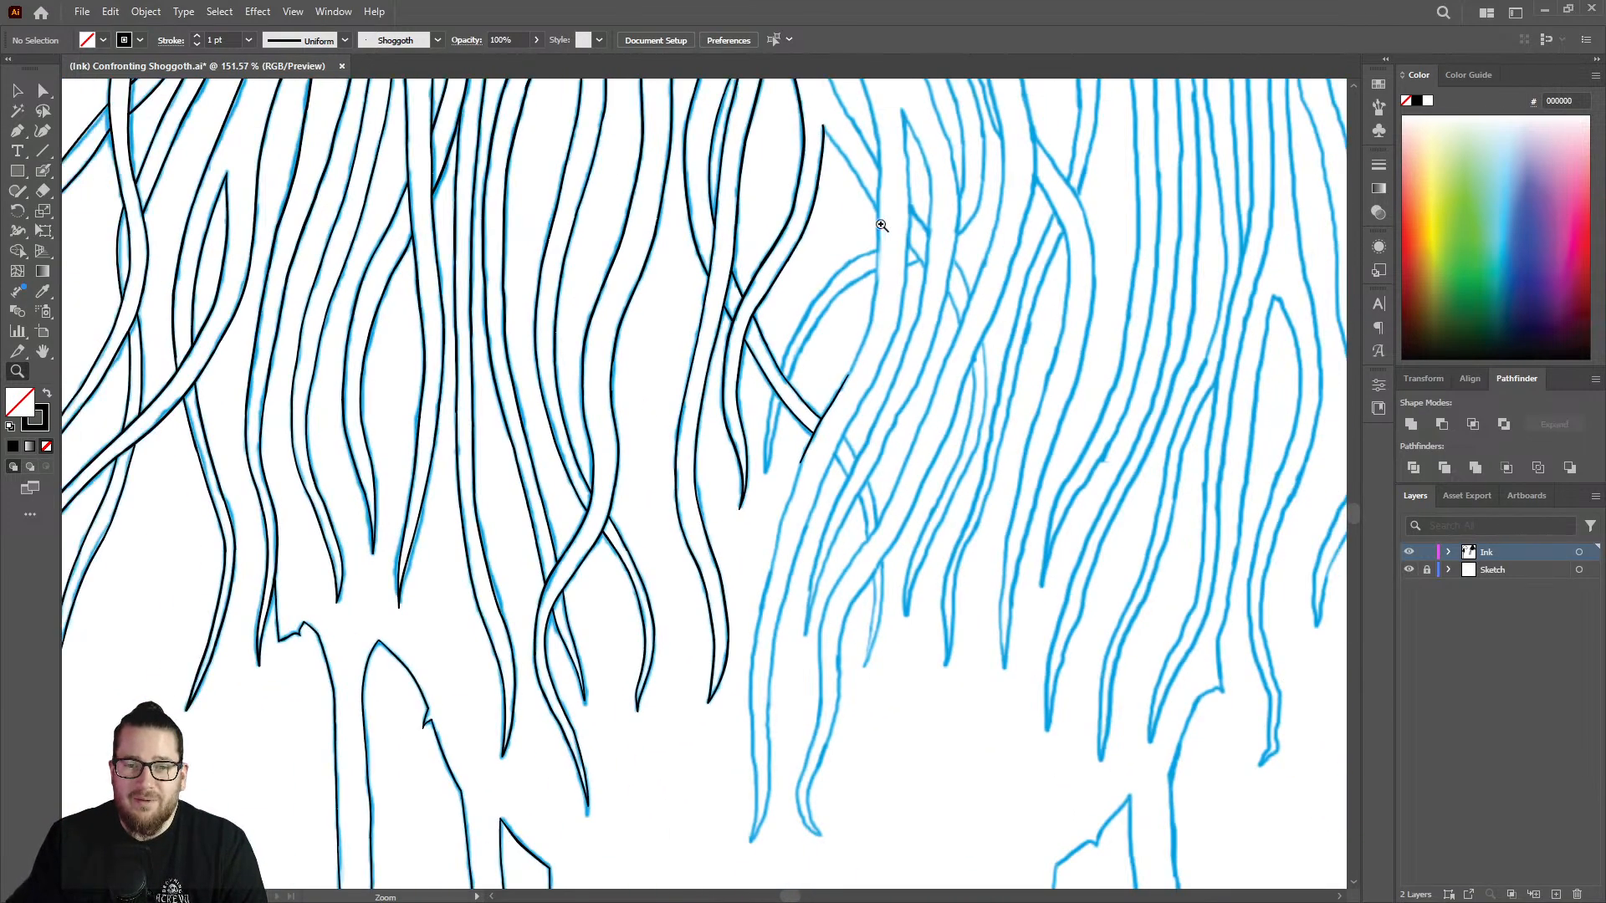
left_click_drag(909, 353, 803, 335)
left_click_drag(871, 153, 853, 188)
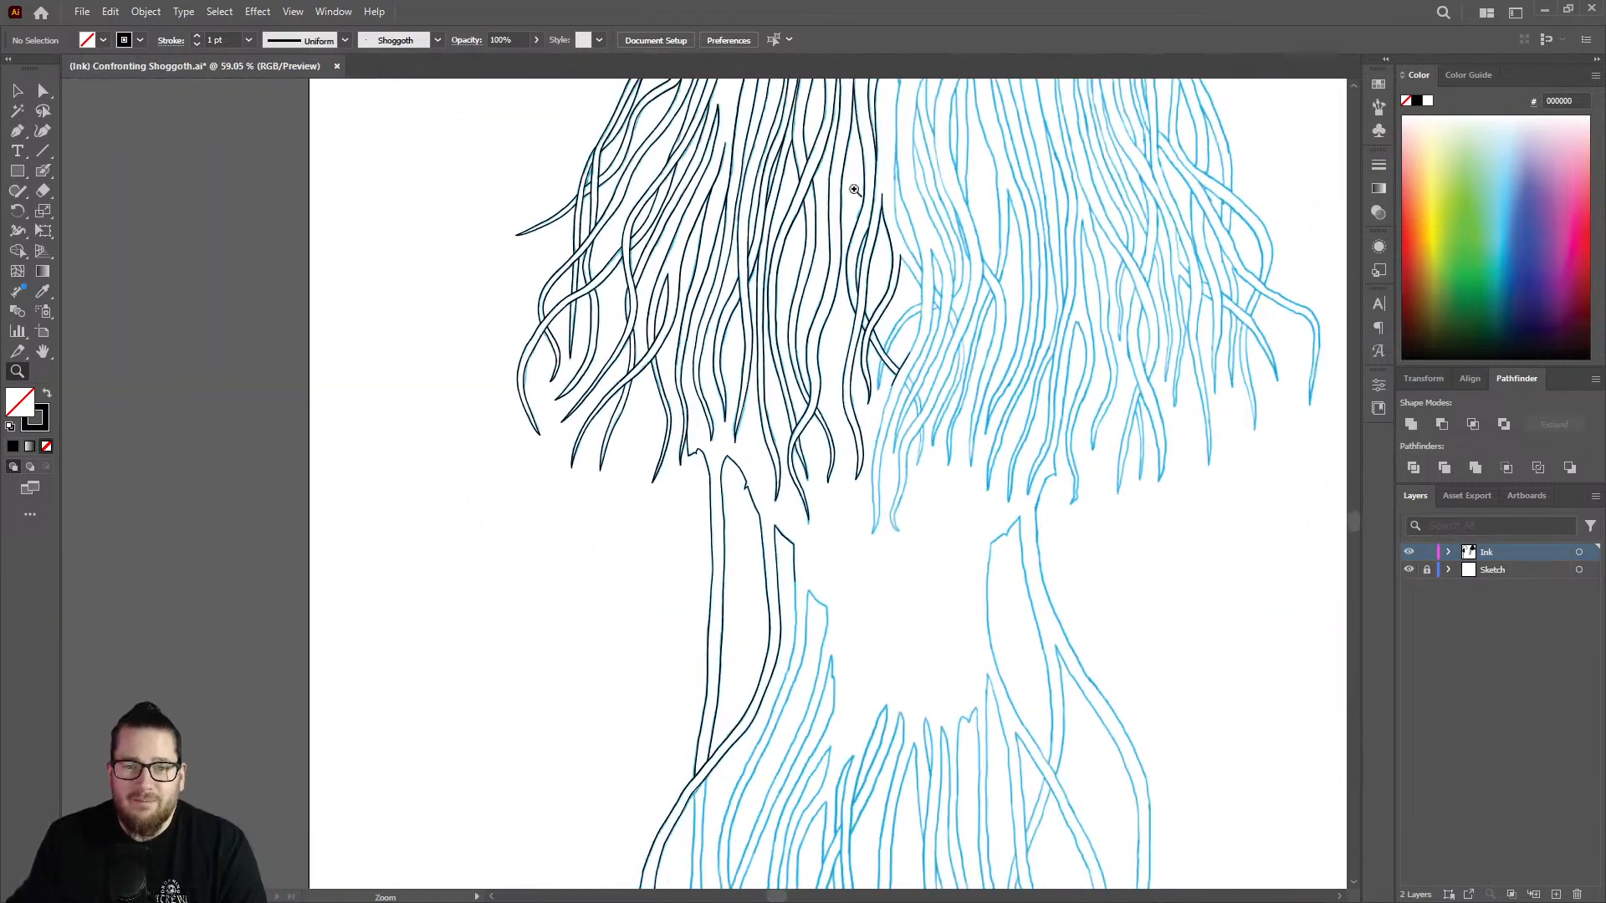
left_click_drag(1014, 305, 874, 218)
left_click_drag(960, 122, 1153, 126)
left_click_drag(933, 208, 1191, 189)
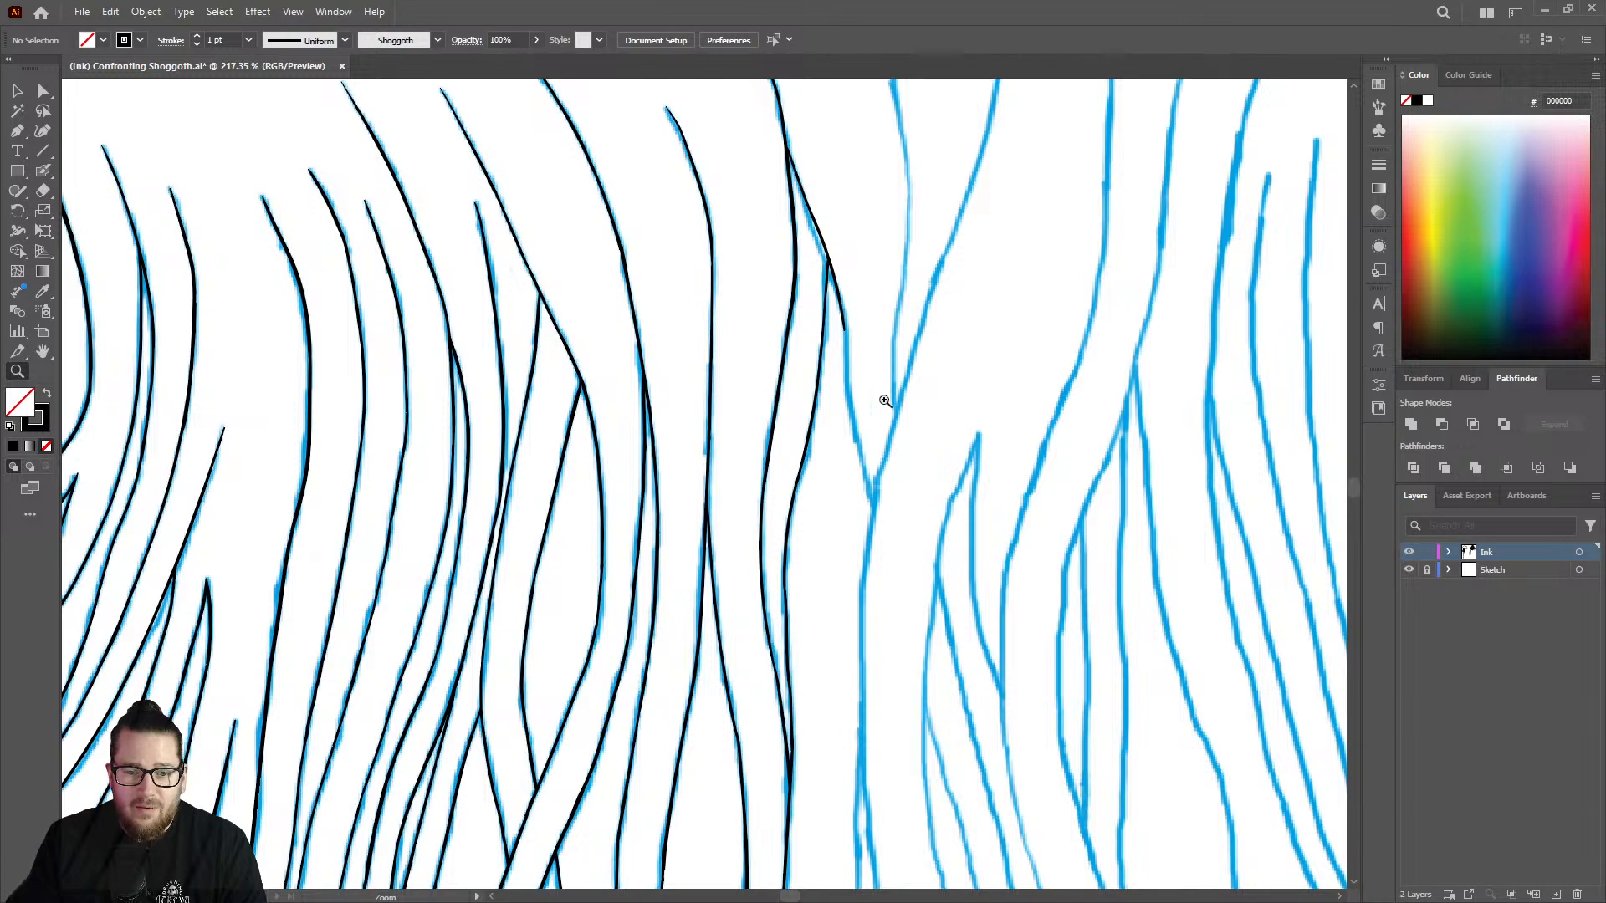
Extend the partly inked line from its open lower end down the sketch to the V-shaped junction with the next line.
left_click_drag(885, 400, 995, 384)
left_click_drag(807, 312, 921, 269)
key("shift+b")
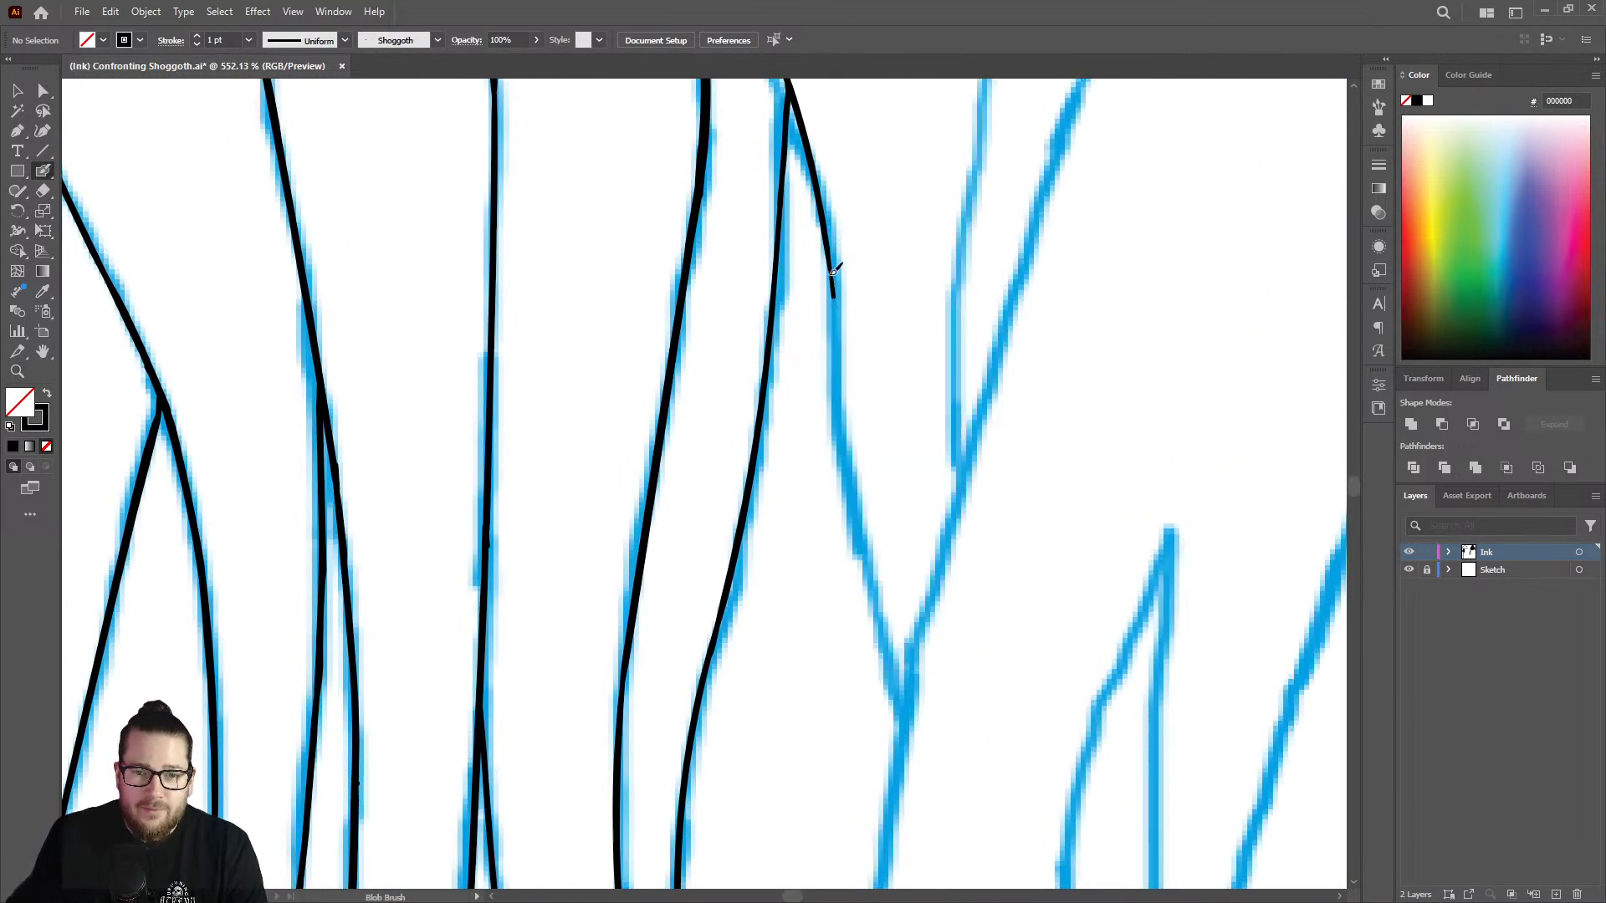
left_click_drag(832, 273, 839, 398)
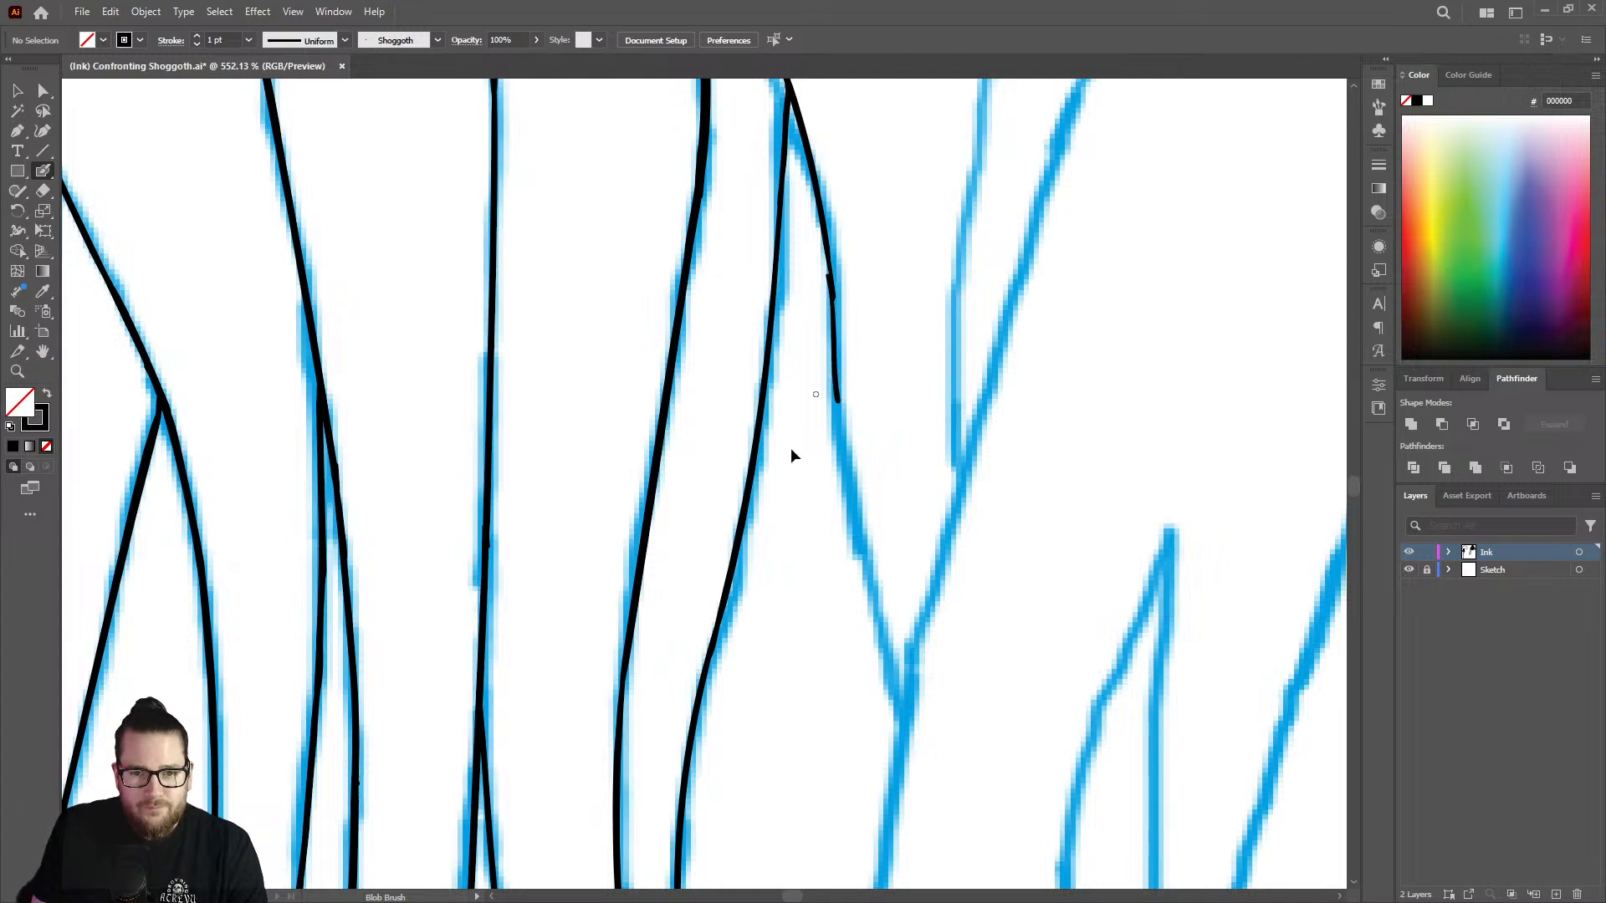
key("ctrl+z")
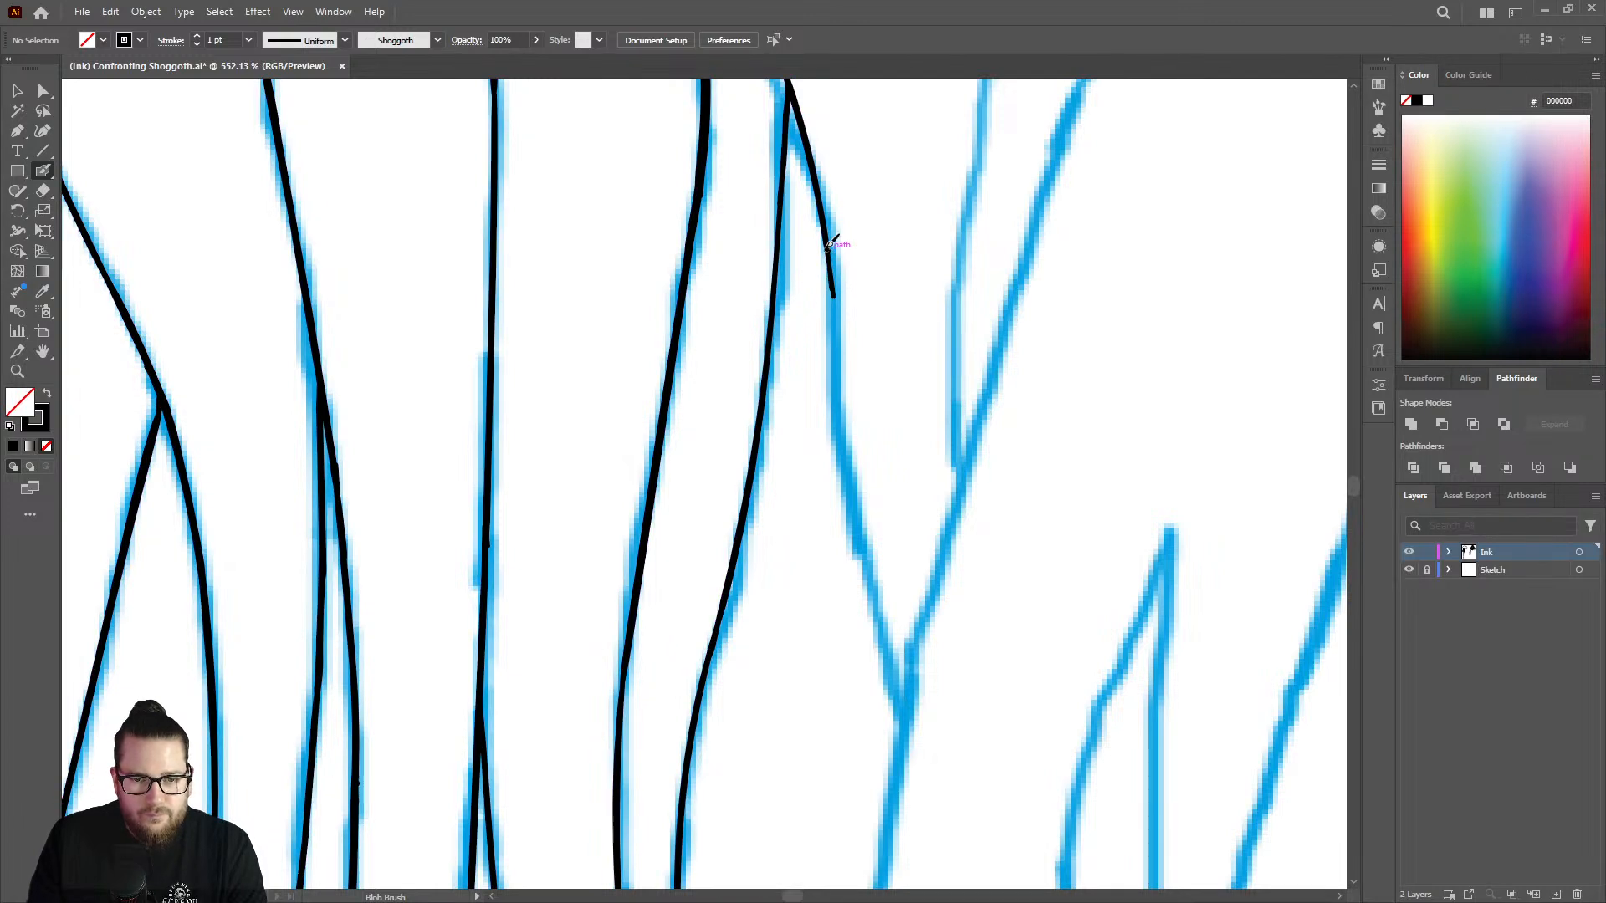
mouse_move(837, 324)
left_mouse_down()
mouse_move(861, 556)
mouse_move(905, 740)
left_mouse_up()
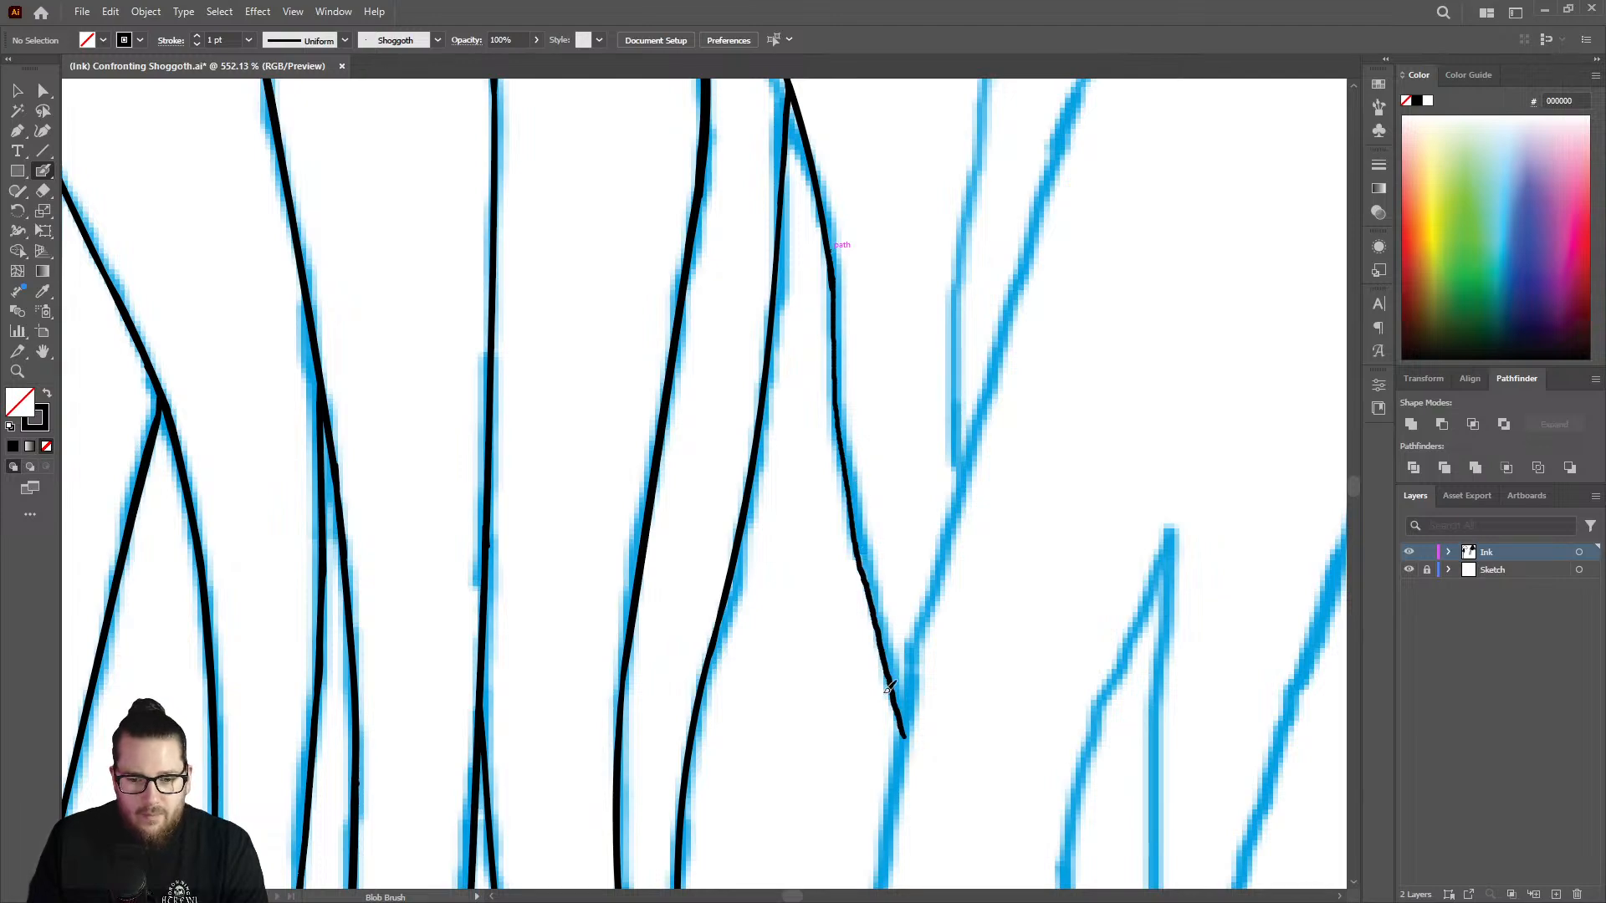
Ink the upper part of the line forming the V's right side, from its top tip down along the curve.
key("ctrl+space")
mouse_move(883, 517)
left_mouse_down("ctrl")
mouse_move(620, 423)
mouse_move(871, 258)
mouse_move(699, 243)
left_mouse_up("ctrl")
left_click_drag(971, 230, 1087, 216)
left_click_drag(951, 275, 1172, 210)
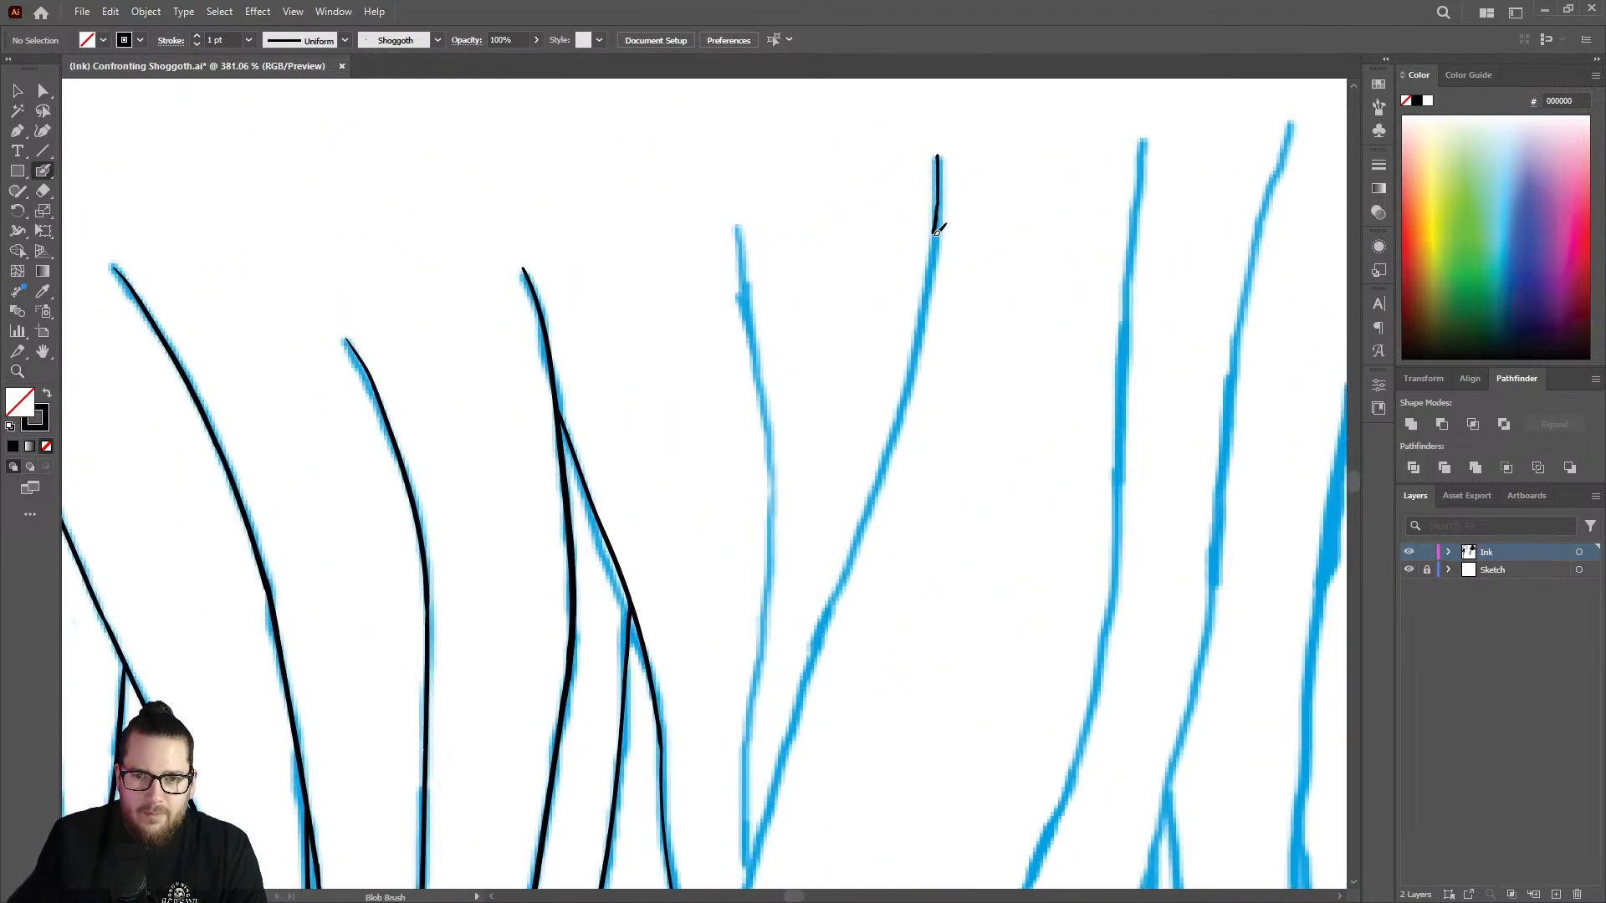
mouse_move(937, 231)
left_mouse_down()
mouse_move(874, 524)
mouse_move(816, 650)
left_mouse_up()
Continue the V's right-hand line down toward the junction, and even out the overlap between its two strokes with the Eraser.
key("ctrl+space")
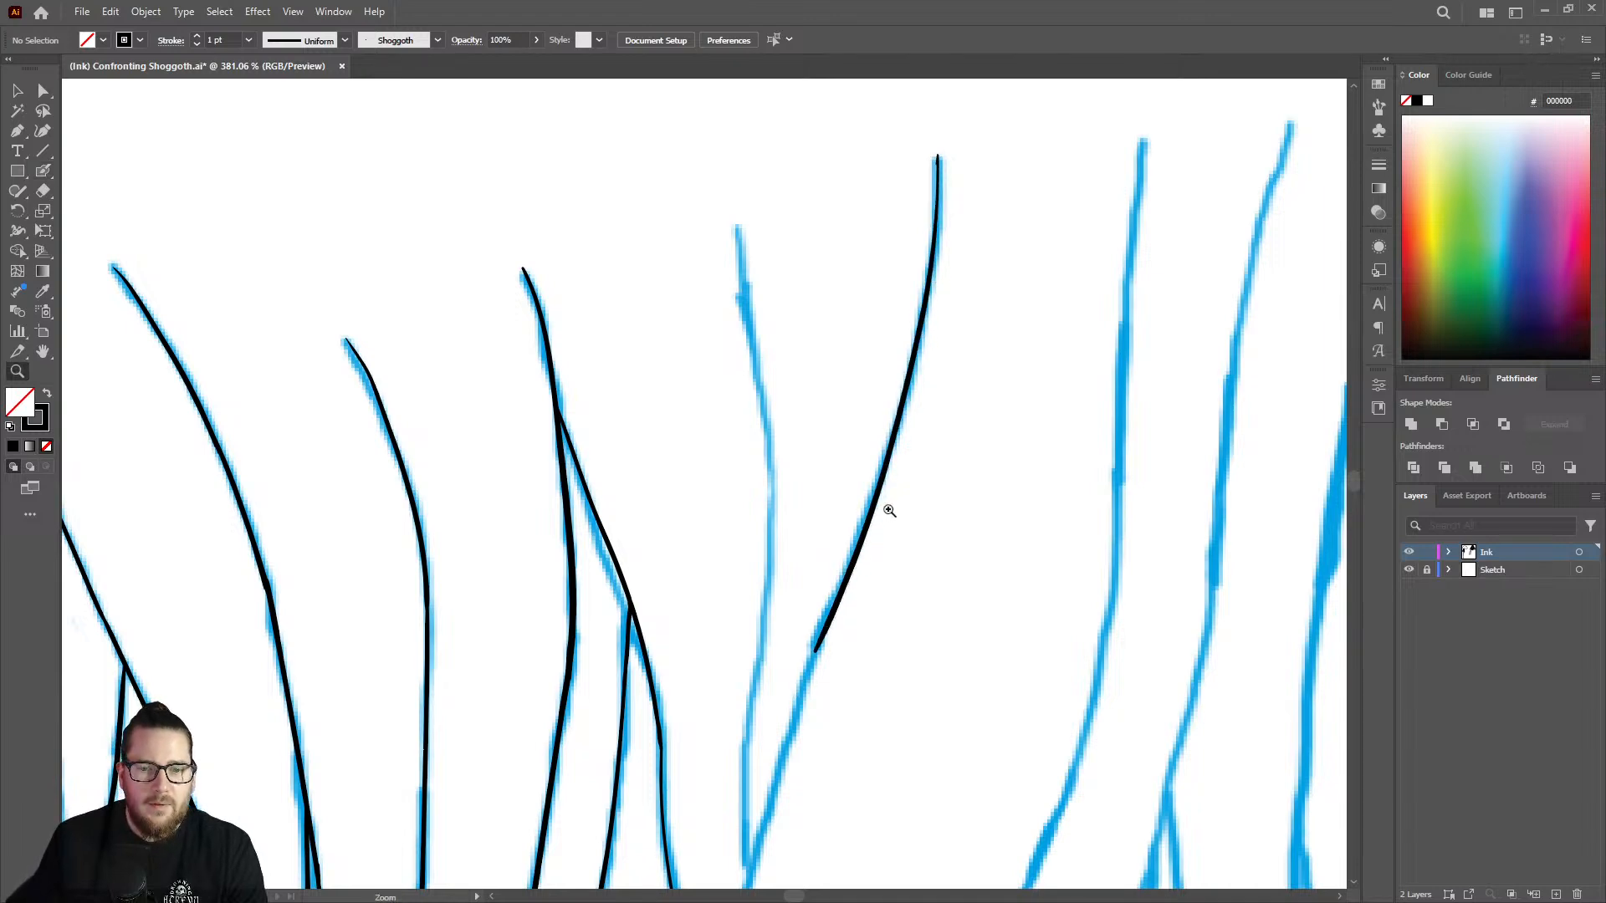
left_click_drag(889, 510, 588, 531)
left_click_drag(877, 594, 1055, 439)
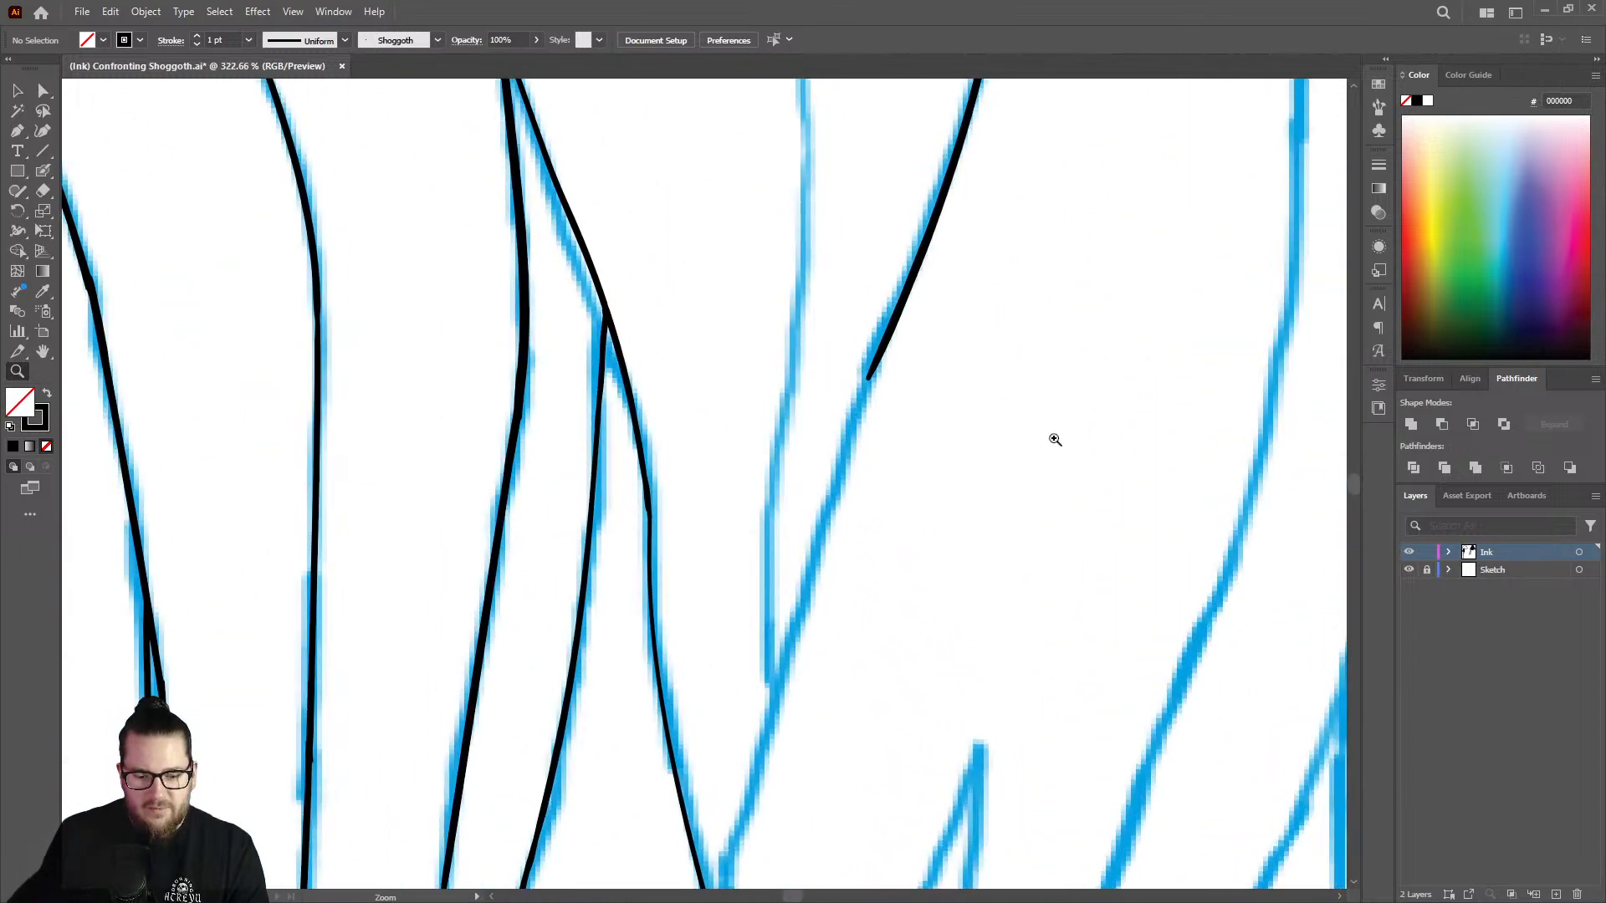
left_click_drag(883, 362, 741, 849)
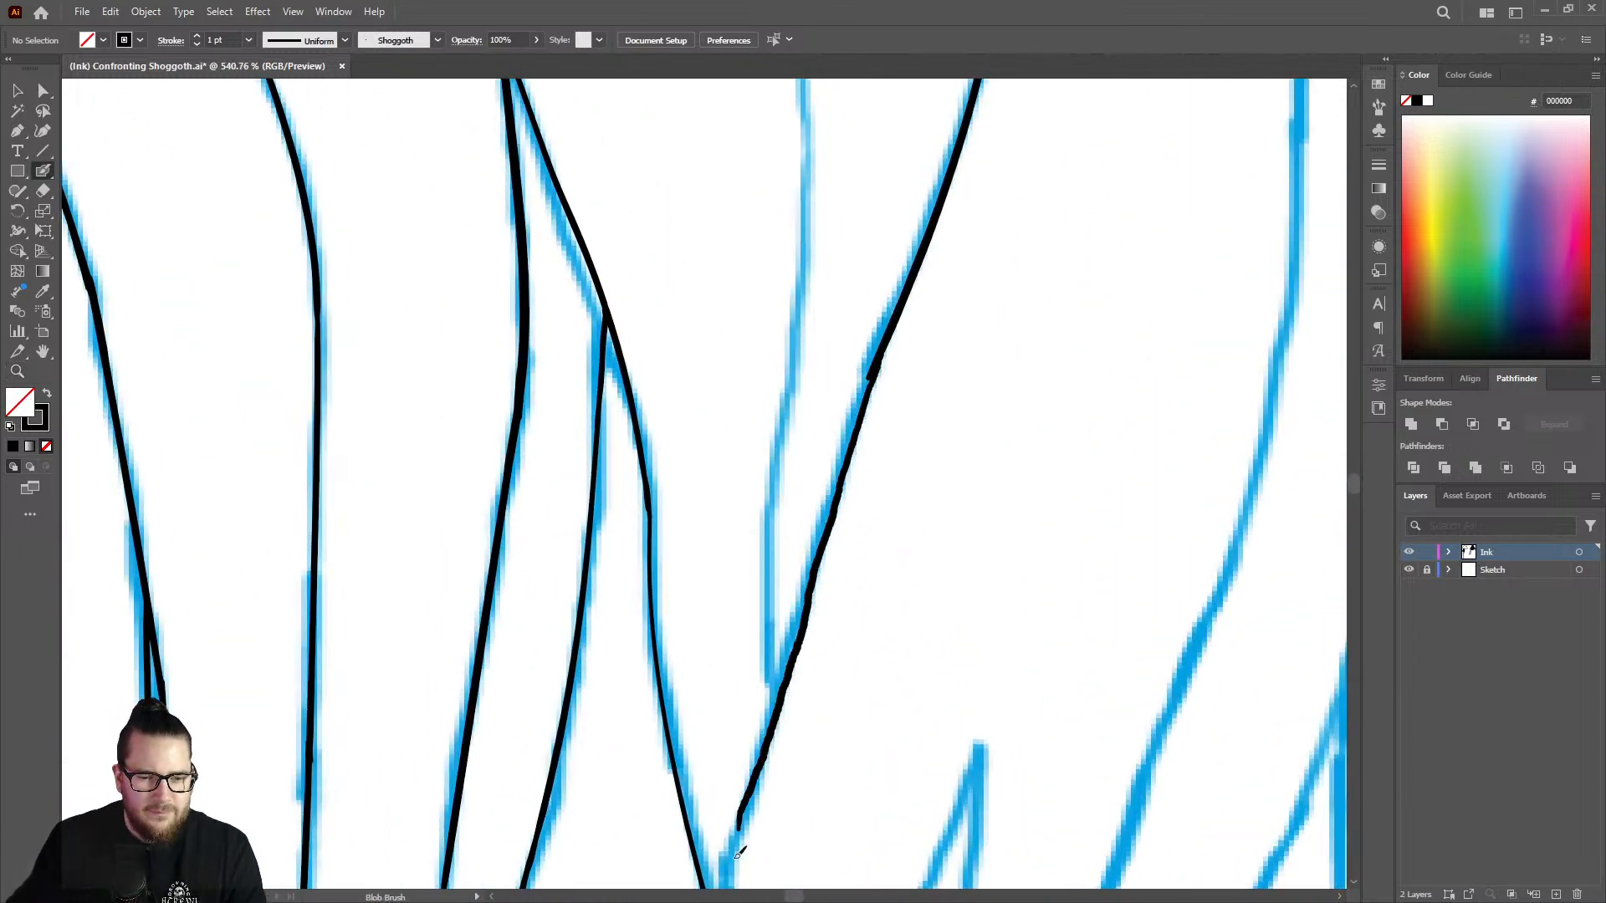
key("shift+e")
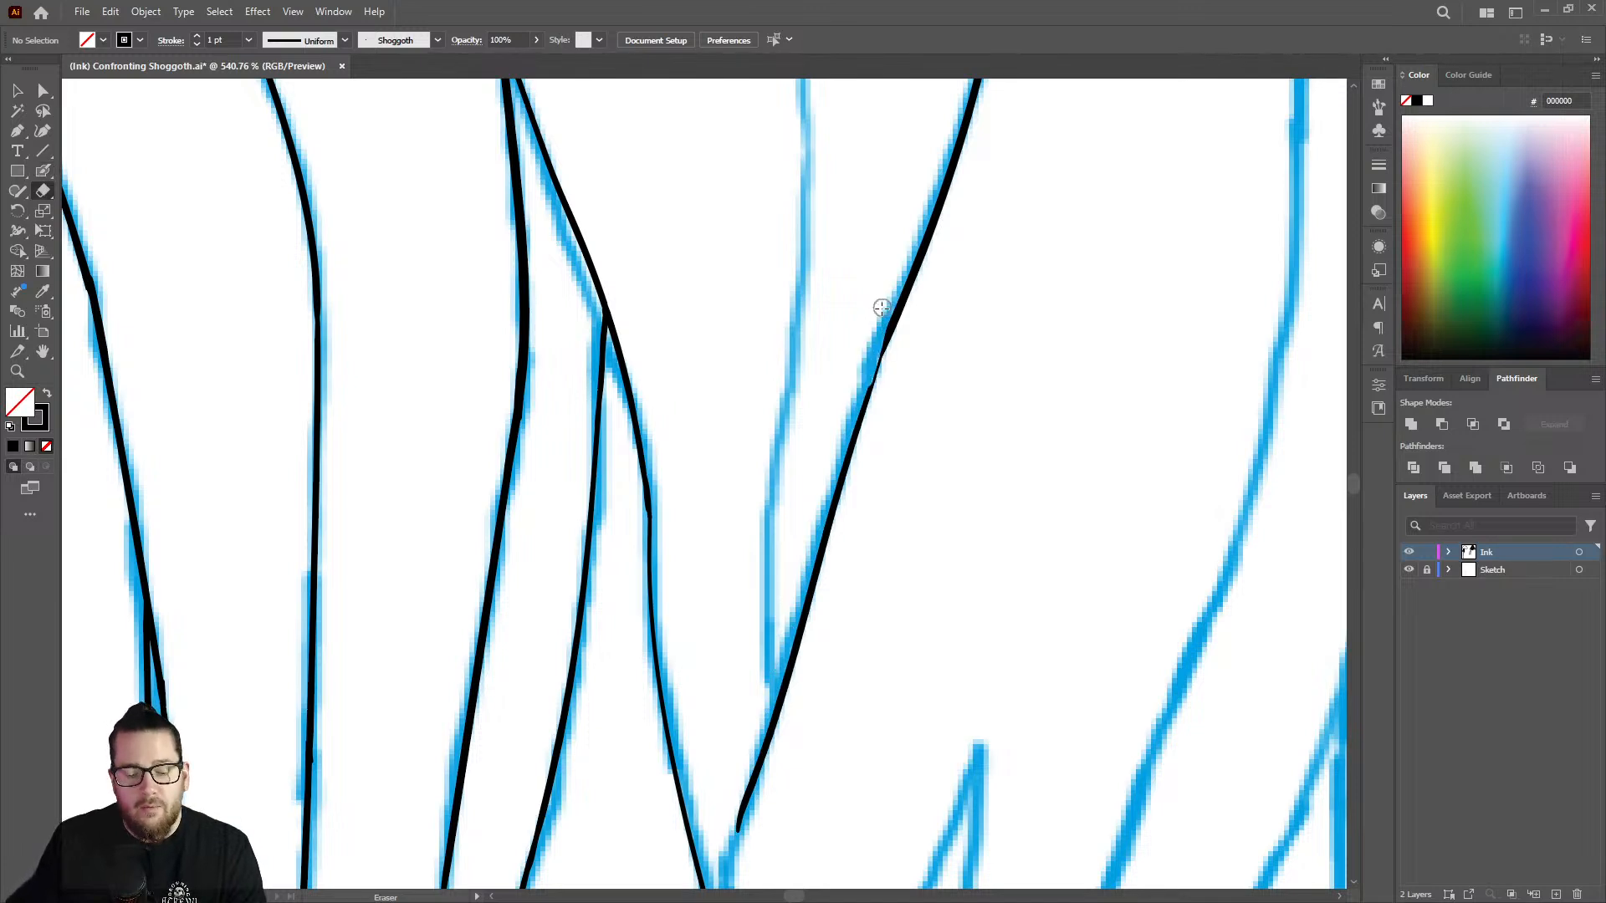
key("shift+b")
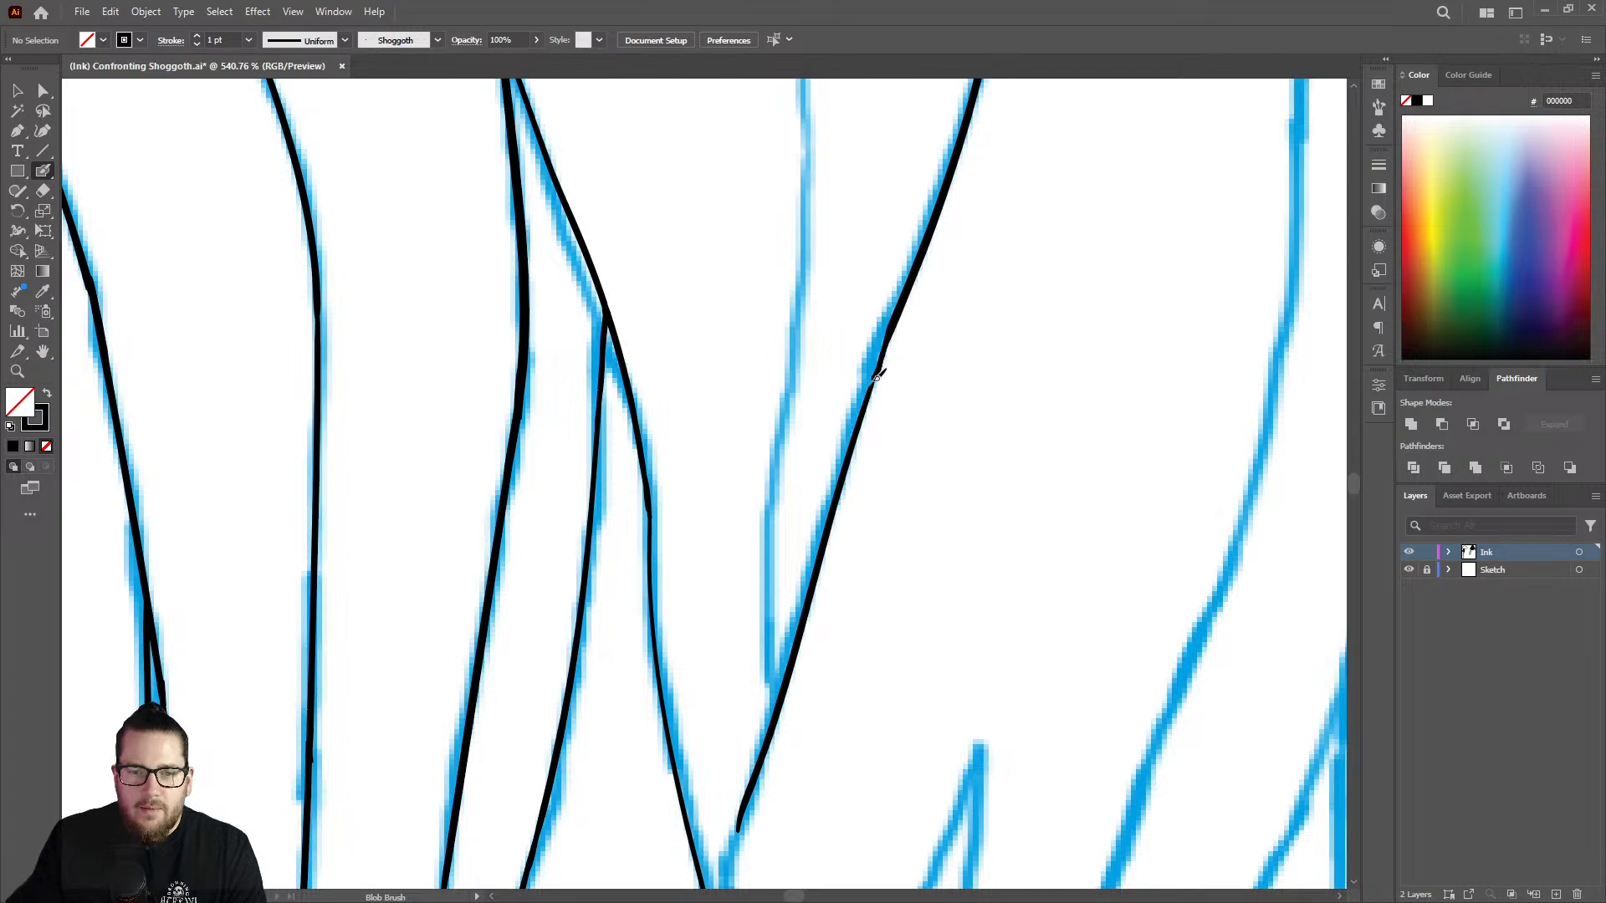
Smooth the overlap on the V's right-hand line and continue it through the junction to a short stem below.
left_click_drag(895, 319, 898, 313)
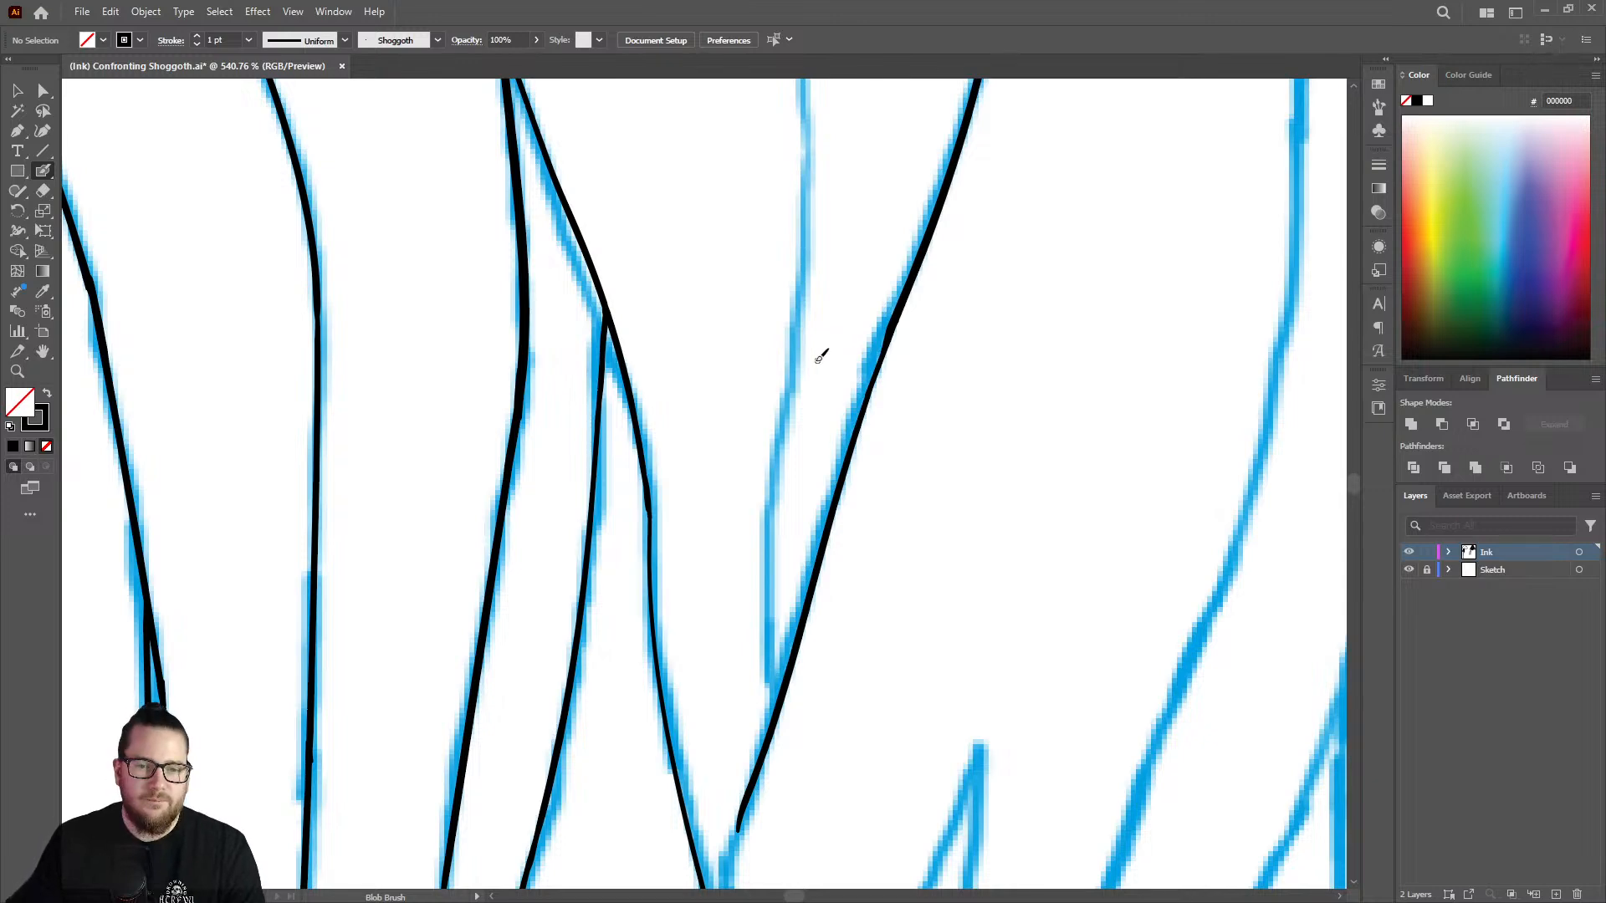
key("z")
left_click_drag(842, 355, 655, 311)
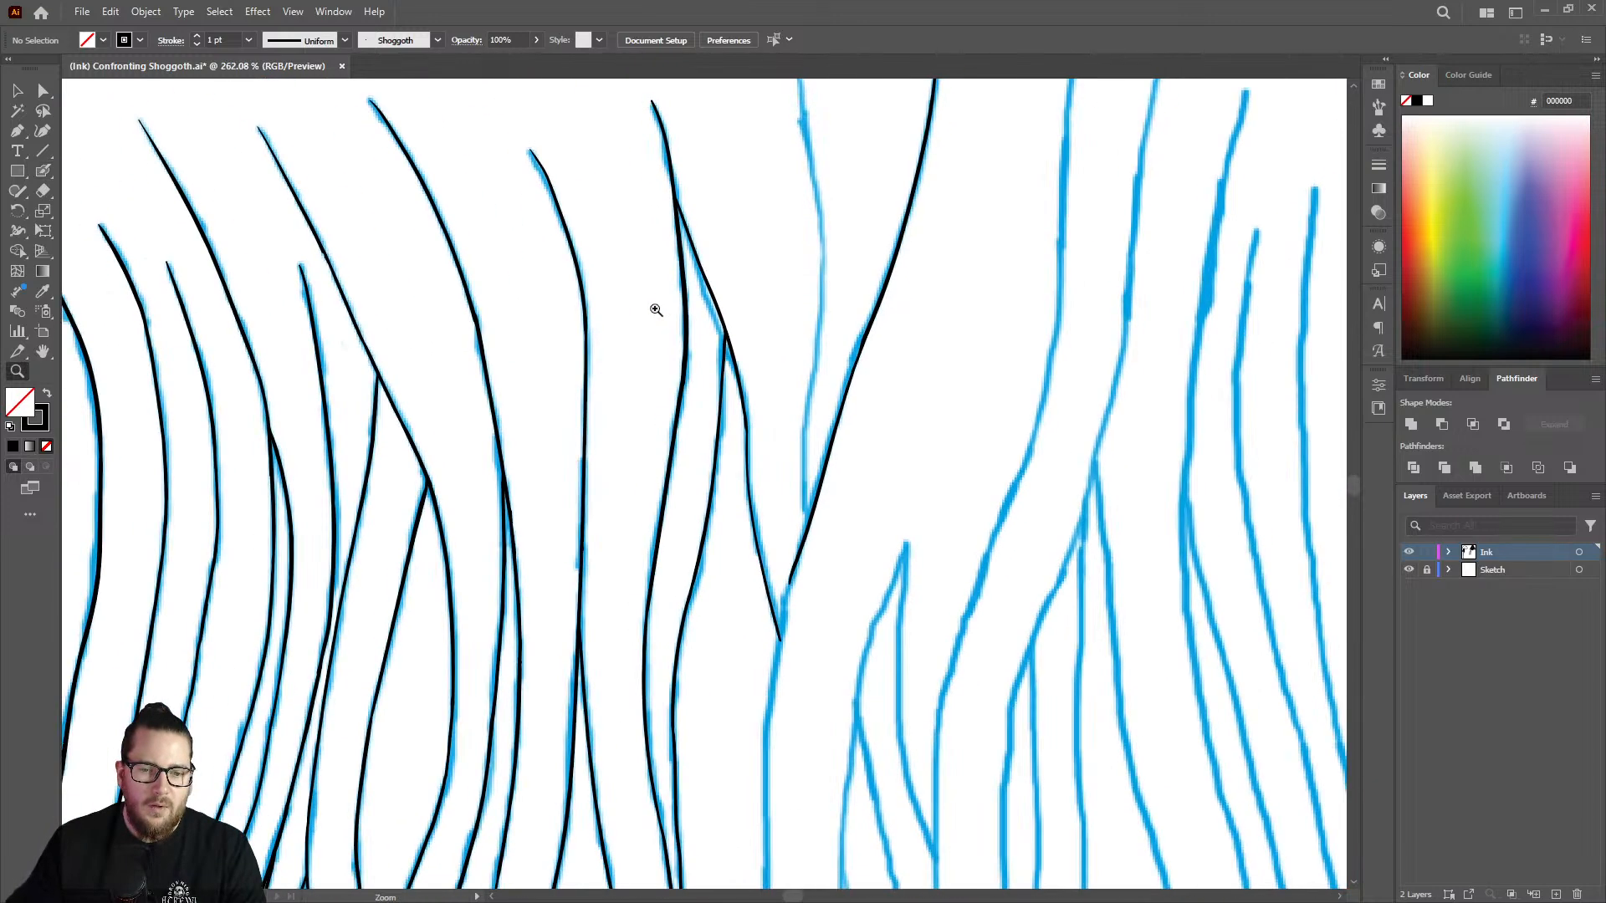
left_click_drag(839, 428, 676, 362)
left_click_drag(851, 520, 1088, 493)
left_click_drag(755, 474, 915, 448)
key("shift+e")
left_click_drag(756, 437, 697, 829)
key("shift+b")
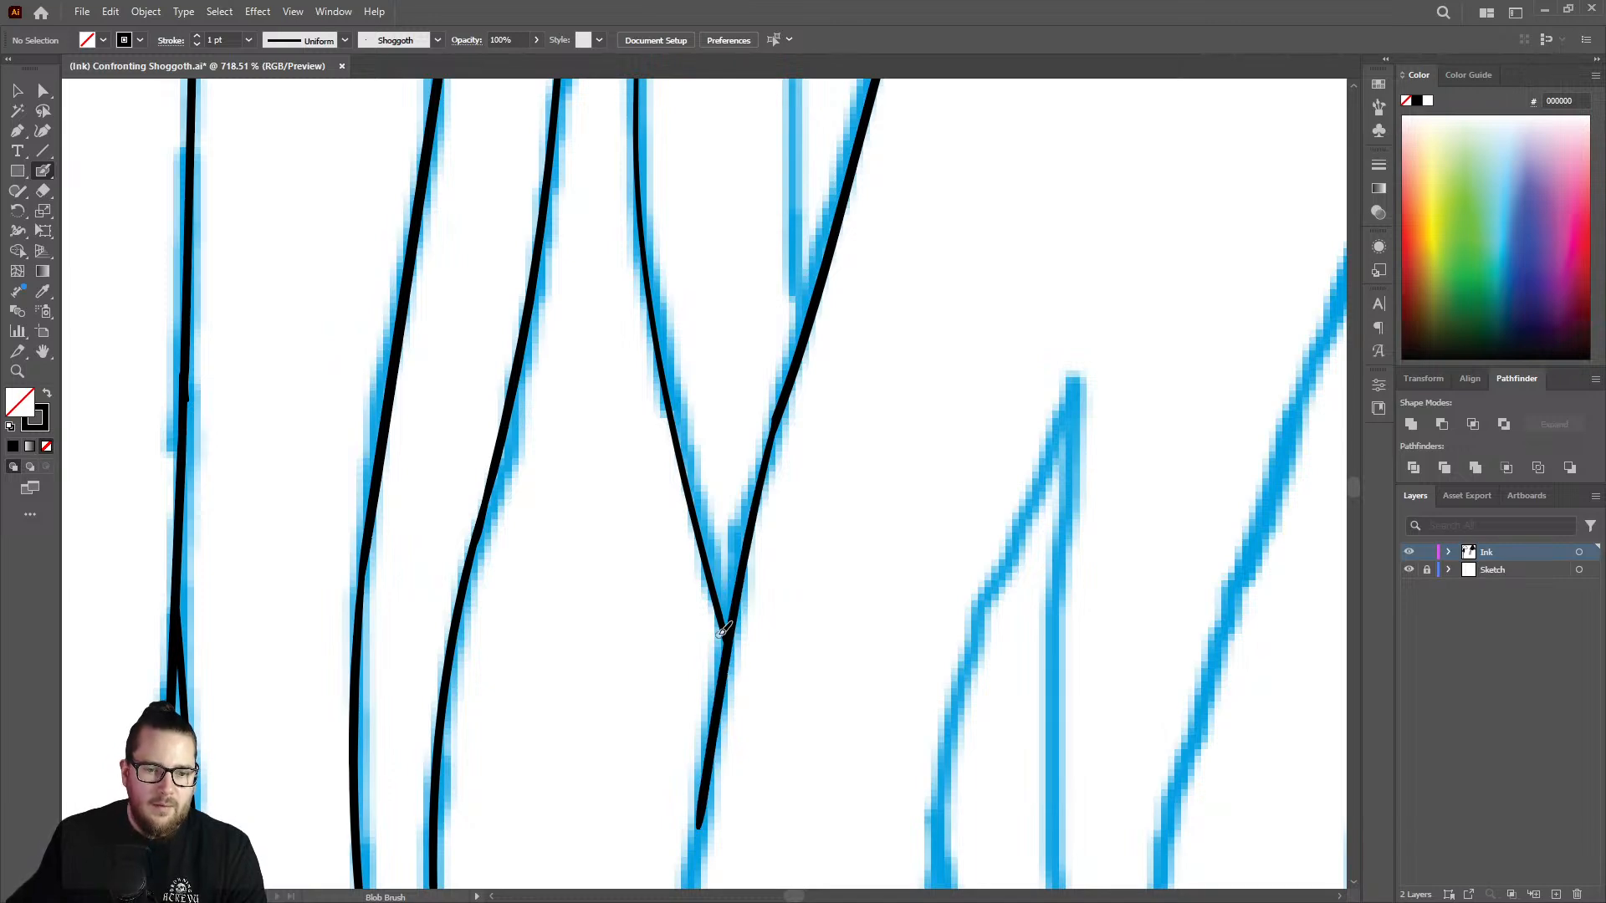
Thicken the V's left-hand line with the Blob Brush from its bend down toward the junction.
key("z")
left_click_drag(723, 537, 620, 536)
left_click_drag(686, 331, 790, 380)
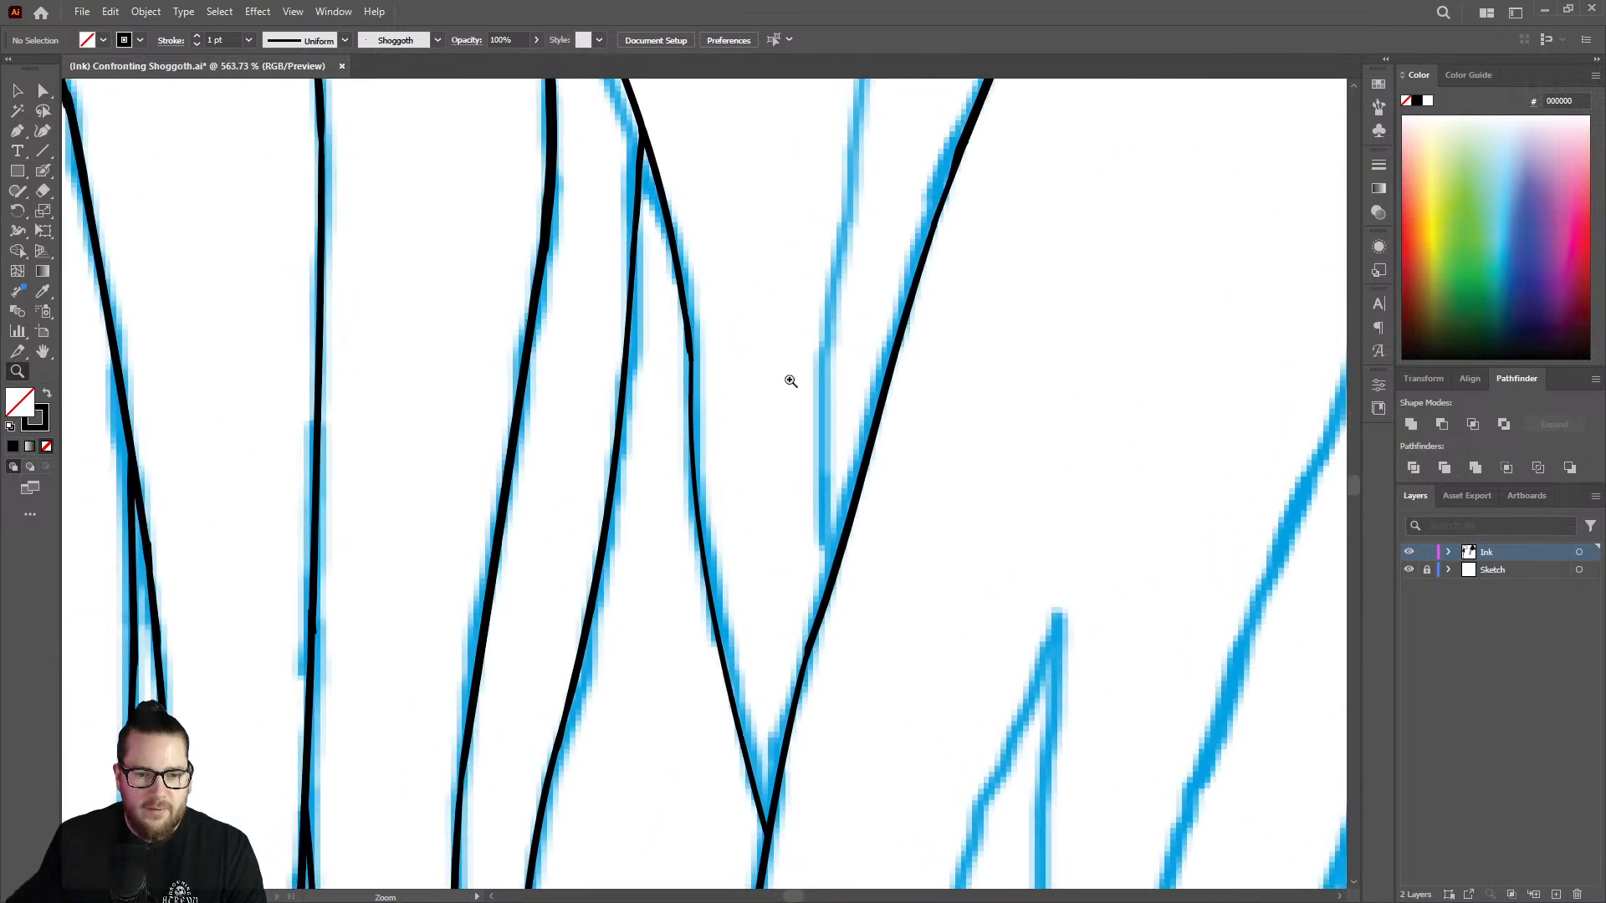
left_click_drag(741, 477, 695, 467)
mouse_move(707, 627)
left_mouse_down()
mouse_move(765, 619)
mouse_move(789, 438)
left_mouse_up()
key("shift+b")
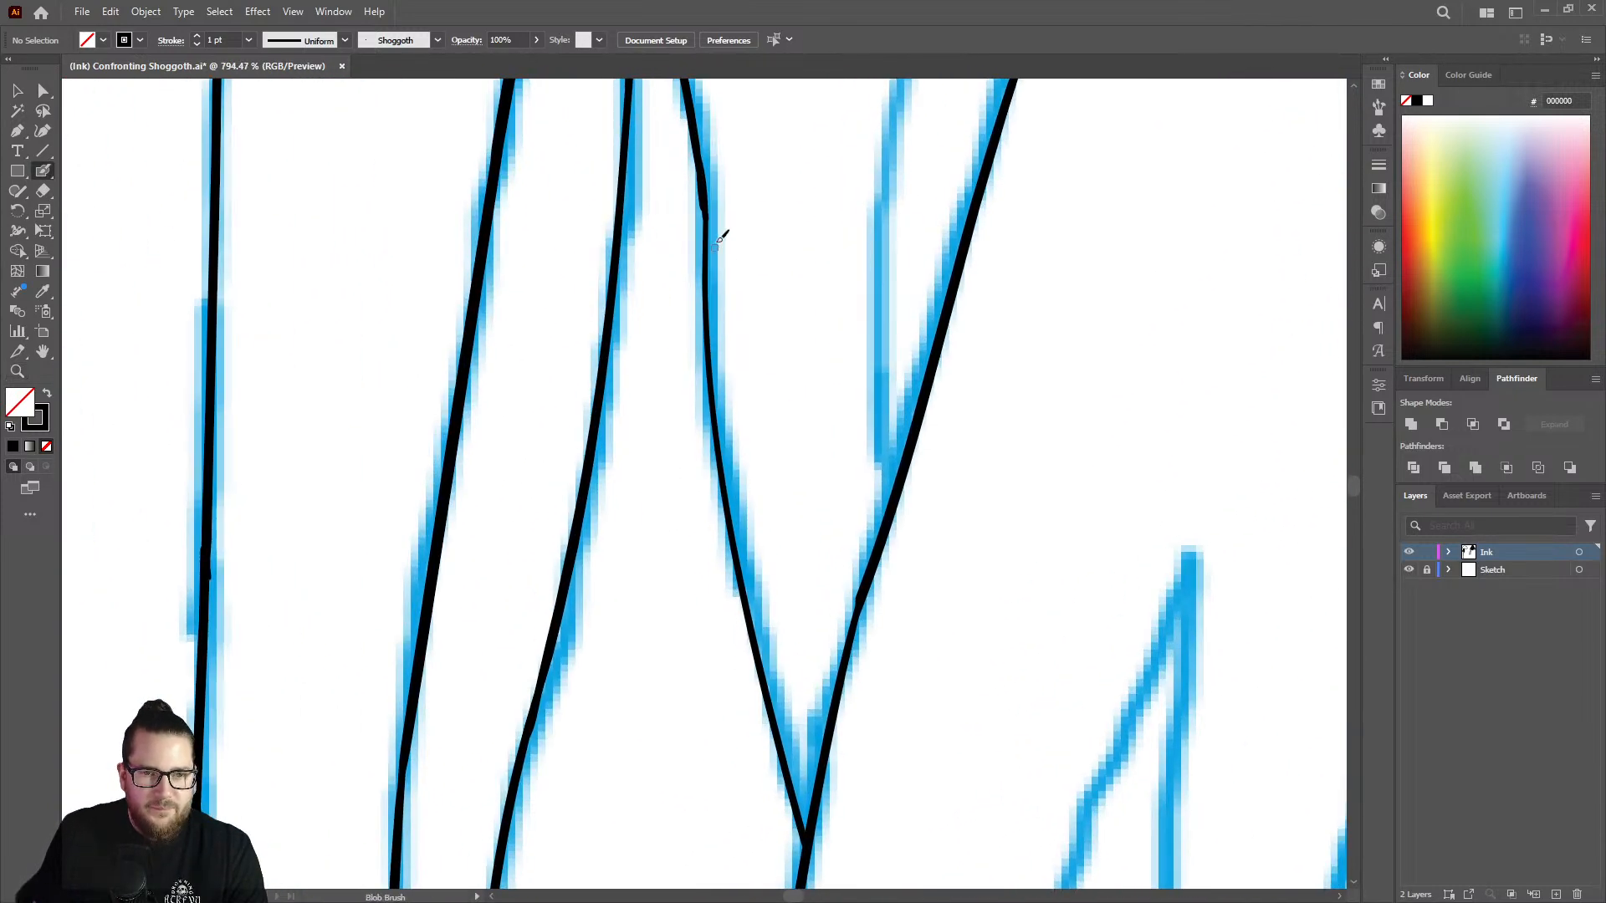
left_click_drag(708, 219, 744, 583)
right_click(705, 269)
left_click(705, 269)
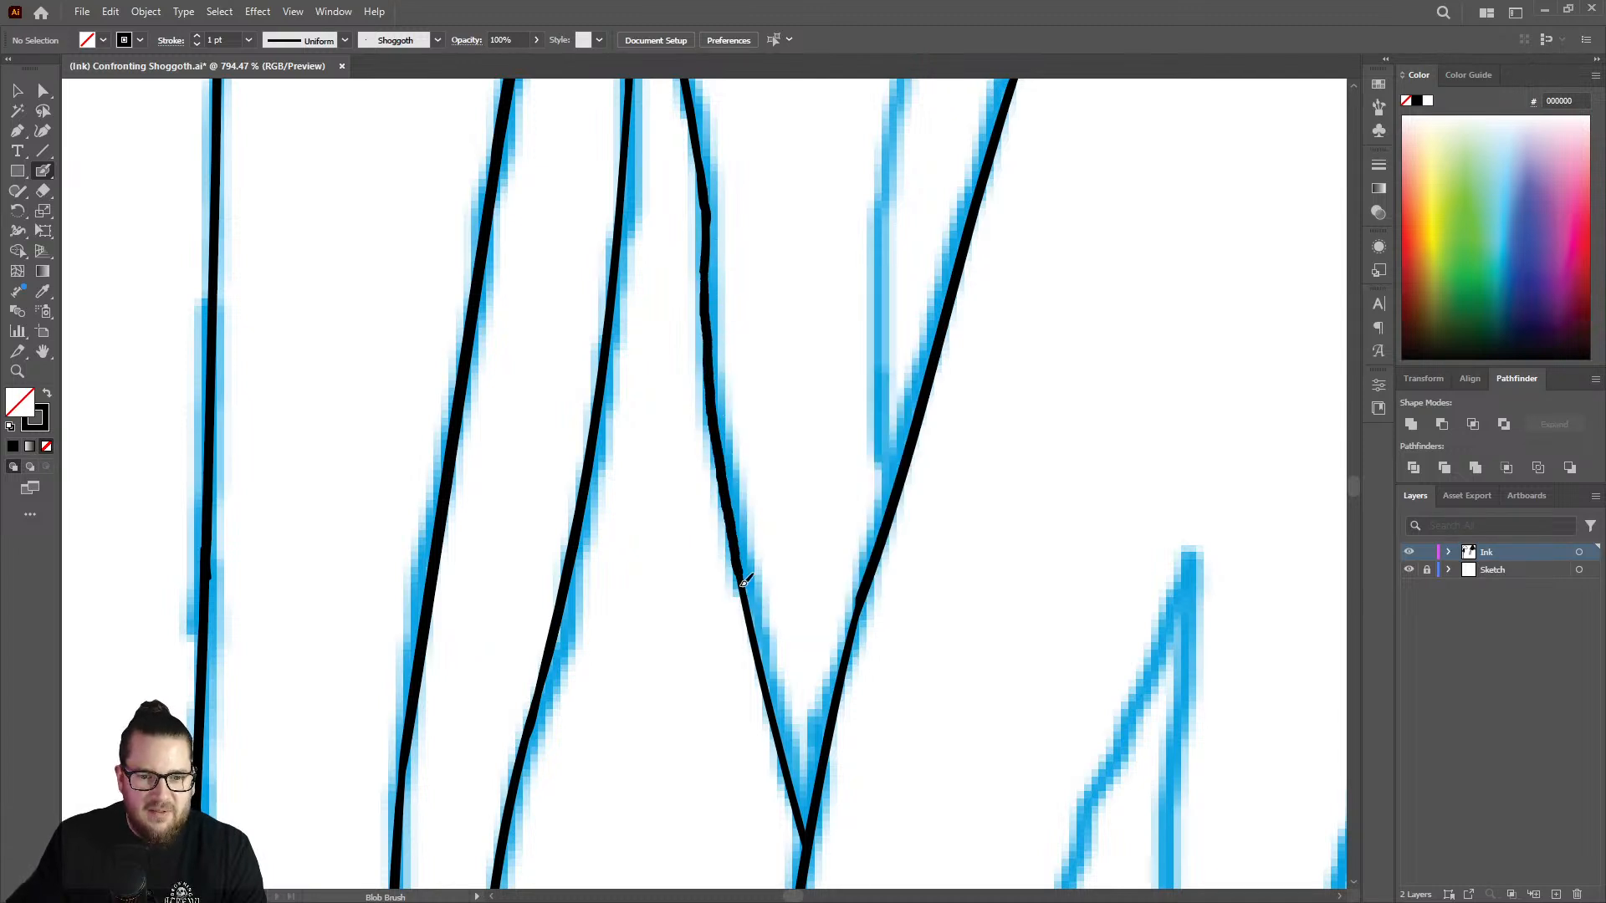
Even out the thickened left-hand line of the V with the Eraser.
key("z")
left_click_drag(784, 476, 657, 445)
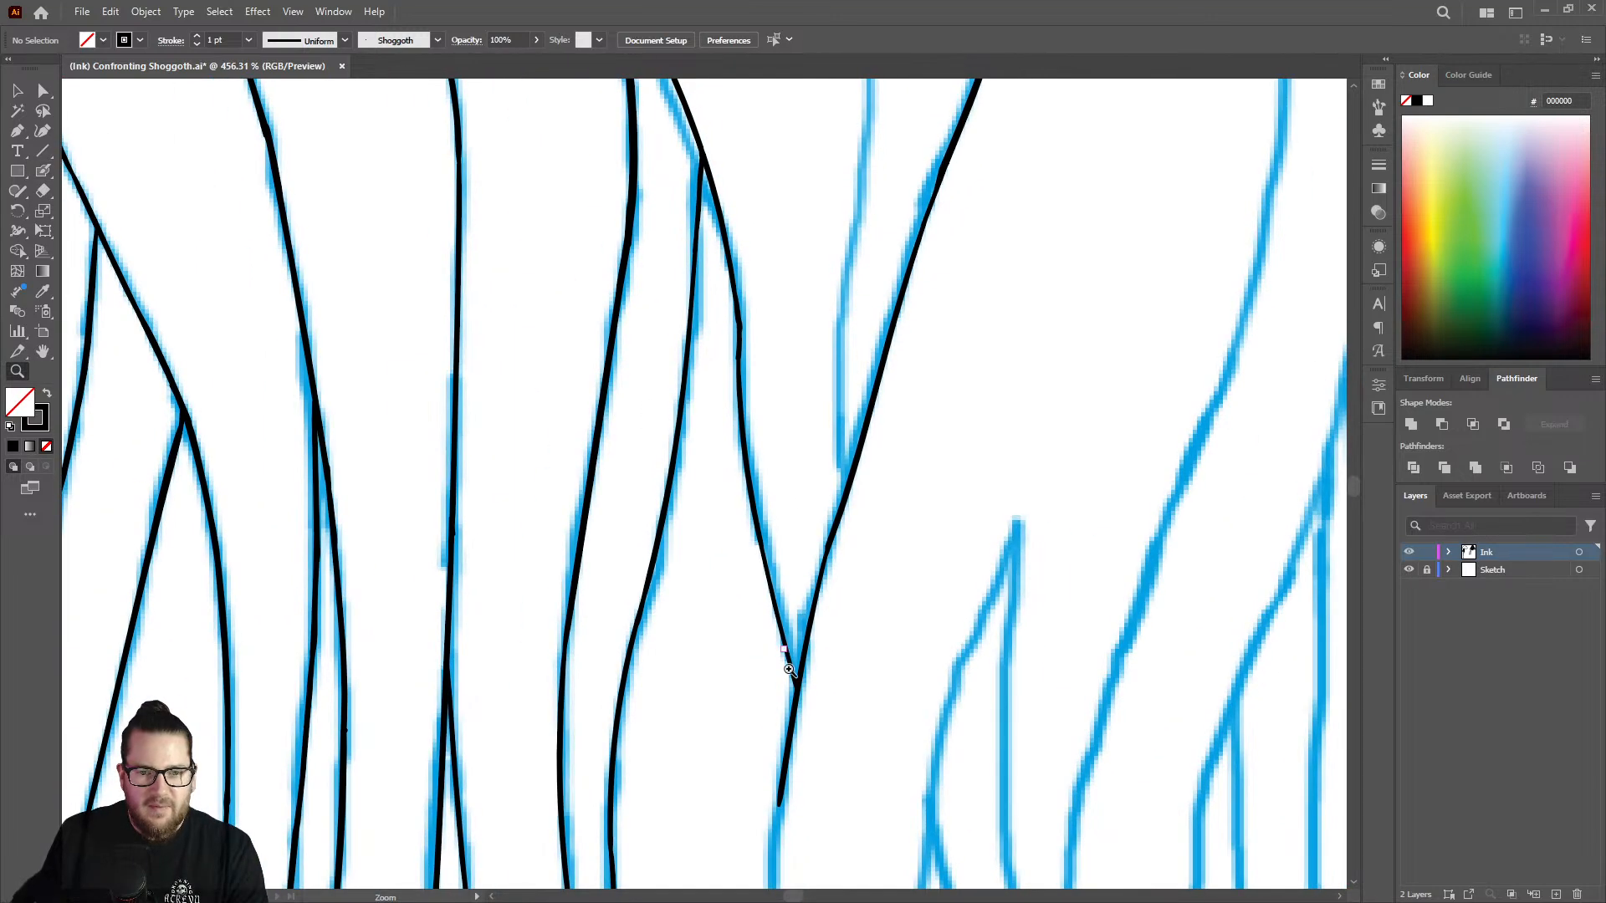
left_click_drag(790, 670, 829, 619)
key("shift+e")
mouse_move(753, 208)
left_mouse_down()
mouse_move(771, 222)
mouse_move(746, 297)
mouse_move(649, 330)
mouse_move(660, 405)
left_mouse_up()
key("z")
left_click_drag(809, 324, 718, 320)
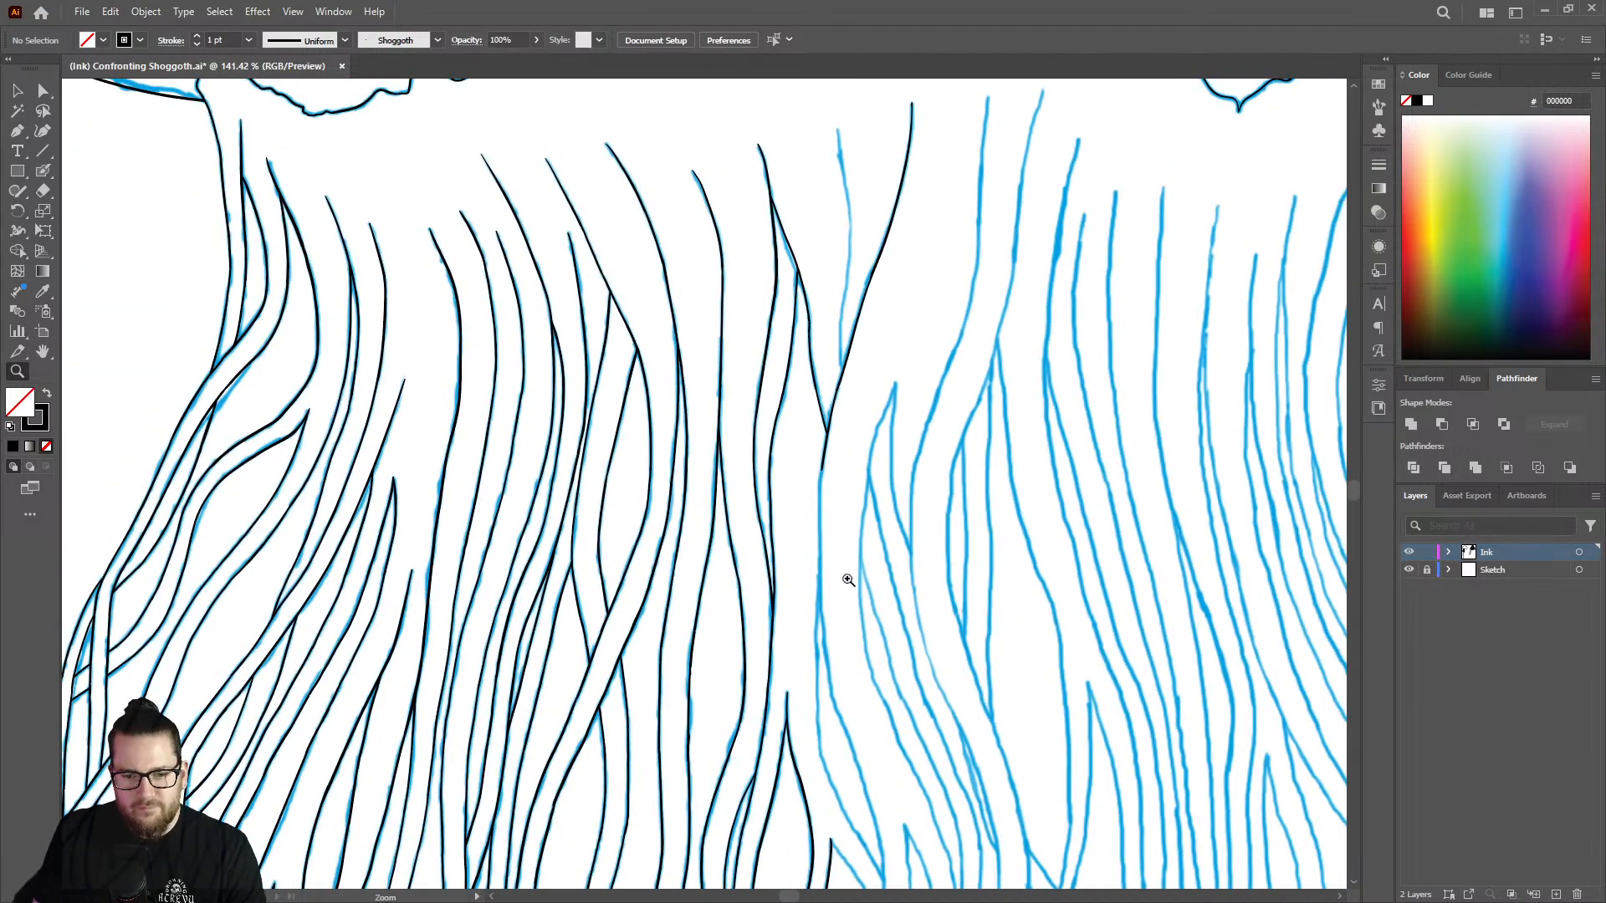
Ink the stem below the V-shaped junction down the sketch, past the point where it forks into two lines.
left_click_drag(848, 579, 1067, 515)
left_click_drag(767, 377, 857, 368)
key("shift+b")
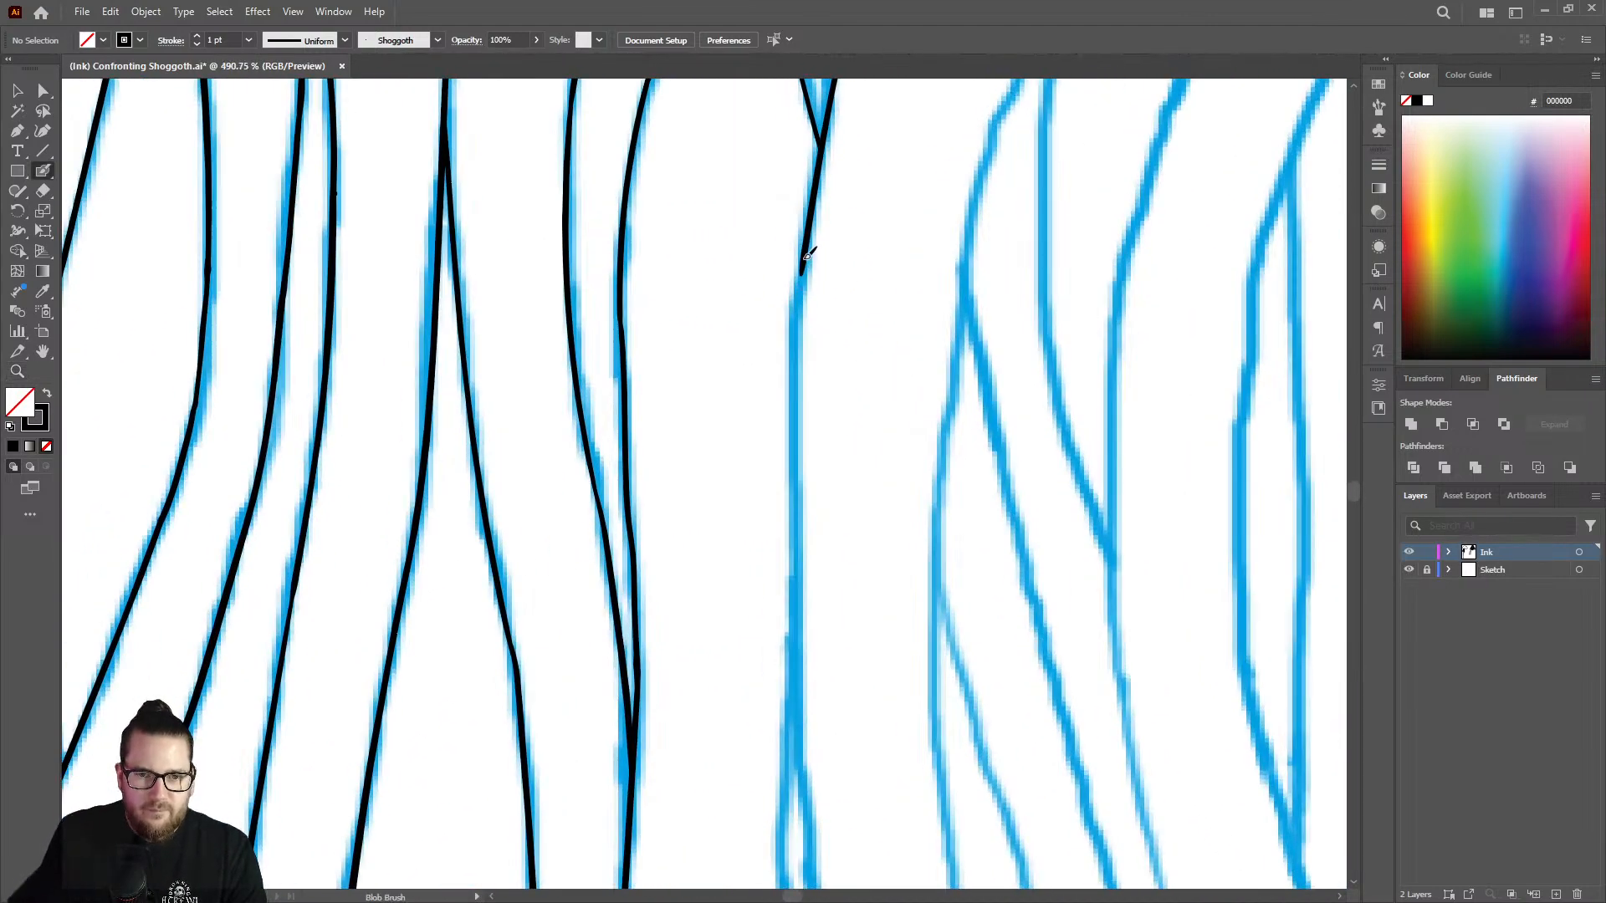
left_click_drag(803, 283, 804, 807)
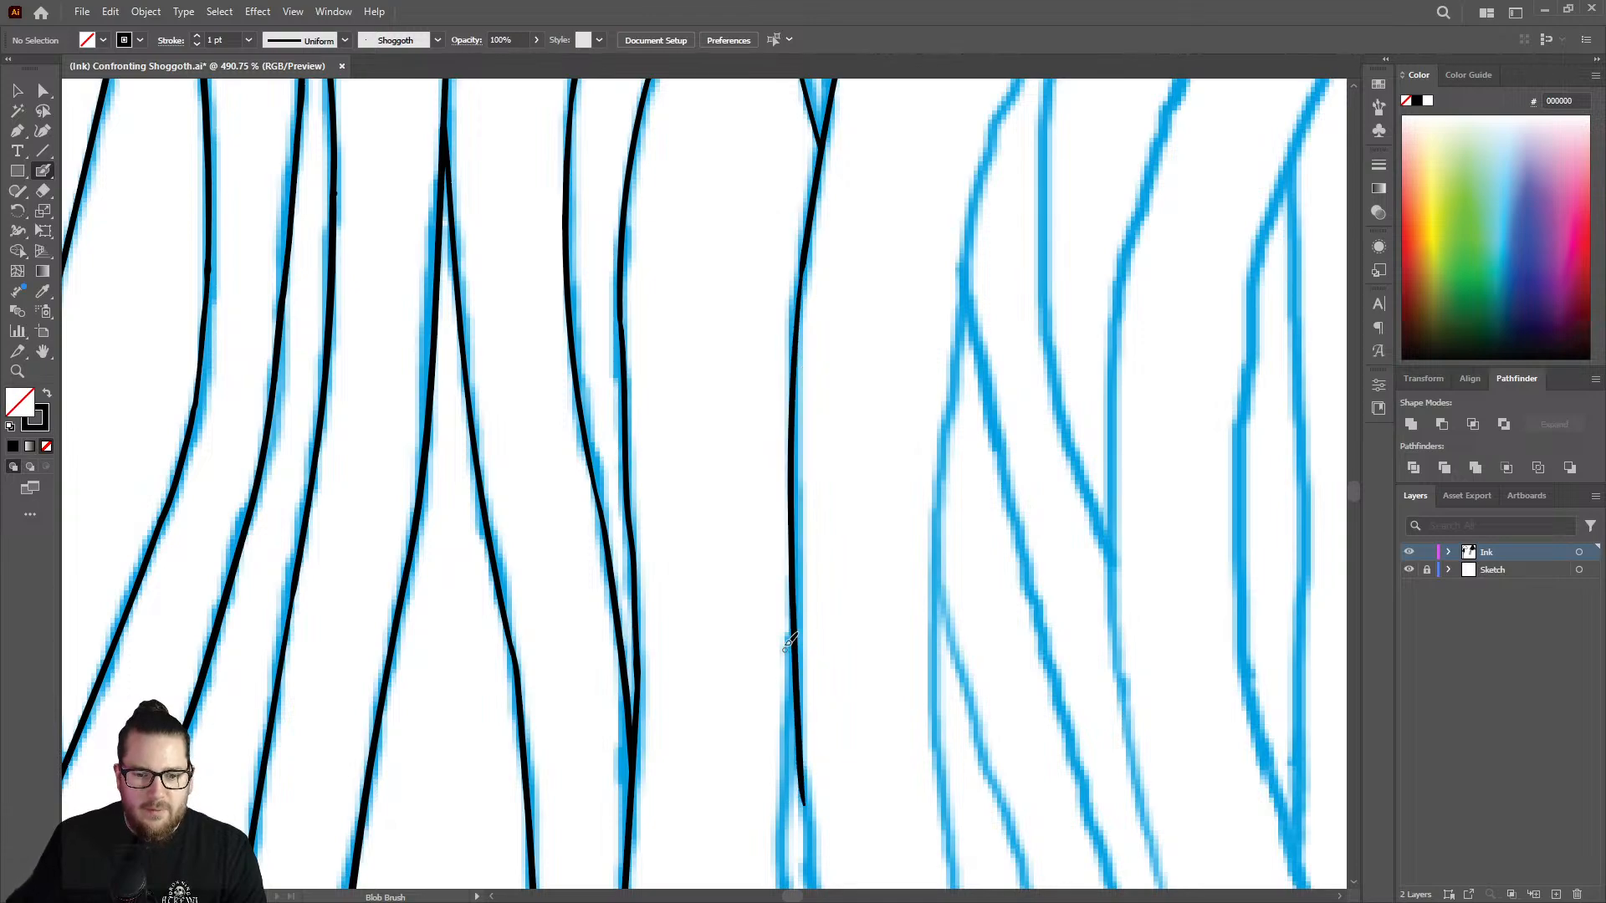
key("z")
mouse_move(781, 526)
left_mouse_down()
mouse_move(634, 455)
mouse_move(896, 355)
mouse_move(1112, 338)
left_mouse_up()
key("shift+b")
mouse_move(796, 441)
left_mouse_down()
mouse_move(782, 579)
mouse_move(815, 430)
mouse_move(608, 432)
left_mouse_up()
key("z")
left_click_drag(868, 472, 688, 459)
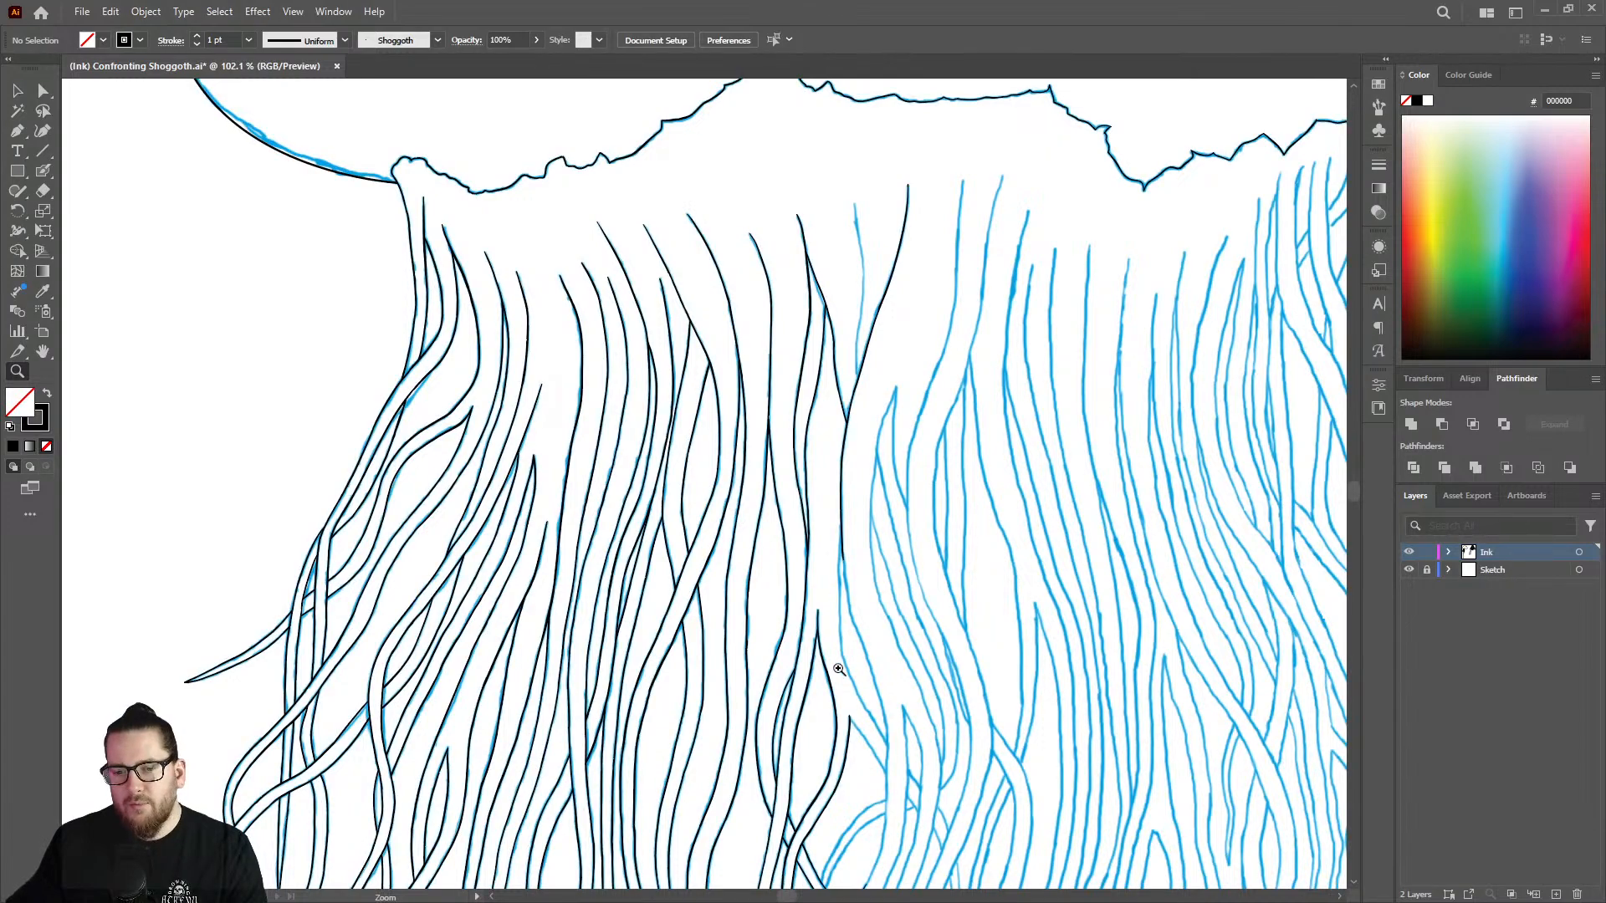
Extend the fork's right branch down along its curve, and erase the part of its lower end that strays.
left_click_drag(863, 668, 1100, 631)
left_click_drag(785, 462, 968, 435)
key("shift+b")
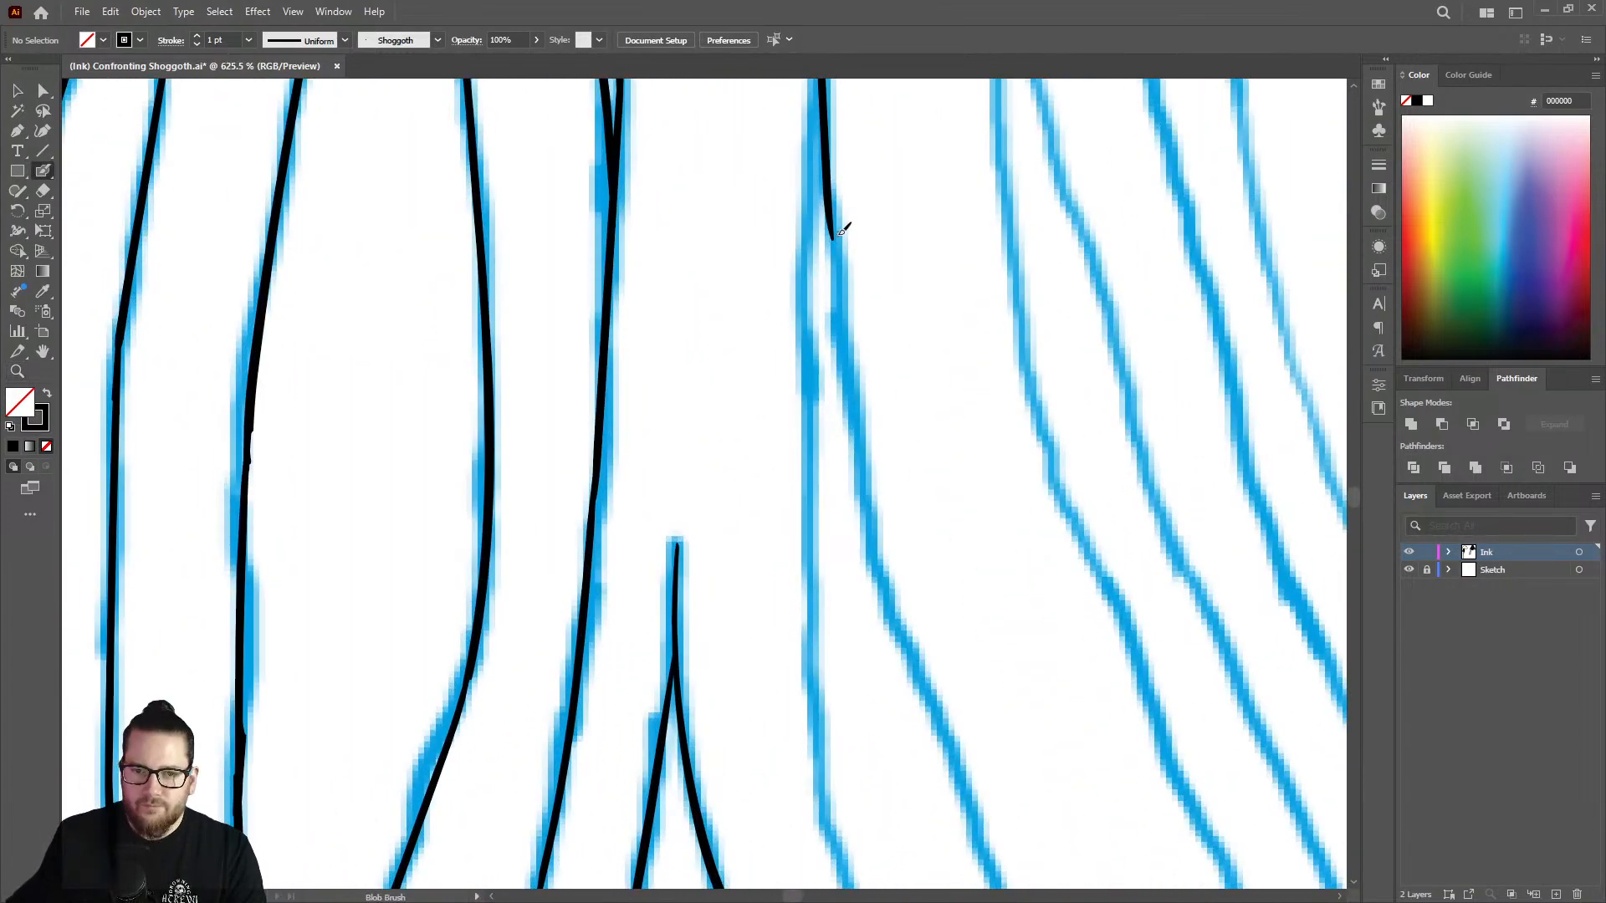
mouse_move(839, 285)
left_mouse_down()
mouse_move(866, 514)
mouse_move(913, 672)
left_mouse_up()
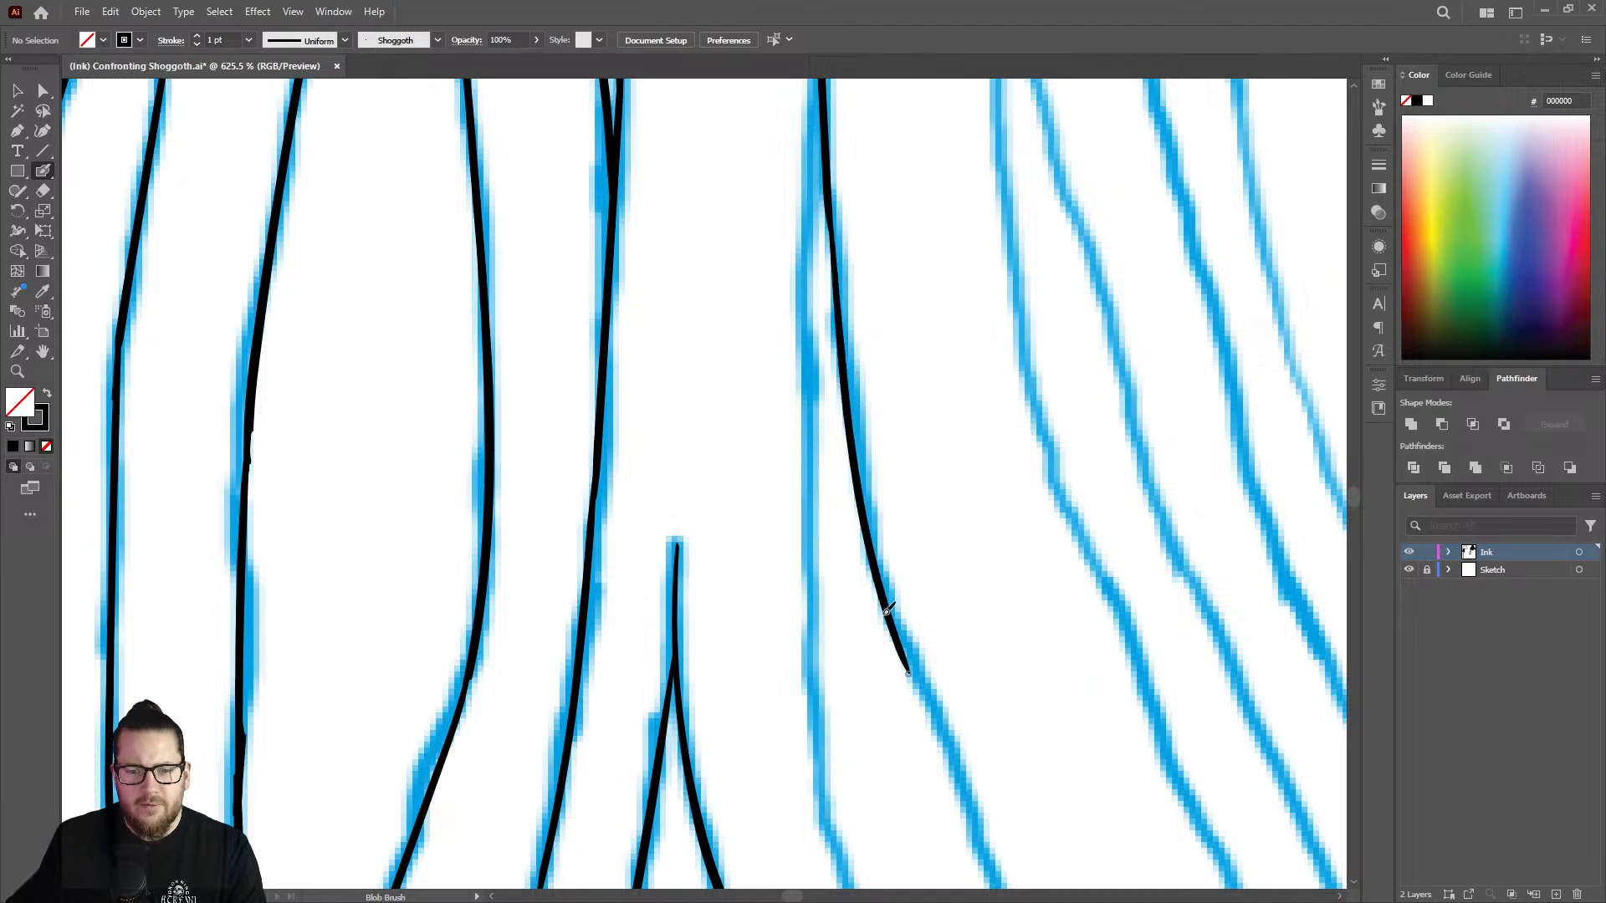
key("z")
left_click_drag(899, 535, 803, 541)
mouse_move(932, 560)
left_mouse_down()
mouse_move(907, 559)
mouse_move(1132, 573)
left_mouse_up()
left_click_drag(917, 505, 1037, 515)
key("shift+e")
left_click_drag(832, 466, 875, 545)
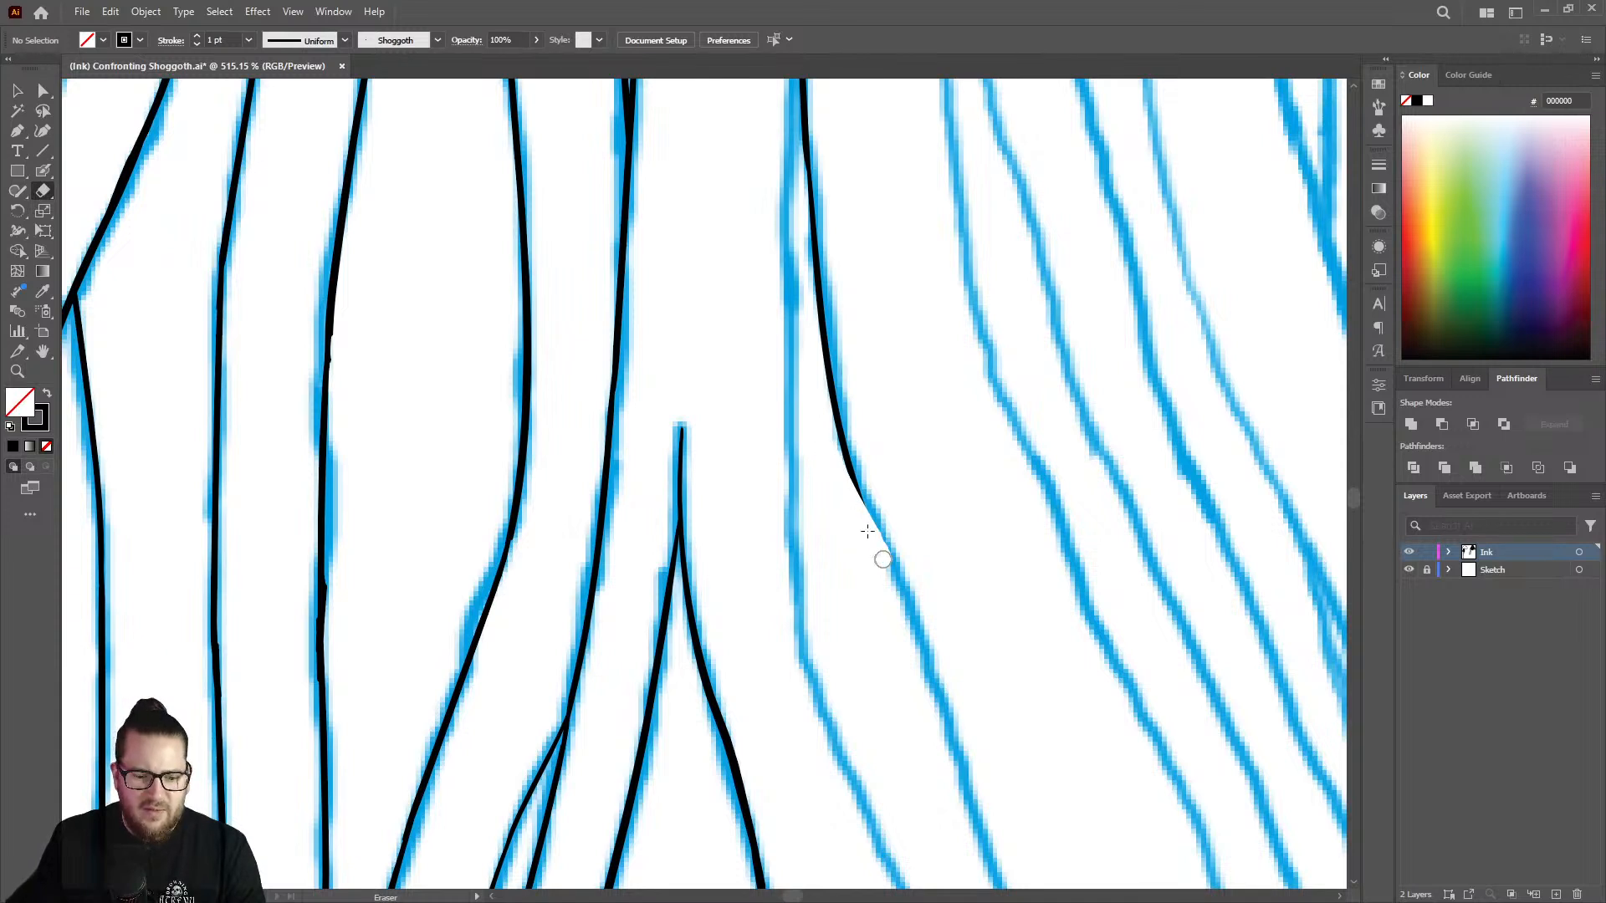
Redraw the right branch's lower stretch further down the sketch and thin the overlap at its bend with the Eraser.
key("shift+b")
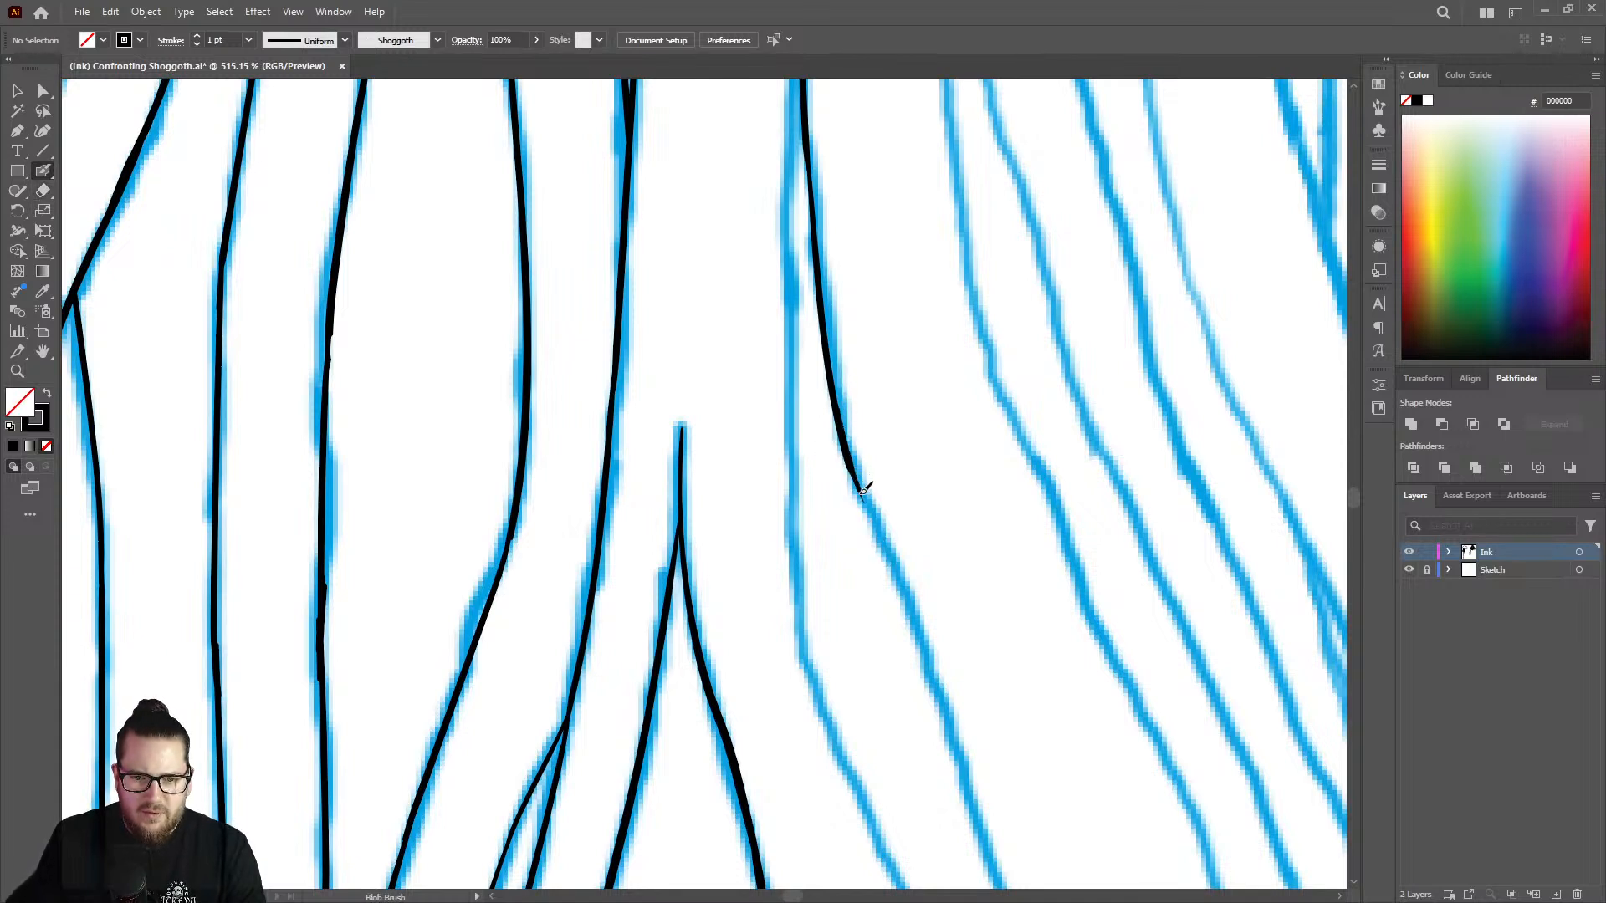
left_click_drag(912, 611, 940, 709)
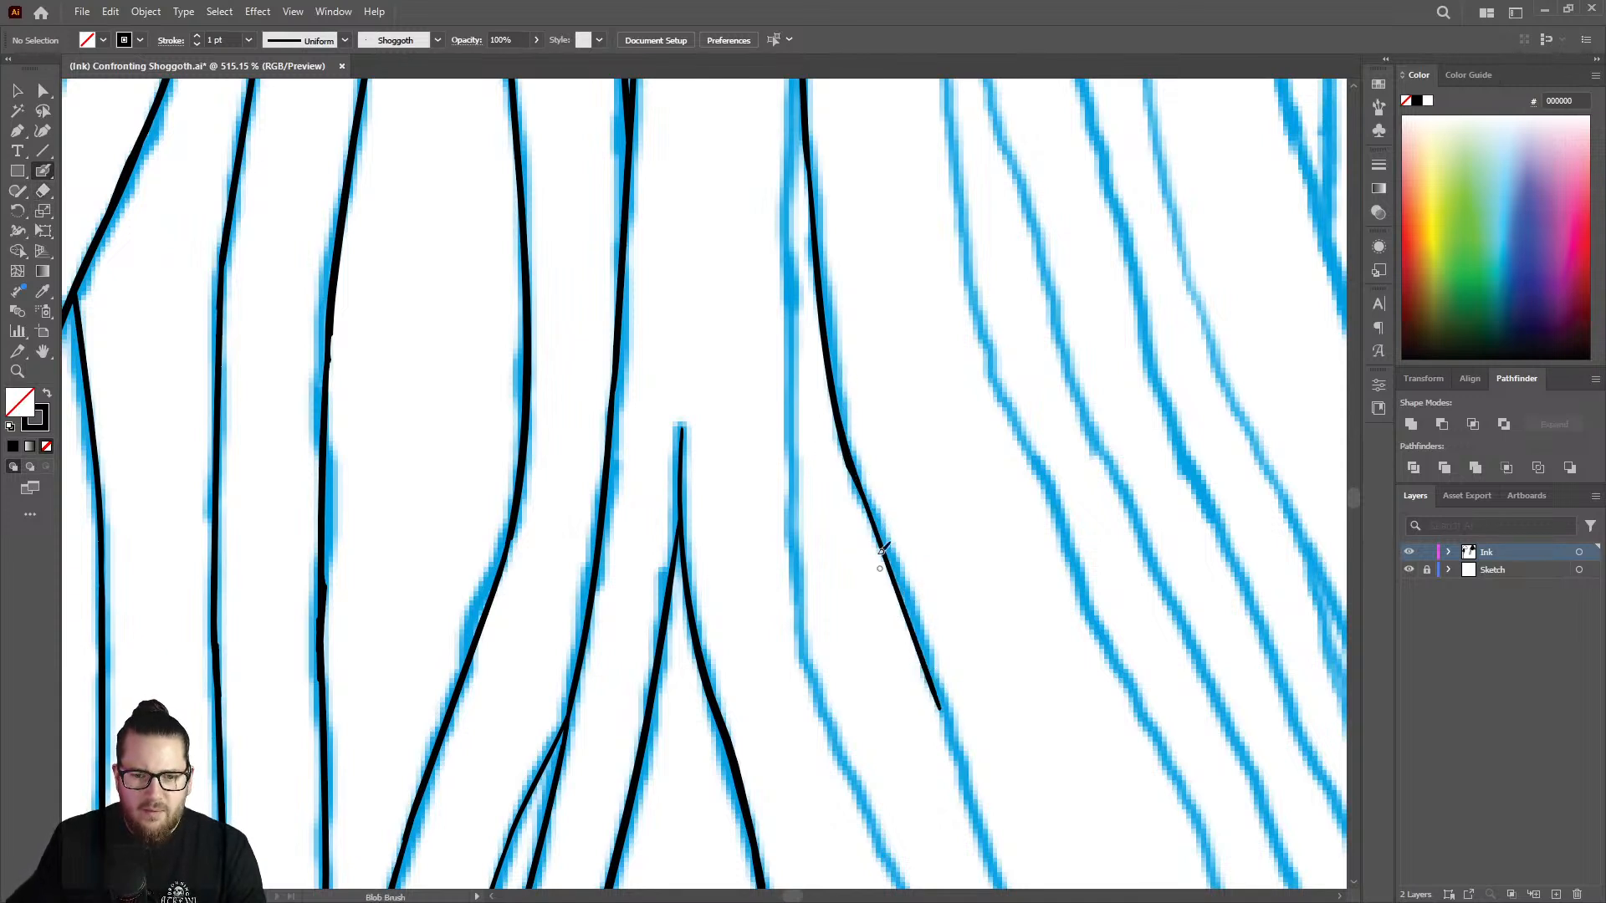
key("shift+e")
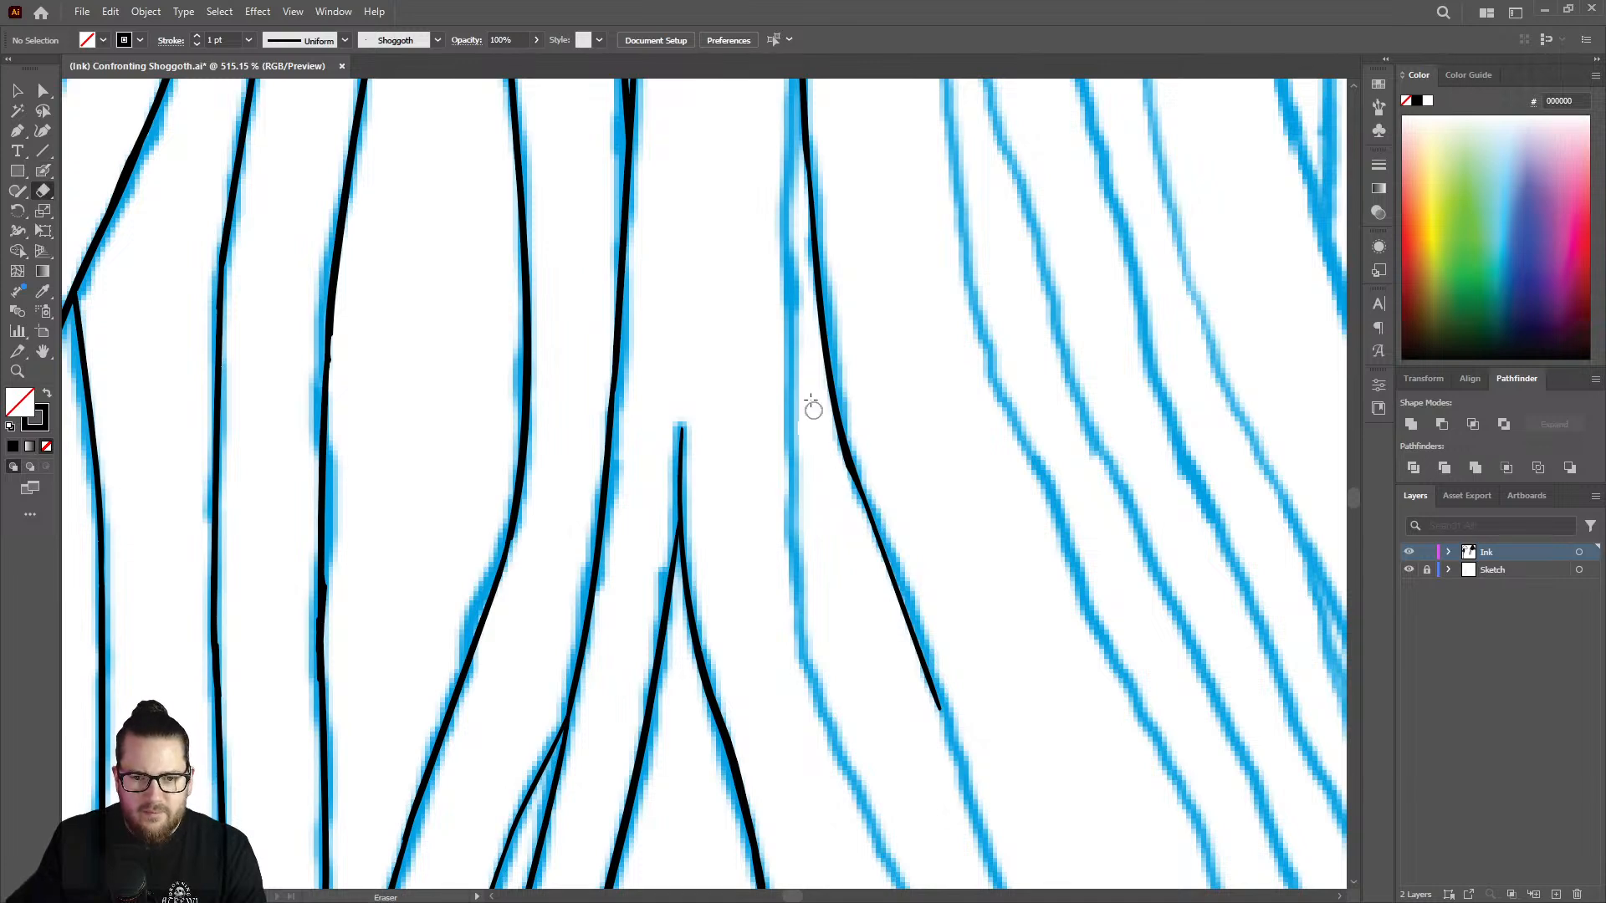
left_click_drag(835, 450, 809, 341)
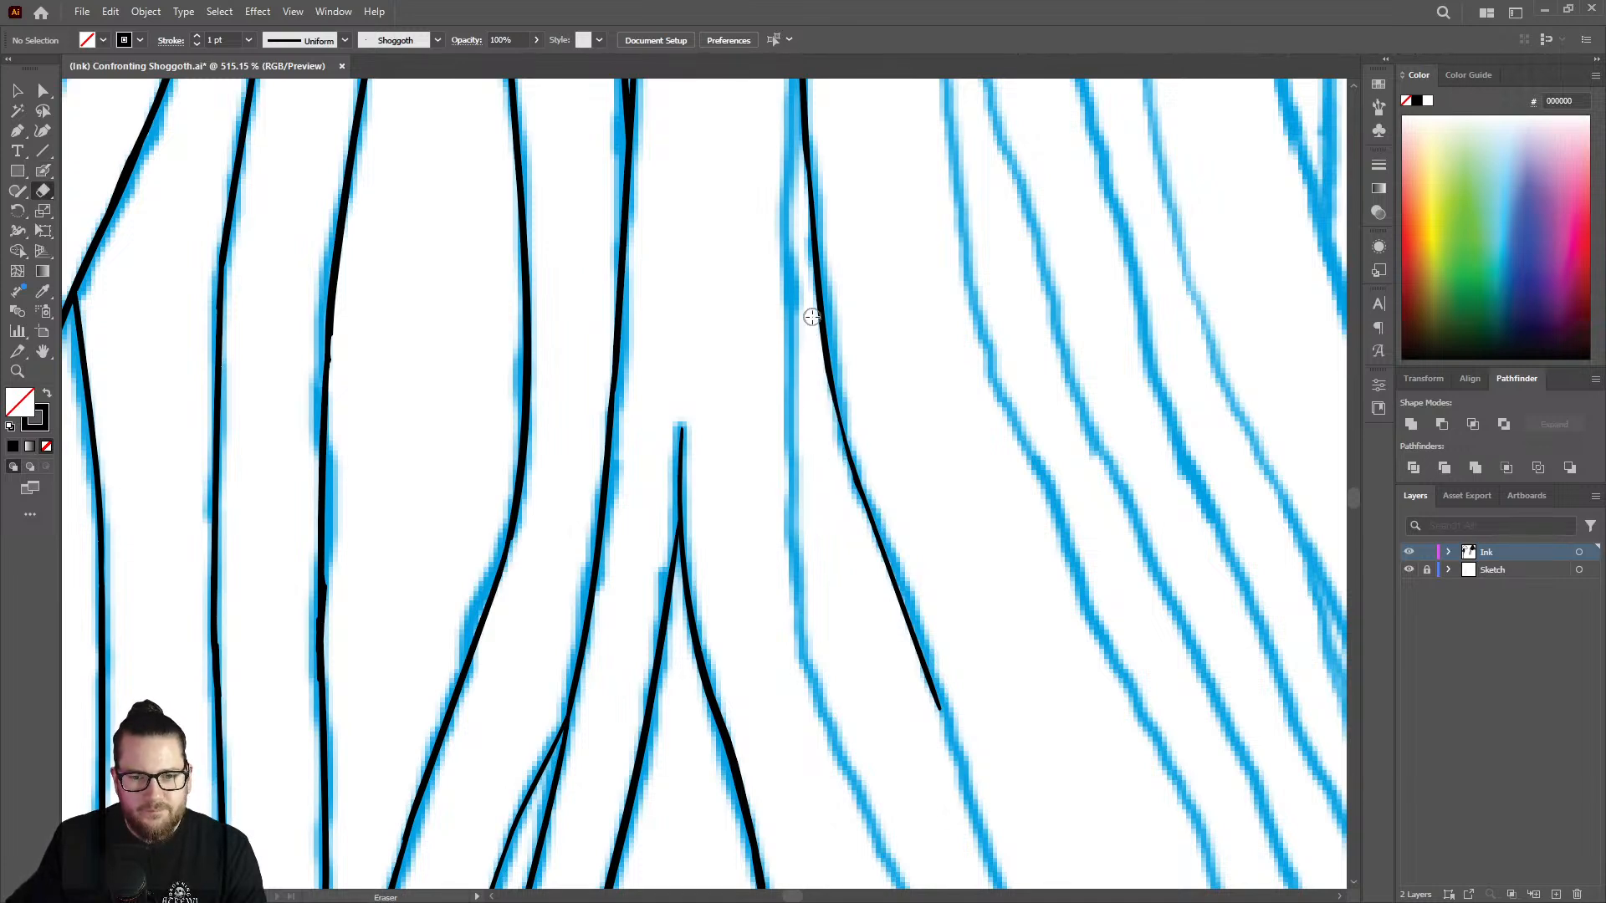
key("z")
mouse_move(814, 429)
left_mouse_down()
mouse_move(662, 394)
mouse_move(519, 389)
left_mouse_up()
left_click_drag(820, 299, 1042, 289)
key("shift+b")
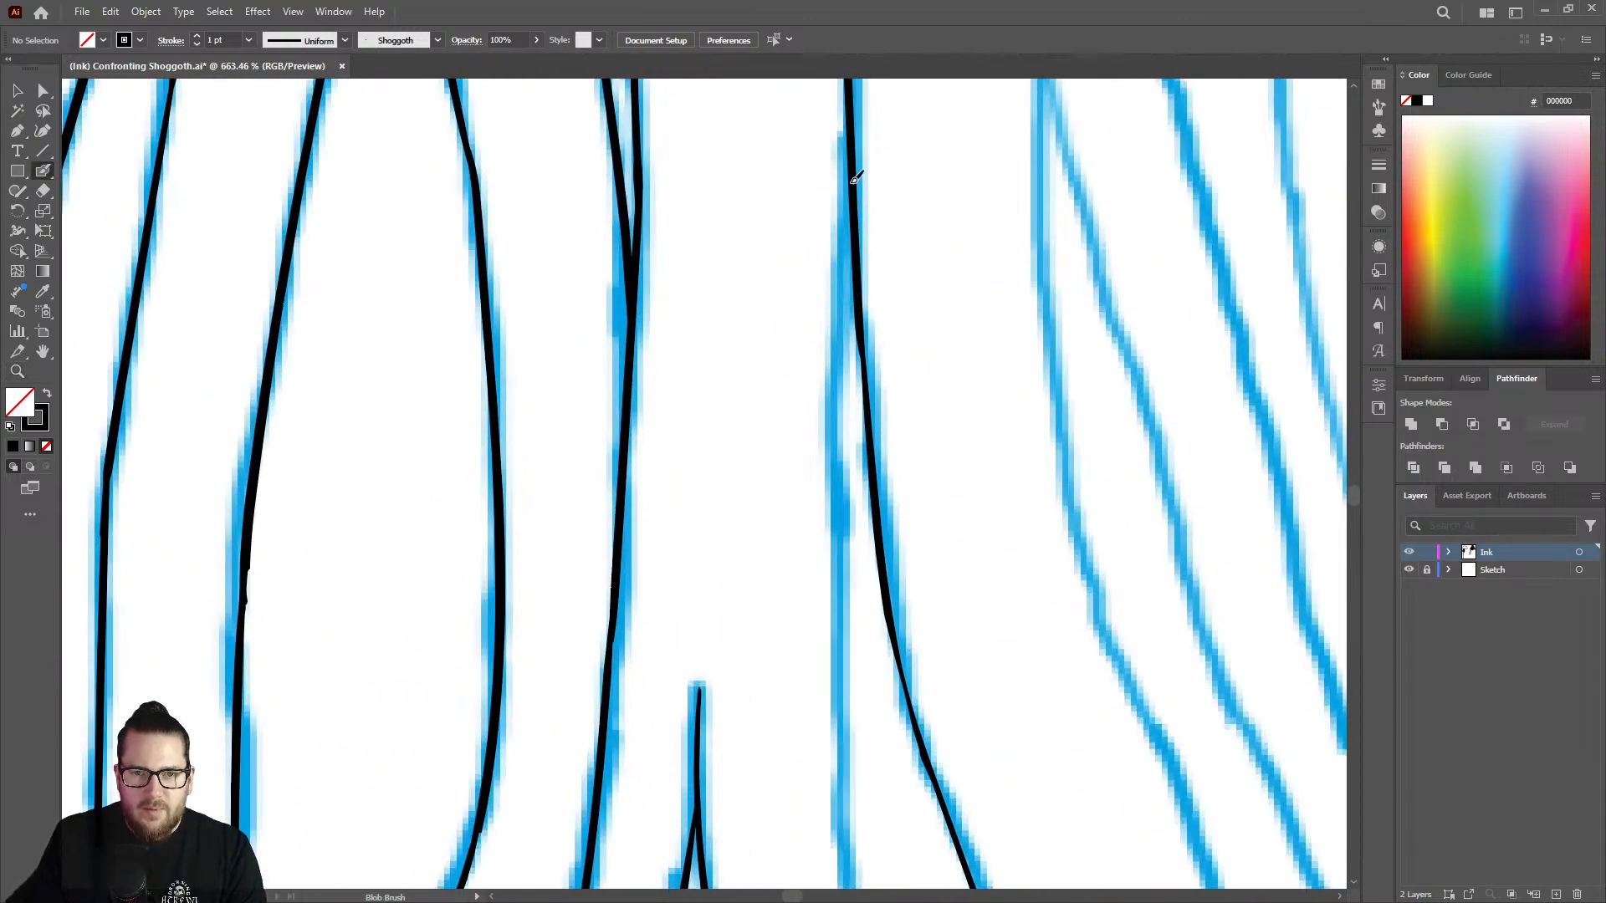
left_click_drag(854, 179, 845, 251)
key("ctrl+z")
Ink the fork's left branch from where it splits off the stem down to where the sketch line bends right.
key("z")
mouse_move(847, 307)
left_mouse_down()
mouse_move(789, 292)
mouse_move(511, 317)
left_mouse_up()
mouse_move(834, 244)
left_mouse_down()
mouse_move(917, 215)
mouse_move(875, 200)
mouse_move(950, 251)
mouse_move(885, 240)
left_mouse_up()
key("shift+b")
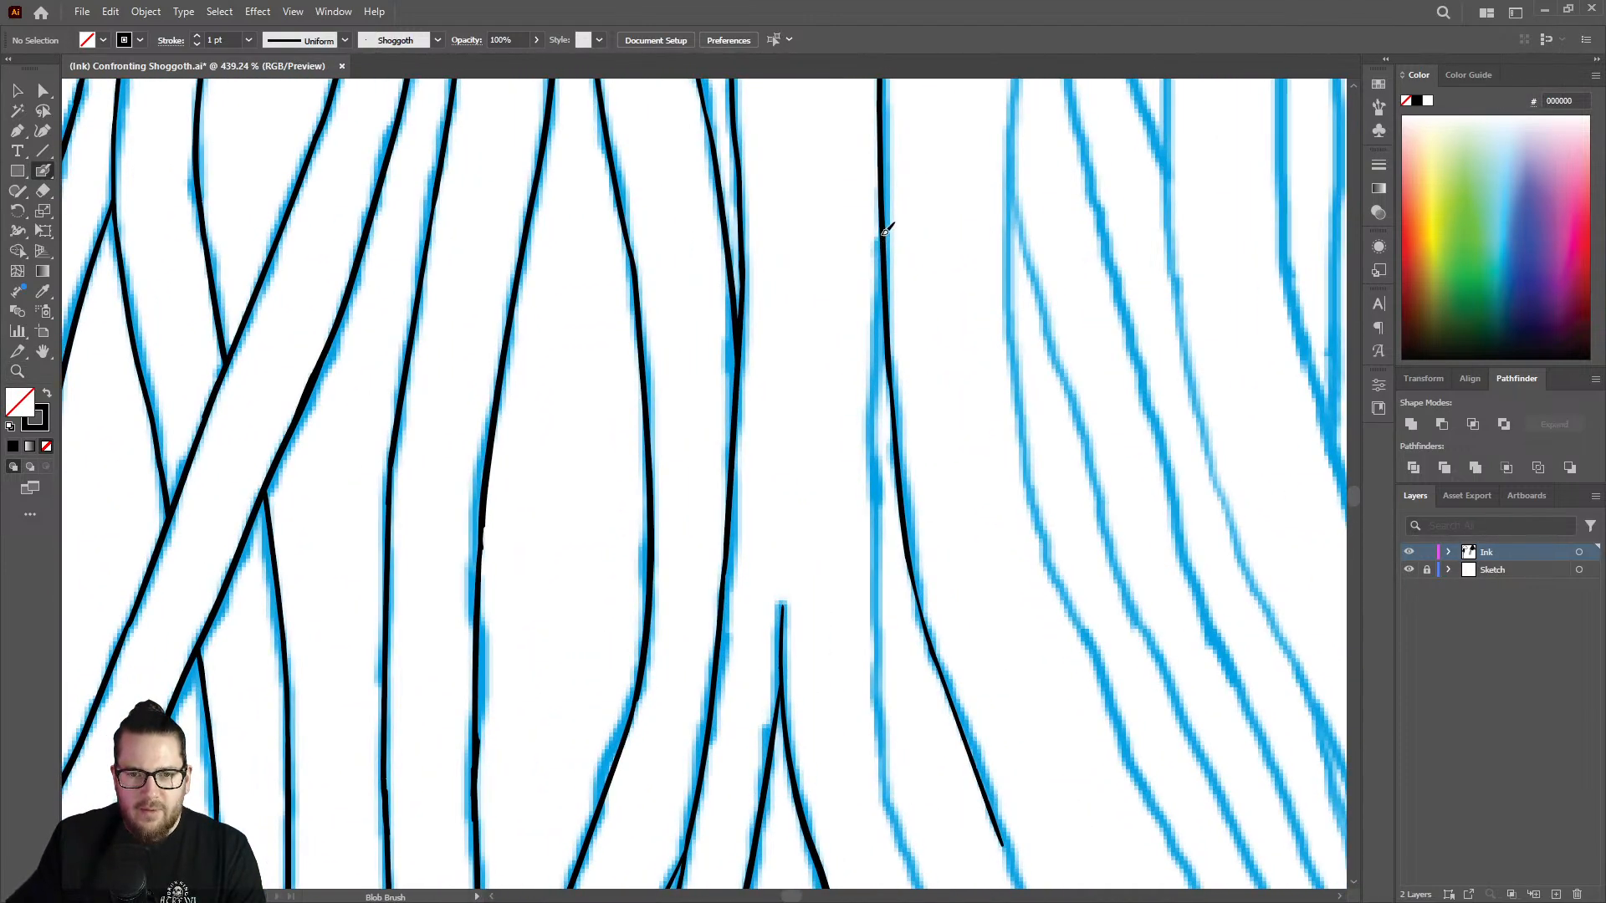
left_click_drag(878, 330, 887, 815)
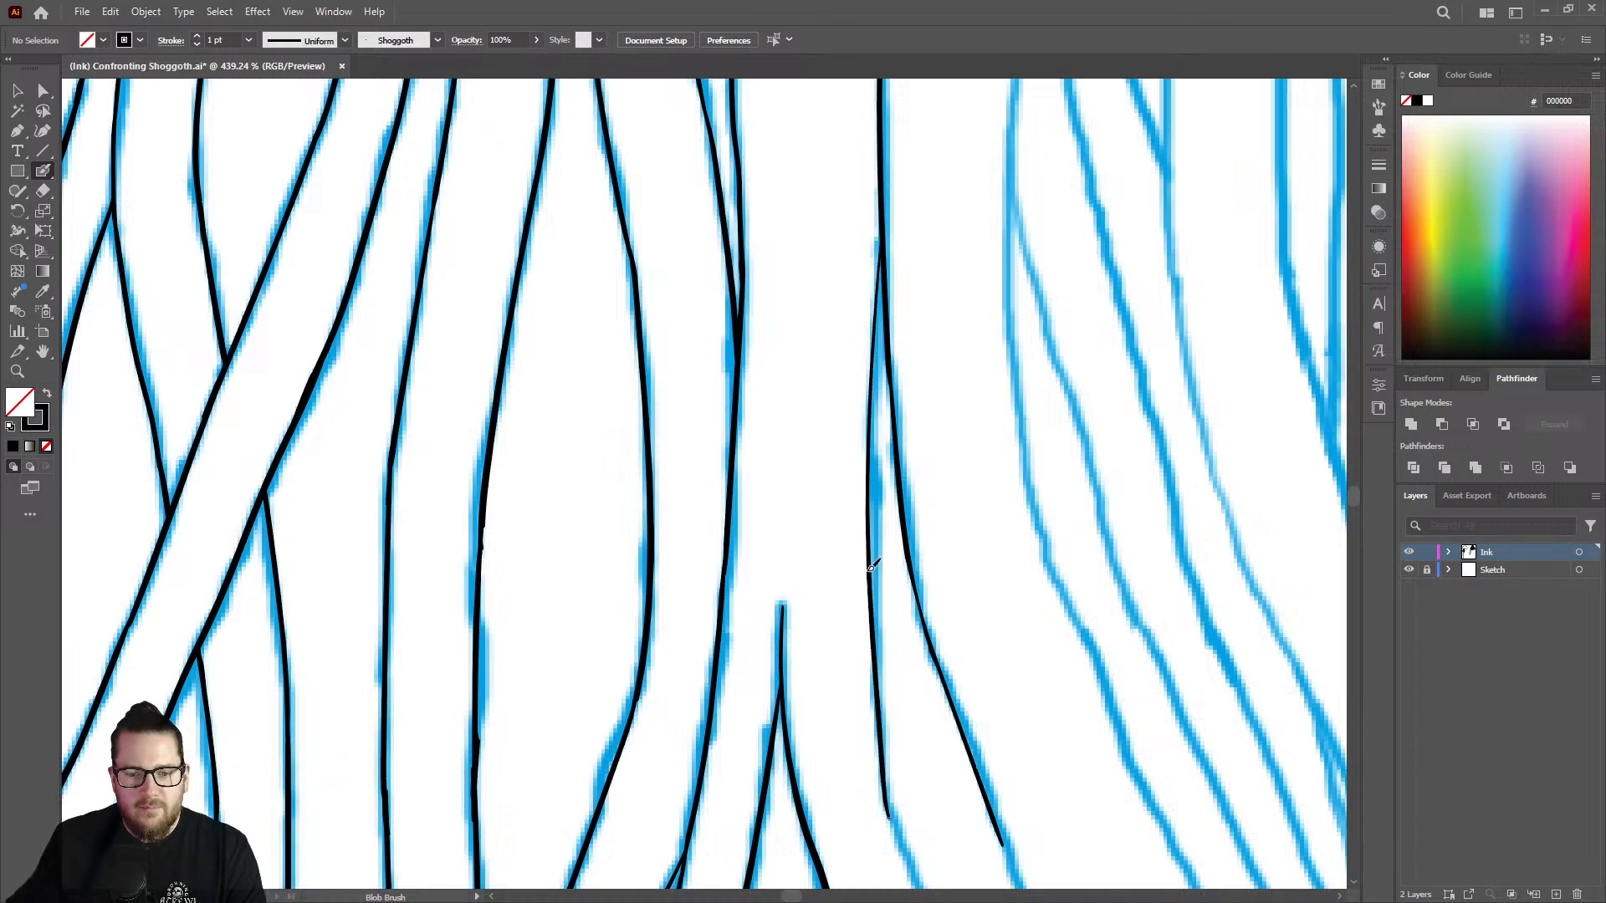
Clean up the left branch's lower end with the Eraser and extend the line down and right along the sketch.
key("z")
mouse_move(871, 563)
left_mouse_down()
mouse_move(867, 513)
mouse_move(661, 460)
left_mouse_up()
left_click_drag(904, 581, 1050, 563)
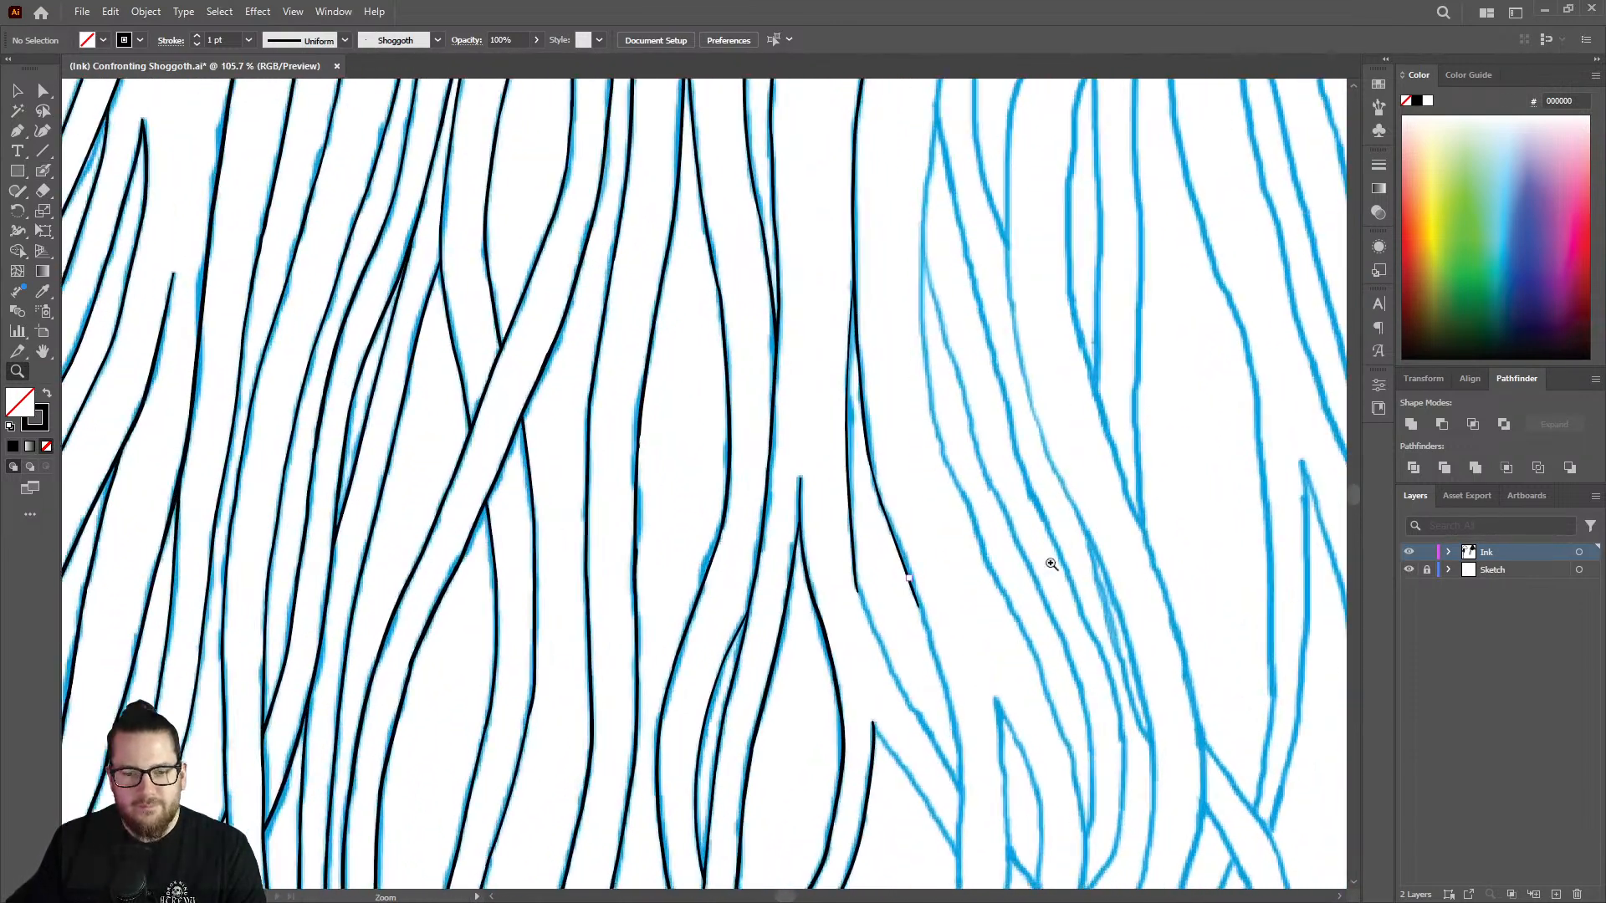
left_click_drag(862, 605, 1042, 554)
left_click_drag(831, 503, 909, 520)
key("shift+e")
mouse_move(860, 634)
left_mouse_down()
mouse_move(821, 494)
mouse_move(843, 570)
mouse_move(836, 548)
left_mouse_up()
left_click_drag(840, 482, 838, 361)
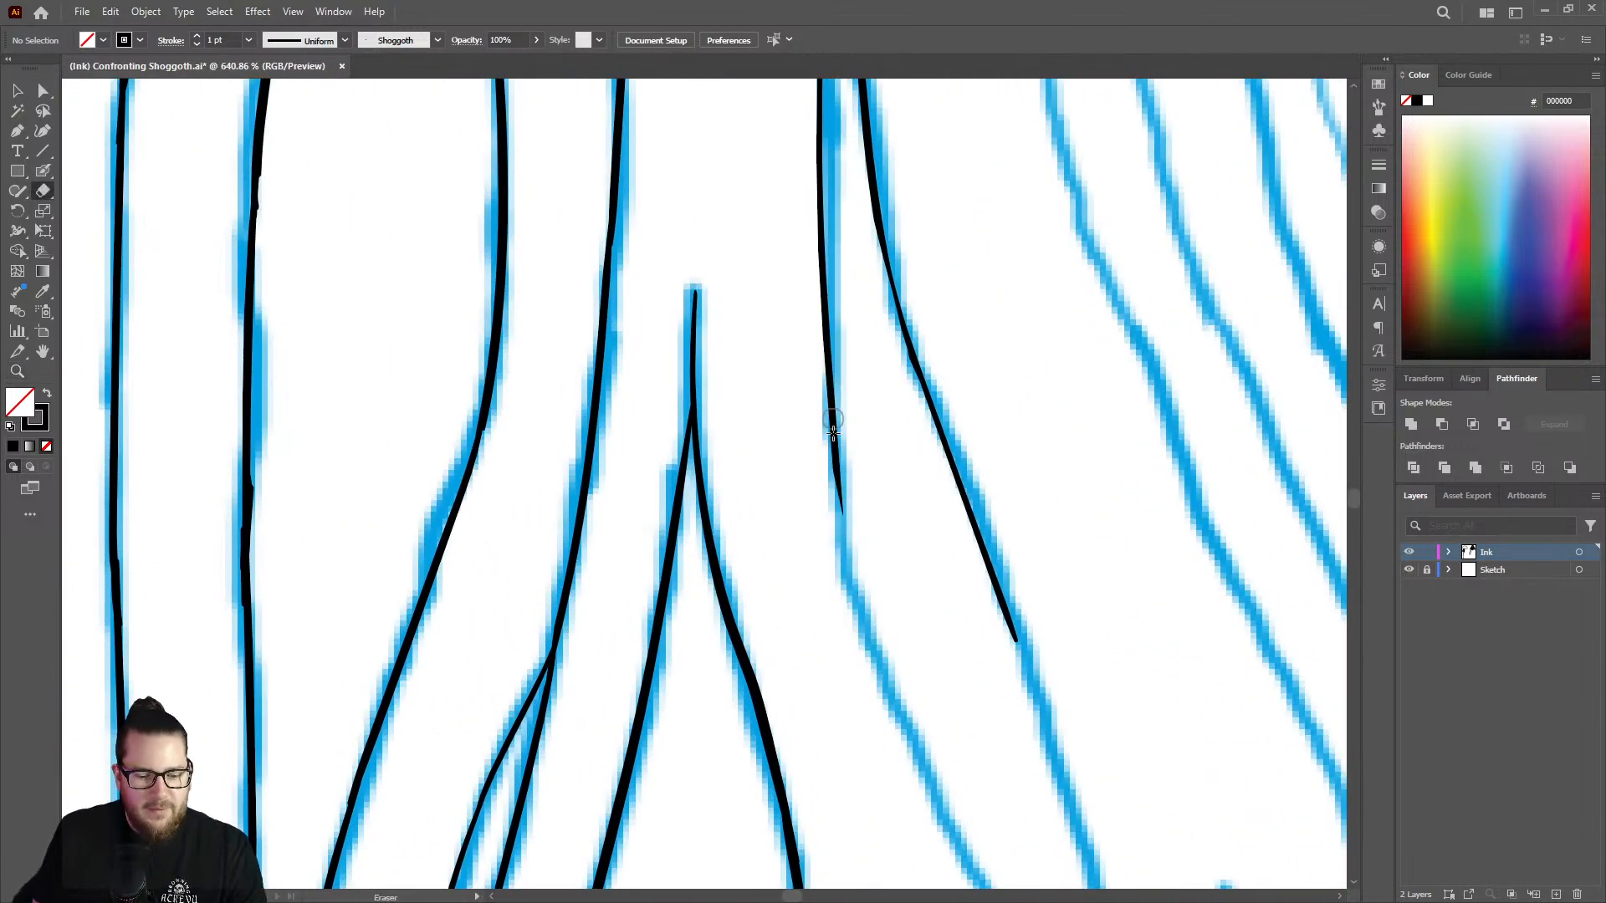
key("shift+b")
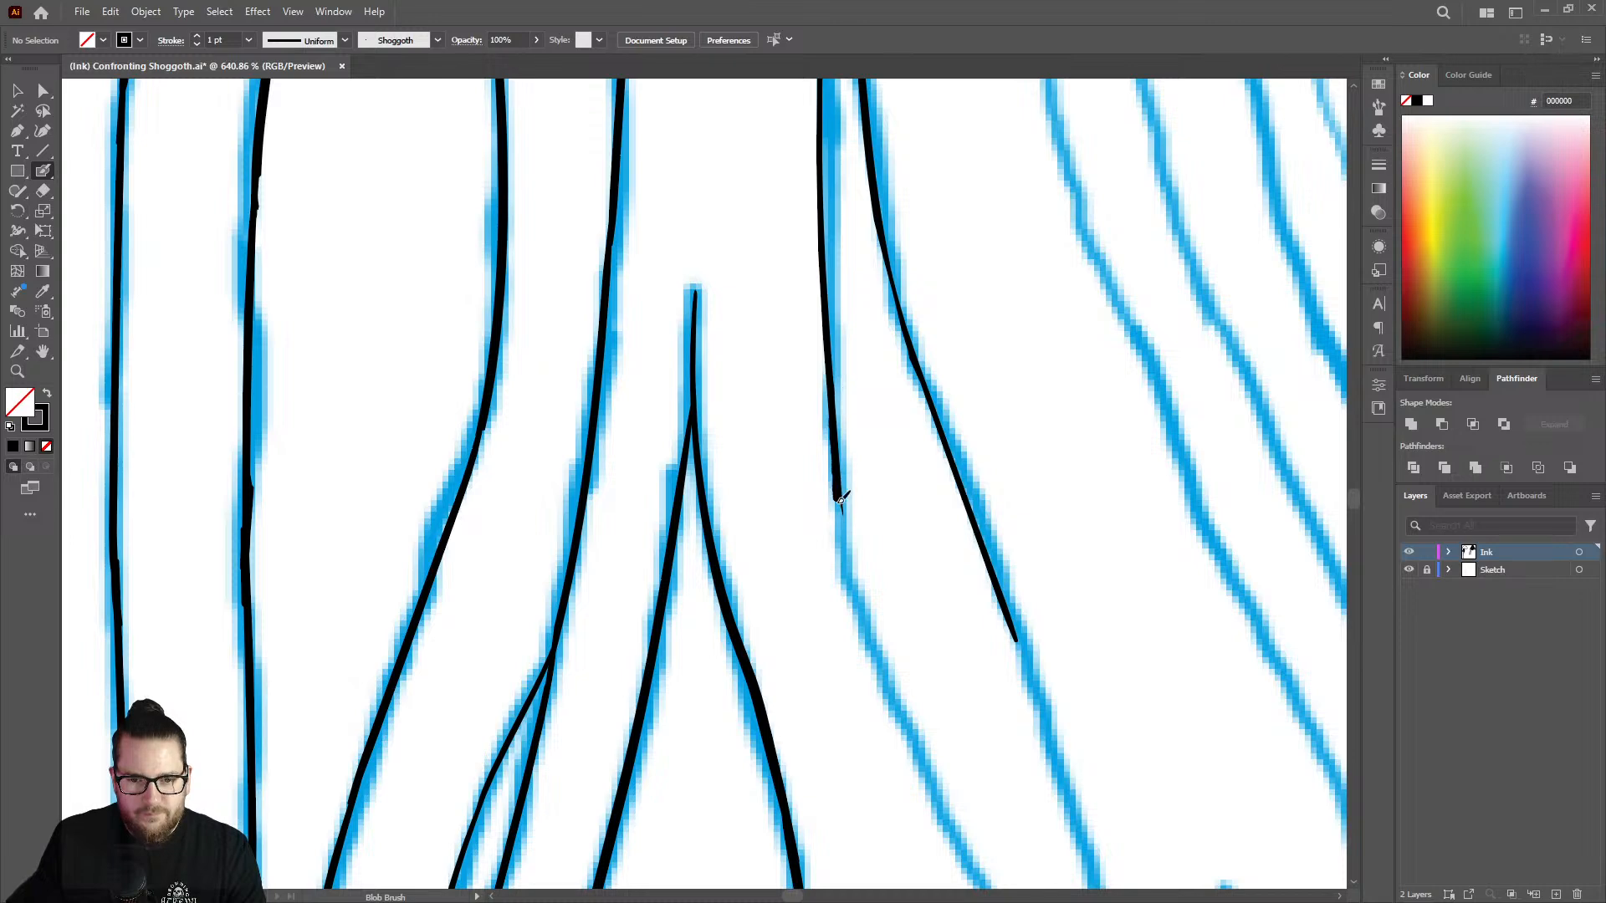
left_click_drag(841, 501, 918, 757)
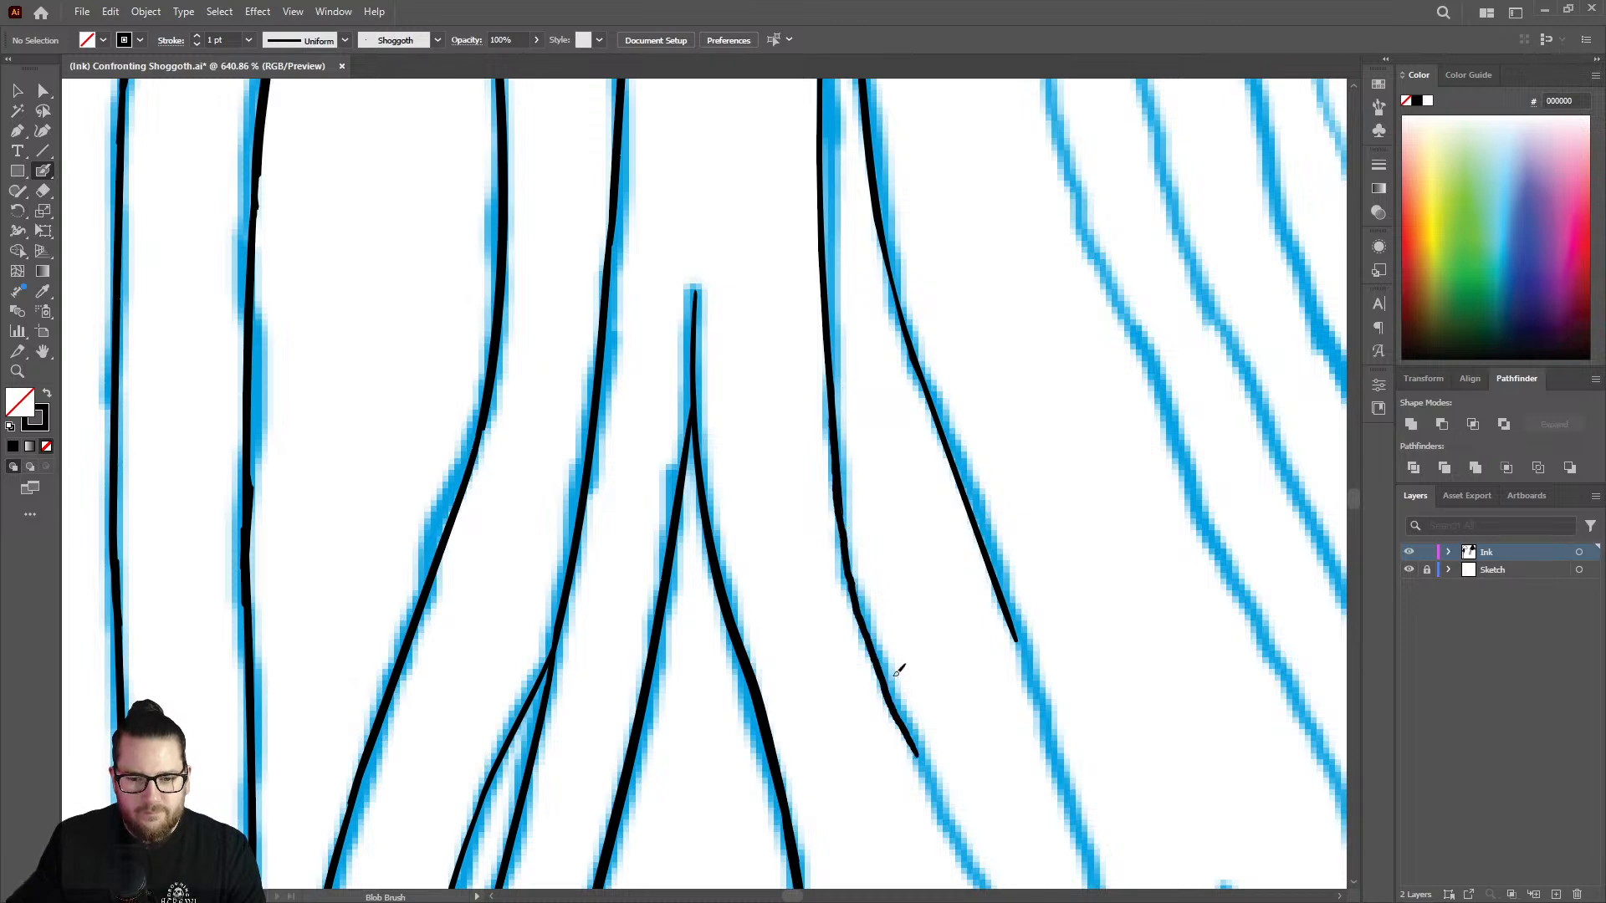
Thicken the upper parts of both branches just below the fork so they join the stem evenly.
key("z")
left_click_drag(898, 563, 656, 559)
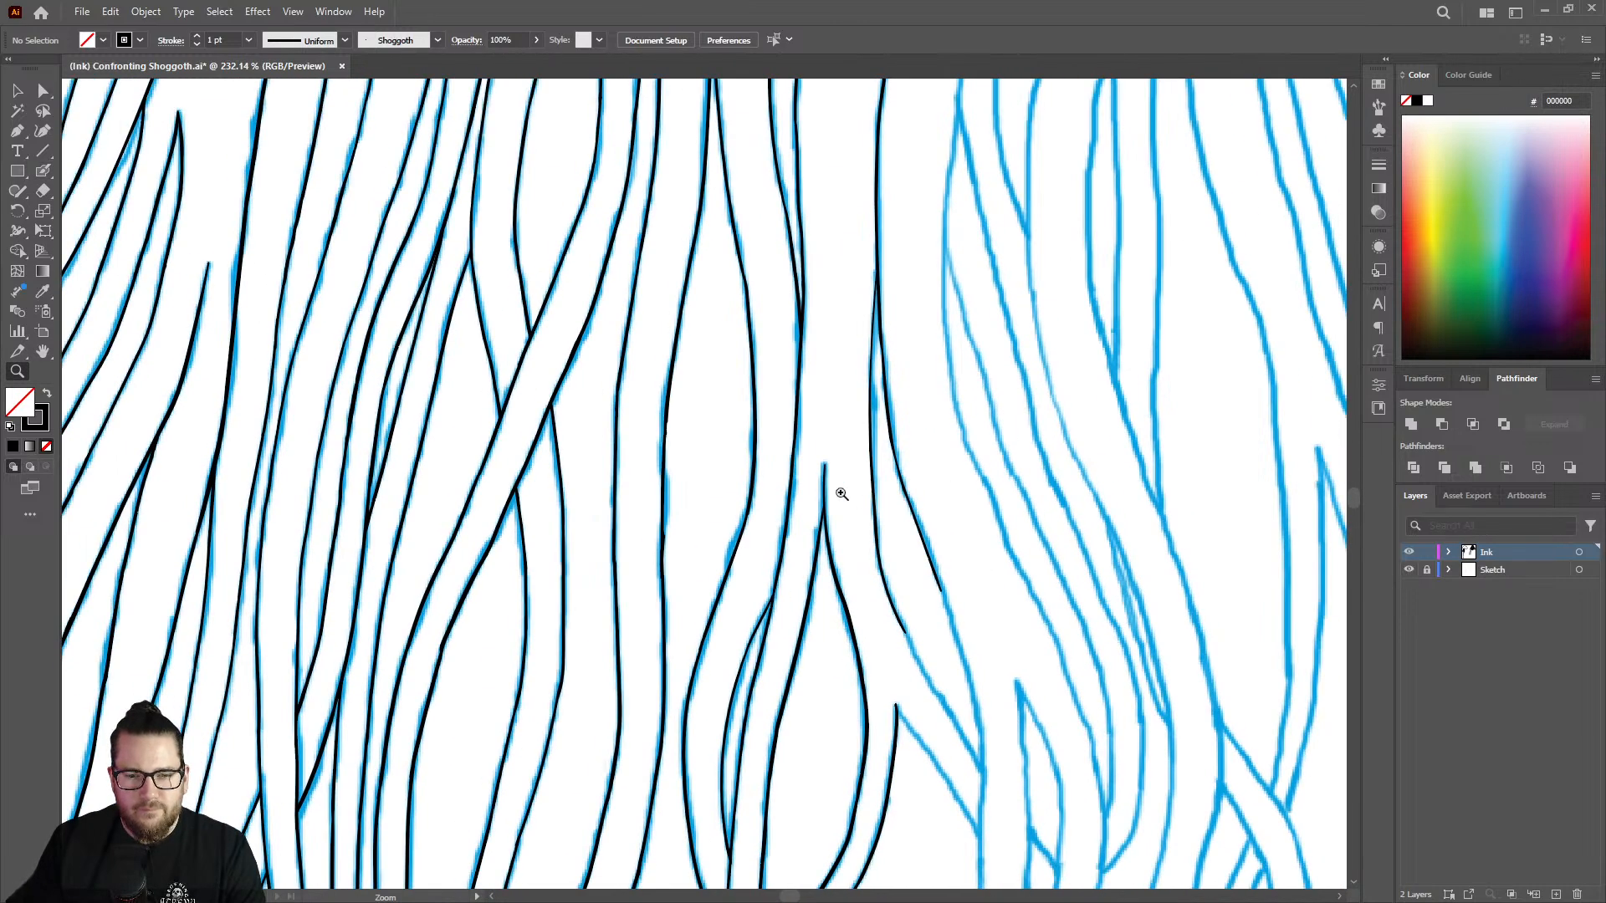
left_click_drag(842, 495, 1027, 426)
left_click_drag(904, 507, 640, 459)
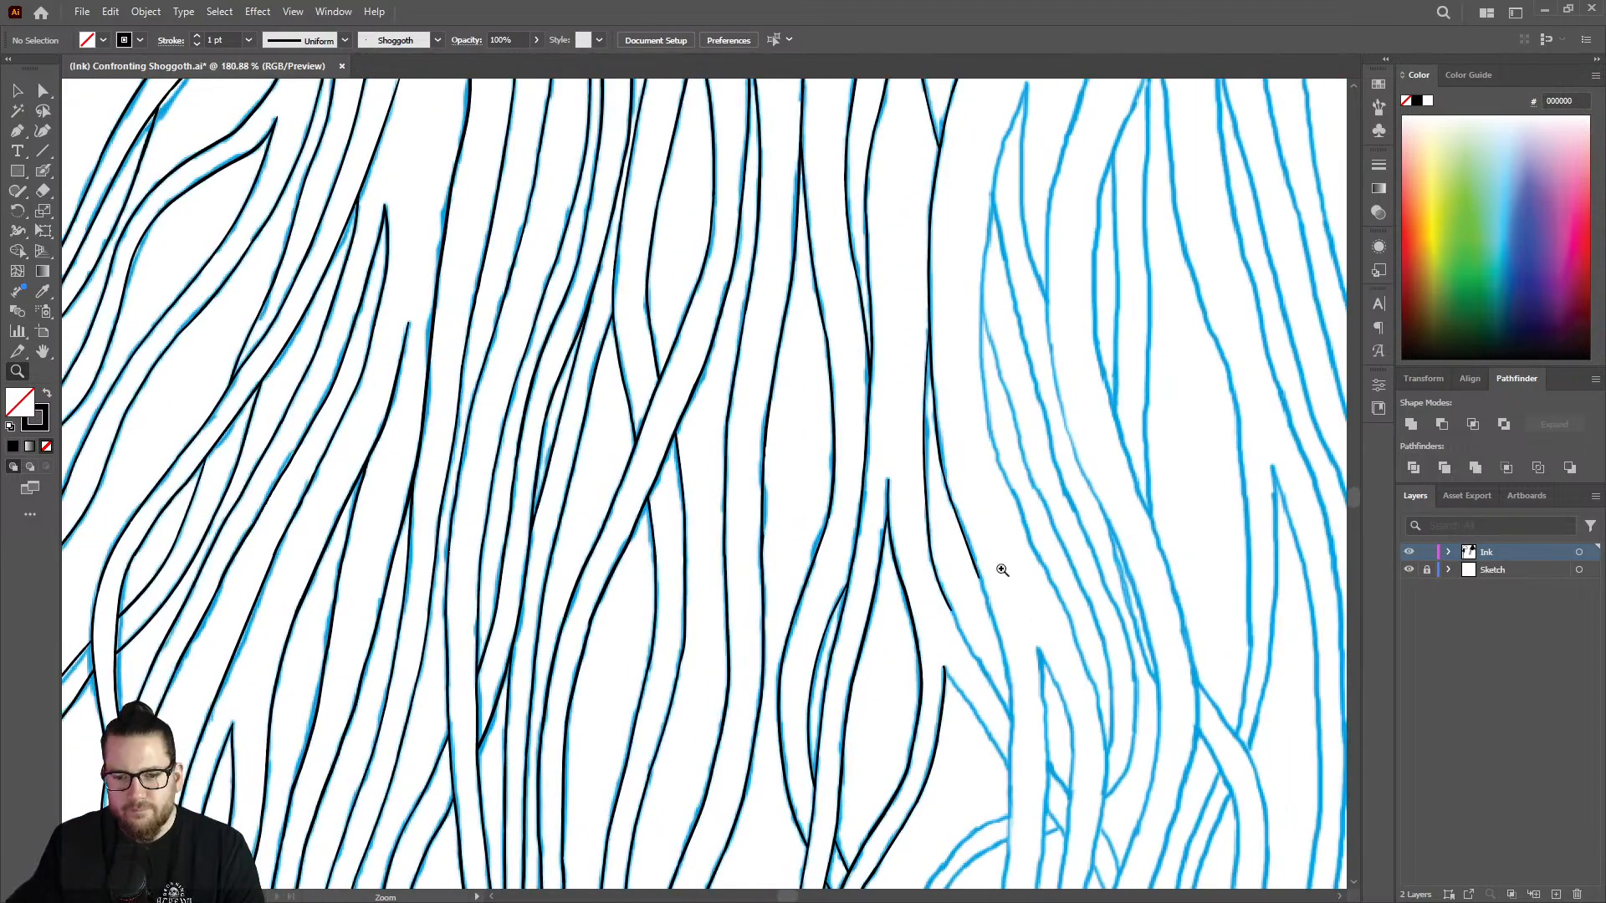
left_click_drag(986, 423, 1143, 290)
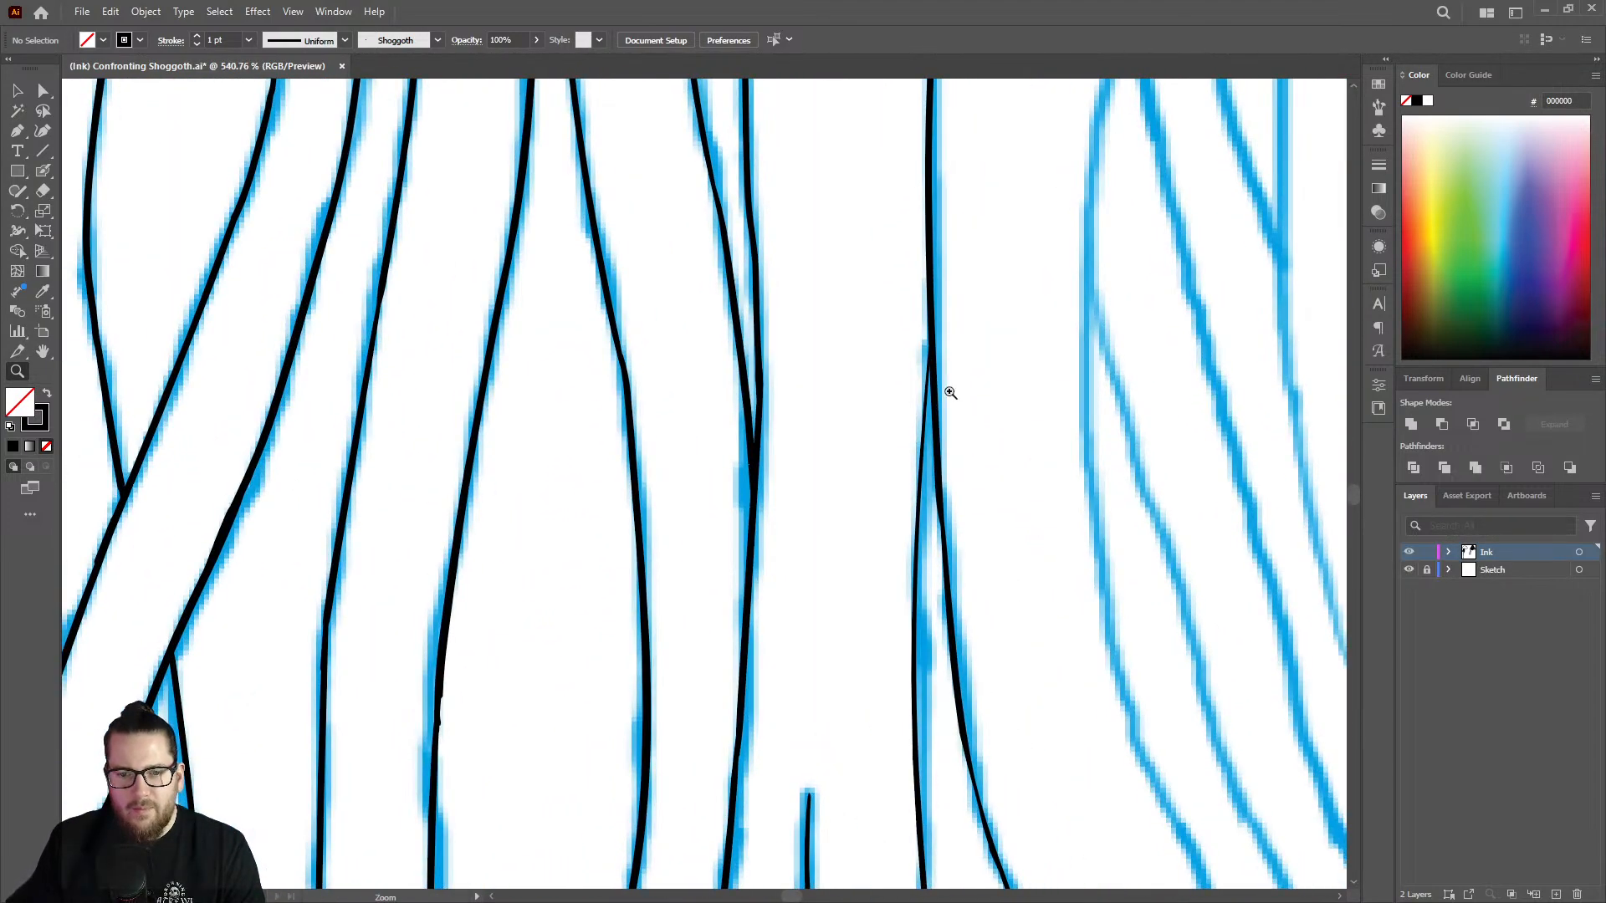
left_click_drag(946, 384, 1097, 333)
key("shift+b")
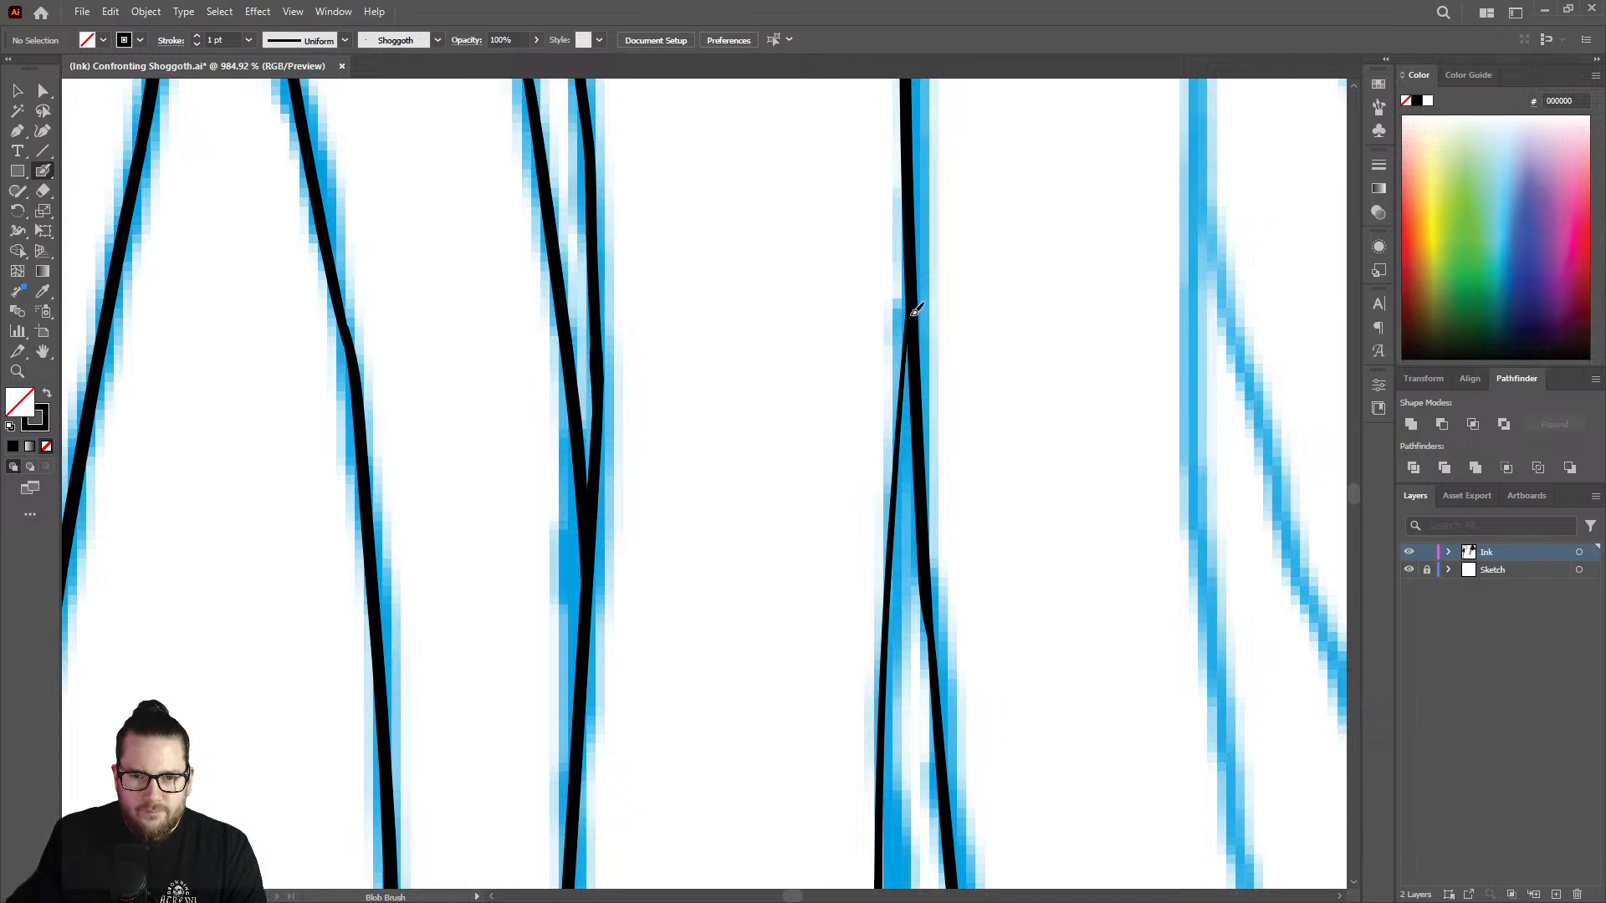
left_click_drag(912, 342, 885, 629)
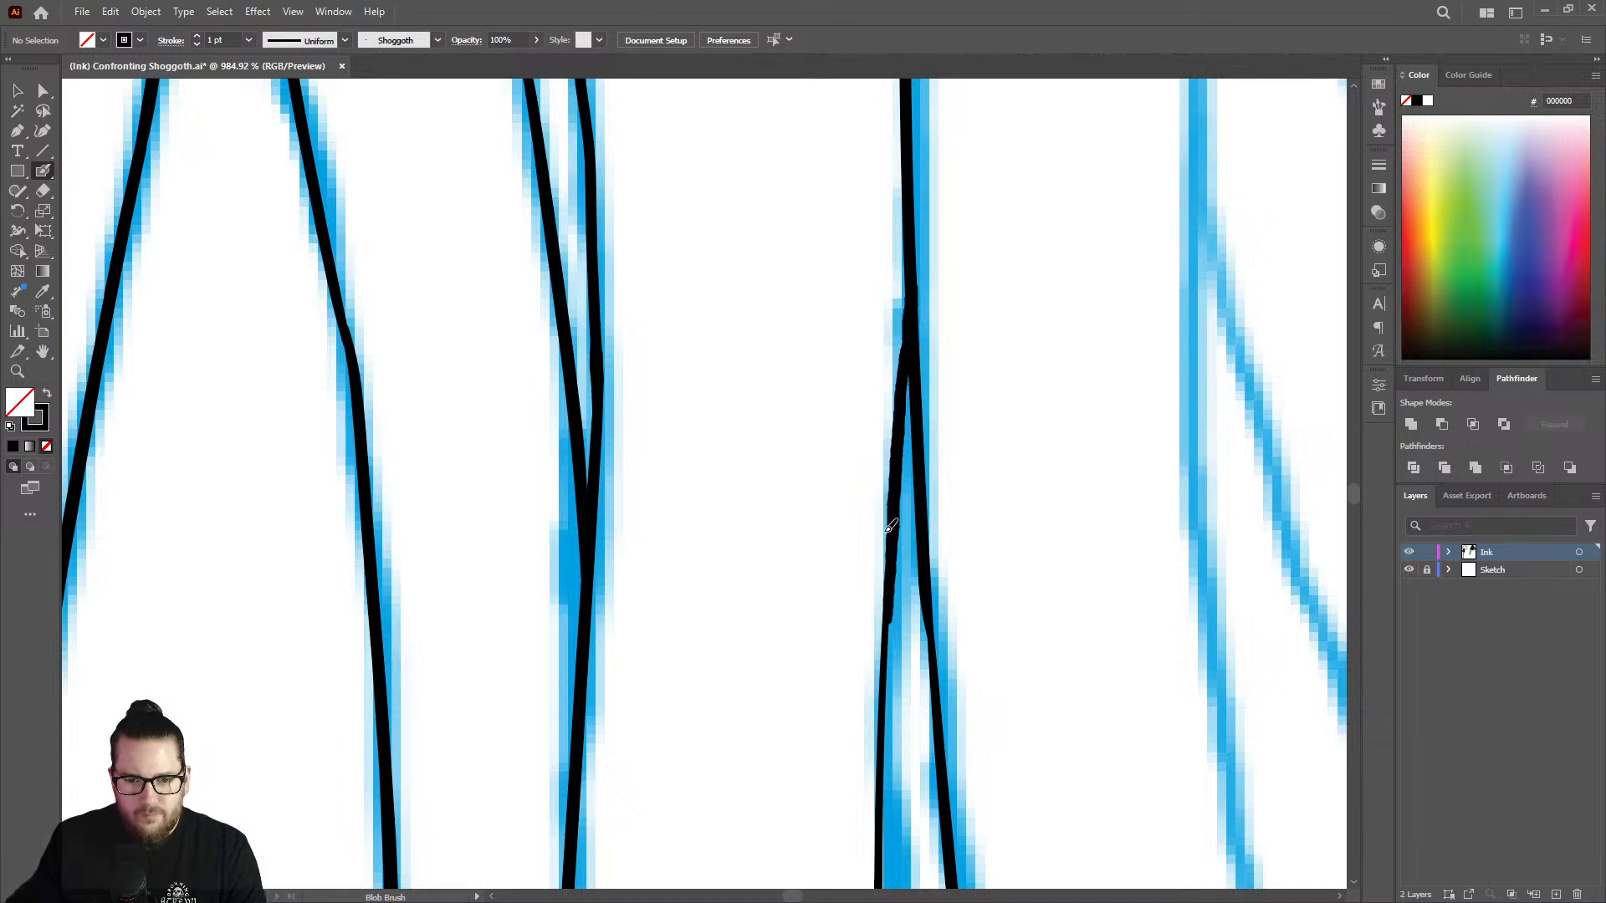
right_click(933, 664)
left_click(913, 335)
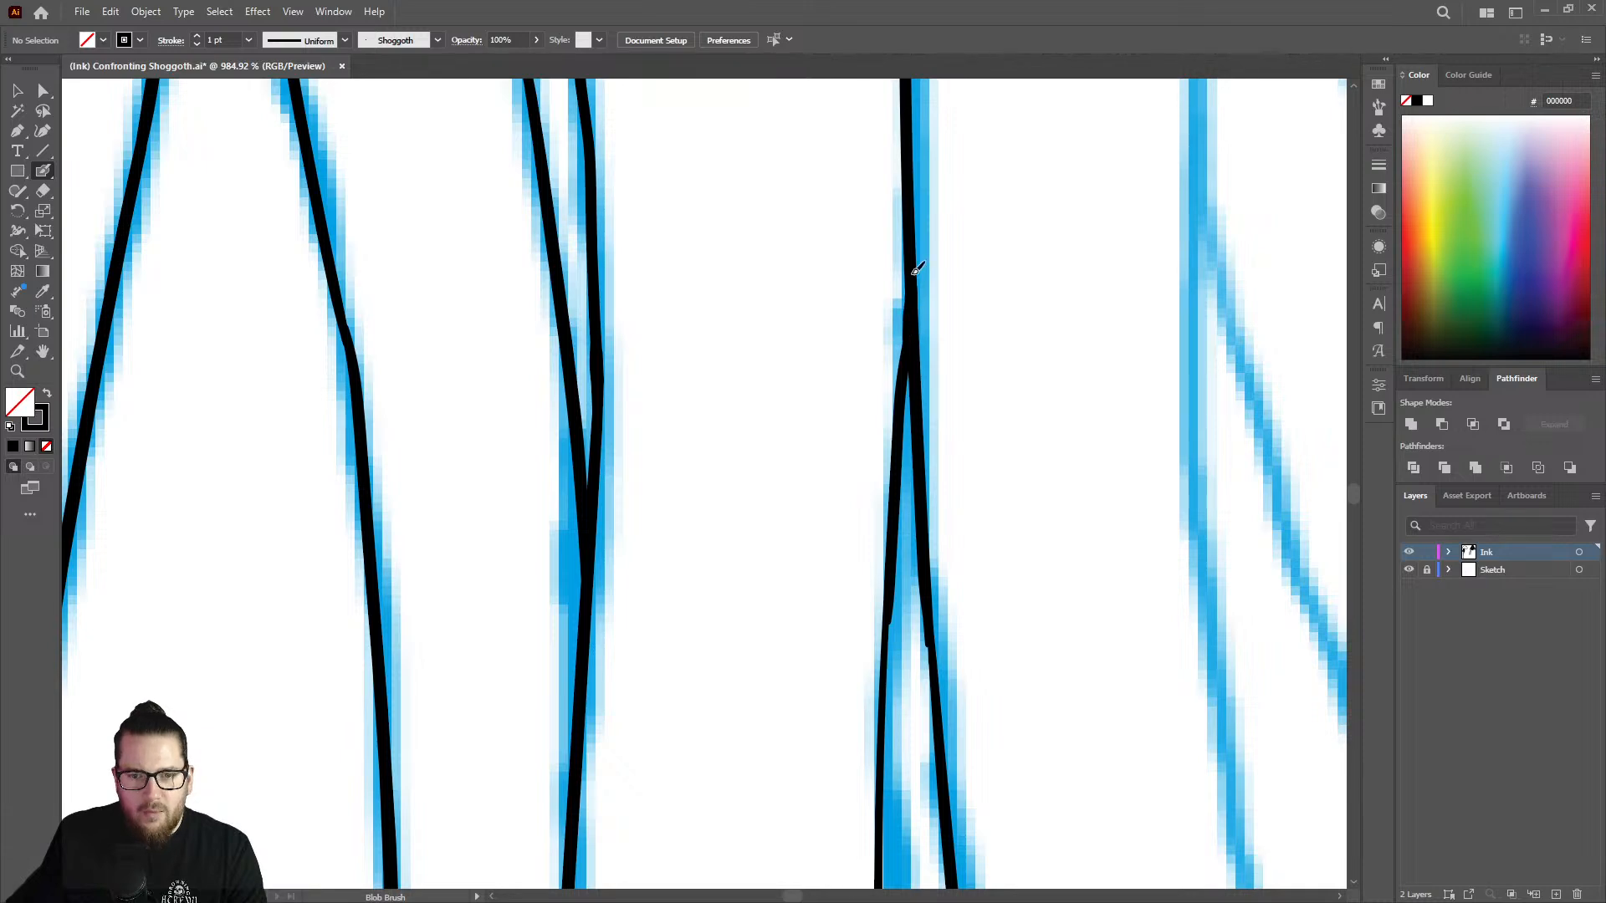
Thicken the left branch further down from the fork to even out its line weight.
scroll(710, 394, "down", 5)
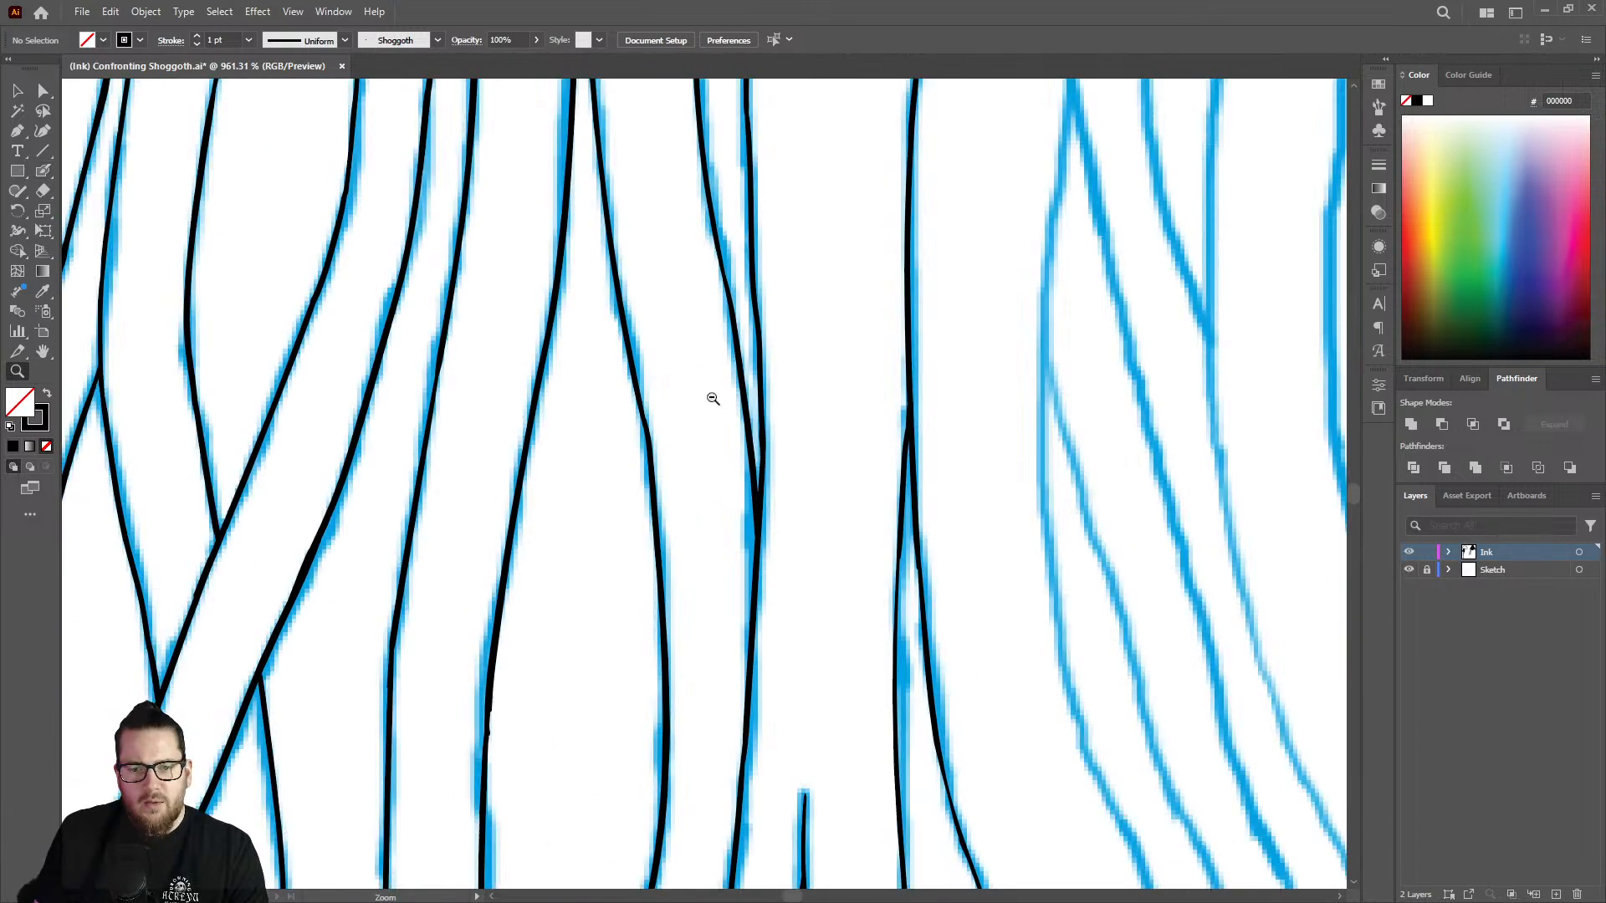
scroll(990, 606, "up", 5)
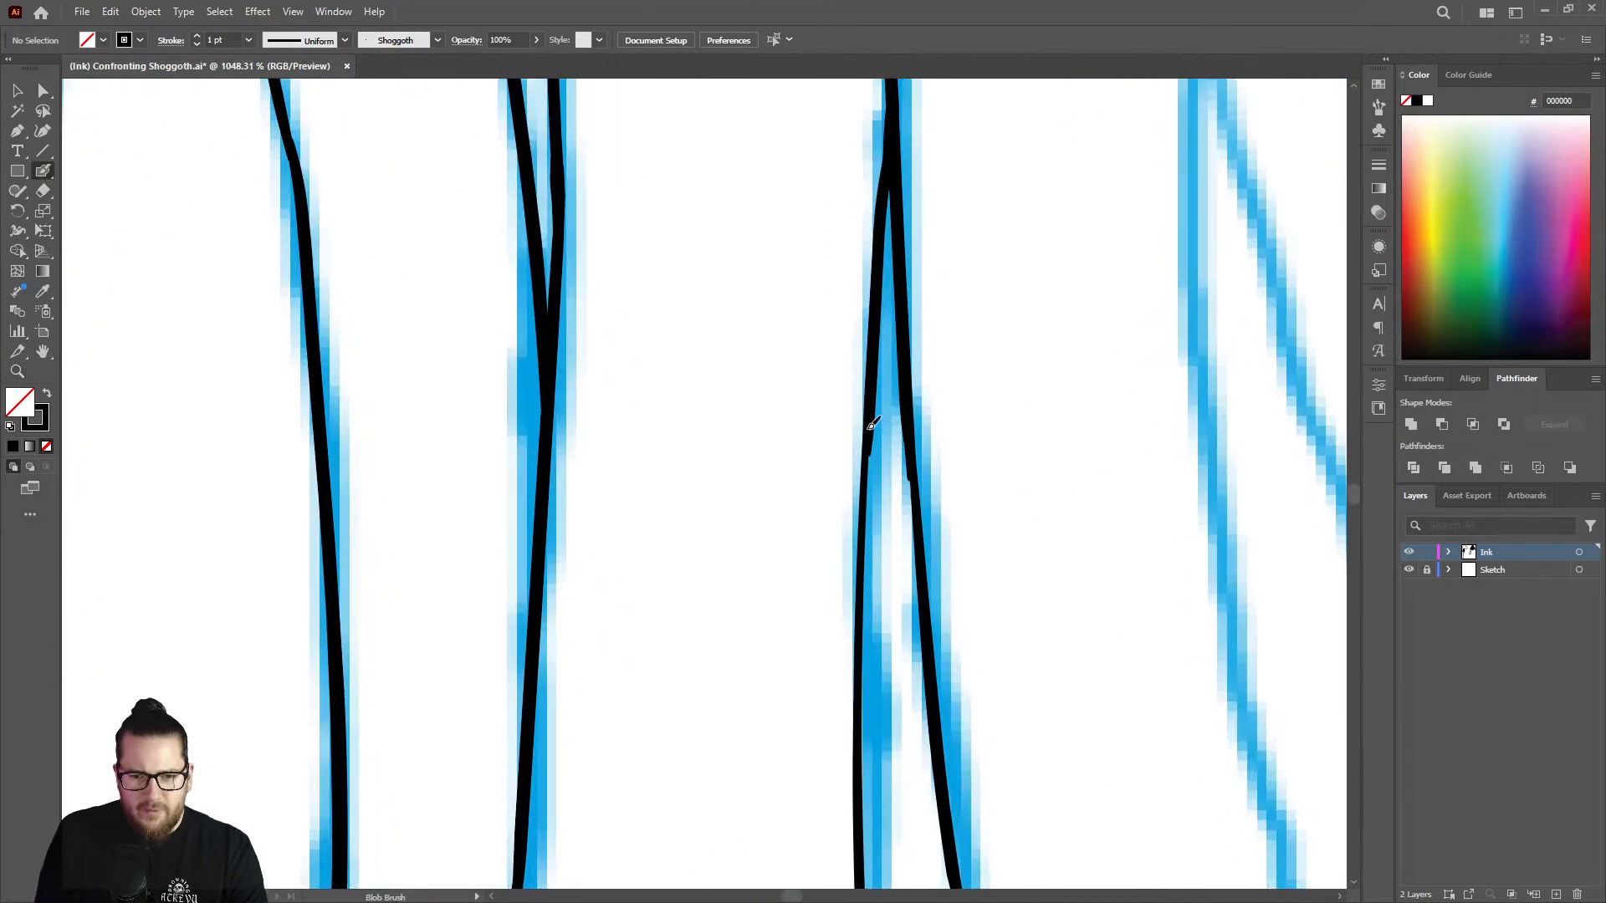
mouse_move(871, 472)
left_mouse_down()
mouse_move(860, 811)
mouse_move(867, 605)
left_mouse_up()
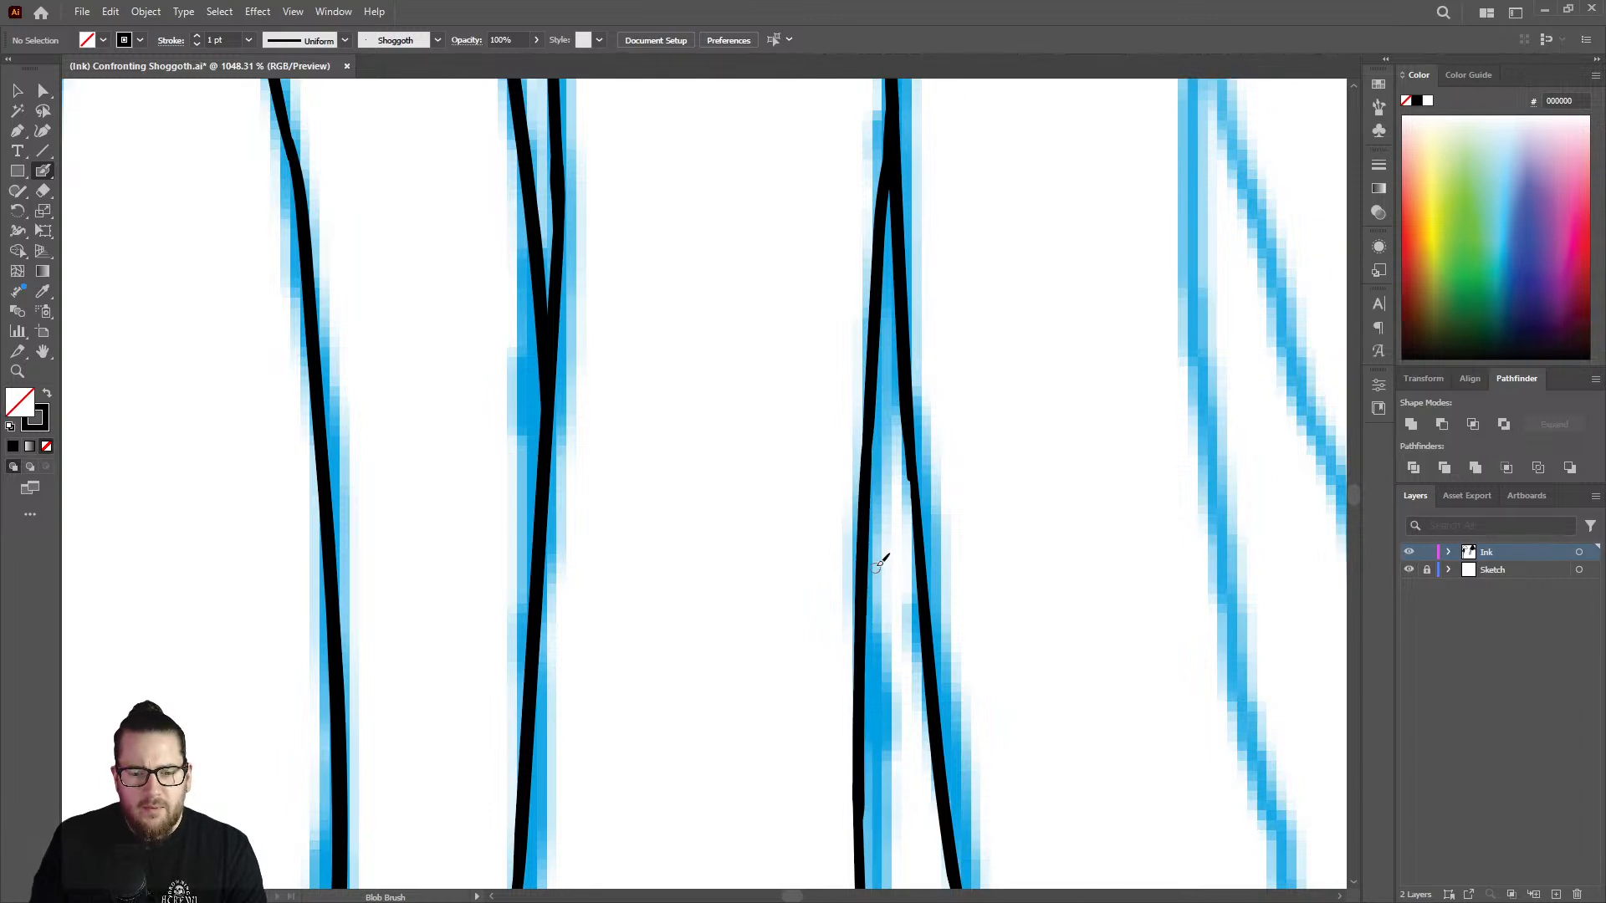
key("z")
mouse_move(921, 520)
left_mouse_down()
mouse_move(800, 481)
mouse_move(653, 473)
left_mouse_up()
left_click_drag(940, 597, 990, 579)
scroll(898, 413, "up", 6)
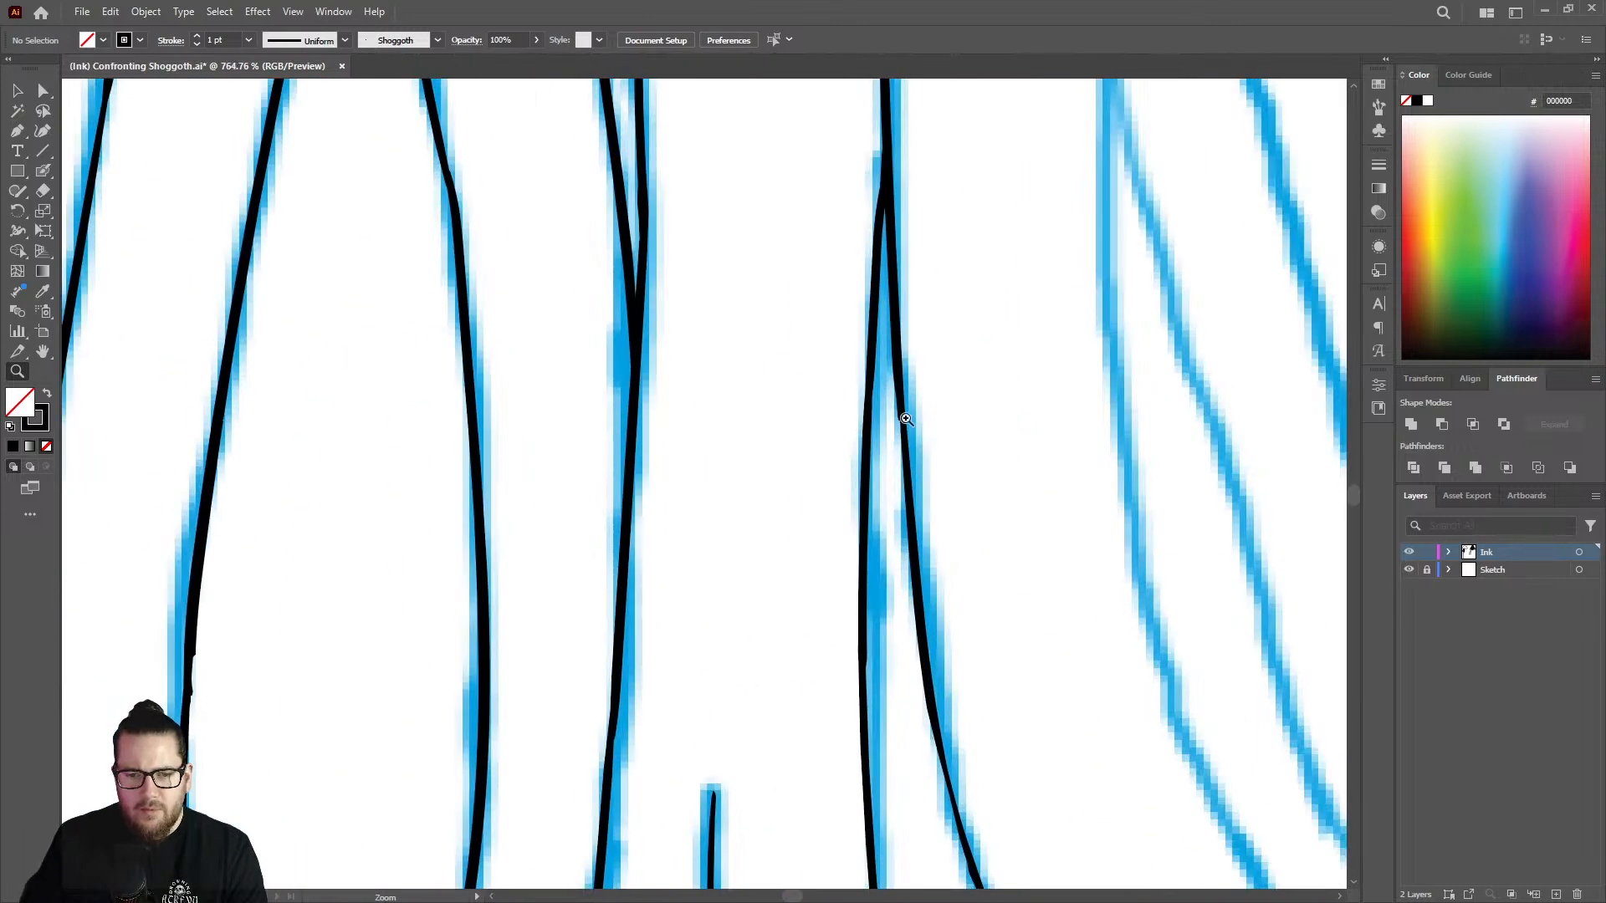
Hide the Sketch layer to leave only the inked lines showing, with the Ink layer active.
key("shift+b")
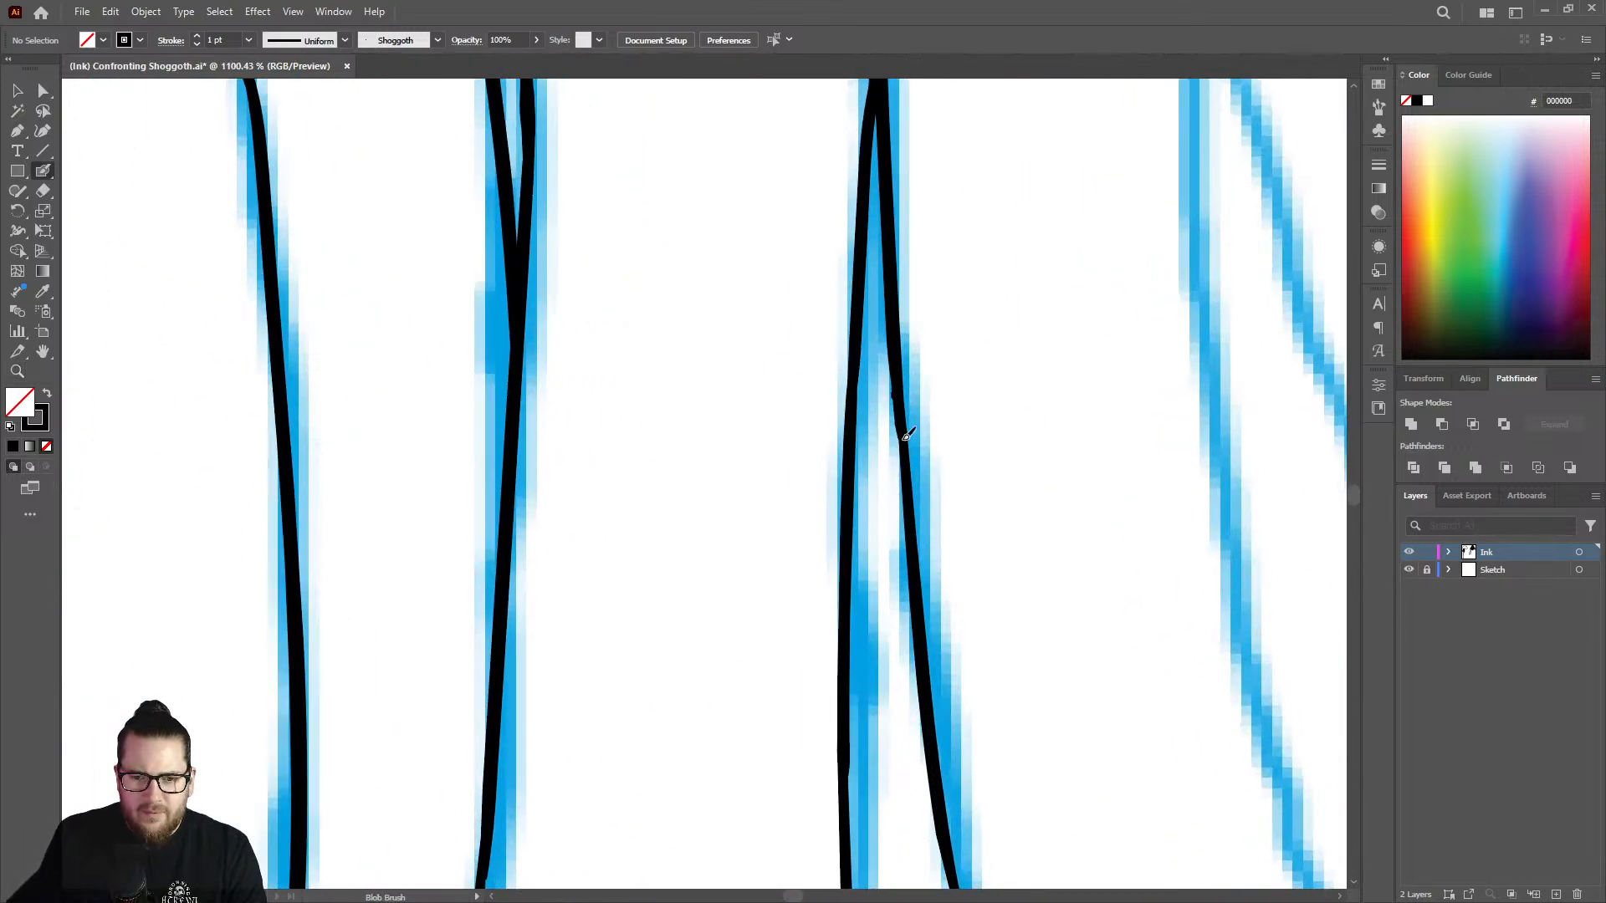
key("z")
mouse_move(914, 502)
left_mouse_down()
mouse_move(820, 538)
mouse_move(916, 261)
mouse_move(1104, 241)
left_mouse_up()
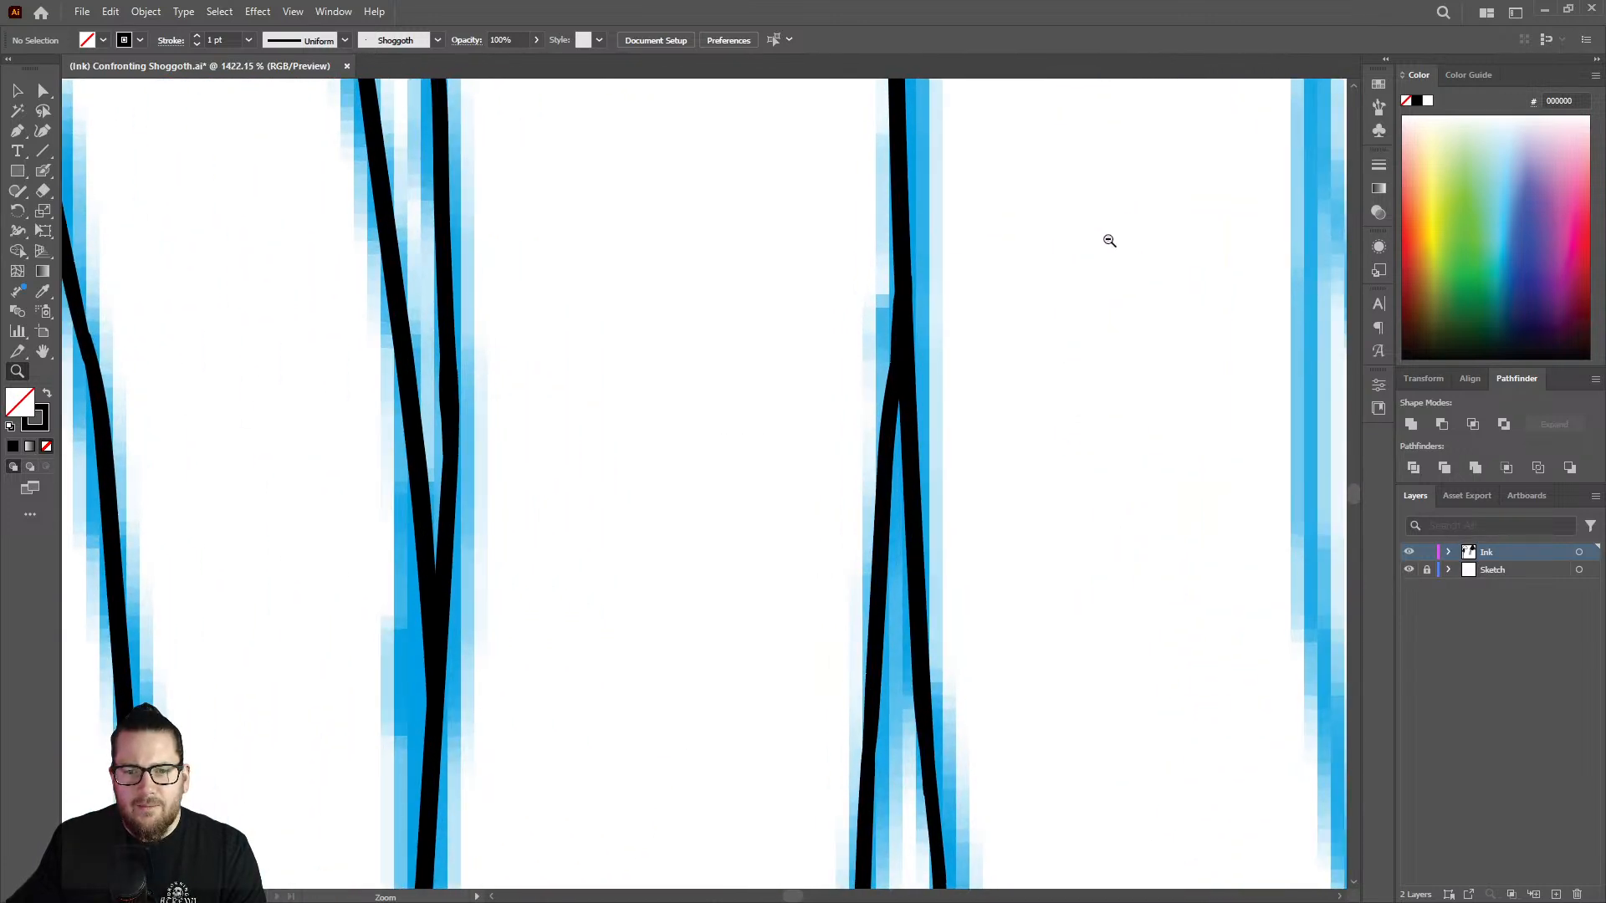
left_click_drag(1023, 313, 796, 410)
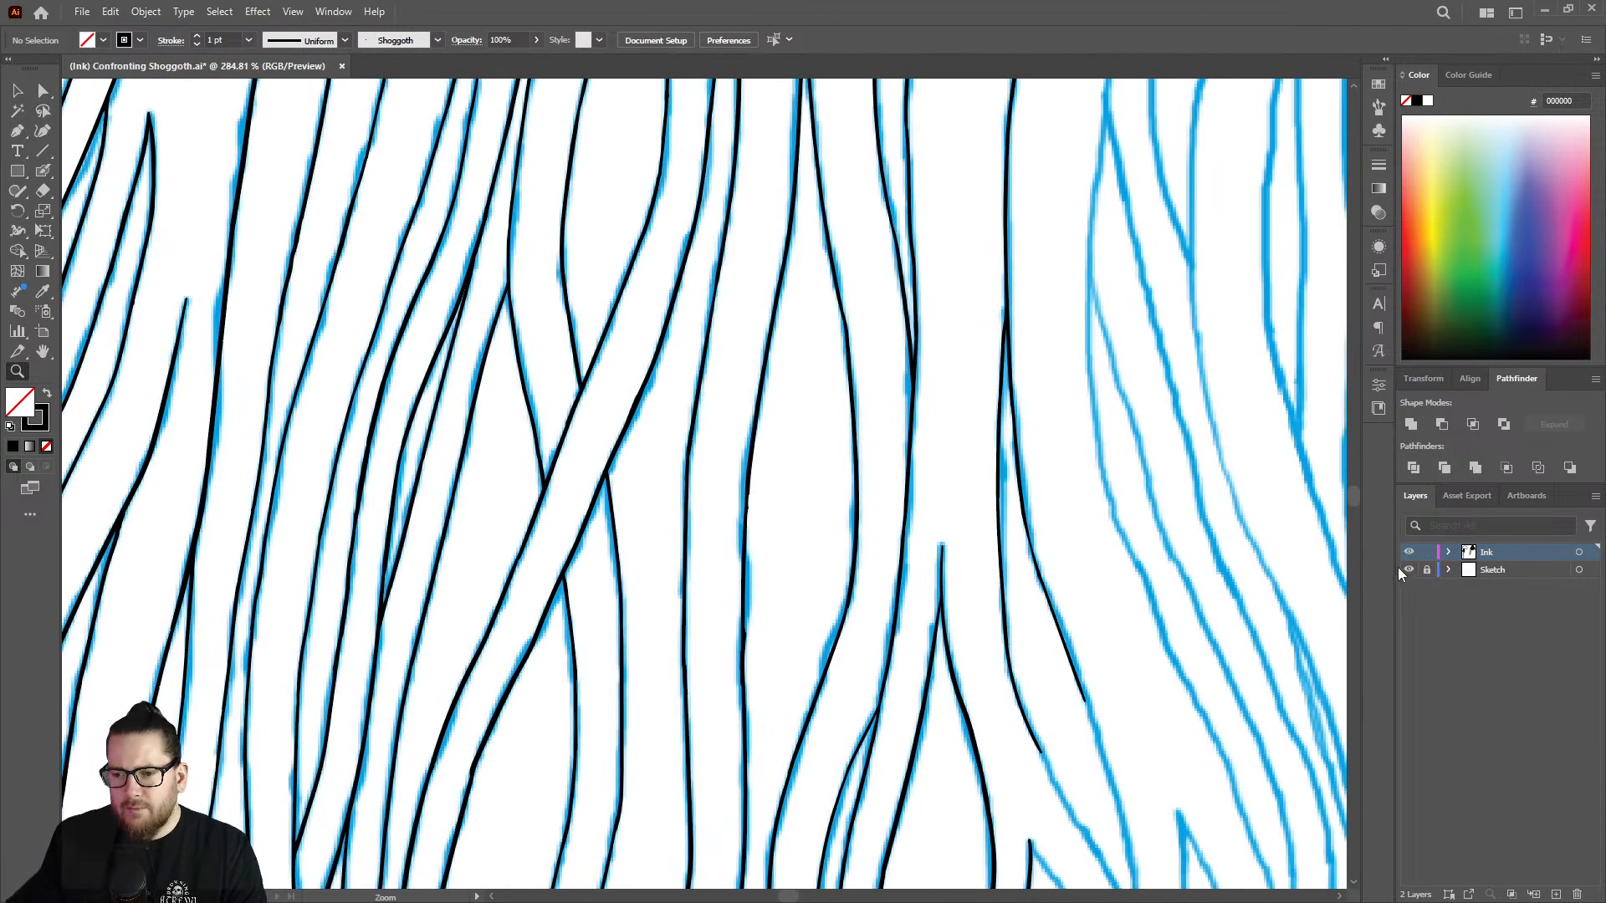
left_click(1405, 570)
left_click(1497, 554)
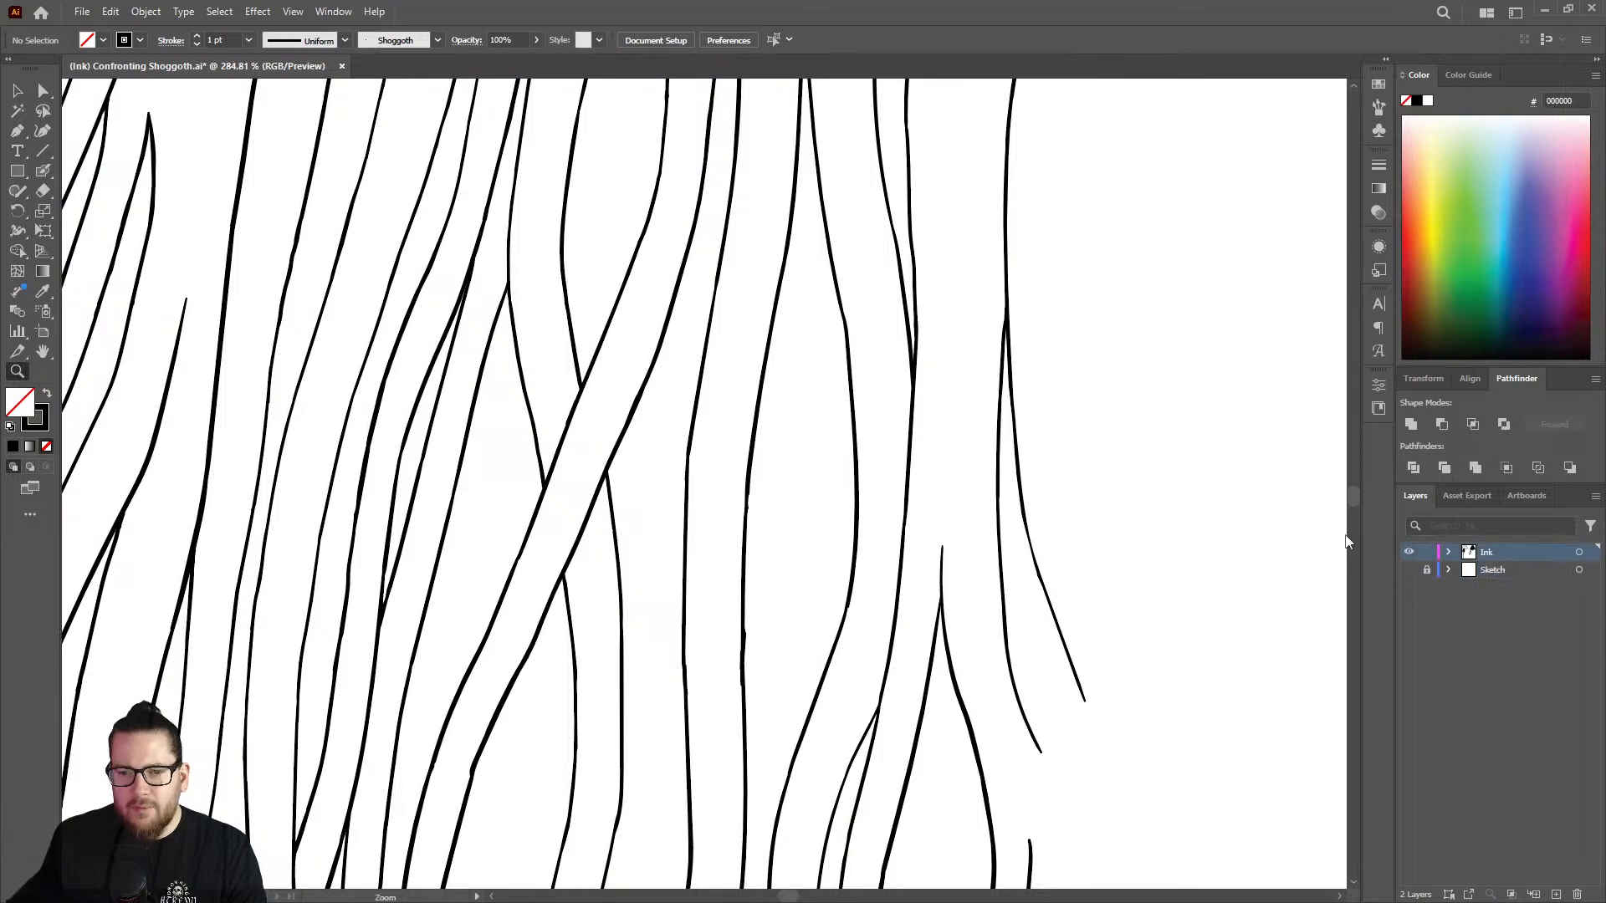
Examine the inked strands and the rightmost Y-shaped joint without the sketch for uneven line weight and rough joins.
left_click_drag(785, 475, 725, 481)
left_click_drag(895, 541, 1012, 562)
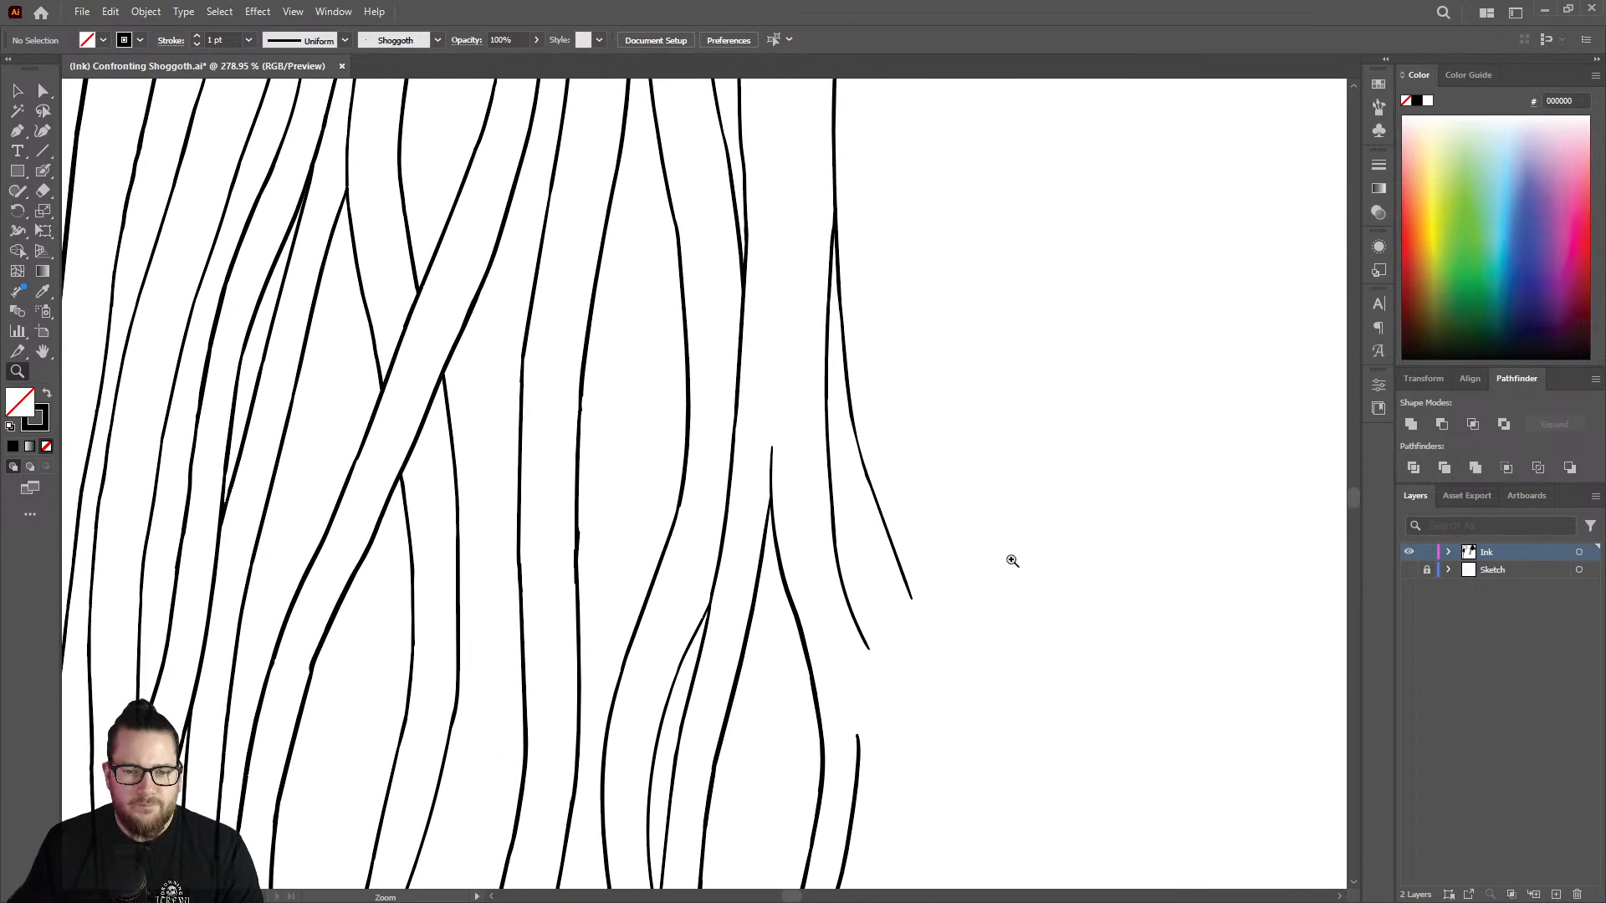
left_click_drag(930, 453, 785, 374)
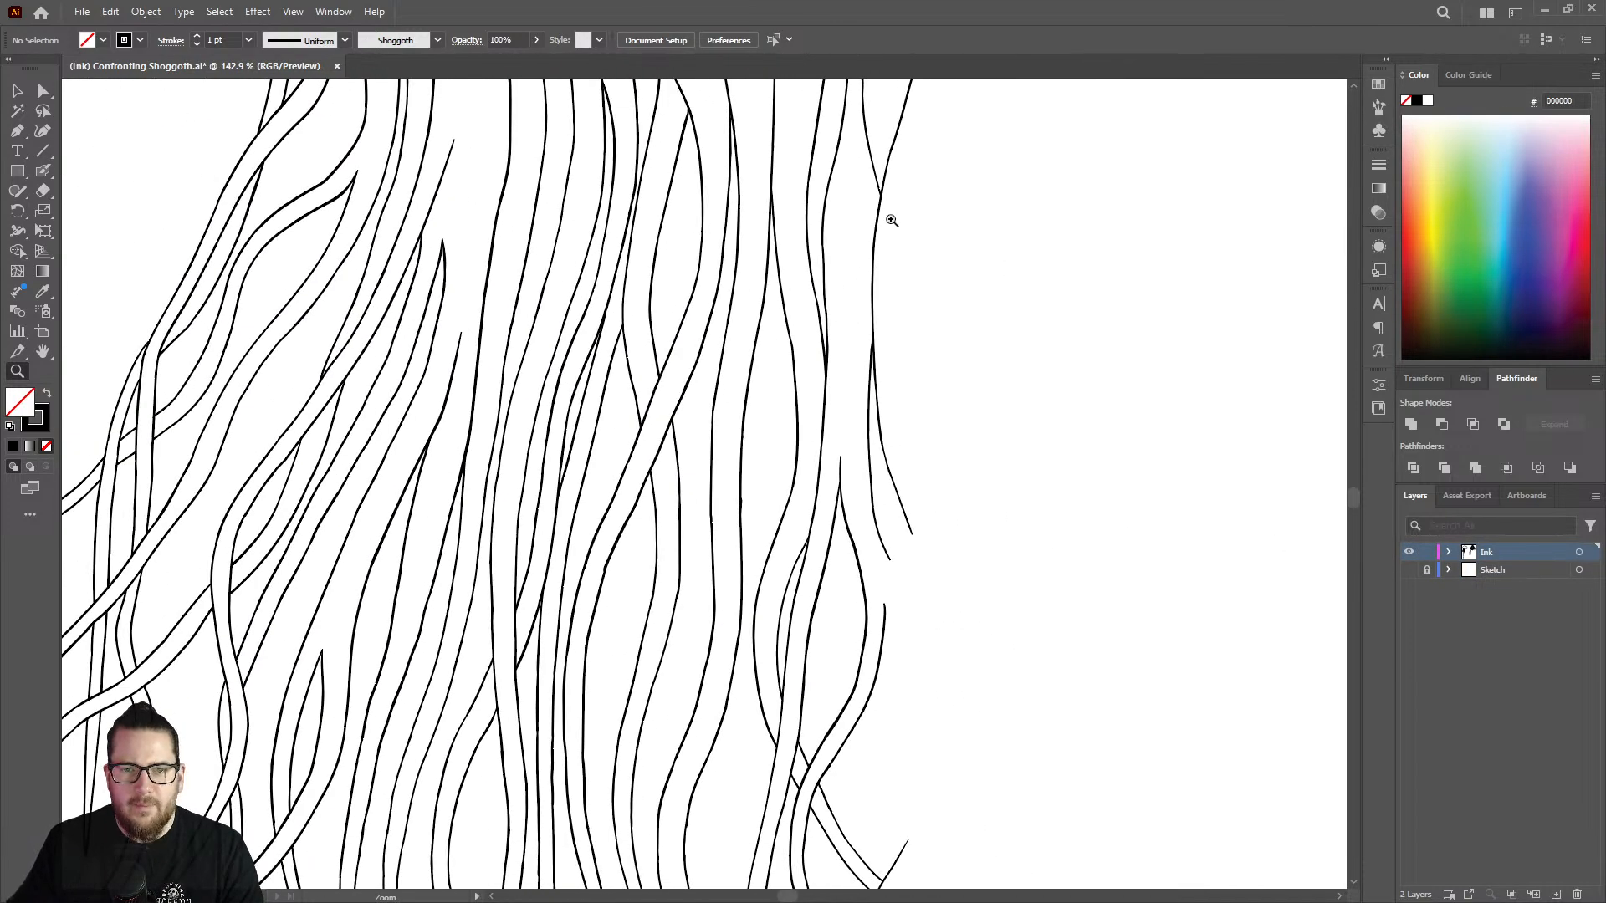
left_click_drag(914, 261, 790, 226)
left_click_drag(906, 122, 1167, 219)
left_click_drag(875, 375, 928, 334)
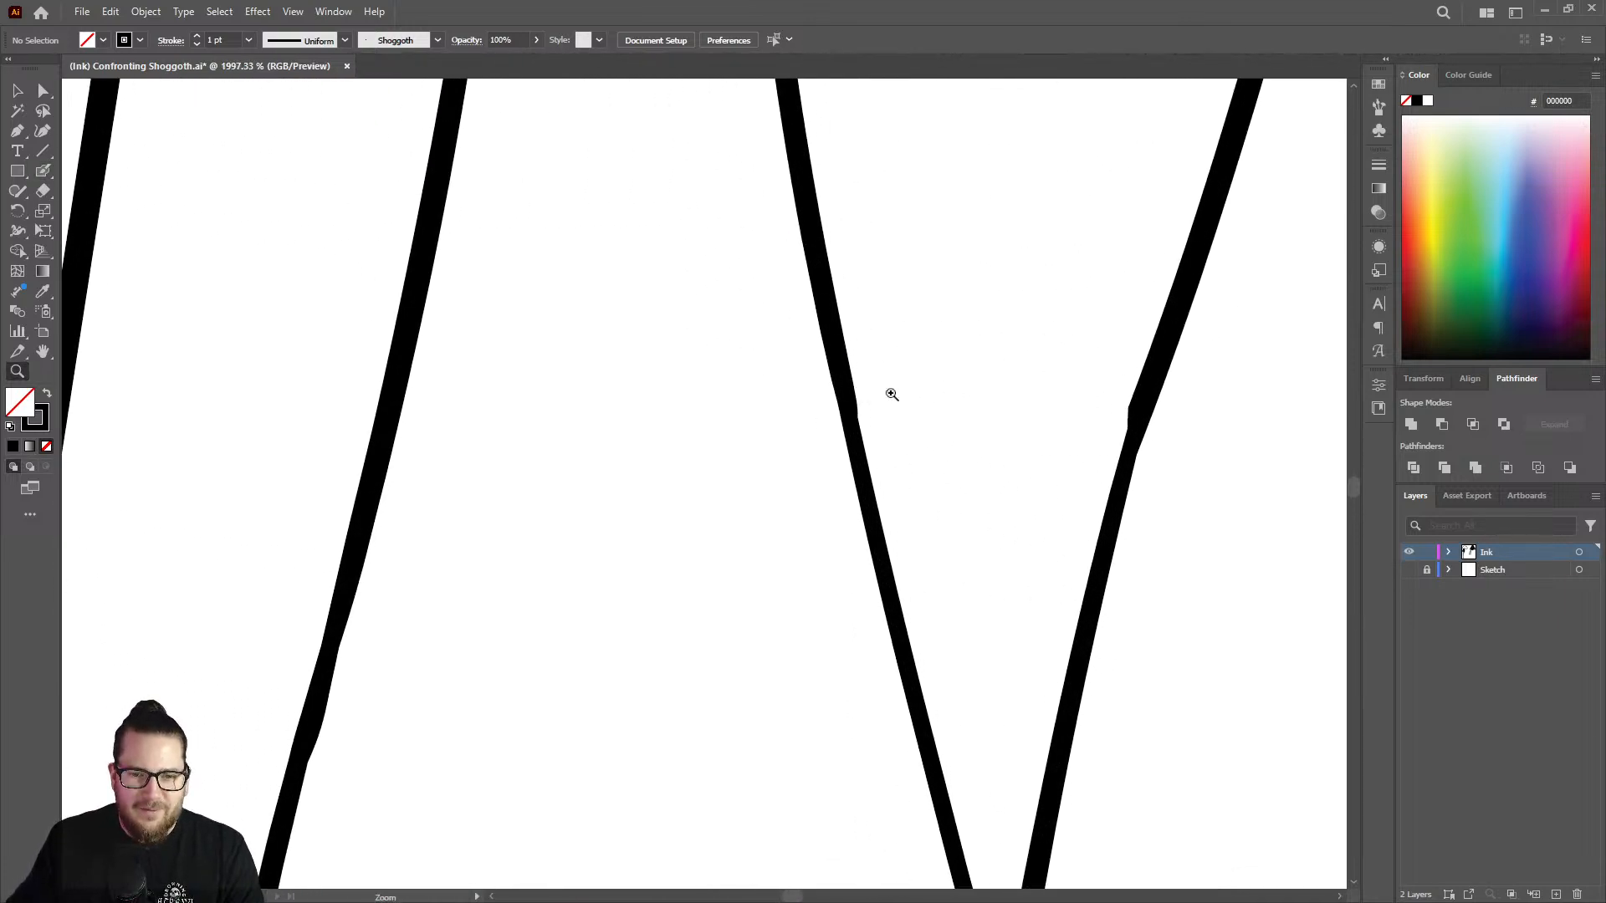
left_click_drag(891, 394, 757, 368)
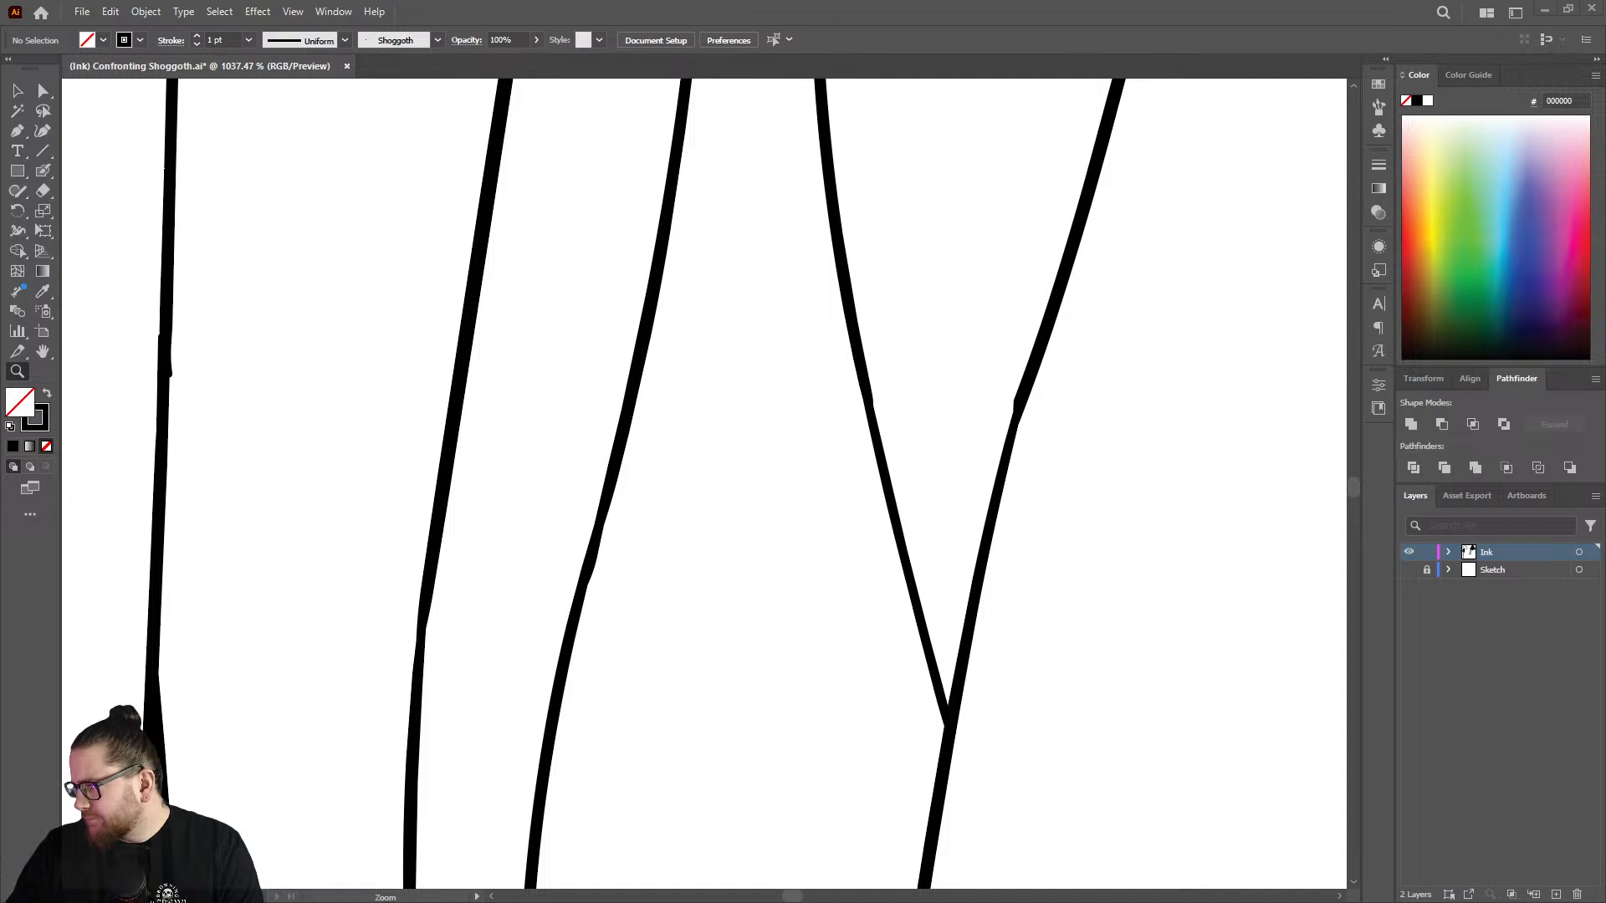
left_click(949, 456)
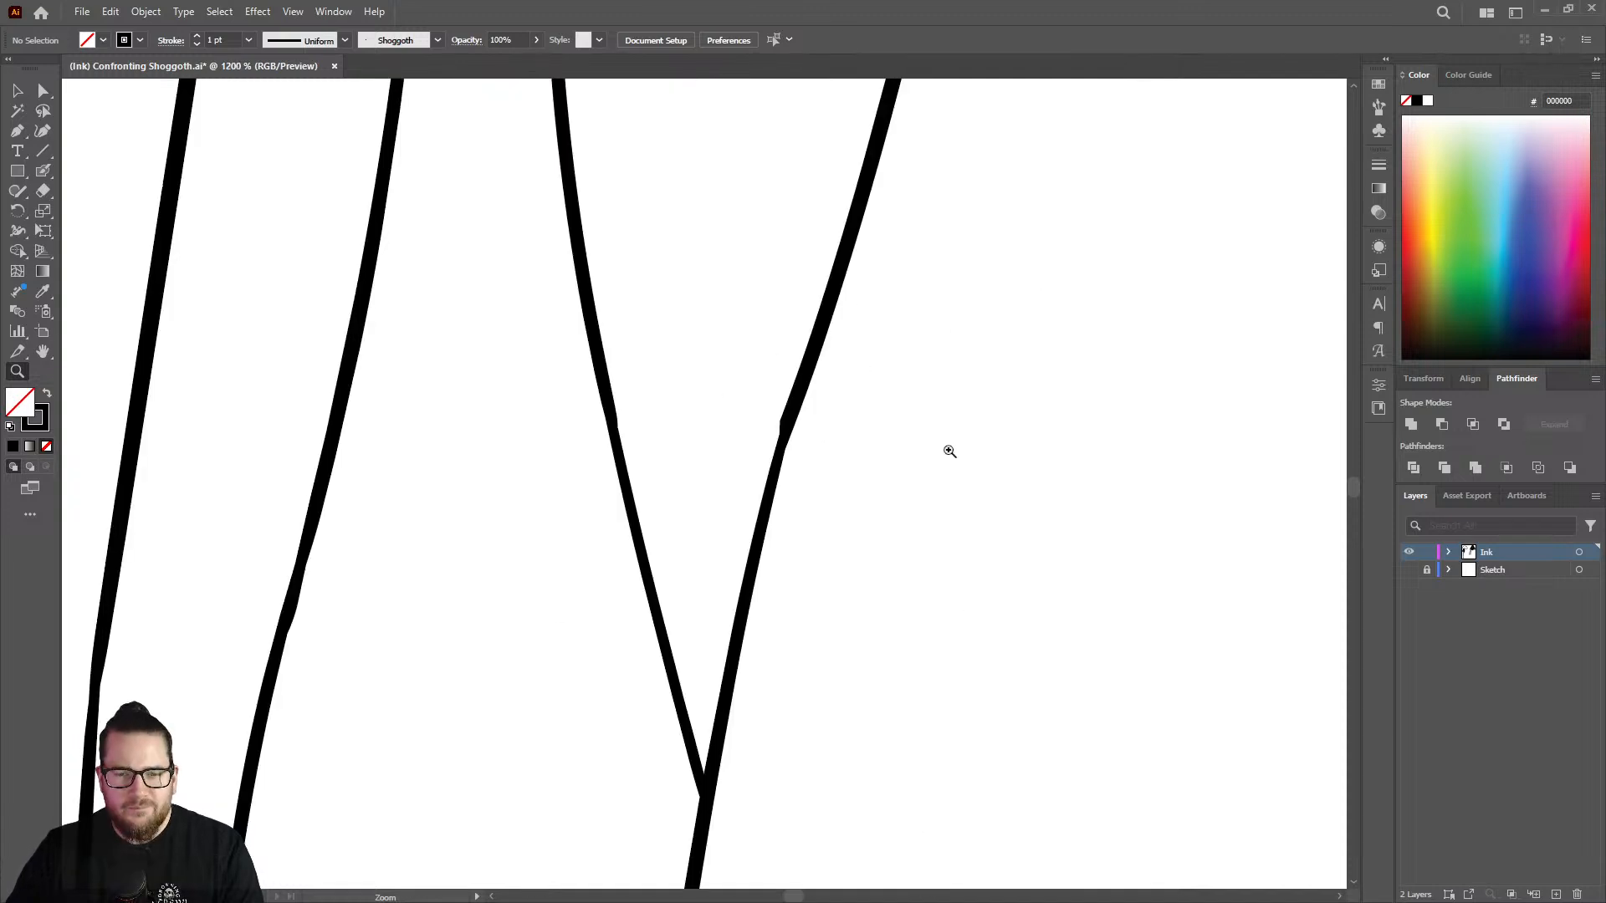
left_click_drag(812, 455, 677, 417)
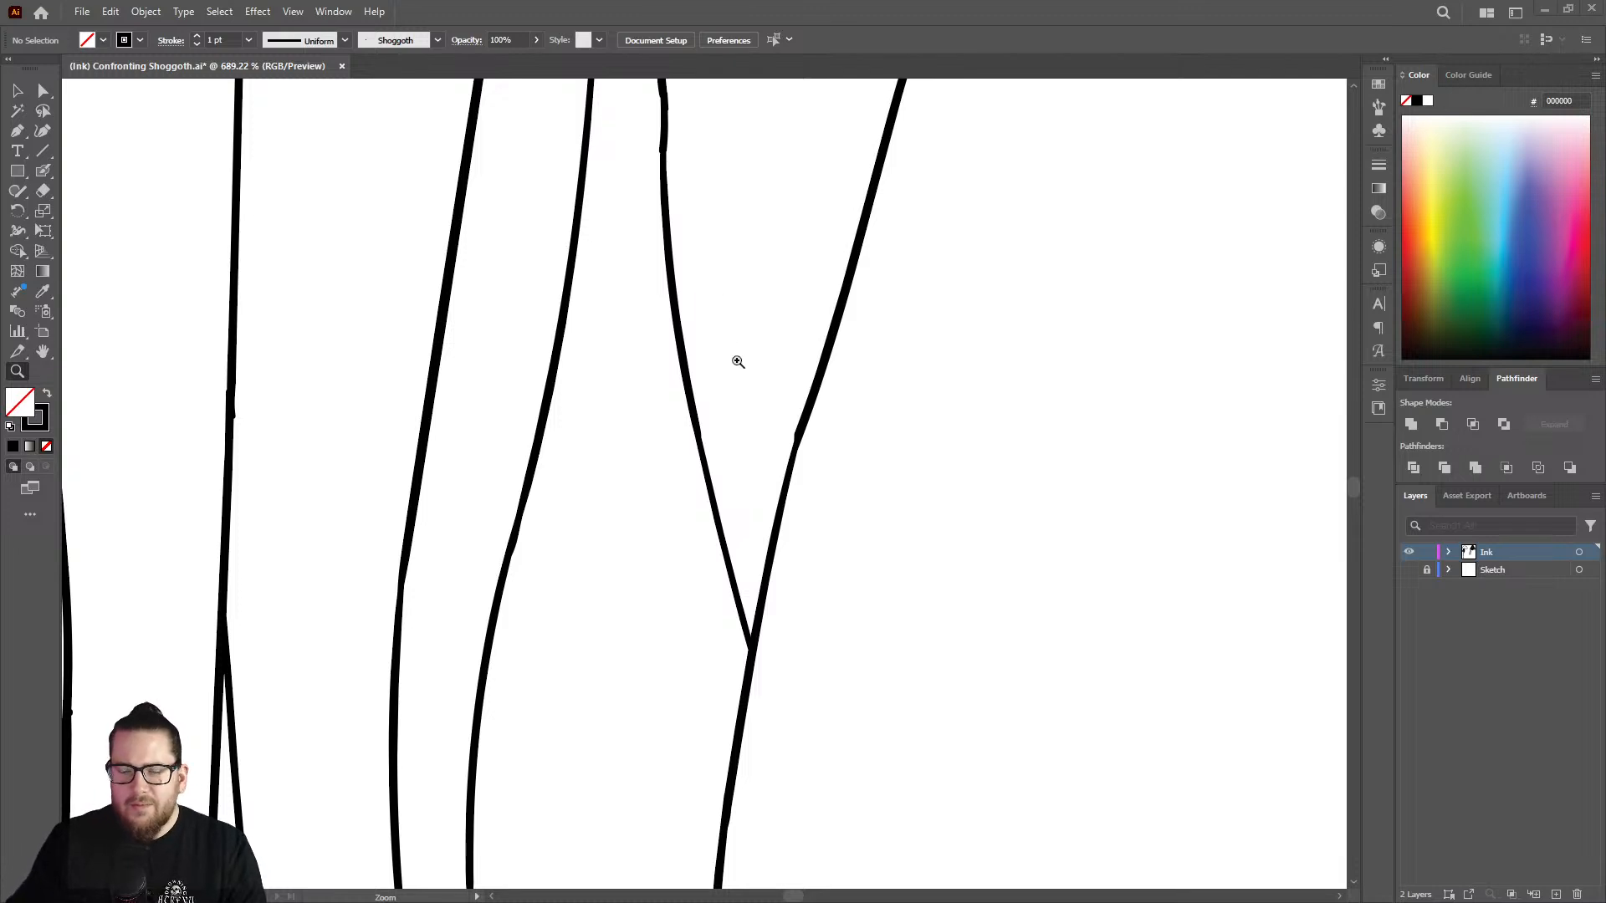
Thicken the right arm of the rightmost Y-shaped joint with the Blob Brush, from its kink down towards the junction.
left_click_drag(755, 379, 647, 428)
left_click_drag(772, 465, 1052, 348)
left_click_drag(737, 365, 767, 366)
key("shift+b")
left_click_drag(822, 243, 747, 621)
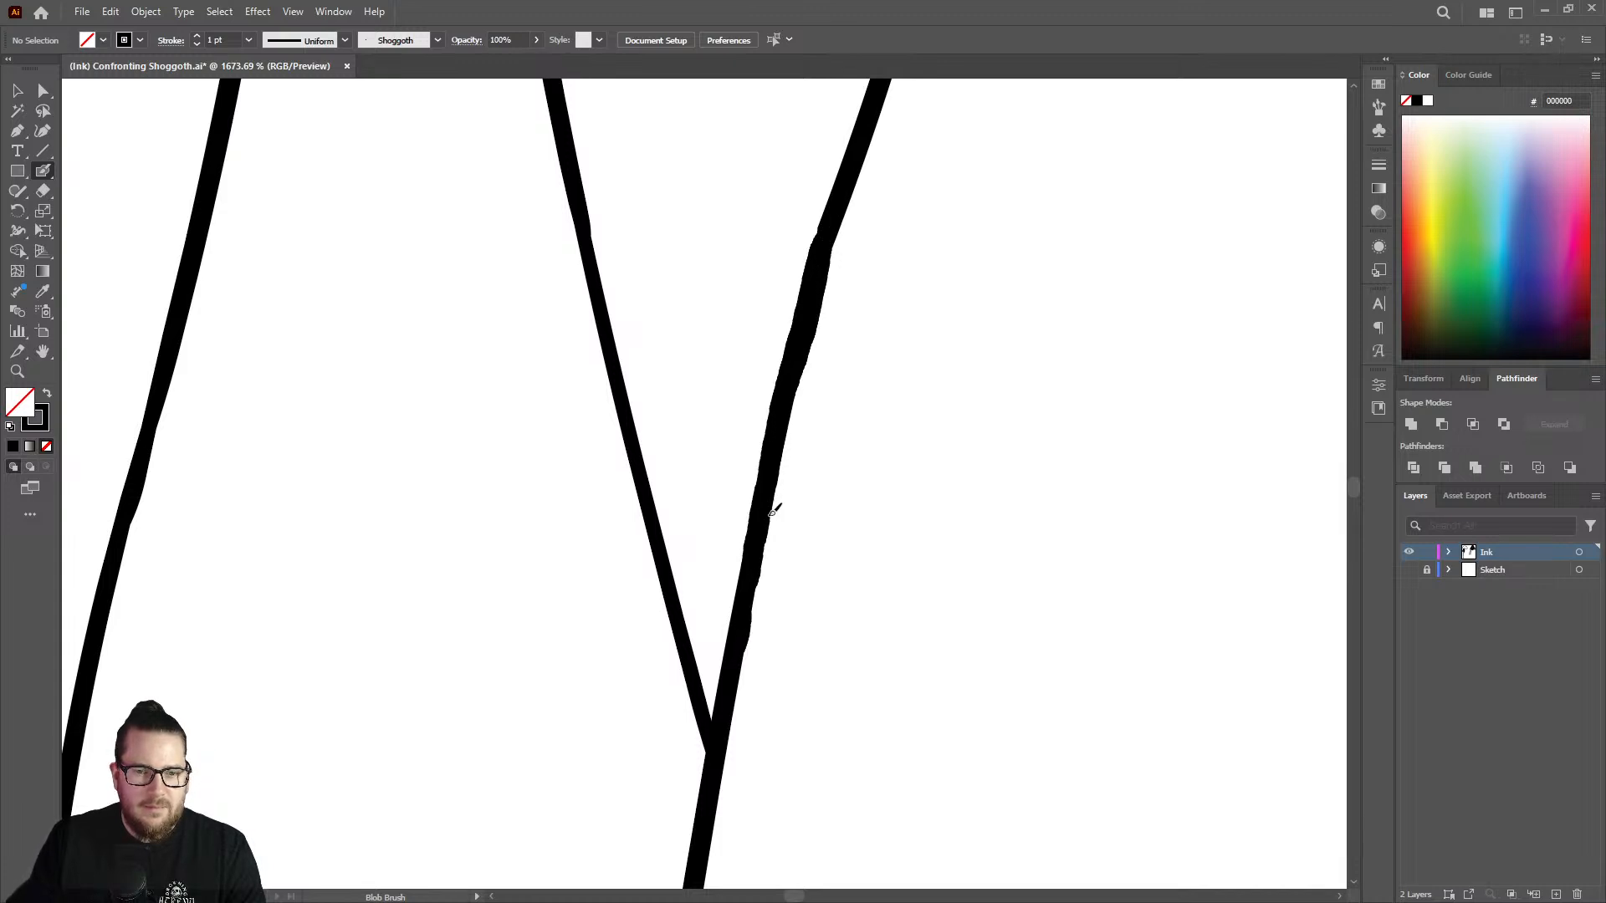
key("z")
left_click_drag(794, 422, 412, 488)
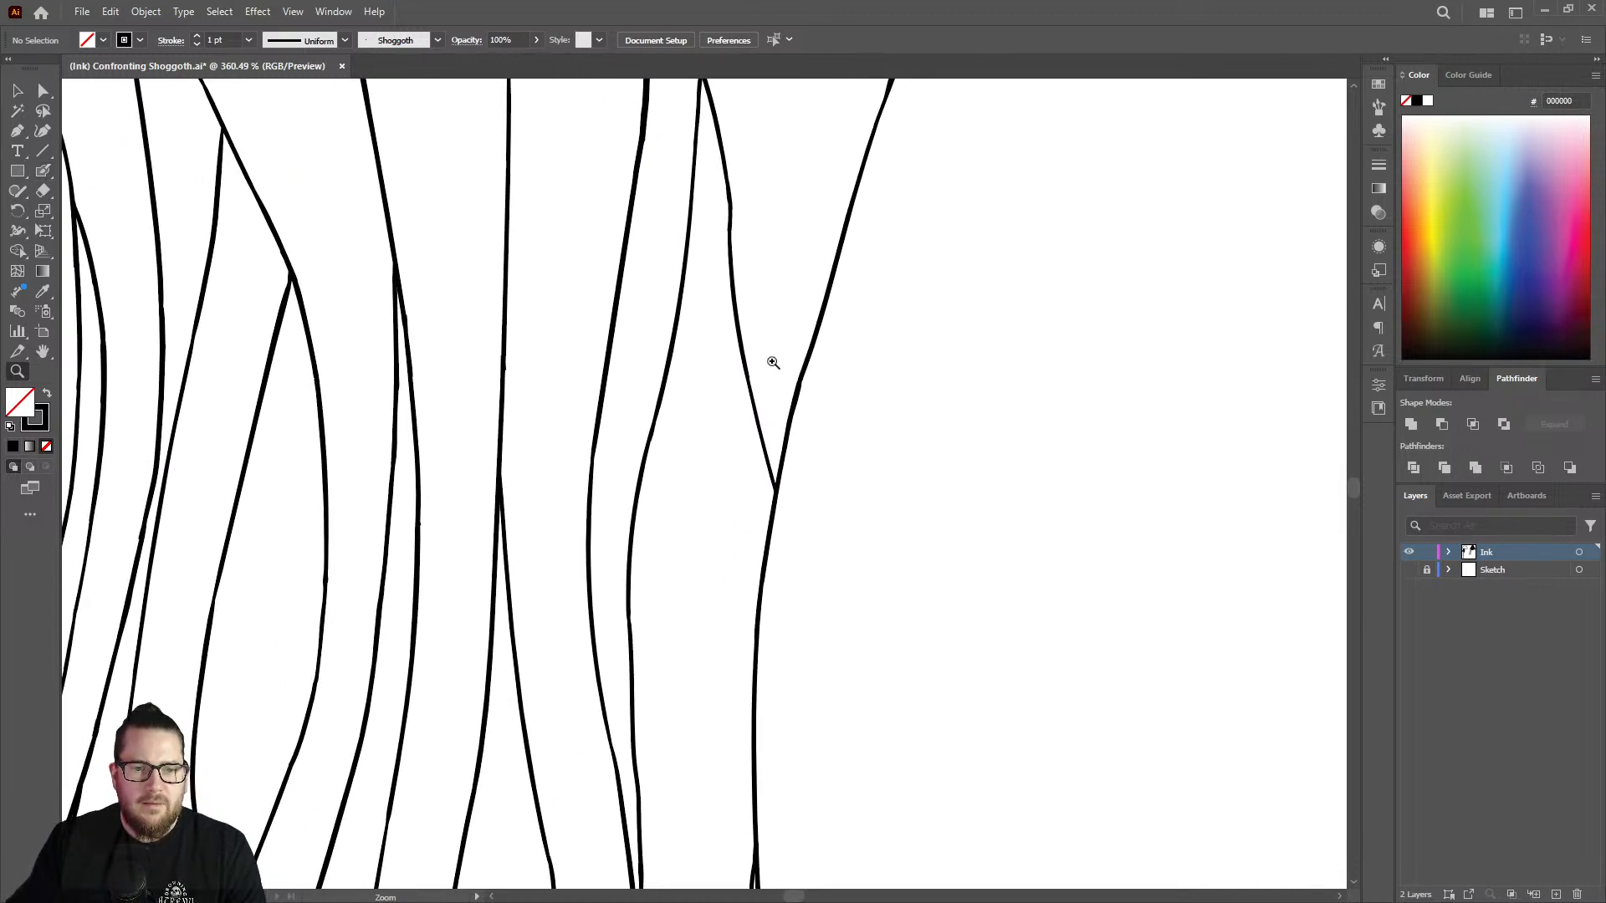
Thicken the thin stretch higher up on the rightmost strand with the Blob Brush to even out its line weight.
mouse_move(780, 374)
left_mouse_down()
mouse_move(655, 362)
mouse_move(687, 348)
left_mouse_up()
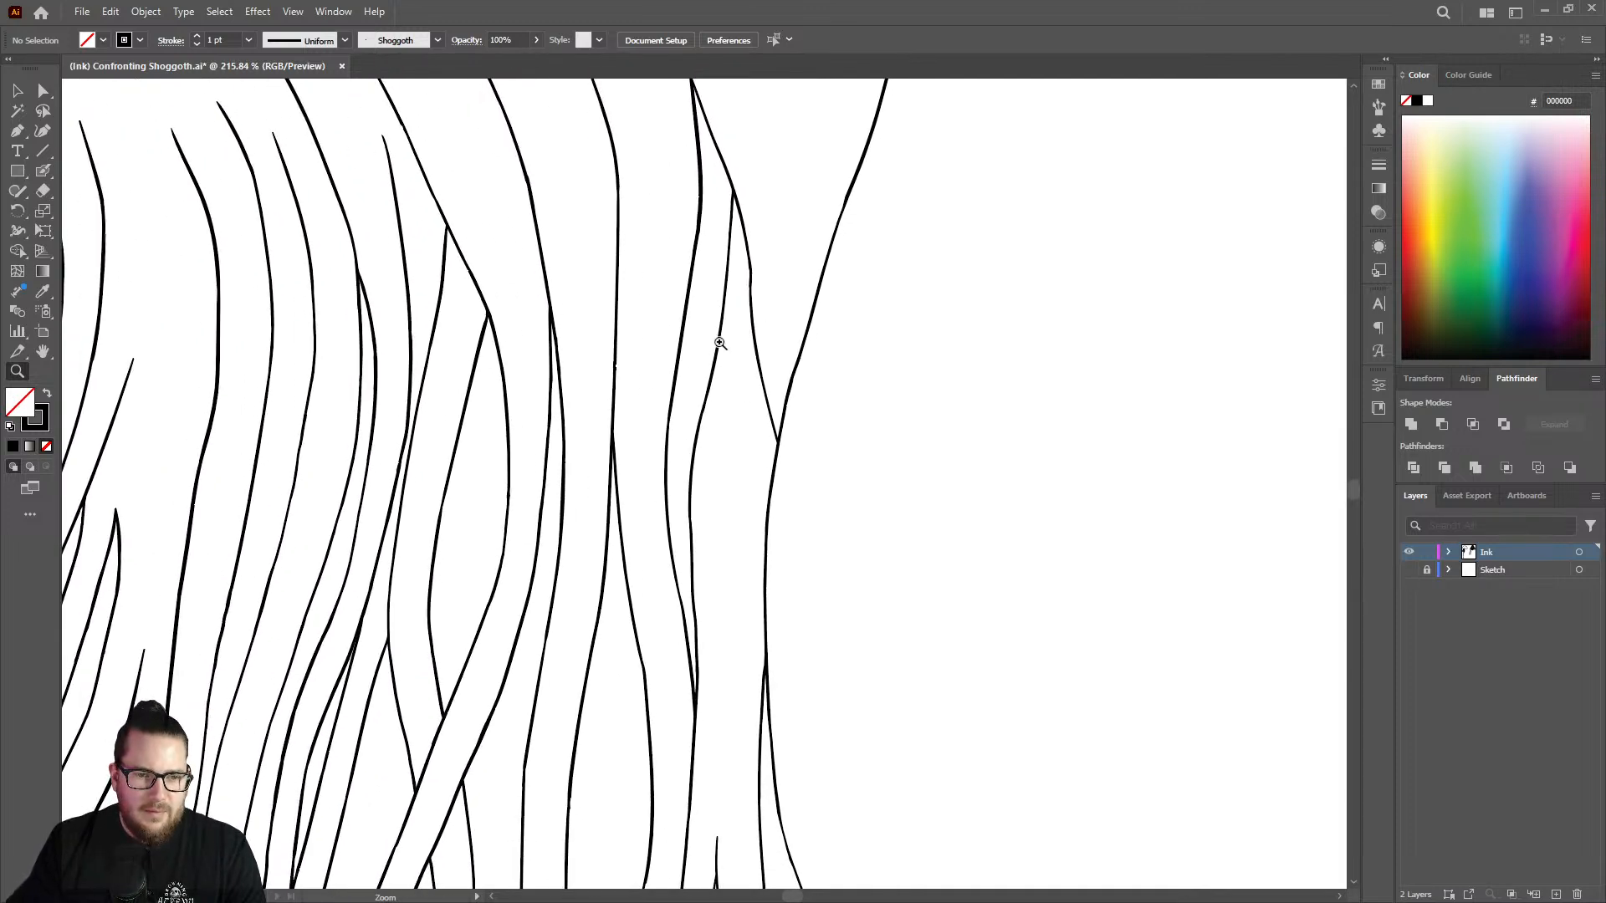
left_click_drag(719, 343, 829, 303)
mouse_move(606, 379)
left_mouse_down()
mouse_move(663, 377)
mouse_move(704, 433)
mouse_move(570, 505)
left_mouse_up()
key("shift+e")
key("z")
left_click_drag(732, 487, 536, 508)
left_click_drag(861, 424, 804, 391)
mouse_move(806, 299)
left_mouse_down()
mouse_move(989, 283)
mouse_move(846, 302)
left_mouse_up()
left_click_drag(986, 409, 1196, 308)
left_click_drag(954, 383, 1093, 290)
key("shift+b")
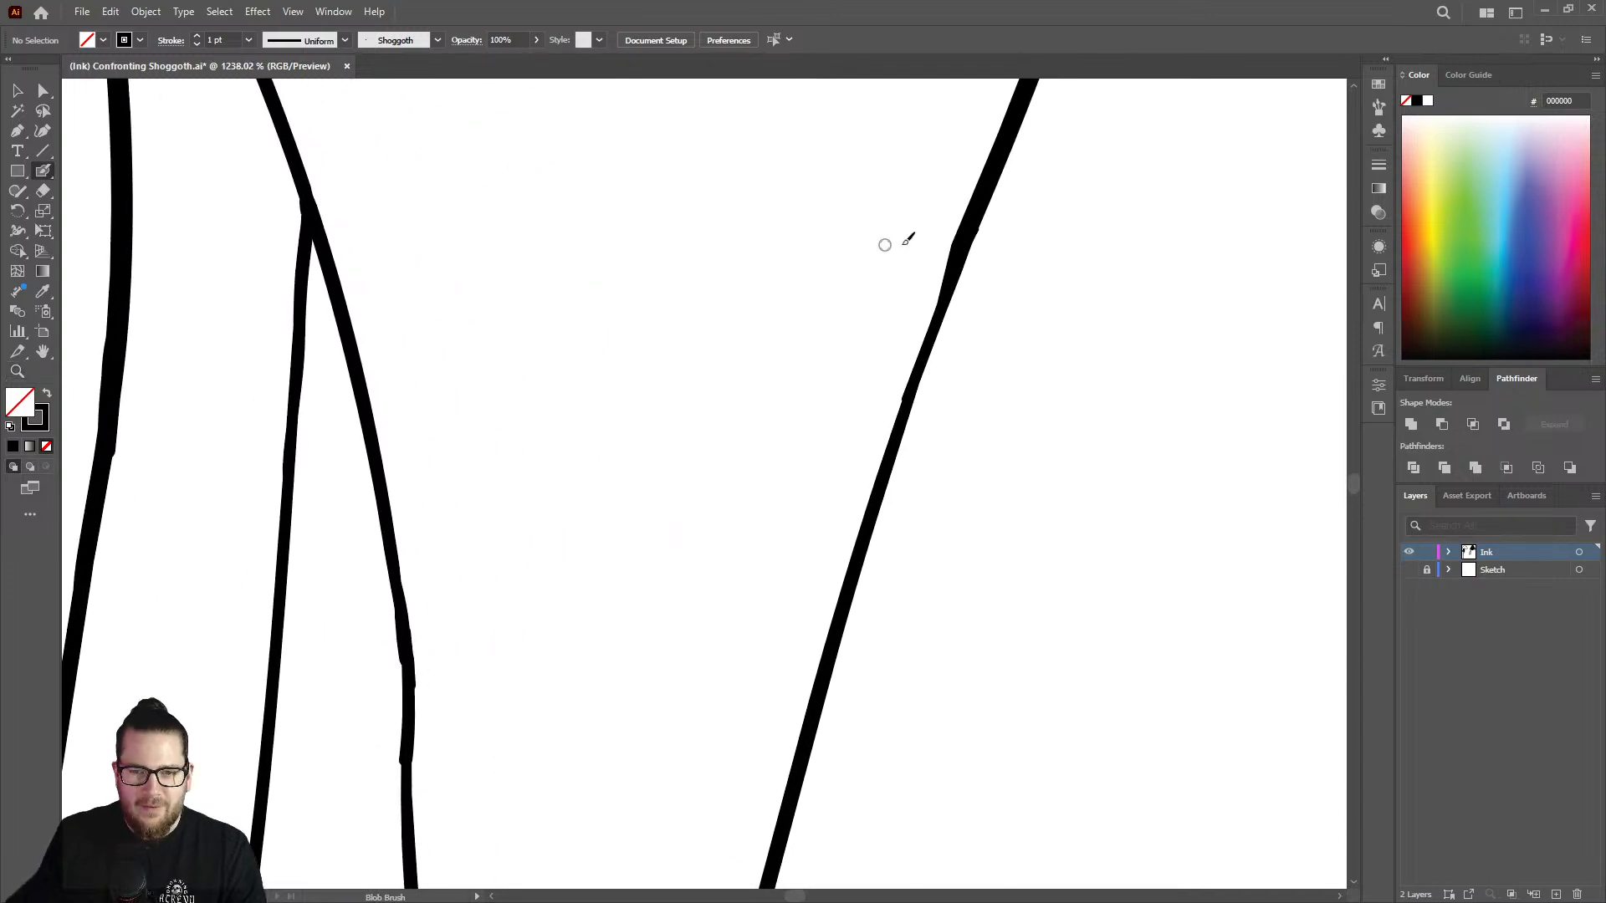
left_click_drag(961, 262, 847, 594)
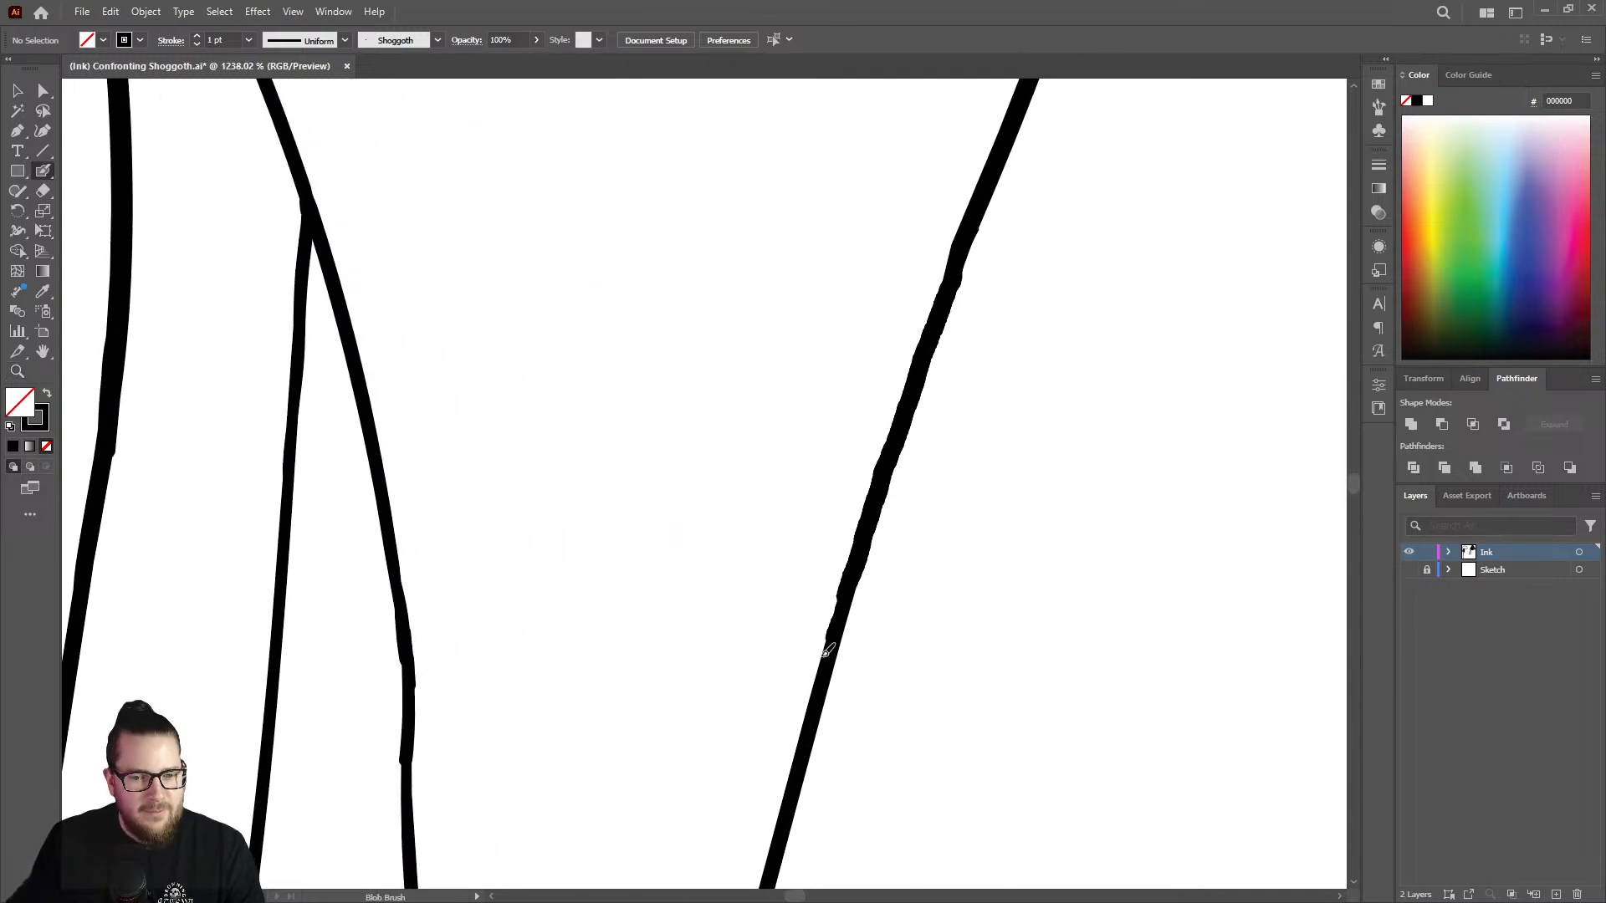
left_click_drag(825, 654, 848, 585)
Thicken the left arm of the rightmost Y-shaped joint down to where it meets the right arm.
key("z")
left_click_drag(930, 465, 737, 425)
left_click_drag(896, 510, 793, 476)
mouse_move(828, 634)
left_mouse_down()
mouse_move(1099, 526)
mouse_move(842, 624)
mouse_move(998, 542)
mouse_move(984, 490)
left_mouse_up()
key("shift+b")
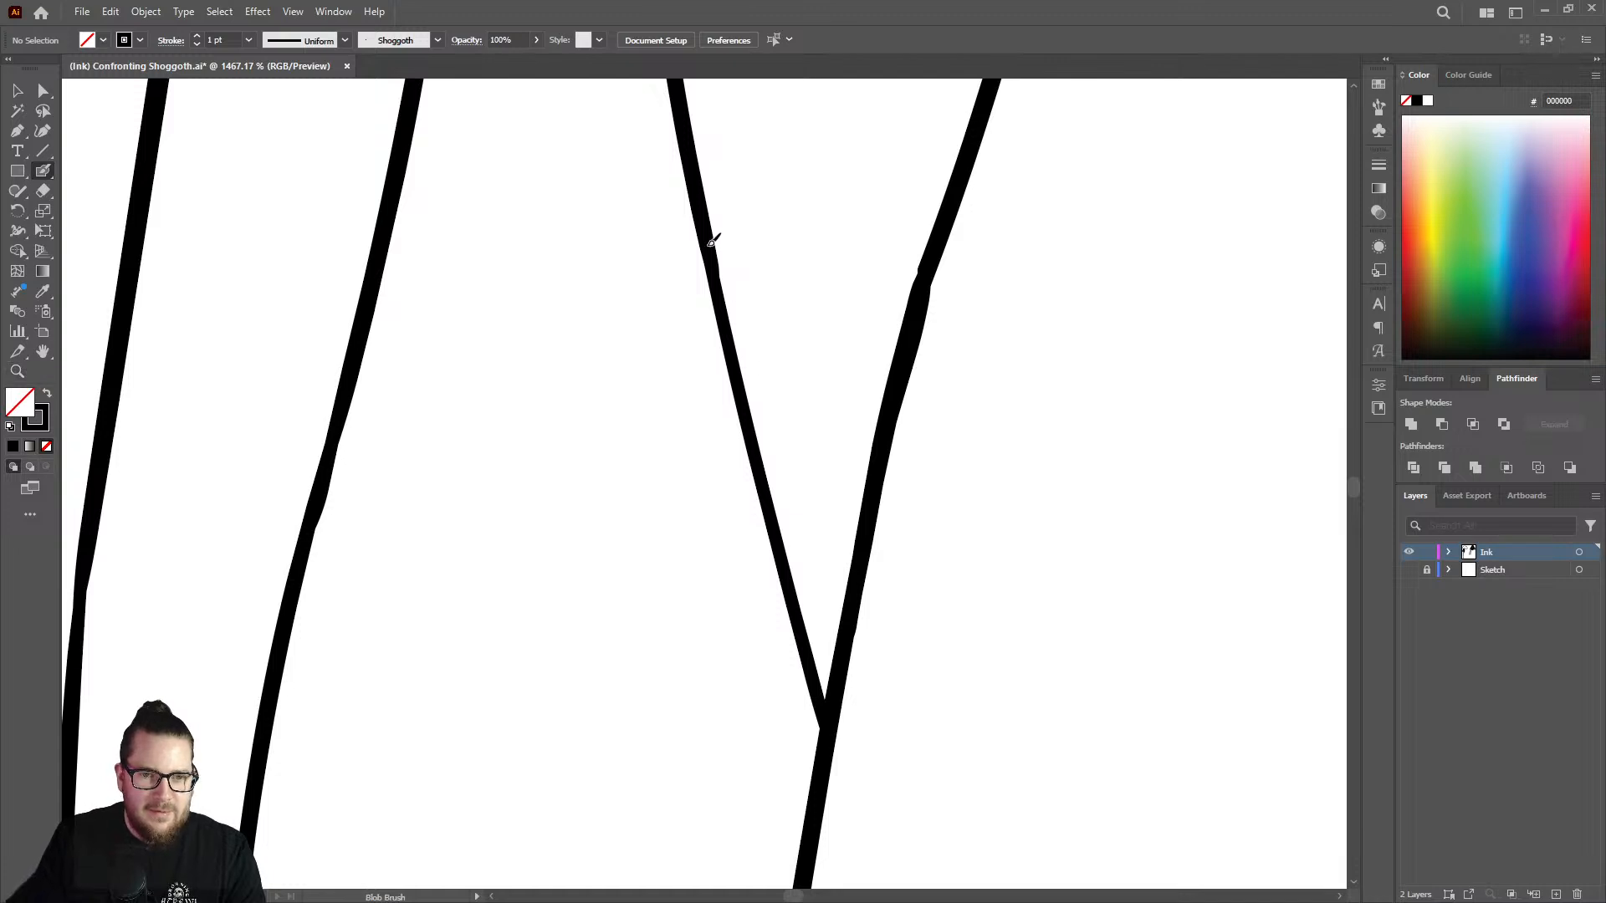
left_click_drag(719, 289, 824, 702)
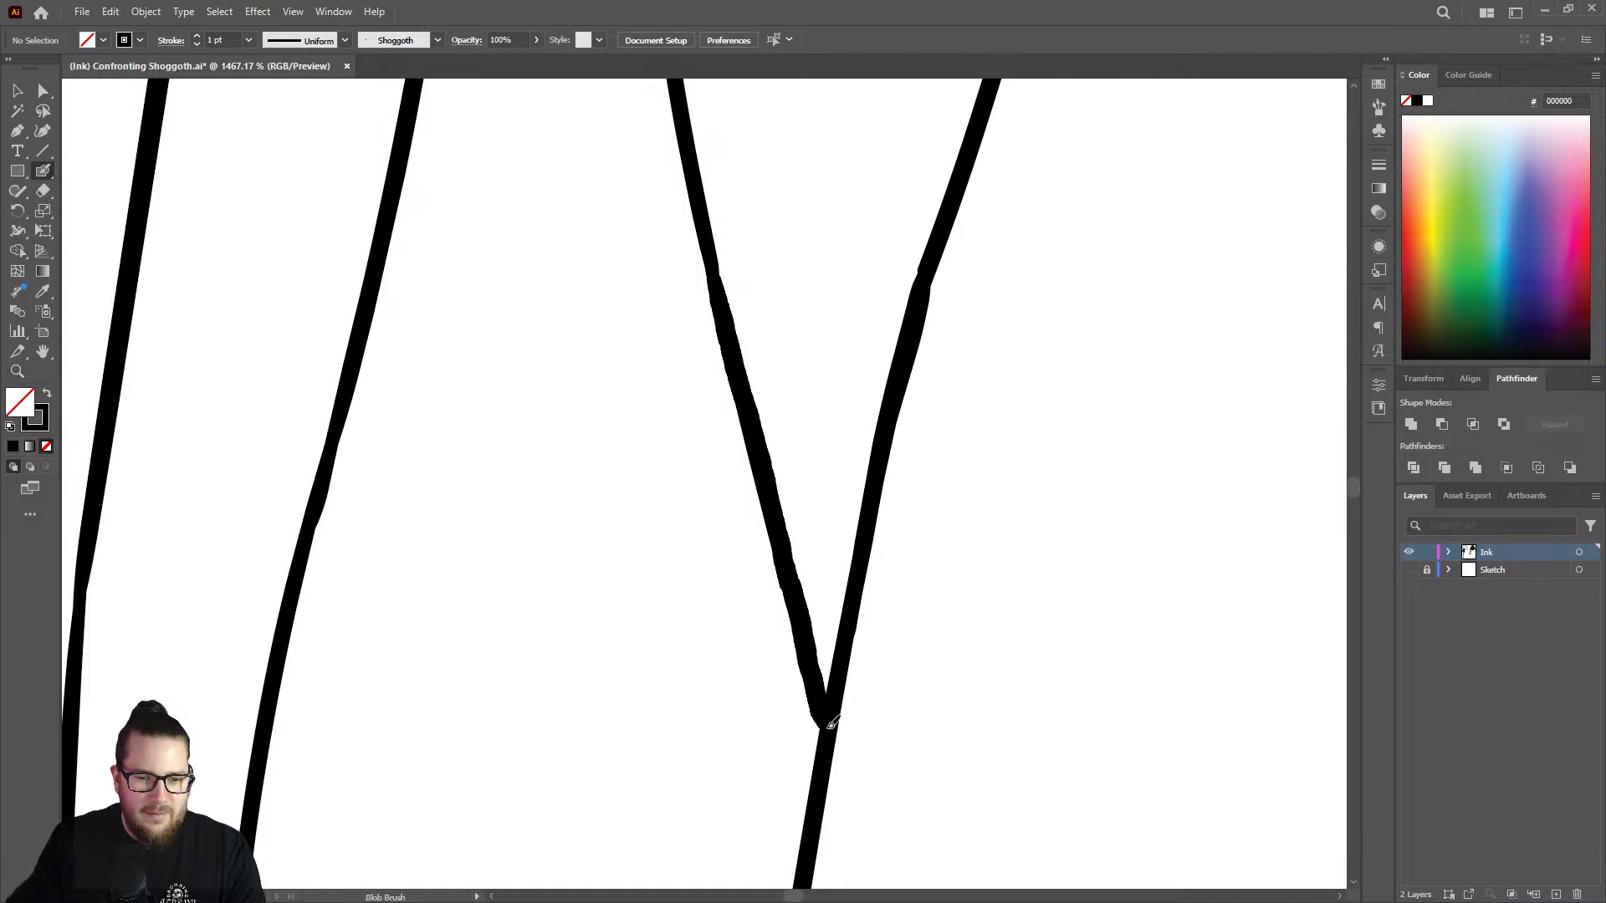
Trim the bulge on the outer edge of the Y joint's right arm with the Eraser.
key("shift+e")
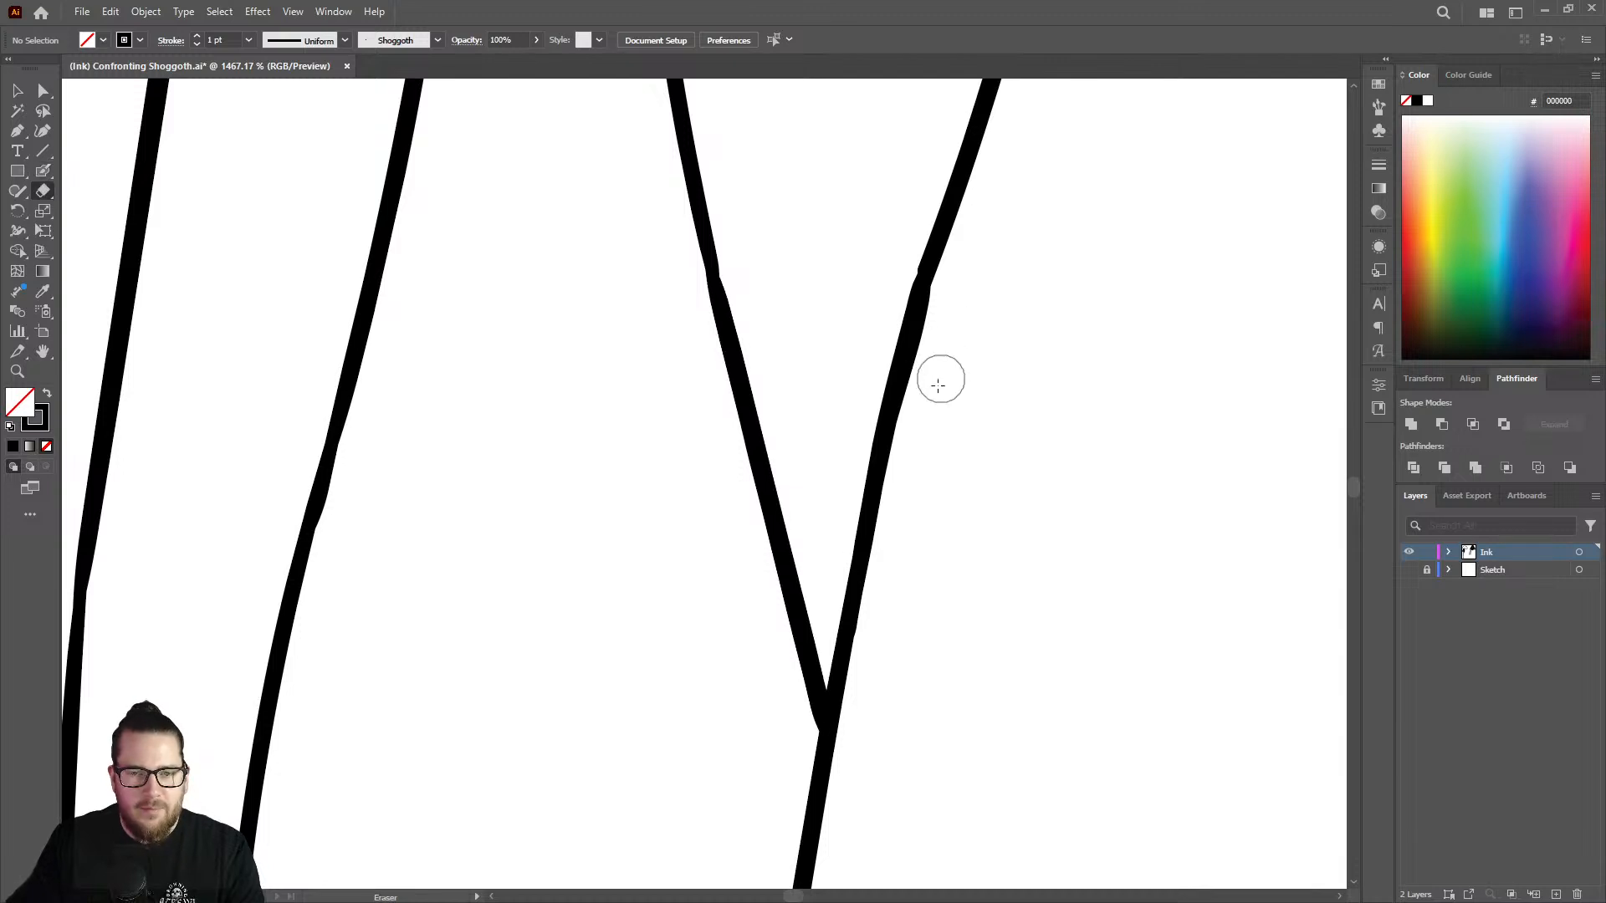
left_click_drag(952, 312, 935, 367)
key("z")
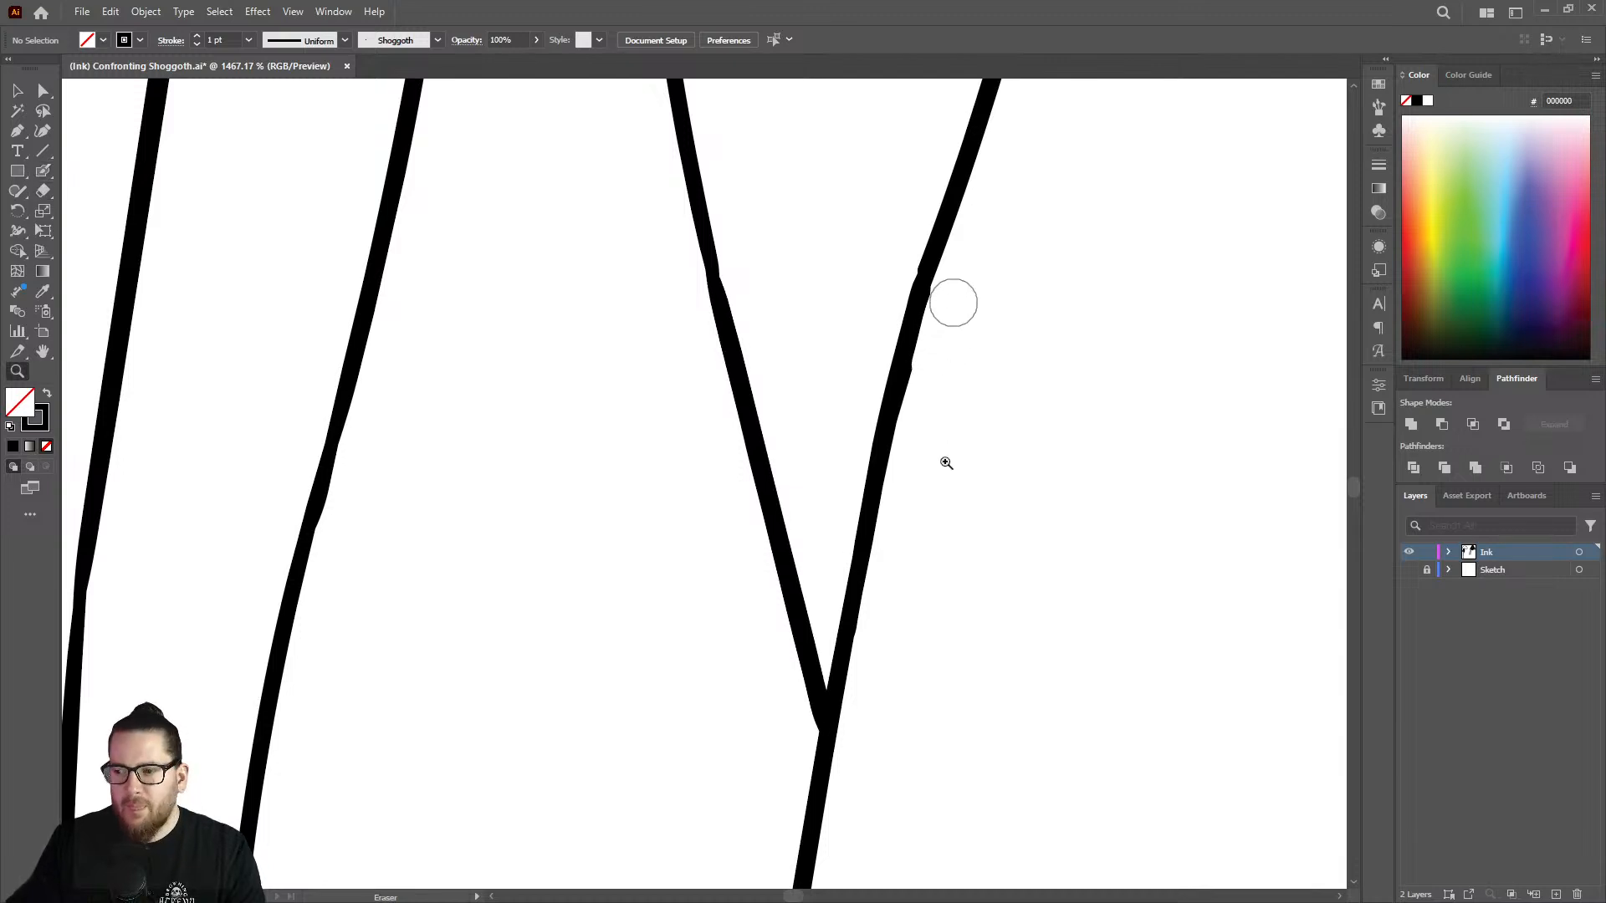
Thicken the upper part of the thin right branch where it splits off the strand above the Y joint.
left_click_drag(950, 465, 743, 501)
mouse_move(846, 538)
left_mouse_down()
mouse_move(795, 556)
mouse_move(736, 405)
left_mouse_up()
mouse_move(806, 140)
left_mouse_down()
mouse_move(1029, 165)
mouse_move(1158, 209)
left_mouse_up()
key("shift+b")
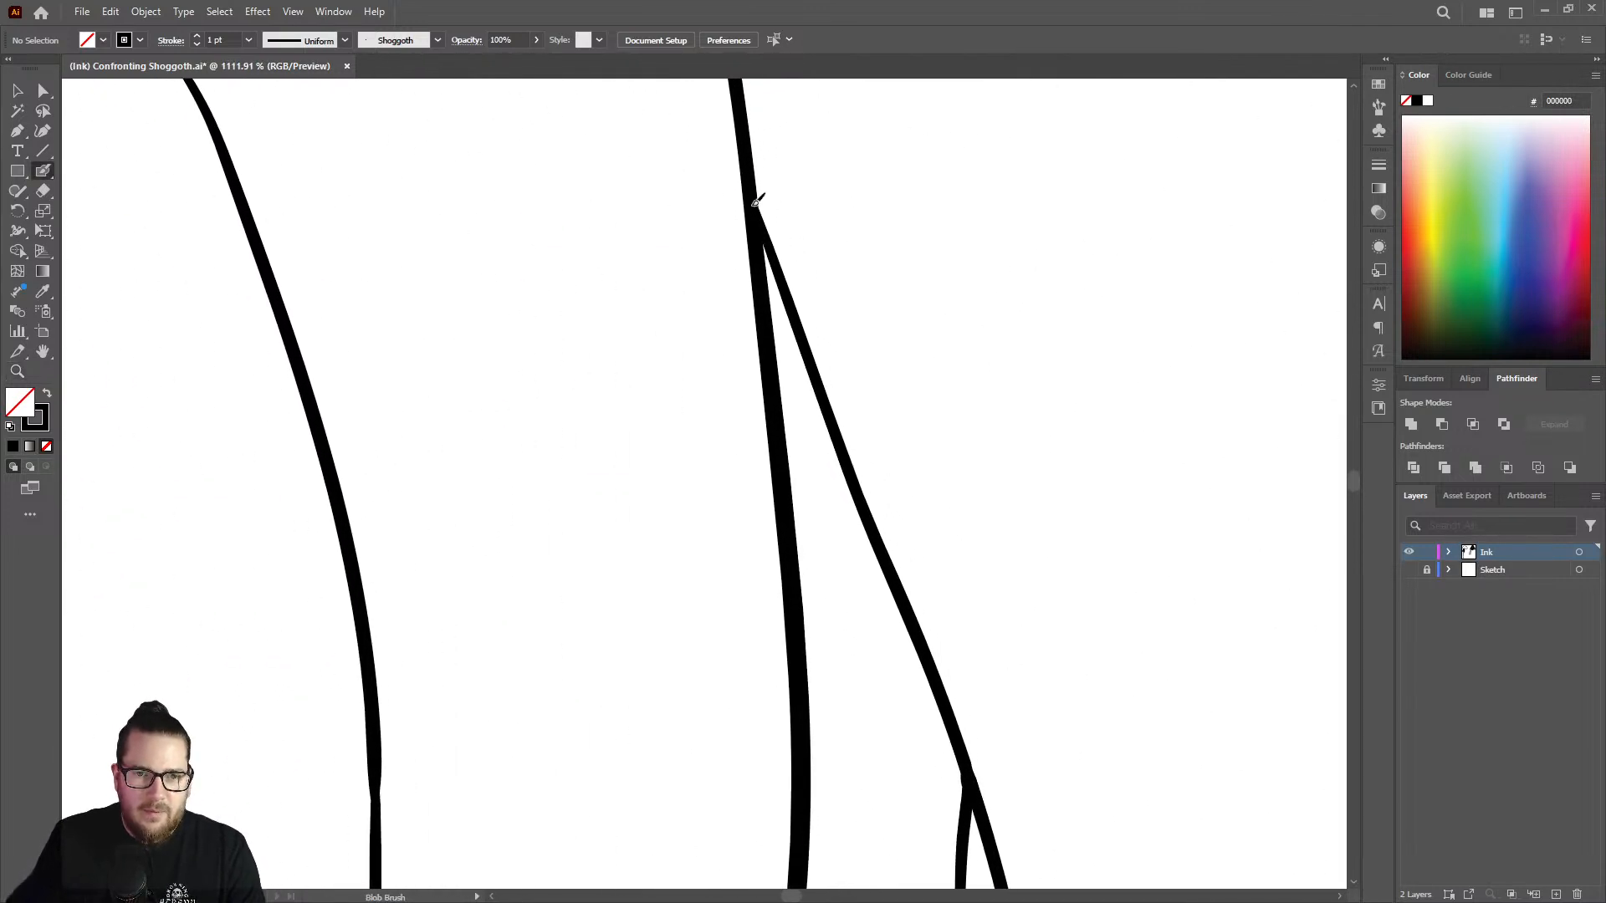
left_click_drag(774, 240, 926, 619)
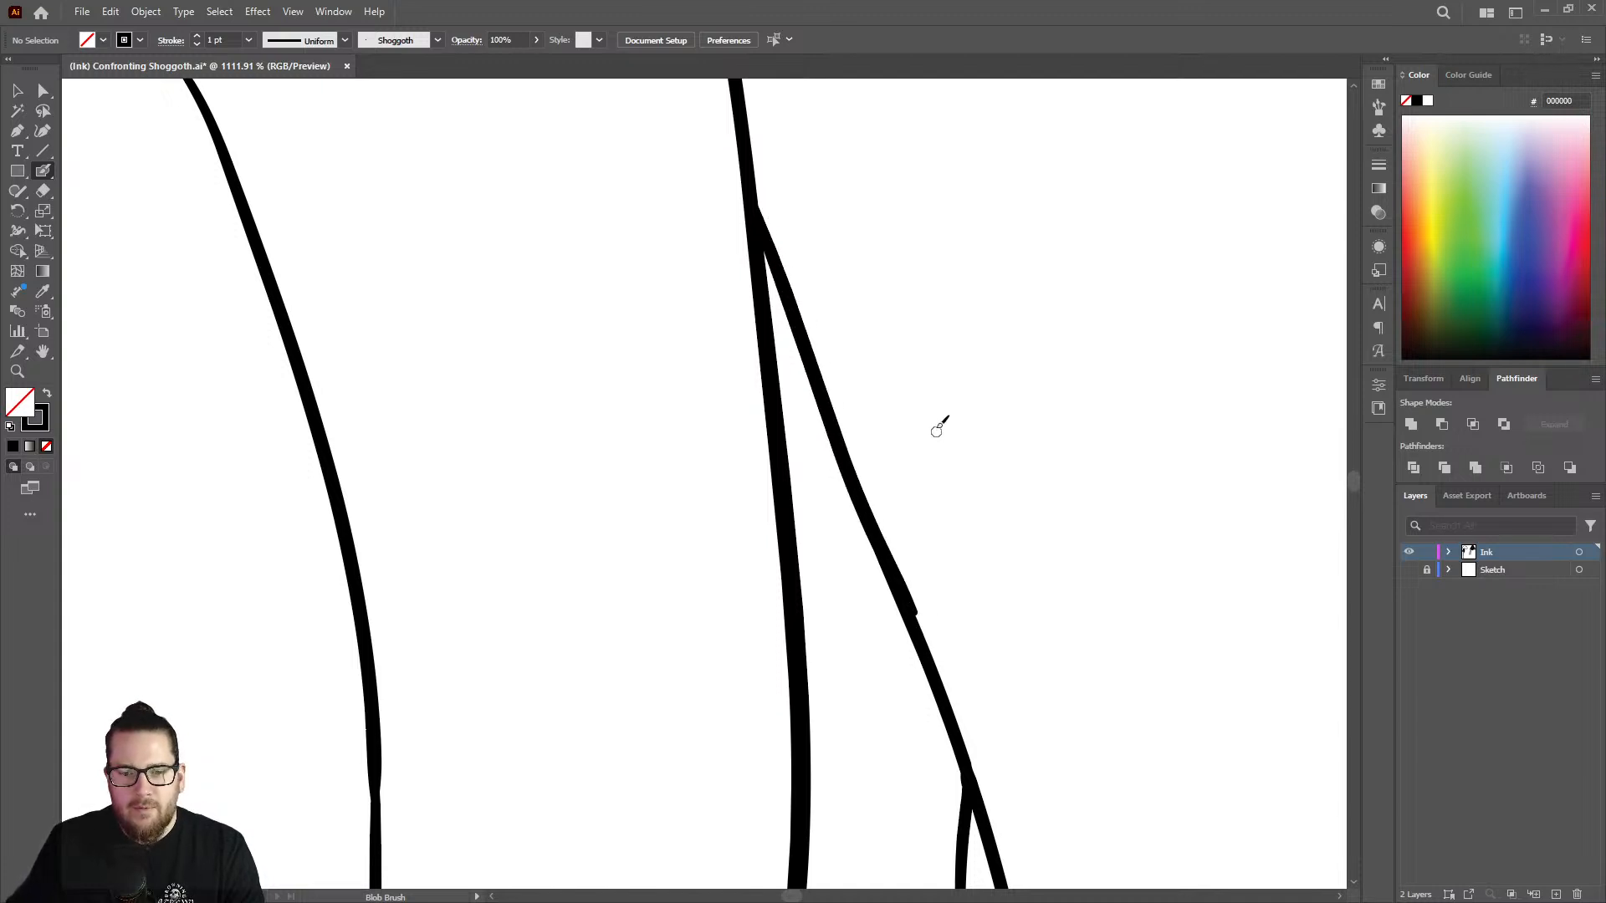
Erase the stepped edge on the outer side of that branch where the thickening stroke ends.
key("z")
left_click_drag(939, 424, 812, 402)
left_click_drag(955, 520, 1159, 544)
key("shift+e")
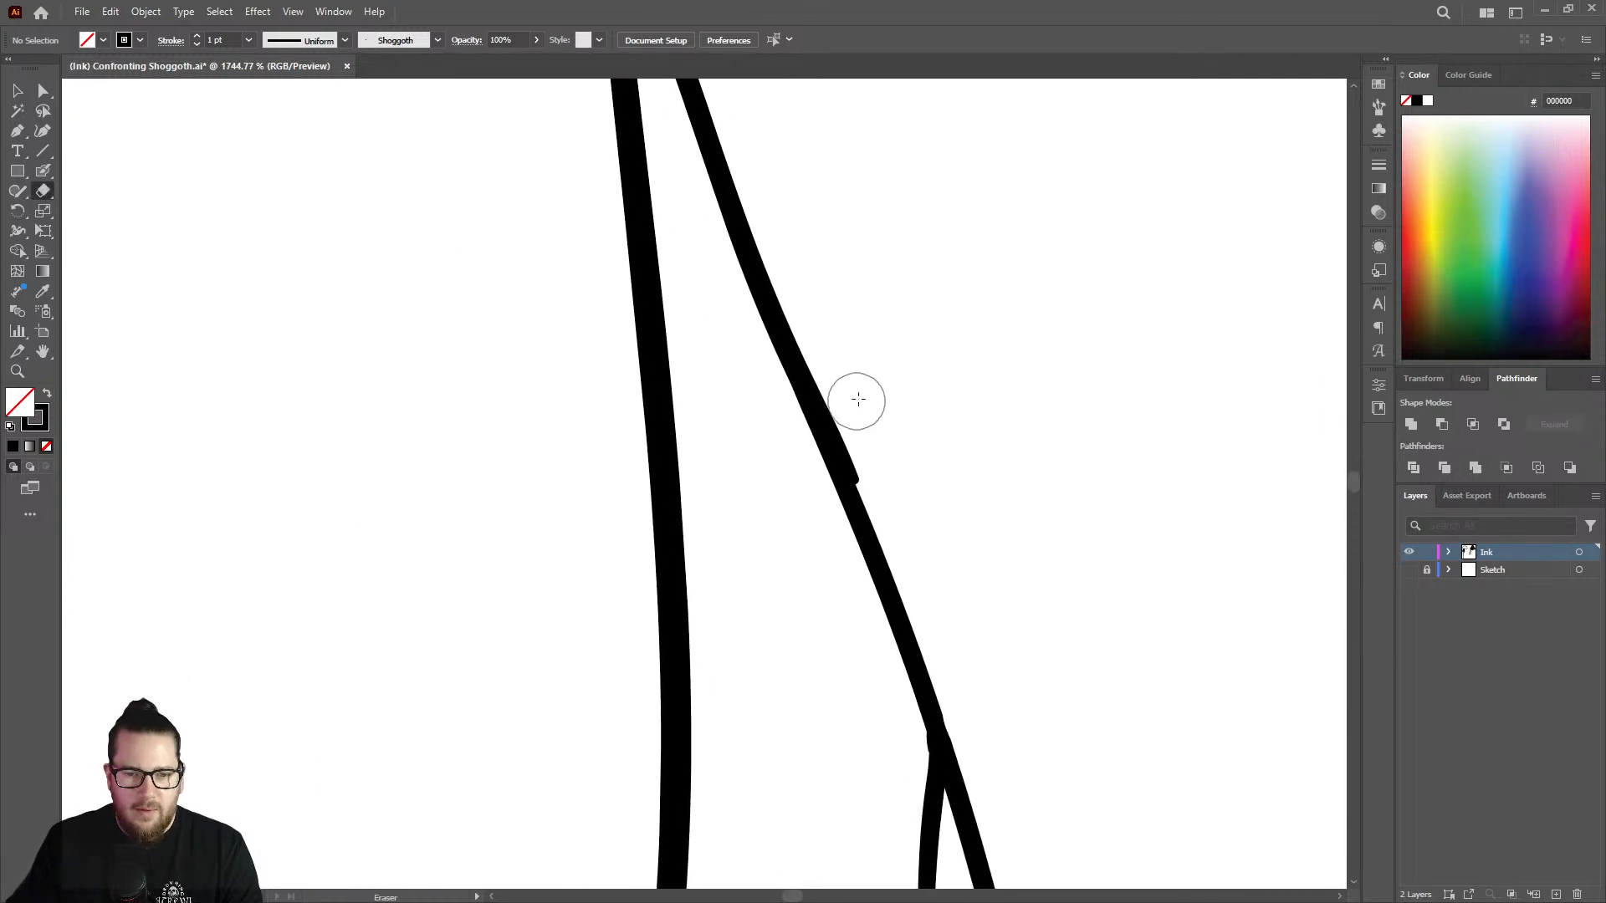
left_click_drag(880, 451, 848, 393)
left_click_drag(886, 478, 832, 343)
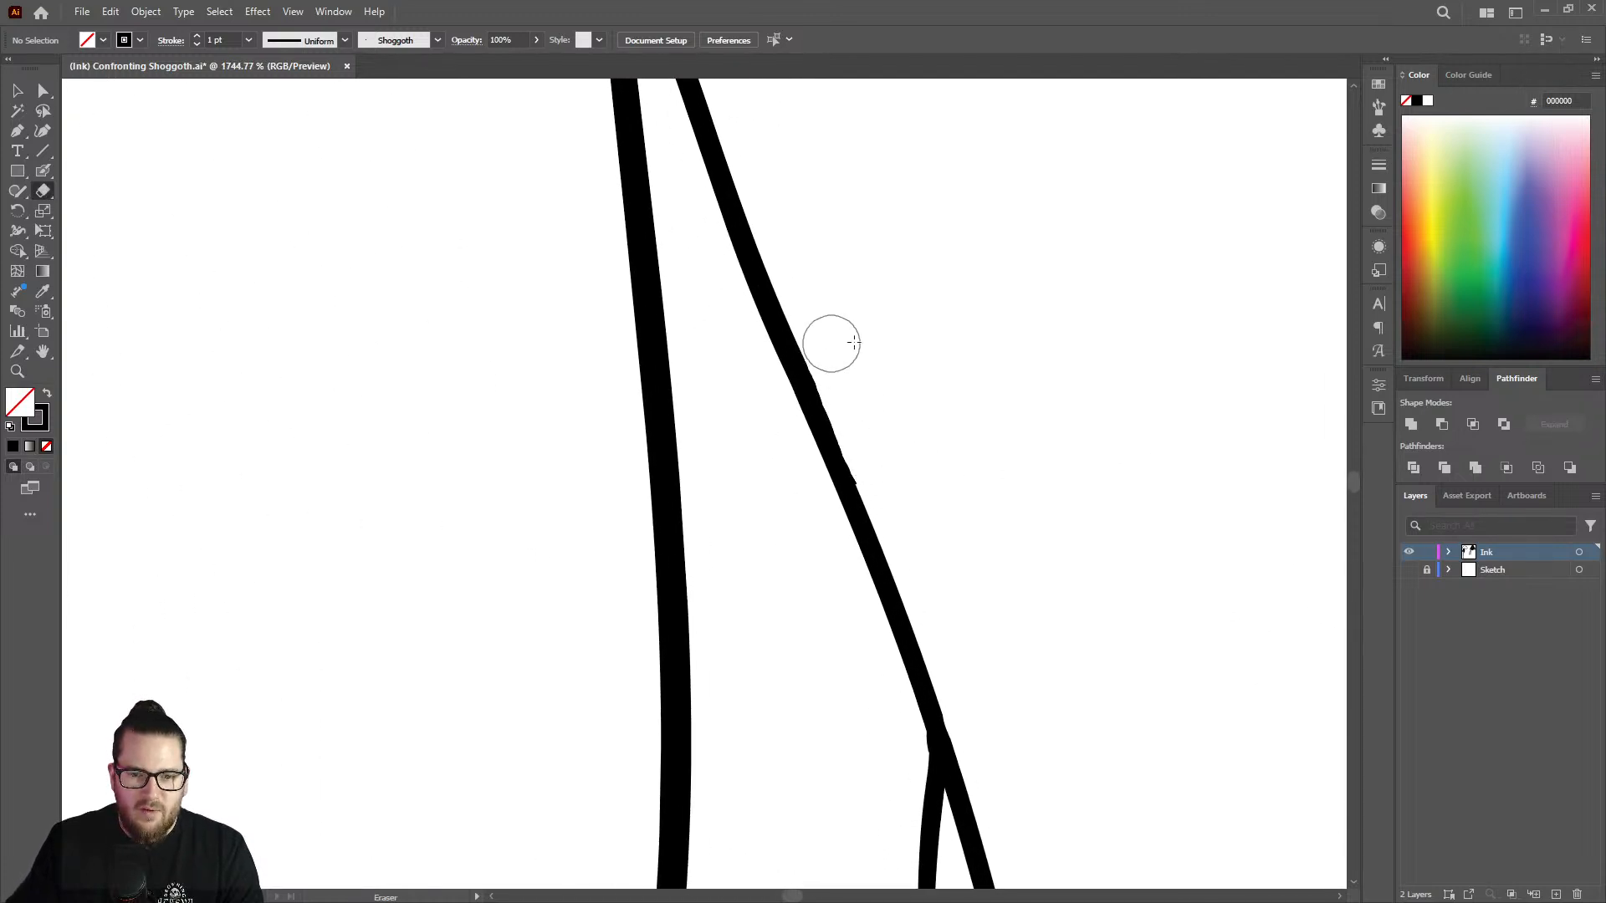
Thicken the same branch around its bend further down with the Blob Brush to smooth the uneven join.
key("z")
left_click_drag(941, 353, 544, 366)
left_click_drag(972, 563, 1044, 486)
left_click_drag(915, 302, 1131, 300)
key("shift+b")
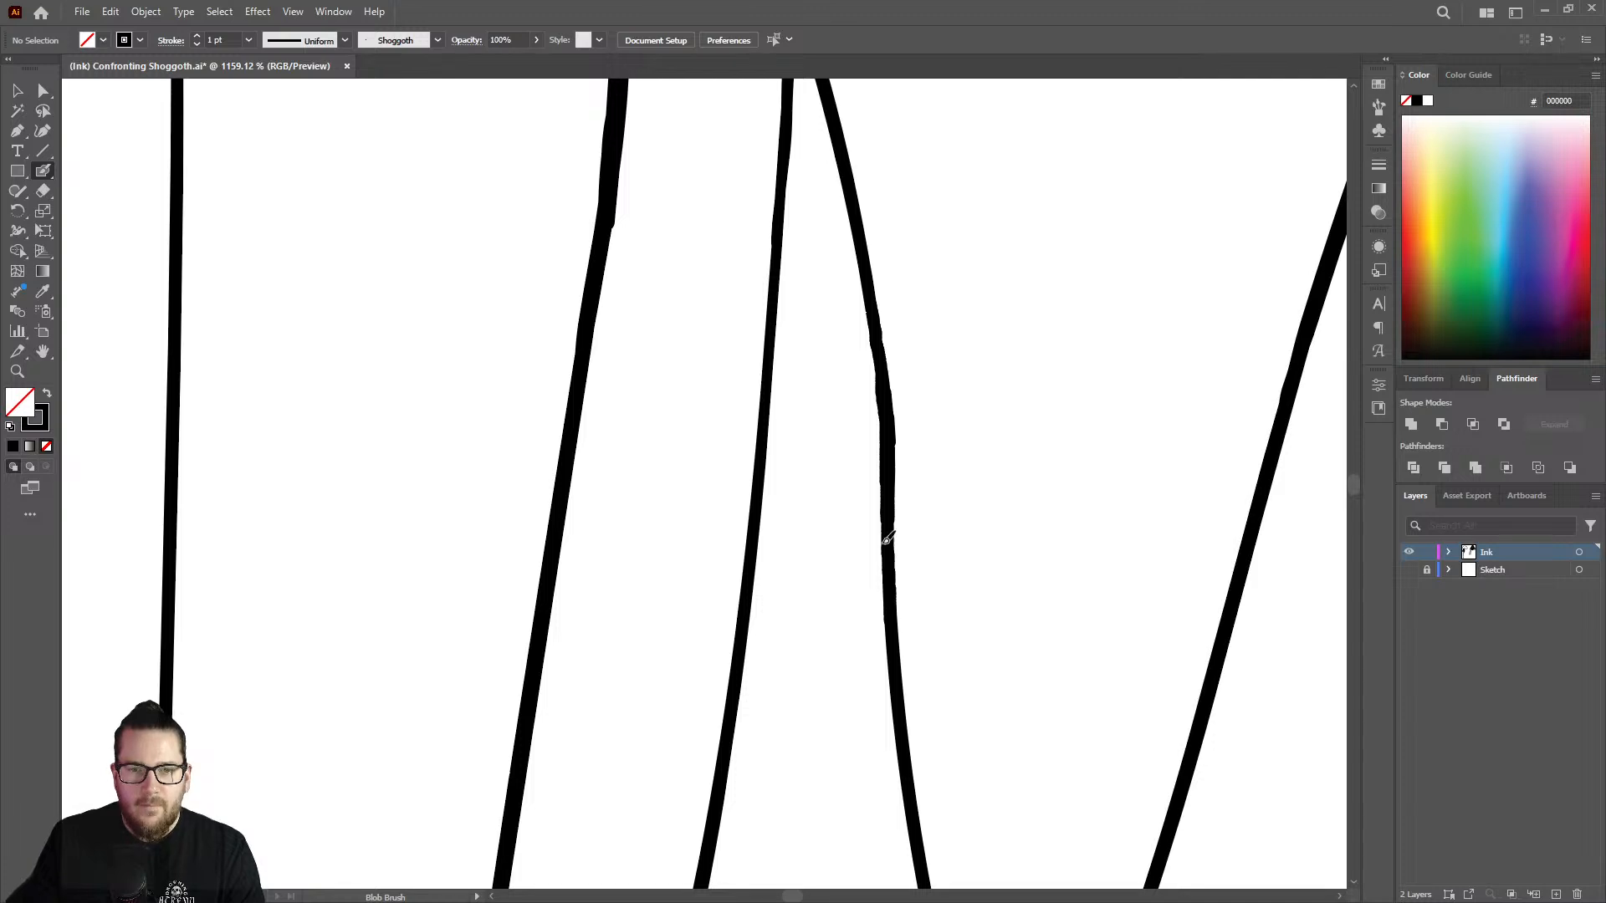
key("z")
left_click_drag(903, 440, 841, 449)
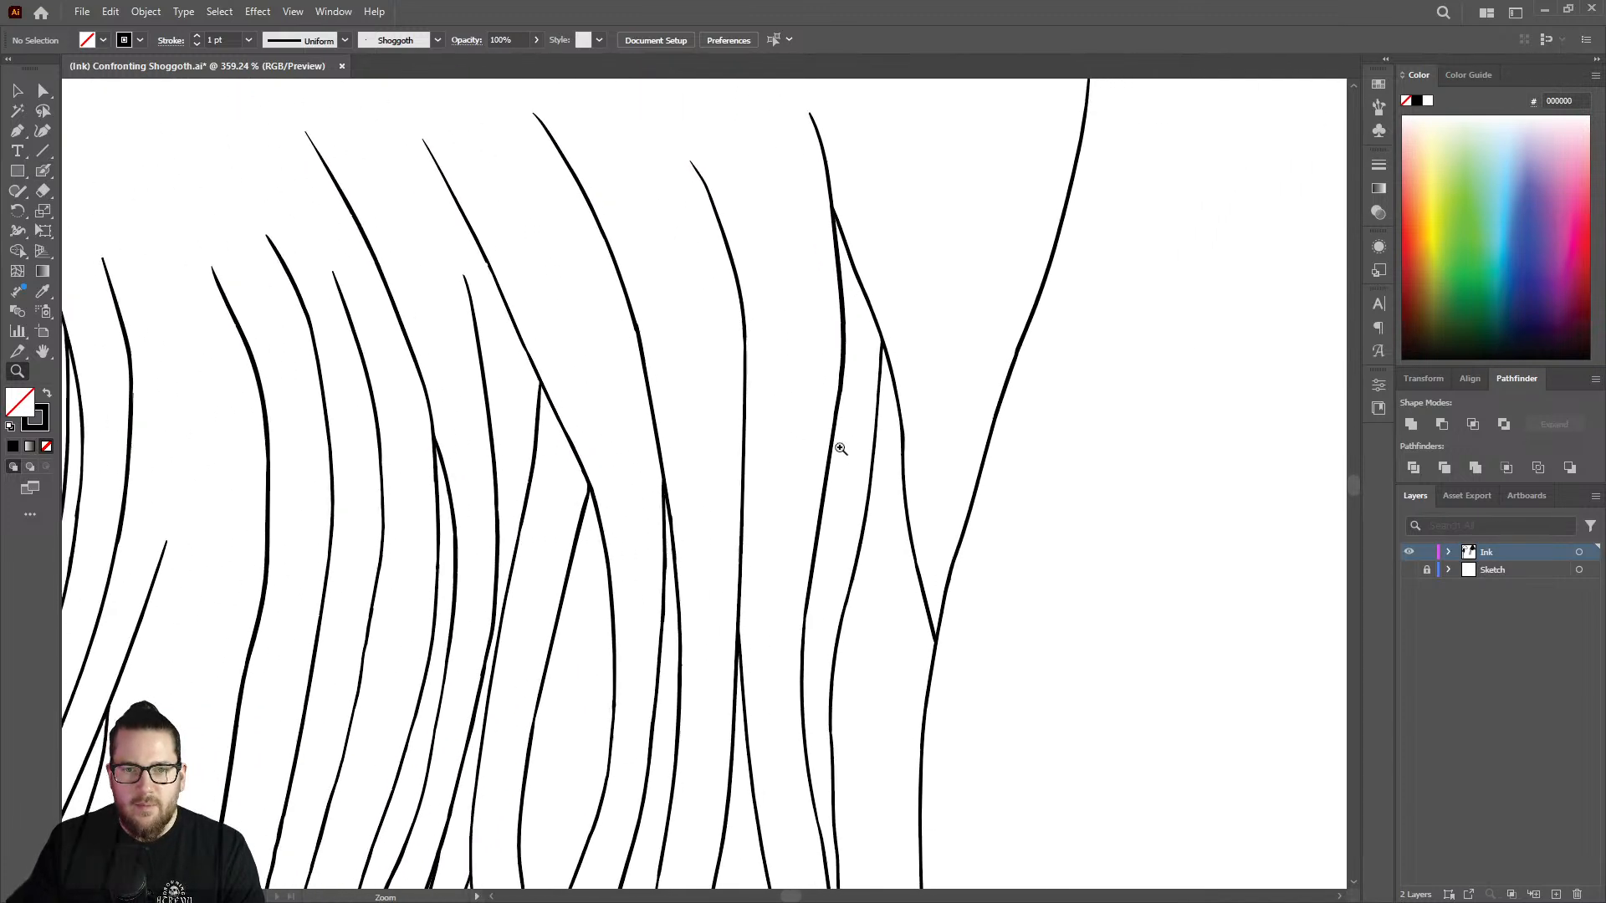
Smooth the kink in the Y joint's left arm by filling in the line just above the thickened part.
left_click_drag(961, 627, 1144, 530)
left_click_drag(935, 656, 1000, 658)
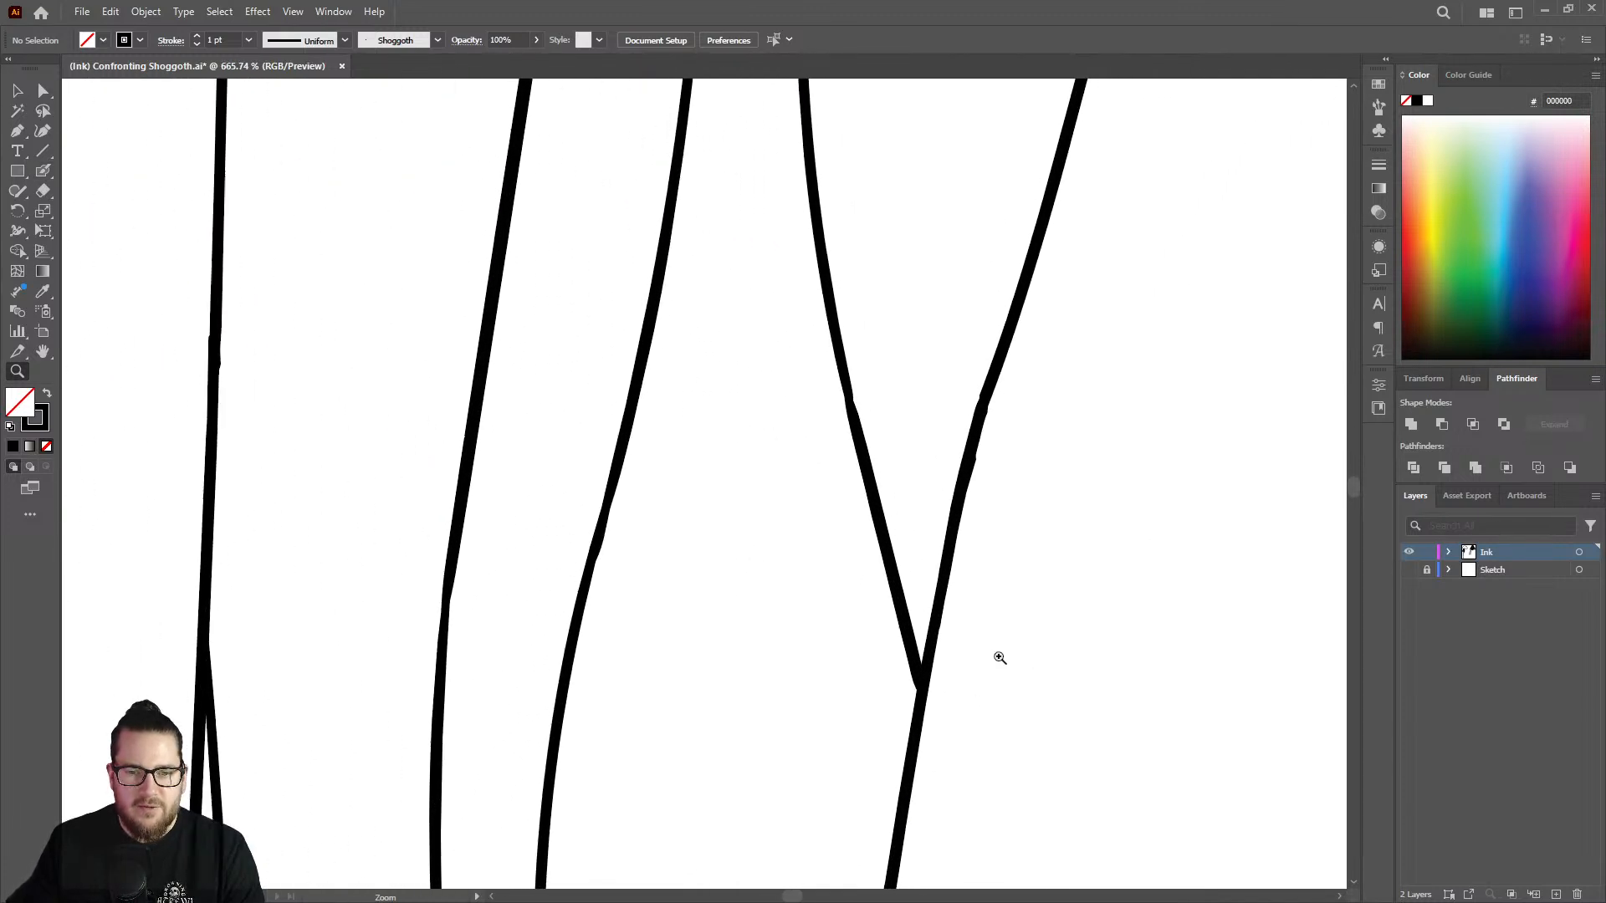
left_click_drag(811, 395, 877, 388)
key("shift+b")
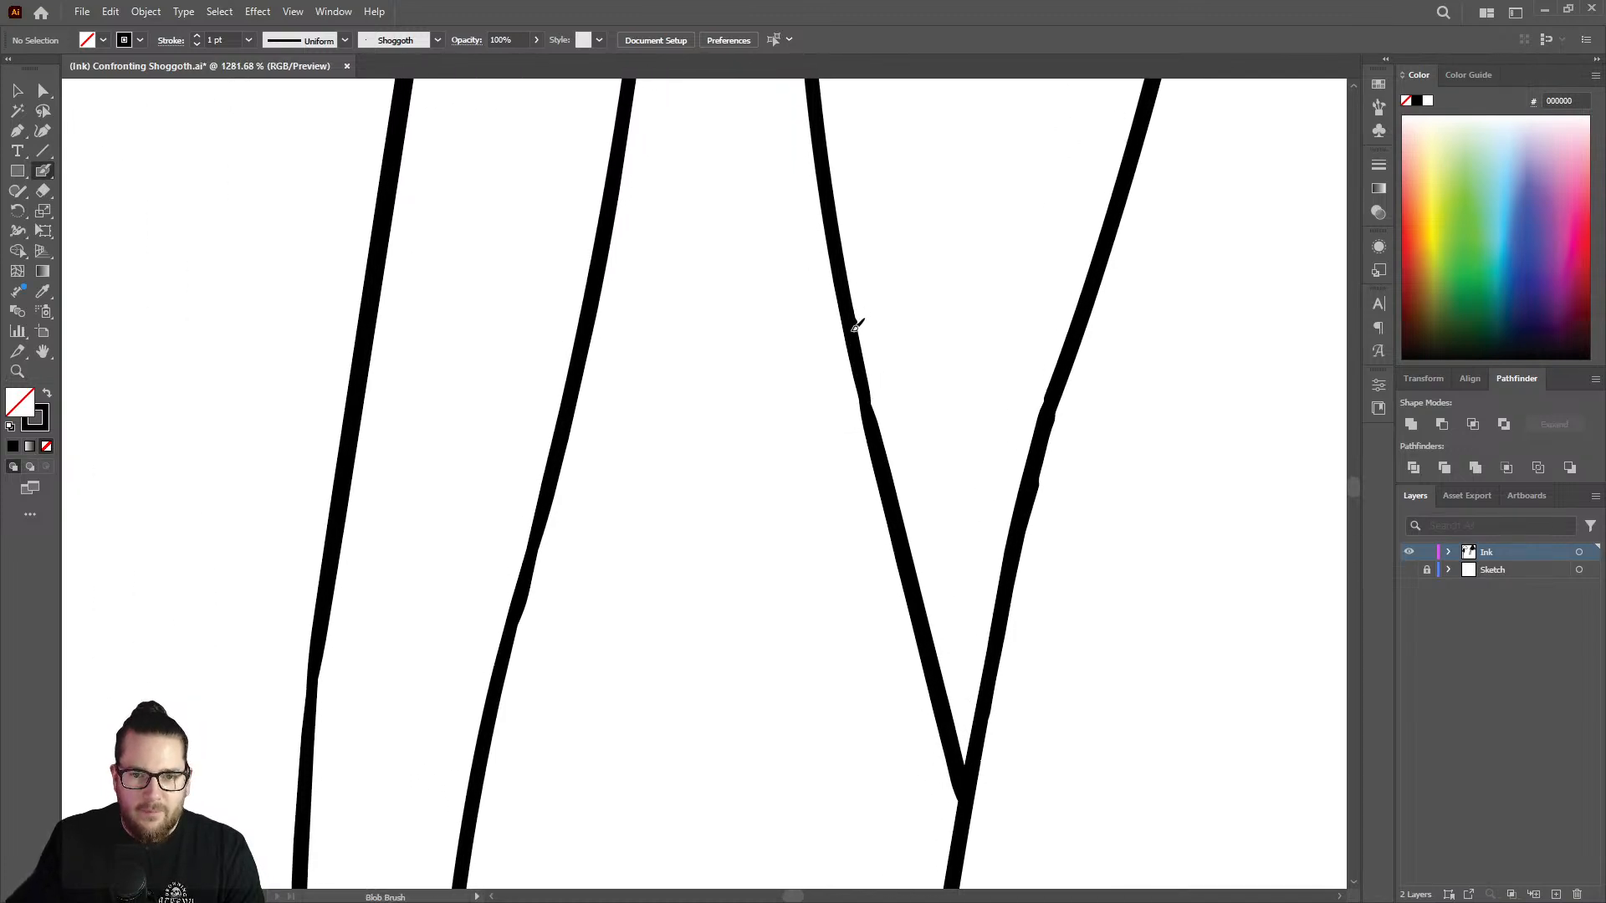
key("z")
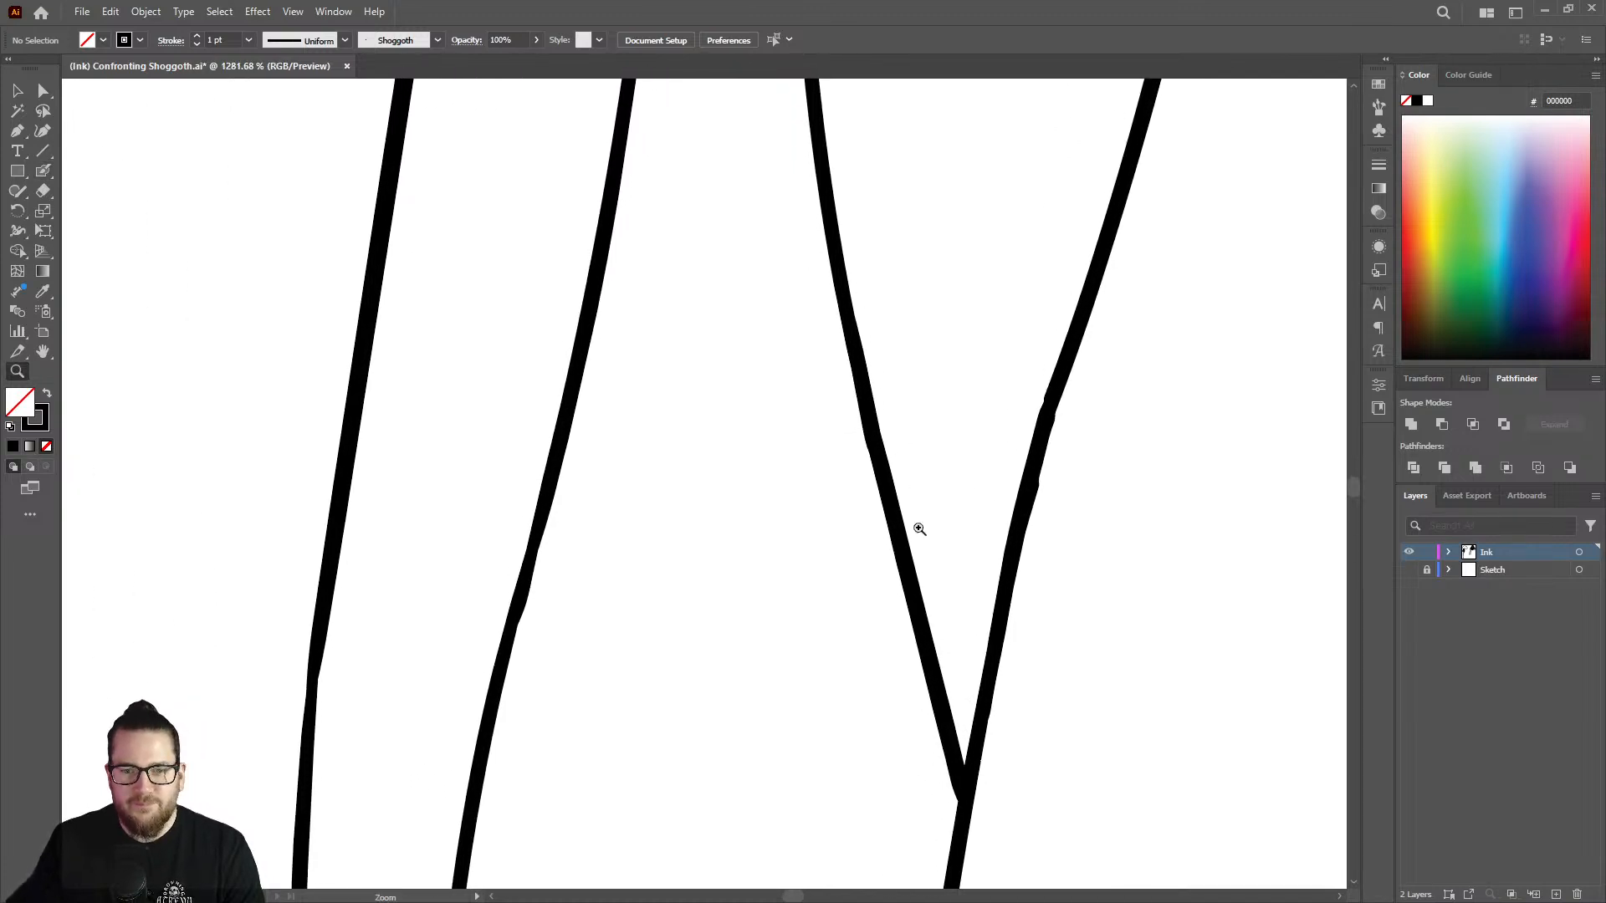
mouse_move(918, 527)
left_mouse_down()
mouse_move(599, 502)
mouse_move(744, 501)
left_mouse_up()
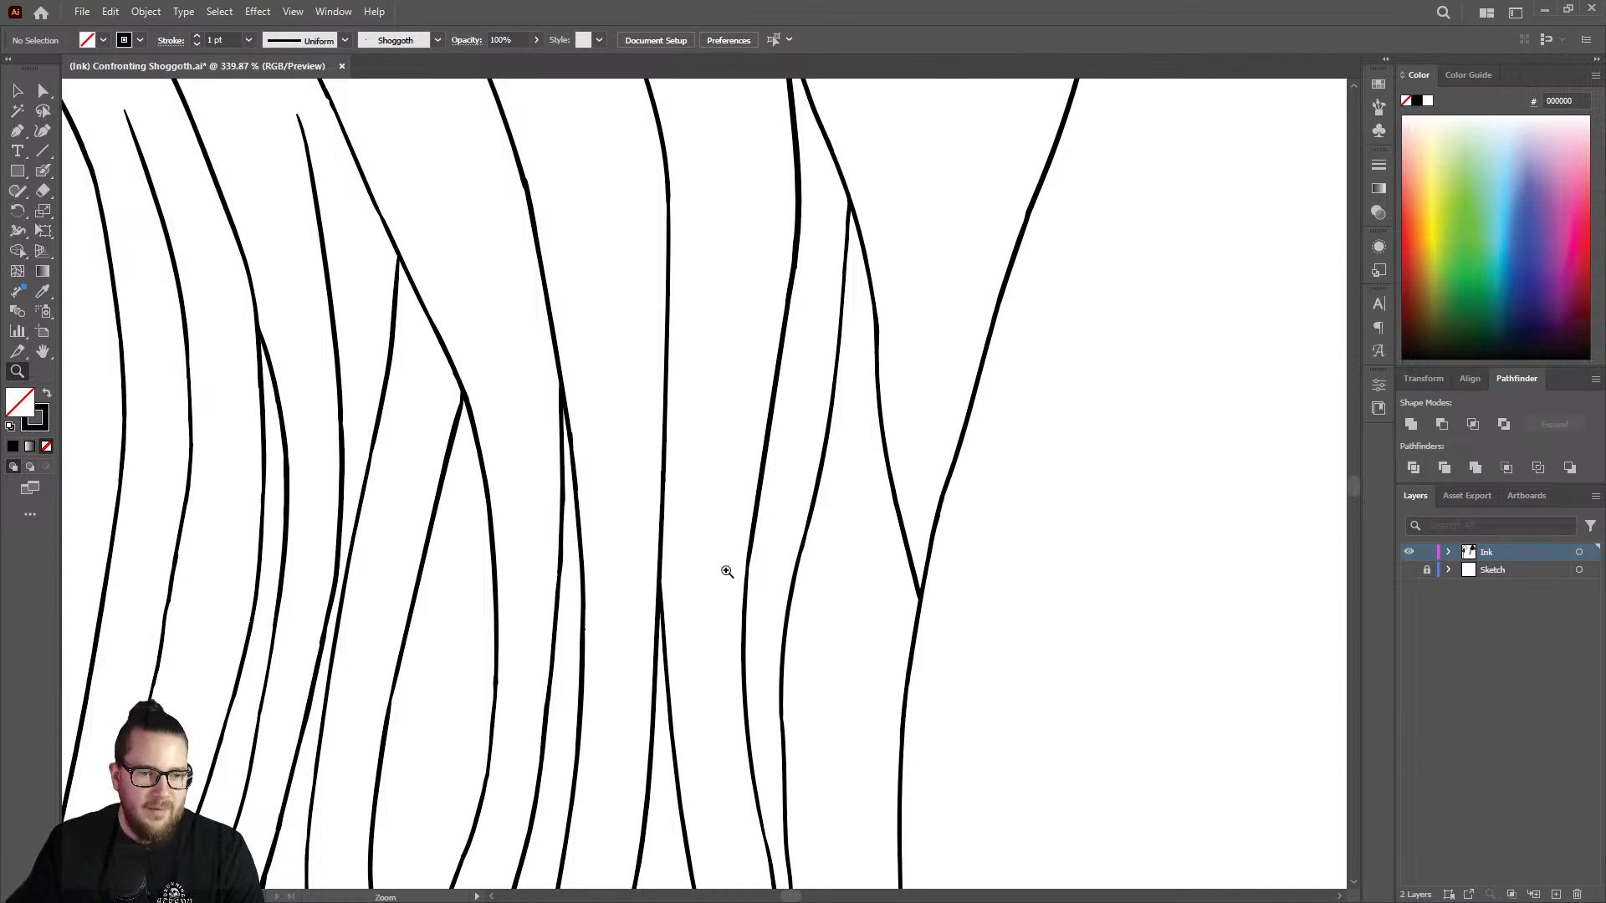
Thicken the thin bend in the second strand left of the Y joint with the Blob Brush.
mouse_move(727, 571)
left_mouse_down()
mouse_move(1015, 463)
mouse_move(871, 512)
mouse_move(817, 608)
mouse_move(811, 673)
left_mouse_up()
key("shift+b")
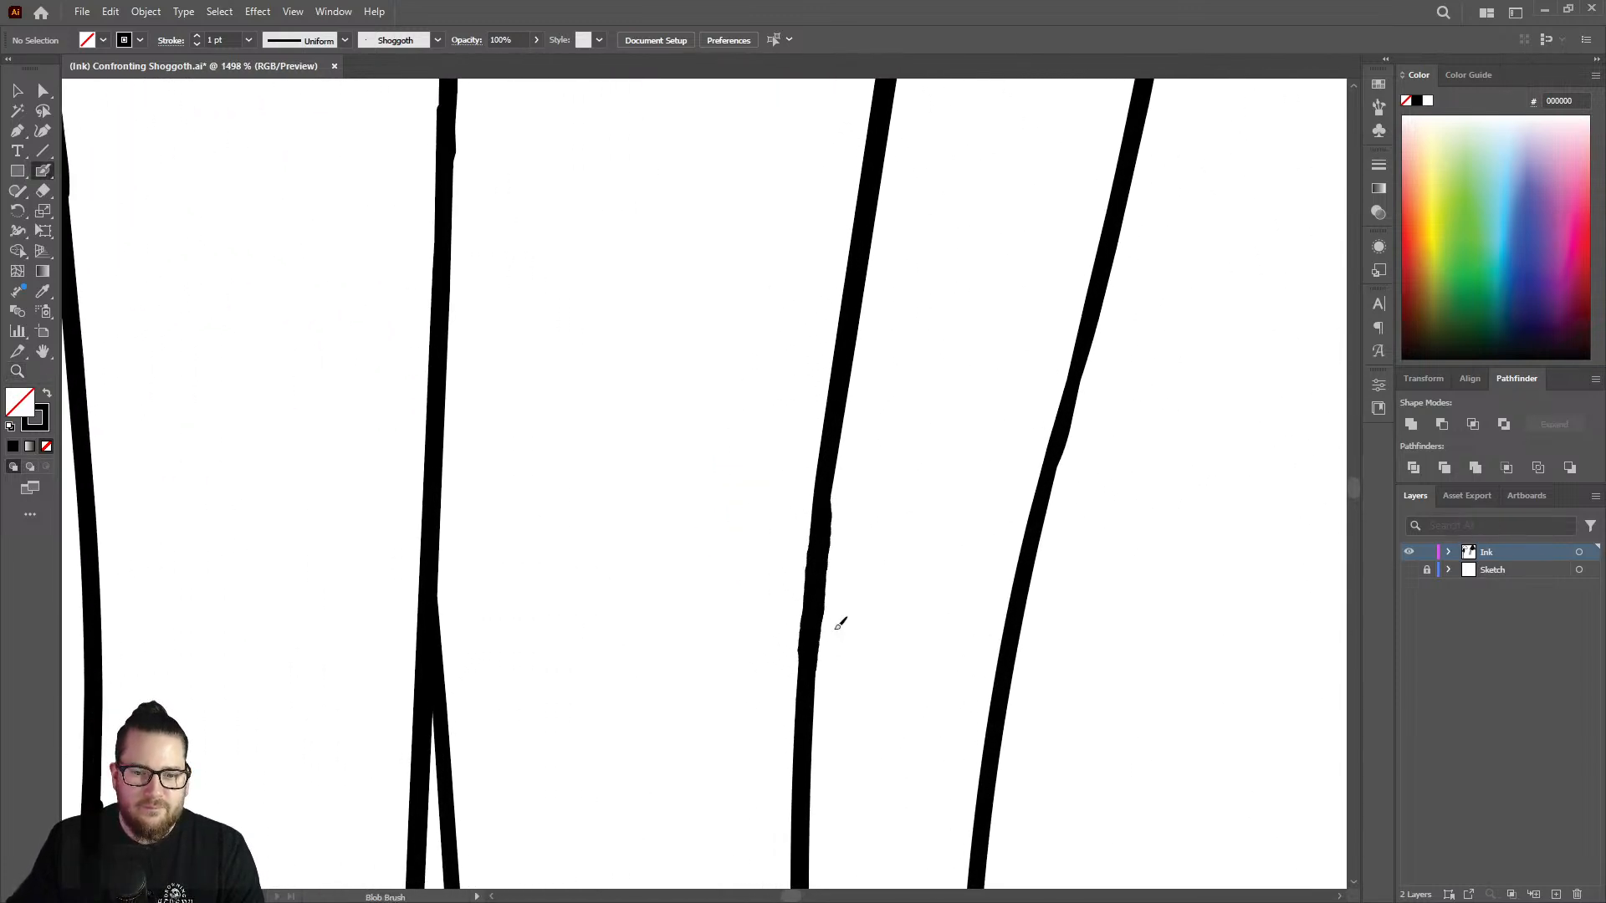
key("z")
mouse_move(840, 577)
left_mouse_down()
mouse_move(639, 549)
mouse_move(493, 680)
mouse_move(717, 617)
left_mouse_up()
Erase the small bump on the outer edge of the curved strand left of the narrow fork.
key("shift+e")
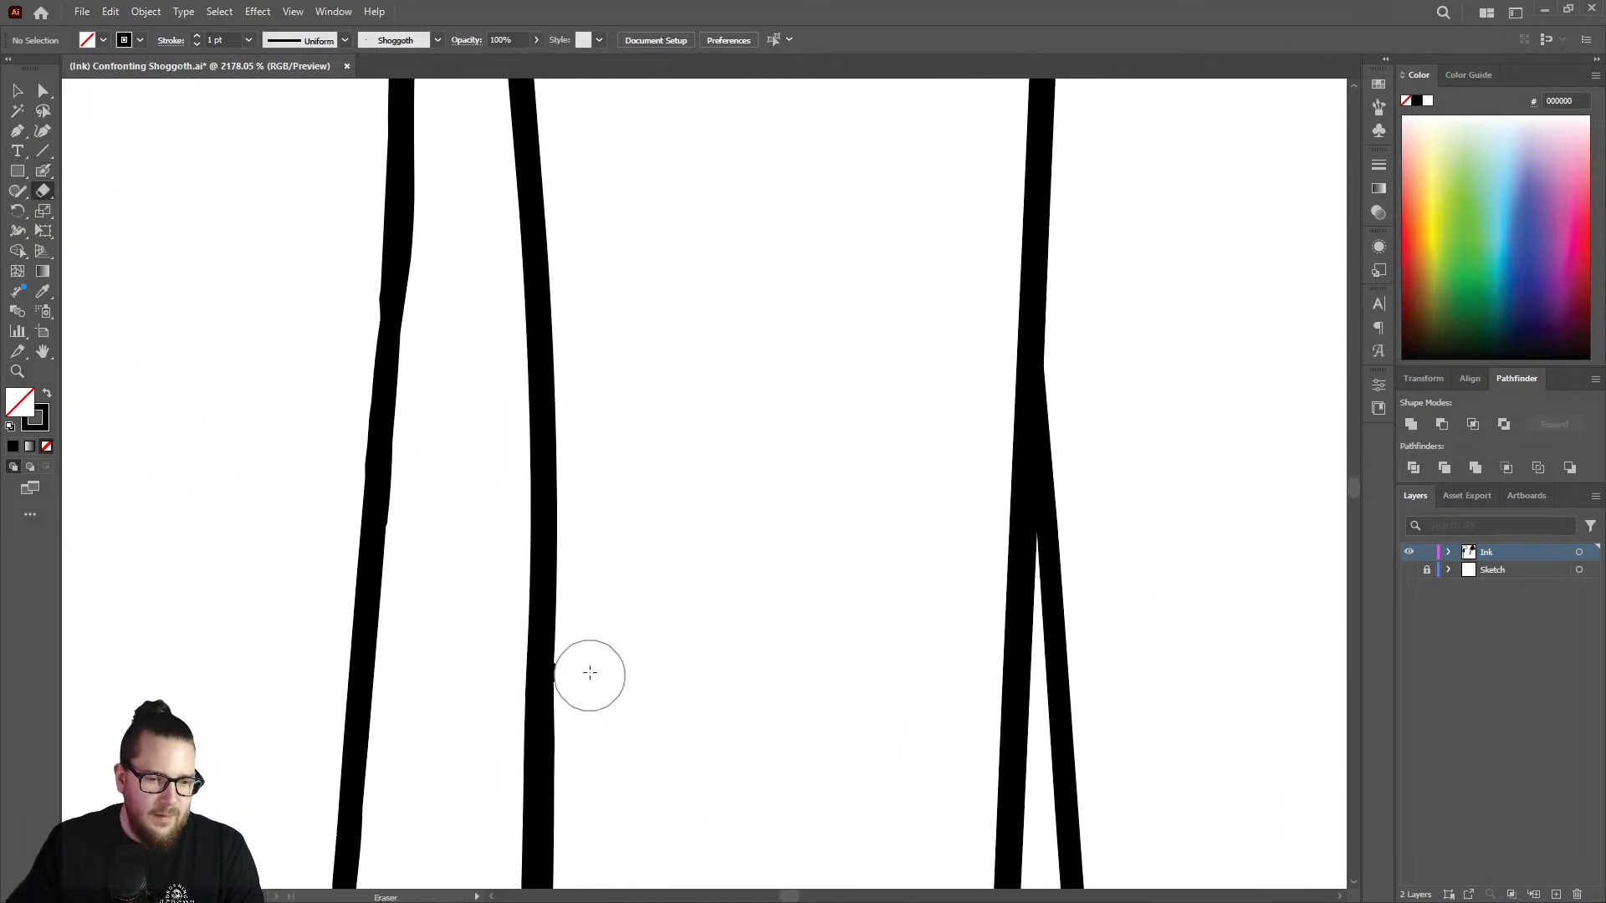
left_click_drag(590, 672, 591, 682)
key("z")
mouse_move(712, 627)
left_mouse_down()
mouse_move(511, 617)
mouse_move(628, 639)
mouse_move(606, 638)
mouse_move(792, 377)
mouse_move(805, 387)
mouse_move(703, 466)
mouse_move(511, 474)
left_mouse_up()
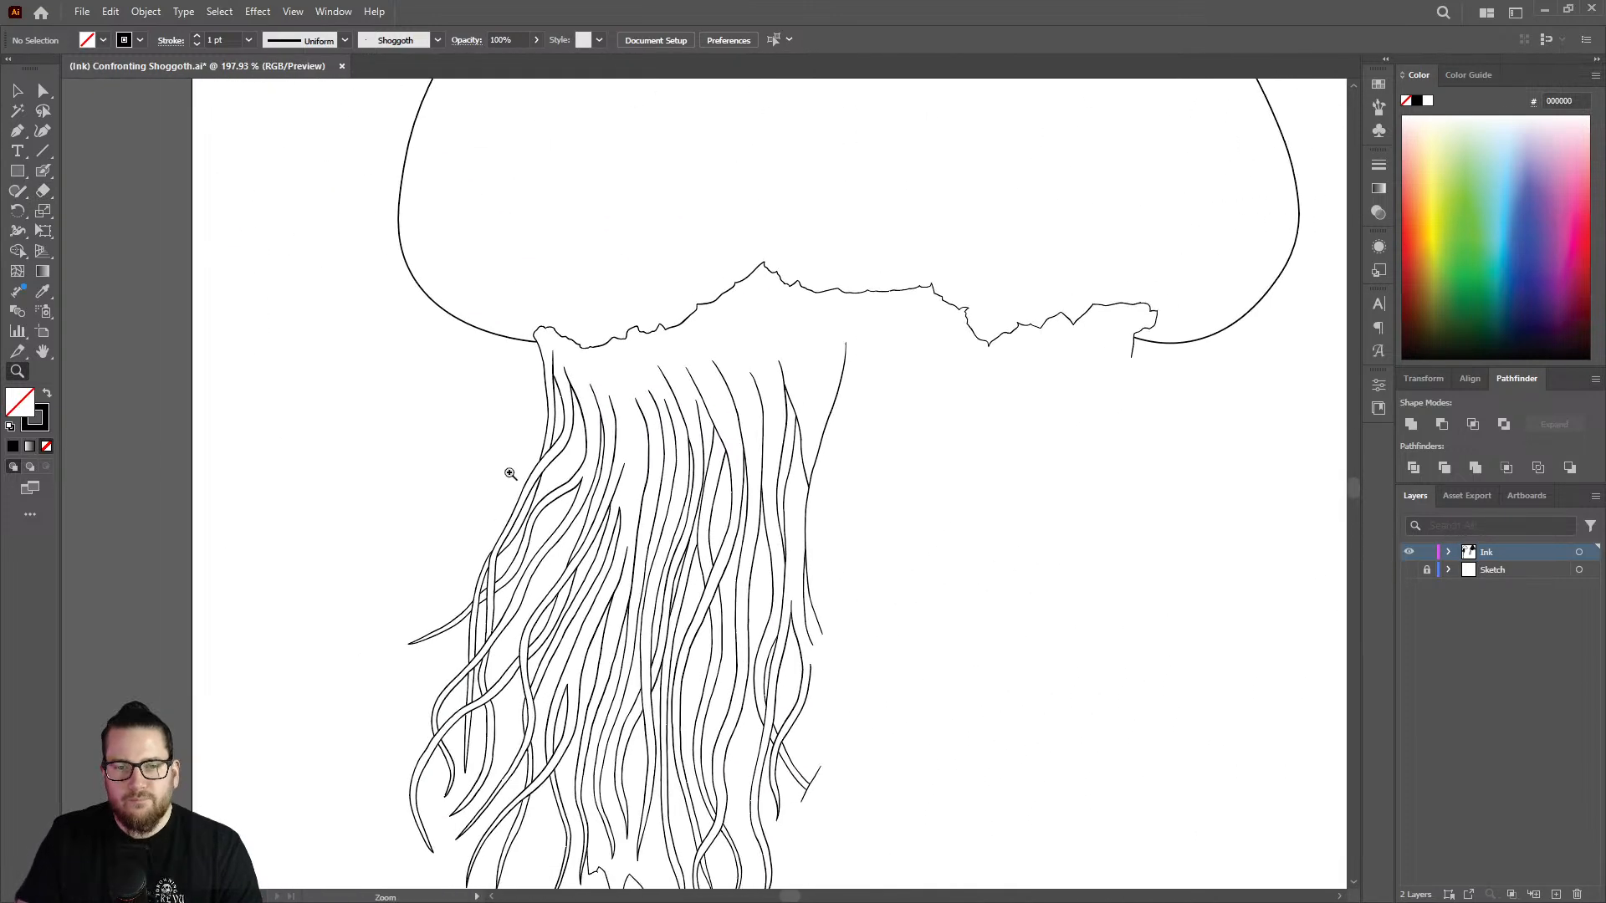
Show the Sketch layer and ink the short strand left of the rightmost line from its tip down past its bend.
left_click(1410, 570)
mouse_move(831, 382)
left_mouse_down()
mouse_move(1101, 362)
mouse_move(756, 505)
mouse_move(849, 336)
mouse_move(757, 274)
left_mouse_up()
left_click_drag(778, 147, 839, 159)
key("shift+b")
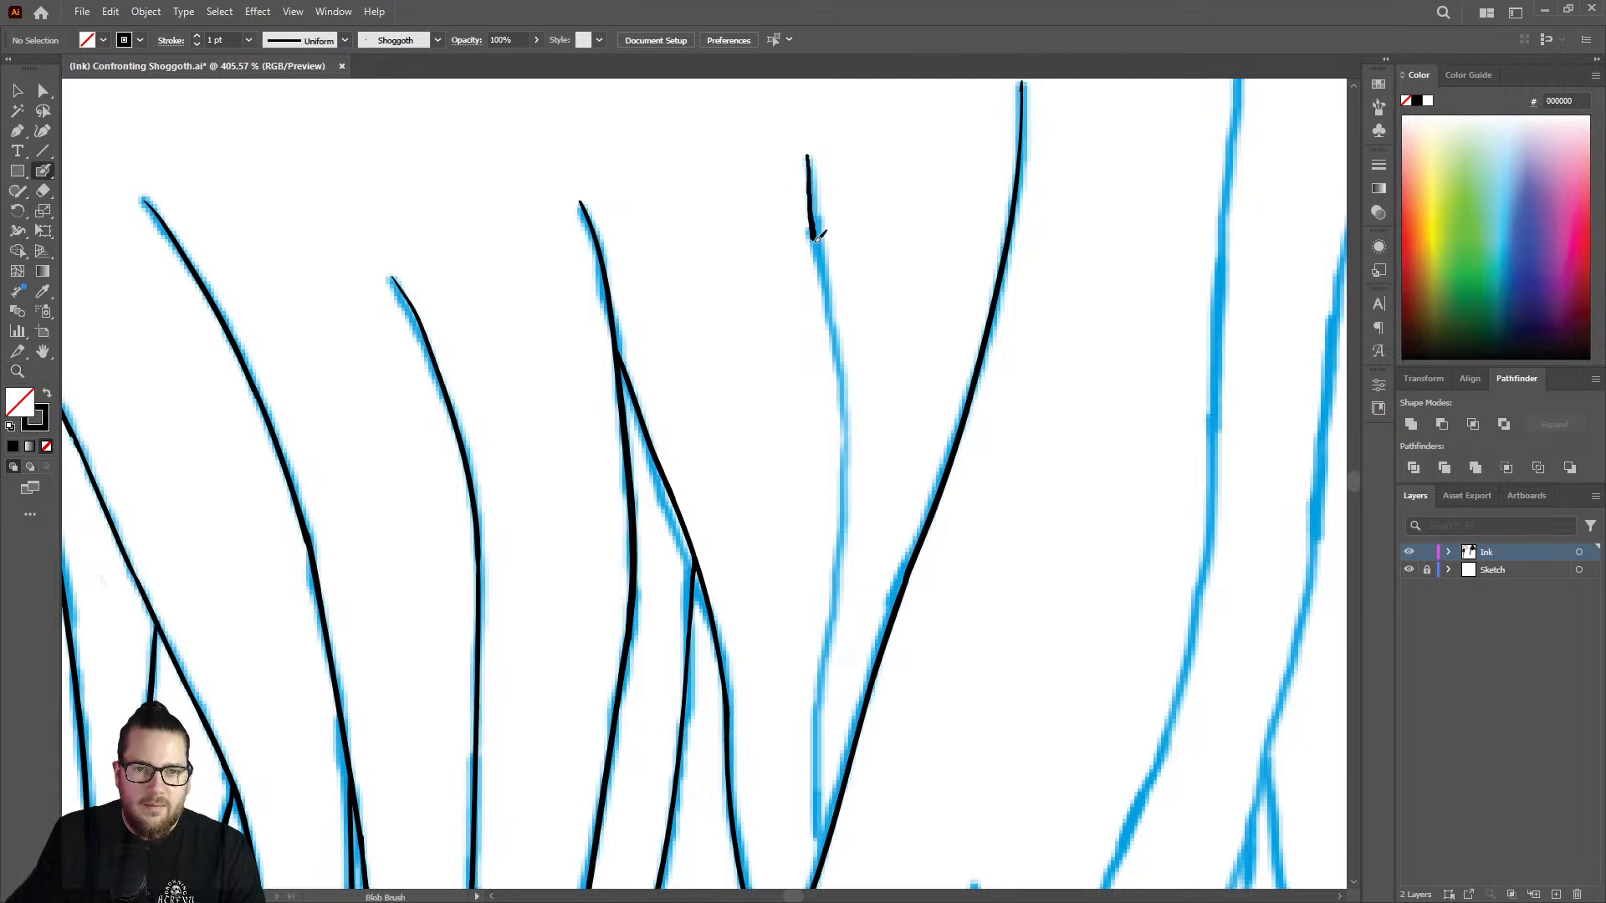
left_click_drag(827, 298, 845, 451)
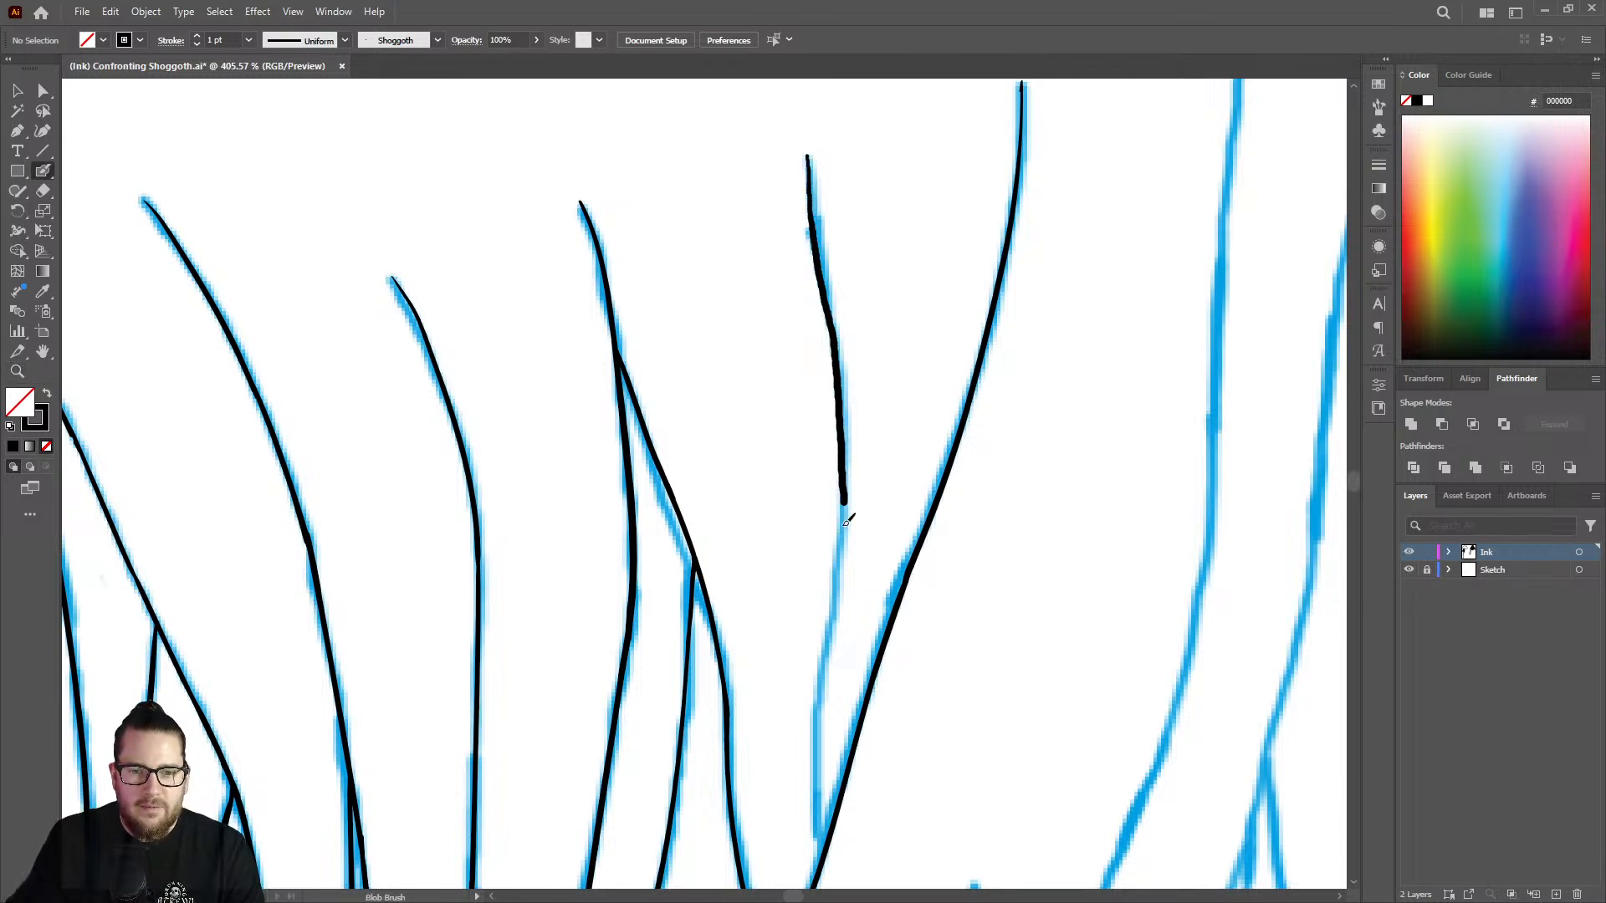
left_click_drag(847, 520, 821, 656)
Thin the lower end of the newly inked short strand to a point with the Eraser.
key("z")
mouse_move(854, 502)
left_mouse_down()
mouse_move(733, 545)
mouse_move(1014, 534)
left_mouse_up()
key("shift+e")
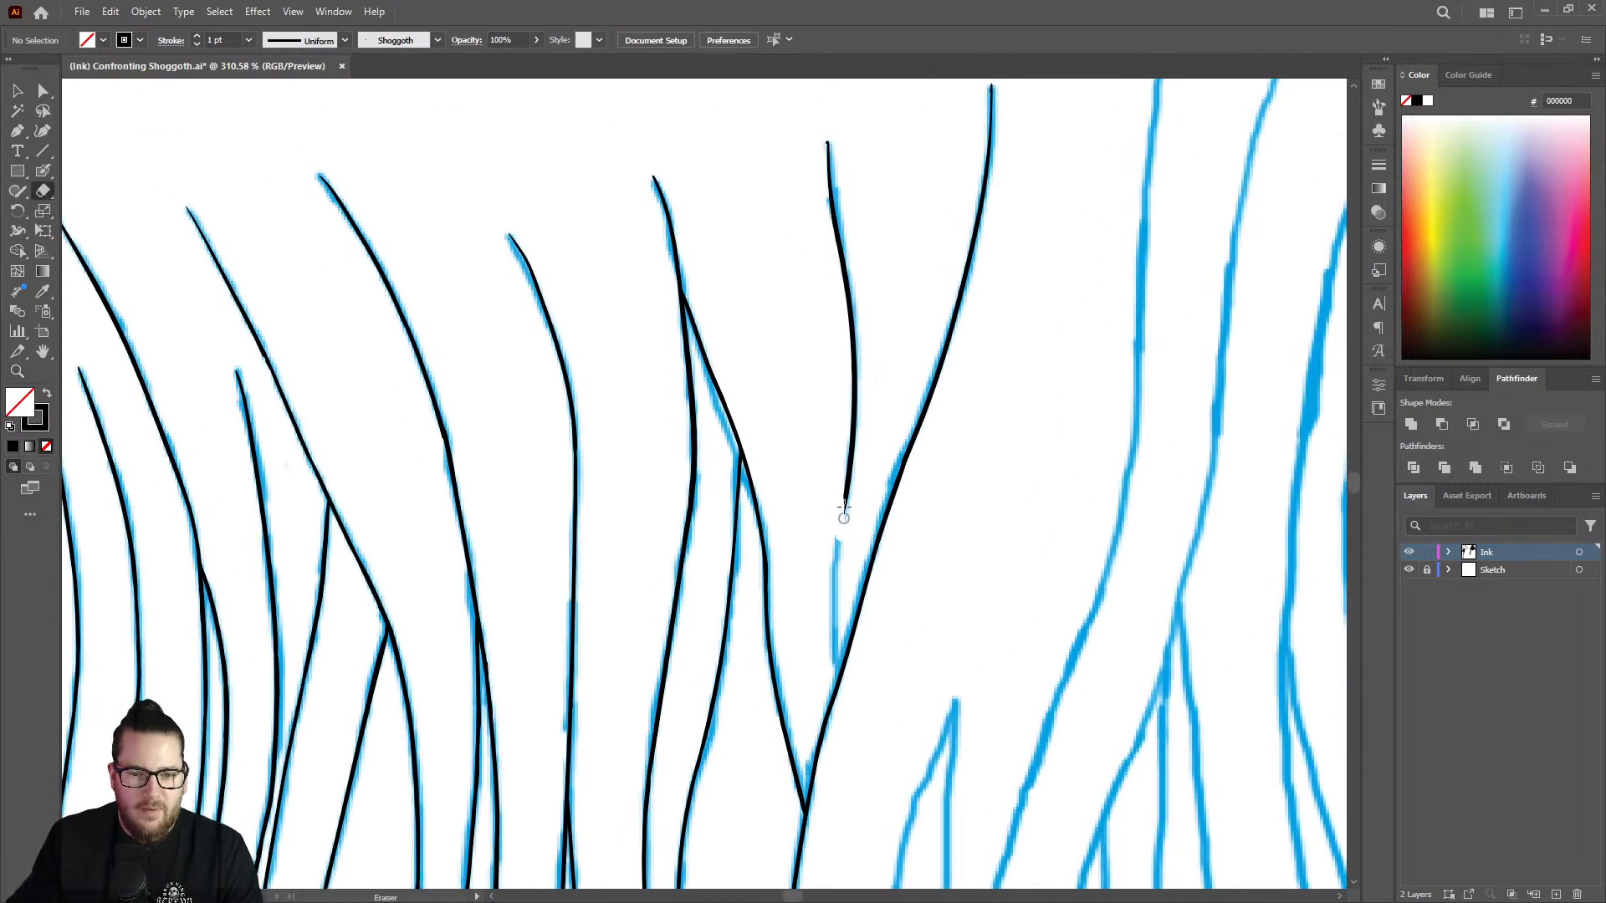
key("z")
mouse_move(791, 519)
left_mouse_down()
mouse_move(657, 527)
mouse_move(569, 486)
left_mouse_up()
left_click_drag(803, 545, 631, 523)
left_click_drag(1132, 584, 1253, 557)
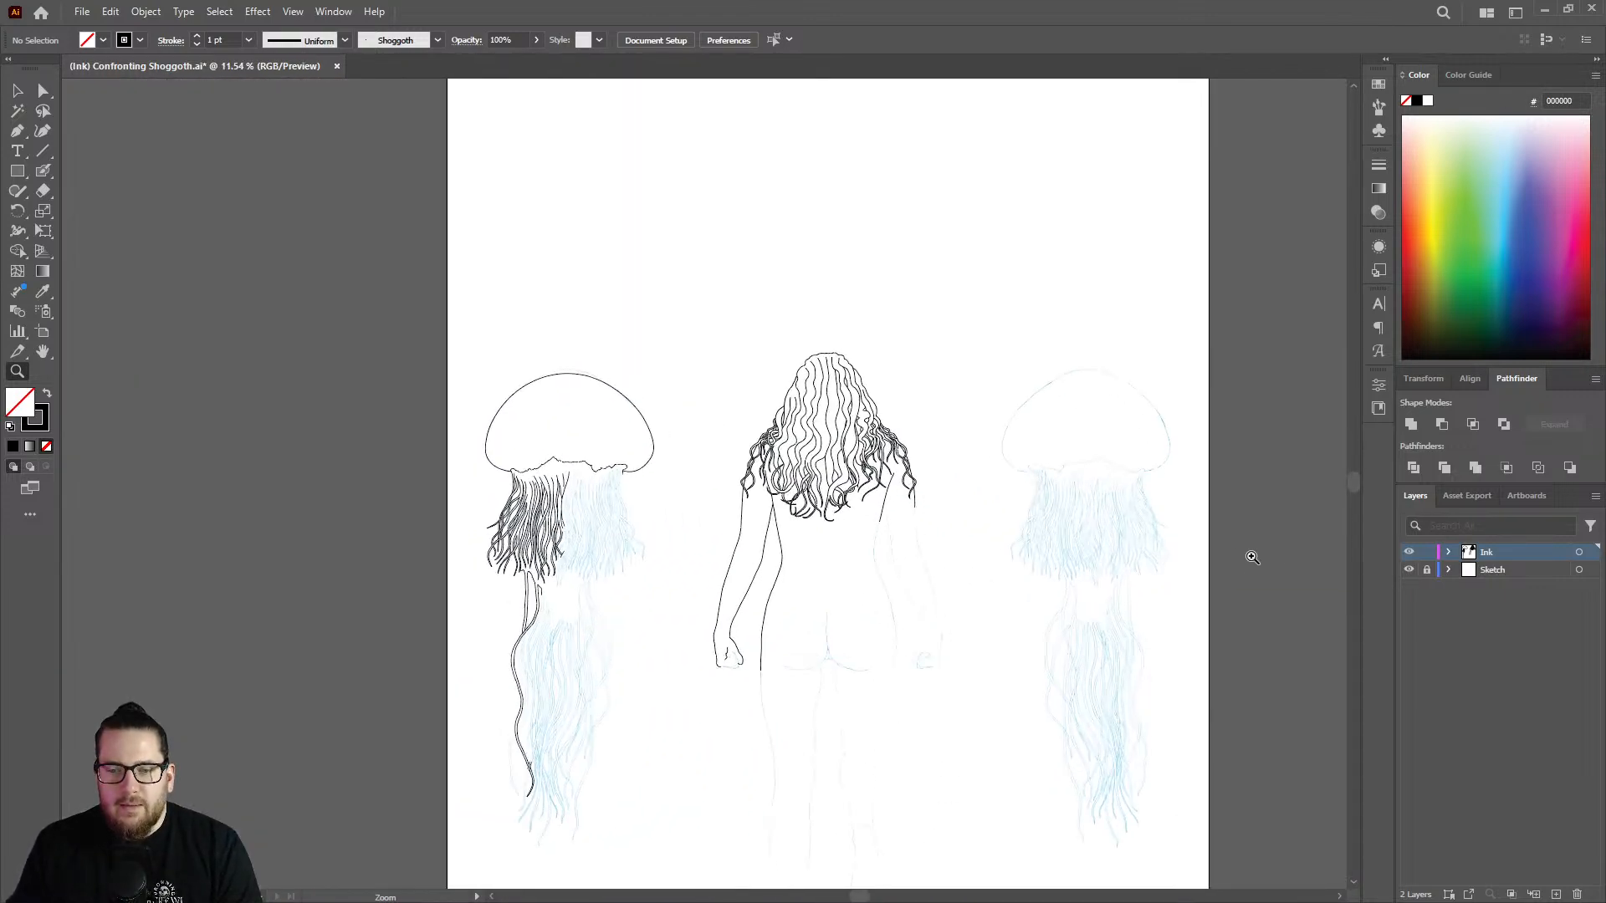
Ink the rest of the short strand with the Blob Brush down to its junction with the rightmost line.
left_click_drag(541, 518, 866, 274)
left_click_drag(688, 282, 1038, 214)
left_click_drag(655, 372, 923, 299)
key("shift+b")
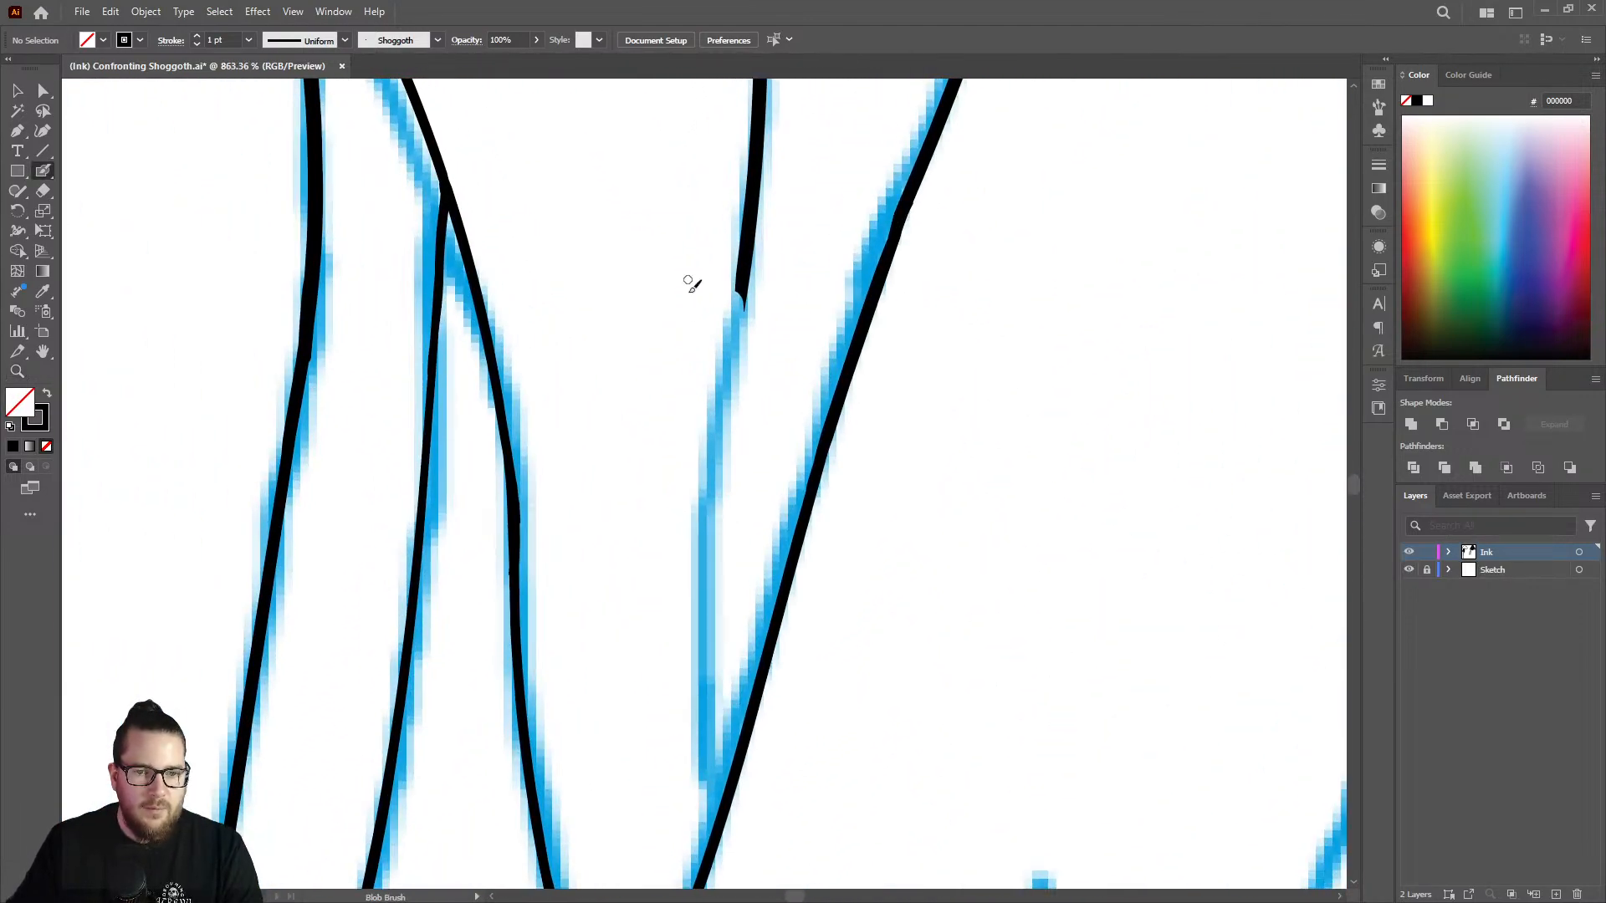
mouse_move(744, 289)
left_mouse_down()
mouse_move(714, 531)
mouse_move(720, 832)
left_mouse_up()
Smooth the notch where the two strokes of the short strand meet, using the Blob Brush.
key("z")
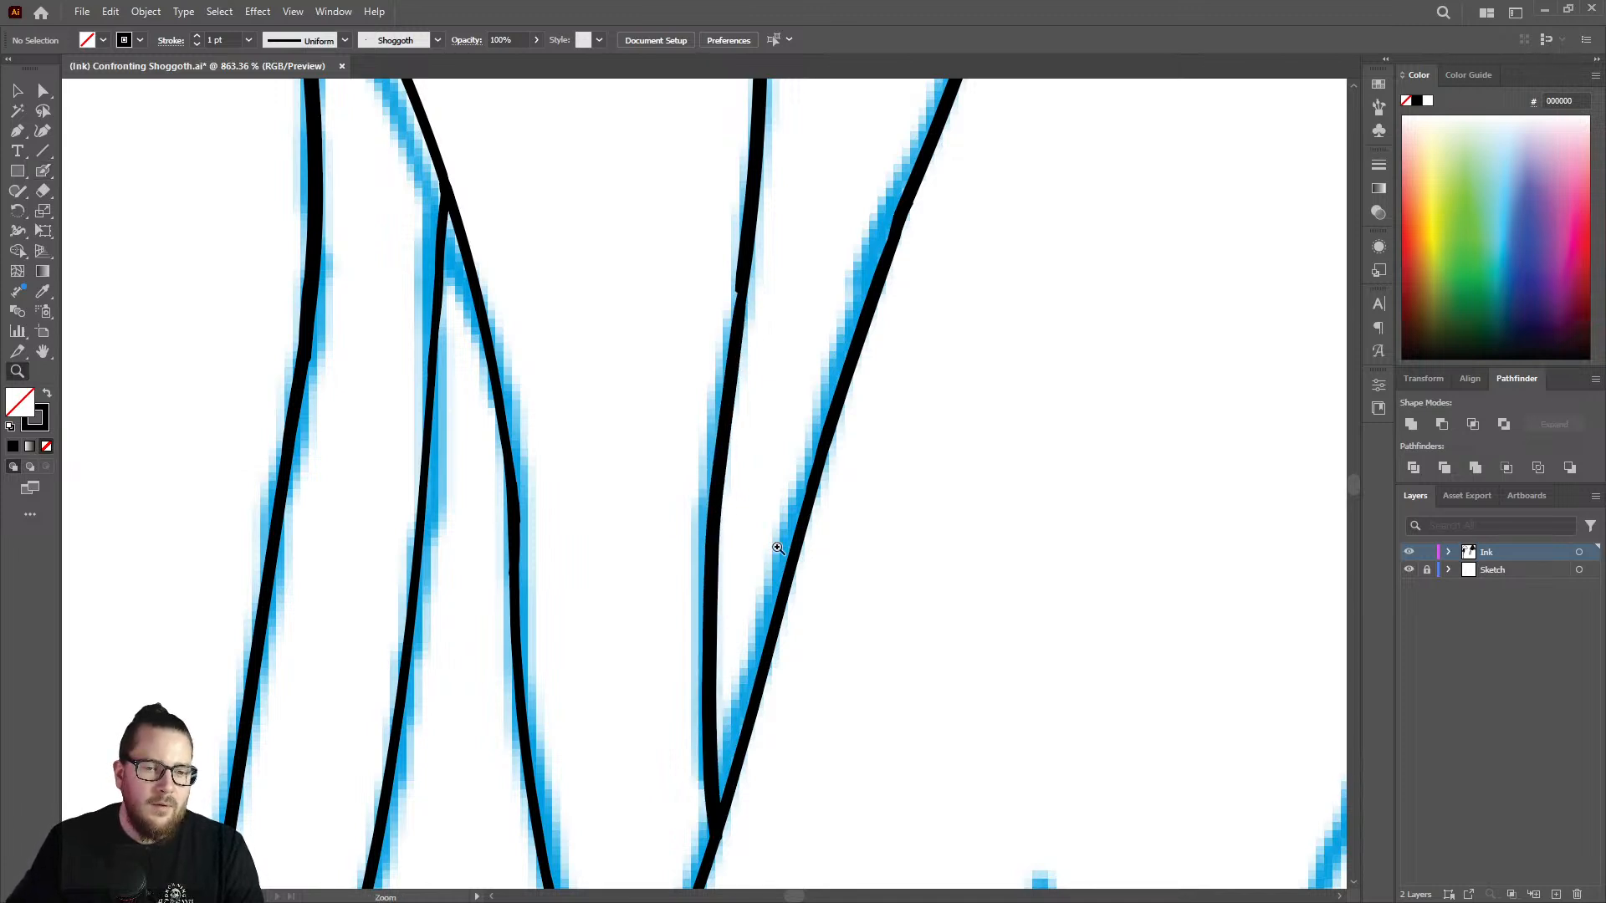
mouse_move(775, 545)
left_mouse_down()
mouse_move(581, 491)
mouse_move(753, 412)
mouse_move(950, 379)
left_mouse_up()
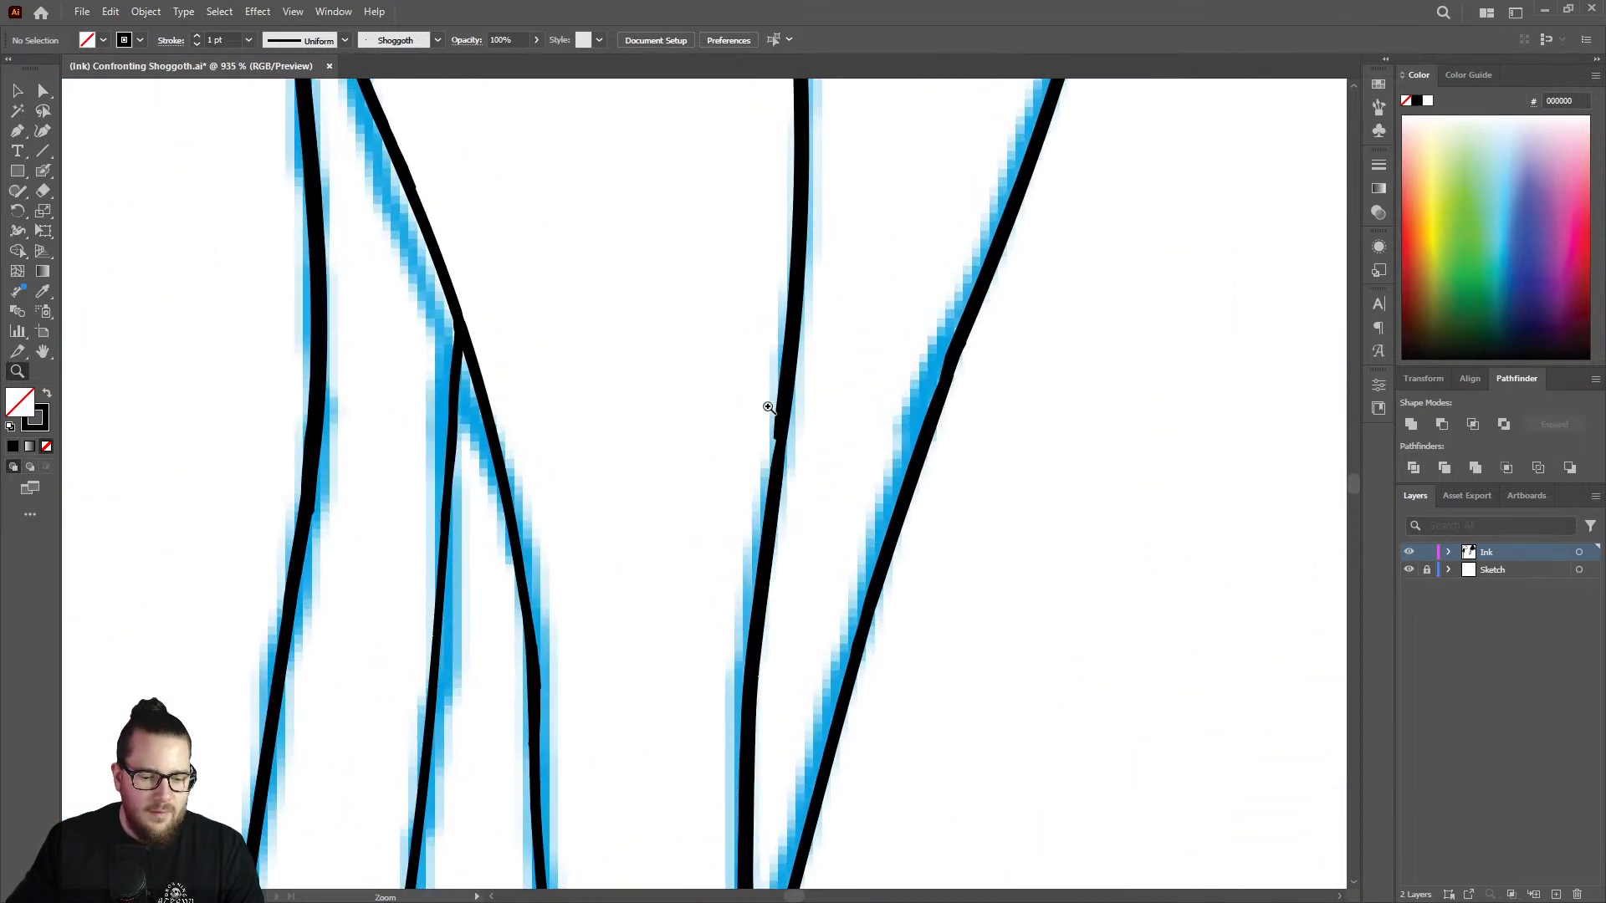
key("shift+b")
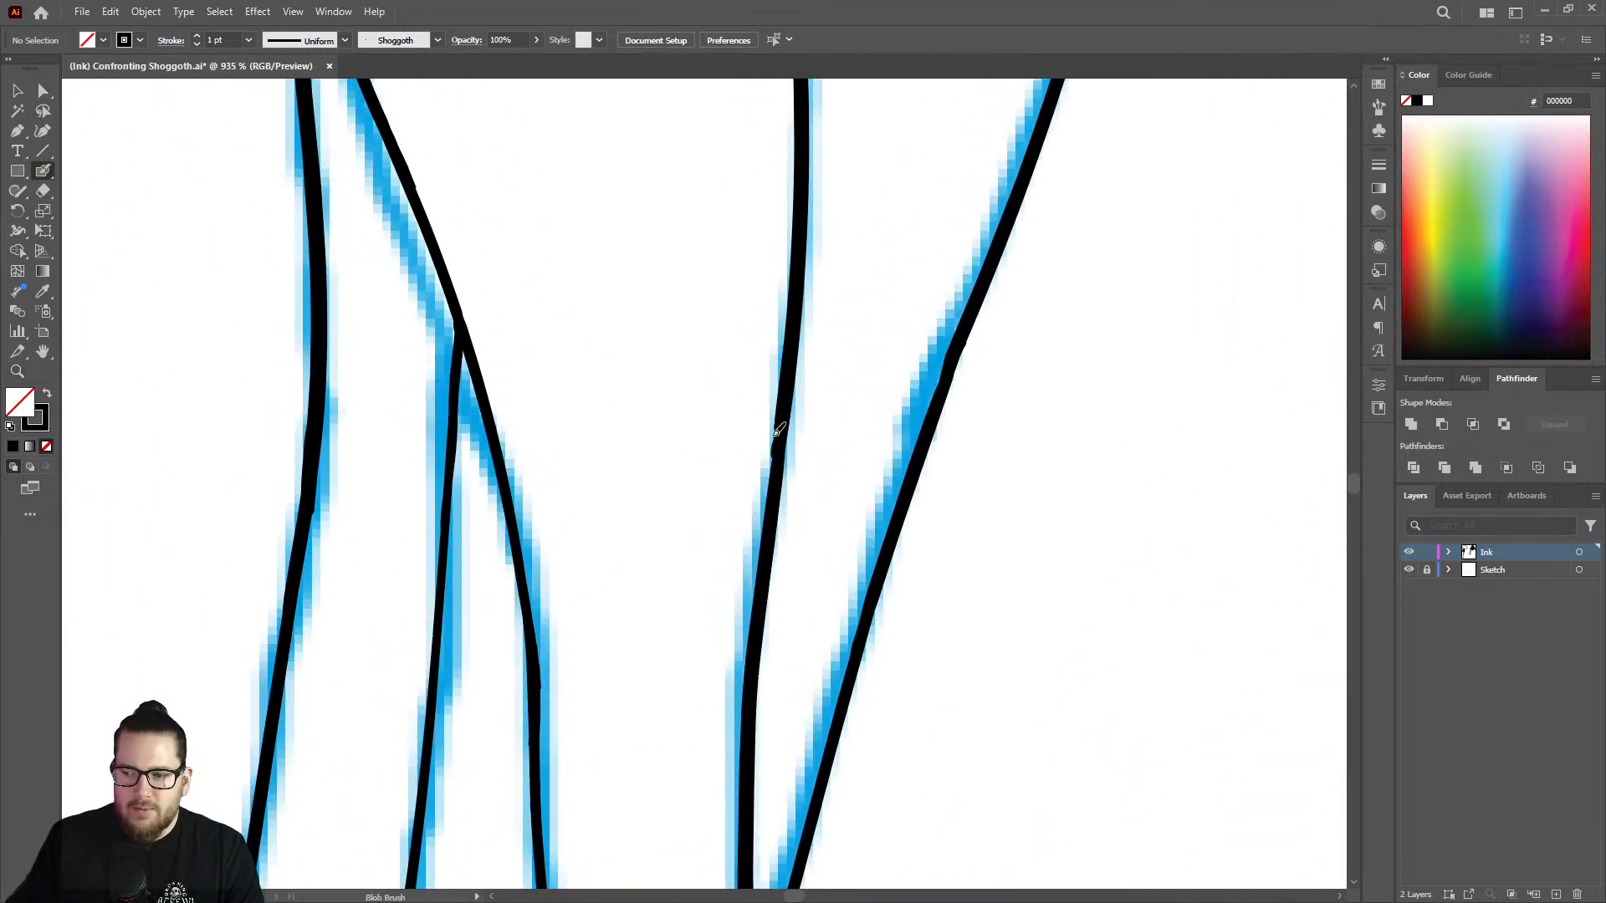
key("z")
mouse_move(778, 431)
left_mouse_down()
mouse_move(616, 415)
mouse_move(552, 479)
left_mouse_up()
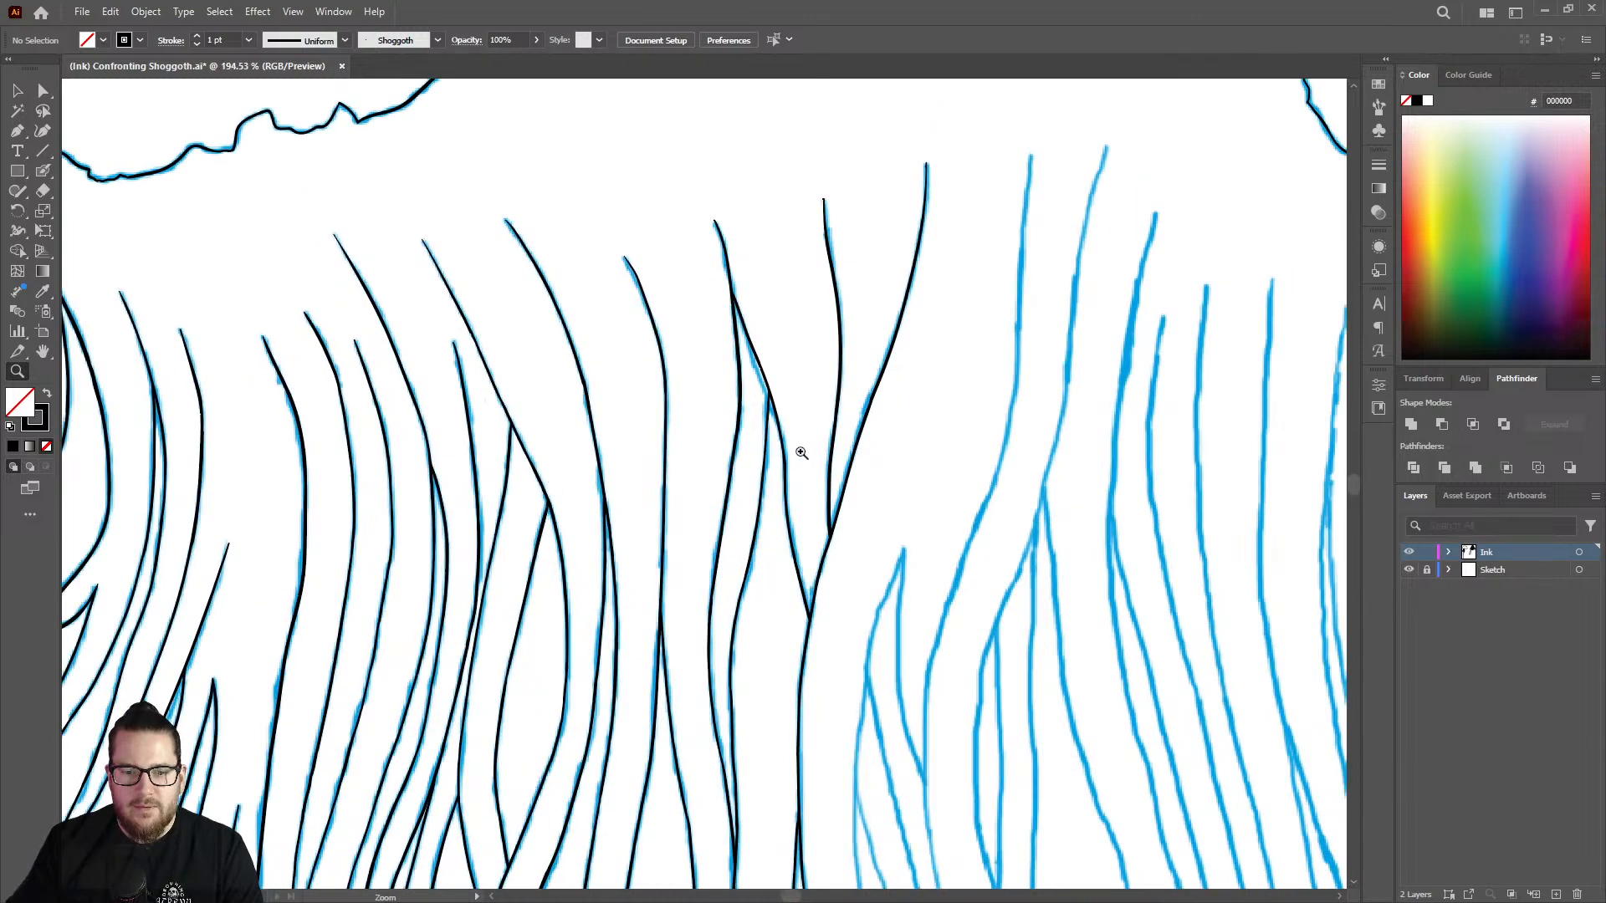
left_click_drag(807, 453, 699, 468)
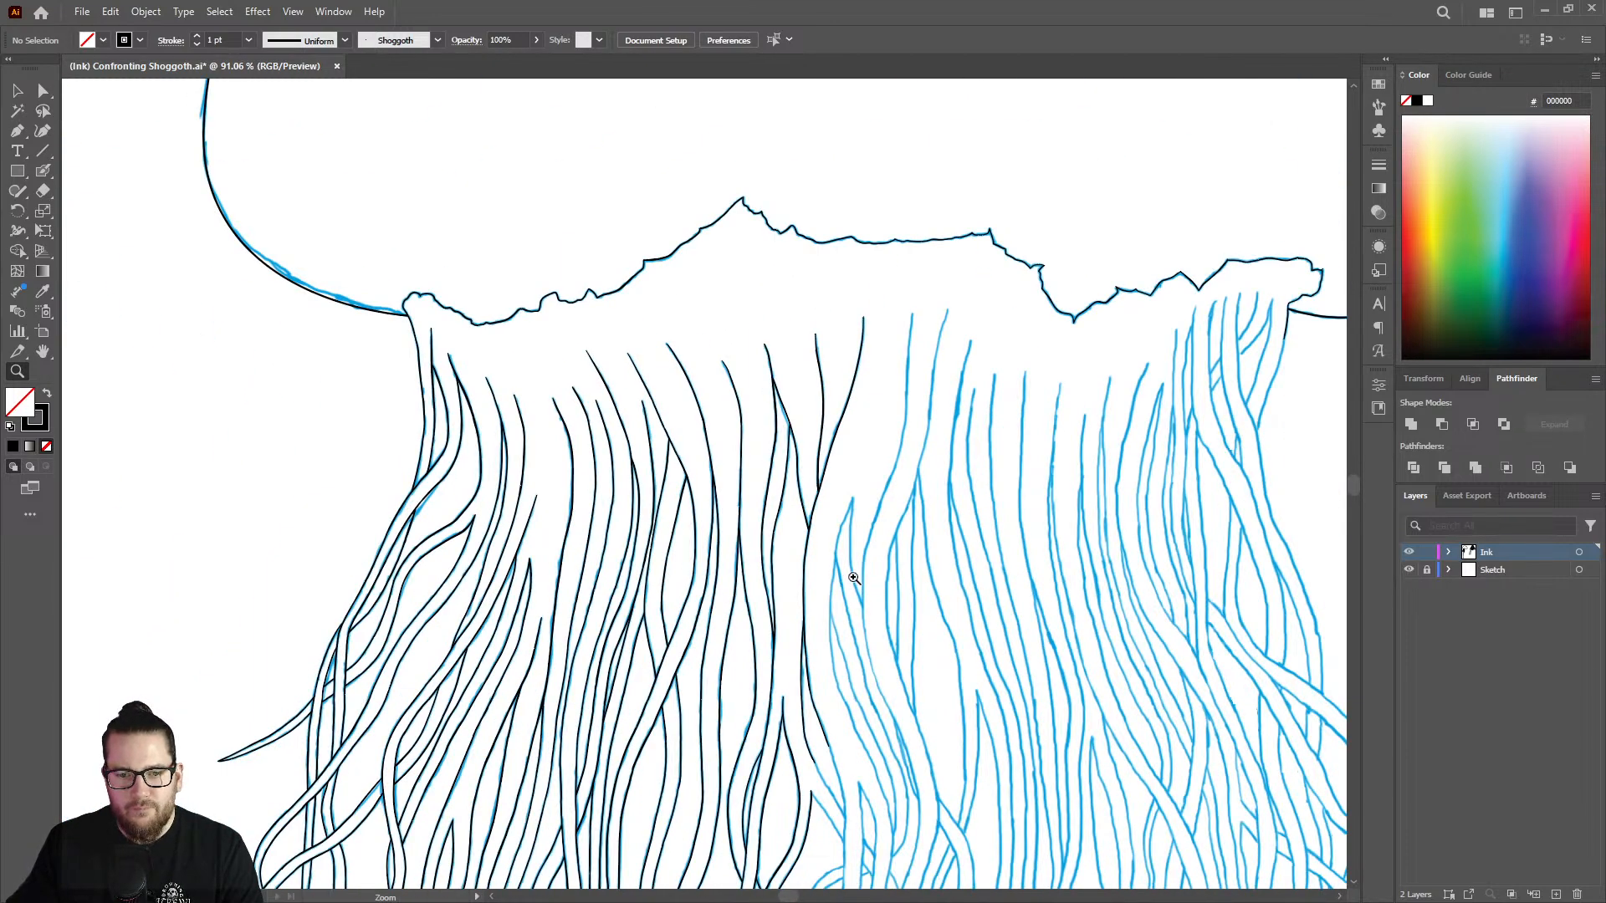
Ink the right edge of the pointed strand right of the Y joint, from its tip down past the curve.
left_click_drag(853, 577, 912, 259)
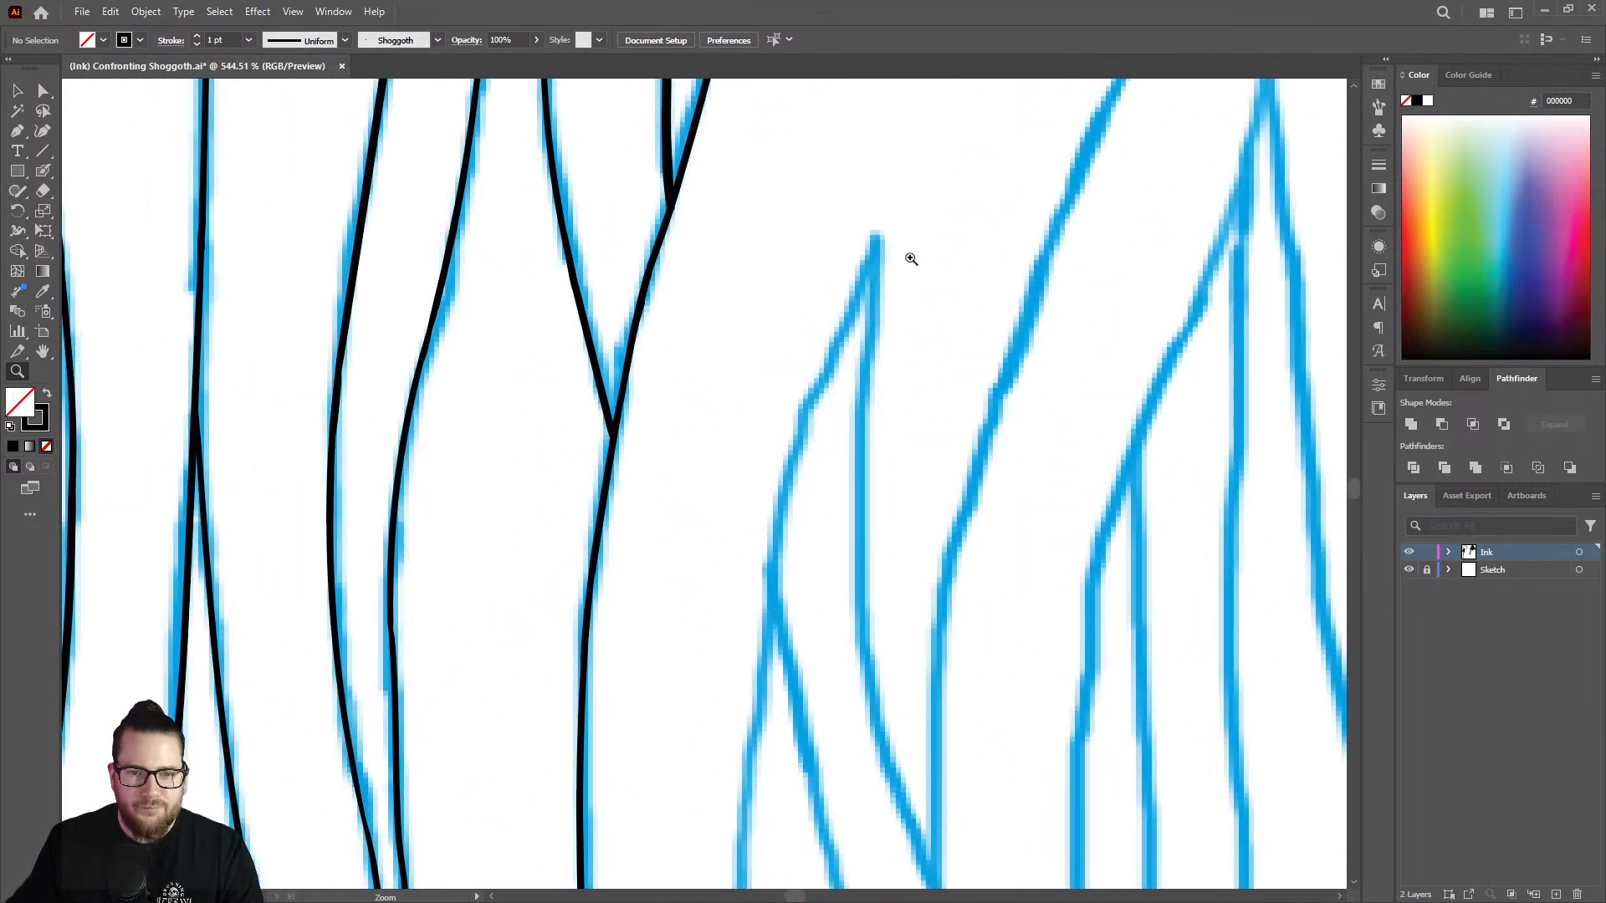
key("shift+b")
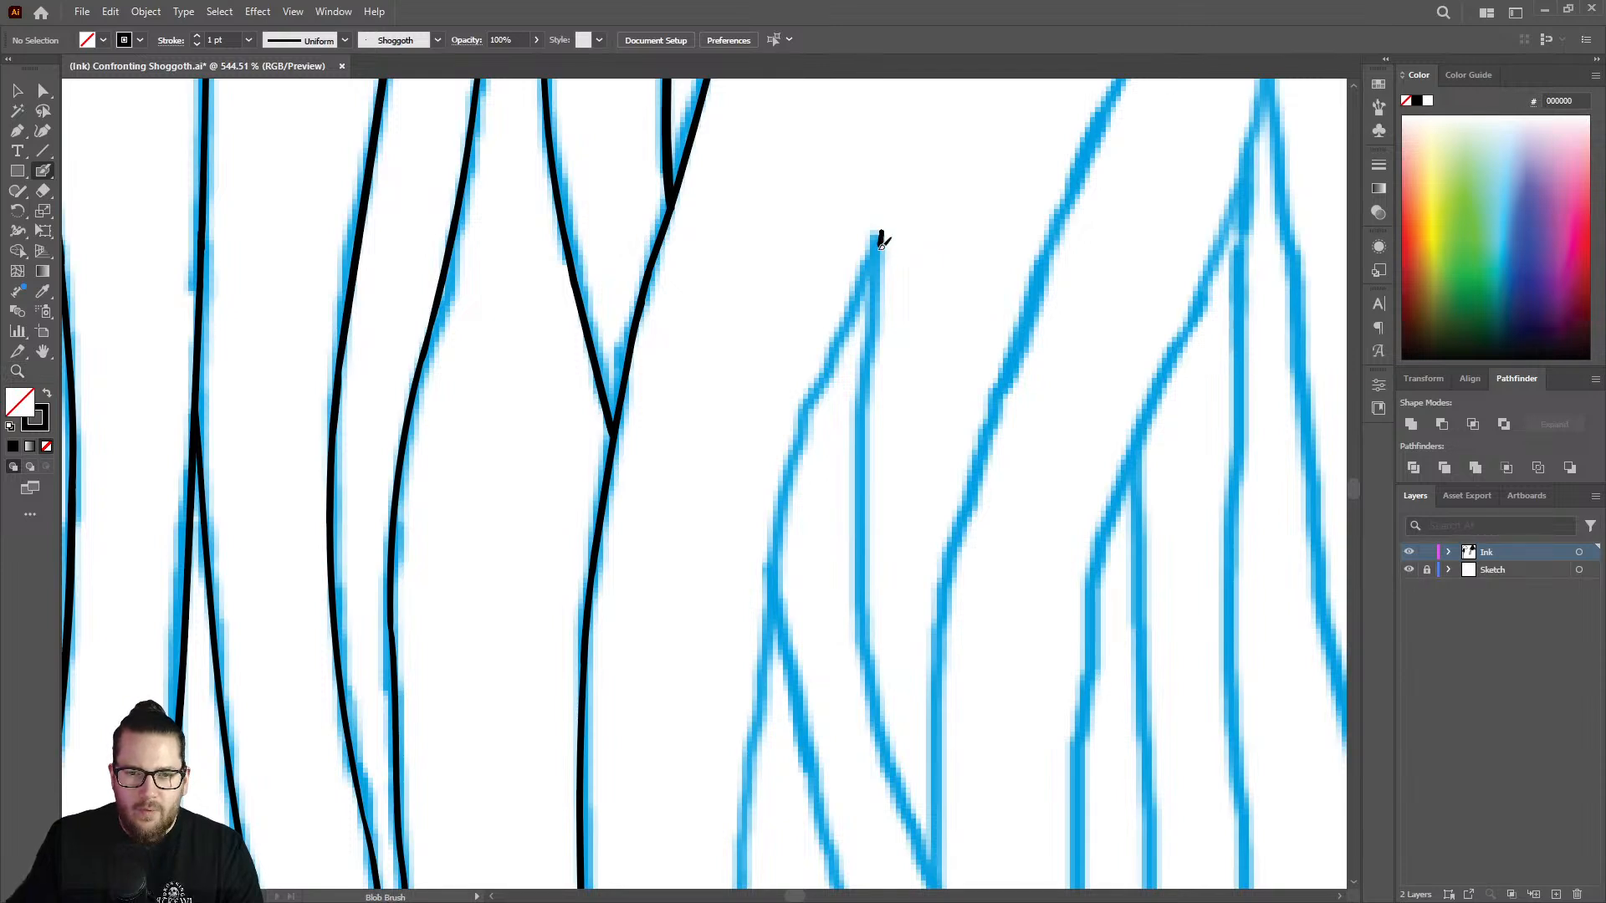
mouse_move(875, 306)
left_mouse_down()
mouse_move(860, 552)
mouse_move(894, 776)
left_mouse_up()
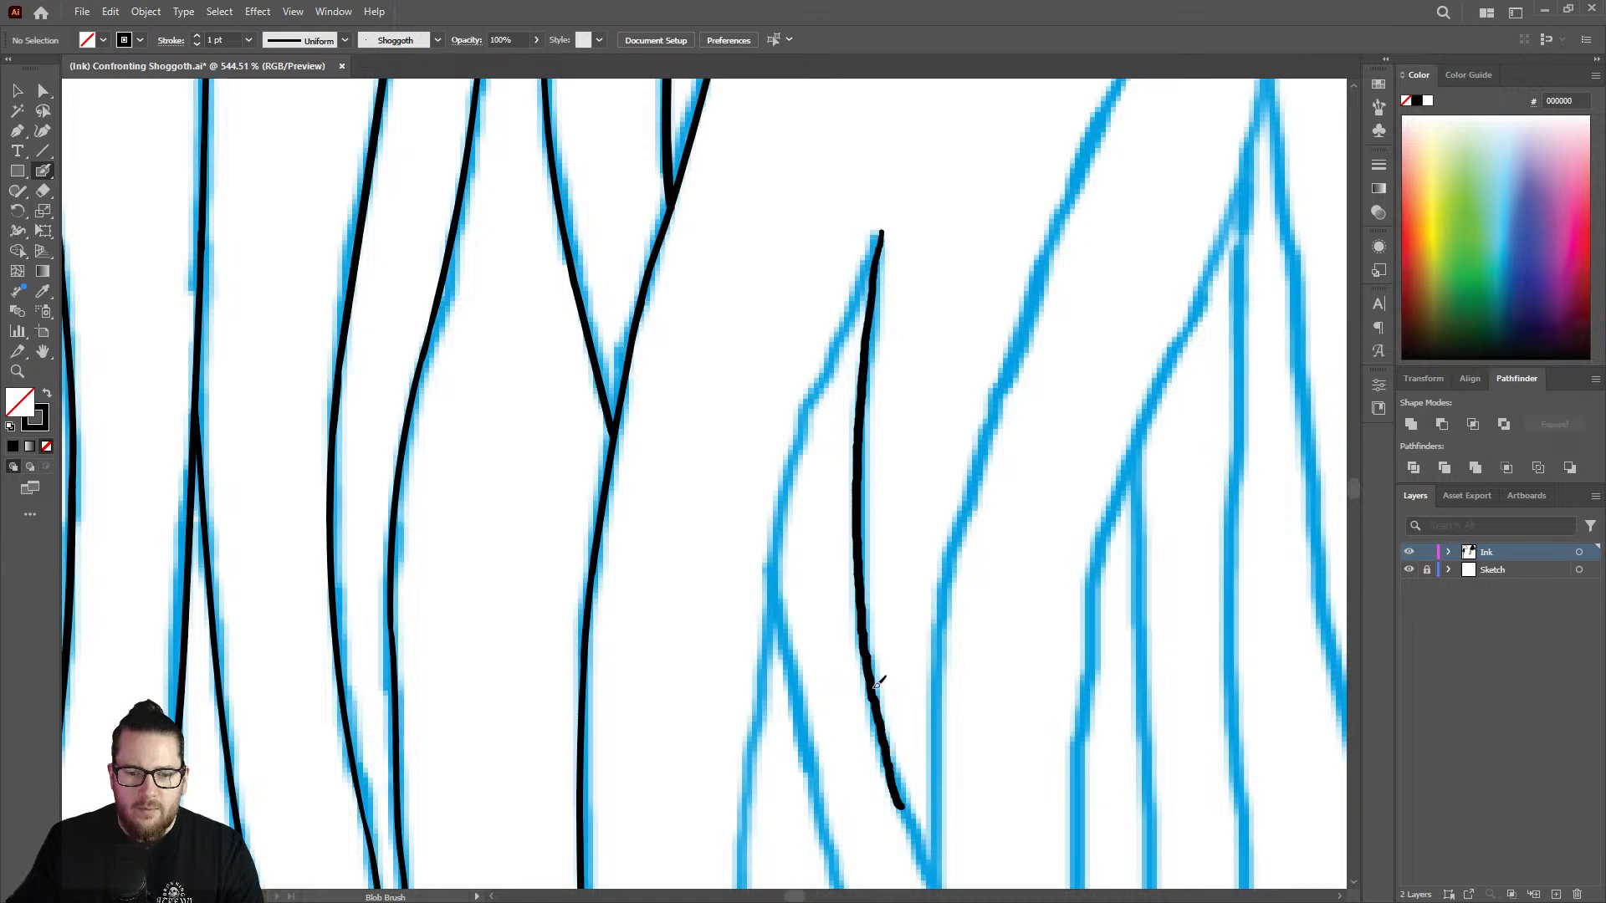
Ink the left edge of the pointed strand from its tip down past the first branch.
key("z")
left_click_drag(861, 592, 633, 450)
left_click_drag(920, 697, 1086, 649)
mouse_move(843, 531)
left_mouse_down()
mouse_move(909, 533)
mouse_move(1025, 500)
left_mouse_up()
mouse_move(880, 325)
left_mouse_down()
mouse_move(928, 291)
mouse_move(835, 386)
mouse_move(777, 600)
mouse_move(770, 739)
left_mouse_up()
key("shift+b")
Taper the lower end of the pointed strand's left edge with the Eraser.
key("z")
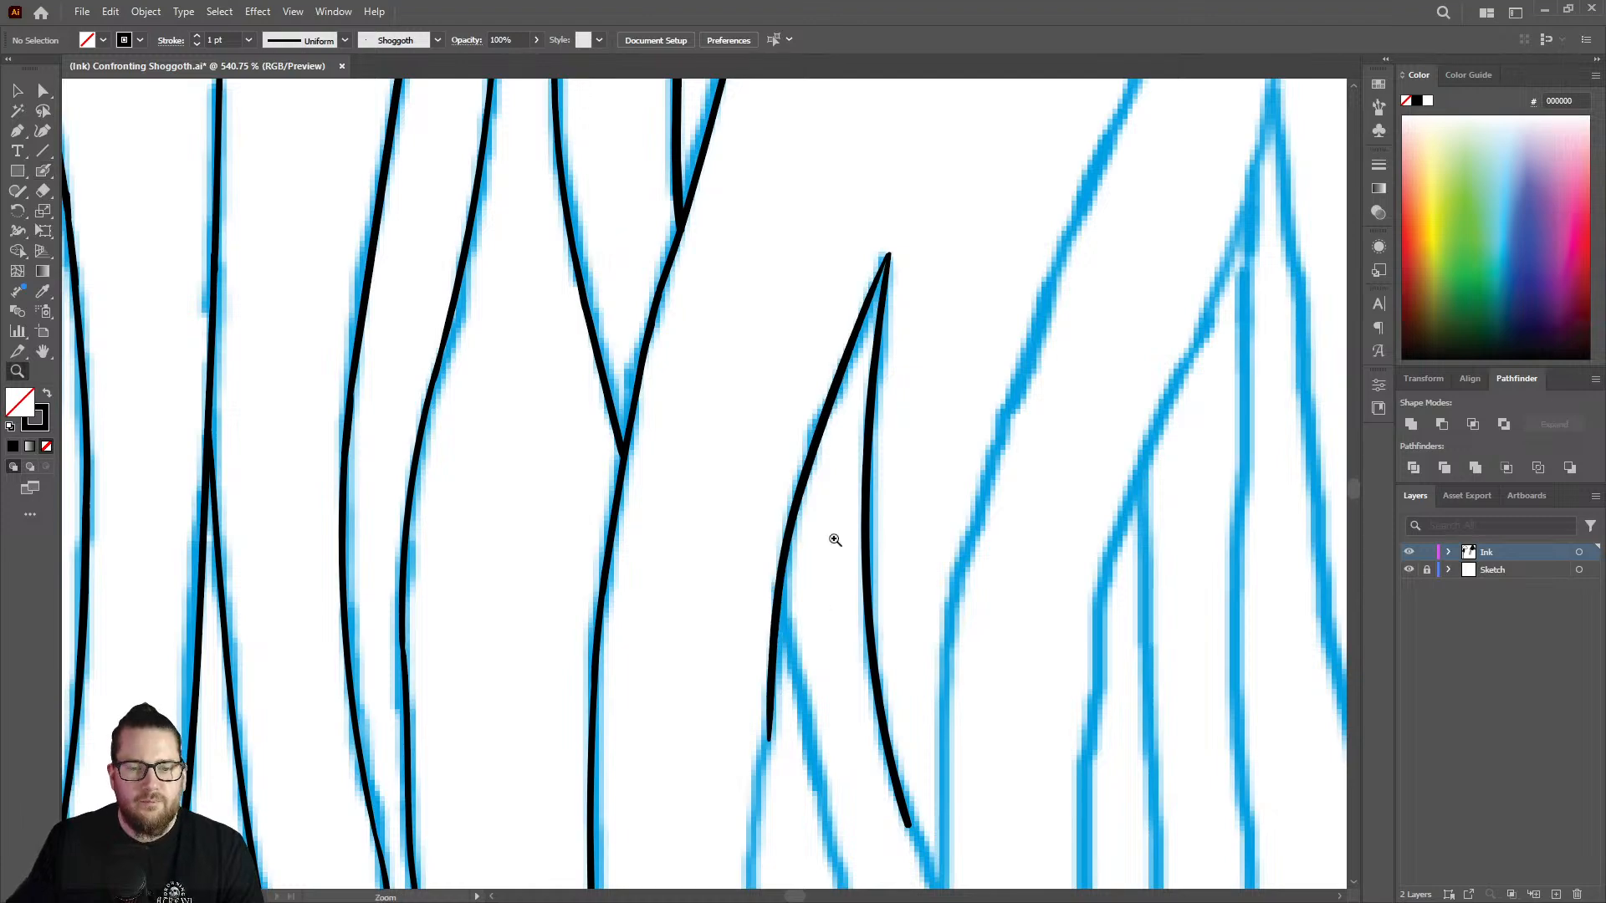
left_click_drag(832, 538, 545, 455)
left_click_drag(828, 608, 950, 527)
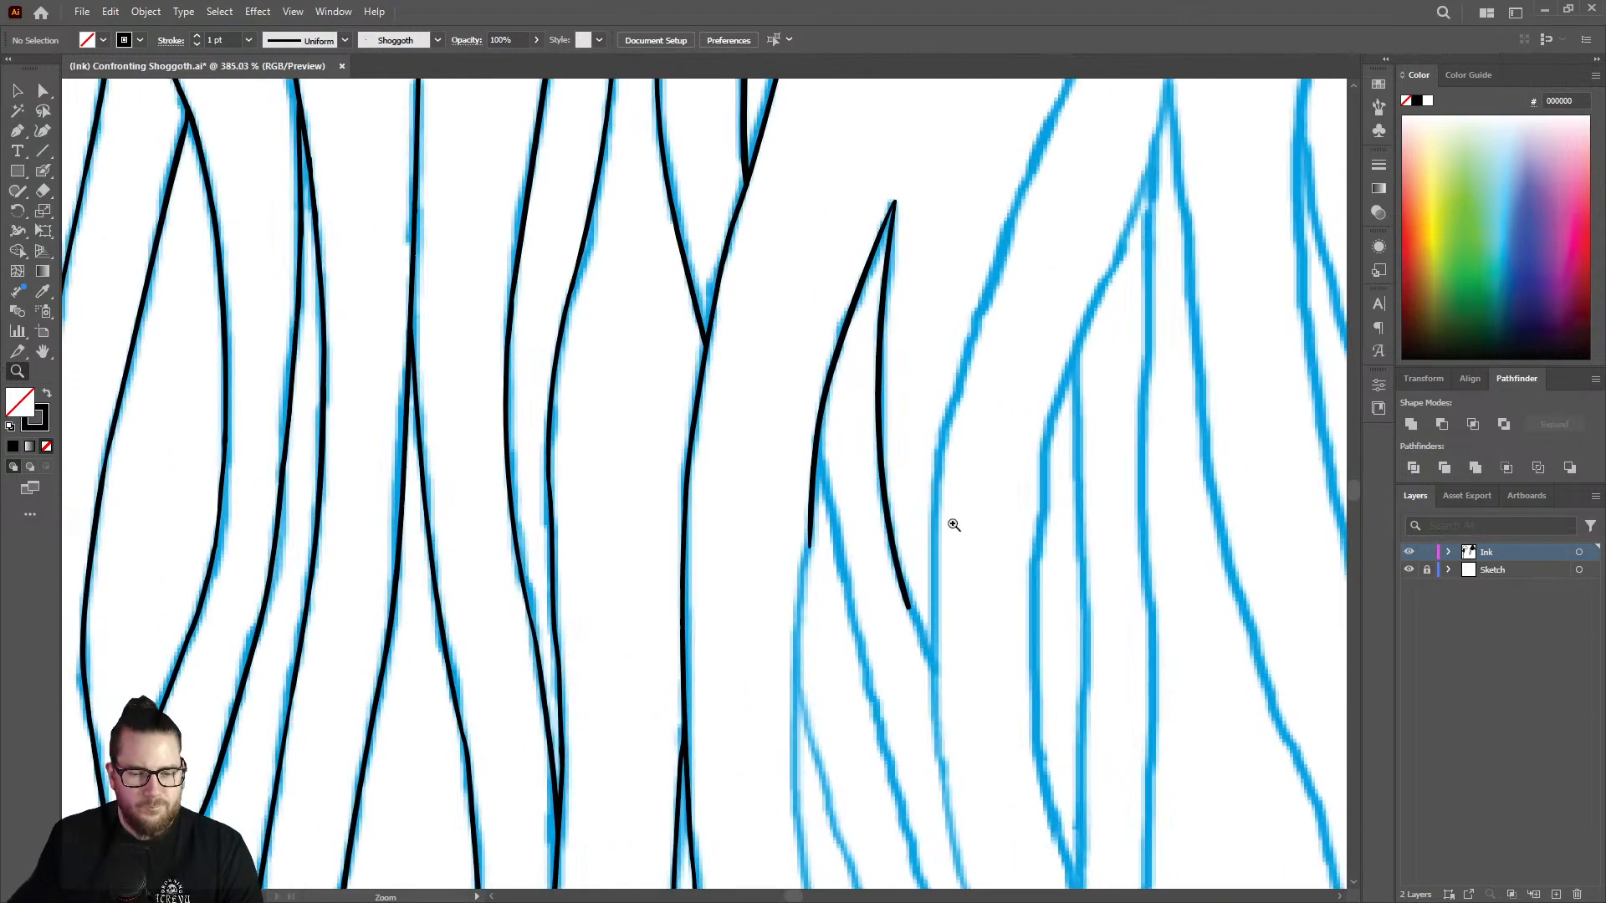
key("shift+e")
mouse_move(811, 553)
left_mouse_down()
mouse_move(822, 469)
mouse_move(886, 494)
mouse_move(864, 430)
left_mouse_up()
Extend the pointed strand's left edge from its tapered end down to the second branch.
key("z")
key("shift+b")
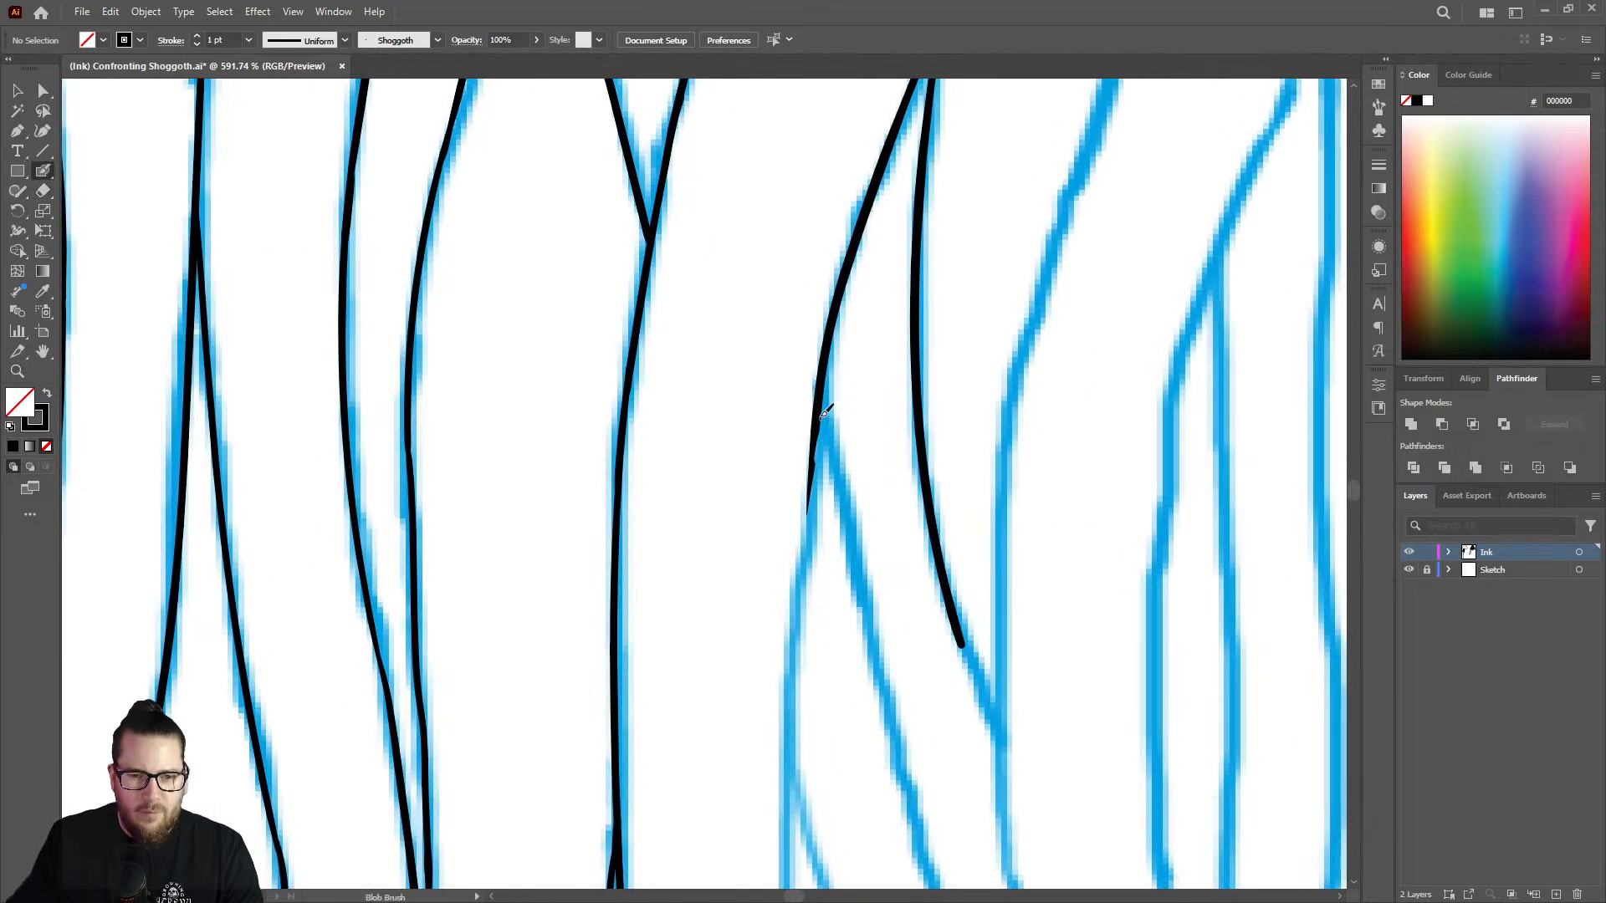
left_click_drag(809, 513, 784, 778)
key("z")
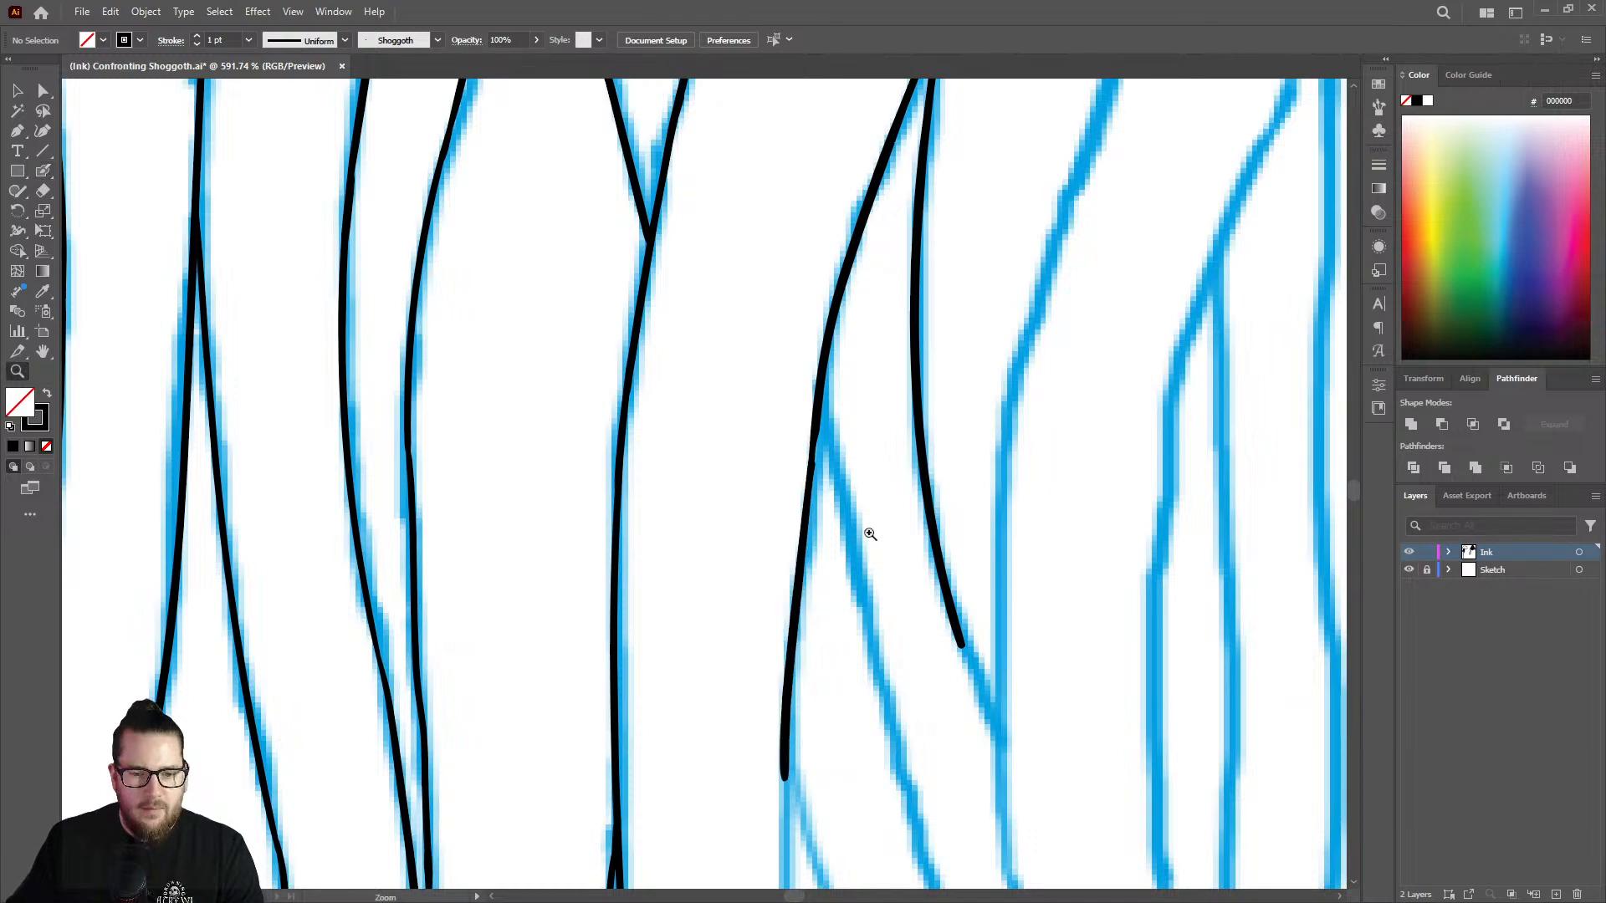
mouse_move(864, 530)
left_mouse_down()
mouse_move(638, 510)
mouse_move(945, 505)
left_mouse_up()
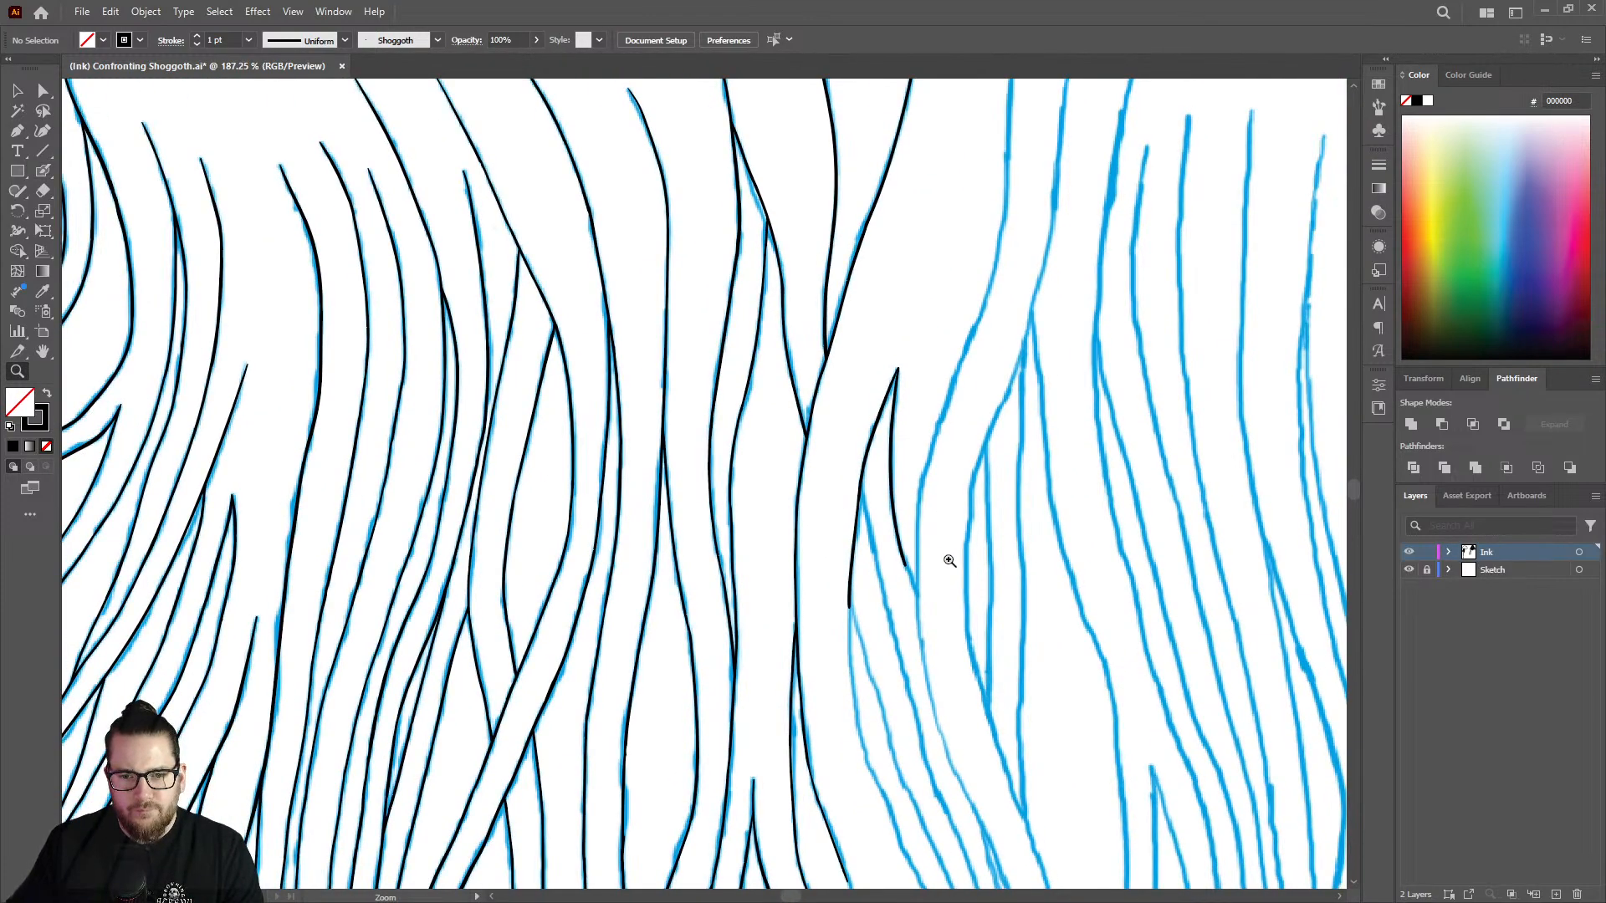
Try to ink the long line right of the pointed strand past their junction, and undo the stroke.
left_click_drag(949, 561, 1088, 569)
left_click_drag(937, 420, 974, 422)
key("shift+b")
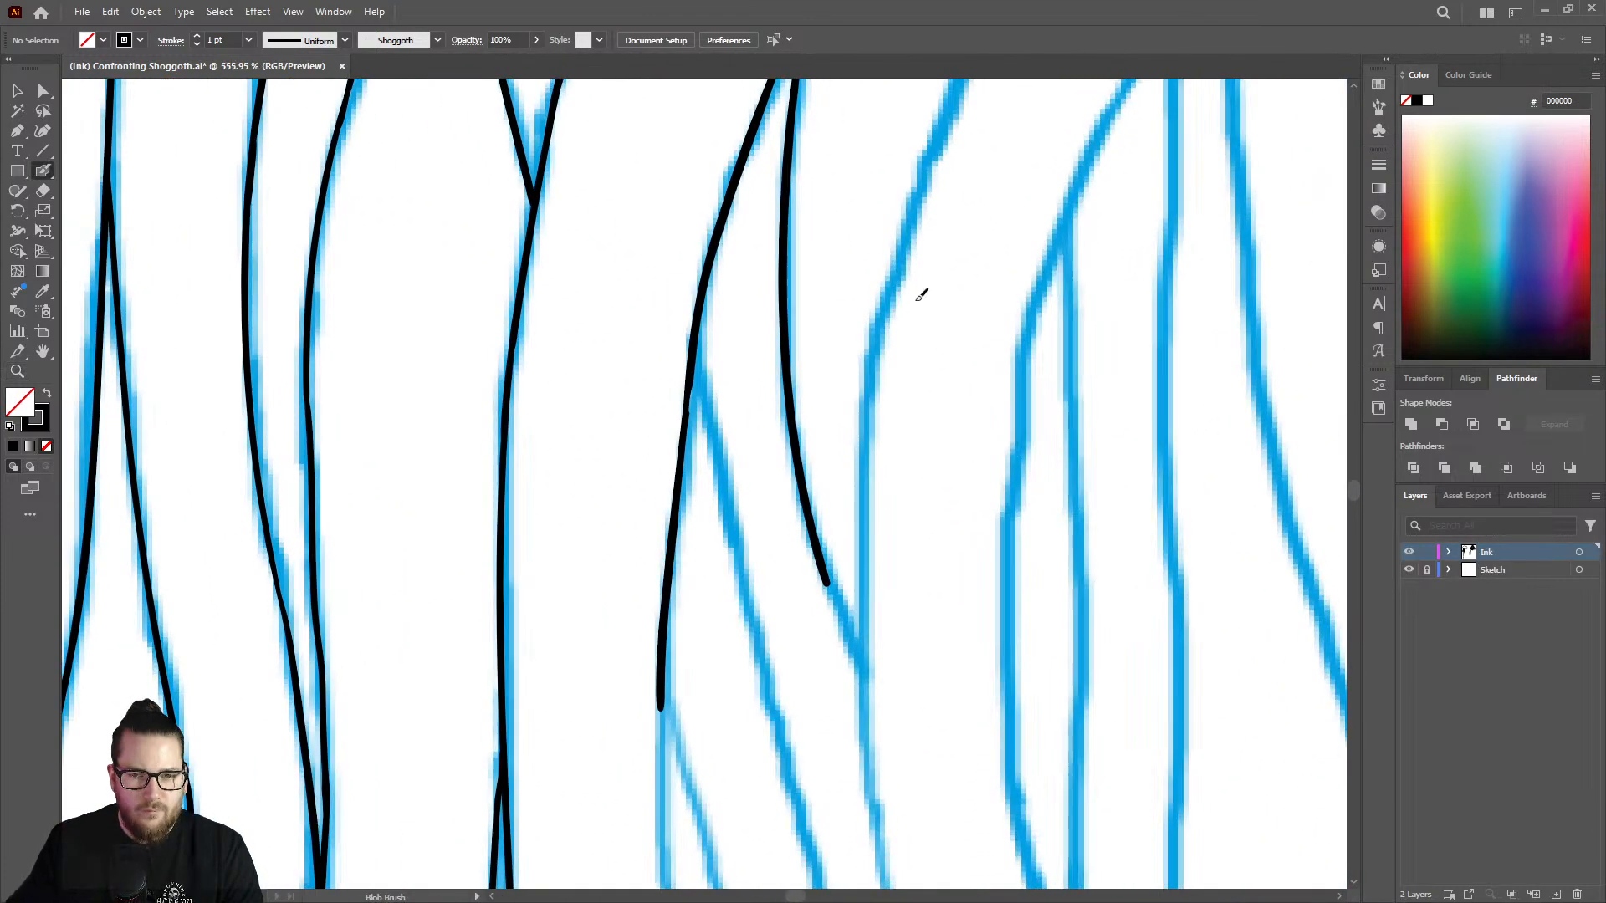
mouse_move(921, 188)
left_mouse_down()
mouse_move(867, 423)
mouse_move(877, 809)
left_mouse_up()
key("z")
left_click_drag(875, 566, 828, 567)
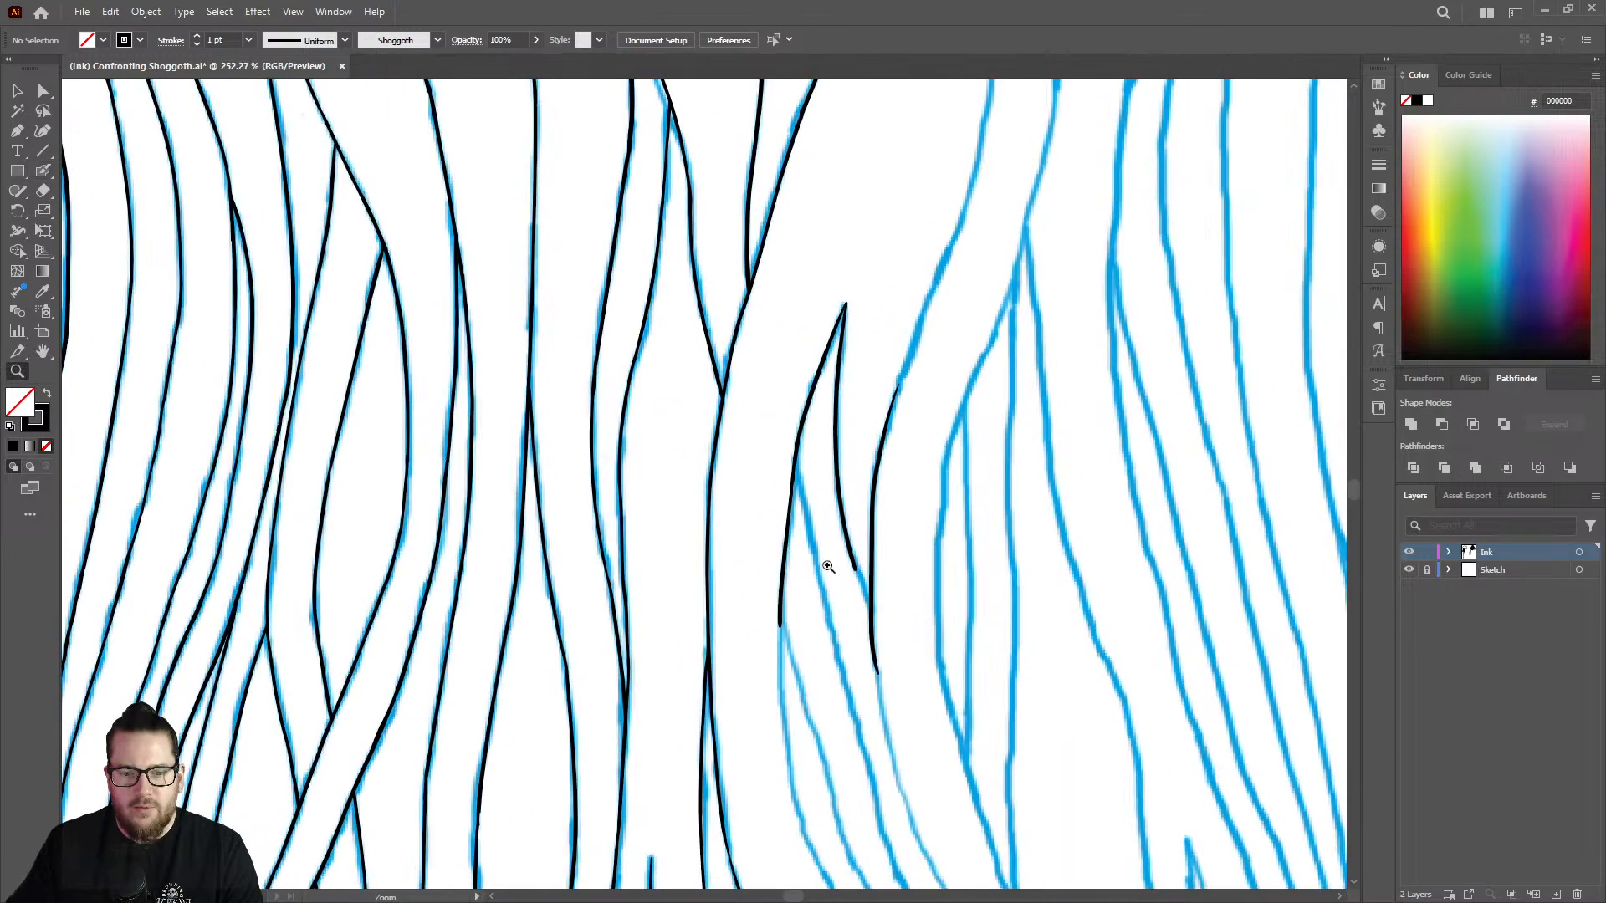
left_click_drag(899, 615, 1010, 589)
key("ctrl+z")
Ink the middle stretch of the long line right of the pointed strand, passing just below their junction.
key("shift+b")
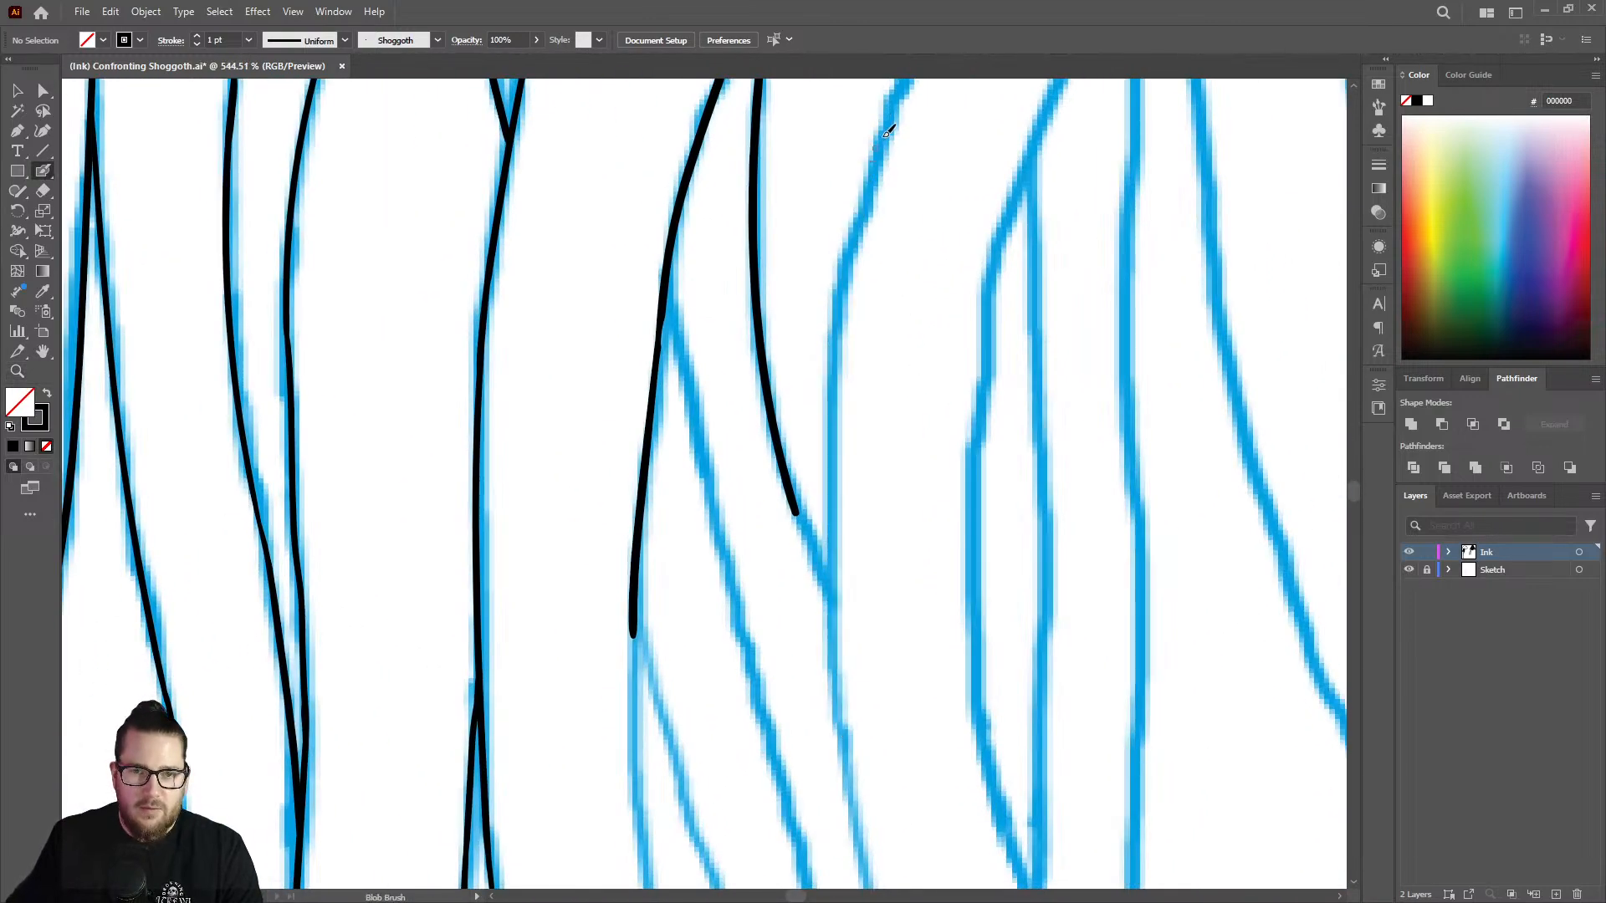
mouse_move(893, 107)
left_mouse_down()
mouse_move(848, 268)
mouse_move(829, 457)
mouse_move(846, 732)
mouse_move(829, 741)
mouse_move(854, 773)
left_mouse_up()
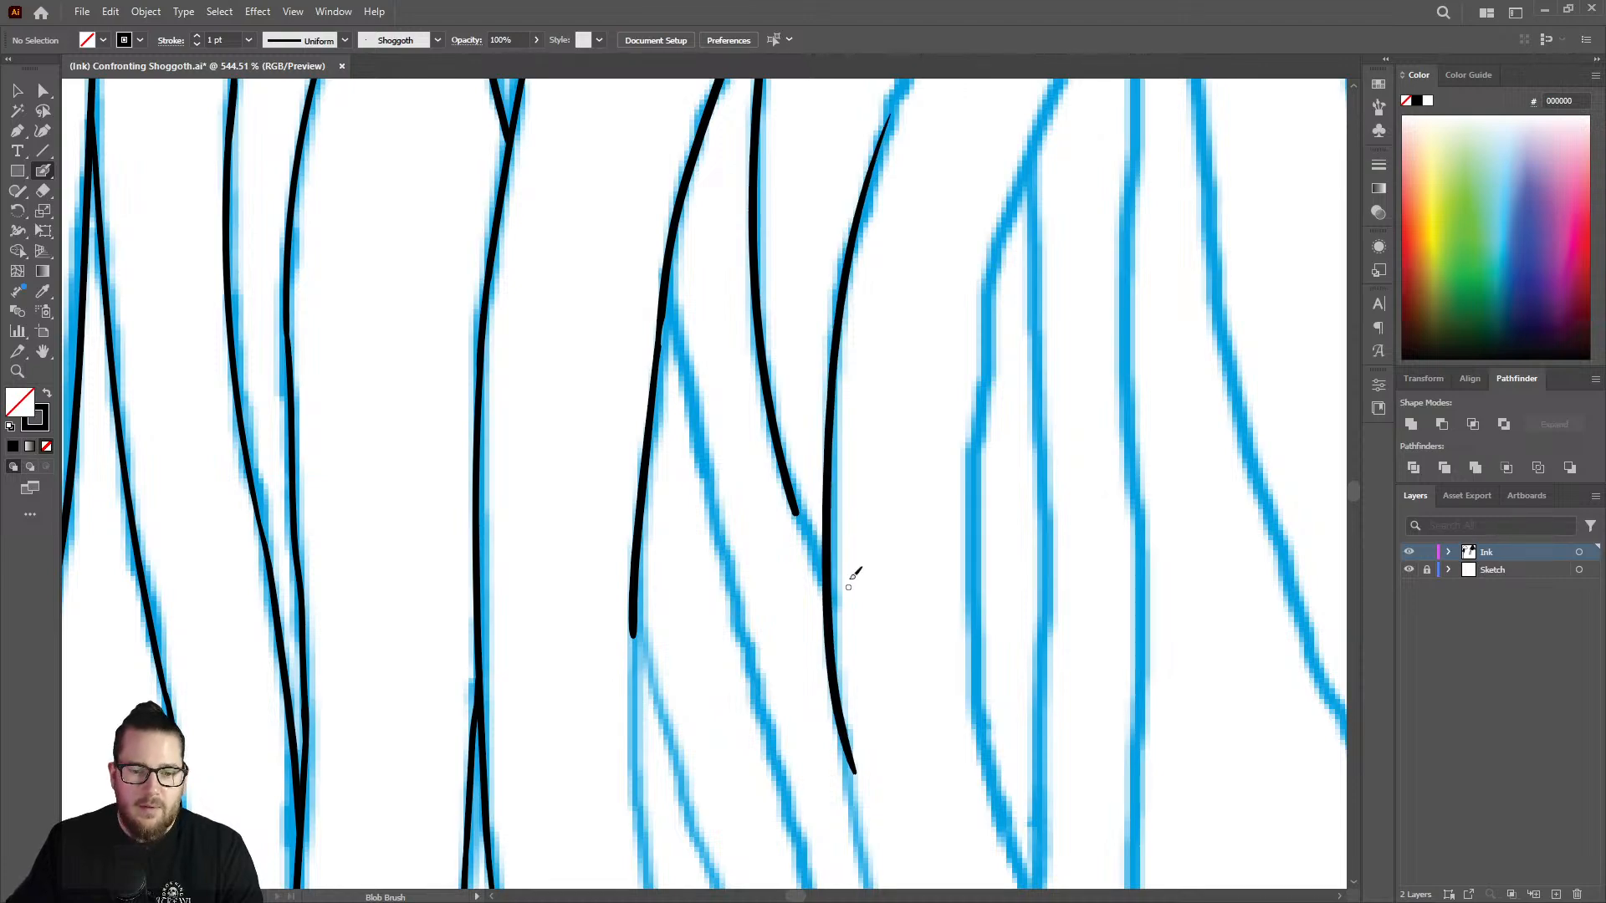
key("z")
left_click_drag(882, 530, 661, 569)
left_click_drag(893, 645, 1112, 595)
Taper the lower end of the long line below the junction with the Eraser.
mouse_move(847, 566)
left_mouse_down()
mouse_move(915, 559)
mouse_move(833, 472)
mouse_move(840, 553)
mouse_move(784, 413)
left_mouse_up()
key("shift+e")
key("z")
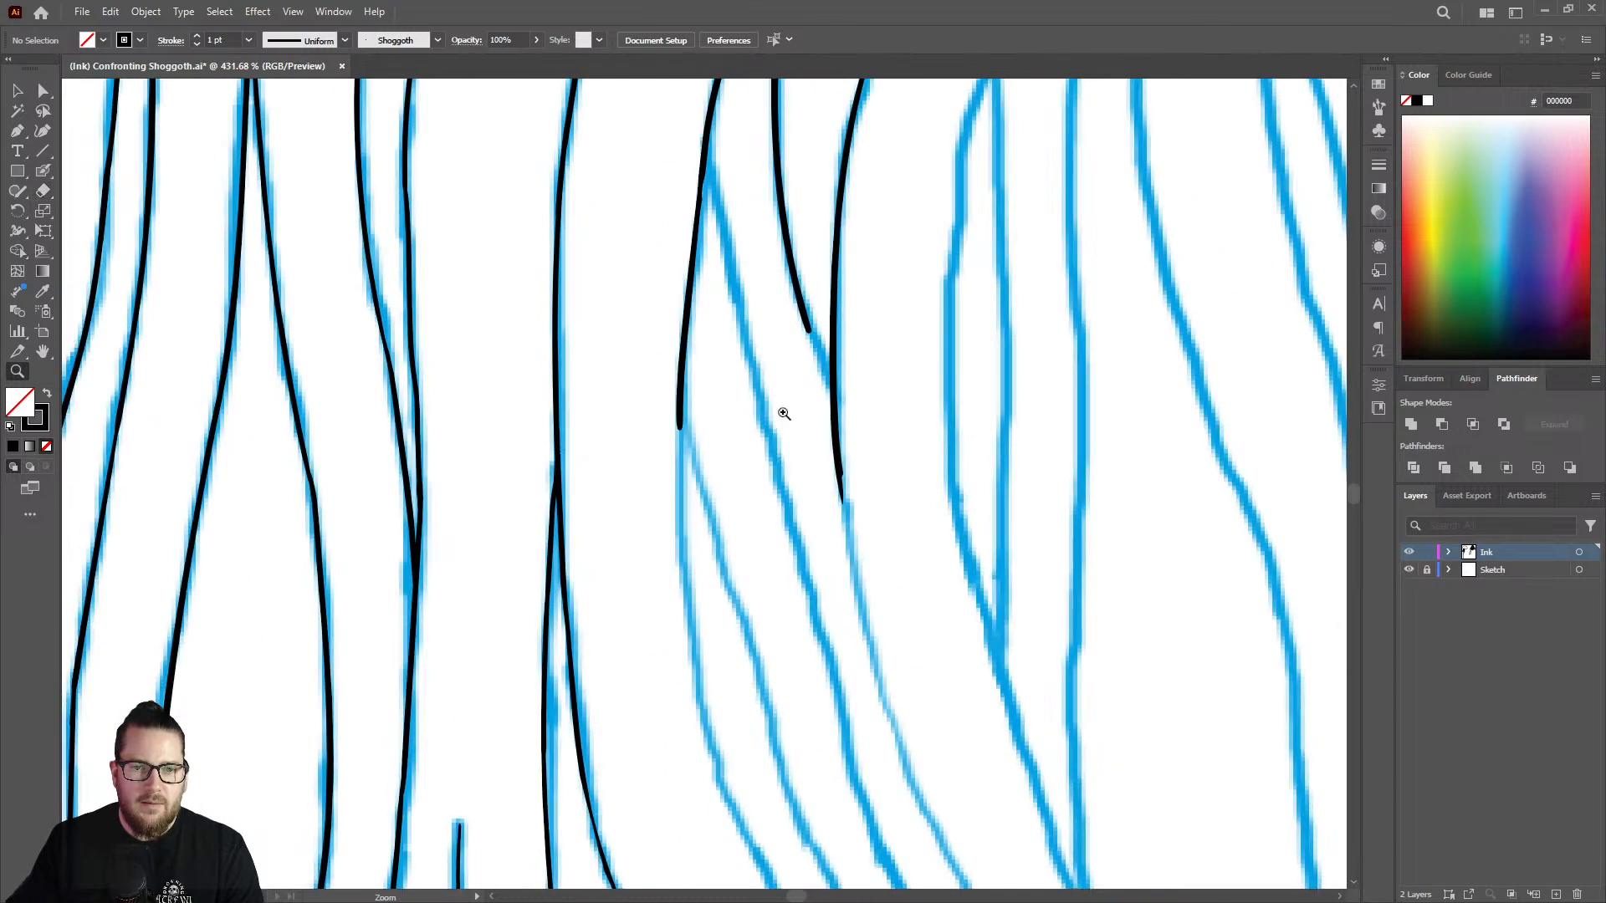
Extend the pointed strand's right edge with the Blob Brush until it joins the long line beside it.
left_click_drag(784, 262, 912, 299)
key("shift+b")
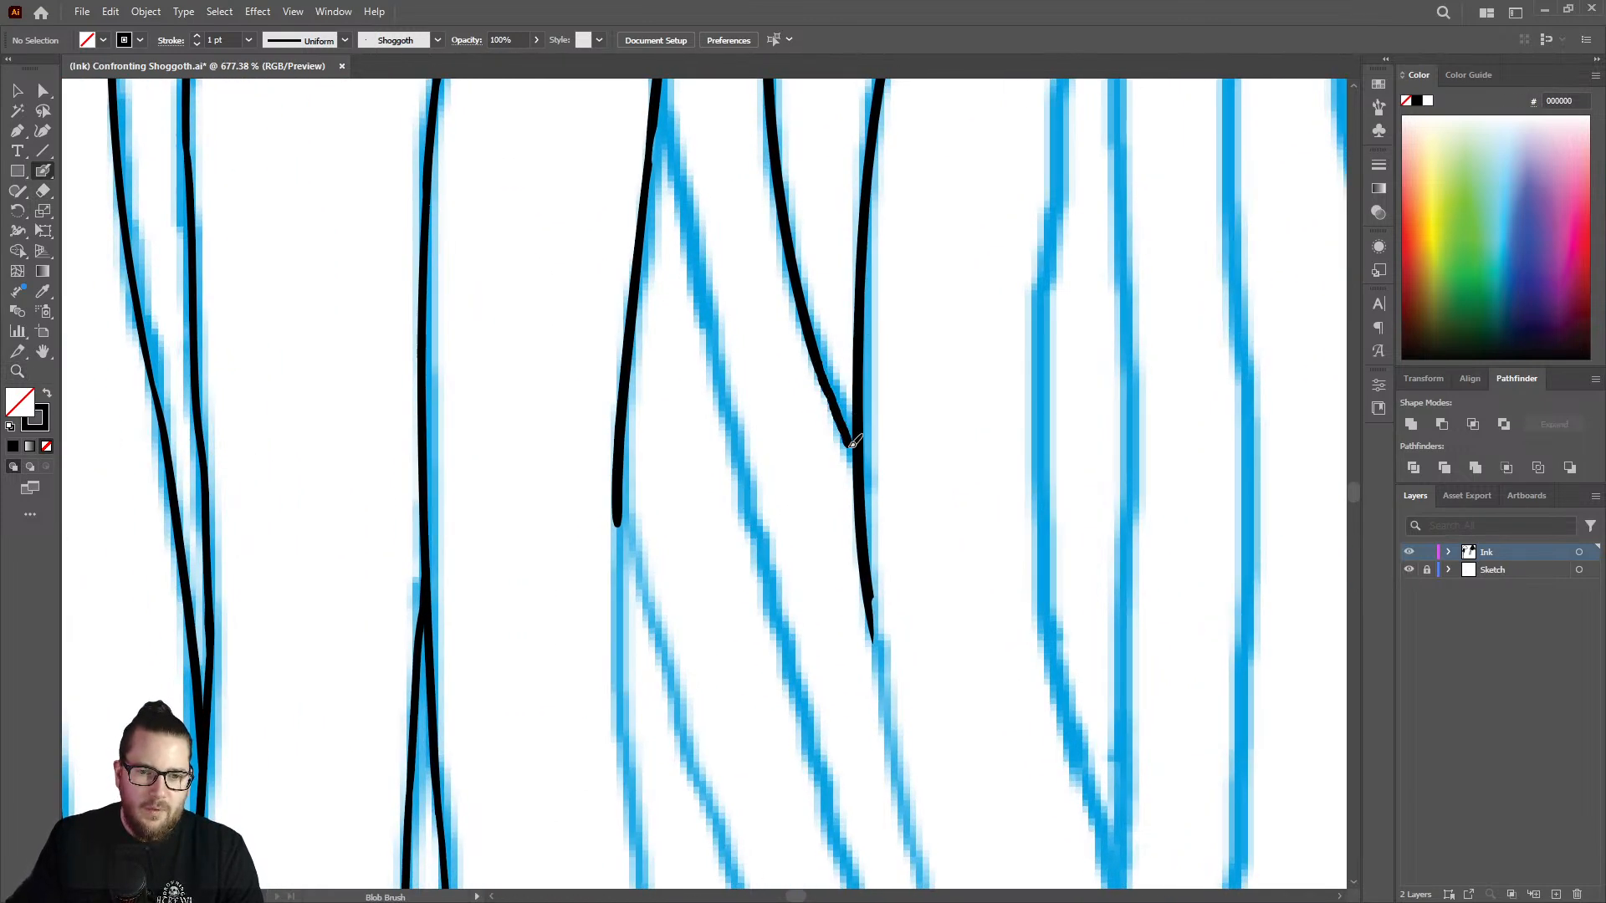
key("z")
left_click_drag(914, 434, 821, 311)
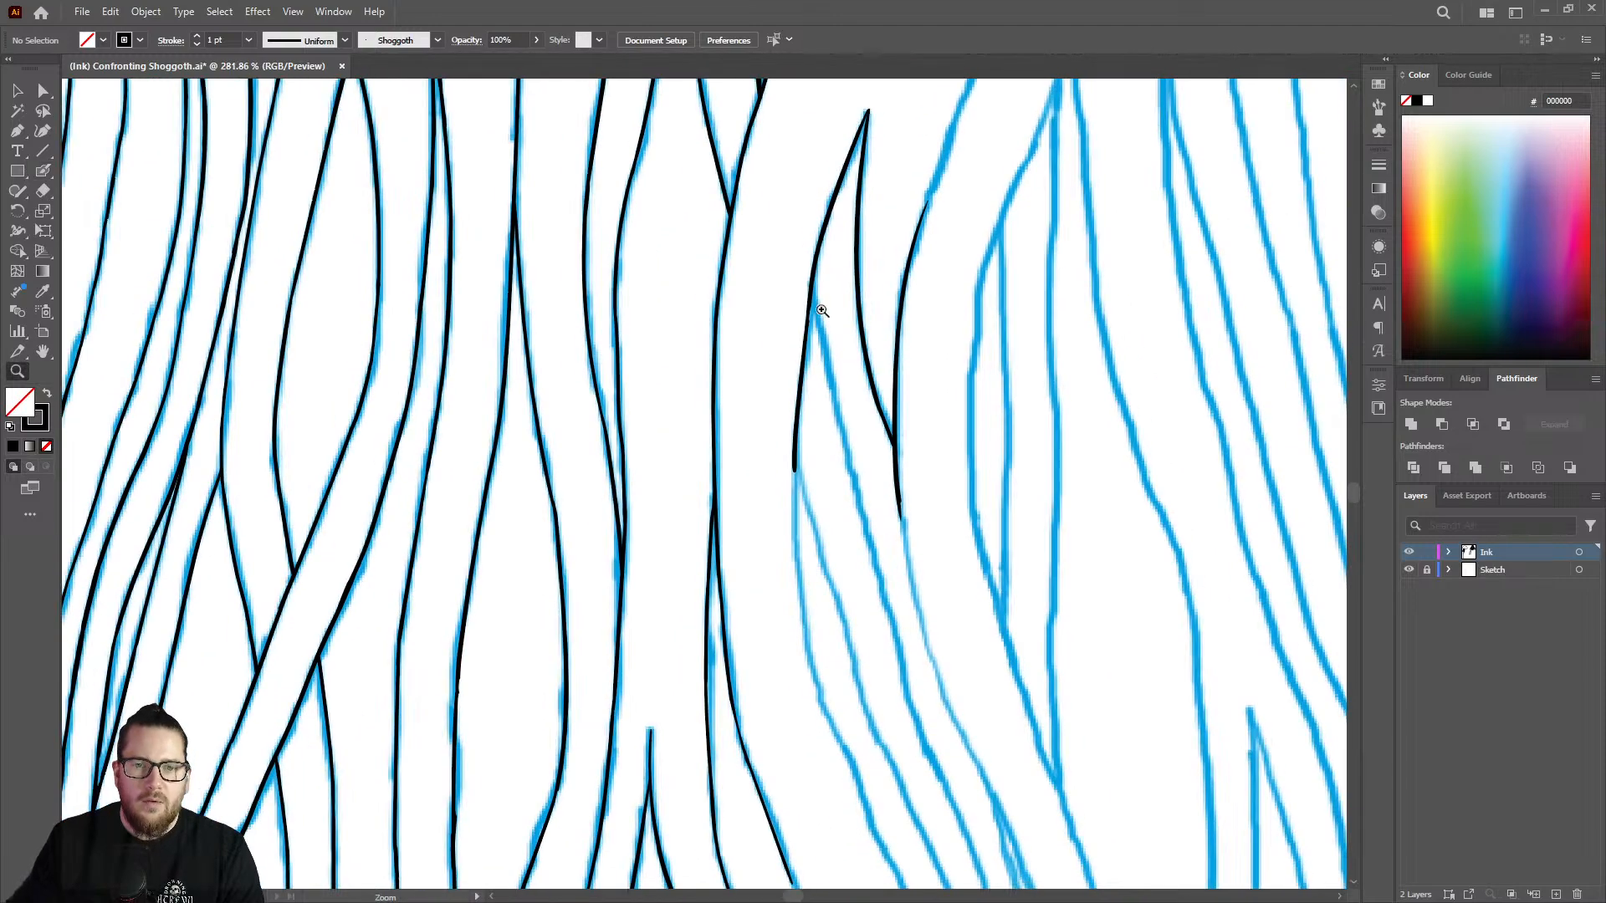
Ink the upper part of the first branch running down and right from the pointed strand's left edge.
left_click_drag(792, 235, 739, 287)
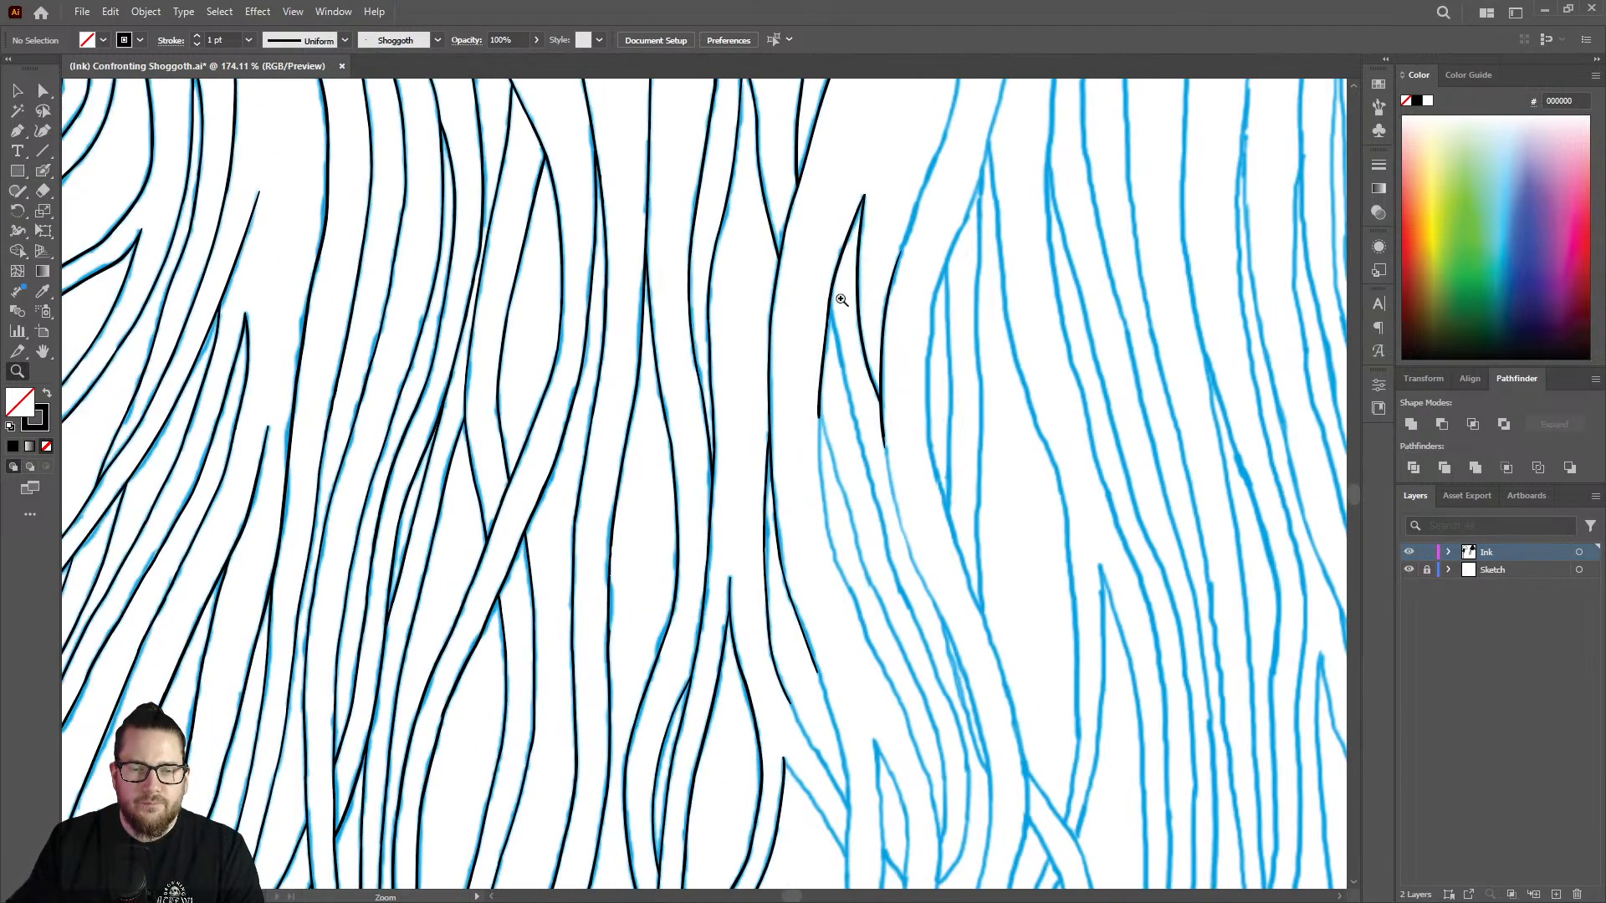
left_click_drag(839, 301, 829, 144)
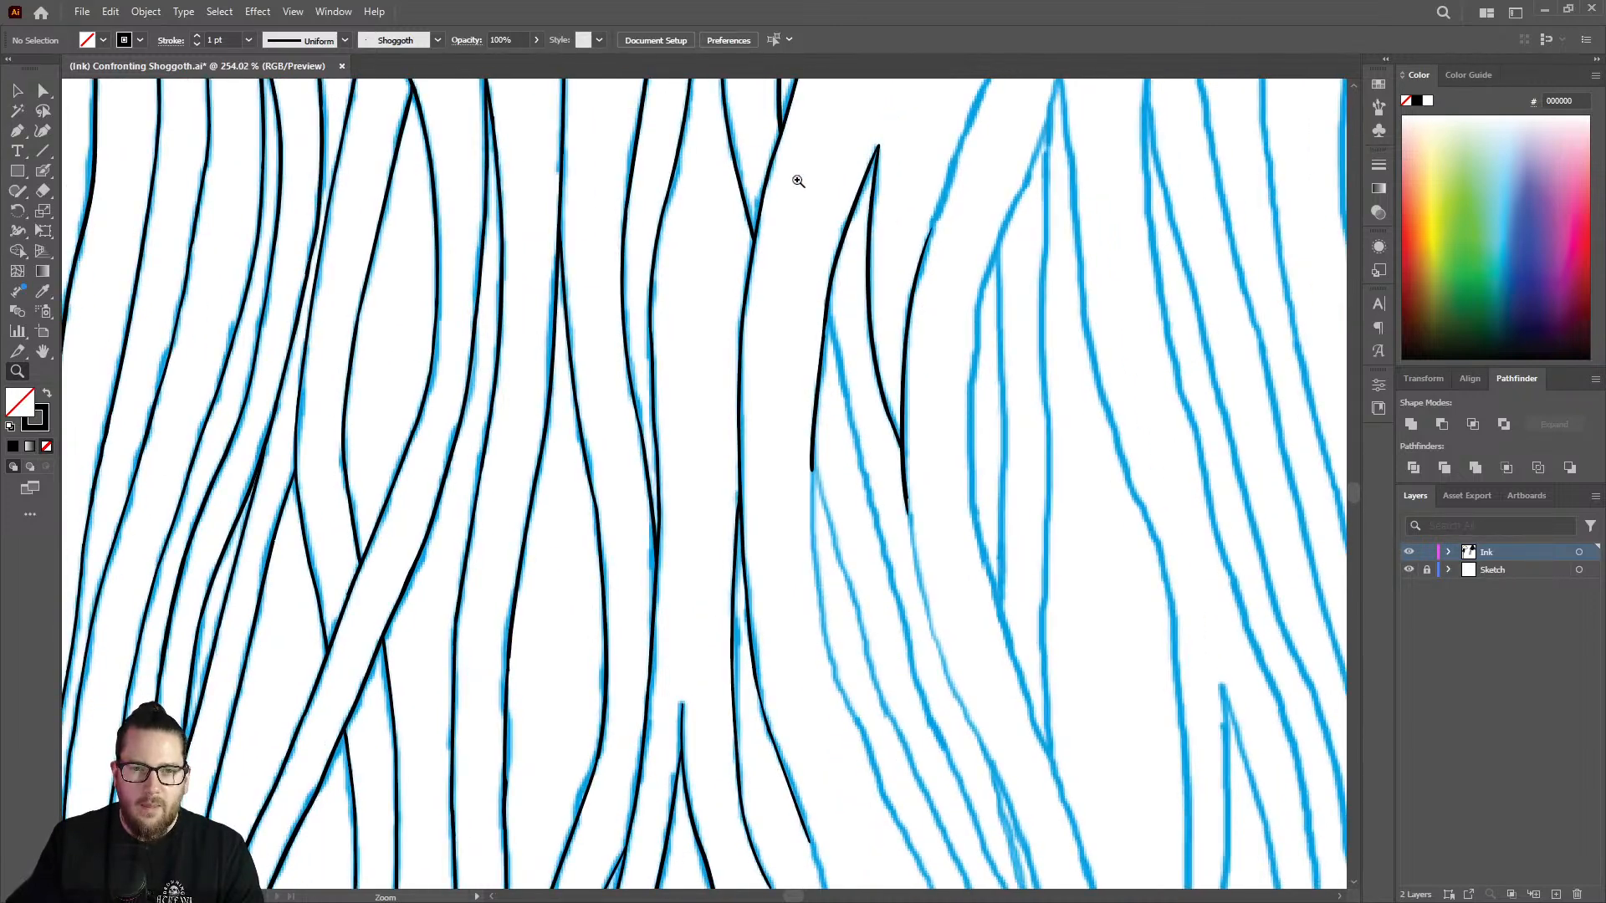
mouse_move(827, 321)
left_mouse_down()
mouse_move(968, 269)
mouse_move(879, 320)
left_mouse_up()
key("shift+b")
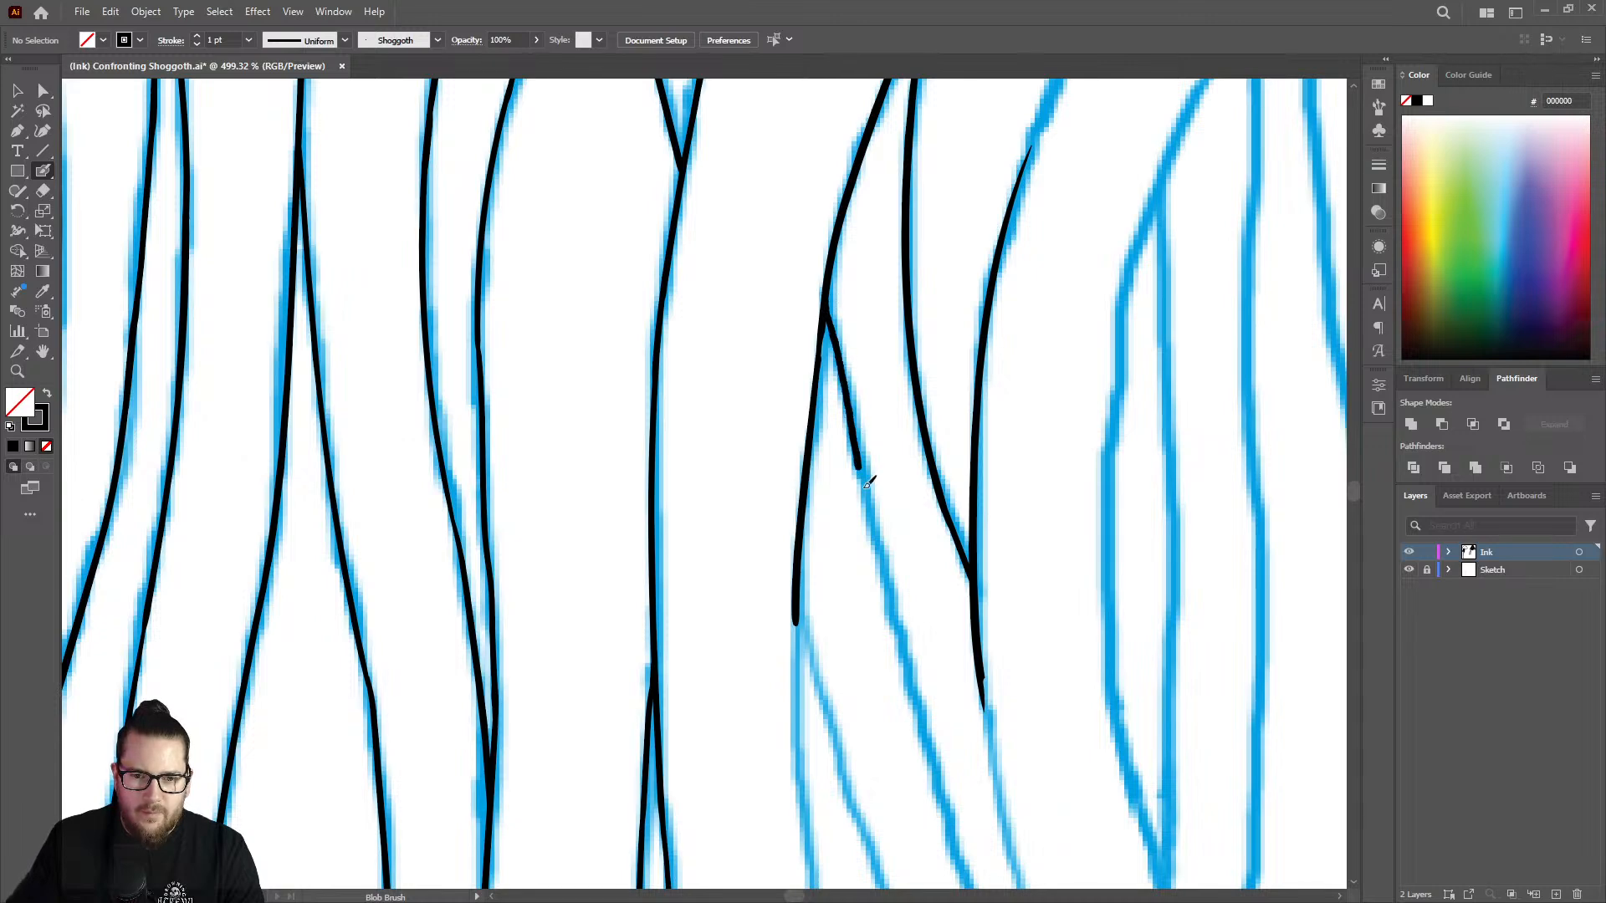
left_click_drag(868, 484, 890, 591)
key("z")
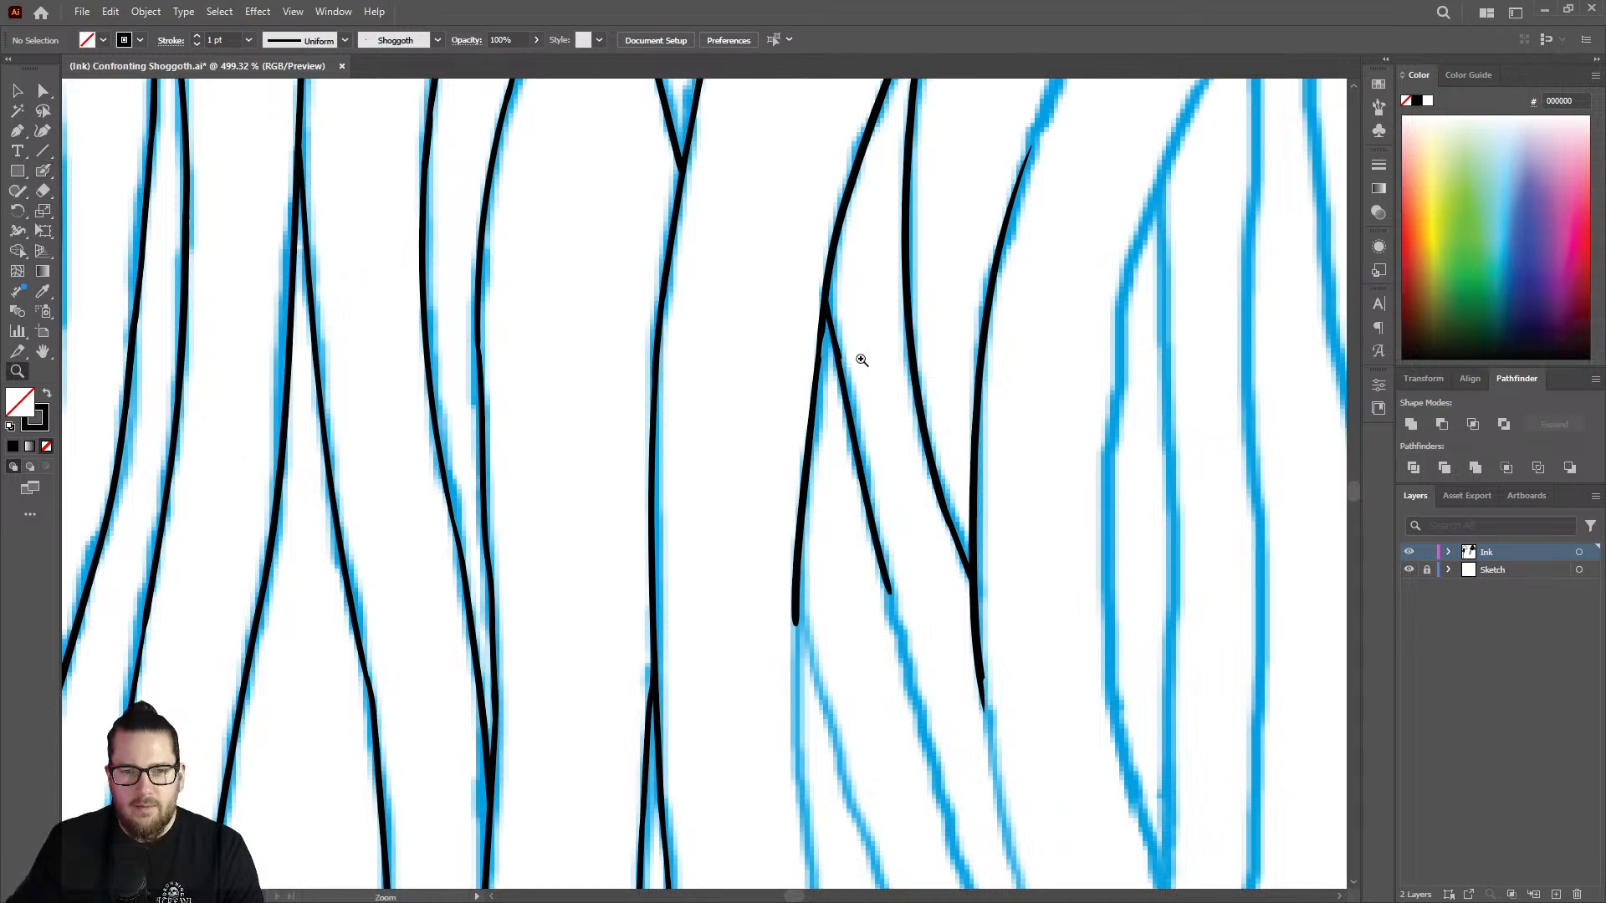
Continue the pointed strand's left edge down along the outer sketch curve, past the second branch.
left_click_drag(861, 359, 645, 334)
left_click_drag(881, 395, 736, 400)
mouse_move(873, 499)
left_mouse_down()
mouse_move(959, 441)
mouse_move(735, 437)
mouse_move(1110, 354)
left_mouse_up()
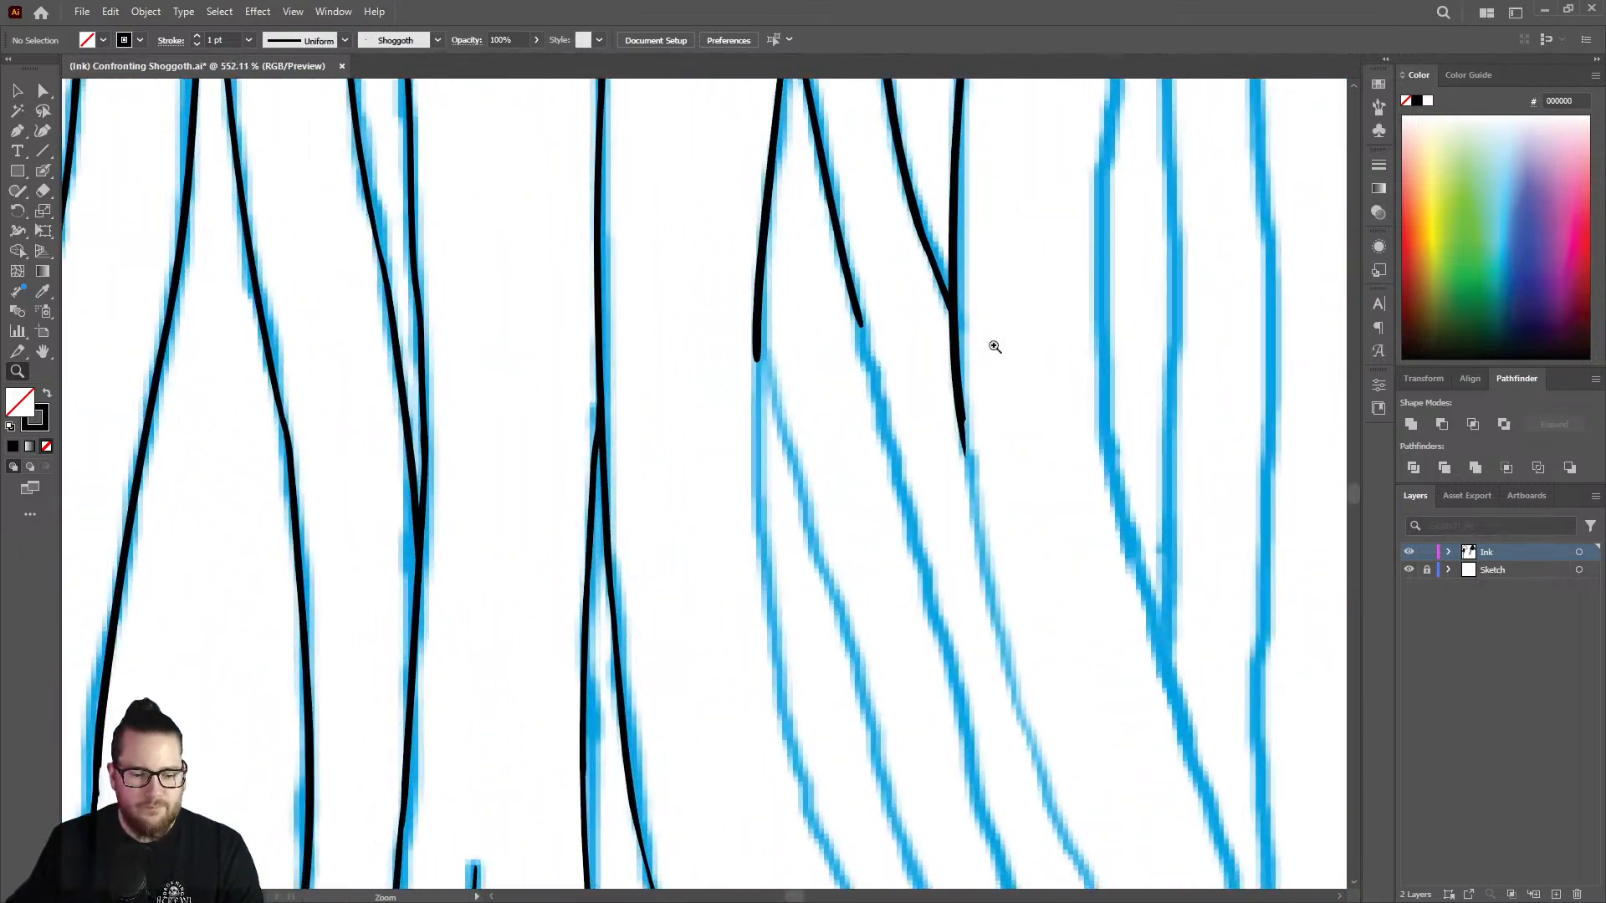
key("shift+b")
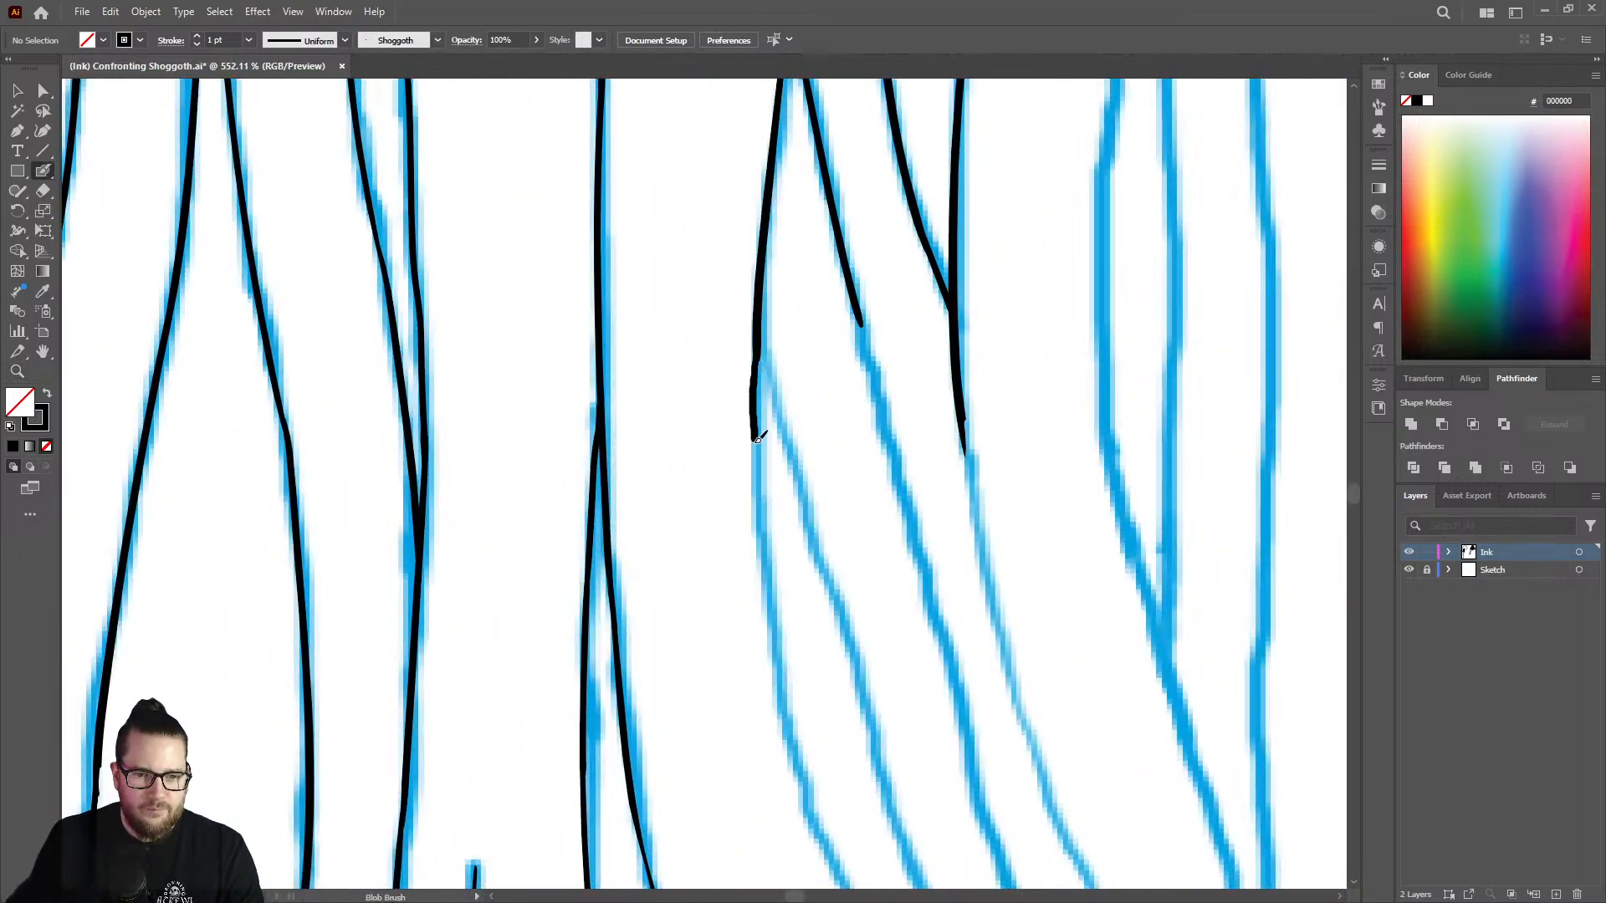
mouse_move(757, 439)
left_mouse_down()
mouse_move(770, 613)
mouse_move(820, 823)
left_mouse_up()
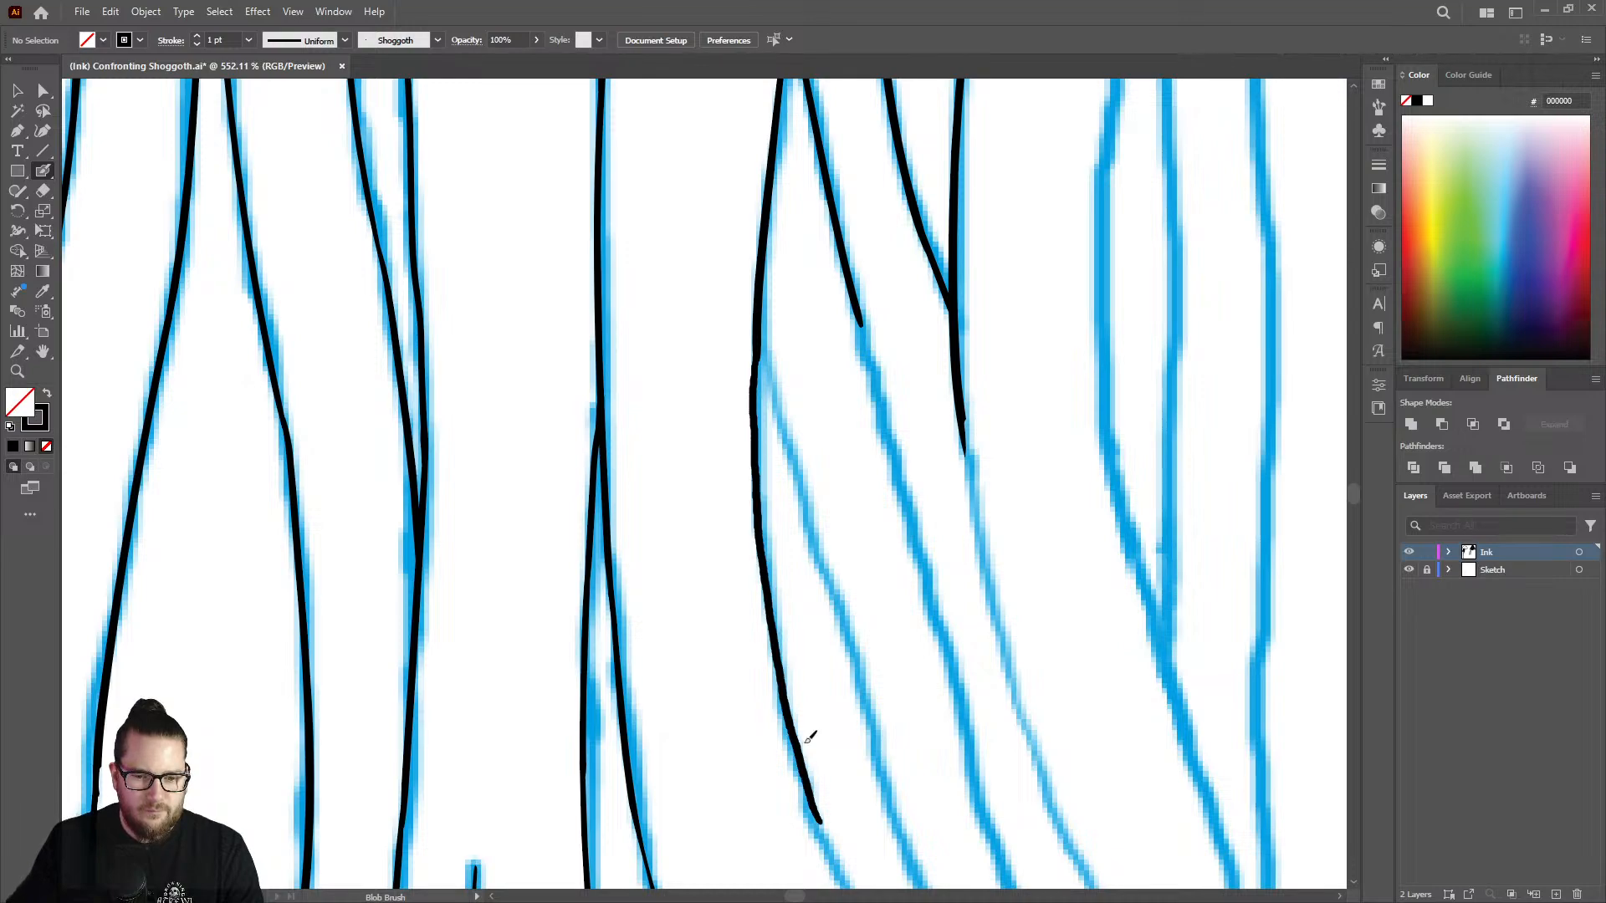
Trim the lower end of the pointed strand's left edge back with the Eraser.
key("z")
mouse_move(800, 522)
left_mouse_down()
mouse_move(660, 452)
mouse_move(604, 448)
left_mouse_up()
left_click_drag(828, 694, 1036, 566)
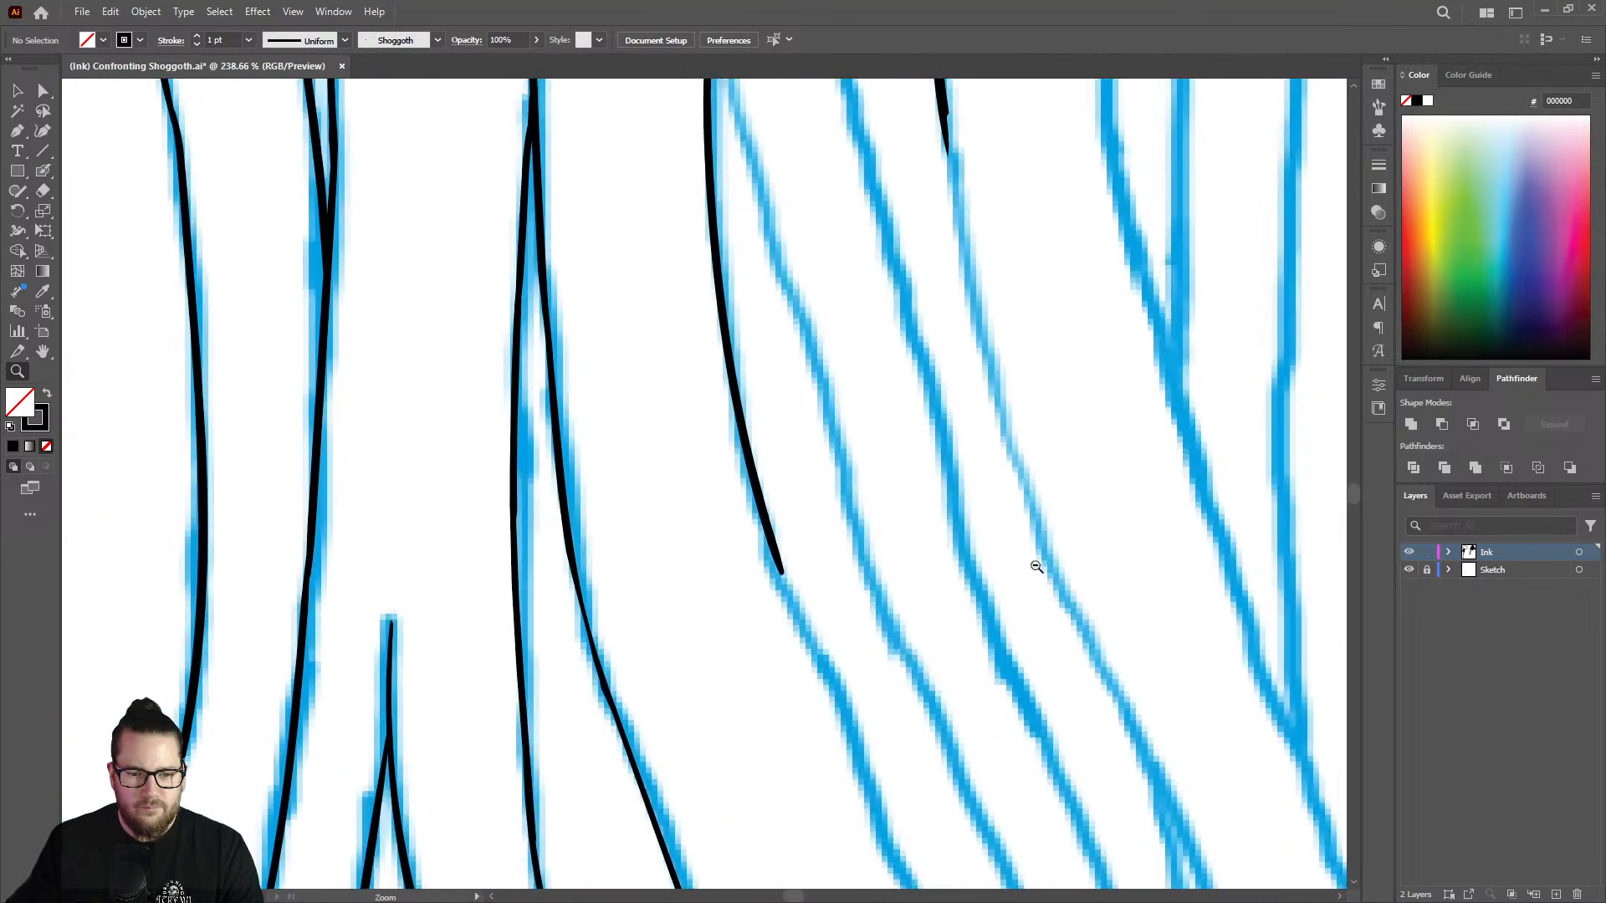
left_click_drag(693, 577, 770, 541)
key("shift+e")
left_click_drag(777, 362, 845, 631)
Touch up the line weight of the left edge just above its trimmed end with the Blob Brush.
key("z")
left_click_drag(839, 523, 544, 515)
left_click_drag(793, 289, 964, 287)
left_click_drag(835, 604, 925, 598)
key("shift+b")
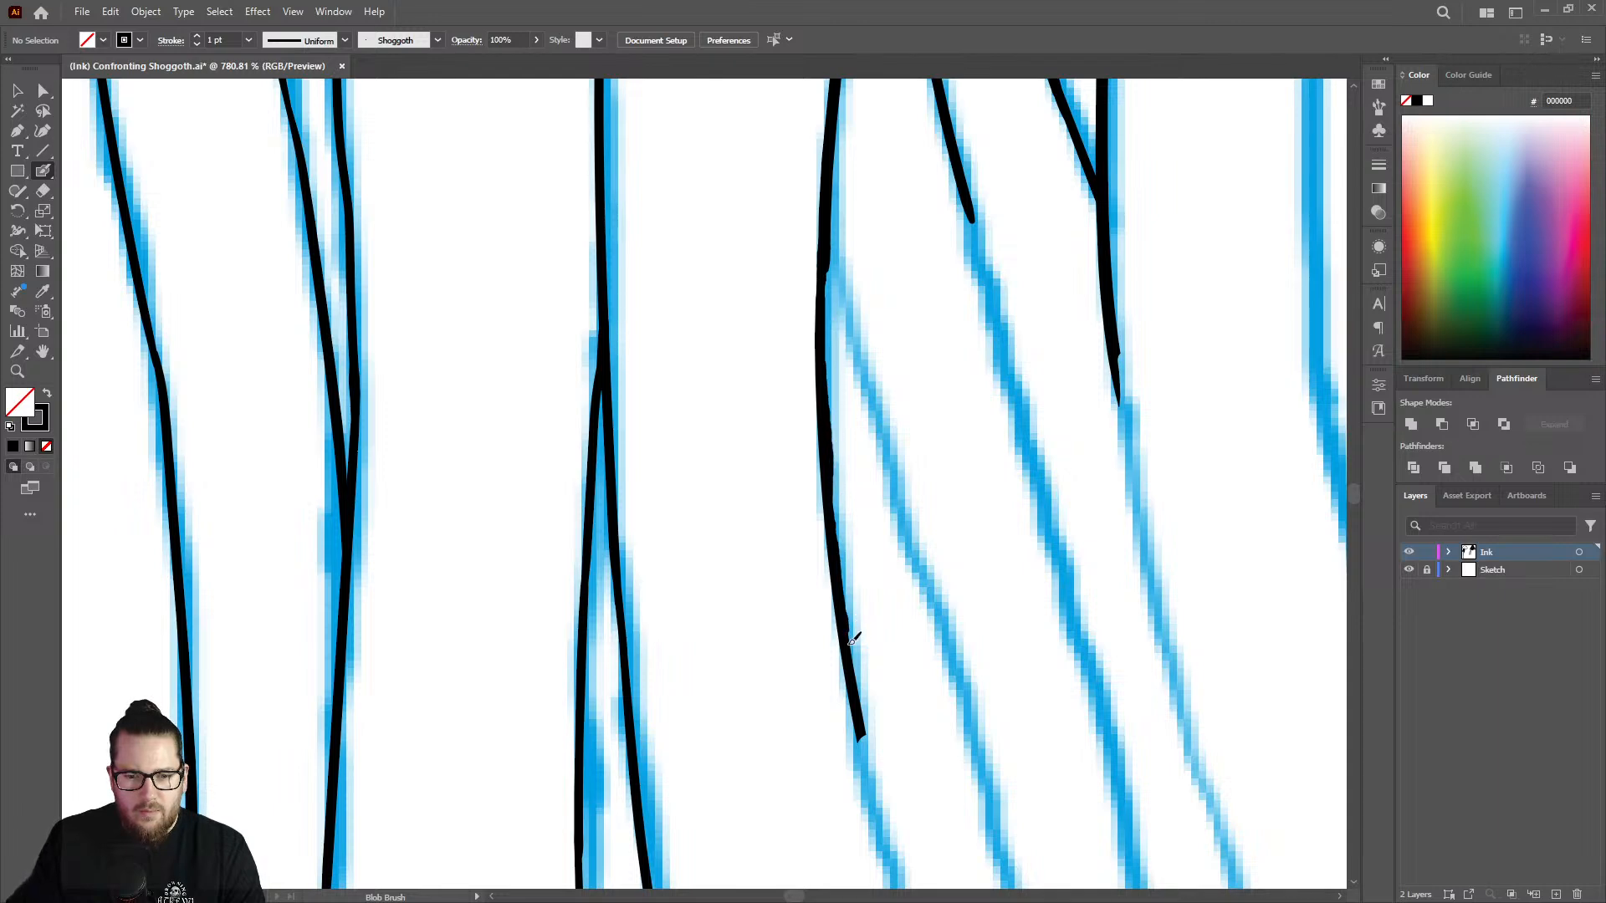
key("z")
mouse_move(891, 482)
left_mouse_down()
mouse_move(860, 456)
mouse_move(703, 502)
left_mouse_up()
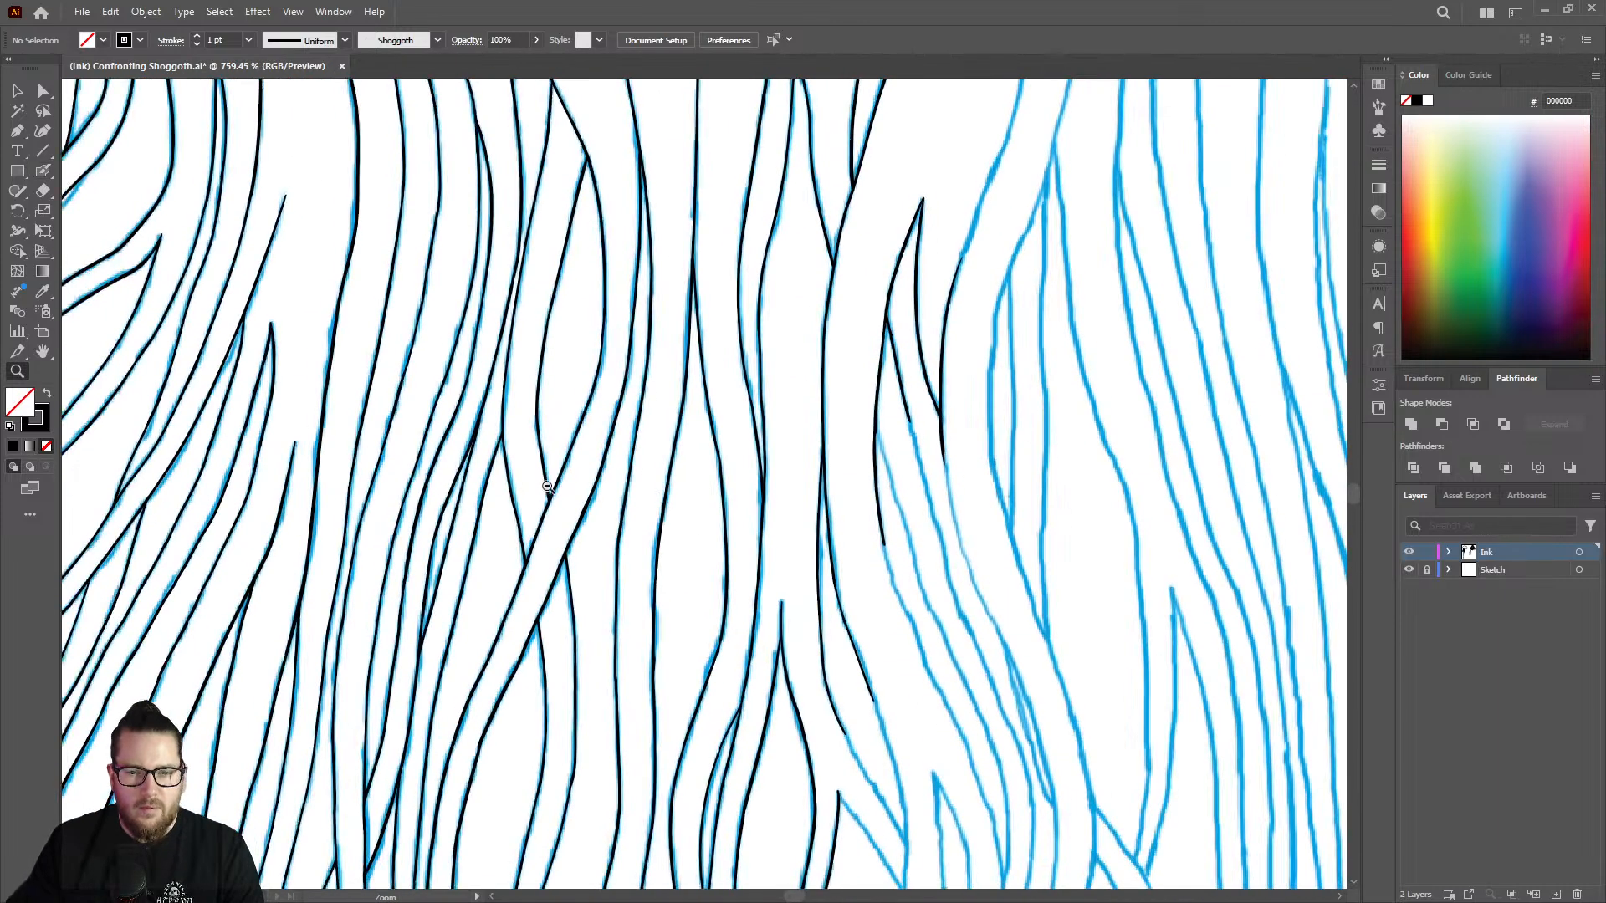
Ink the second branch from its joint on the pointed strand's left edge, down and right along the sketch.
left_click_drag(891, 498, 1195, 425)
key("shift+b")
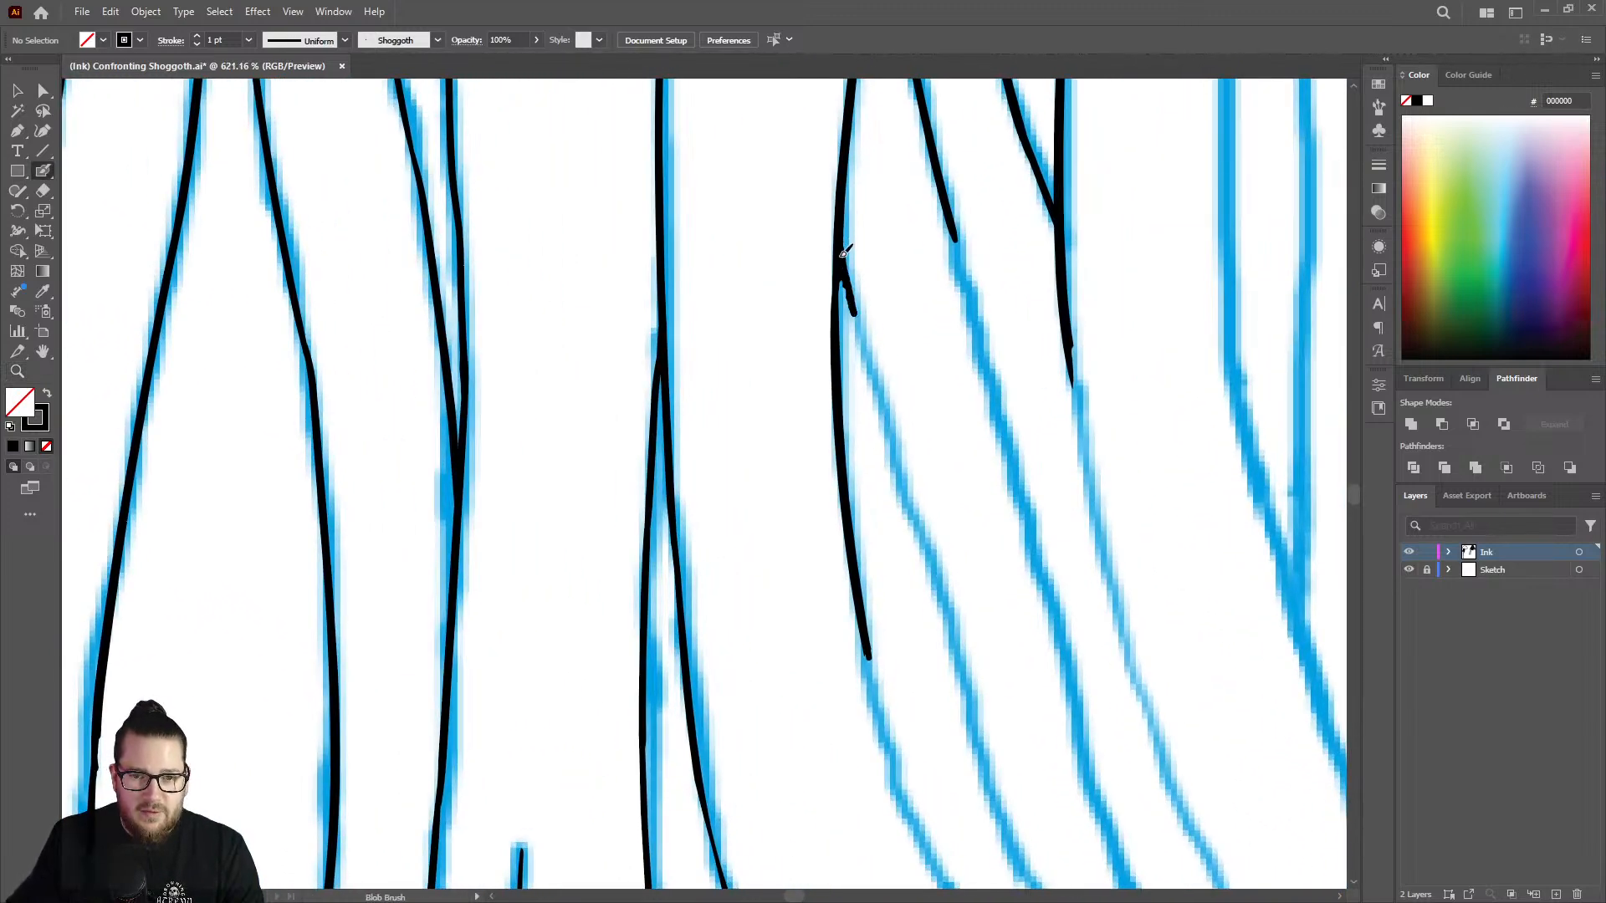
left_click_drag(864, 326, 949, 634)
Extend the first branch of the pointed strand further down along the sketch with the Blob Brush.
key("z")
left_click_drag(994, 449, 824, 473)
left_click_drag(1030, 372, 1209, 392)
key("shift+b")
left_click_drag(911, 307, 996, 625)
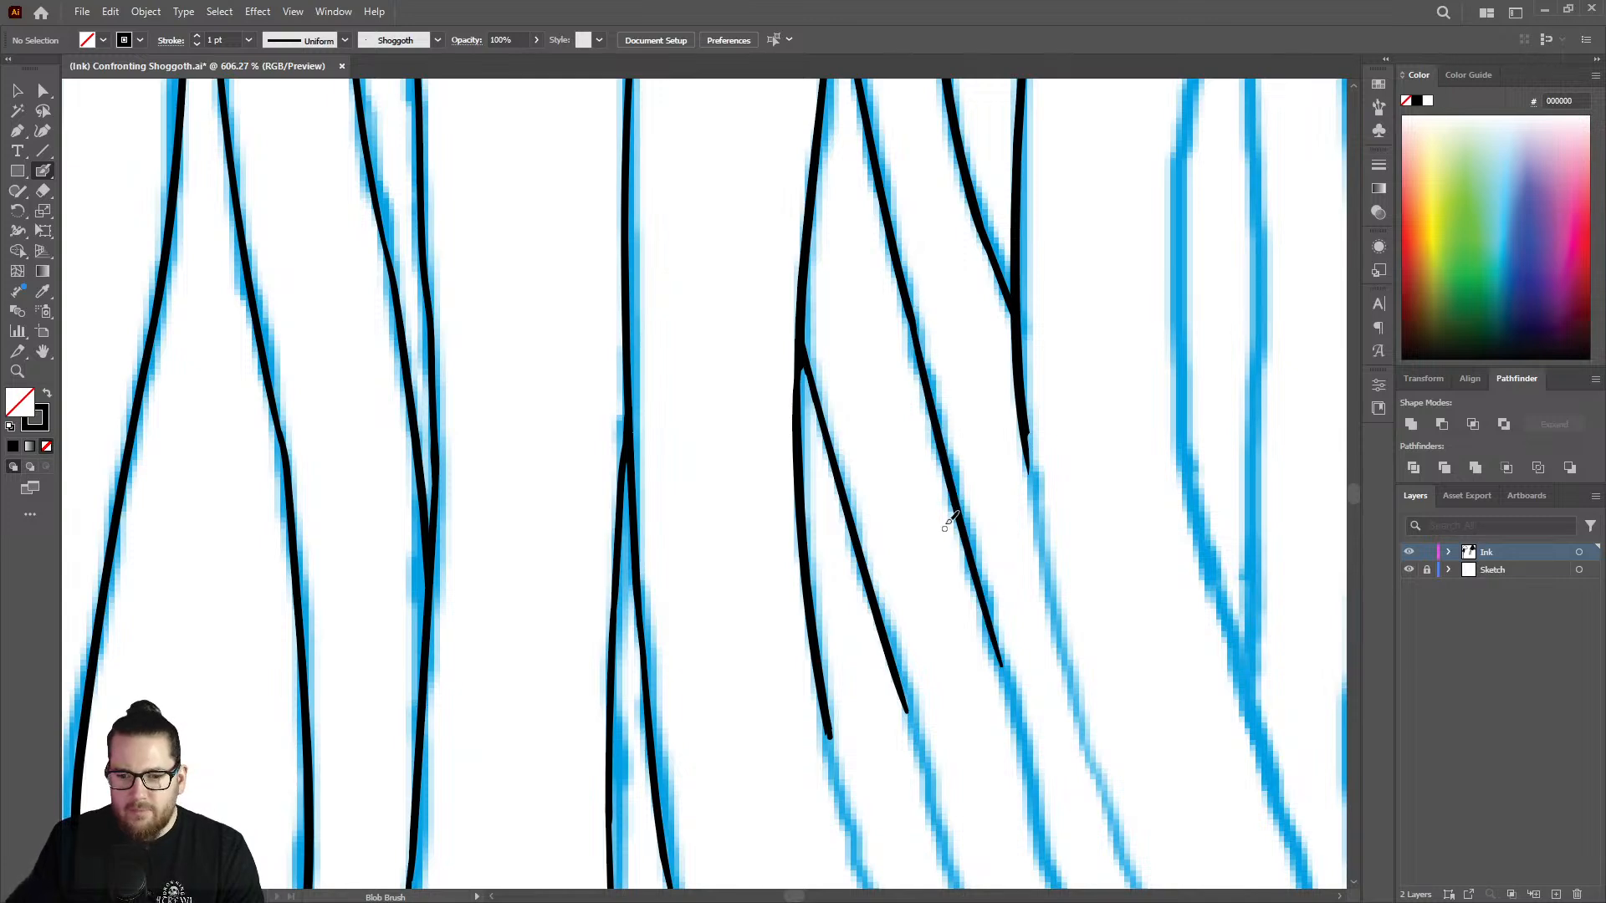
Thicken the right-hand line of the forked strand just left of the pointed strand with the Blob Brush to even its weight.
key("z")
left_click_drag(942, 476, 905, 390)
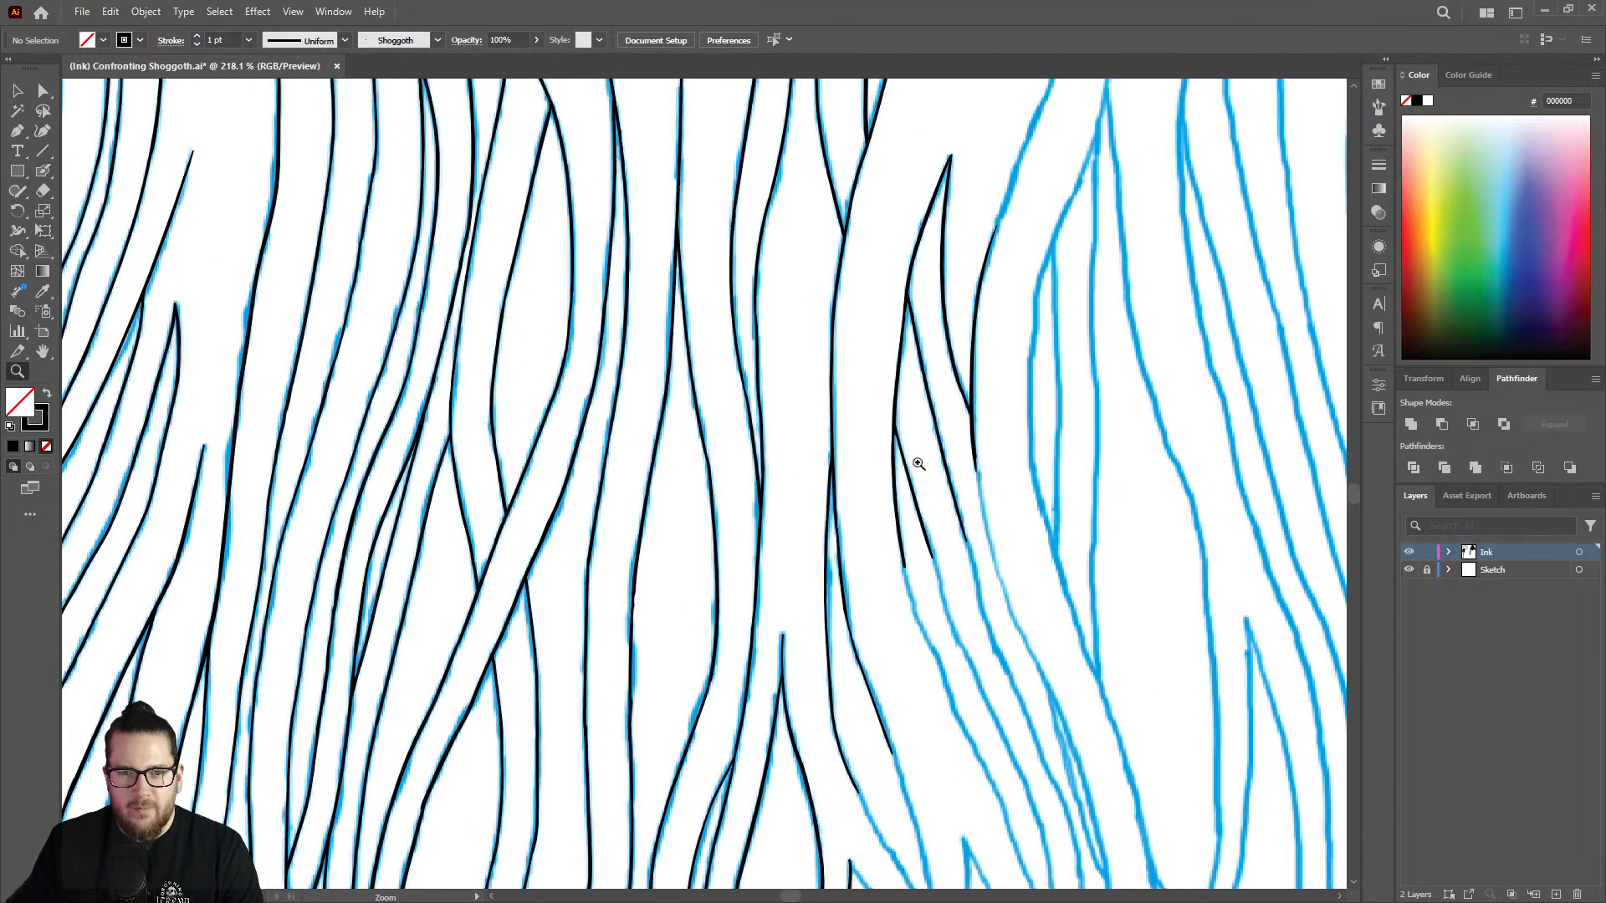
left_click_drag(919, 464, 767, 428)
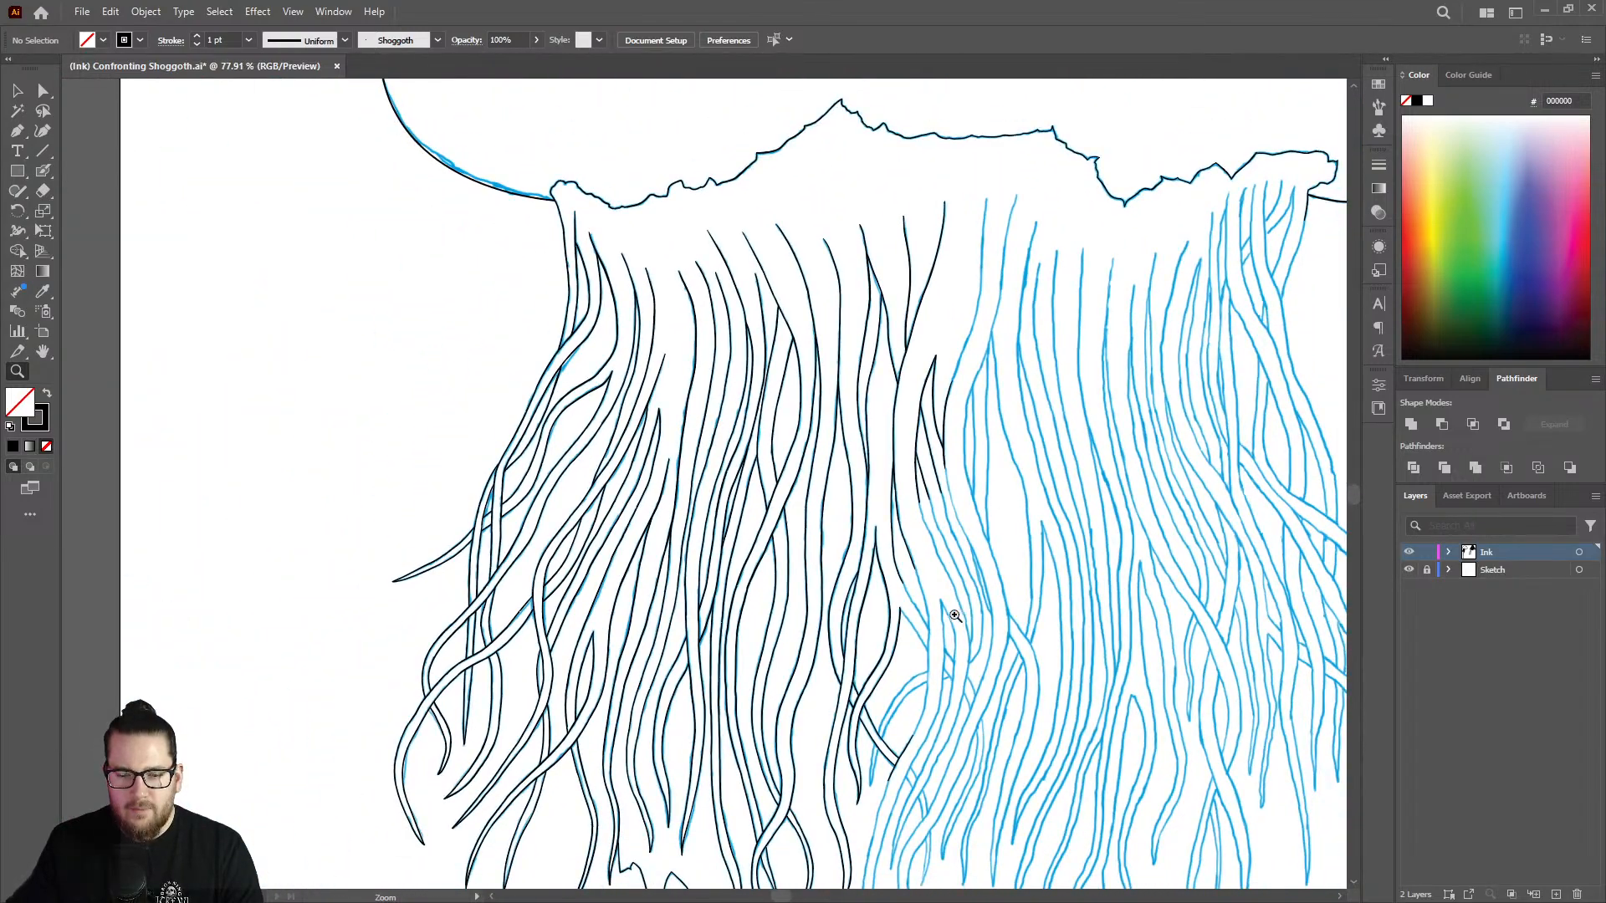
mouse_move(955, 616)
left_mouse_down()
mouse_move(950, 639)
mouse_move(1087, 563)
mouse_move(1022, 512)
mouse_move(840, 251)
mouse_move(893, 276)
mouse_move(860, 190)
left_mouse_up()
key("shift+b")
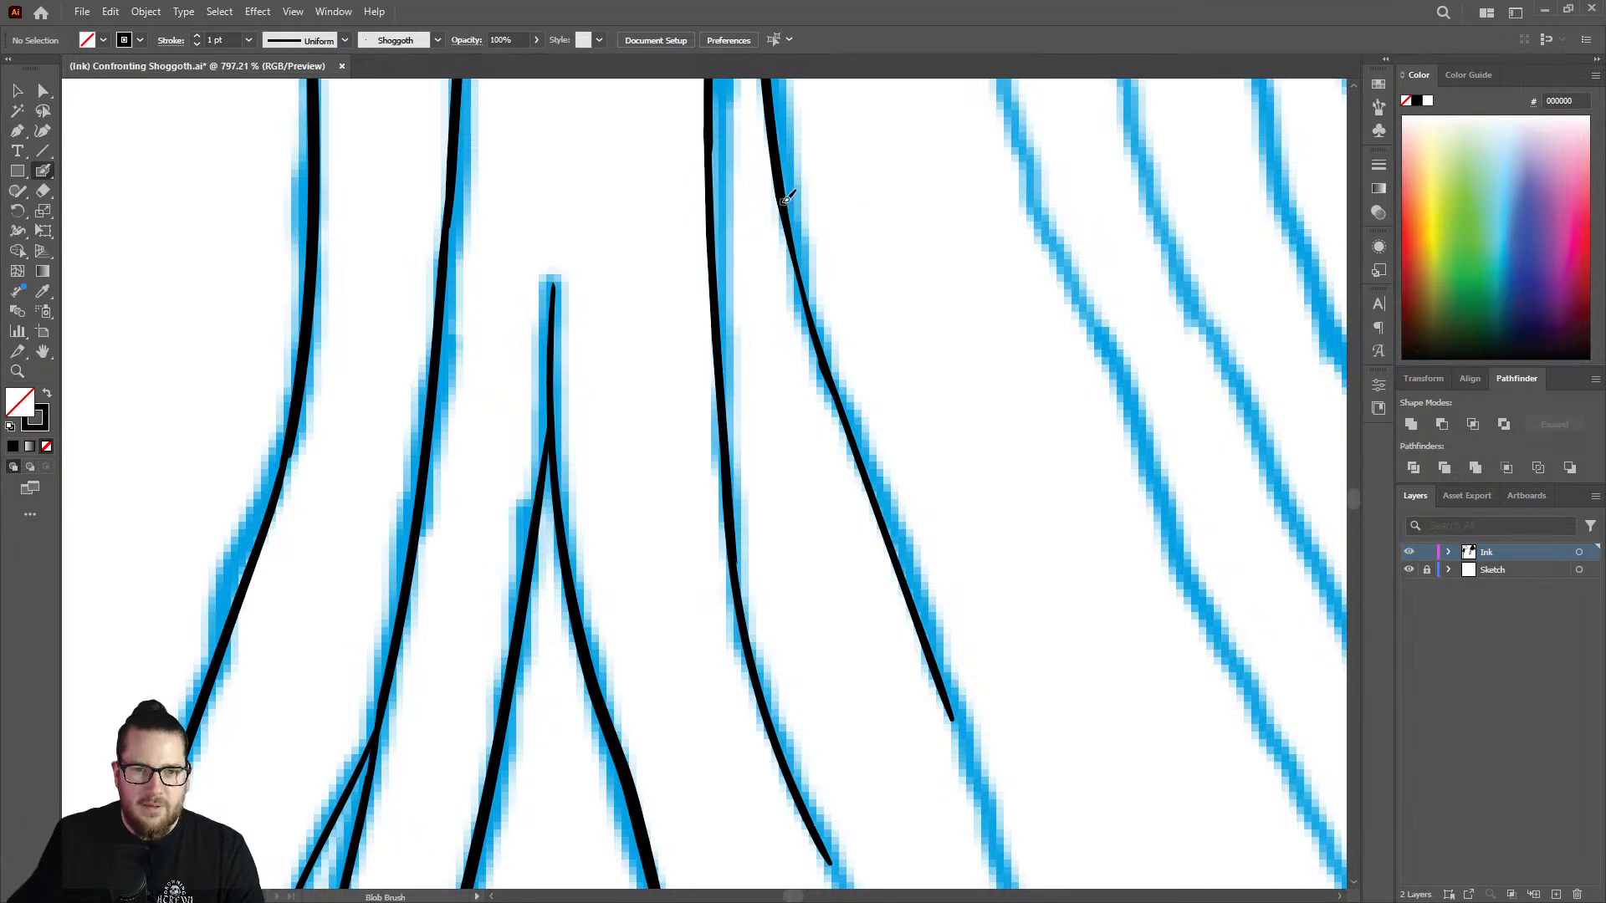
left_click_drag(805, 276, 822, 355)
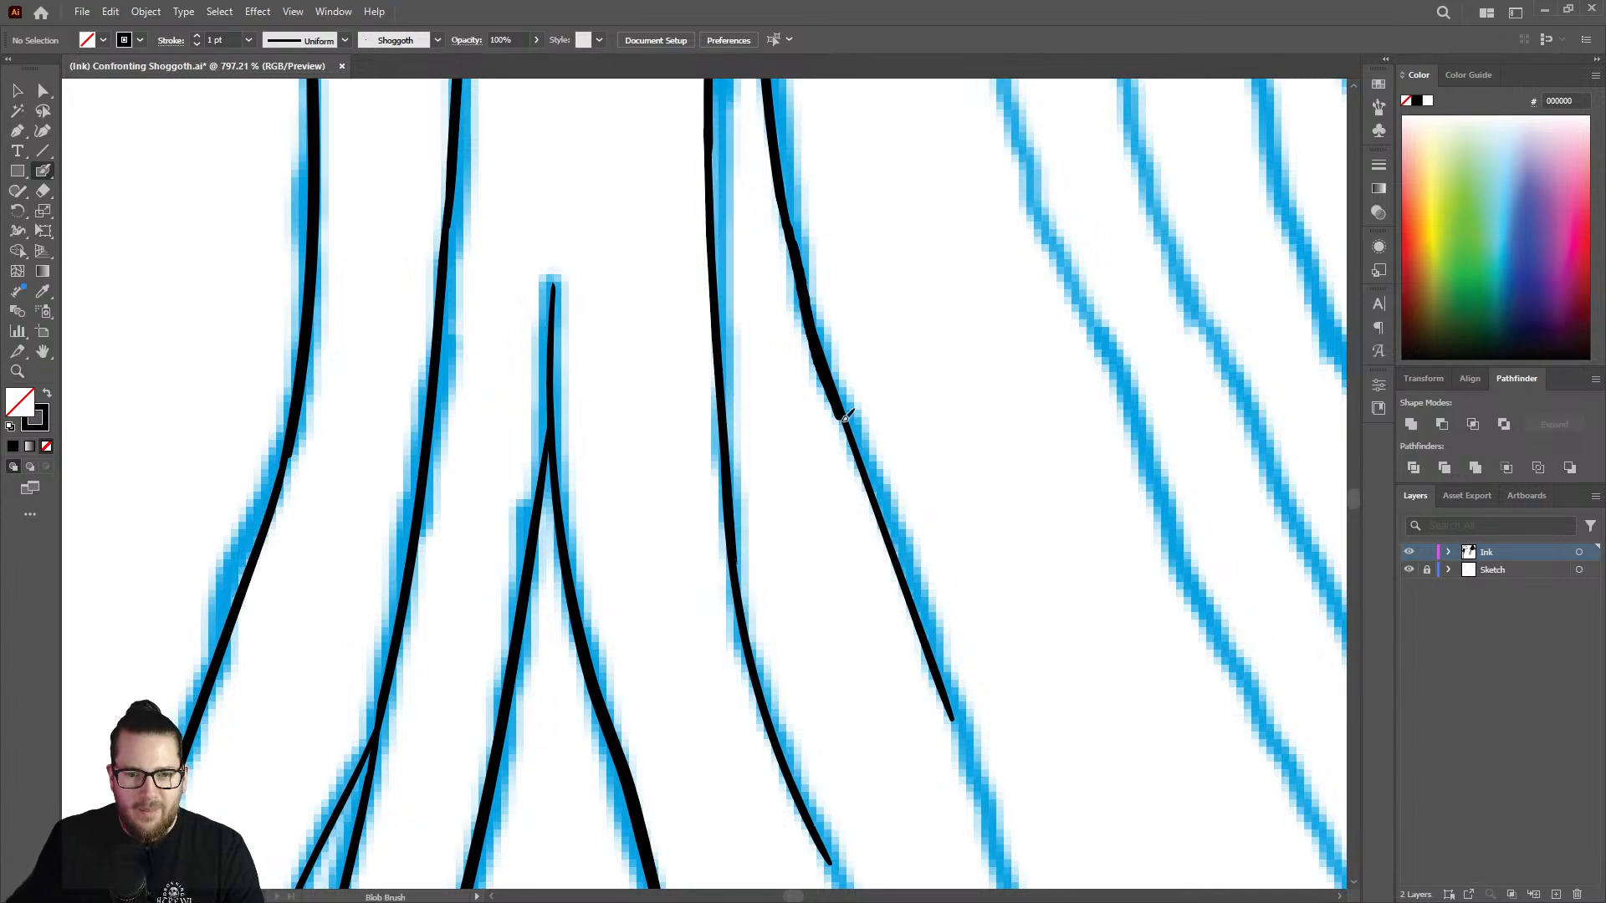
left_click_drag(913, 580, 920, 594)
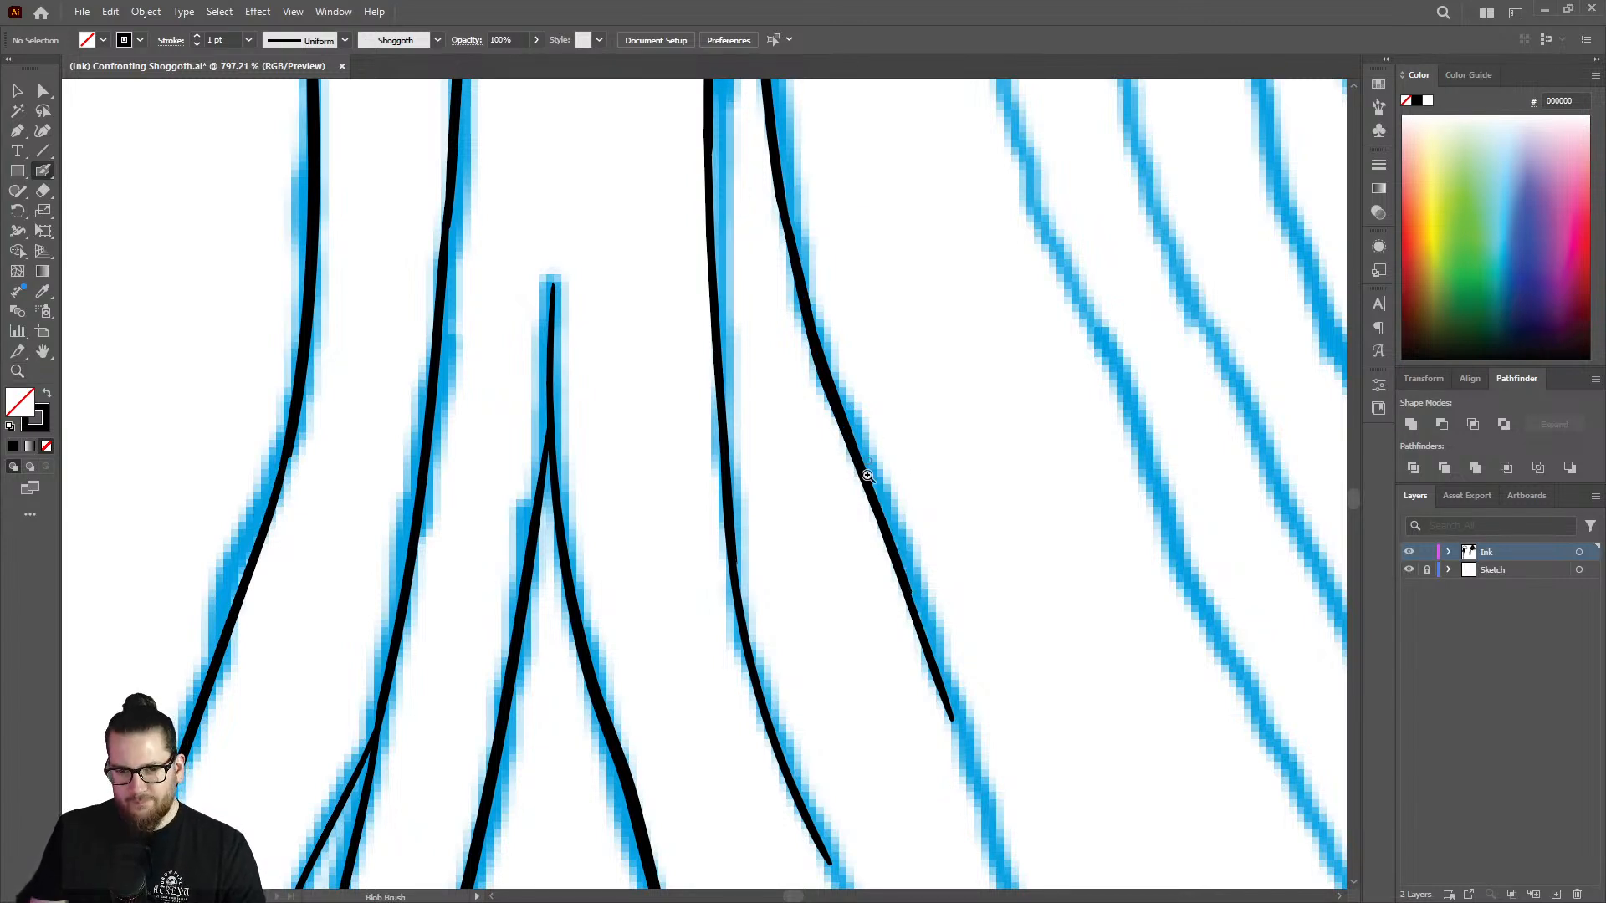
Extend the pointed strand's left edge and its second branch further down and right along the sketch with the Blob Brush.
key("z")
left_click_drag(888, 506, 573, 441)
left_click_drag(997, 462, 1120, 417)
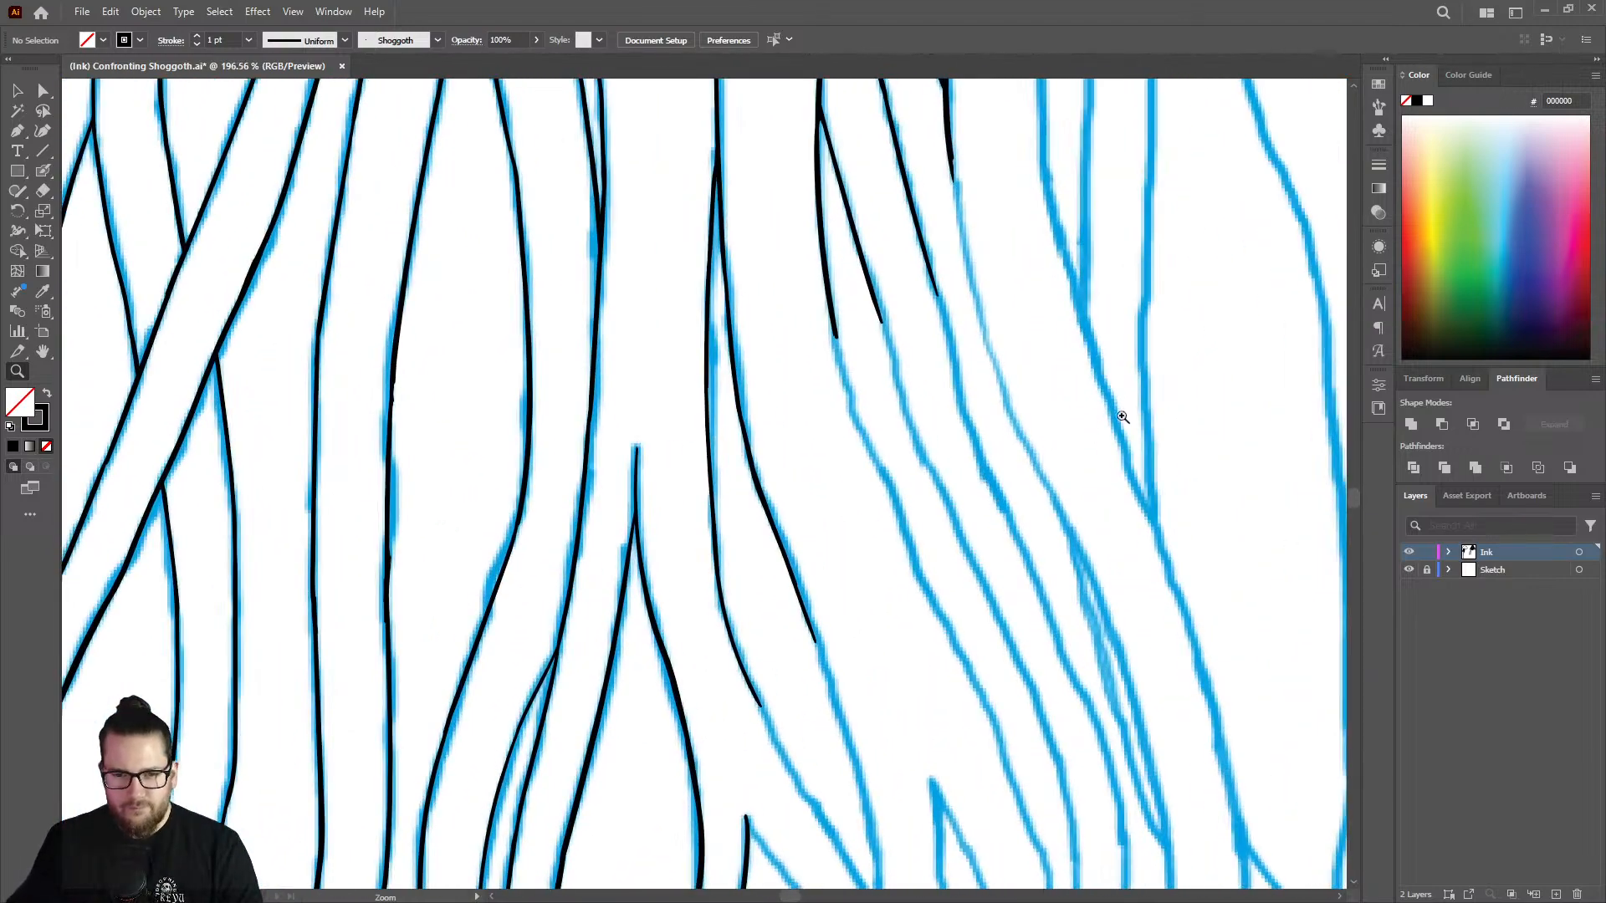
left_click_drag(871, 404, 961, 387)
key("shift+b")
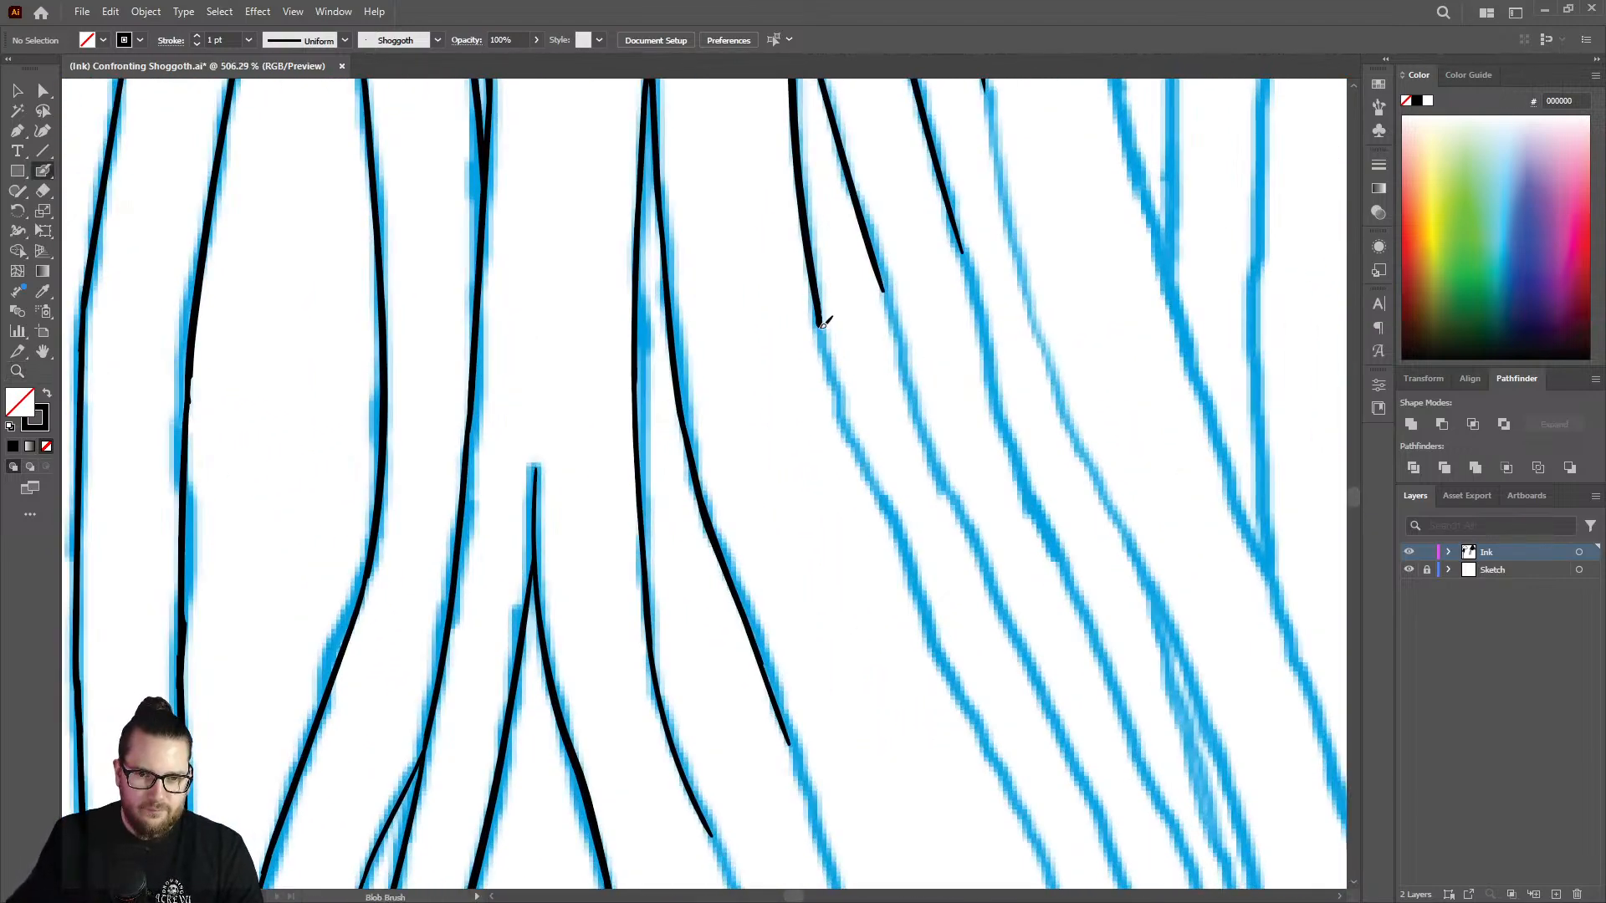
left_click_drag(824, 322, 1010, 799)
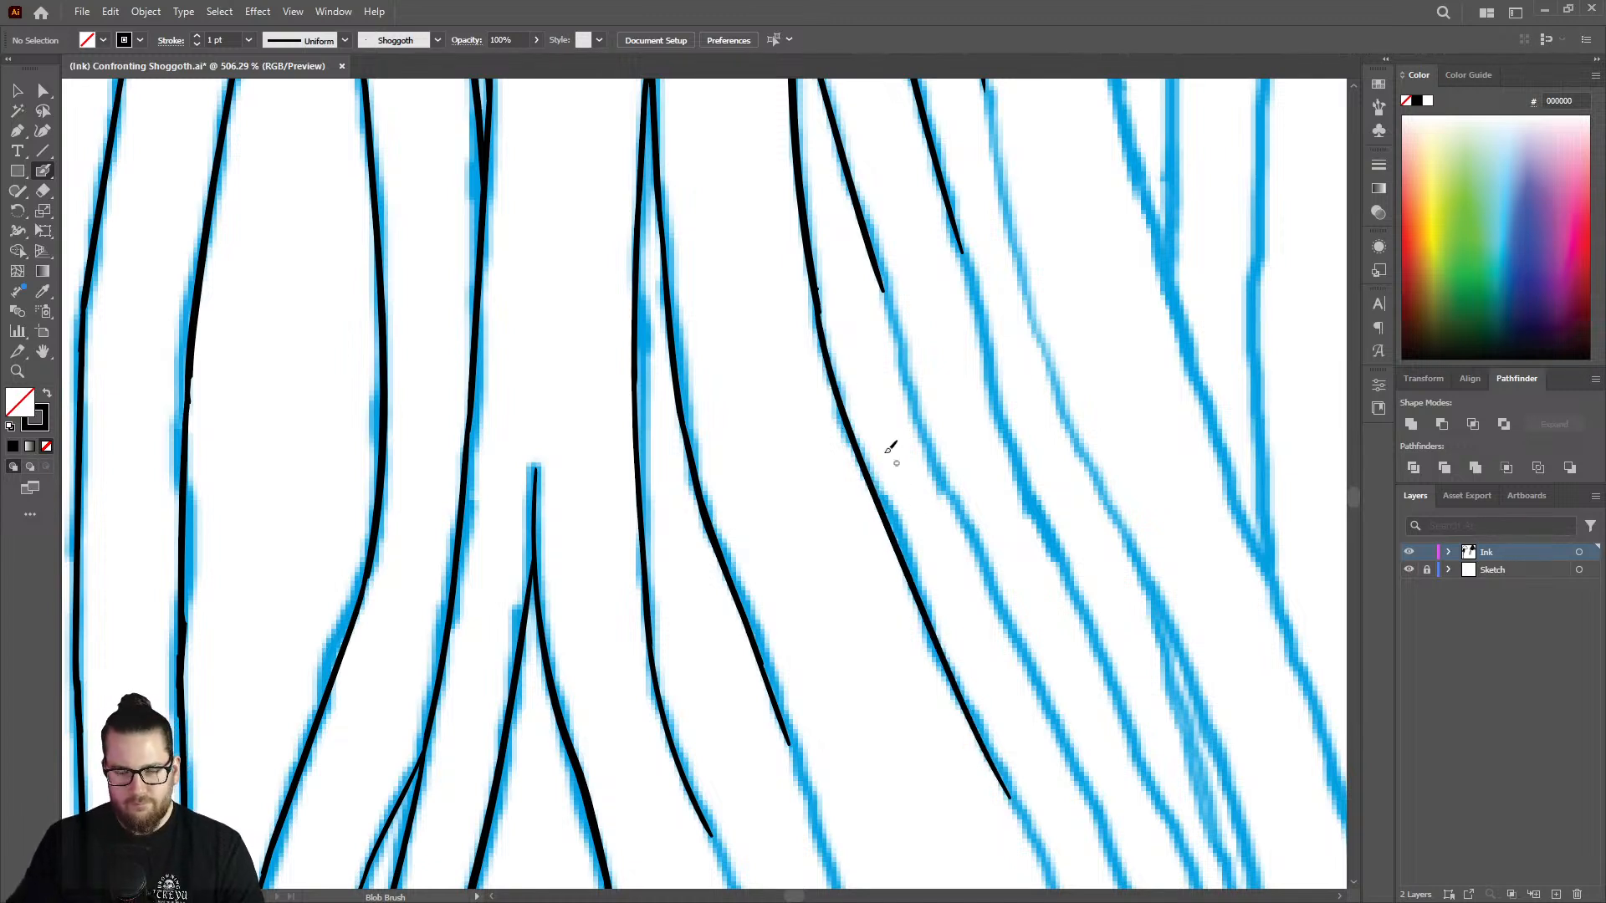
key("ctrl+z")
mouse_move(820, 304)
left_mouse_down()
mouse_move(862, 462)
mouse_move(974, 719)
left_mouse_up()
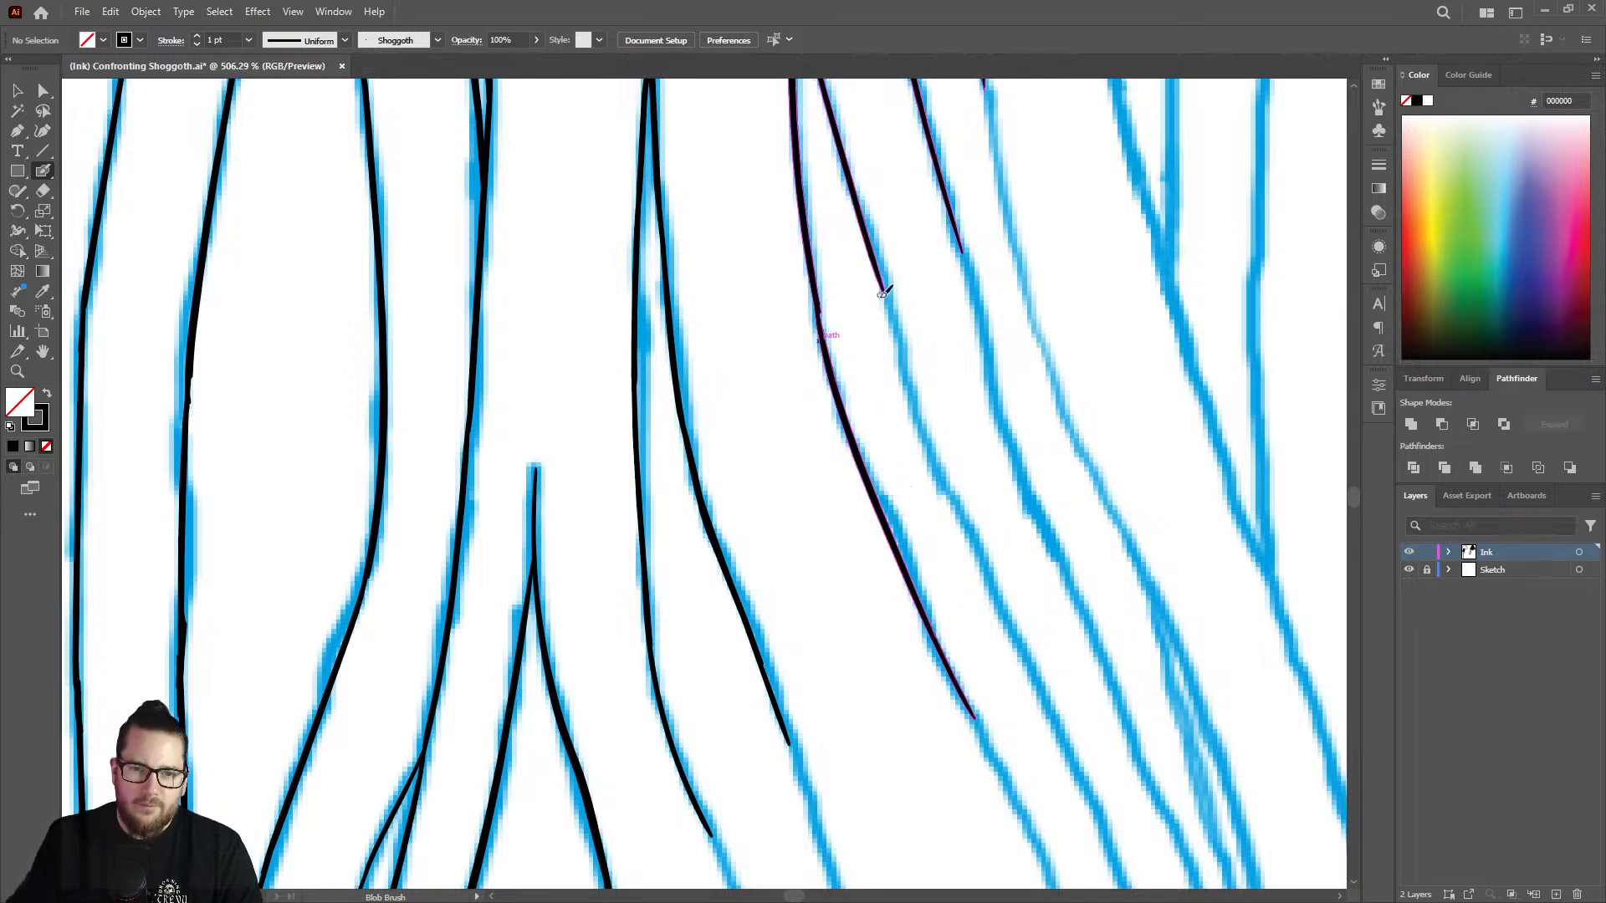
left_click_drag(898, 339, 1038, 691)
Ink the upper part of the long strand edge right of the pointed strand, starting from its top end below the torn hem.
key("z")
left_click_drag(955, 544, 654, 498)
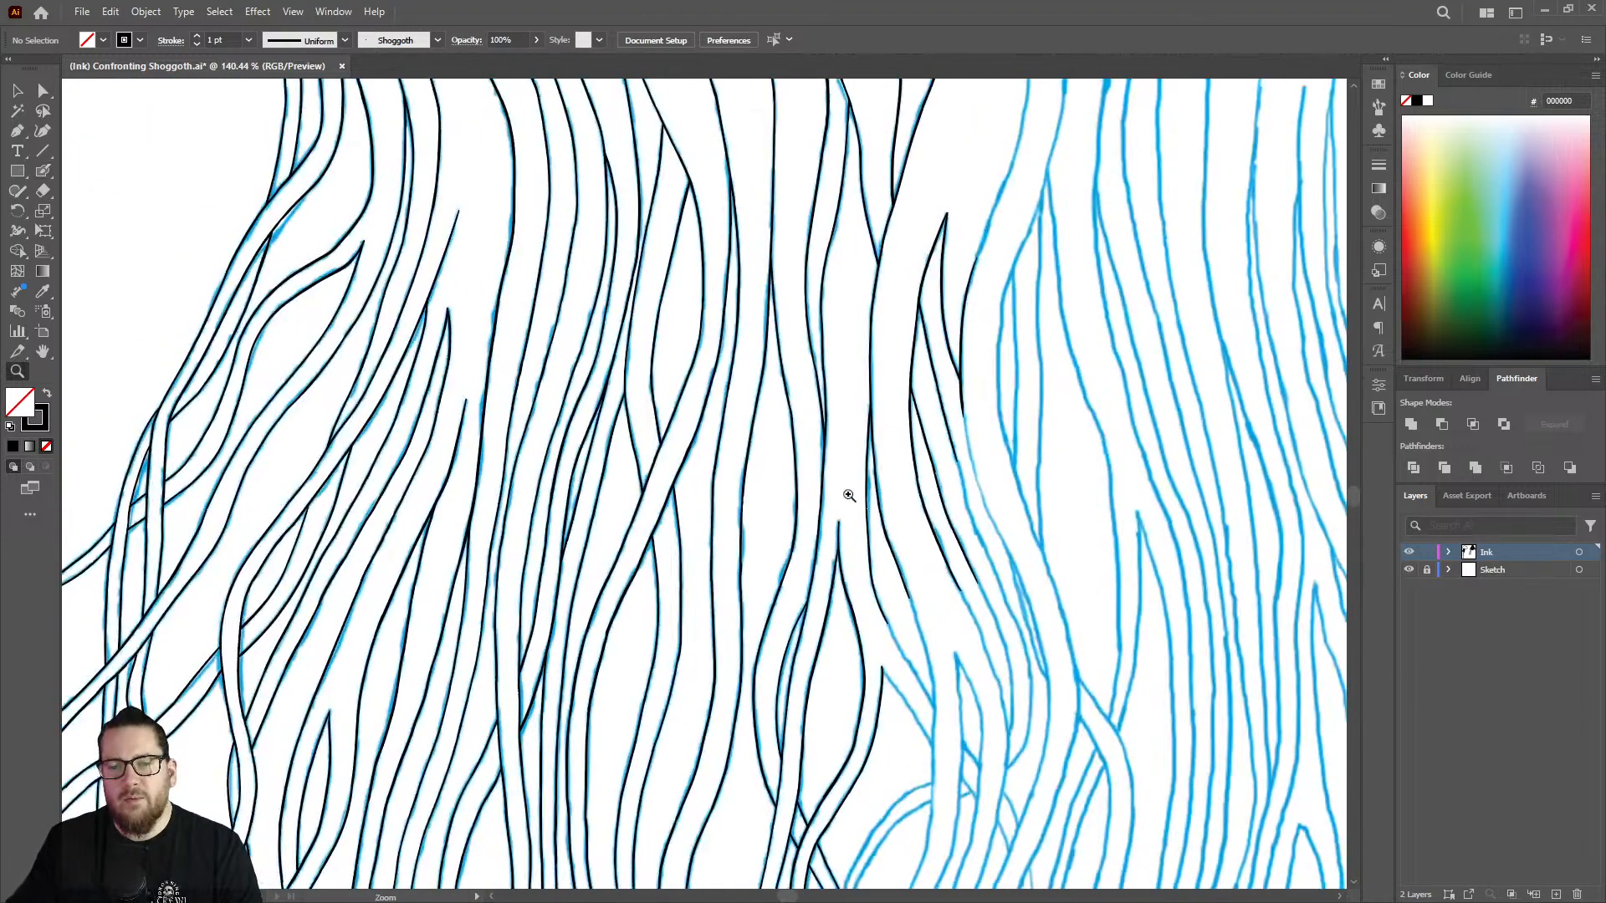
left_click_drag(880, 509, 759, 484)
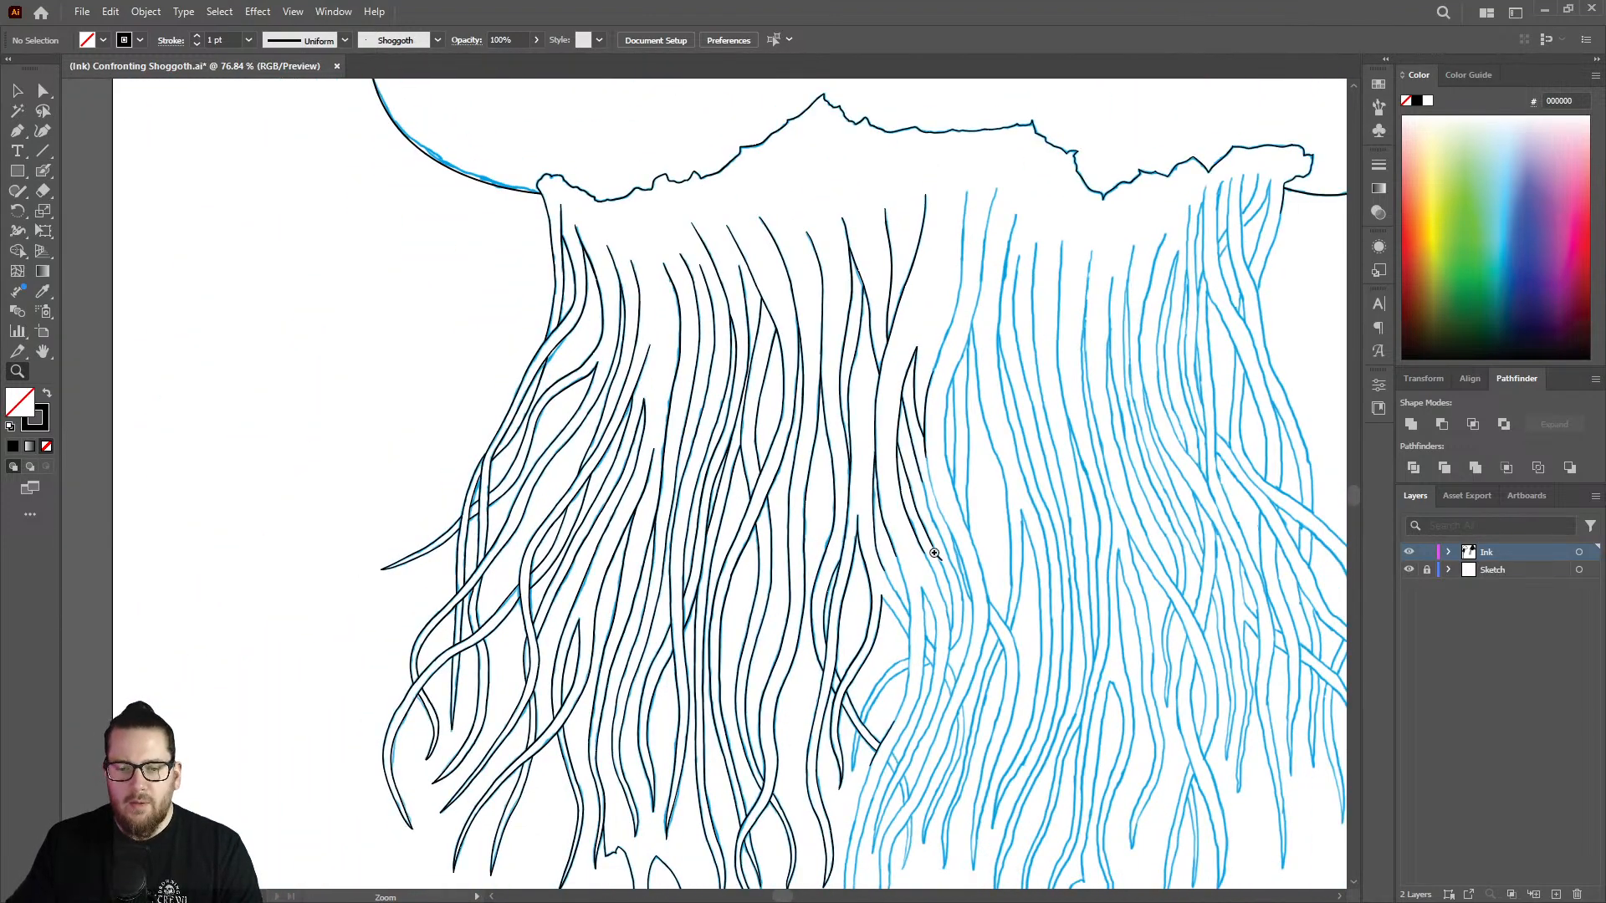
left_click_drag(955, 336, 928, 224)
left_click_drag(1054, 108, 1254, 126)
mouse_move(1011, 205)
left_mouse_down()
mouse_move(1076, 97)
mouse_move(1004, 213)
mouse_move(991, 497)
mouse_move(941, 887)
left_mouse_up()
key("shift+b")
Ink the gap in the long strand edge above the pointed strand, joining its upper part to the inked lower section.
key("z")
left_click_drag(1059, 397, 782, 394)
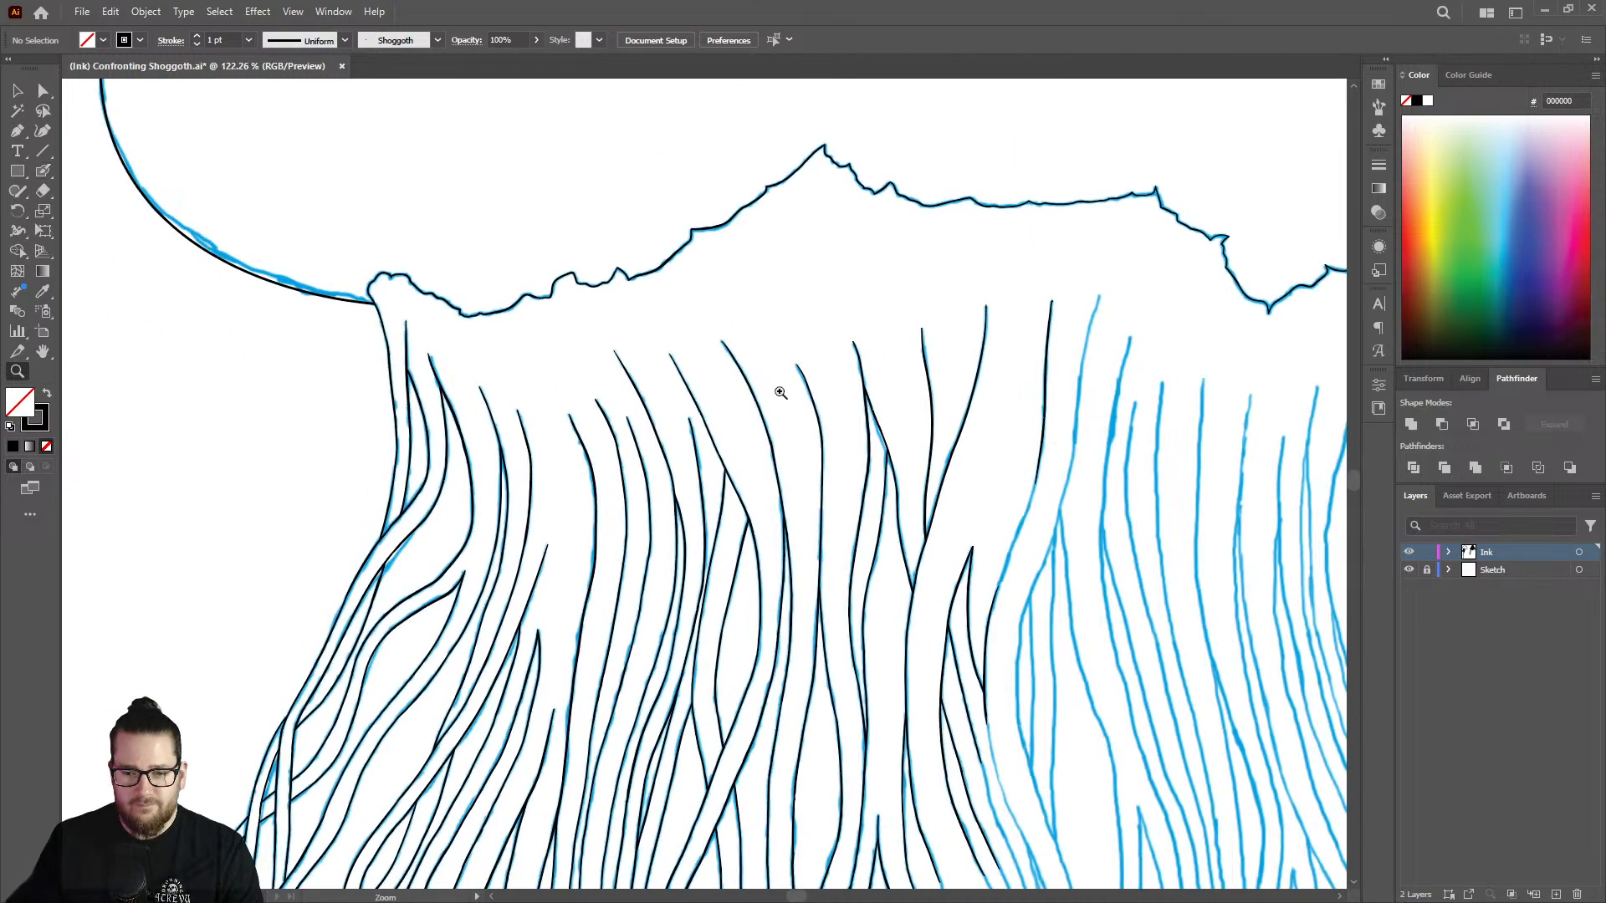
left_click_drag(1049, 529, 1187, 499)
left_click_drag(1010, 476, 1056, 474)
key("shift+b")
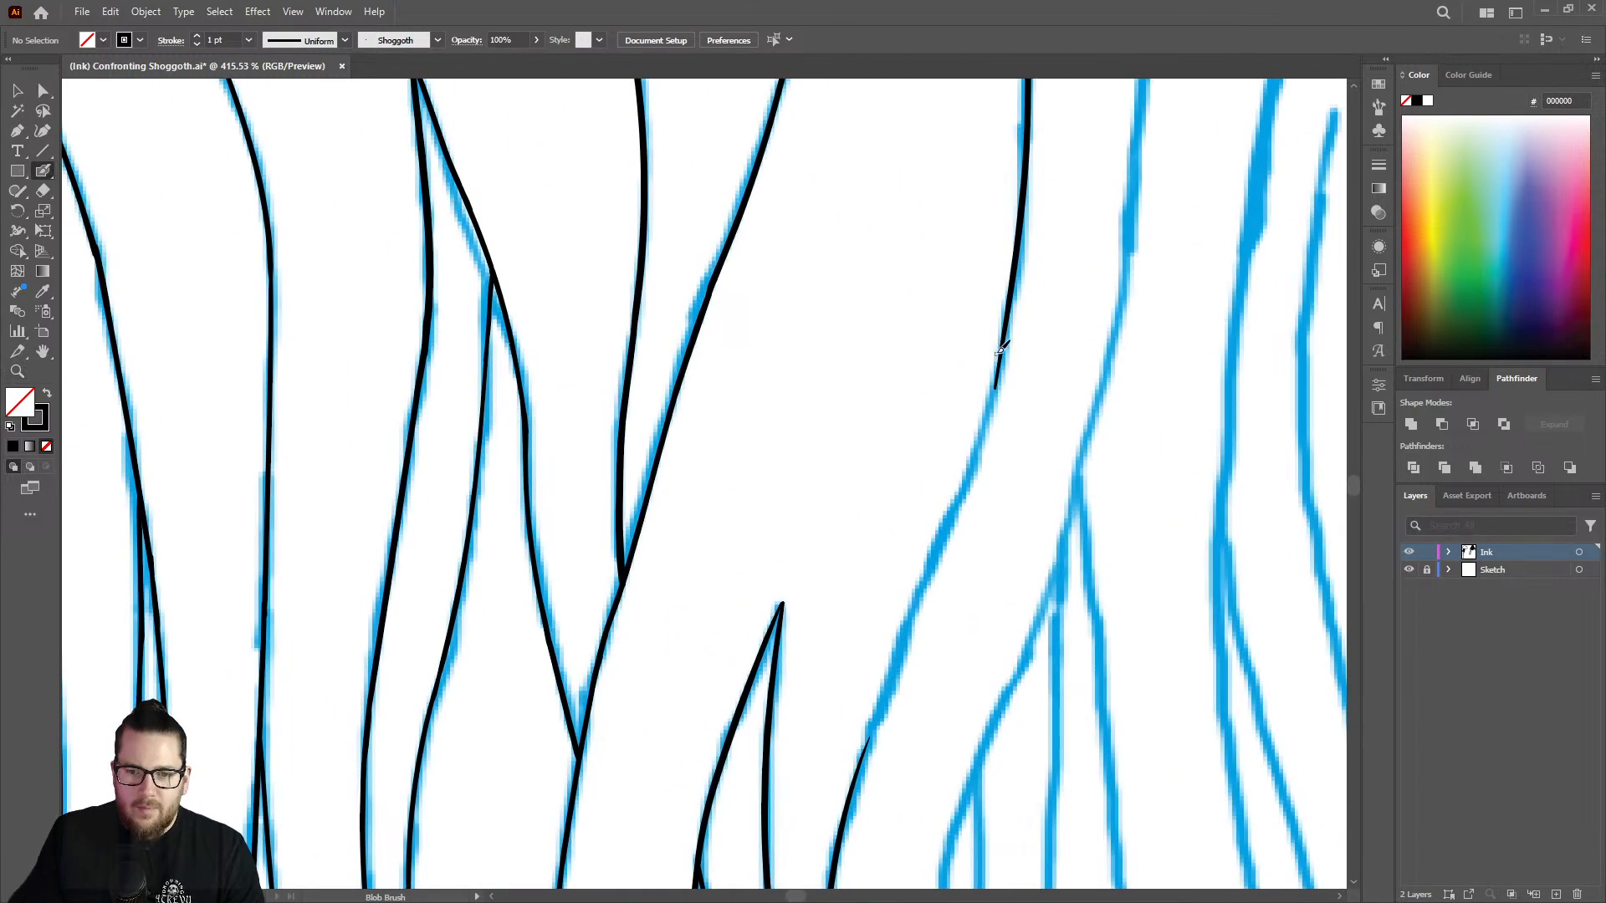
left_click_drag(1000, 385, 890, 673)
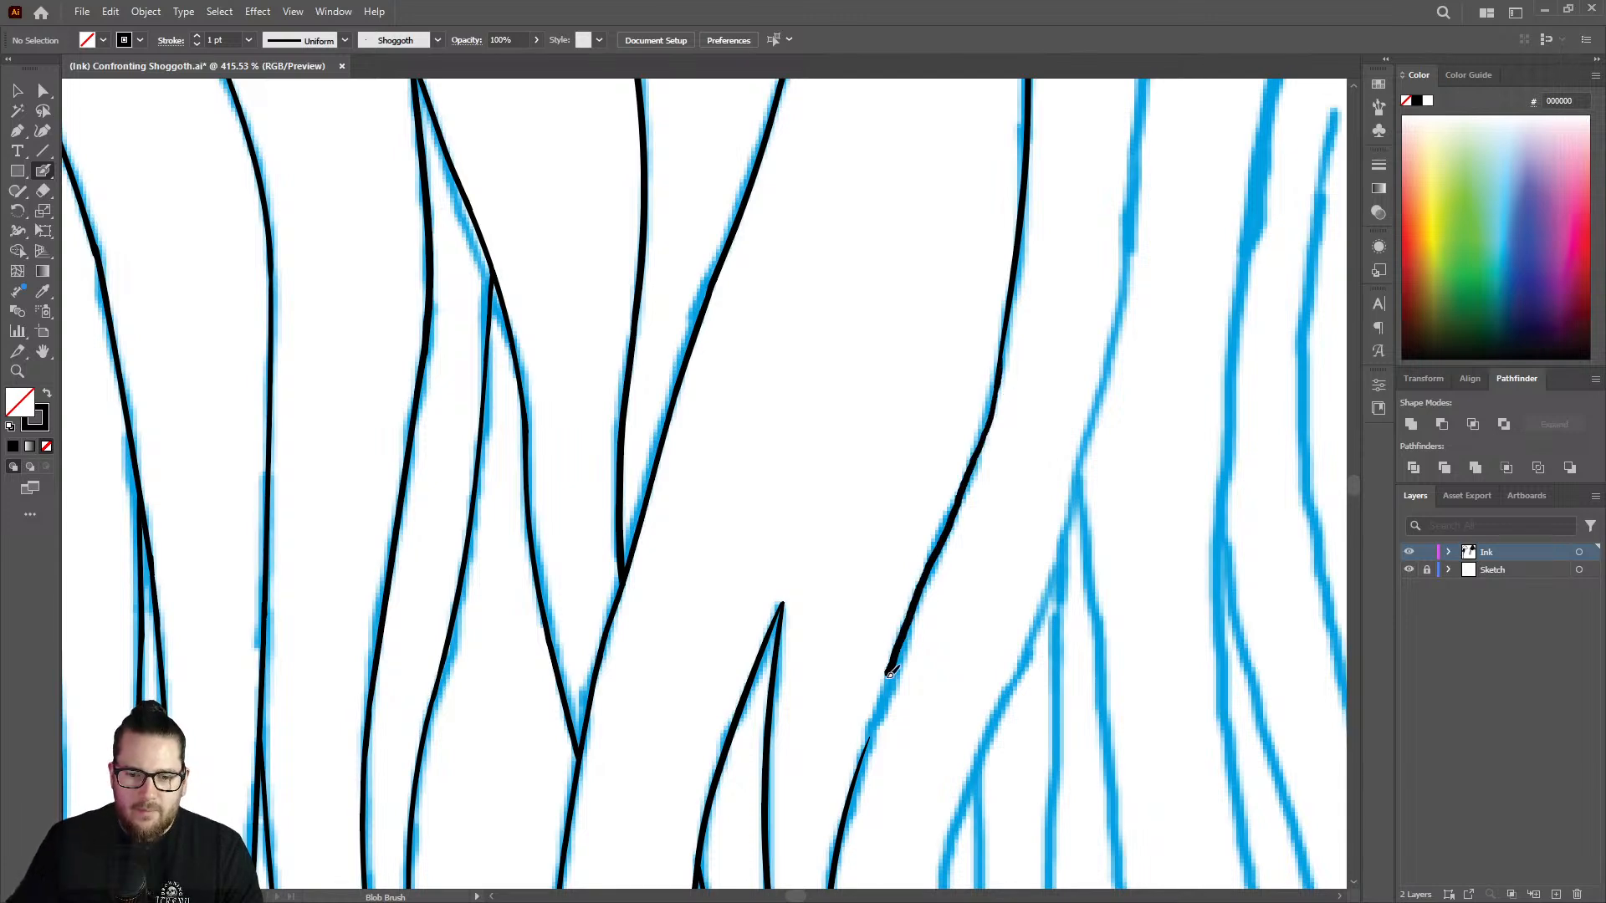
left_click_drag(866, 747, 838, 813)
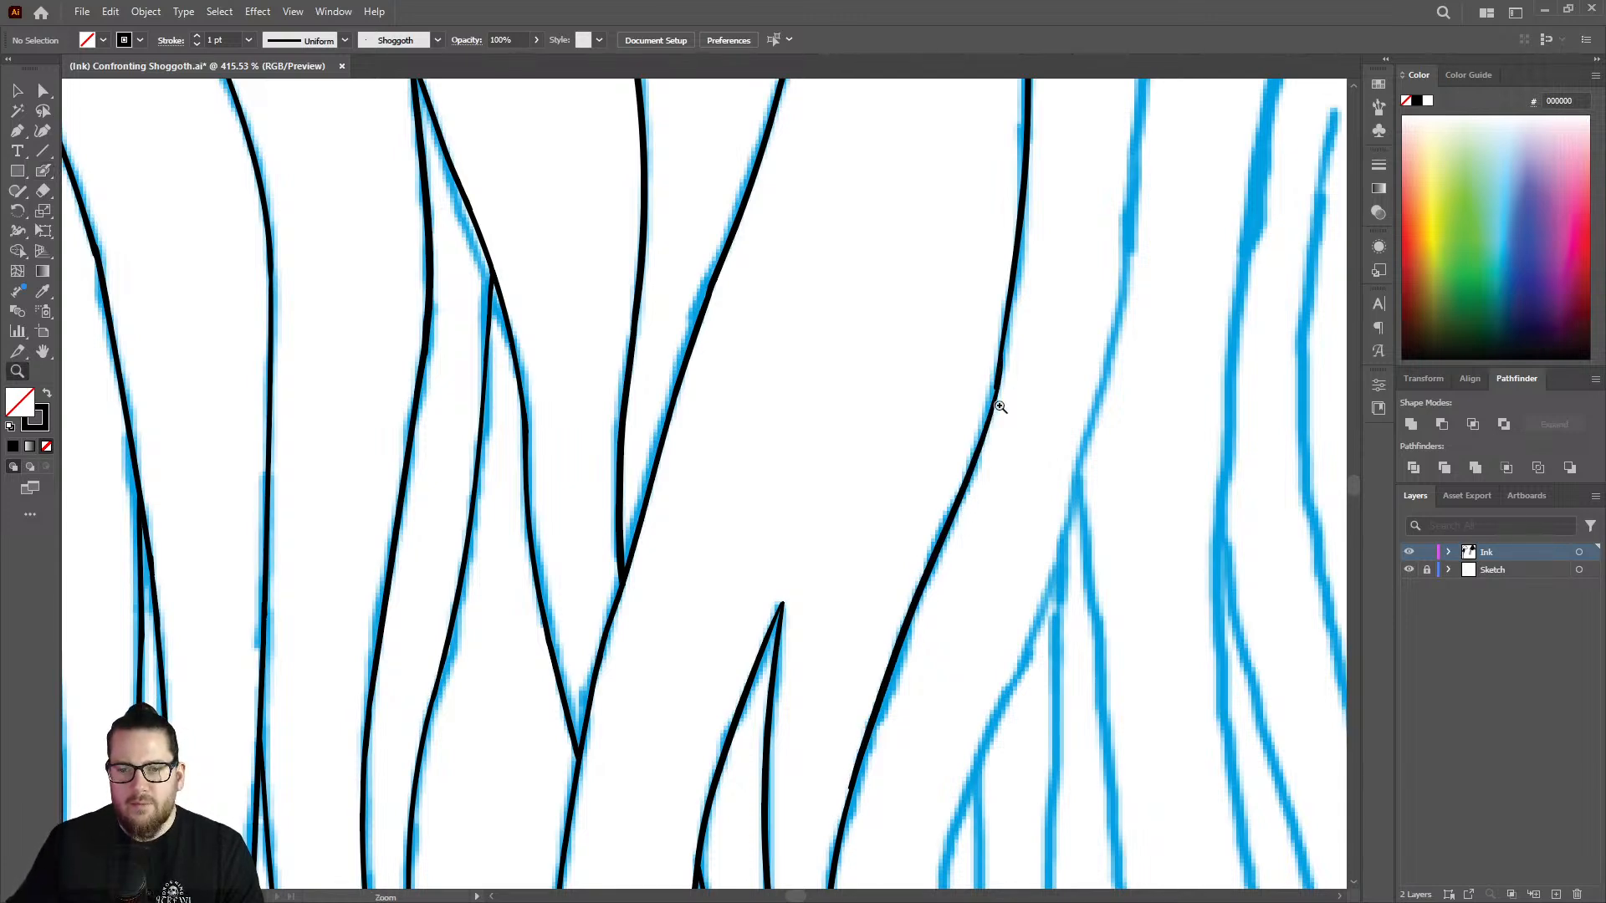
Erase the uneven joint midway along the long strand edge and redraw it as a smooth curve with even line weight.
left_click_drag(993, 405, 1154, 312)
key("shift+e")
mouse_move(996, 448)
left_mouse_down()
mouse_move(1021, 331)
mouse_move(961, 513)
left_mouse_up()
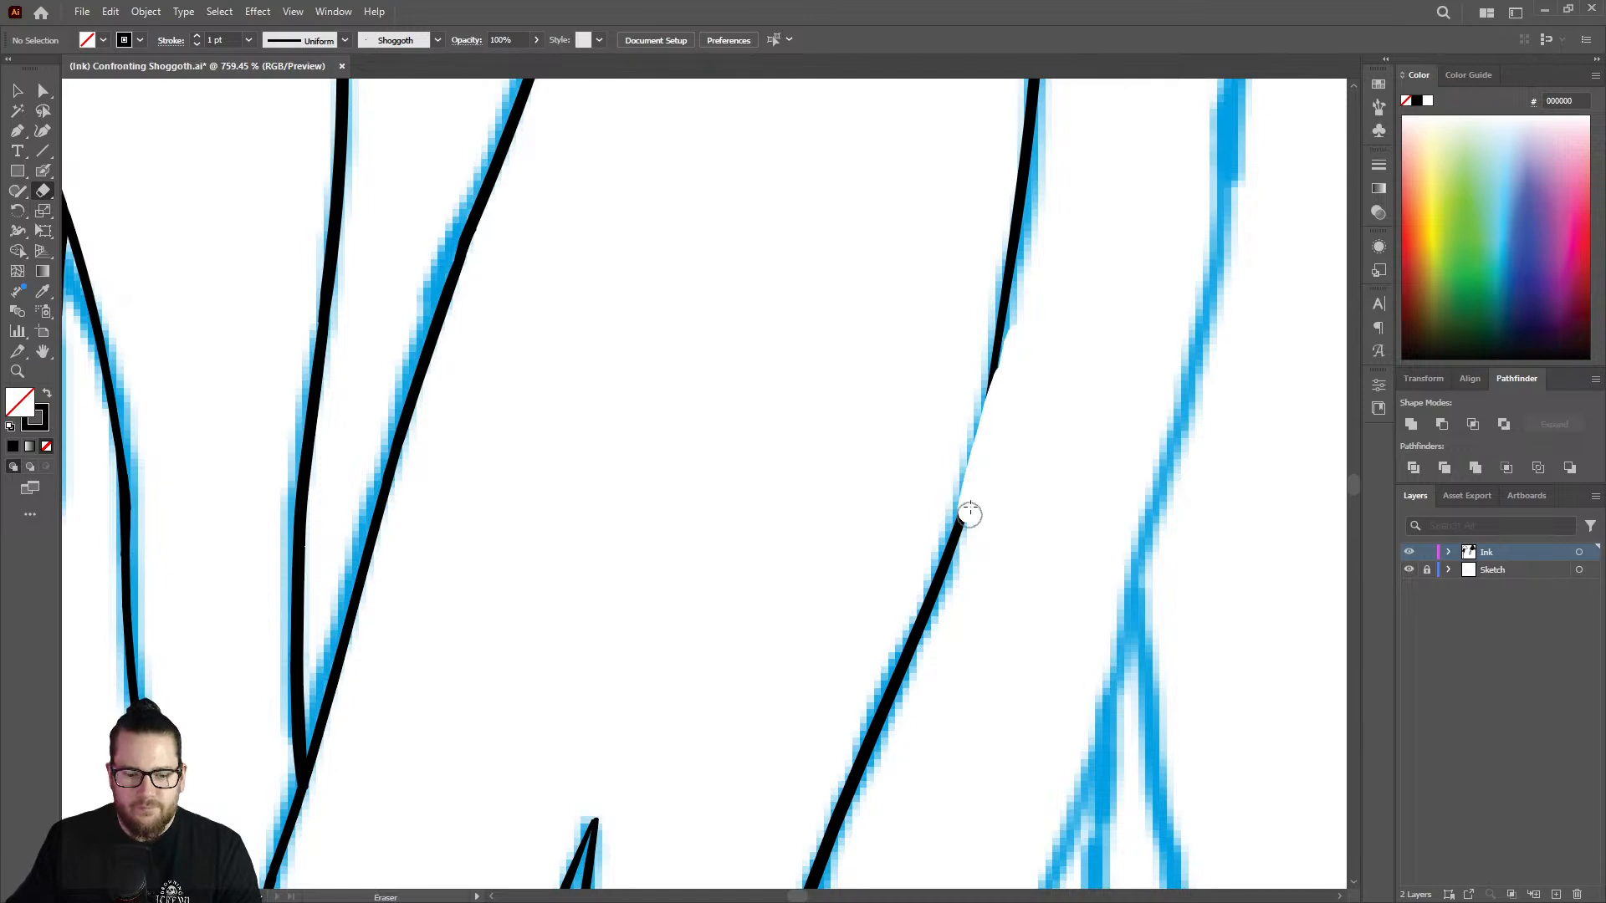
key("shift+b")
left_click_drag(1006, 316, 992, 415)
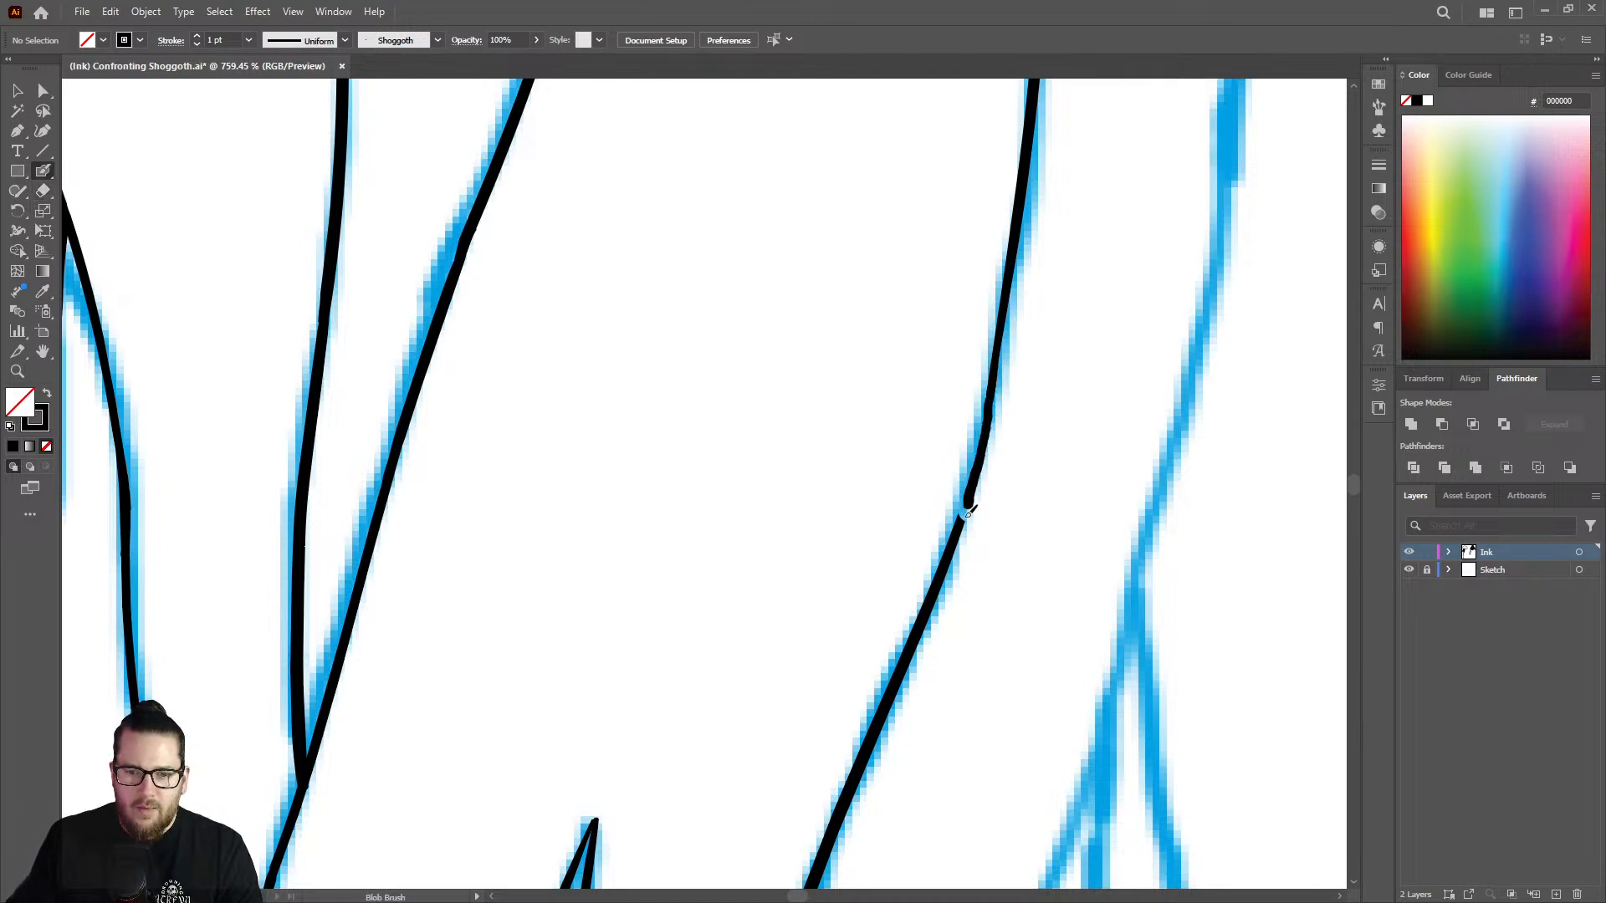
mouse_move(962, 534)
left_mouse_down()
mouse_move(954, 574)
mouse_move(1008, 452)
mouse_move(980, 527)
mouse_move(984, 474)
mouse_move(958, 524)
left_mouse_up()
key("shift+e")
key("shift+b")
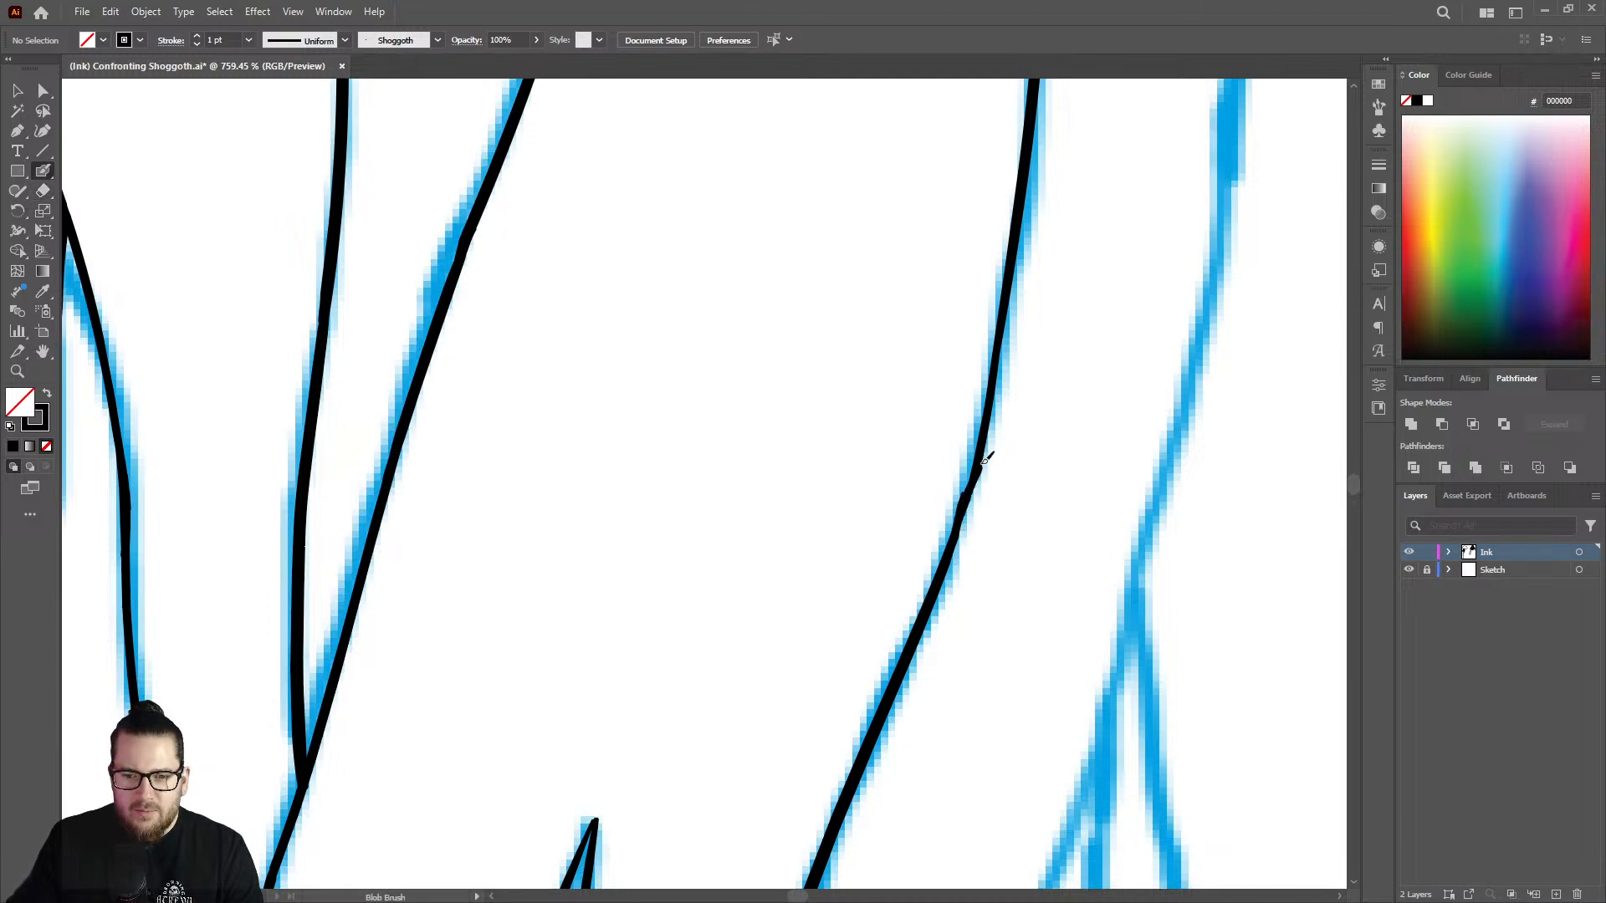
key("shift+e")
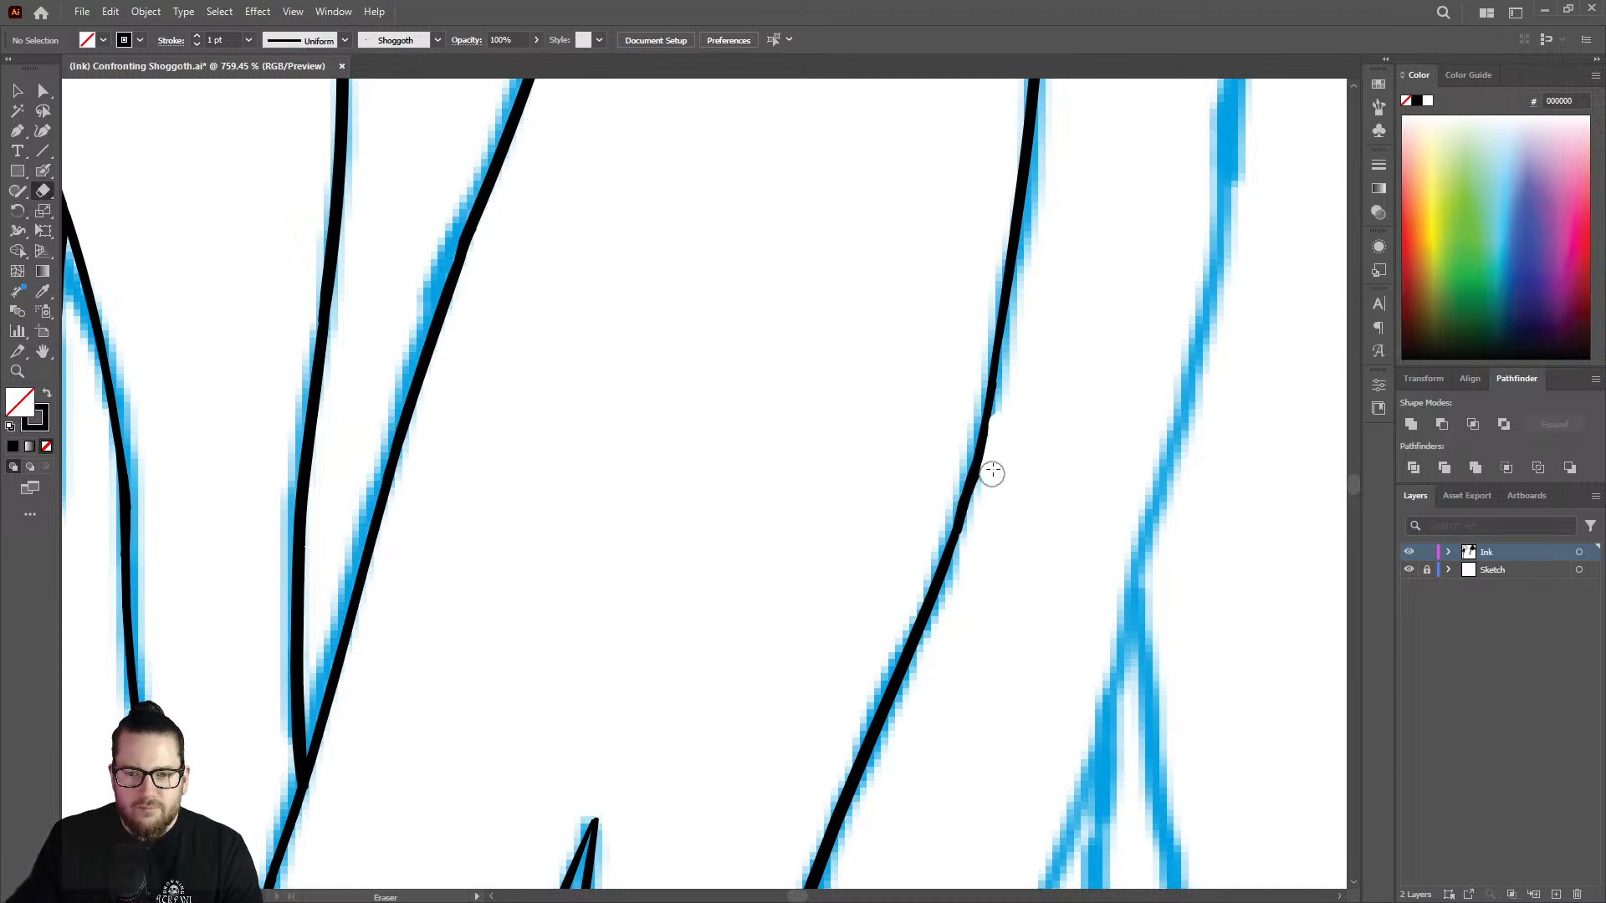
Extend the long strand edge down from below its joint with the pointed strand, following the sketch with the Blob Brush.
key("z")
left_click_drag(931, 452, 800, 466)
left_click_drag(974, 497, 900, 494)
left_click_drag(1005, 731, 1100, 711)
left_click_drag(836, 591, 1020, 548)
key("shift+b")
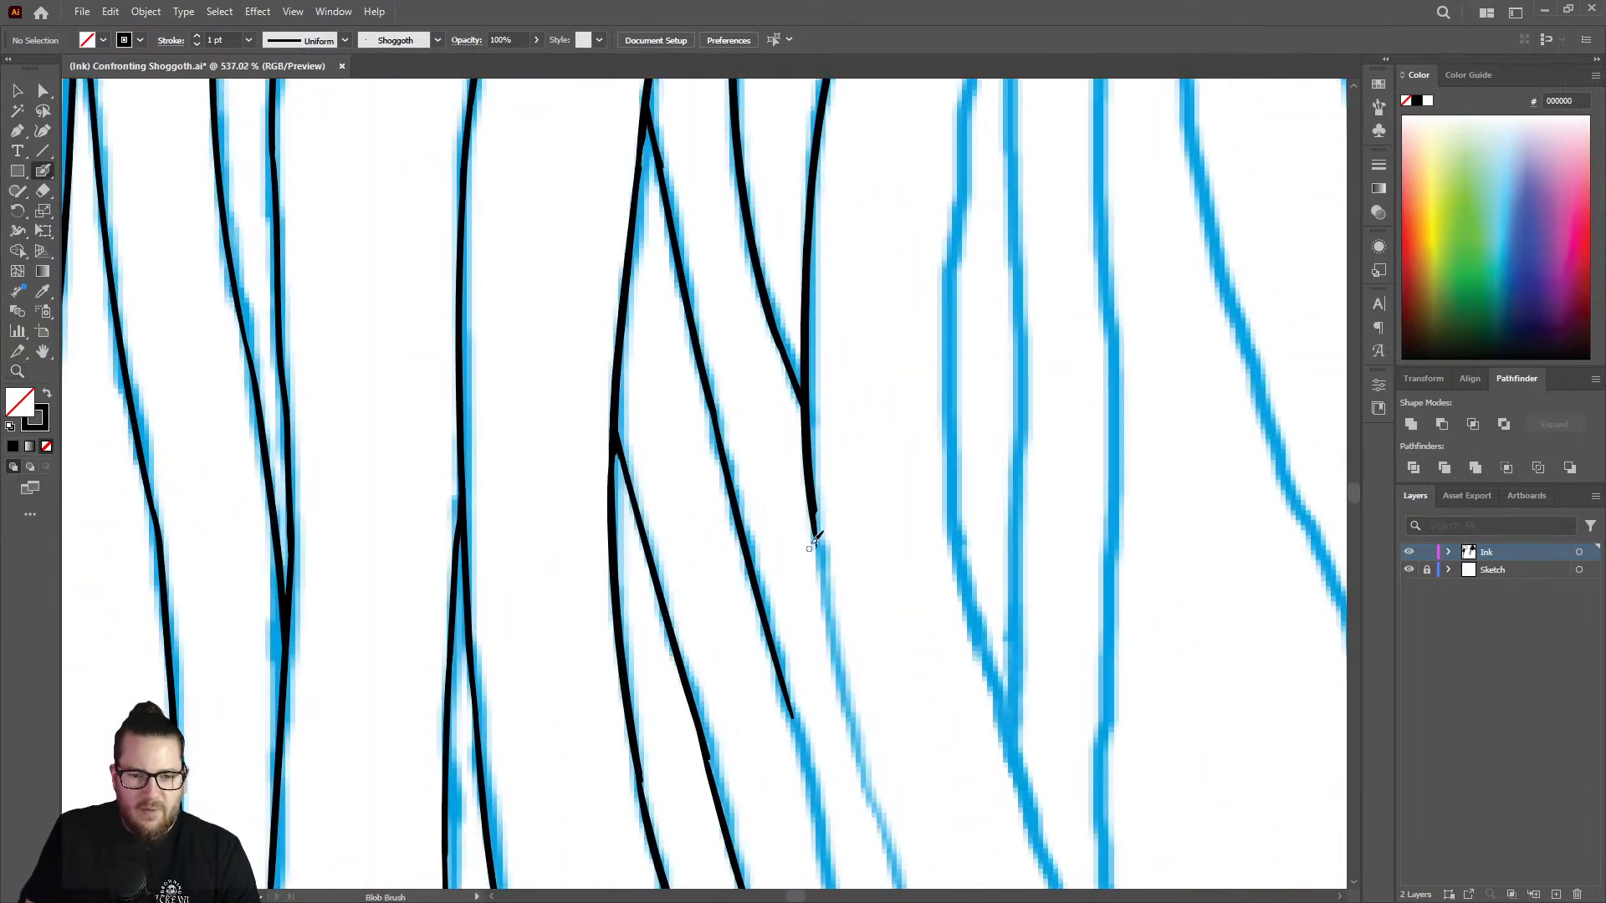
left_click_drag(818, 475, 870, 808)
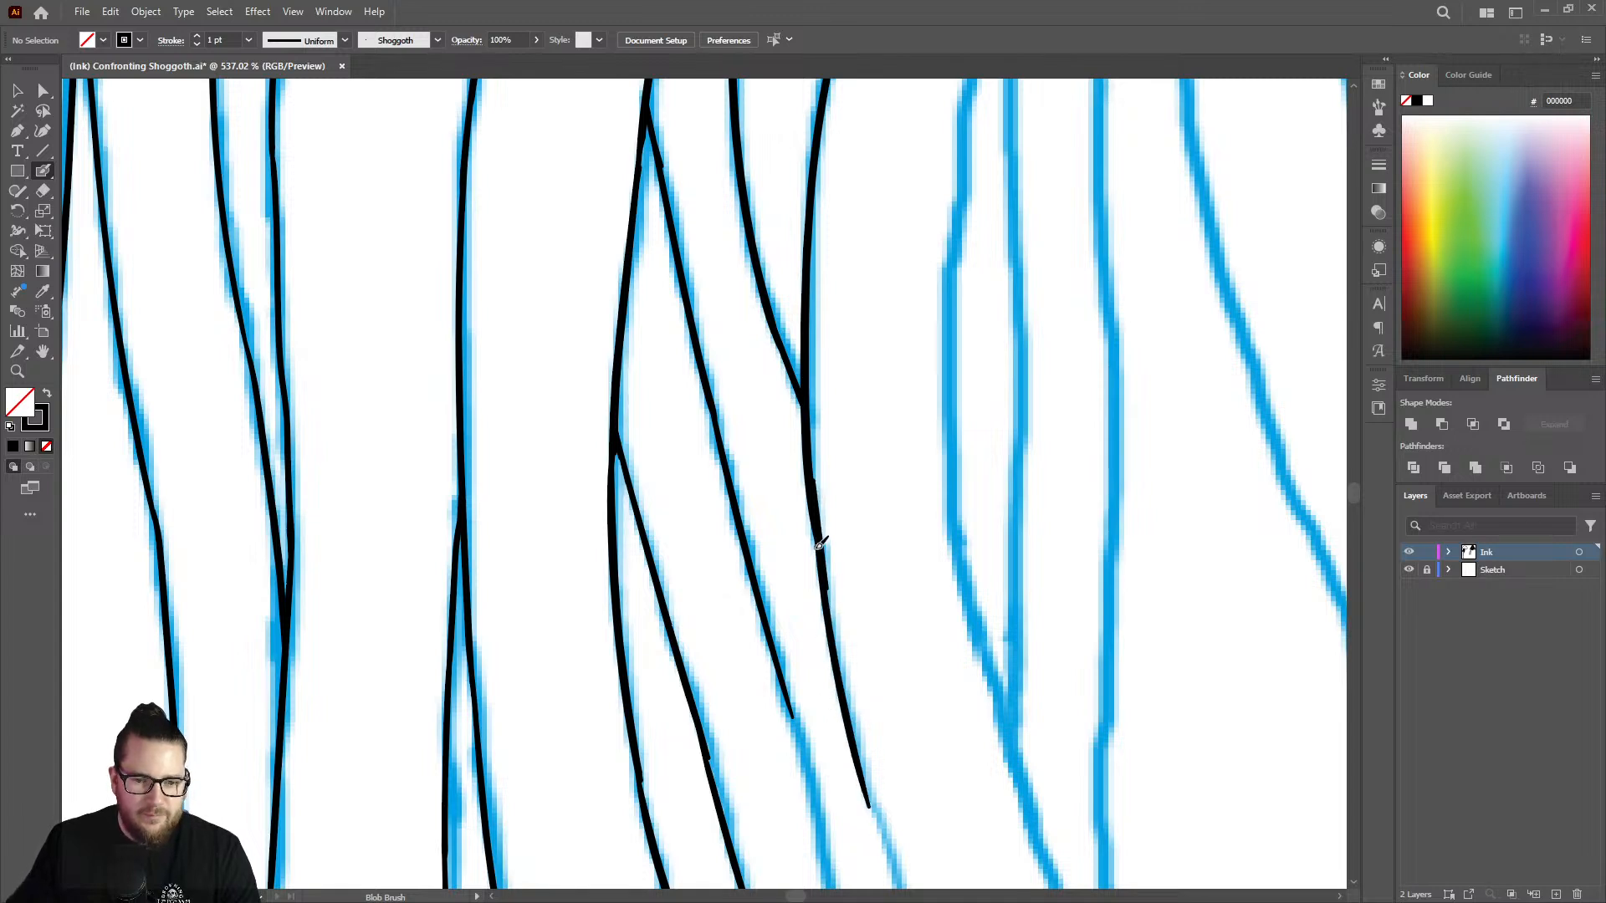
Trim the overlap on the long strand edge's new extension with the Eraser and rebuild its line weight with the Blob Brush.
key("shift+e")
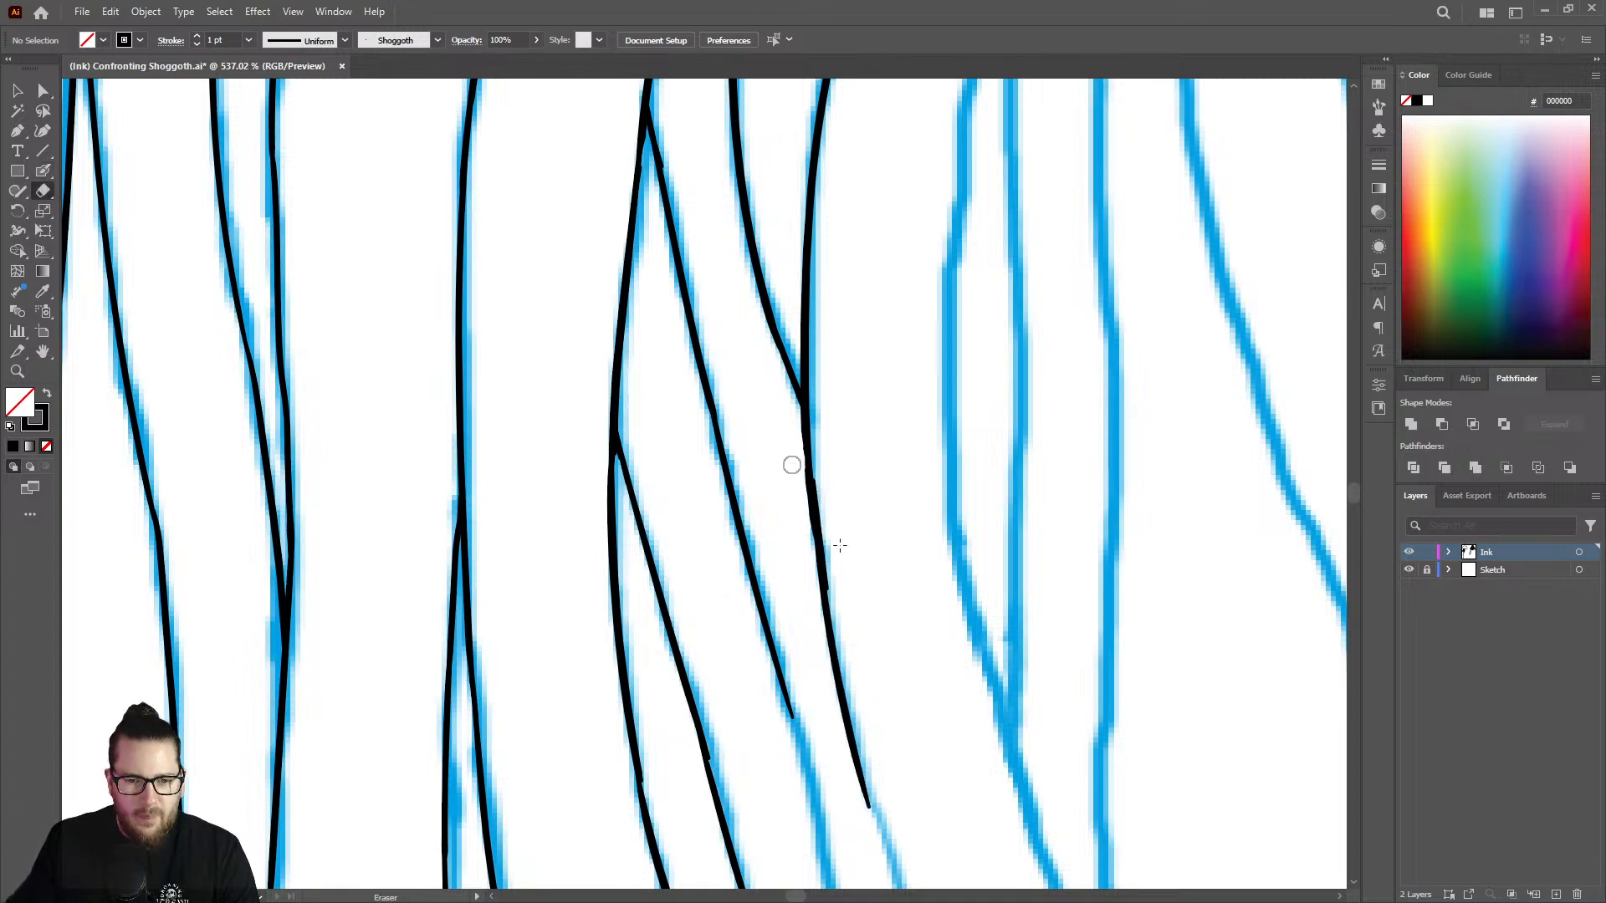
left_click_drag(823, 467, 838, 609)
key("shift+b")
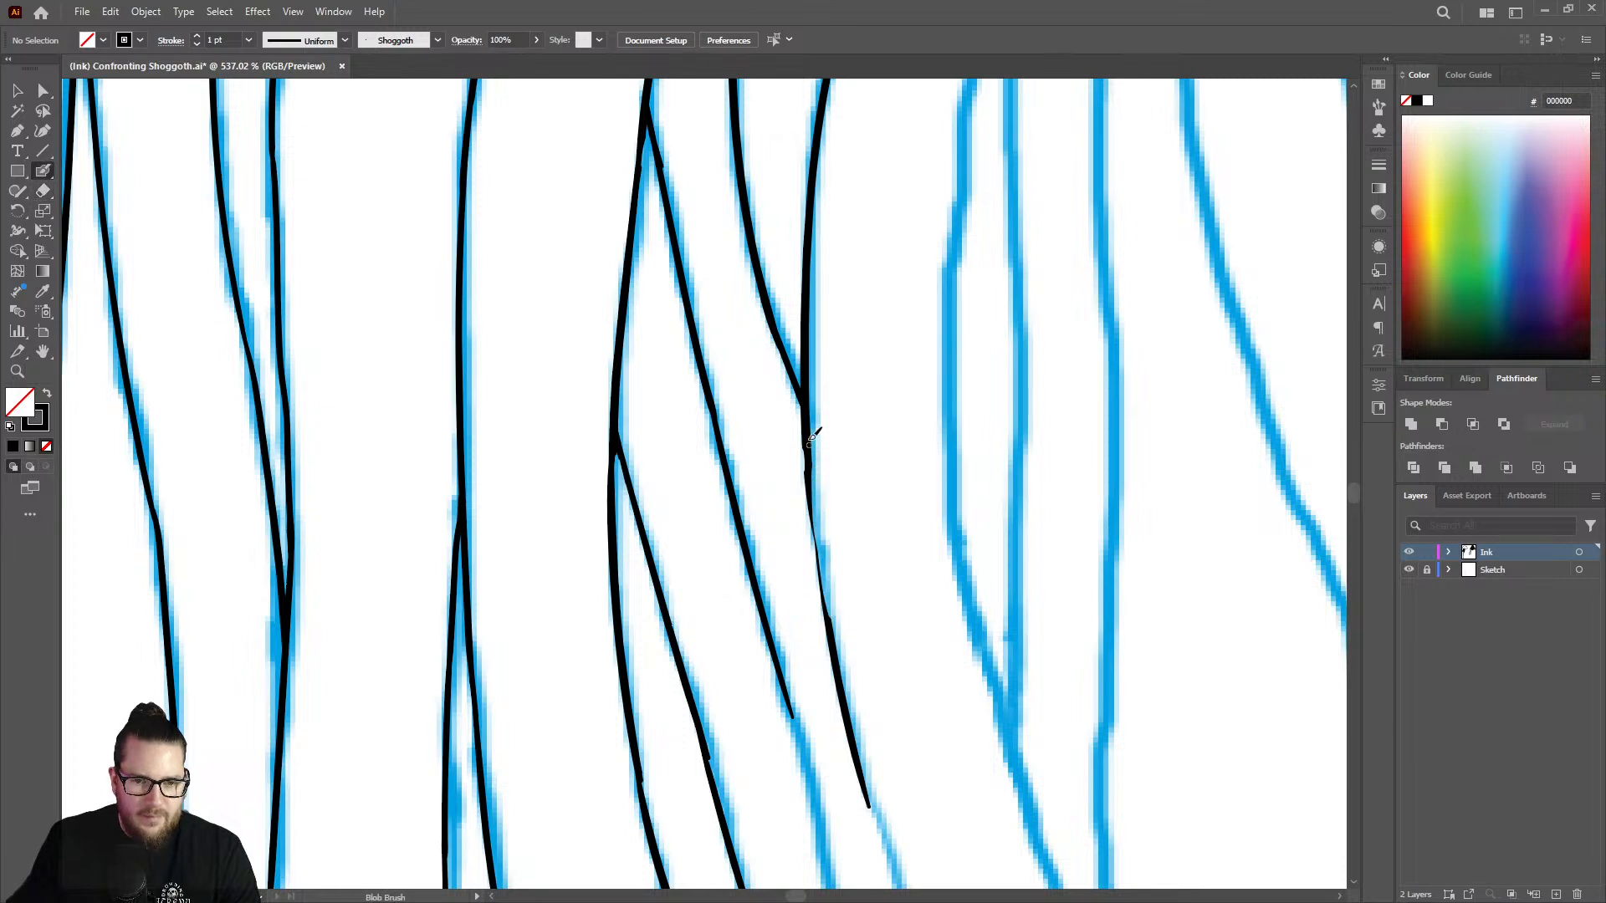
mouse_move(810, 473)
left_mouse_down()
mouse_move(833, 636)
mouse_move(812, 455)
left_mouse_up()
left_click_drag(820, 537, 826, 604)
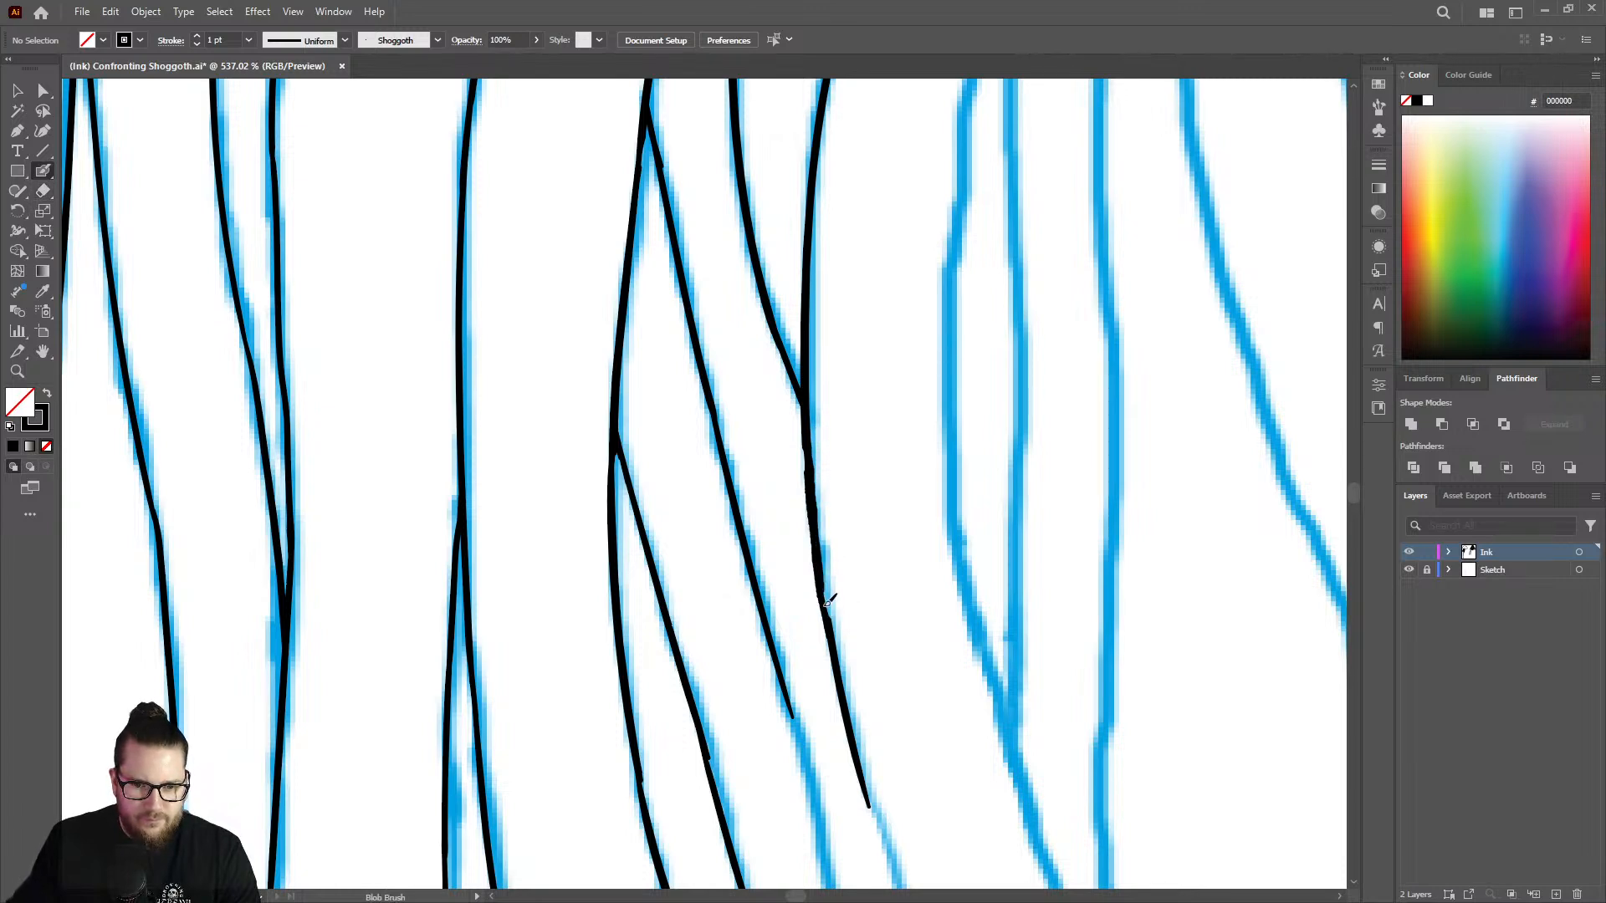
Extend the first branch of the pointed strand down and right along the sketch with the Blob Brush.
key("z")
mouse_move(902, 456)
left_mouse_down()
mouse_move(817, 404)
mouse_move(702, 372)
mouse_move(834, 439)
mouse_move(760, 484)
left_mouse_up()
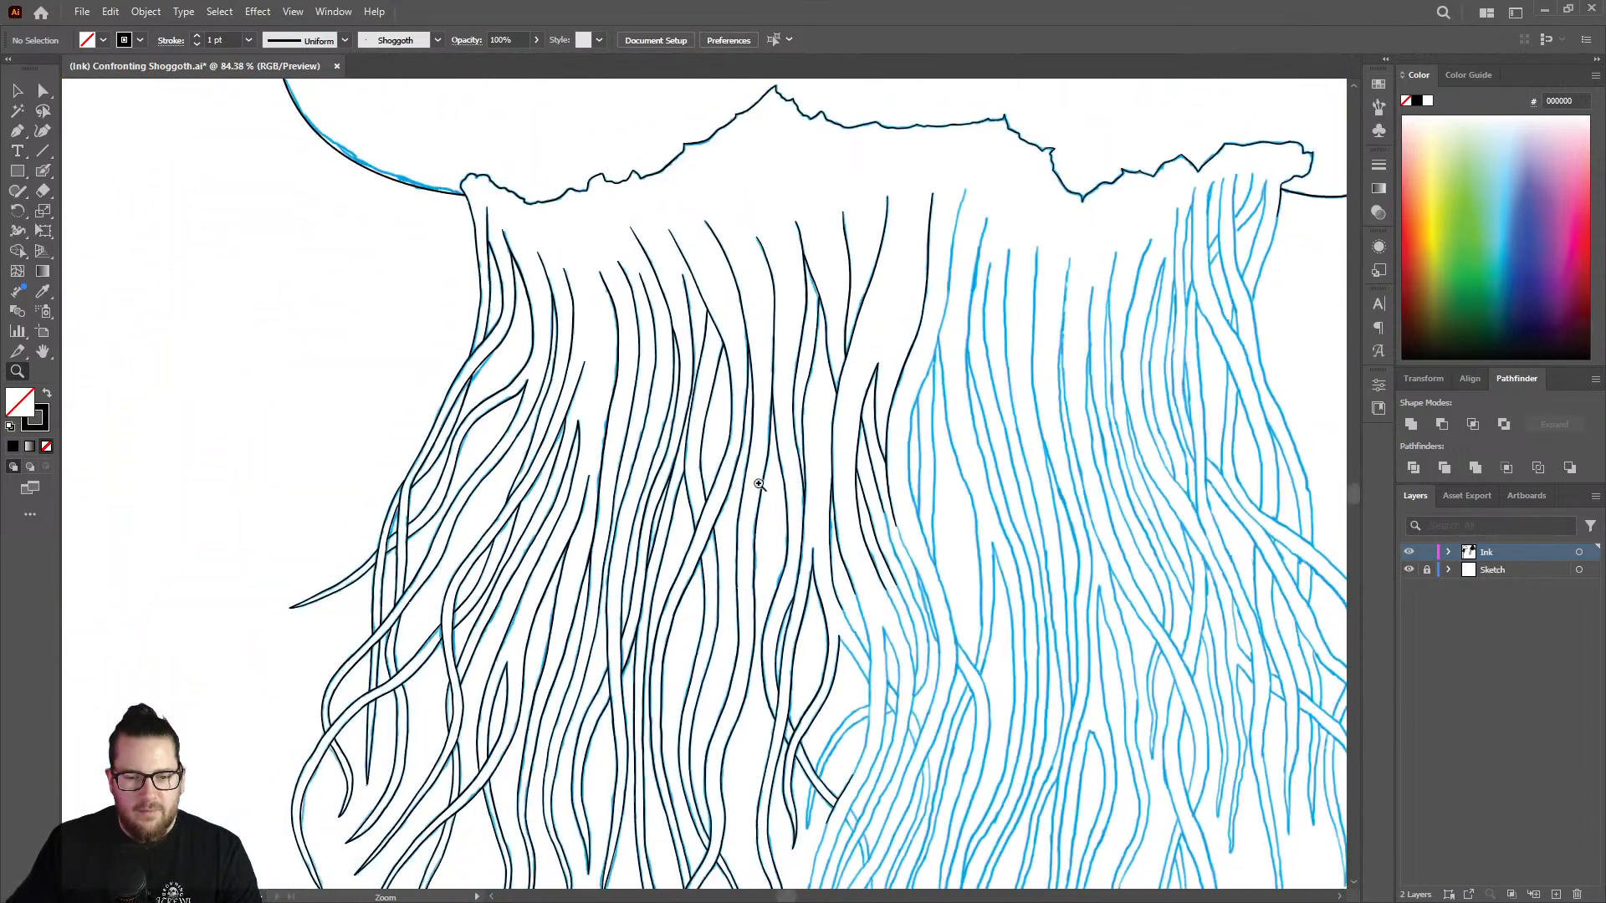
left_click_drag(916, 647, 996, 413)
left_click_drag(830, 337, 837, 451)
mouse_move(778, 318)
left_mouse_down()
mouse_move(837, 294)
mouse_move(832, 361)
mouse_move(857, 463)
mouse_move(937, 688)
left_mouse_up()
key("shift+b")
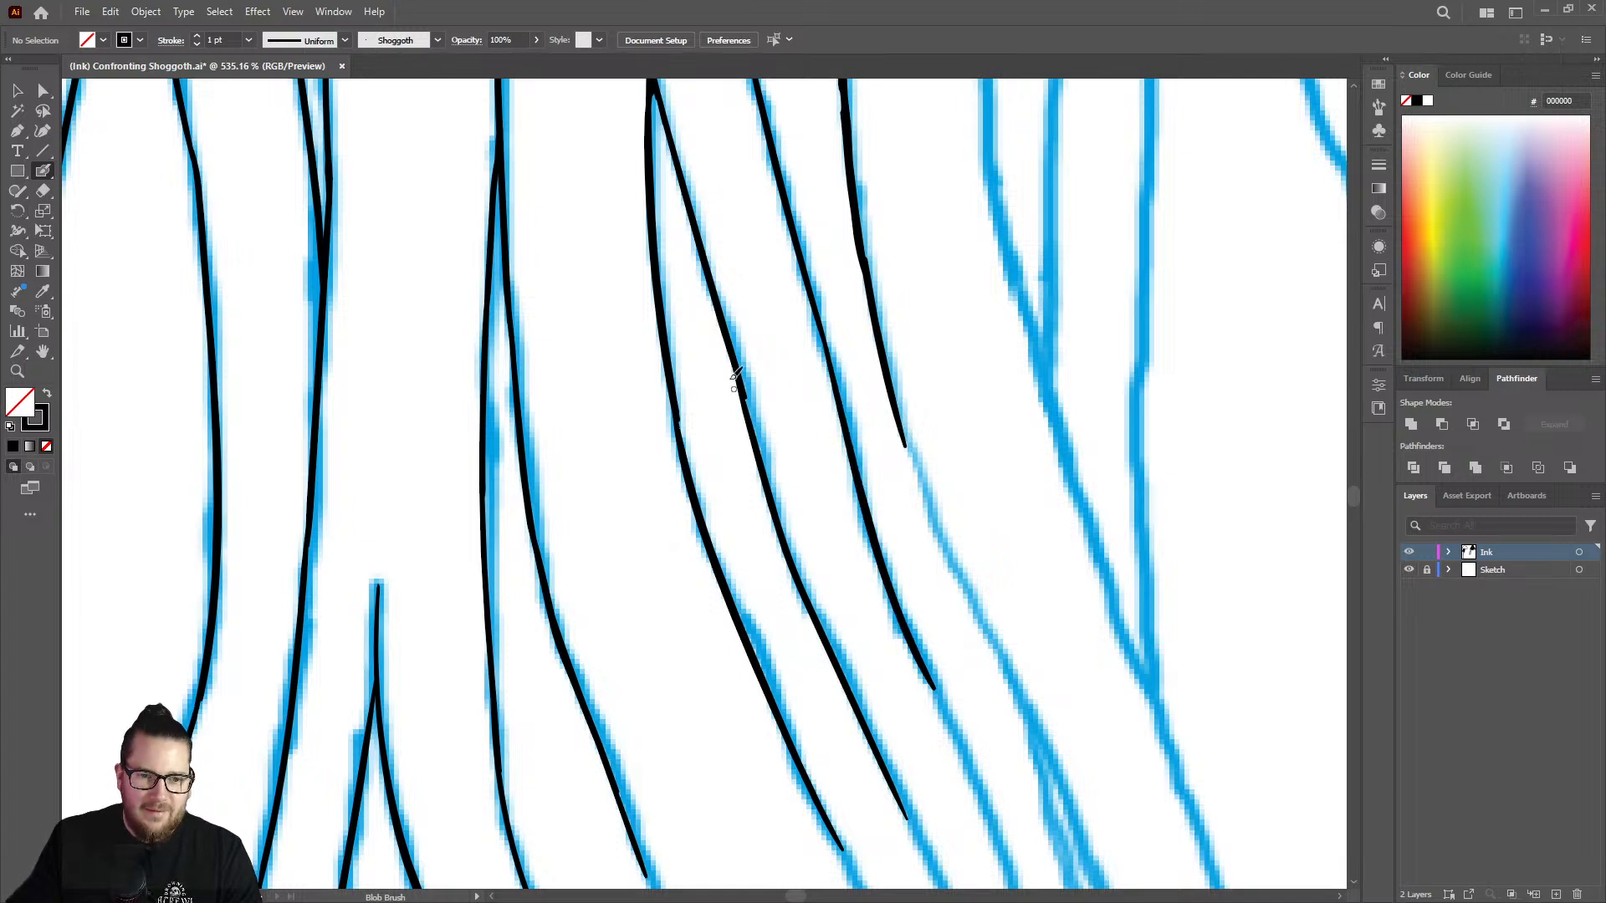
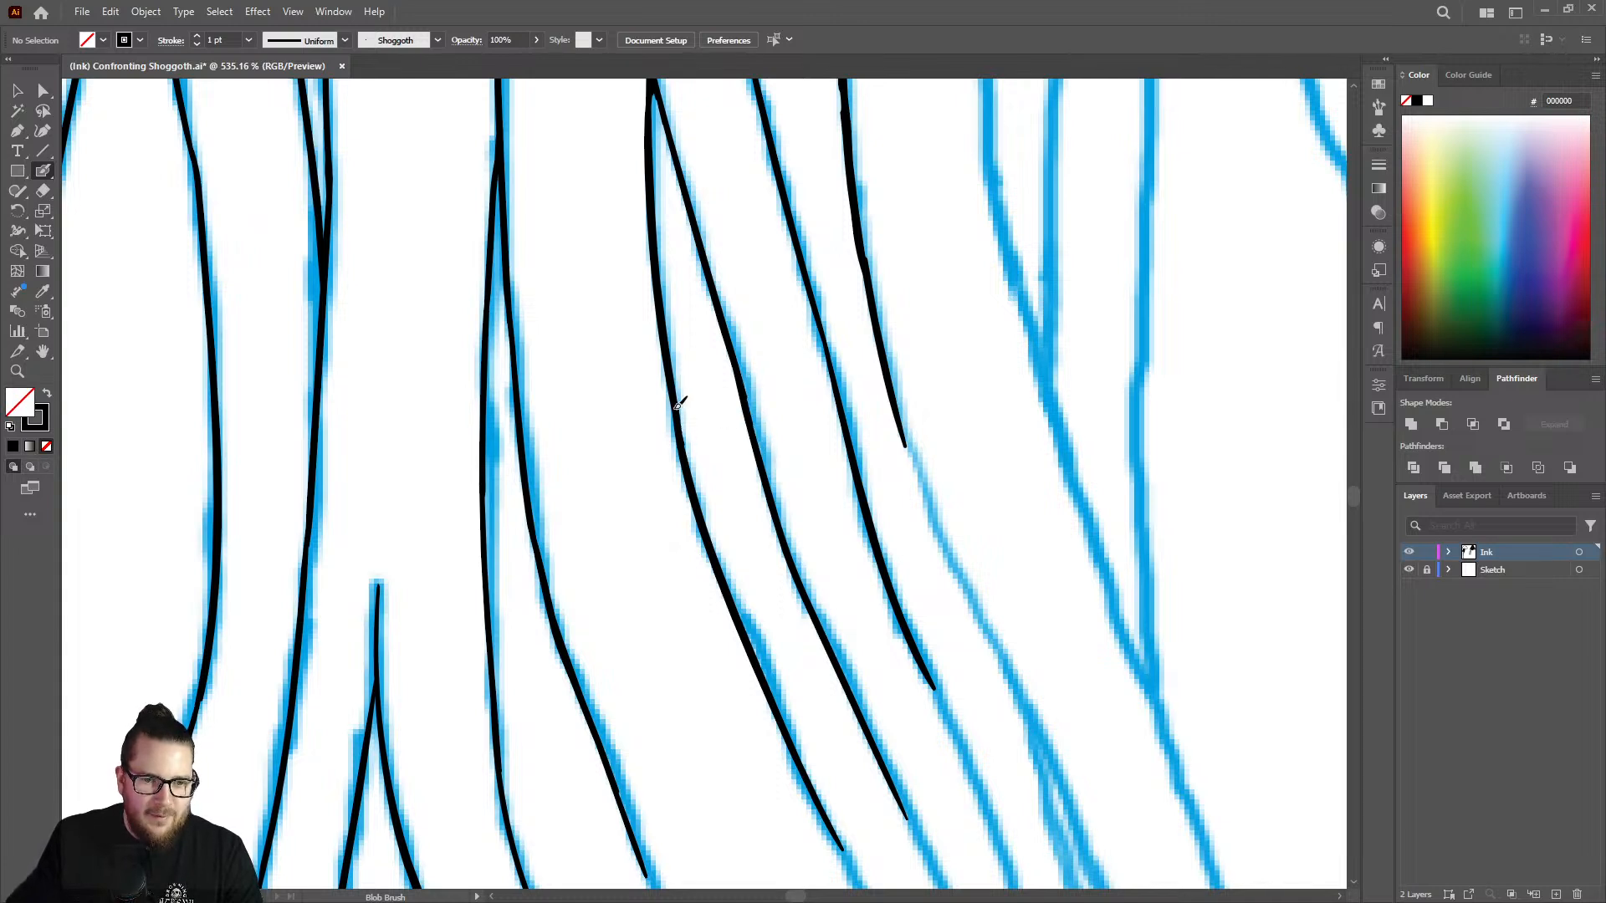
Extend the unfinished black line above the pointed strand tip down along the blue sketch with the Blob Brush.
key("z")
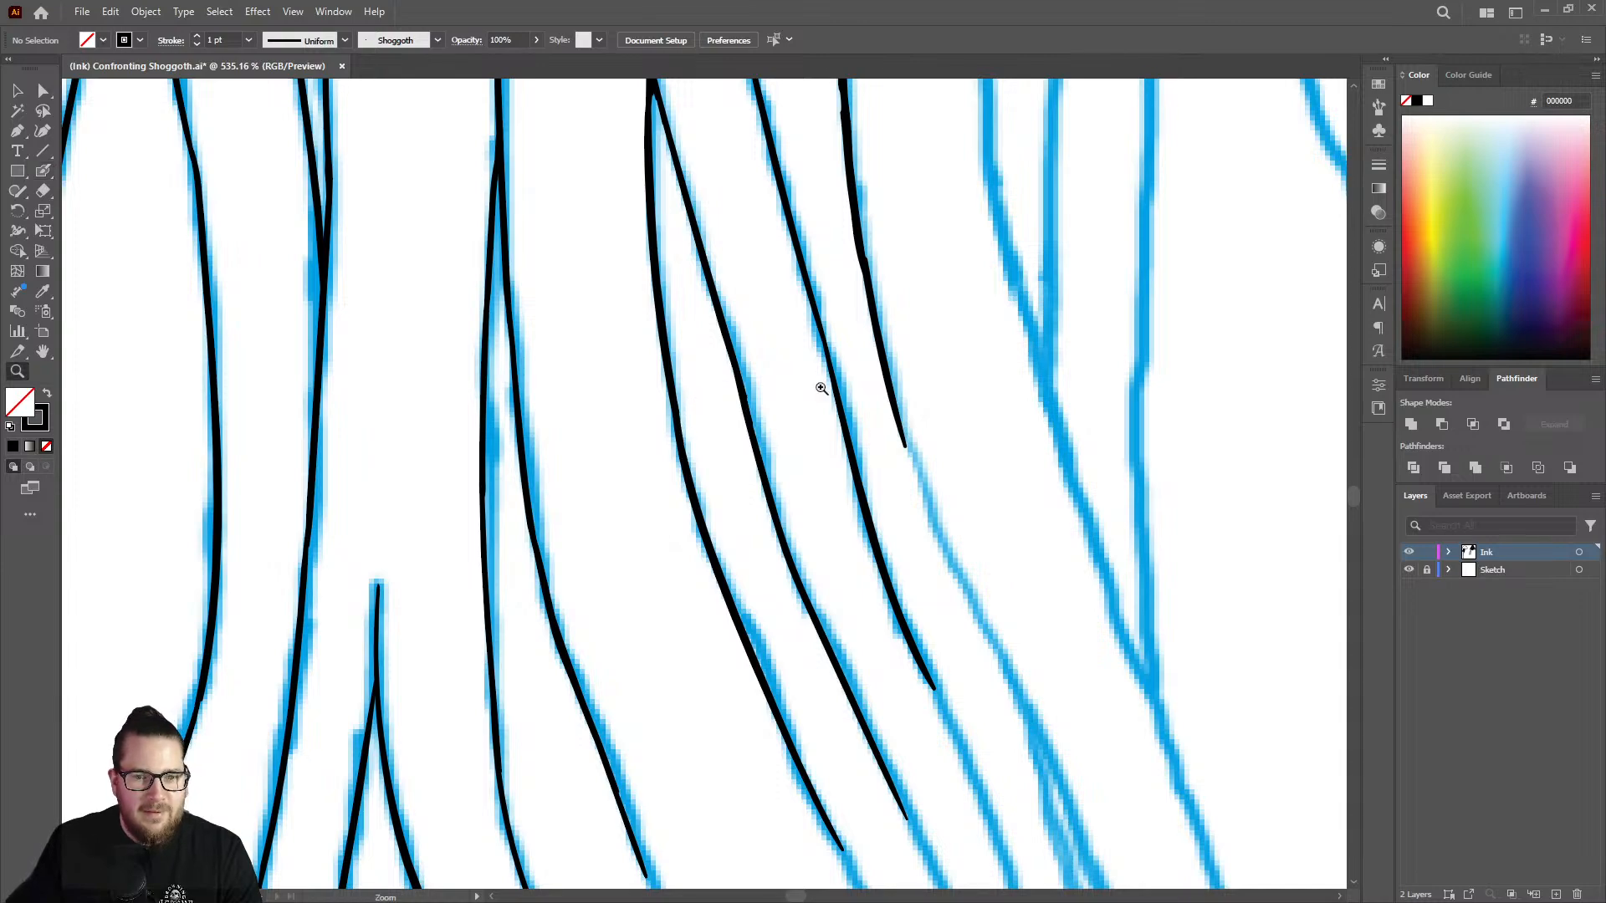
left_click_drag(824, 388, 550, 333)
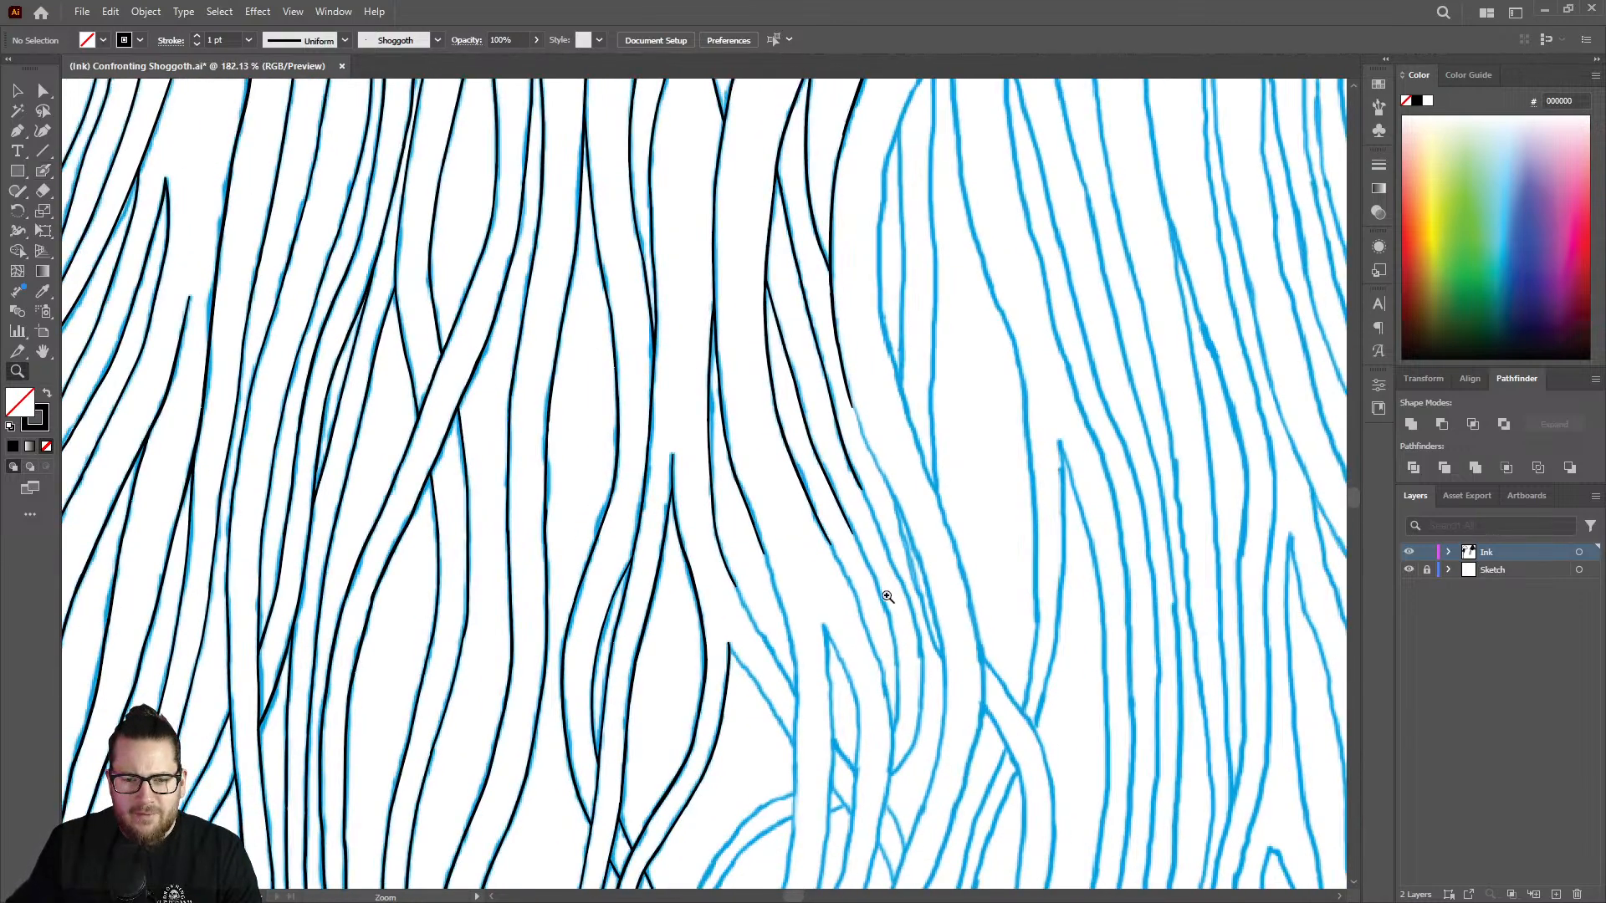
left_click_drag(887, 597, 669, 568)
left_click_drag(848, 670, 1121, 598)
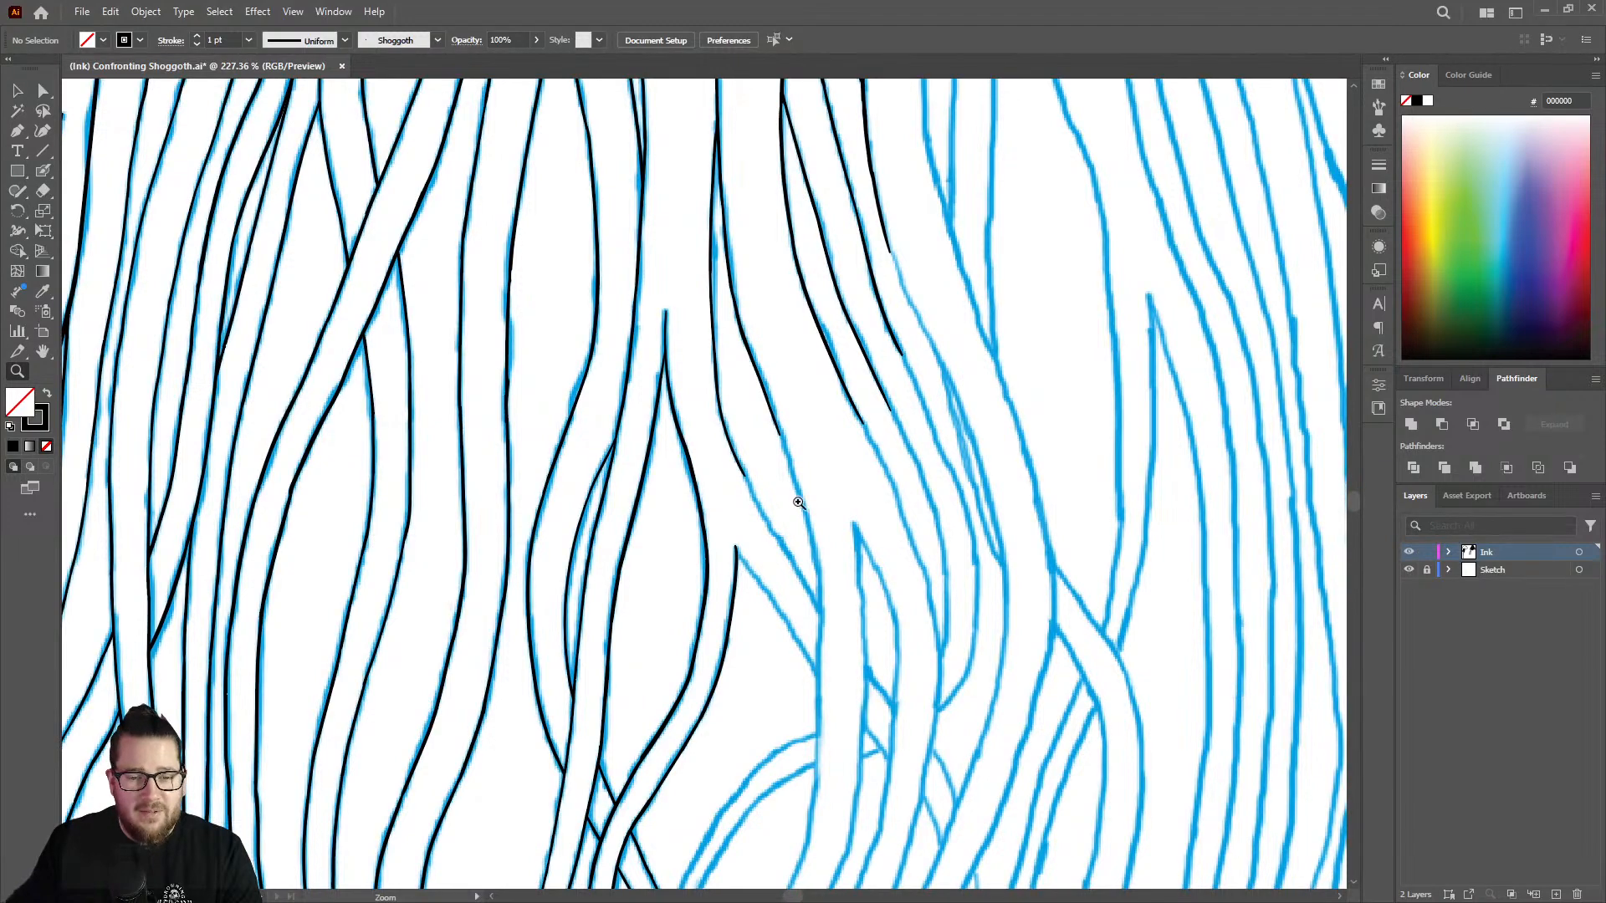
mouse_move(798, 502)
left_mouse_down()
mouse_move(760, 455)
mouse_move(803, 459)
mouse_move(831, 551)
mouse_move(982, 469)
left_mouse_up()
key("shift+b")
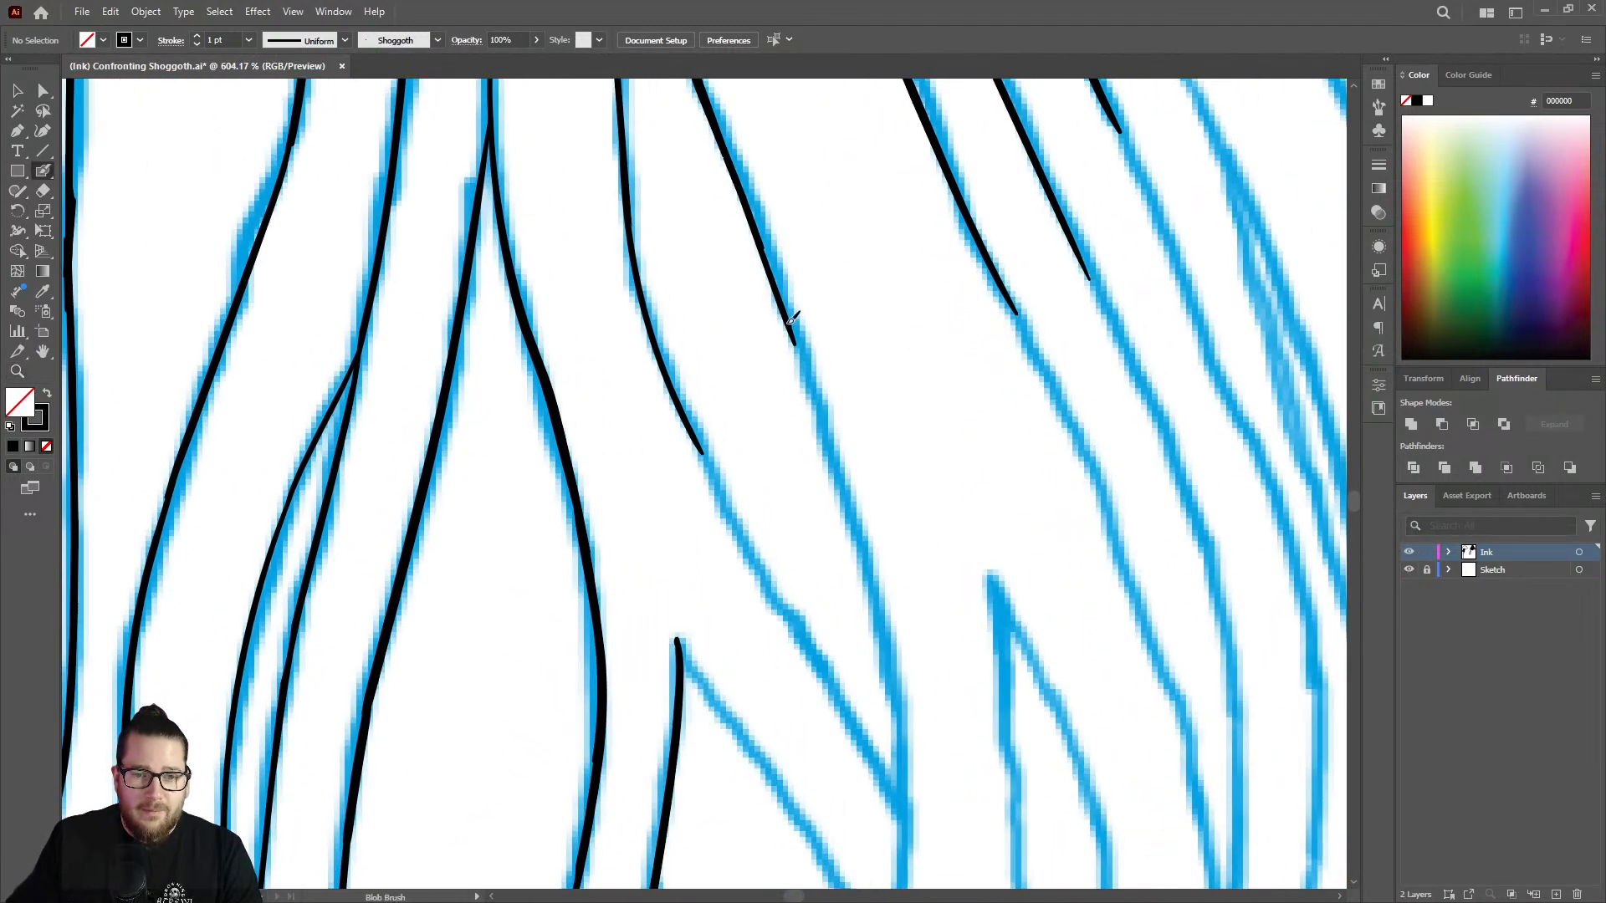
left_click_drag(791, 321, 880, 596)
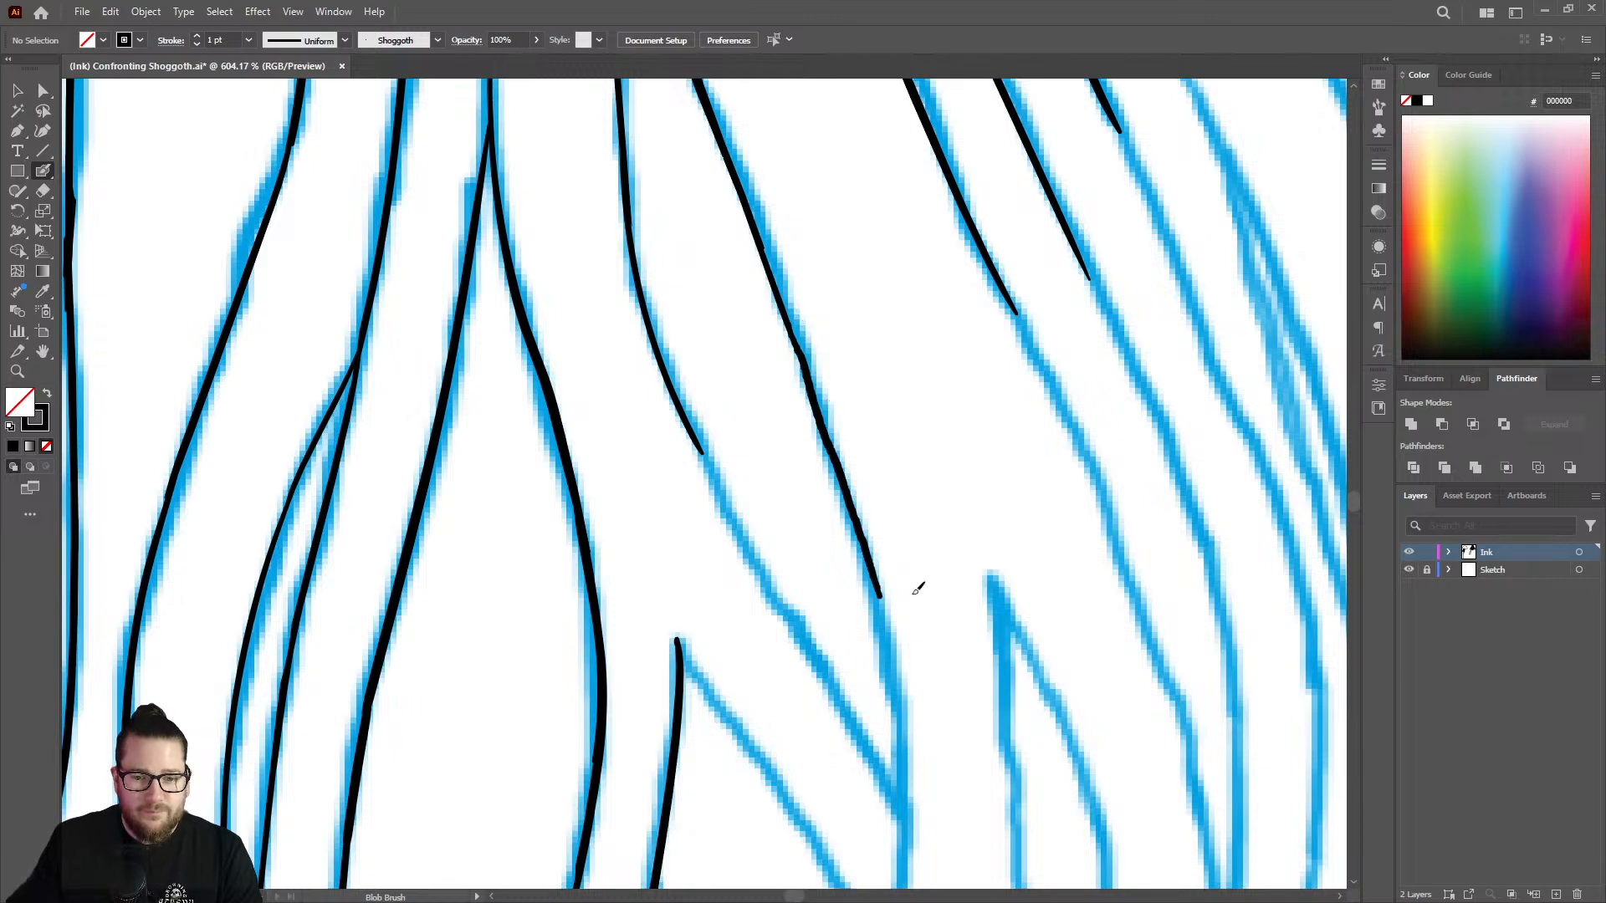
Ink the neighbouring inner line diagonally down along the sketch to where the two strand edges converge.
key("z")
left_click_drag(886, 459, 976, 538)
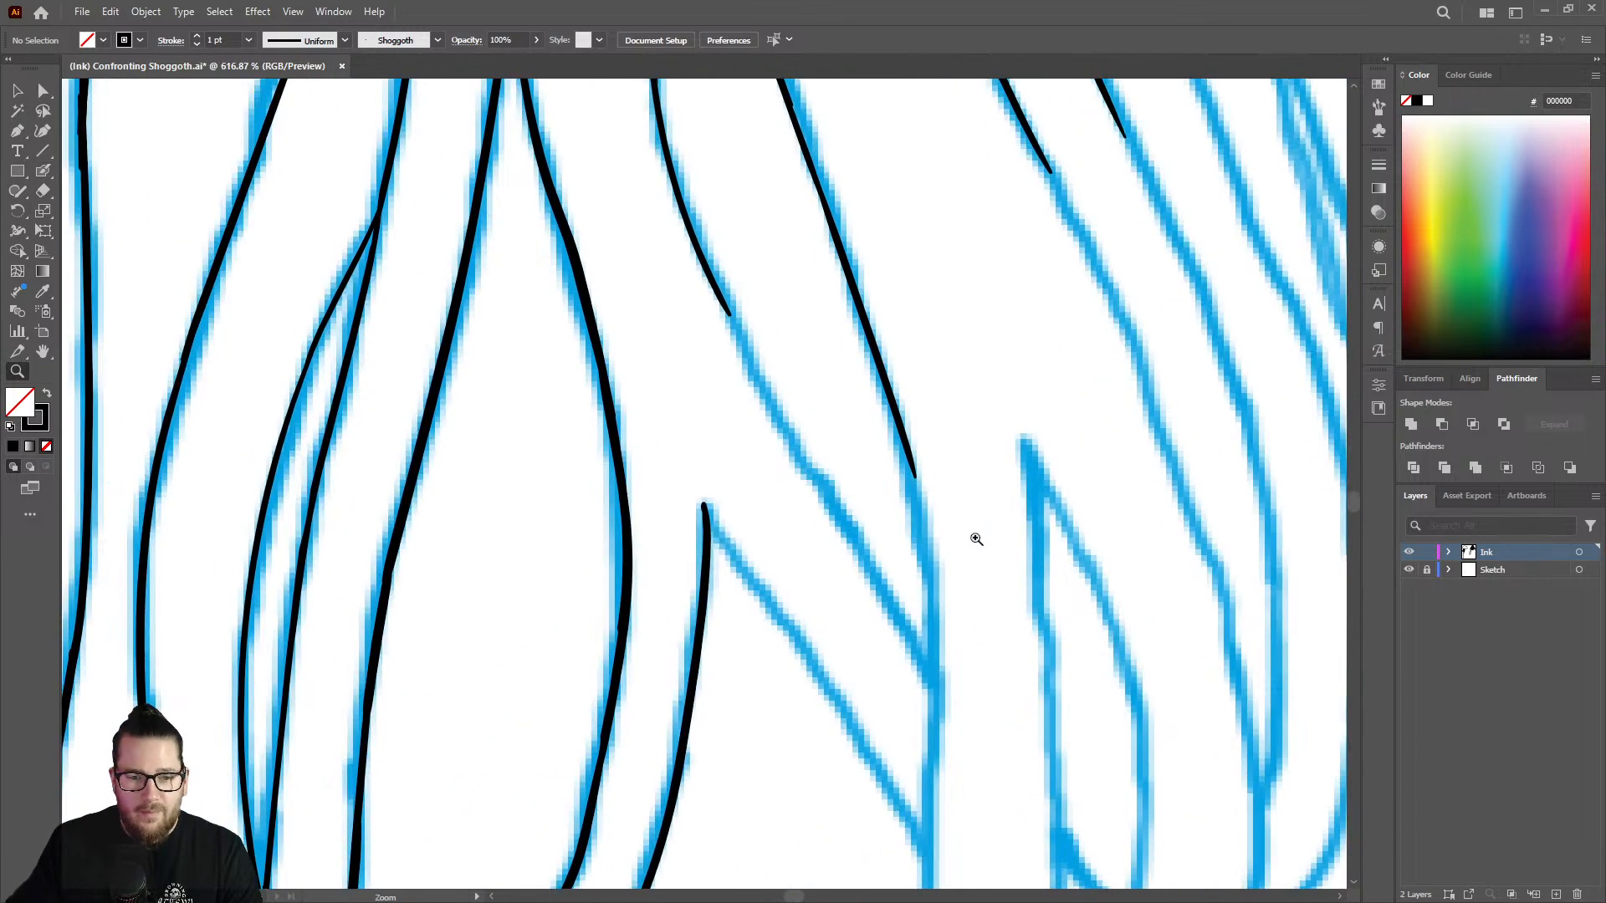
key("shift+b")
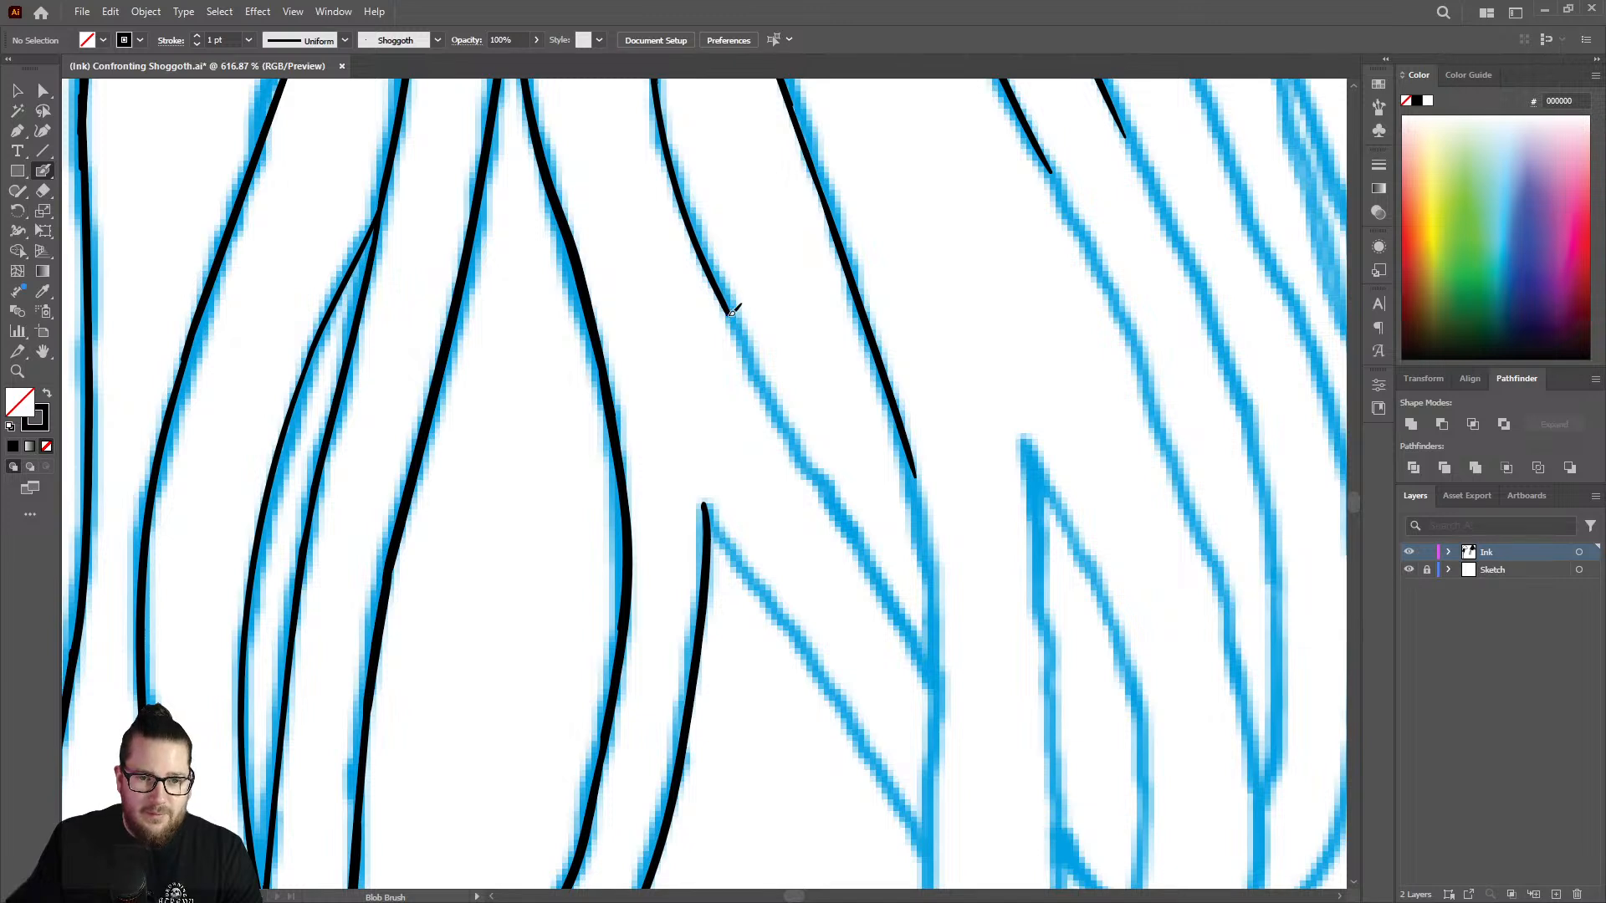
left_click_drag(733, 312, 933, 674)
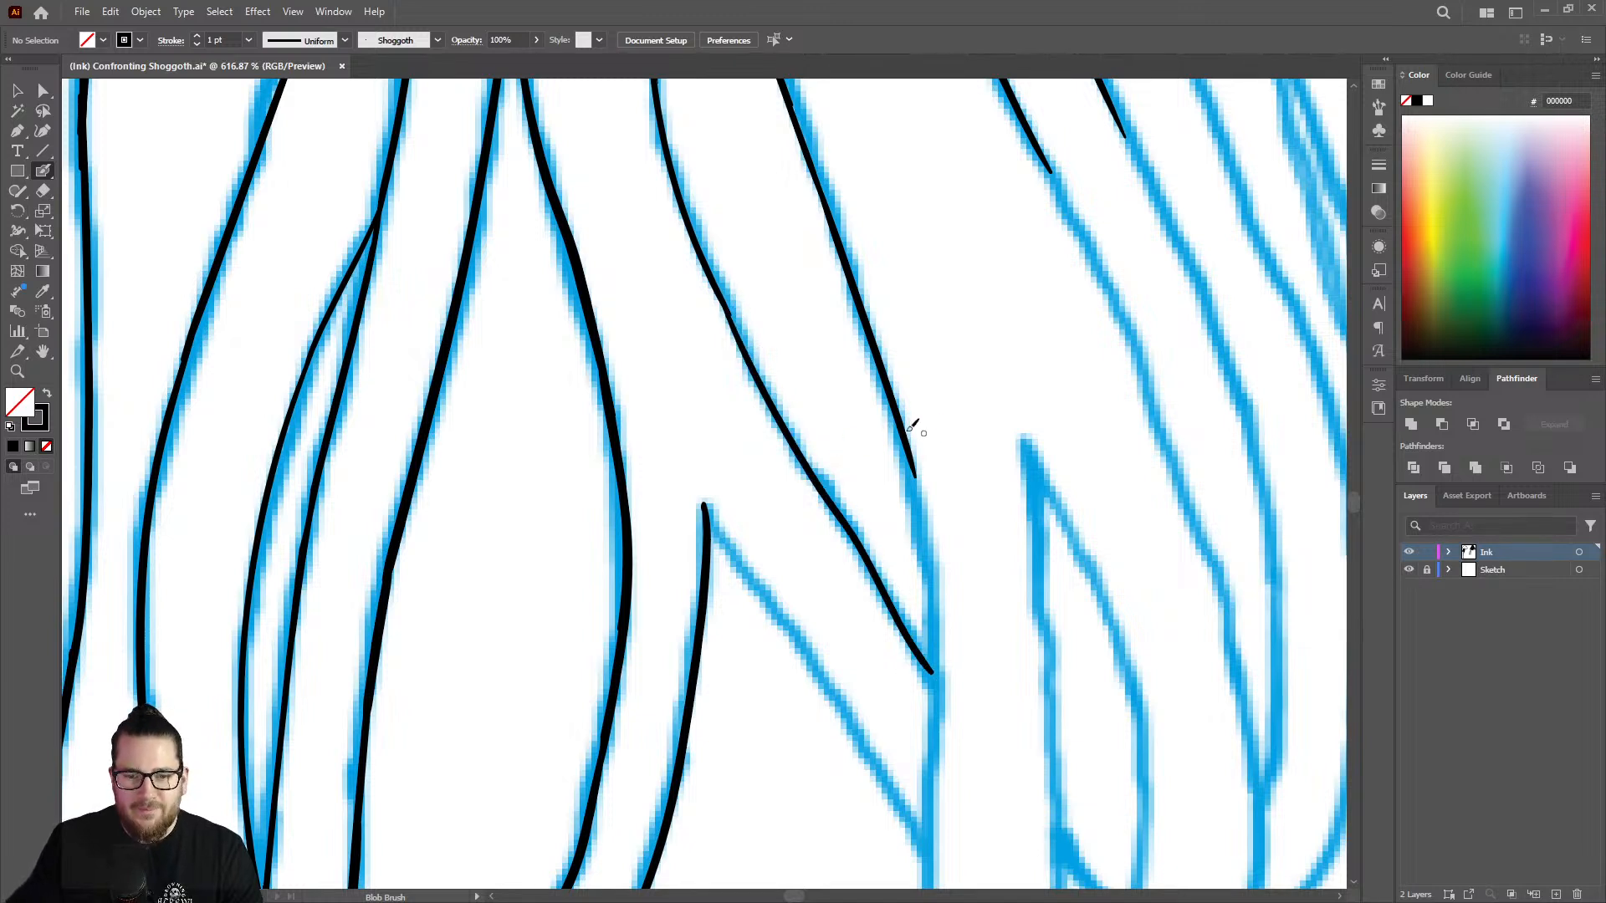
Redraw the outer strand edge as one longer Blob Brush stroke running down past the junction with the inner line.
left_click_drag(915, 452, 918, 510)
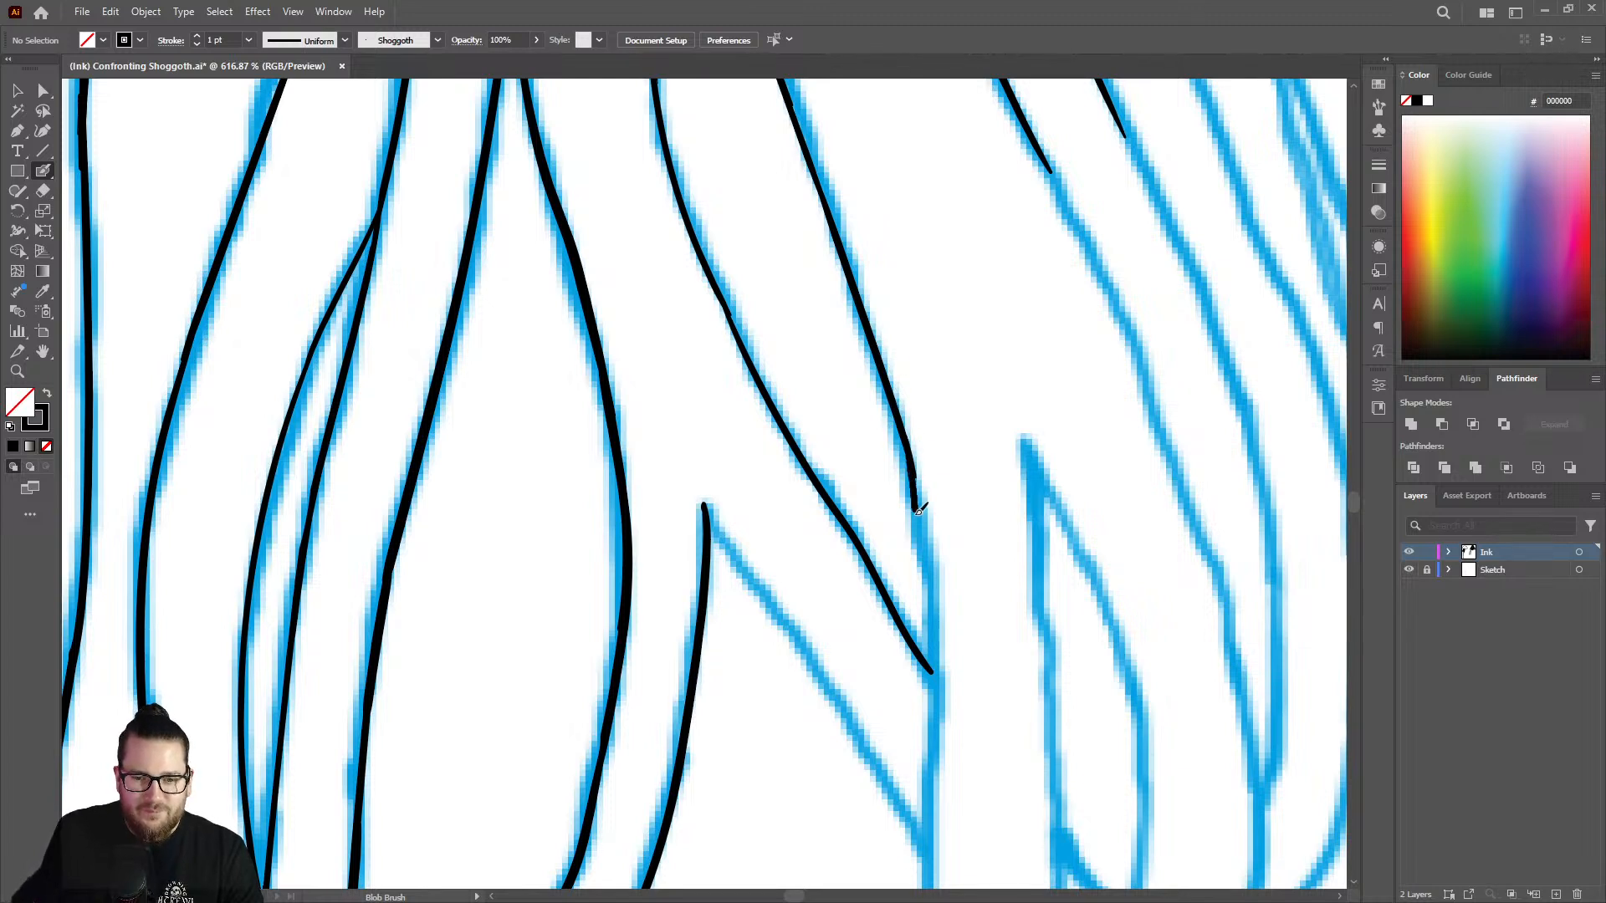
key("ctrl+z")
mouse_move(909, 445)
left_mouse_down()
mouse_move(934, 625)
mouse_move(933, 569)
mouse_move(928, 832)
left_mouse_up()
right_click(934, 619)
left_click(930, 589)
Ink the diagonal edge from the pointed strand tip down to the vertical line, closing the corner where they meet.
key("z")
left_click_drag(958, 573, 786, 523)
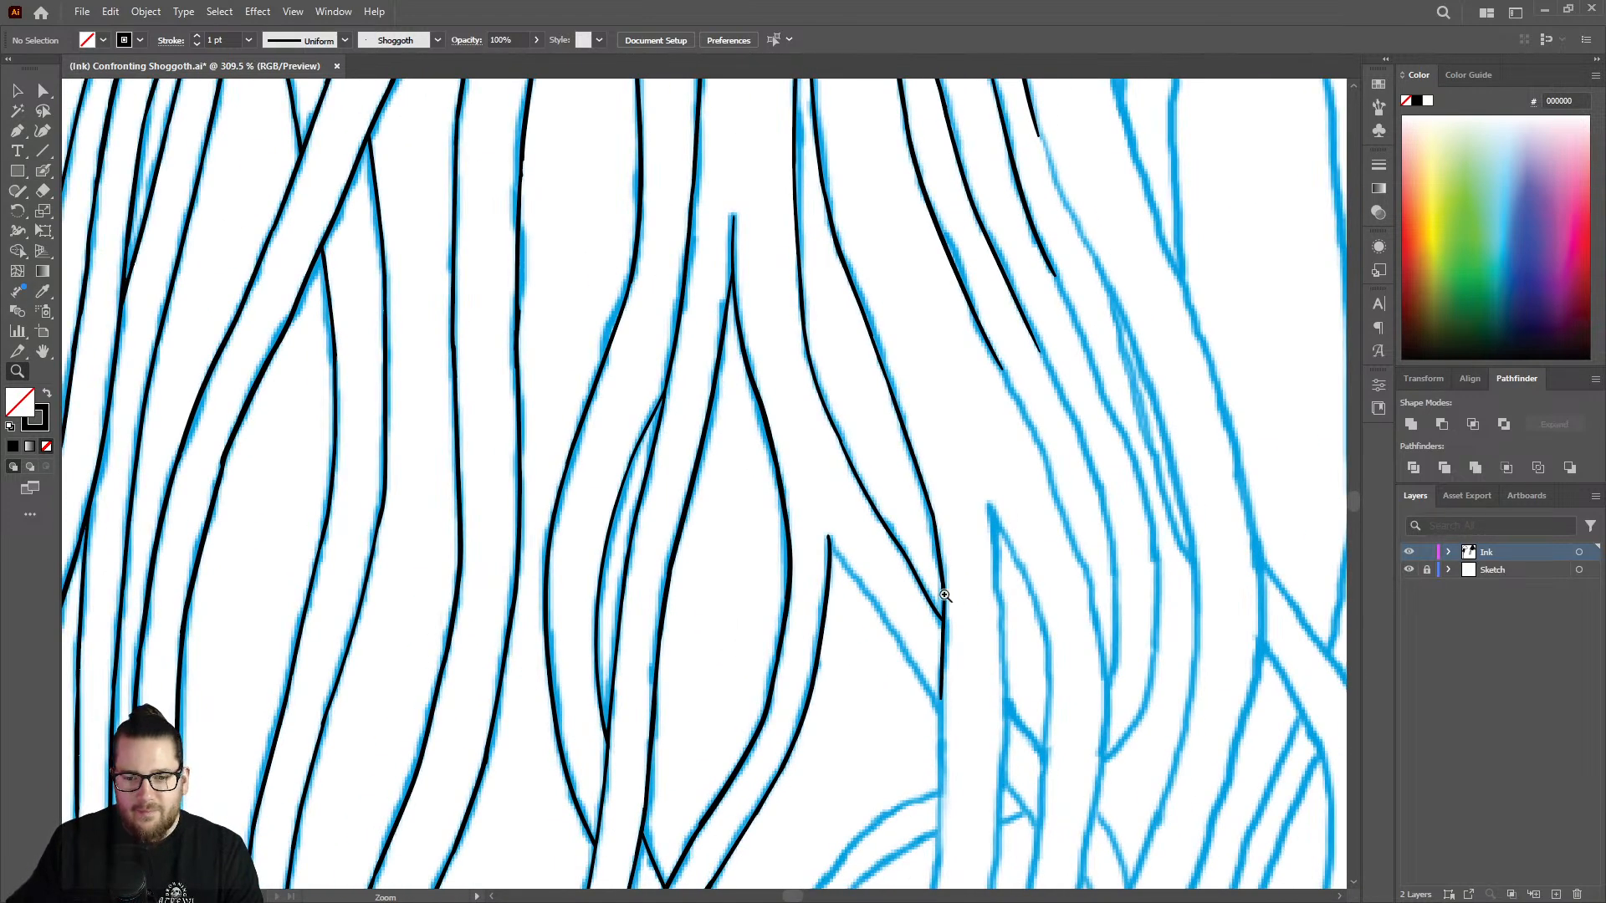
left_click_drag(970, 602, 1109, 541)
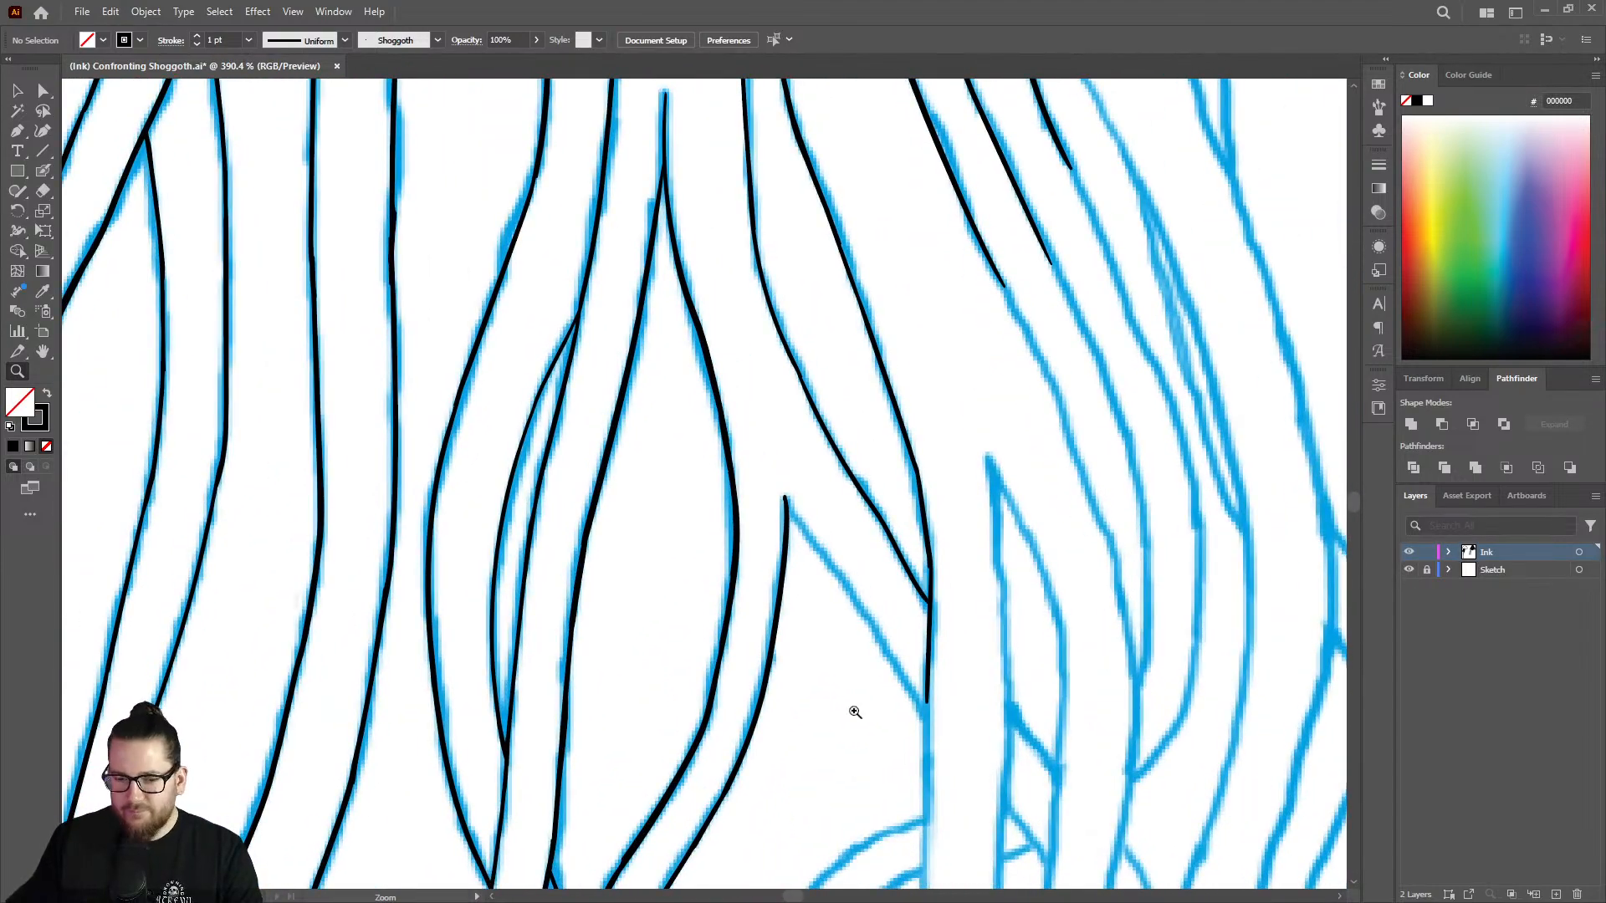
left_click_drag(900, 675, 835, 642)
left_click_drag(893, 726, 1095, 654)
left_click_drag(941, 554, 1007, 525)
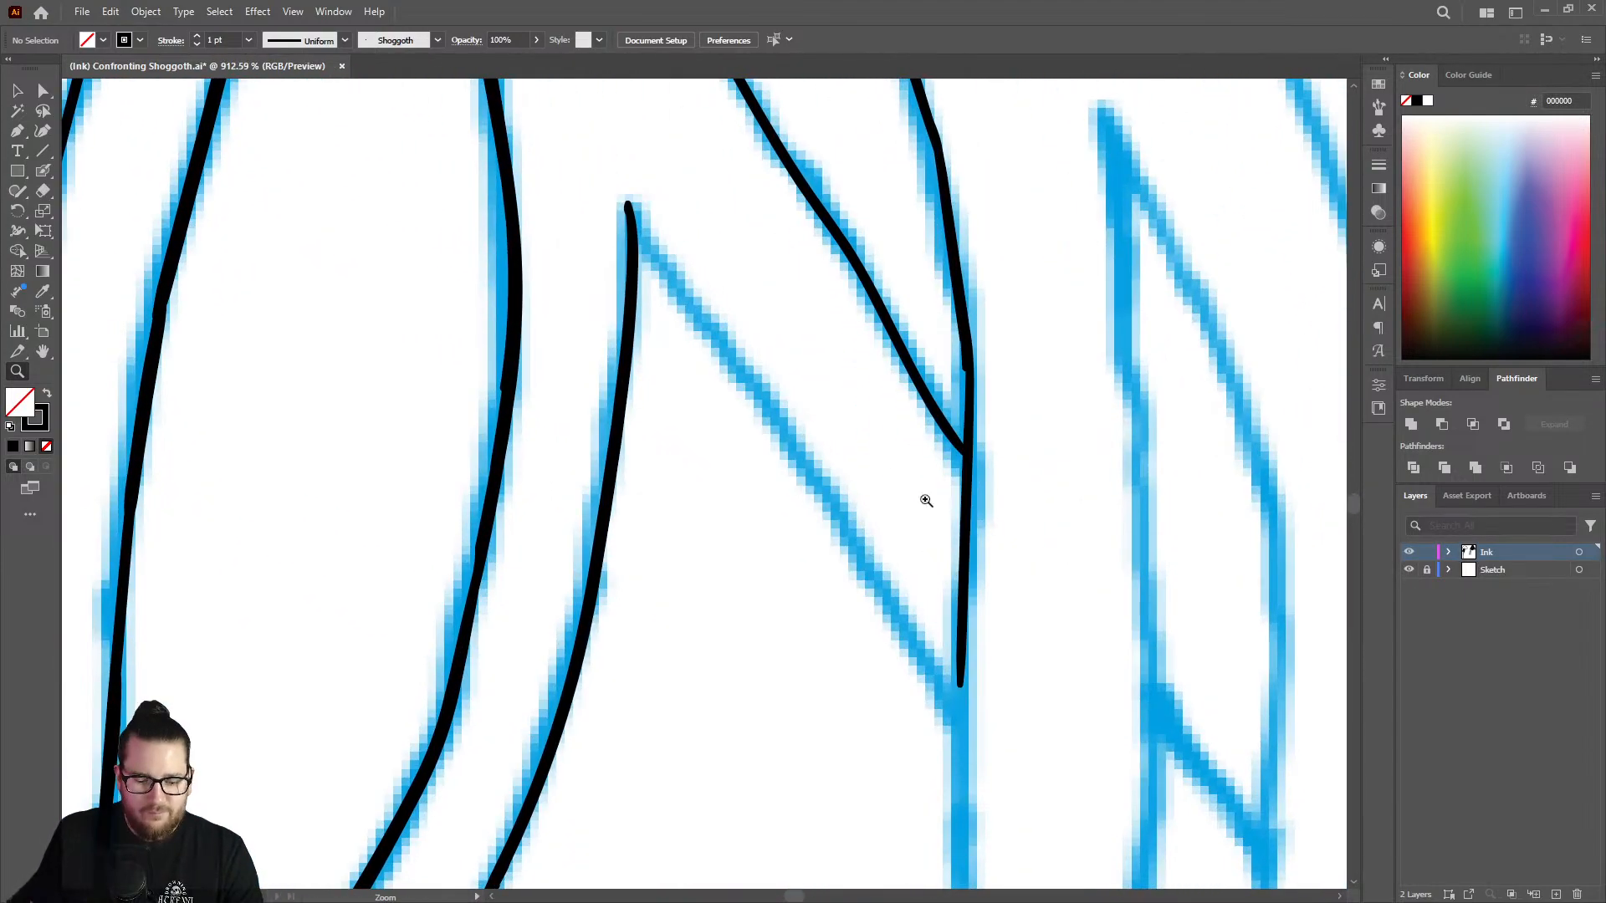
key("shift+b")
mouse_move(641, 216)
left_mouse_down()
mouse_move(954, 685)
mouse_move(925, 667)
mouse_move(963, 701)
mouse_move(959, 845)
left_mouse_up()
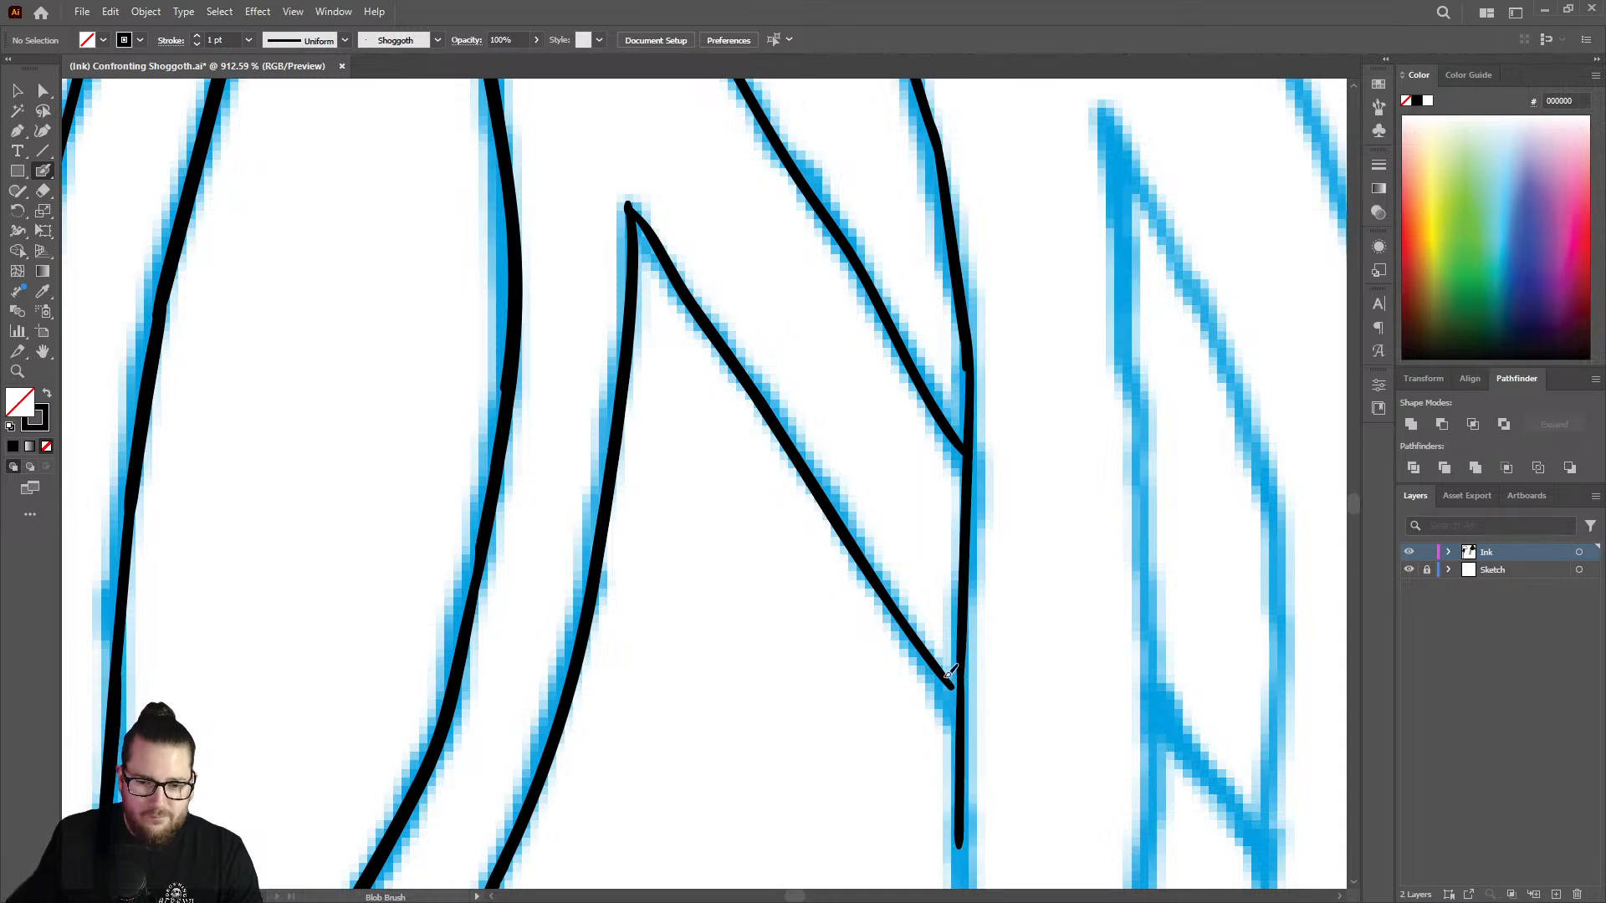
left_click_drag(958, 696, 939, 675)
Sharpen the peak of the pointed strand tip with a small Blob Brush stroke.
key("z")
left_click_drag(946, 454, 783, 418)
left_click_drag(779, 310, 1041, 266)
key("shift+b")
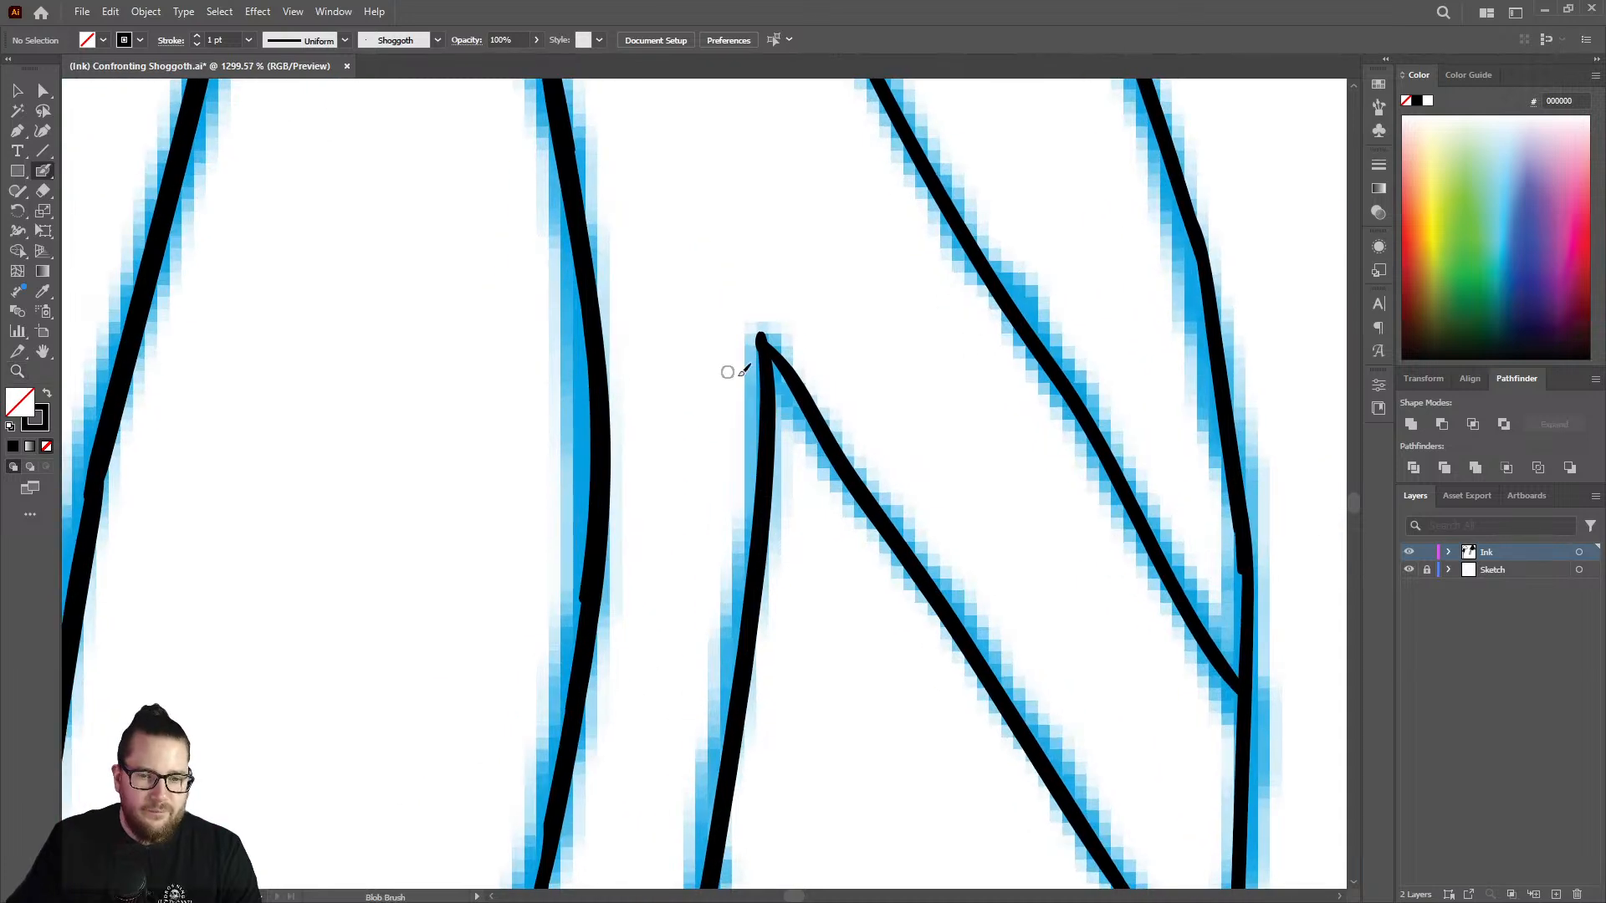
mouse_move(762, 327)
left_mouse_down()
mouse_move(790, 362)
mouse_move(766, 331)
left_mouse_up()
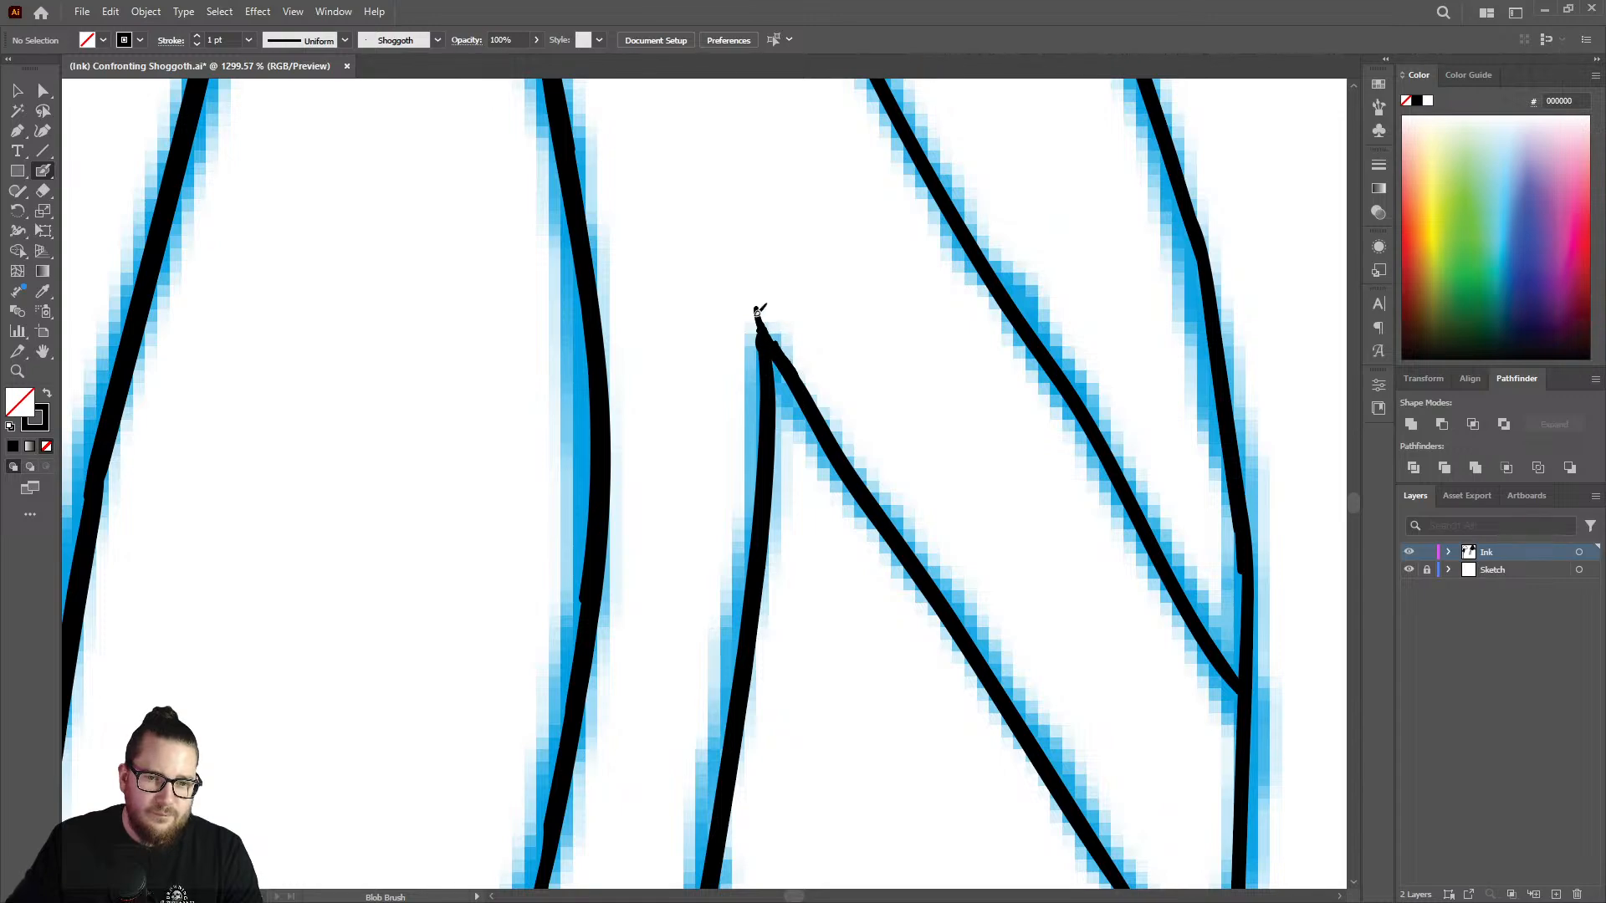
Continue the next unfinished strand line down the sketch, just above the uninked pointed tip.
key("z")
left_click_drag(825, 412, 527, 452)
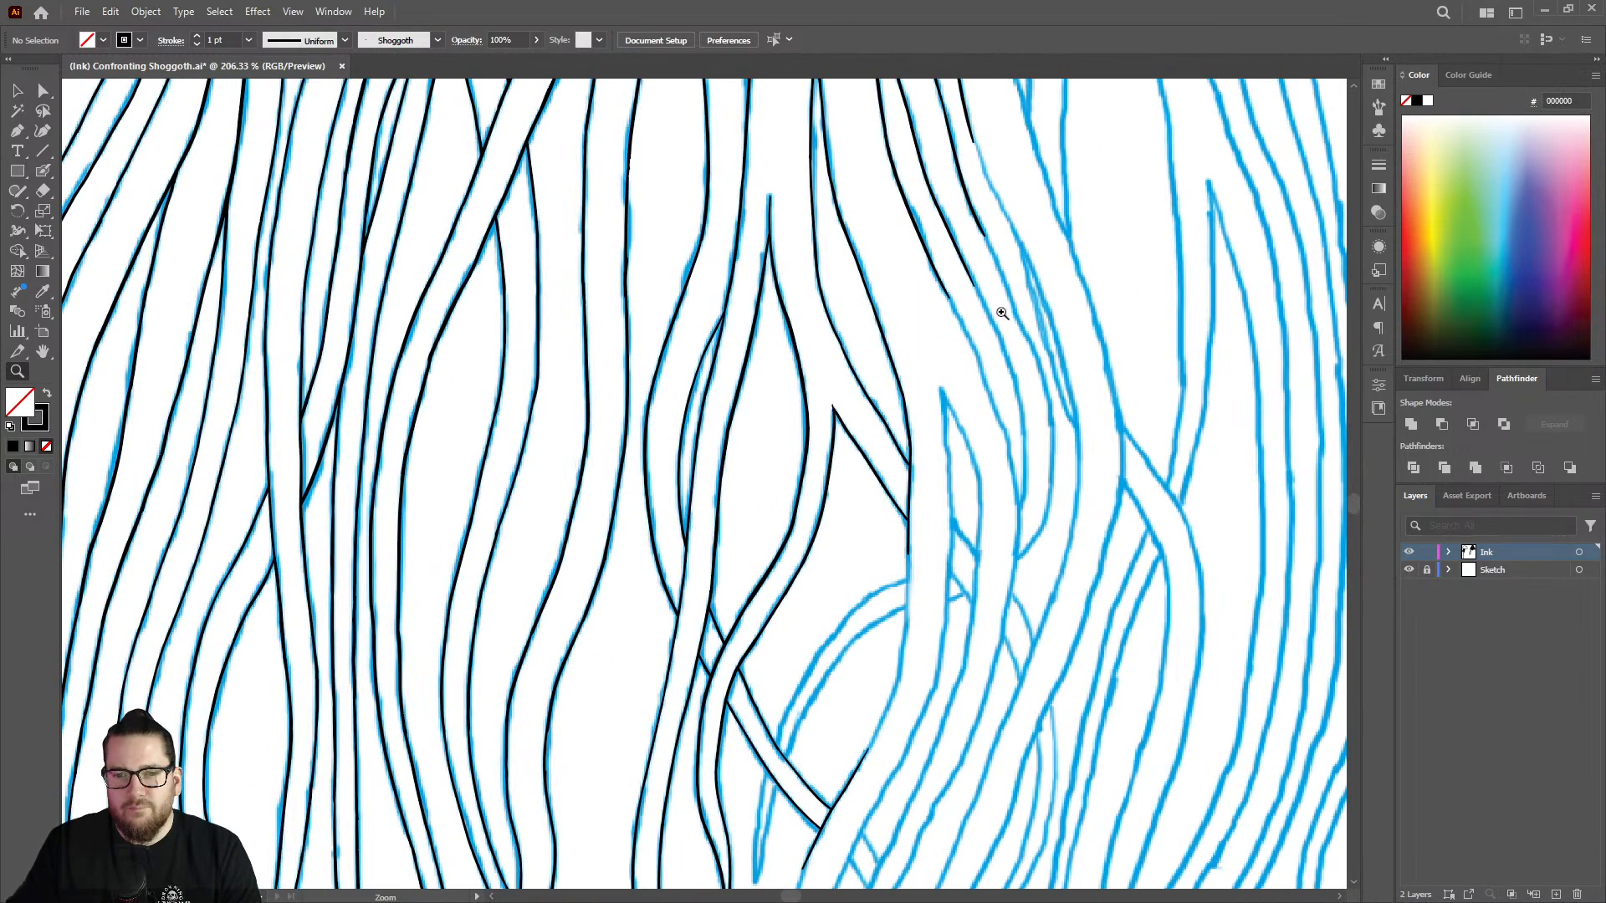
left_click_drag(1026, 298, 1196, 299)
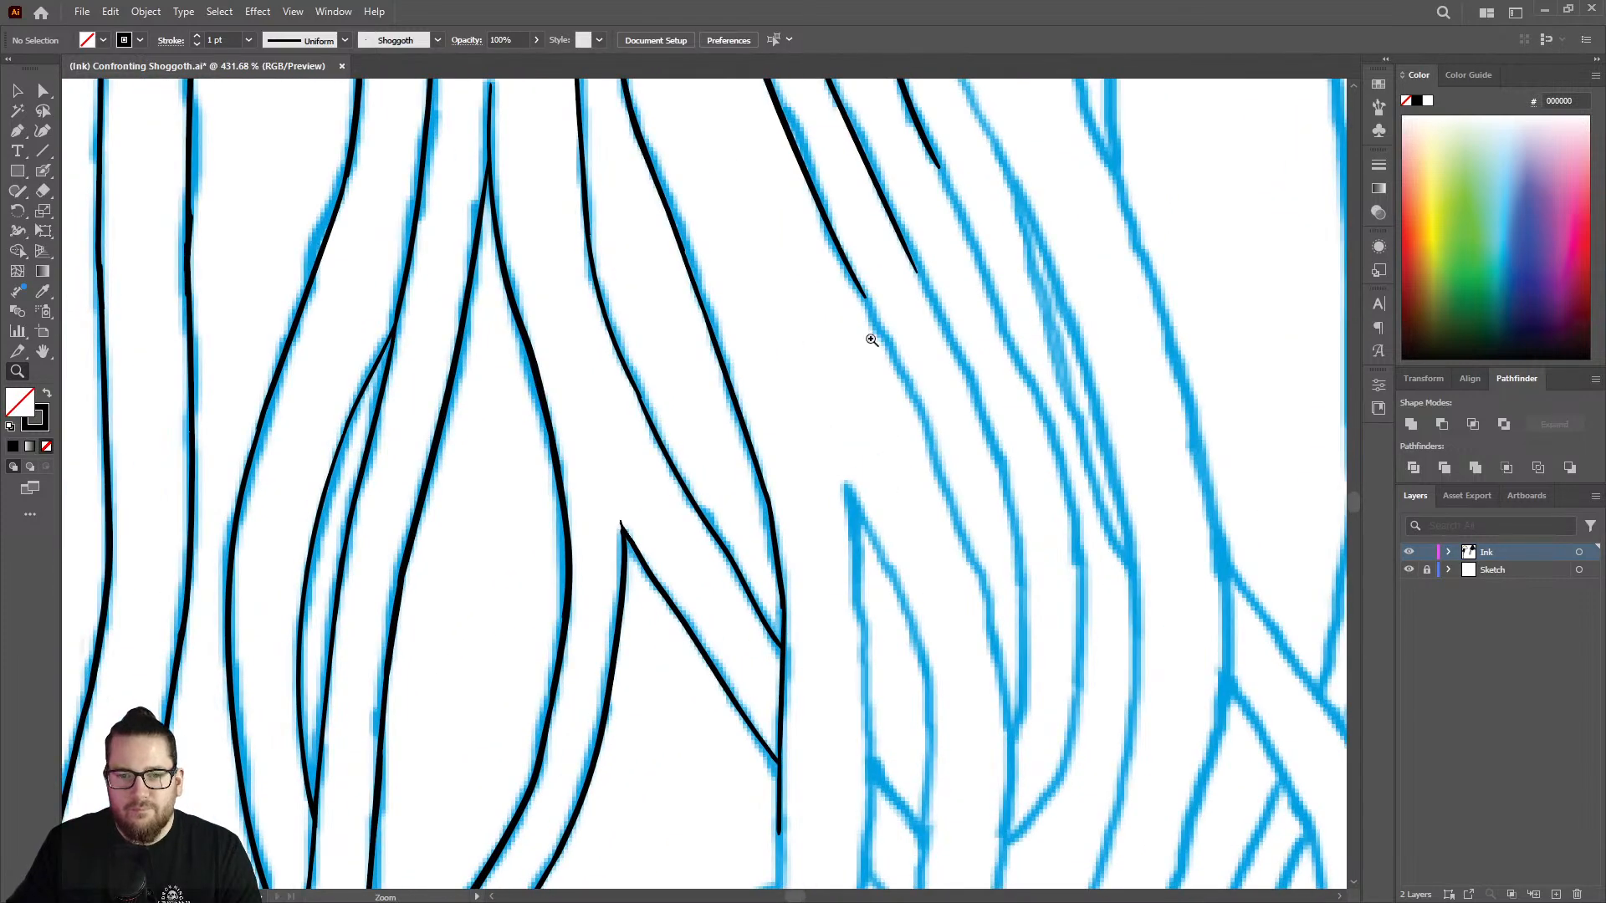
left_click_drag(877, 355, 974, 339)
key("shift+b")
left_click_drag(845, 237, 1005, 636)
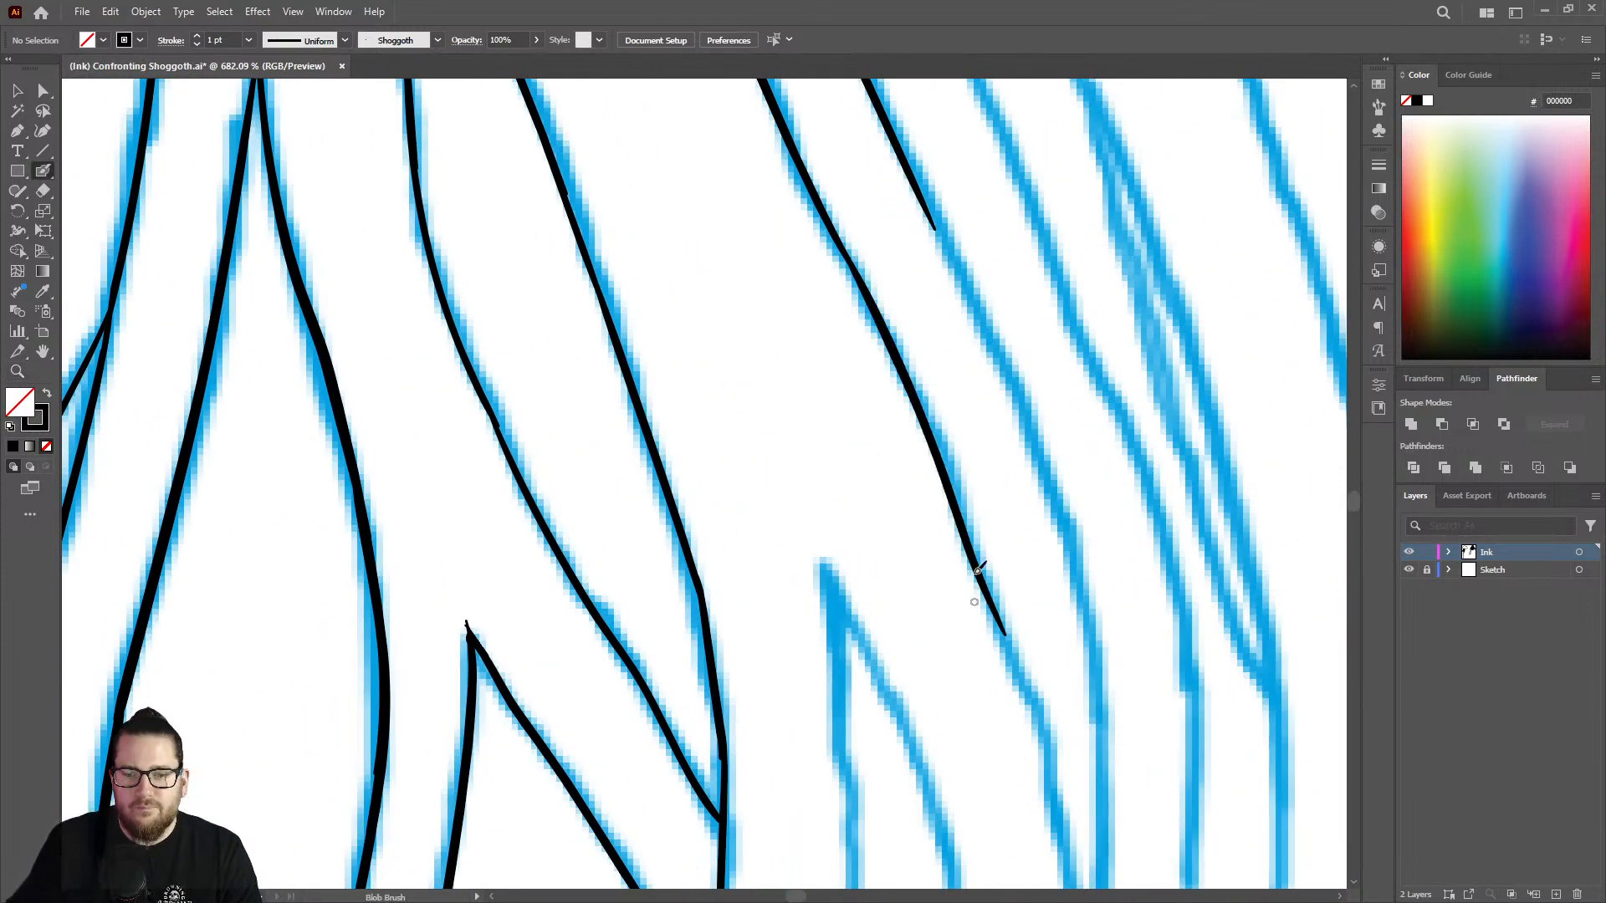
Extend the same strand line down its curve beside the uninked pointed tip toward the merging branches.
key("z")
left_click_drag(1032, 356, 887, 385)
left_click_drag(1042, 547, 1155, 554)
key("shift+b")
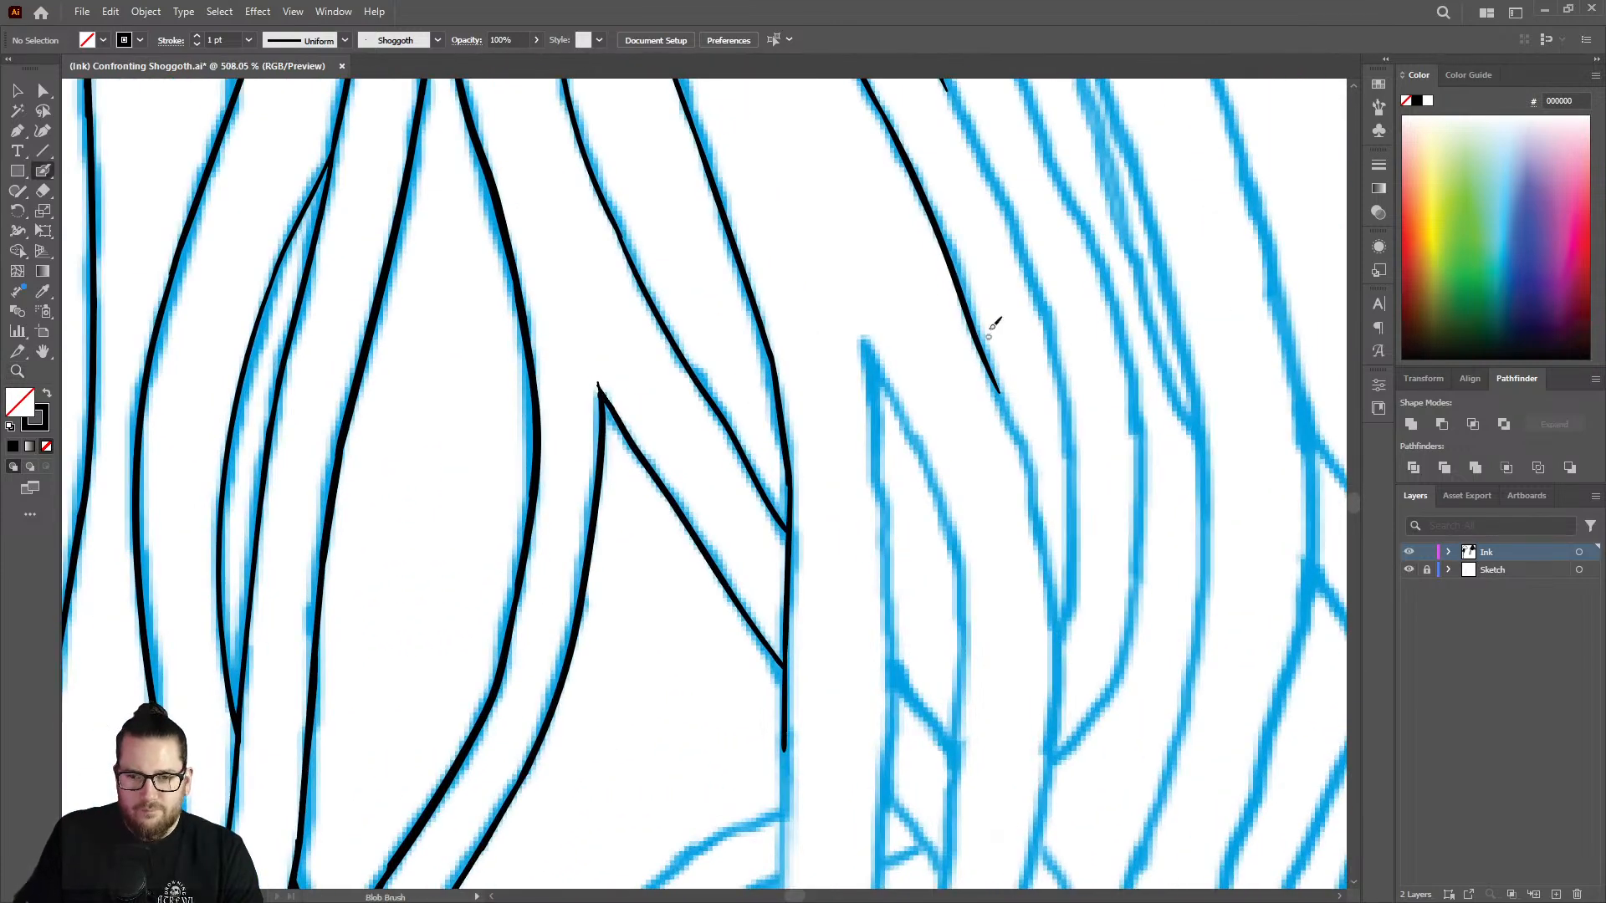
mouse_move(1006, 387)
left_mouse_down()
mouse_move(1047, 573)
mouse_move(1048, 724)
left_mouse_up()
Ink the strand line's inward bend, carrying it down past the branch that merges from the outer side.
key("z")
left_click_drag(1084, 426, 905, 422)
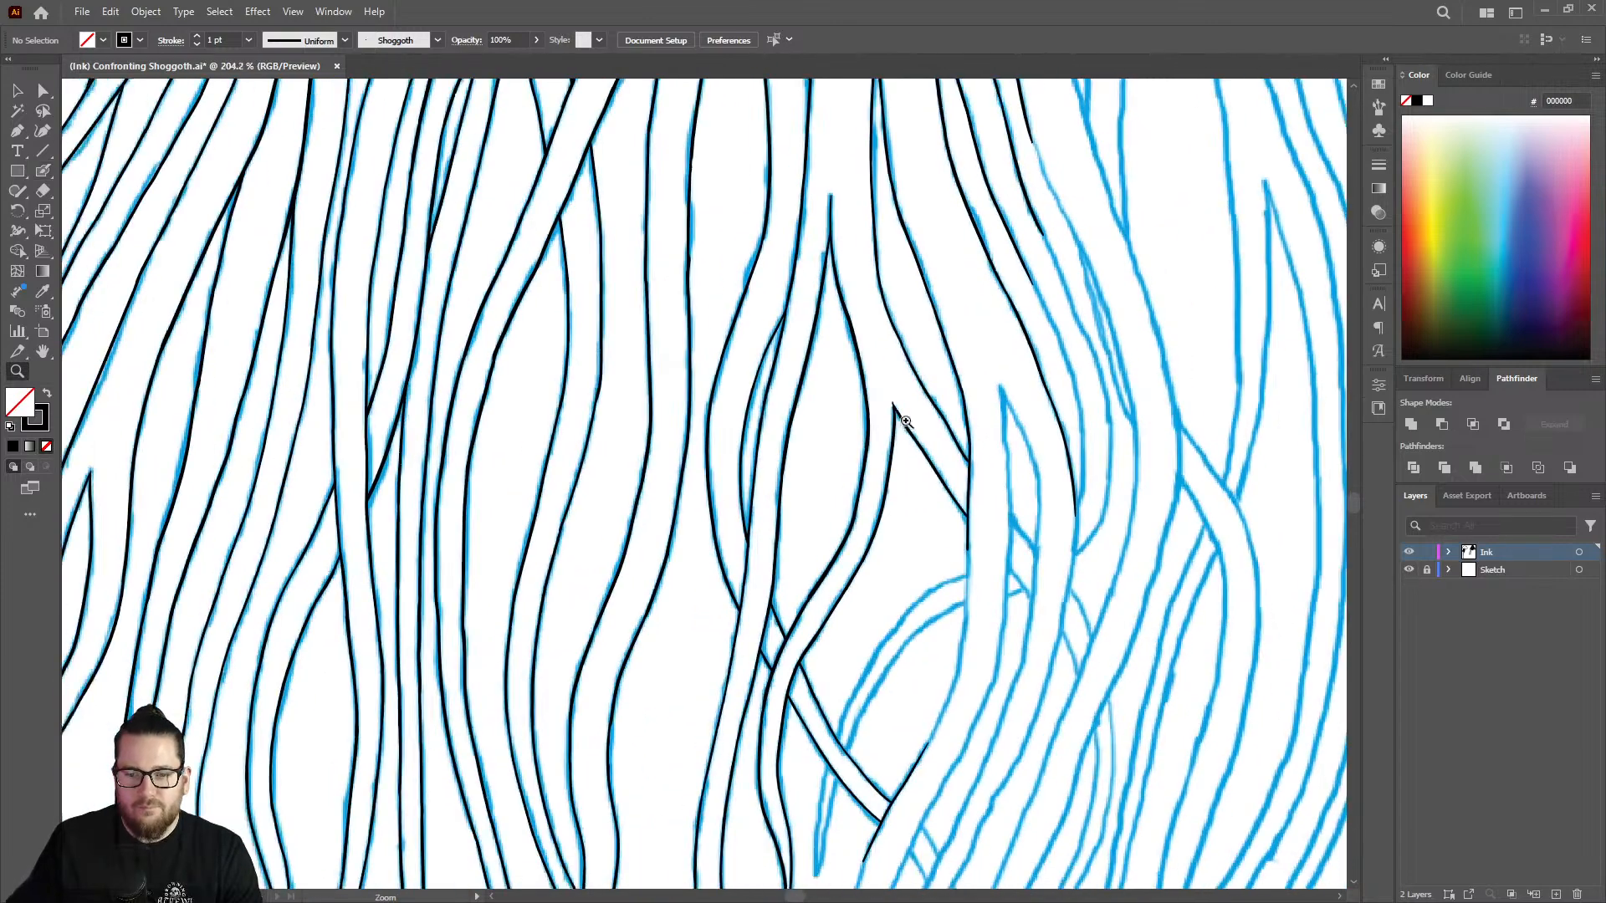
mouse_move(1099, 597)
left_mouse_down()
mouse_move(1195, 550)
mouse_move(1172, 445)
mouse_move(1186, 423)
left_mouse_up()
key("shift+b")
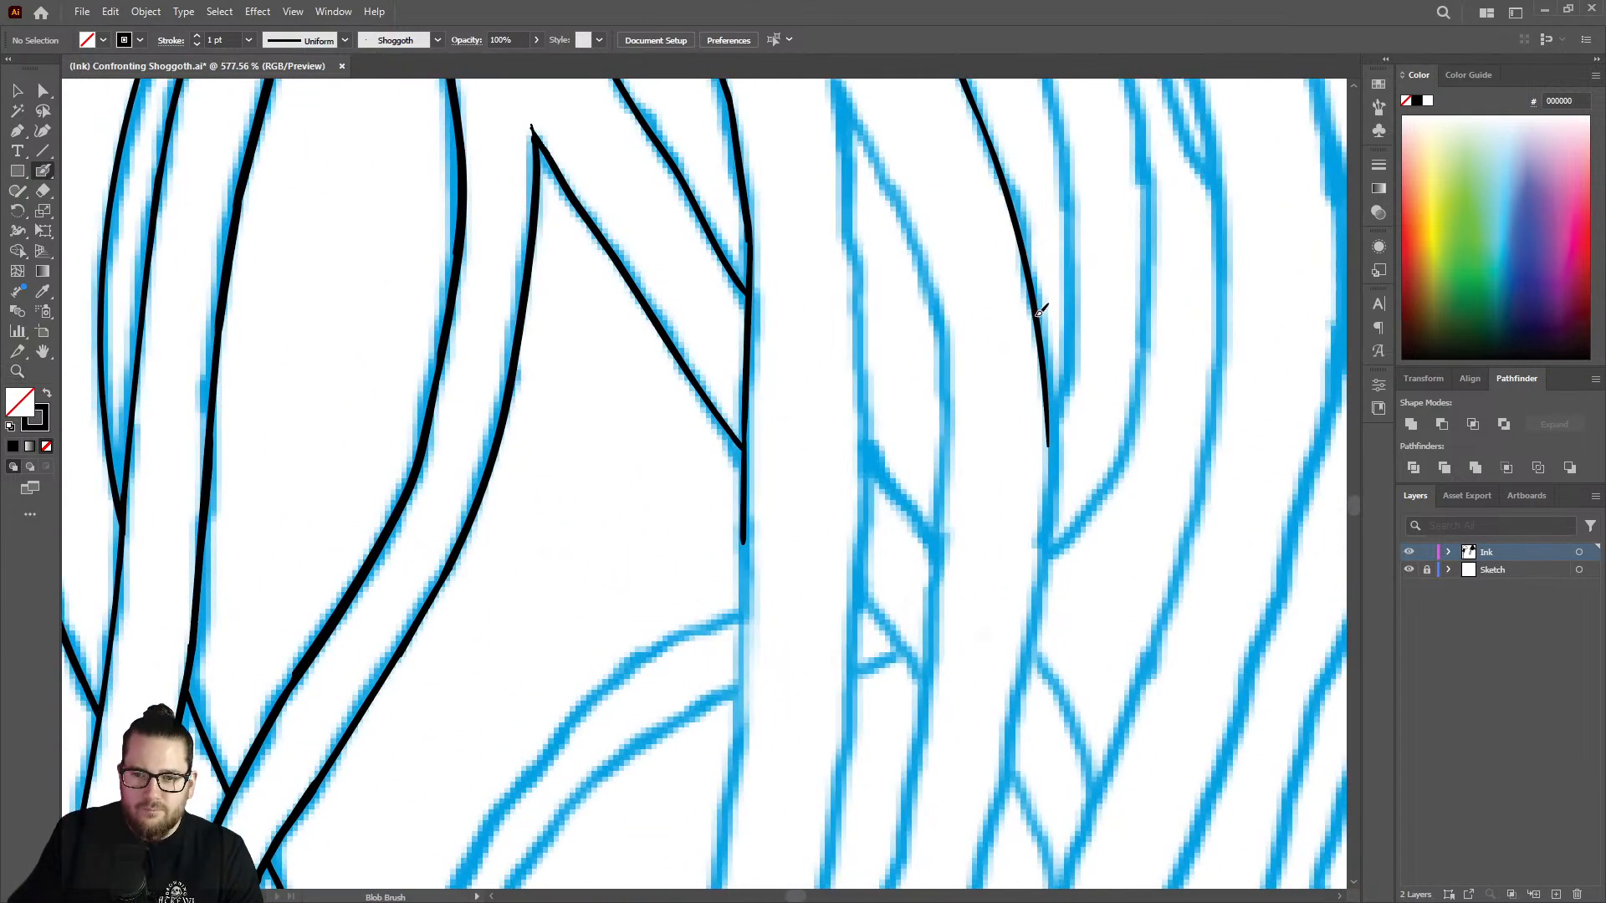
left_click_drag(1049, 389, 1017, 696)
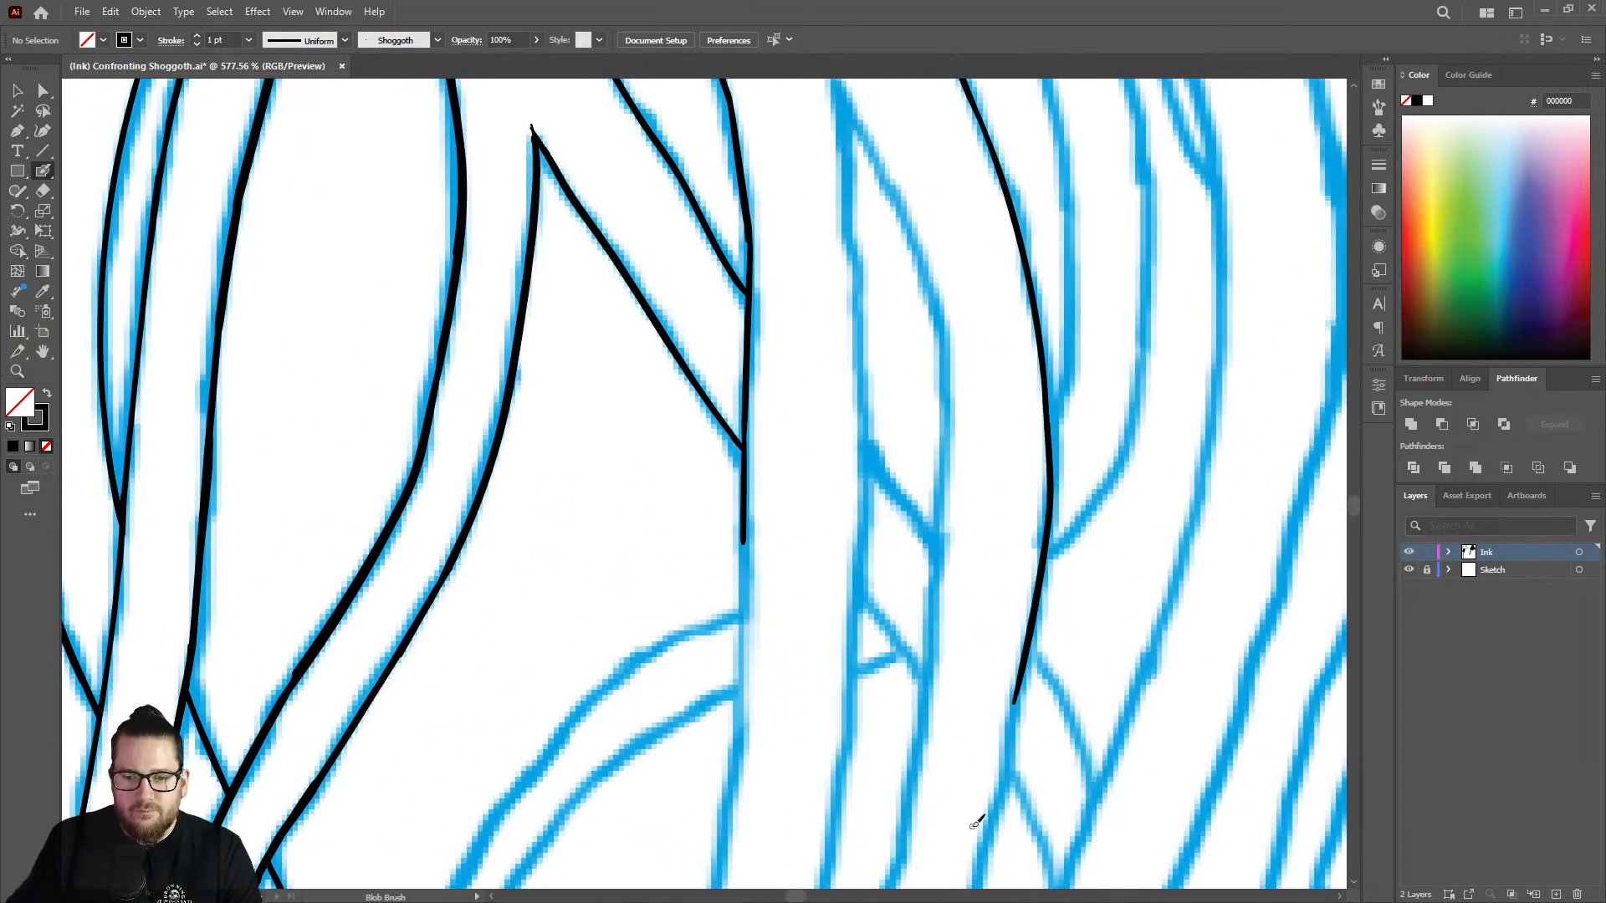
Ink the long strand edge from the vertical line's end down to the existing line above the crossing strand, redoing the stroke once.
key("z")
mouse_move(1048, 441)
left_mouse_down()
mouse_move(1021, 617)
mouse_move(1216, 558)
left_mouse_up()
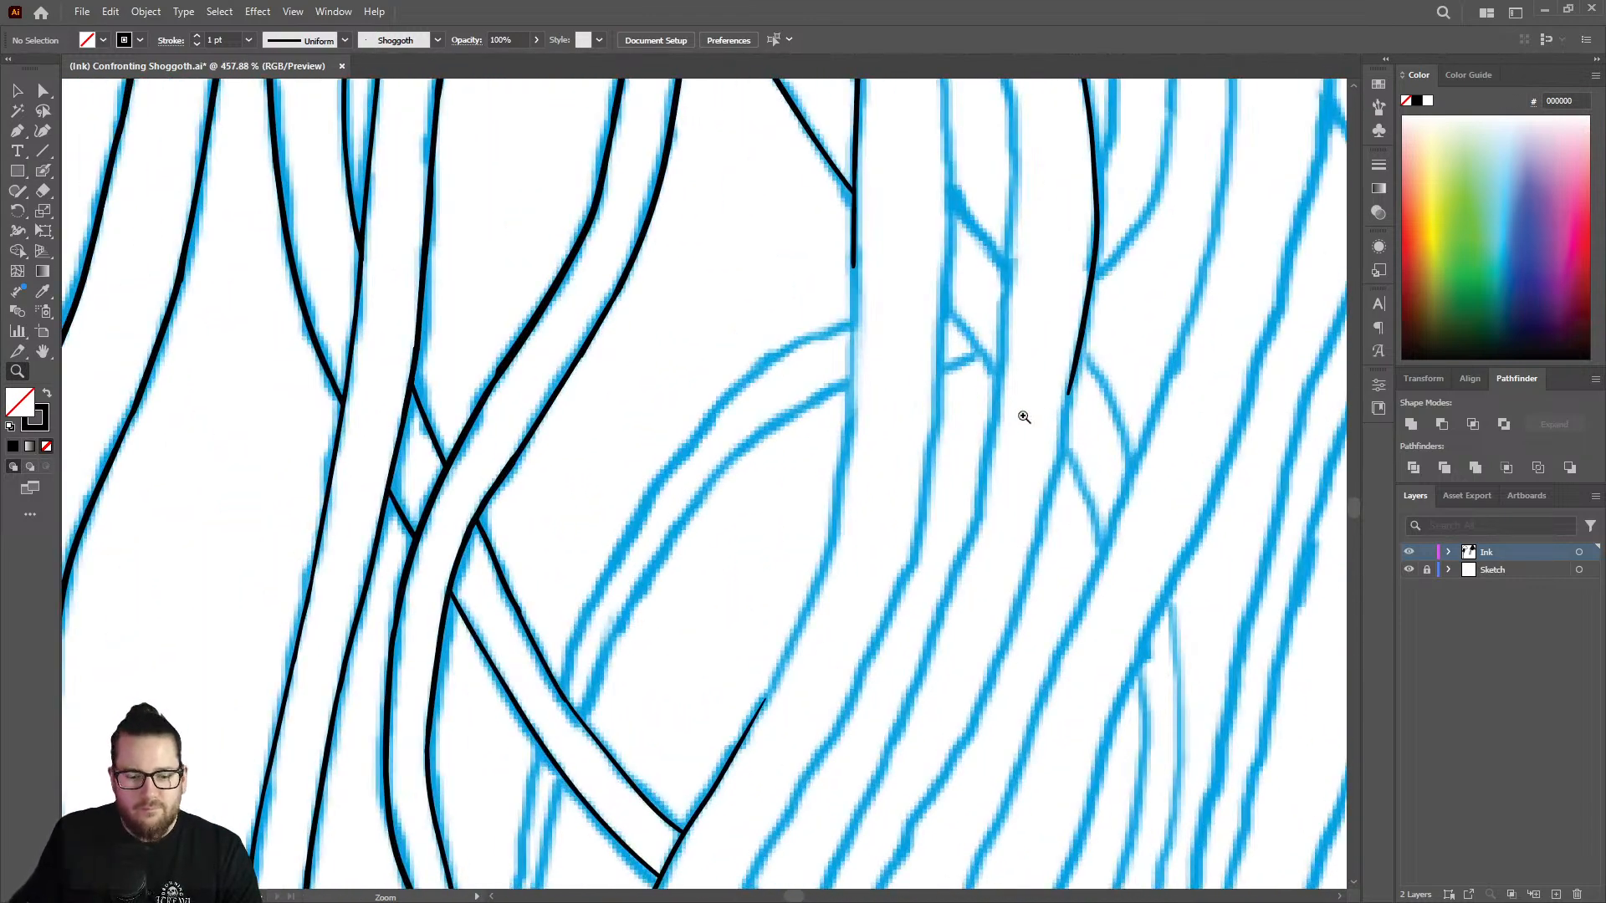
key("shift+b")
mouse_move(857, 248)
left_mouse_down()
mouse_move(839, 519)
mouse_move(752, 719)
left_mouse_up()
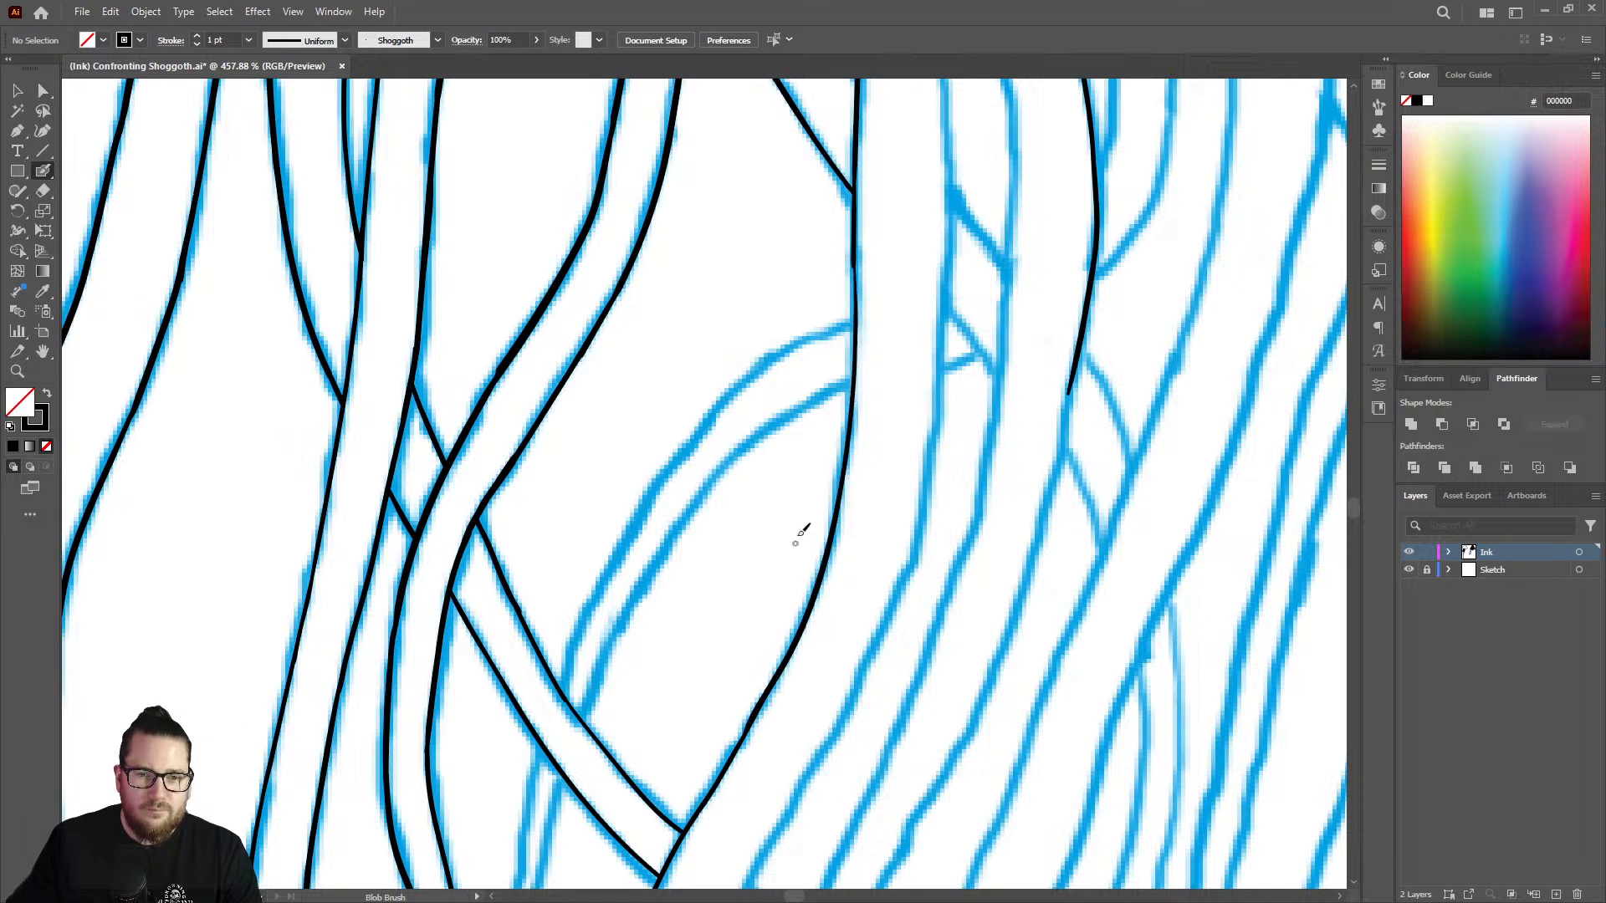
key("ctrl+z")
mouse_move(859, 245)
left_mouse_down()
mouse_move(829, 568)
mouse_move(740, 726)
left_mouse_up()
Erase the rough overlap where the long edge joins the older line and redraw the join down to the crossing strand.
key("z")
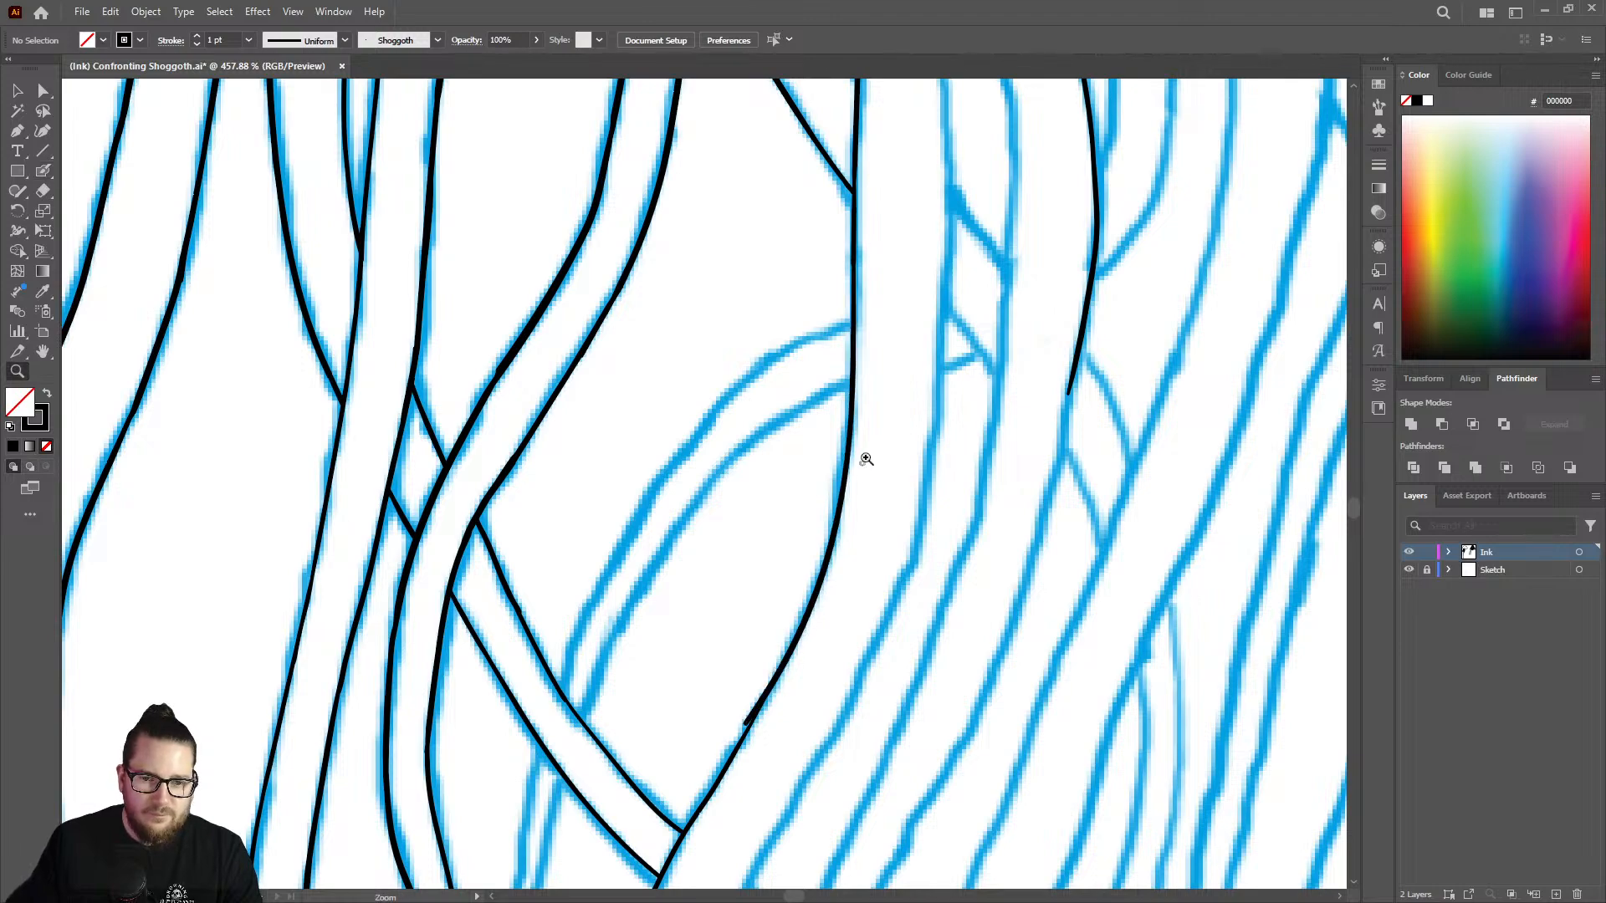
left_click_drag(865, 459, 749, 510)
left_click_drag(779, 651, 1088, 493)
key("shift+e")
left_click_drag(878, 469, 830, 559)
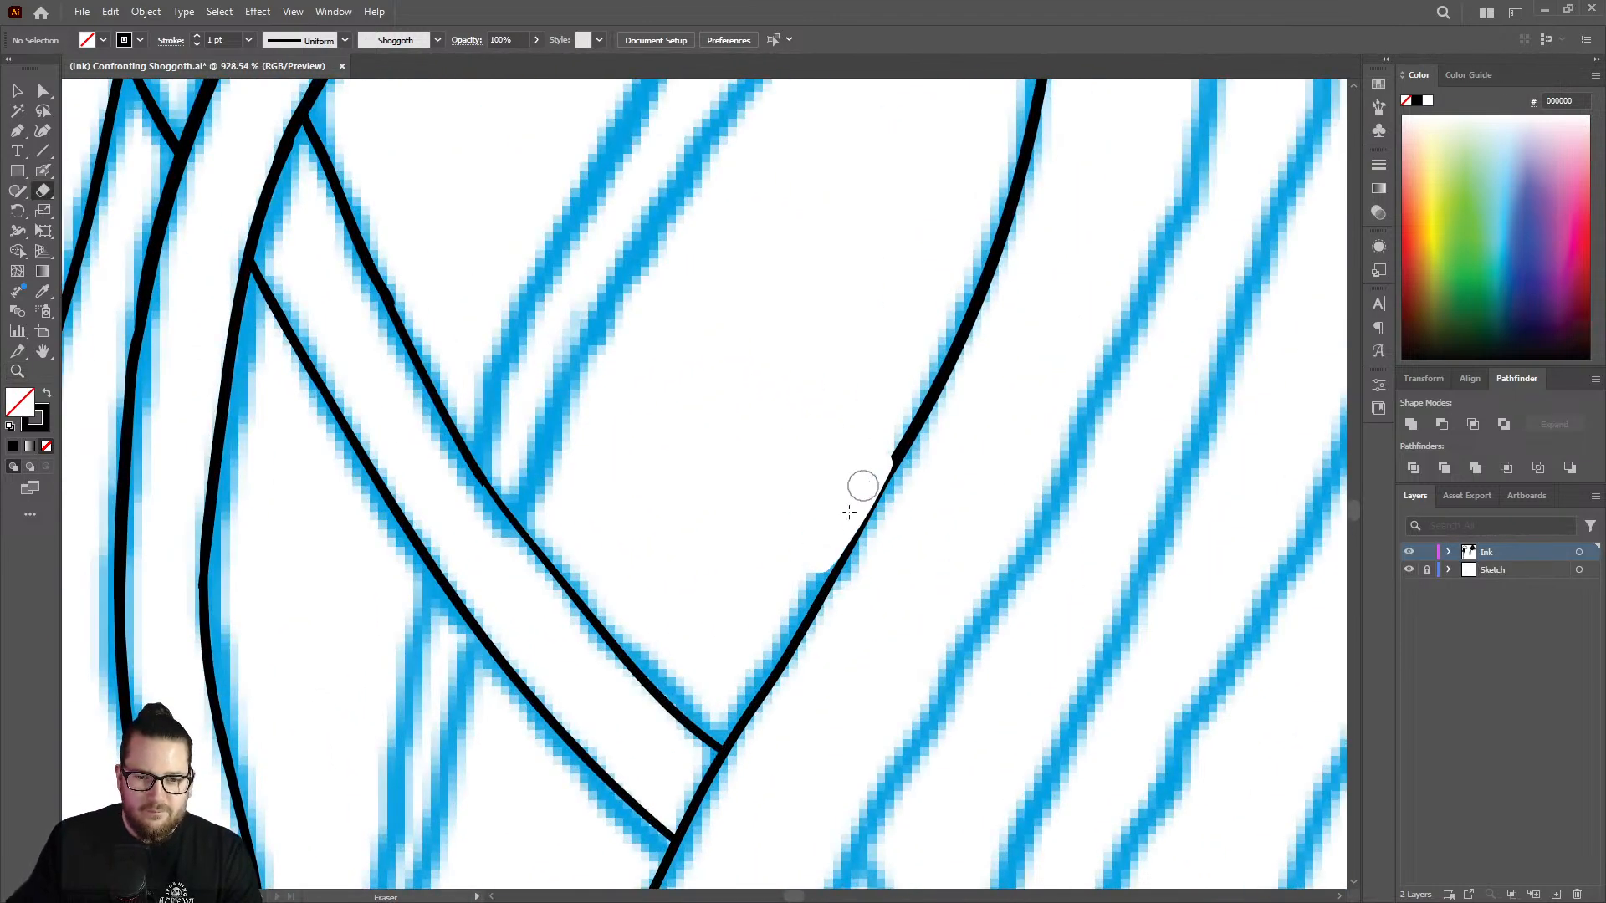
key("shift+b")
left_click_drag(915, 428, 726, 753)
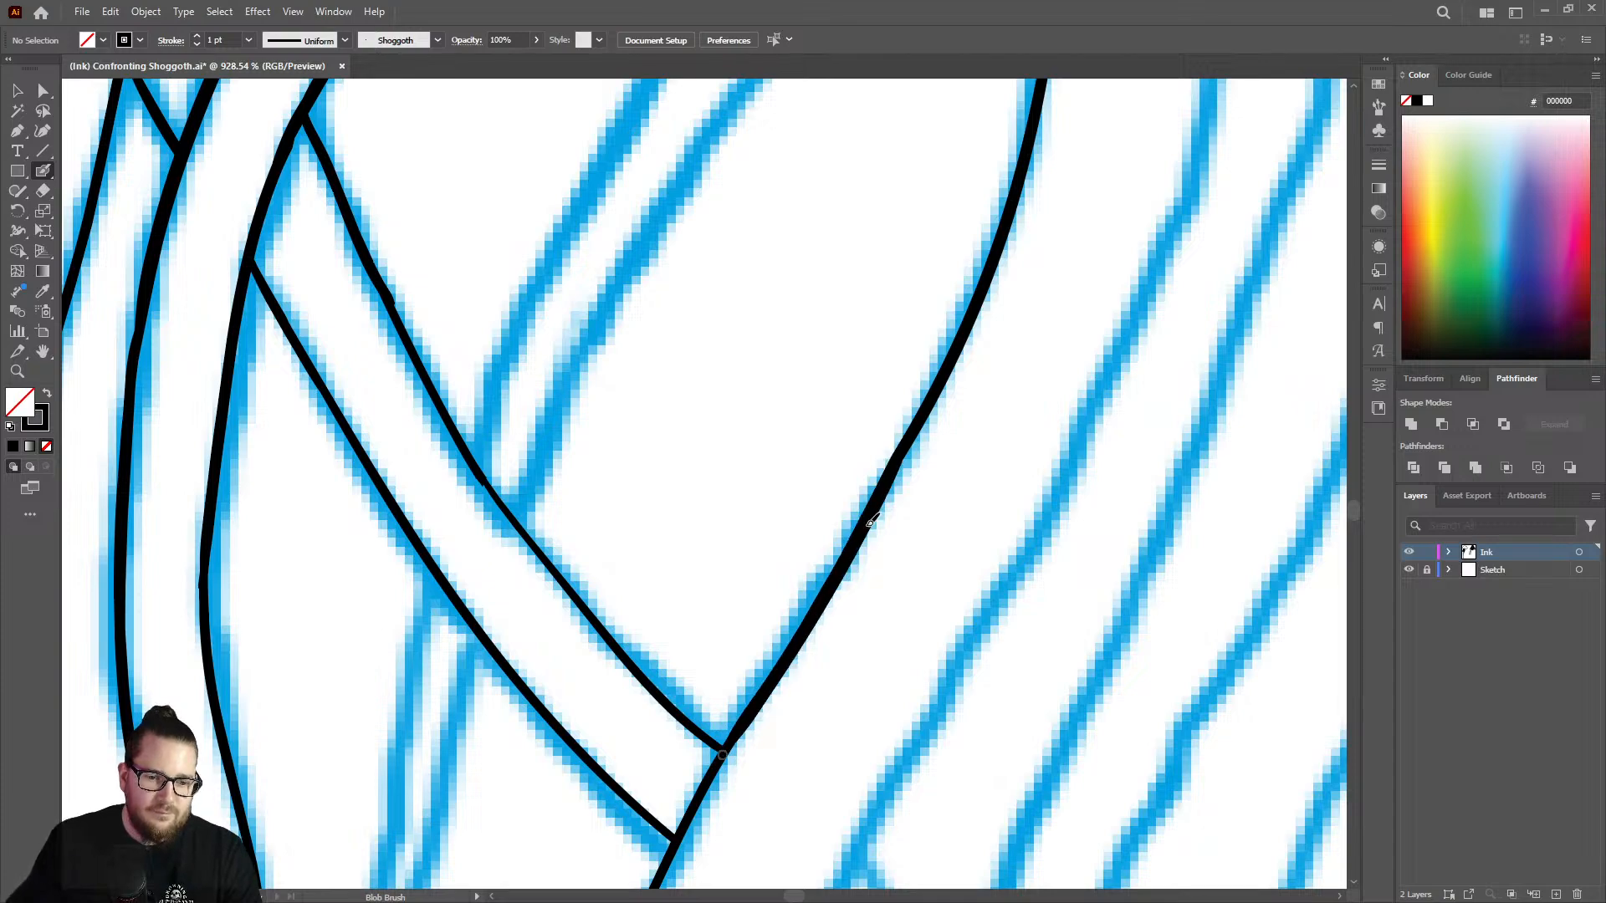
Extend the strand edge below the crossing strand down along the blue sketch.
key("z")
mouse_move(860, 520)
left_mouse_down()
mouse_move(825, 513)
mouse_move(867, 669)
mouse_move(932, 477)
left_mouse_up()
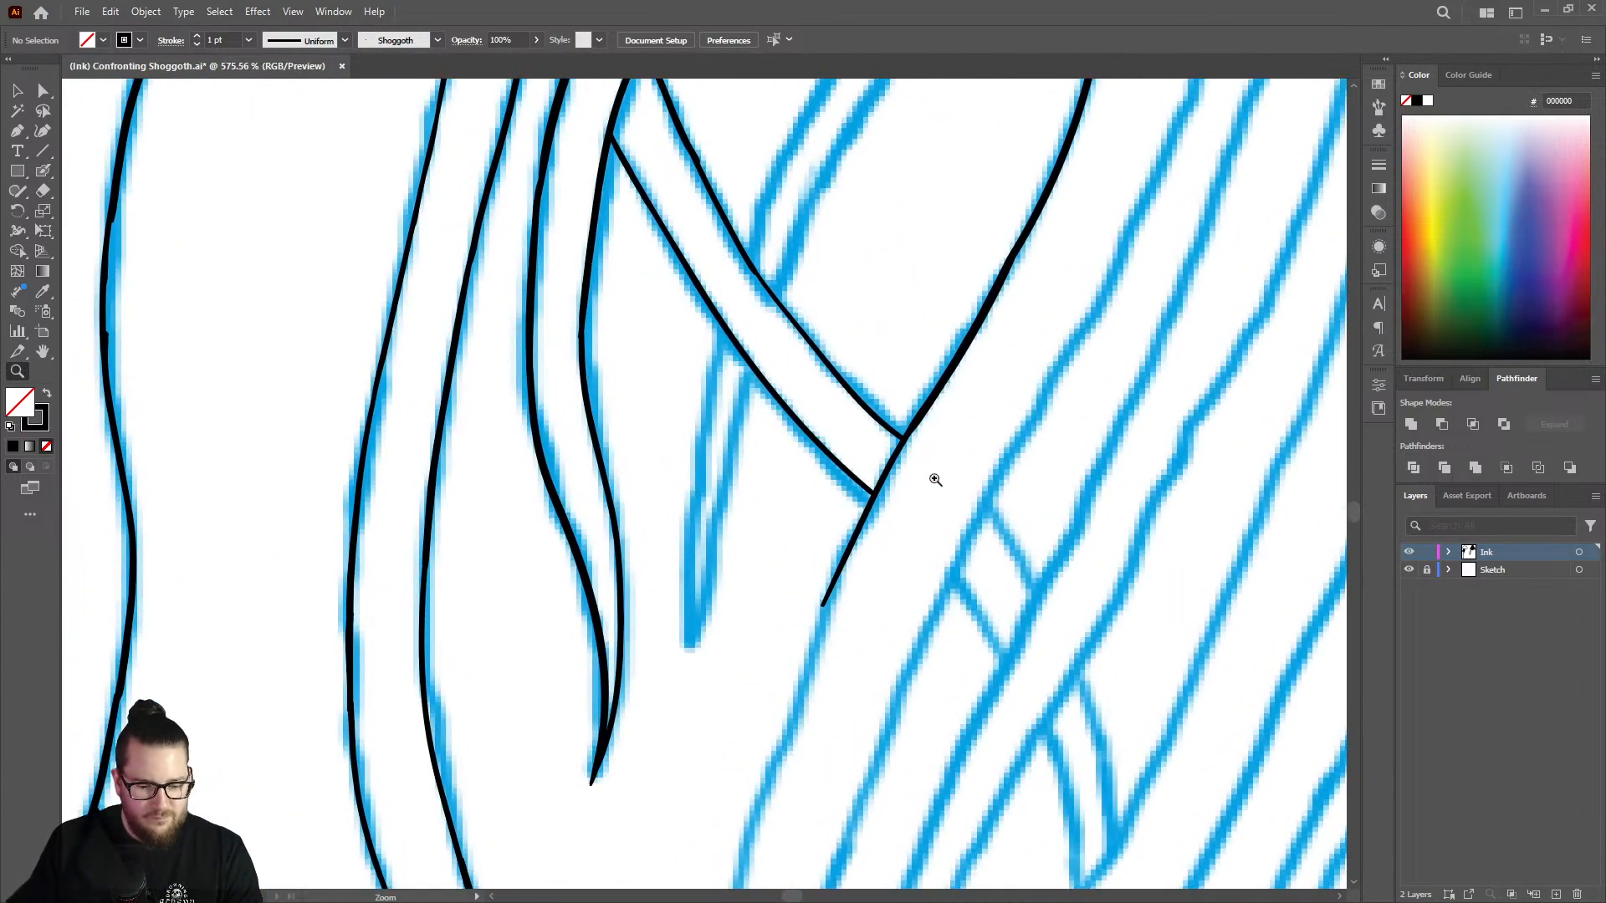
key("shift+b")
mouse_move(845, 562)
left_mouse_down()
mouse_move(765, 774)
mouse_move(808, 673)
left_mouse_up()
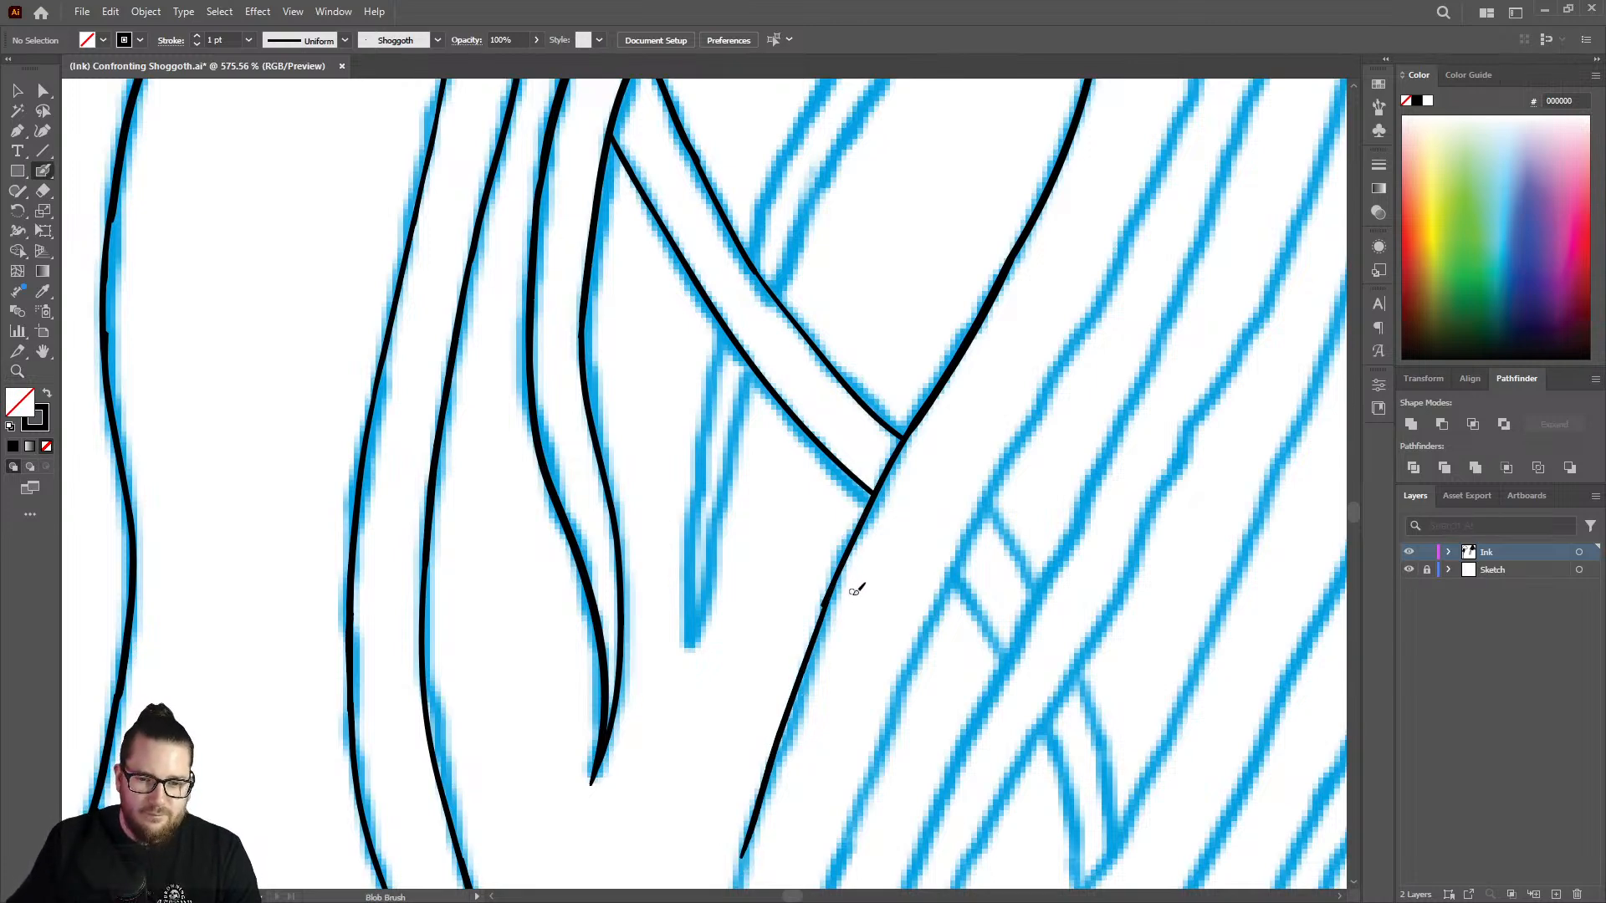
Continue the strand edge further down the sketch, beyond the tapered tip of the neighbouring strand.
key("z")
mouse_move(872, 591)
left_mouse_down()
mouse_move(714, 538)
mouse_move(740, 597)
left_mouse_up()
mouse_move(856, 711)
left_mouse_down()
mouse_move(971, 685)
mouse_move(1082, 602)
left_mouse_up()
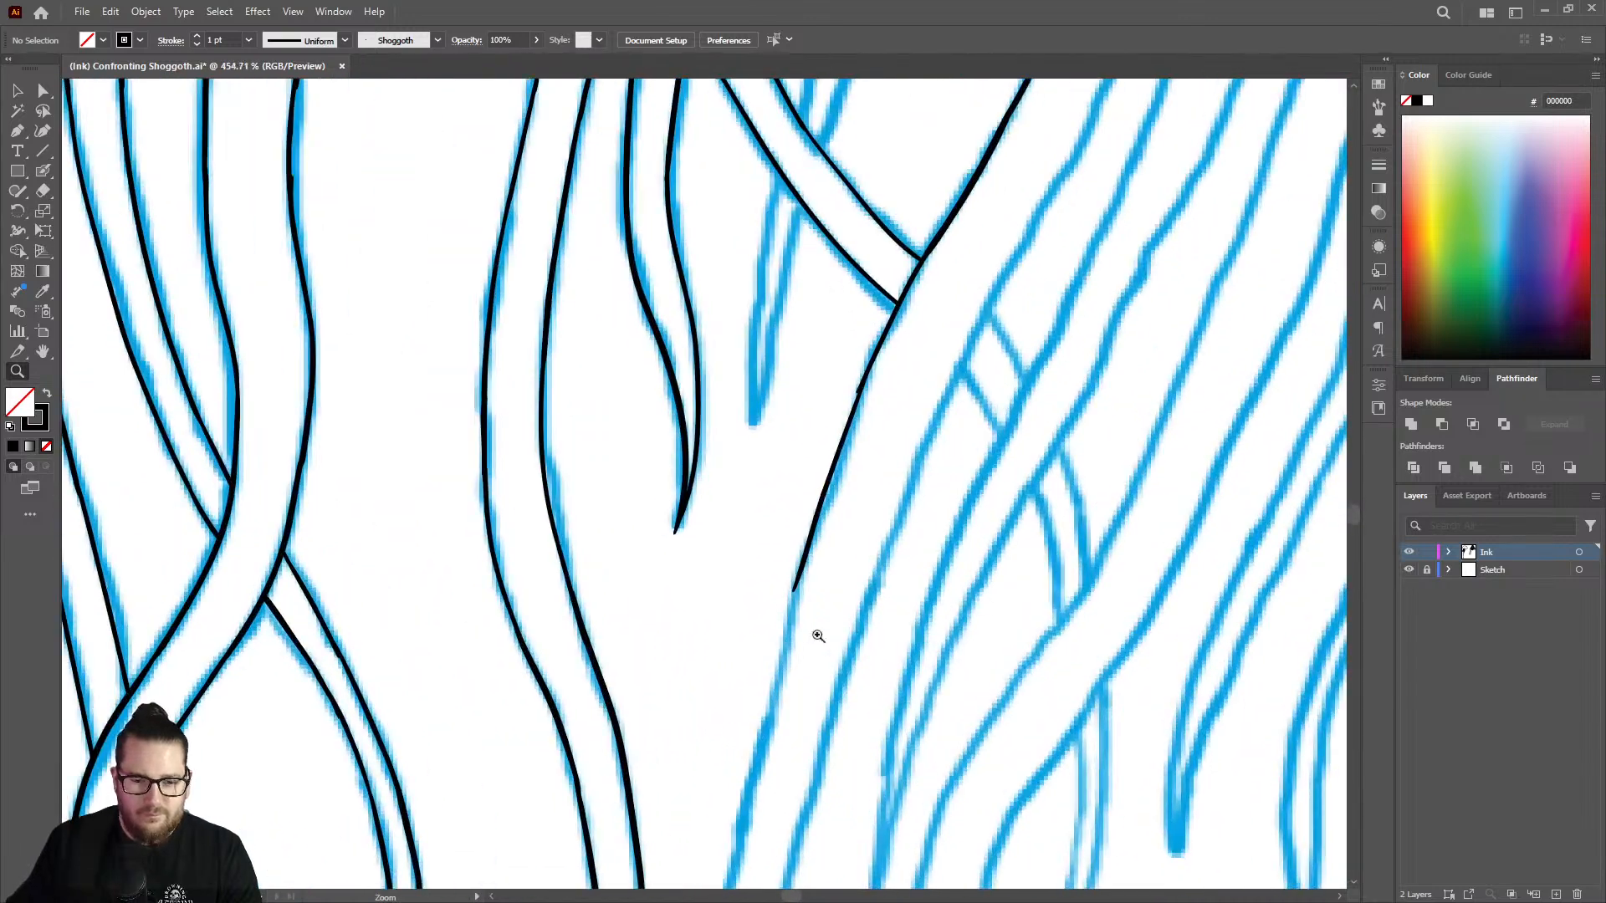
key("shift+b")
mouse_move(818, 636)
left_mouse_down()
mouse_move(801, 525)
mouse_move(737, 757)
left_mouse_up()
right_click(743, 755)
left_click(734, 778)
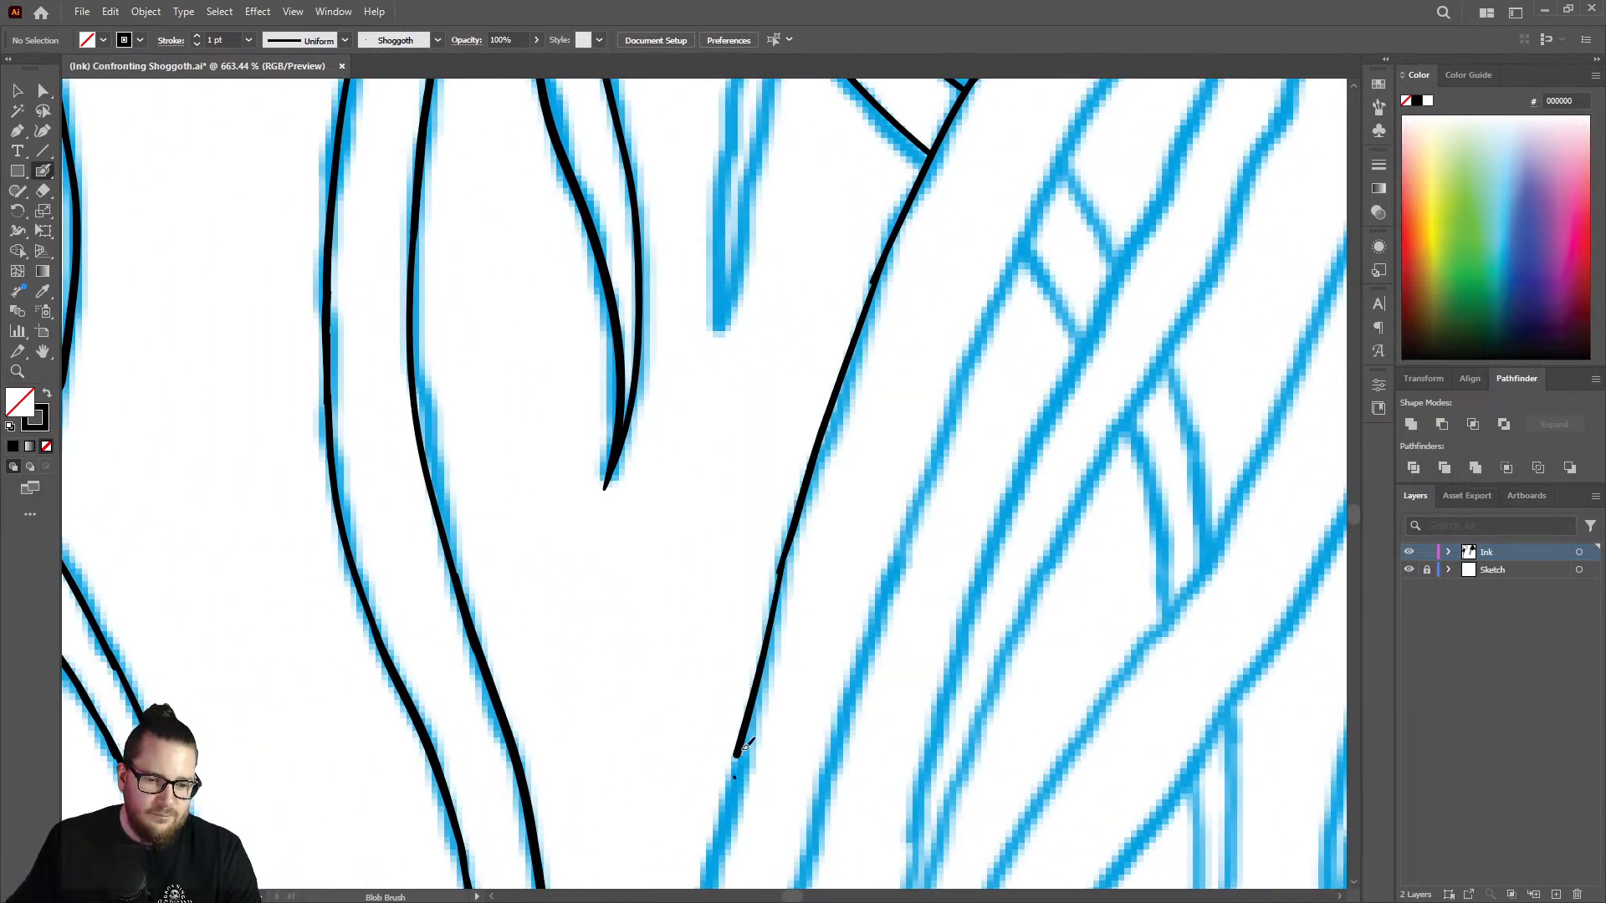
Thicken the thin joins along the newly inked strand edge with short Blob Brush strokes.
mouse_move(787, 575)
left_mouse_down()
mouse_move(767, 615)
mouse_move(805, 499)
left_mouse_up()
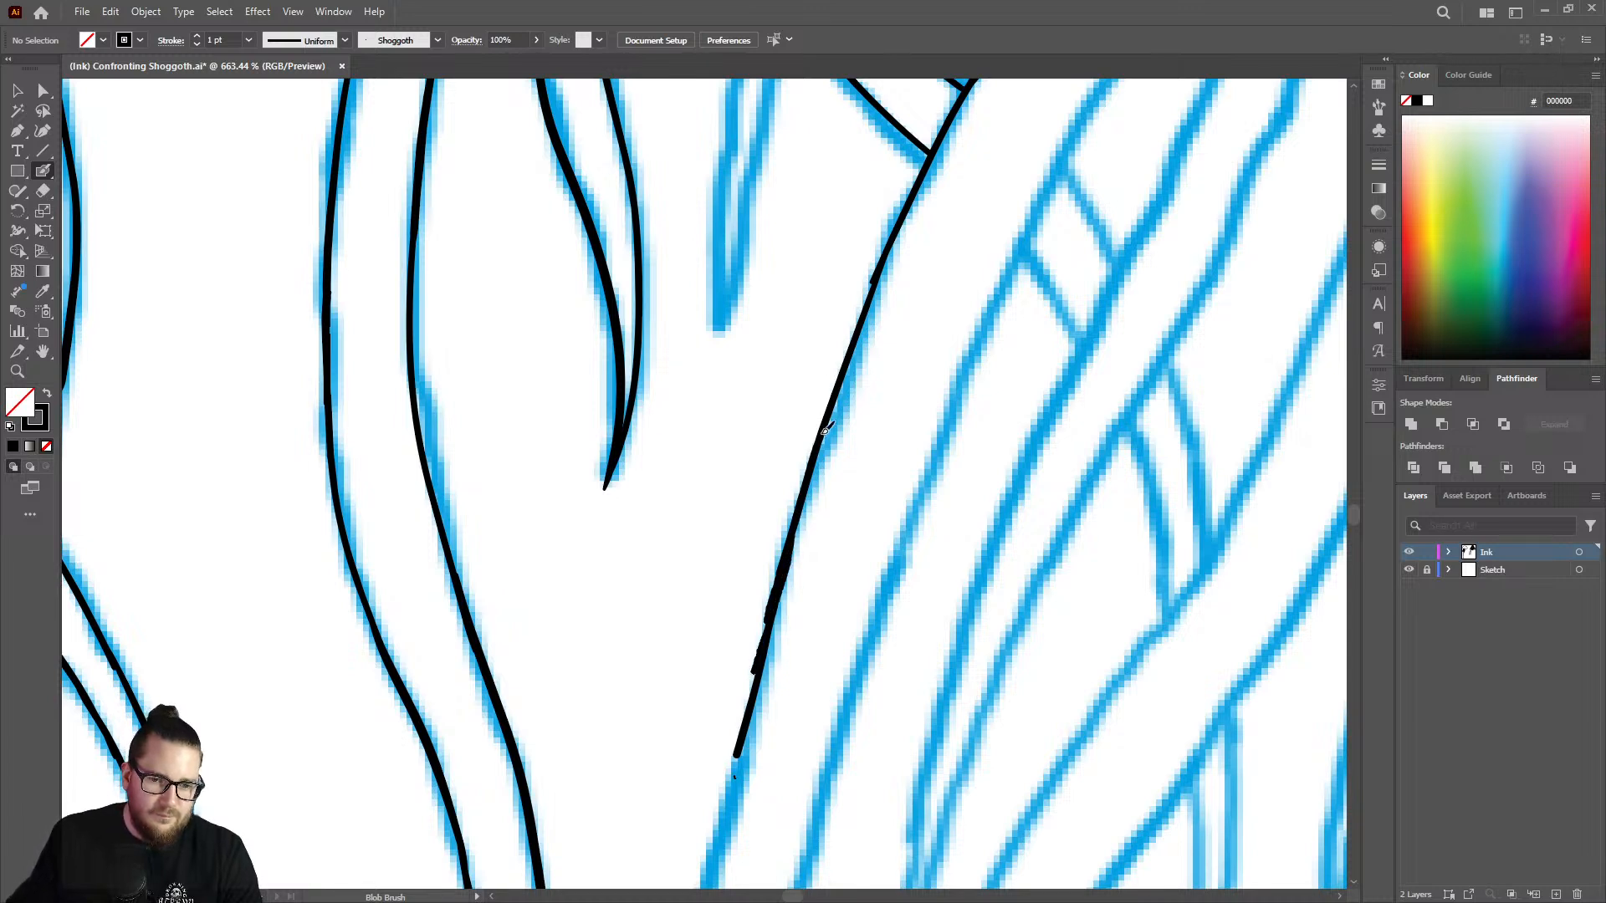
left_click_drag(823, 432, 828, 417)
mouse_move(885, 258)
left_mouse_down()
mouse_move(857, 343)
mouse_move(920, 184)
left_mouse_up()
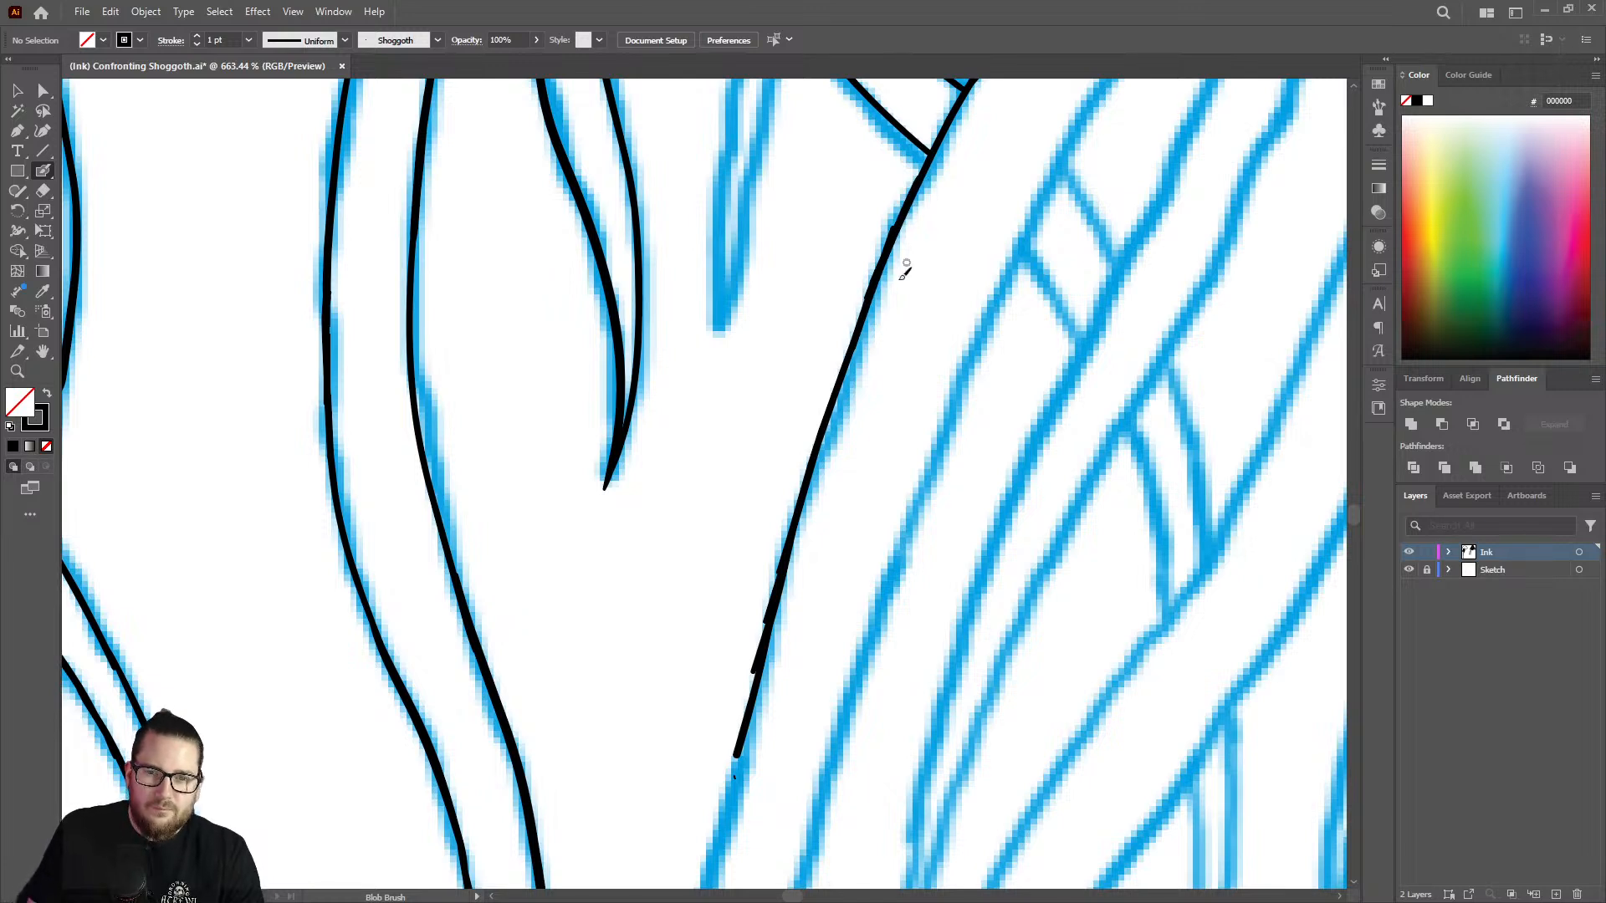
Erase the ragged outer side of the strand edge's lower end to taper it, and save the document.
key("shift+e")
mouse_move(763, 564)
left_mouse_down()
mouse_move(764, 549)
mouse_move(716, 801)
left_mouse_up()
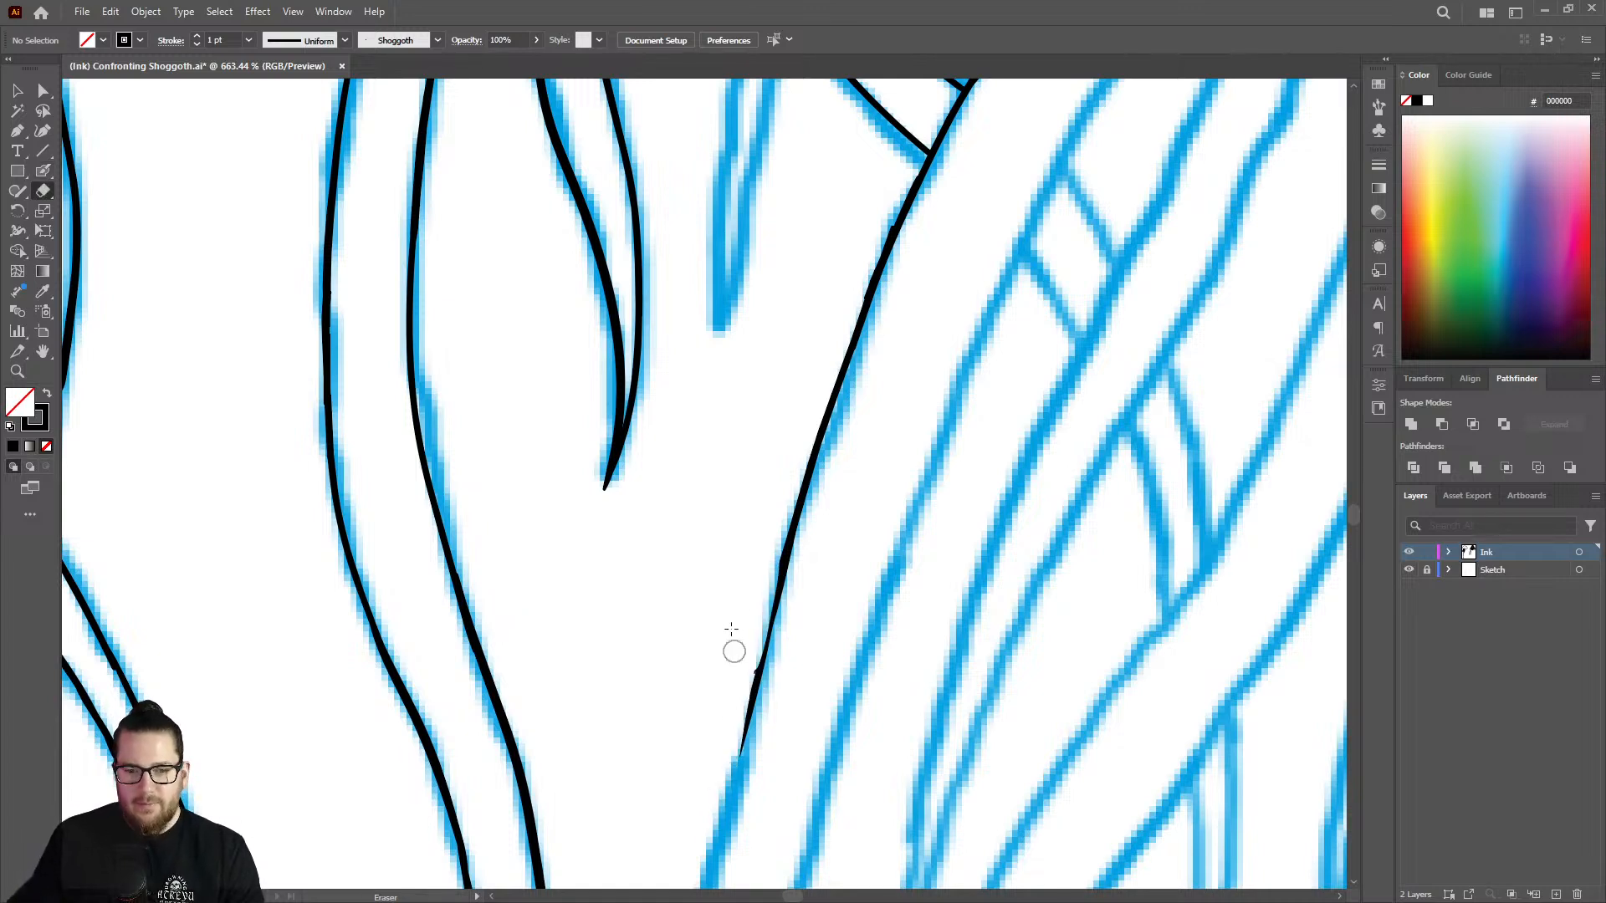
key("v")
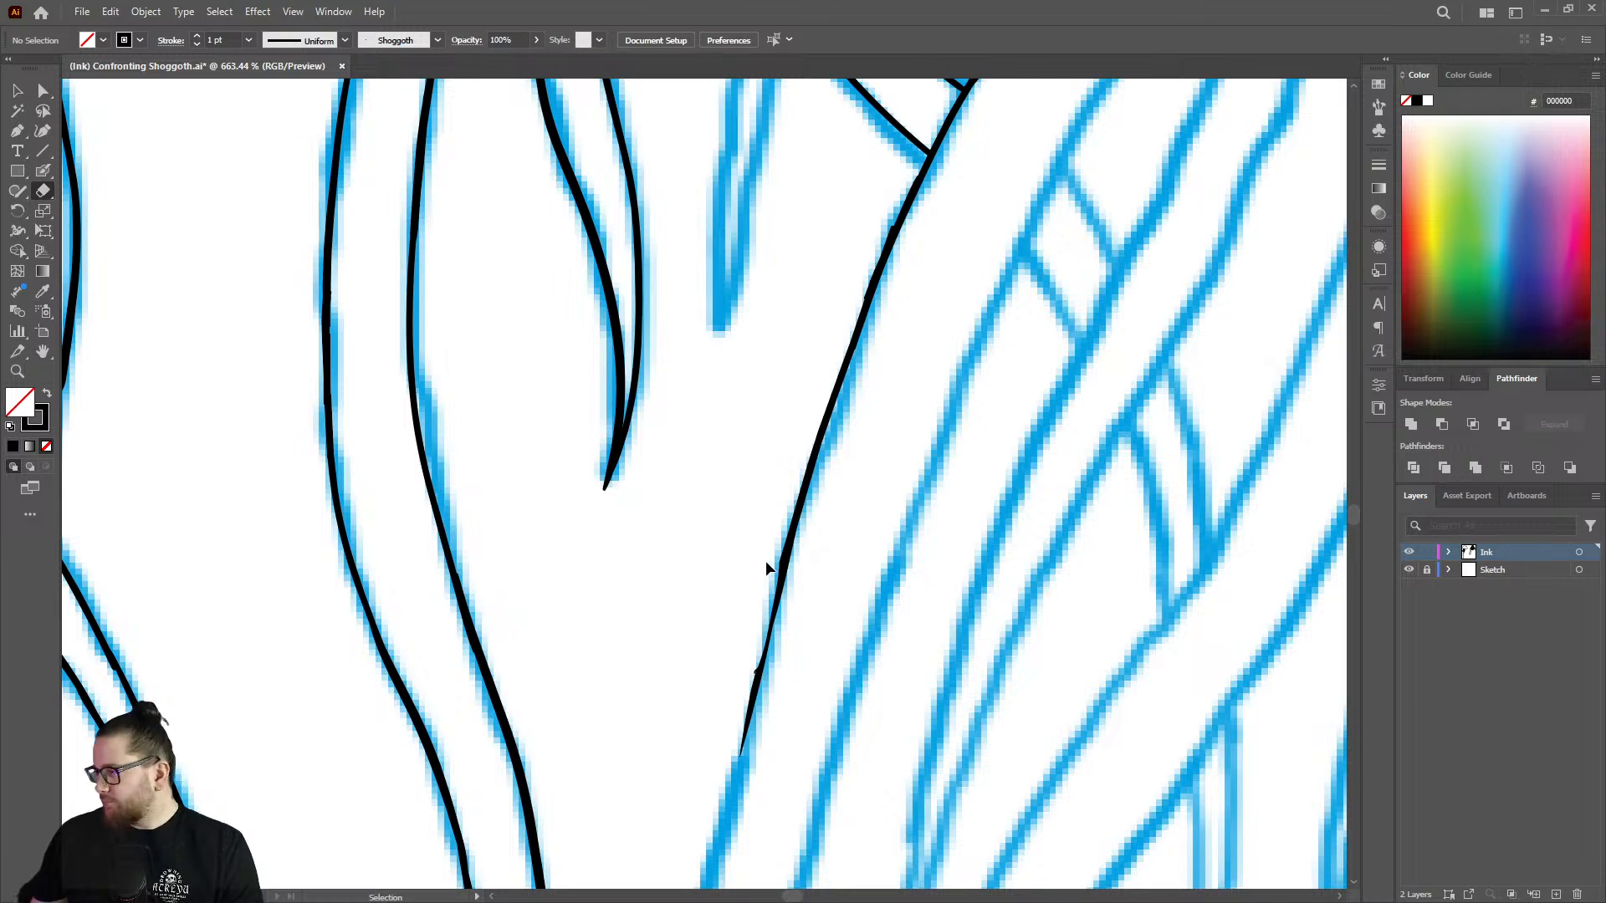
key("ctrl+s")
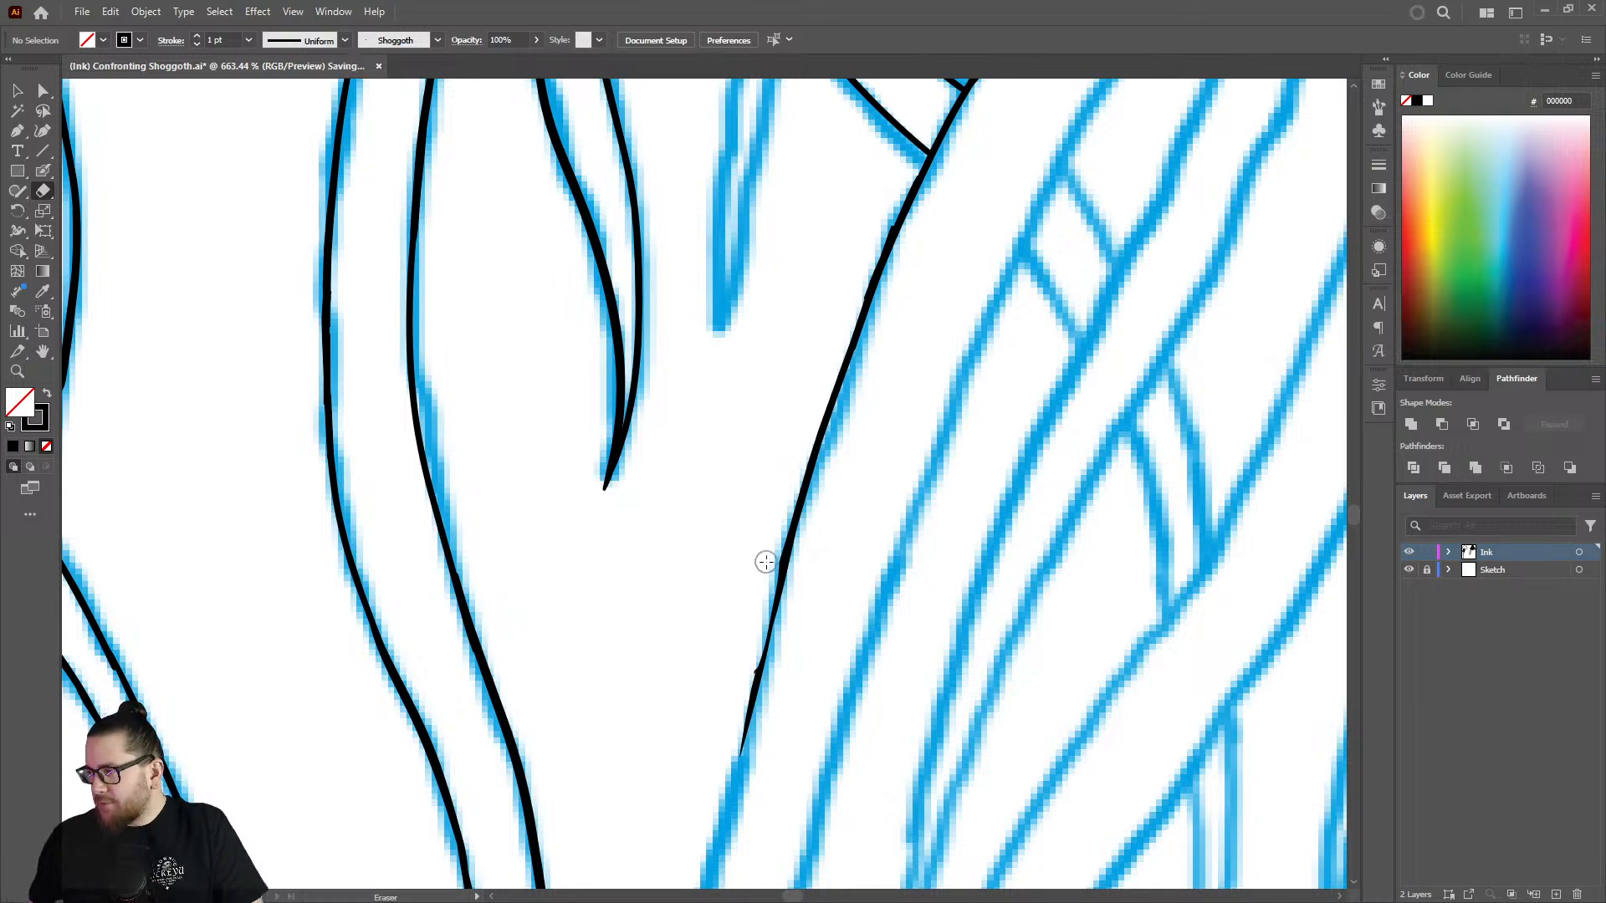
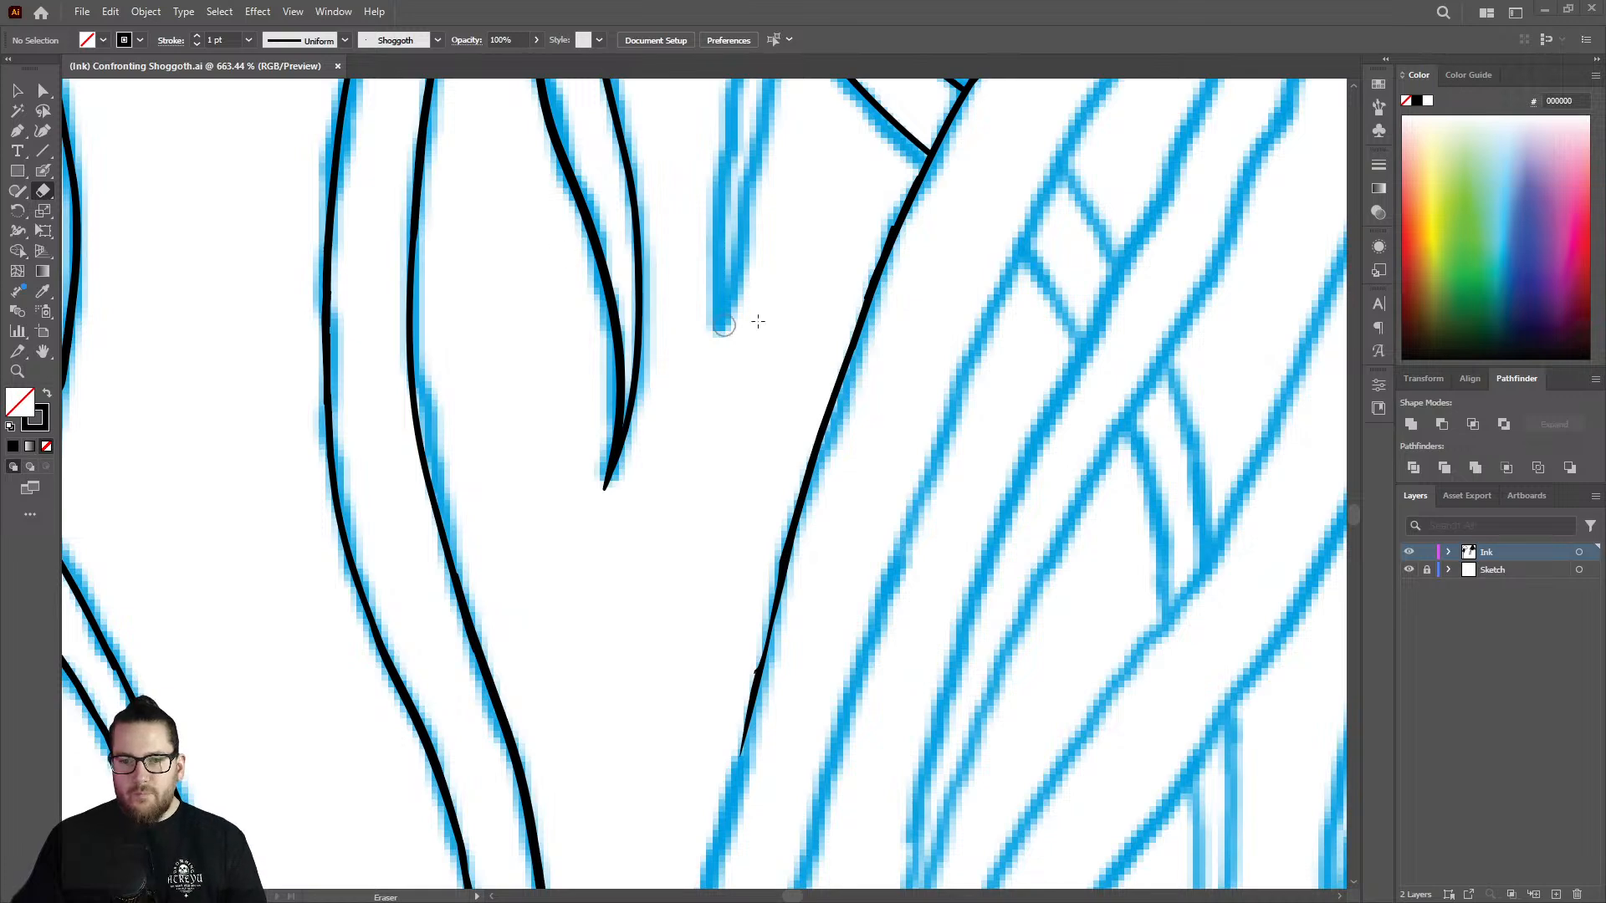
Thicken the thin tapered end of the strand edge and extend it down along the blue sketch with the Blob Brush.
scroll(757, 330, "down", 1)
key("shift+b")
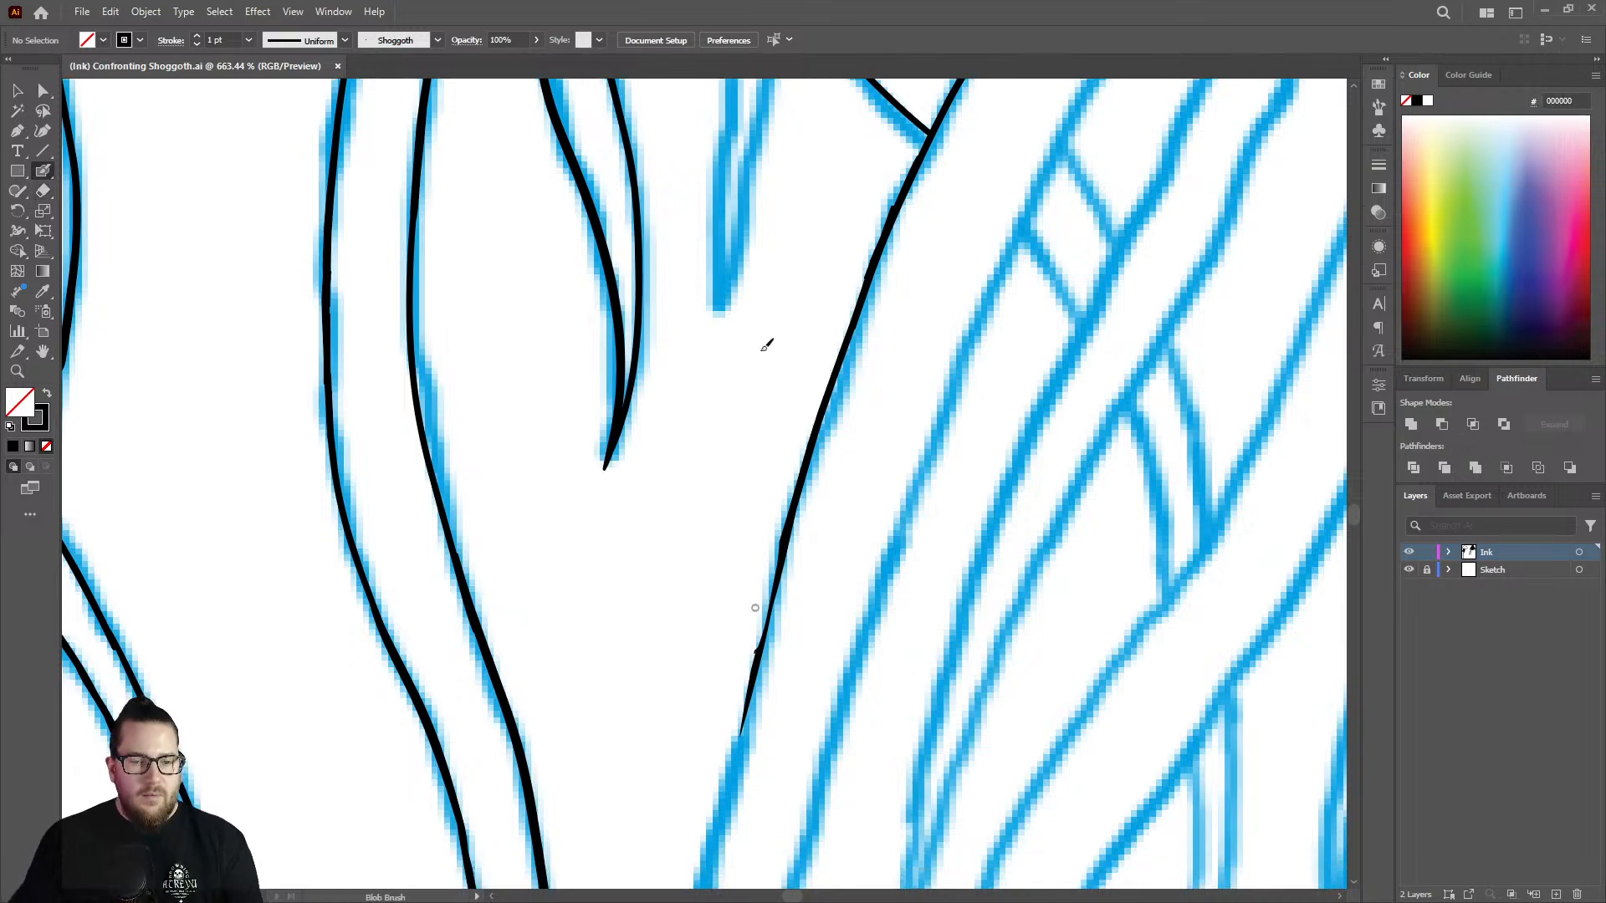
key("z")
mouse_move(779, 391)
left_mouse_down()
mouse_move(648, 362)
mouse_move(667, 311)
left_mouse_up()
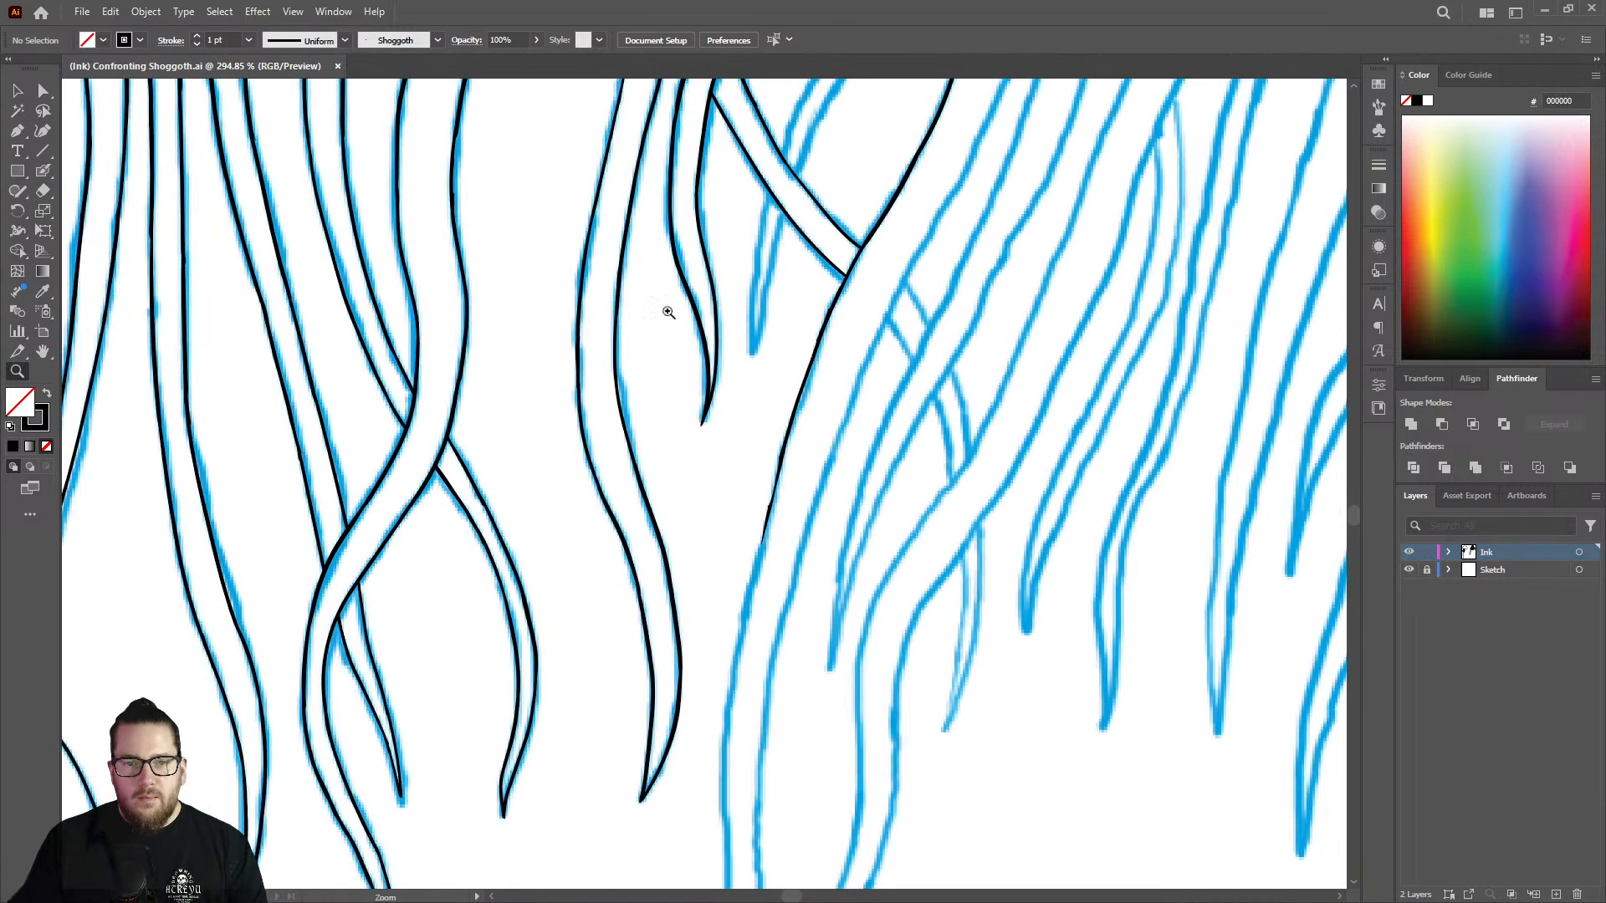
left_click_drag(776, 368, 854, 318)
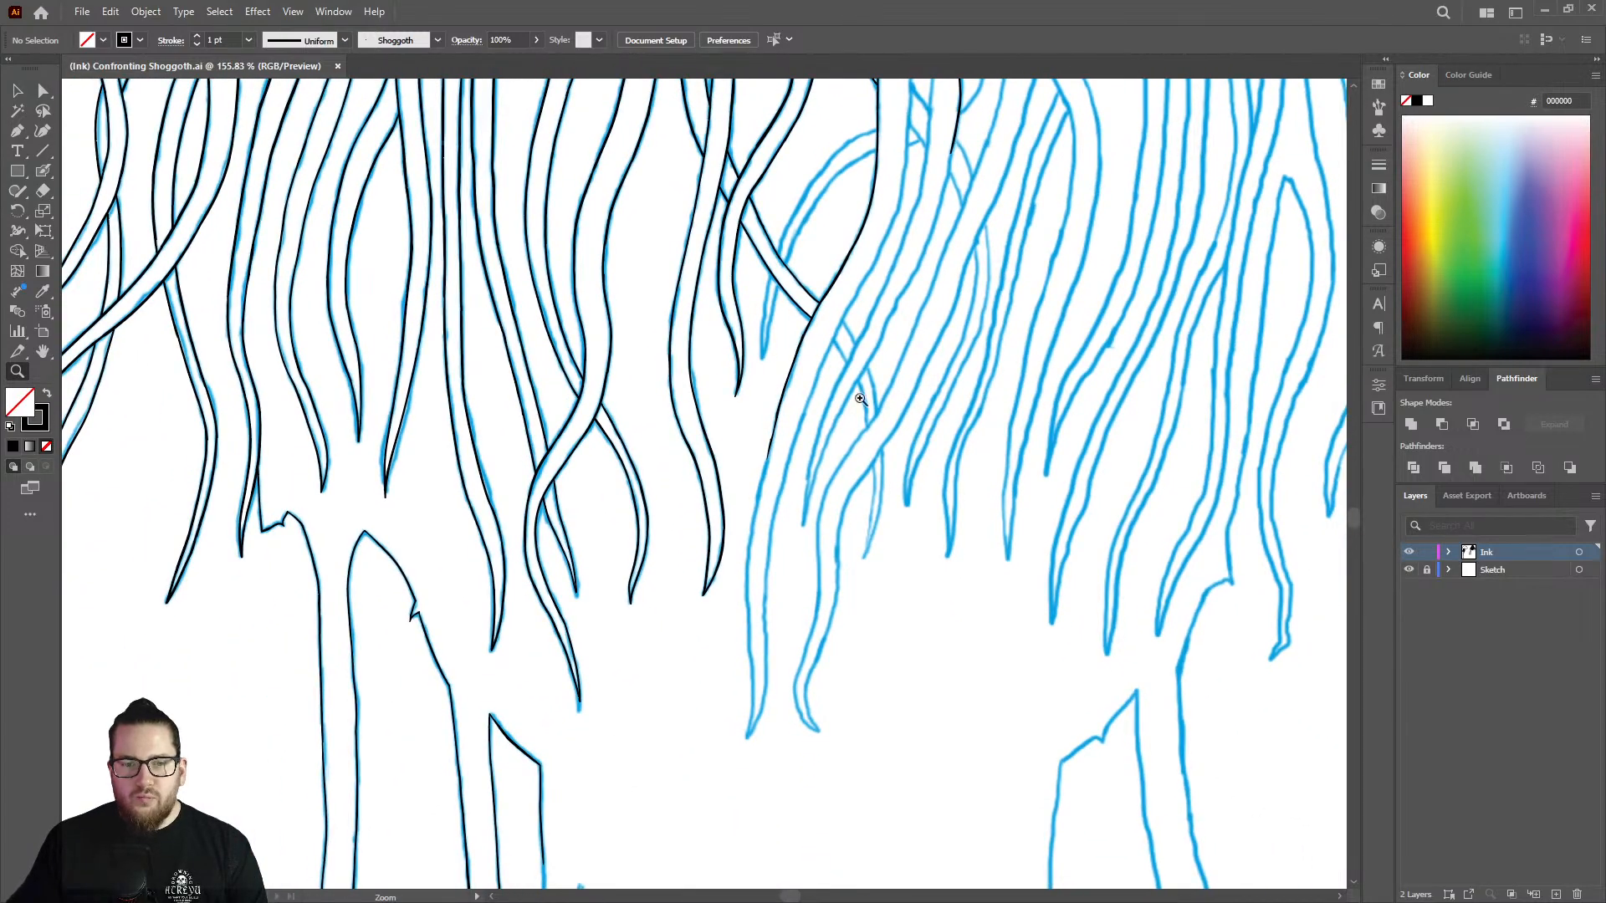
left_click_drag(778, 487, 1044, 295)
left_click_drag(854, 187, 932, 196)
key("shift+b")
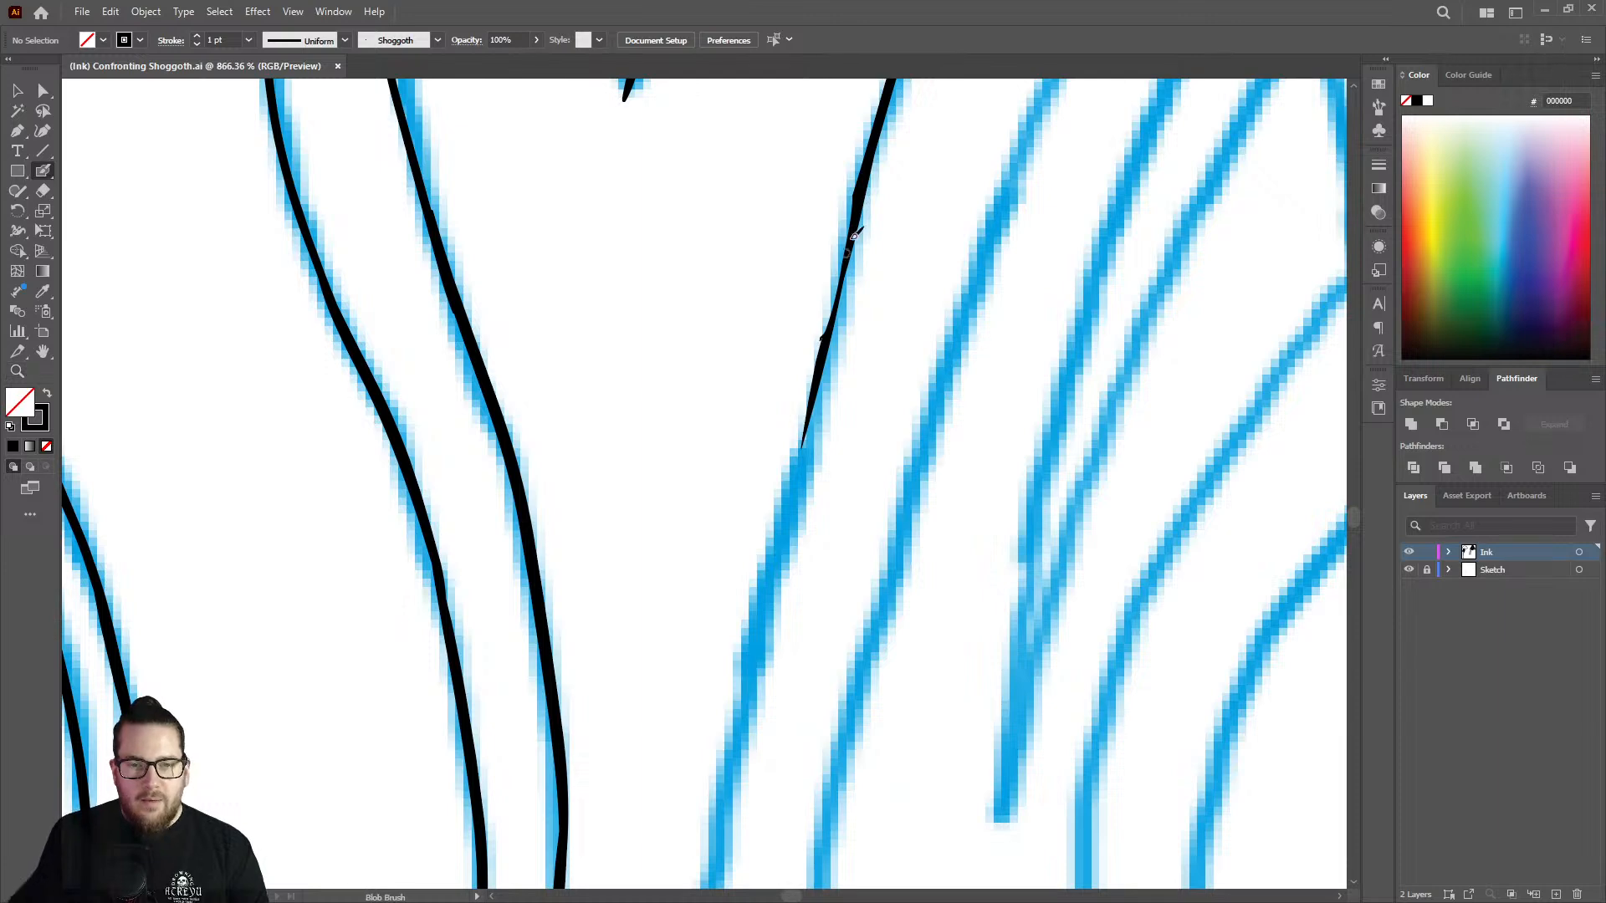
left_click_drag(851, 233, 725, 824)
Continue the strand's outer edge down the blue sketch toward its pointed lower tip.
key("z")
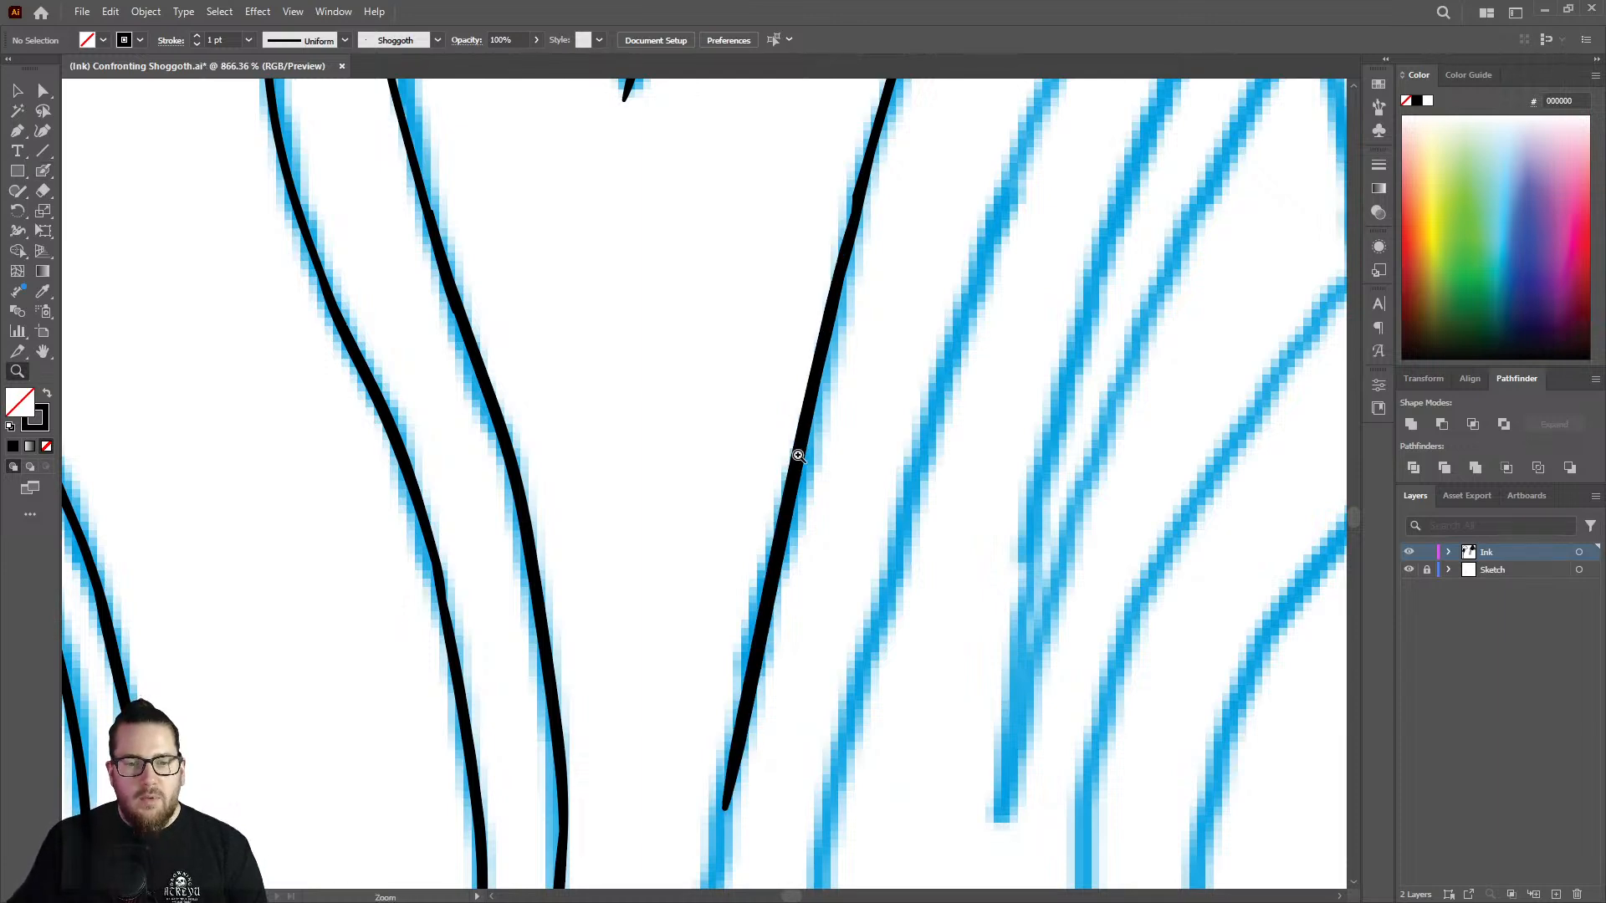
mouse_move(807, 454)
left_mouse_down()
mouse_move(523, 391)
mouse_move(769, 454)
mouse_move(699, 458)
left_mouse_up()
left_click_drag(793, 569, 1079, 511)
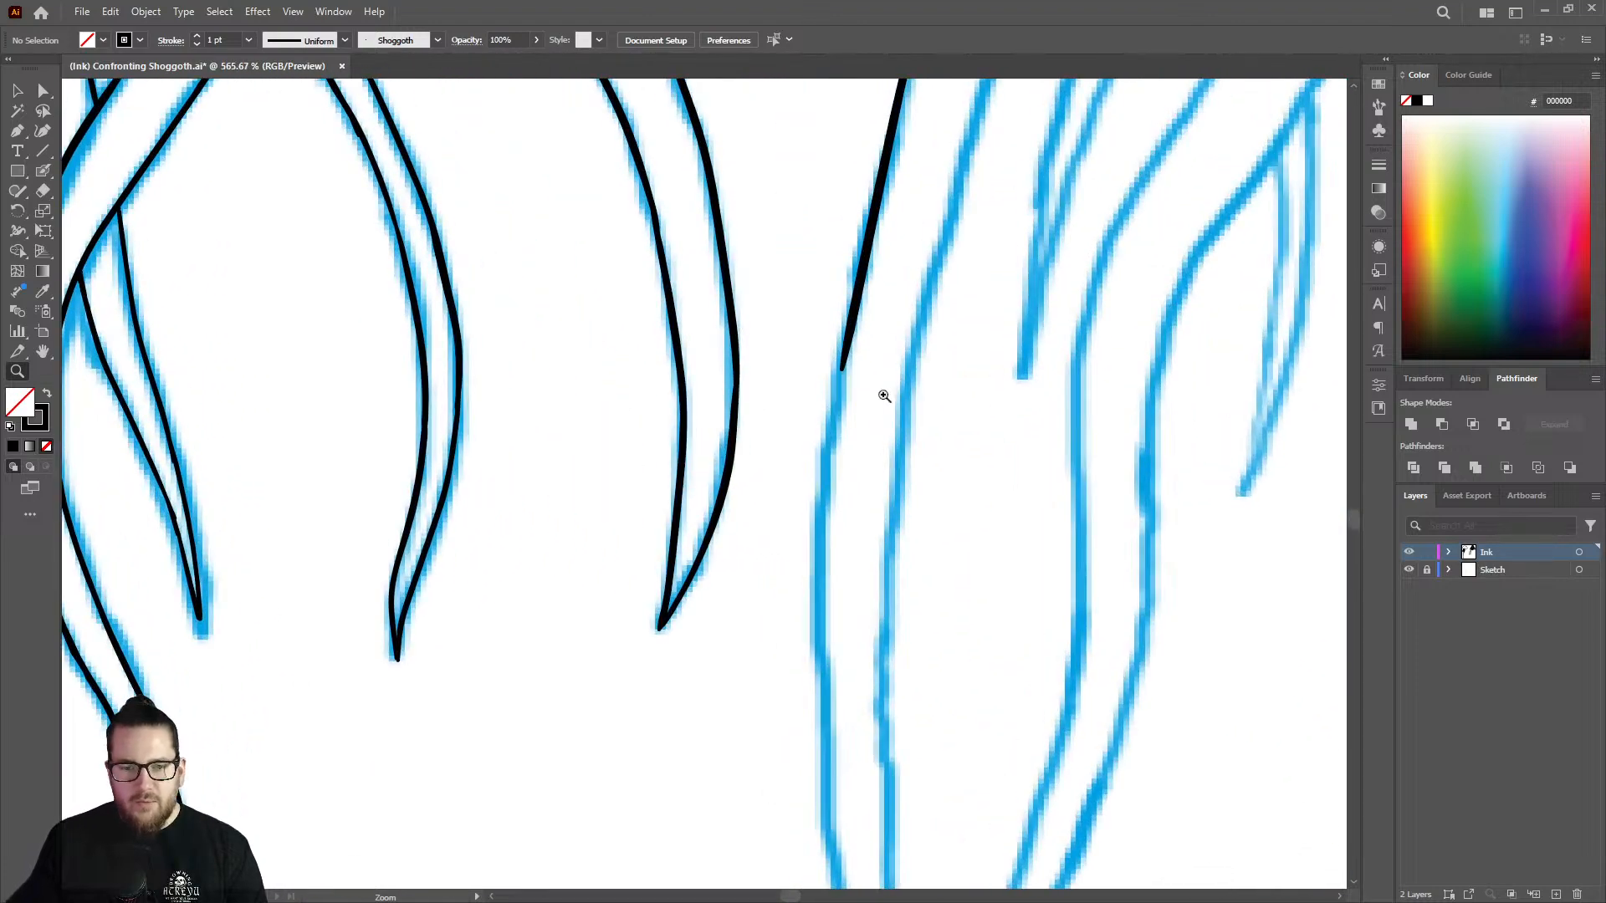
left_click_drag(886, 391, 958, 389)
key("shift+b")
mouse_move(833, 330)
left_mouse_down()
mouse_move(805, 519)
mouse_move(807, 848)
left_mouse_up()
Finish the strand's pointed tip and ink its opposite edge from the tip partway up the sketch.
key("z")
mouse_move(845, 467)
left_mouse_down()
mouse_move(588, 374)
mouse_move(778, 463)
mouse_move(718, 465)
left_mouse_up()
left_click_drag(872, 640, 941, 639)
left_click_drag(835, 396, 969, 399)
key("shift+b")
mouse_move(778, 381)
left_mouse_down()
mouse_move(793, 637)
mouse_move(769, 834)
mouse_move(834, 640)
mouse_move(835, 247)
left_mouse_up()
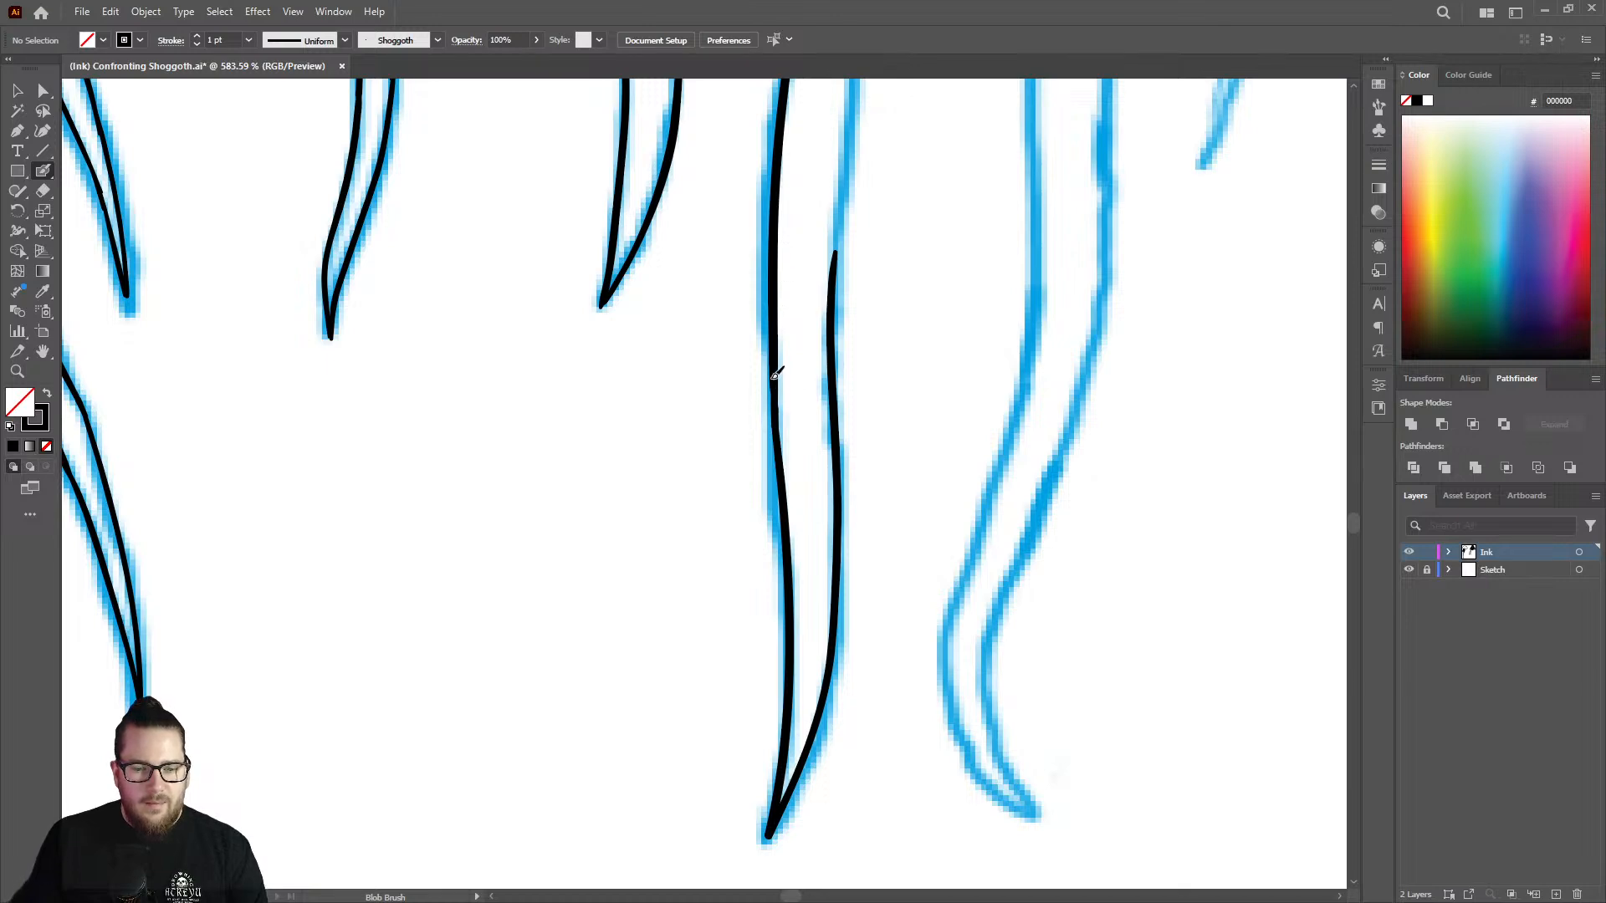
Erase the rough side of the inked strand edge just above where the crossing strands meet it.
left_click_drag(777, 499, 660, 405)
left_click_drag(860, 323, 719, 343)
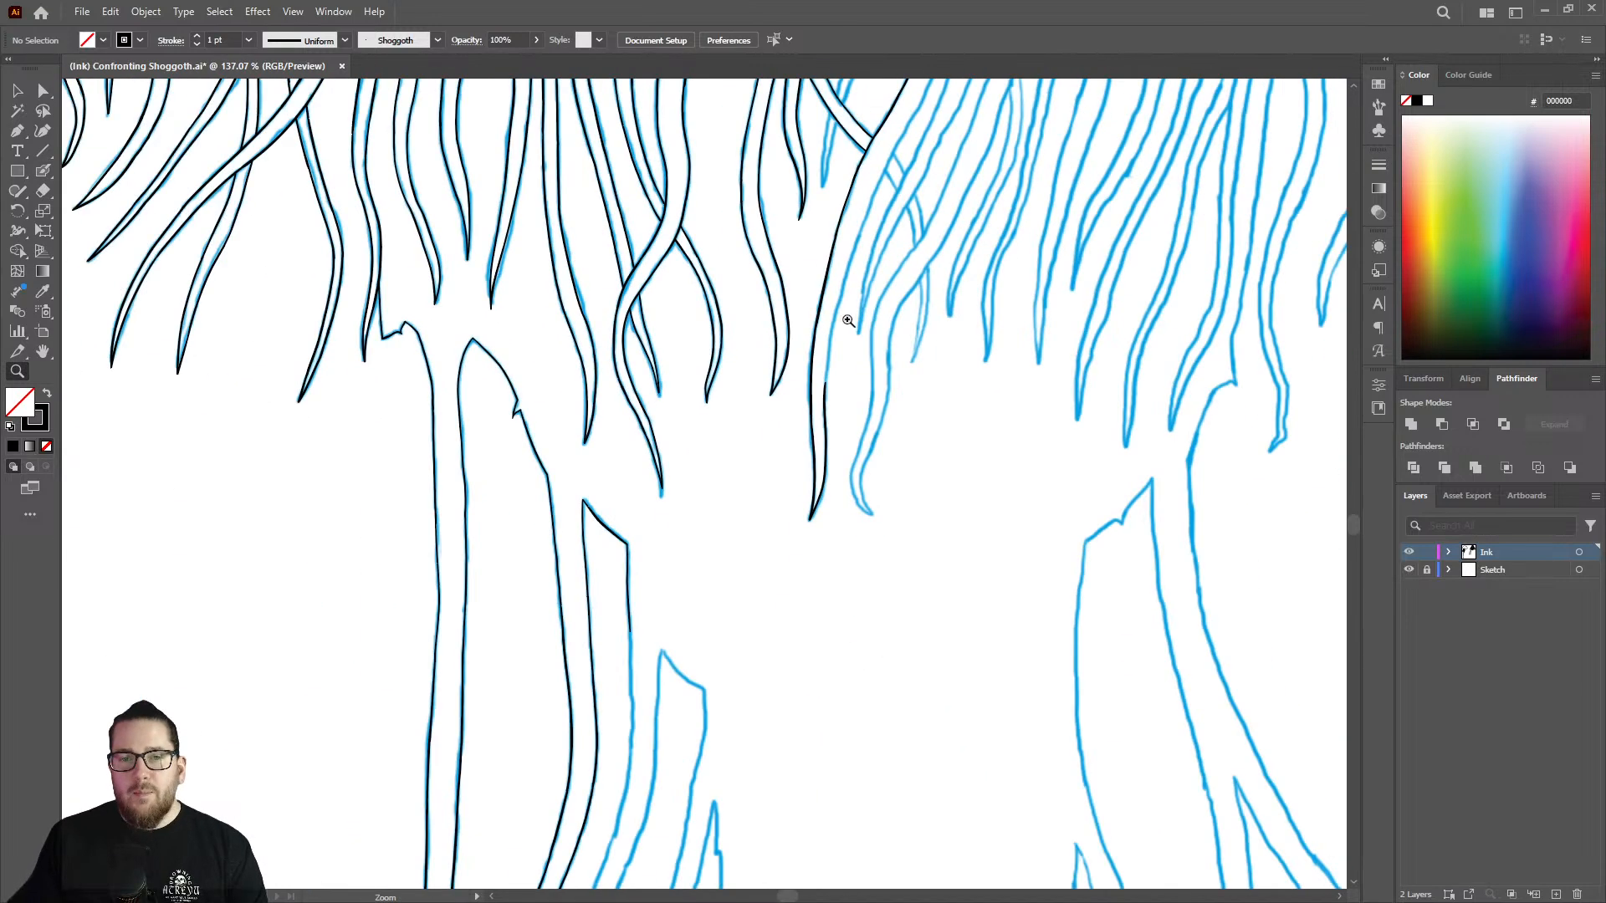
left_click_drag(863, 378, 741, 395)
left_click_drag(925, 118, 1018, 99)
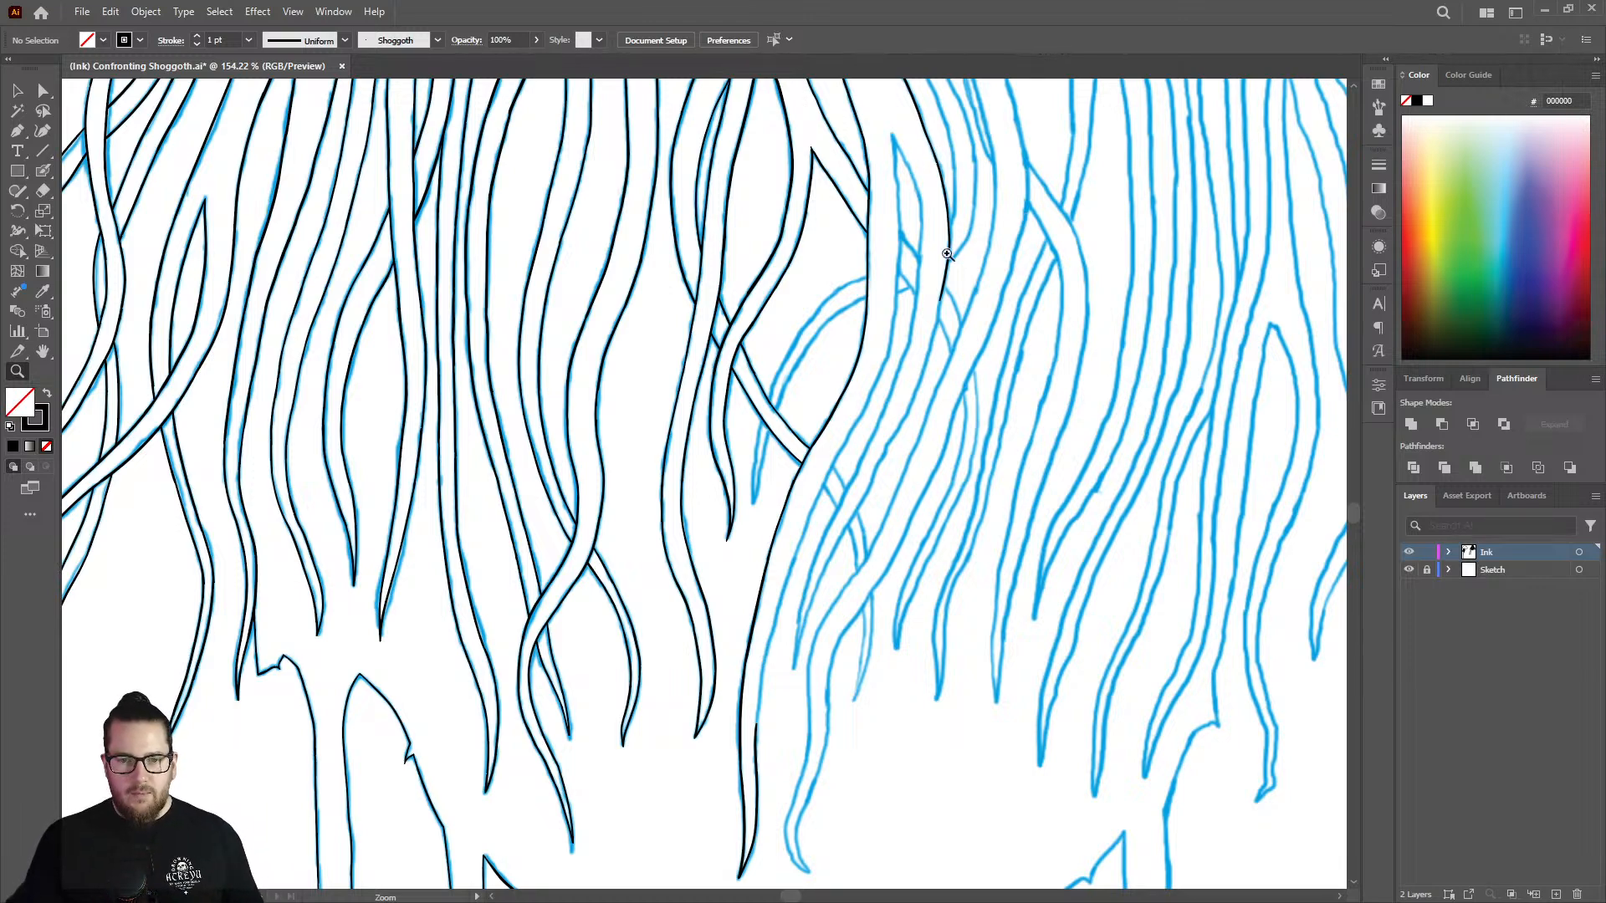
left_click_drag(949, 254, 1137, 223)
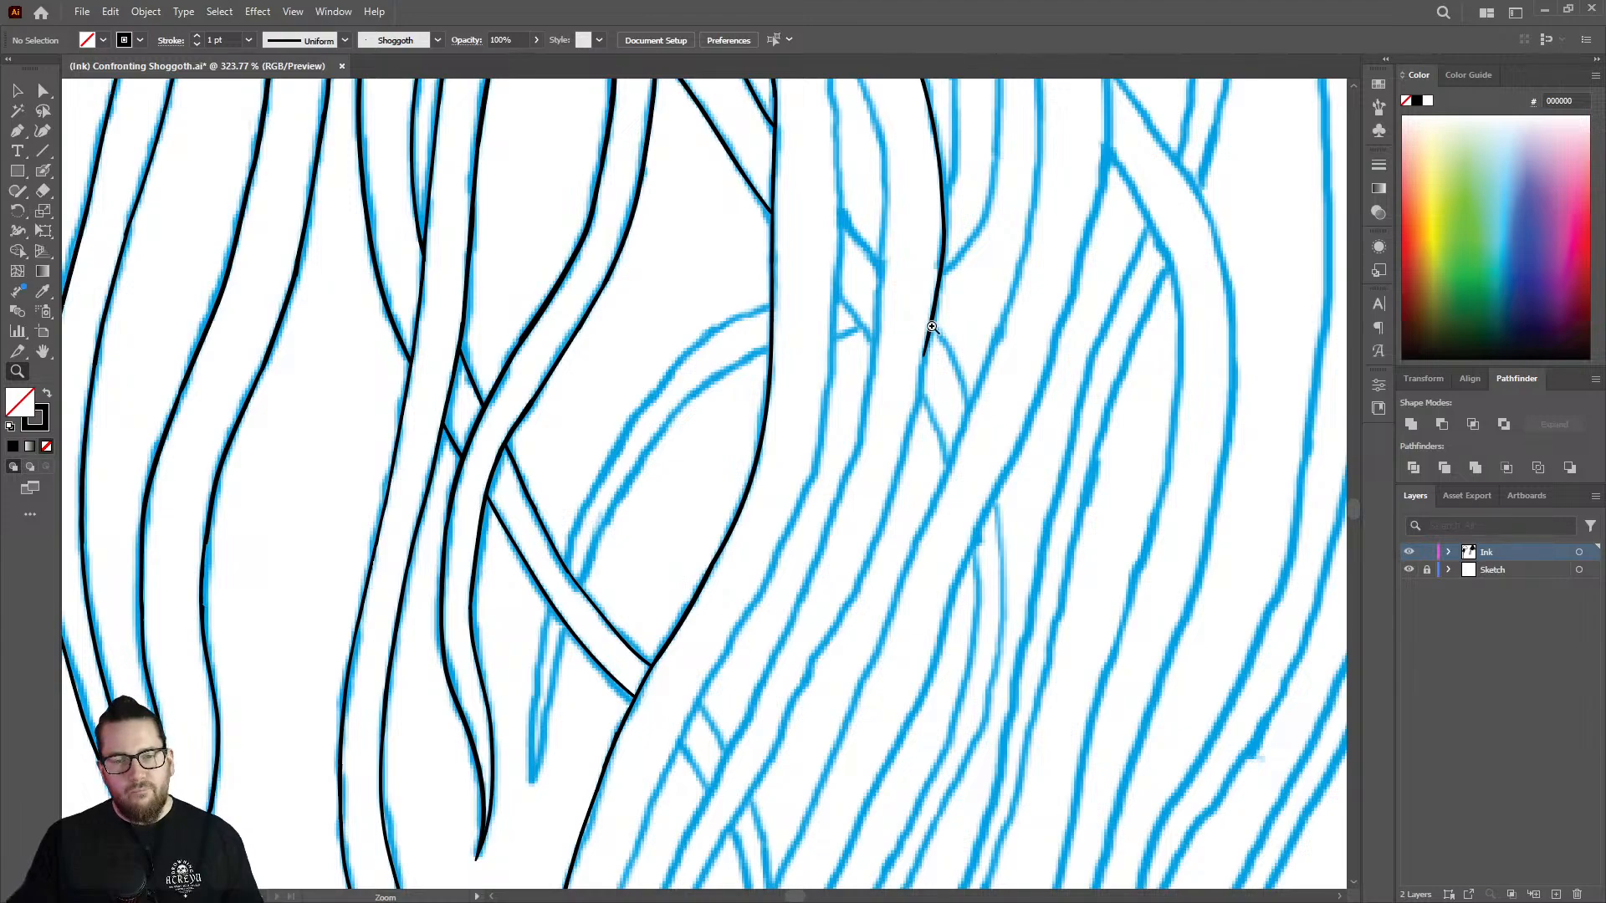
left_click_drag(934, 293, 801, 289)
left_click_drag(878, 116, 980, 161)
key("shift+b")
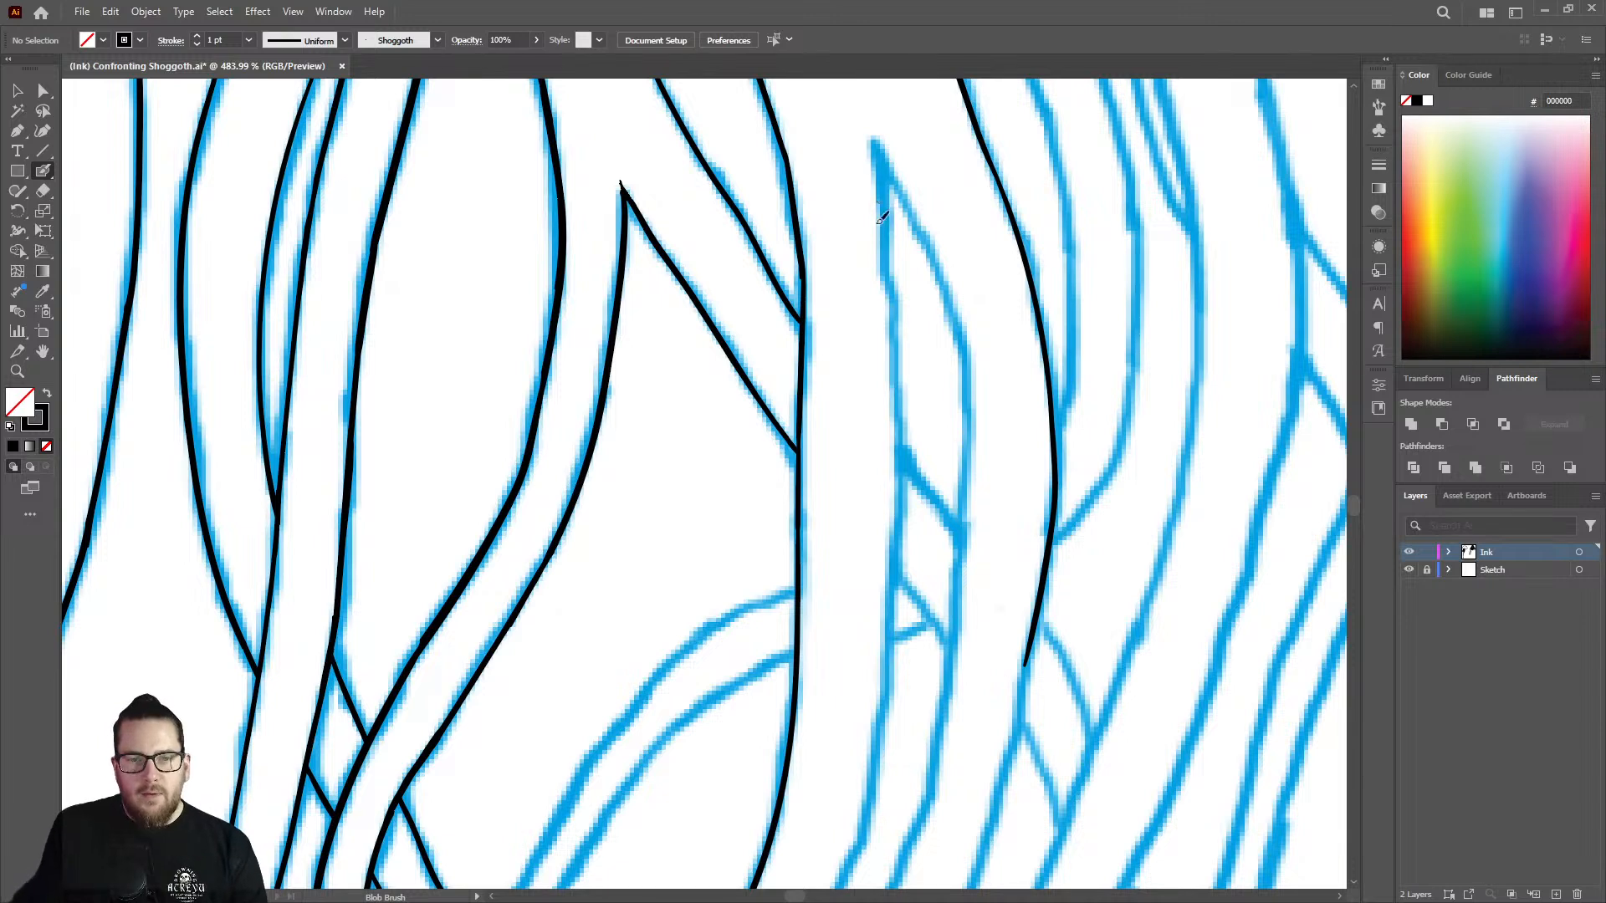
key("shift+e")
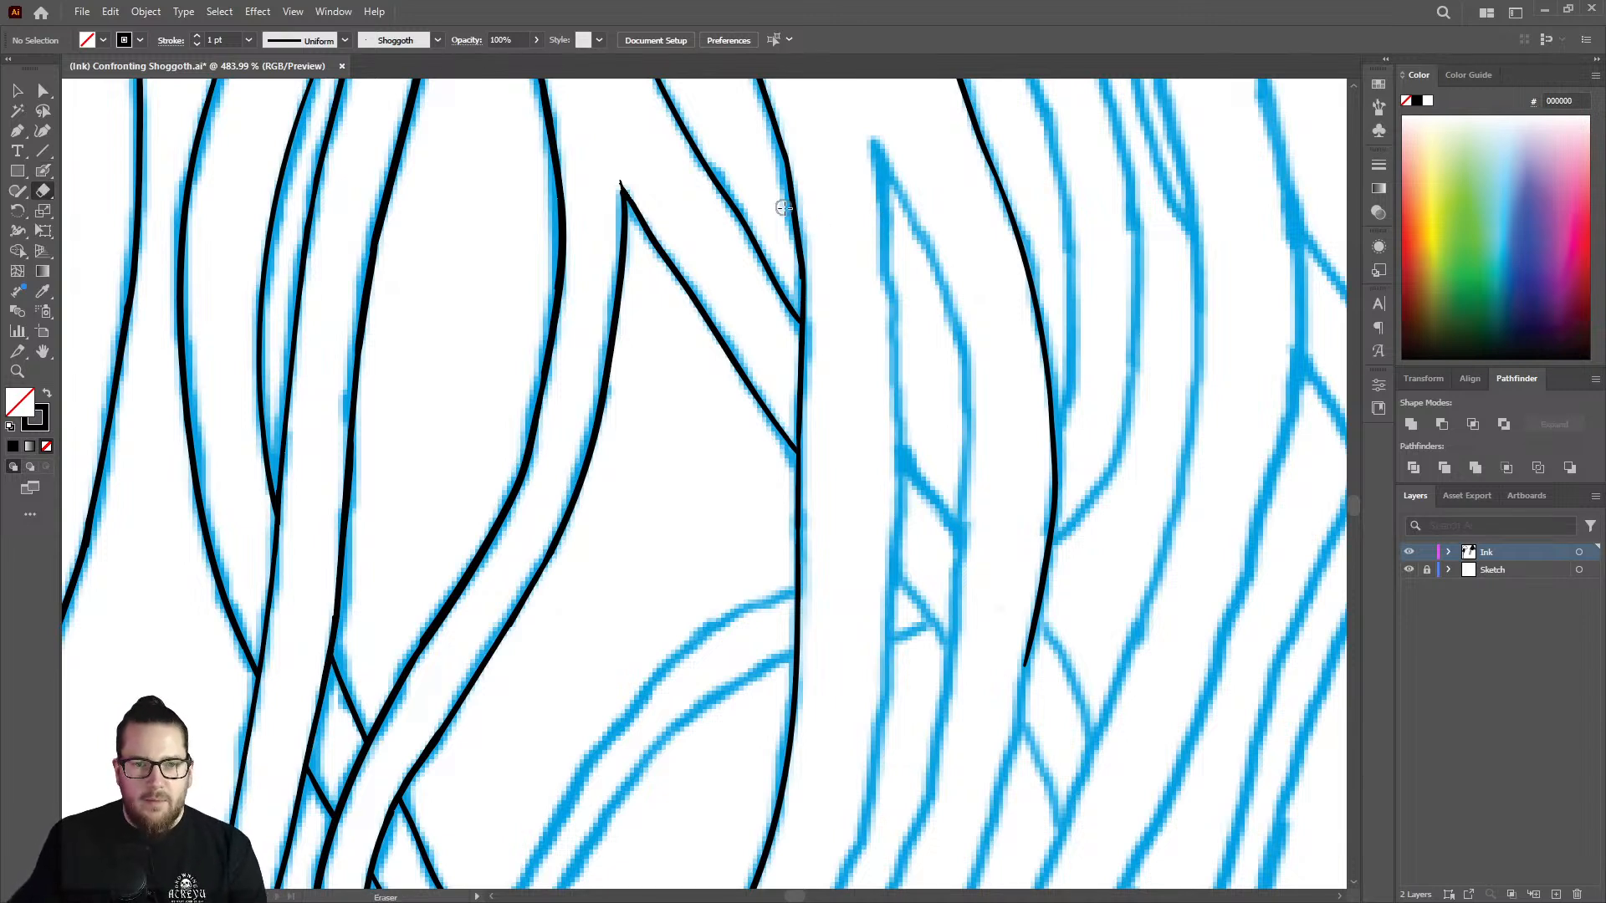
mouse_move(781, 198)
left_mouse_down()
mouse_move(789, 243)
mouse_move(787, 191)
mouse_move(814, 168)
mouse_move(864, 197)
mouse_move(809, 238)
mouse_move(821, 349)
left_mouse_up()
Ink the near-vertical edge running down from the apex of the pointed gap between the two strands.
key("z")
key("shift+b")
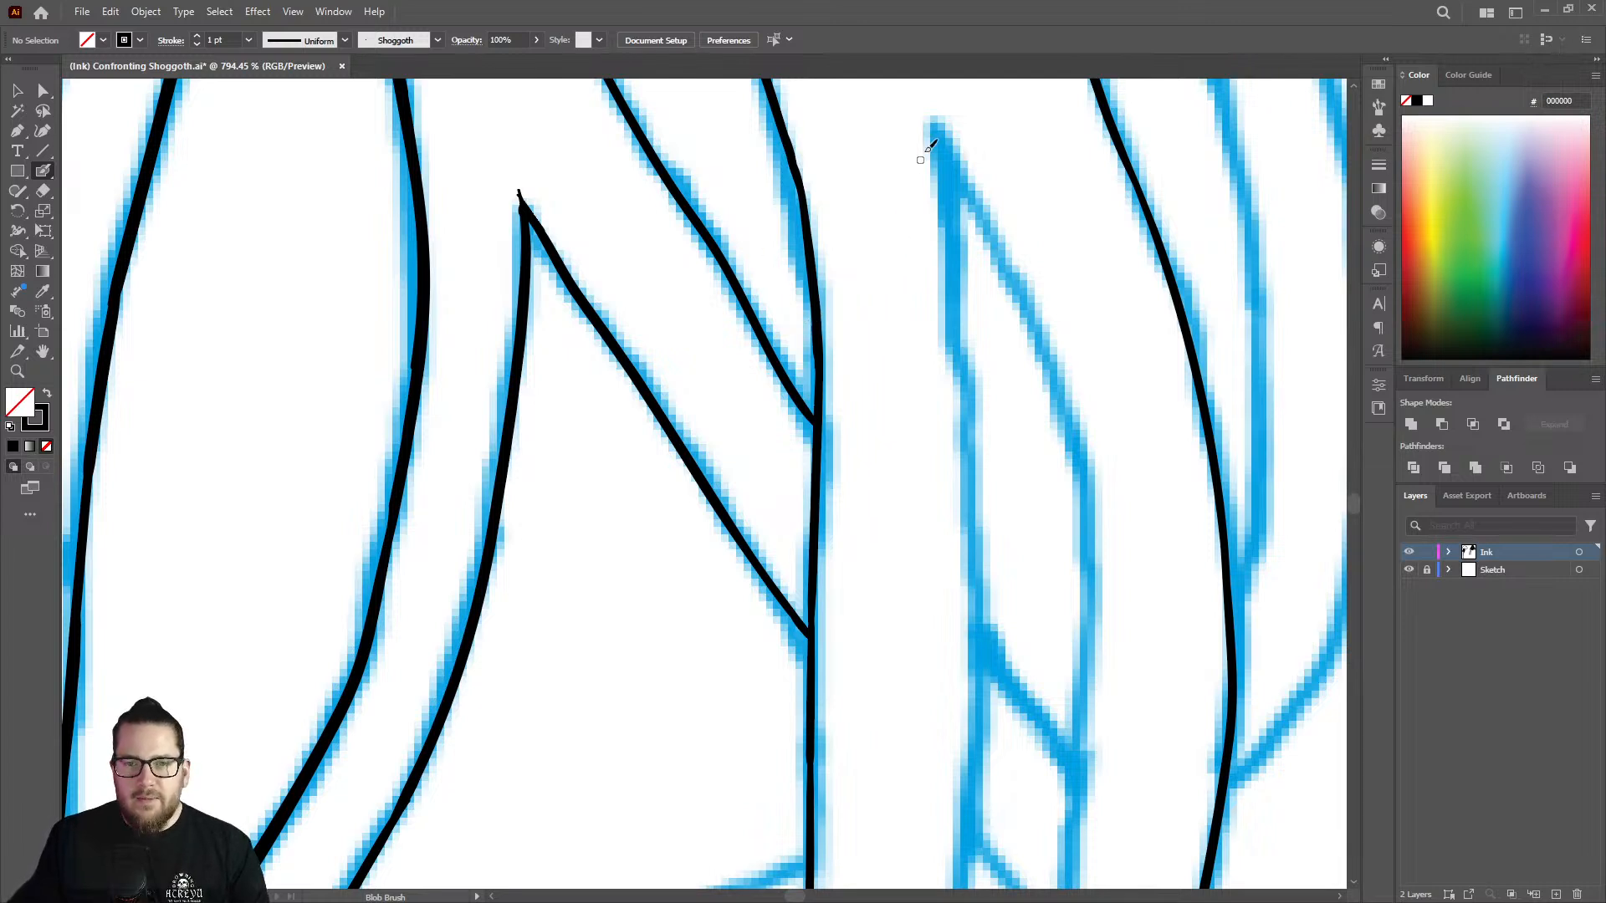
left_click_drag(937, 125, 977, 643)
Extend the edge from the gap's apex down past the small crossing strands inside the gap.
key("z")
left_click_drag(941, 443, 691, 366)
left_click_drag(963, 482, 1154, 476)
left_click_drag(917, 544, 787, 535)
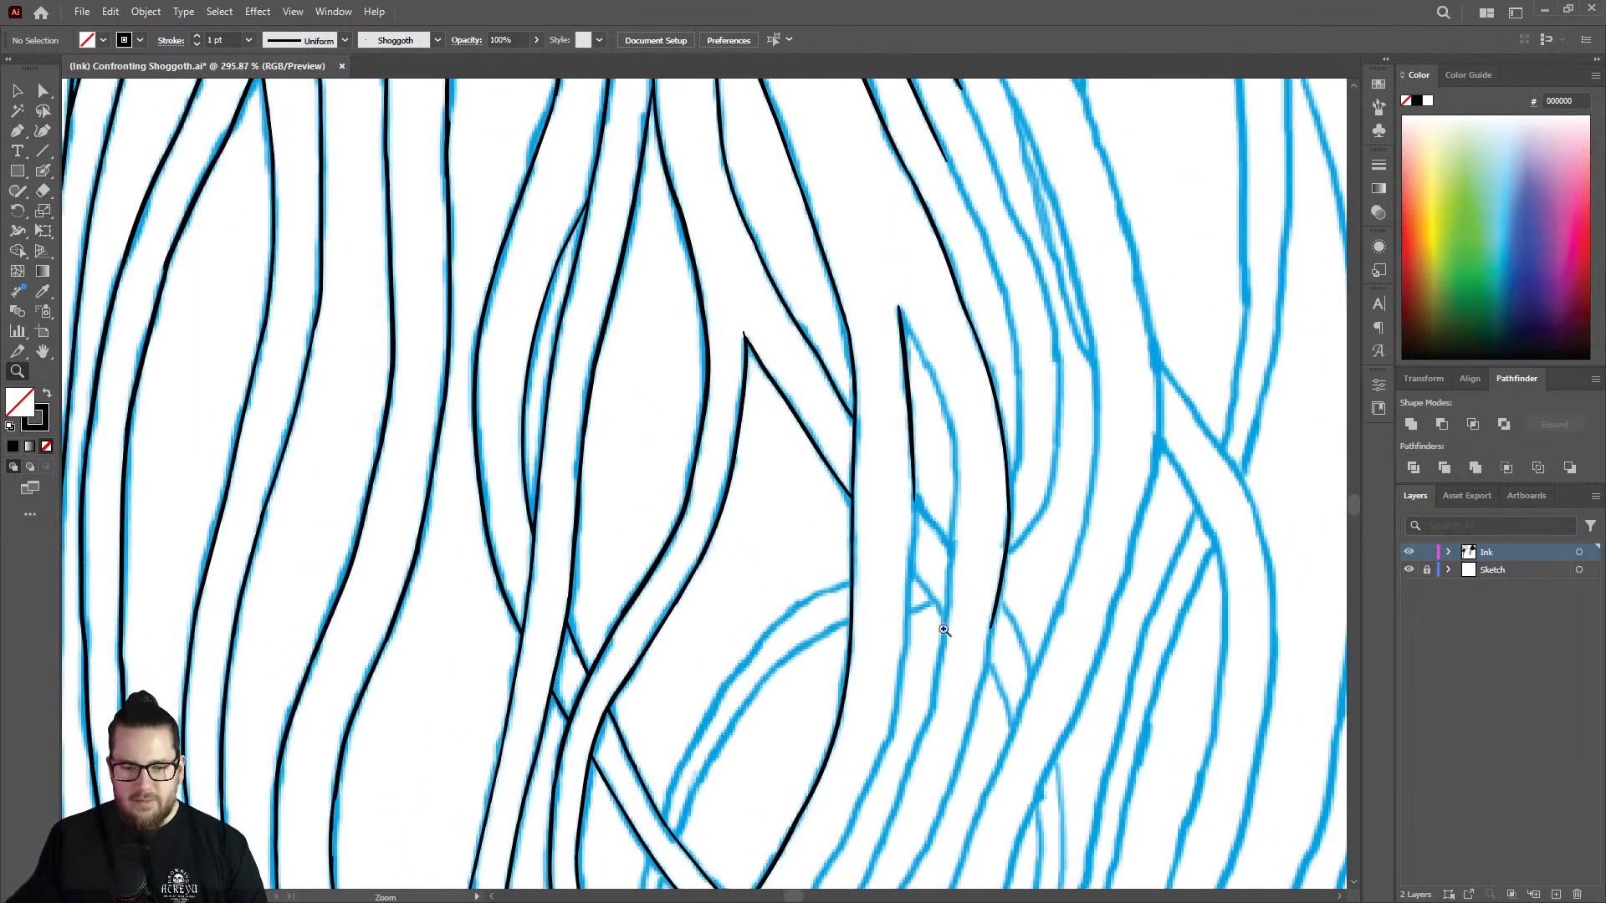
left_click_drag(938, 631, 1141, 602)
key("shift+b")
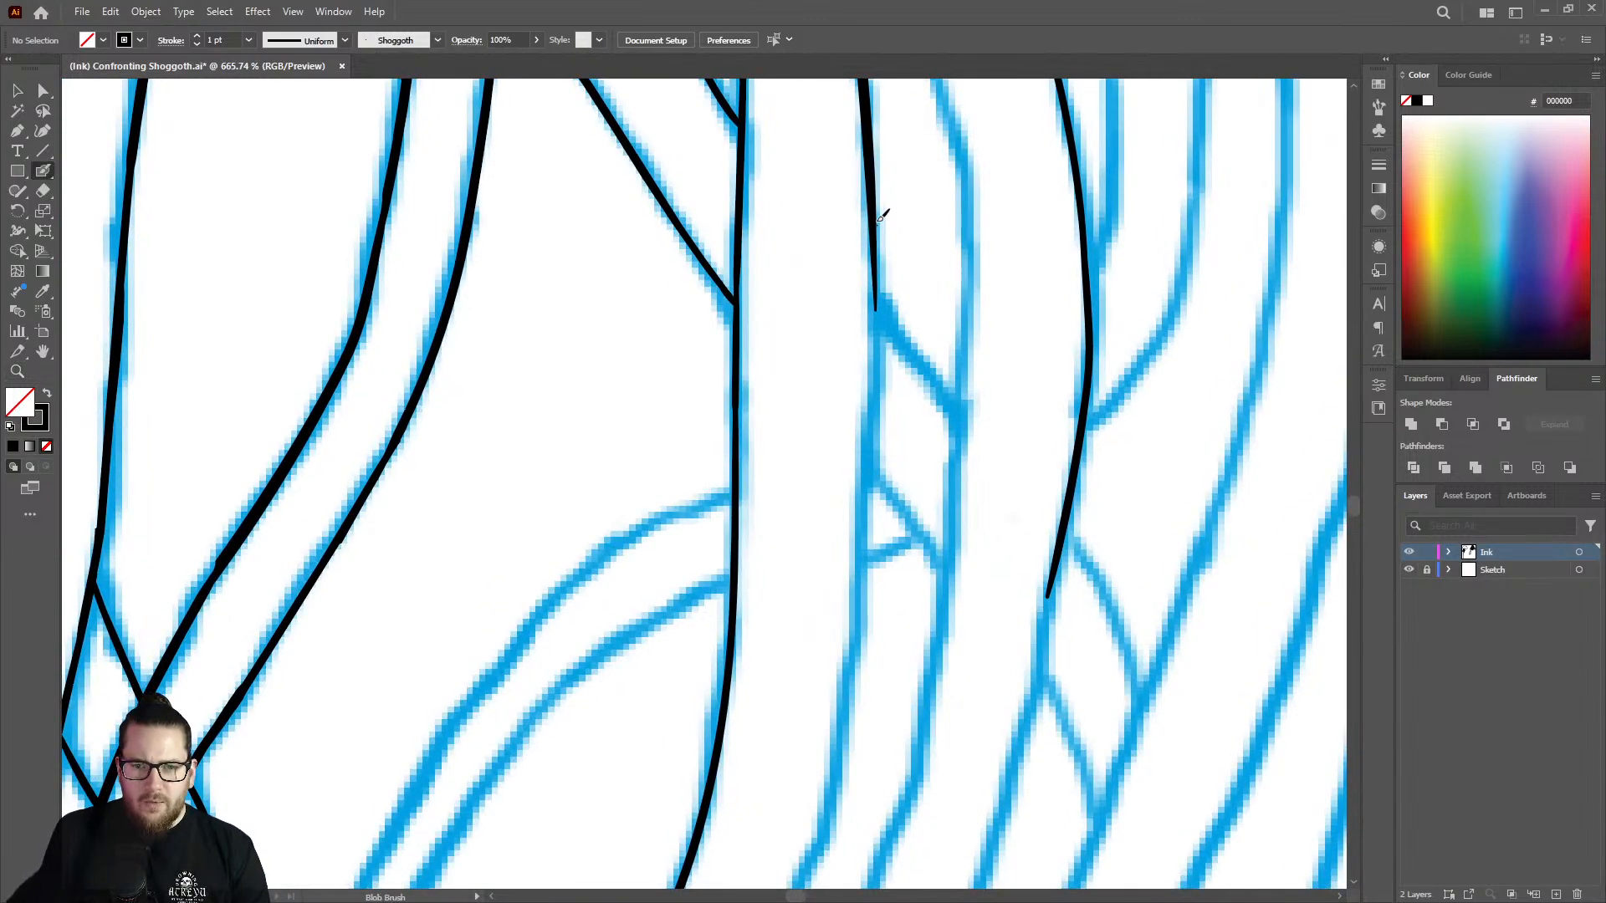
left_click_drag(878, 245, 843, 703)
Continue the same edge along the sketch's diagonal curve, parallel to the strand's already inked outer edge.
key("z")
left_click_drag(875, 352, 768, 329)
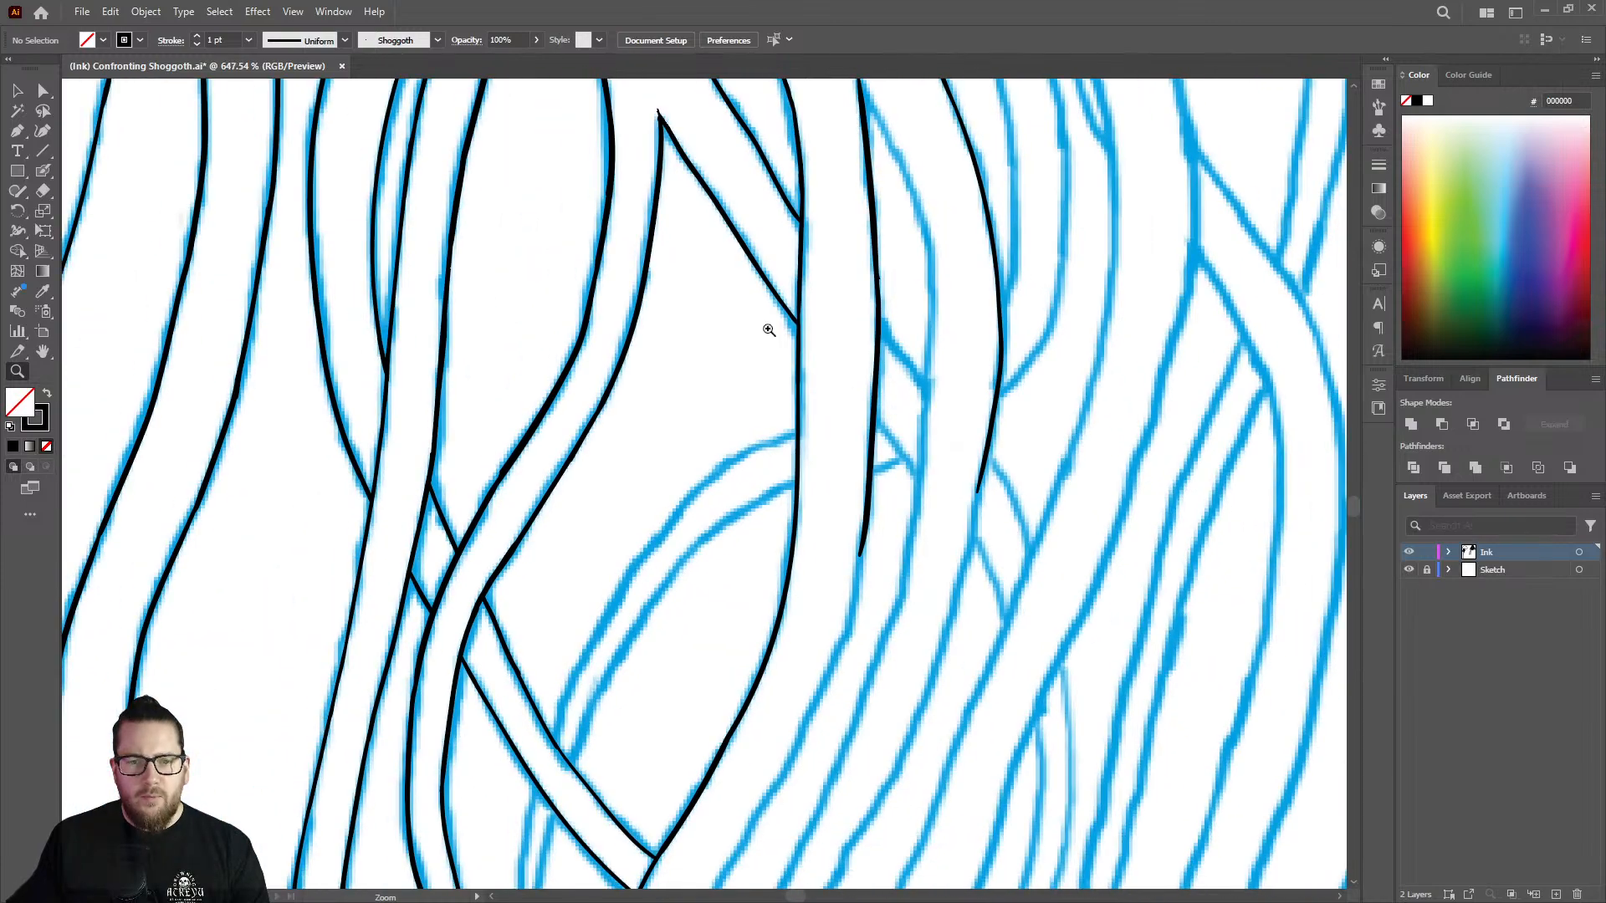
left_click_drag(911, 299, 811, 282)
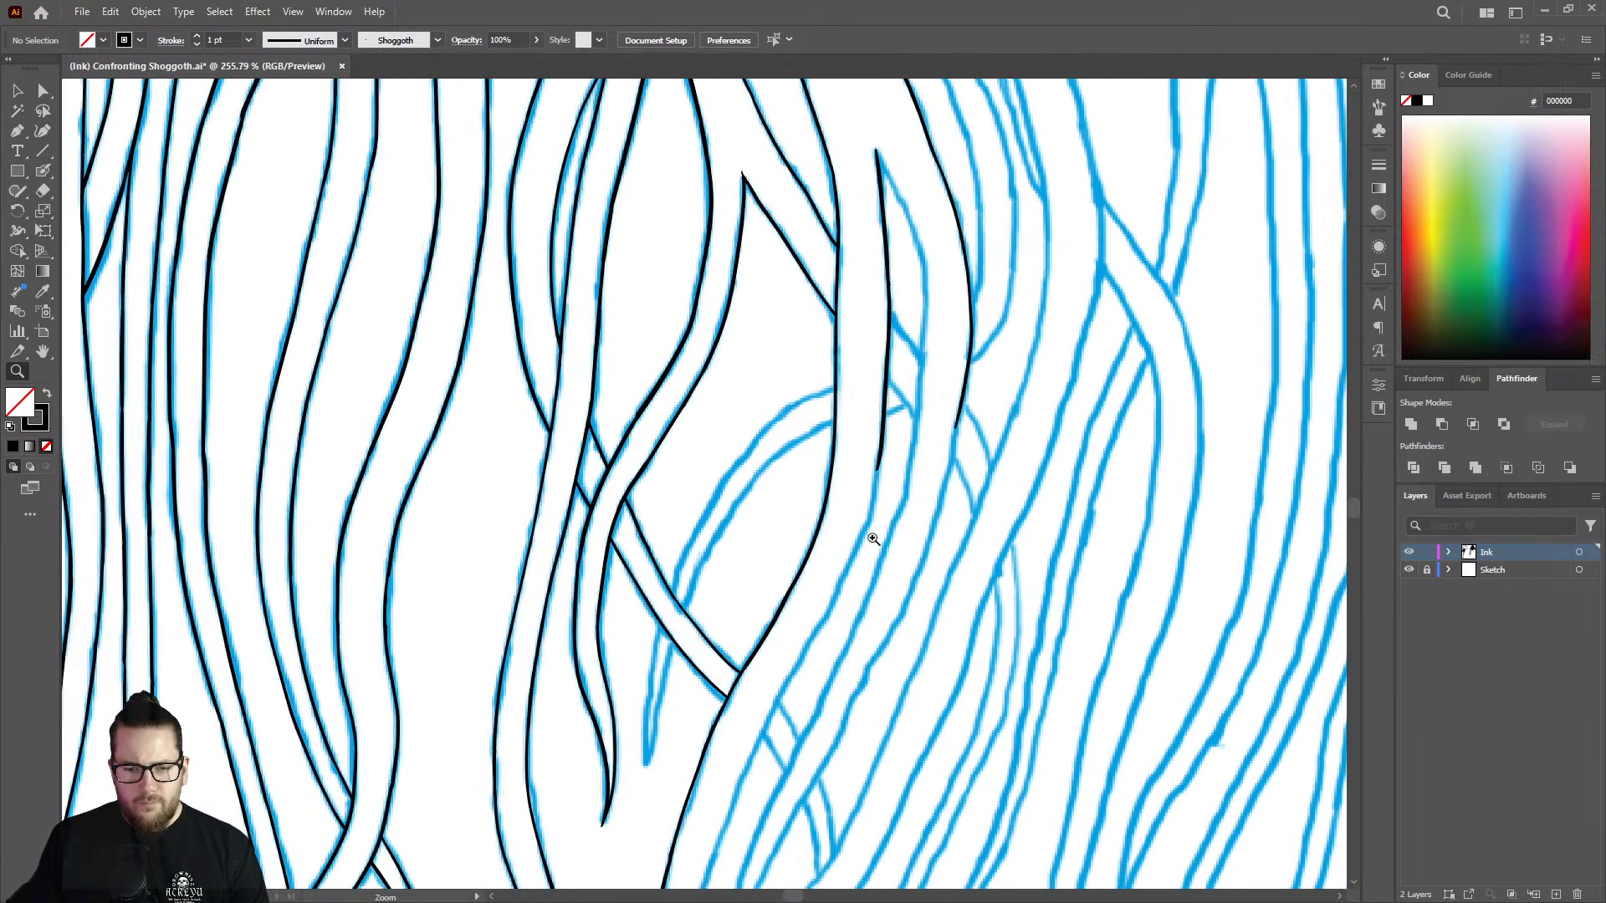
left_click_drag(873, 539, 954, 539)
key("shift+b")
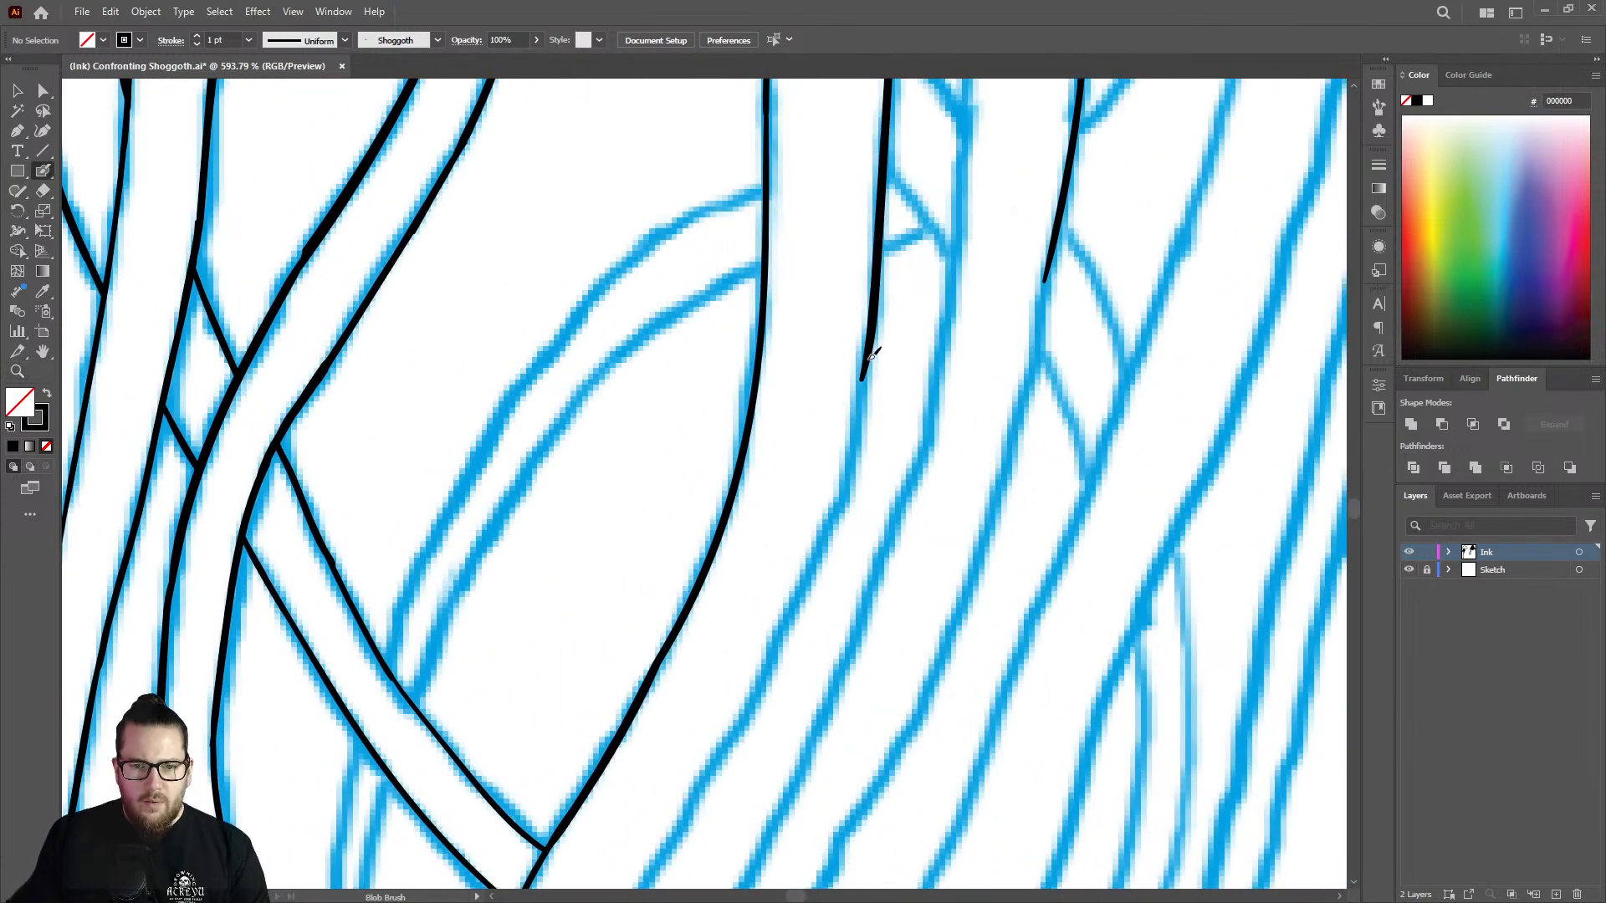
mouse_move(871, 356)
left_mouse_down()
mouse_move(798, 621)
mouse_move(707, 775)
left_mouse_up()
Clean up the edge's uneven lower end and extend it down the sketch past the crossing strand.
key("z")
left_click_drag(812, 507, 665, 542)
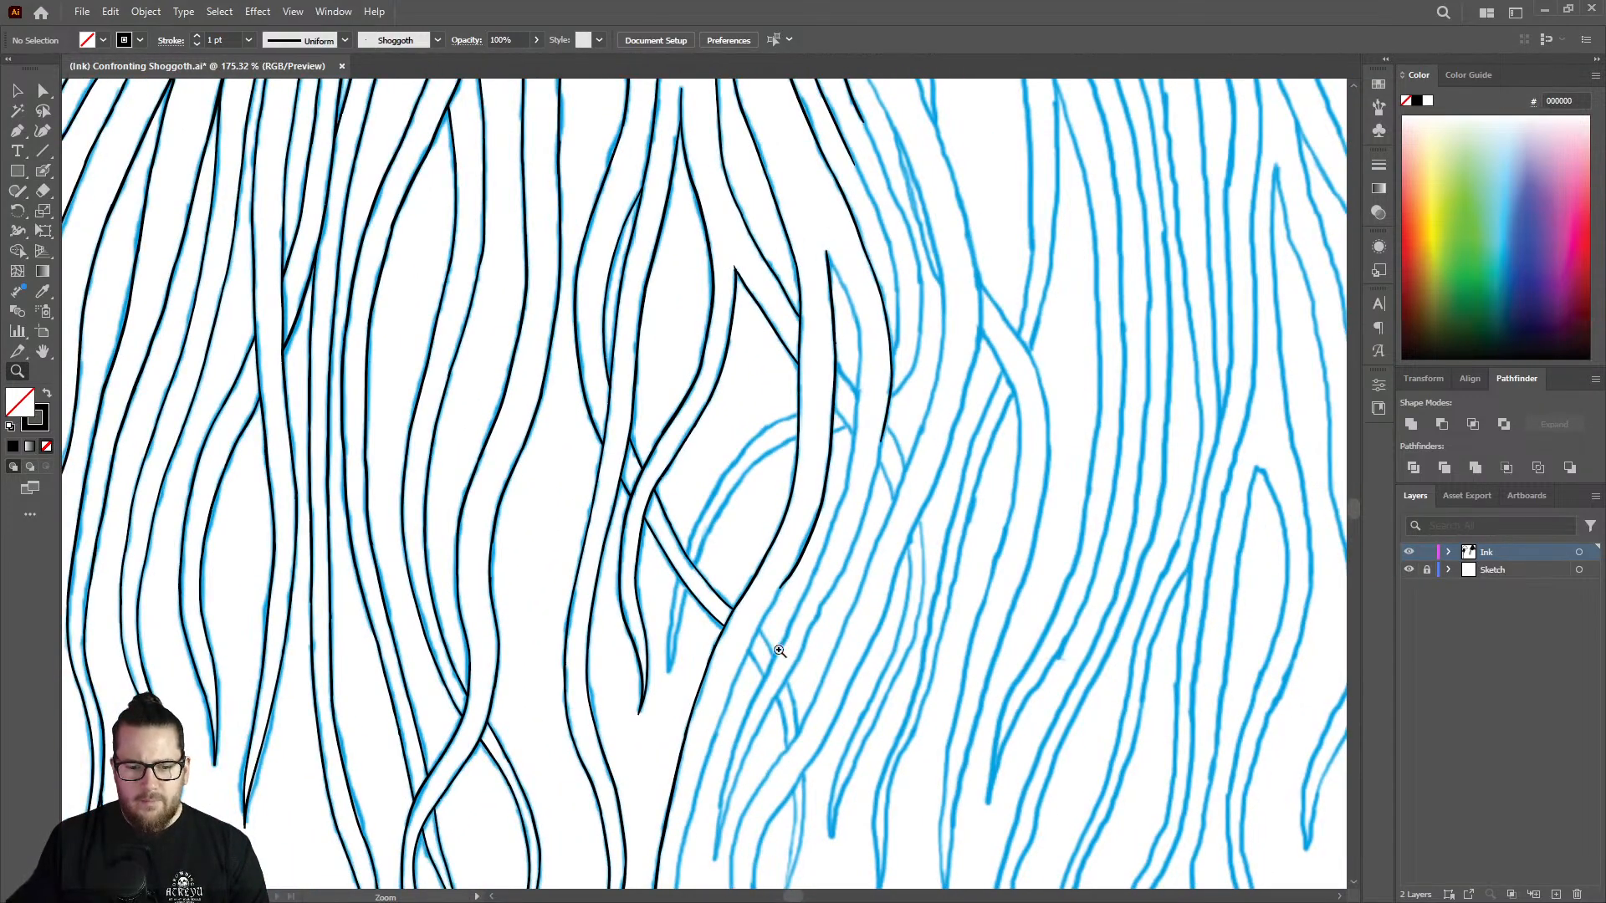
left_click(932, 555)
left_click(792, 544)
left_click(843, 460)
left_click(842, 460)
key("shift+e")
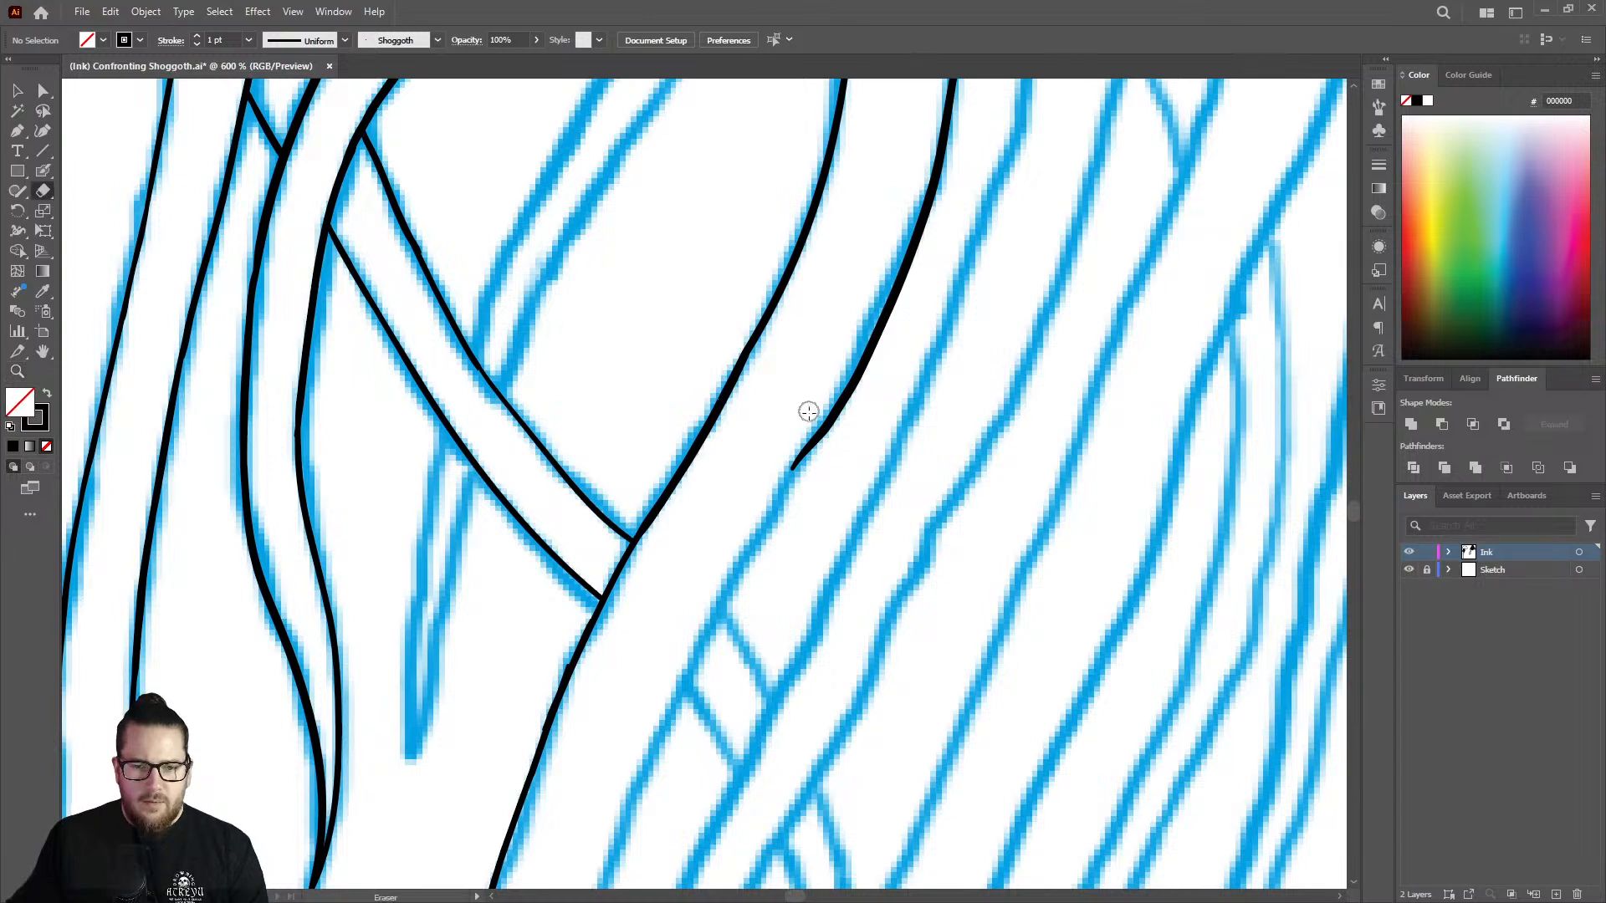
mouse_move(808, 412)
left_mouse_down()
mouse_move(789, 490)
mouse_move(620, 814)
left_mouse_up()
Thicken the strand's outer edge where the two lines of the crossing strand join it.
key("shift+b")
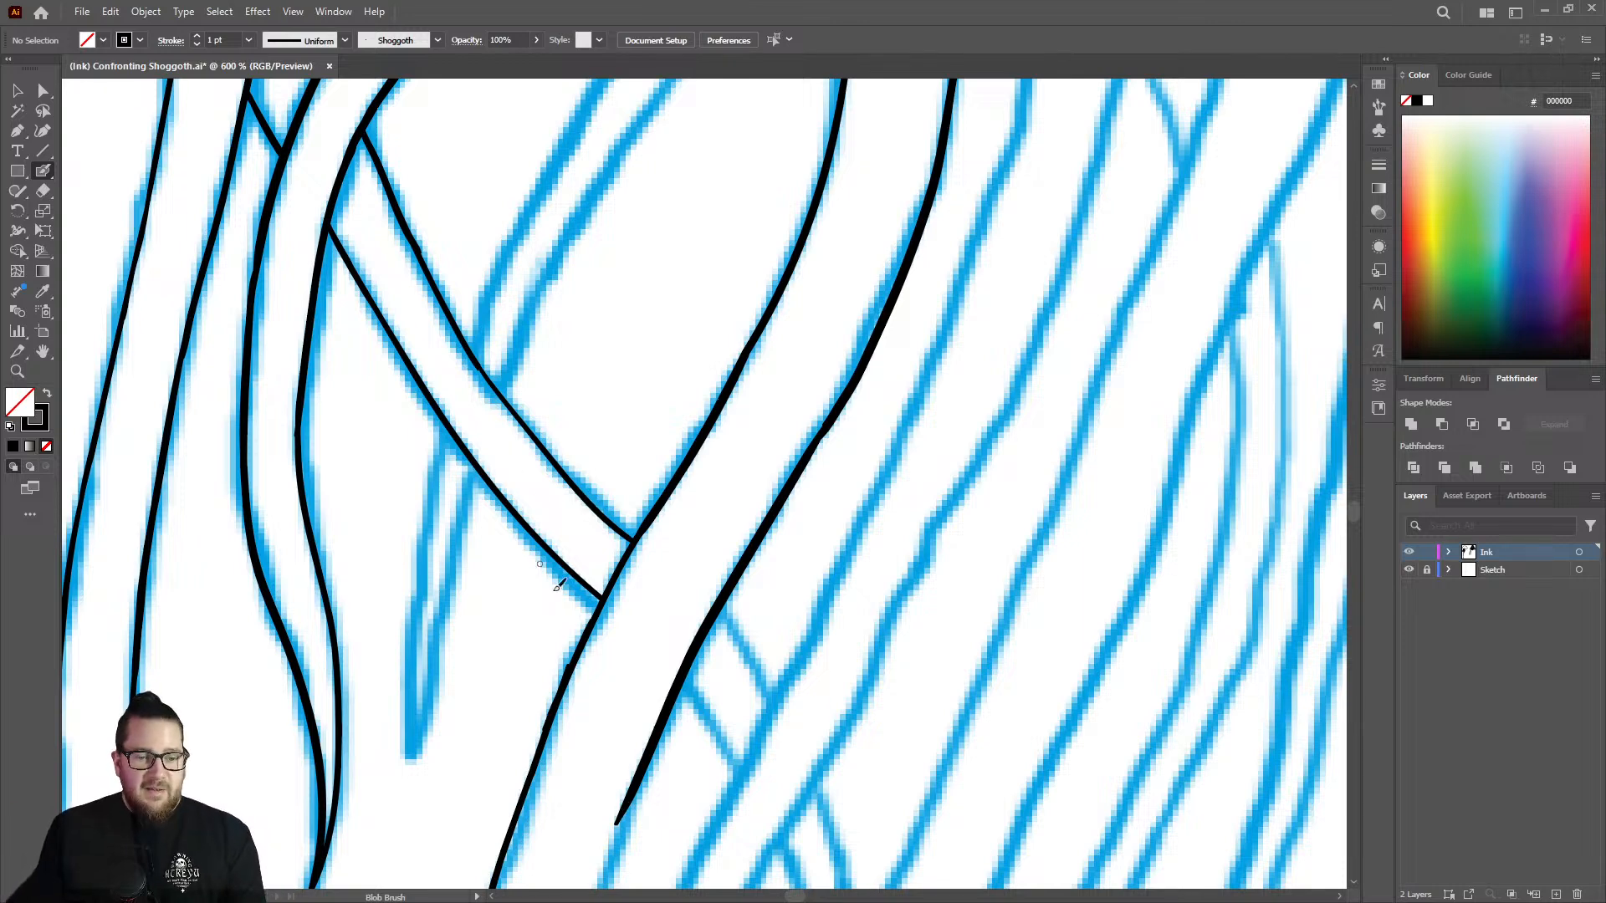
key("ctrl+space")
left_click_drag(557, 670, 688, 592)
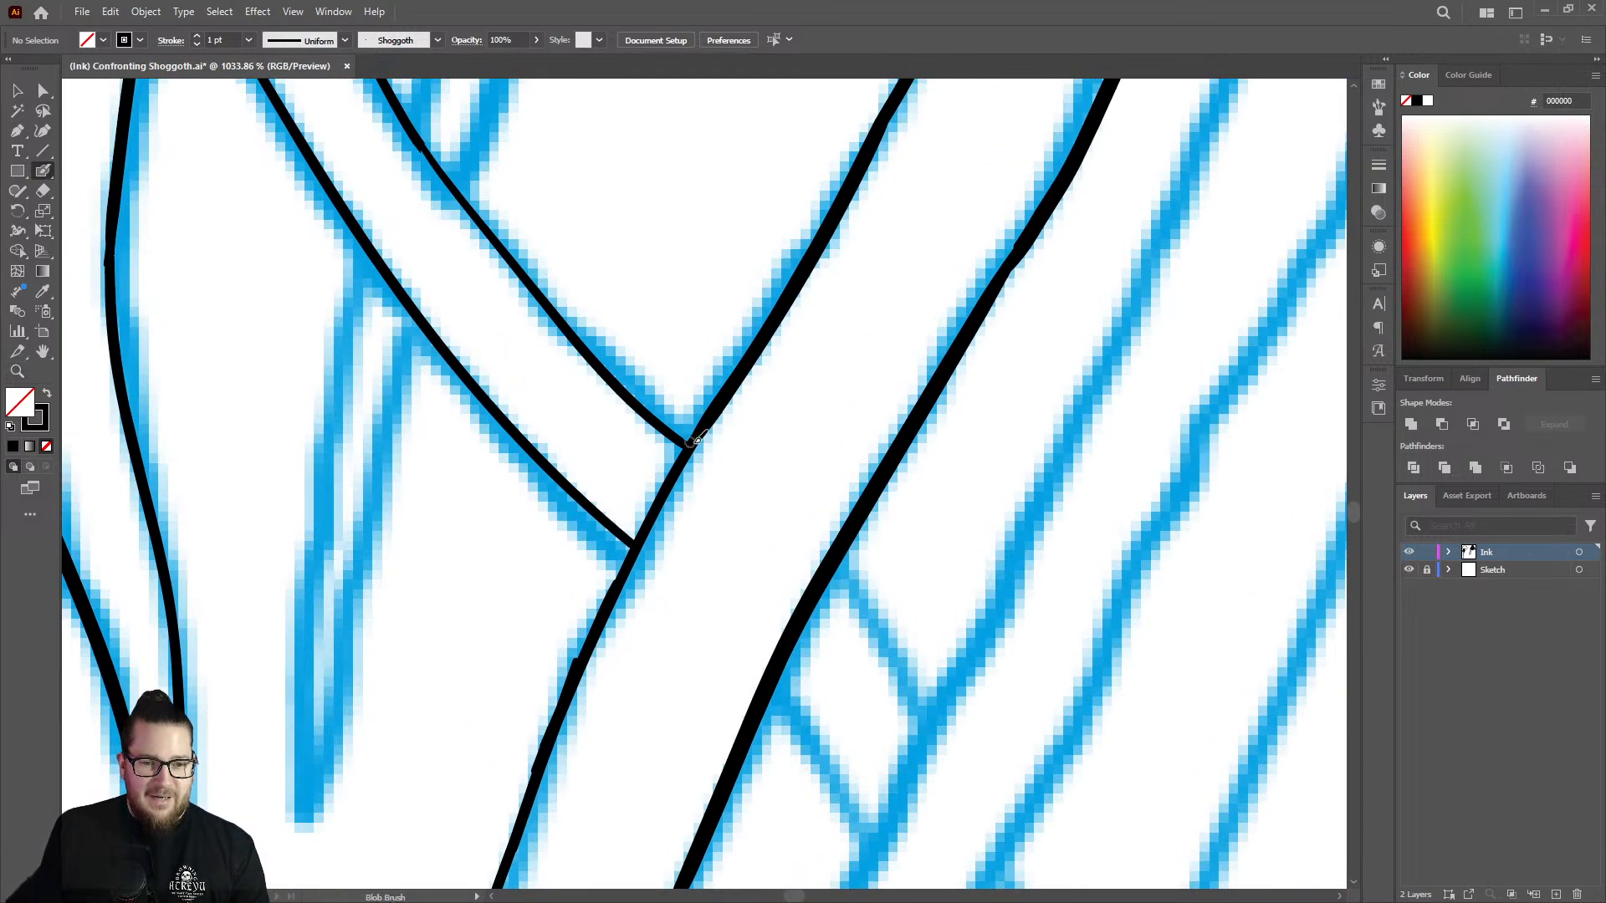
mouse_move(708, 418)
left_mouse_down()
mouse_move(588, 644)
mouse_move(505, 860)
left_mouse_up()
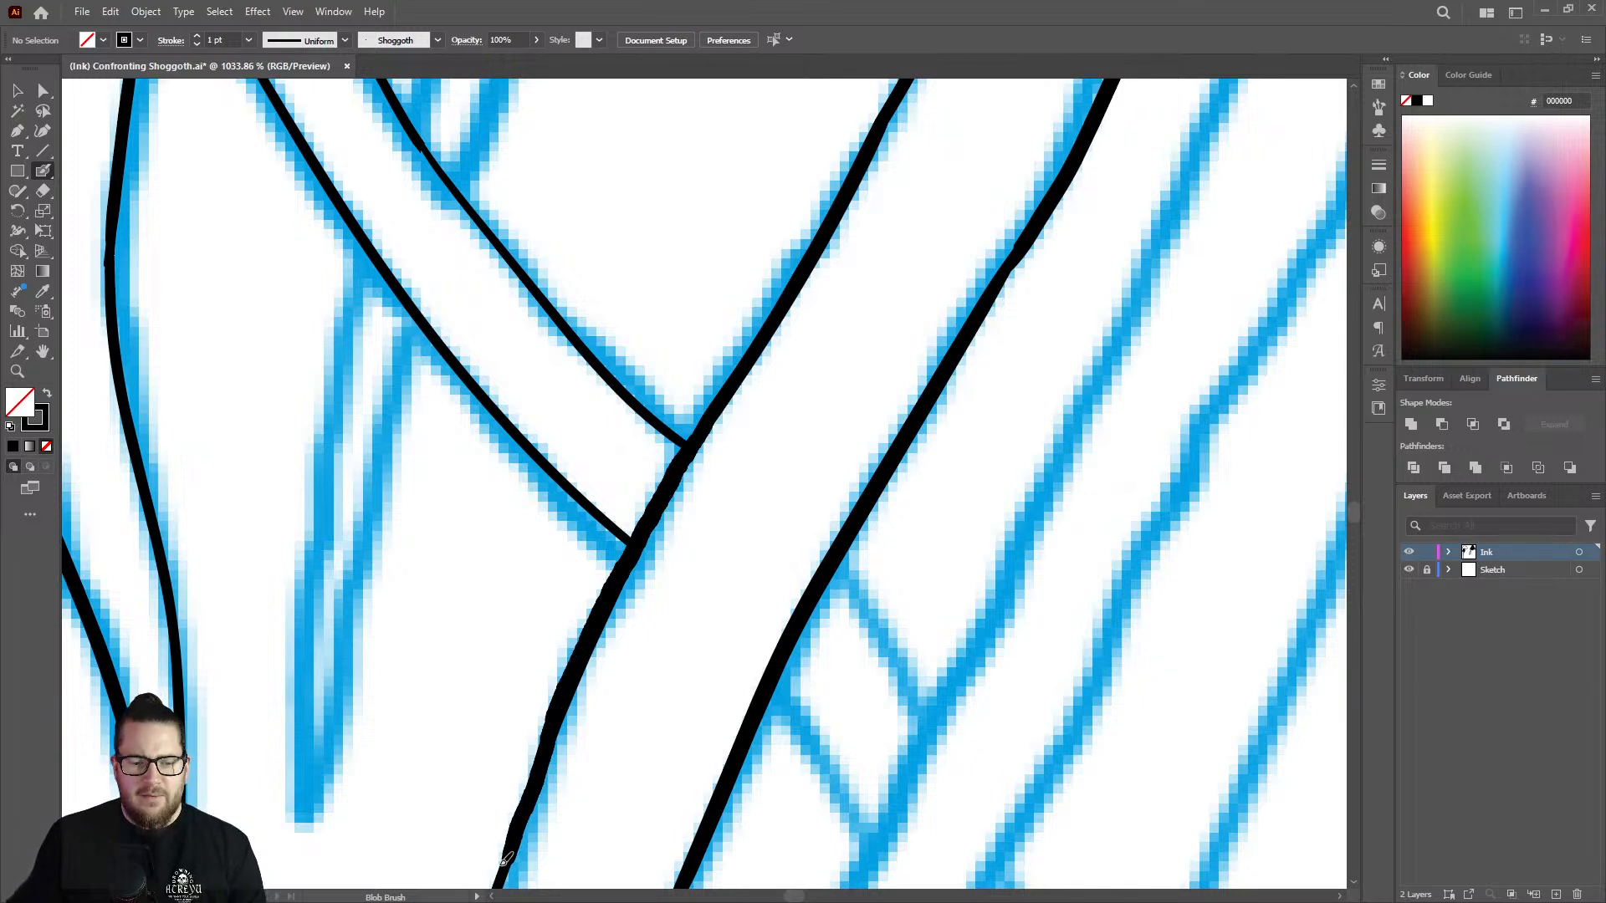
Thicken the outer edge further below the crossing strand, blending it into the lower line.
key("ctrl+space")
mouse_move(753, 530)
left_mouse_down()
mouse_move(649, 529)
mouse_move(460, 577)
left_mouse_up()
mouse_move(659, 651)
left_mouse_down()
mouse_move(908, 554)
mouse_move(706, 527)
left_mouse_up()
left_click_drag(751, 387, 609, 824)
key("ctrl+space")
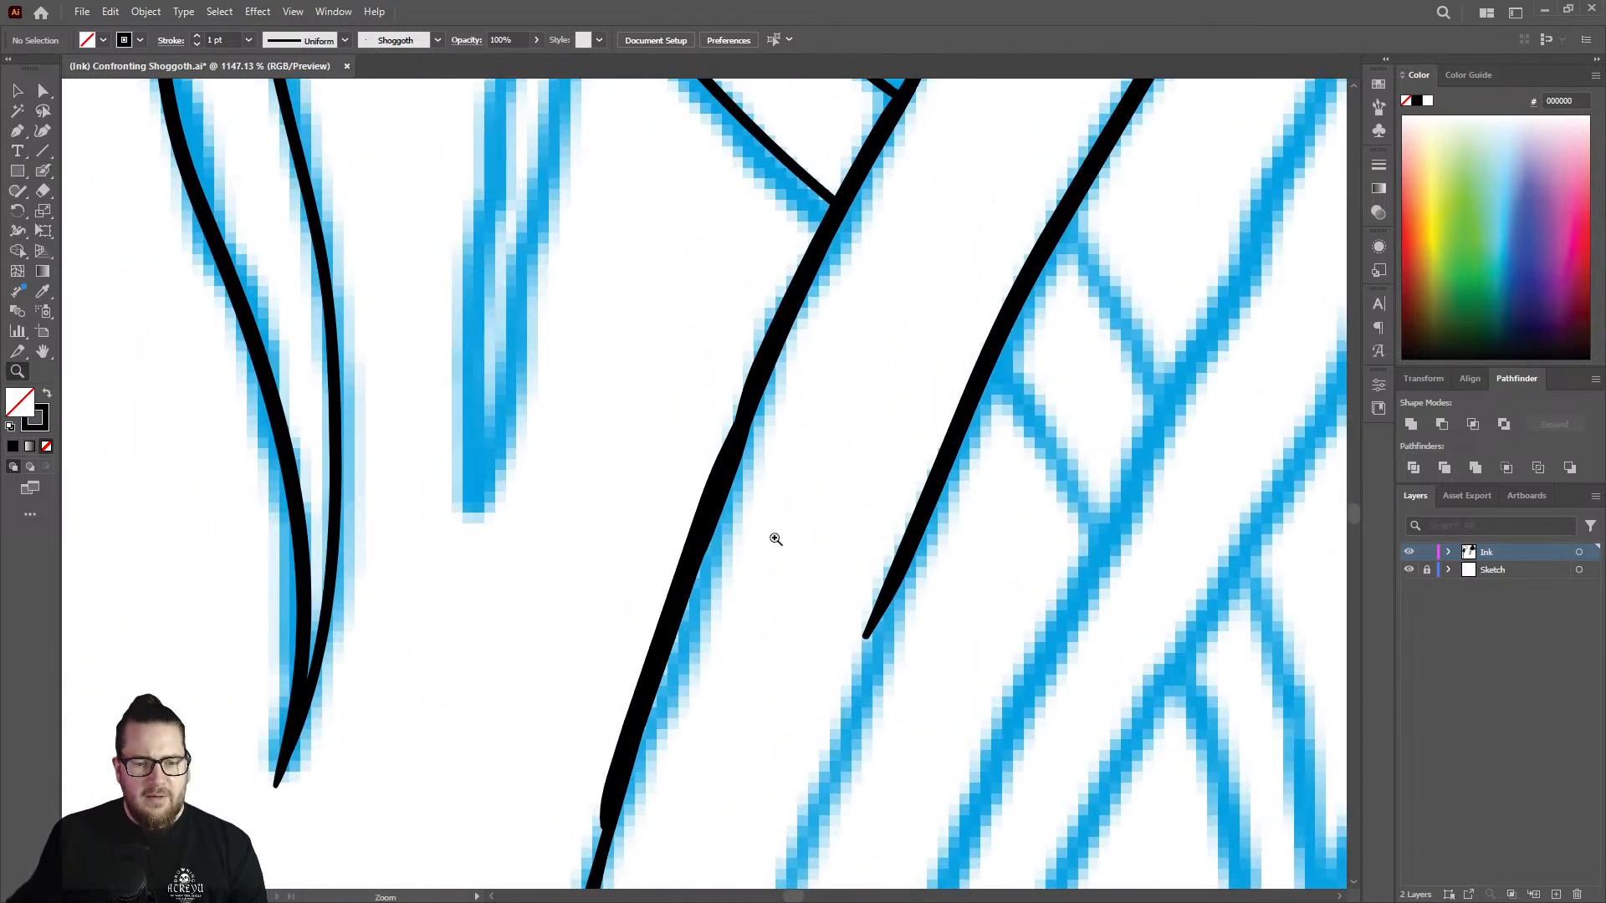
left_click_drag(770, 538, 493, 558)
left_click_drag(725, 669, 910, 604)
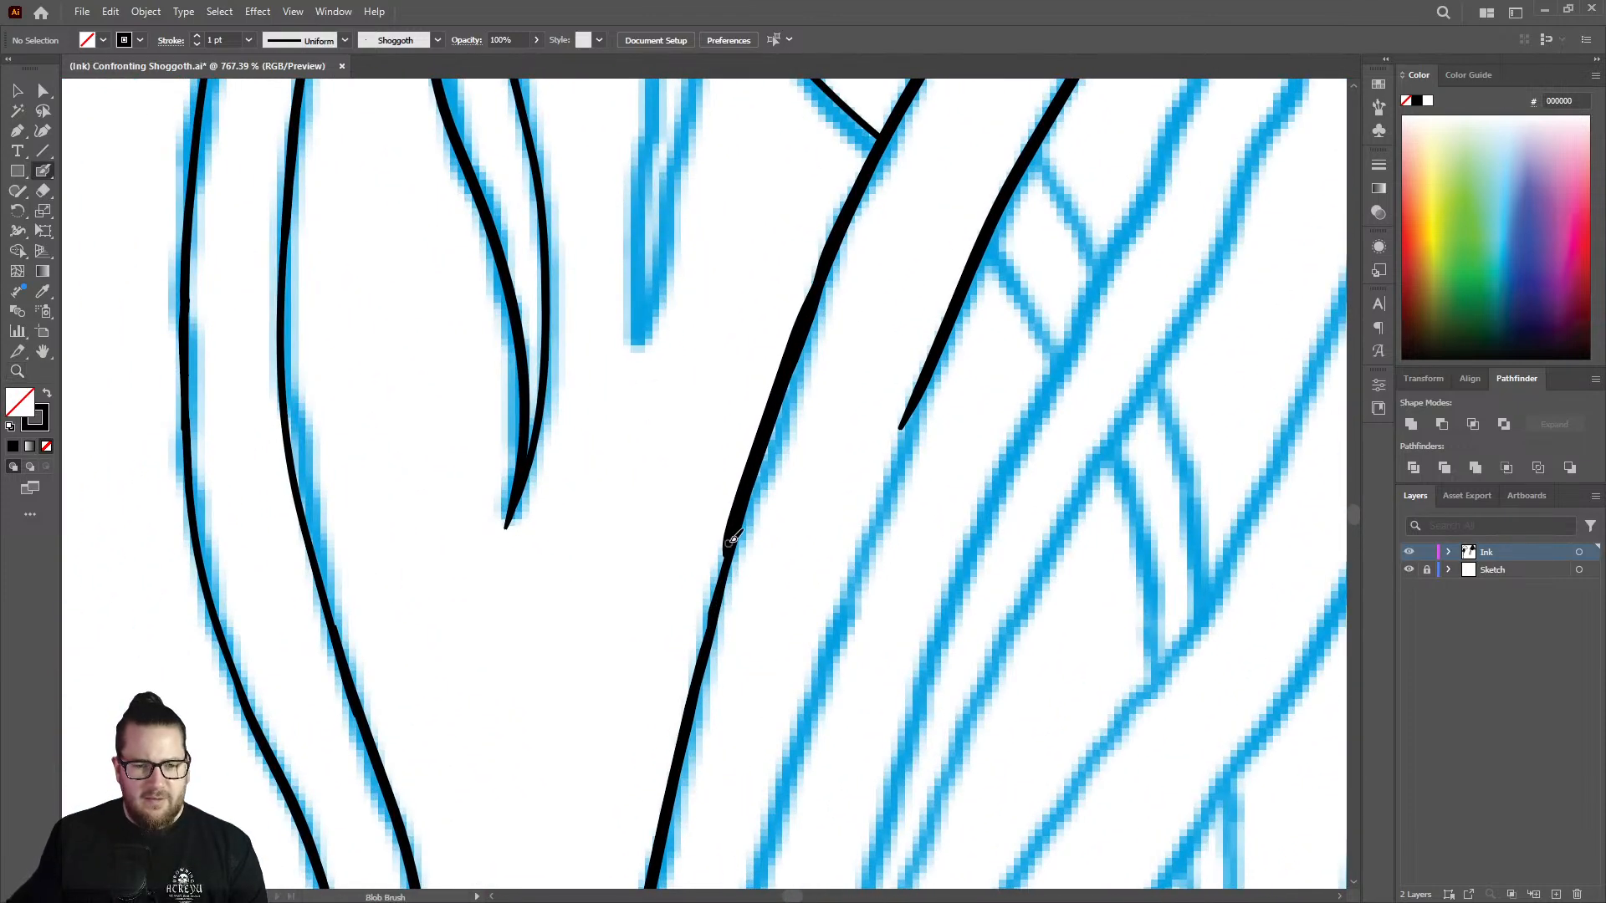
left_click_drag(736, 527, 692, 709)
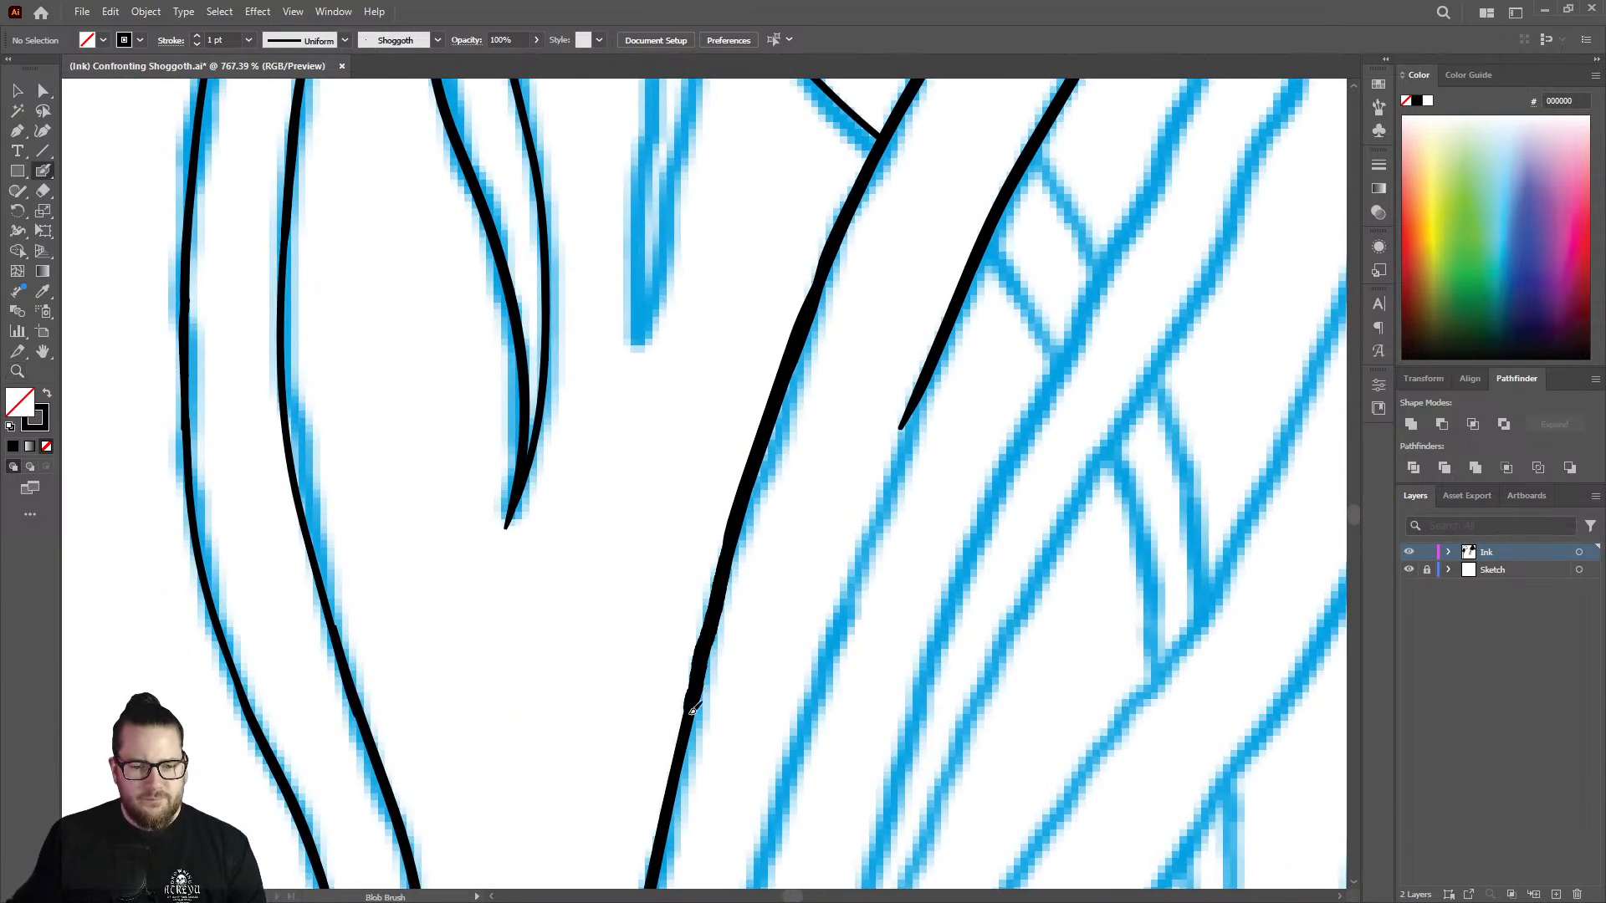
Ink the other side of the pointed gap, curving down from its apex along the blue sketch.
key("ctrl+space")
mouse_move(735, 545)
left_mouse_down()
mouse_move(459, 538)
mouse_move(765, 473)
left_mouse_up()
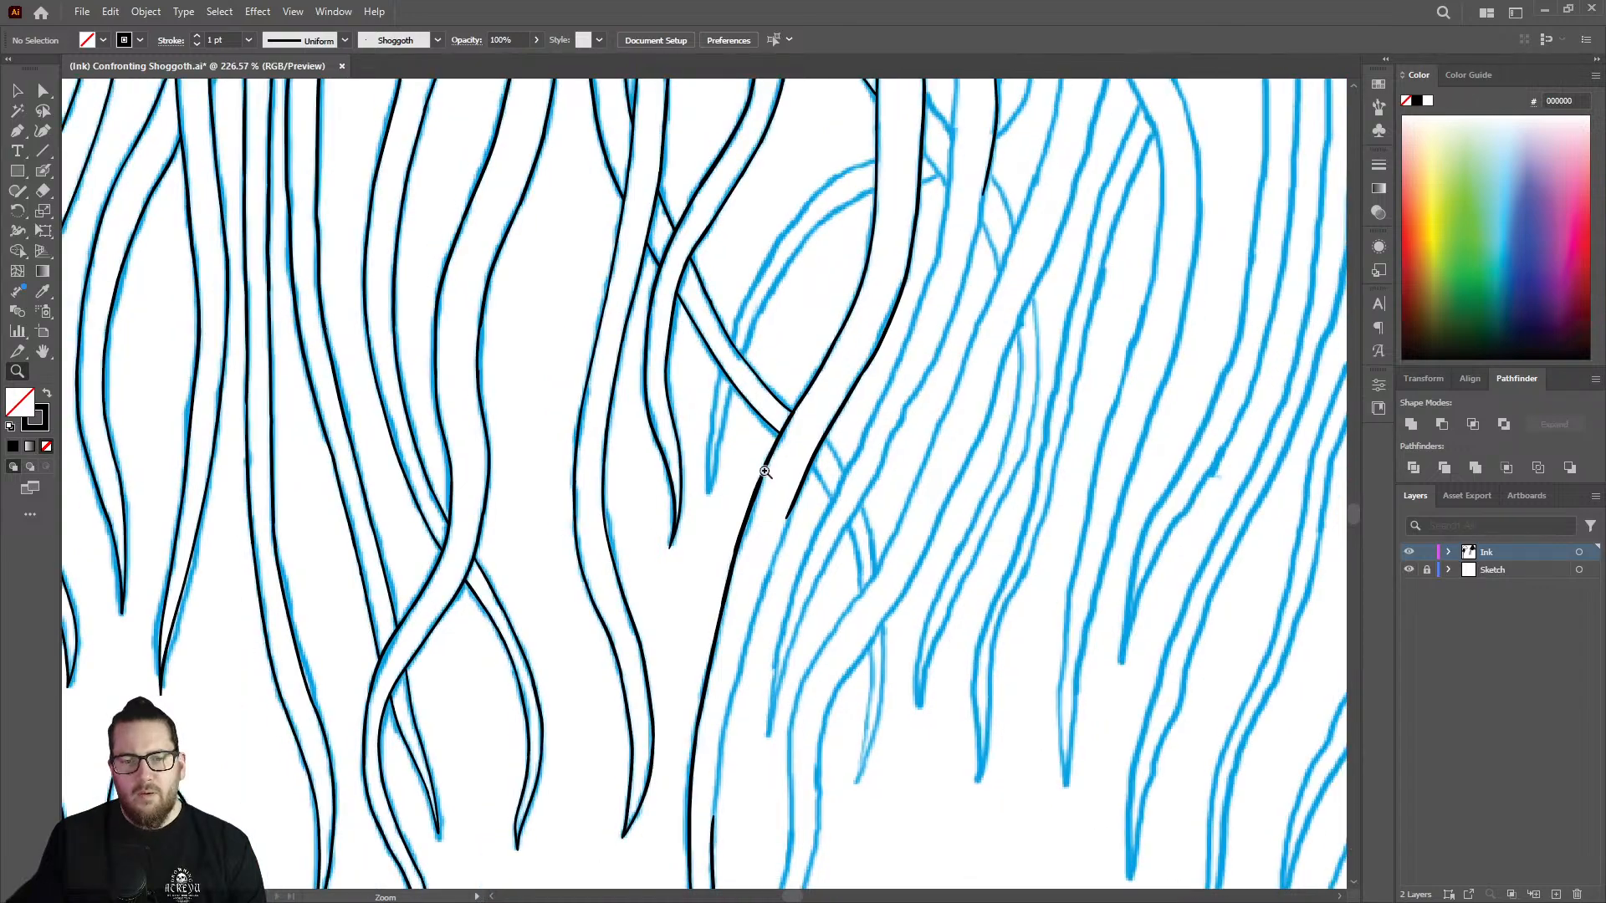
left_click_drag(912, 347, 802, 335)
left_click_drag(934, 106, 1149, 154)
left_click_drag(953, 140, 1079, 159)
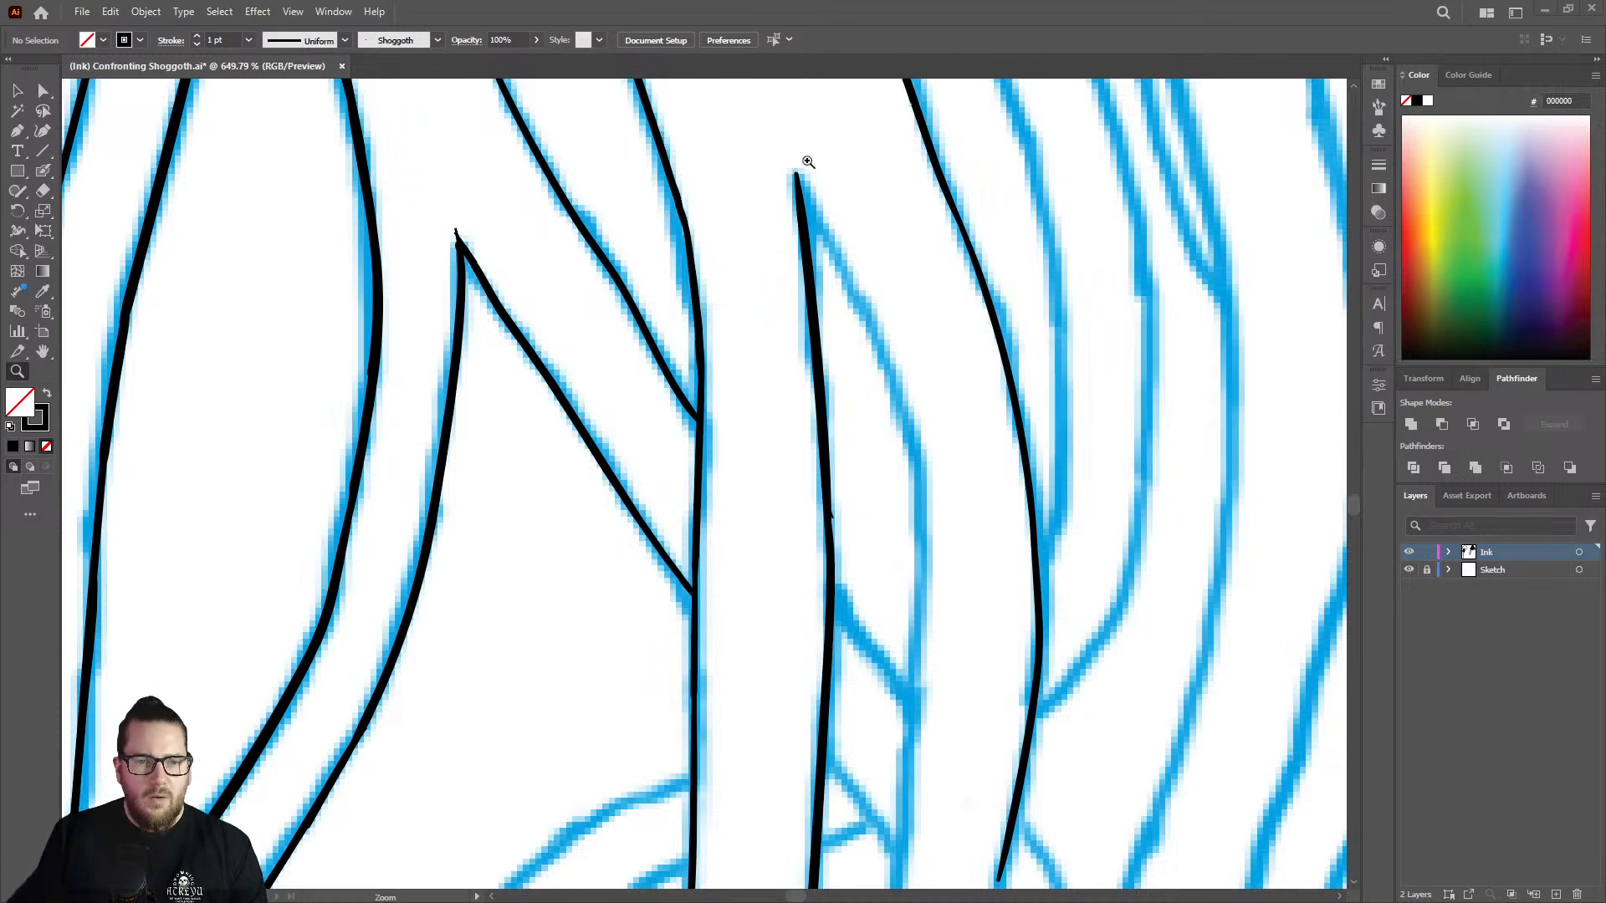
mouse_move(808, 162)
left_mouse_down()
mouse_move(865, 161)
mouse_move(837, 266)
mouse_move(893, 369)
mouse_move(948, 598)
left_mouse_up()
key("shift+b")
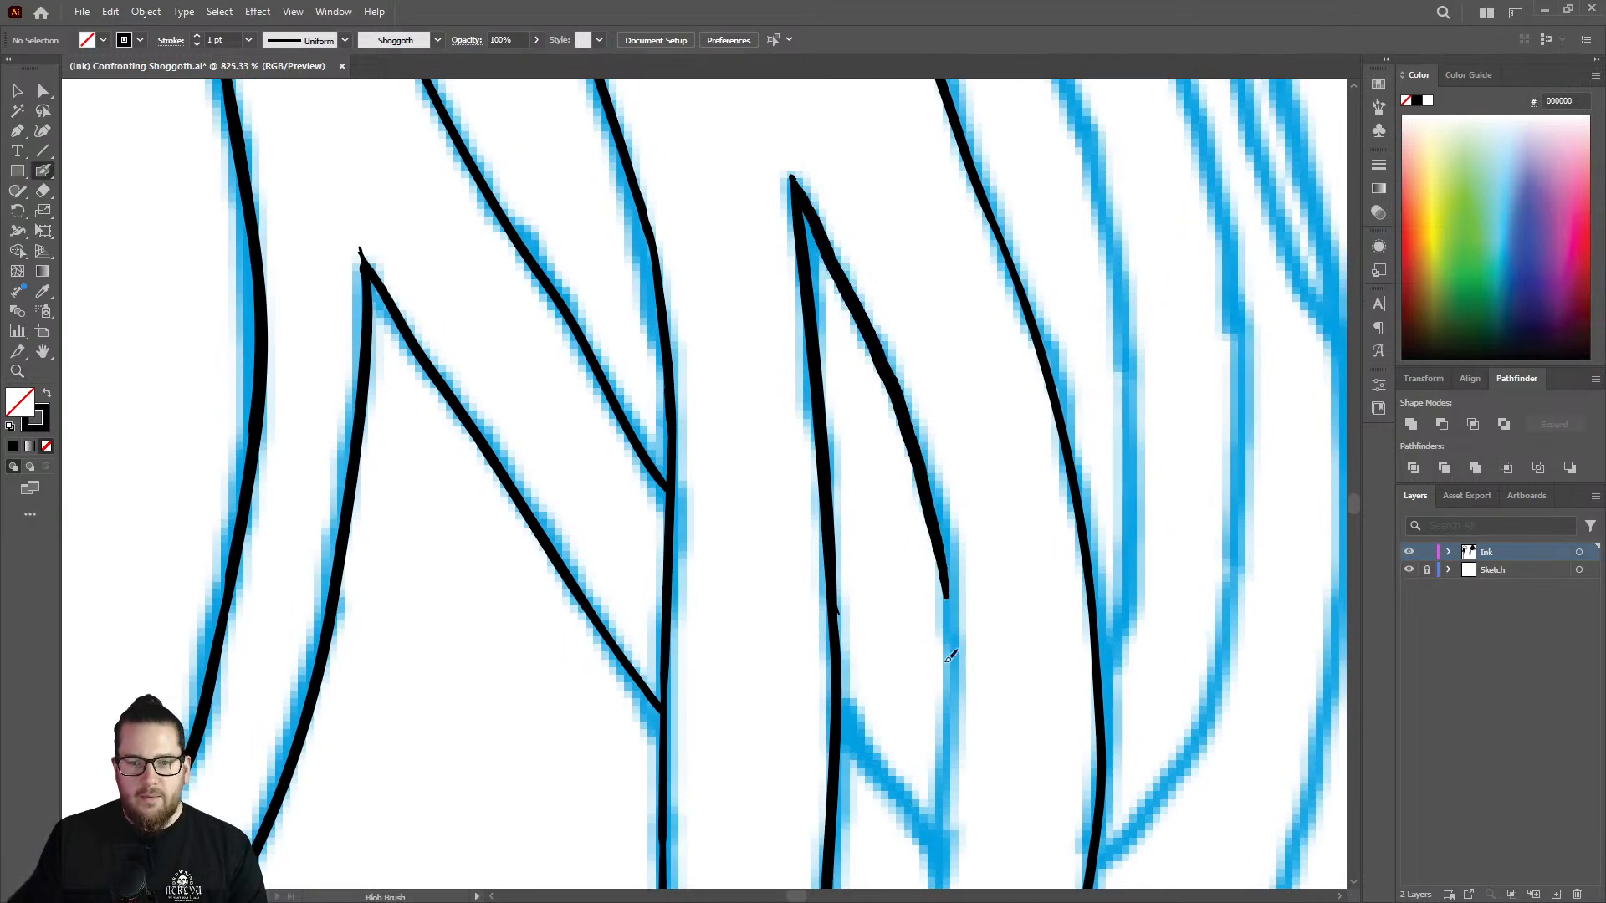
Trim the neighbouring strand edge beside the pointed gap and redraw its thin stretch as a smooth, thicker line.
key("z")
left_click_drag(943, 347, 801, 281)
left_click_drag(970, 230, 854, 268)
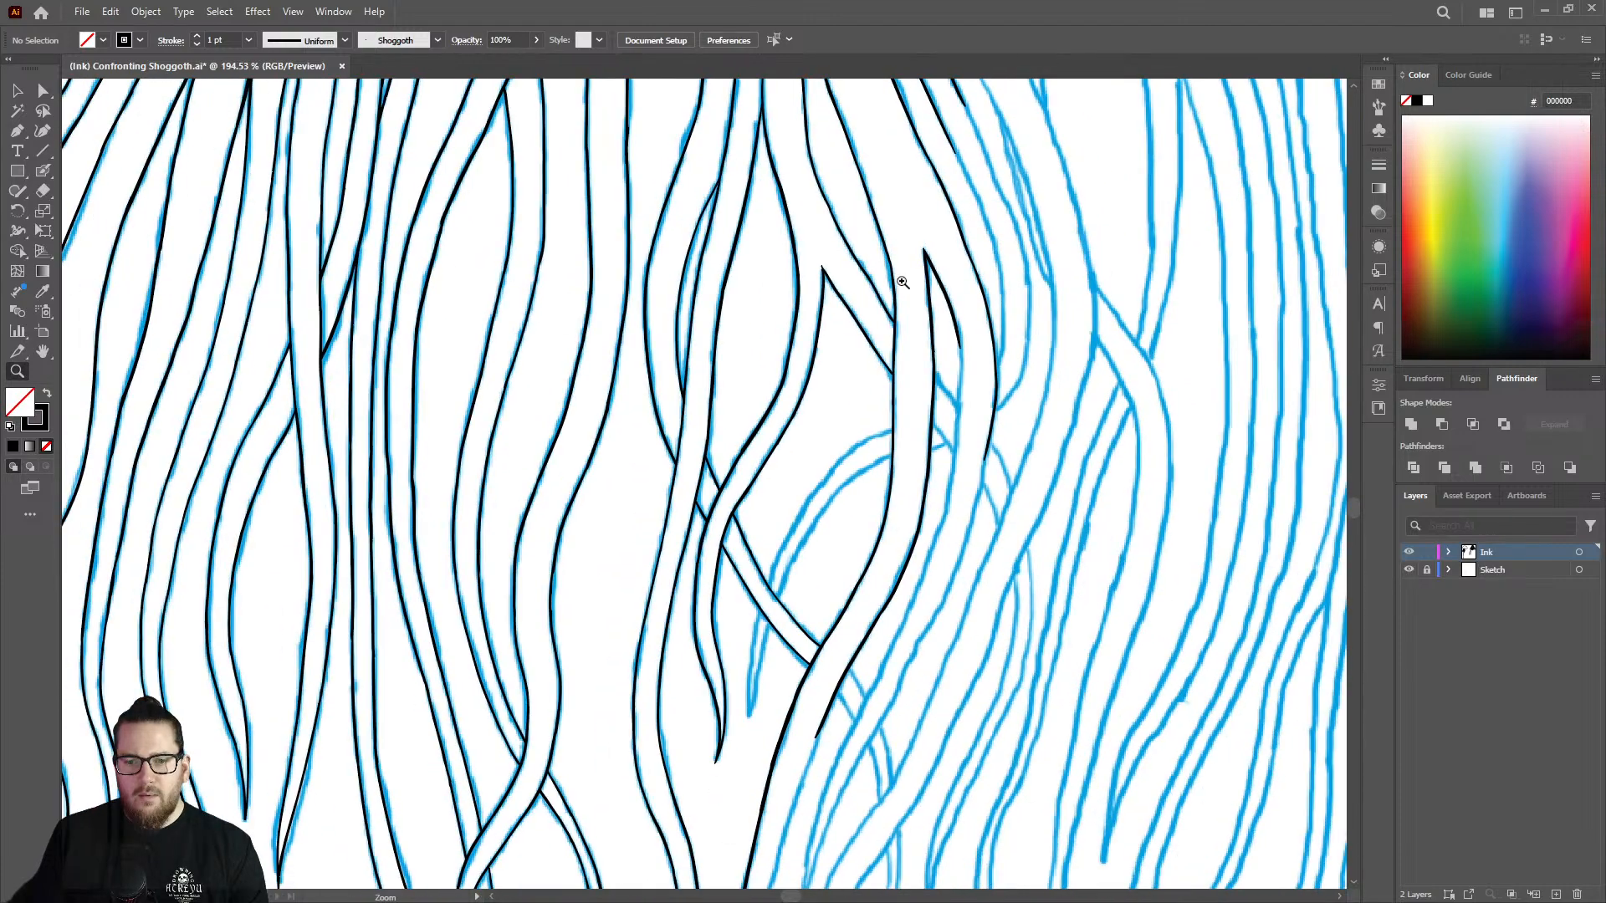
left_click_drag(1011, 422, 1207, 364)
left_click_drag(972, 228, 1129, 266)
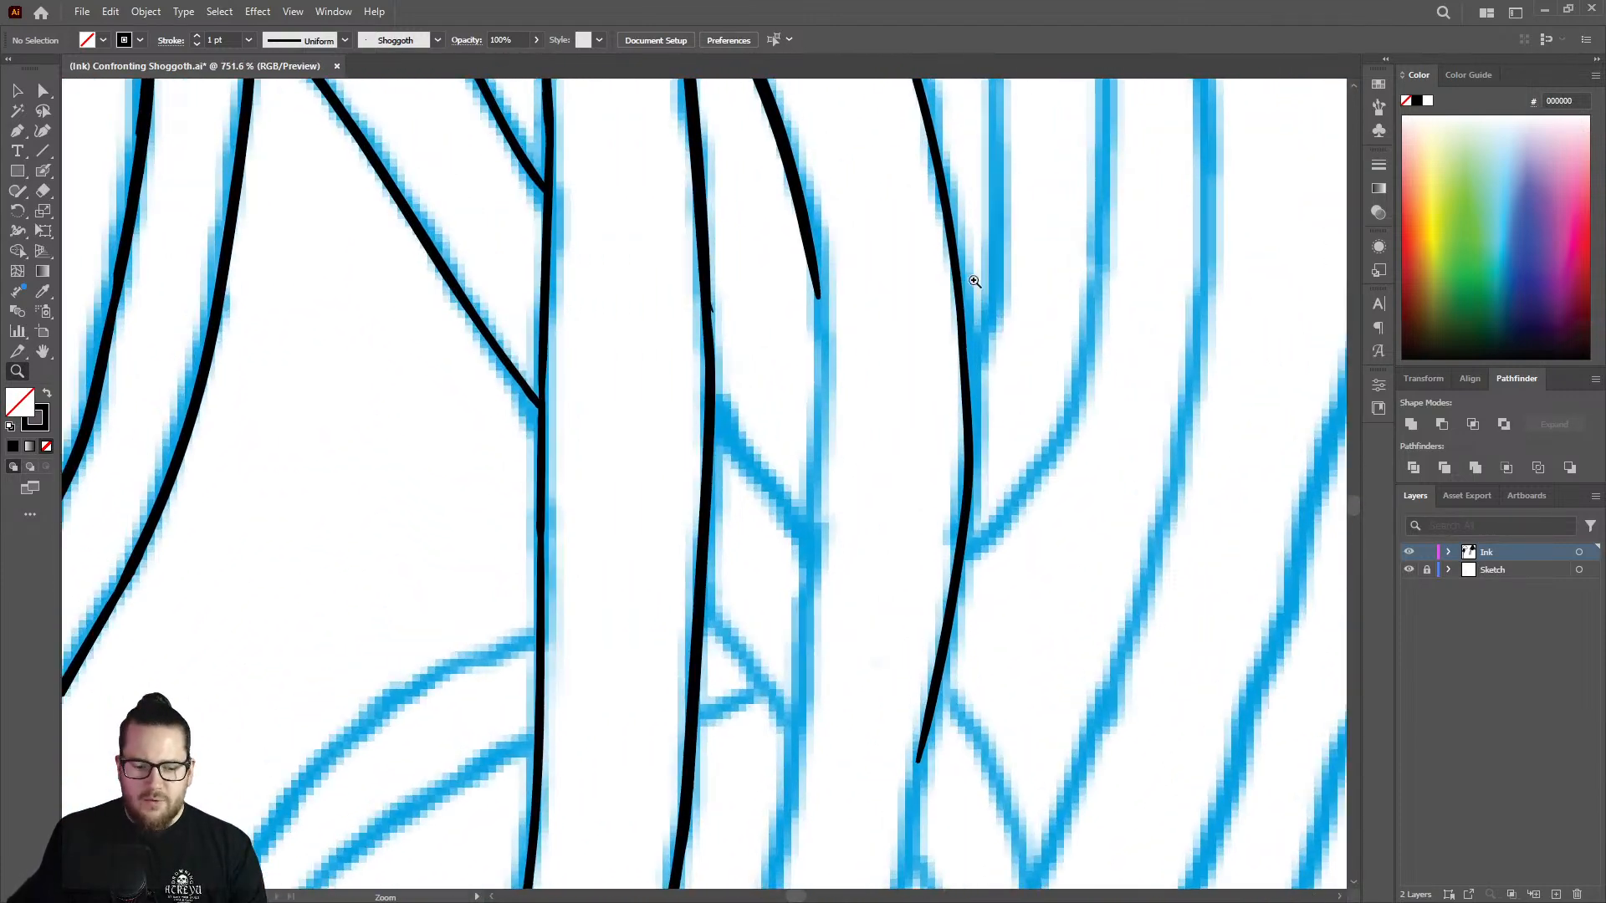
key("shift+e")
mouse_move(971, 277)
left_mouse_down()
mouse_move(1025, 274)
mouse_move(943, 298)
mouse_move(951, 466)
left_mouse_up()
key("ctrl+z")
key("shift+b")
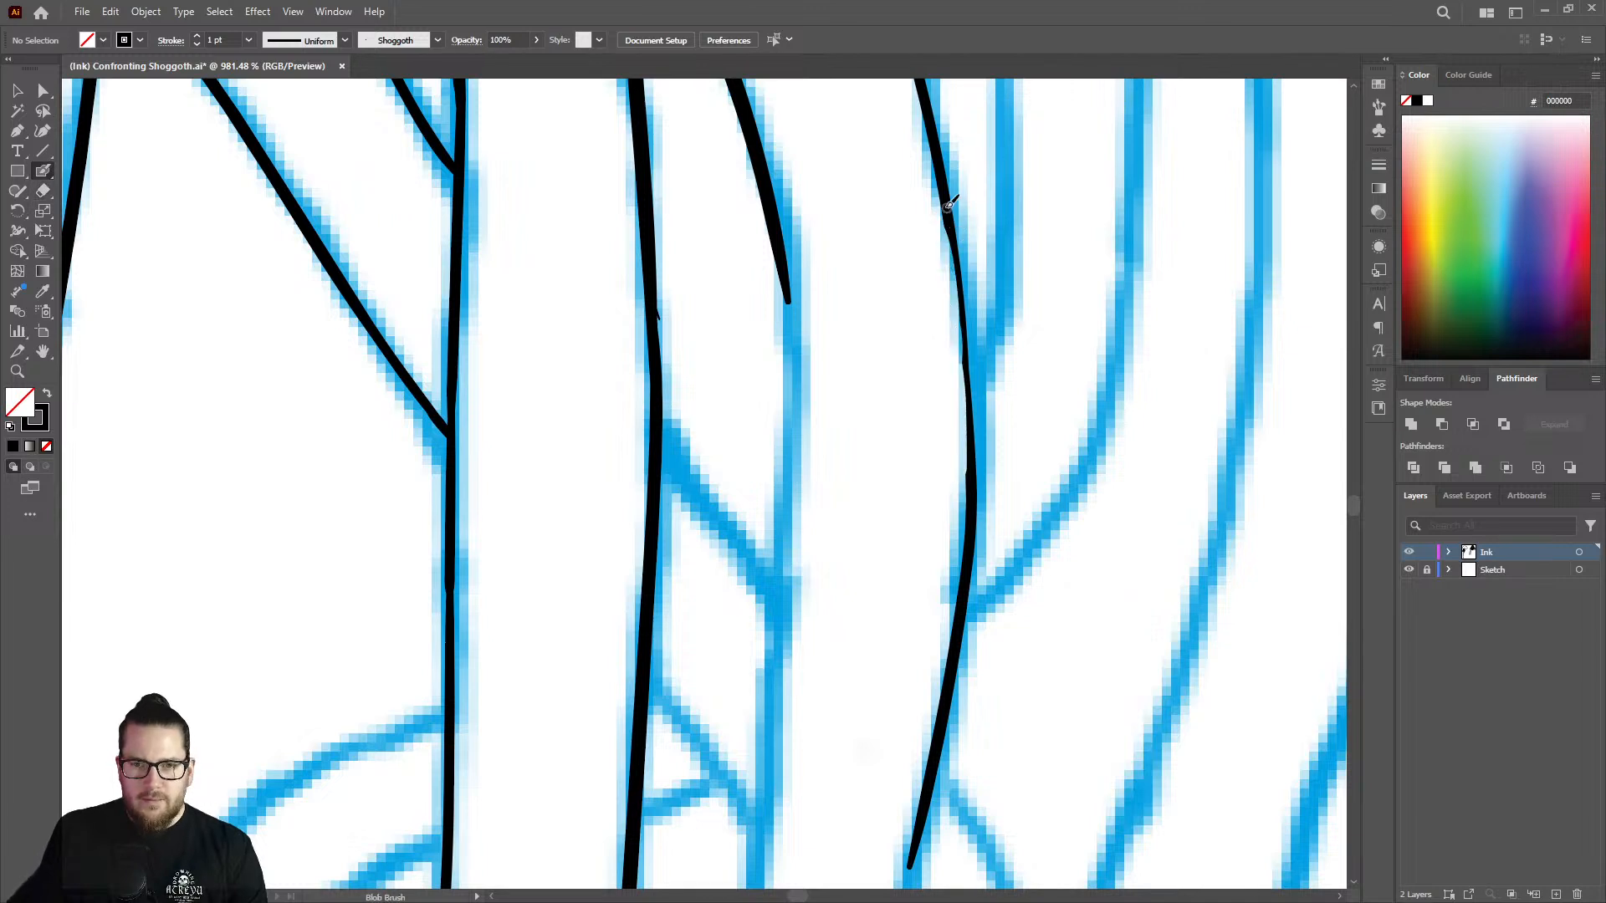
left_click_drag(957, 238, 973, 505)
key("ctrl+z")
left_click_drag(954, 222, 976, 501)
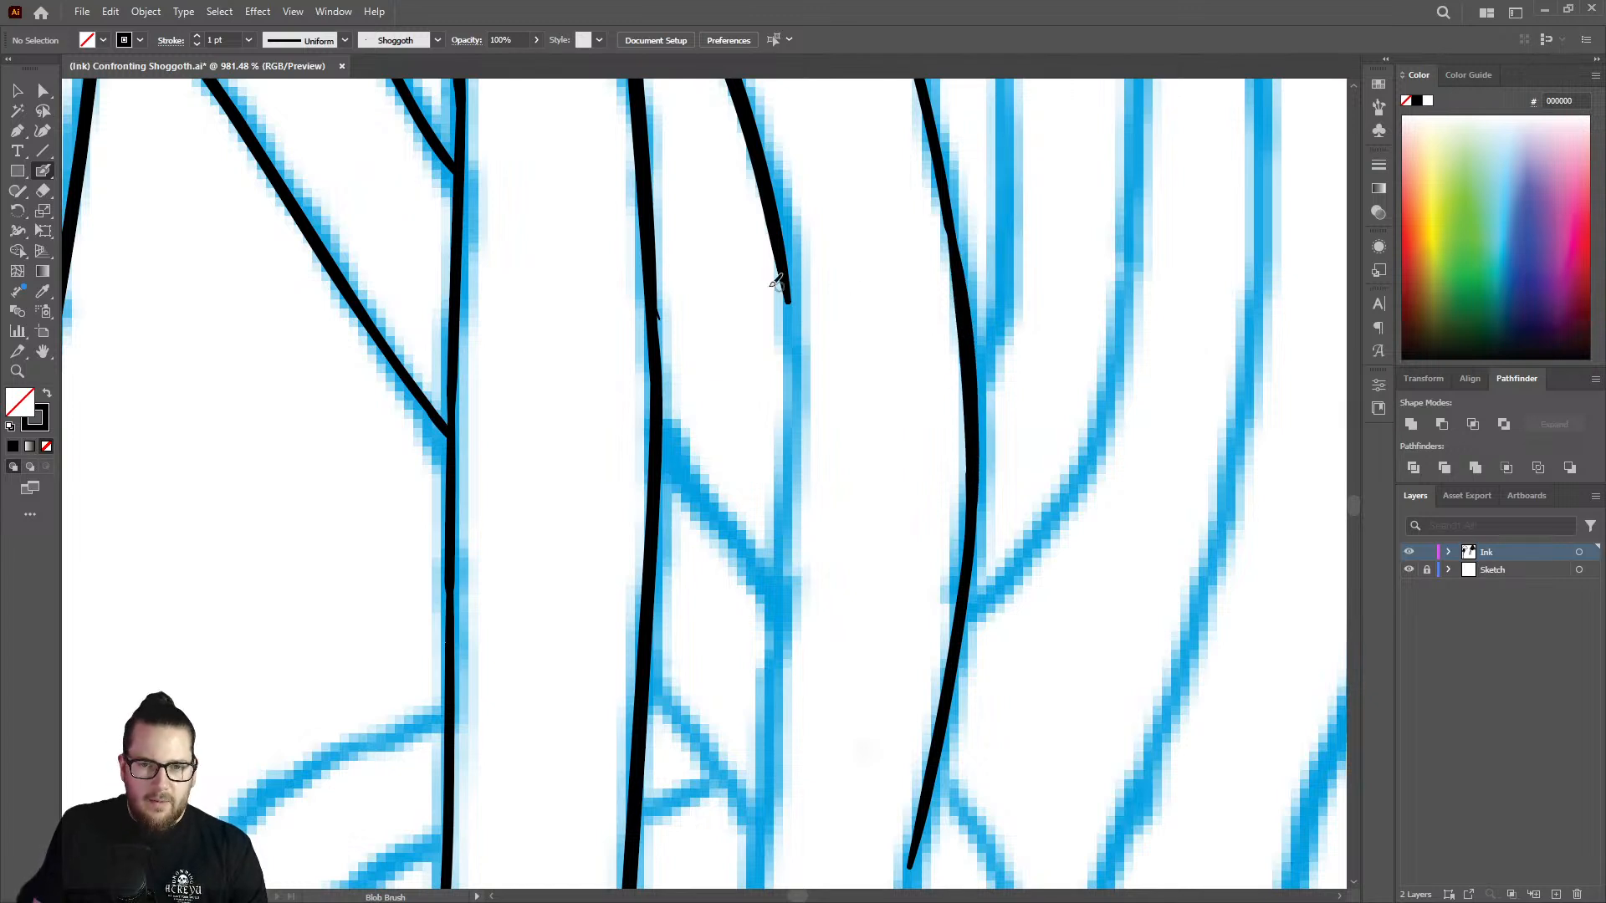
Extend the gap's curved side down the sketch, past the small crossing strands and into the diagonal bend.
left_click_drag(784, 247, 779, 701)
key("z")
left_click_drag(857, 379, 567, 349)
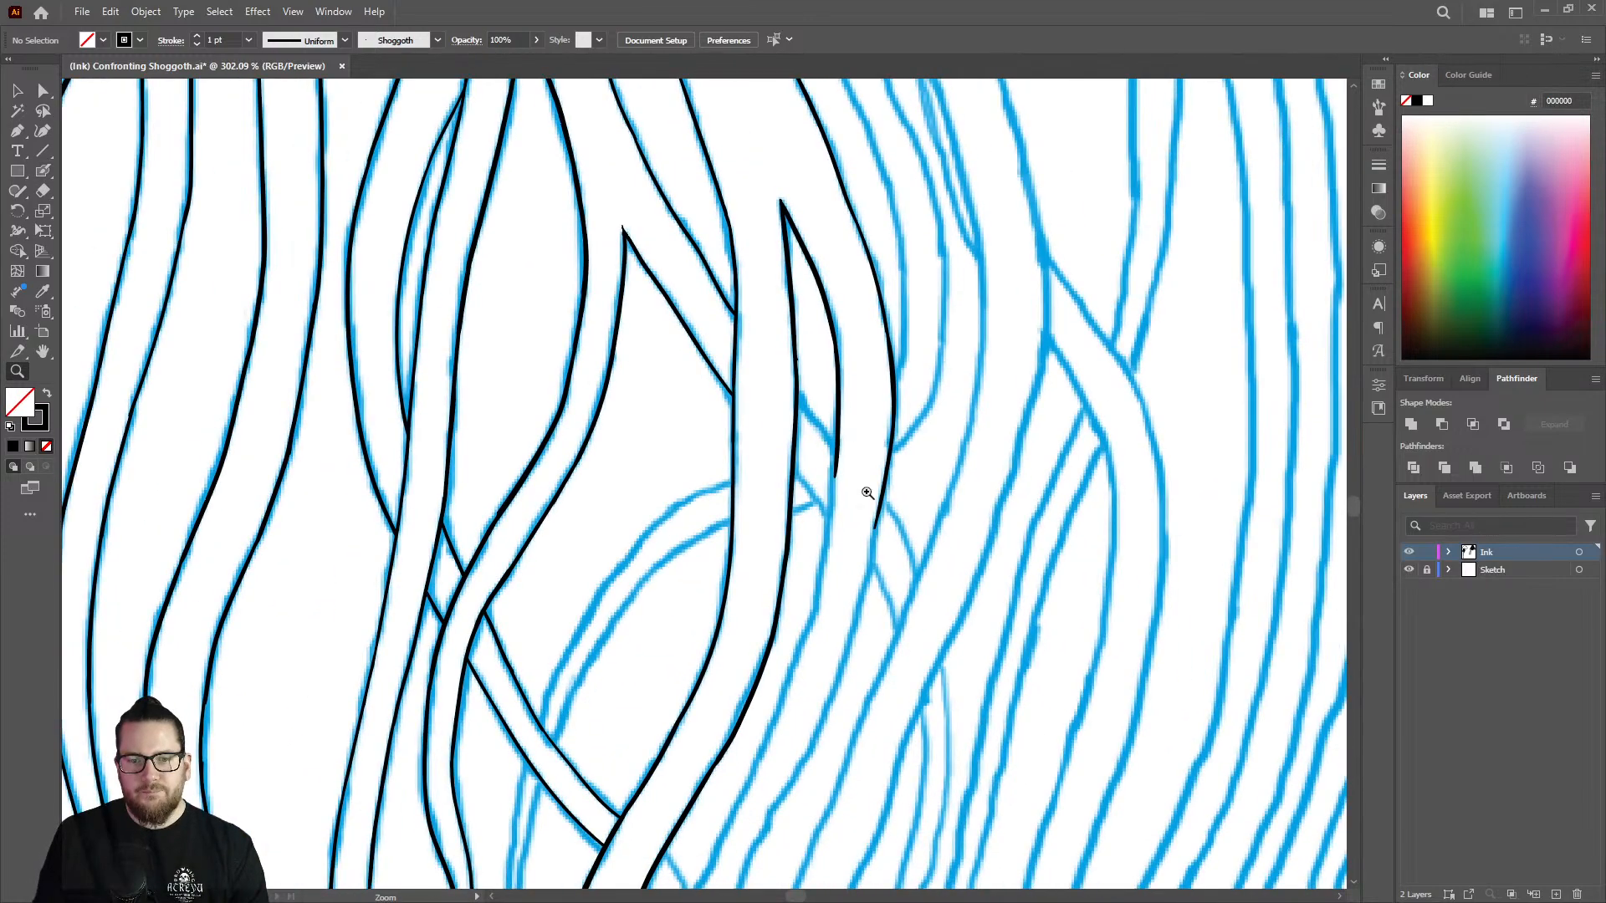
left_click_drag(895, 561, 770, 577)
left_click_drag(895, 653, 1071, 582)
left_click_drag(886, 370, 1071, 360)
key("shift+b")
mouse_move(760, 160)
left_mouse_down()
mouse_move(720, 494)
mouse_move(669, 652)
left_mouse_up()
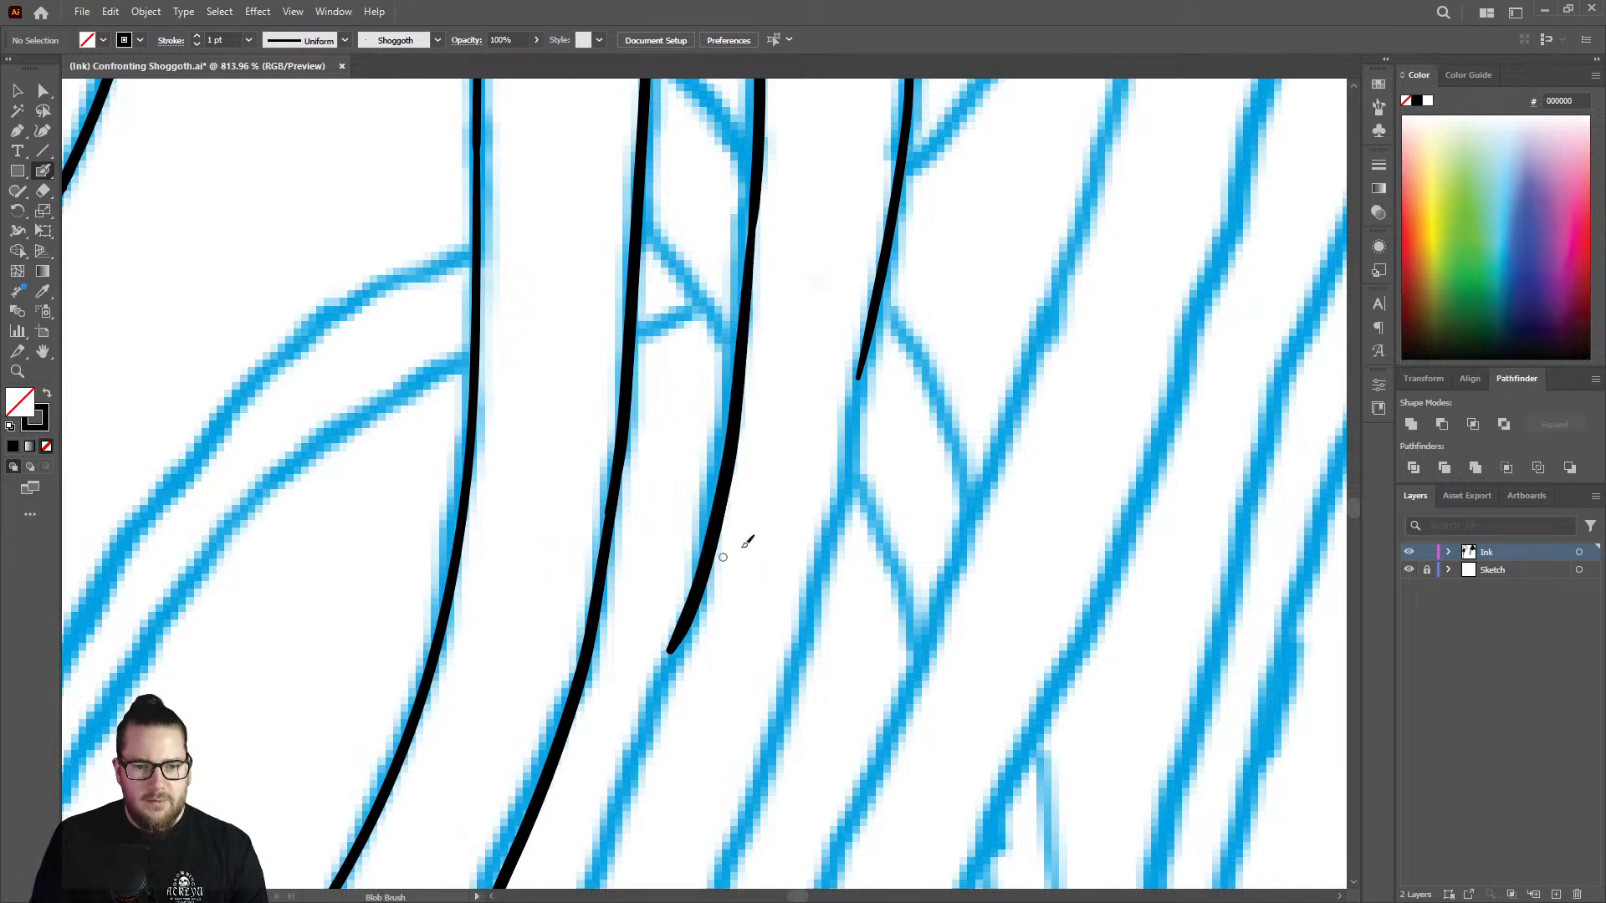
Extend both edges of the strand beside the pointed gap down the diagonal bend, trimming the gap-side tip before continuing it.
left_click_drag(857, 381, 742, 801)
key("z")
mouse_move(853, 420)
left_mouse_down()
mouse_move(795, 404)
mouse_move(690, 421)
left_mouse_up()
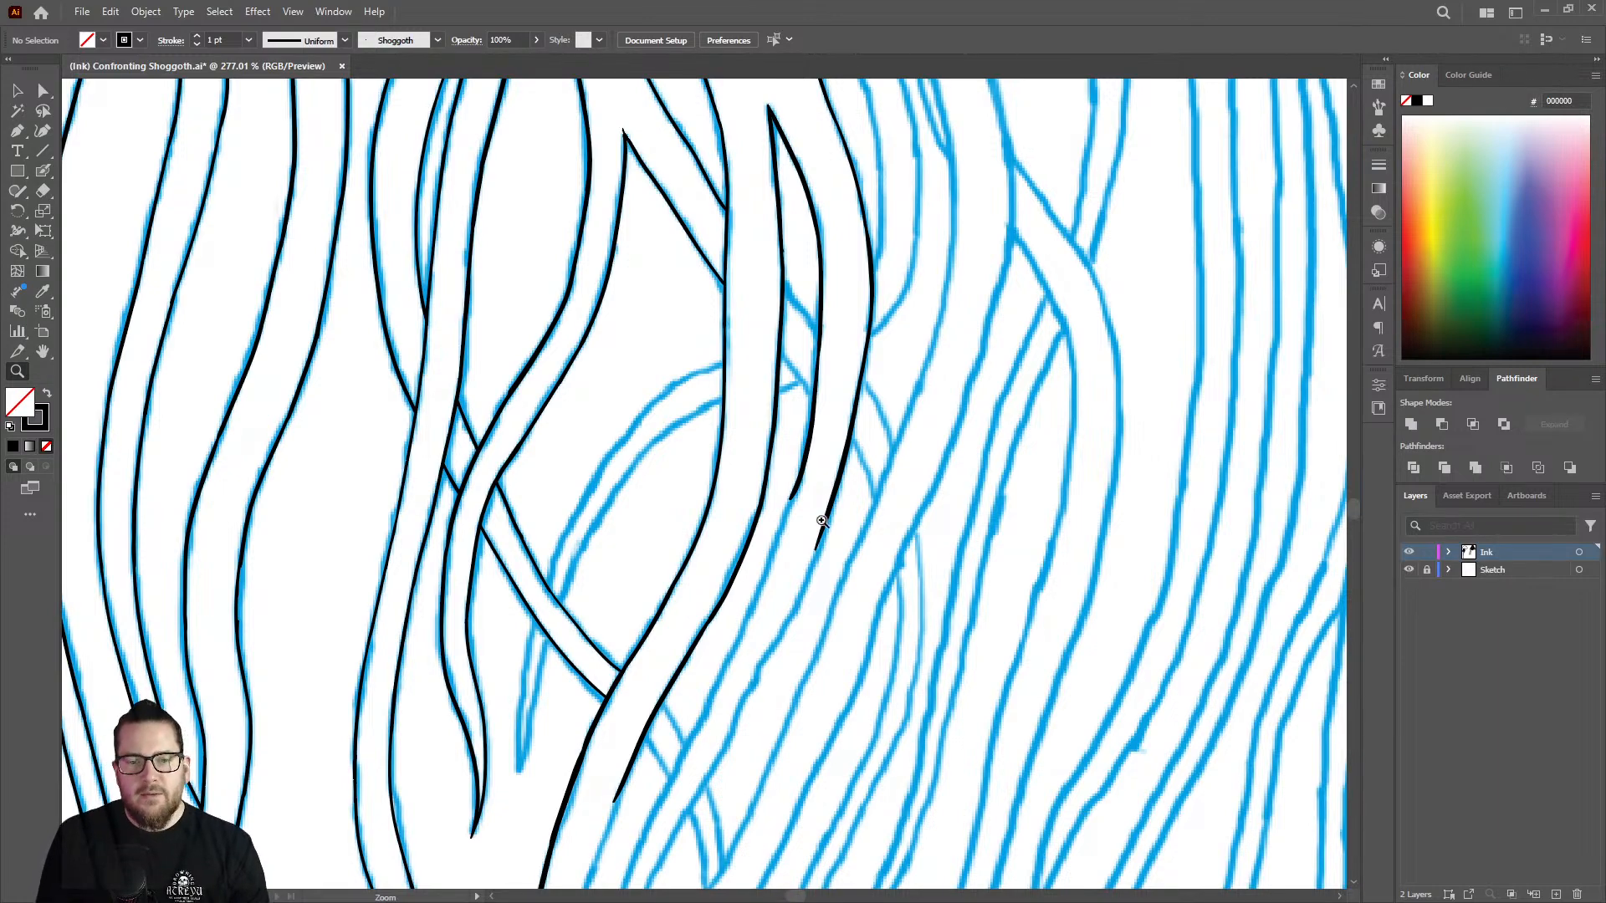
left_click_drag(820, 436, 933, 422)
mouse_move(806, 469)
left_mouse_down()
mouse_move(877, 454)
mouse_move(749, 487)
mouse_move(914, 512)
mouse_move(835, 477)
mouse_move(783, 351)
left_mouse_up()
key("shift+e")
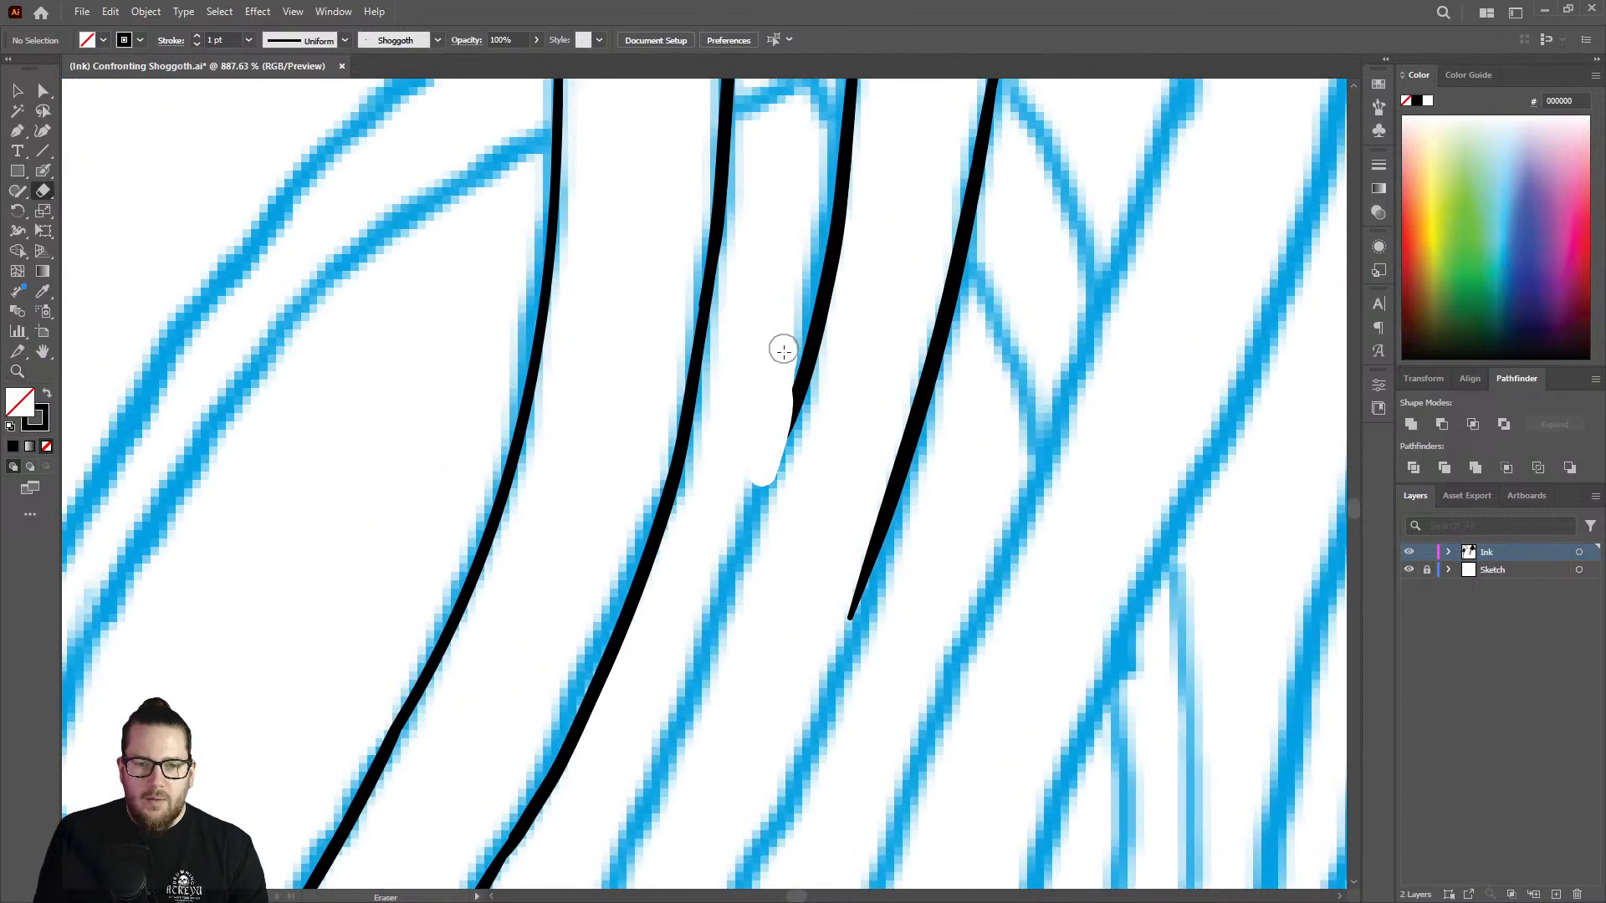
key("shift+b")
left_click_drag(796, 416, 645, 785)
Ink the strand's outer edge further down the diagonal, following the blue sketch line.
key("z")
left_click_drag(779, 498, 544, 429)
left_click_drag(800, 615, 963, 512)
key("shift+b")
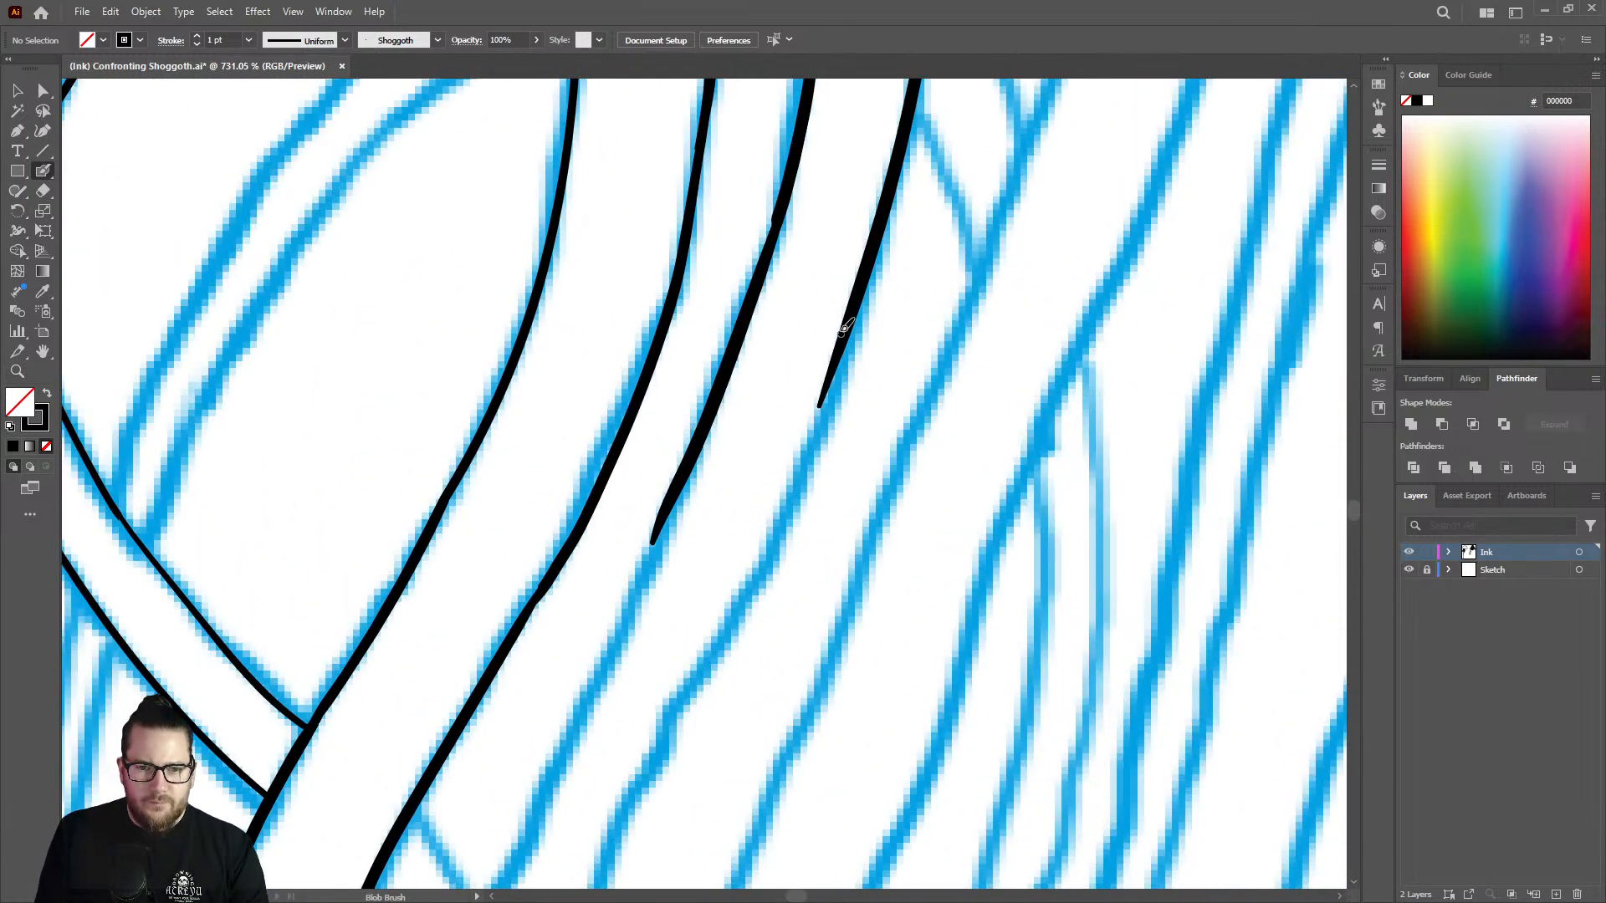
mouse_move(832, 381)
left_mouse_down()
mouse_move(803, 484)
mouse_move(639, 778)
left_mouse_up()
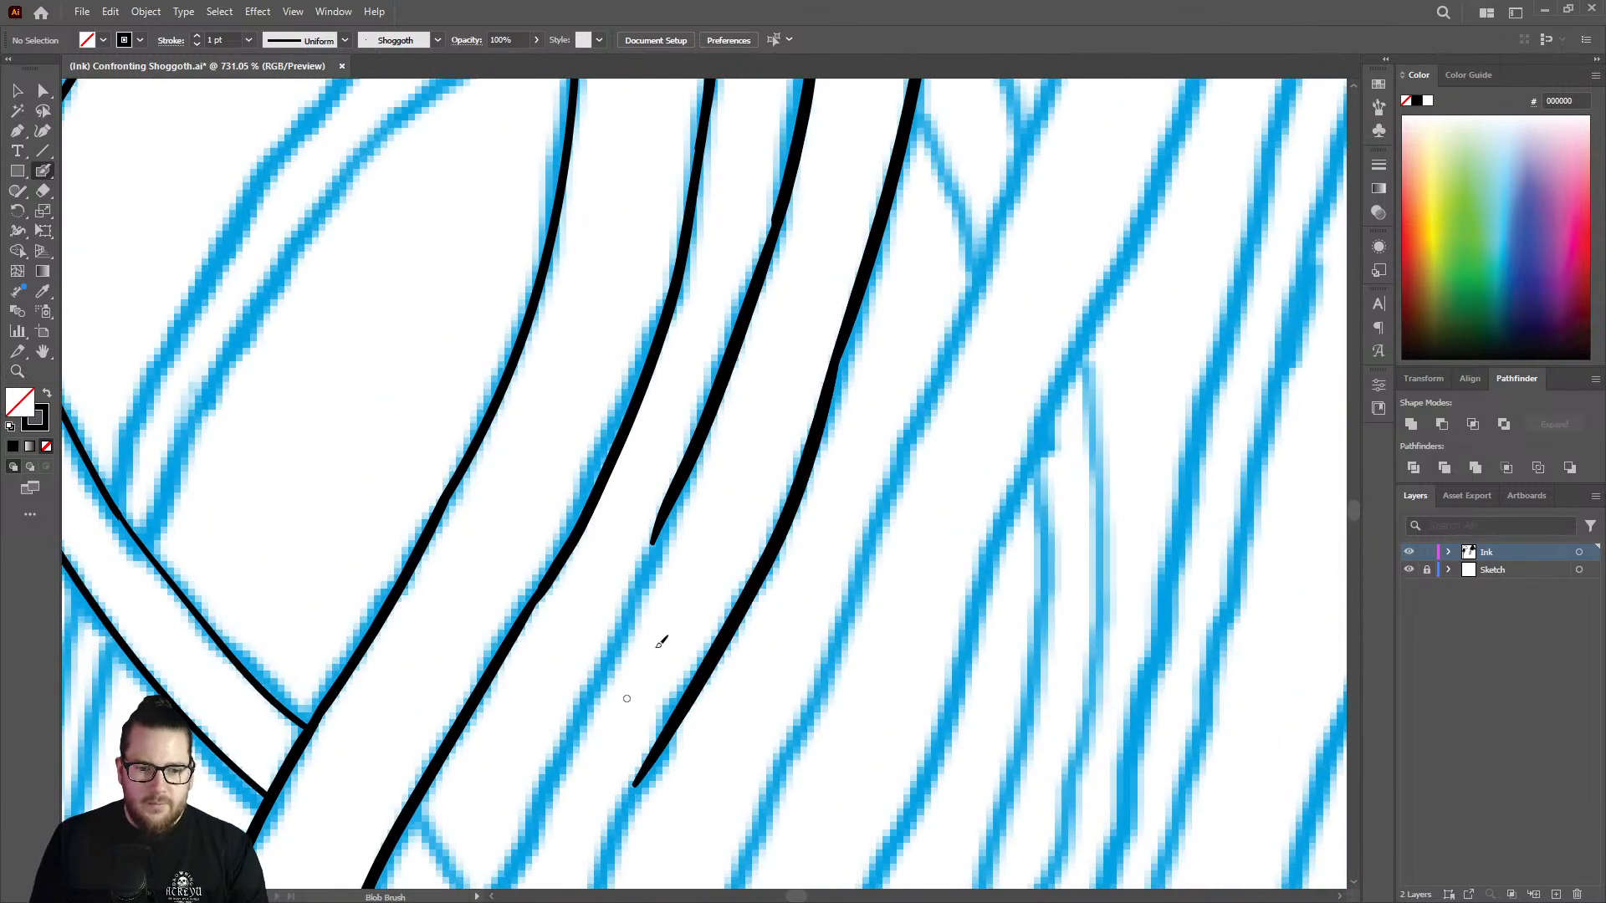
Trim the blunt tip of the strand's gap-side edge and extend the line down toward the small crossing strand.
key("z")
mouse_move(796, 517)
left_mouse_down()
mouse_move(725, 609)
mouse_move(895, 584)
mouse_move(903, 561)
left_mouse_up()
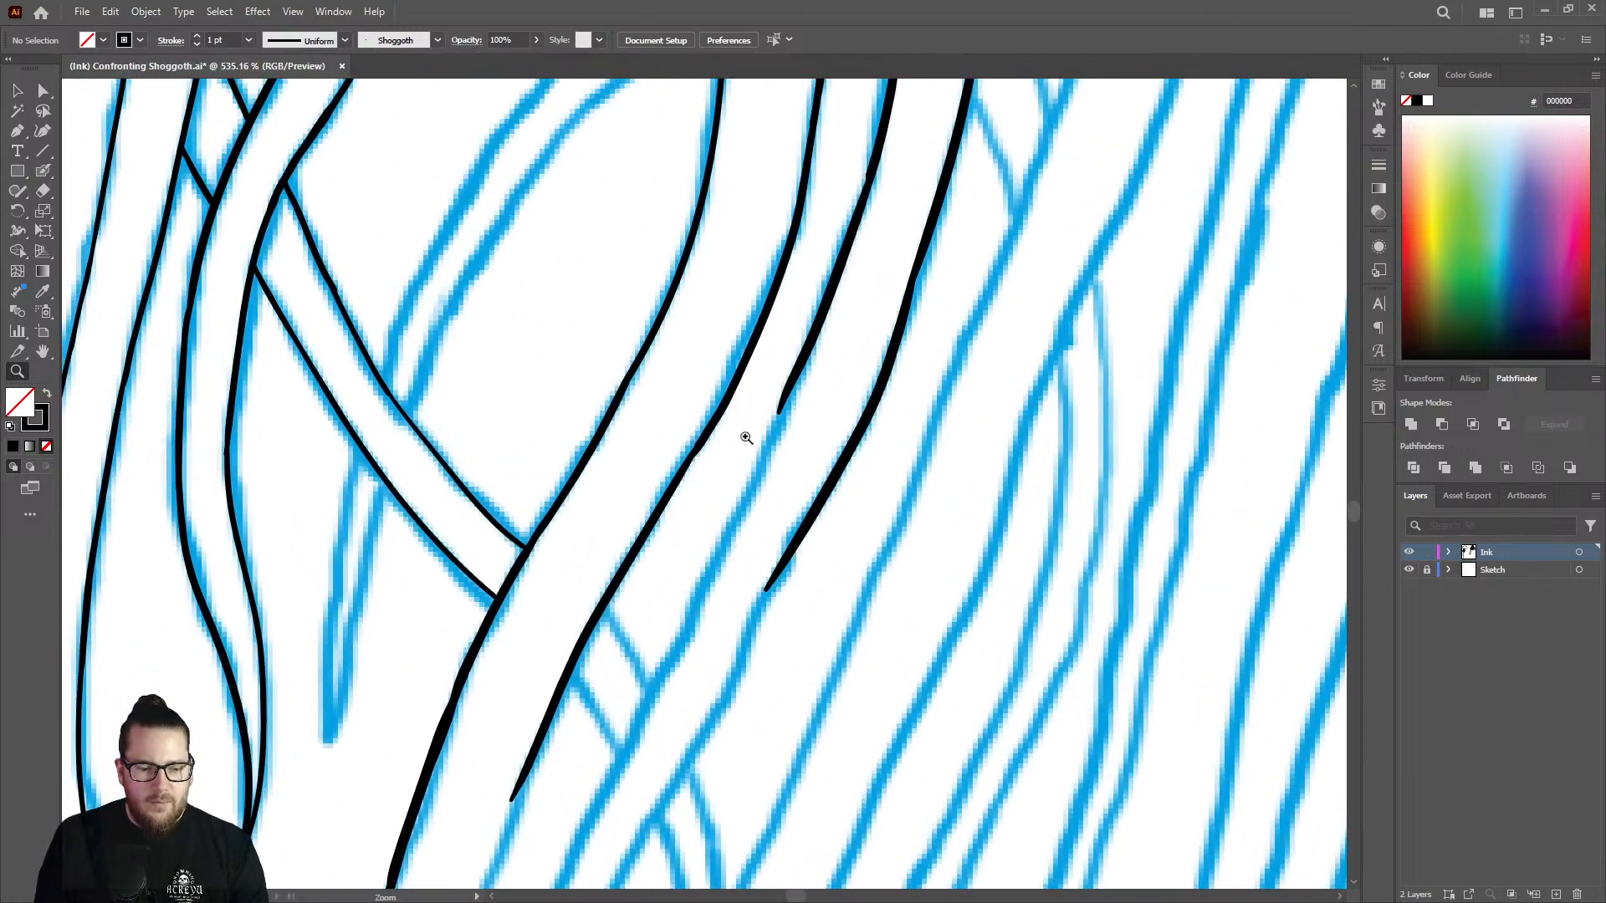
key("shift+e")
mouse_move(747, 437)
left_mouse_down()
mouse_move(803, 297)
mouse_move(772, 454)
left_mouse_up()
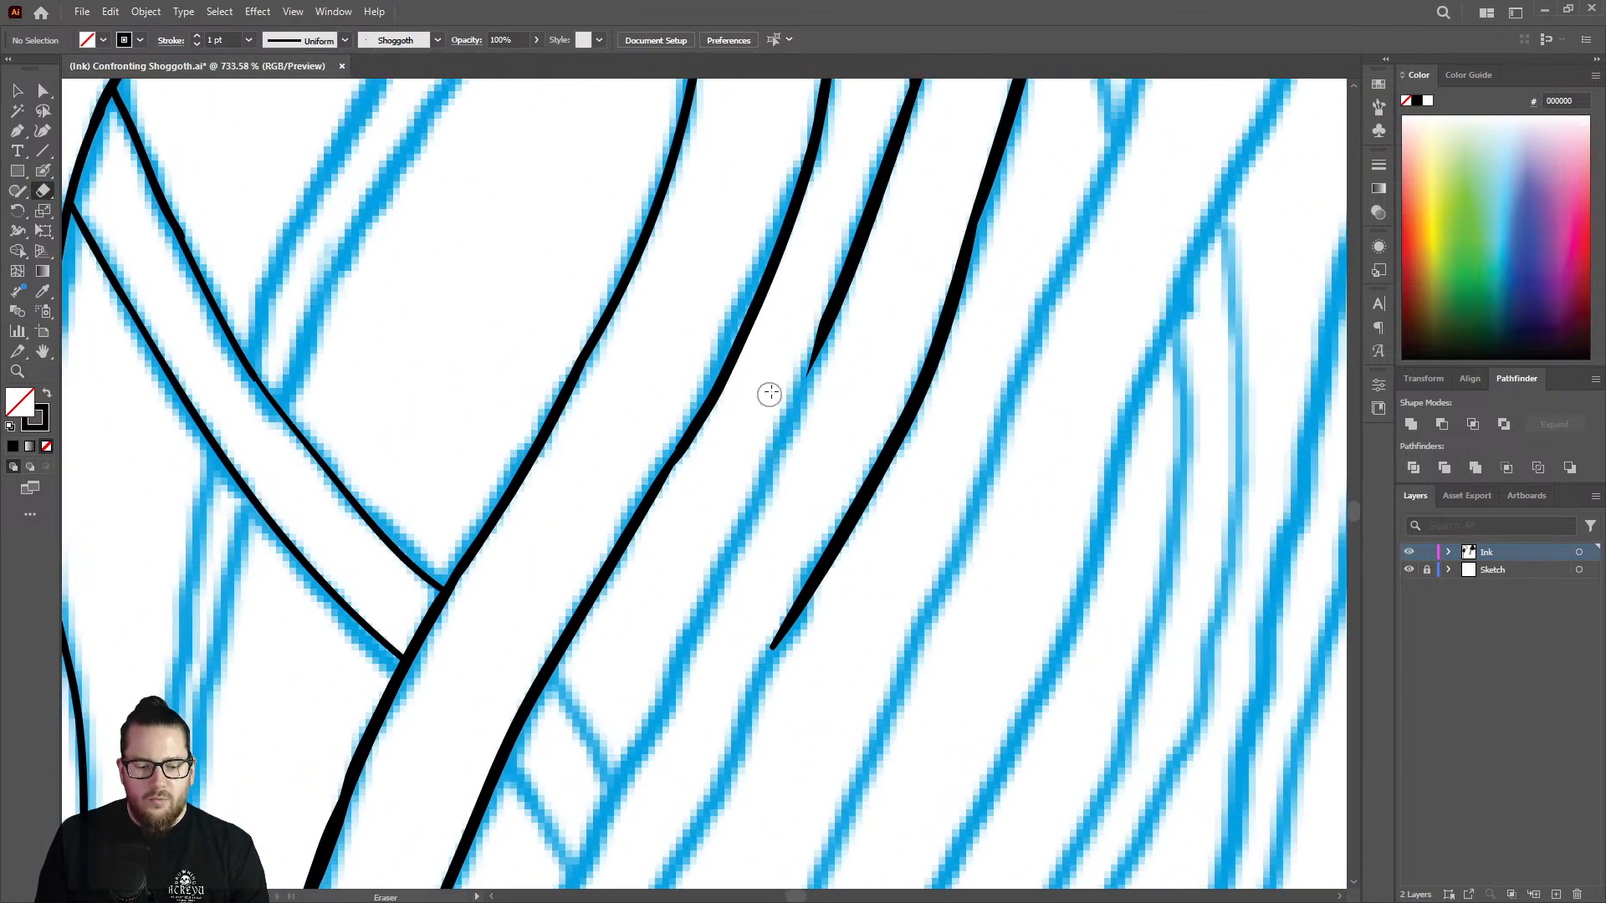
key("shift+b")
left_click_drag(839, 294, 638, 747)
Shave the uneven stretch of the strand's outer edge through the bend and redraw it as a smooth, thicker line.
key("z")
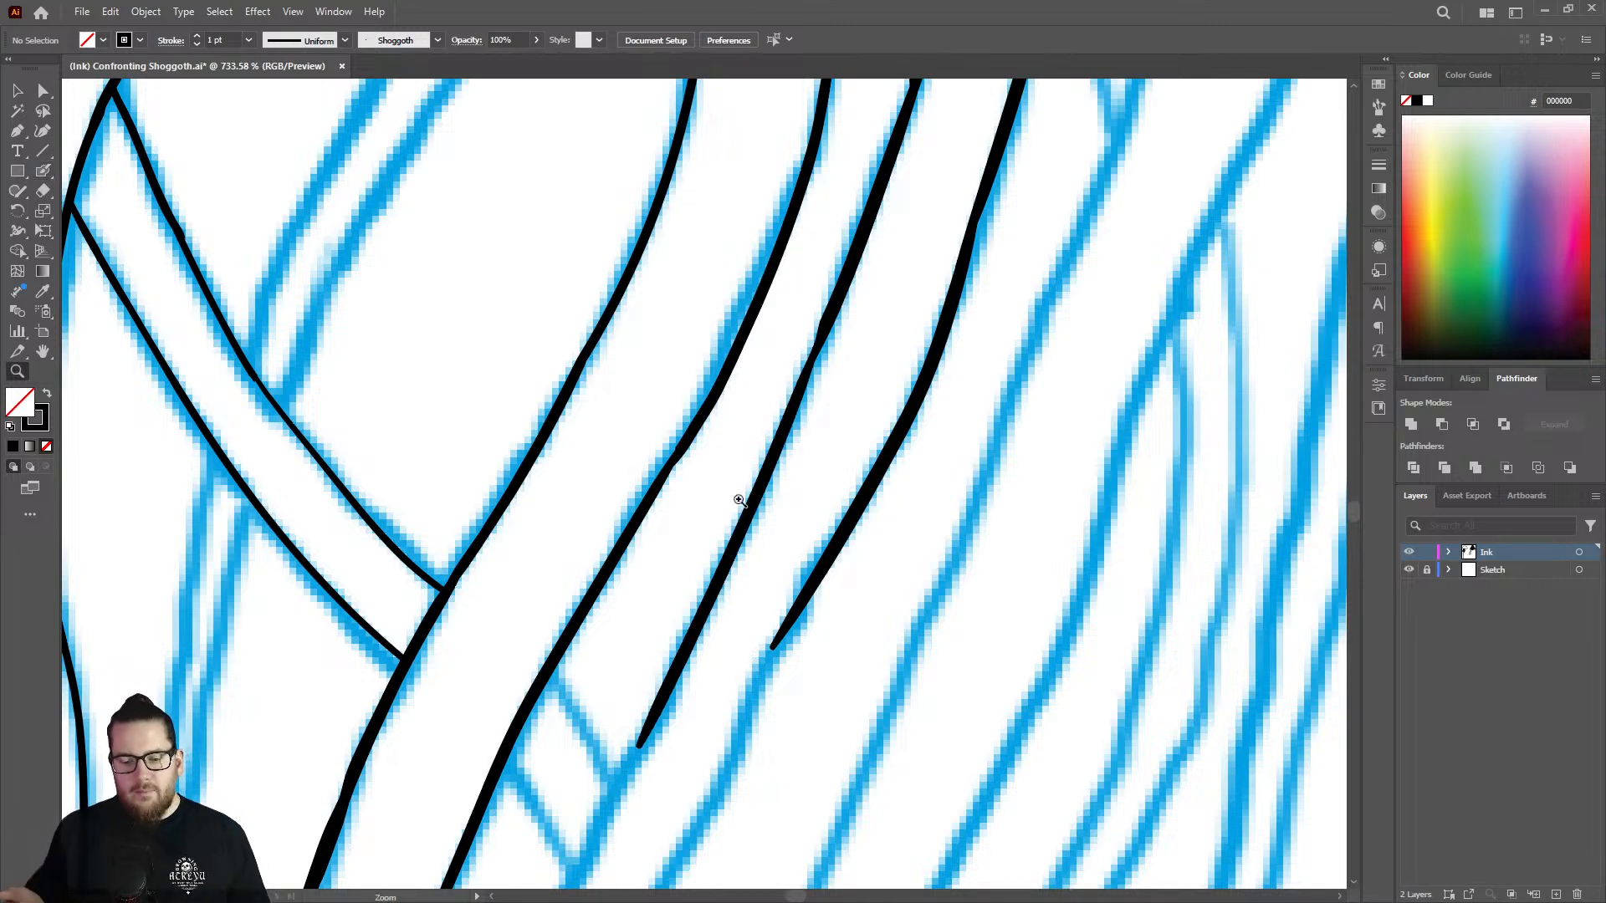
left_click_drag(757, 556, 586, 511)
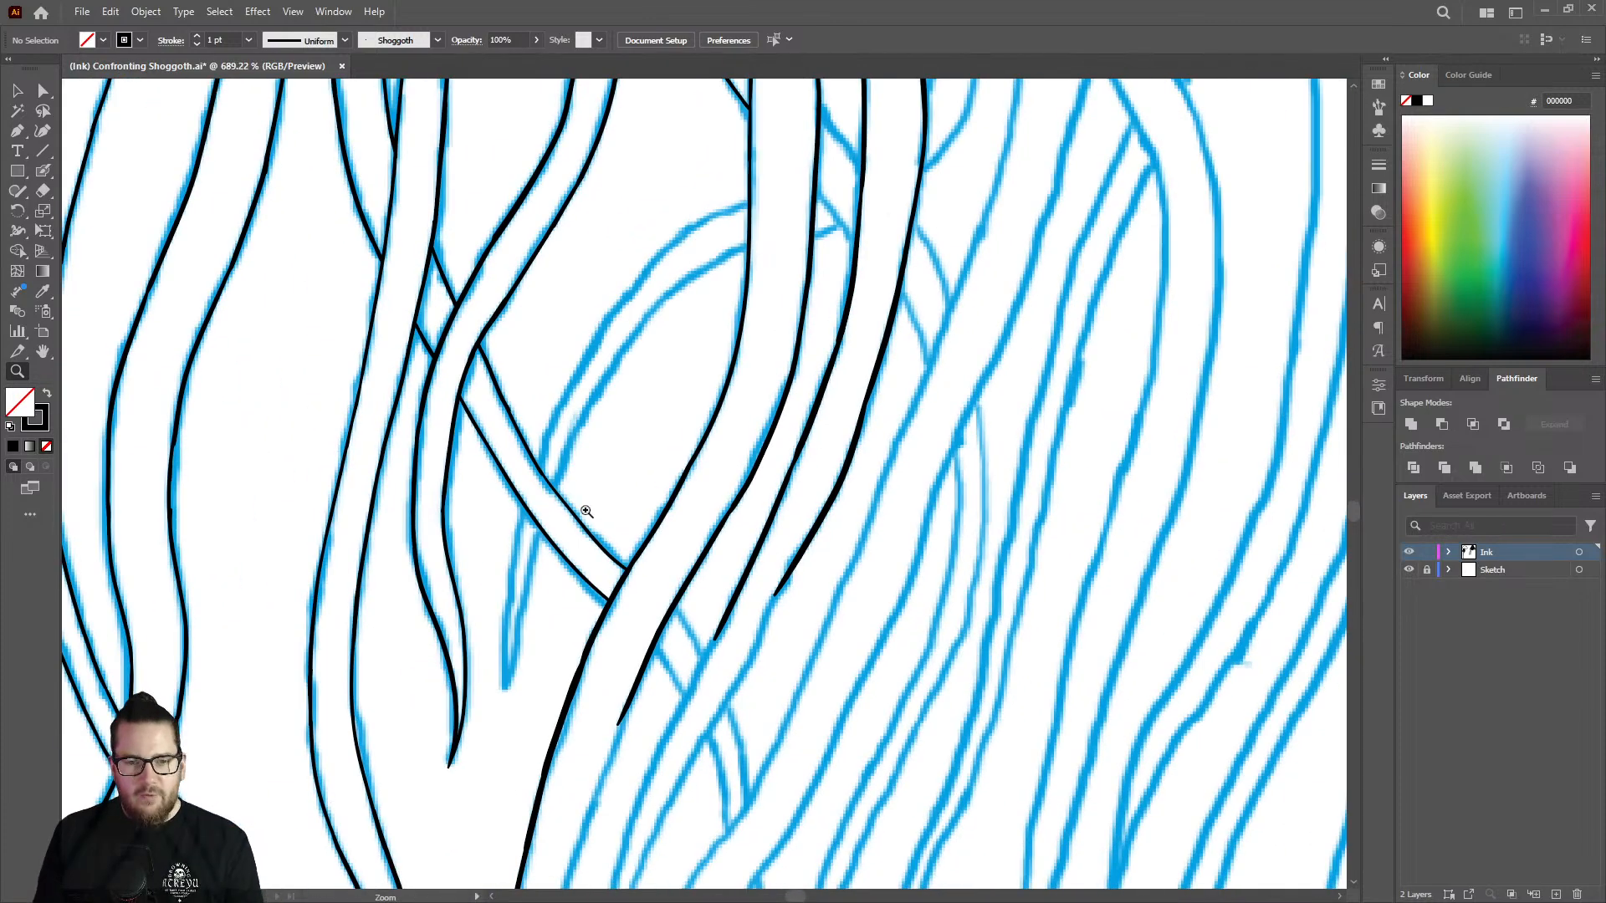
left_click_drag(851, 509, 1081, 479)
key("shift+e")
left_click_drag(903, 314, 886, 357)
left_click_drag(790, 567, 701, 699)
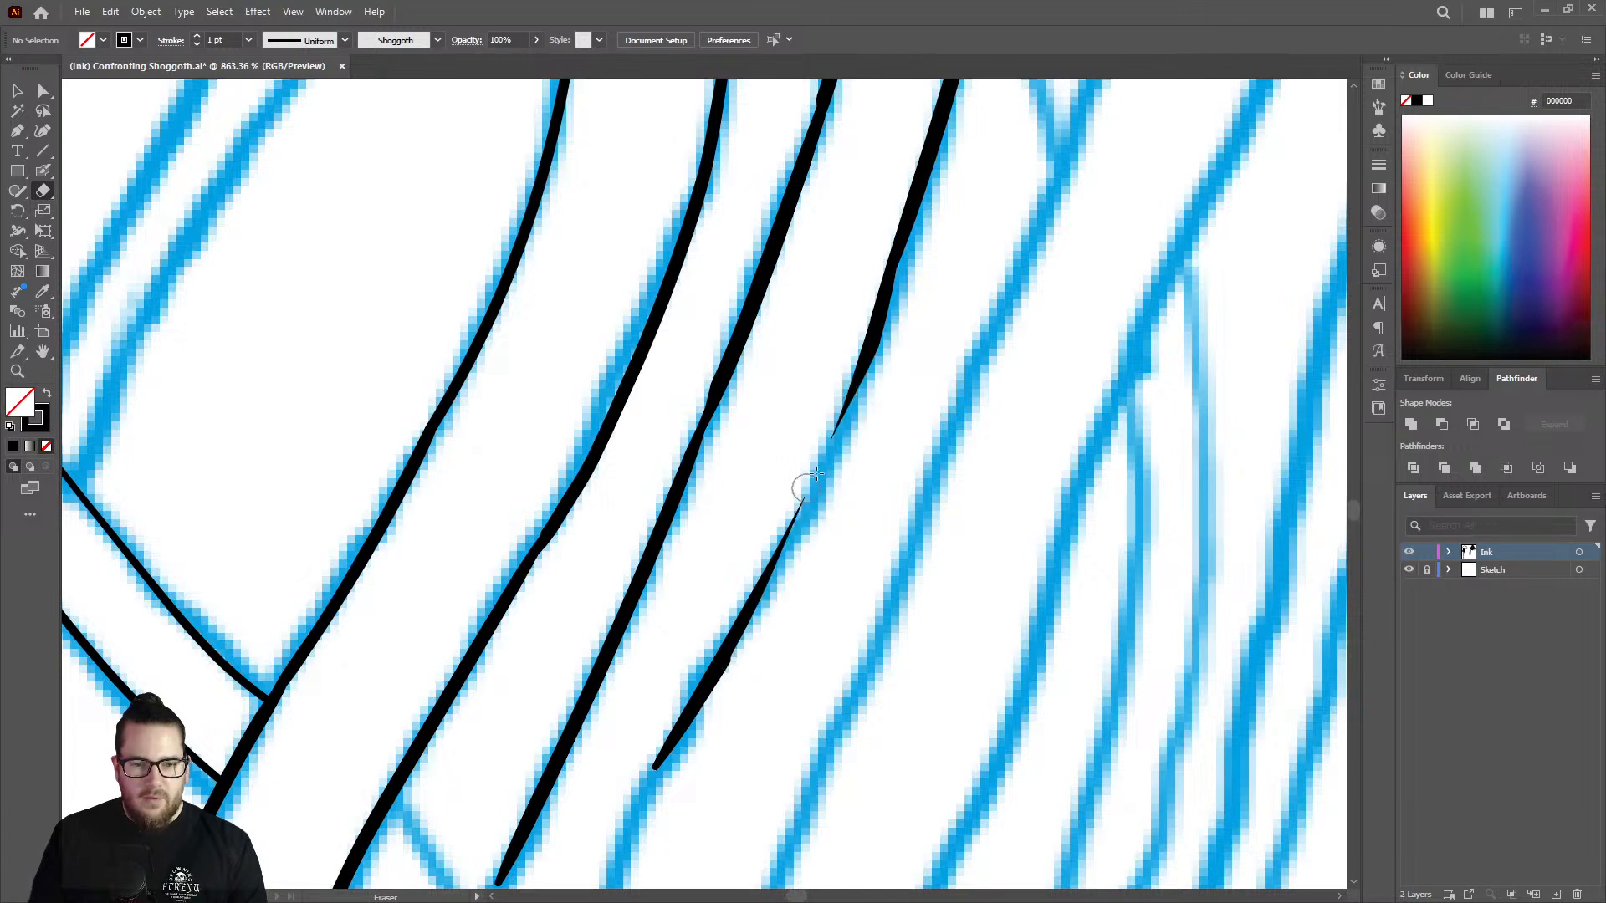
key("shift+b")
mouse_move(898, 260)
left_mouse_down()
mouse_move(800, 526)
mouse_move(720, 665)
left_mouse_up()
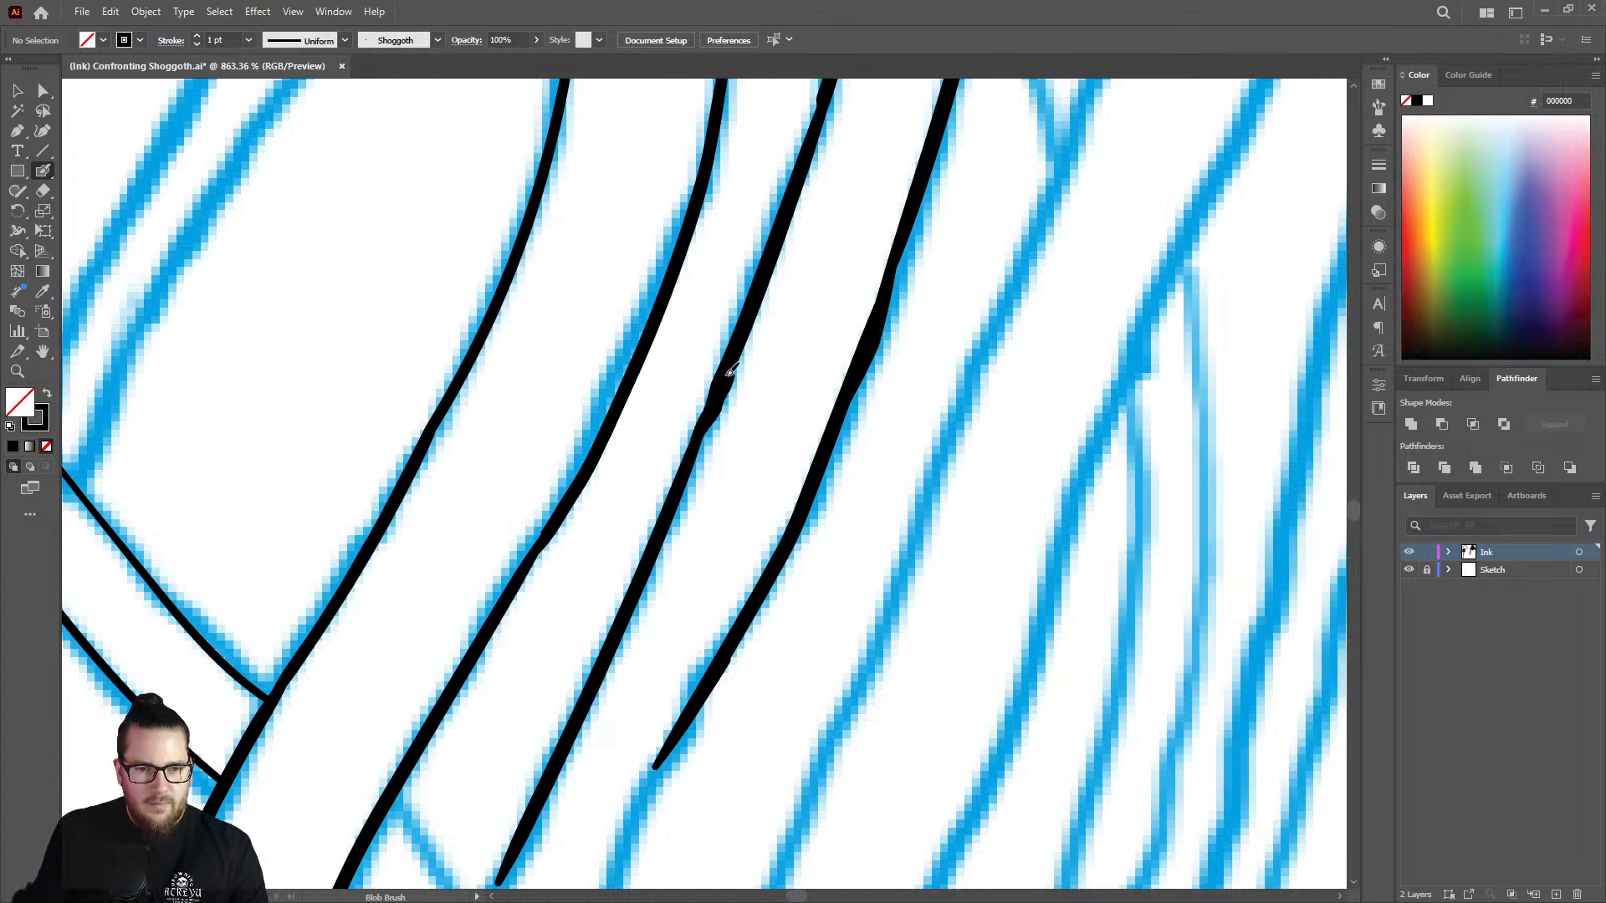
Even out the bump on the strand's gap-side edge and trim the bulge from its outer edge.
left_click_drag(729, 374, 658, 525)
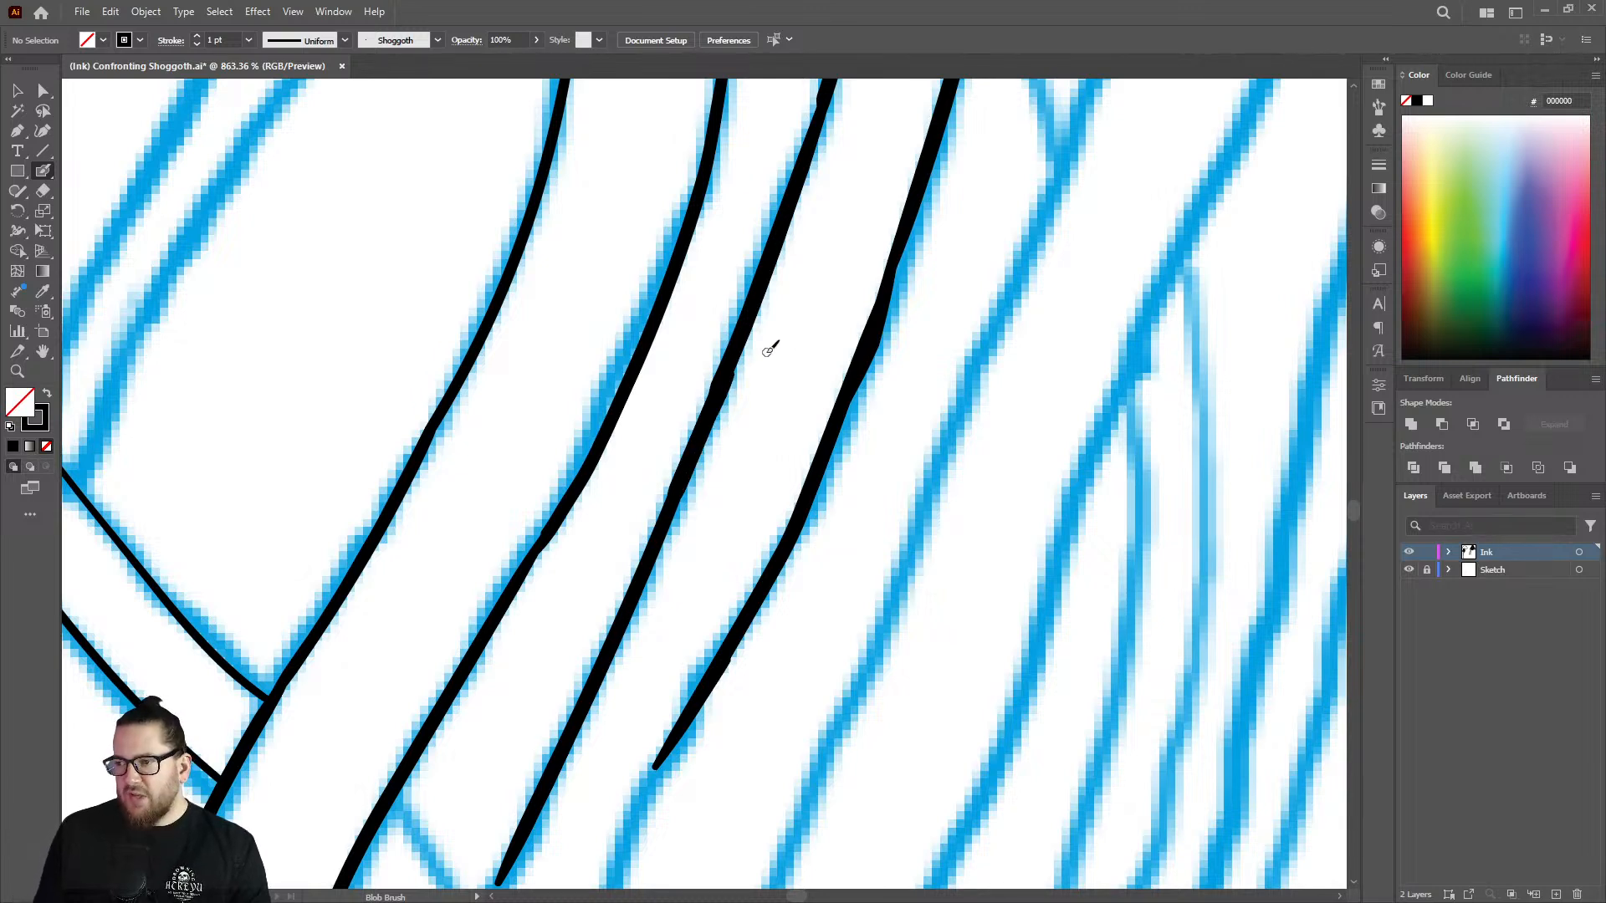
key("w")
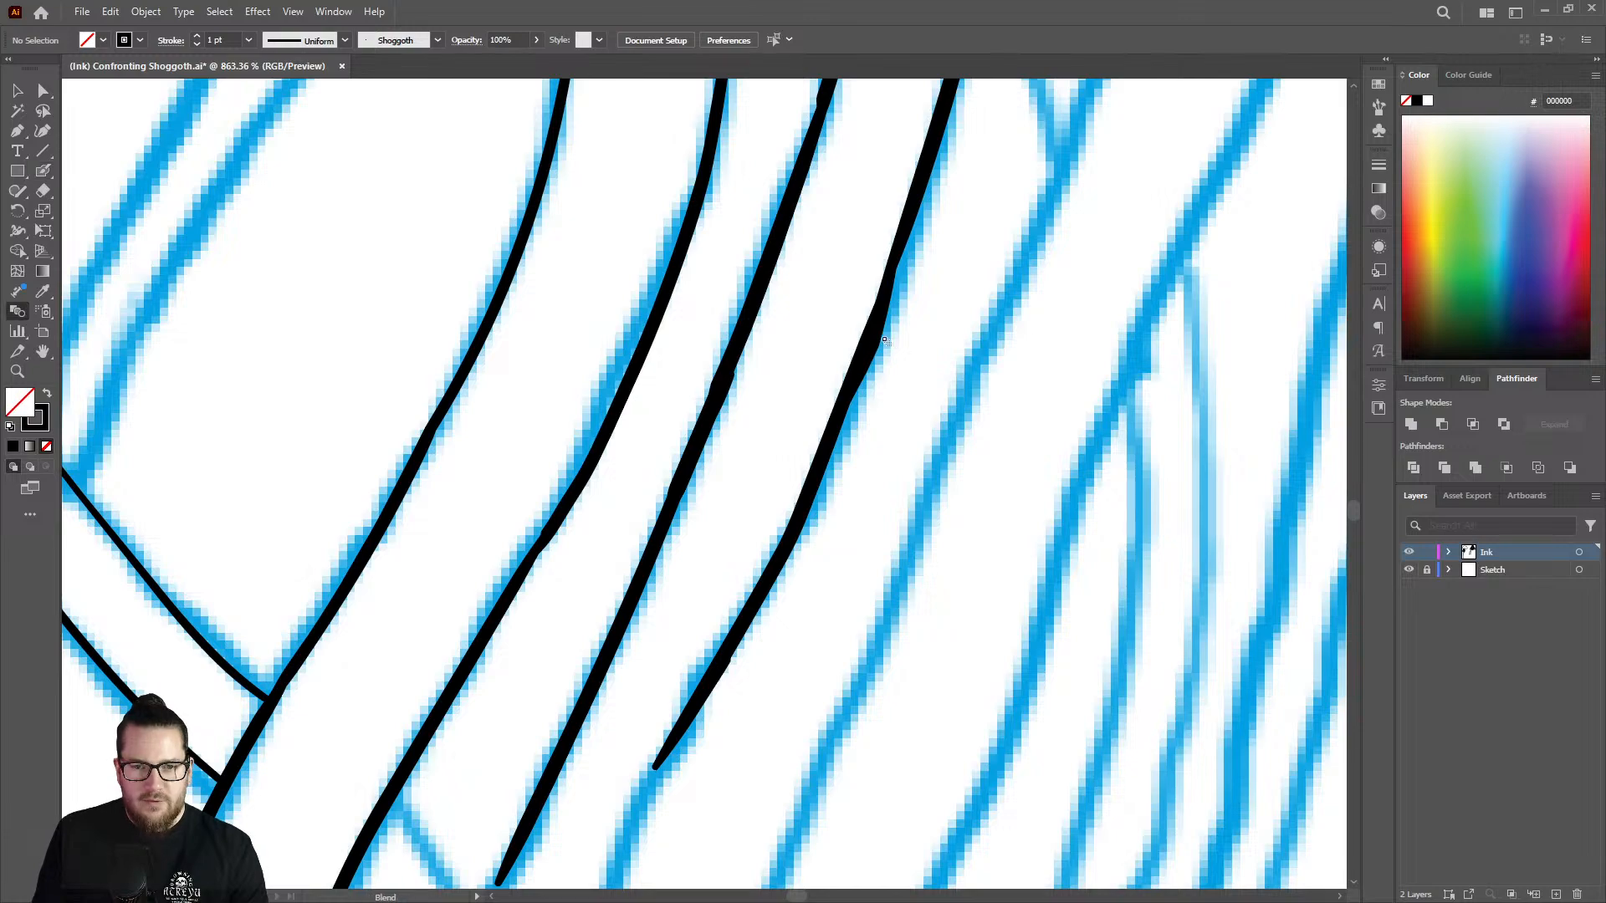
key("shift+e")
left_click_drag(902, 316, 859, 415)
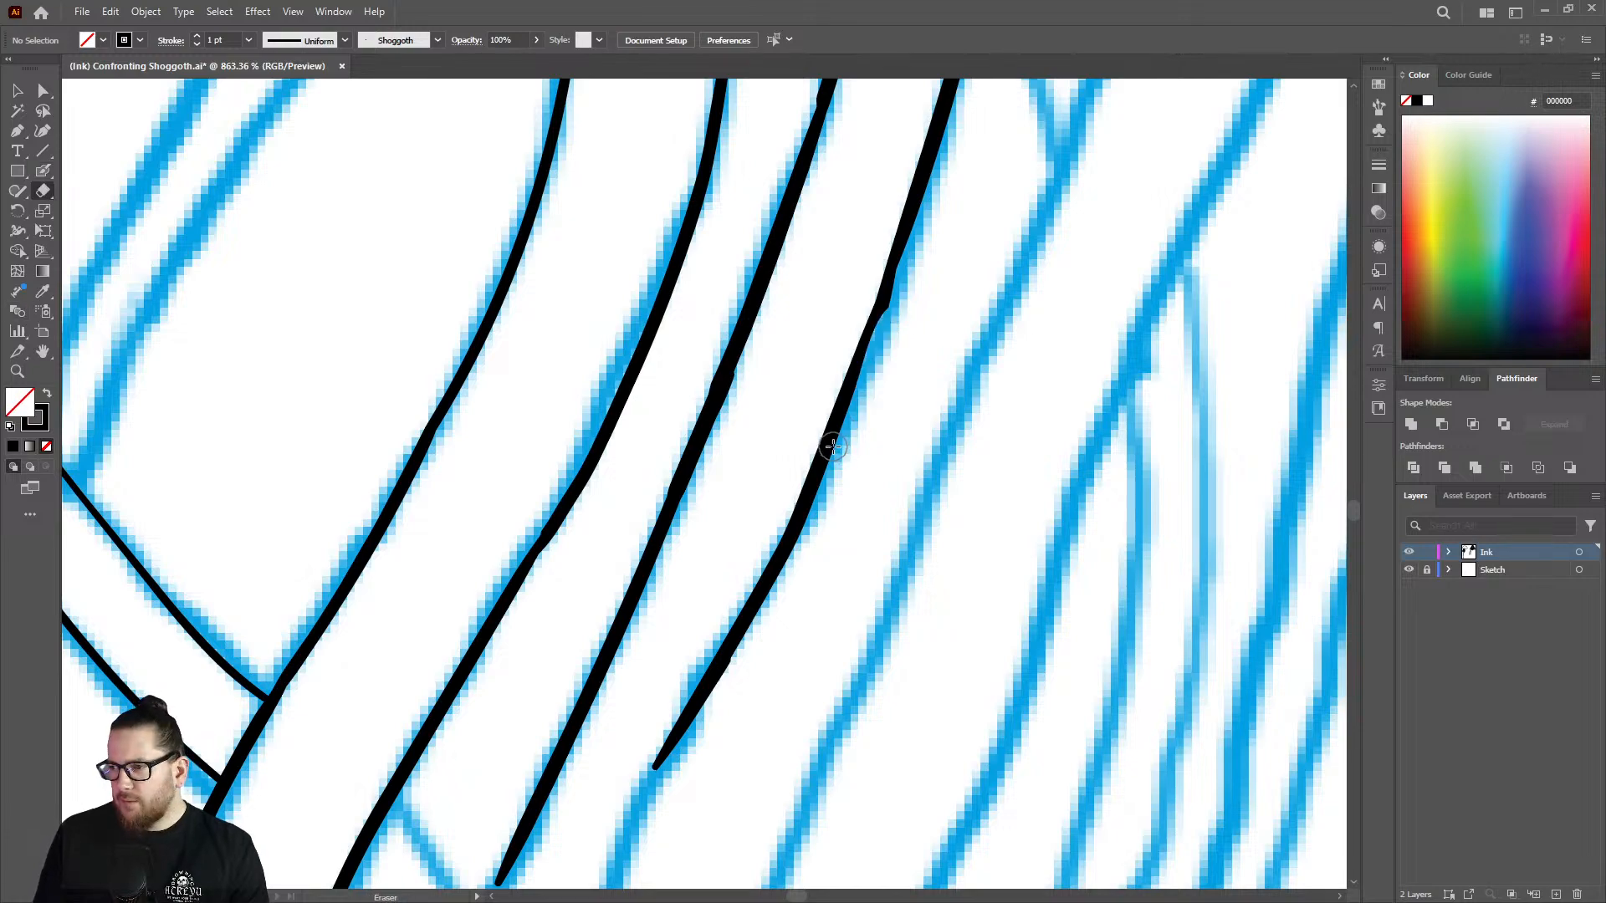
Trim the tip of the strand's outer edge and extend the line down to the next small crossing strand.
key("z")
scroll(835, 409, "down", 5)
scroll(835, 409, "down", 2)
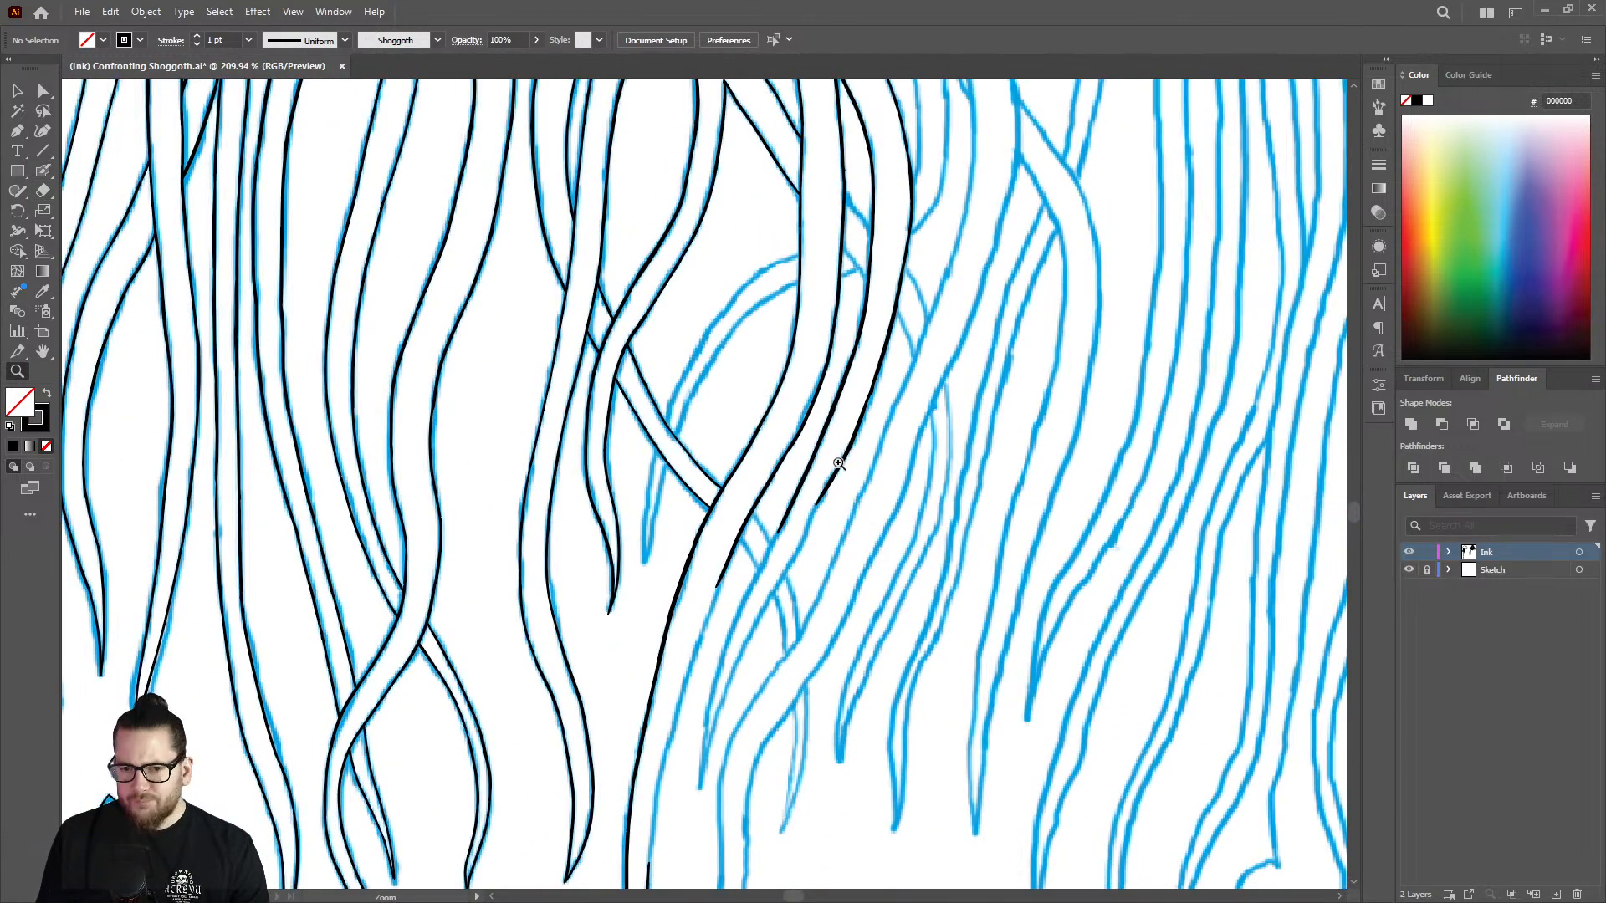
scroll(962, 476, "up", 8)
scroll(946, 496, "down", 1)
key("shift+b")
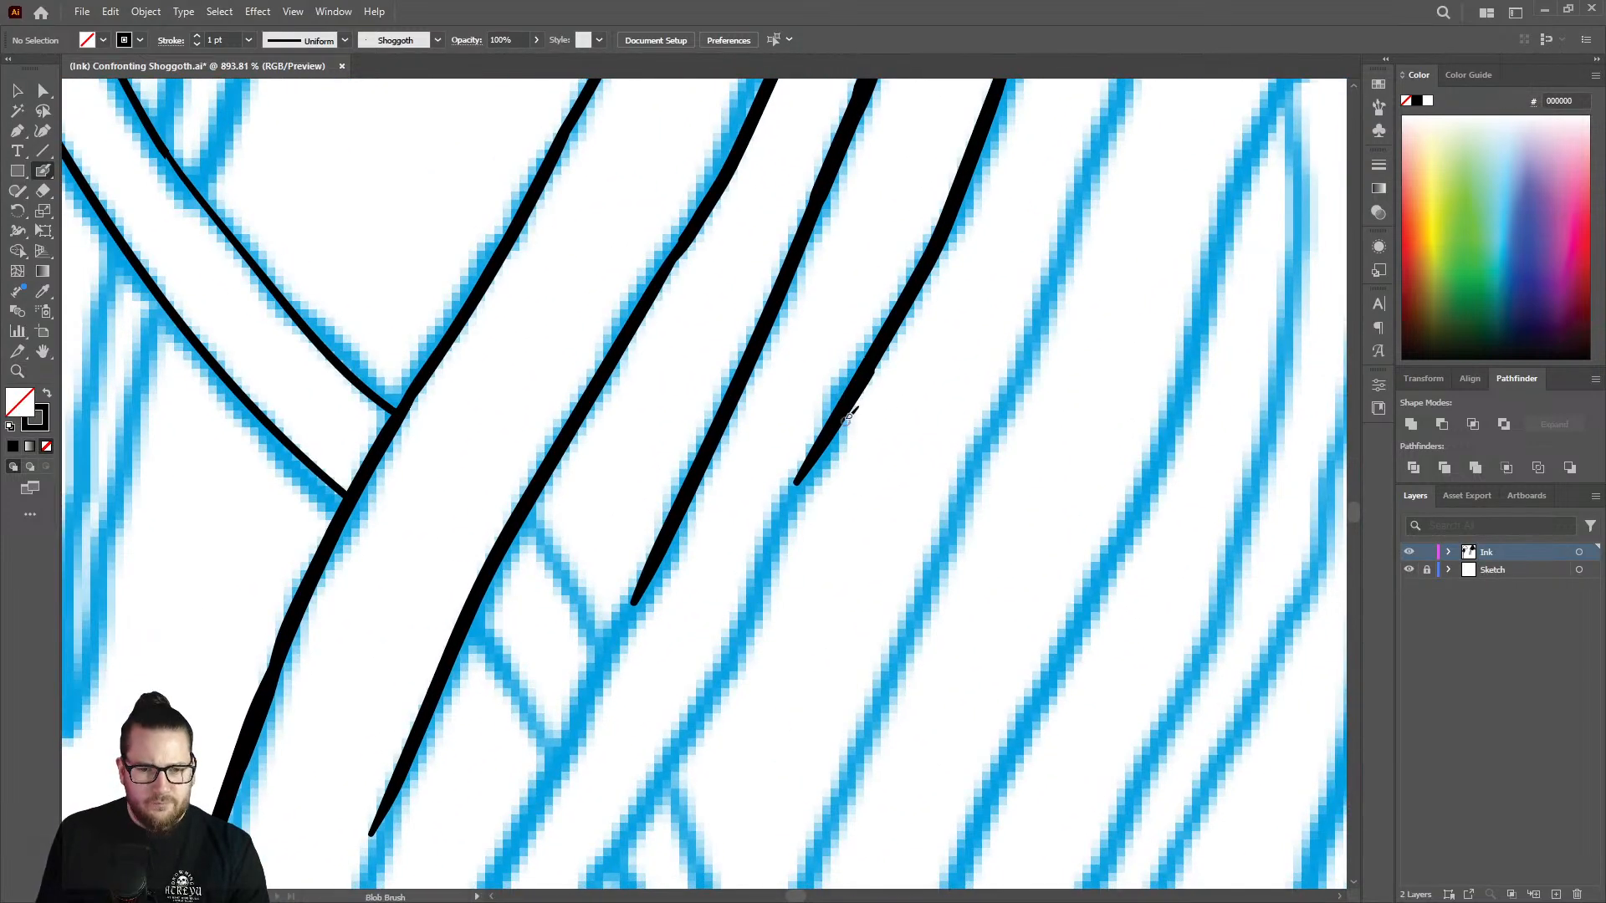
key("shift+e")
mouse_move(795, 455)
left_mouse_down()
mouse_move(785, 477)
mouse_move(828, 388)
mouse_move(783, 494)
left_mouse_up()
key("shift+b")
mouse_move(873, 363)
left_mouse_down()
mouse_move(728, 661)
mouse_move(646, 761)
left_mouse_up()
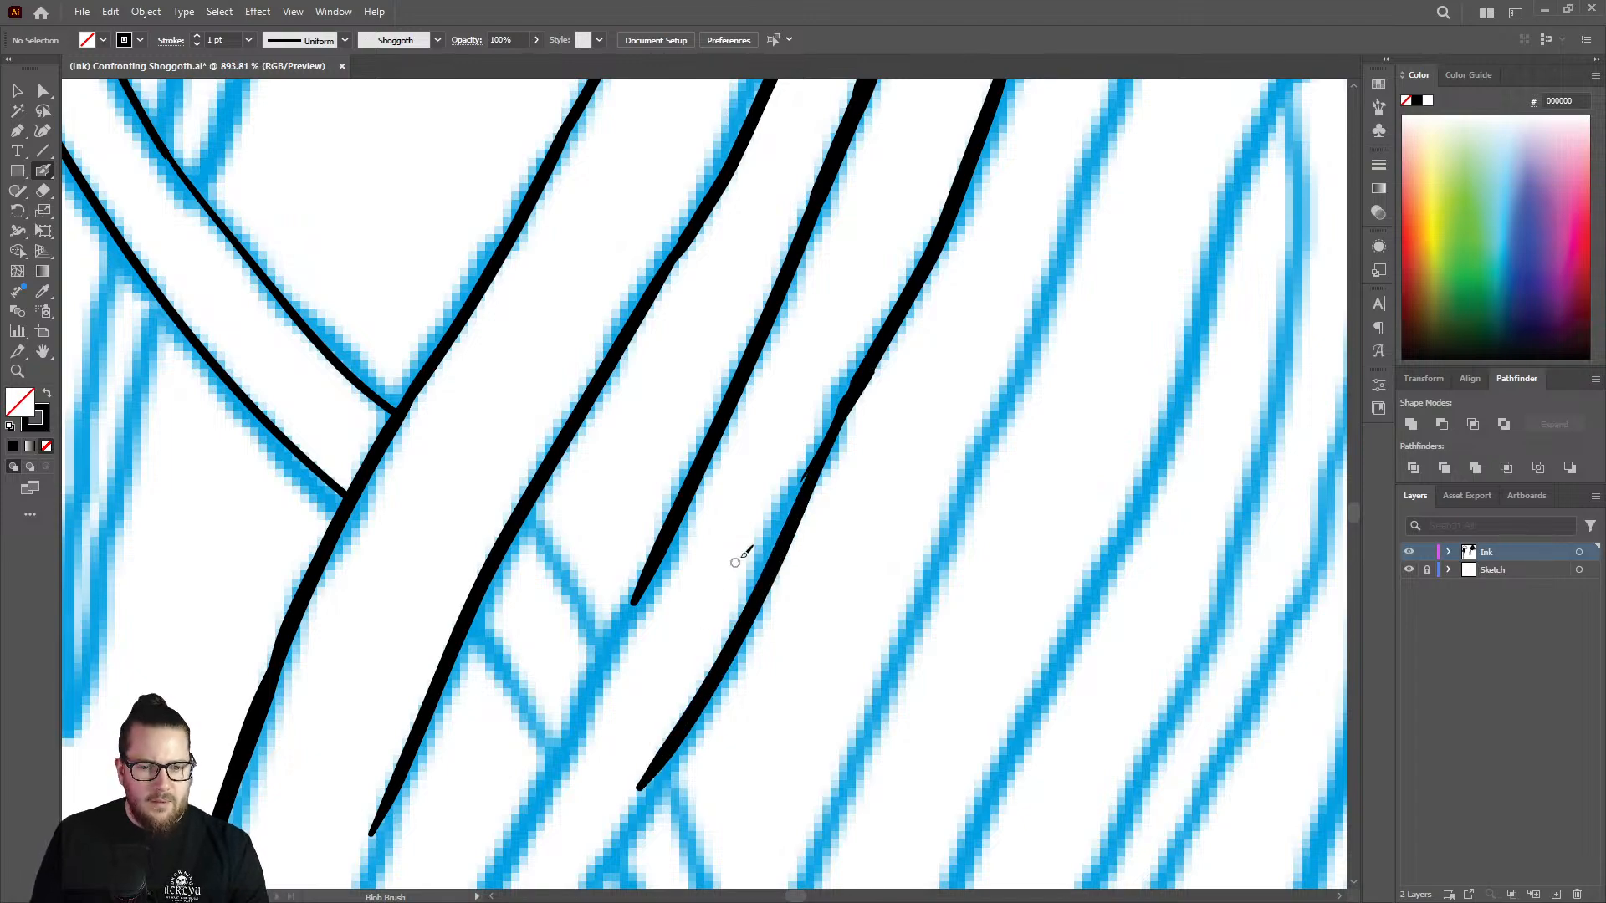
Extend the strand's gap-side edge down past both lines of the small crossing strand.
key("z")
mouse_move(788, 522)
left_mouse_down()
mouse_move(588, 495)
mouse_move(560, 527)
left_mouse_up()
left_click_drag(743, 566, 892, 354)
key("shift+b")
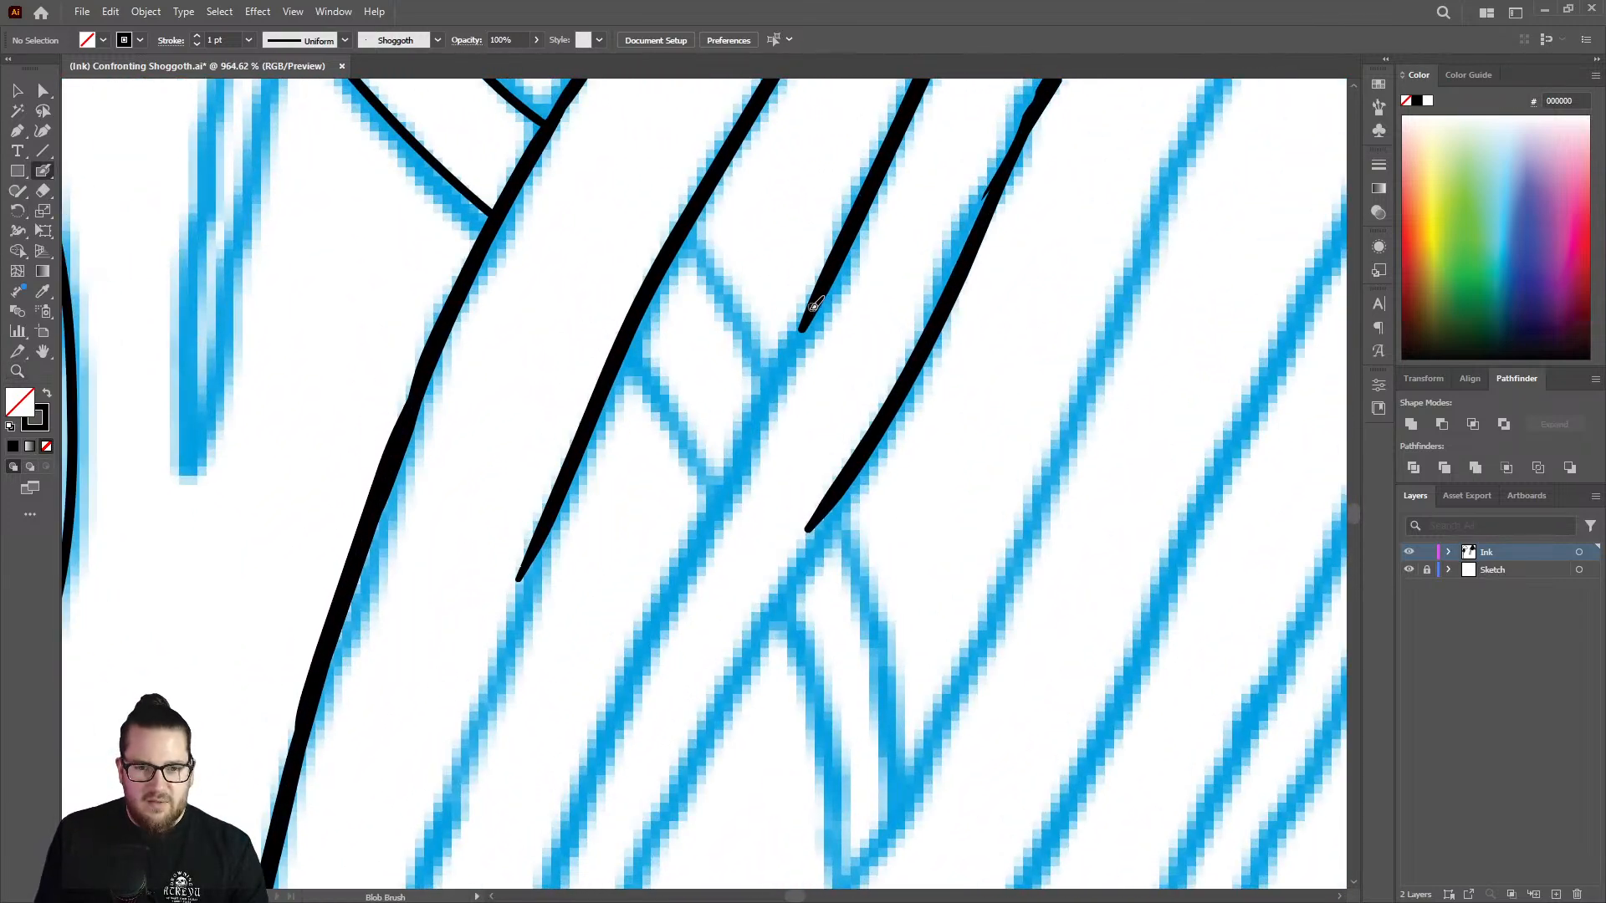
left_click_drag(826, 289, 598, 753)
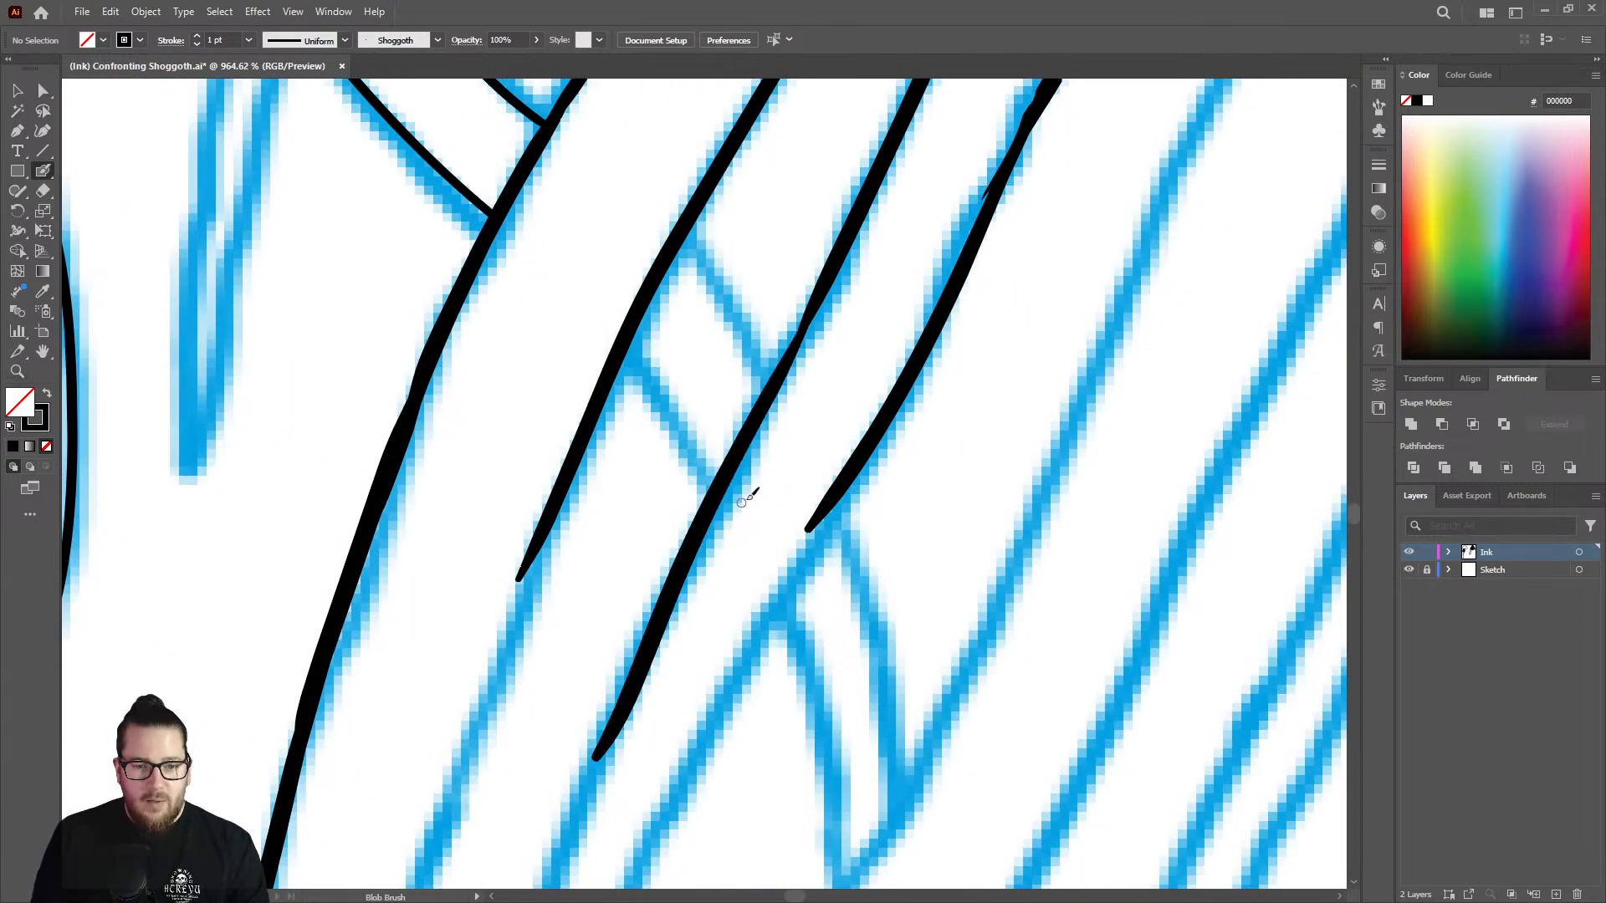
Ink both edges of the strand down the sketch until they meet in its tapered lower tip.
key("z")
mouse_move(753, 485)
left_mouse_down()
mouse_move(466, 469)
mouse_move(711, 663)
mouse_move(842, 538)
left_mouse_up()
key("shift+e")
mouse_move(748, 279)
left_mouse_down()
mouse_move(759, 235)
mouse_move(710, 347)
mouse_move(760, 210)
mouse_move(701, 338)
mouse_move(625, 608)
mouse_move(606, 805)
left_mouse_up()
key("shift+b")
left_click_drag(603, 740, 603, 736)
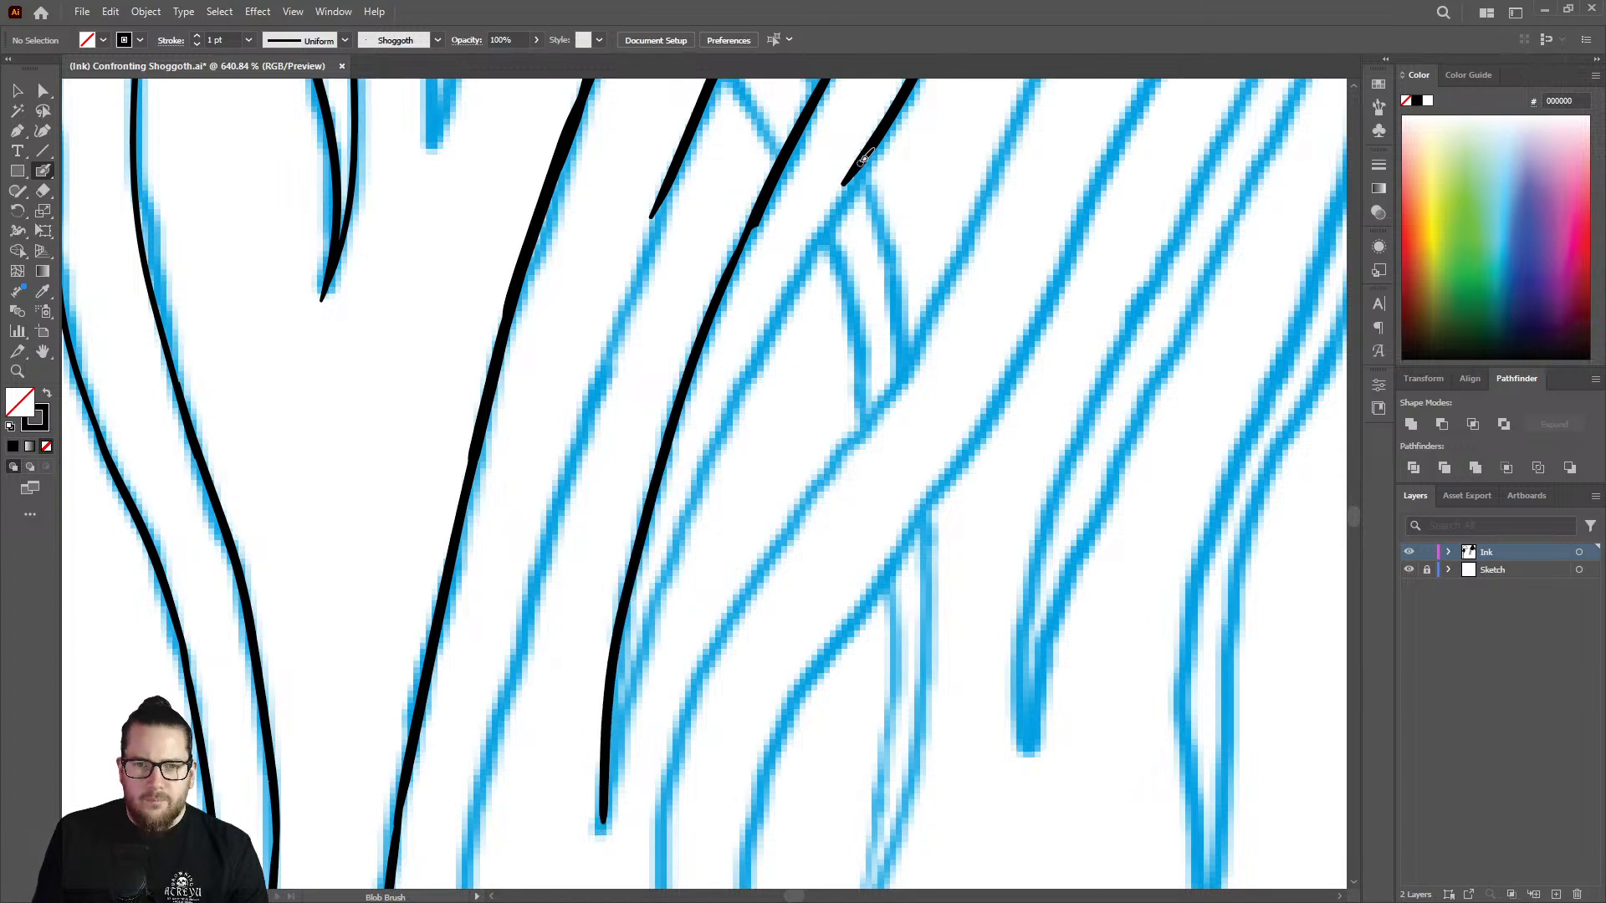
mouse_move(845, 189)
left_mouse_down()
mouse_move(700, 477)
mouse_move(603, 791)
left_mouse_up()
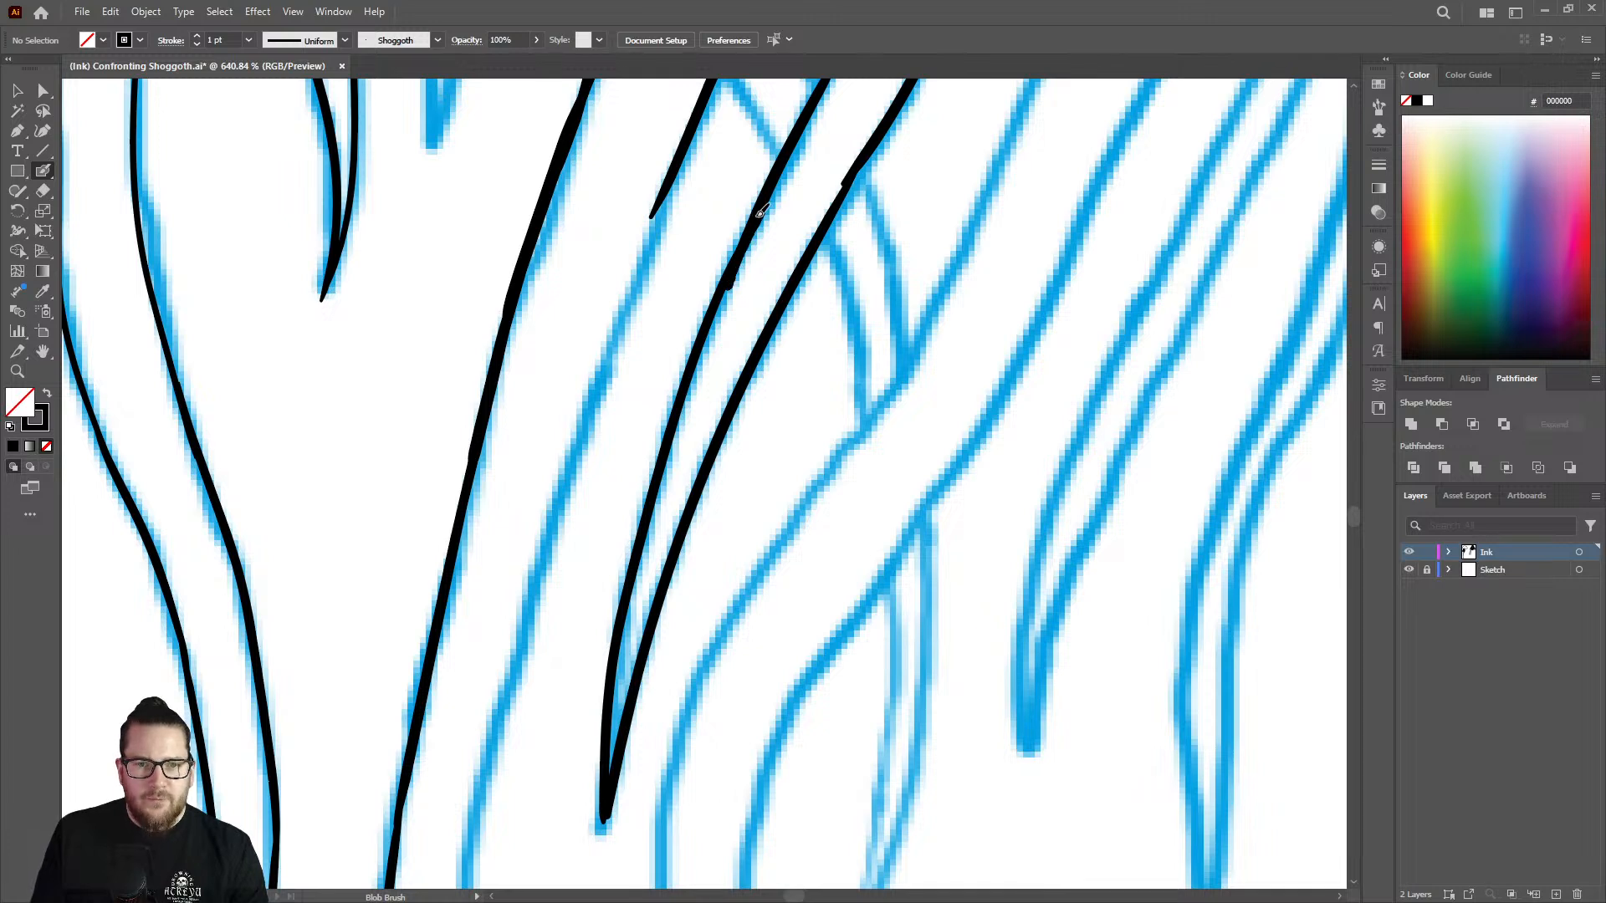
Trim the end of the neighbouring strand's unfinished edge and thicken the tapered strand's gap-side edge by the small crossing strand.
key("shift+e")
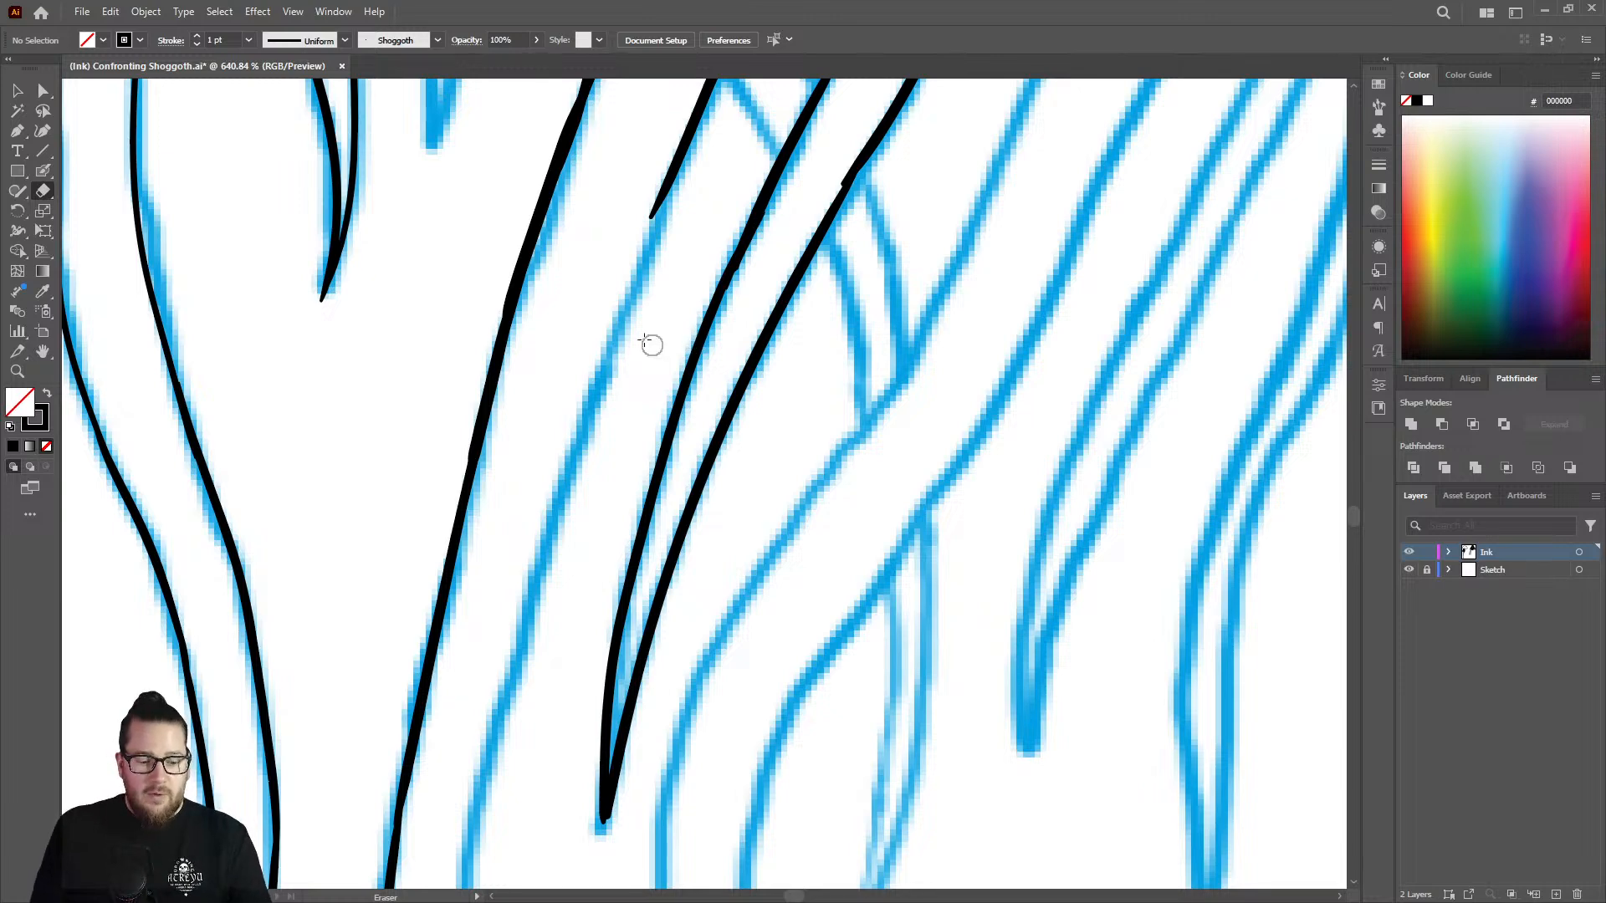
mouse_move(657, 205)
left_mouse_down()
mouse_move(639, 236)
mouse_move(662, 160)
mouse_move(662, 176)
left_mouse_up()
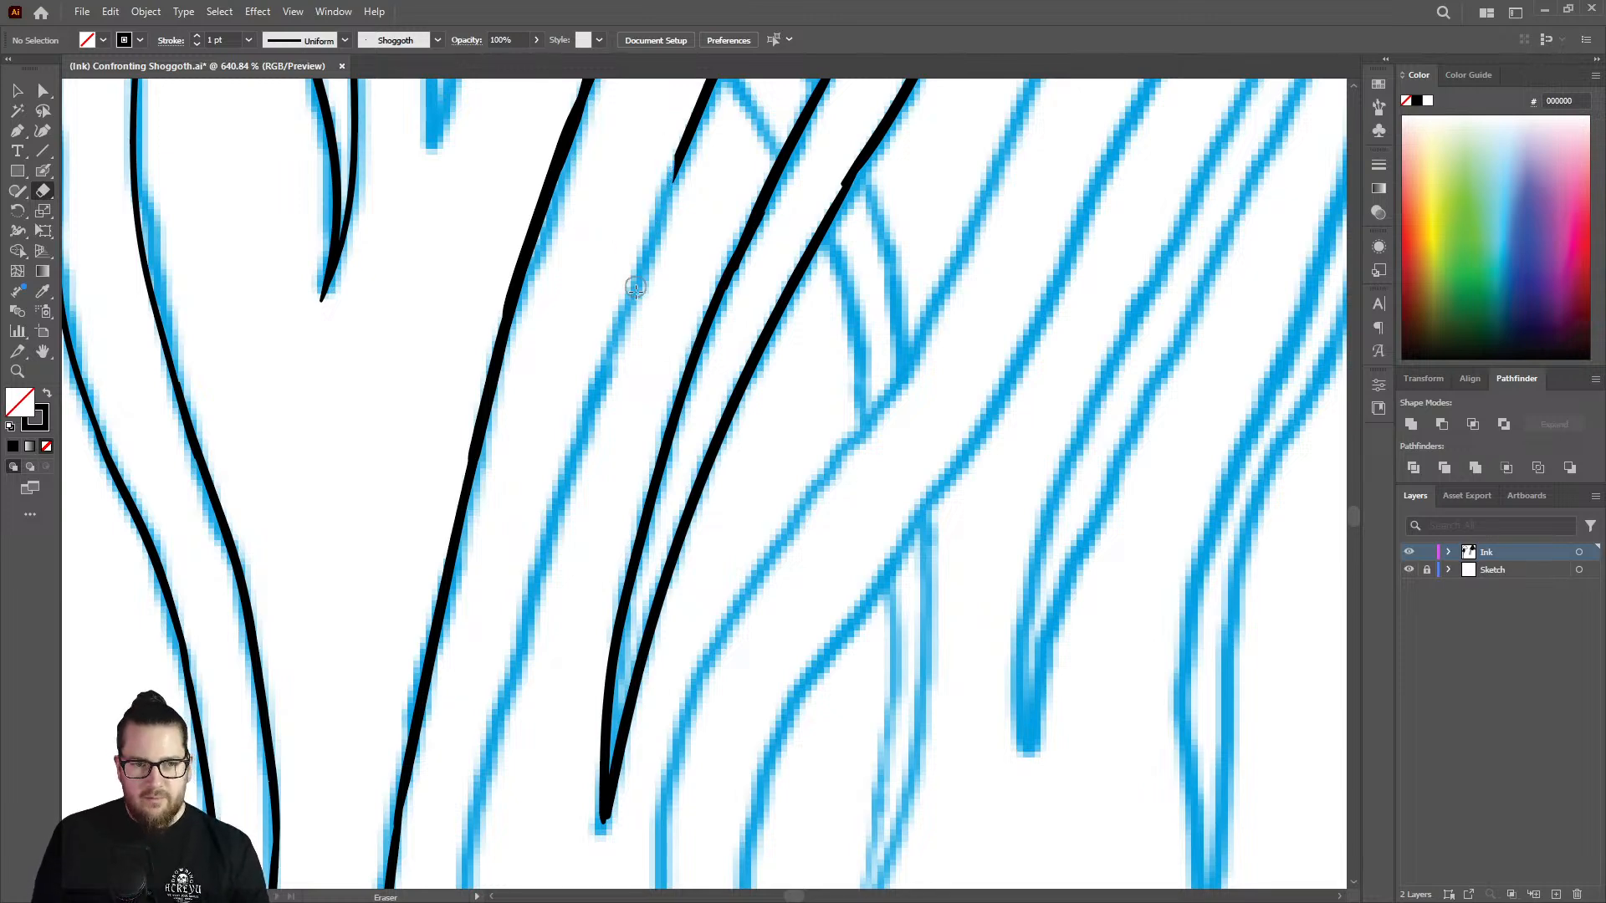
key("z")
left_click_drag(659, 325, 507, 342)
left_click_drag(770, 147, 968, 165)
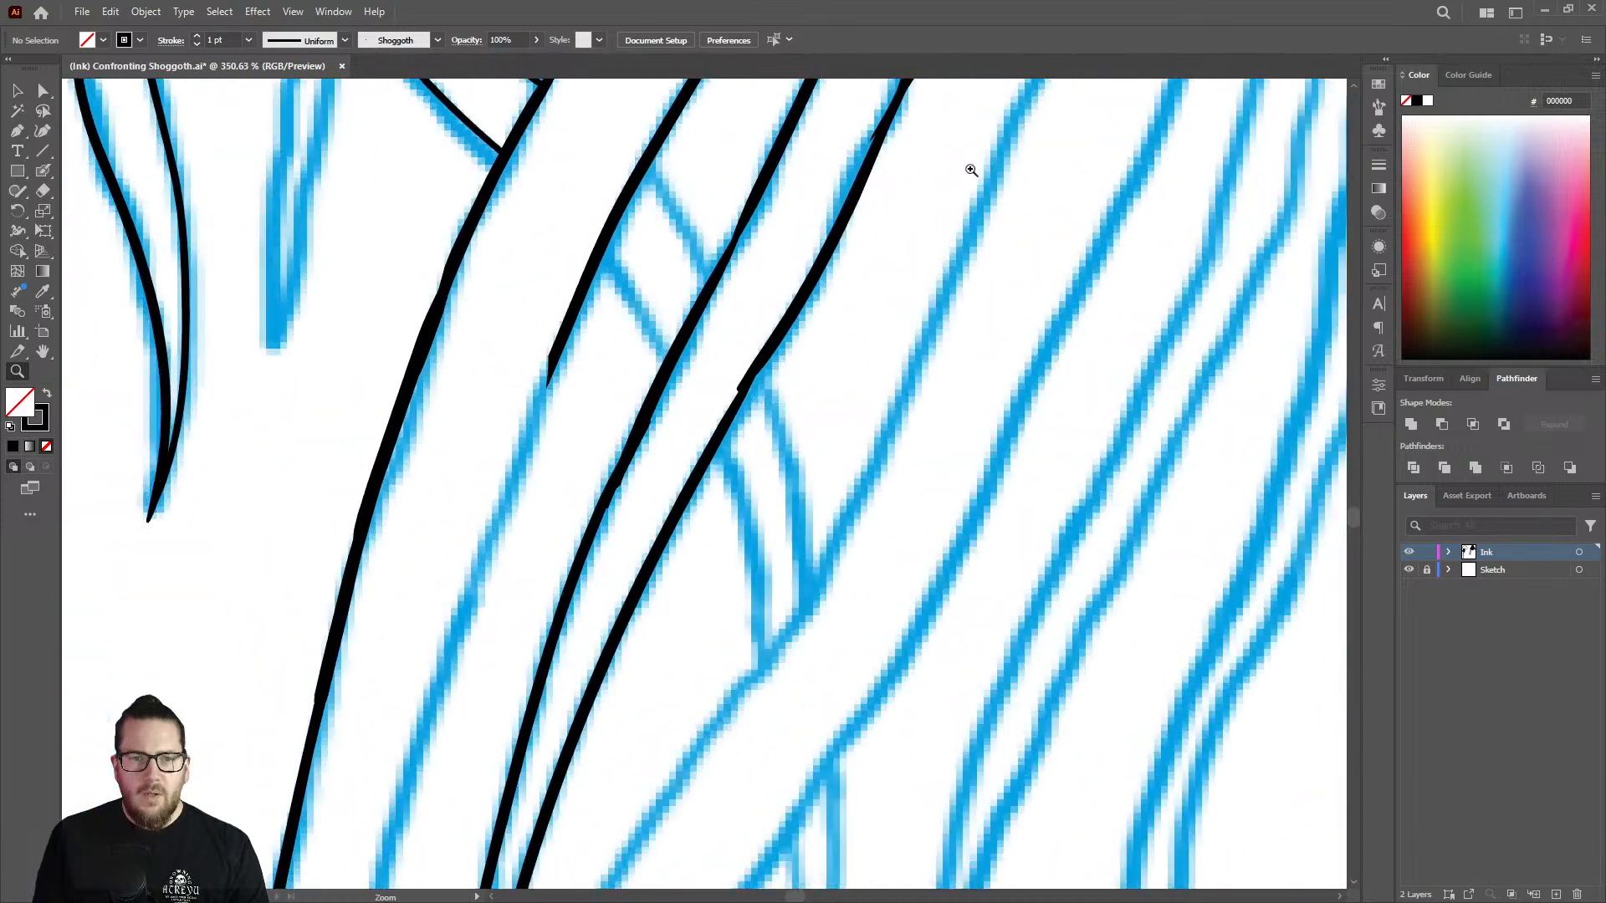
key("shift+b")
mouse_move(736, 261)
left_mouse_down()
mouse_move(703, 324)
mouse_move(753, 214)
mouse_move(679, 366)
left_mouse_up()
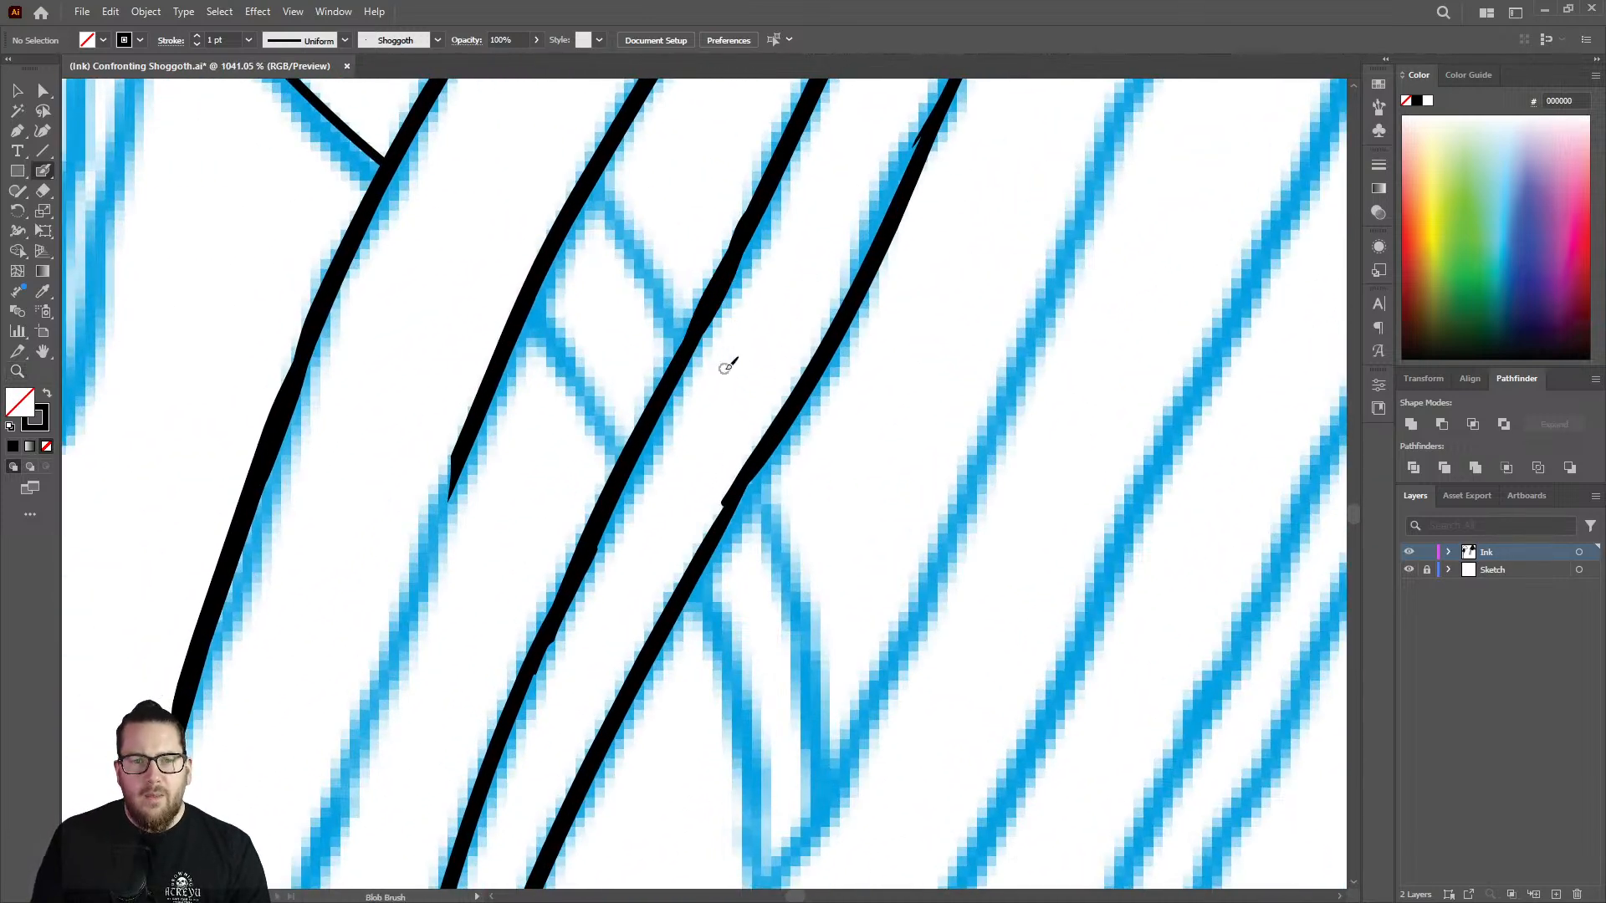
Shave the bulging joint on the tapered strand's outer edge and redraw the thinned stretch as one smooth line.
key("z")
left_click_drag(794, 350, 613, 365)
key("shift+e")
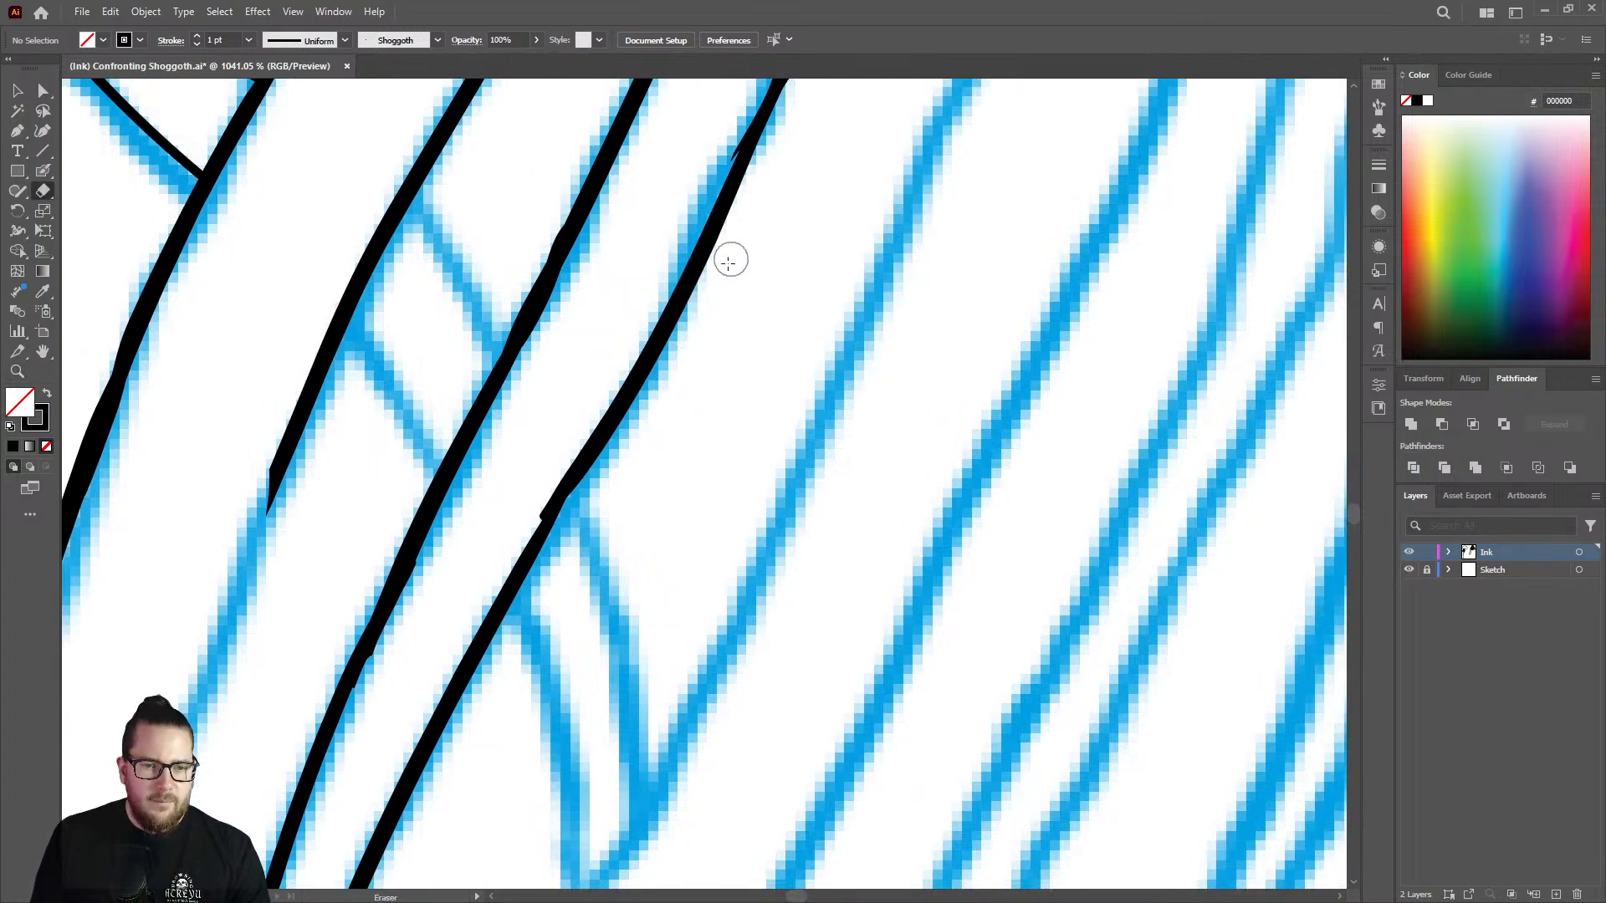
mouse_move(711, 289)
left_mouse_down()
mouse_move(643, 408)
mouse_move(755, 198)
mouse_move(595, 502)
left_mouse_up()
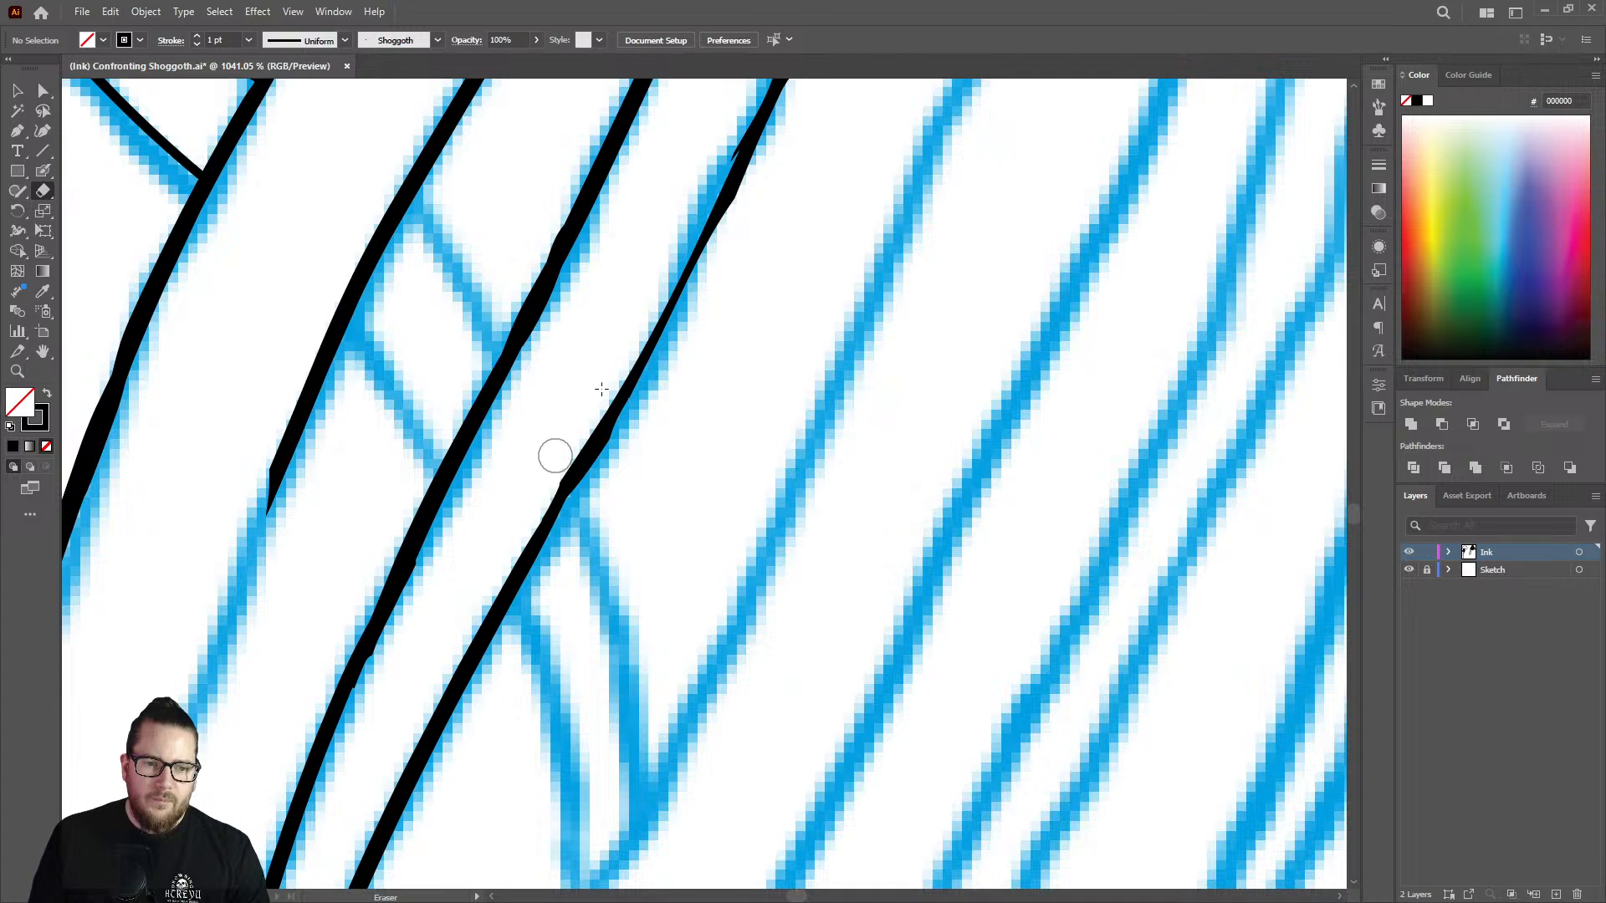
key("shift+b")
left_click_drag(743, 155, 528, 562)
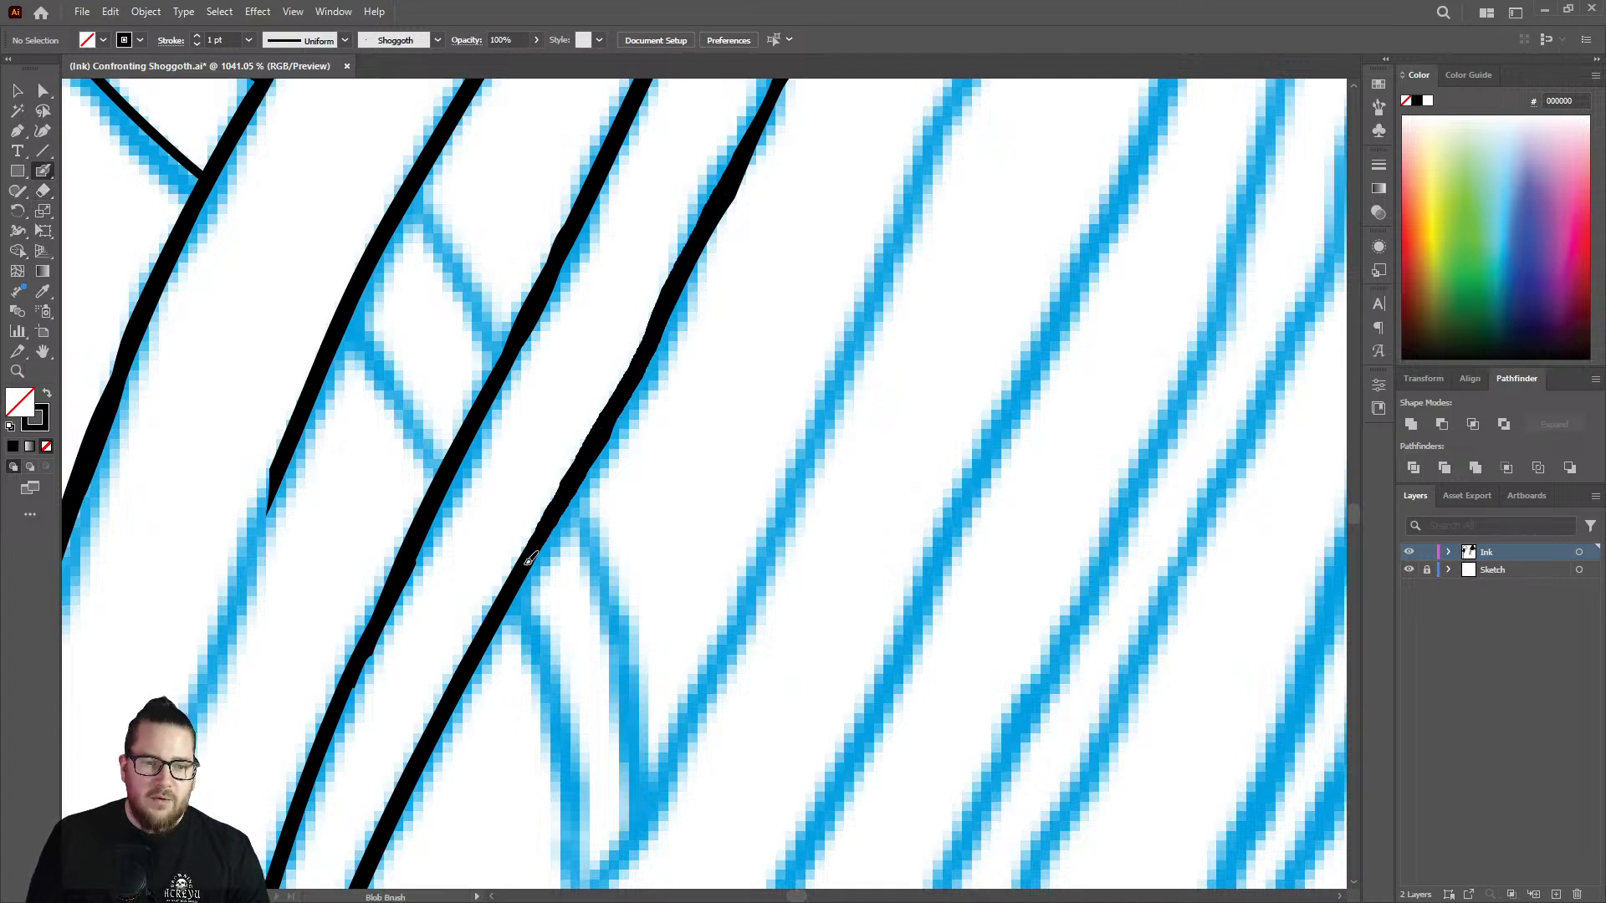
Thicken both edges of the narrow diagonal strand and join its upper edge cleanly to the strand it passes behind.
key("z")
mouse_move(661, 462)
left_mouse_down()
mouse_move(595, 455)
mouse_move(595, 498)
mouse_move(535, 504)
mouse_move(573, 512)
left_mouse_up()
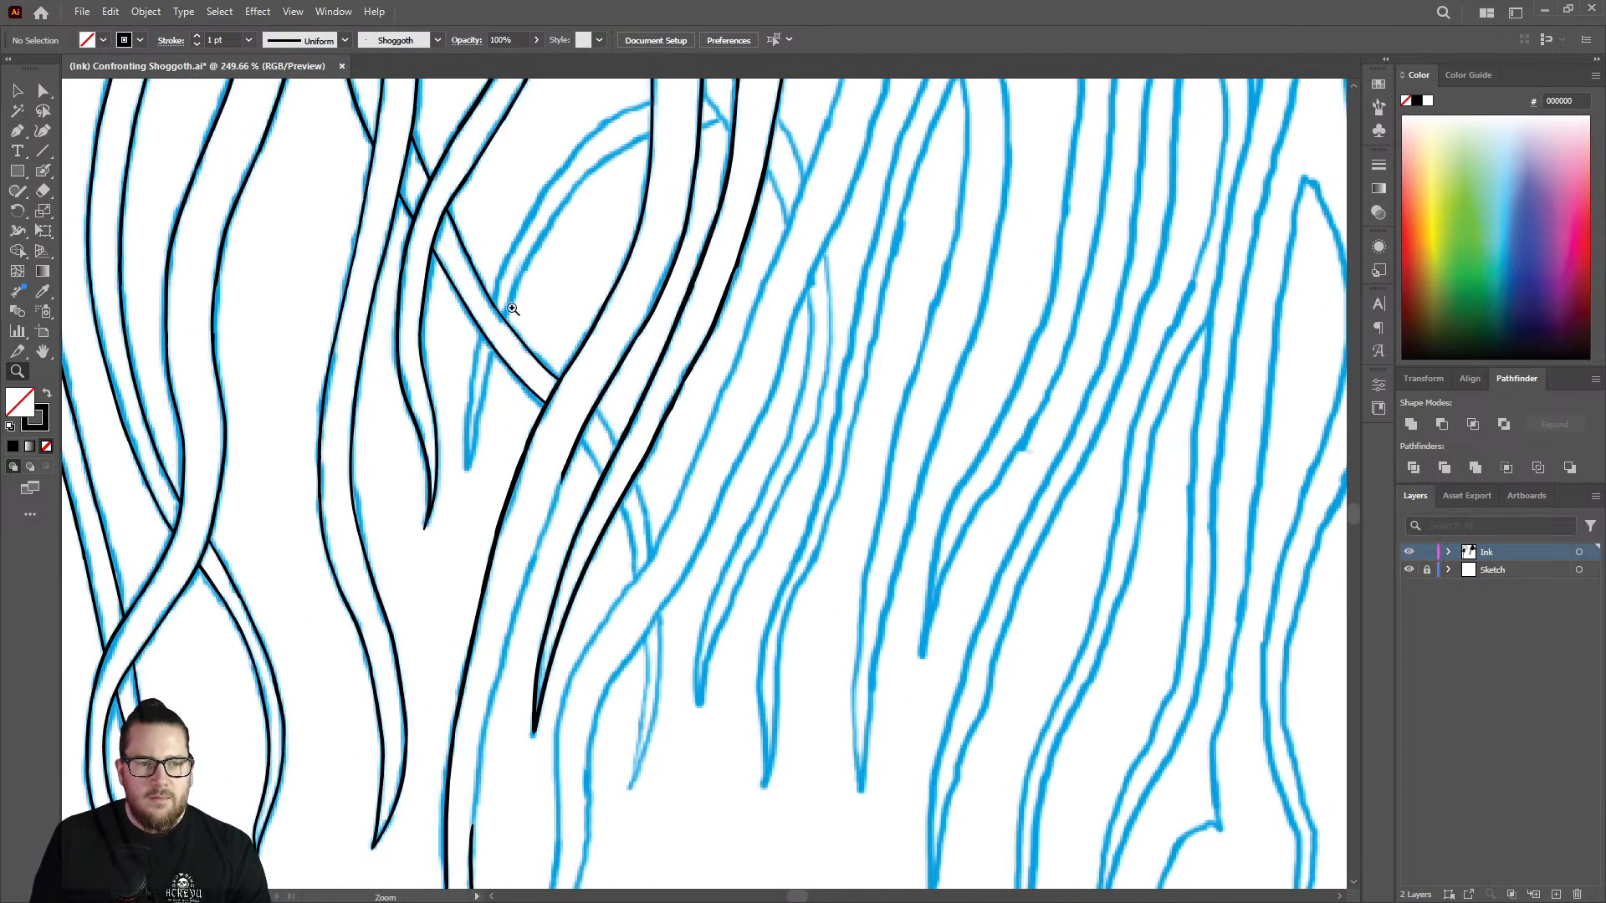
mouse_move(512, 309)
left_mouse_down()
mouse_move(559, 237)
mouse_move(545, 259)
mouse_move(630, 309)
mouse_move(488, 147)
mouse_move(619, 440)
mouse_move(740, 623)
mouse_move(854, 746)
left_mouse_up()
key("shift+b")
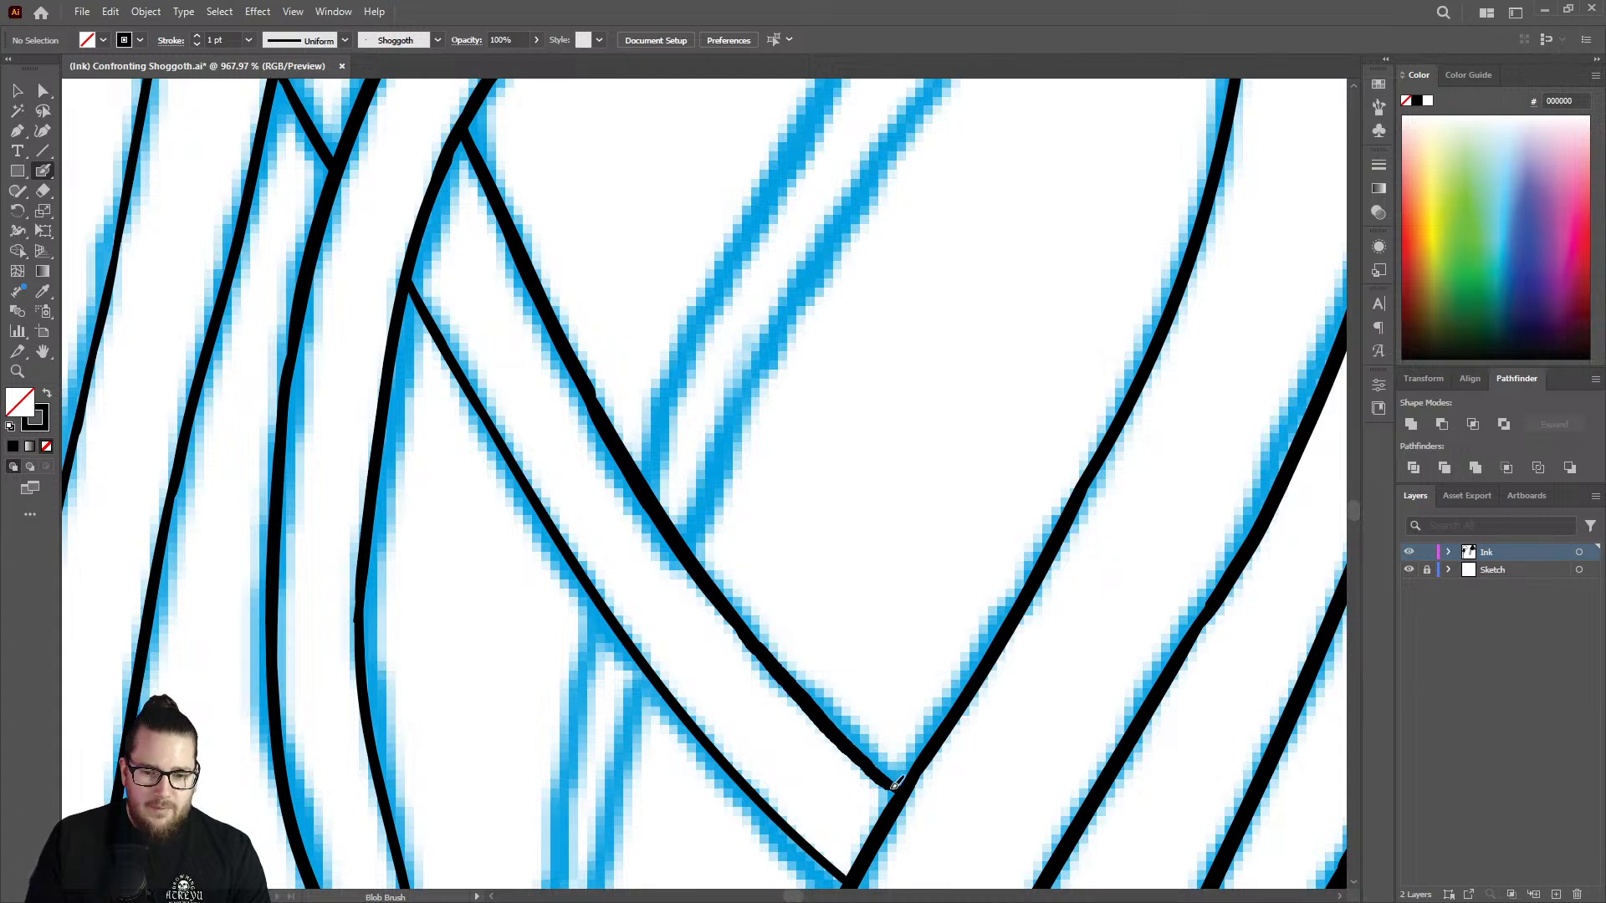
right_click(890, 786)
left_click(882, 777)
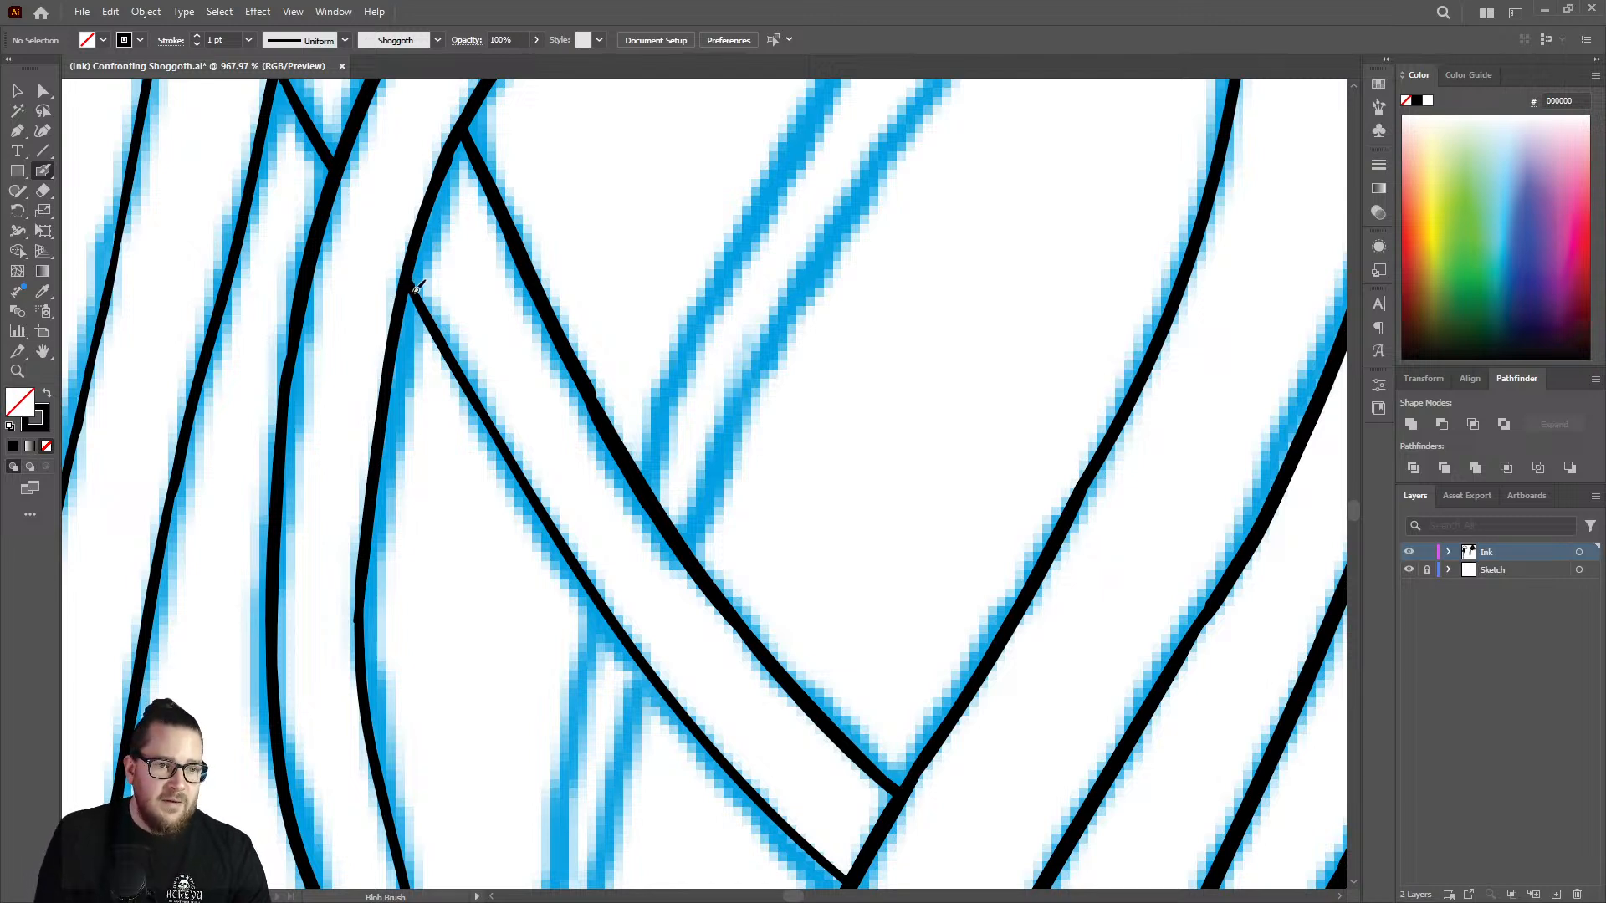
mouse_move(436, 322)
left_mouse_down()
mouse_move(530, 504)
mouse_move(500, 455)
mouse_move(718, 748)
left_mouse_up()
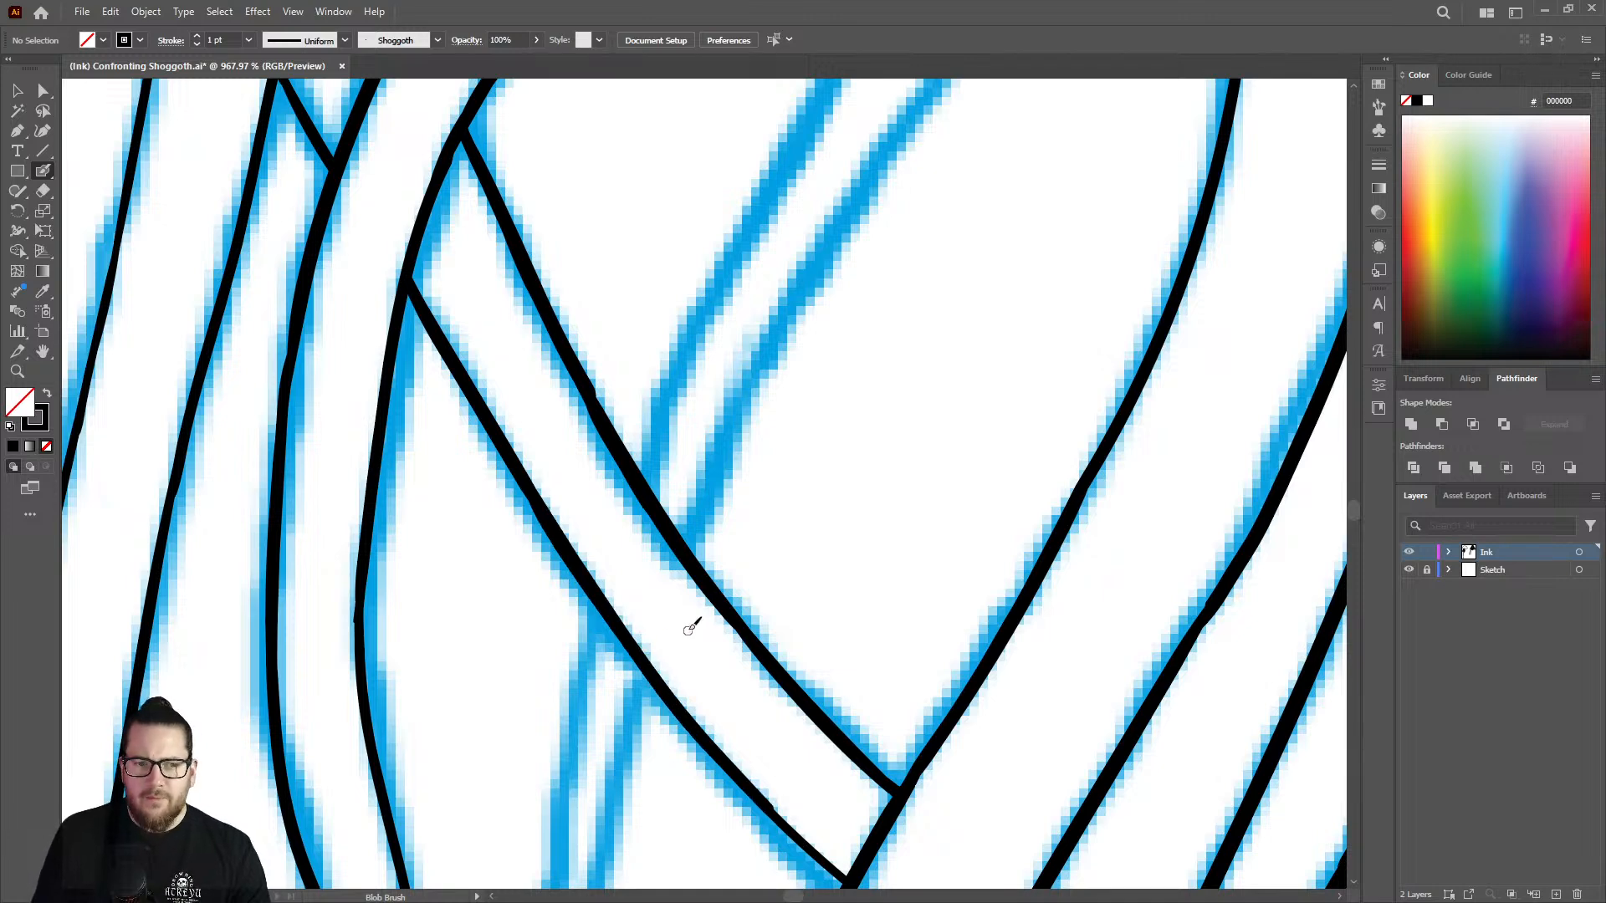
Extend the unfinished edge beside the tapered strand down the blue sketch, toward the inked stretch below.
key("ctrl+space")
left_click_drag(696, 621, 550, 583)
mouse_move(761, 776)
left_mouse_down()
mouse_move(906, 770)
mouse_move(670, 617)
mouse_move(765, 715)
left_mouse_up()
key("ctrl+space")
left_click_drag(735, 638, 524, 617)
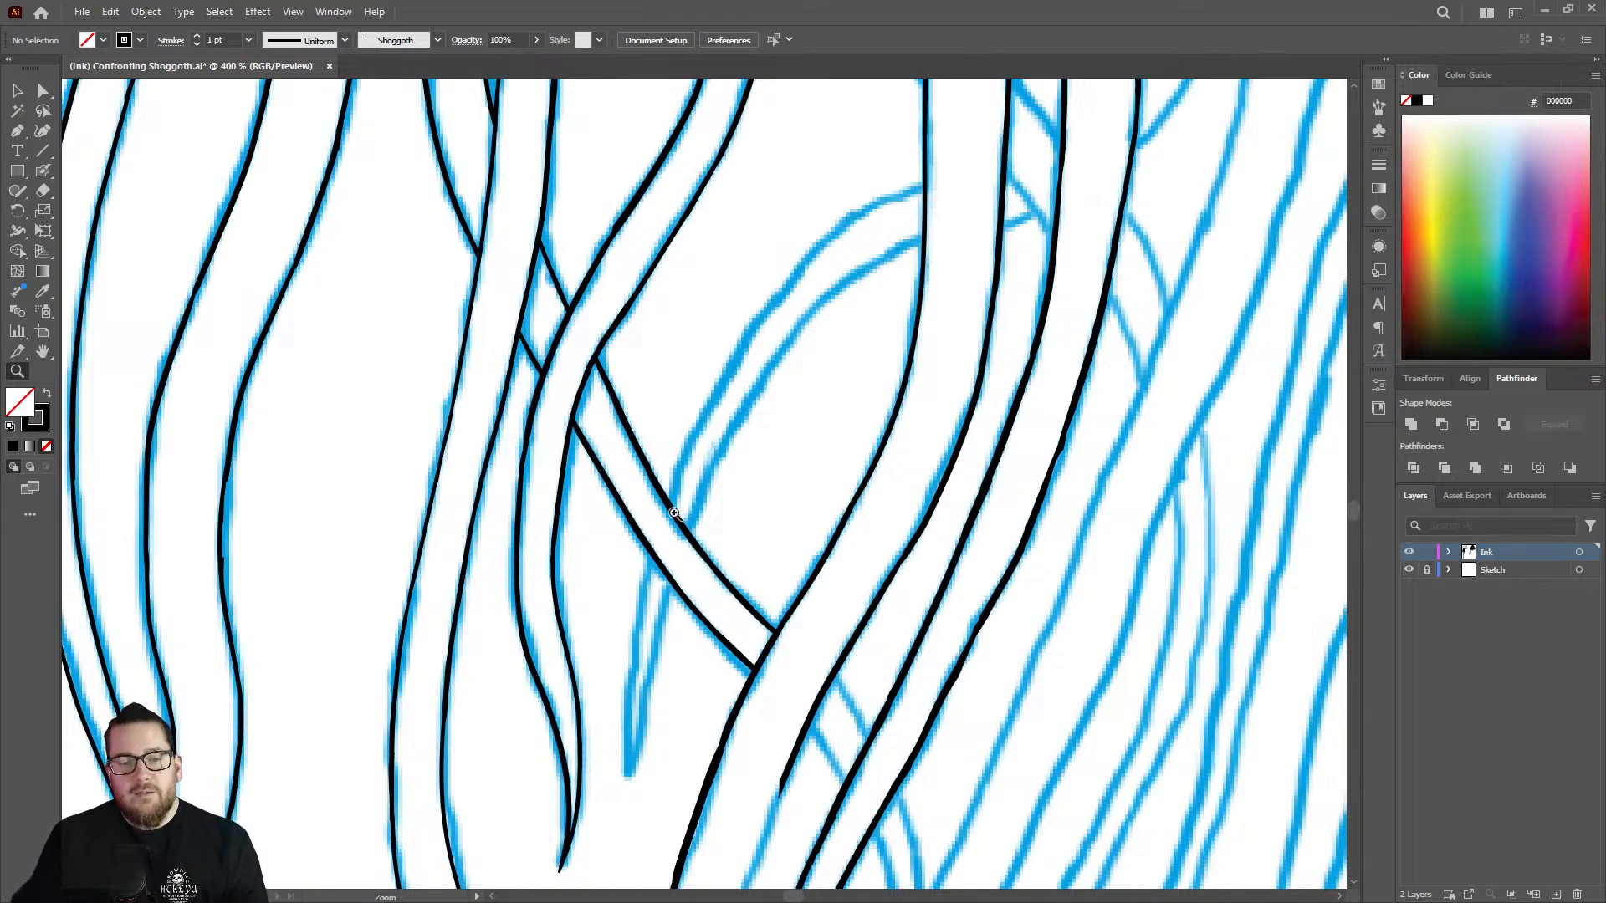
left_click_drag(717, 498, 480, 501)
left_click_drag(736, 652, 1036, 557)
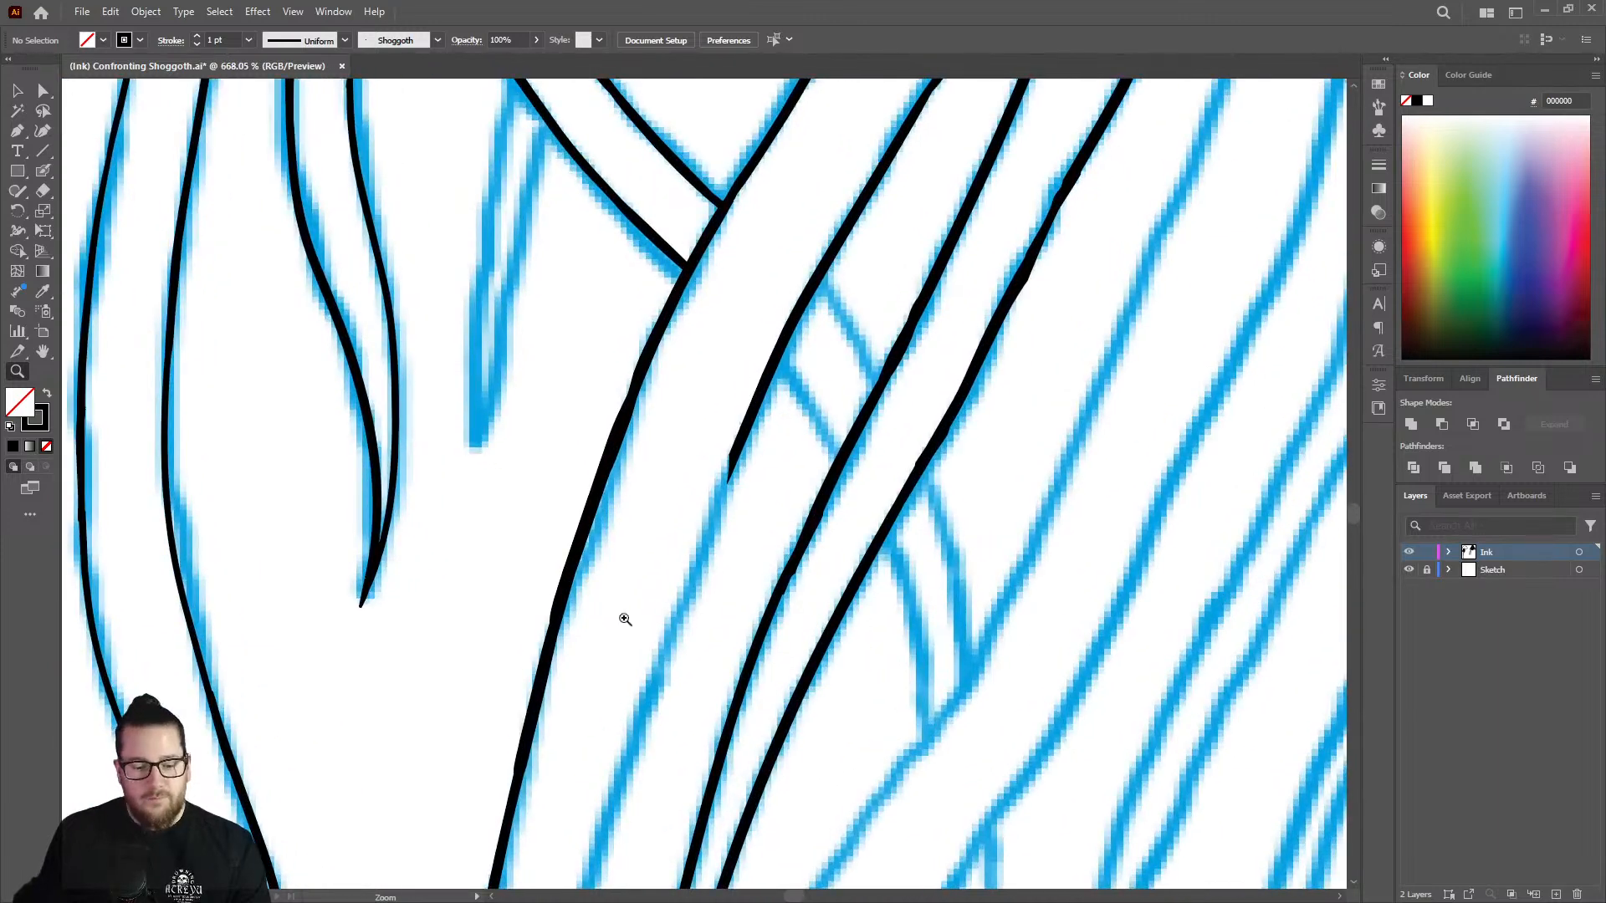
left_click_drag(625, 619, 655, 477)
left_click_drag(770, 394, 632, 787)
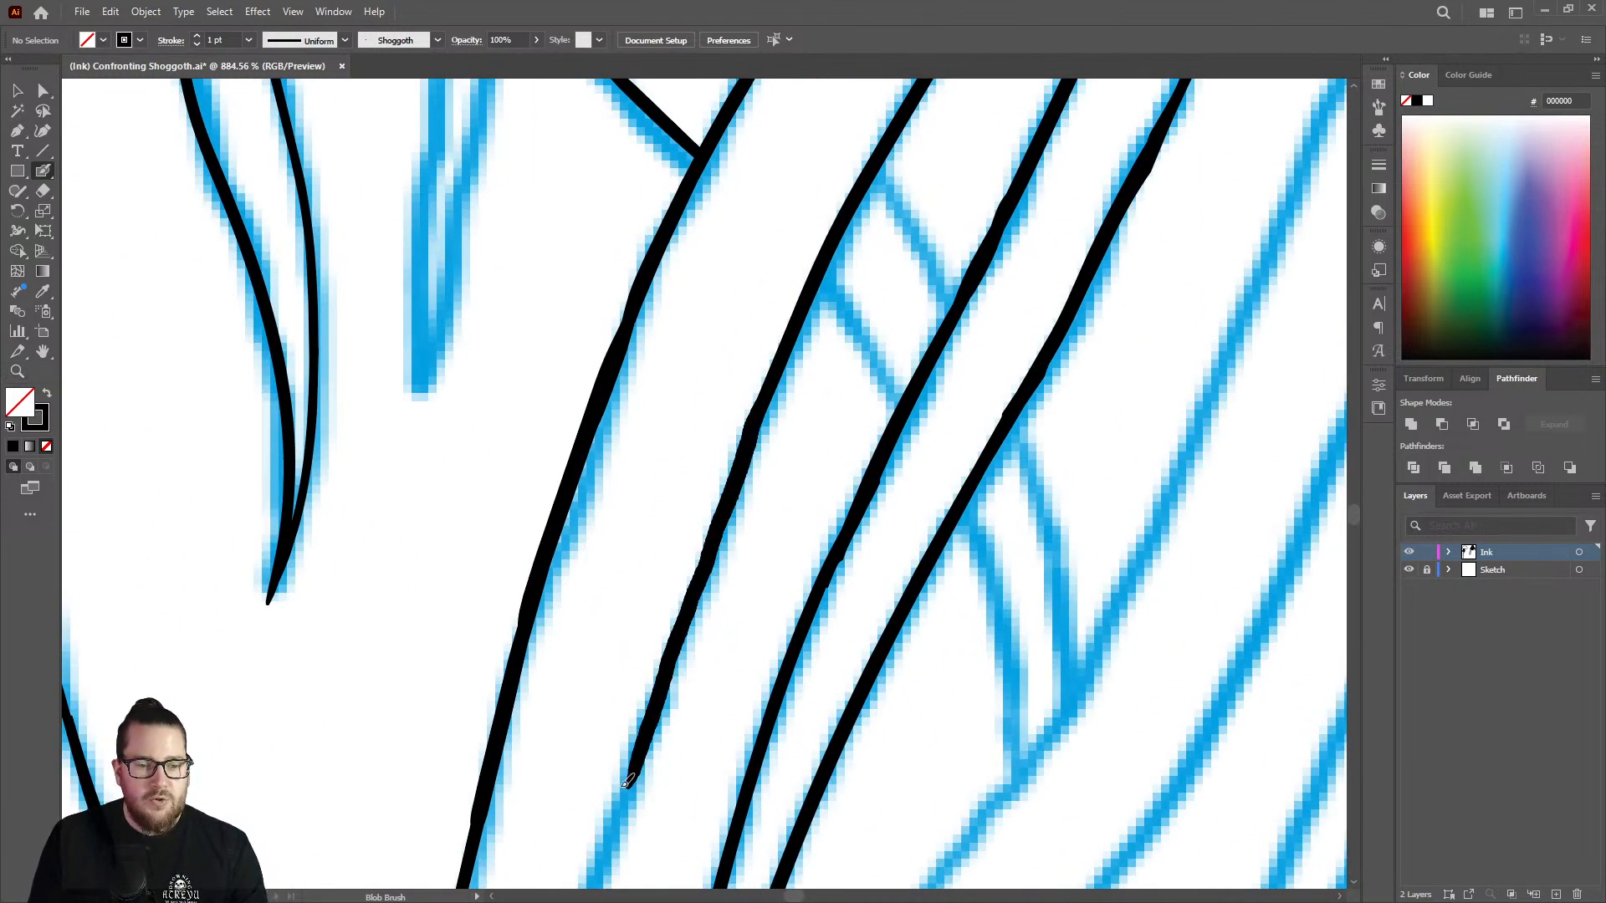
key("ctrl+space")
mouse_move(679, 617)
left_mouse_down()
mouse_move(459, 627)
mouse_move(616, 582)
mouse_move(557, 619)
left_mouse_up()
mouse_move(725, 734)
left_mouse_down()
mouse_move(635, 735)
mouse_move(983, 682)
left_mouse_up()
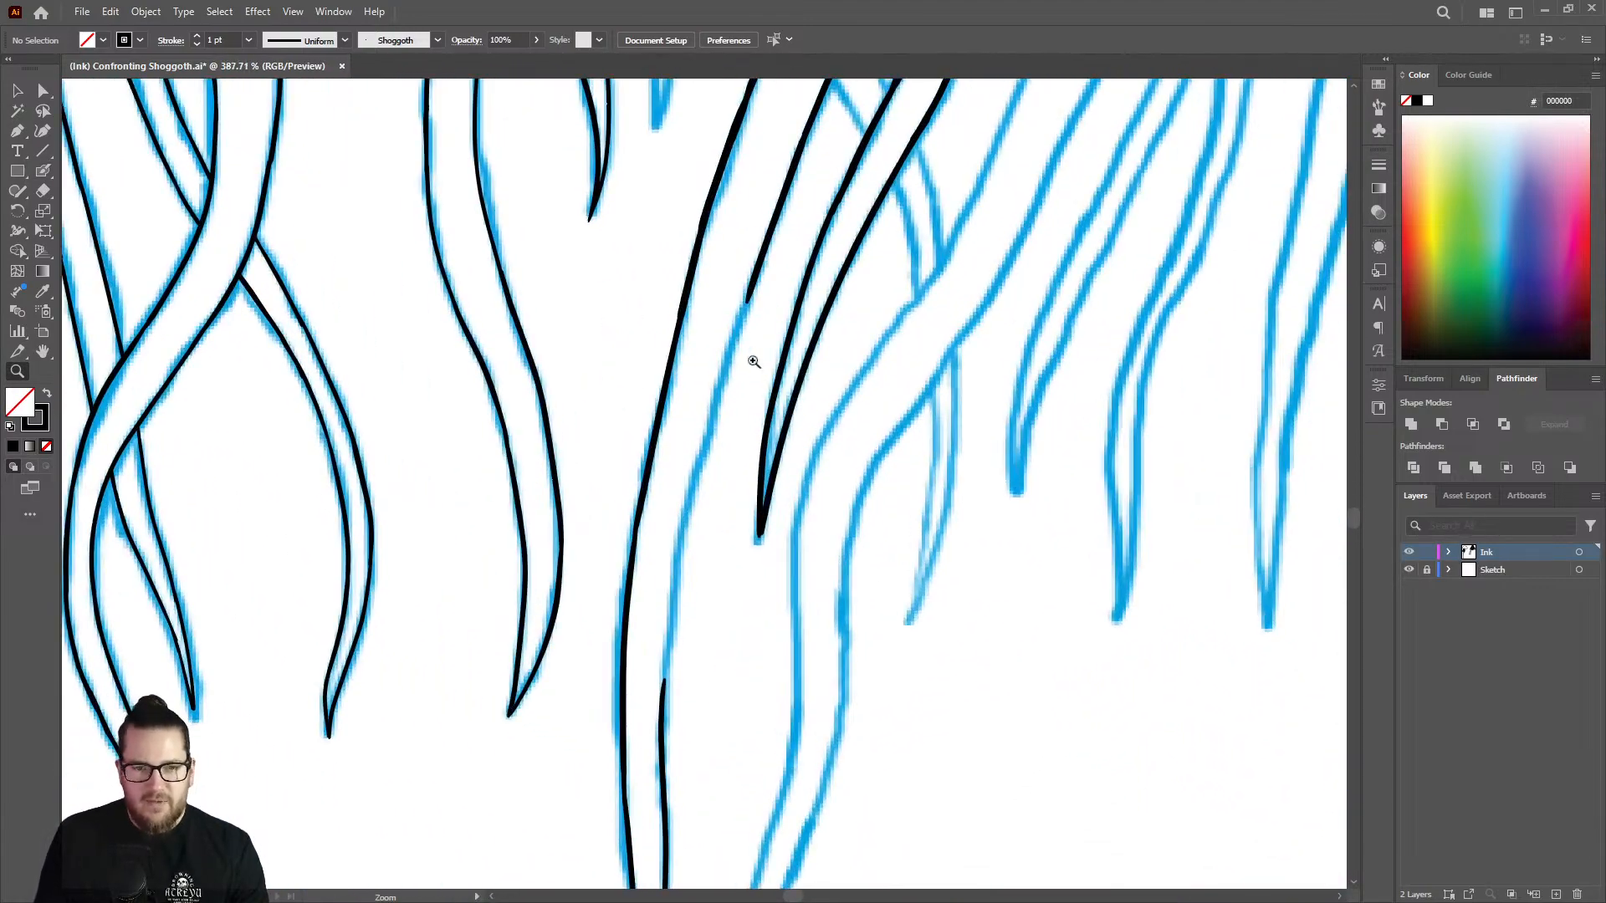
Ink the missing stretch of the long strand's unfinished edge down to the inked piece below.
left_click_drag(729, 360, 789, 344)
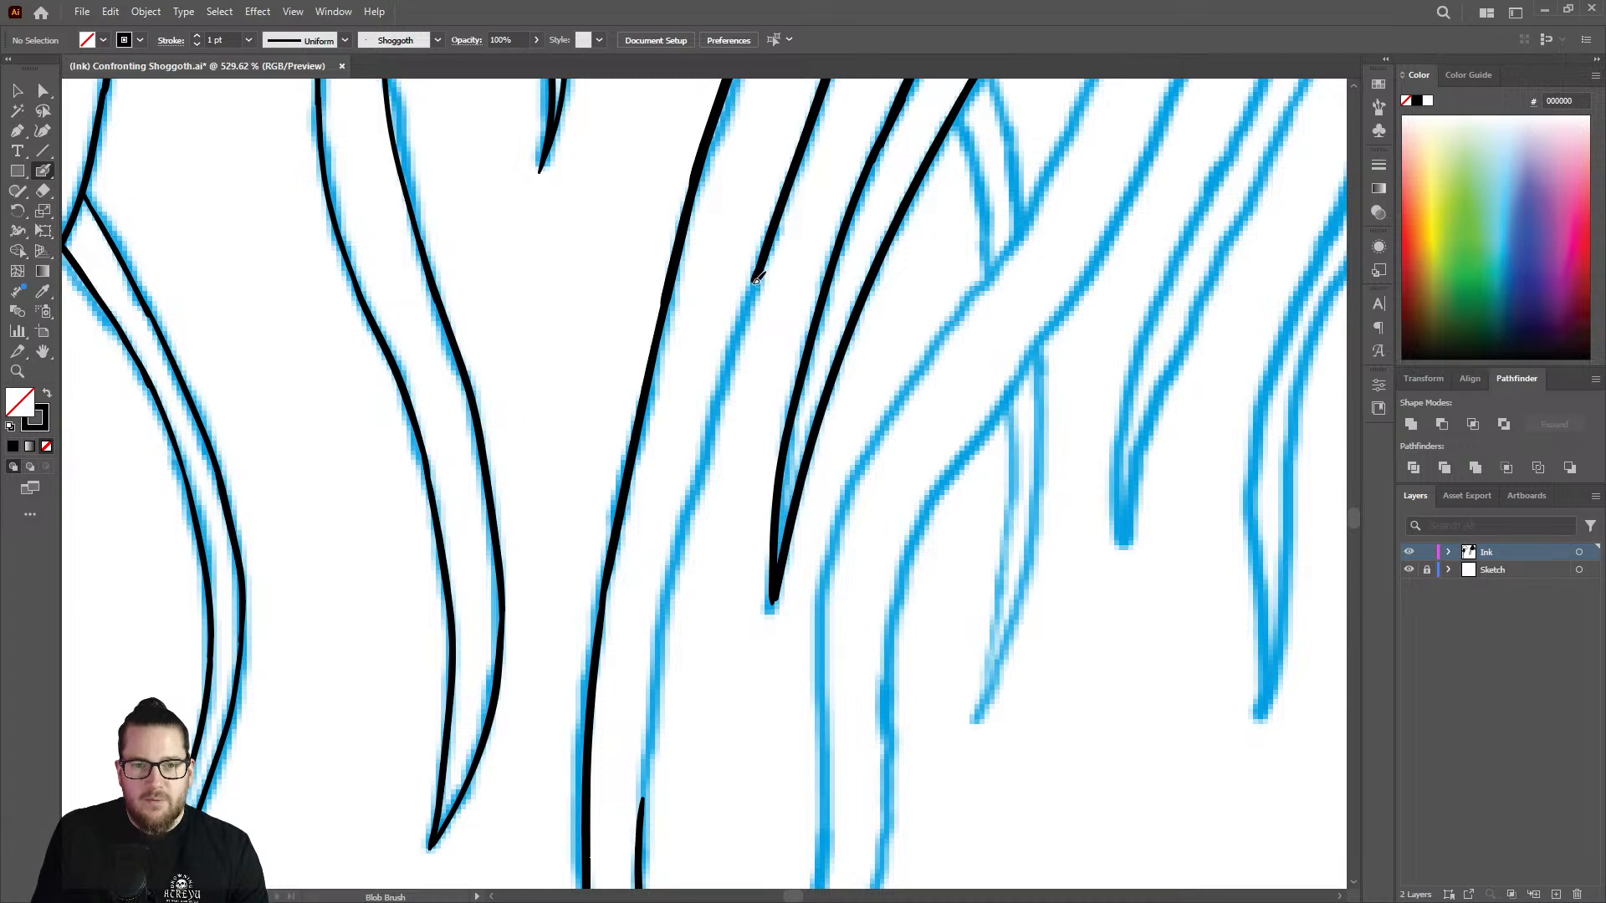
mouse_move(757, 280)
left_mouse_down()
mouse_move(678, 551)
mouse_move(637, 836)
left_mouse_up()
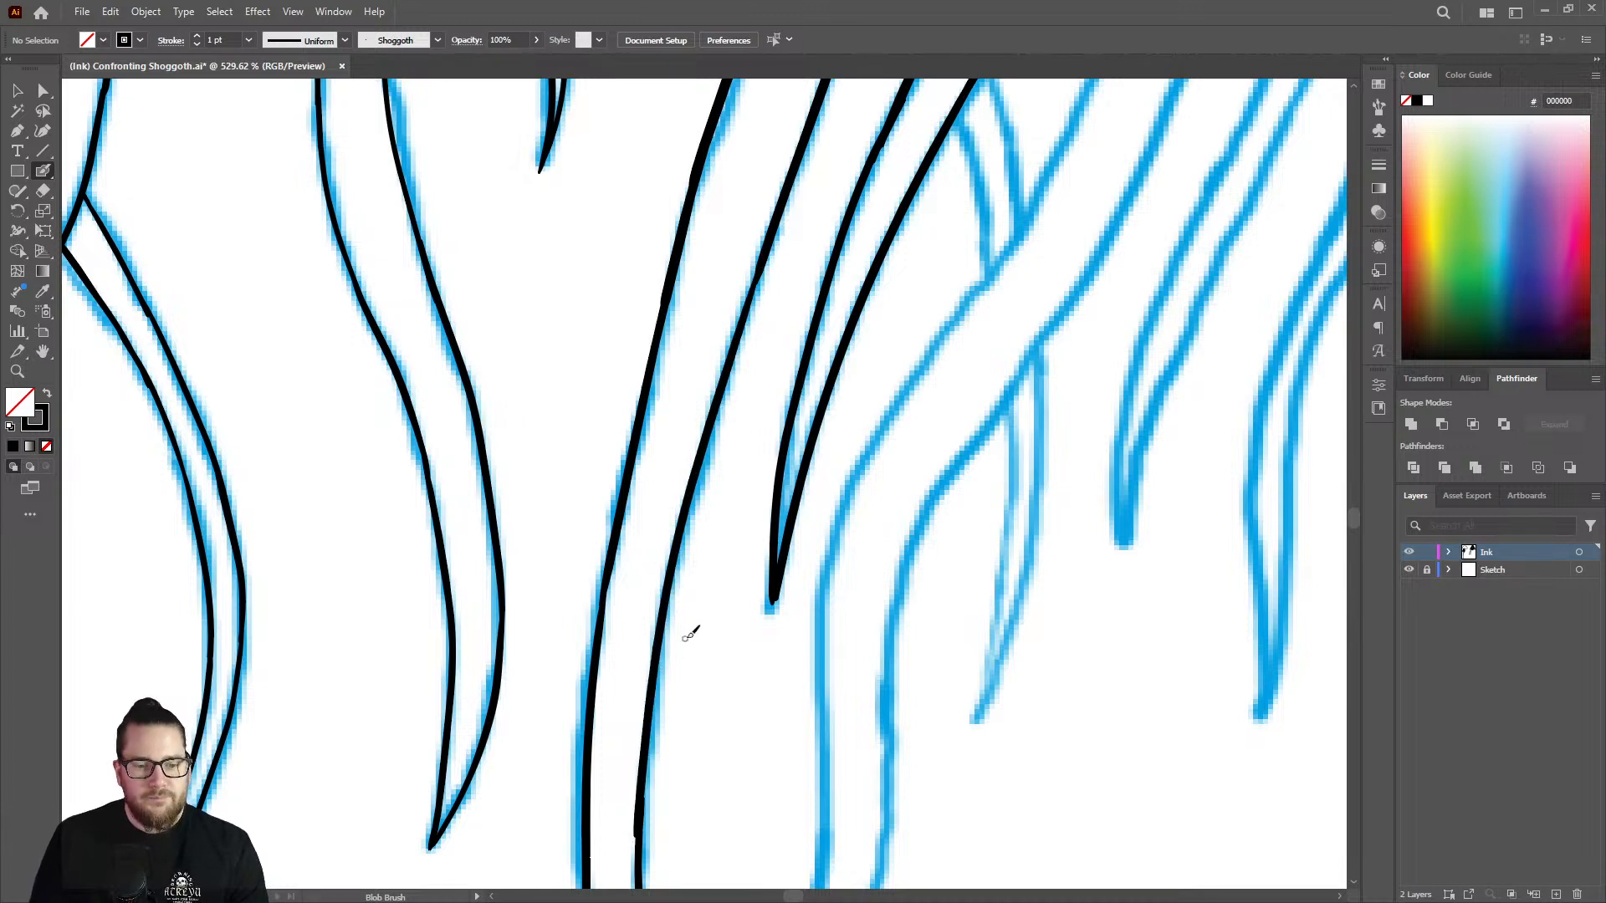
key("ctrl+space")
left_click_drag(704, 567, 527, 537)
left_click_drag(669, 737, 964, 628)
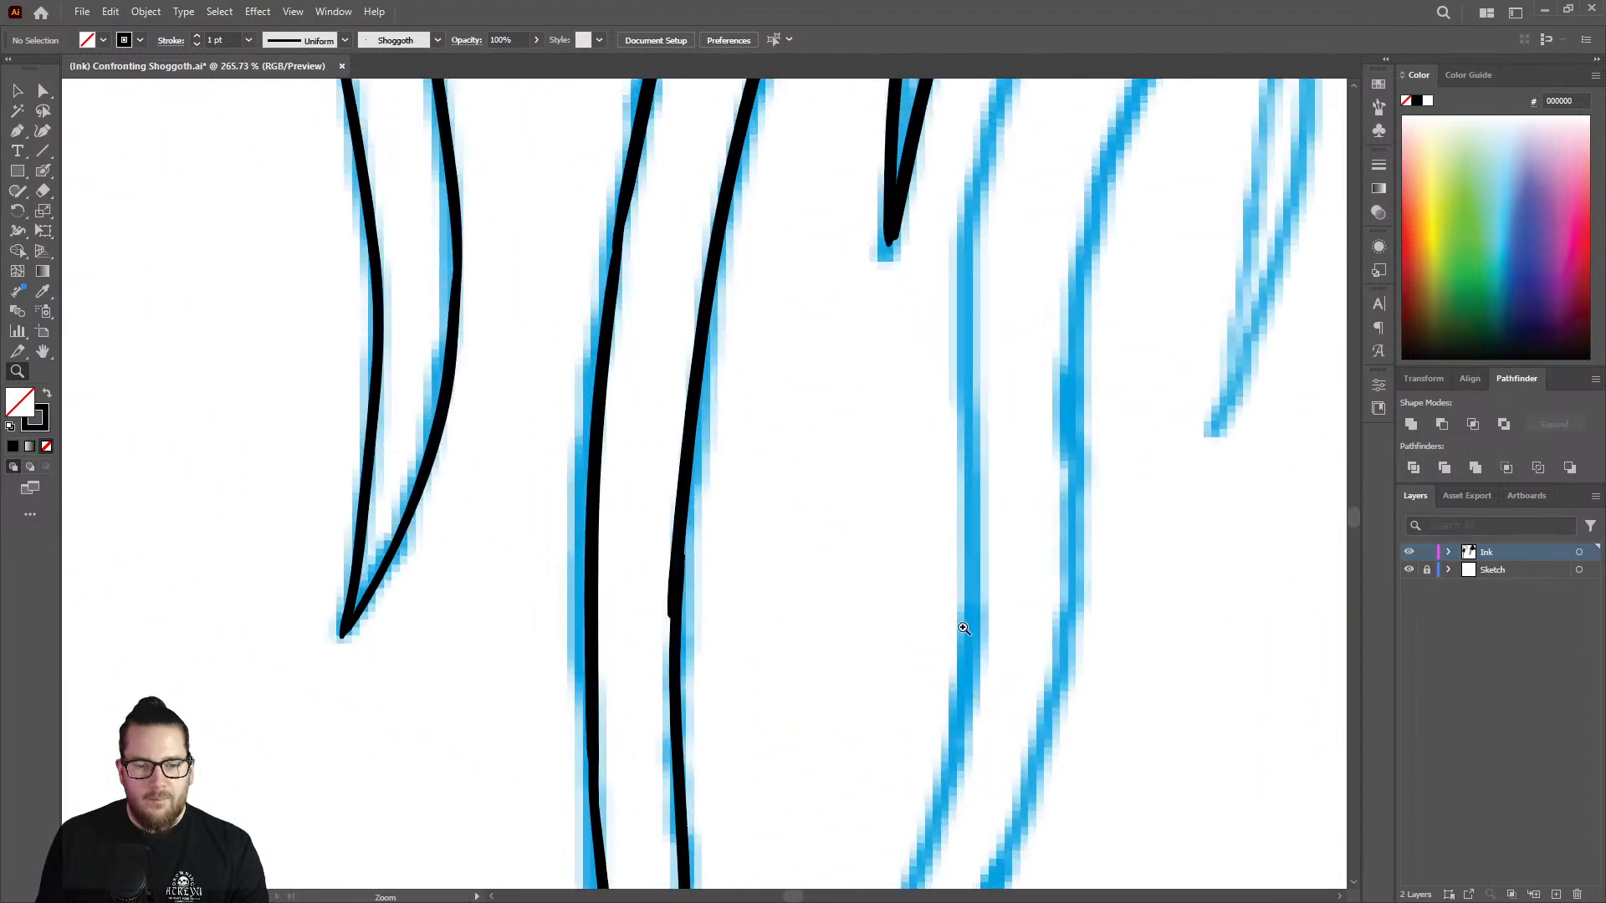
key("shift+e")
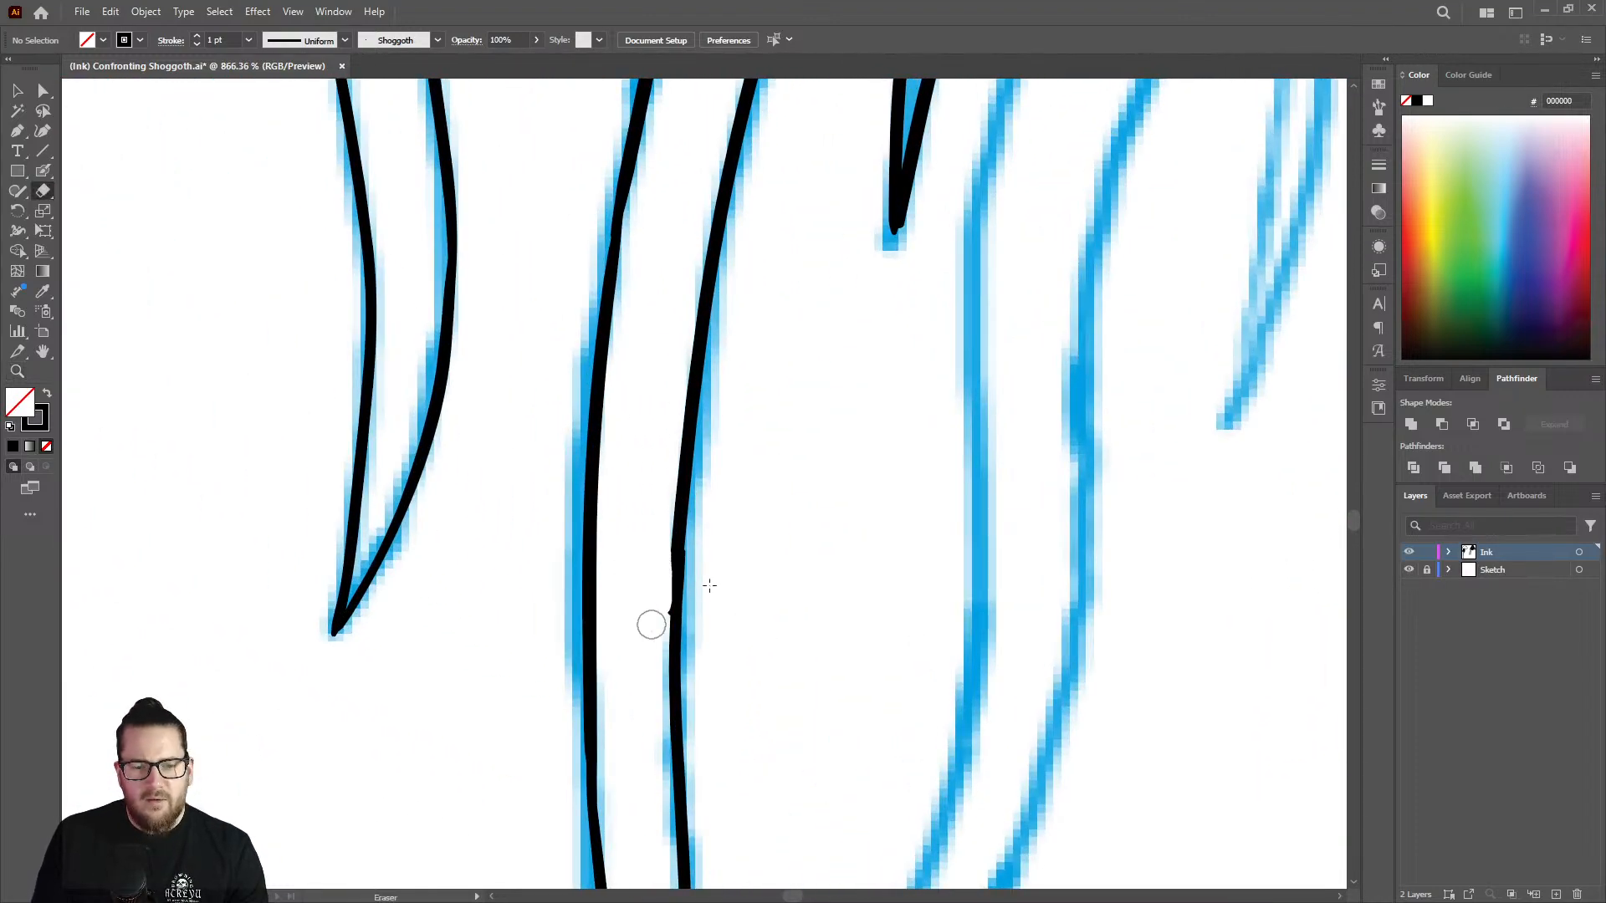
key("shift+b")
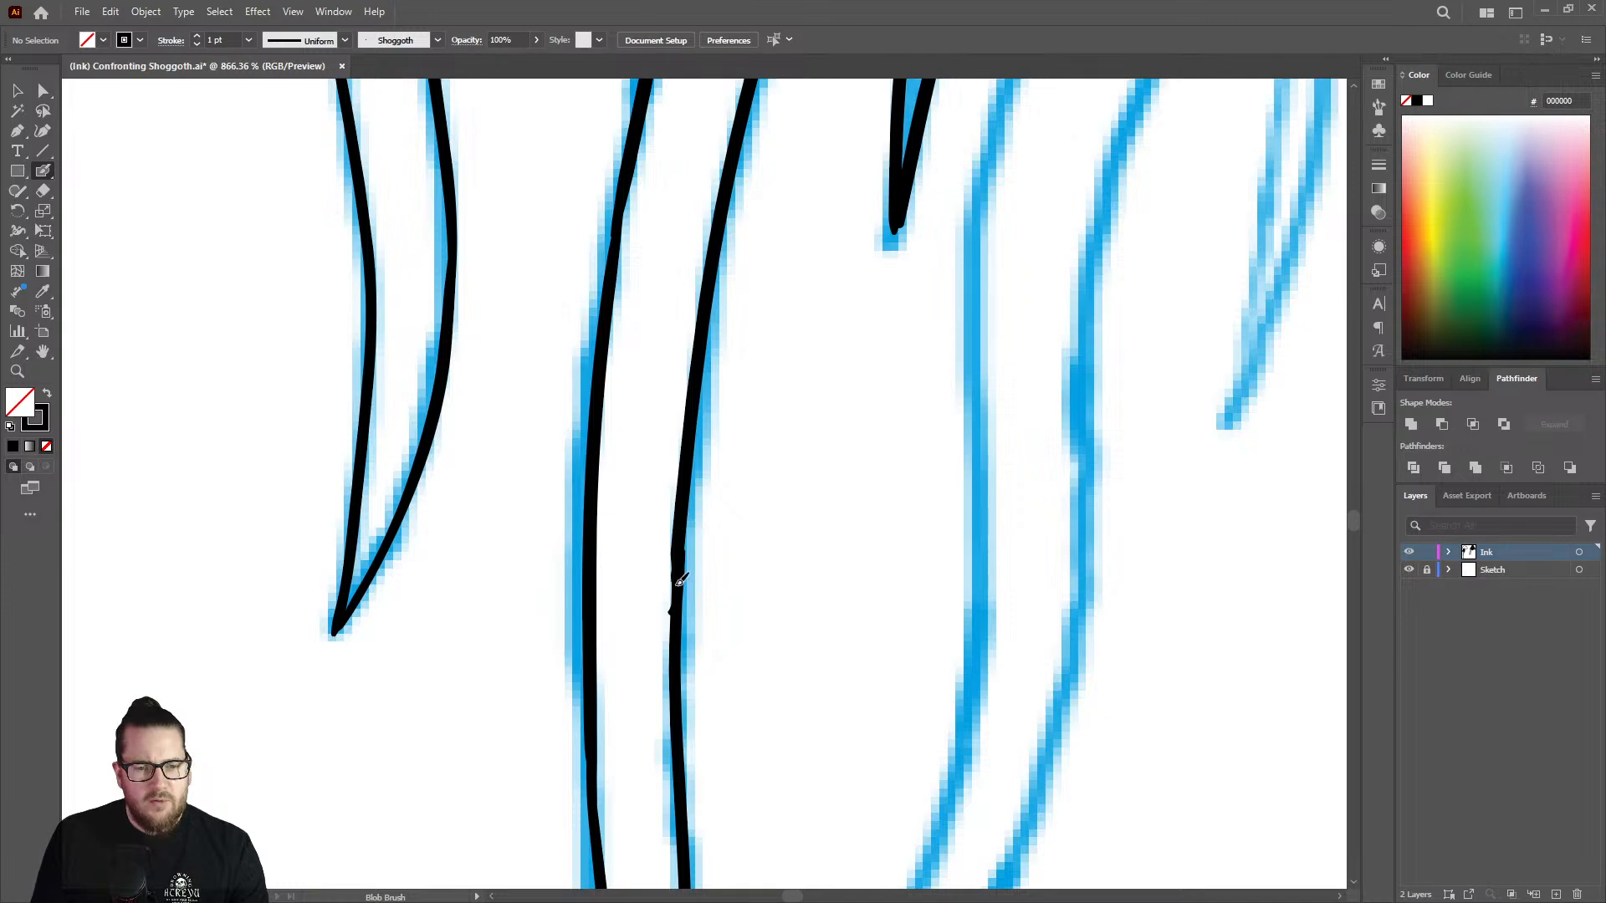
Thicken the thin outer edge of the long inked strand past the two sketched arching lines that meet it.
key("ctrl+space")
mouse_move(712, 517)
left_mouse_down()
mouse_move(670, 555)
mouse_move(538, 610)
mouse_move(616, 638)
mouse_move(551, 686)
left_mouse_up()
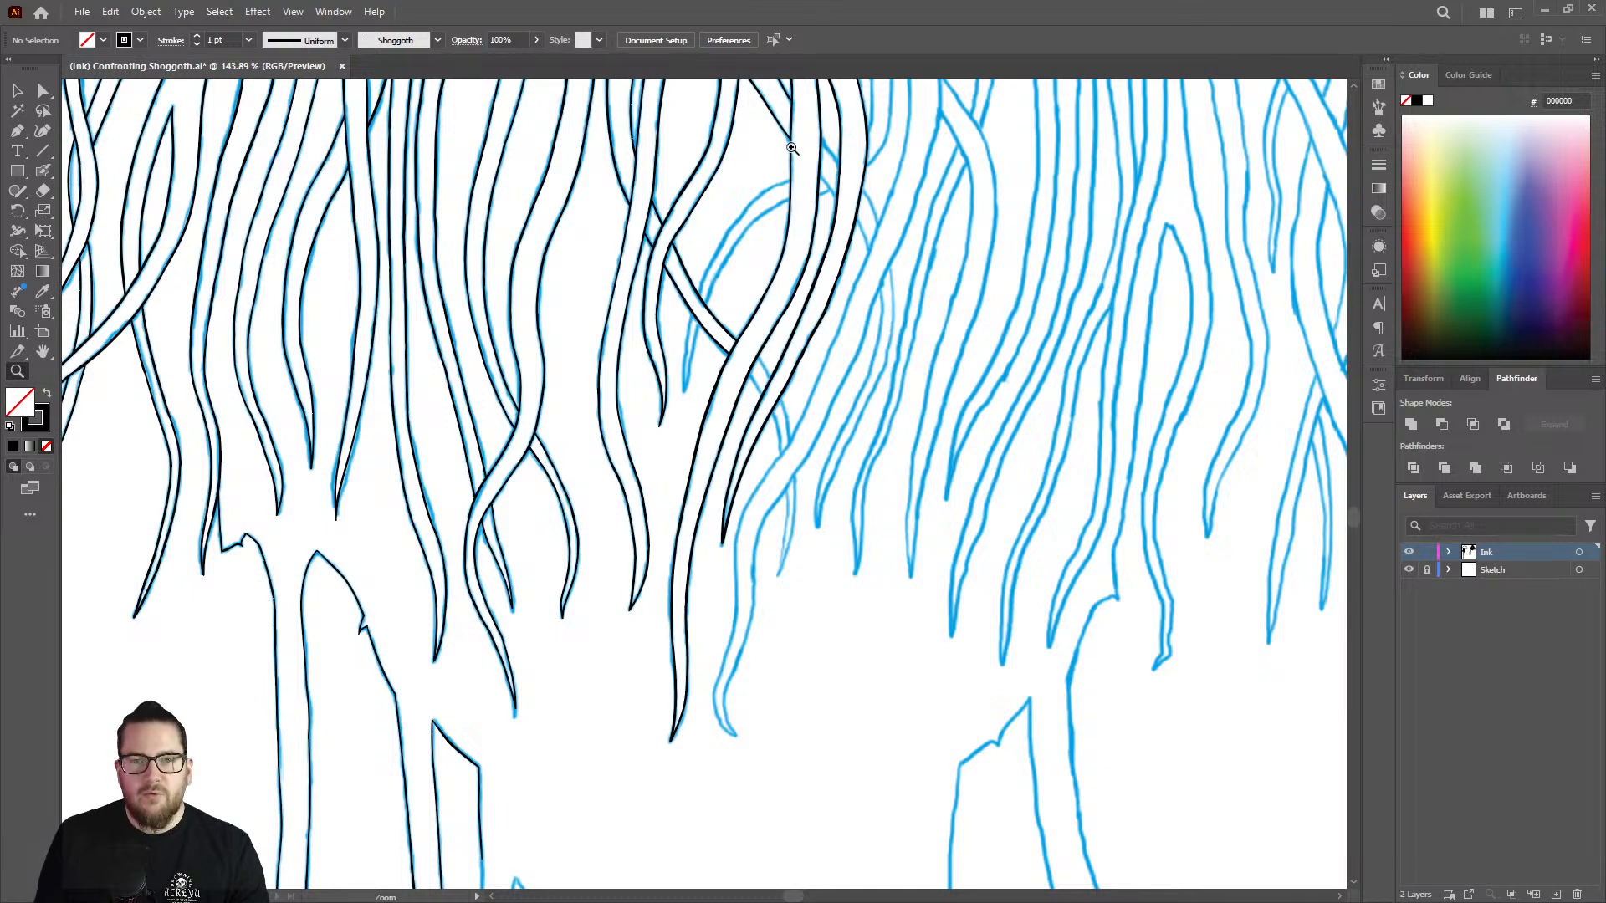
left_click_drag(801, 197, 965, 253)
left_click_drag(785, 115, 1090, 179)
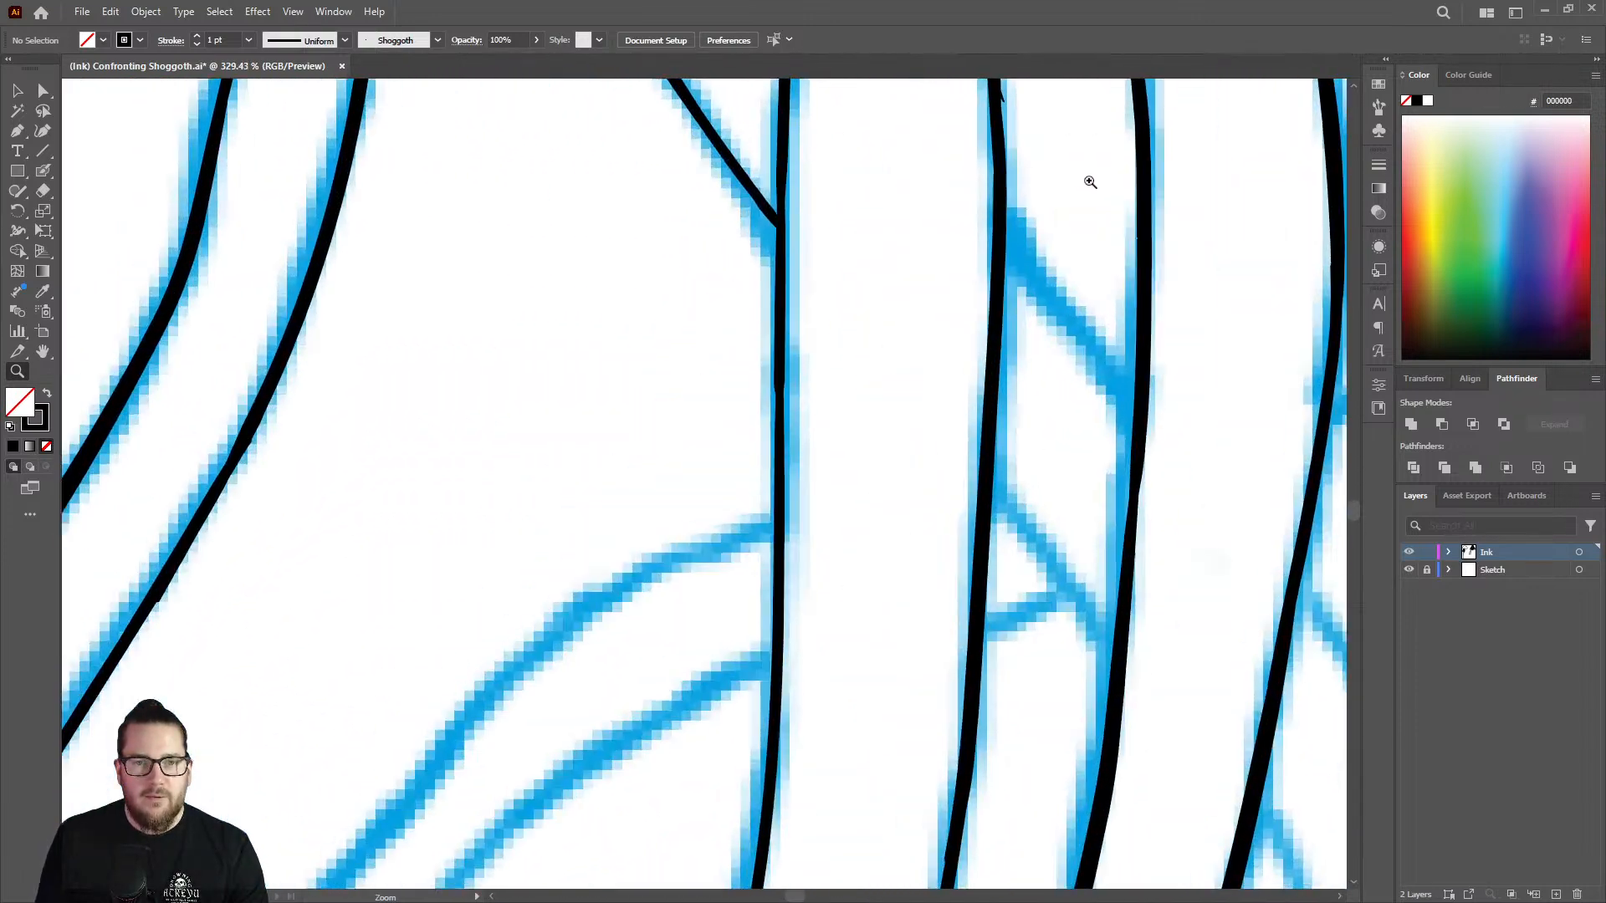
key("shift+b")
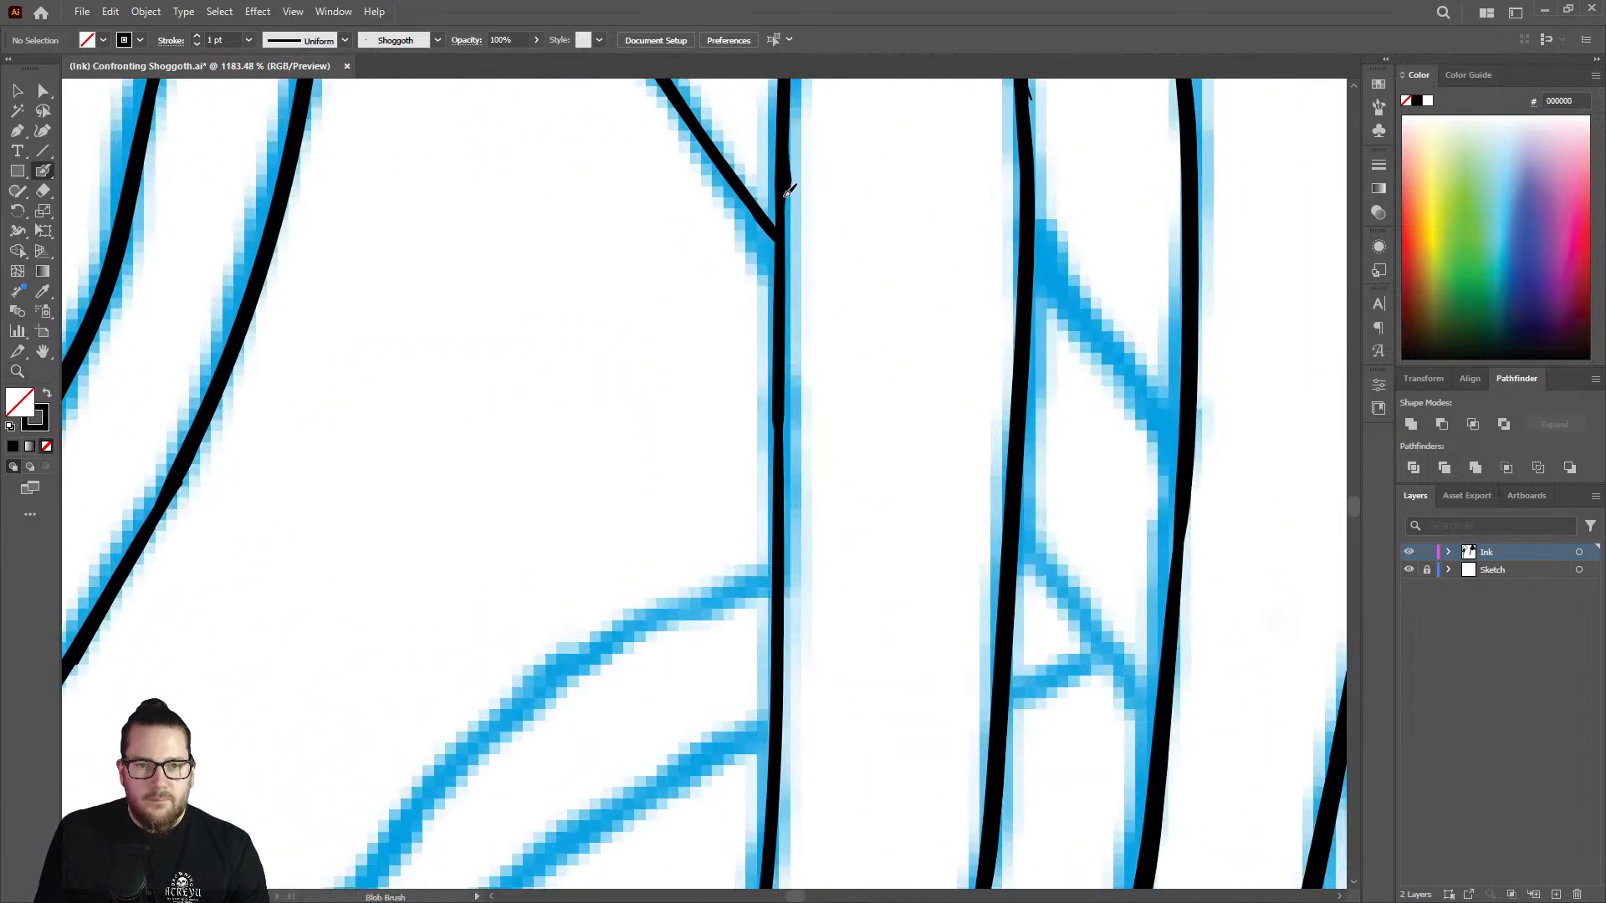
left_click_drag(788, 191, 784, 726)
key("z")
mouse_move(853, 473)
left_mouse_down()
mouse_move(813, 448)
mouse_move(792, 567)
mouse_move(810, 689)
mouse_move(1032, 645)
mouse_move(839, 437)
mouse_move(857, 276)
left_mouse_up()
key("shift+b")
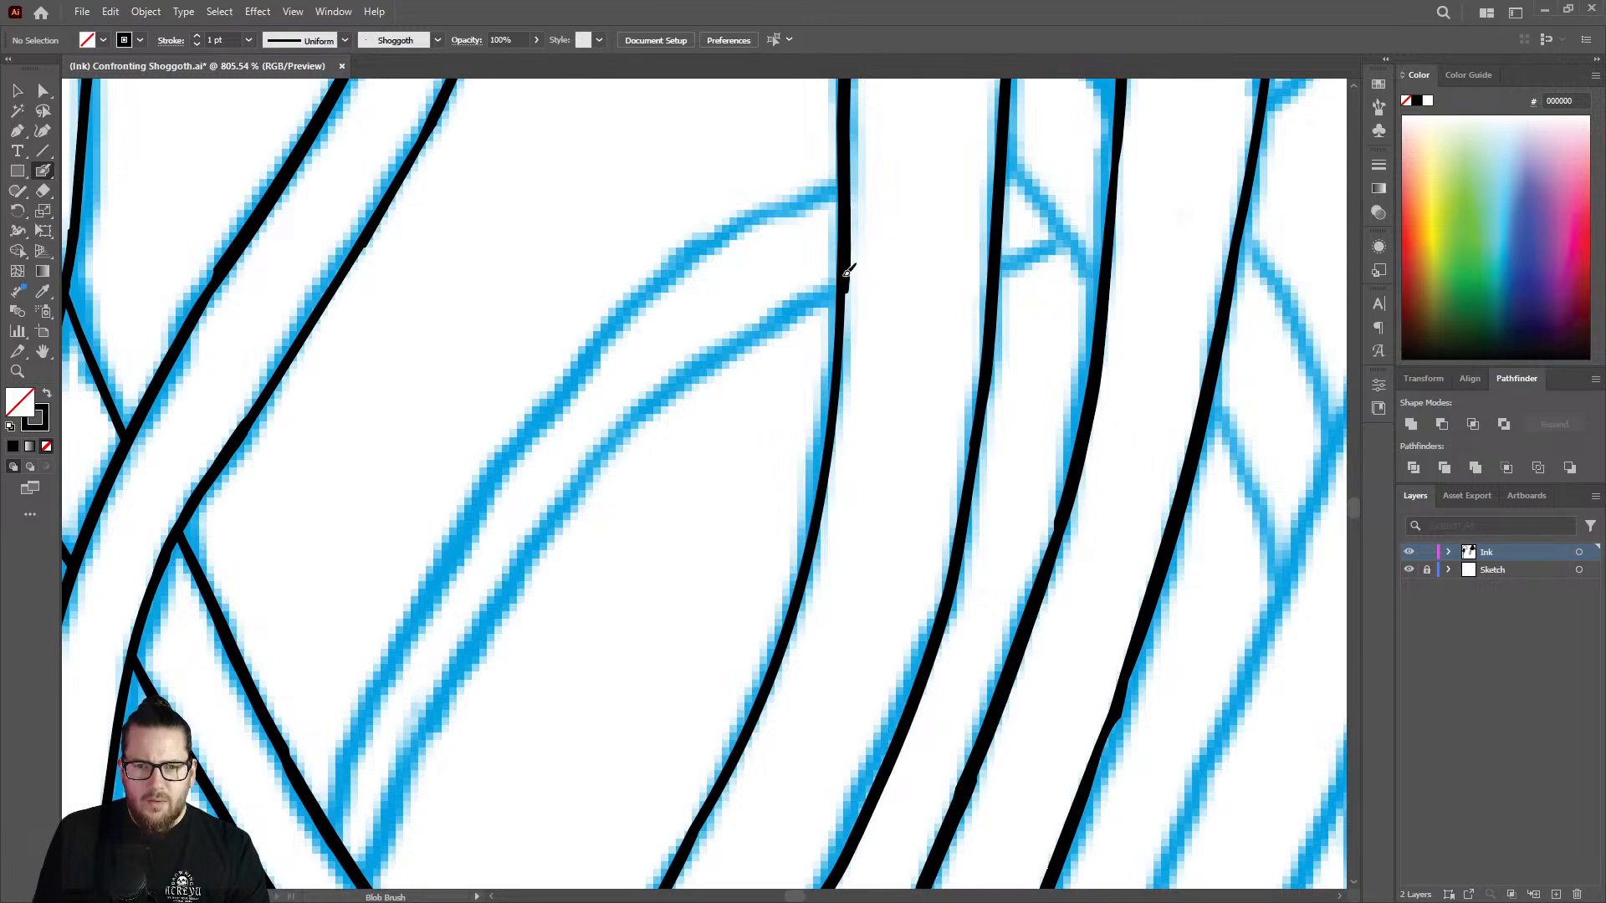
left_click_drag(841, 371, 771, 688)
Thicken the lower curve of that same outer edge down to the diagonal strand passing behind it.
key("z")
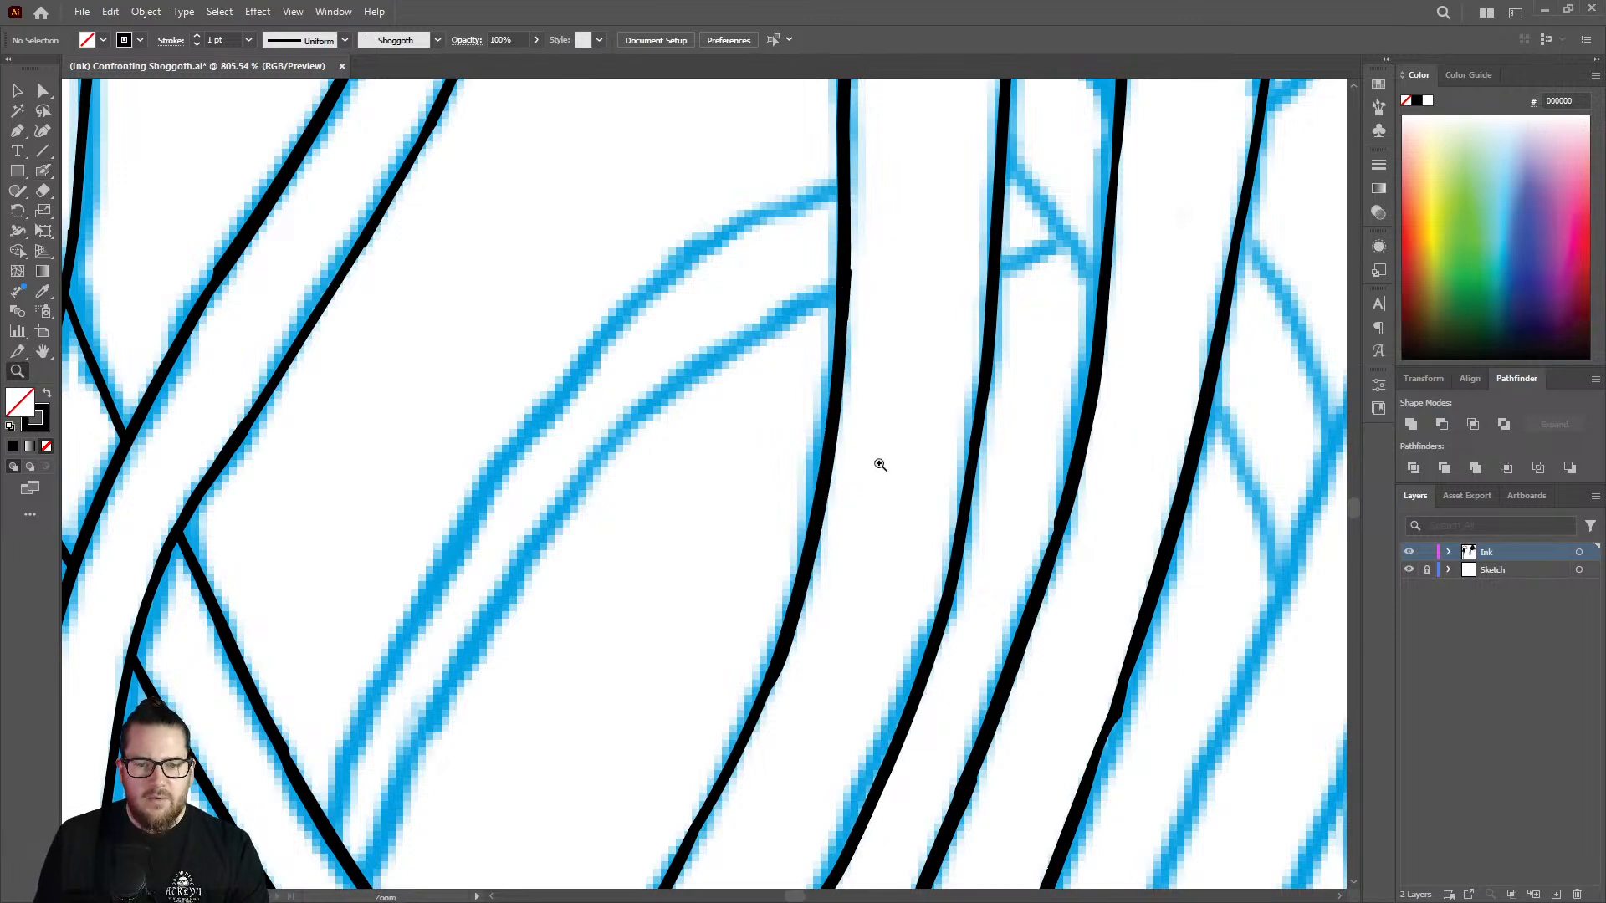
left_click_drag(883, 465, 629, 455)
left_click_drag(820, 612, 945, 472)
key("shift+b")
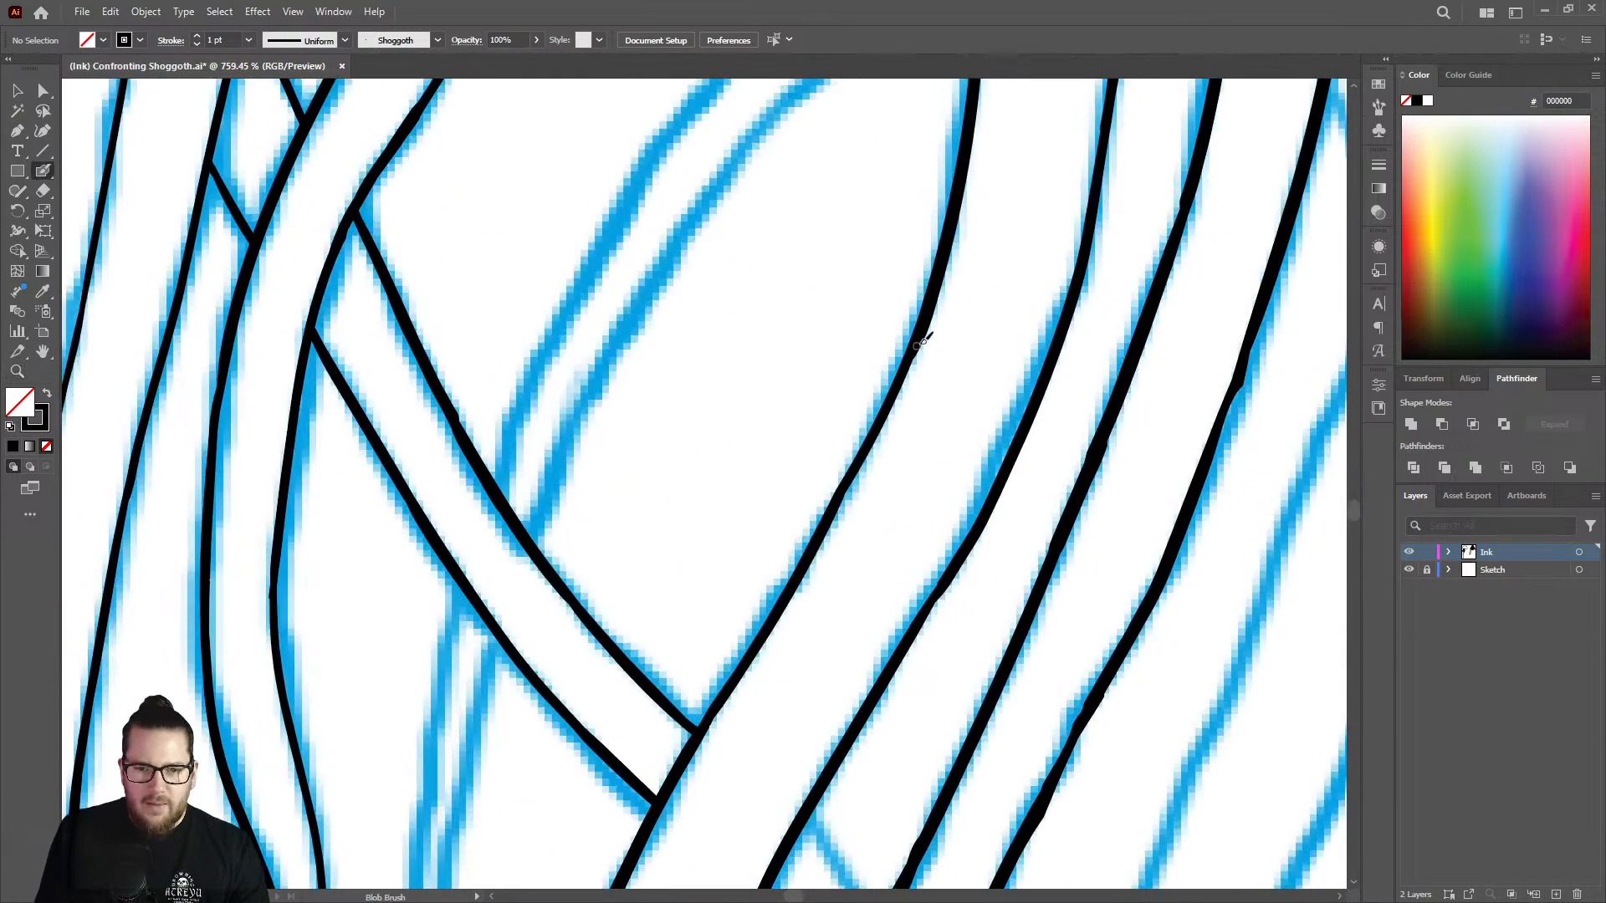
mouse_move(923, 335)
left_mouse_down()
mouse_move(821, 543)
mouse_move(701, 728)
left_mouse_up()
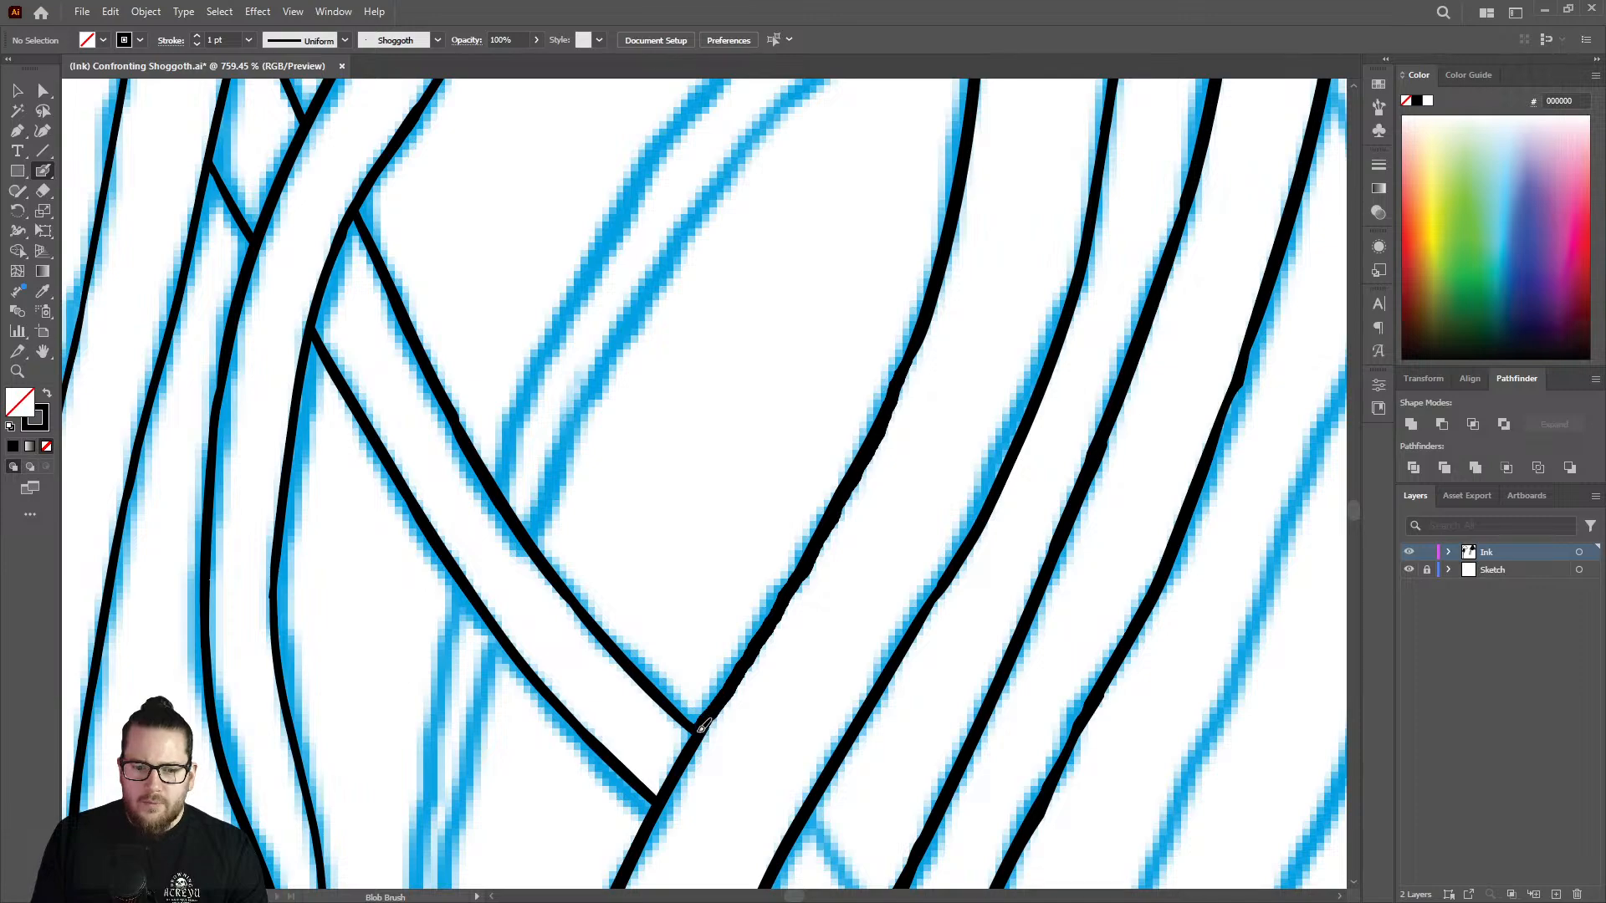
mouse_move(787, 598)
left_mouse_down()
mouse_move(791, 584)
mouse_move(555, 524)
mouse_move(530, 538)
left_mouse_up()
Thicken the lower edge of the diagonal branch from its pointed fork down to the vertical strand.
key("z")
left_click_drag(746, 518, 625, 467)
left_click_drag(892, 299, 1080, 328)
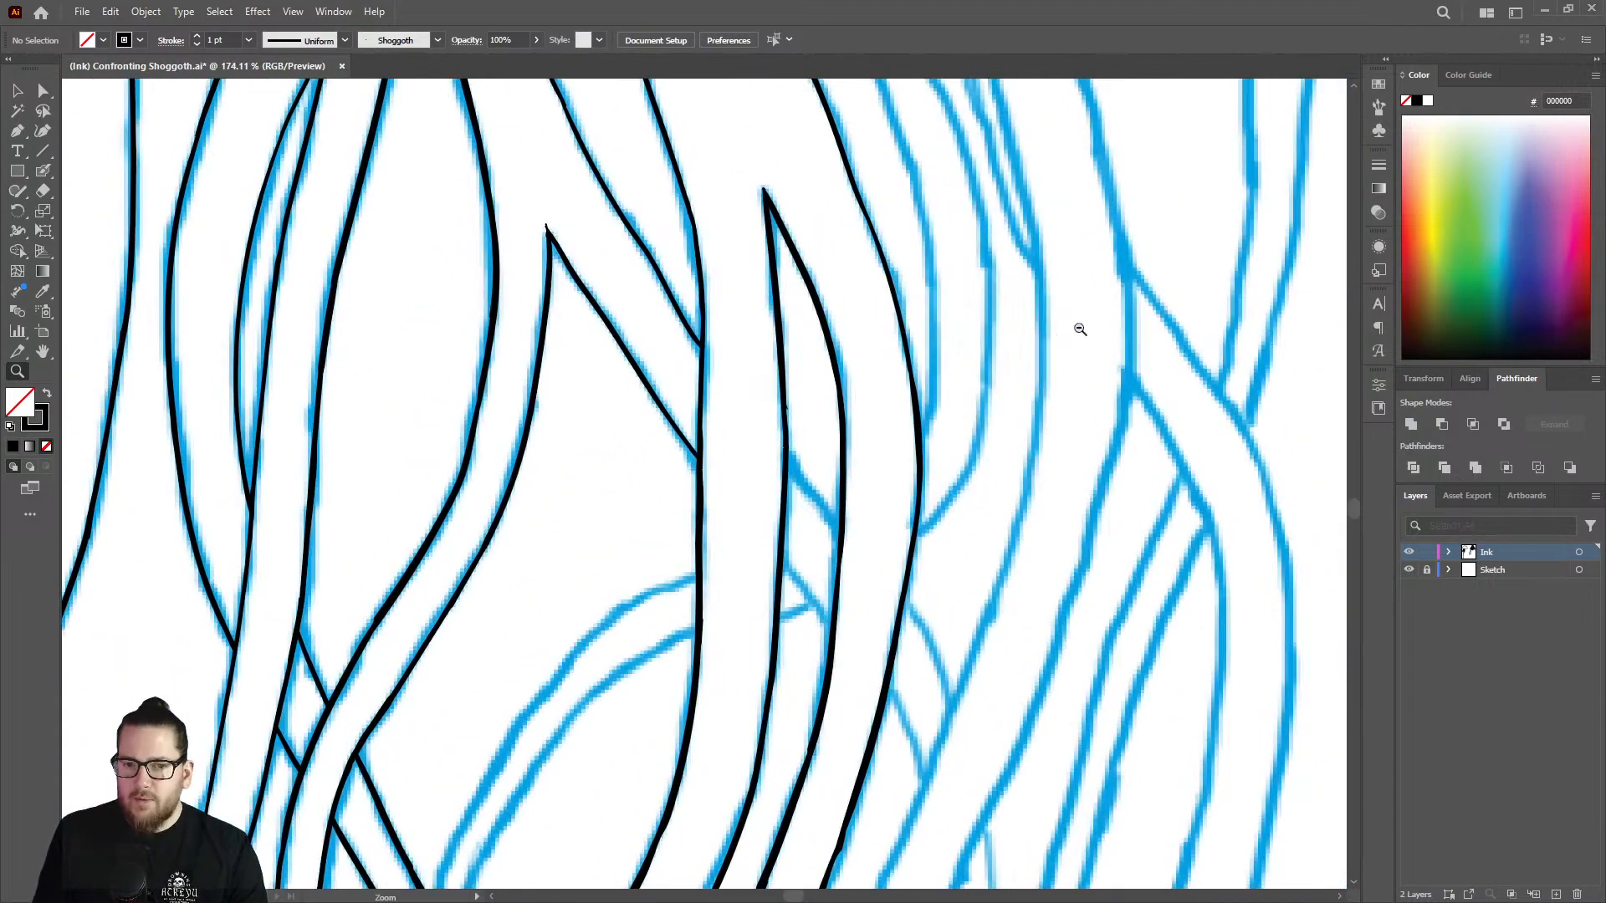
left_click_drag(540, 232, 701, 209)
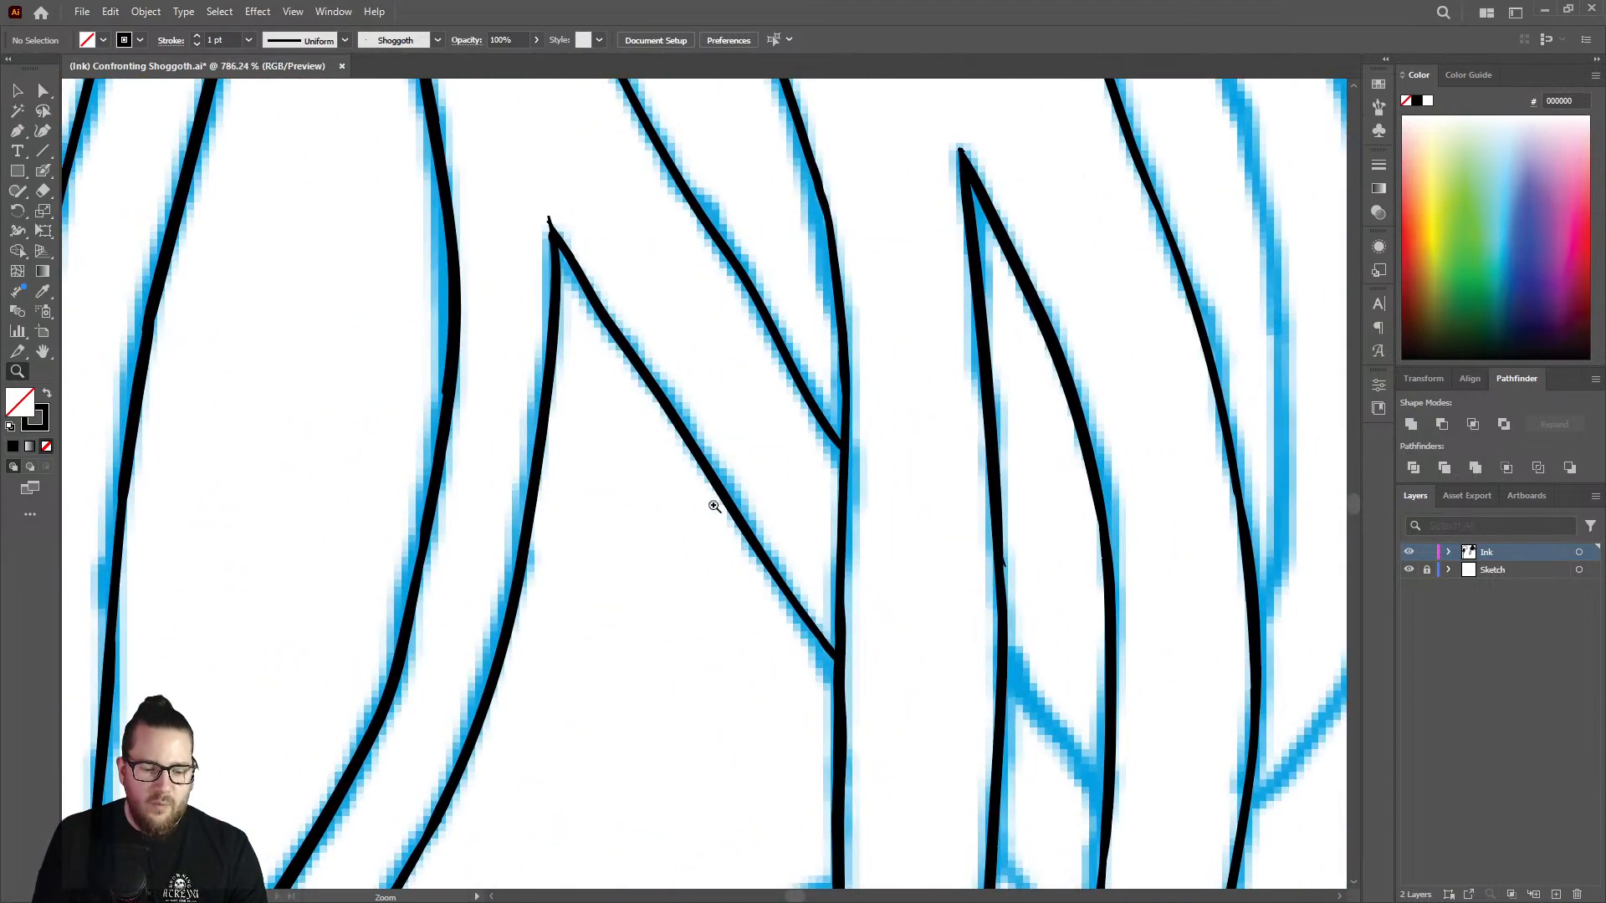
left_click_drag(713, 503, 786, 492)
key("shift+b")
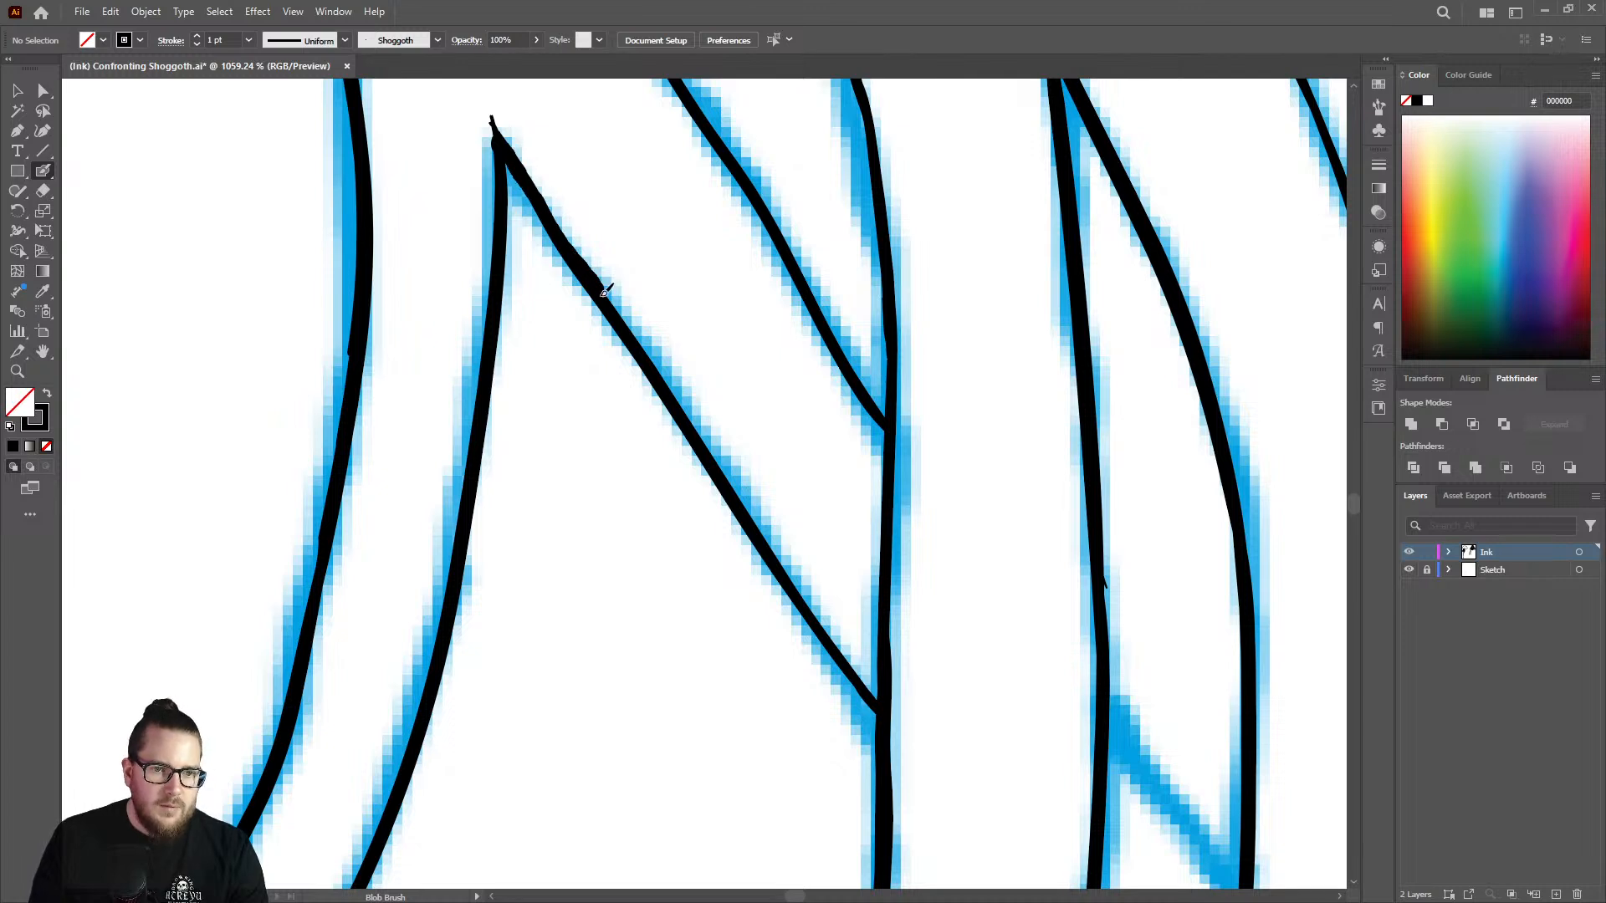
left_click_drag(604, 292, 880, 696)
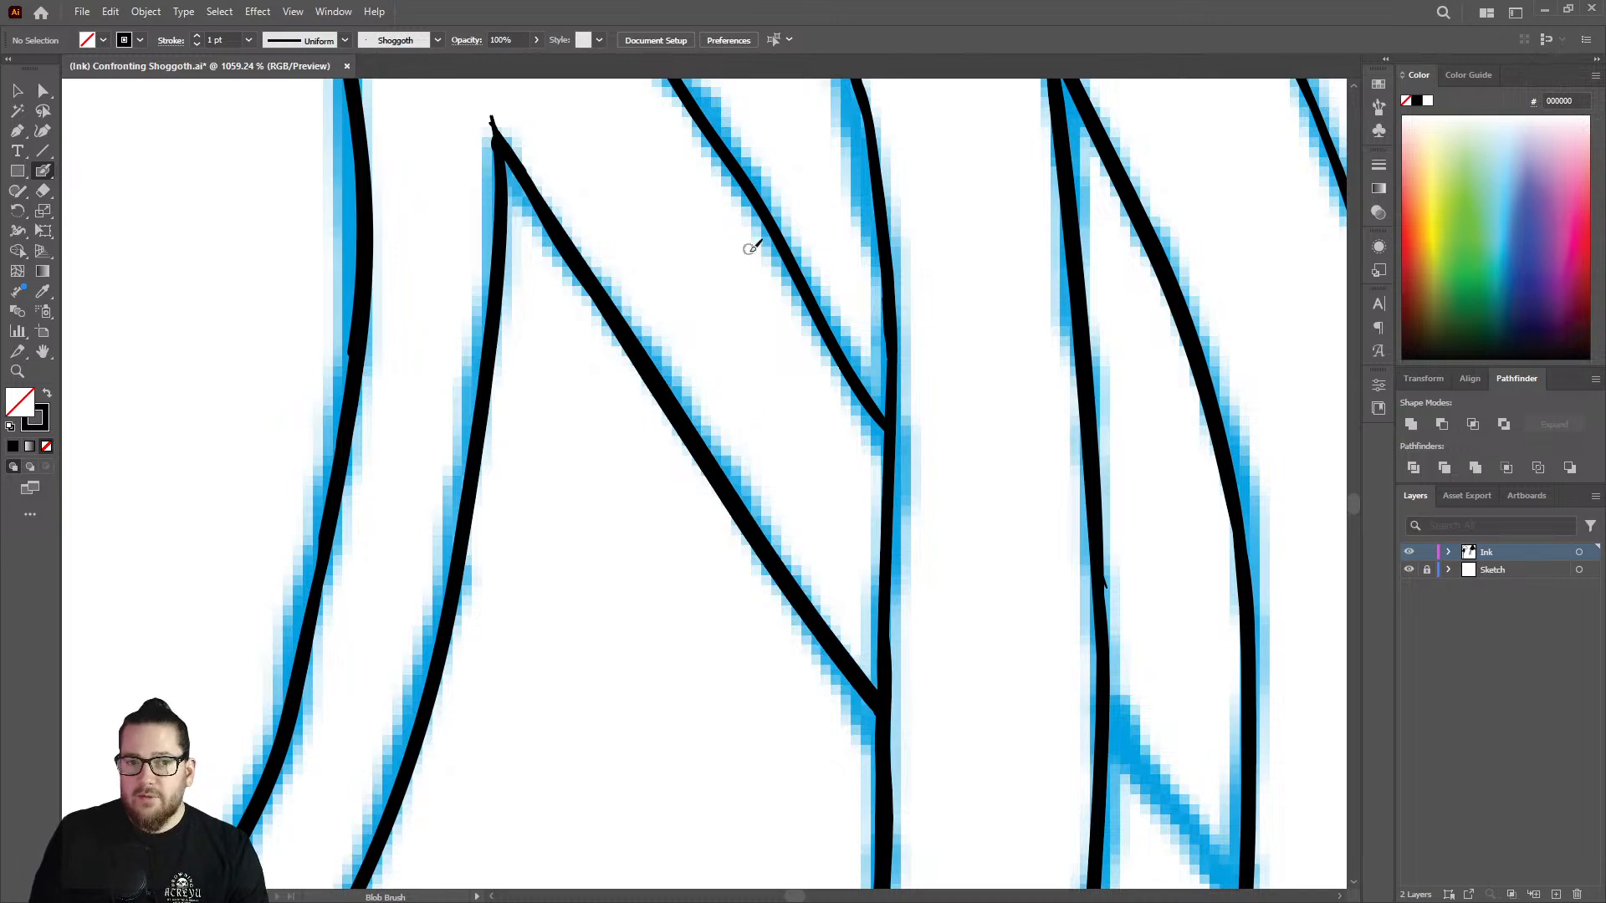
Thicken the upper edge of the diagonal branch down to where it meets the vertical strand.
key("z")
mouse_move(779, 304)
left_mouse_down()
mouse_move(639, 286)
mouse_move(870, 184)
left_mouse_up()
key("shift+b")
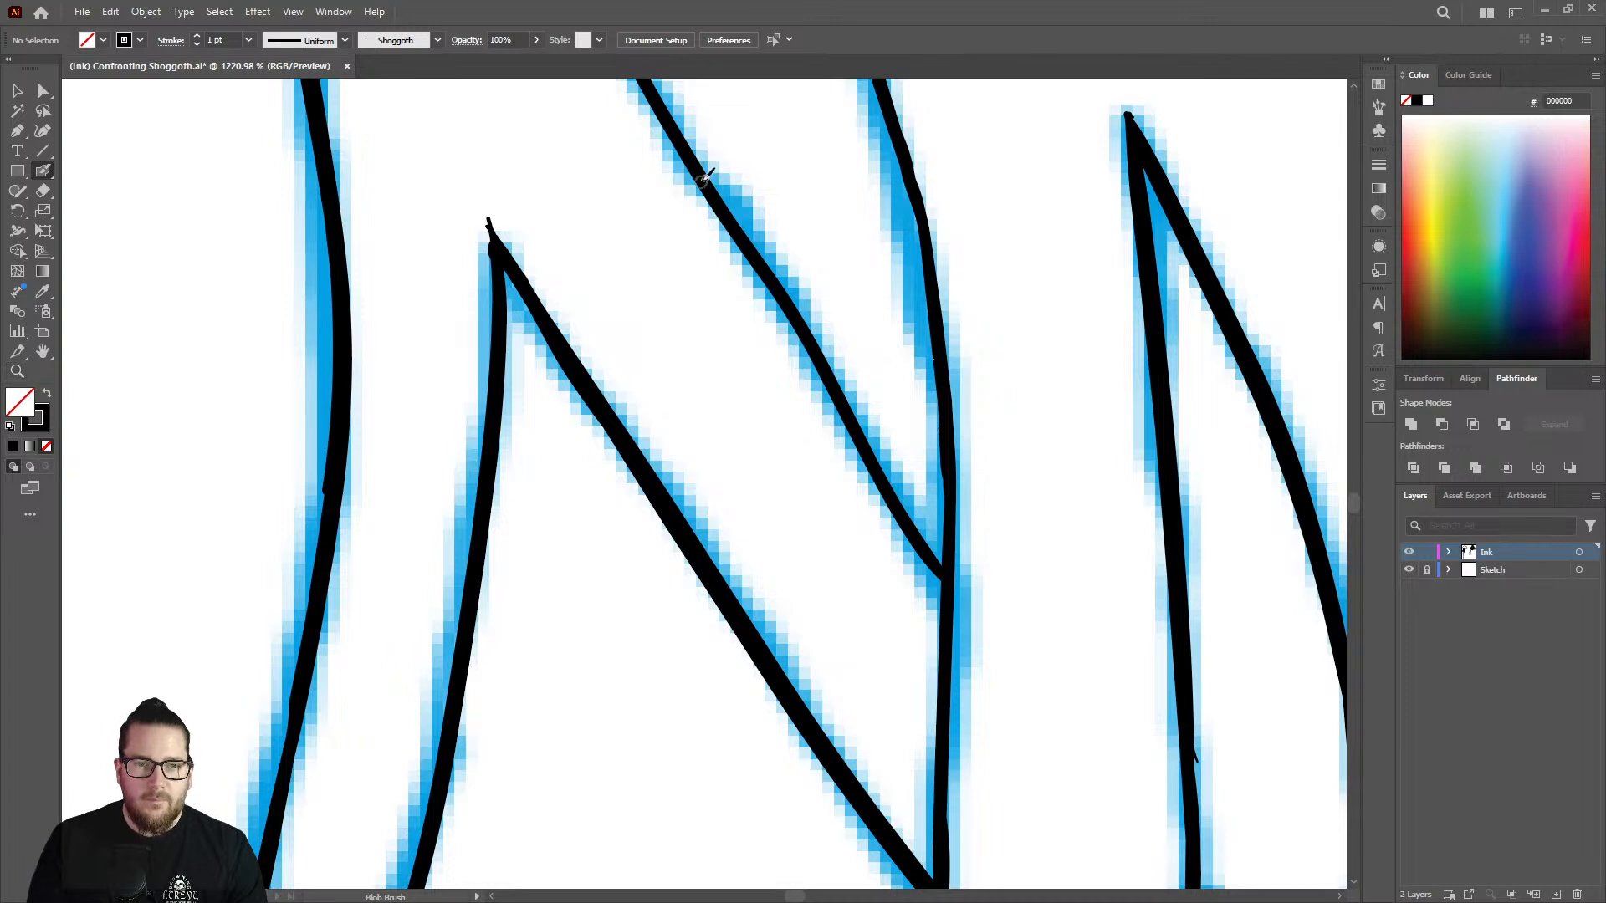
left_click_drag(674, 130, 760, 251)
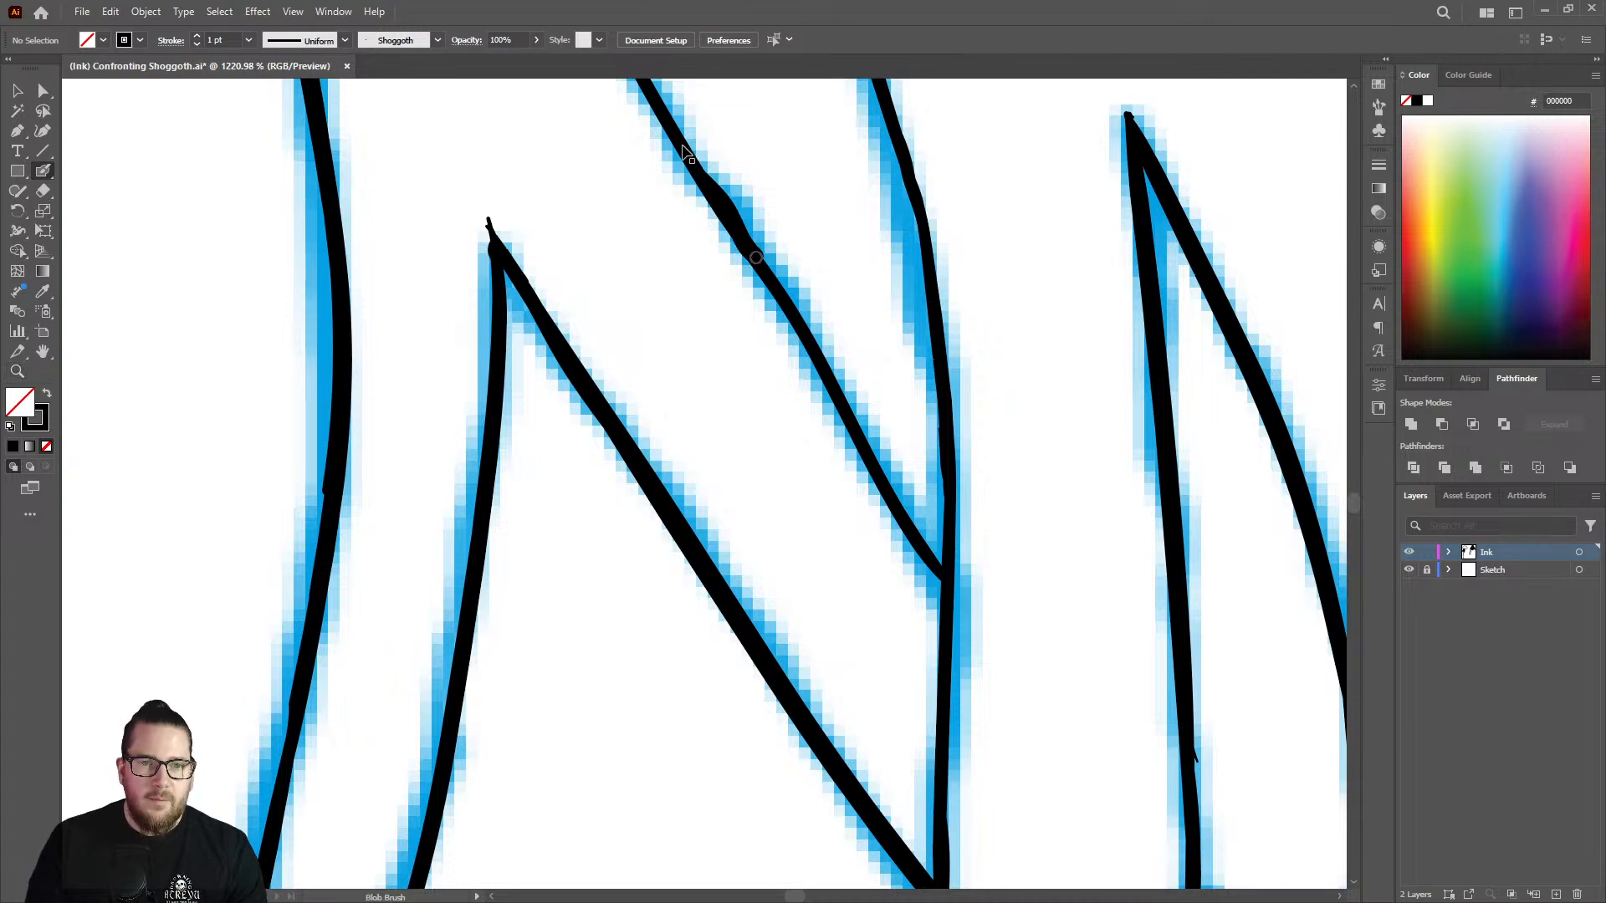
left_click_drag(677, 133, 943, 554)
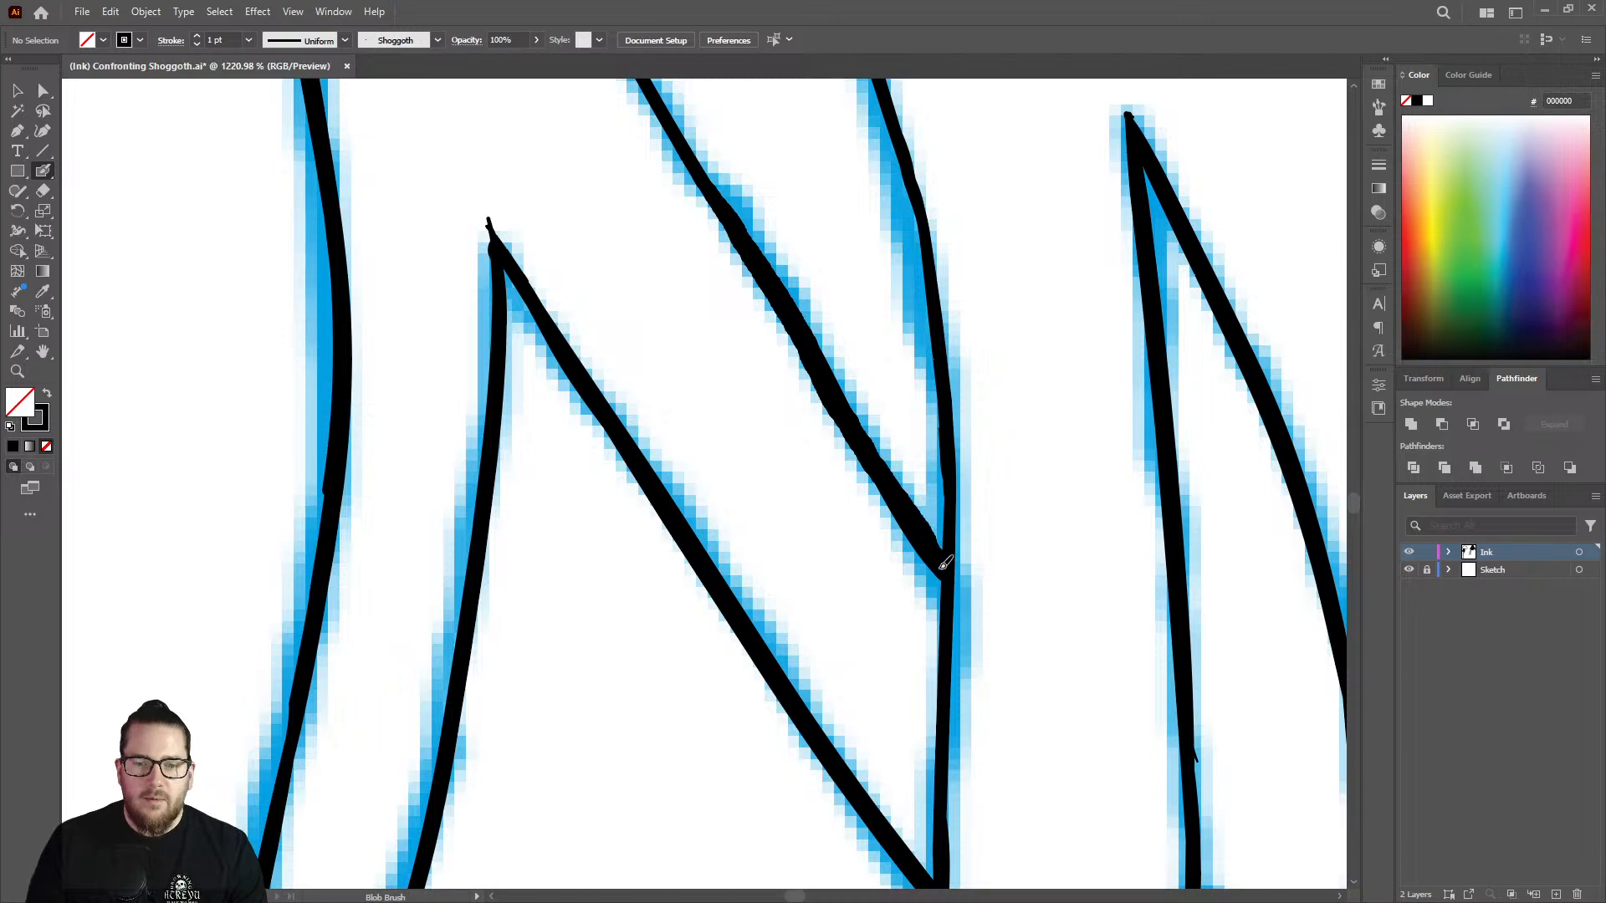
Thicken the thin stretch farther up the diagonal branch's upper edge, undoing the first stroke and redrawing it to blend into the thickened line.
key("z")
left_click_drag(843, 456, 642, 460)
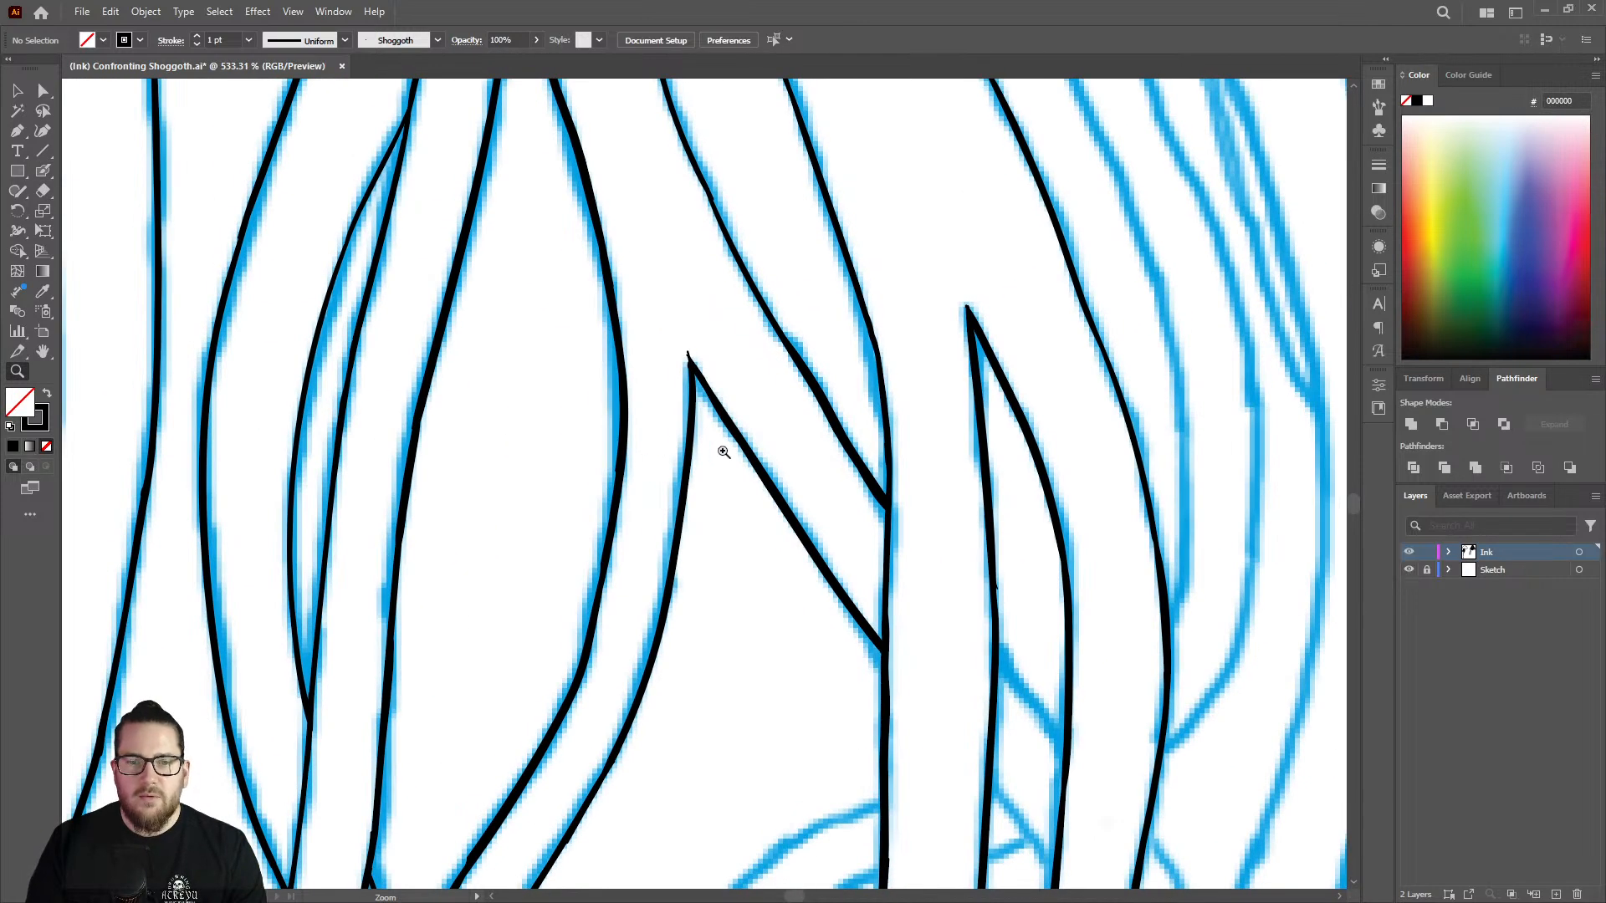
mouse_move(717, 201)
left_mouse_down()
mouse_move(781, 204)
mouse_move(789, 136)
left_mouse_up()
key("shift+b")
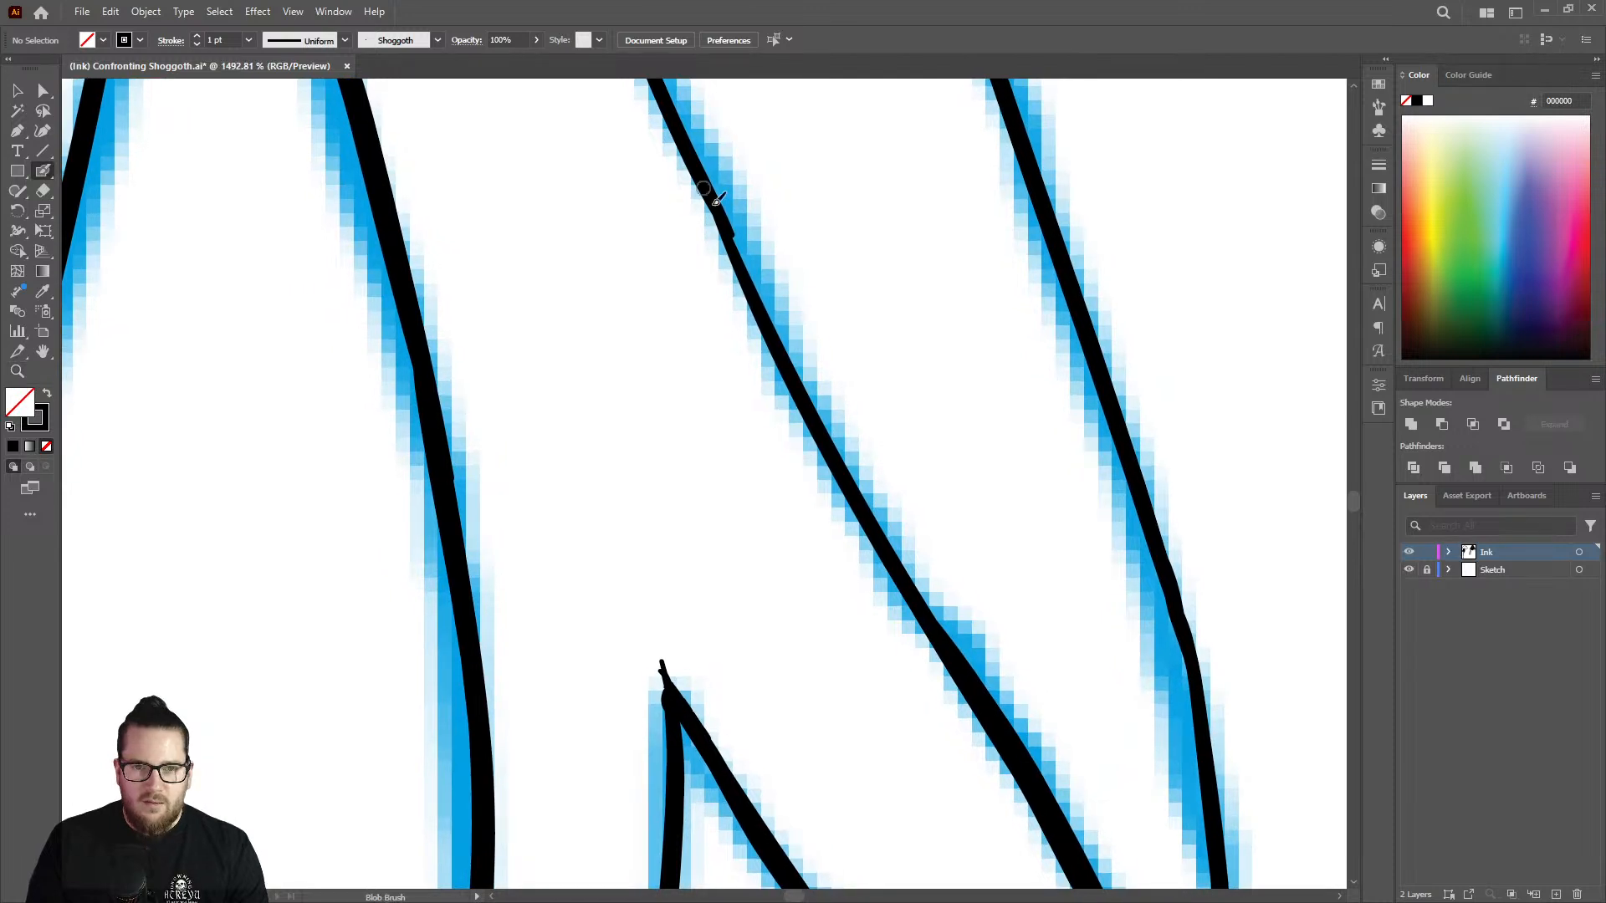
mouse_move(693, 157)
left_mouse_down()
mouse_move(797, 385)
mouse_move(962, 665)
left_mouse_up()
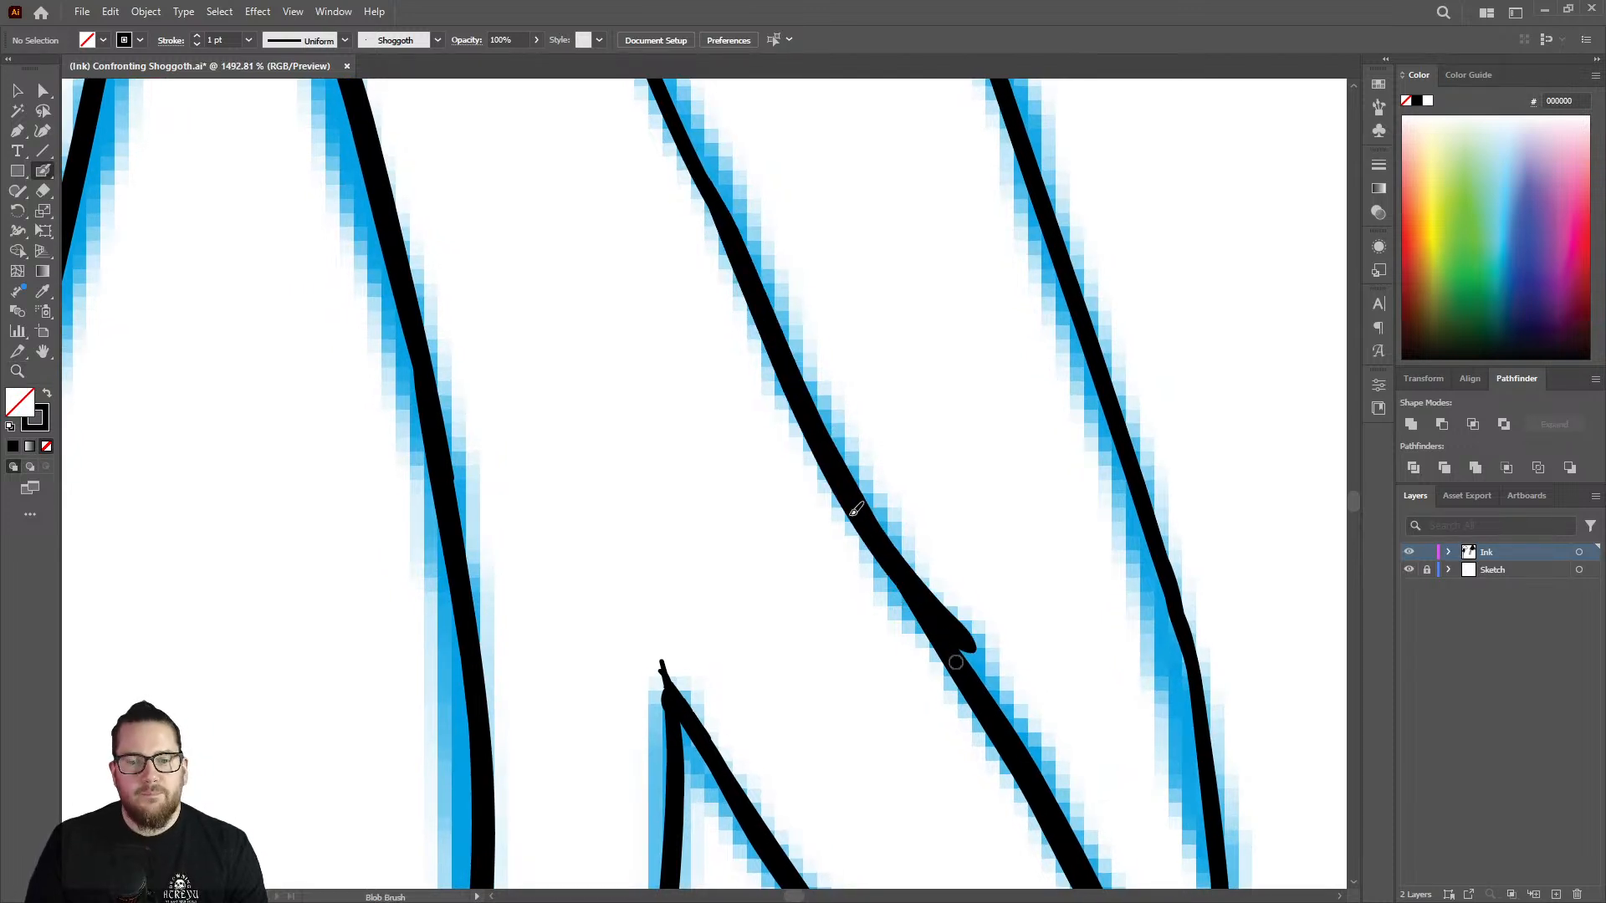
key("ctrl+z")
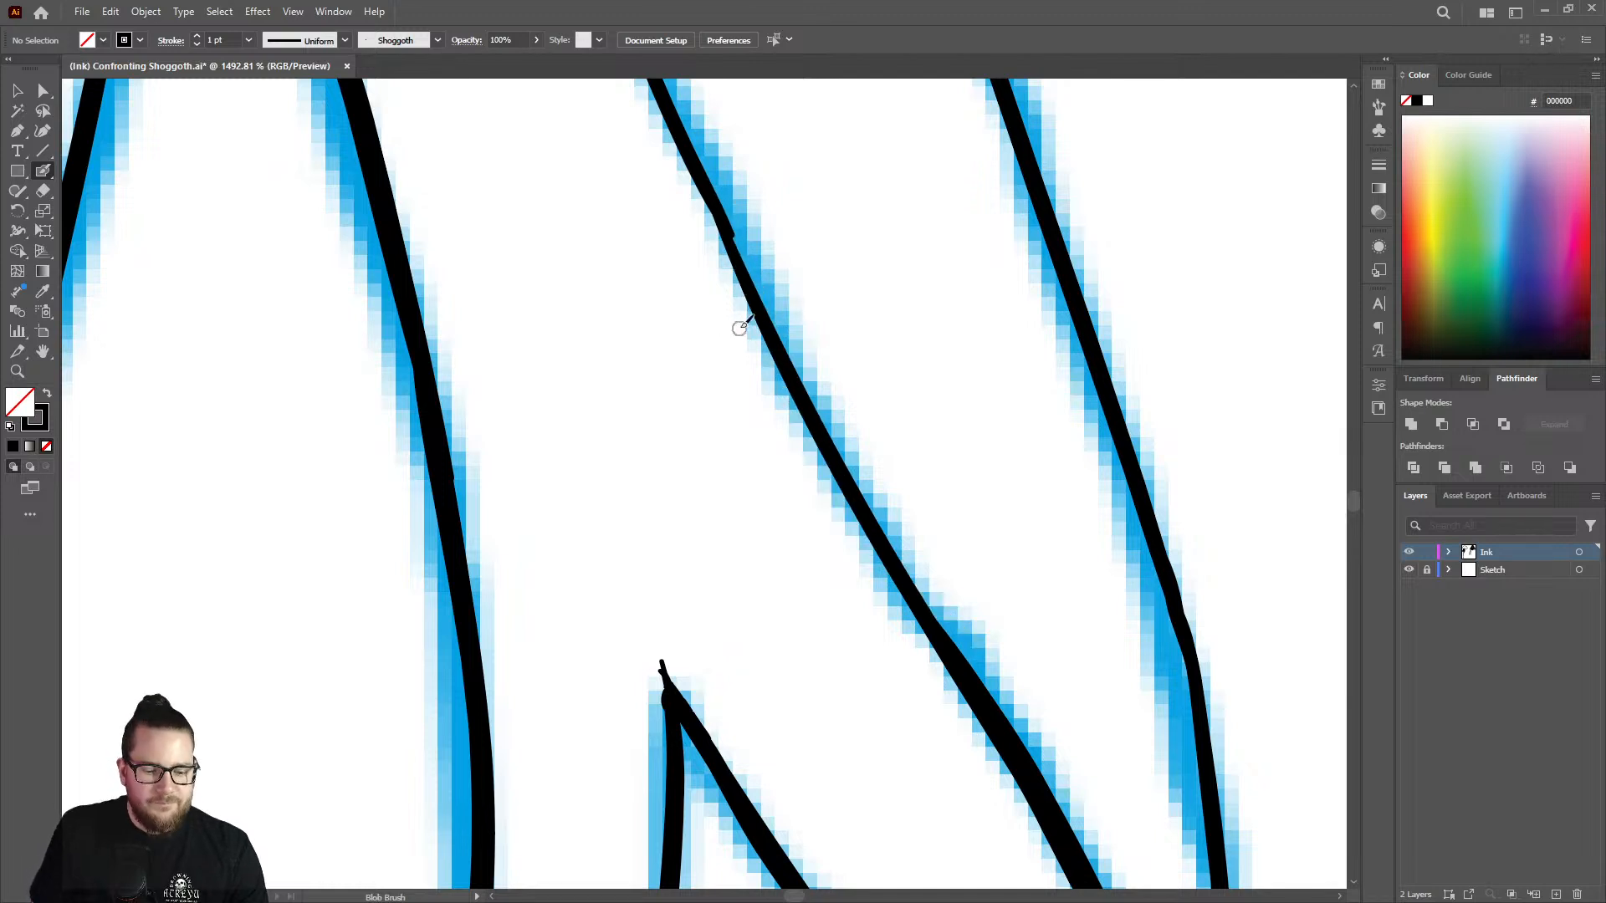
mouse_move(703, 171)
left_mouse_down()
mouse_move(764, 321)
mouse_move(959, 652)
left_mouse_up()
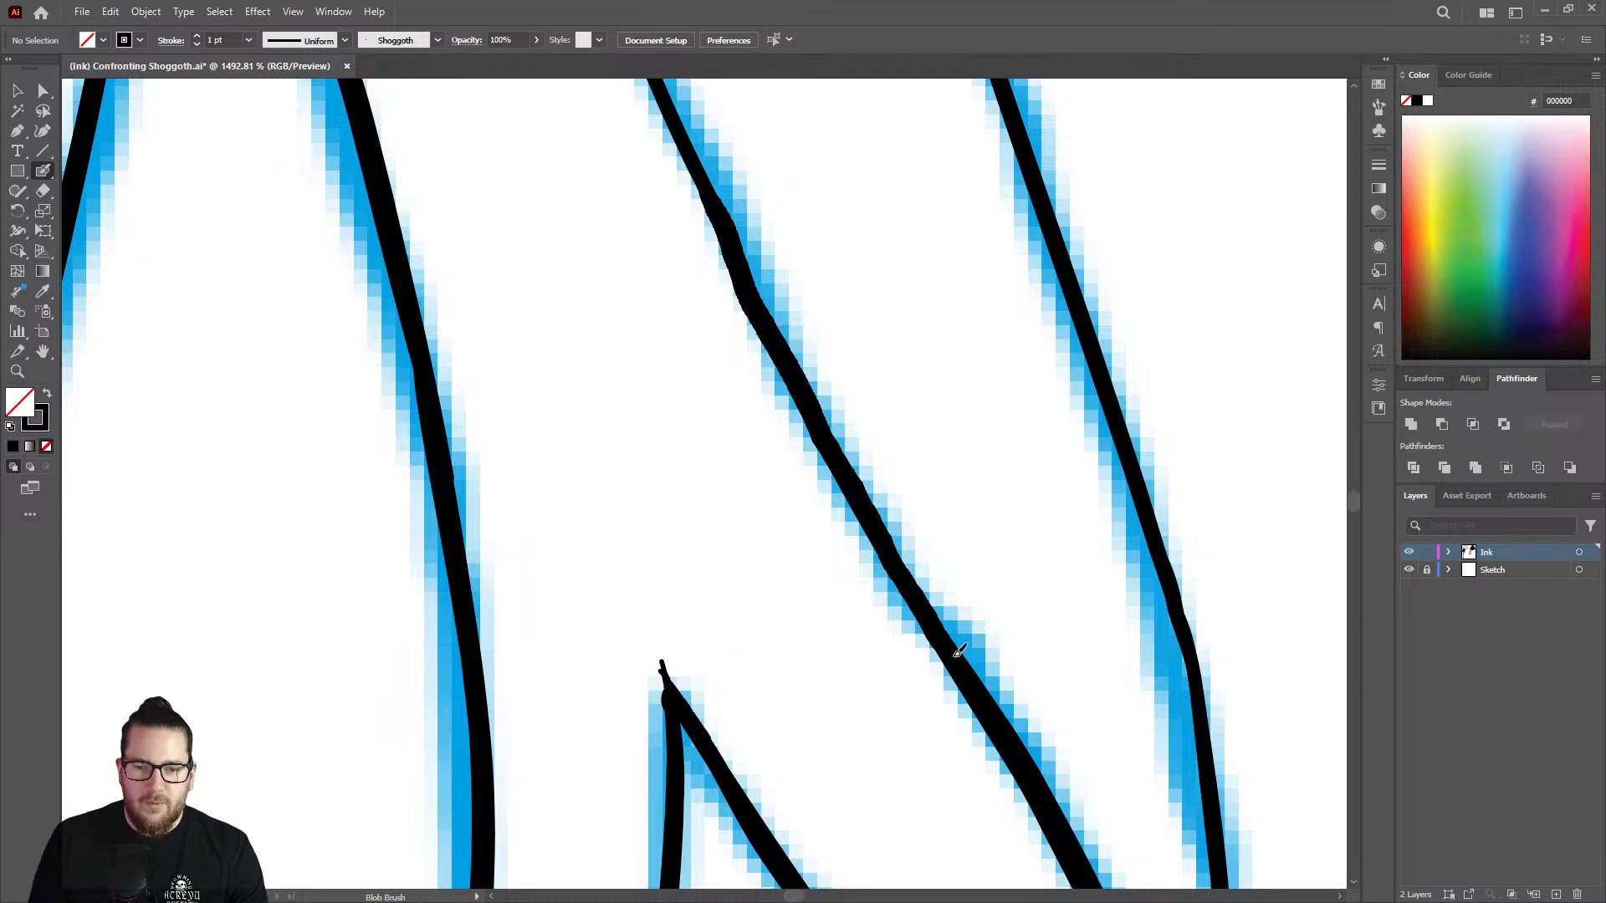
Shave both sides of the lumpy joint on the branch's upper edge and redraw the thinned stretch smoothly.
key("z")
left_click_drag(783, 549, 539, 530)
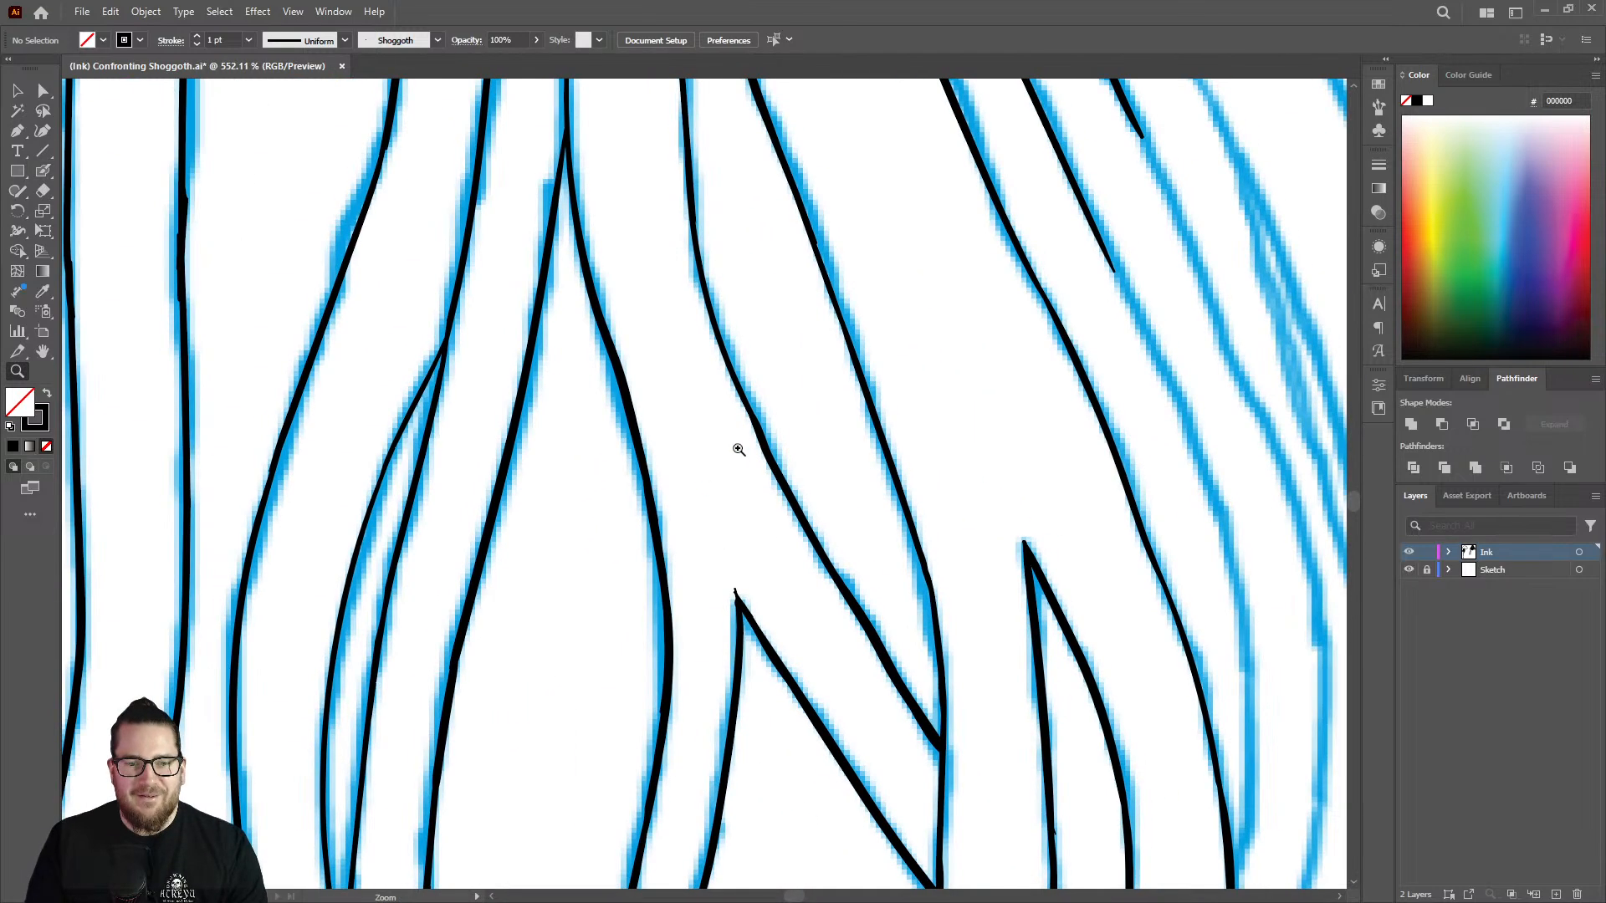
mouse_move(740, 449)
left_mouse_down()
mouse_move(952, 375)
mouse_move(929, 368)
left_mouse_up()
left_click_drag(831, 359, 907, 356)
key("shift+e")
left_click_drag(786, 343, 849, 460)
left_click_drag(743, 412, 810, 562)
key("shift+b")
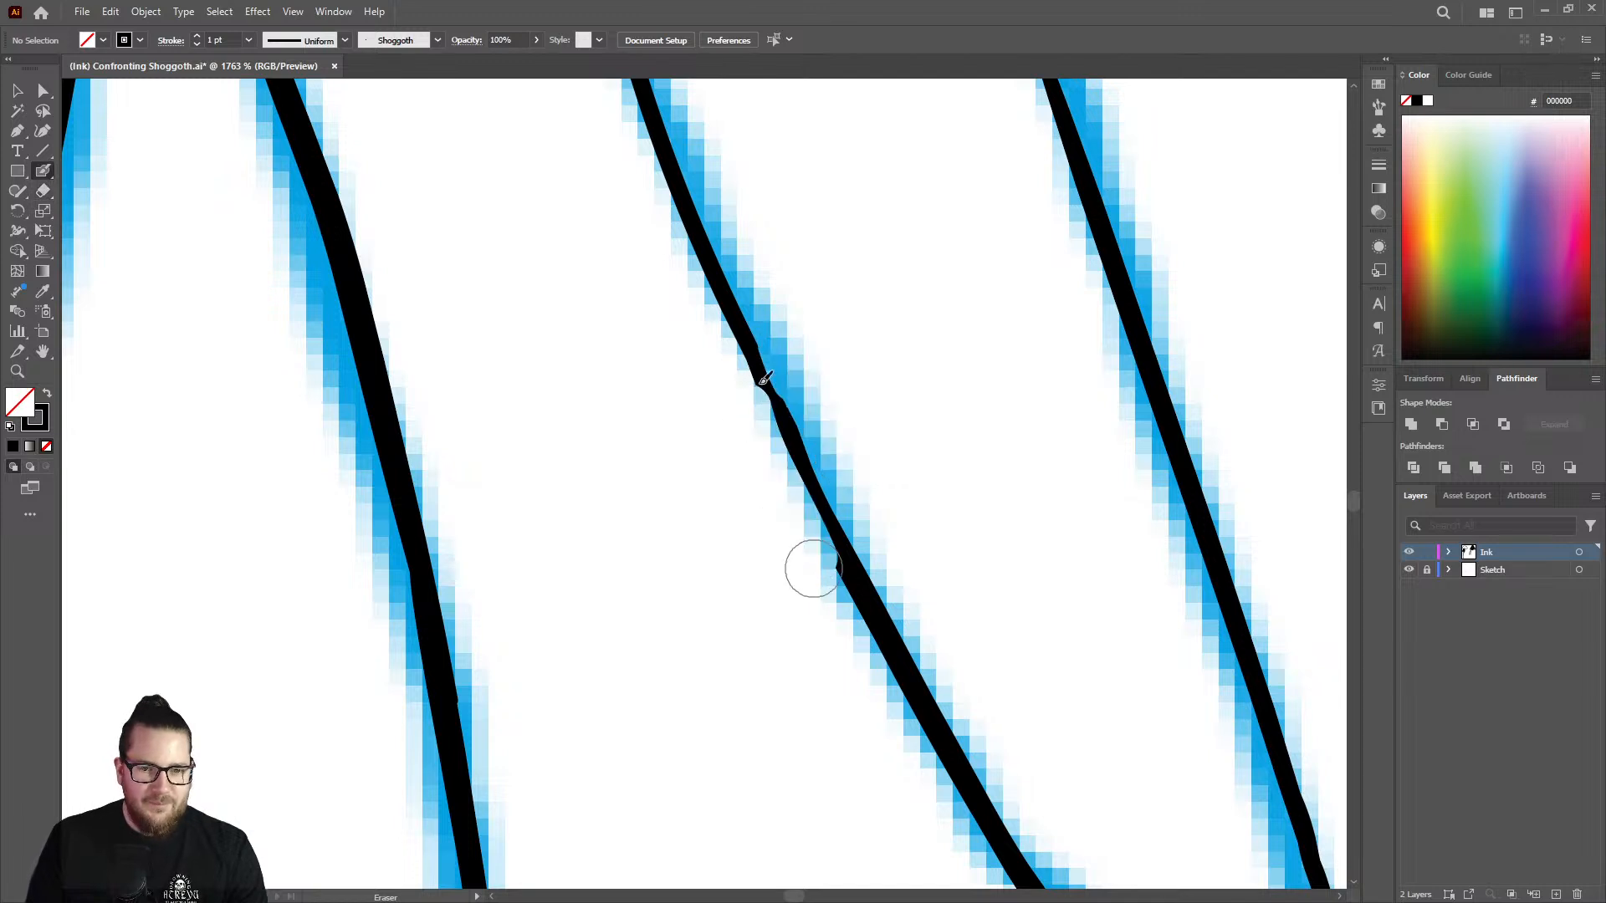
left_click_drag(740, 316, 881, 616)
left_click_drag(852, 536, 870, 615)
Thicken the outer edge of the narrow forked strand downward from its junction with the neighbouring line.
key("z")
mouse_move(784, 501)
left_mouse_down()
mouse_move(567, 431)
mouse_move(844, 315)
left_mouse_up()
key("shift+b")
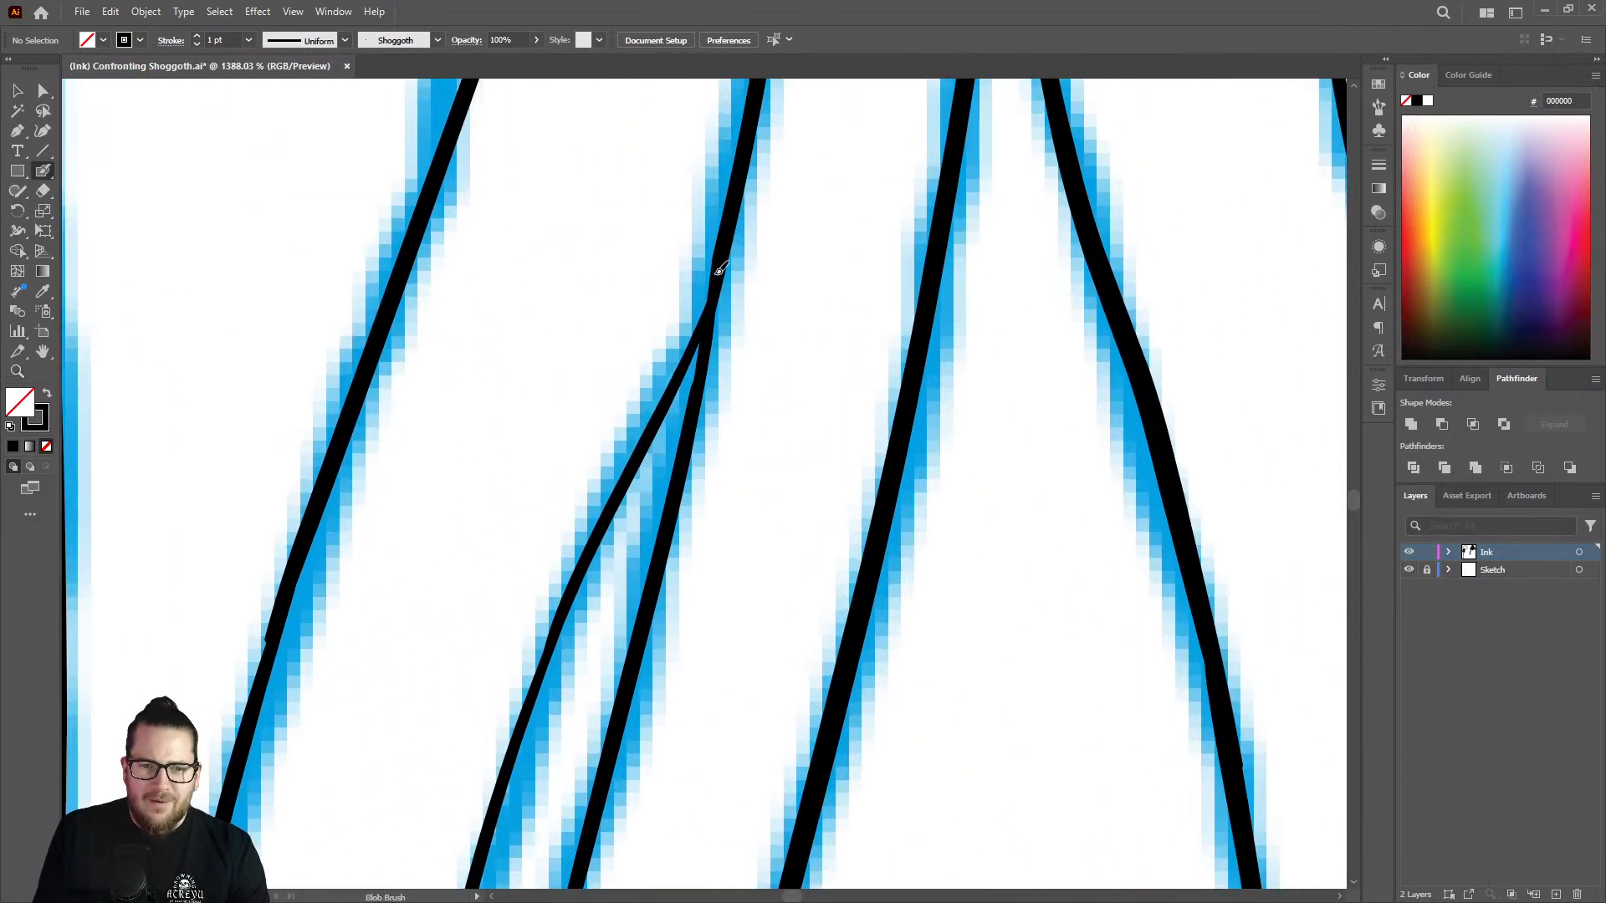
mouse_move(719, 270)
left_mouse_down()
mouse_move(592, 546)
mouse_move(502, 790)
left_mouse_up()
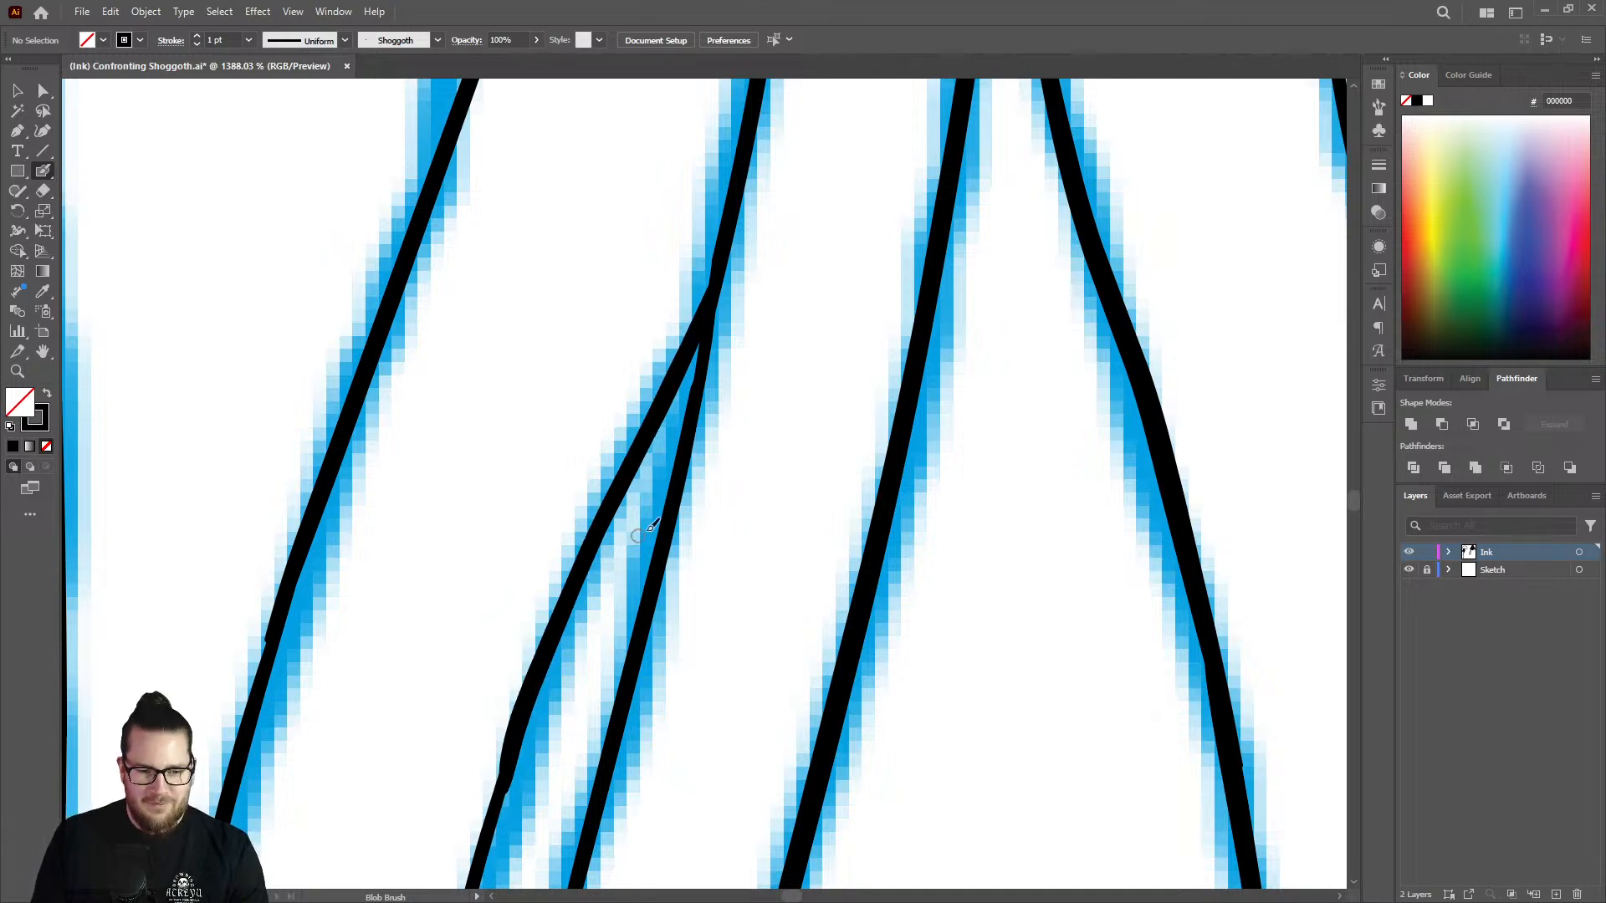
Blend the end of the thickened stroke into the lower part of the narrow forked strand's outer edge.
key("z")
left_click_drag(644, 534, 394, 542)
mouse_move(615, 672)
left_mouse_down()
mouse_move(645, 677)
mouse_move(742, 513)
mouse_move(778, 502)
left_mouse_up()
key("shift+b")
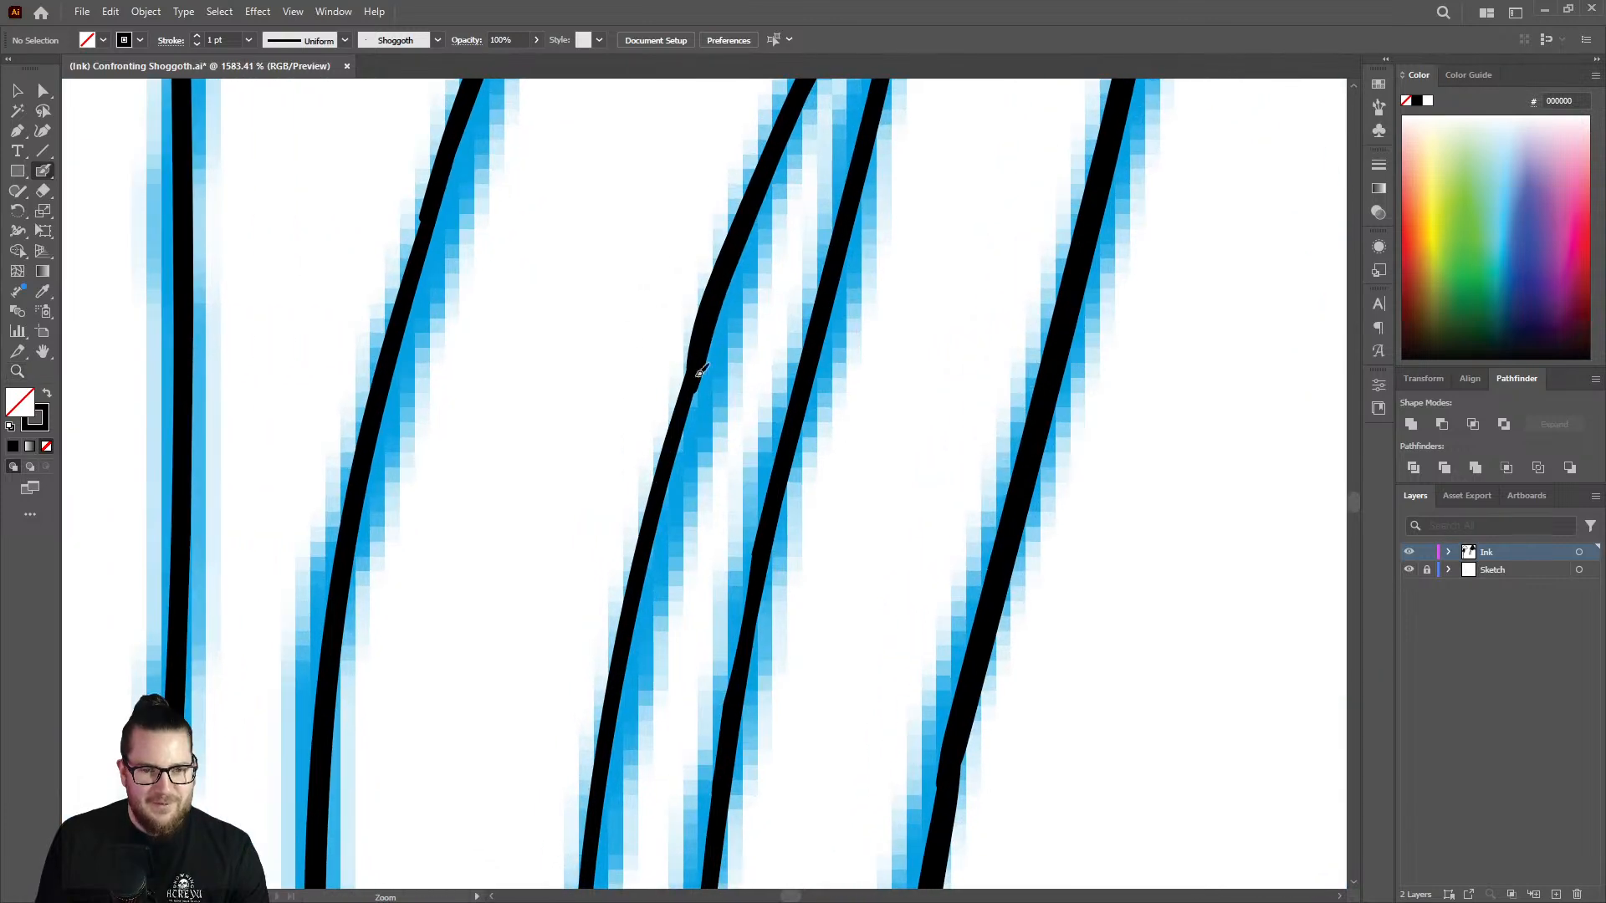
mouse_move(708, 310)
left_mouse_down()
mouse_move(623, 660)
mouse_move(654, 569)
mouse_move(549, 538)
mouse_move(506, 430)
mouse_move(531, 377)
mouse_move(603, 358)
mouse_move(539, 424)
left_mouse_up()
key("z")
key("shift+b")
Trim the hooked upper end of the last inked strand line beside the uninked sketch and redraw it as a tapered tip.
key("z")
mouse_move(622, 514)
left_mouse_down()
mouse_move(357, 514)
mouse_move(482, 532)
left_mouse_up()
left_click_drag(748, 477, 569, 472)
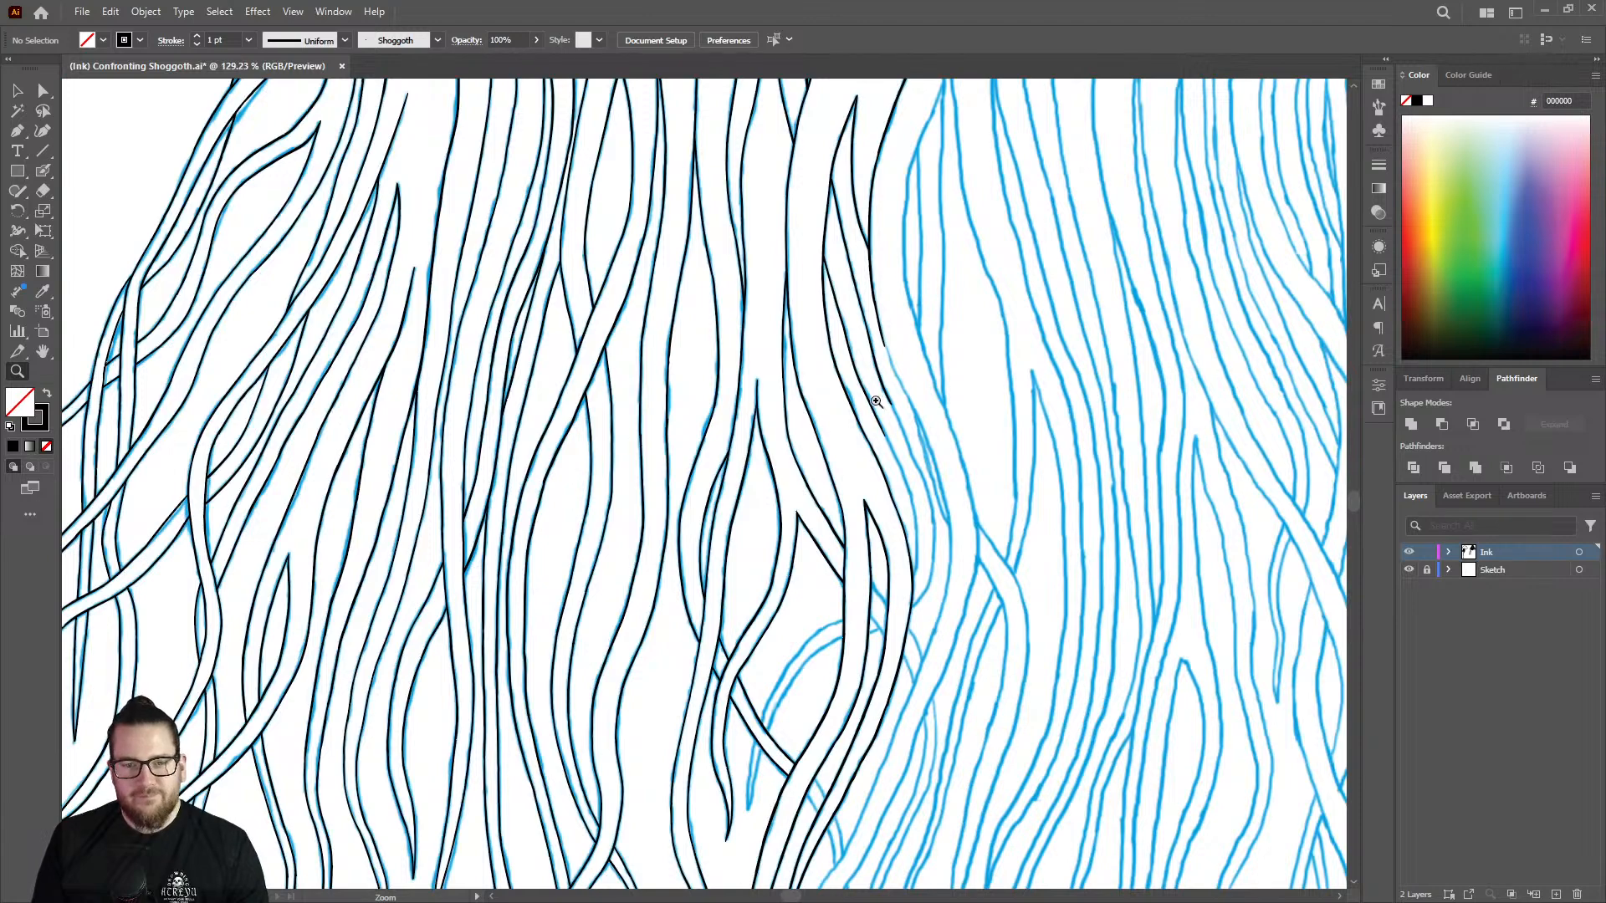
left_click_drag(884, 424, 770, 387)
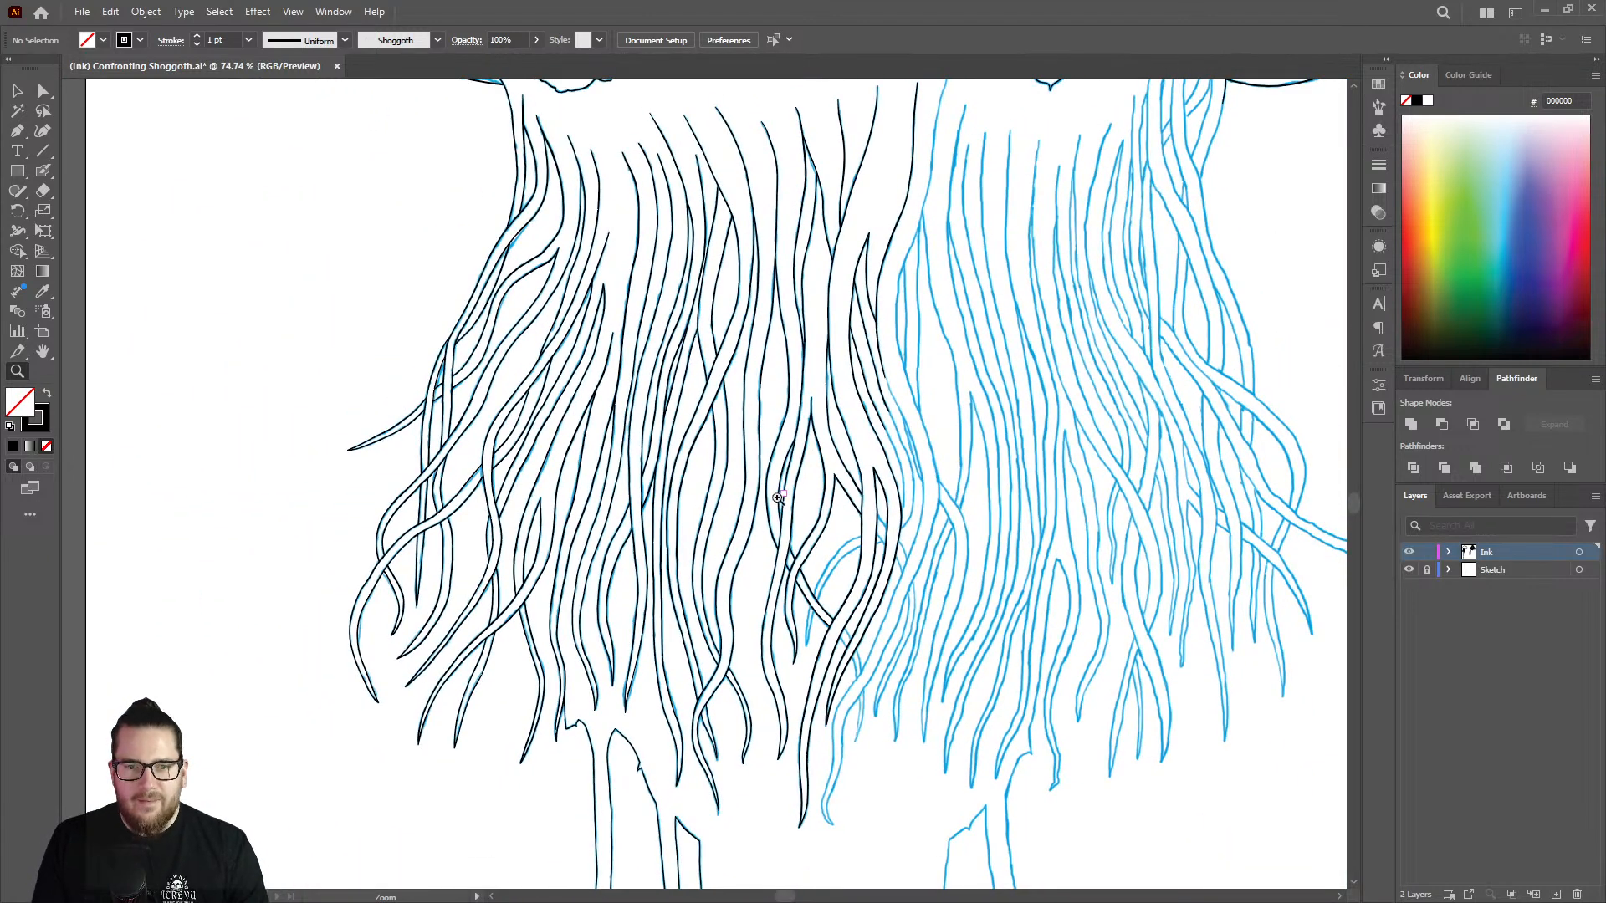
left_click_drag(778, 498, 752, 424)
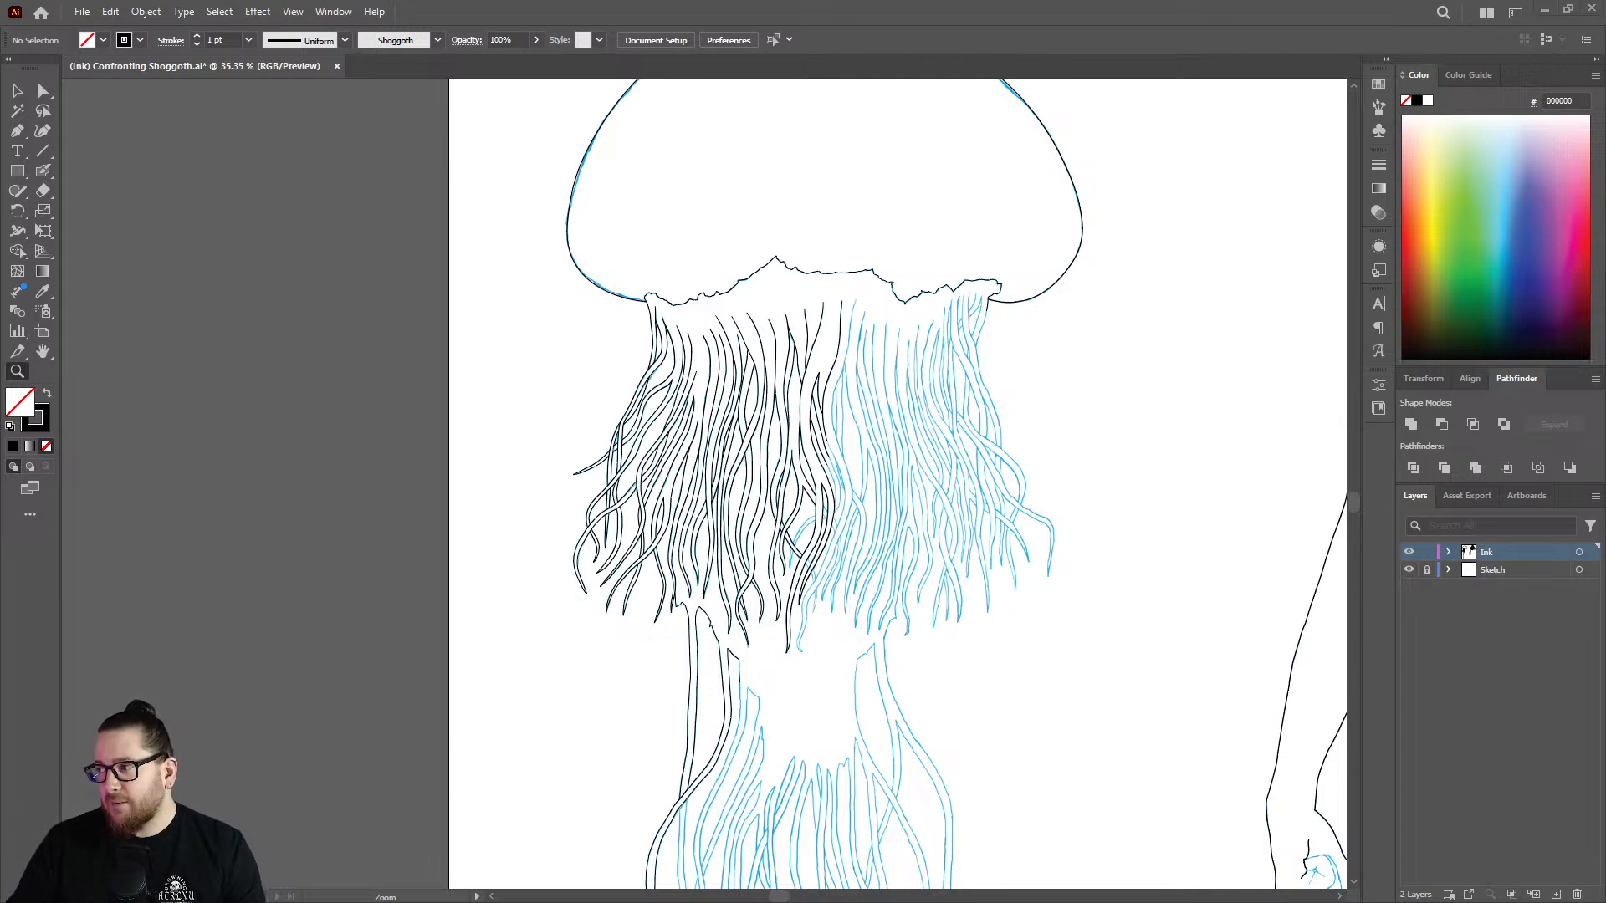
left_click_drag(860, 336, 1222, 255)
key("shift+b")
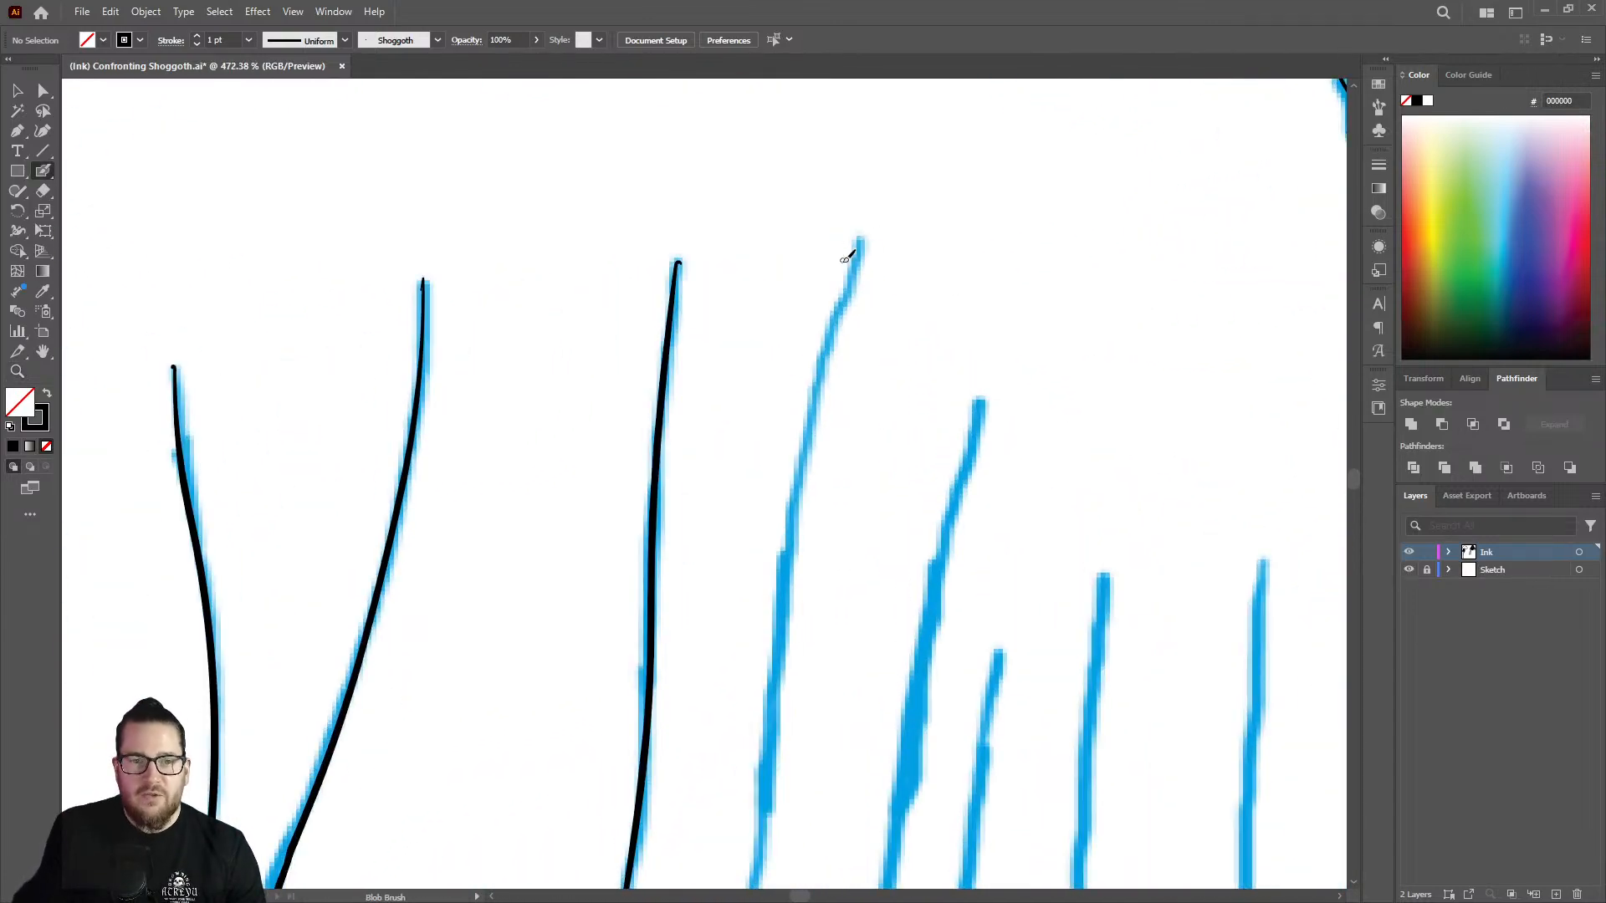
mouse_move(630, 283)
left_mouse_down()
mouse_move(724, 270)
mouse_move(764, 243)
mouse_move(676, 262)
left_mouse_up()
key("ctrl+z")
key("shift+e")
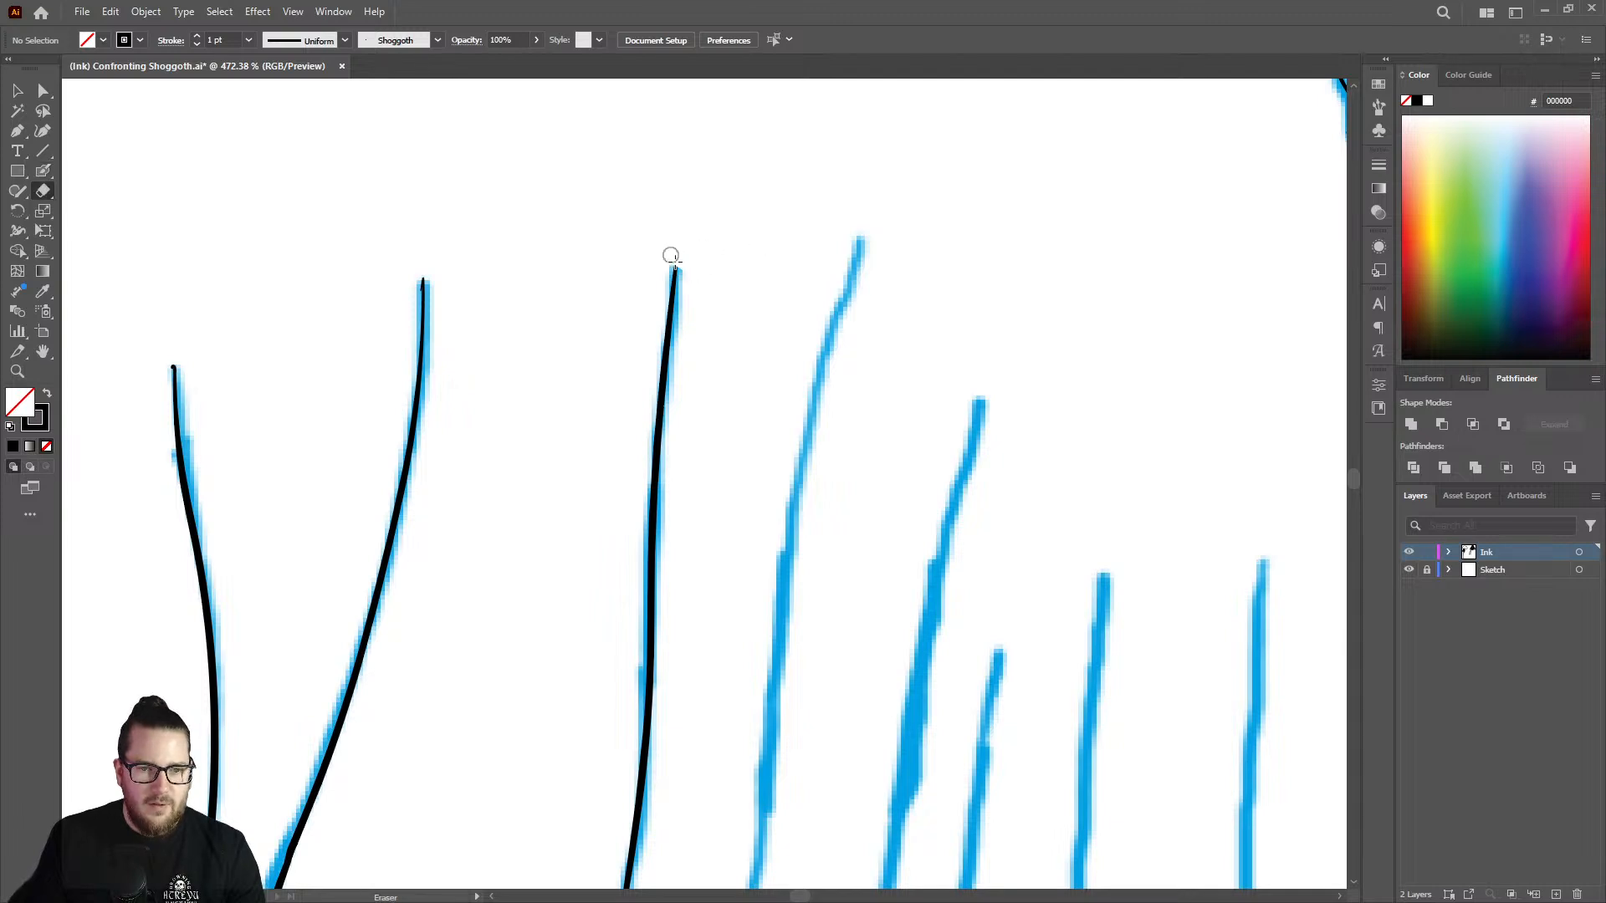
key("shift+b")
scroll(669, 260, "up", 3)
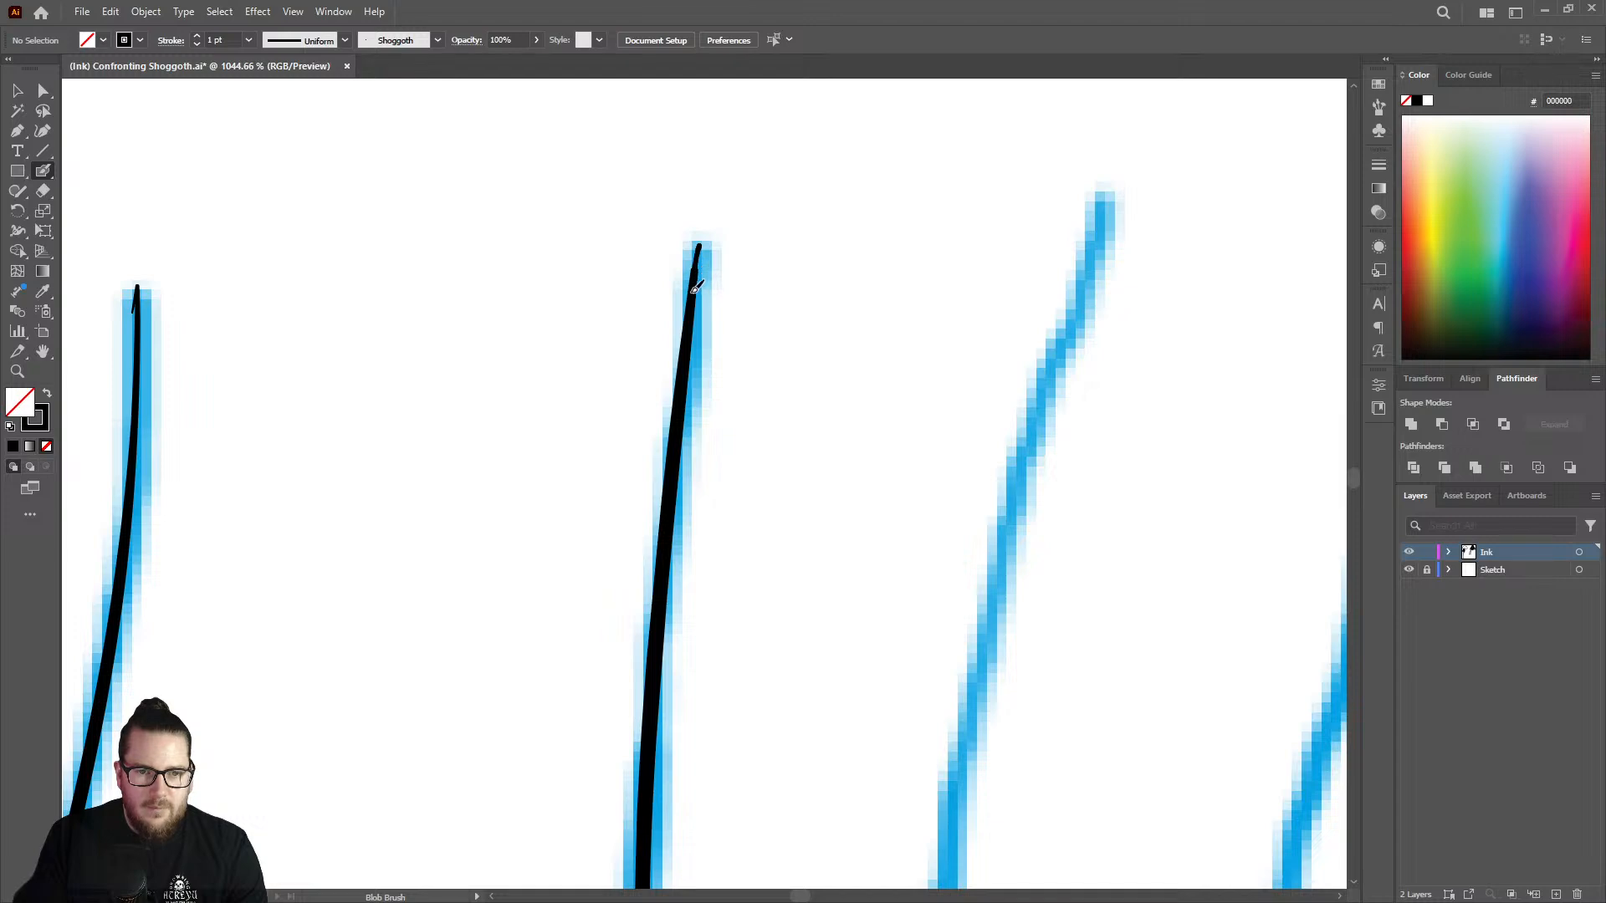
Thicken the thin upper end of the inked strand next to the last one and blend it into a smooth taper.
key("z")
left_click_drag(723, 313, 545, 301)
mouse_move(884, 287)
left_mouse_down()
mouse_move(766, 256)
mouse_move(653, 326)
mouse_move(742, 279)
mouse_move(741, 251)
mouse_move(887, 260)
left_mouse_up()
key("shift+b")
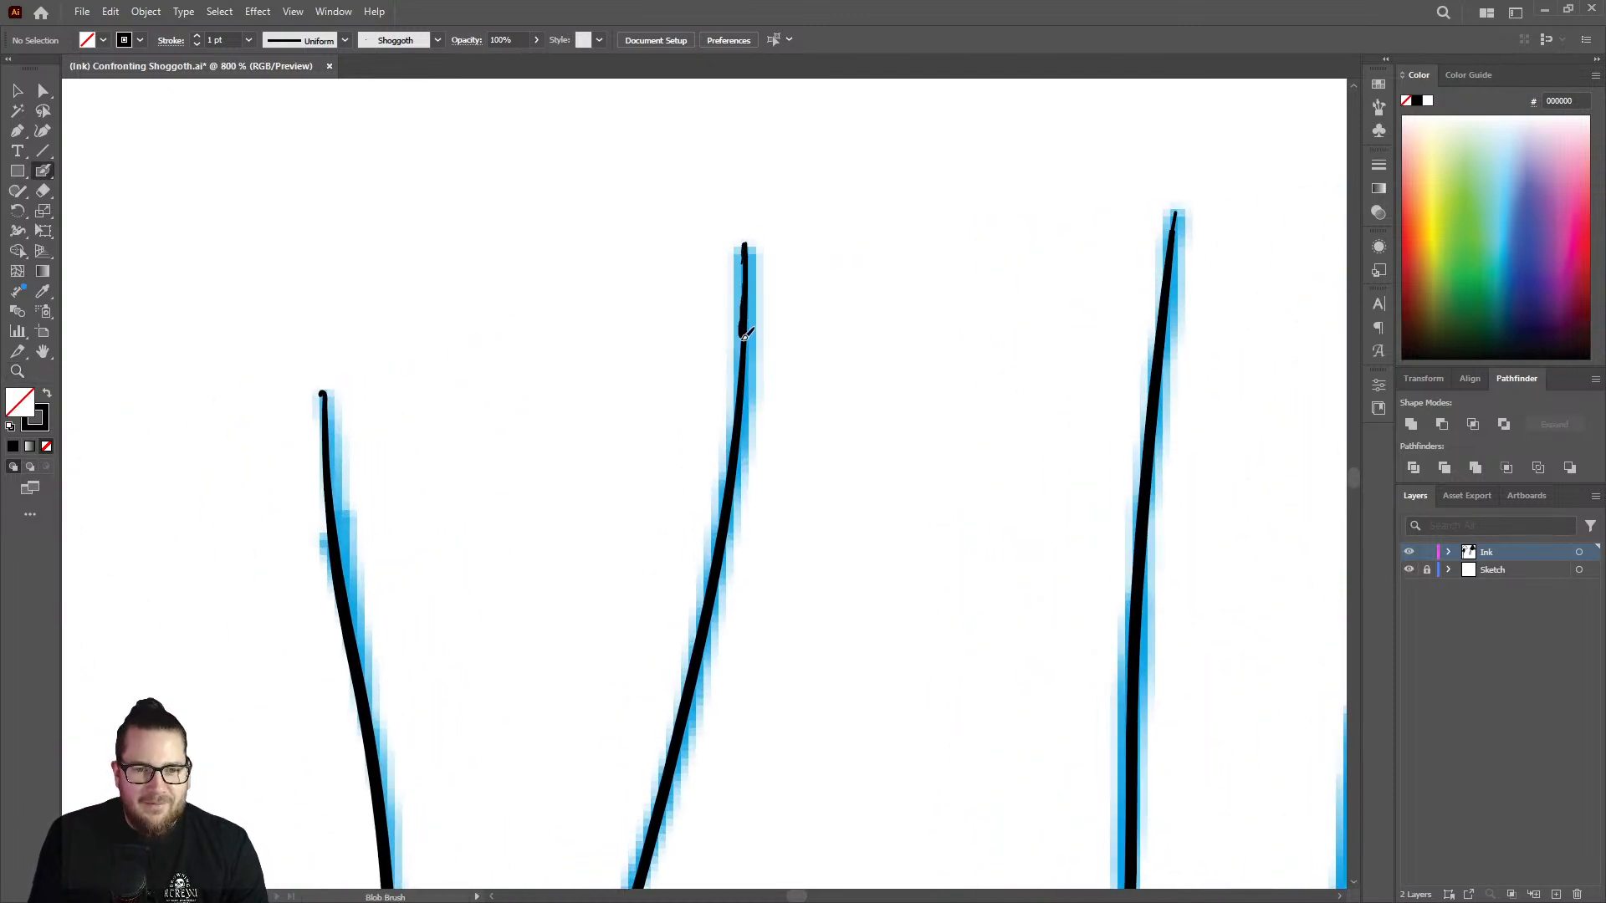
left_click_drag(744, 335, 744, 394)
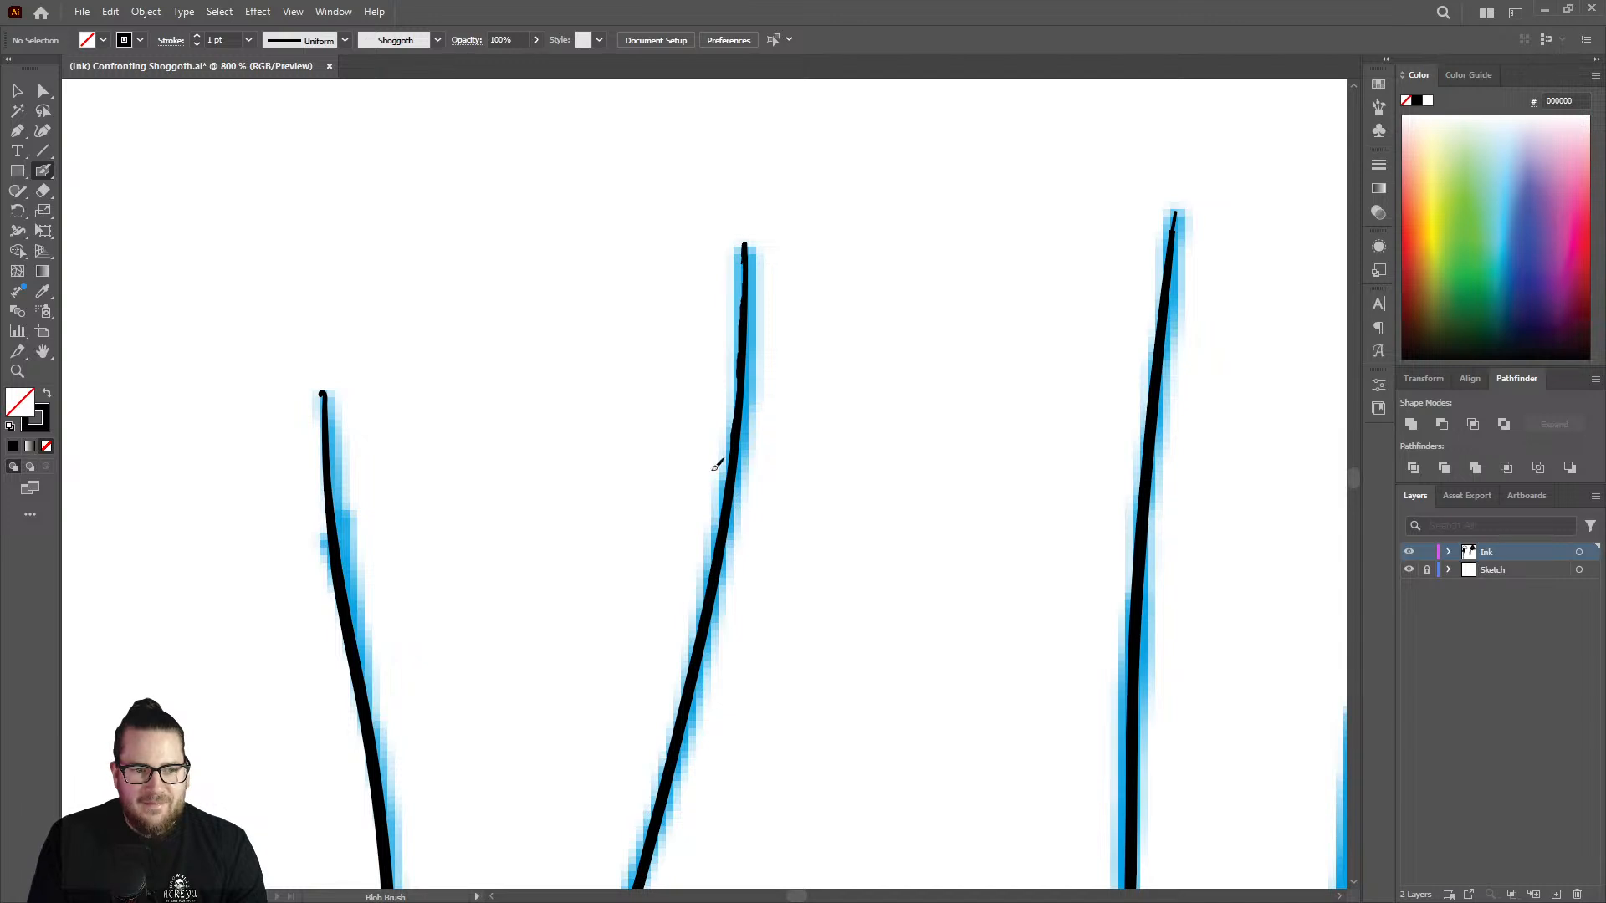
left_click_drag(717, 465, 715, 467)
key("shift+e")
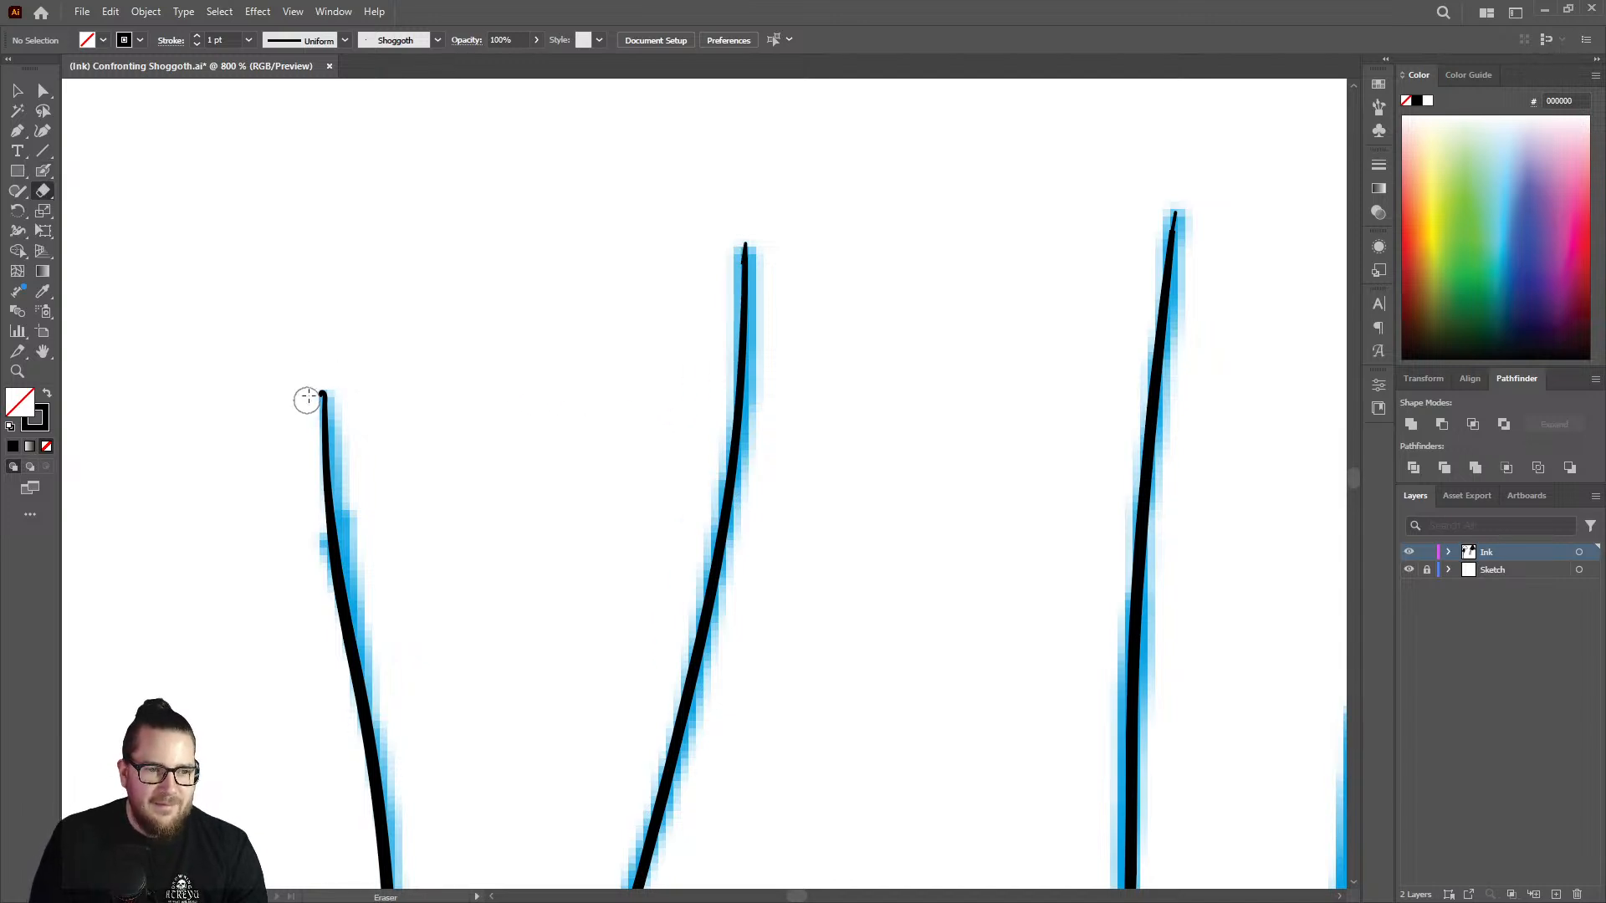
Ink the upper part of the first uninked blue strand beside the finished lines, starting from its tip.
key("z")
left_click_drag(427, 384, 311, 427)
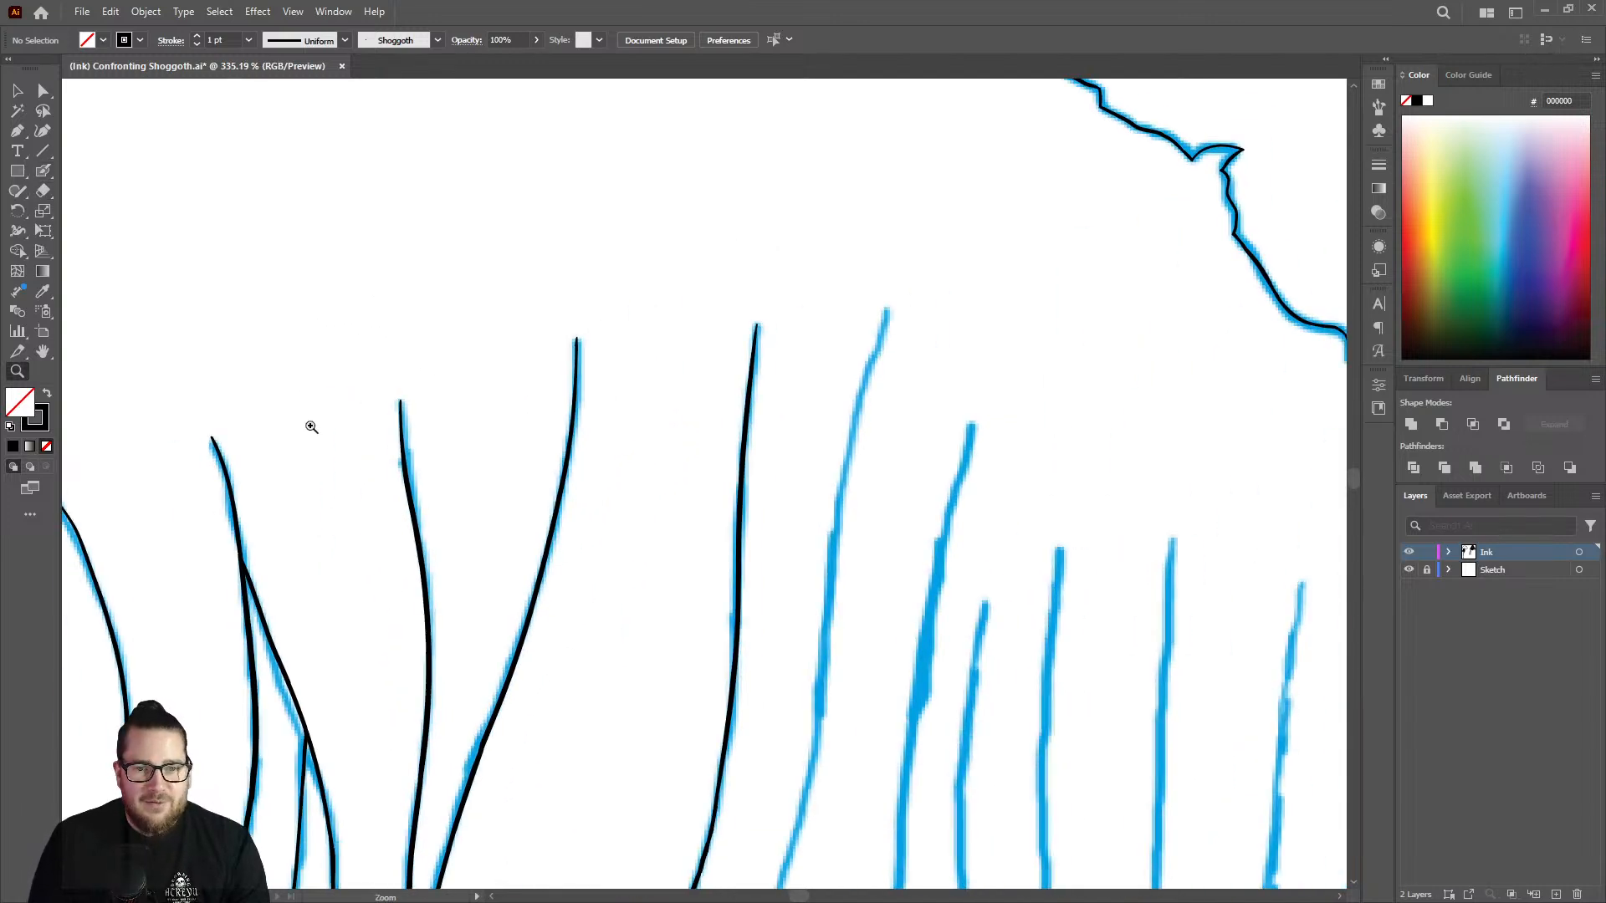
left_click_drag(733, 390, 711, 462)
left_click_drag(777, 400, 987, 334)
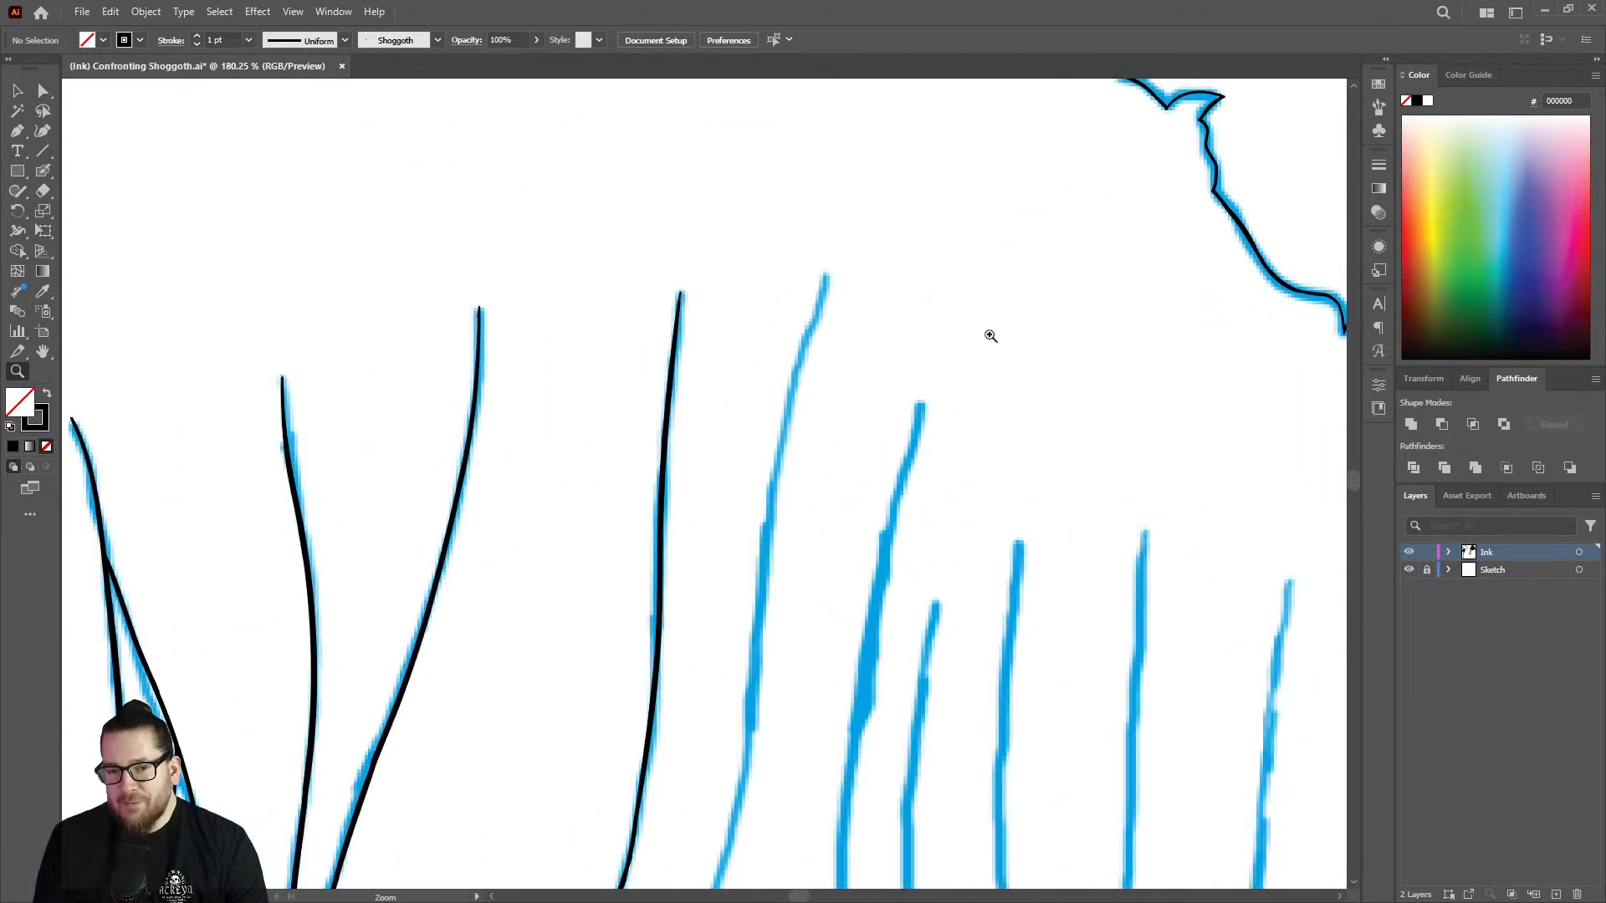
key("shift+b")
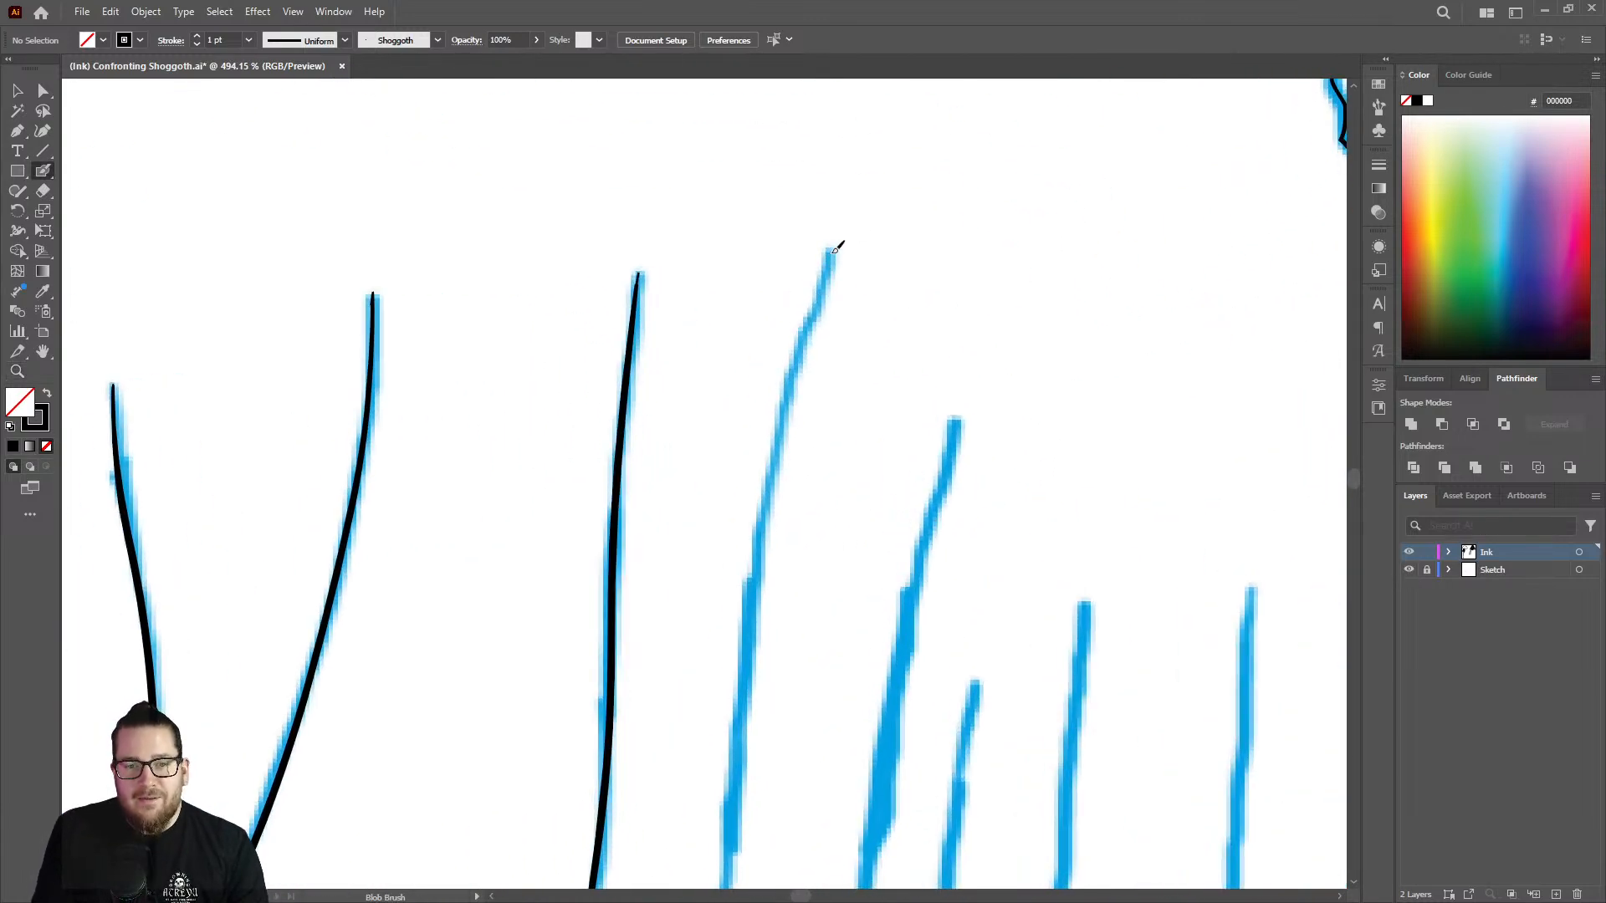
mouse_move(822, 282)
left_mouse_down()
mouse_move(764, 516)
mouse_move(743, 743)
left_mouse_up()
Taper the lower end of the new strand line and extend it further down along the blue sketch.
key("z")
left_click_drag(835, 513, 698, 586)
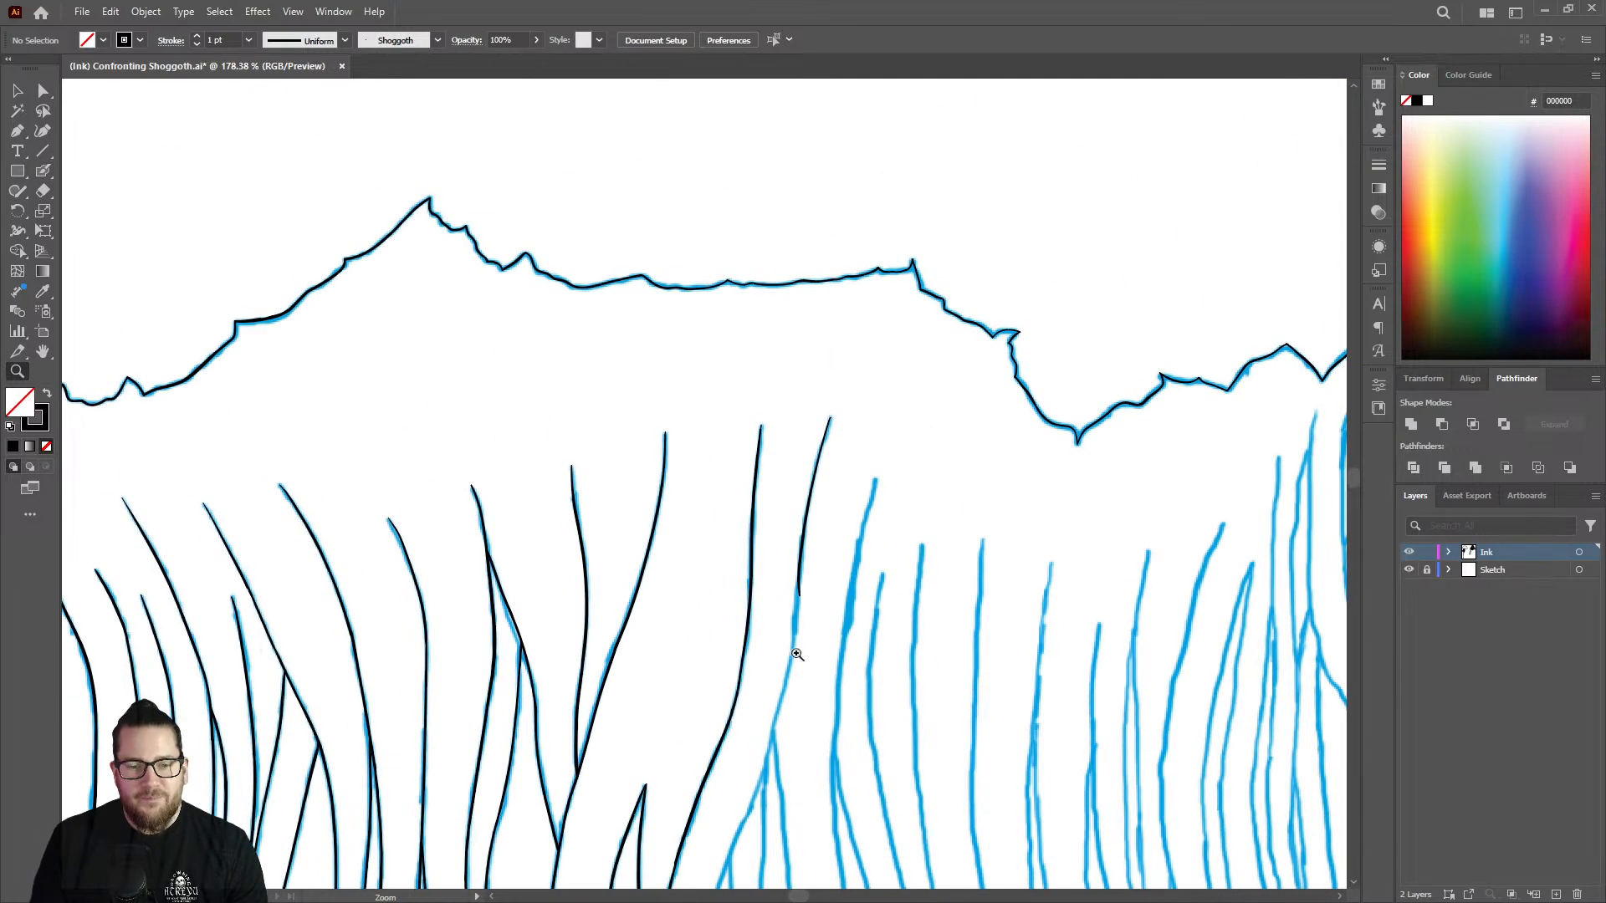
mouse_move(798, 657)
left_mouse_down()
mouse_move(957, 540)
mouse_move(1016, 531)
left_mouse_up()
key("shift+e")
left_click_drag(801, 419, 783, 492)
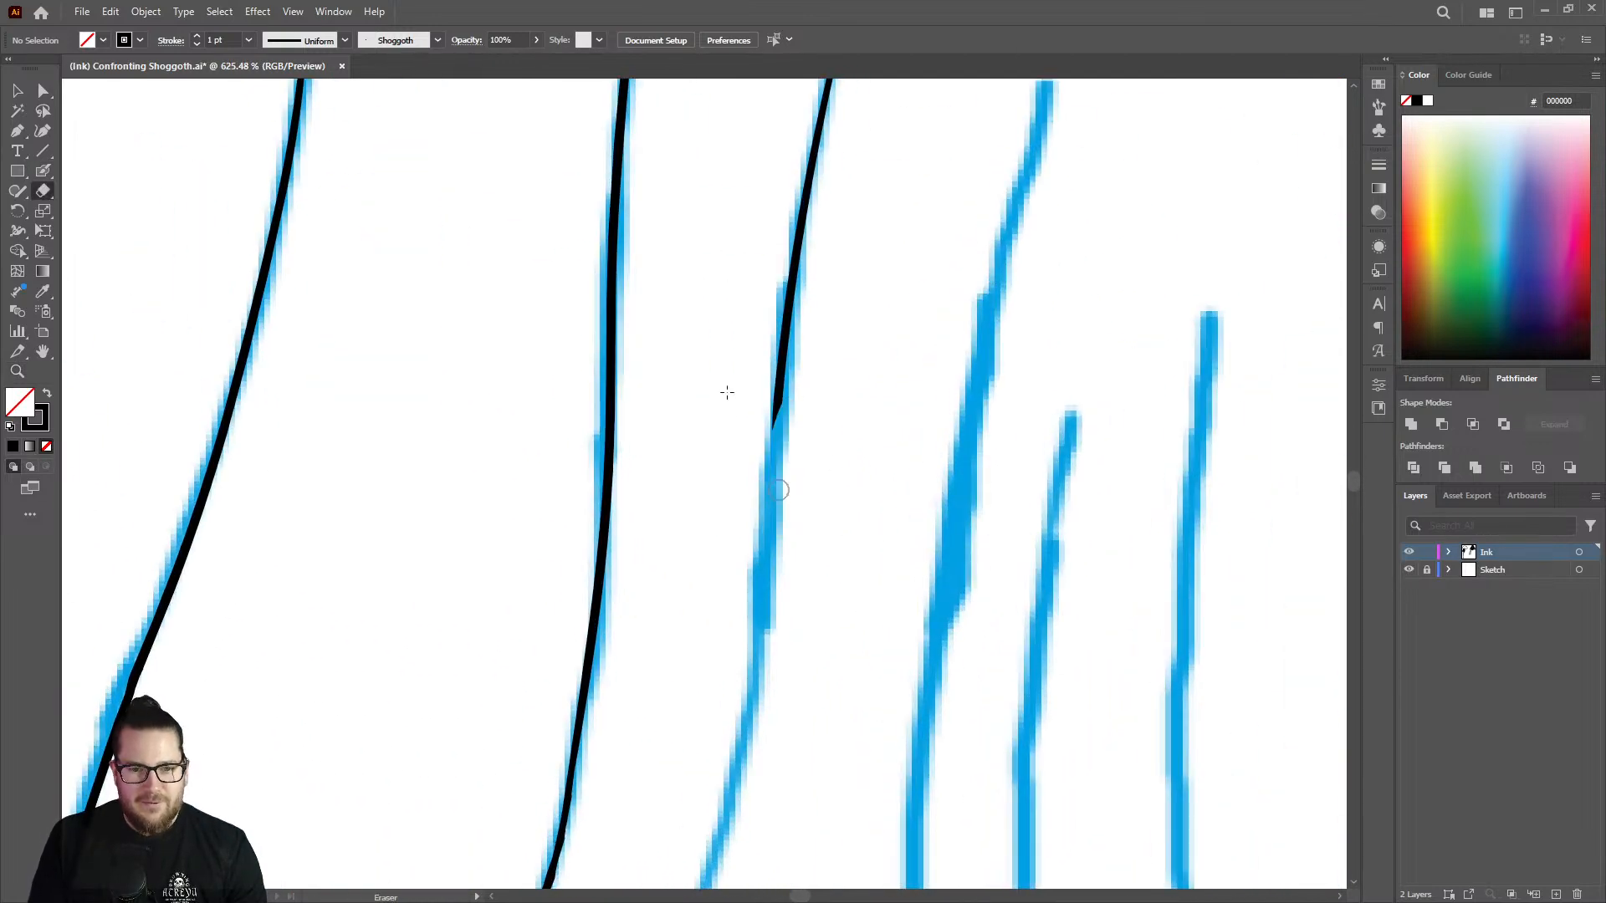
key("shift+b")
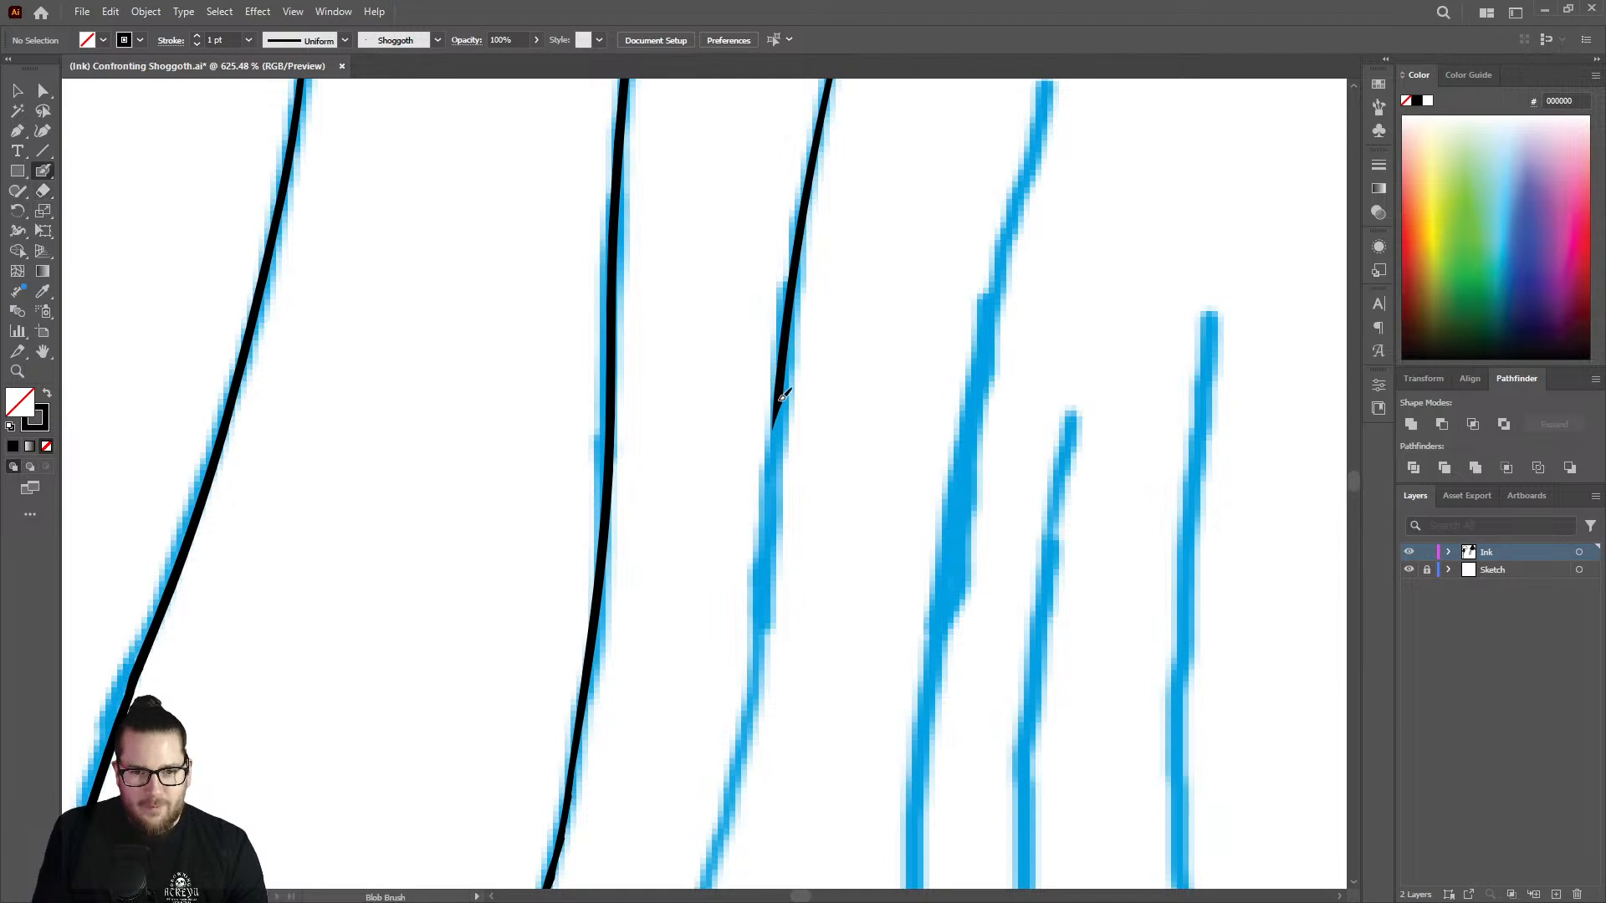
mouse_move(782, 399)
left_mouse_down()
mouse_move(755, 689)
mouse_move(717, 753)
left_mouse_up()
Thicken the jagged outline above the strands where it steps down from the sharp spike.
key("ctrl+space")
left_click_drag(762, 546, 546, 488)
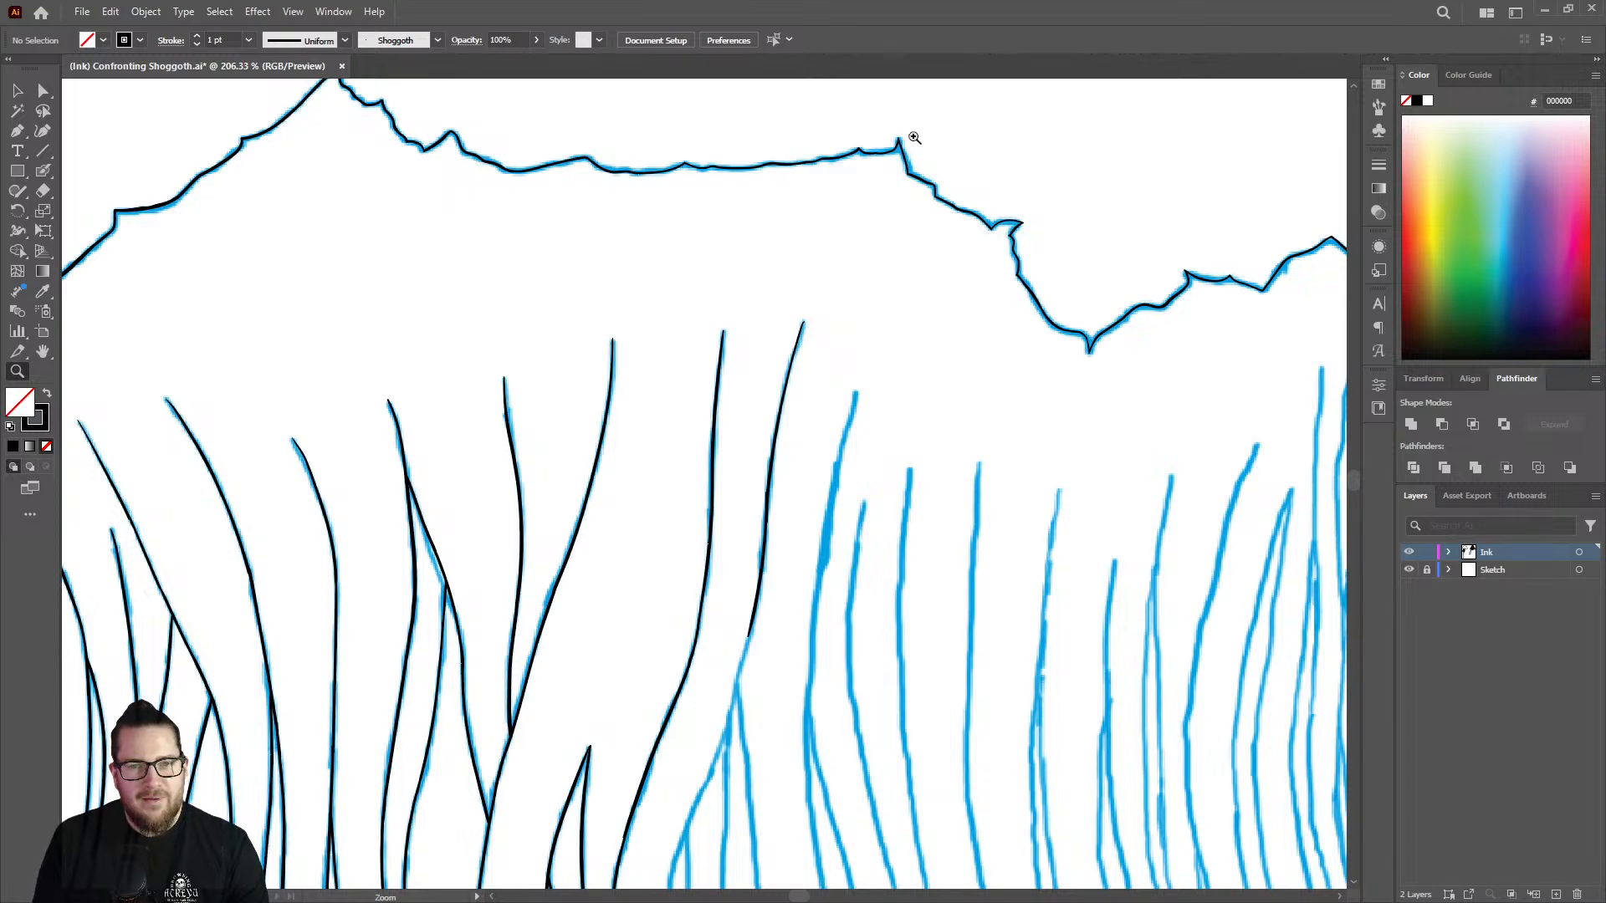
mouse_move(915, 137)
left_mouse_down()
mouse_move(1129, 190)
mouse_move(911, 165)
mouse_move(957, 215)
mouse_move(869, 224)
mouse_move(924, 410)
left_mouse_up()
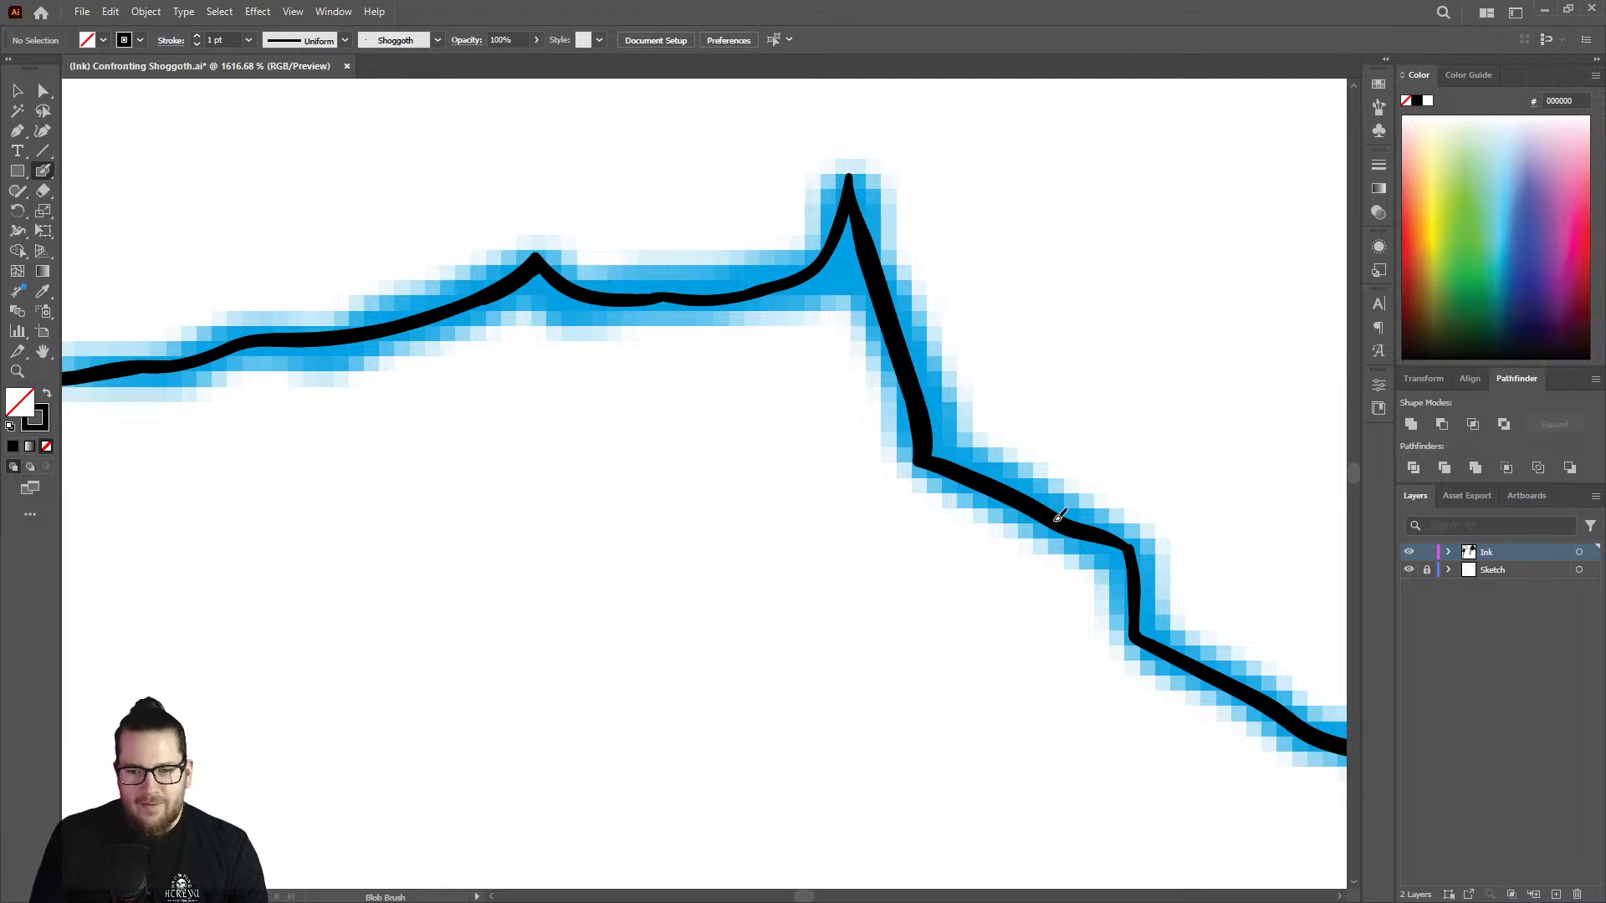
right_click(1121, 548)
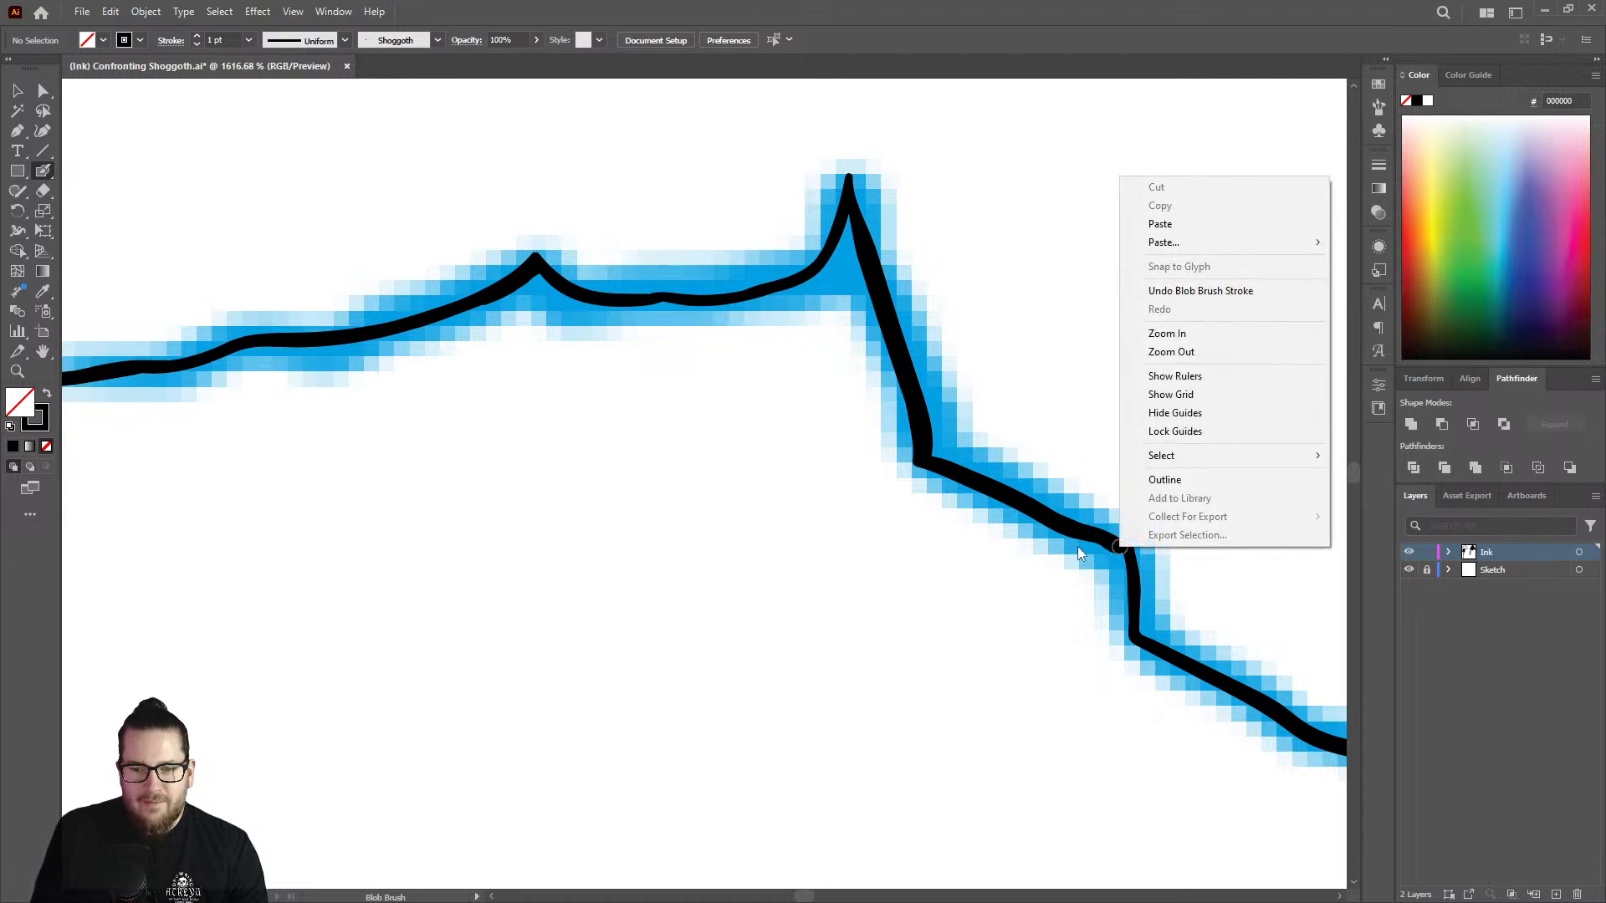
left_click(1099, 535)
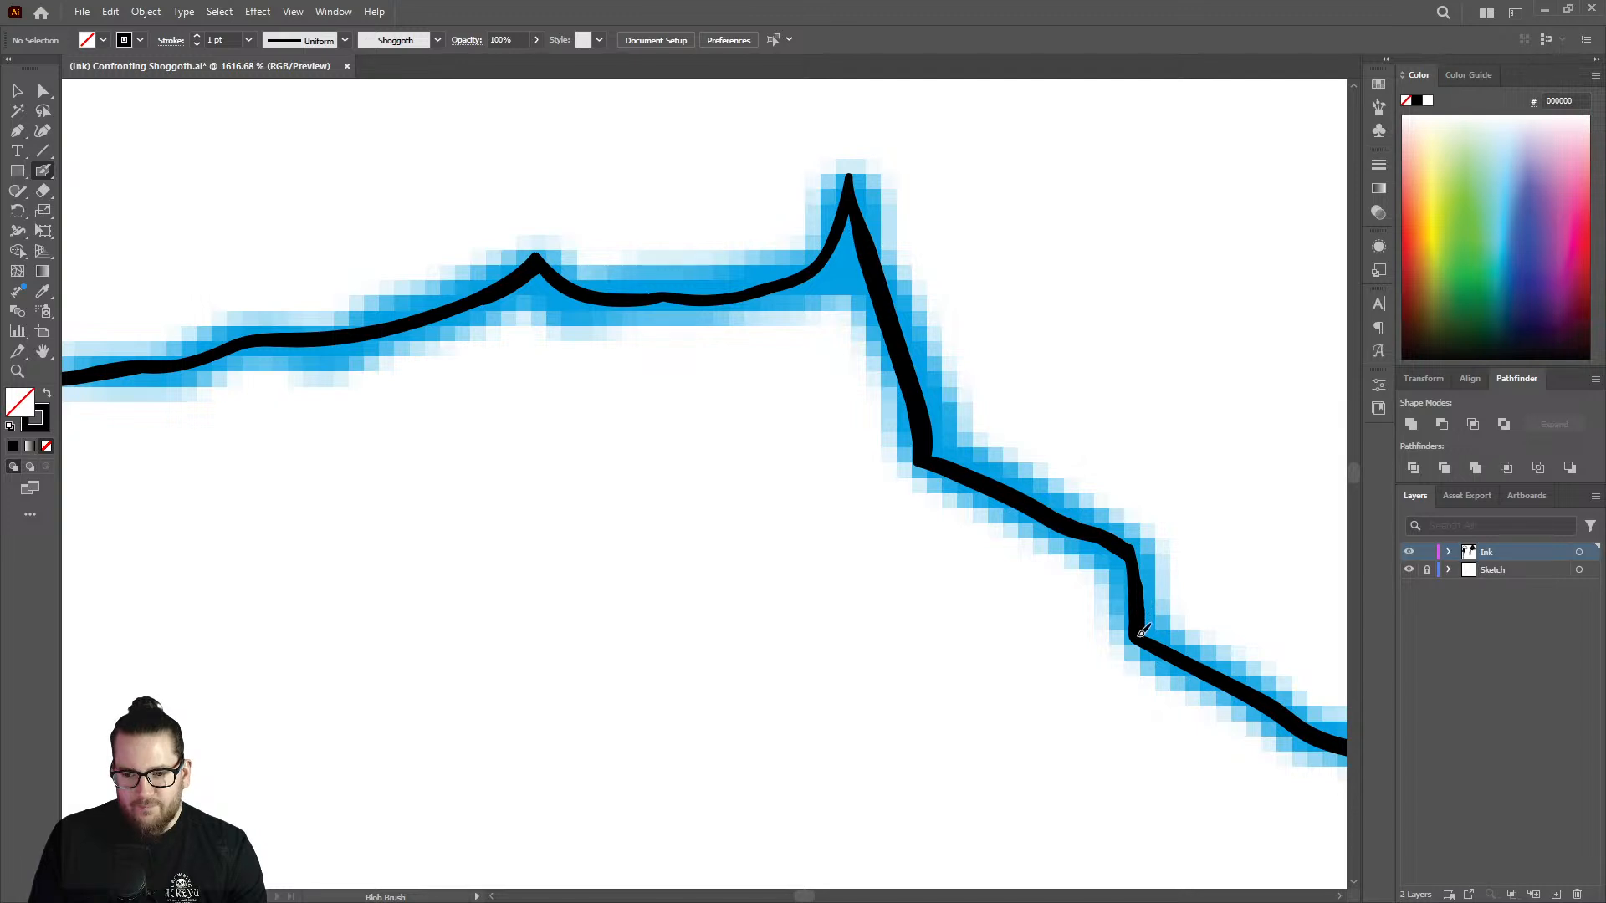
Thicken the jagged outline rising from the point of its deep V-shaped notch to the next rounded bump.
key("z")
left_click_drag(686, 449, 522, 458)
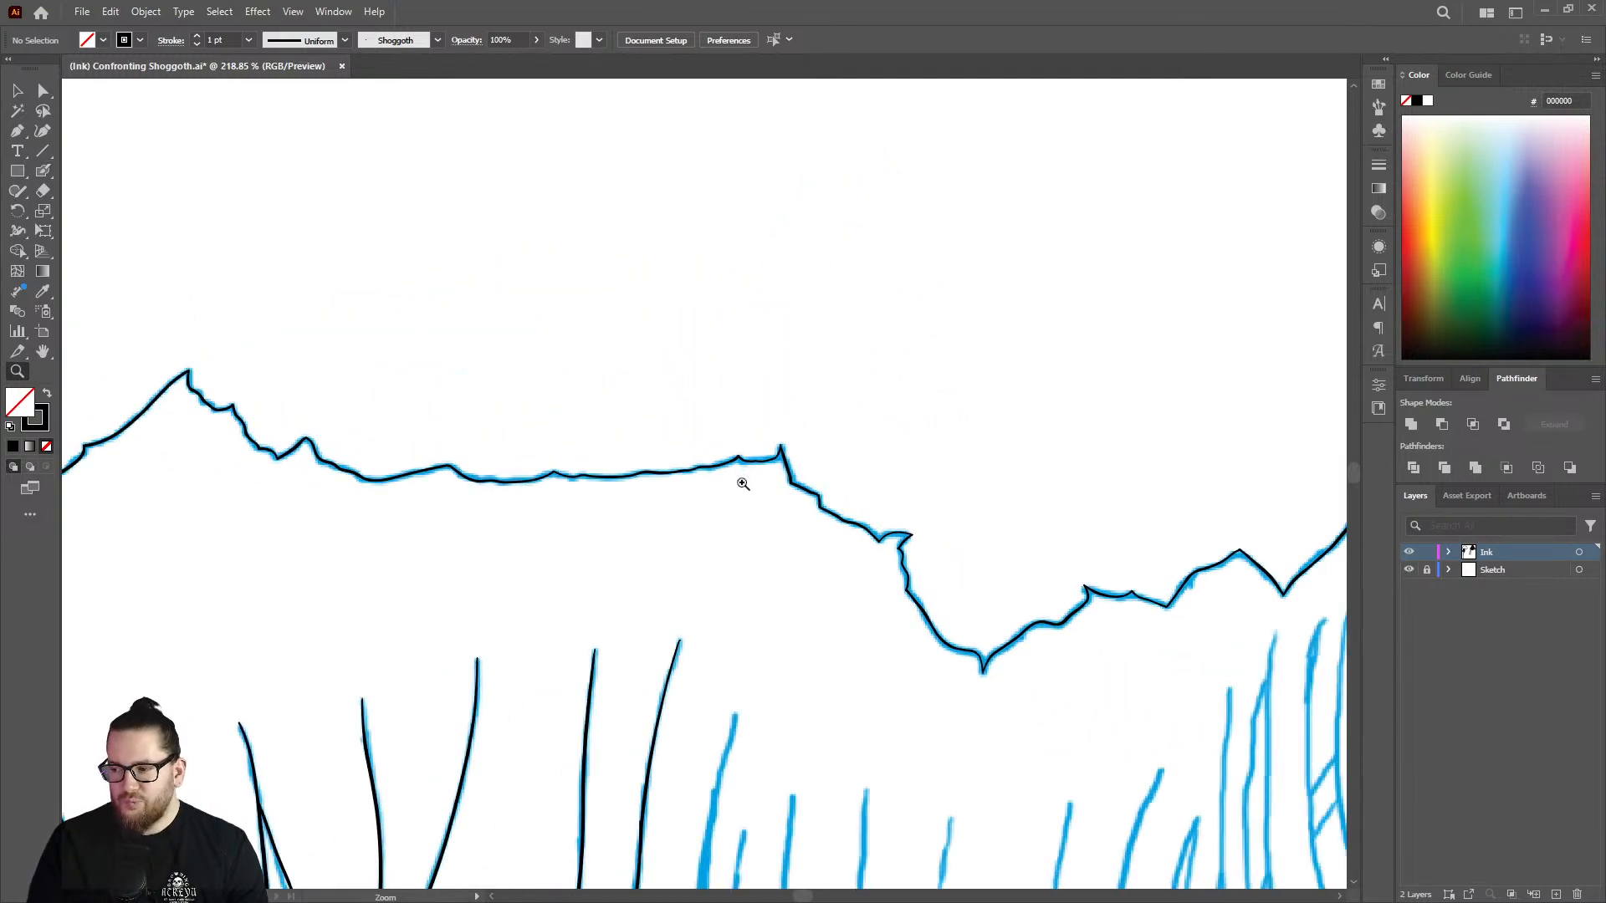
left_click_drag(760, 493, 531, 458)
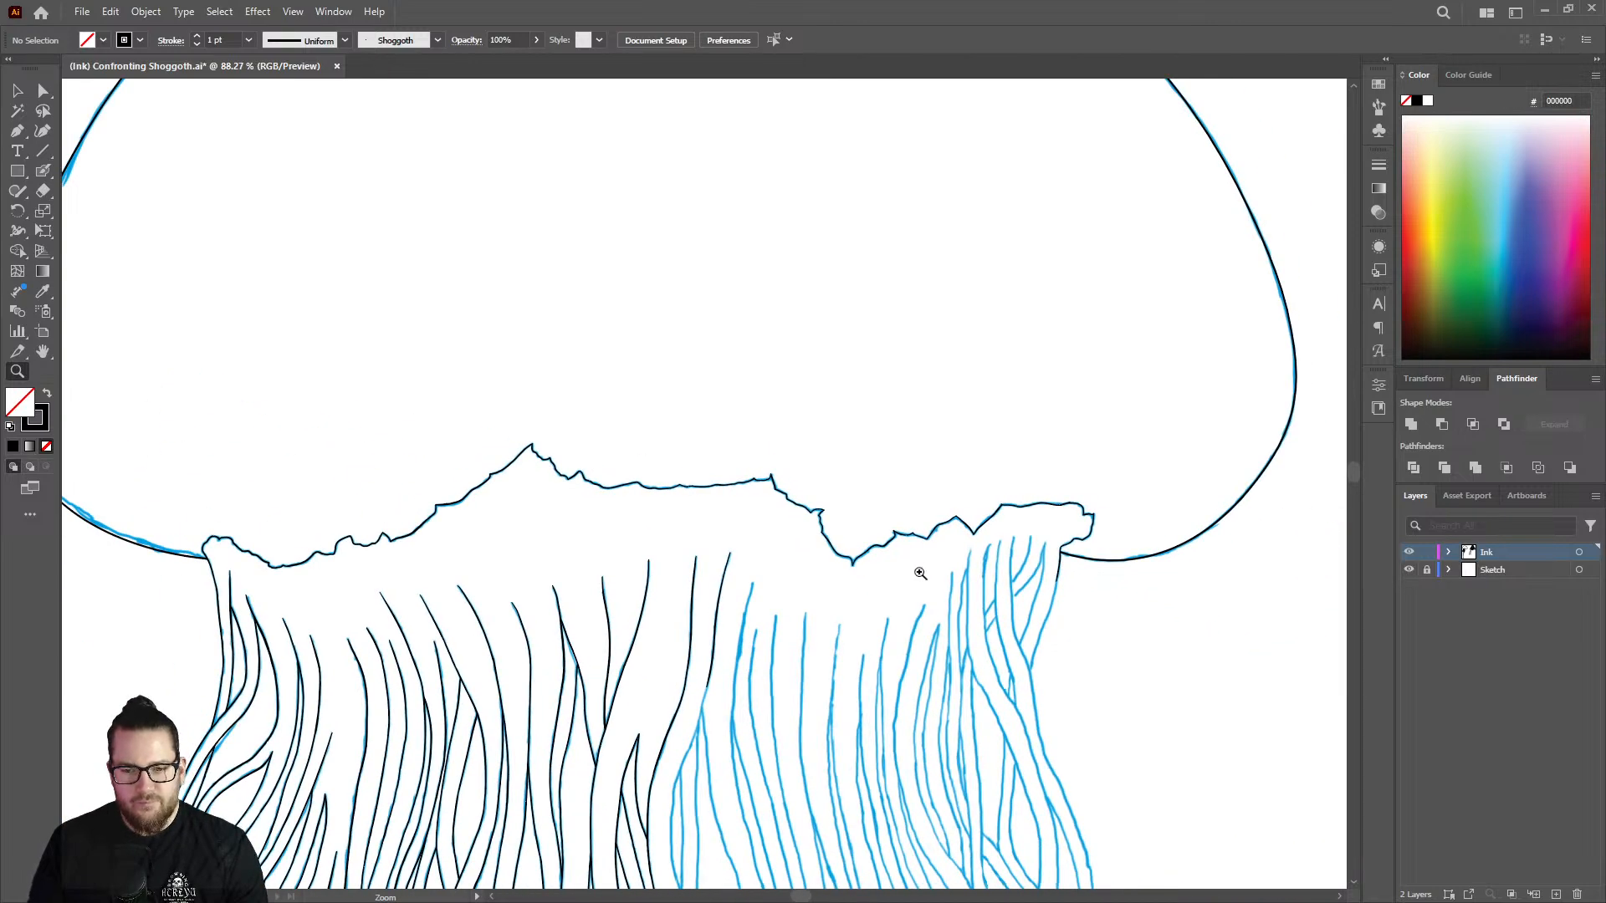
mouse_move(920, 573)
left_mouse_down()
mouse_move(968, 527)
mouse_move(1093, 470)
left_mouse_up()
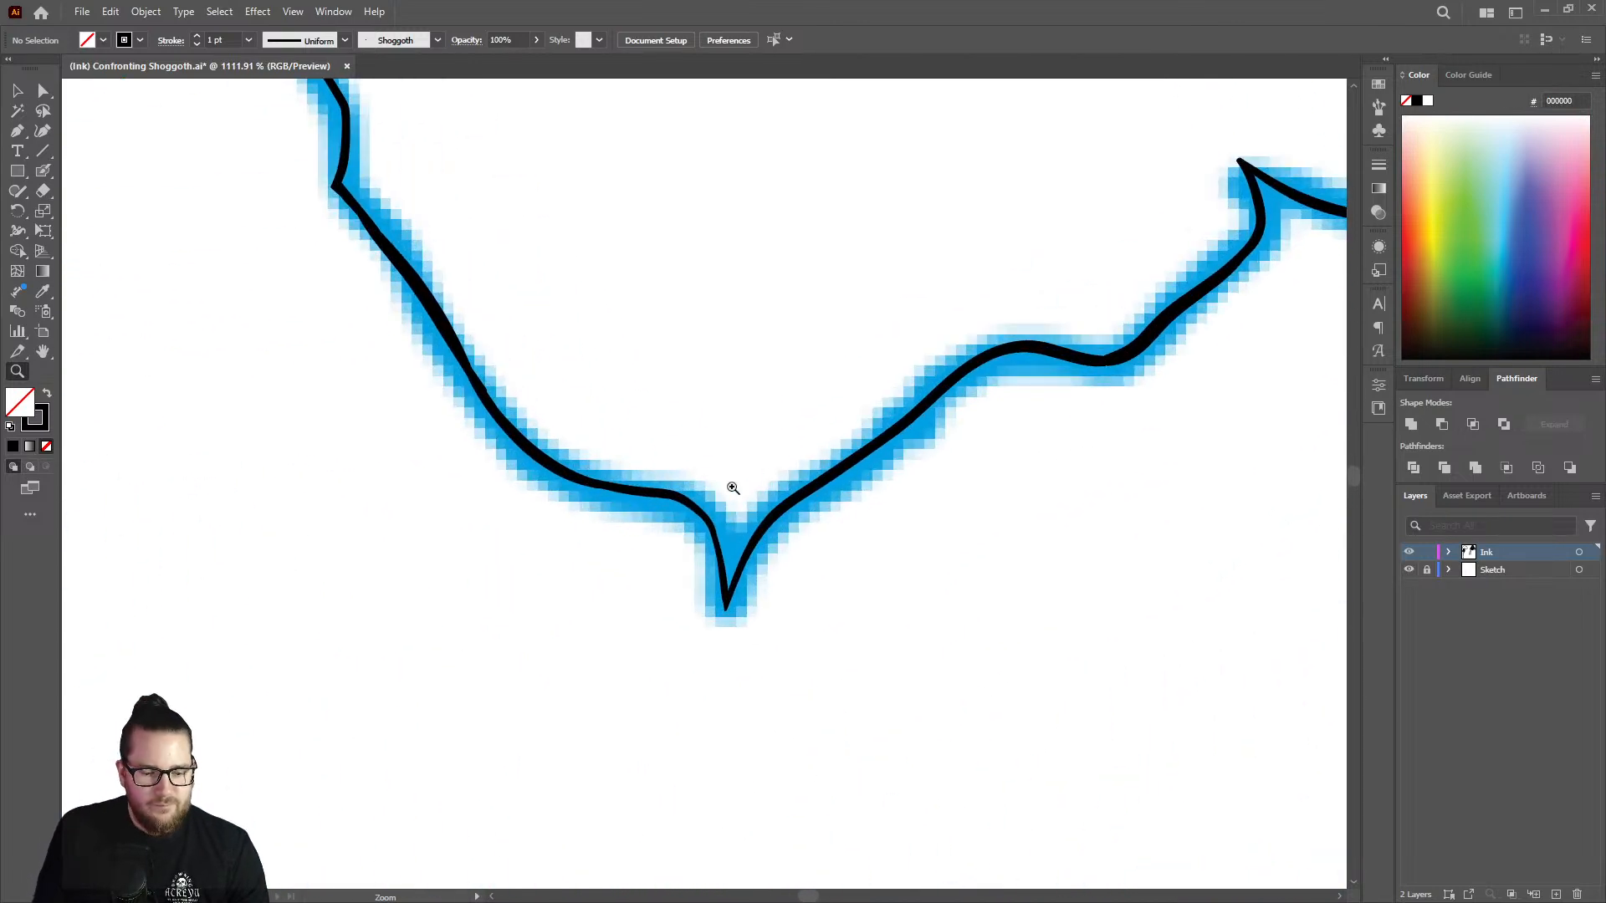
key("shift+b")
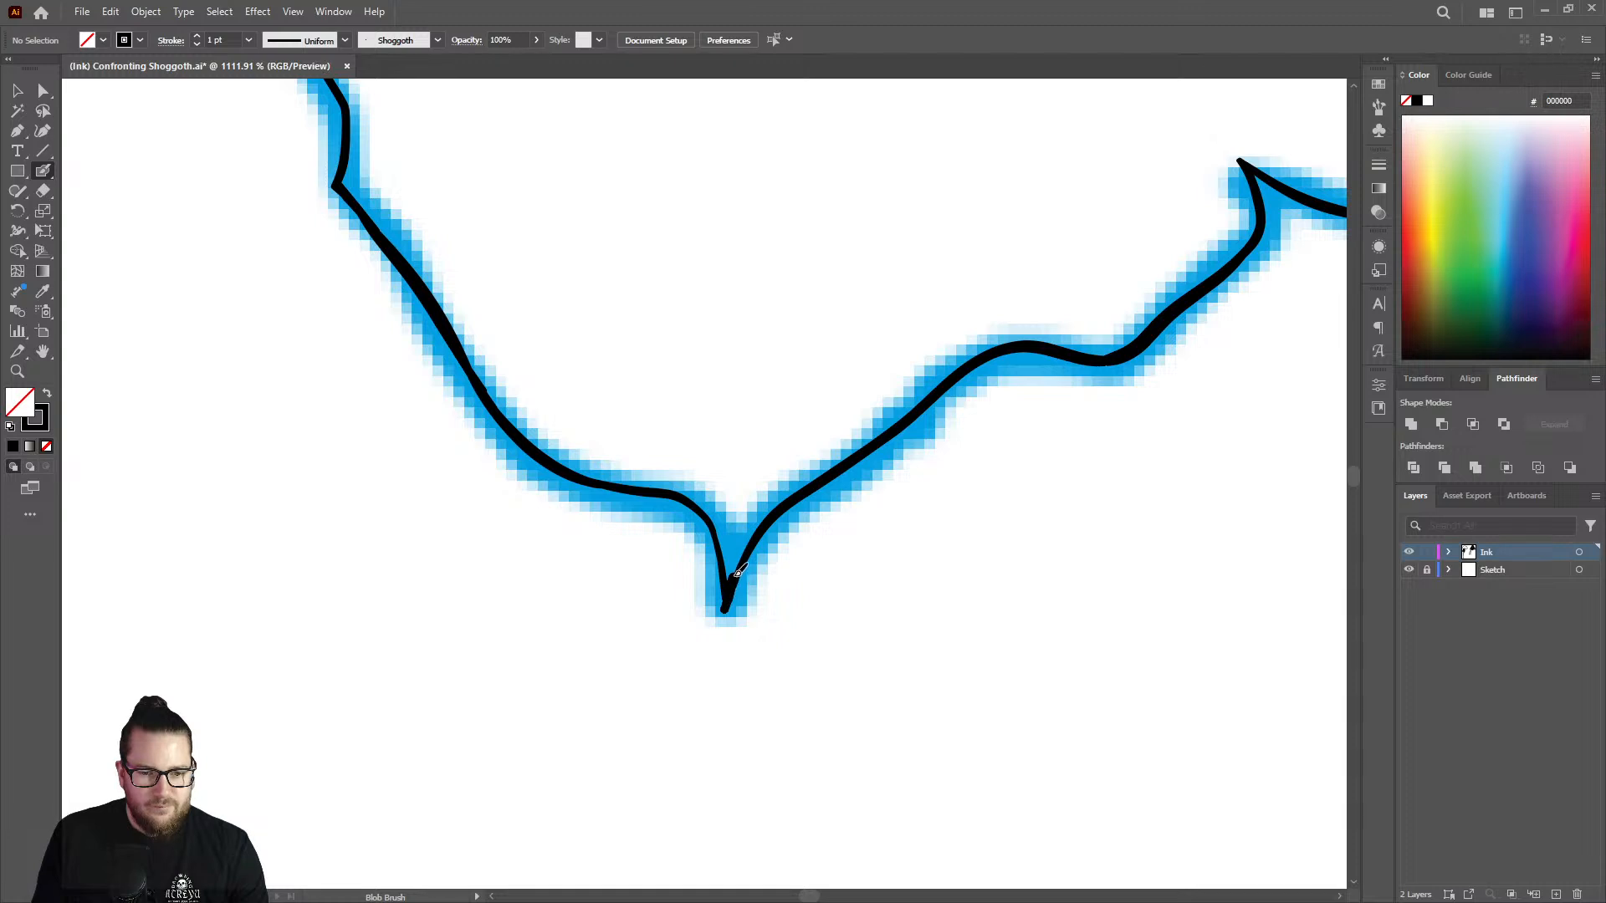
mouse_move(737, 573)
left_mouse_down()
mouse_move(799, 499)
mouse_move(1004, 347)
left_mouse_up()
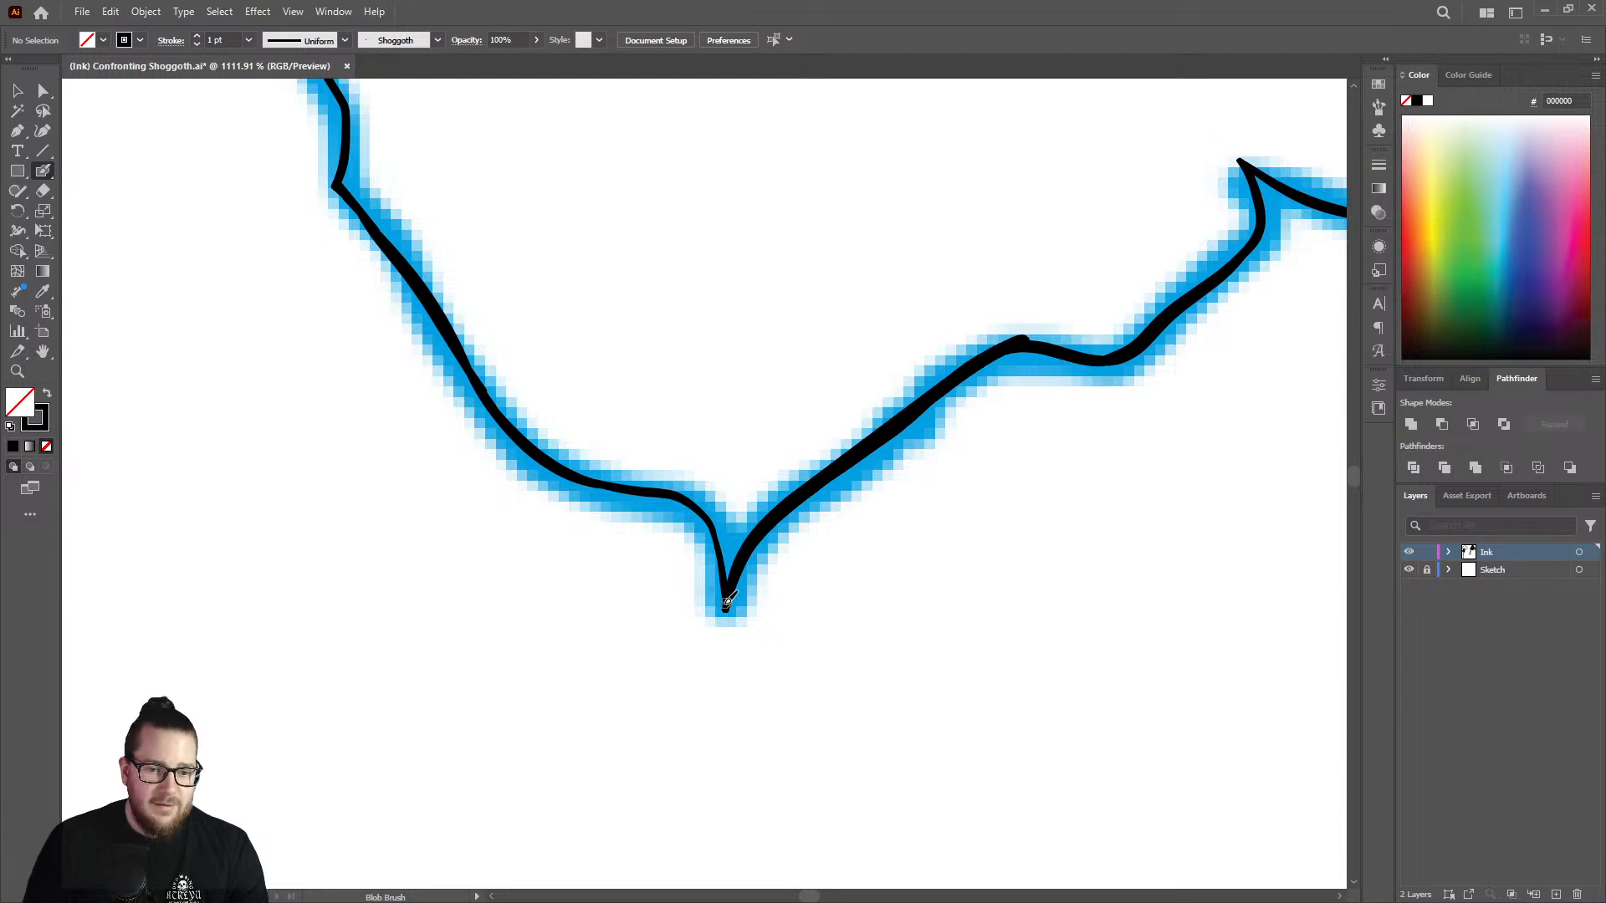
left_click_drag(727, 589, 725, 602)
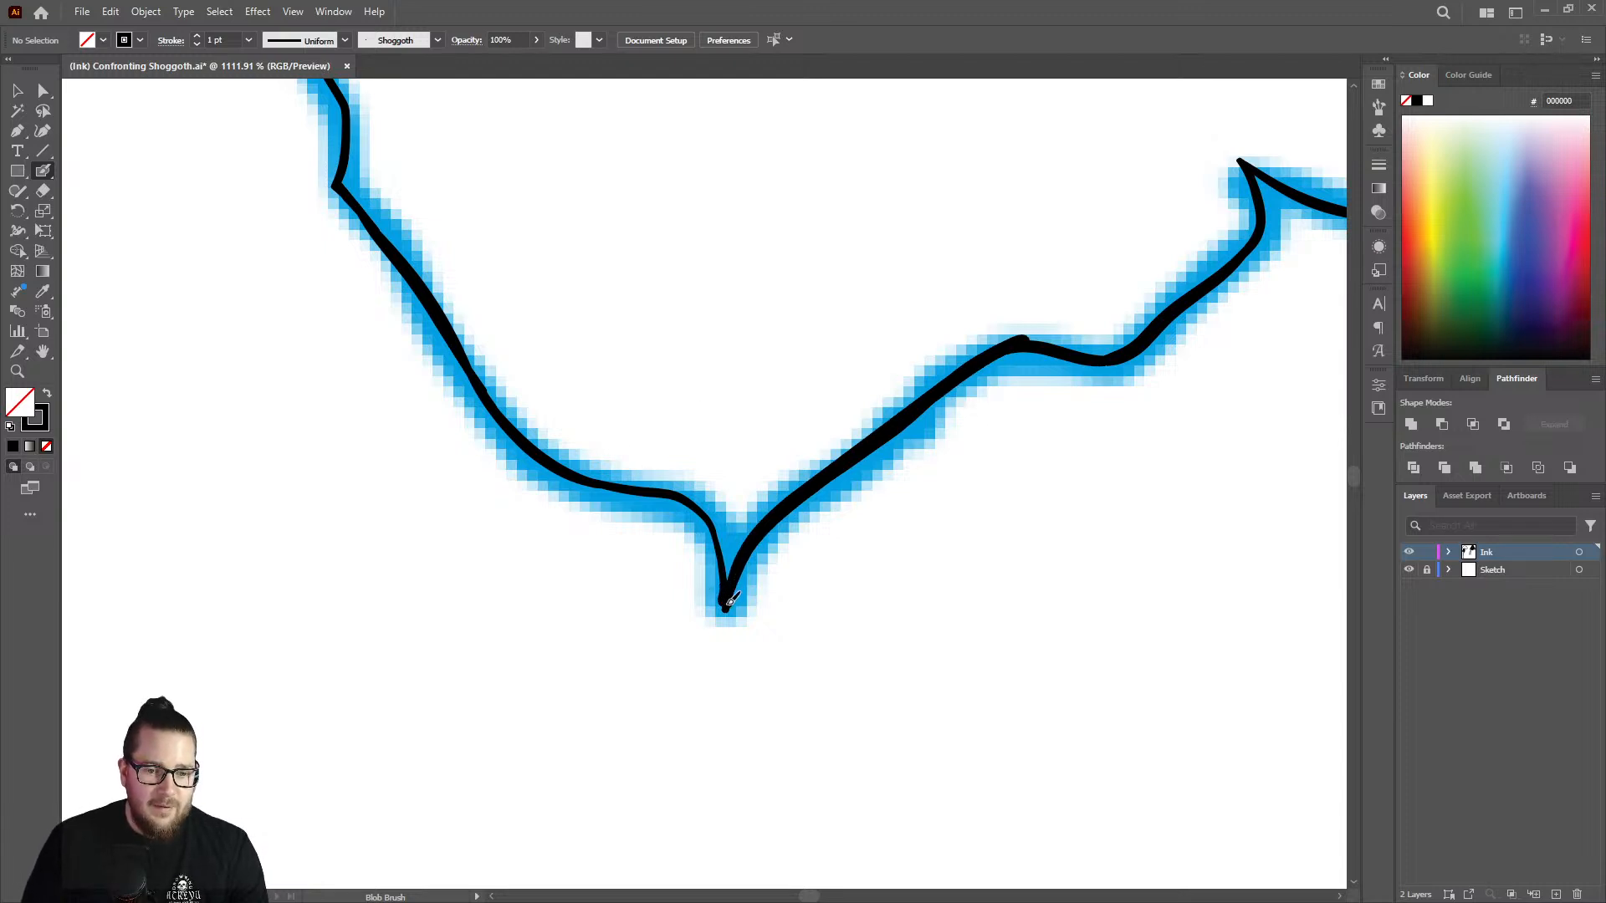
key("ctrl+z")
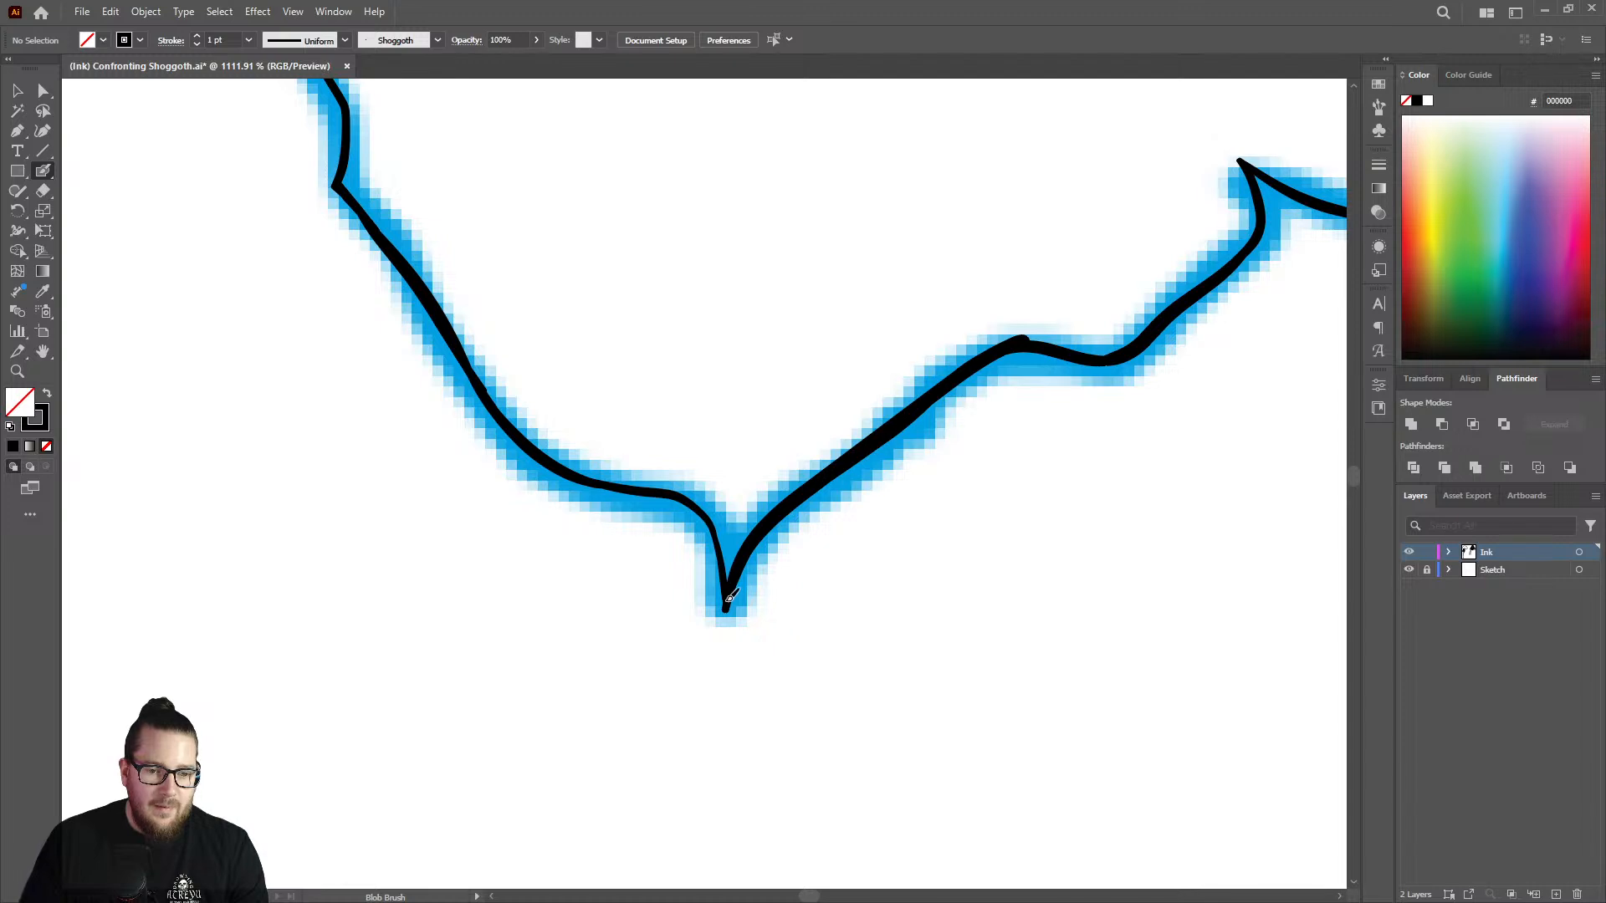
Thicken the descending side of the V-shaped notch and the rise from the rounded bump to the hooked spike.
mouse_move(726, 568)
left_mouse_down()
mouse_move(691, 502)
mouse_move(590, 477)
left_mouse_up()
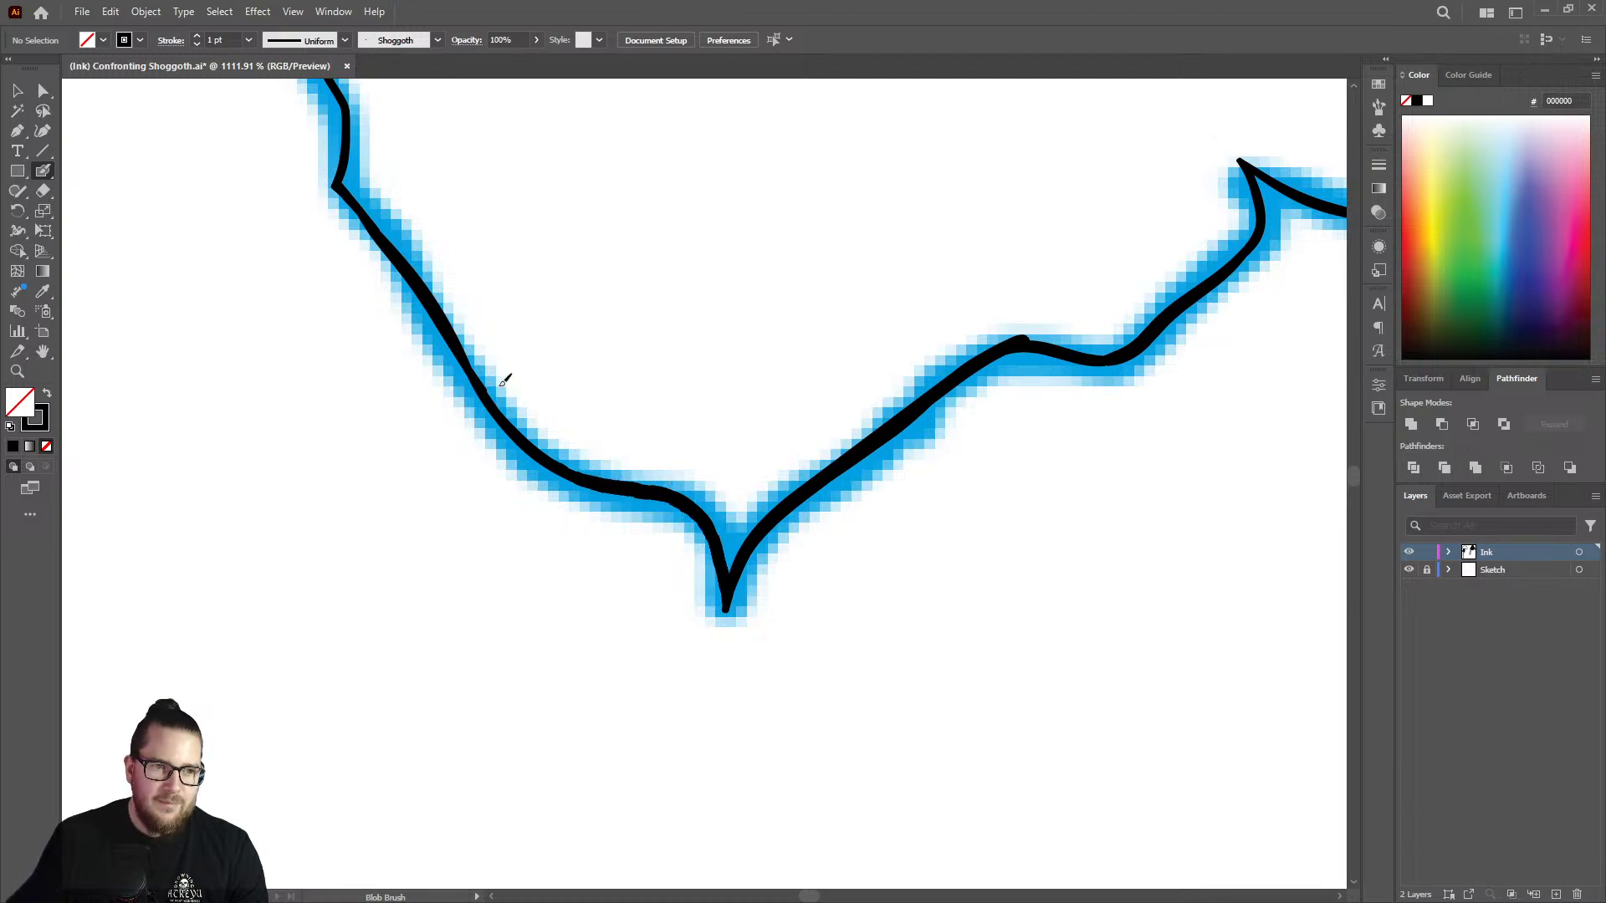
mouse_move(501, 385)
left_mouse_down()
mouse_move(347, 224)
mouse_move(439, 308)
left_mouse_up()
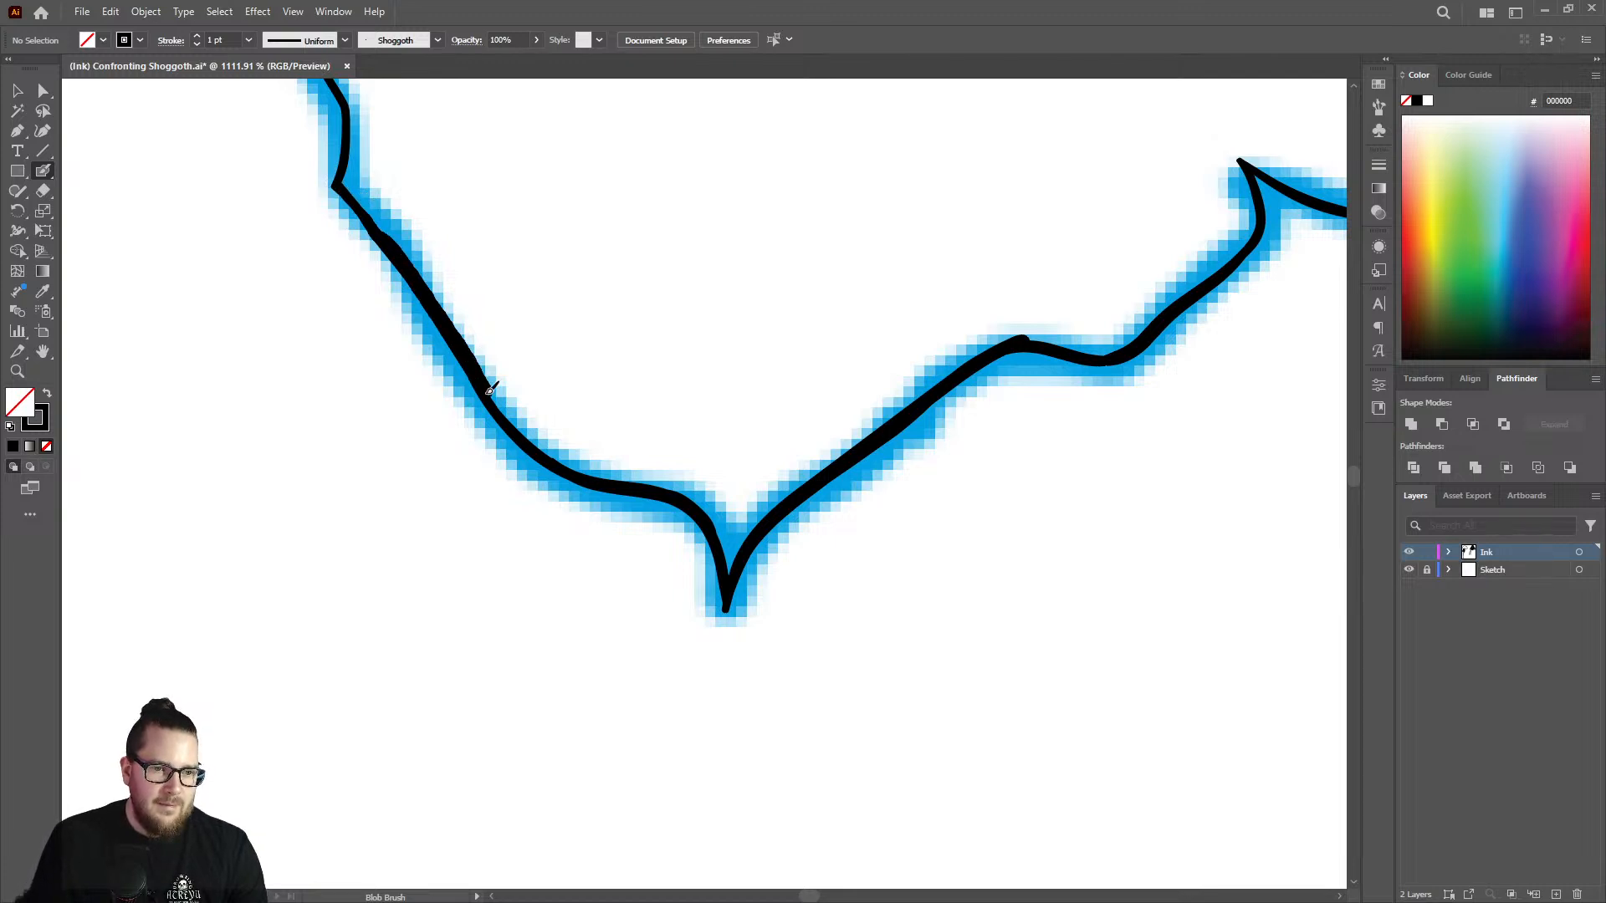
left_click_drag(554, 460, 478, 378)
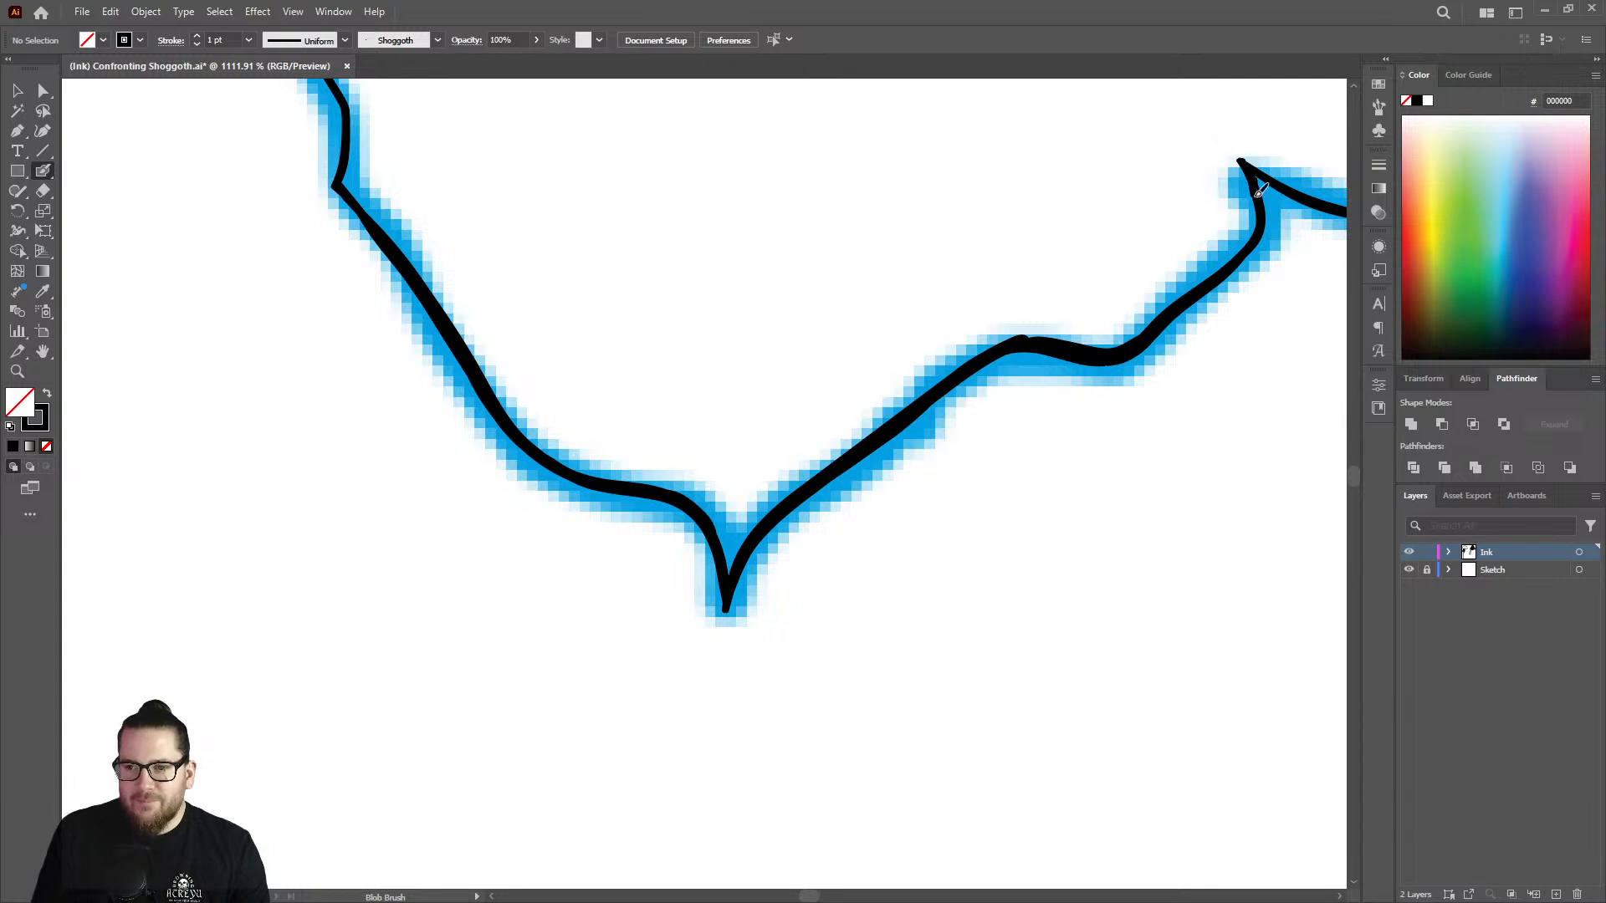
left_click_drag(1260, 232, 1146, 332)
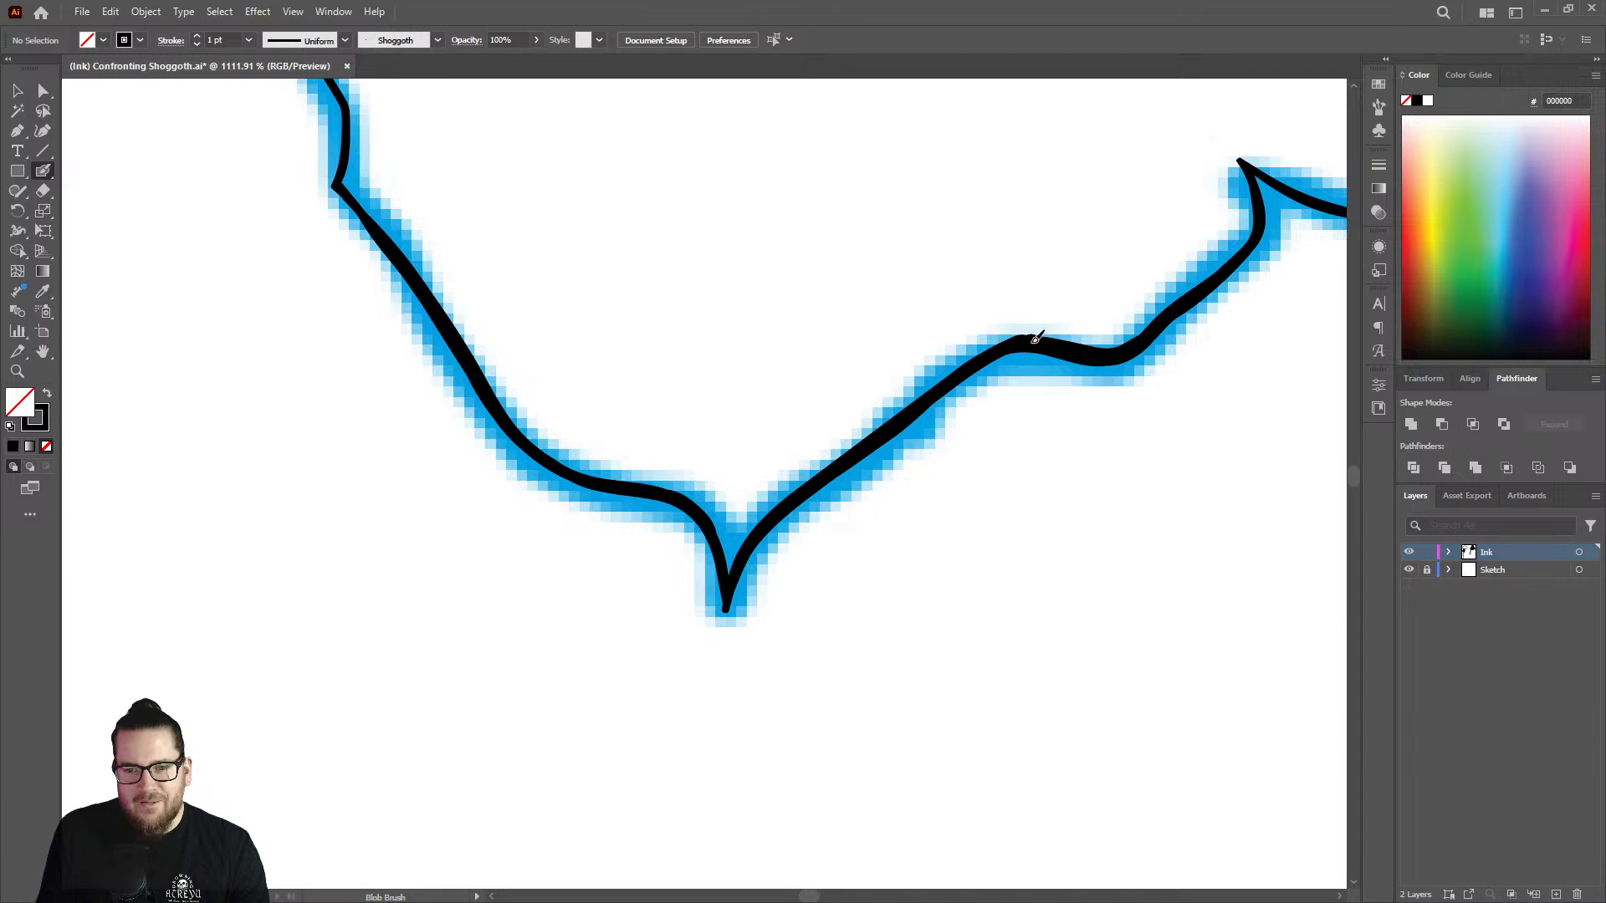
Thicken the sagging outline between the hooked spike and the small peak, and the start of the slope below it.
key("z")
left_click_drag(847, 476, 744, 469)
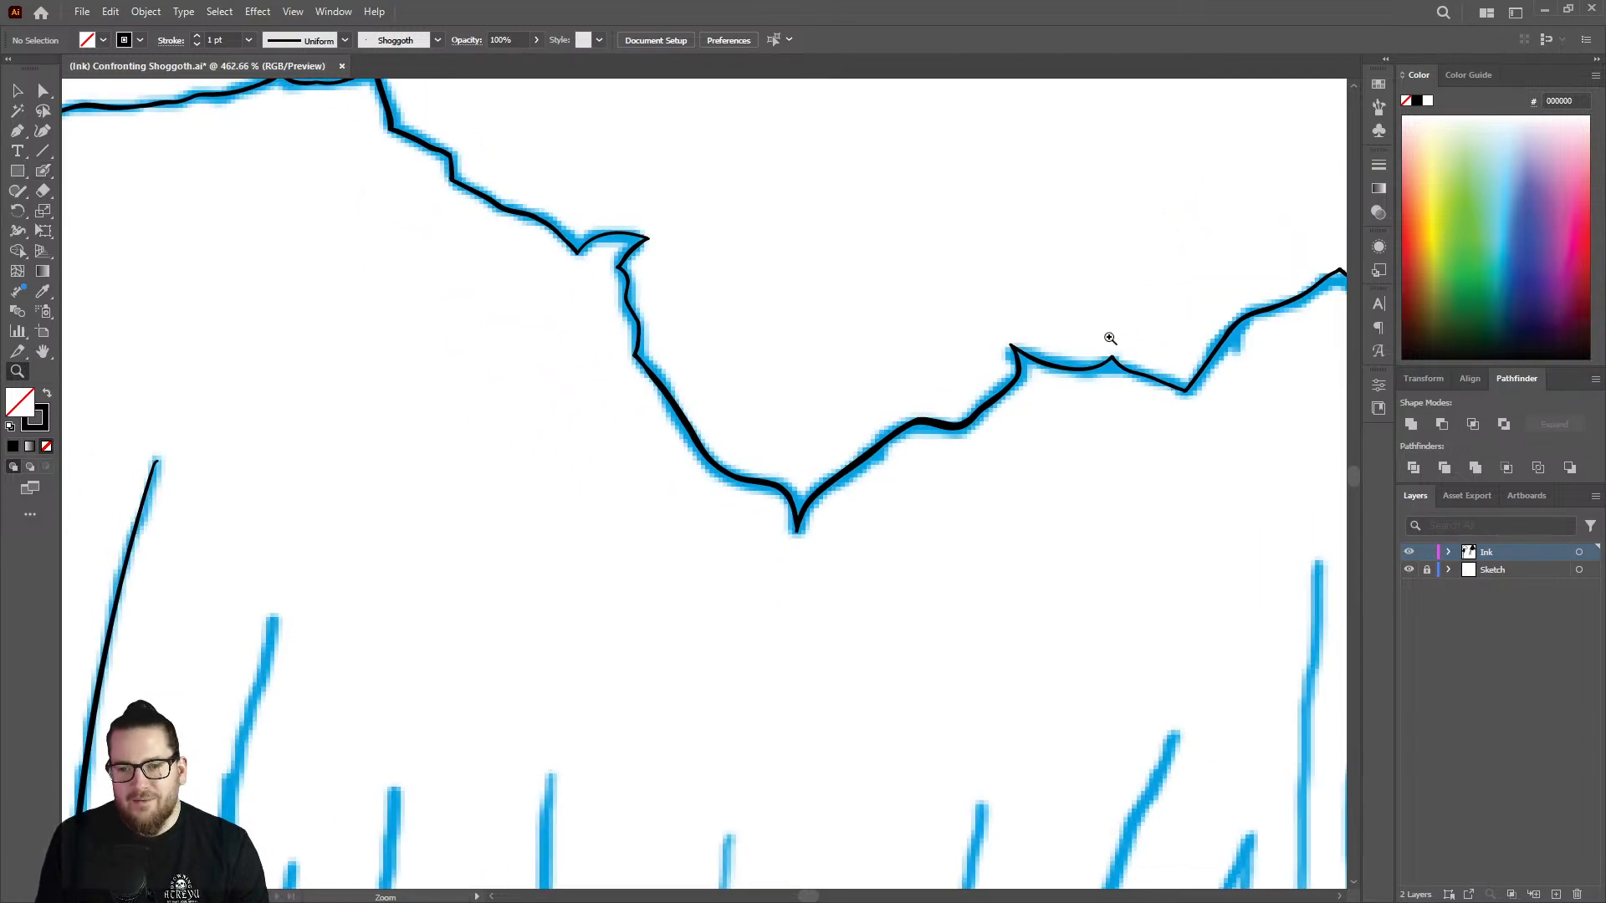
left_click_drag(1167, 344, 1340, 374)
left_click_drag(1104, 372, 1218, 366)
key("shift+b")
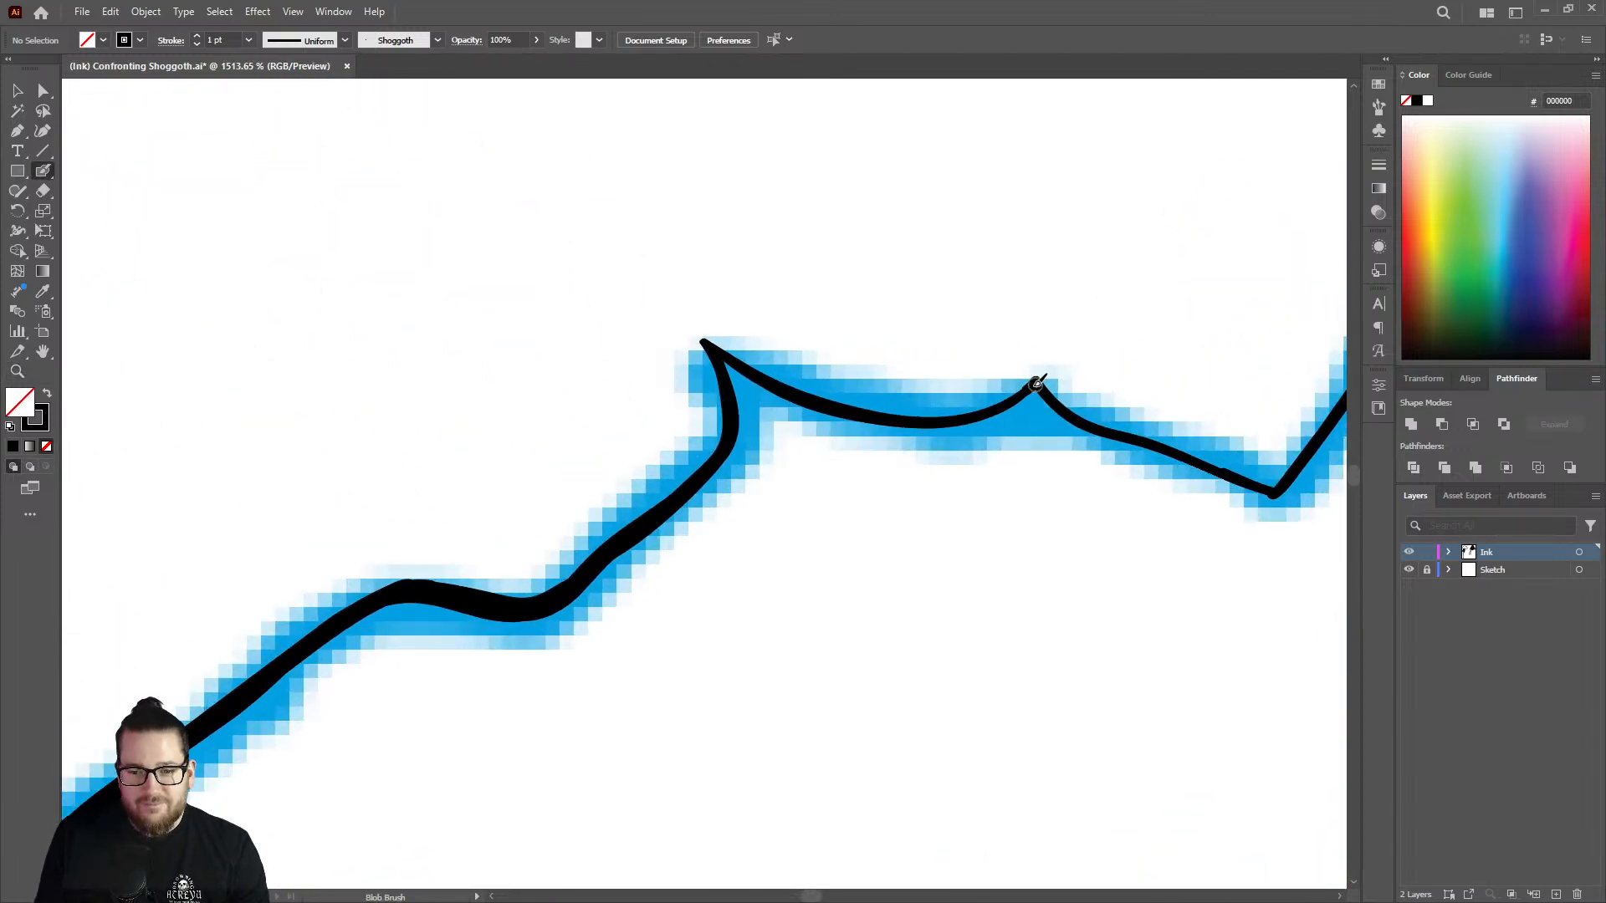
mouse_move(1040, 380)
left_mouse_down()
mouse_move(911, 419)
mouse_move(728, 354)
left_mouse_up()
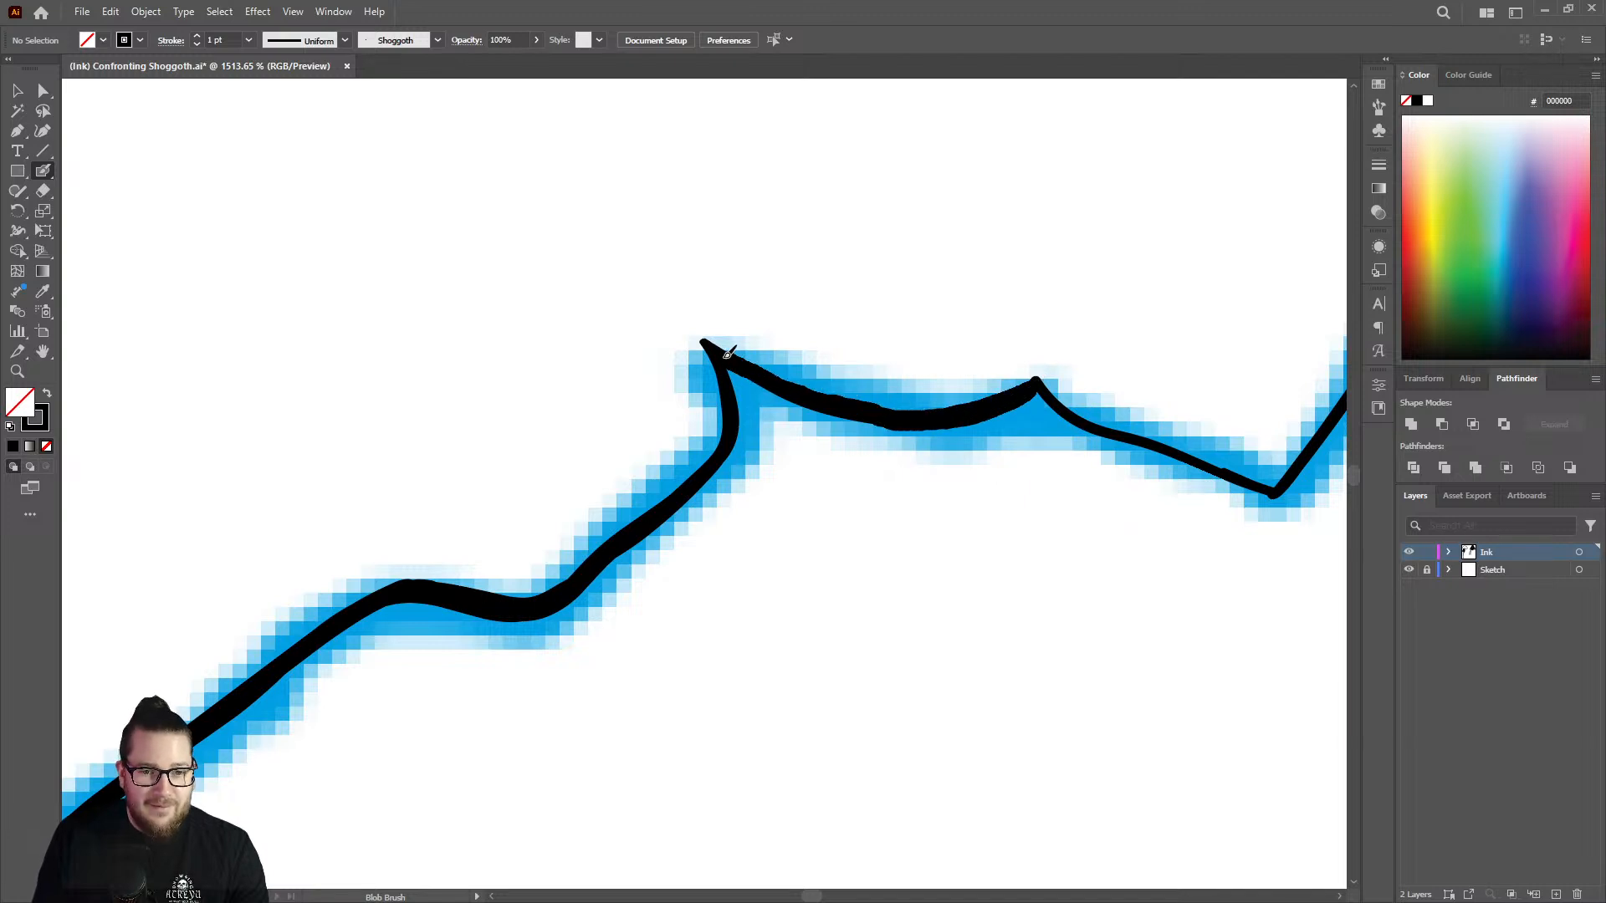
key("shift+e")
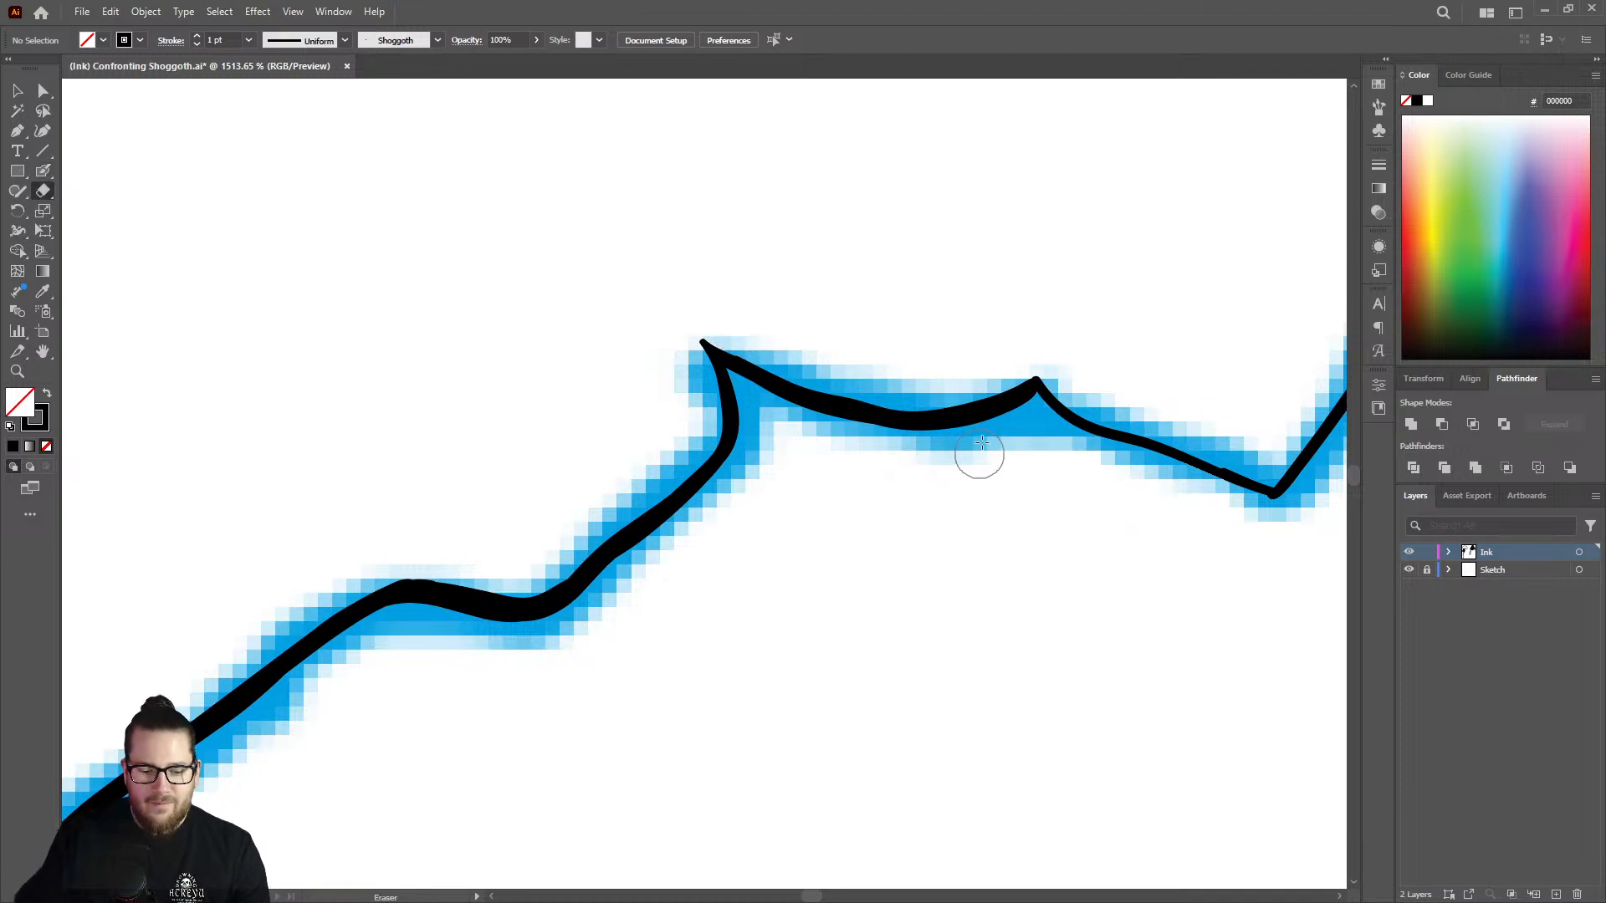
key("shift+b")
mouse_move(1041, 383)
left_mouse_down()
mouse_move(1112, 435)
mouse_move(1236, 474)
mouse_move(1075, 429)
left_mouse_up()
Thicken the outline around the low corner past the small peak, up the steep slope.
key("z")
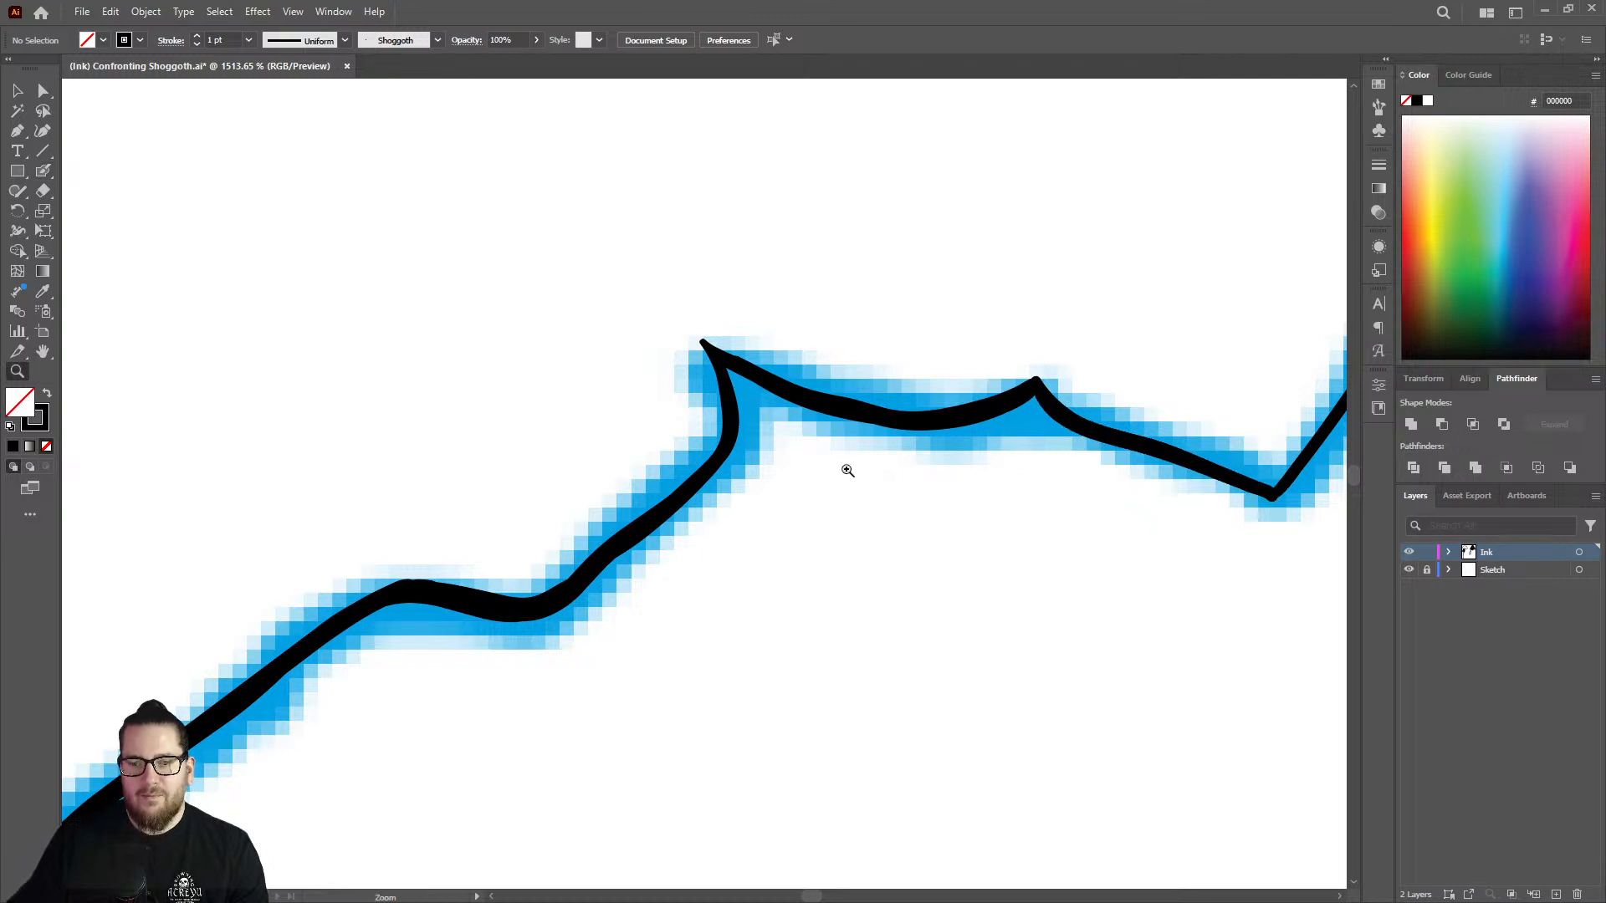
left_click_drag(846, 472, 552, 552)
left_click_drag(1046, 452, 1292, 412)
left_click_drag(1046, 388, 1133, 373)
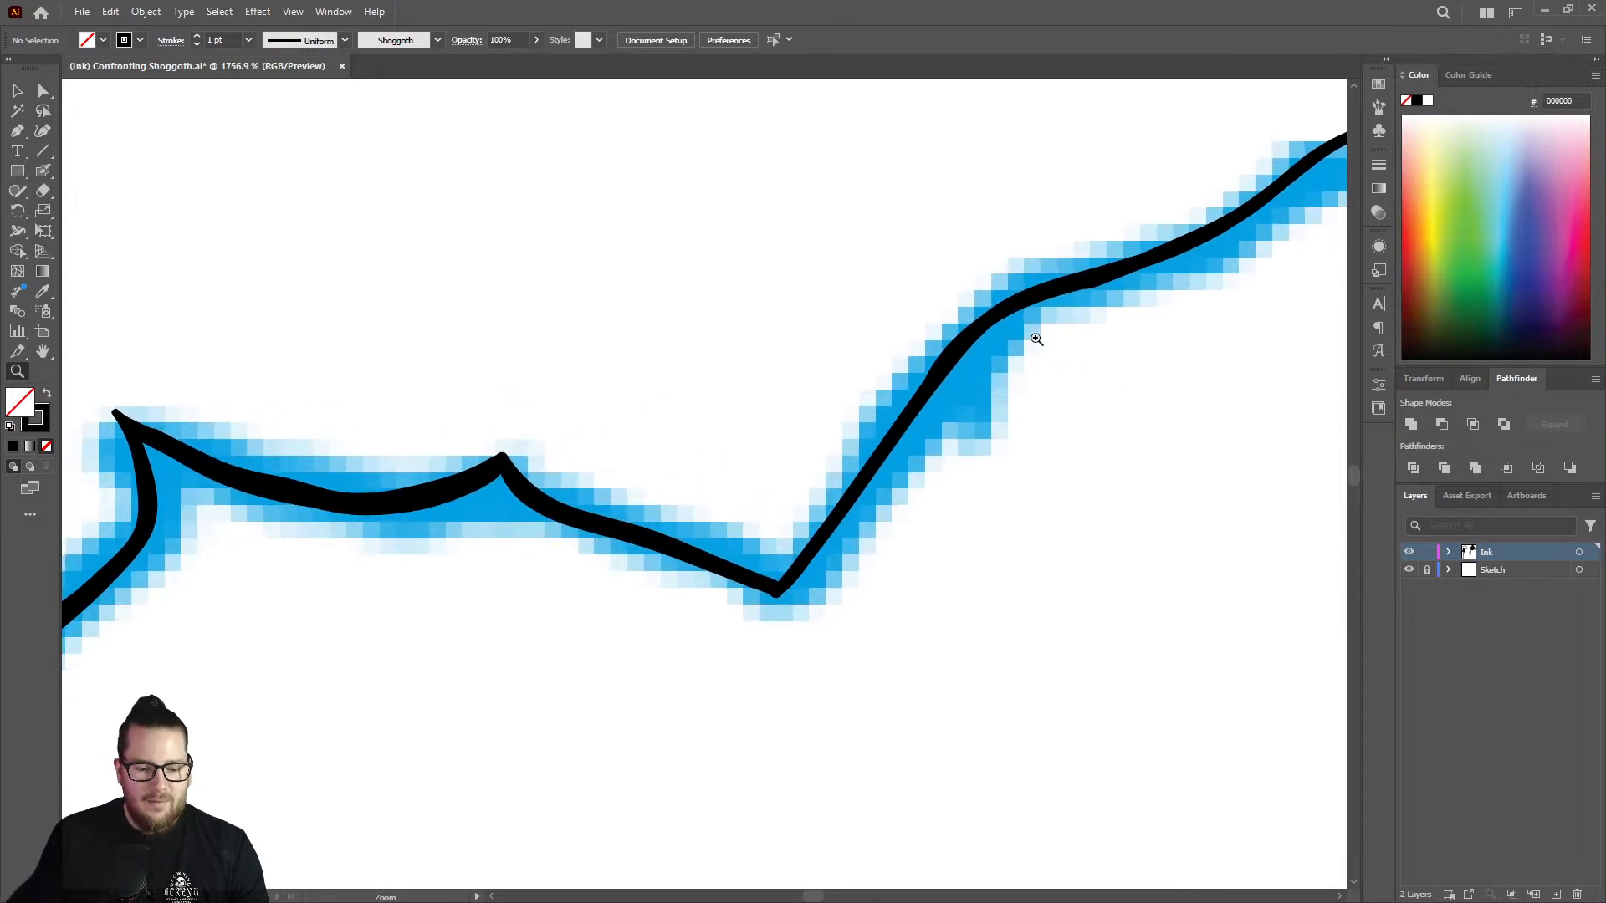
key("shift+b")
mouse_move(946, 360)
left_mouse_down()
mouse_move(786, 579)
mouse_move(510, 575)
left_mouse_up()
Thicken both slopes of the next peak in the jagged outline, down toward the following V-shaped notch.
key("z")
left_click_drag(1018, 472, 1180, 459)
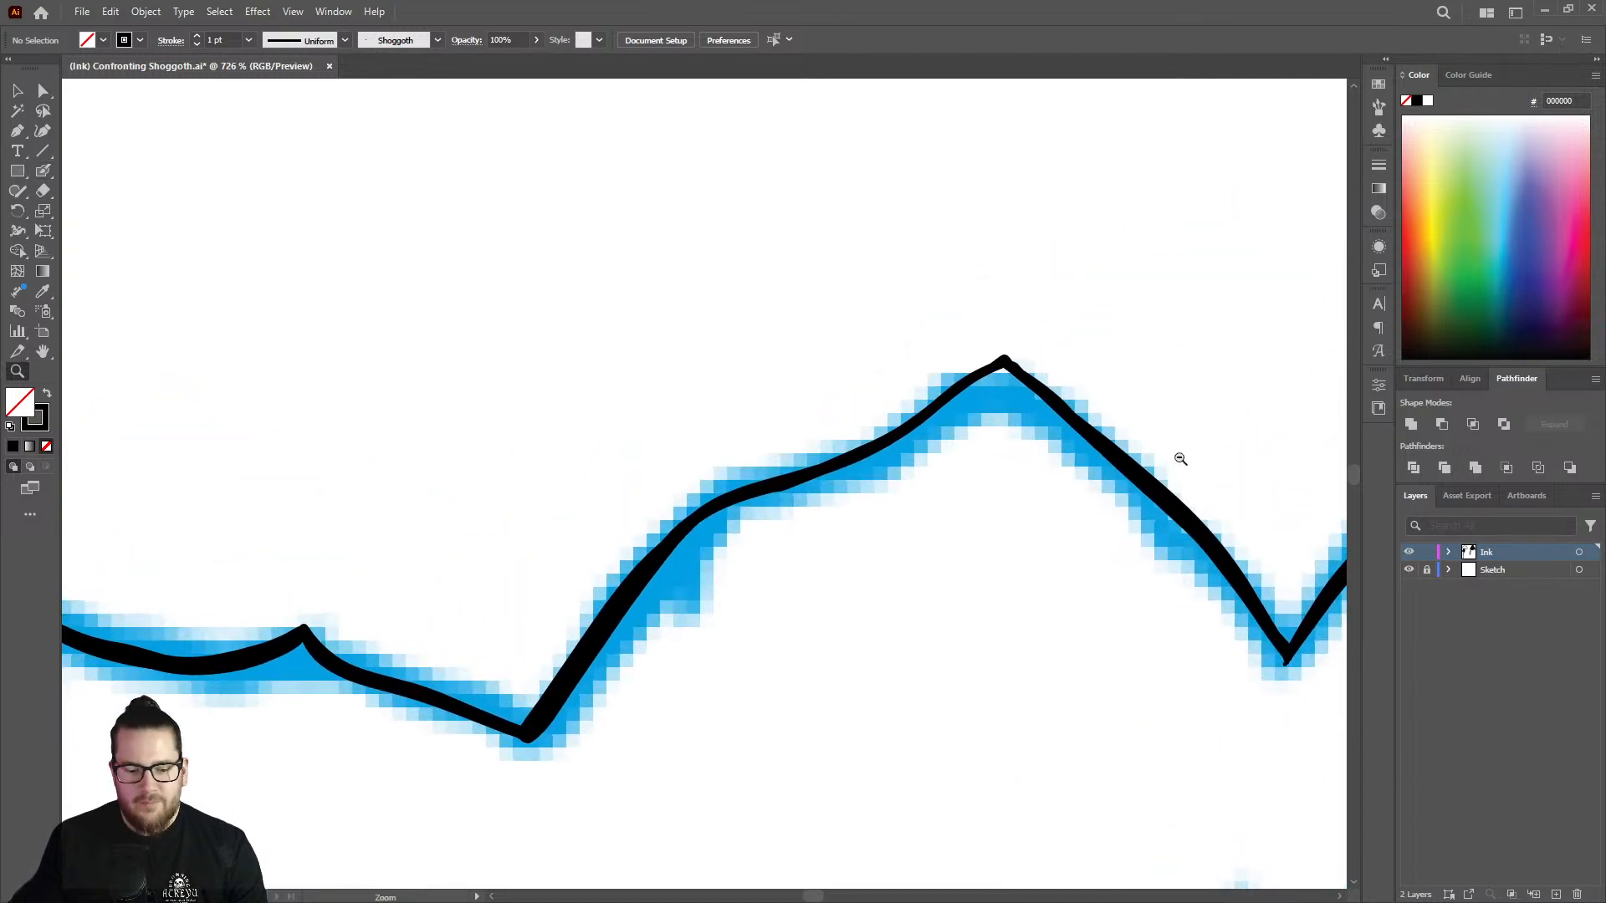
key("shift+b")
left_click_drag(1007, 359, 623, 561)
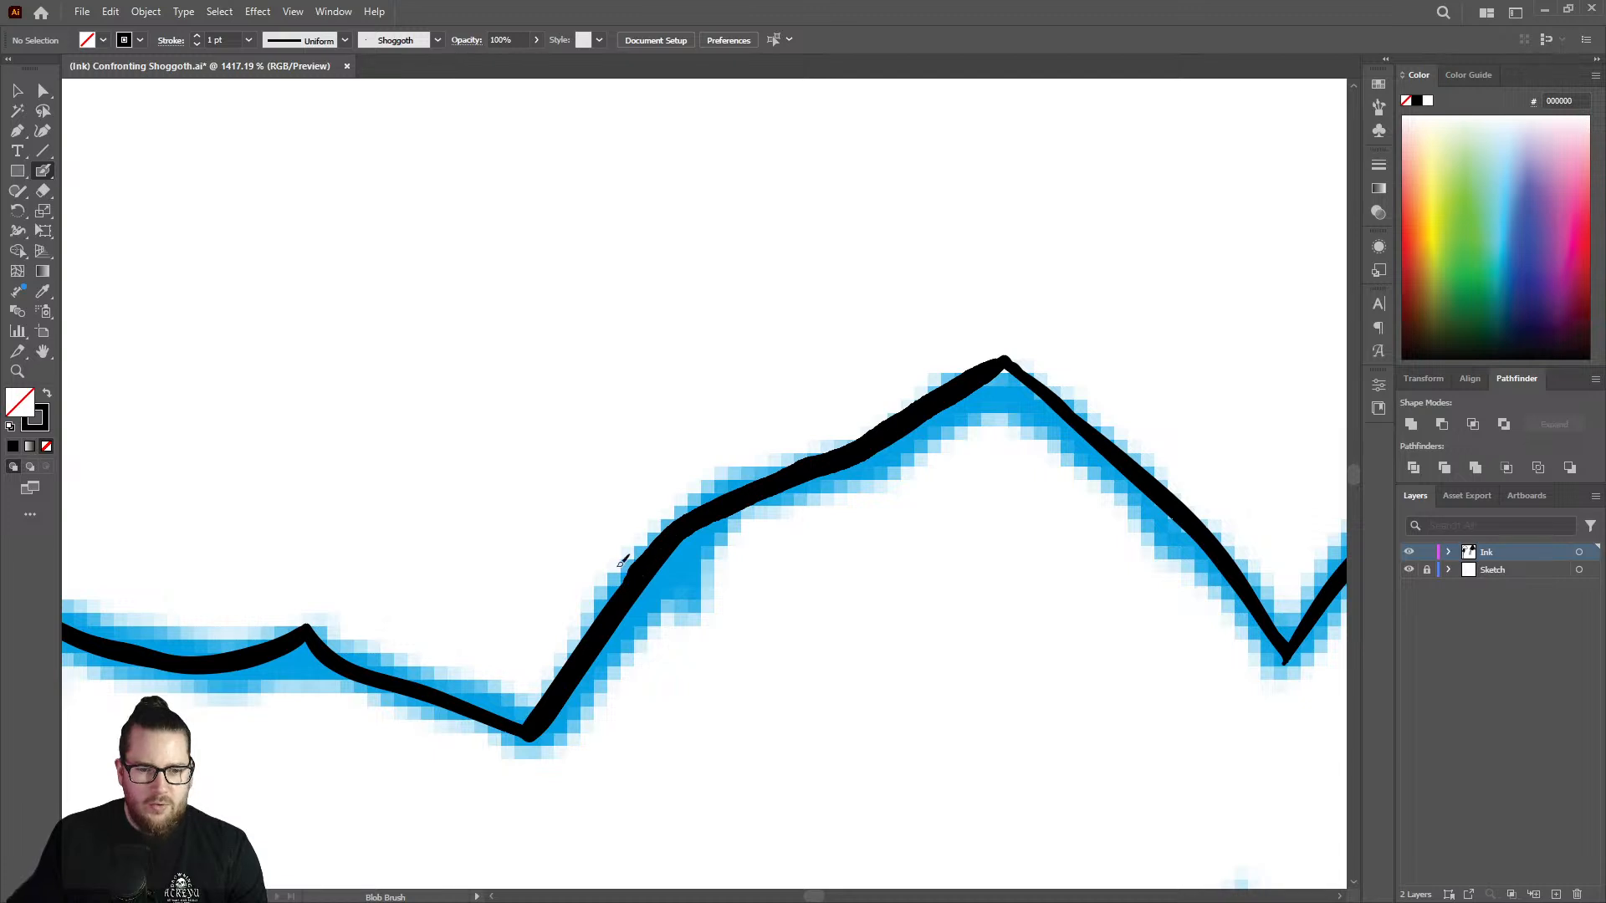
left_click_drag(1006, 361, 1262, 604)
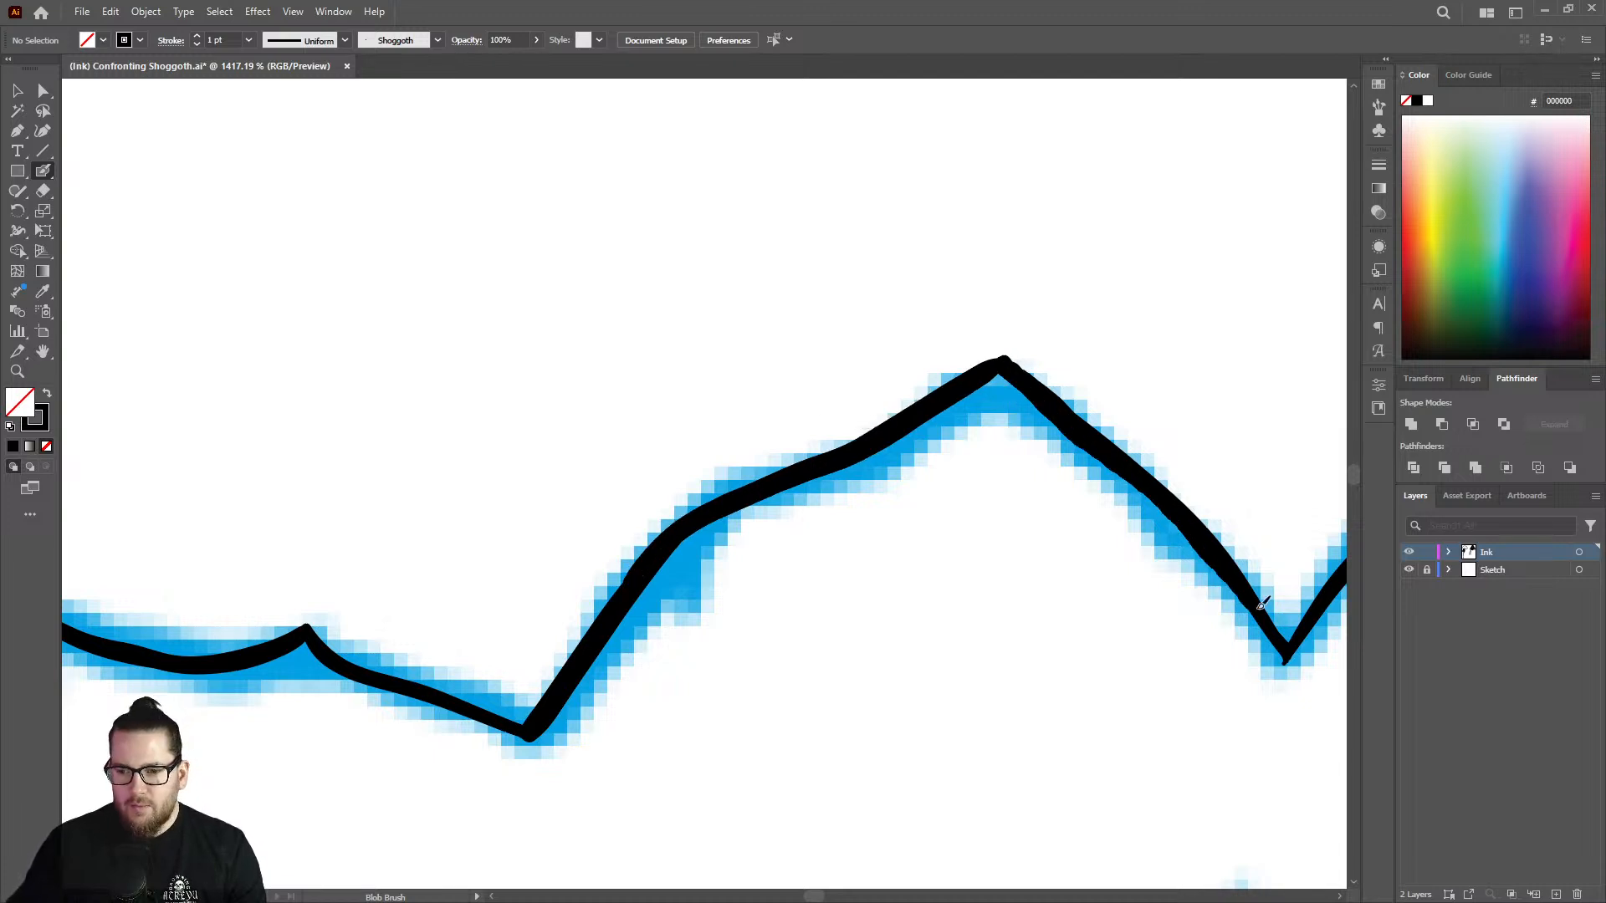
Thicken the outline's rise from the V-shaped notch up to the corner of the flatter top stretch.
key("z")
left_click_drag(949, 551, 728, 554)
left_click_drag(994, 592, 882, 585)
left_click_drag(1170, 526, 1315, 577)
left_click_drag(1056, 603, 1233, 577)
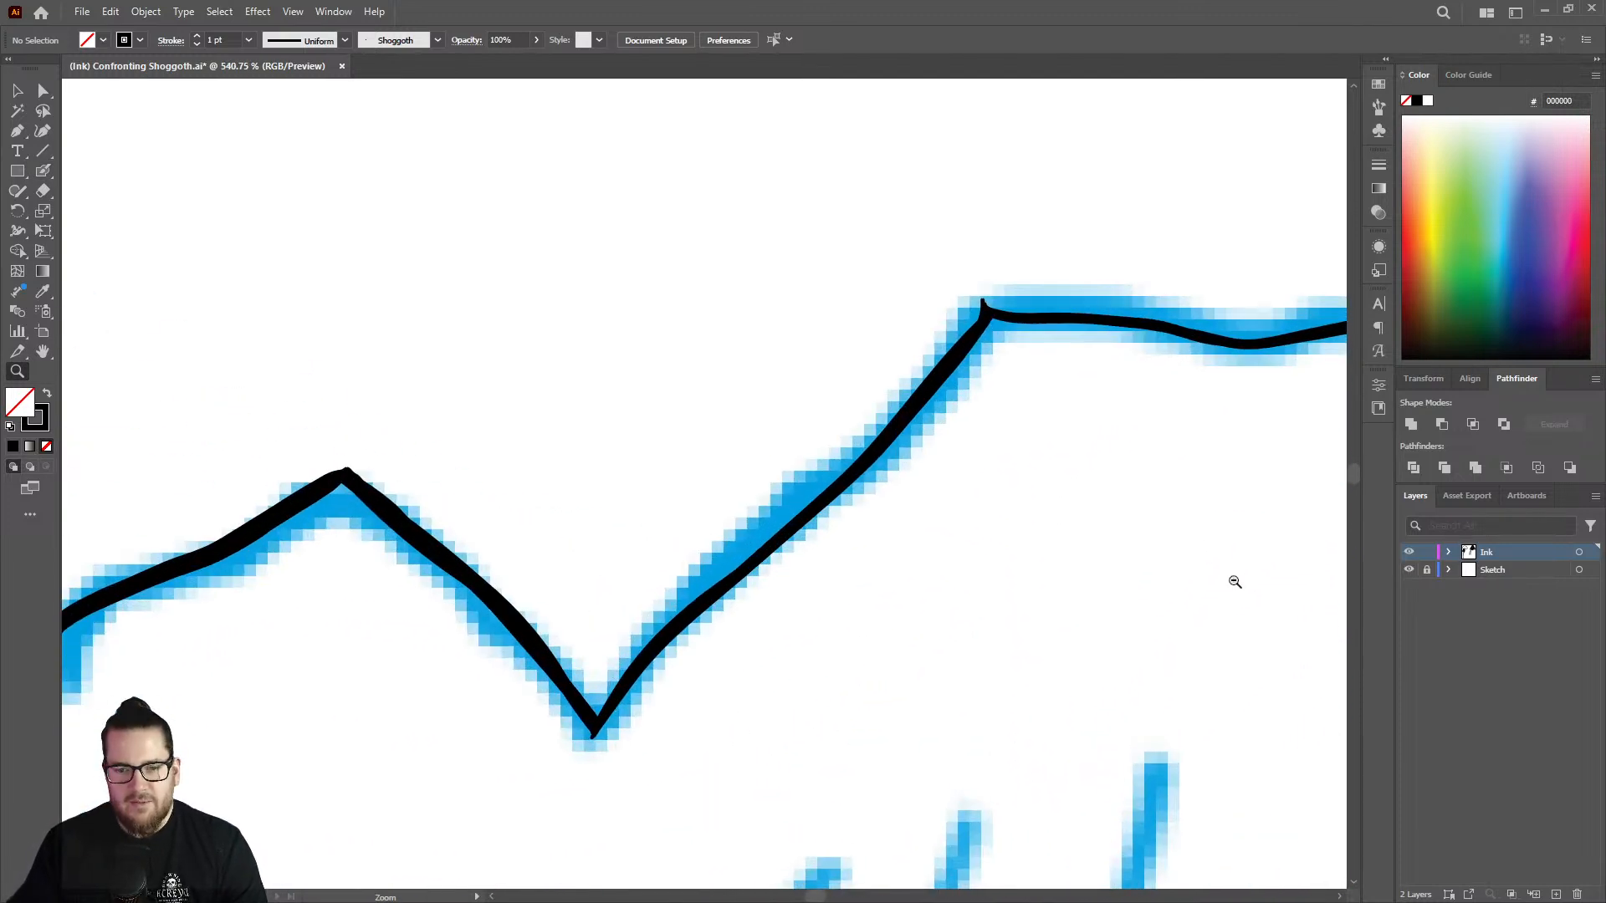
key("shift+b")
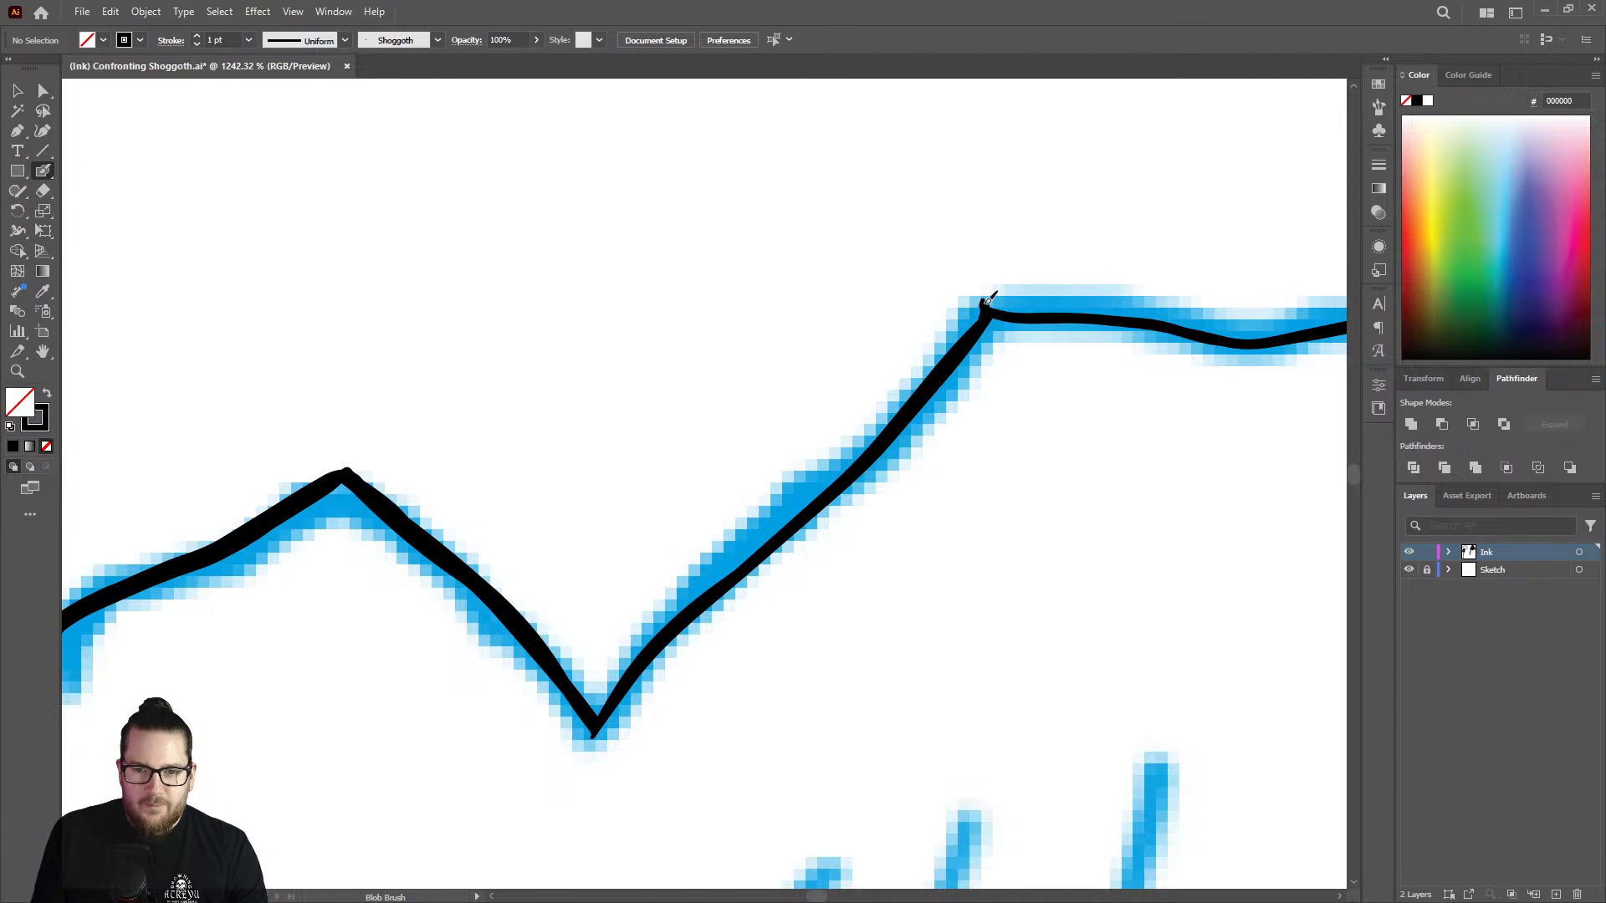
mouse_move(981, 328)
left_mouse_down()
mouse_move(630, 656)
mouse_move(601, 712)
left_mouse_up()
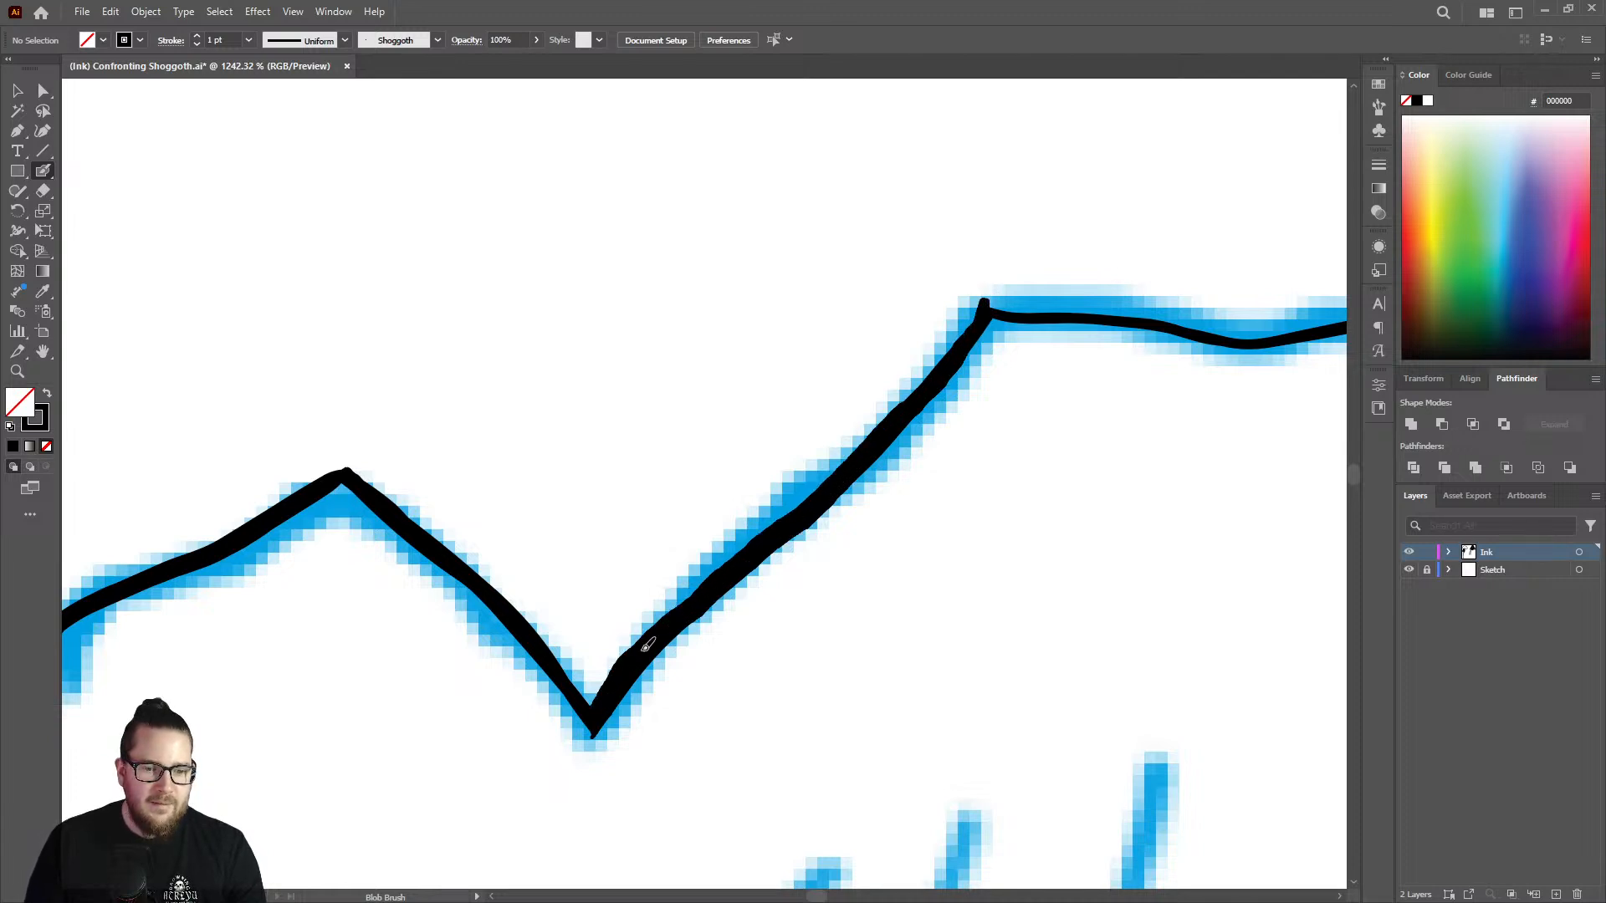
left_click_drag(646, 645, 691, 577)
Thicken the shallow dip in the jagged outline just past the corner at the head of the steep rise.
key("z")
left_click_drag(856, 452, 693, 452)
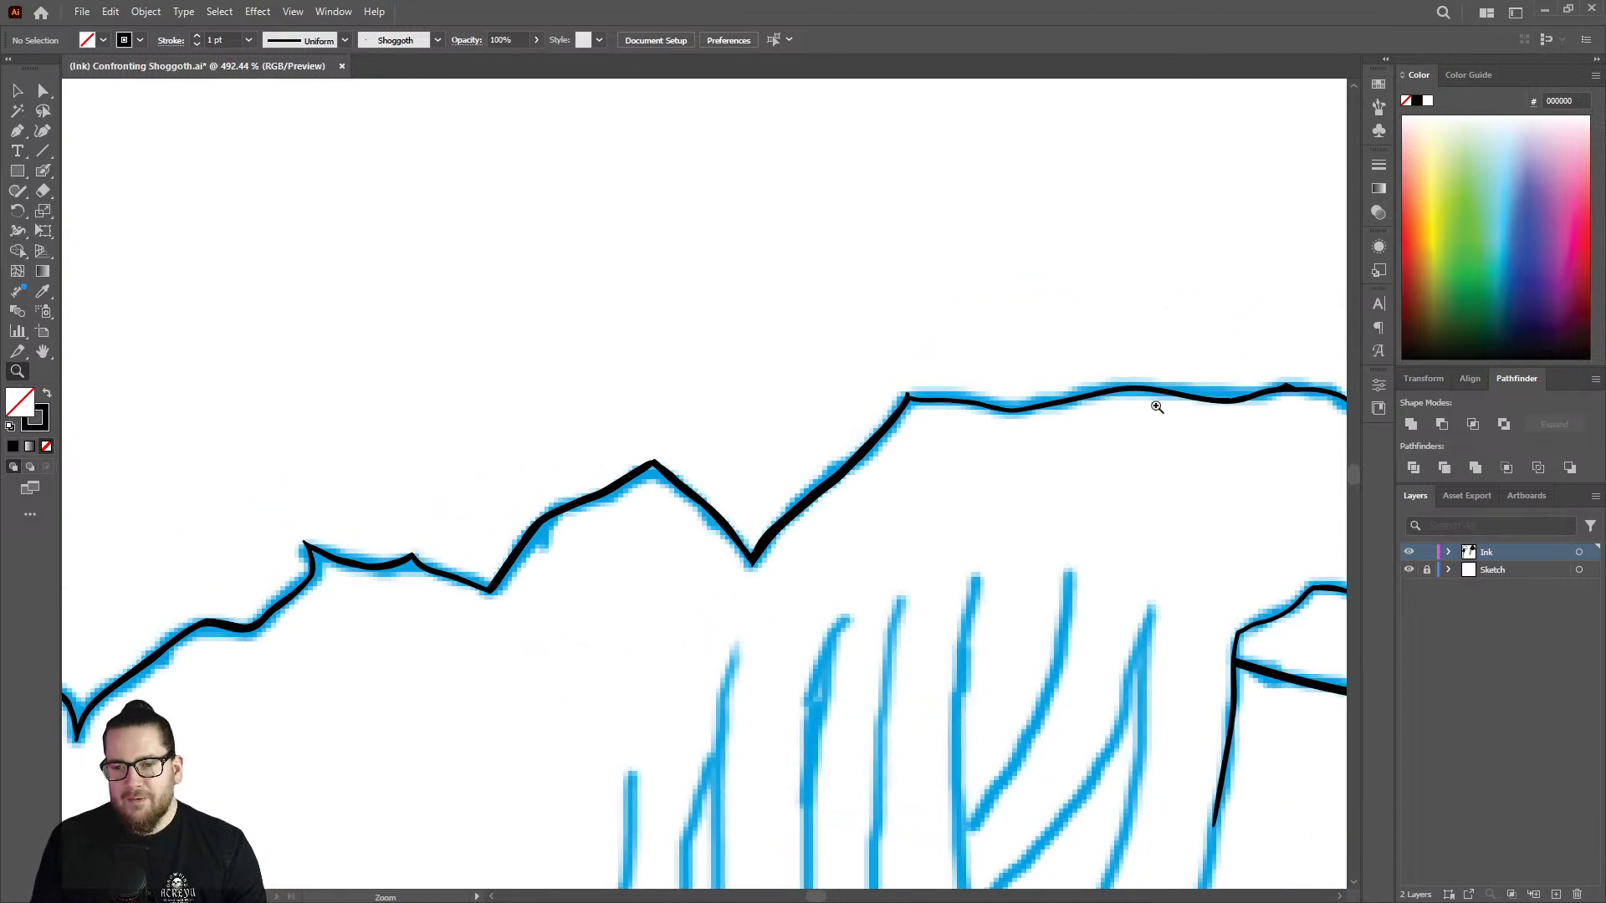
left_click_drag(1157, 406, 1296, 406)
key("shift+b")
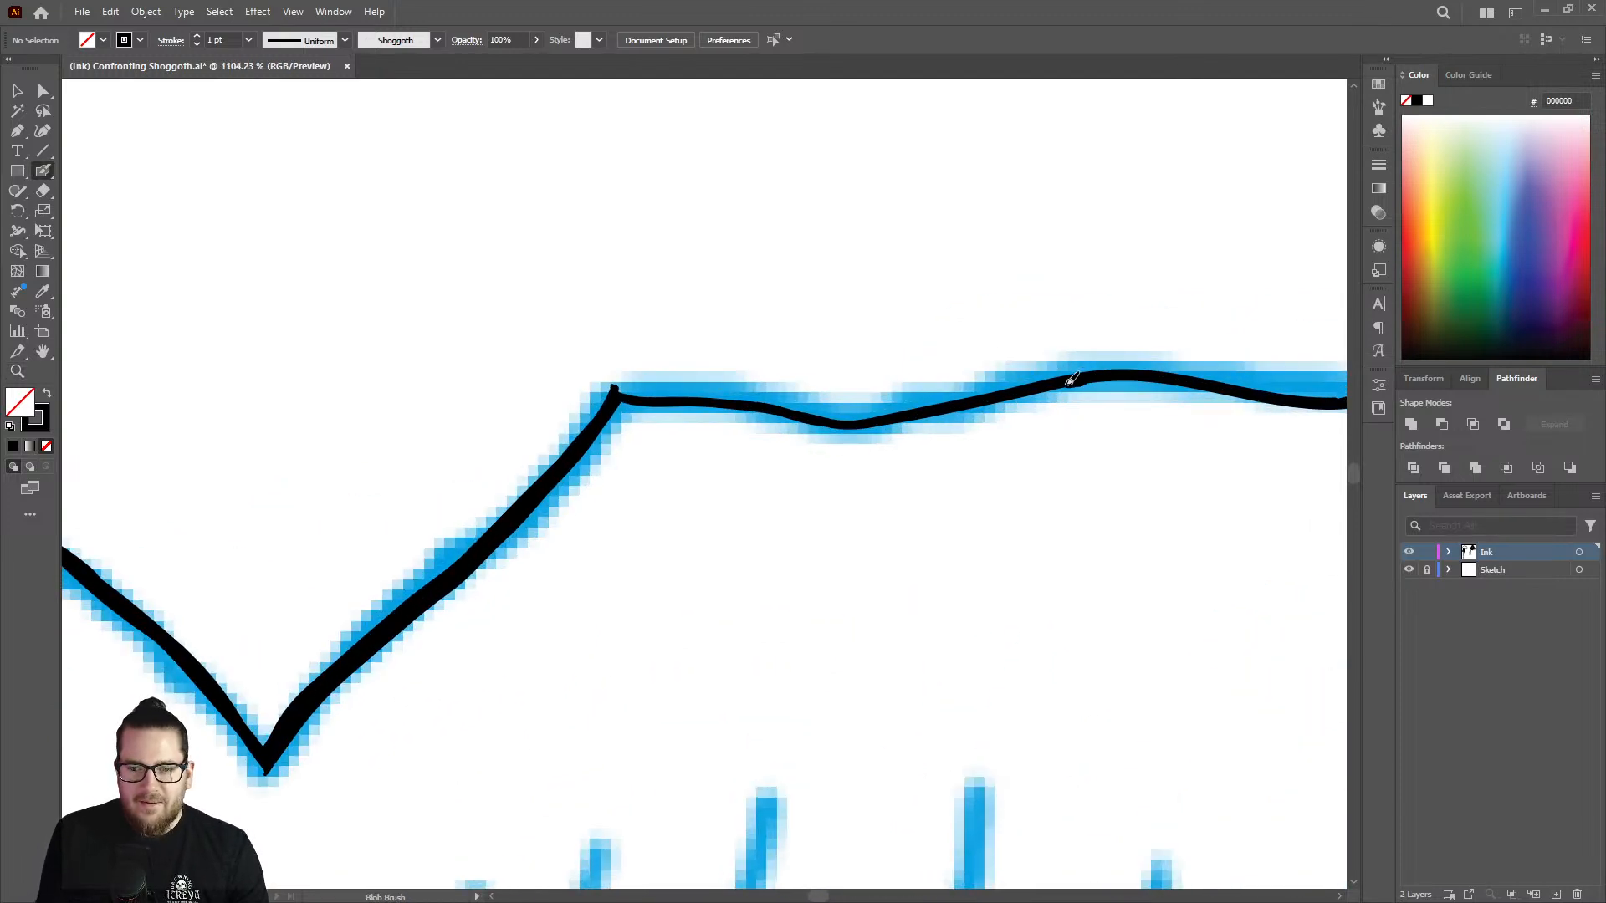
mouse_move(1071, 381)
left_mouse_down()
mouse_move(872, 422)
mouse_move(635, 392)
left_mouse_up()
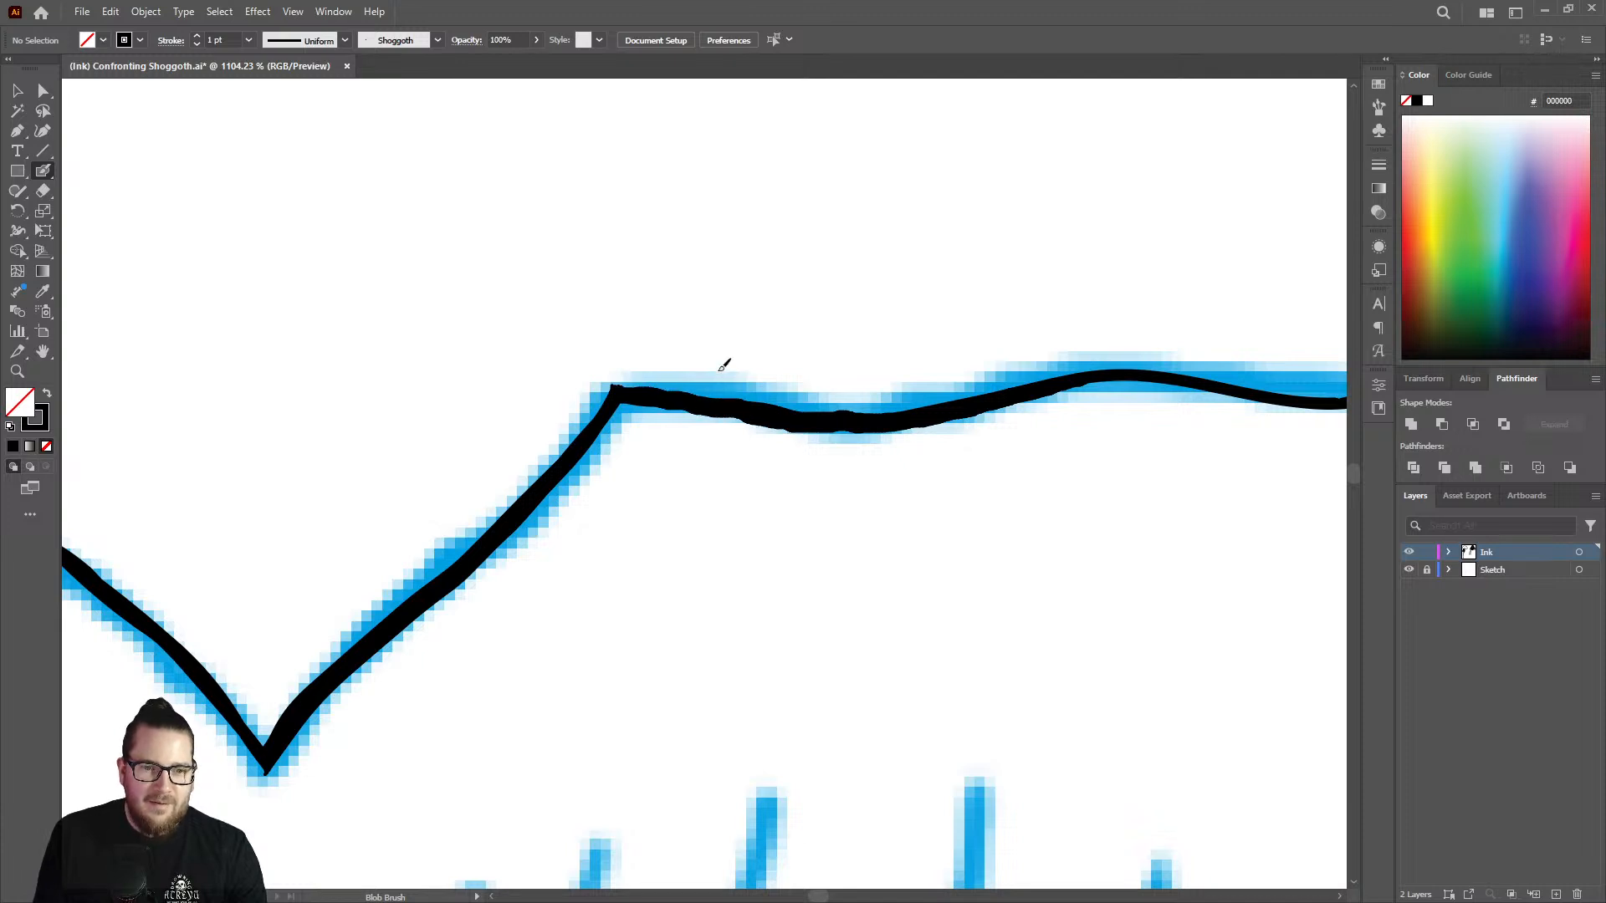
Thicken the outline's outer end from the small spike, around the curve and wavy underside, to the corner above the dome line.
key("z")
left_click_drag(675, 453, 535, 456)
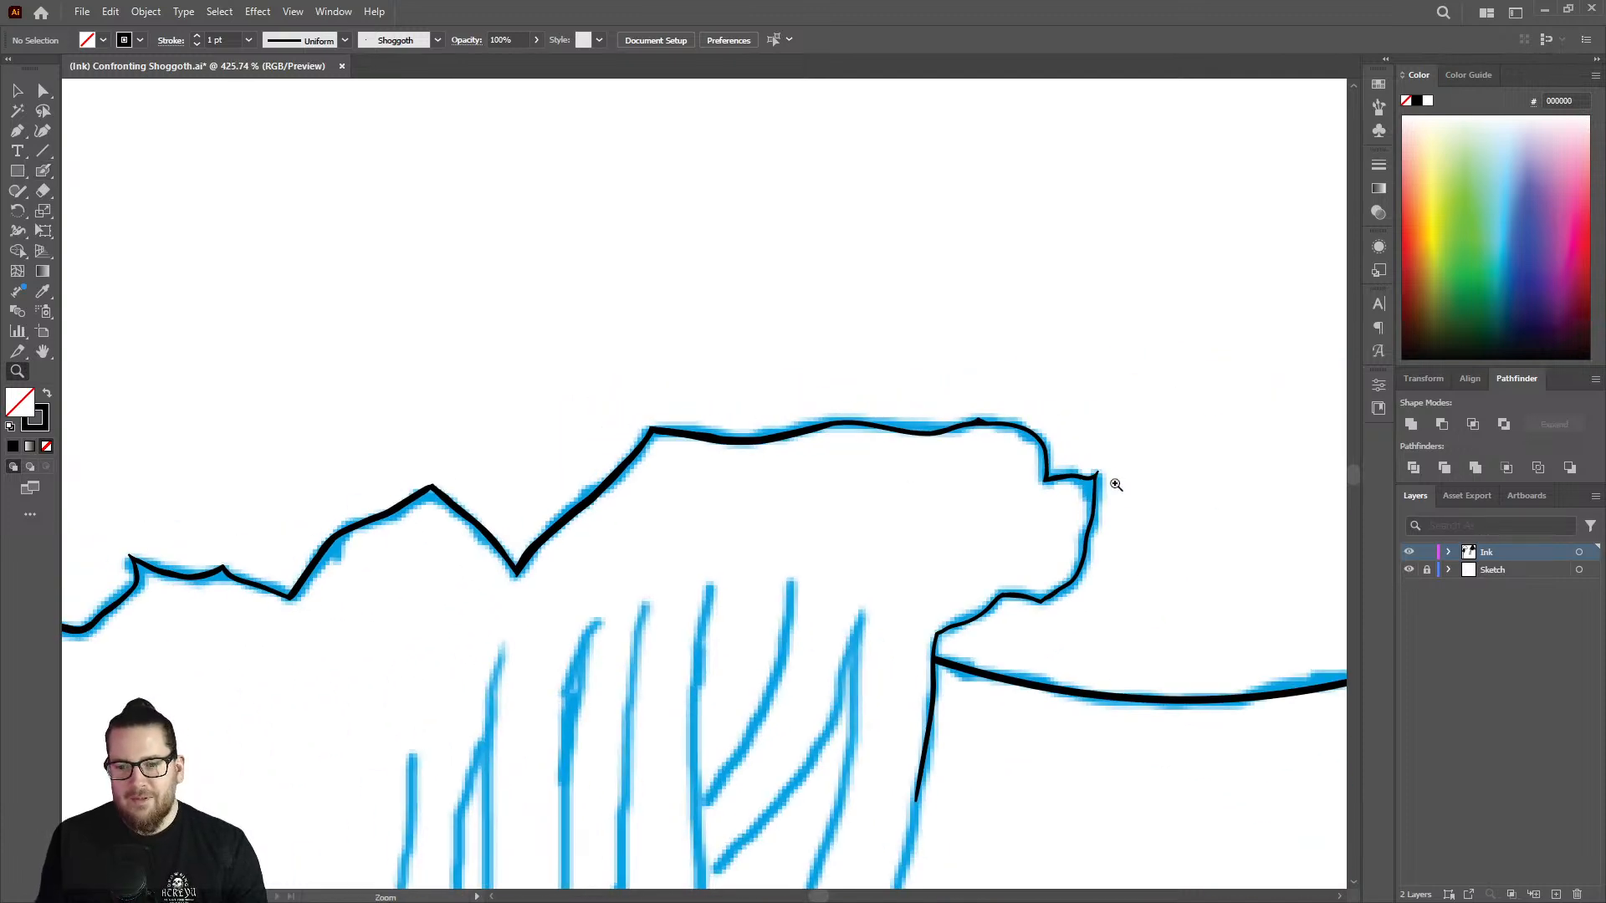
left_click_drag(1033, 690, 1142, 592)
left_click_drag(1138, 496, 1006, 445)
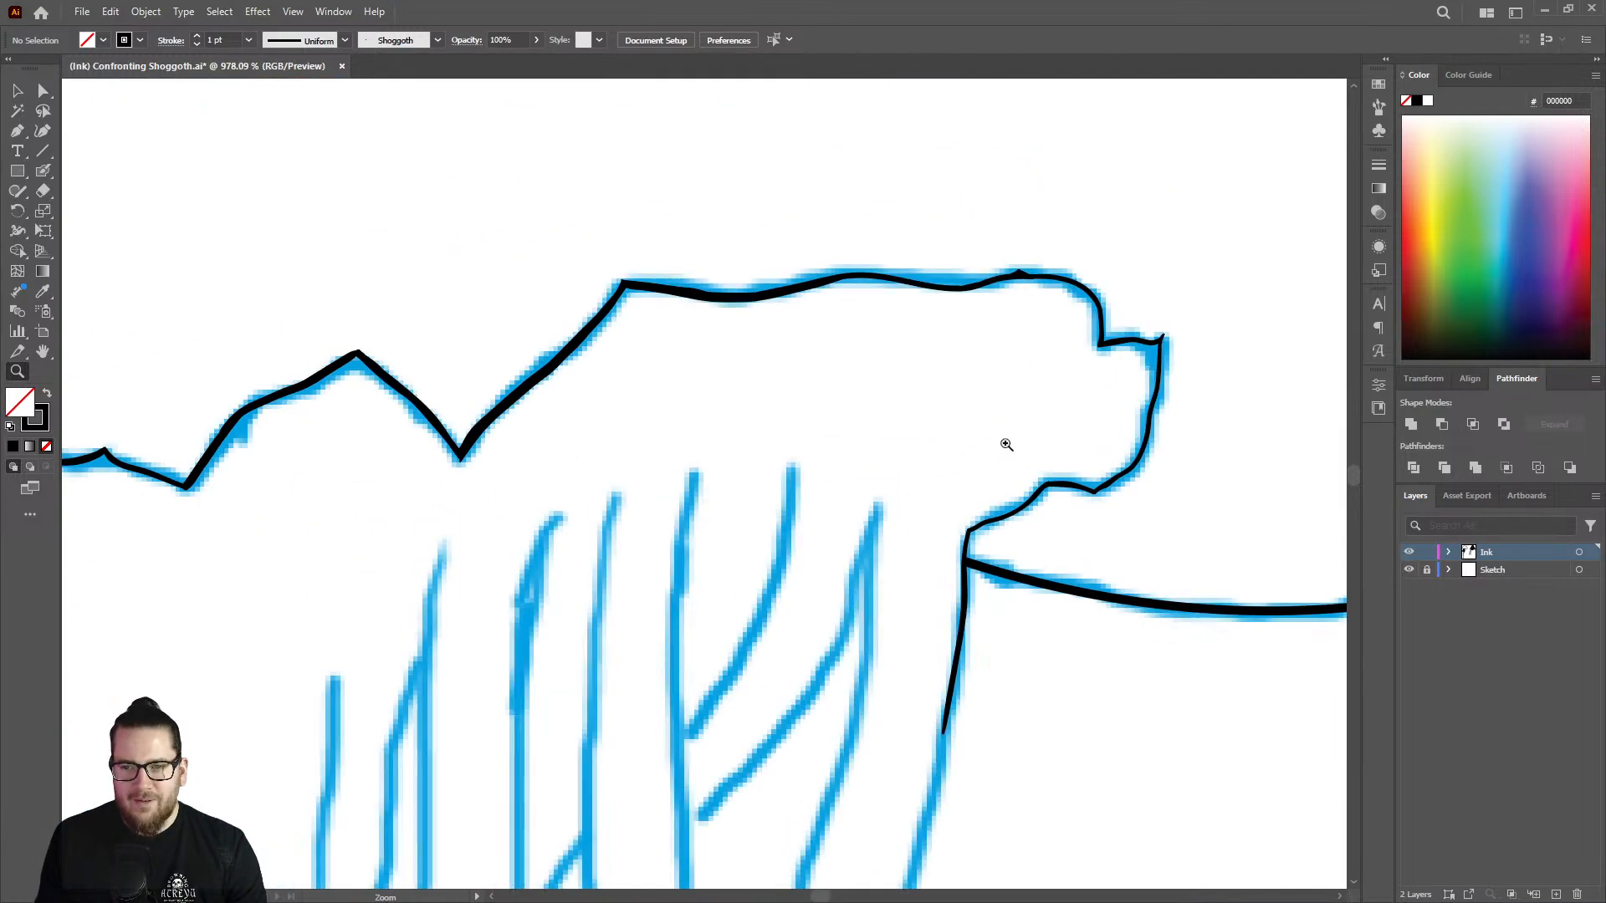
left_click_drag(1197, 343, 1319, 401)
left_click_drag(1185, 479, 1303, 498)
key("shift+b")
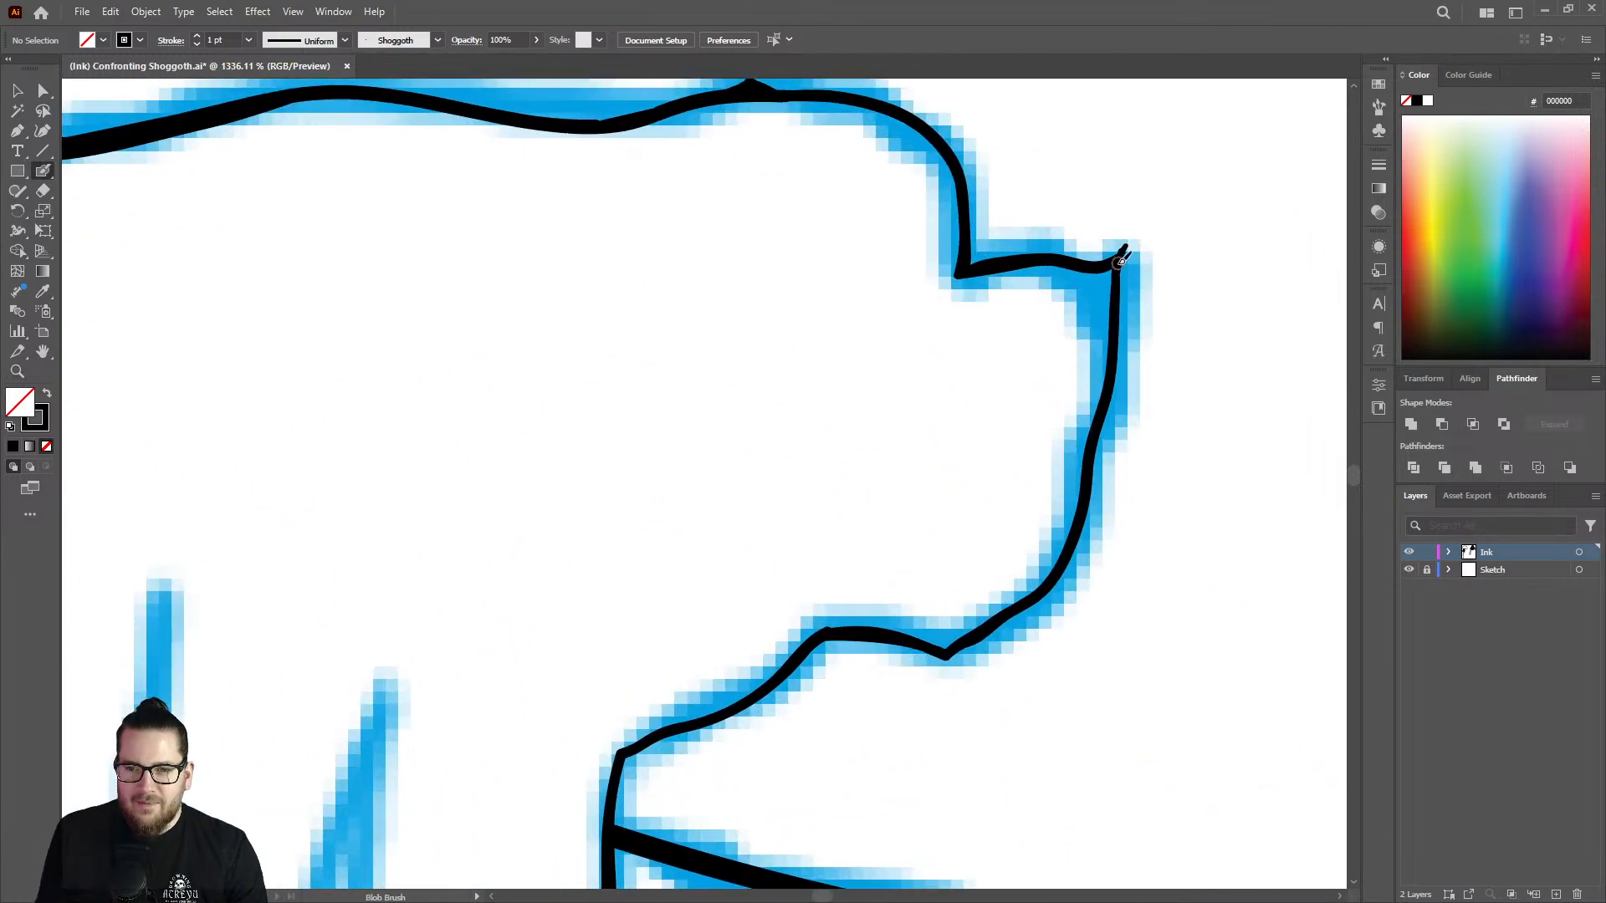
mouse_move(1119, 276)
left_mouse_down()
mouse_move(1069, 552)
mouse_move(1027, 608)
mouse_move(951, 649)
mouse_move(824, 620)
mouse_move(807, 647)
mouse_move(821, 620)
mouse_move(751, 696)
mouse_move(628, 747)
left_mouse_up()
key("ctrl+z")
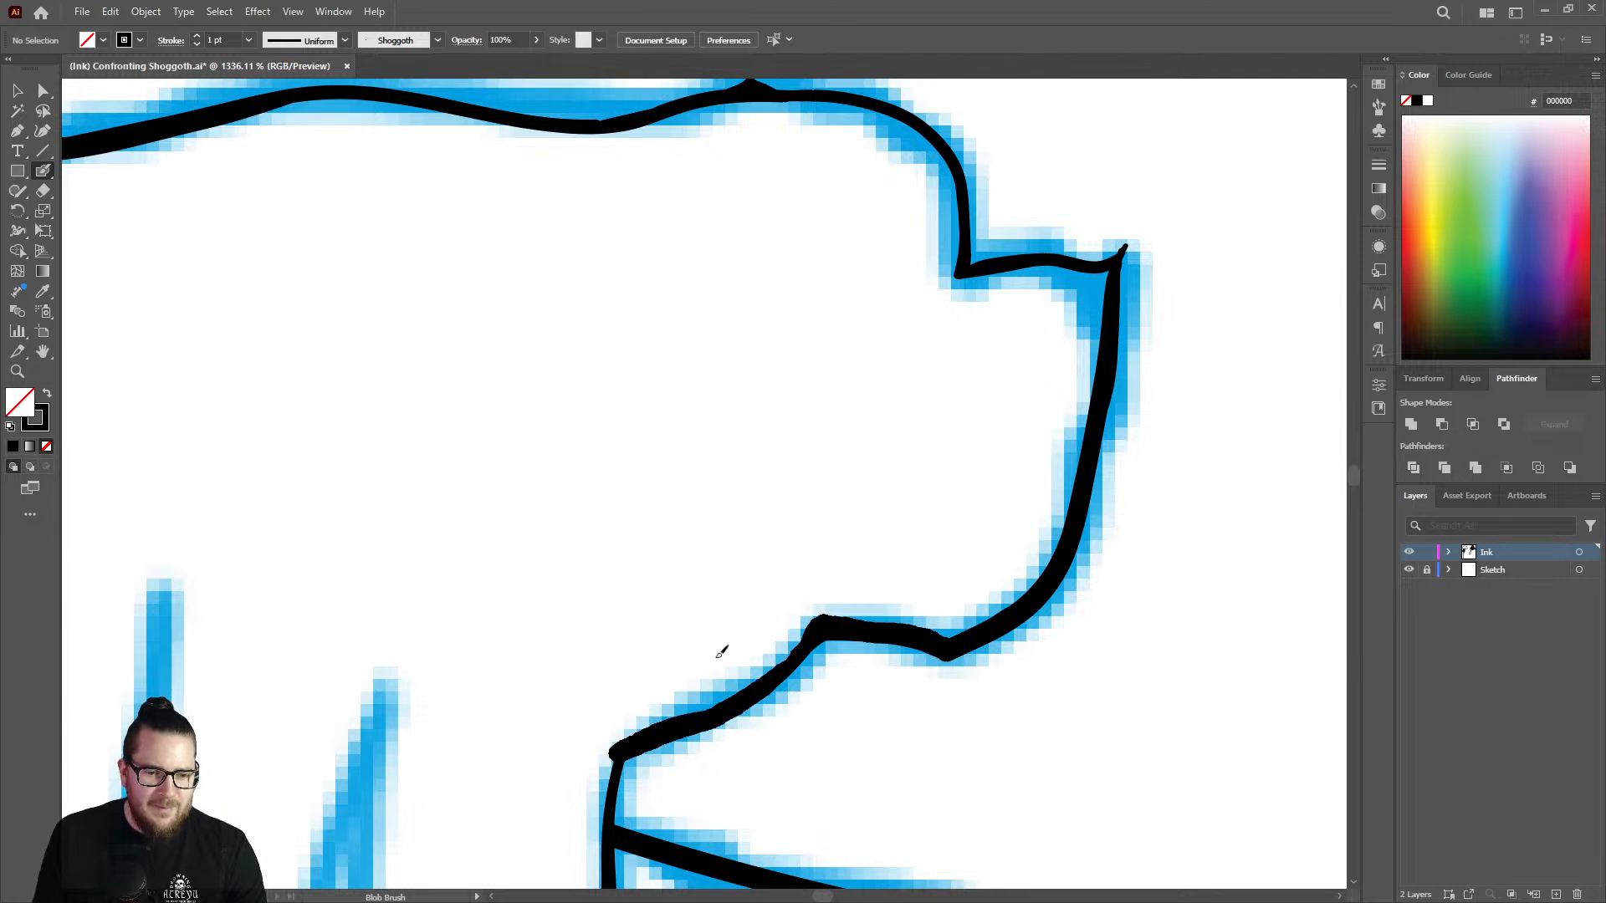
Thicken the short line from that corner past the dome line junction into the start of the outermost strand.
key("z")
left_click_drag(818, 631, 569, 604)
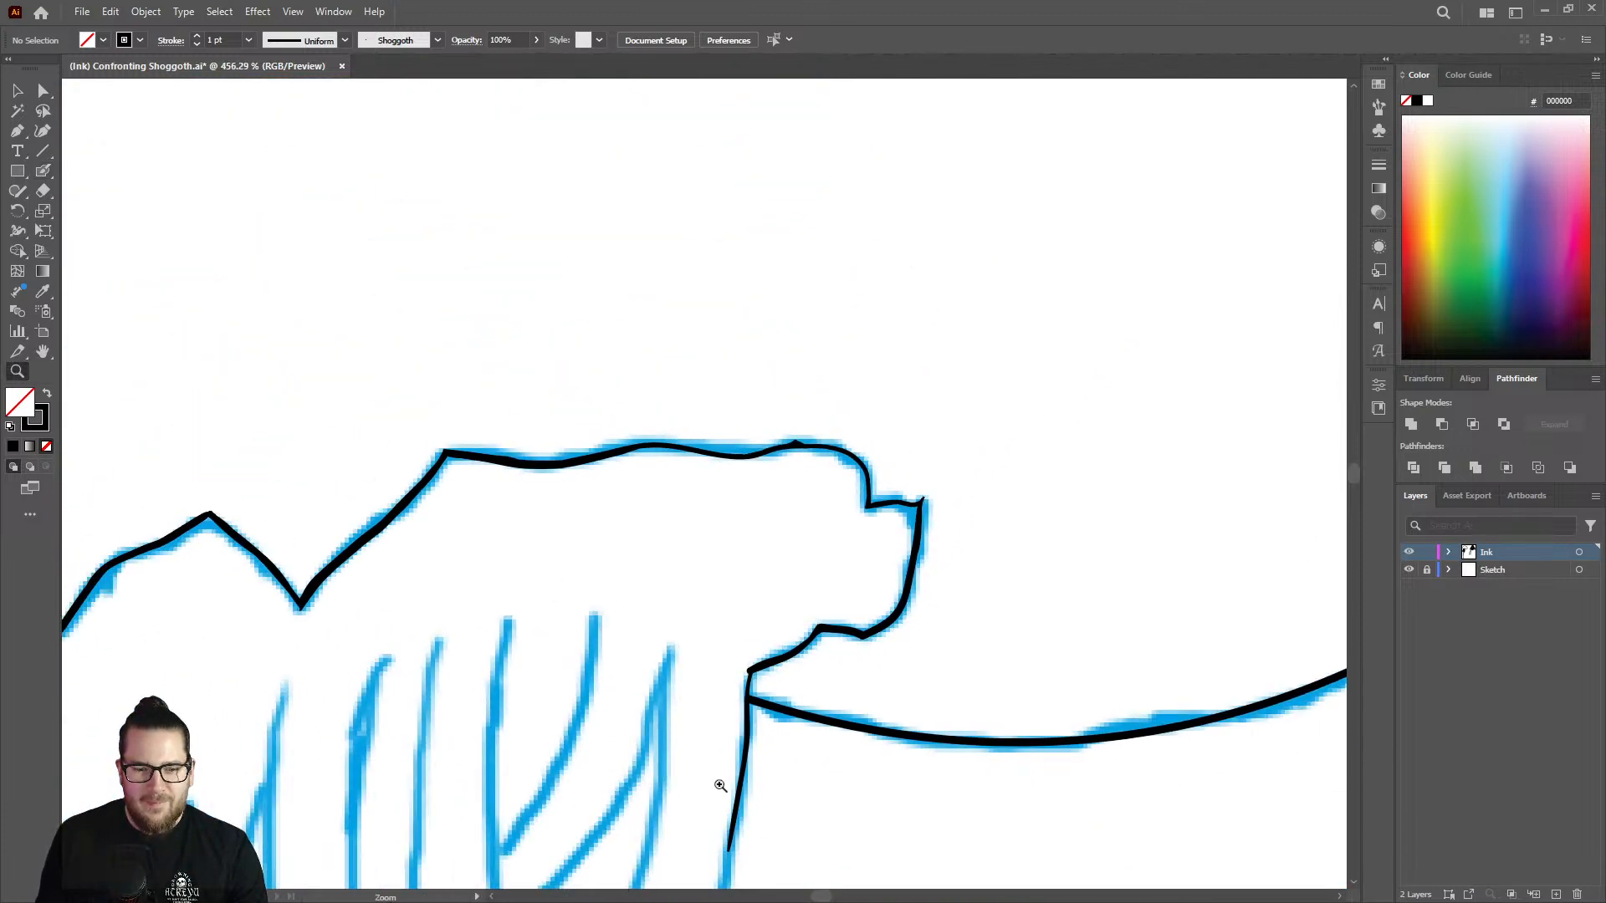
left_click_drag(721, 787, 1054, 619)
key("shift+b")
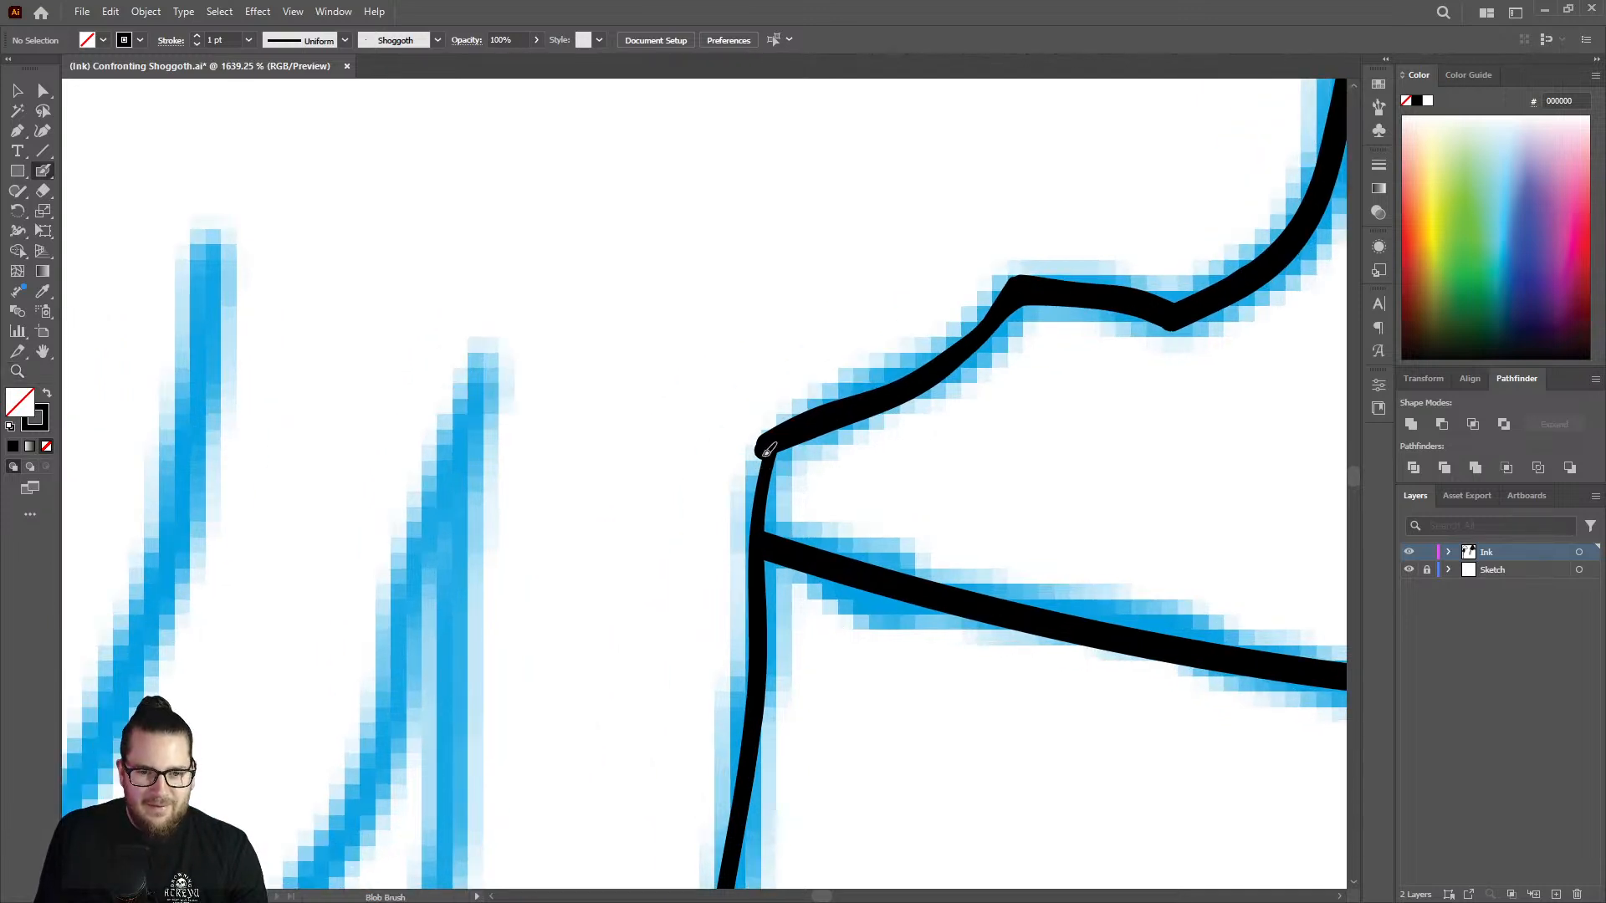
left_click_drag(768, 452, 747, 767)
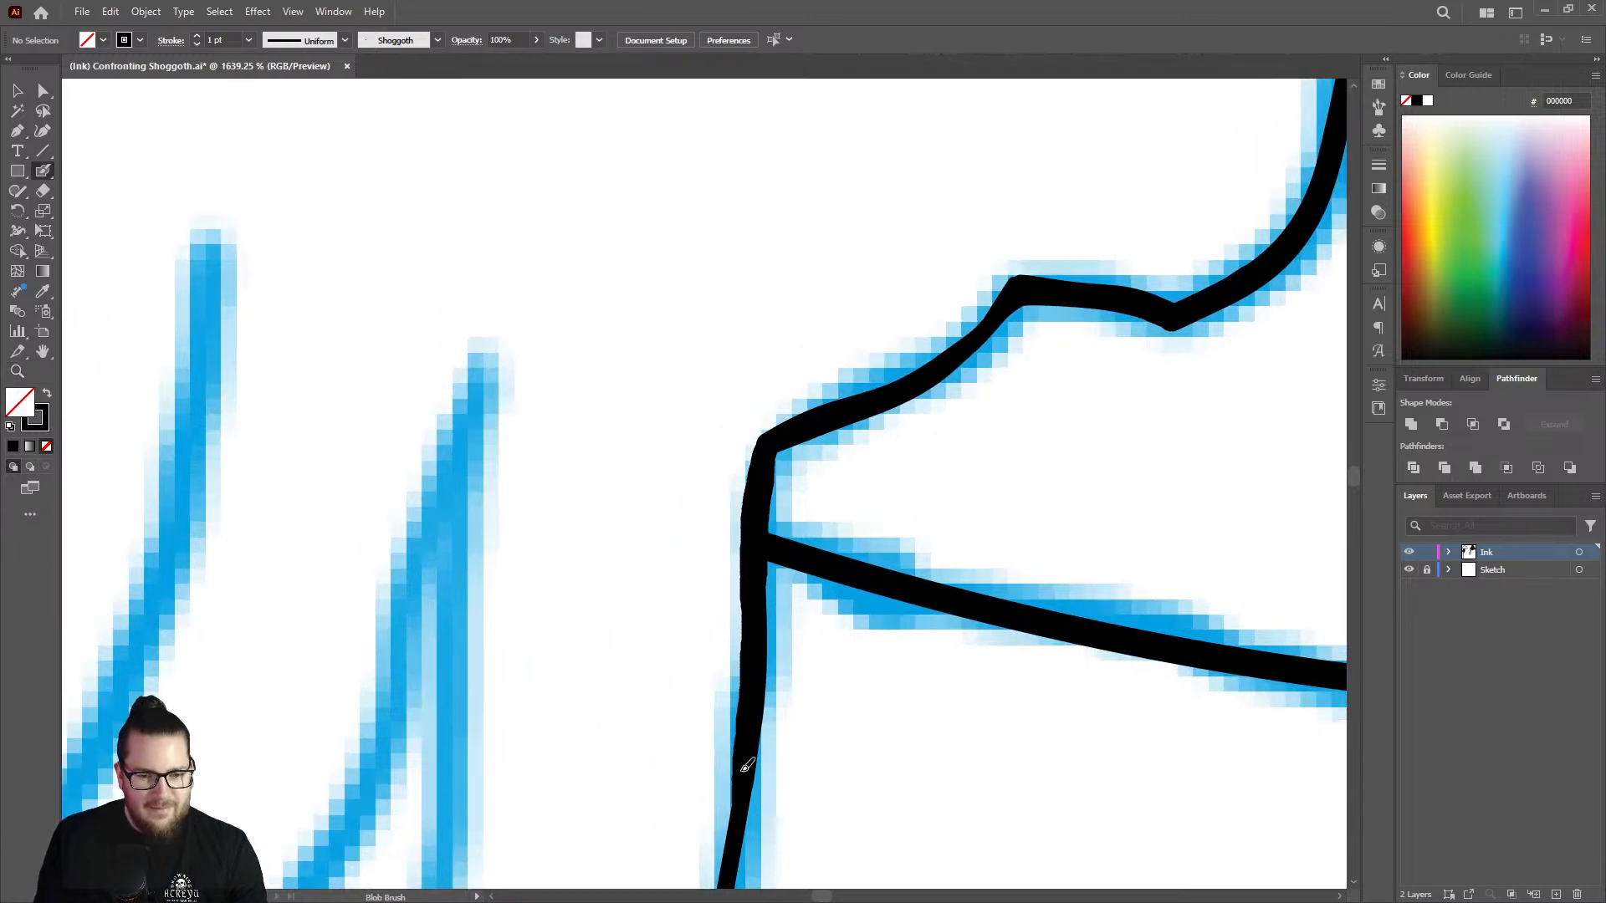
Thicken the outermost strand's line below the dome junction and extend it down along the blue sketch.
key("z")
left_click_drag(814, 585, 569, 530)
left_click_drag(815, 725, 721, 720)
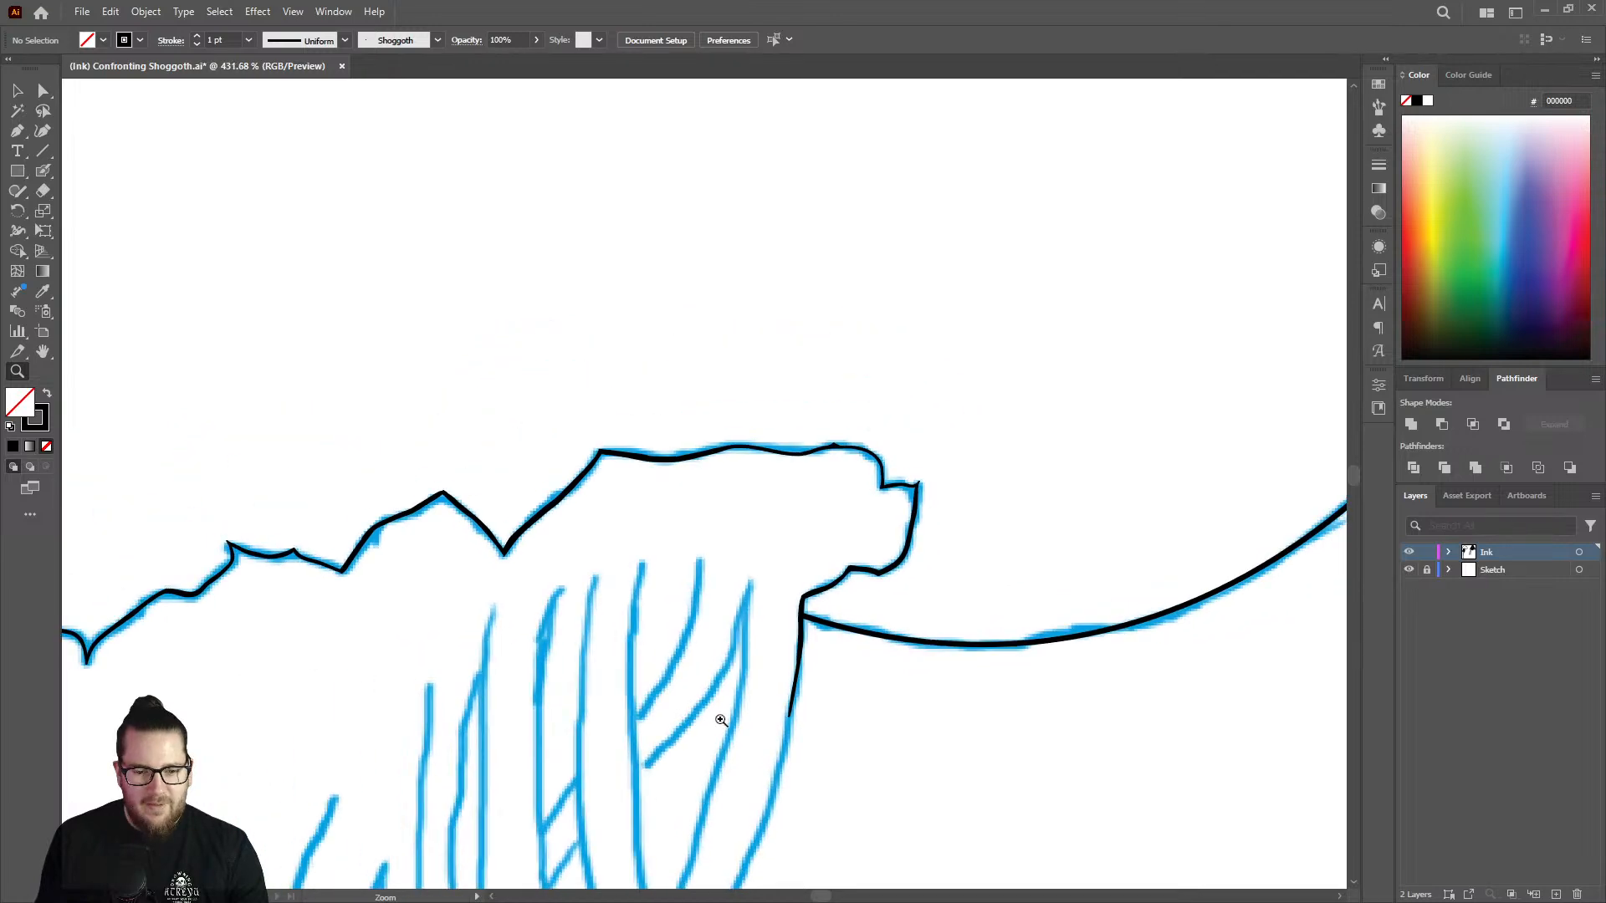
left_click_drag(753, 818, 990, 736)
key("shift+b")
mouse_move(871, 387)
left_mouse_down()
mouse_move(841, 594)
mouse_move(756, 873)
left_mouse_up()
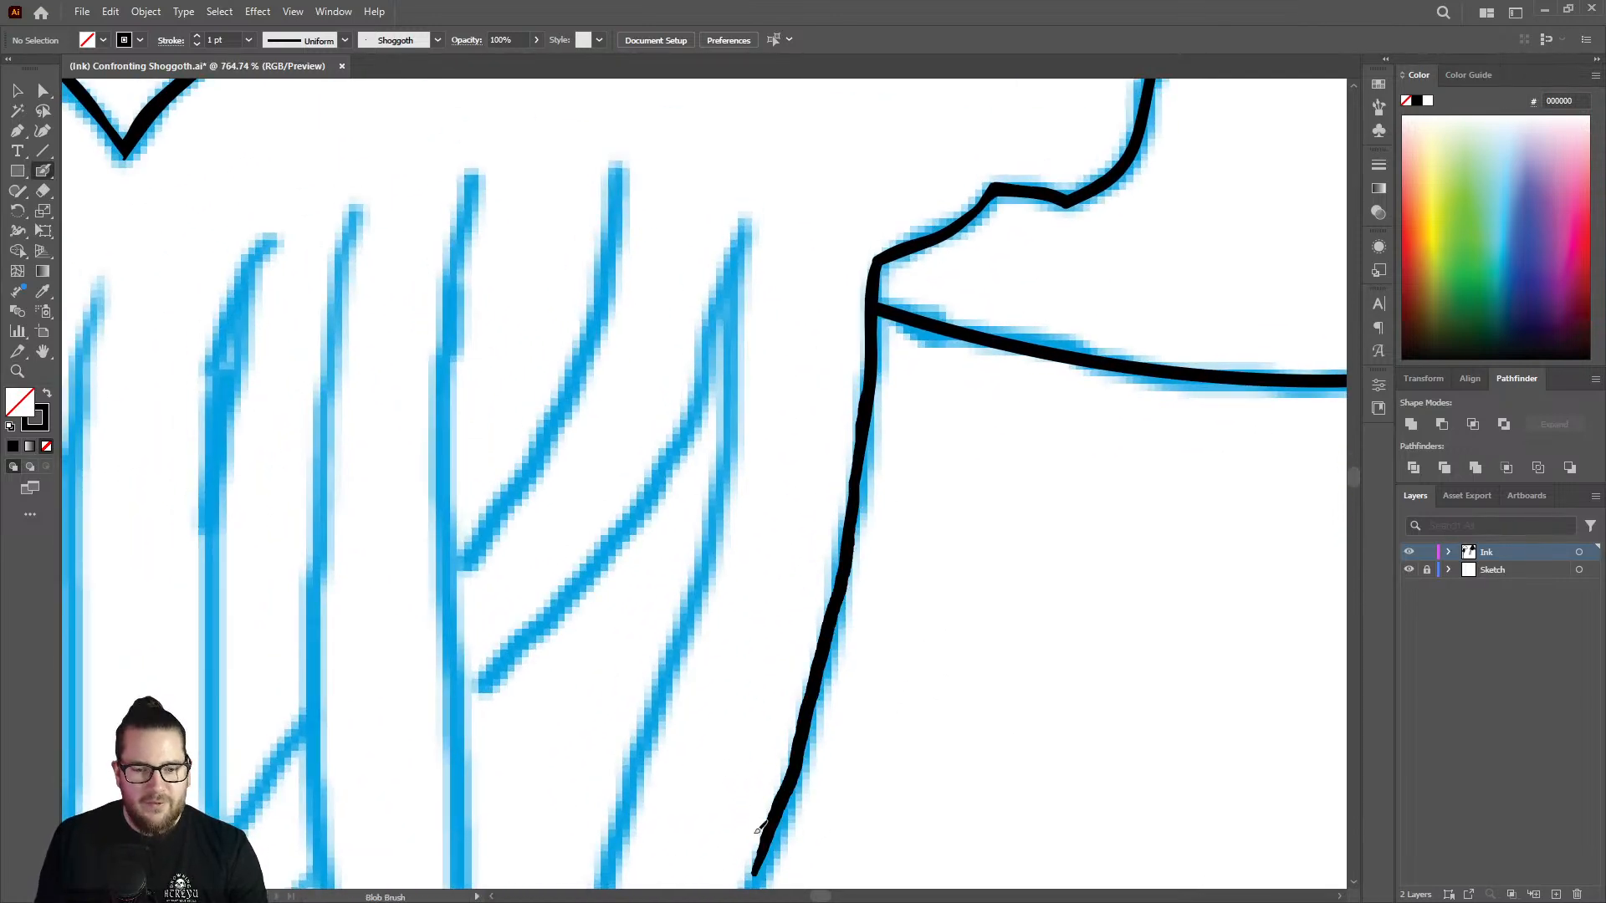
Ink the rest of the outermost strand line down to where it meets the neighbouring sketched strand.
key("z")
mouse_move(904, 555)
left_mouse_down()
mouse_move(674, 499)
mouse_move(564, 507)
left_mouse_up()
left_click_drag(886, 595, 1066, 550)
left_click_drag(806, 493, 1046, 460)
key("shift+b")
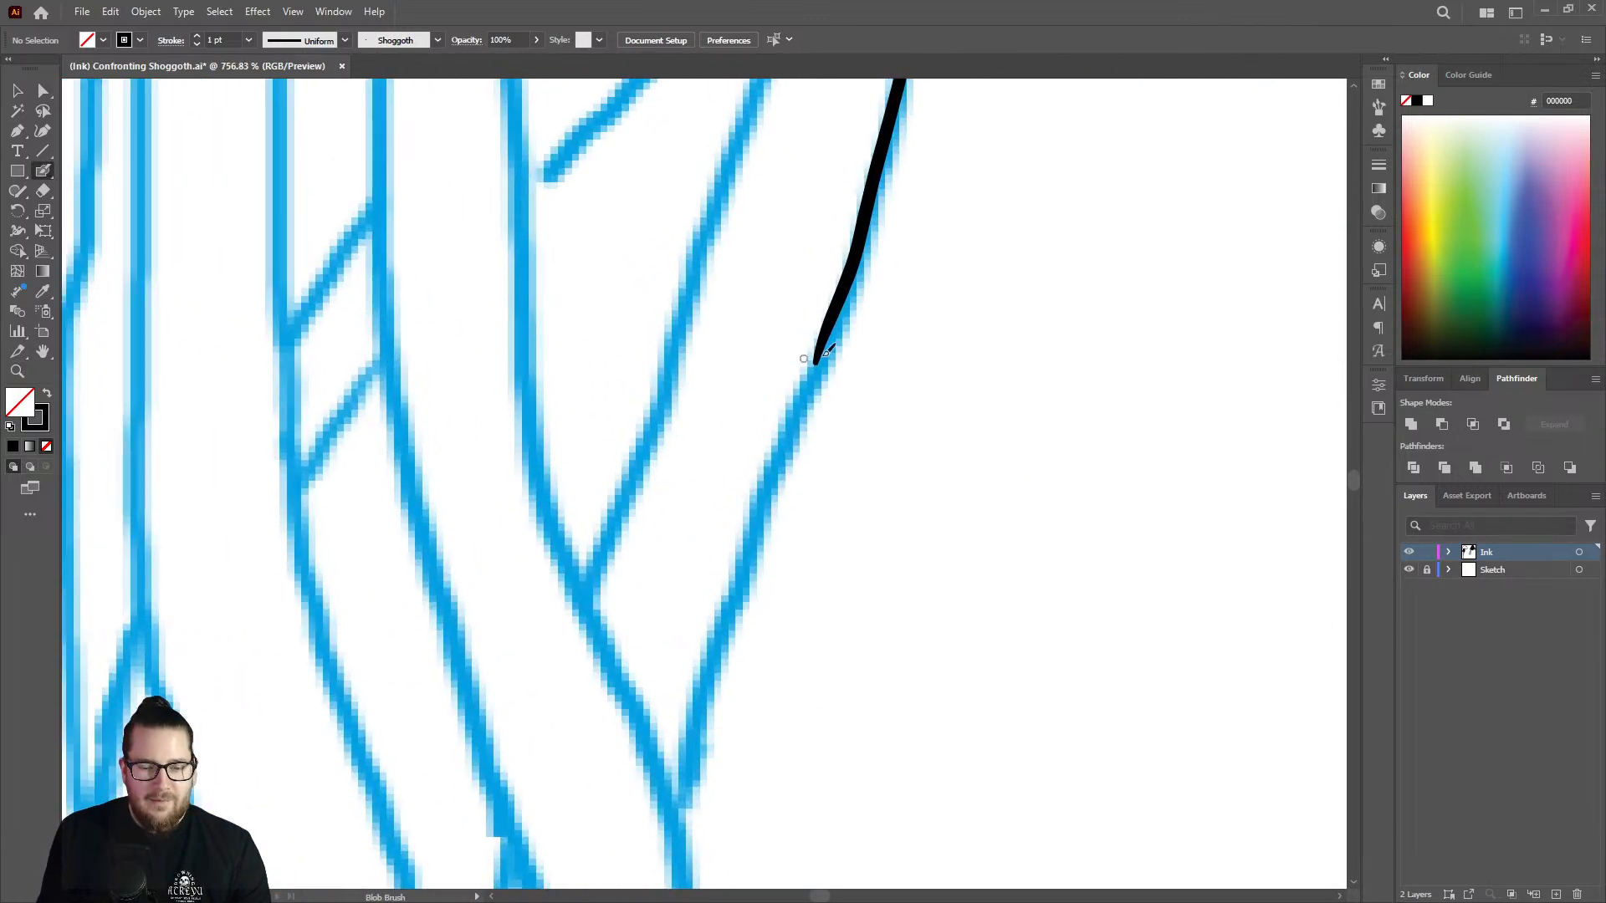
left_click_drag(832, 320, 674, 808)
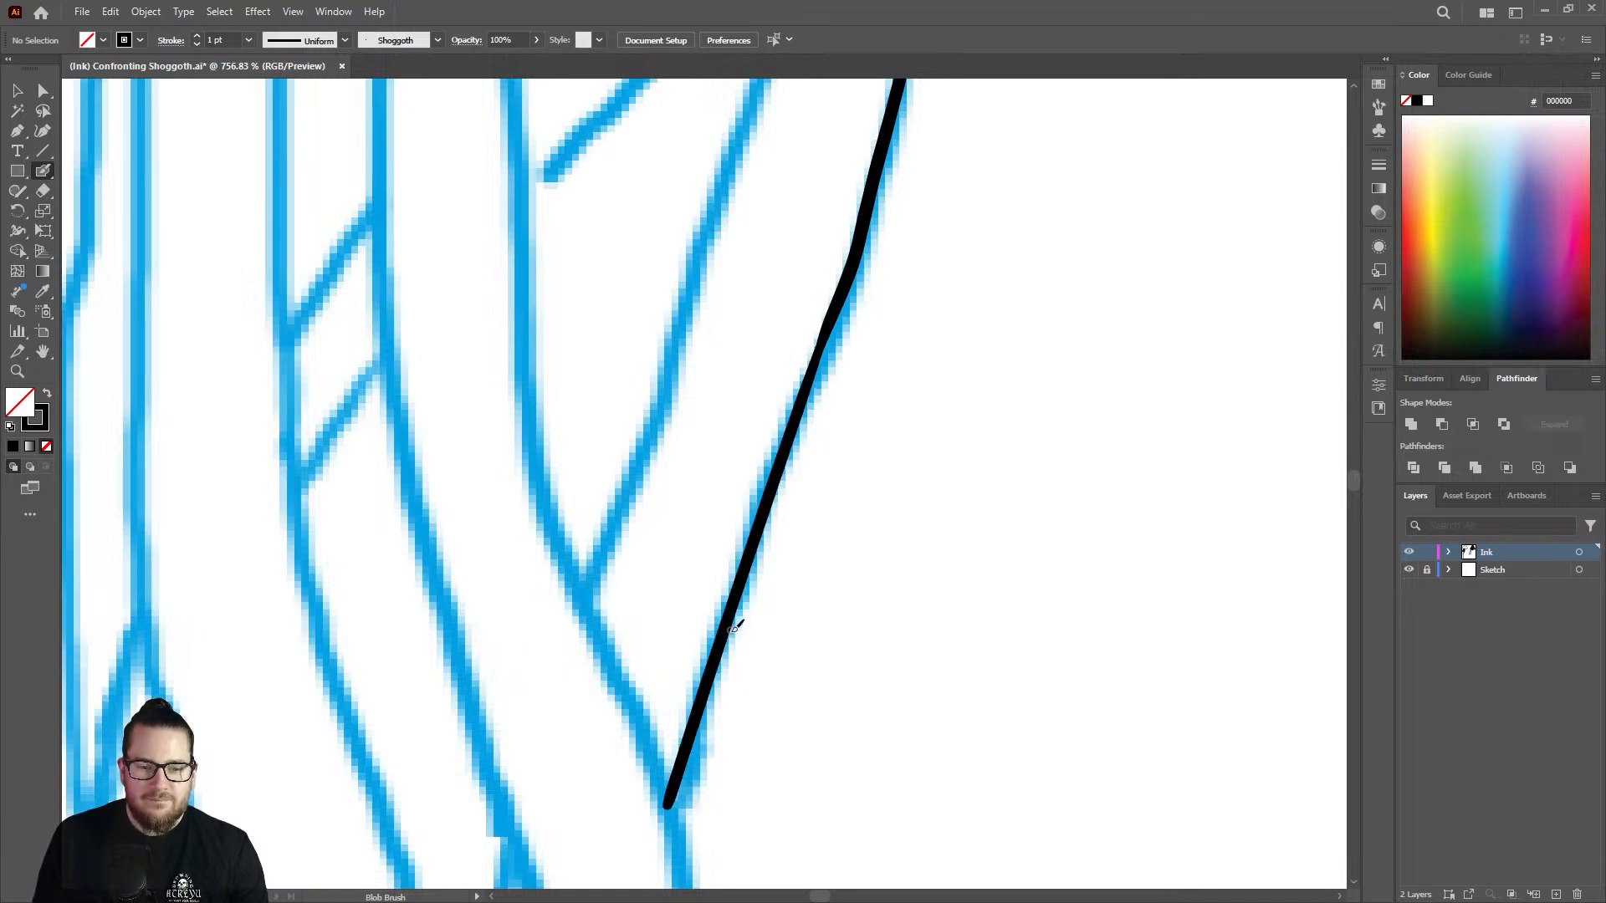
Even out the bend of the long inked strand line beside the unfinished strand in the middle of the creature.
key("z")
left_click_drag(749, 642, 432, 621)
left_click_drag(793, 570, 589, 557)
left_click_drag(695, 576, 564, 572)
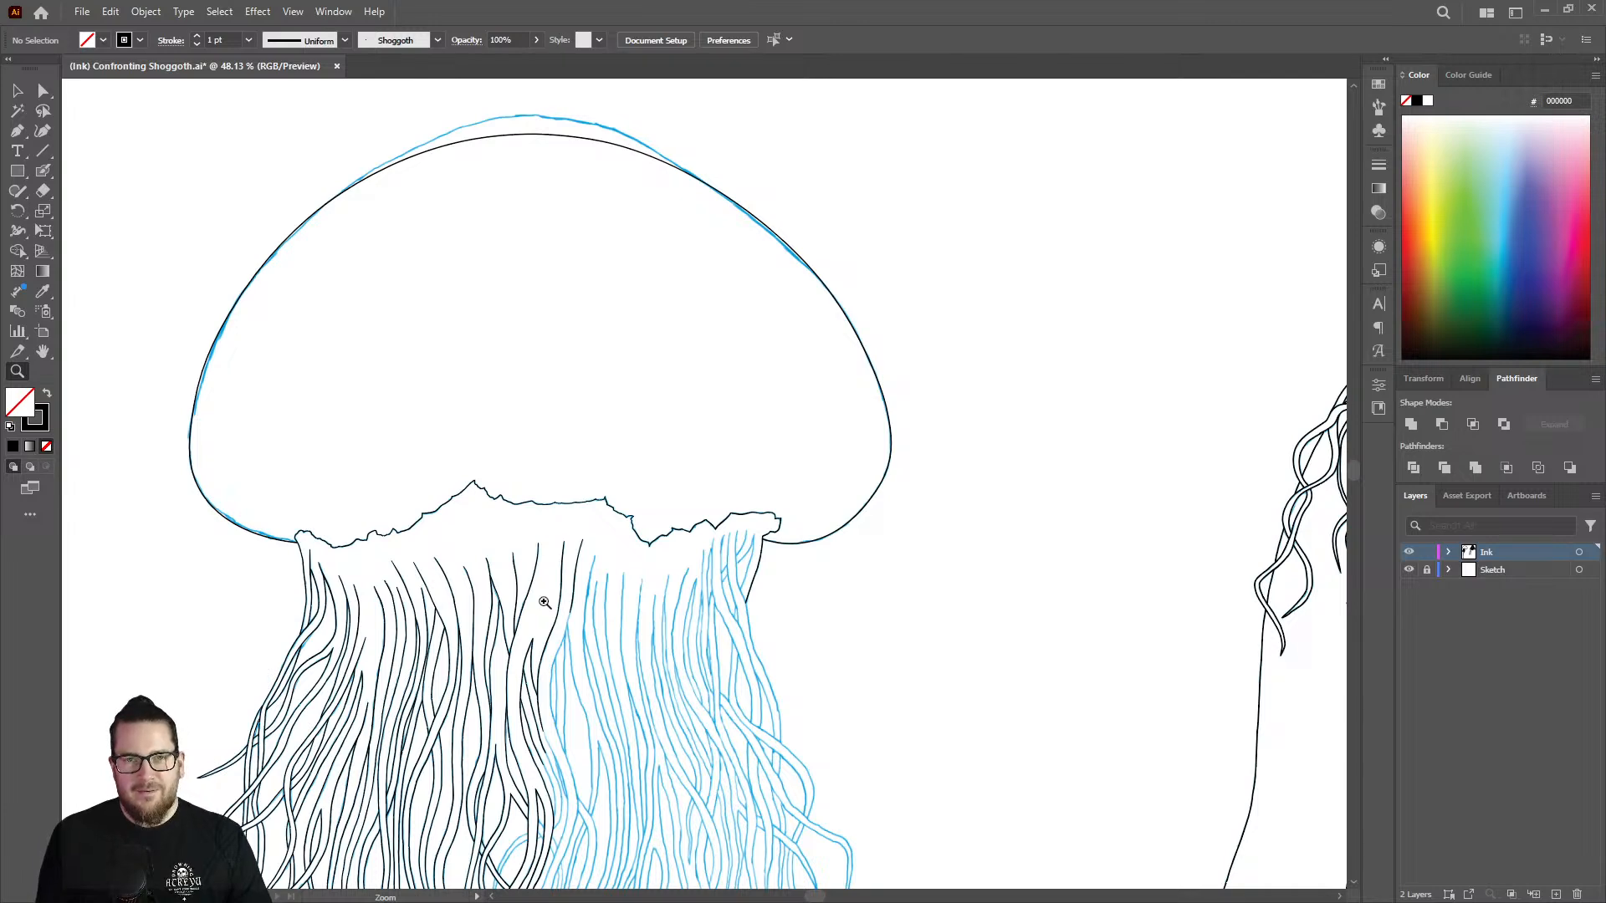
left_click_drag(563, 647, 1063, 543)
mouse_move(542, 300)
left_mouse_down()
mouse_move(612, 247)
mouse_move(603, 332)
left_mouse_up()
key("shift+b")
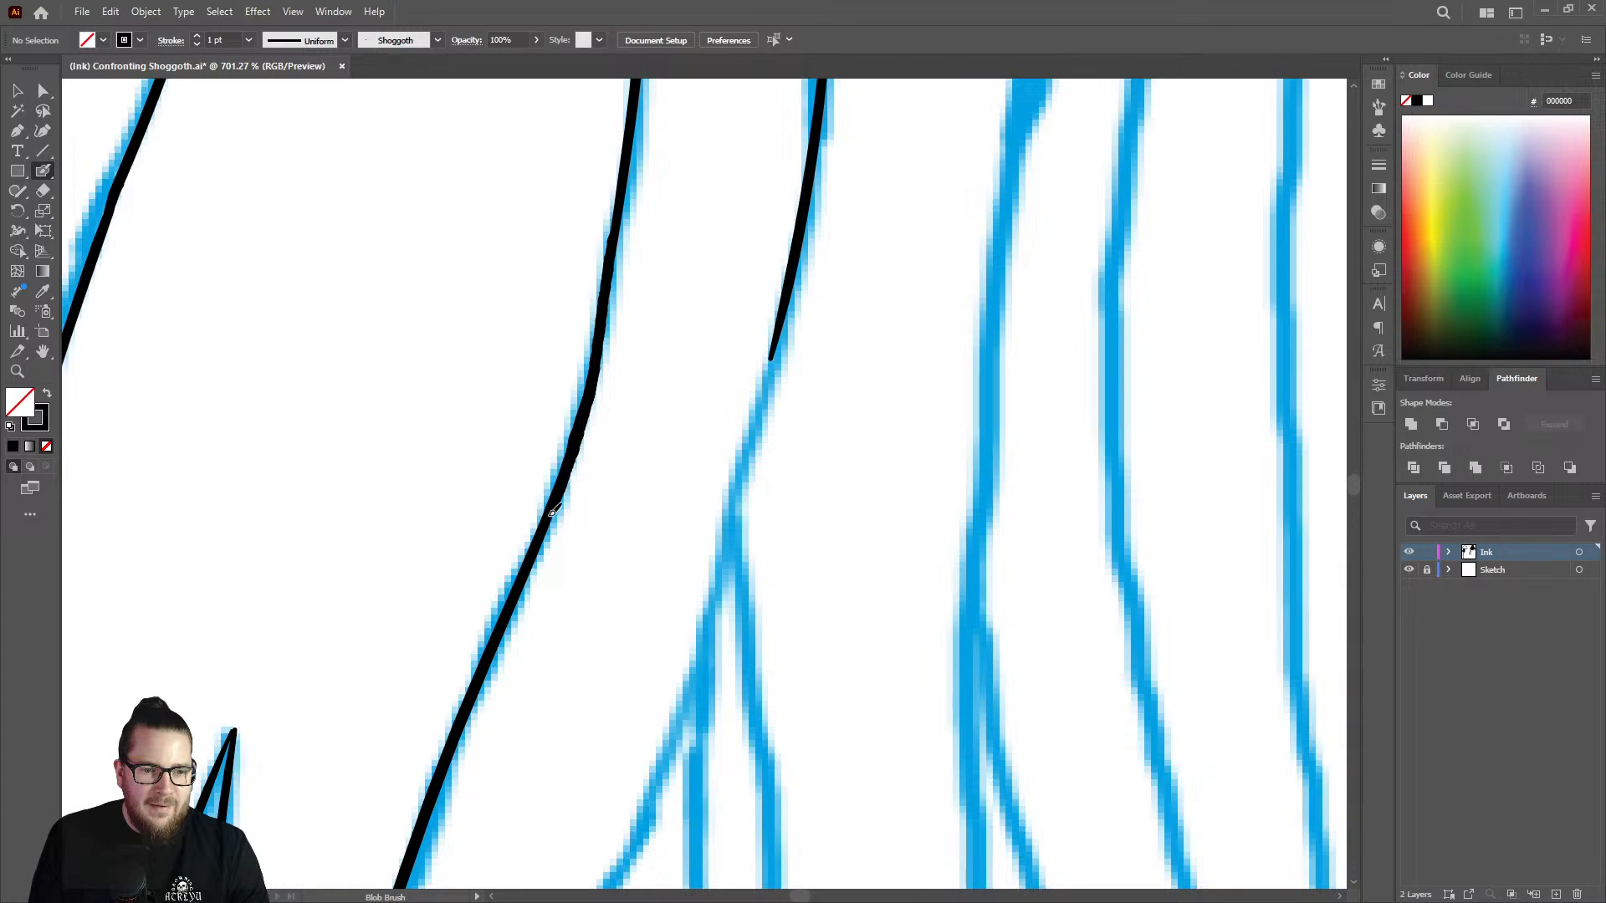
left_click_drag(523, 570, 523, 573)
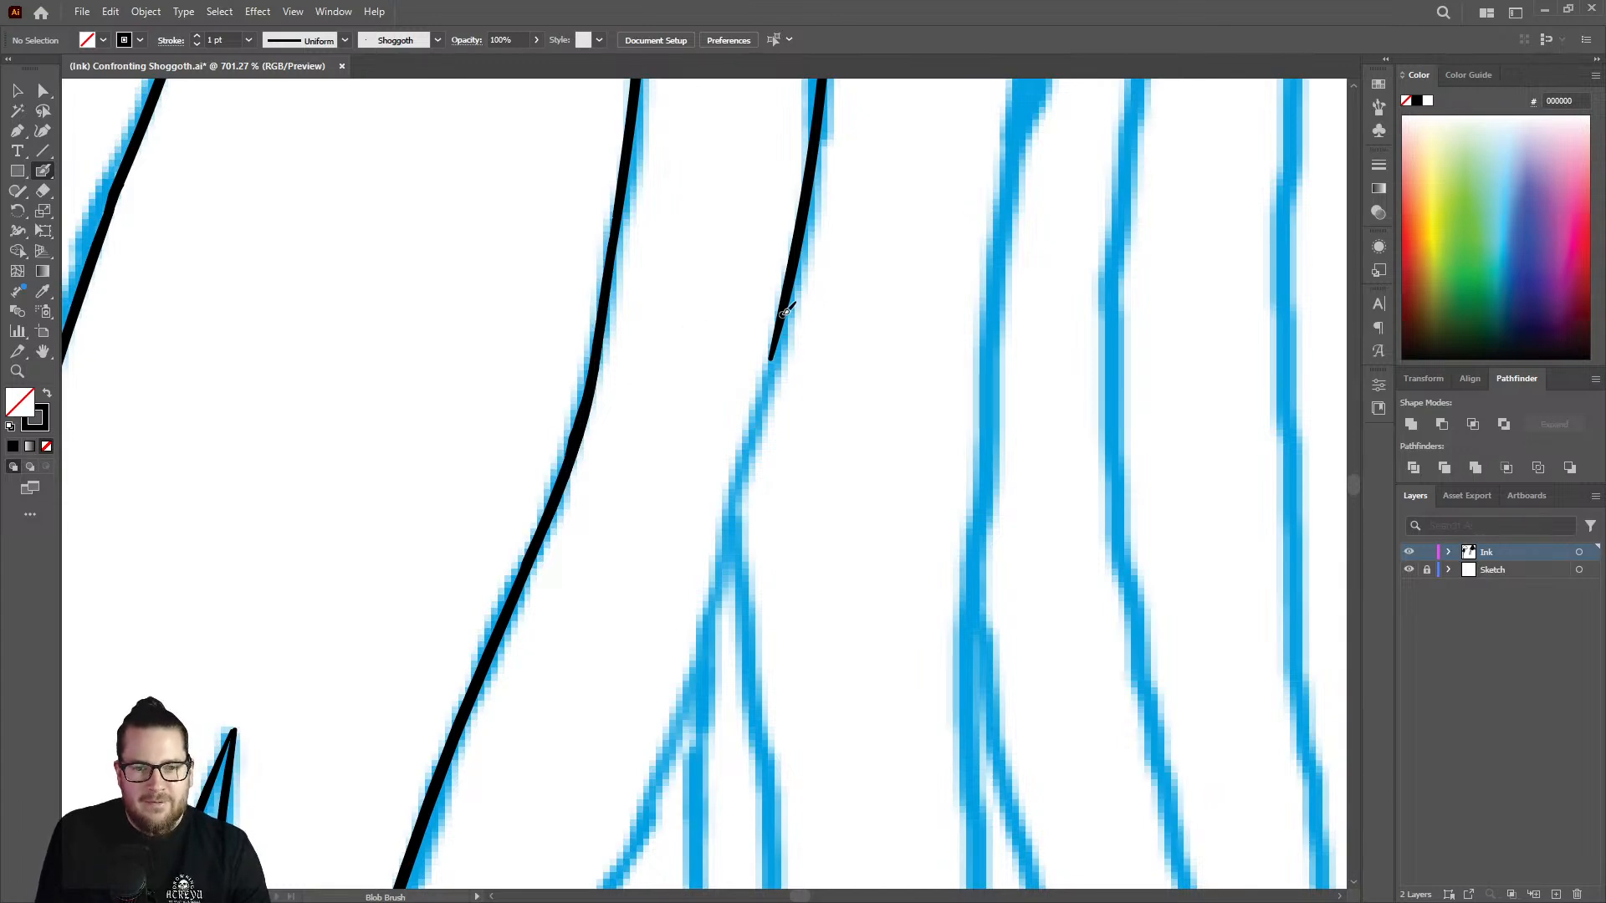
Extend the unfinished middle strand's line down past its sketched fork and trim the end of the stroke.
key("z")
left_click_drag(764, 359, 535, 376)
mouse_move(799, 442)
left_mouse_down()
mouse_move(752, 448)
mouse_move(896, 423)
mouse_move(893, 362)
left_mouse_up()
key("shift+b")
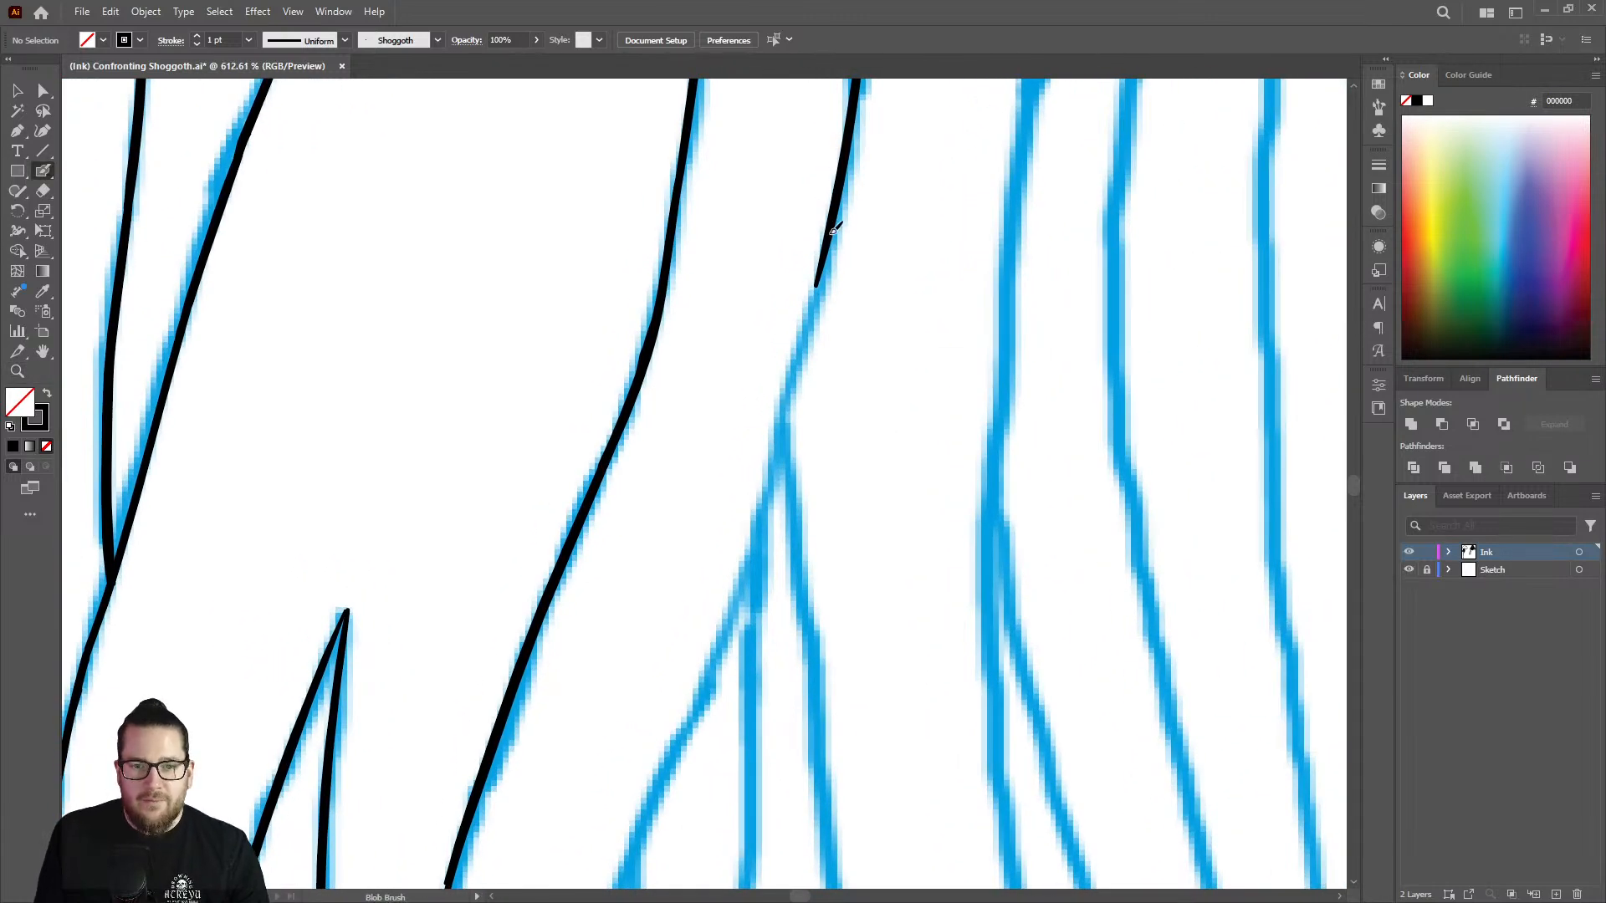
mouse_move(820, 290)
left_mouse_down()
mouse_move(695, 739)
mouse_move(673, 758)
left_mouse_up()
key("shift+e")
key("shift+b")
Continue the same middle strand's line around its long curve and past the junction with the inner sketched line.
key("z")
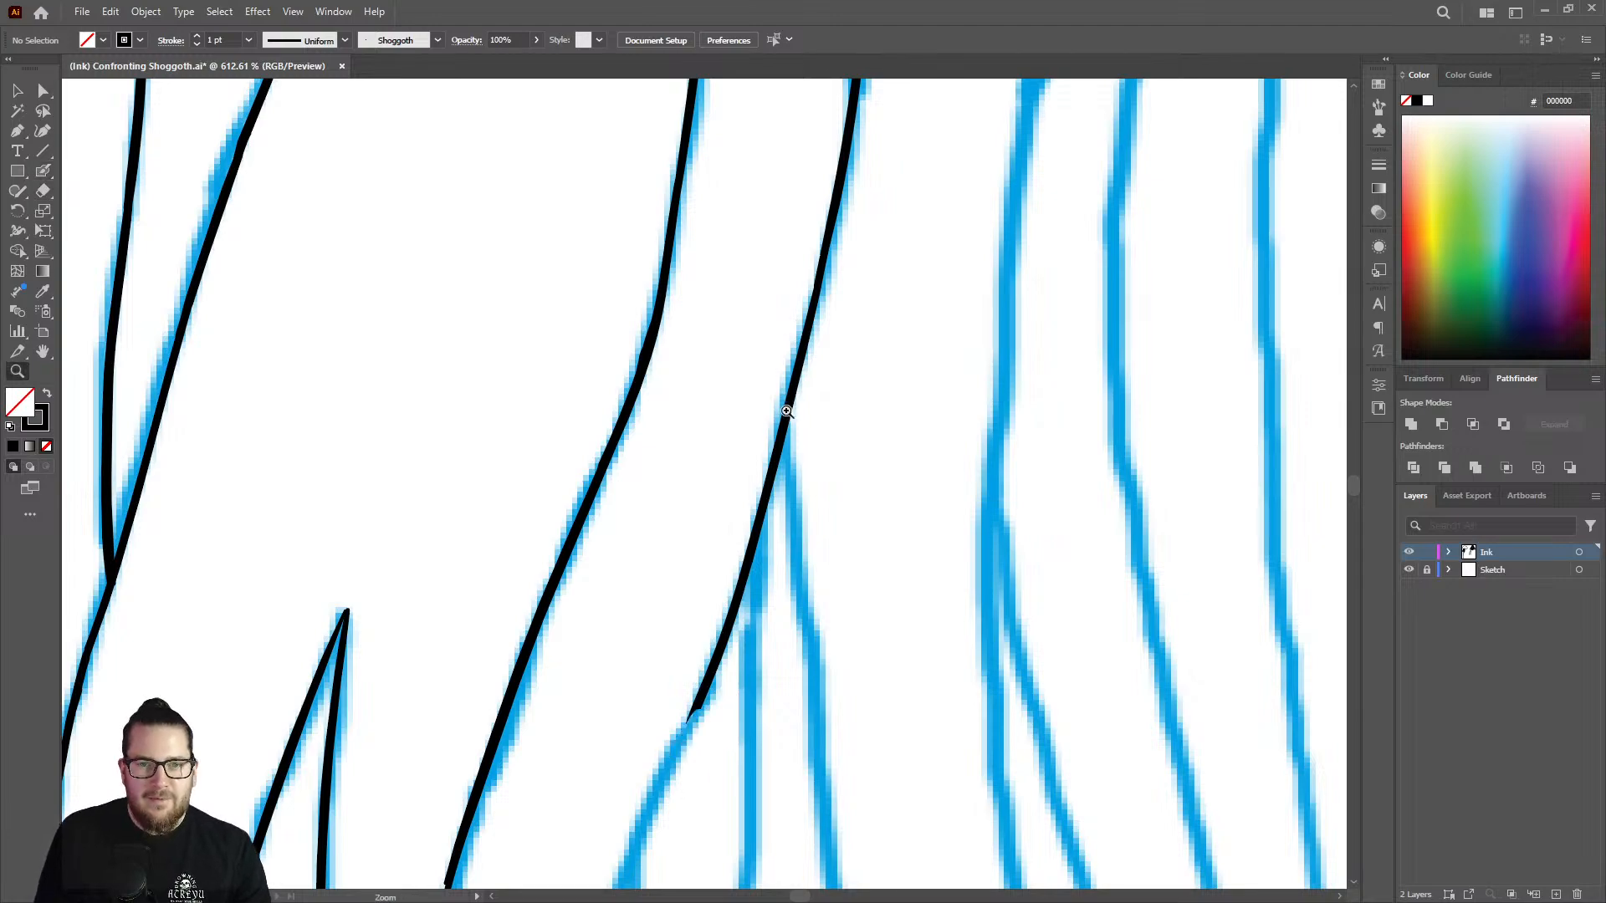
left_click_drag(786, 410, 615, 405)
mouse_move(762, 568)
left_mouse_down()
mouse_move(943, 506)
mouse_move(1042, 444)
left_mouse_up()
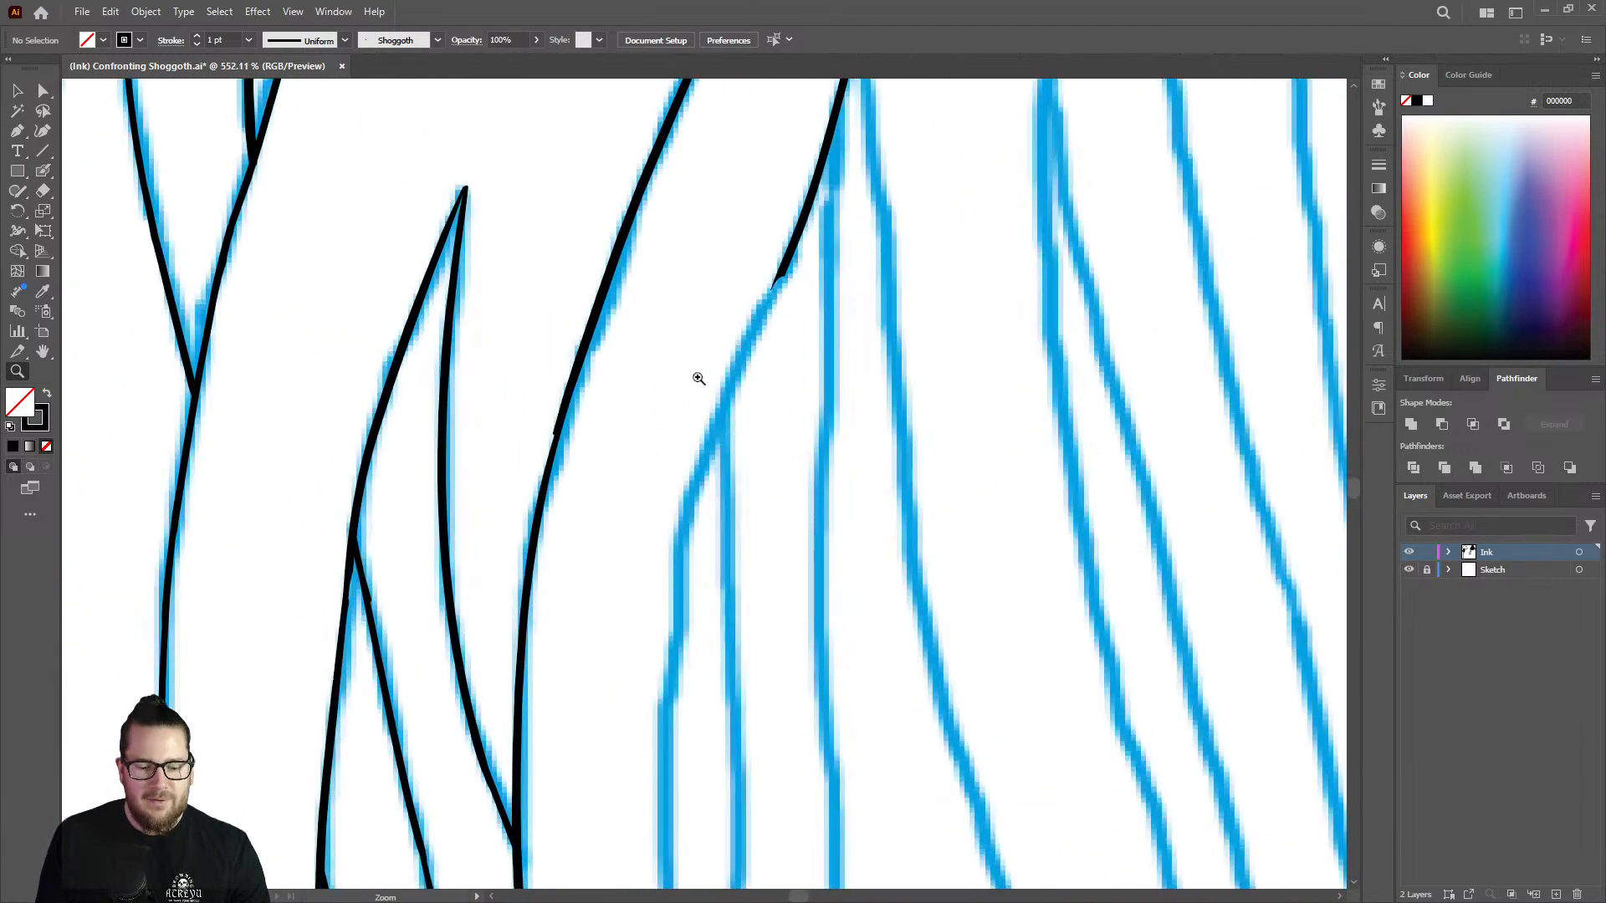
left_click_drag(702, 380, 778, 347)
key("shift+b")
mouse_move(820, 214)
left_mouse_down()
mouse_move(690, 526)
mouse_move(653, 771)
left_mouse_up()
key("z")
mouse_move(742, 513)
left_mouse_down()
mouse_move(520, 442)
mouse_move(832, 520)
mouse_move(825, 704)
mouse_move(837, 385)
mouse_move(795, 228)
mouse_move(778, 264)
mouse_move(784, 498)
mouse_move(850, 792)
left_mouse_up()
key("shift+b")
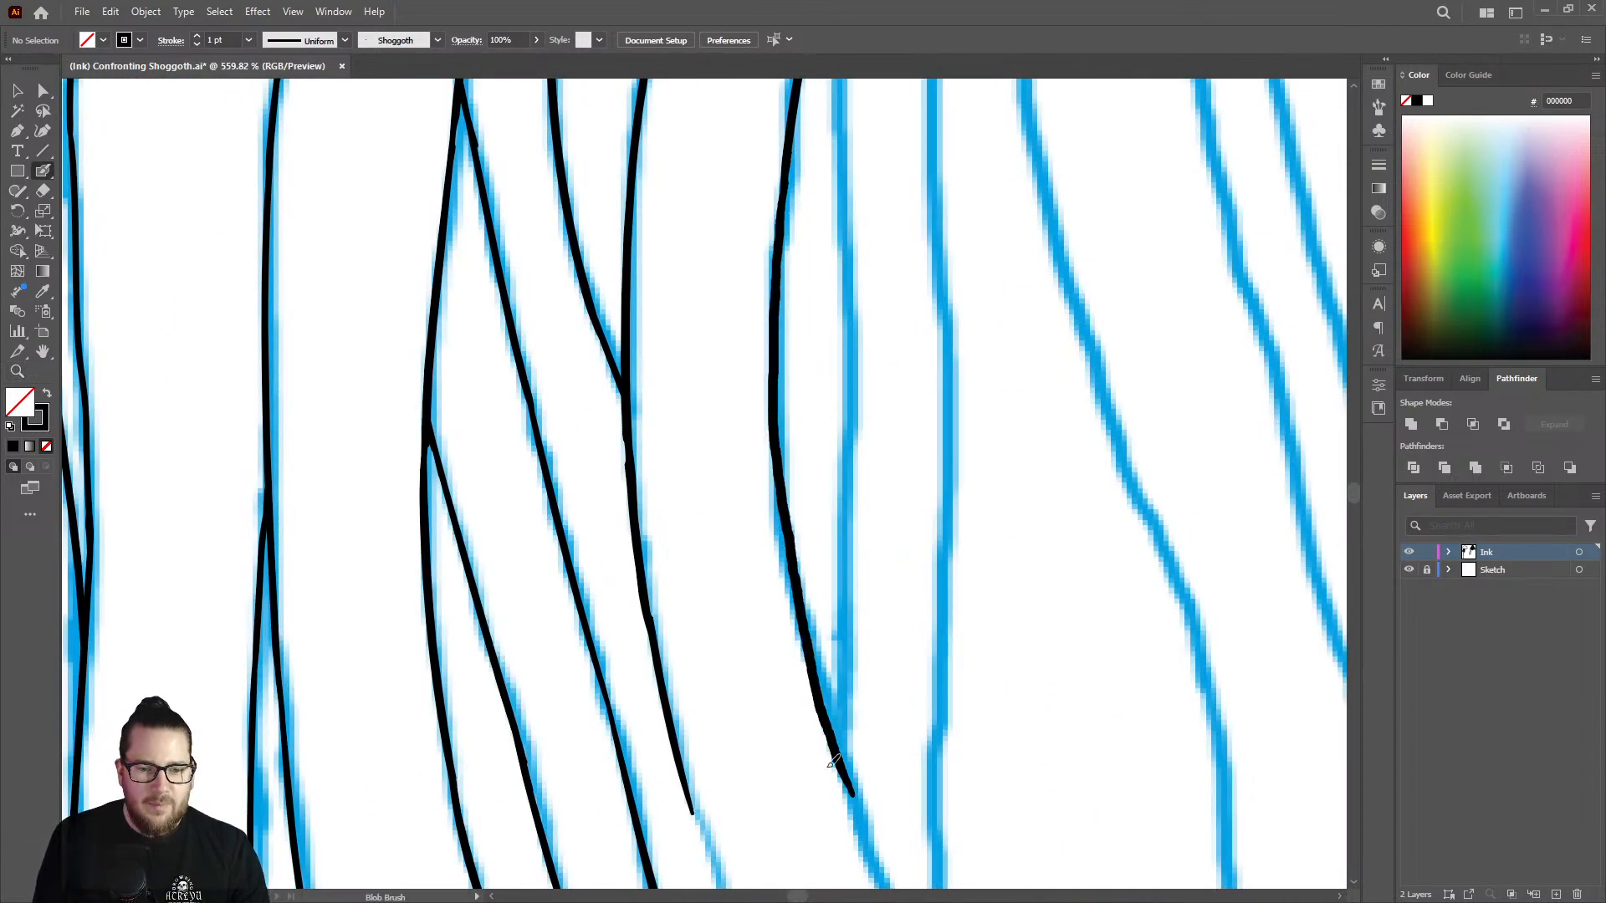
Ink the continuation of the neighbouring unfinished strand line down its diagonal to the narrow sketched fork.
key("z")
mouse_move(841, 516)
left_mouse_down()
mouse_move(585, 419)
mouse_move(710, 547)
left_mouse_up()
left_click_drag(842, 670, 1088, 604)
left_click_drag(806, 427, 987, 401)
key("shift+b")
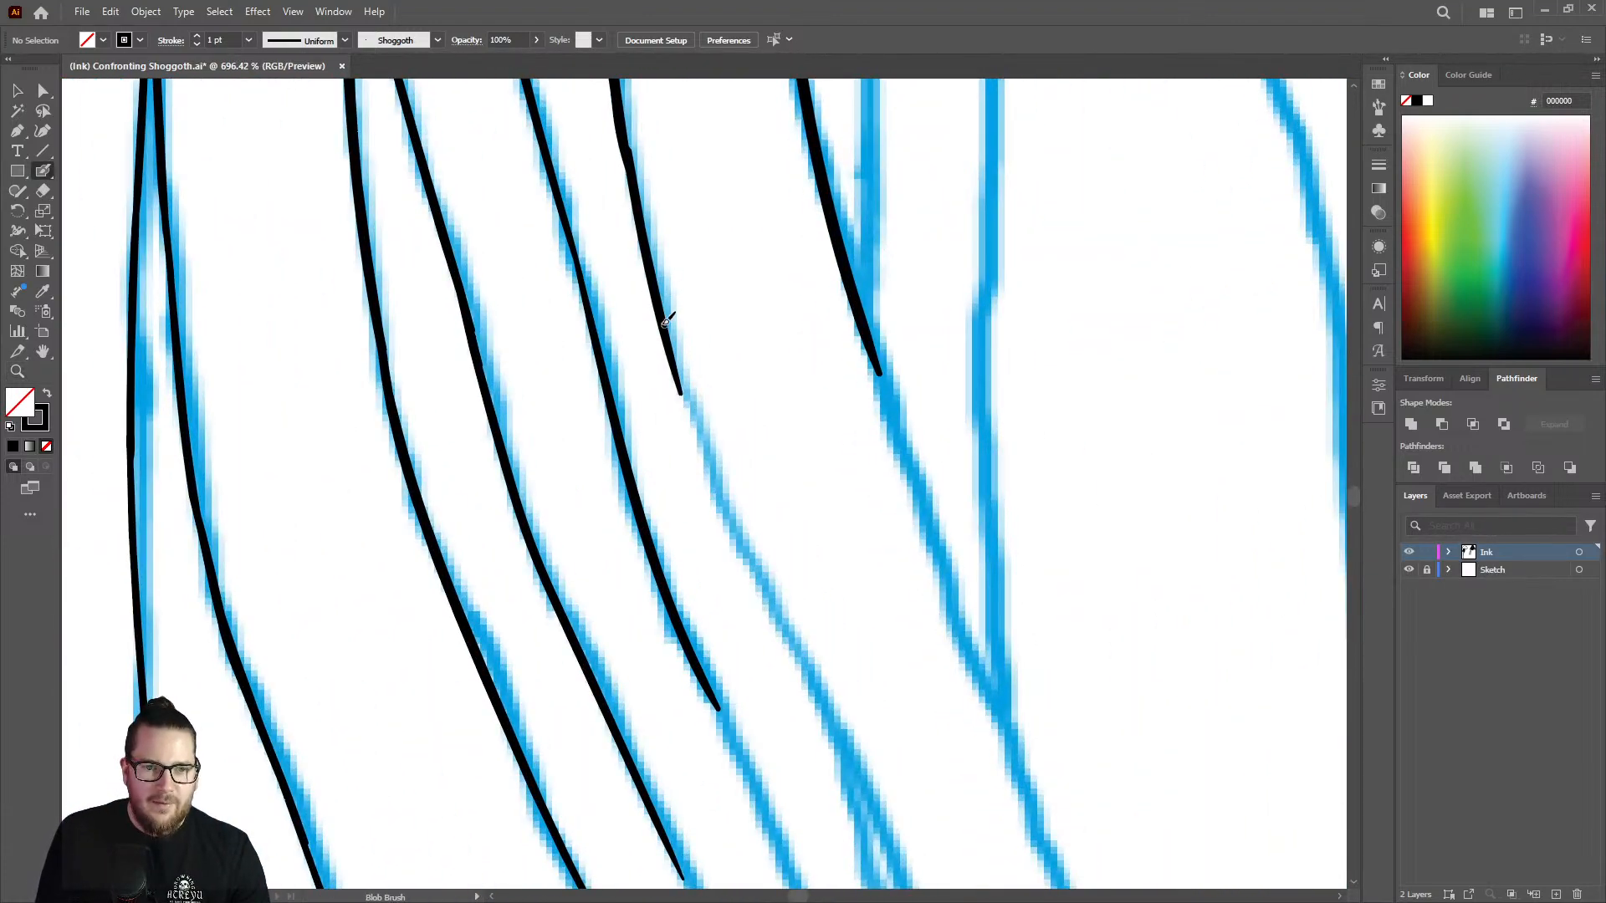
mouse_move(675, 343)
left_mouse_down()
mouse_move(710, 470)
mouse_move(876, 806)
mouse_move(887, 870)
left_mouse_up()
Extend the innermost of the unfinished strand lines beside the pointed gap down along its curve.
key("z")
mouse_move(819, 471)
left_mouse_down()
mouse_move(645, 409)
mouse_move(568, 421)
left_mouse_up()
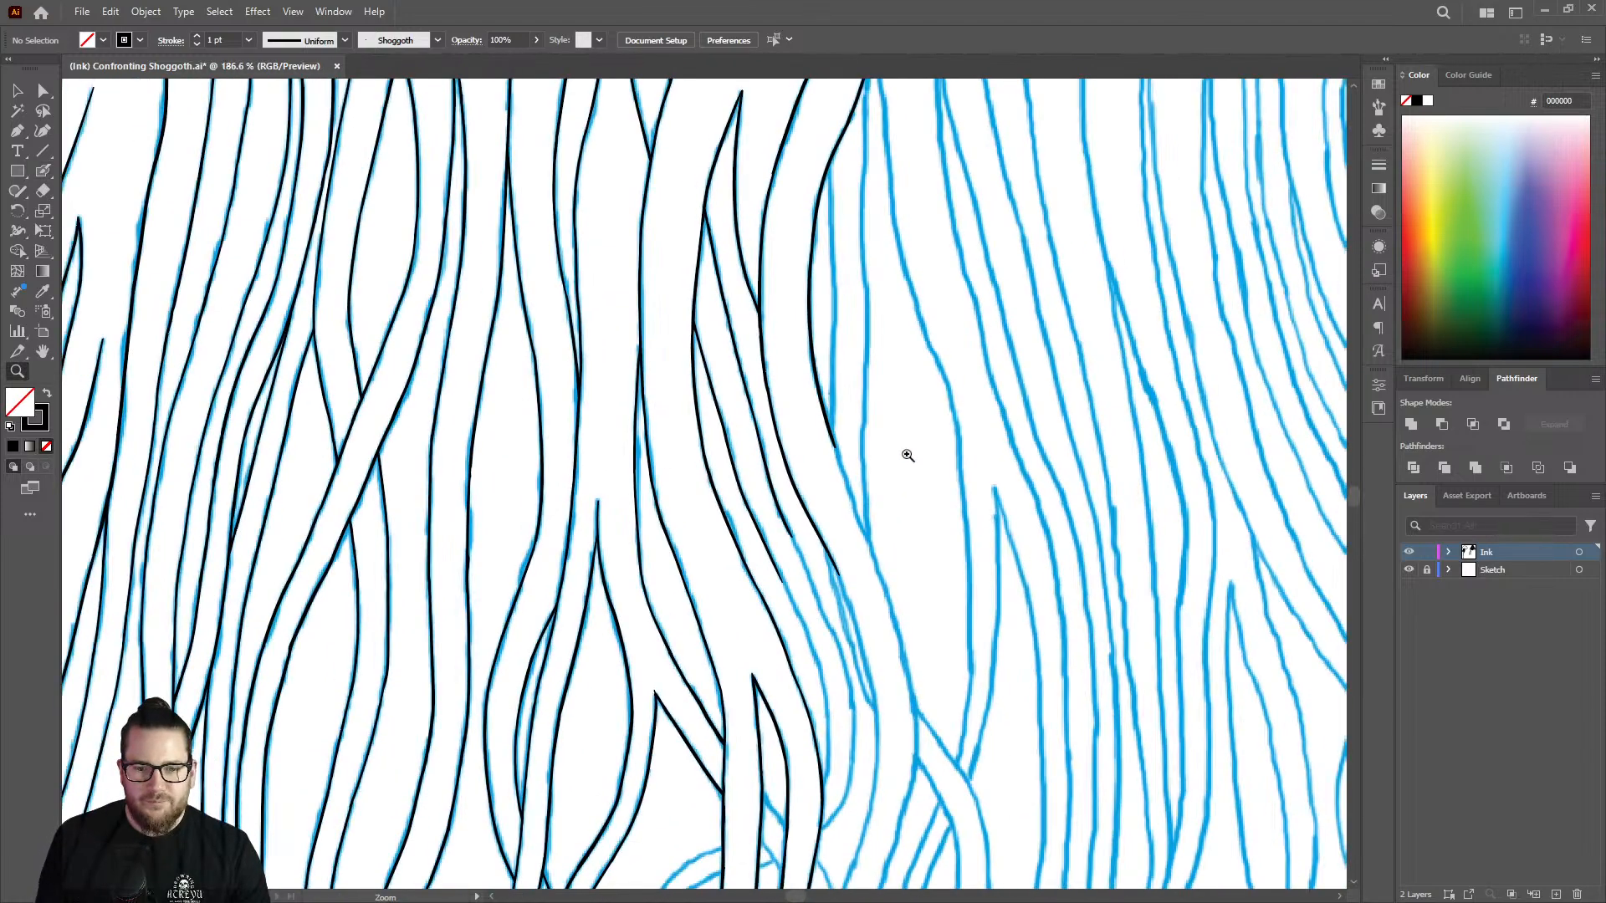
left_click_drag(902, 449, 799, 468)
left_click_drag(880, 505, 778, 480)
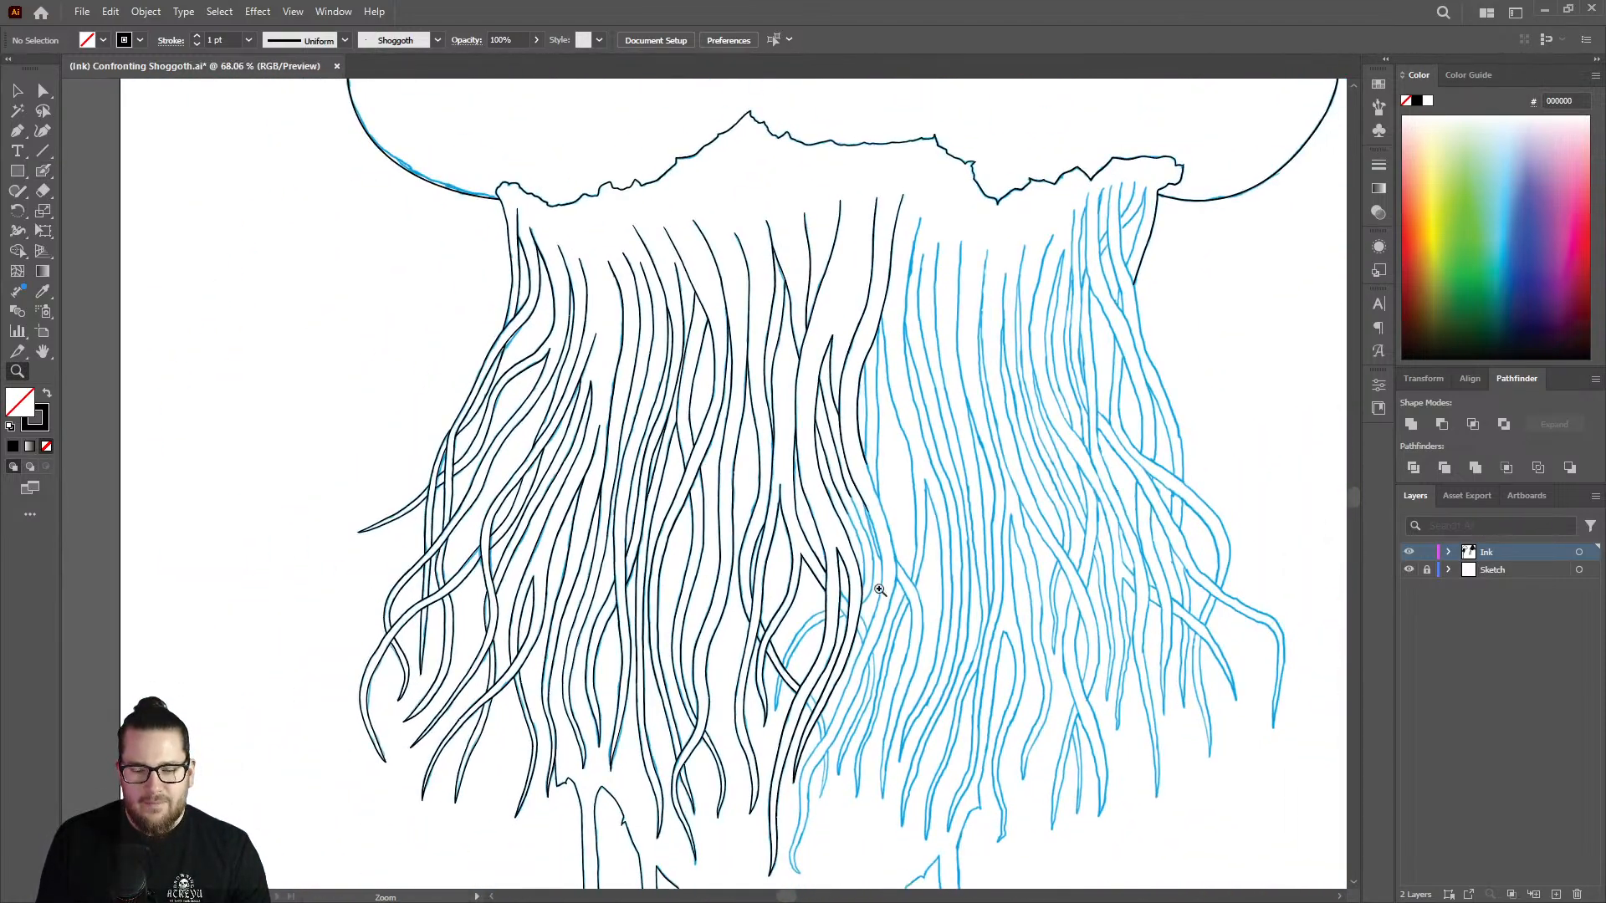
left_click_drag(852, 618, 1027, 536)
left_click_drag(853, 408, 1041, 380)
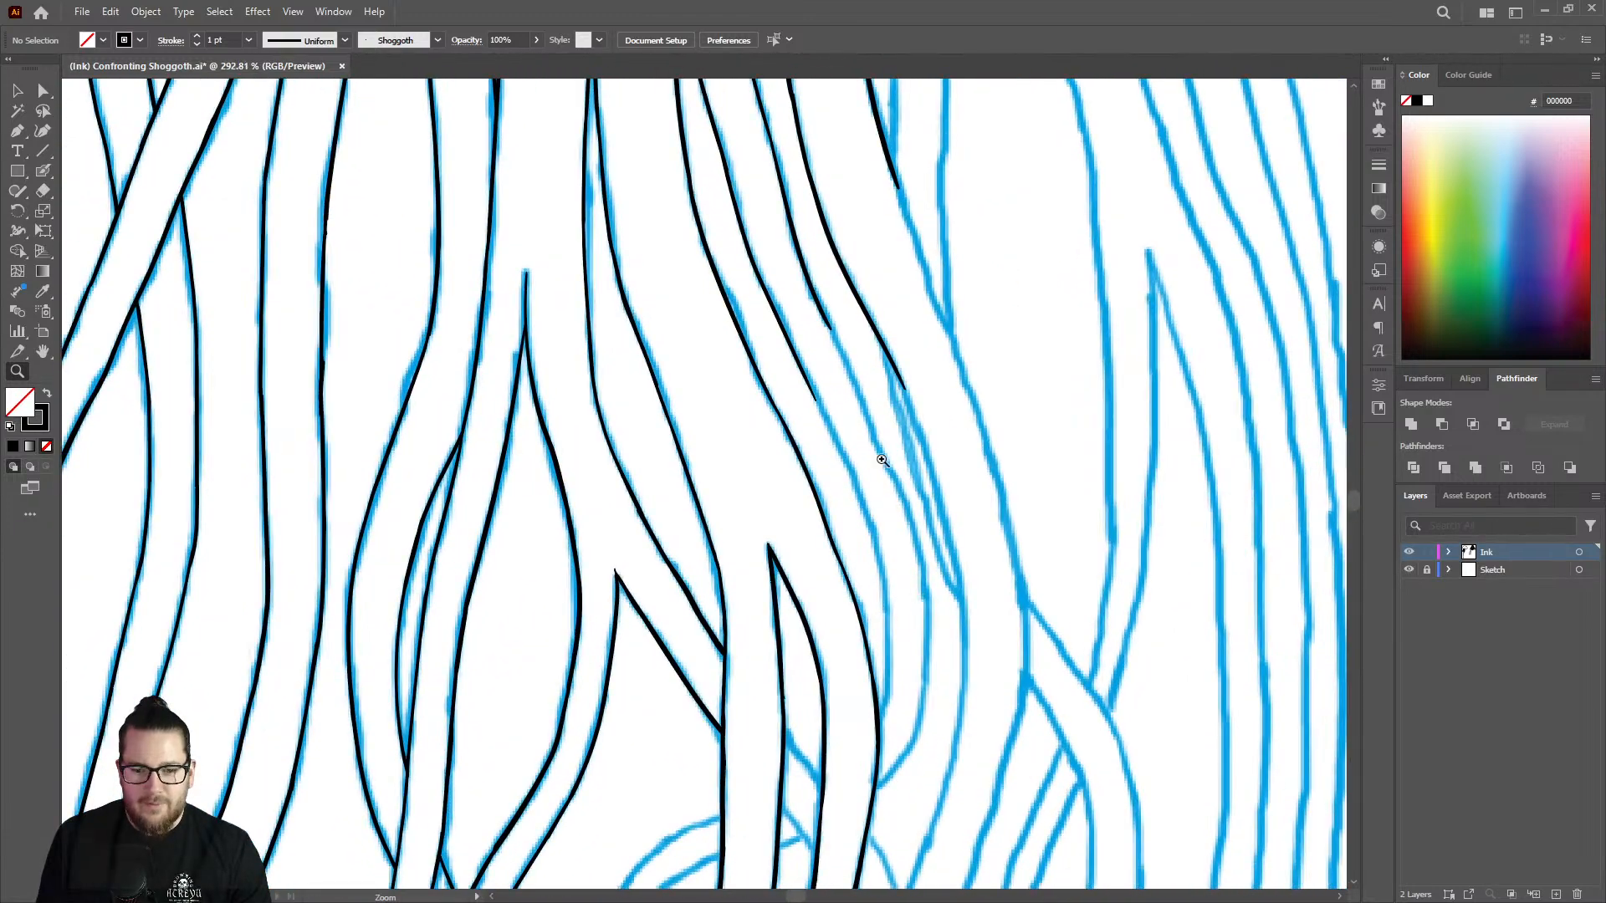
left_click_drag(873, 463, 979, 431)
left_click_drag(792, 518, 667, 505)
left_click_drag(860, 689, 985, 660)
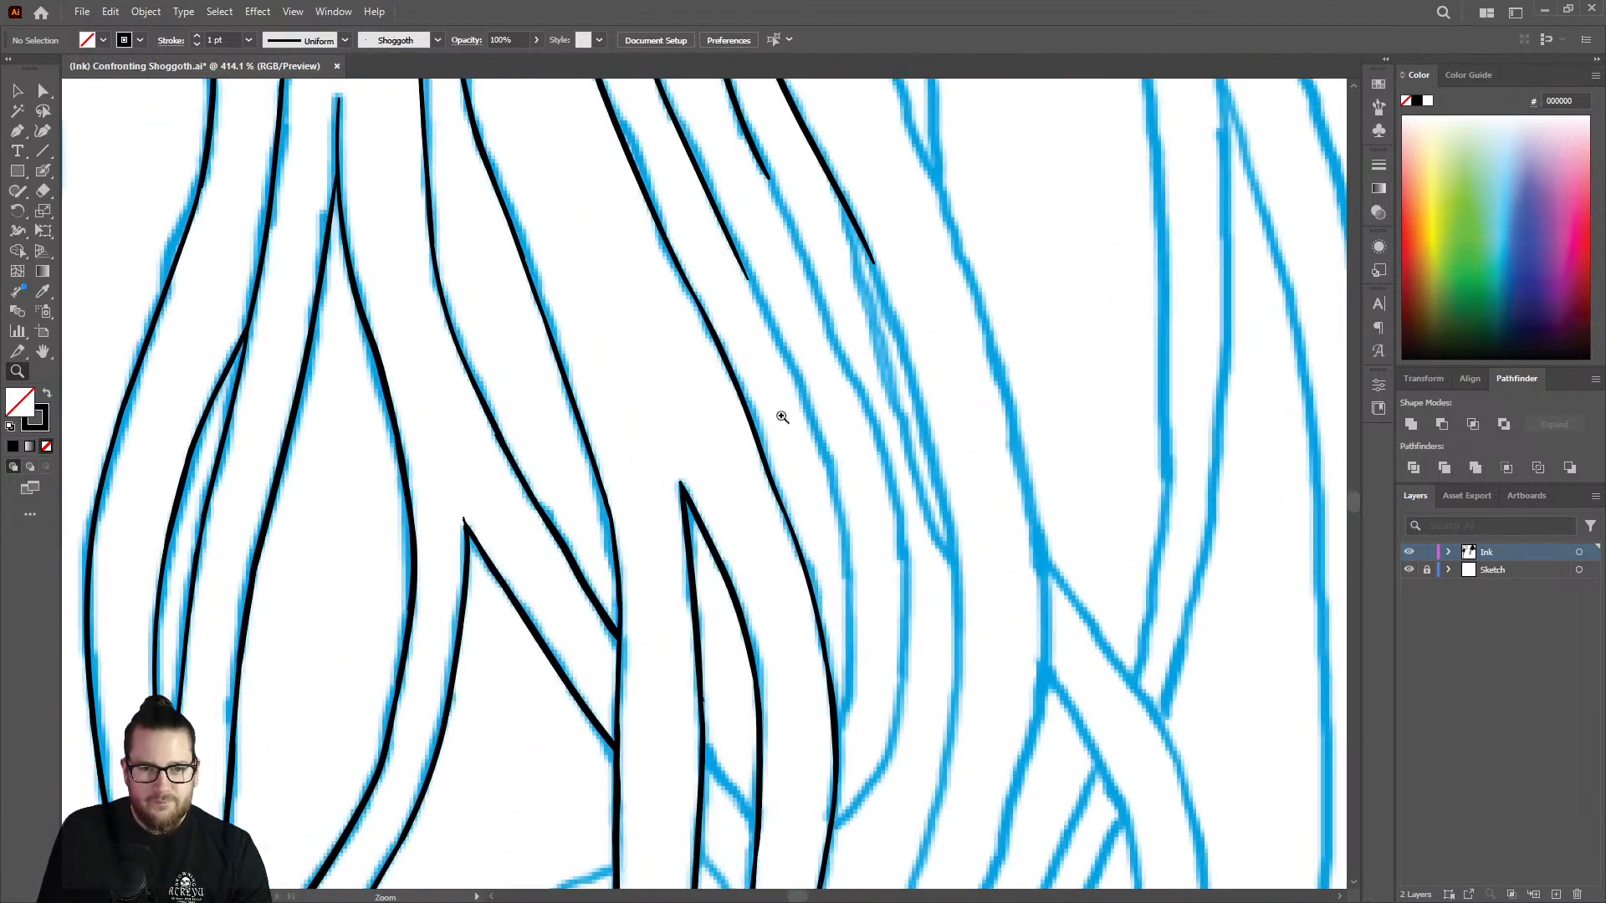
left_click_drag(781, 418, 832, 403)
key("shift+b")
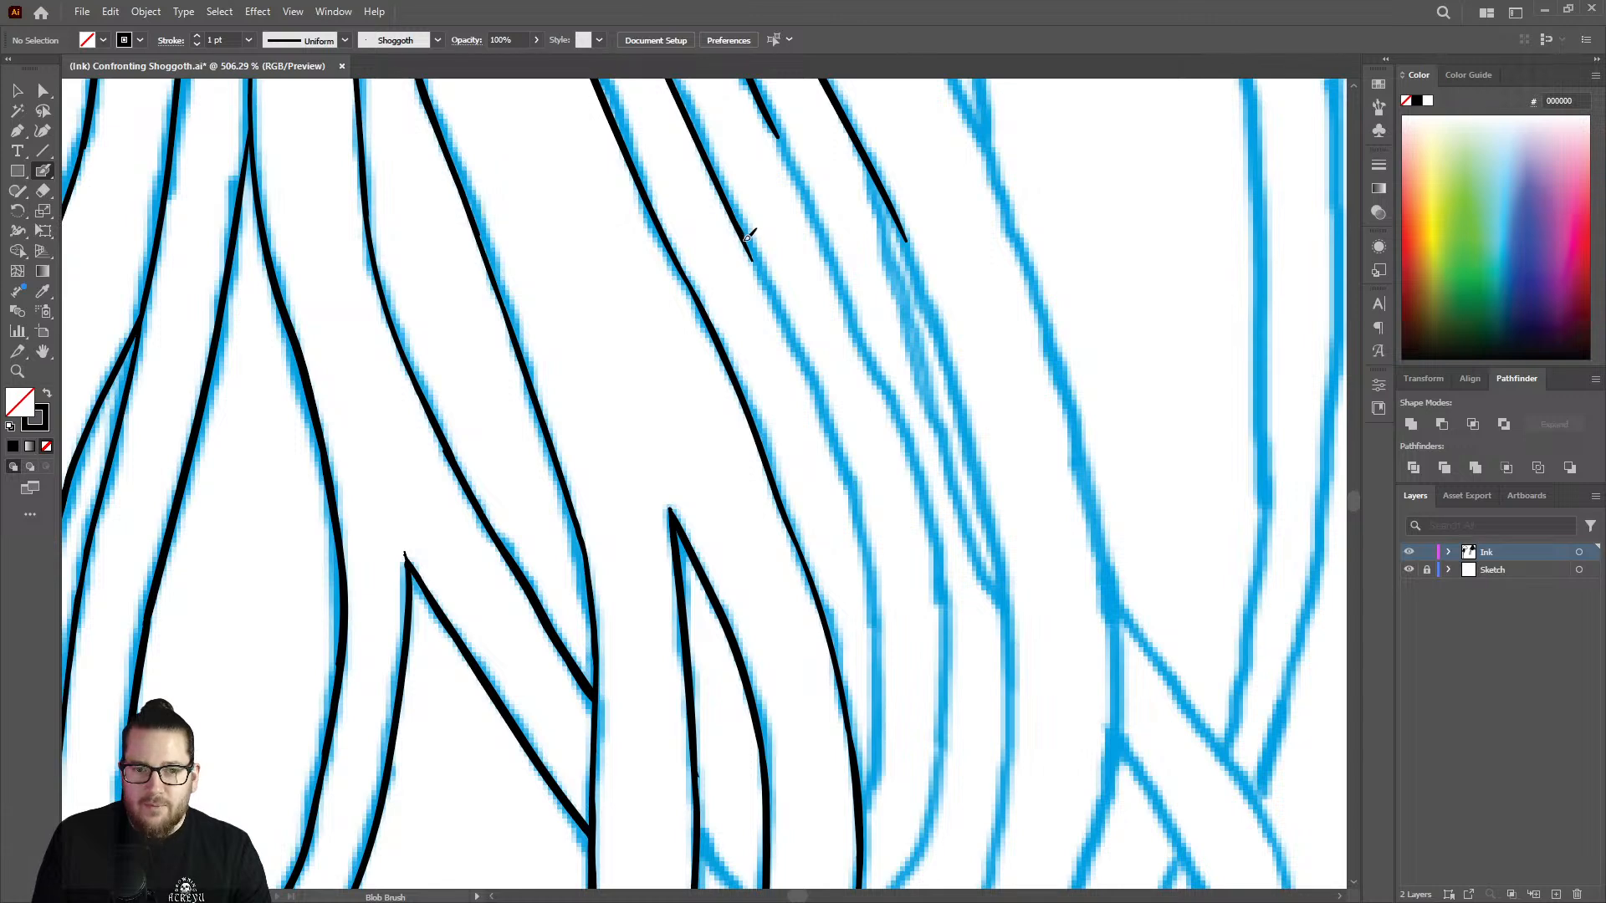
mouse_move(768, 281)
left_mouse_down()
mouse_move(820, 394)
mouse_move(853, 542)
left_mouse_up()
Erase the stray lower end of that strand line and ink it down to where it joins the adjacent inked strand.
key("z")
left_click_drag(909, 415, 782, 442)
left_click_drag(906, 549, 1008, 468)
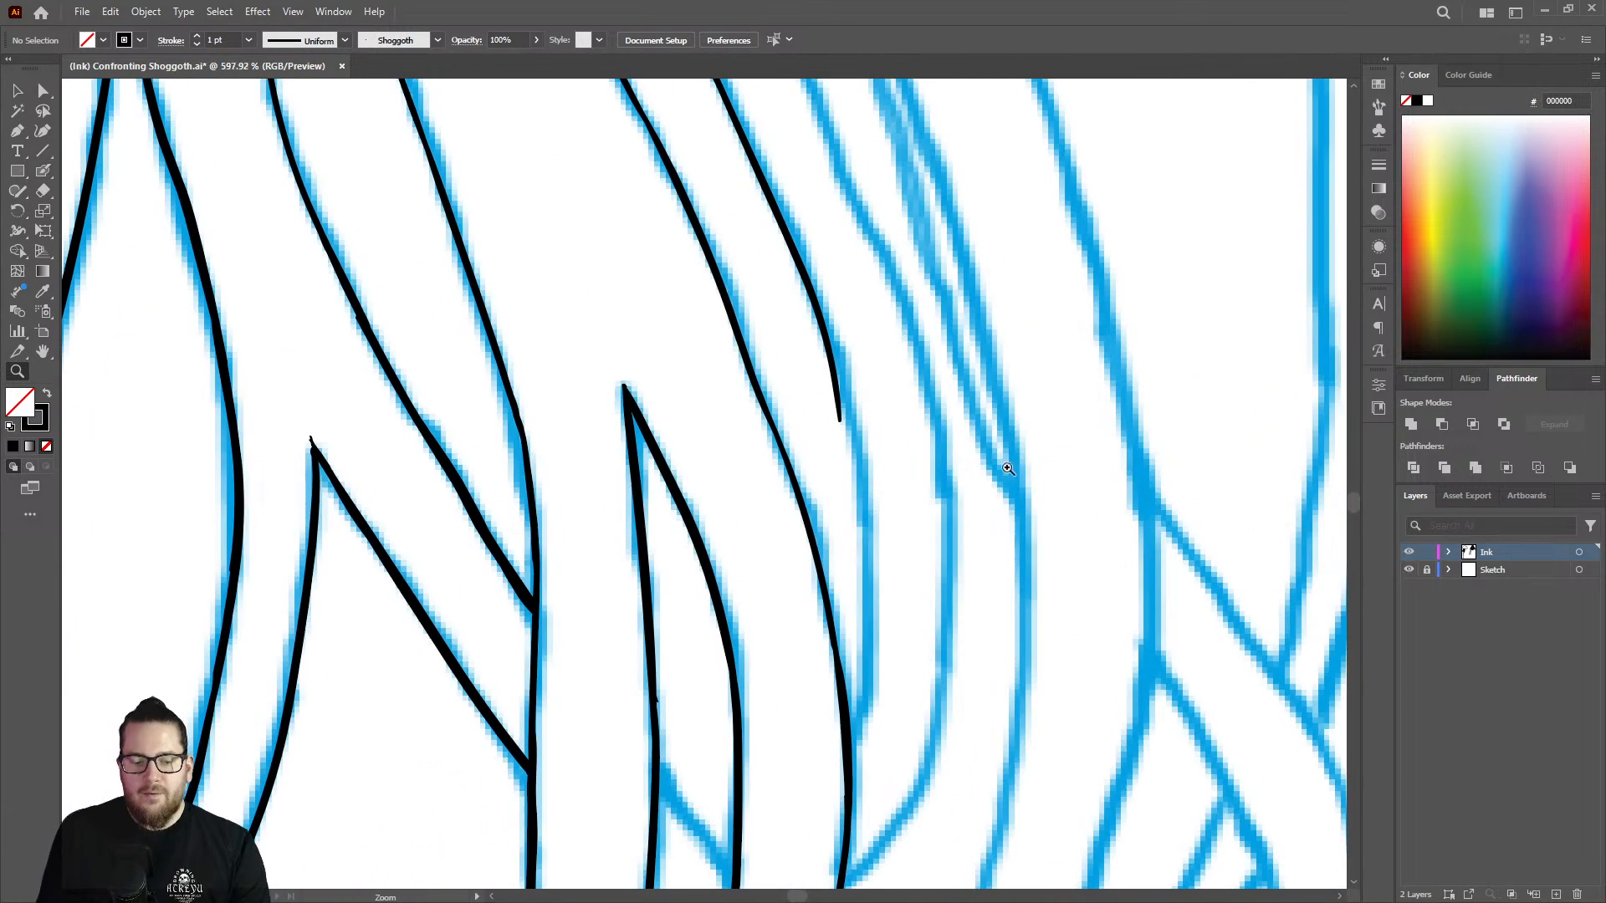
key("shift+e")
mouse_move(845, 431)
left_mouse_down()
mouse_move(803, 315)
mouse_move(845, 401)
left_mouse_up()
key("z")
mouse_move(901, 394)
left_mouse_down()
mouse_move(815, 366)
mouse_move(950, 437)
mouse_move(1004, 430)
left_mouse_up()
key("shift+b")
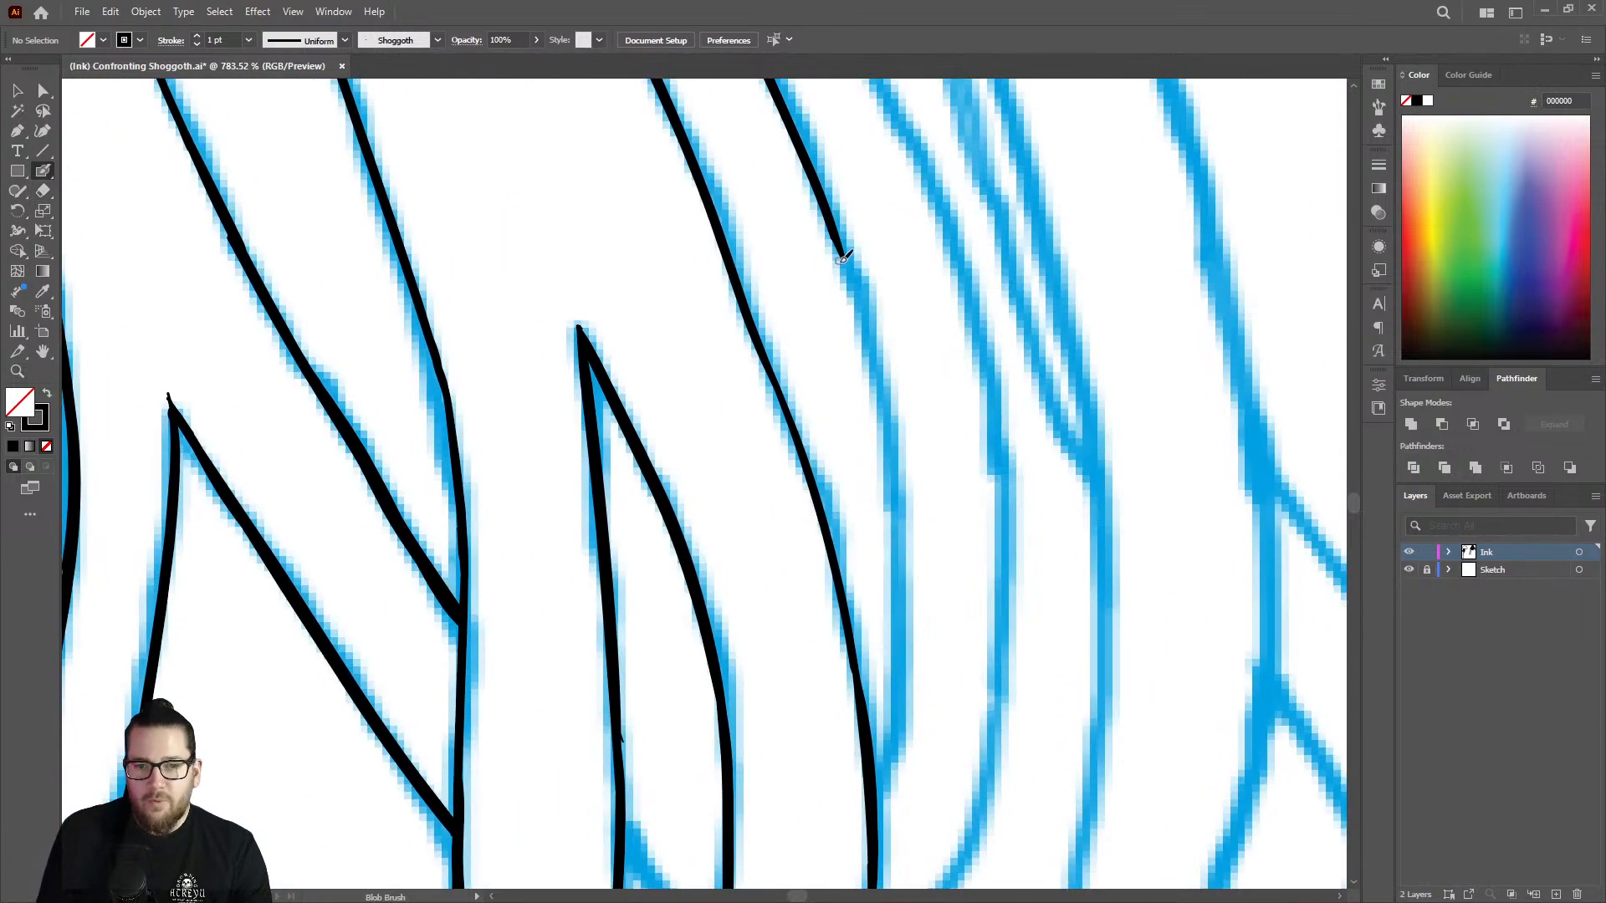
mouse_move(834, 221)
left_mouse_down()
mouse_move(886, 372)
mouse_move(906, 592)
mouse_move(871, 800)
left_mouse_up()
Extend the next unfinished strand line, between the completed strand and the forked one, down along the sketch.
key("z")
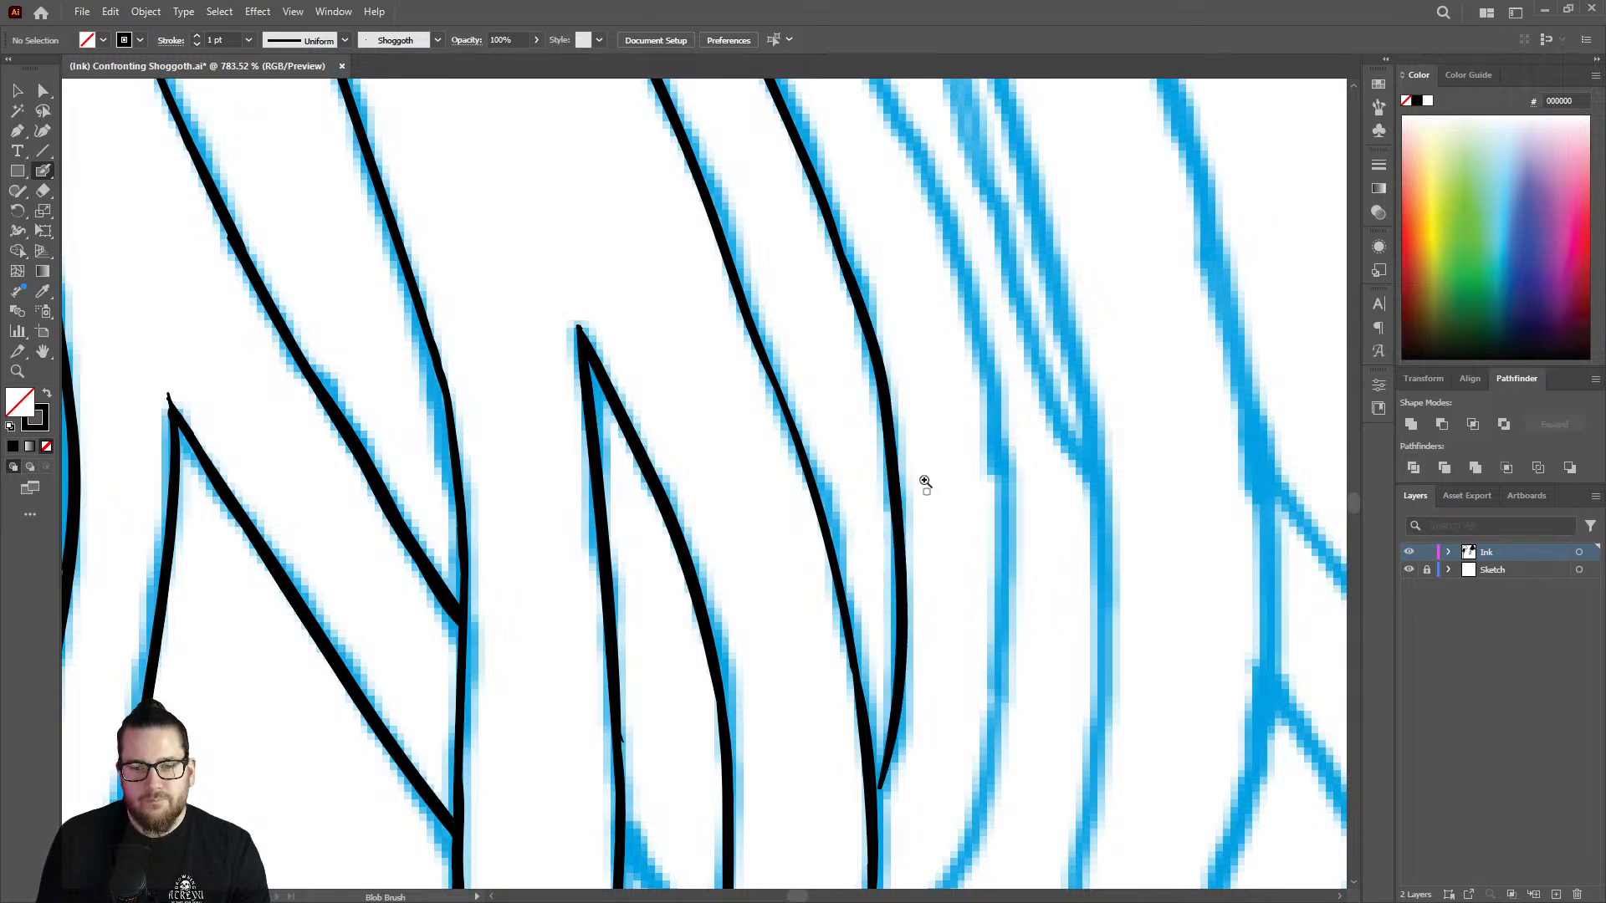
left_click_drag(924, 483, 639, 384)
left_click_drag(866, 224, 1046, 262)
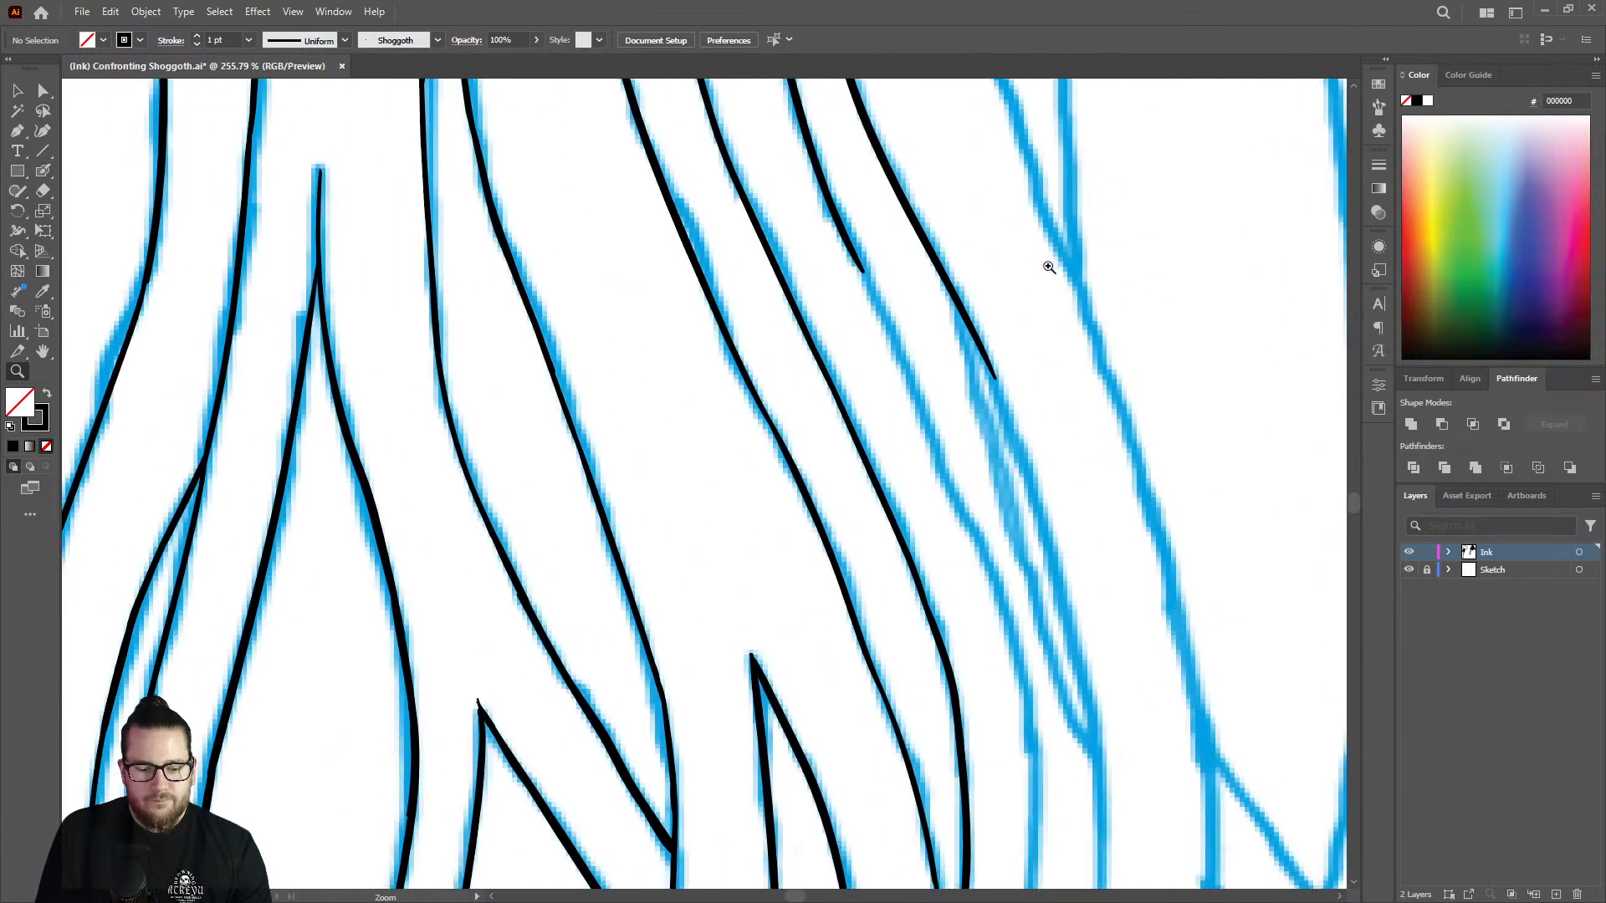
key("shift+b")
left_click_drag(871, 288, 967, 528)
key("z")
mouse_move(962, 348)
left_mouse_down()
mouse_move(879, 329)
mouse_move(765, 358)
left_mouse_up()
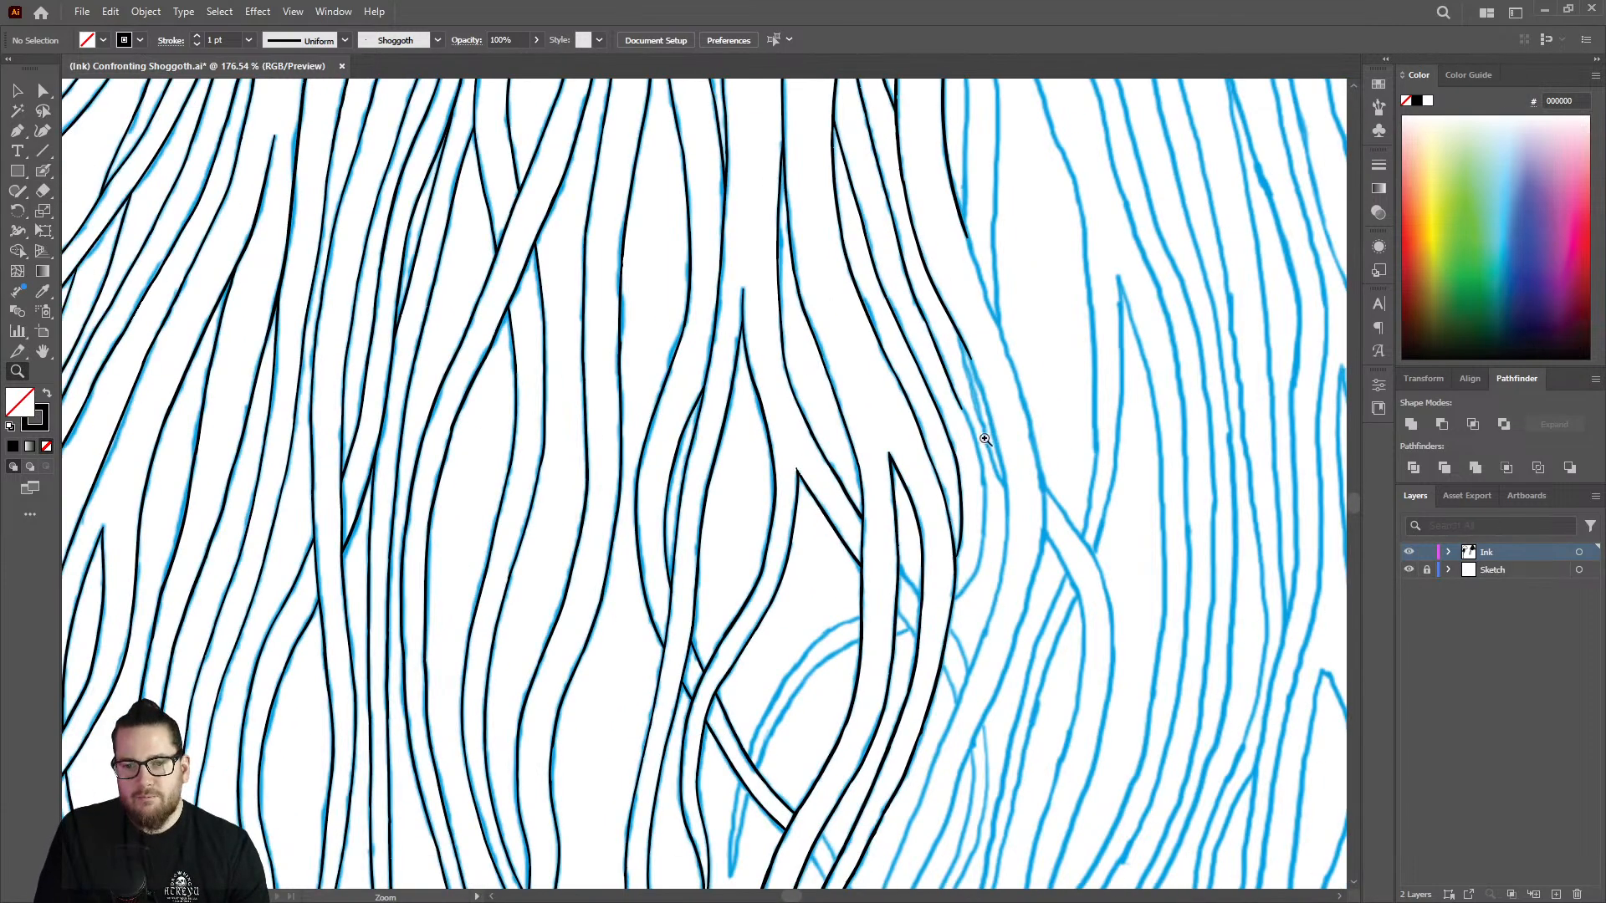
Continue the unfinished strand line beside the narrow sketched fork further down along its outward curve.
left_click_drag(984, 439, 1168, 469)
left_click_drag(953, 471, 988, 428)
key("shift+b")
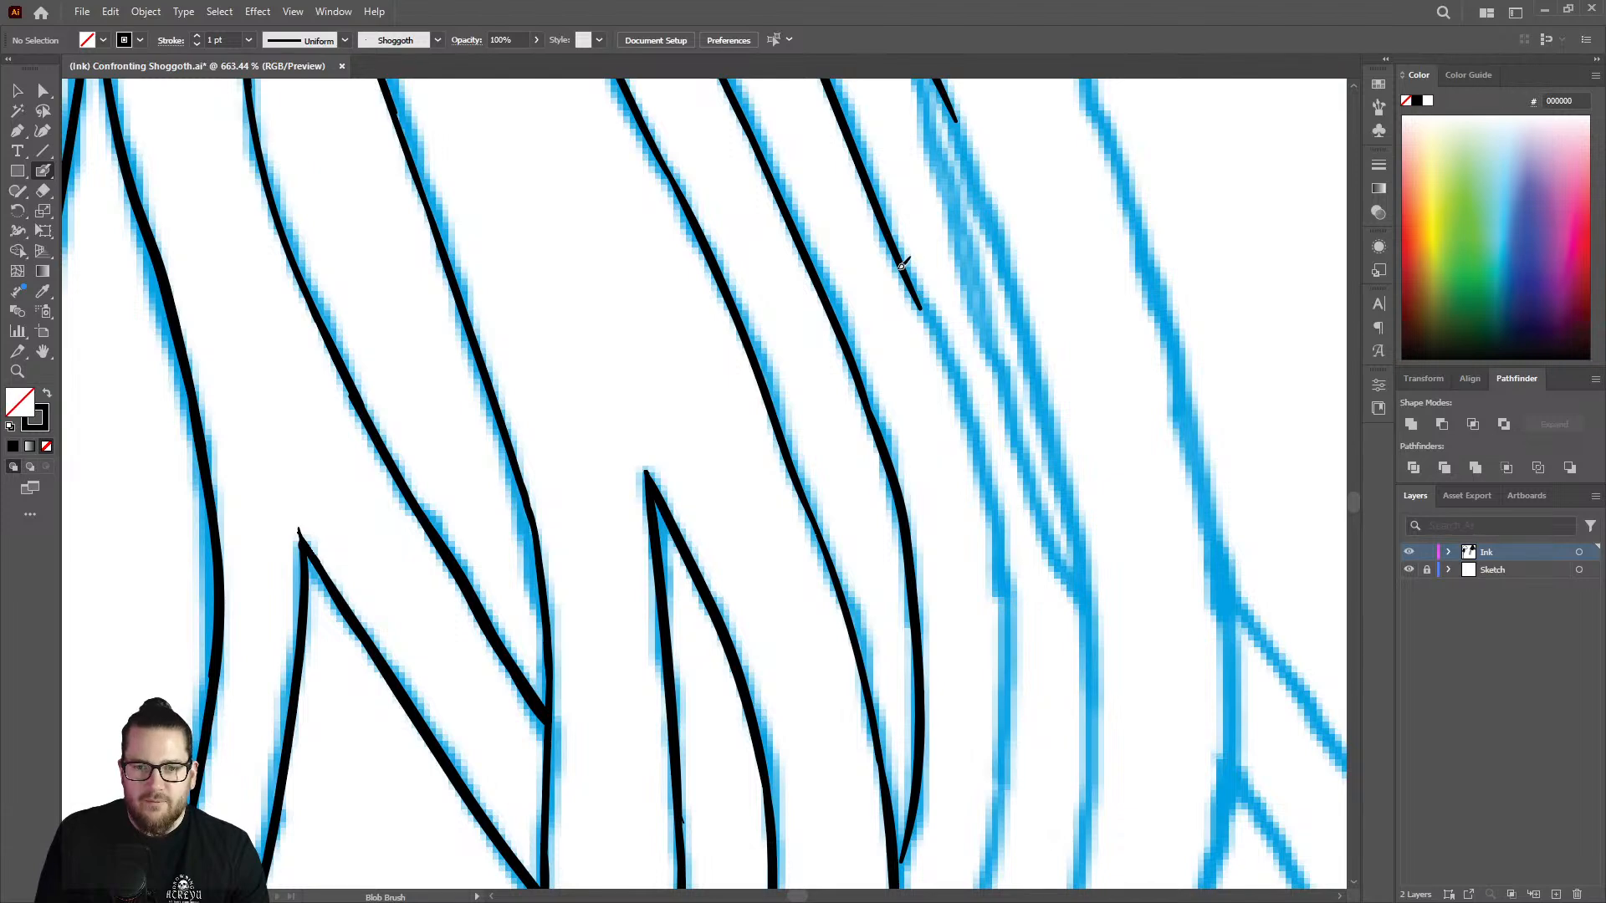
mouse_move(902, 266)
left_mouse_down()
mouse_move(973, 418)
mouse_move(998, 707)
left_mouse_up()
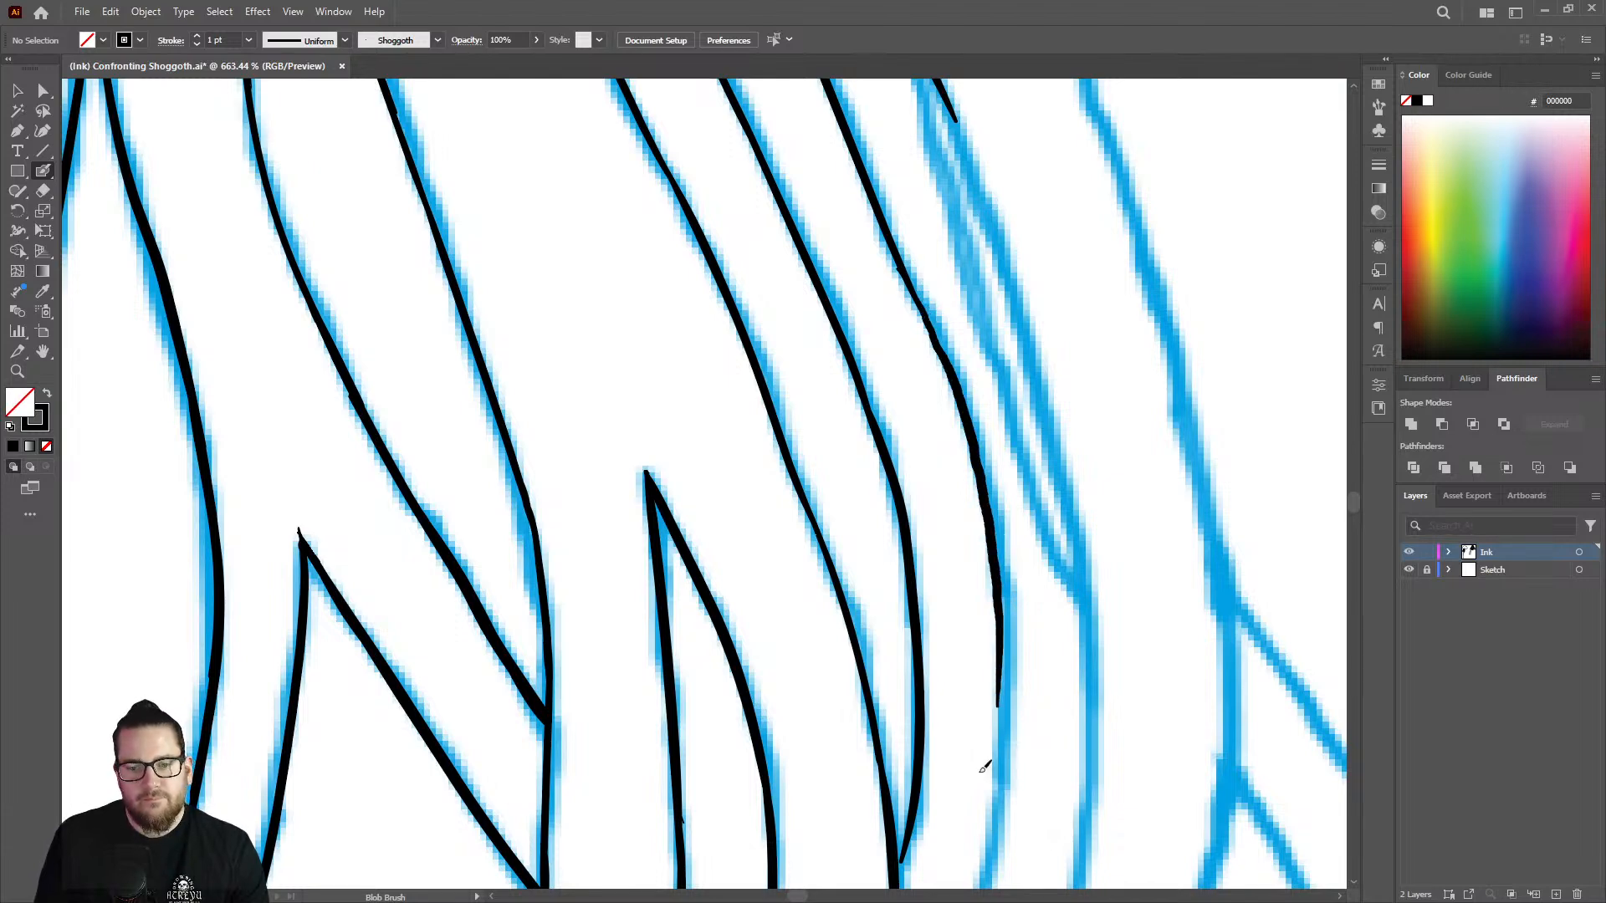
key("z")
left_click_drag(1004, 441, 1010, 313)
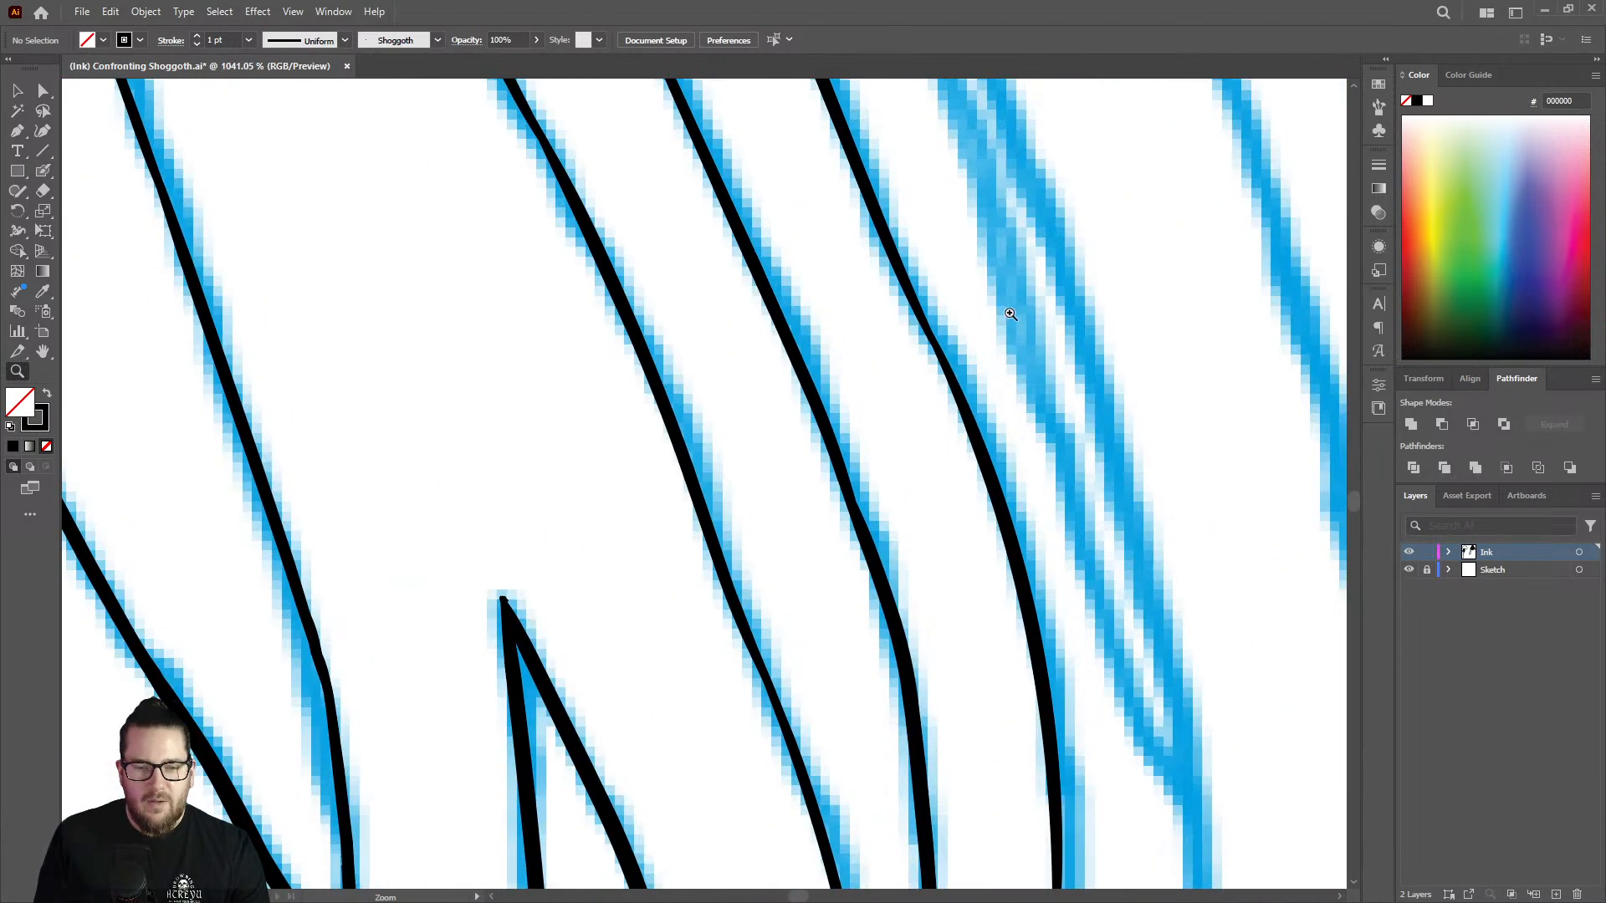
key("shift+b")
left_click_drag(902, 256, 962, 384)
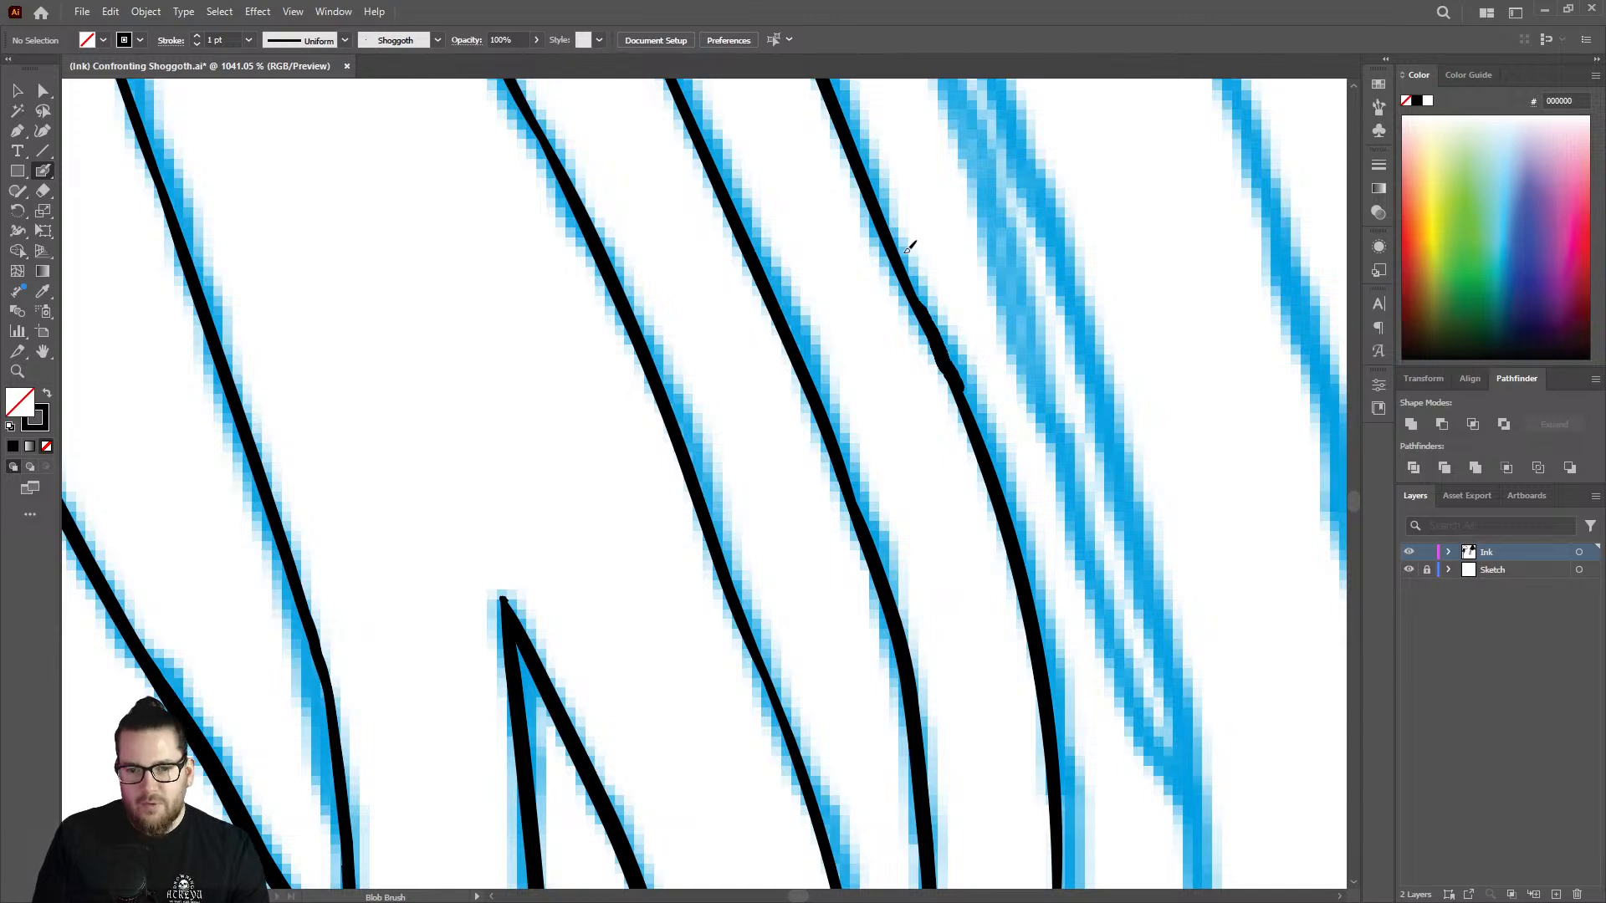
mouse_move(891, 234)
left_mouse_down()
mouse_move(964, 405)
mouse_move(656, 304)
left_mouse_up()
key("ctrl+z")
key("ctrl+z")
Erase the tapered lower end of that strand line and re-ink it around the curve to its junction with the adjacent inked strand.
key("z")
mouse_move(1000, 419)
left_mouse_down()
mouse_move(969, 426)
mouse_move(1129, 574)
mouse_move(1058, 477)
mouse_move(1073, 254)
left_mouse_up()
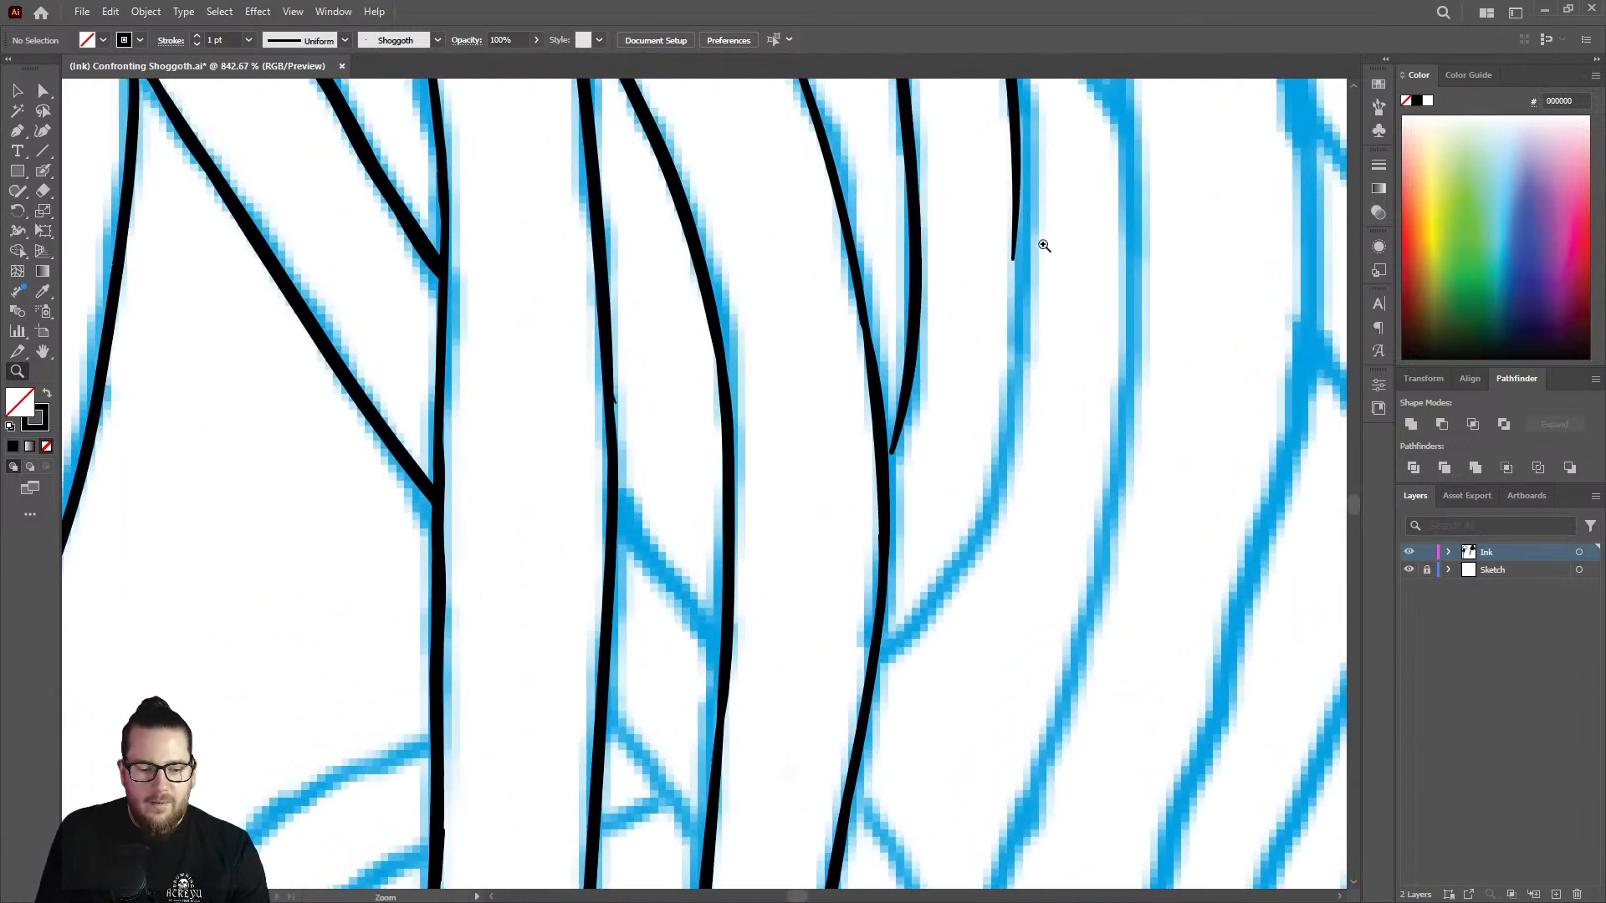
key("shift+e")
left_click_drag(1013, 130, 1015, 313)
key("shift+b")
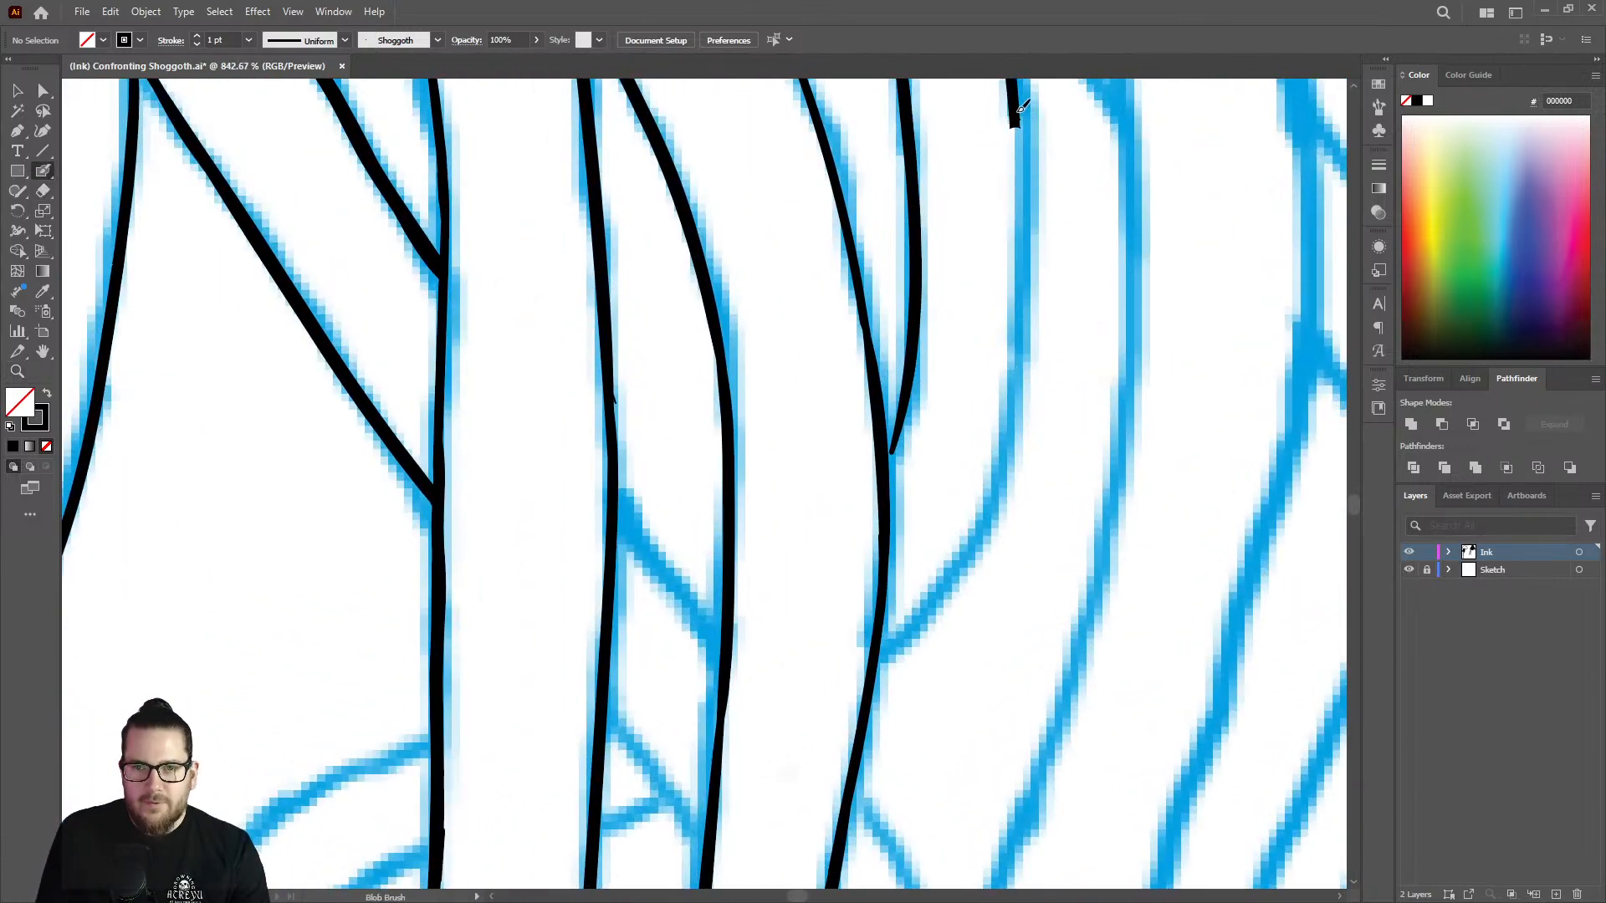
mouse_move(1020, 130)
left_mouse_down()
mouse_move(1014, 410)
mouse_move(988, 514)
mouse_move(889, 641)
left_mouse_up()
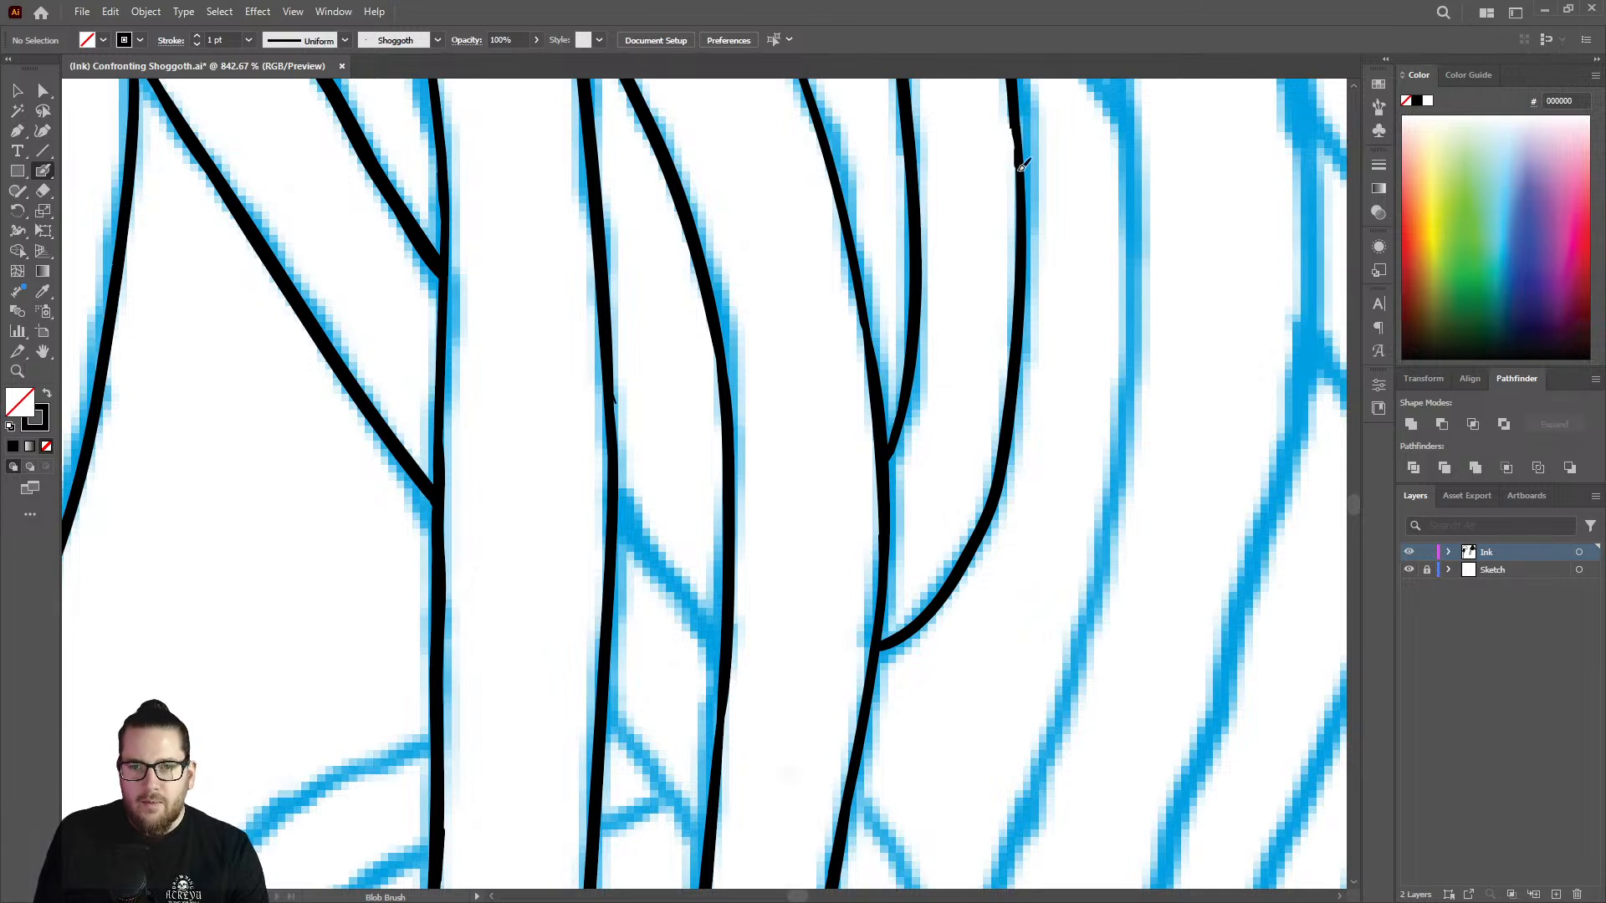
left_click_drag(1020, 167, 1017, 118)
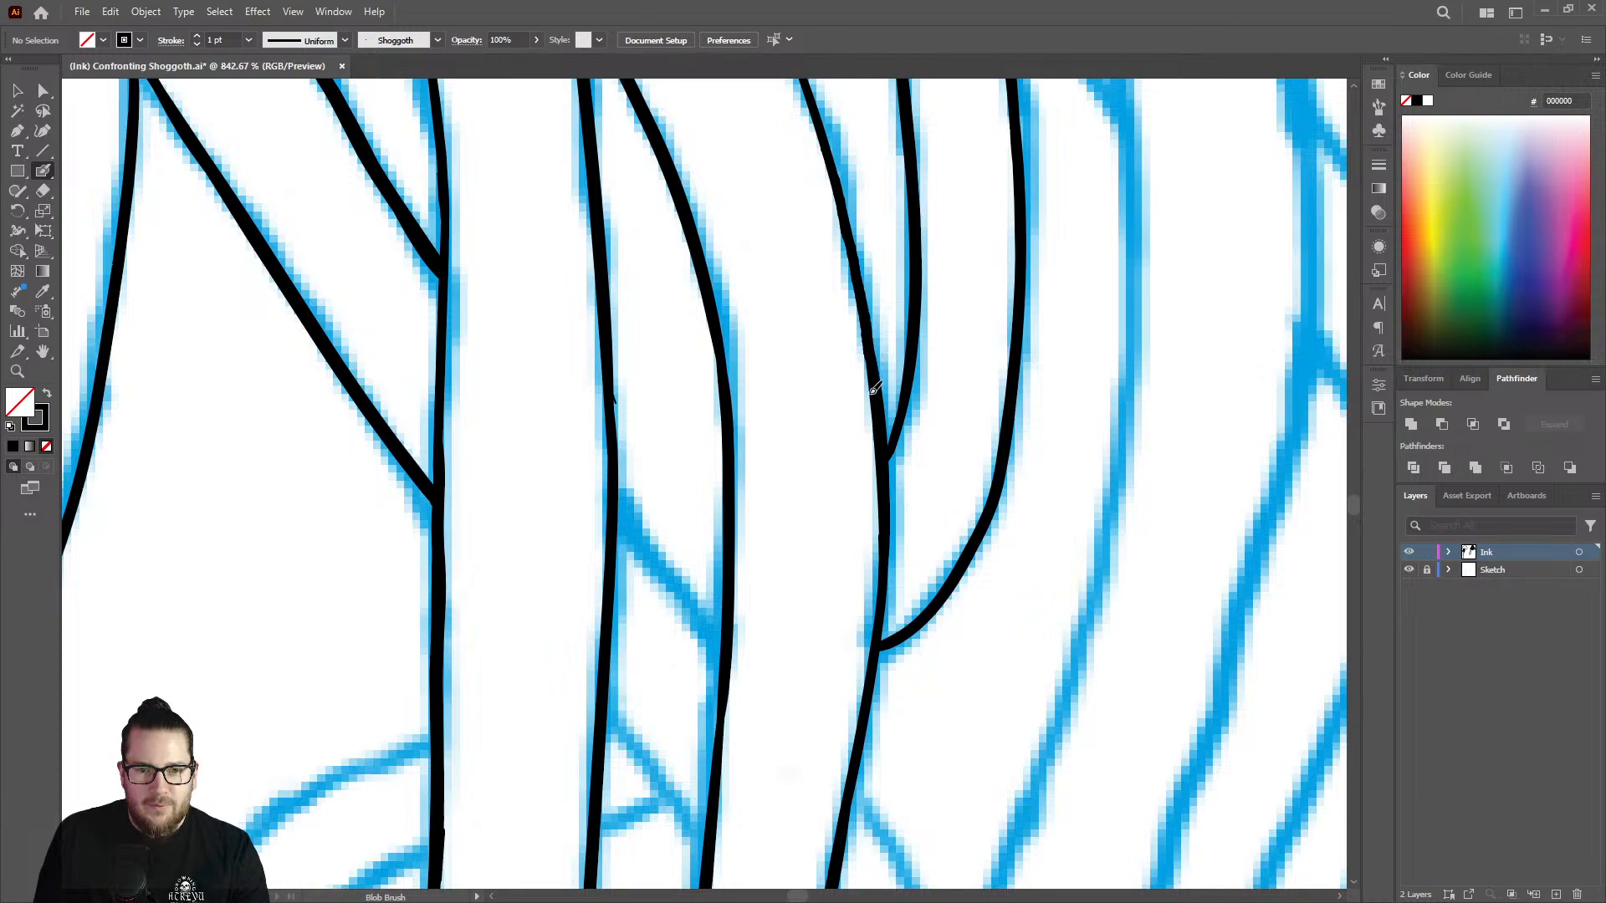
Thicken the thin stretch of the inked strand line just outside the pointed gap to match its neighbours.
key("z")
left_click_drag(636, 398, 613, 393)
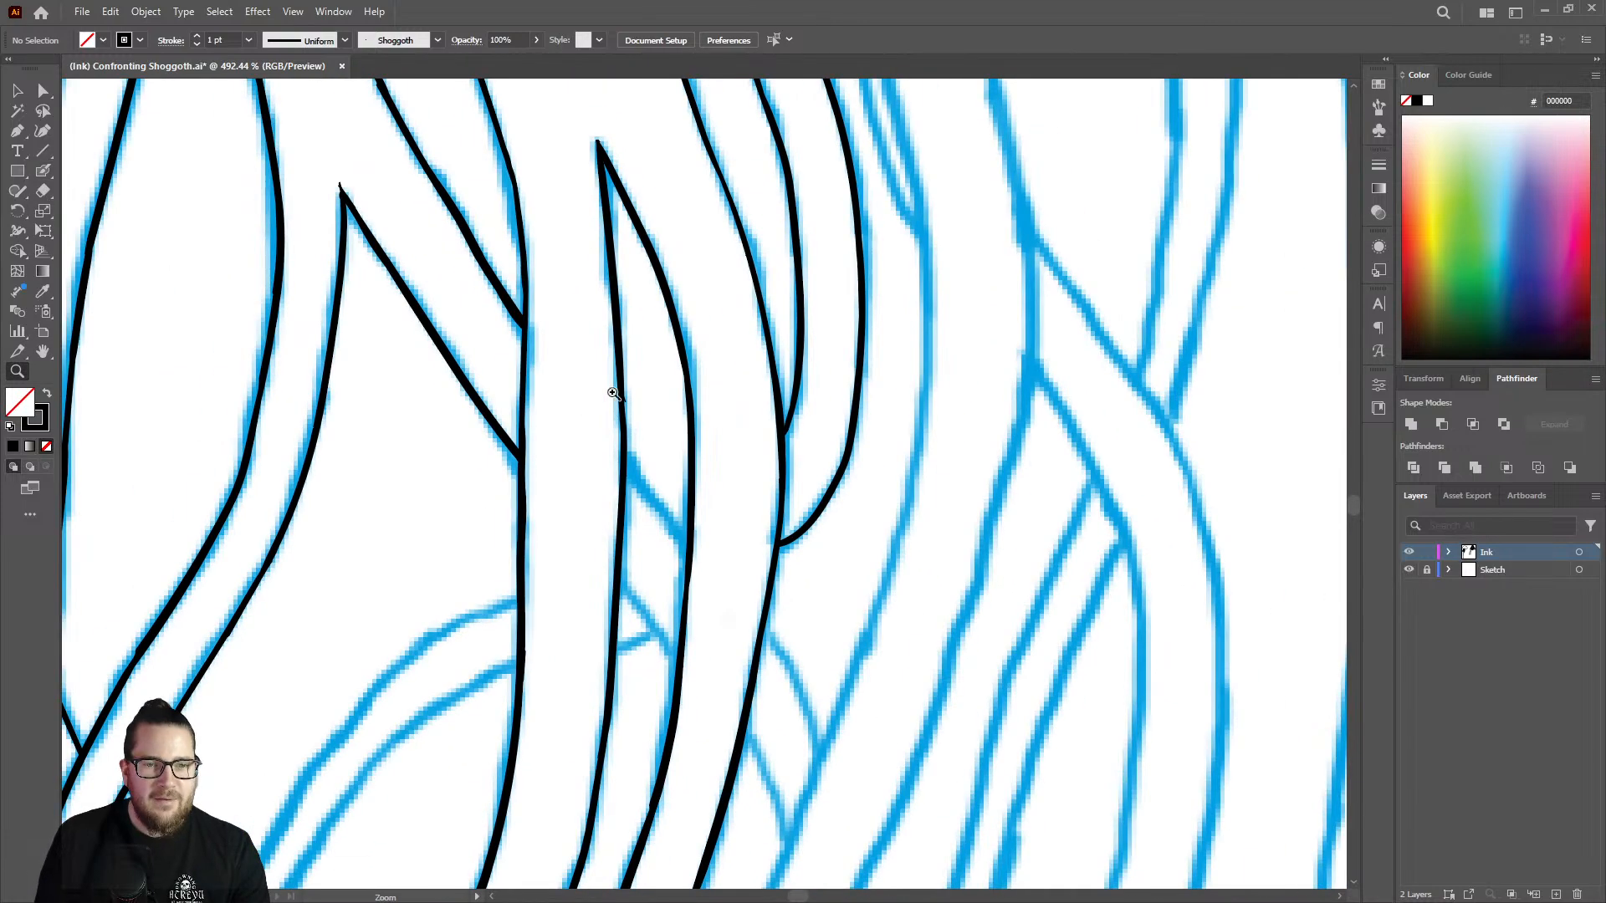
left_click_drag(771, 243, 673, 205)
left_click_drag(726, 108, 1001, 214)
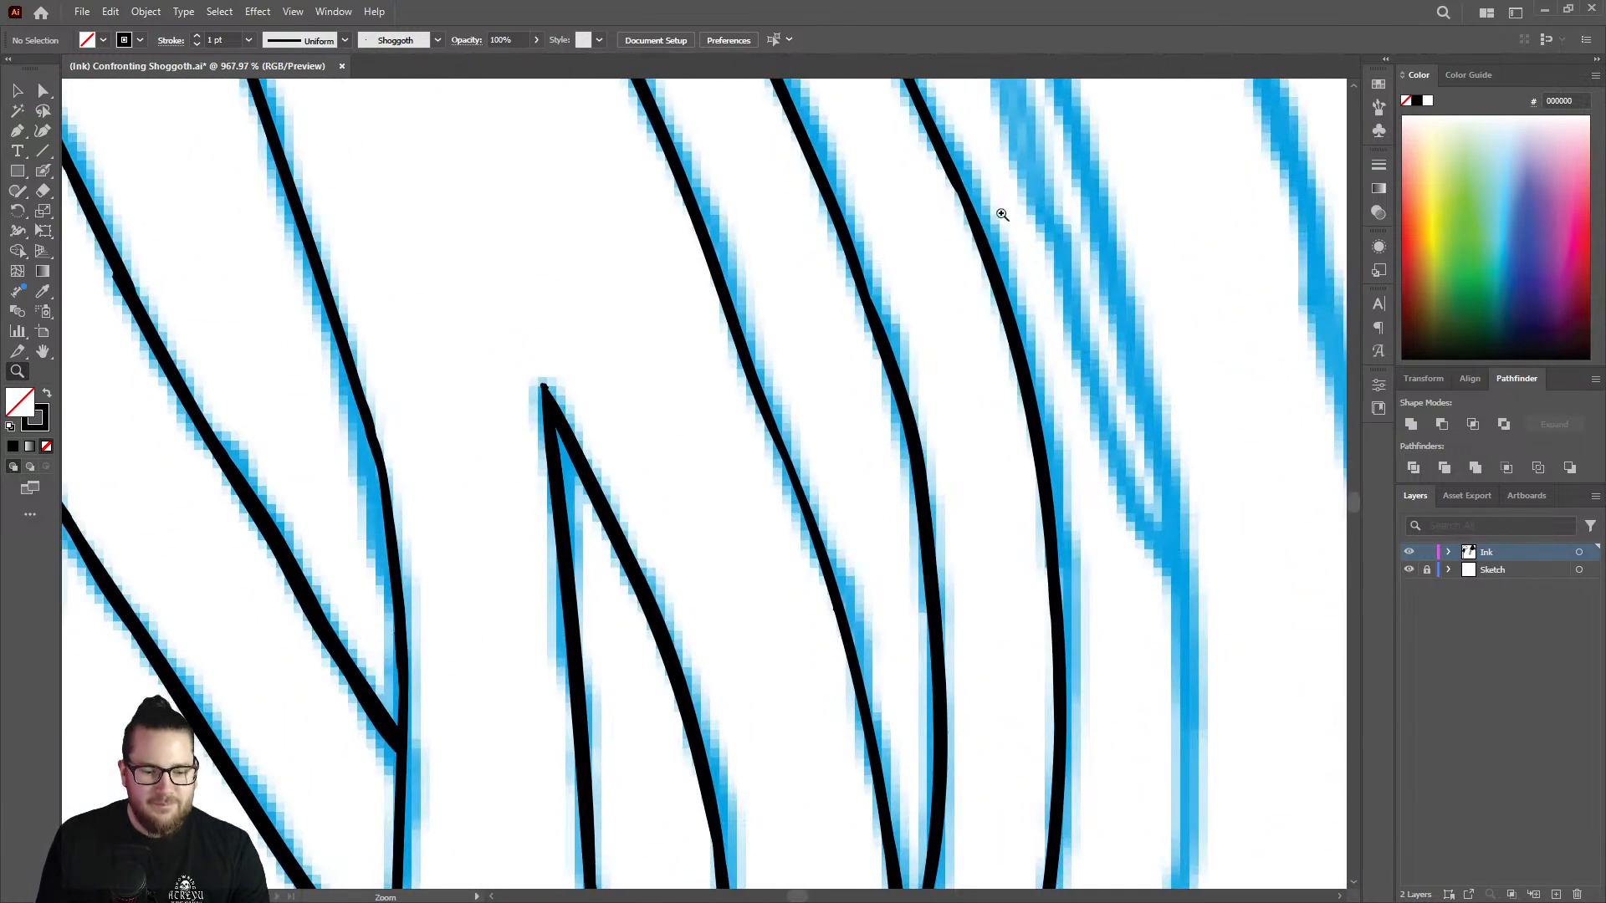
key("shift+b")
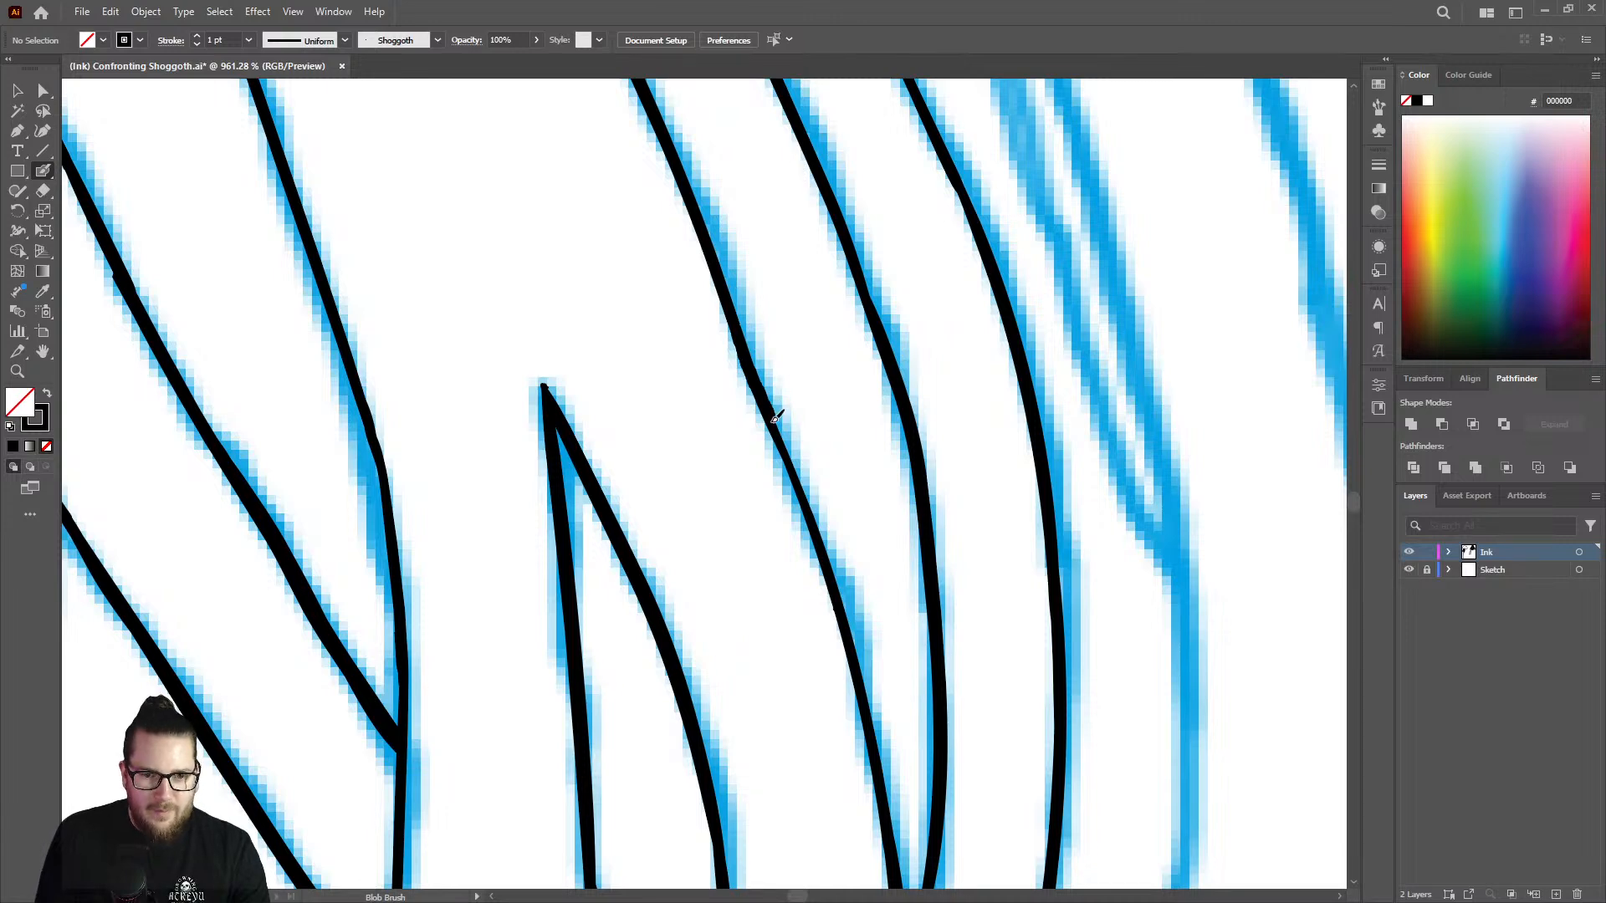
left_click_drag(775, 416, 835, 592)
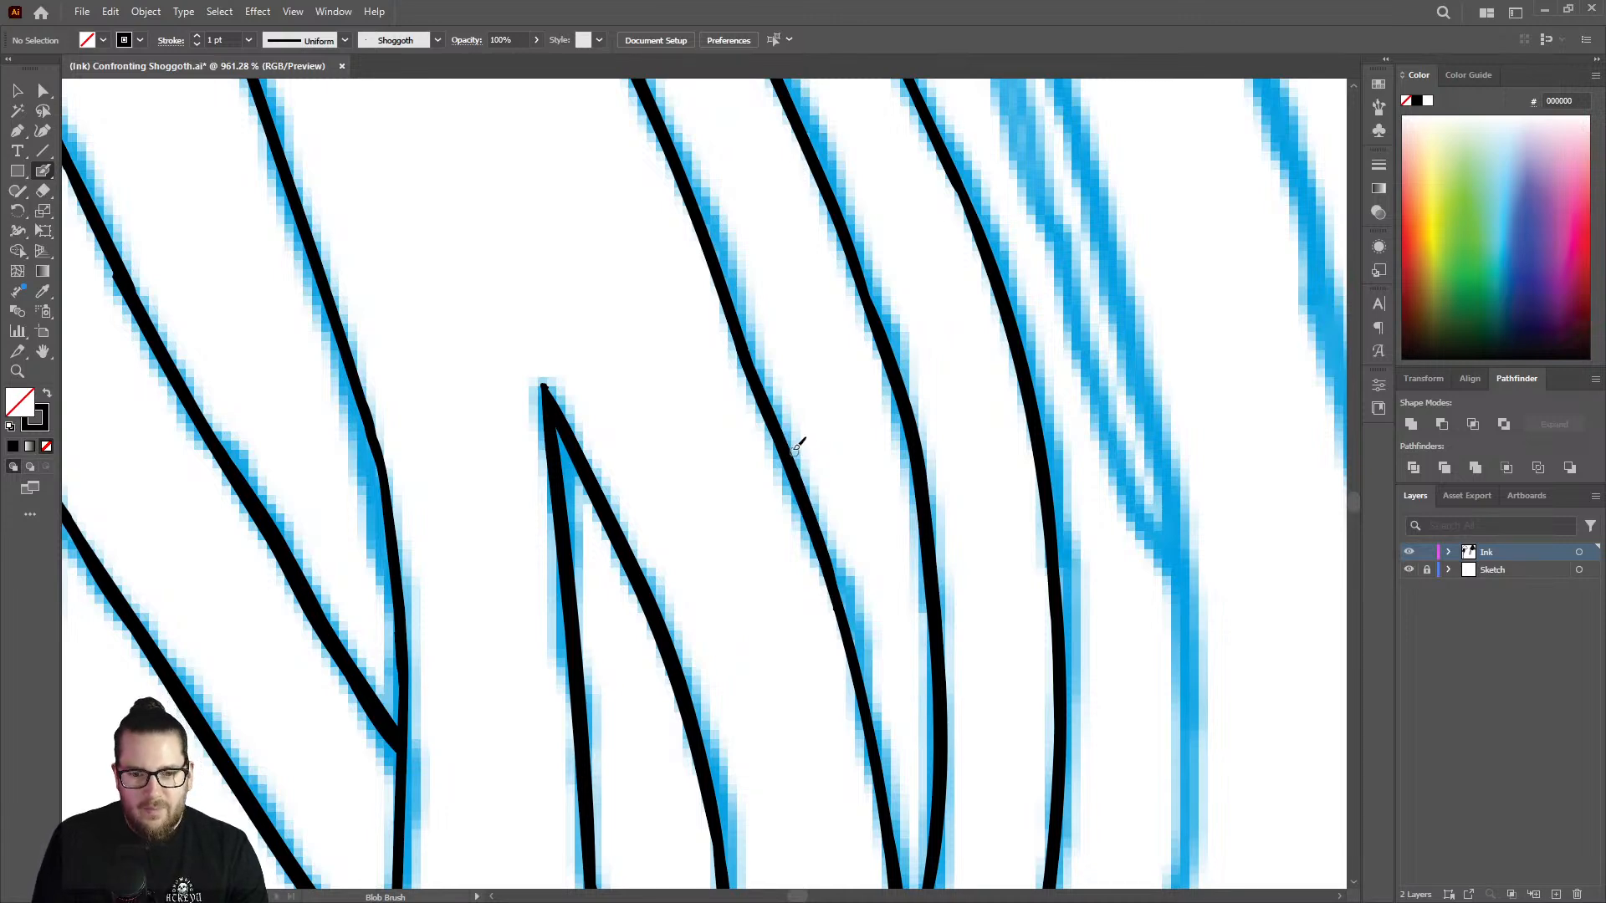
Thicken the upper bend of that strand line and even out the weight of the neighbouring long strand line.
key("z")
left_click_drag(781, 344, 569, 386)
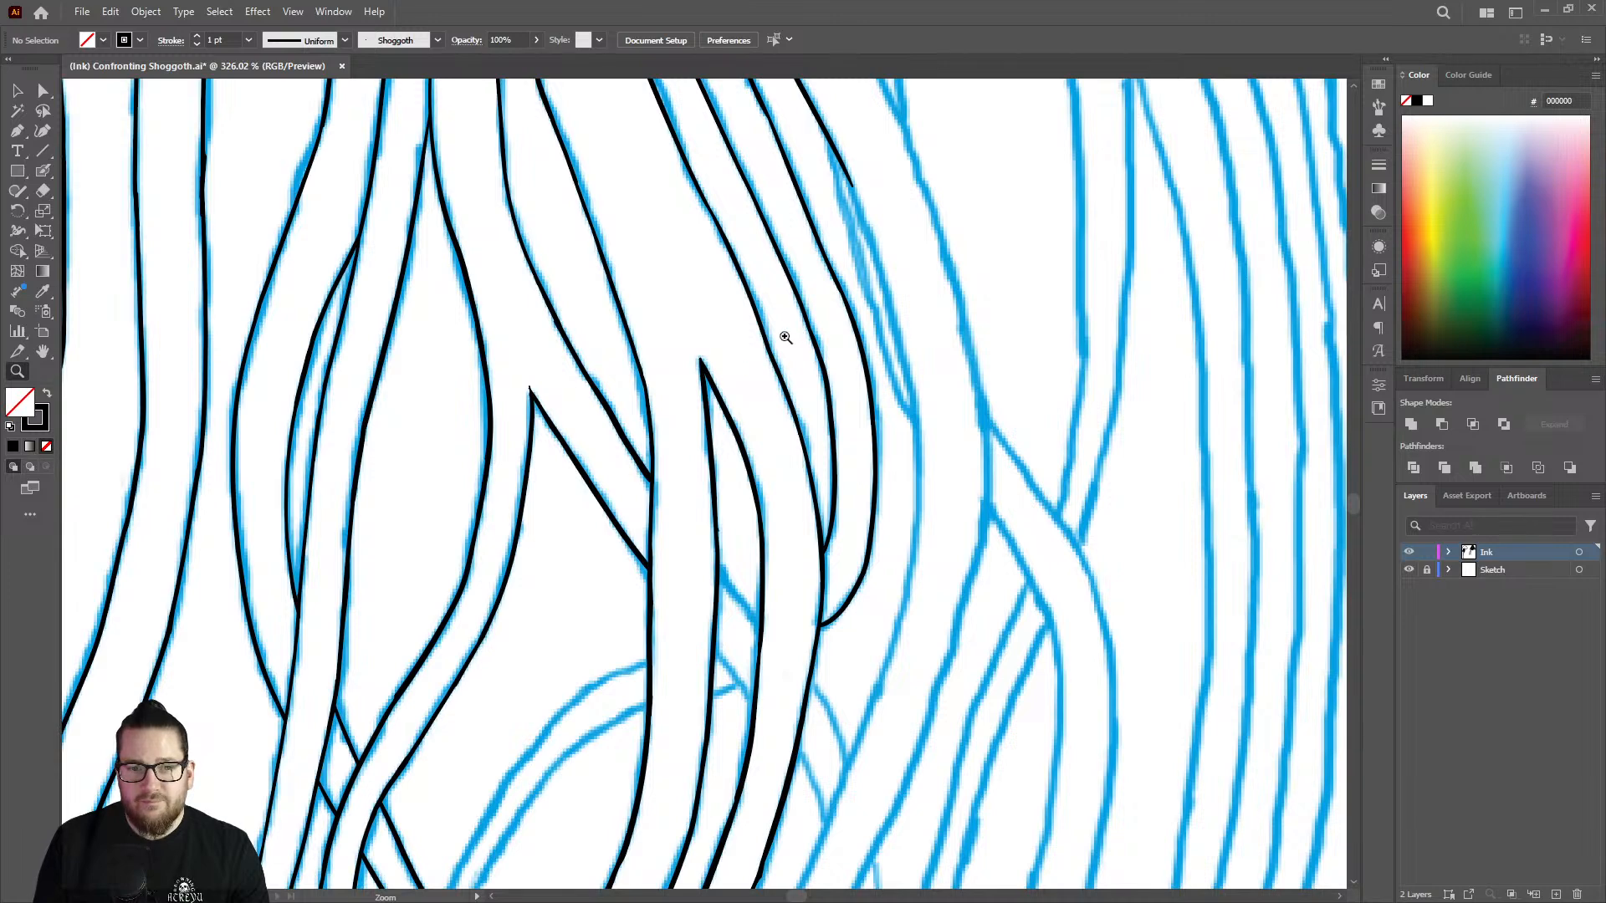
mouse_move(785, 337)
left_mouse_down()
mouse_move(696, 150)
mouse_move(925, 179)
left_mouse_up()
key("shift+b")
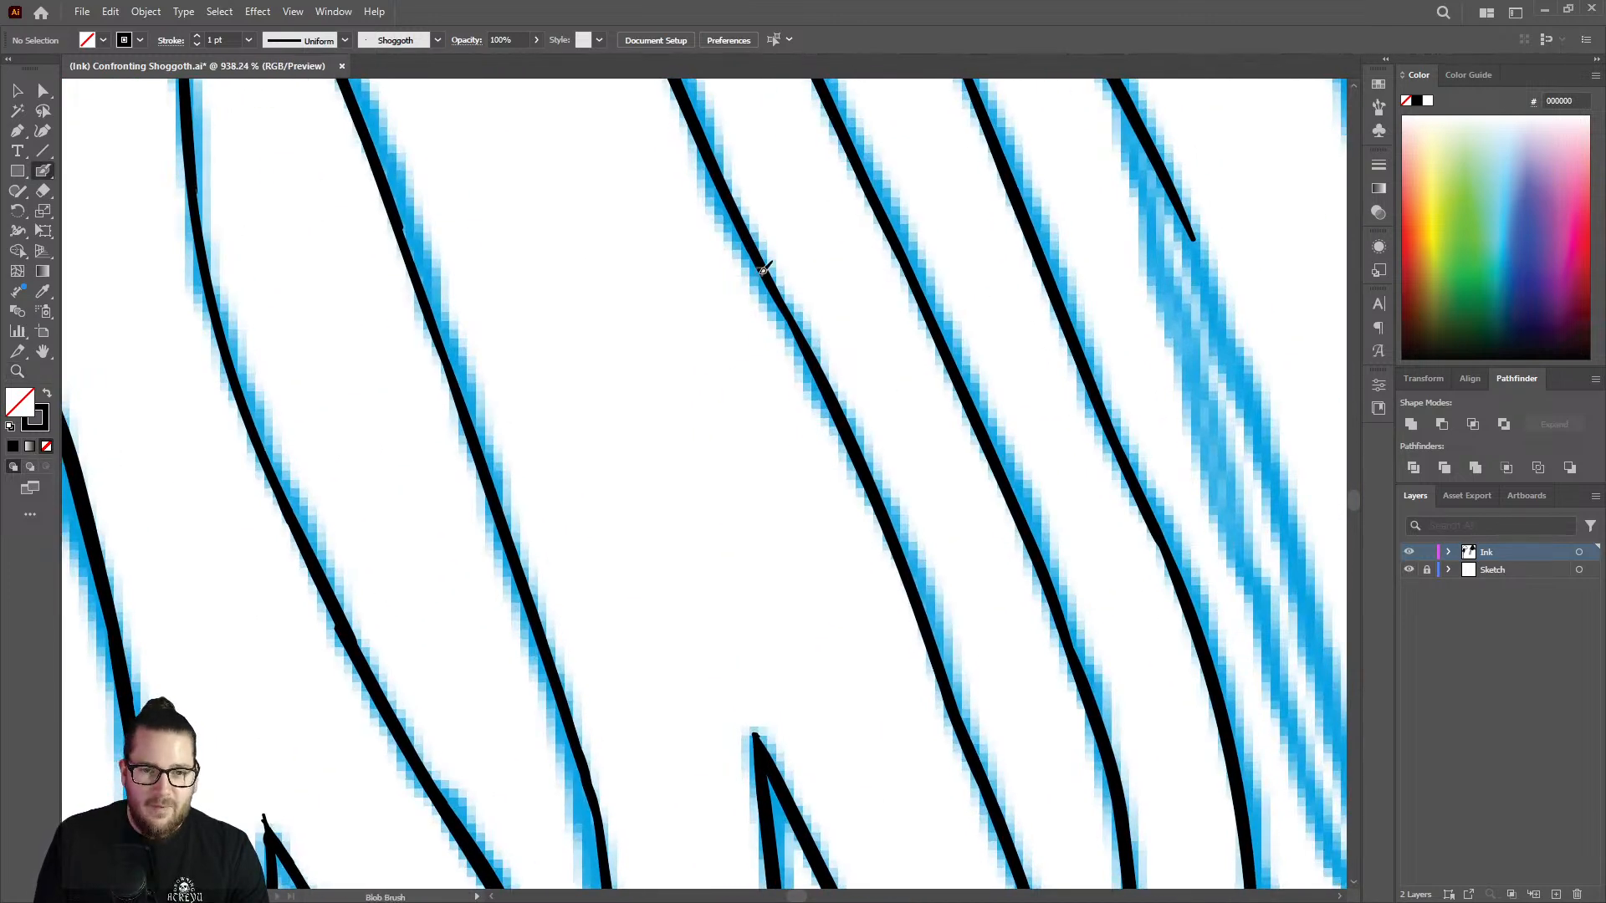
mouse_move(758, 248)
left_mouse_down()
mouse_move(863, 500)
mouse_move(870, 489)
left_mouse_up()
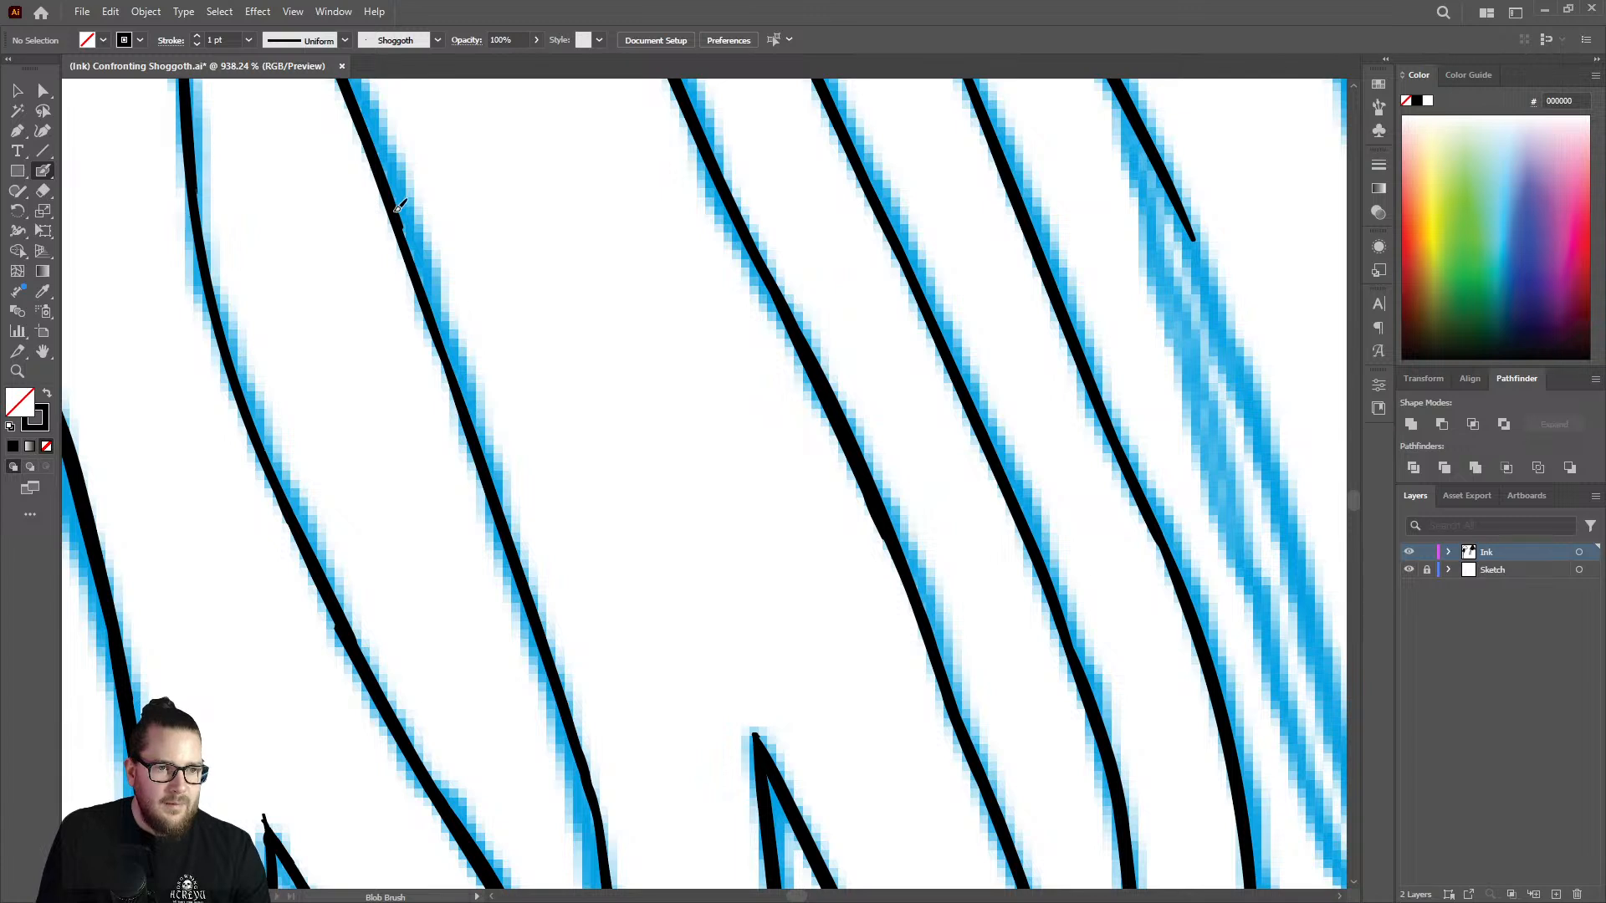
left_click_drag(404, 224, 429, 293)
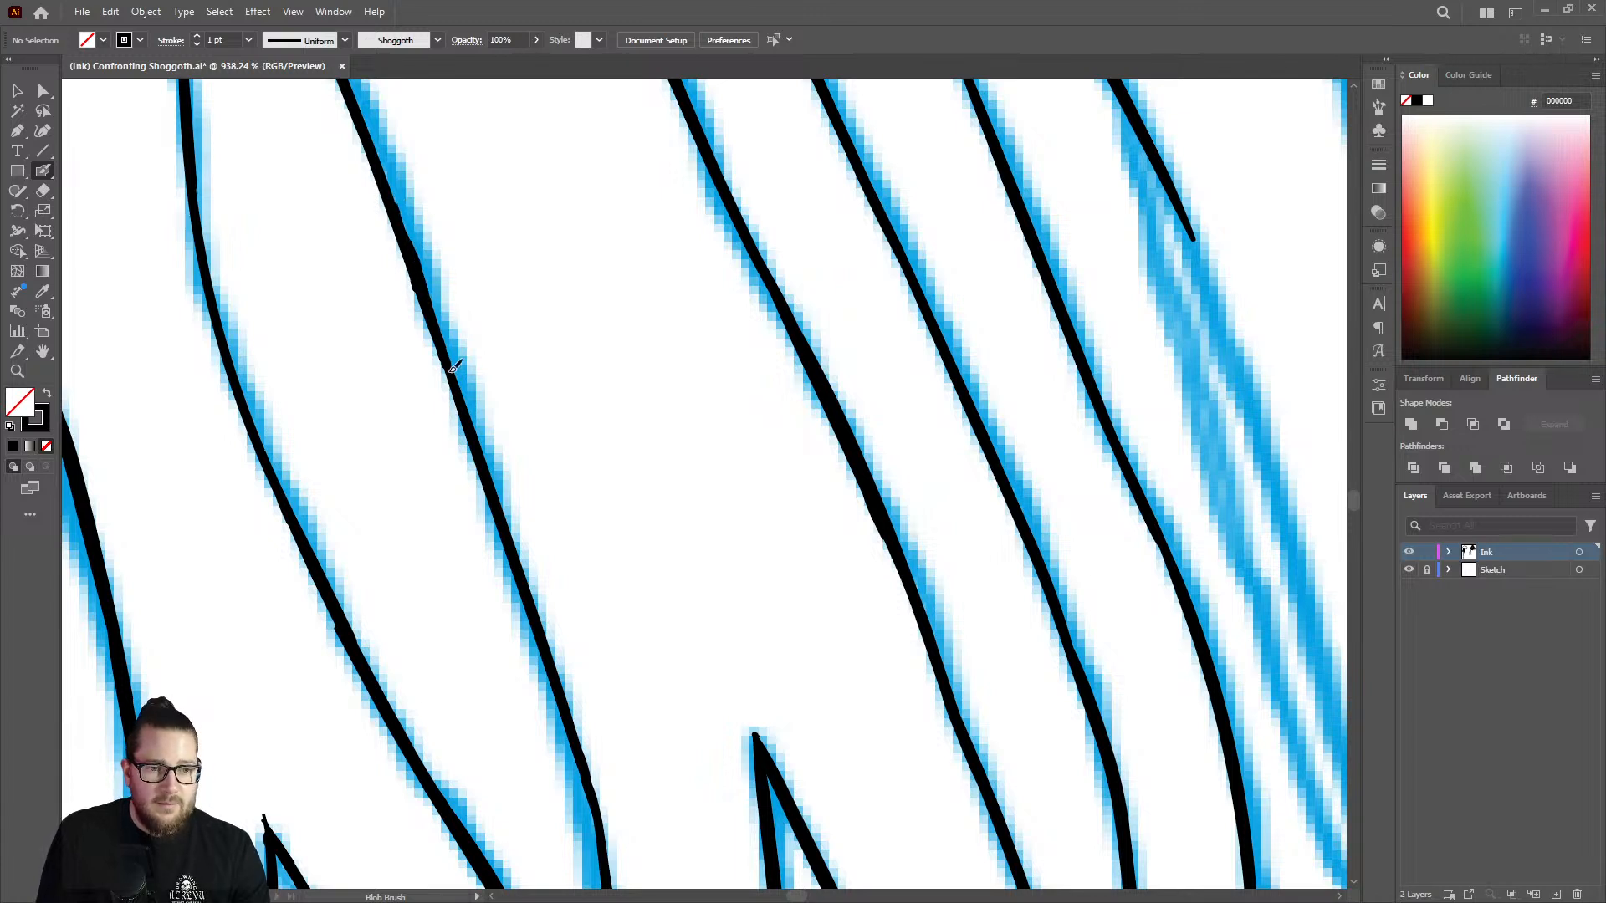
mouse_move(454, 365)
left_mouse_down()
mouse_move(485, 459)
mouse_move(451, 361)
left_mouse_up()
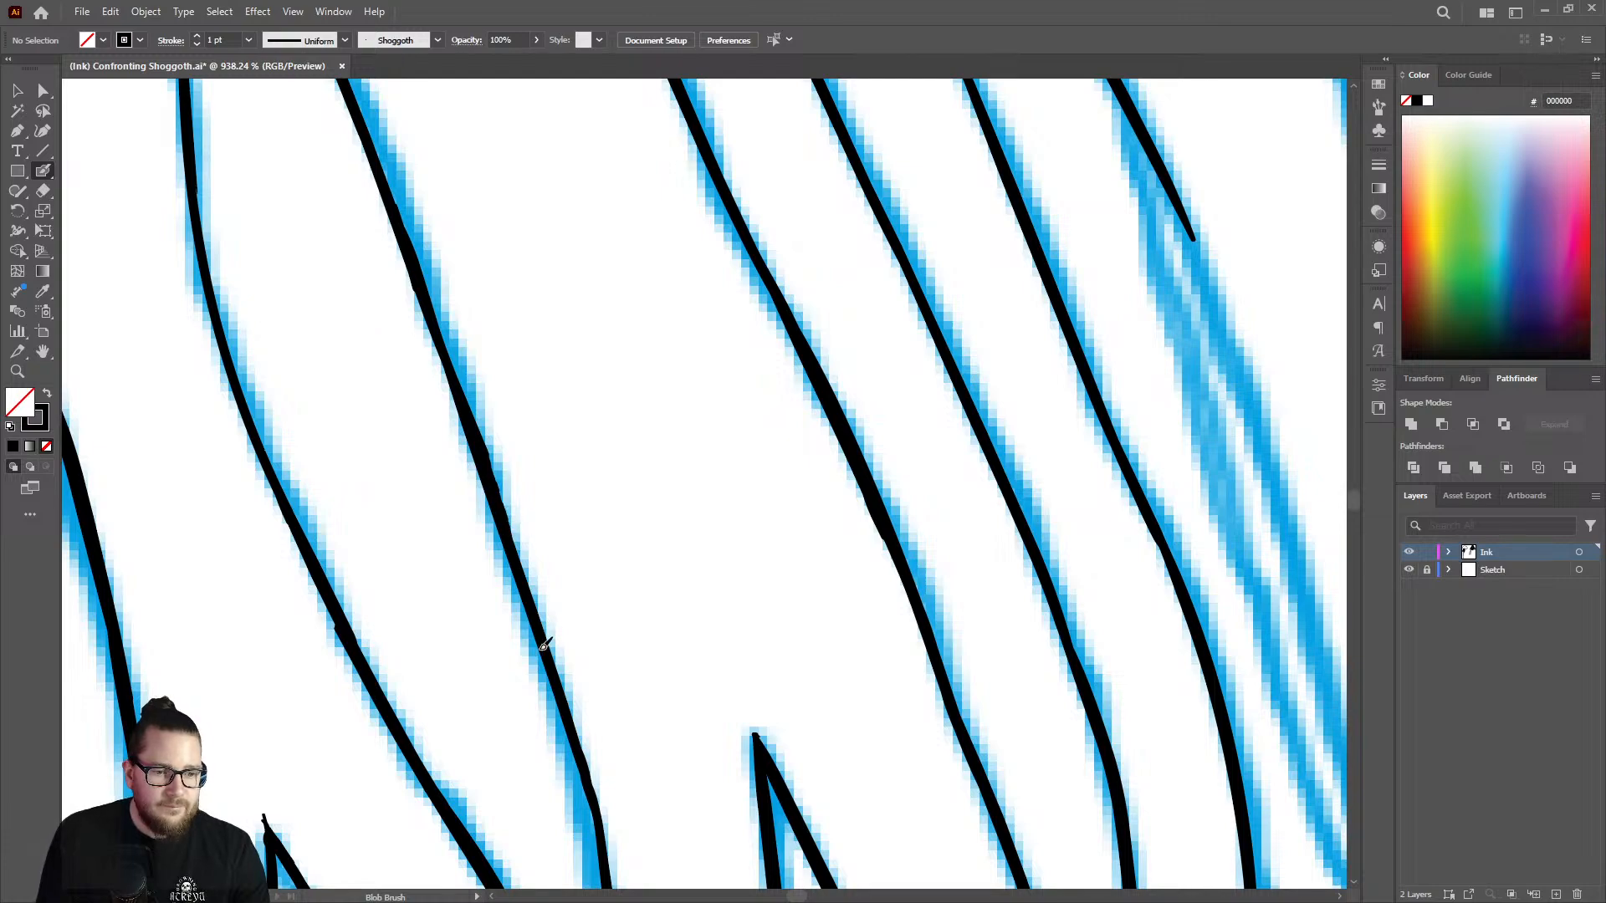
scroll(602, 527, "down", 5)
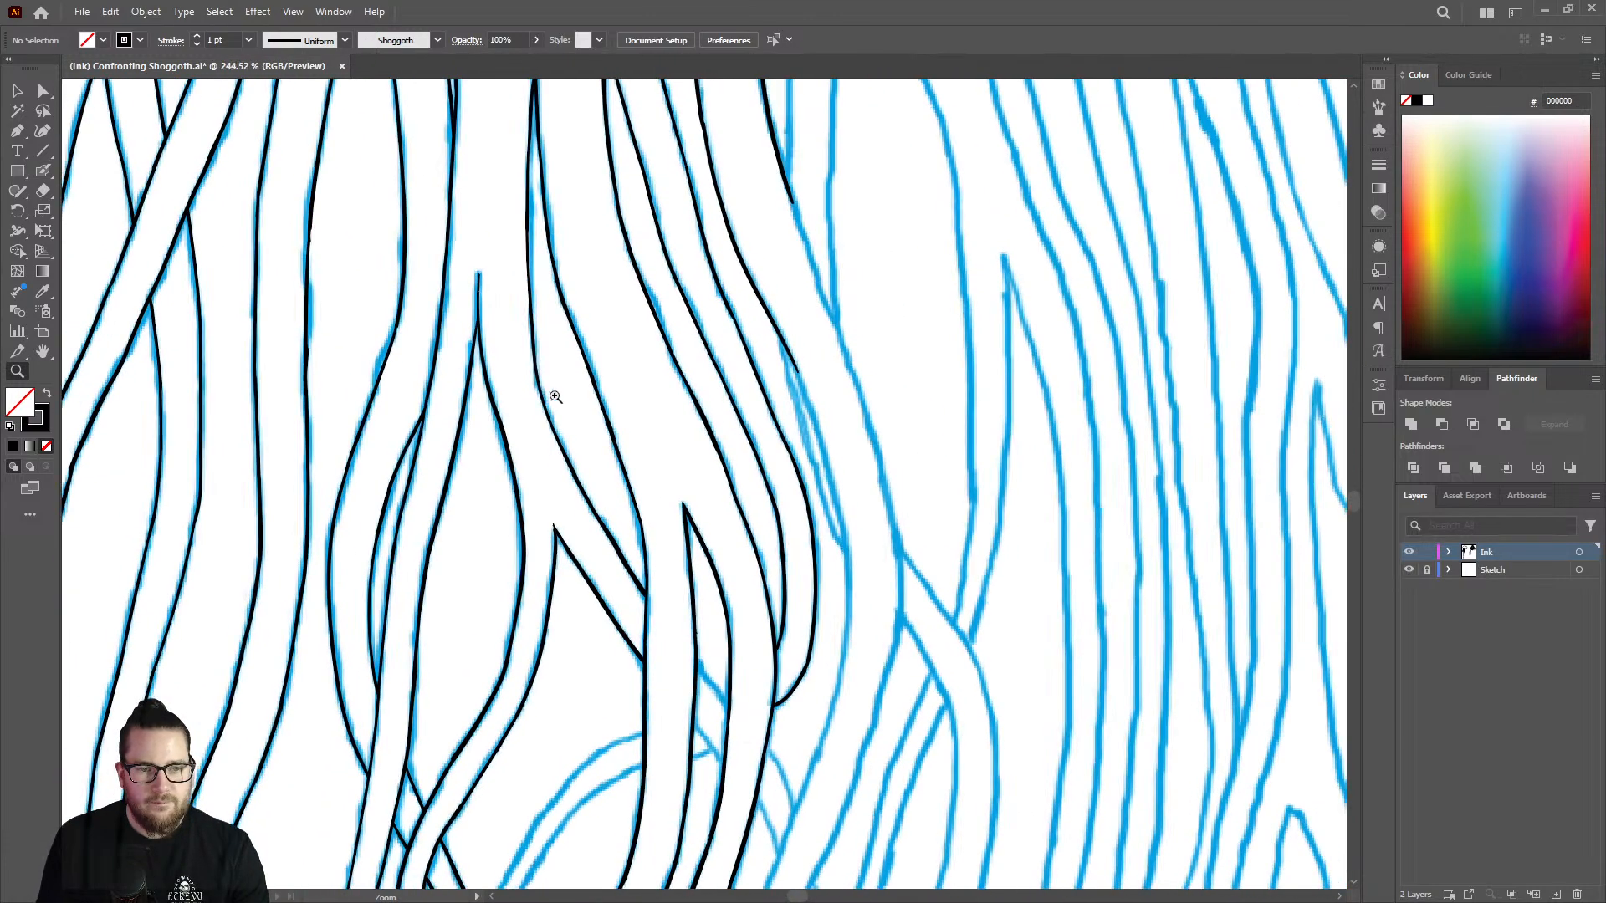
scroll(640, 405, "down", 1)
scroll(755, 547, "up", 1)
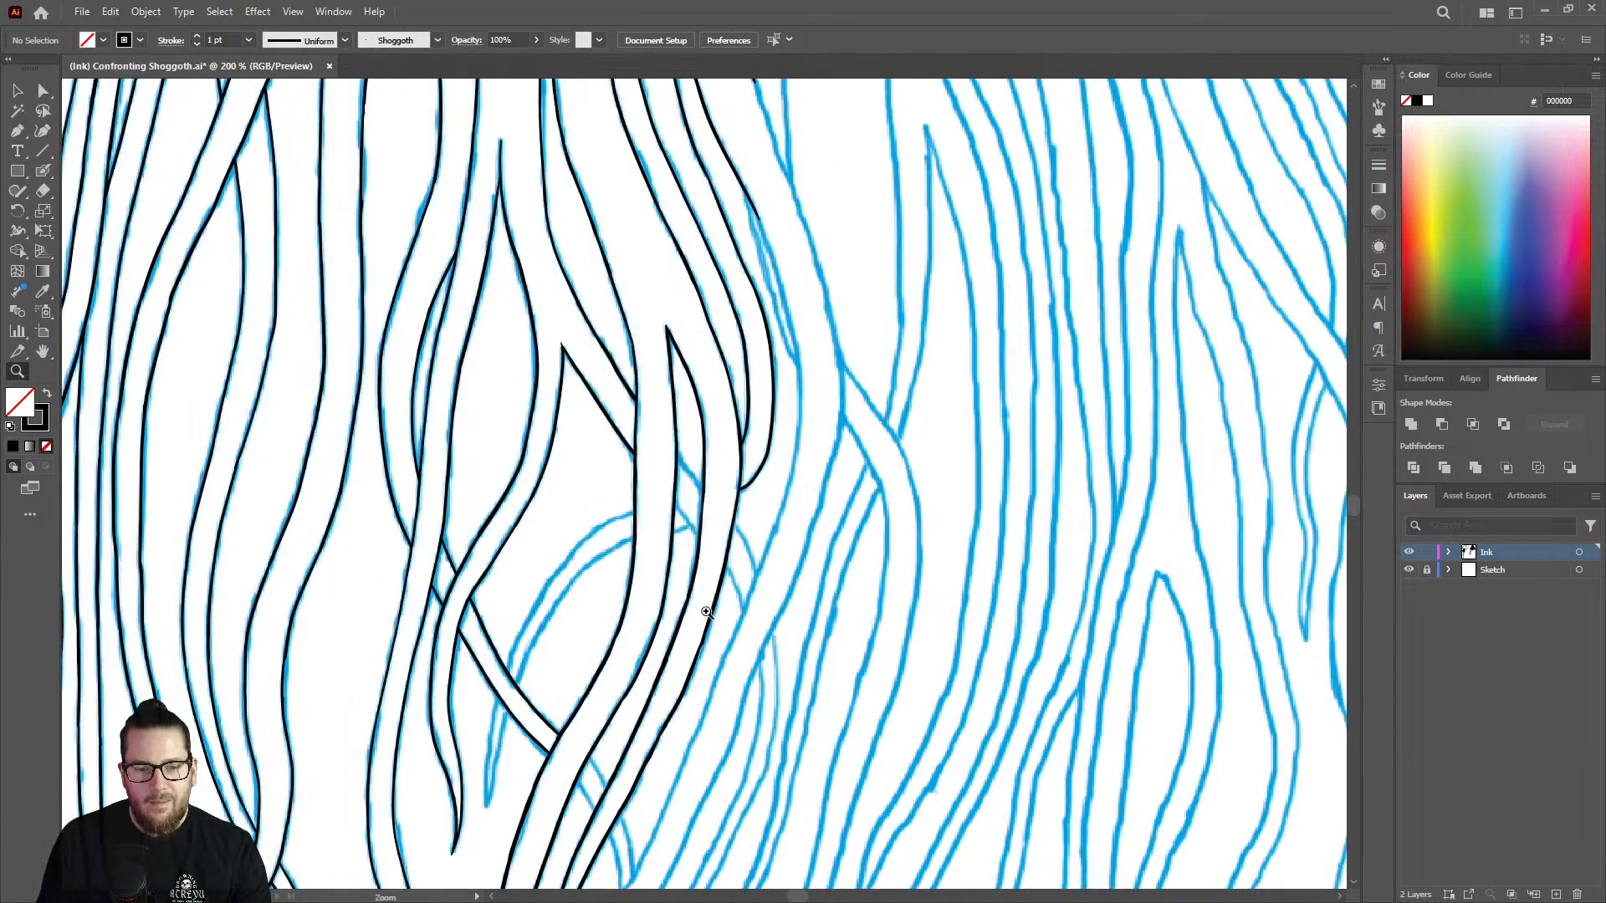
scroll(708, 431, "up", 1)
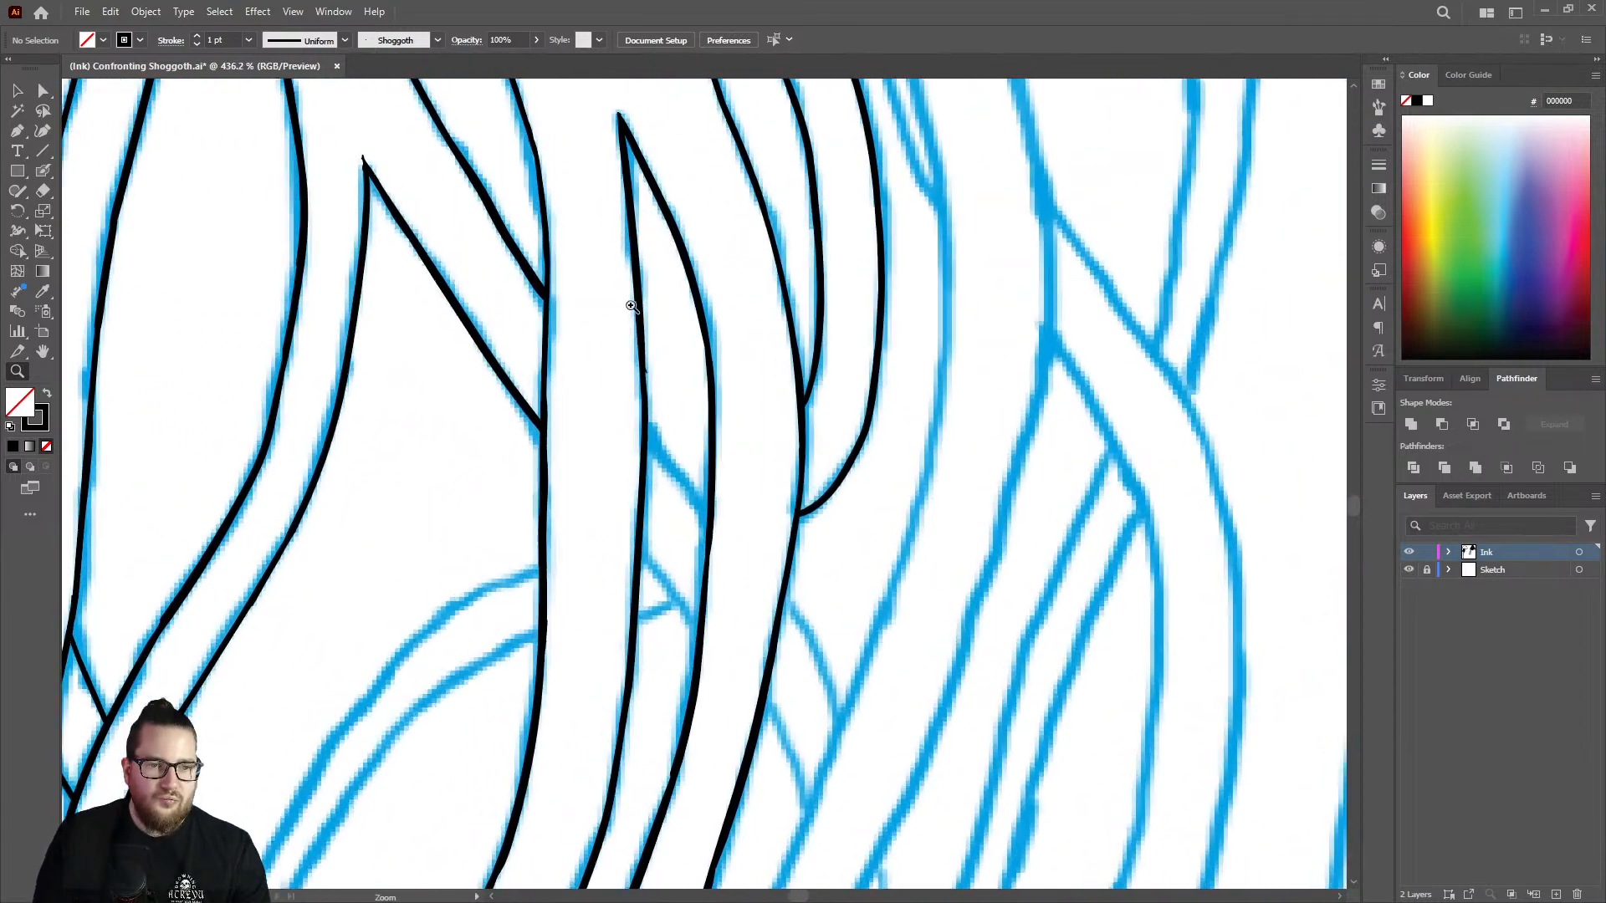
scroll(627, 305, "up", 1)
key("shift+b")
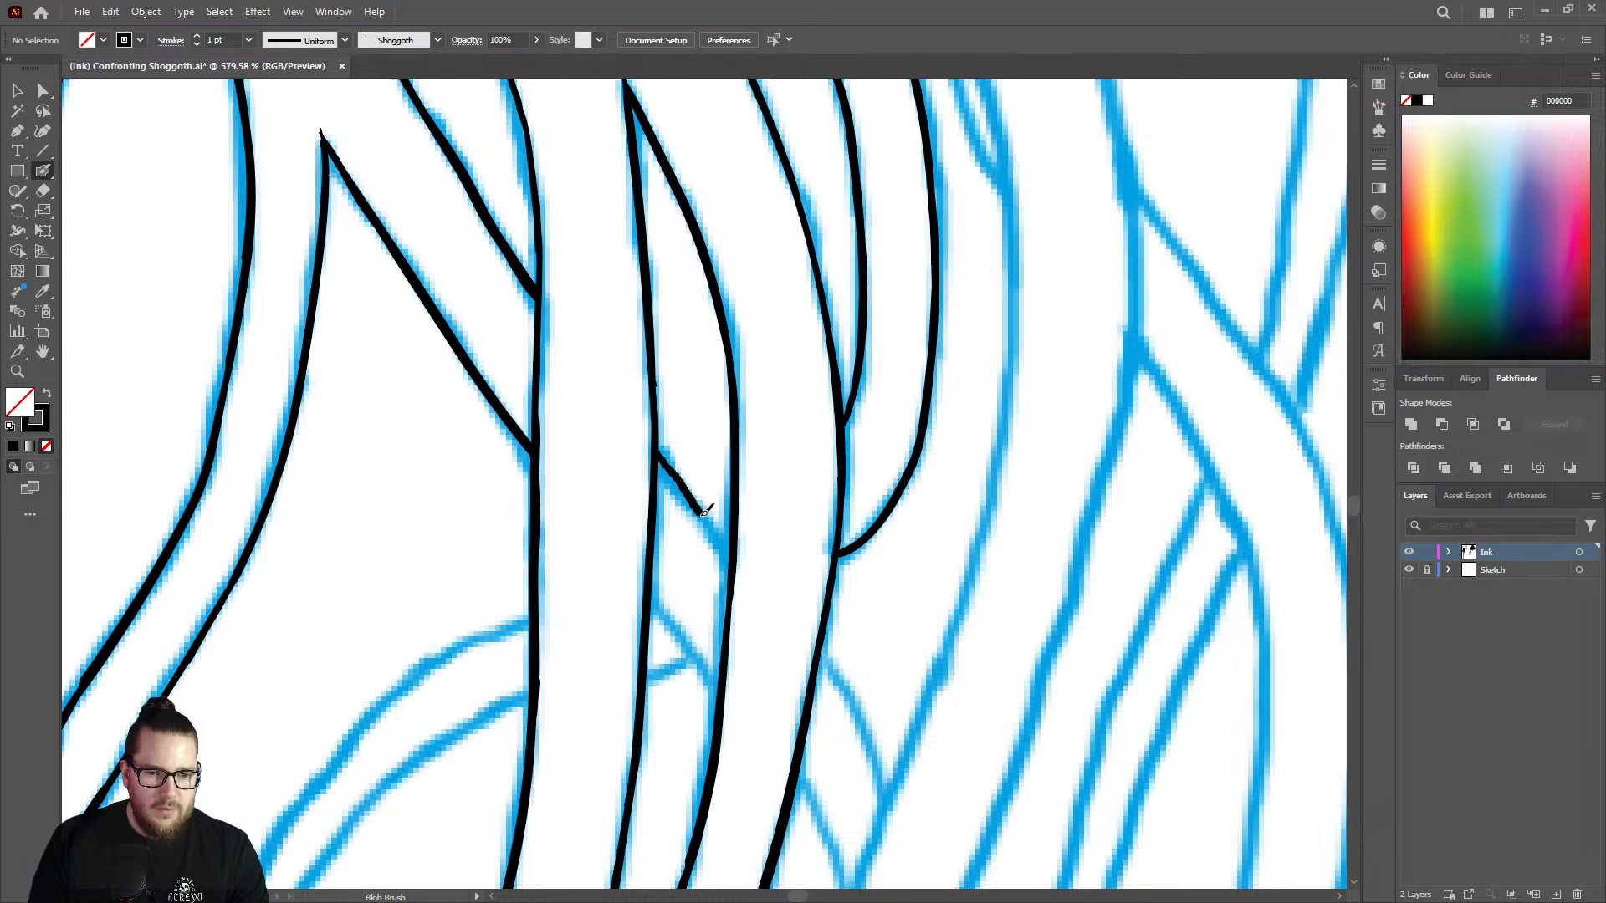
left_click_drag(732, 558, 709, 549)
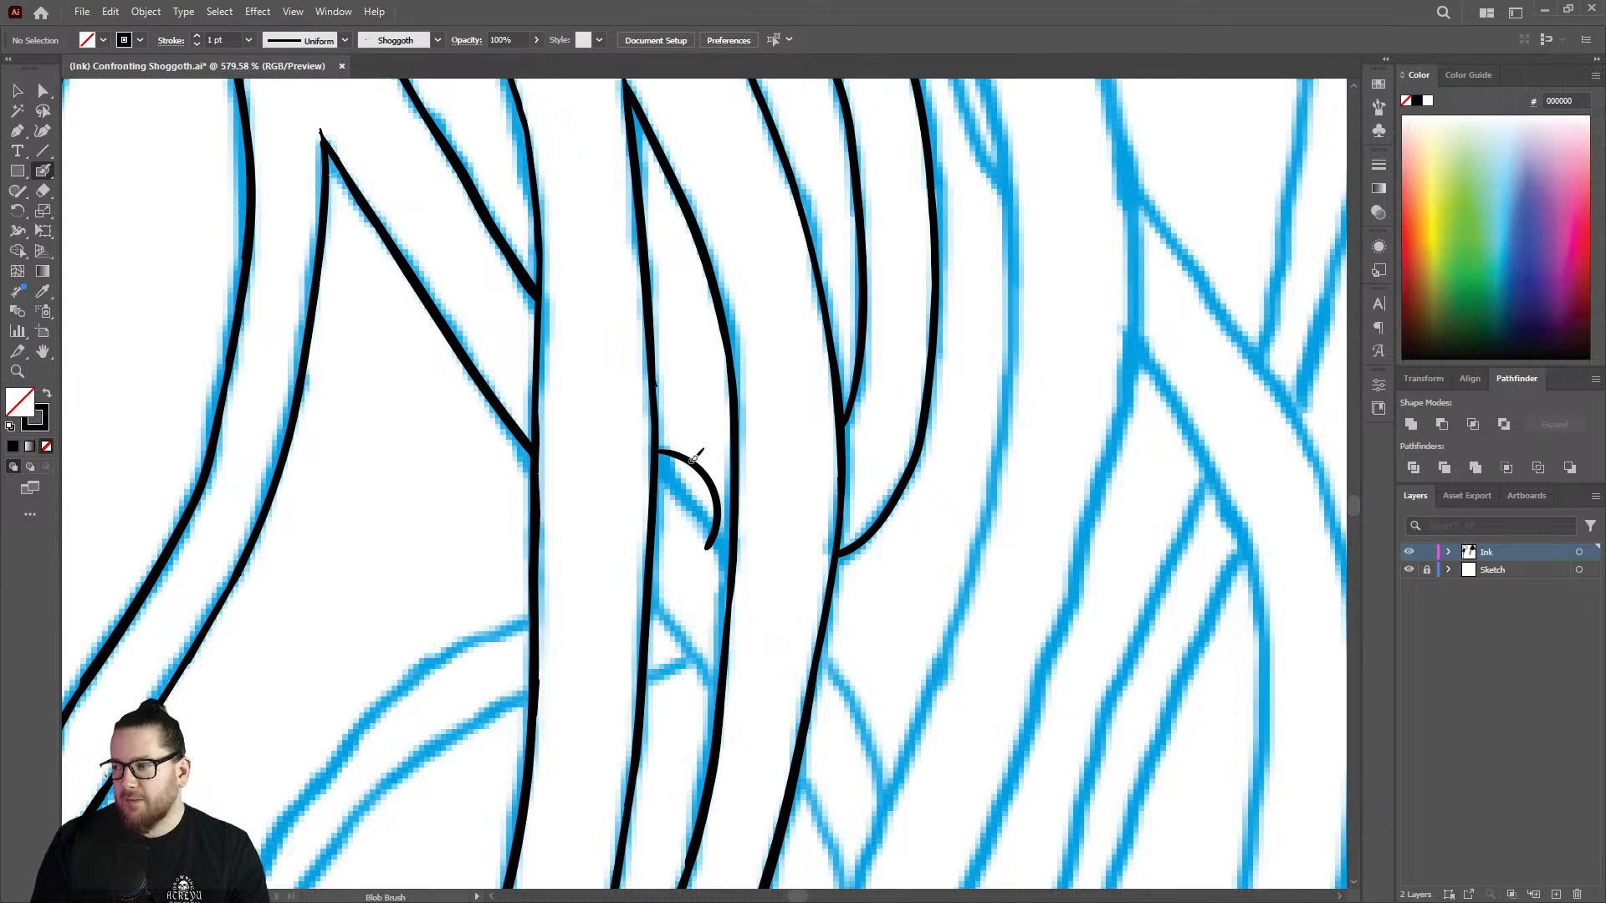
key("ctrl+z")
Ink the short diagonal edge of the crossing strand between the two lines below the pointed gap.
key("z")
left_click_drag(685, 411, 586, 406)
mouse_move(687, 444)
left_mouse_down()
mouse_move(706, 448)
mouse_move(746, 380)
left_mouse_up()
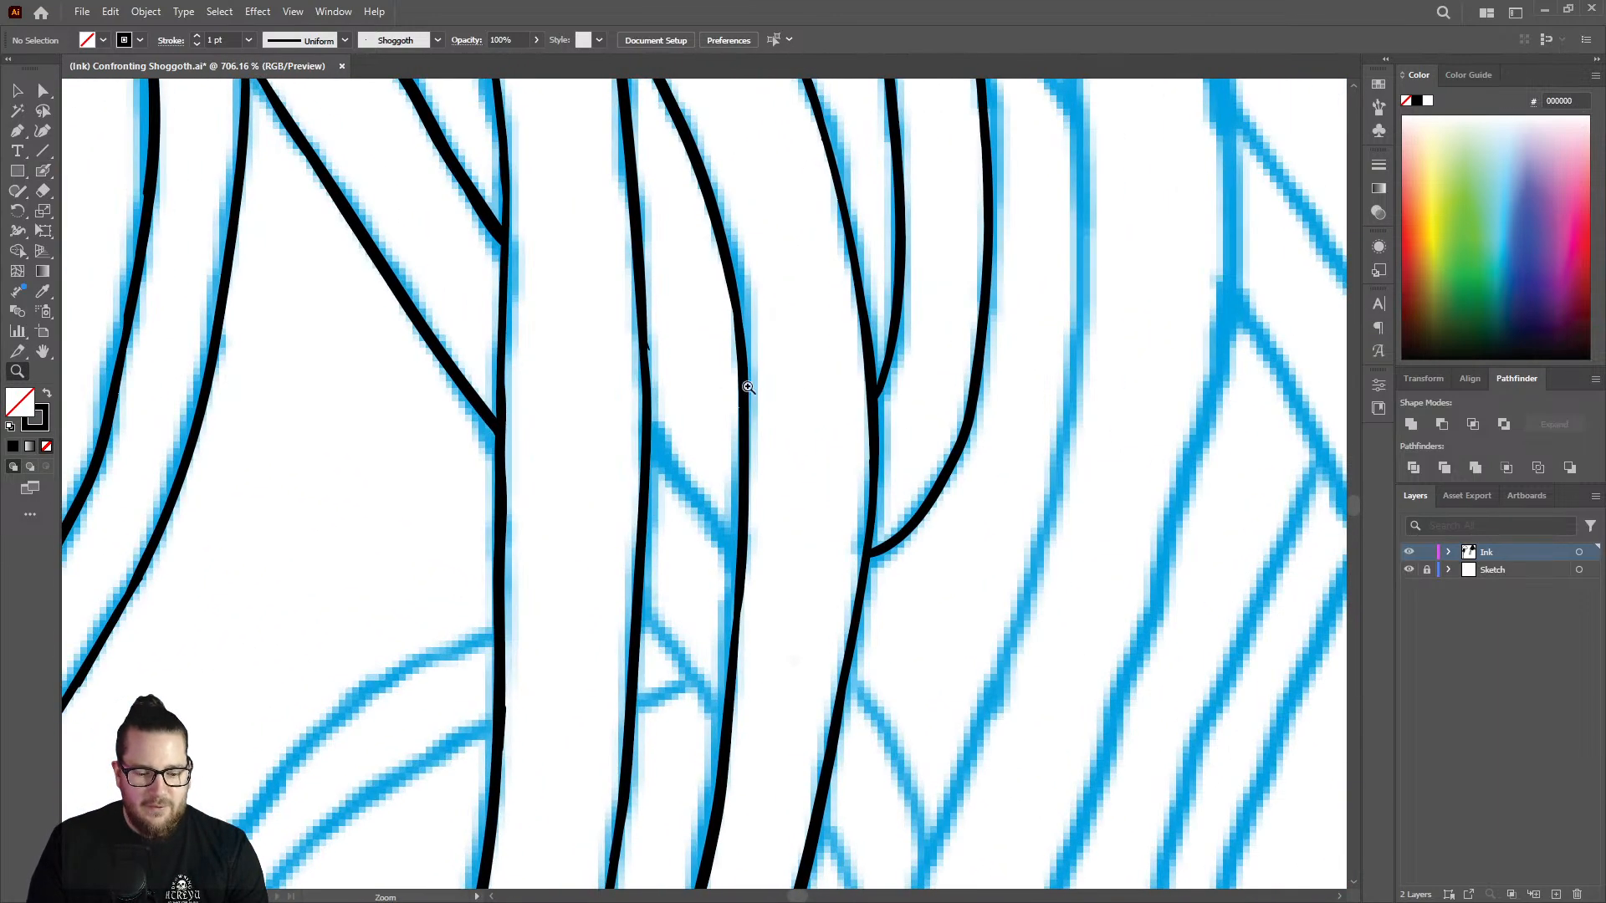
key("shift+b")
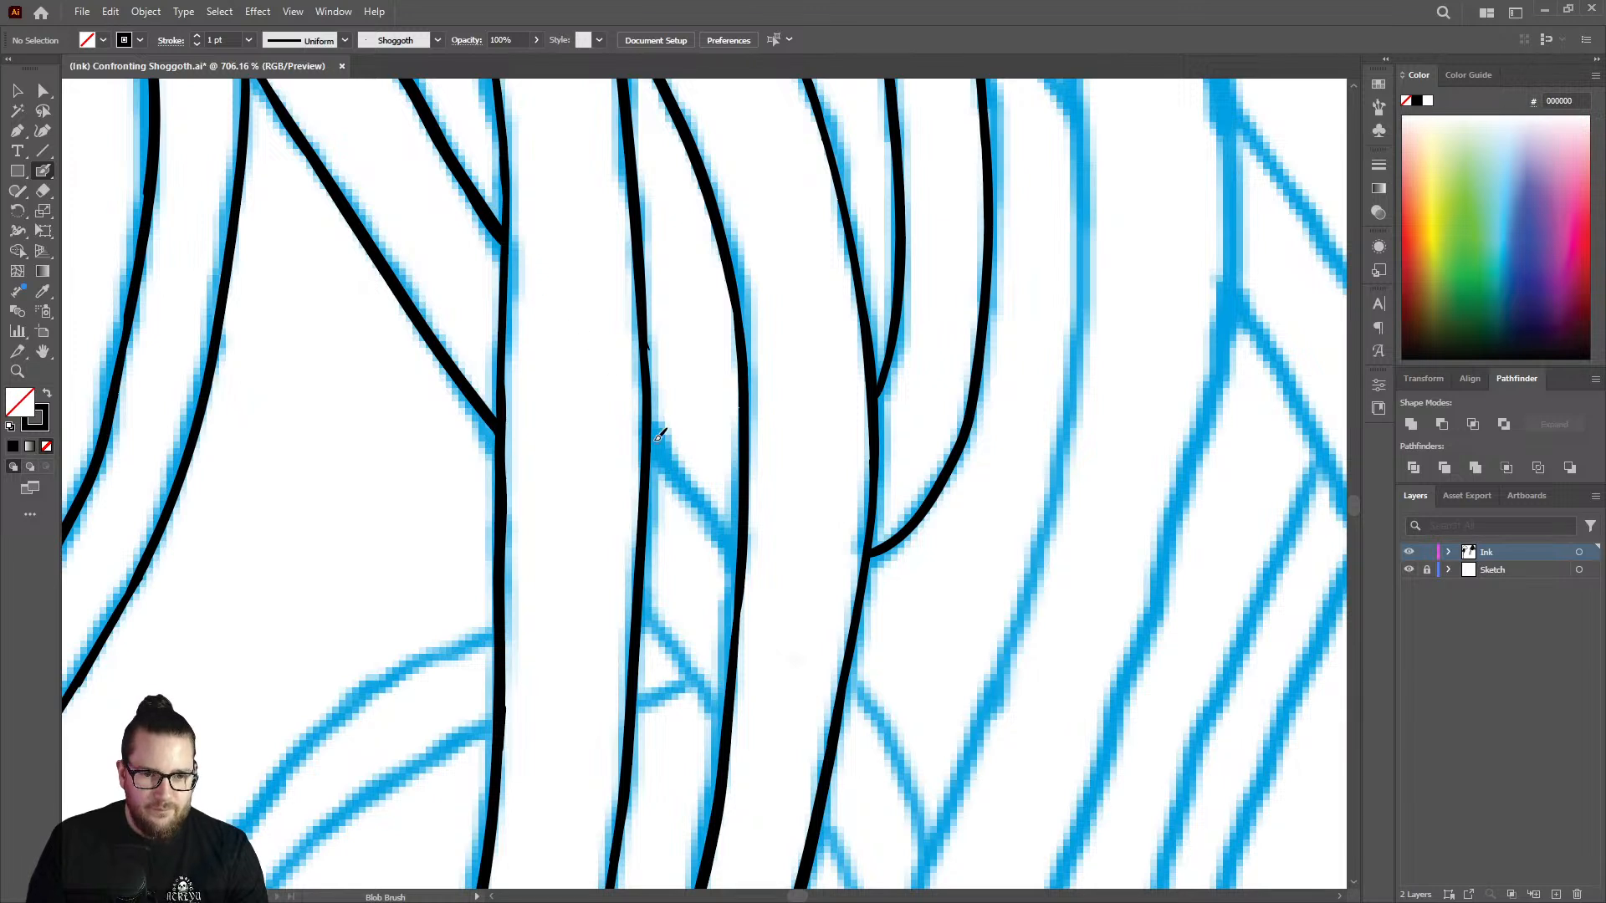
left_click_drag(654, 435, 740, 548)
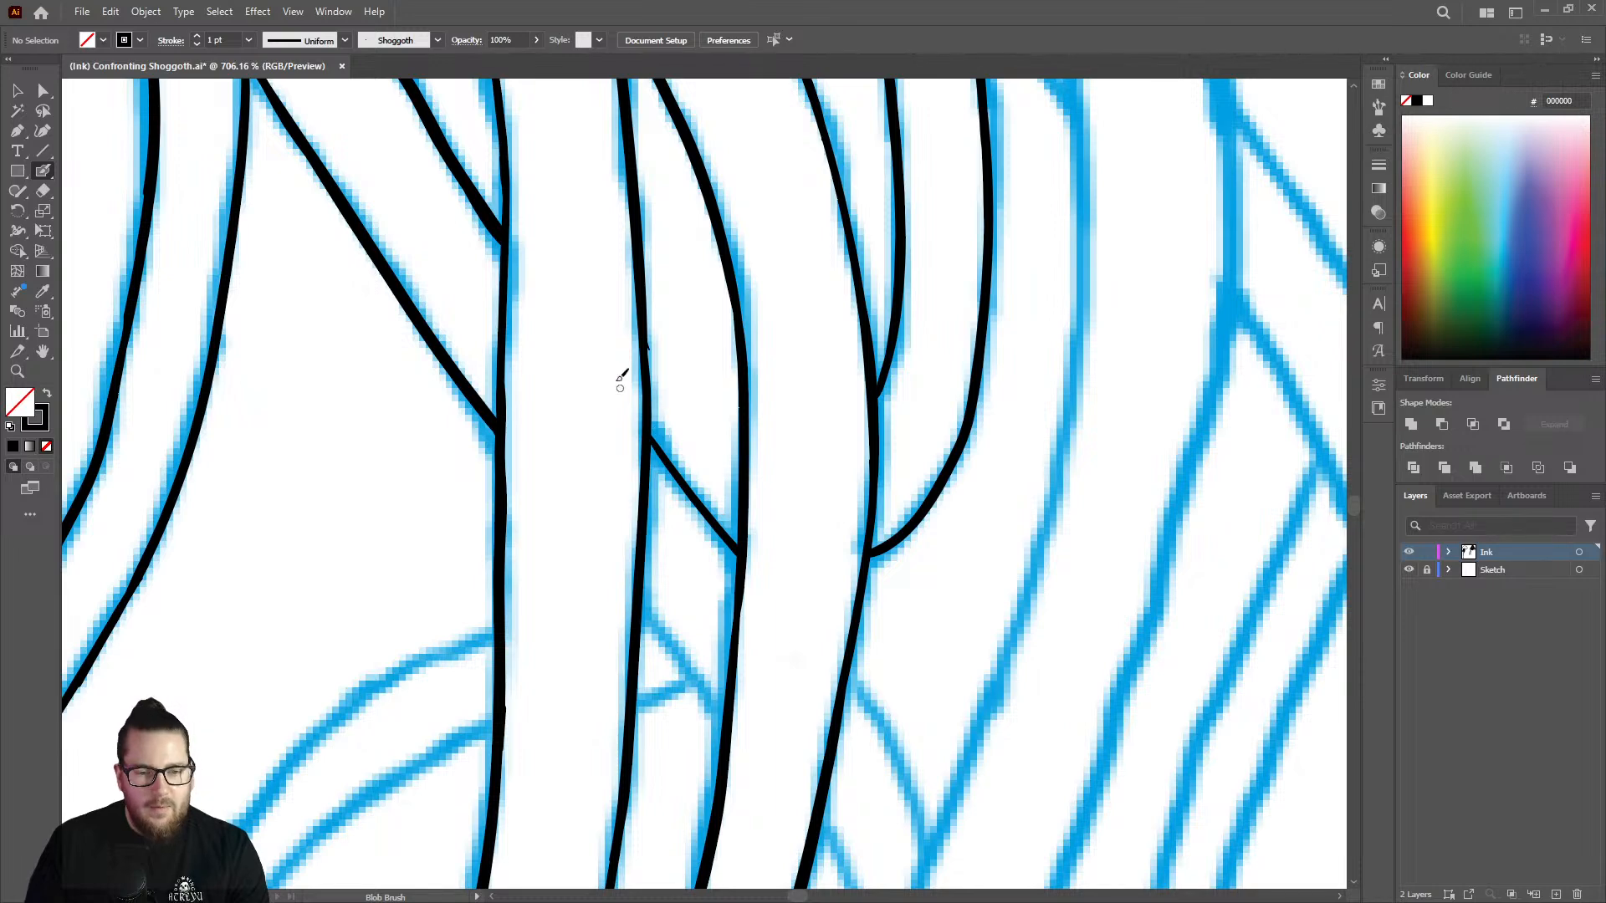
left_click_drag(497, 229, 502, 240)
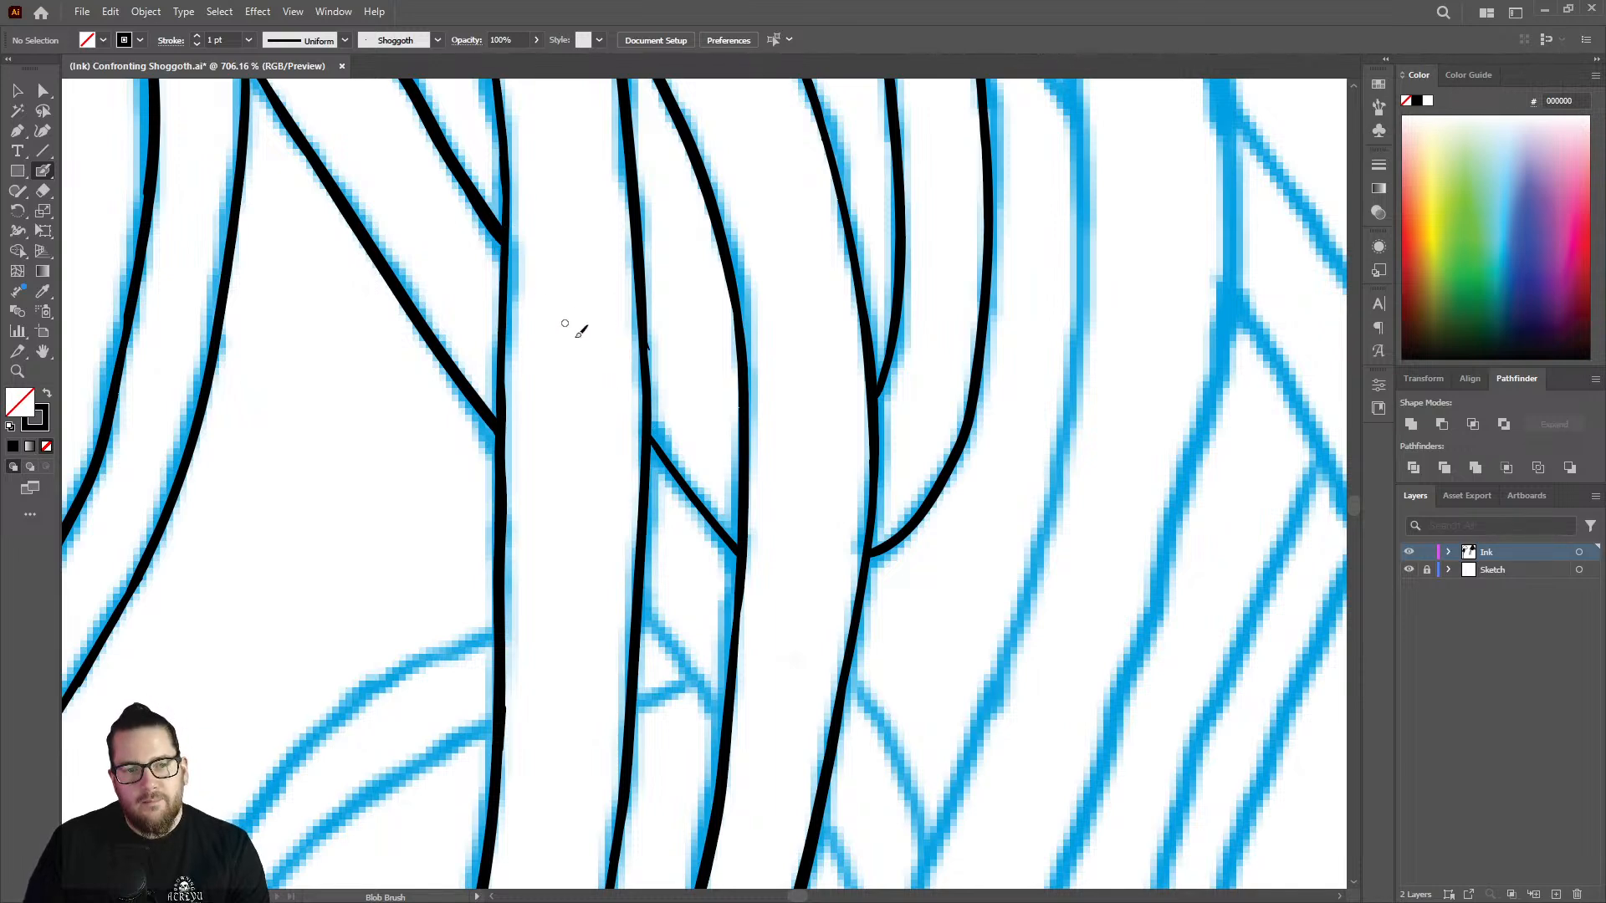
Thicken the short diagonal edge evenly between the two strand lines it joins.
key("z")
left_click_drag(702, 430, 656, 441)
left_click_drag(803, 542, 664, 443)
left_click_drag(592, 297, 774, 294)
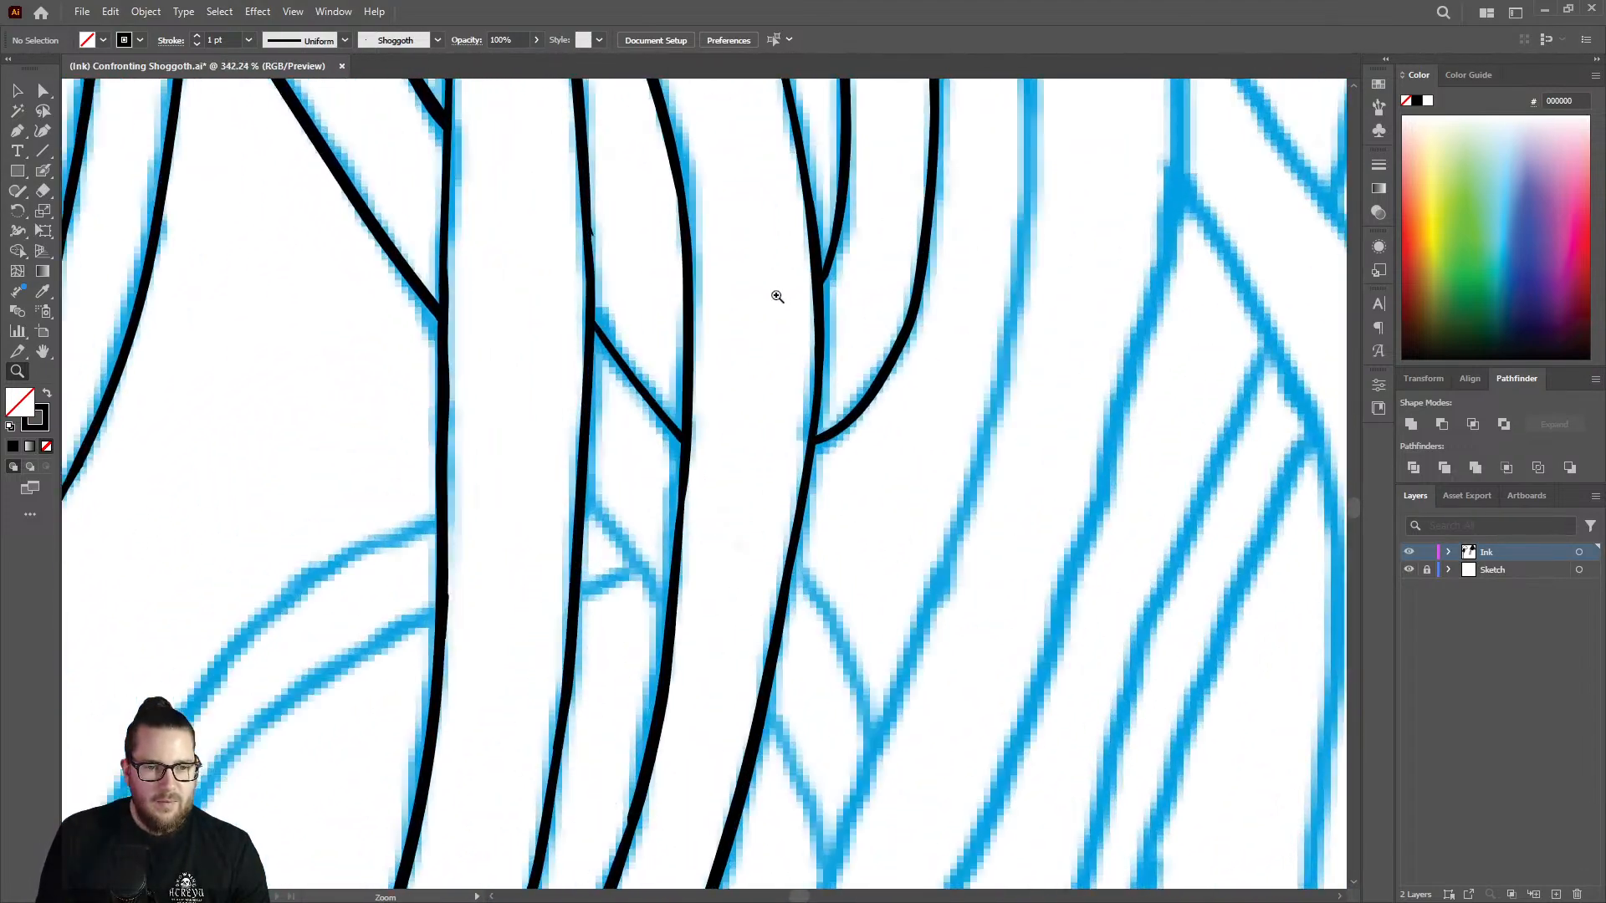
key("shift+b")
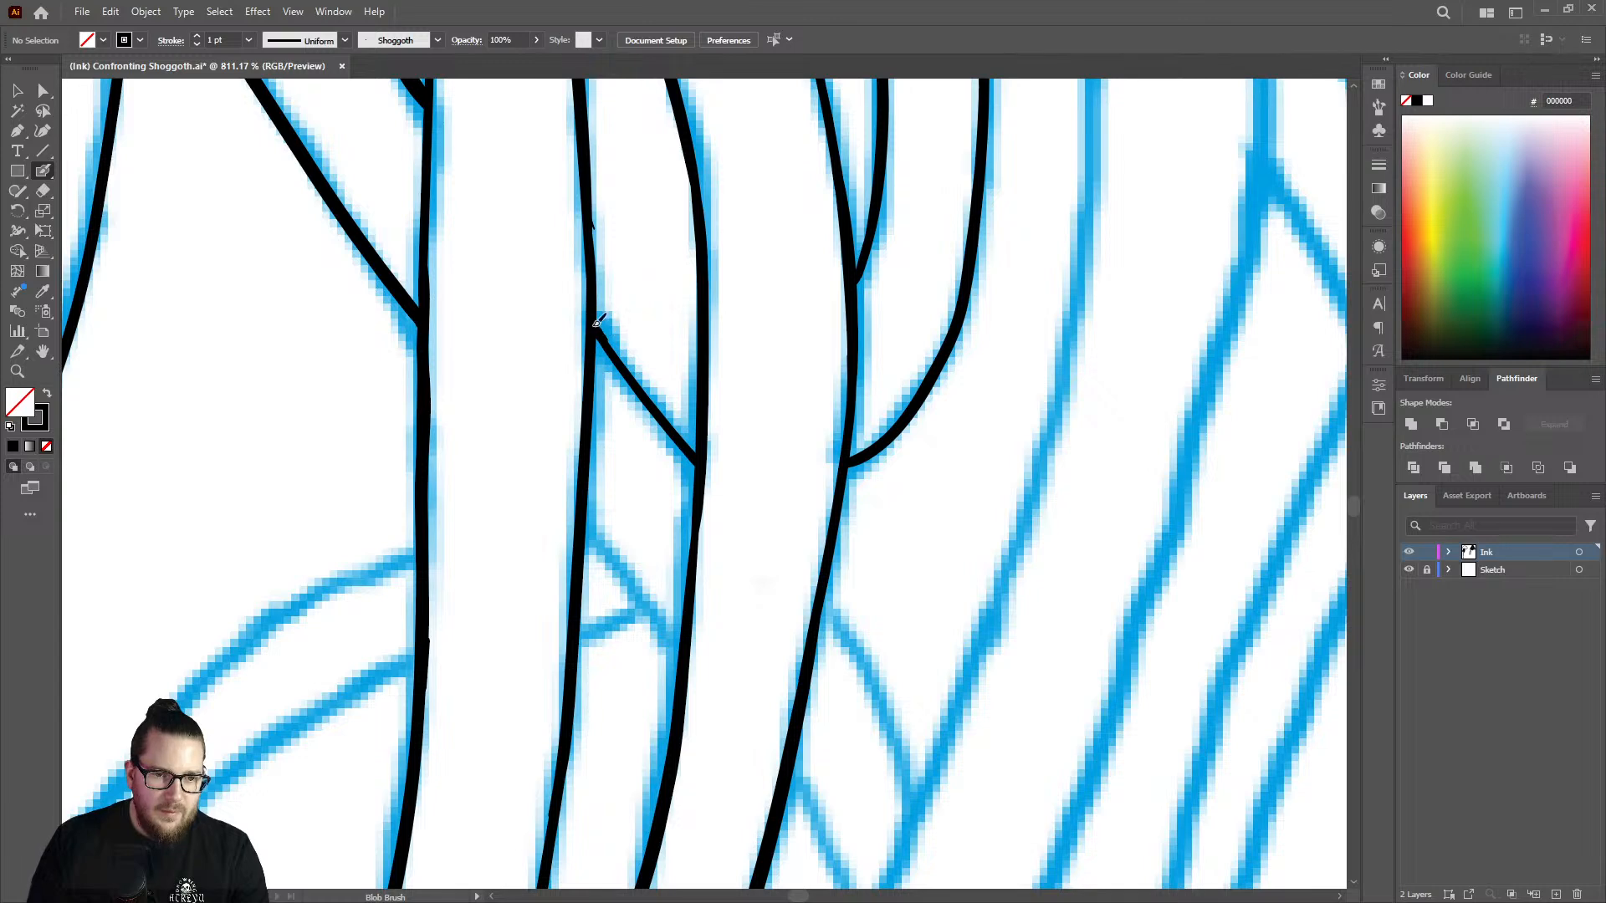
left_click_drag(598, 322, 698, 453)
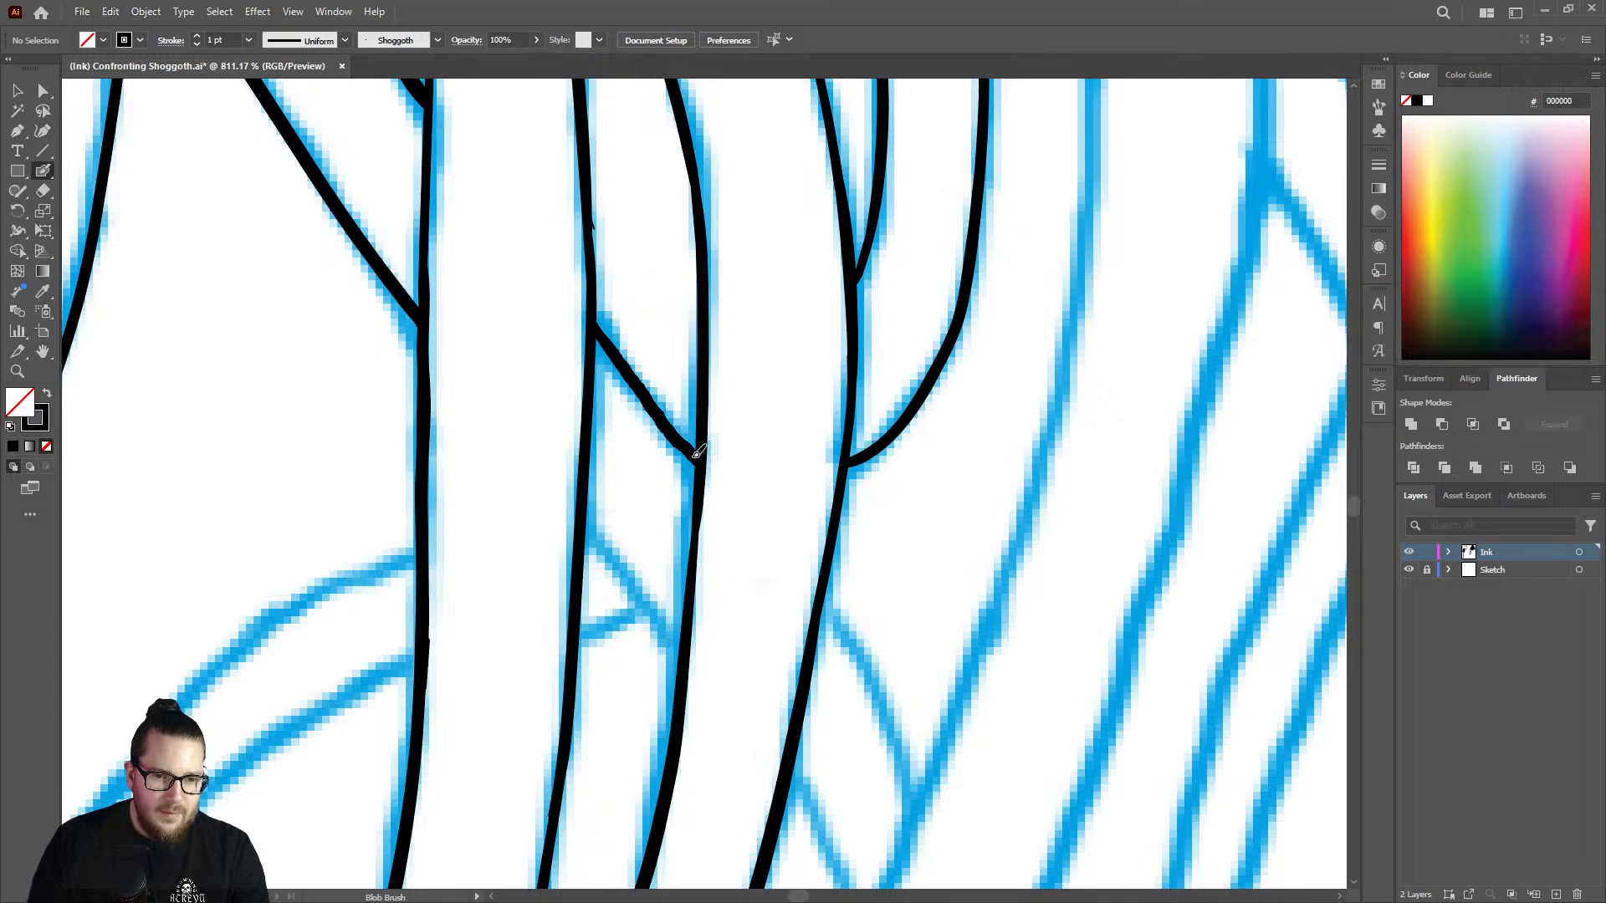
Extend the outermost unfinished strand line down along the outer edge of the narrow sketched fork.
key("z")
left_click_drag(699, 317, 465, 322)
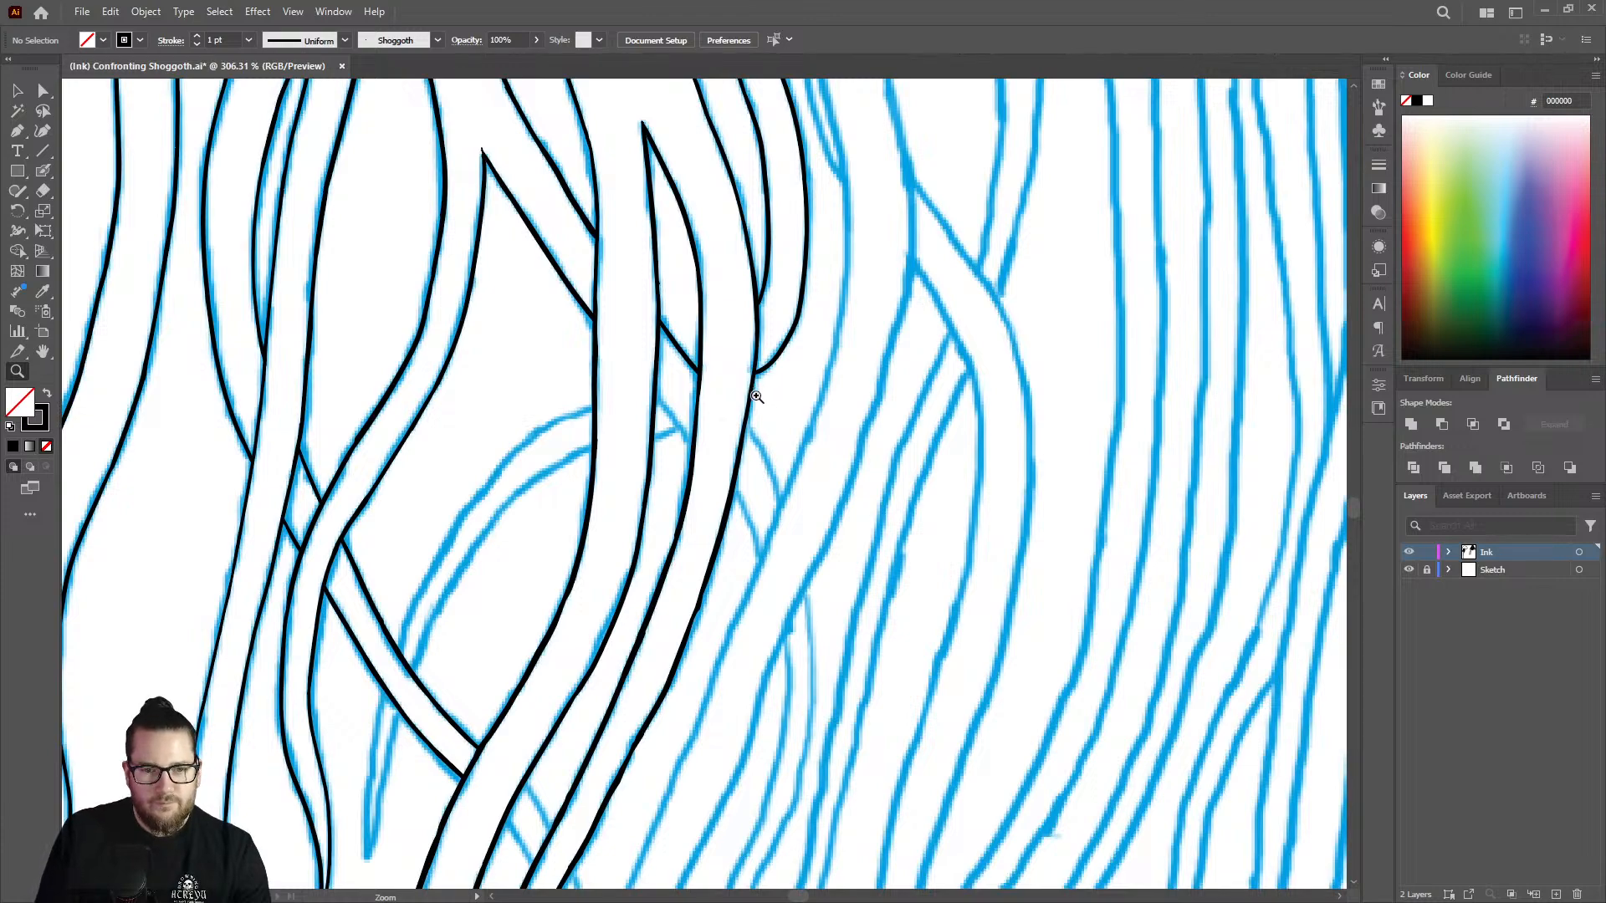
left_click_drag(752, 361, 1058, 308)
key("shift+b")
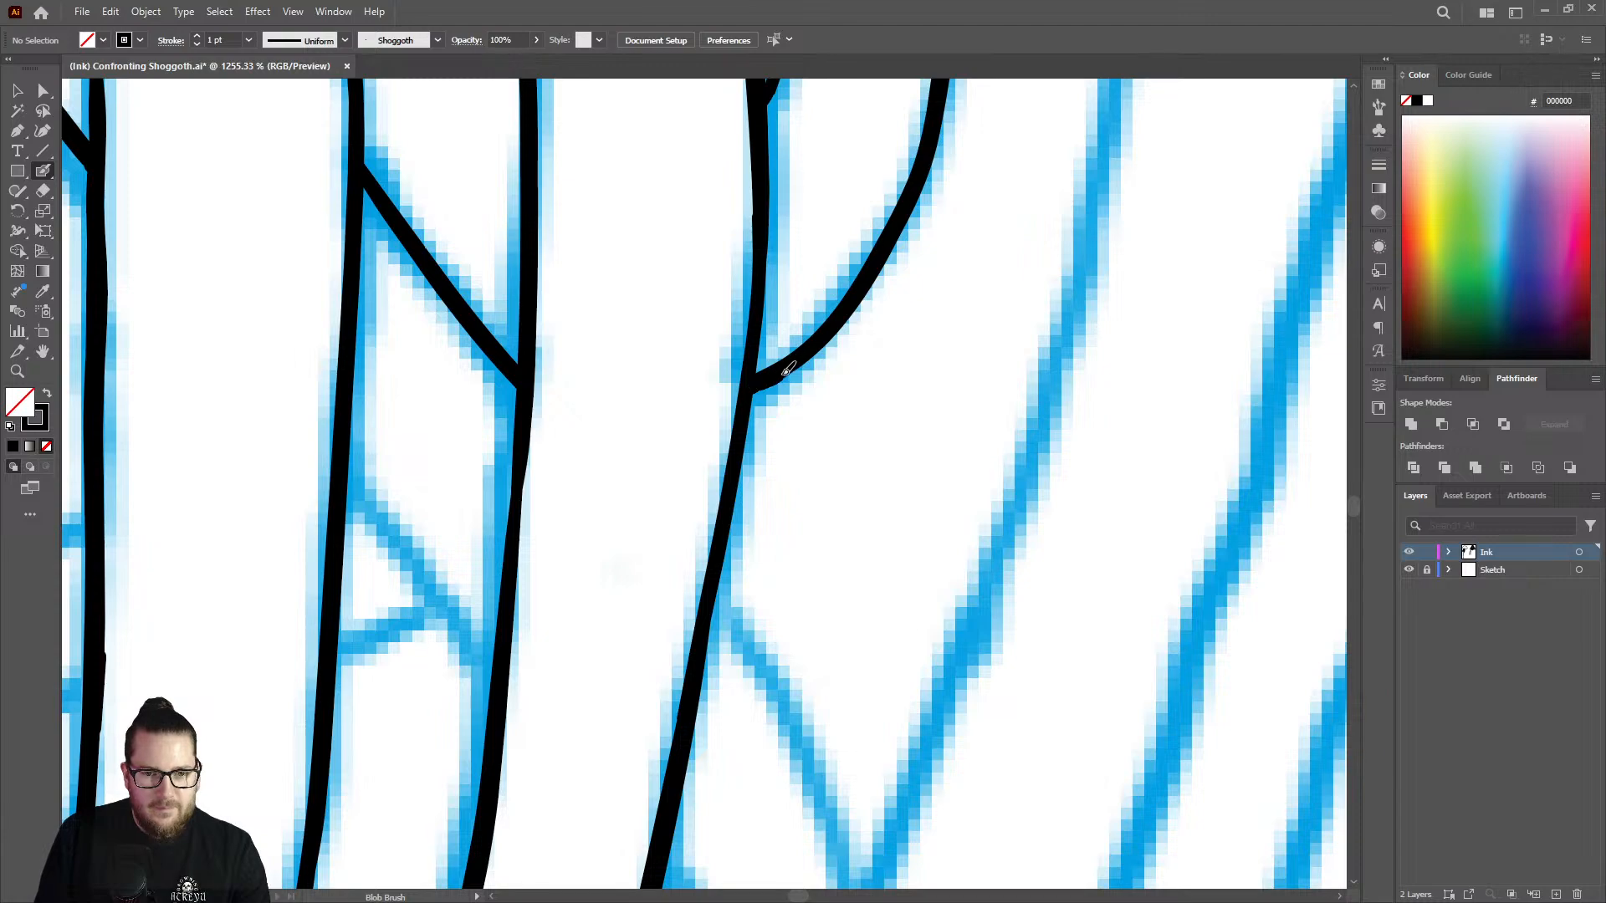
key("z")
left_click_drag(765, 385, 566, 425)
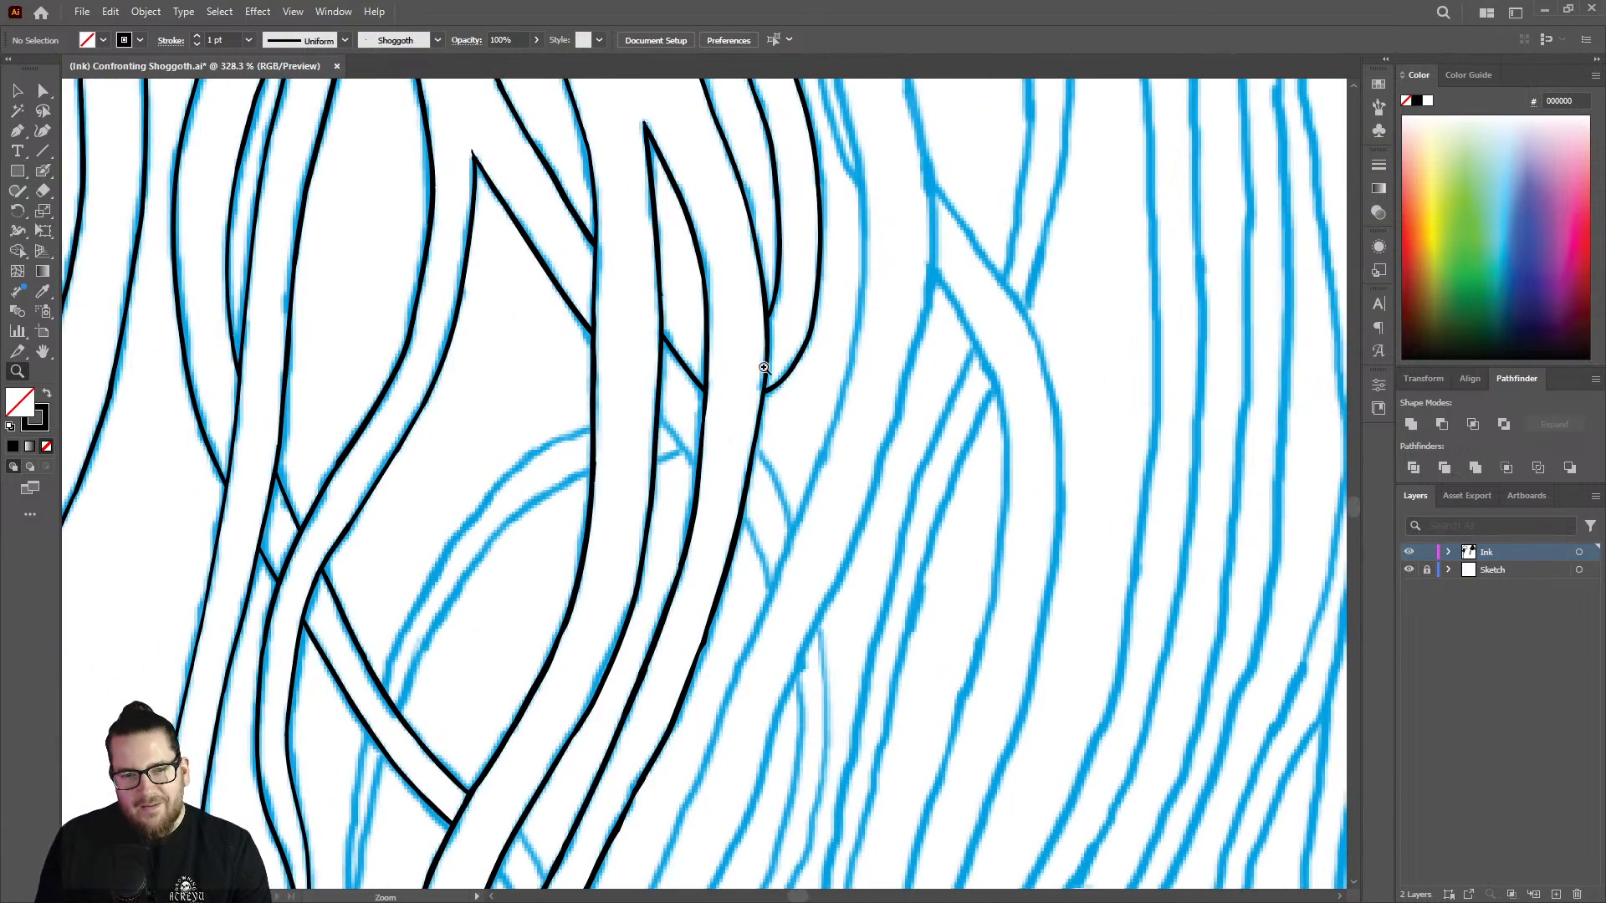
left_click_drag(763, 368, 691, 356)
mouse_move(825, 184)
left_mouse_down()
mouse_move(818, 136)
mouse_move(882, 197)
mouse_move(818, 318)
mouse_move(902, 515)
mouse_move(933, 682)
left_mouse_up()
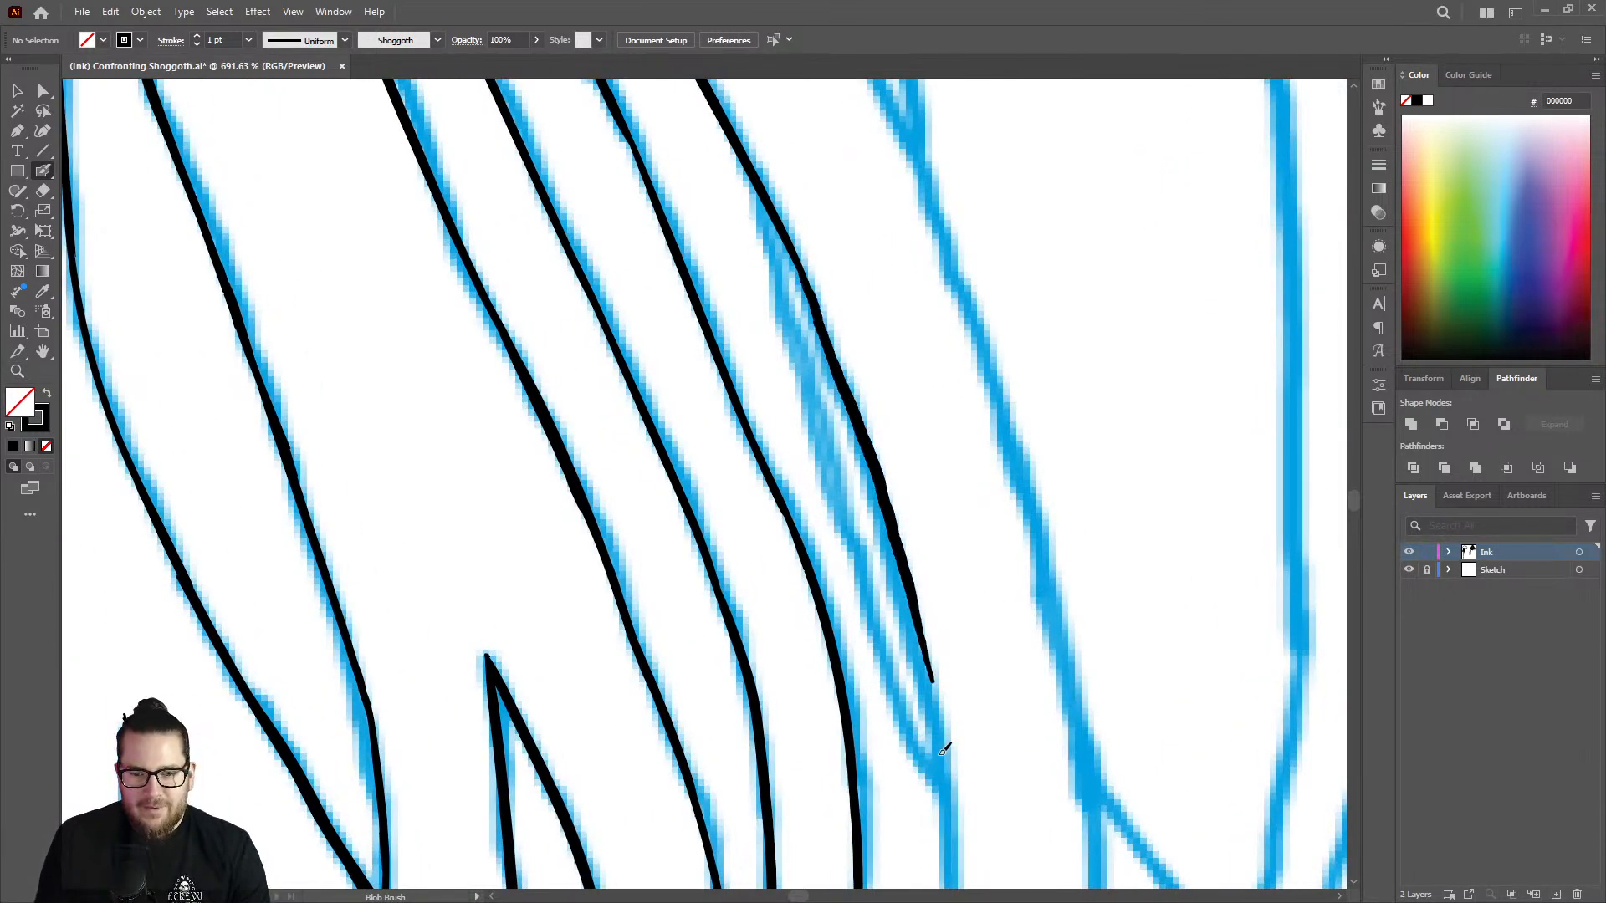
Extend the unfinished strand line down past the lower tip of the narrow sketched fork.
key("z")
left_click_drag(952, 507, 753, 414)
left_click_drag(968, 450, 837, 468)
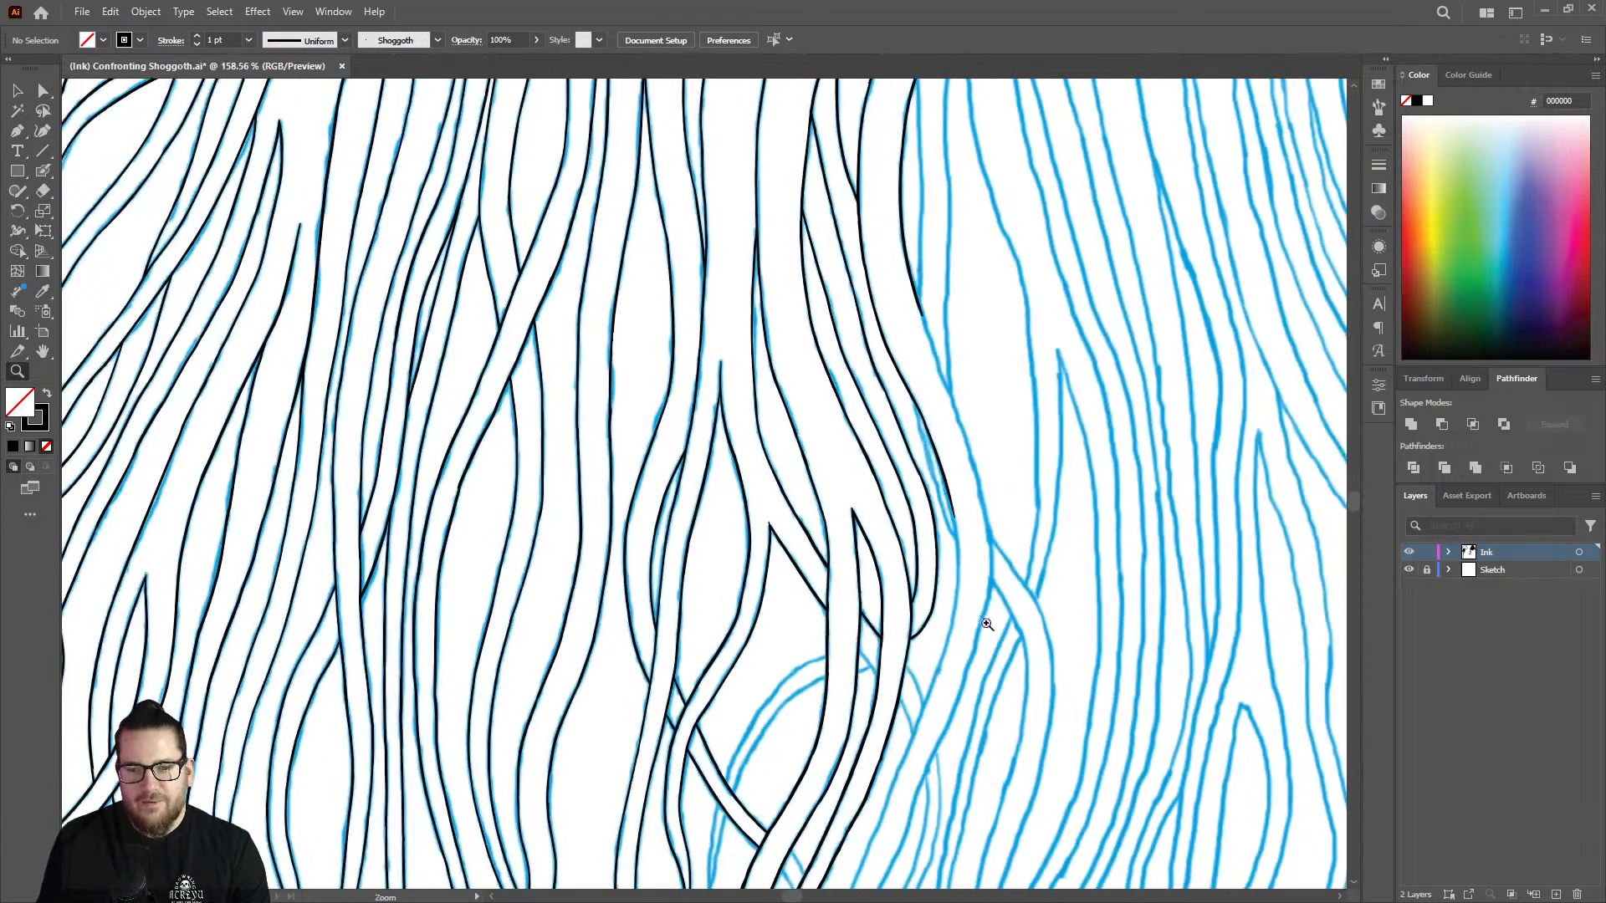
left_click_drag(987, 624, 1225, 577)
left_click_drag(918, 333, 1060, 317)
key("shift+b")
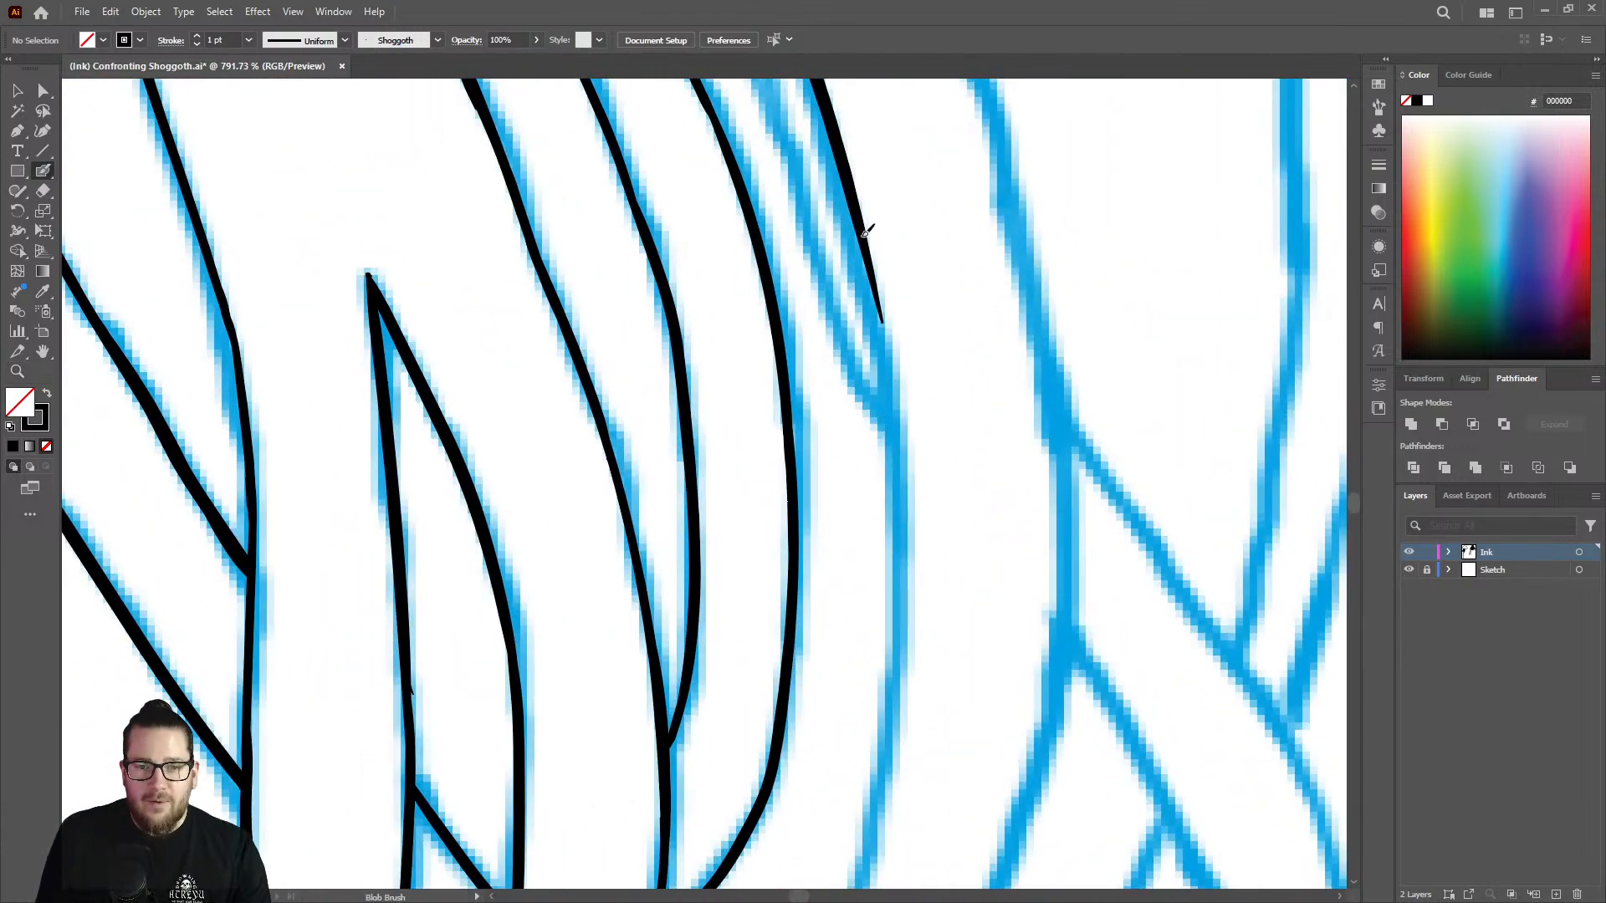
left_click_drag(868, 232, 899, 660)
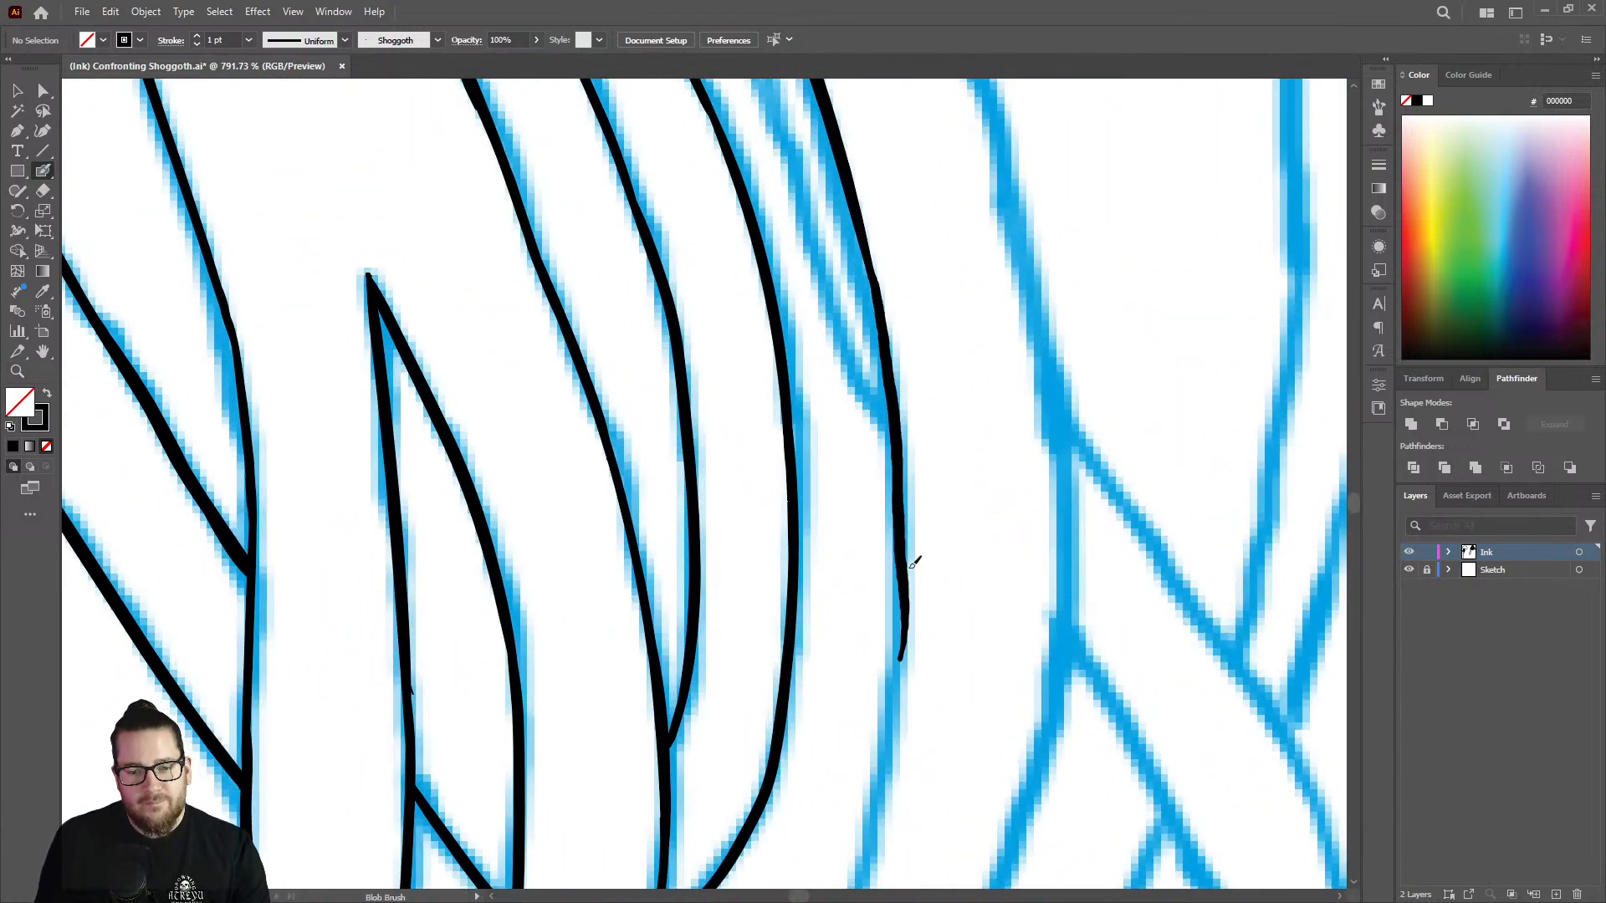
Extend the next unfinished strand line from its open end down past the long sketched V junction.
key("z")
left_click_drag(954, 465, 751, 507)
left_click_drag(995, 523, 751, 506)
left_click_drag(995, 316, 1218, 294)
left_click_drag(857, 482, 1001, 410)
key("shift+b")
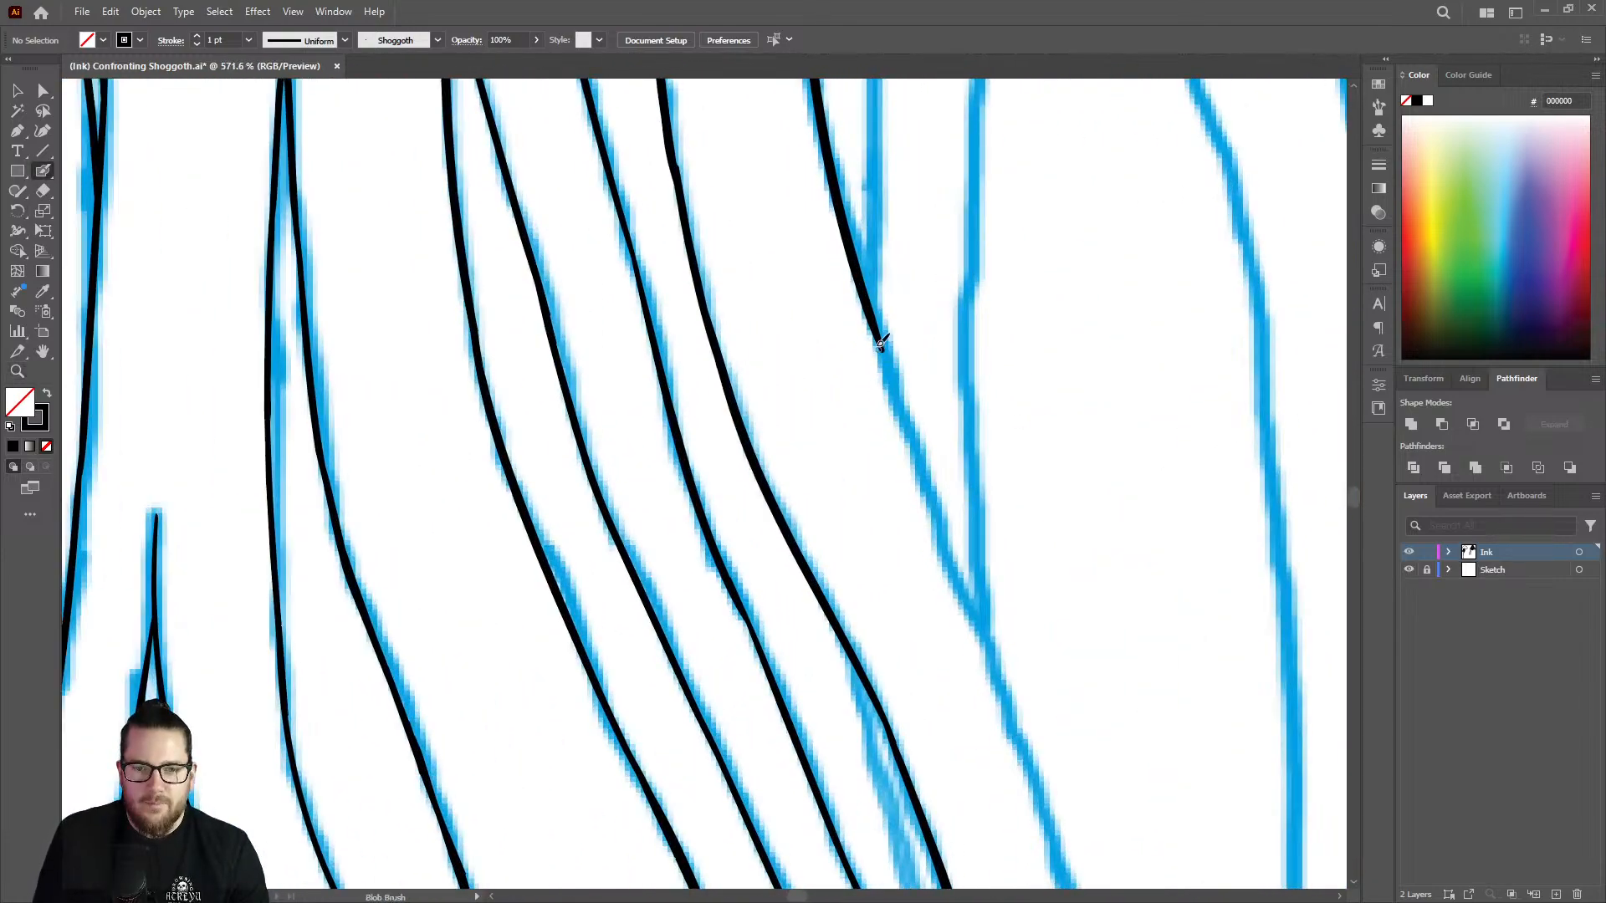
left_click_drag(884, 335, 1010, 710)
Continue that outer strand line down to just above the crossing strand.
key("z")
mouse_move(997, 510)
left_mouse_down()
mouse_move(718, 473)
mouse_move(1000, 601)
left_mouse_up()
left_click_drag(1103, 681, 1210, 643)
left_click_drag(1056, 548, 1227, 563)
left_click_drag(849, 469, 962, 448)
key("shift+b")
left_click_drag(816, 128, 920, 534)
Even out the outer strand line and carry it past the upper edge of the crossing strand.
key("z")
left_click_drag(1030, 359, 864, 315)
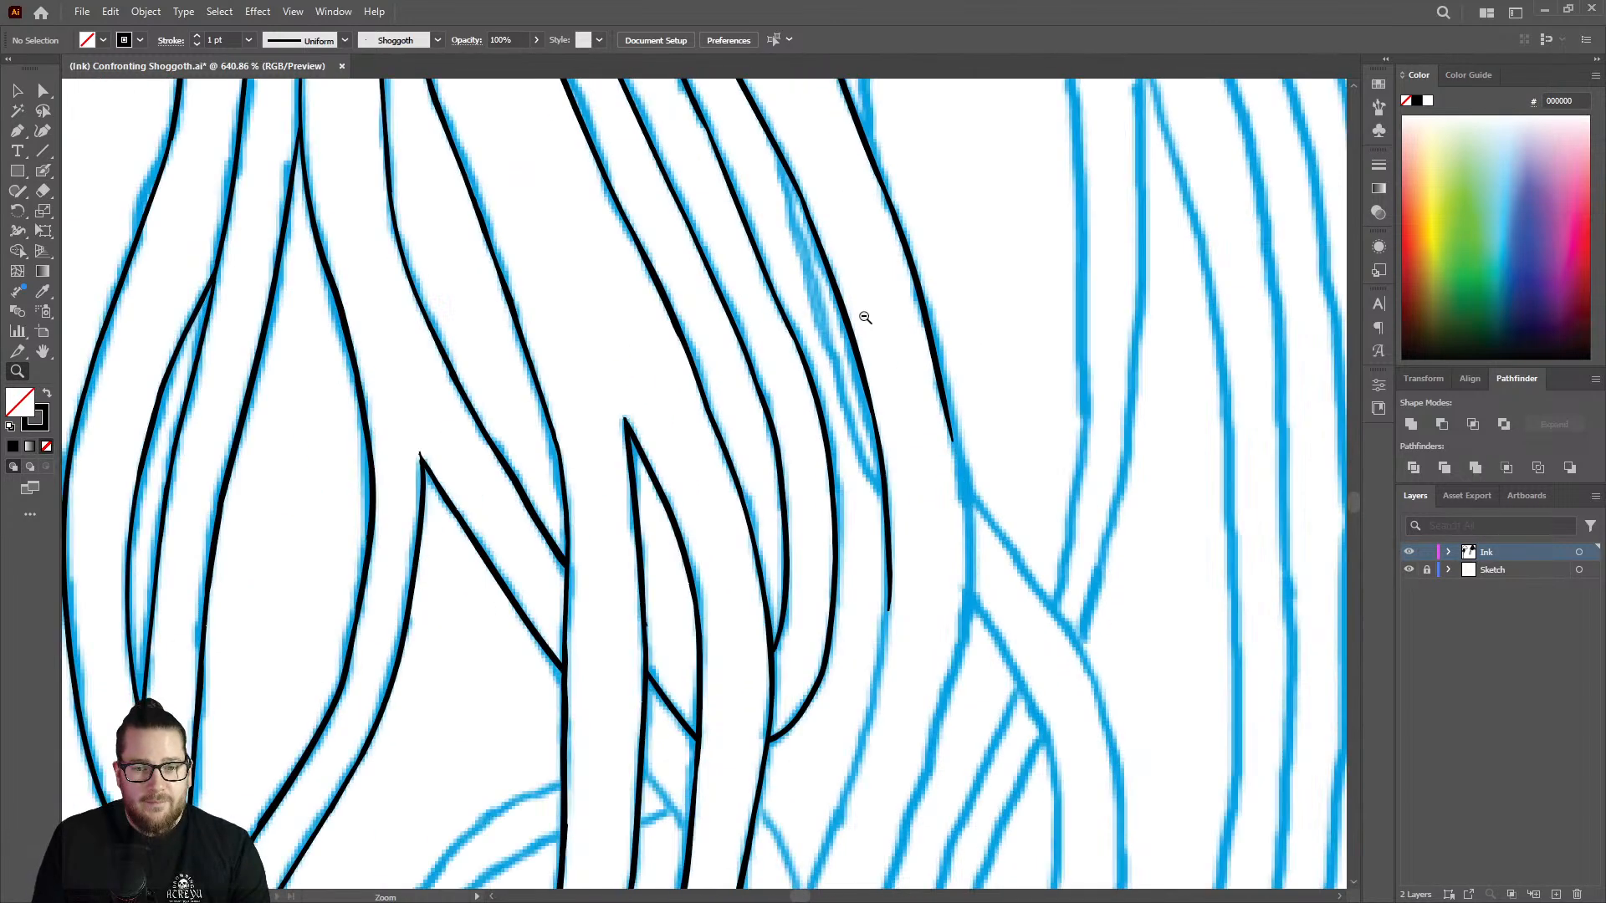
mouse_move(981, 431)
left_mouse_down()
mouse_move(1036, 384)
mouse_move(1141, 368)
left_mouse_up()
key("shift+e")
mouse_move(891, 248)
left_mouse_down()
mouse_move(929, 403)
mouse_move(875, 204)
mouse_move(900, 218)
mouse_move(929, 334)
mouse_move(982, 672)
left_mouse_up()
key("shift+b")
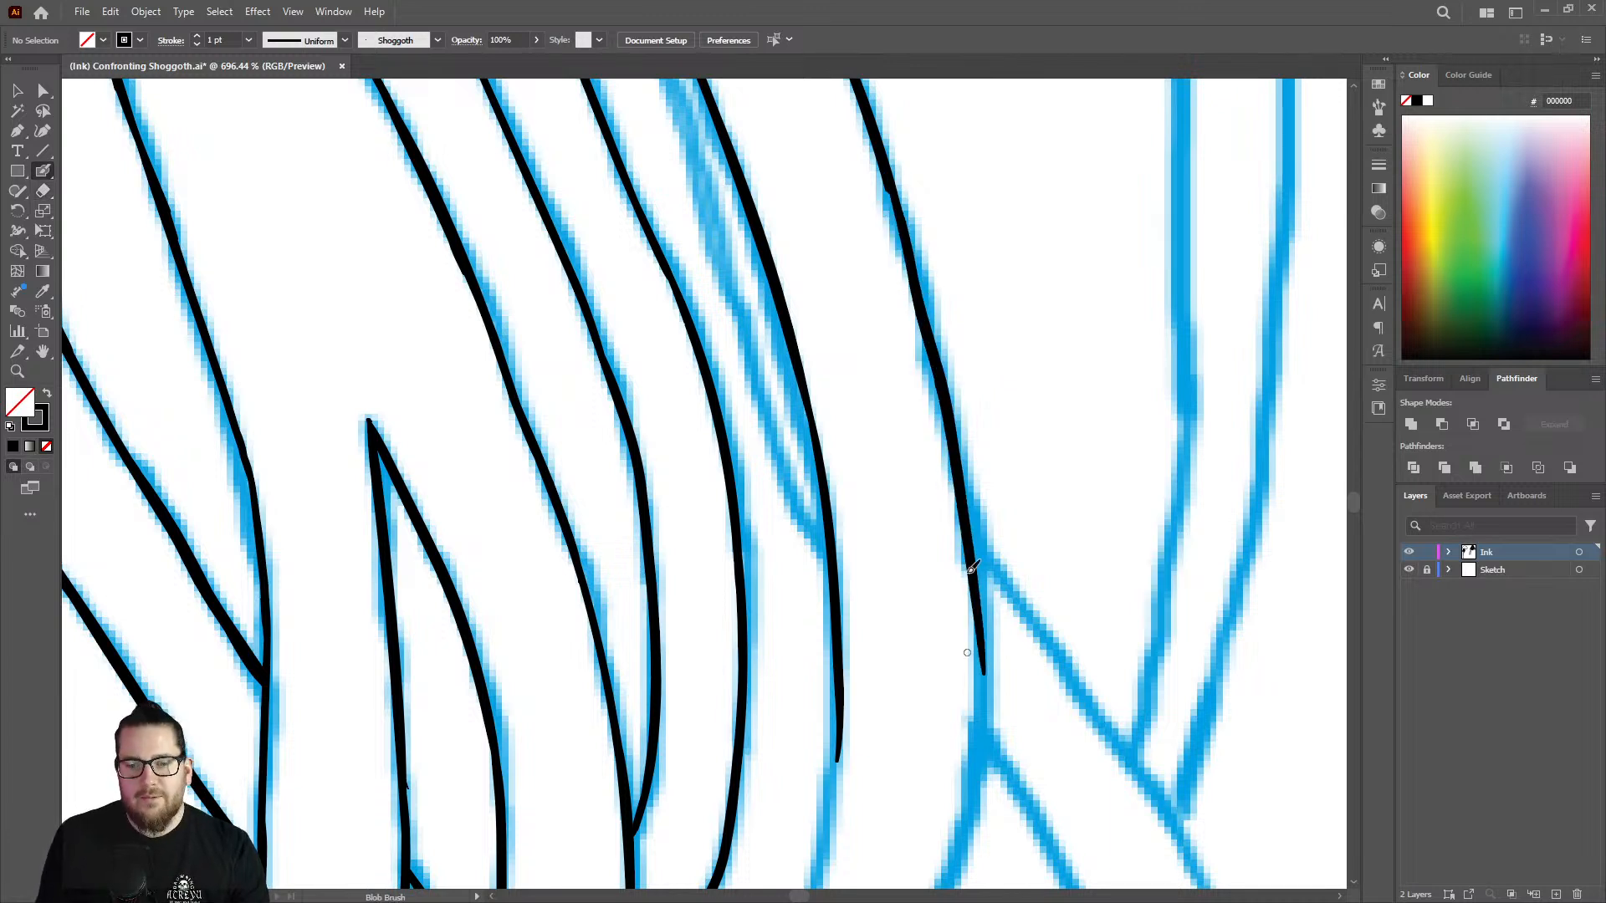
Erase the uneven lower part of the outer line and redraw it smoothly past the crossing strand's lower junction.
key("z")
left_click_drag(1035, 431, 895, 419)
mouse_move(1059, 590)
left_mouse_down()
mouse_move(942, 373)
mouse_move(961, 535)
left_mouse_up()
key("shift+e")
key("shift+b")
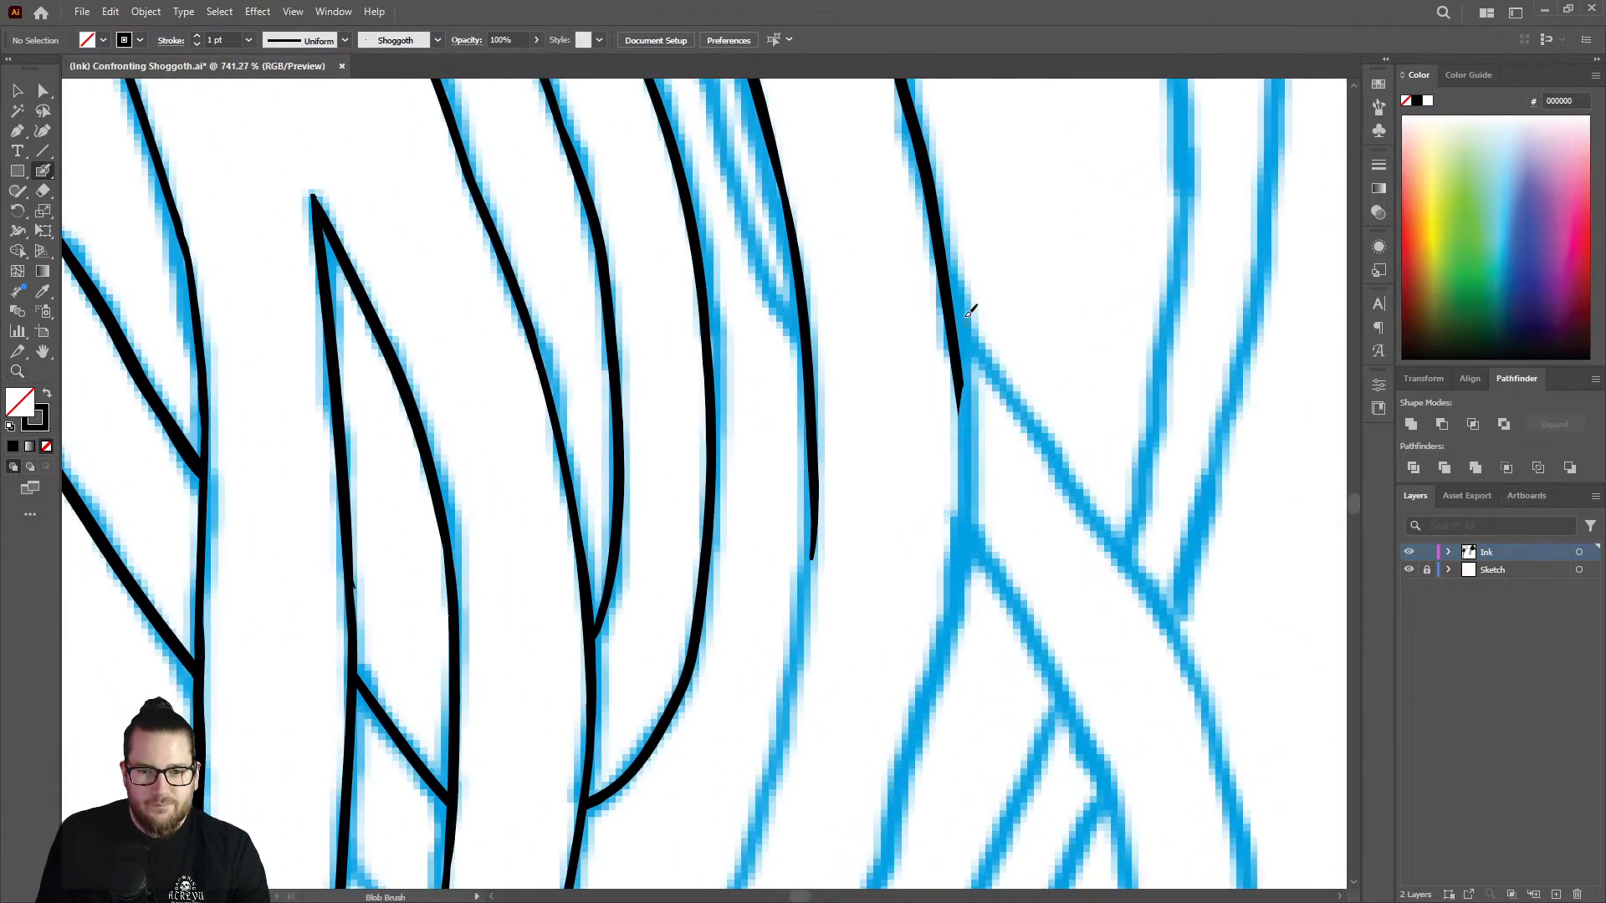
key("shift+e")
mouse_move(941, 251)
left_mouse_down()
mouse_move(913, 159)
mouse_move(954, 443)
mouse_move(945, 322)
left_mouse_up()
key("shift+b")
mouse_move(913, 113)
left_mouse_down()
mouse_move(953, 315)
mouse_move(951, 642)
left_mouse_up()
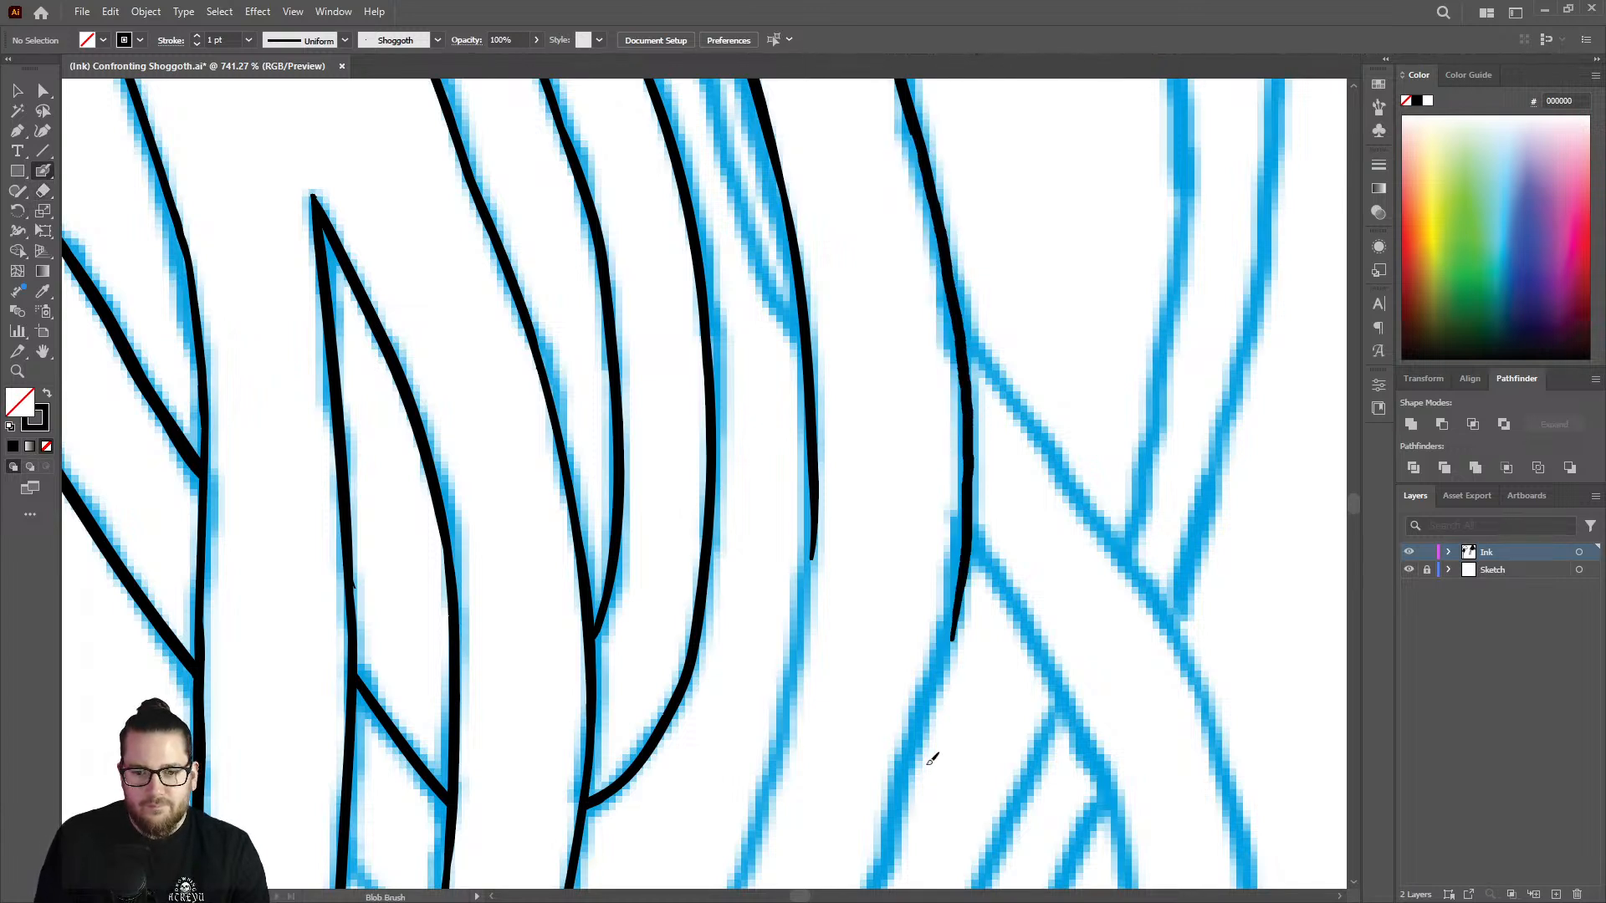
Trim the tapered end of the outer line and ink its diagonal run below the crossing strand.
key("z")
left_click_drag(1045, 505, 962, 507)
left_click_drag(1054, 615, 1171, 614)
key("shift+e")
mouse_move(962, 387)
left_mouse_down()
mouse_move(888, 623)
mouse_move(927, 506)
left_mouse_up()
key("shift+b")
left_click_drag(940, 365, 825, 818)
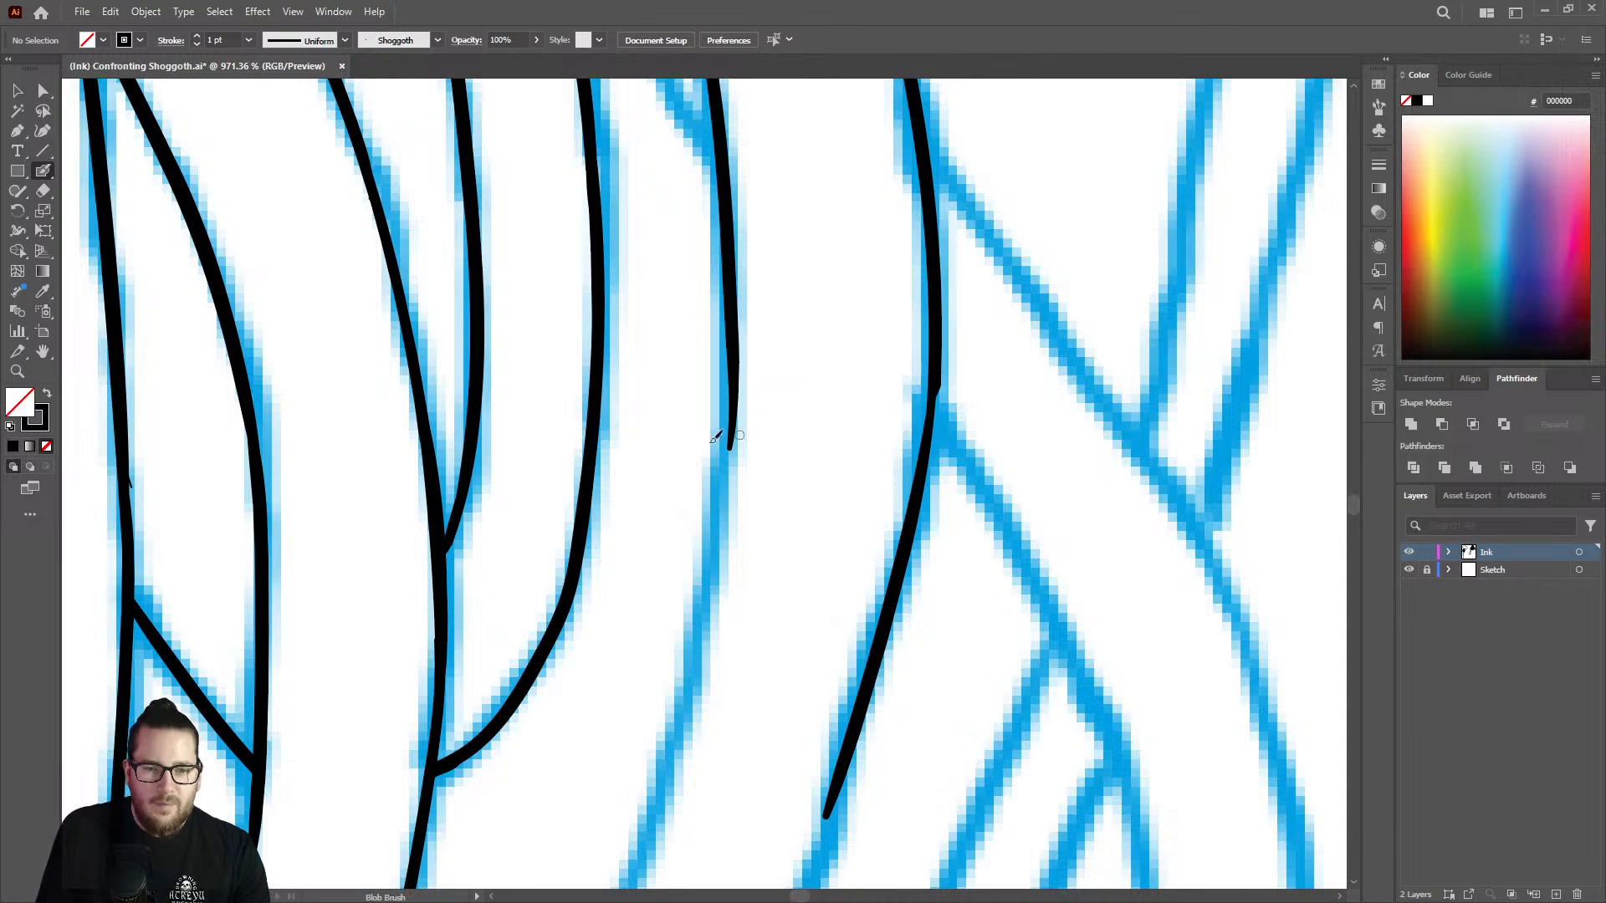
Extend the neighbouring line down below its bend and smooth the outer line where it meets the crossing strand's lower edge.
mouse_move(733, 402)
left_mouse_down()
mouse_move(699, 640)
mouse_move(634, 868)
left_mouse_up()
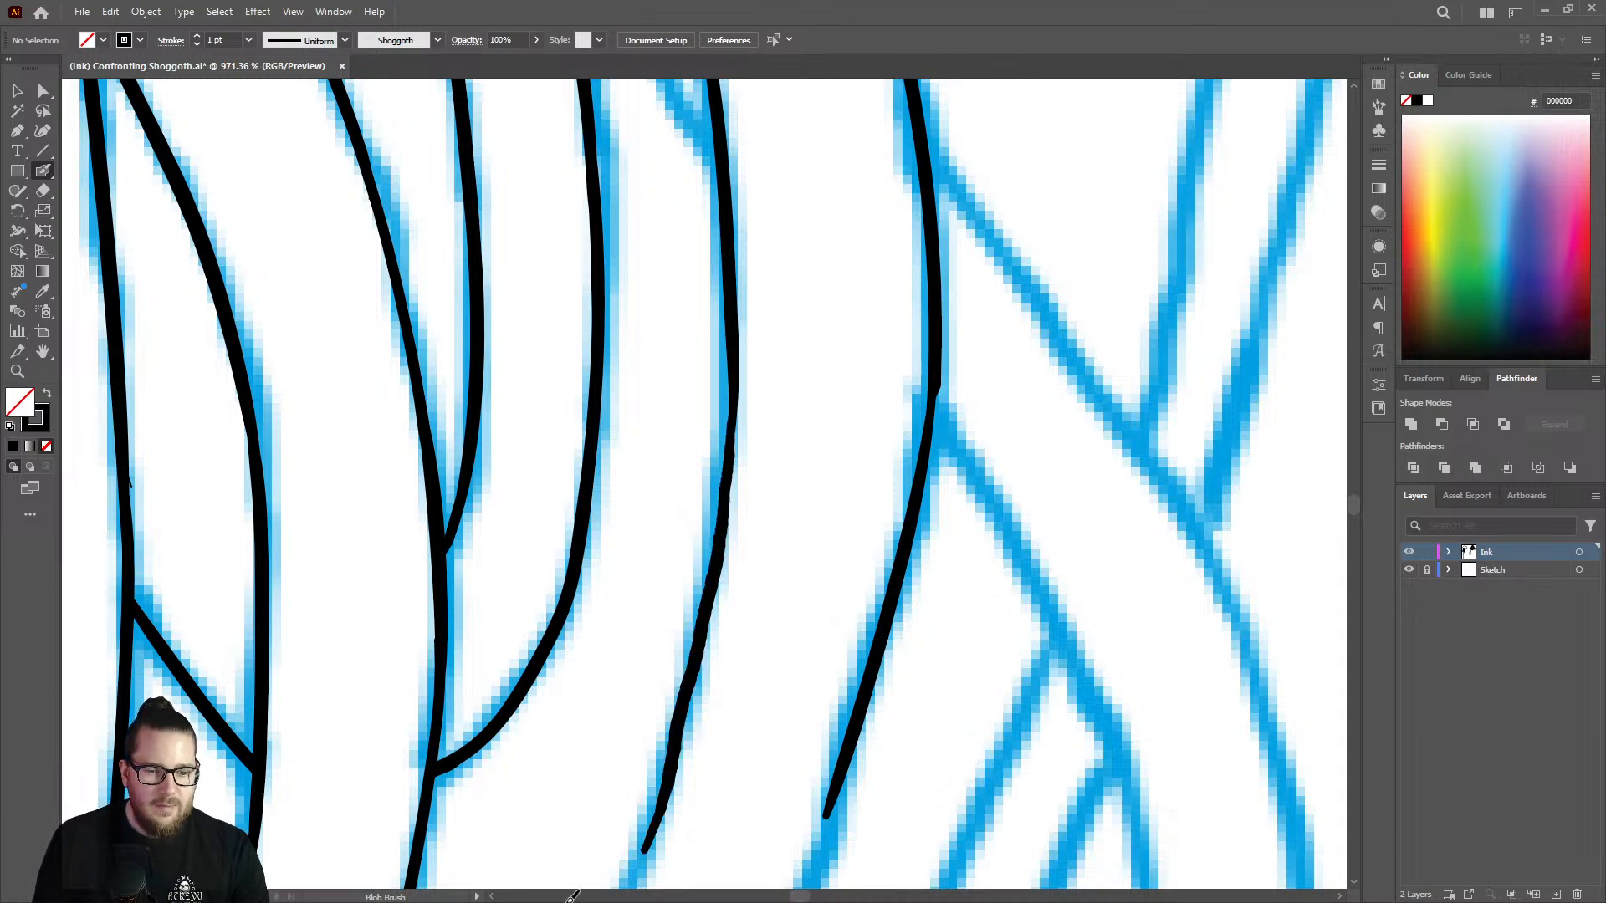
key("z")
left_click_drag(897, 461, 481, 437)
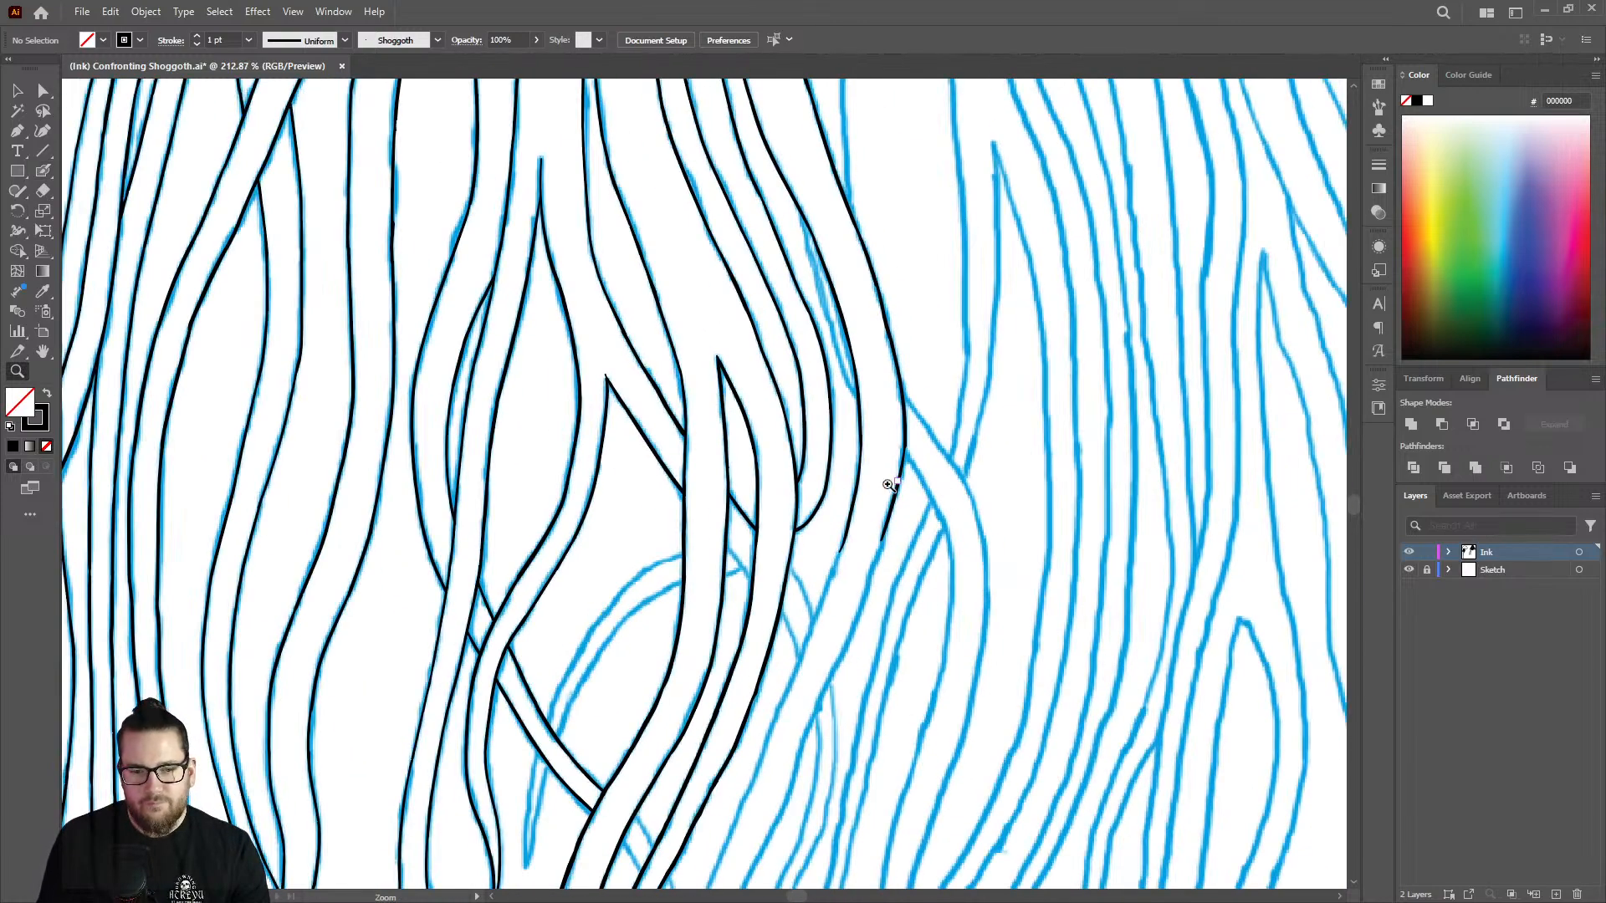
left_click_drag(909, 482, 1131, 446)
key("shift+b")
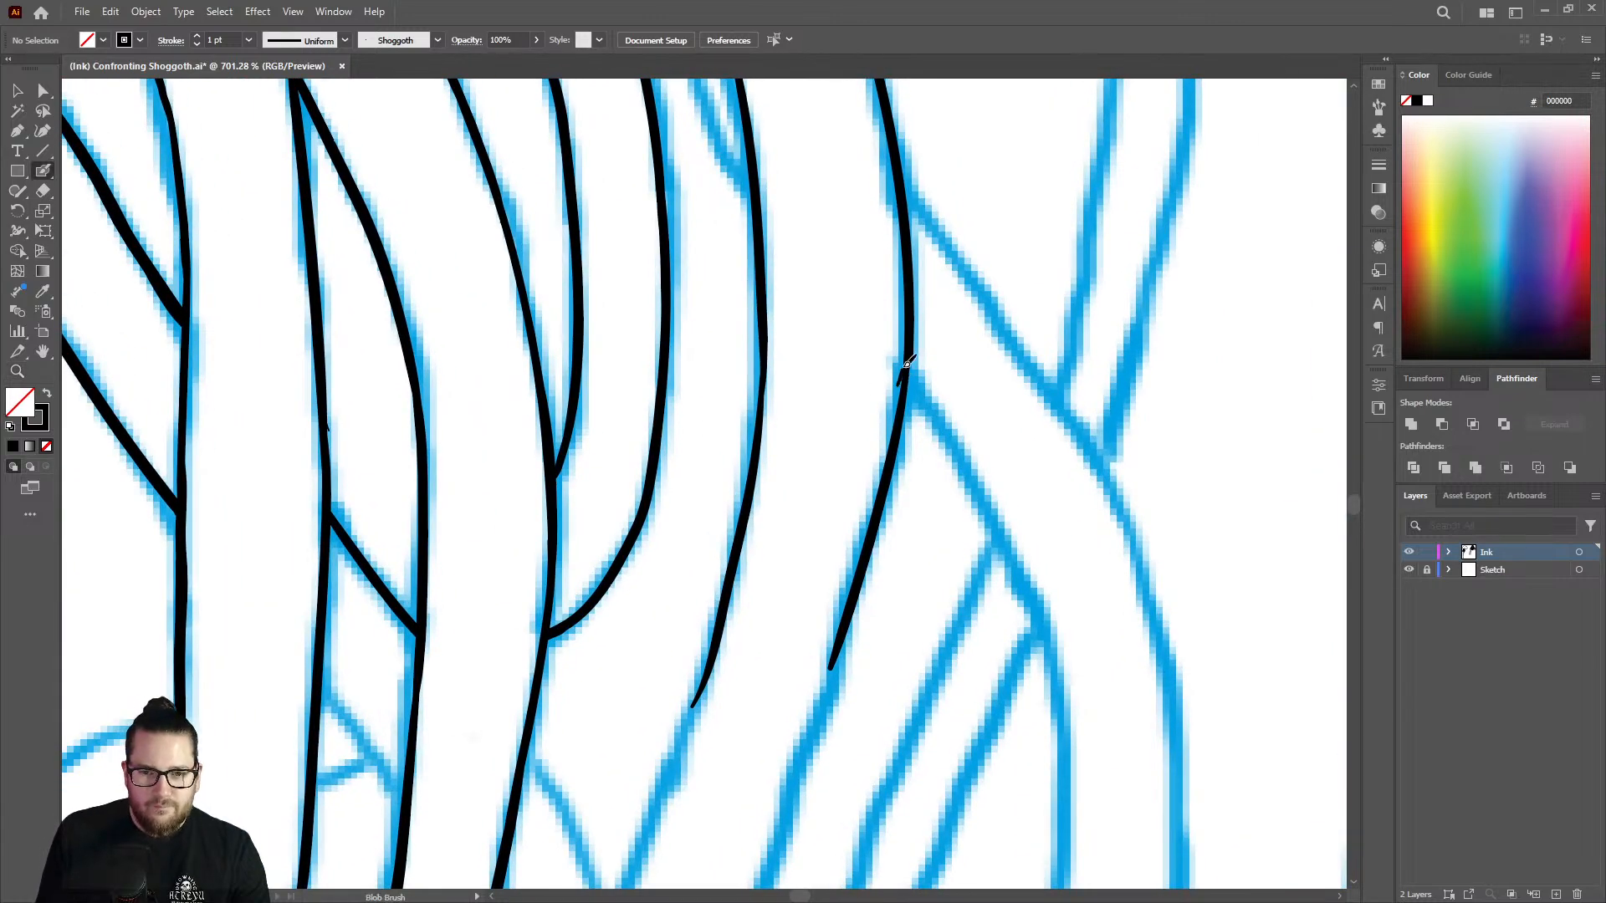
mouse_move(907, 365)
left_mouse_down()
mouse_move(913, 329)
mouse_move(904, 400)
mouse_move(913, 317)
mouse_move(900, 410)
mouse_move(909, 295)
mouse_move(888, 456)
left_mouse_up()
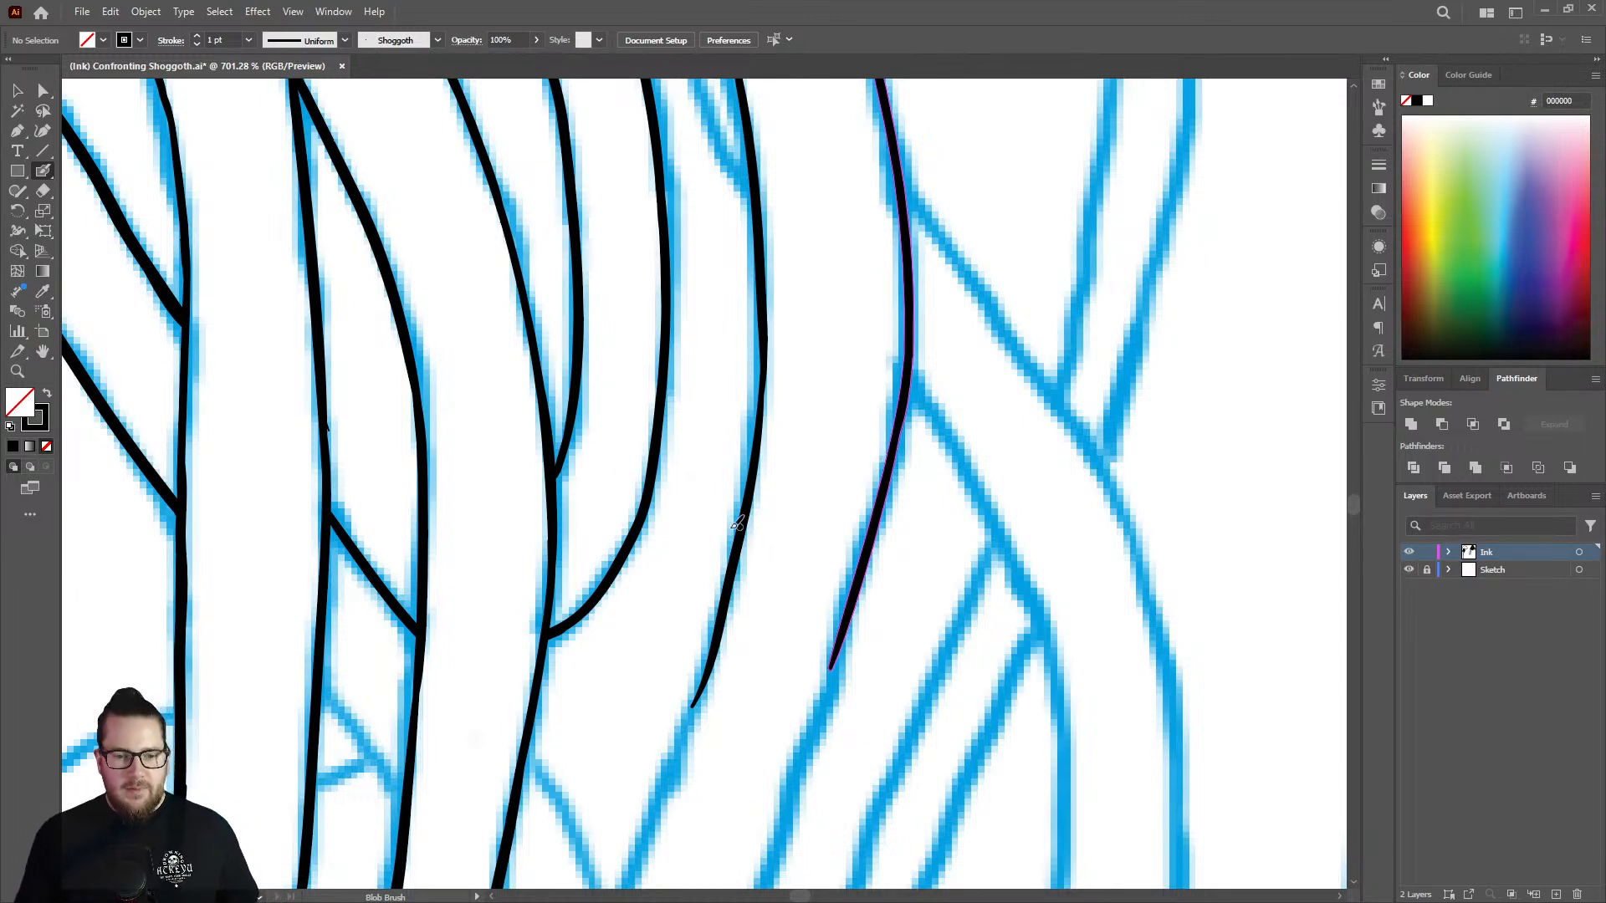
Extend both unfinished strand lines further down along their parallel sketched diagonals.
key("z")
mouse_move(796, 516)
left_mouse_down()
mouse_move(634, 480)
mouse_move(718, 526)
mouse_move(701, 585)
left_mouse_up()
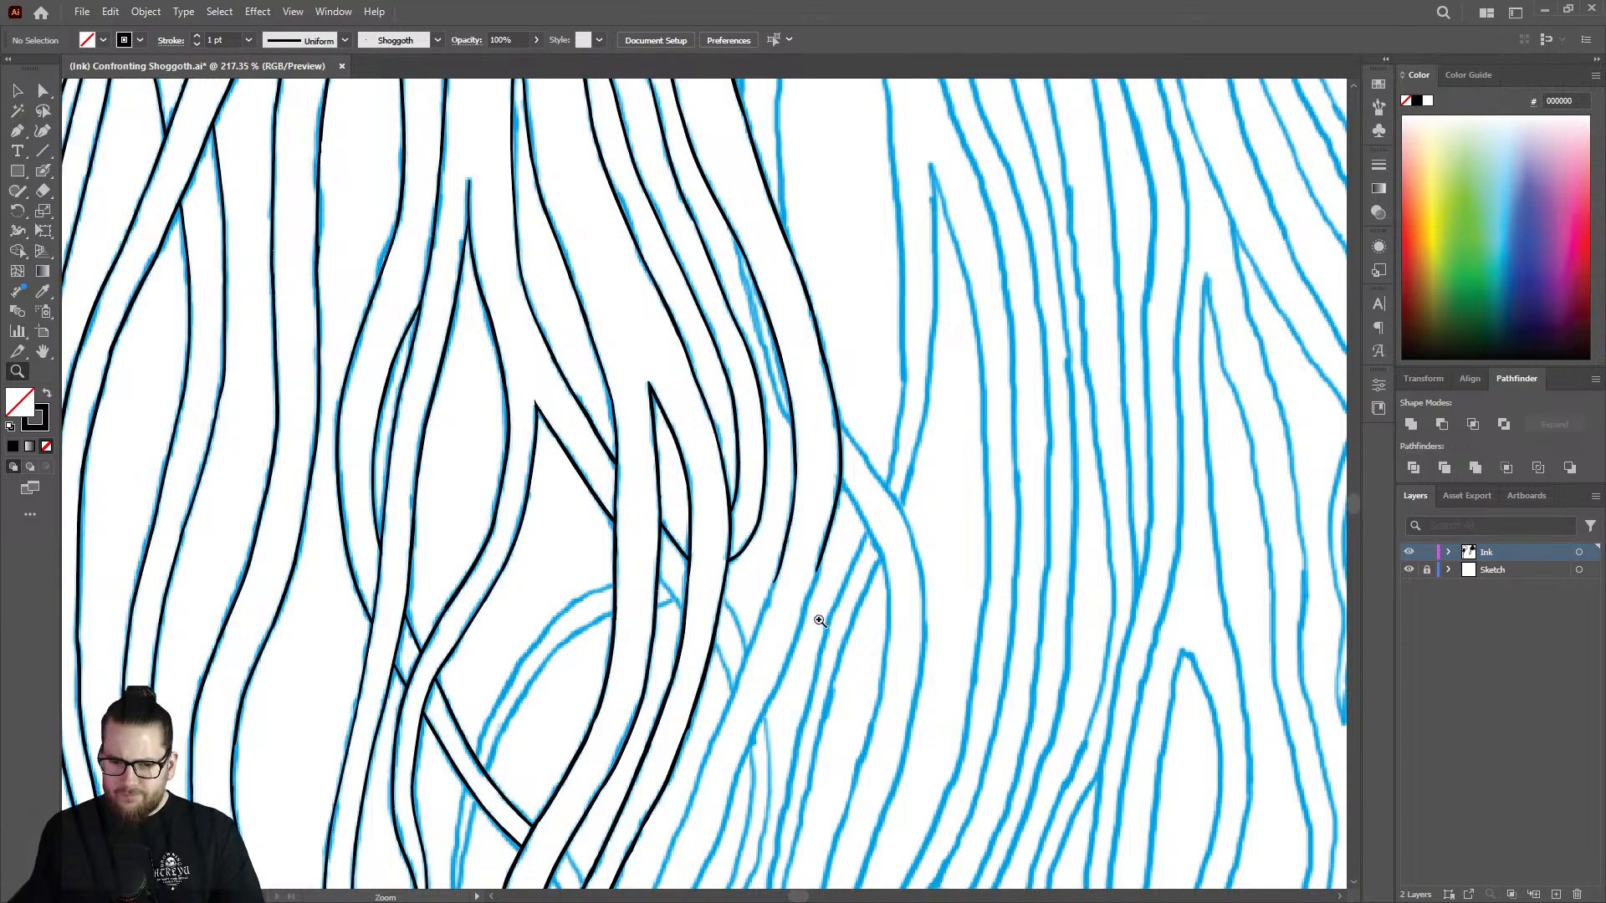
mouse_move(788, 655)
left_mouse_down()
mouse_move(950, 592)
mouse_move(1024, 527)
left_mouse_up()
left_click_drag(713, 461, 793, 456)
key("shift+b")
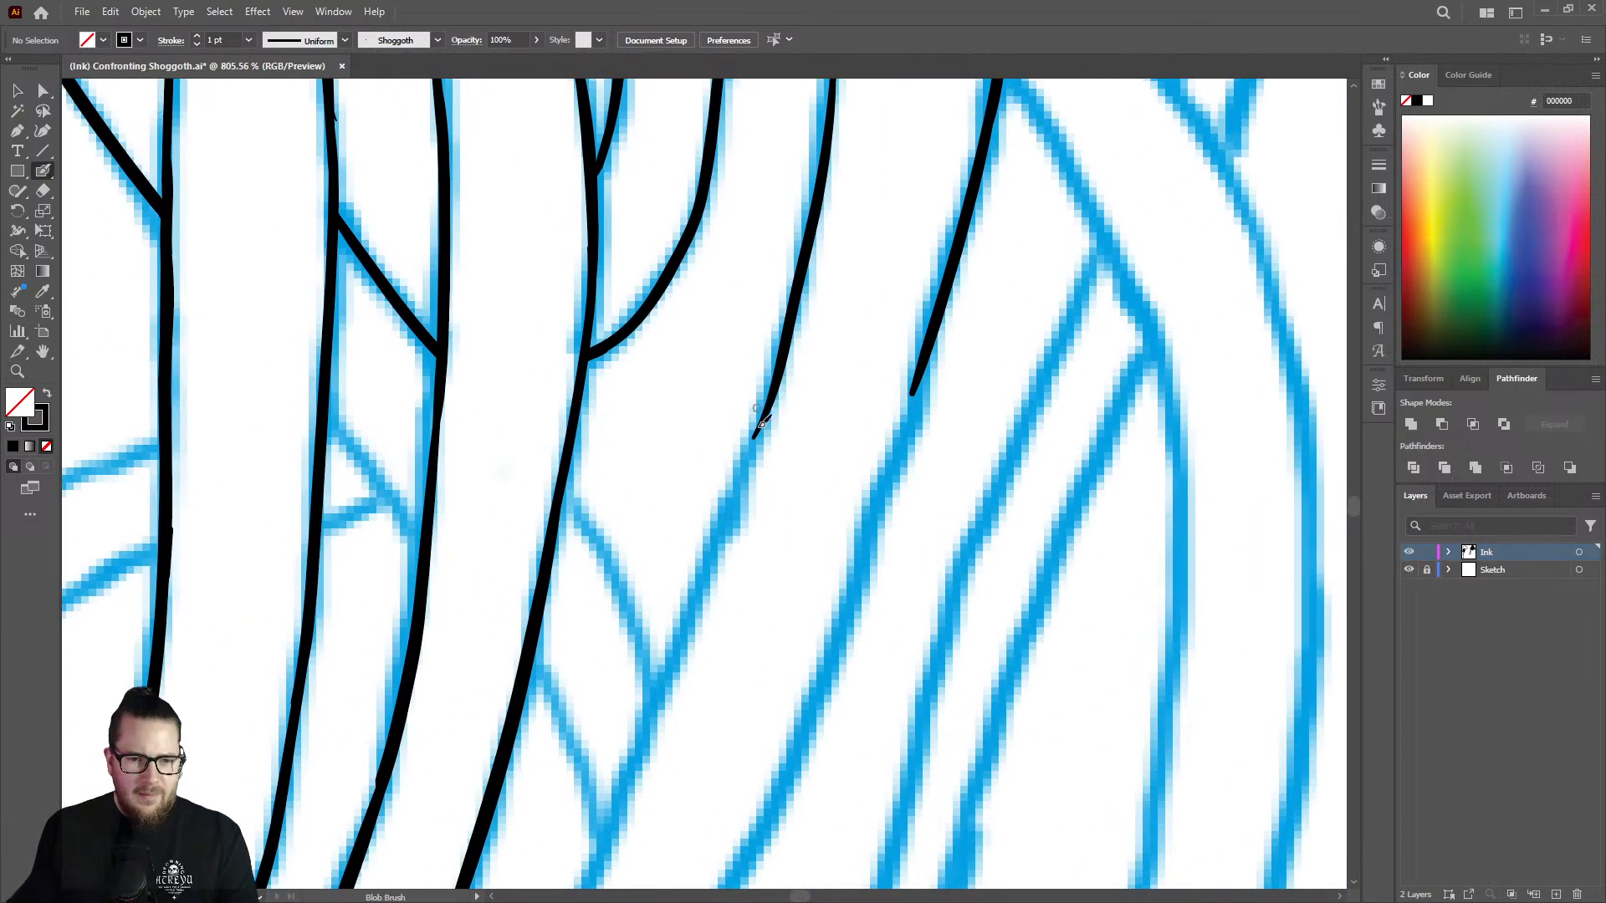
left_click_drag(775, 386, 637, 760)
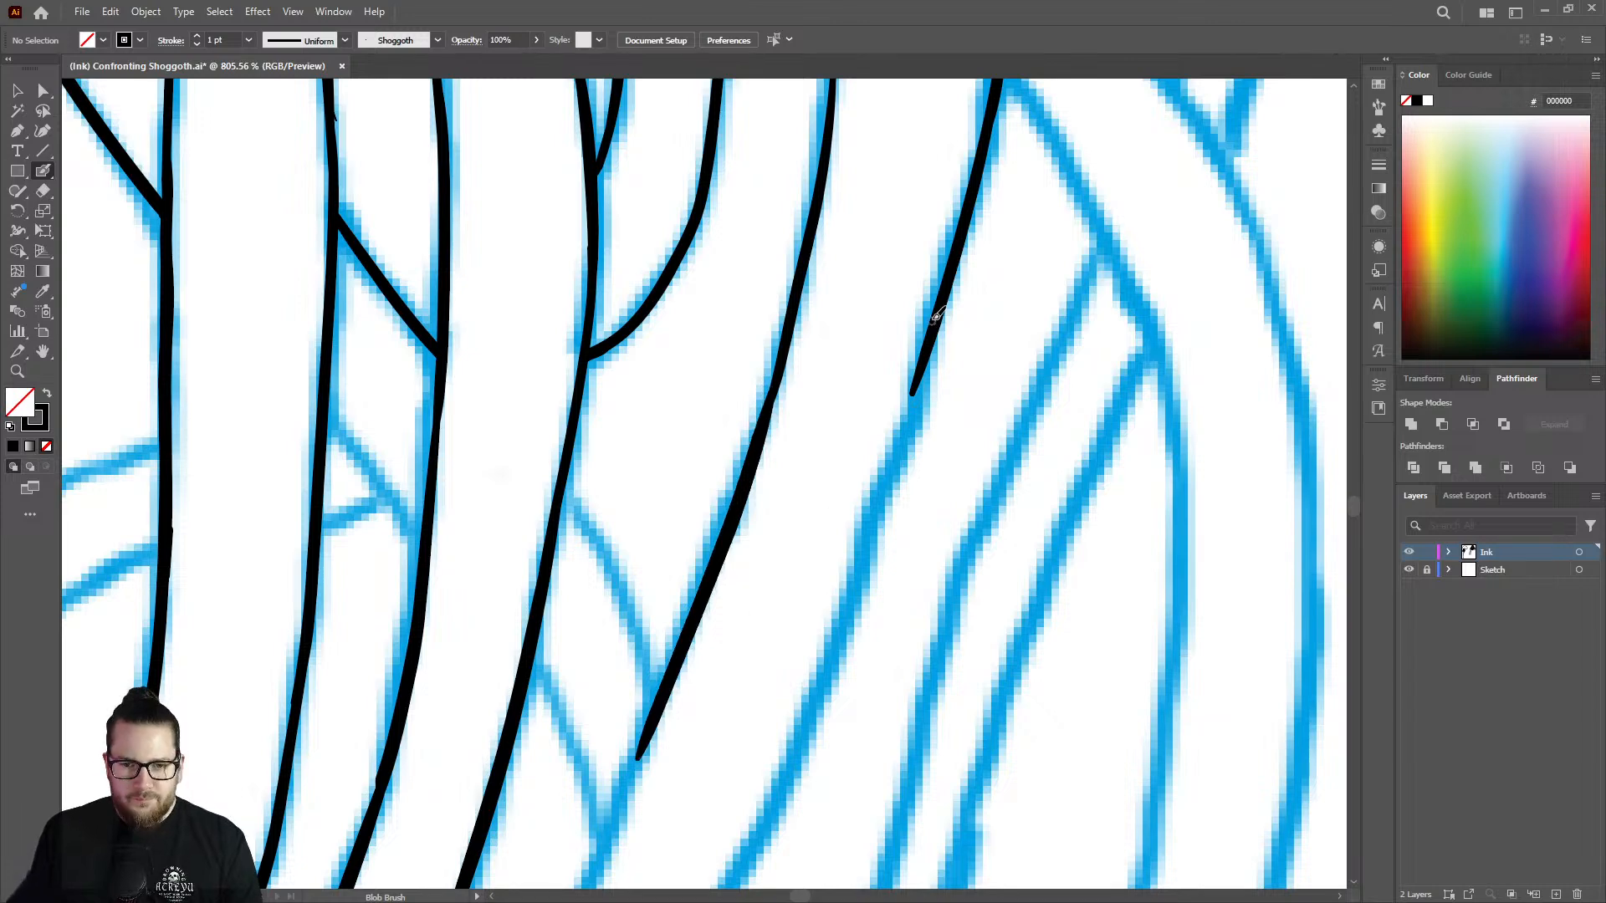
mouse_move(937, 316)
left_mouse_down()
mouse_move(863, 571)
mouse_move(743, 828)
left_mouse_up()
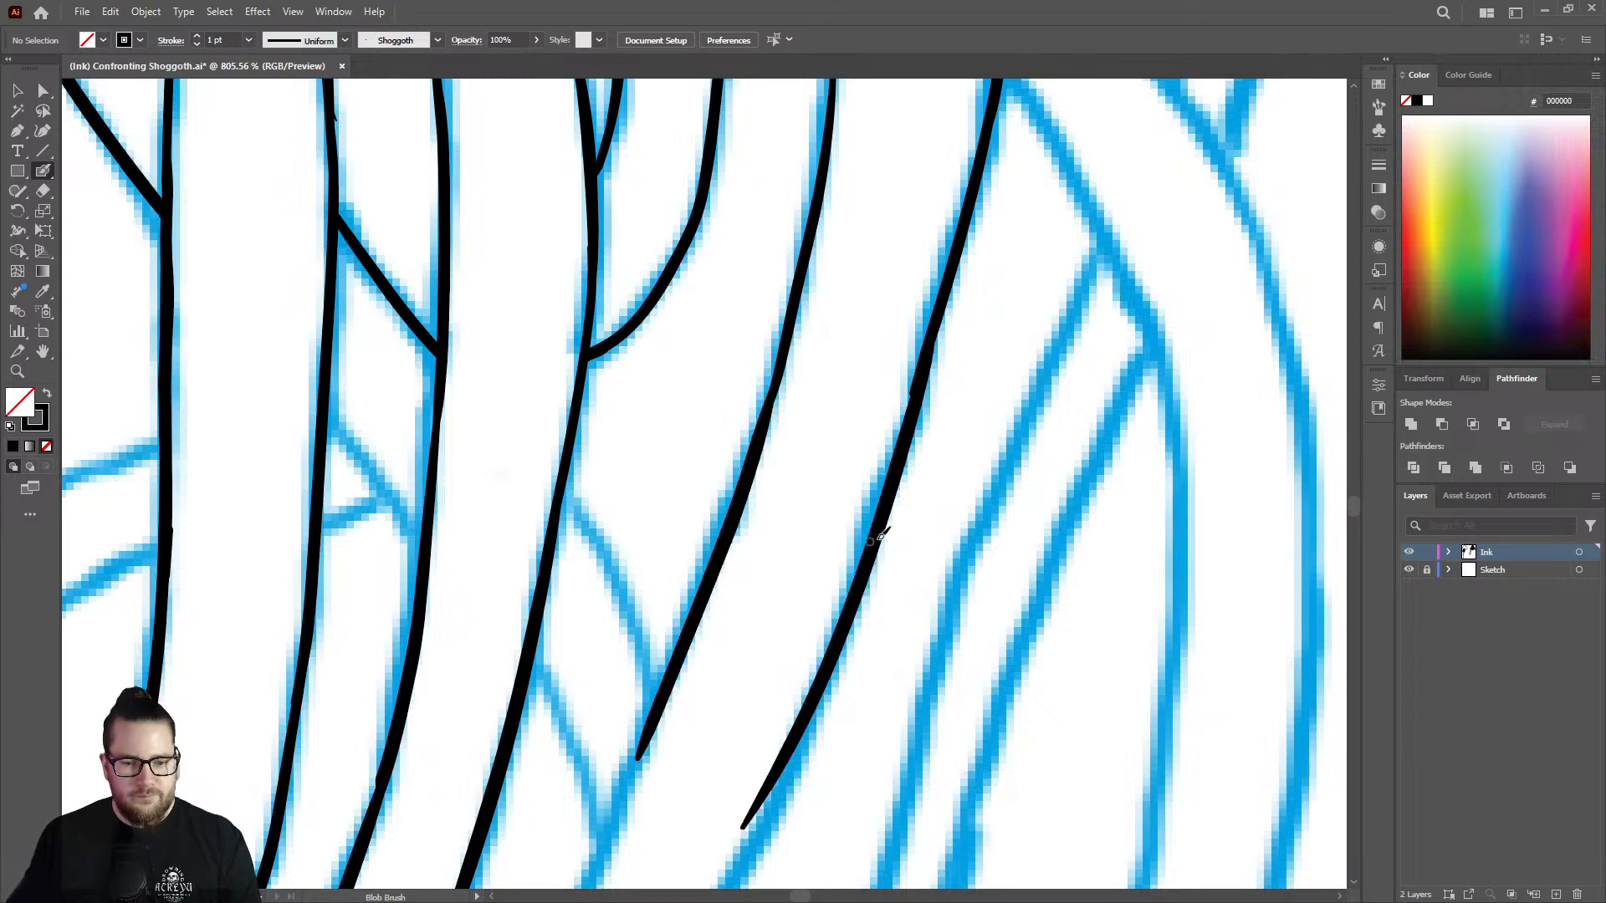
Erase the overextended lower end of the outer strand line.
key("z")
left_click_drag(871, 542, 649, 481)
left_click_drag(833, 699, 1024, 661)
key("shift+e")
mouse_move(830, 560)
left_mouse_down()
mouse_move(804, 645)
mouse_move(846, 527)
mouse_move(850, 545)
mouse_move(622, 342)
mouse_move(875, 369)
mouse_move(846, 369)
left_mouse_up()
key("z")
key("shift+b")
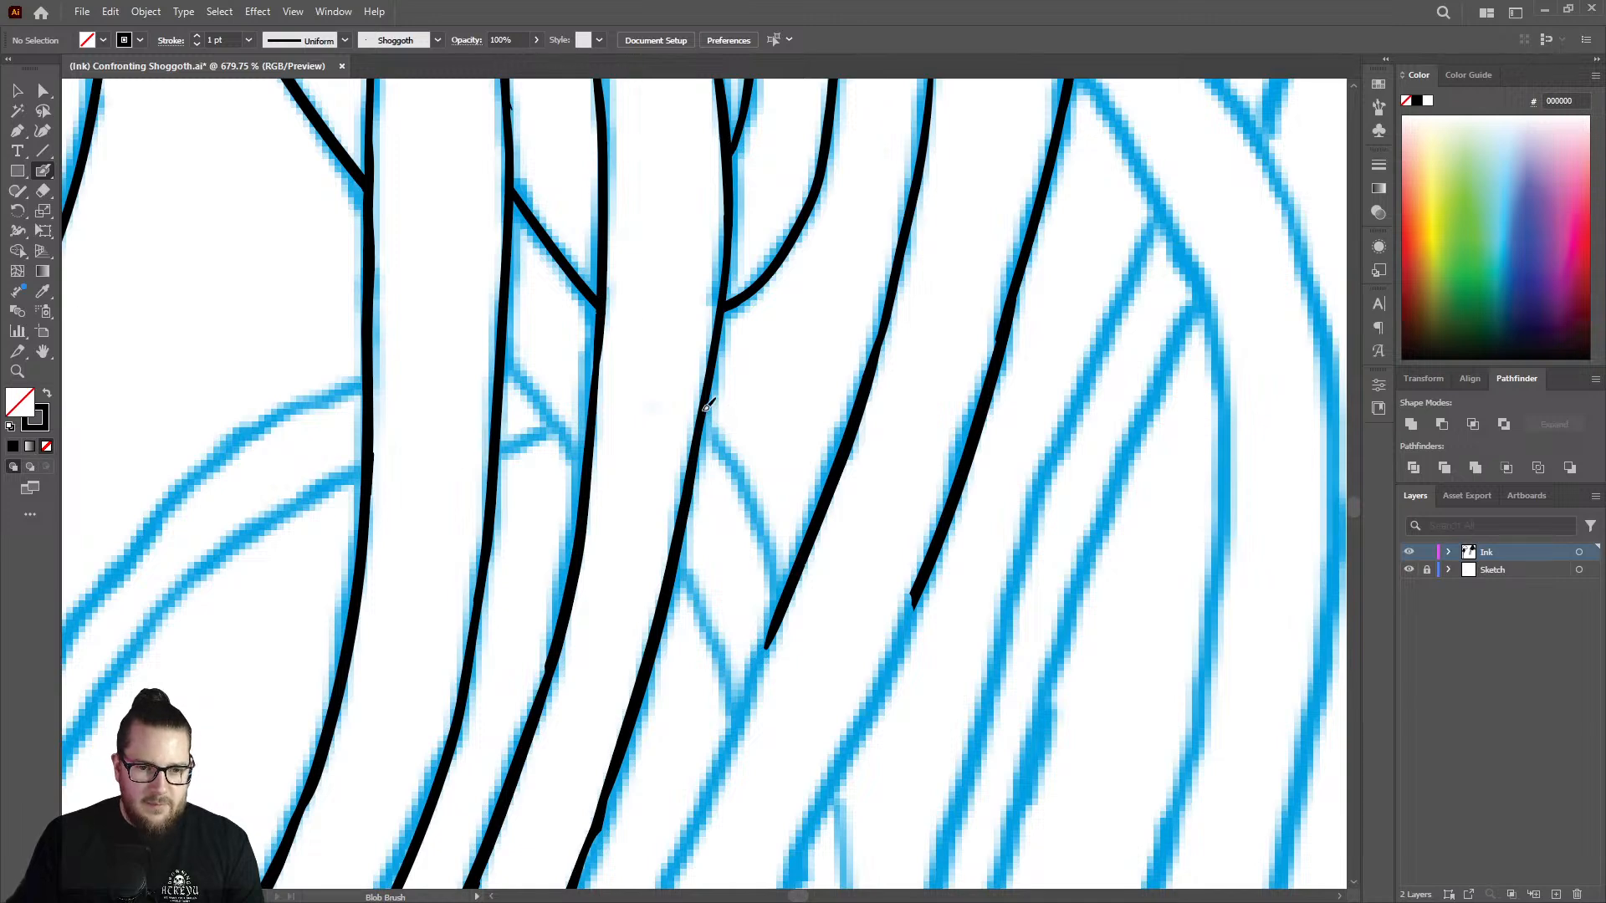
left_click_drag(714, 420, 787, 599)
key("z")
left_click_drag(800, 419, 729, 397)
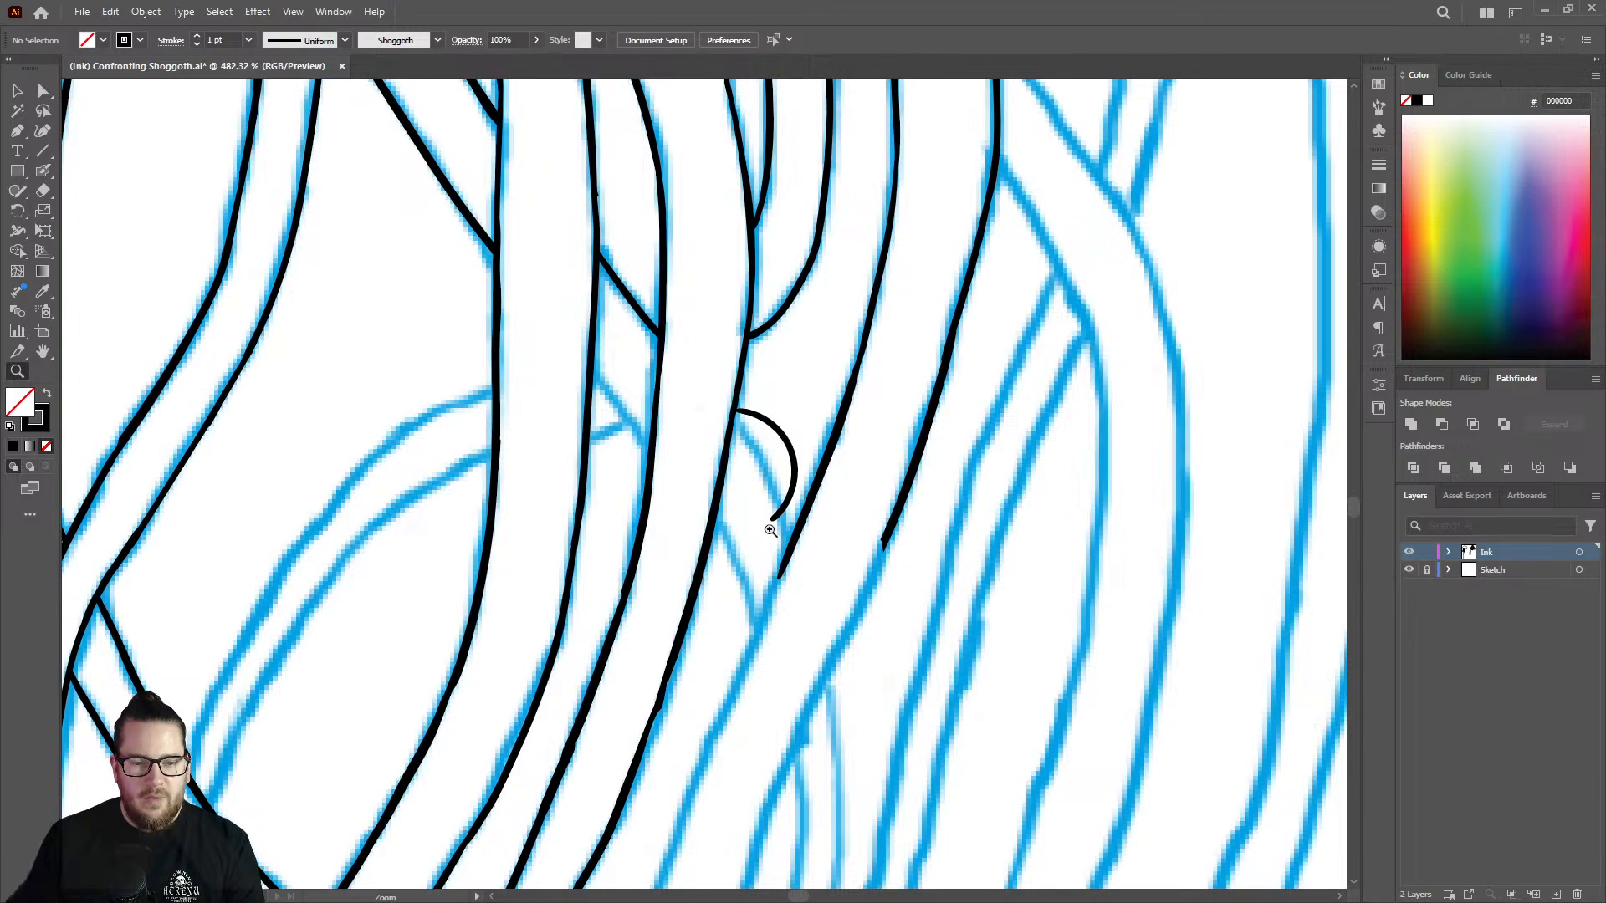
left_click_drag(768, 532, 904, 486)
key("ctrl+z")
Ink the short upper edge of the crossing strand between the two long lines below the rounded loop.
key("shift+b")
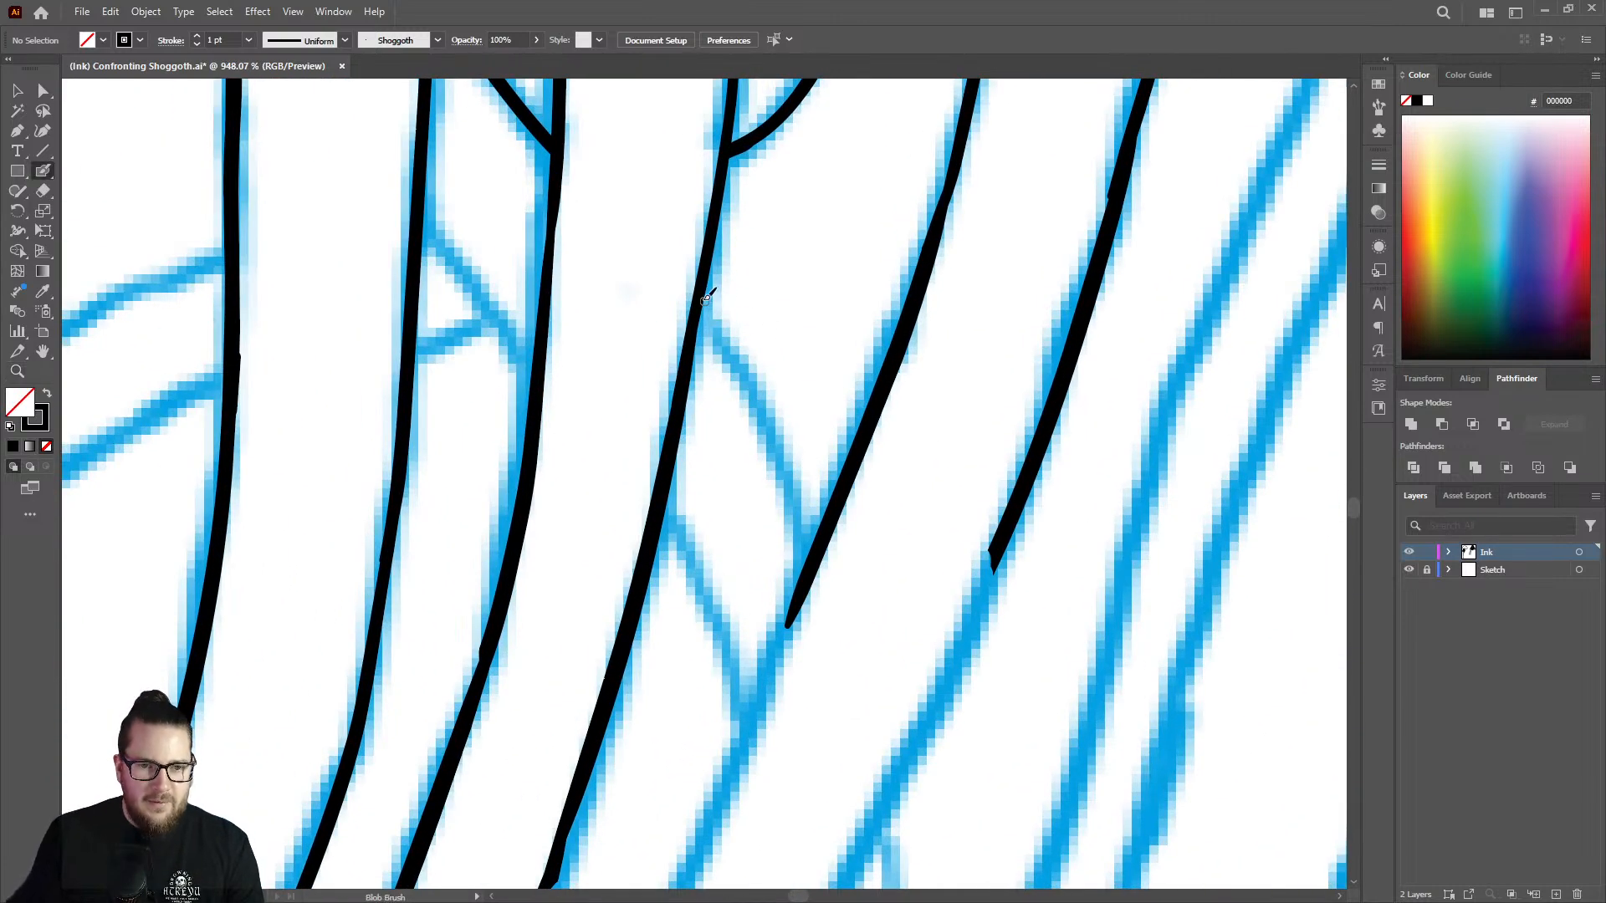
left_click_drag(701, 293, 820, 540)
key("z")
mouse_move(828, 419)
left_mouse_down()
mouse_move(817, 348)
mouse_move(654, 318)
left_mouse_up()
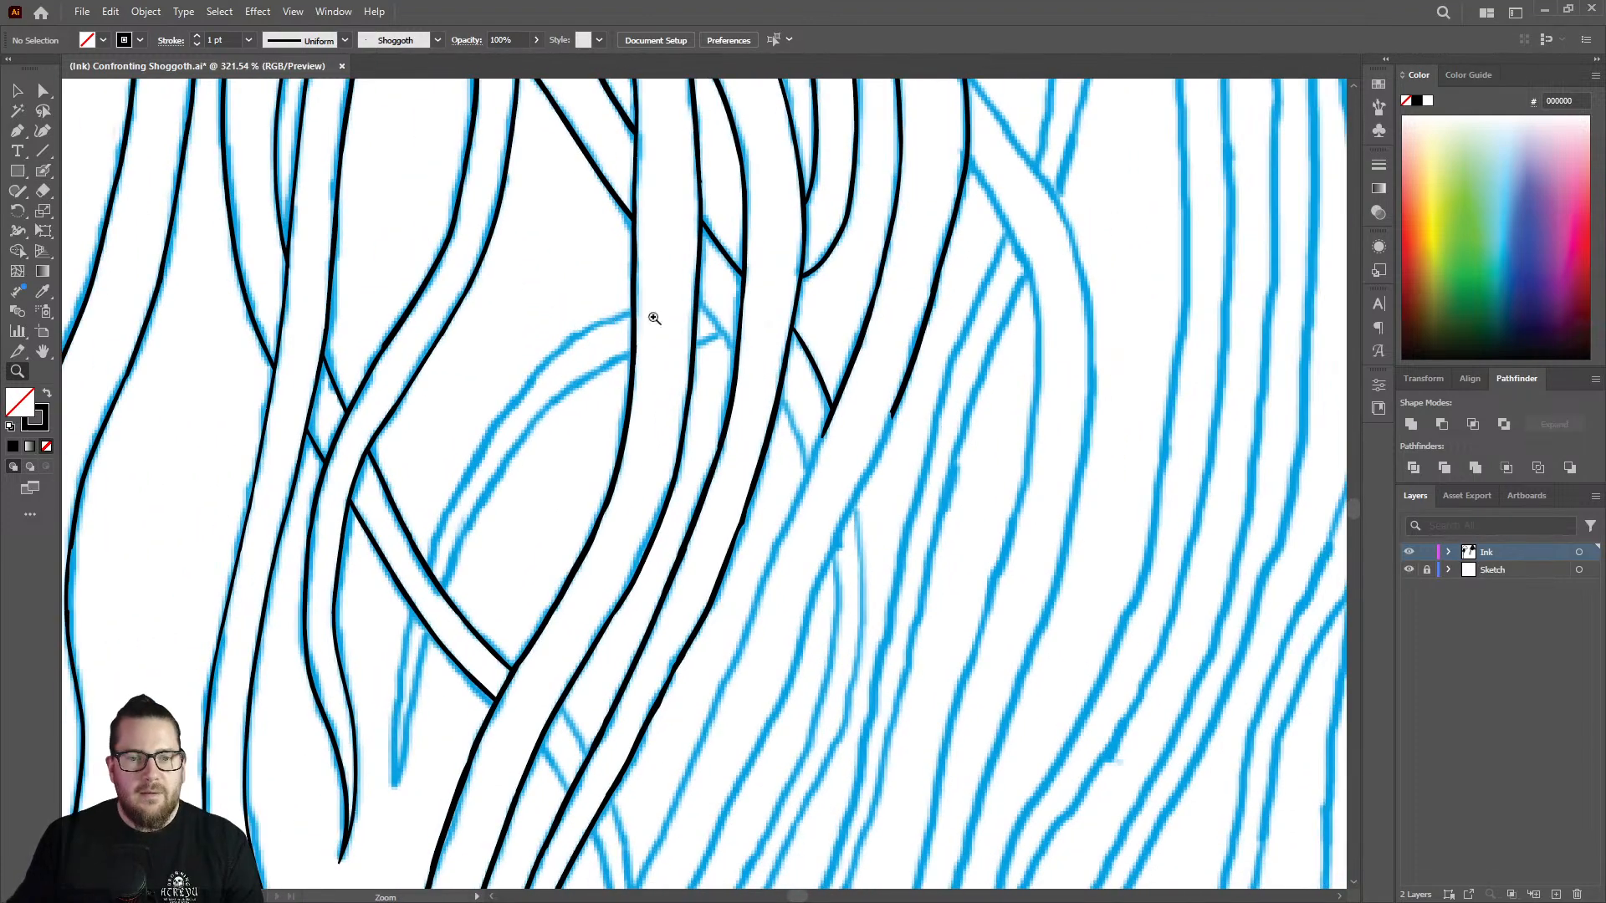
Continue the two parallel strand lines down past the sketched crossing strand and the small hanging fork.
mouse_move(896, 472)
left_mouse_down()
mouse_move(879, 441)
mouse_move(860, 451)
left_mouse_up()
left_click_drag(848, 523, 961, 487)
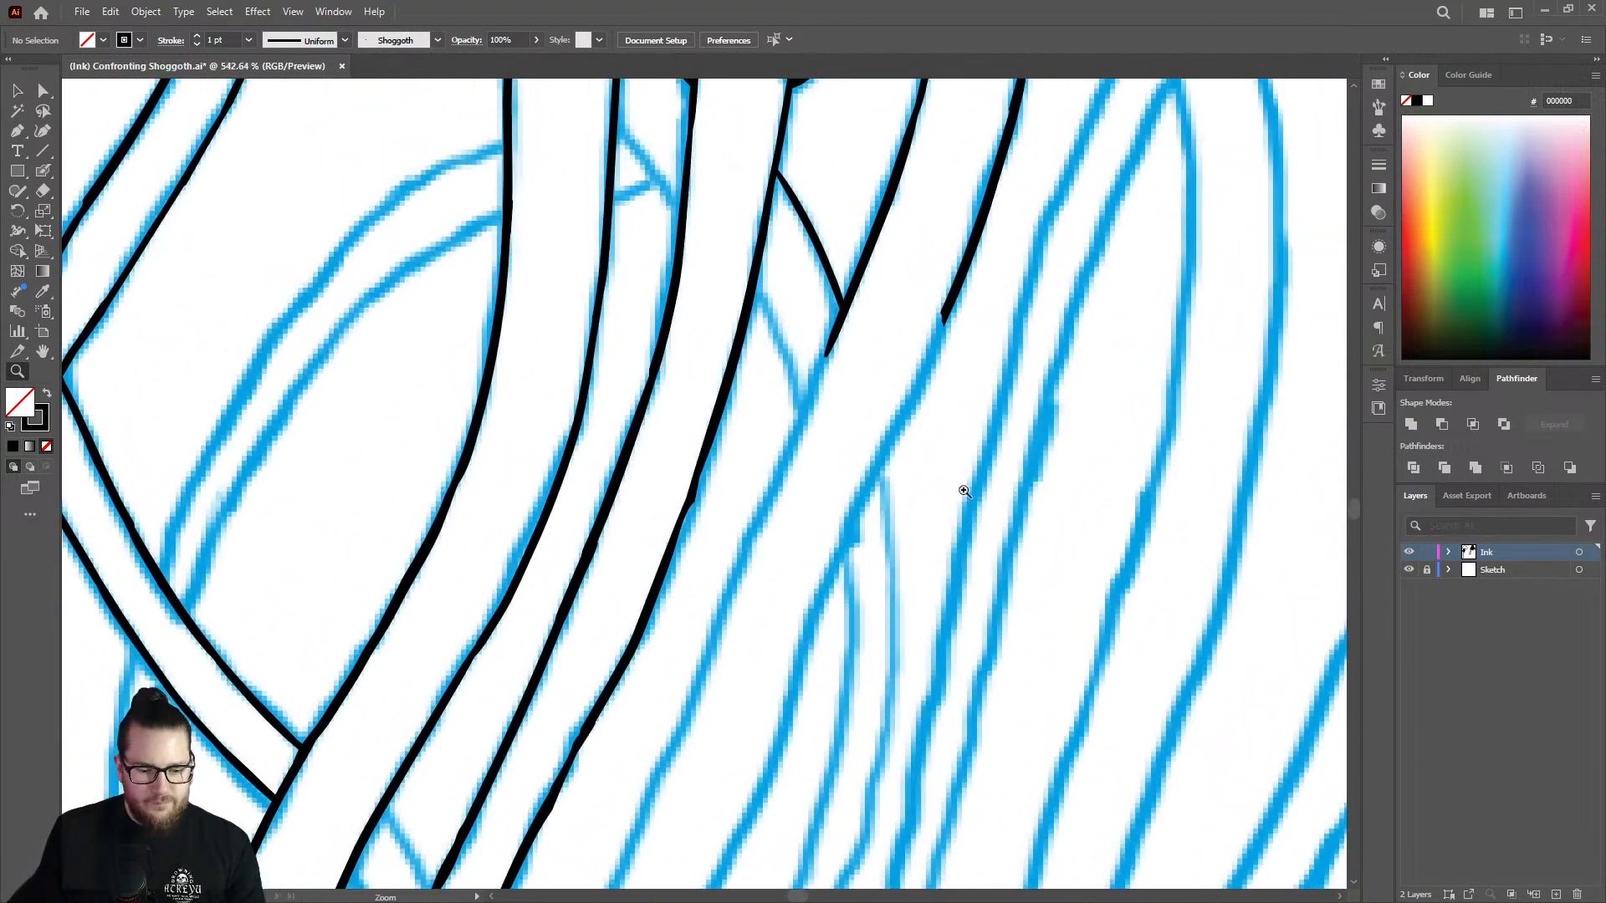
key("shift+b")
left_click_drag(836, 337, 649, 788)
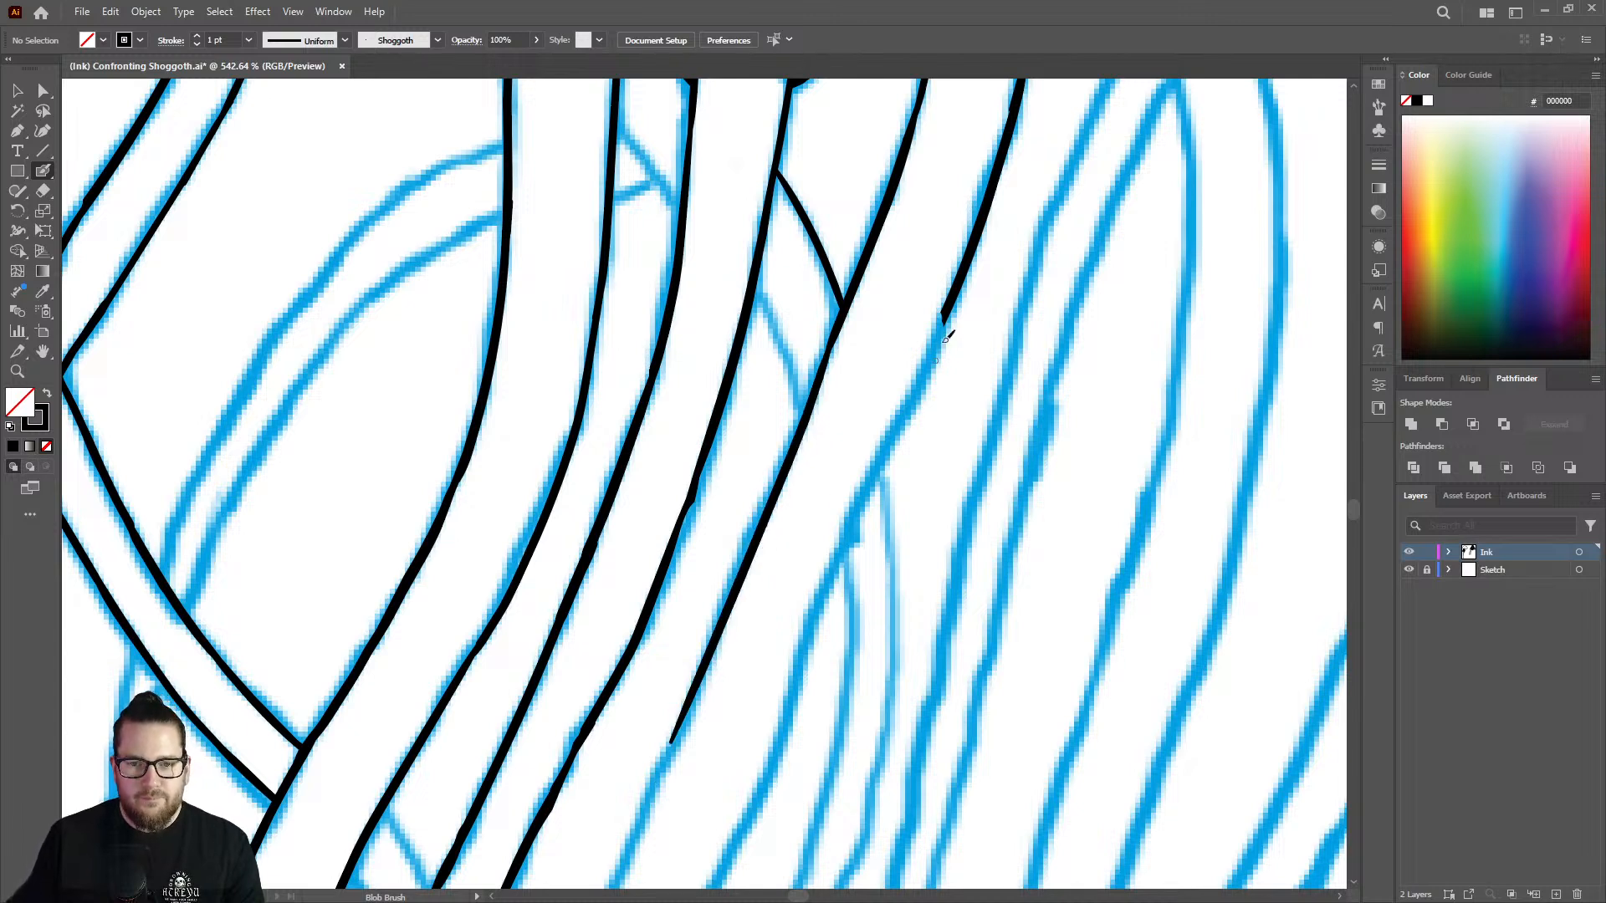
left_click_drag(956, 289, 757, 738)
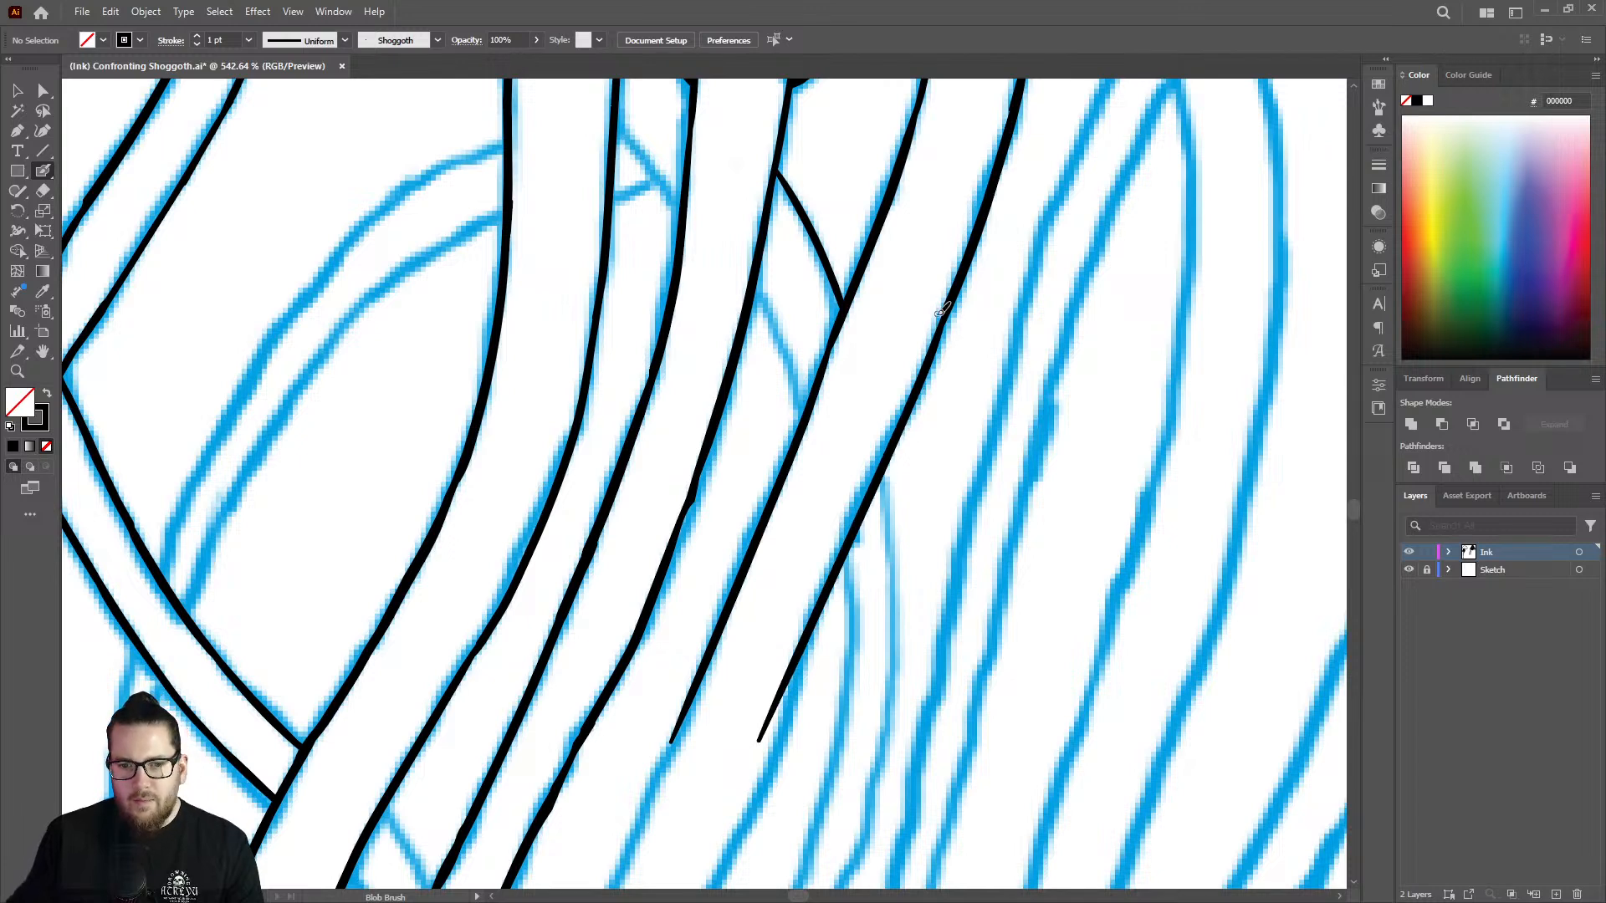
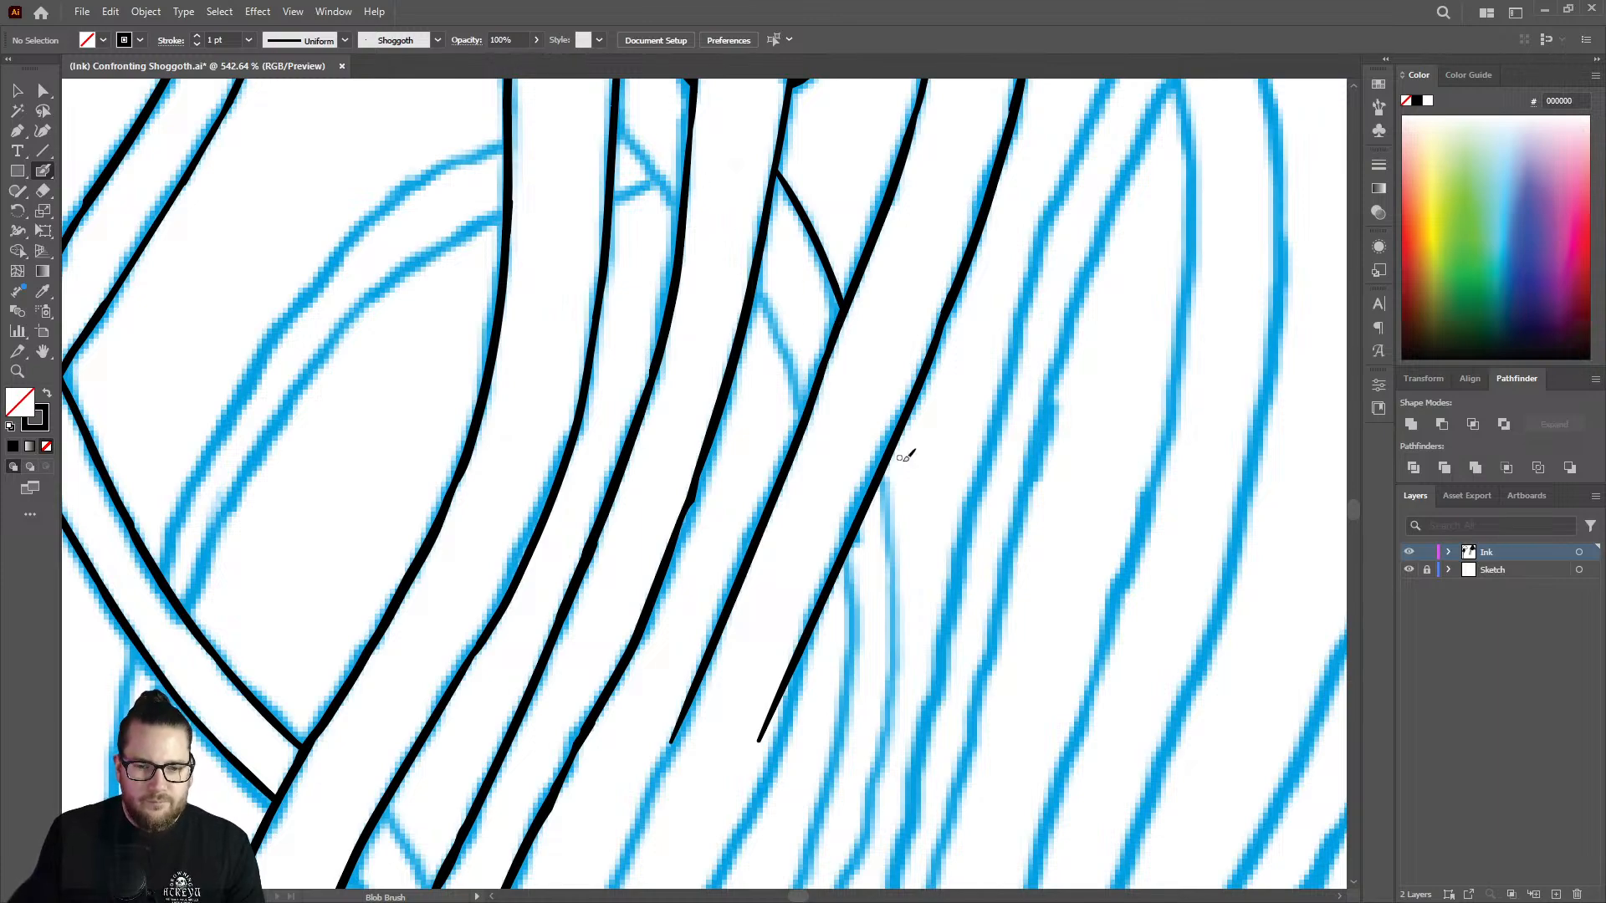
Extend the two unfinished parallel strand lines further down along their sketched diagonals.
key("z")
left_click_drag(905, 438, 704, 430)
left_click_drag(862, 611, 1066, 529)
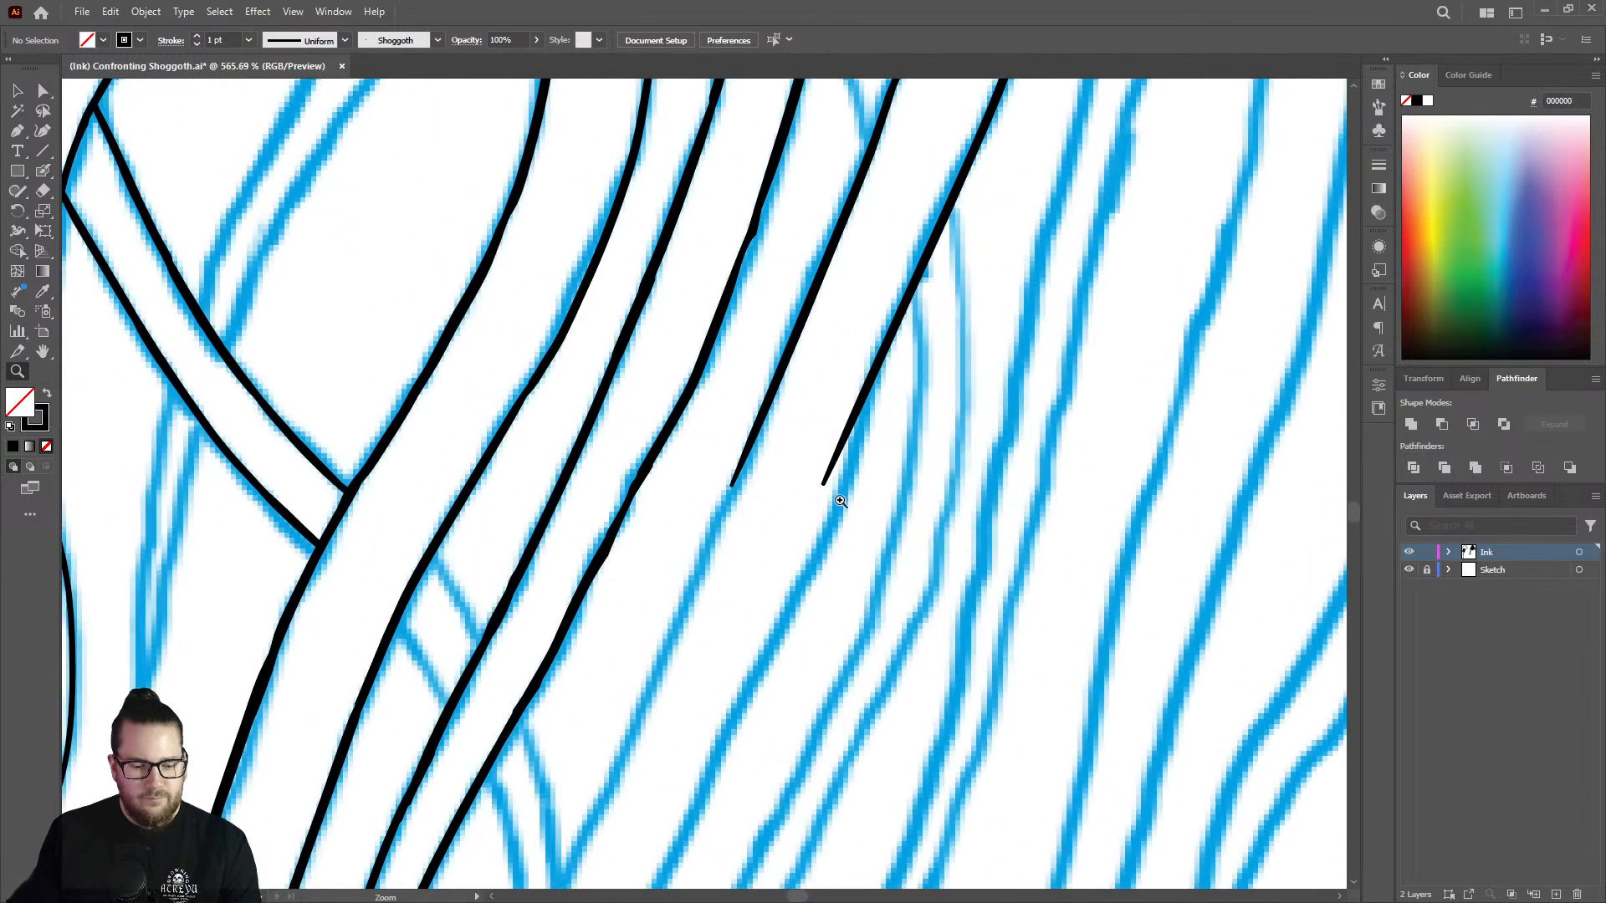
key("shift+b")
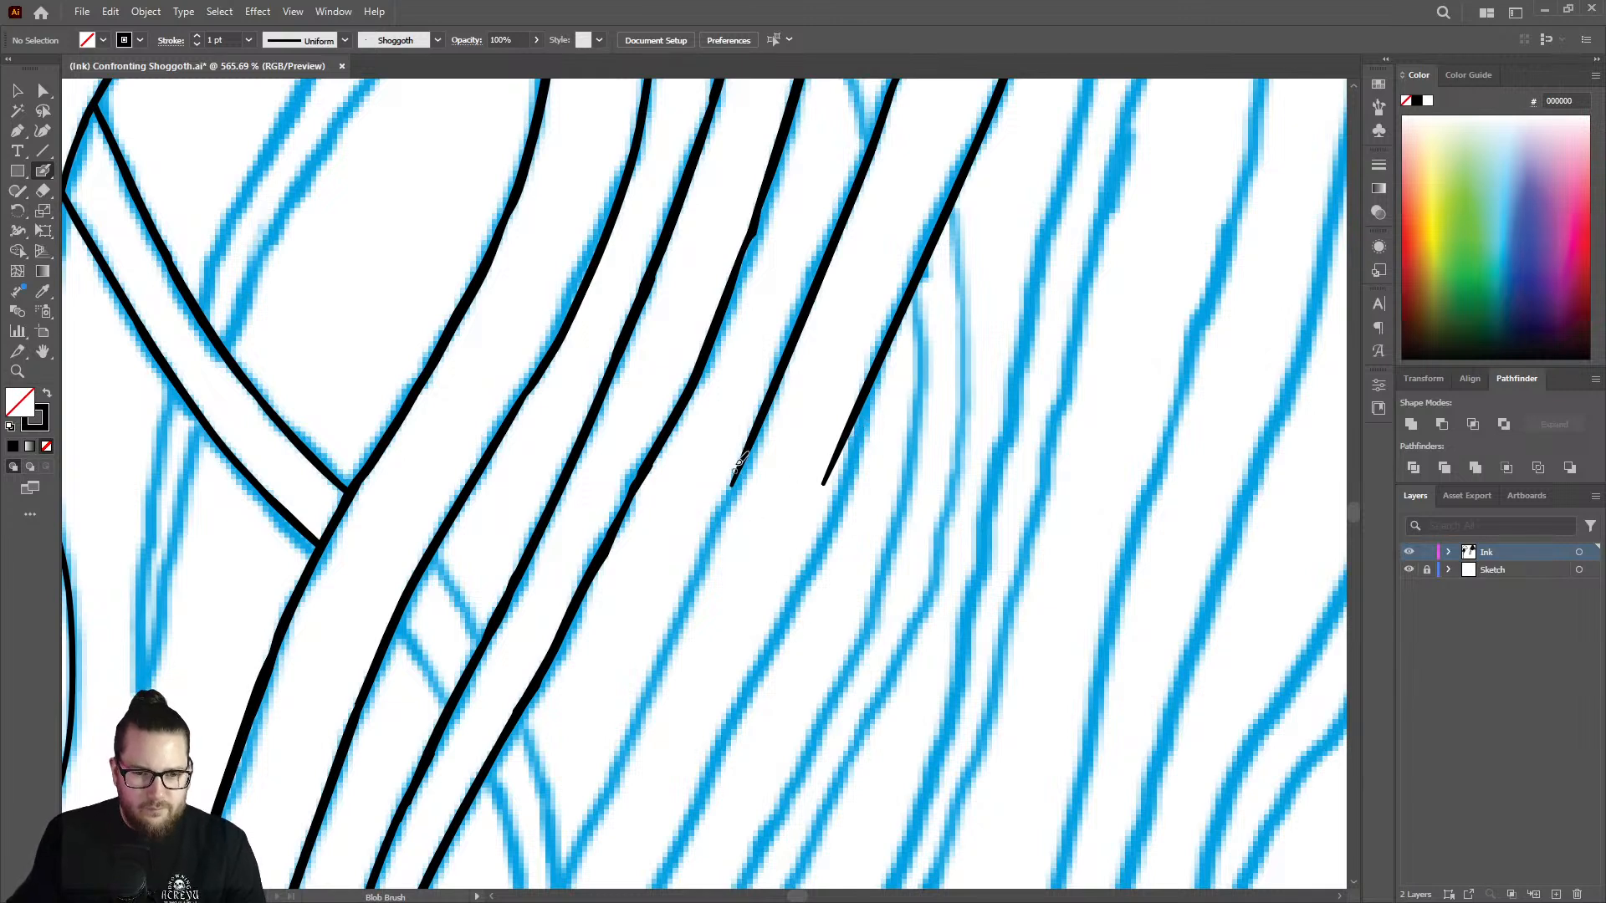
left_click_drag(739, 458, 604, 796)
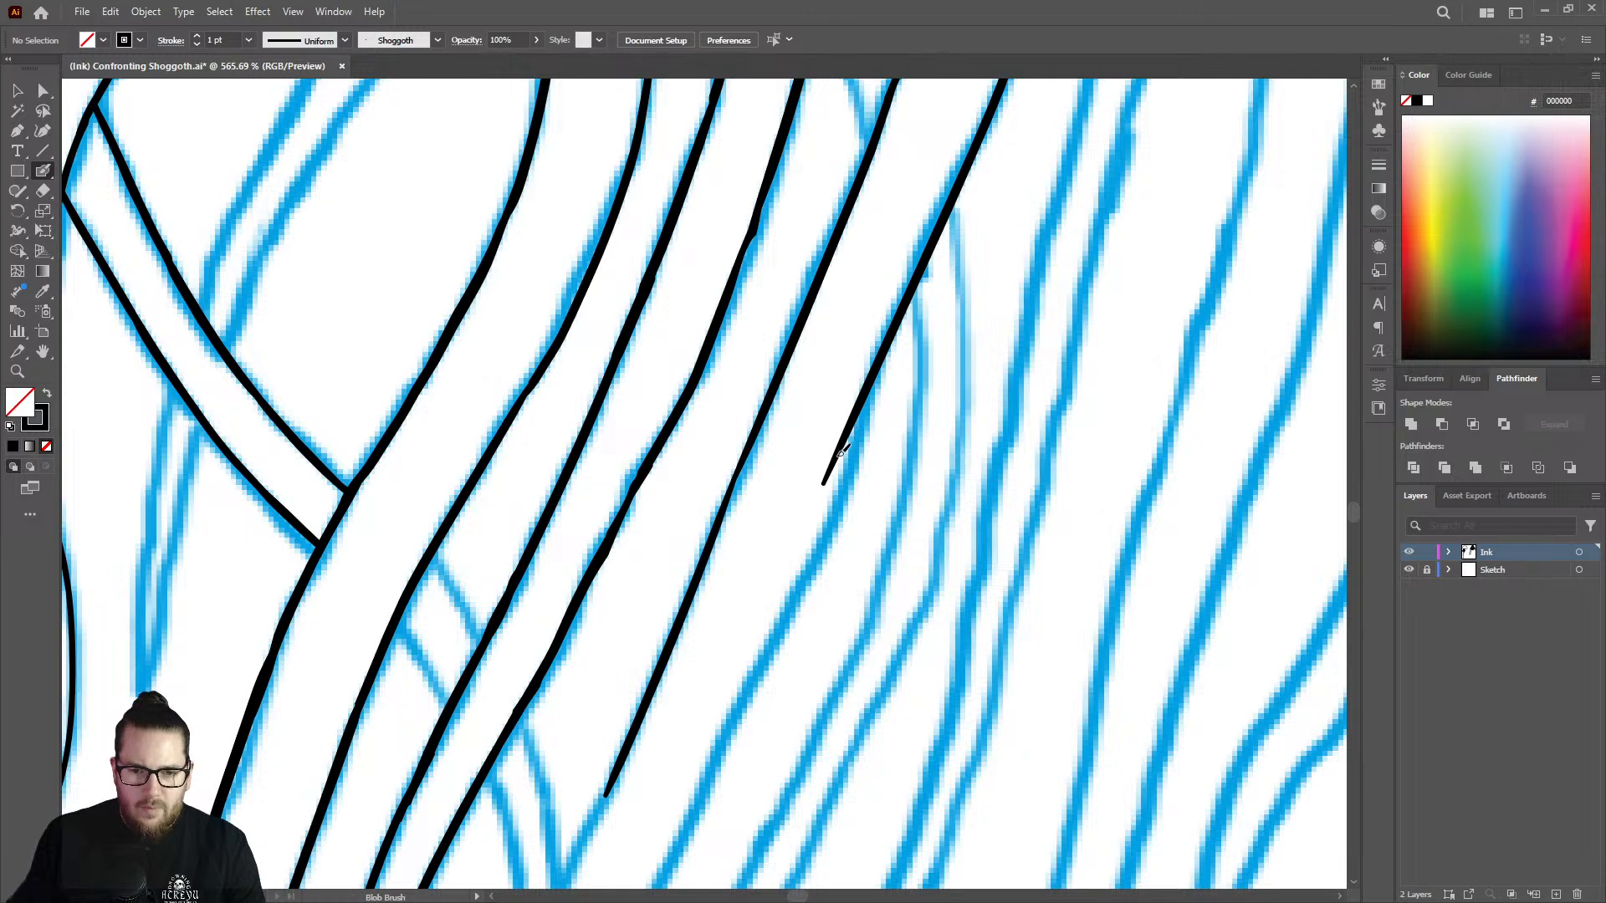
left_click_drag(841, 452, 684, 813)
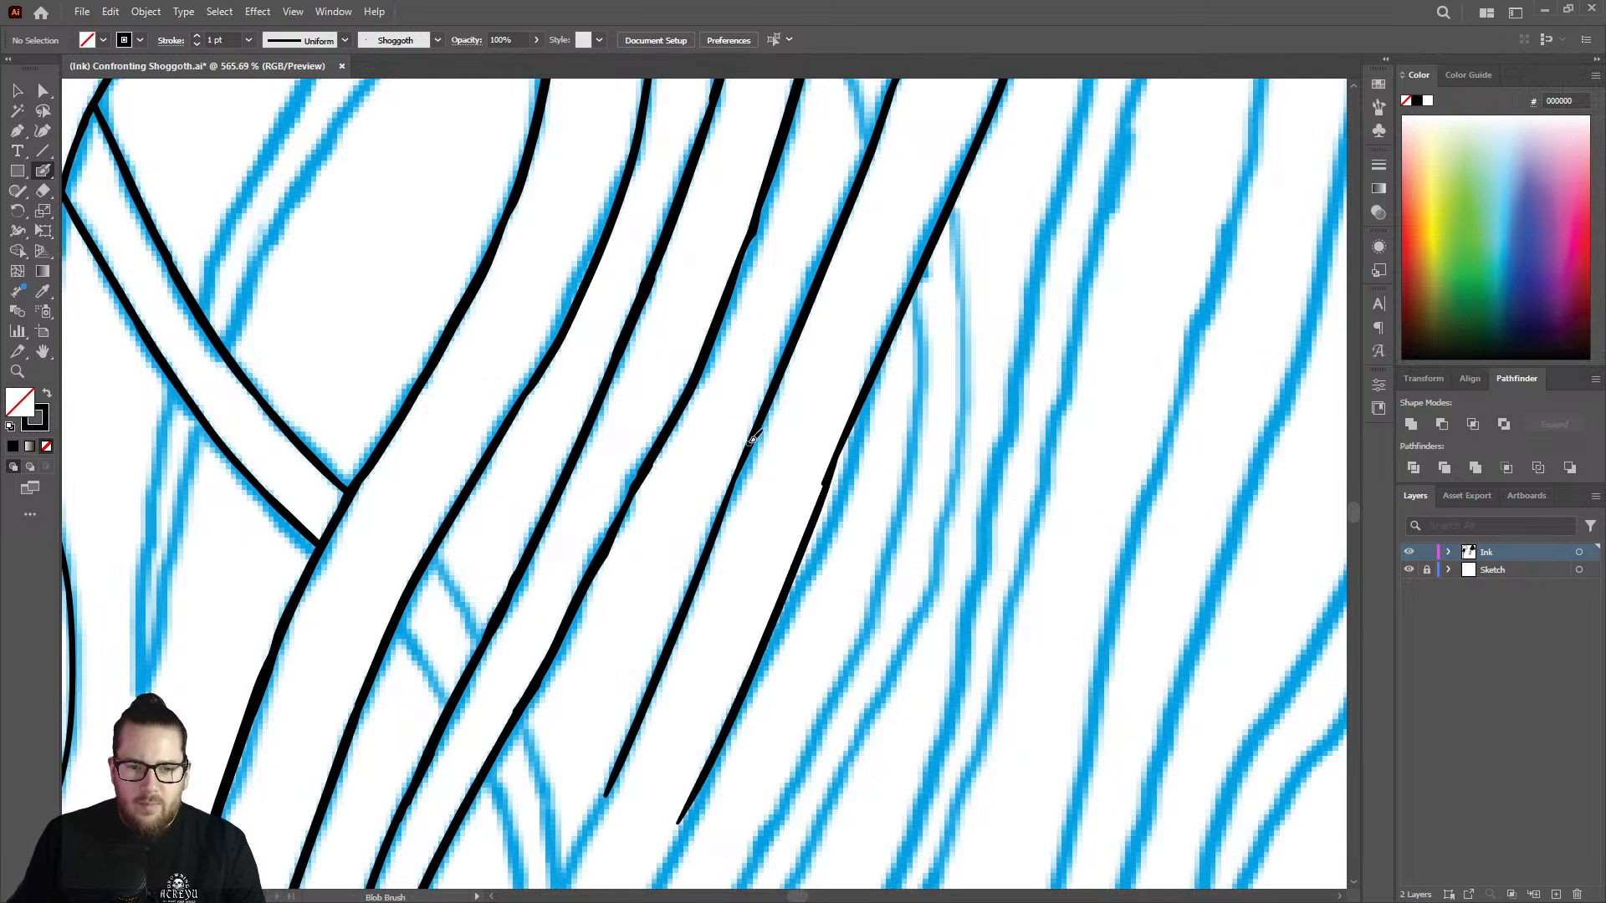
Smooth the joints on both extended strand lines with short overlapping Blob Brush strokes.
left_click_drag(743, 460, 721, 520)
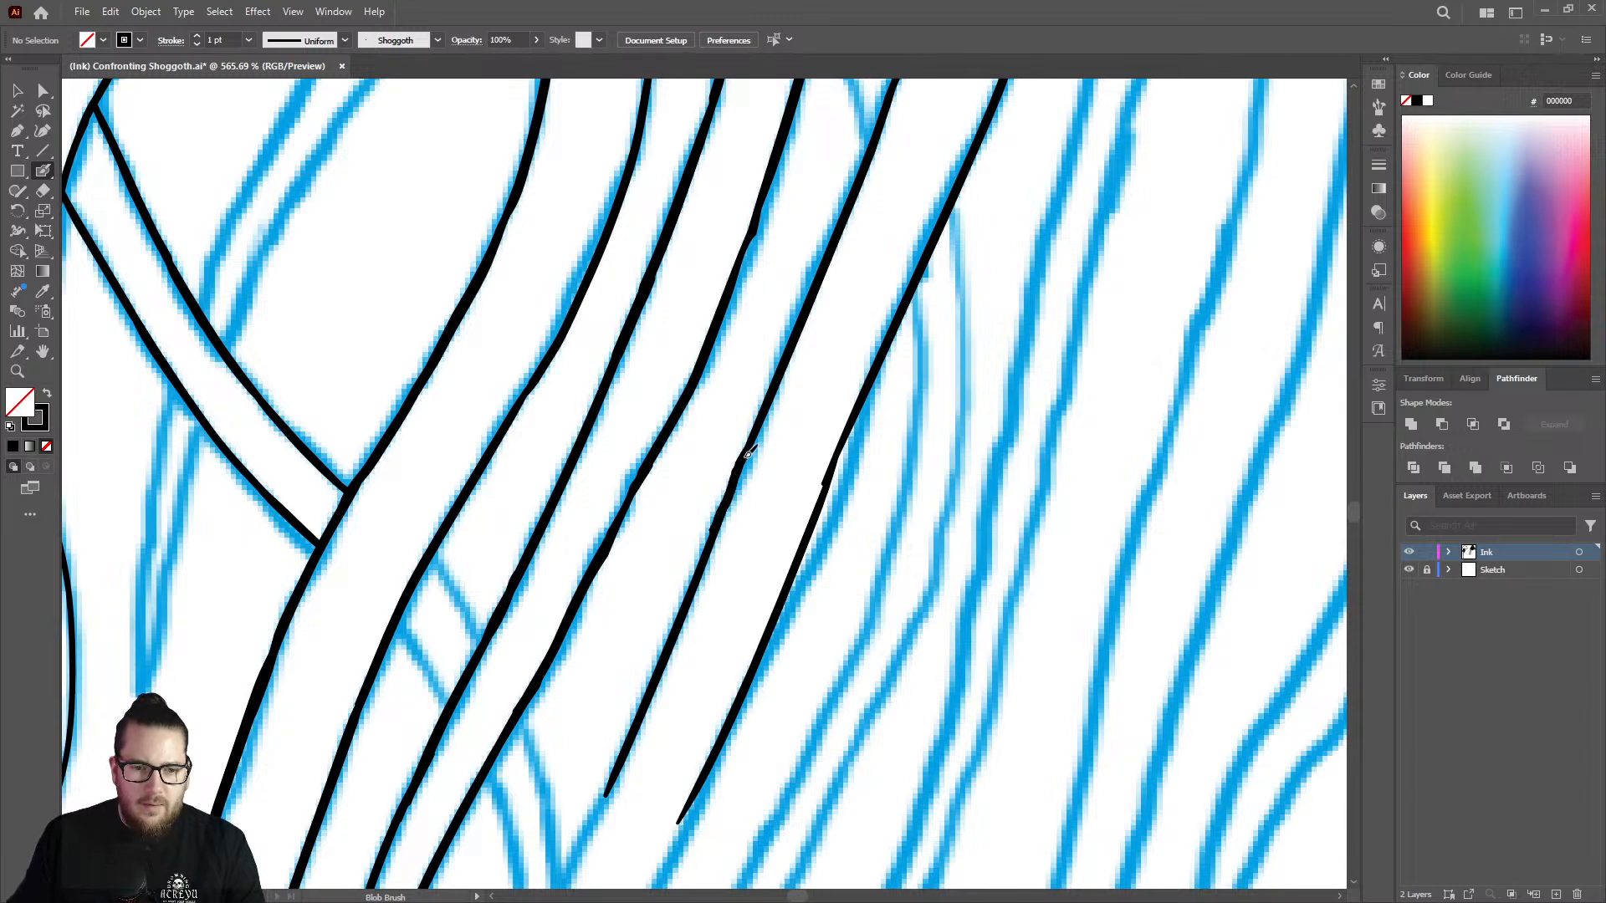
left_click_drag(749, 453, 721, 528)
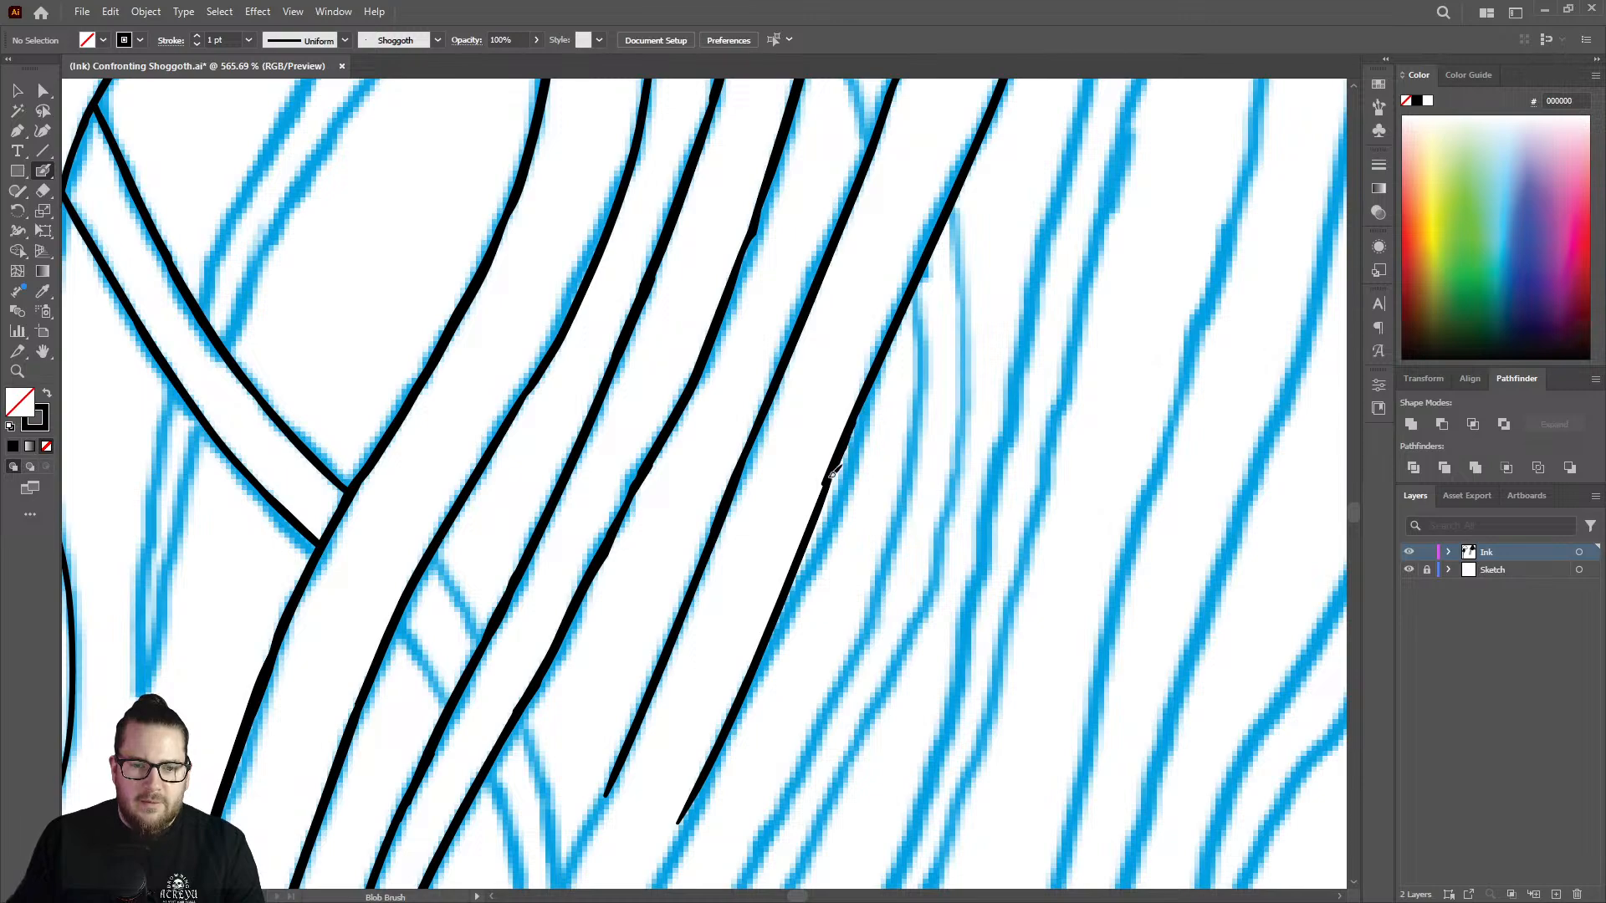
mouse_move(832, 475)
left_mouse_down()
mouse_move(815, 518)
mouse_move(807, 480)
mouse_move(744, 433)
left_mouse_up()
key("z")
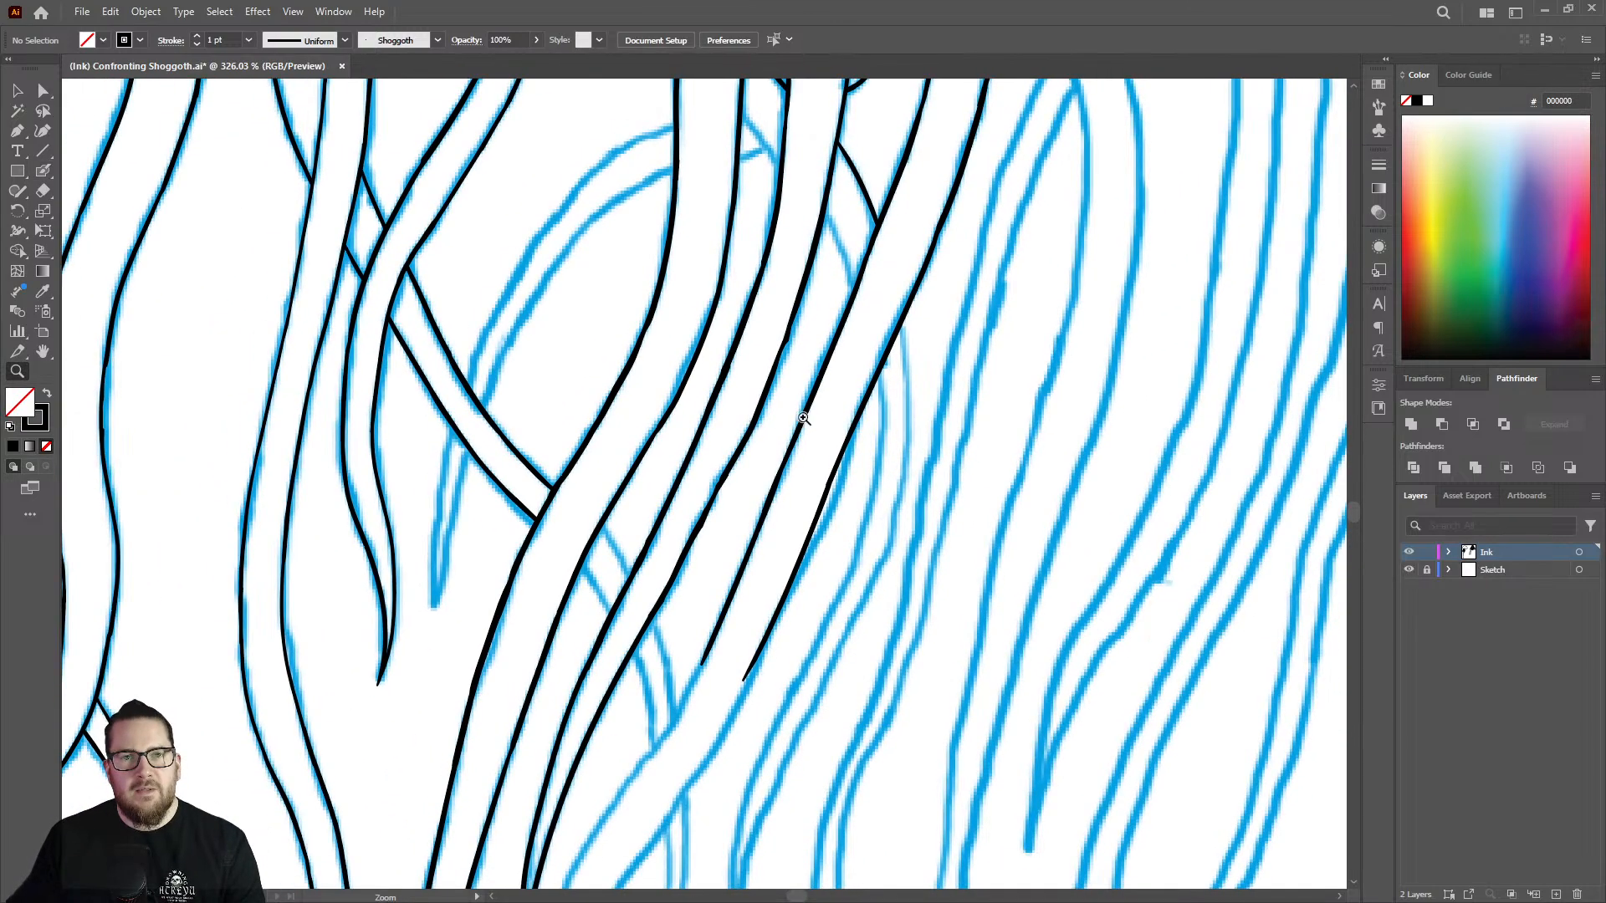
left_click_drag(819, 513, 660, 502)
left_click_drag(780, 655, 954, 569)
left_click_drag(668, 514, 740, 485)
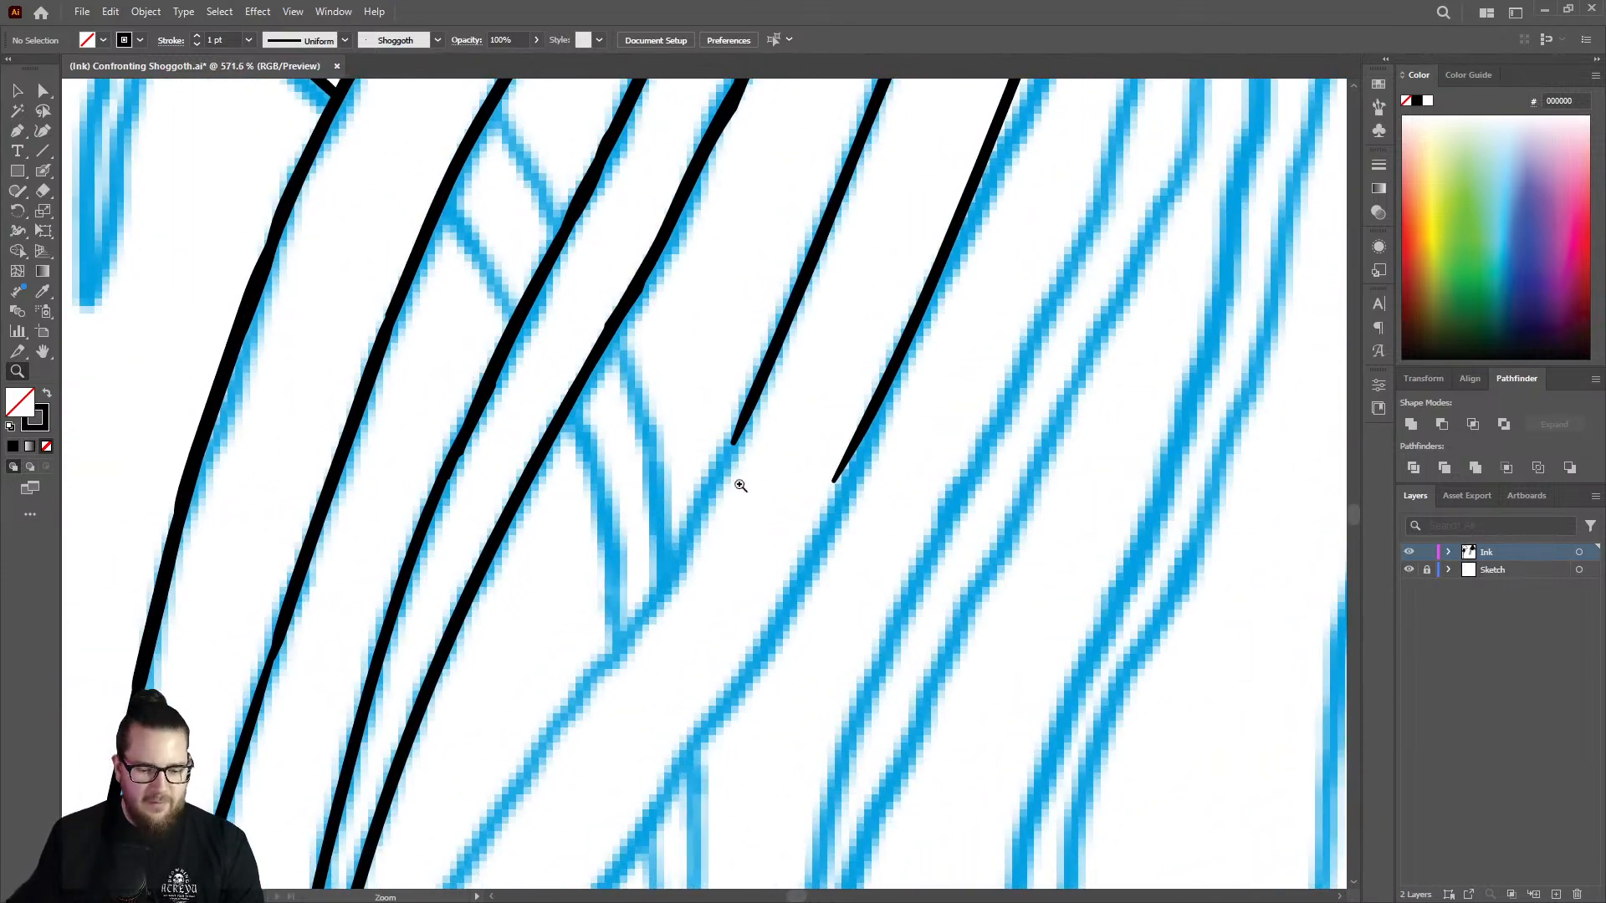
key("shift+b")
mouse_move(746, 416)
left_mouse_down()
mouse_move(673, 582)
mouse_move(532, 770)
left_mouse_up()
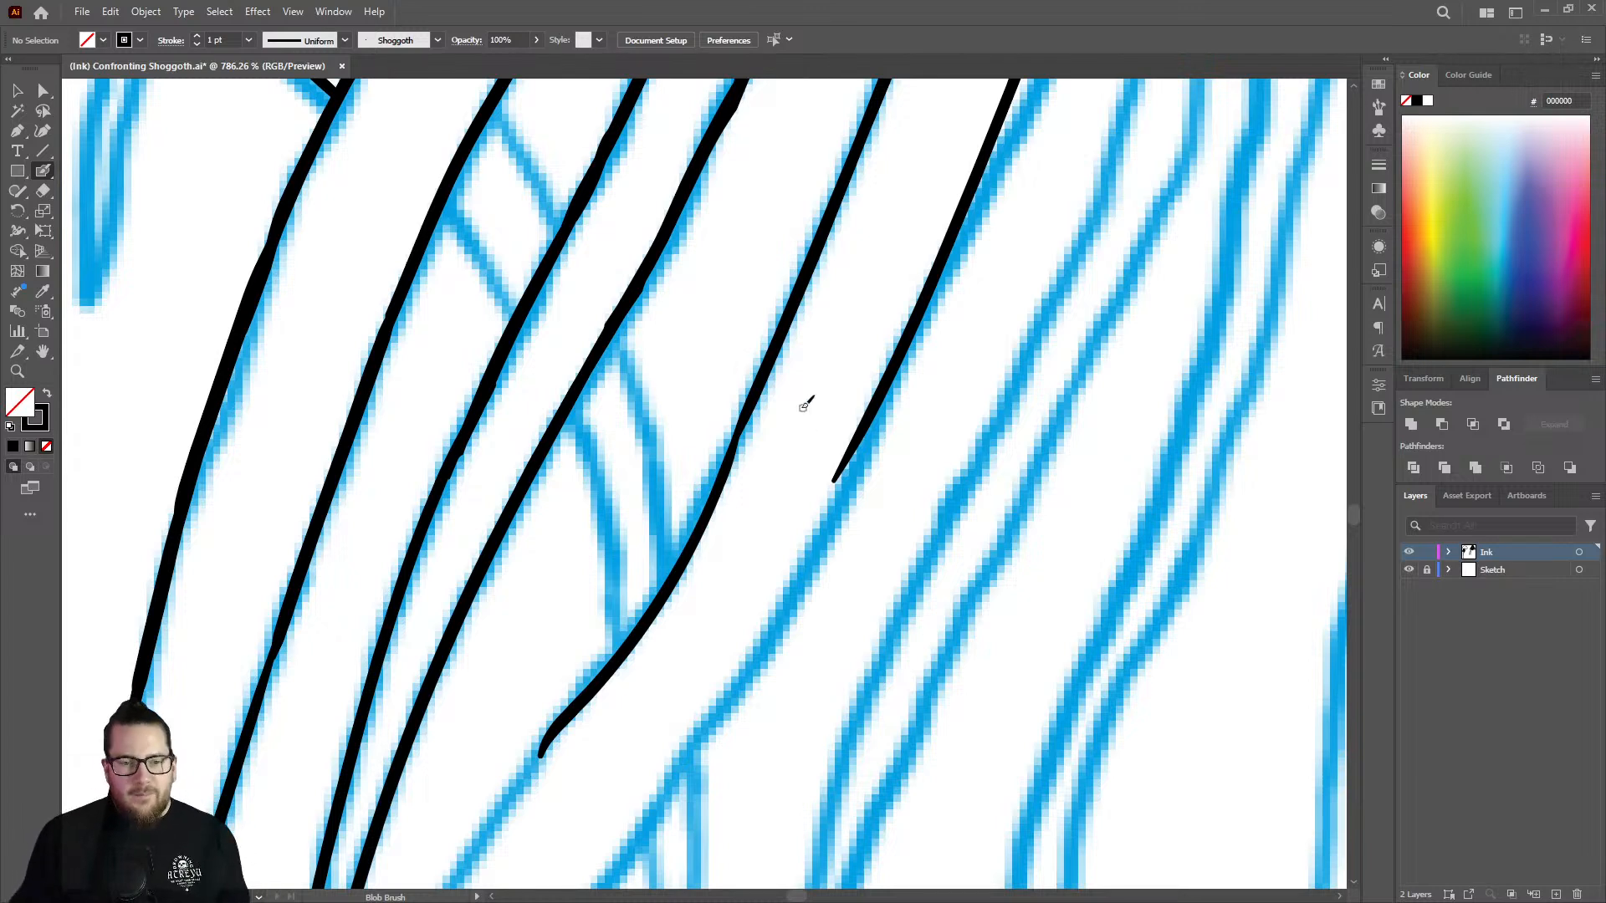
key("ctrl+z")
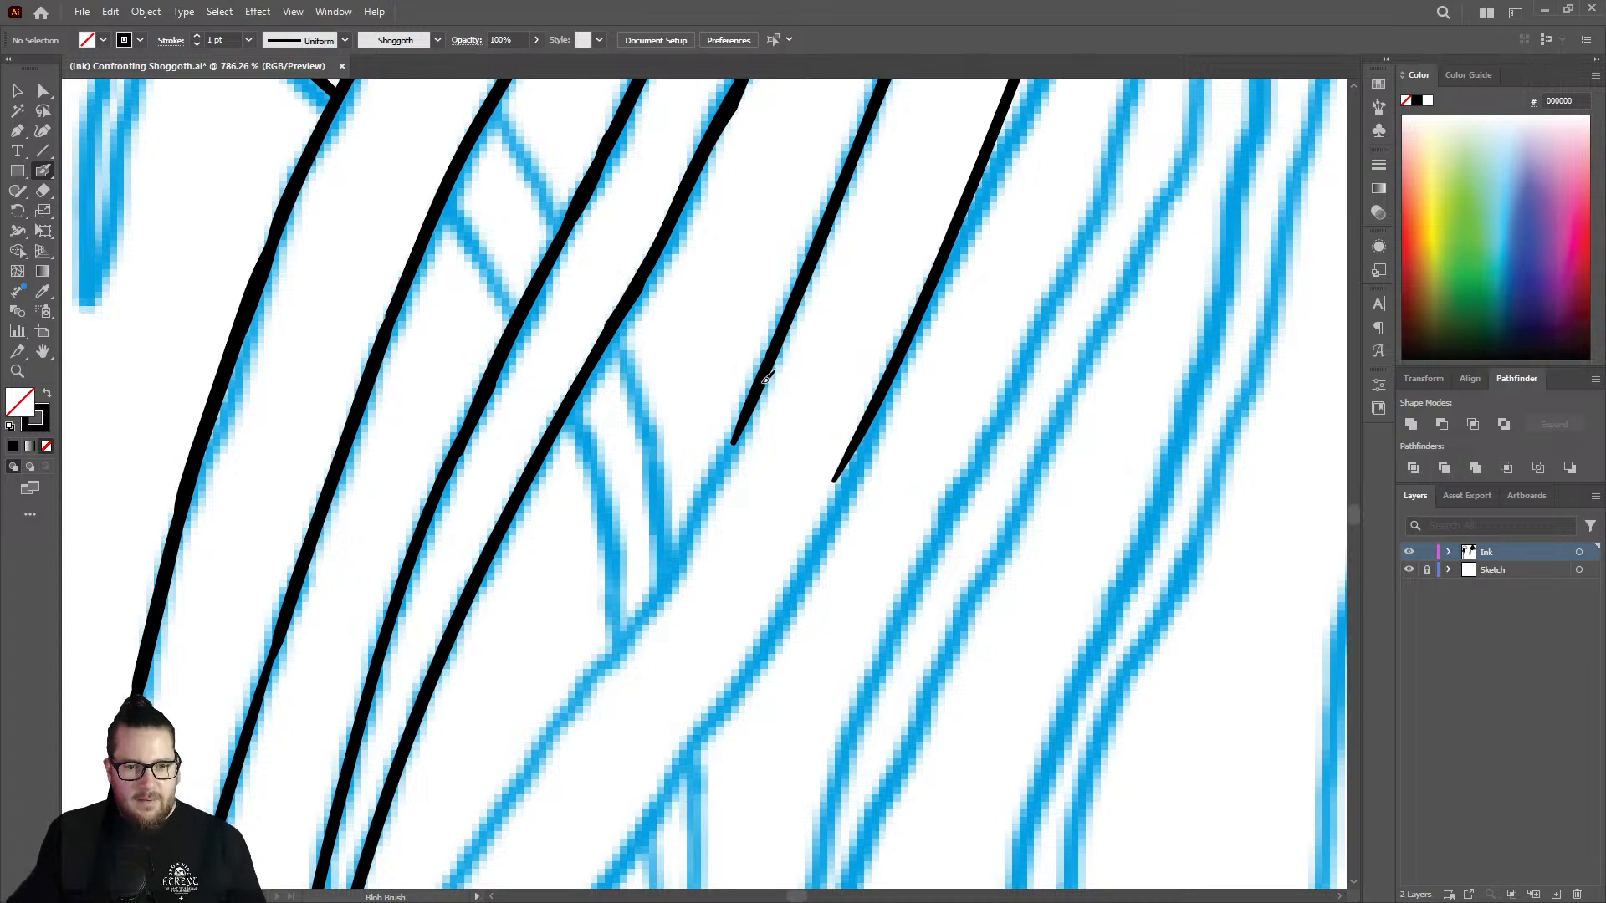
mouse_move(745, 429)
left_mouse_down()
mouse_move(650, 608)
mouse_move(534, 765)
left_mouse_up()
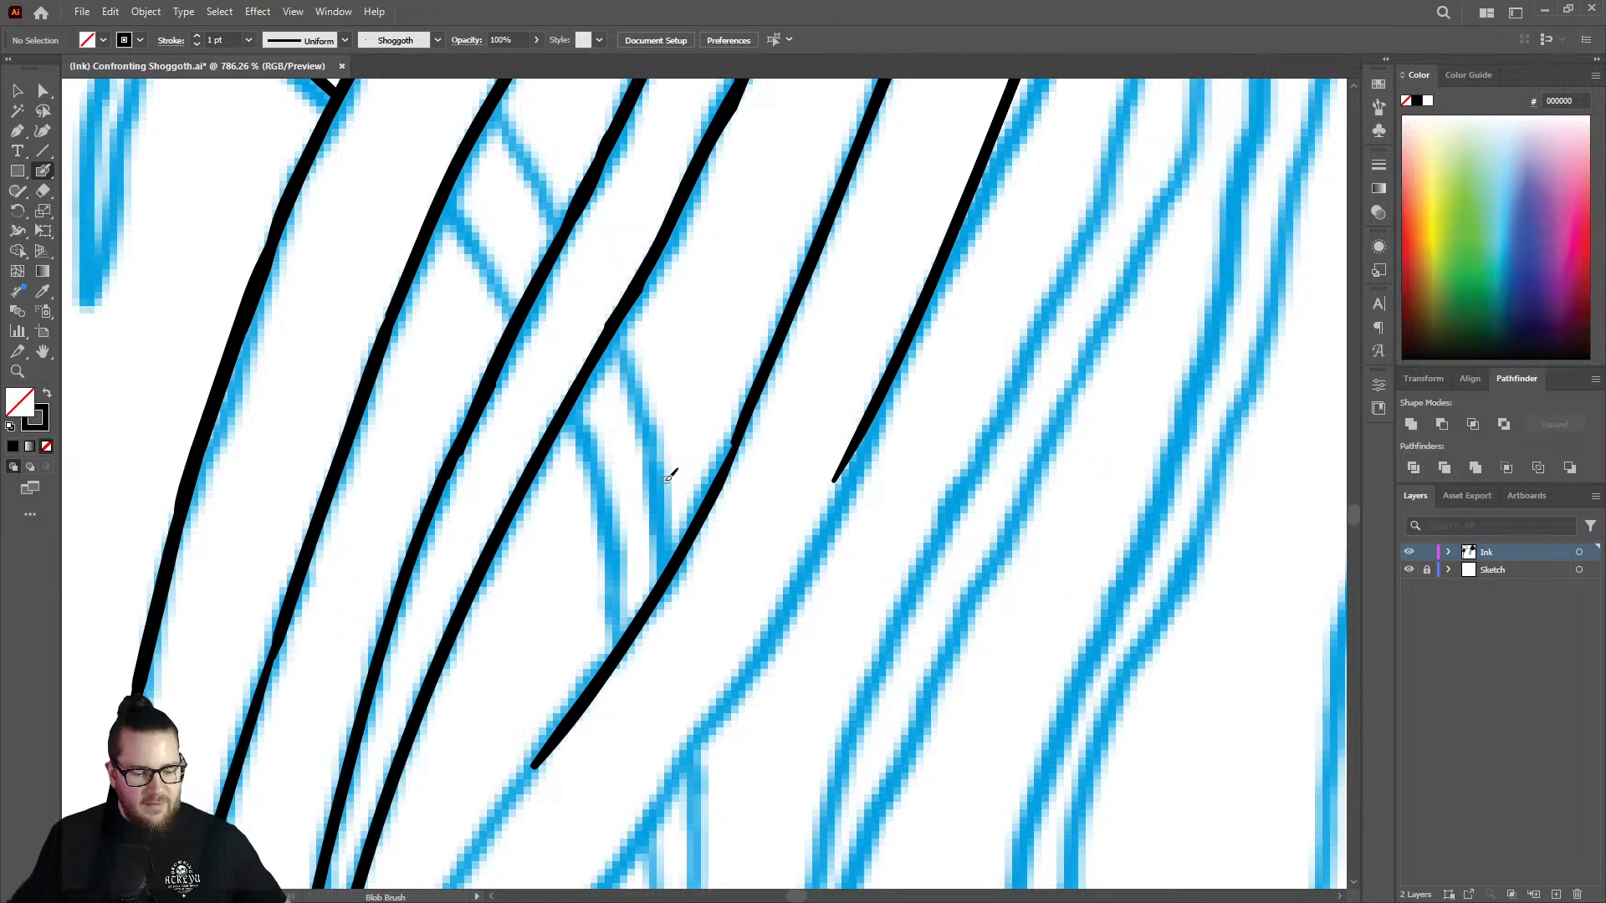
key("ctrl+z")
Ink the inner strand line down past the ends of the sketched crossing strand.
key("z")
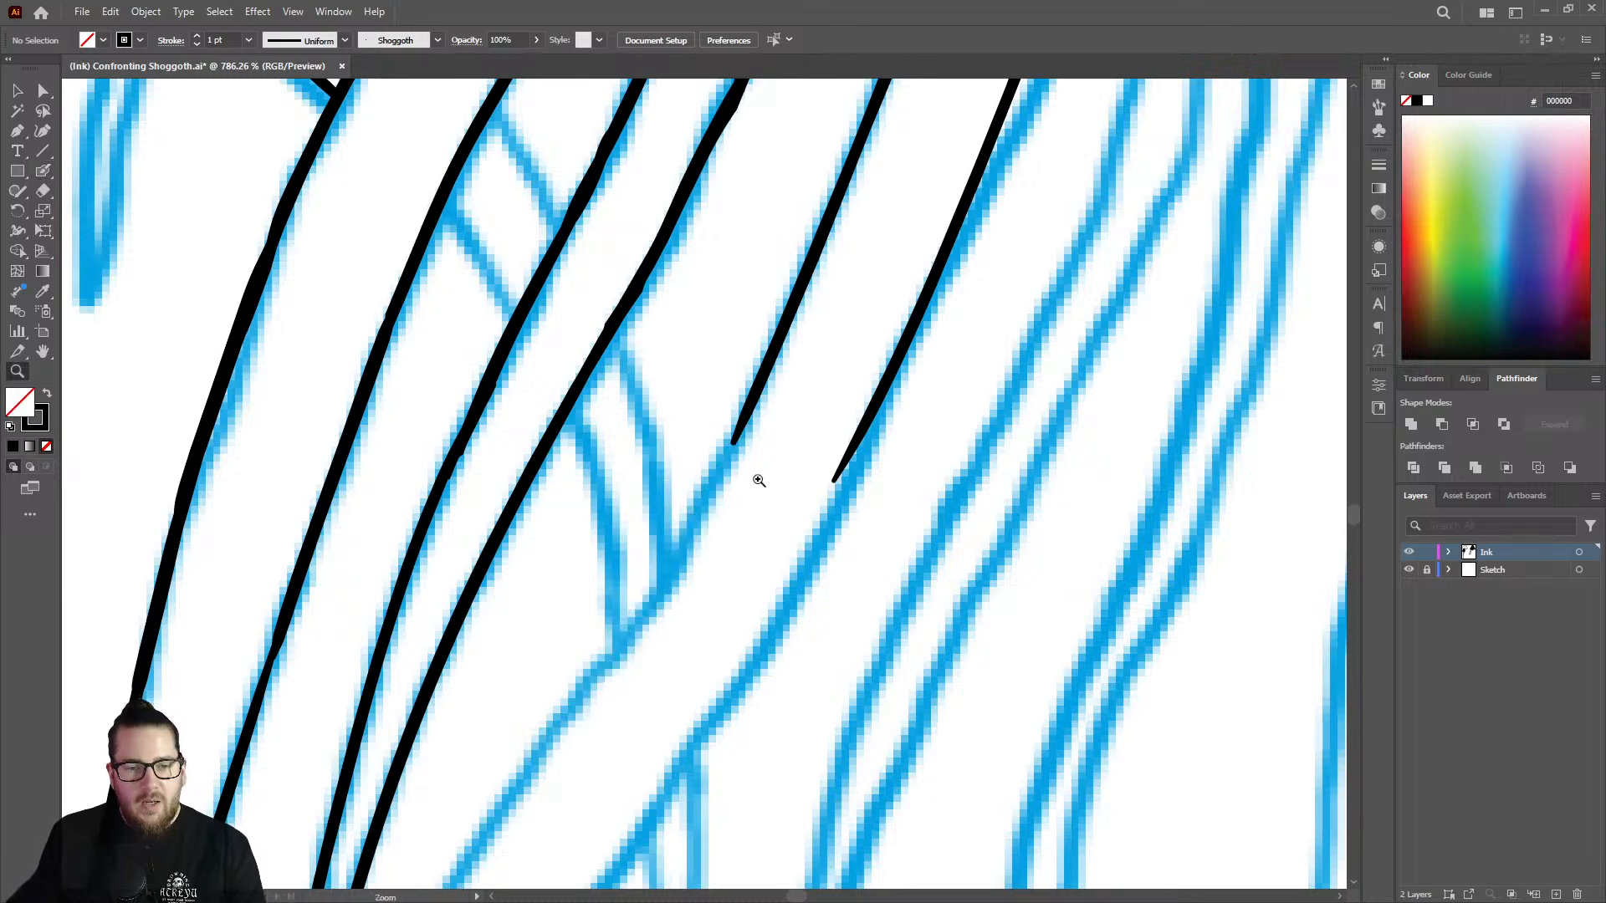
left_click_drag(760, 535, 589, 511)
left_click_drag(725, 660, 885, 617)
key("shift+b")
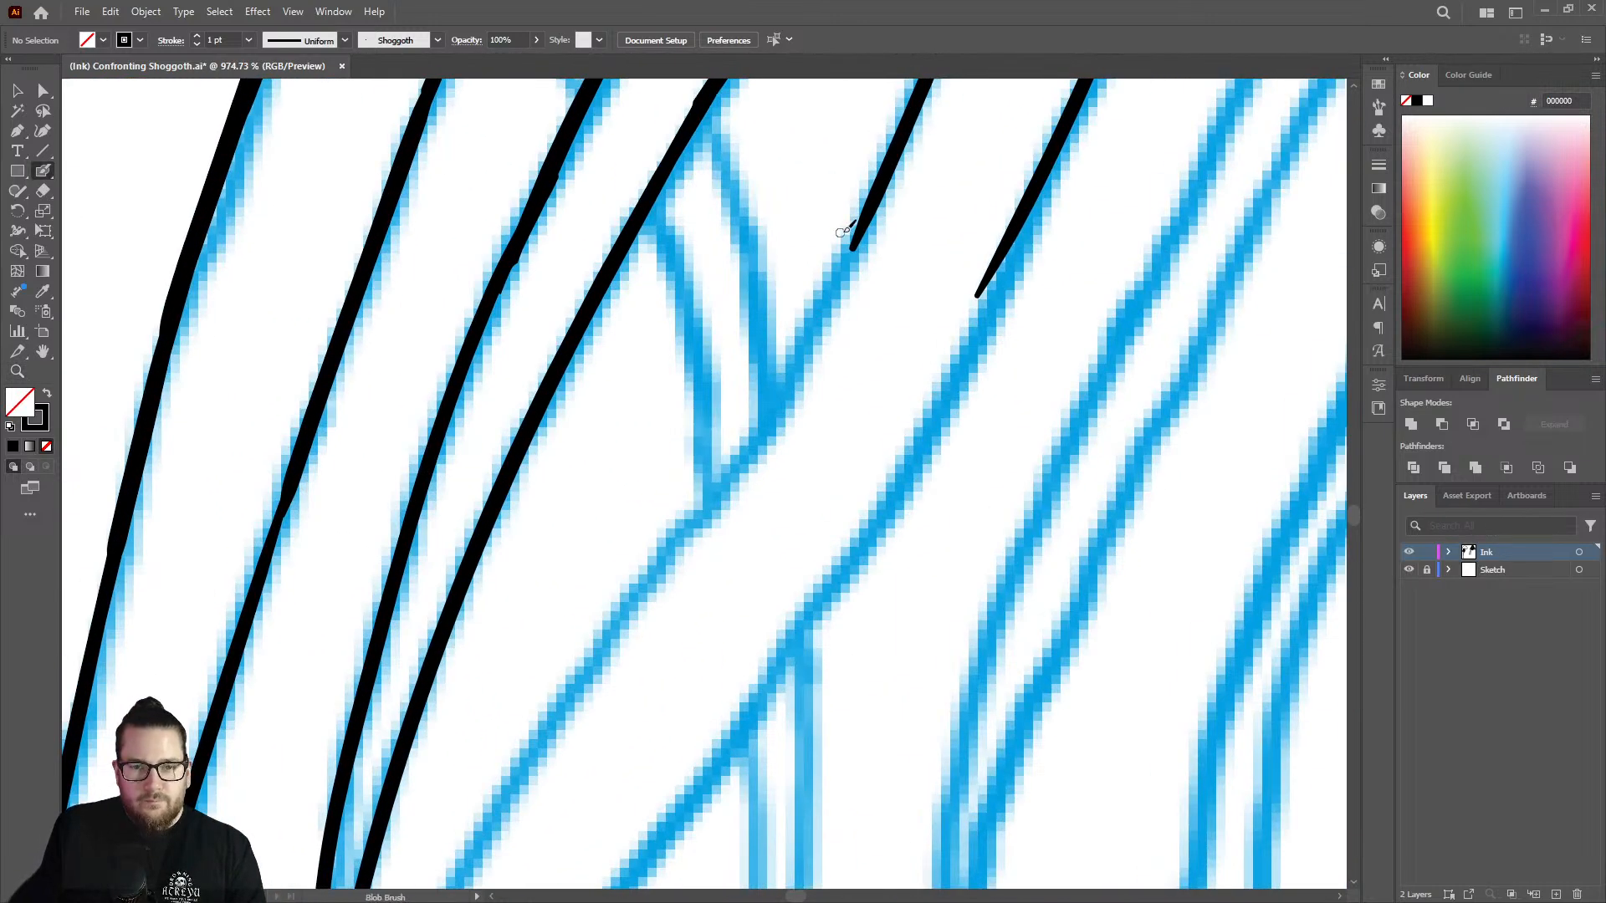
mouse_move(870, 210)
left_mouse_down()
mouse_move(769, 425)
mouse_move(558, 694)
left_mouse_up()
Extend the outer strand line toward the small hanging fork and erase its overextended lower end.
key("z")
mouse_move(719, 569)
left_mouse_down()
mouse_move(639, 516)
mouse_move(781, 569)
mouse_move(962, 393)
left_mouse_up()
key("shift+b")
key("shift+e")
mouse_move(810, 359)
left_mouse_down()
mouse_move(856, 236)
mouse_move(848, 262)
mouse_move(866, 268)
mouse_move(788, 433)
mouse_move(490, 832)
mouse_move(762, 459)
mouse_move(680, 609)
left_mouse_up()
key("shift+b")
key("shift+e")
Ink the inner strand line around the bend and down into the vertical part of the tentacle.
key("z")
left_click_drag(805, 468, 543, 508)
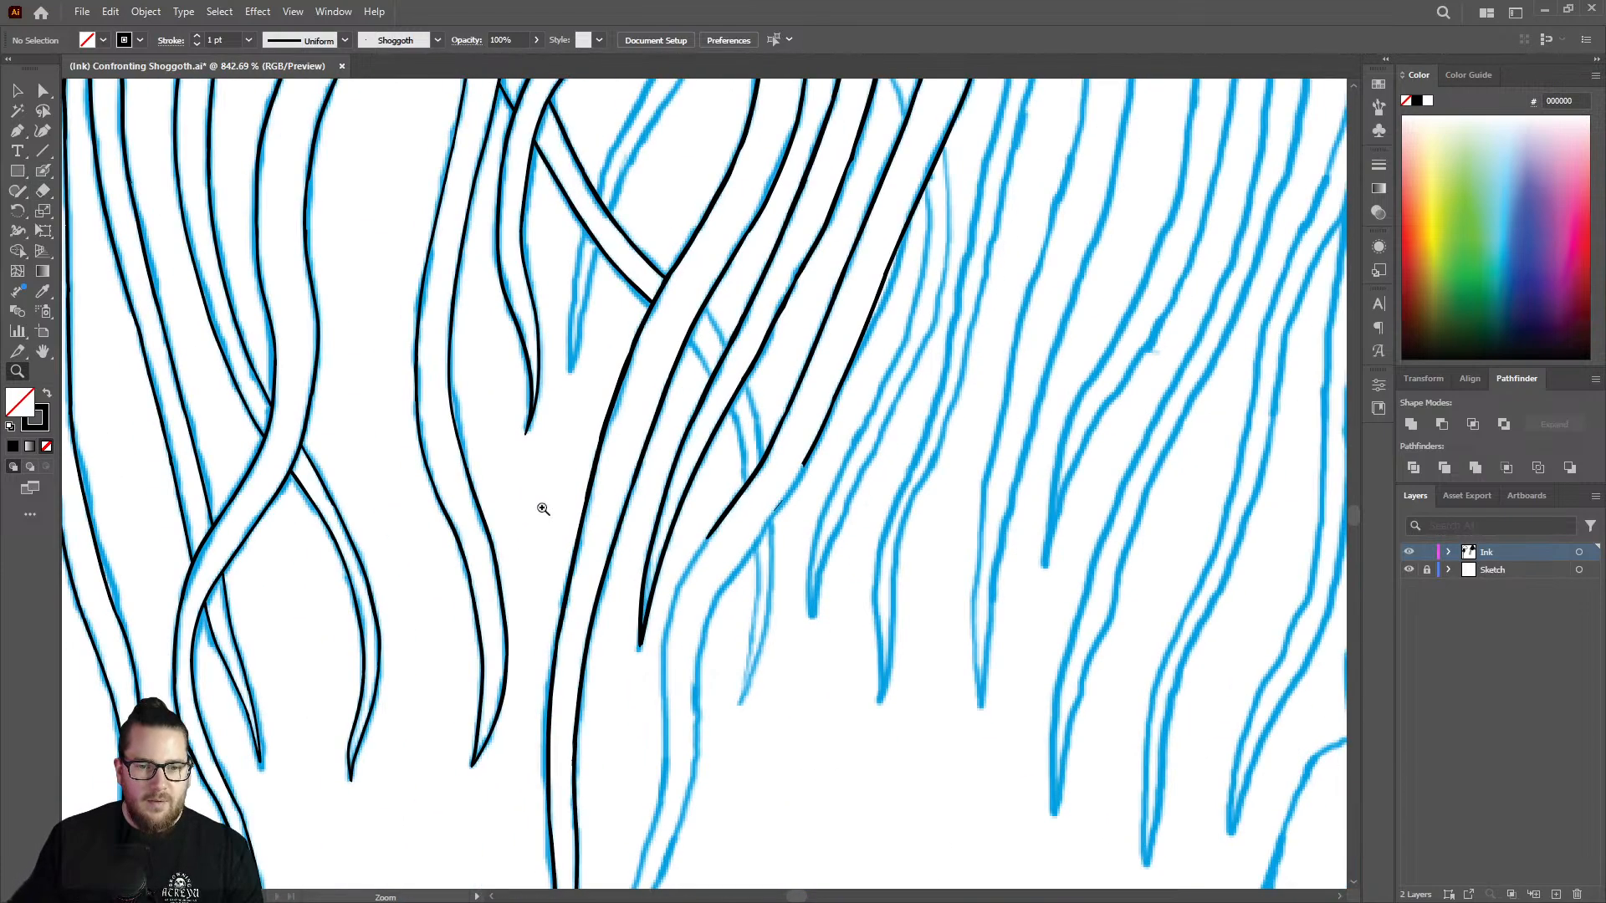
left_click_drag(724, 631, 535, 643)
mouse_move(688, 711)
left_mouse_down()
mouse_move(775, 709)
mouse_move(953, 661)
left_mouse_up()
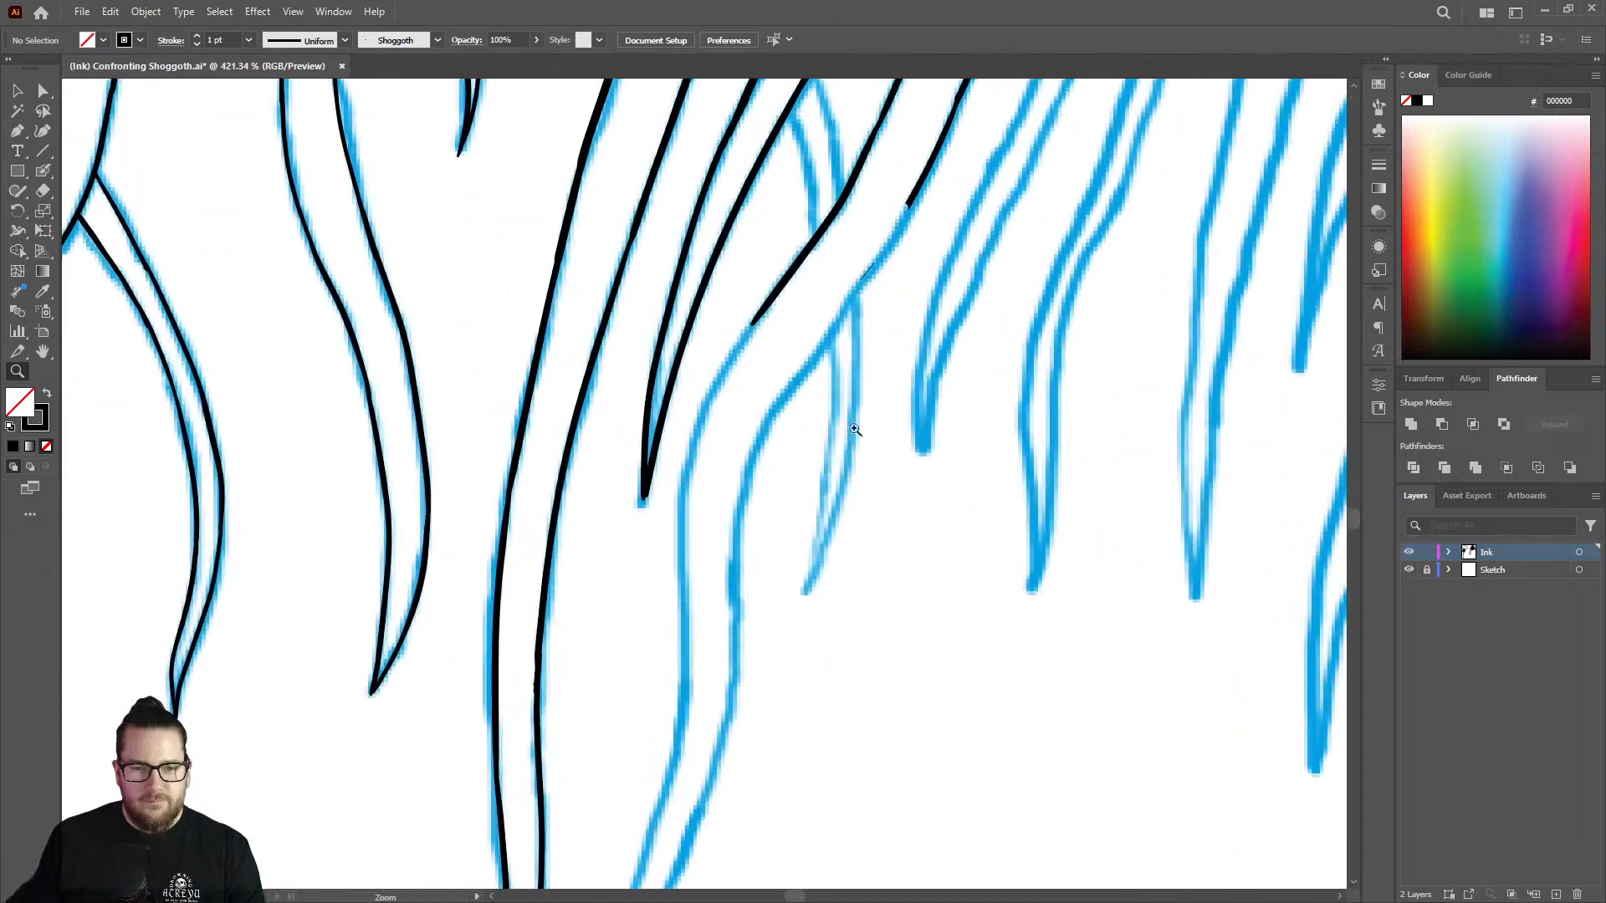
left_click_drag(752, 349, 897, 334)
key("shift+b")
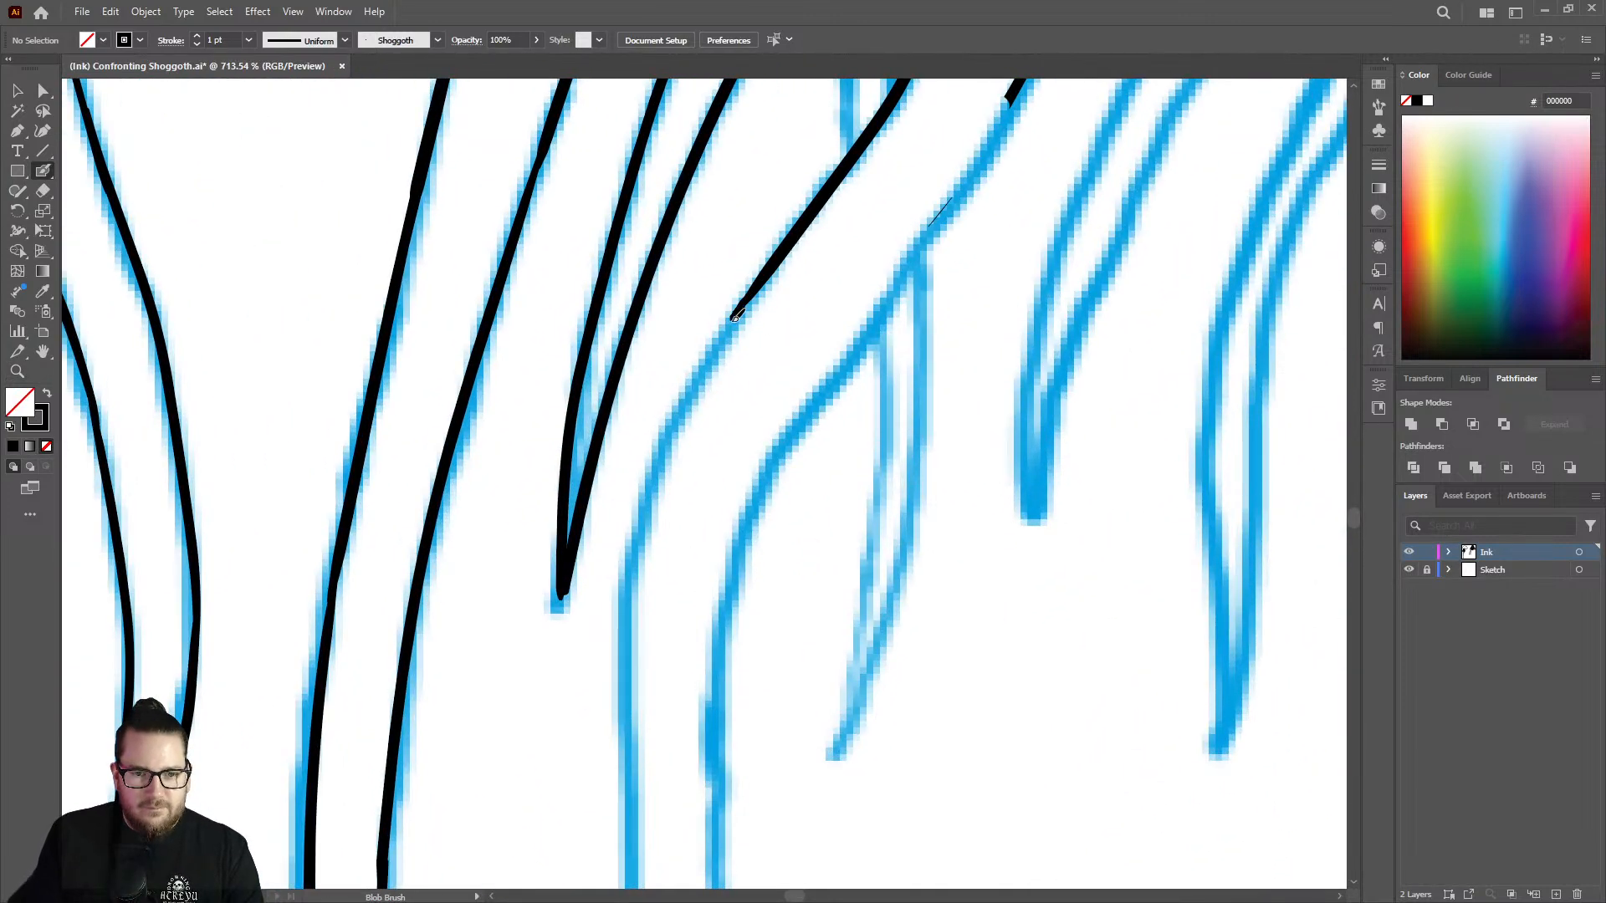
mouse_move(734, 316)
left_mouse_down()
mouse_move(678, 413)
mouse_move(634, 558)
mouse_move(632, 803)
left_mouse_up()
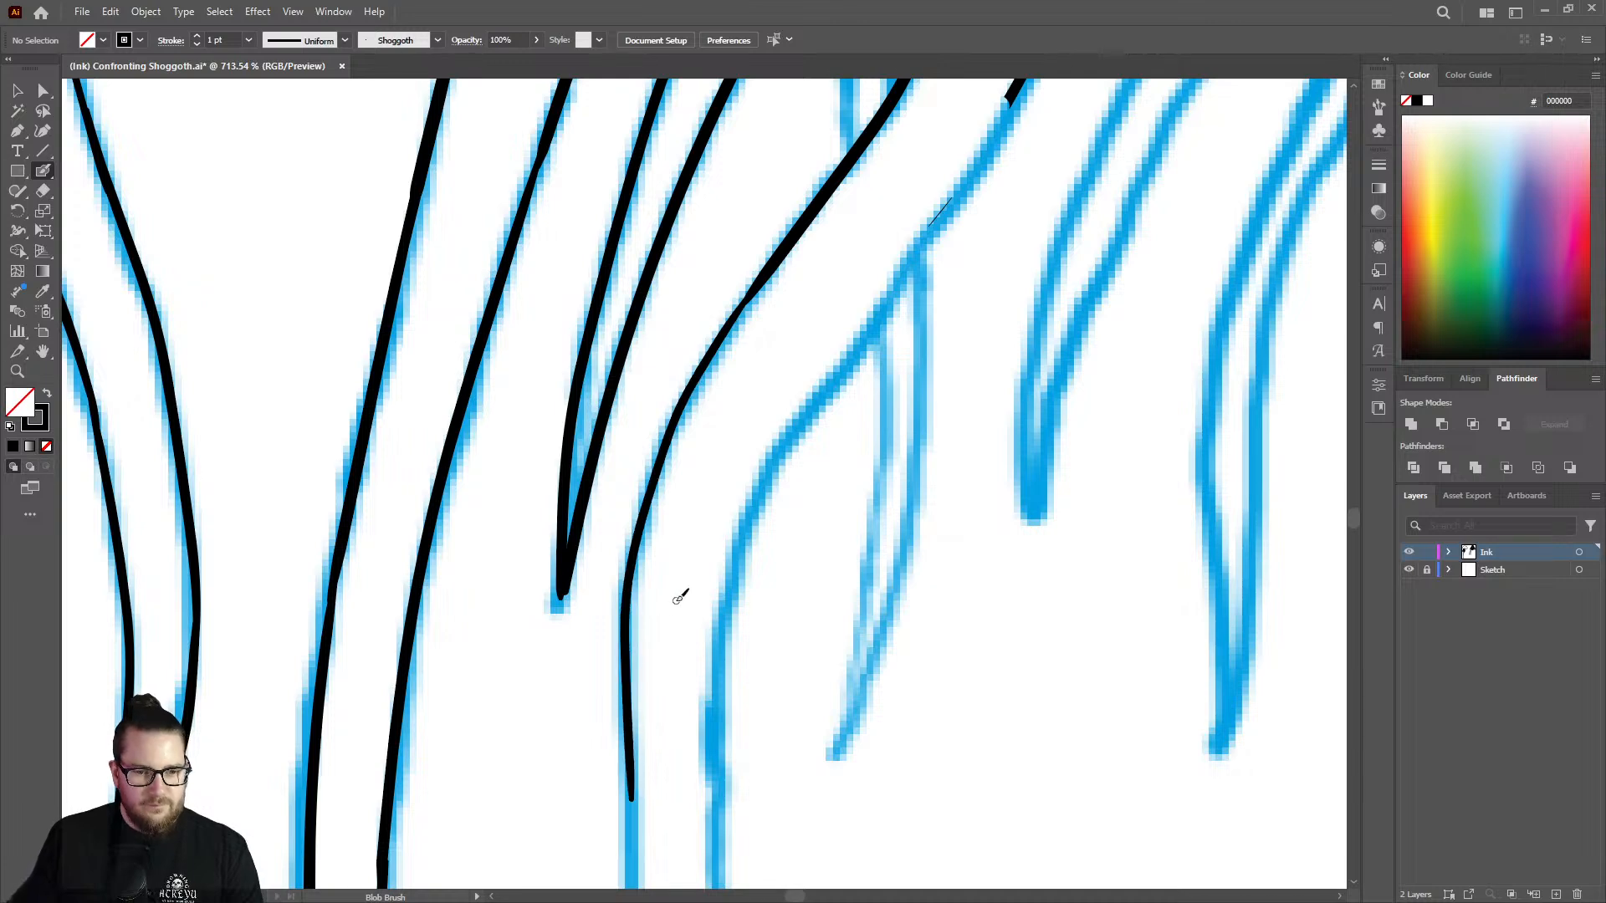
Ink the outer strand line past the small hanging fork and down around the same bend.
key("ctrl+space")
left_click_drag(679, 597, 574, 574)
mouse_move(864, 258)
left_mouse_down()
mouse_move(916, 311)
mouse_move(893, 359)
mouse_move(628, 734)
left_mouse_up()
key("ctrl+space")
left_click_drag(759, 565, 513, 535)
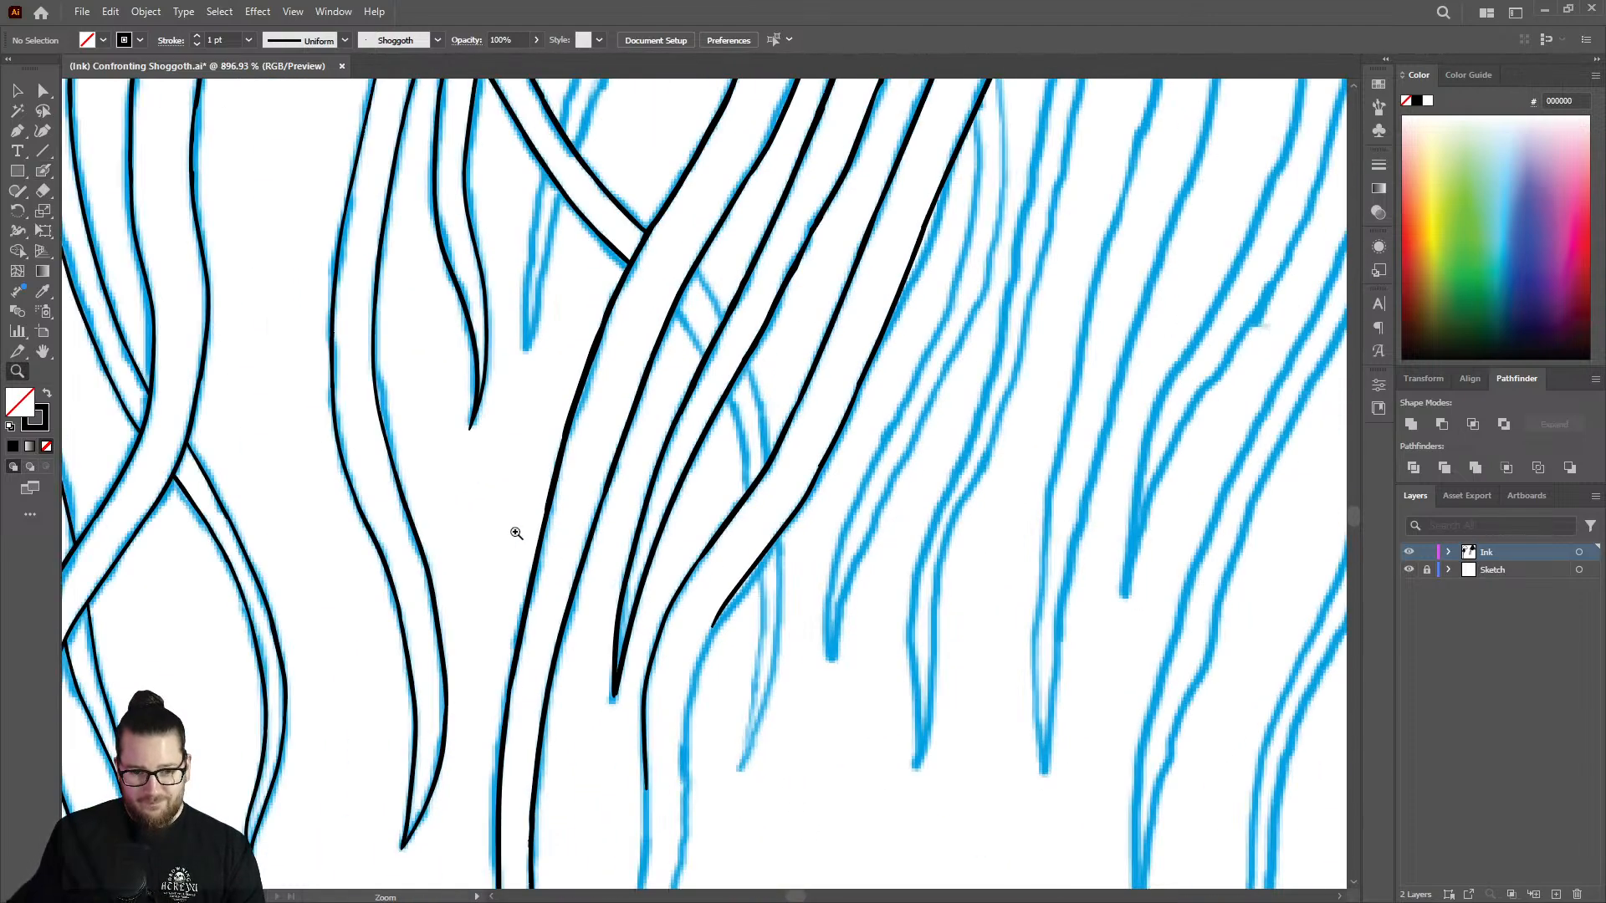
mouse_move(730, 689)
left_mouse_down()
mouse_move(764, 663)
mouse_move(702, 796)
mouse_move(961, 678)
mouse_move(856, 398)
left_mouse_up()
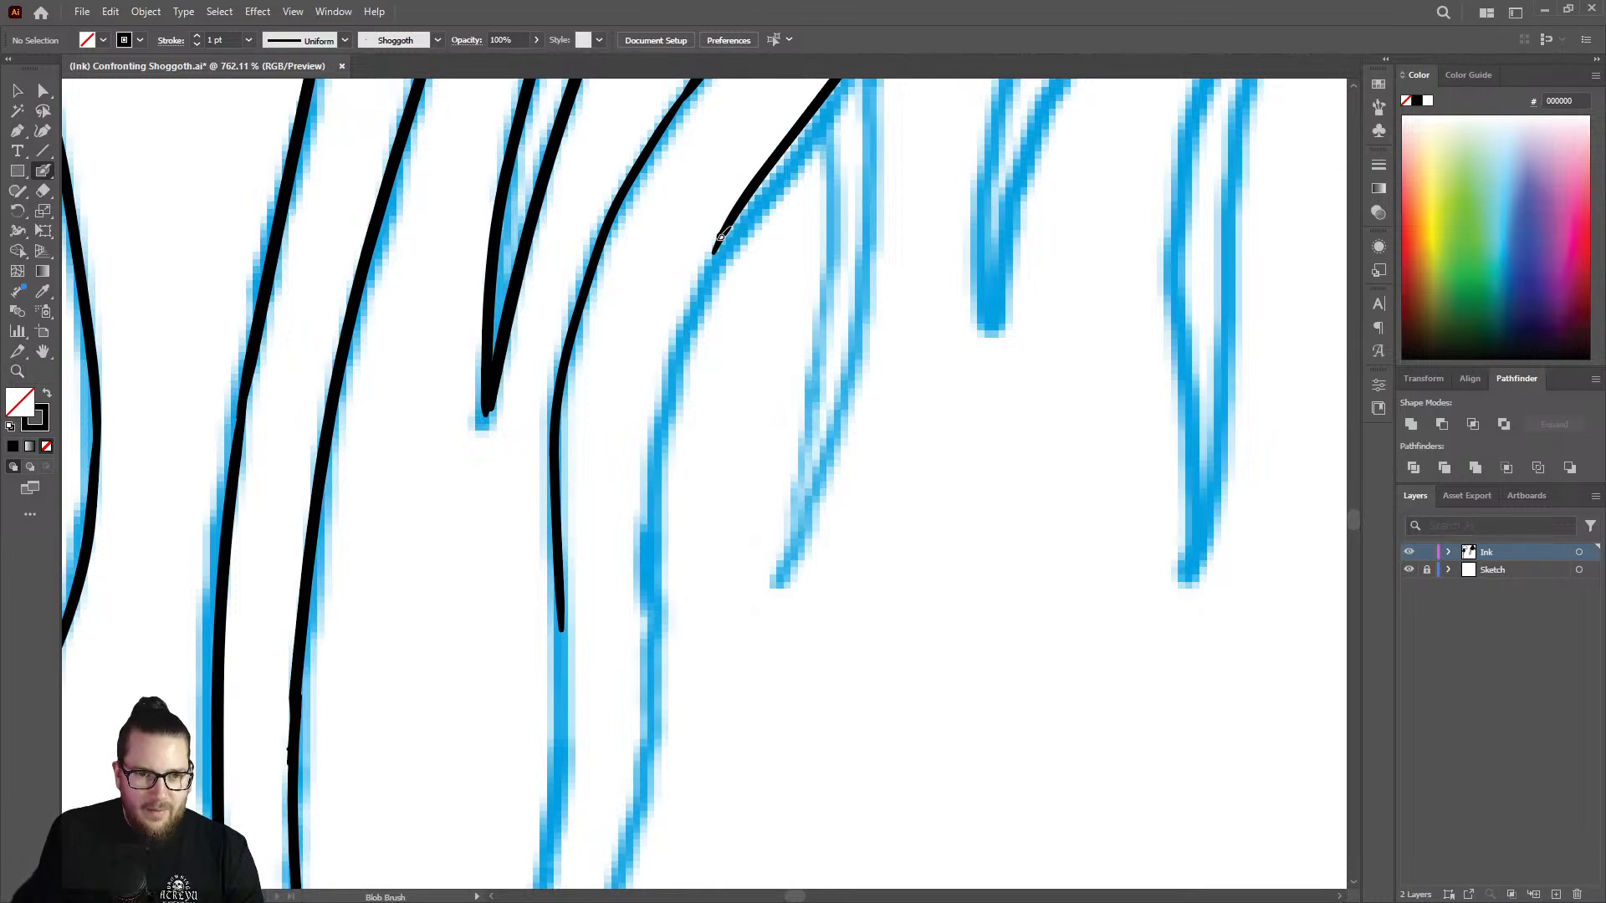
mouse_move(721, 237)
left_mouse_down()
mouse_move(660, 438)
mouse_move(649, 683)
left_mouse_up()
Ink the inner edge of the bending tentacle down to its curled tip.
key("z")
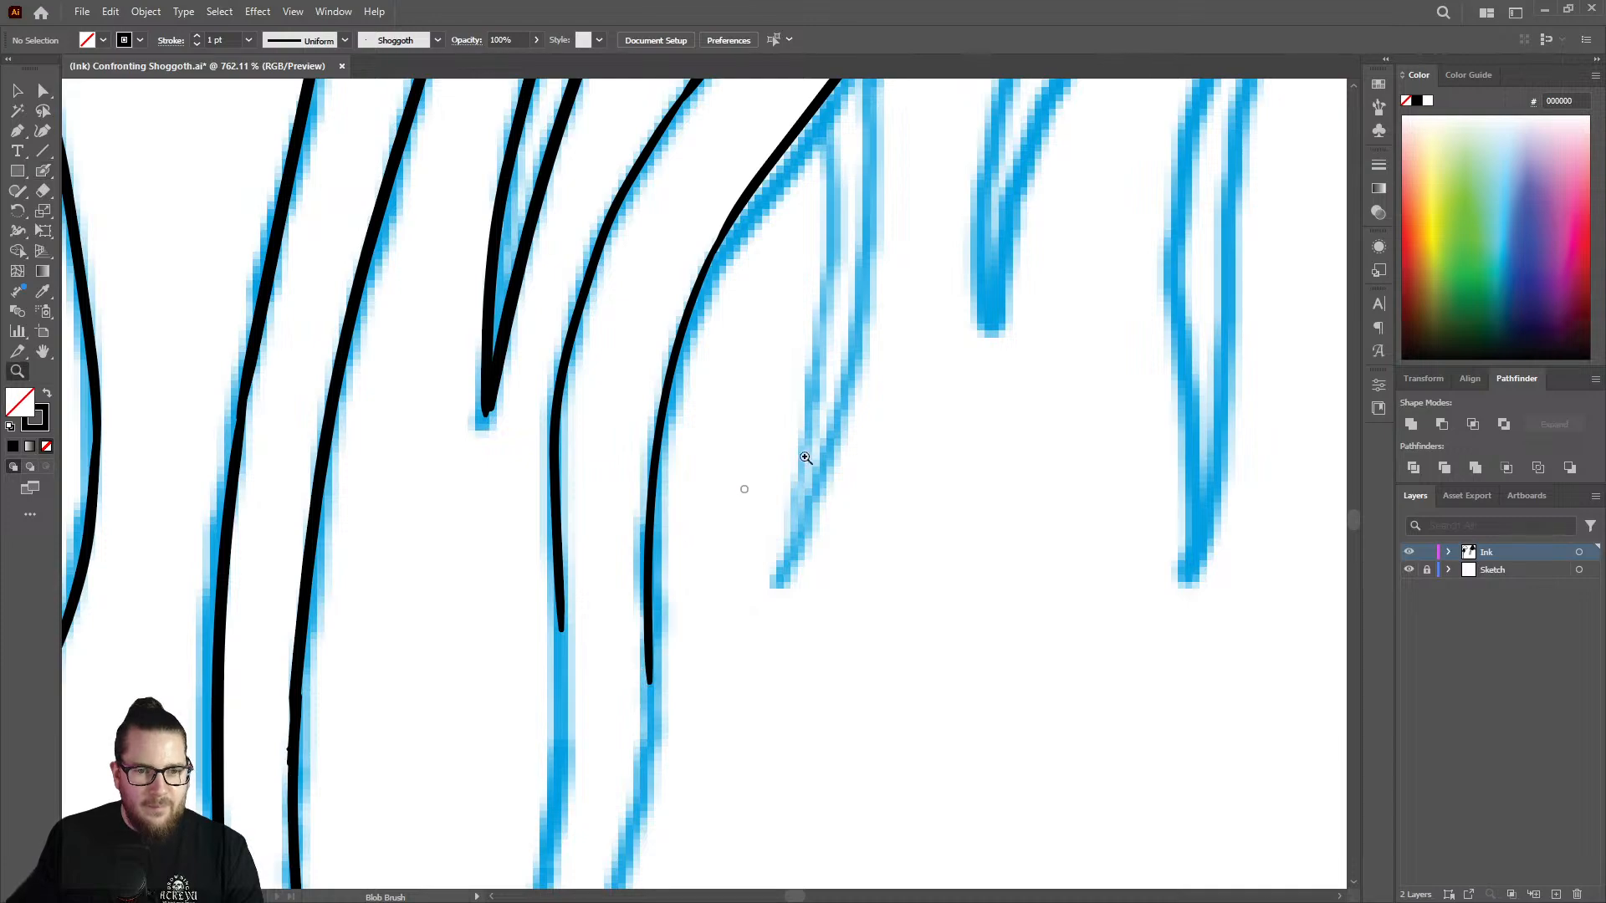
left_click_drag(861, 439, 590, 388)
left_click_drag(840, 592, 810, 559)
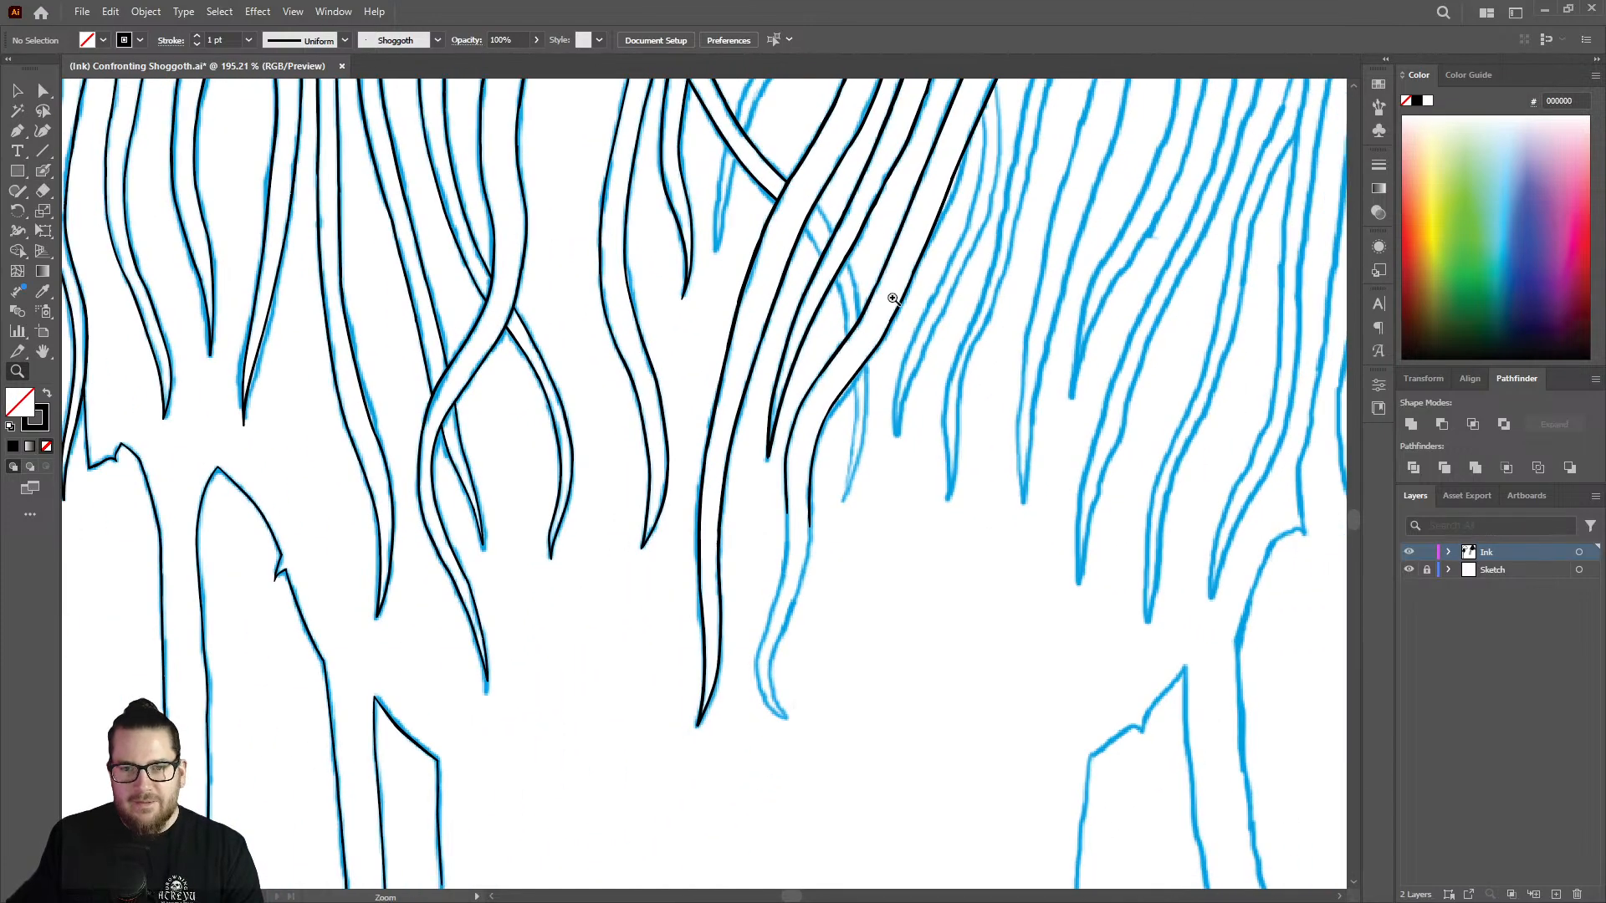
mouse_move(893, 299)
left_mouse_down()
mouse_move(1115, 304)
mouse_move(925, 362)
mouse_move(706, 348)
mouse_move(845, 645)
mouse_move(778, 690)
mouse_move(1082, 541)
left_mouse_up()
left_click_drag(828, 361, 900, 389)
key("shift+b")
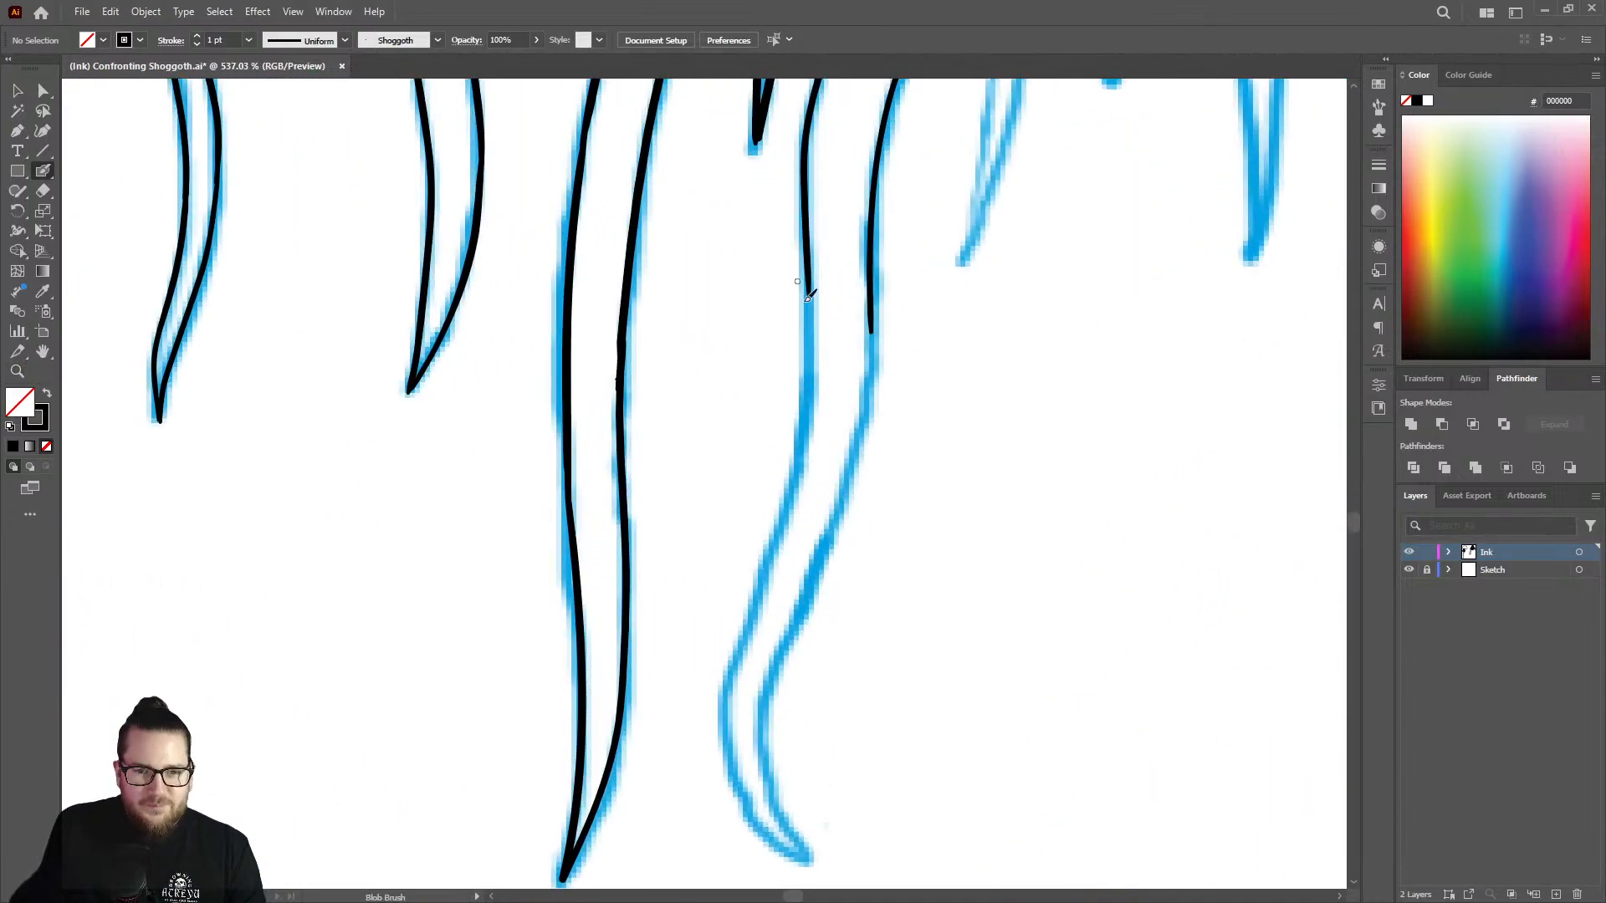
mouse_move(809, 266)
left_mouse_down()
mouse_move(798, 478)
mouse_move(733, 684)
mouse_move(735, 764)
left_mouse_up()
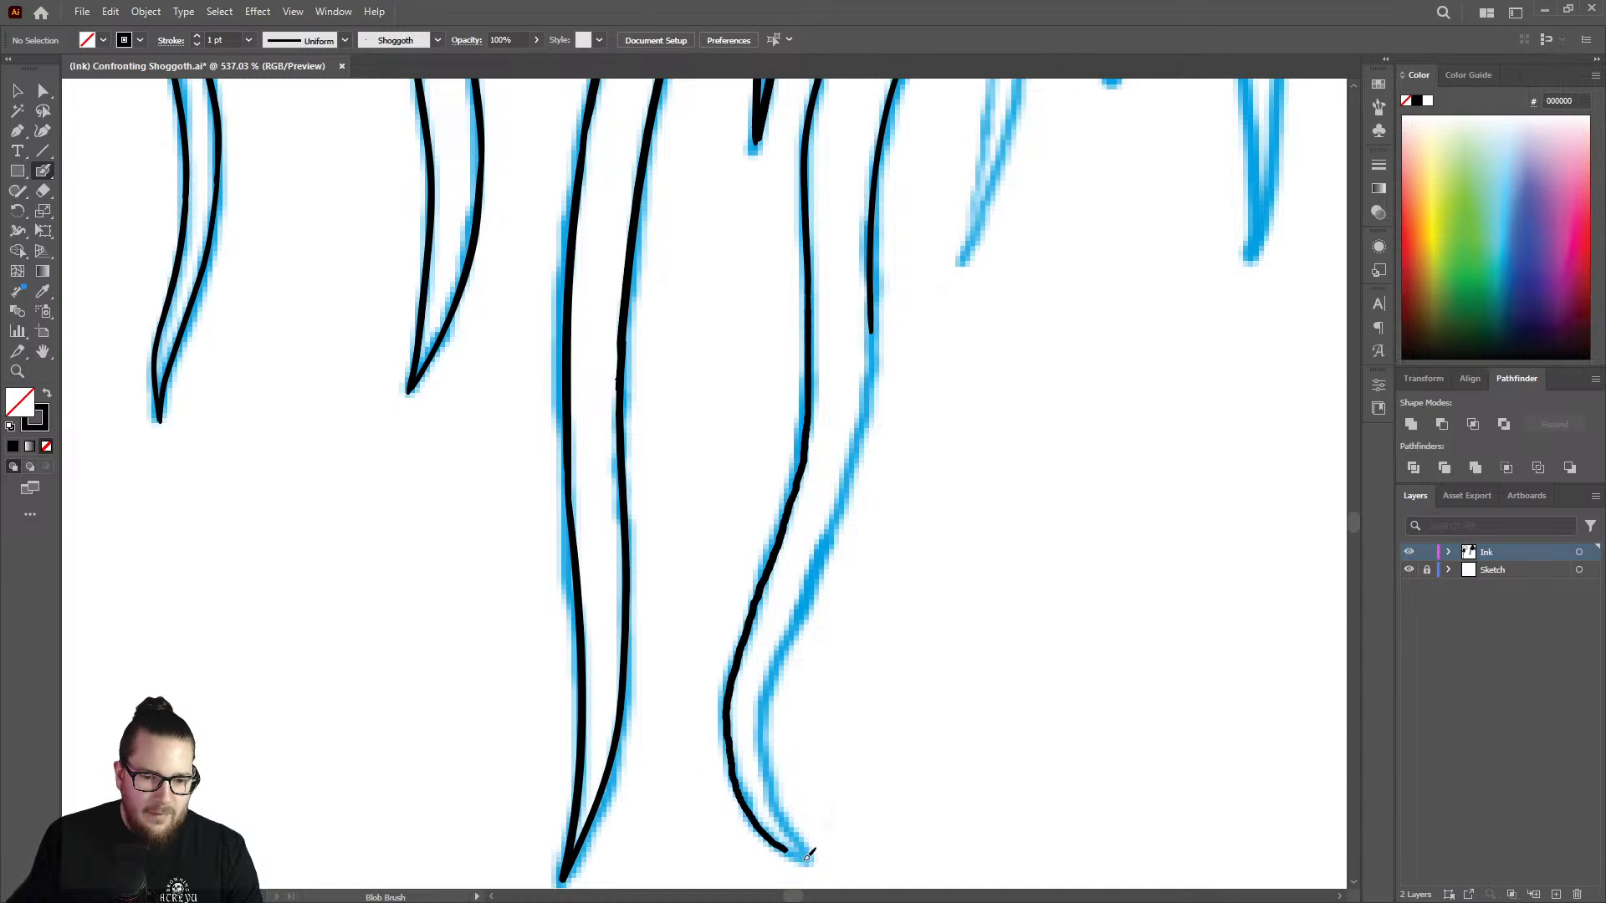
Ink the outer edge of the tentacle down along its curve to close the curled tip.
key("z")
left_click_drag(826, 495, 765, 468)
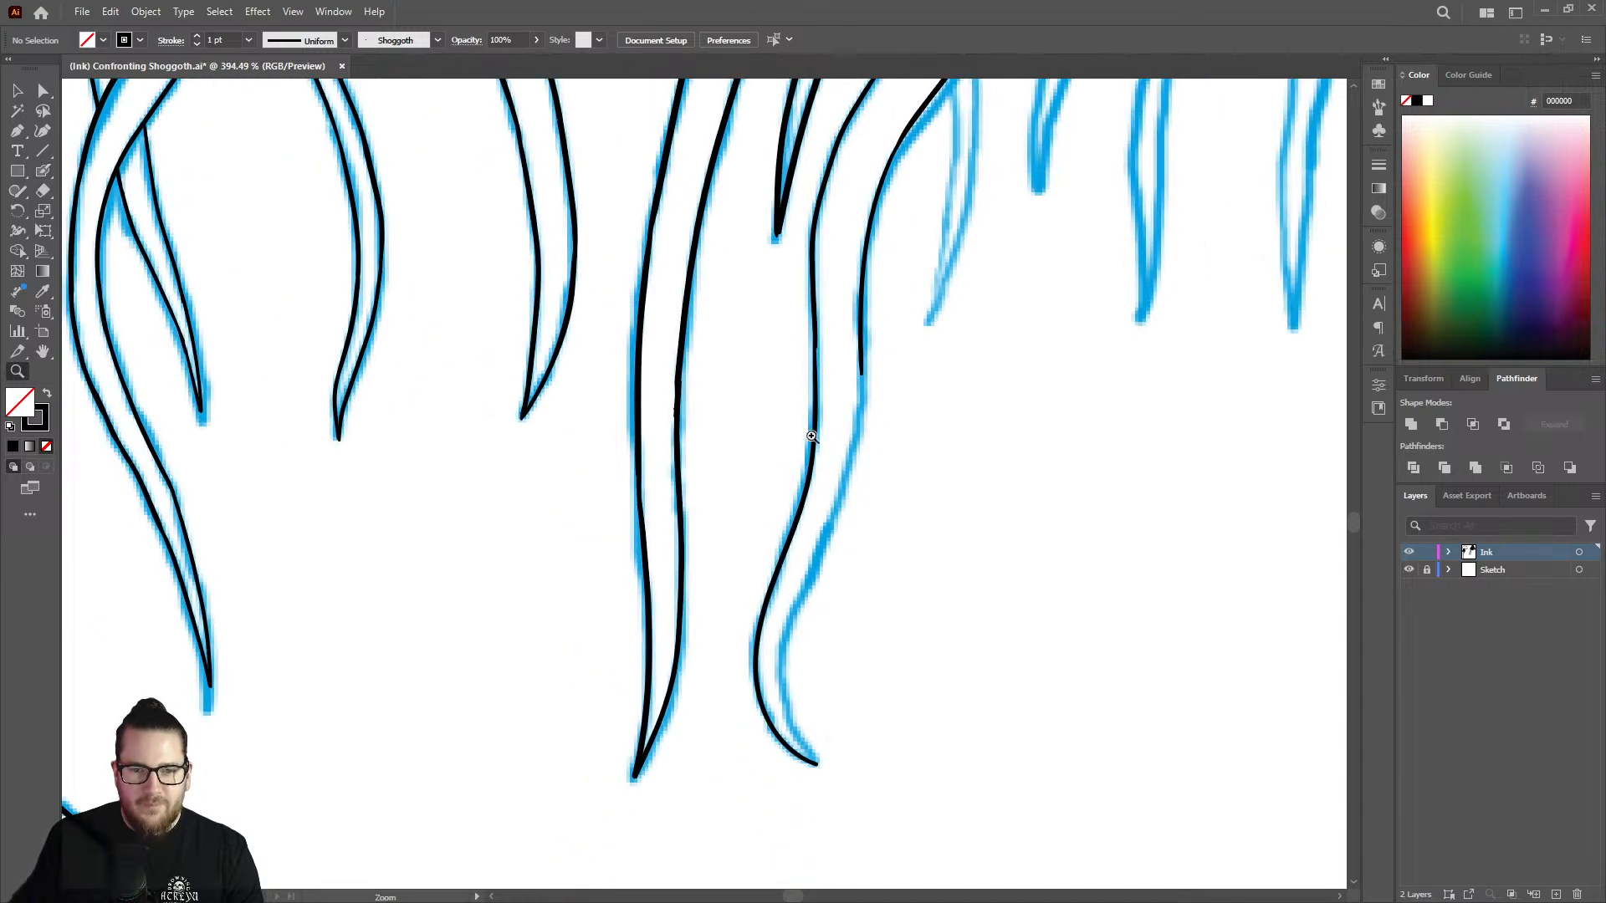
left_click_drag(862, 408, 1049, 357)
key("shift+b")
mouse_move(878, 262)
left_mouse_down()
mouse_move(870, 464)
mouse_move(798, 703)
left_mouse_up()
key("z")
left_click_drag(917, 454, 759, 439)
left_click_drag(907, 592, 1018, 480)
left_click_drag(828, 433, 877, 403)
key("shift+b")
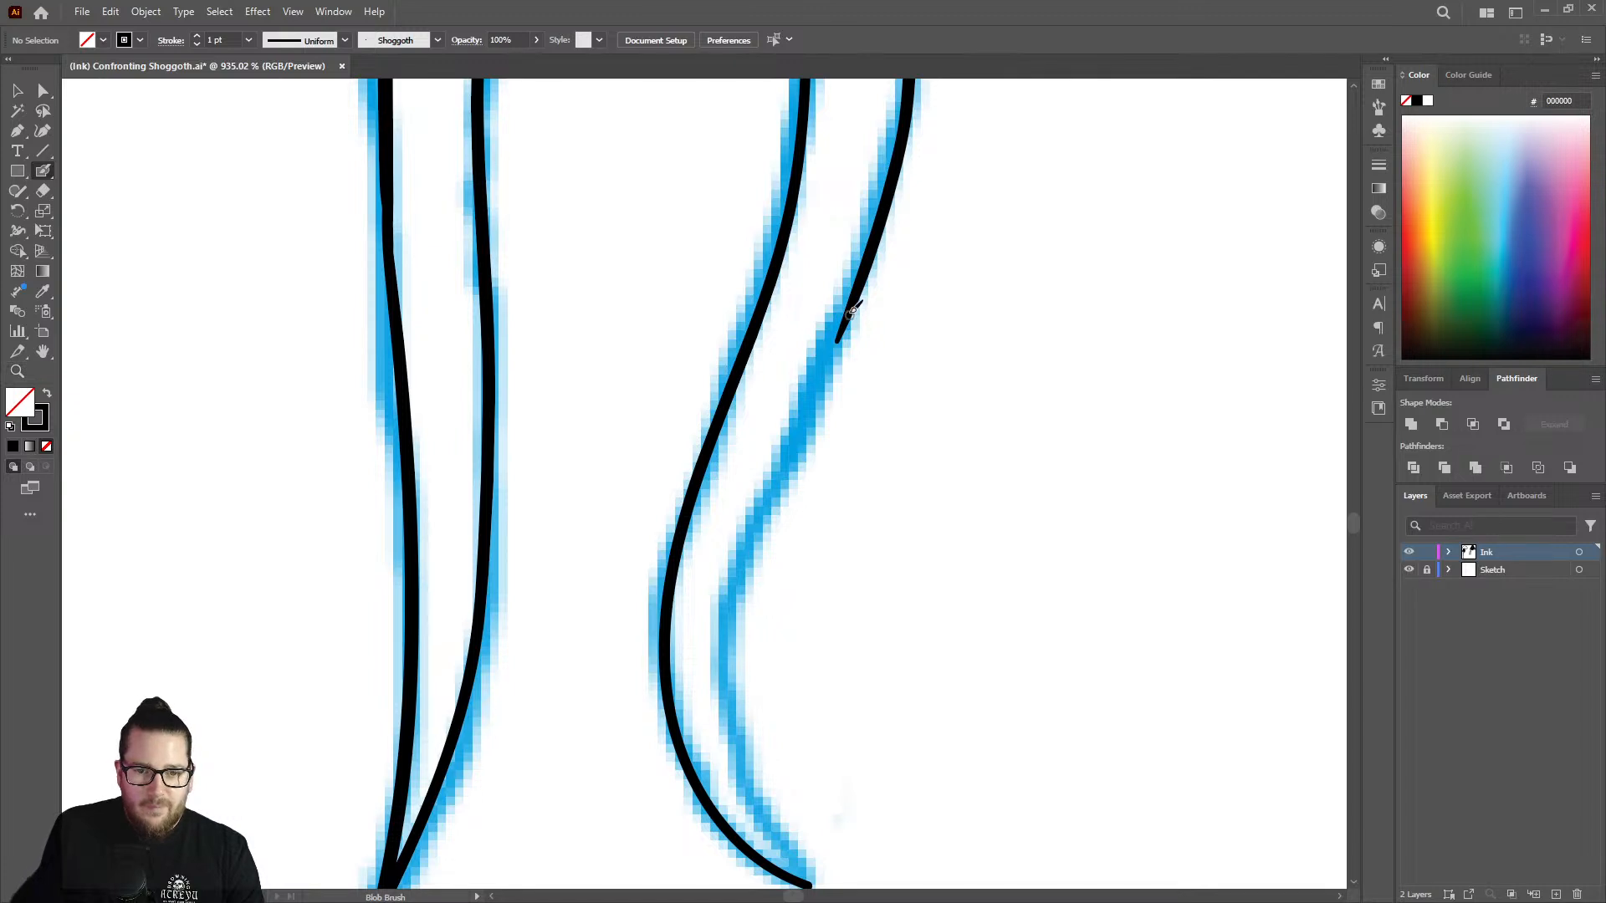
mouse_move(848, 315)
left_mouse_down()
mouse_move(743, 572)
mouse_move(735, 649)
mouse_move(738, 724)
mouse_move(803, 864)
left_mouse_up()
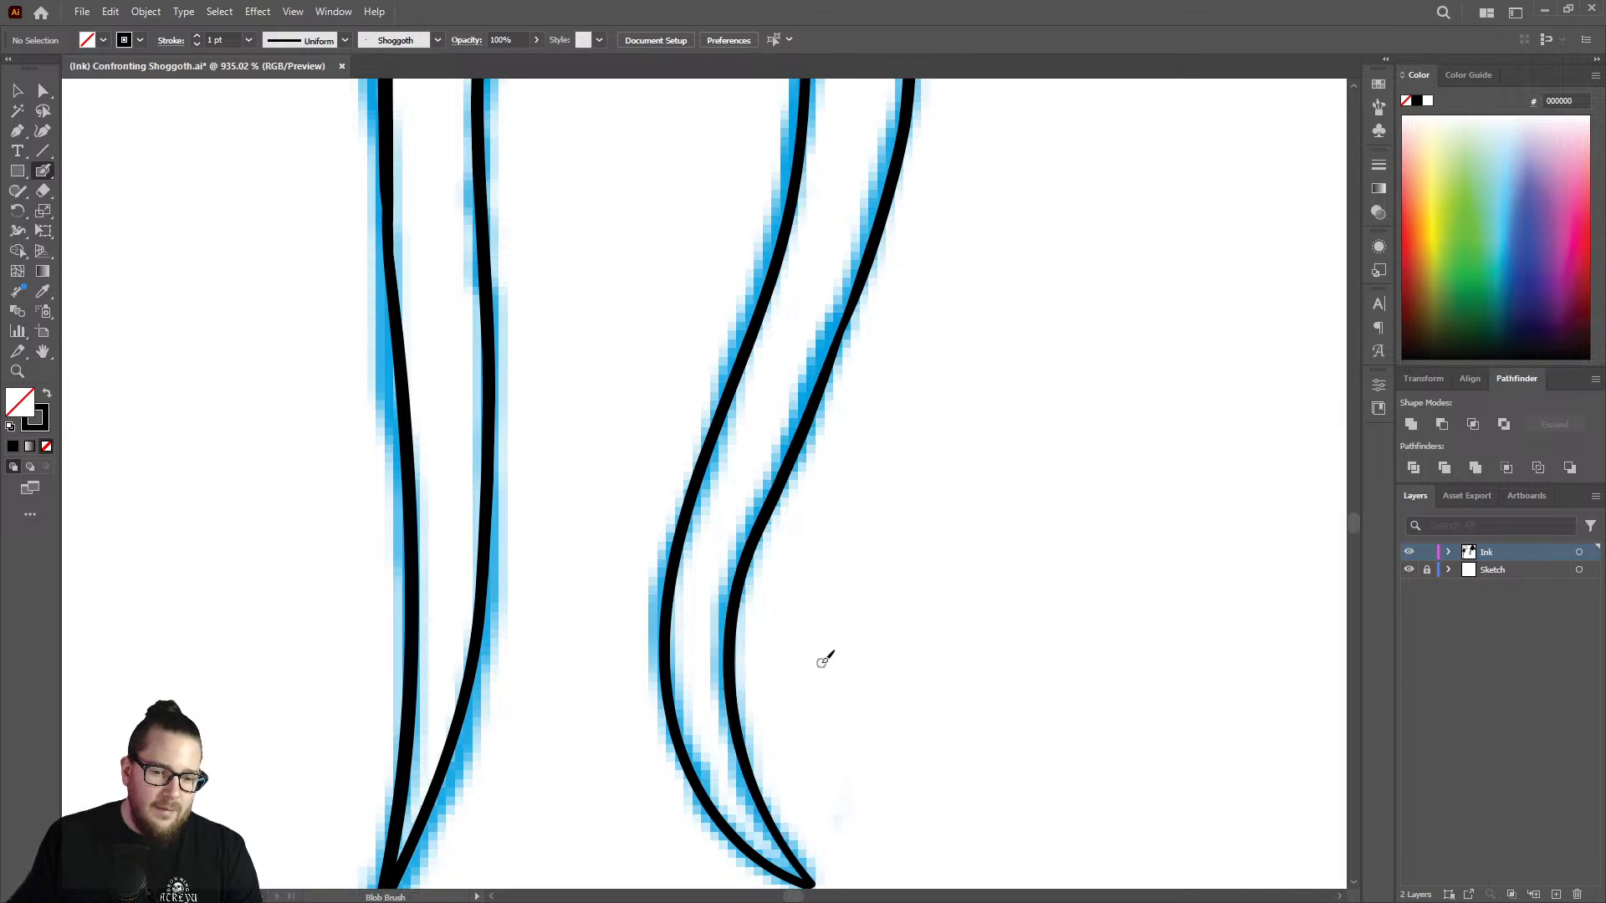
Even out the line weight at the joints on both edges of the finished tentacle.
key("z")
left_click_drag(825, 656, 689, 635)
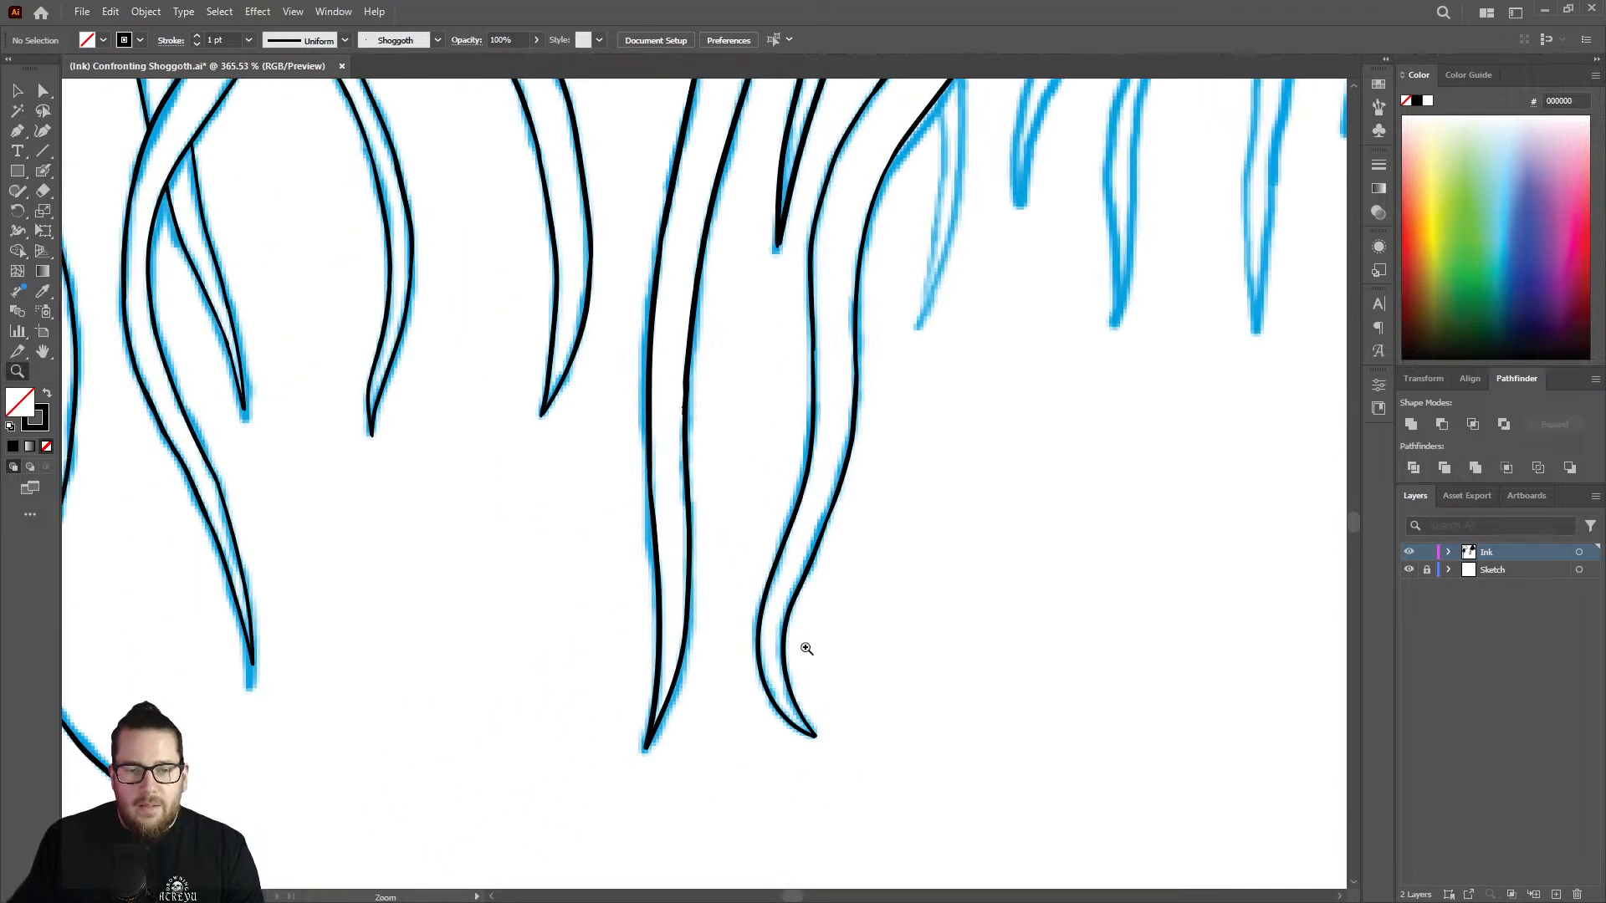
left_click_drag(821, 338, 1129, 298)
key("shift+b")
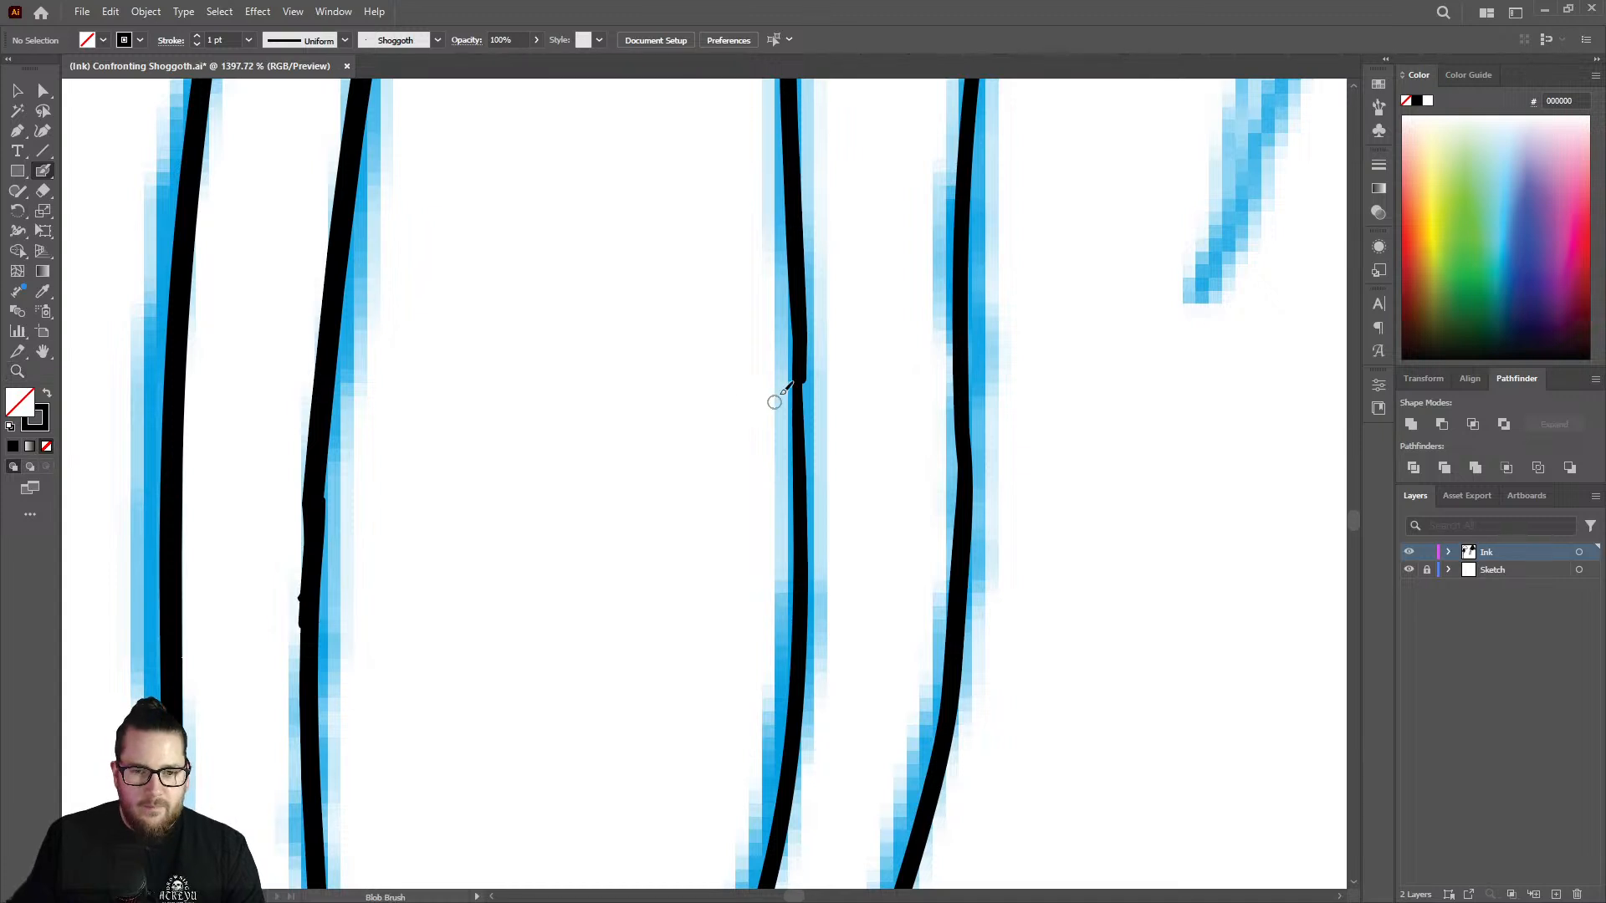
mouse_move(806, 341)
left_mouse_down()
mouse_move(812, 560)
mouse_move(813, 490)
left_mouse_up()
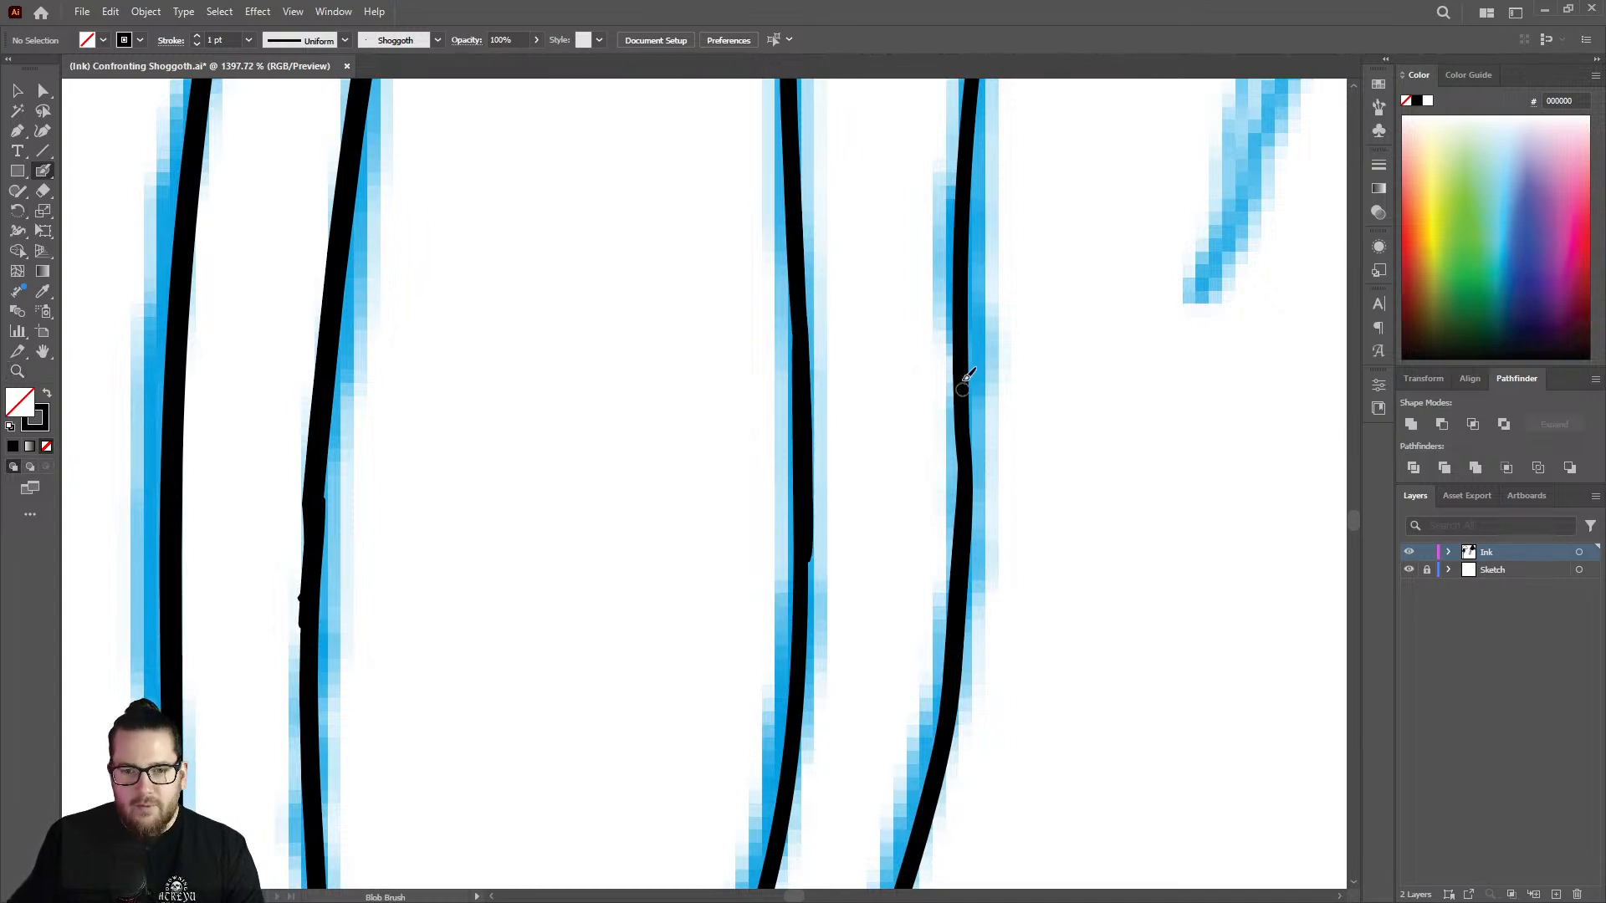
left_click_drag(967, 441, 960, 495)
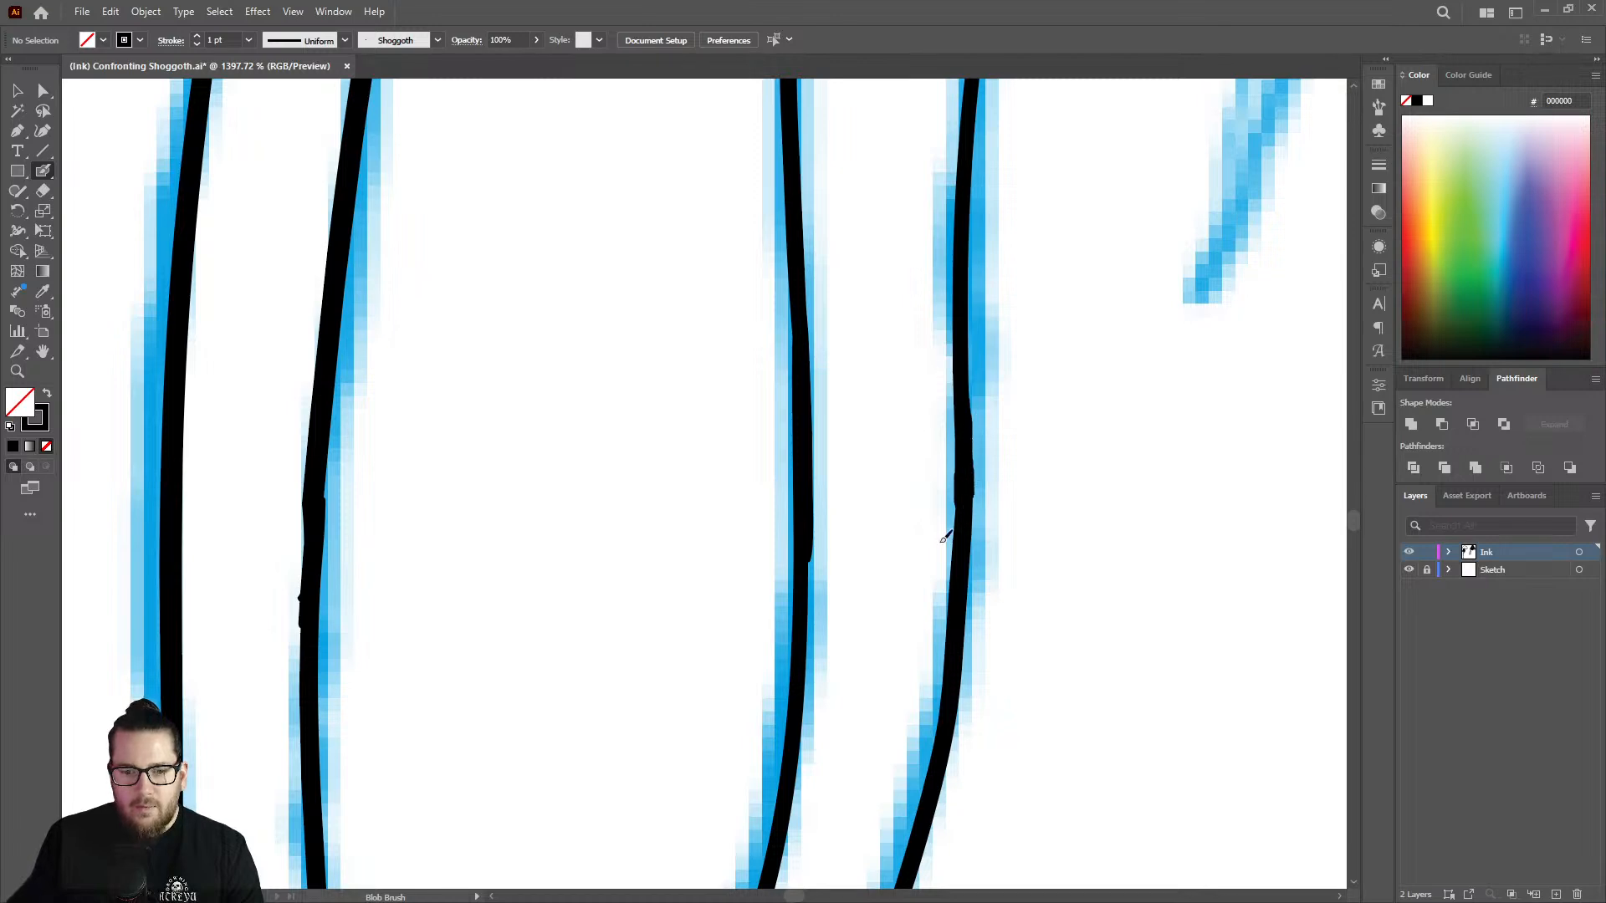
mouse_move(810, 545)
left_mouse_down()
mouse_move(804, 638)
mouse_move(330, 638)
left_mouse_up()
left_click_drag(804, 494, 716, 465)
left_click_drag(854, 344, 1134, 331)
left_click_drag(637, 235, 737, 234)
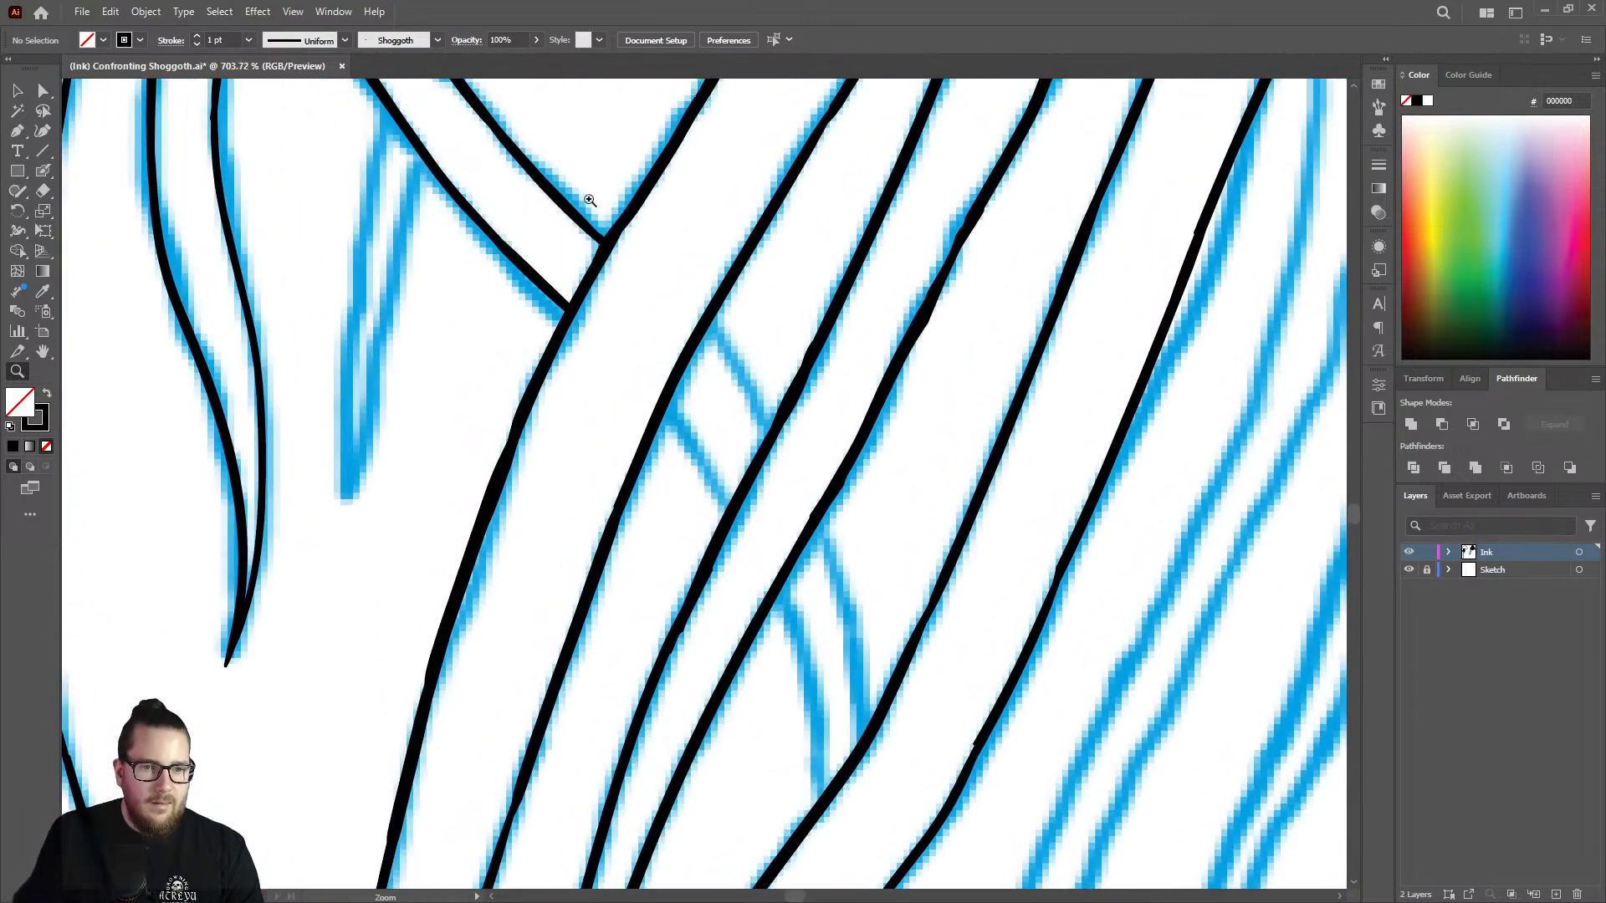
key("shift+b")
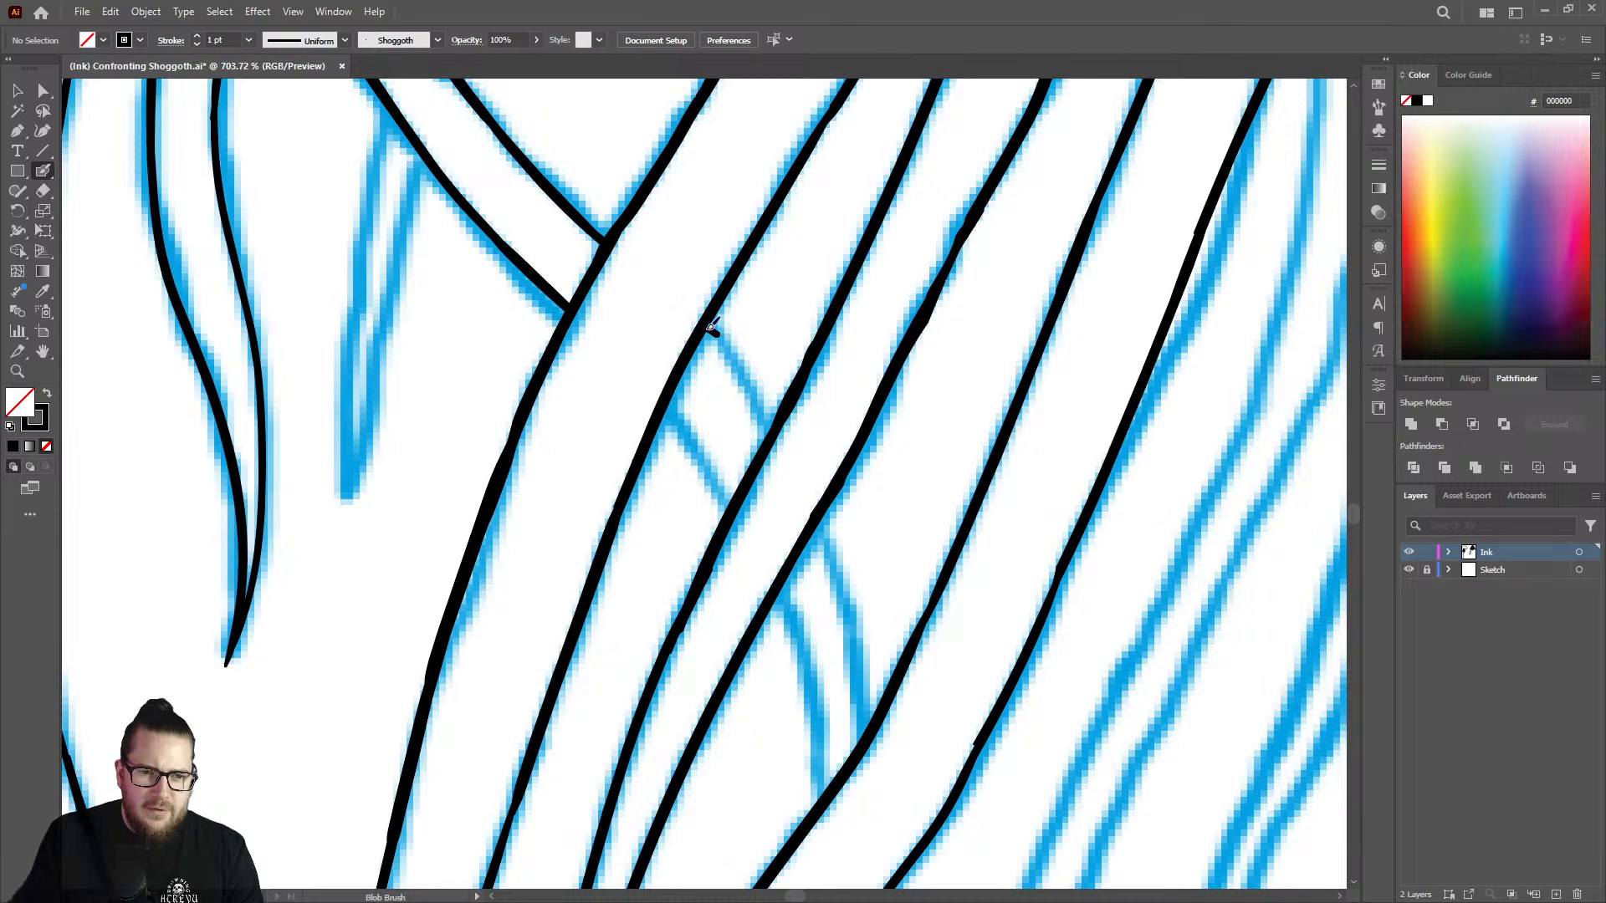
left_click_drag(721, 337, 741, 366)
right_click(750, 383)
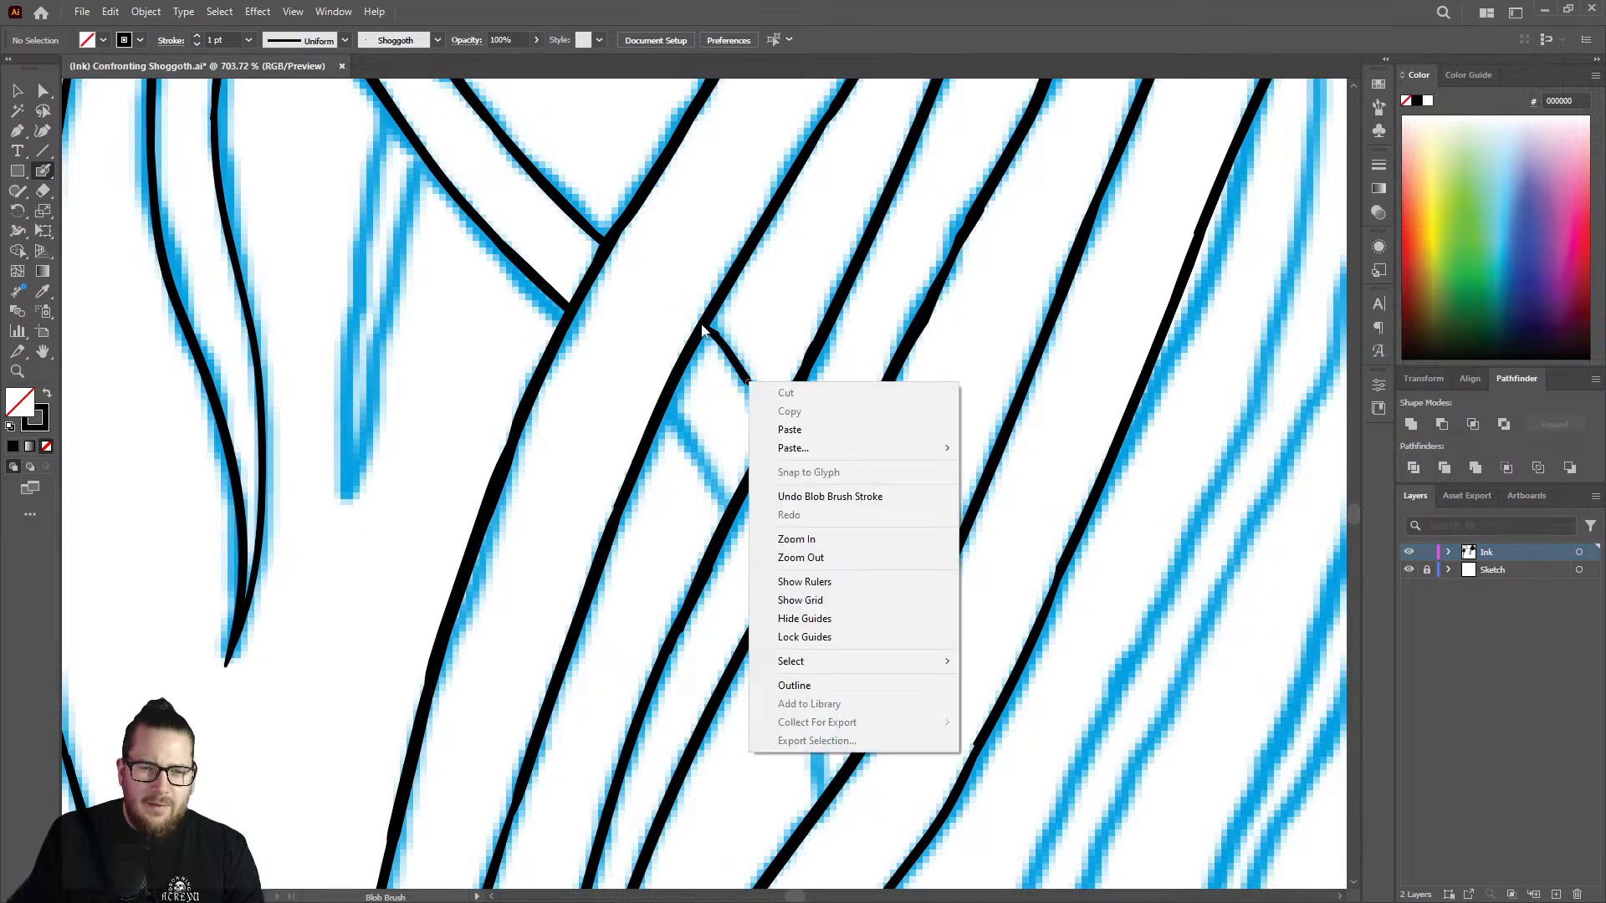
key("Escape")
key("ctrl+z")
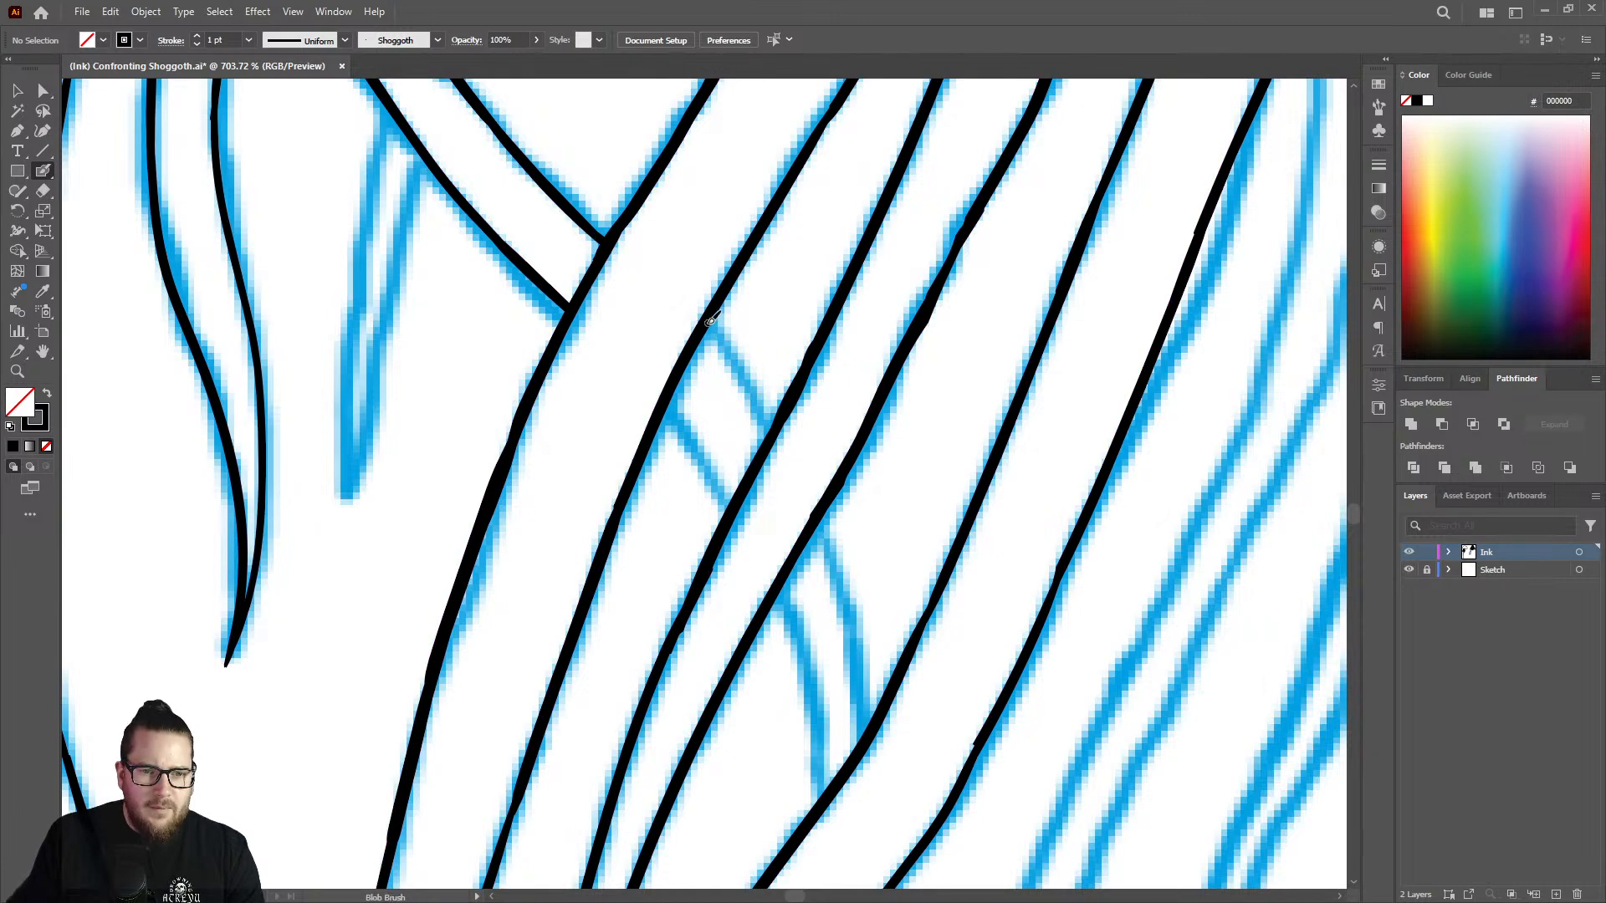
Ink the short upper edge of the crossing strand in the gap between the second and third long lines.
left_click_drag(721, 330, 787, 414)
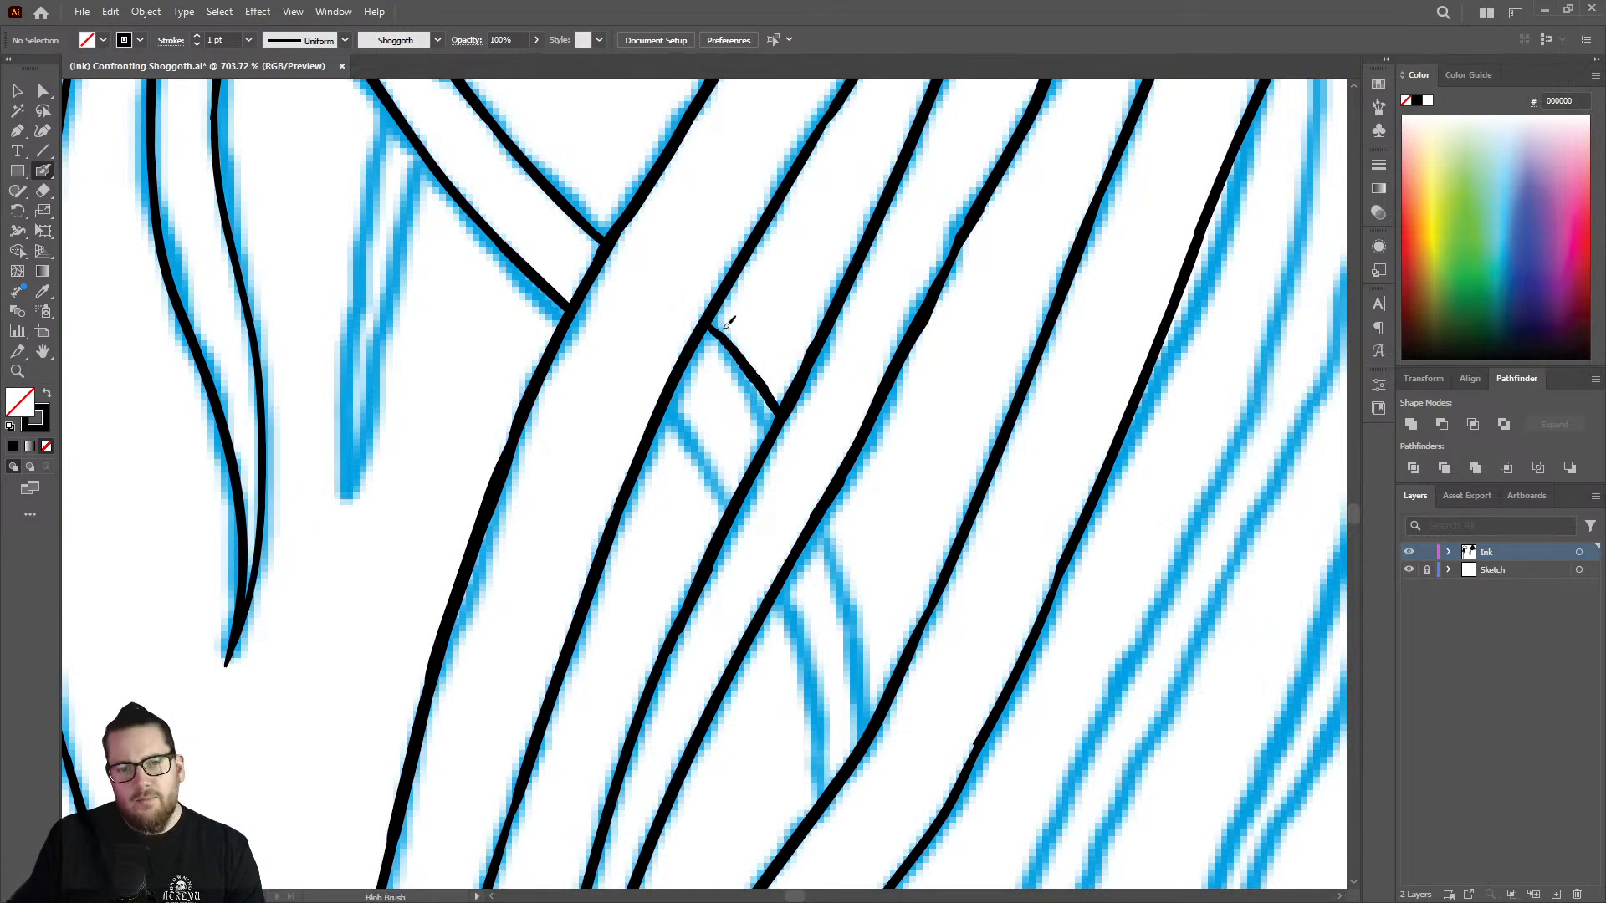
Redraw the crossing strand's short upper edge between the second and third long lines, and ink its continuation between the fourth and fifth.
key("ctrl+z")
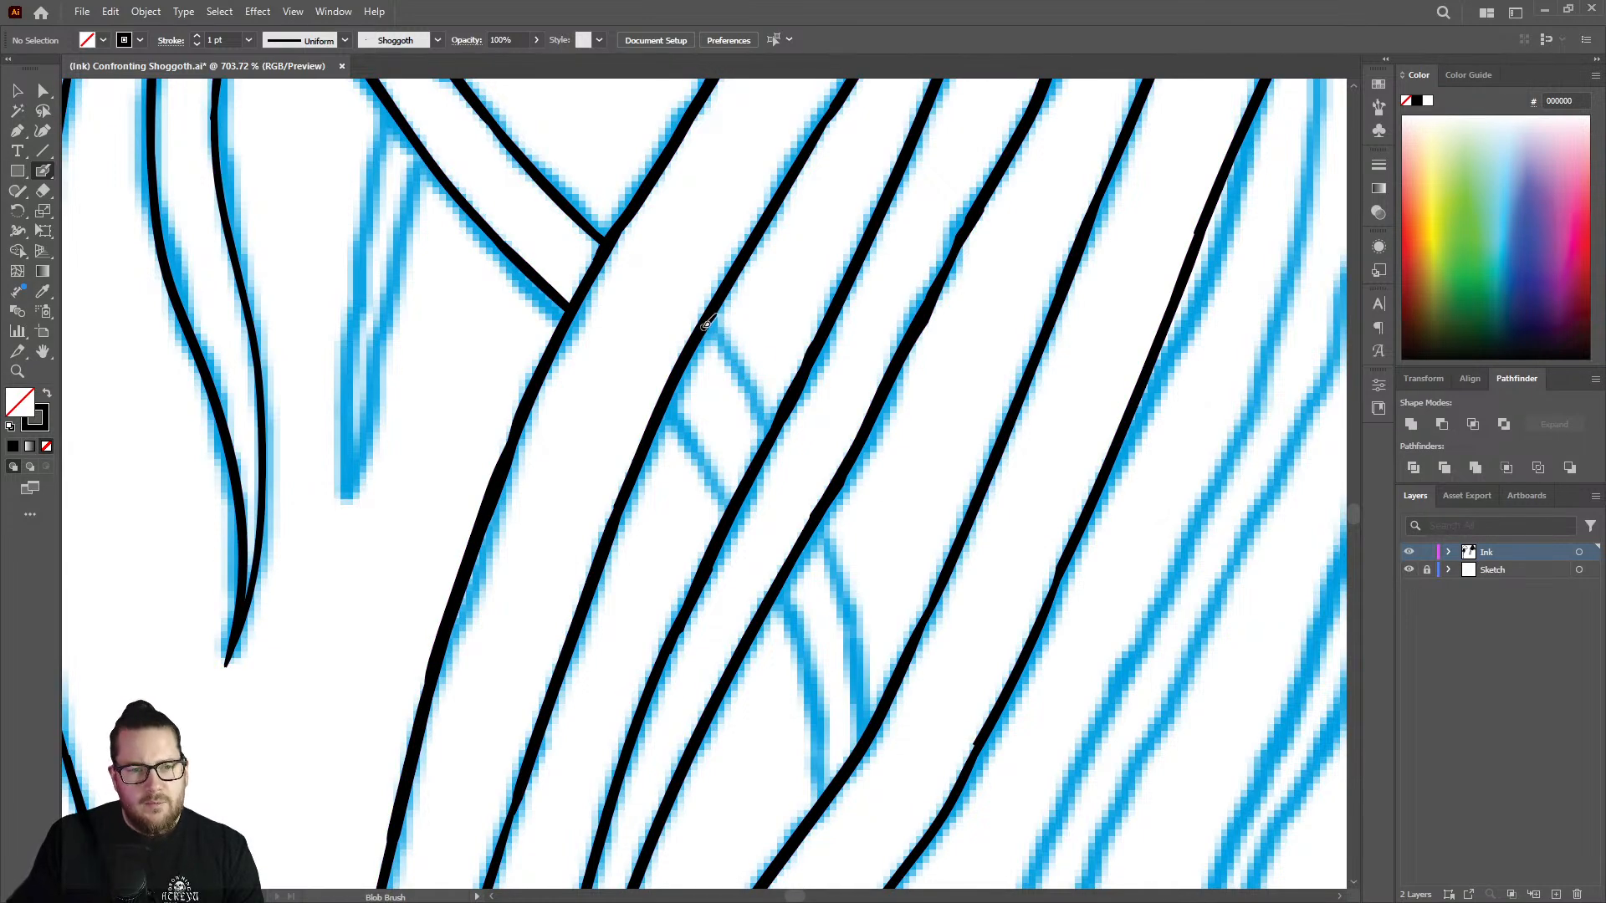
left_click_drag(712, 329, 742, 365)
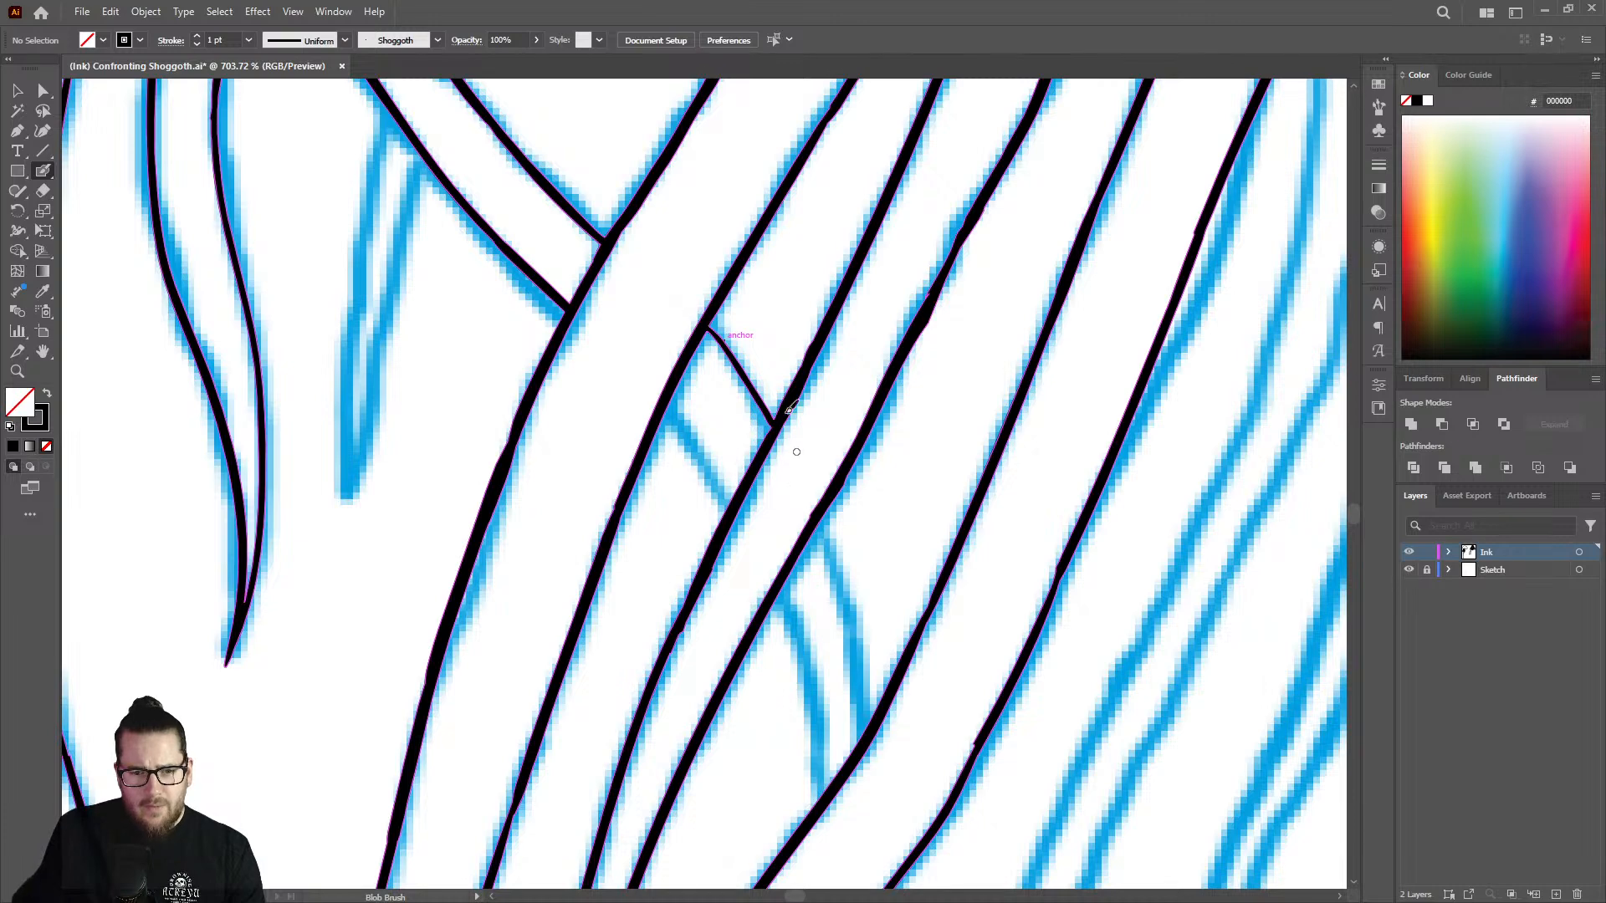
left_click_drag(820, 512, 878, 722)
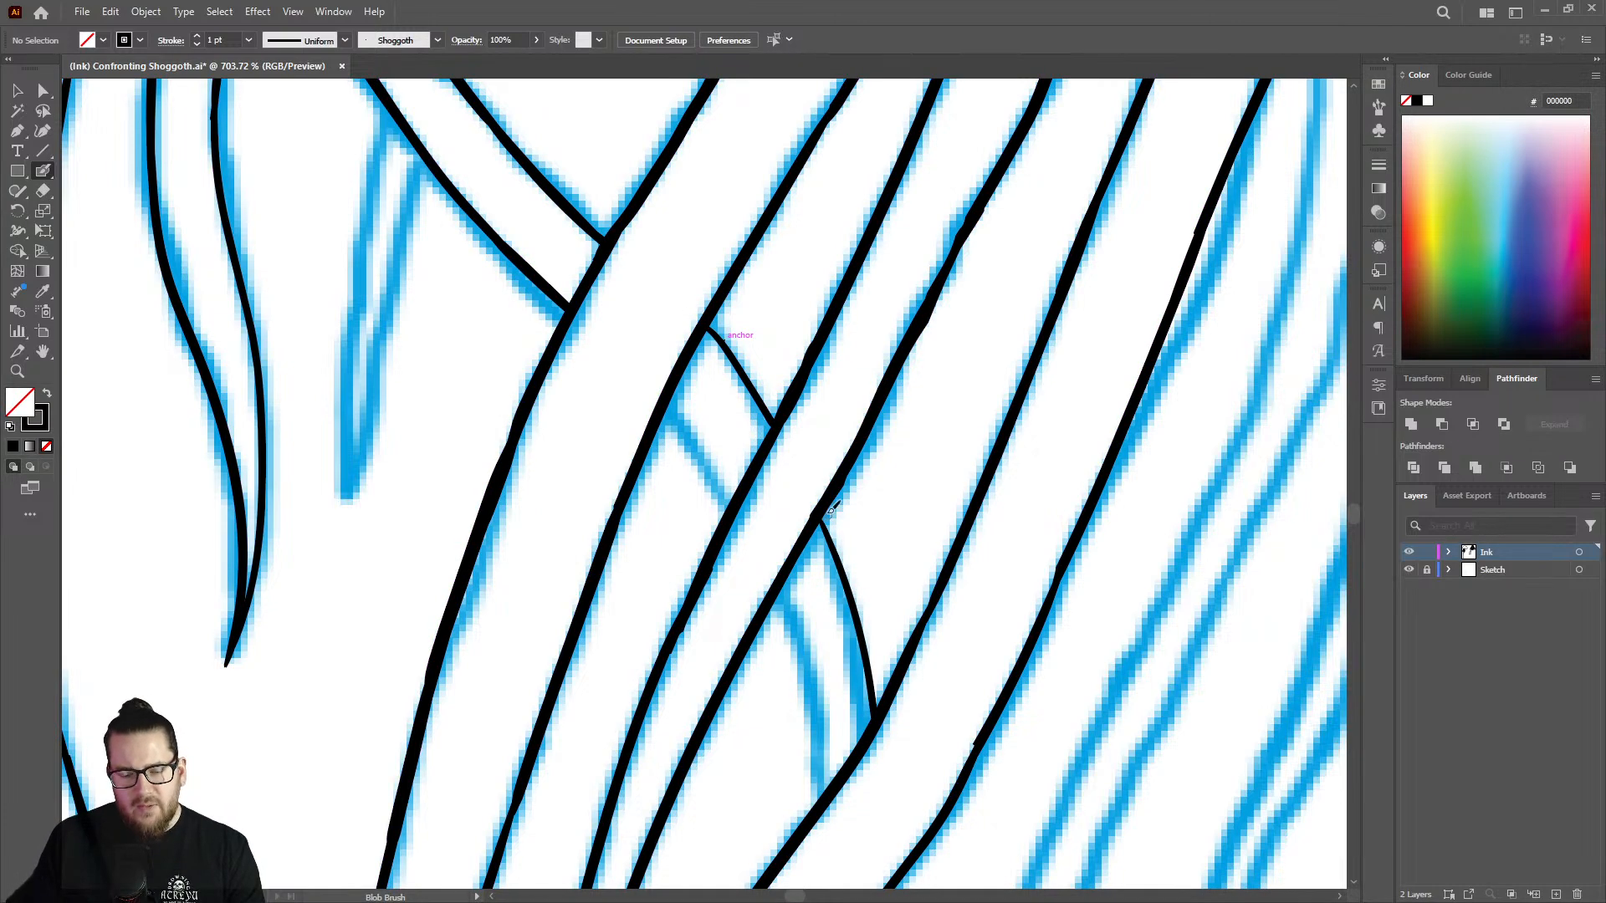
key("ctrl+z")
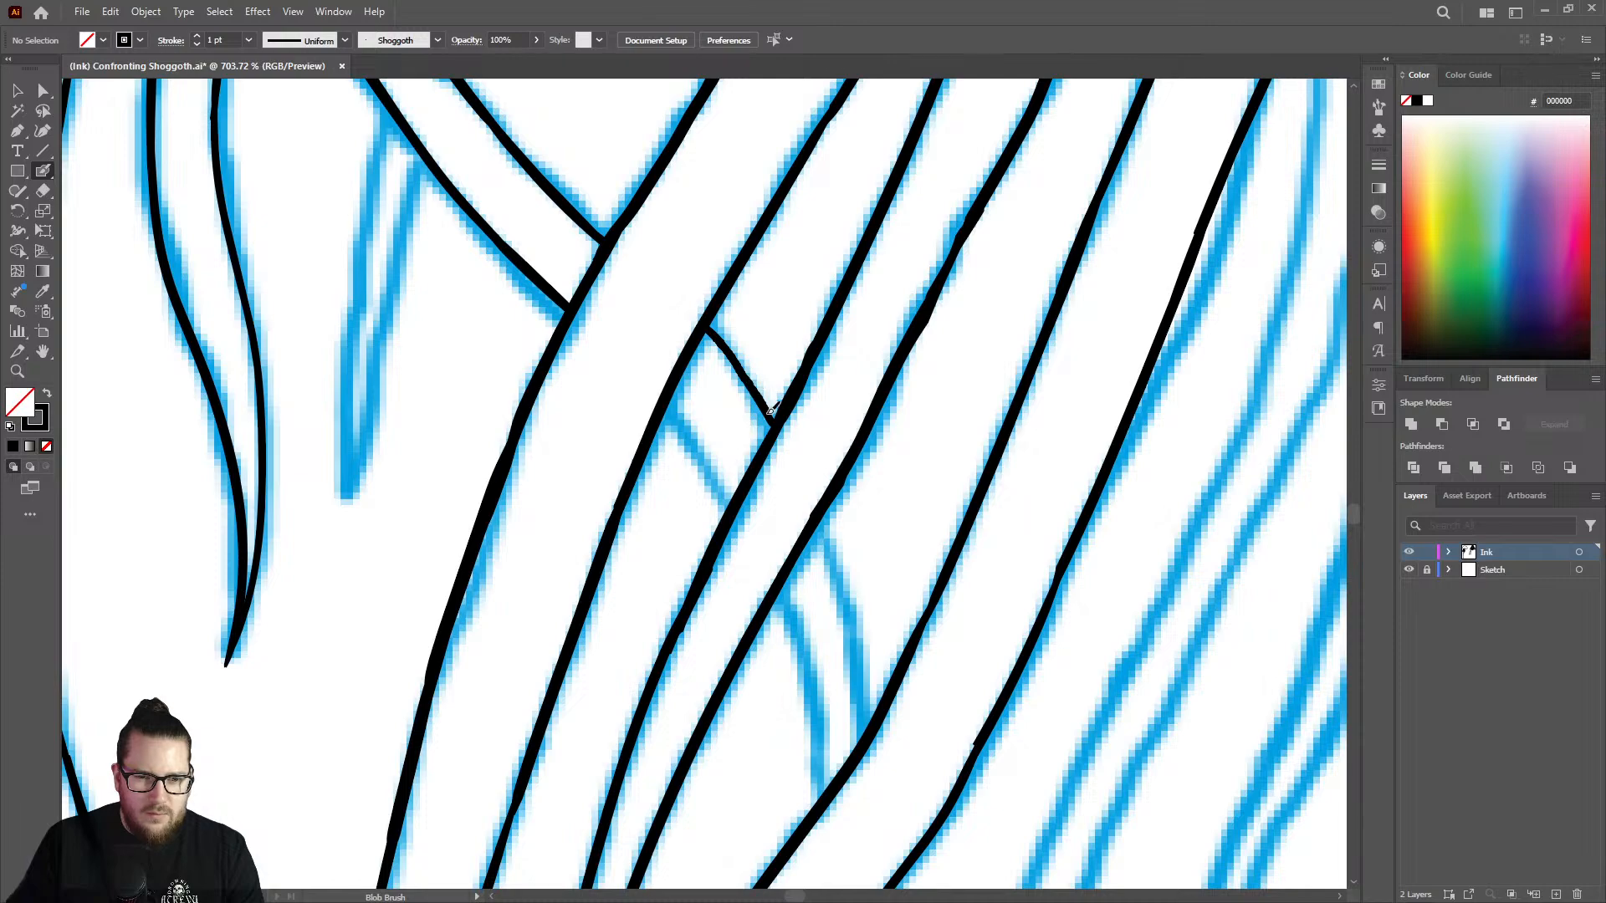
scroll(845, 303, "down", 5)
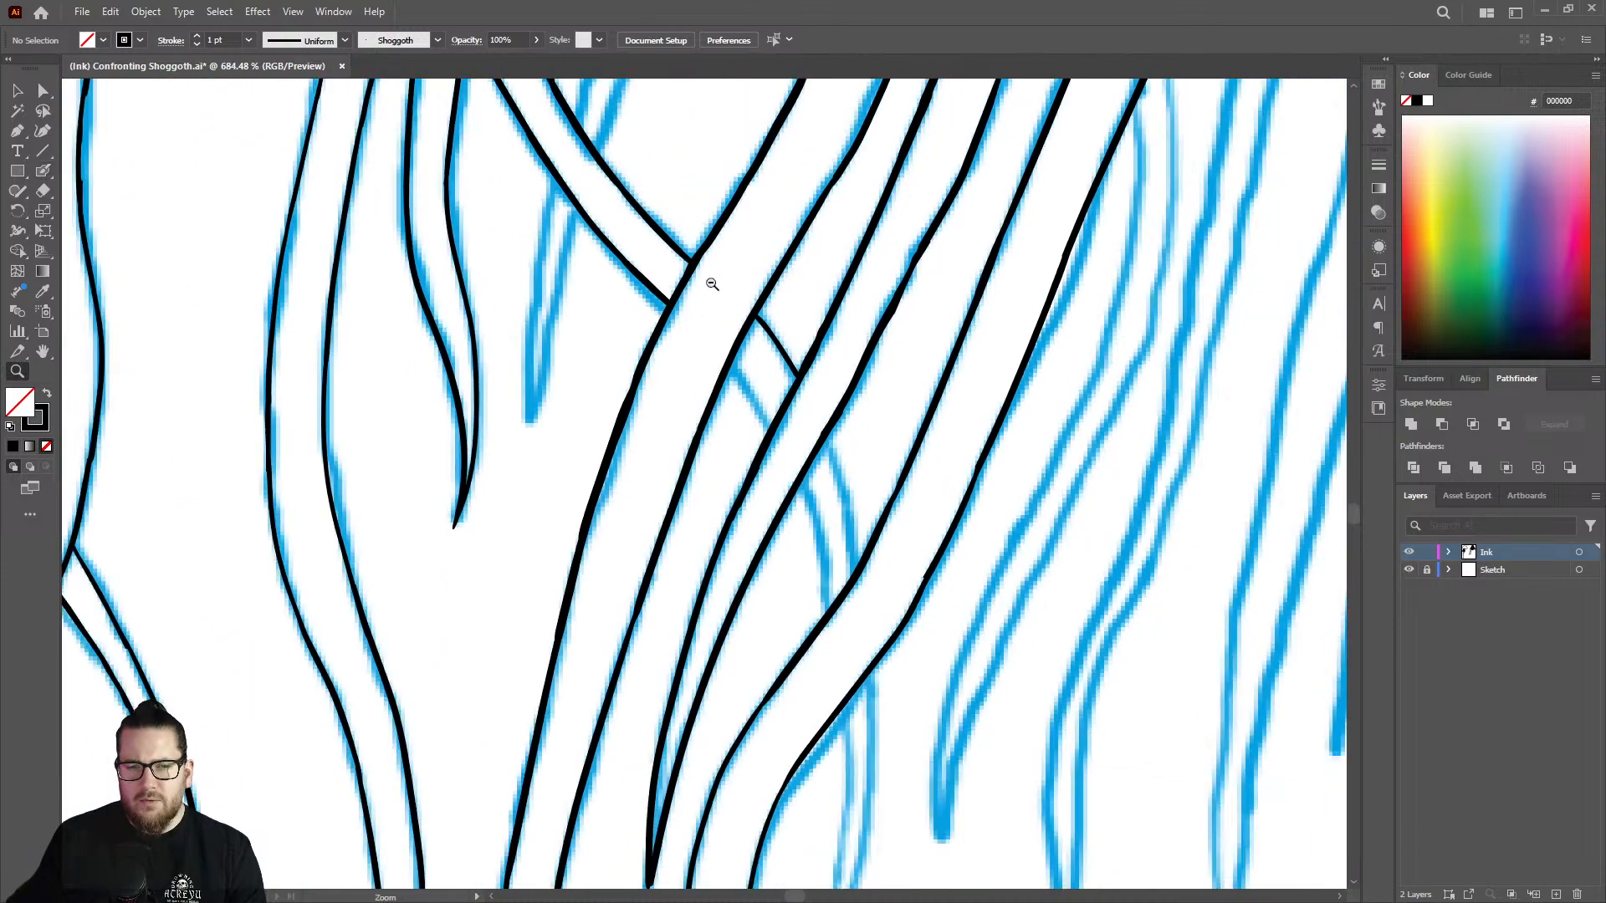
scroll(847, 262, "up", 6)
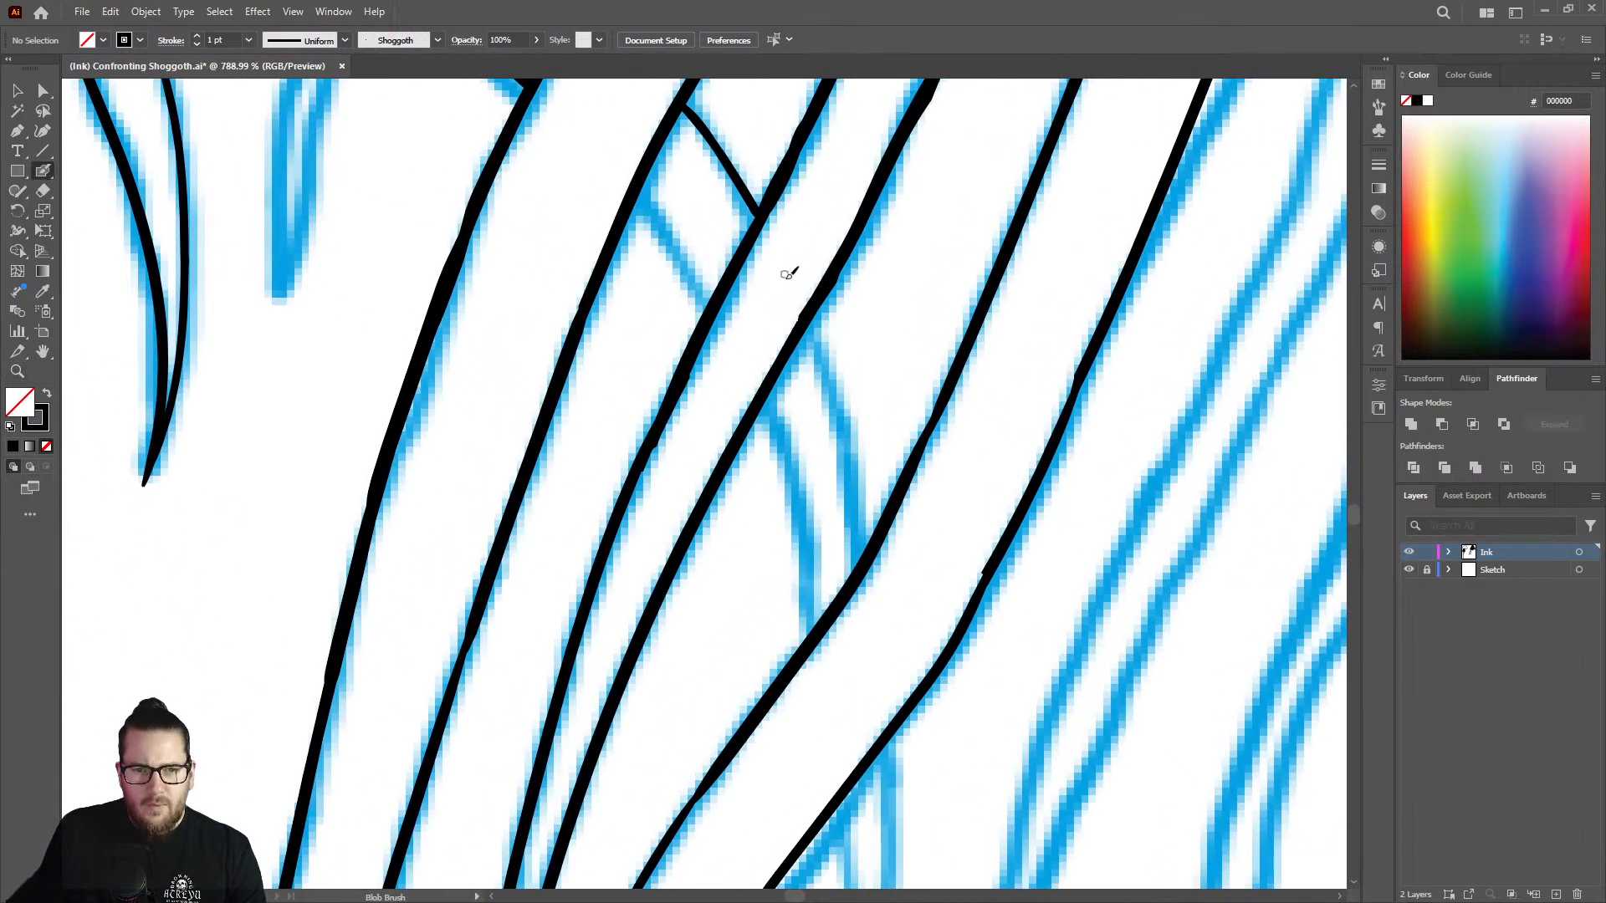
mouse_move(815, 311)
left_mouse_down()
mouse_move(841, 381)
mouse_move(857, 576)
left_mouse_up()
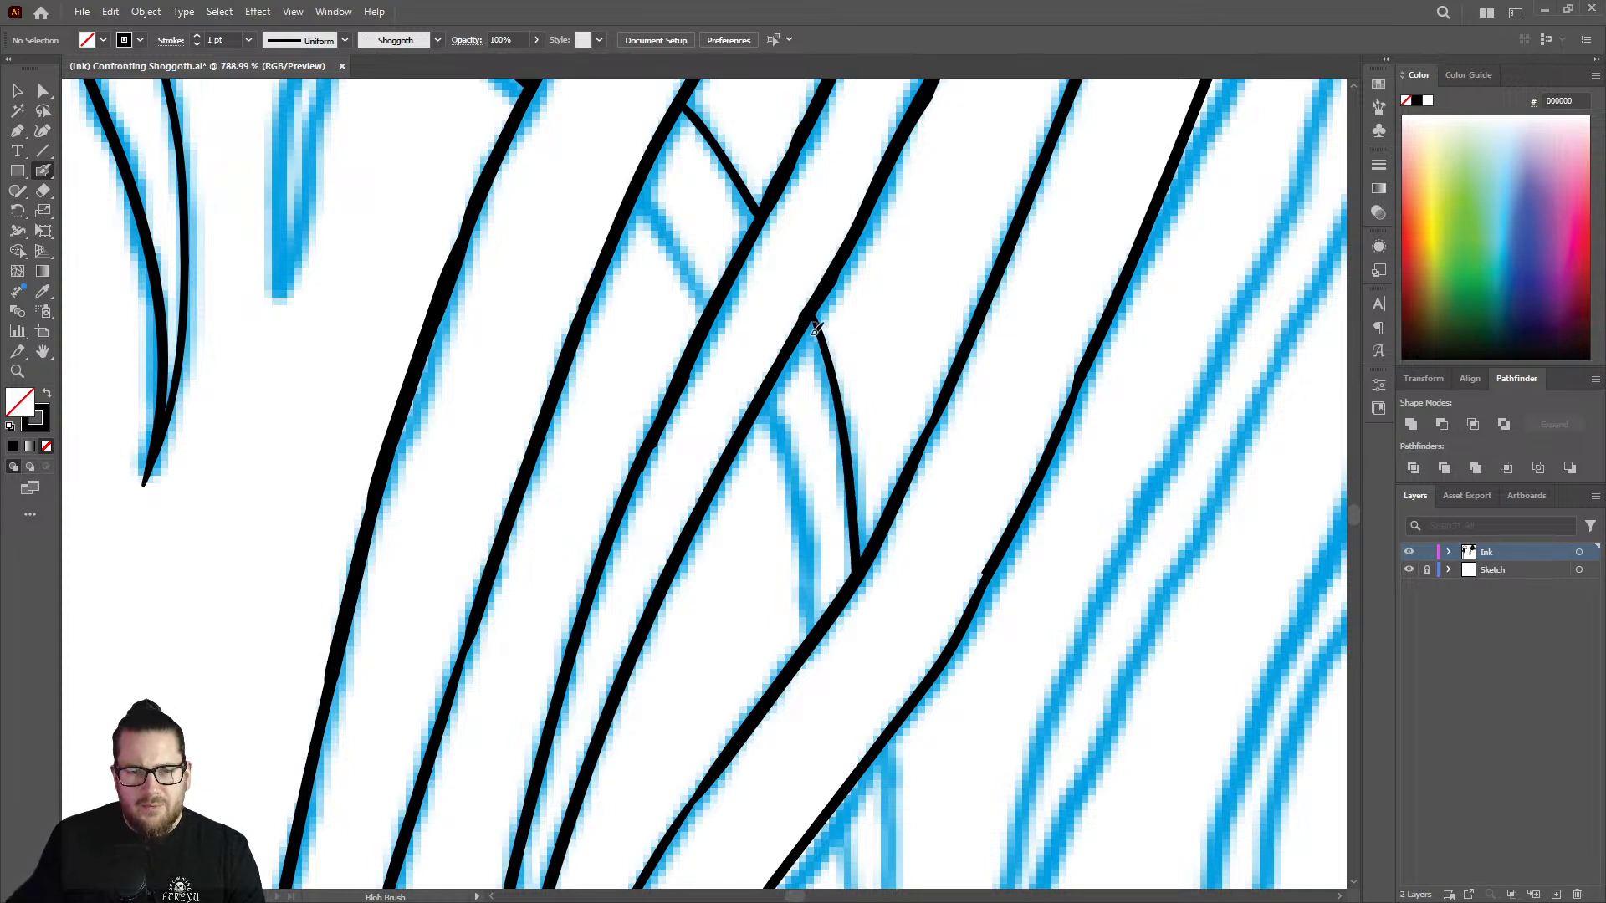
Ink the lower edge of the crossing strand in the gap between the second and third long lines.
key("ctrl+space")
left_click_drag(715, 173, 660, 168)
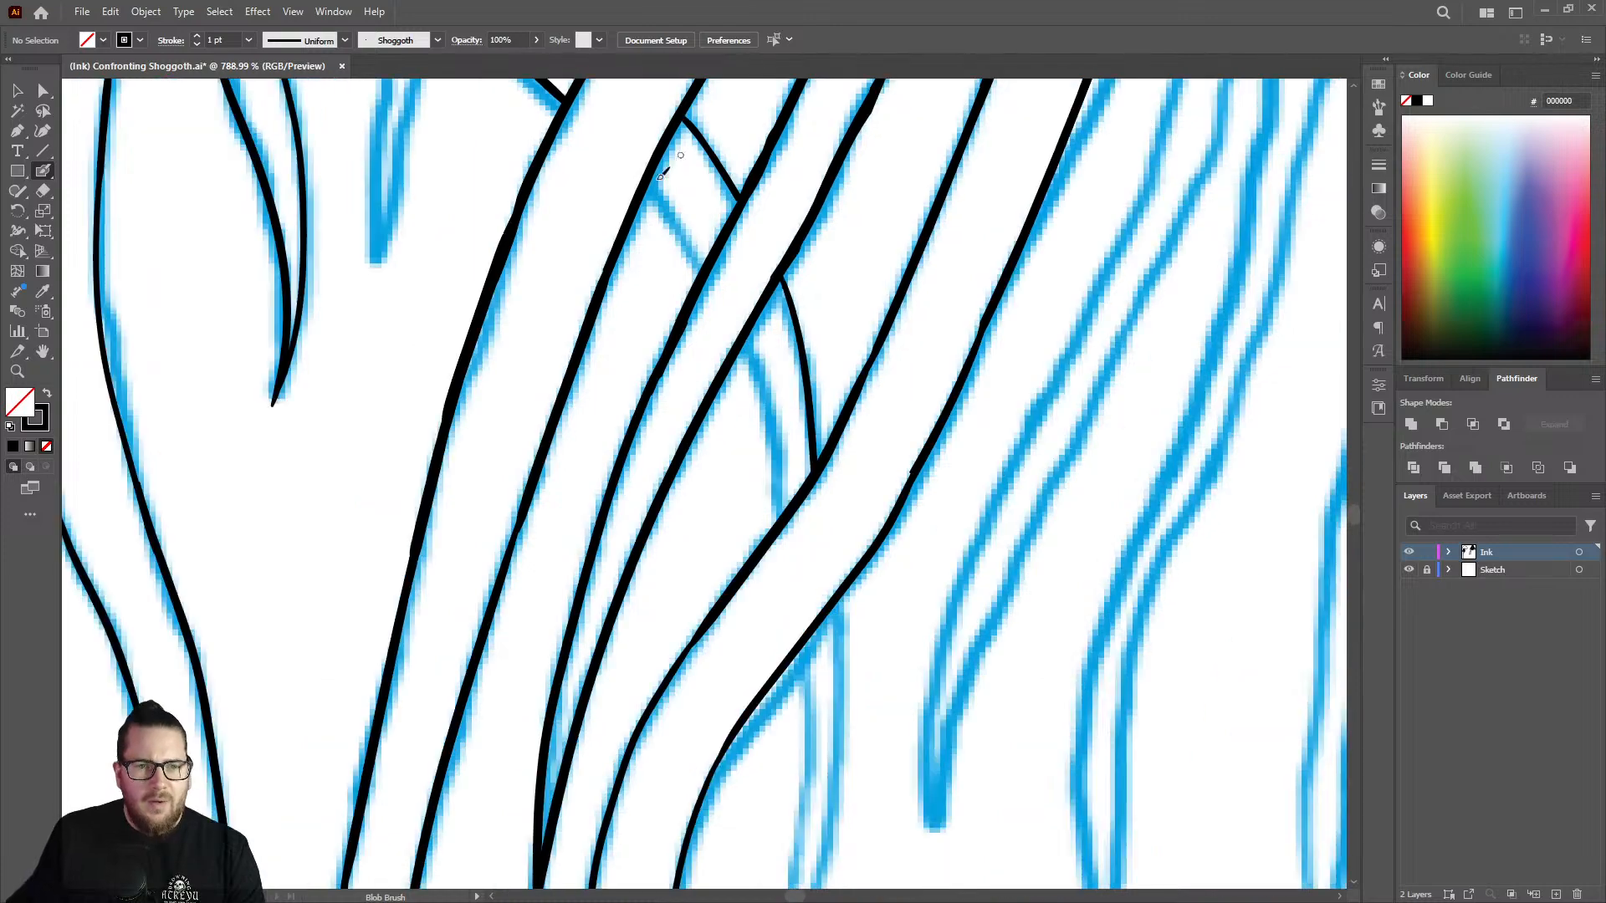
key("ctrl+space")
left_click_drag(725, 251, 610, 189)
left_click_drag(652, 123, 829, 185)
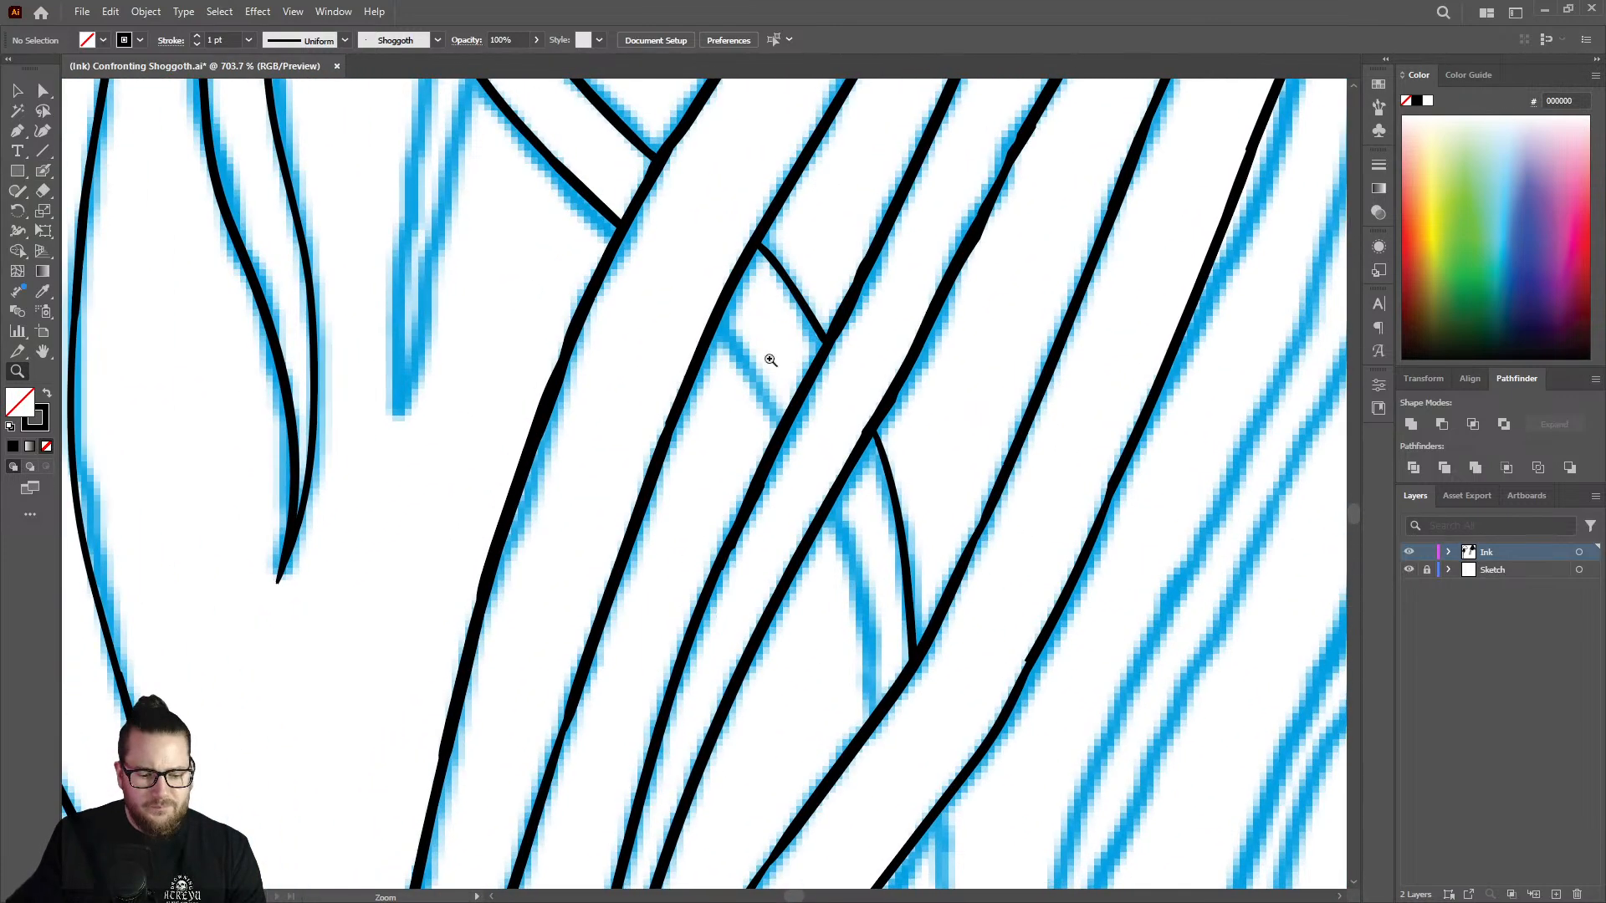
left_click_drag(771, 359, 824, 334)
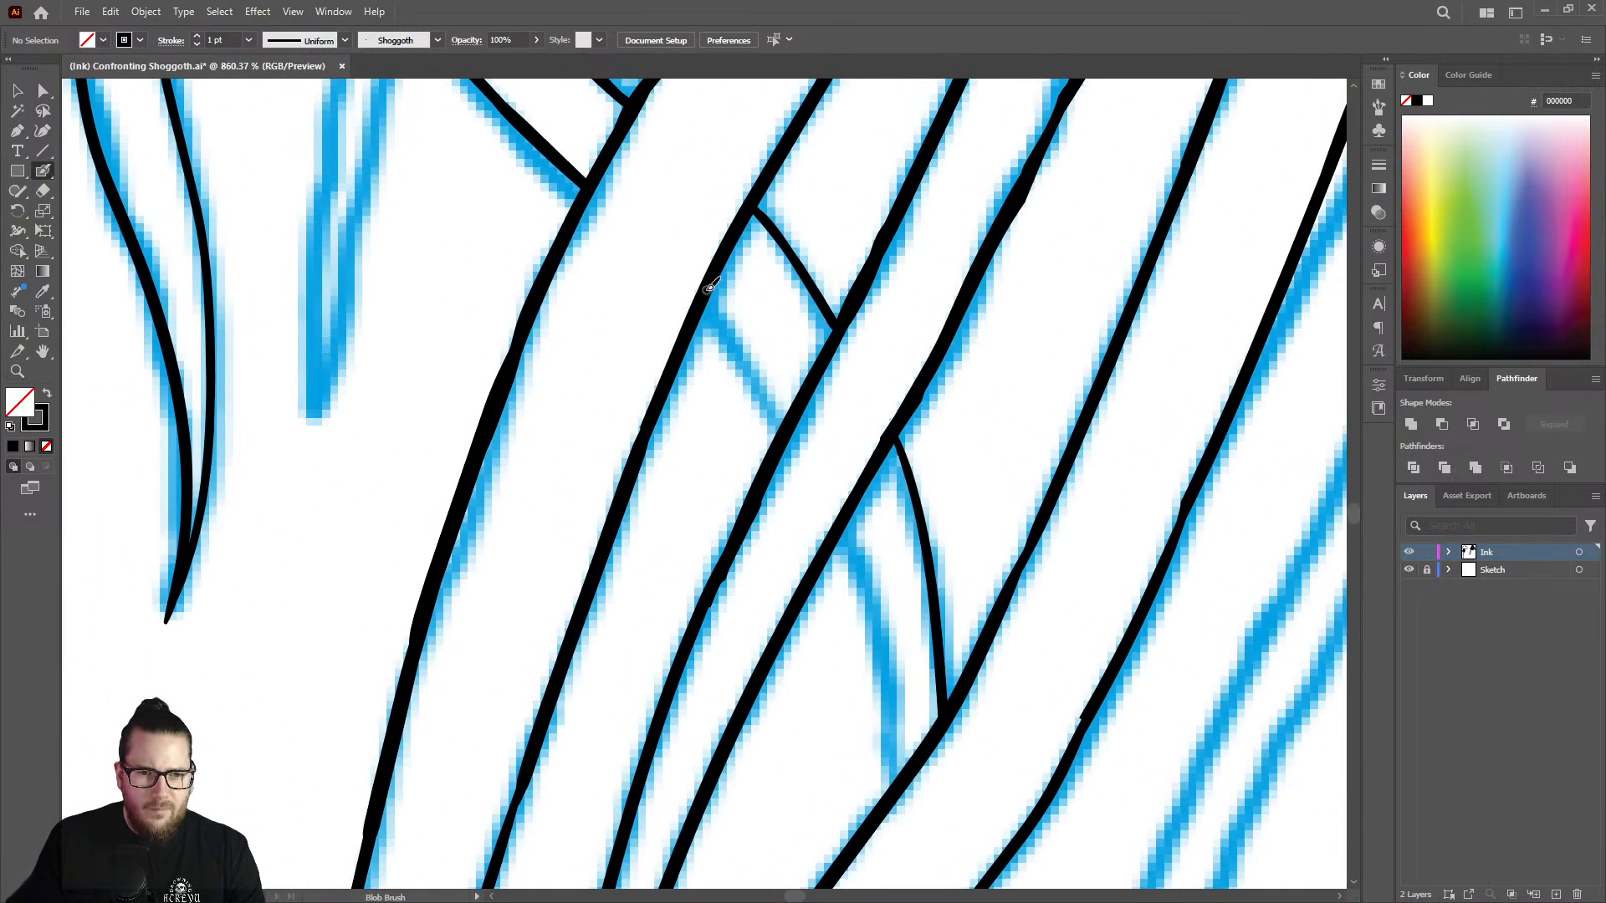
left_click_drag(709, 290, 778, 400)
key("ctrl+z")
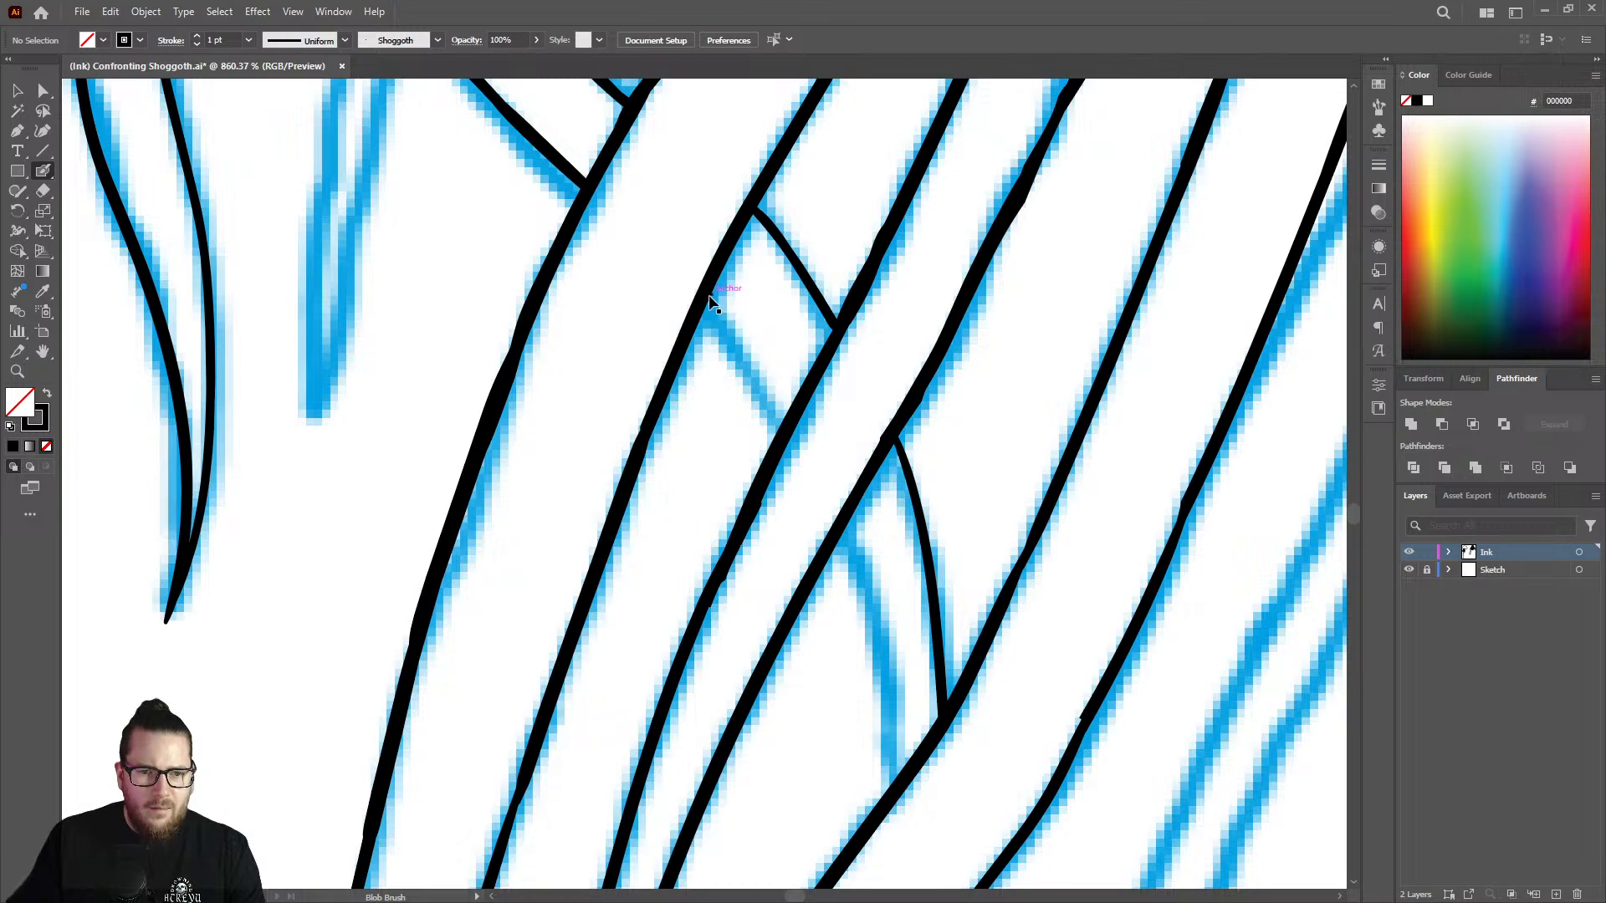
left_click_drag(709, 297, 784, 413)
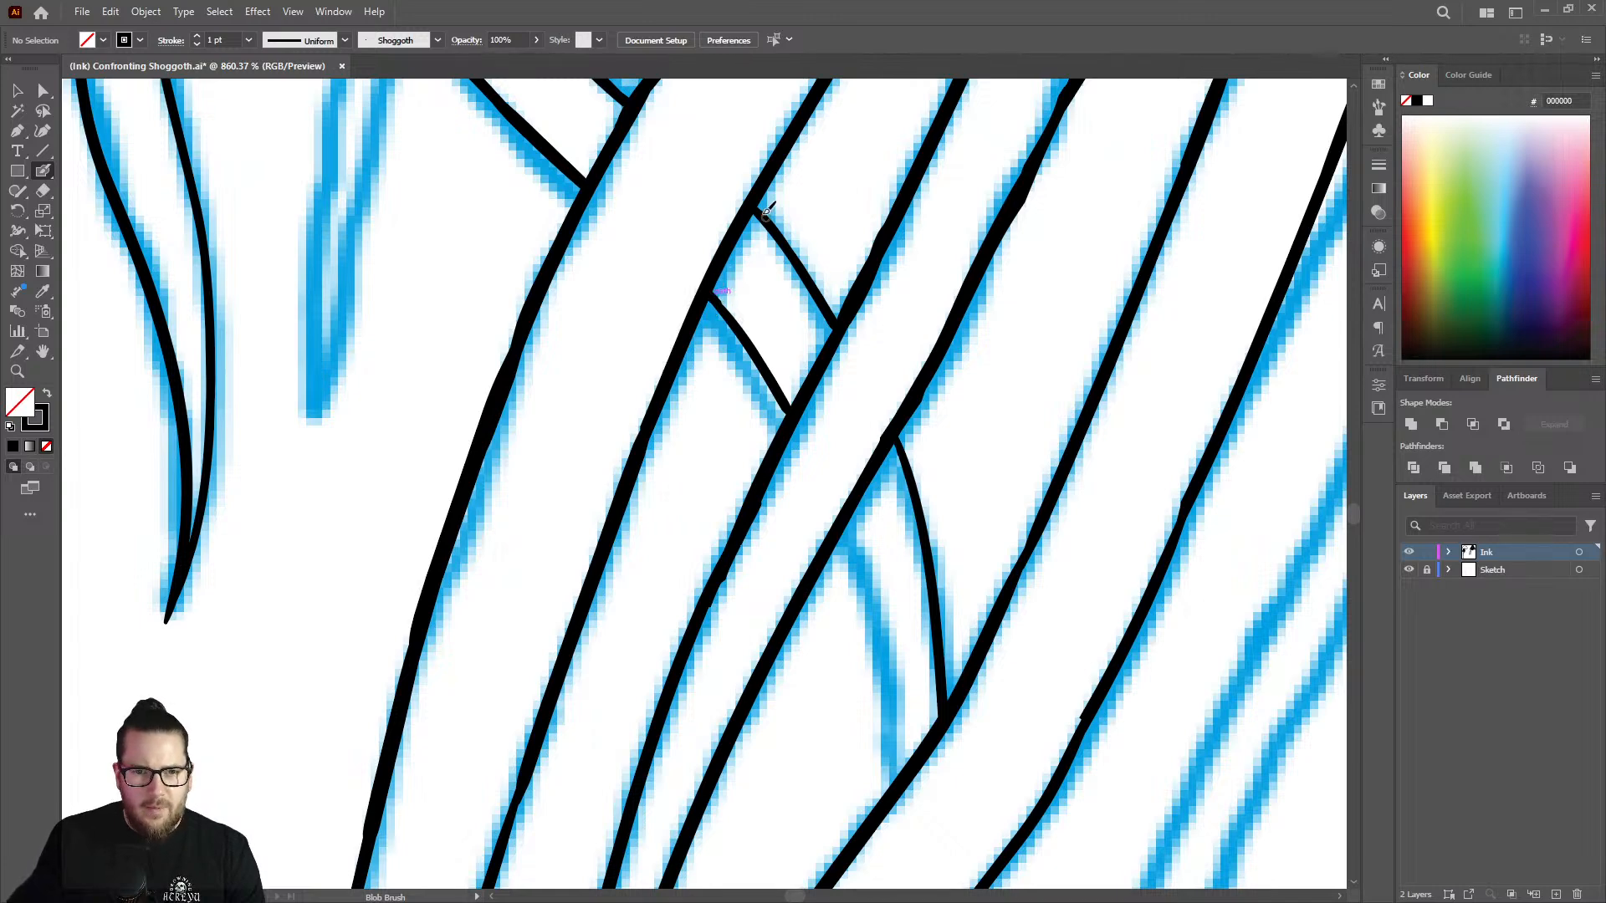
Ink the lower edge of the crossing strand in the gap between the fourth and fifth long lines.
key("ctrl+space")
left_click_drag(777, 227, 630, 238)
left_click_drag(888, 481, 1050, 437)
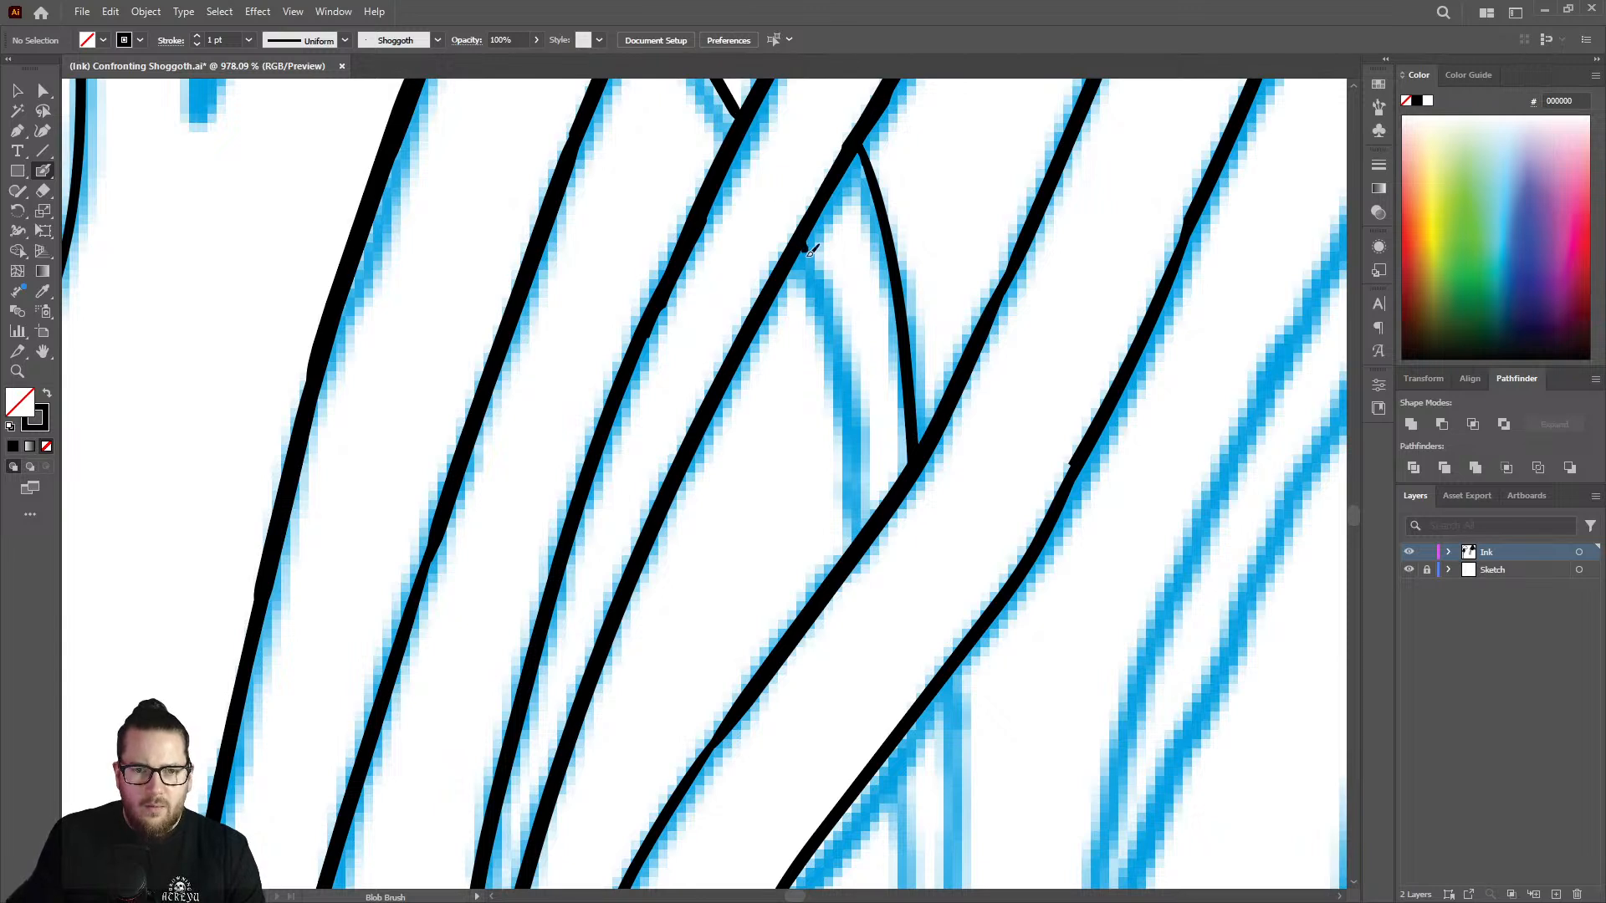
left_click_drag(811, 248, 859, 535)
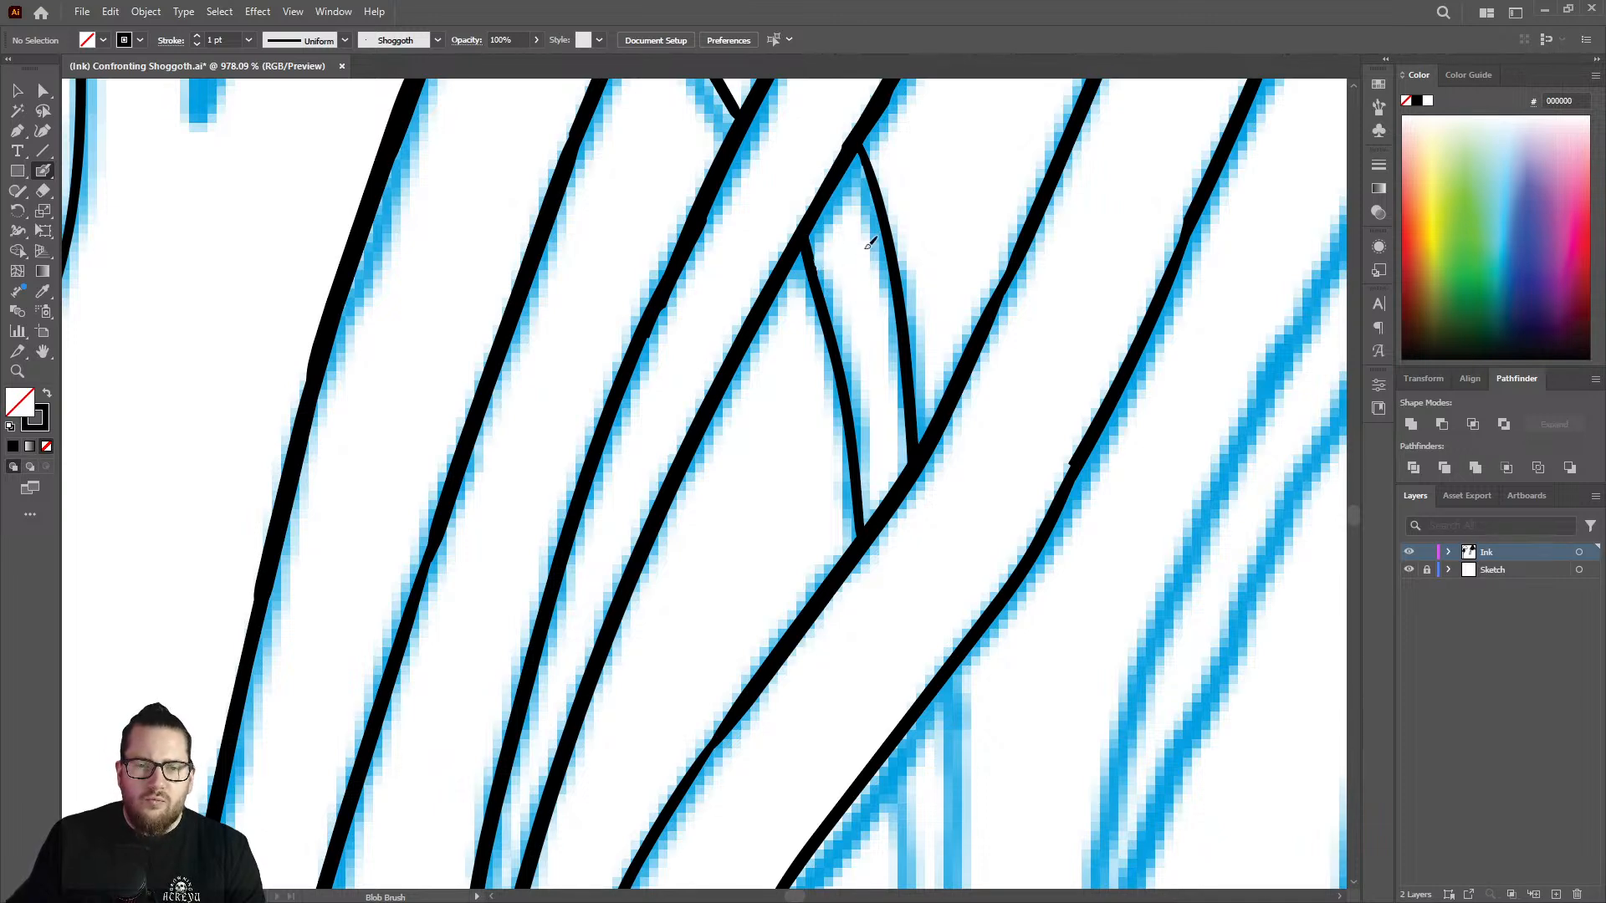
Try to ink the left edge of the strand's hanging end where it emerges below the bending tentacle.
key("ctrl+space")
left_click_drag(882, 289, 767, 258)
left_click_drag(941, 248, 844, 234)
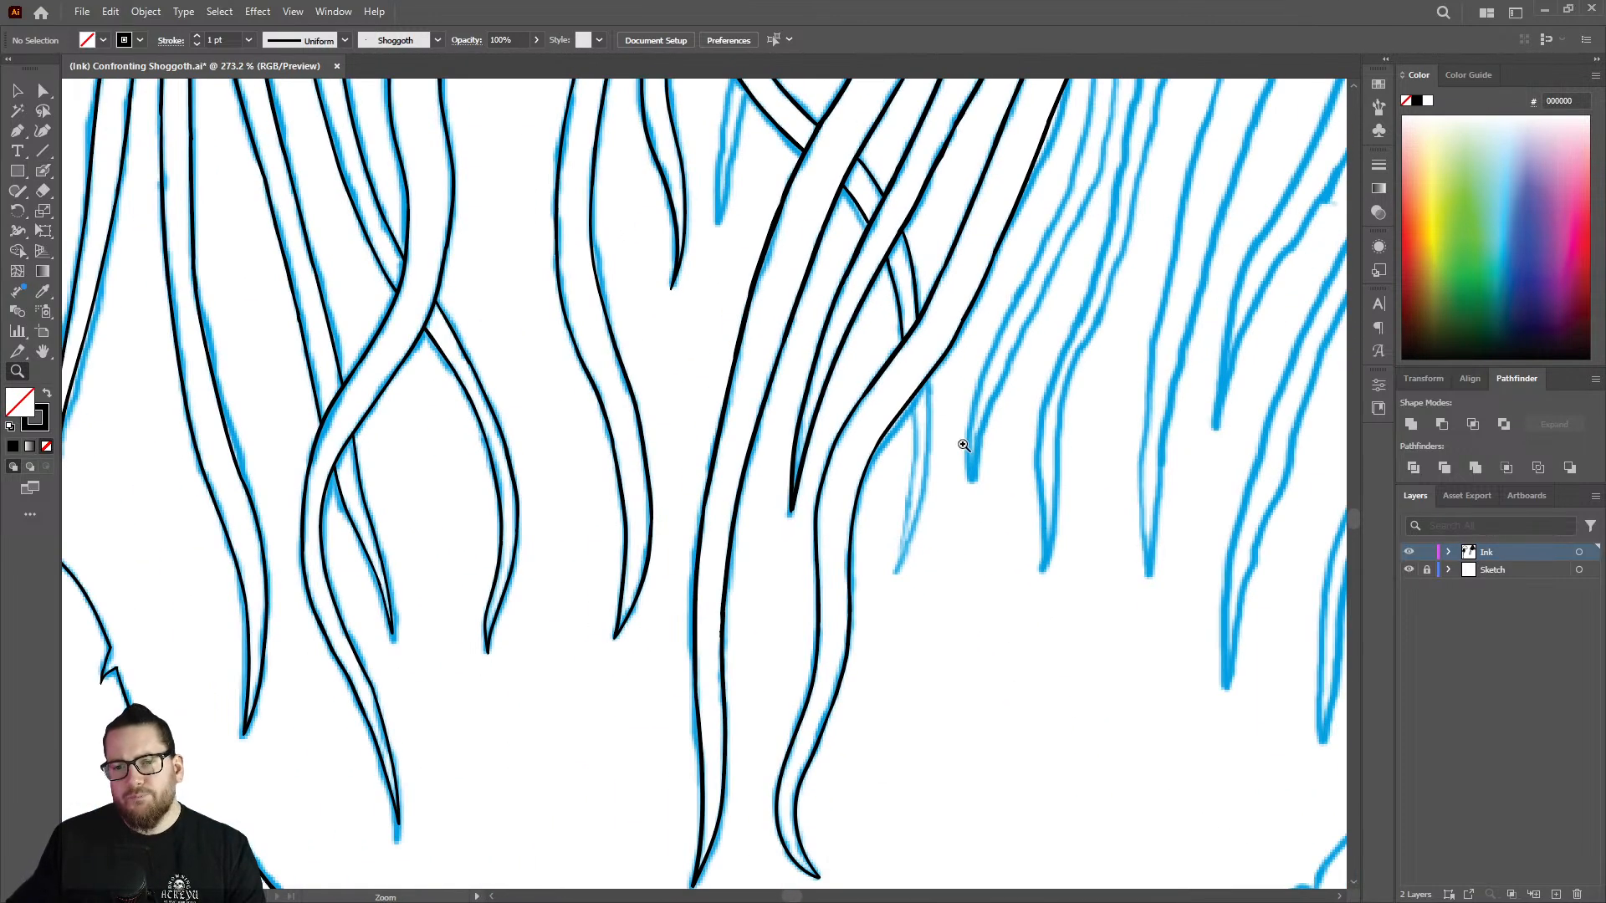
left_click_drag(964, 445, 1030, 376)
left_click_drag(939, 356, 961, 397)
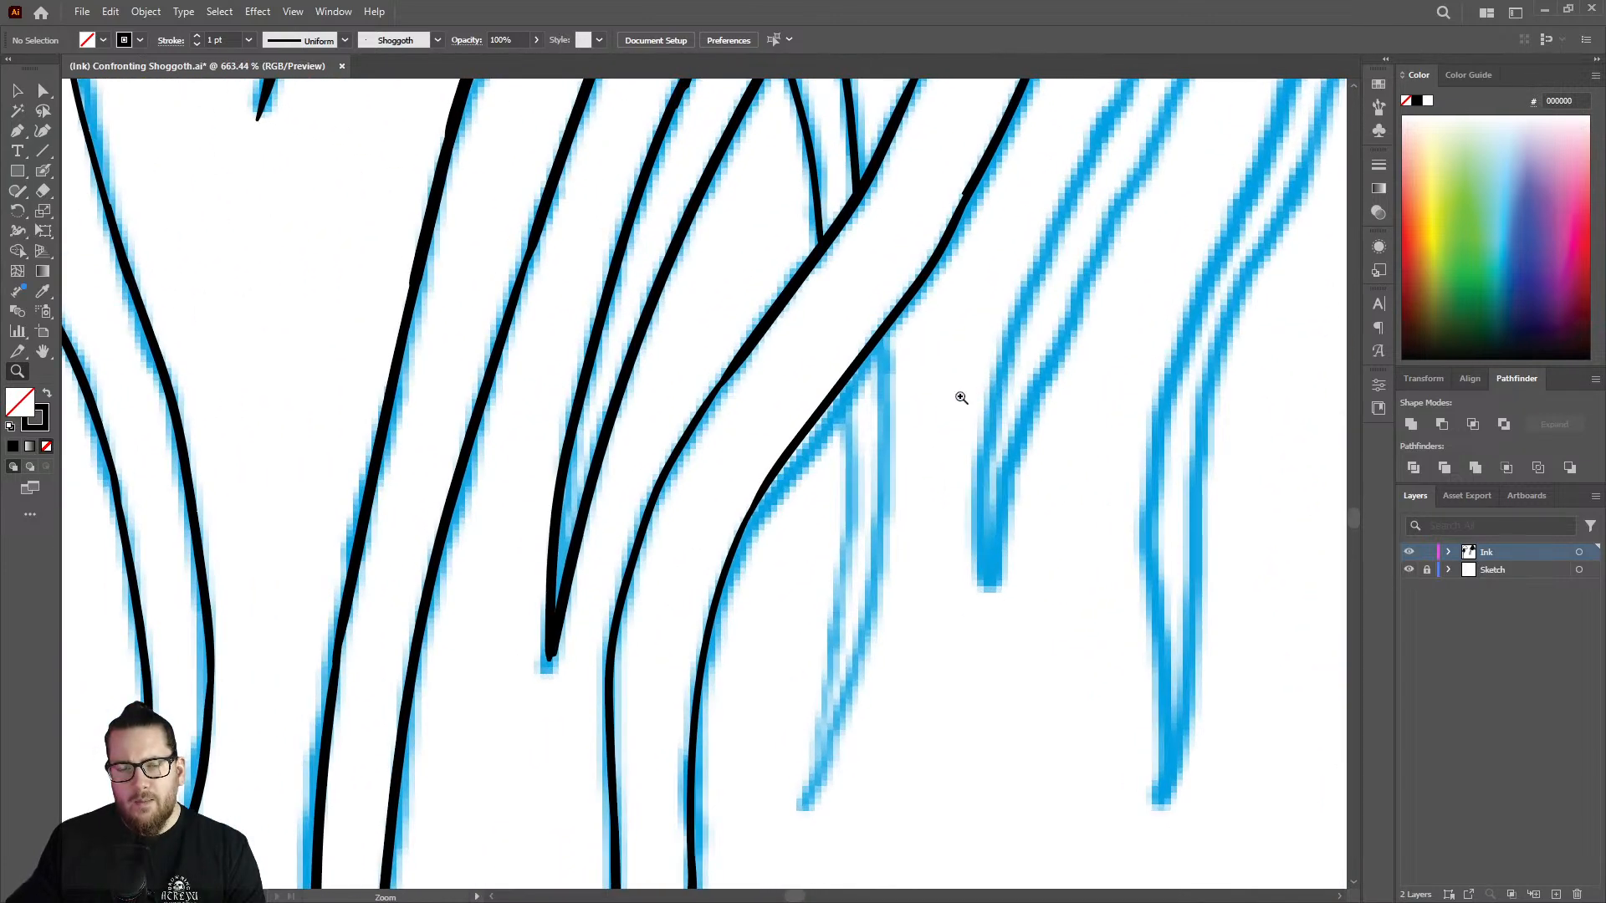
left_click_drag(899, 494, 847, 354)
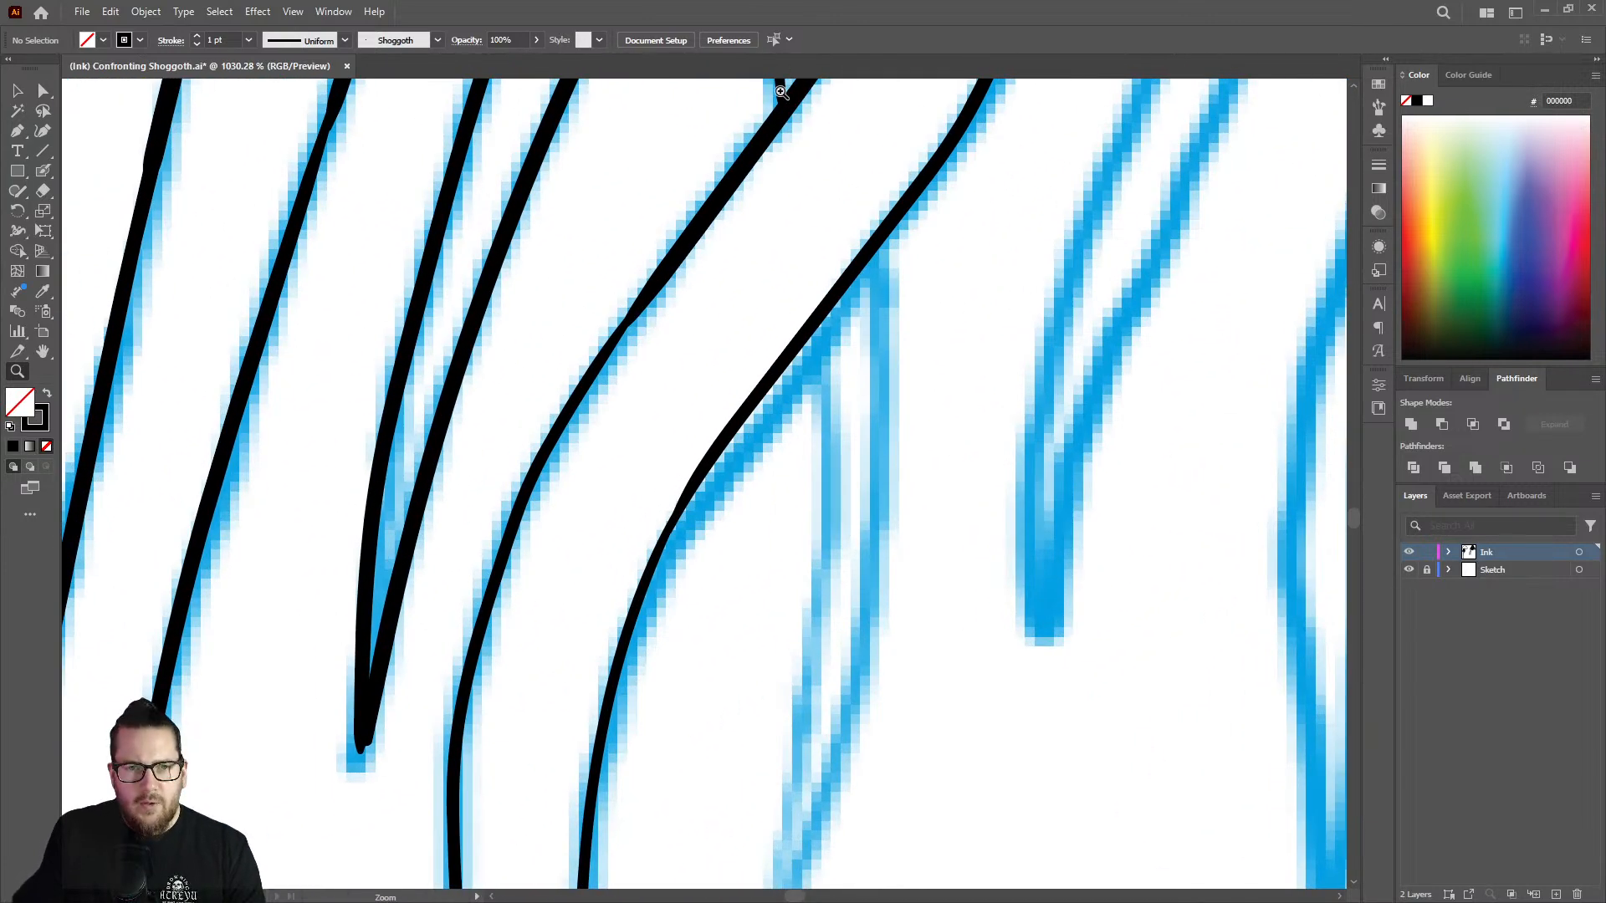
key("shift+b")
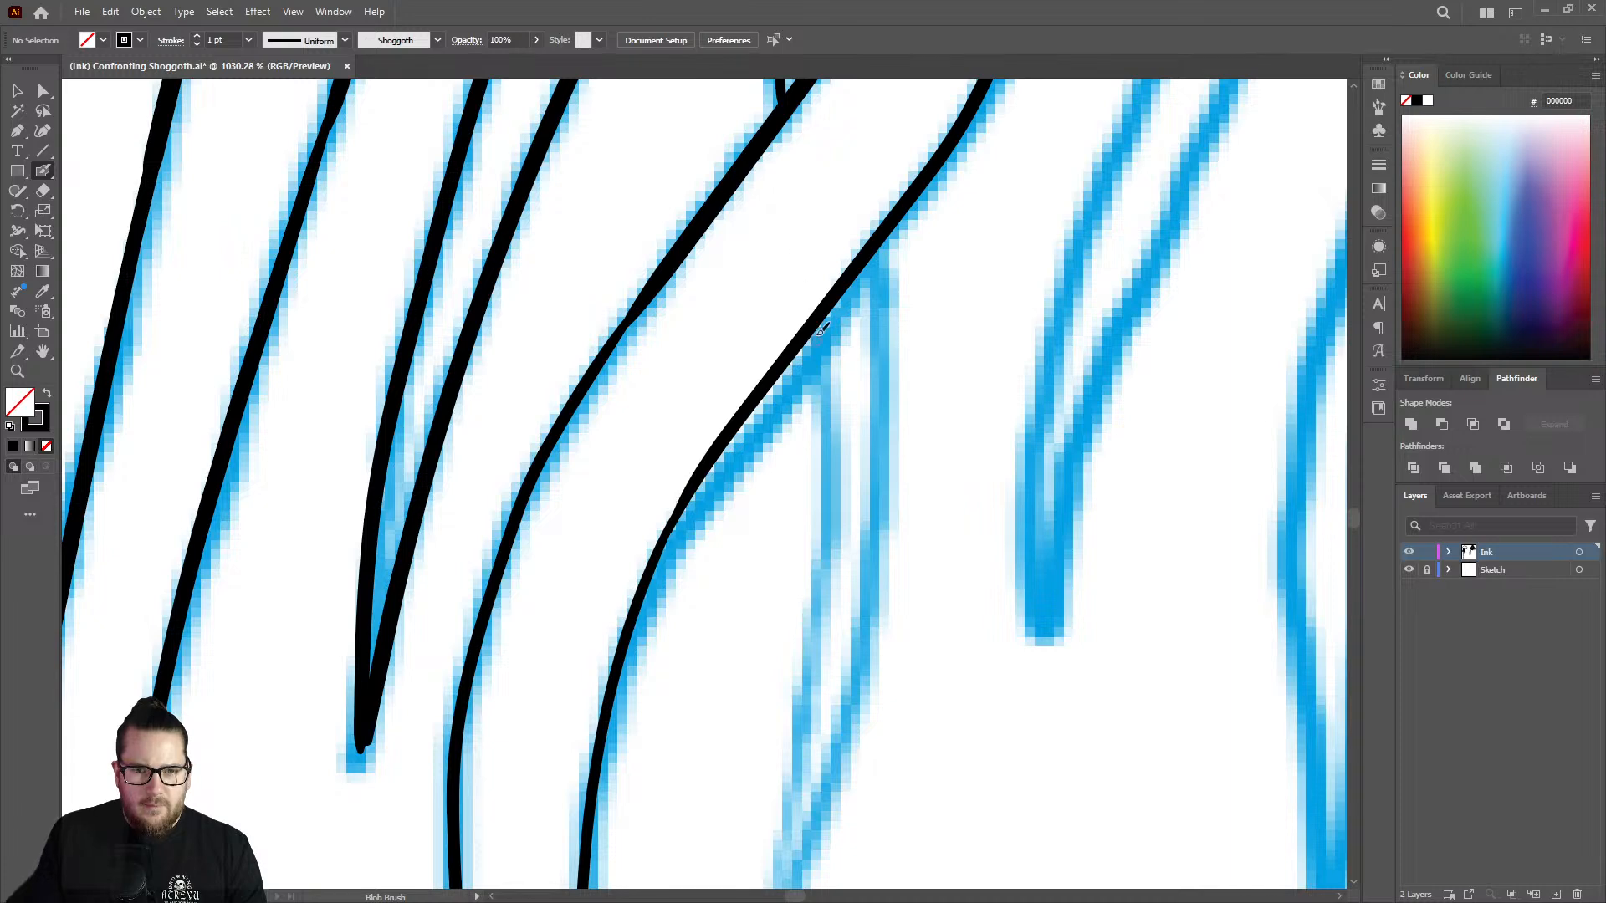
mouse_move(822, 307)
left_mouse_down()
mouse_move(836, 383)
mouse_move(816, 644)
left_mouse_up()
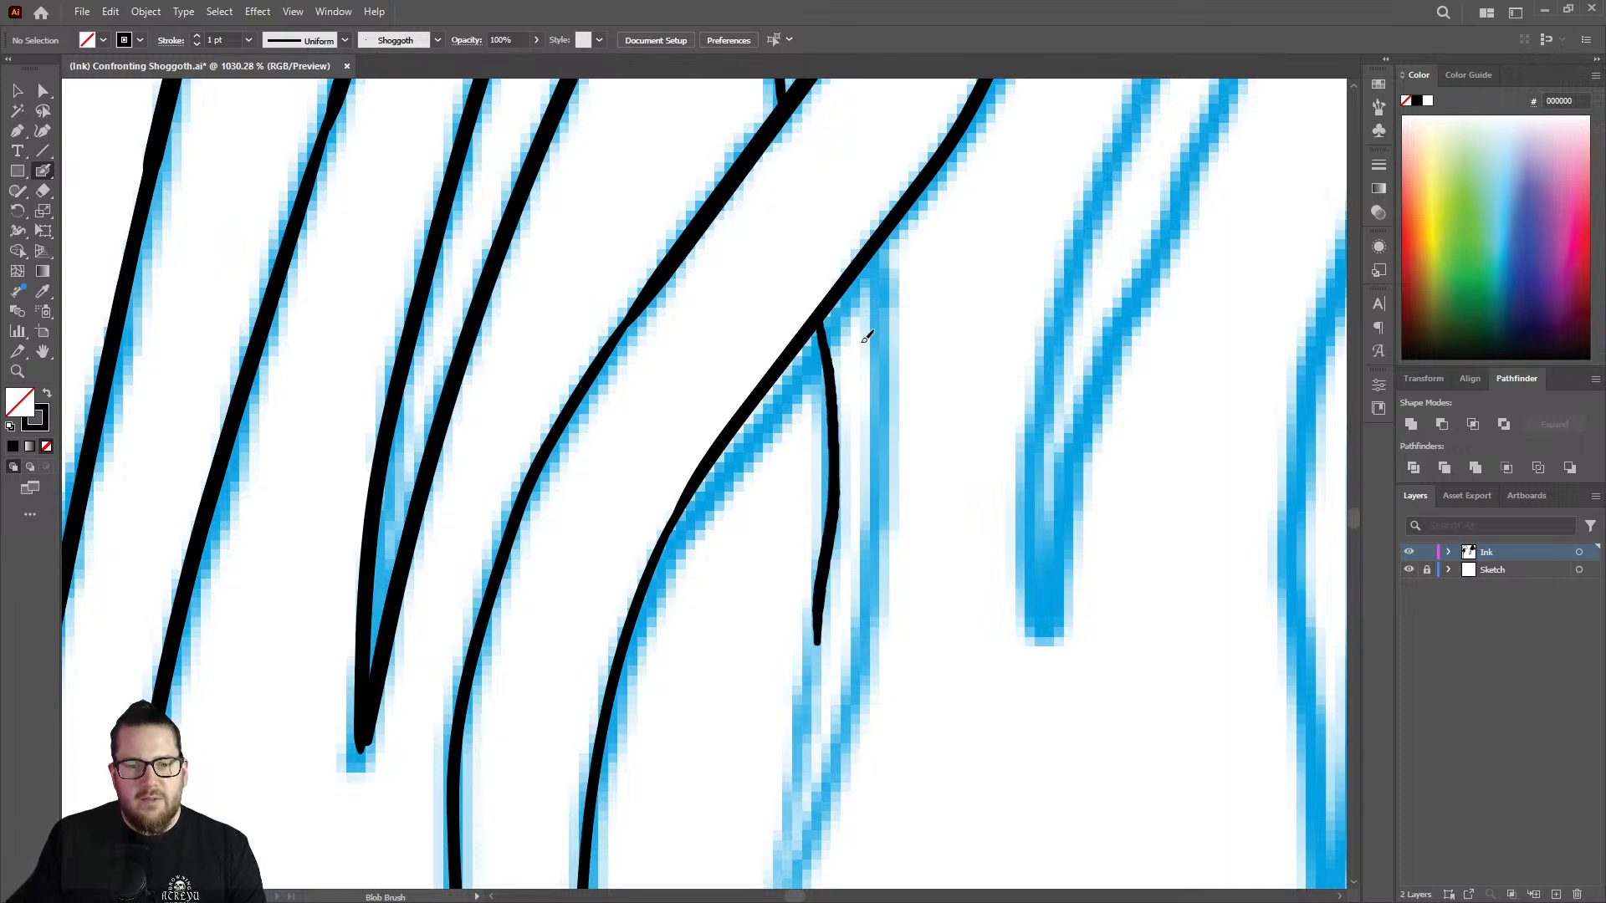
Erase the middle of the hanging end's left edge and redraw it as a smoother, longer stroke.
key("z")
left_click_drag(882, 346, 778, 326)
left_click_drag(901, 221, 985, 271)
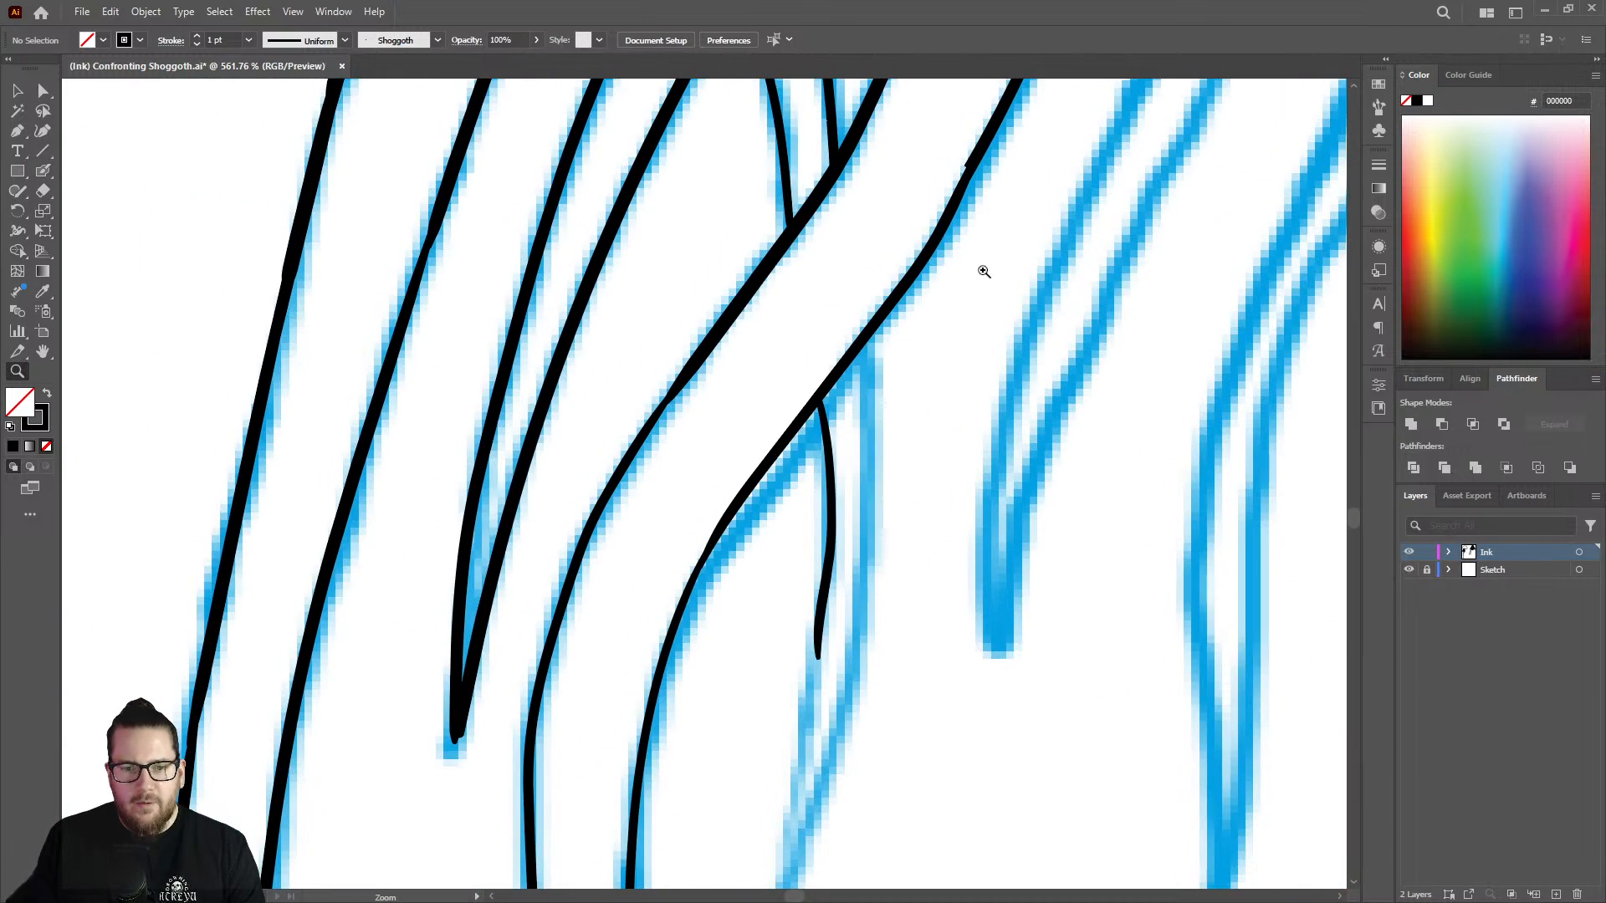
left_click_drag(812, 562, 852, 556)
key("shift+e")
mouse_move(842, 430)
left_mouse_down()
mouse_move(843, 583)
mouse_move(845, 369)
mouse_move(846, 418)
left_mouse_up()
key("shift+b")
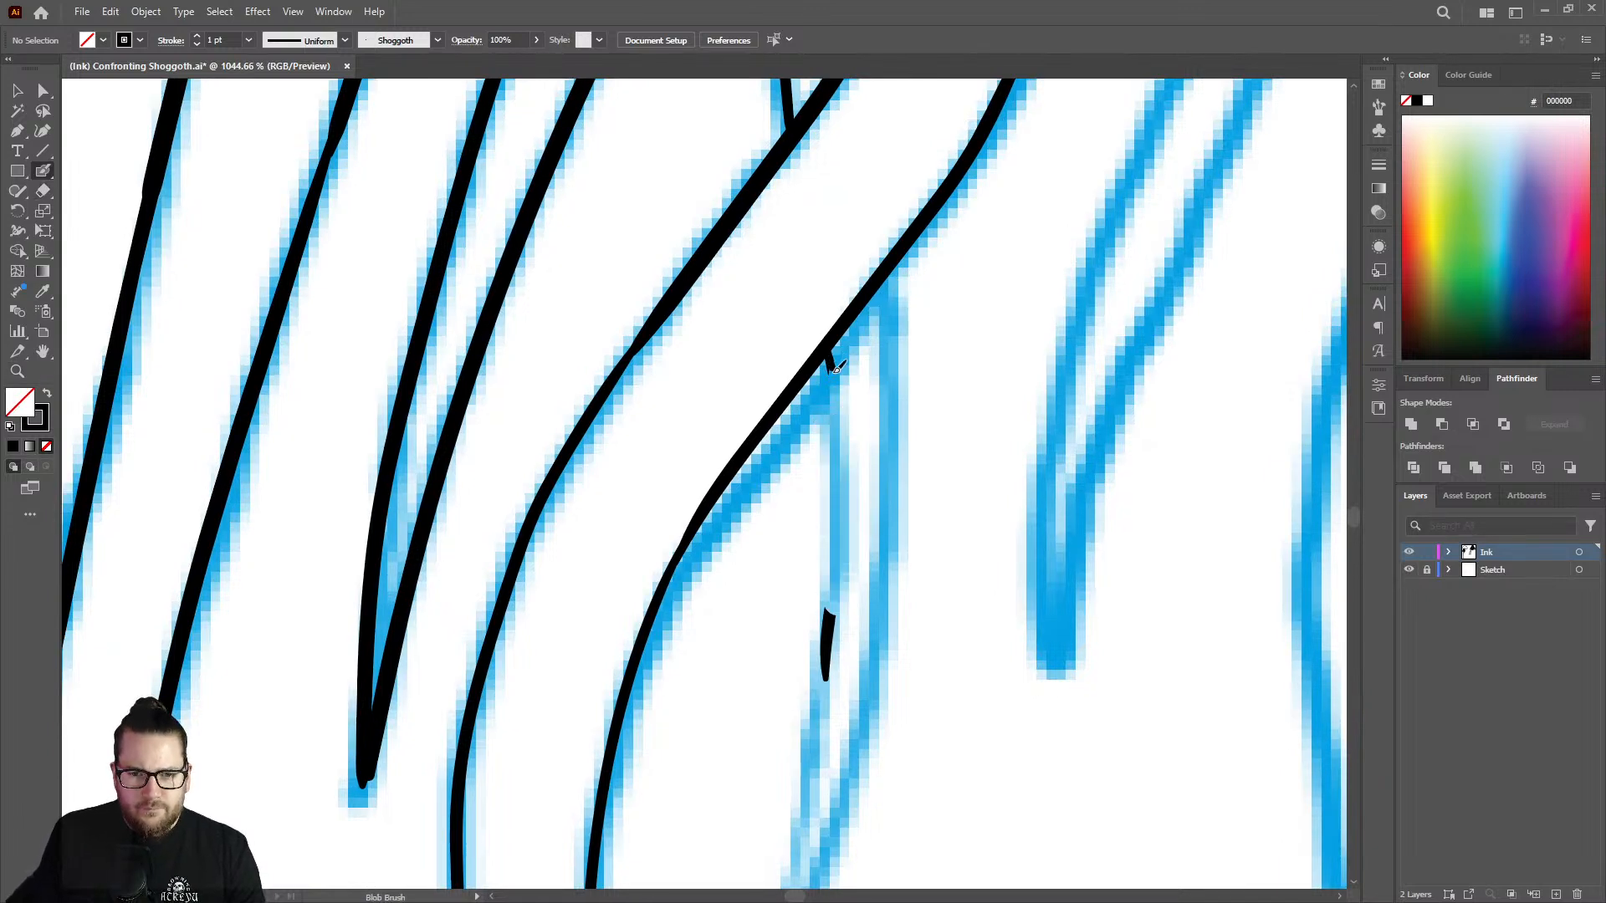
left_click_drag(832, 363, 816, 736)
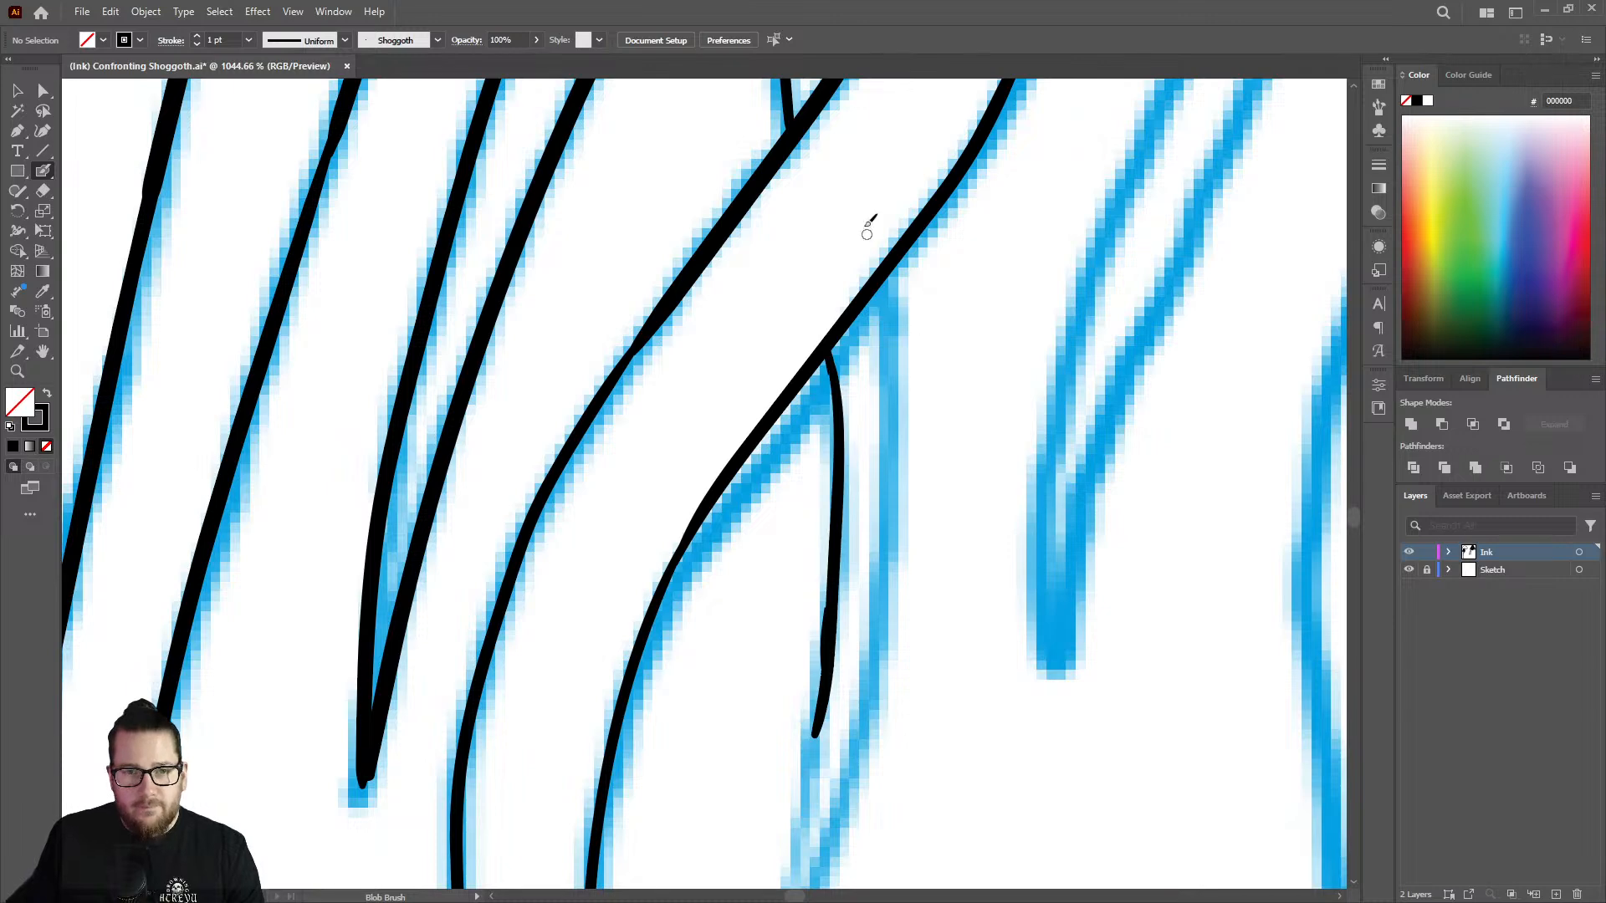
Erase the redrawn left edge of the strand's hanging end completely.
key("z")
left_click_drag(921, 408, 839, 397)
left_click_drag(914, 326, 1061, 316)
key("shift+e")
mouse_move(851, 470)
left_mouse_down()
mouse_move(884, 418)
mouse_move(850, 455)
mouse_move(818, 602)
mouse_move(845, 638)
mouse_move(817, 770)
left_mouse_up()
Thicken the thin joints along both edges of the bending tentacle beside the strand's hanging end to even out their line weight.
key("z")
mouse_move(882, 489)
left_mouse_down()
mouse_move(849, 499)
mouse_move(971, 501)
mouse_move(1038, 476)
left_mouse_up()
left_click_drag(698, 503, 811, 493)
key("shift+b")
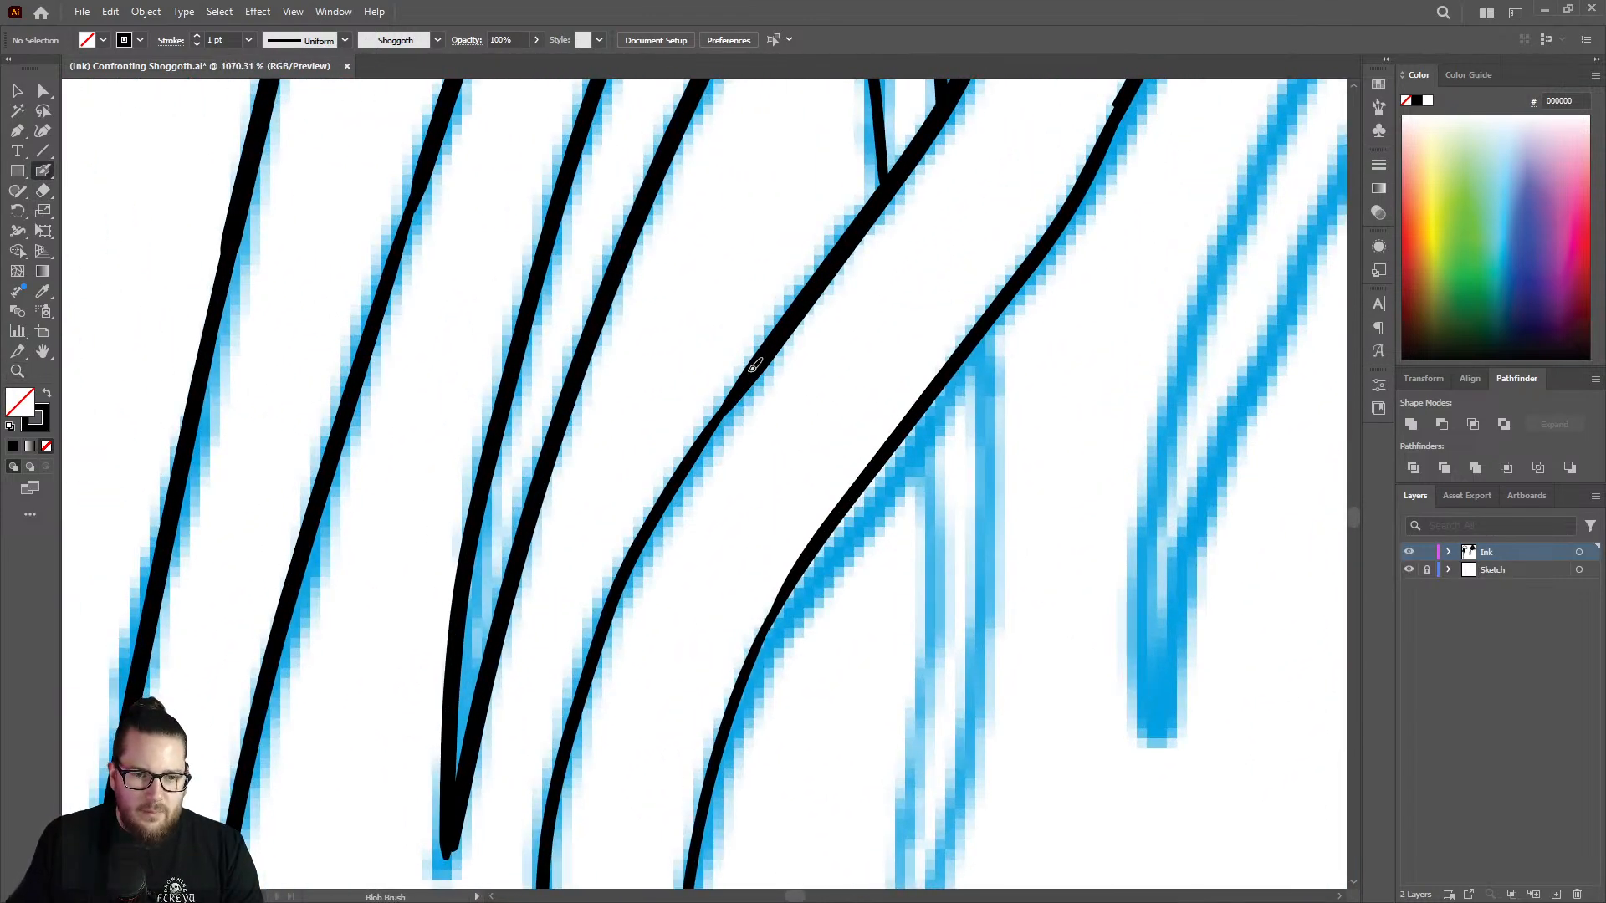
mouse_move(747, 383)
left_mouse_down()
mouse_move(717, 405)
mouse_move(615, 596)
left_mouse_up()
key("z")
mouse_move(778, 455)
left_mouse_down()
mouse_move(544, 464)
mouse_move(867, 561)
mouse_move(982, 462)
left_mouse_up()
key("shift+b")
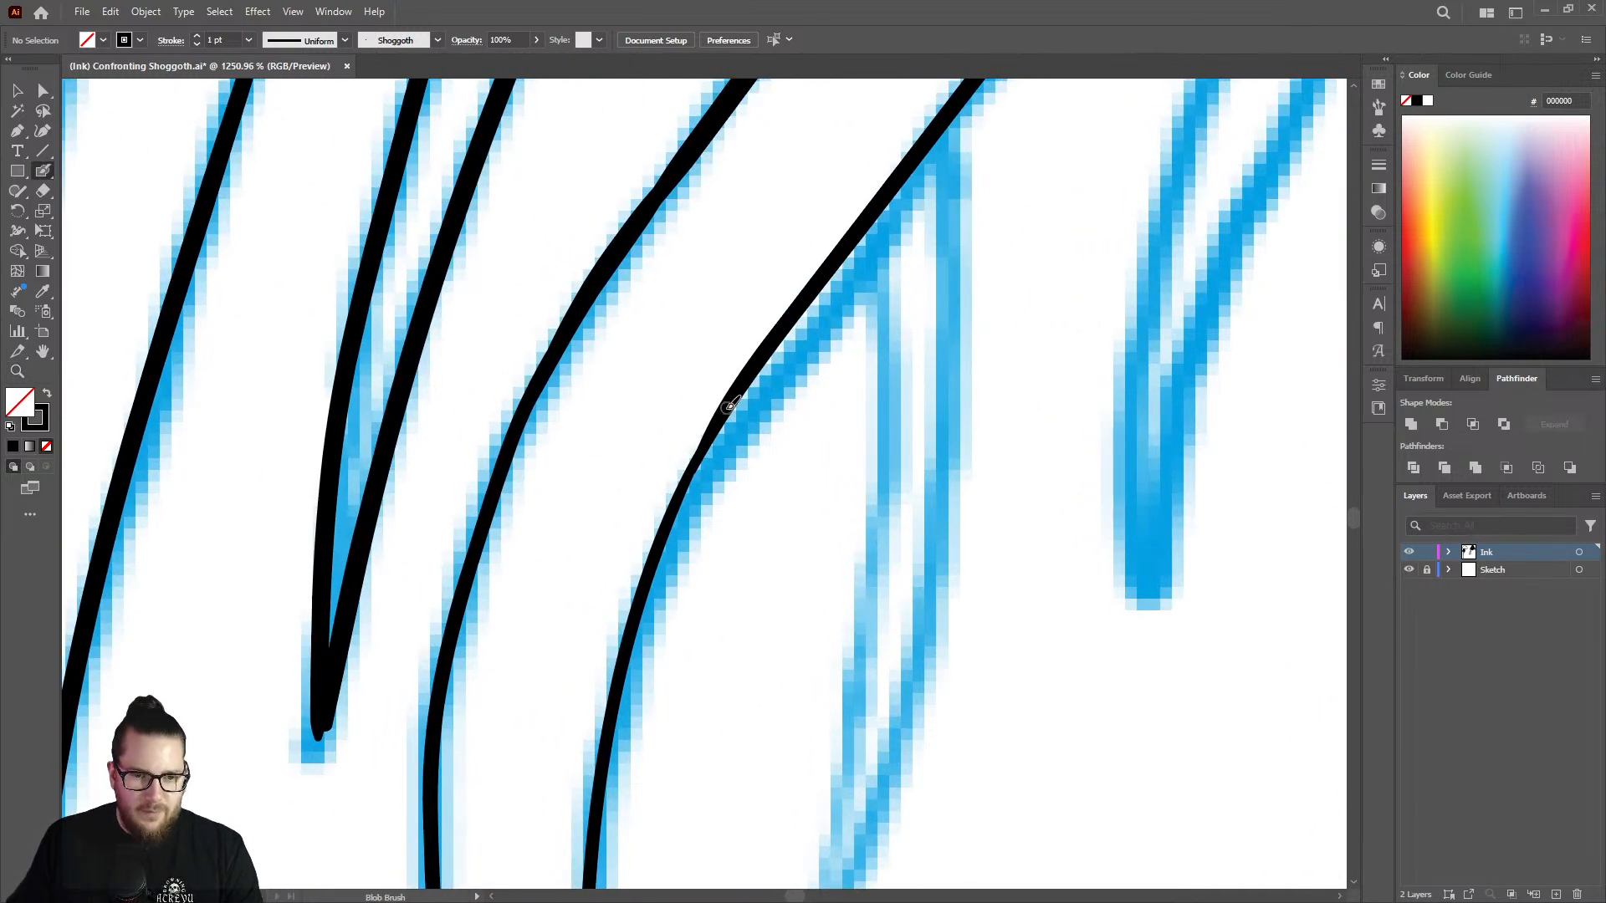
mouse_move(705, 446)
left_mouse_down()
mouse_move(669, 533)
mouse_move(523, 531)
mouse_move(733, 477)
left_mouse_up()
Ink the upper part of the right edge of the strand's hanging end, starting from the bending tentacle's lower edge.
key("z")
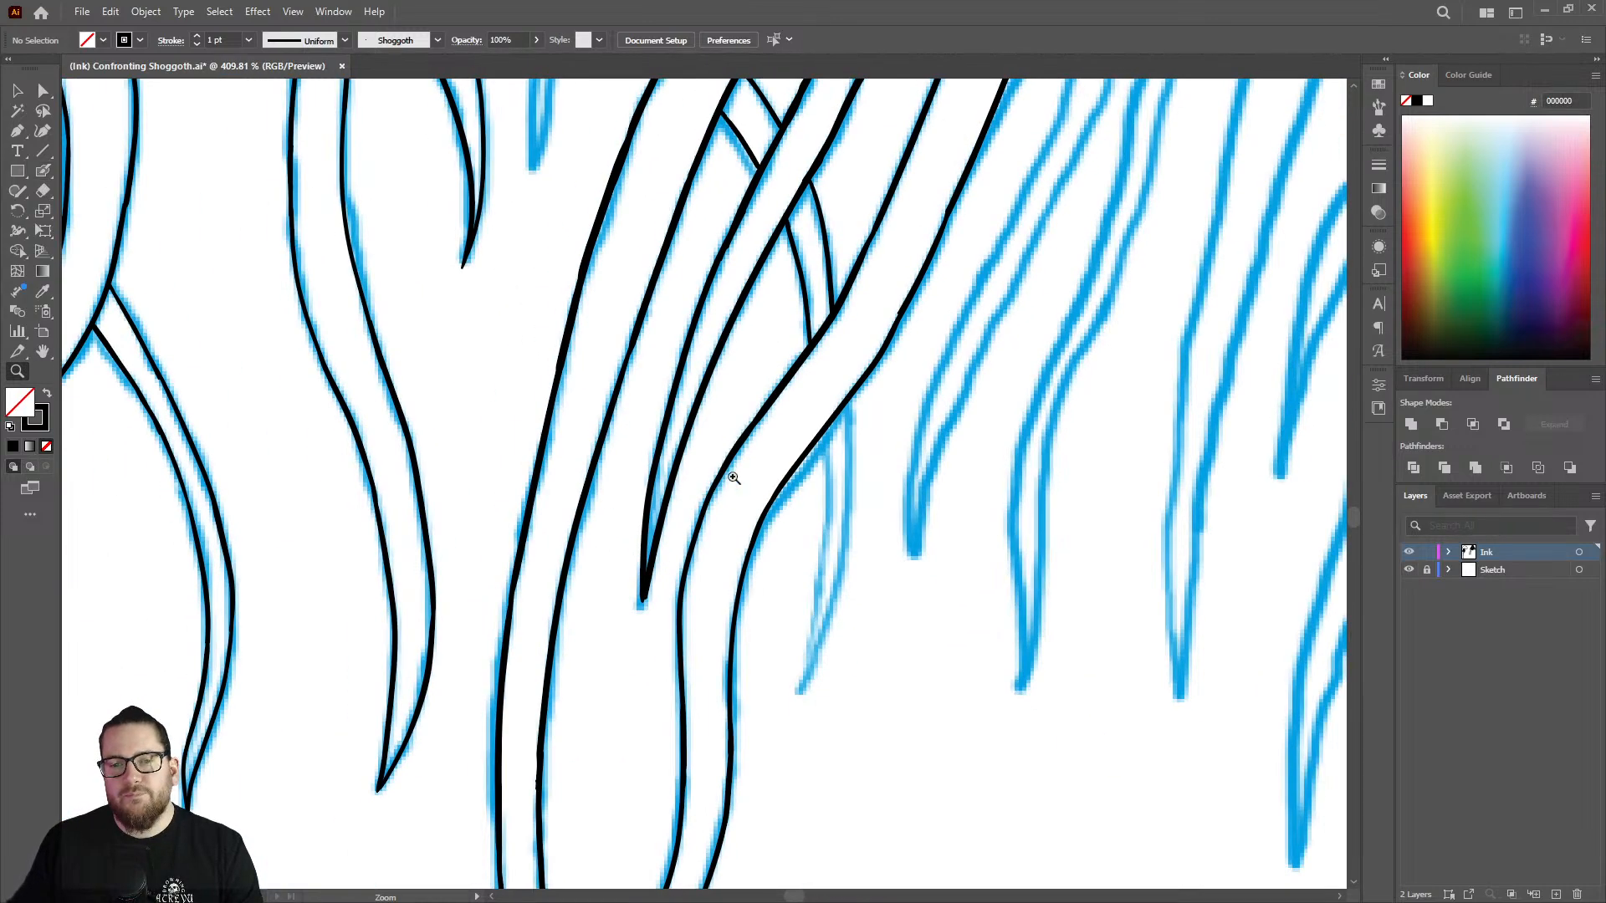
left_click_drag(900, 314, 949, 301)
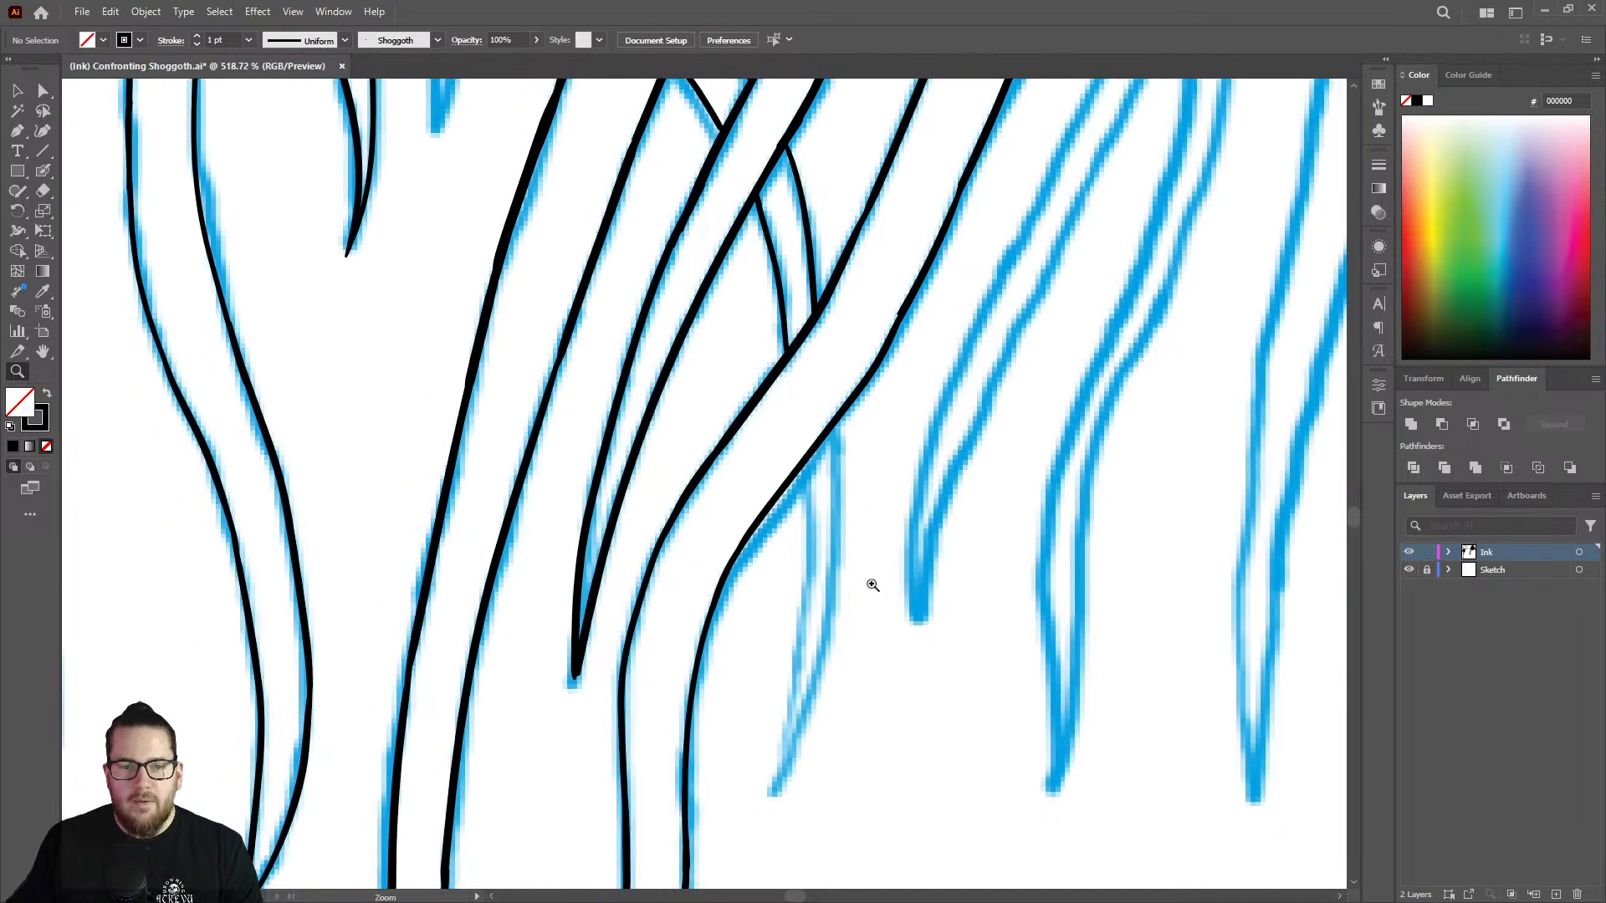
left_click_drag(870, 585, 793, 640)
left_click_drag(863, 690, 844, 155)
key("shift+b")
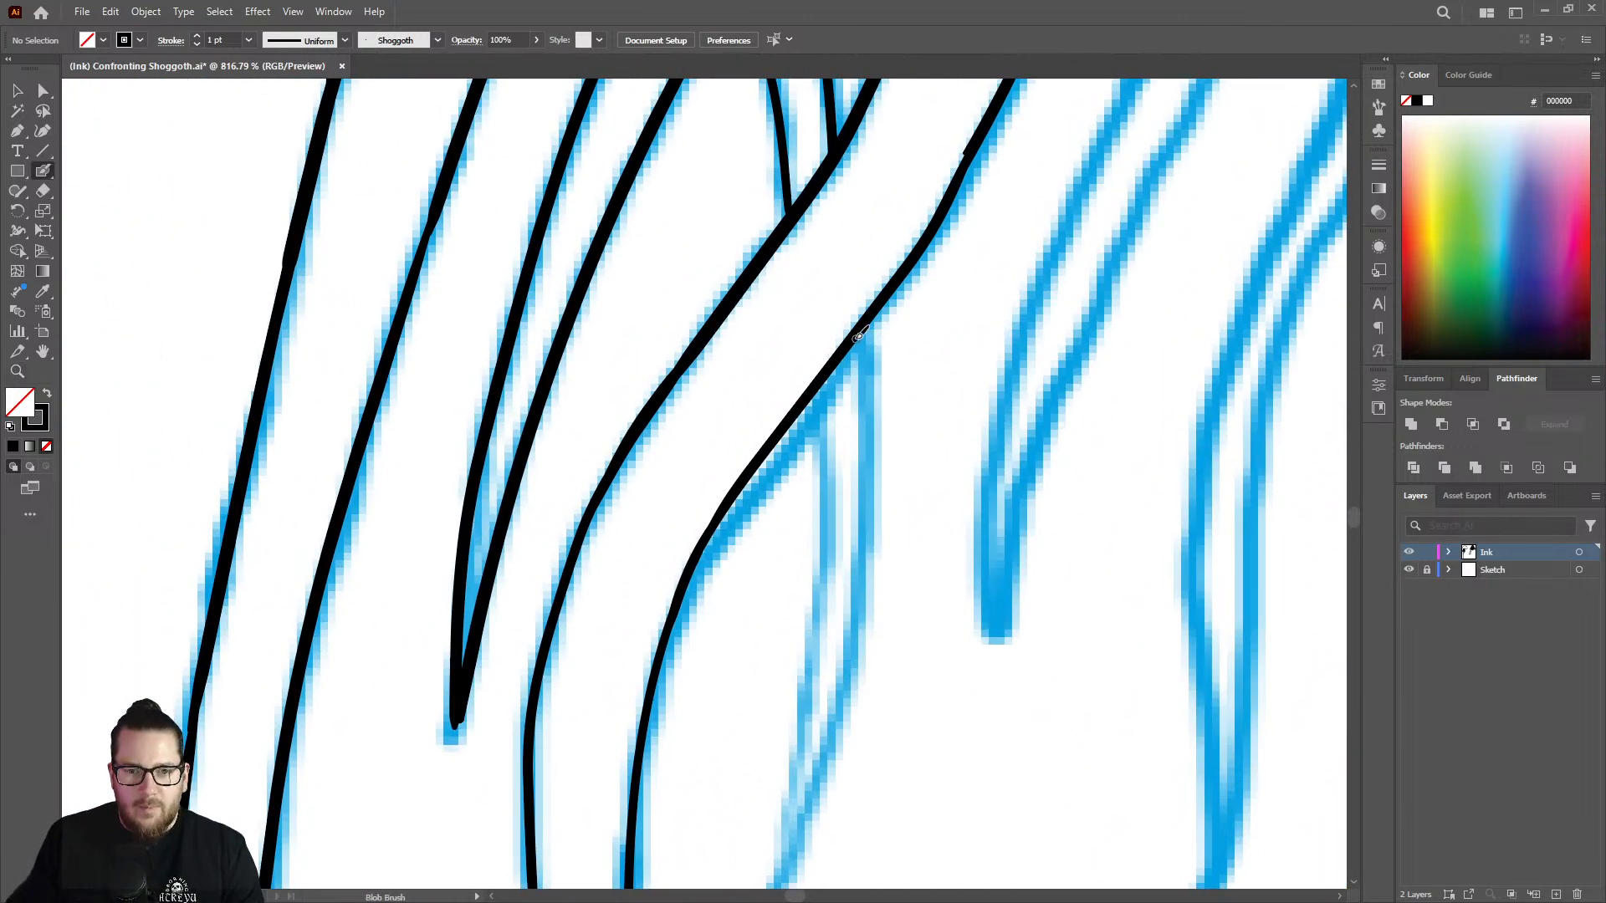
left_click_drag(863, 346, 849, 657)
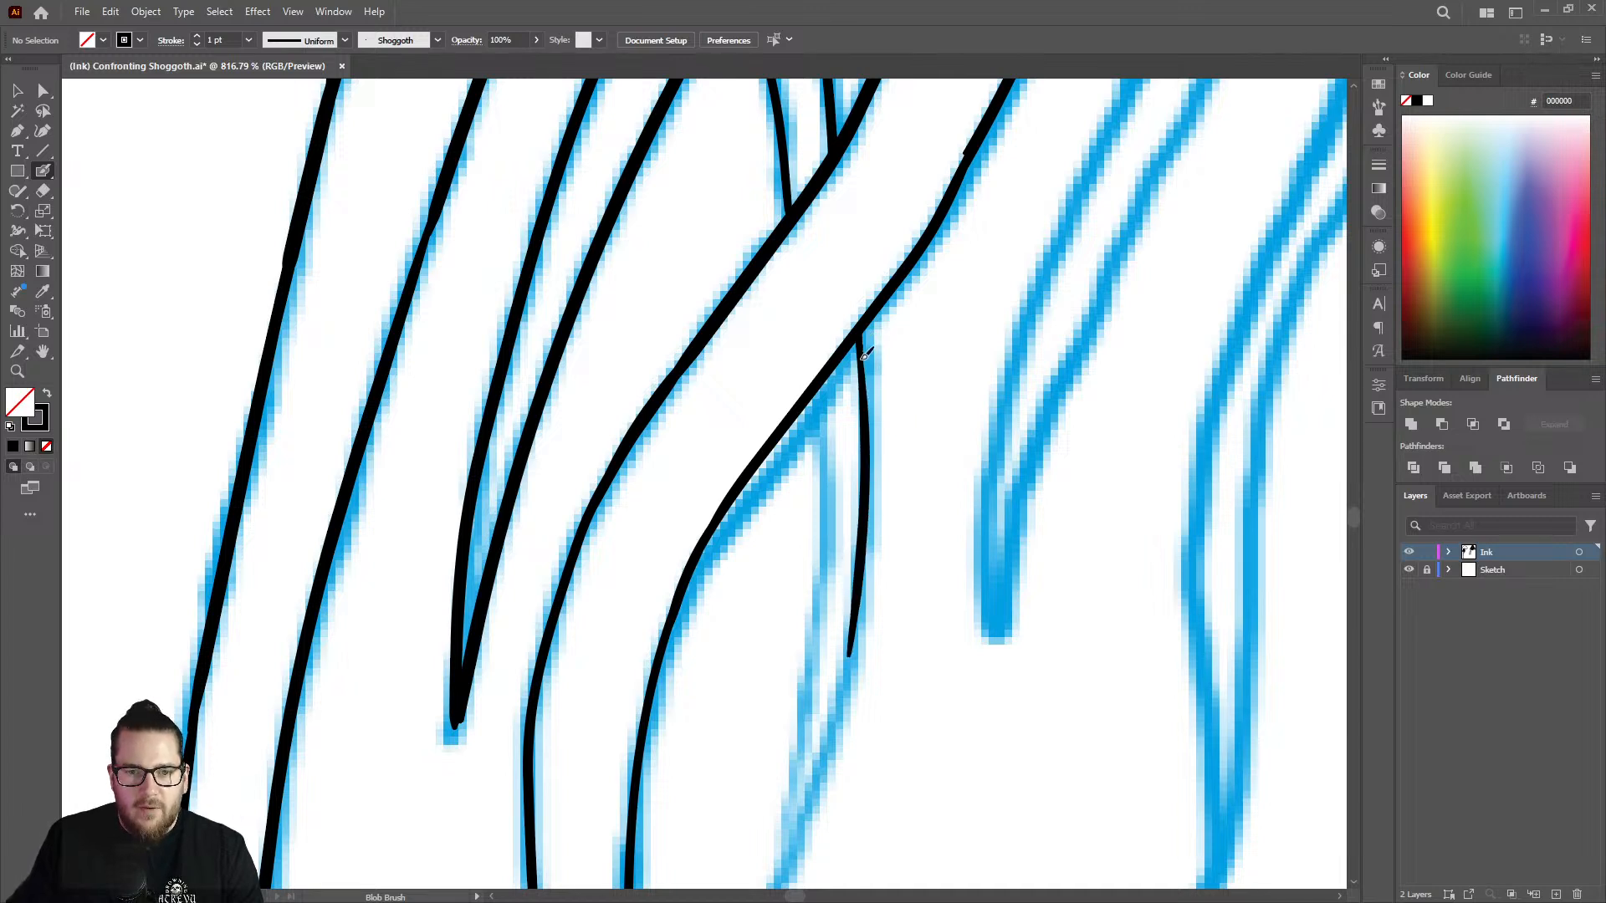
Try to ink the hanging end's left edge and the rest of its right edge, closing them at the pointed tip.
key("z")
left_click_drag(895, 368, 874, 499)
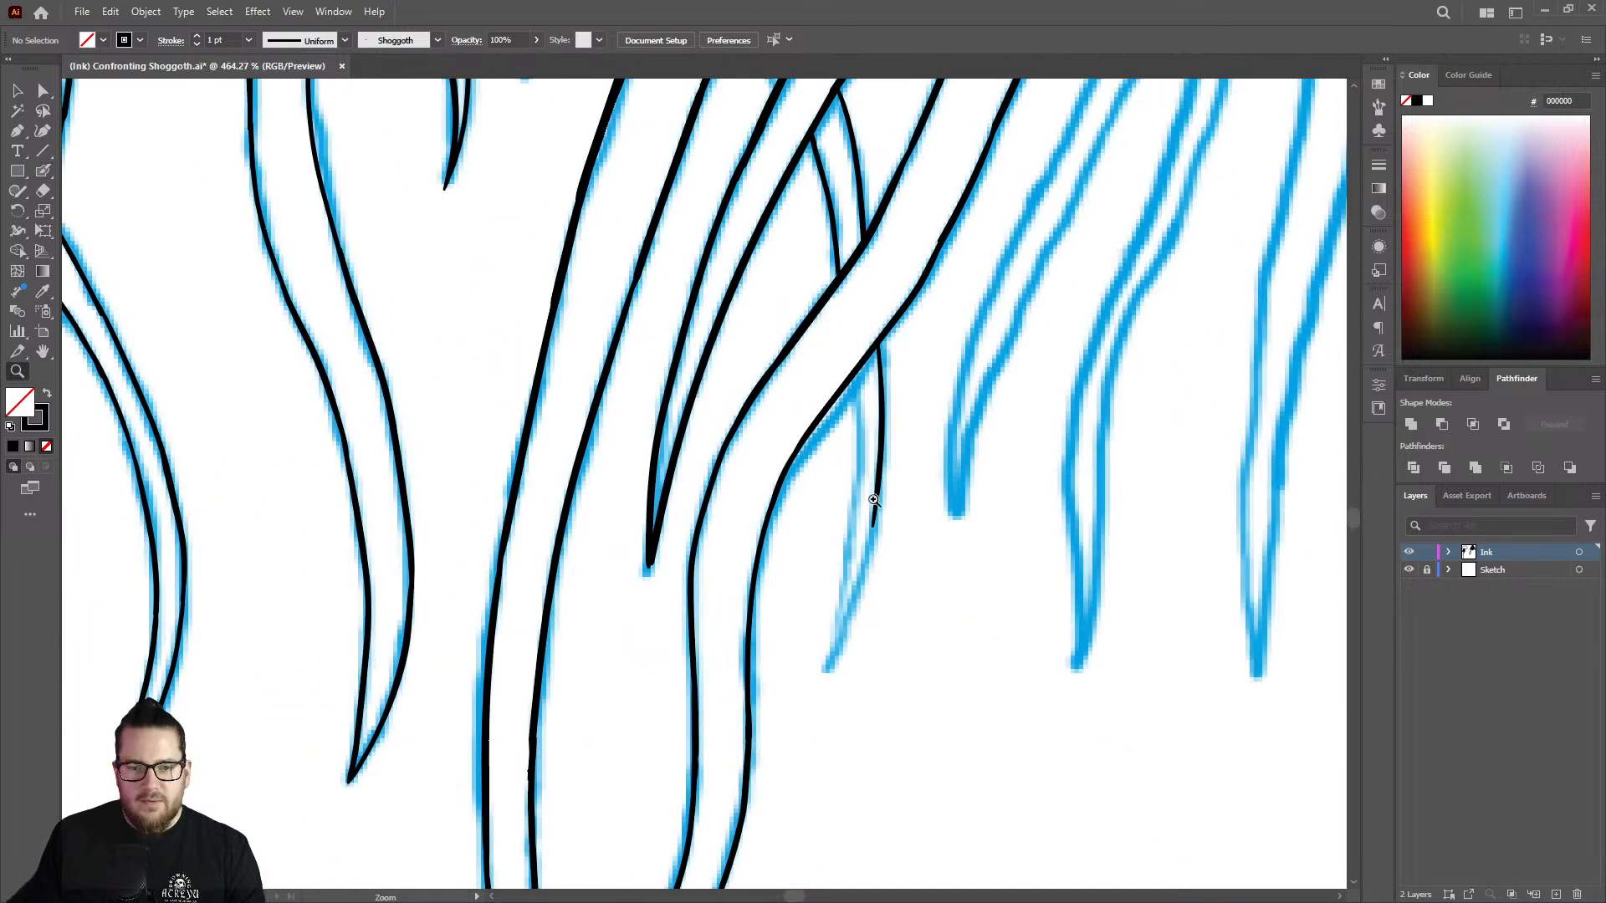
left_click_drag(914, 561, 1013, 544)
key("shift+b")
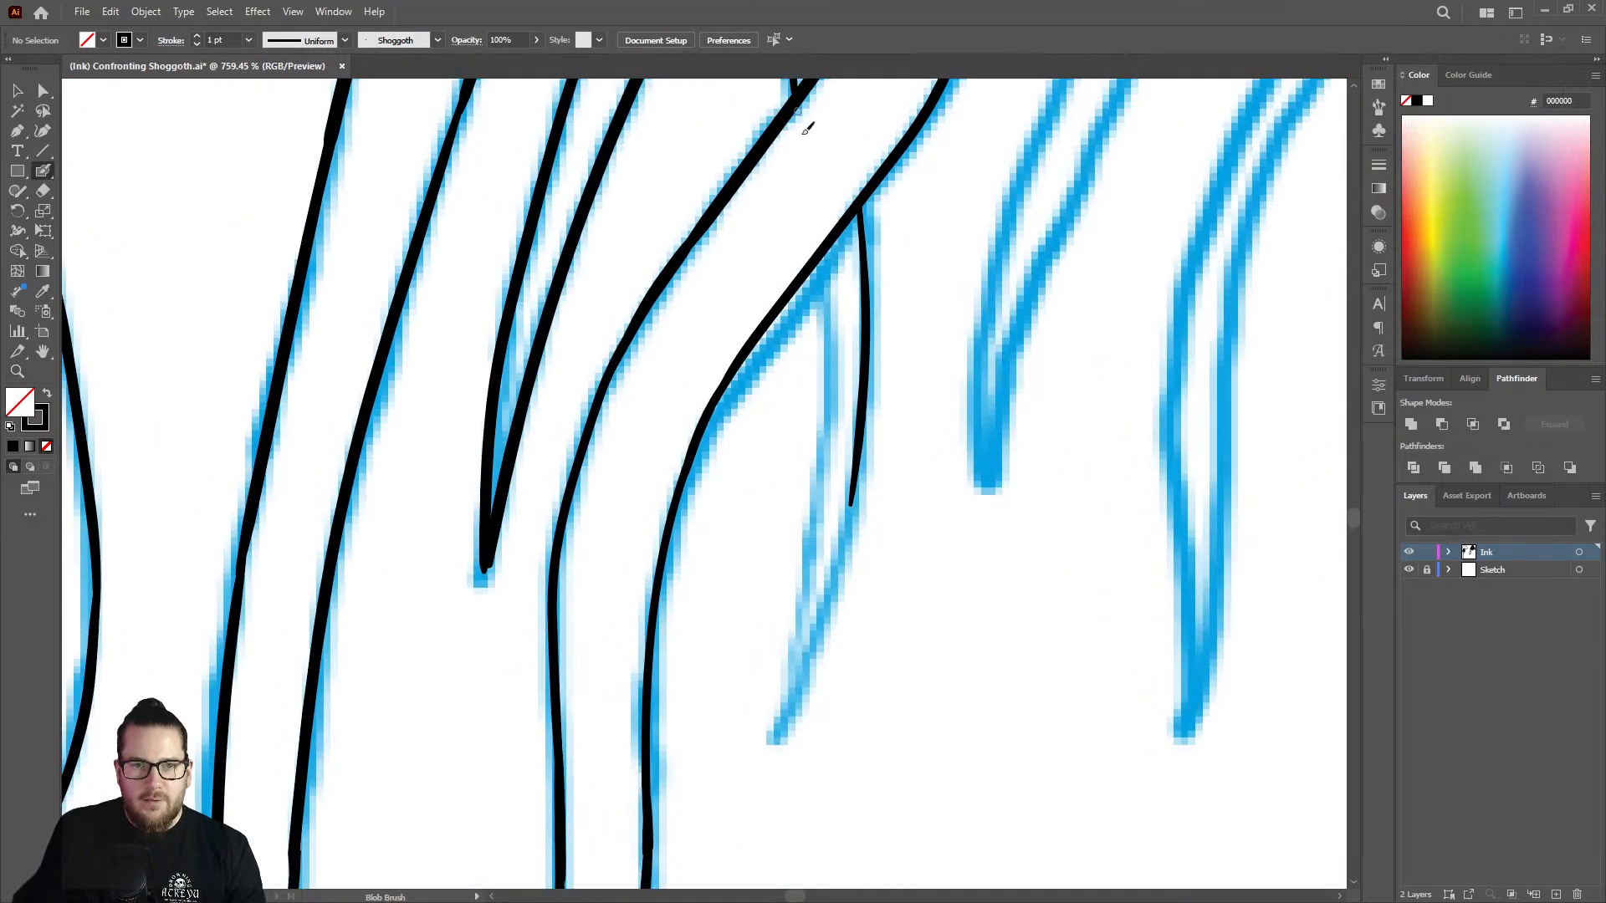
mouse_move(831, 242)
left_mouse_down()
mouse_move(822, 542)
mouse_move(776, 743)
mouse_move(839, 559)
mouse_move(860, 424)
left_mouse_up()
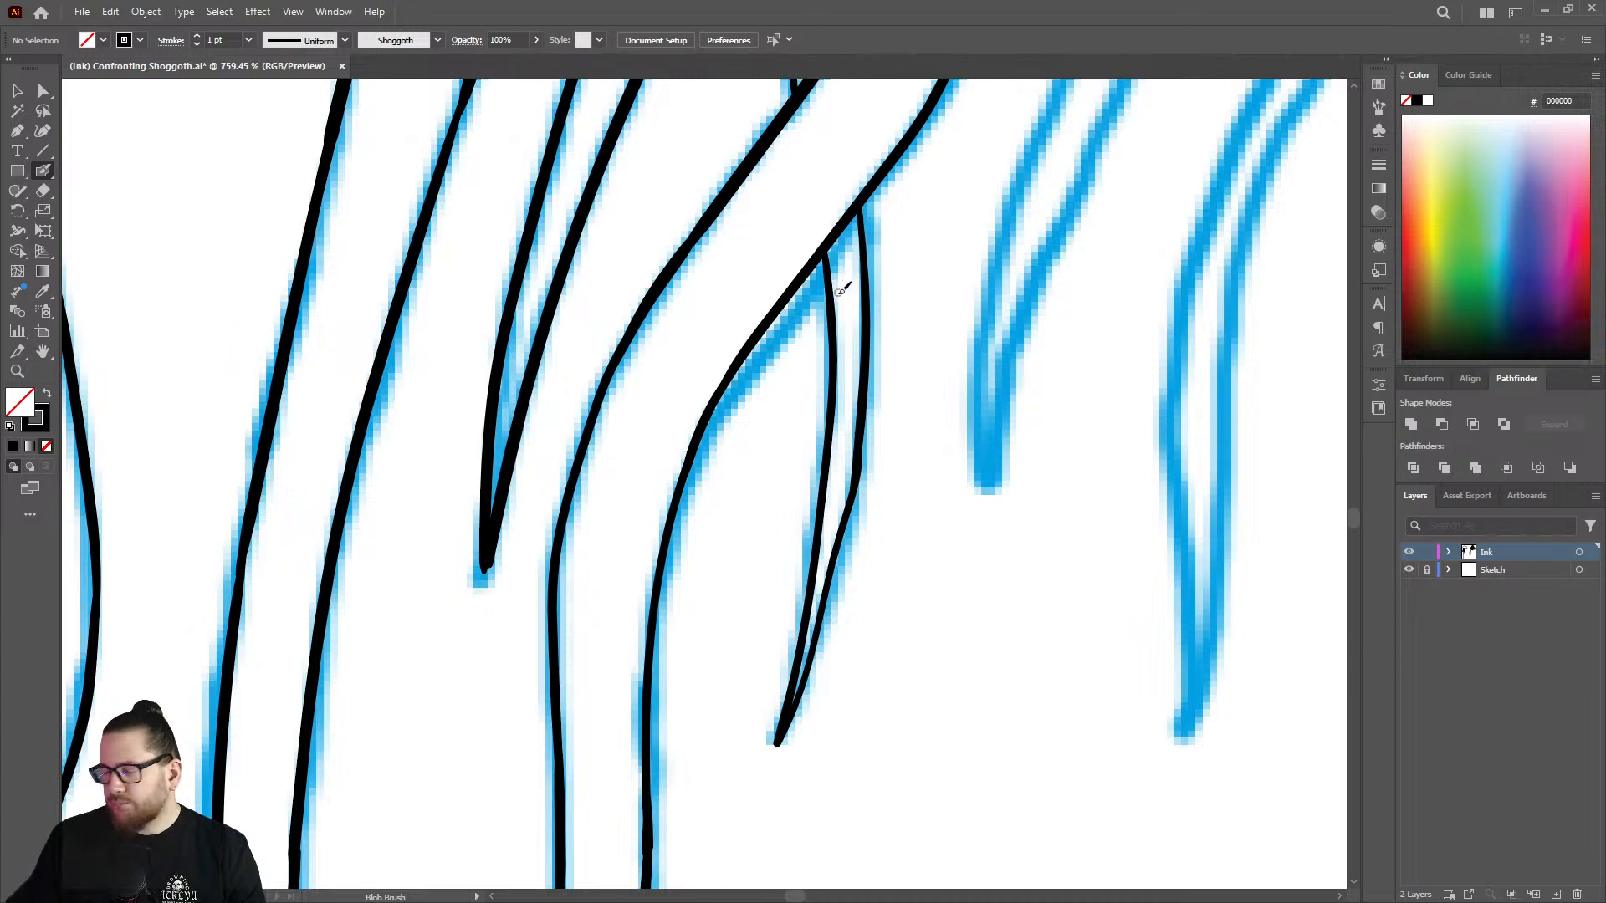
key("ctrl+z")
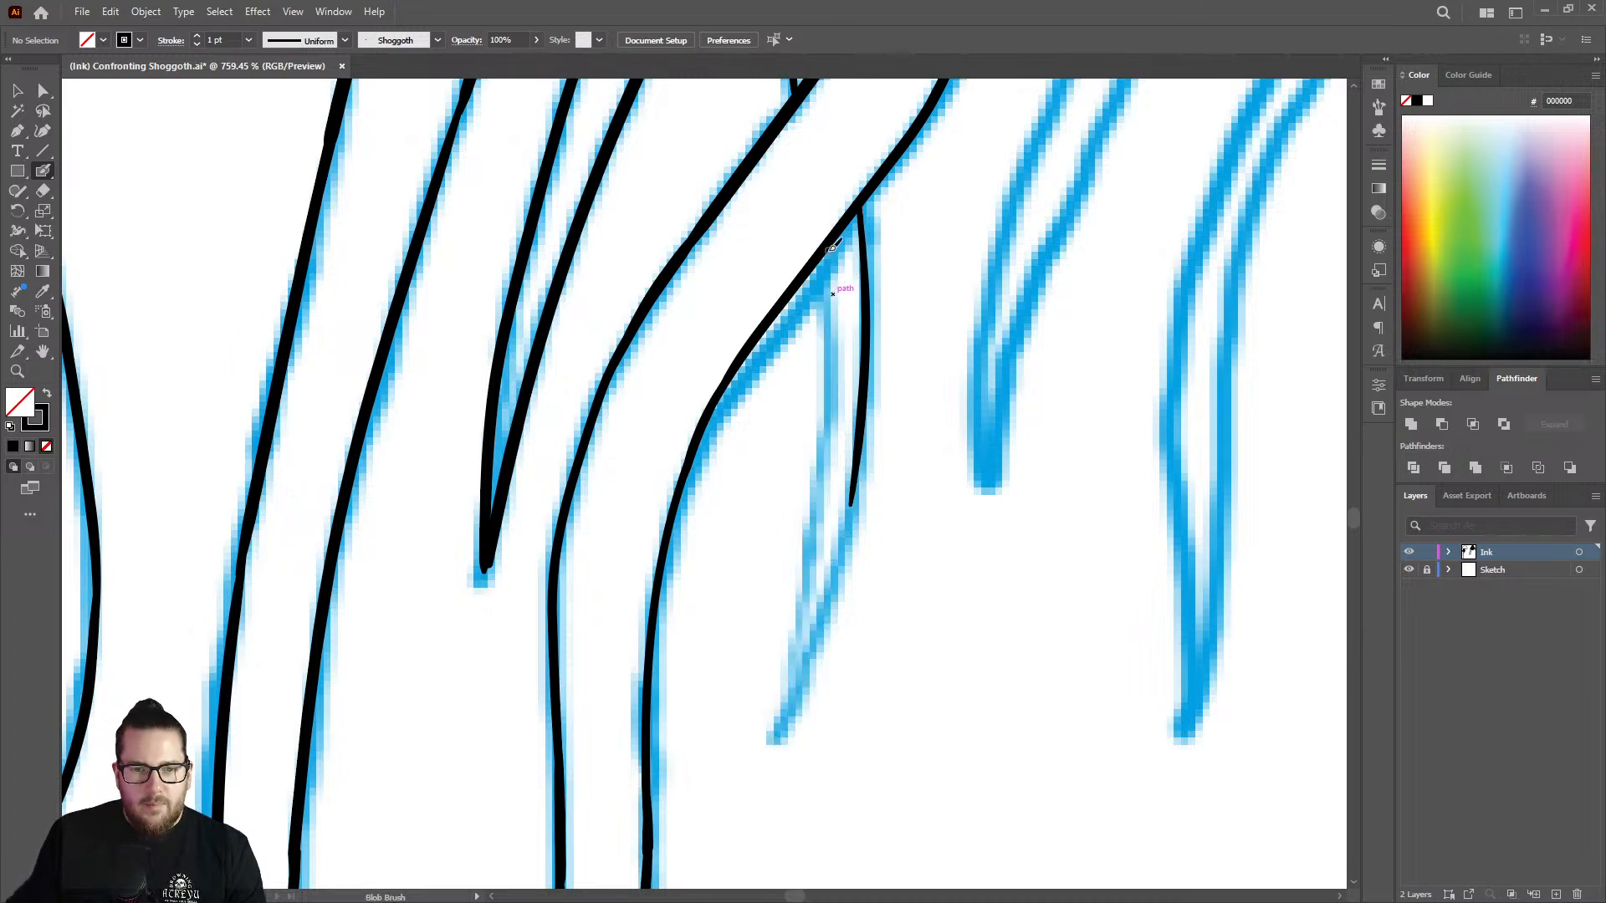
Try again to ink the hanging end's left edge and lower right edge to the tip with a smoother curve, then undo it.
mouse_move(832, 243)
left_mouse_down()
mouse_move(833, 406)
mouse_move(788, 731)
mouse_move(841, 594)
mouse_move(864, 424)
left_mouse_up()
left_click_drag(859, 301, 728, 301)
key("z")
left_click_drag(894, 399, 1060, 362)
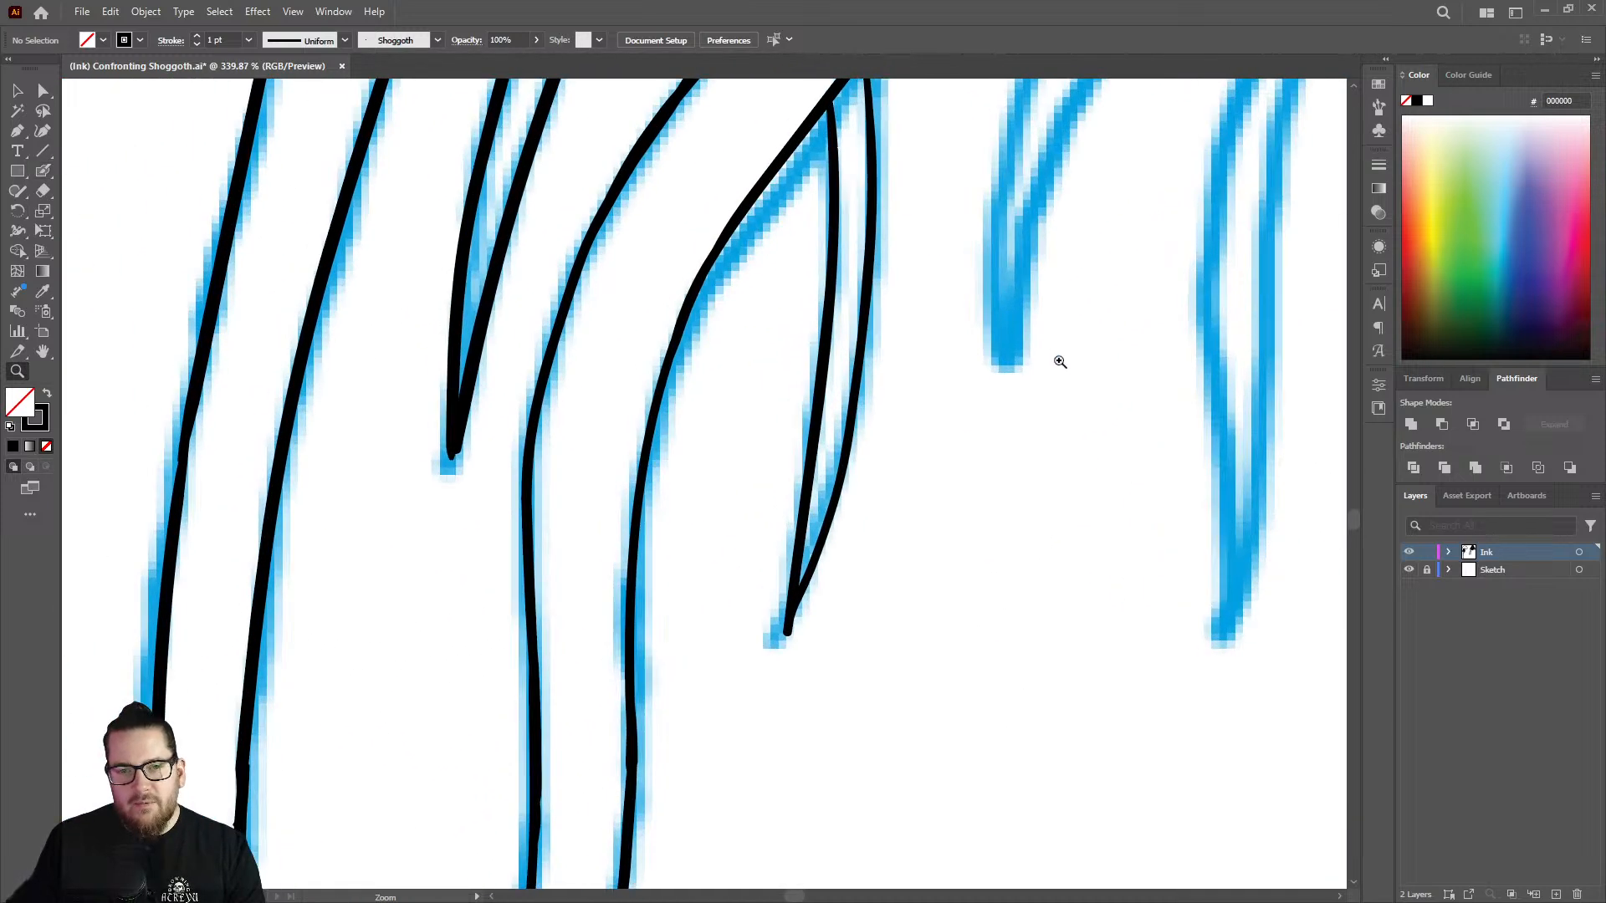
key("ctrl+z")
Ink the lower part of the hanging end's right edge down to its pointed tip.
mouse_move(866, 117)
left_mouse_down()
mouse_move(795, 114)
mouse_move(1021, 111)
left_mouse_up()
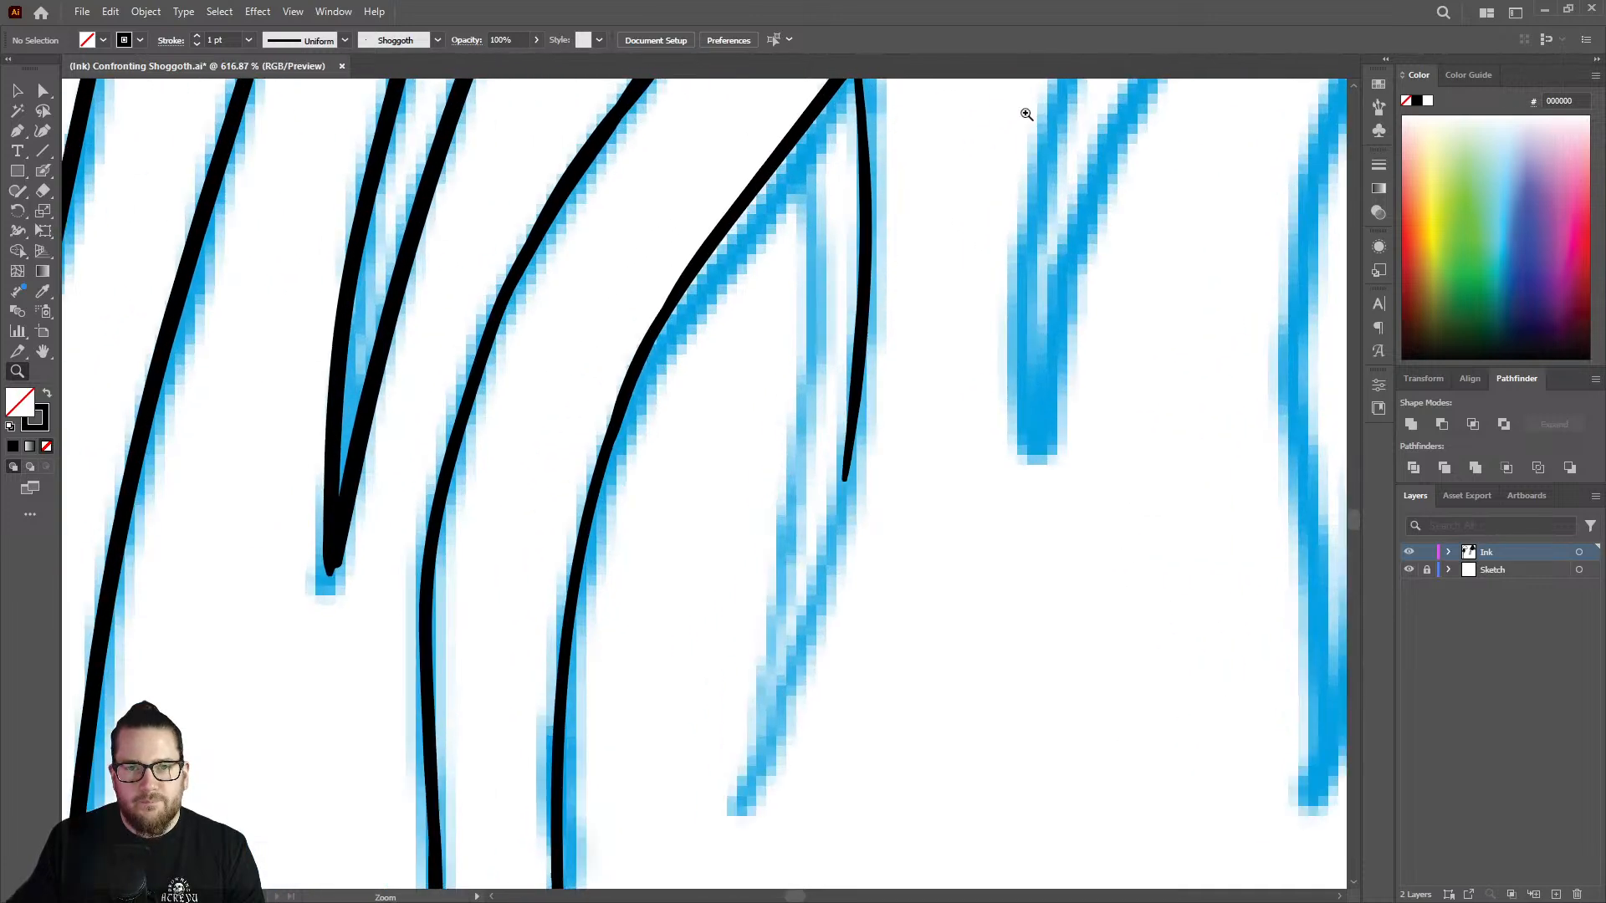
key("shift+b")
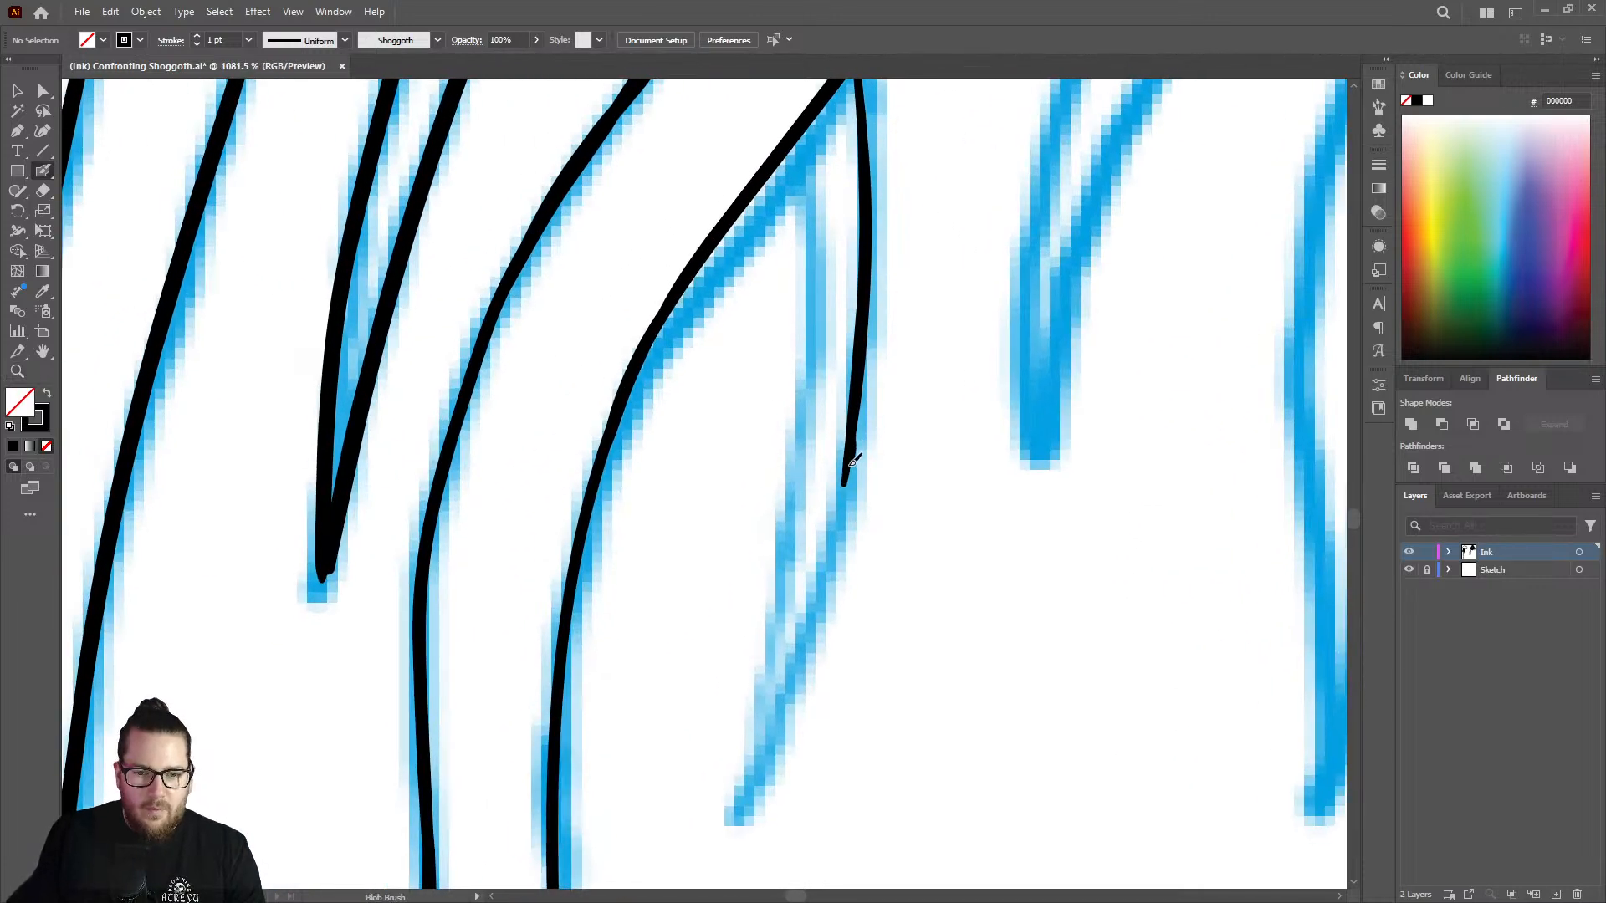
mouse_move(849, 468)
left_mouse_down()
mouse_move(818, 649)
mouse_move(752, 798)
left_mouse_up()
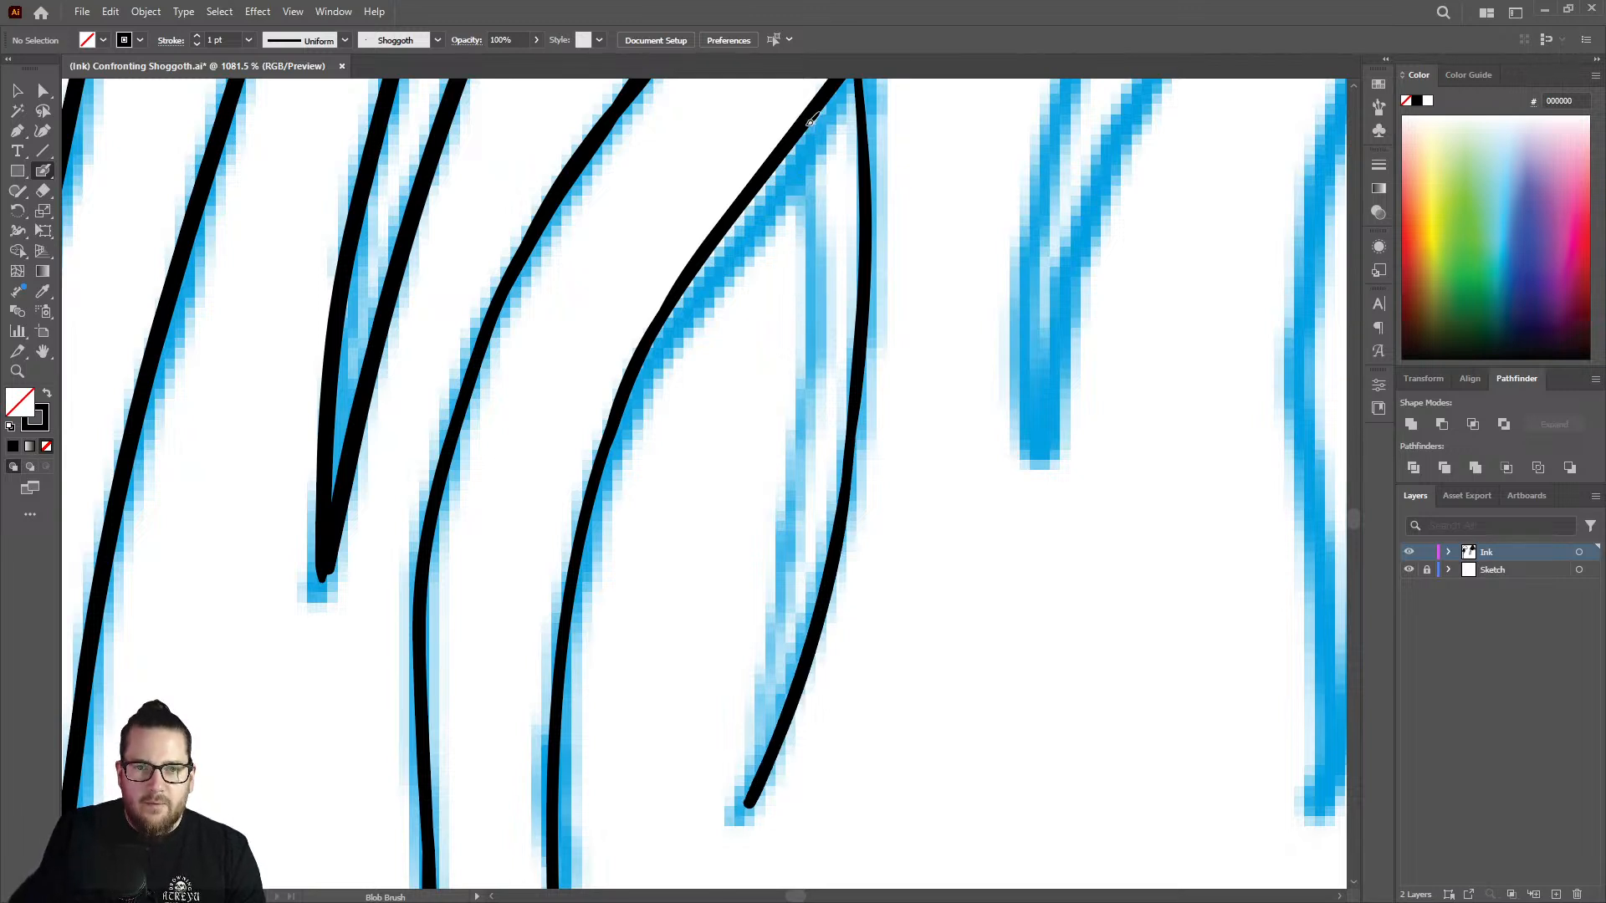
Try to ink the hanging end's left edge from the bending tentacle's lower edge to the tip, then undo it.
mouse_move(810, 122)
left_mouse_down()
mouse_move(793, 563)
mouse_move(746, 742)
mouse_move(750, 796)
left_mouse_up()
key("ctrl+z")
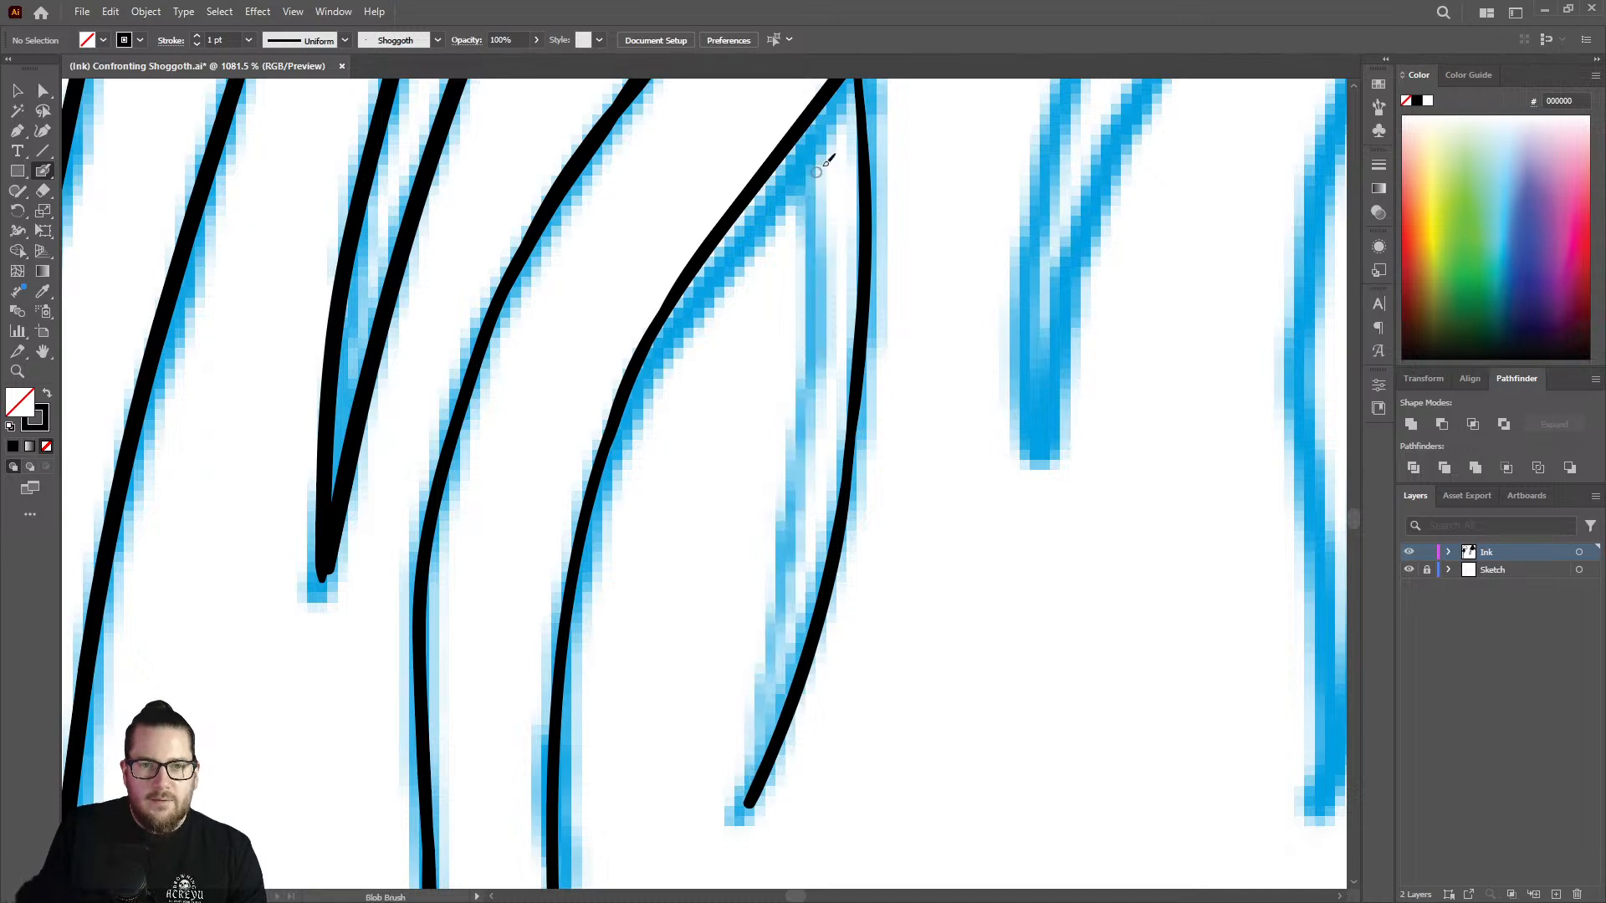
mouse_move(813, 124)
left_mouse_down()
mouse_move(801, 528)
mouse_move(731, 502)
left_mouse_up()
key("ctrl+space")
left_click_drag(867, 658, 1046, 578)
left_click_drag(865, 411, 719, 410)
key("ctrl+z")
Ink the hanging end's left edge in two joining strokes, one up from the tip and one down from the bending tentacle.
left_click_drag(835, 120, 971, 130)
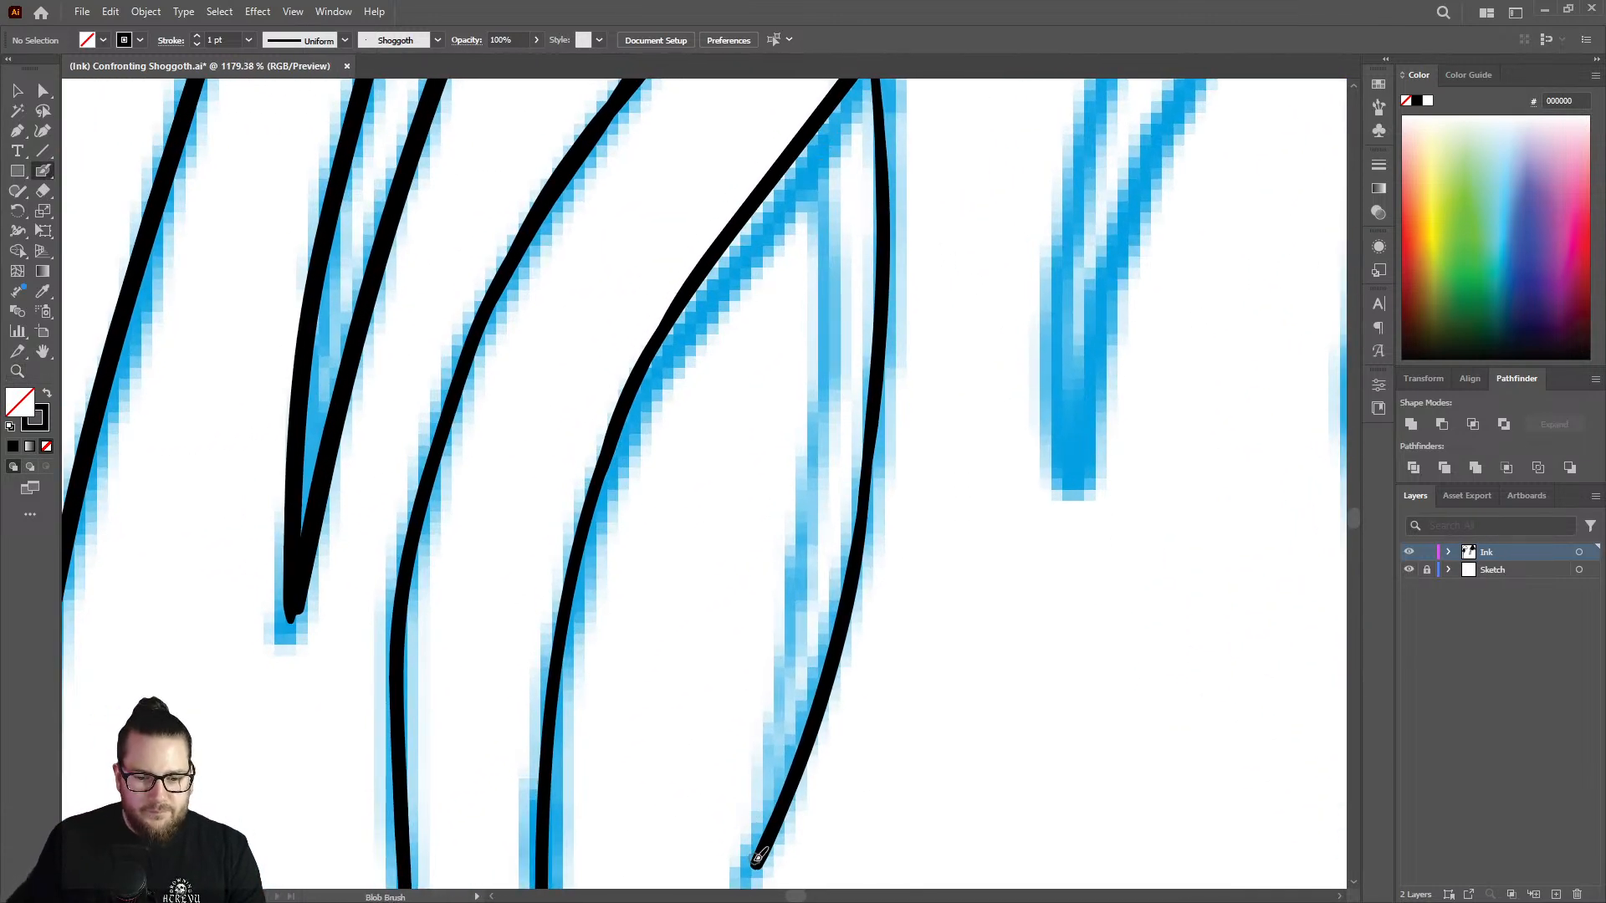
mouse_move(761, 853)
left_mouse_down()
mouse_move(817, 586)
mouse_move(836, 350)
left_mouse_up()
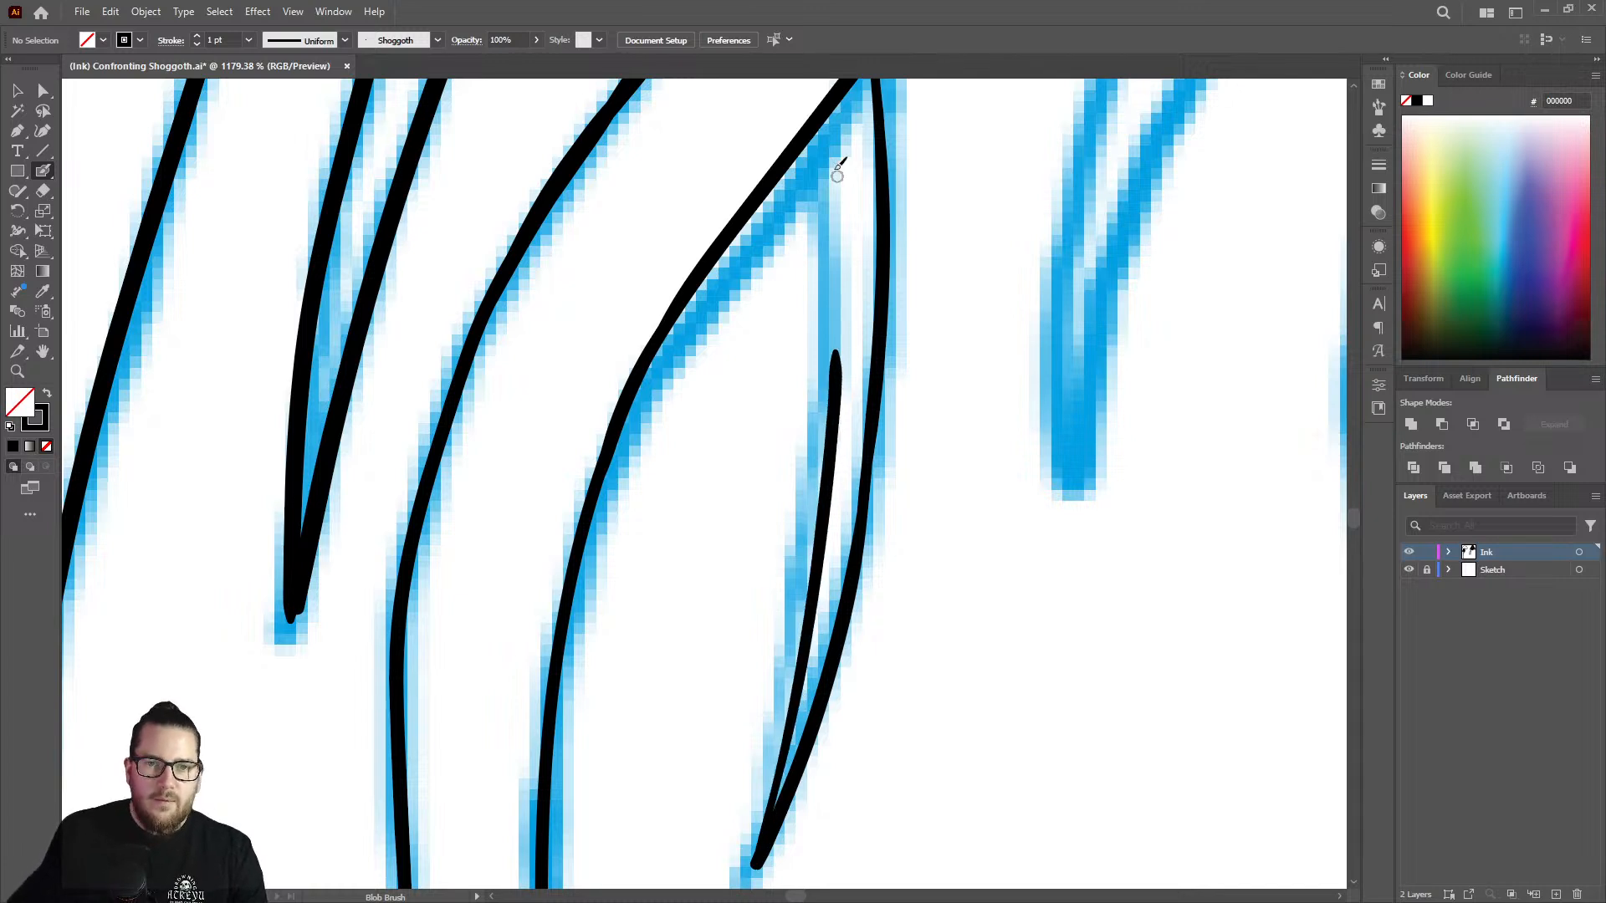
mouse_move(821, 120)
left_mouse_down()
mouse_move(841, 362)
mouse_move(723, 393)
left_mouse_up()
key("z")
mouse_move(803, 361)
left_mouse_down()
mouse_move(759, 322)
mouse_move(932, 208)
mouse_move(917, 250)
mouse_move(874, 136)
mouse_move(993, 179)
left_mouse_up()
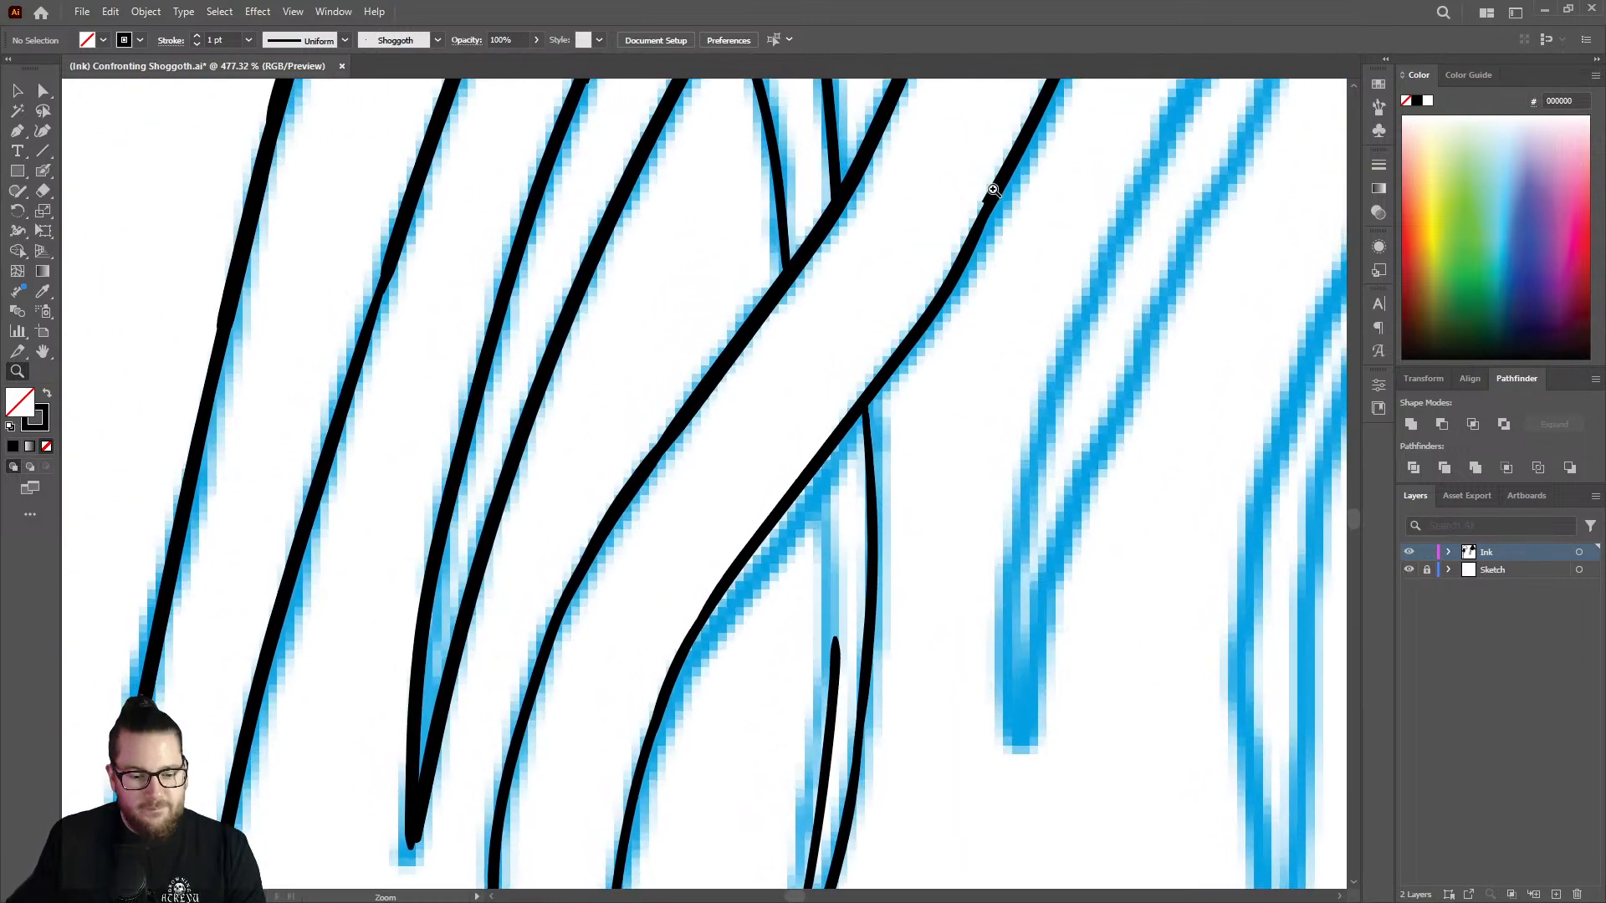
key("shift+b")
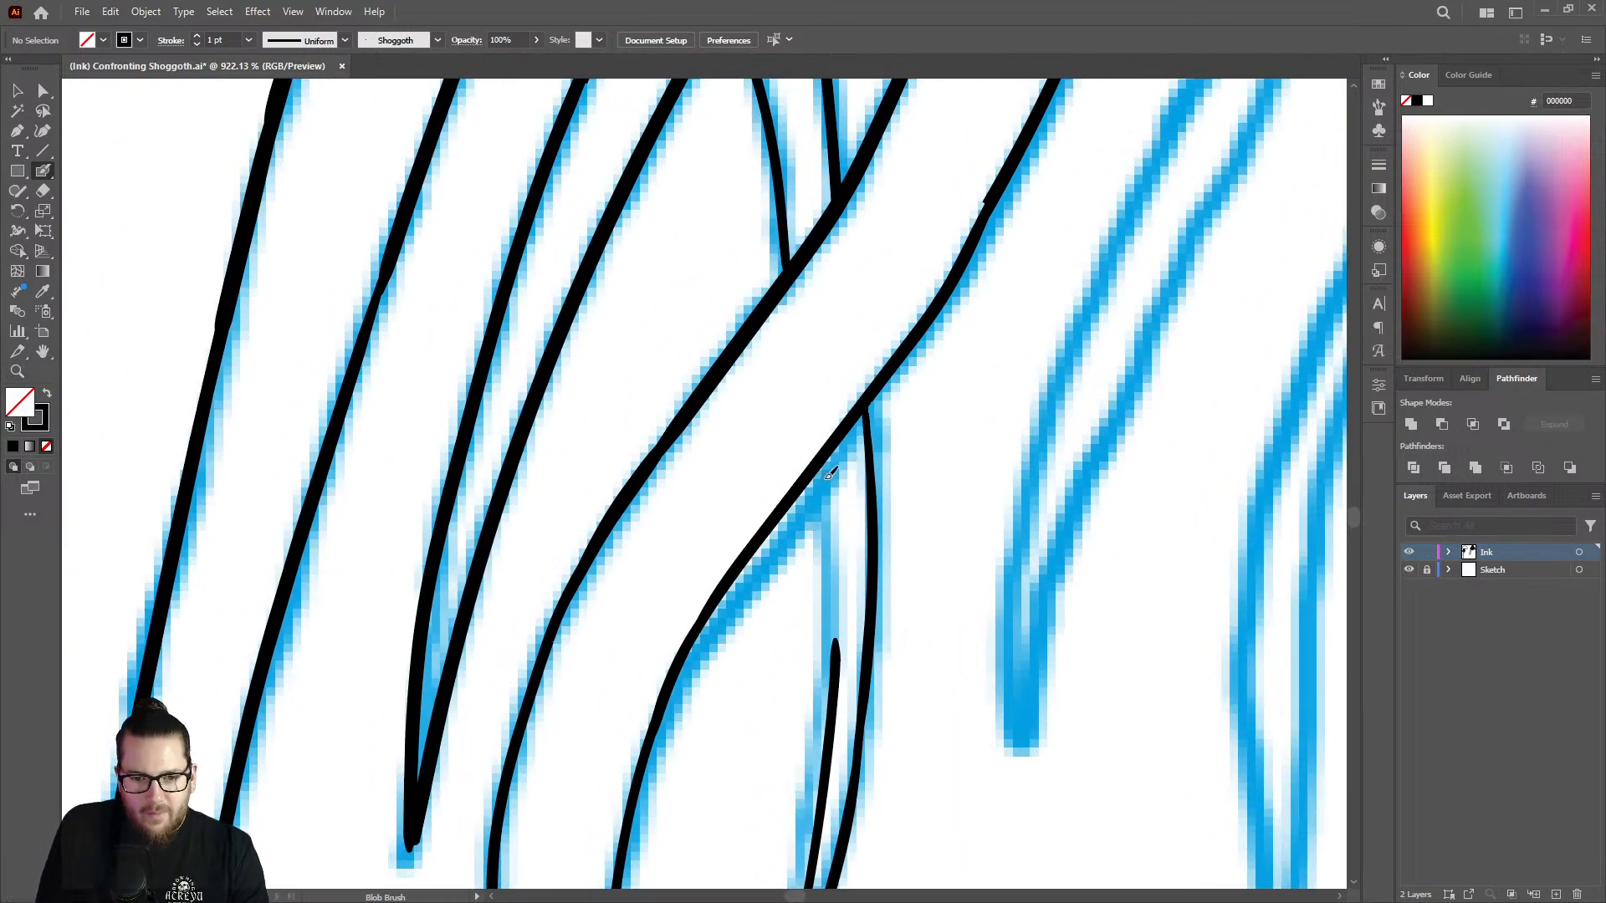
left_click_drag(823, 458, 836, 674)
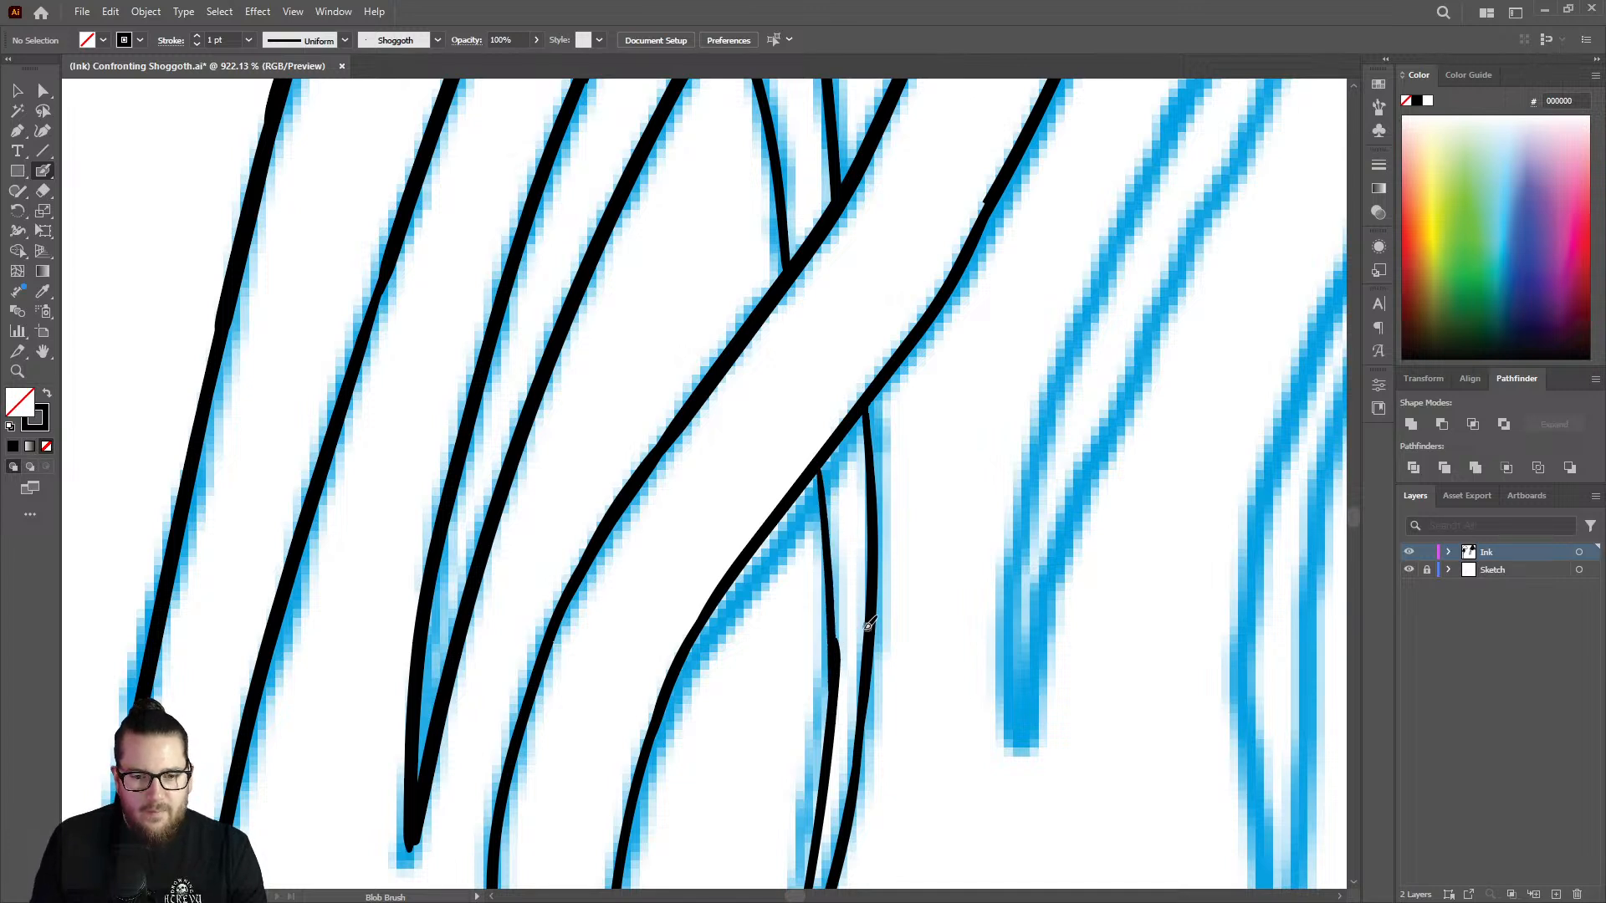
Smooth the joints midway along both edges of the hanging end, trimming with the Eraser and patching with the Blob Brush.
key("shift+e")
left_click_drag(847, 642, 839, 681)
key("shift+b")
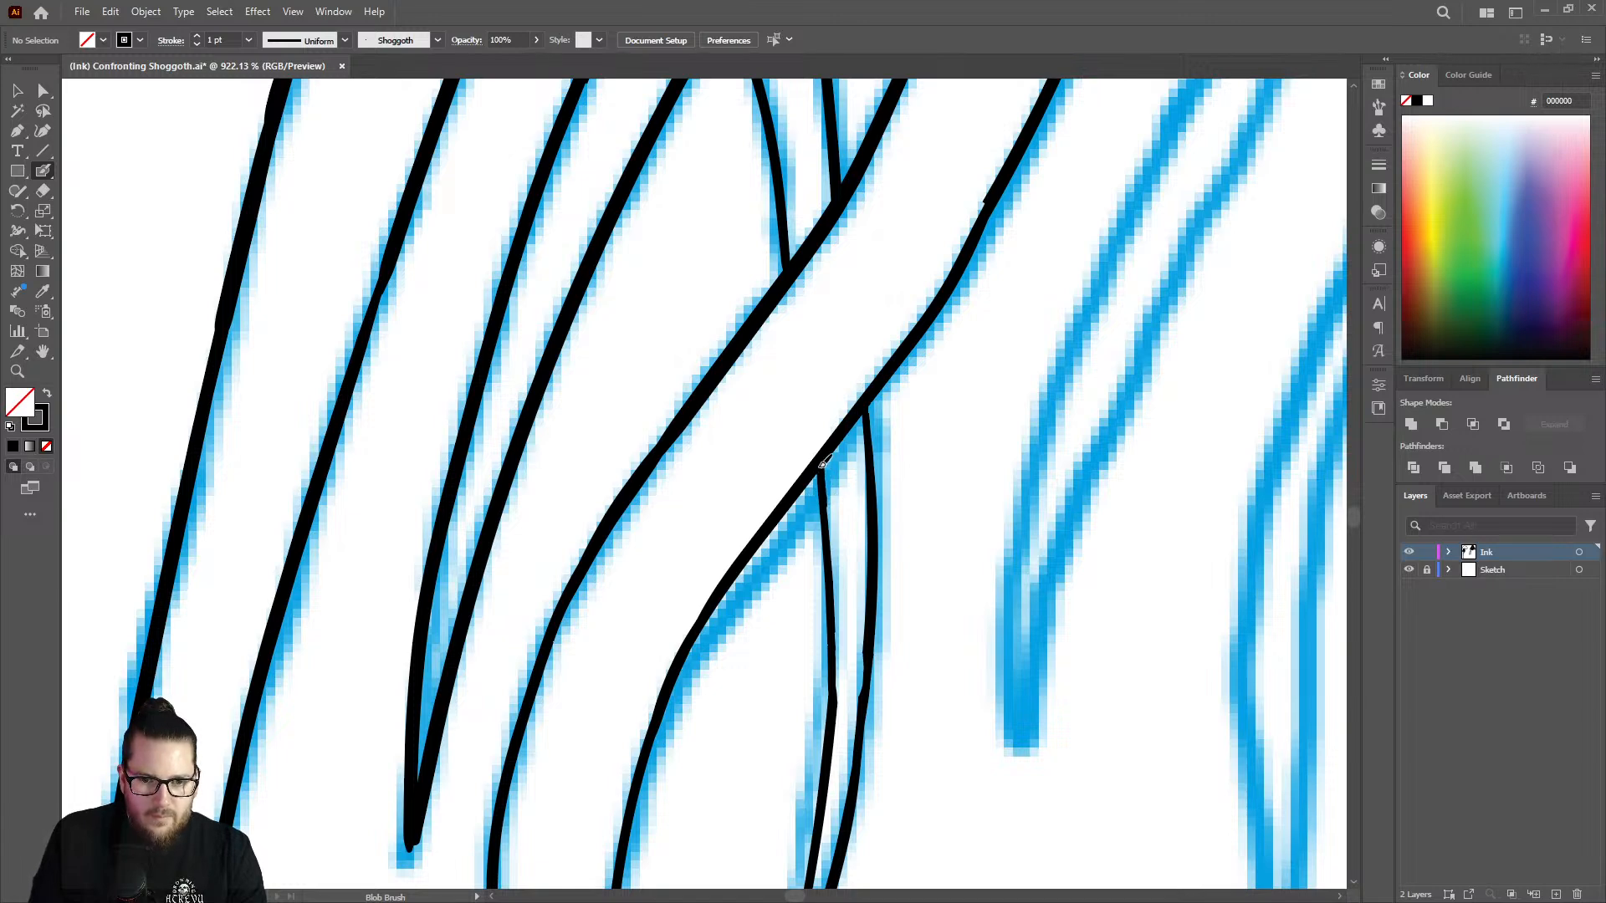
key("z")
left_click_drag(883, 542, 695, 577)
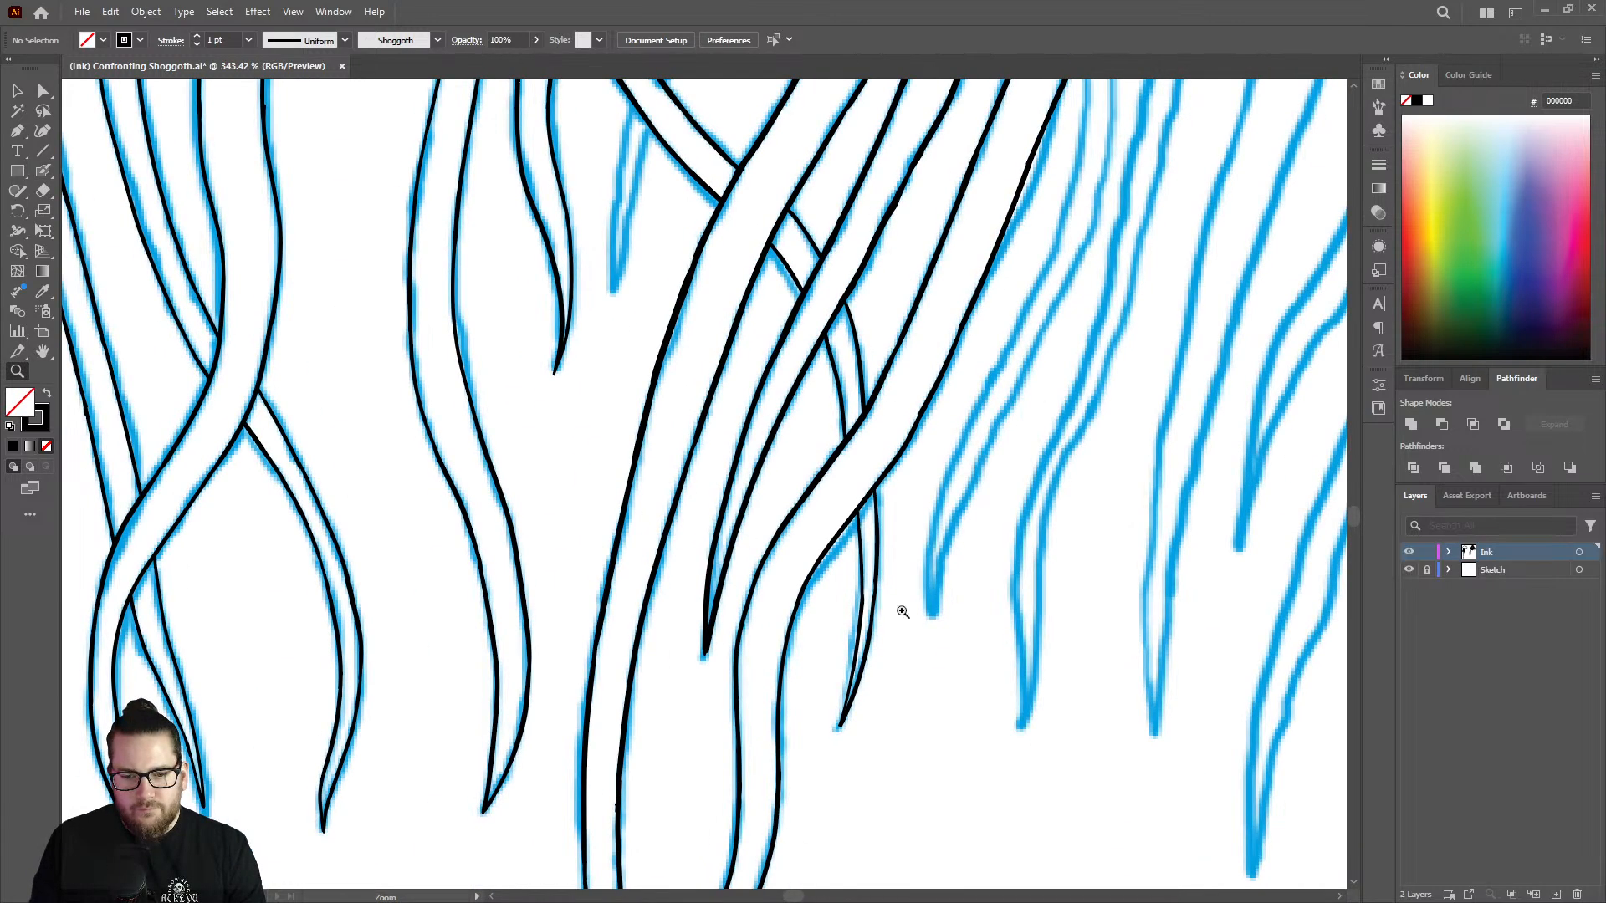
mouse_move(927, 644)
left_mouse_down()
mouse_move(993, 634)
mouse_move(946, 630)
left_mouse_up()
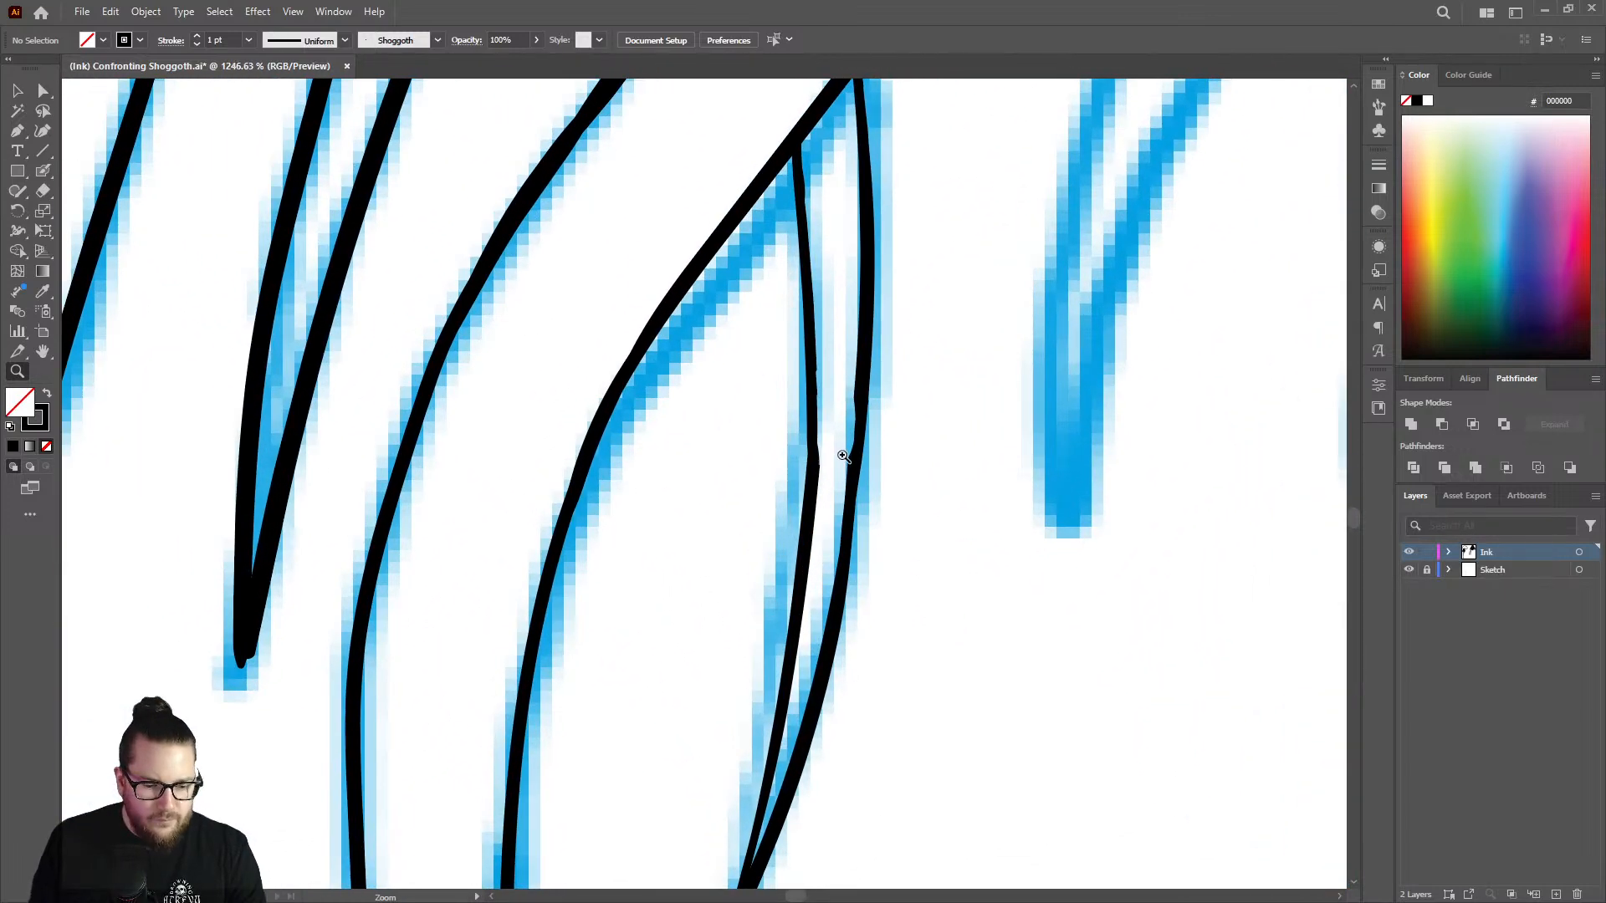
key("shift+e")
left_click(832, 460)
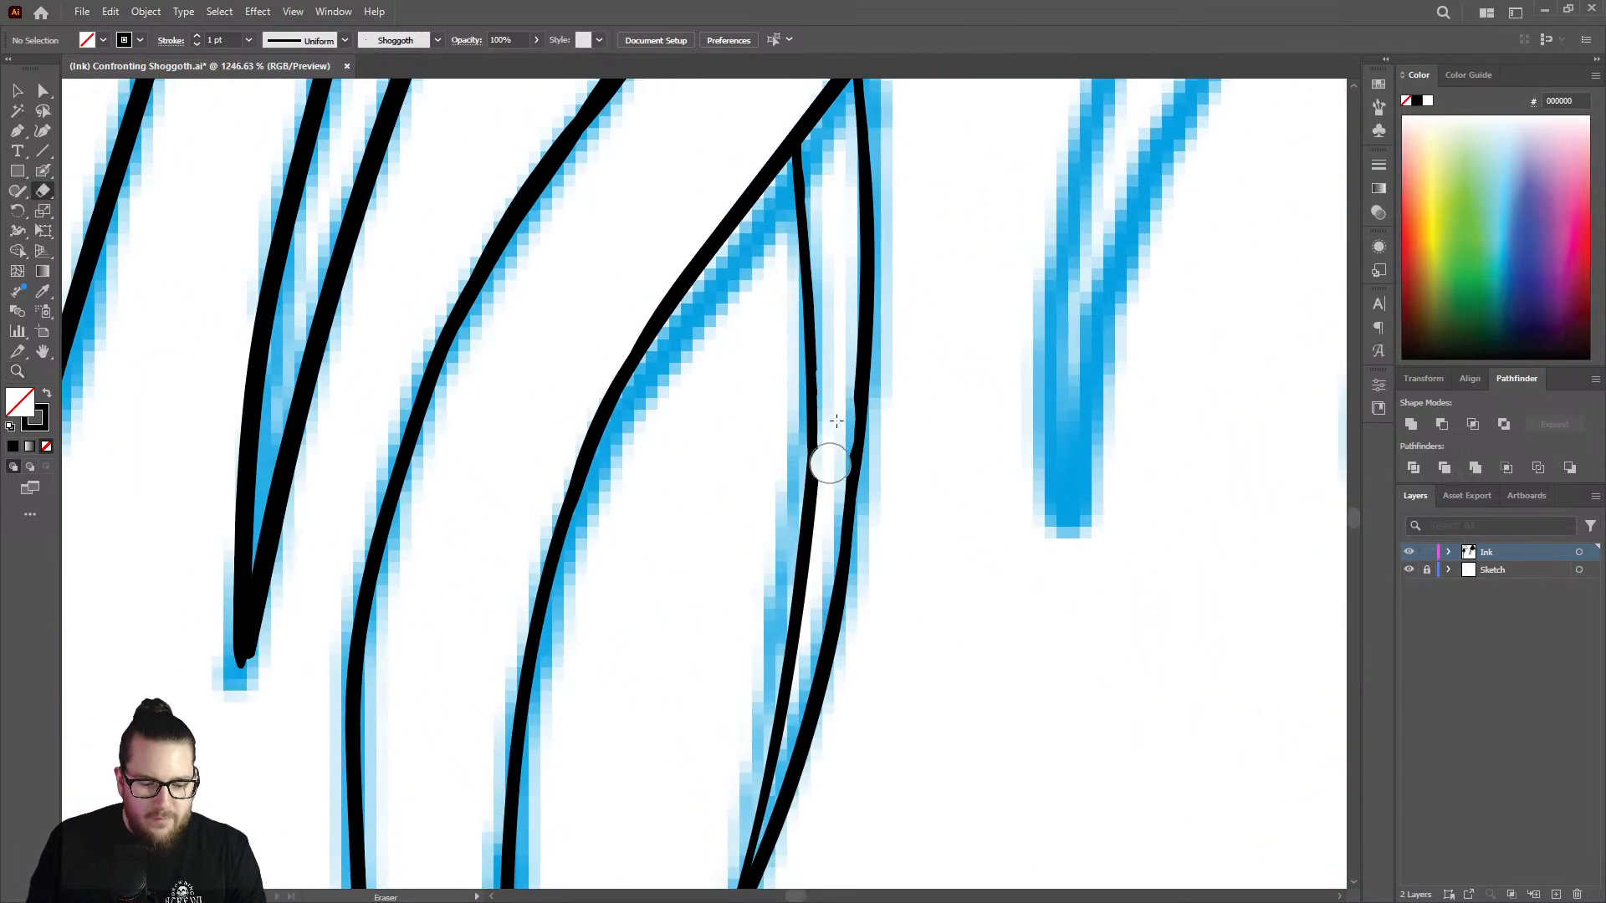
key("shift+b")
mouse_move(816, 425)
left_mouse_down()
mouse_move(815, 482)
mouse_move(827, 416)
mouse_move(869, 469)
mouse_move(858, 439)
mouse_move(852, 484)
mouse_move(861, 400)
left_mouse_up()
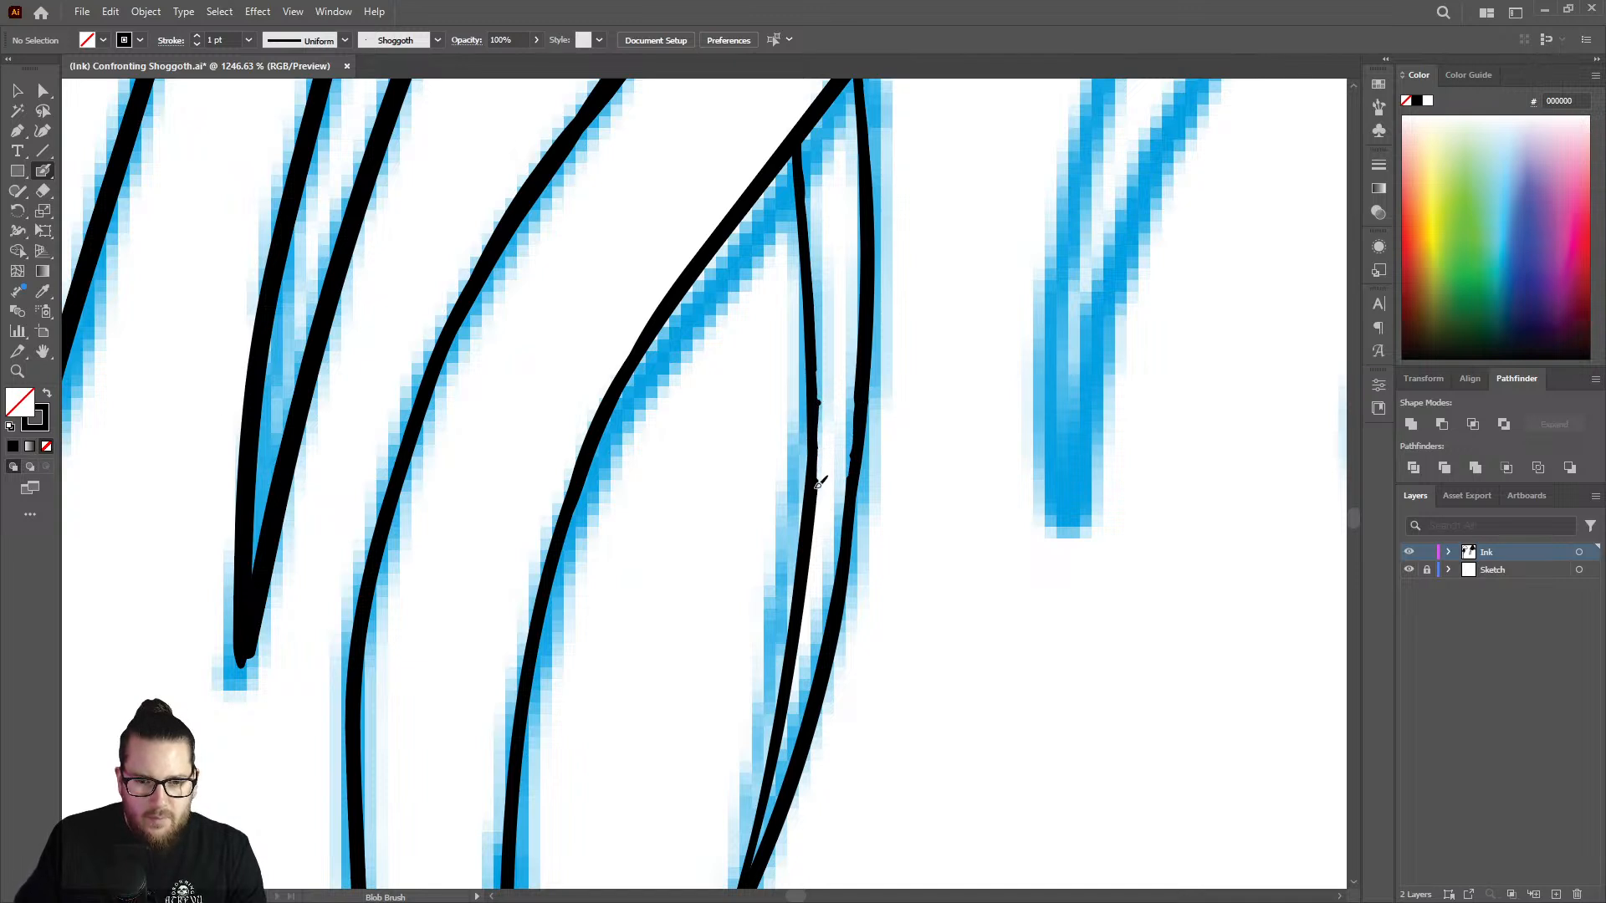
Hide the Sketch layer to examine the inked tentacles on their own, and show the sketch again.
key("z")
left_click_drag(827, 453, 602, 460)
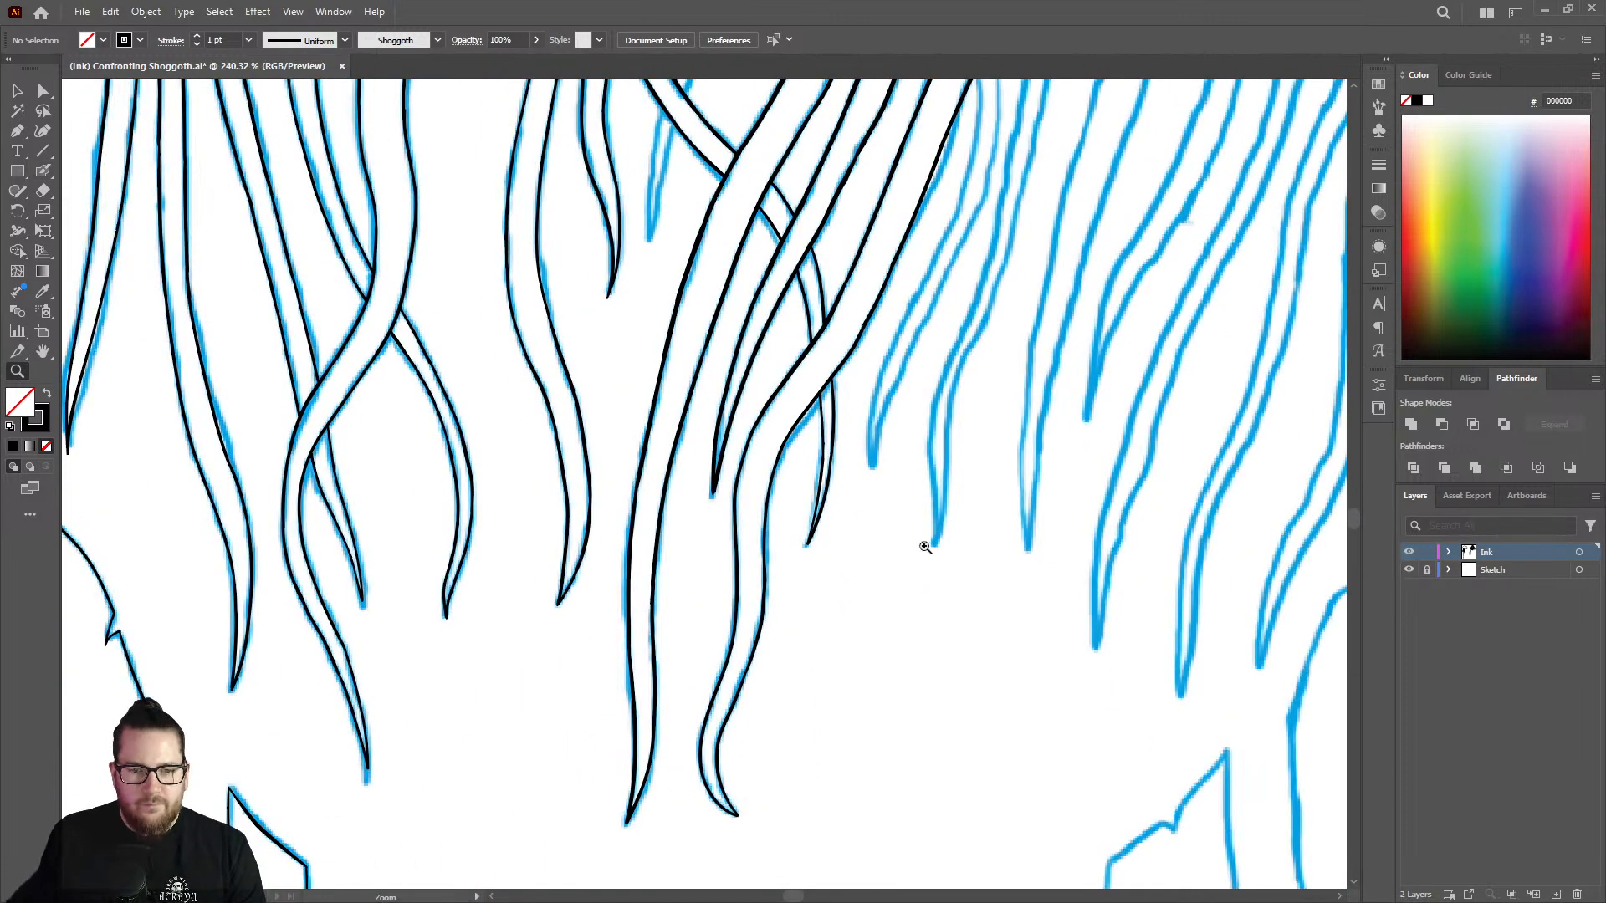
left_click(1410, 571)
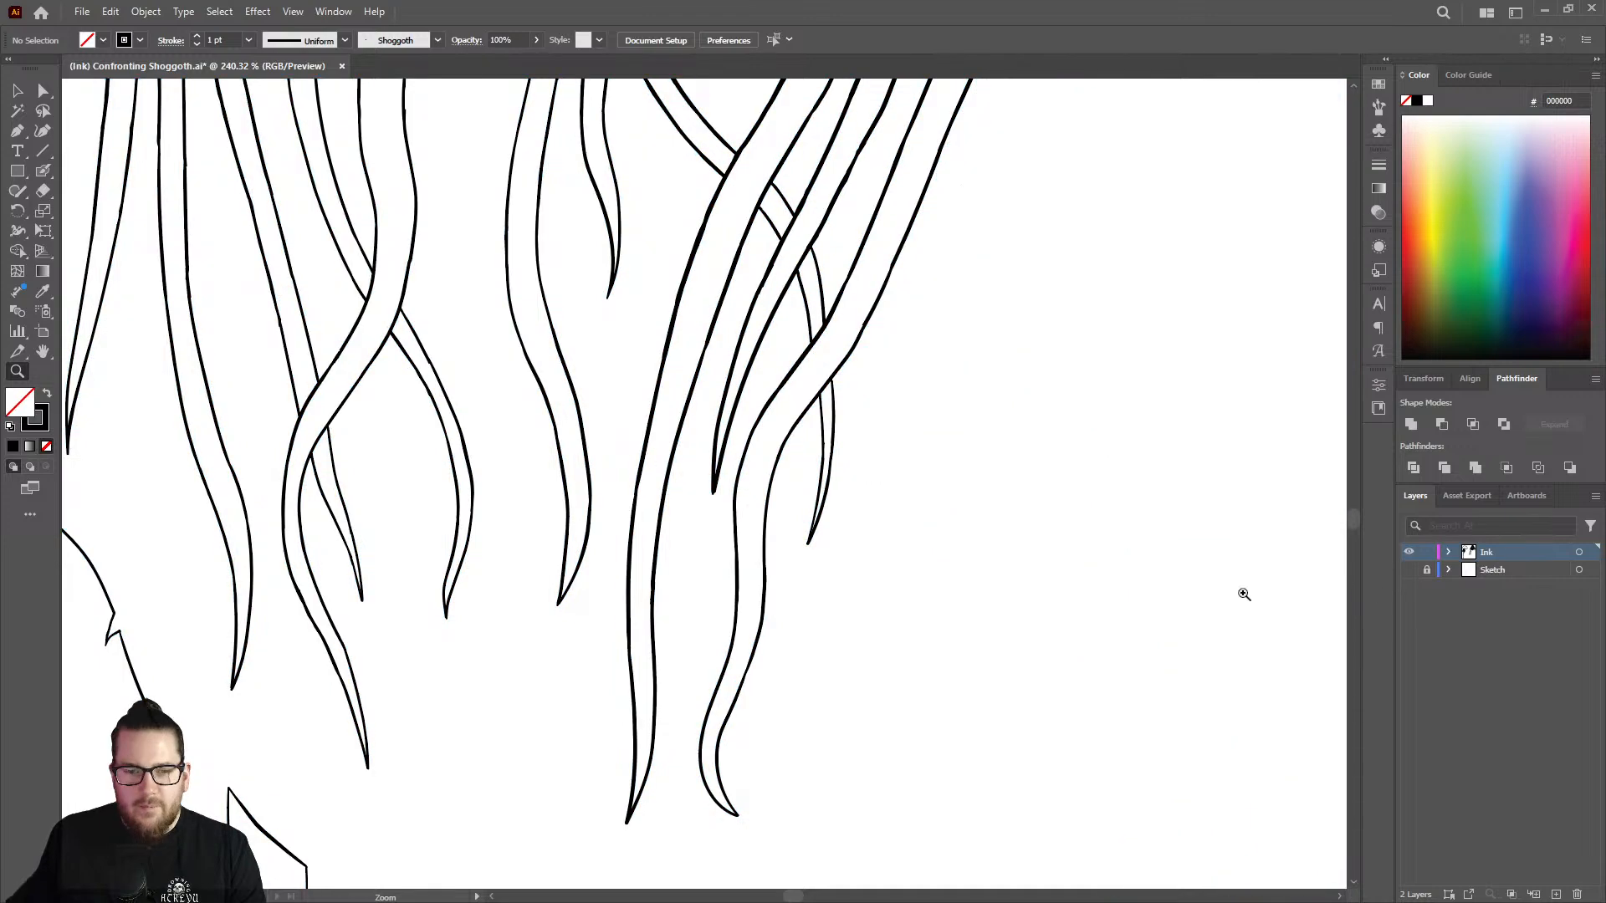
left_click_drag(745, 462, 701, 463)
left_click_drag(810, 445, 1084, 322)
mouse_move(837, 336)
left_mouse_down()
mouse_move(763, 330)
mouse_move(474, 453)
mouse_move(494, 484)
left_mouse_up()
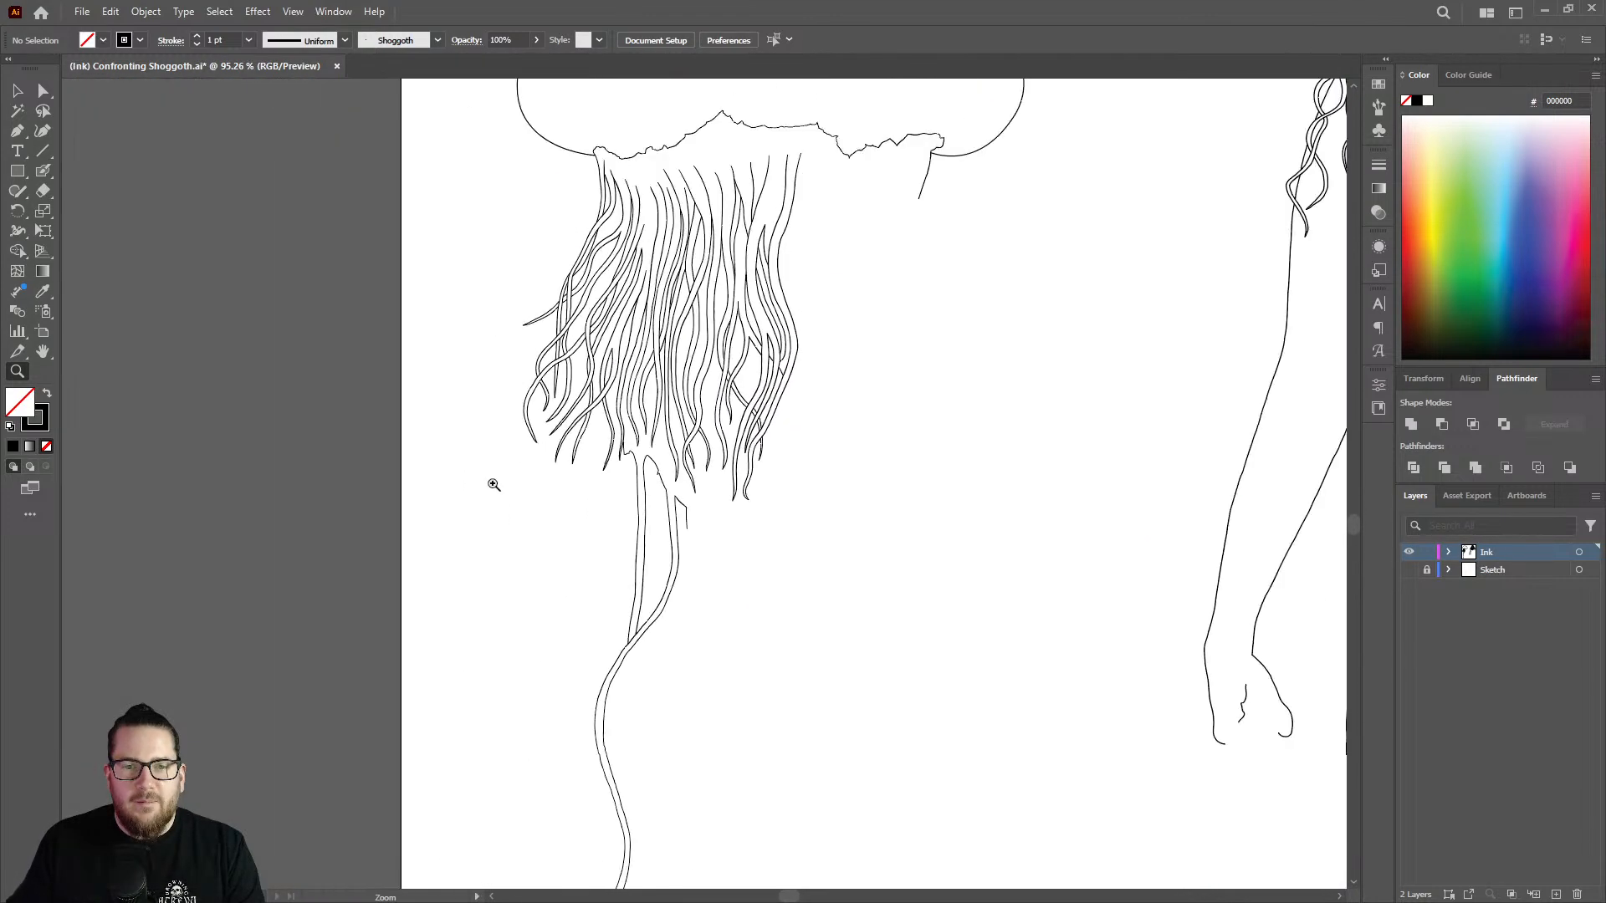
left_click_drag(808, 395, 765, 278)
left_click_drag(788, 219, 926, 198)
left_click_drag(843, 487, 988, 207)
left_click(1409, 569)
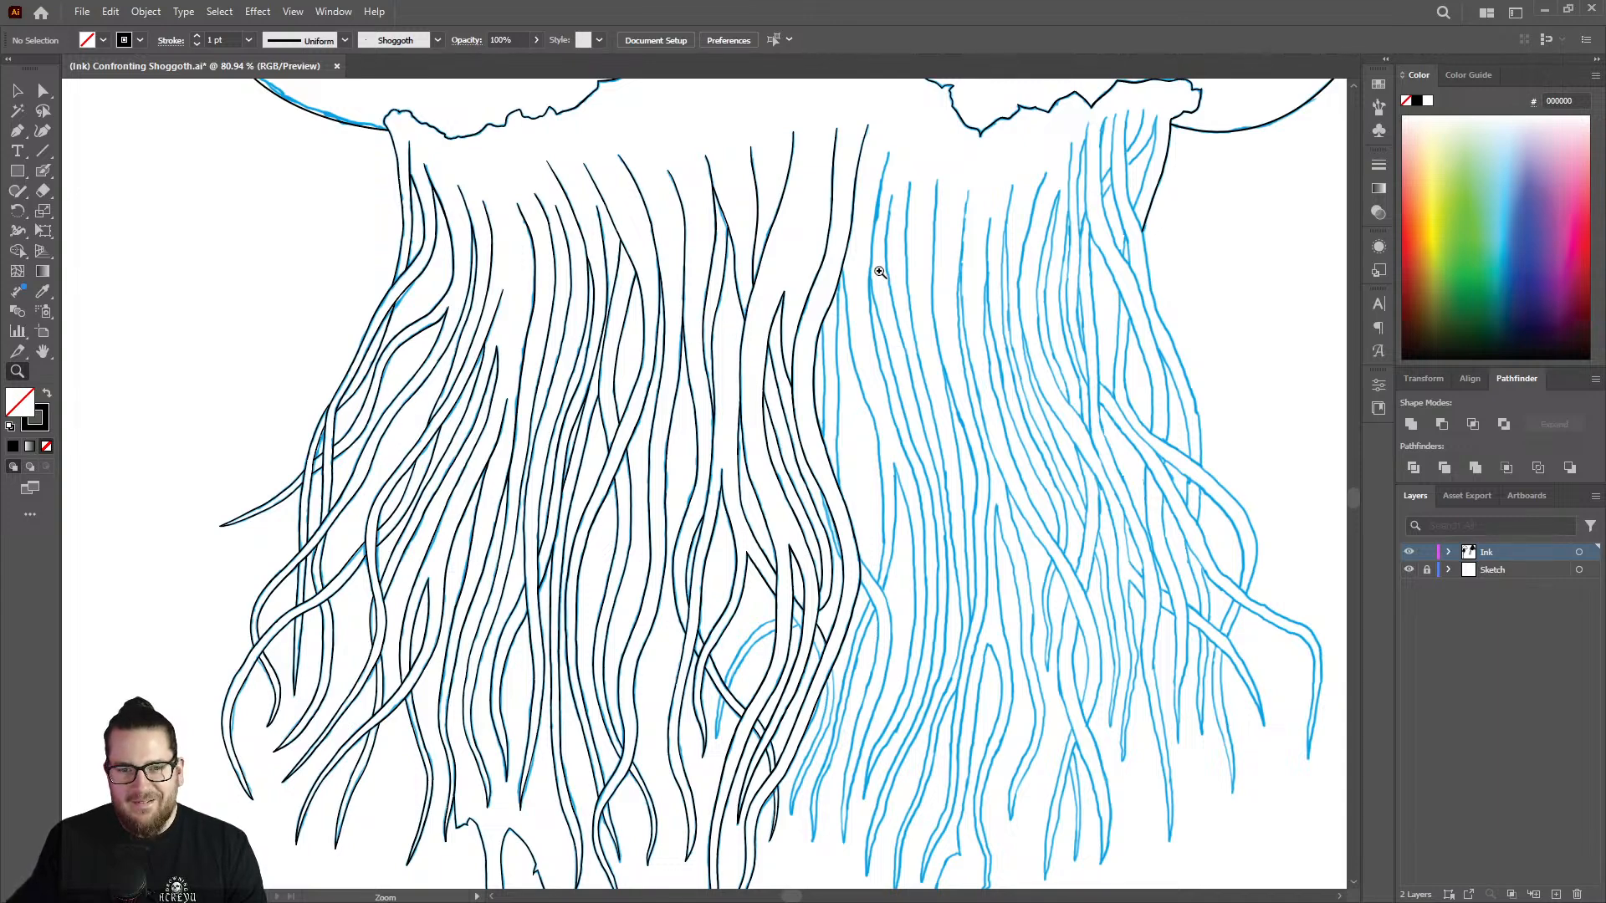
Ink the short strand edge behind the curving tentacle's inward bend, joining that tentacle's right edge at both ends.
left_click_drag(840, 293, 1094, 254)
left_click_drag(811, 377, 726, 426)
mouse_move(778, 525)
left_mouse_down()
mouse_move(837, 529)
mouse_move(870, 325)
left_mouse_up()
key("shift+b")
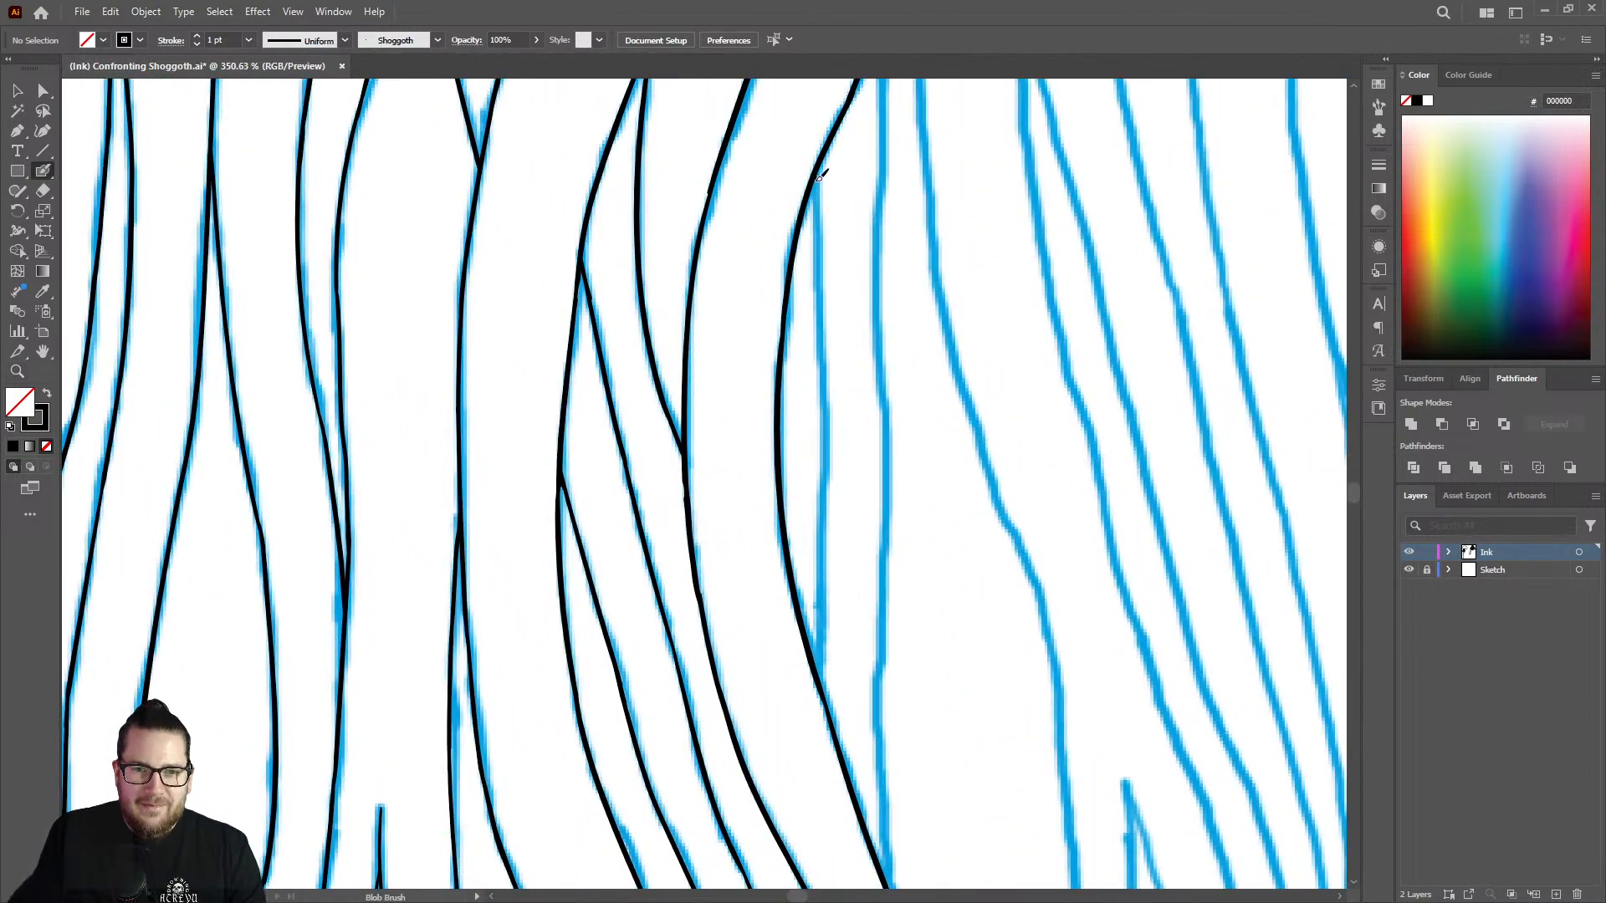
mouse_move(819, 176)
left_mouse_down()
mouse_move(833, 454)
mouse_move(820, 654)
left_mouse_up()
key("ctrl+z")
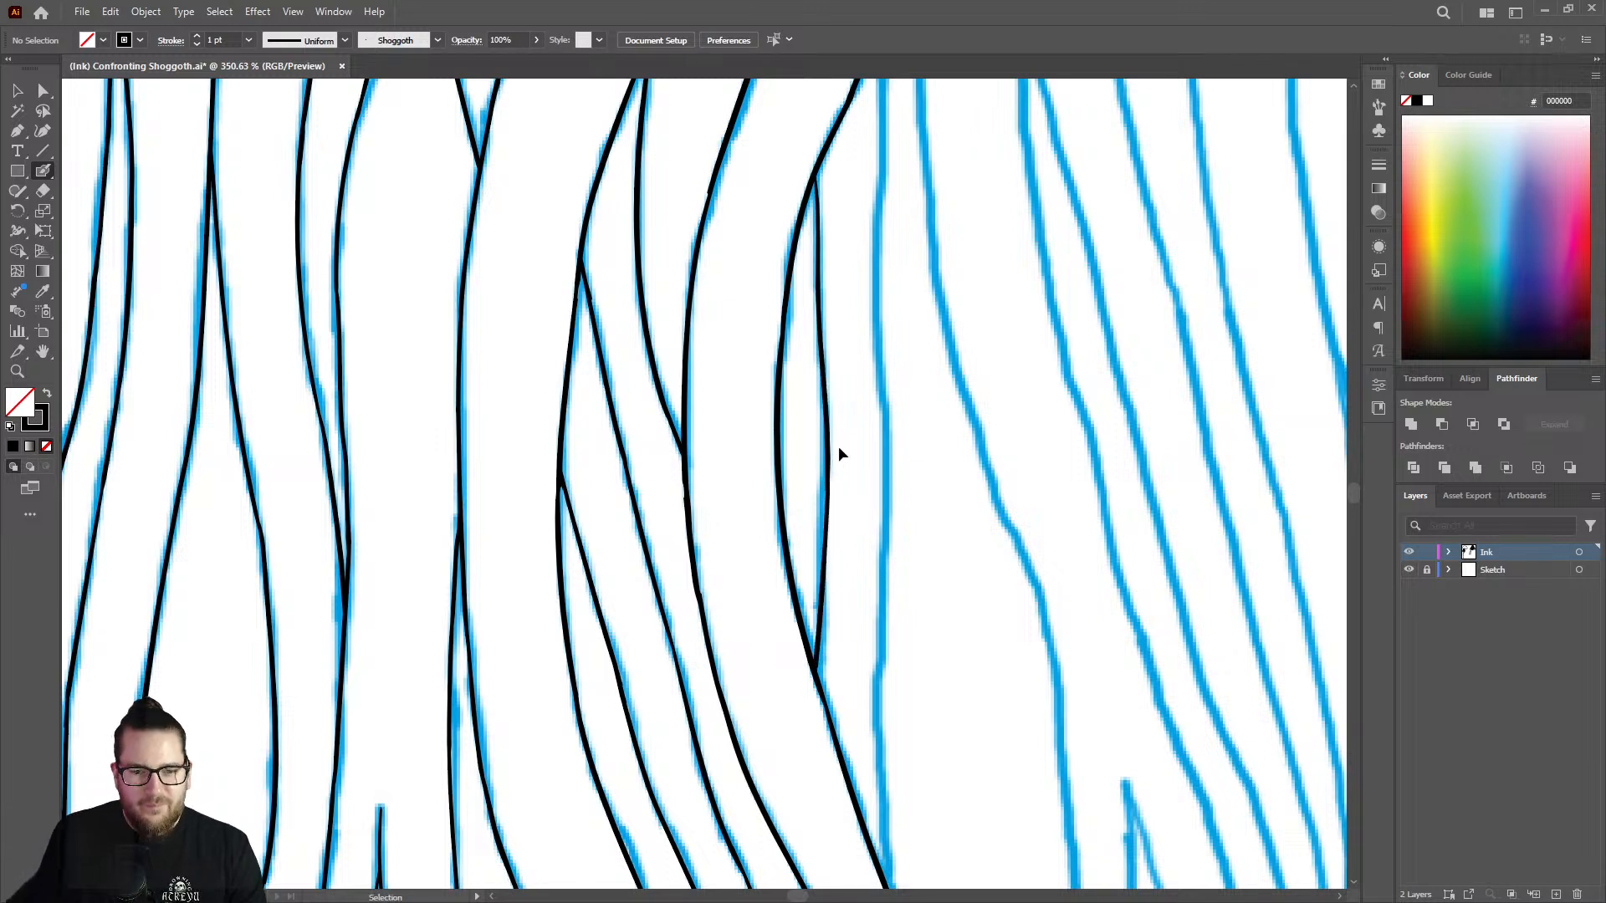
left_click_drag(830, 463, 825, 650)
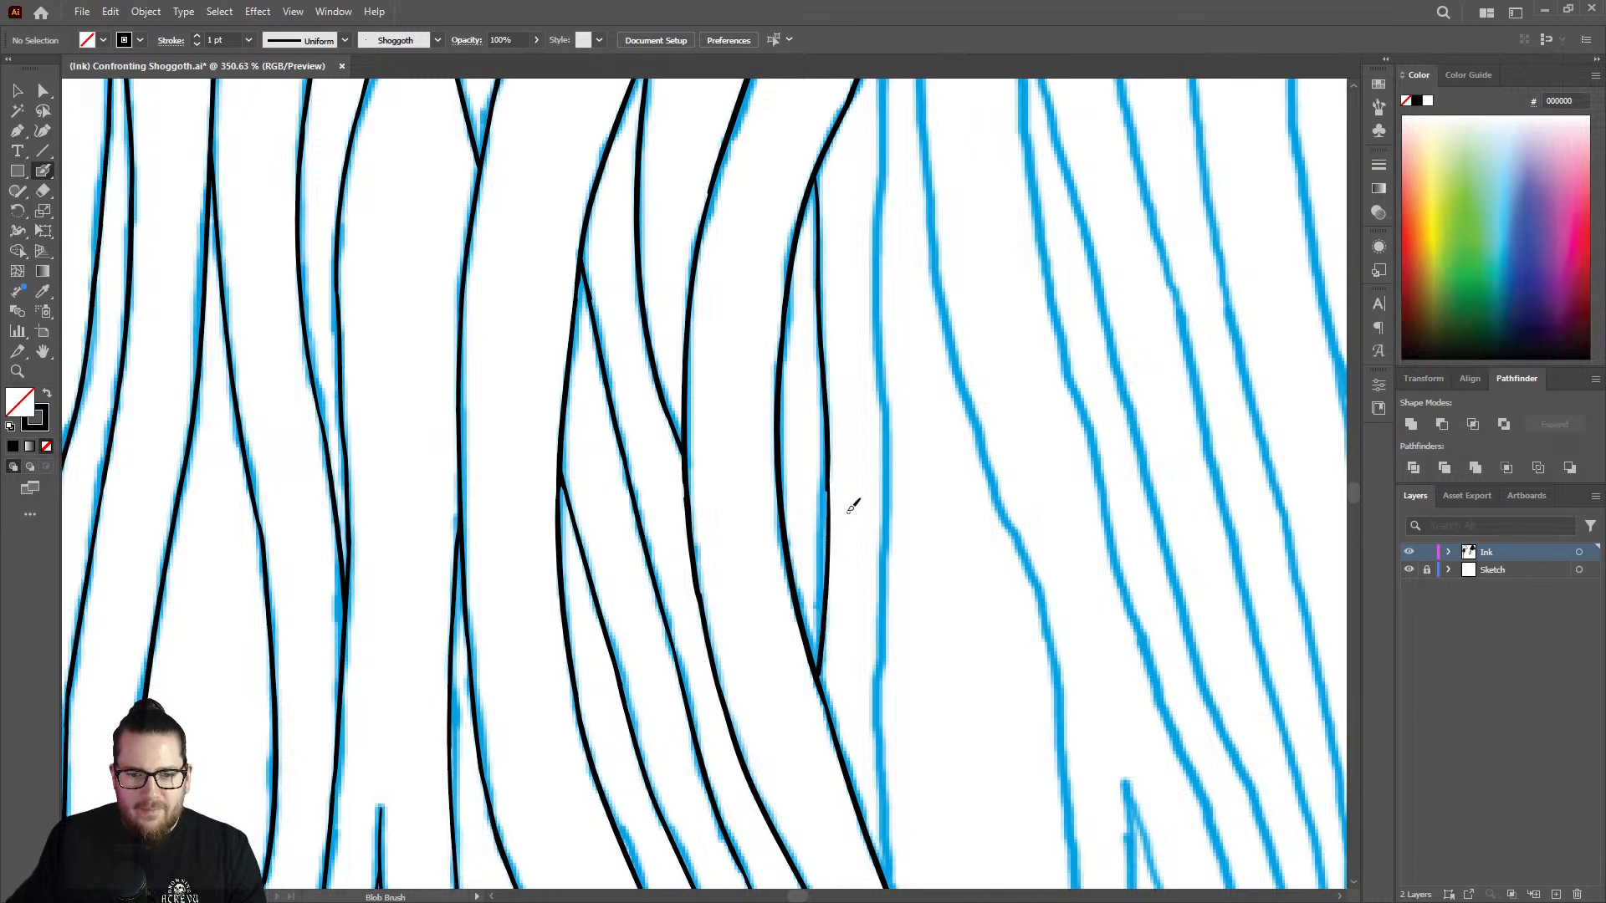
Smooth the notch in the left edge of the curving tentacle beside the new short edge.
key("z")
left_click_drag(694, 168, 694, 171)
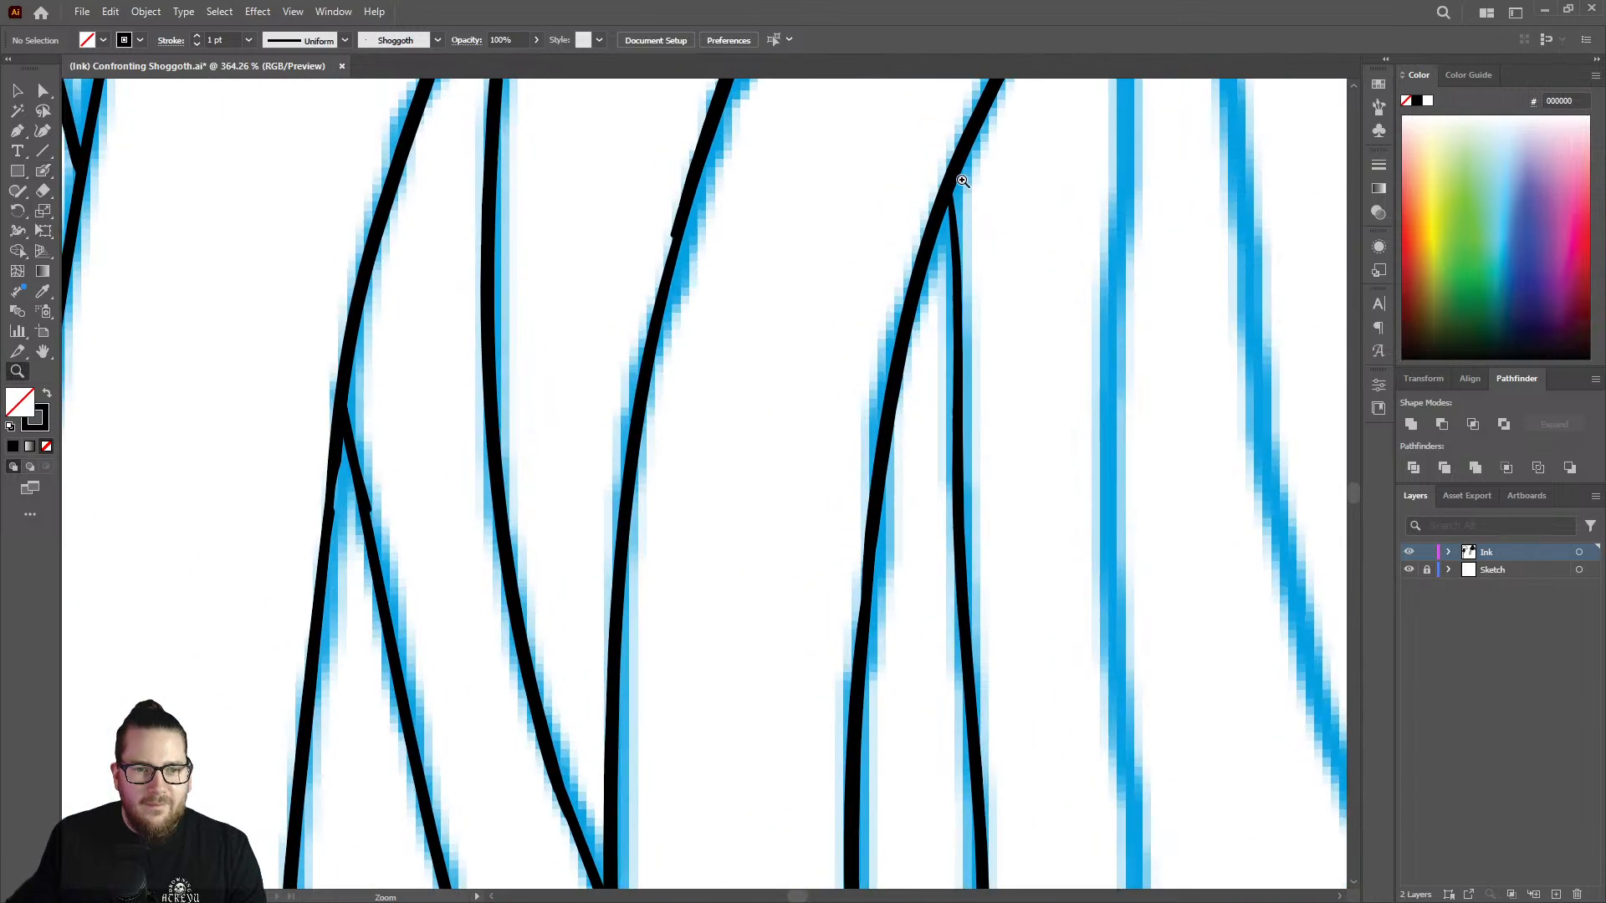
key("shift+b")
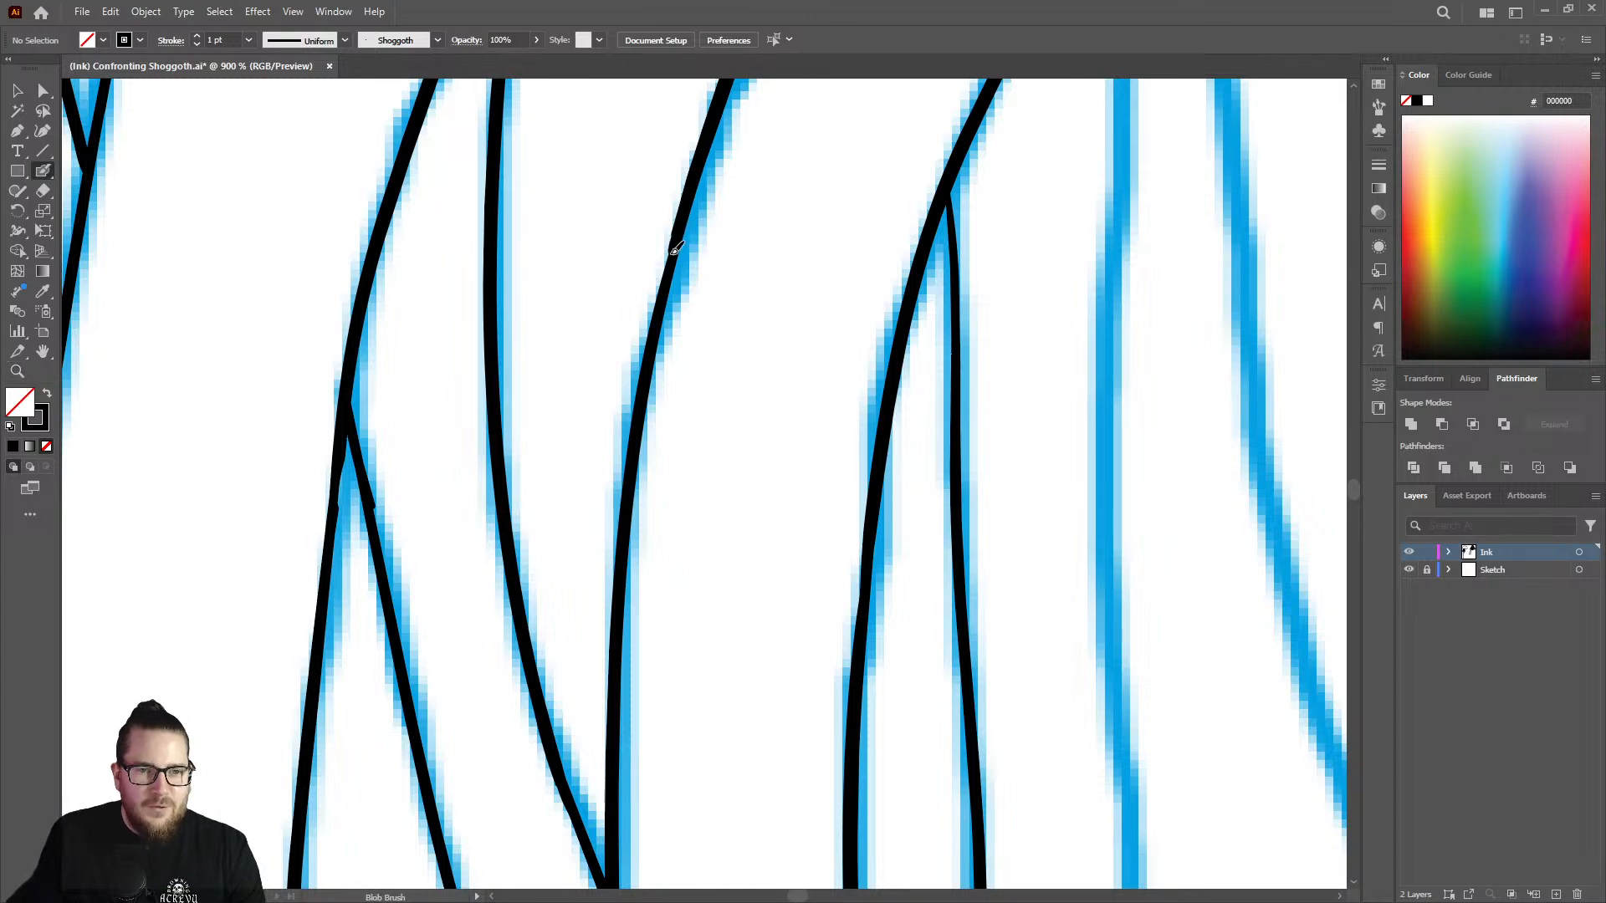
key("z")
left_click_drag(758, 334, 500, 328)
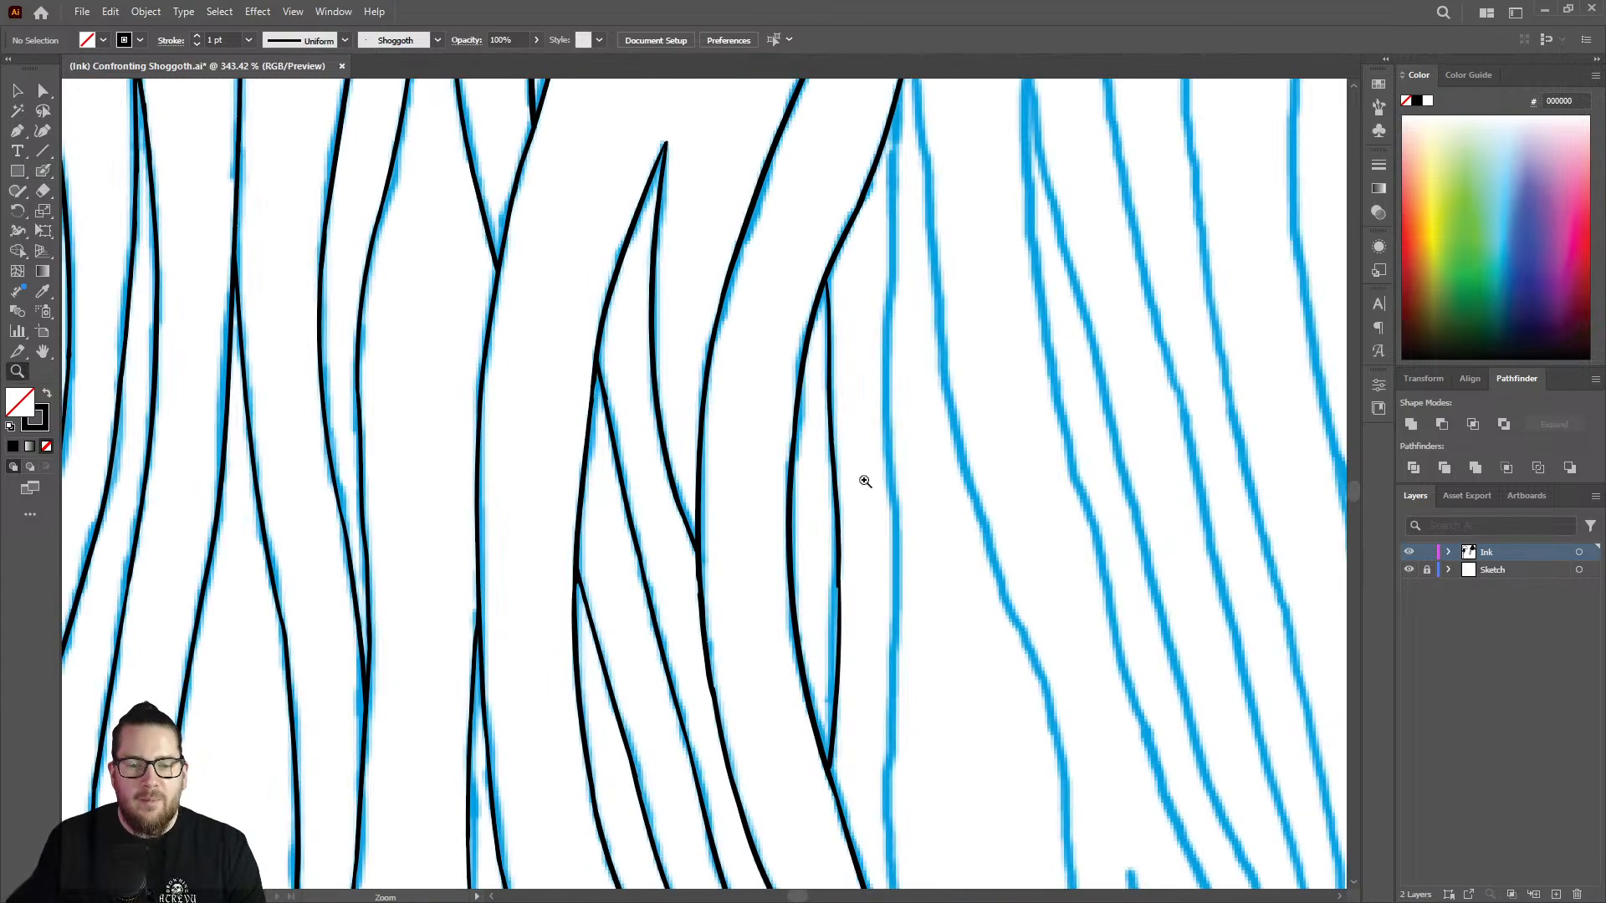
Thicken the upper part of the short strand edge to match the neighbouring line weight.
left_click_drag(865, 482, 763, 519)
left_click_drag(858, 599, 1007, 495)
mouse_move(914, 310)
left_mouse_down()
mouse_move(871, 265)
mouse_move(874, 117)
mouse_move(814, 101)
mouse_move(909, 93)
mouse_move(957, 122)
left_mouse_up()
key("shift+b")
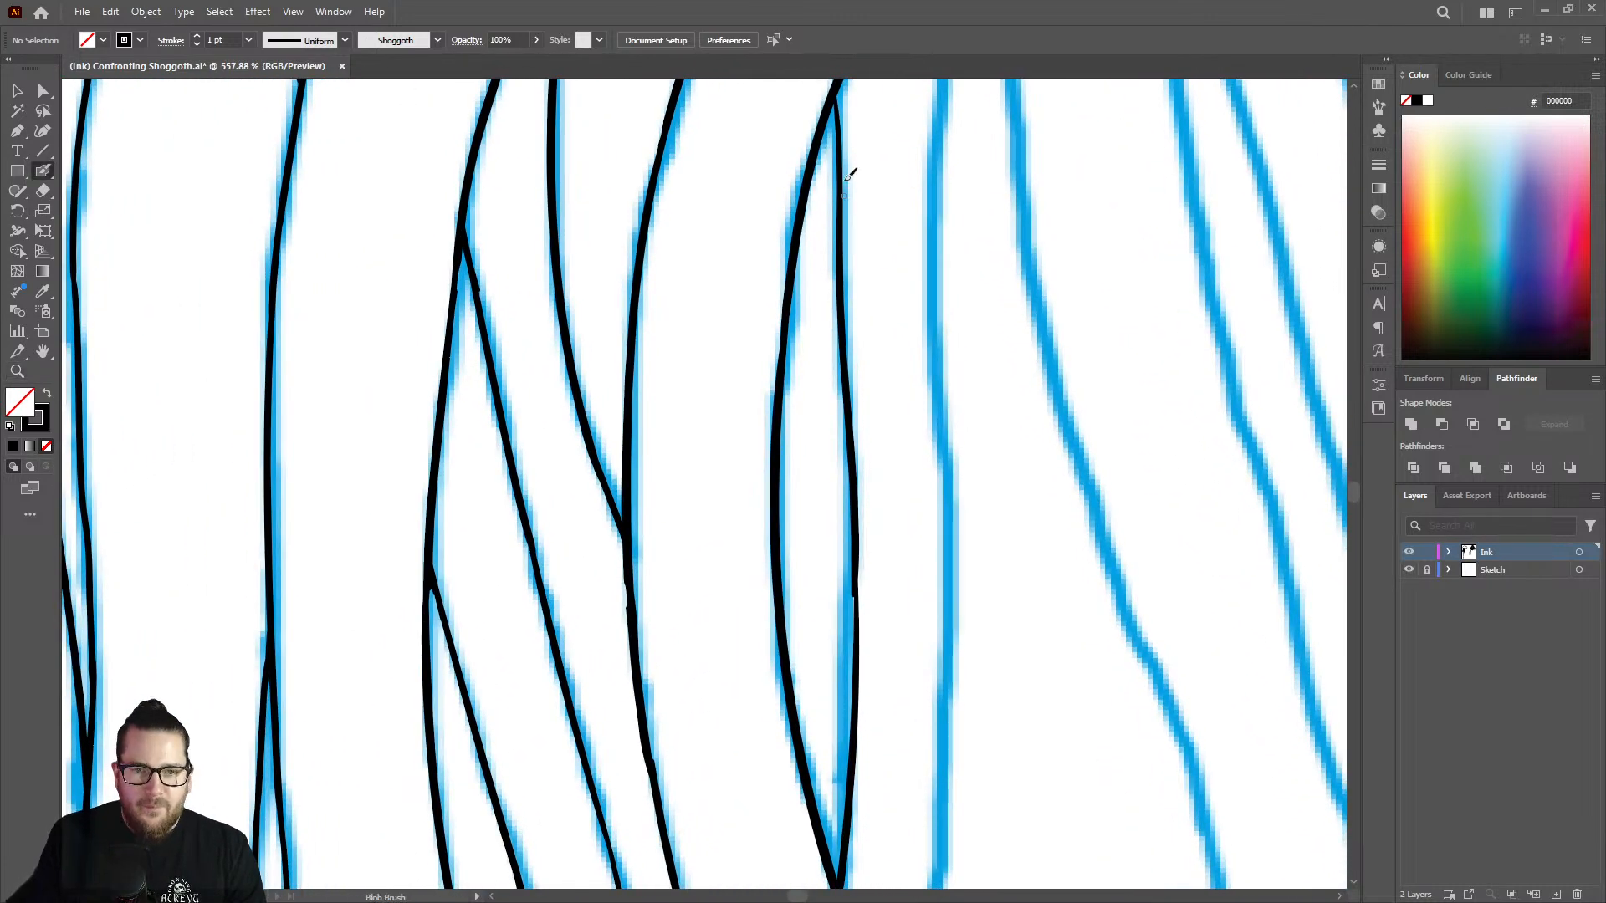
left_click_drag(843, 126, 847, 335)
mouse_move(849, 391)
left_mouse_down()
mouse_move(845, 455)
mouse_move(1032, 544)
left_mouse_up()
Try to trim the short edge's lower end and thicken its lower half down to the curving tentacle.
key("z")
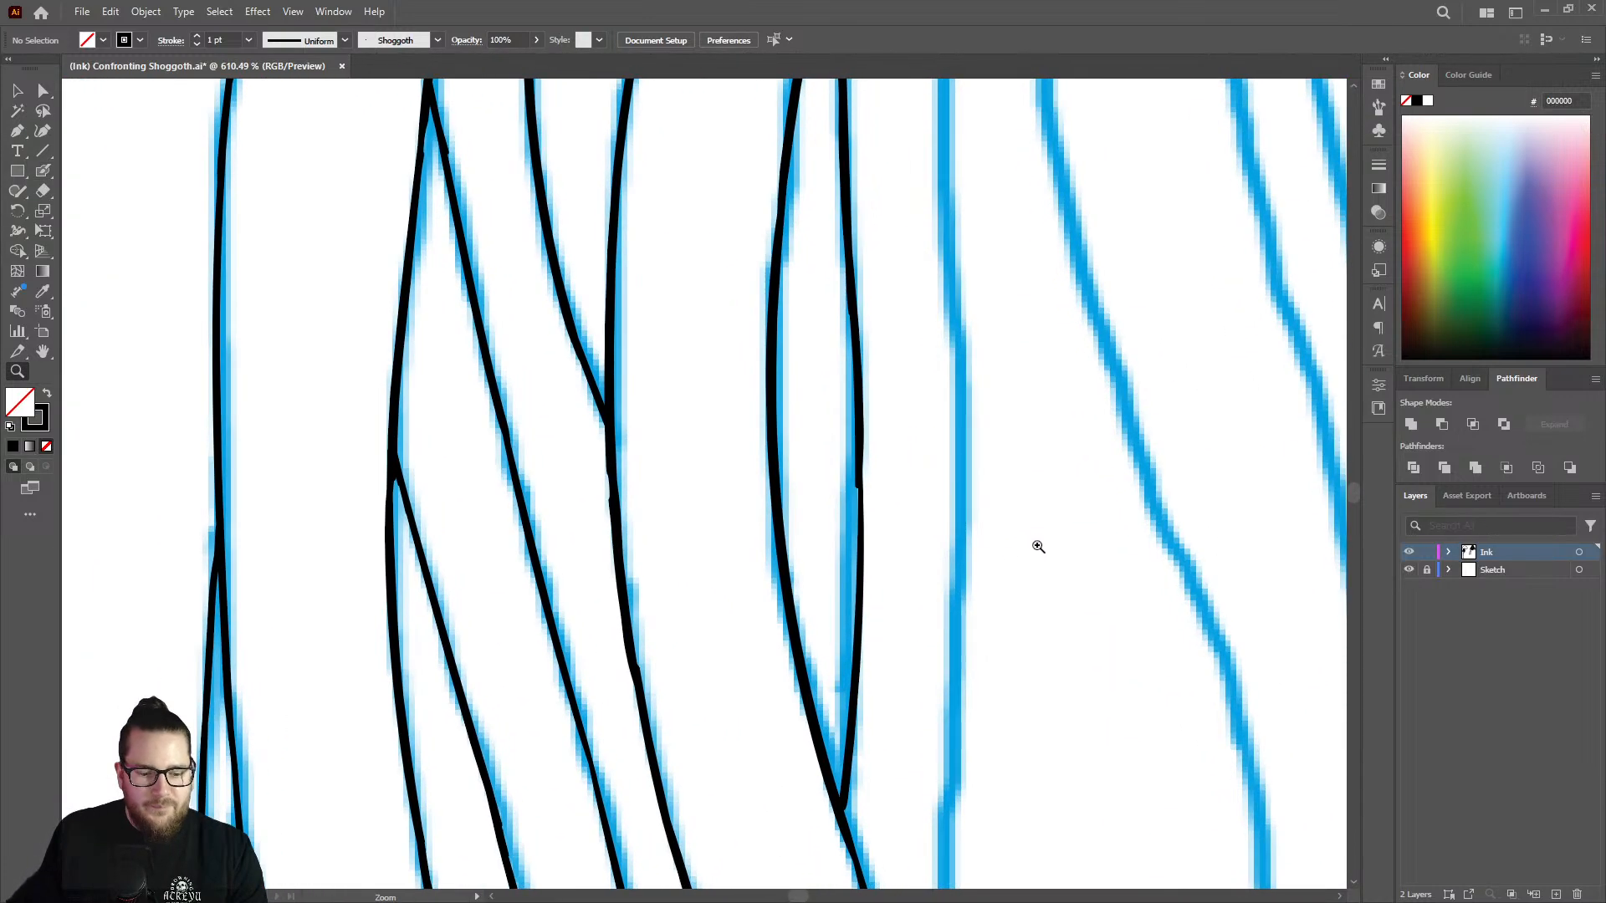
key("shift+e")
mouse_move(851, 783)
left_mouse_down()
mouse_move(846, 764)
mouse_move(849, 790)
left_mouse_up()
key("shift+b")
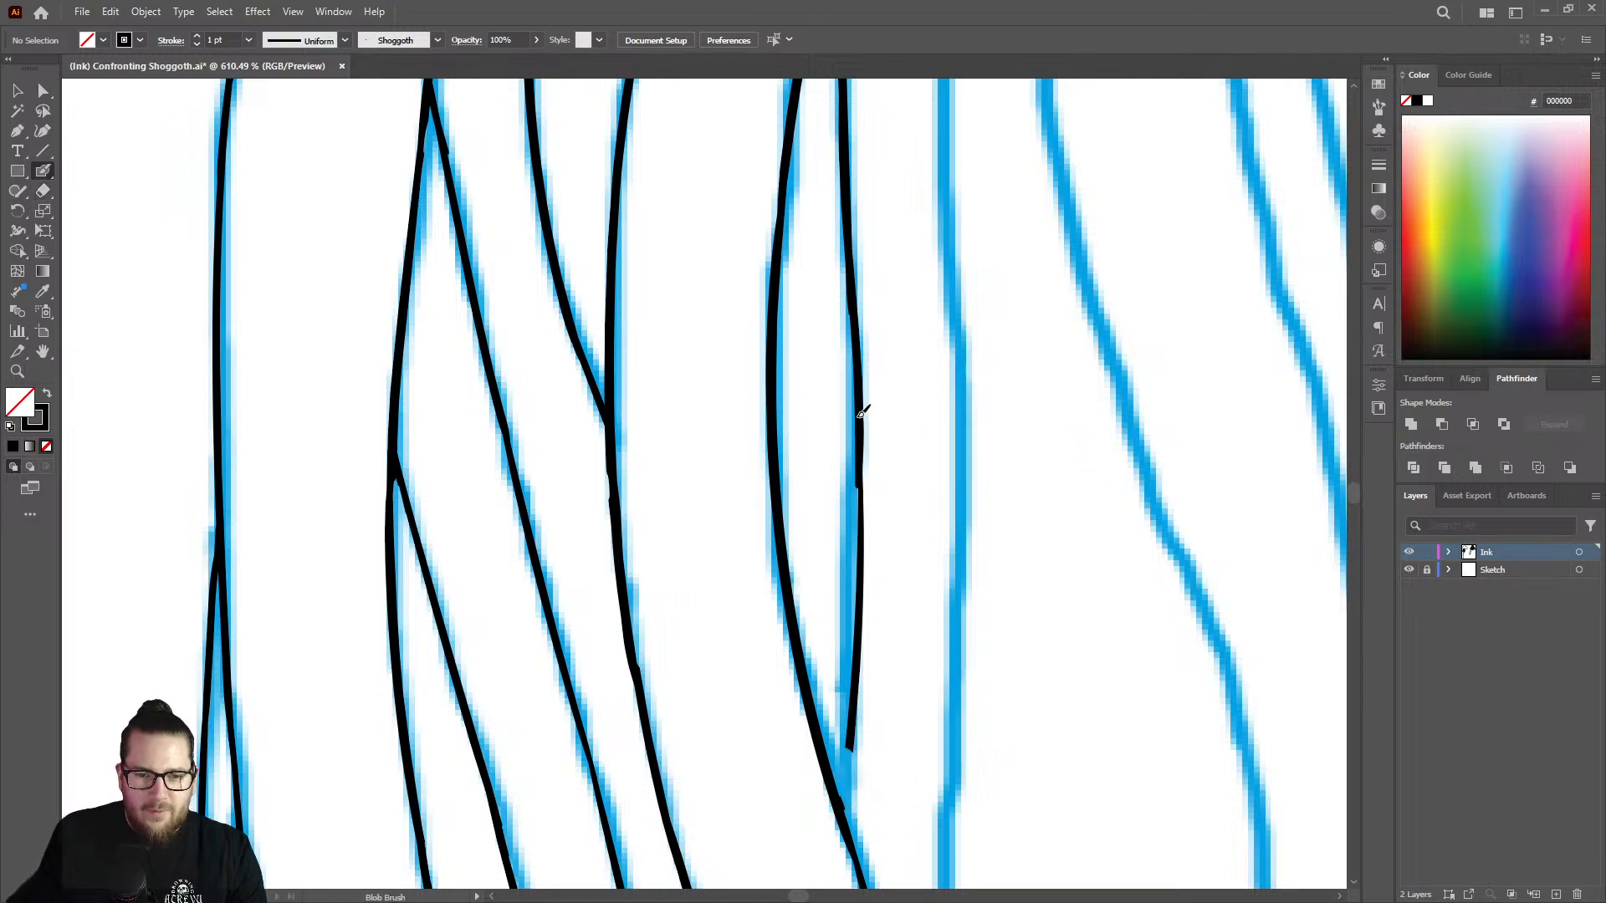
mouse_move(862, 482)
left_mouse_down()
mouse_move(862, 526)
mouse_move(863, 458)
left_mouse_up()
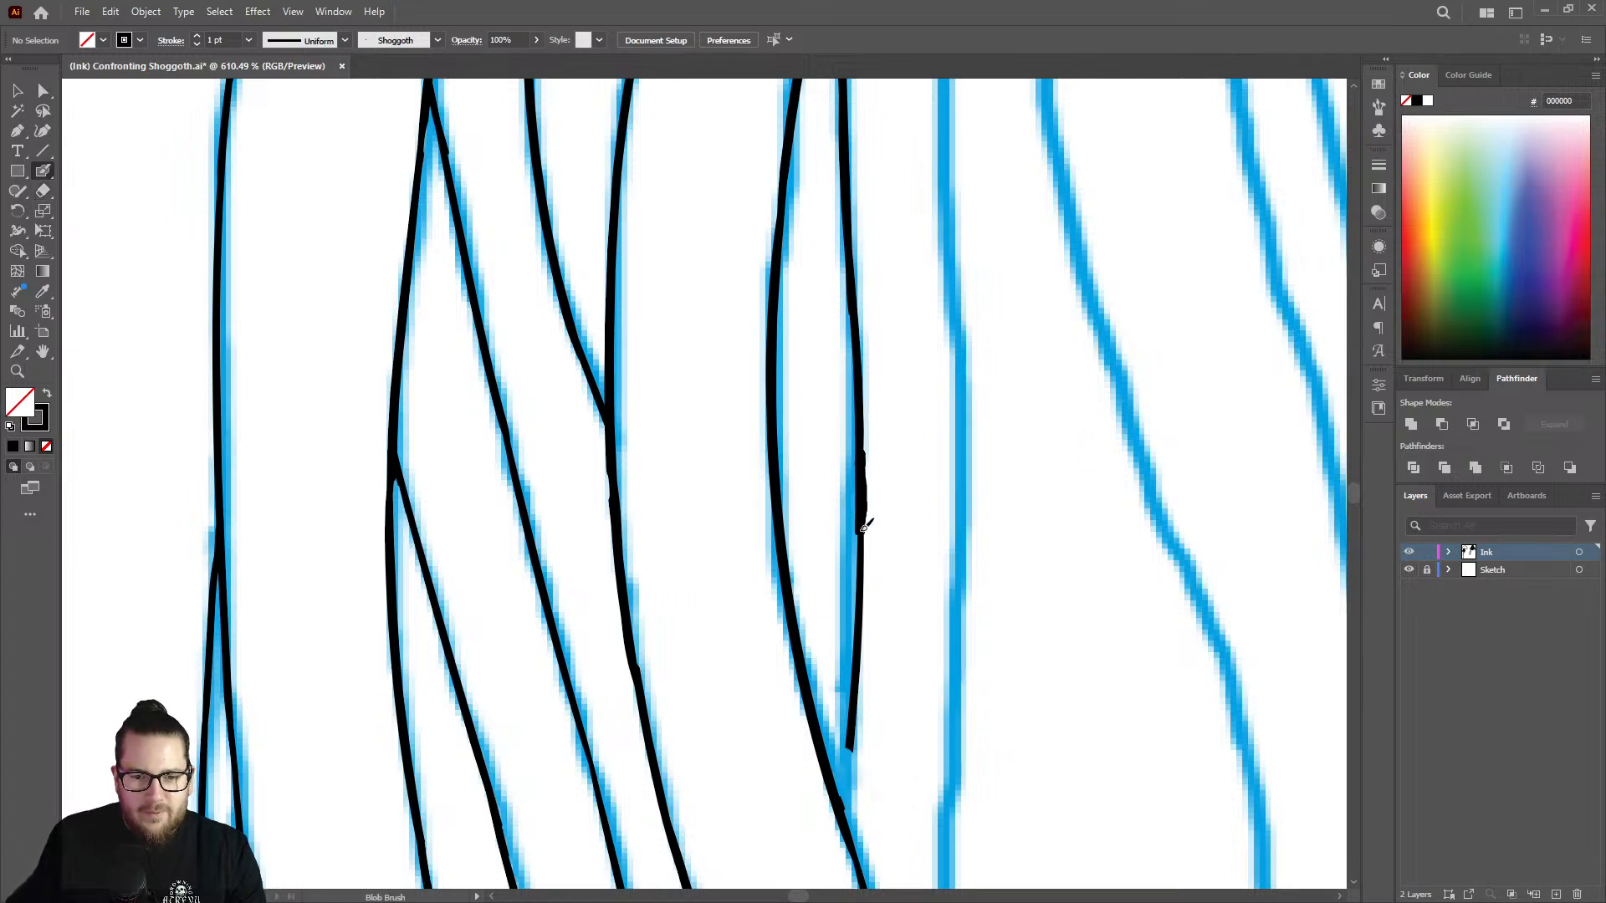
left_click_drag(864, 525, 847, 799)
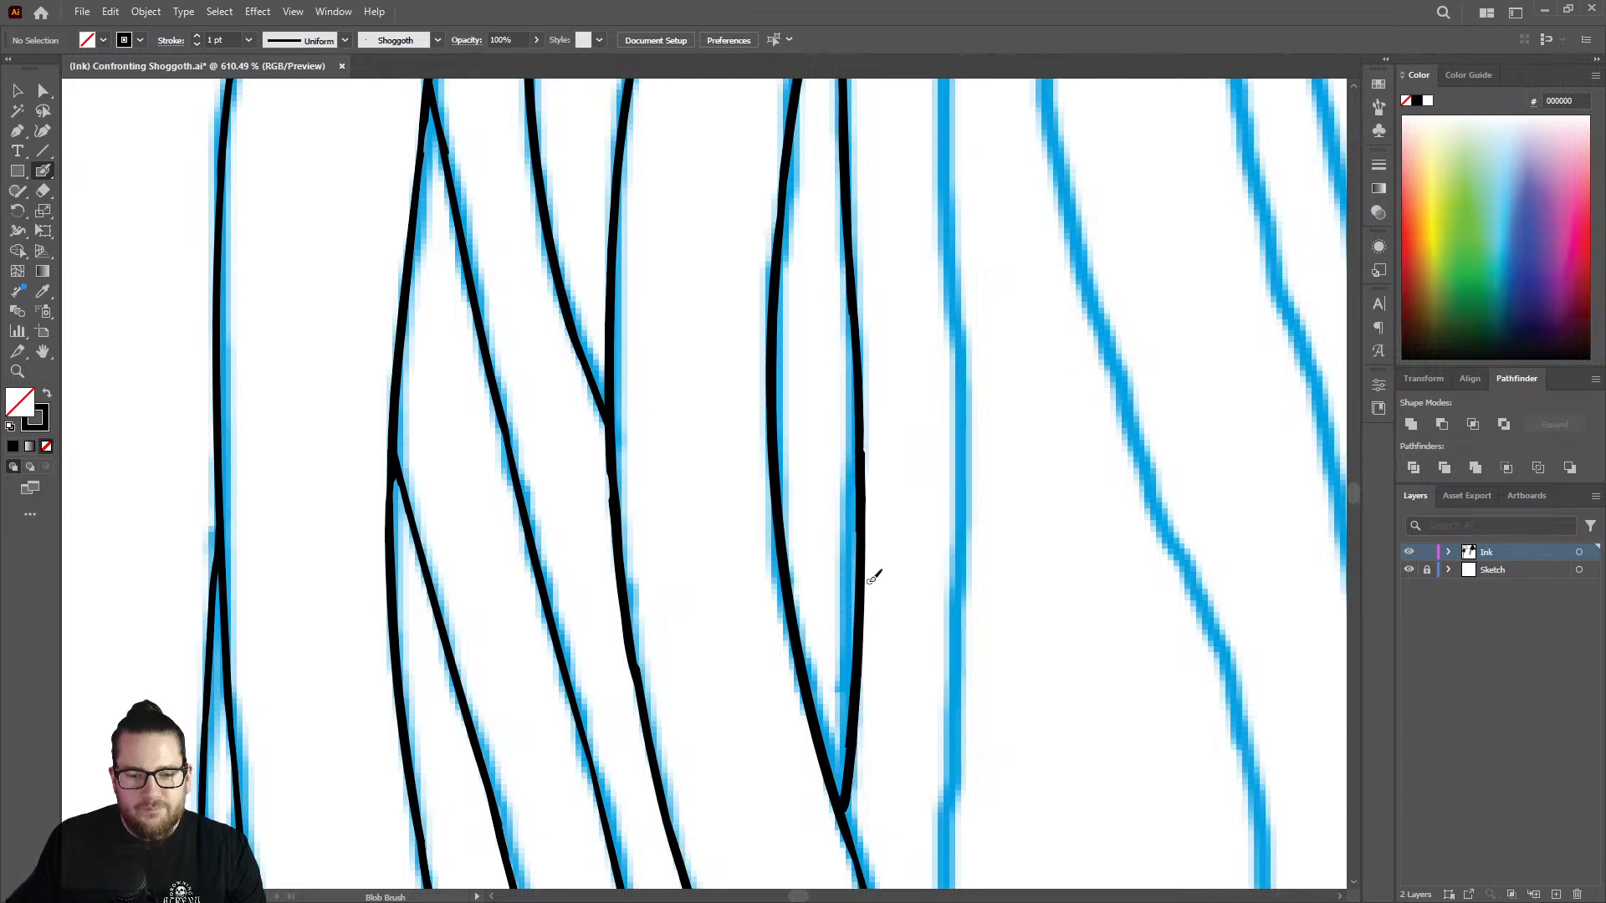
Erase the lower half of the short strand edge and redraw it along the sketch to the curving tentacle.
key("z")
mouse_move(868, 563)
left_mouse_down()
mouse_move(535, 488)
mouse_move(812, 554)
left_mouse_up()
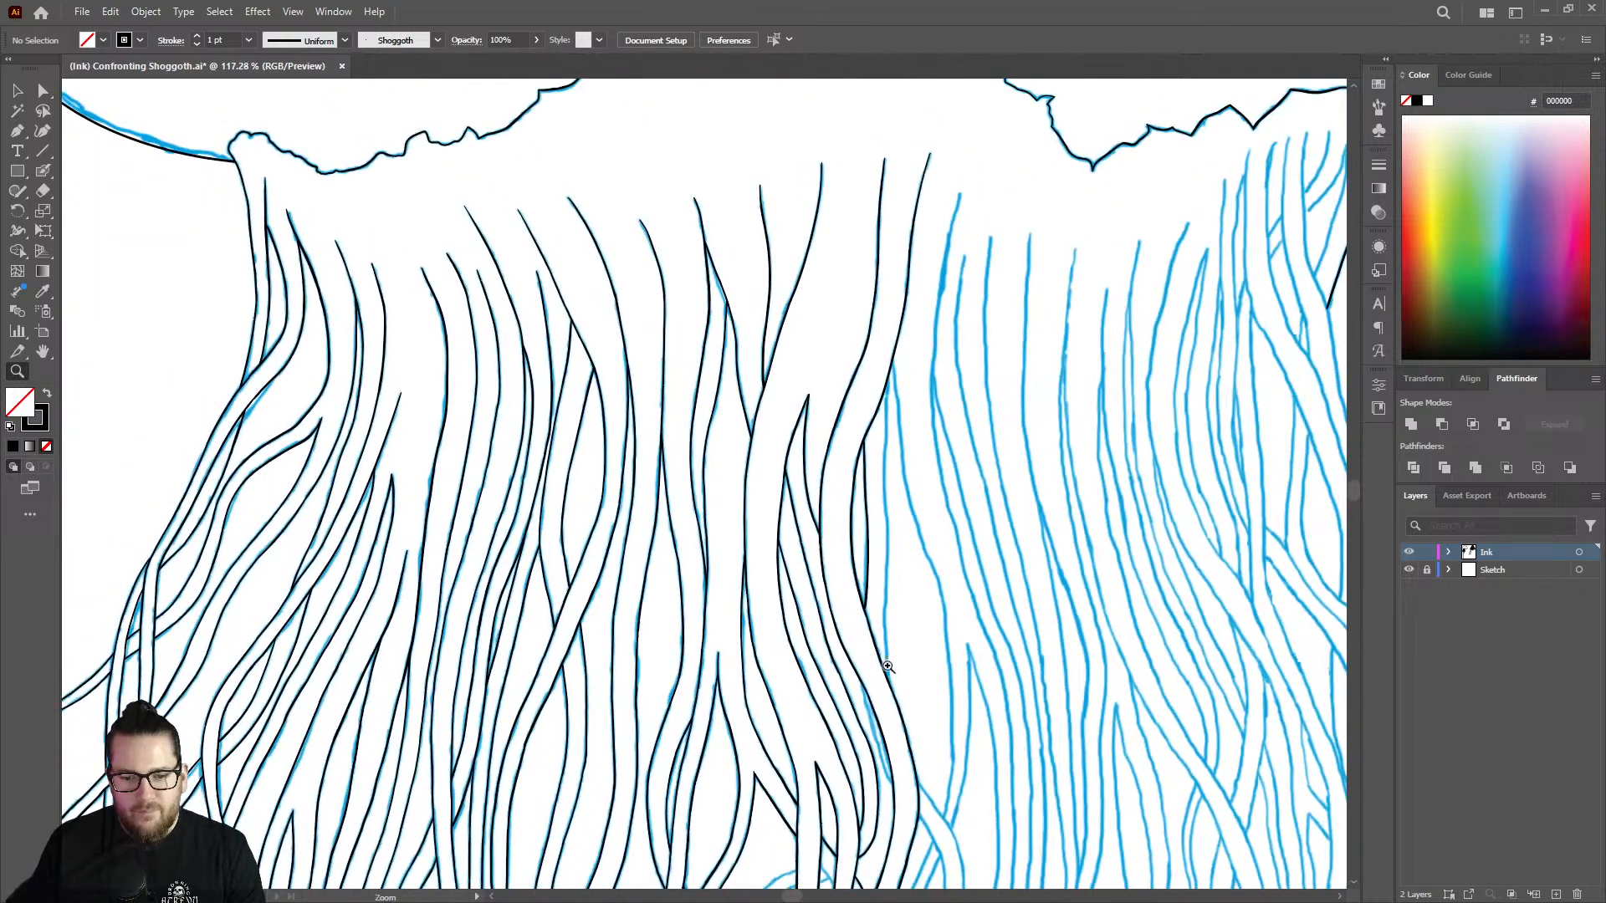
left_click_drag(888, 666, 1136, 556)
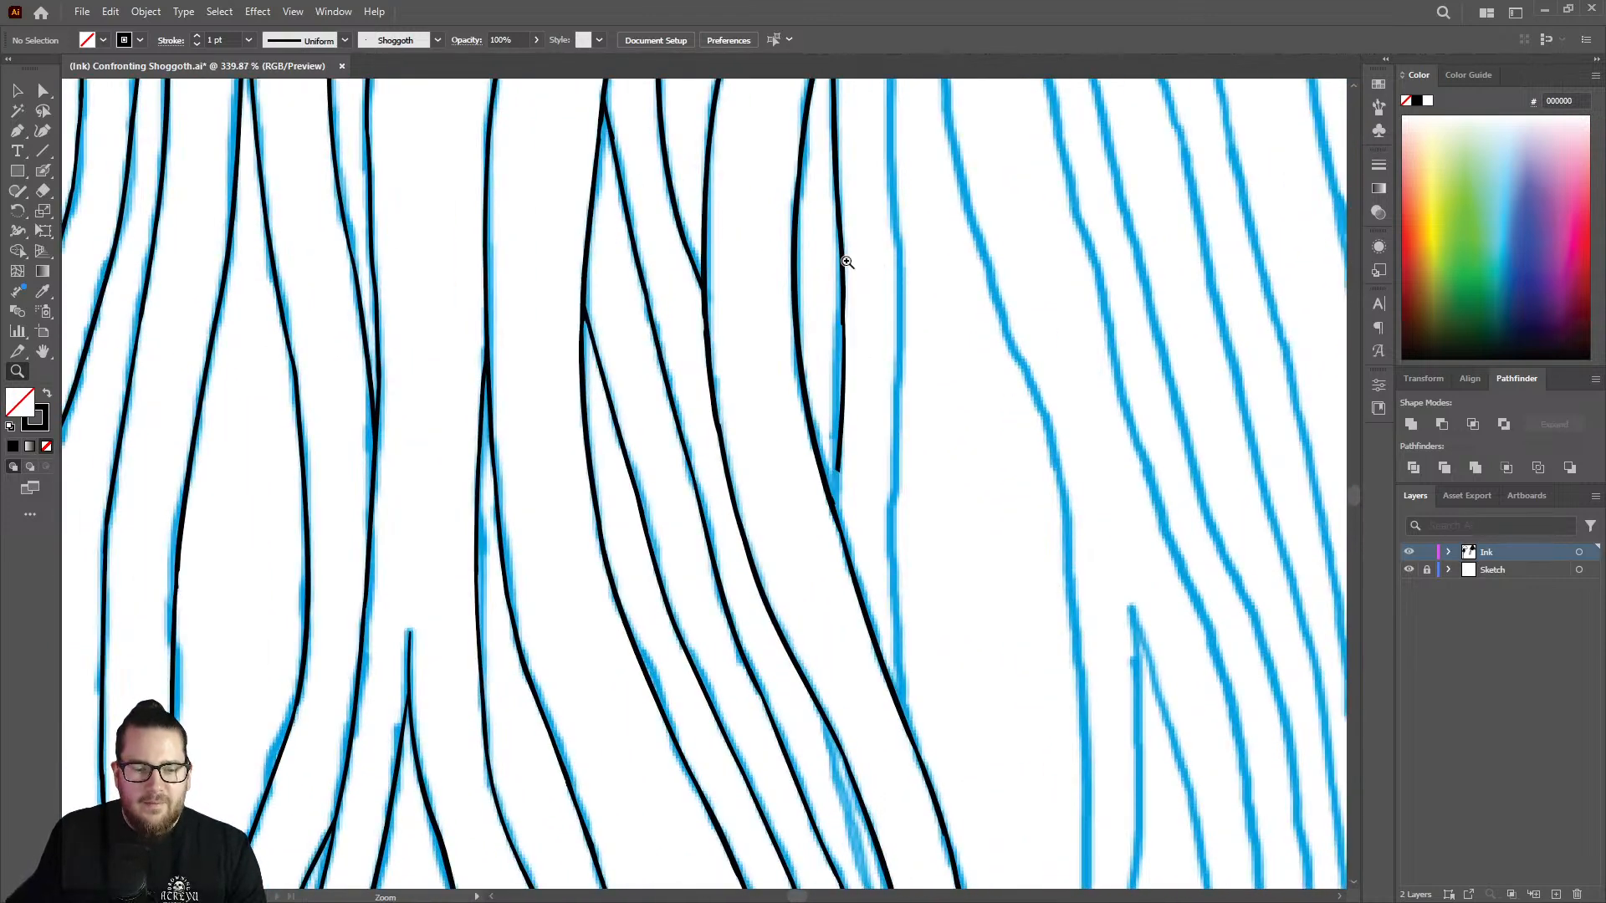
left_click_drag(847, 262, 886, 276)
key("shift+e")
left_click_drag(839, 183, 832, 569)
key("shift+b")
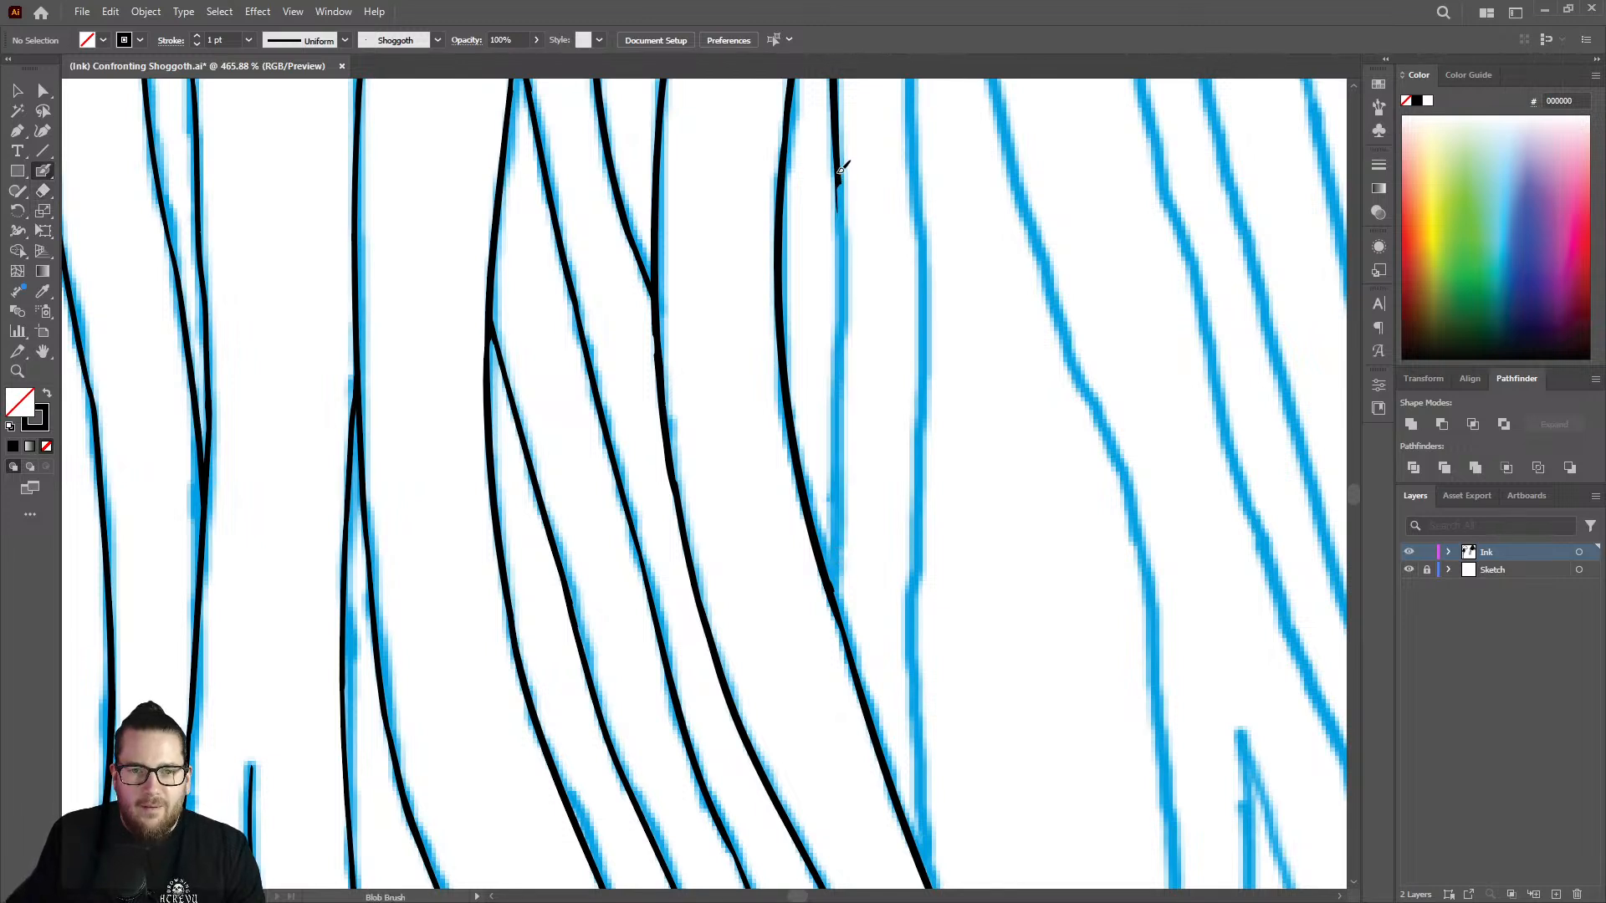
left_click_drag(839, 179, 839, 585)
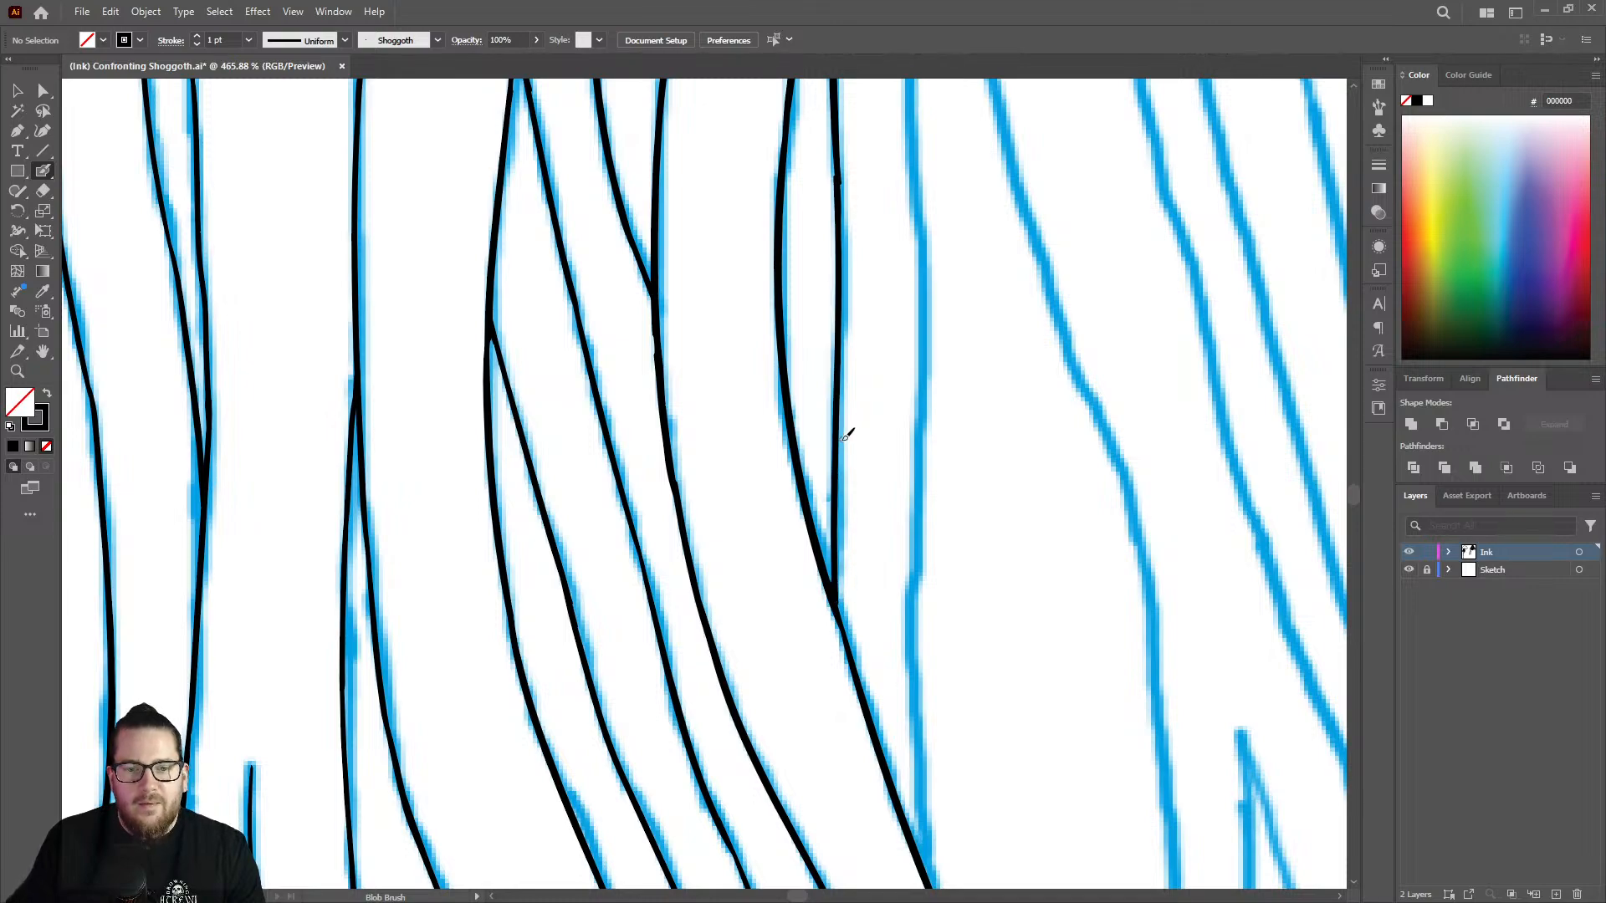
Ink the upper part of the next vertical strand edge, just right of the finished short edge, along the sketch.
key("z")
left_click_drag(842, 429, 620, 460)
left_click_drag(885, 170, 1070, 183)
key("shift+b")
mouse_move(858, 319)
left_mouse_down()
mouse_move(904, 314)
mouse_move(865, 302)
mouse_move(851, 744)
left_mouse_up()
key("z")
left_click_drag(908, 481, 786, 468)
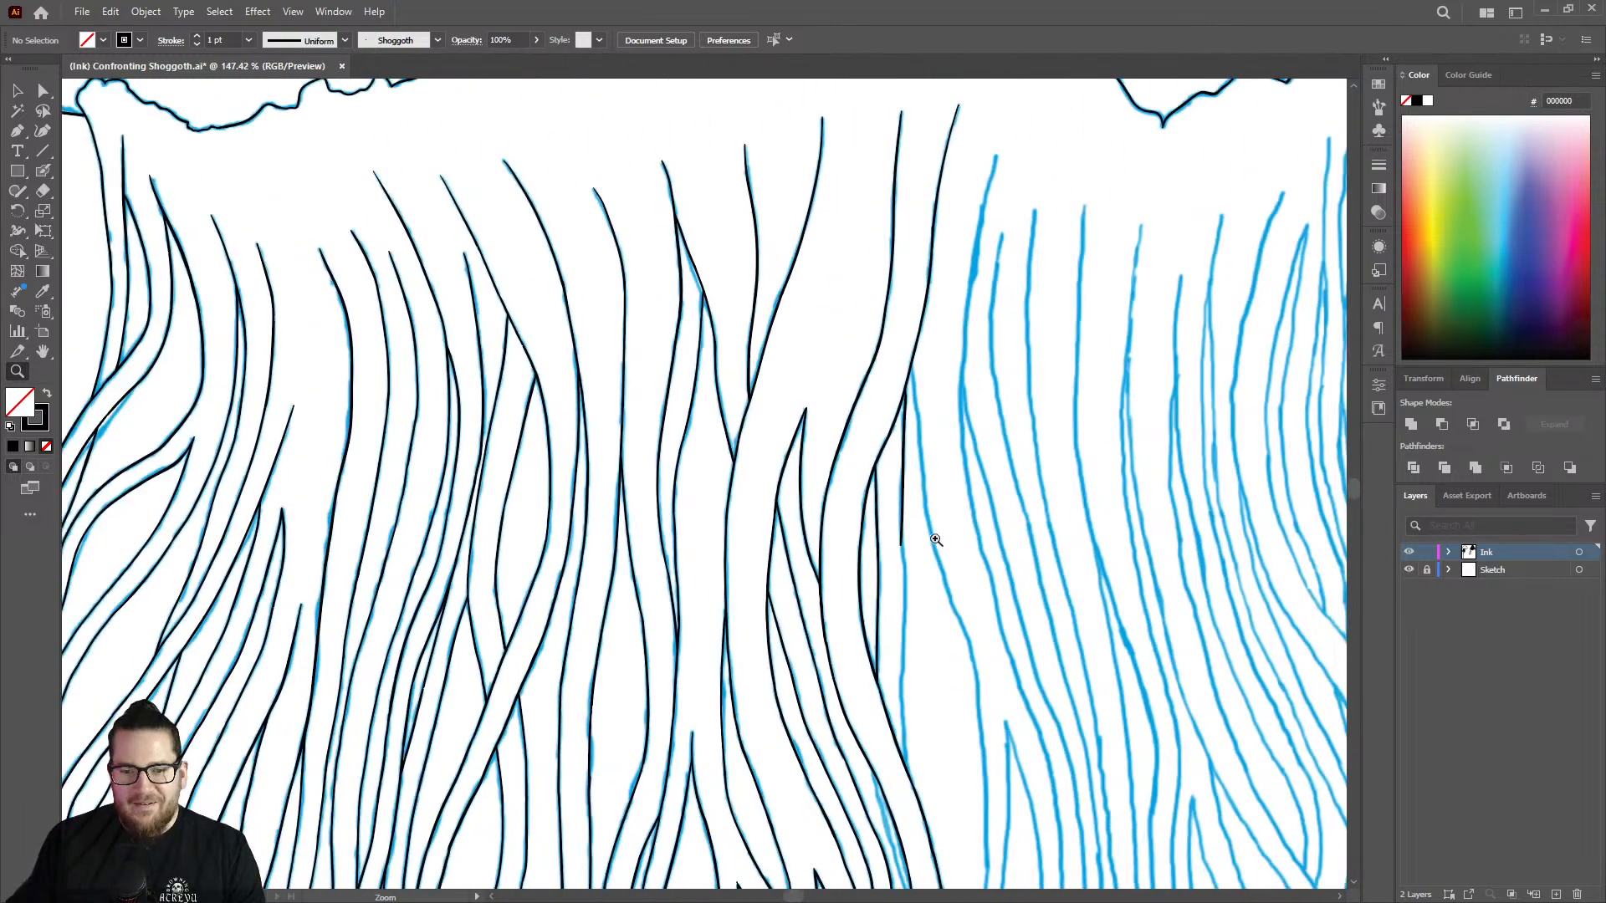
mouse_move(945, 560)
left_mouse_down()
mouse_move(920, 566)
mouse_move(1155, 602)
mouse_move(1222, 589)
left_mouse_up()
left_click_drag(866, 469, 991, 464)
key("shift+b")
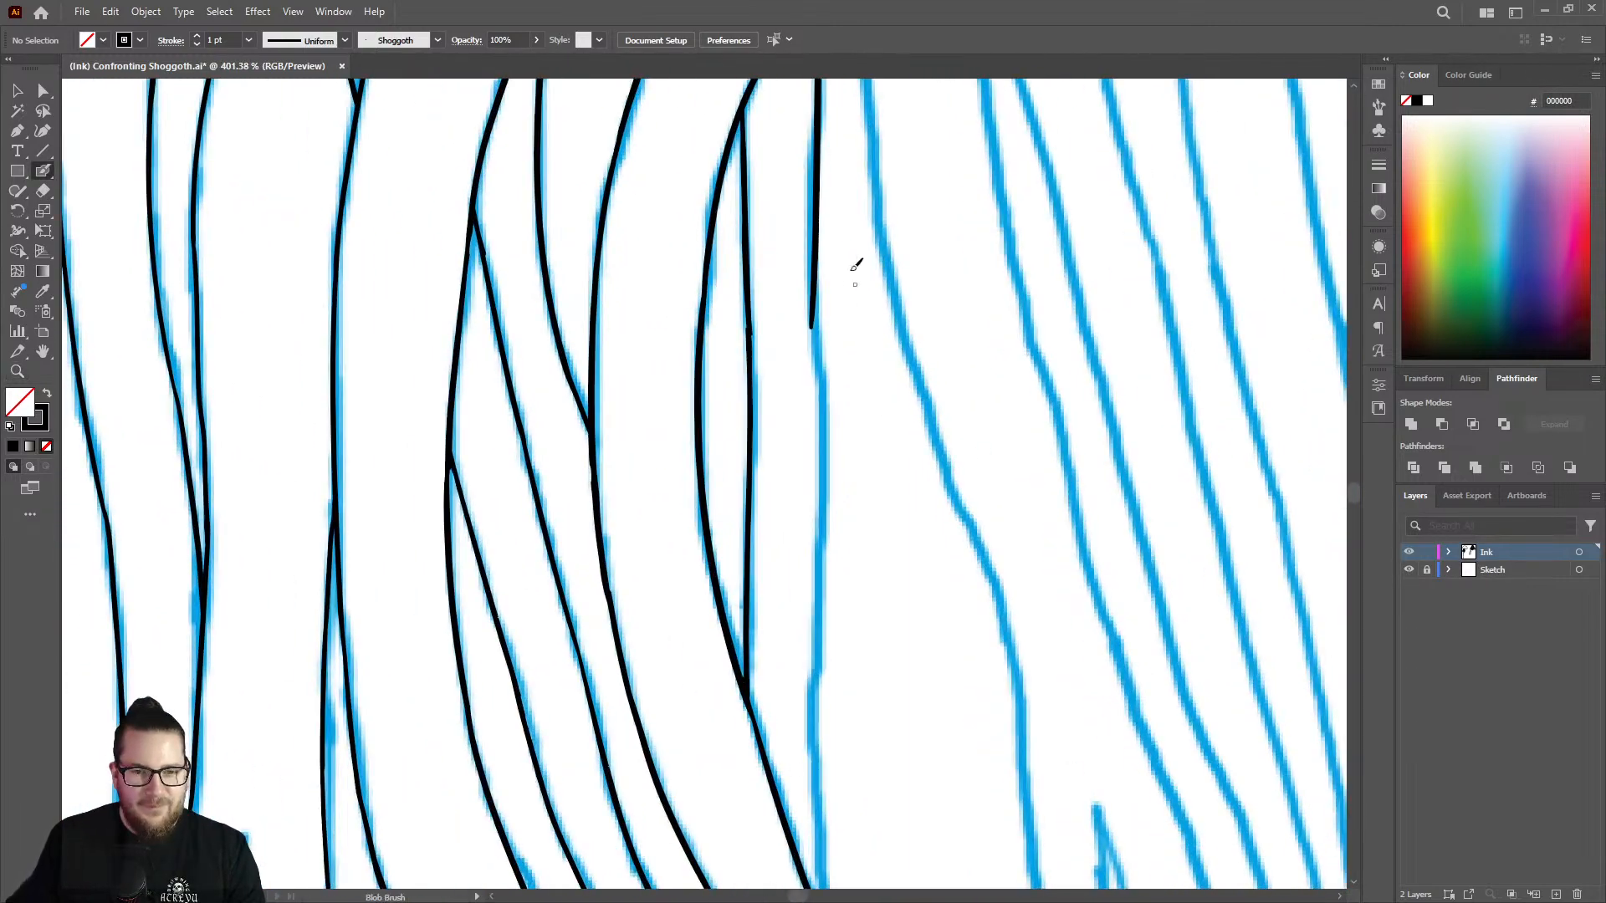
key("shift+e")
mouse_move(804, 358)
left_mouse_down()
mouse_move(807, 241)
mouse_move(817, 736)
left_mouse_up()
key("shift+b")
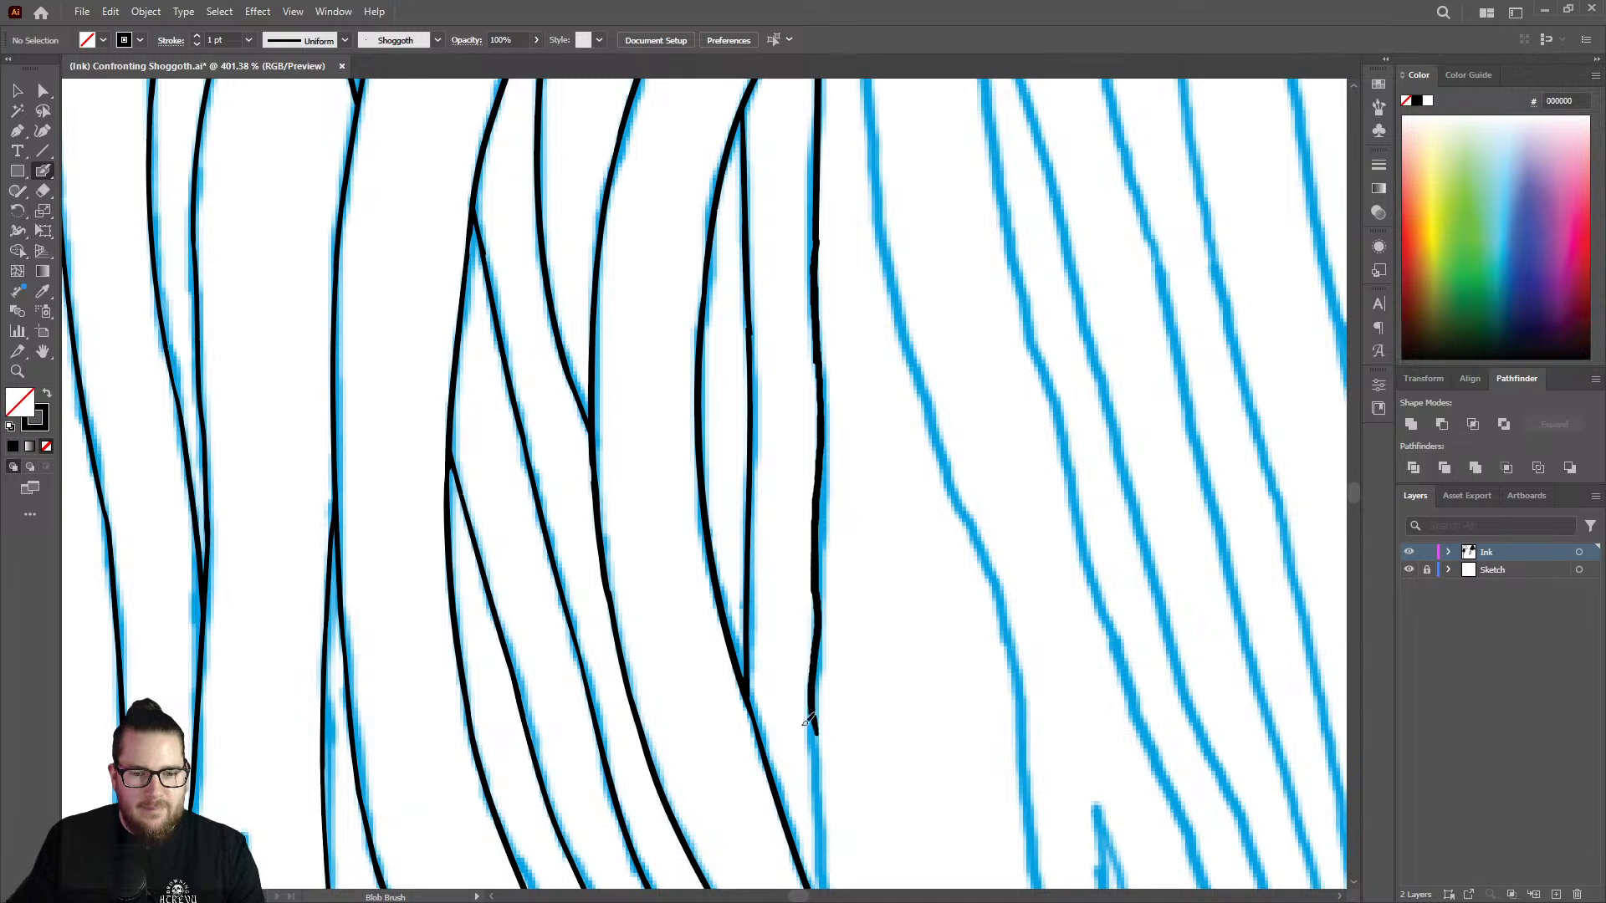
key("shift+e")
mouse_move(824, 393)
left_mouse_down()
mouse_move(806, 555)
mouse_move(821, 513)
mouse_move(816, 721)
mouse_move(811, 639)
left_mouse_up()
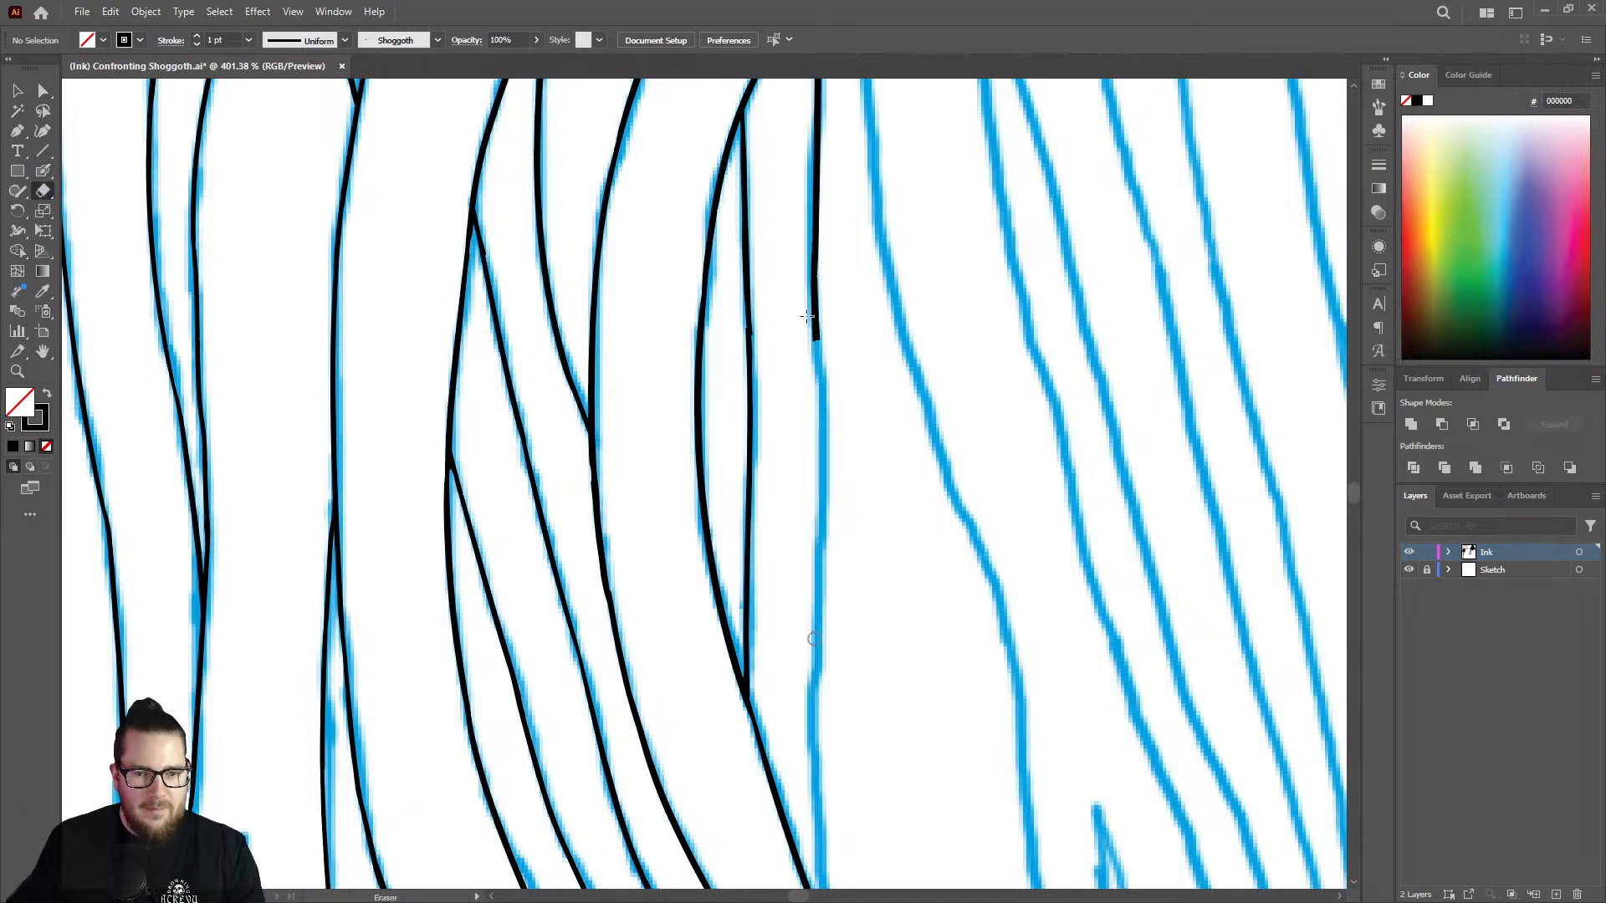
Extend the vertical strand edge down the sketch in one smooth stroke and trim the bump at its join.
key("shift+b")
mouse_move(820, 339)
left_mouse_down()
mouse_move(815, 712)
mouse_move(819, 584)
left_mouse_up()
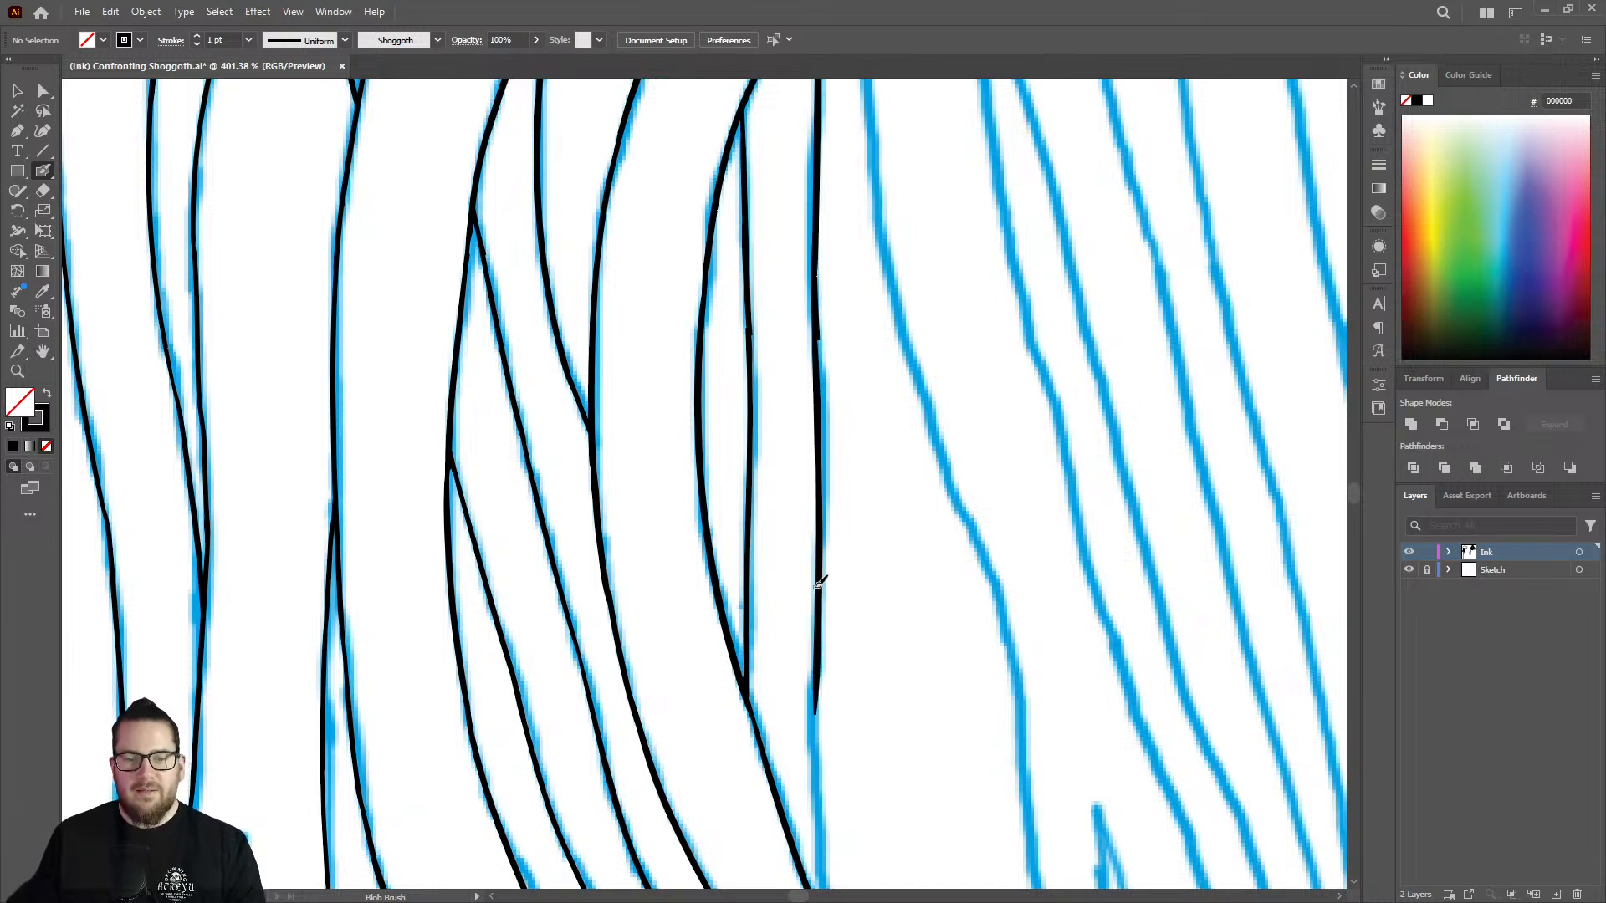
key("z")
left_click_drag(809, 285, 940, 257)
key("shift+e")
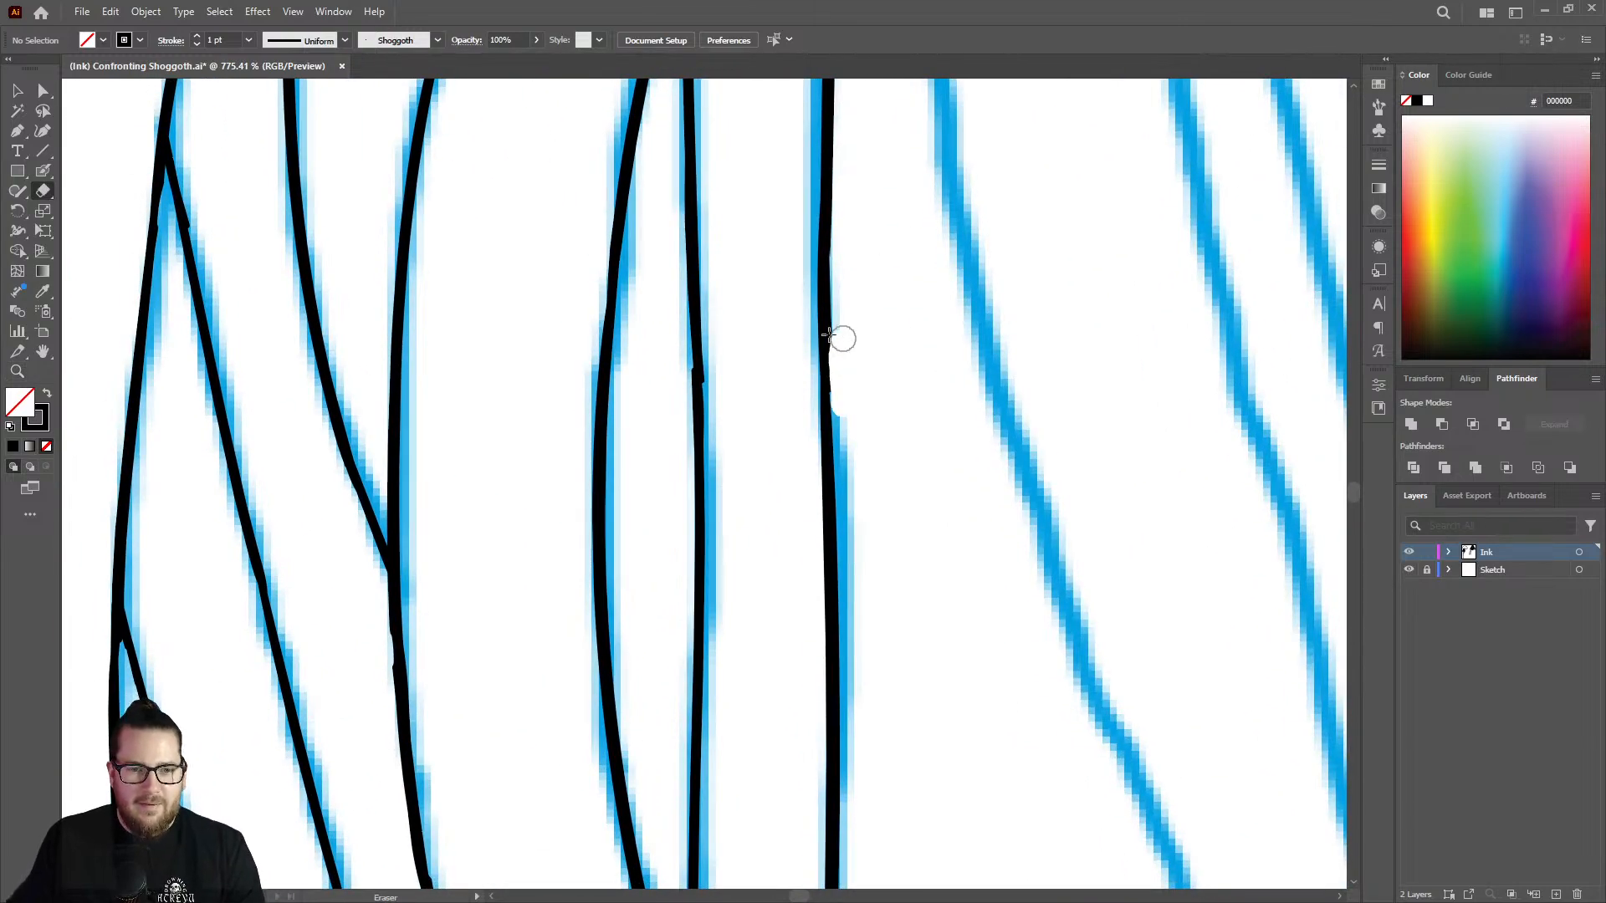
Review the inked tentacle bundle and the remaining blue sketch across the whole figure.
key("z")
left_click_drag(740, 435, 340, 531)
left_click_drag(723, 523, 463, 491)
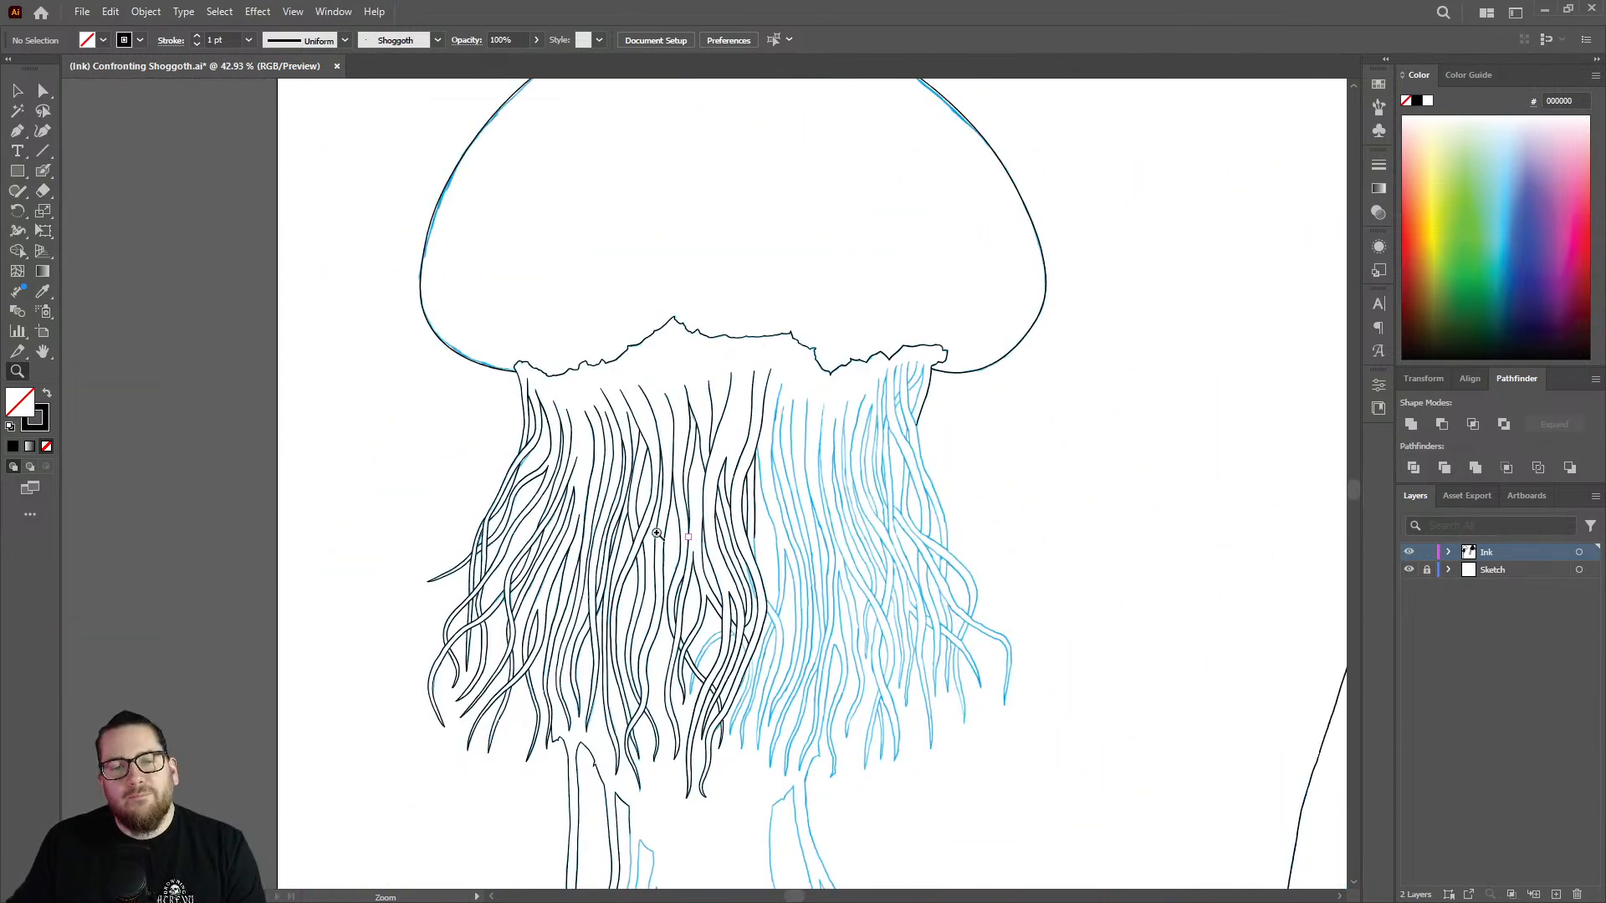
left_click_drag(686, 532, 503, 515)
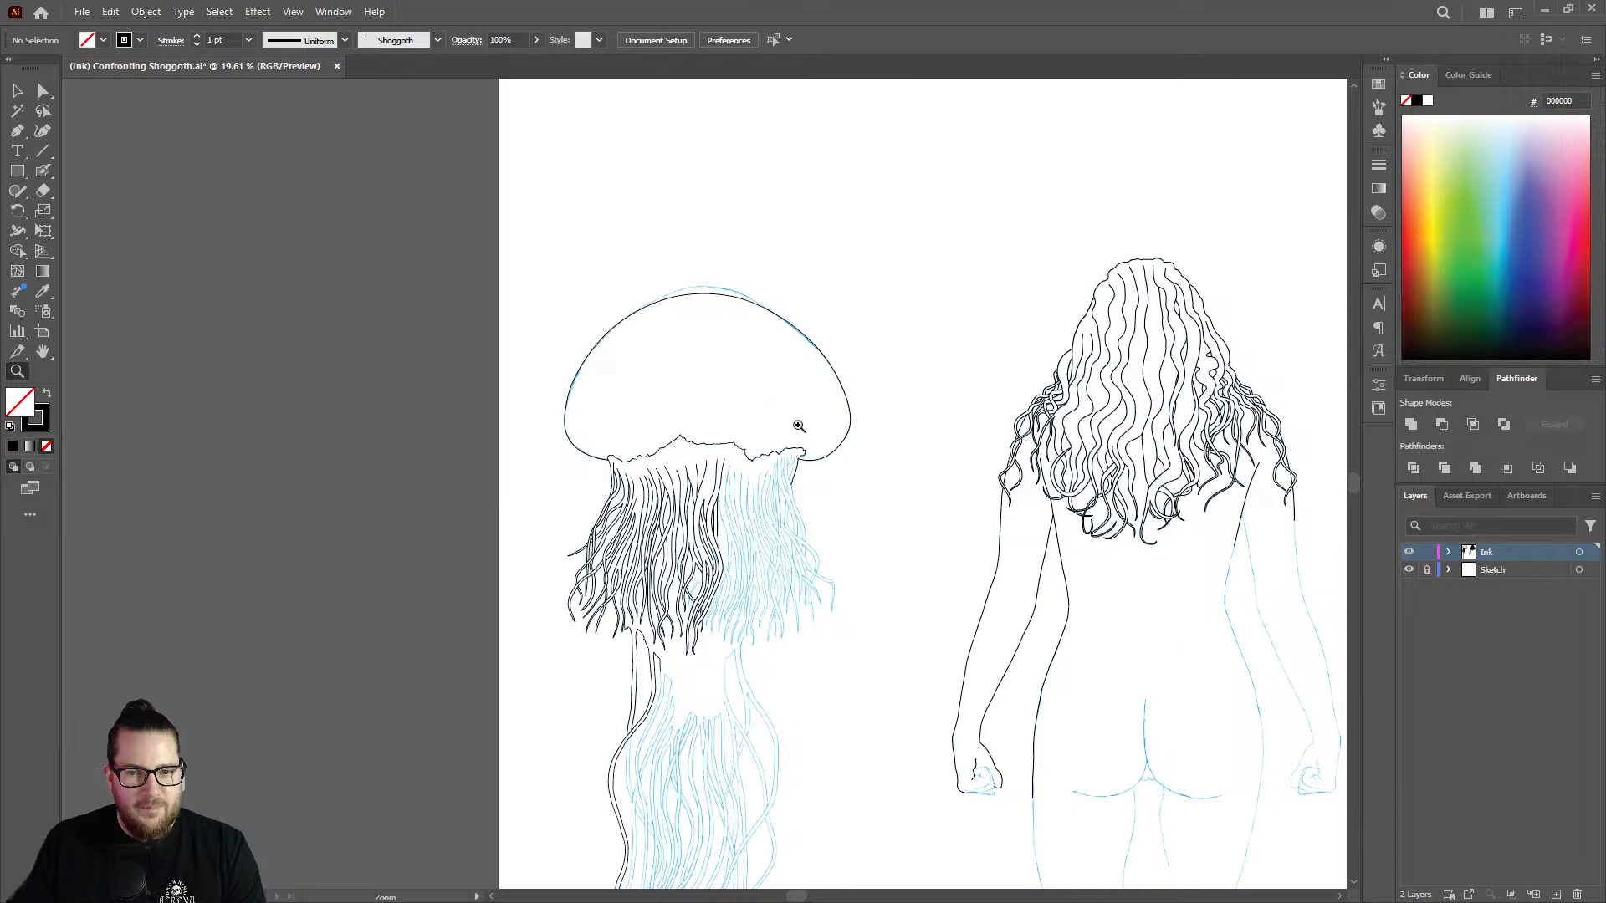
scroll(799, 426, "down", 3)
scroll(787, 536, "up", 3)
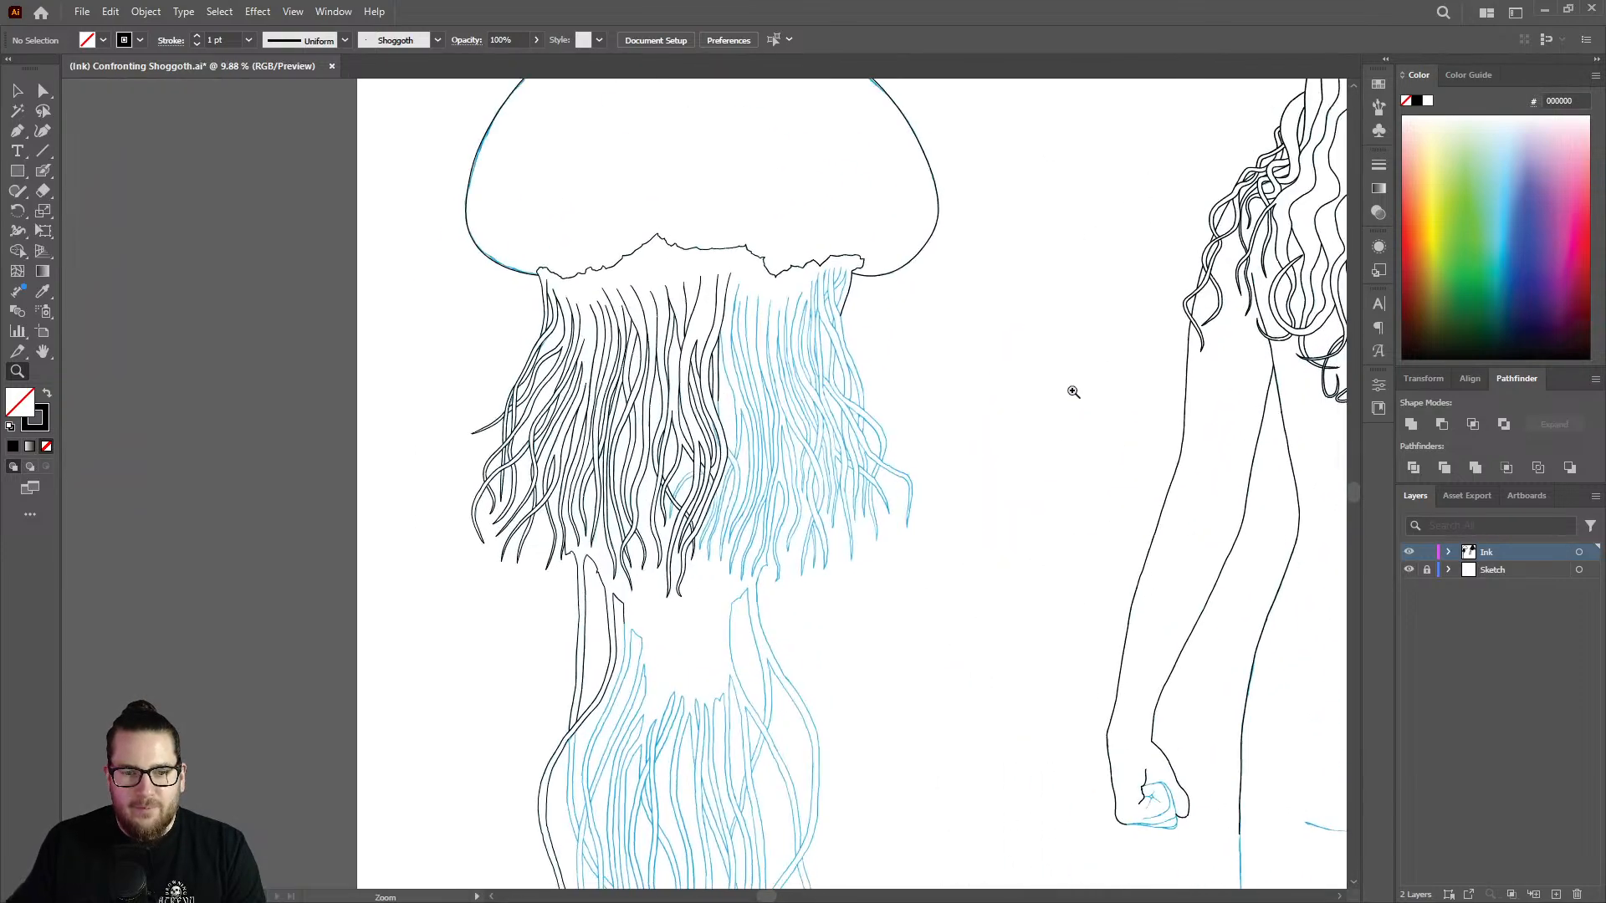
scroll(850, 302, "up", 3)
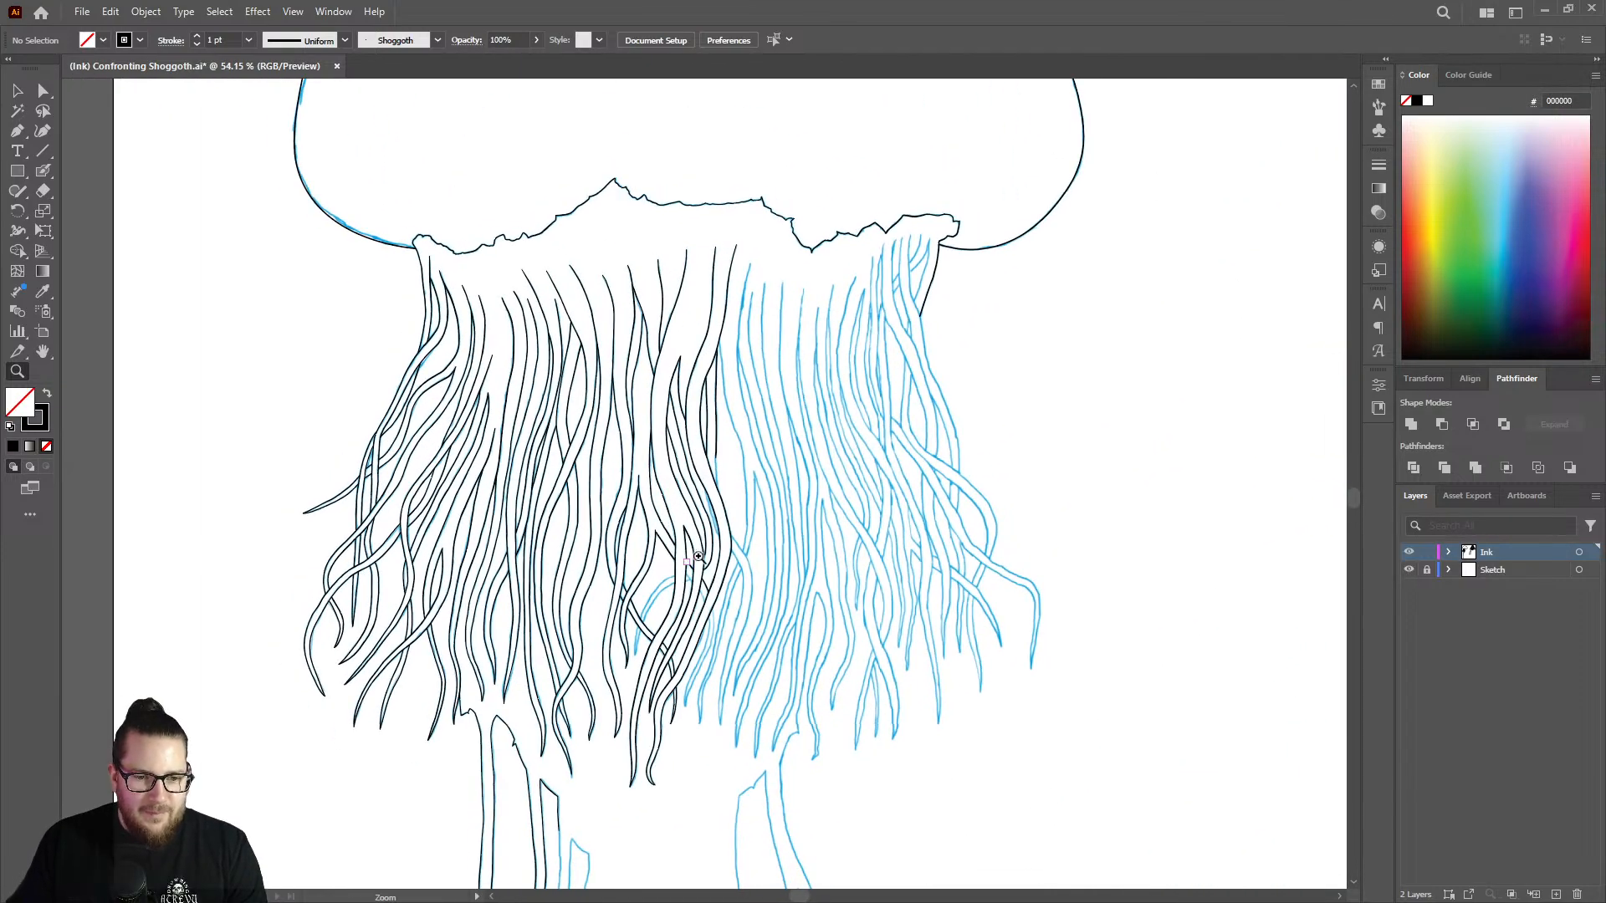
Ink the lower end of the vertical strand edge until it meets the curving tentacle.
scroll(824, 325, "up", 5)
scroll(738, 434, "up", 1)
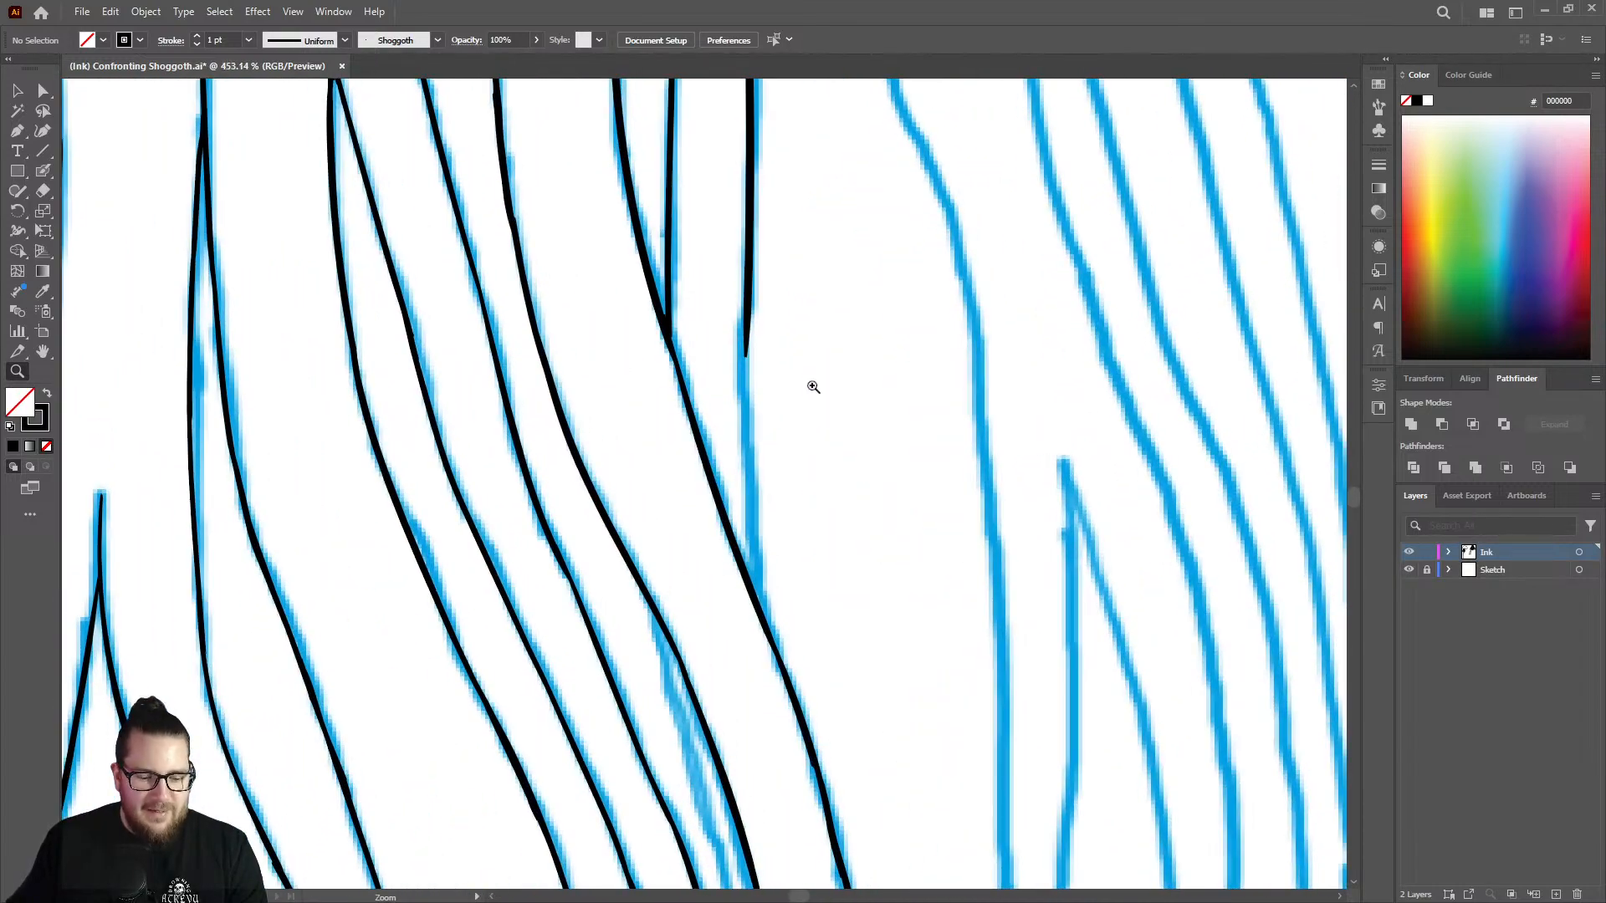
key("shift+b")
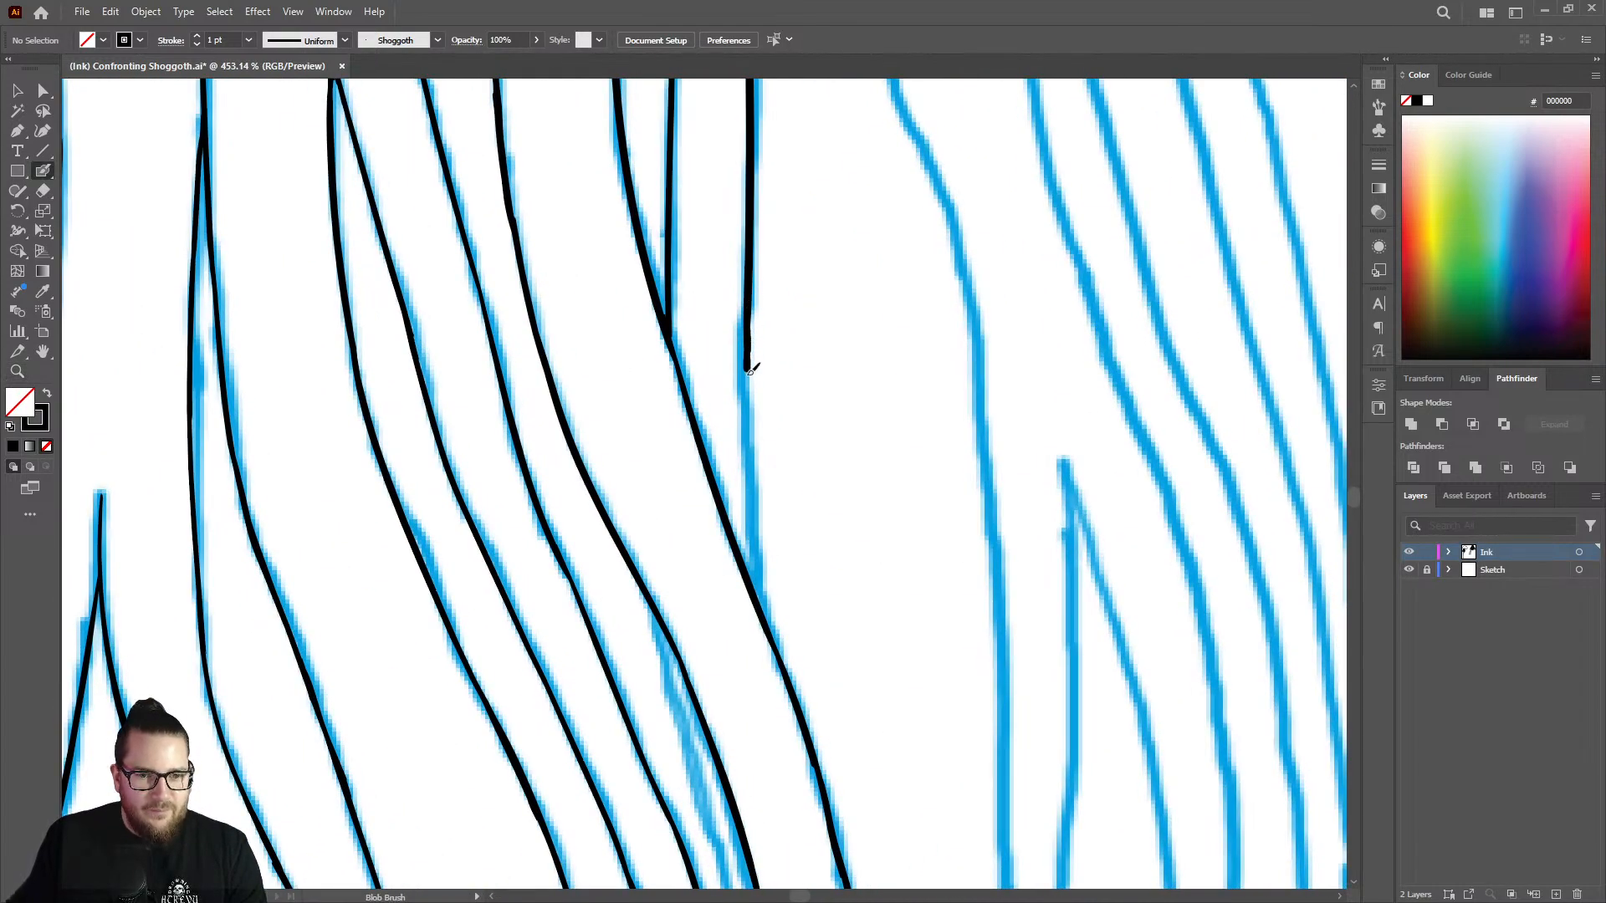
left_click_drag(750, 369, 754, 572)
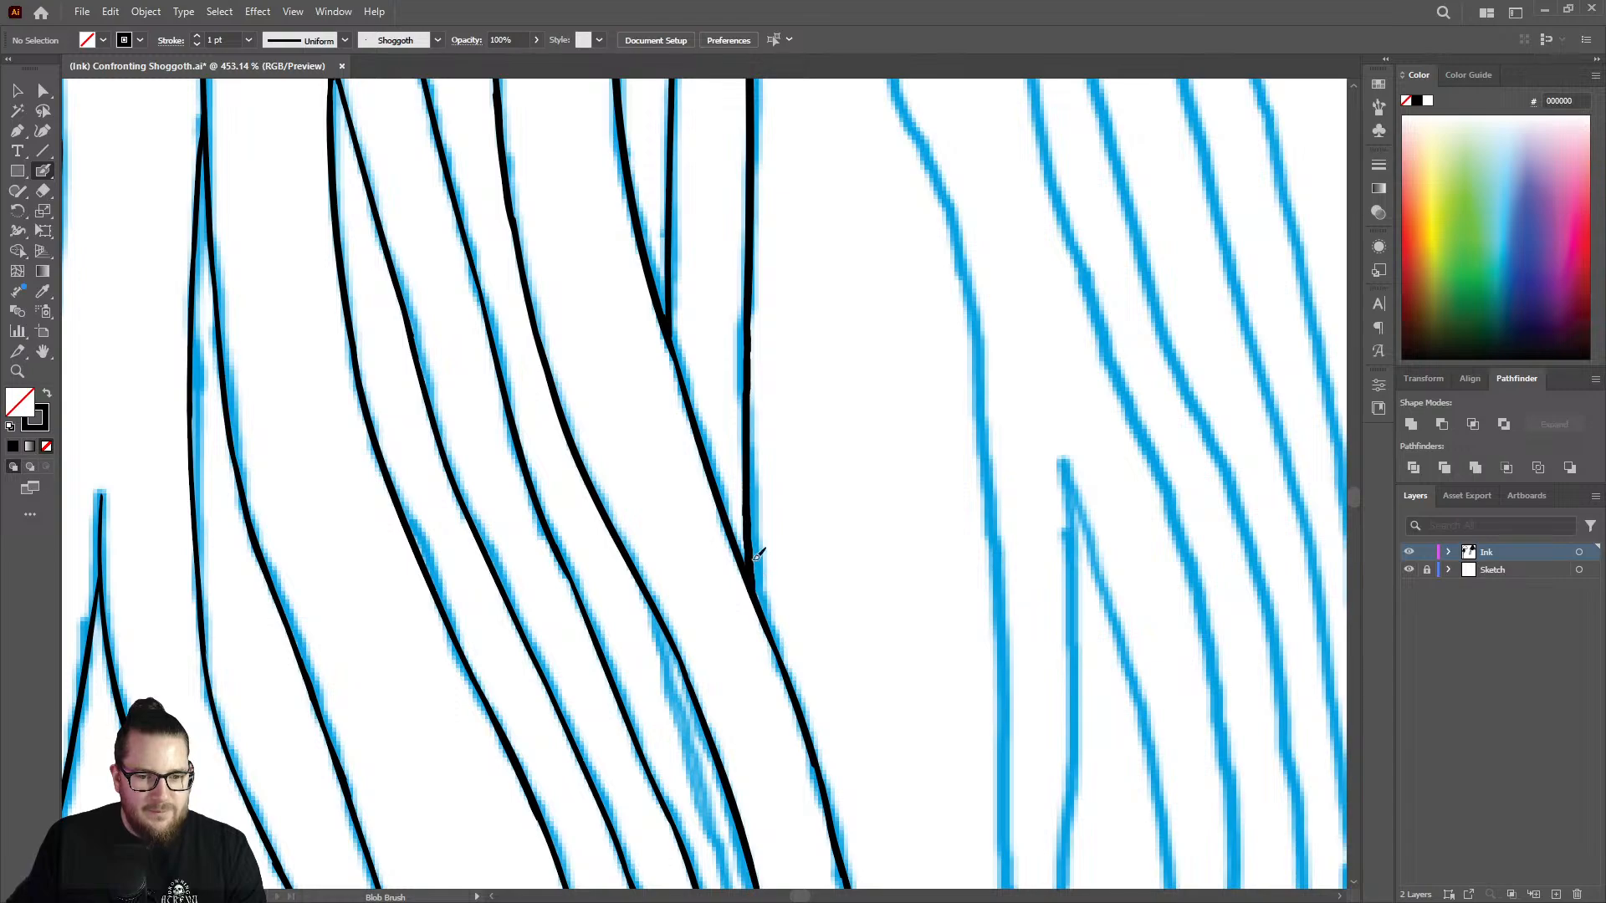
Ink the left edge of the narrow sliver strand beside the curving tentacle, joining it at both ends.
key("z")
scroll(782, 402, "down", 4)
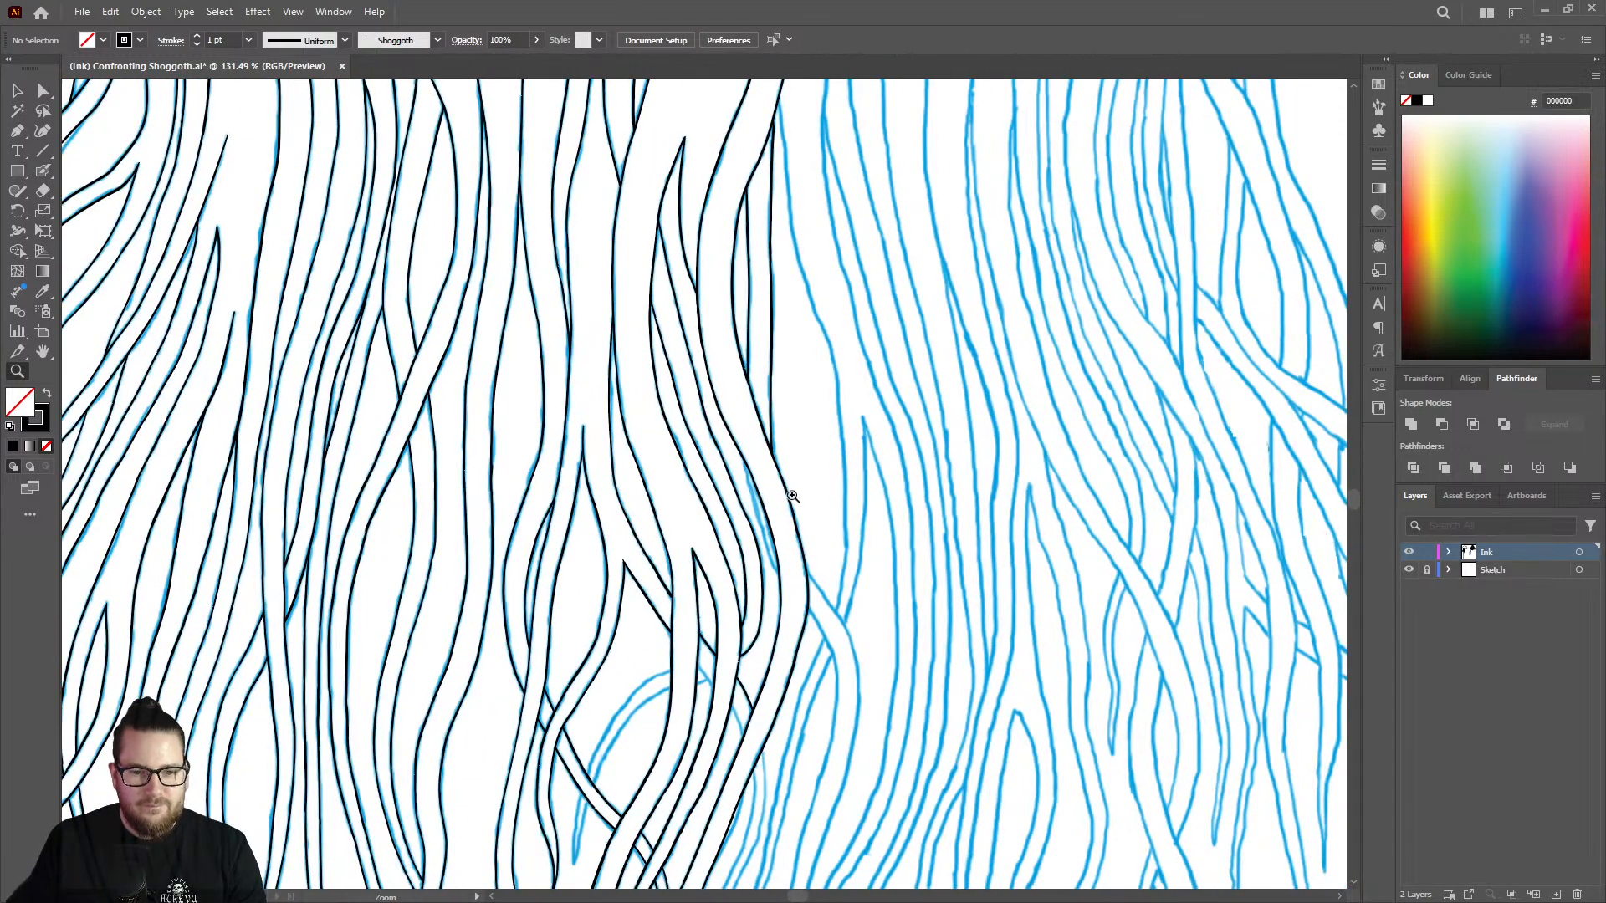
scroll(764, 495, "up", 3)
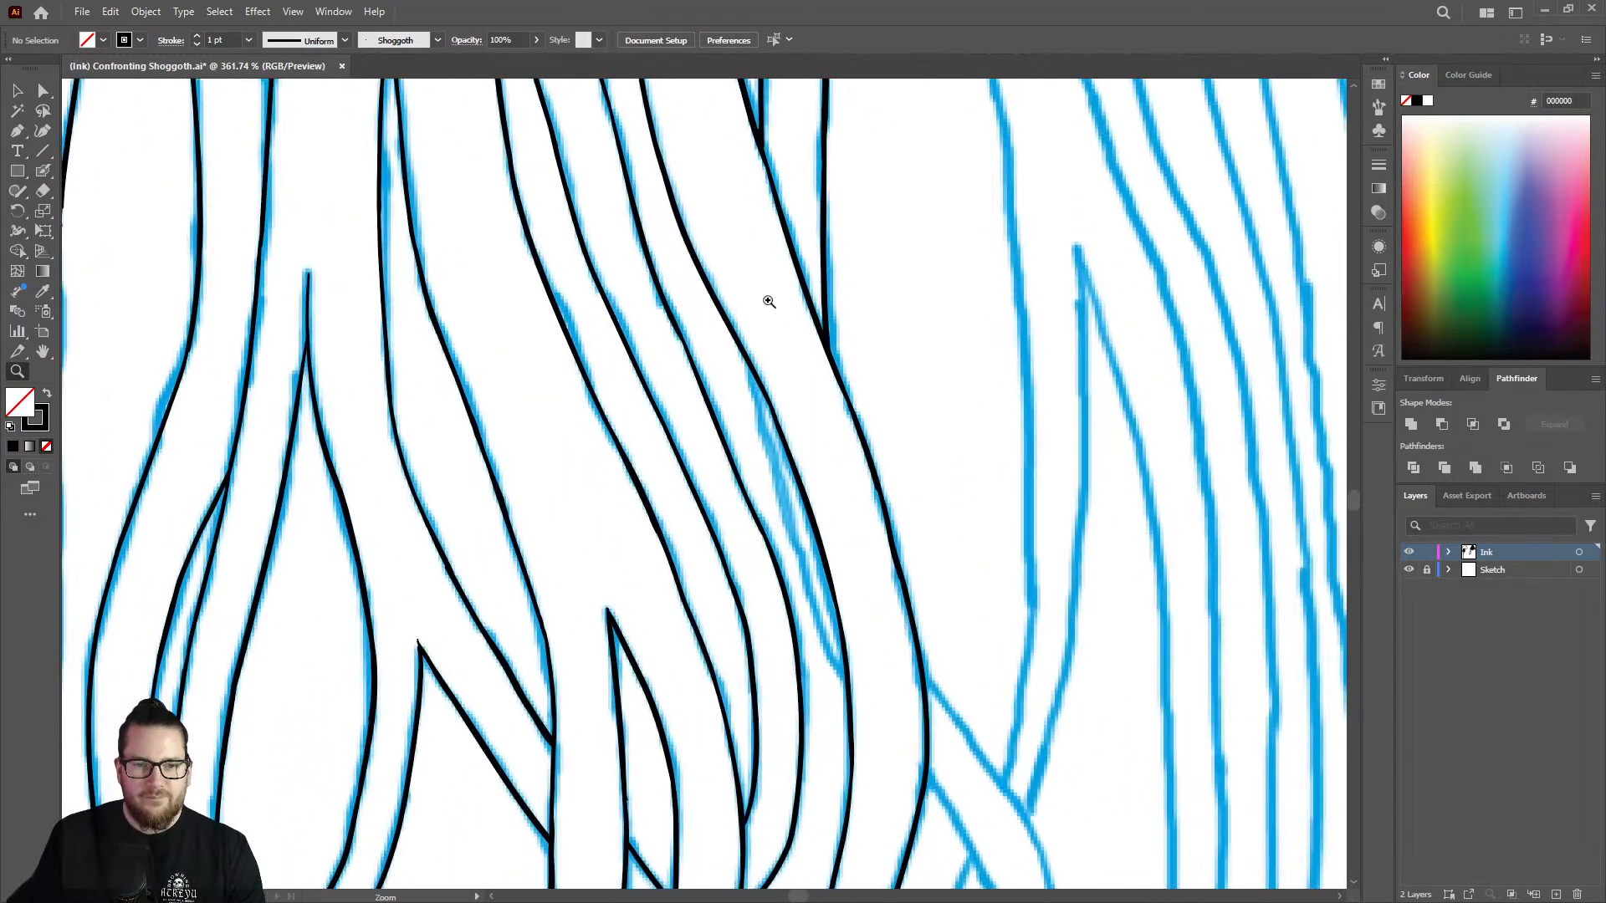
scroll(769, 301, "up", 1)
key("shift+b")
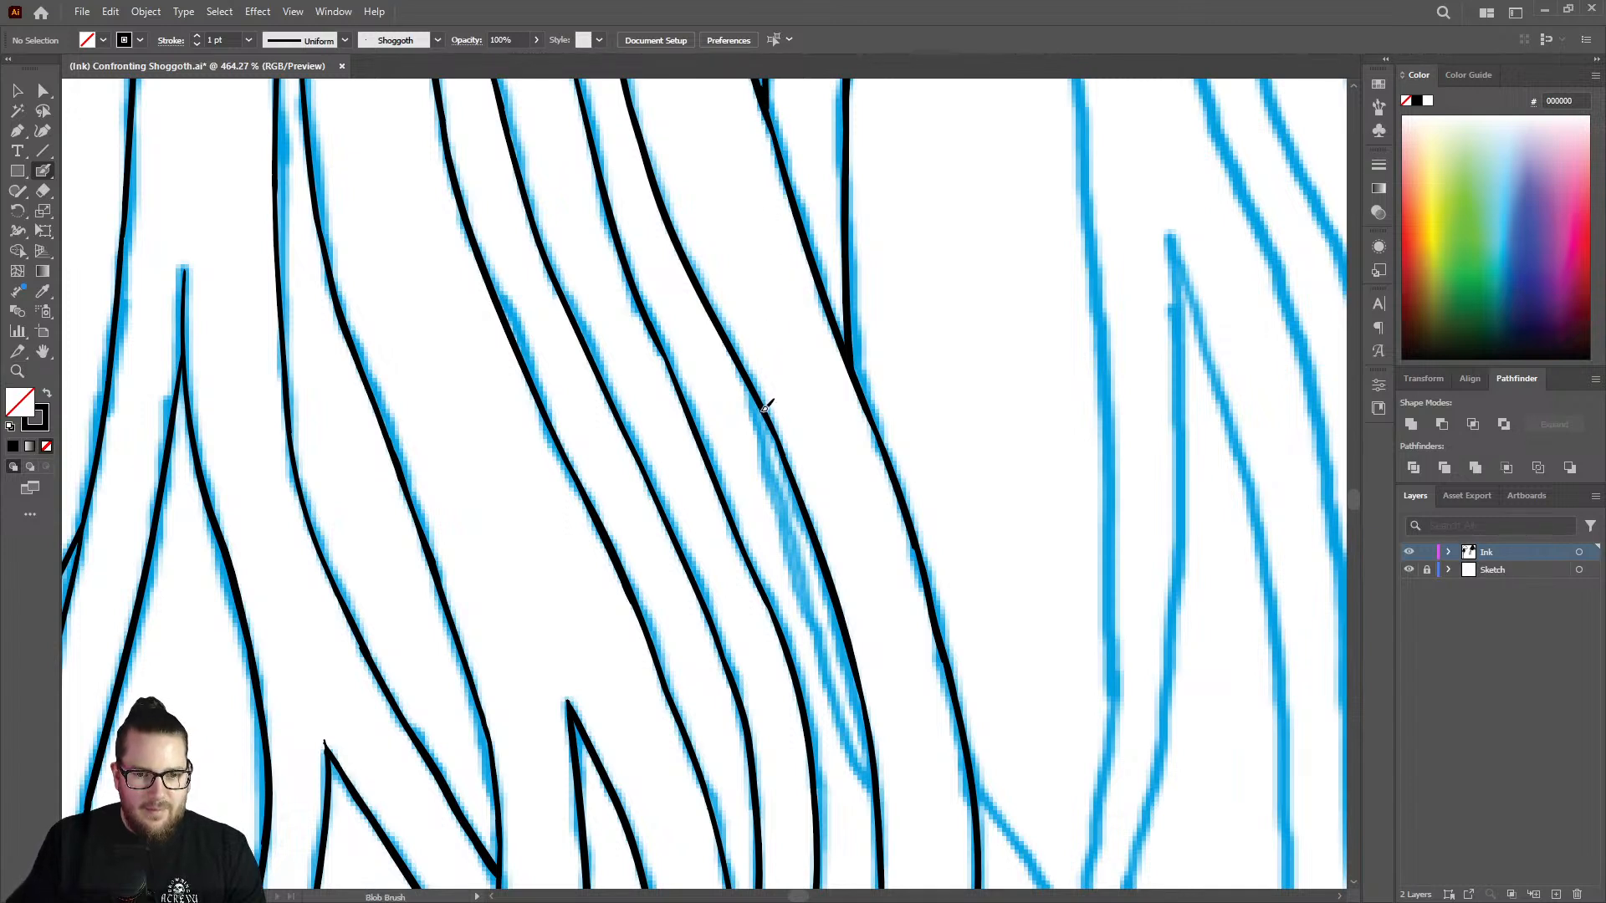
key("ctrl+z")
mouse_move(766, 414)
left_mouse_down()
mouse_move(789, 567)
mouse_move(868, 778)
left_mouse_up()
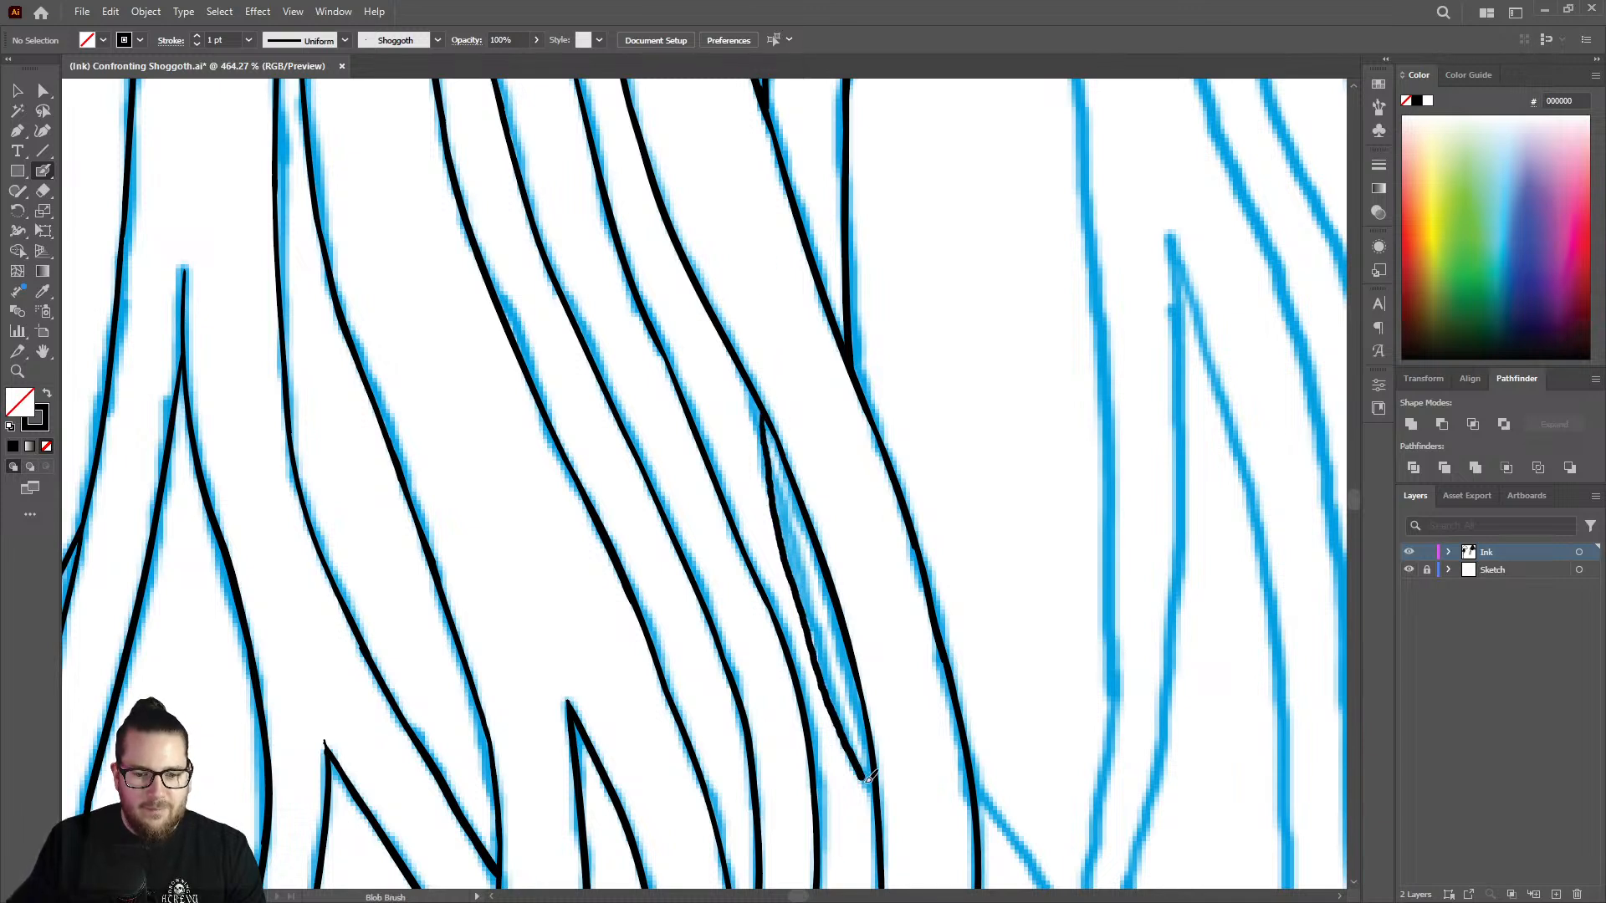
Fill out the upper junction where the narrow sliver strand meets the tentacle edge.
key("z")
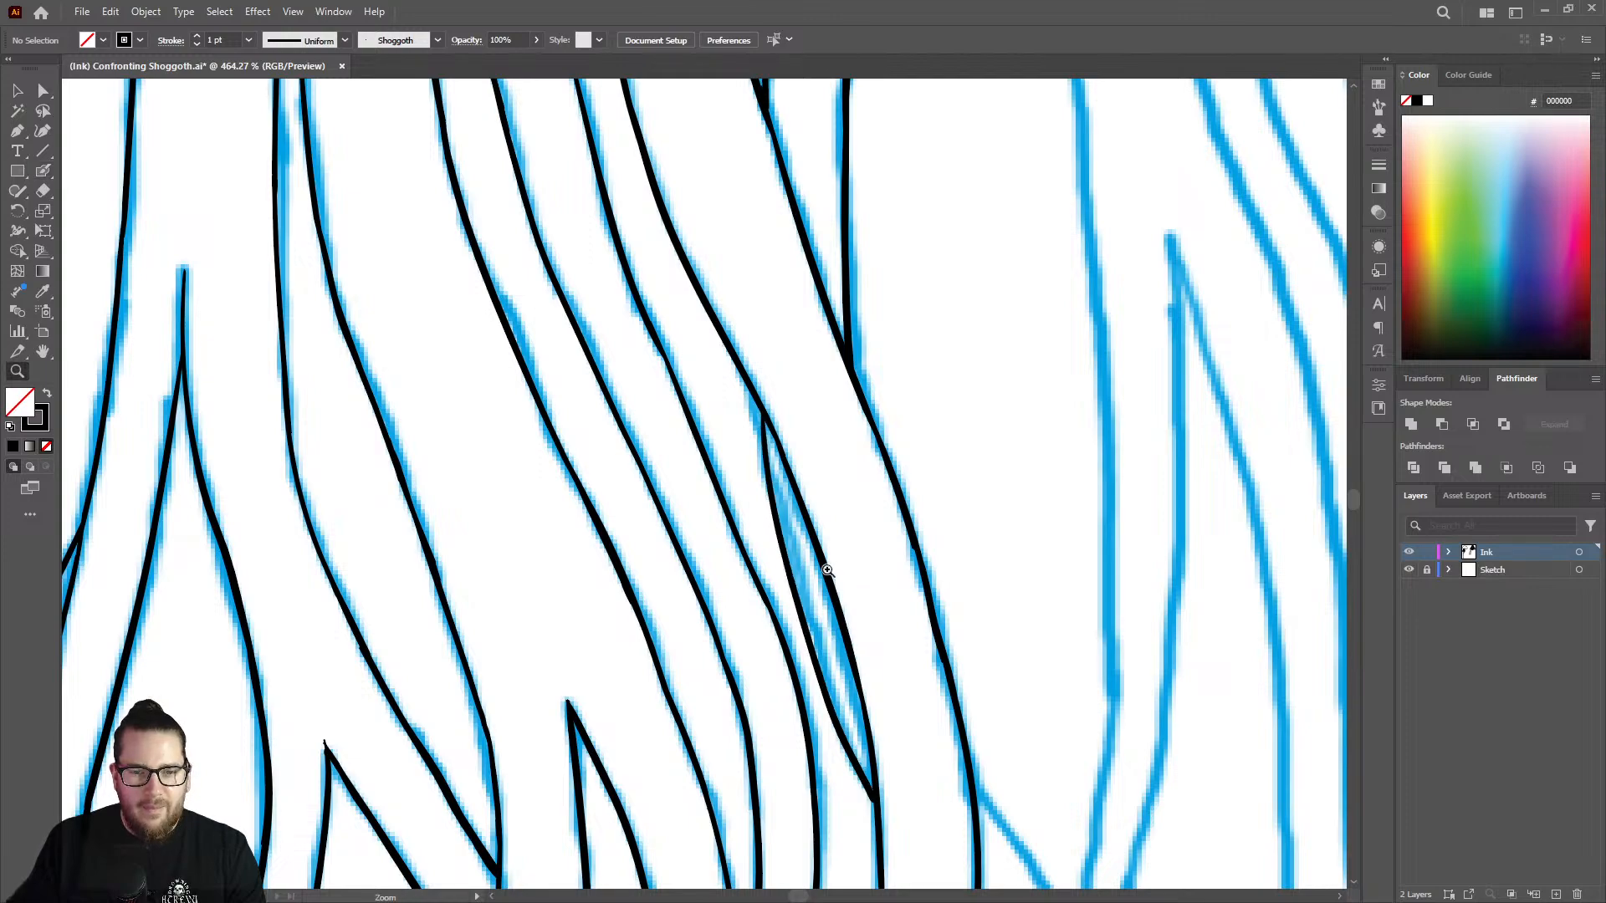
left_click_drag(821, 567, 678, 485)
mouse_move(828, 456)
left_mouse_down()
mouse_move(982, 452)
mouse_move(961, 401)
left_mouse_up()
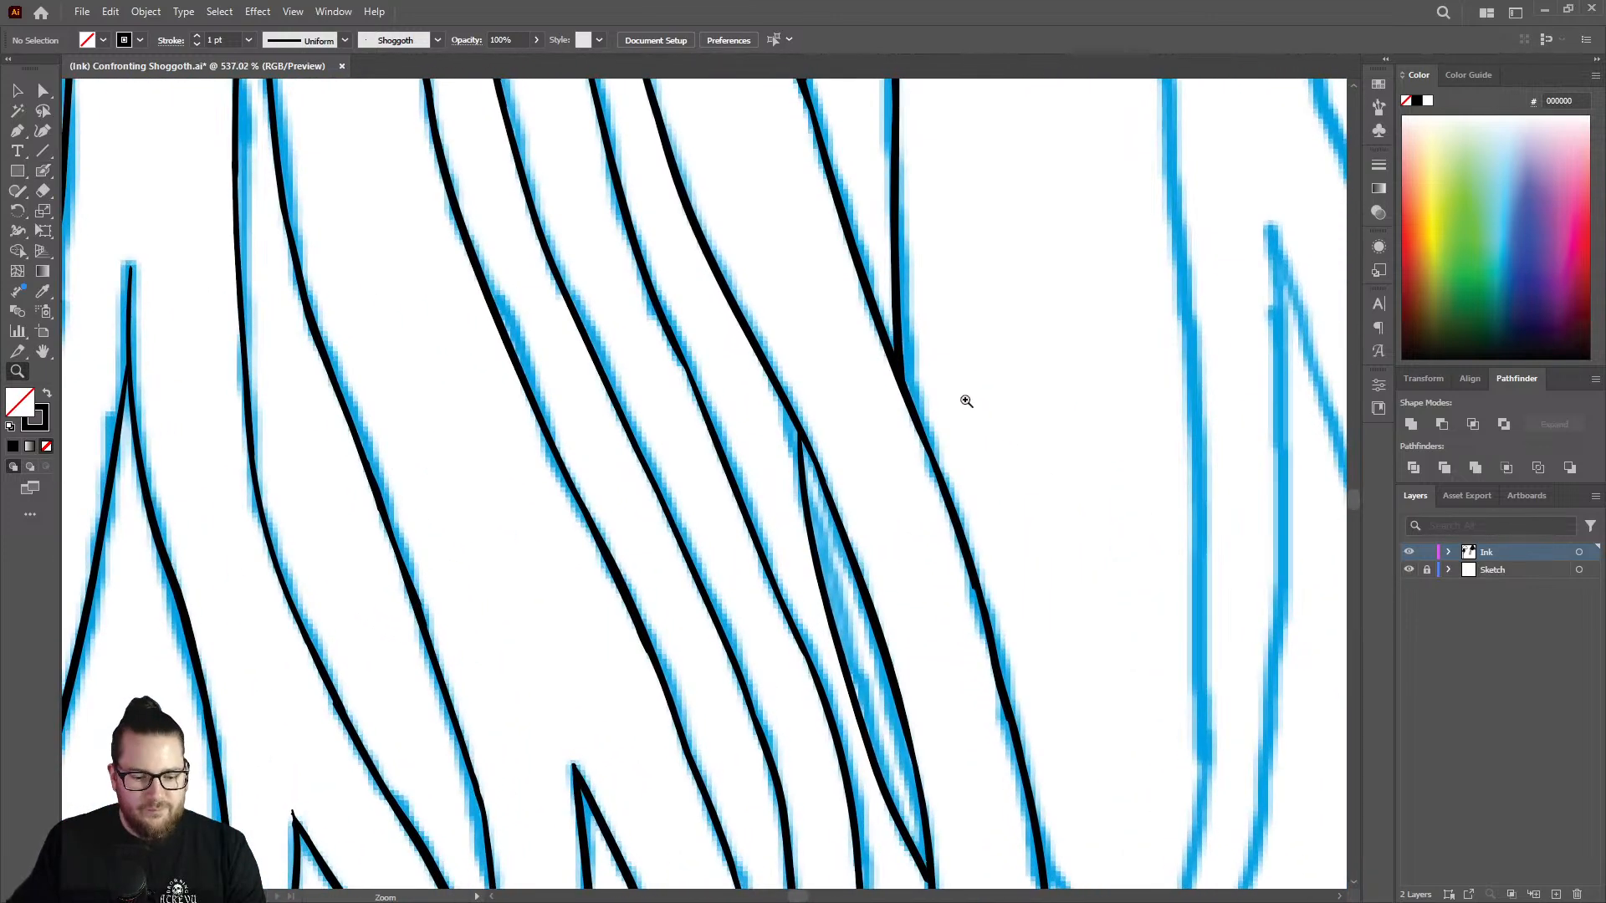
key("shift+b")
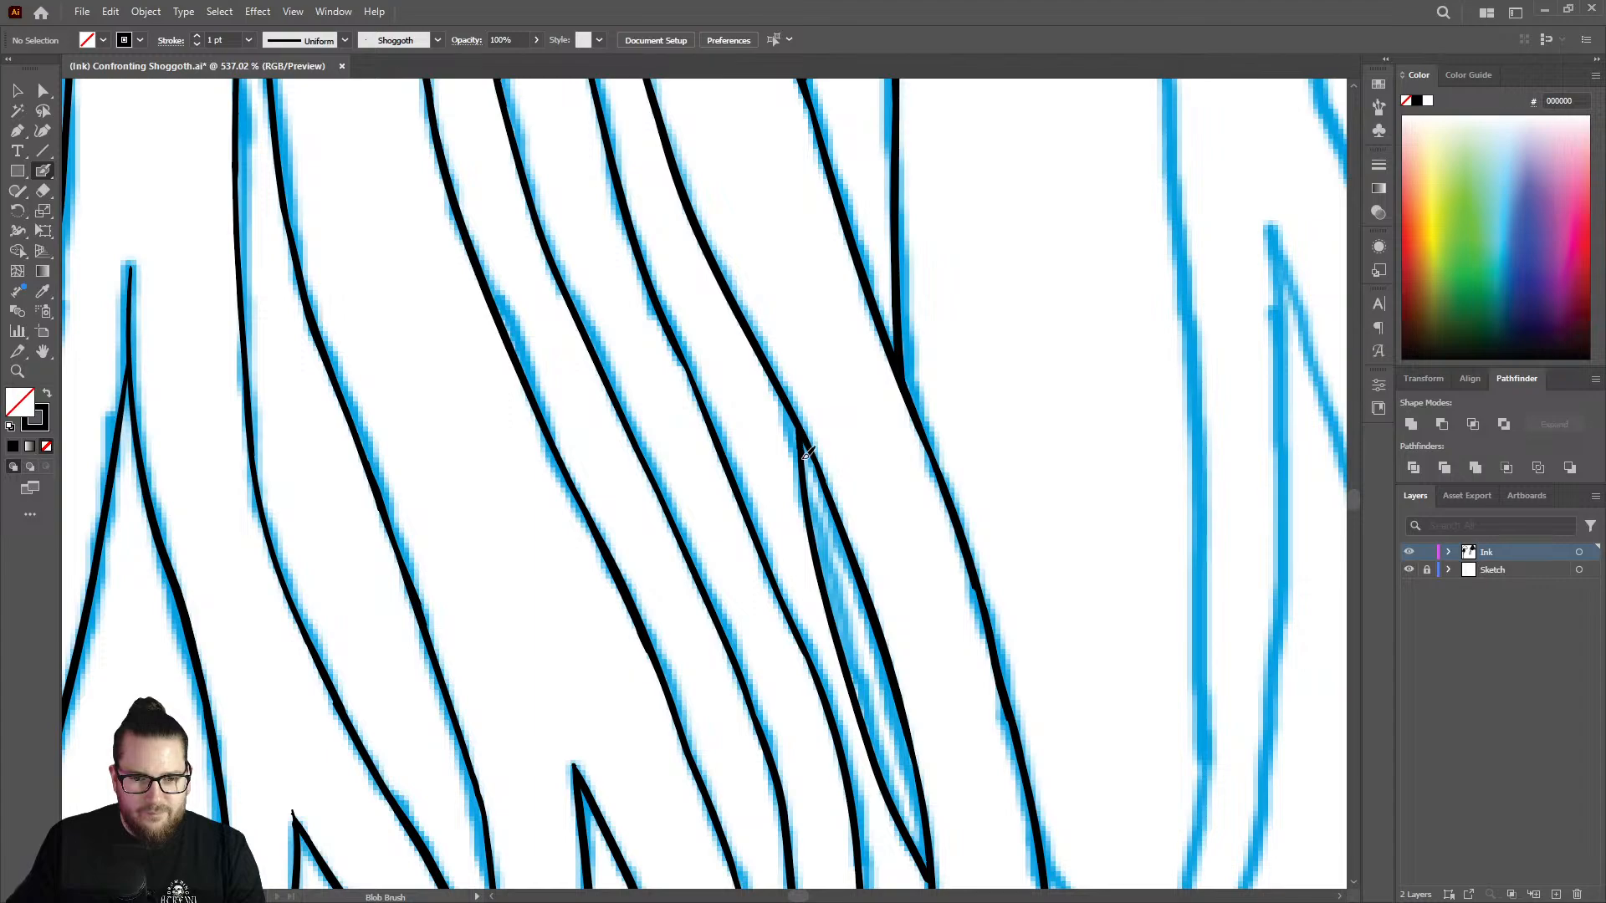
key("z")
left_click_drag(807, 494, 581, 511)
left_click_drag(870, 418, 809, 423)
left_click_drag(910, 601, 1075, 533)
left_click_drag(851, 478, 887, 477)
key("shift+b")
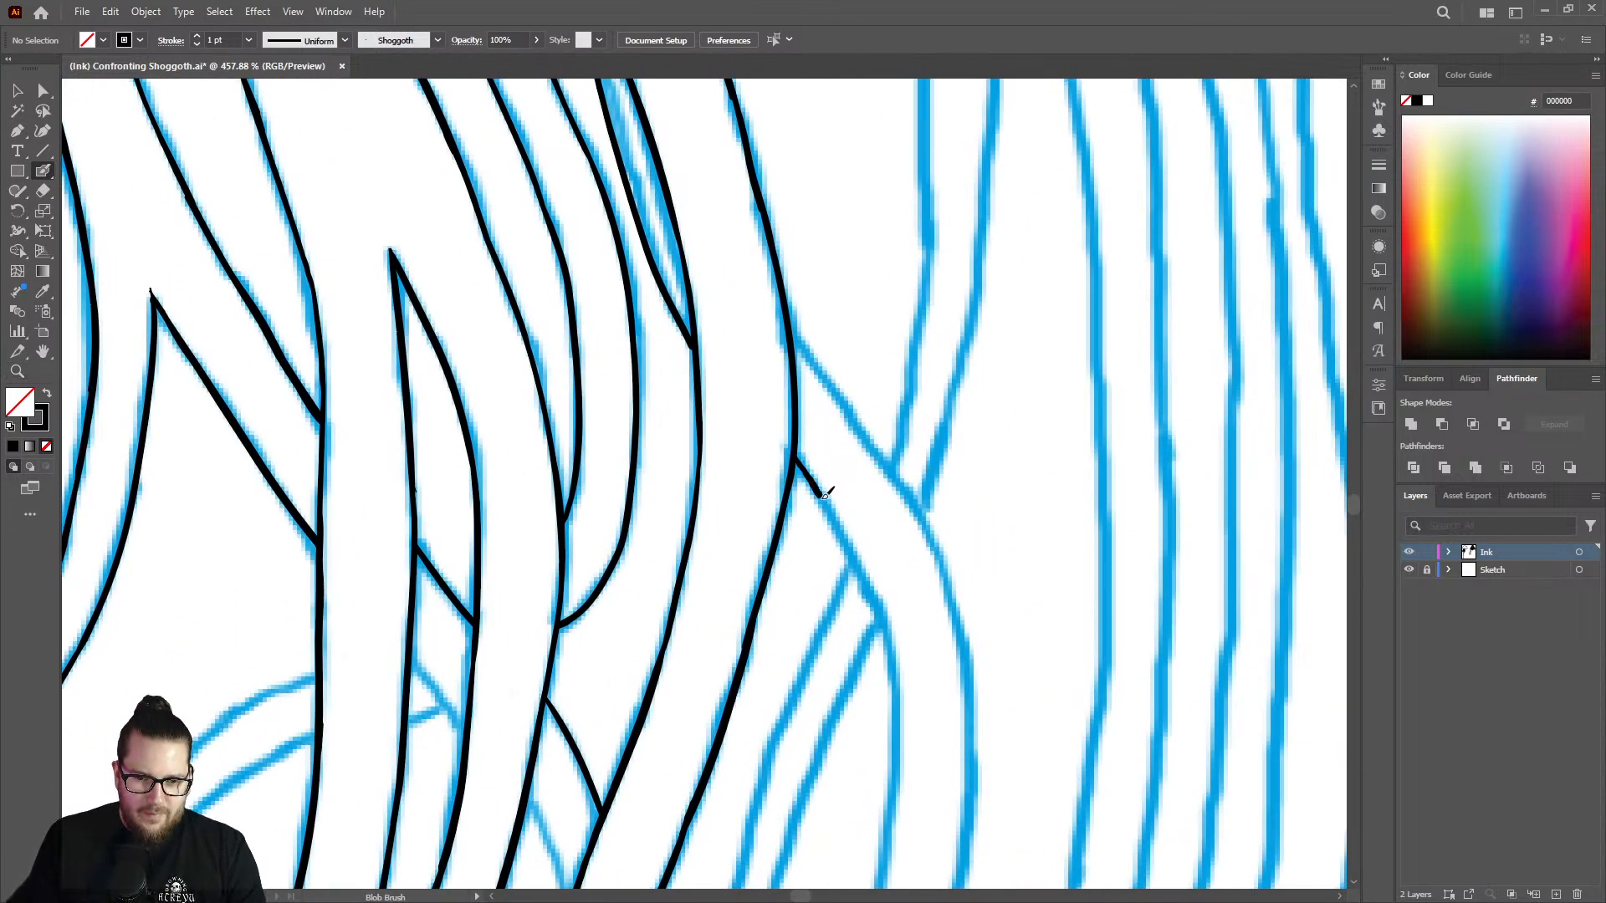
mouse_move(826, 494)
left_mouse_down()
mouse_move(886, 585)
mouse_move(893, 691)
left_mouse_up()
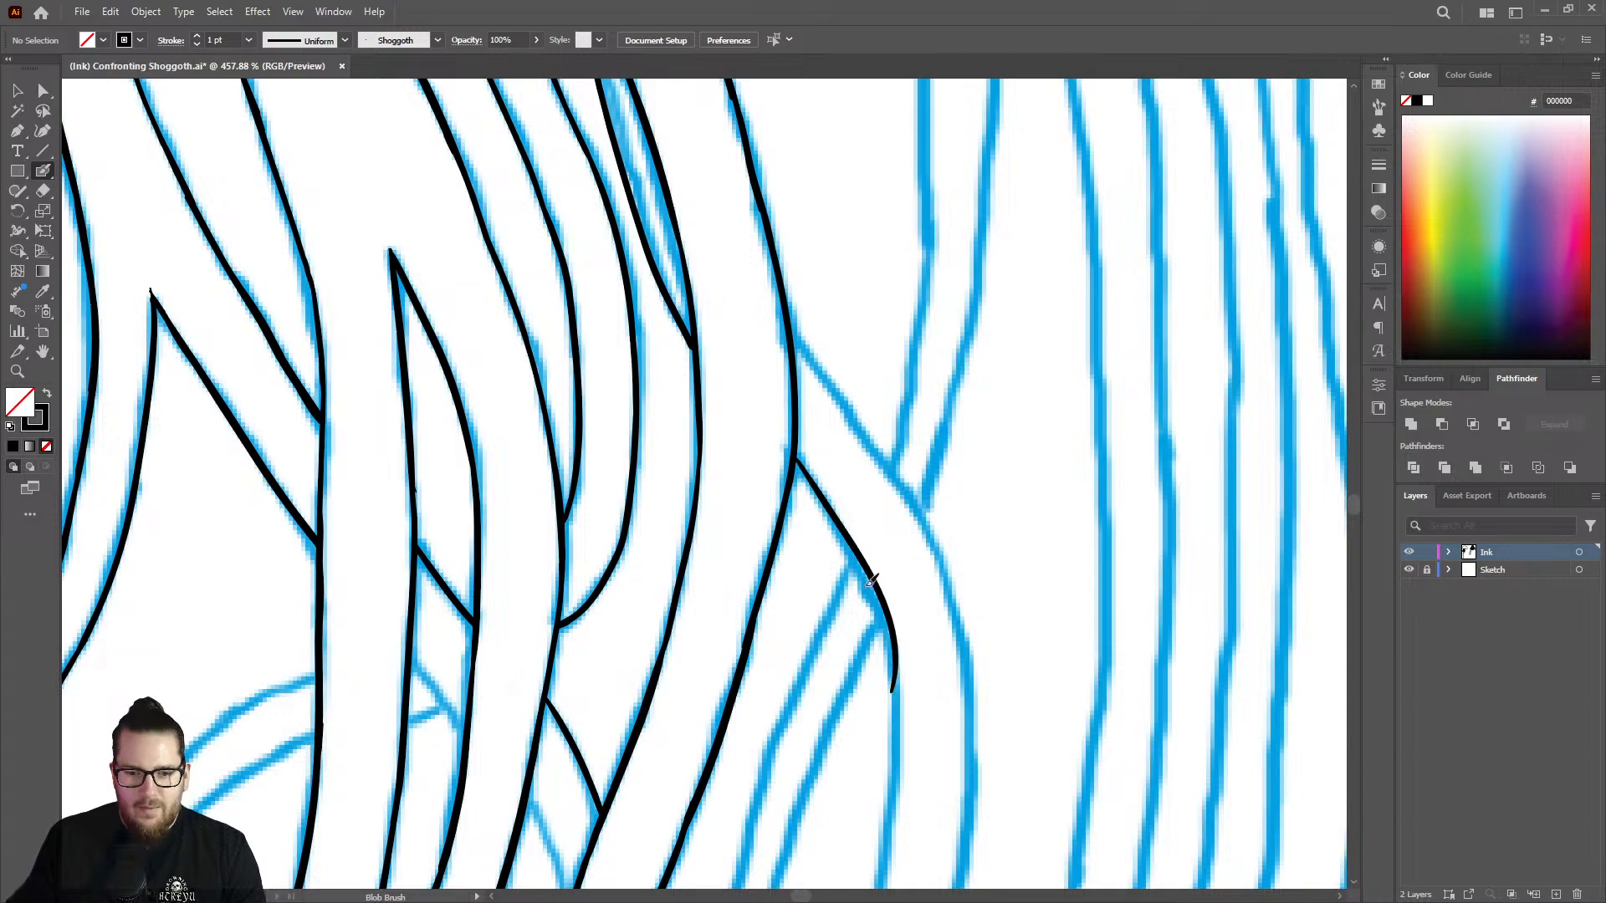
key("ctrl+z")
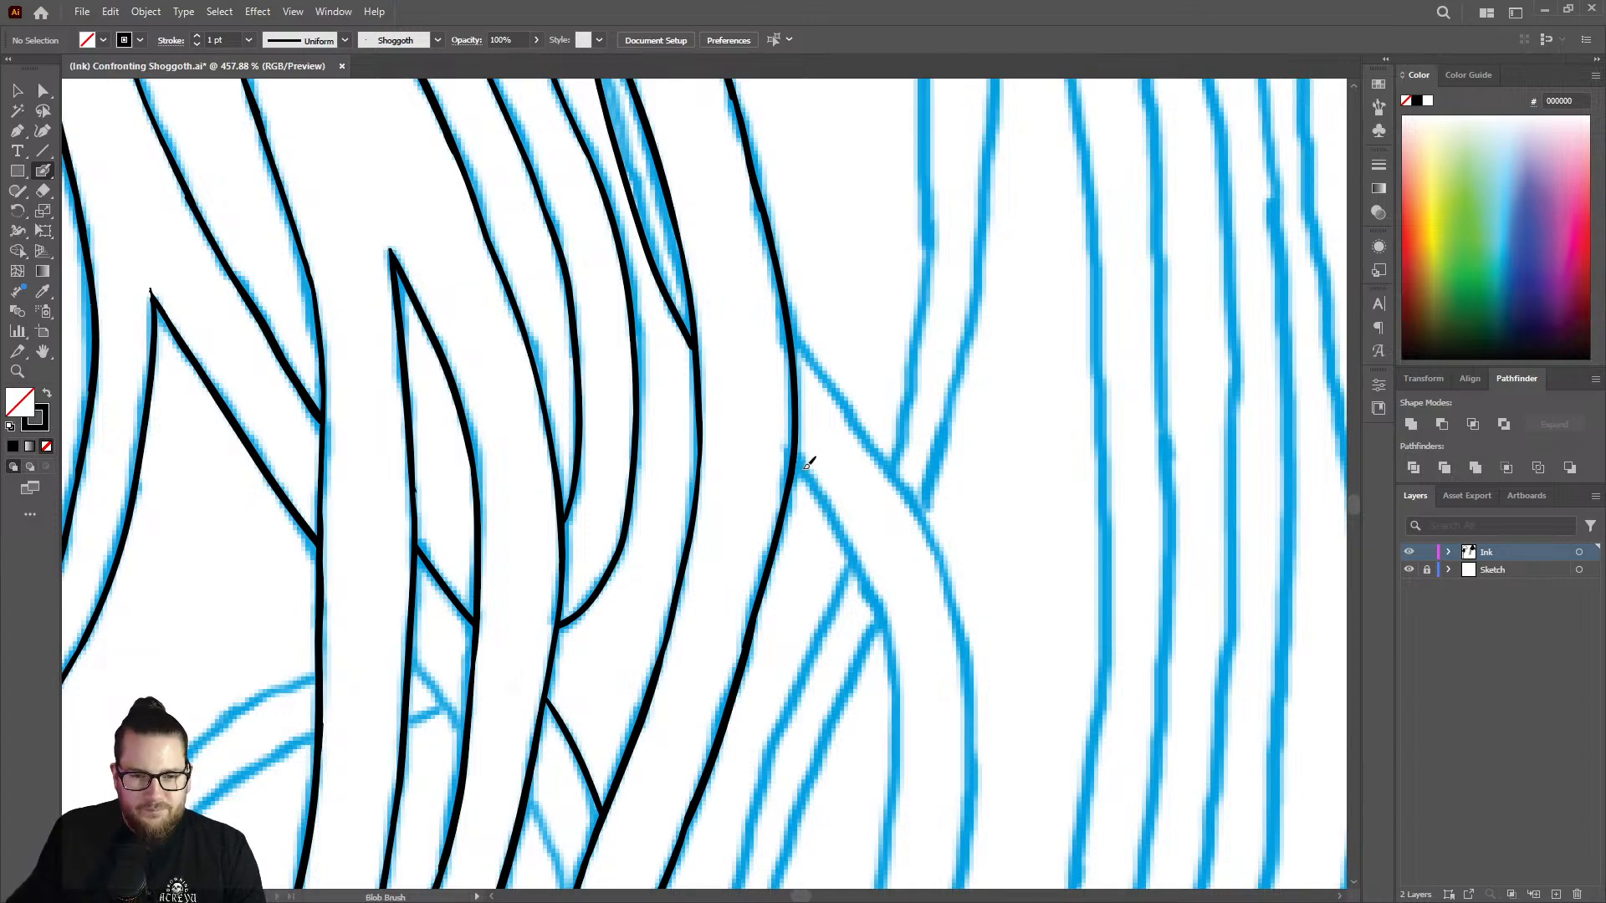
Ink the upper edge of the tentacle emerging diagonally from behind the curving tentacle, following the sketch.
key("z")
mouse_move(966, 558)
left_mouse_down()
mouse_move(927, 473)
mouse_move(1080, 473)
left_mouse_up()
key("shift+b")
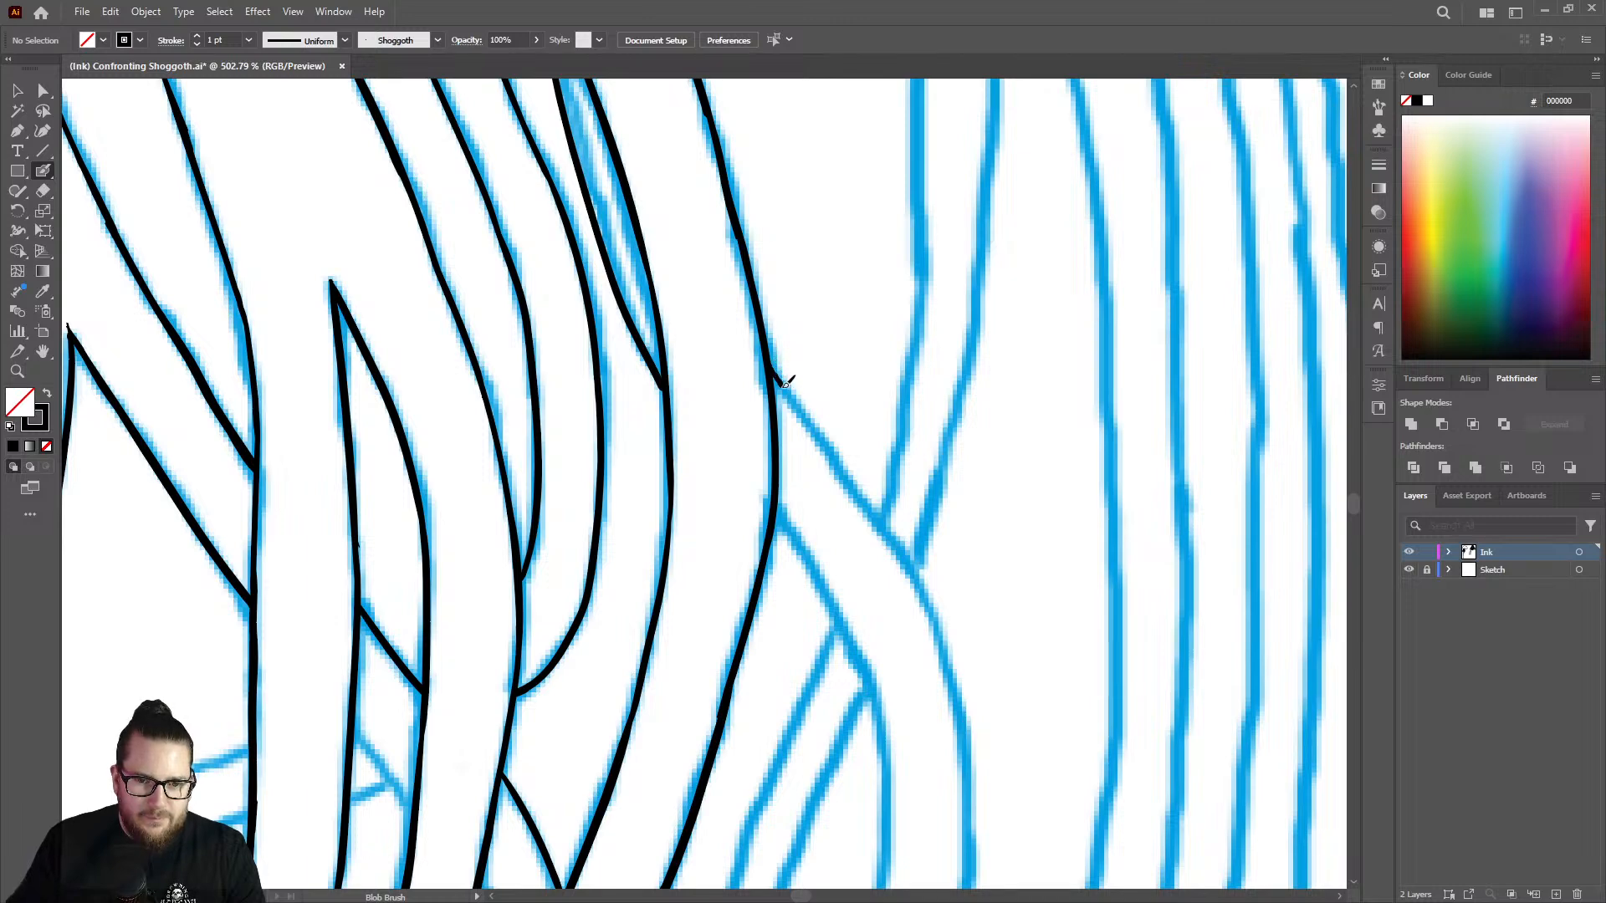
mouse_move(785, 385)
left_mouse_down()
mouse_move(893, 529)
mouse_move(943, 638)
left_mouse_up()
Erase the uneven middle stretch of the diagonal tentacle's upper edge and redraw it along the sketch.
key("z")
mouse_move(977, 456)
left_mouse_down()
mouse_move(889, 390)
mouse_move(847, 393)
left_mouse_up()
left_click_drag(849, 468, 987, 433)
key("shift+e")
mouse_move(867, 391)
left_mouse_down()
mouse_move(905, 441)
mouse_move(857, 368)
left_mouse_up()
left_click_drag(918, 465, 942, 492)
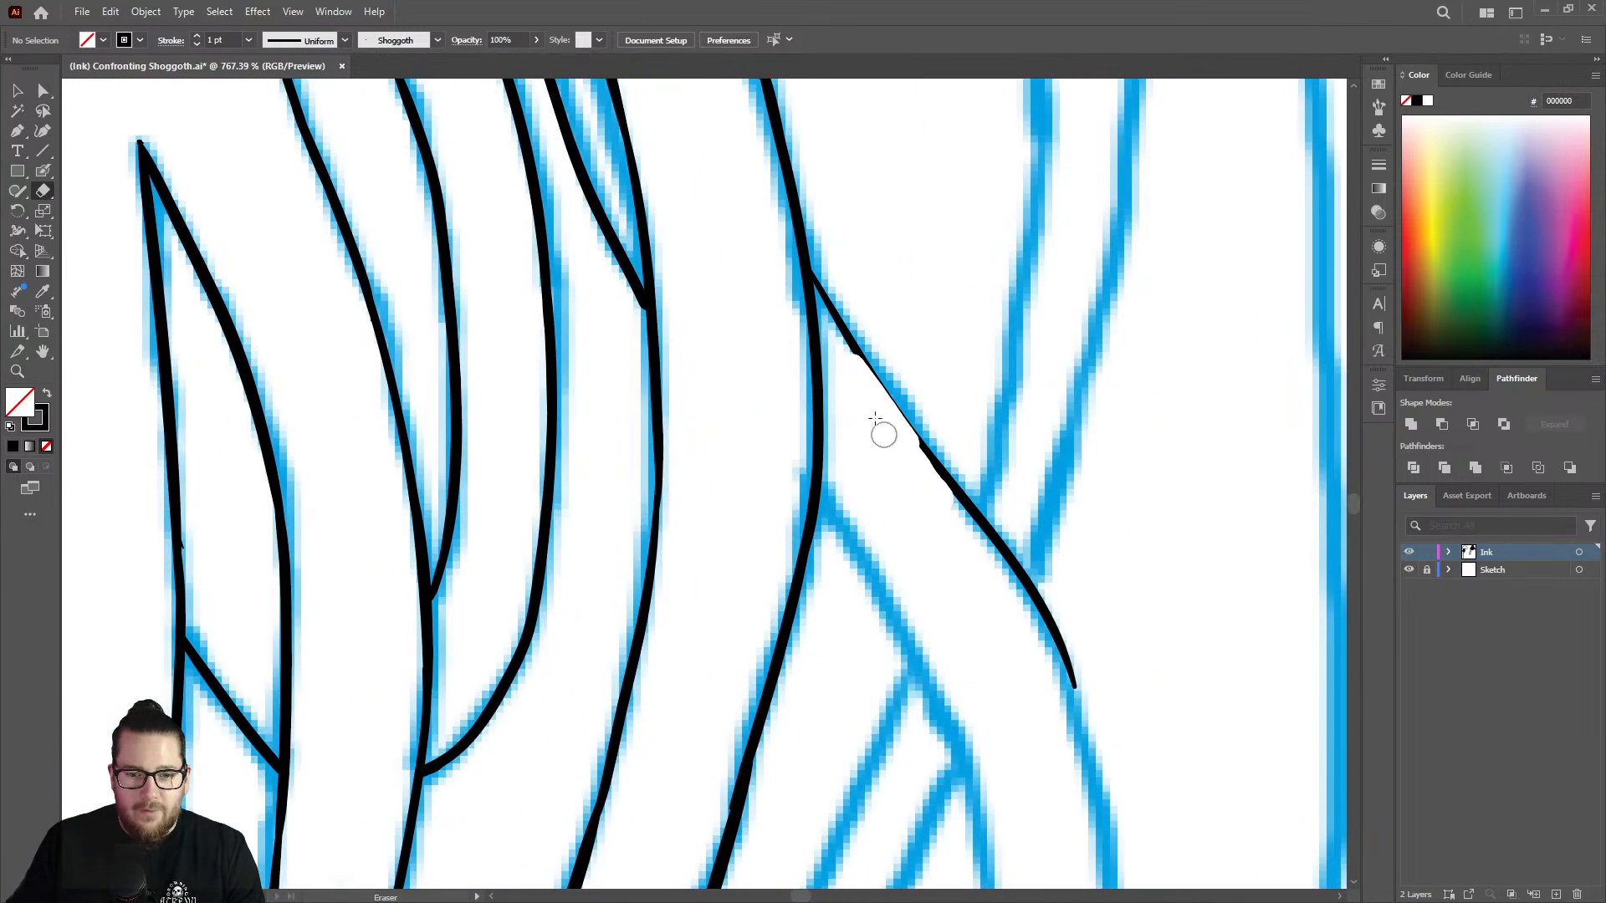
left_click_drag(875, 418, 948, 498)
key("shift+b")
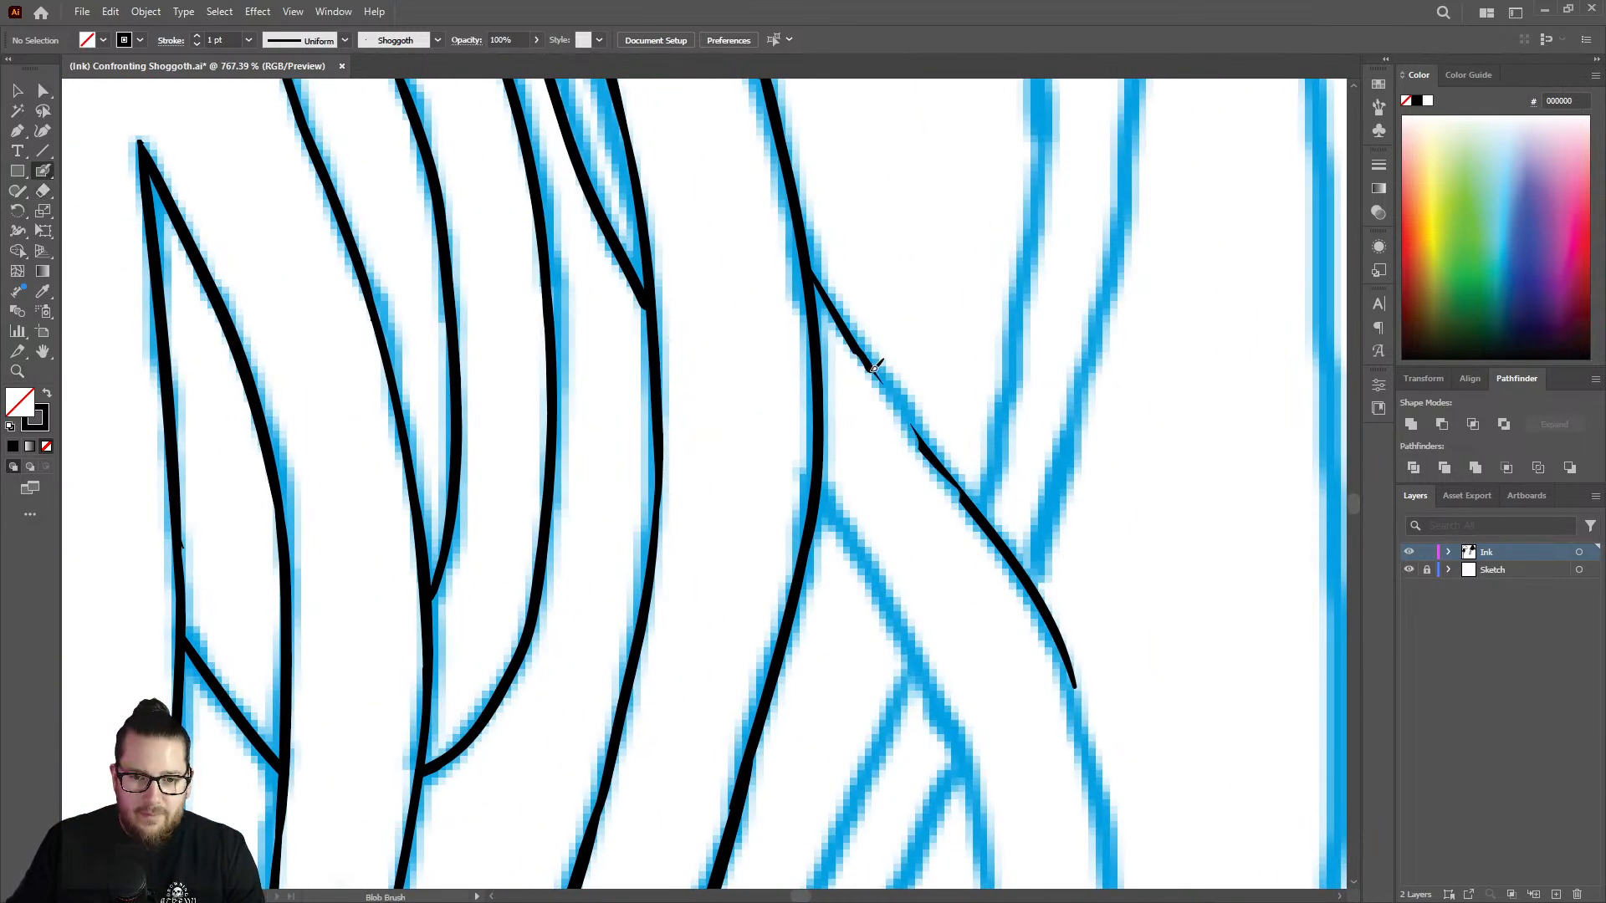
mouse_move(874, 368)
left_mouse_down()
mouse_move(974, 507)
mouse_move(934, 411)
mouse_move(879, 363)
mouse_move(660, 328)
mouse_move(838, 384)
left_mouse_up()
Smoothly extend the diagonal tentacle's upper edge down its bend and ink its lower edge from the curving tentacle.
key("z")
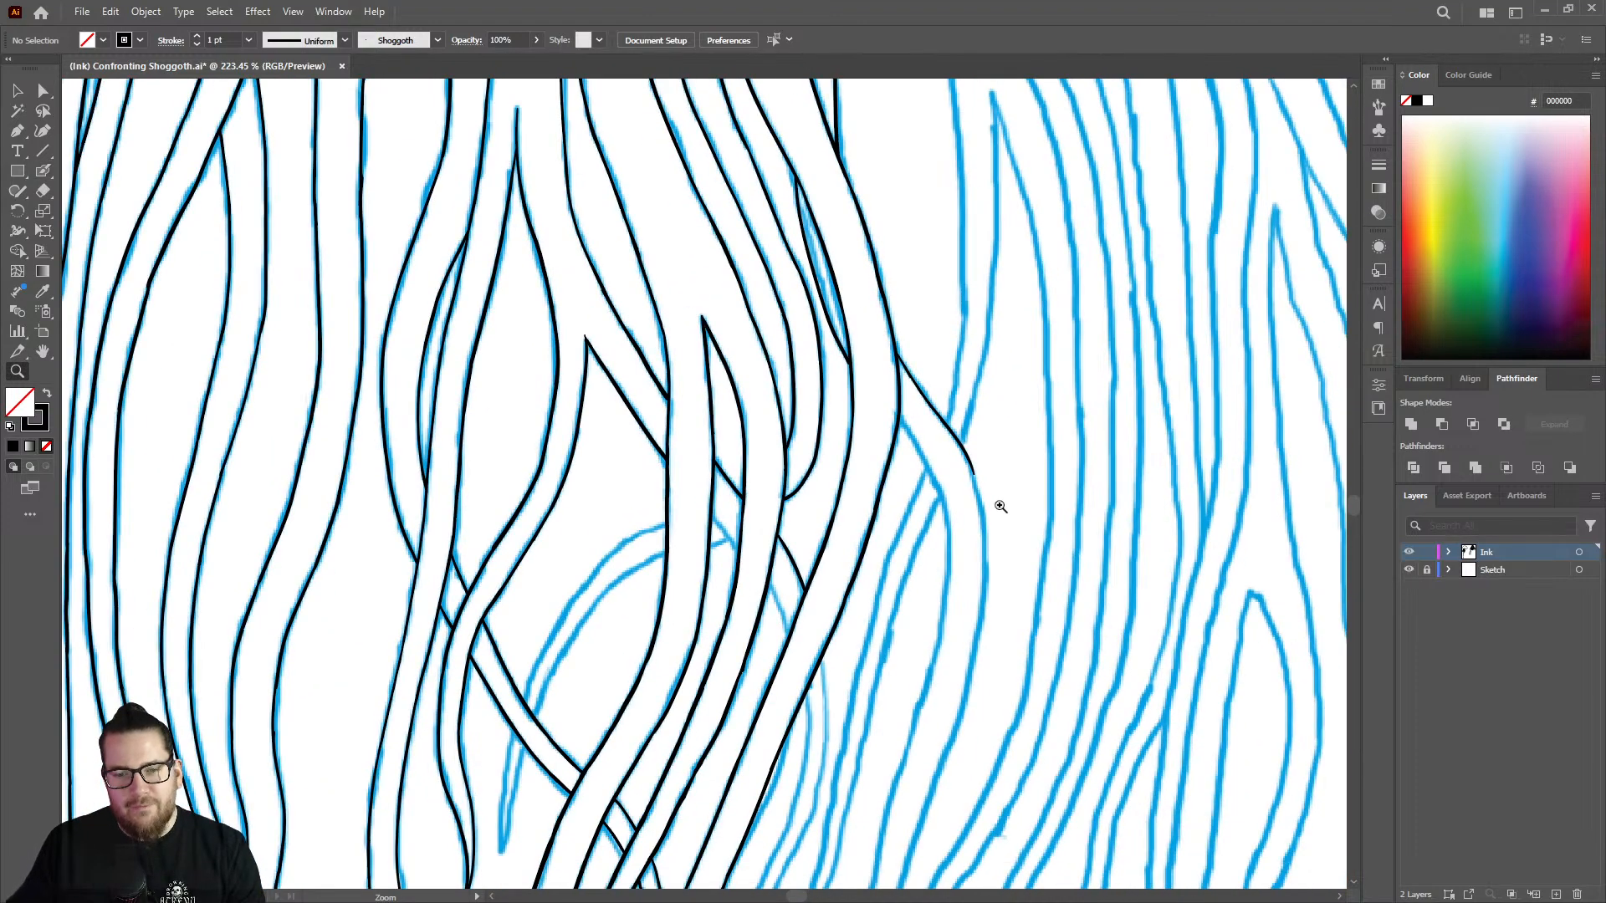
mouse_move(1004, 512)
left_mouse_down()
mouse_move(1171, 494)
mouse_move(1043, 452)
left_mouse_up()
key("shift+b")
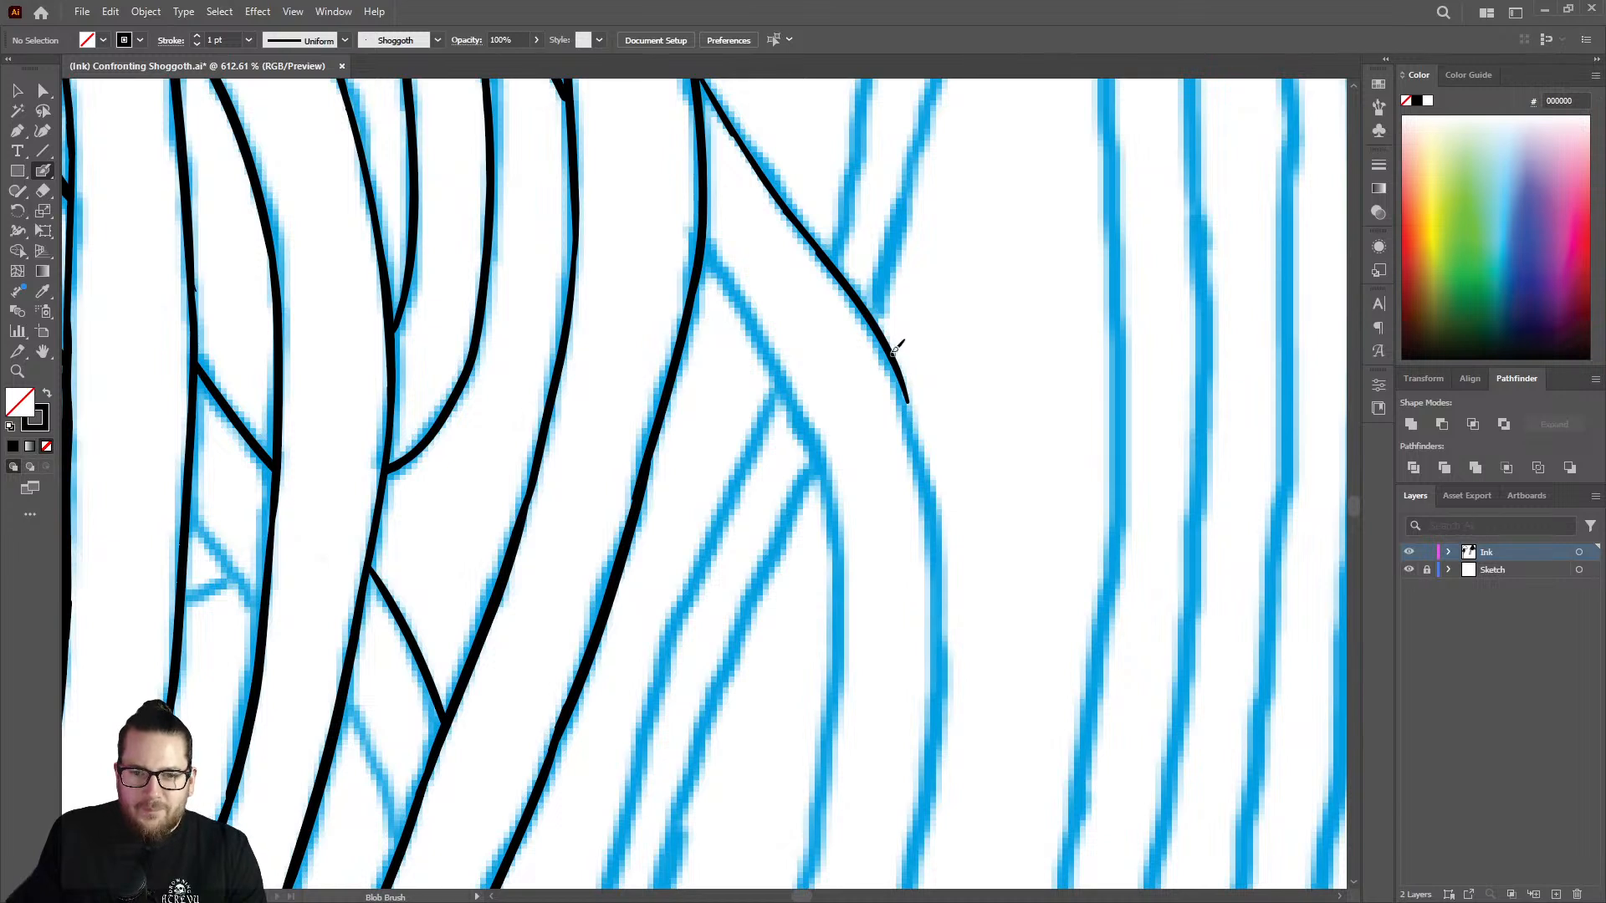
key("shift+e")
mouse_move(902, 327)
left_mouse_down()
mouse_move(922, 424)
mouse_move(875, 306)
mouse_move(928, 474)
mouse_move(938, 572)
left_mouse_up()
key("shift+b")
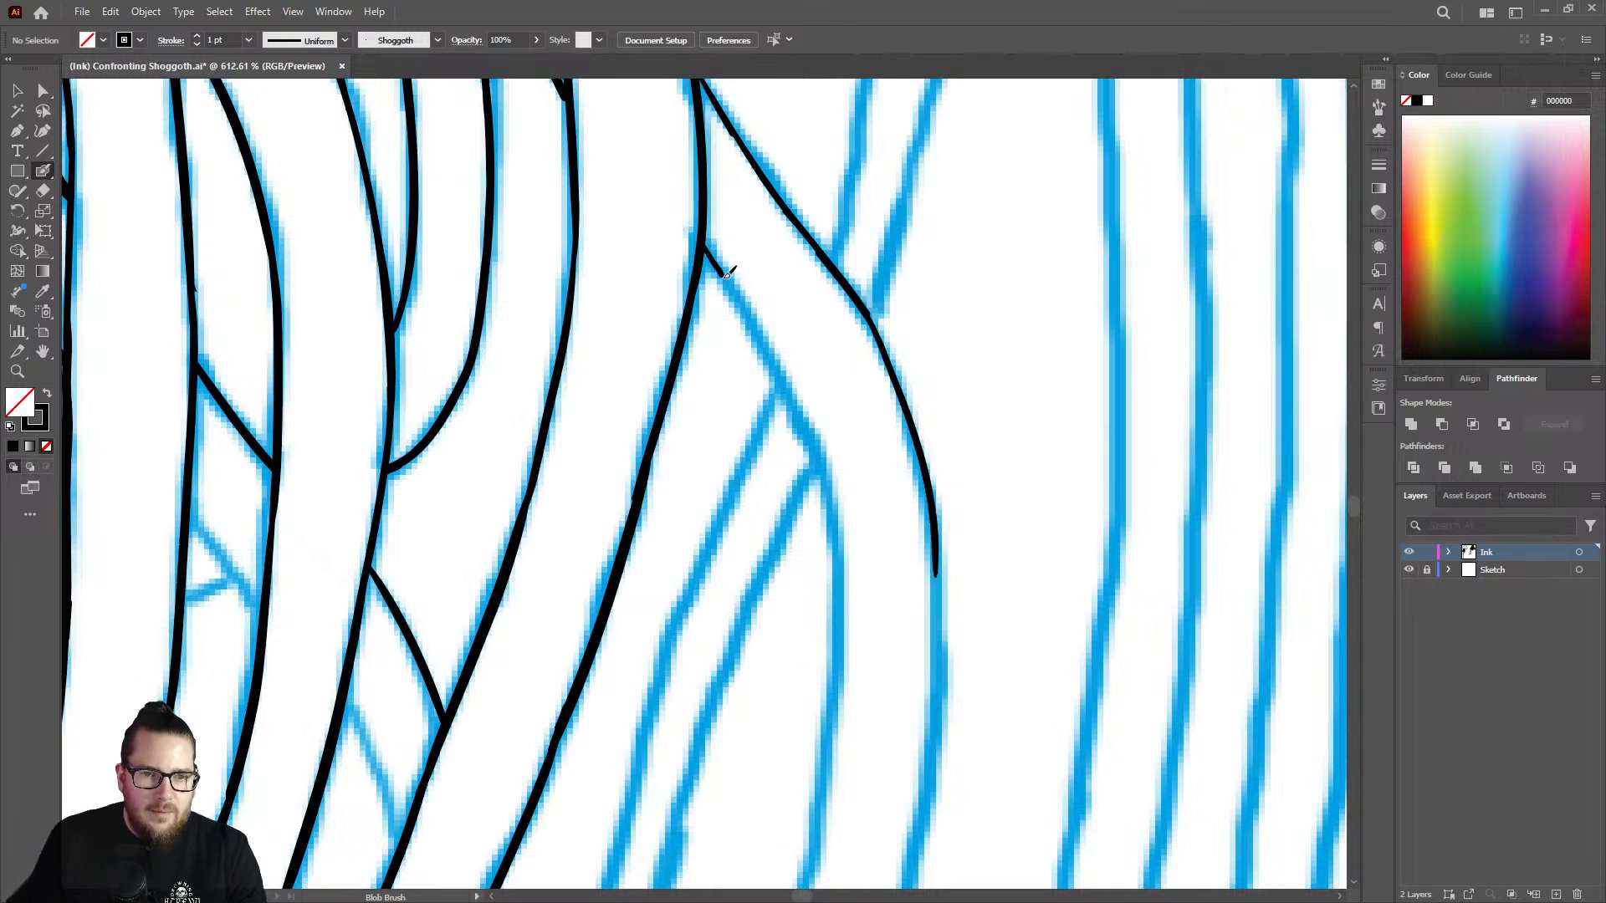
mouse_move(727, 272)
left_mouse_down()
mouse_move(822, 442)
mouse_move(843, 535)
left_mouse_up()
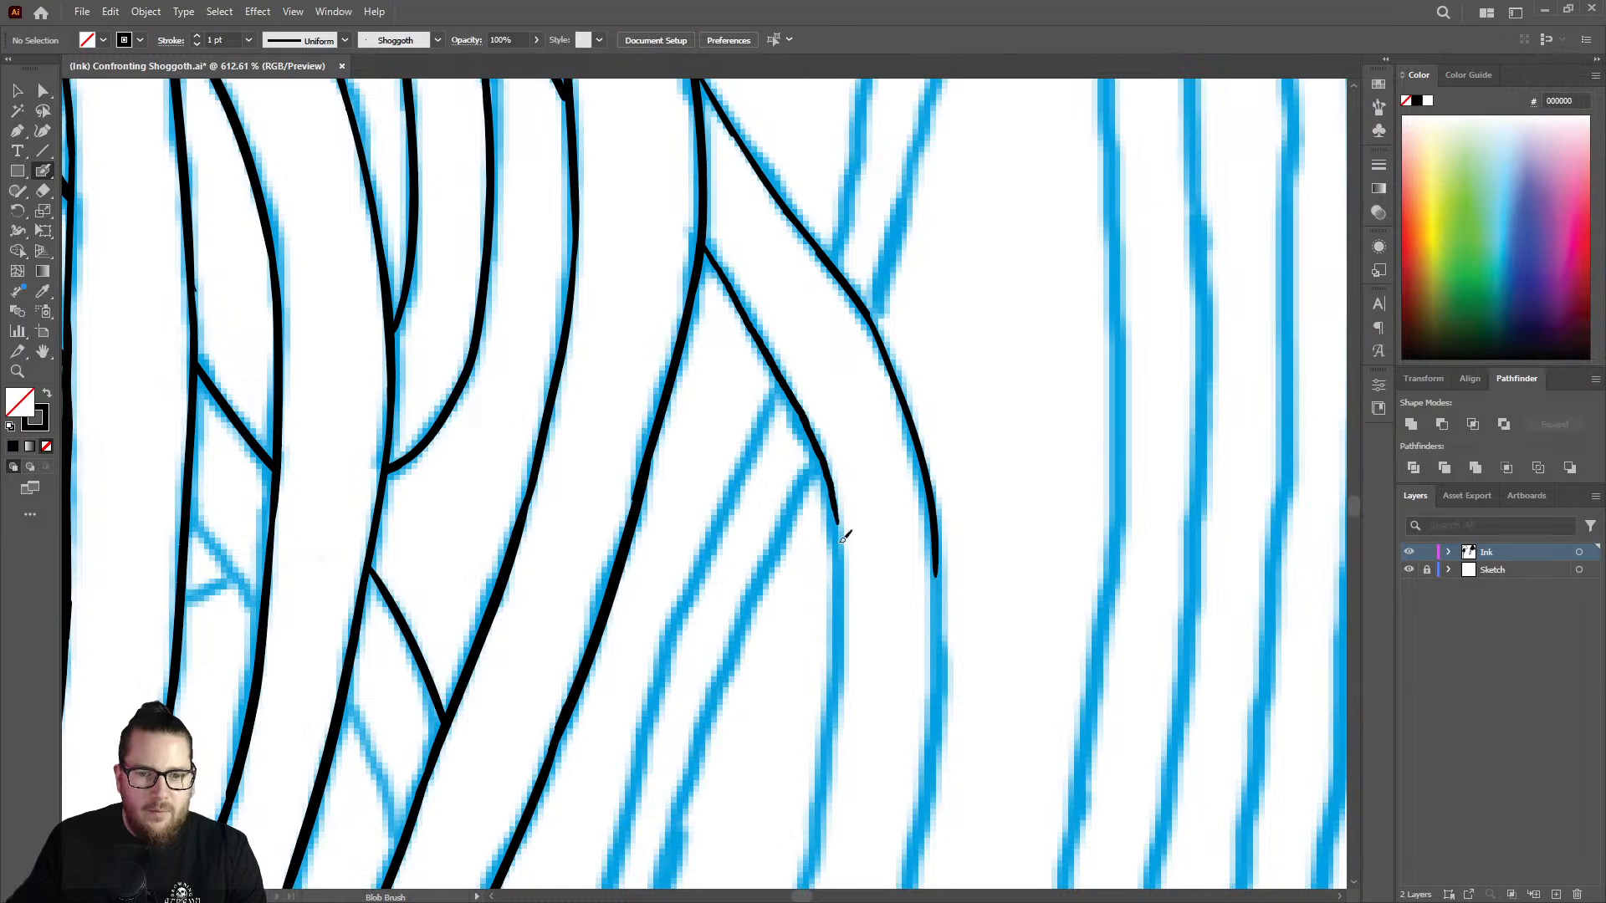
Thicken the upper edge of the diagonal tentacle from its junction to the middle to match the neighbouring line weight.
key("z")
left_click_drag(917, 309, 641, 261)
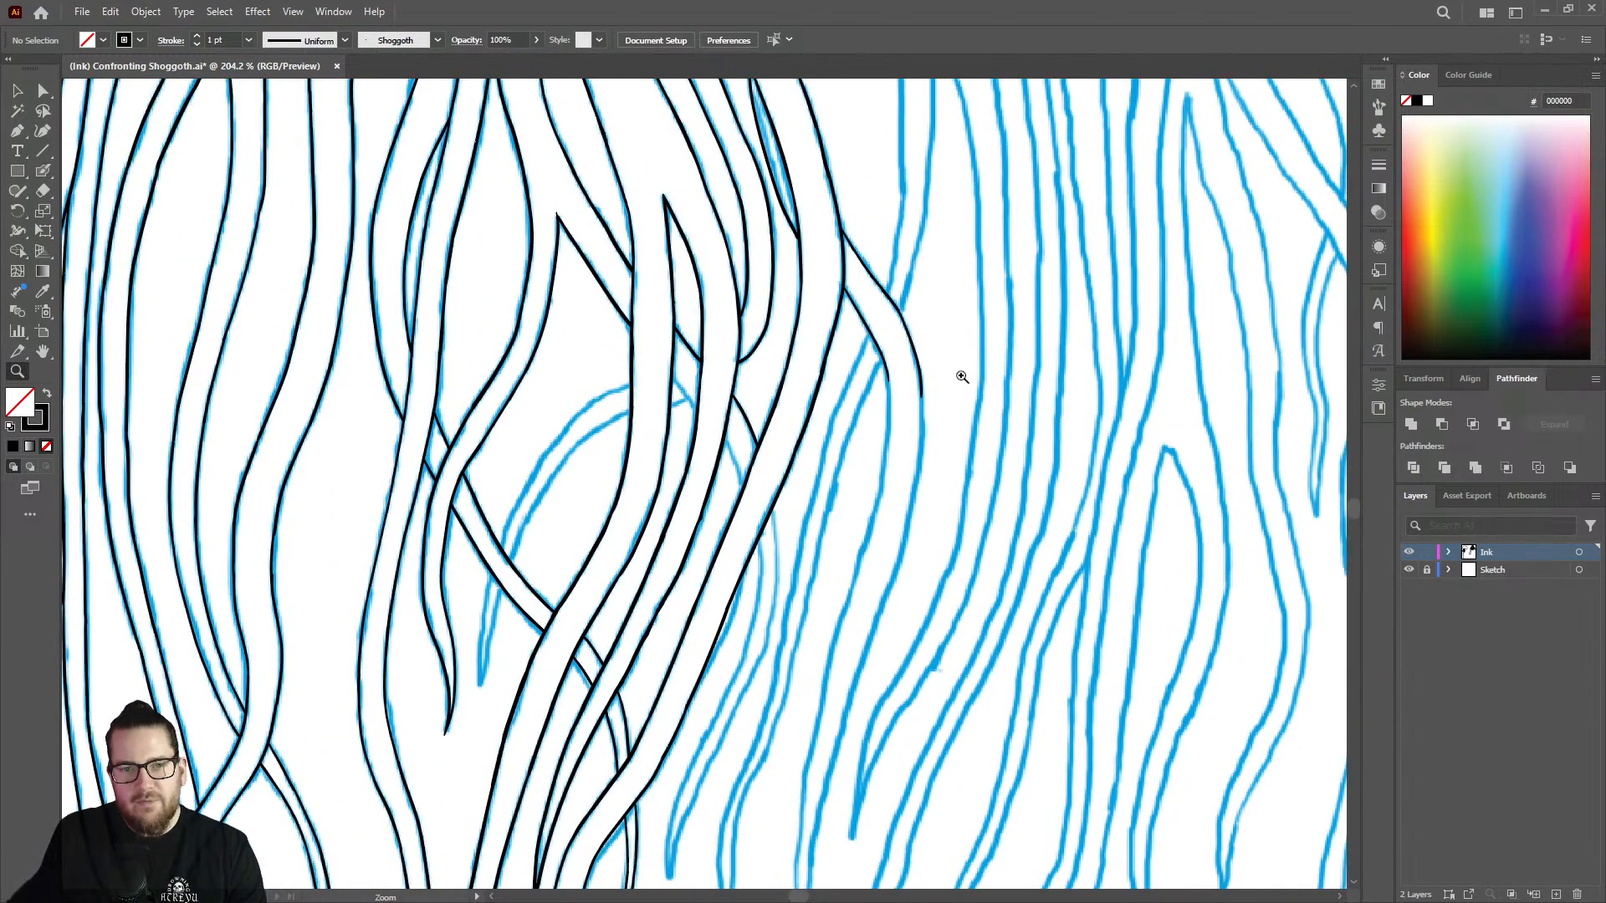
left_click_drag(936, 384, 1163, 368)
mouse_move(996, 324)
left_mouse_down()
mouse_move(835, 186)
mouse_move(1082, 126)
mouse_move(1183, 158)
left_mouse_up()
key("shift+b")
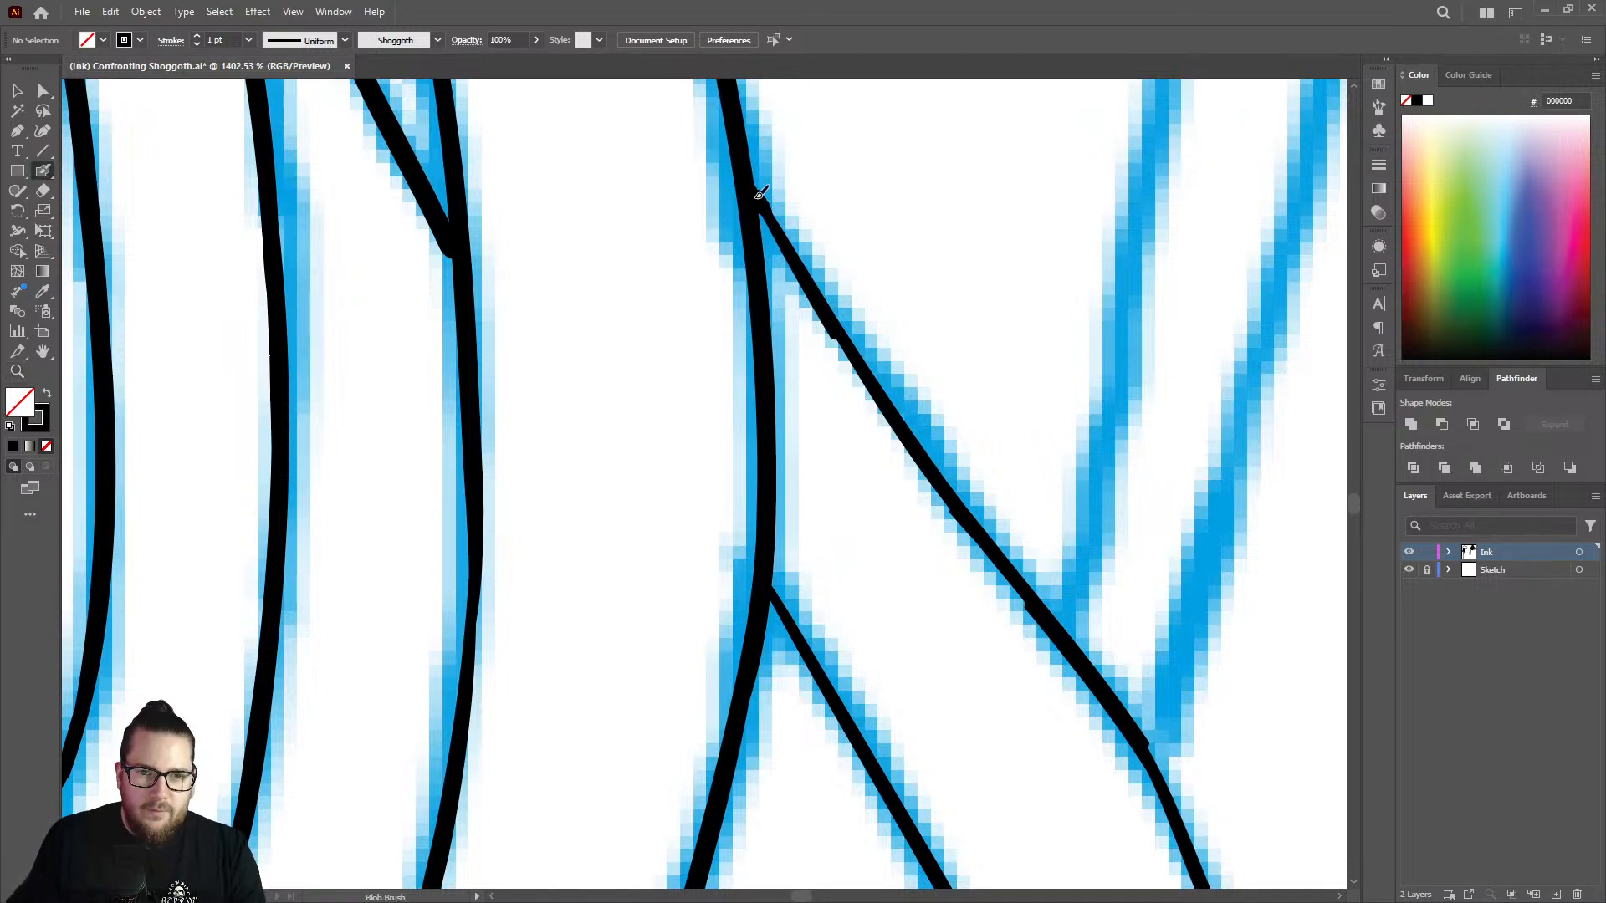
mouse_move(759, 193)
left_mouse_down()
mouse_move(921, 444)
mouse_move(1004, 527)
mouse_move(966, 505)
left_mouse_up()
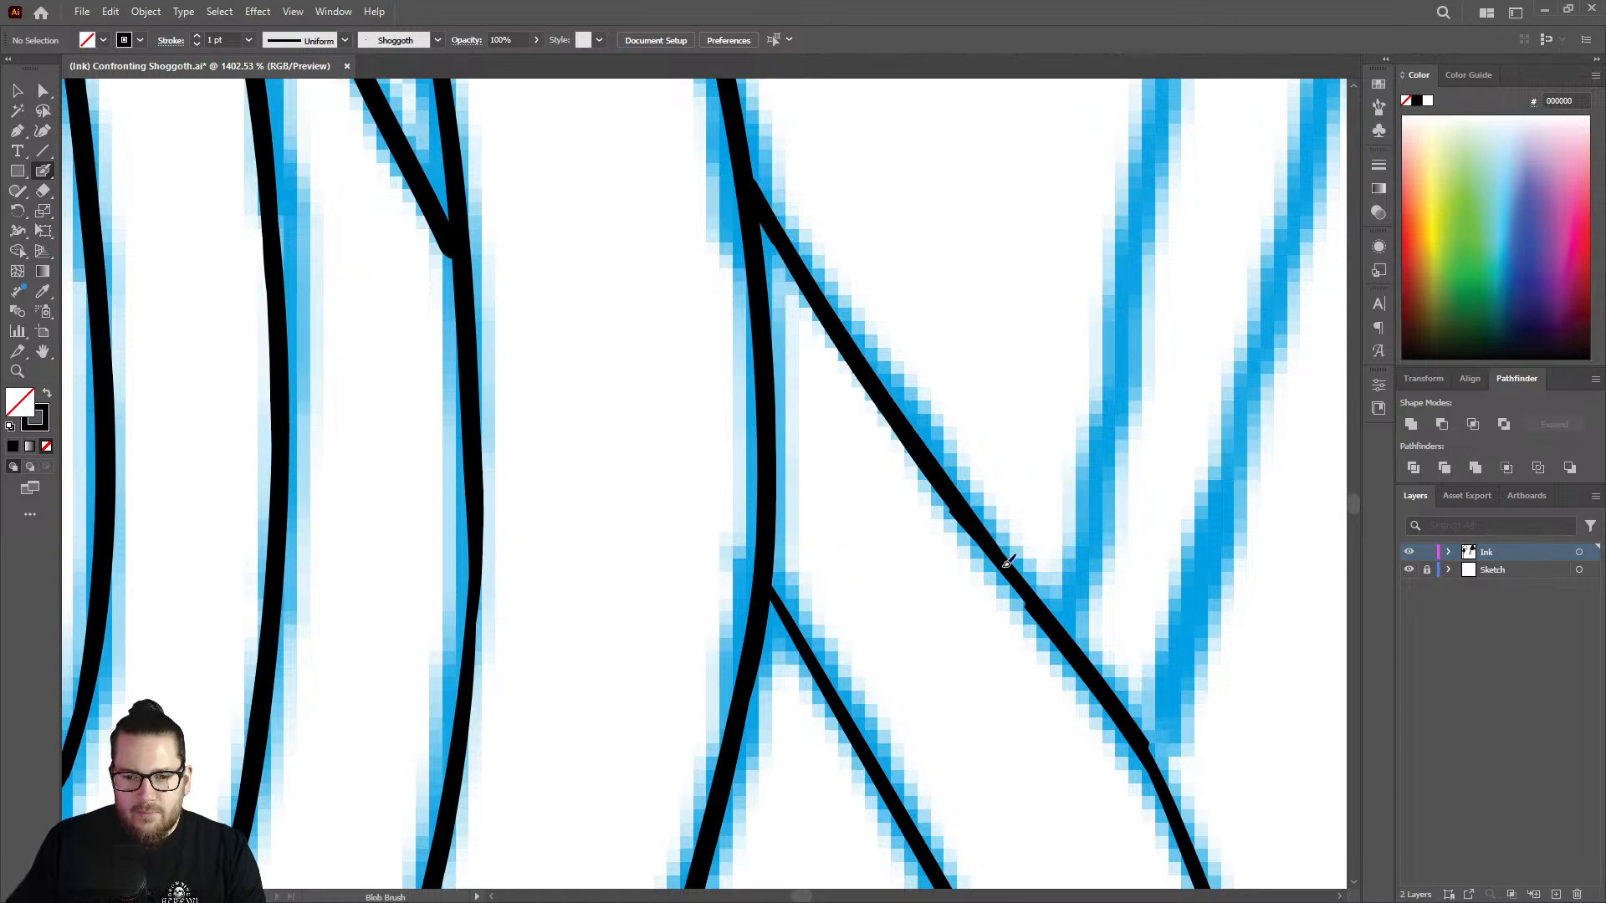
left_click_drag(1007, 563, 1043, 613)
Extend the right edge of the bending tentacle farther down along the sketch.
key("z")
left_click_drag(1005, 538, 1209, 640)
left_click_drag(913, 598, 983, 586)
key("shift+b")
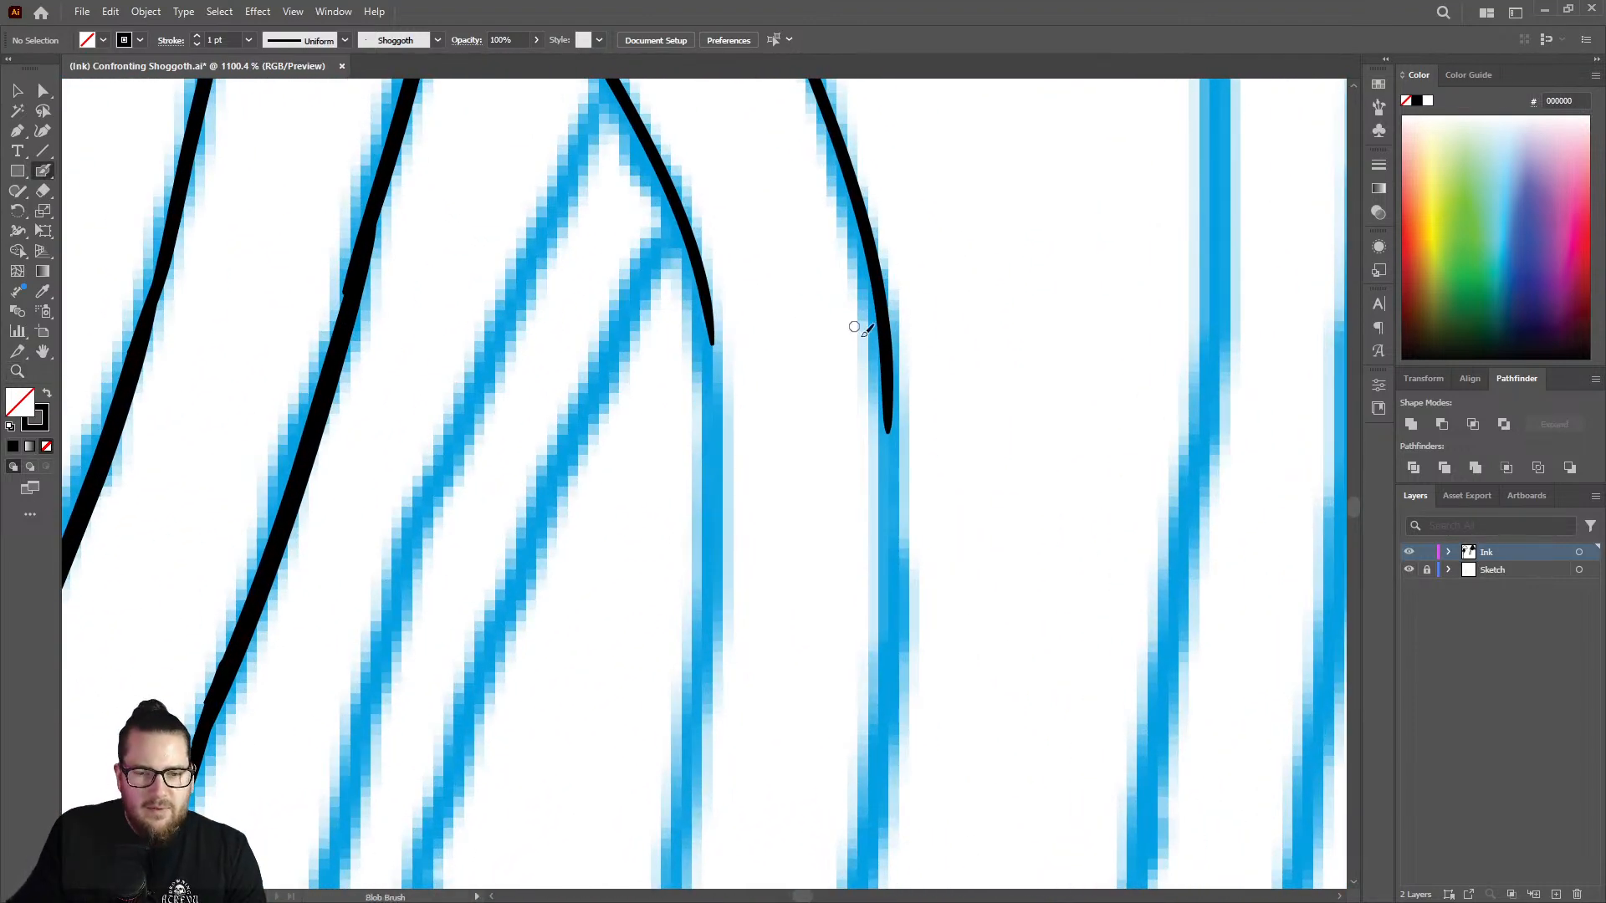
left_click_drag(888, 427, 874, 810)
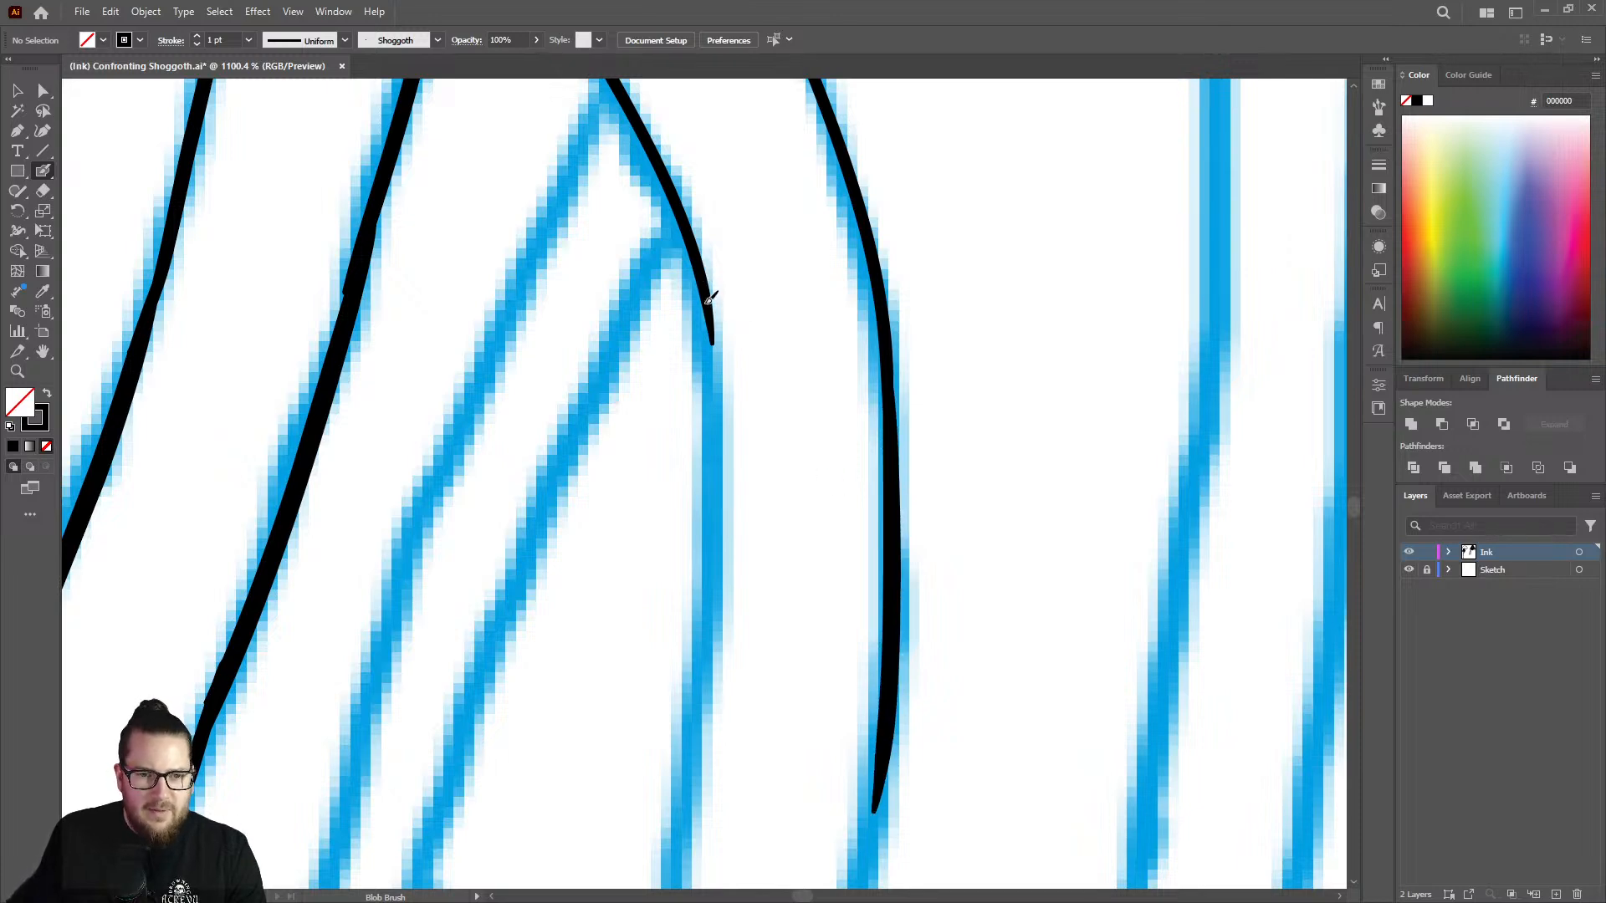
Ink the bending tentacle's left edge around its bend, tidy its end and extend both edges farther down along the sketch.
mouse_move(710, 298)
left_mouse_down()
mouse_move(716, 601)
mouse_move(689, 726)
left_mouse_up()
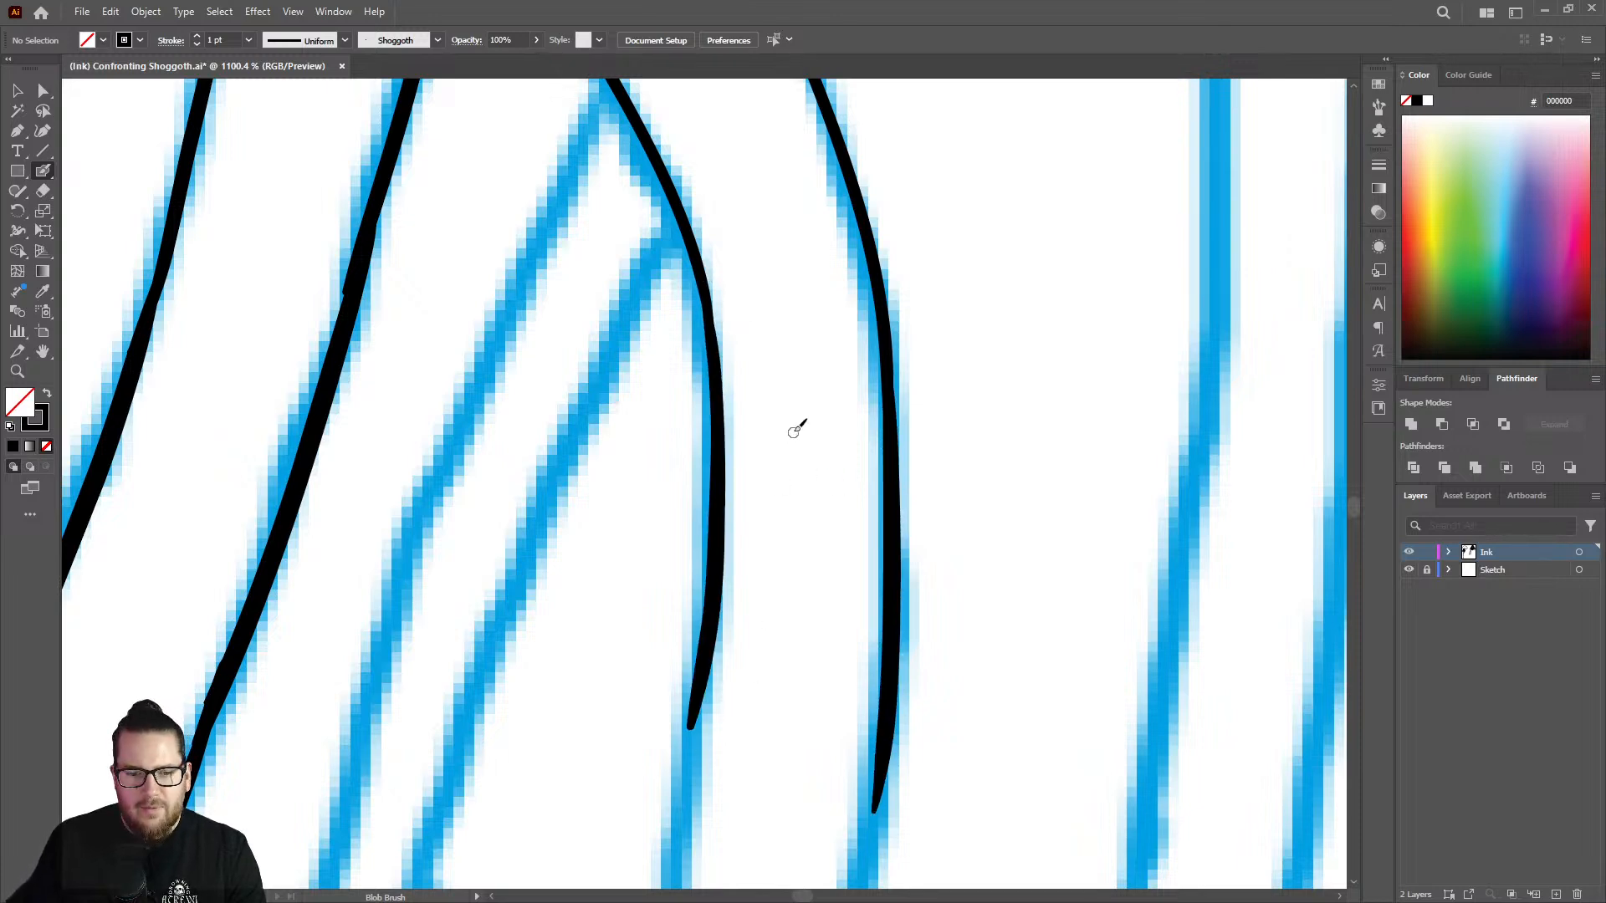
key("z")
left_click_drag(832, 401, 562, 401)
left_click_drag(861, 454, 1044, 459)
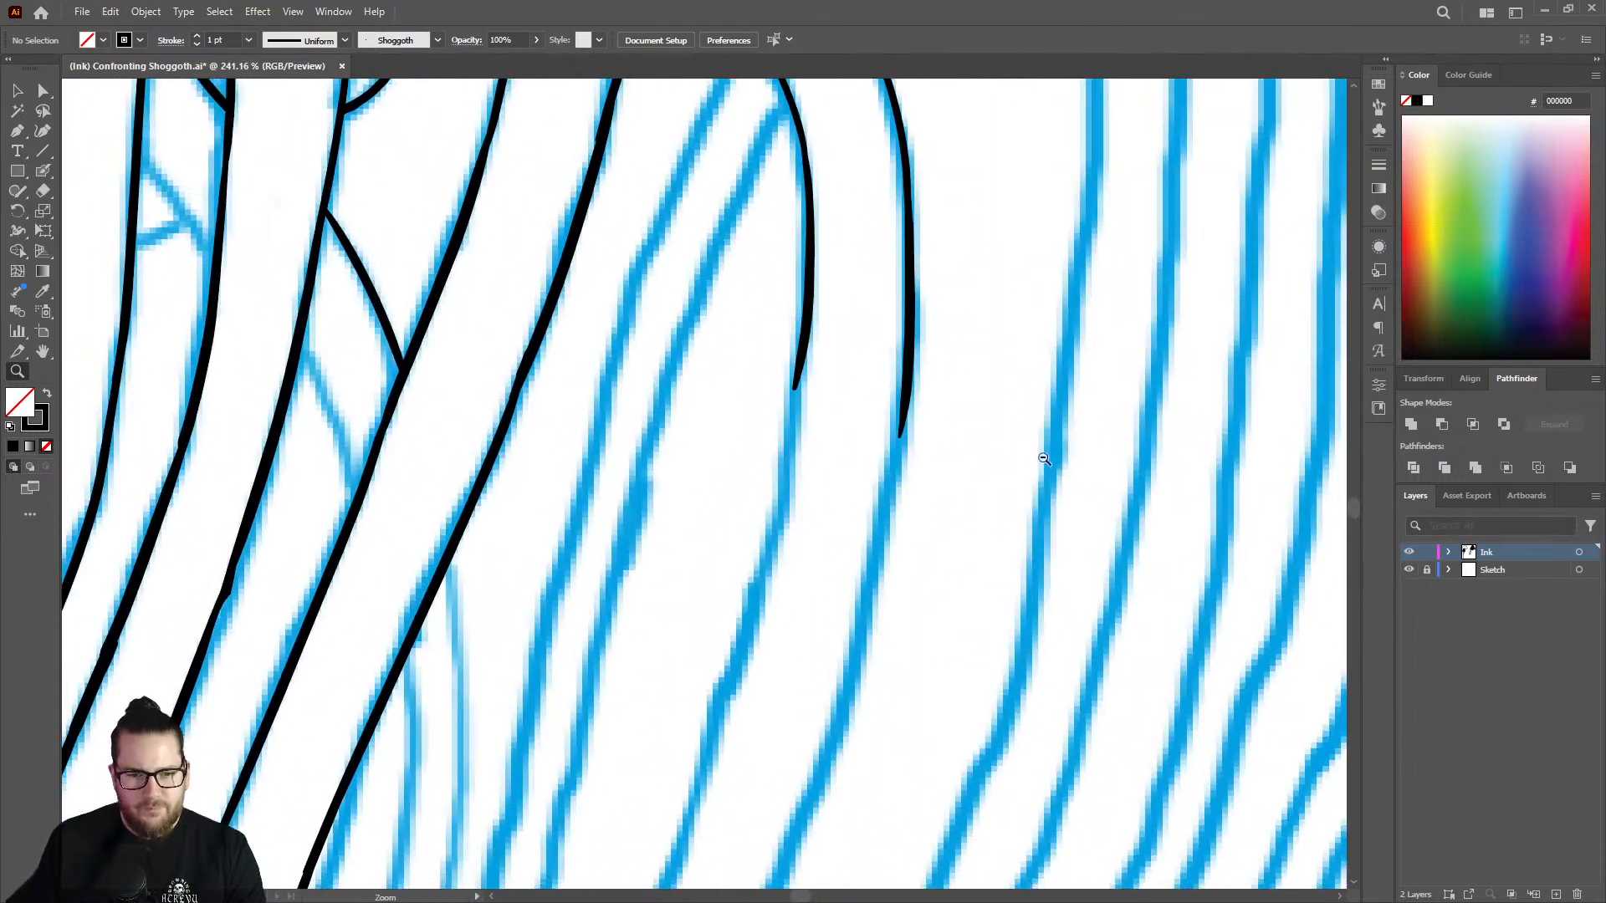
left_click_drag(838, 382, 893, 369)
key("shift+e")
left_click_drag(775, 320, 776, 410)
key("shift+b")
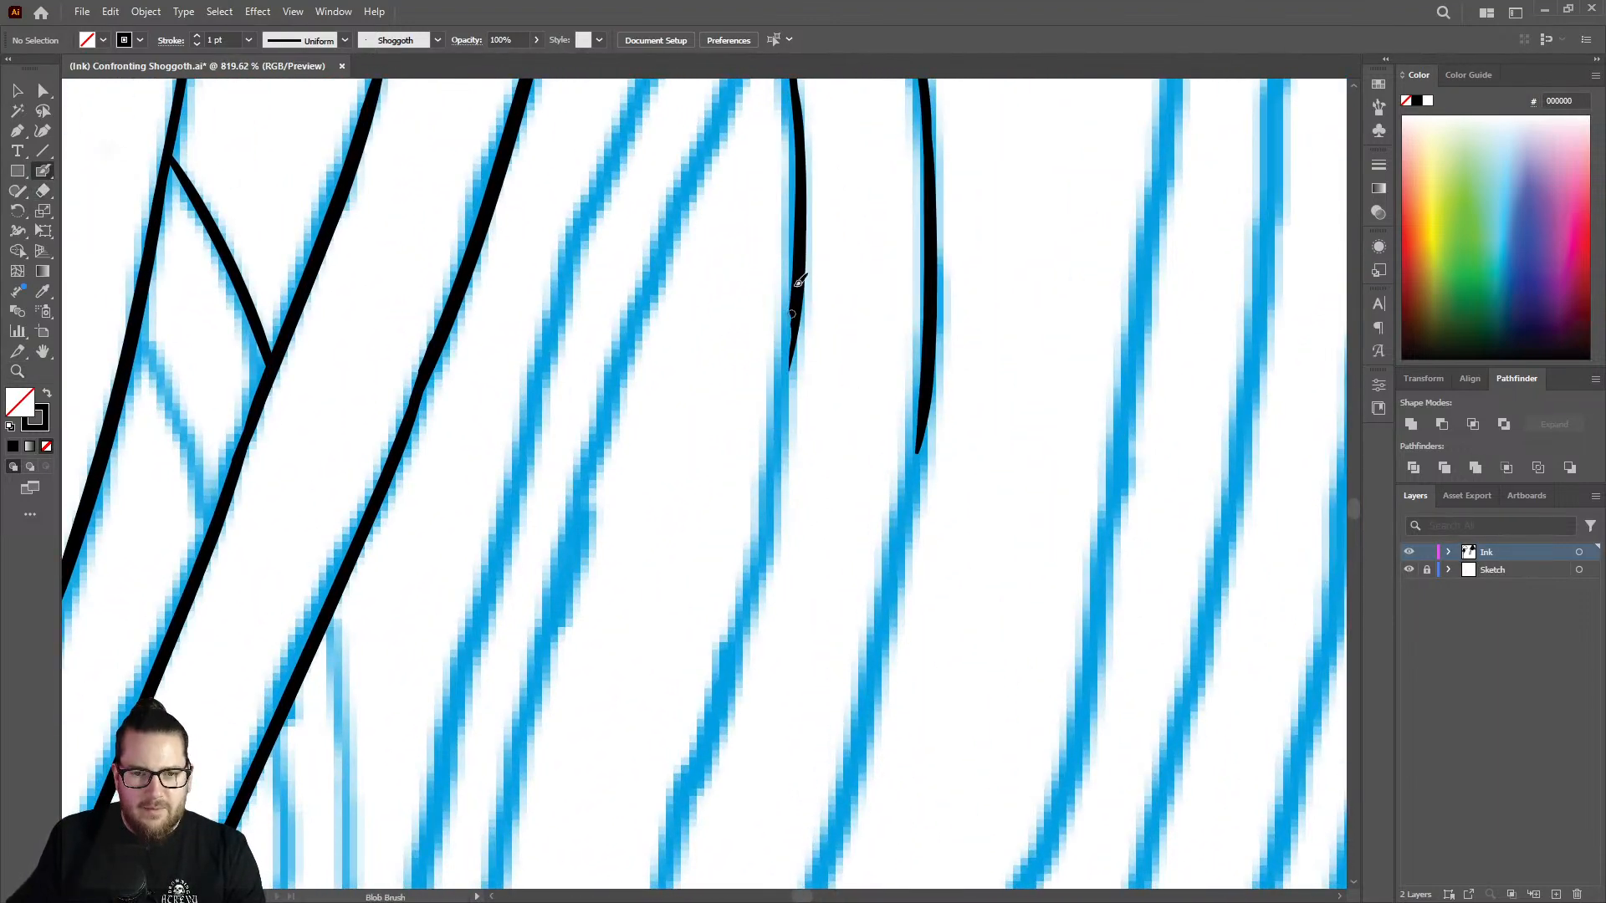
mouse_move(799, 290)
left_mouse_down()
mouse_move(782, 485)
mouse_move(686, 805)
left_mouse_up()
left_click_drag(926, 428, 828, 837)
Continue the bending tentacle's right edge and its left edge down the diagonal stretch of the sketch.
key("z")
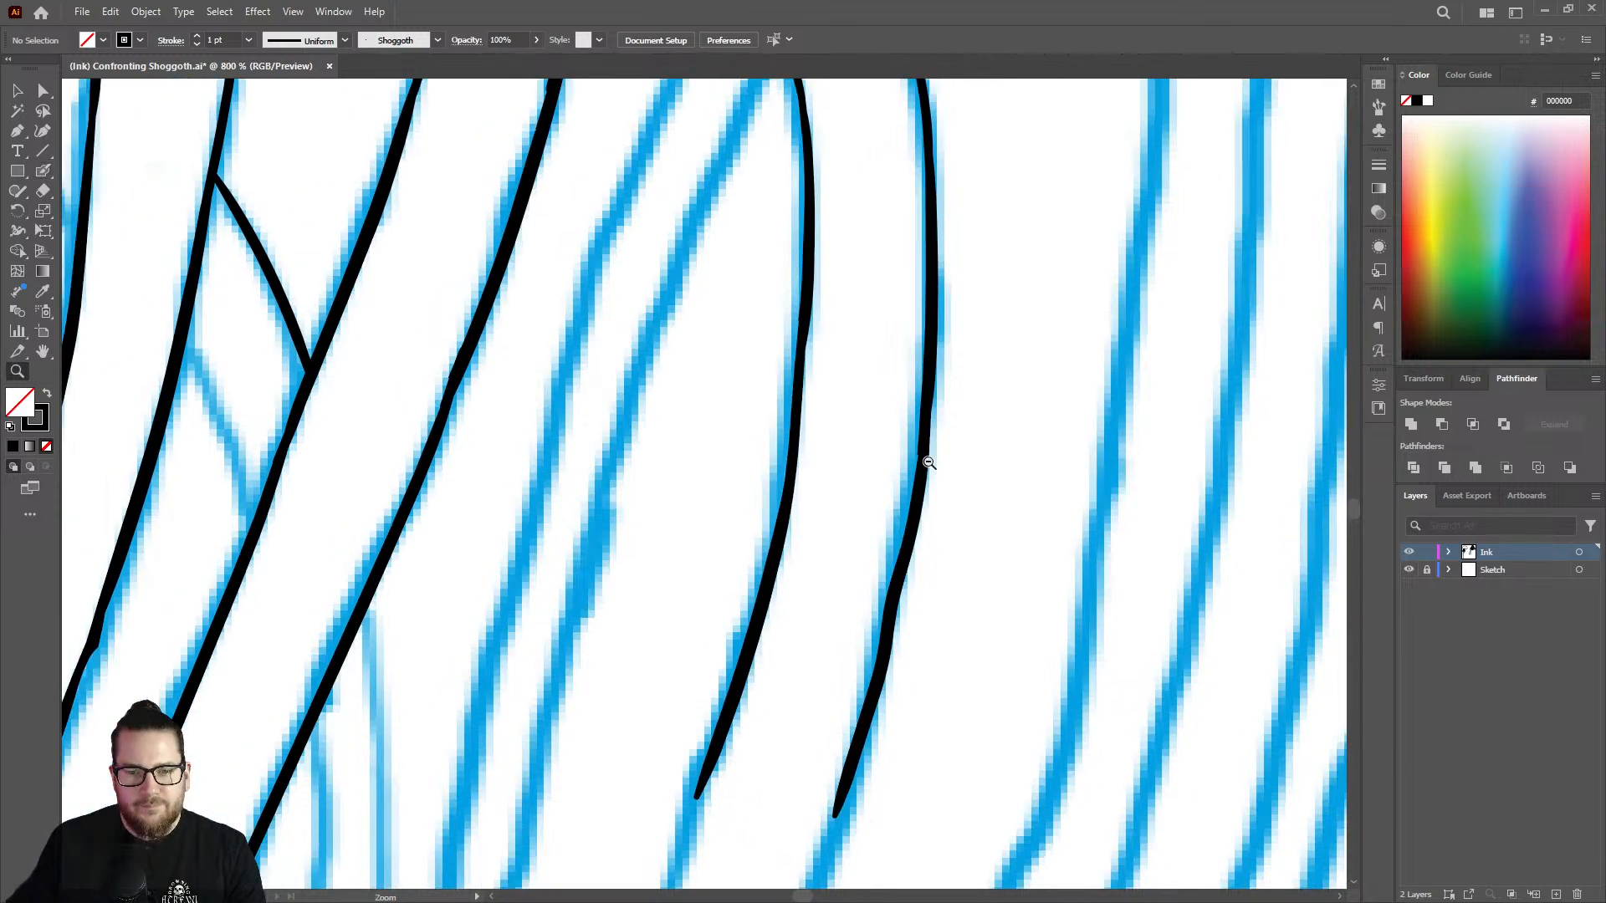
mouse_move(925, 455)
left_mouse_down()
mouse_move(723, 512)
mouse_move(891, 500)
mouse_move(1163, 583)
mouse_move(1221, 577)
mouse_move(1004, 448)
left_mouse_up()
key("shift+b")
mouse_move(876, 348)
left_mouse_down()
mouse_move(719, 760)
mouse_move(847, 407)
left_mouse_up()
key("shift+e")
key("shift+b")
mouse_move(882, 346)
left_mouse_down()
mouse_move(737, 758)
mouse_move(700, 826)
left_mouse_up()
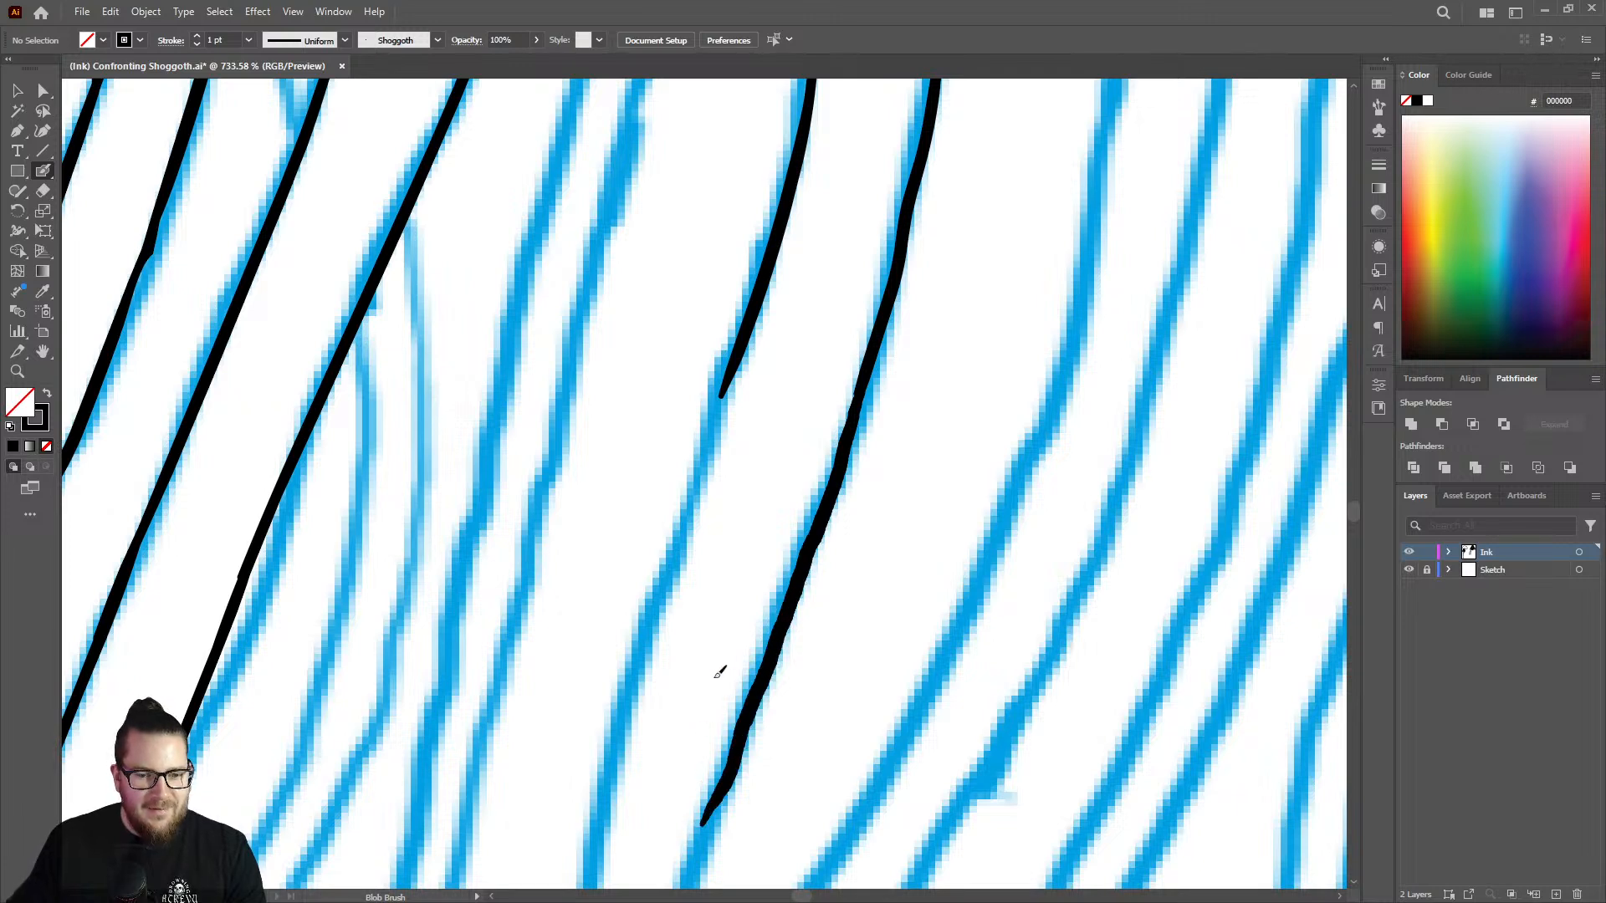
left_click_drag(727, 381, 611, 817)
Erase the lower end of the bending tentacle's left edge and redraw it farther down toward the tip.
left_click_drag(763, 522, 547, 577)
left_click_drag(699, 636, 922, 543)
key("shift+e")
mouse_move(773, 574)
left_mouse_down()
mouse_move(788, 398)
mouse_move(739, 600)
mouse_move(778, 464)
left_mouse_up()
key("shift+b")
mouse_move(804, 346)
left_mouse_down()
mouse_move(740, 550)
mouse_move(705, 786)
left_mouse_up()
Erase the lower stretch of the bending tentacle's left edge and extend its right edge farther down.
key("z")
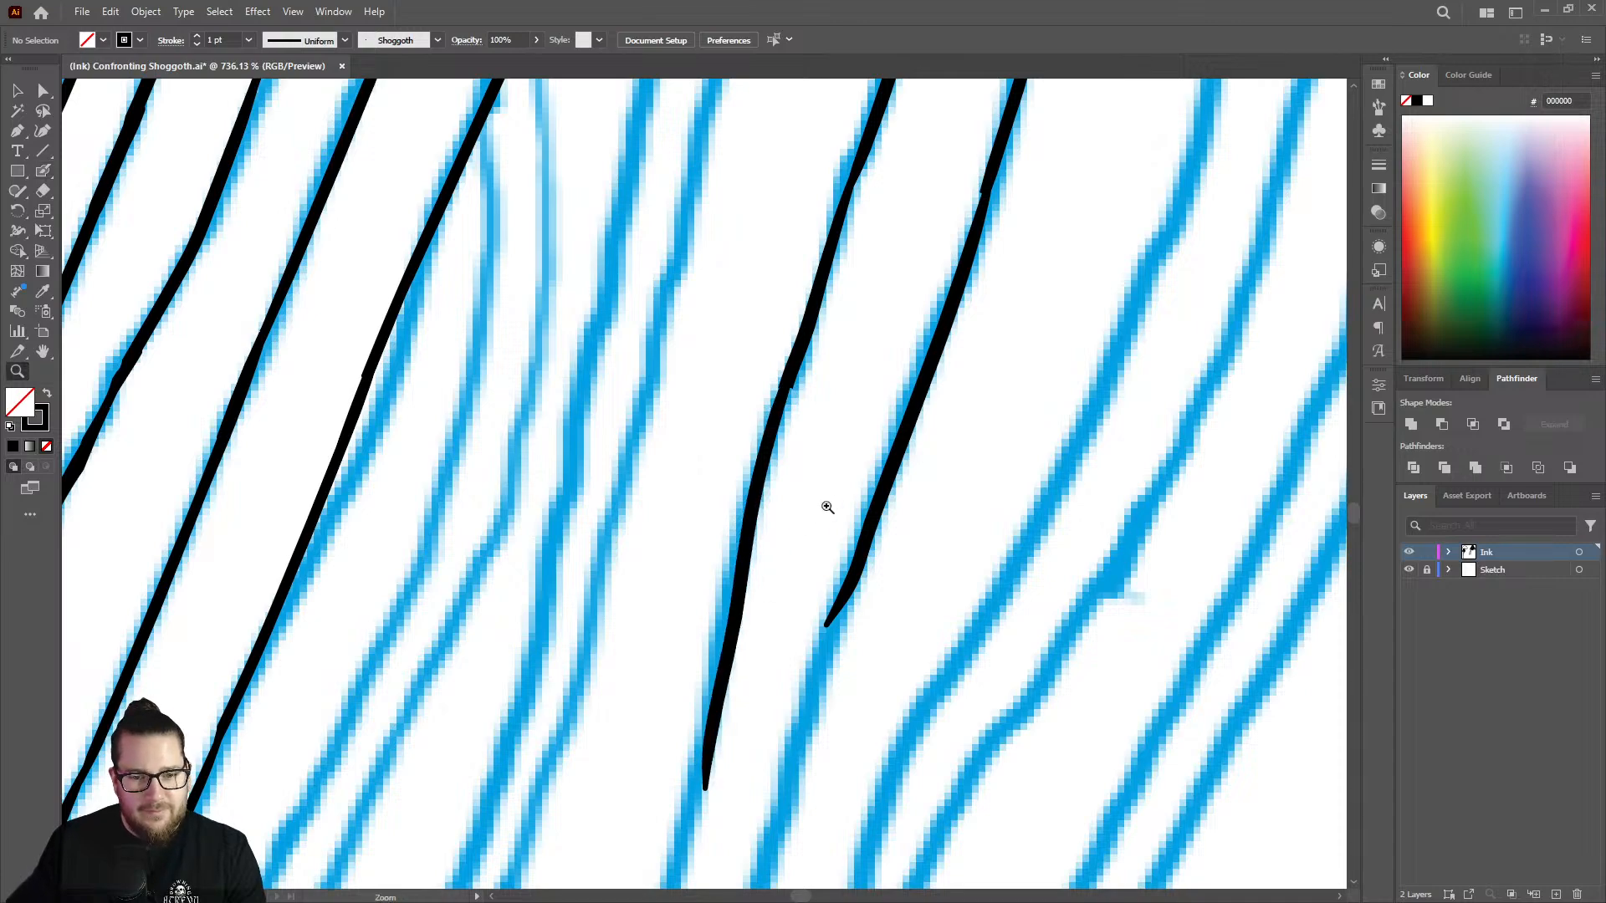
left_click_drag(825, 506, 586, 548)
left_click_drag(844, 633, 1014, 527)
left_click_drag(747, 472, 799, 469)
key("shift+e")
mouse_move(746, 376)
left_mouse_down()
mouse_move(758, 332)
mouse_move(811, 419)
mouse_move(768, 596)
left_mouse_up()
key("shift+b")
left_click_drag(801, 446, 828, 334)
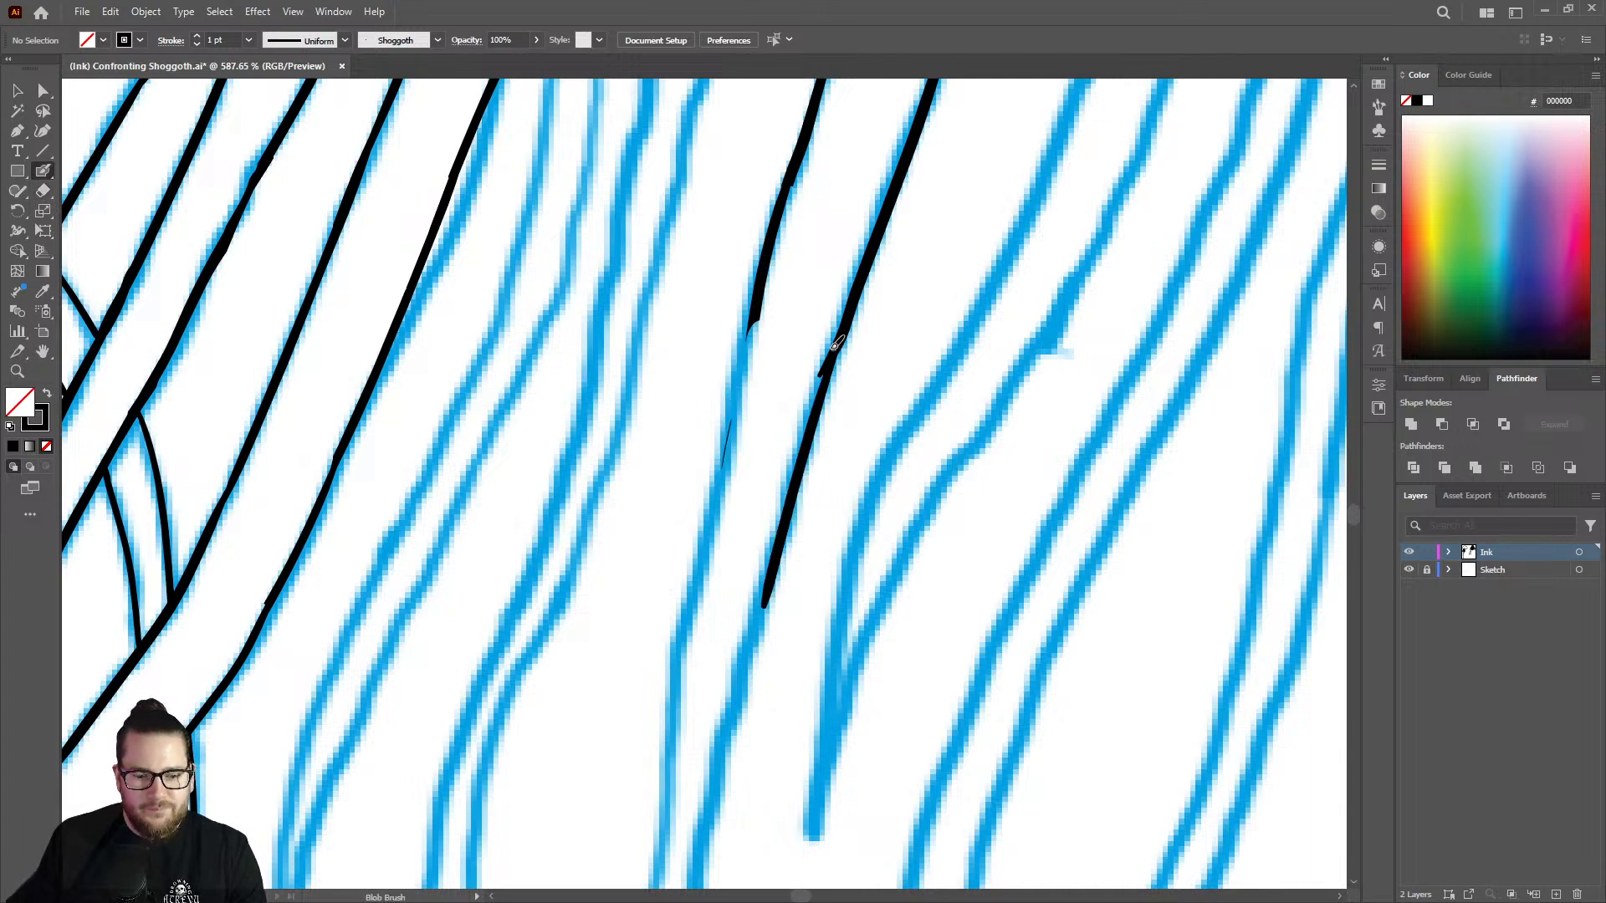
key("shift+e")
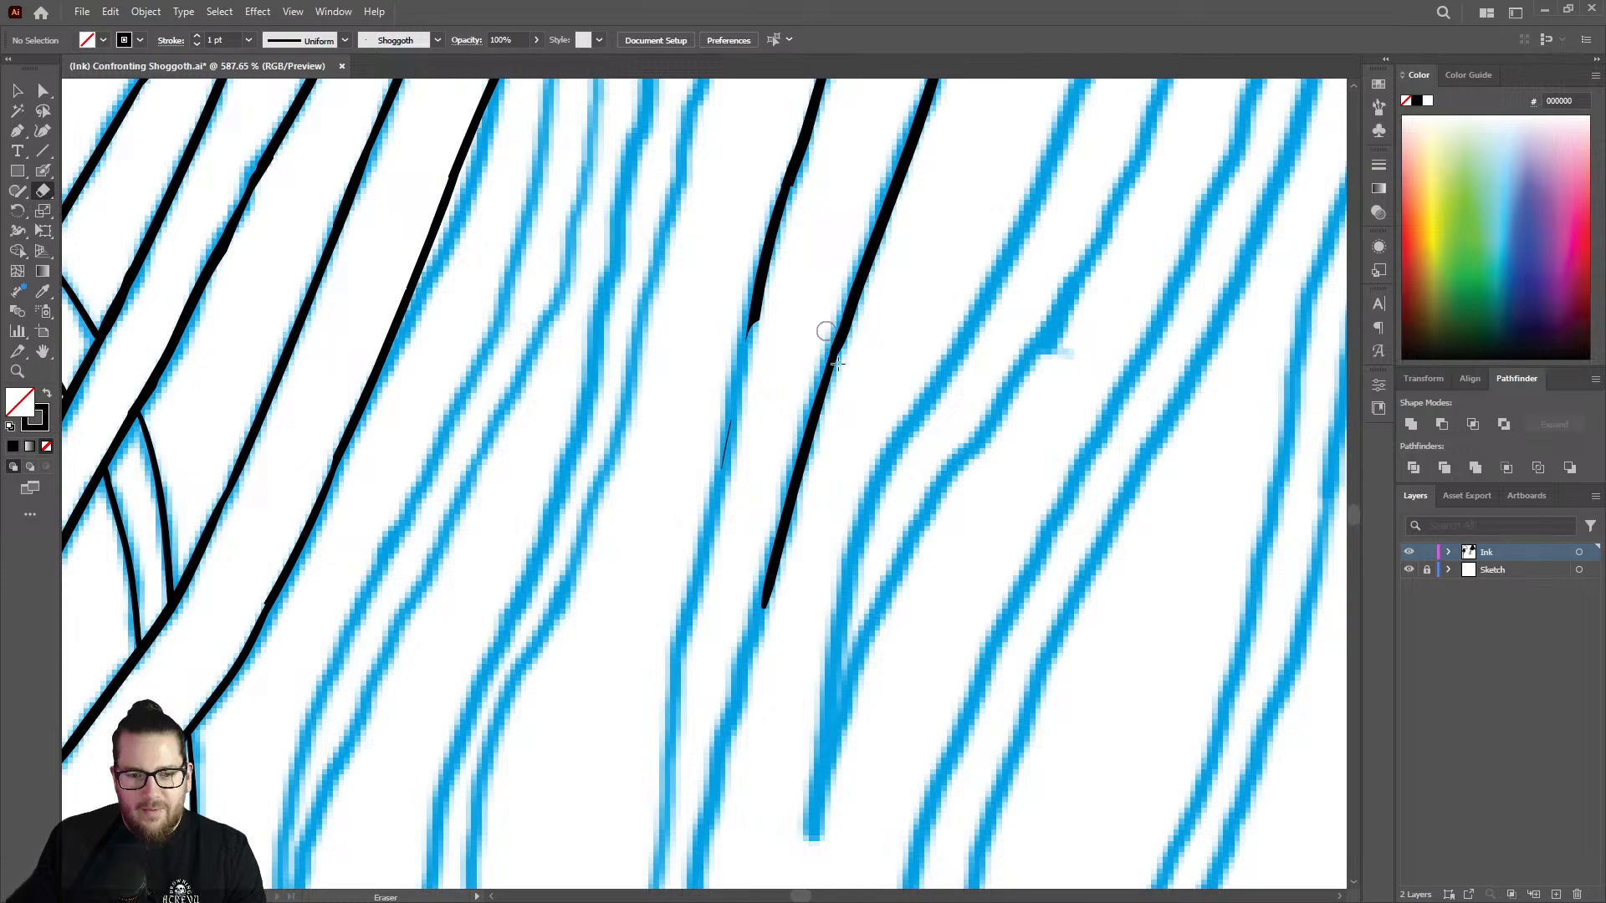
Redraw the erased stretch of the bending tentacle's left edge as one smooth, tapering line.
key("z")
left_click_drag(840, 390, 635, 346)
left_click_drag(799, 455, 870, 456)
key("shift+b")
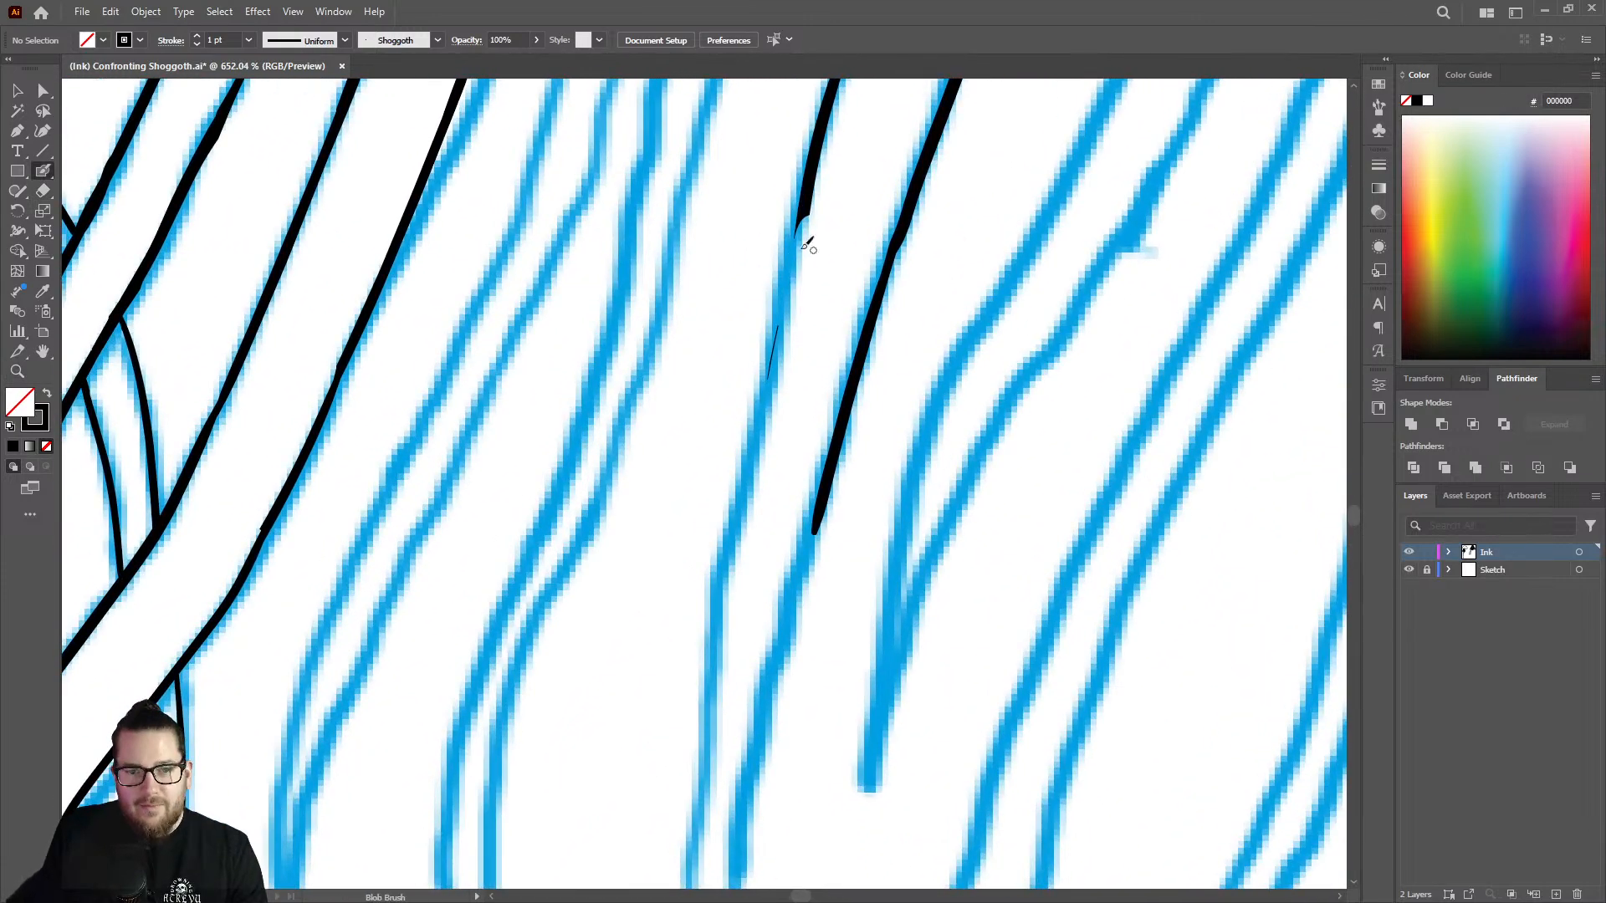
left_click_drag(810, 195, 707, 700)
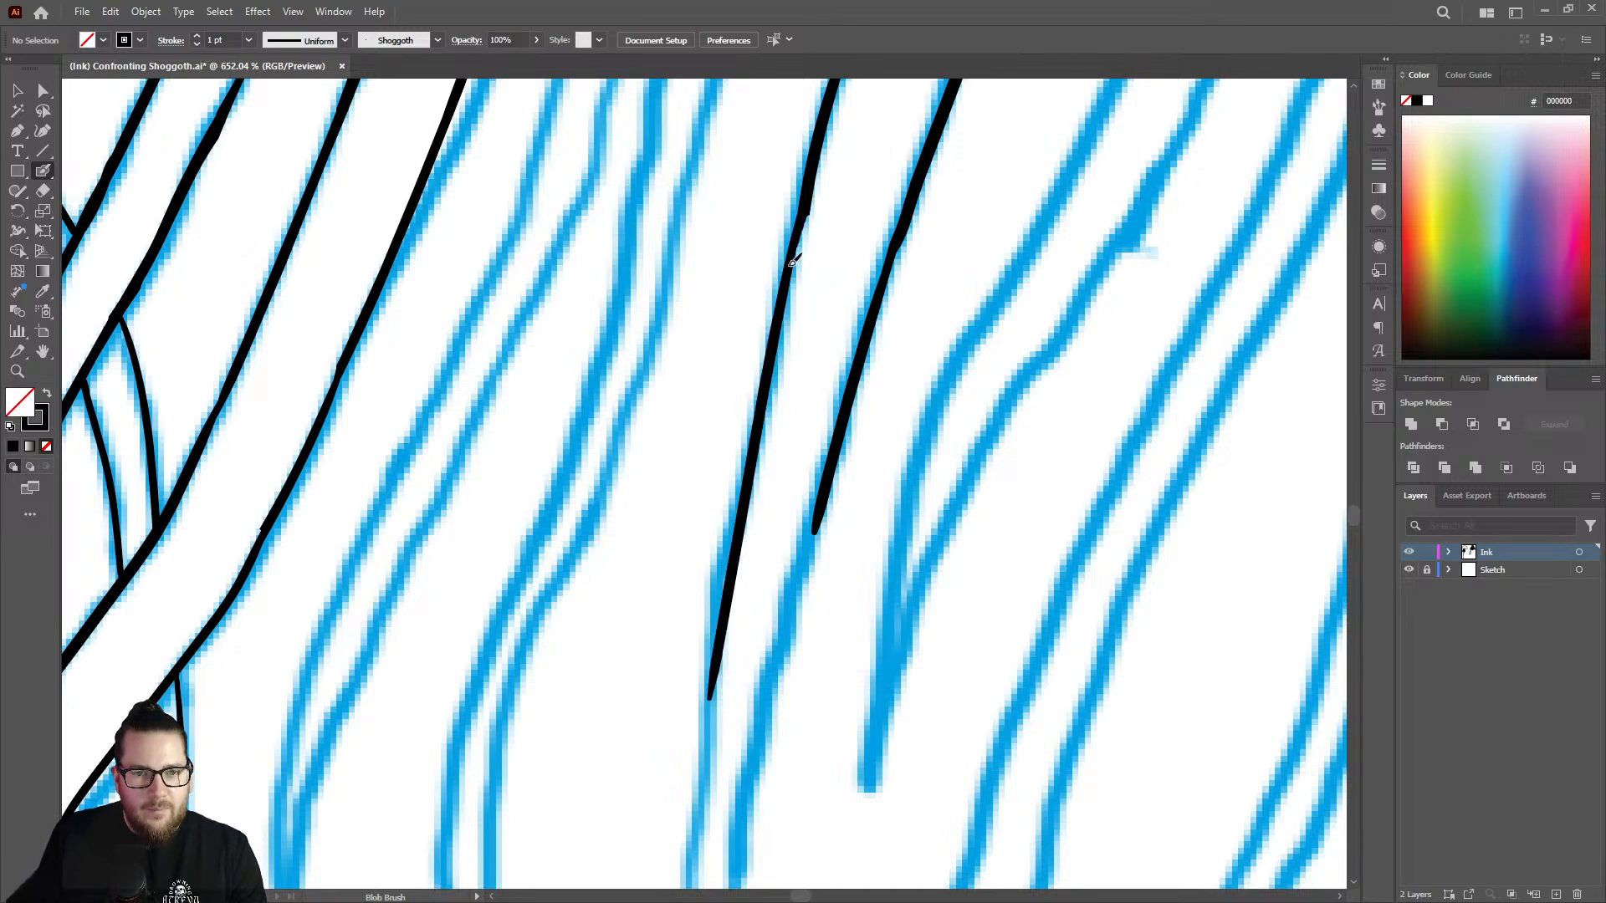
Ink both edges of the bending tentacle down to their meeting point at its pointed tip.
key("z")
left_click_drag(840, 470, 694, 561)
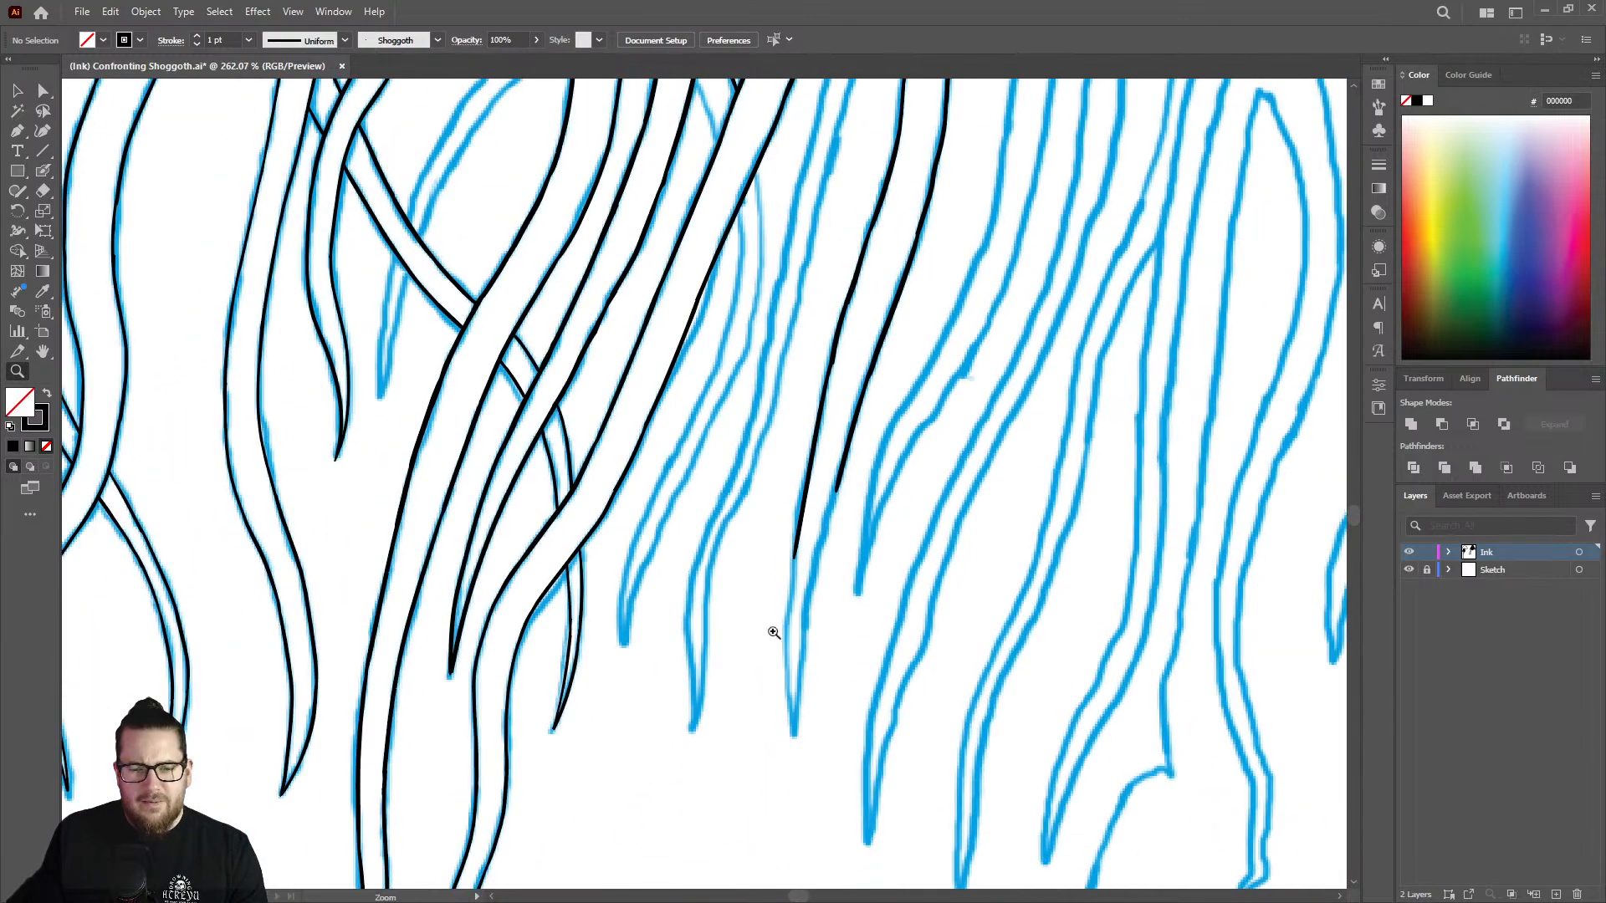
left_click_drag(845, 696, 1062, 627)
left_click_drag(746, 440, 782, 424)
key("shift+b")
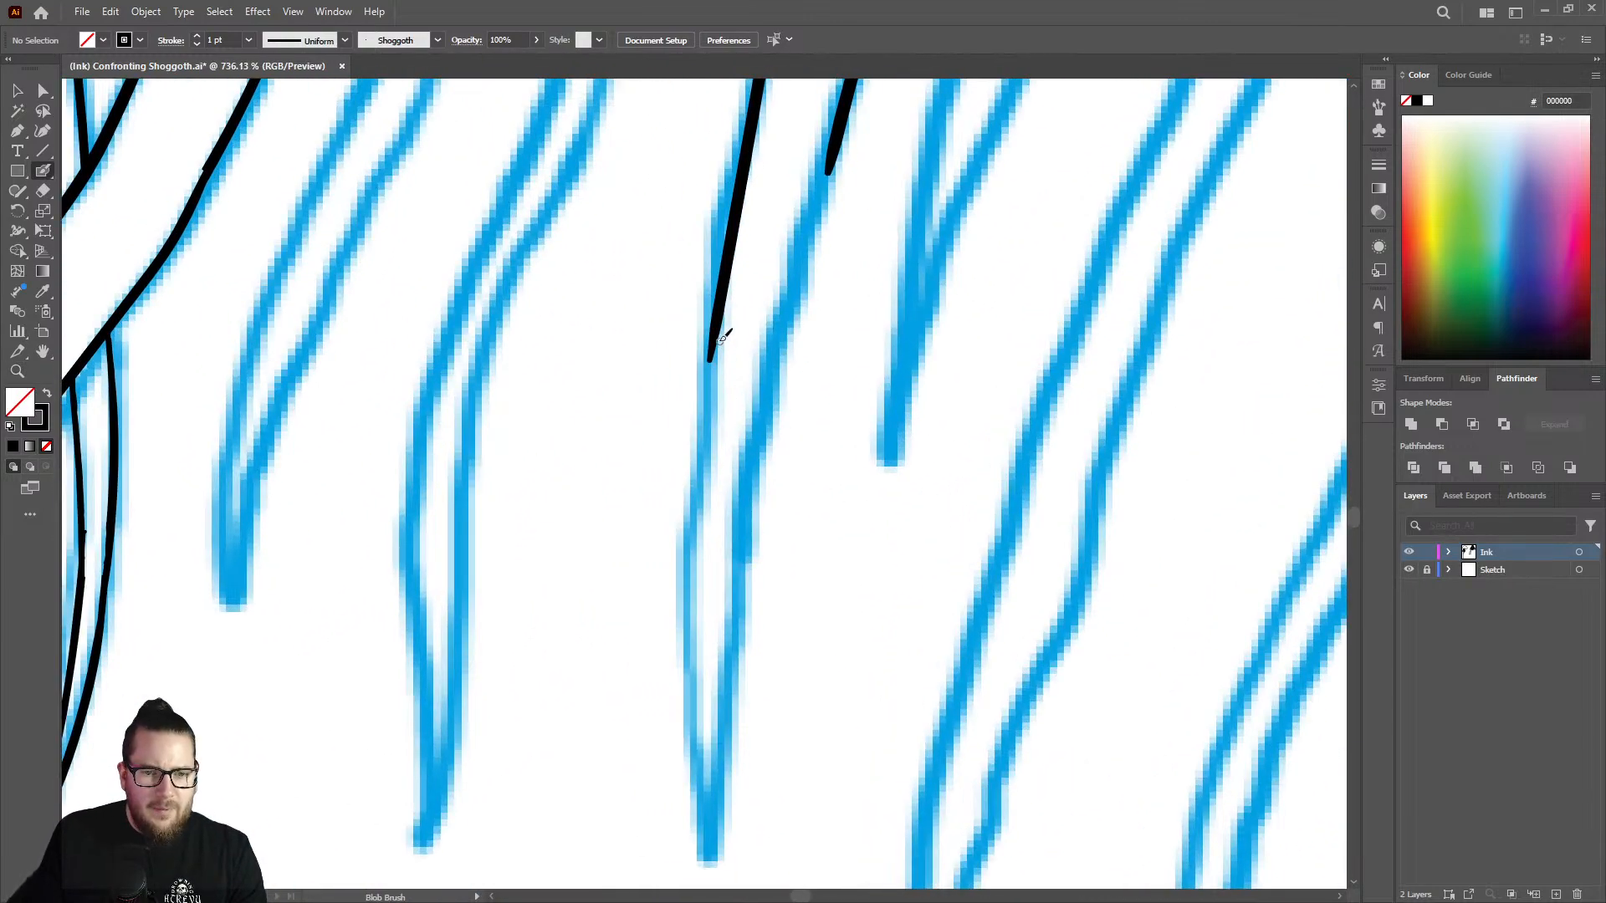
mouse_move(717, 330)
left_mouse_down()
mouse_move(692, 604)
mouse_move(709, 843)
mouse_move(749, 468)
mouse_move(843, 118)
left_mouse_up()
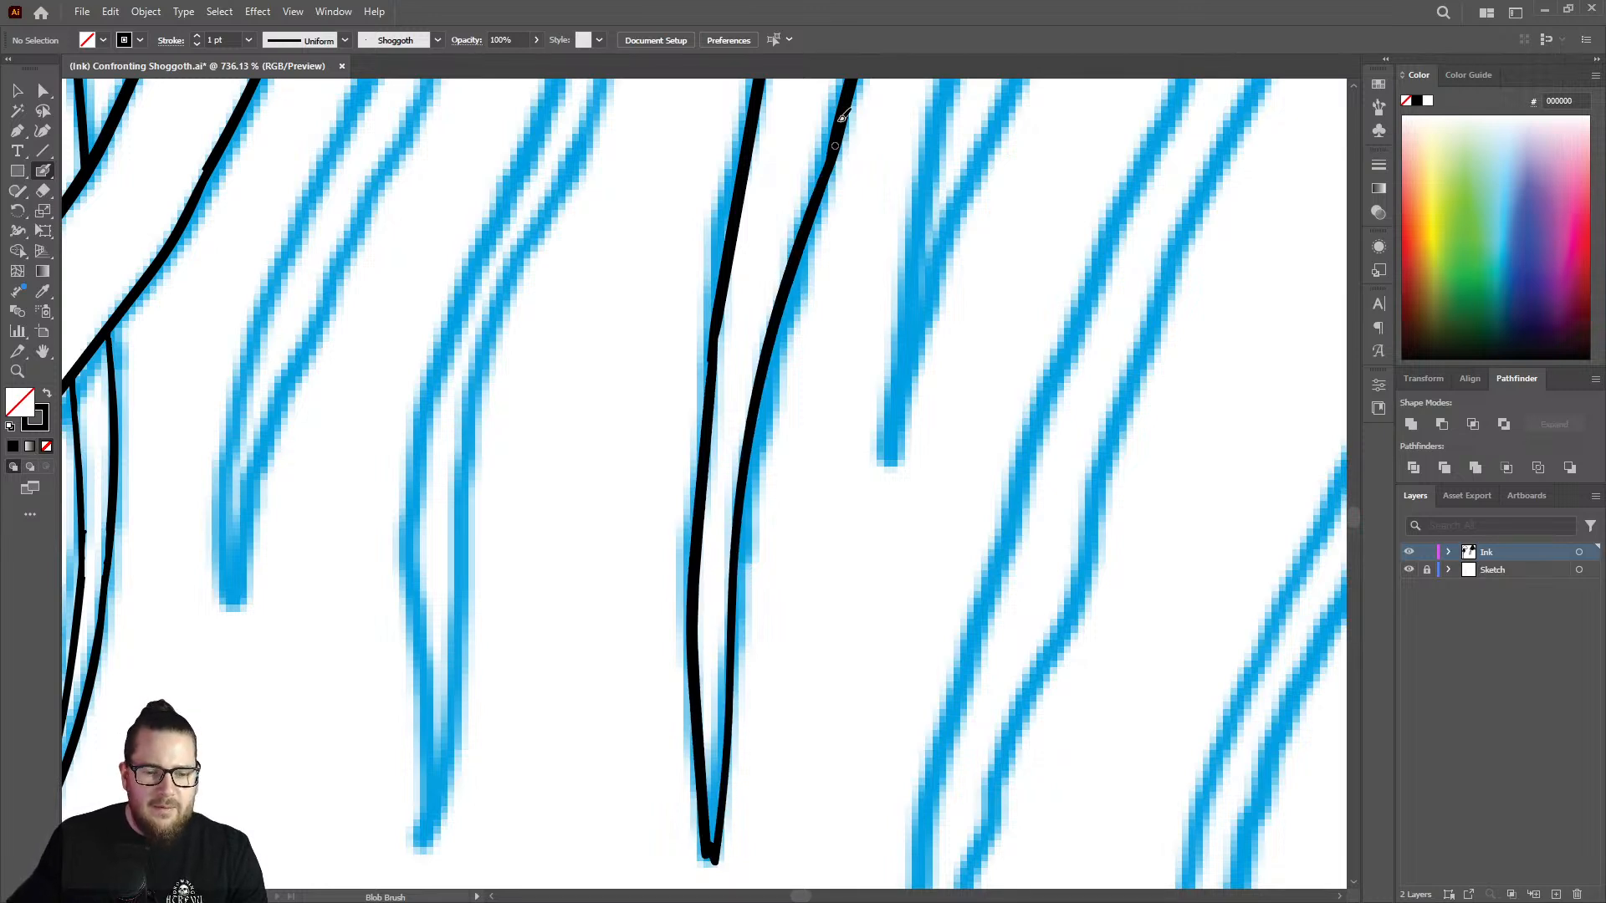
key("ctrl+z")
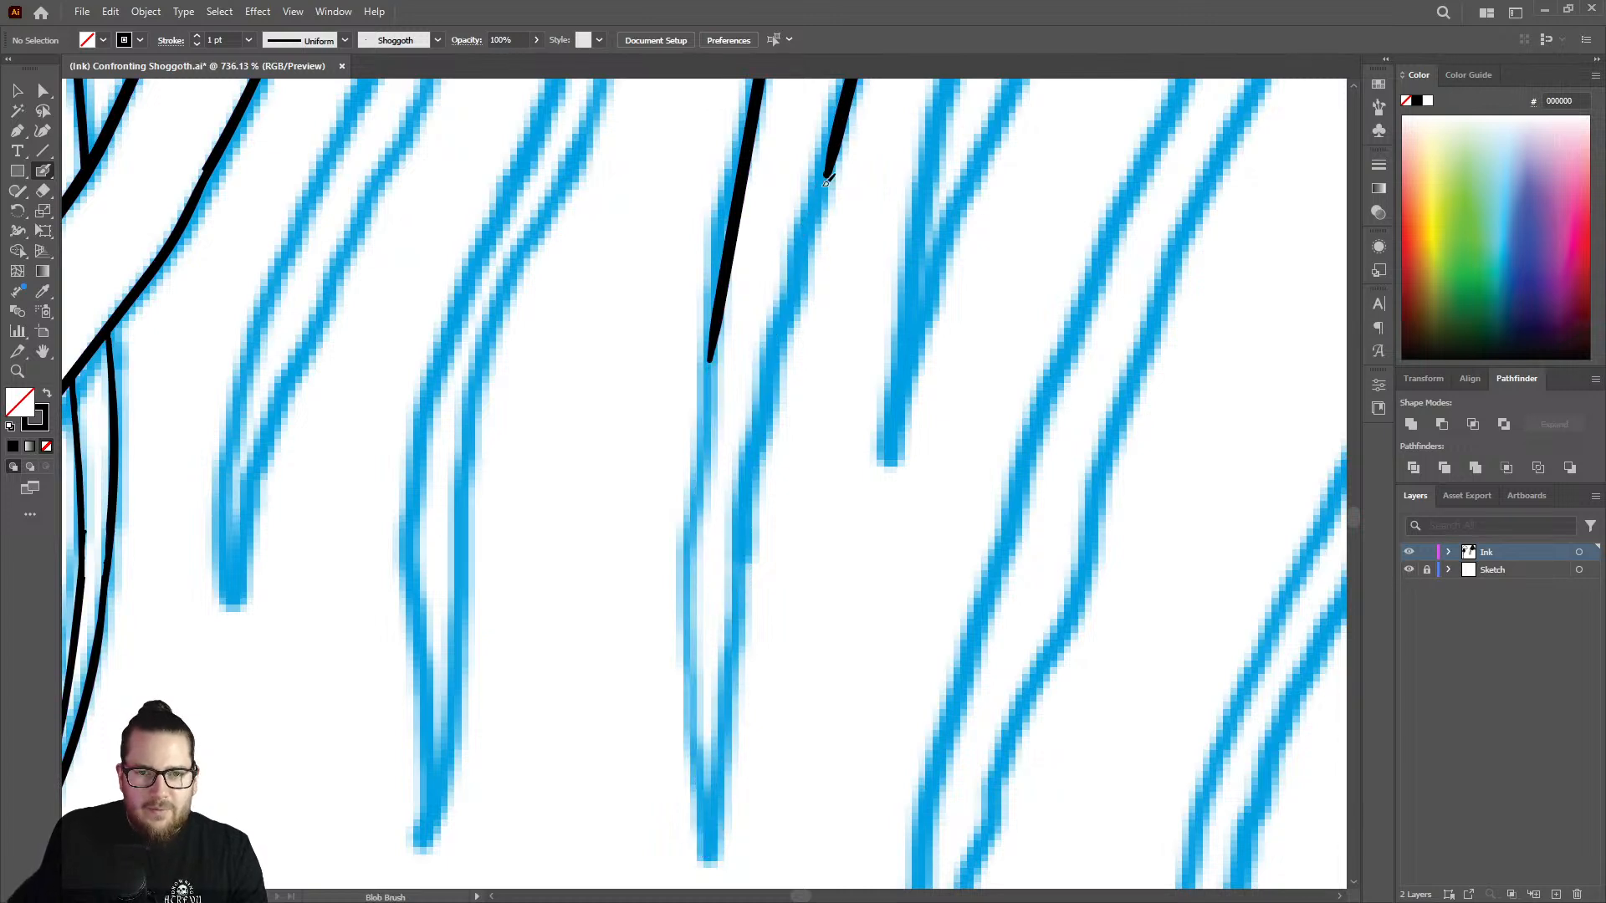
mouse_move(826, 180)
left_mouse_down()
mouse_move(763, 436)
mouse_move(714, 839)
left_mouse_up()
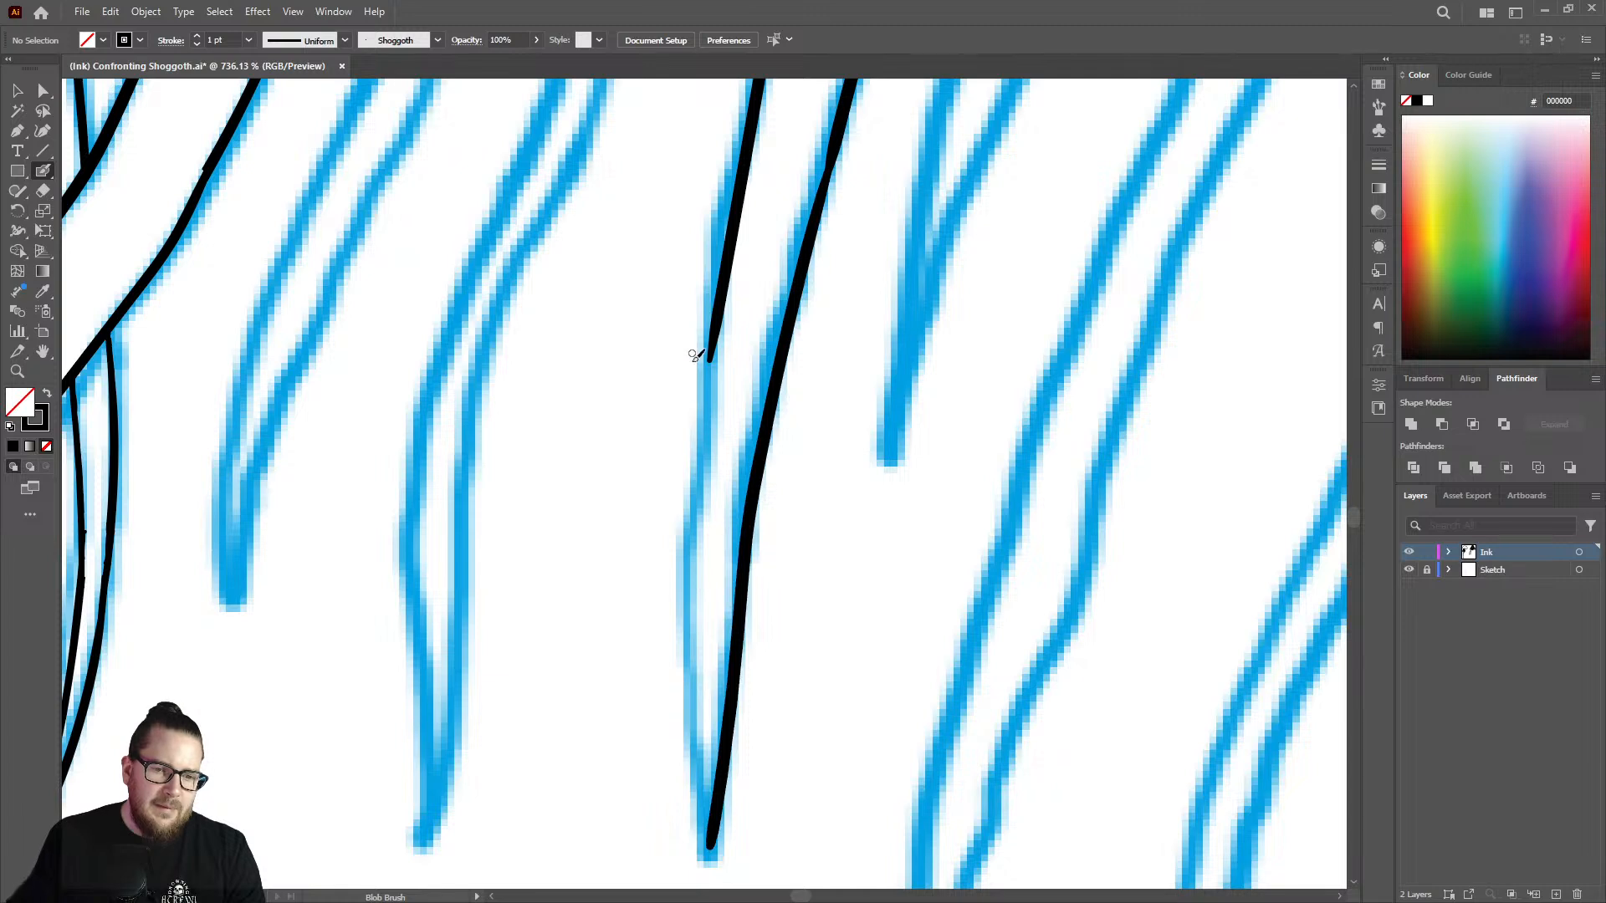
mouse_move(718, 328)
left_mouse_down()
mouse_move(699, 627)
mouse_move(711, 832)
left_mouse_up()
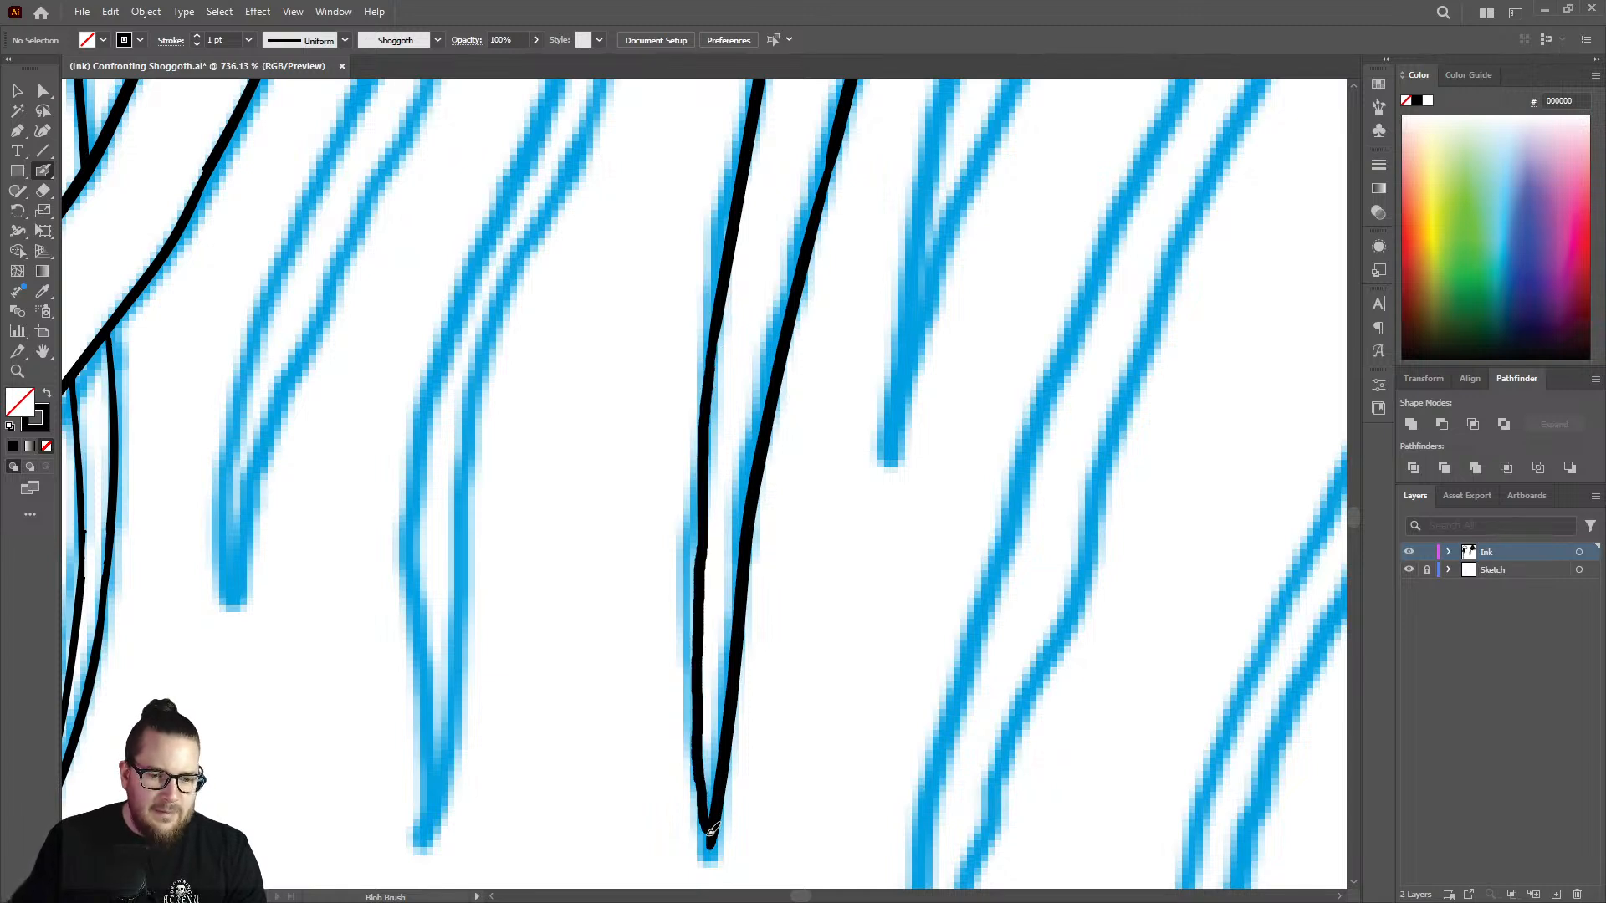
Try to ink the diagonal tentacle's lower edge across the narrow gap between the two vertical strands.
key("z")
left_click_drag(722, 613, 600, 519)
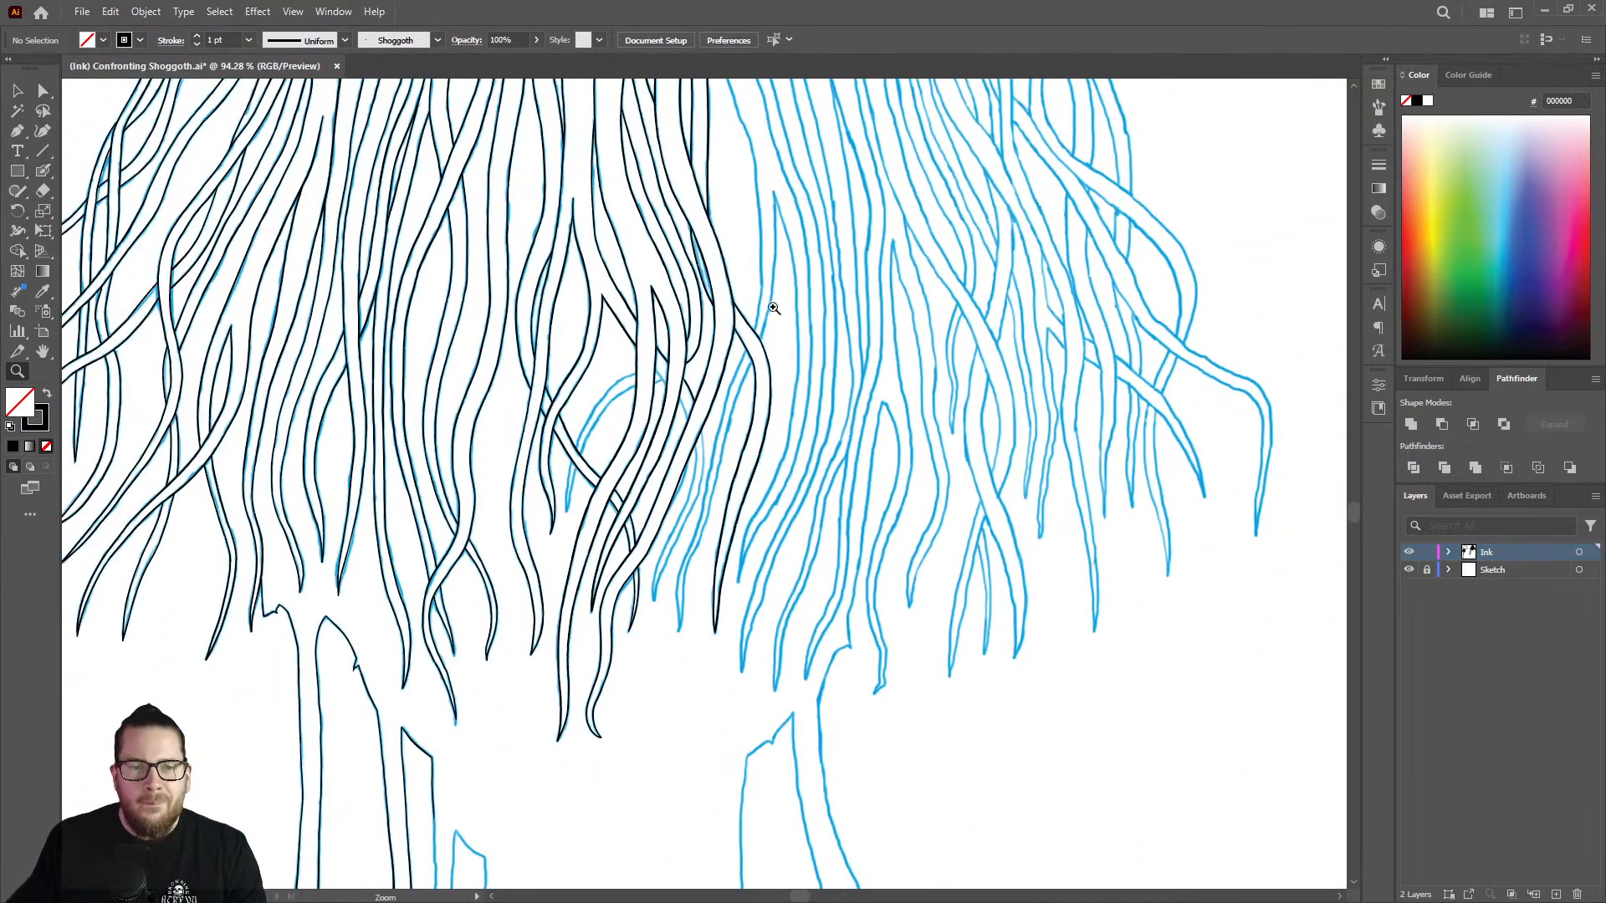
left_click_drag(778, 311, 721, 284)
left_click_drag(660, 366, 972, 313)
left_click_drag(857, 347, 1077, 332)
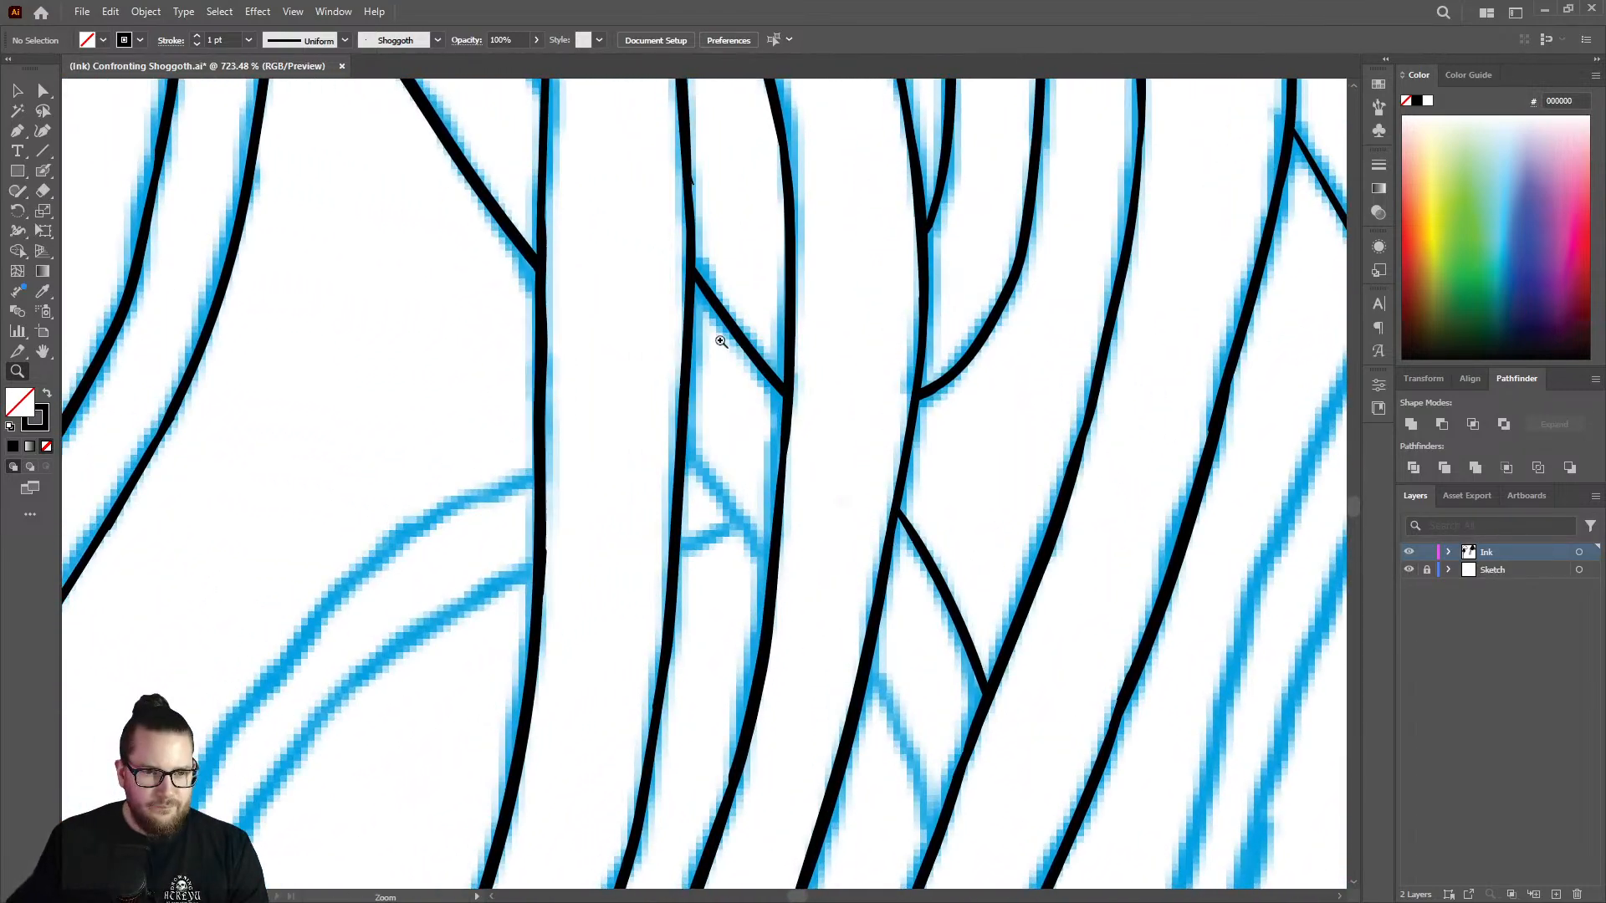
key("shift+b")
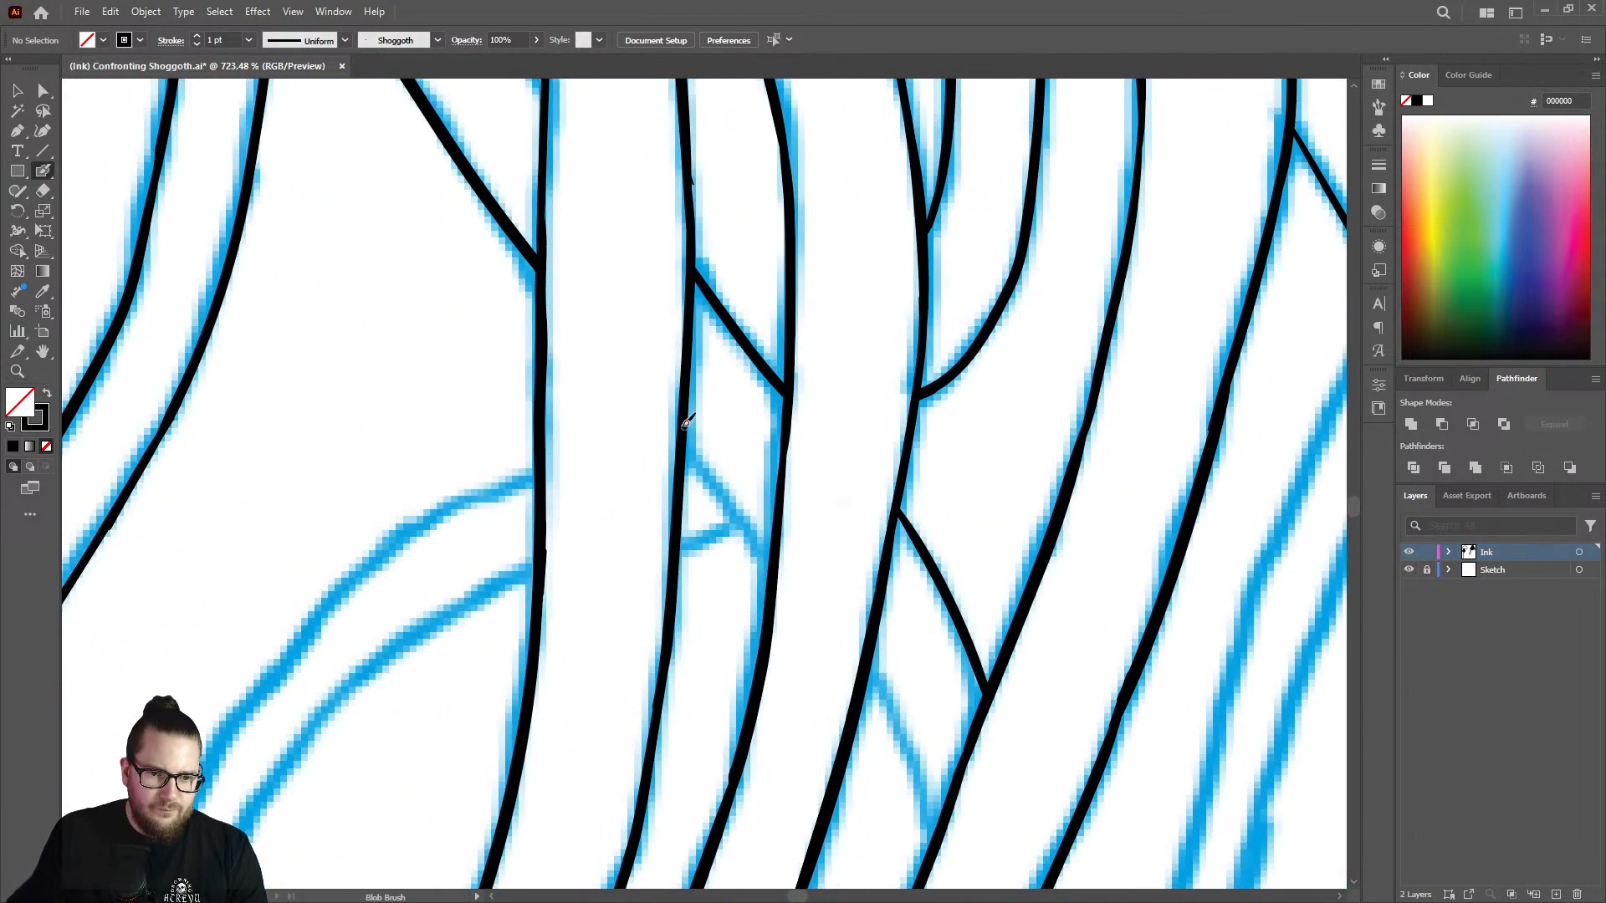
left_click_drag(684, 417, 778, 524)
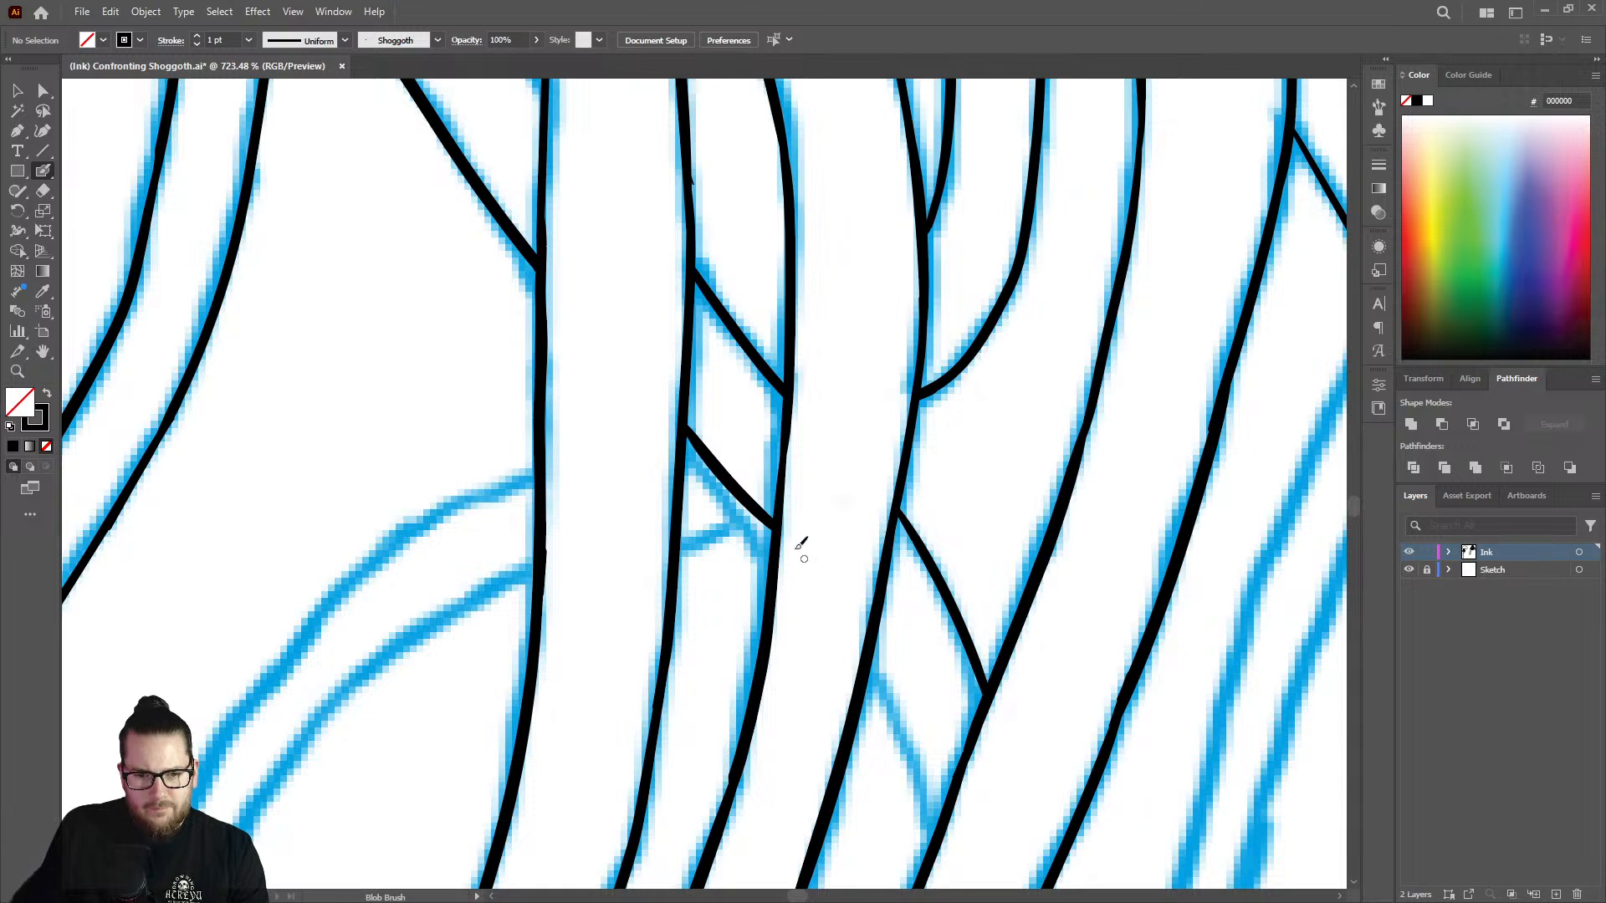
key("ctrl+z")
left_click_drag(694, 427, 778, 530)
key("ctrl+z")
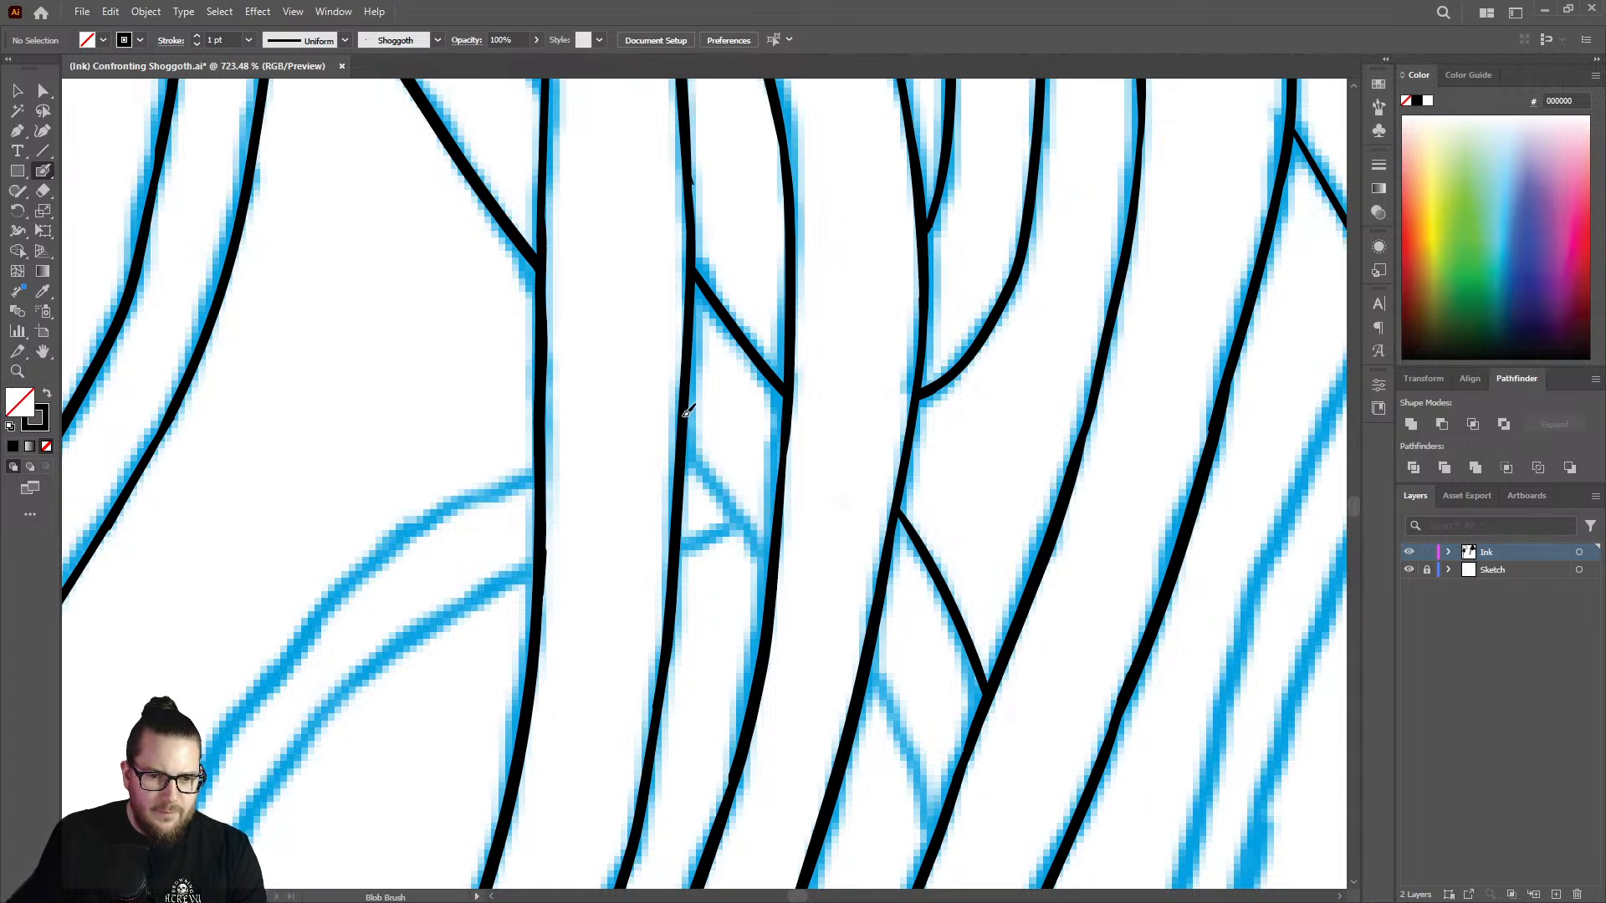
left_click_drag(710, 438, 779, 523)
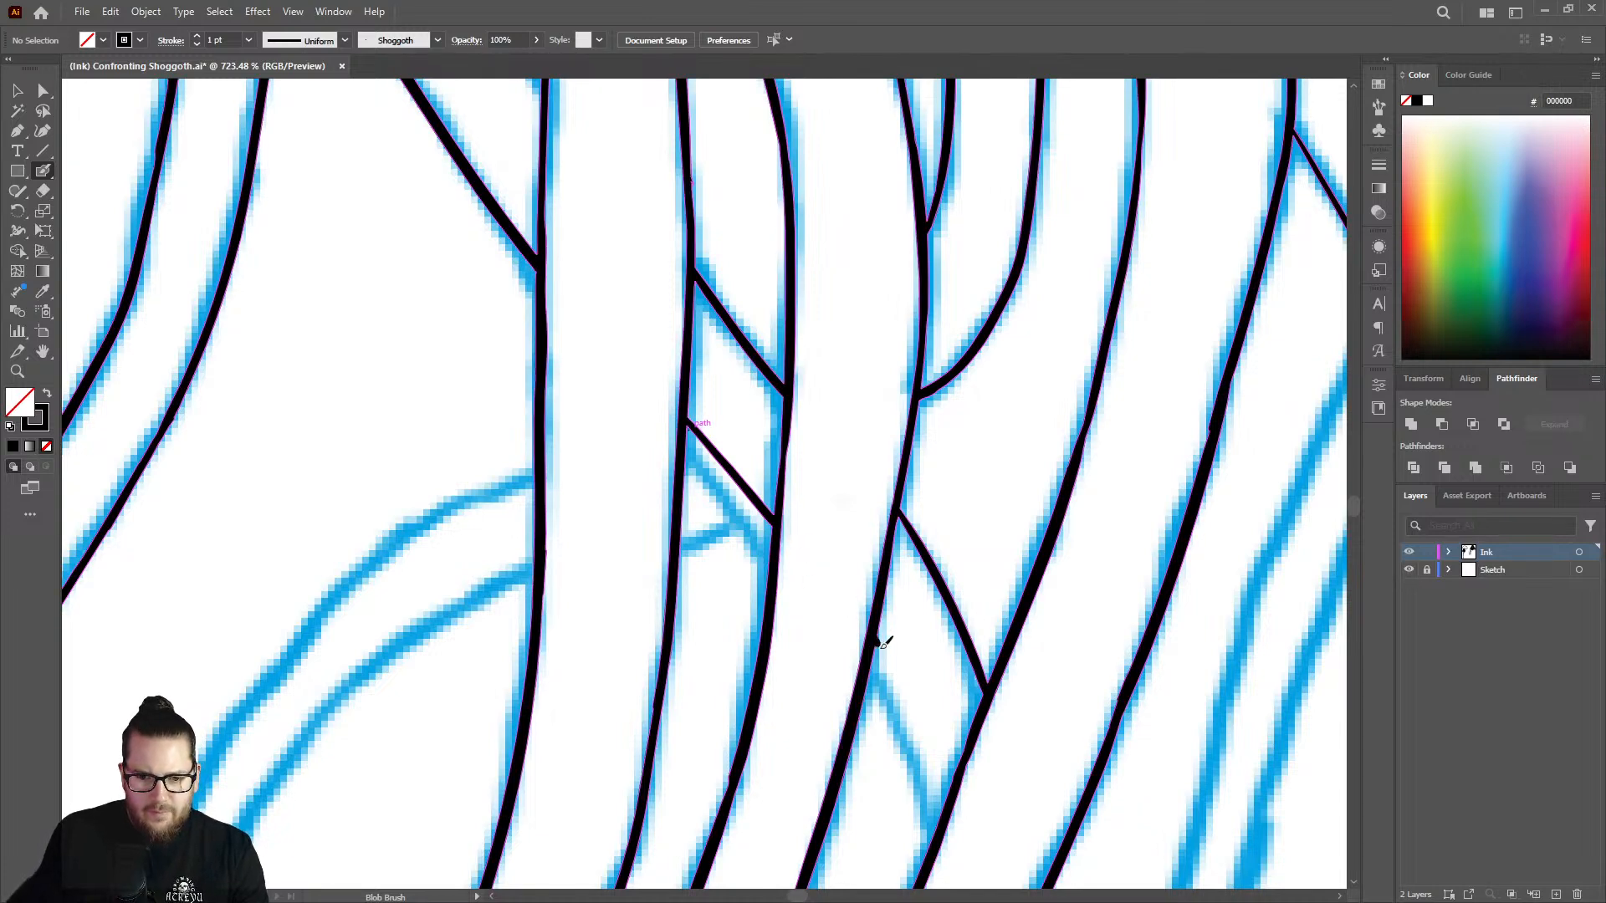
Try to continue the diagonal tentacle's lower edge in the next gap to the right.
left_click_drag(877, 642, 900, 691)
right_click(900, 691)
left_click(892, 671)
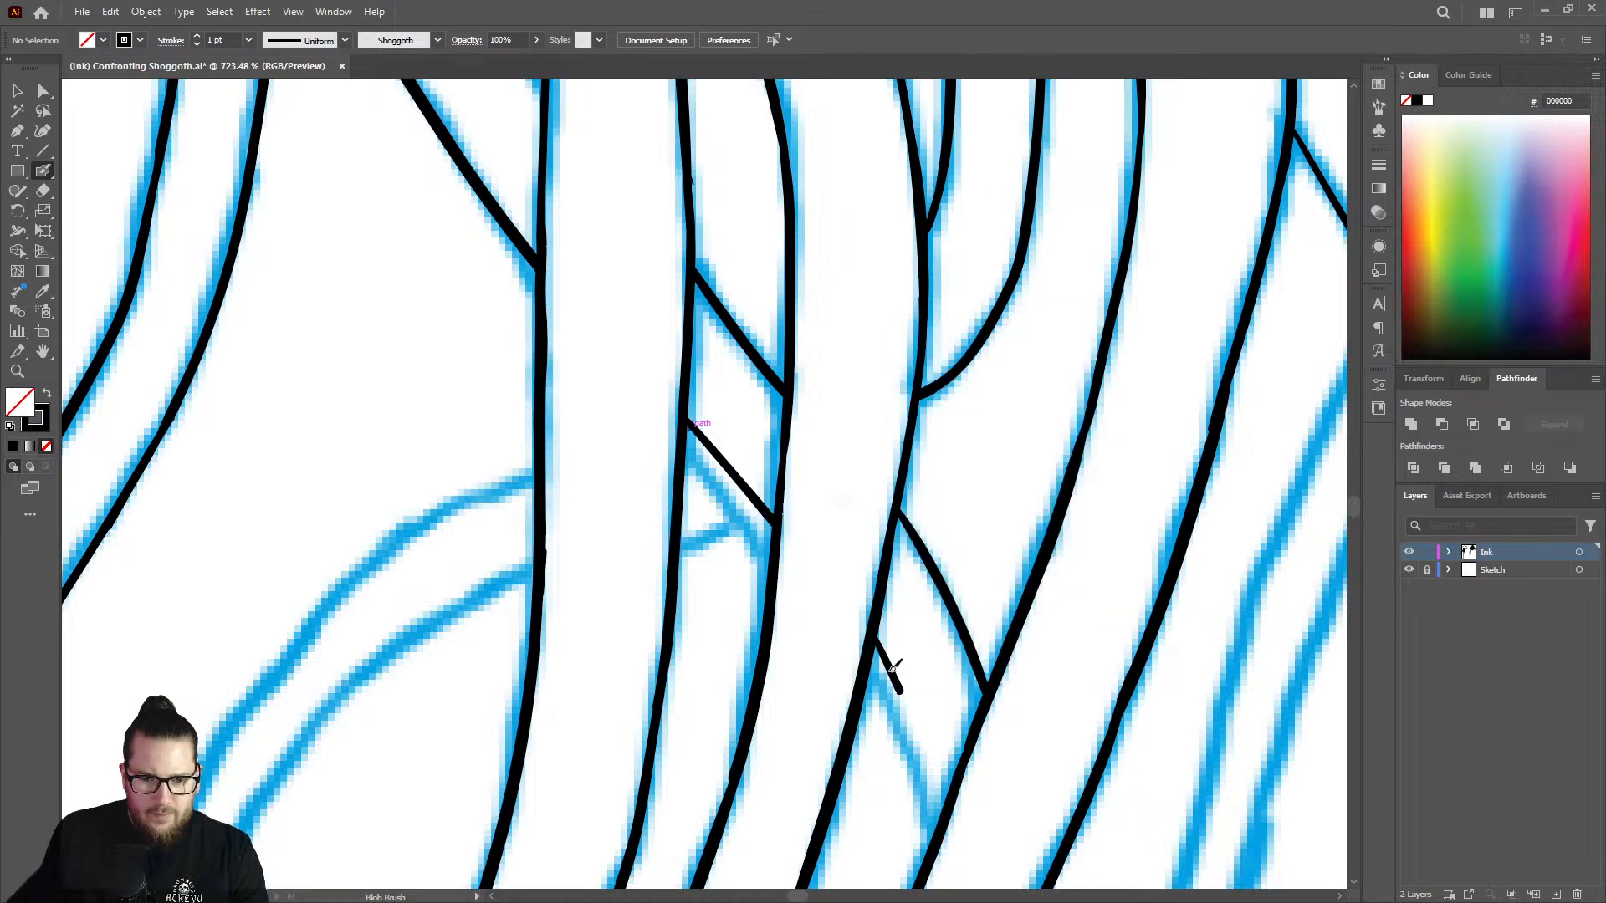
left_click_drag(907, 695, 955, 780)
Hide the Sketch layer and examine the inked lines around the crossing tentacles.
key("z")
left_click_drag(926, 656, 702, 562)
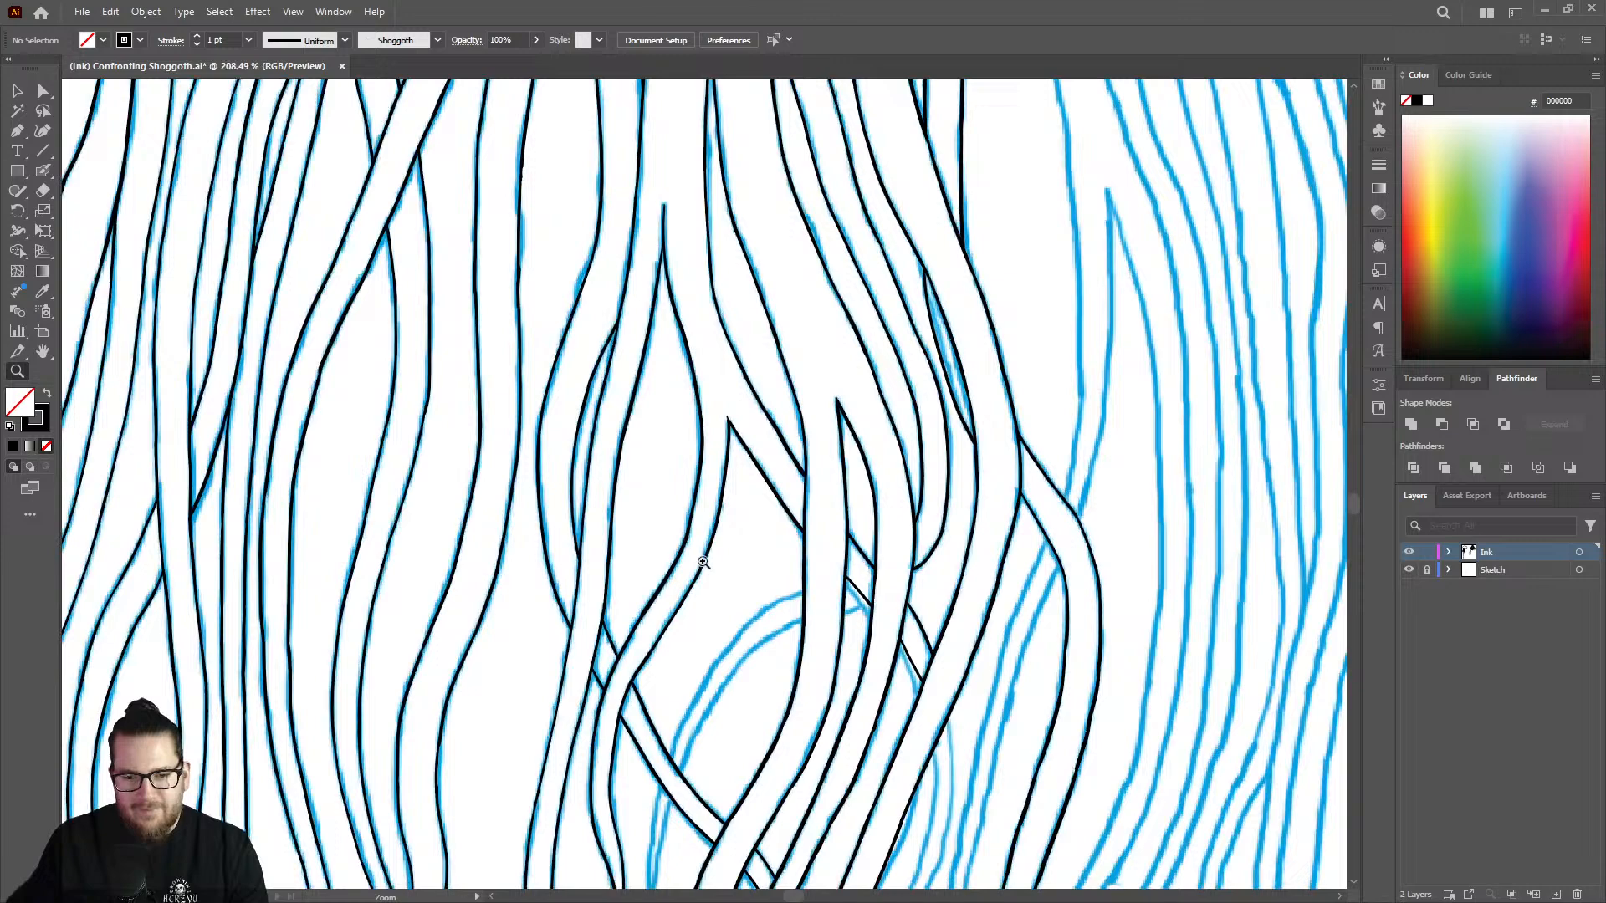
left_click(1409, 570)
left_click_drag(921, 602, 486, 555)
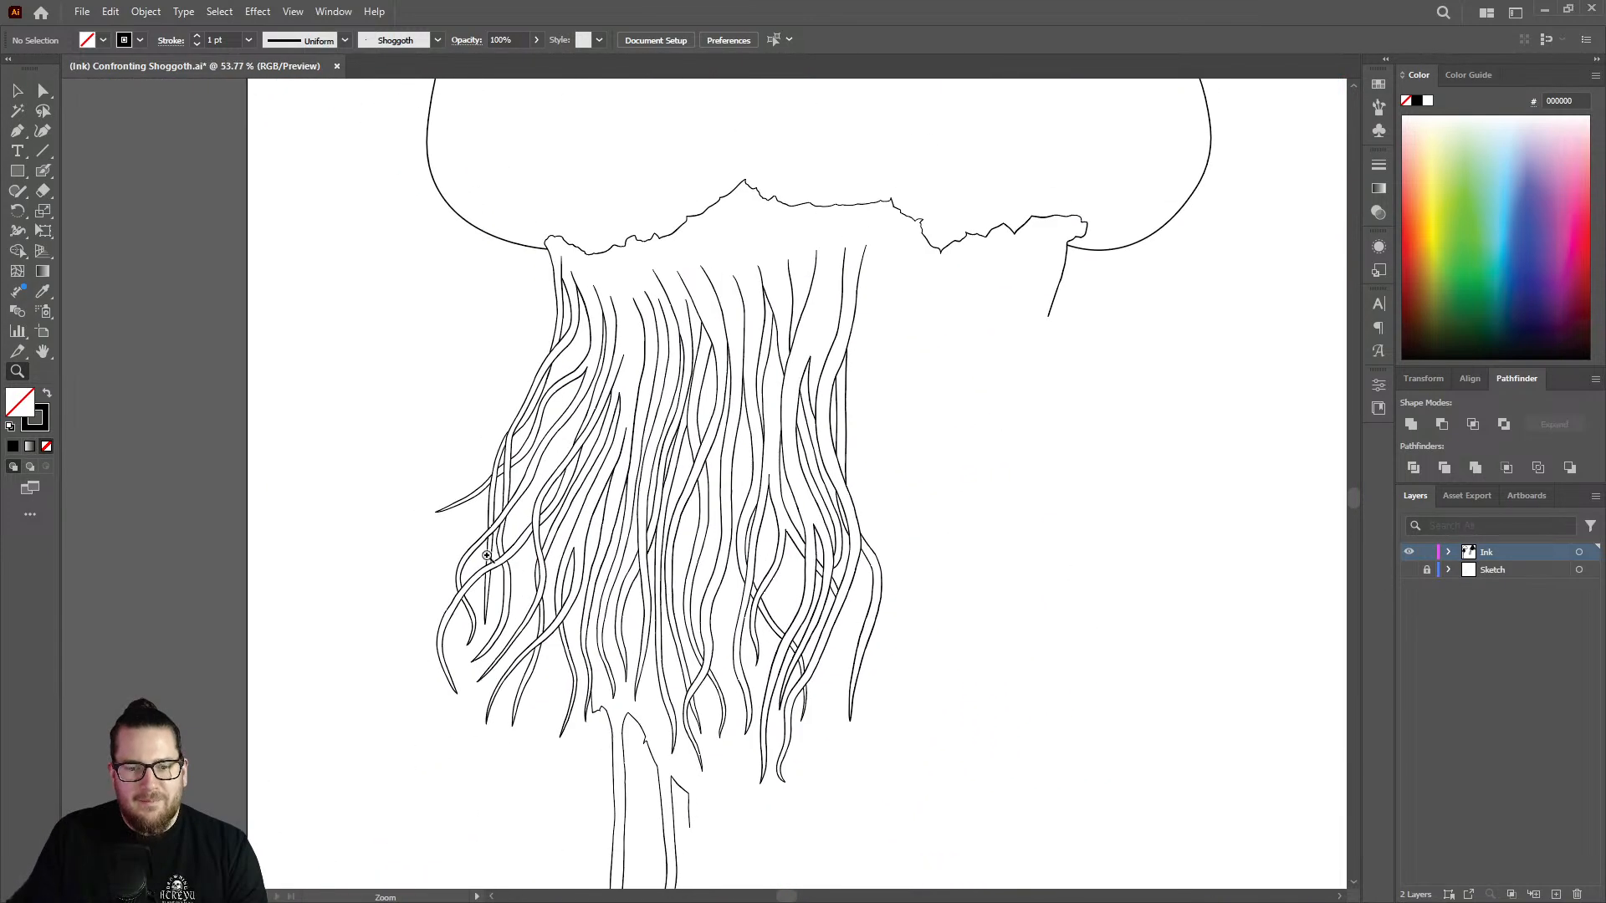
left_click_drag(885, 585, 993, 564)
left_click_drag(833, 557, 1101, 502)
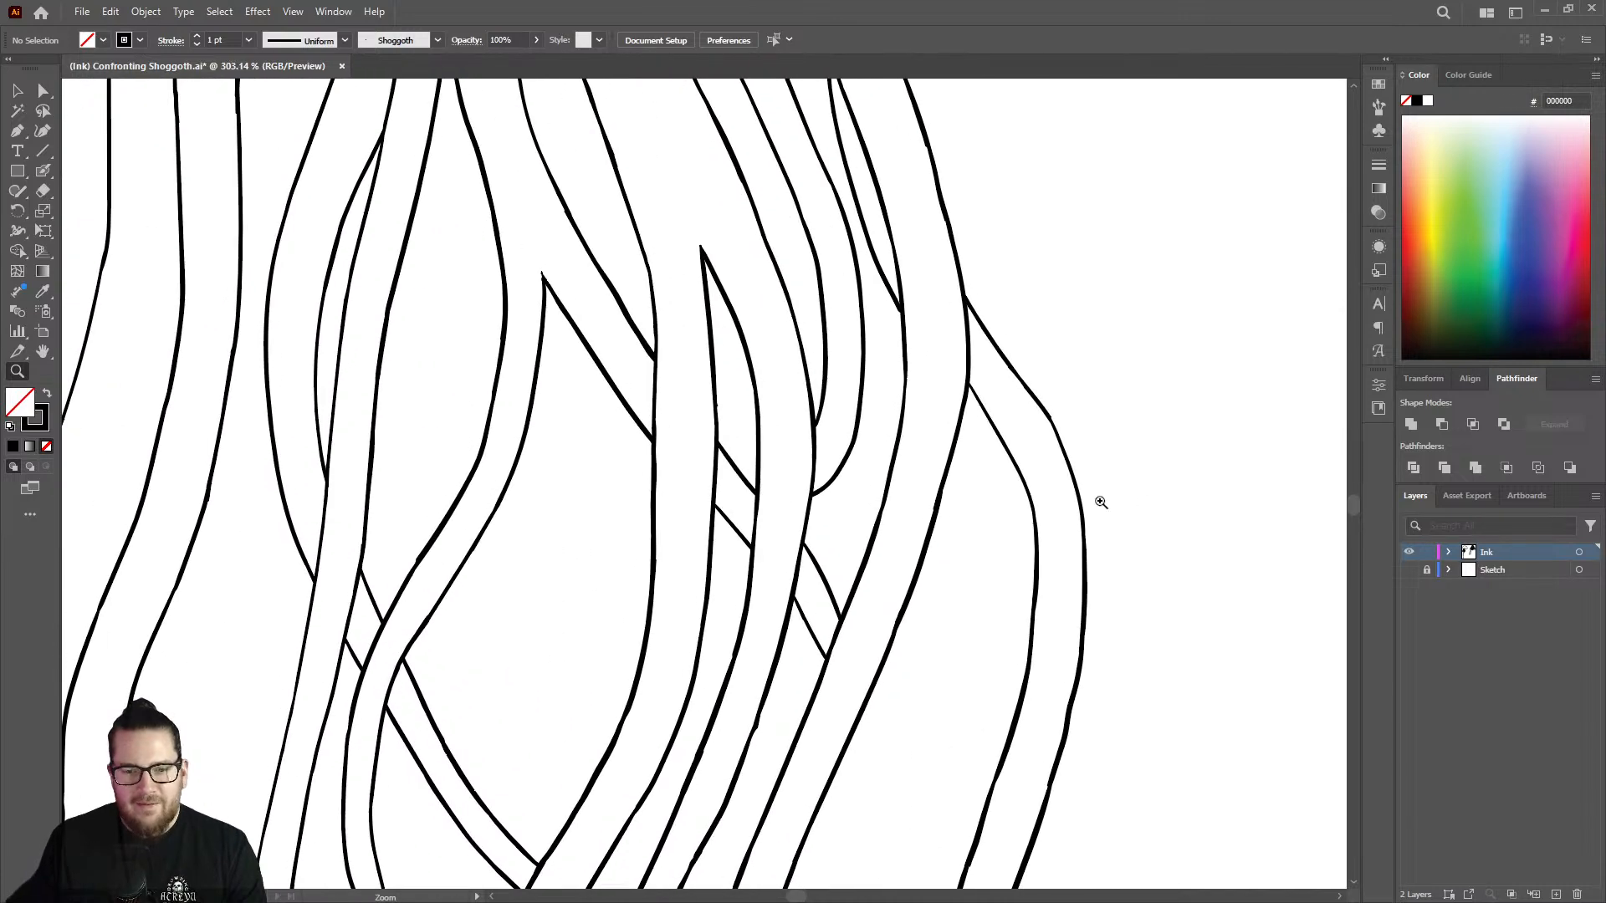
Show the Sketch layer again and undo the new lower-edge strokes of the diagonal tentacle.
left_click(1409, 571)
left_click_drag(893, 622, 732, 604)
left_click_drag(871, 724, 1012, 675)
left_click_drag(809, 562, 900, 527)
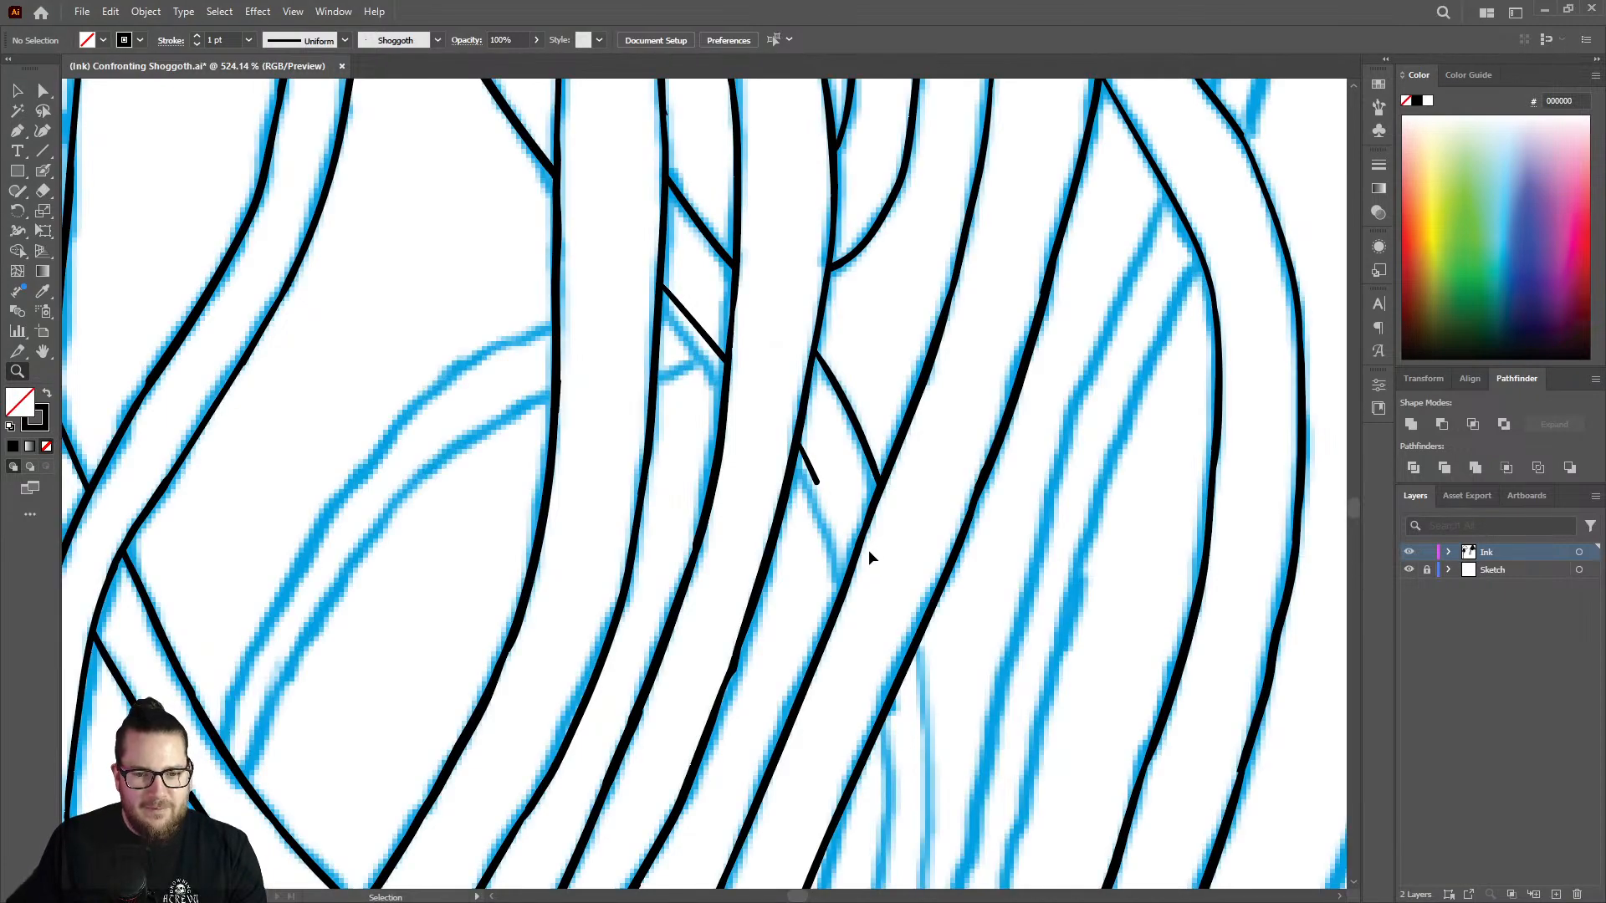
key("ctrl+z")
key("ctrl+z")
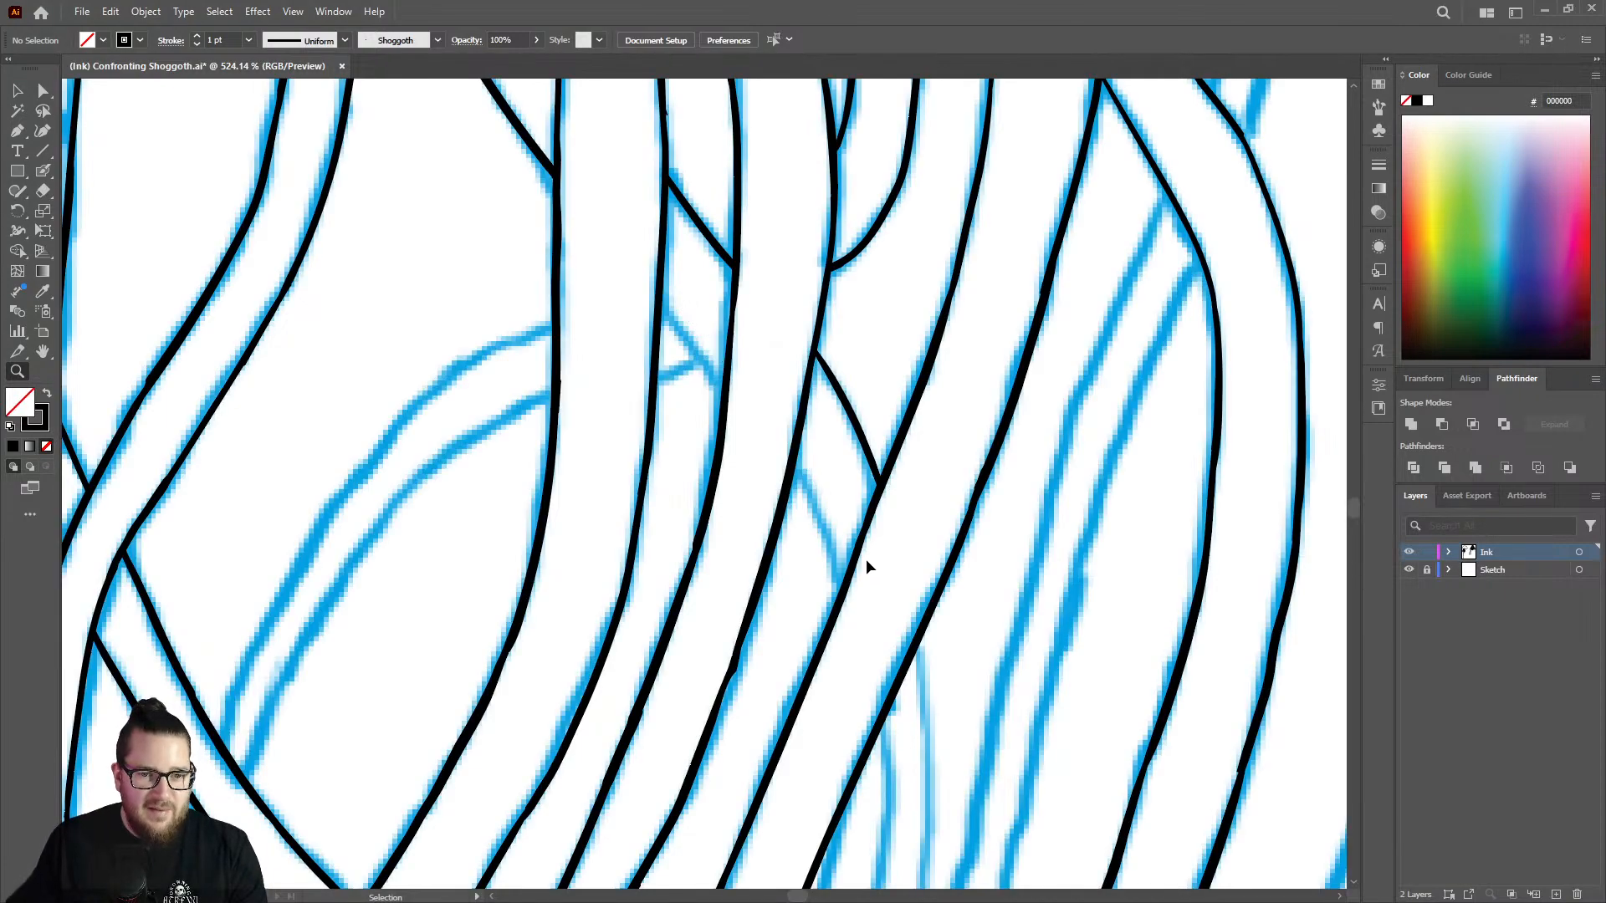
Ink the upper part of the diagonal tentacle's outer edge where it emerges below the crossing strands.
left_click_drag(905, 535, 736, 569)
left_click_drag(918, 655, 1146, 585)
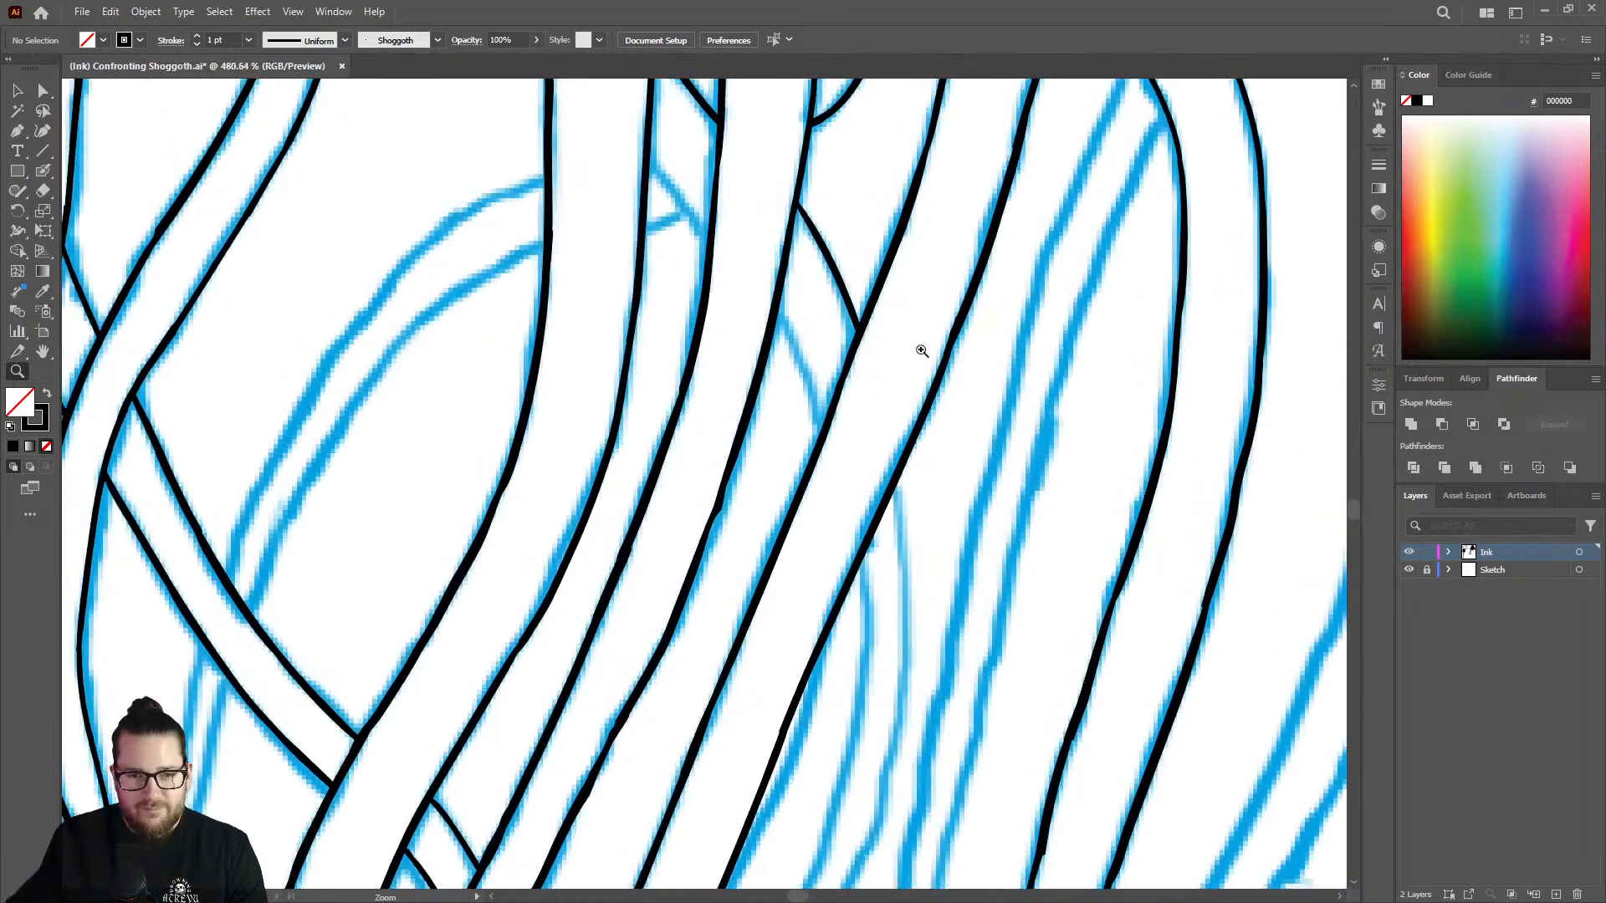
left_click_drag(921, 351, 971, 345)
key("shift+b")
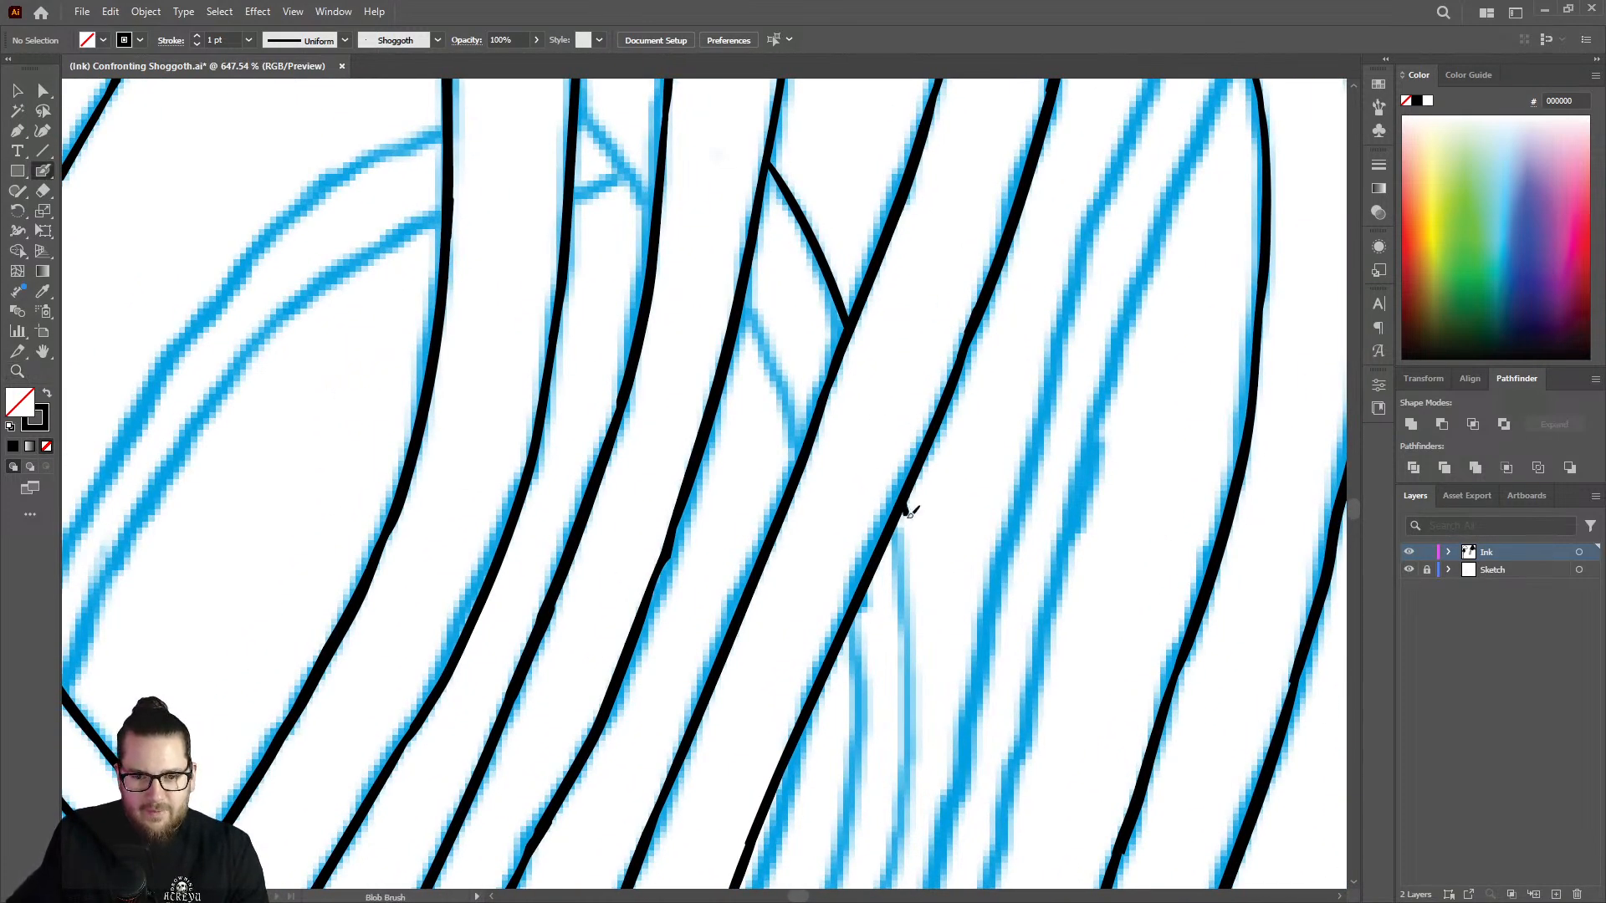
mouse_move(909, 512)
left_mouse_down()
mouse_move(920, 678)
mouse_move(902, 788)
left_mouse_up()
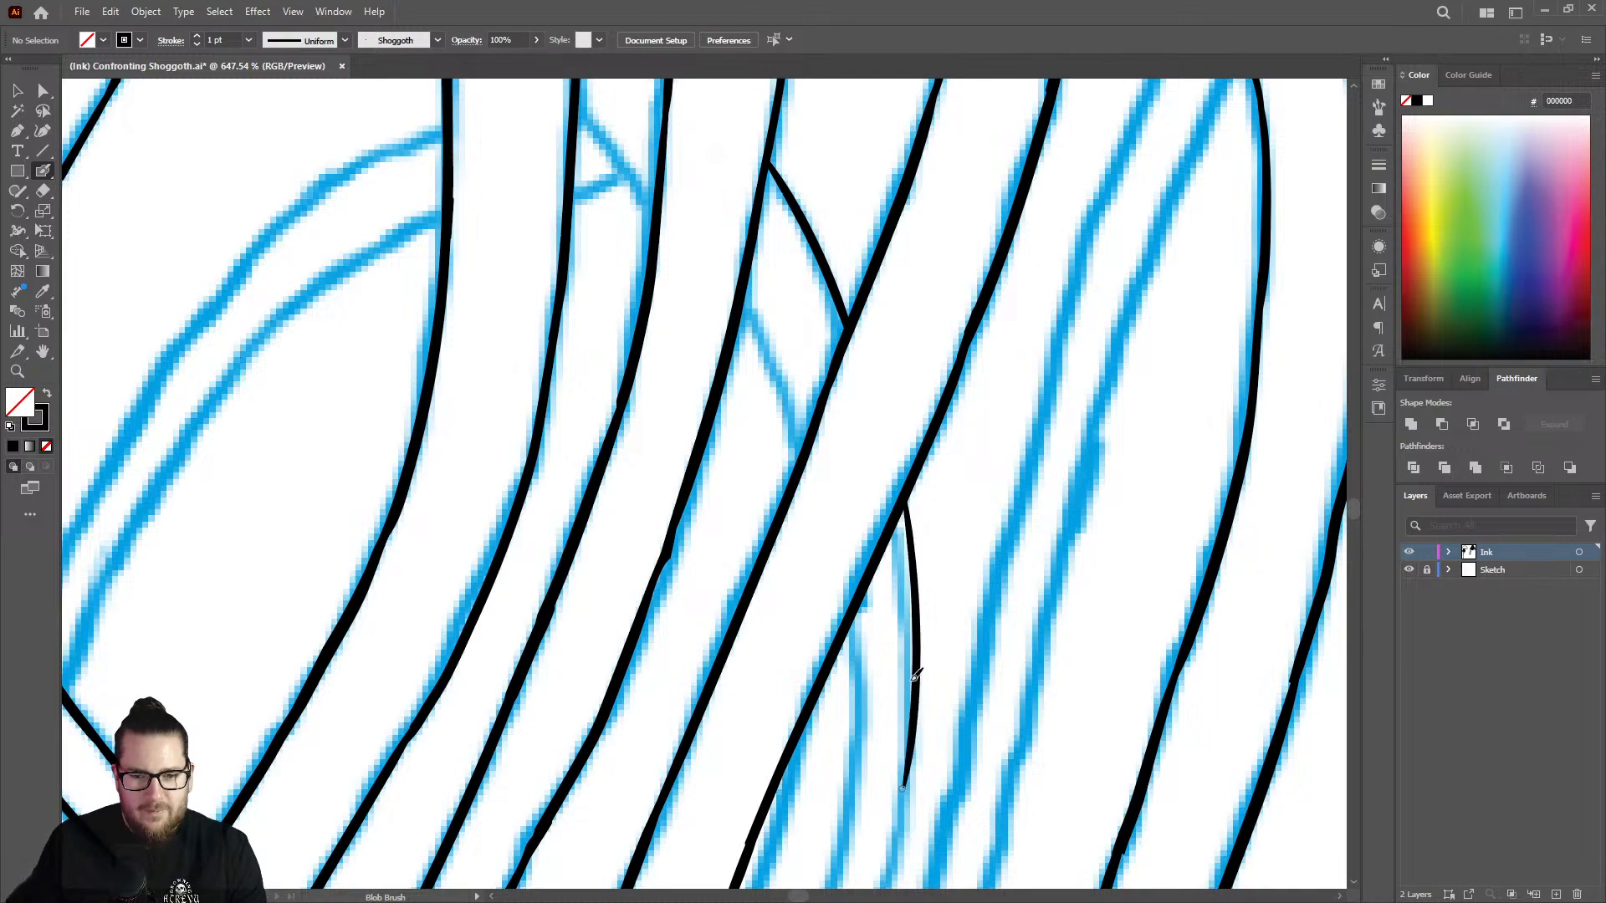
Erase the middle of the diagonal tentacle's upper edge in the gap between the vertical strands and redraw it.
key("z")
mouse_move(888, 557)
left_mouse_down()
mouse_move(804, 562)
mouse_move(742, 481)
left_mouse_up()
left_click_drag(747, 264, 907, 300)
key("shift+e")
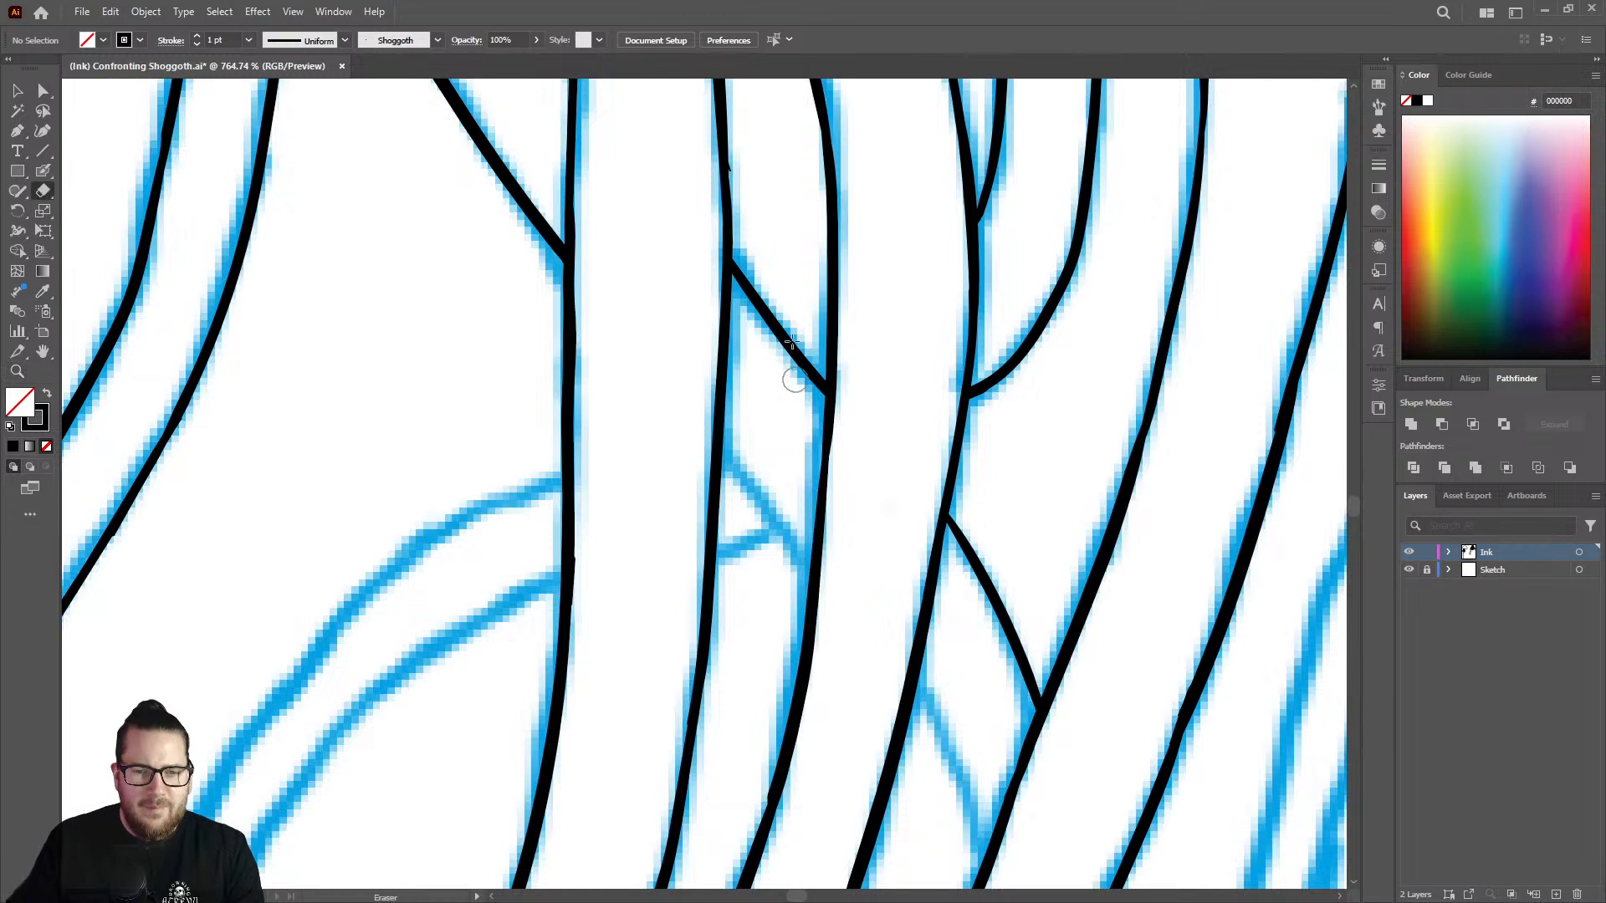
mouse_move(795, 373)
left_mouse_down()
mouse_move(758, 369)
mouse_move(751, 313)
left_mouse_up()
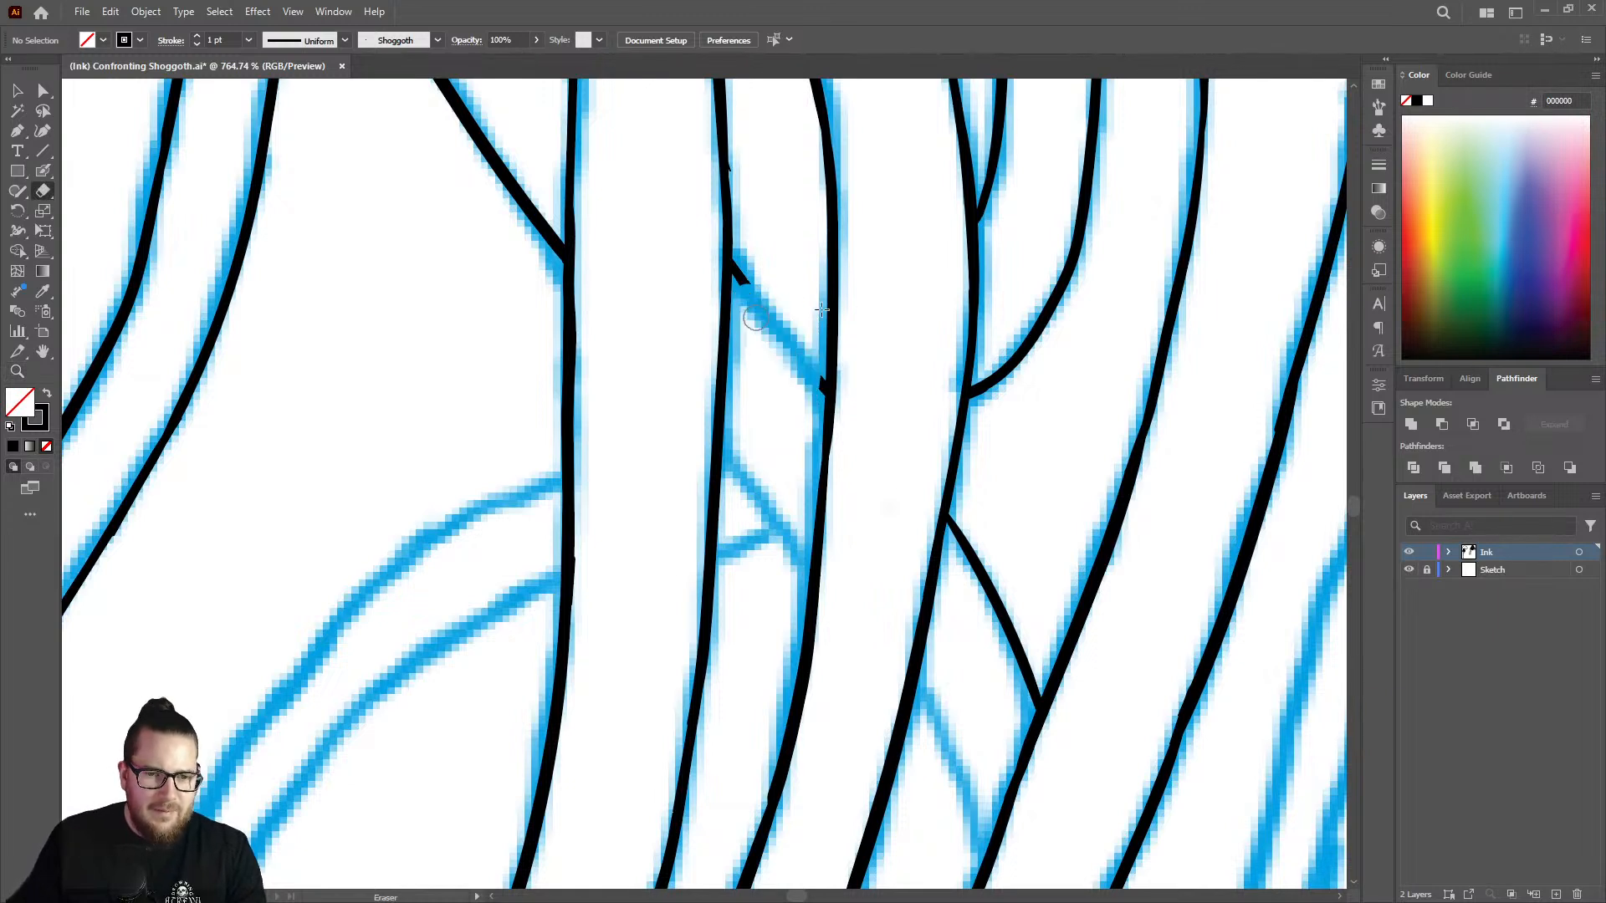
key("shift+b")
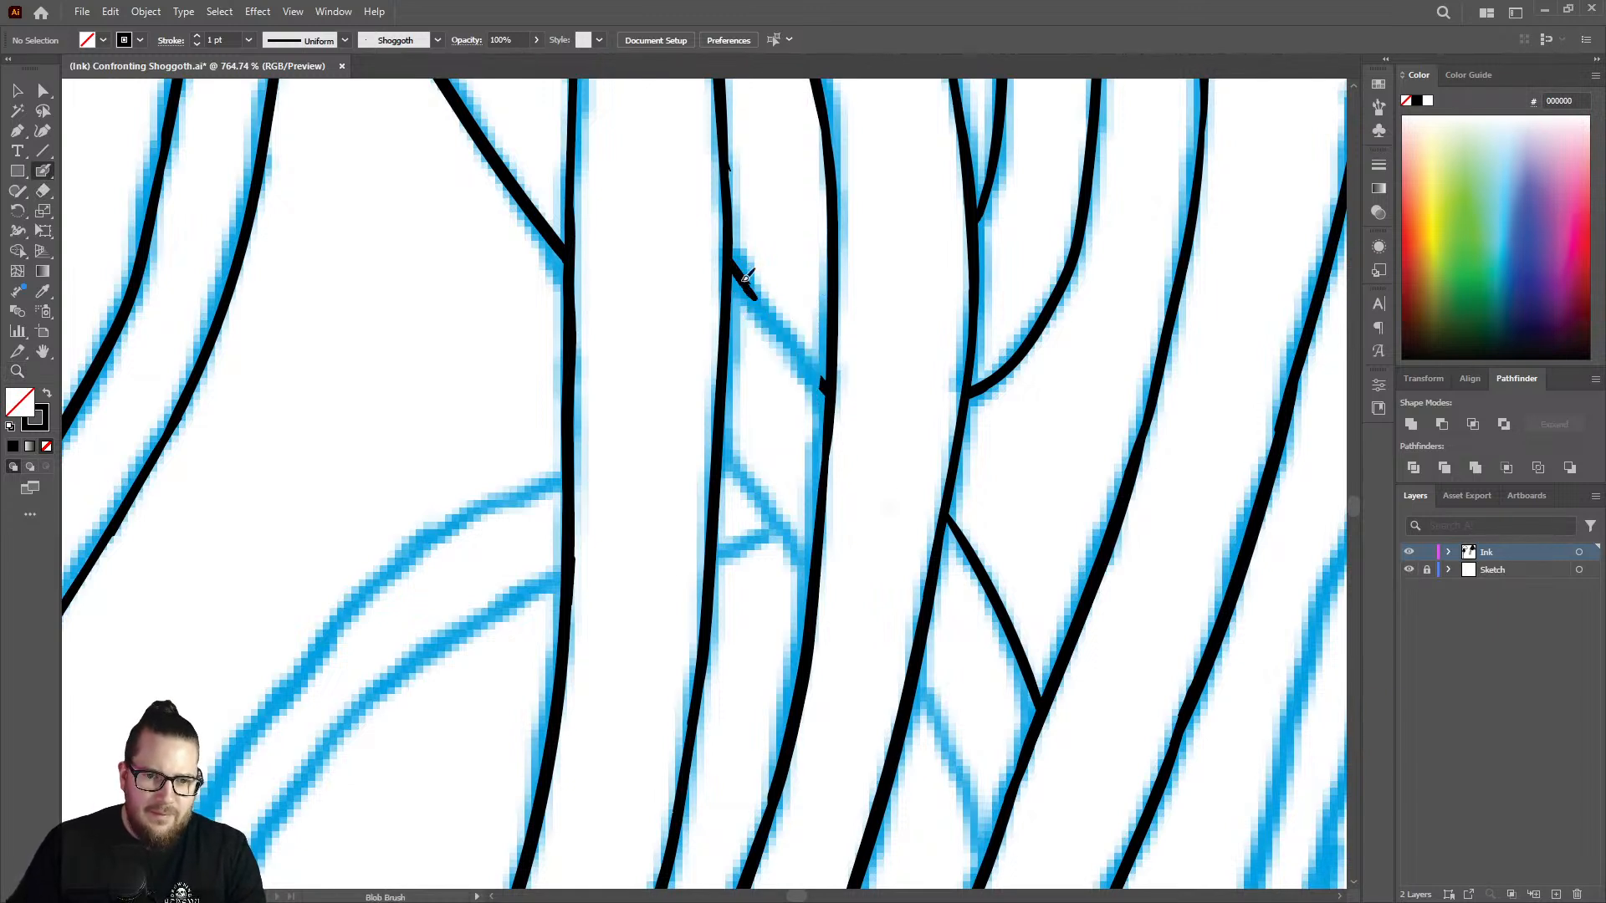
mouse_move(765, 300)
left_mouse_down()
mouse_move(829, 390)
mouse_move(835, 357)
left_mouse_up()
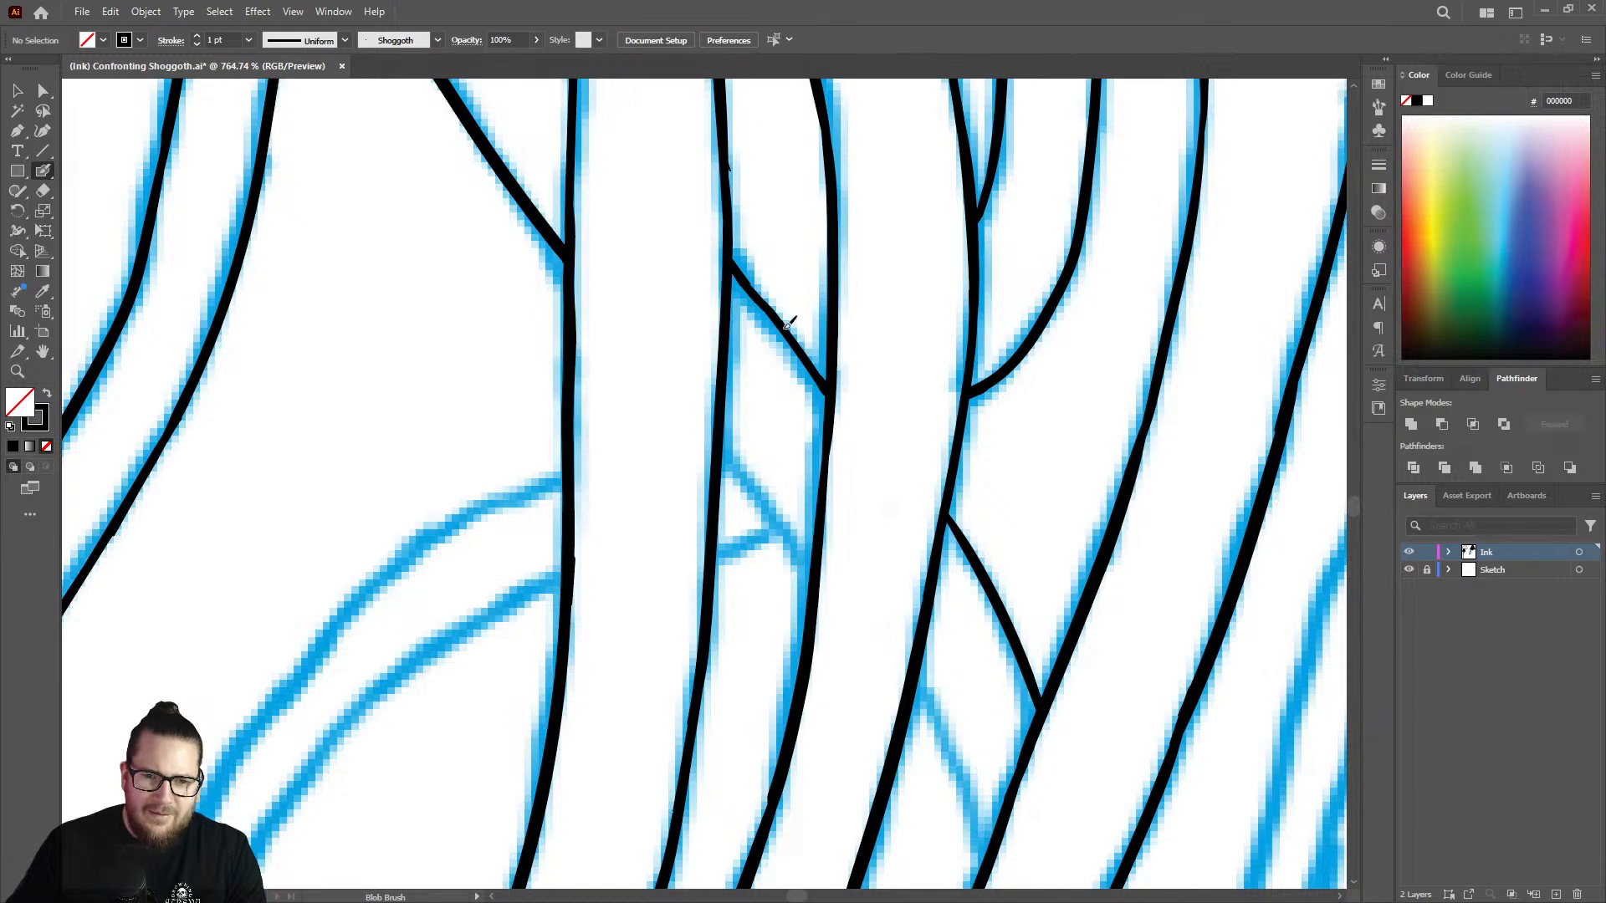
Ink the diagonal tentacle's lower edge across the narrow gap between the vertical strands.
key("z")
left_click_drag(828, 337, 722, 309)
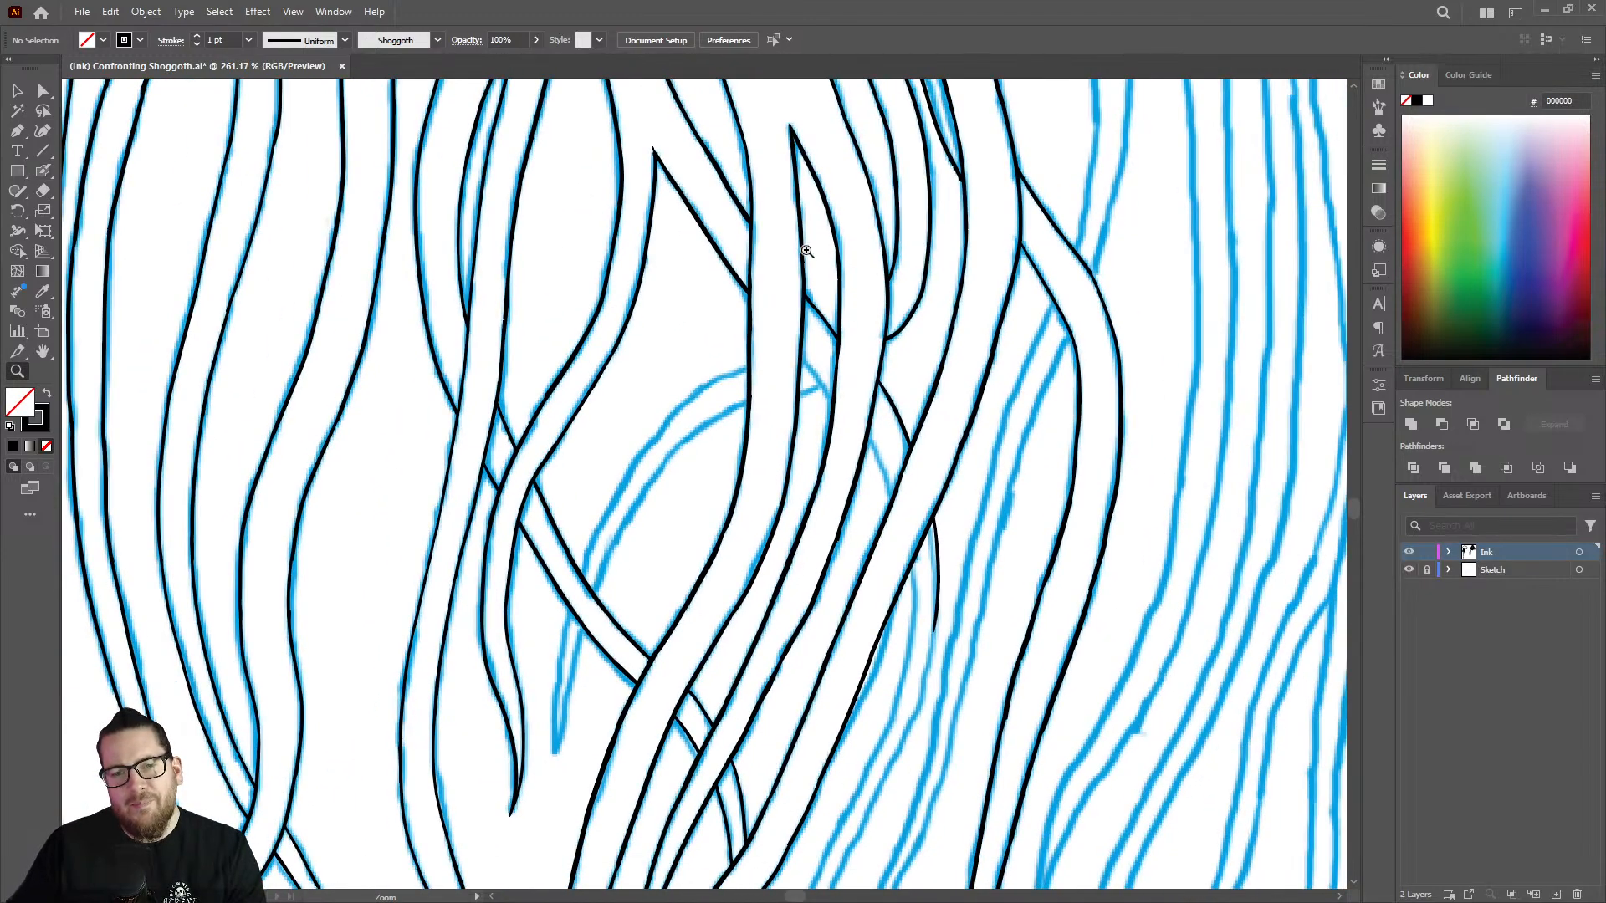
left_click_drag(840, 270, 747, 281)
left_click_drag(880, 362, 1070, 354)
left_click_drag(792, 278, 928, 260)
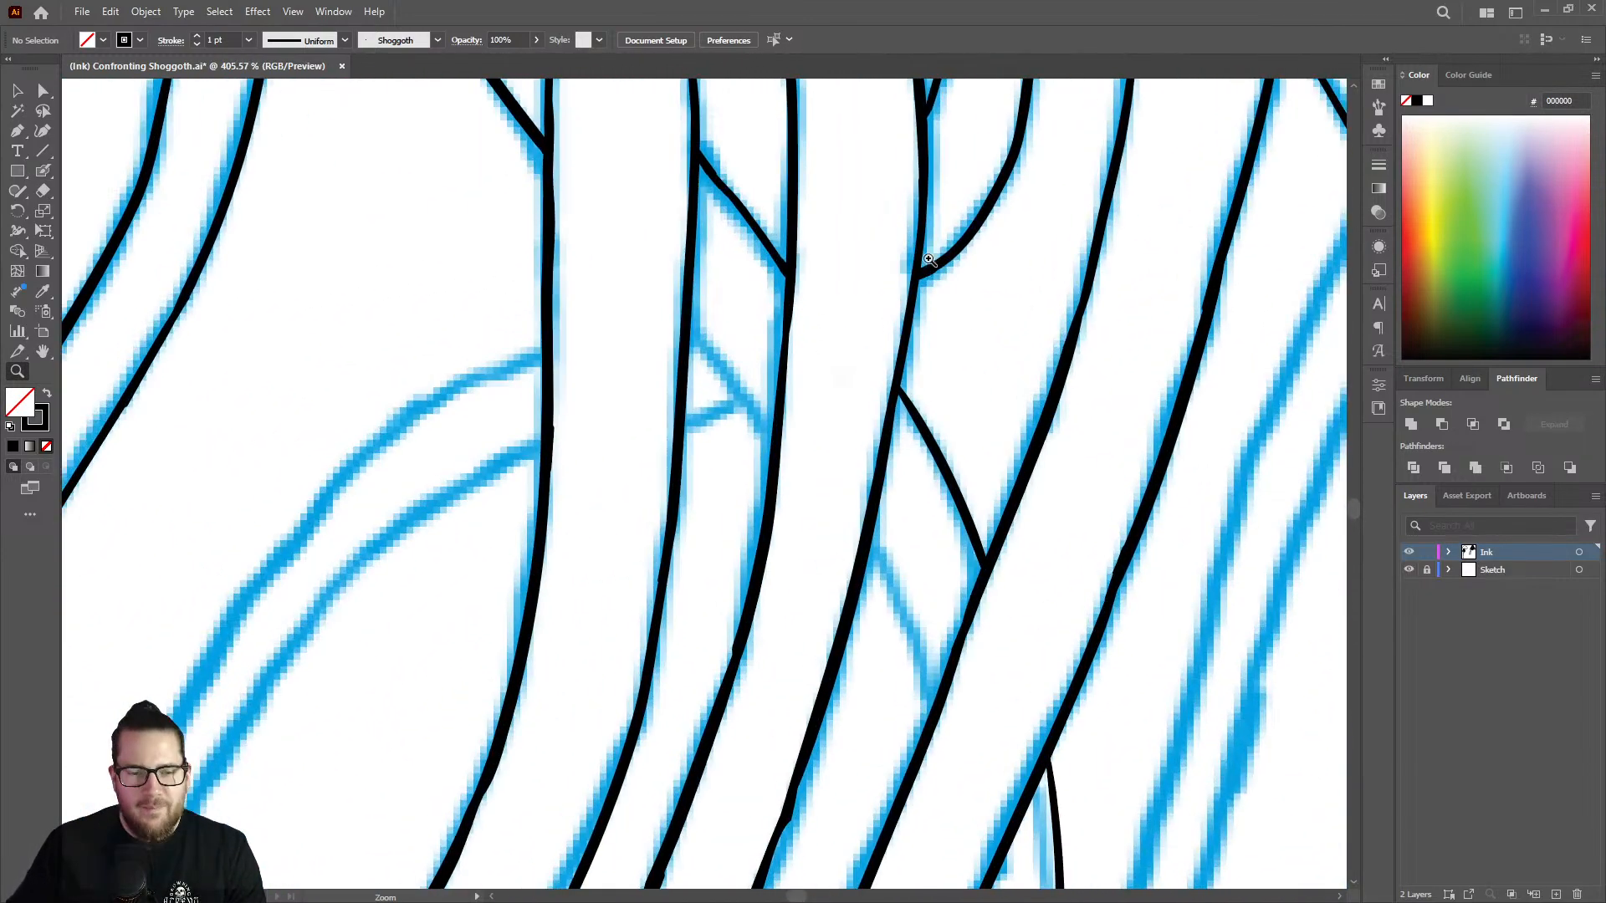
mouse_move(752, 353)
left_mouse_down()
mouse_move(800, 326)
mouse_move(650, 174)
mouse_move(796, 154)
left_mouse_up()
key("shift+b")
key("z")
key("shift+b")
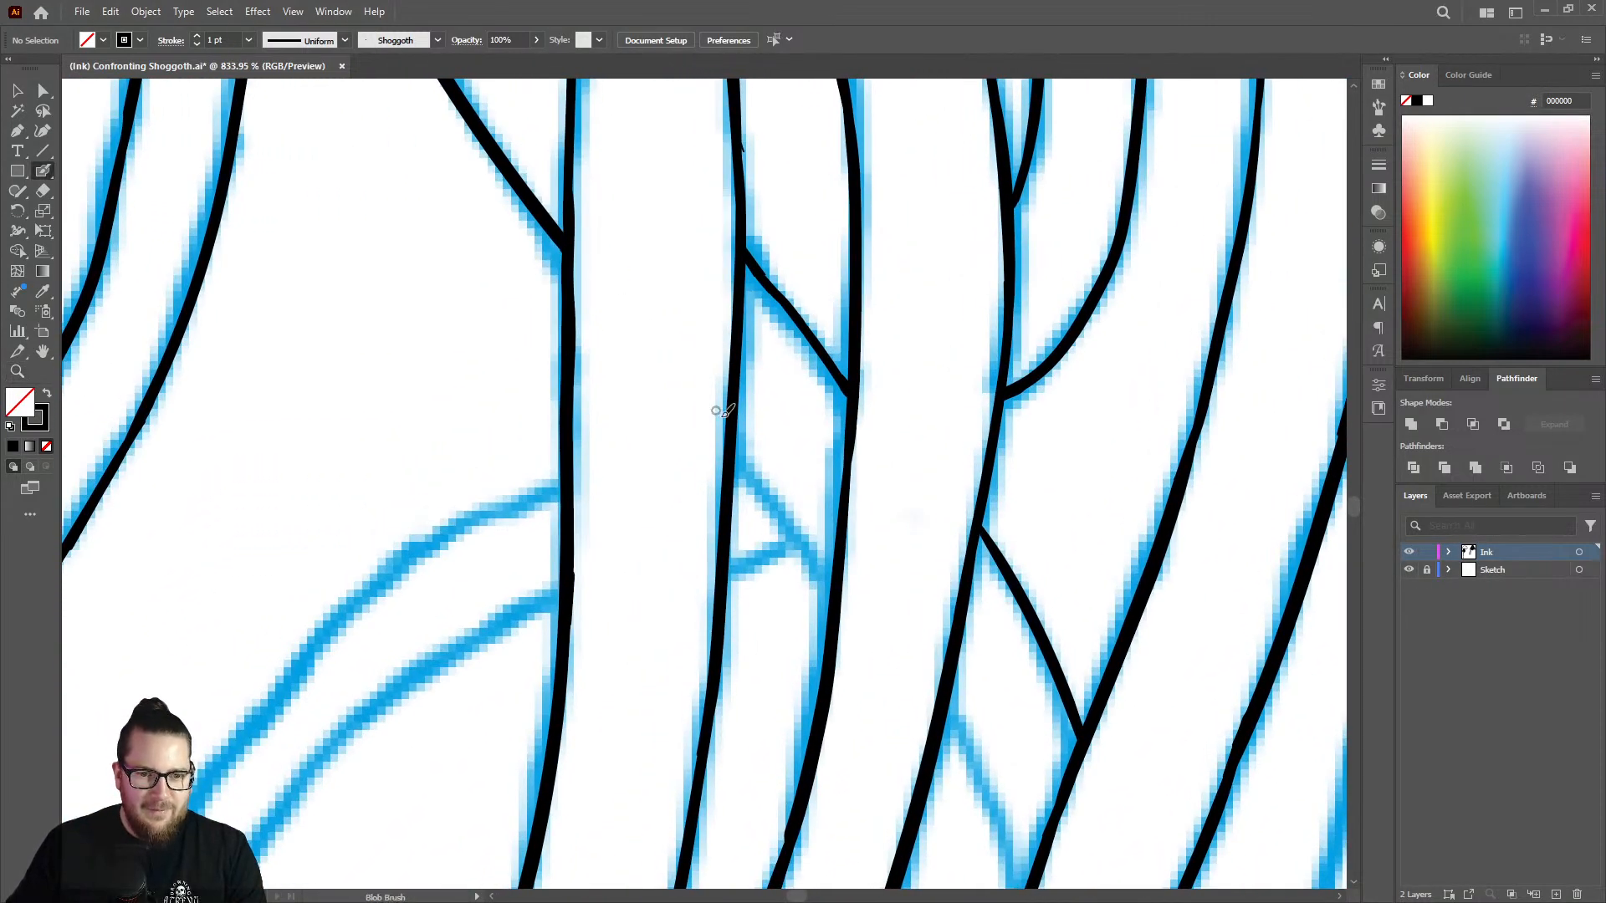
left_click_drag(747, 457, 839, 560)
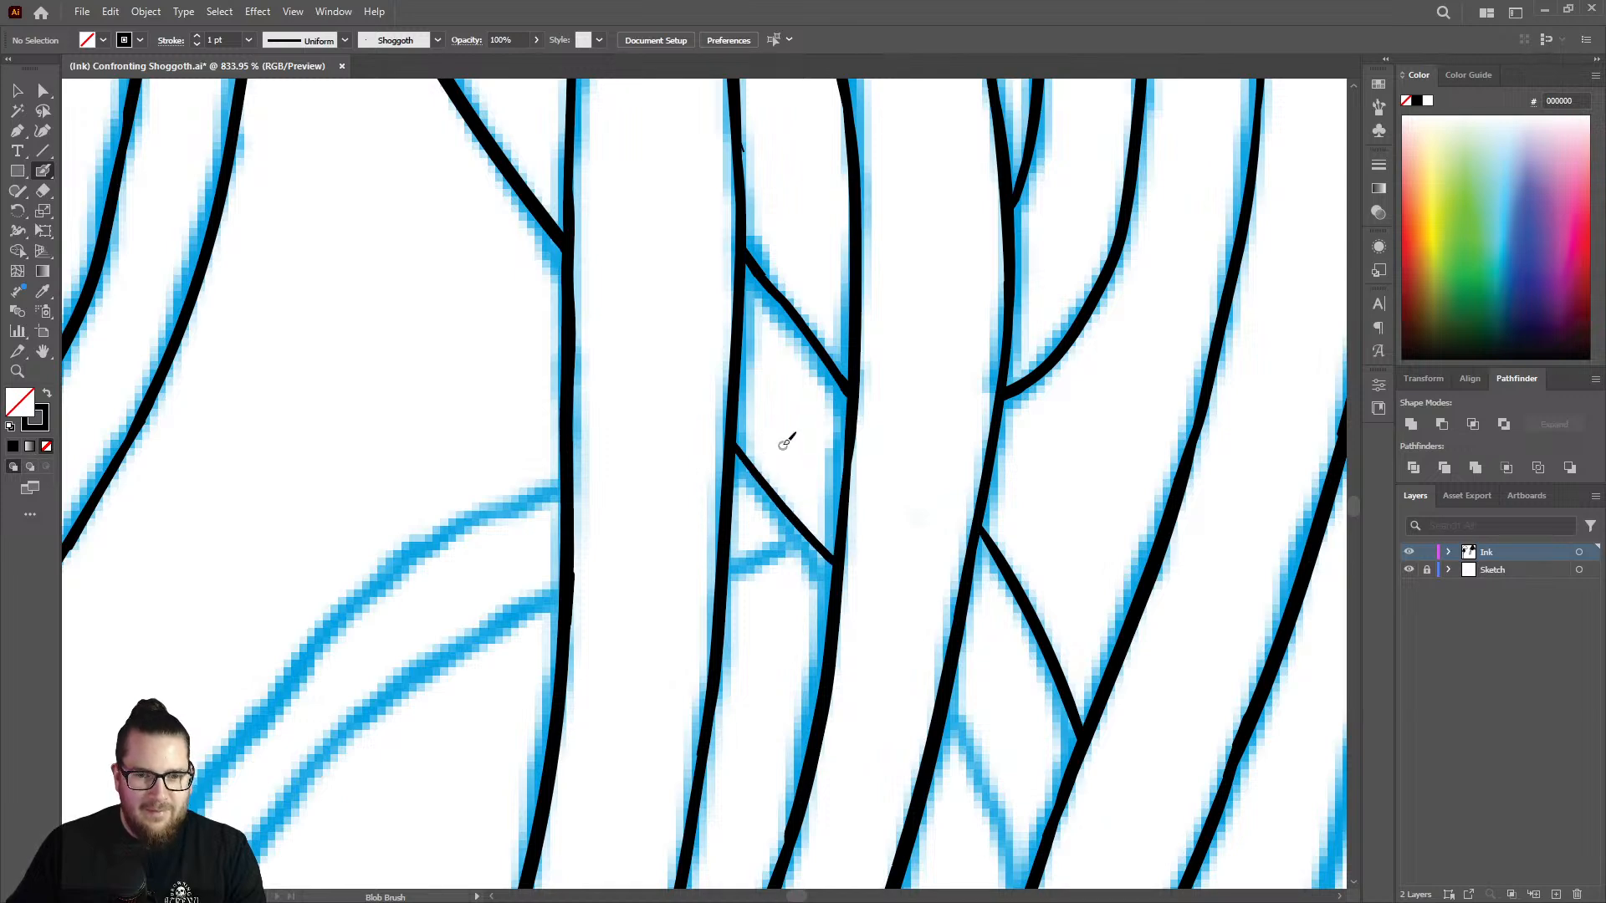
Retrace the diagonal tentacle's new lower-edge line in that gap to give it a heavier weight.
key("z")
left_click_drag(789, 405, 588, 420)
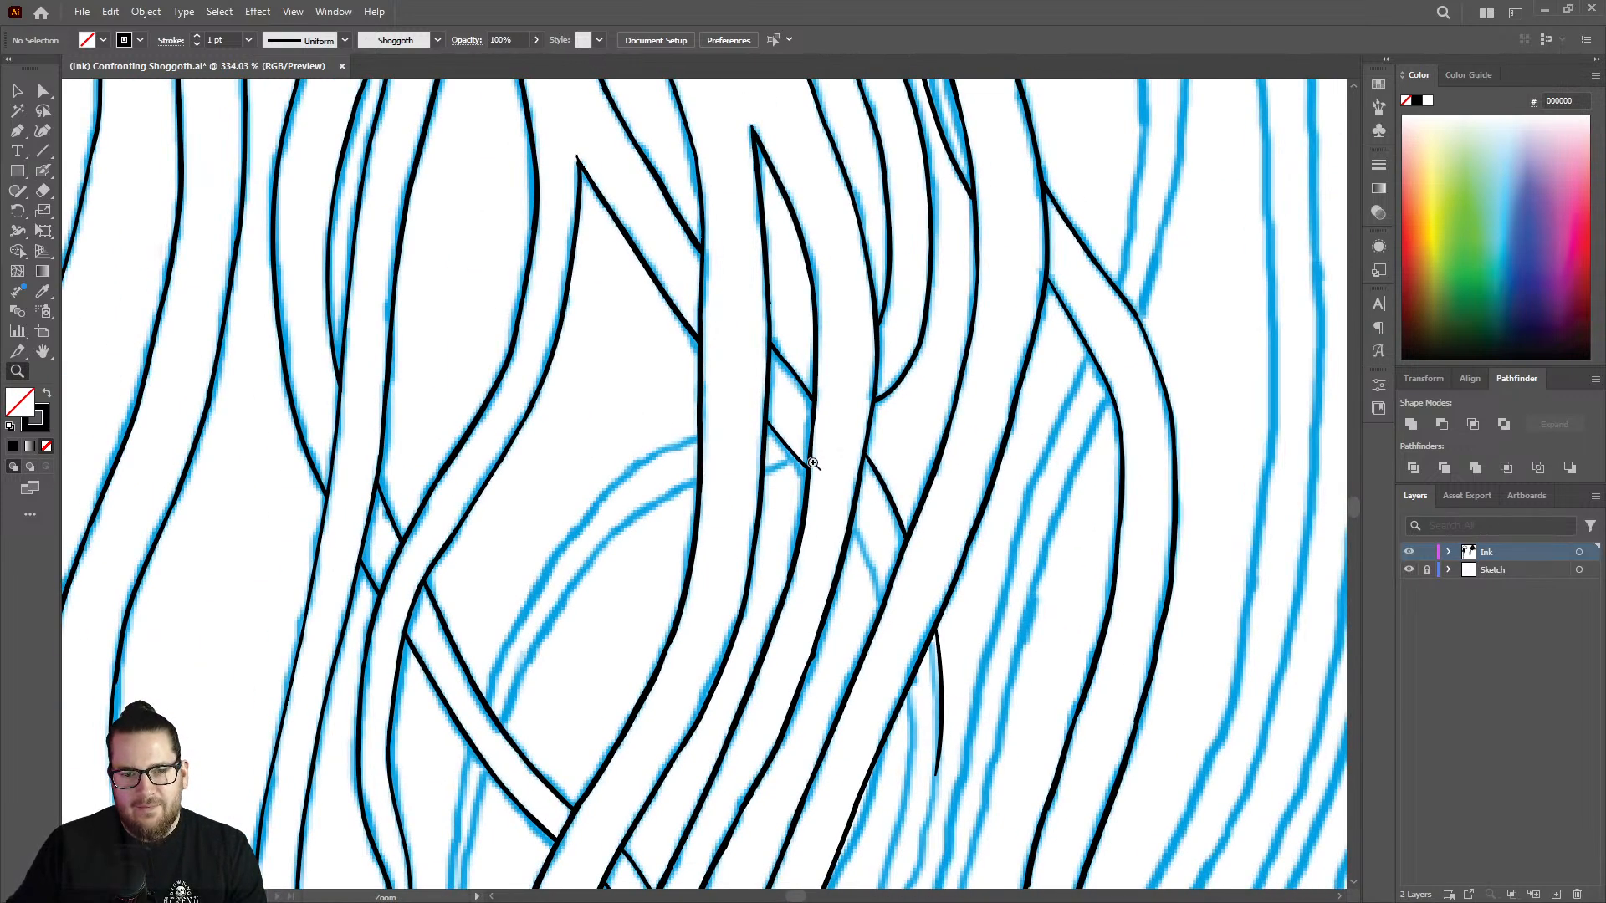
mouse_move(813, 463)
left_mouse_down()
mouse_move(842, 474)
mouse_move(1088, 422)
left_mouse_up()
key("shift+b")
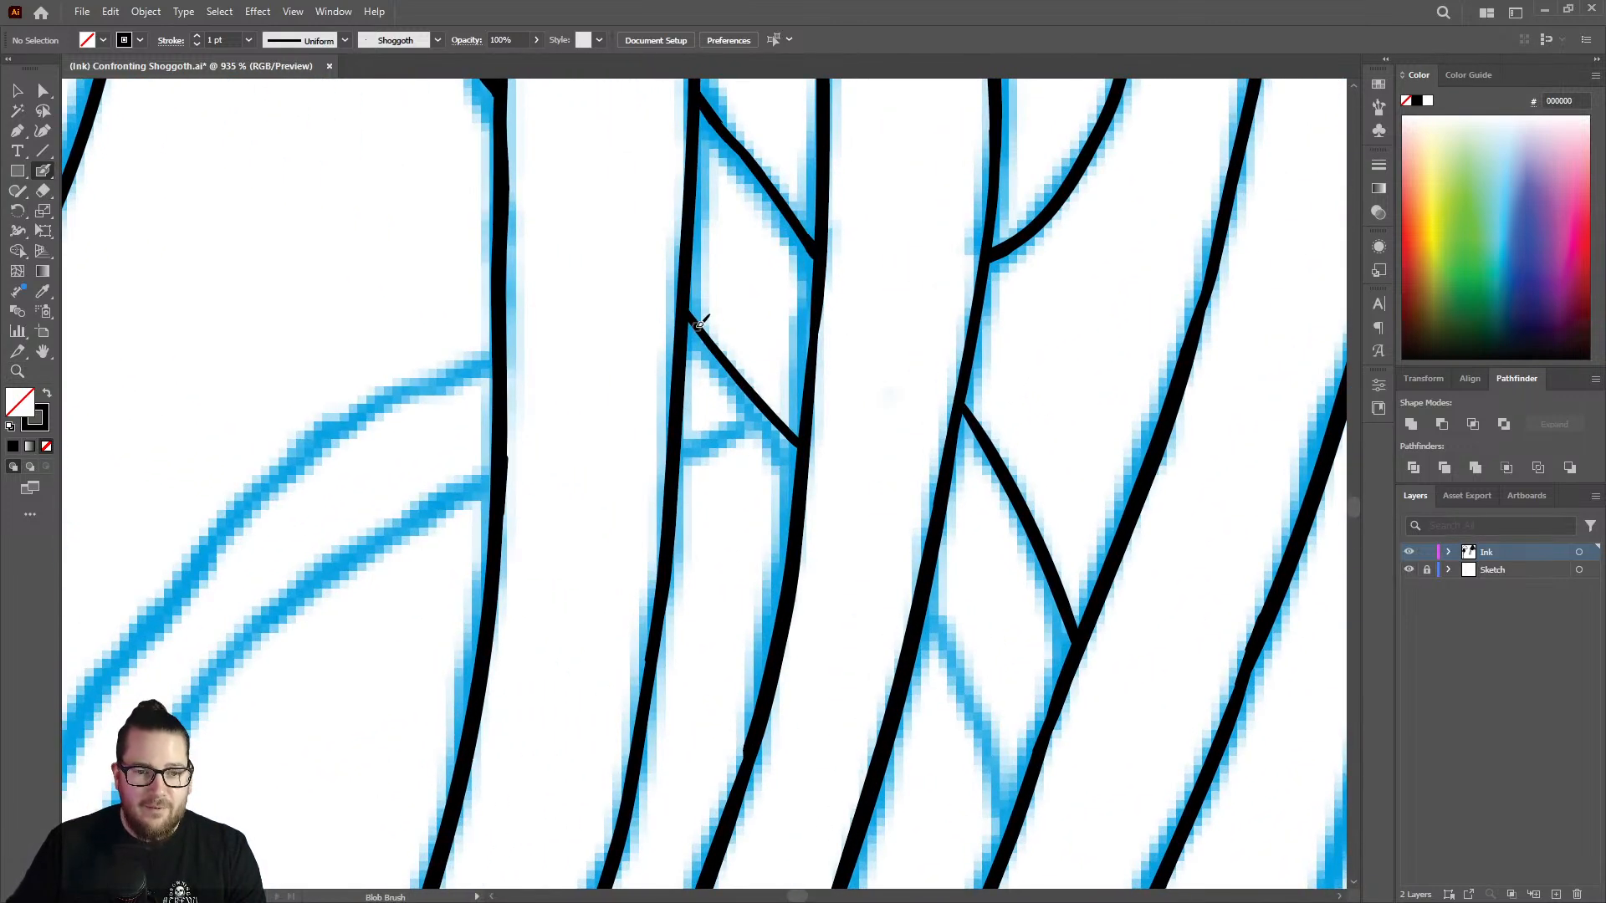
left_click_drag(687, 308, 806, 458)
key("ctrl+minus")
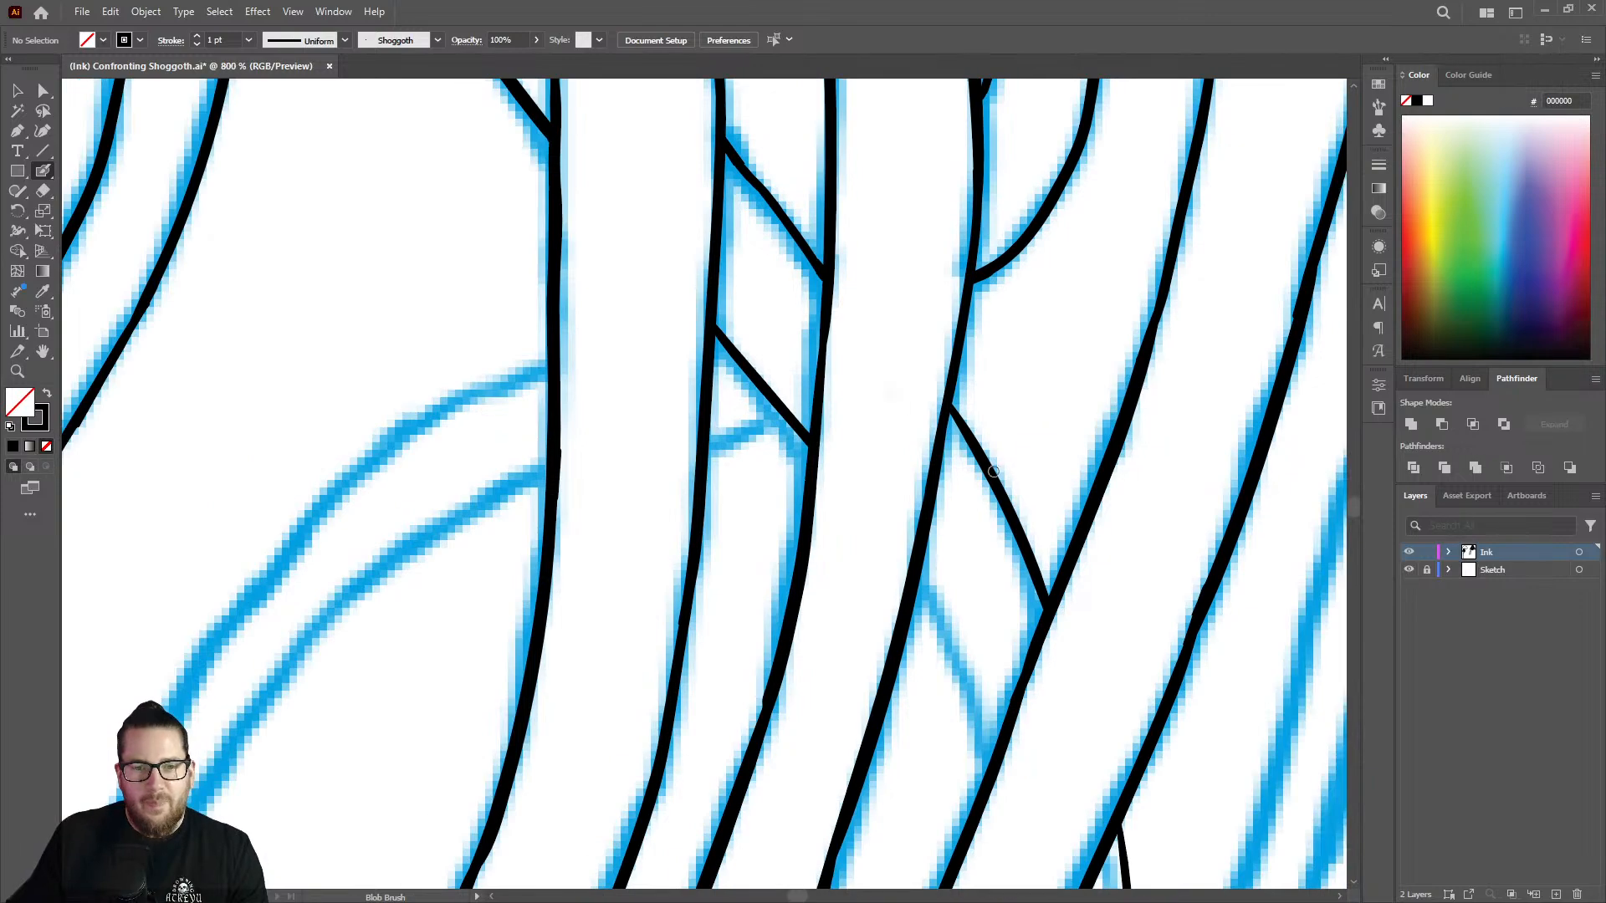
Ink the diagonal tentacle's lower edge in the next gap, between the two slanting strands below its upper edge.
key("z")
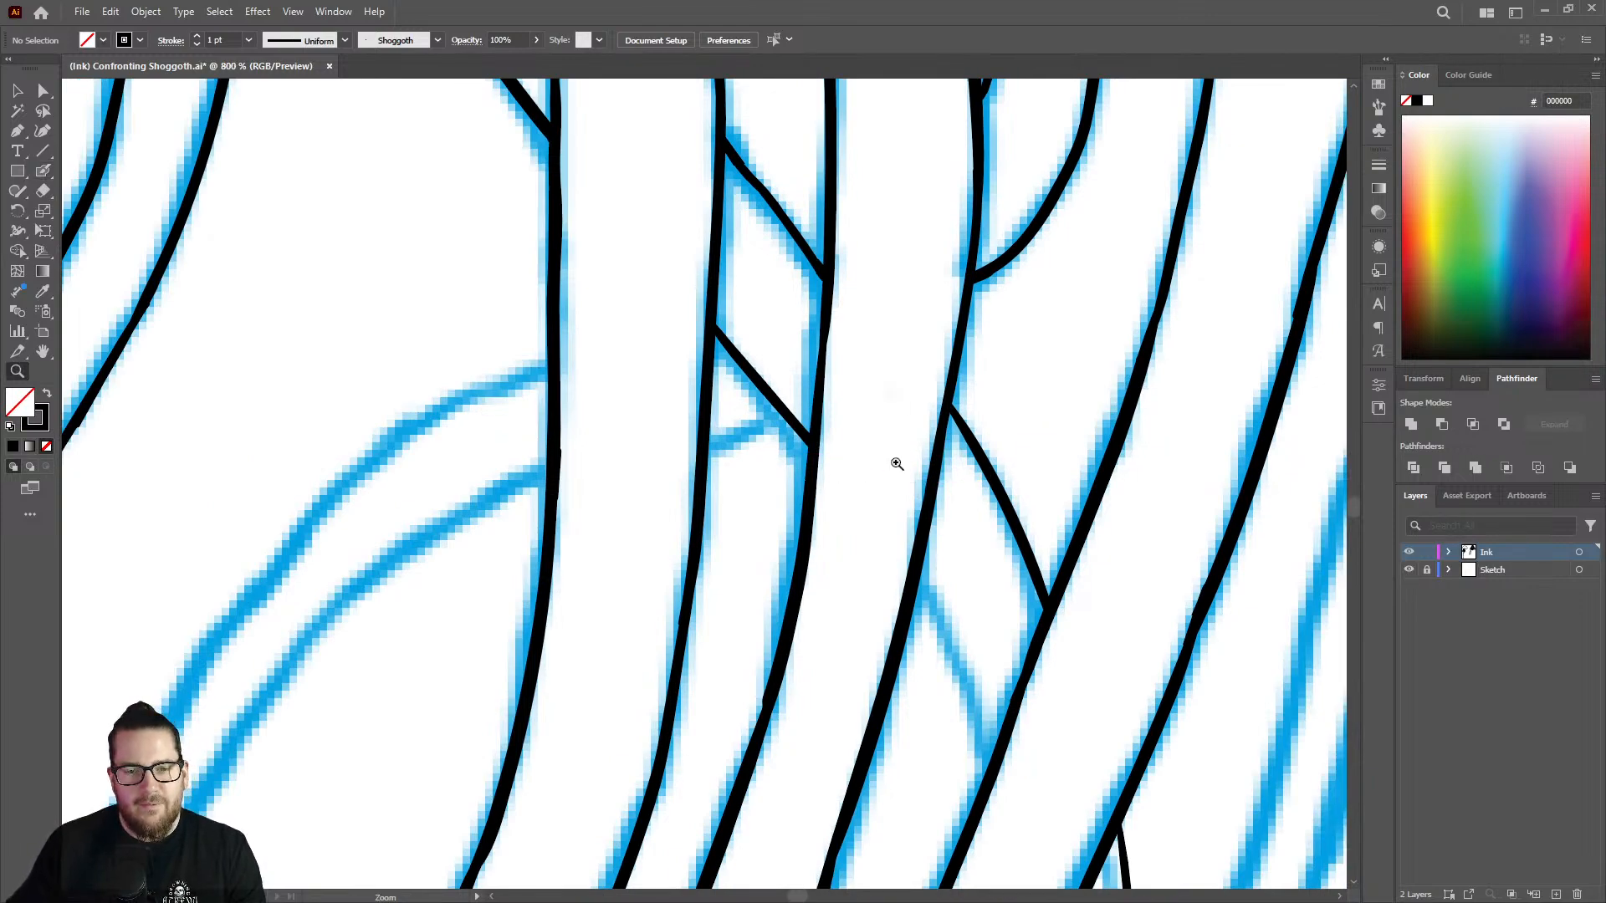
left_click_drag(896, 463, 685, 493)
left_click_drag(987, 567, 1246, 540)
key("shift+b")
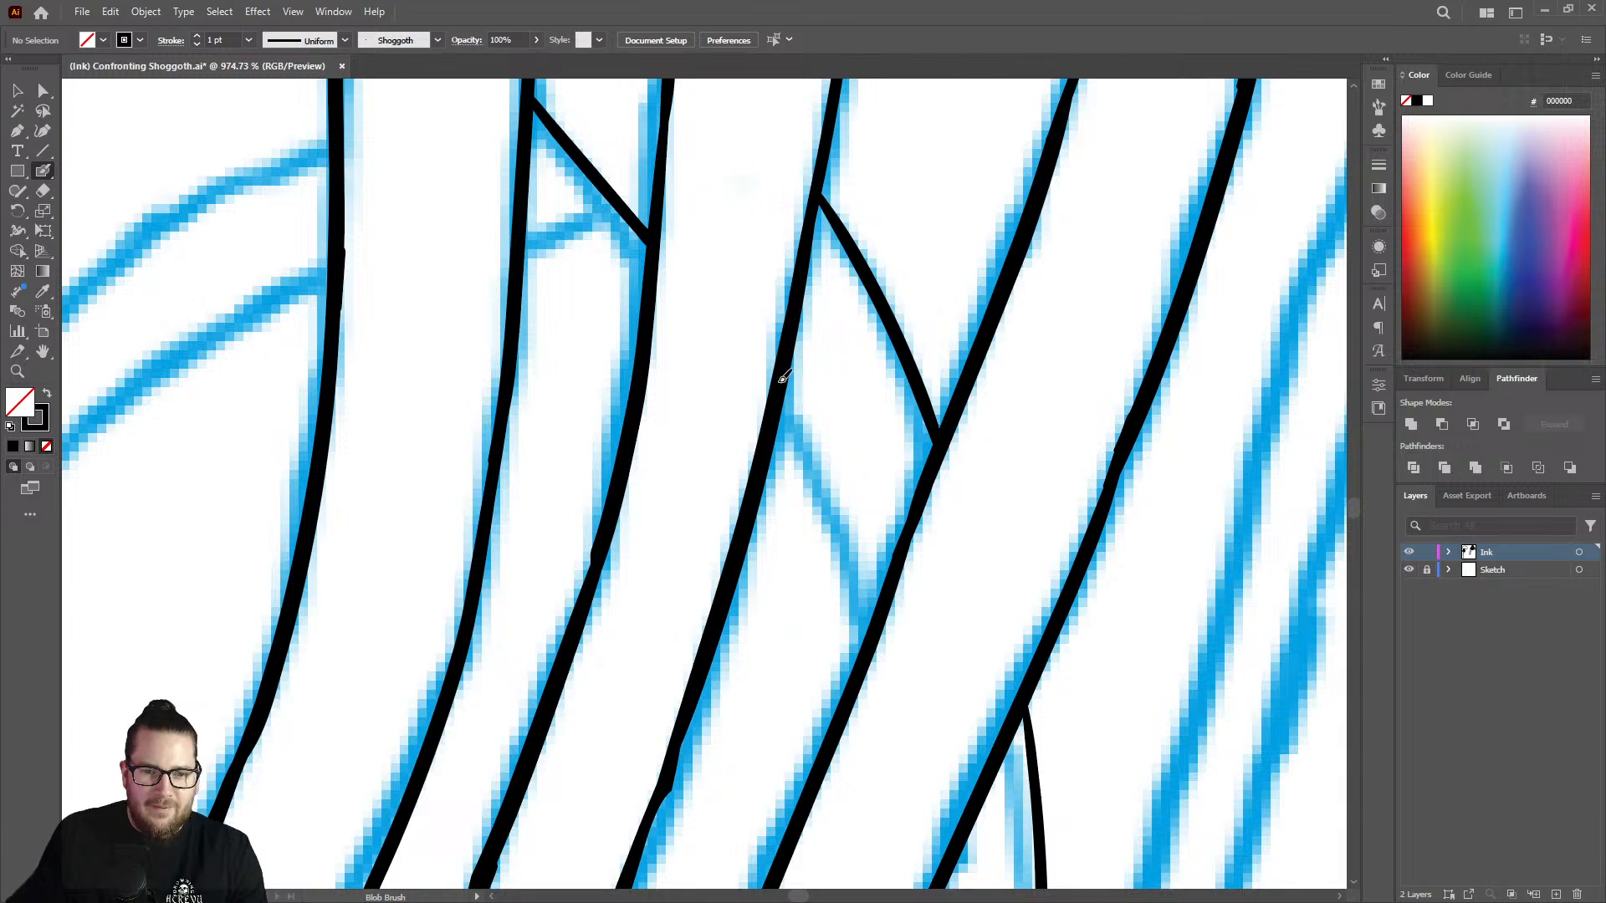
left_click_drag(782, 378, 880, 618)
key("z")
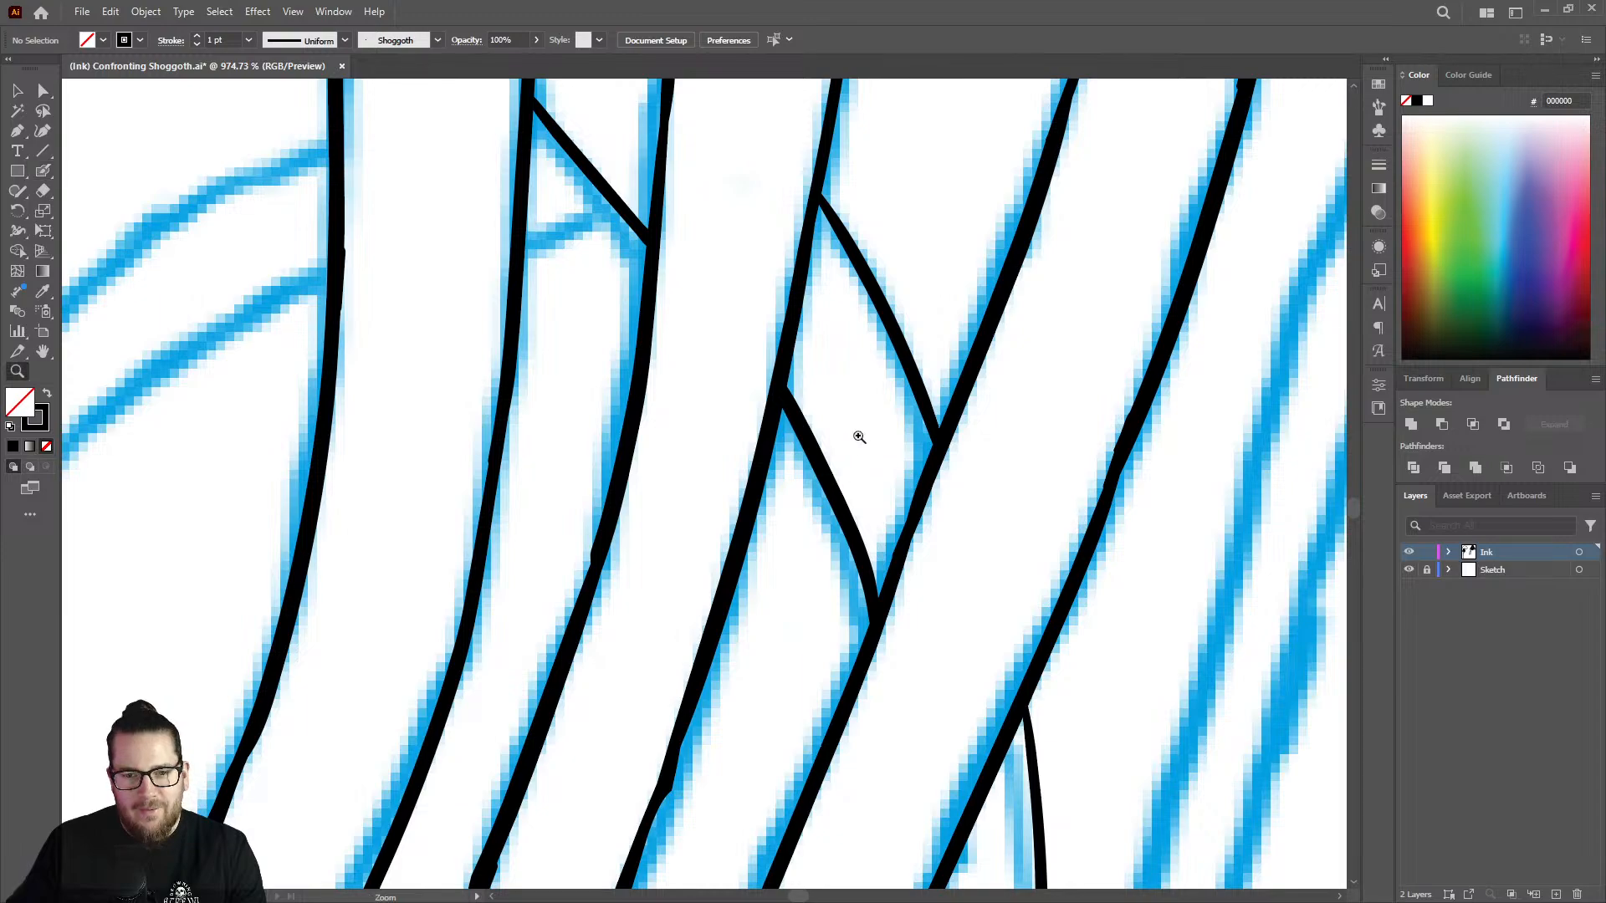
Ink the diagonal tentacle's inner edge where it emerges beside the outermost slanting strand, following the sketch downward.
left_click_drag(856, 436, 535, 380)
left_click_drag(908, 408, 832, 384)
left_click_drag(897, 574, 1102, 494)
left_click_drag(938, 460, 995, 443)
key("shift+b")
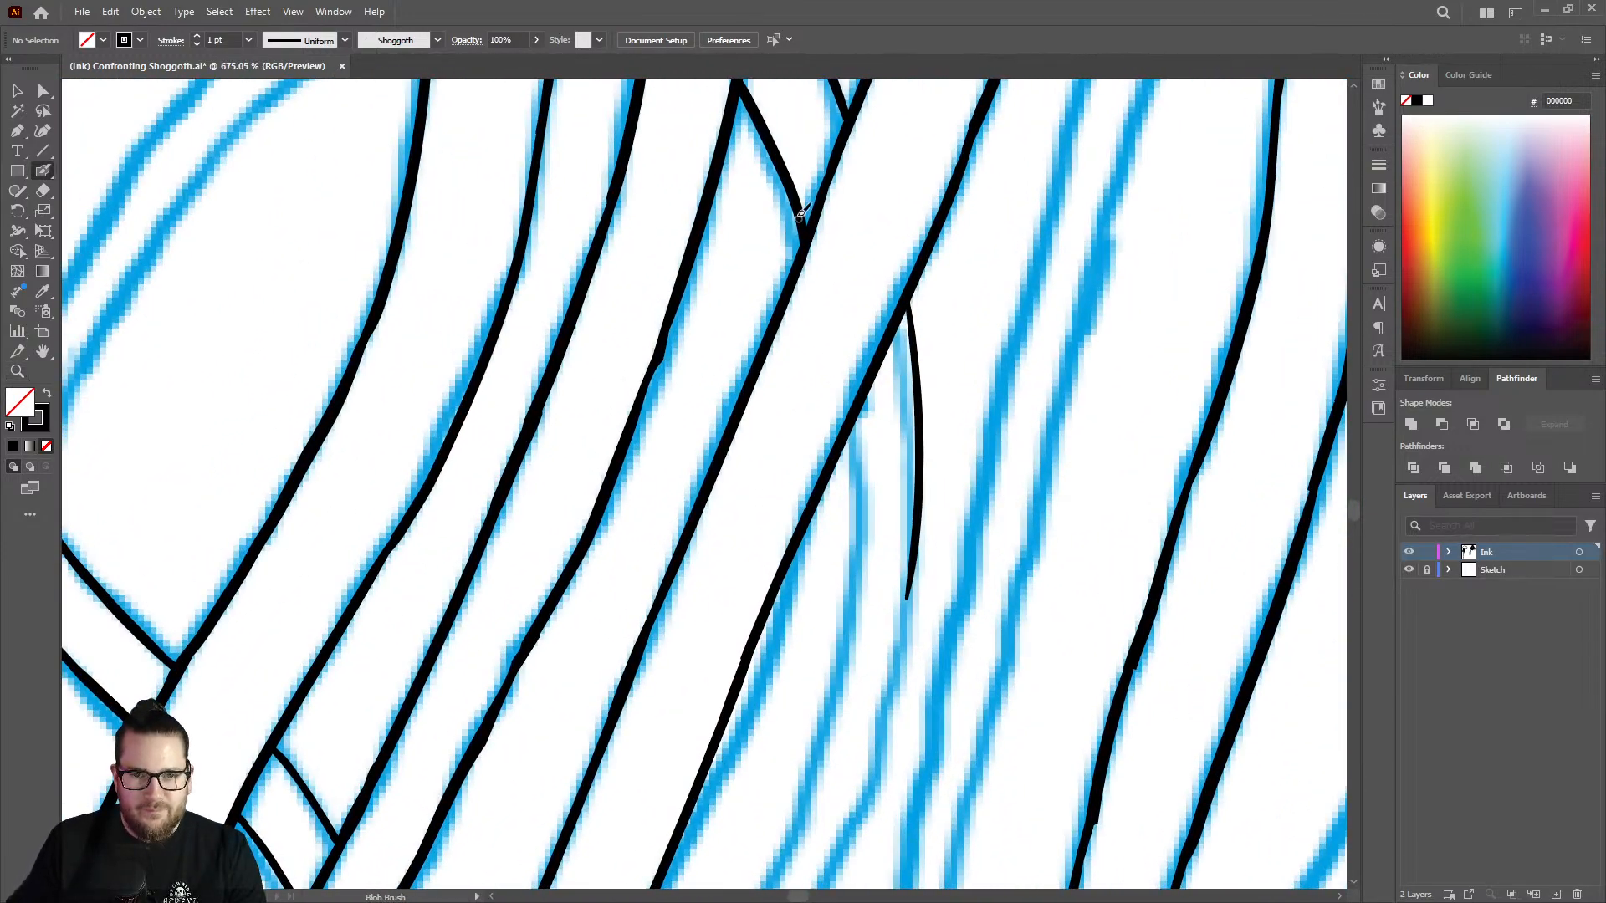
left_click_drag(856, 425, 864, 529)
key("z")
left_click_drag(912, 383, 748, 378)
mouse_move(961, 477)
left_mouse_down()
mouse_move(908, 502)
mouse_move(1141, 457)
left_mouse_up()
left_click_drag(918, 346, 1001, 352)
key("shift+b")
mouse_move(845, 337)
left_mouse_down()
mouse_move(809, 541)
mouse_move(738, 724)
left_mouse_up()
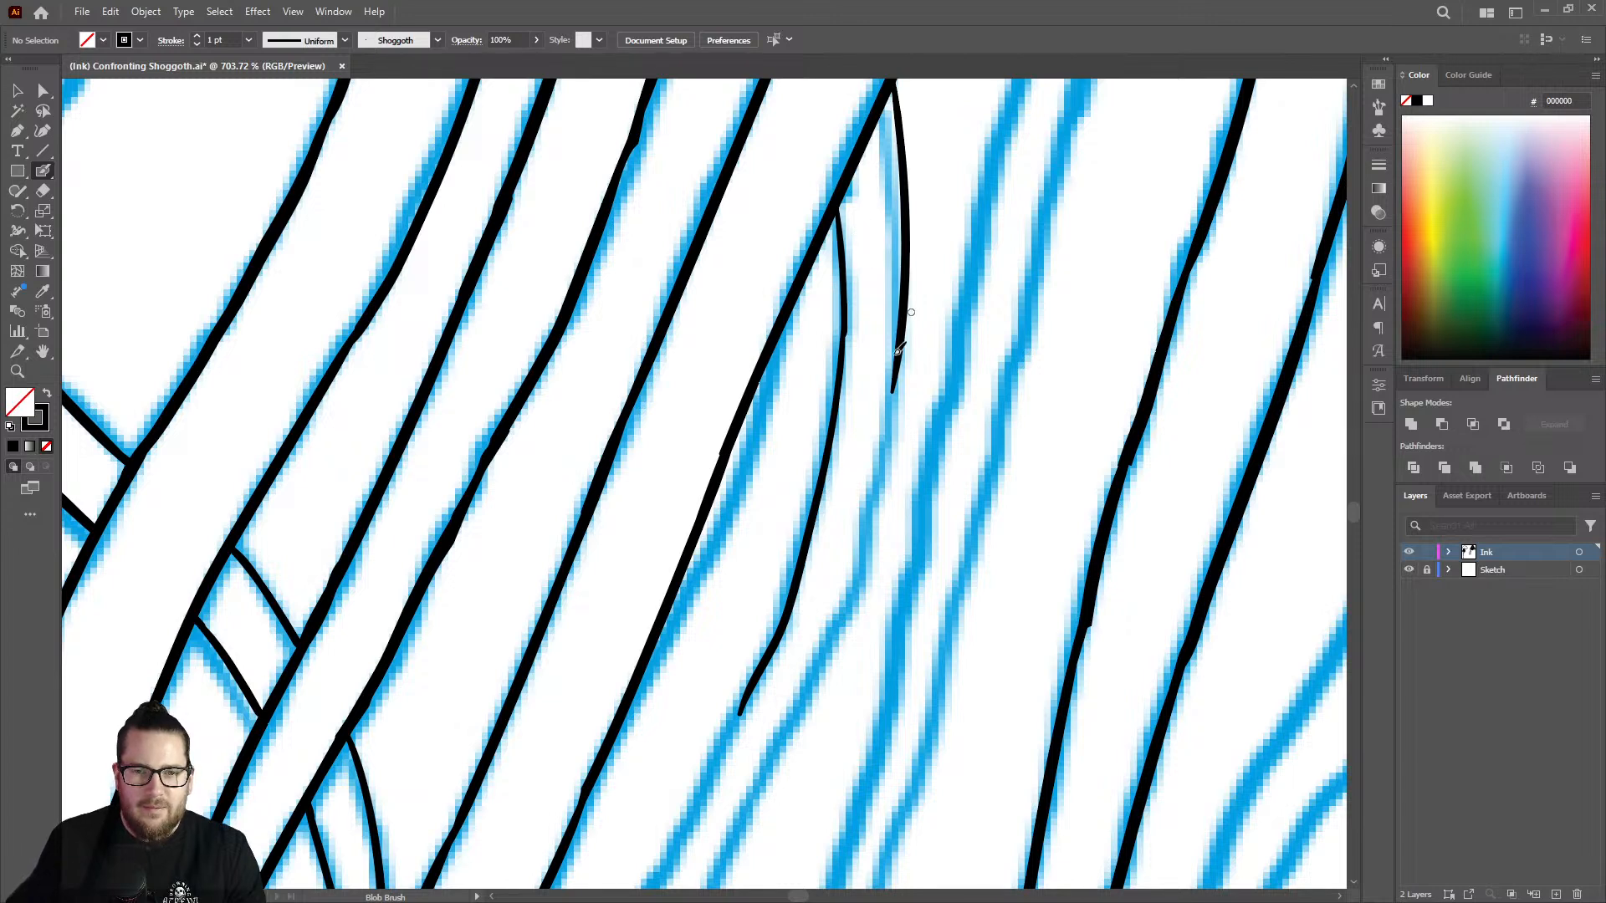
Extend both the outer and inner edges of the emerging tentacle farther down along the sketch.
mouse_move(896, 386)
left_mouse_down()
mouse_move(870, 525)
mouse_move(799, 703)
left_mouse_up()
key("z")
left_click_drag(888, 425, 623, 464)
left_click_drag(838, 587, 1193, 484)
key("shift+b")
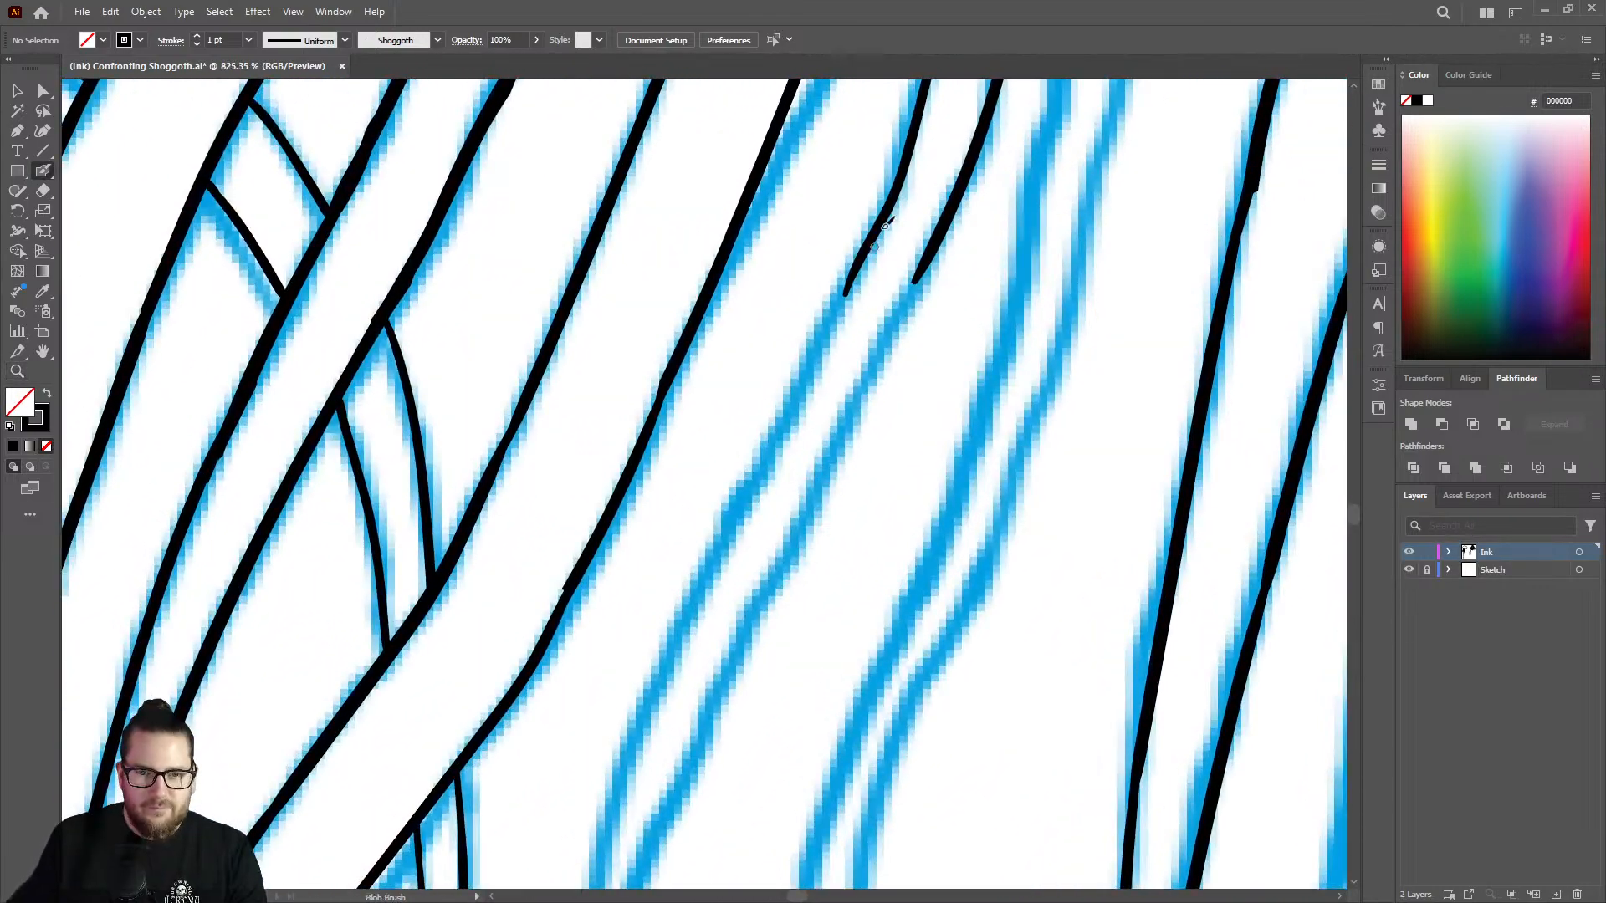
left_click_drag(876, 233, 669, 656)
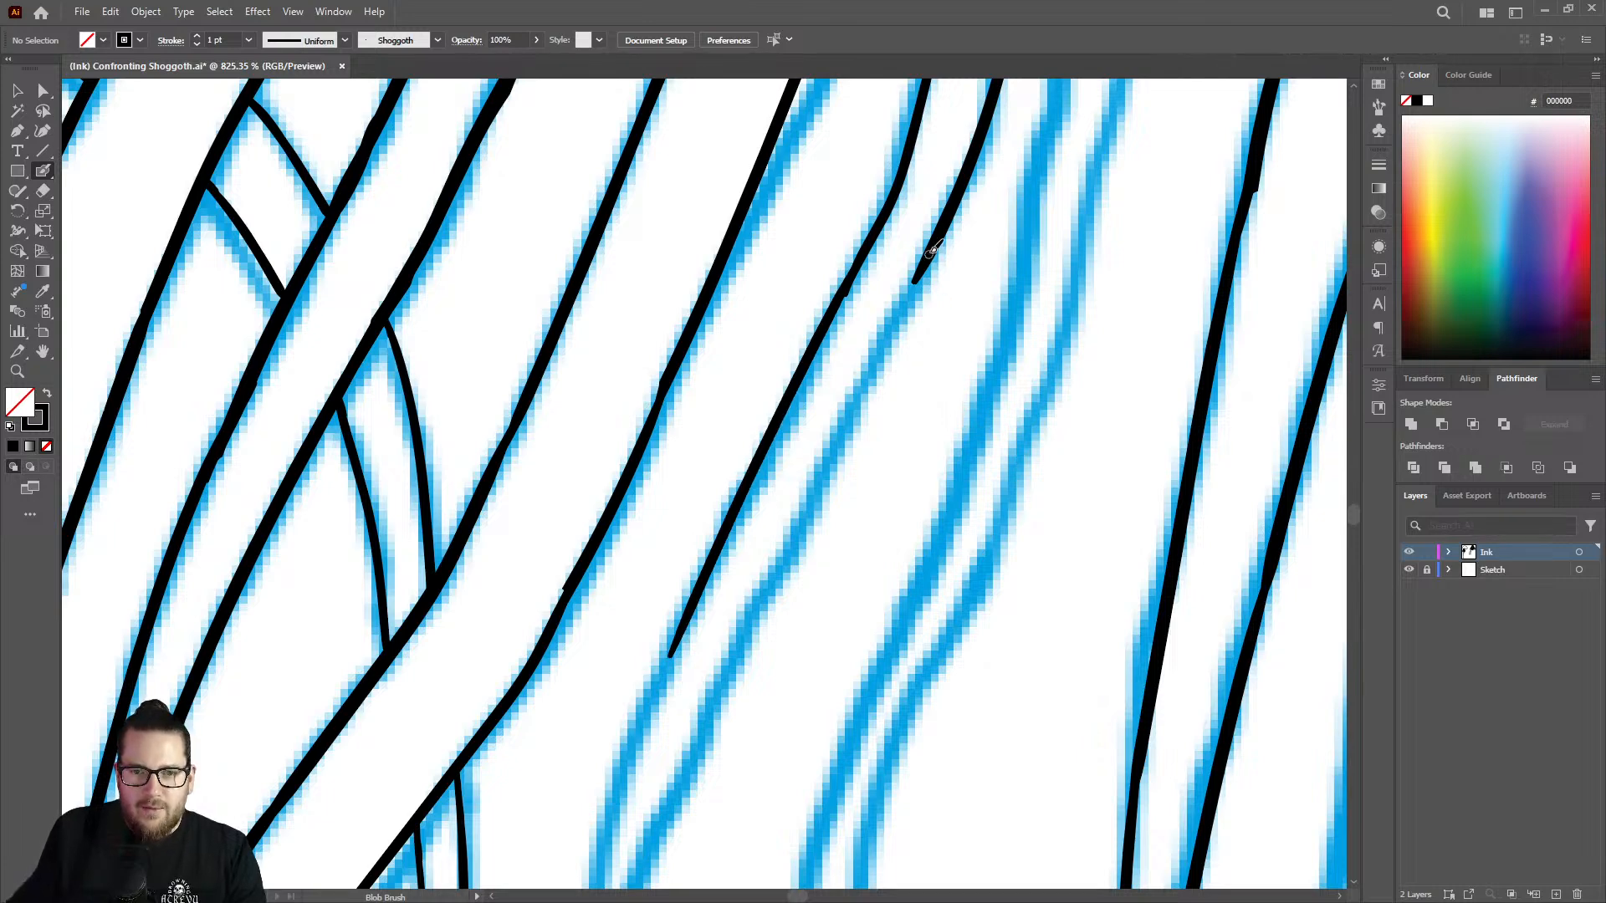
mouse_move(916, 290)
left_mouse_down()
mouse_move(808, 487)
mouse_move(719, 710)
left_mouse_up()
Trim the outer line's loose end and ink both edges down to the tentacle's pointed tip.
key("z")
left_click_drag(893, 504, 750, 618)
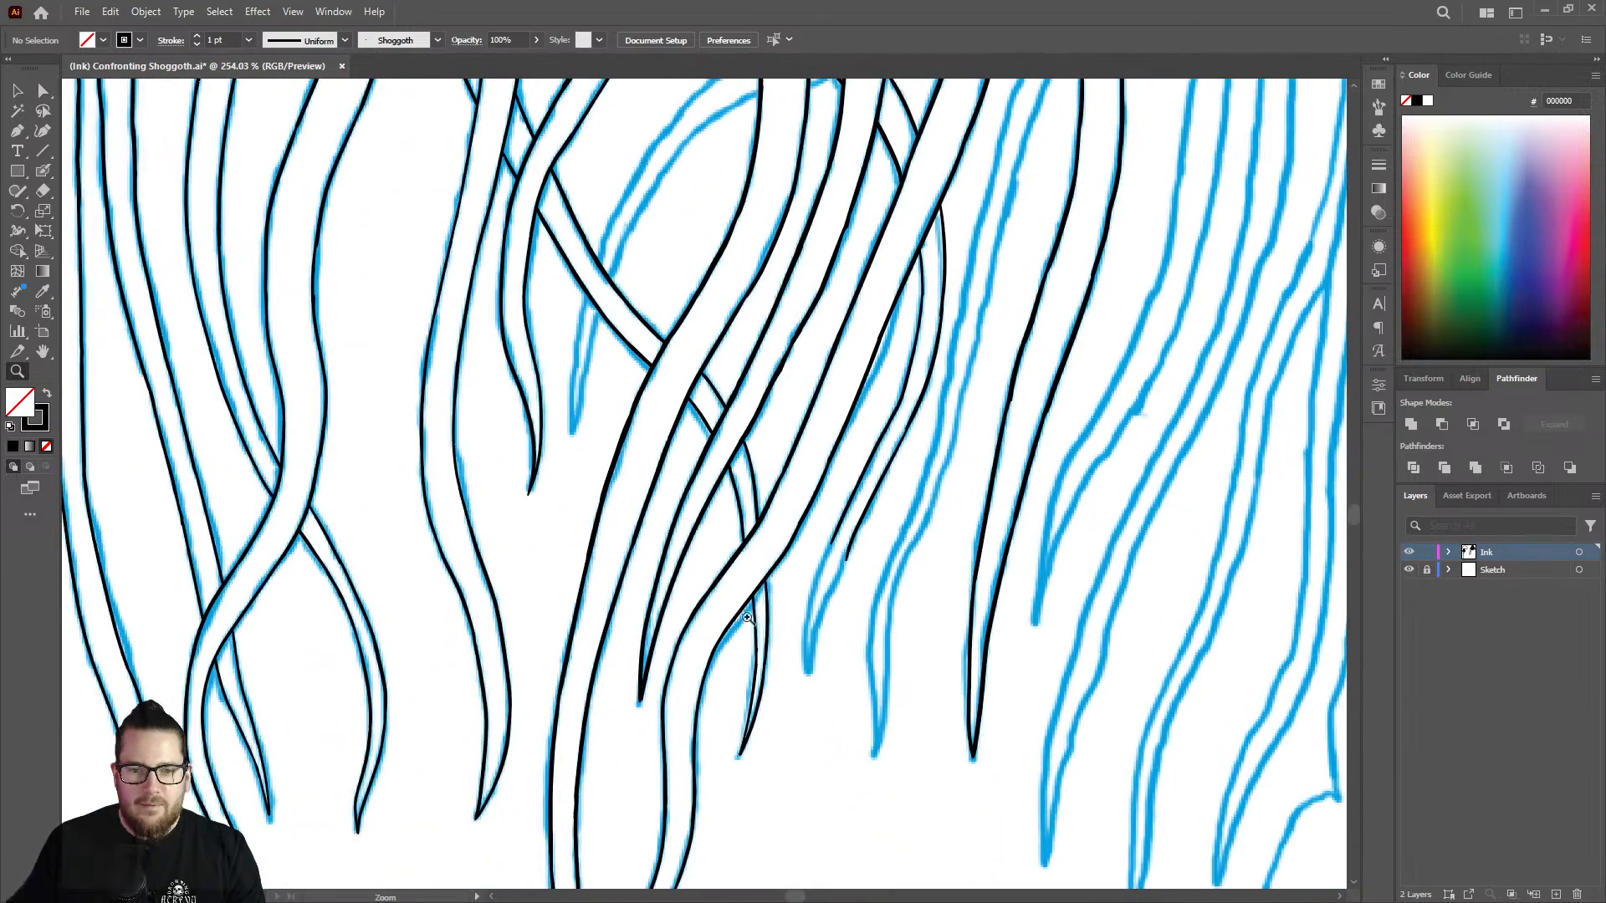
mouse_move(855, 691)
left_mouse_down()
mouse_move(1053, 607)
mouse_move(1047, 545)
left_mouse_up()
left_click_drag(806, 304, 882, 300)
key("shift+e")
left_click_drag(832, 363, 885, 246)
key("shift+b")
left_click_drag(783, 249, 699, 544)
key("ctrl+z")
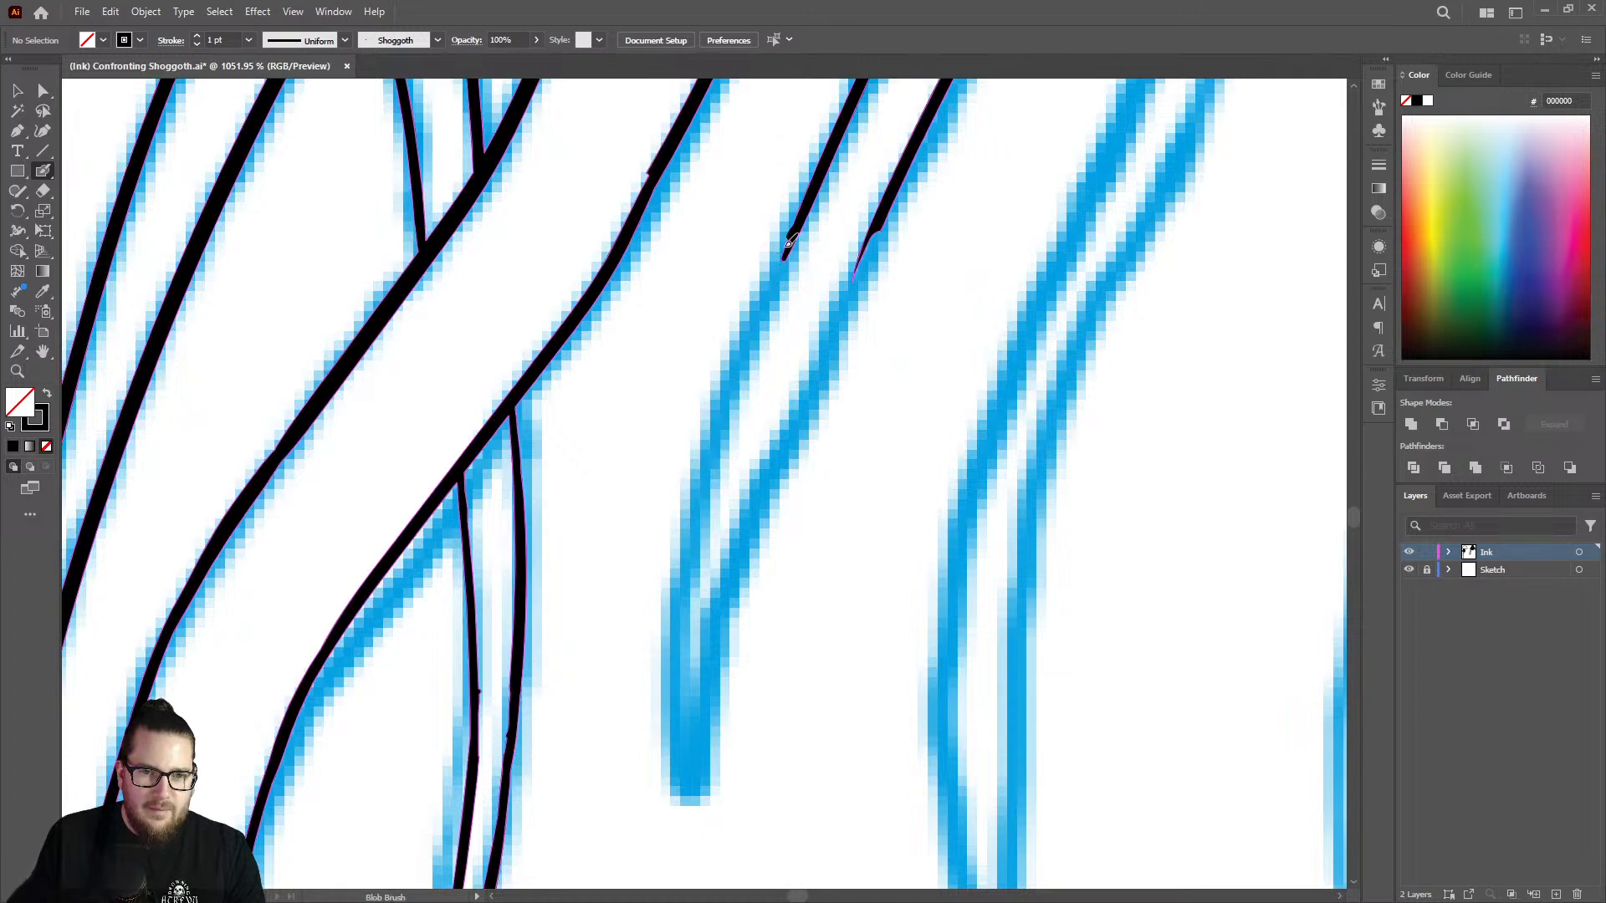
mouse_move(784, 247)
left_mouse_down()
mouse_move(696, 514)
mouse_move(682, 661)
mouse_move(701, 804)
left_mouse_up()
mouse_move(706, 717)
left_mouse_down()
mouse_move(745, 491)
mouse_move(910, 142)
left_mouse_up()
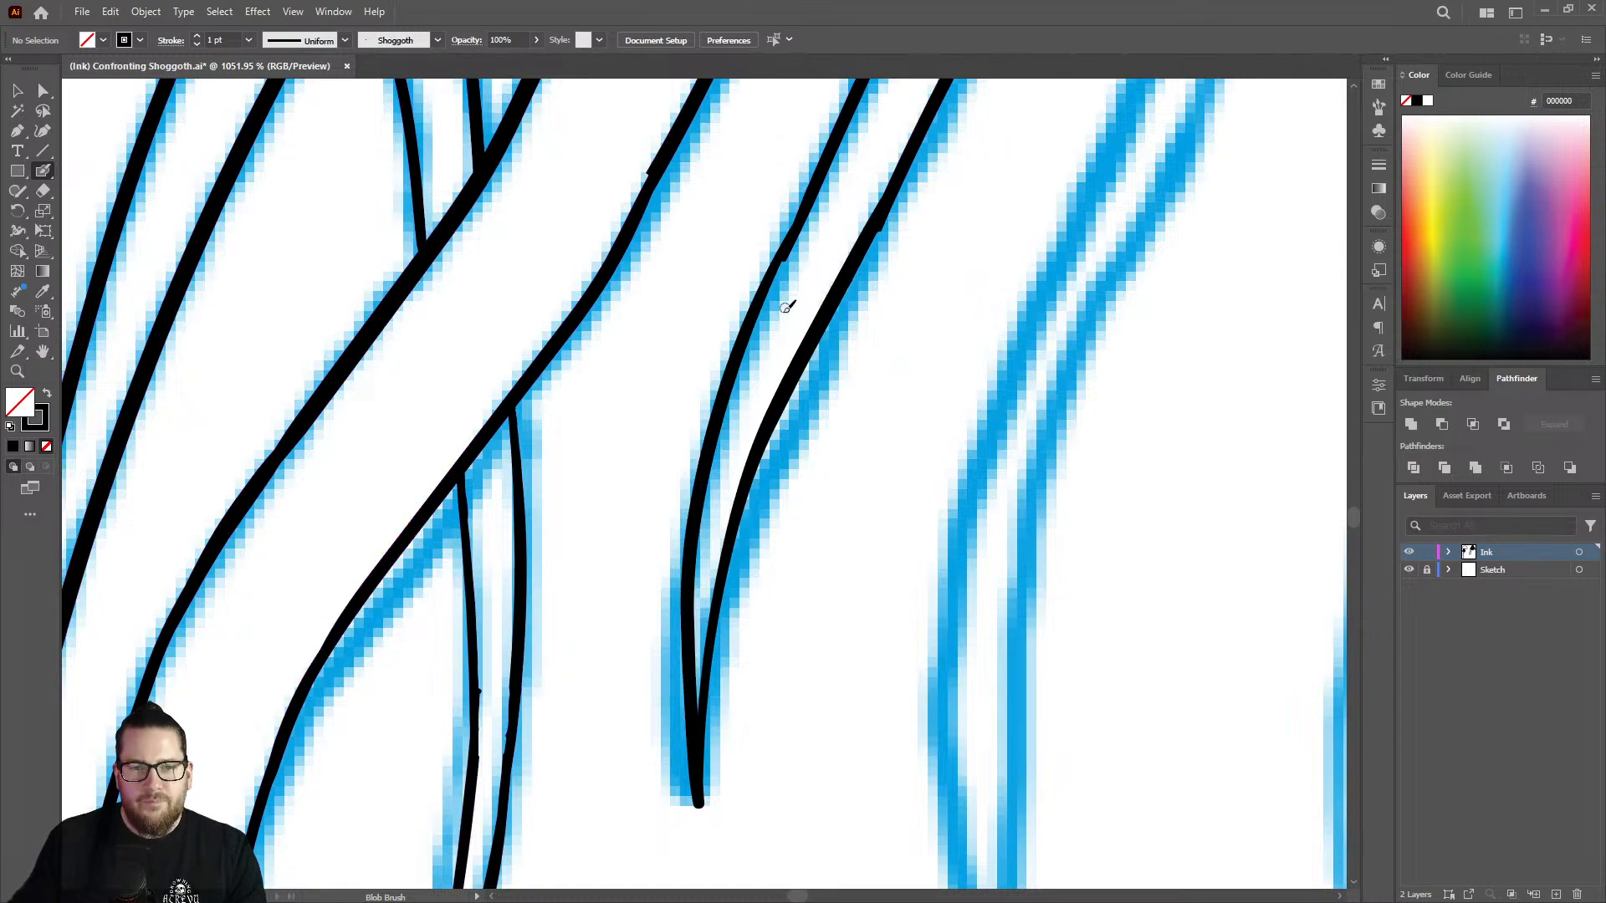
Brush over the uneven join on the tentacle's left edge and trim the excess with the Eraser.
key("z")
left_click_drag(781, 391, 698, 395)
mouse_move(757, 228)
left_mouse_down()
mouse_move(782, 207)
mouse_move(861, 215)
left_mouse_up()
key("shift+e")
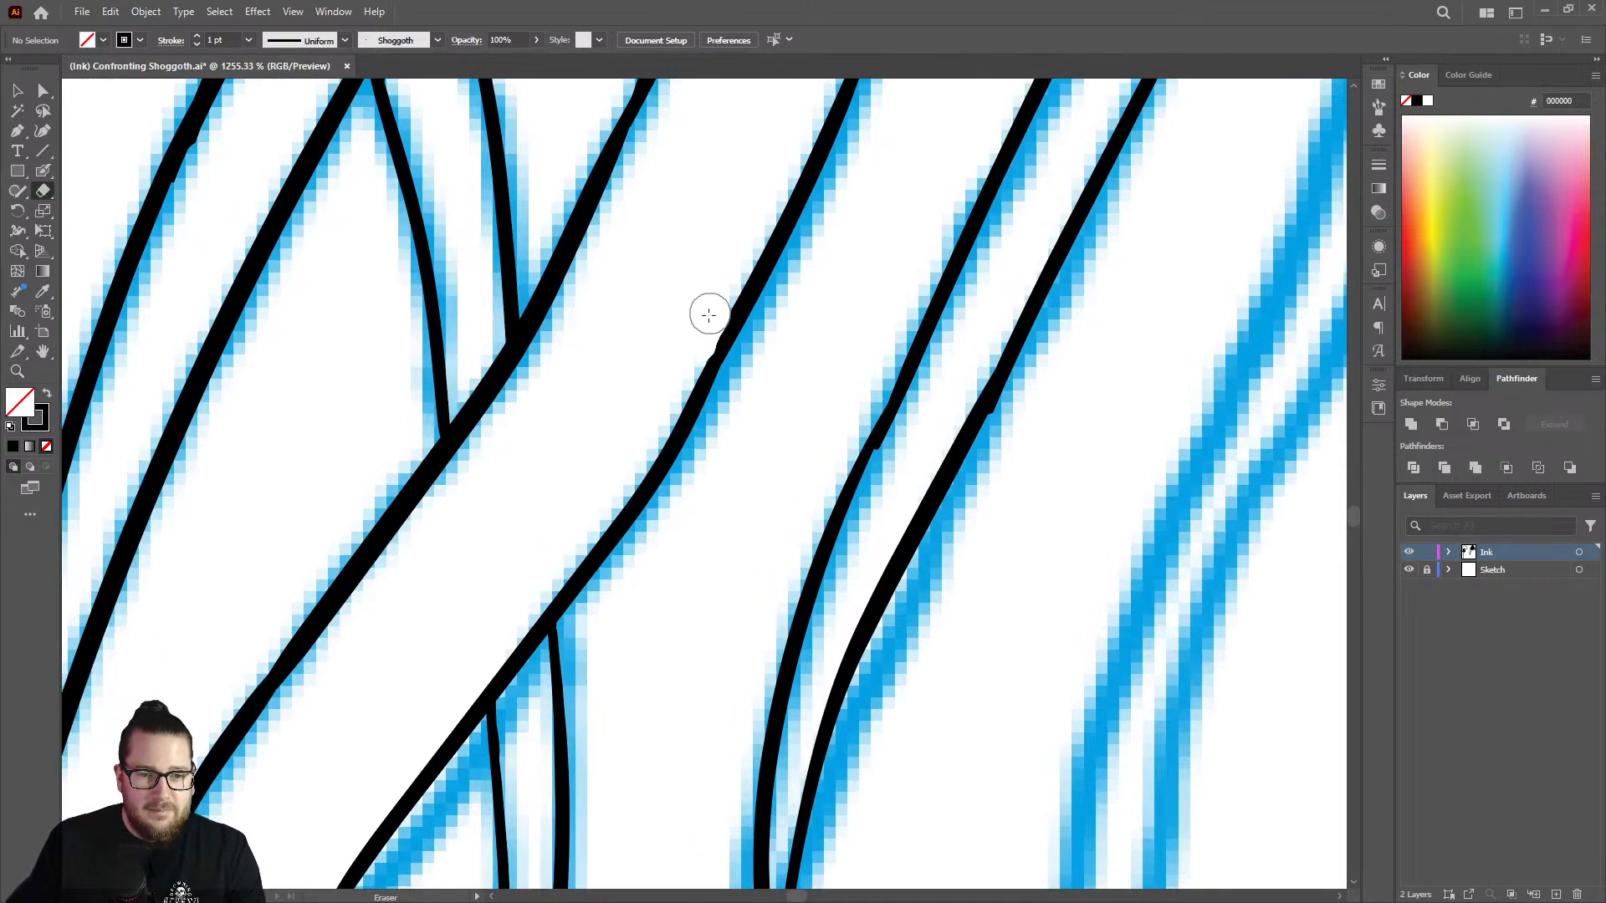
key("z")
left_click_drag(831, 355, 748, 358)
left_click_drag(921, 382, 861, 352)
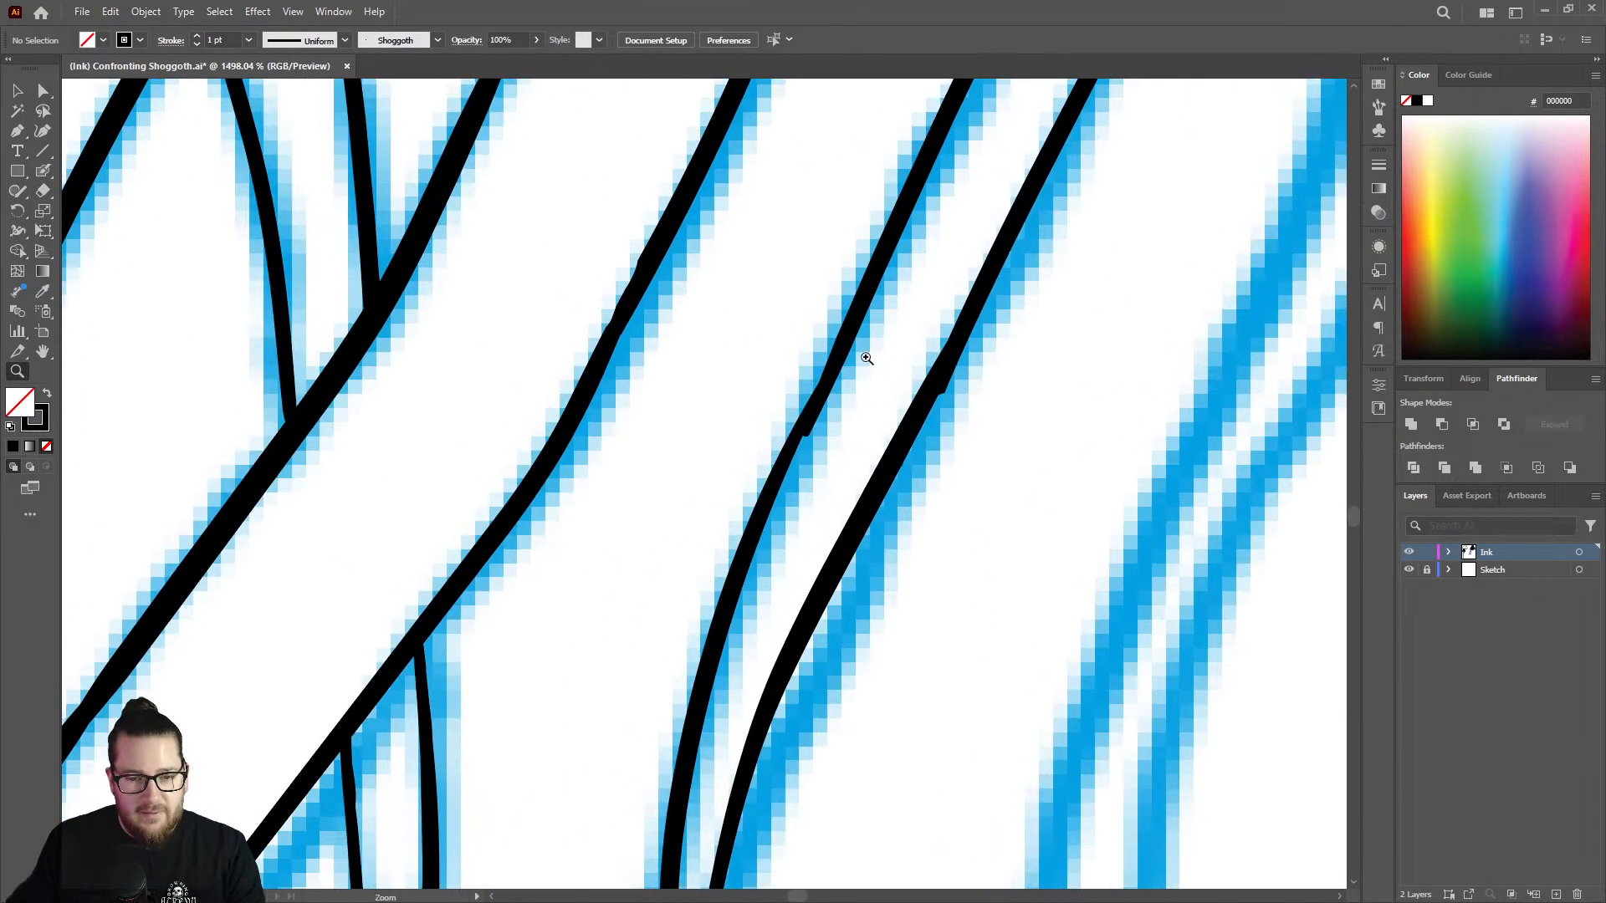
key("shift+b")
left_click_drag(864, 276, 736, 558)
key("shift+e")
left_click_drag(819, 469, 910, 283)
Check the upper joins of the tentacle and shave the thickened part of its left edge with the Eraser.
key("z")
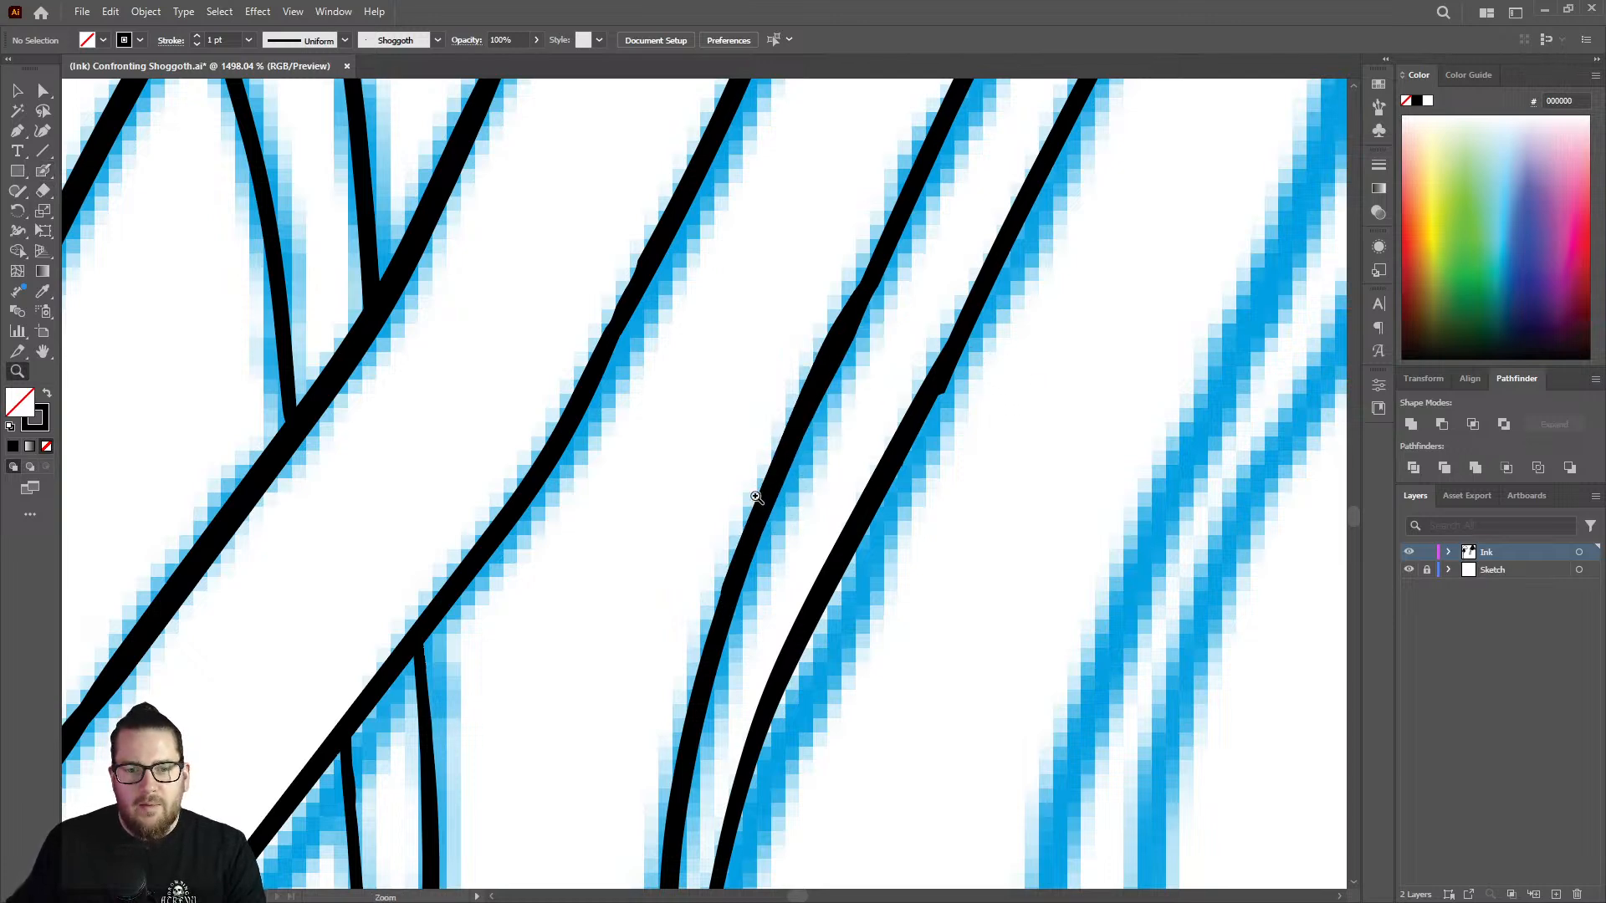
left_click_drag(989, 358, 642, 528)
left_click_drag(934, 225, 772, 490)
key("shift+b")
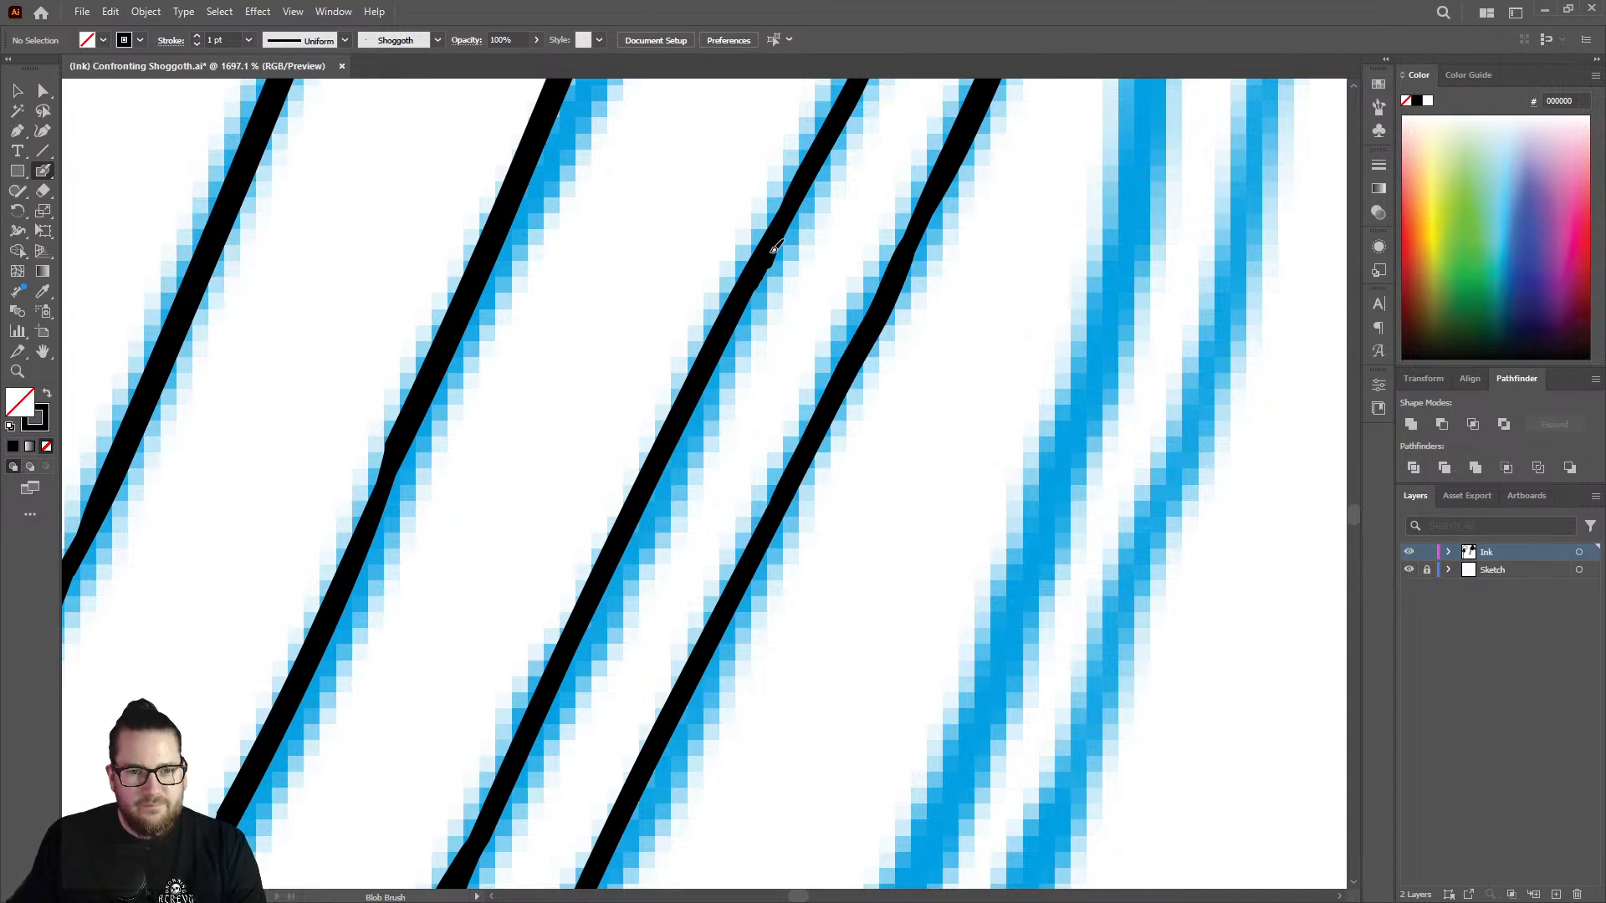
key("z")
left_click_drag(751, 450, 484, 469)
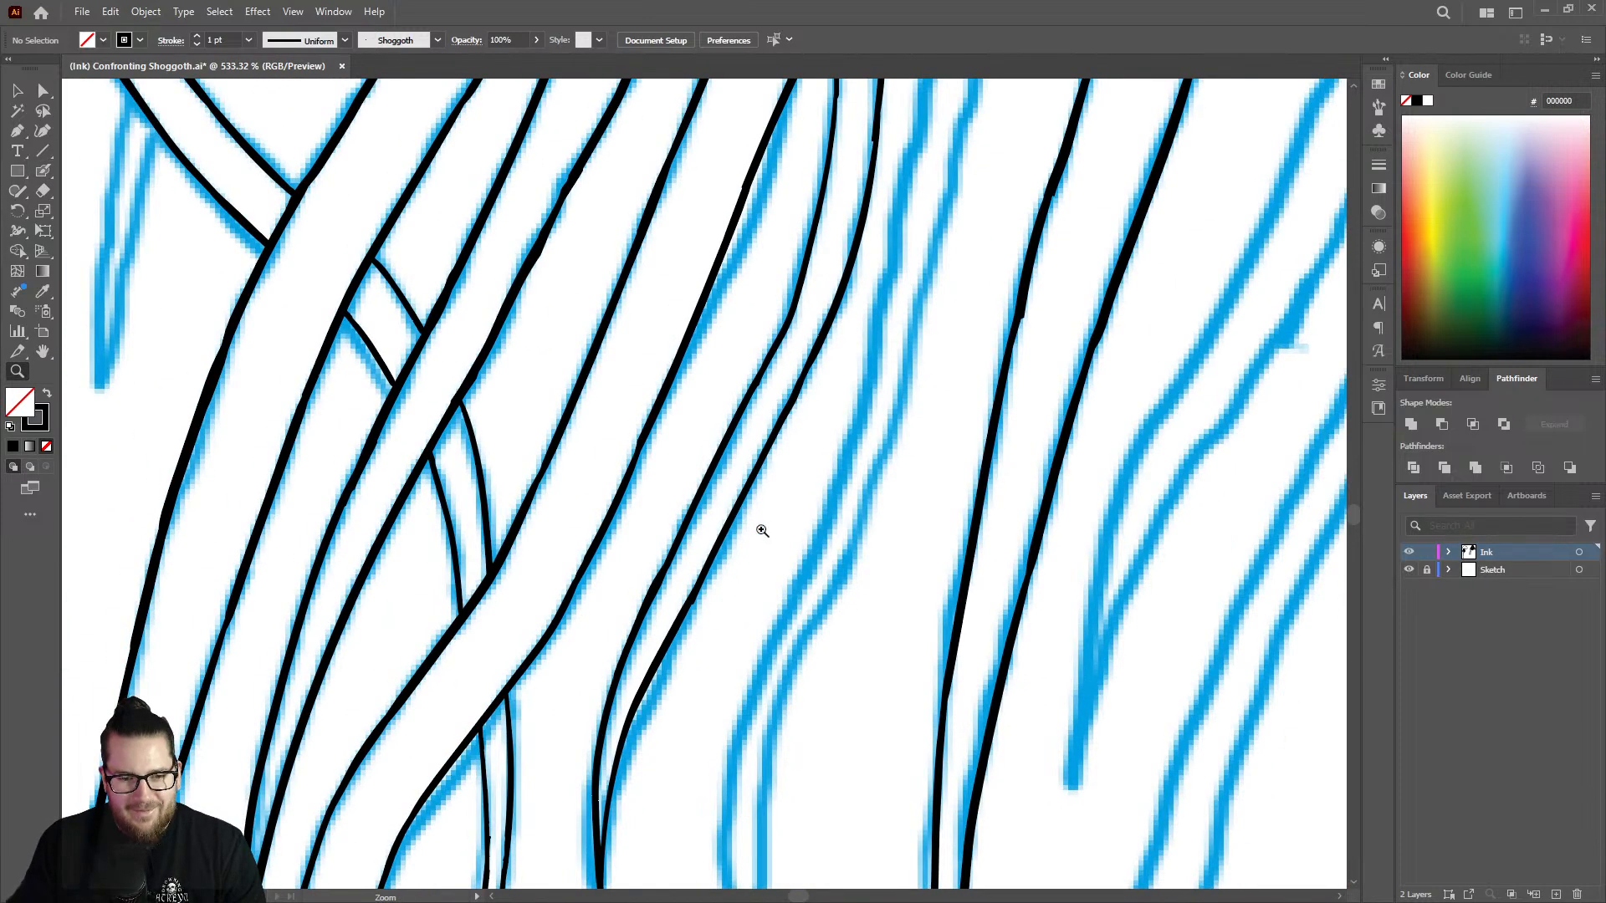
left_click_drag(642, 597, 665, 599)
key("shift+e")
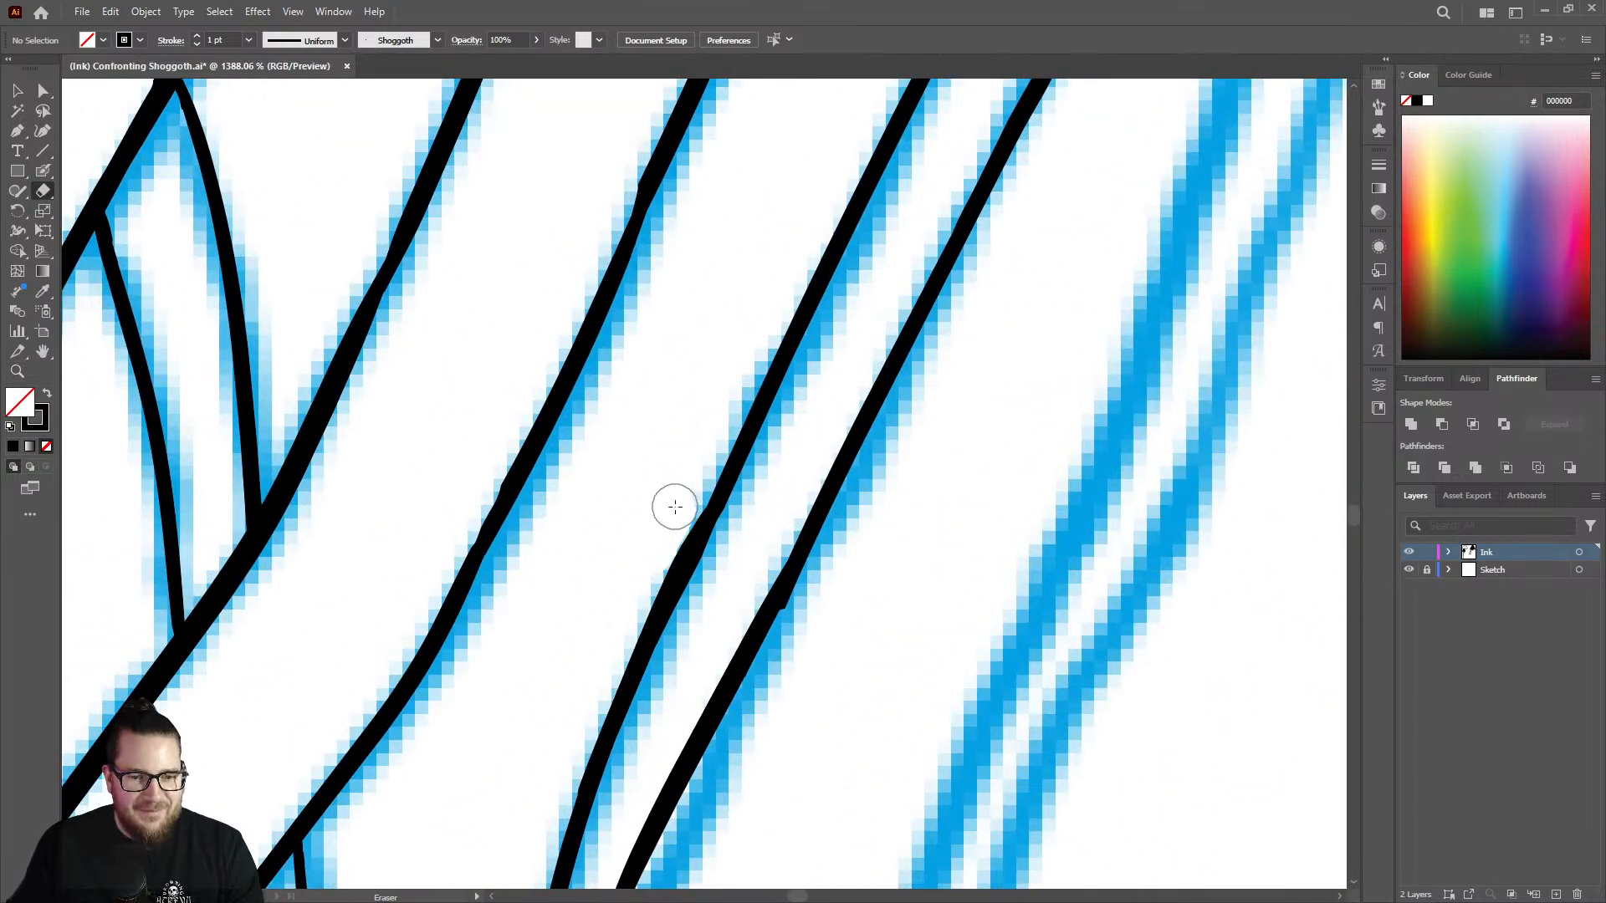
mouse_move(606, 639)
left_mouse_down()
mouse_move(675, 509)
mouse_move(722, 465)
left_mouse_up()
Erase the bump at the join on the tentacle's right edge.
key("z")
left_click_drag(735, 541, 390, 651)
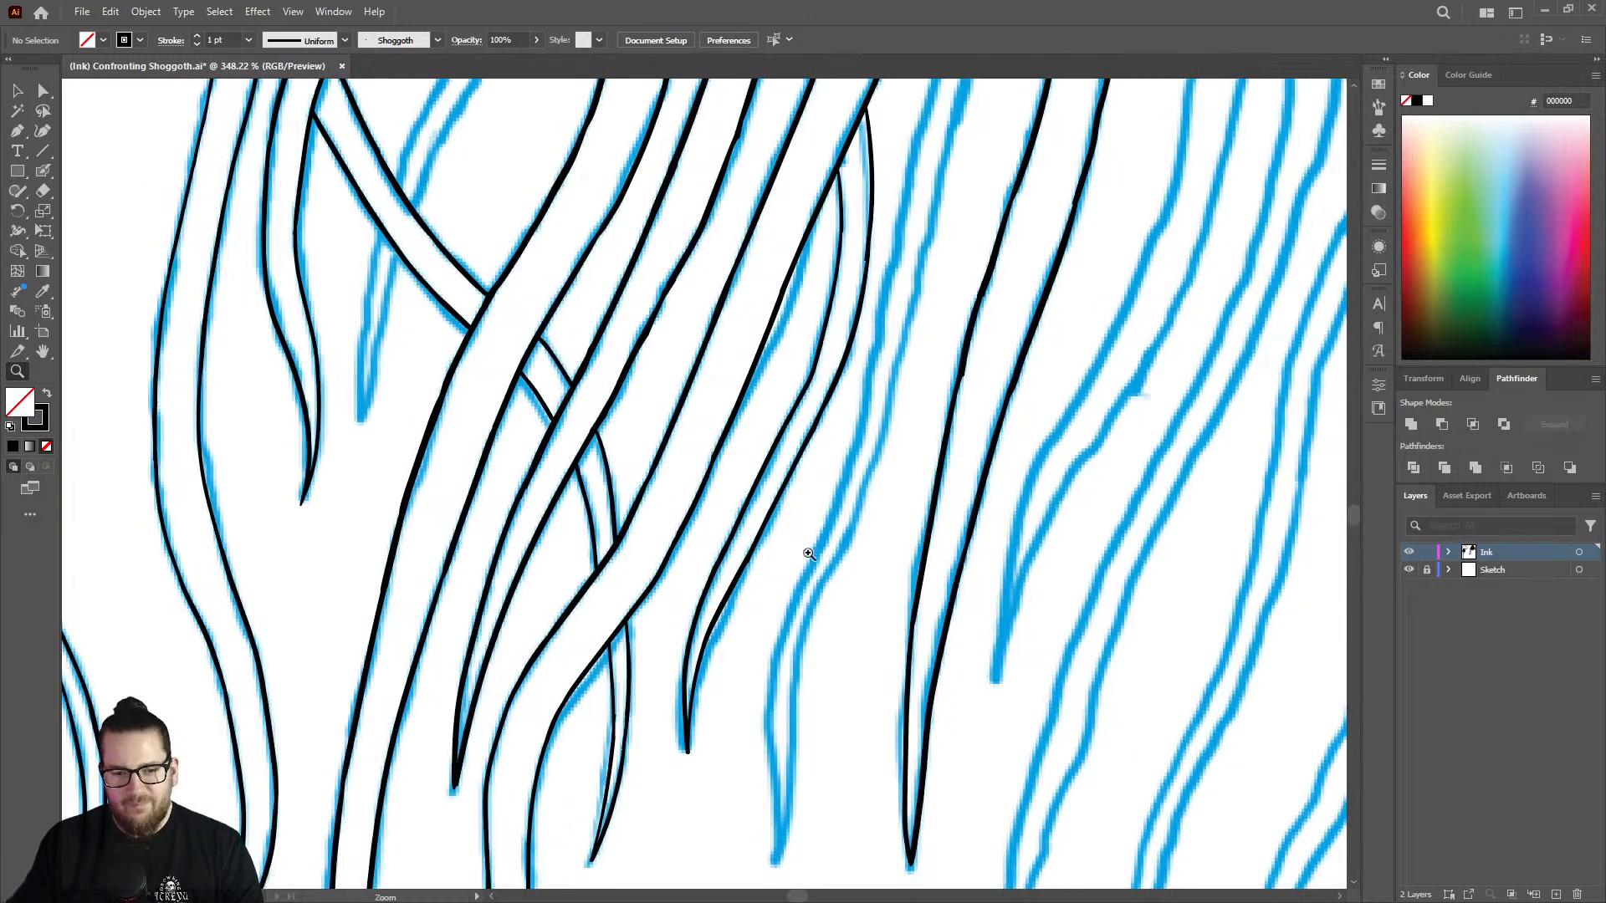
left_click_drag(810, 555, 1053, 461)
key("shift+e")
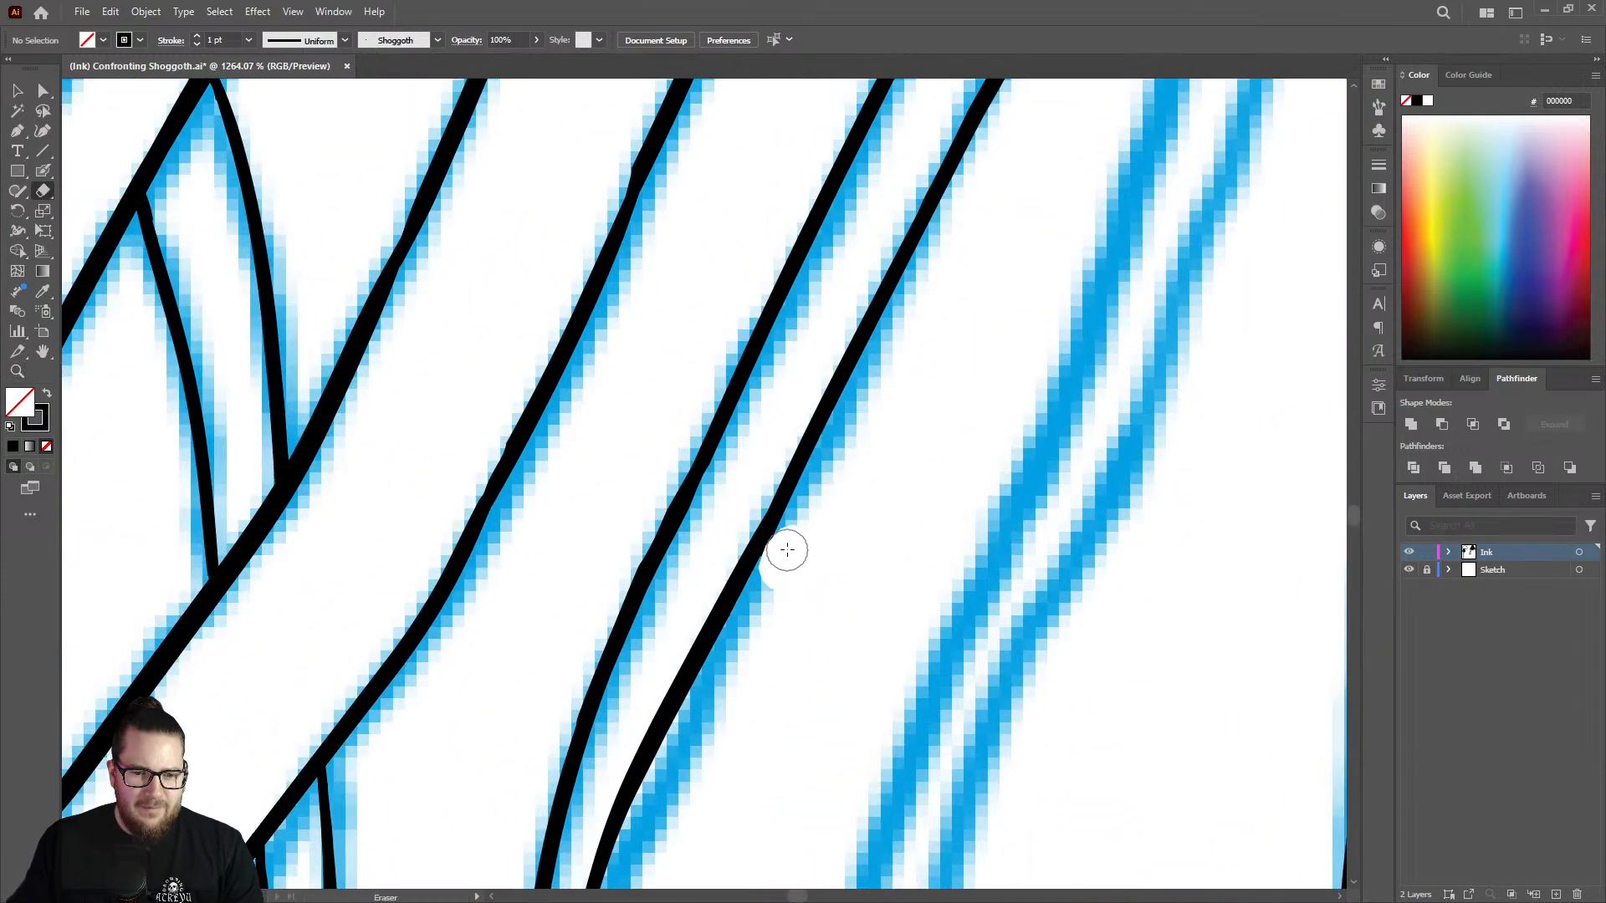
mouse_move(785, 557)
left_mouse_down()
mouse_move(816, 525)
mouse_move(532, 554)
left_mouse_up()
Ink the upper edge of the curved tentacle that arches out from behind the vertical strand.
key("z")
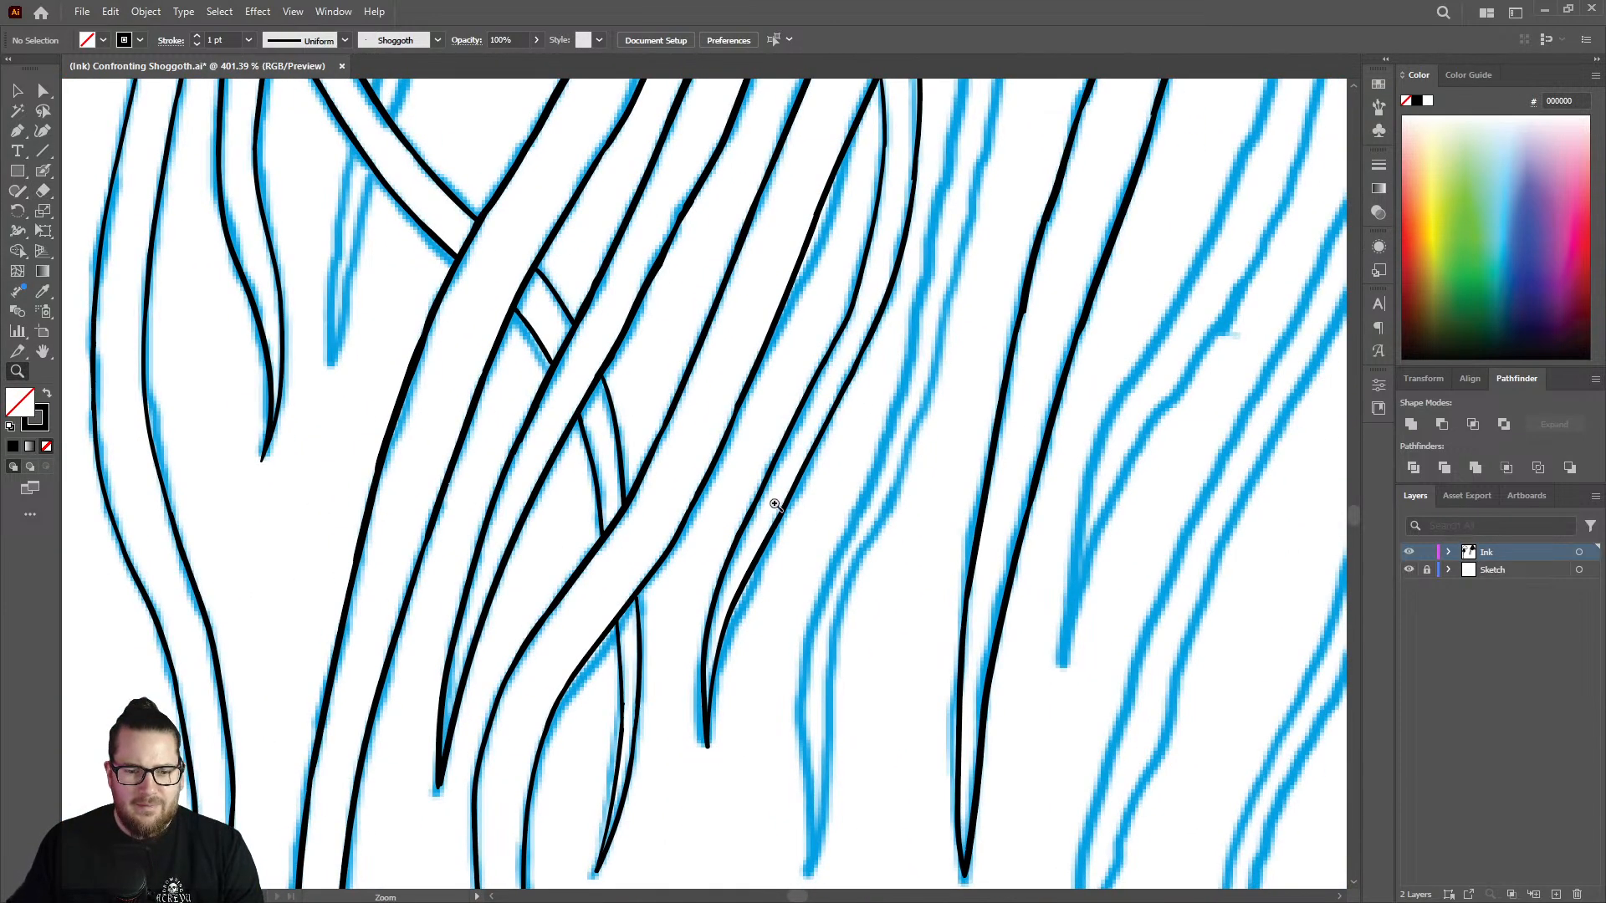
mouse_move(779, 524)
left_mouse_down()
mouse_move(665, 557)
mouse_move(631, 545)
left_mouse_up()
left_click_drag(855, 458, 731, 355)
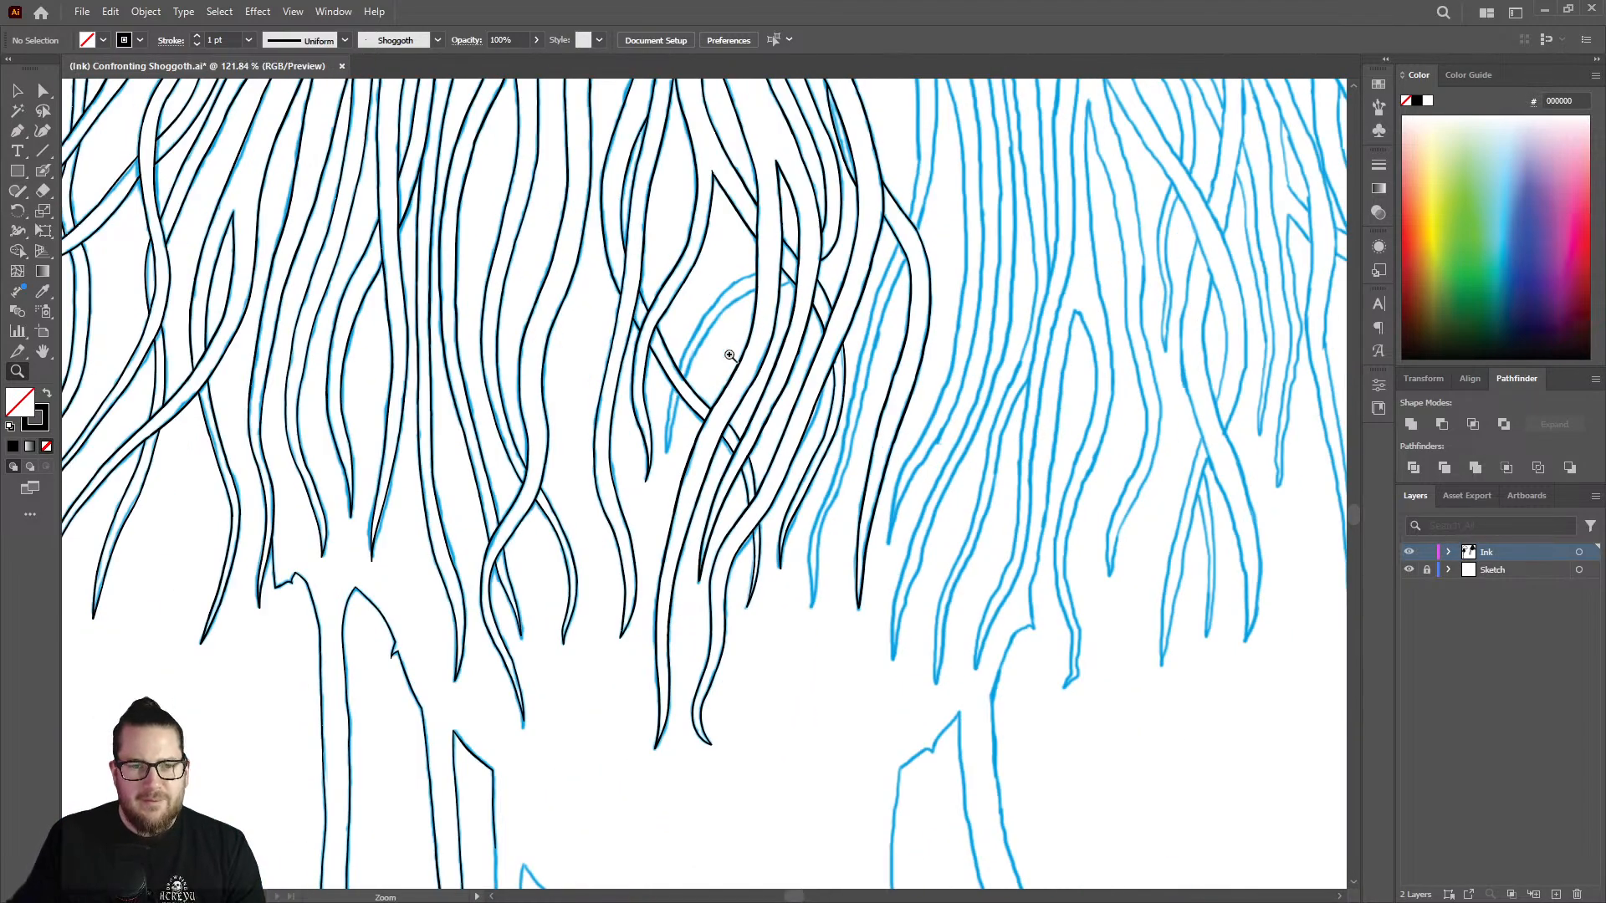
mouse_move(730, 228)
left_mouse_down()
mouse_move(1026, 304)
mouse_move(941, 296)
mouse_move(950, 287)
left_mouse_up()
key("shift+b")
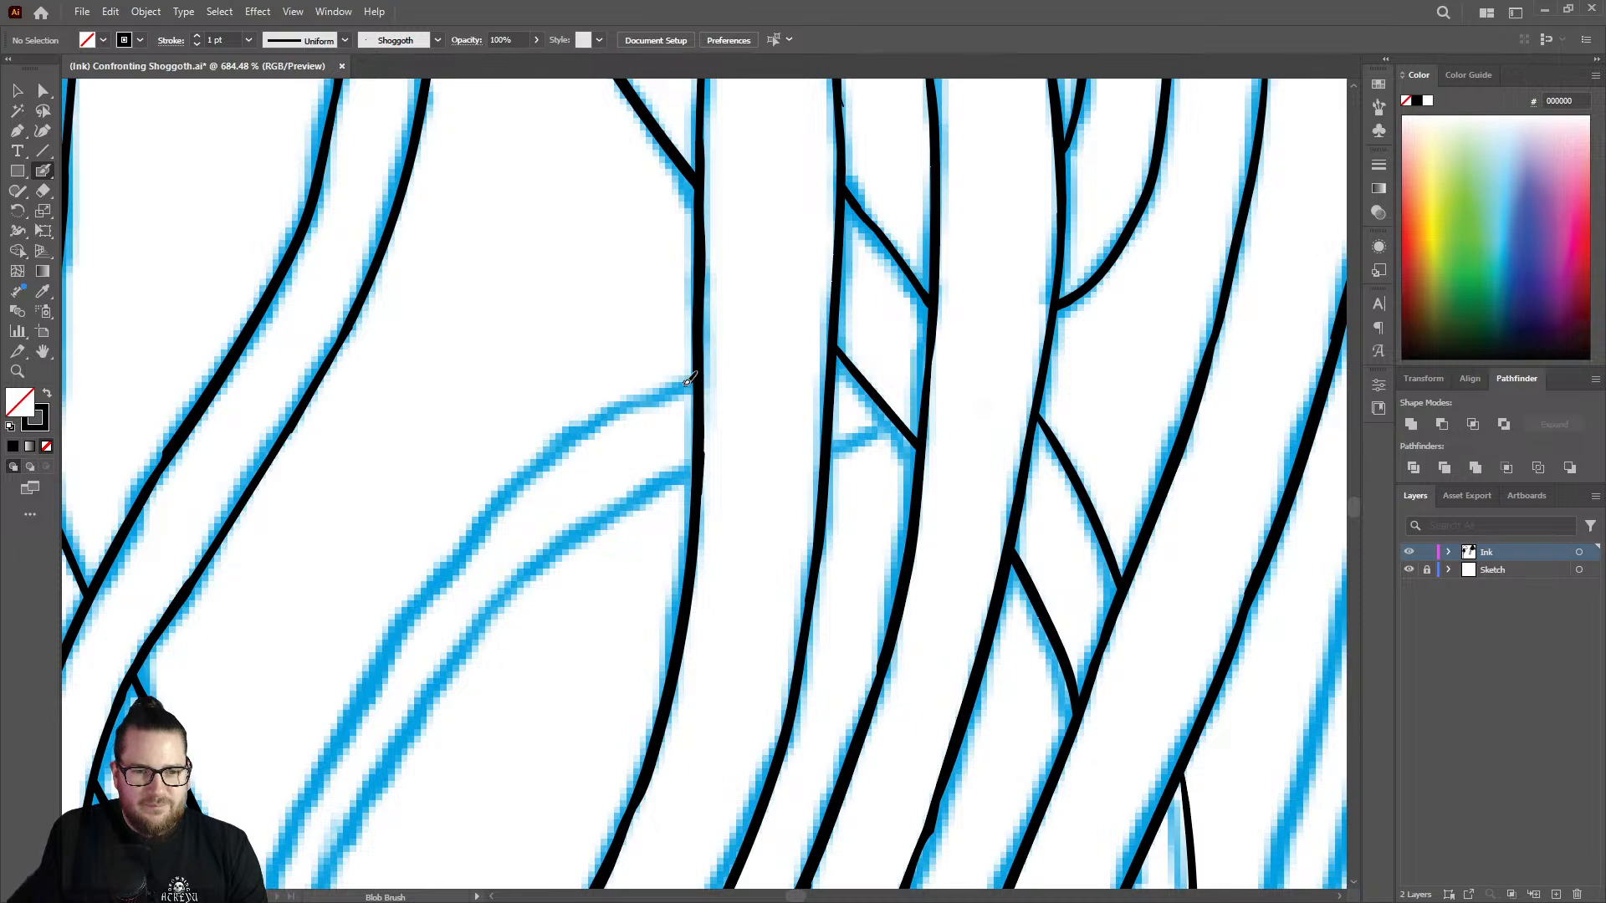
mouse_move(690, 381)
left_mouse_down()
mouse_move(570, 432)
mouse_move(387, 617)
left_mouse_up()
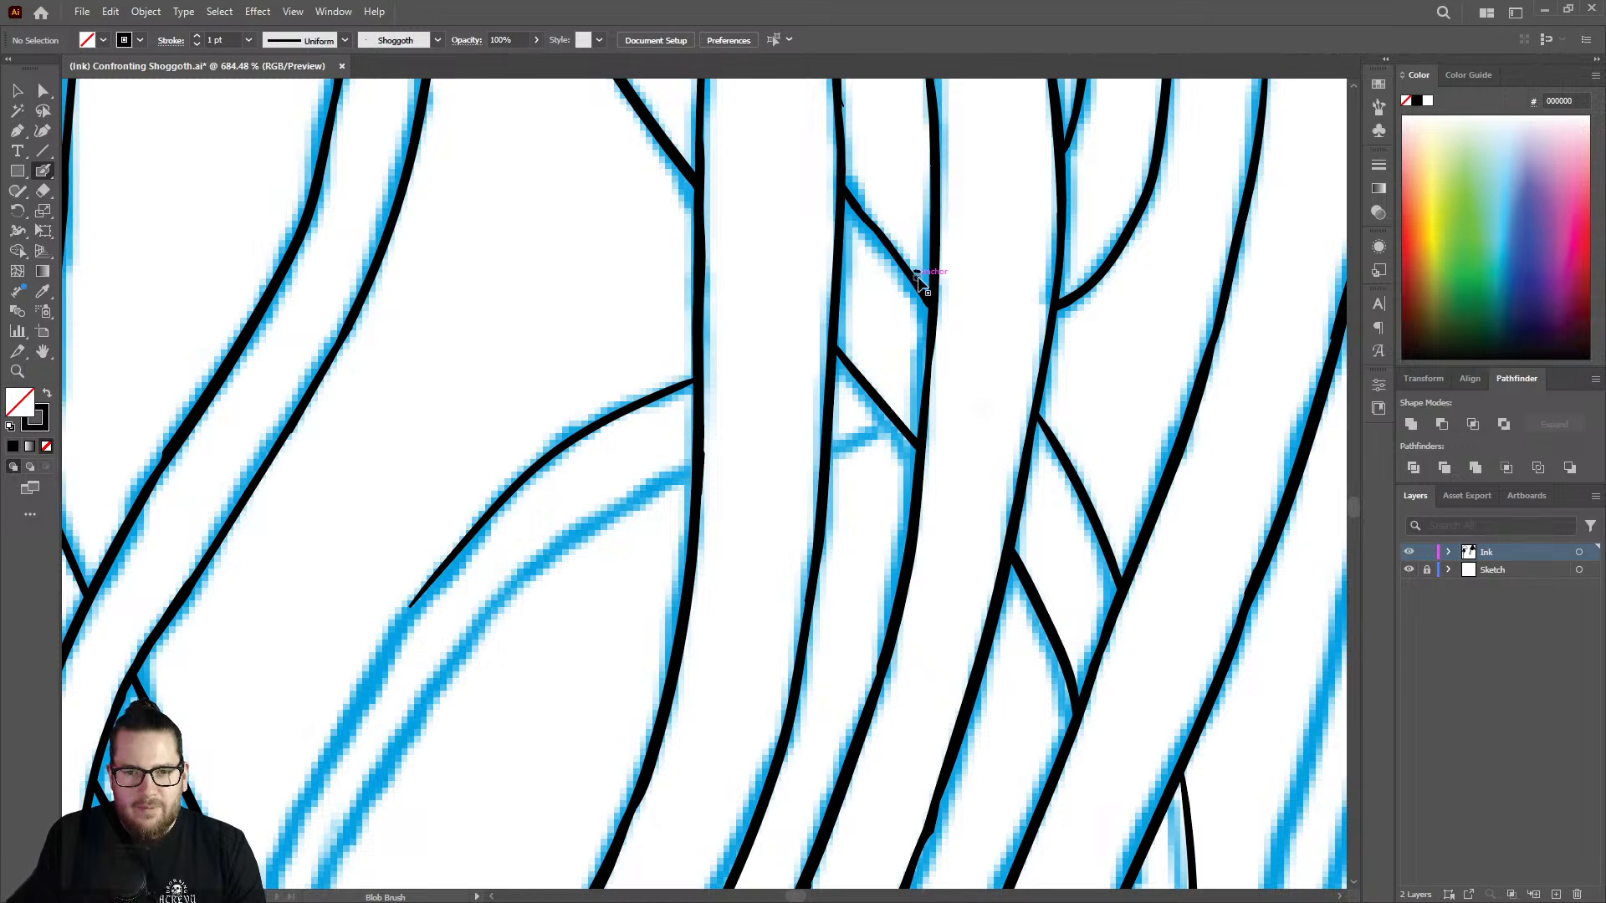
Ink the curved tentacle's short edge in the gap beneath the diagonal tentacle, undoing and redrawing the stroke heavier.
key("ctrl+z")
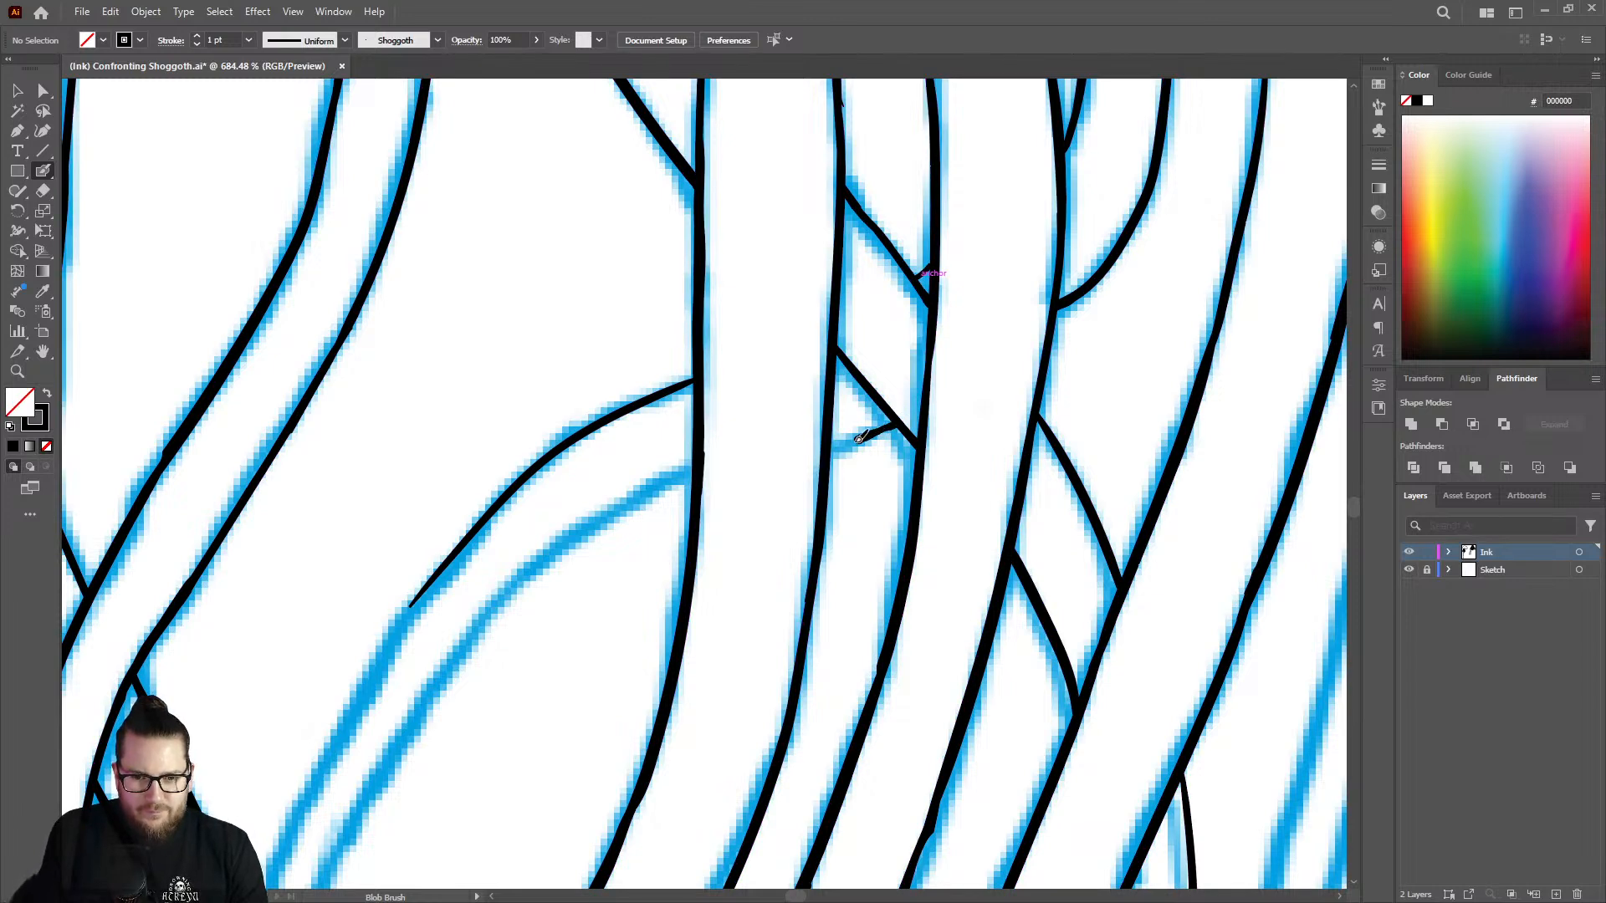
mouse_move(858, 439)
left_mouse_down()
mouse_move(675, 498)
mouse_move(826, 420)
left_mouse_up()
scroll(788, 452, "up", 1)
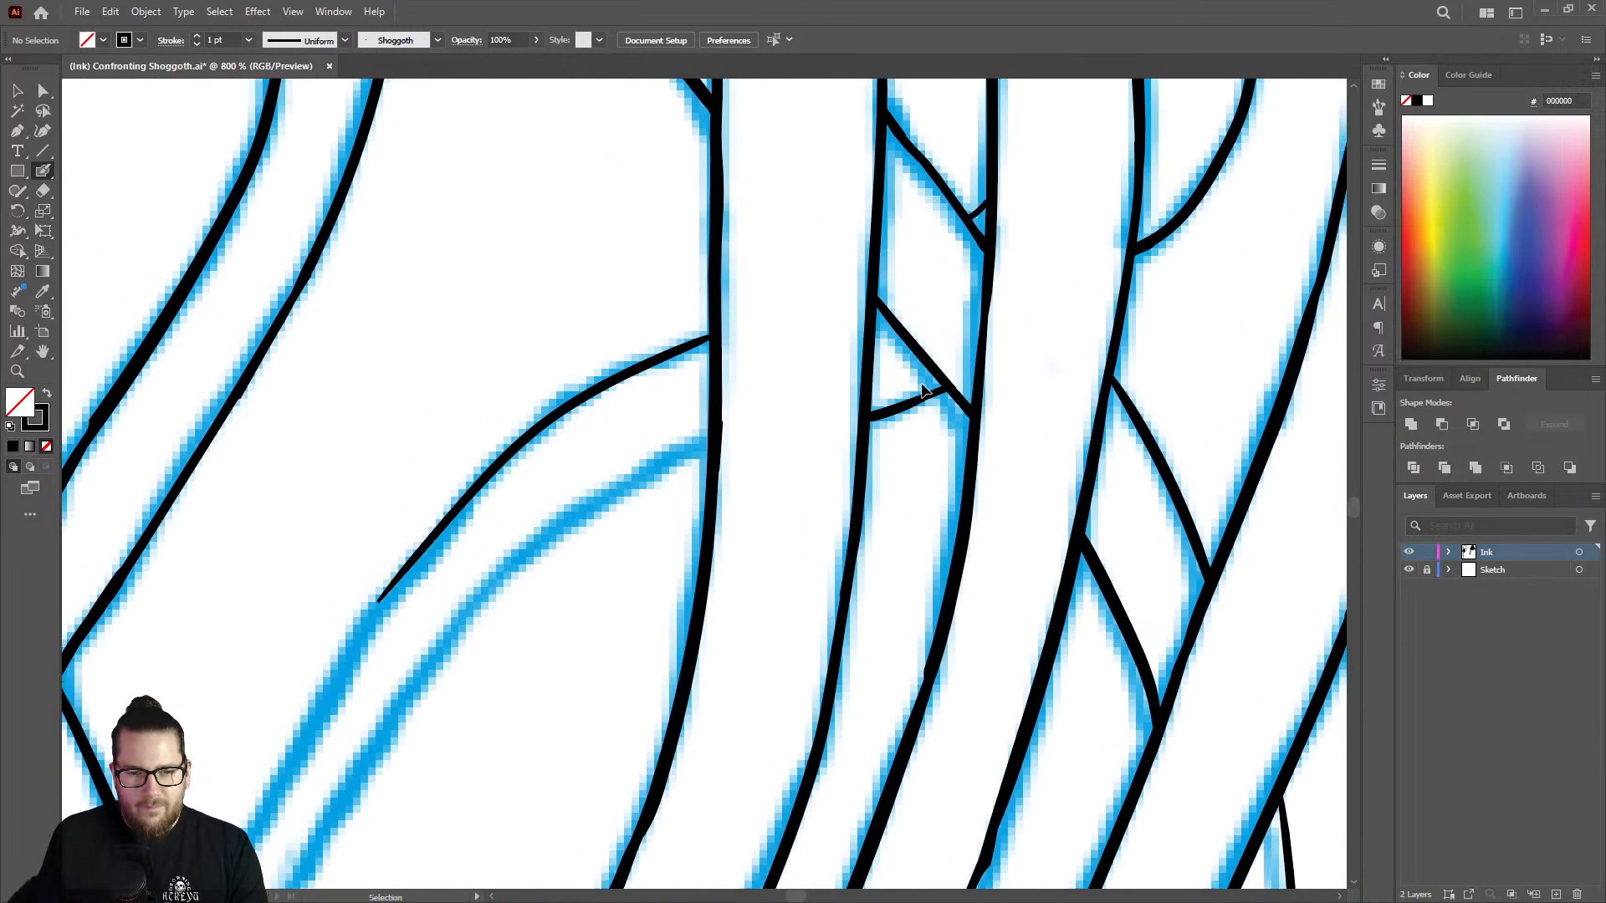
key("ctrl+z")
mouse_move(952, 384)
left_mouse_down()
mouse_move(878, 408)
mouse_move(936, 388)
left_mouse_up()
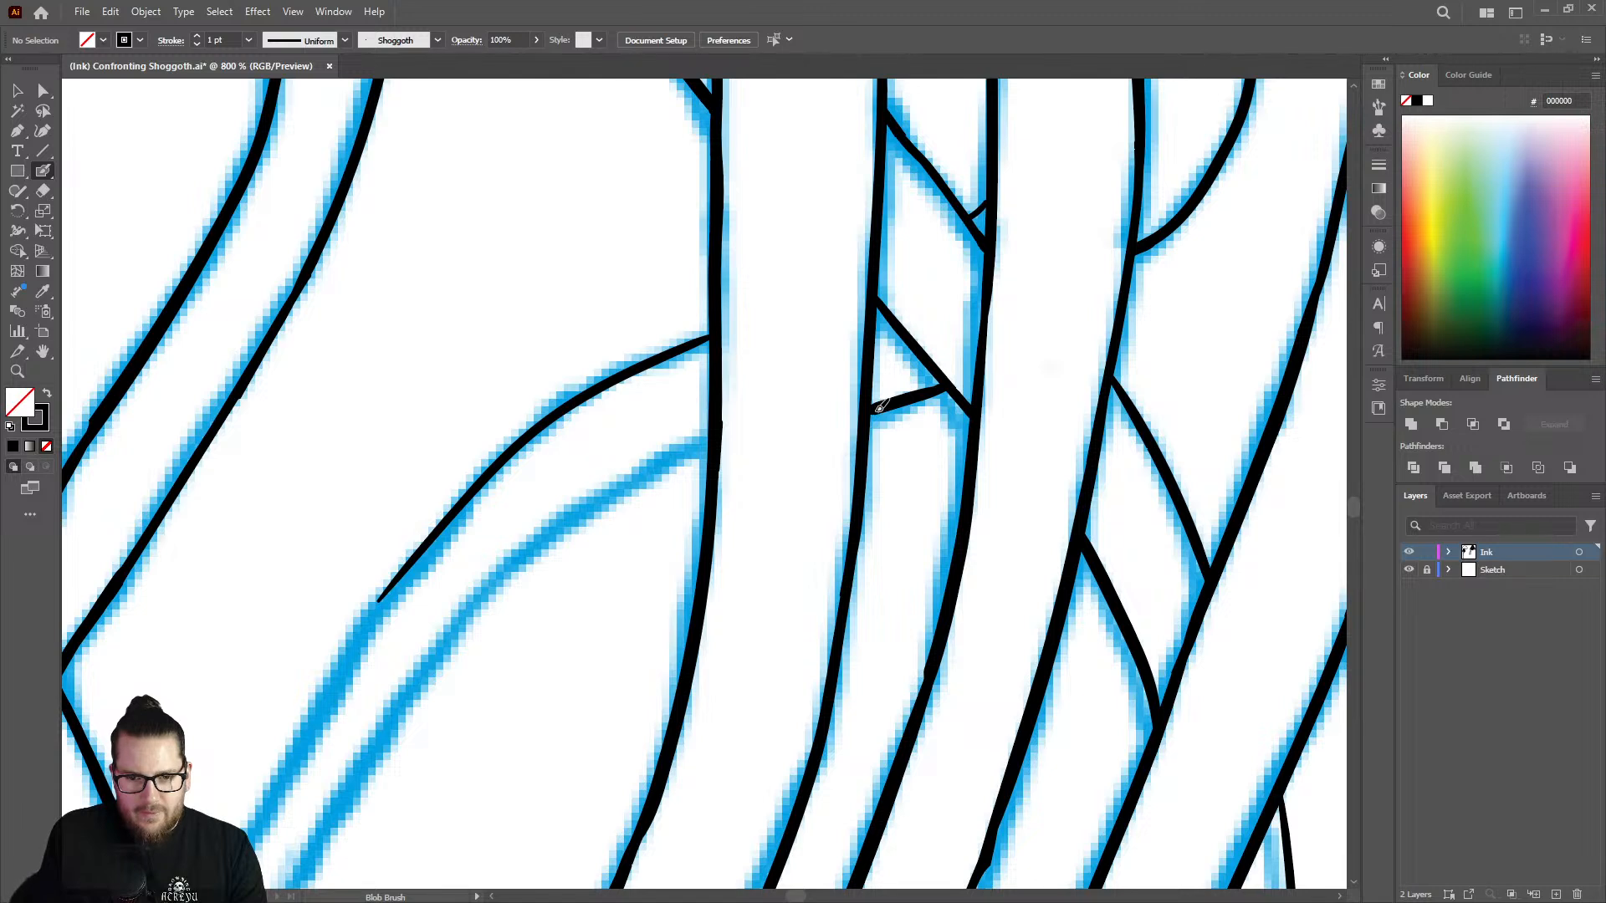
Ink the curved tentacle's lower edge from the vertical strand down along the sketch.
mouse_move(719, 440)
left_mouse_down()
mouse_move(583, 505)
mouse_move(392, 717)
left_mouse_up()
left_click_drag(444, 650, 469, 638)
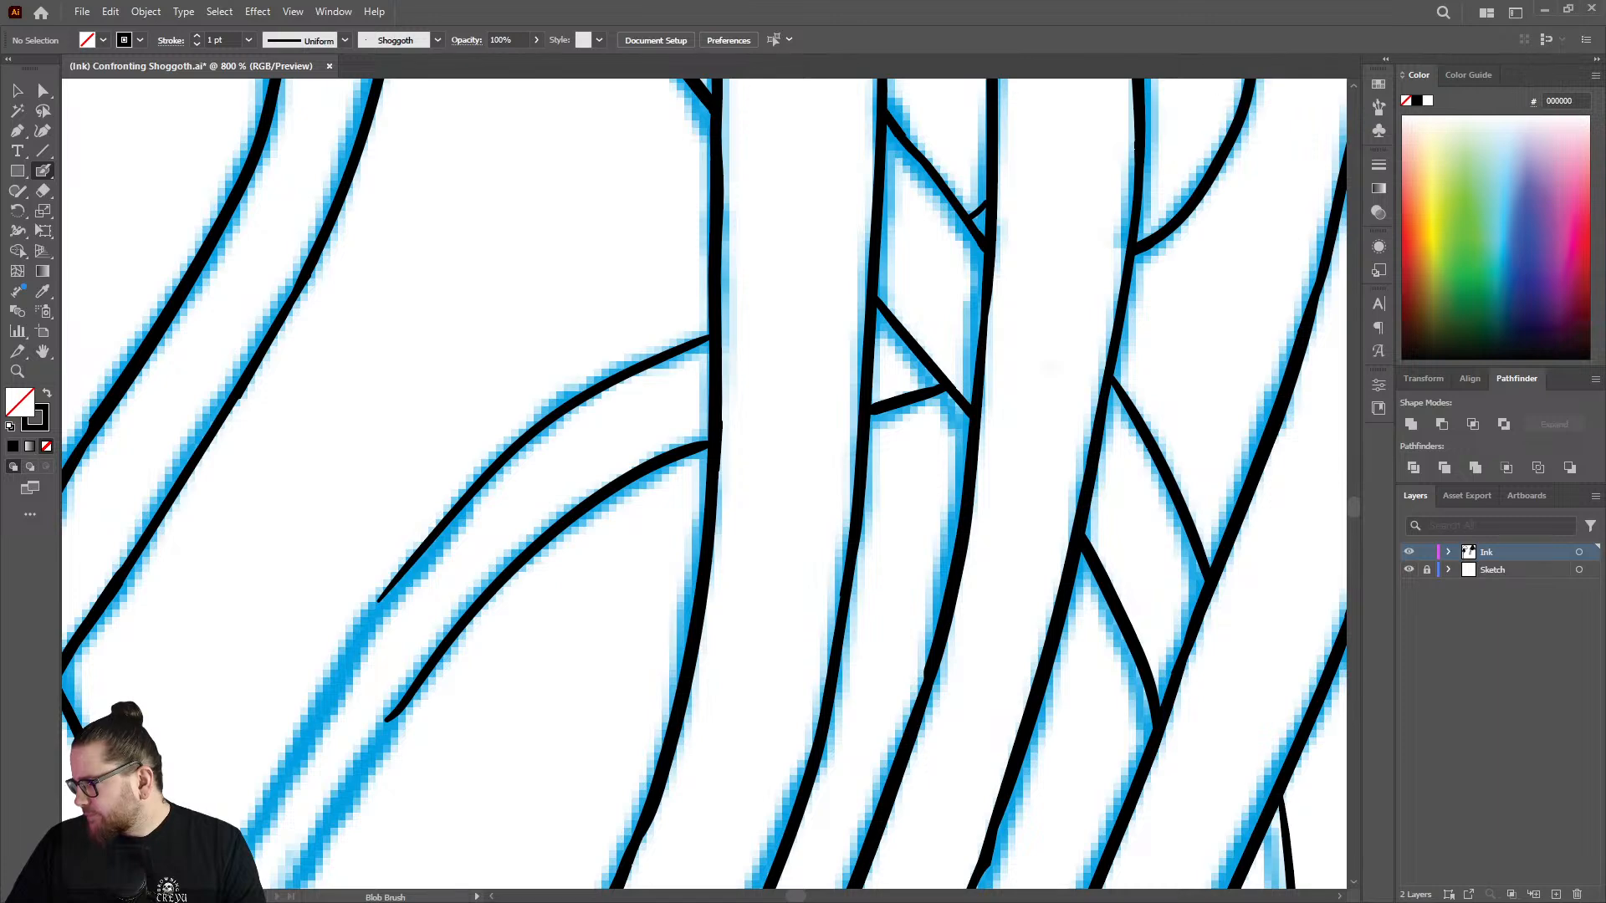
key("z")
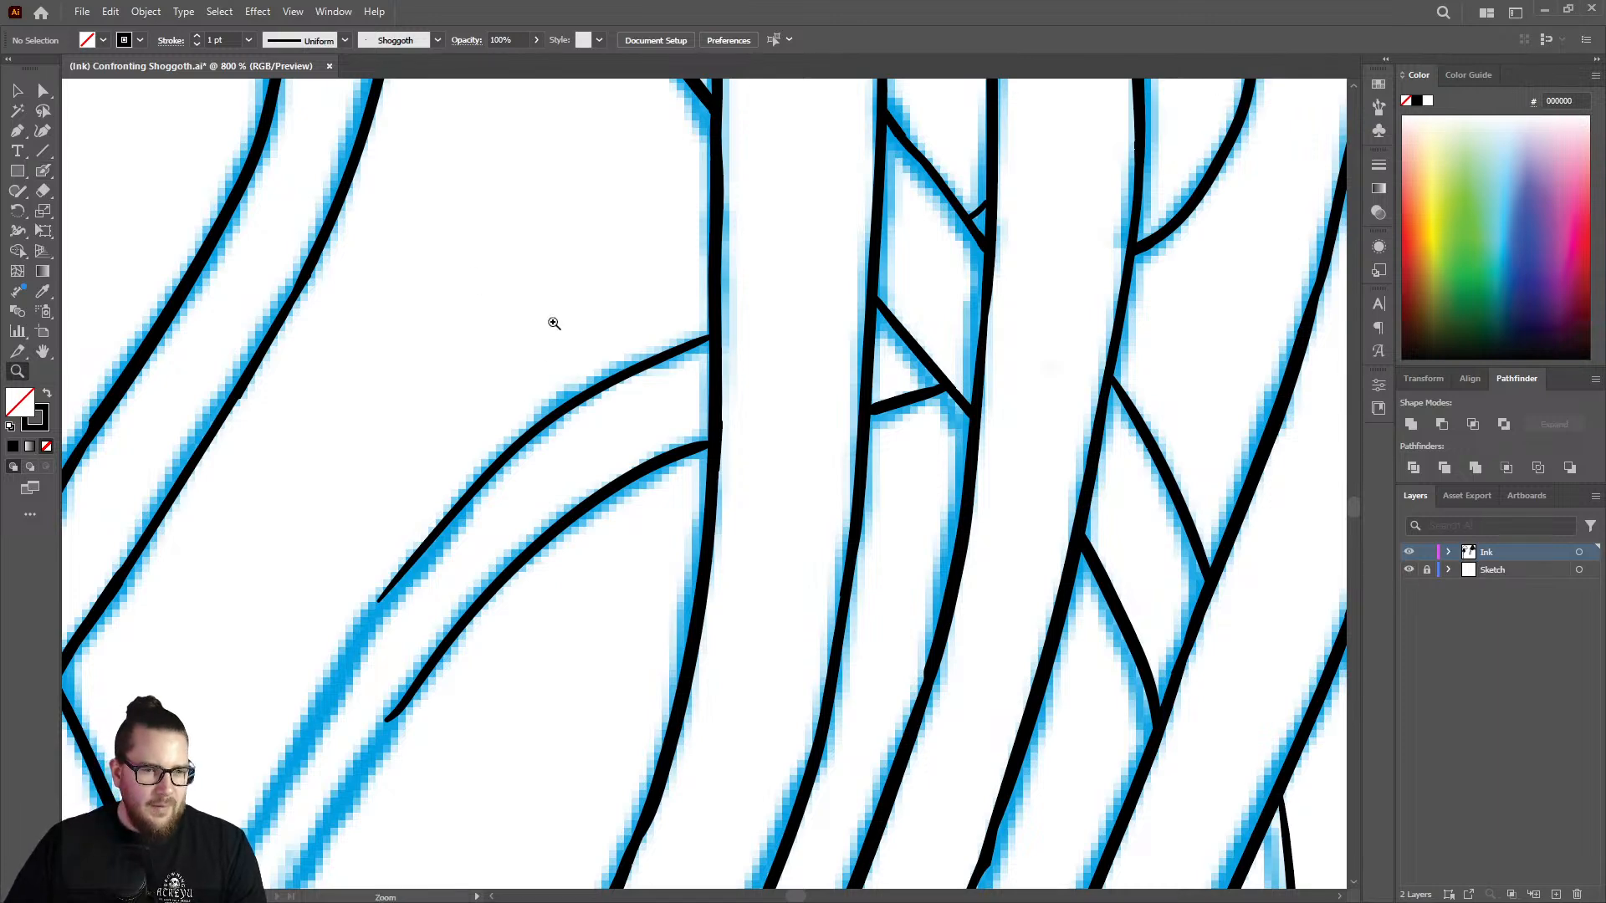
left_click_drag(554, 318, 572, 518)
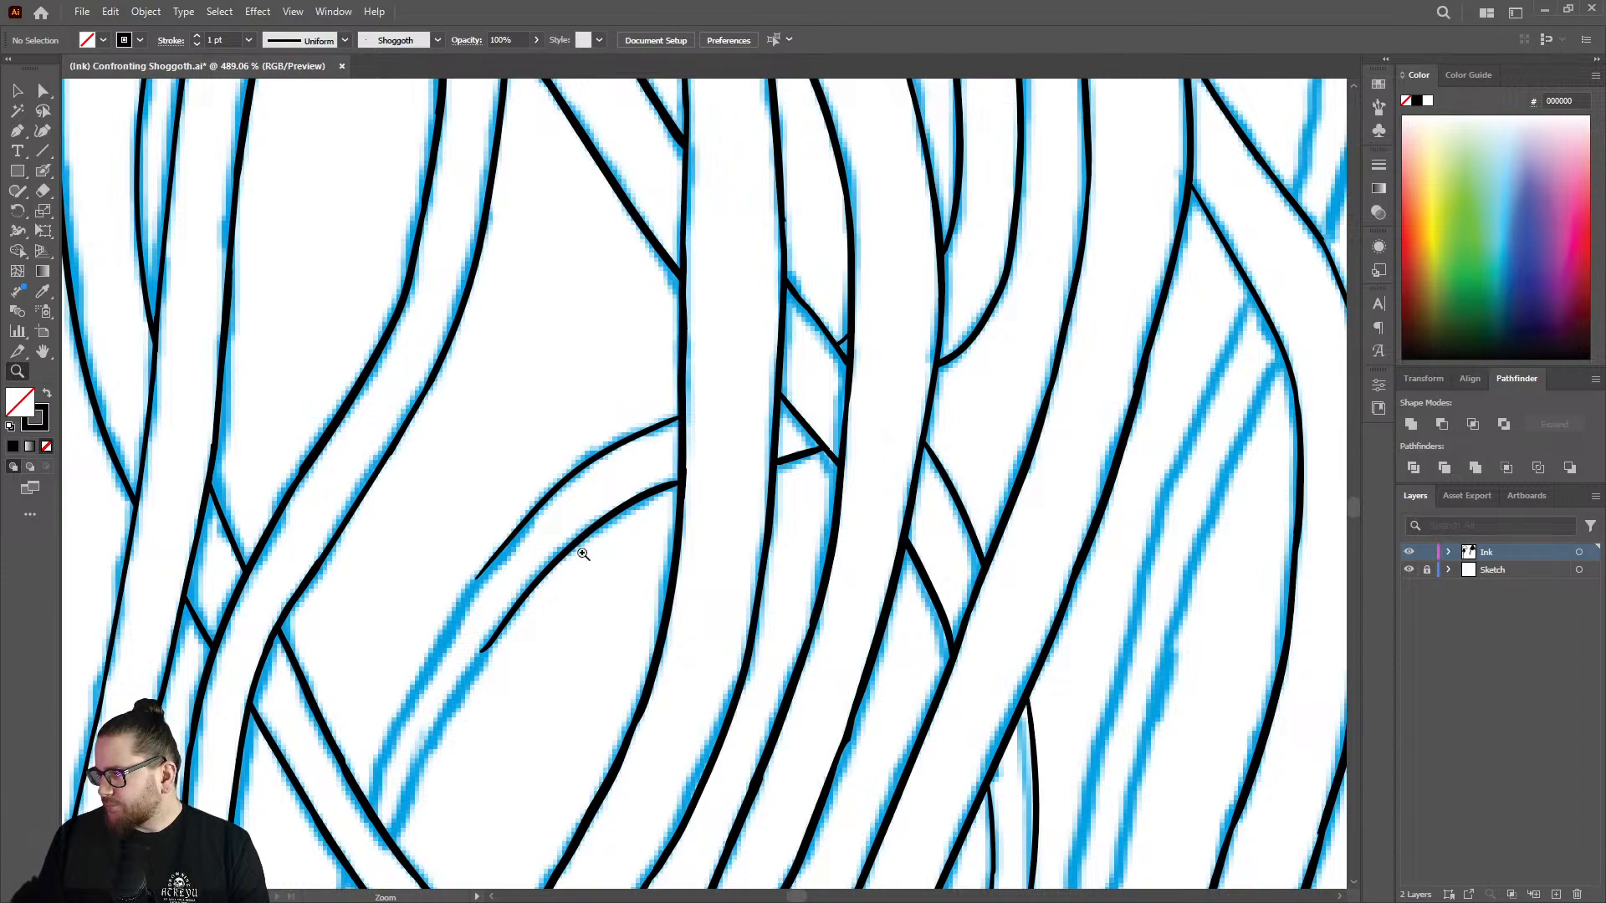
Extend the upper and lower edges of the curved tentacle down along the blue sketch with the Blob Brush.
left_click_drag(593, 554, 512, 570)
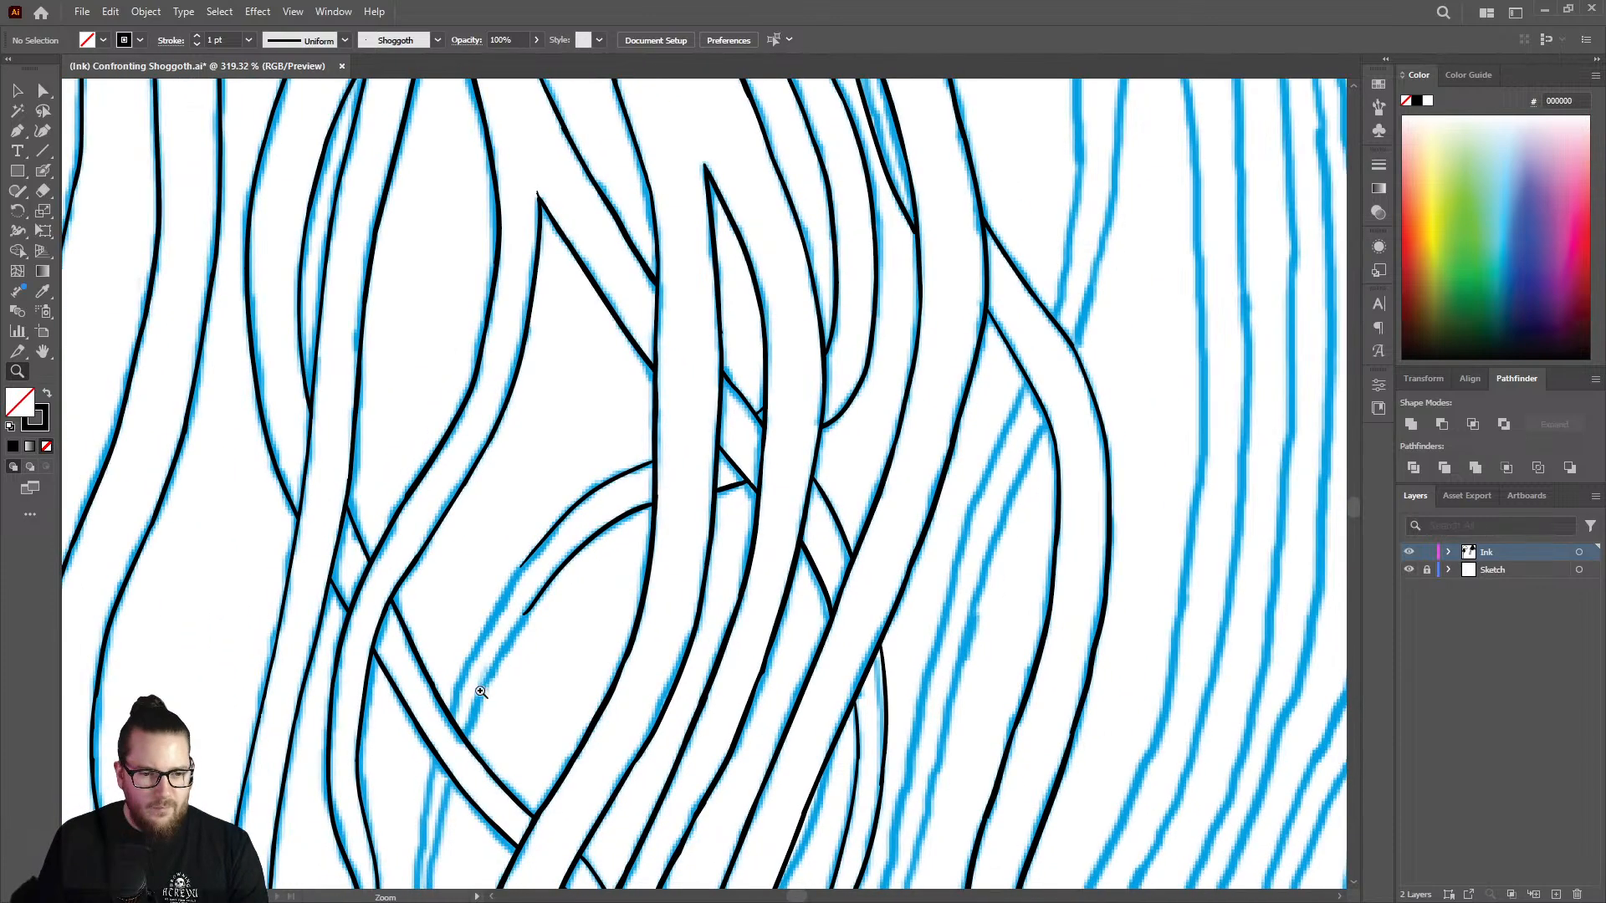
left_click_drag(481, 692, 719, 592)
left_click_drag(529, 452, 577, 452)
key("shift+b")
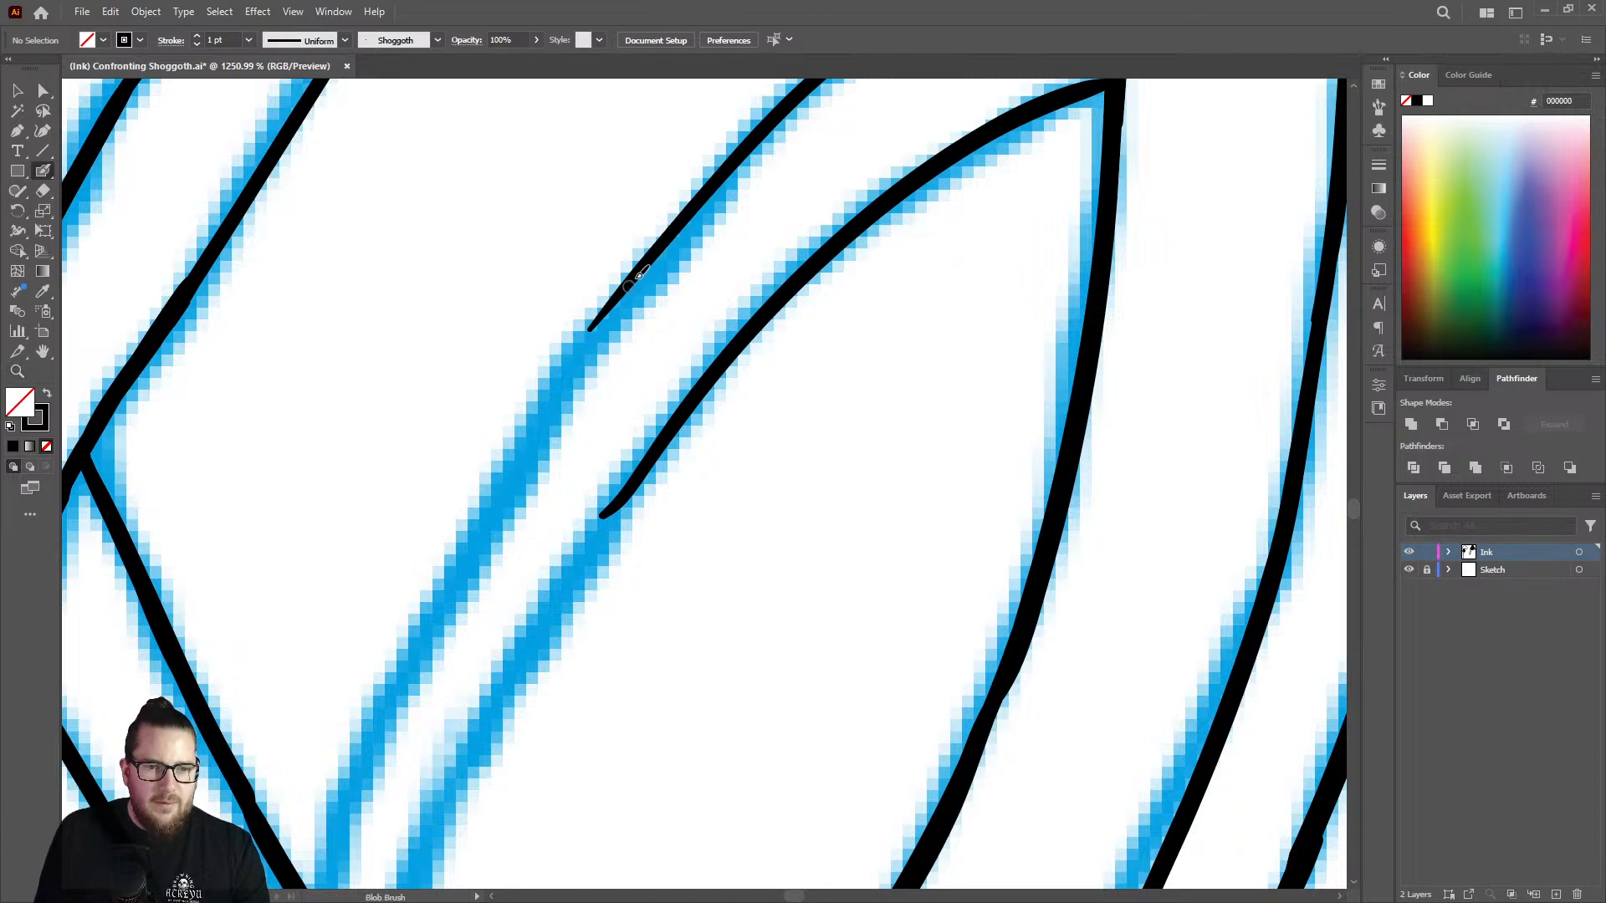
left_click_drag(596, 323, 409, 669)
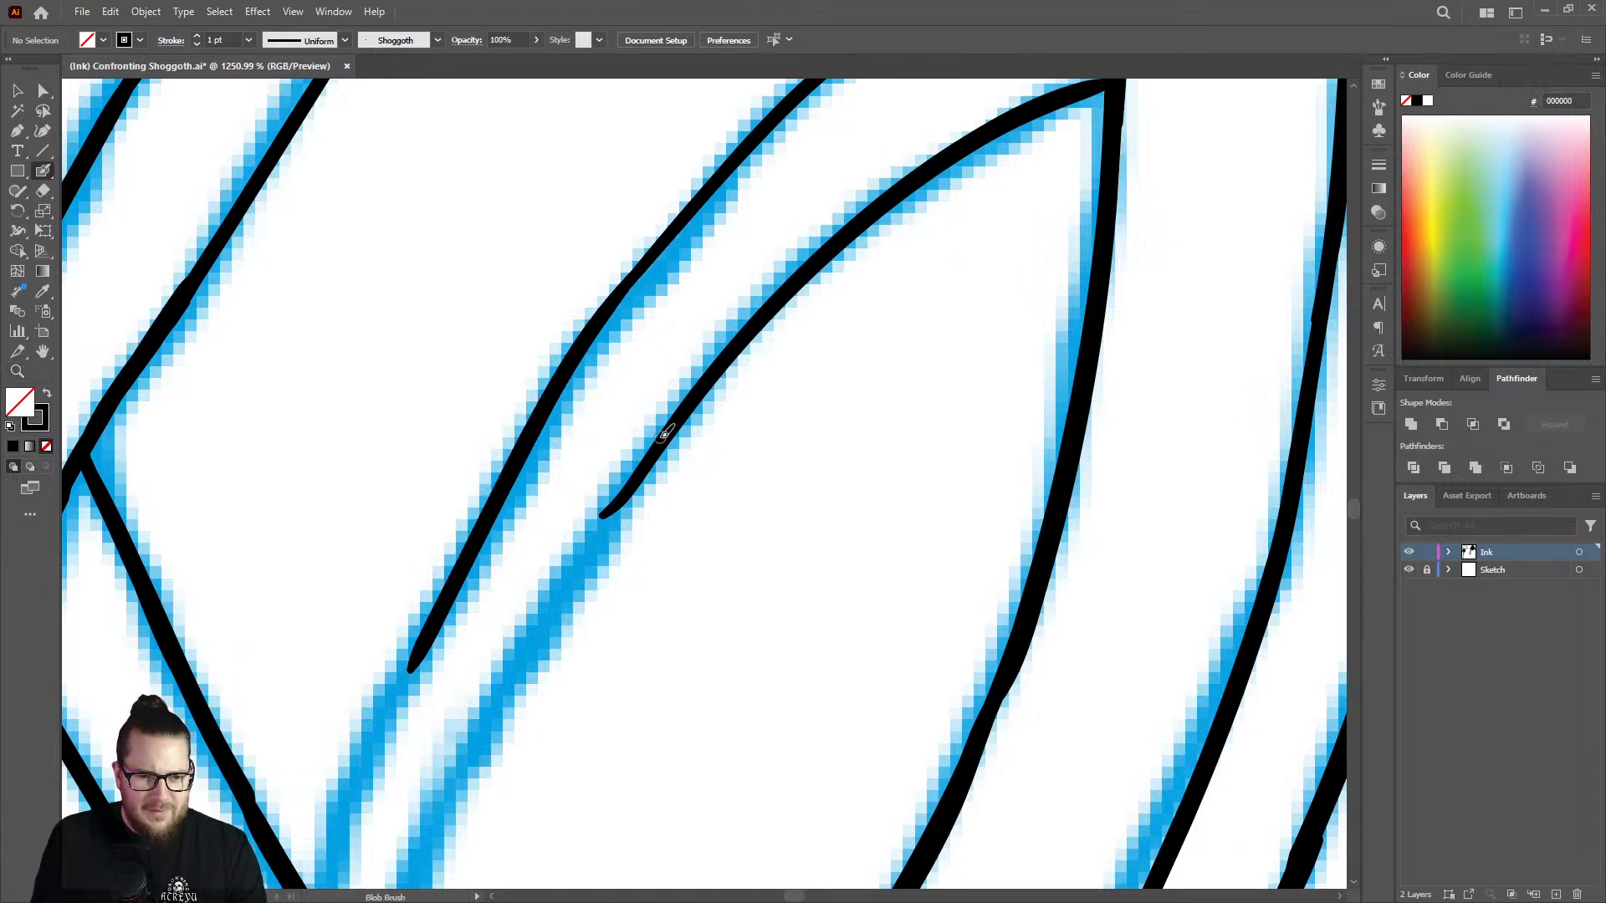
left_click_drag(665, 425, 466, 770)
Continue both edges of the curved tentacle down until they meet the upper edge of the diagonal tentacle.
key("z")
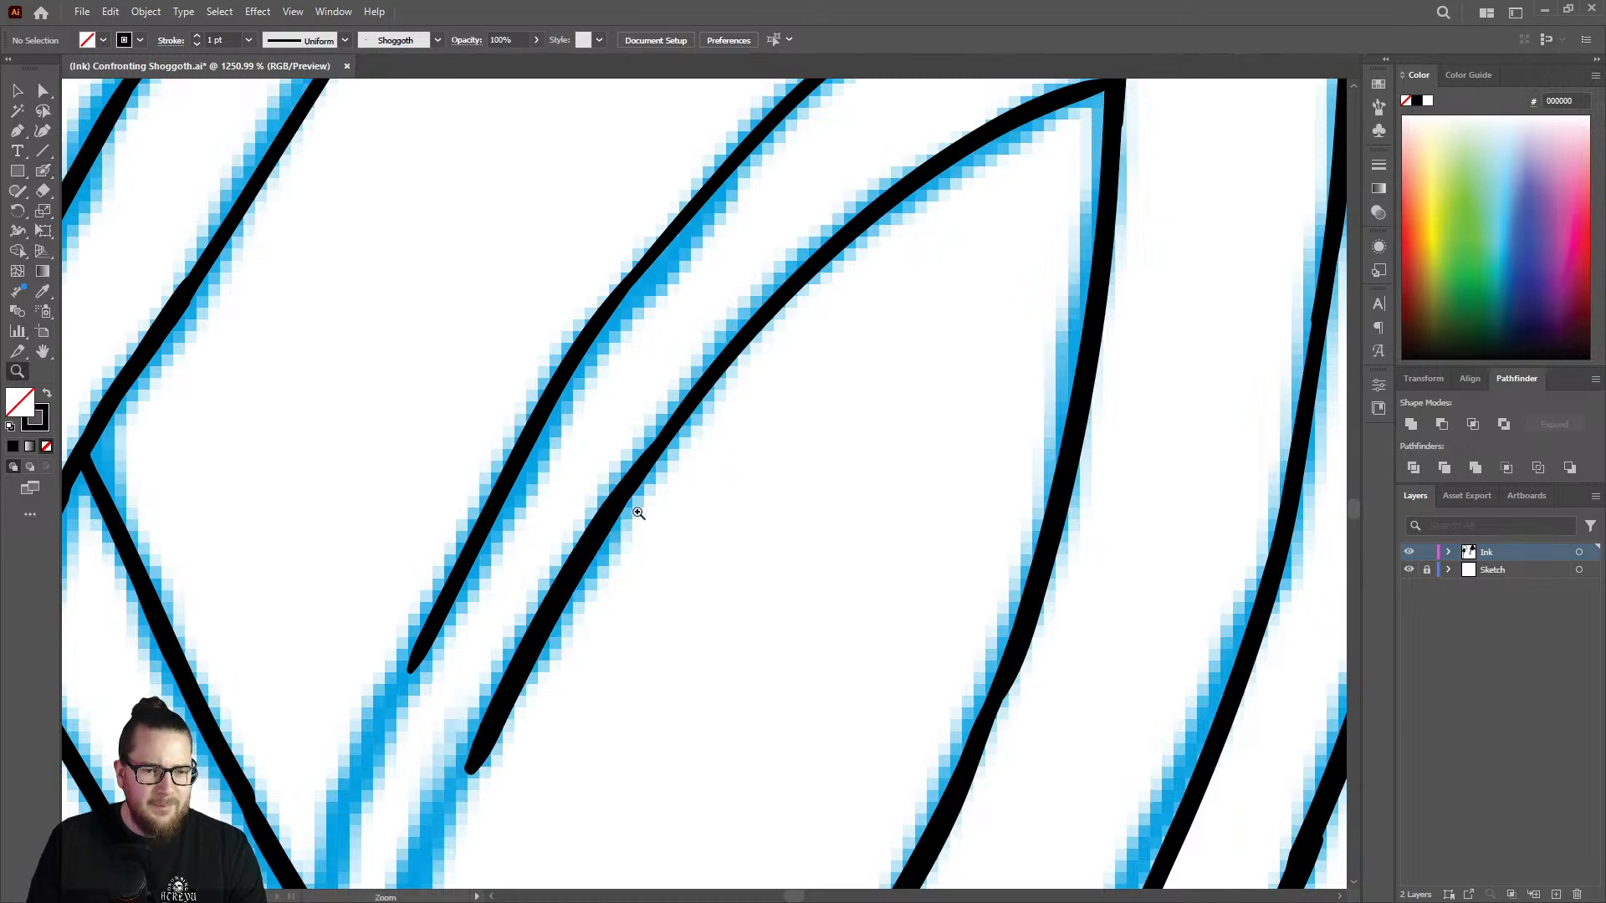
left_click_drag(688, 497, 502, 573)
left_click_drag(575, 629, 836, 536)
key("shift+b")
left_click_drag(686, 395, 634, 544)
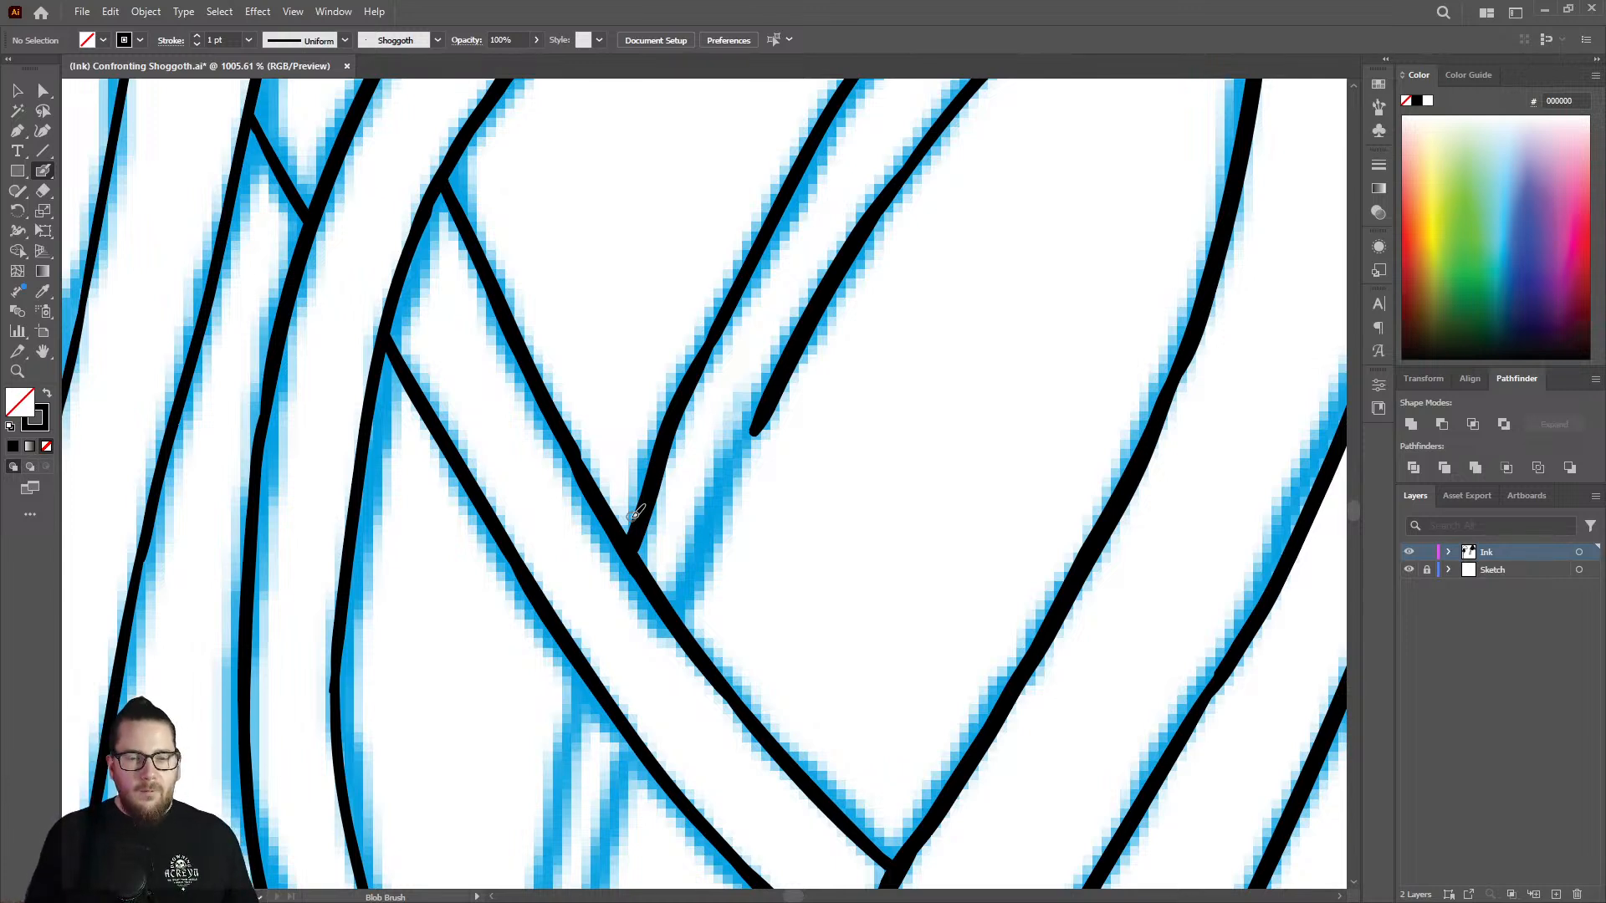
left_click_drag(760, 417, 682, 609)
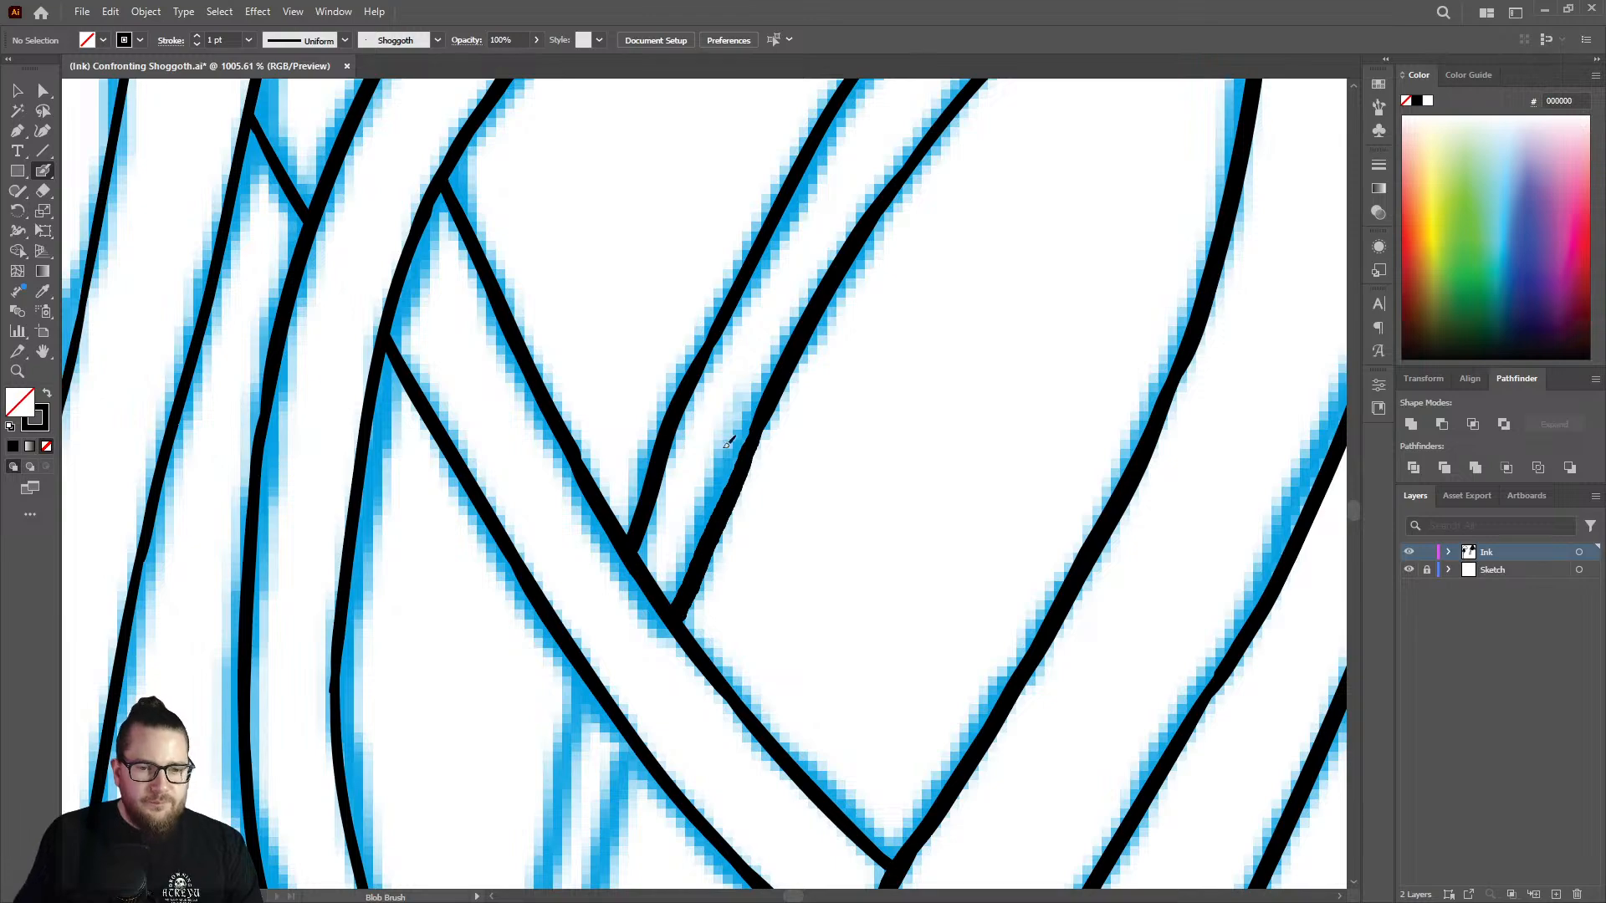
Try a stroke carrying the curved tentacle's lower edge across the vertical strand from its short edge, and undo it.
key("z")
left_click_drag(741, 435, 502, 452)
left_click_drag(739, 511, 678, 499)
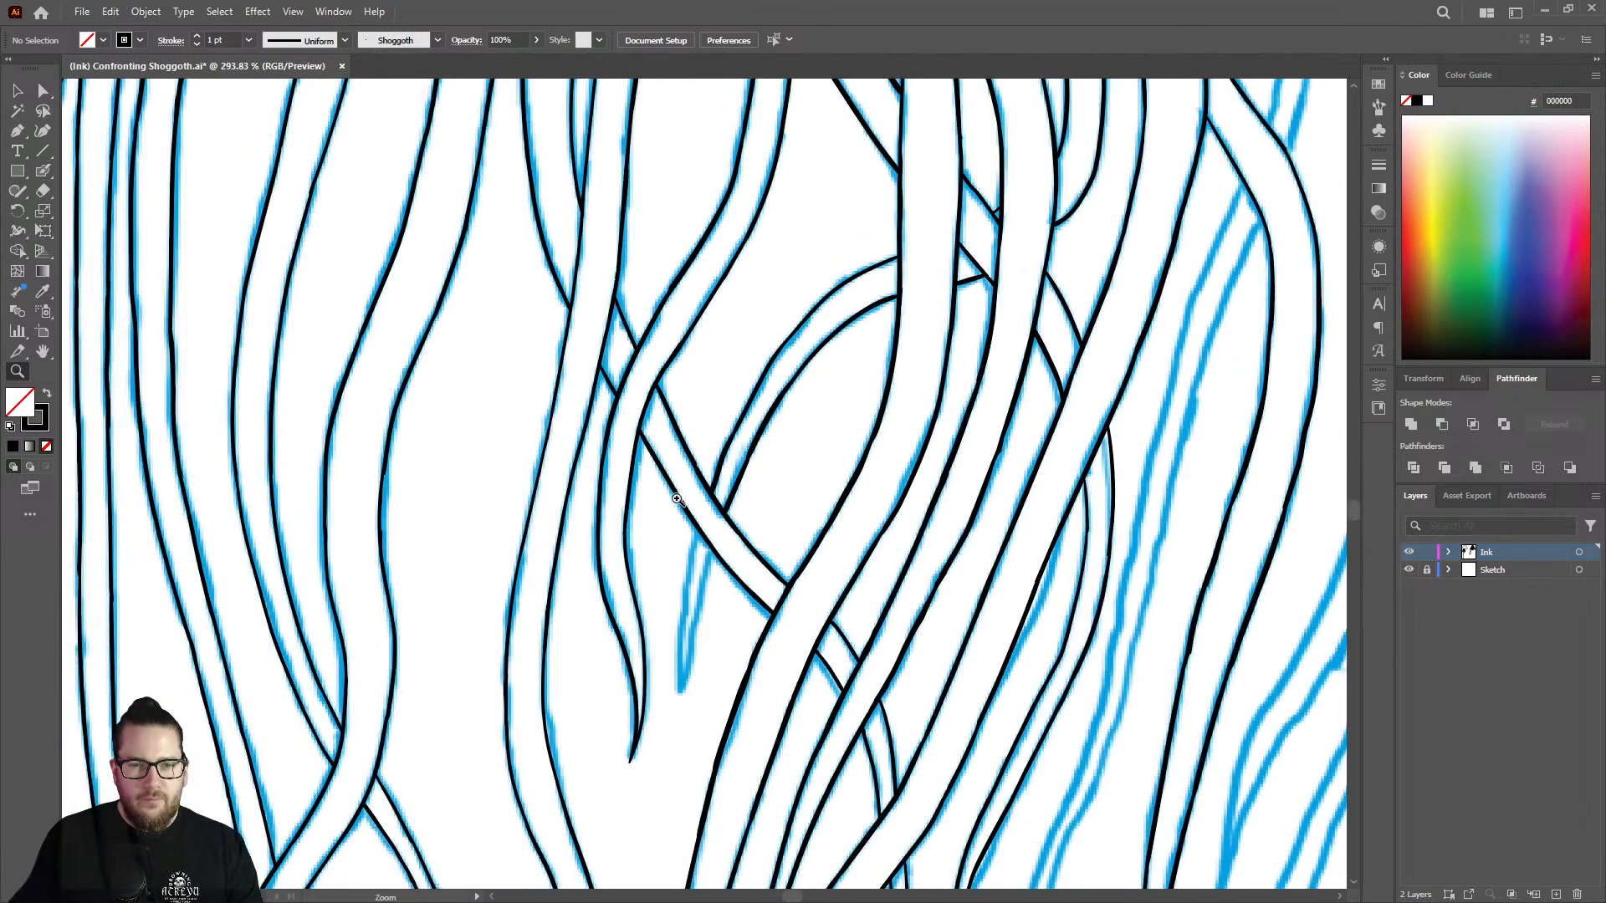
left_click_drag(893, 259, 1164, 307)
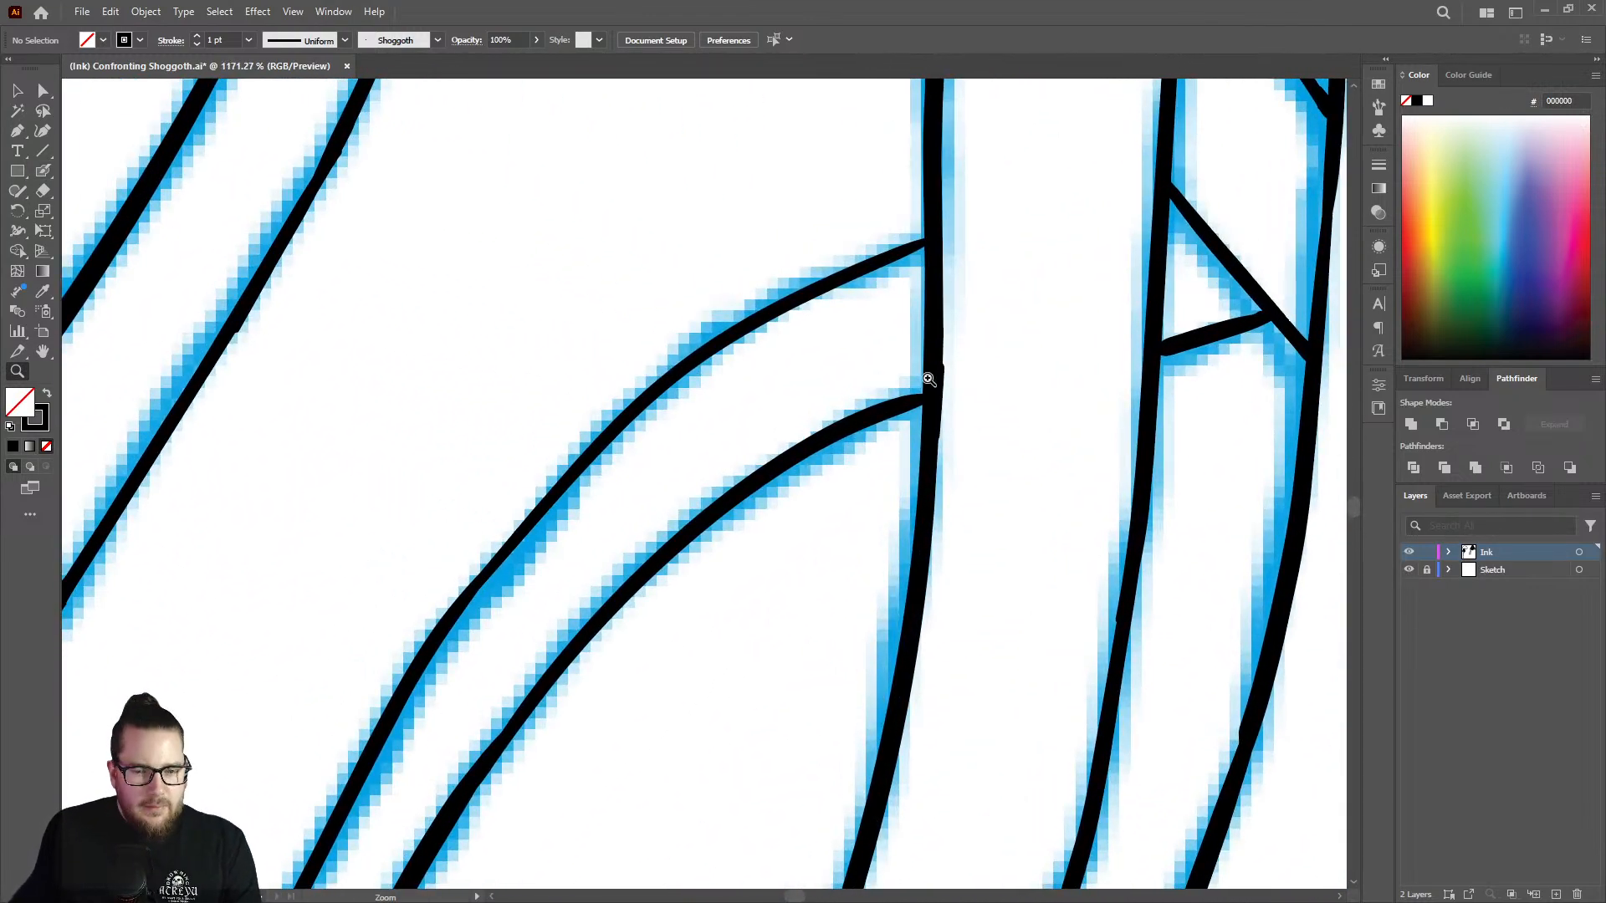
key("shift+b")
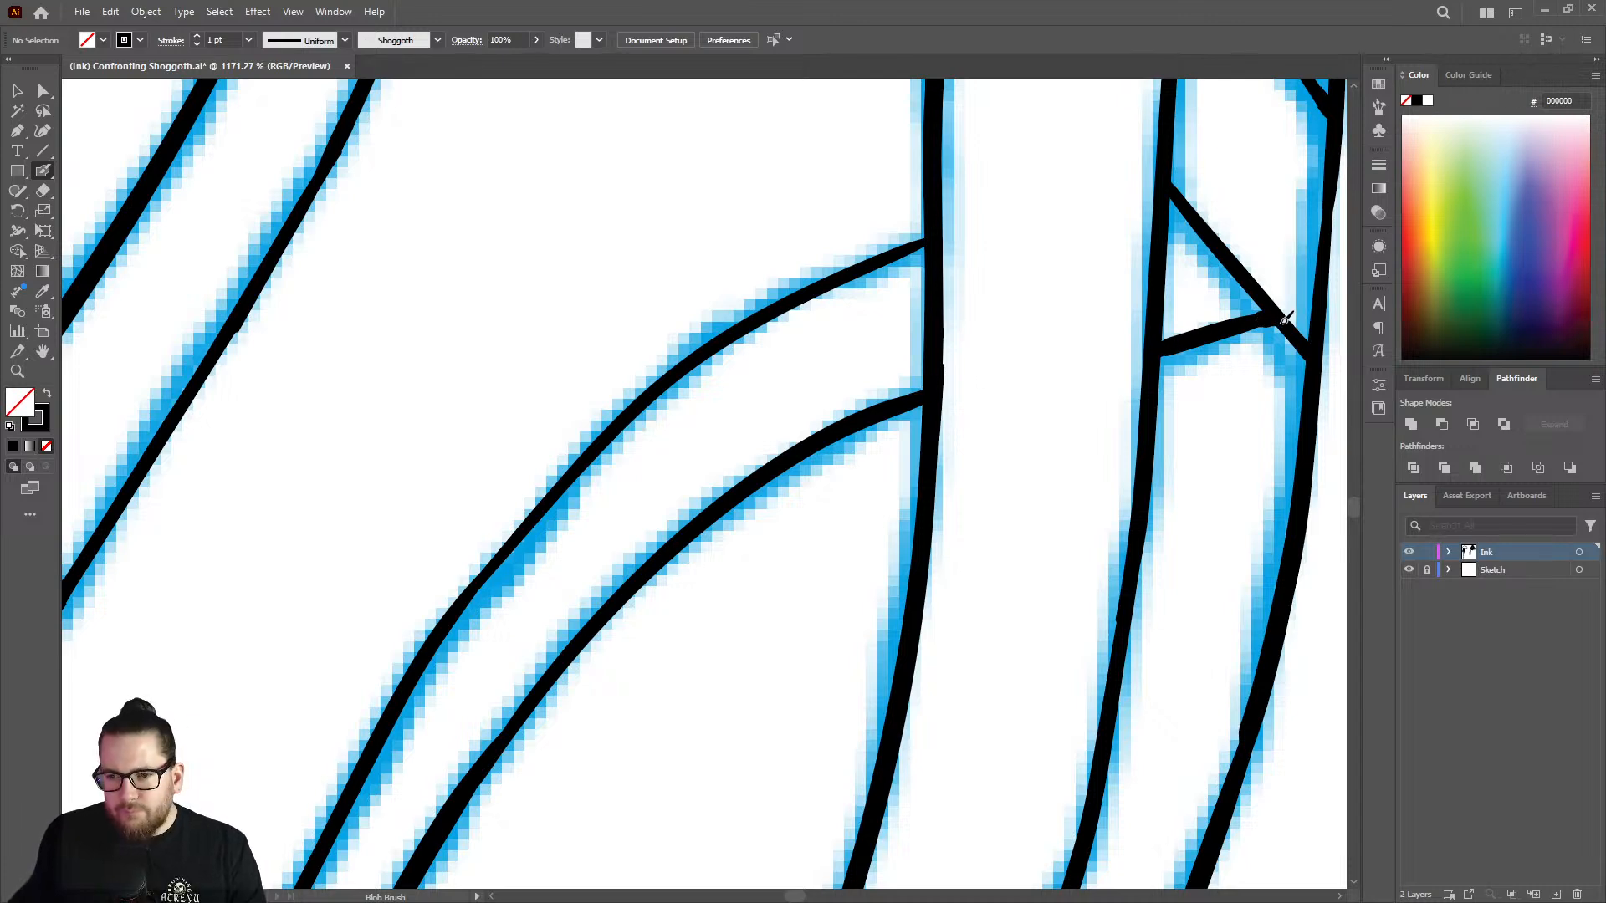
key("z")
mouse_move(1039, 365)
left_mouse_down()
mouse_move(949, 295)
mouse_move(1163, 278)
left_mouse_up()
key("shift+b")
mouse_move(962, 328)
left_mouse_down()
mouse_move(646, 474)
mouse_move(452, 420)
left_mouse_up()
key("ctrl+z")
Ink both edges of the curved tentacle where it emerges beneath the diagonal tentacle, stopping short of the tip.
key("z")
left_click_drag(609, 673, 537, 684)
left_click_drag(613, 761, 751, 542)
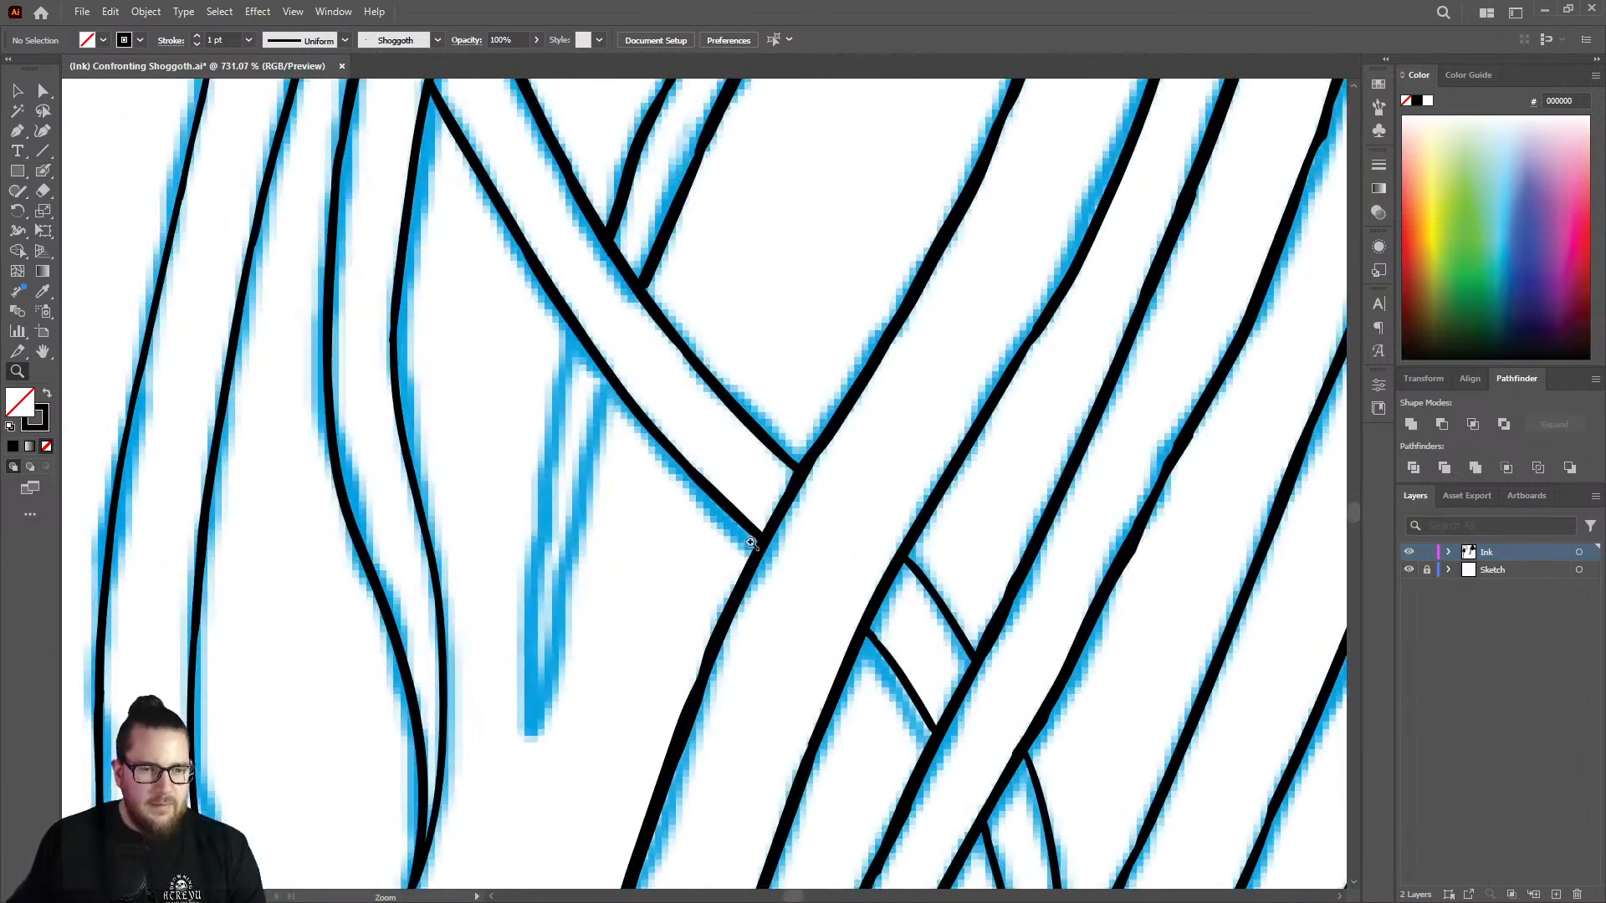
left_click_drag(511, 454, 616, 418)
left_click_drag(690, 201, 753, 207)
key("shift+b")
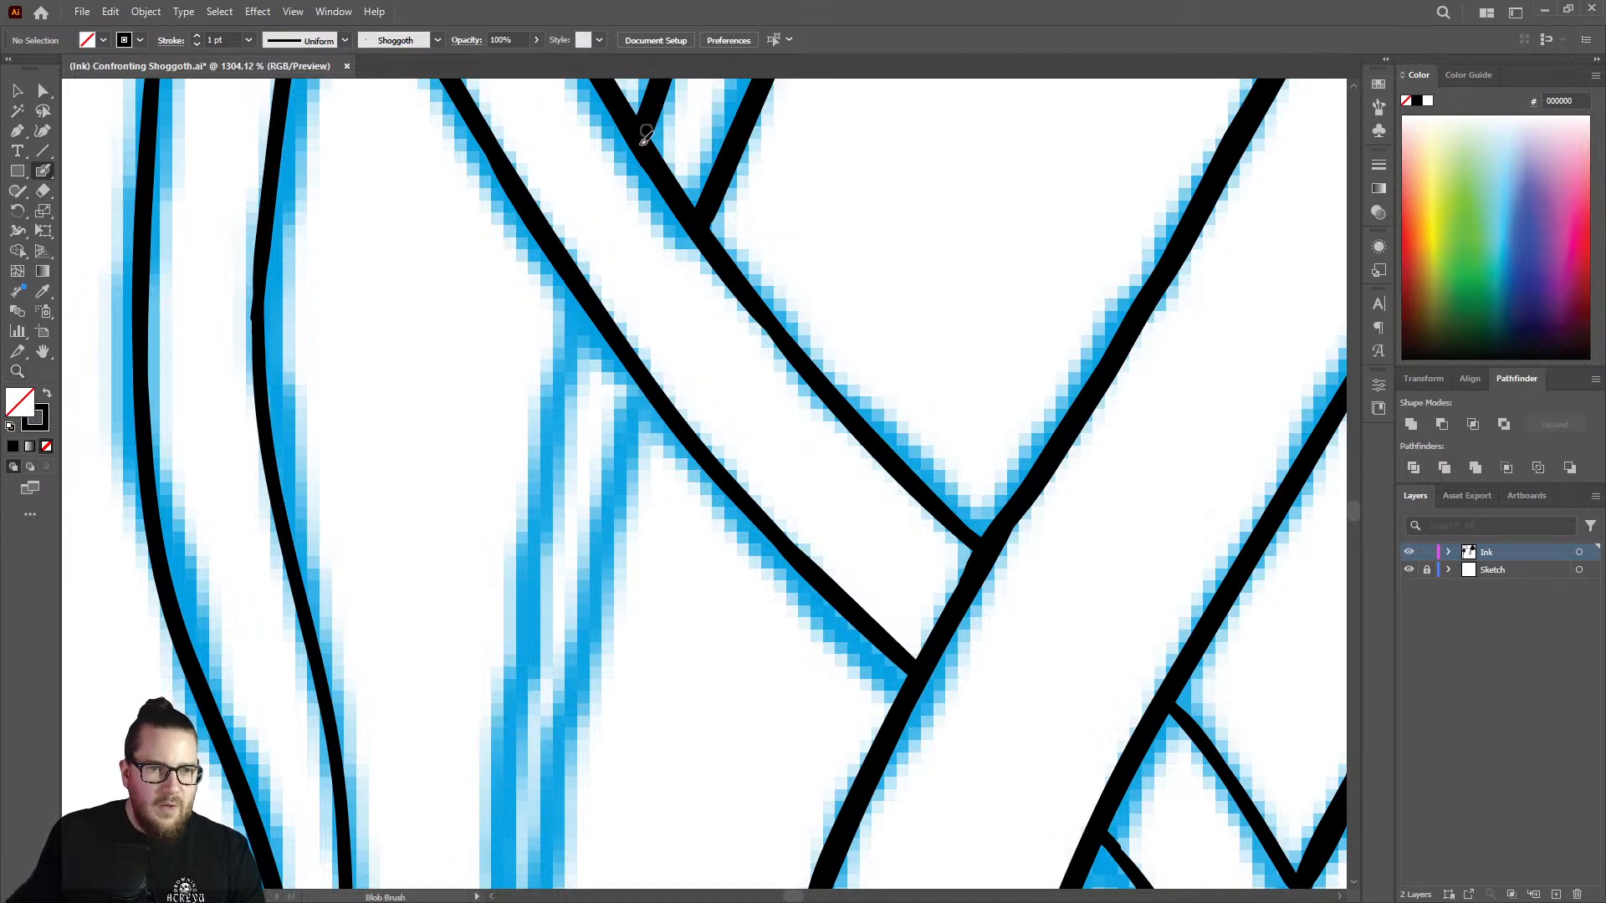
mouse_move(584, 285)
left_mouse_down()
mouse_move(535, 531)
mouse_move(519, 744)
left_mouse_up()
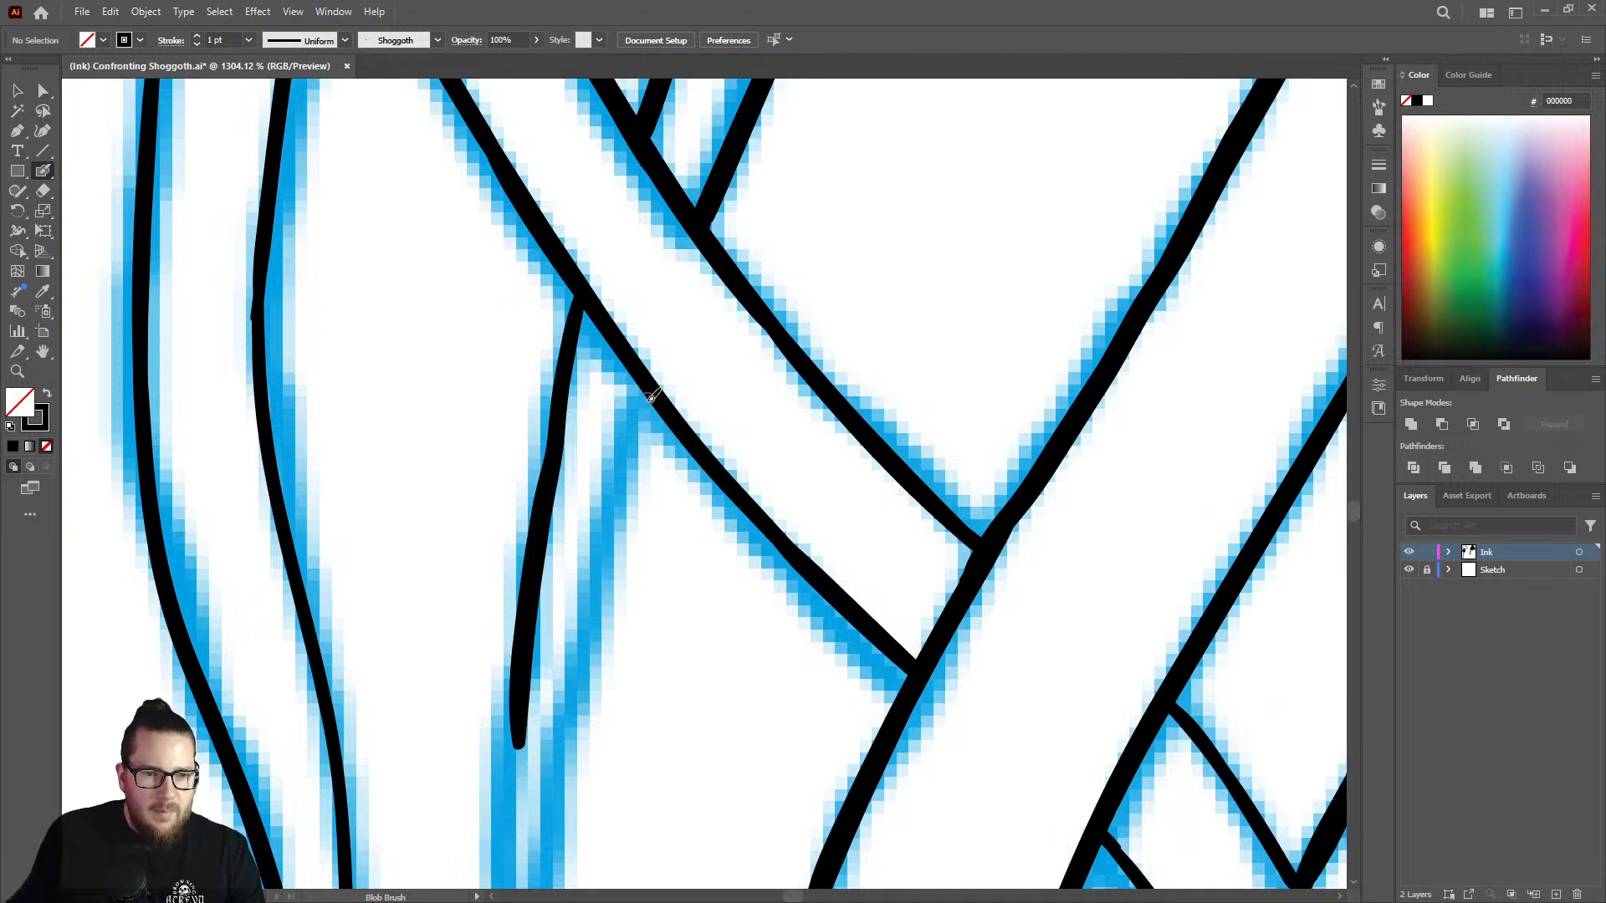
left_click_drag(649, 380, 588, 692)
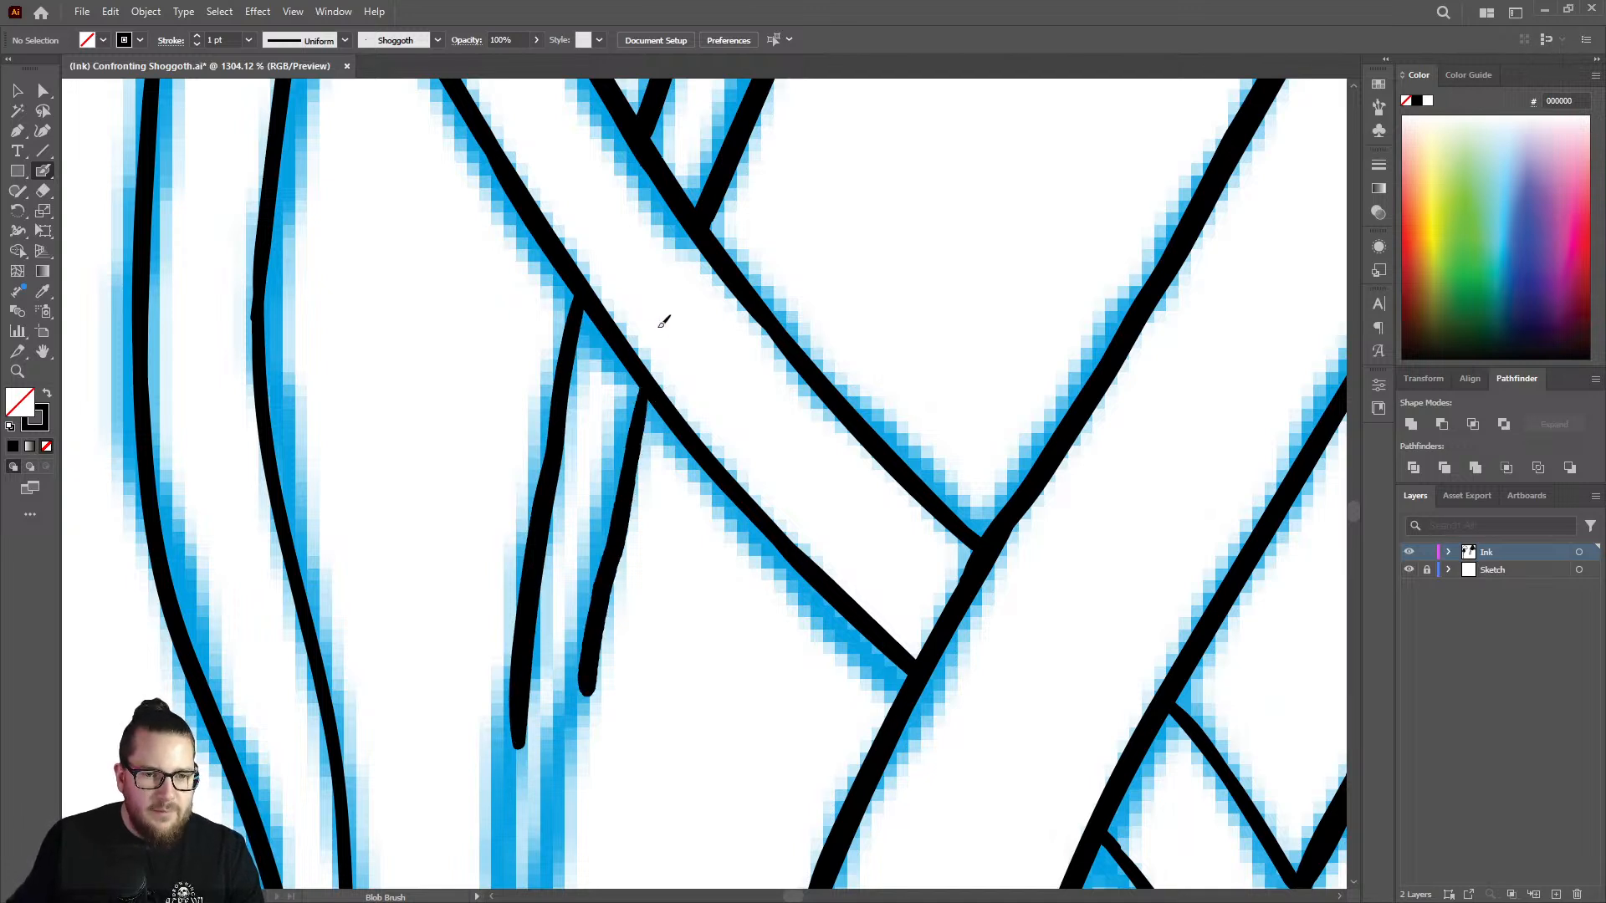
left_click(17, 89)
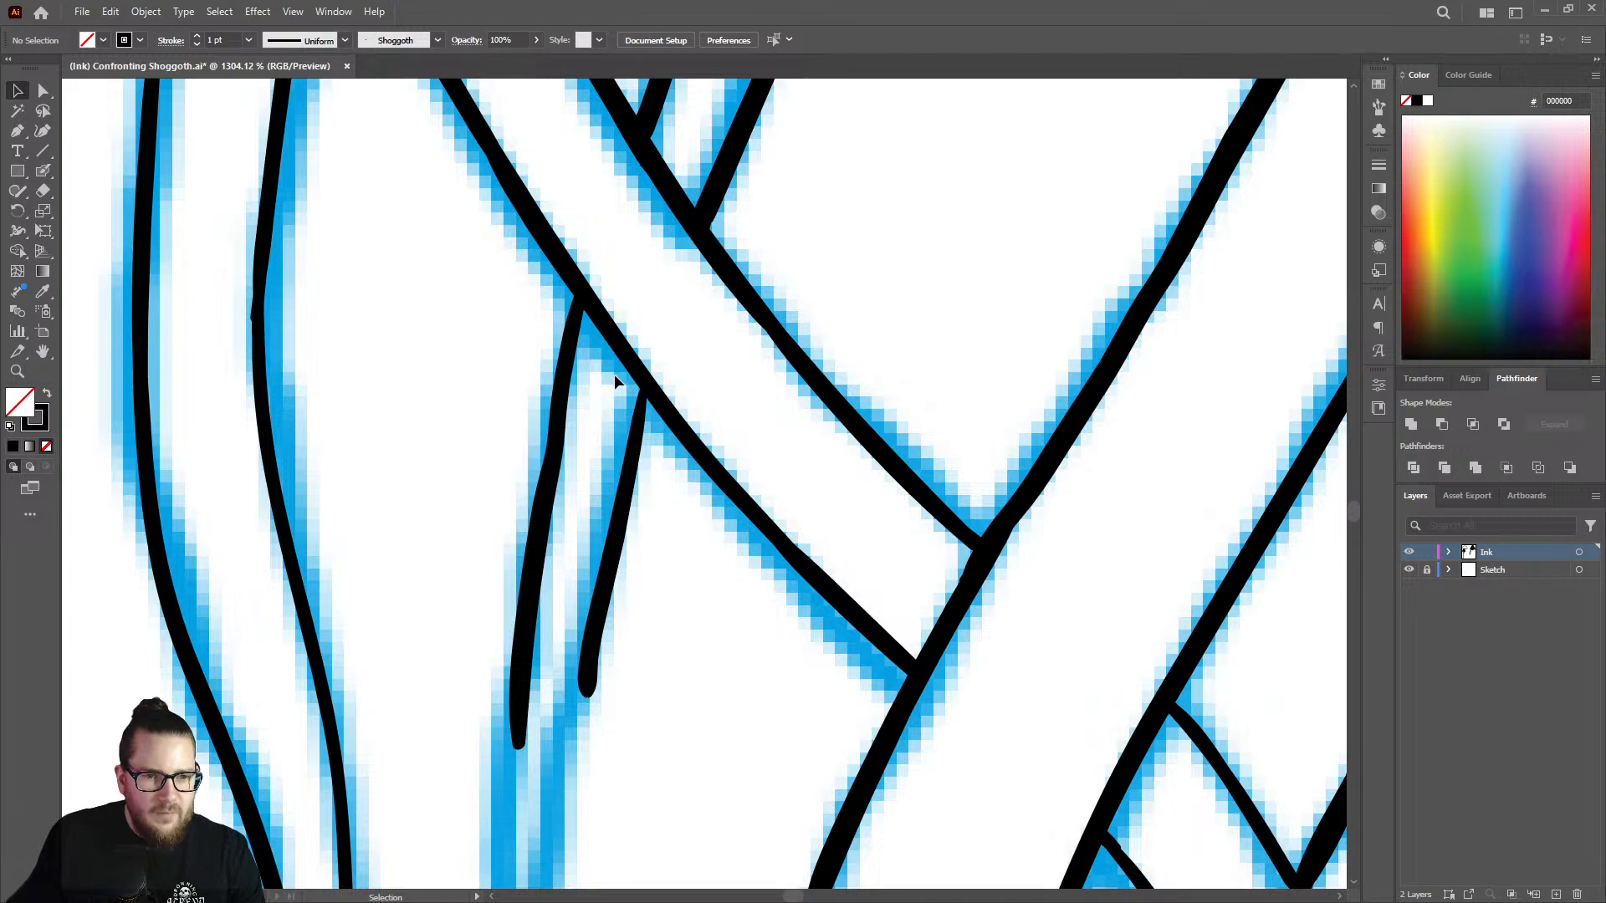
left_click_drag(703, 452, 701, 448)
left_click(626, 410)
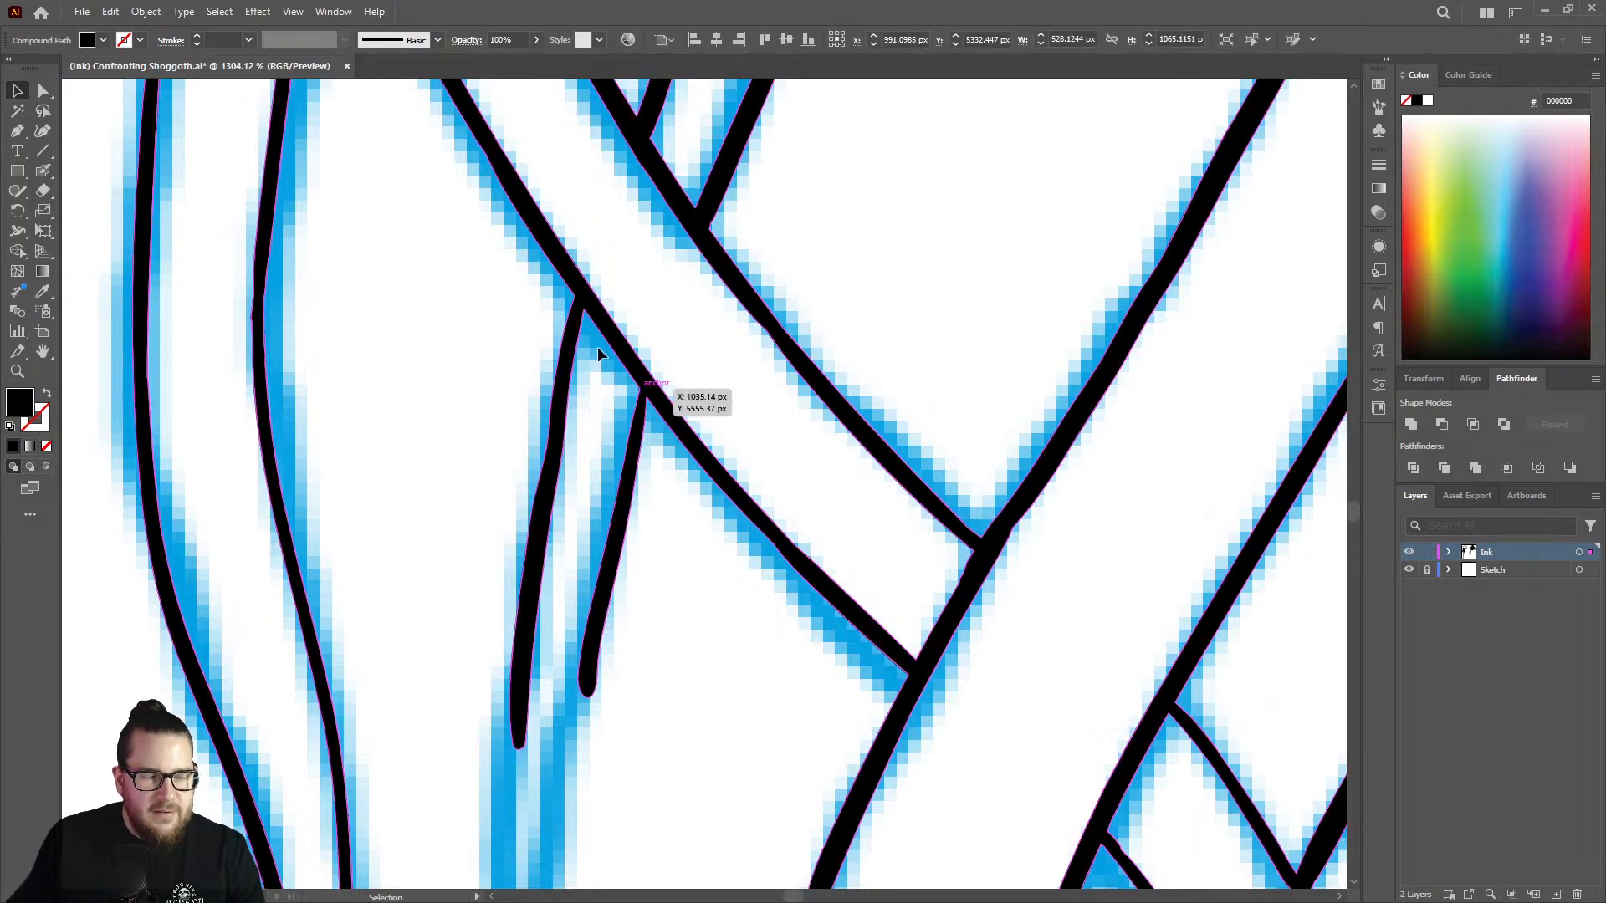
key("shift+asciitilde")
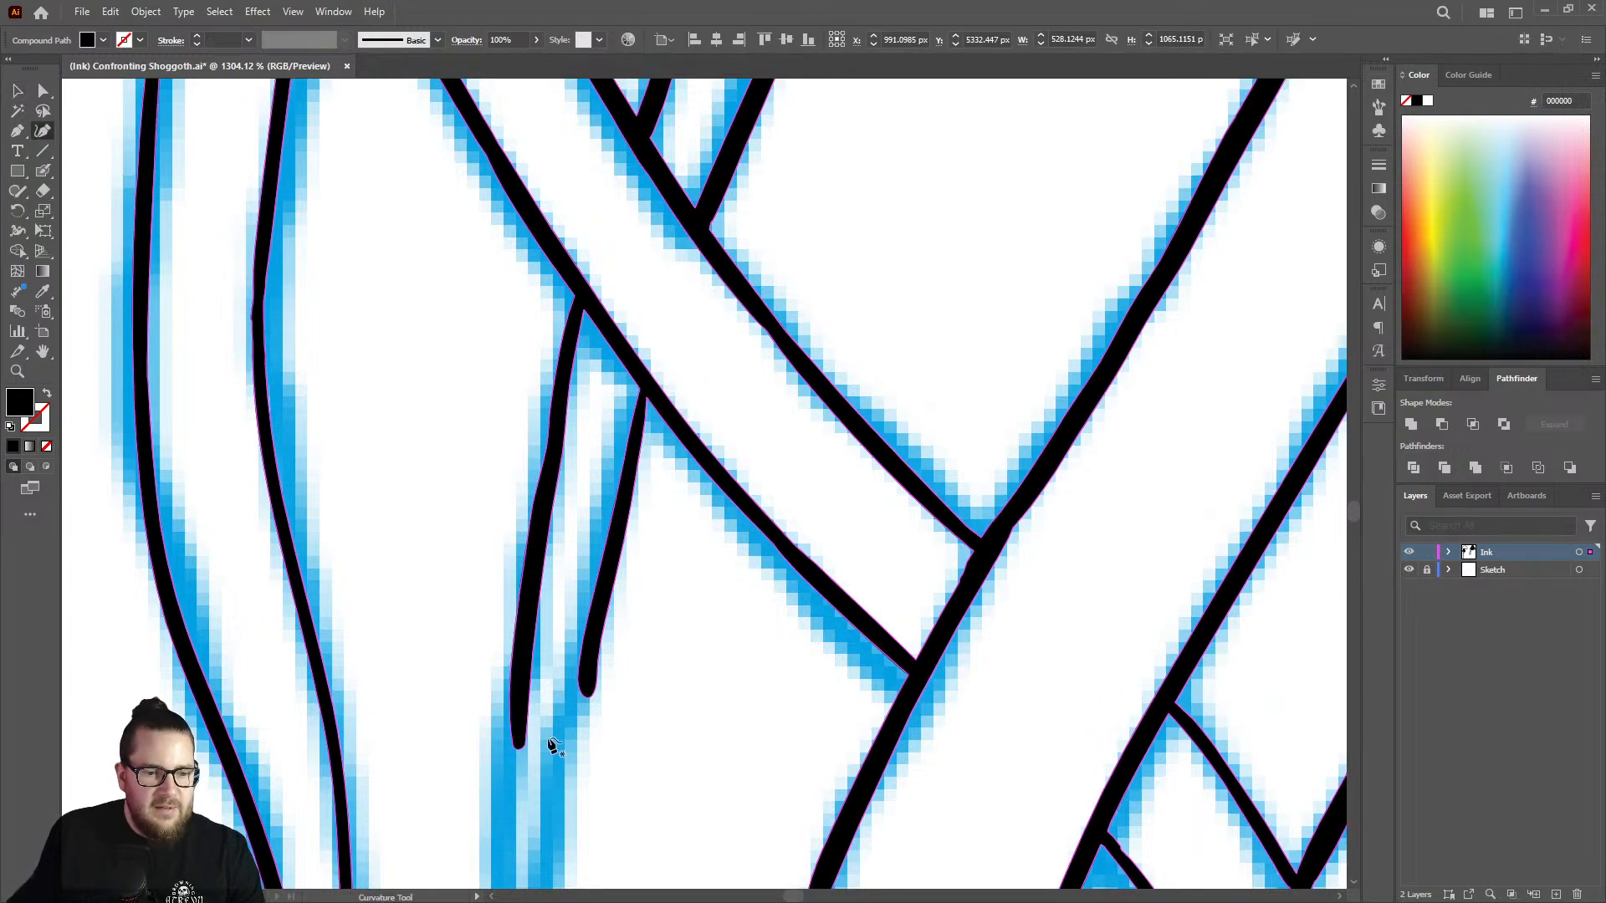
left_click(18, 94)
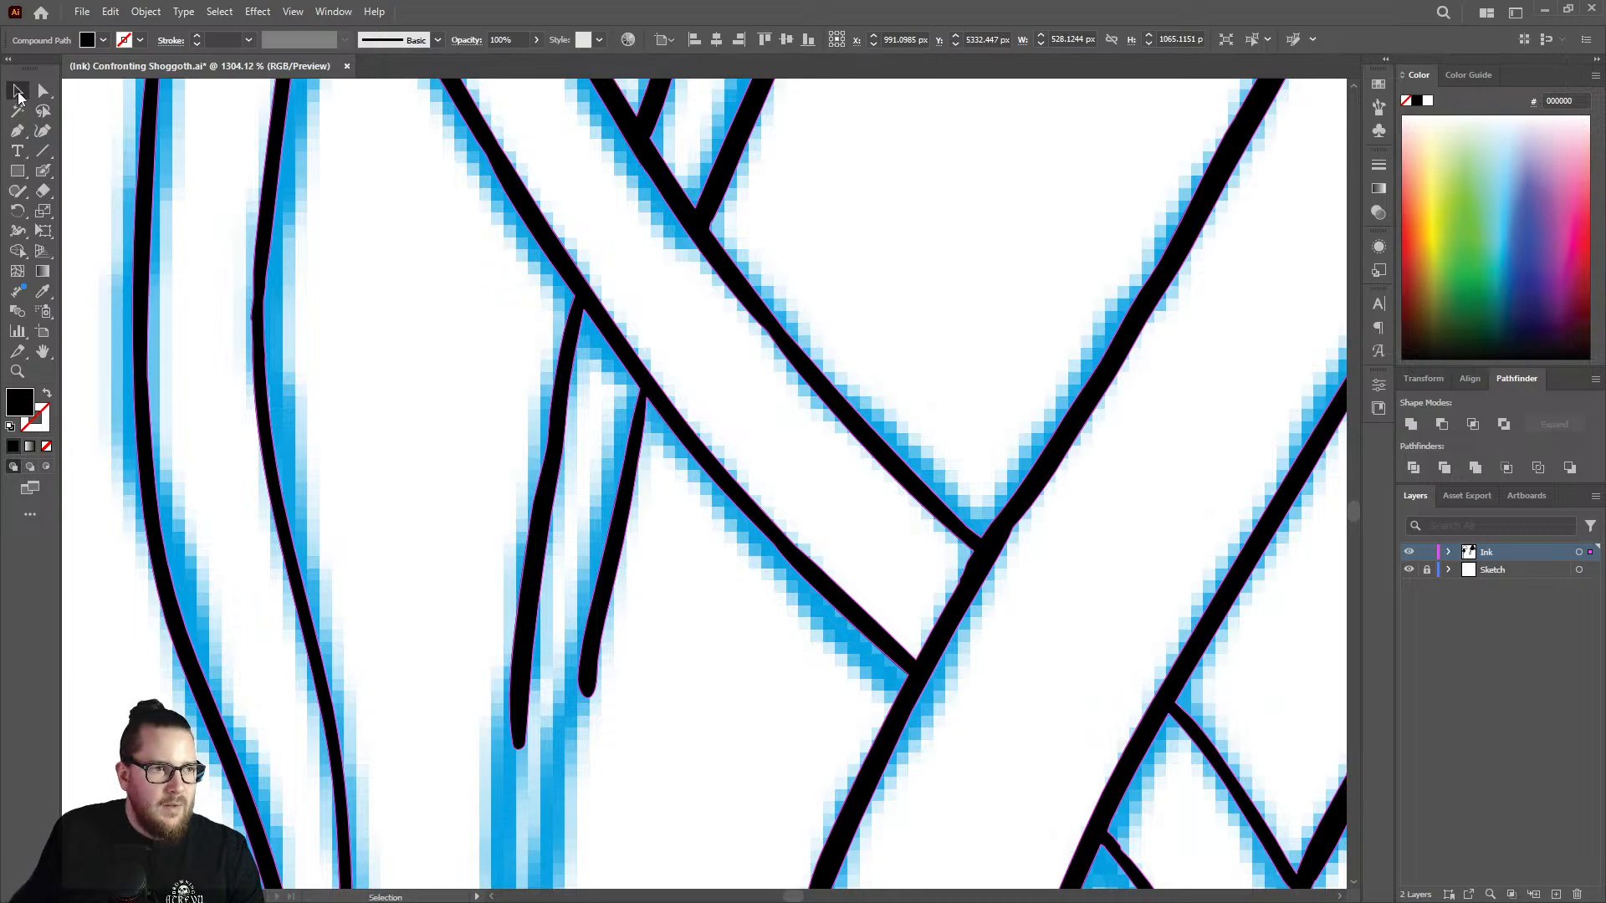
Ink the curved tentacle's pointed tip, joining its left and right edges, and clear the artwork selection.
key("z")
left_click_drag(496, 370, 459, 437)
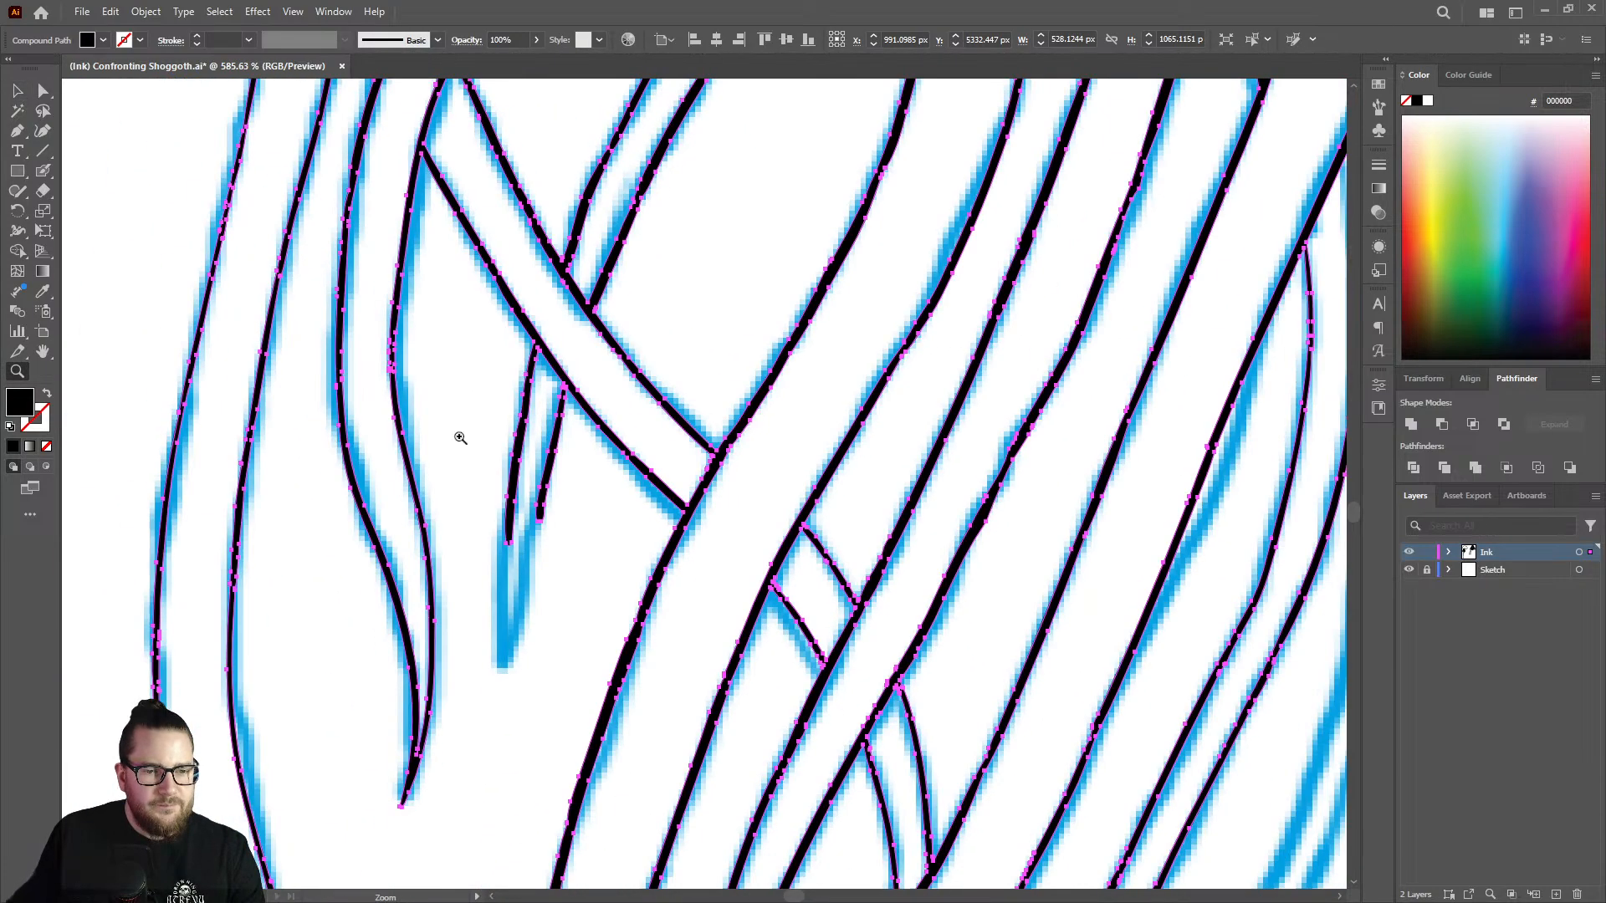
mouse_move(525, 562)
left_mouse_down()
mouse_move(412, 542)
mouse_move(629, 554)
left_mouse_up()
key("shift+b")
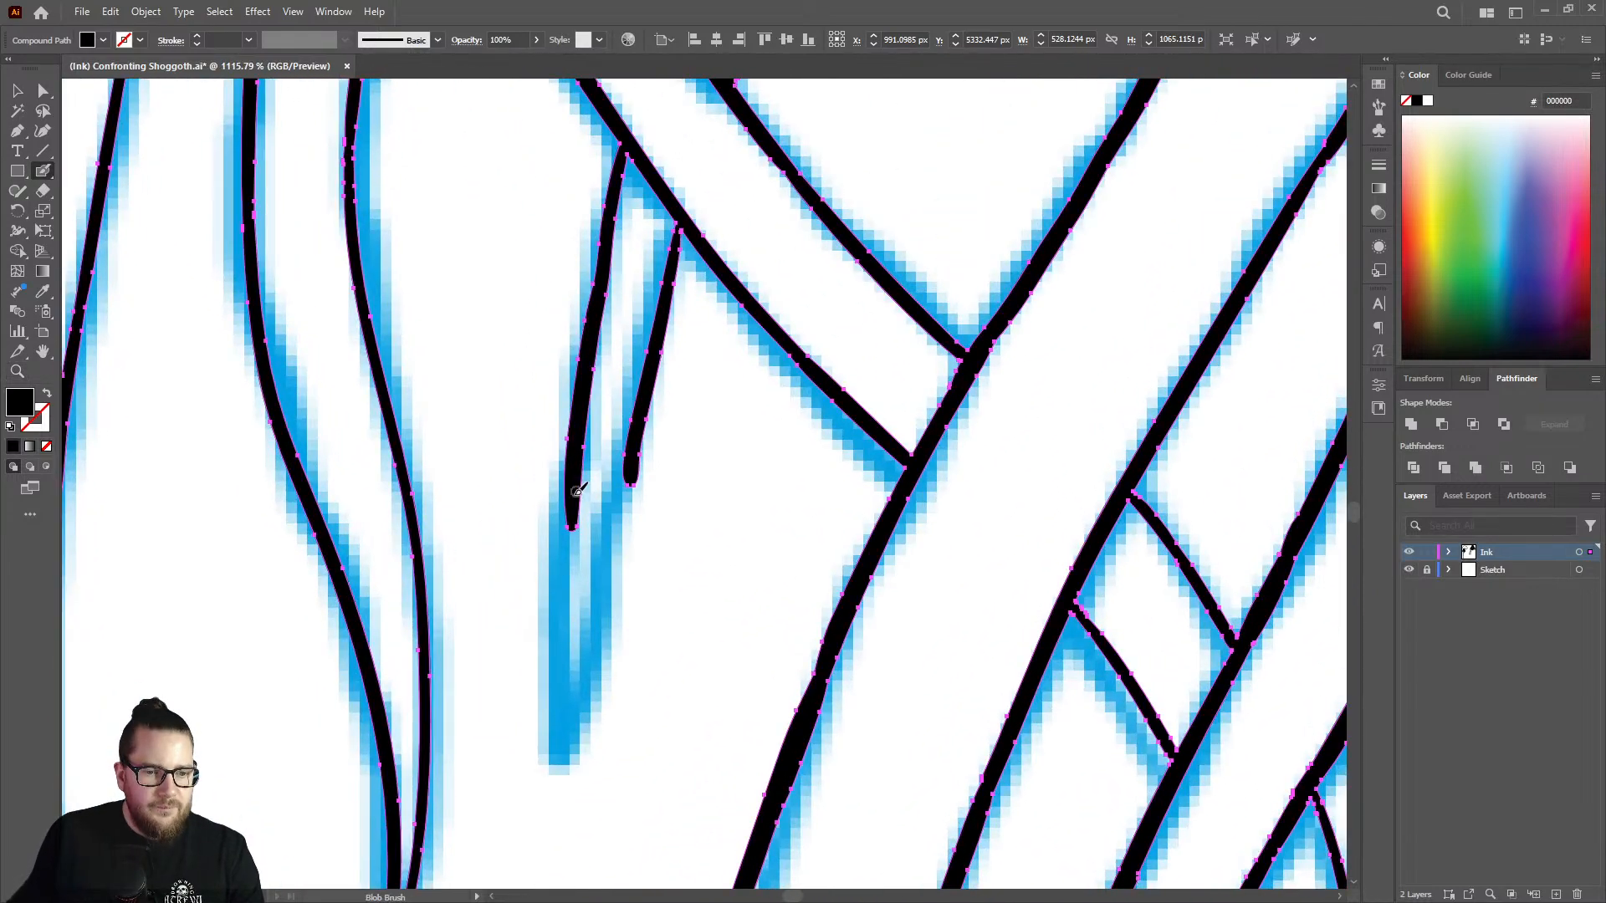
mouse_move(575, 483)
left_mouse_down()
mouse_move(571, 742)
mouse_move(633, 456)
left_mouse_up()
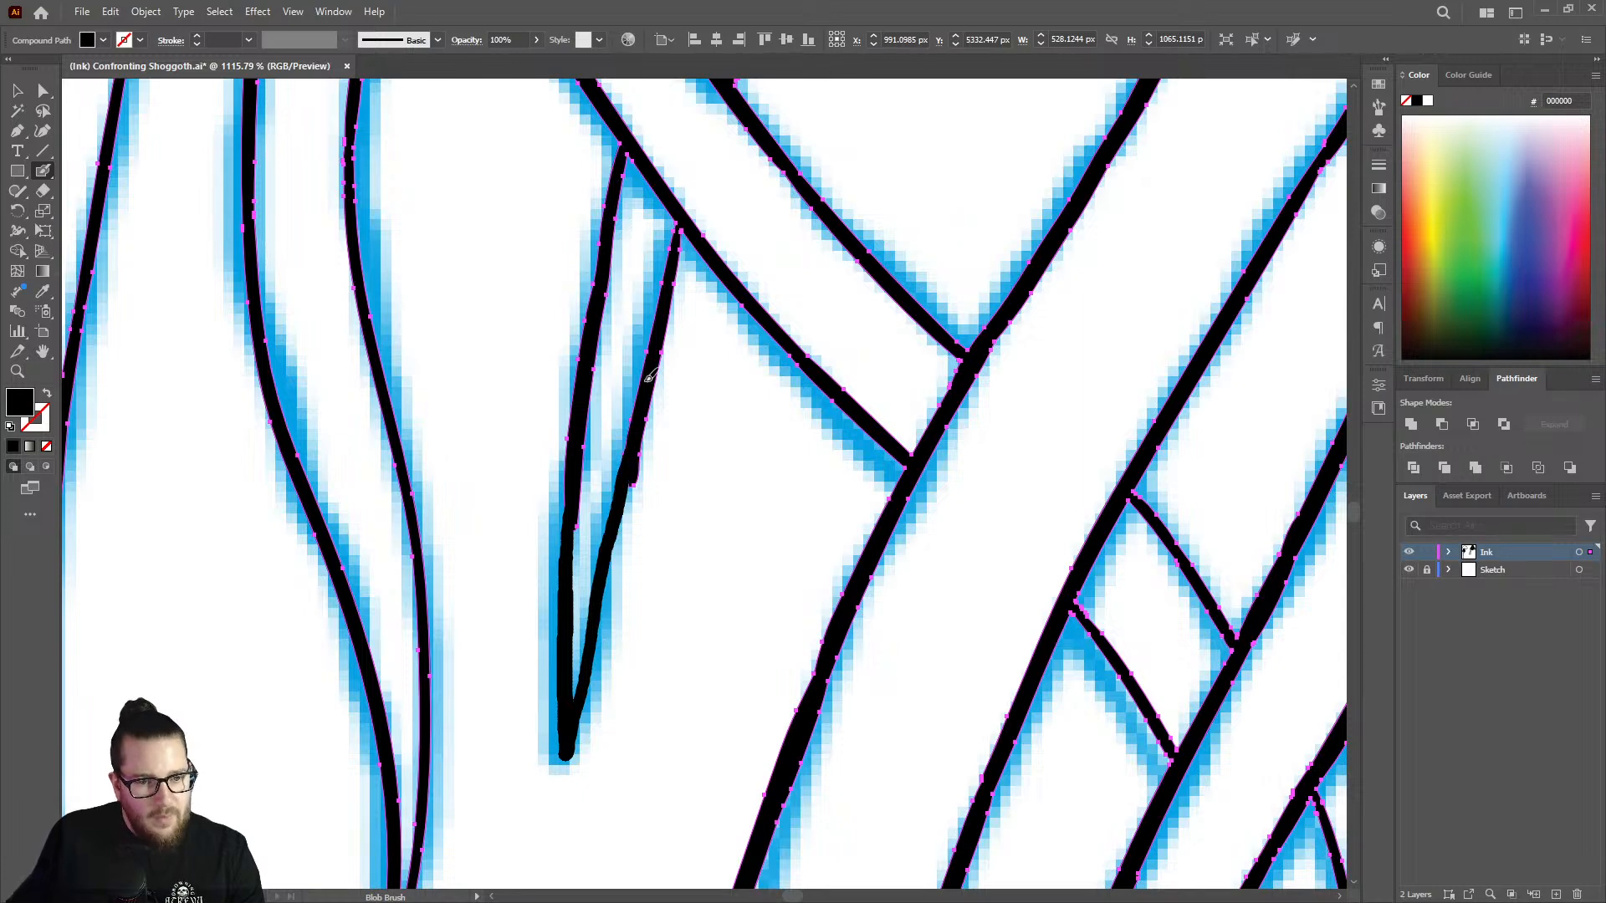
key("ctrl+shift+a")
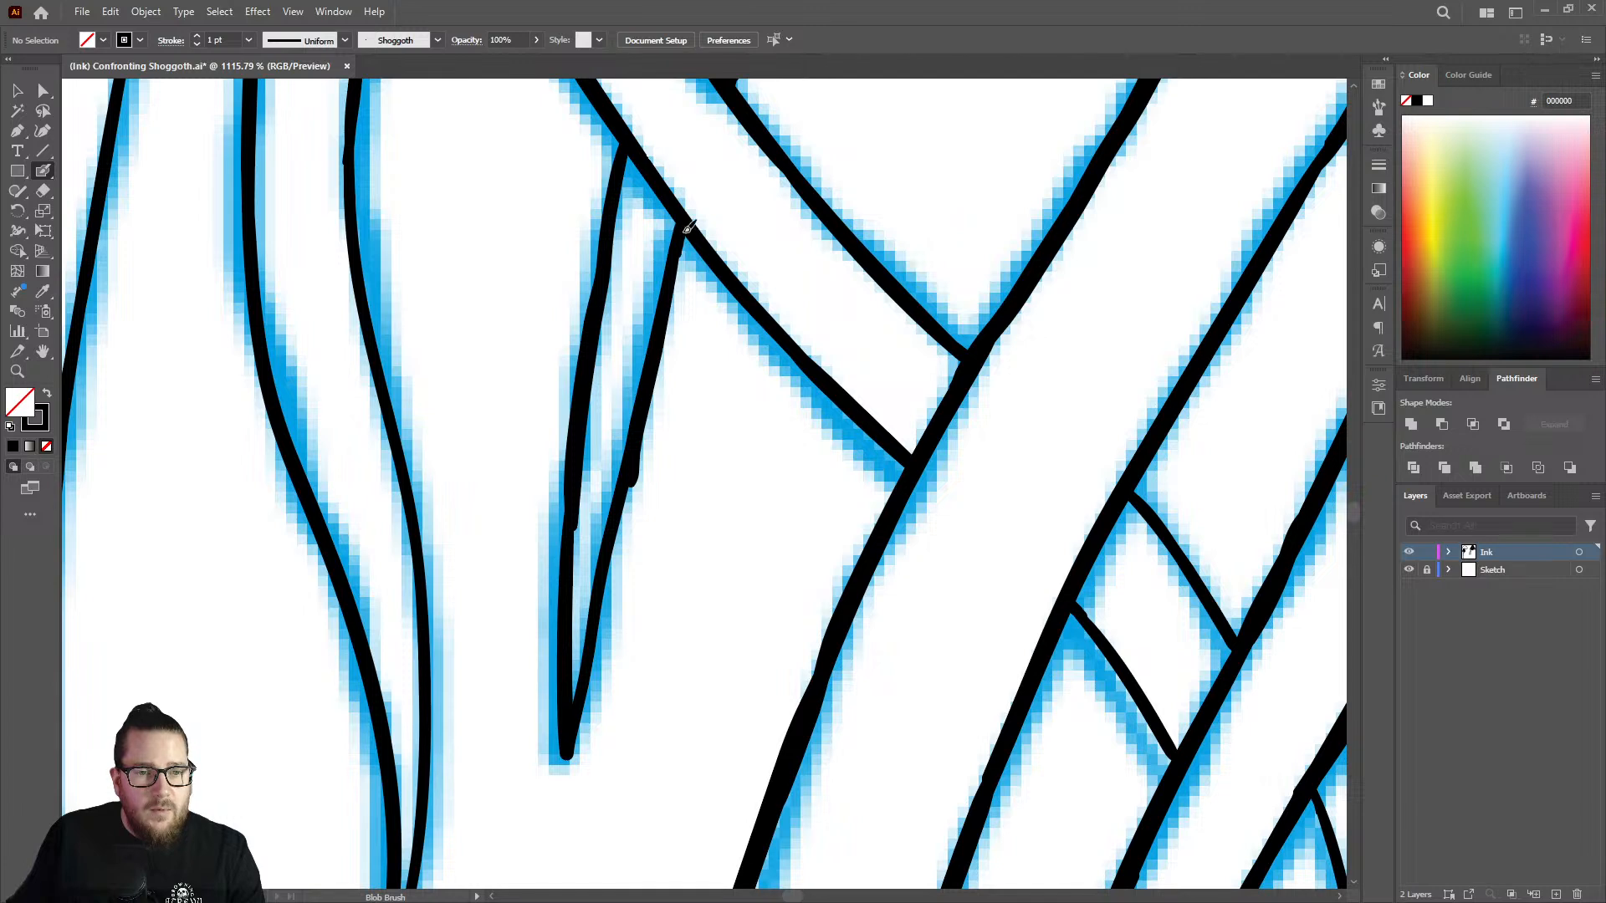
Erase the bump on the tip's right edge, then erase and redraw the uneven middle section of its left edge.
key("shift+e")
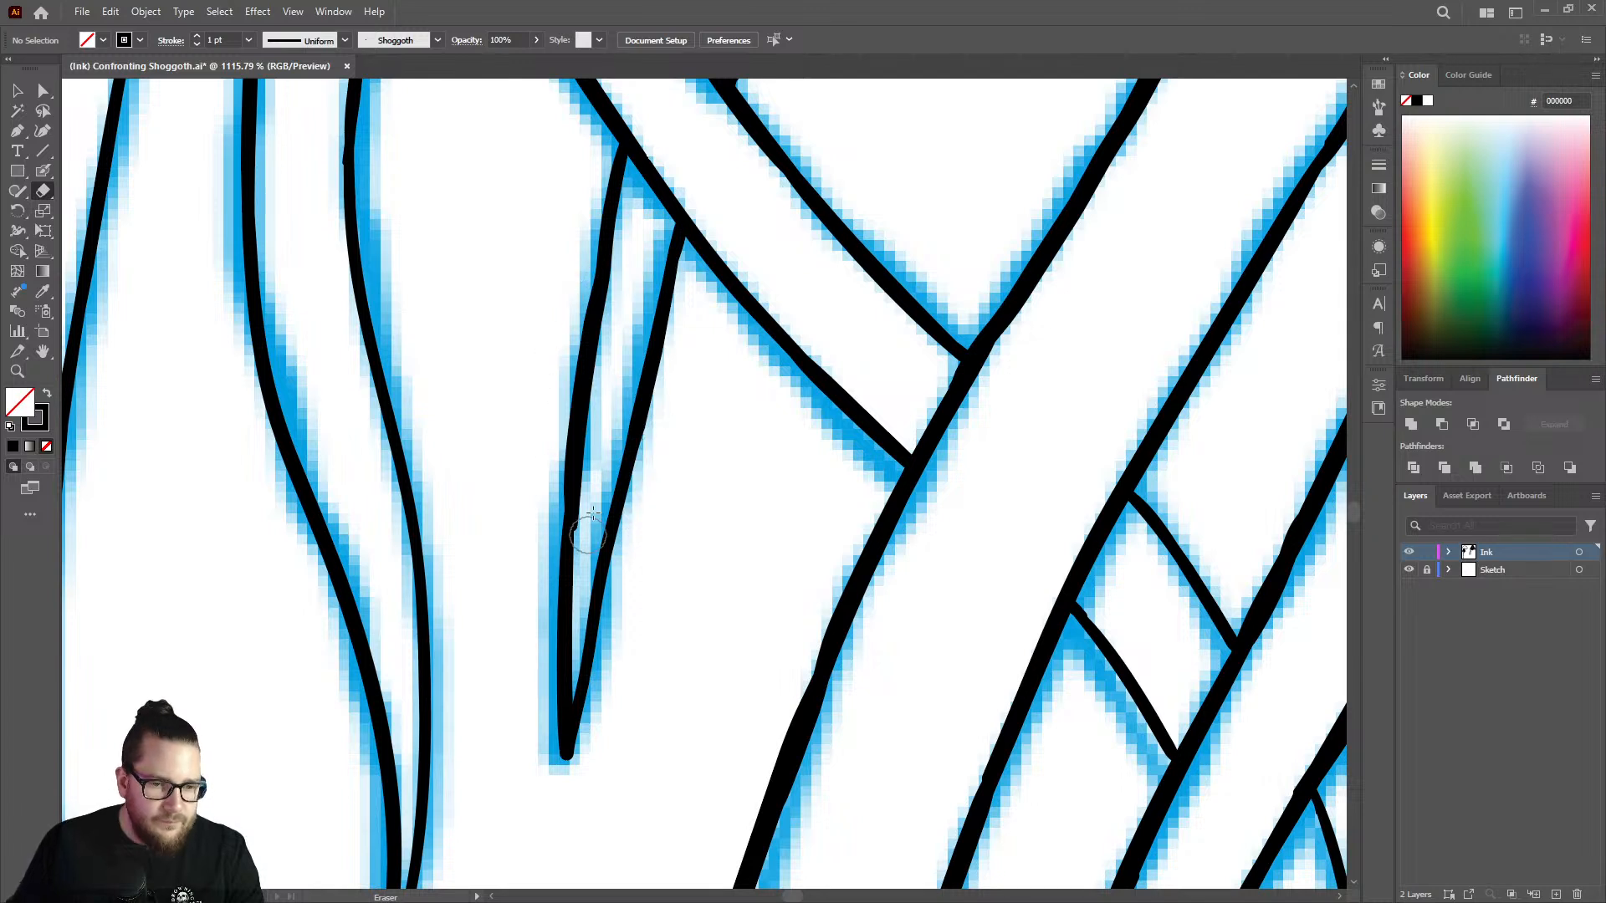
left_click_drag(578, 439, 570, 568)
key("shift+b")
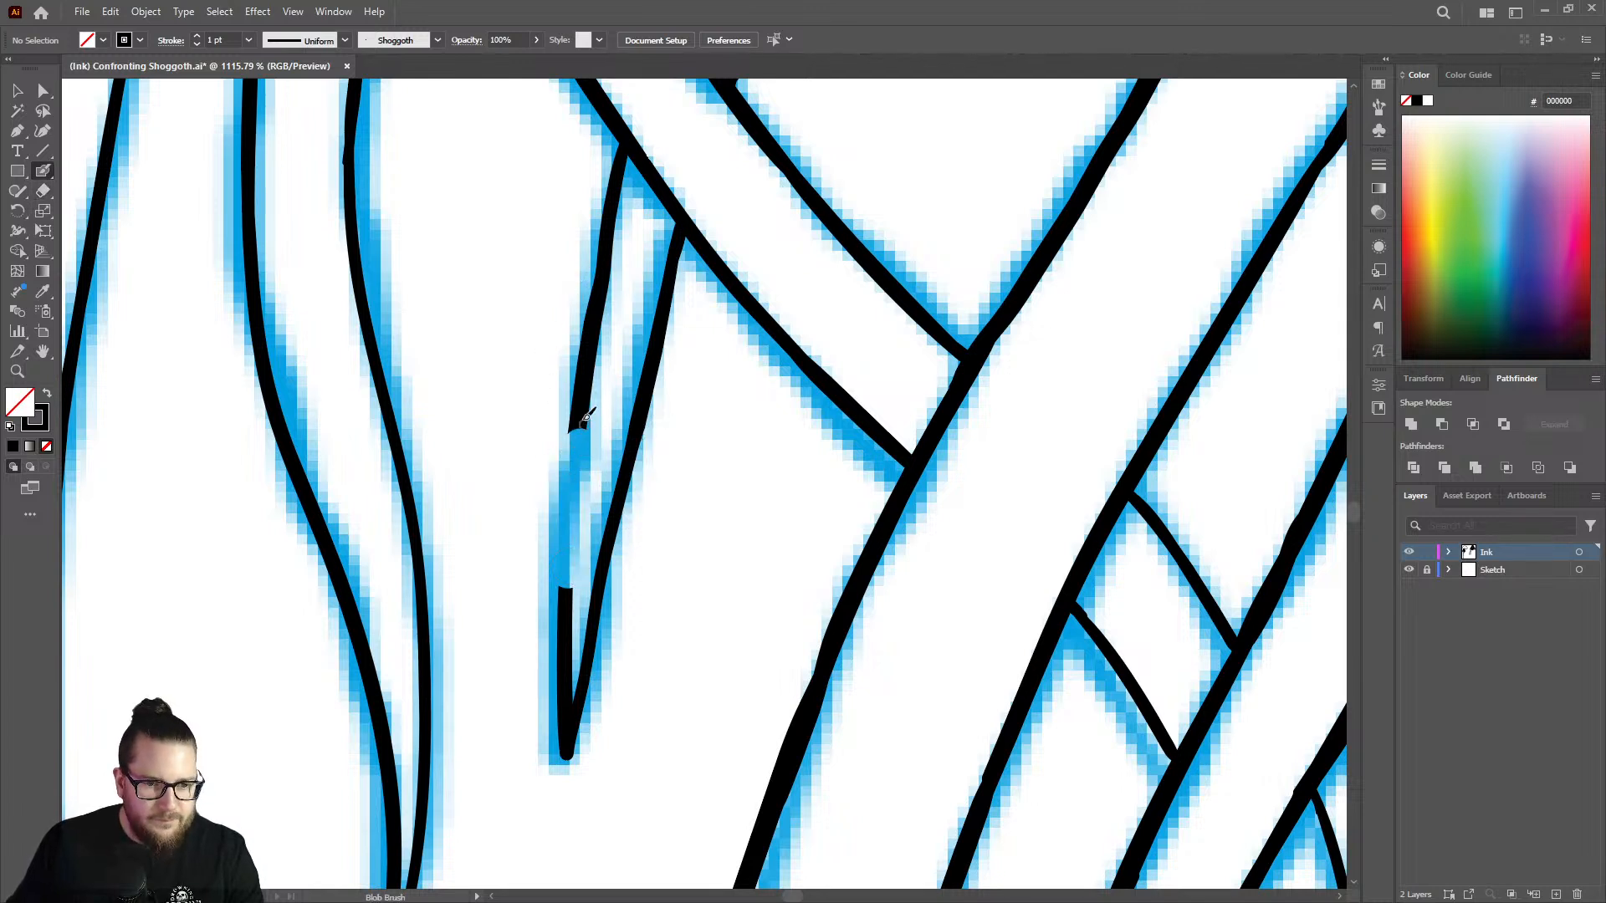
left_click_drag(578, 415, 574, 591)
Hide the Sketch layer and examine the inked tentacle tip for uneven line weight.
key("z")
left_click_drag(623, 495, 414, 559)
left_click_drag(620, 585, 490, 585)
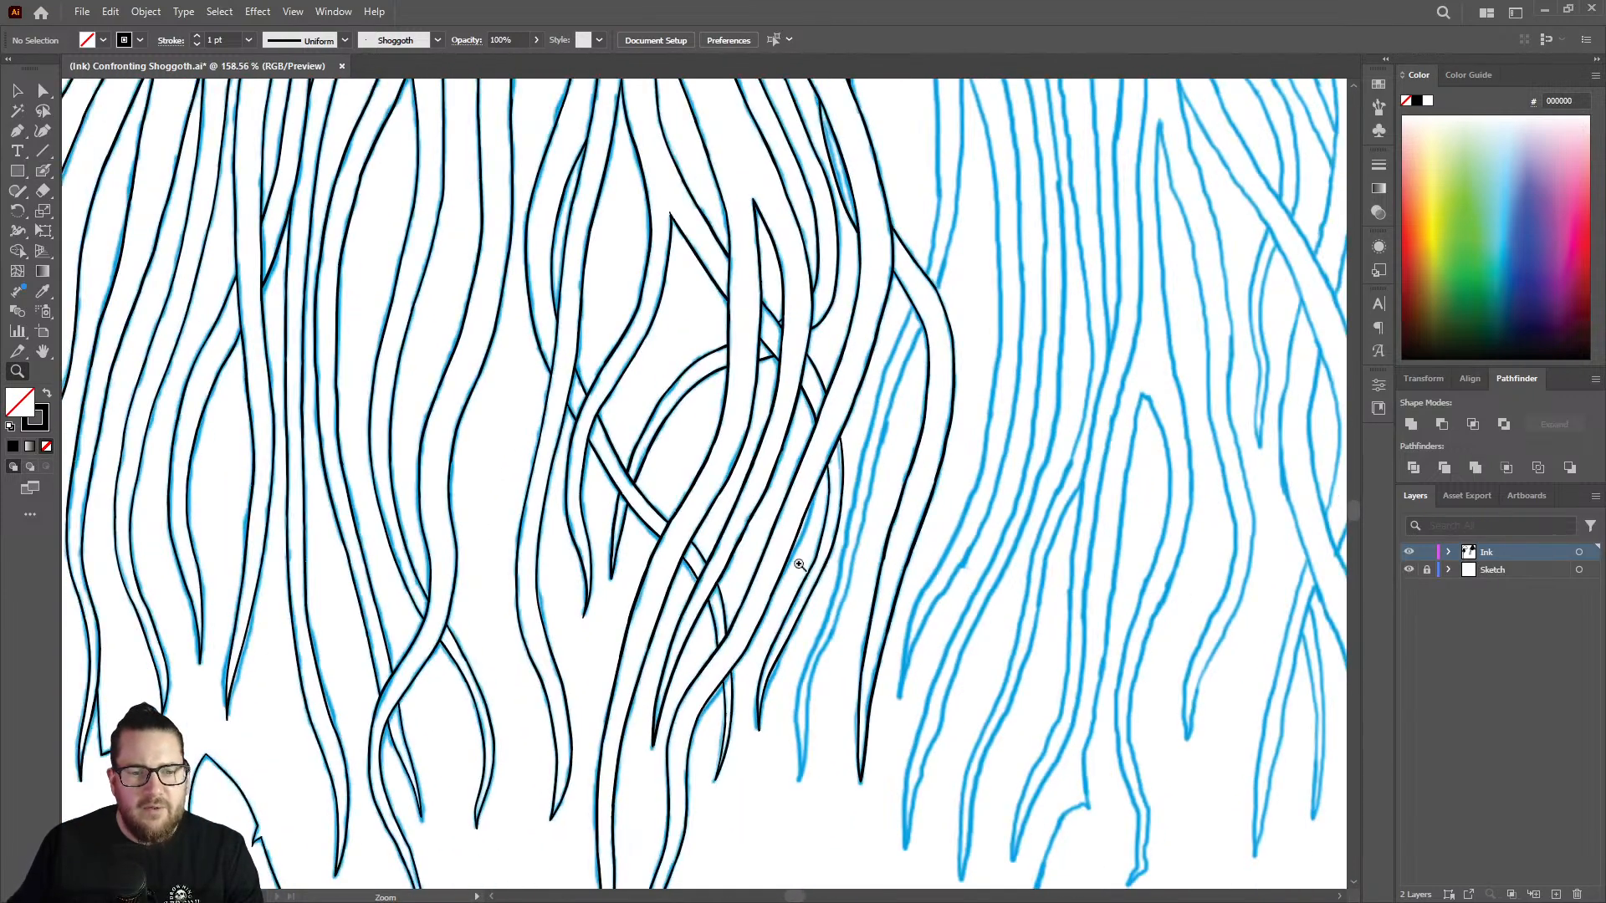
left_click(1409, 570)
mouse_move(604, 561)
left_mouse_down()
mouse_move(903, 555)
mouse_move(971, 527)
left_mouse_up()
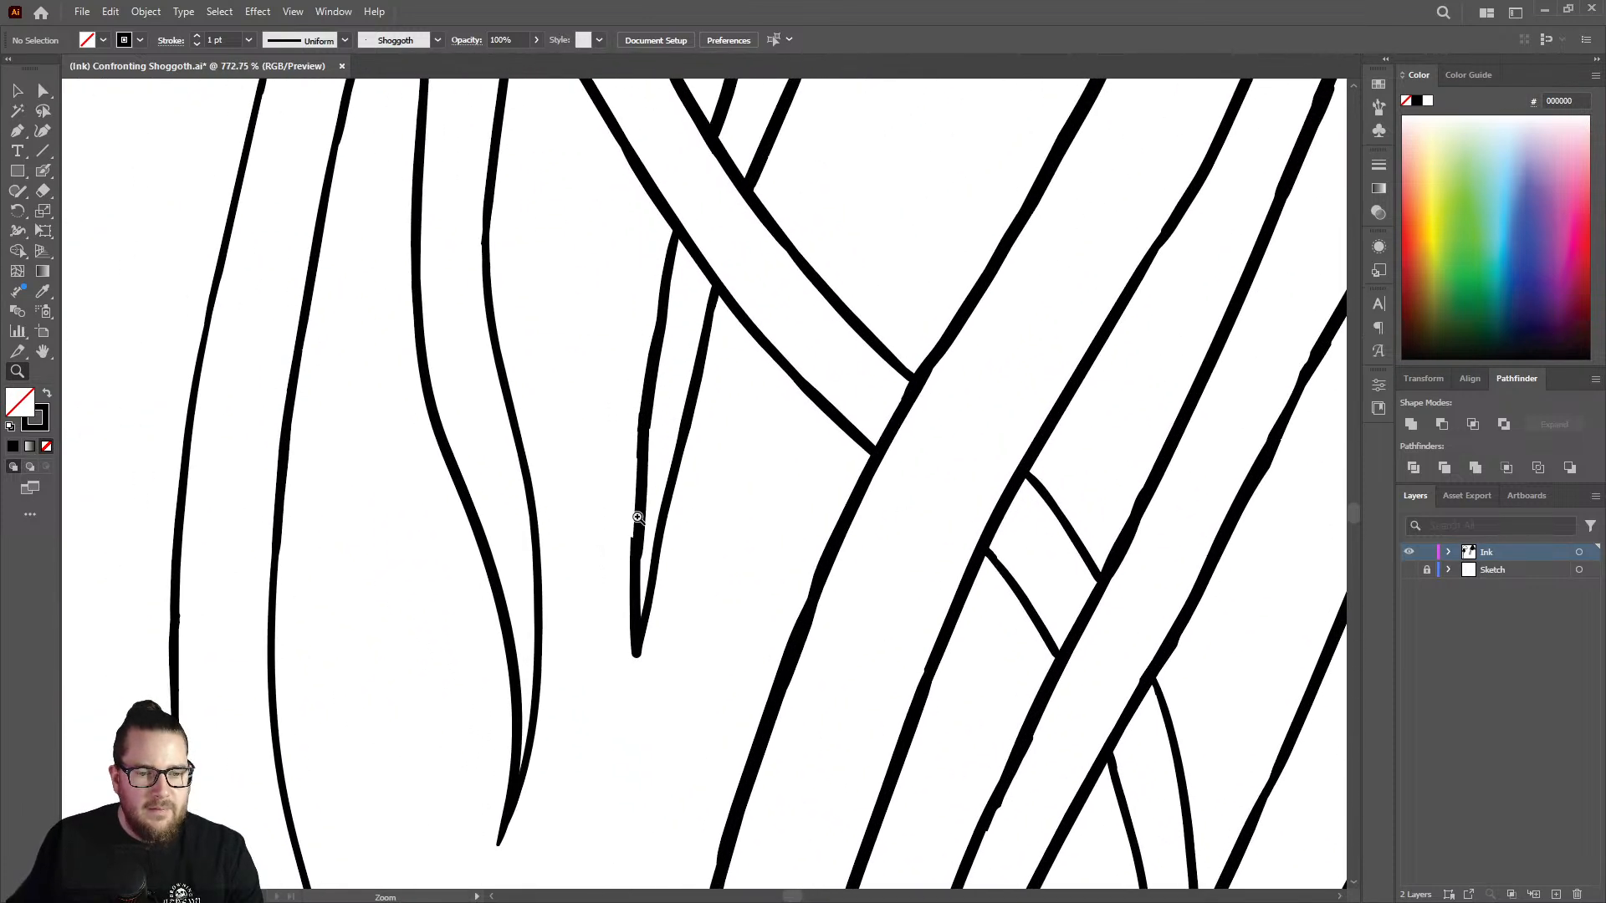
left_click_drag(640, 517, 738, 509)
Erase the lumpy section of the tip's left edge, show the Sketch layer again, and redraw the section more cleanly.
key("shift+e")
left_click_drag(646, 580, 644, 389)
key("ctrl+alt+3")
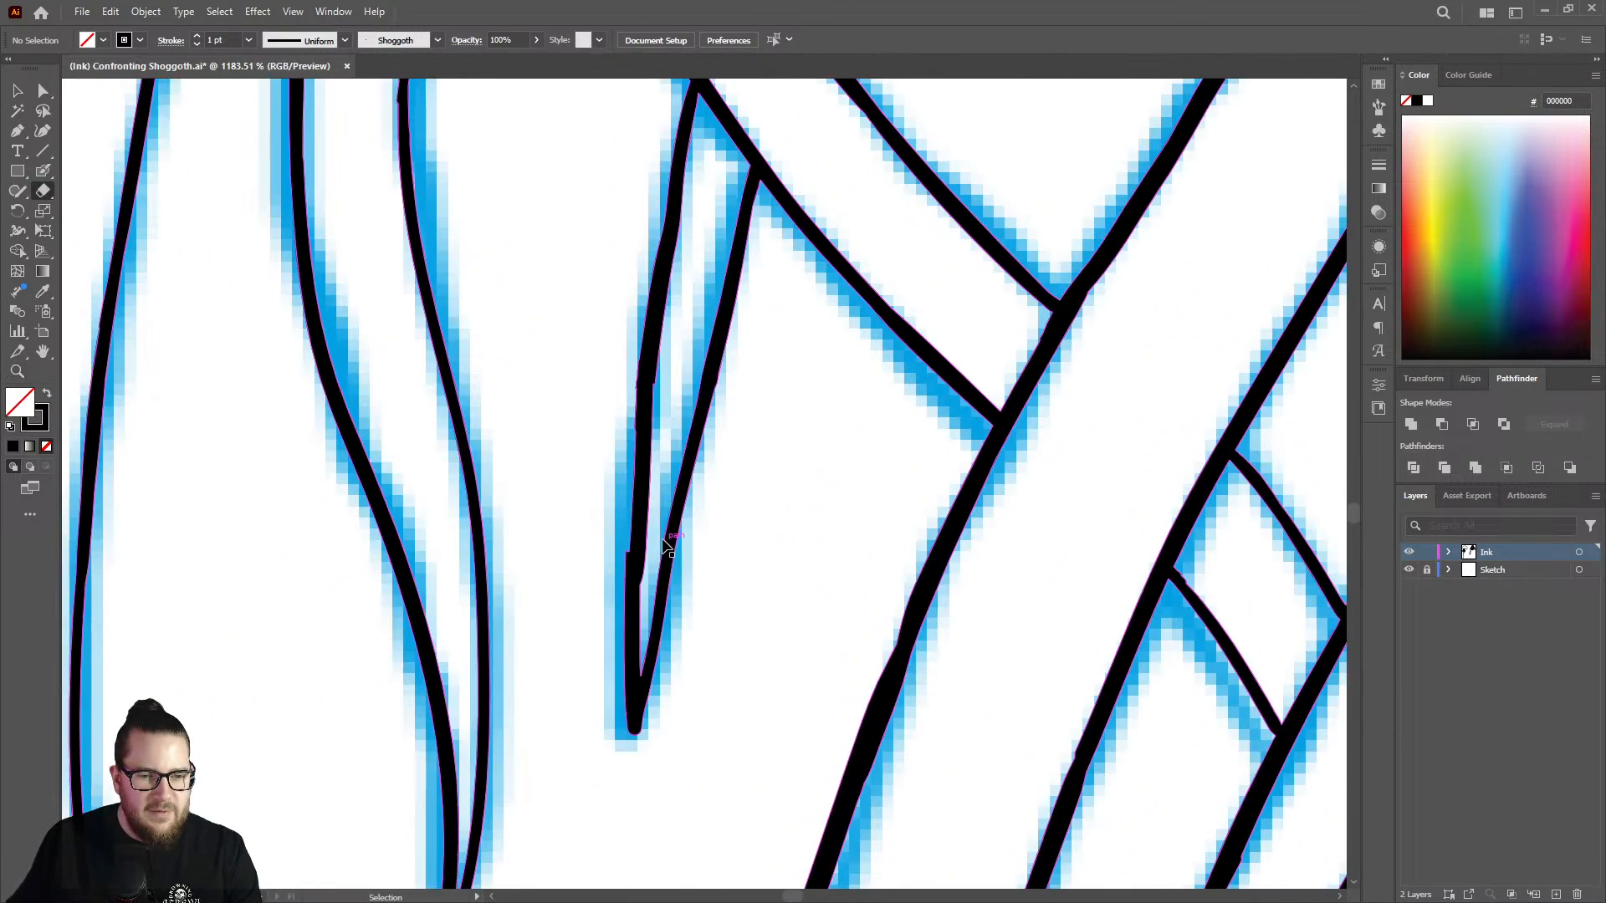
key("shift+b")
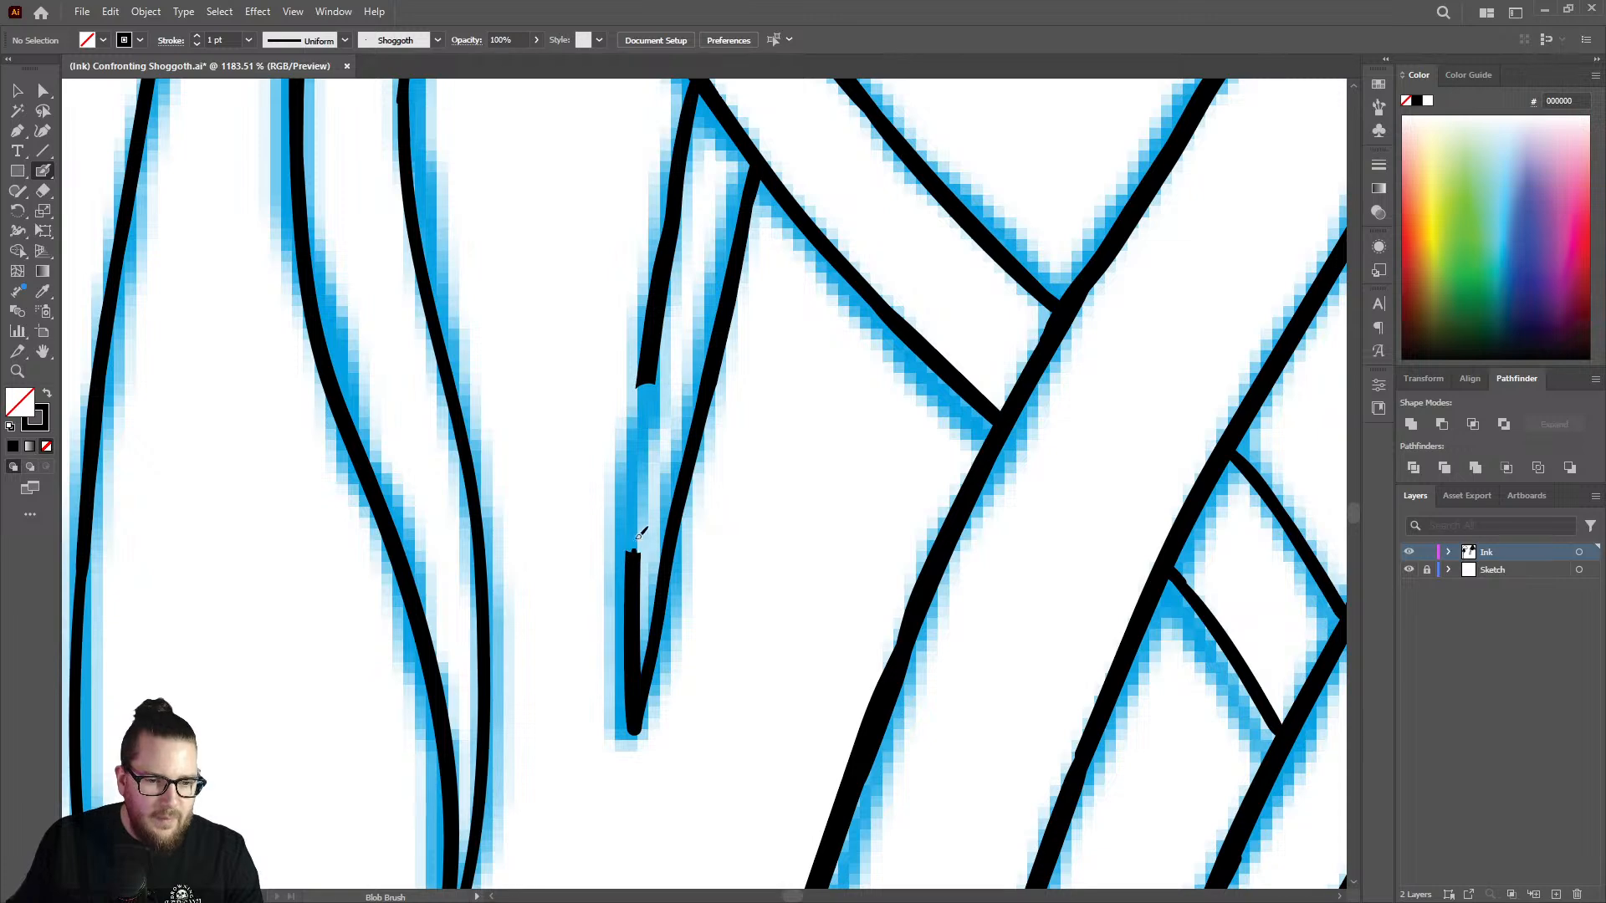
left_click_drag(635, 531, 653, 376)
Thicken the short line in the small gap between the upper edge of the diagonal tentacle and the vertical strand.
key("z")
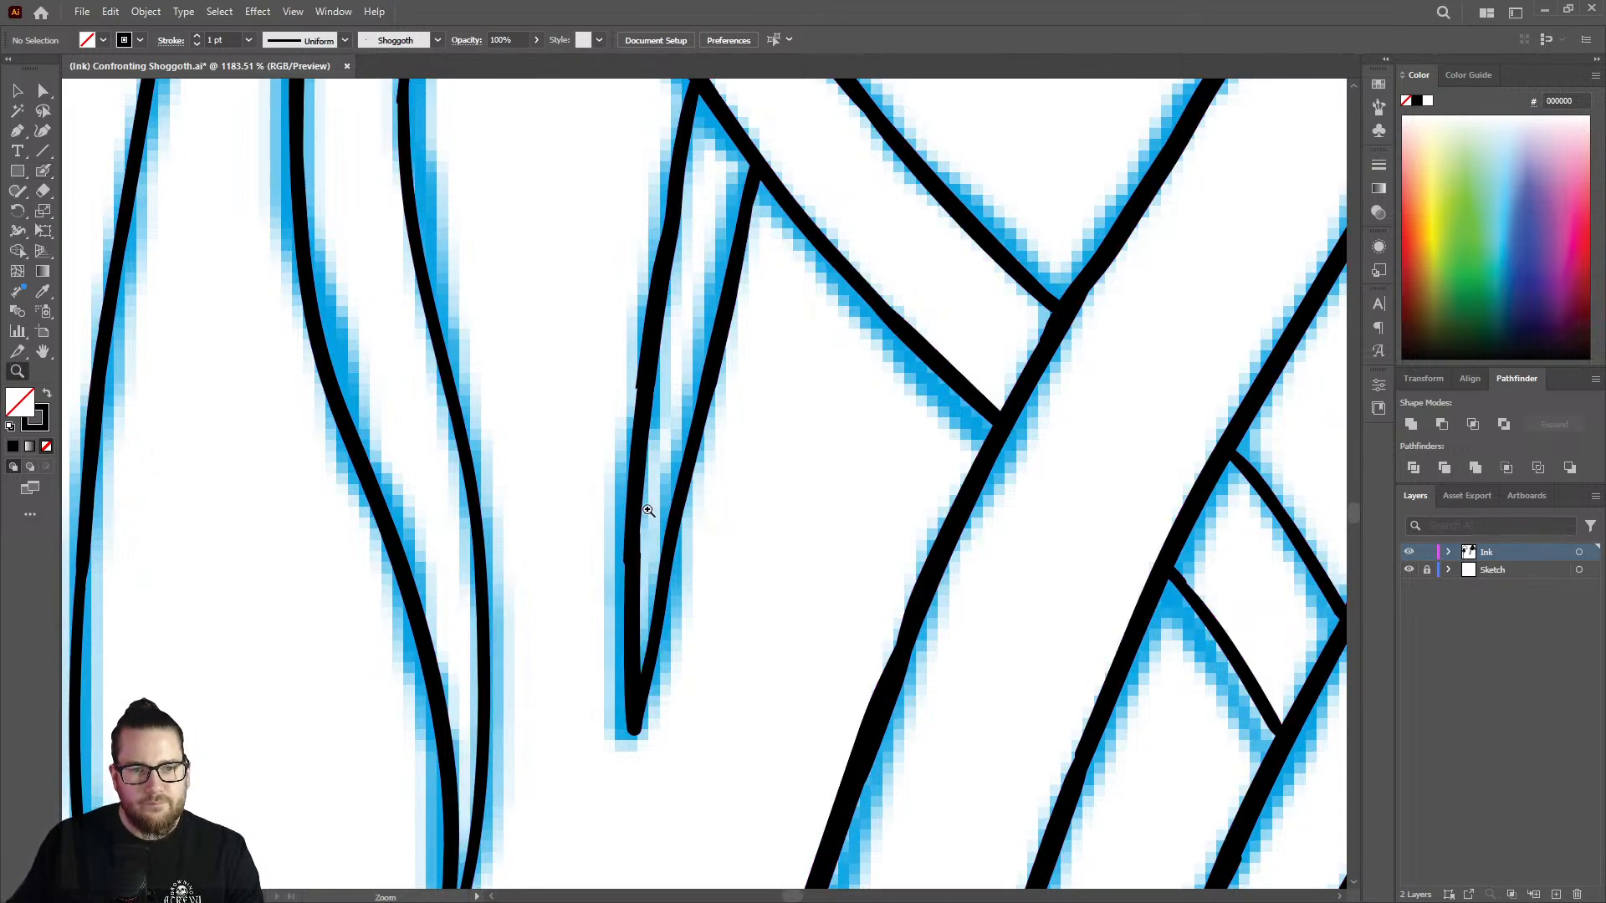
left_click_drag(651, 509, 365, 530)
left_click_drag(660, 556, 456, 552)
left_click_drag(782, 516, 742, 512)
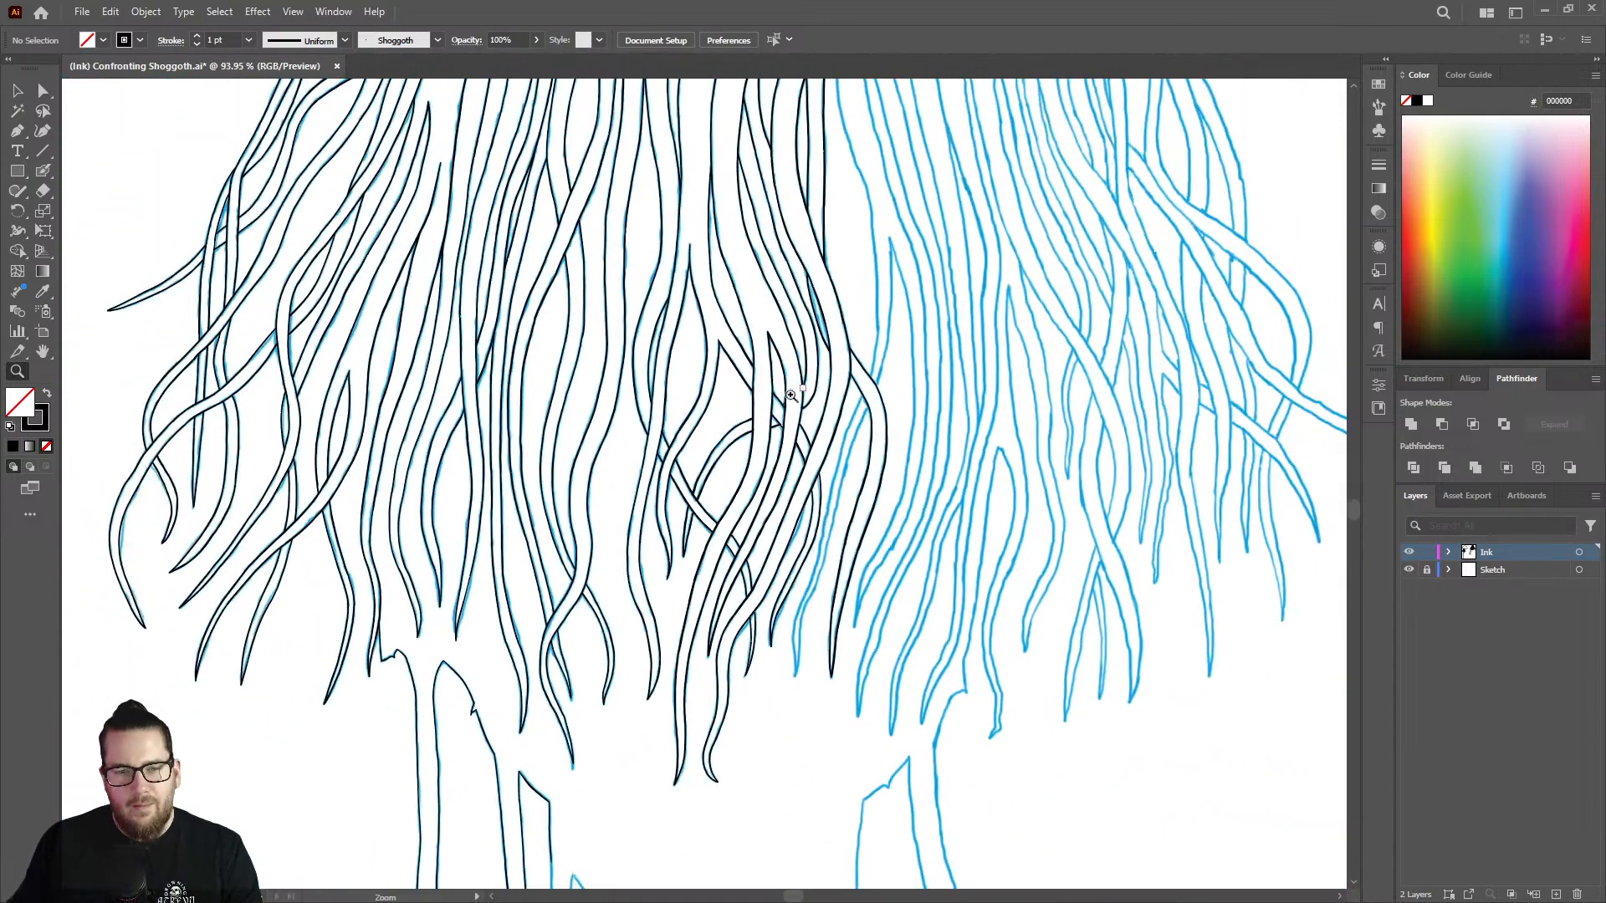
left_click_drag(786, 401, 1077, 371)
left_click_drag(839, 434, 957, 419)
key("shift+b")
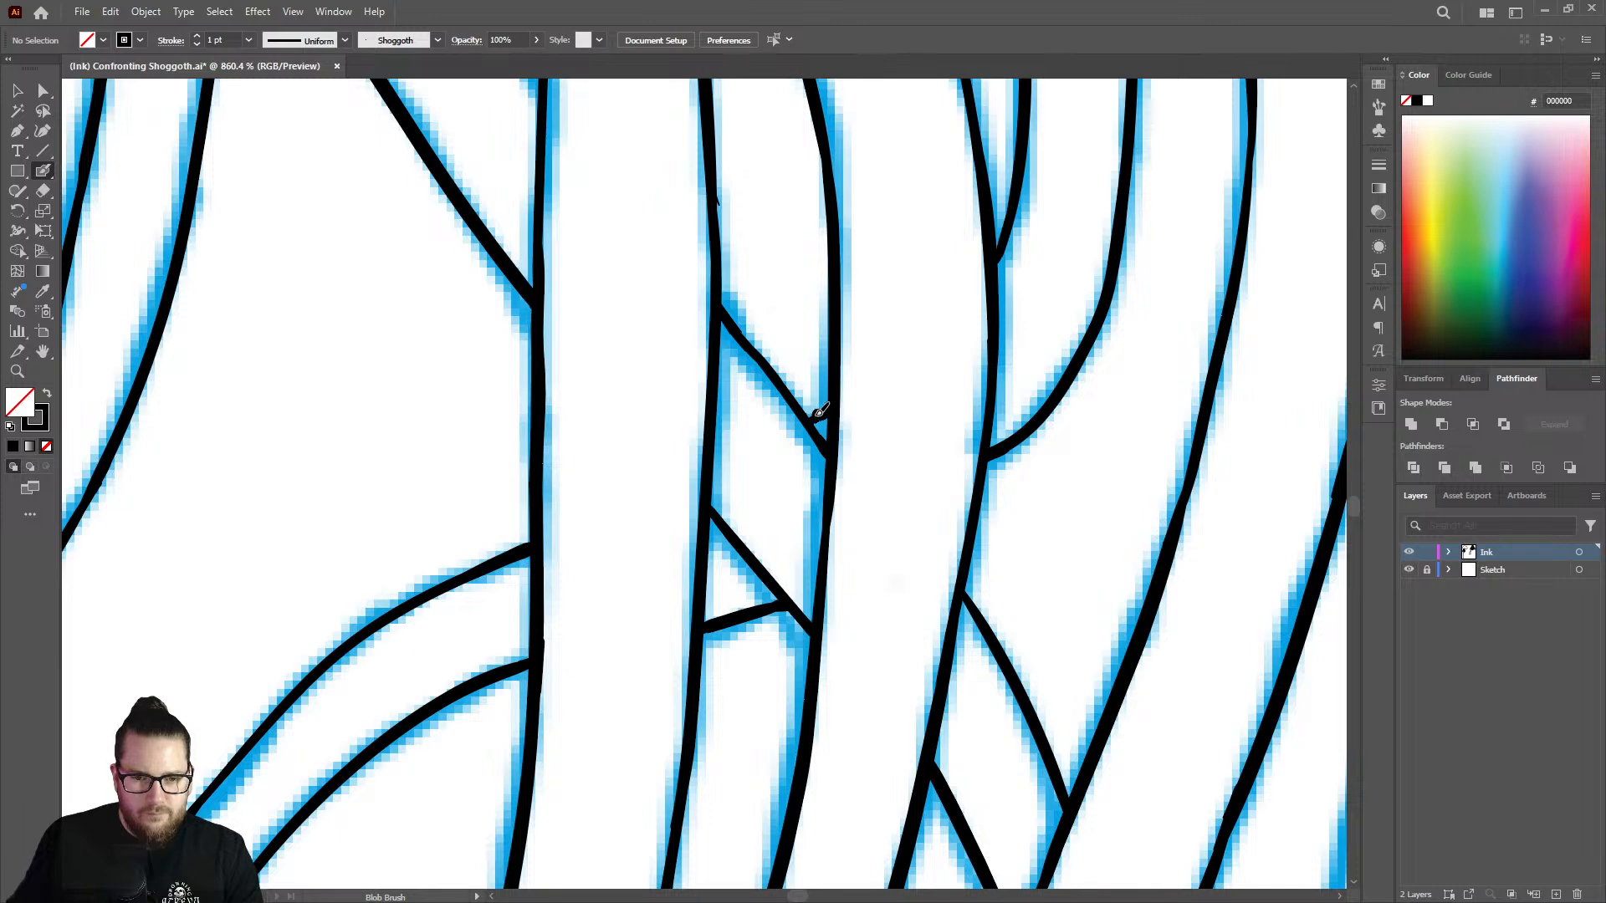
key("z")
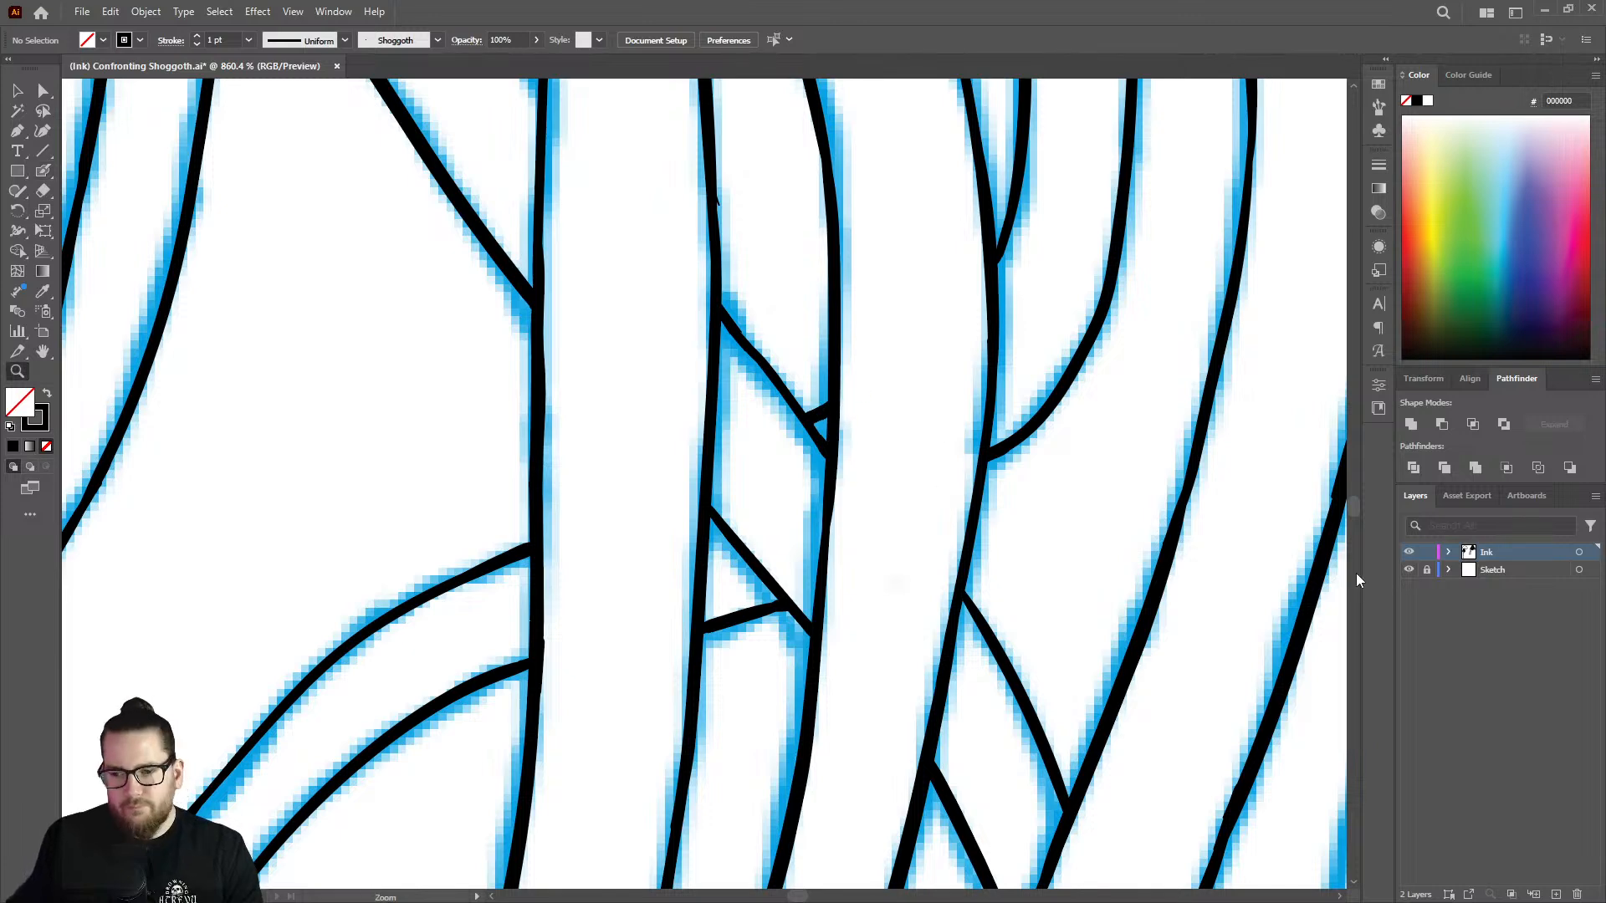
With the Sketch layer hidden, erase the curved tentacle's short edge beneath the diagonal tentacle and redraw it steeper and heavier.
left_click(1410, 571)
left_click_drag(823, 515, 475, 573)
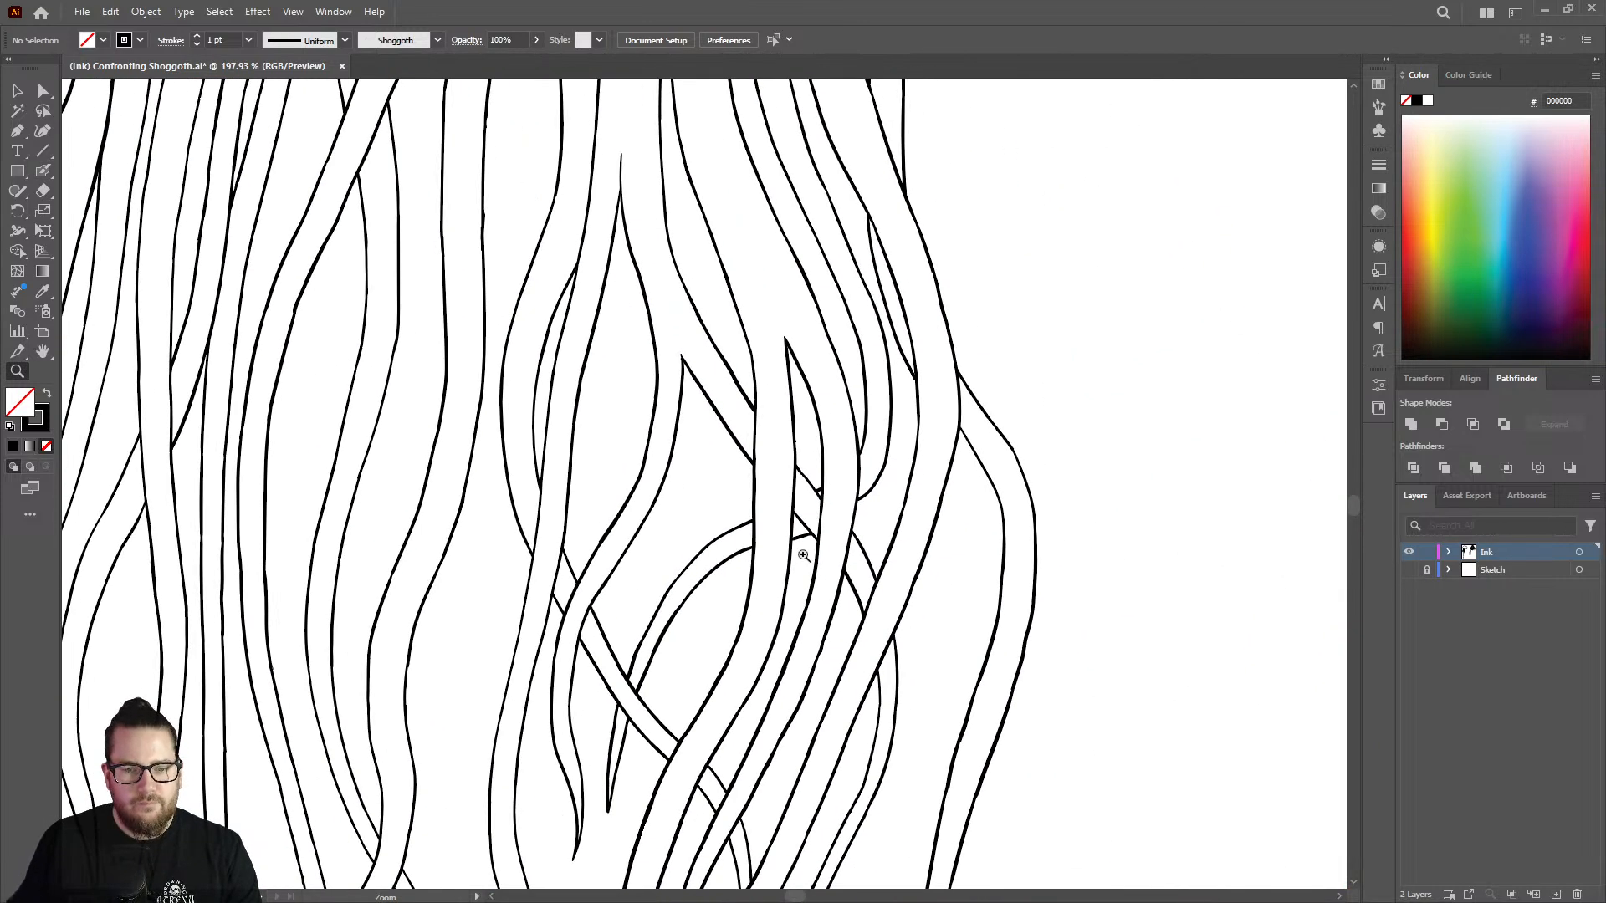
left_click_drag(825, 538, 921, 475)
mouse_move(730, 573)
left_mouse_down()
mouse_move(682, 559)
mouse_move(679, 578)
left_mouse_up()
key("shift+e")
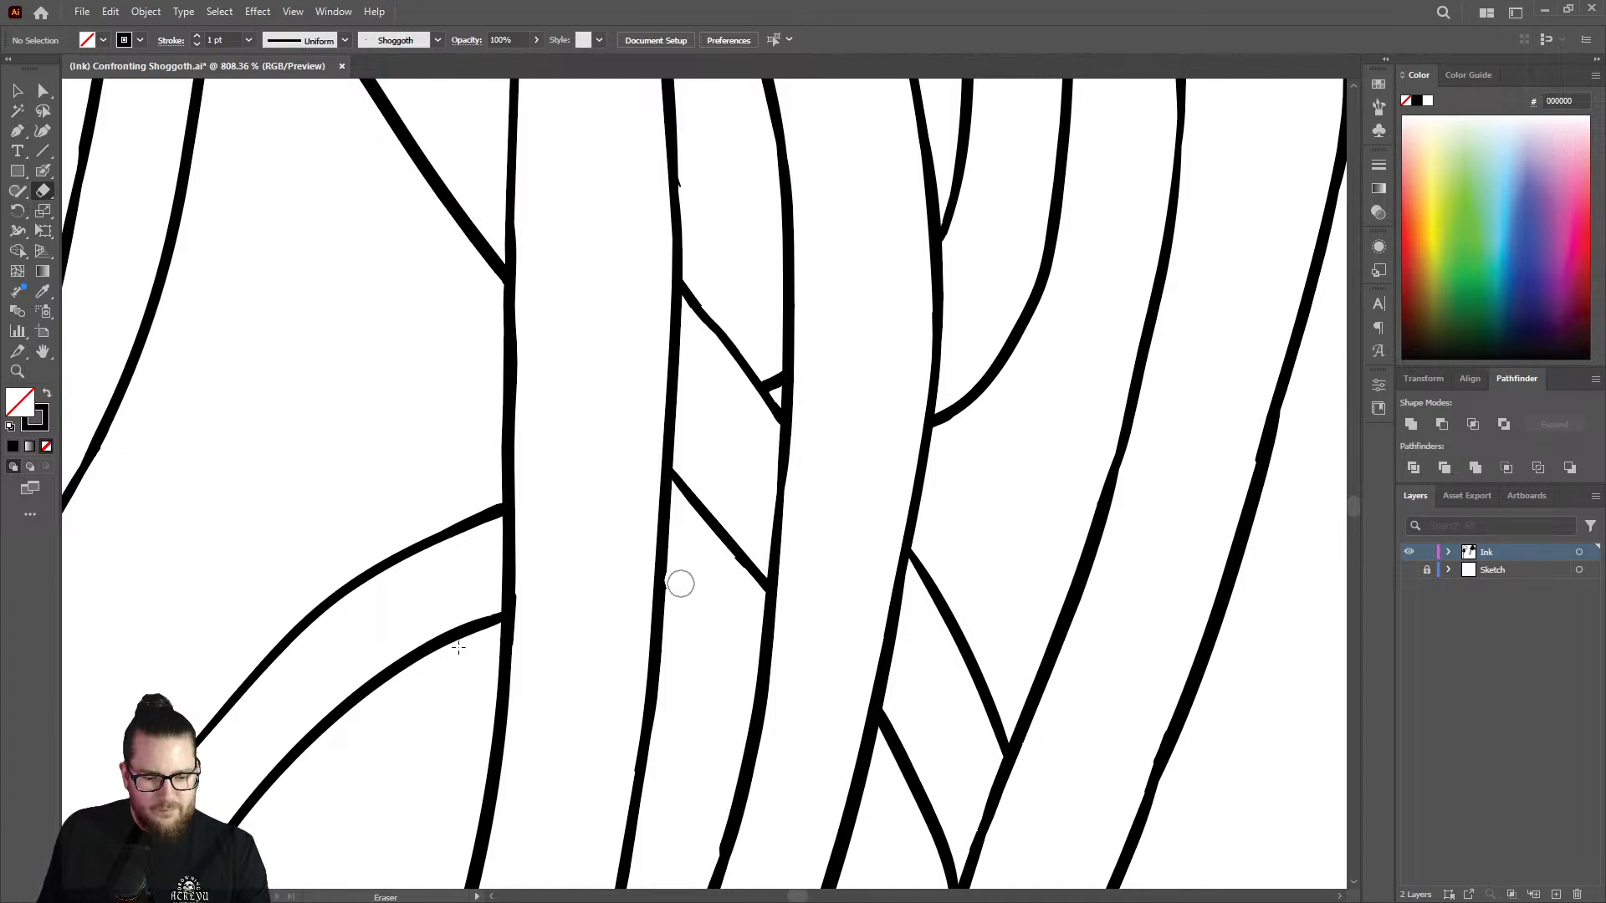
key("shift+b")
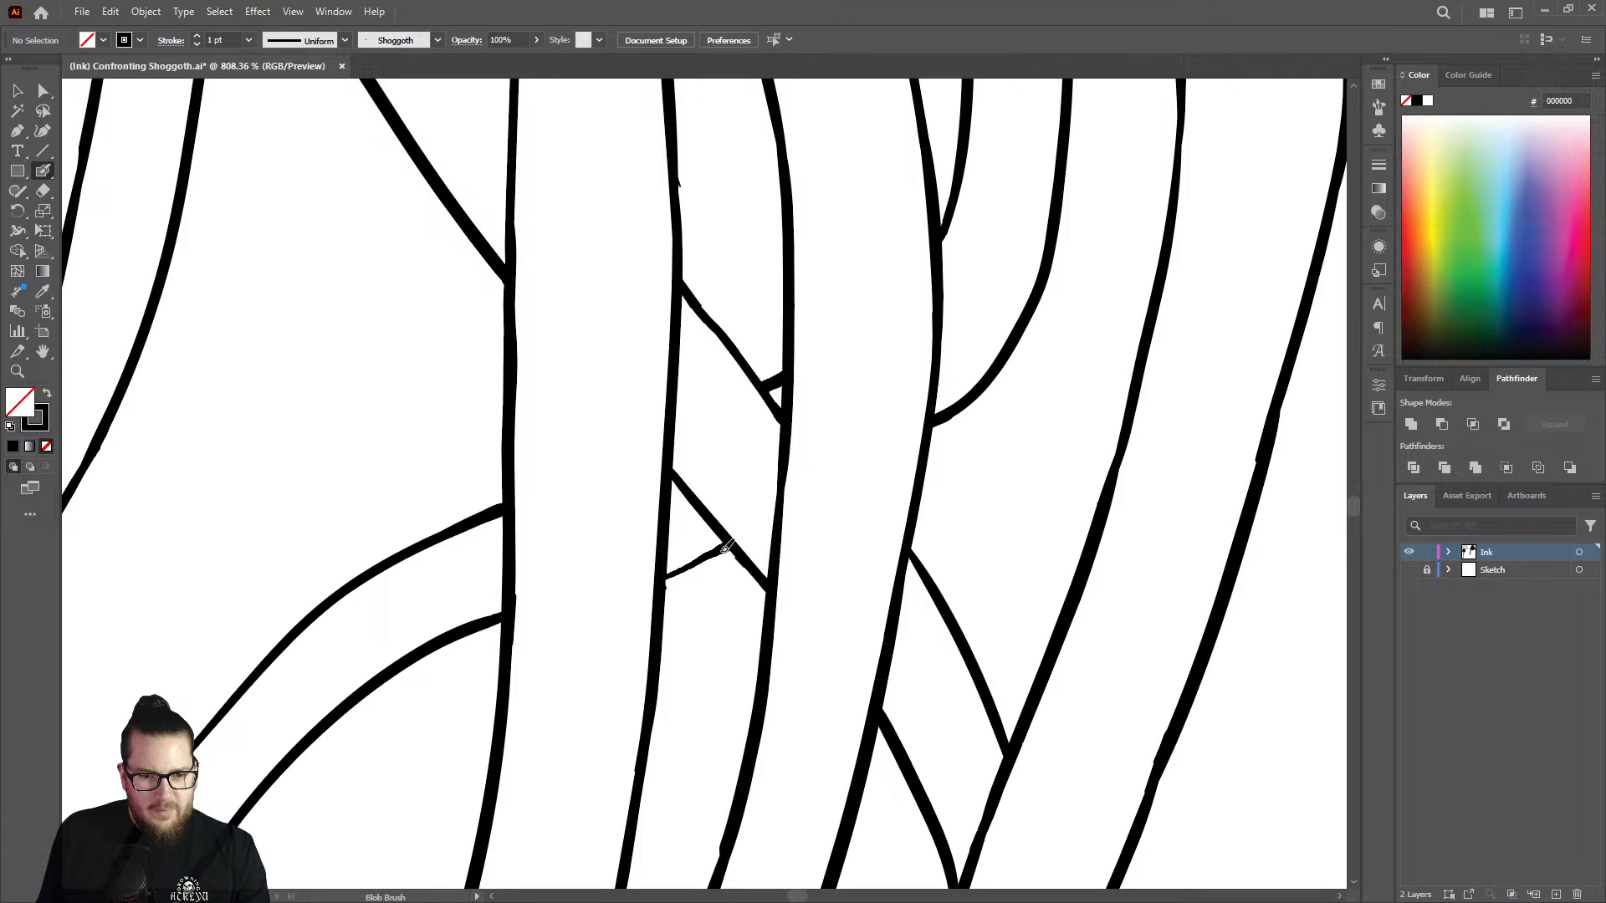
left_click_drag(726, 548, 672, 571)
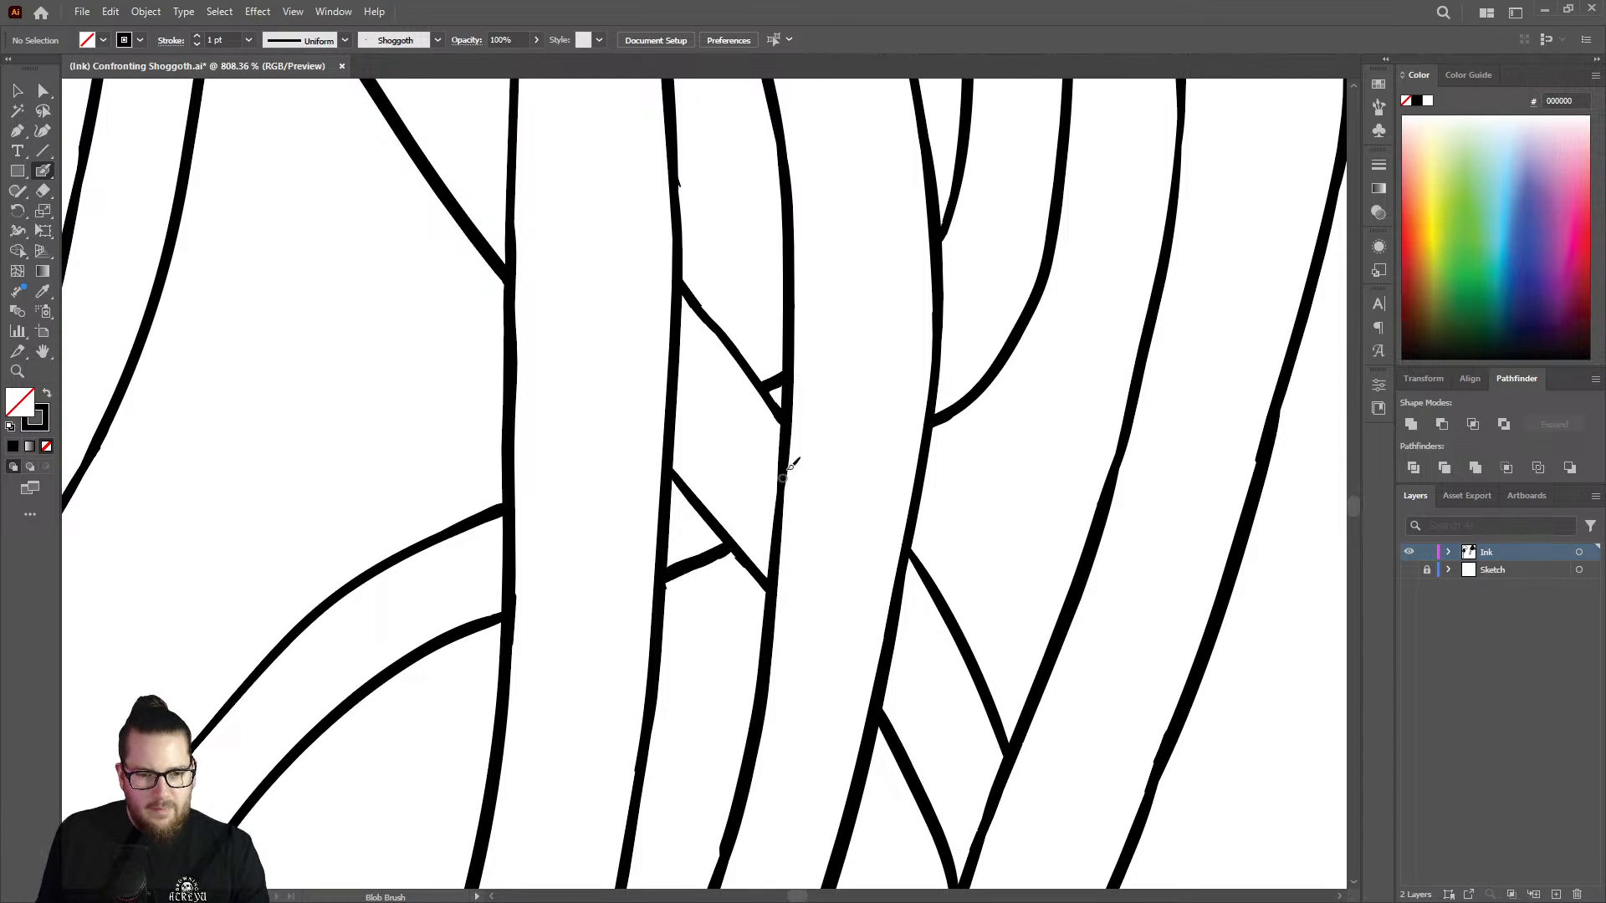
Erase the thin hooked end of the U-shaped tentacle edge where it meets the vertical strand and redraw it thicker.
key("shift+e")
mouse_move(943, 419)
left_mouse_down()
mouse_move(950, 405)
mouse_move(948, 426)
left_mouse_up()
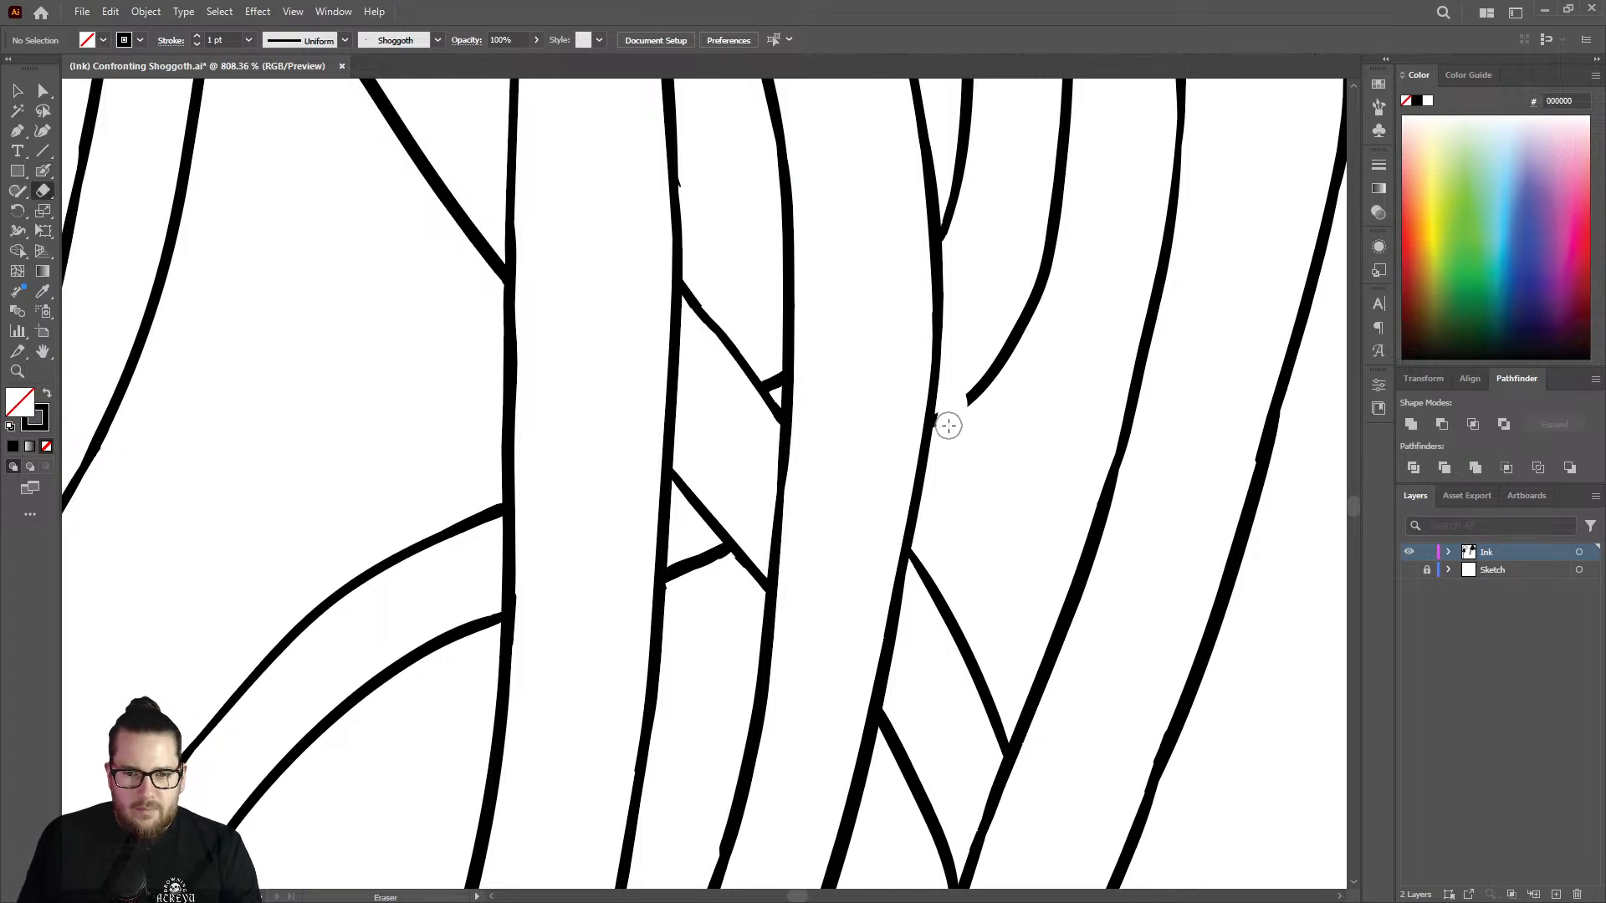
key("shift+b")
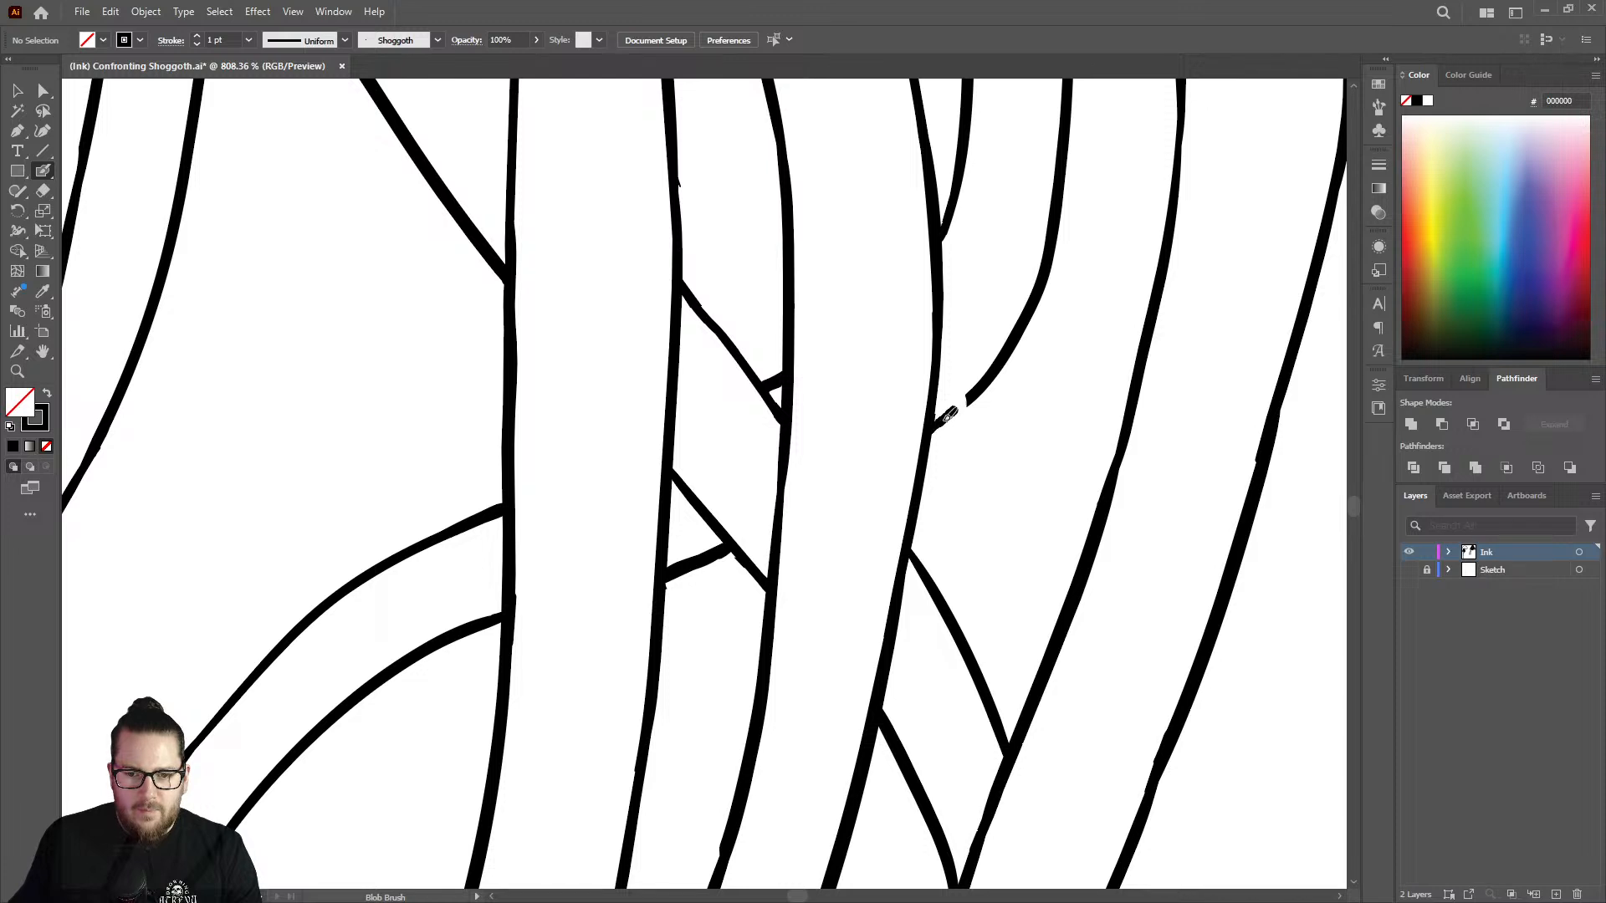
left_click_drag(934, 428, 982, 386)
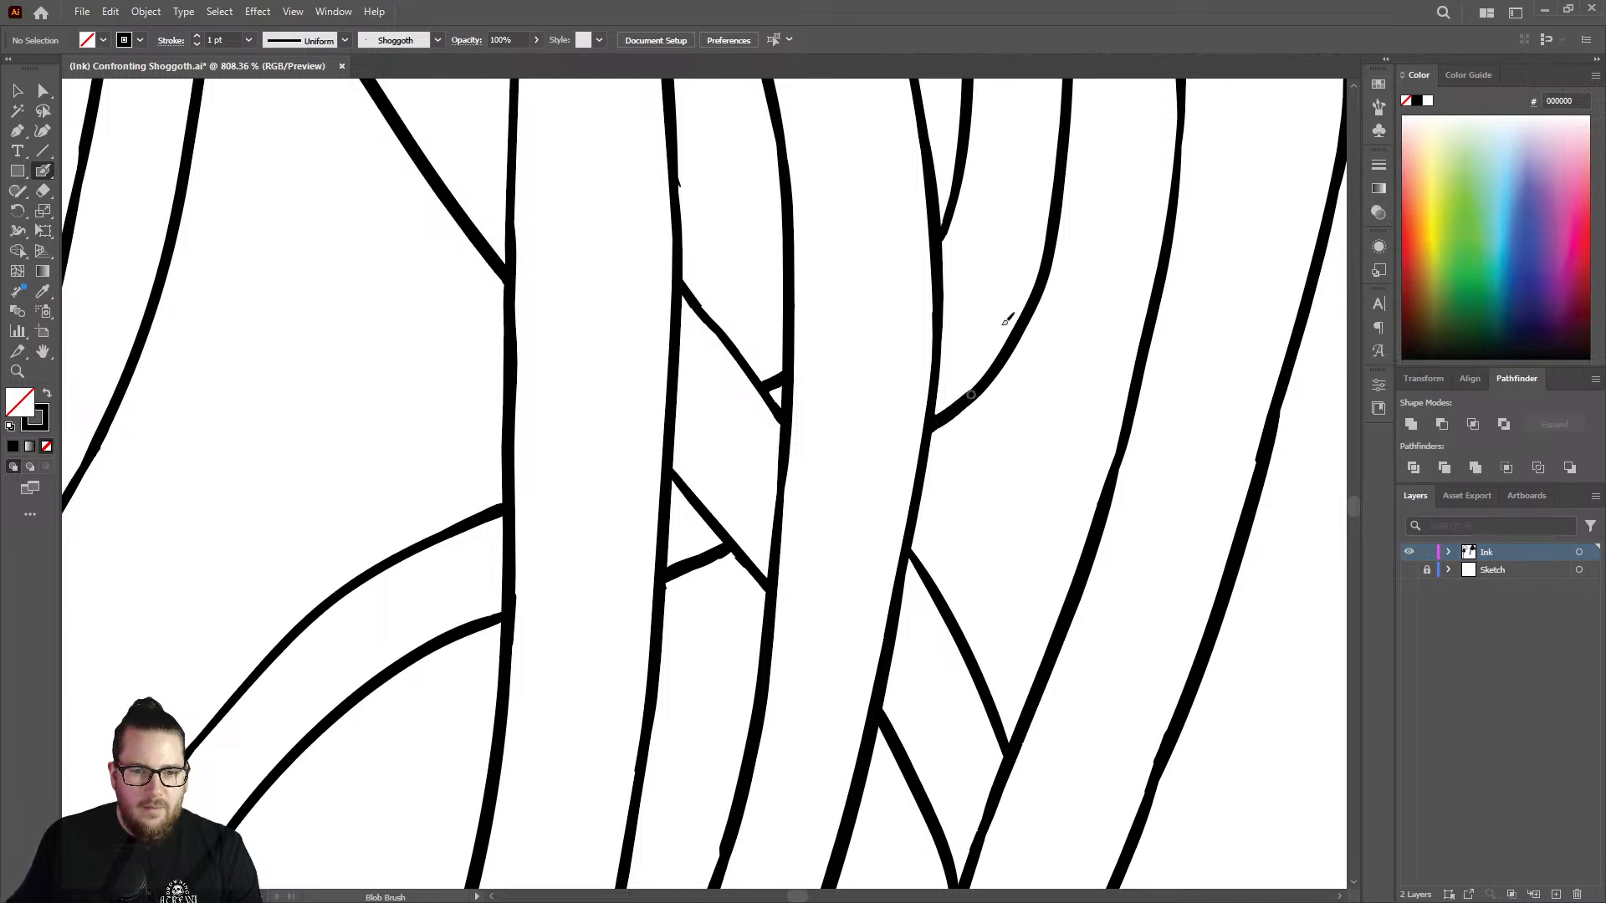
Thicken the upper part of the outermost right tentacle's inner edge, starting where it emerges from behind the wide strand.
key("z")
left_click_drag(900, 434, 662, 506)
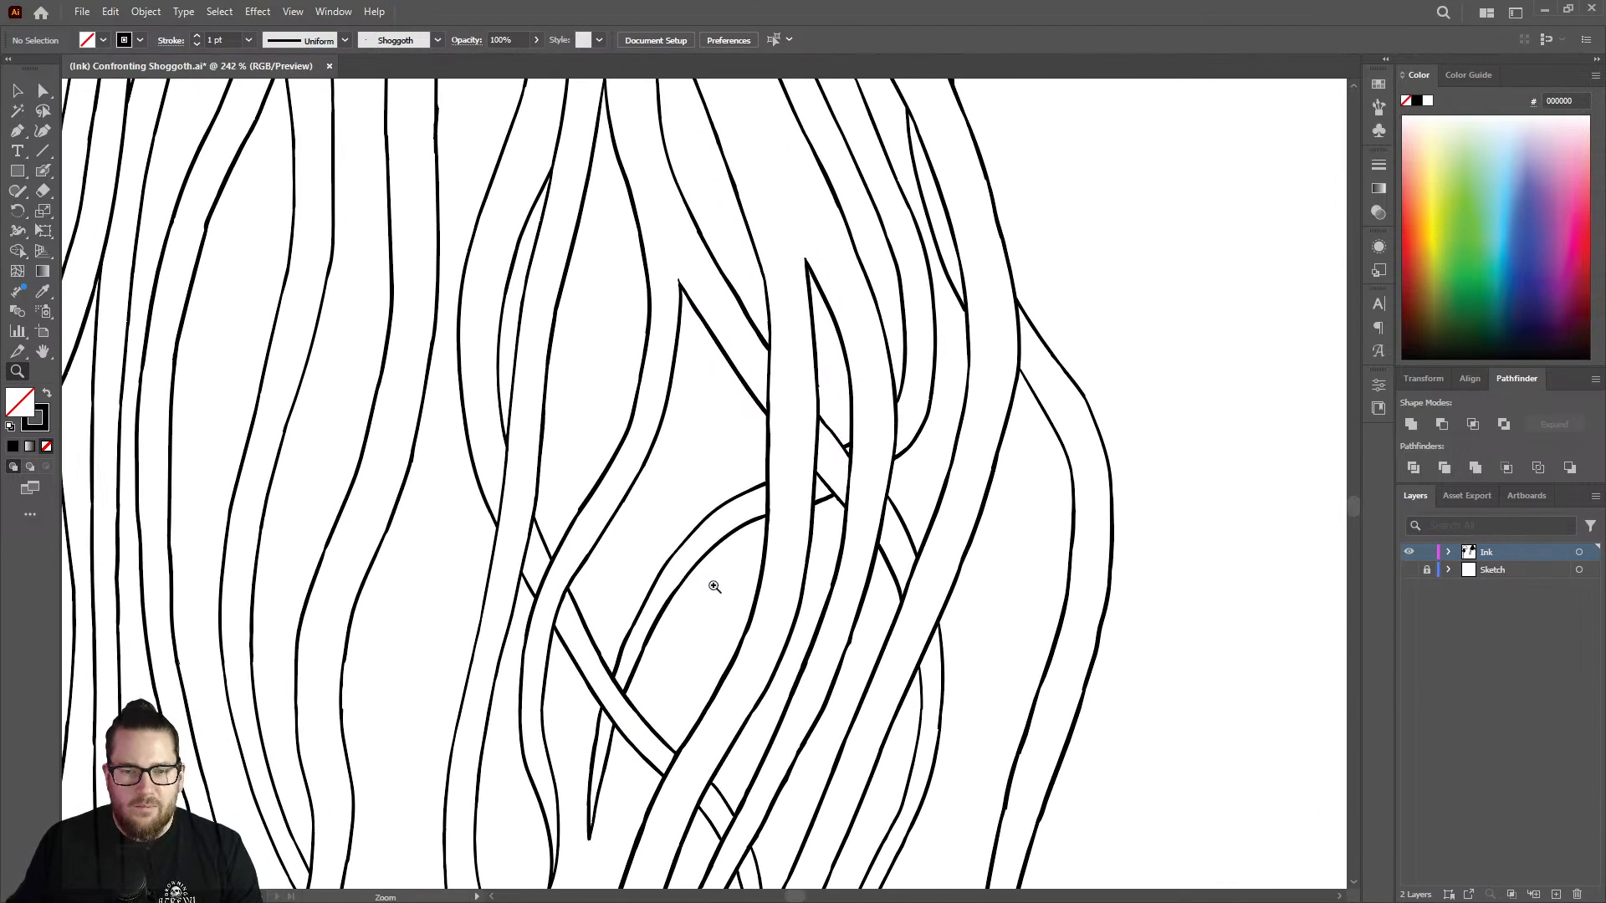
left_click_drag(1004, 368, 1284, 315)
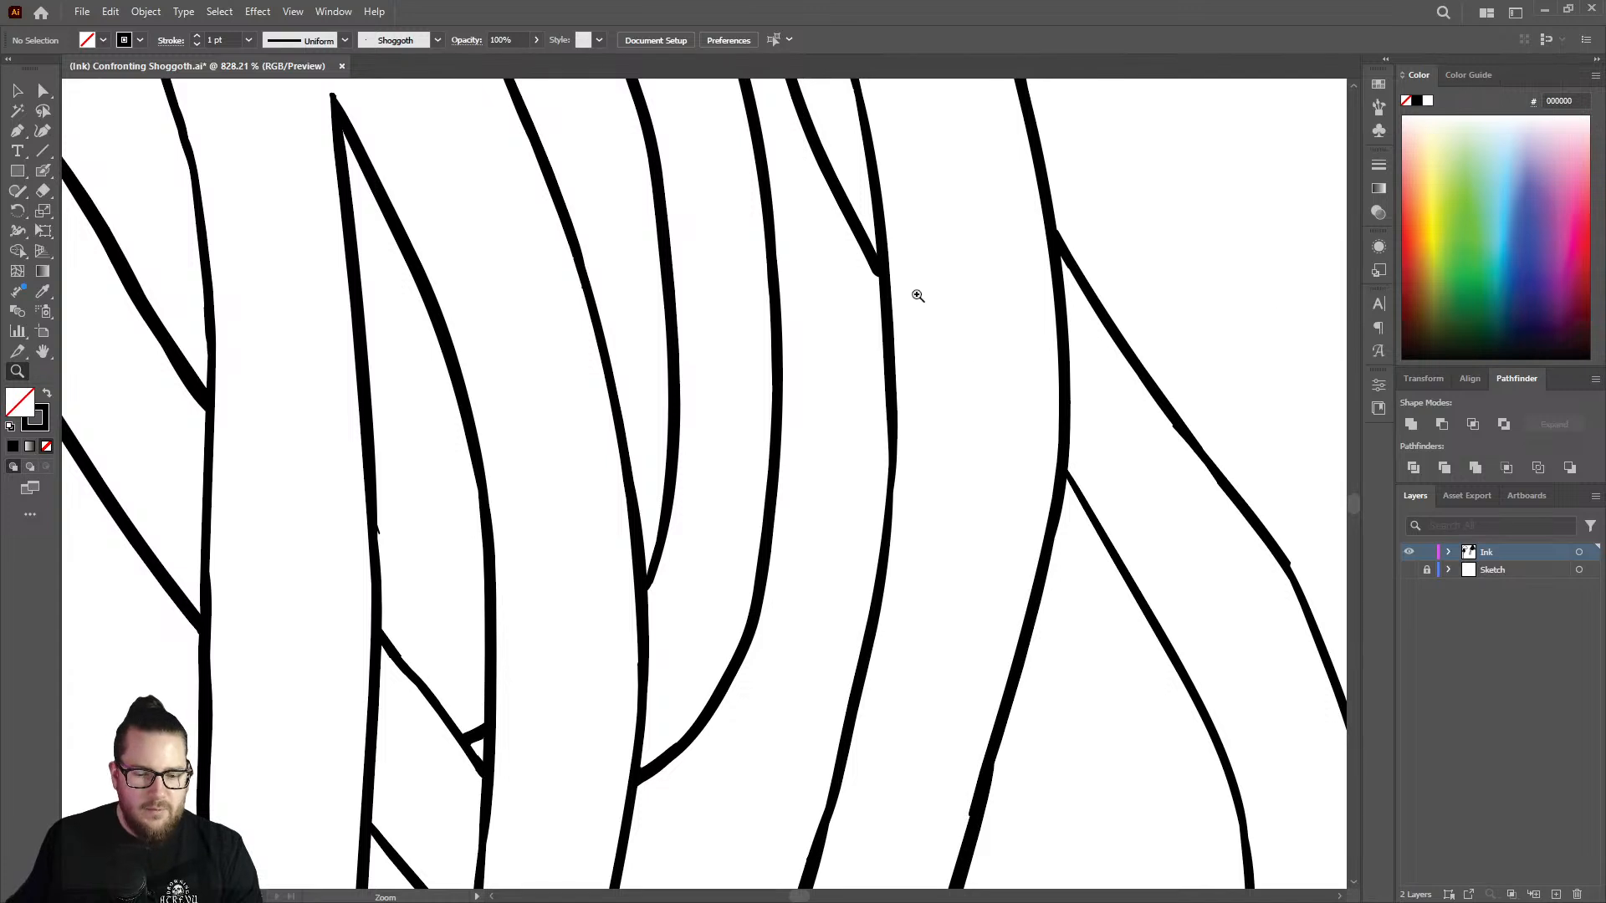
key("shift+b")
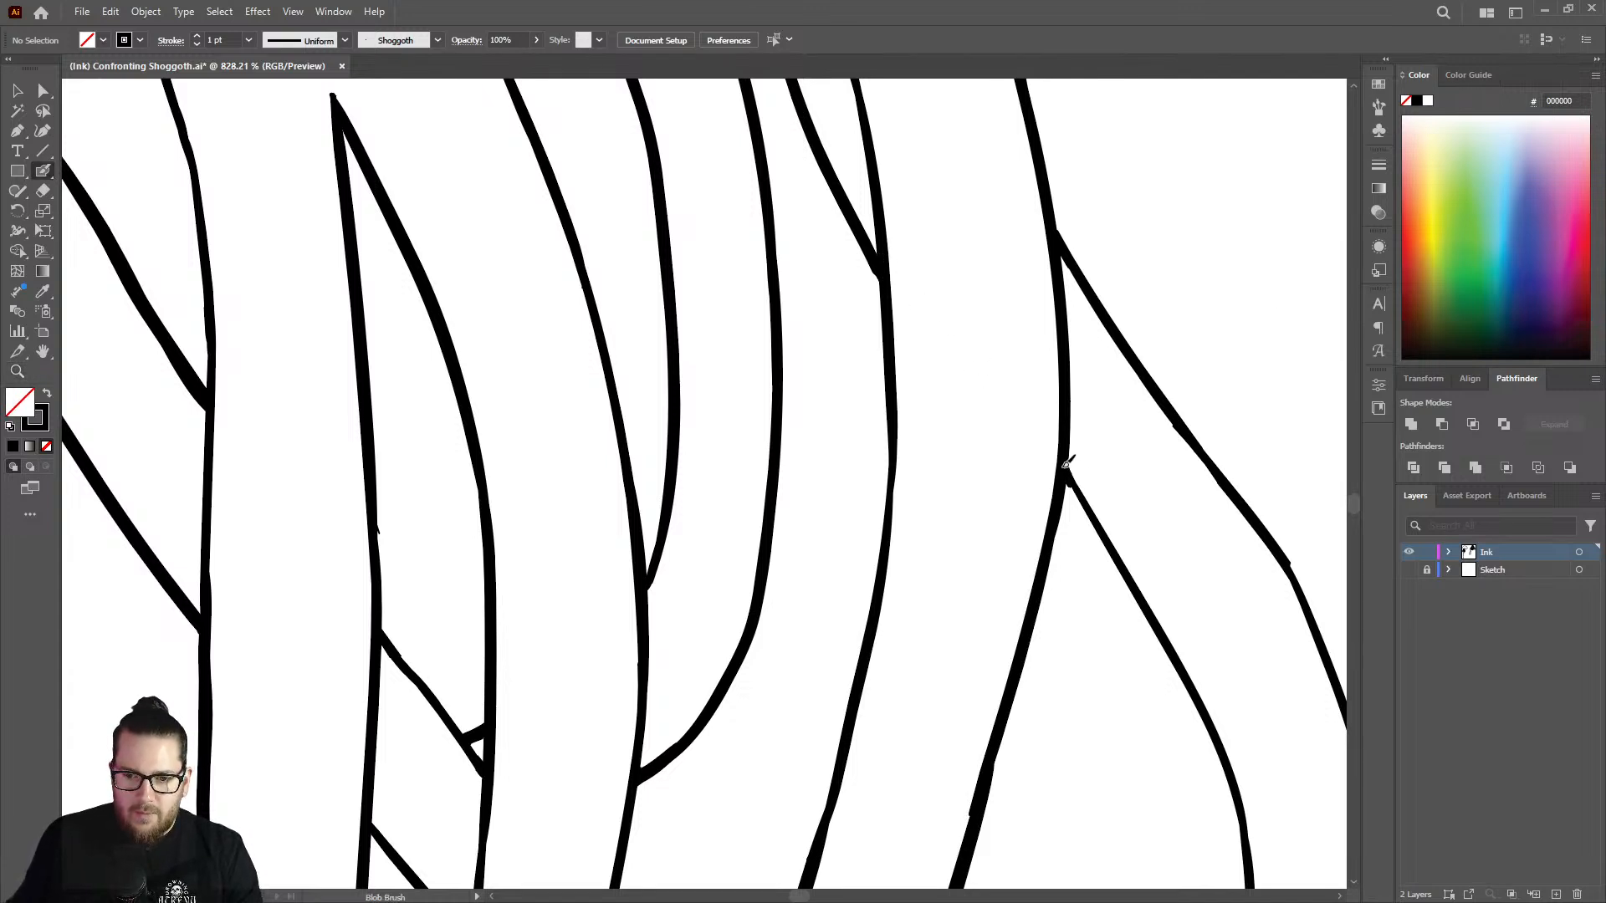
left_click_drag(1084, 492, 1127, 567)
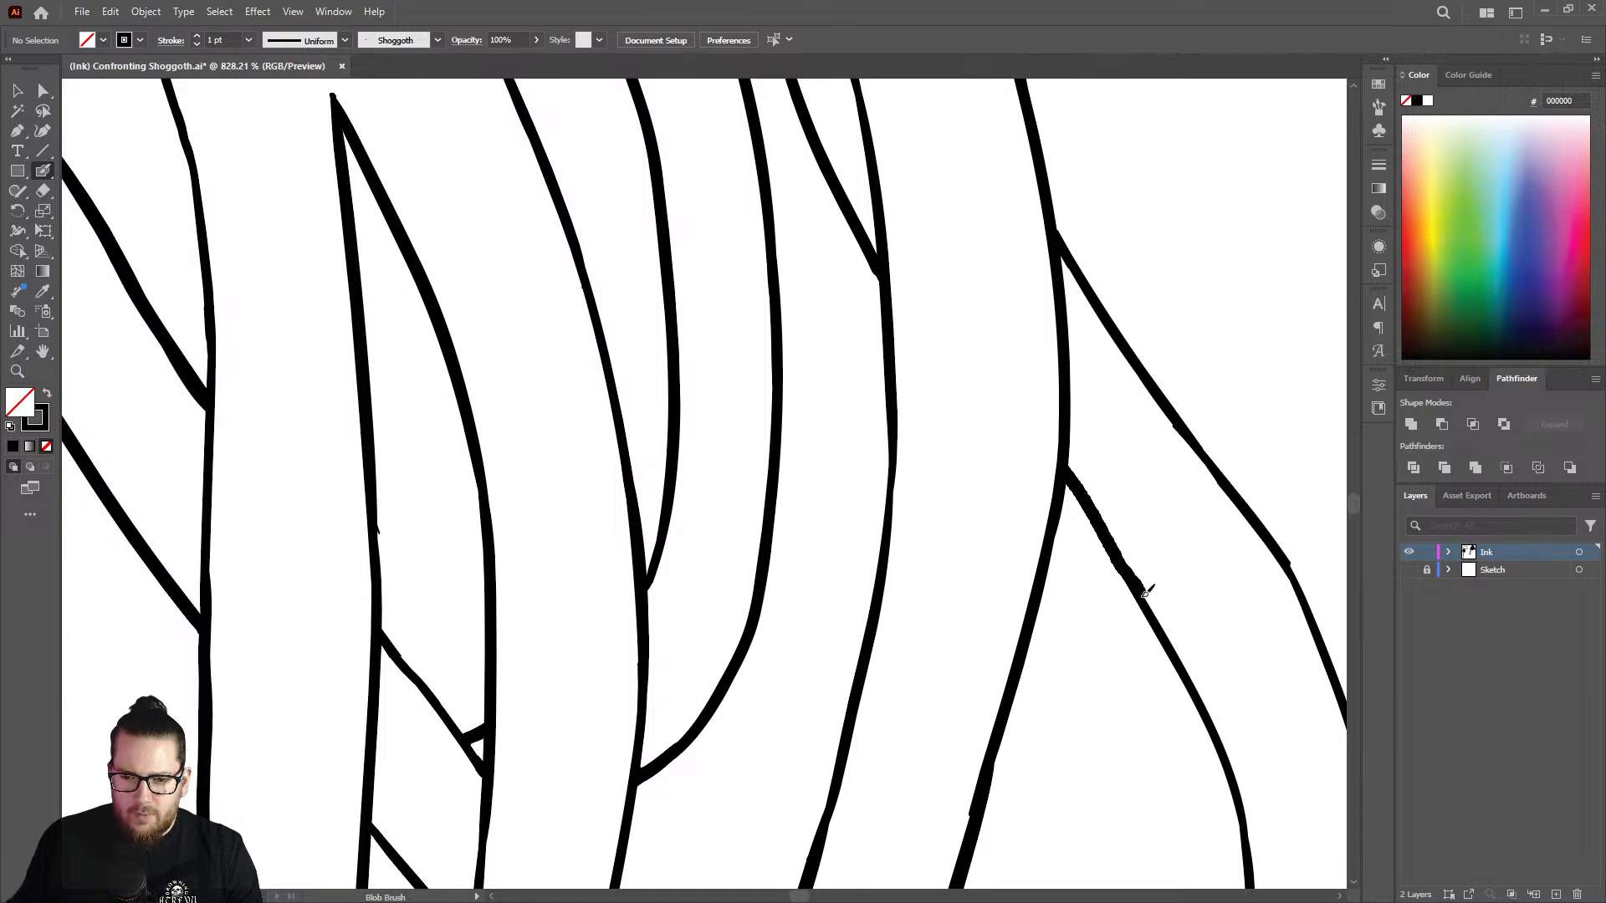
left_click_drag(1182, 636, 1184, 638)
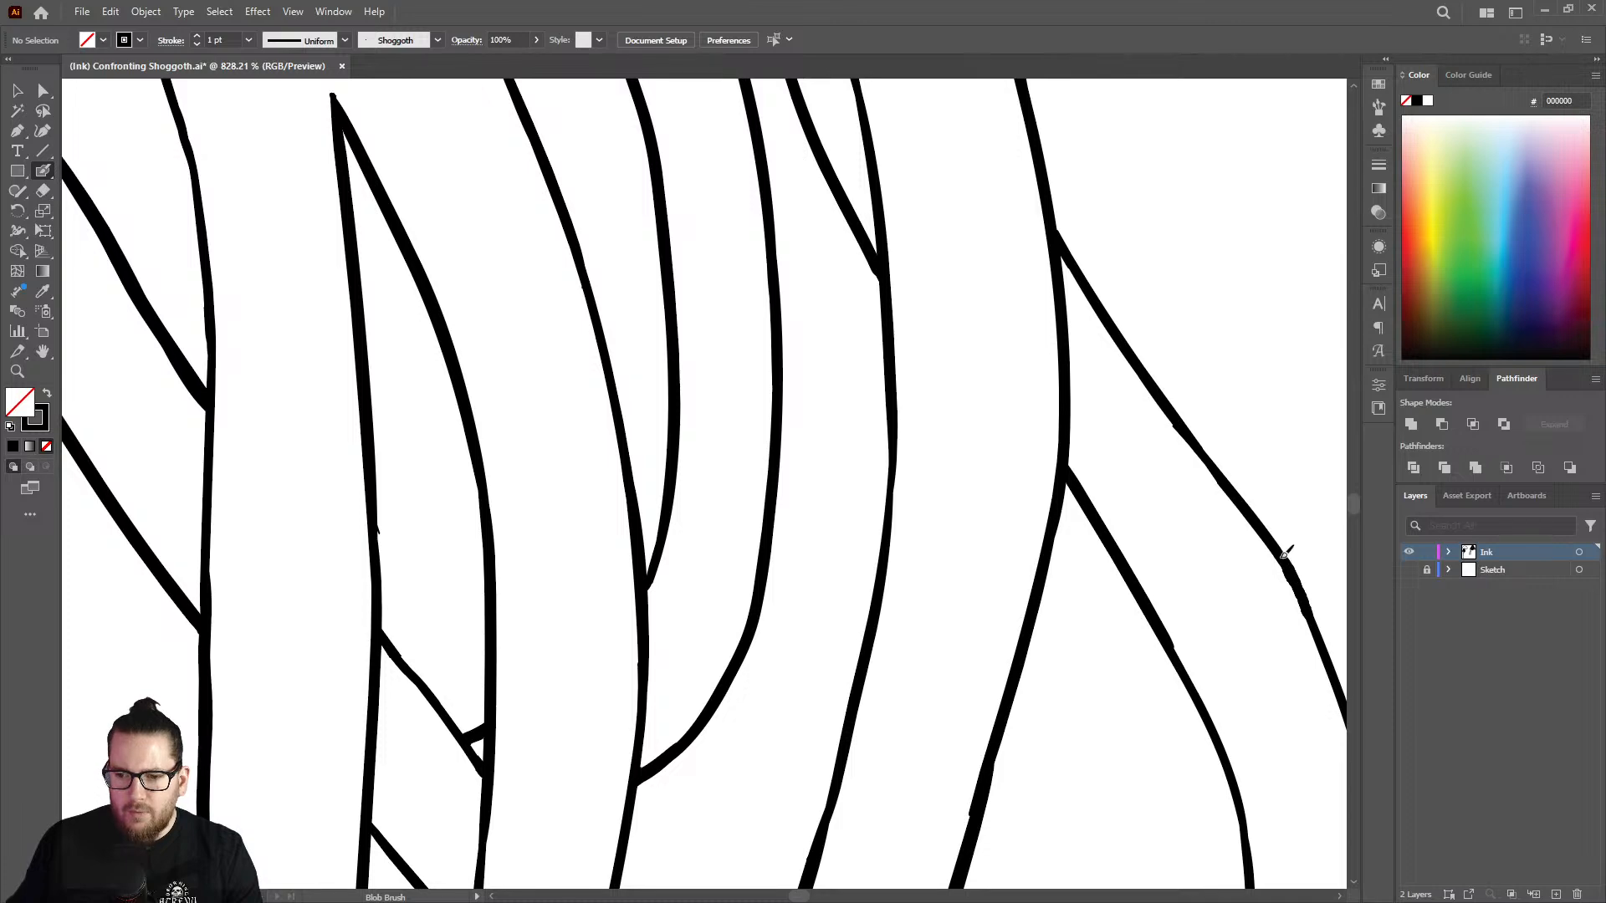
Trim the angular lump from the bend in the outermost right tentacle's outer edge with the Eraser.
key("z")
left_click_drag(1034, 499, 866, 510)
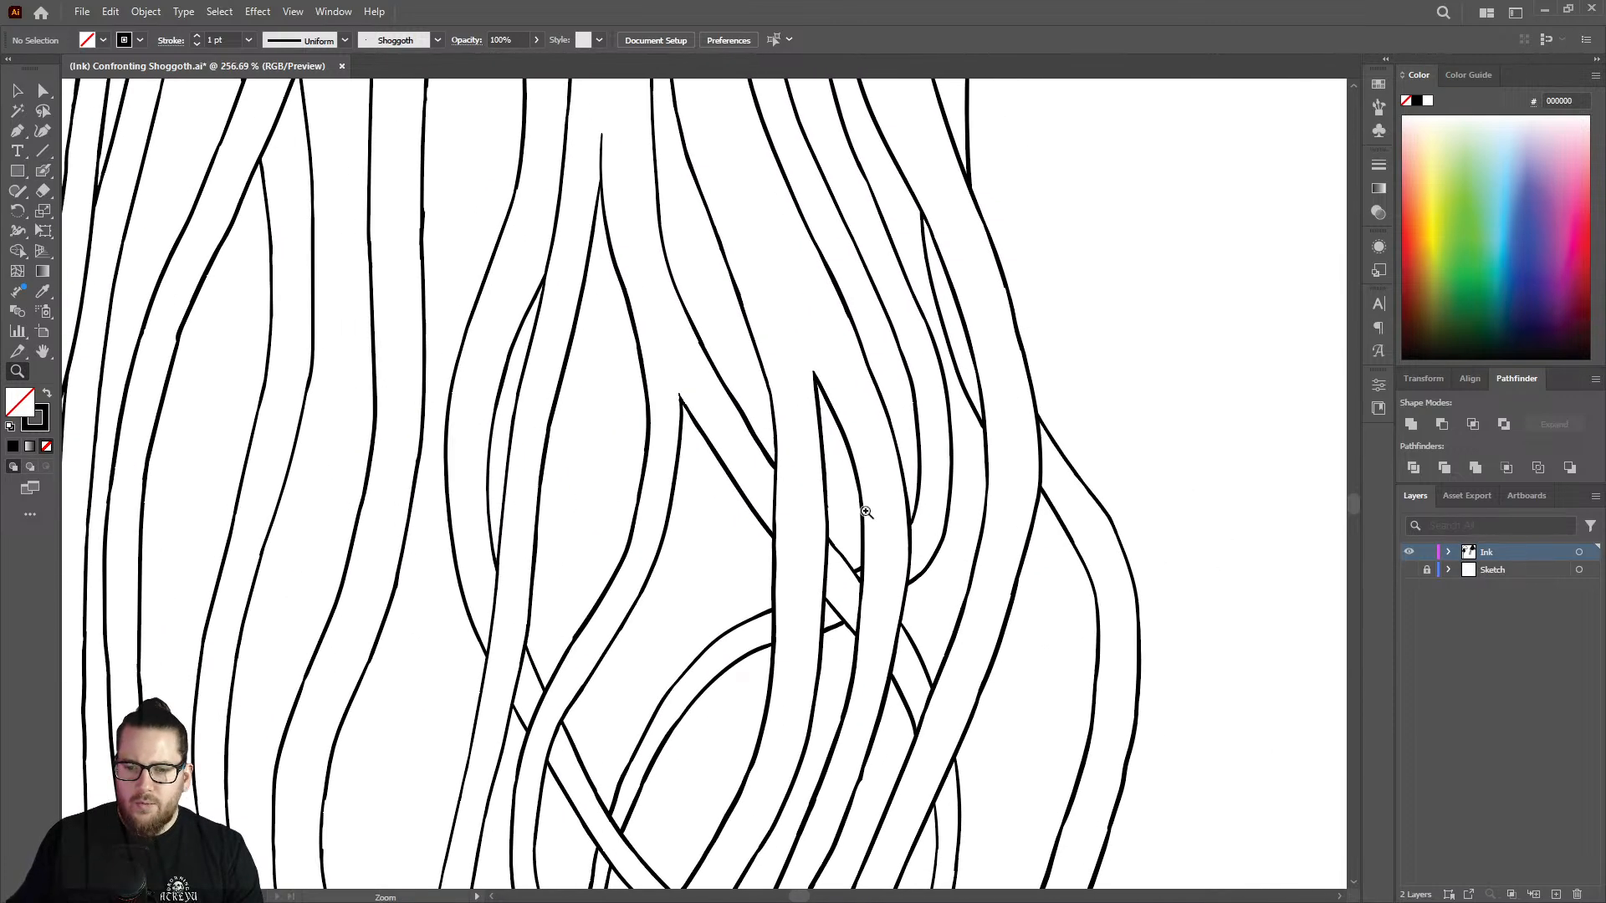
left_click_drag(1163, 622, 1267, 626)
left_click_drag(1025, 531, 1171, 541)
key("shift+b")
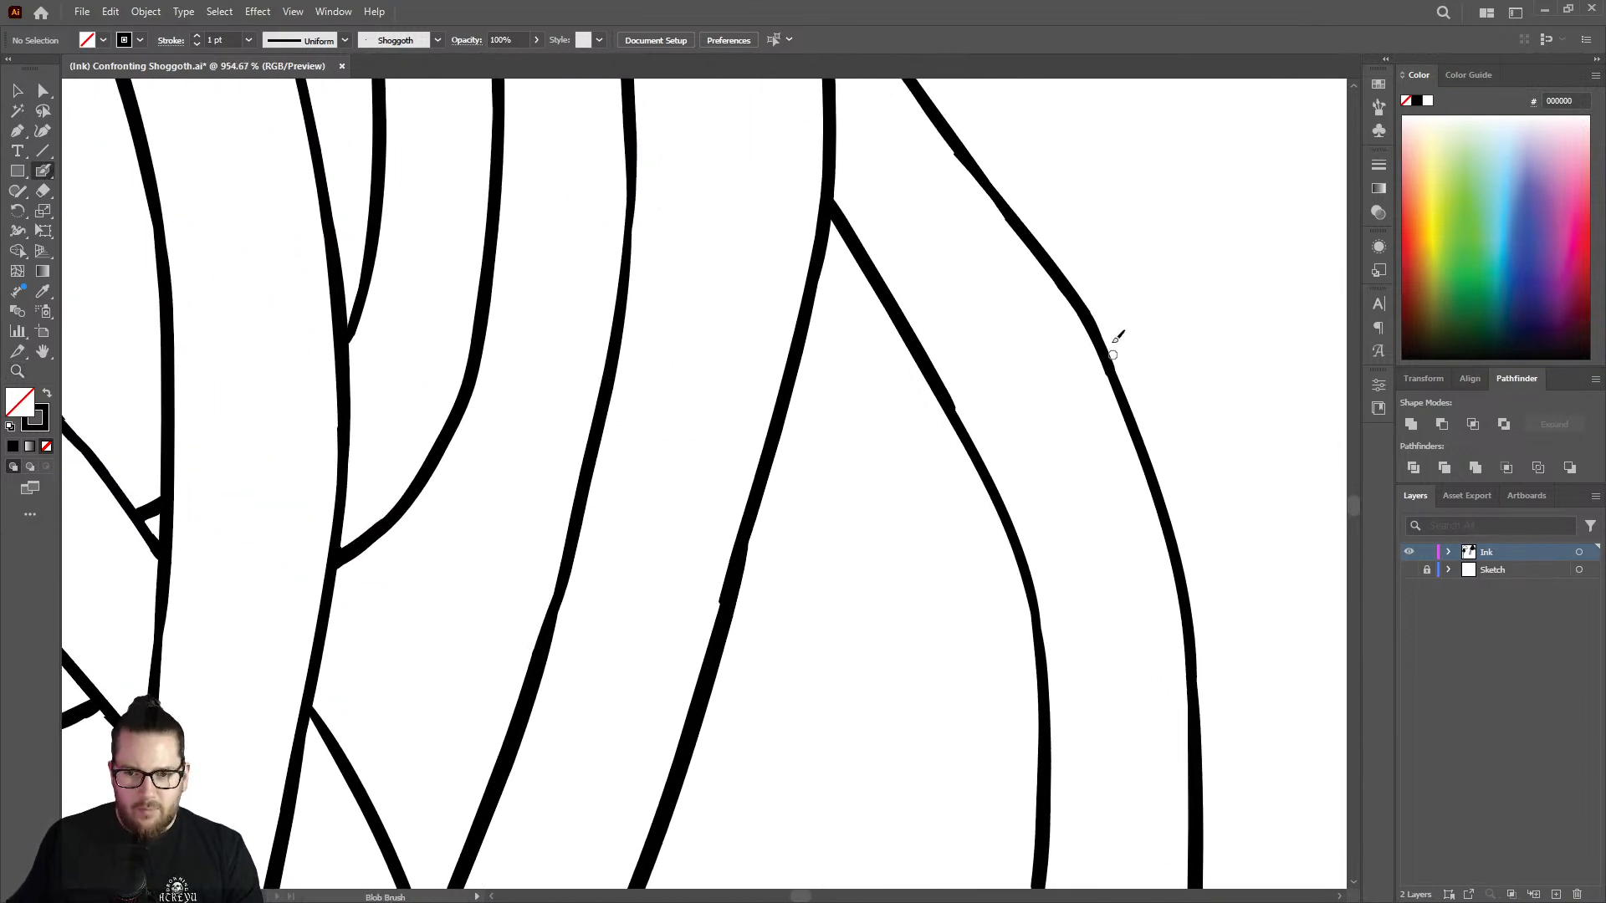
key("shift+e")
left_click_drag(1089, 288, 1117, 336)
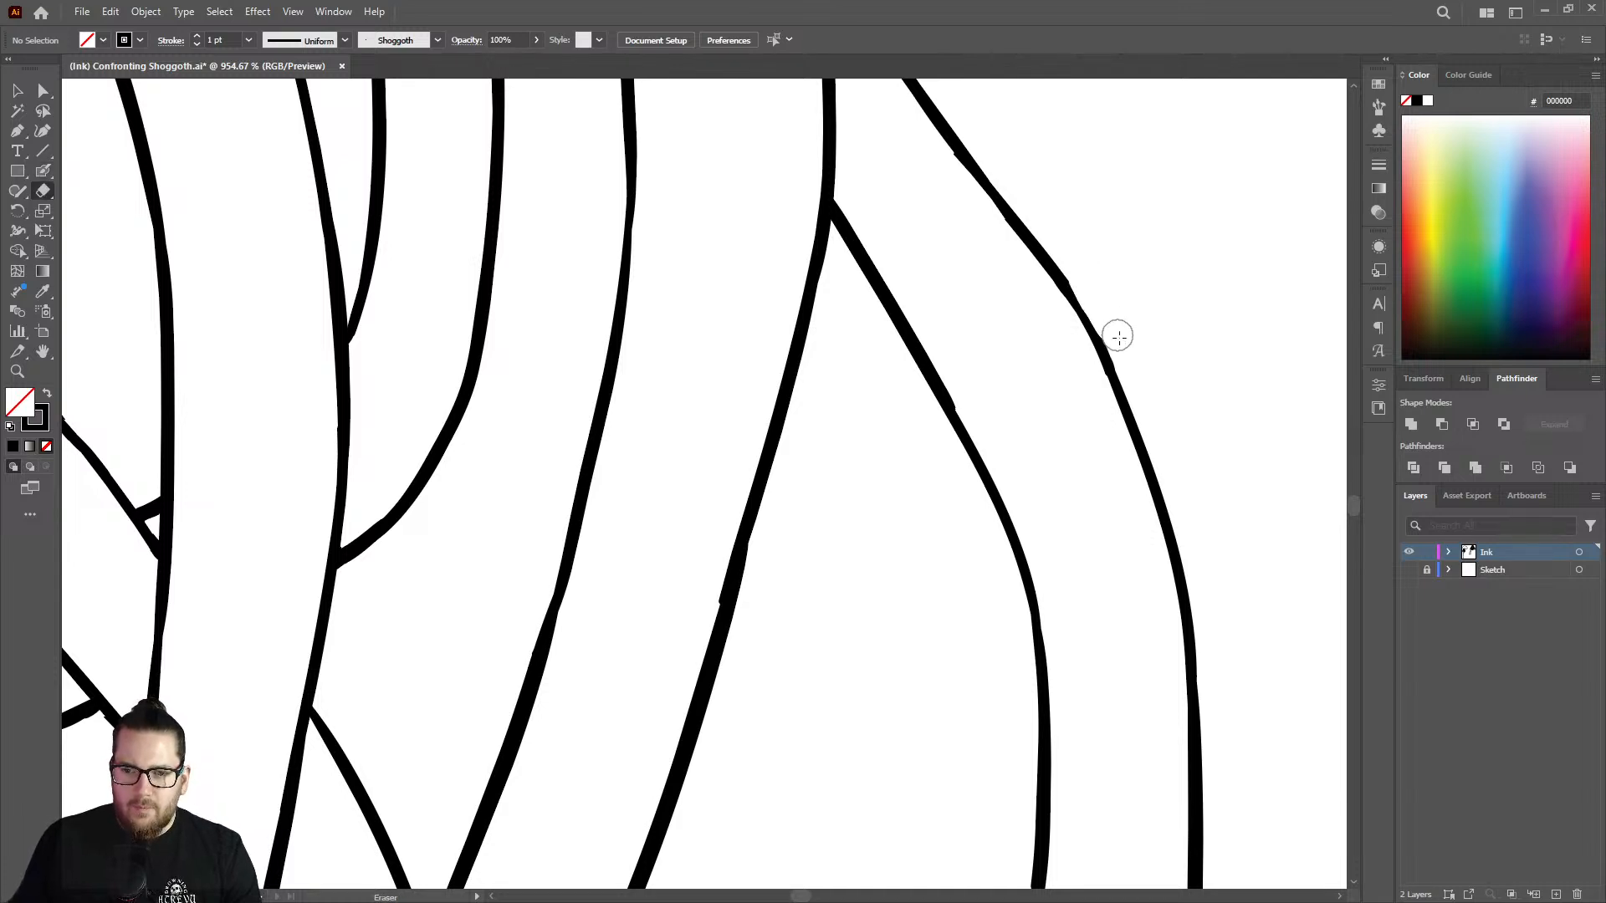
key("shift+b")
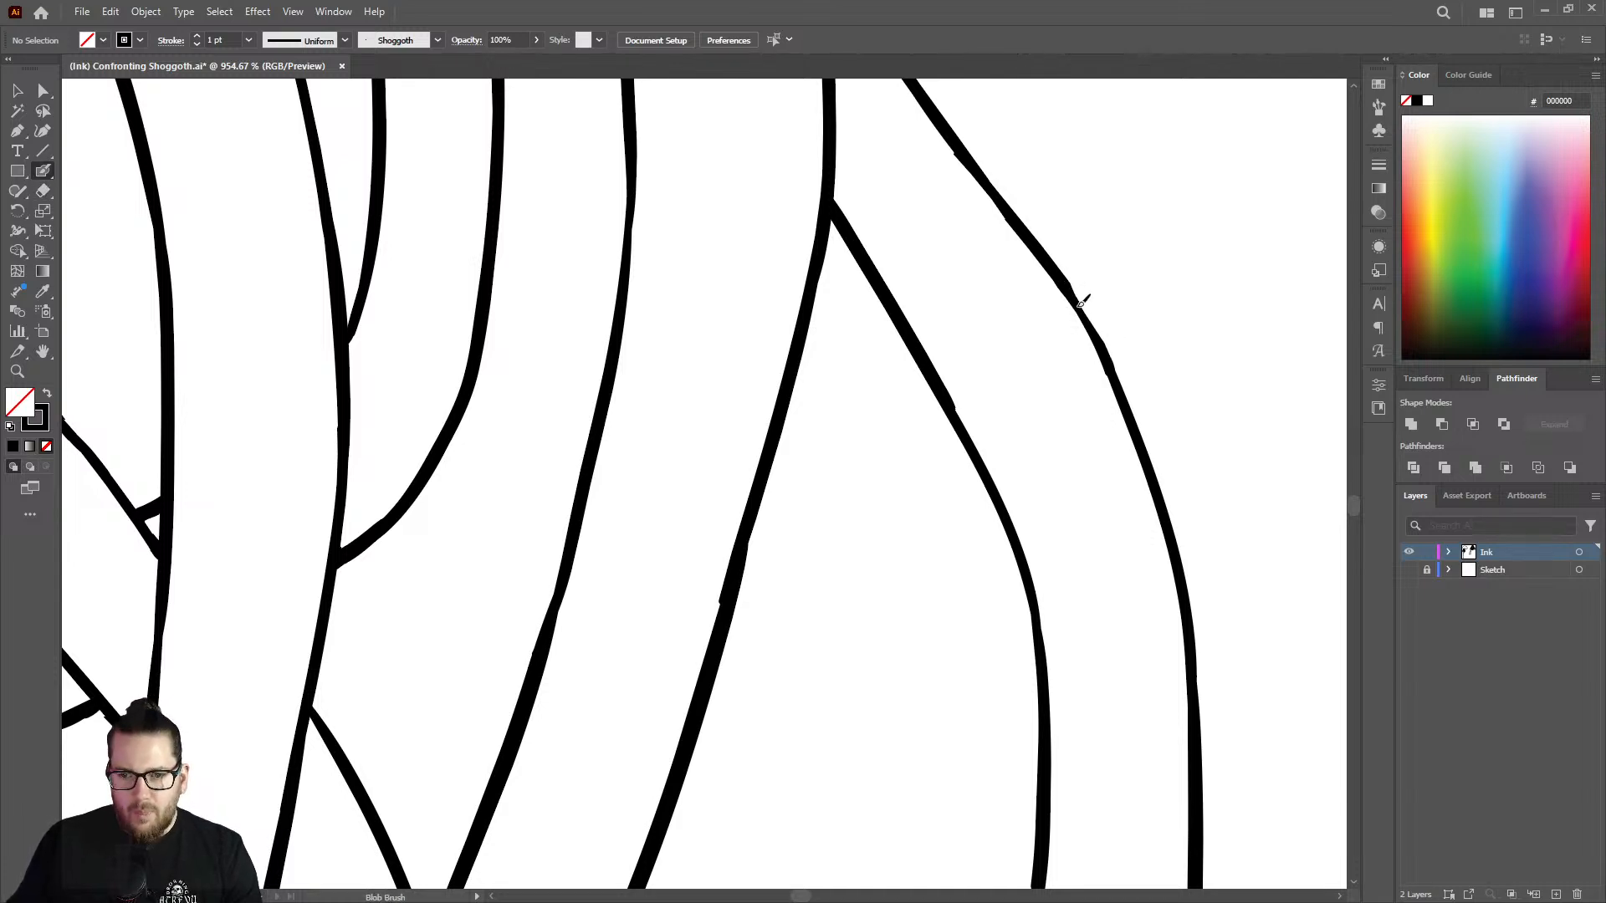
Continue thickening the outermost right tentacle's inner edge down around its bend with the Blob Brush.
key("z")
left_click_drag(1124, 348, 851, 424)
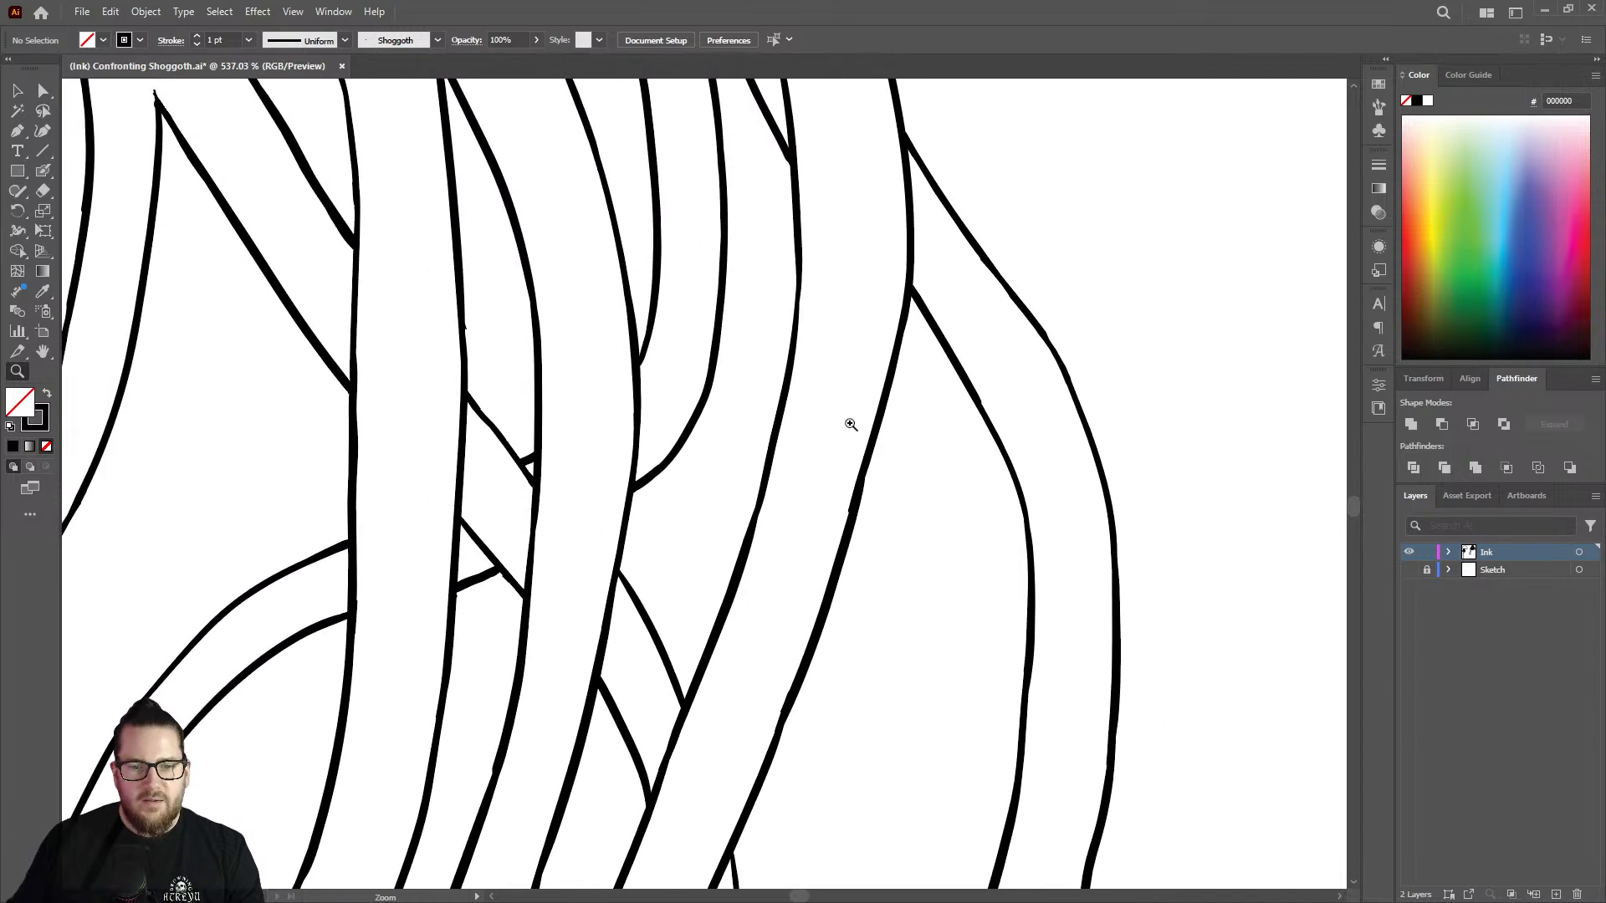
left_click_drag(866, 485, 1018, 462)
key("shift+b")
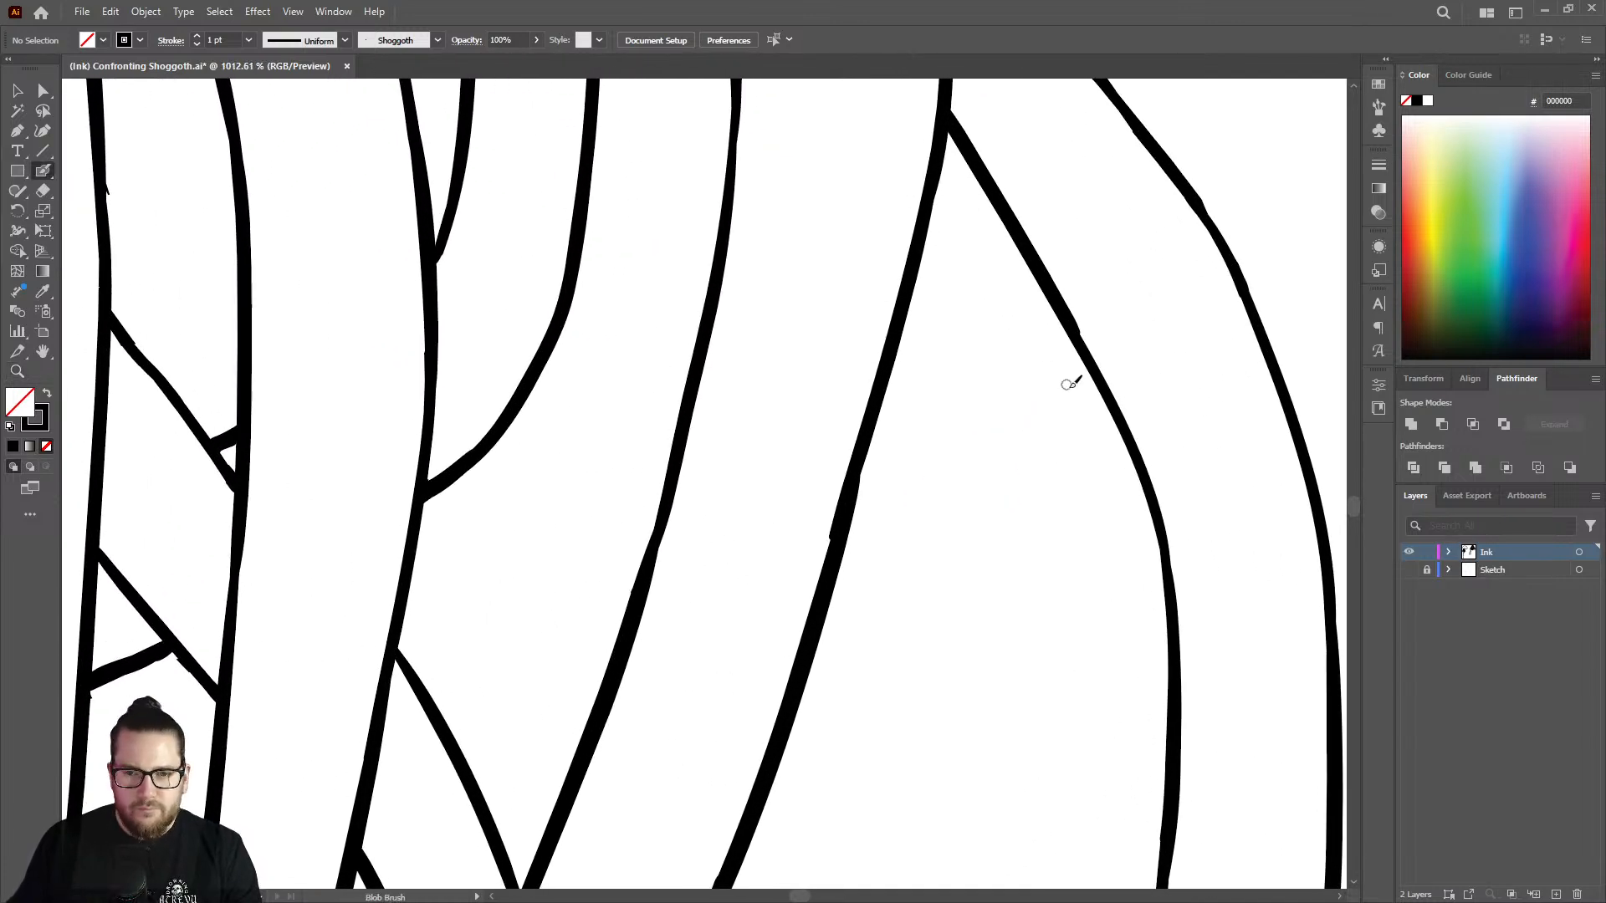
mouse_move(1072, 318)
left_mouse_down()
mouse_move(1148, 456)
mouse_move(1165, 642)
mouse_move(1161, 585)
left_mouse_up()
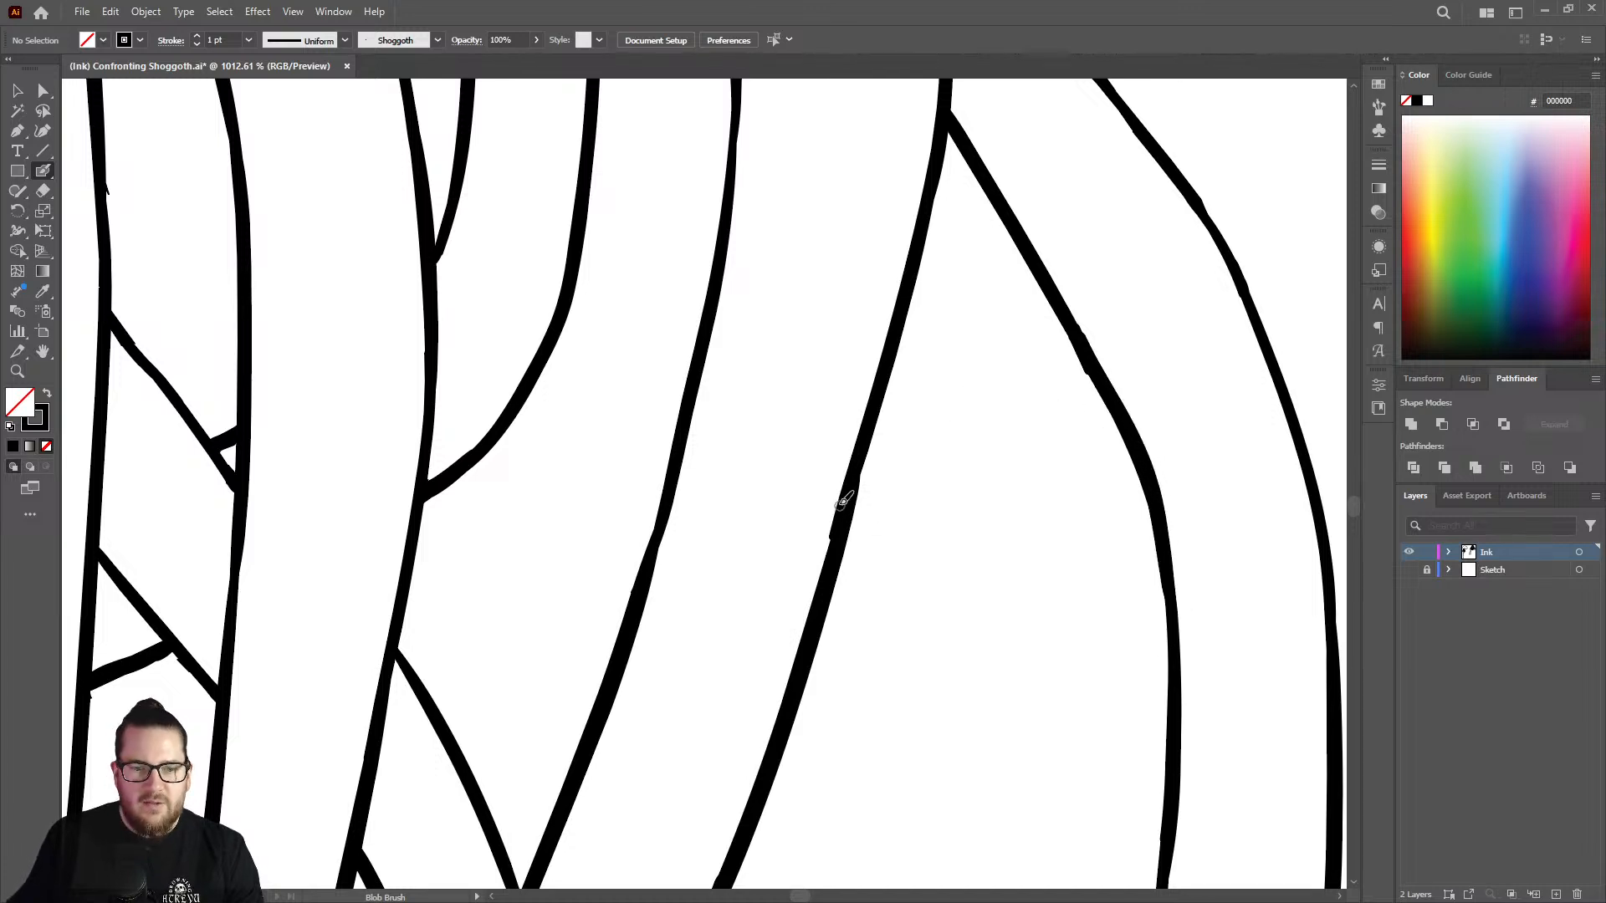
Trim the lump on the wide strand's right edge, redraw that stretch evenly, and shave off leftover bumps on the neighbouring edge.
key("shift+e")
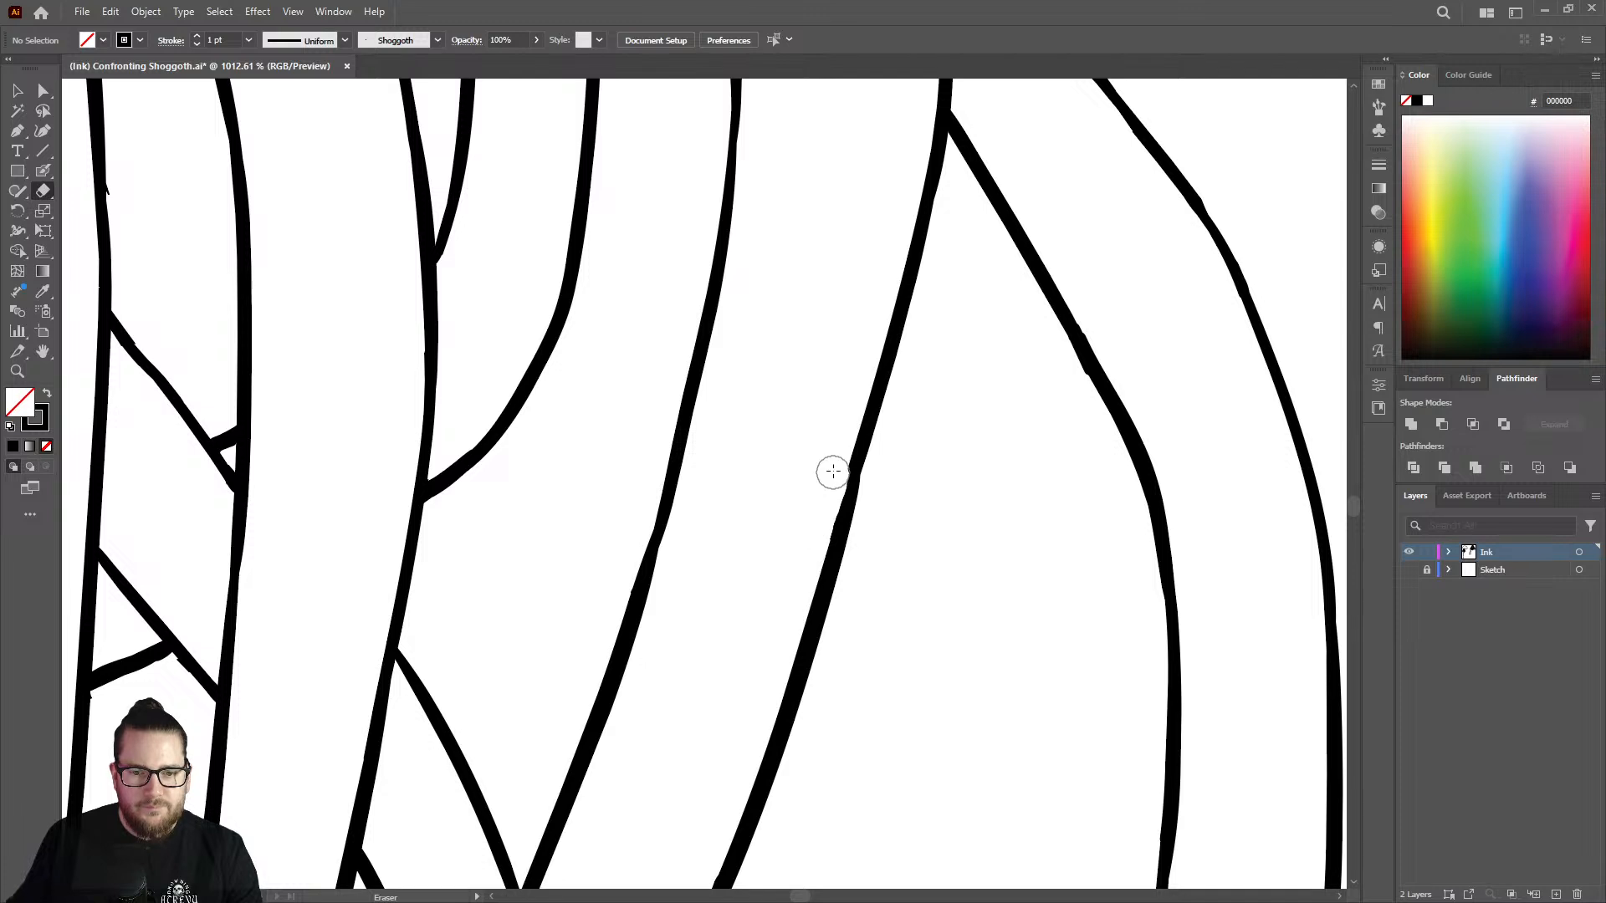
key("shift+b")
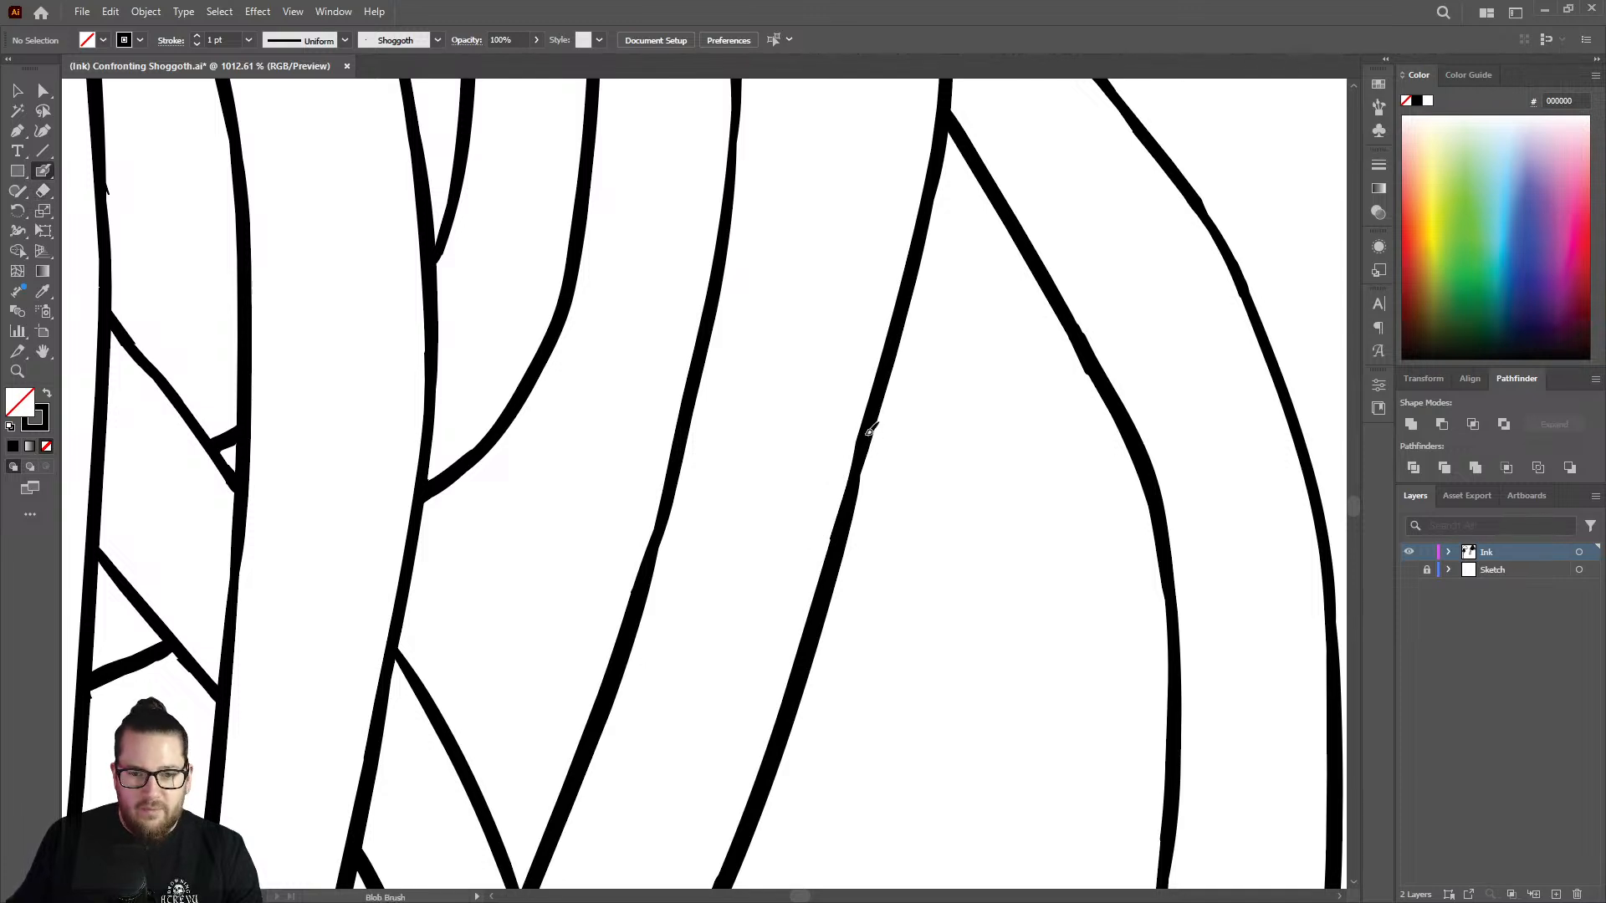
left_click_drag(854, 492, 867, 449)
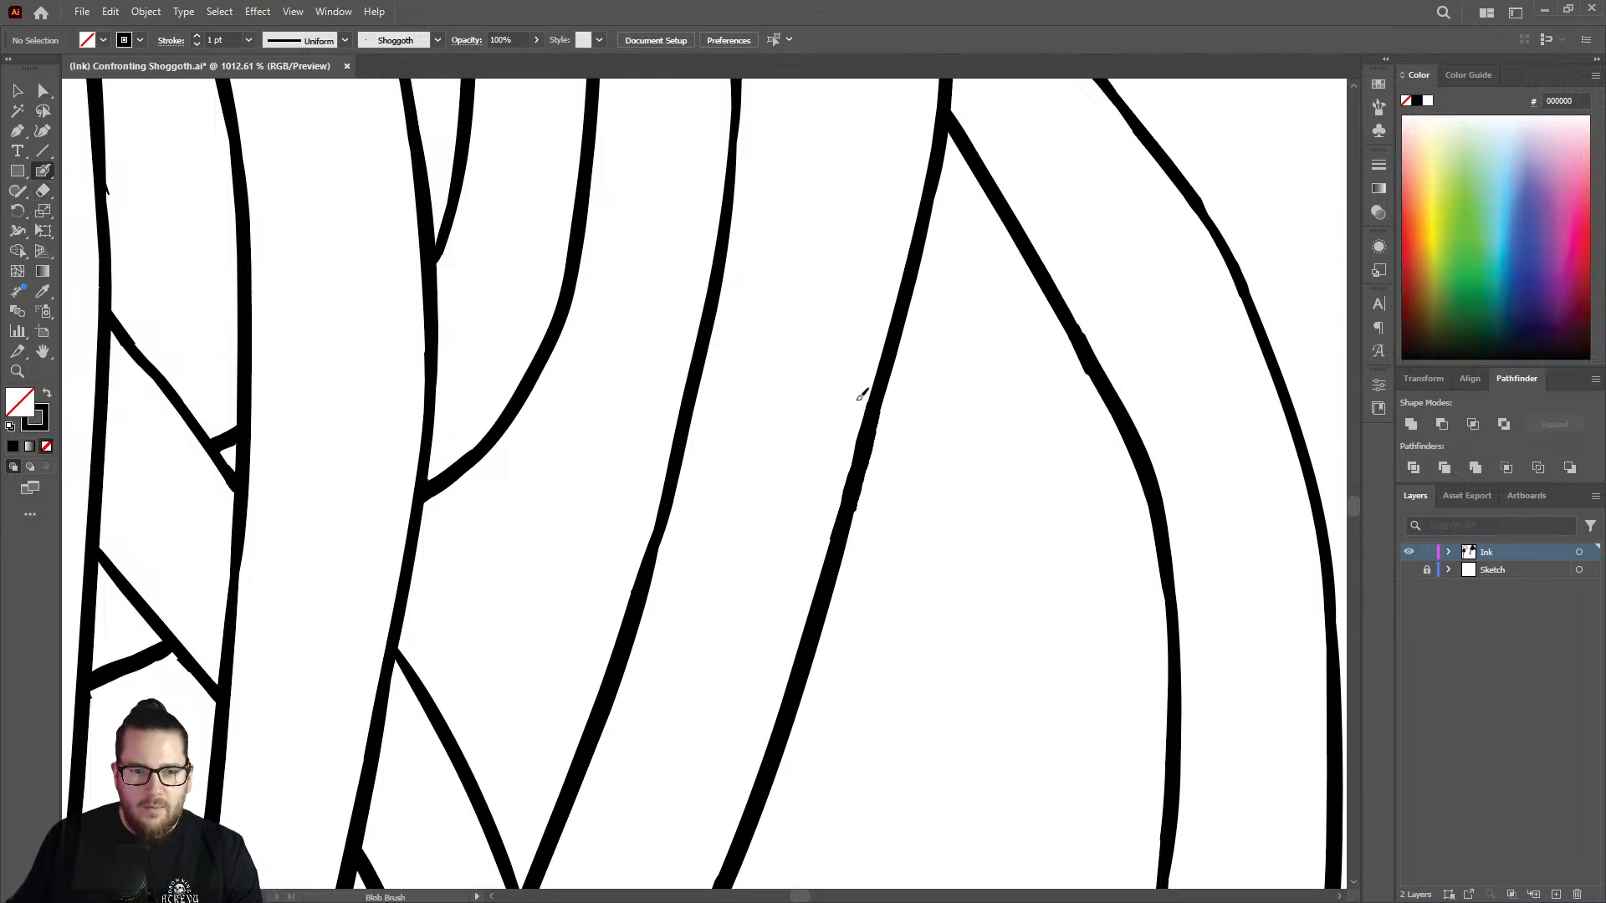
key("shift+e")
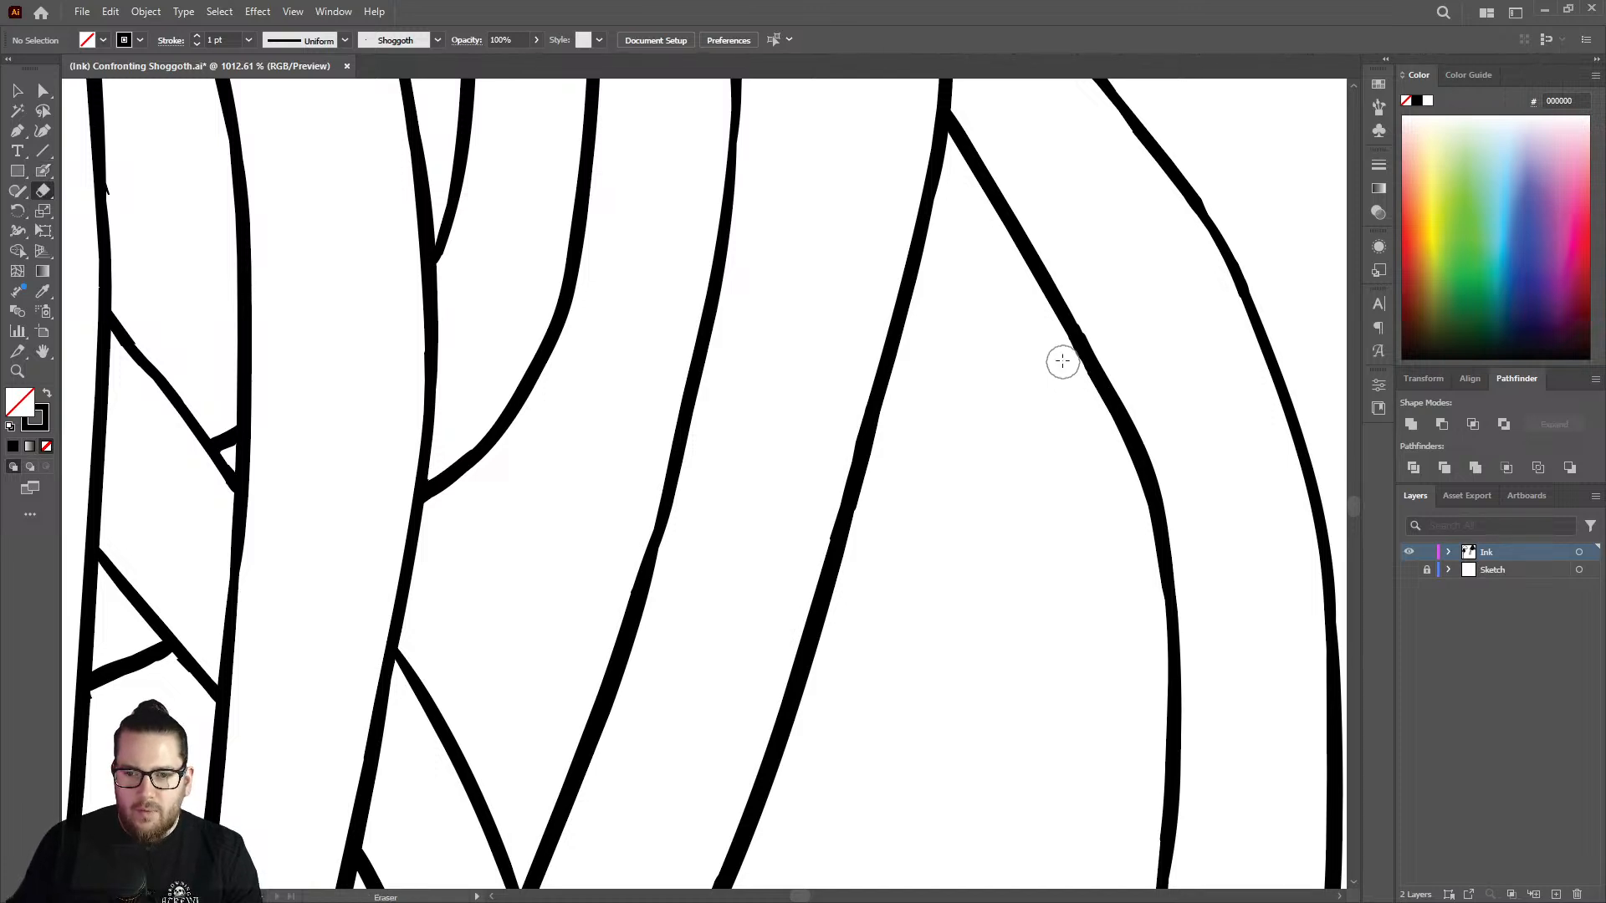
Thicken the thin bend in the wide strand's left edge with the Blob Brush.
key("ctrl+space")
left_click_drag(867, 432, 646, 456)
left_click_drag(823, 281, 1118, 253)
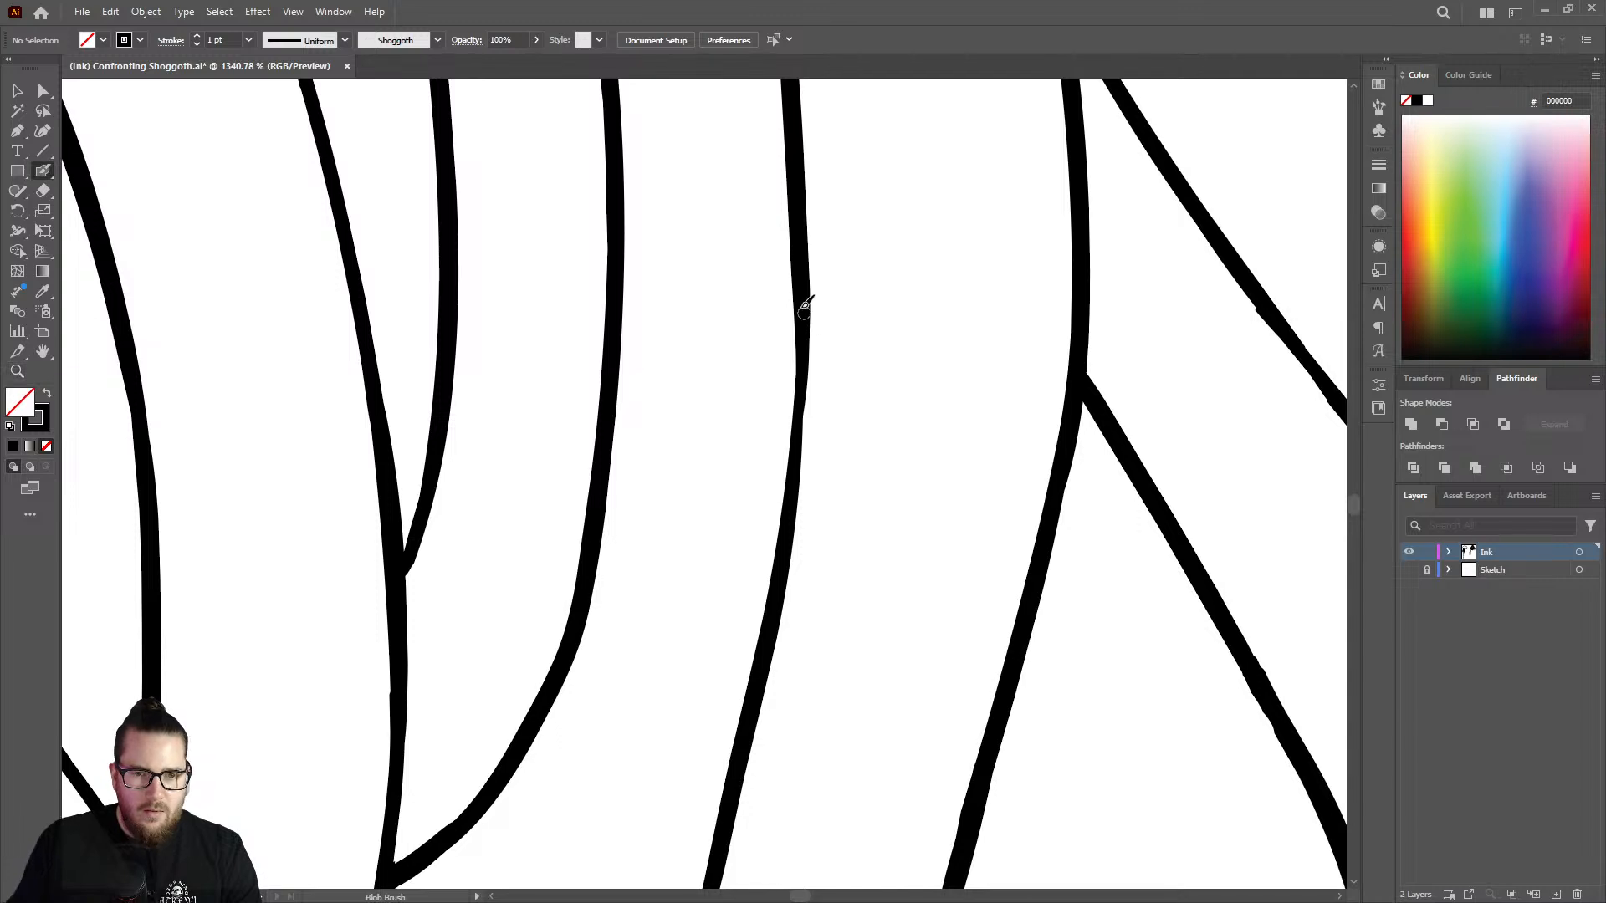
left_click_drag(805, 333, 777, 611)
key("ctrl+z")
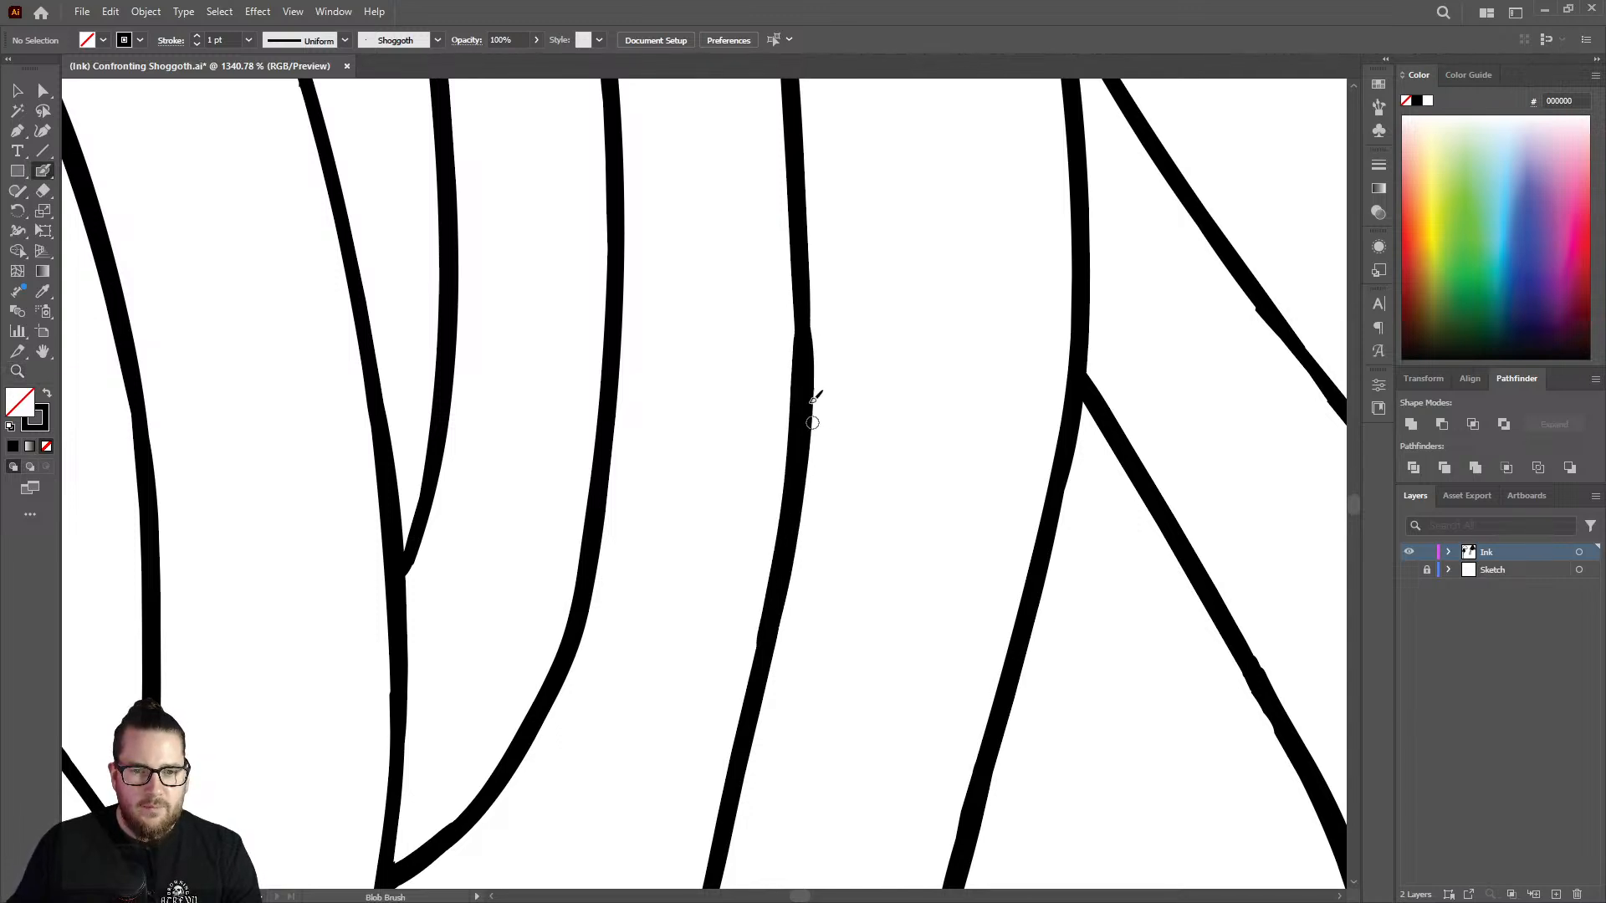
left_click_drag(809, 341, 800, 176)
Even out the wavy upper edge of the diagonal tentacle in the gap between the two vertical strands.
key("z")
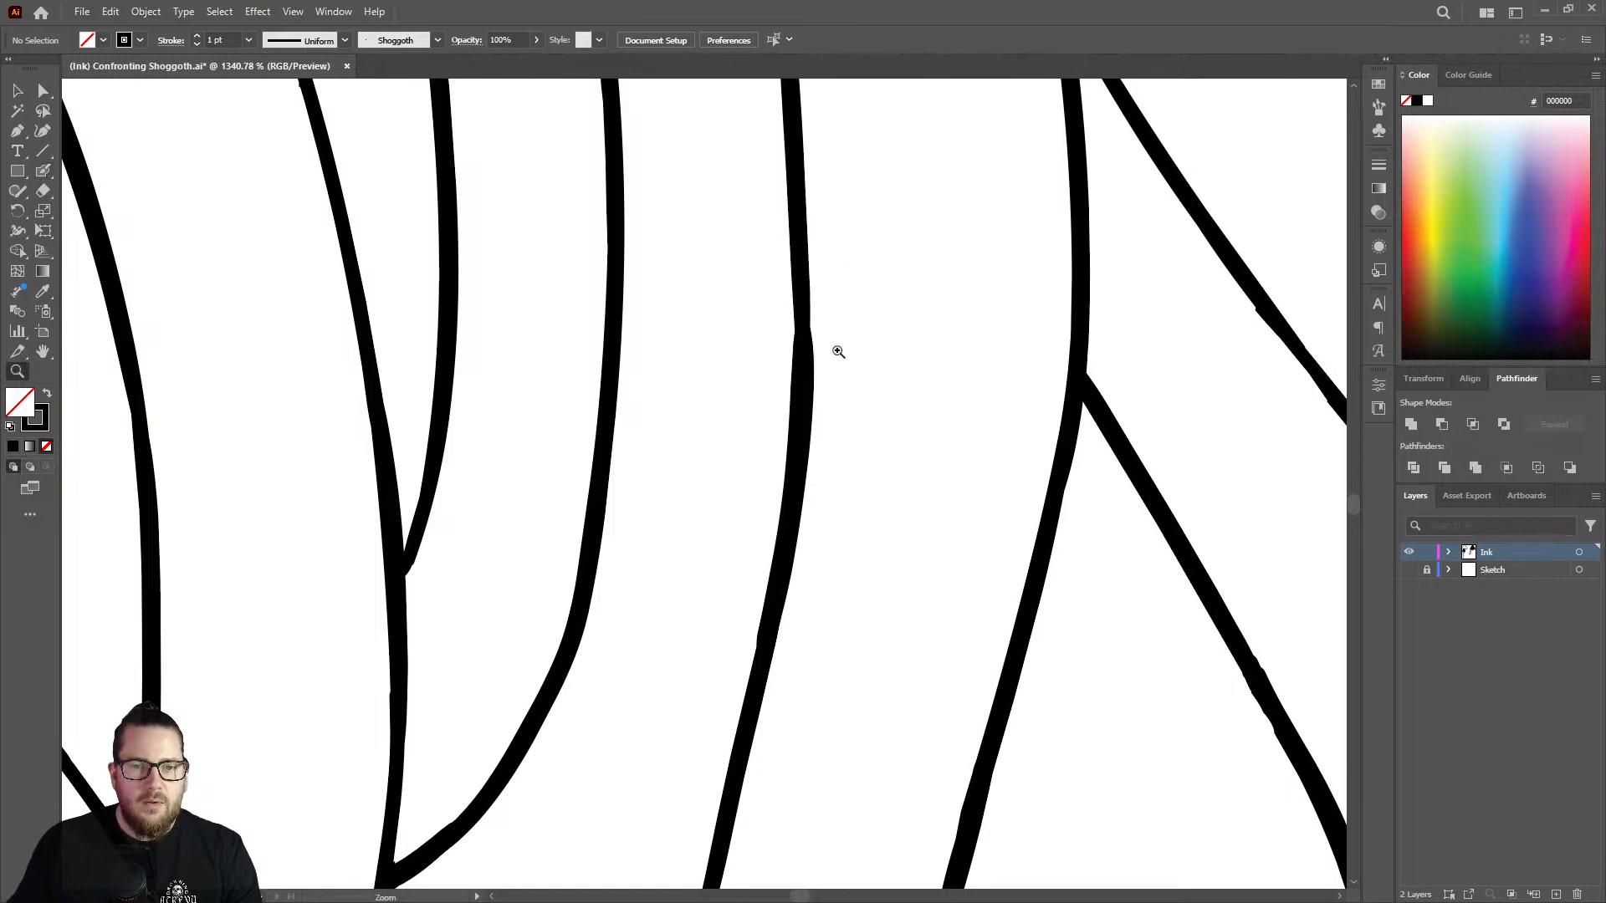
left_click_drag(836, 351, 758, 407)
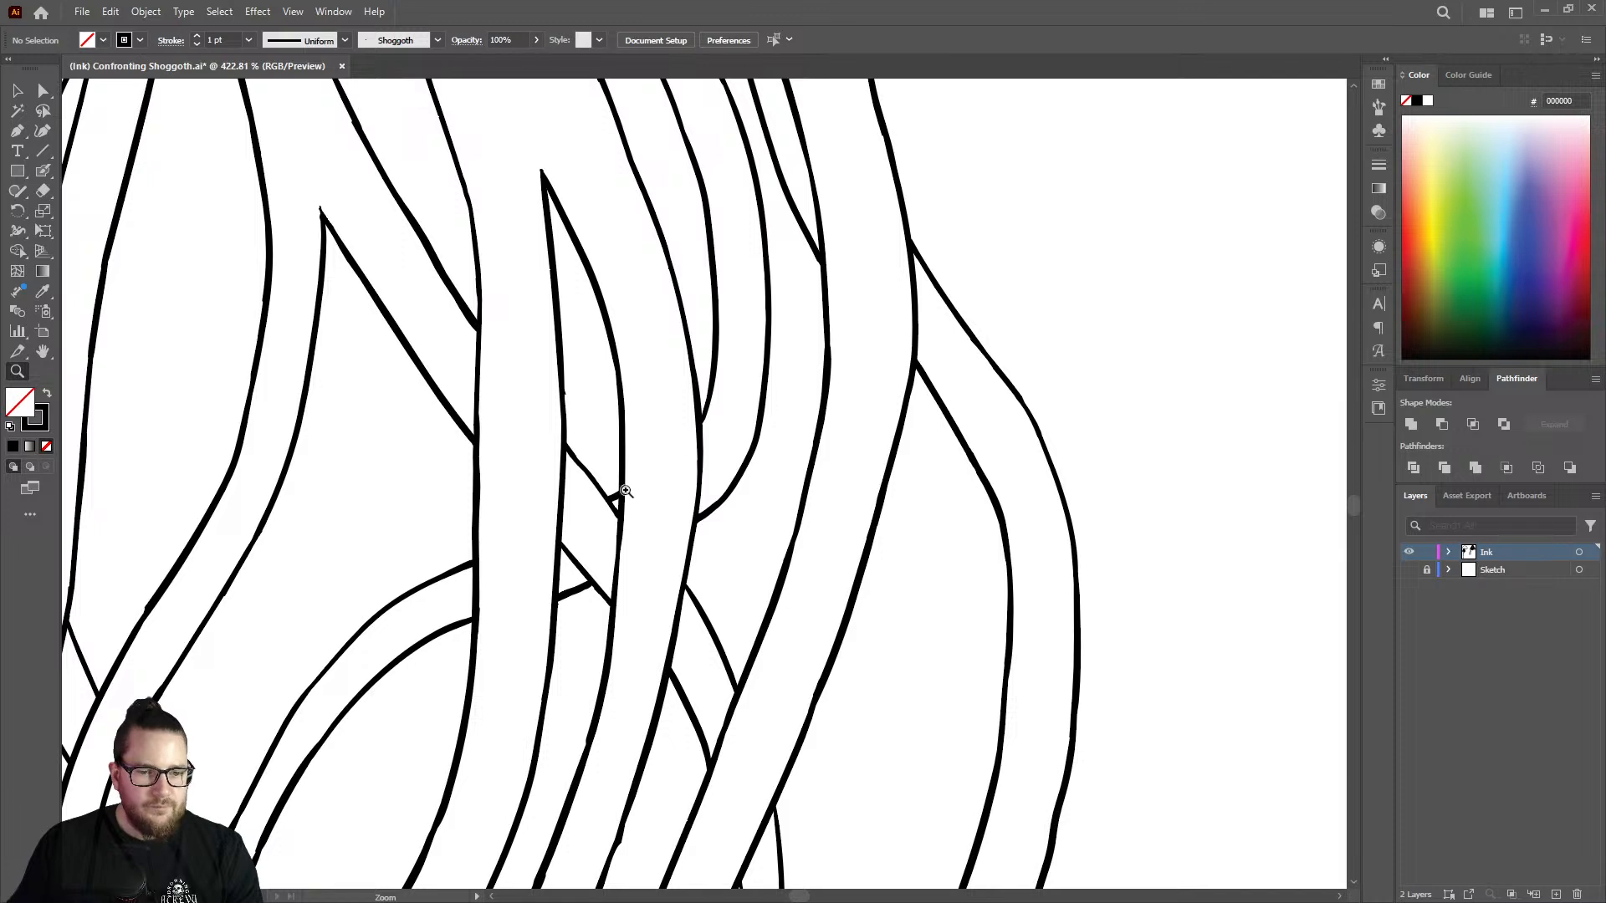
left_click_drag(626, 491, 792, 419)
key("shift+b")
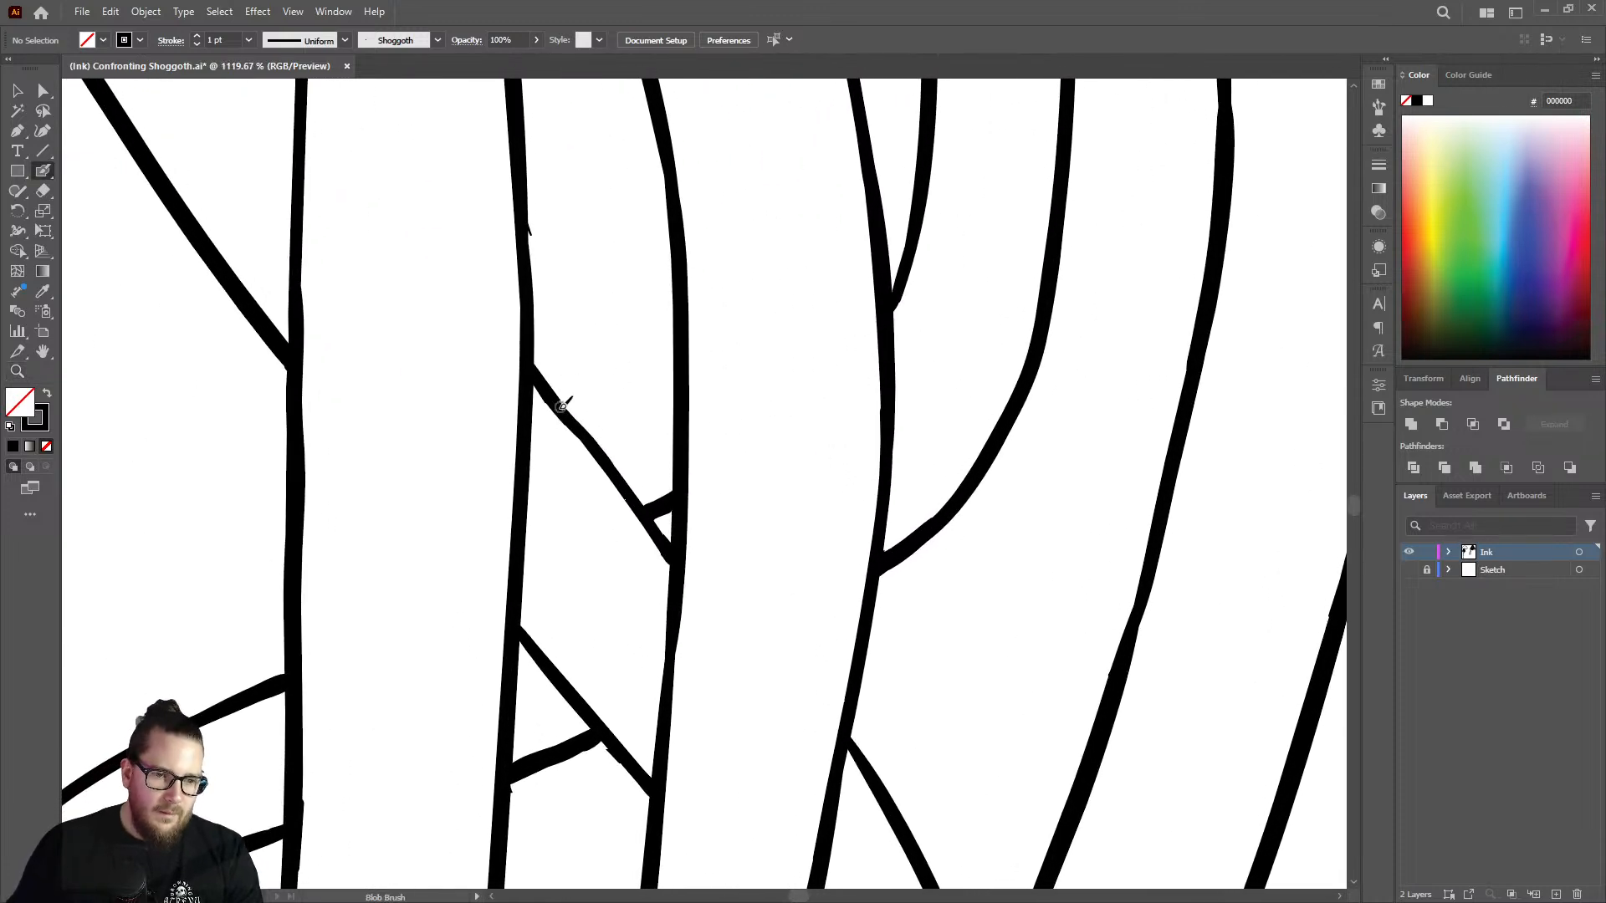
left_click_drag(581, 428, 640, 503)
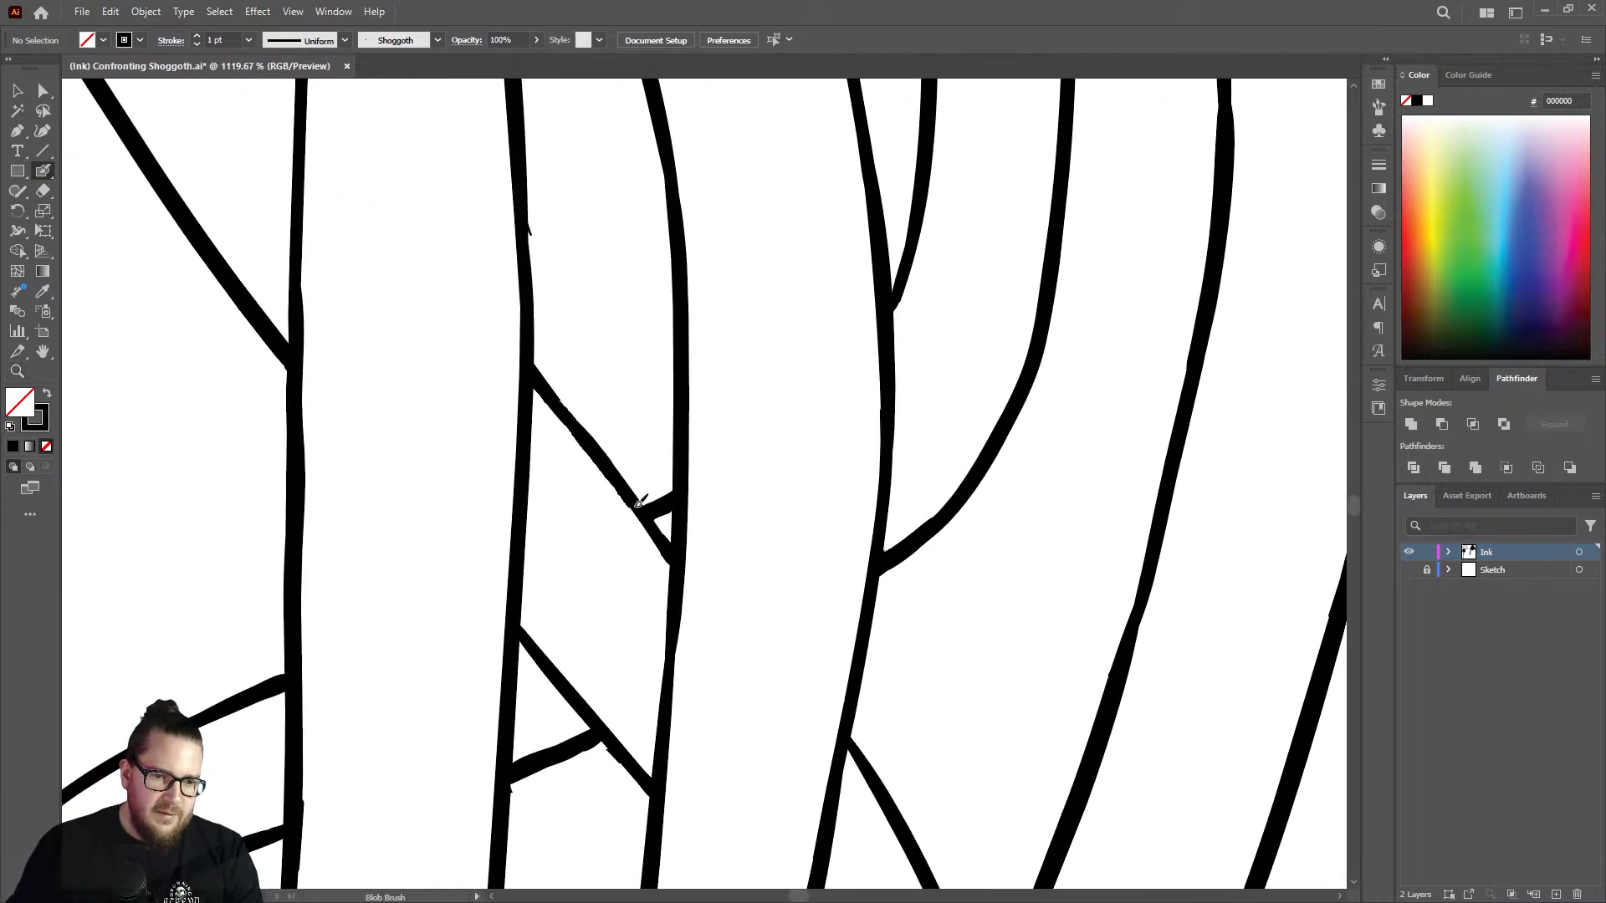
Thicken the start of the diagonal tentacle's upper edge in the next gap, beside the wide strand.
key("z")
left_click_drag(721, 463, 535, 447)
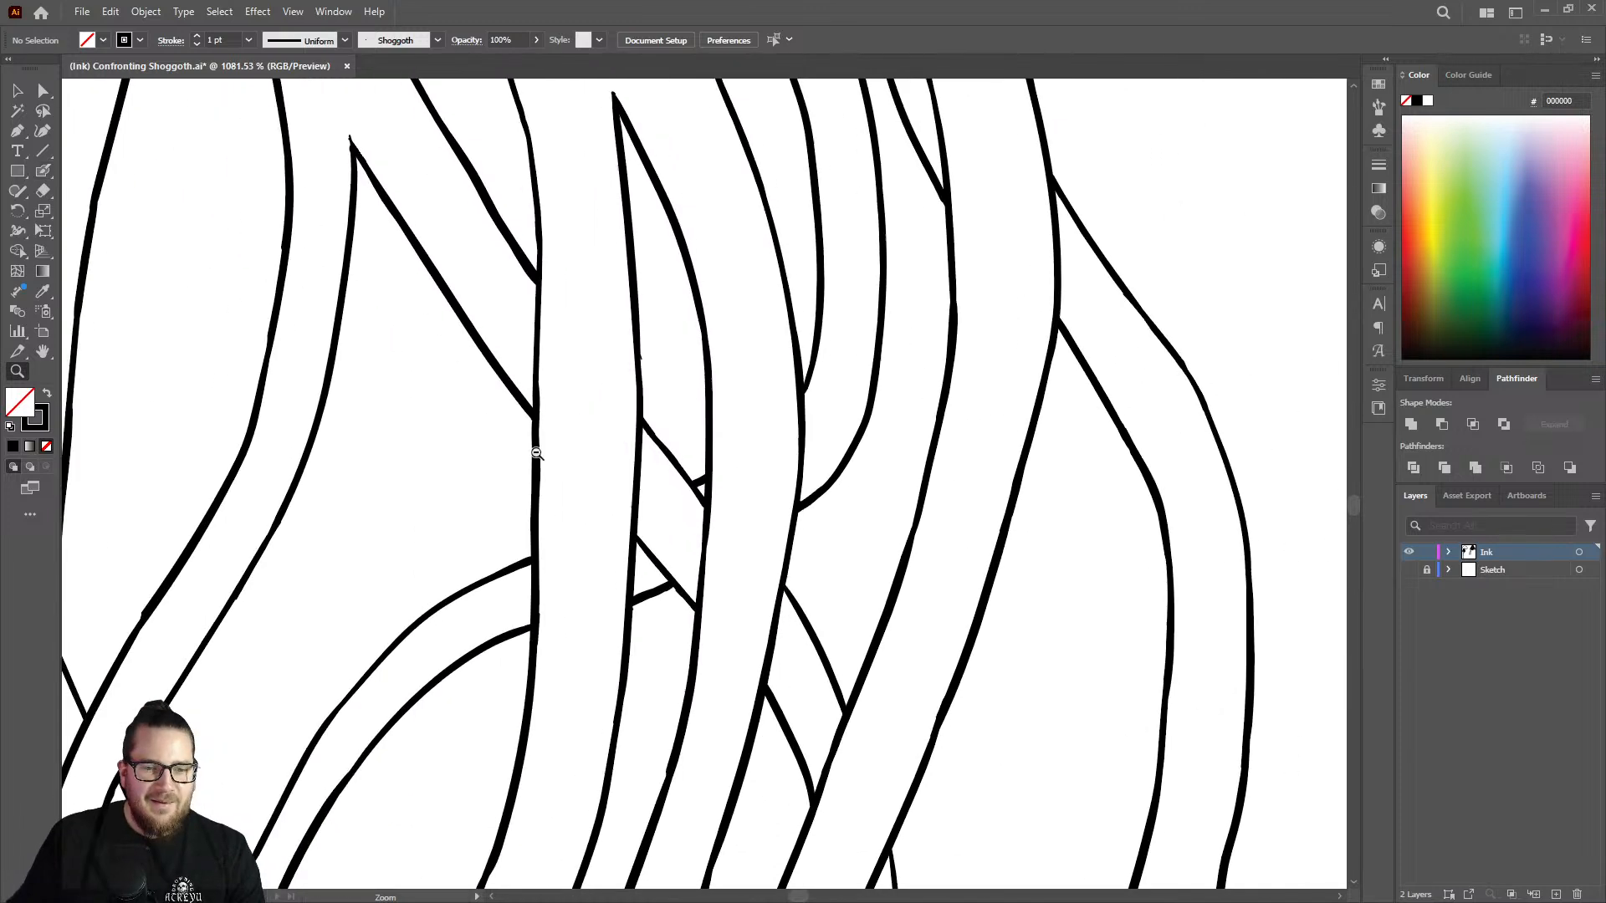
left_click_drag(789, 610, 975, 590)
key("shift+b")
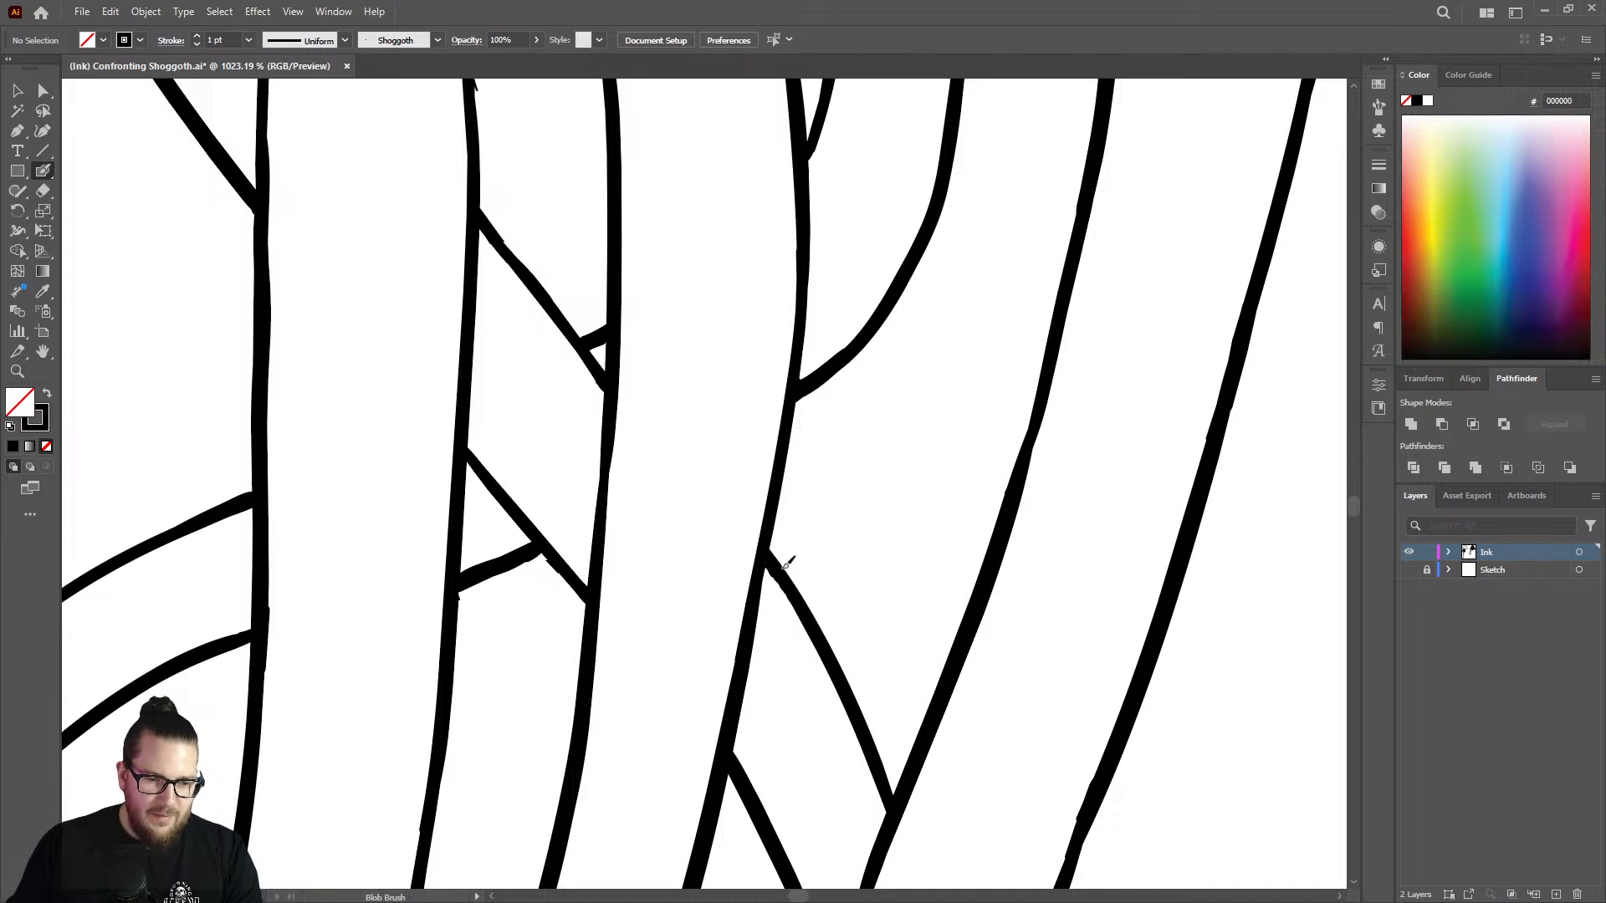
Thicken the vertical strand's right edge just above the diagonal tentacle, covering the small spur and the thin stretch.
key("z")
left_click_drag(785, 566, 418, 543)
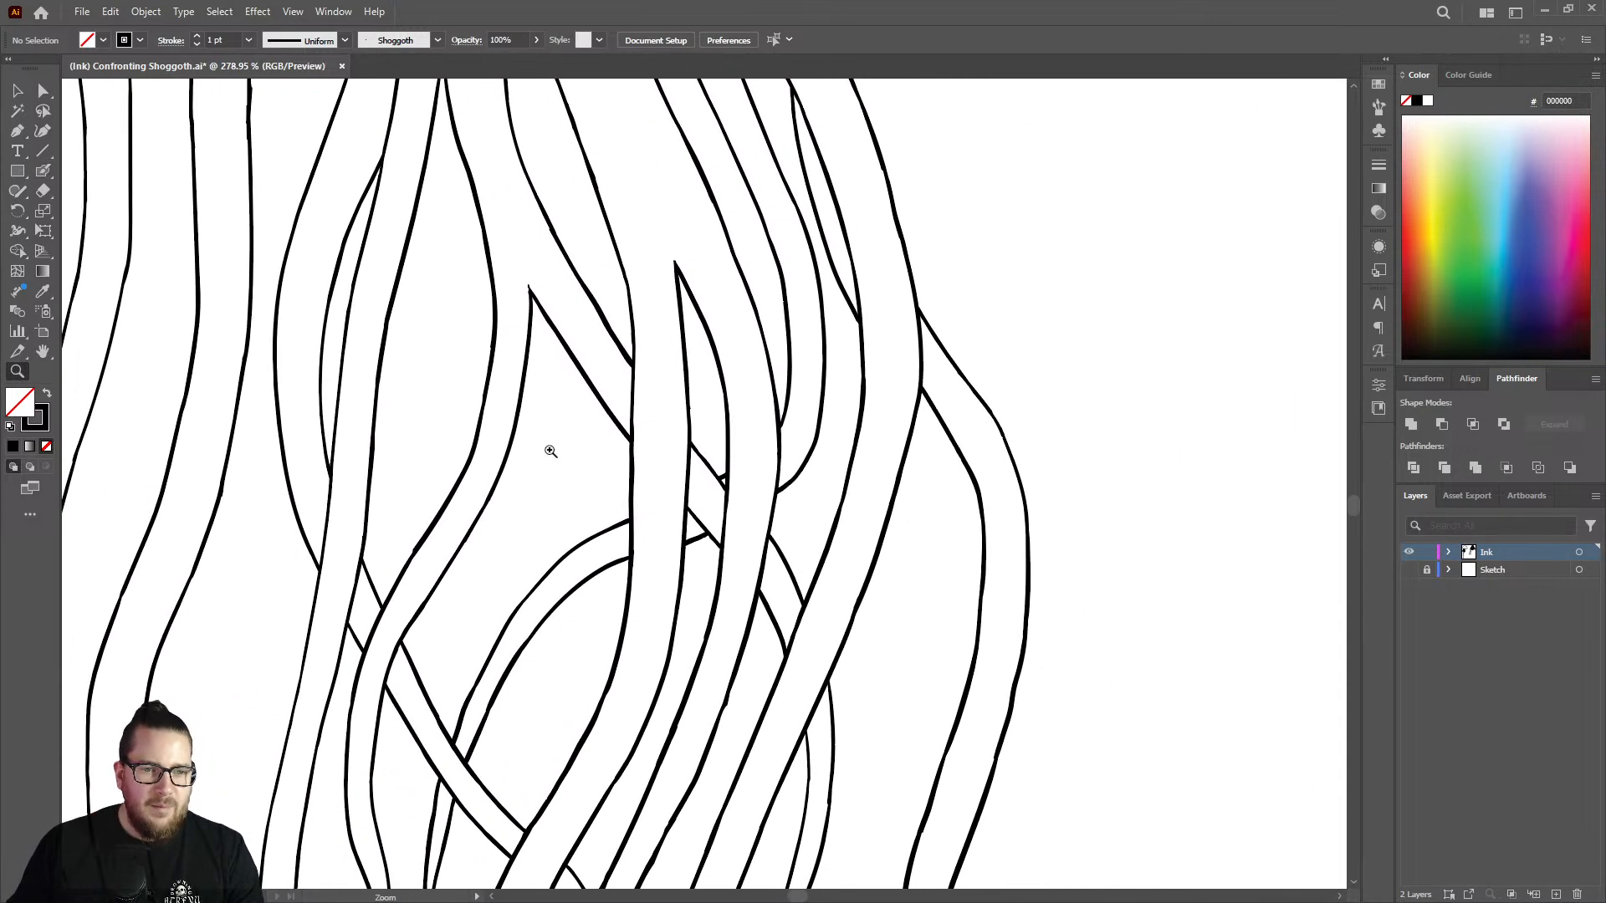
left_click_drag(604, 397, 751, 353)
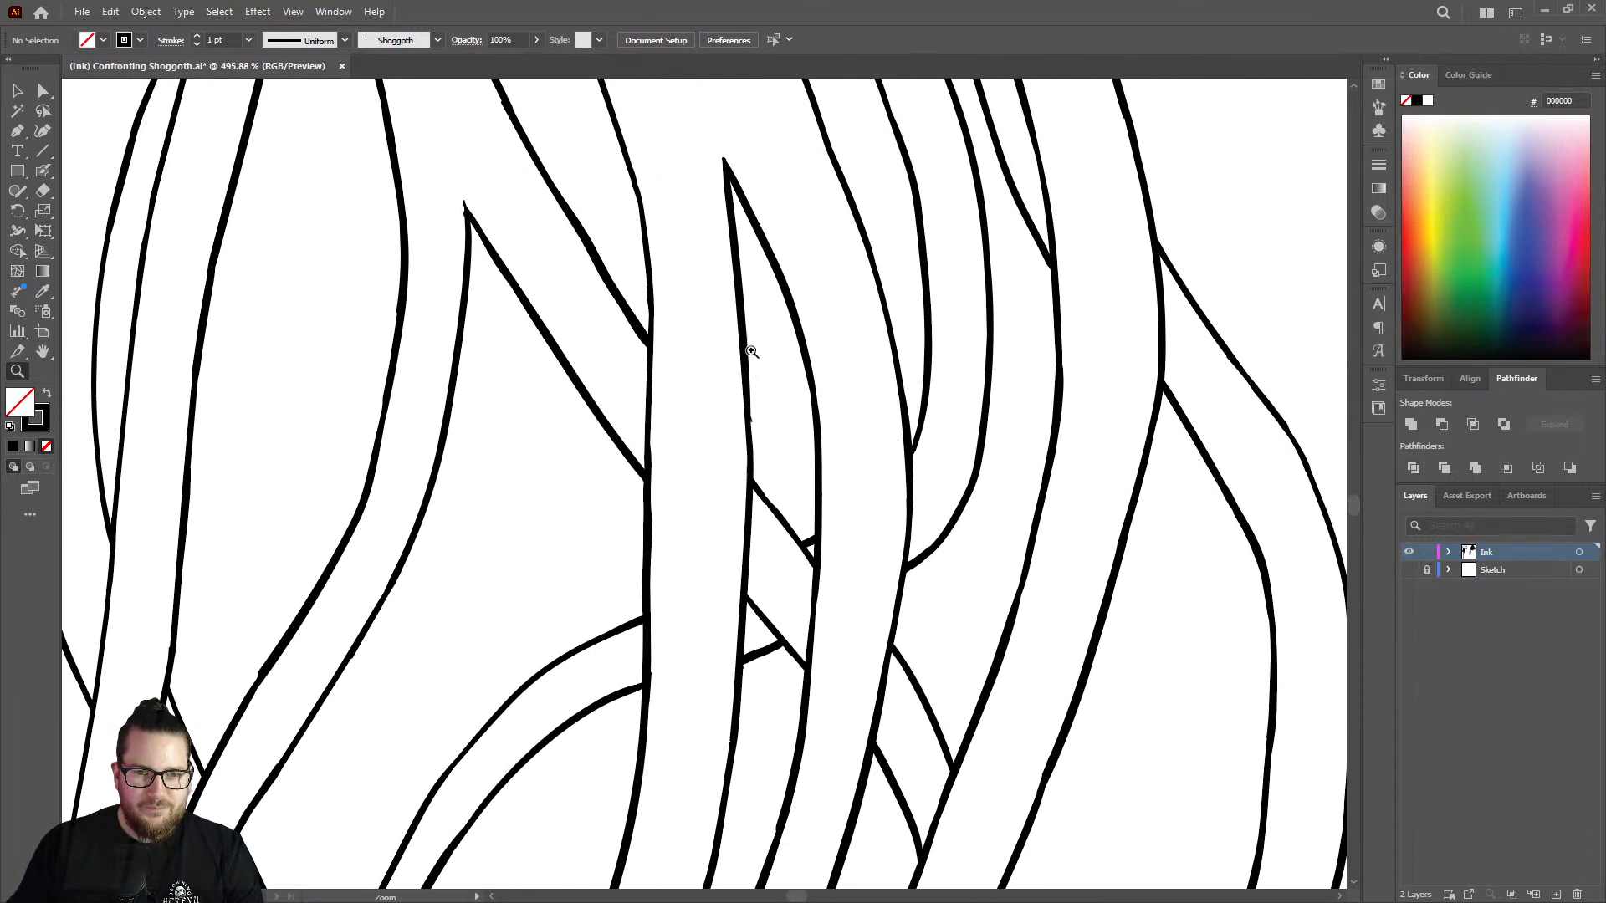
mouse_move(752, 275)
left_mouse_down()
mouse_move(775, 444)
mouse_move(889, 388)
left_mouse_up()
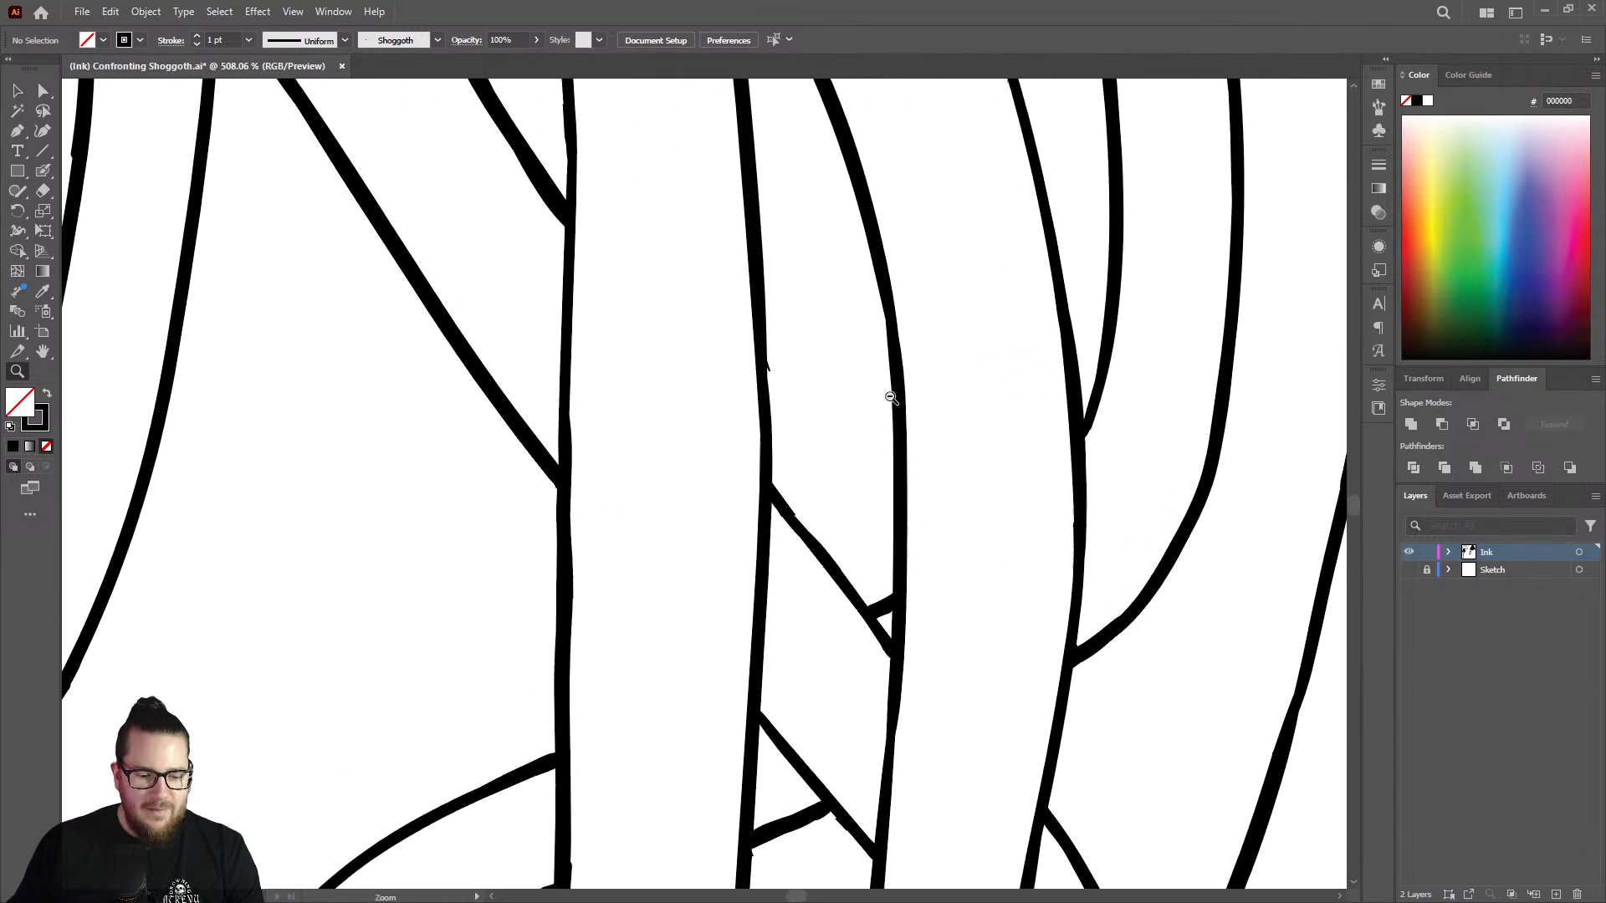
key("shift+b")
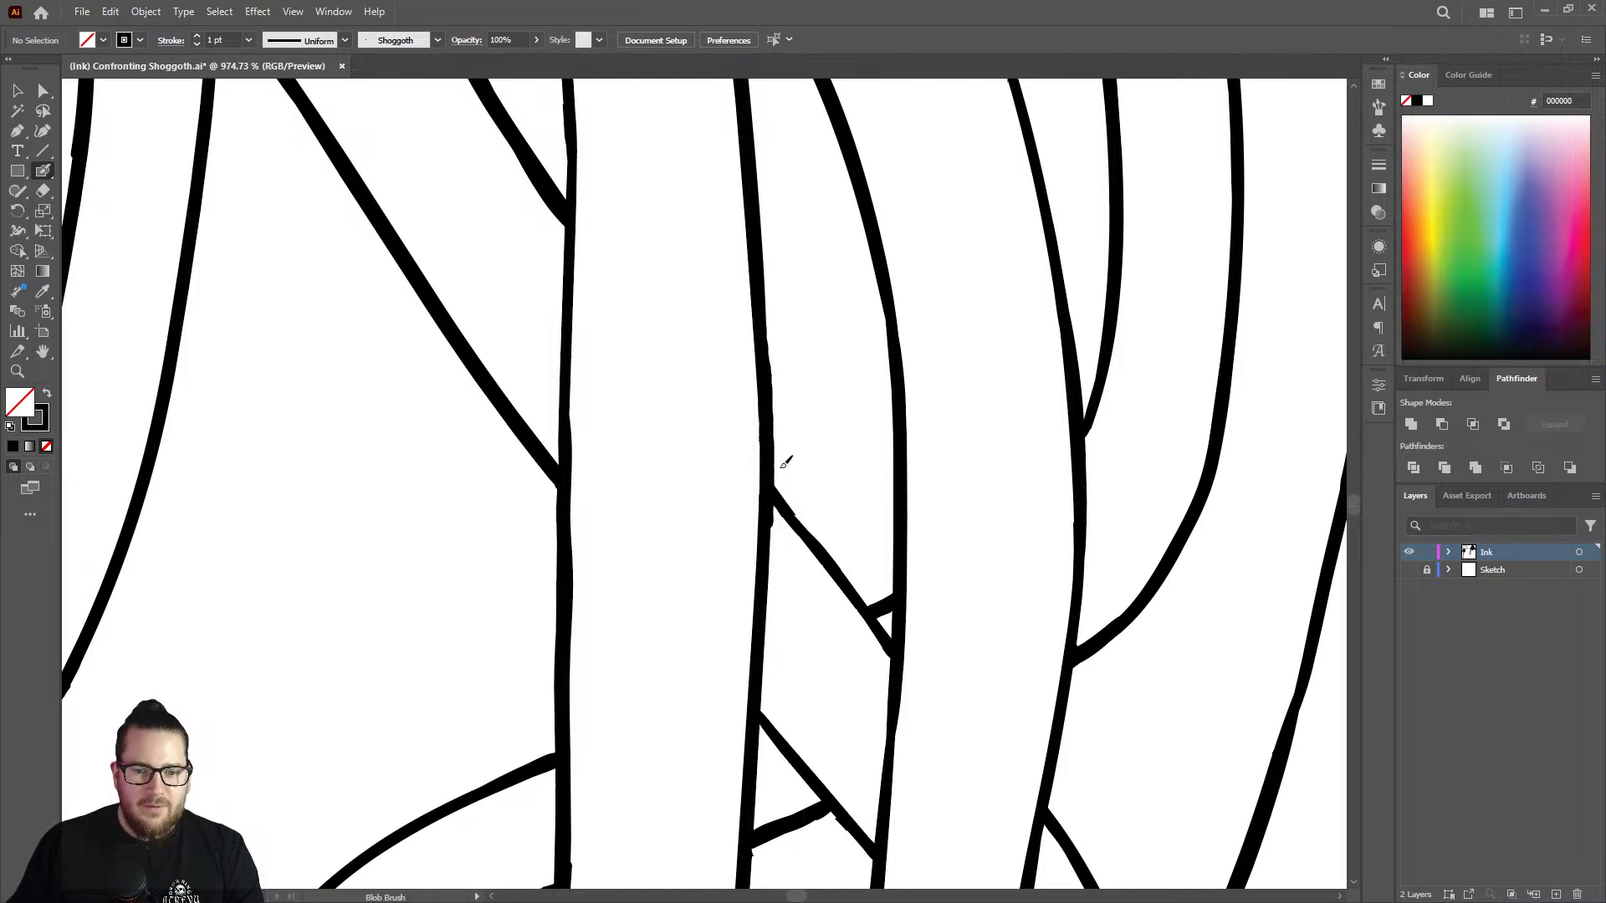
key("z")
left_click_drag(778, 466, 743, 378)
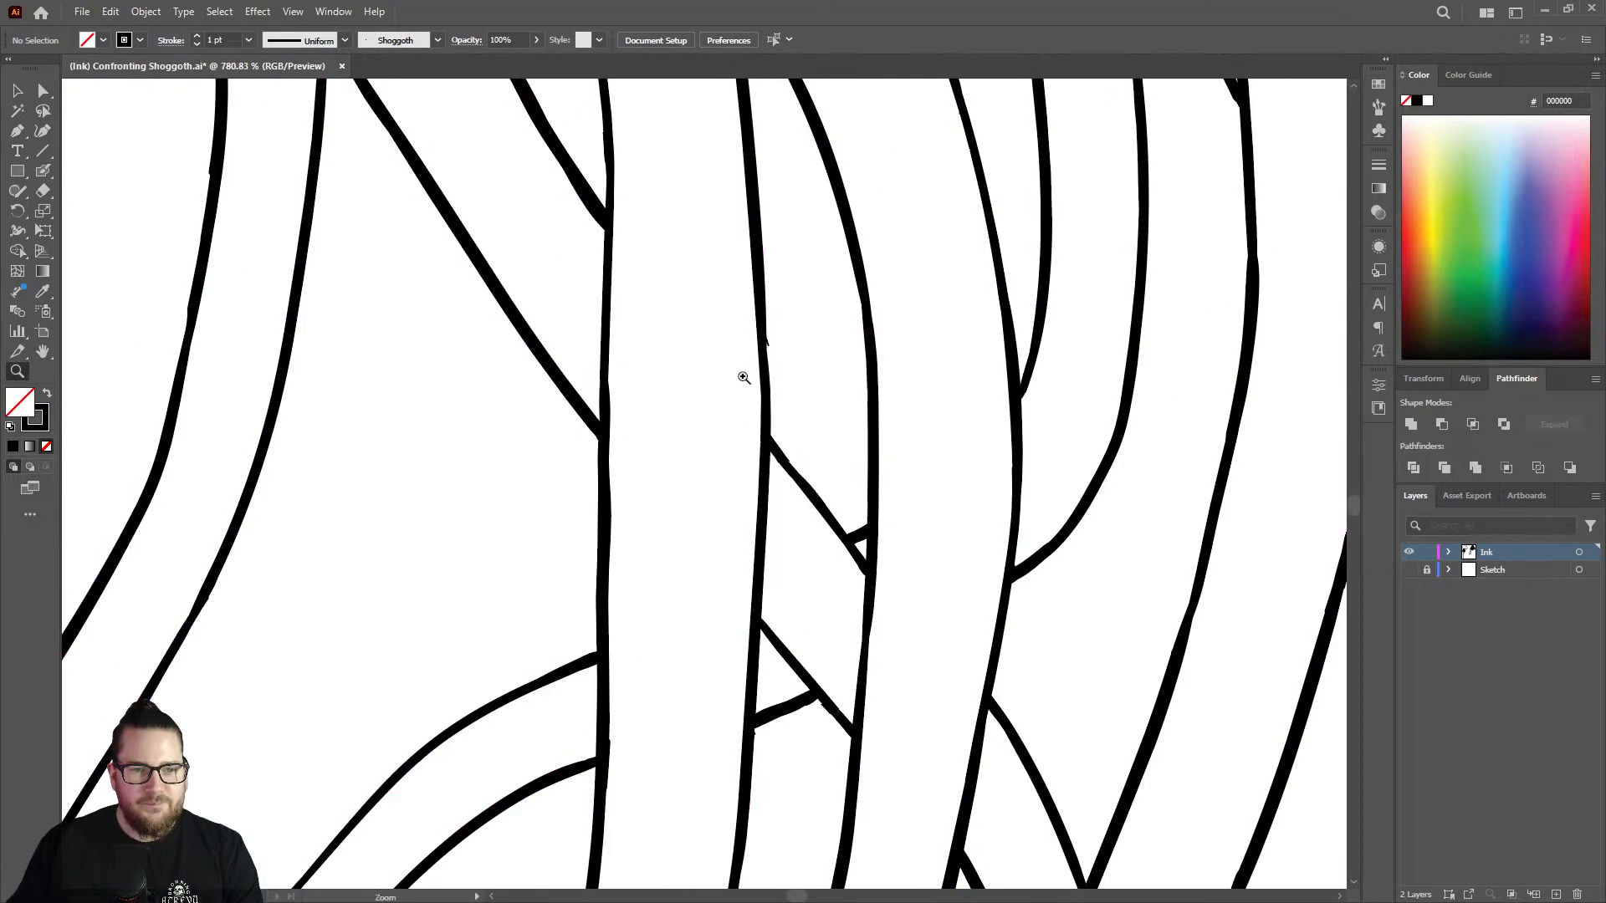
left_click_drag(743, 295, 795, 280)
key("shift+b")
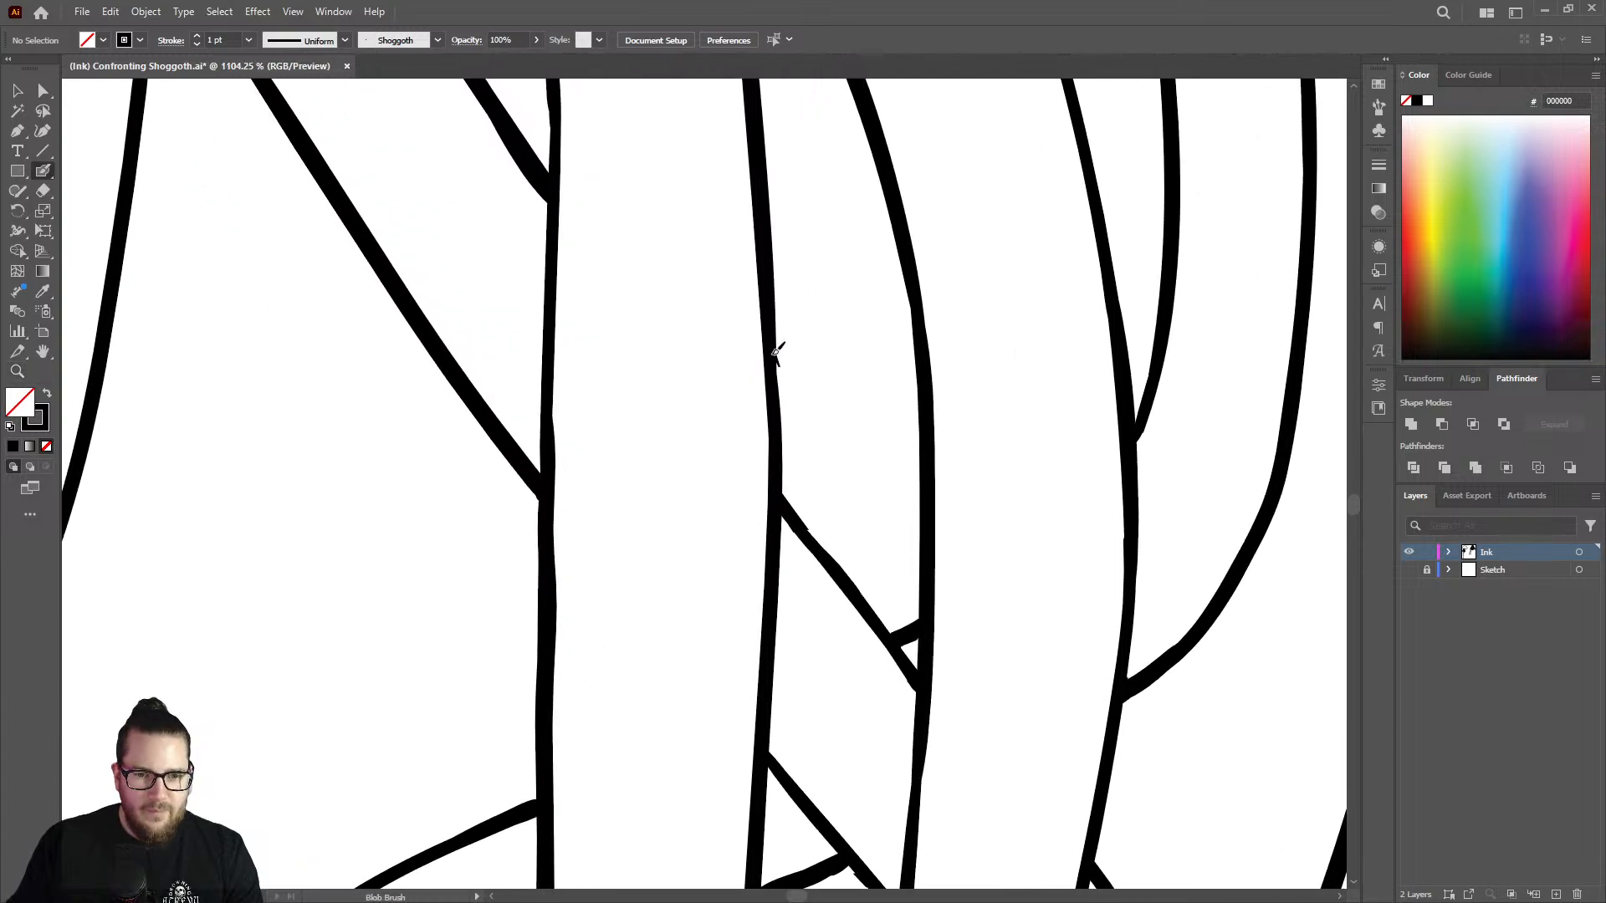
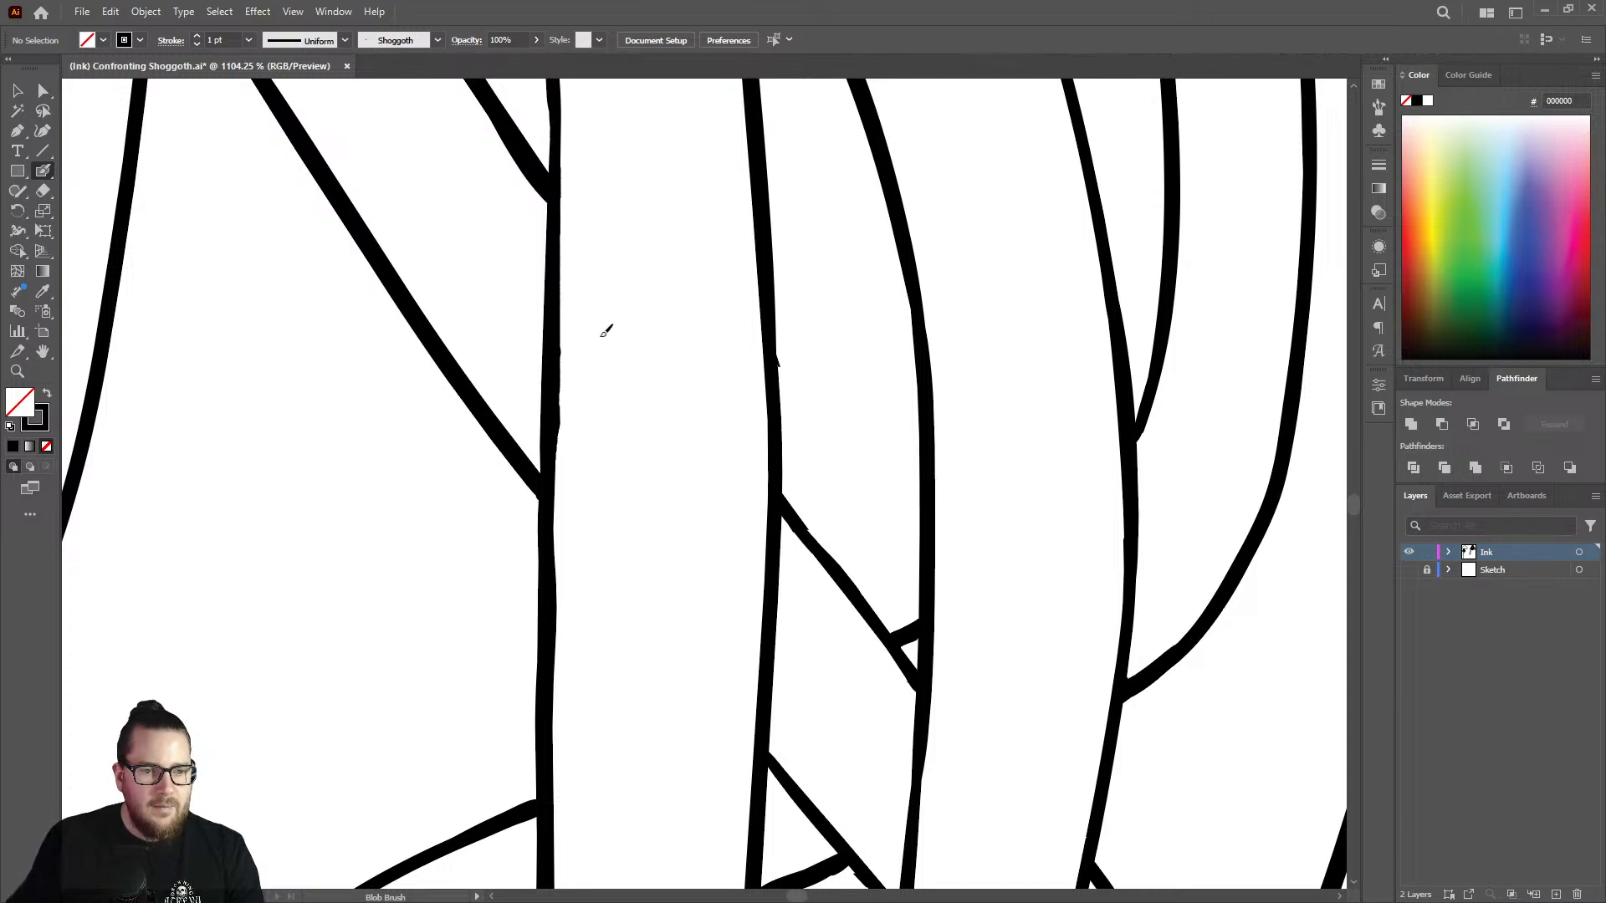
Thicken the upper part of the inner curved line and the thin bend of the outer one, below the diagonal strand, with the Blob Brush.
key("z")
left_click_drag(685, 385, 451, 426)
left_click_drag(671, 414, 593, 411)
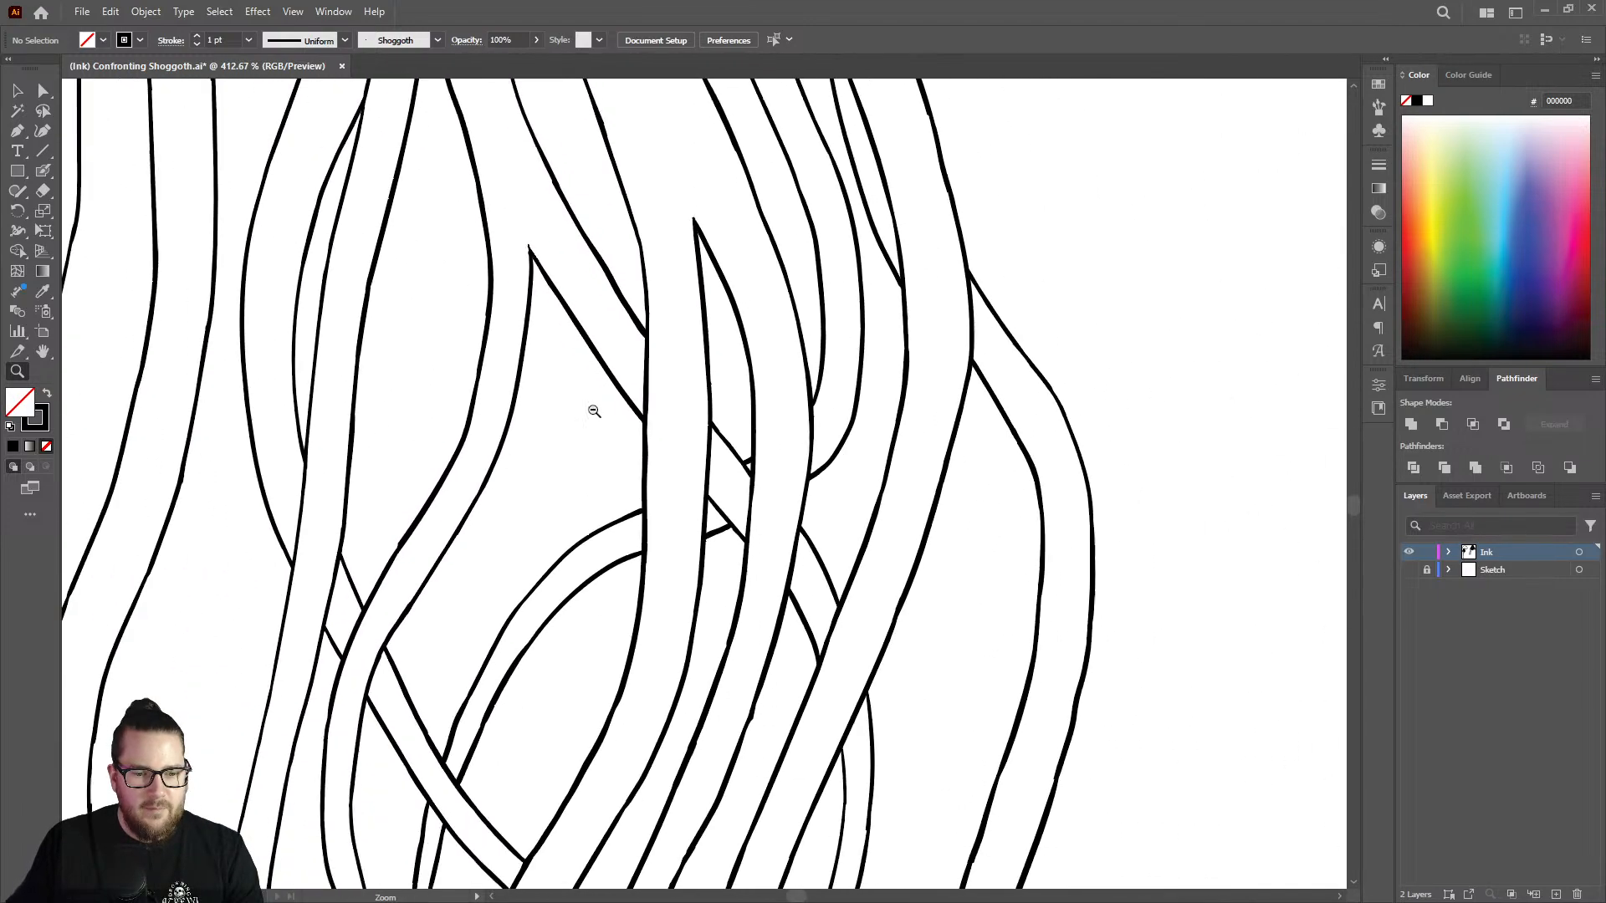
left_click(594, 411, "alt")
left_click_drag(720, 684, 616, 677)
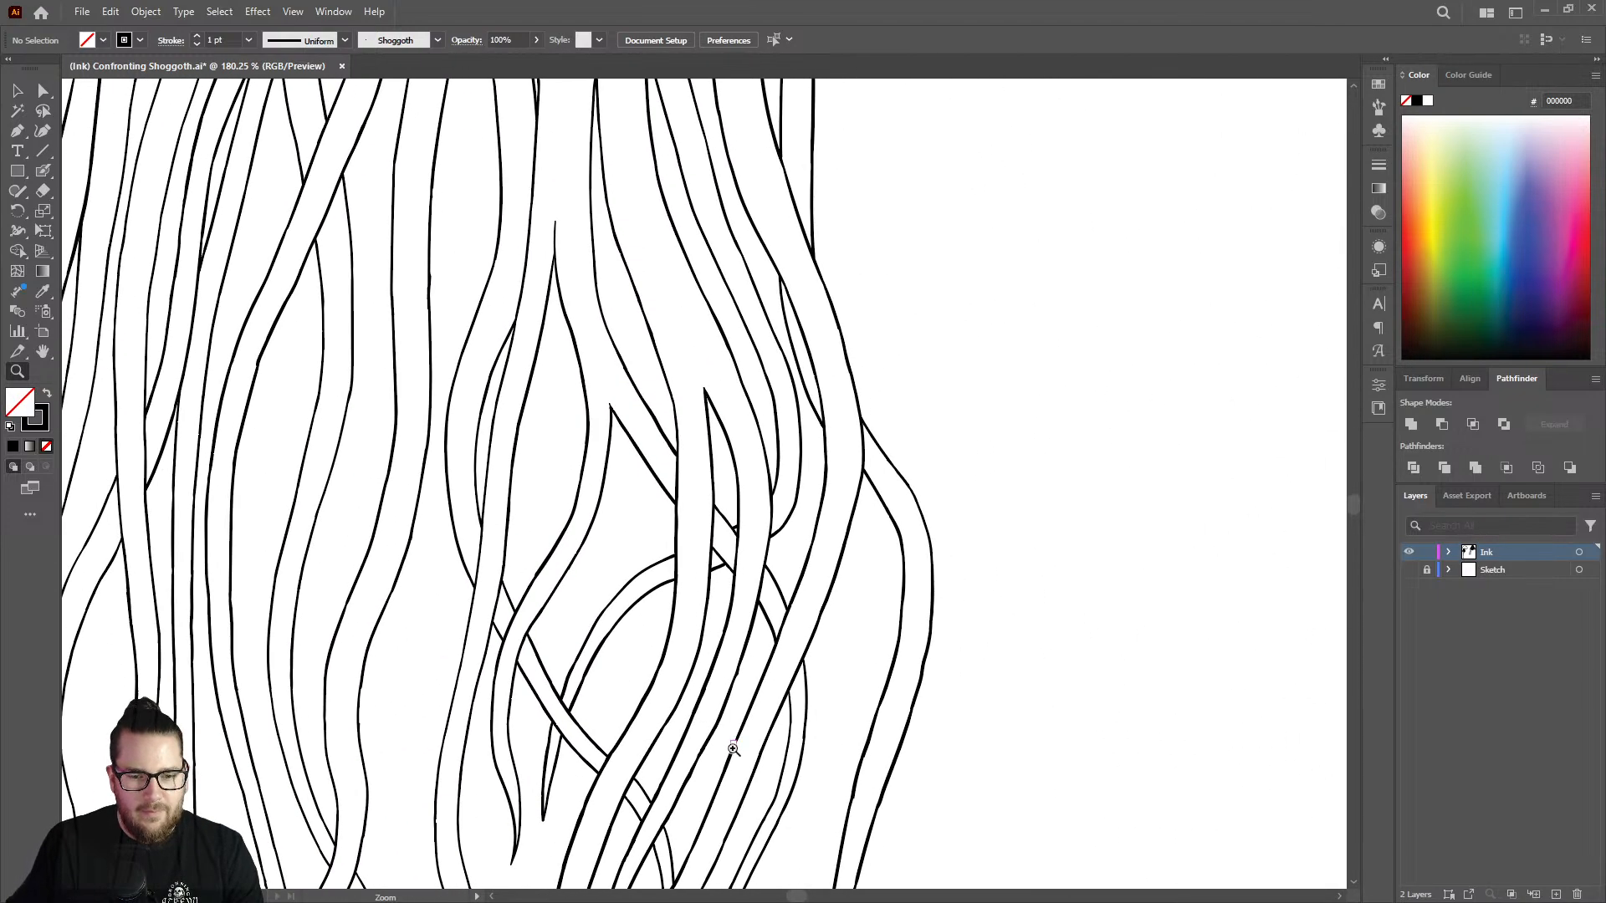
left_click_drag(734, 749, 659, 750)
left_click_drag(784, 688, 1092, 651)
left_click_drag(723, 573, 907, 501)
key("shift+b")
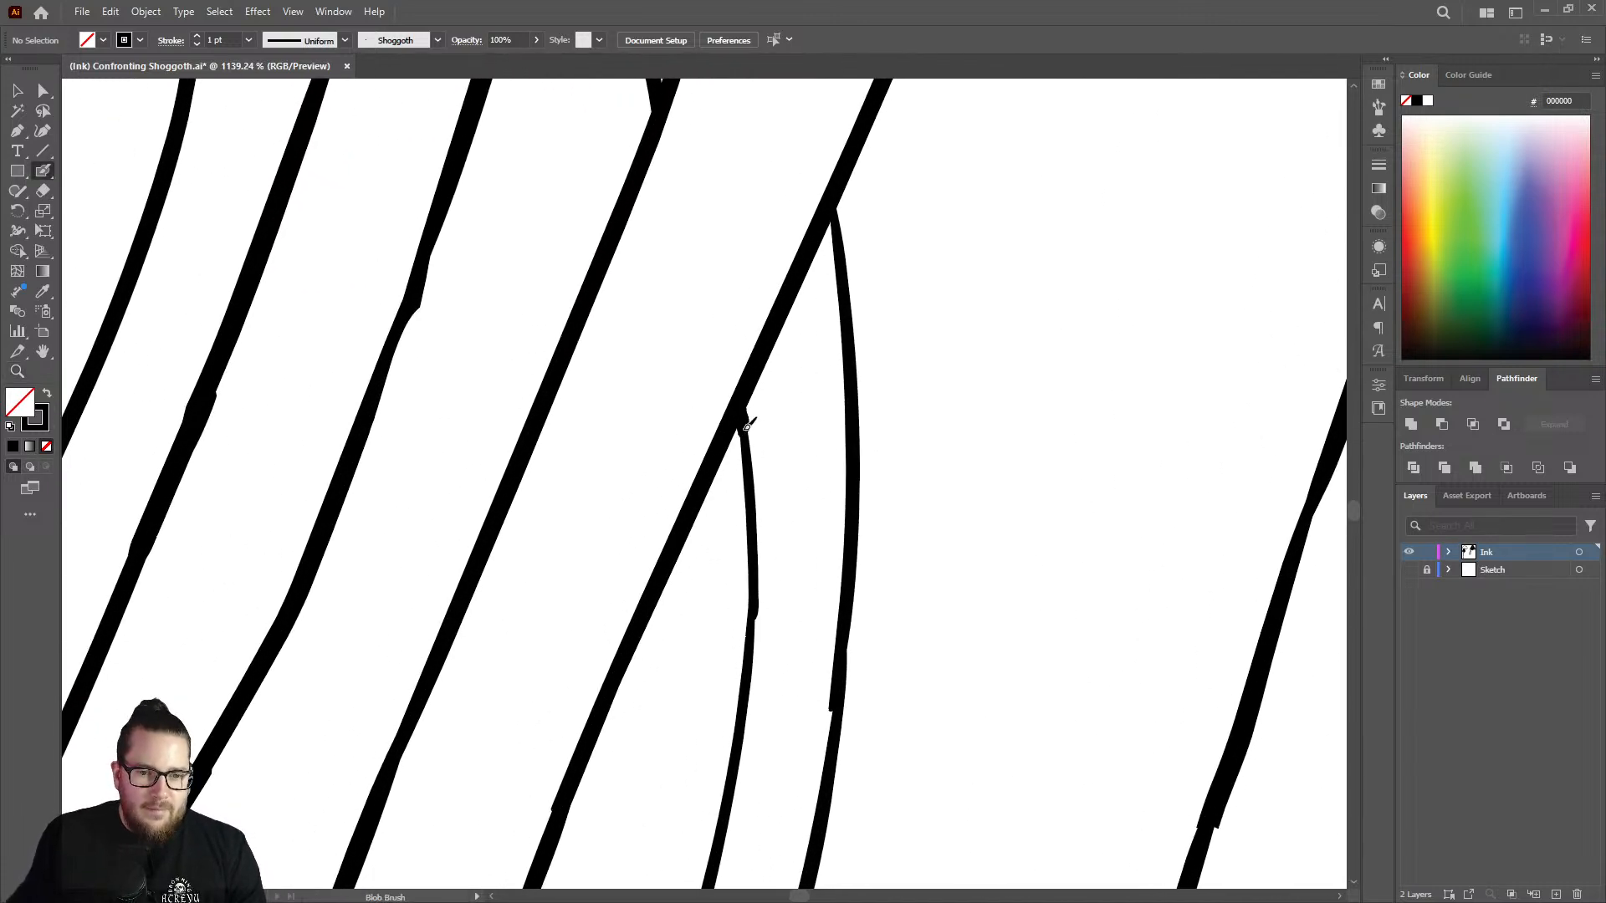
mouse_move(747, 427)
left_mouse_down()
mouse_move(758, 597)
mouse_move(739, 758)
left_mouse_up()
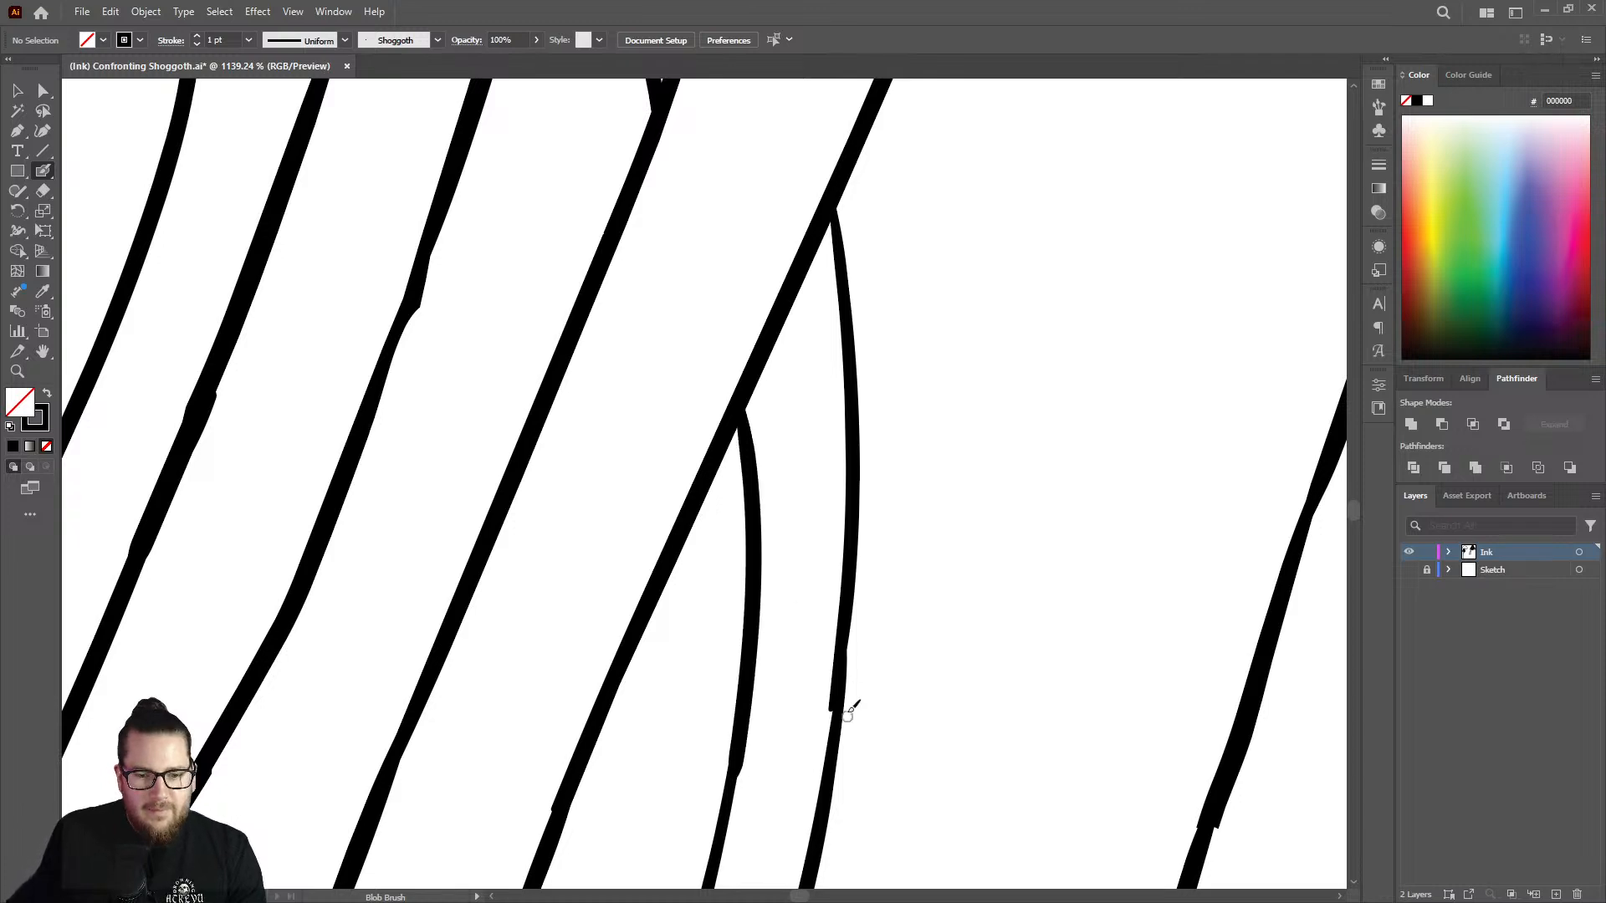
mouse_move(832, 669)
left_mouse_down()
mouse_move(812, 713)
mouse_move(827, 588)
mouse_move(854, 596)
mouse_move(853, 545)
mouse_move(847, 626)
left_mouse_up()
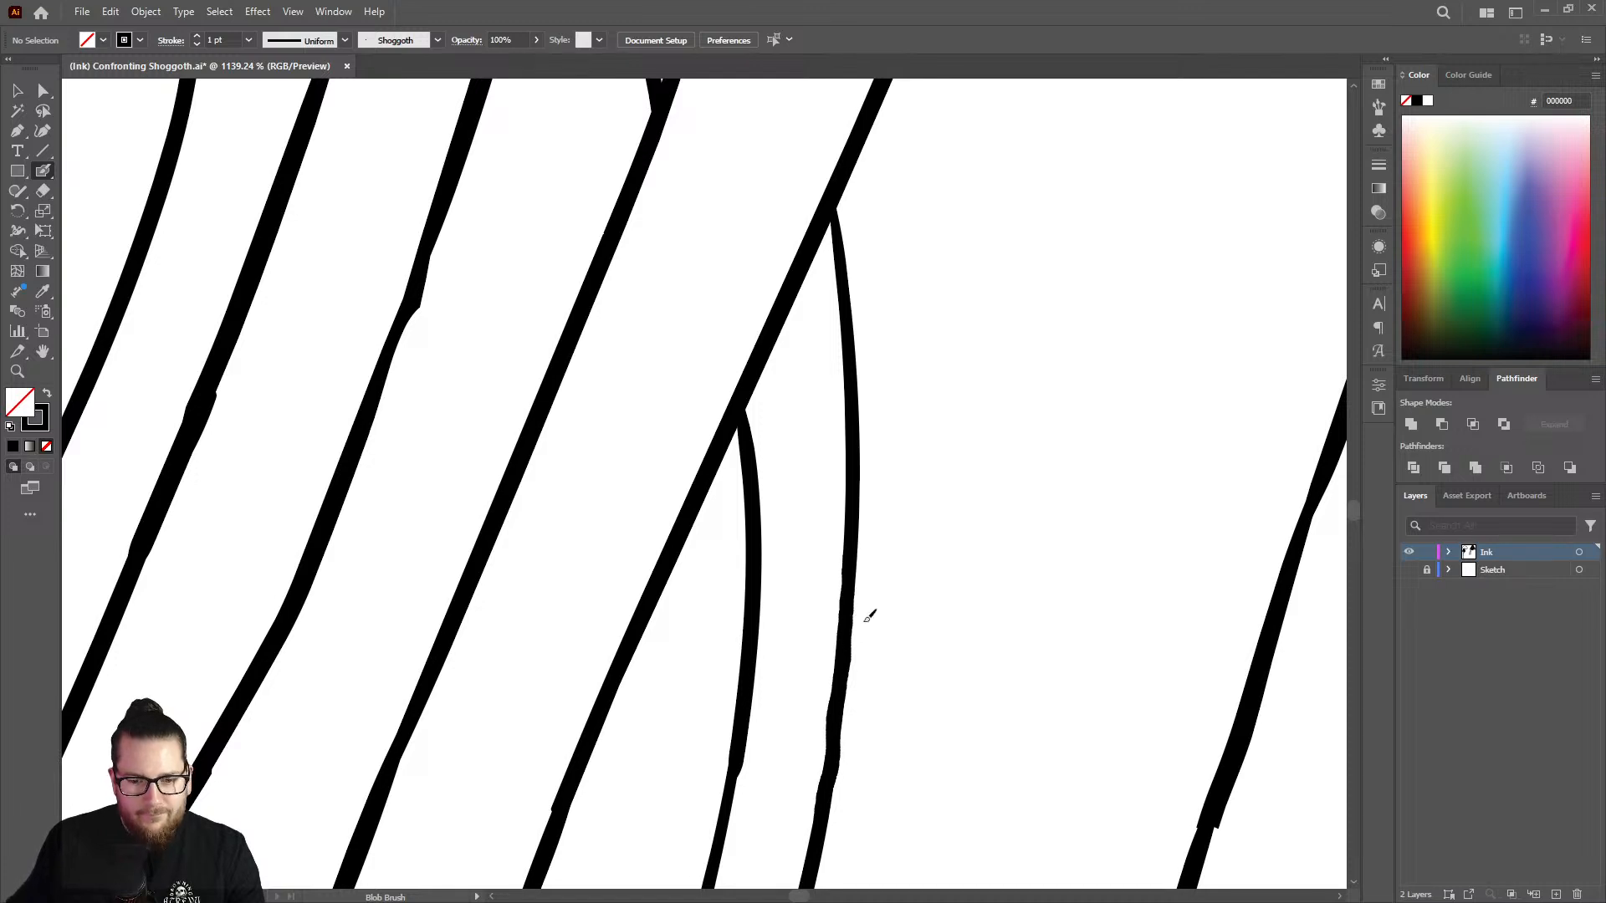
Thicken the lower part of the inner curved line and trim its rough edge with the Eraser.
key("z")
mouse_move(924, 586)
left_mouse_down()
mouse_move(825, 516)
mouse_move(783, 593)
left_mouse_up()
left_click_drag(859, 700, 1056, 643)
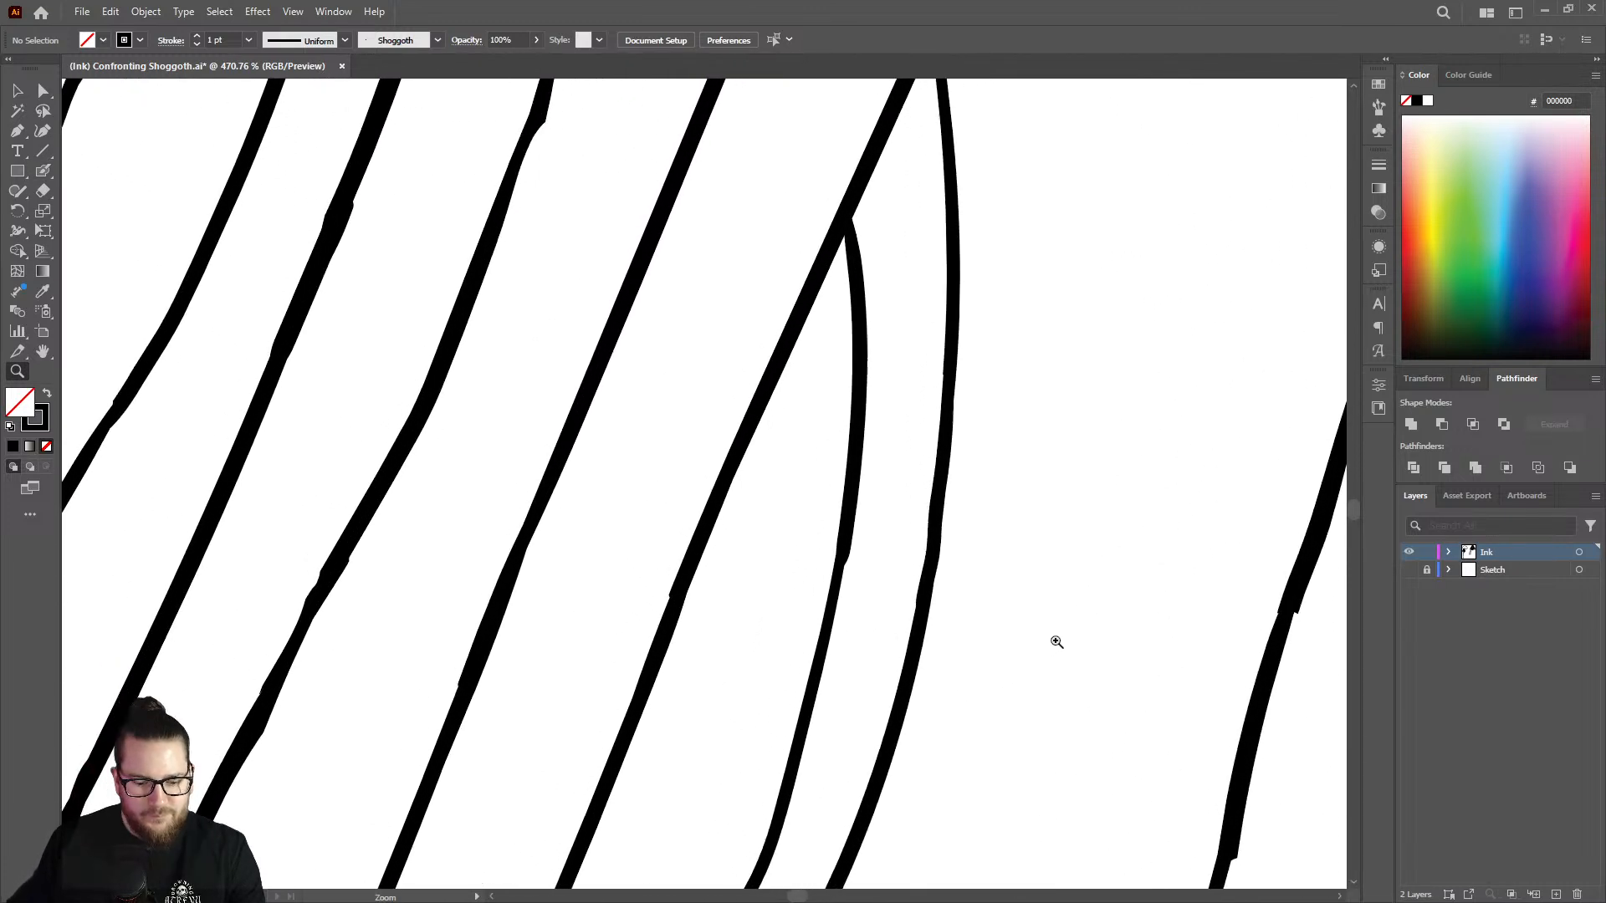
key("shift+b")
mouse_move(838, 583)
left_mouse_down()
mouse_move(826, 640)
mouse_move(735, 566)
mouse_move(871, 742)
mouse_move(1005, 617)
left_mouse_up()
key("z")
key("shift+e")
mouse_move(792, 538)
left_mouse_down()
mouse_move(836, 471)
mouse_move(803, 590)
mouse_move(794, 471)
mouse_move(821, 419)
mouse_move(773, 594)
mouse_move(710, 718)
left_mouse_up()
key("shift+b")
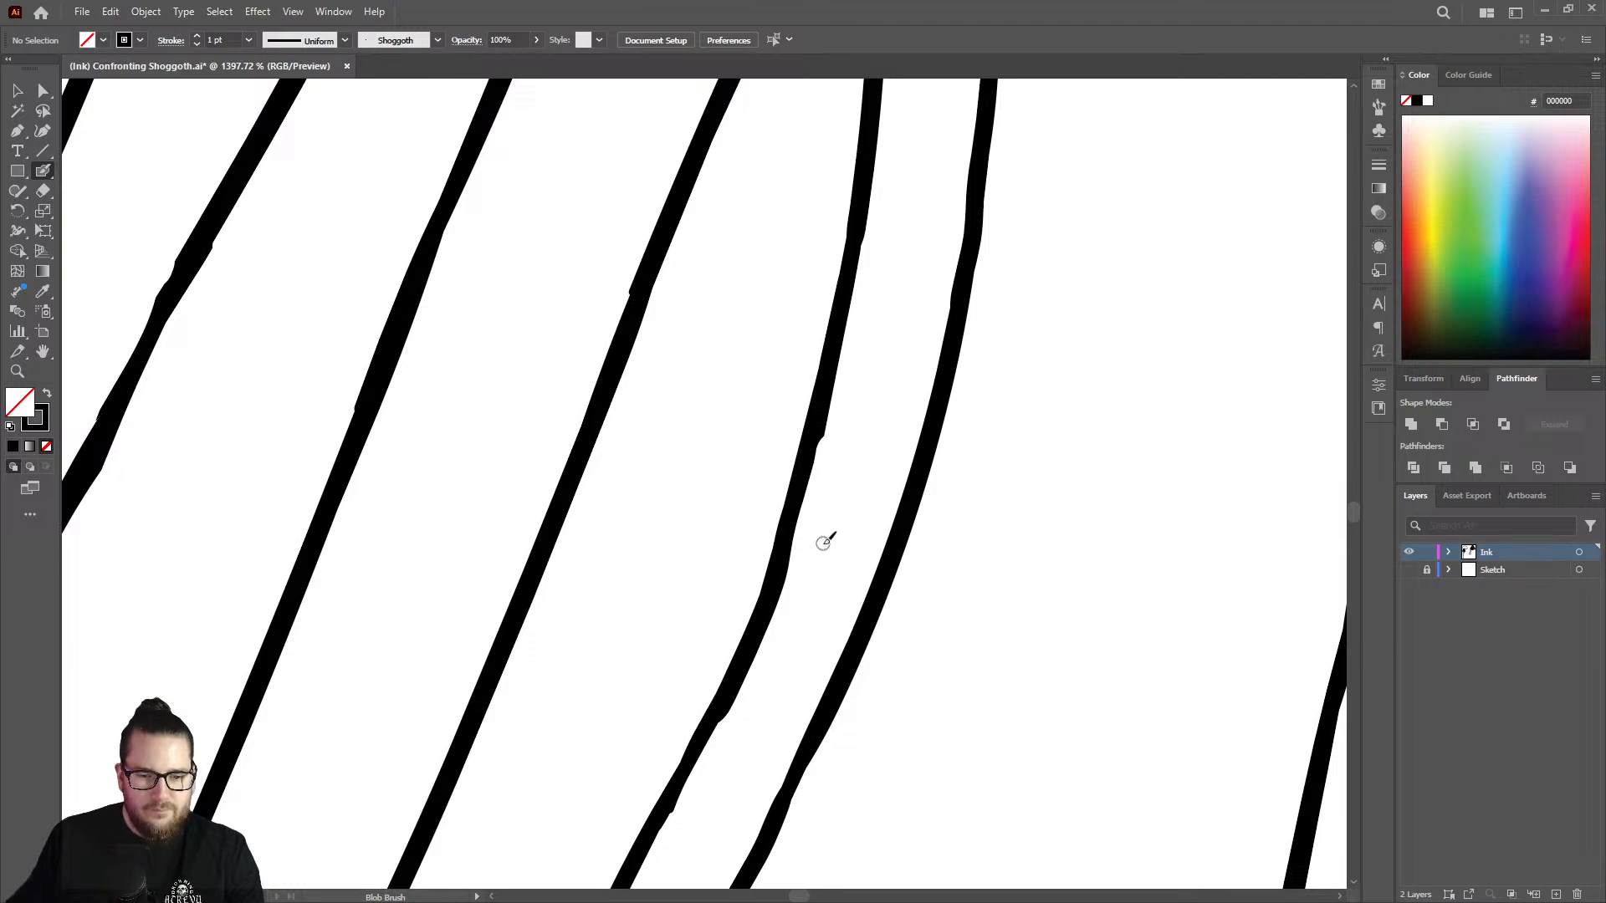
Thicken the thin, stepped stretch in the left edge of the outermost tentacle with the Blob Brush.
key("ctrl+space")
left_click_drag(824, 547, 934, 544)
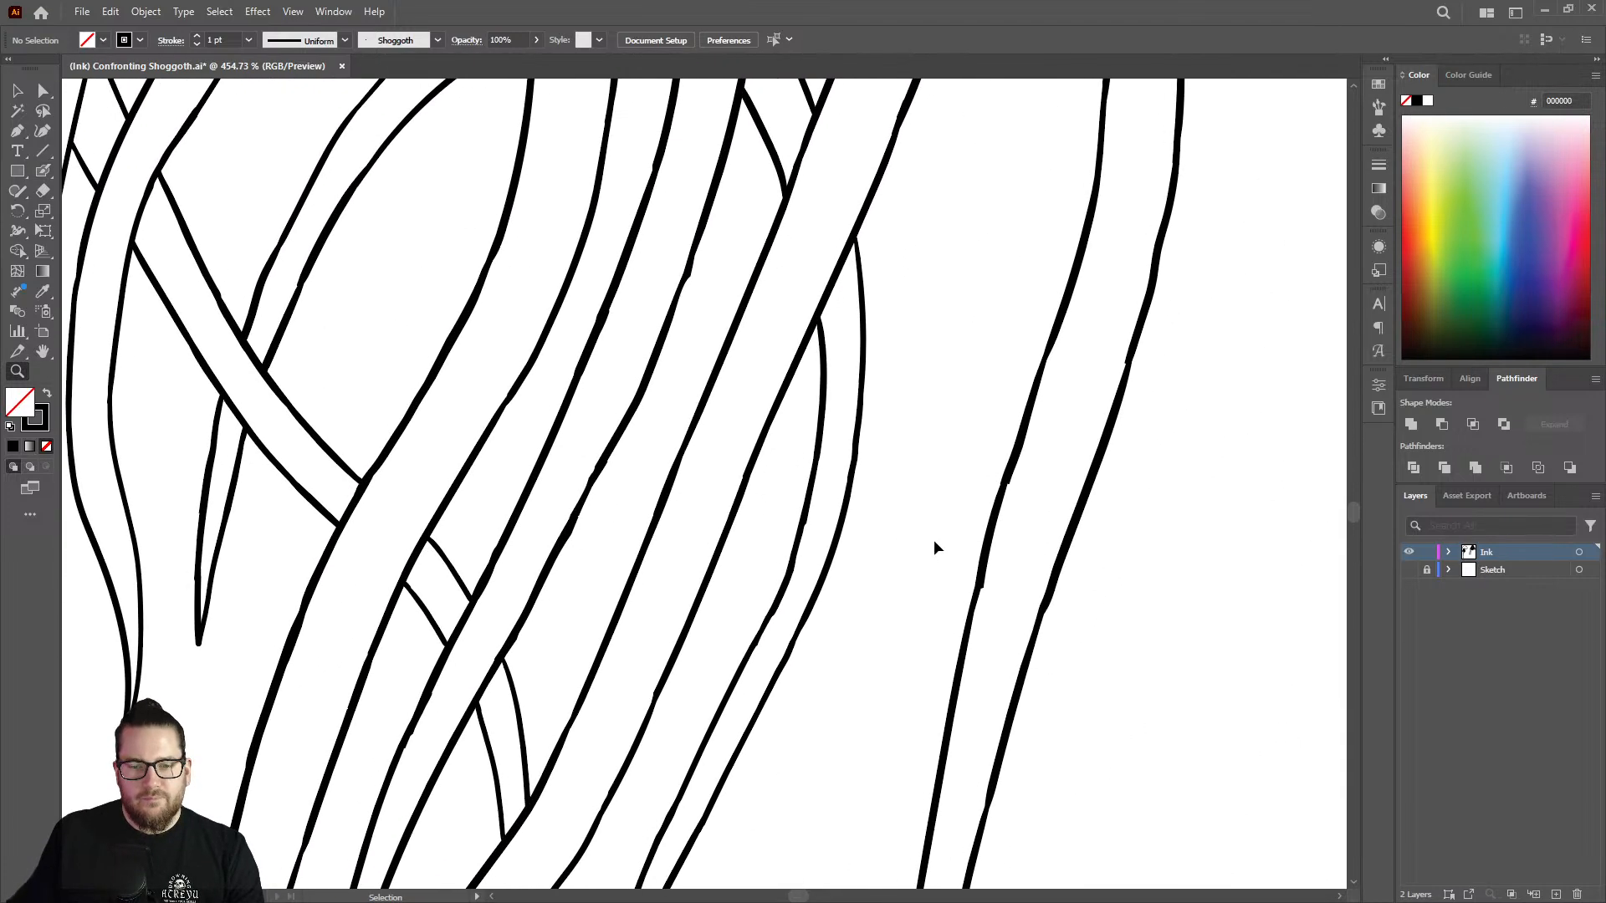
mouse_move(1065, 604)
left_mouse_down()
mouse_move(1011, 552)
mouse_move(853, 542)
mouse_move(868, 592)
mouse_move(932, 333)
left_mouse_up()
key("shift+e")
key("shift+b")
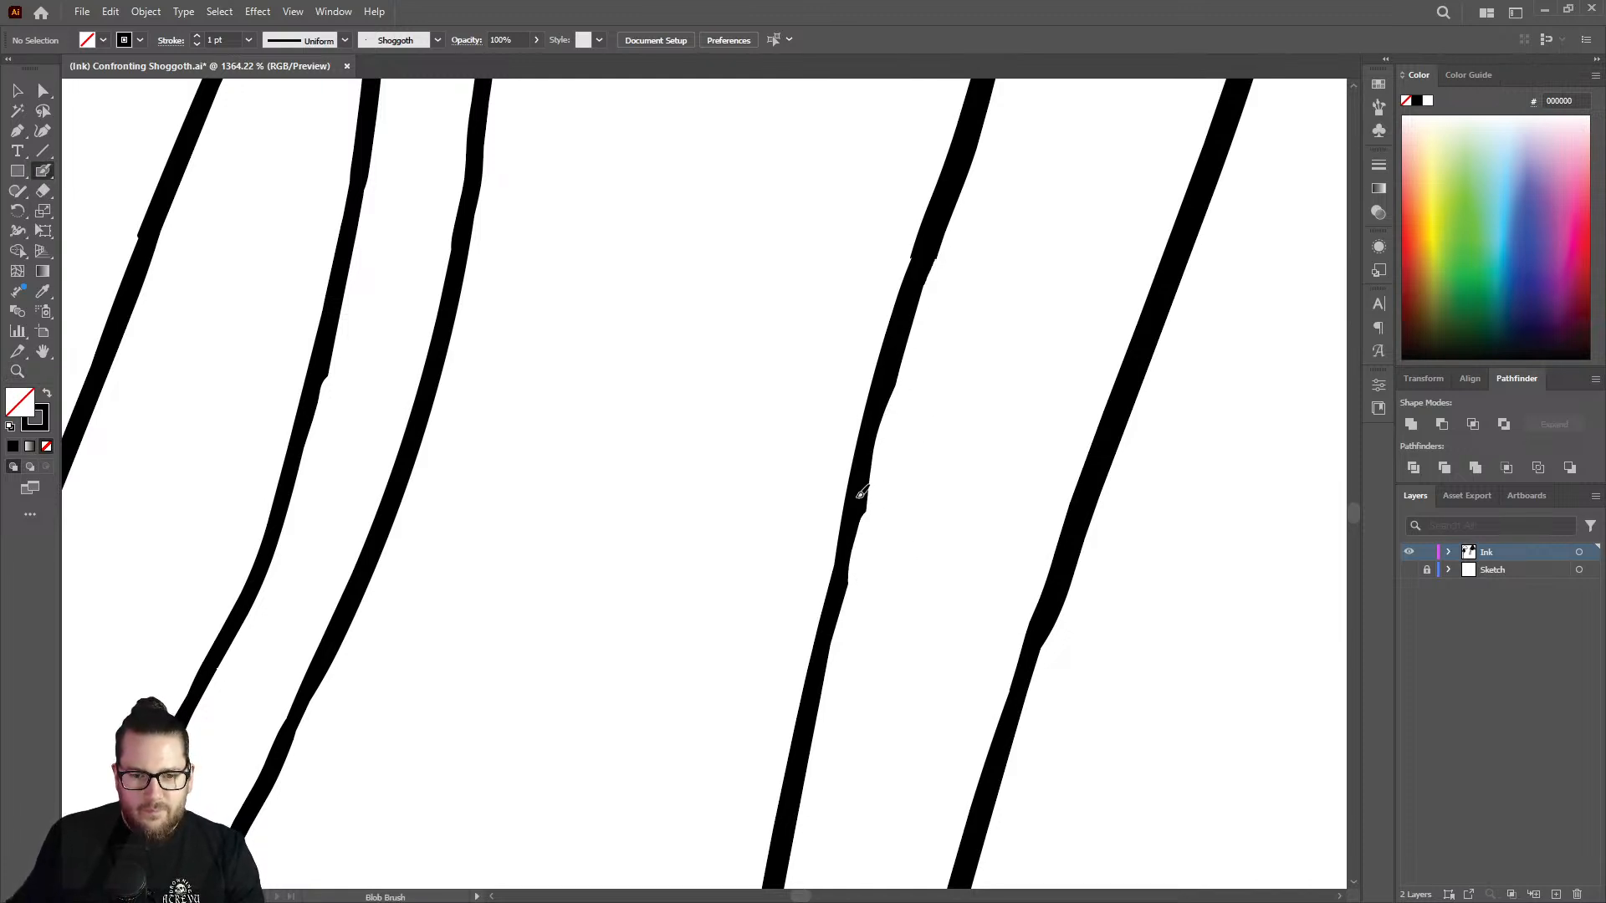
left_click_drag(857, 509, 819, 691)
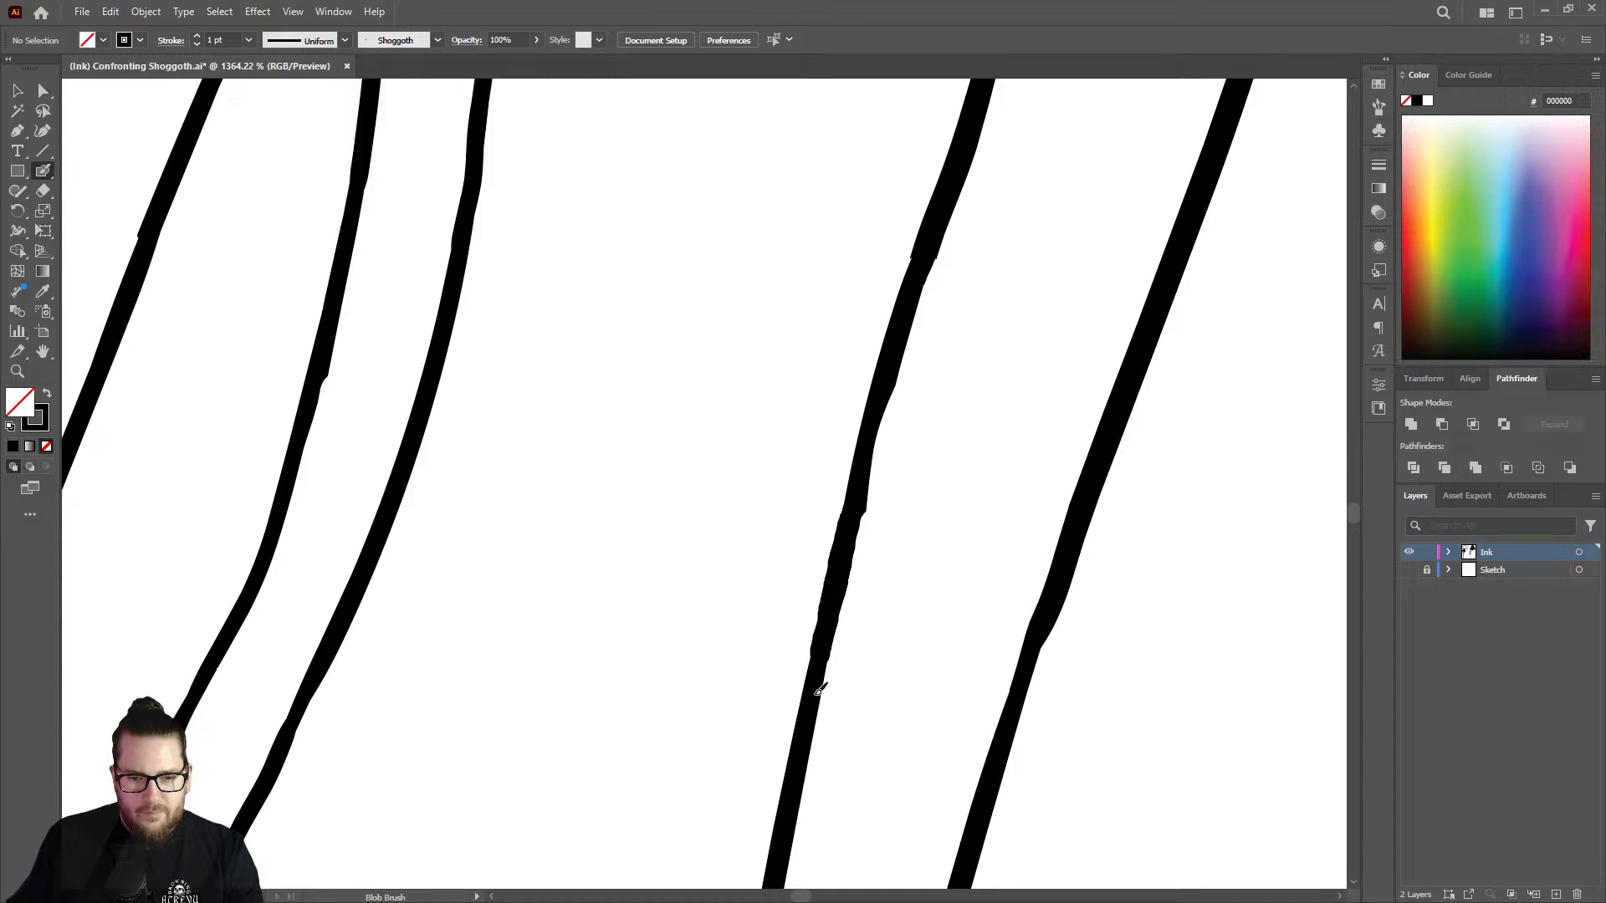
Make the Sketch layer visible again beneath the inked tentacles.
key("z")
left_click(624, 557, "alt")
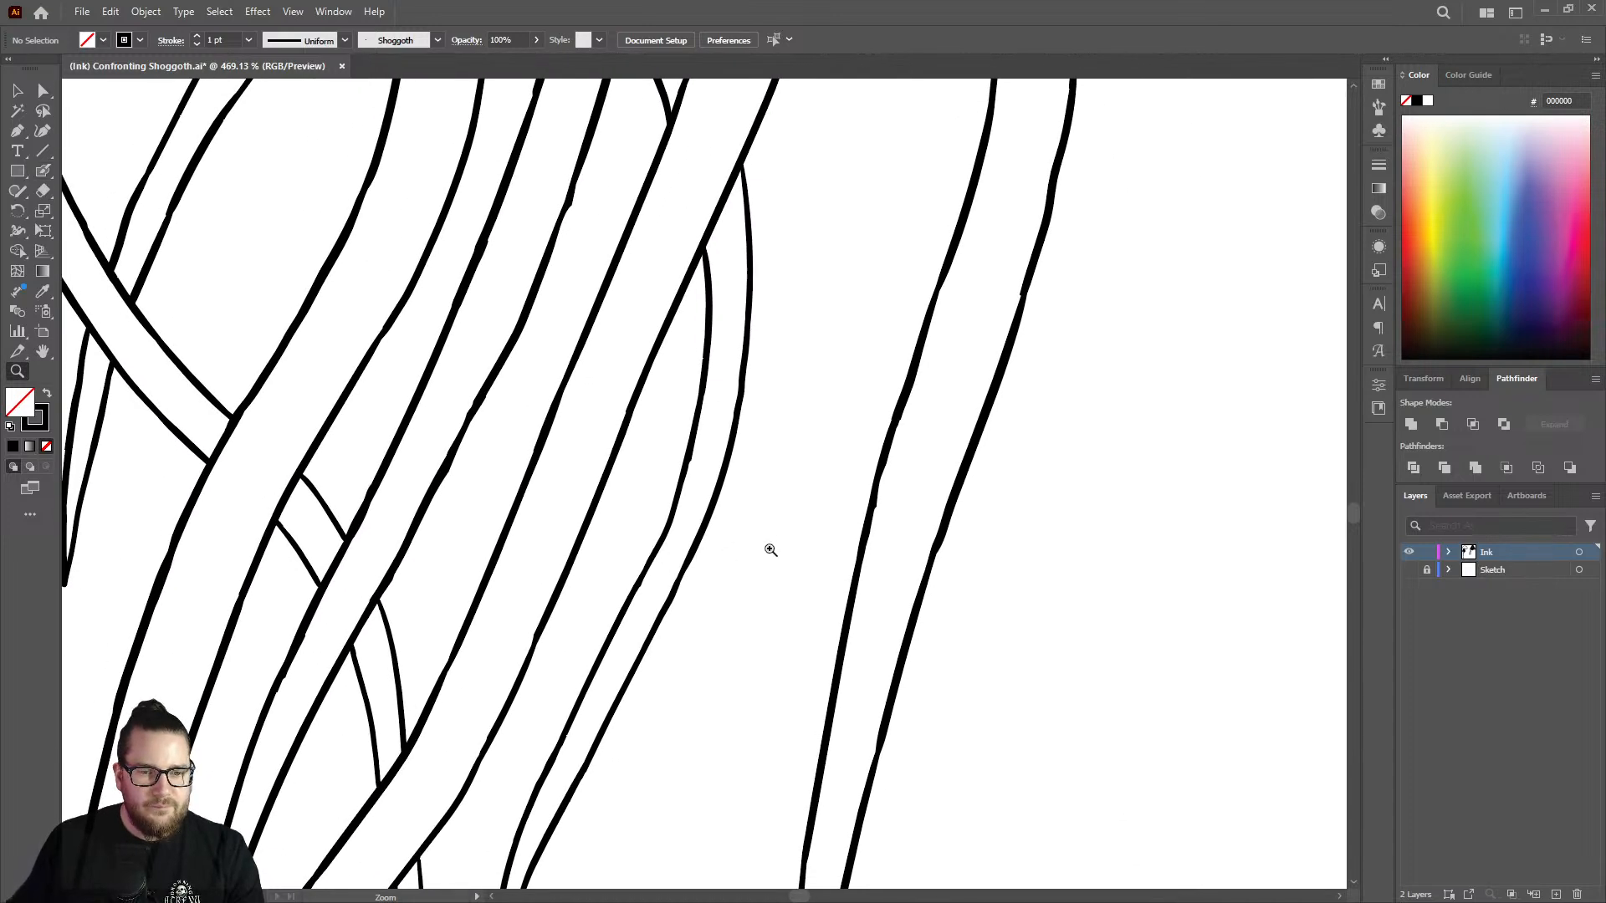
left_click(433, 526, "alt")
left_click(527, 545, "alt")
left_click(757, 579, "alt")
left_click(669, 569, "alt")
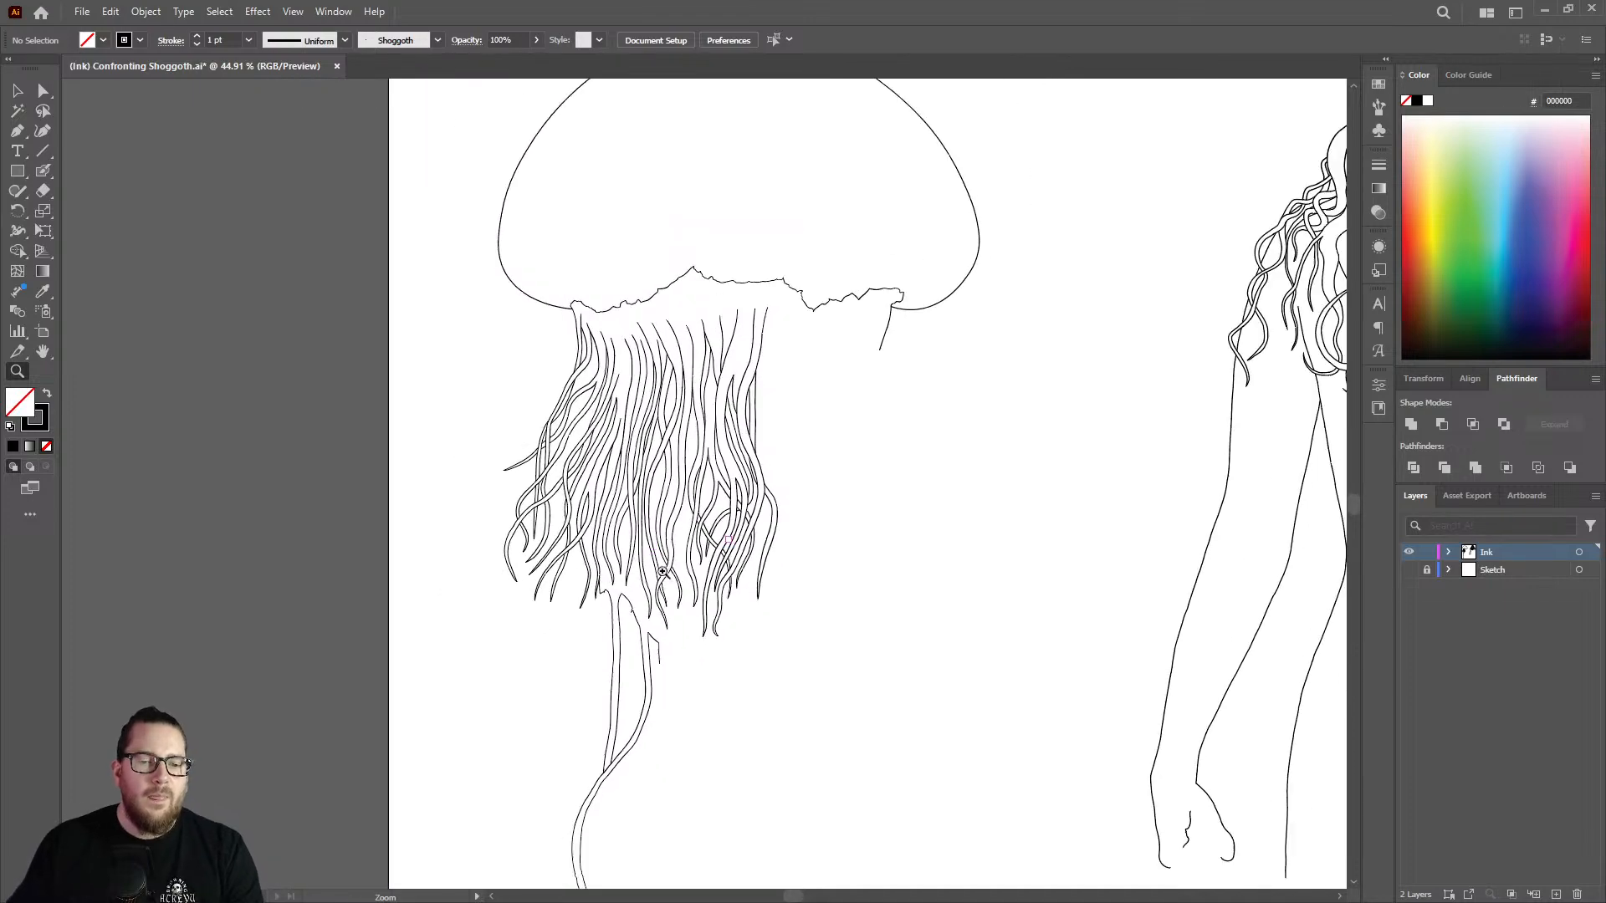
left_click(866, 377)
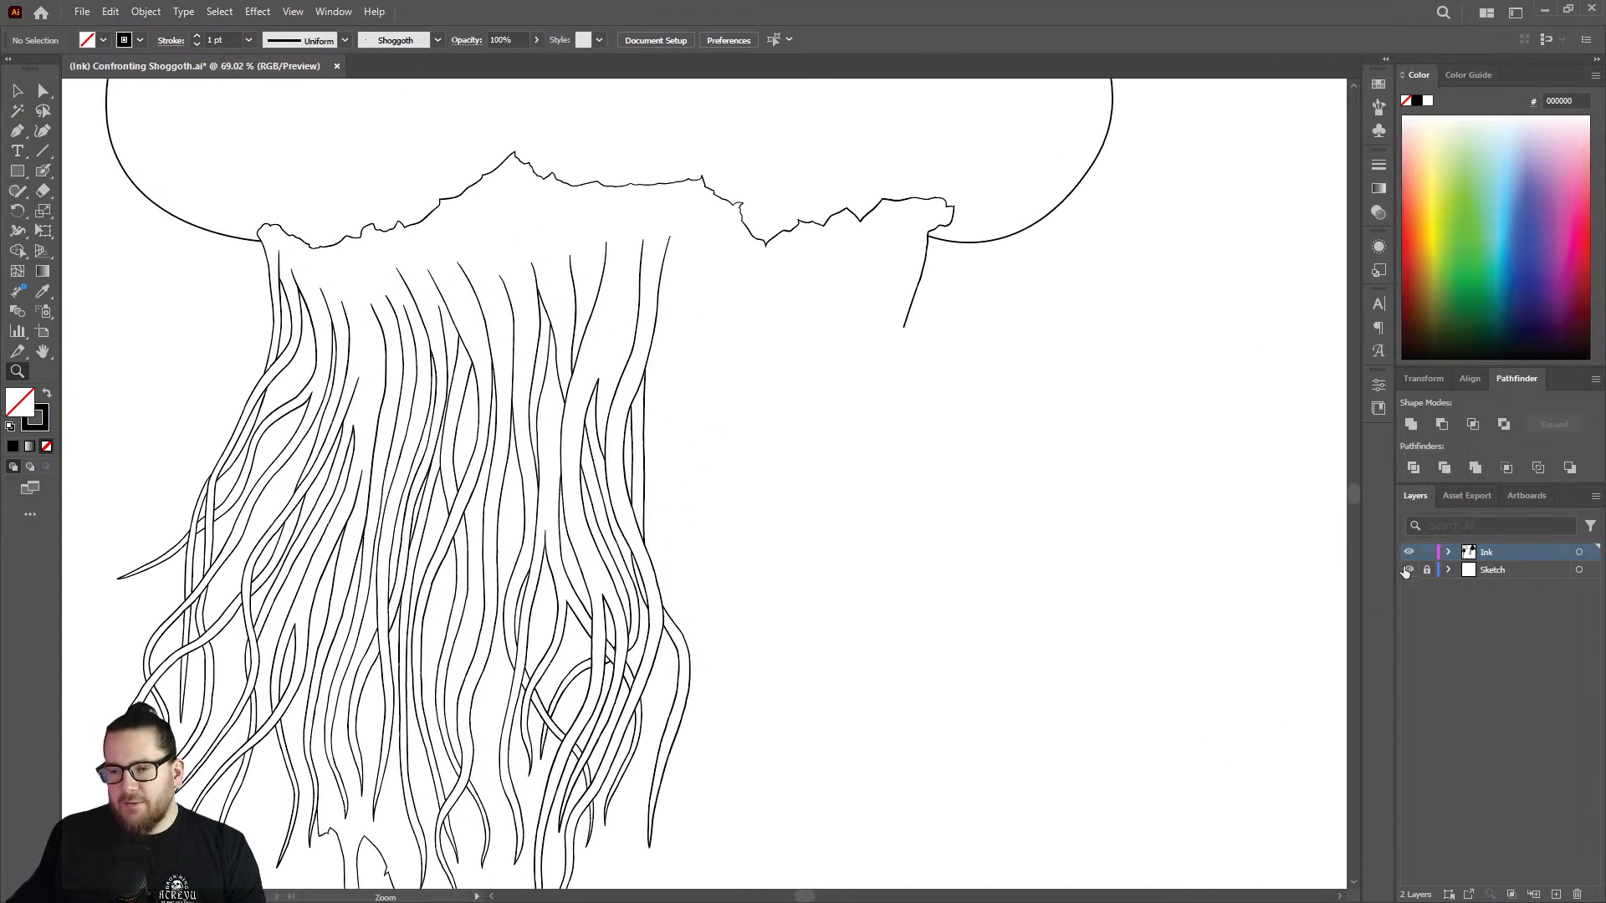
left_click(1409, 569)
Ink the start of the outermost tentacle's uninked blue edge, branching down from the last inked strand.
left_click(649, 382)
left_click(749, 271)
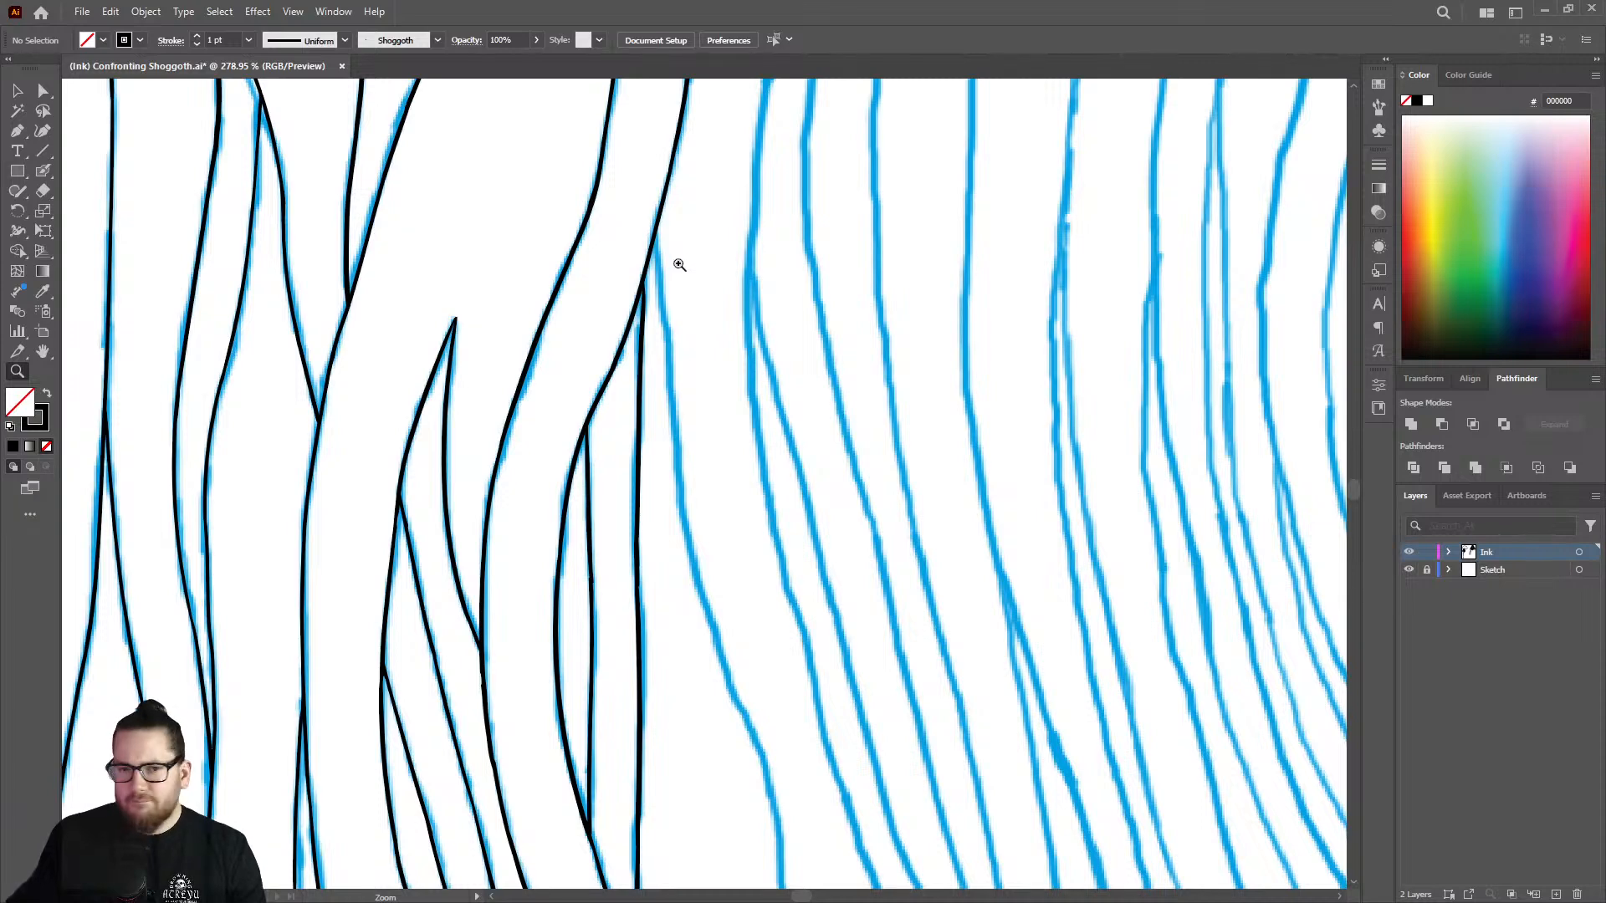
left_click_drag(658, 230, 869, 240)
key("shift+b")
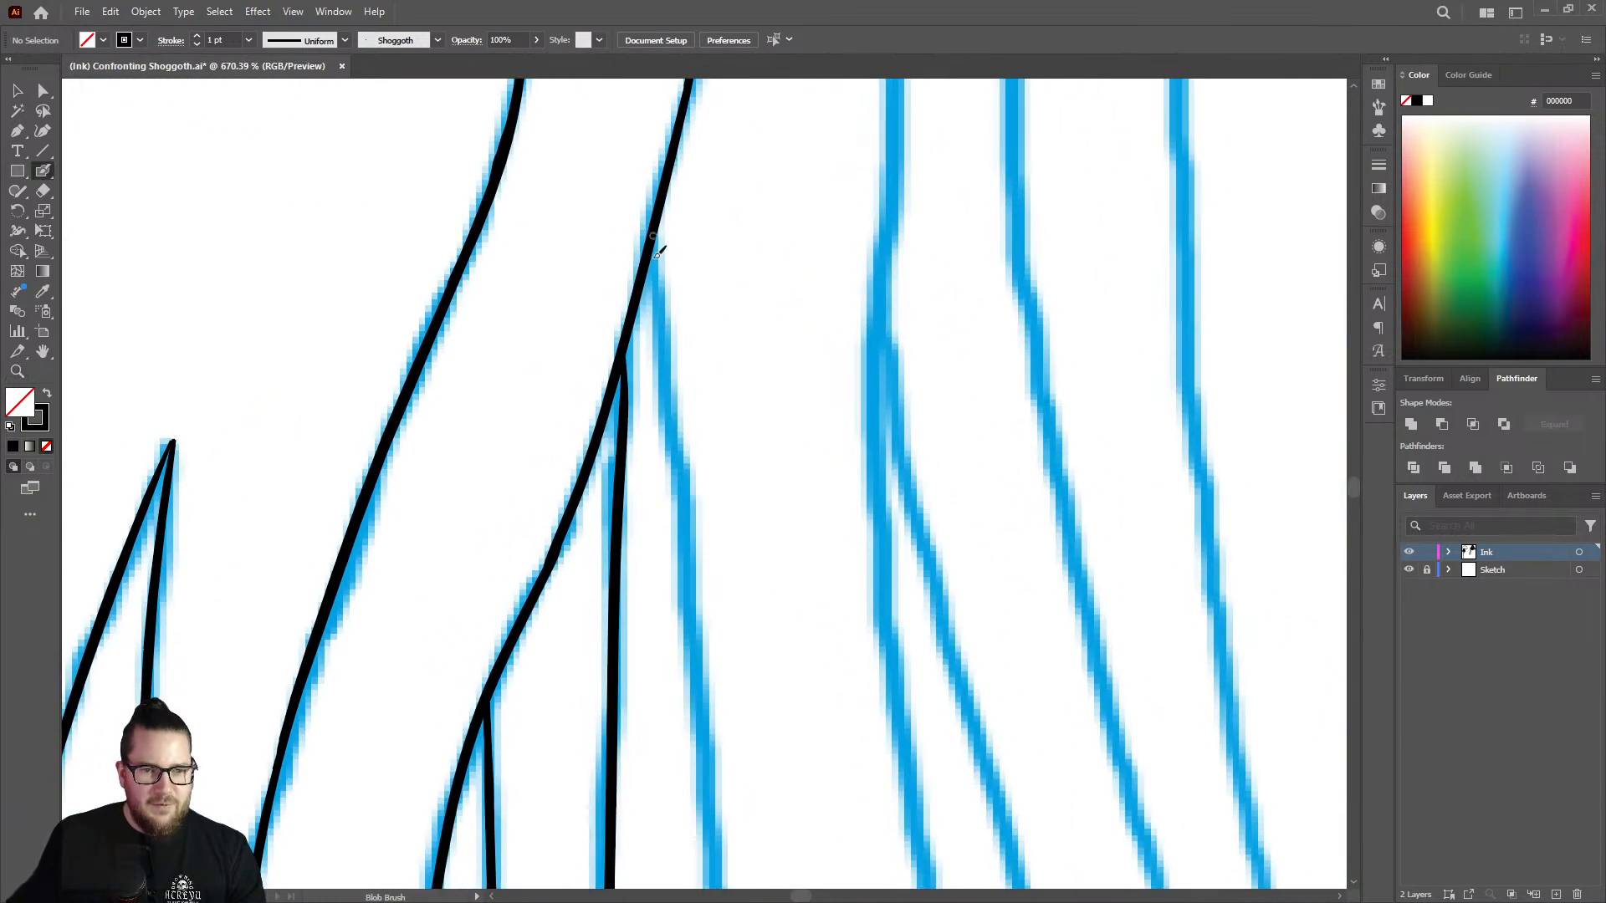
left_click_drag(658, 227, 704, 765)
Extend the new tentacle edge down along the blue sketch's diagonal stretch.
key("z")
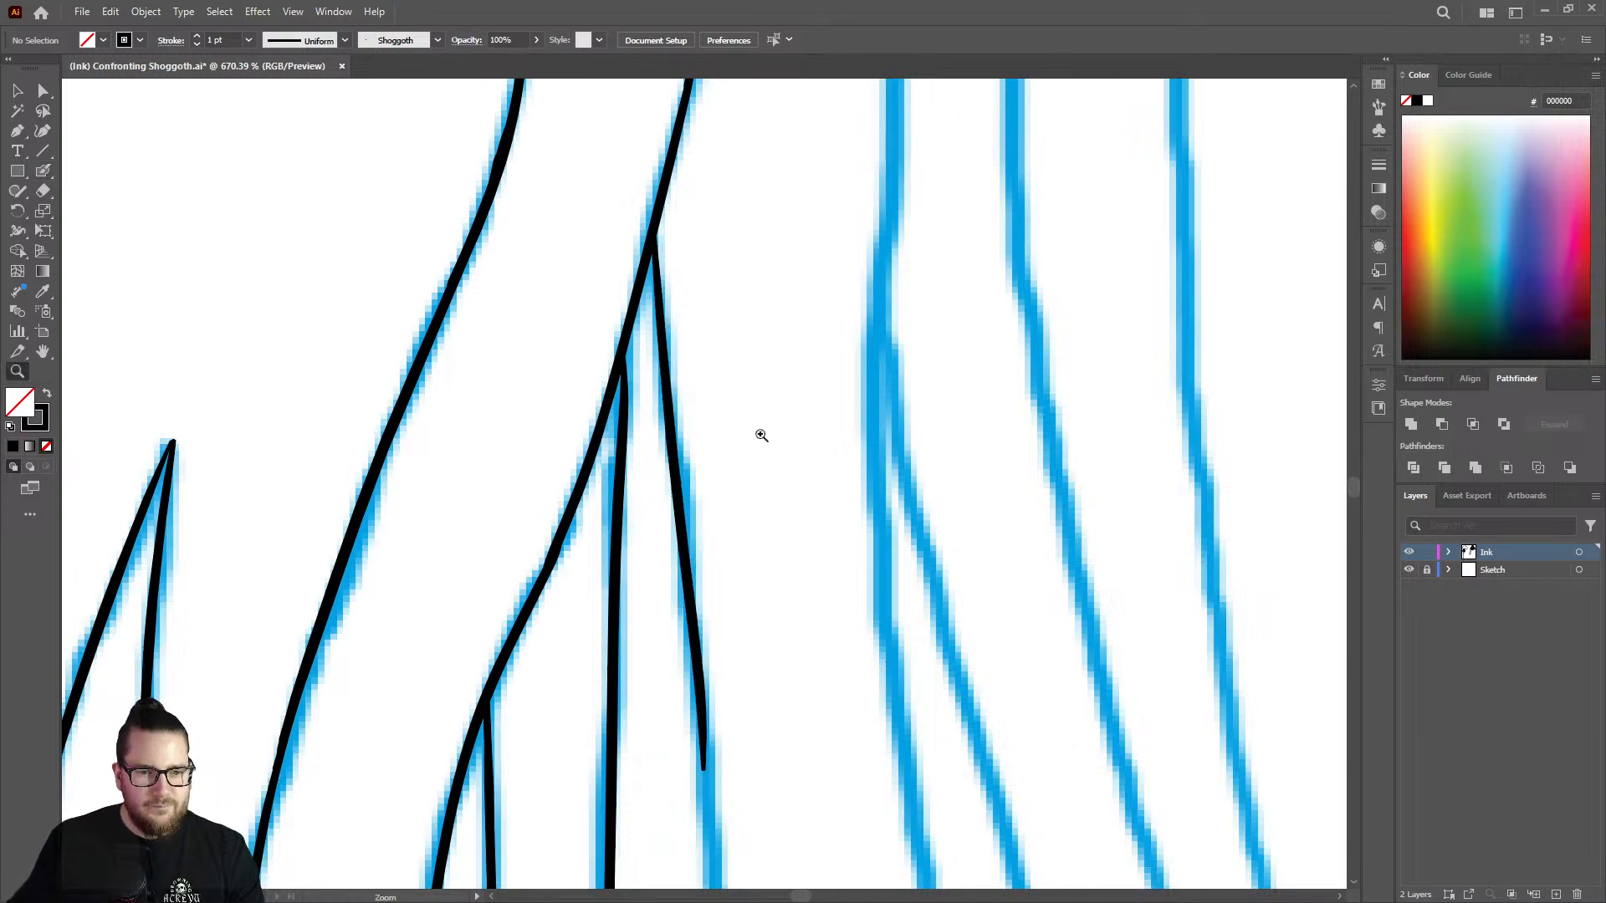
left_click_drag(759, 434, 372, 368)
left_click_drag(767, 589, 1050, 542)
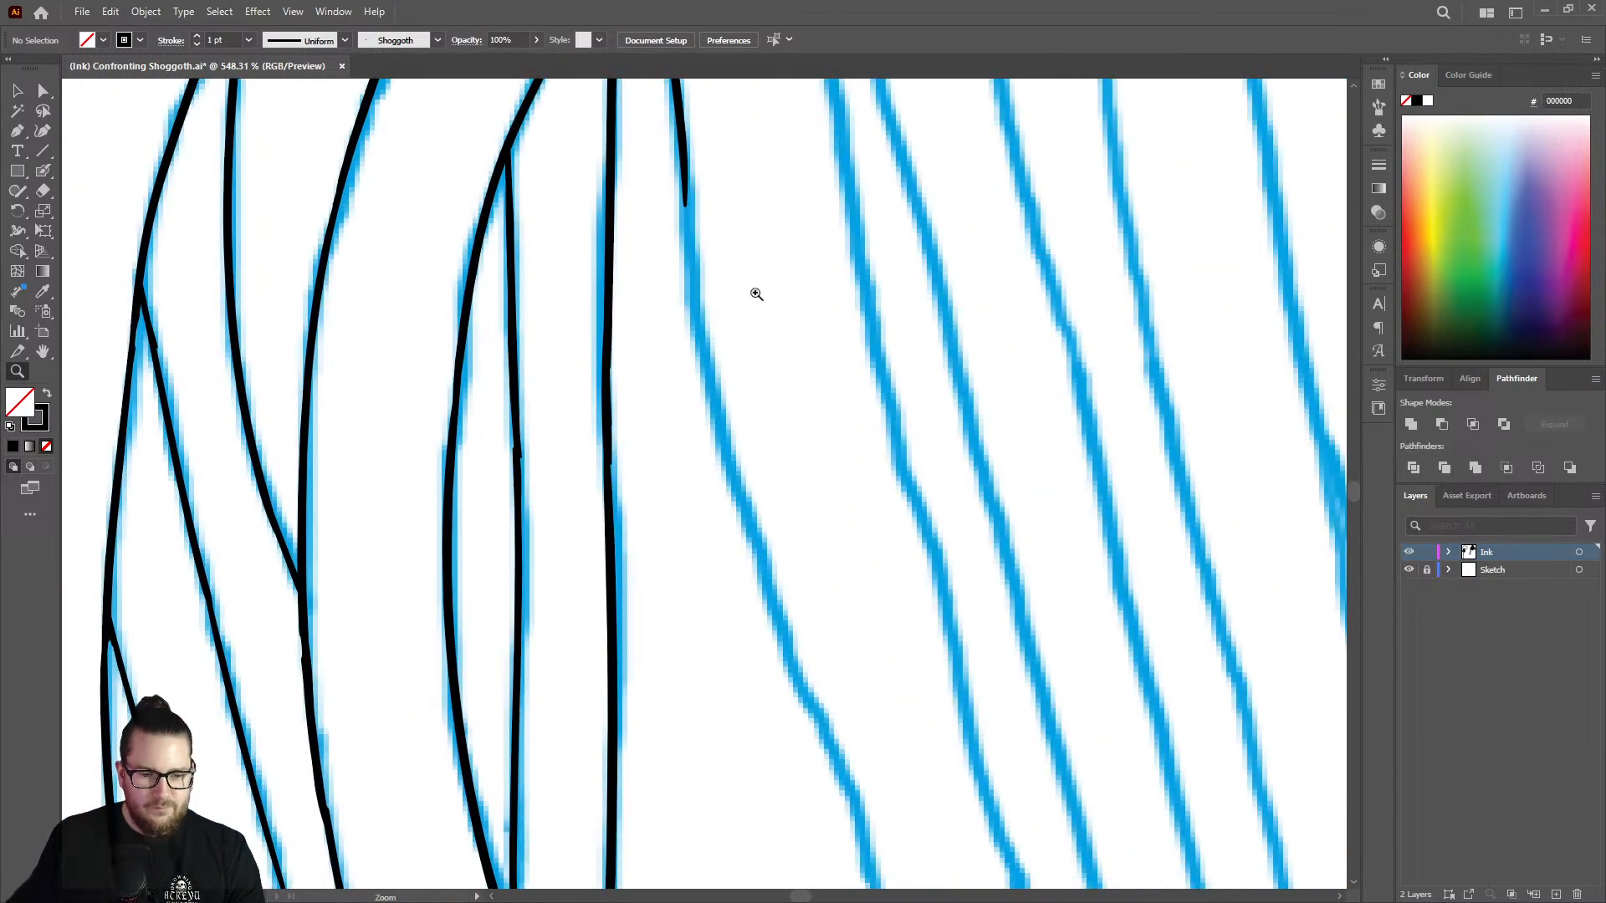
key("shift+b")
mouse_move(686, 157)
left_mouse_down()
mouse_move(712, 386)
mouse_move(789, 640)
mouse_move(828, 864)
left_mouse_up()
Continue the tentacle edge around the bend and into the near-vertical stretch of the sketch line.
key("z")
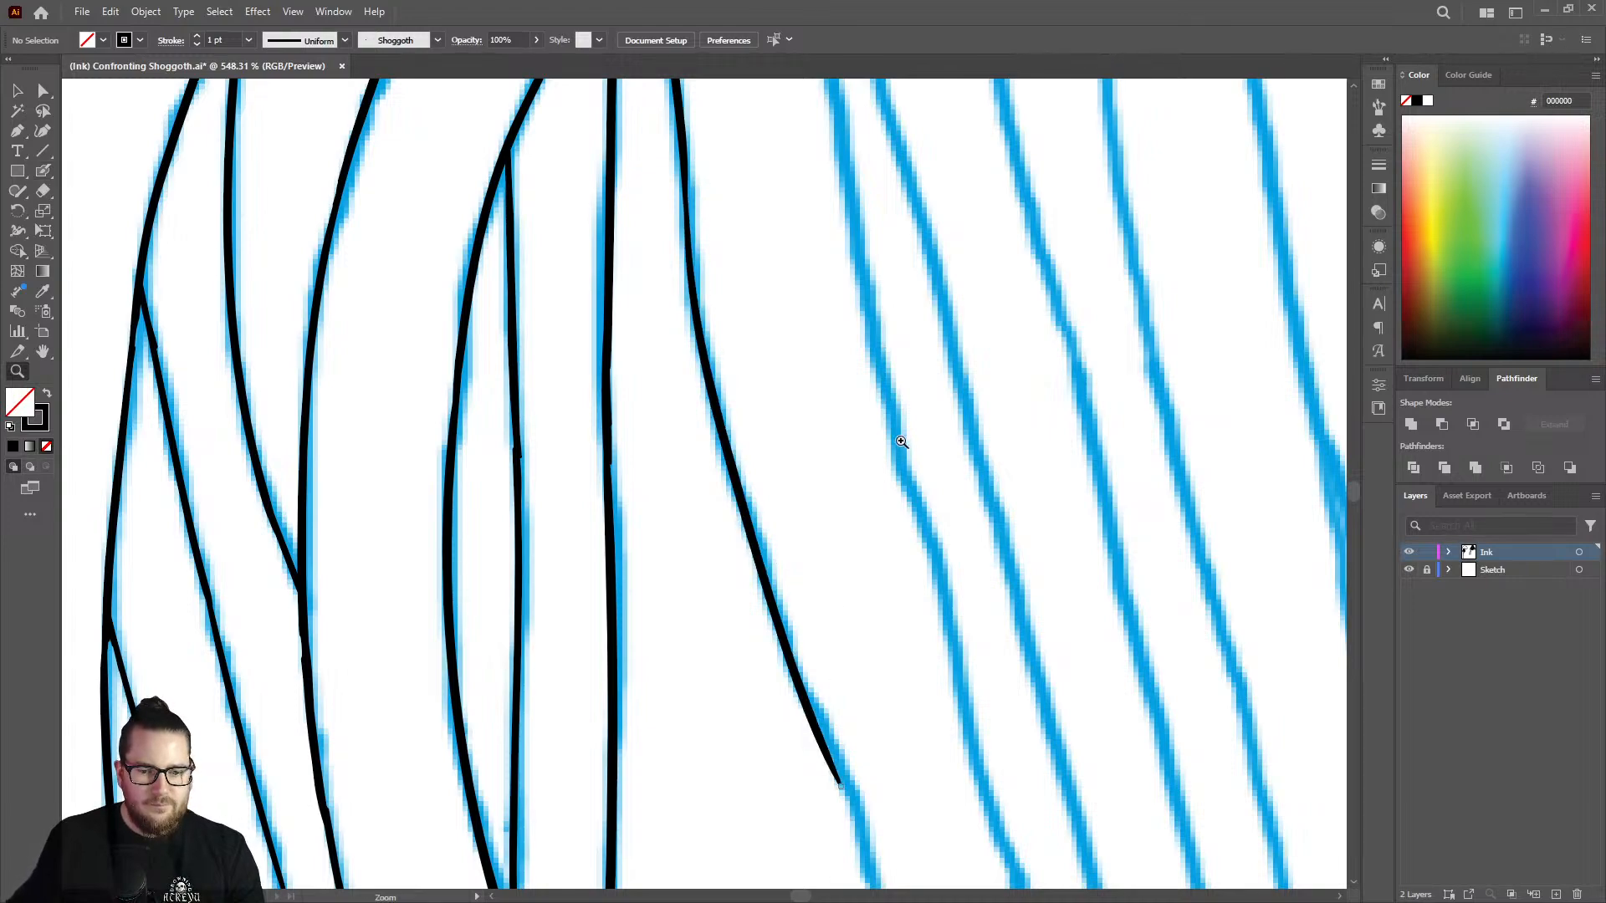
mouse_move(889, 502)
left_mouse_down()
mouse_move(782, 527)
mouse_move(1069, 587)
mouse_move(1049, 576)
left_mouse_up()
key("shift+b")
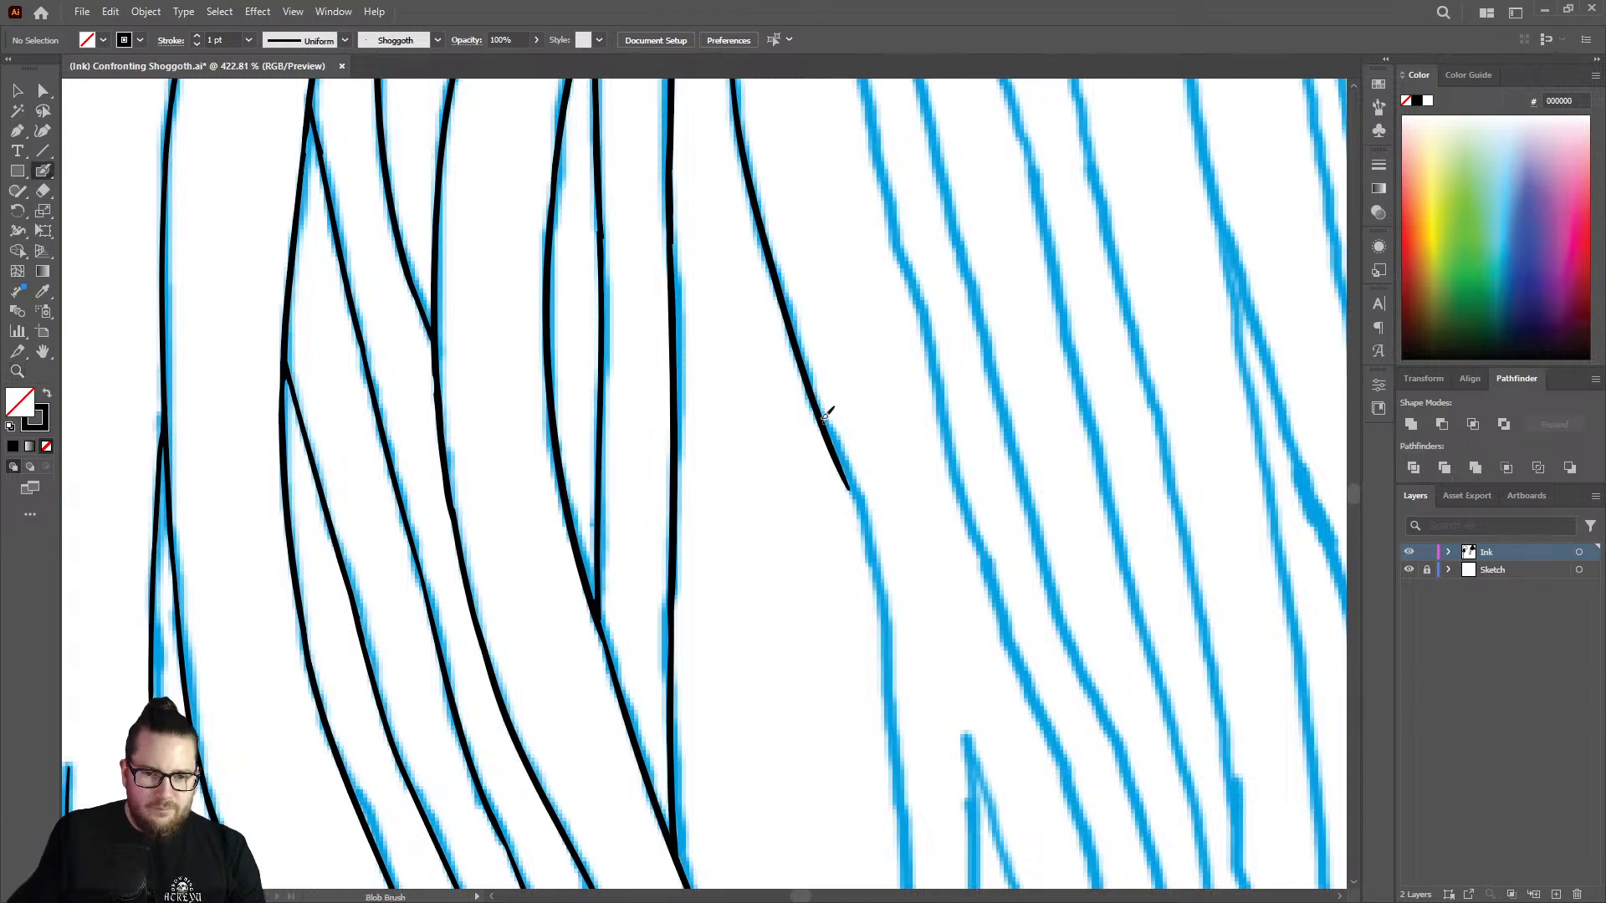
mouse_move(853, 485)
left_mouse_down()
mouse_move(889, 653)
mouse_move(896, 845)
left_mouse_up()
Erase the lower end of the new tentacle edge back to just below the bend.
key("z")
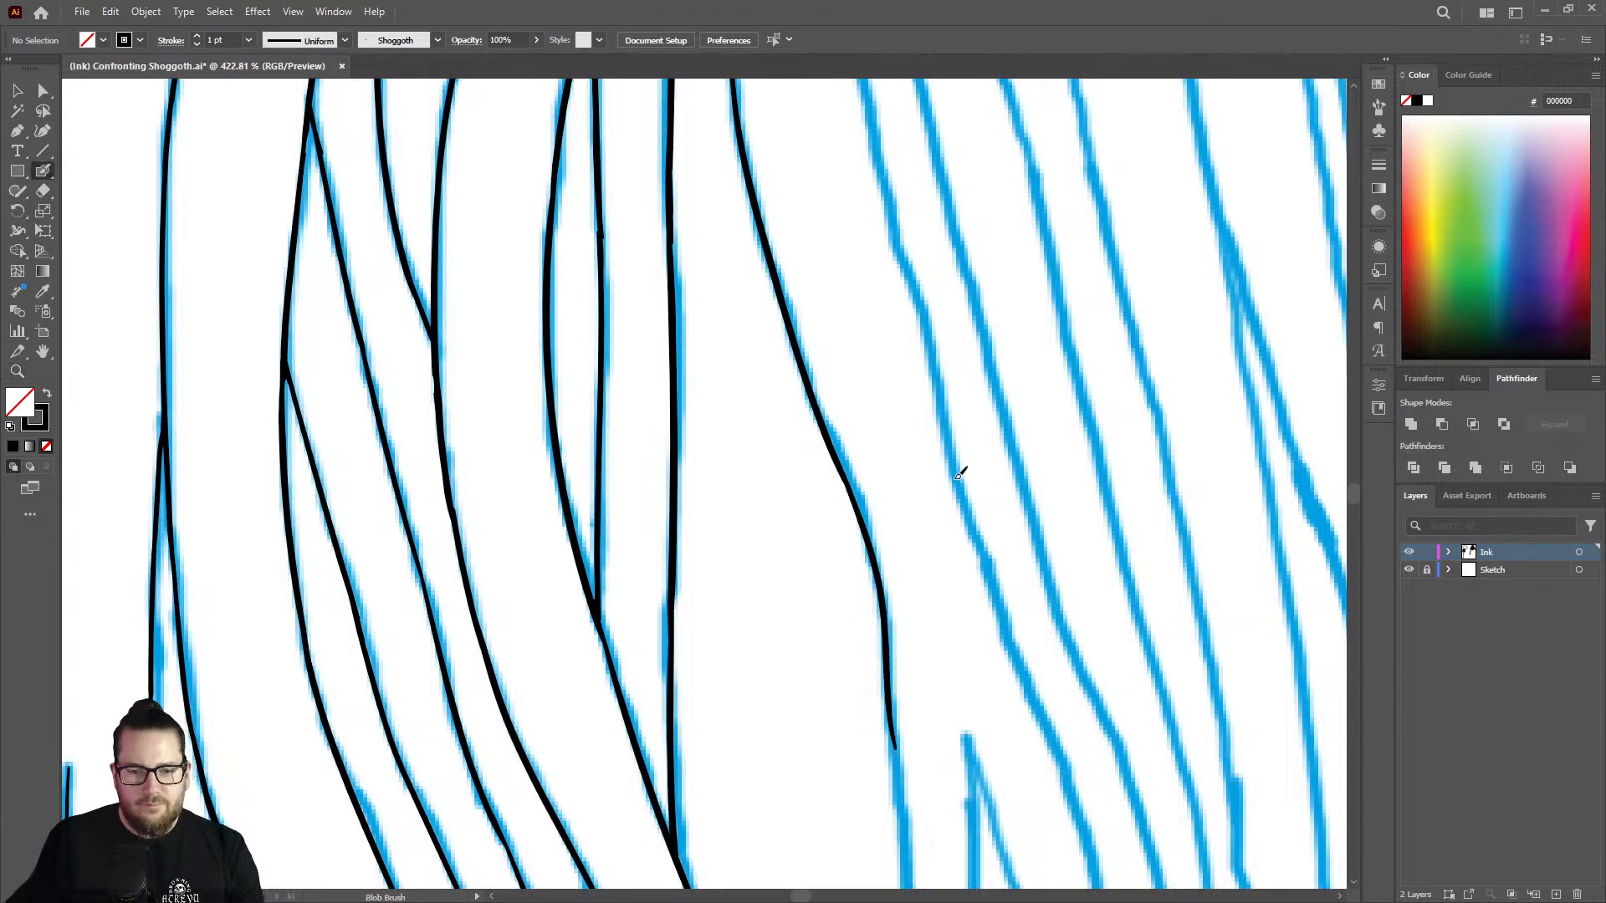
mouse_move(957, 469)
left_mouse_down()
mouse_move(867, 456)
mouse_move(662, 509)
left_mouse_up()
left_click_drag(1004, 643, 1114, 604)
left_click_drag(816, 474, 921, 461)
key("shift+e")
left_click_drag(797, 439, 784, 324)
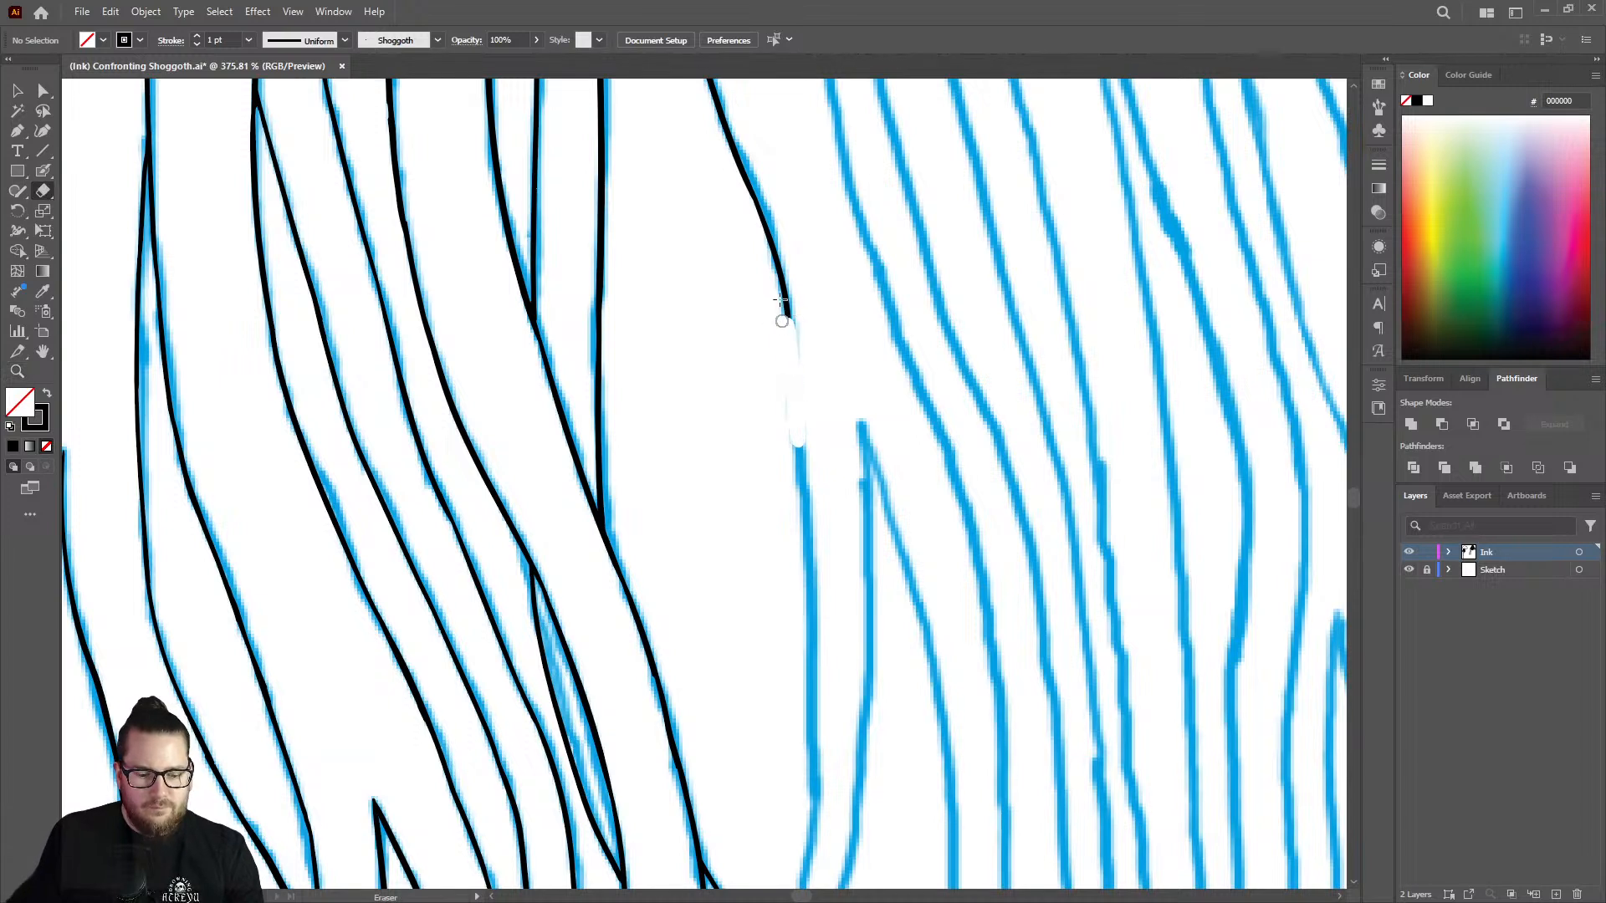
key("shift+b")
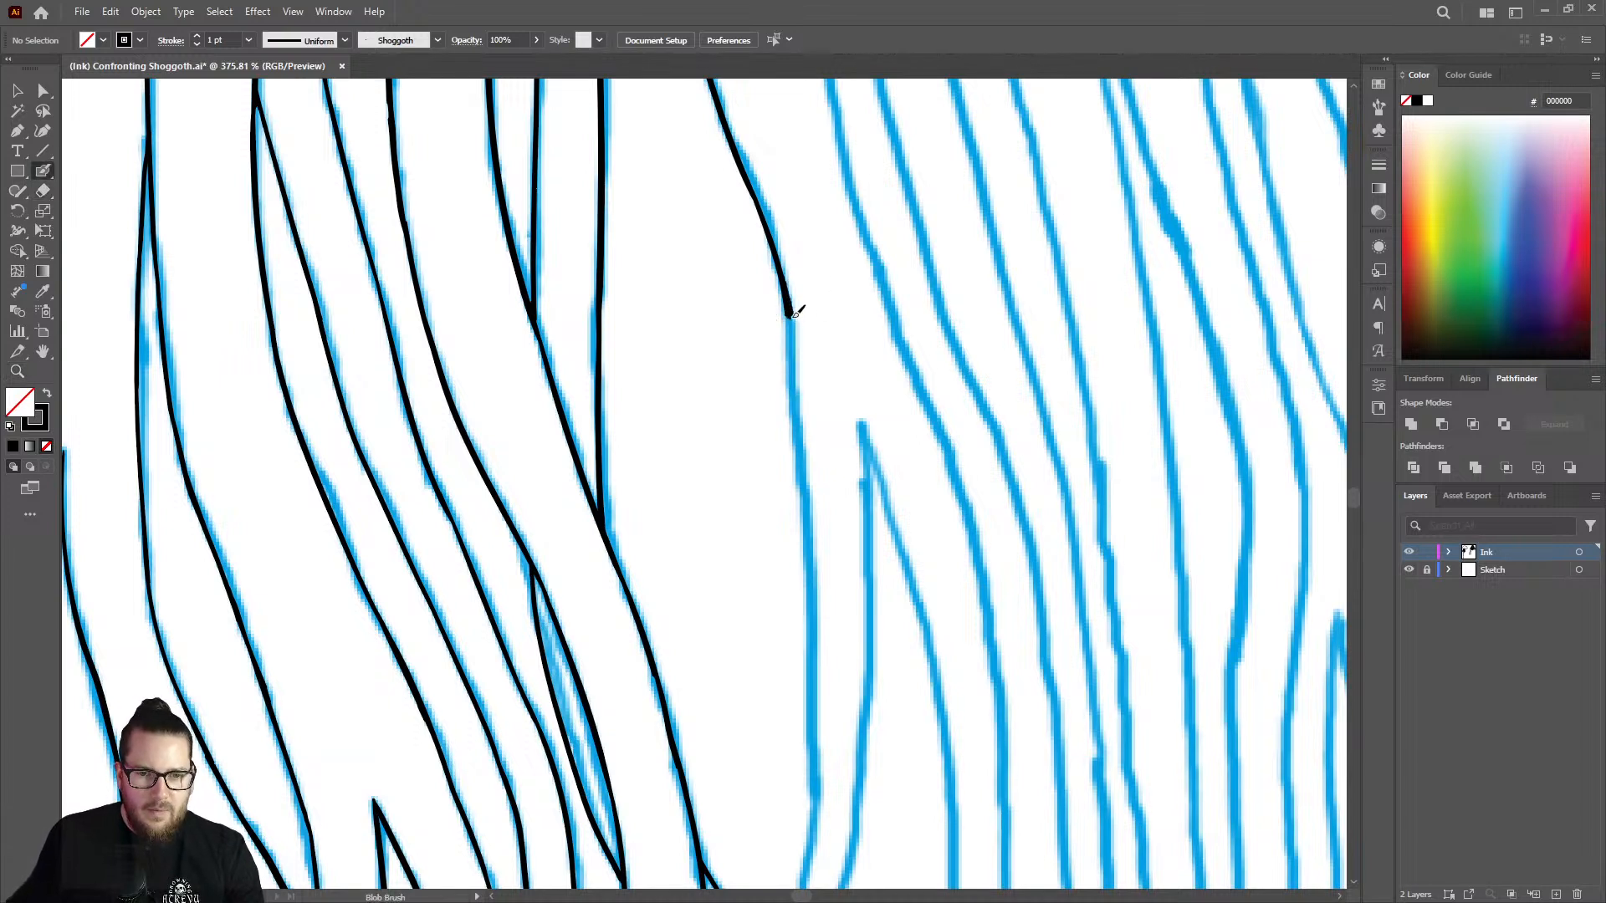
left_click_drag(795, 311, 808, 736)
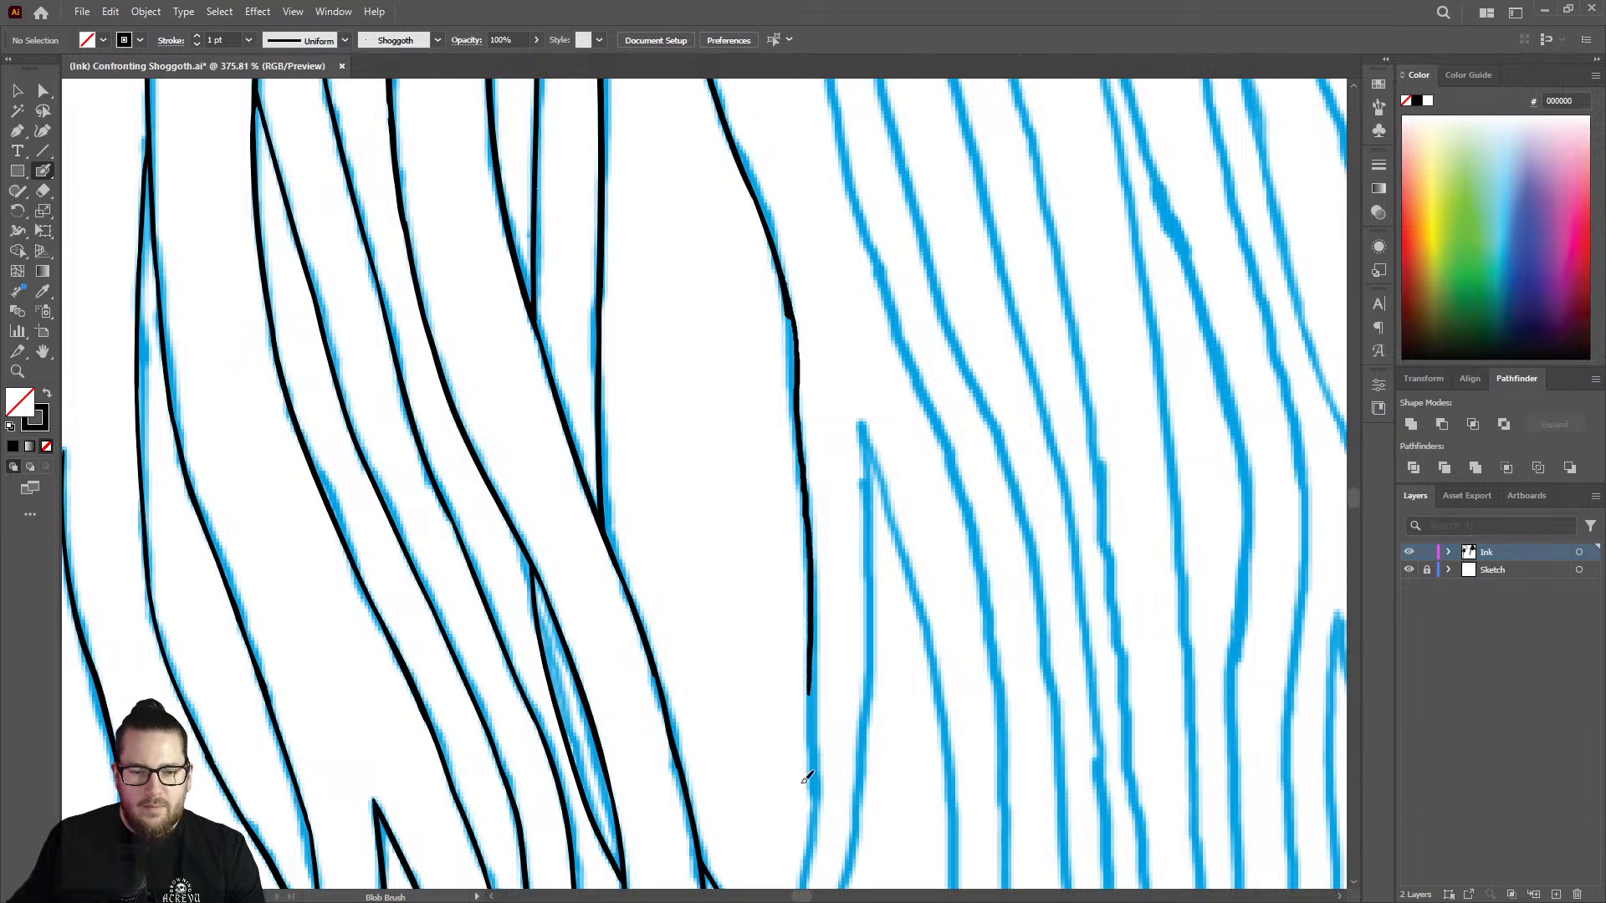
key("z")
key("ctrl+z")
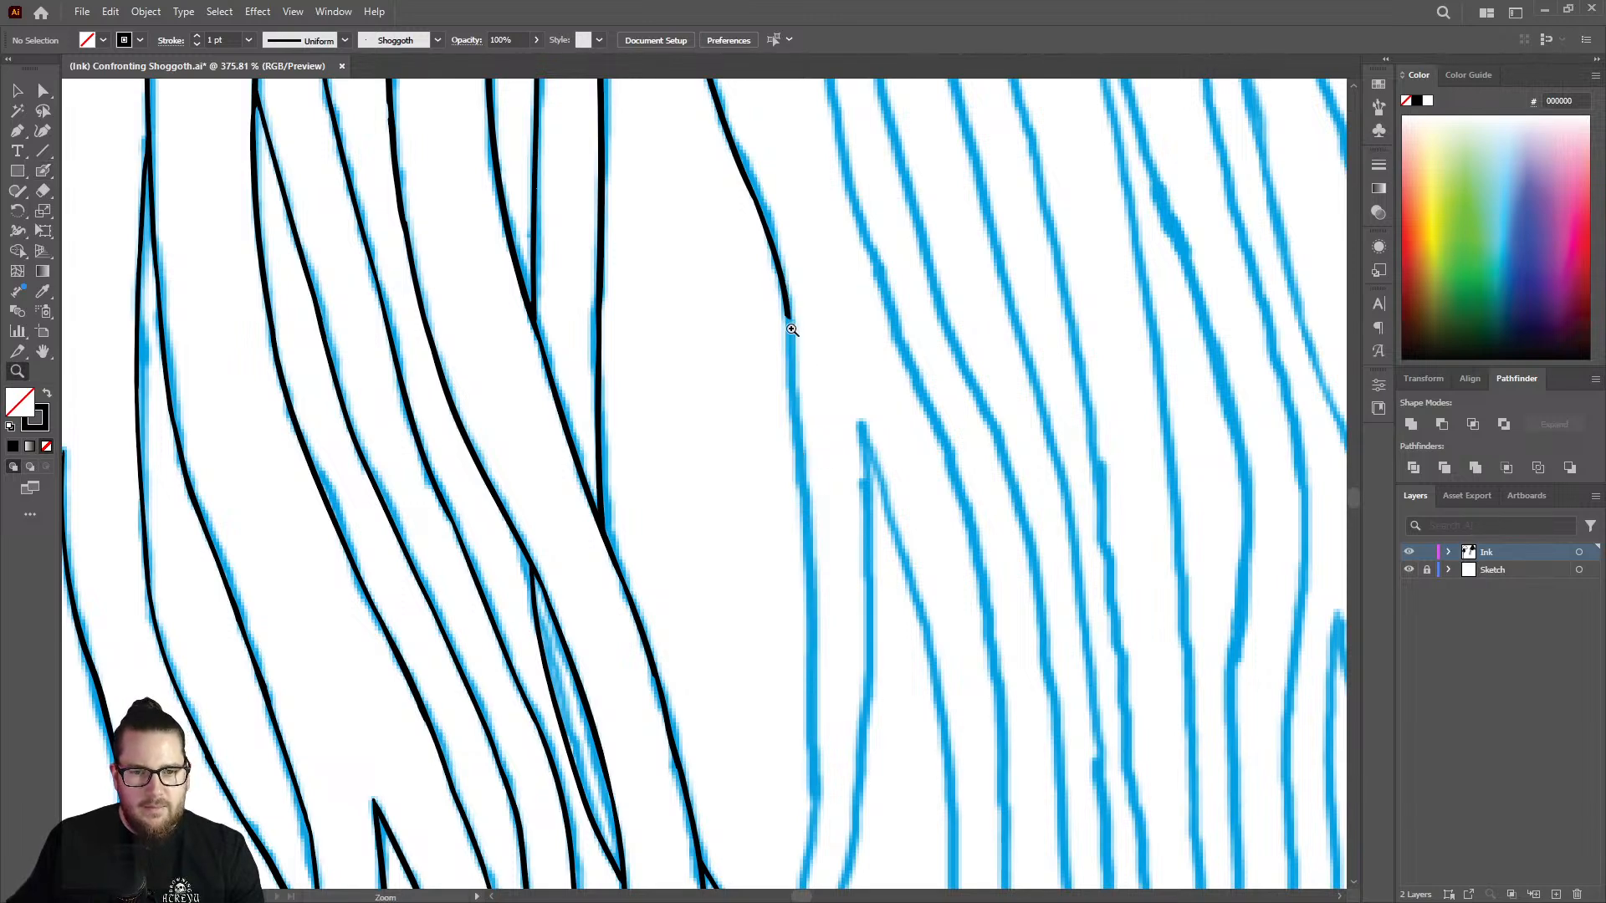
Redraw the tentacle edge from the erased end down the near-vertical sketch line.
left_click(782, 292)
key("shift+b")
left_click_drag(790, 288, 832, 770)
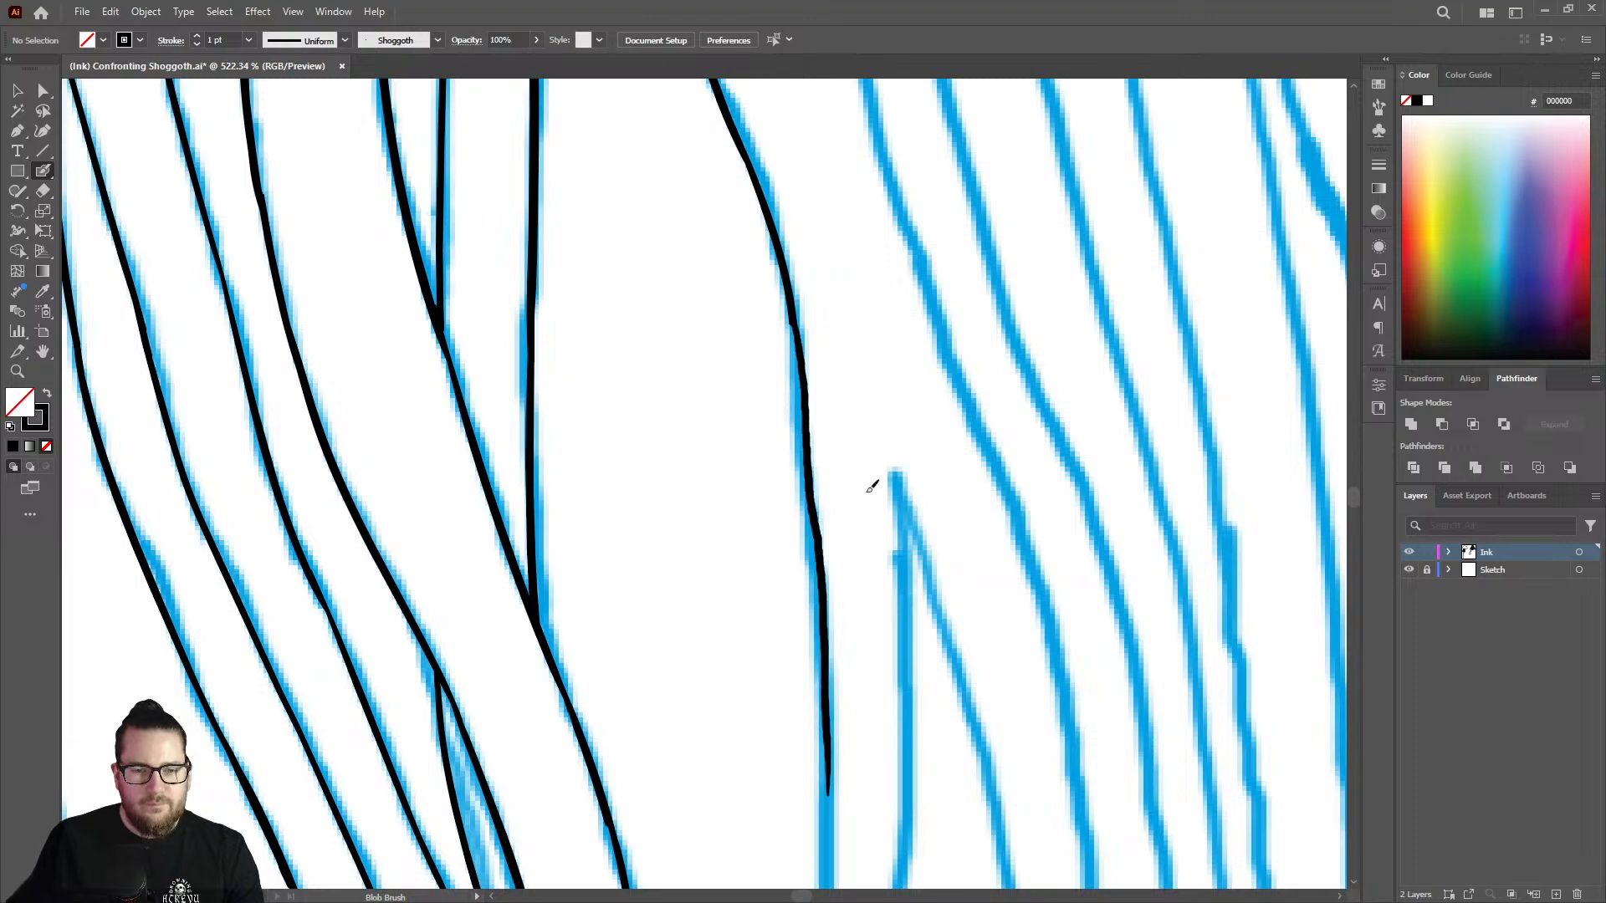
Finish the tentacle edge down to where it meets the upper edge of the crossing diagonal tentacle.
key("z")
left_click_drag(889, 429, 638, 398)
left_click_drag(916, 655, 1001, 631)
left_click_drag(850, 469, 900, 524)
key("shift+b")
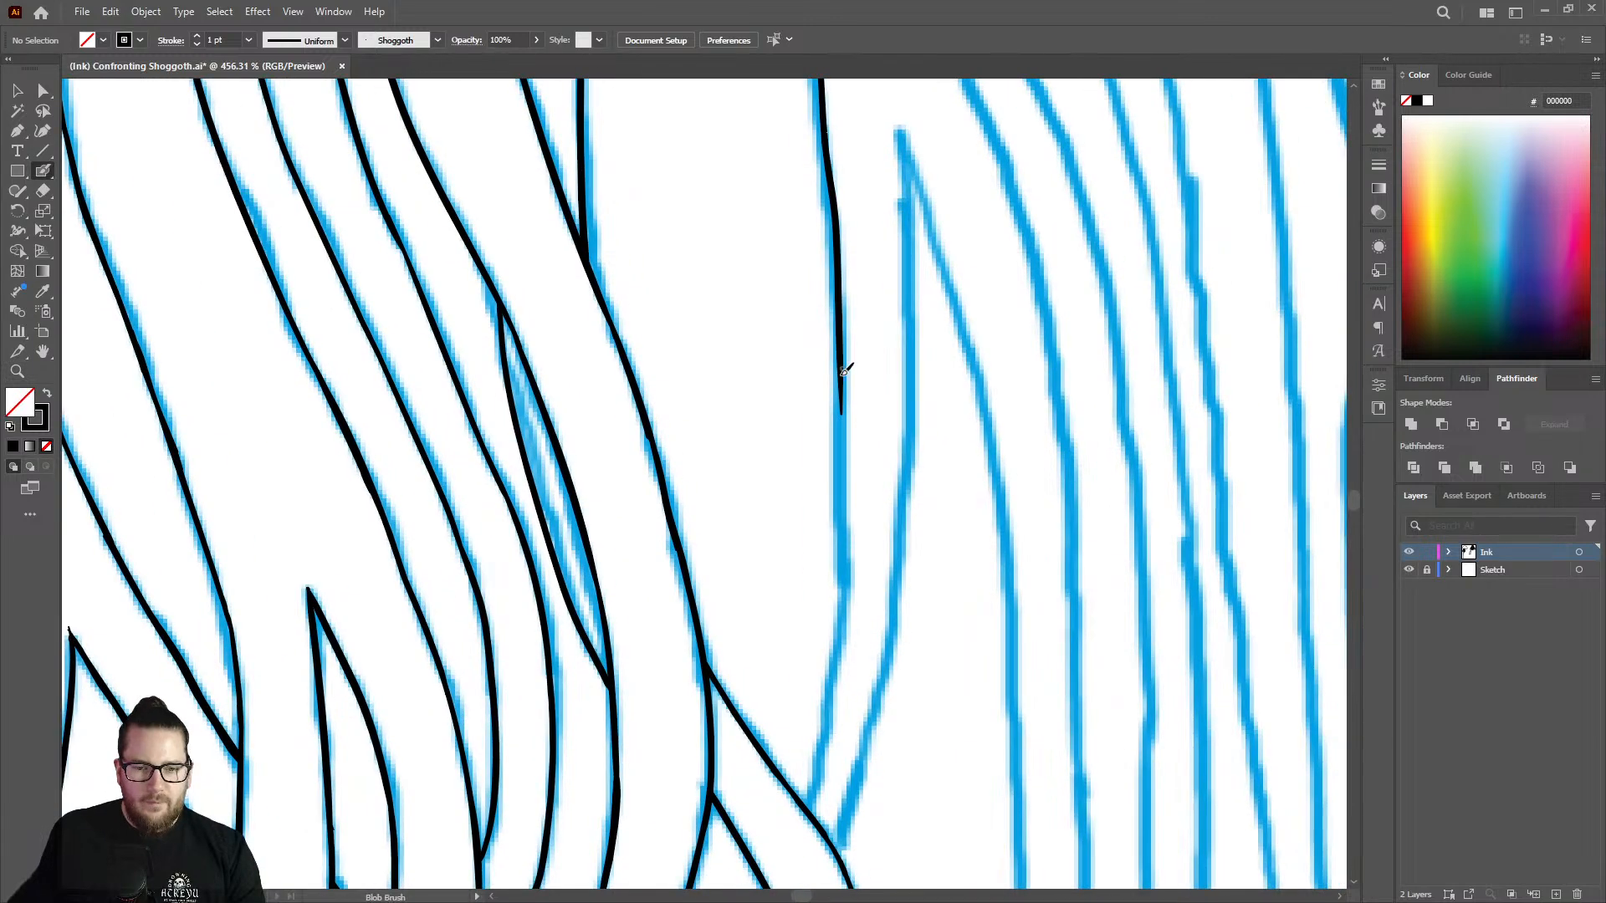
mouse_move(845, 351)
left_mouse_down()
mouse_move(844, 606)
mouse_move(810, 803)
left_mouse_up()
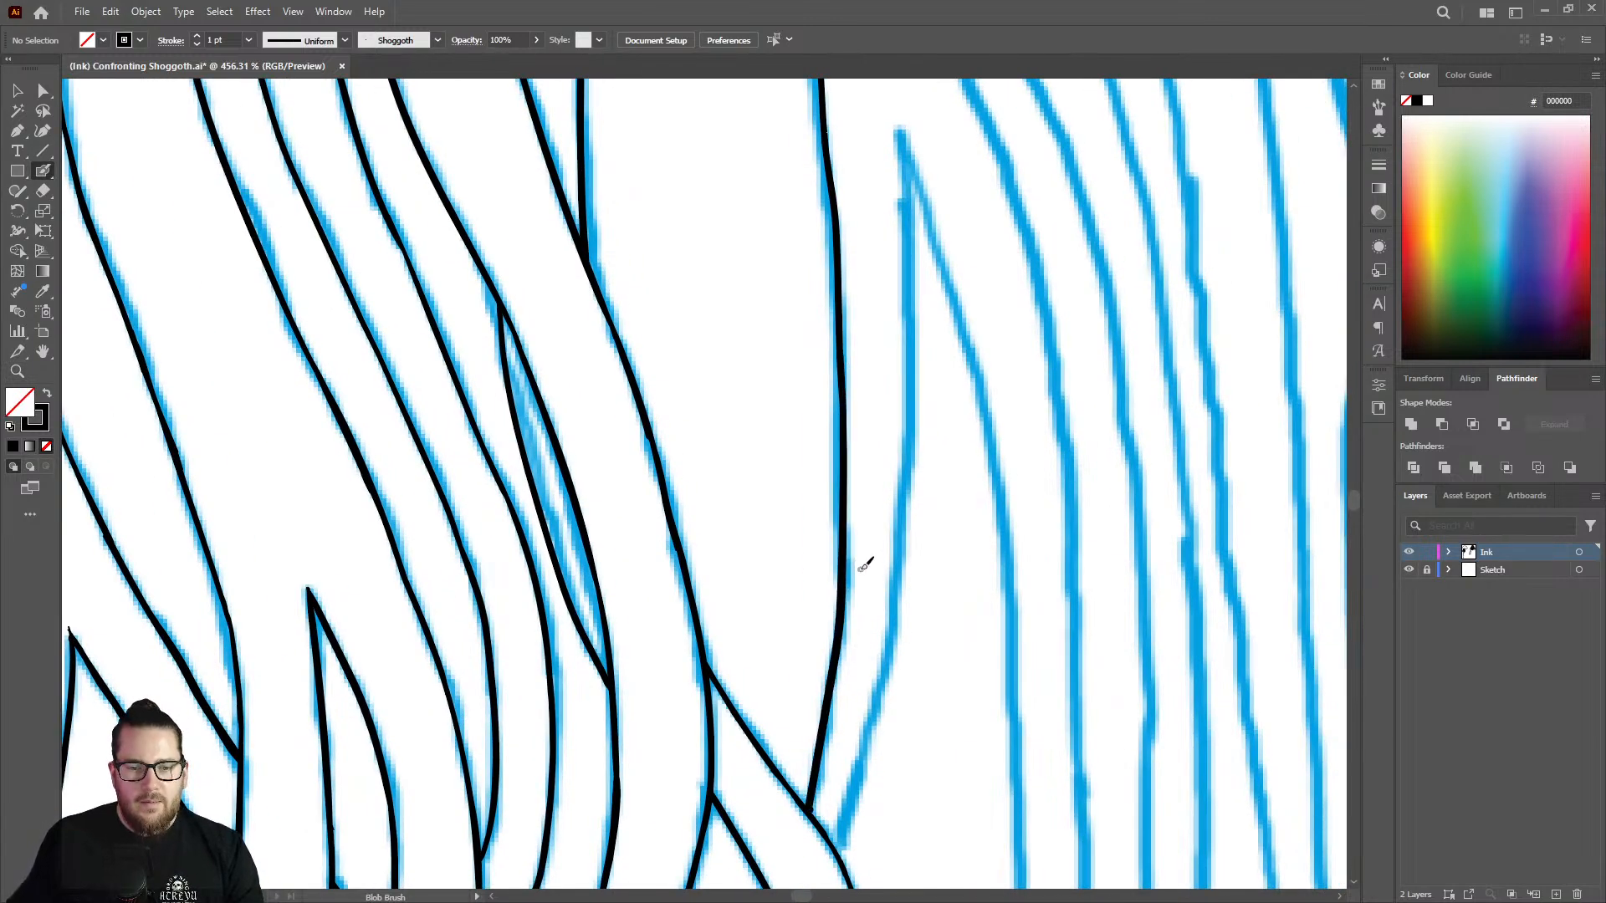
Thicken the crossing tentacle's upper edge from the strand it emerges behind to just past the new junction.
key("z")
left_click_drag(855, 552, 661, 577)
mouse_move(821, 673)
left_mouse_down()
mouse_move(1136, 588)
mouse_move(1124, 581)
left_mouse_up()
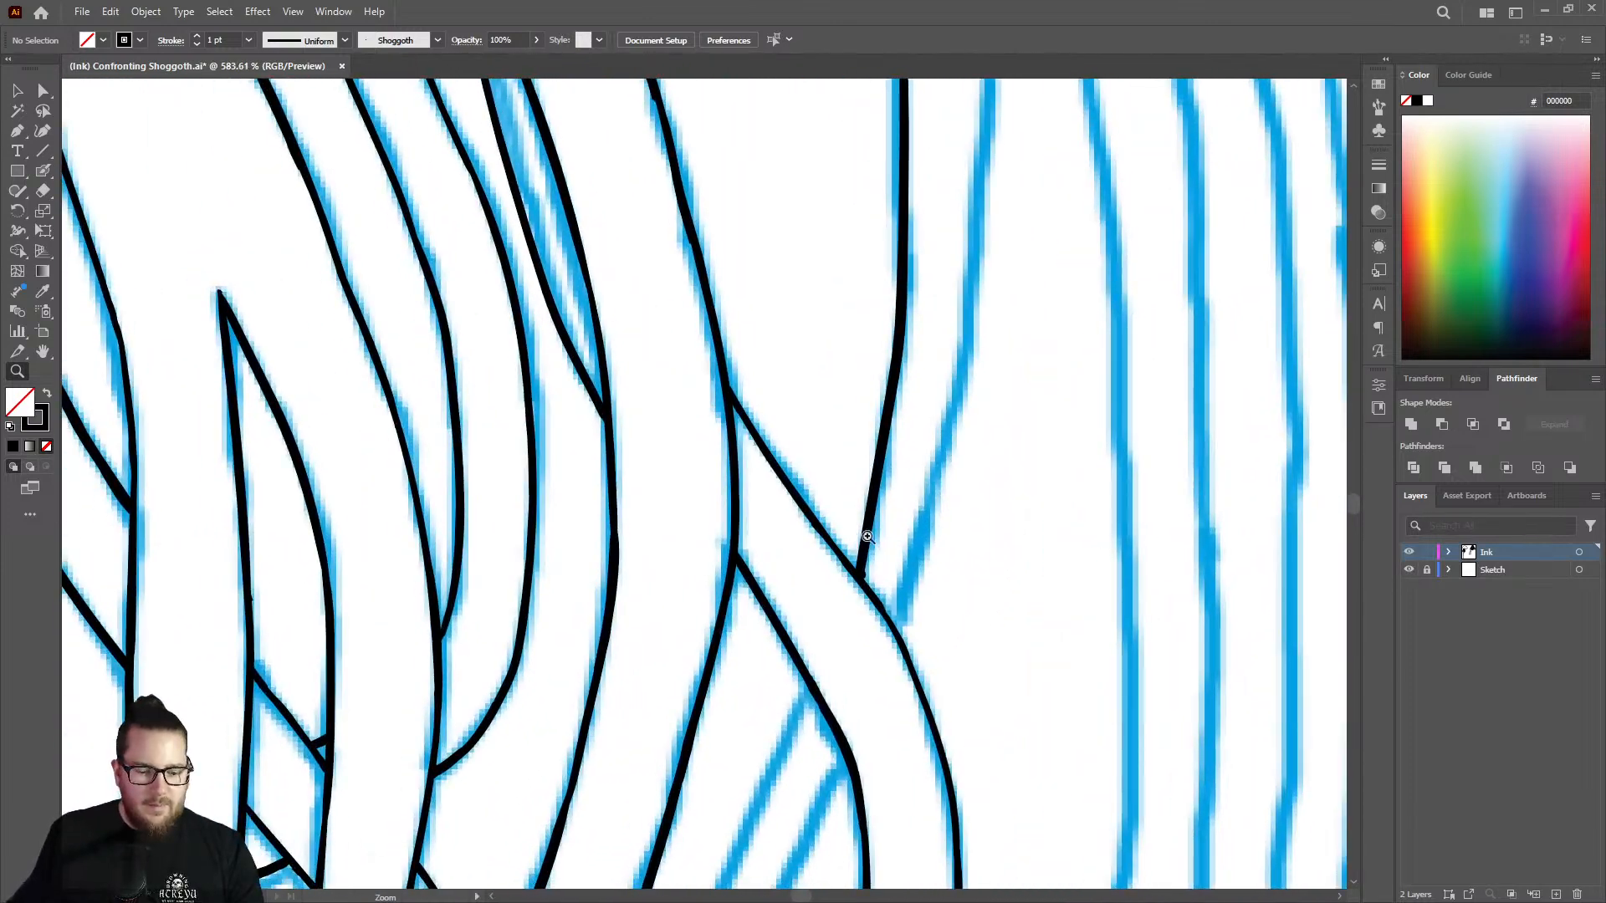
left_click_drag(868, 538, 958, 532)
key("shift+b")
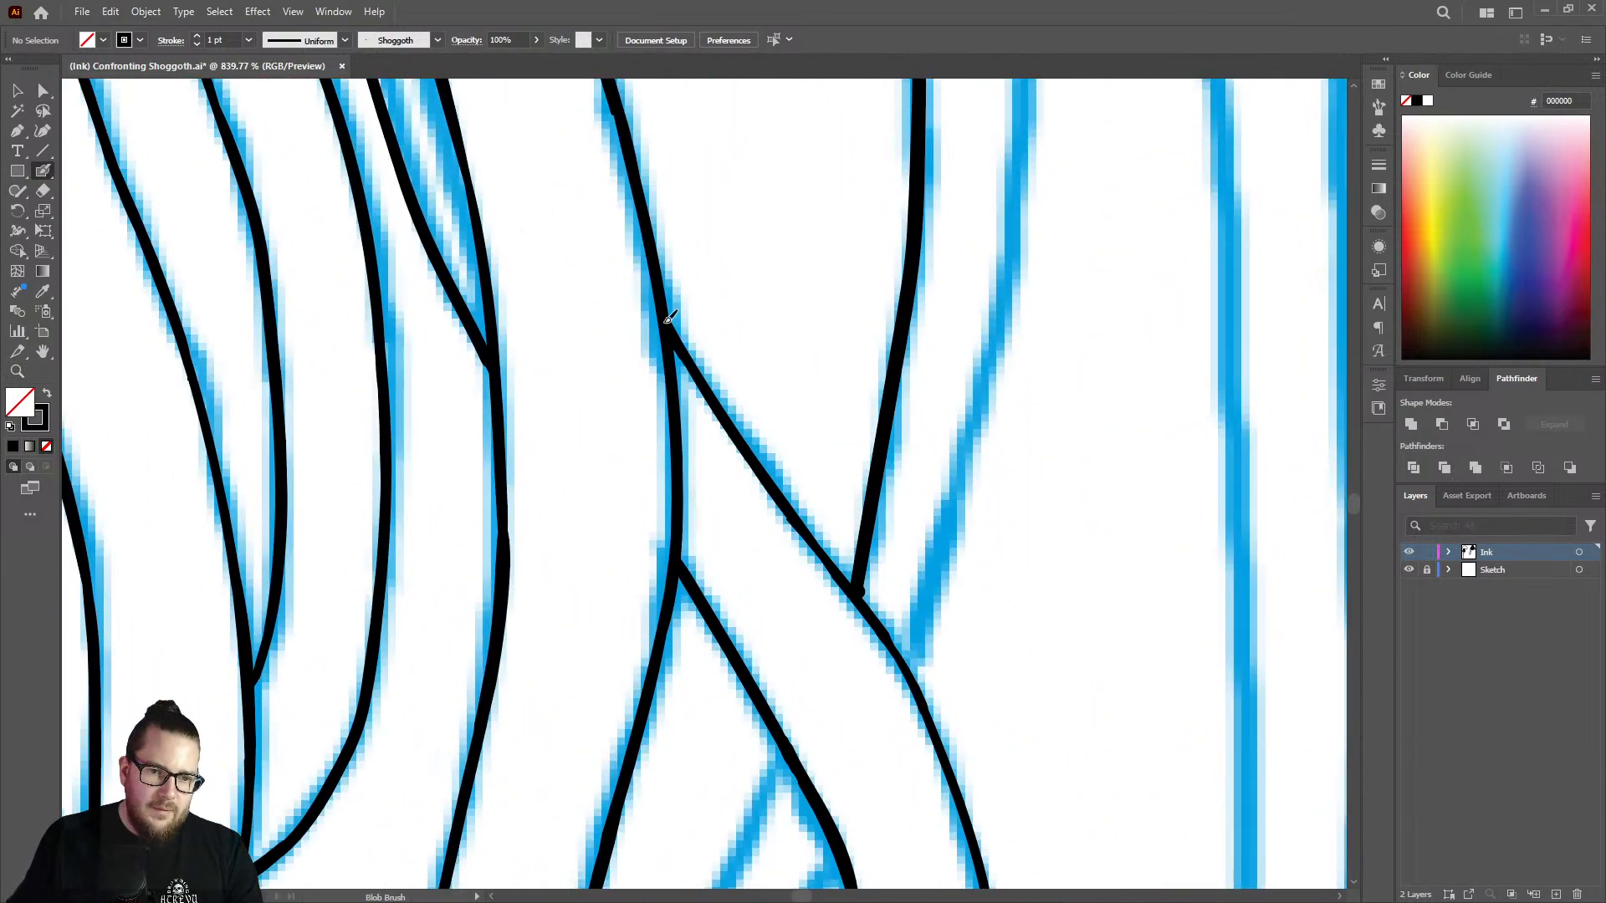
left_click_drag(708, 385, 747, 442)
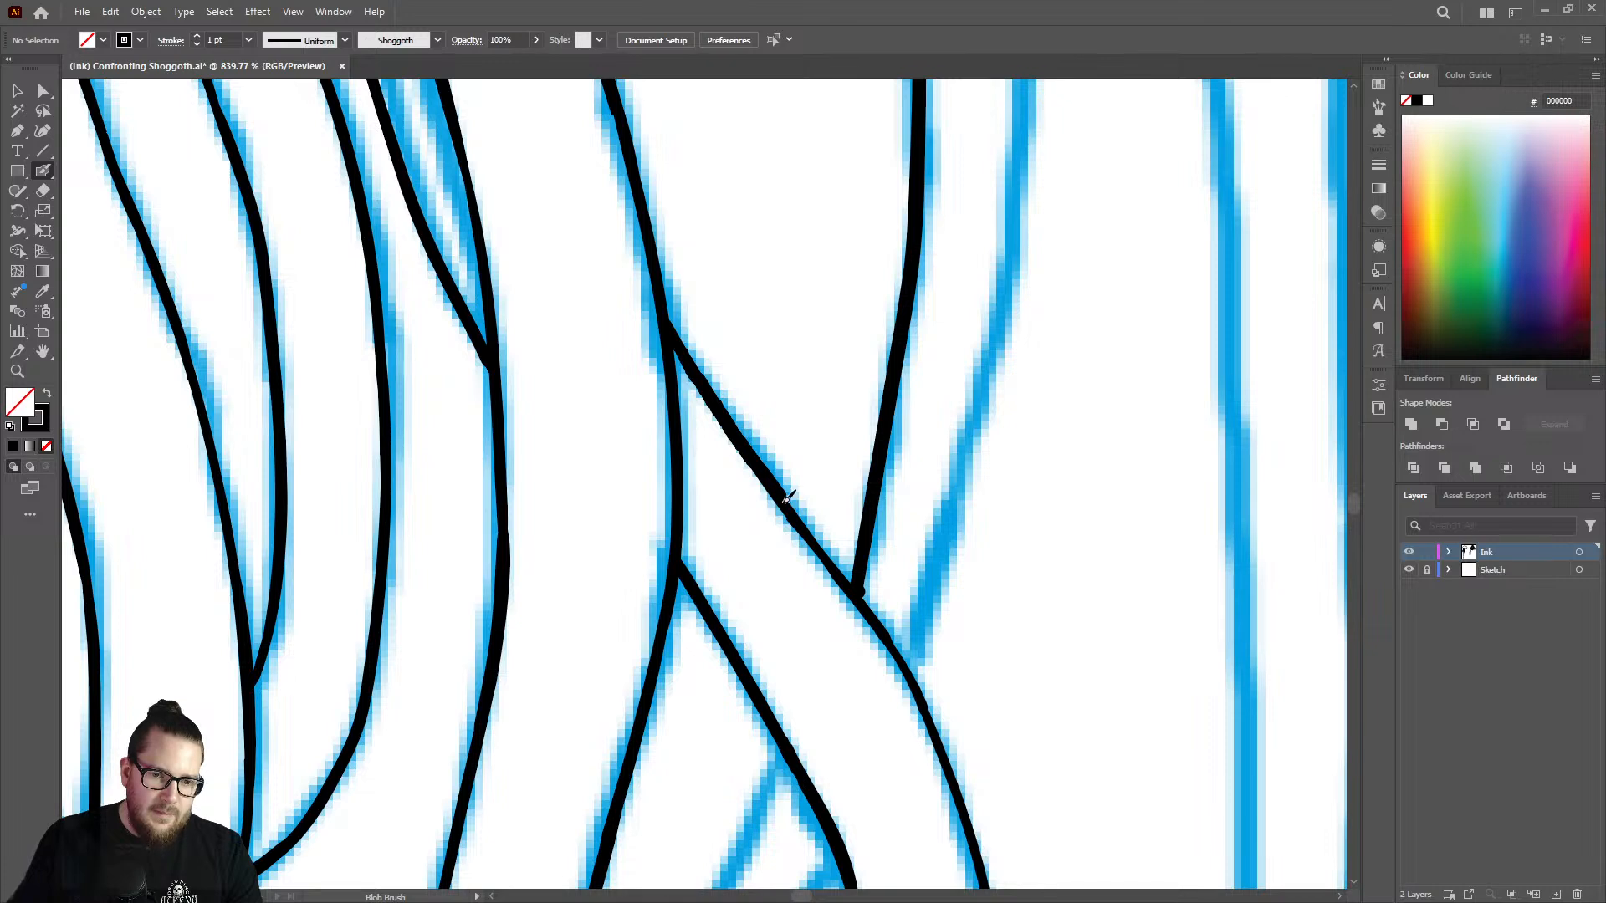
left_click_drag(824, 548, 855, 585)
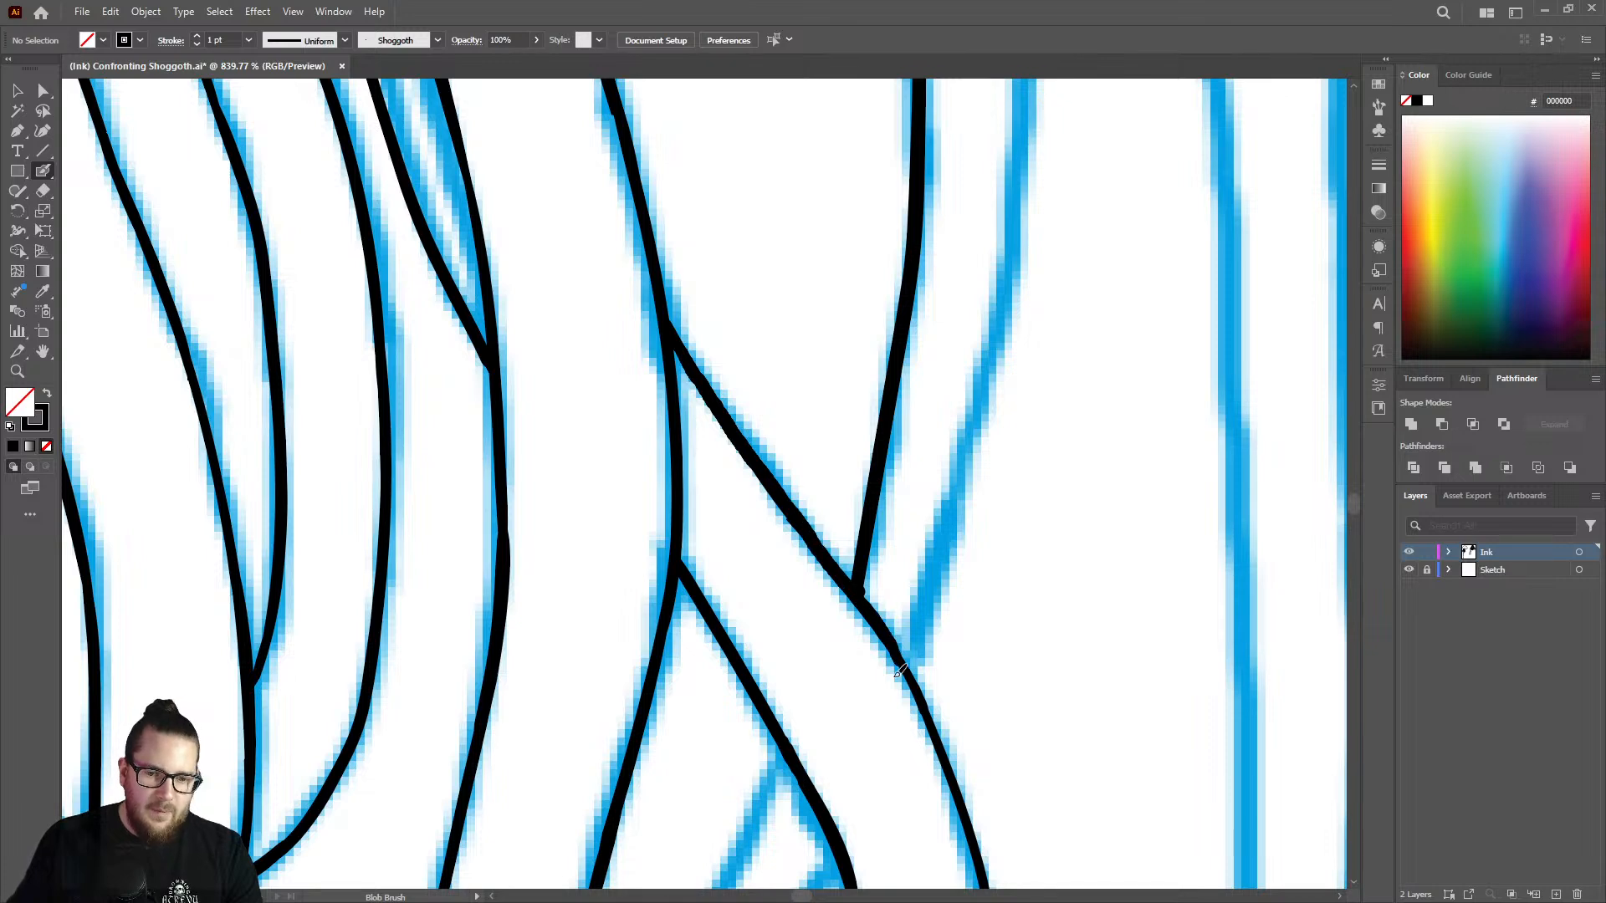
left_click_drag(899, 672, 903, 670)
Thicken the crossing tentacle's outer edge from below the new junction down through its curve.
key("z")
left_click_drag(974, 569, 821, 563)
left_click_drag(983, 696, 1198, 658)
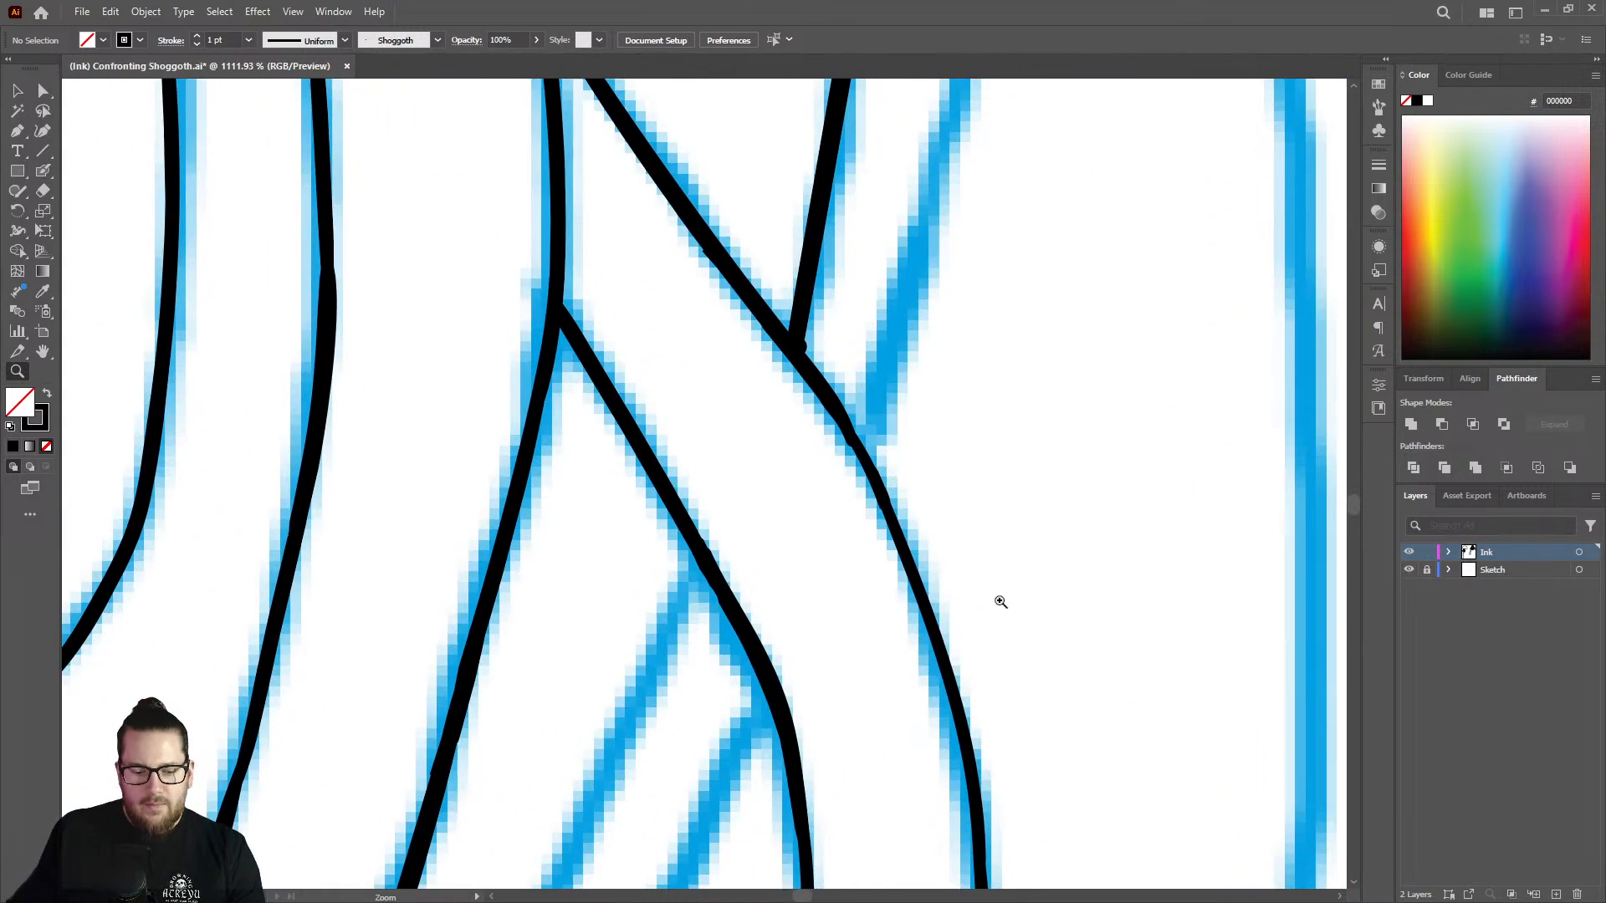
key("shift+b")
mouse_move(854, 435)
left_mouse_down()
mouse_move(919, 557)
mouse_move(952, 707)
left_mouse_up()
left_click_drag(937, 613, 985, 845)
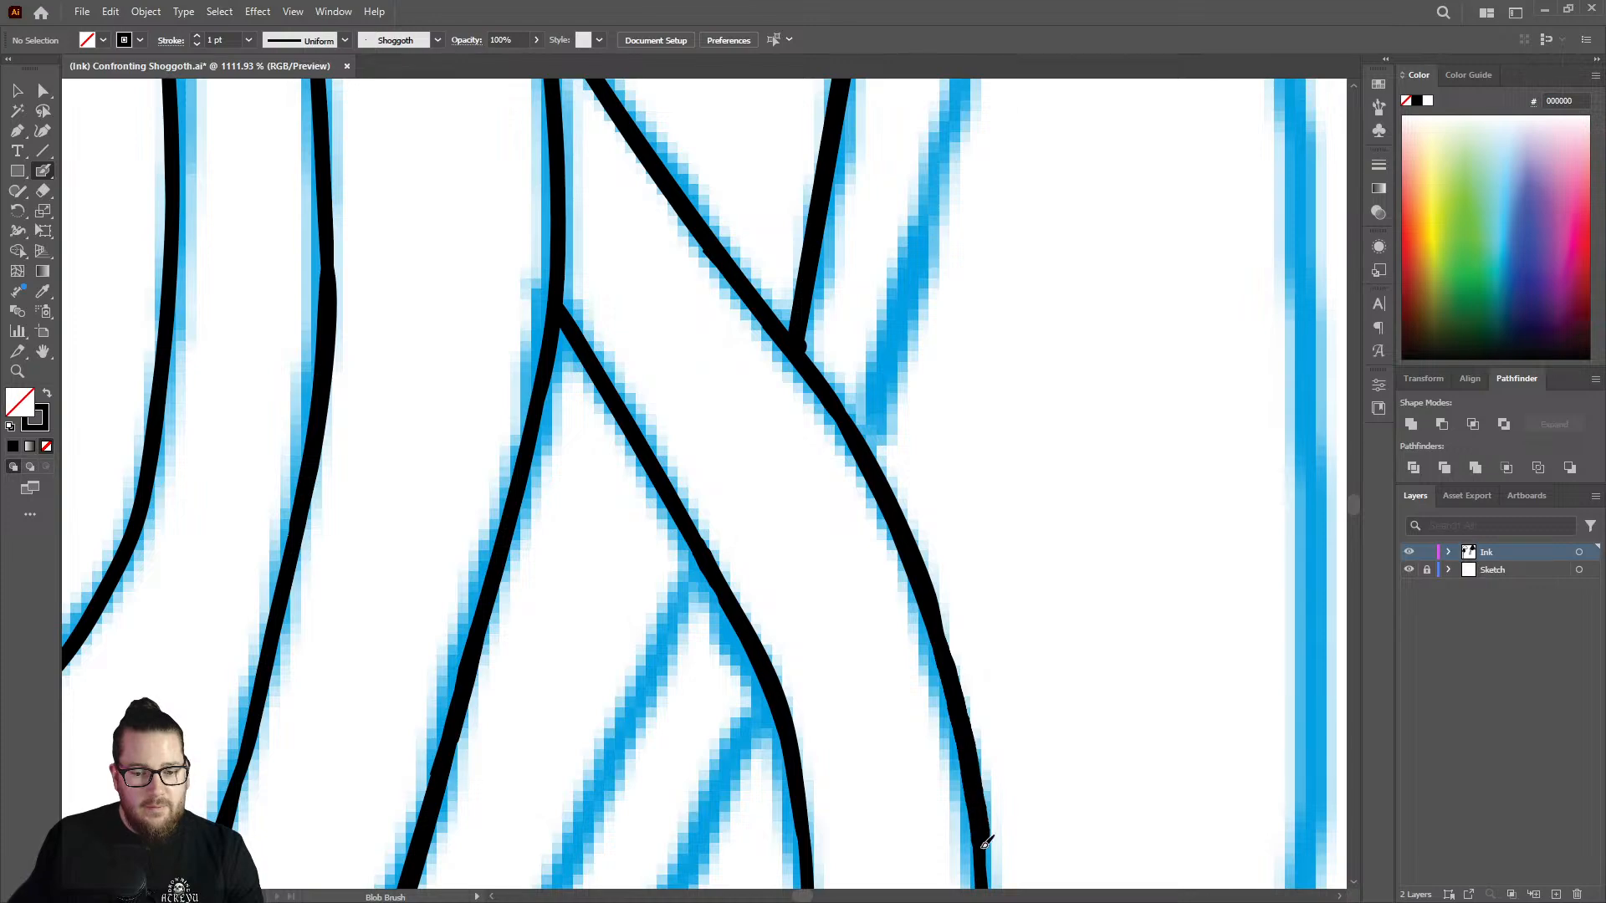
Thicken the near-vertical stretch of the crossing tentacle's outer edge, smoothing the step below its curve.
key("z")
mouse_move(918, 614)
left_mouse_down()
mouse_move(543, 512)
mouse_move(770, 577)
left_mouse_up()
left_click_drag(986, 688, 1184, 635)
left_click_drag(898, 645, 1104, 619)
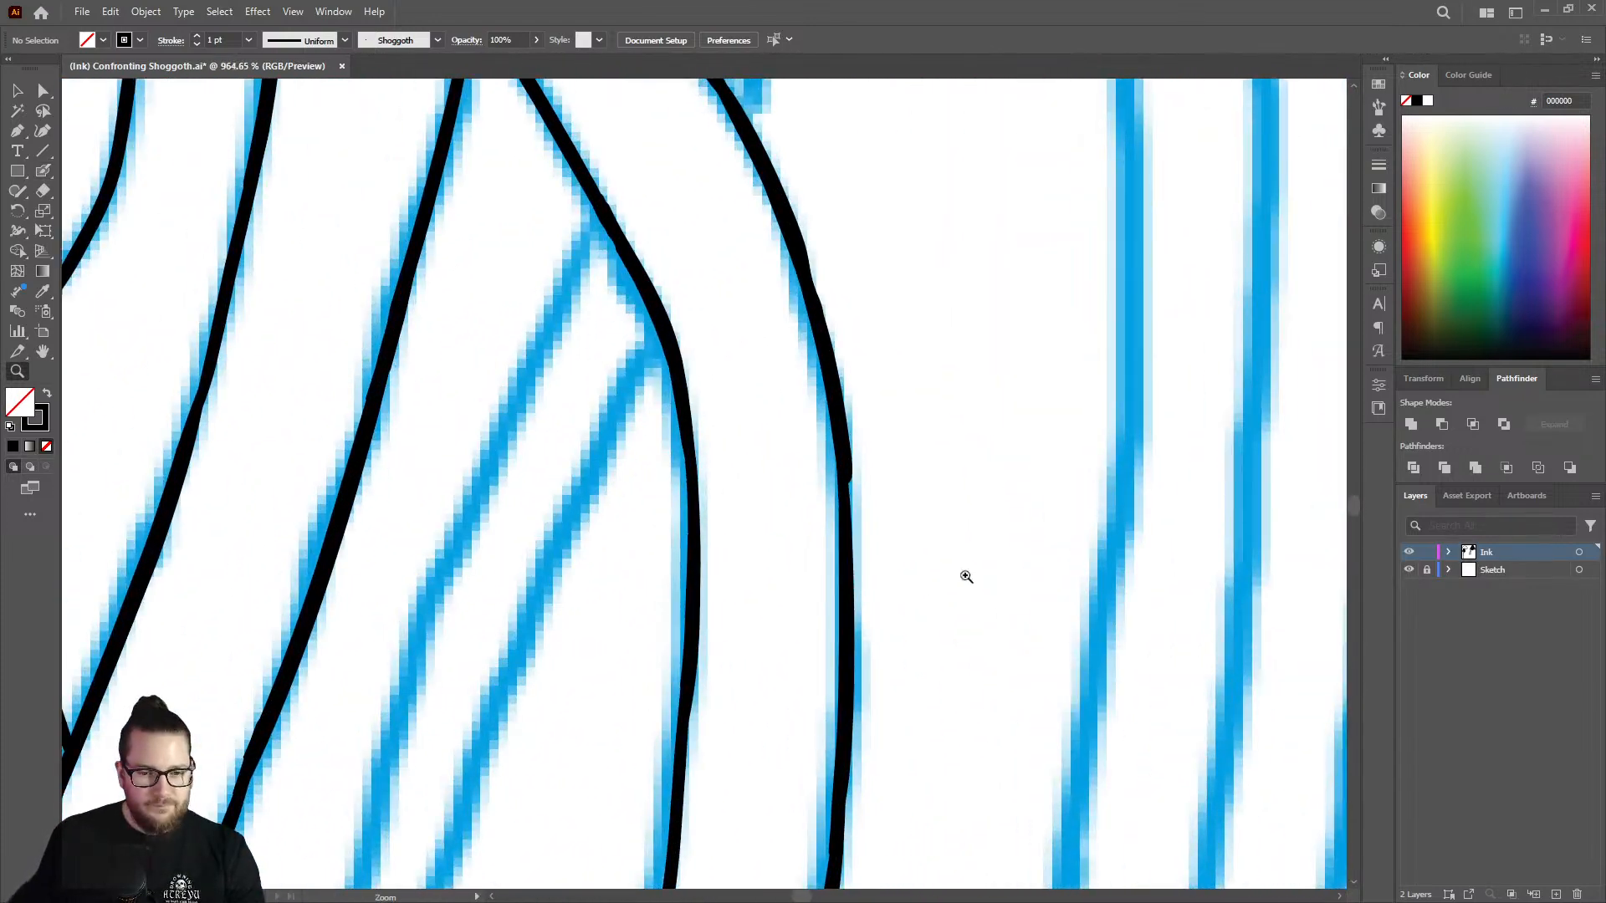
key("shift+b")
left_click_drag(850, 530, 855, 684)
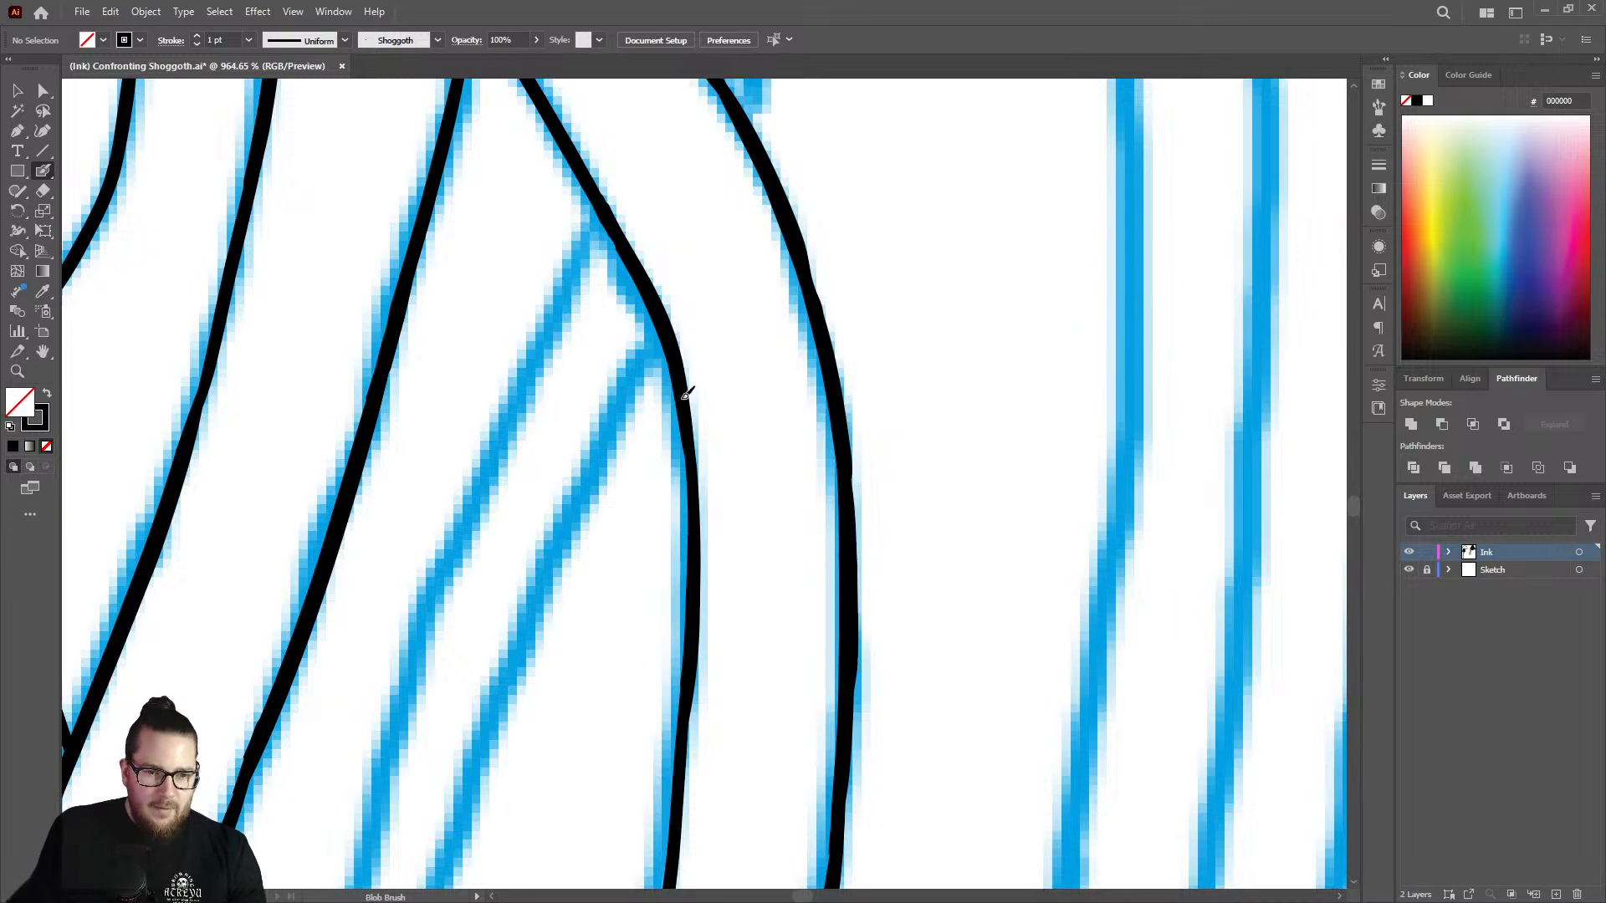
Thicken the crossing tentacle's inner edge from the new junction down through its long curve.
mouse_move(686, 393)
left_mouse_down()
mouse_move(695, 613)
mouse_move(677, 745)
left_mouse_up()
key("z")
left_click_drag(796, 538, 678, 502)
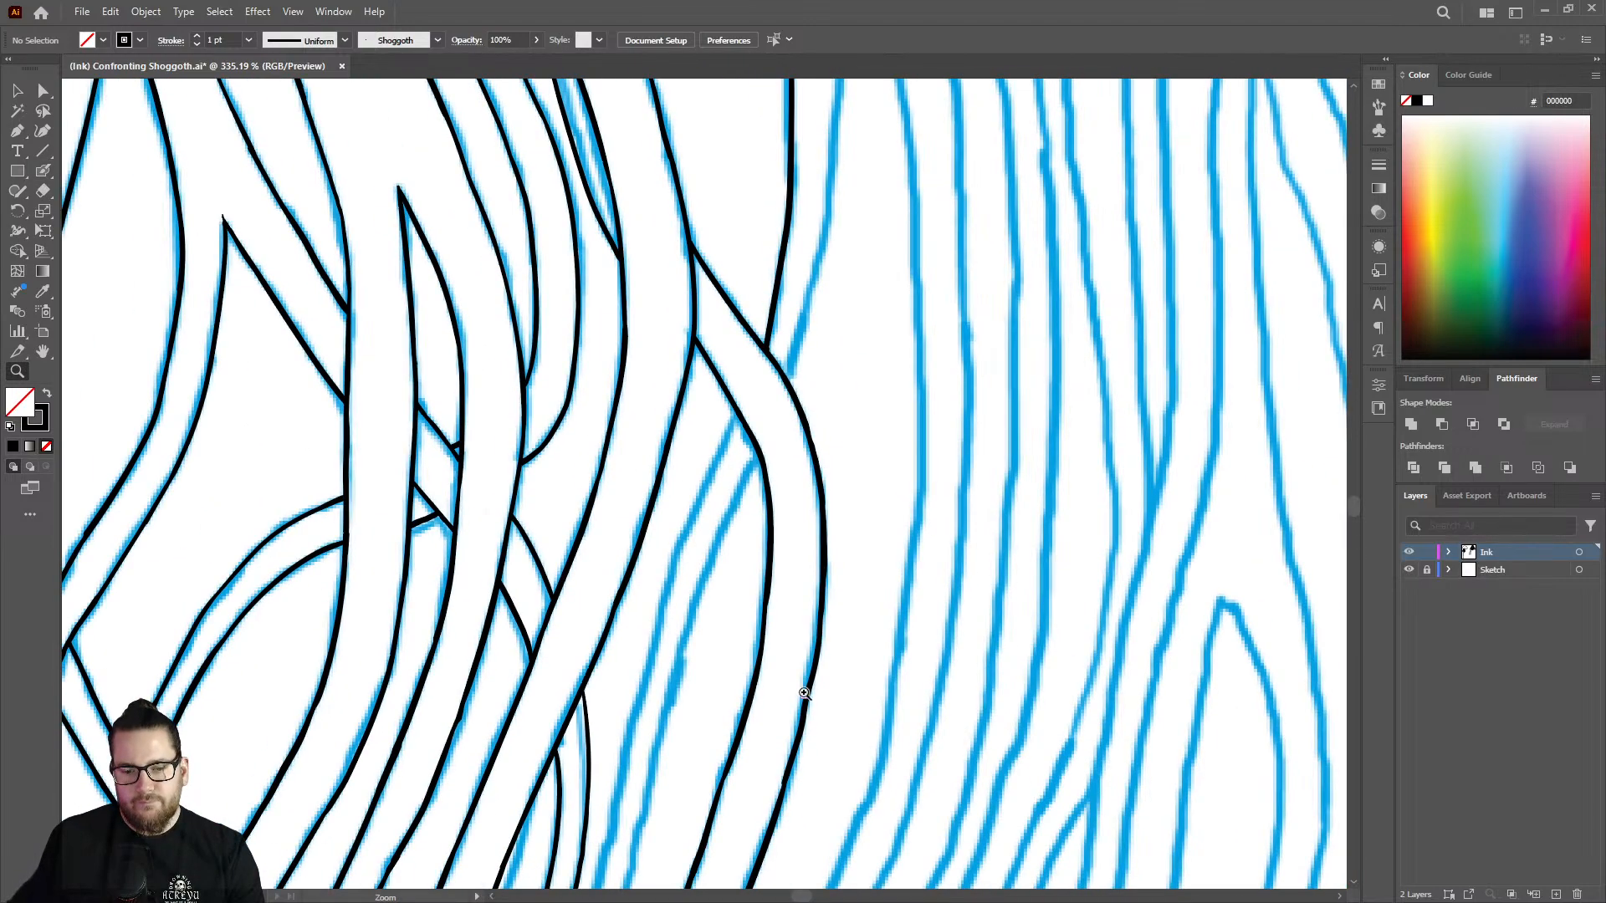
mouse_move(804, 693)
left_mouse_down()
mouse_move(918, 670)
mouse_move(828, 544)
left_mouse_up()
key("shift+b")
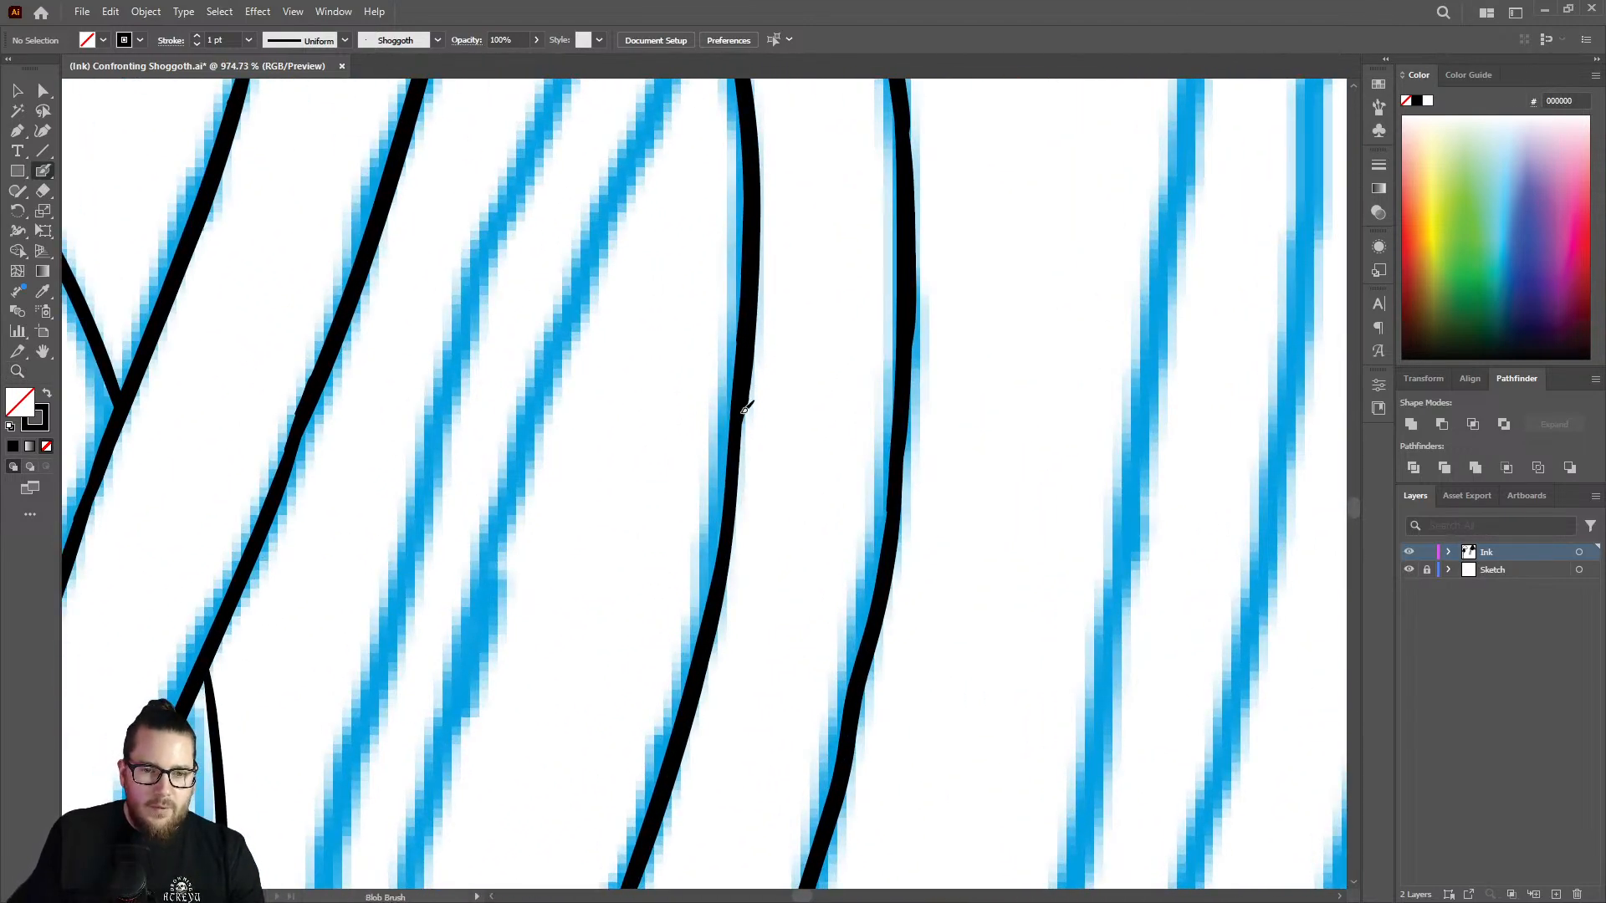
left_click_drag(744, 410, 690, 705)
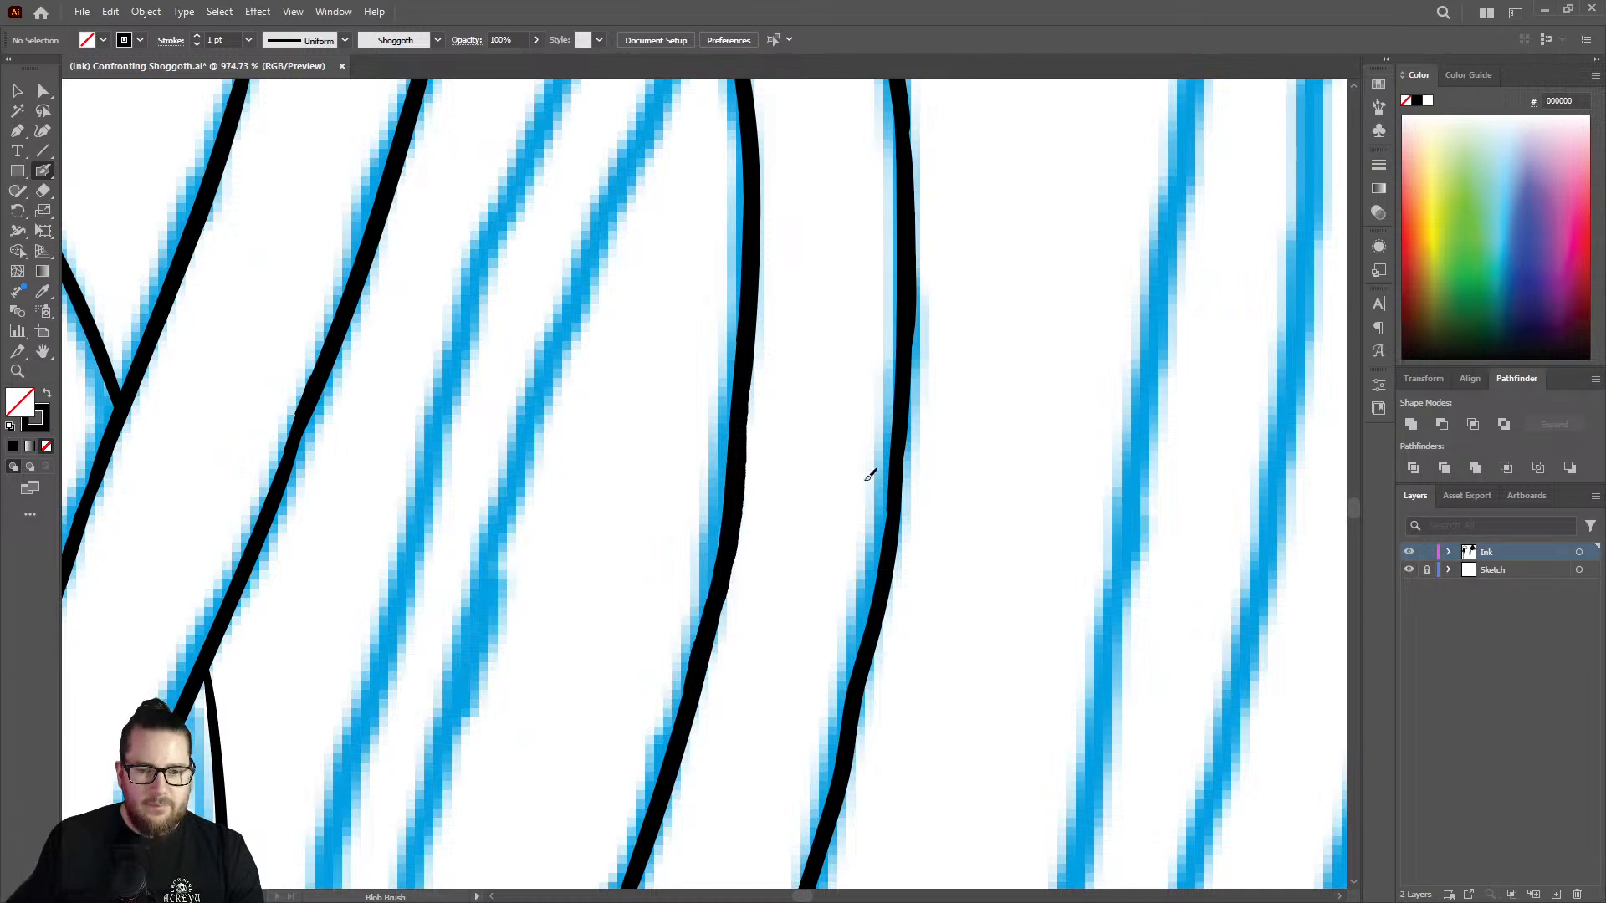
Thicken the lower stretch of the crossing tentacle's outer edge and even out the thin spot on its inner edge.
left_click_drag(905, 412, 852, 725)
key("z")
mouse_move(883, 508)
left_mouse_down()
mouse_move(804, 553)
mouse_move(907, 577)
mouse_move(871, 547)
left_mouse_up()
left_click_drag(863, 694, 1041, 602)
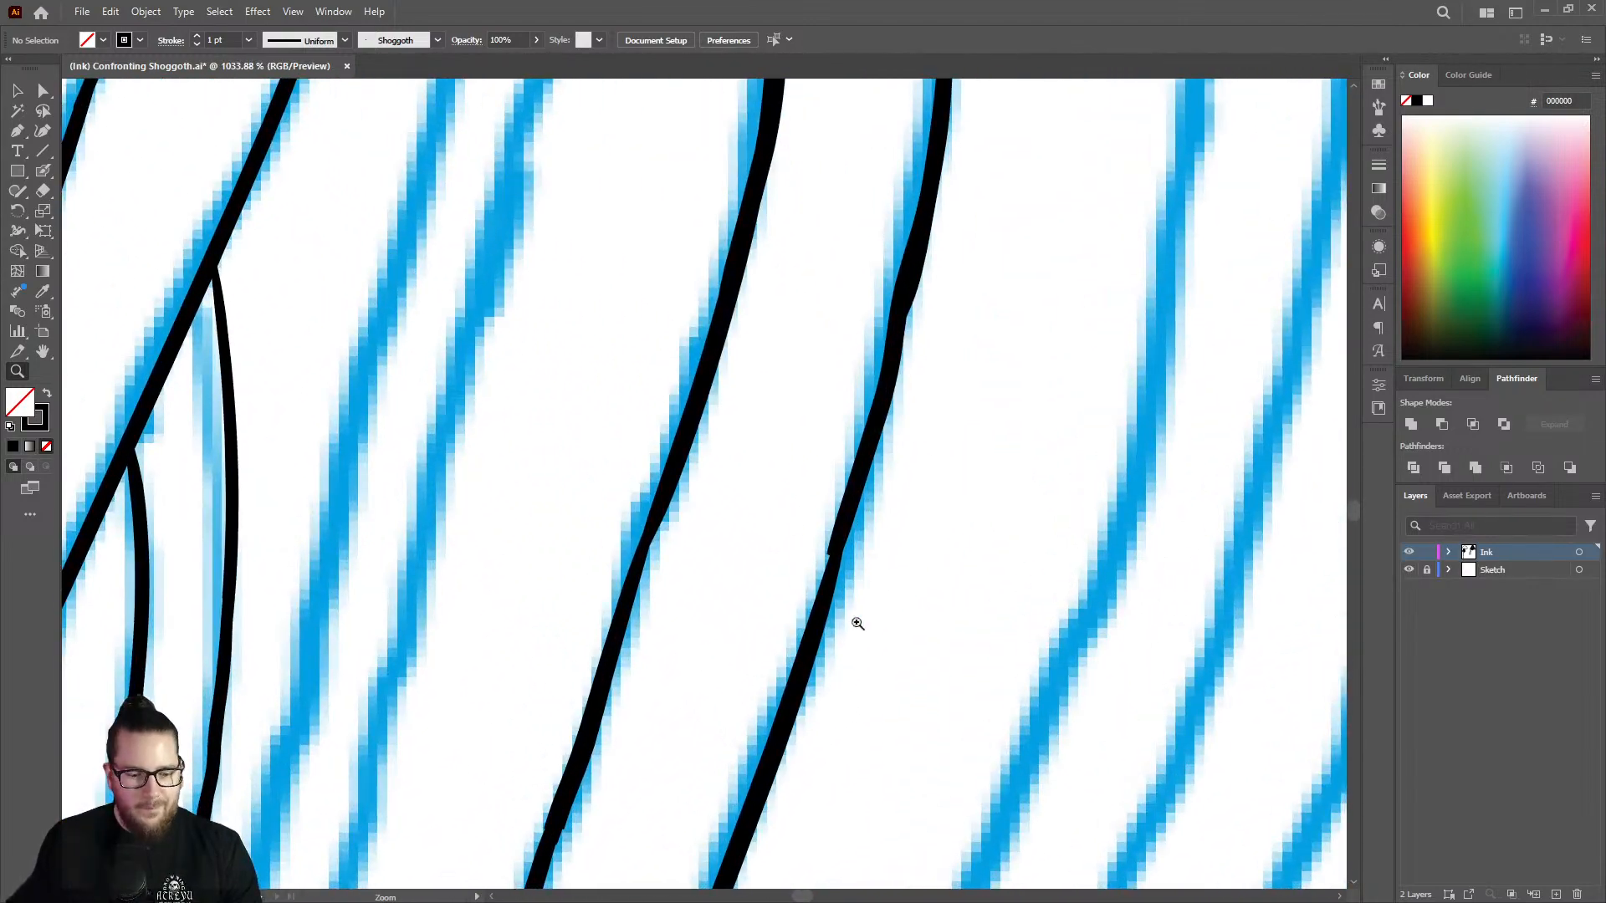
left_click_drag(881, 604, 914, 590)
key("shift+b")
left_click_drag(836, 509, 791, 667)
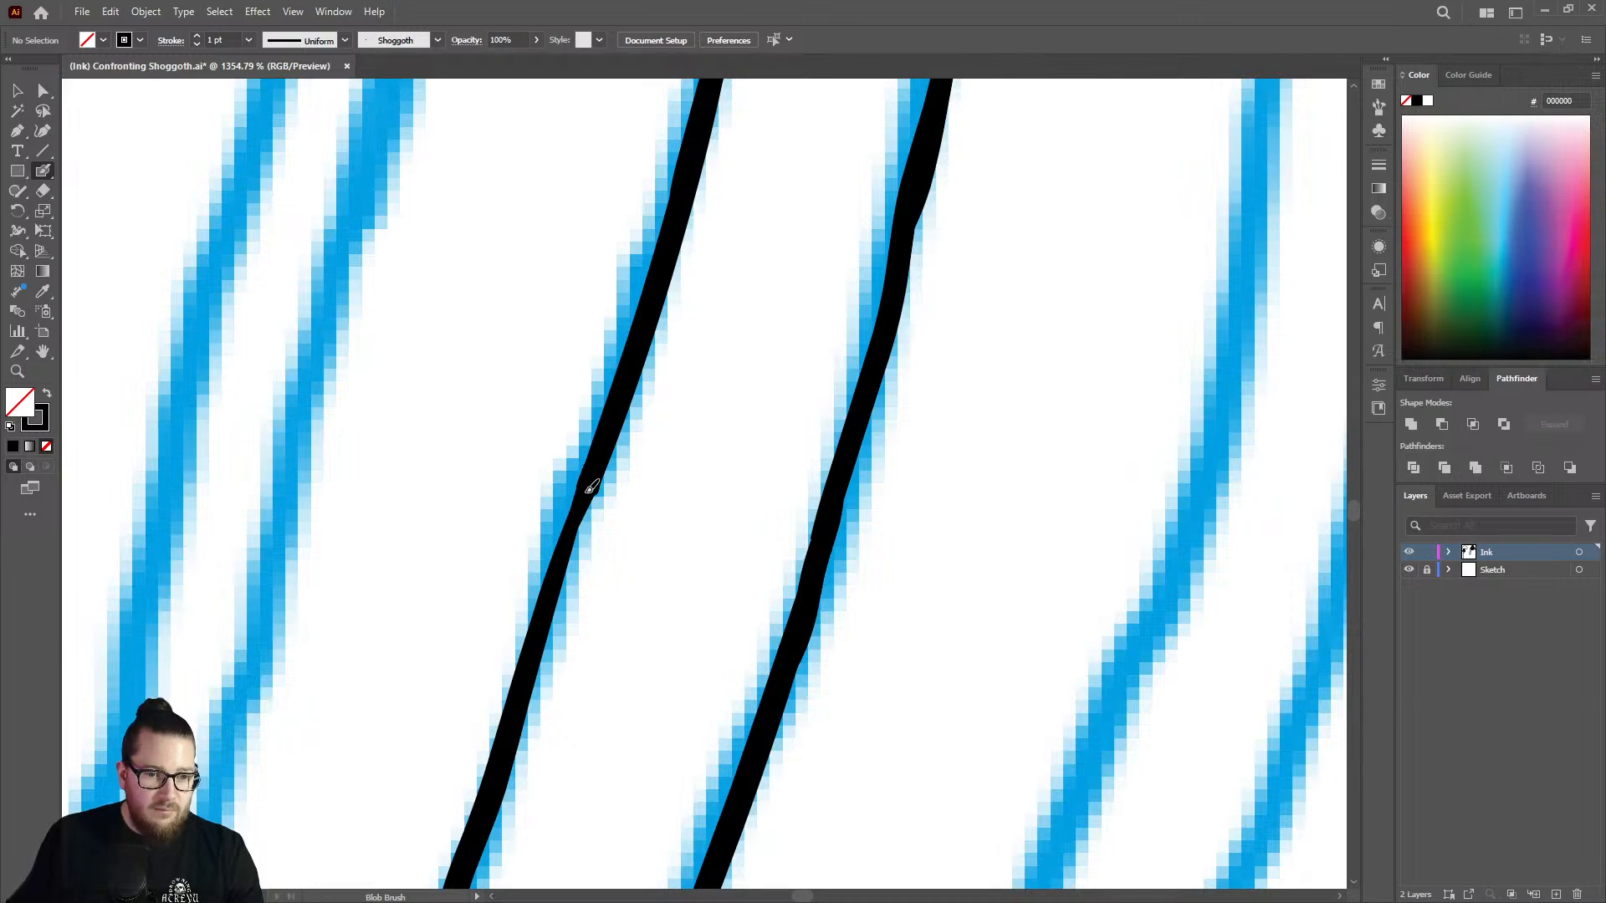
left_click_drag(591, 487, 513, 723)
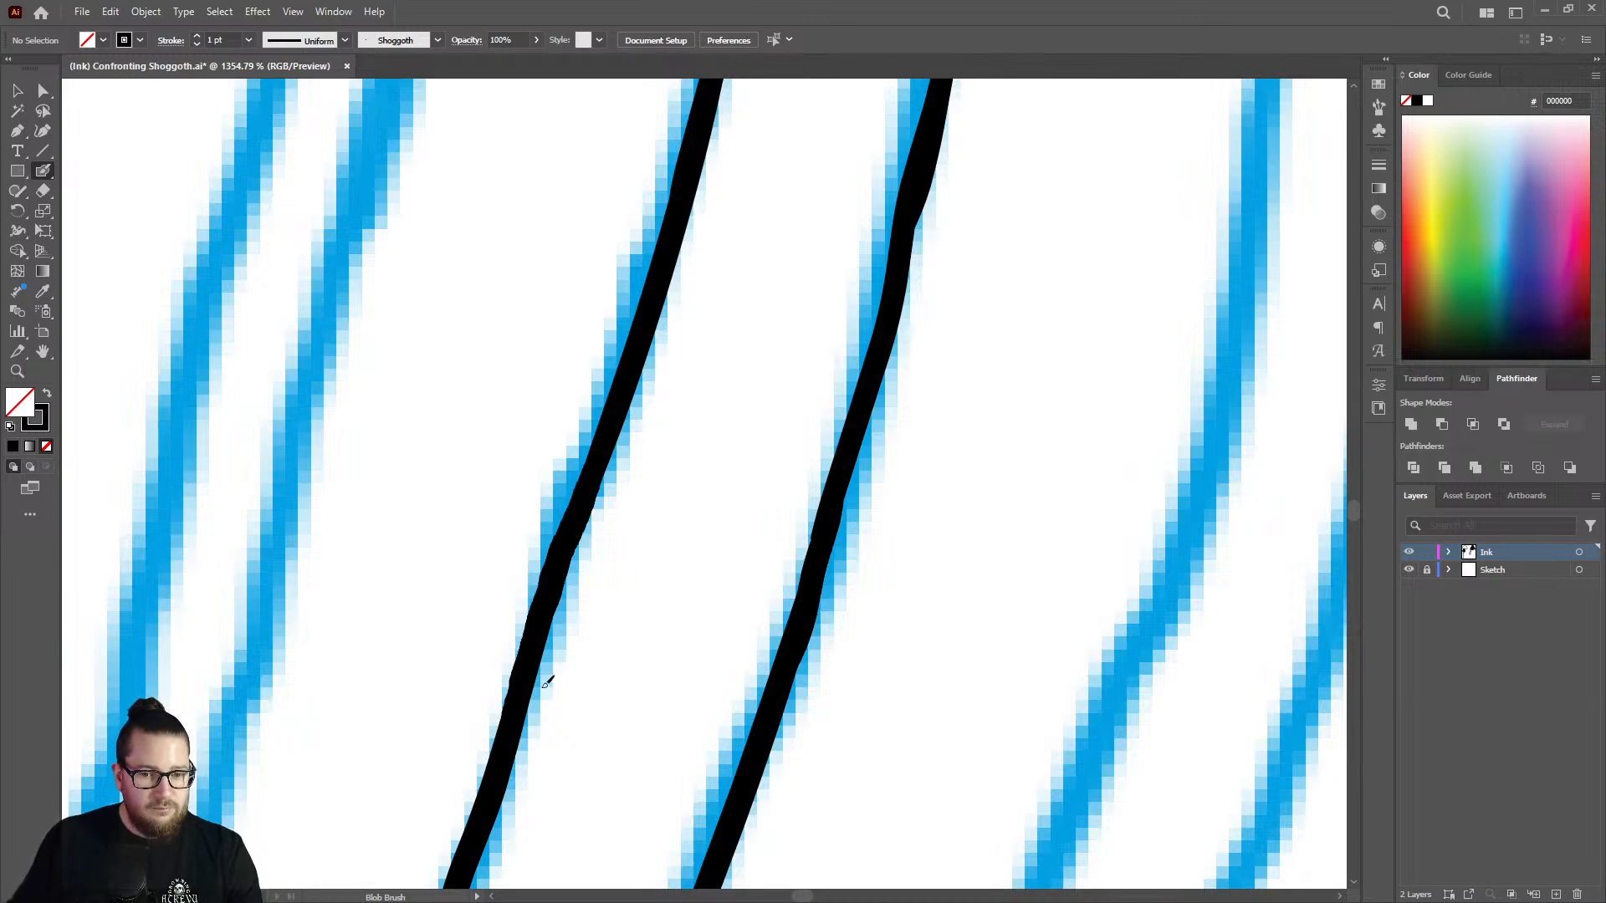
Ink the next tentacle edge from the pointed notch down alongside the finished edge leading to the junction.
key("z")
left_click_drag(803, 567, 365, 661)
mouse_move(805, 406)
left_mouse_down()
mouse_move(699, 430)
mouse_move(686, 400)
left_mouse_up()
left_click_drag(832, 154, 1103, 227)
left_click_drag(842, 407, 1054, 312)
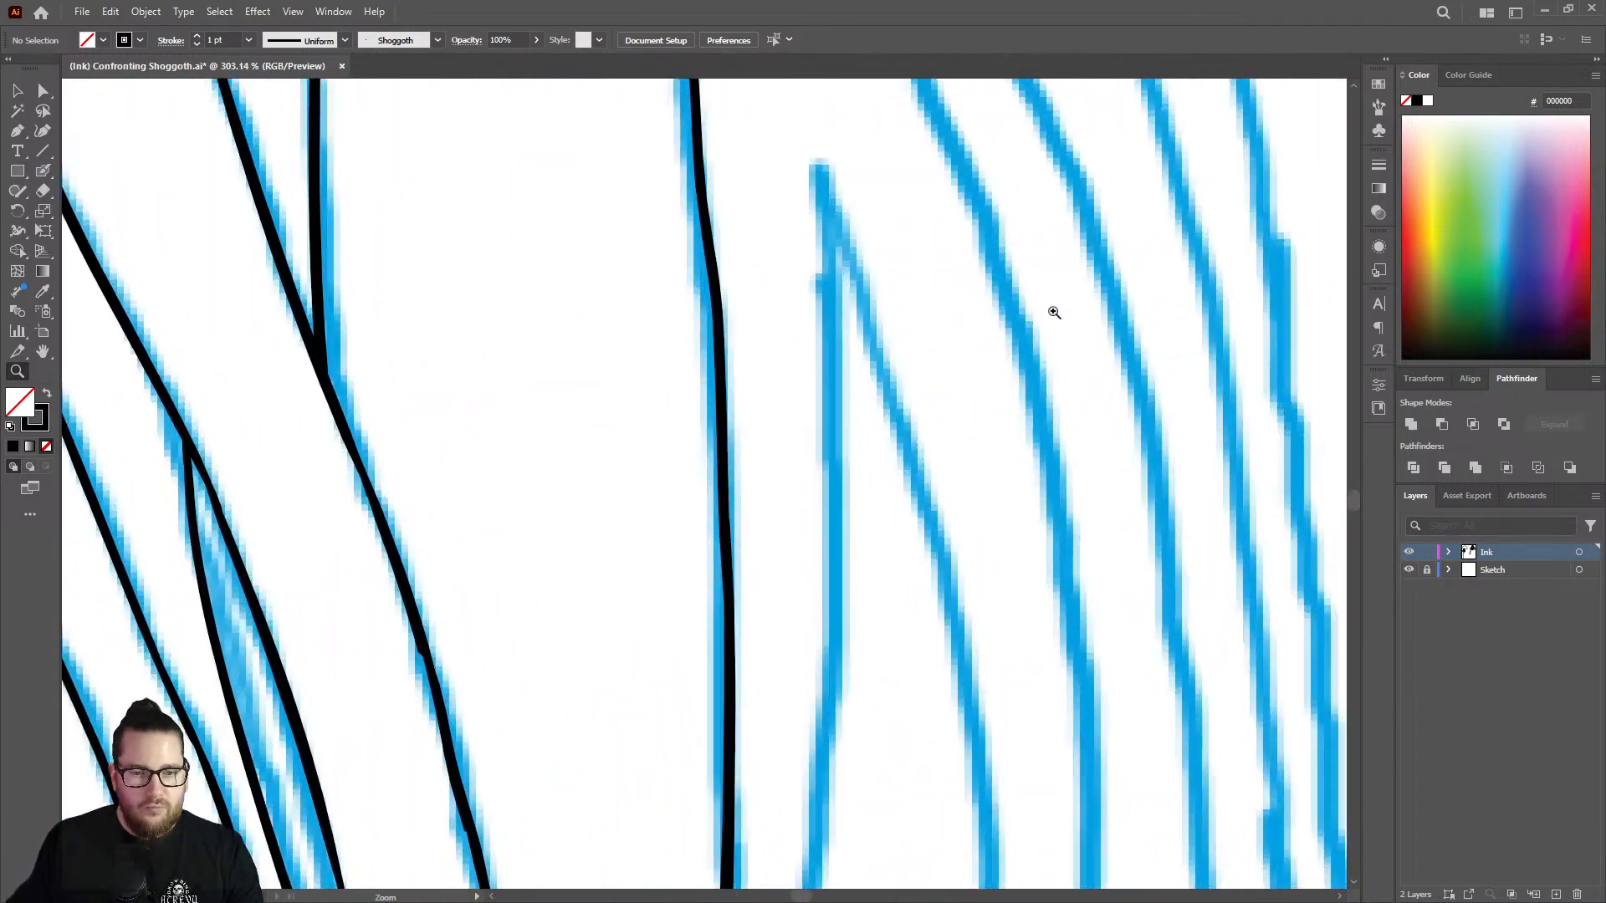
key("shift+b")
mouse_move(828, 190)
left_mouse_down()
mouse_move(844, 596)
mouse_move(804, 875)
left_mouse_up()
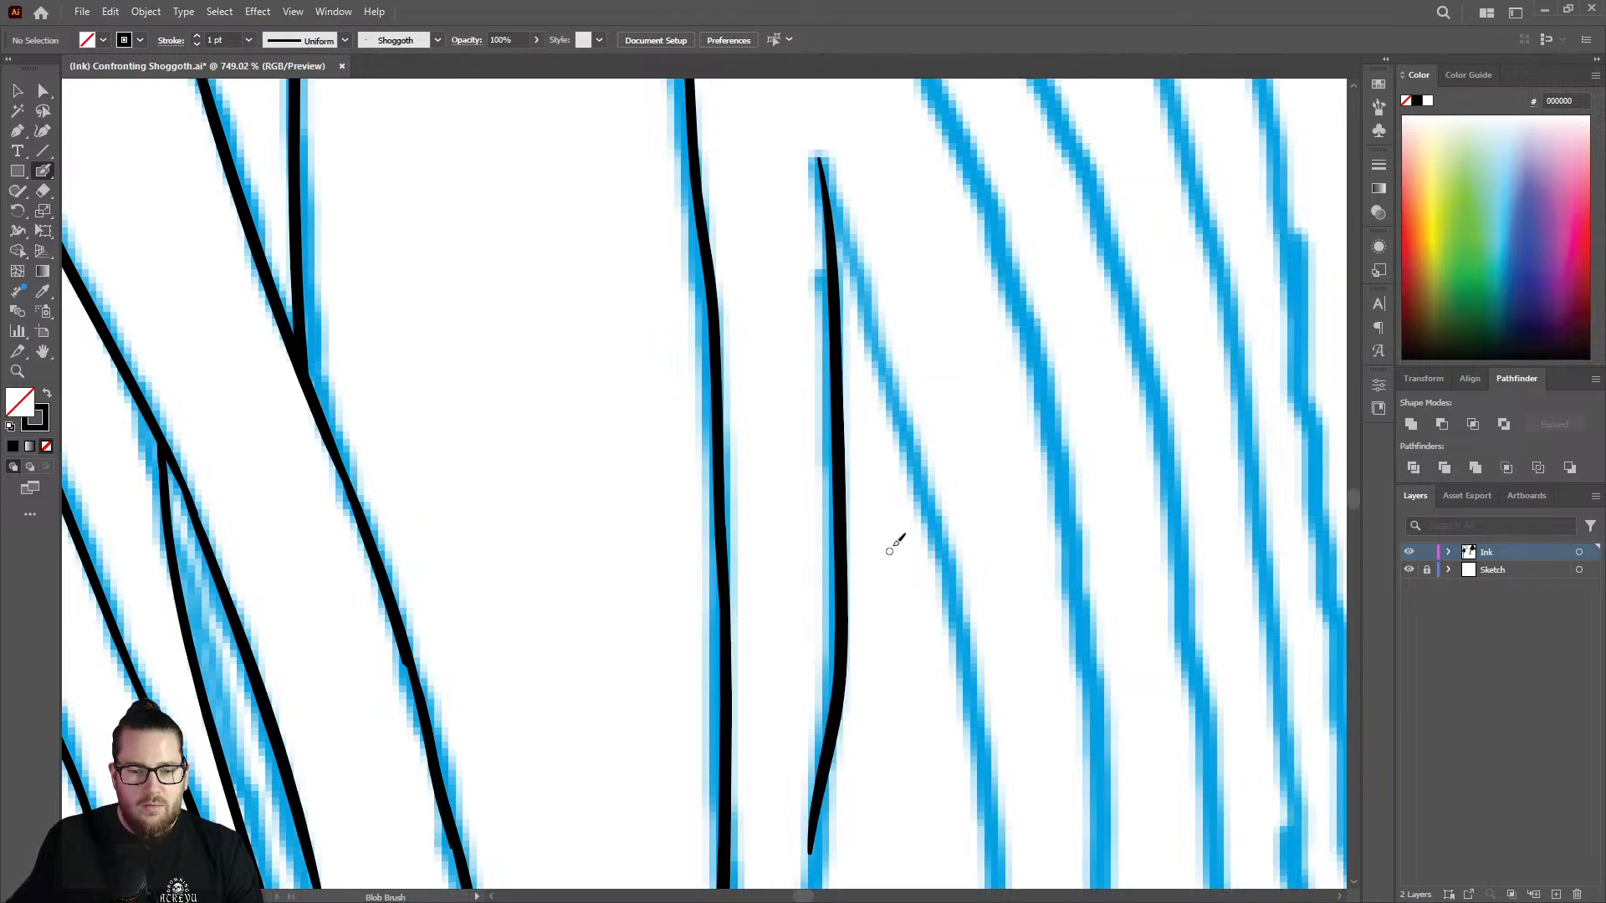
Erase the bent lower part of the new edge beneath its straight stretch.
key("z")
left_click_drag(905, 530, 638, 484)
mouse_move(918, 651)
left_mouse_down()
mouse_move(1064, 605)
mouse_move(1132, 610)
left_mouse_up()
key("shift+e")
mouse_move(824, 617)
left_mouse_down()
mouse_move(838, 460)
mouse_move(833, 496)
left_mouse_up()
Redraw the erased stretch of the edge as a smooth curve bending down toward the crossing tentacle.
key("z")
mouse_move(893, 604)
left_mouse_down()
mouse_move(835, 642)
mouse_move(1101, 649)
left_mouse_up()
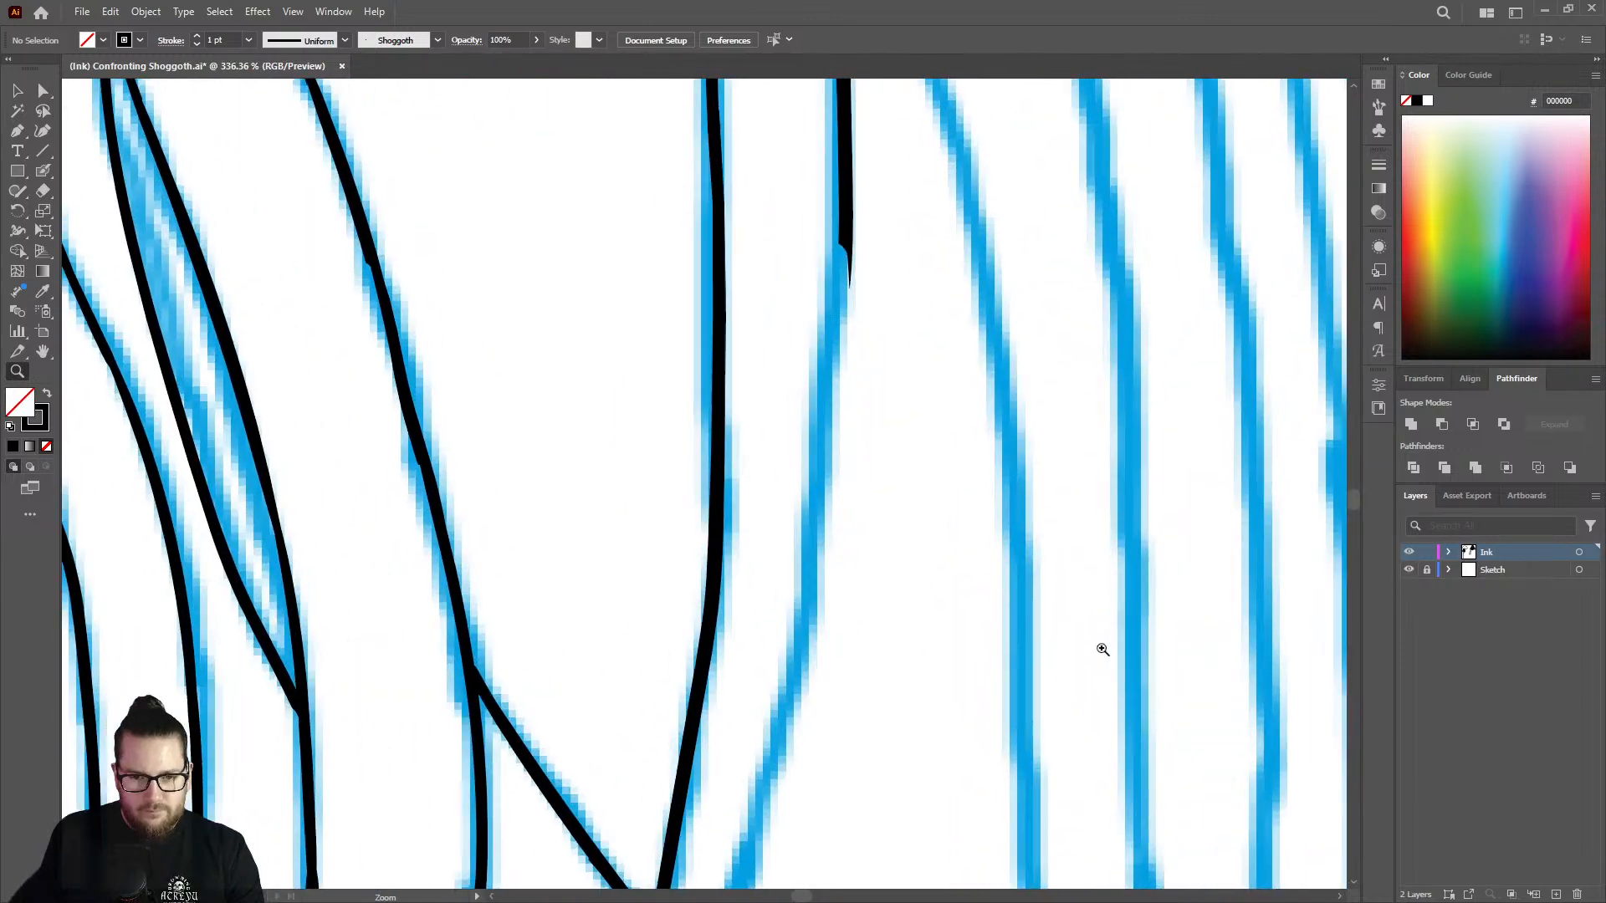
key("shift+b")
left_click_drag(850, 251, 784, 723)
Finish the edge down to the crossing tentacle's upper edge, redoing the stroke along the outer side of the sketch line.
key("z")
left_click_drag(857, 488, 649, 439)
left_click_drag(828, 697, 1023, 648)
key("shift+b")
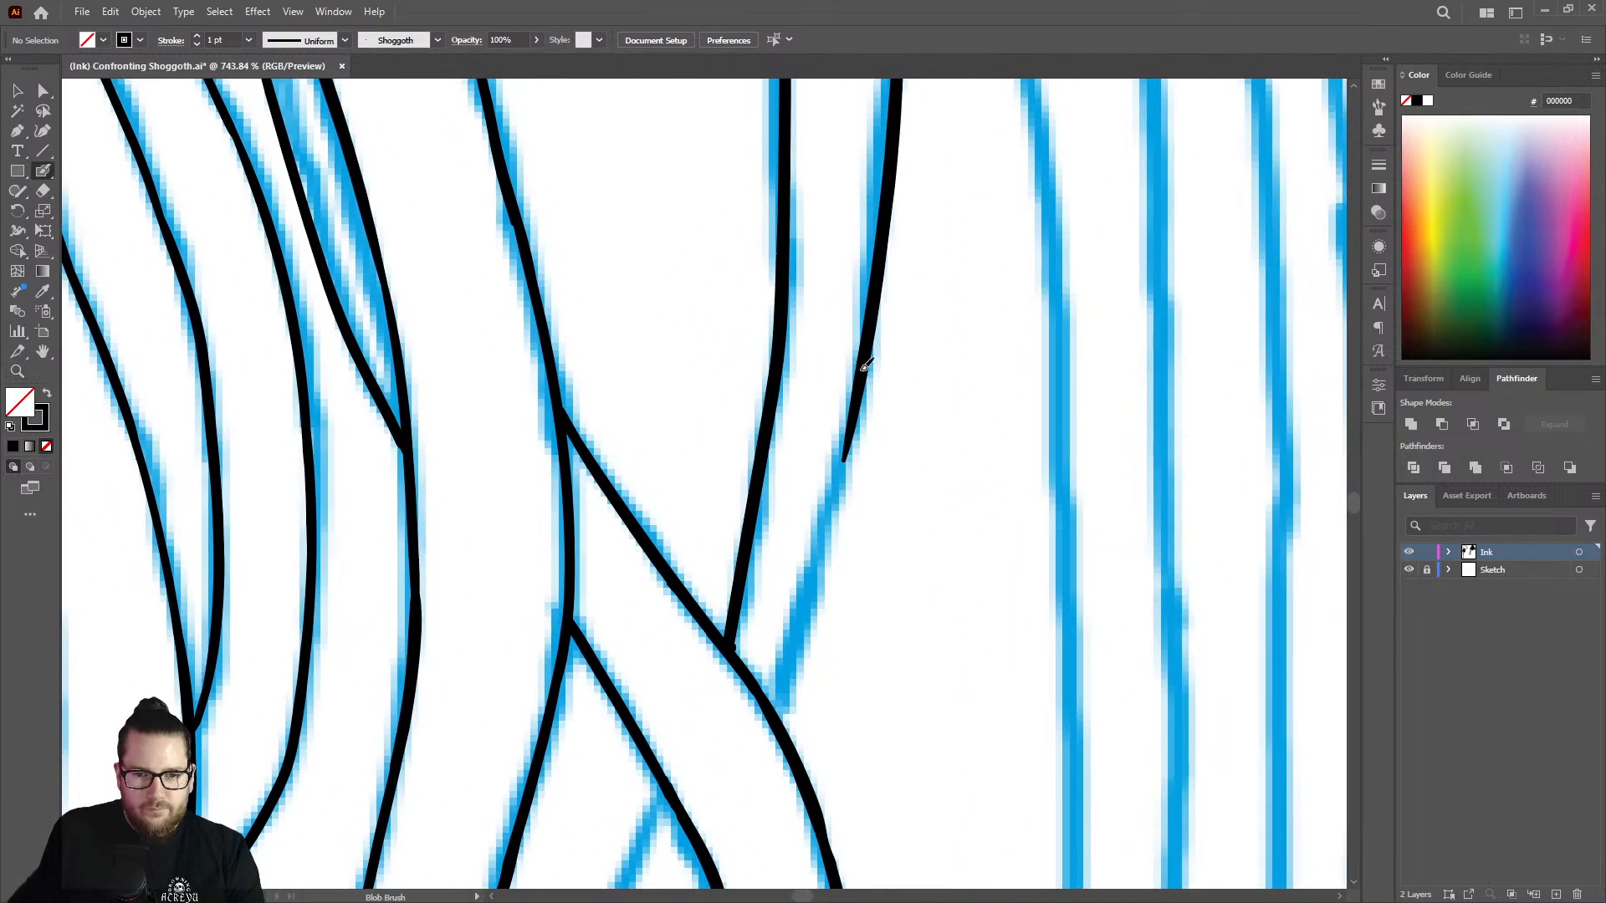
left_click_drag(866, 366, 772, 697)
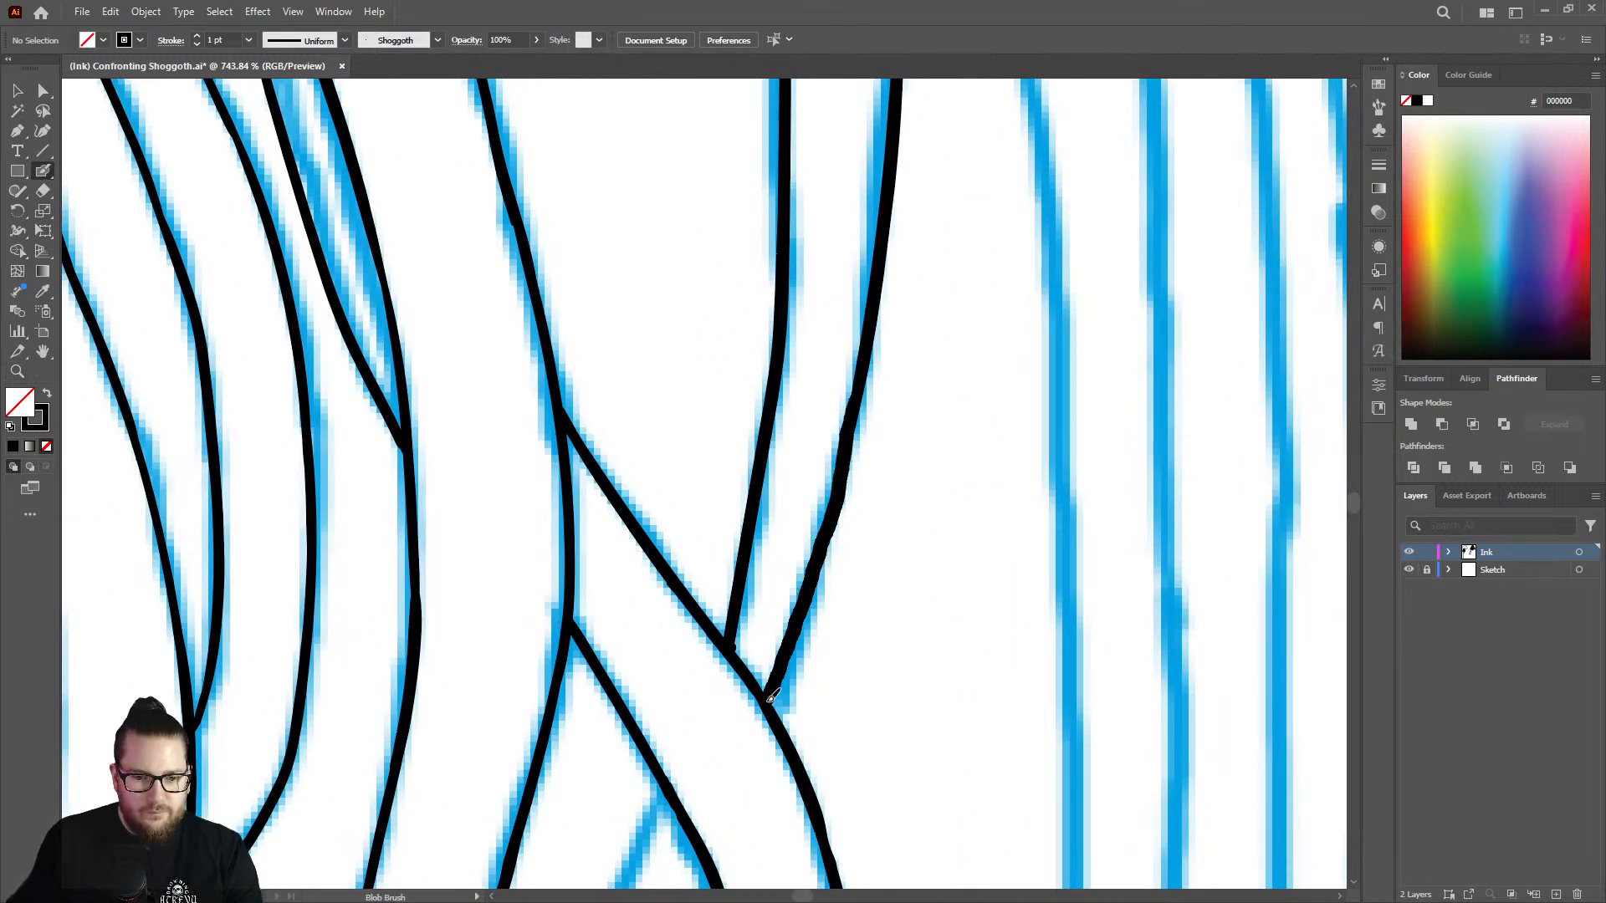
key("ctrl+z")
left_click_drag(857, 420, 780, 713)
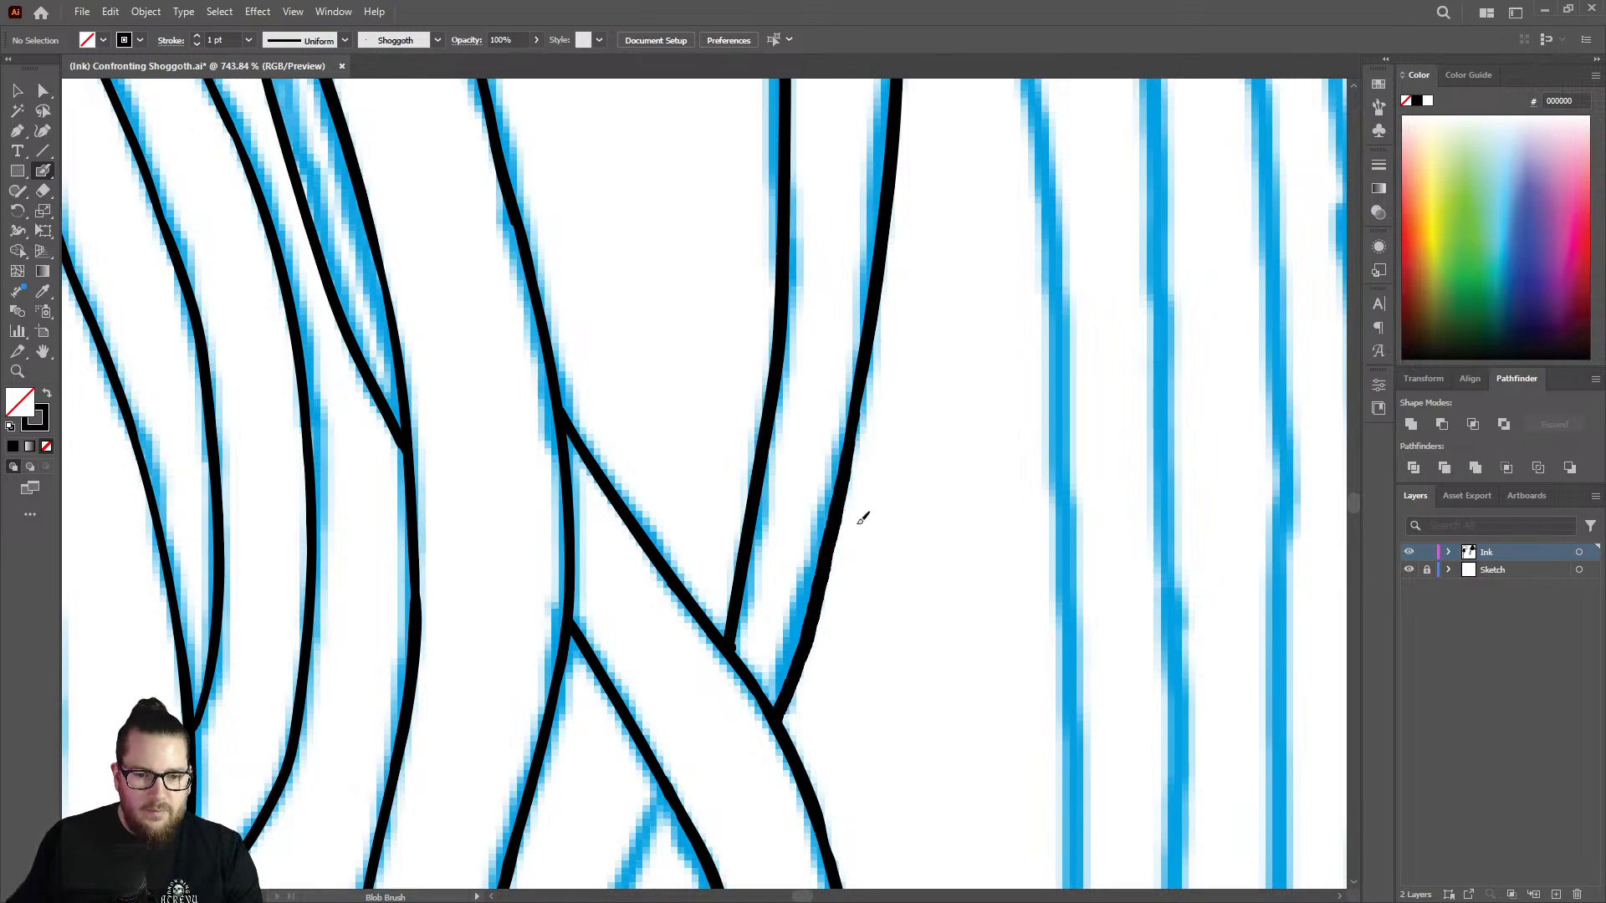
Erase the overshoot where the neighbouring tentacle edge meets the crossing tentacle's upper edge.
key("z")
left_click_drag(881, 497, 768, 532)
left_click_drag(848, 640, 1023, 485)
key("shift+b")
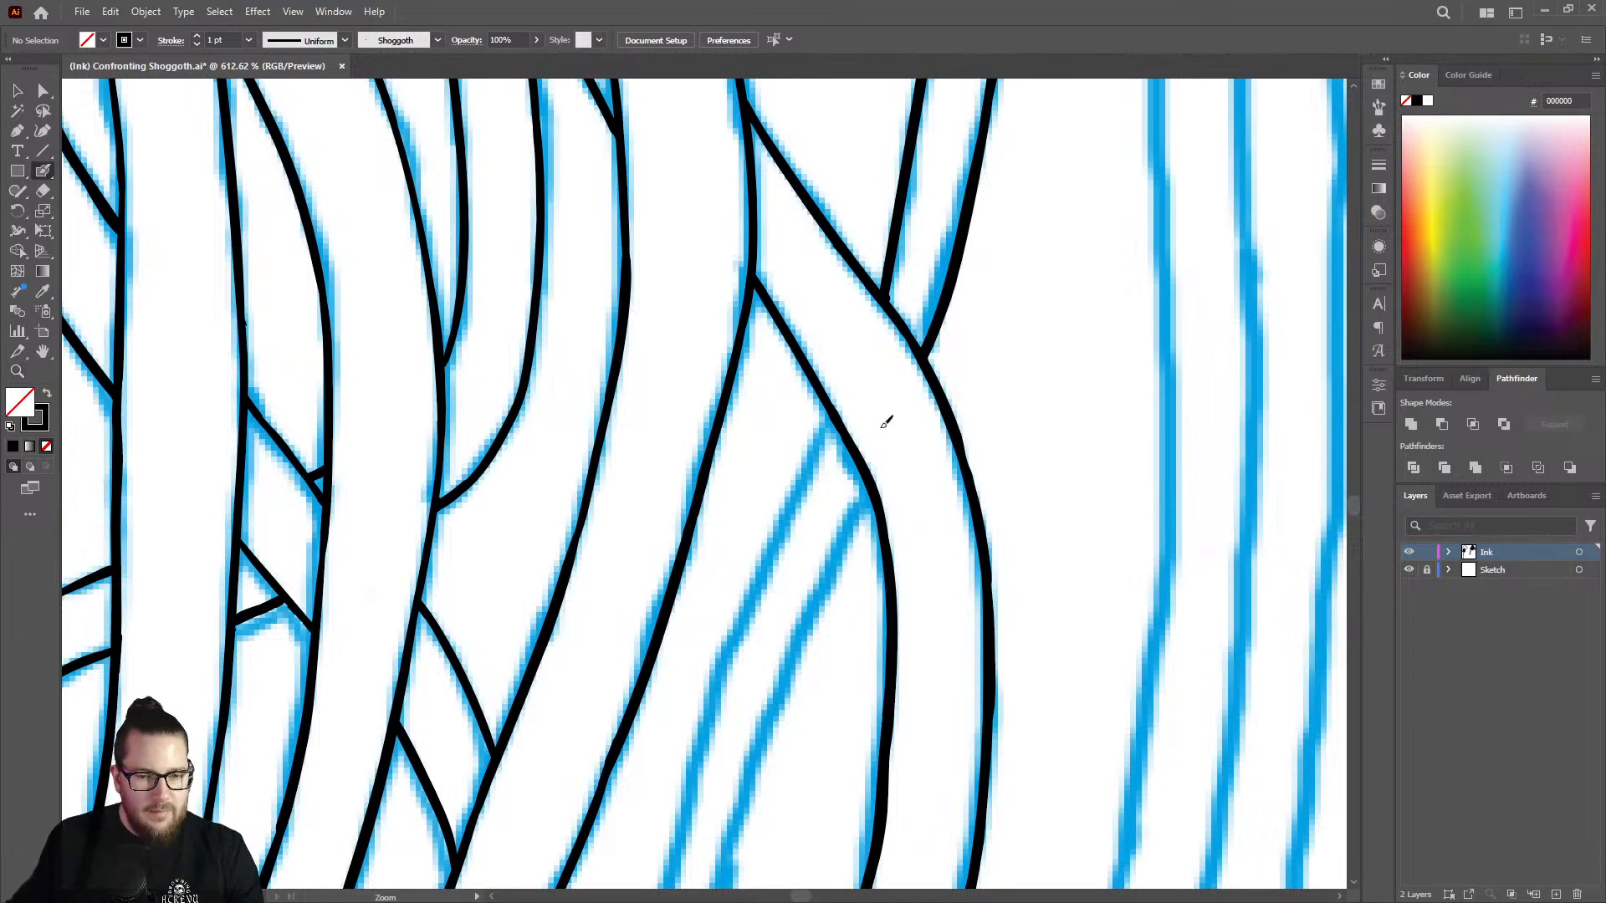
key("shift+e")
left_click_drag(903, 287, 884, 280)
Ink the upper stretches of both edges of the thin strand emerging beneath the crossing tentacle.
key("shift+b")
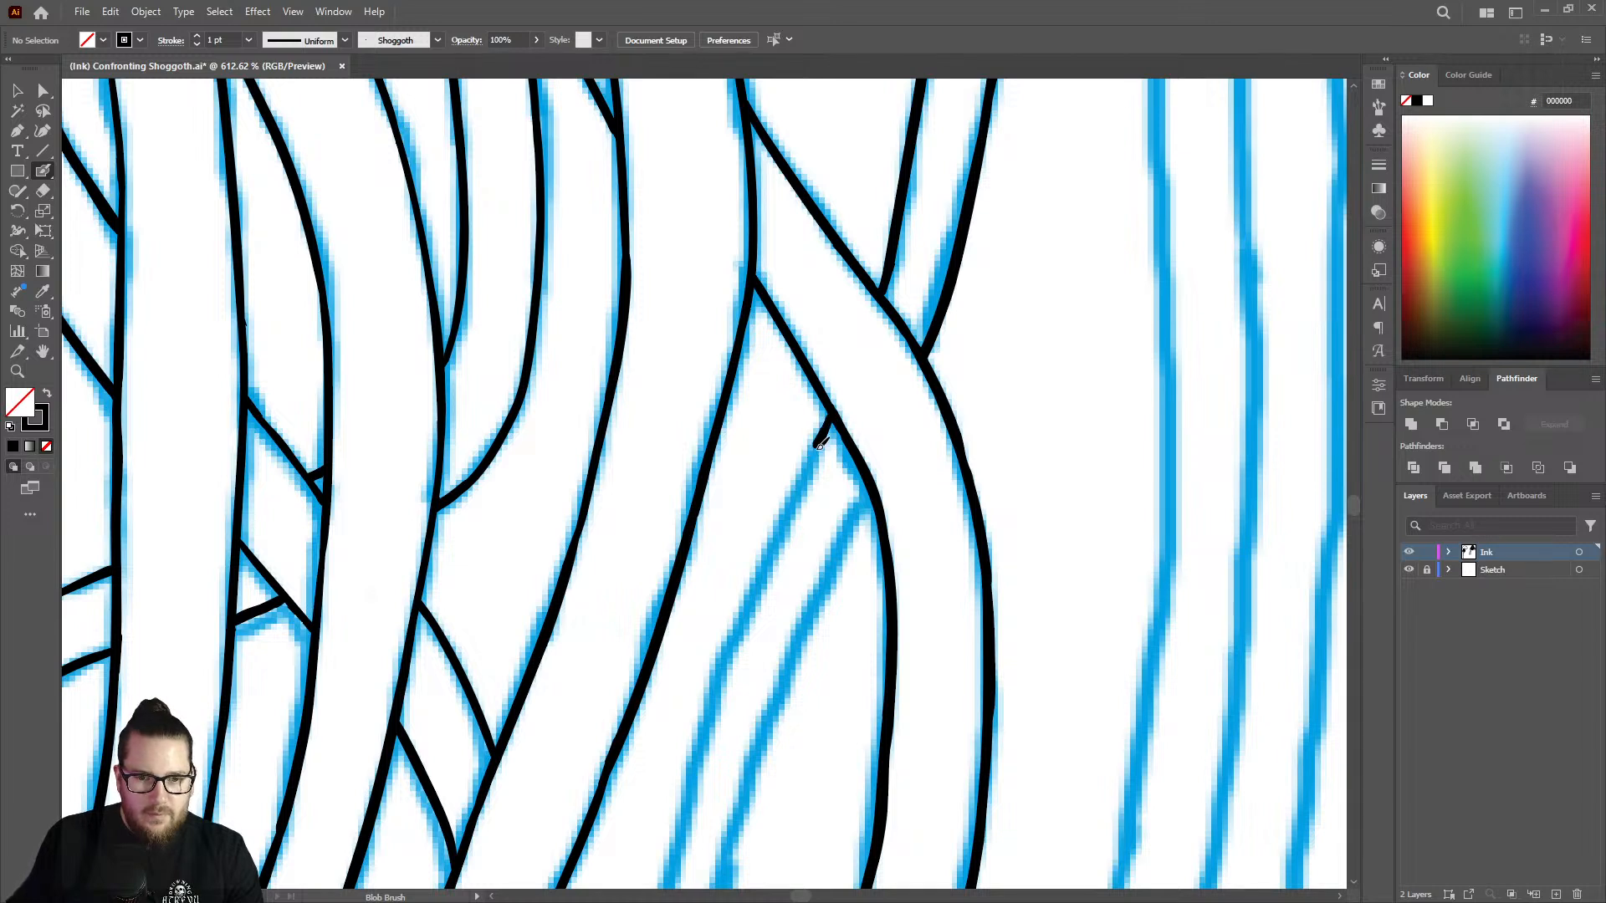
left_click_drag(820, 445, 703, 732)
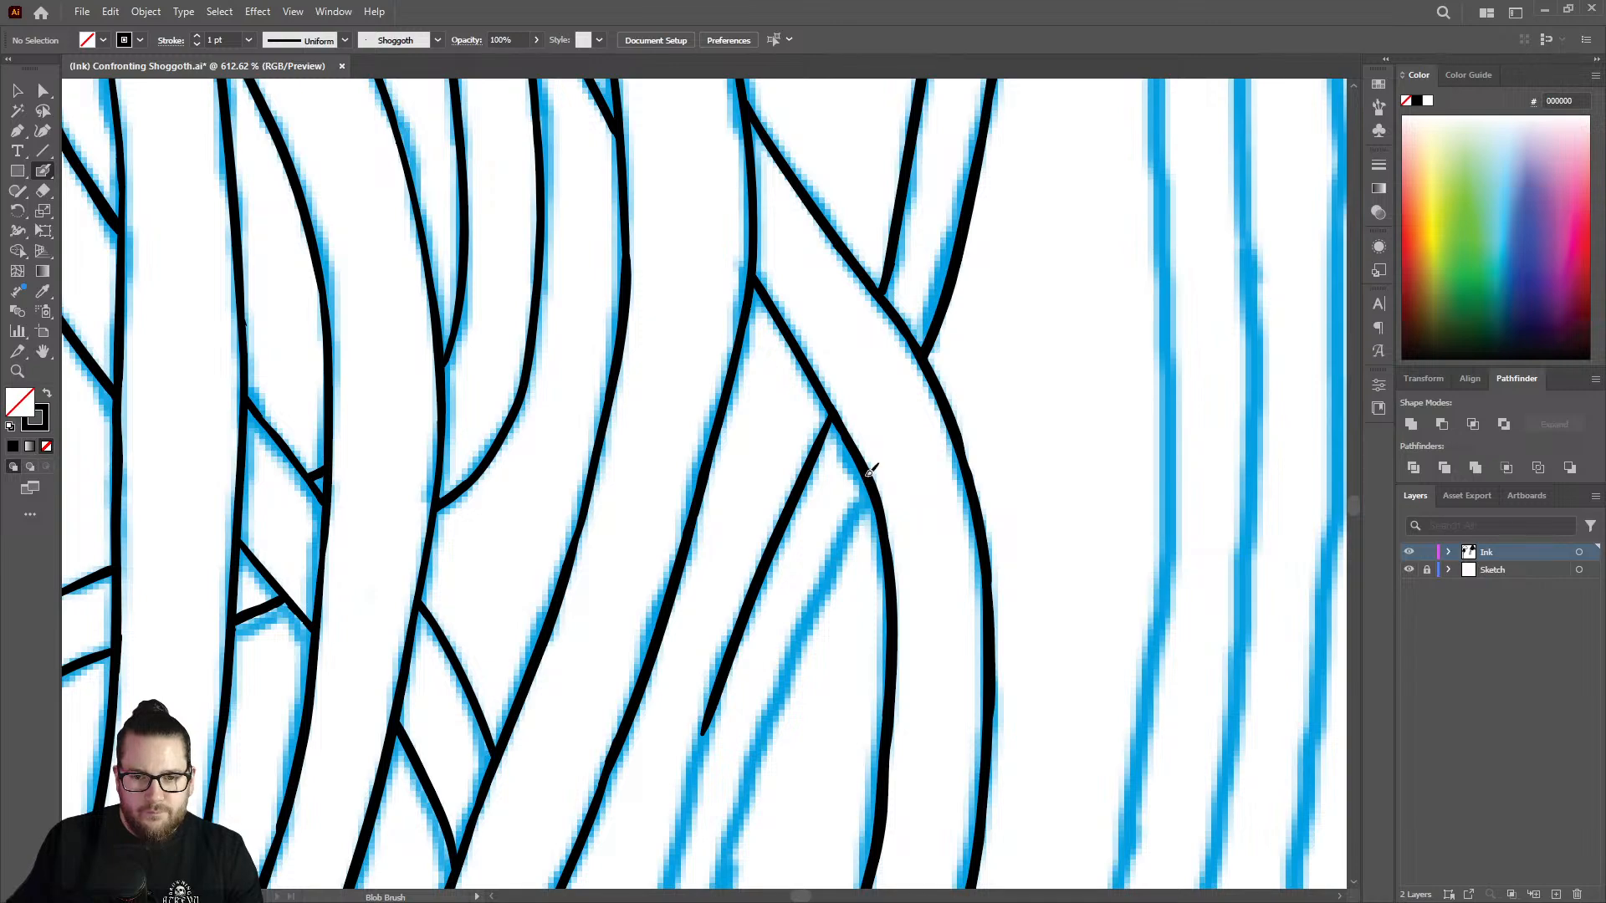
left_click_drag(839, 549, 749, 768)
Hide the Sketch layer to review the ink lines alone, show it again and return to the thin strand.
key("z")
left_click_drag(813, 520, 560, 497)
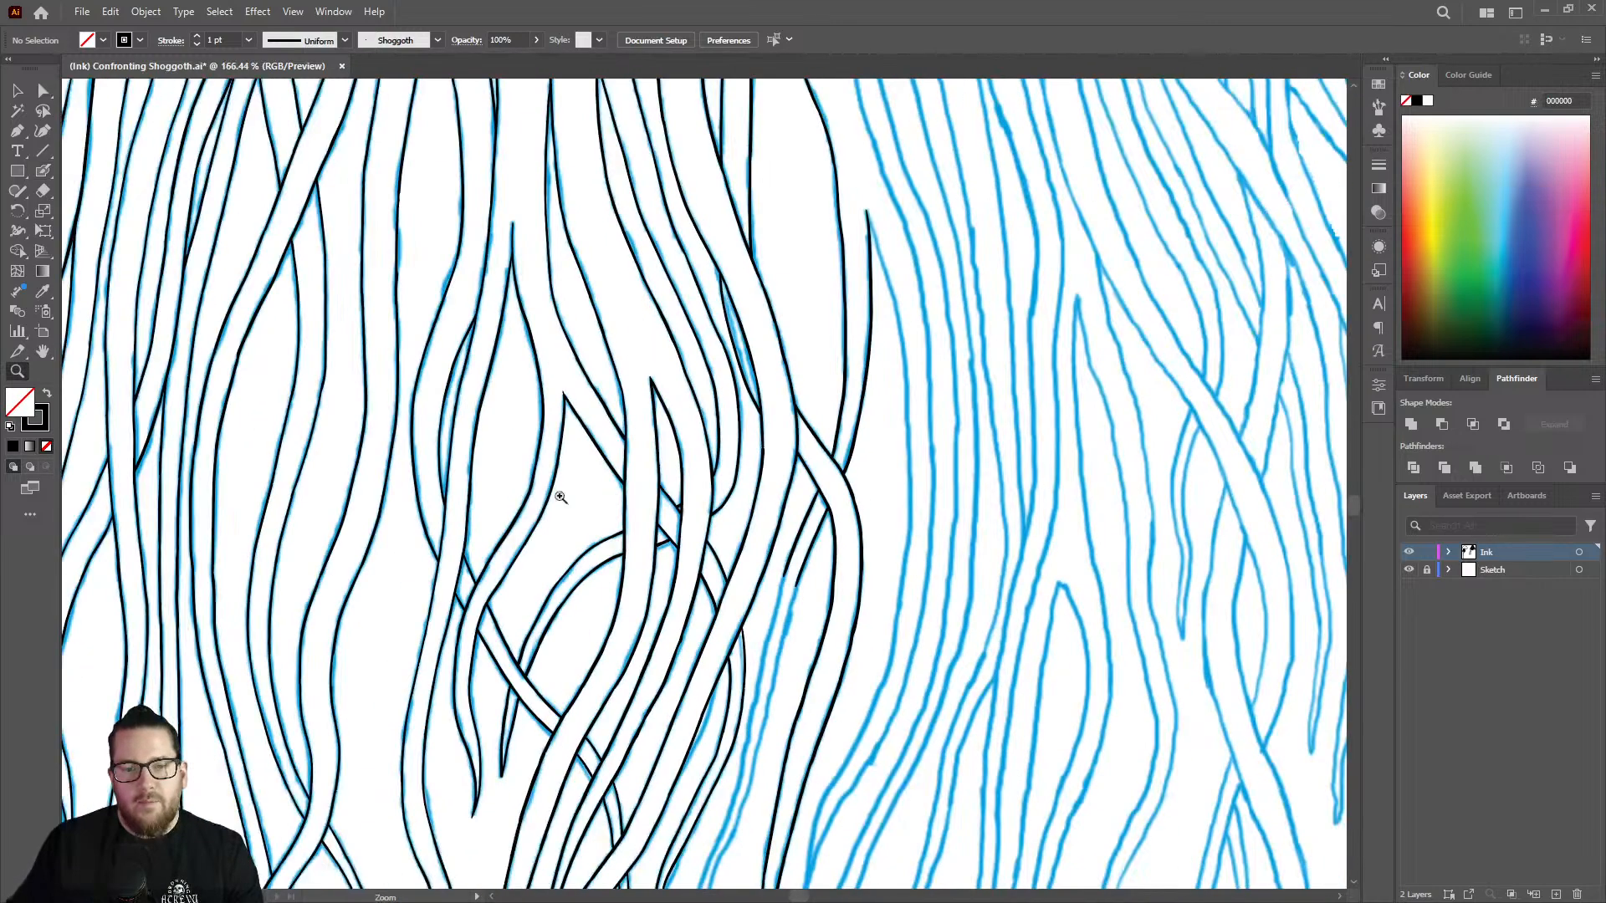
left_click(1411, 570)
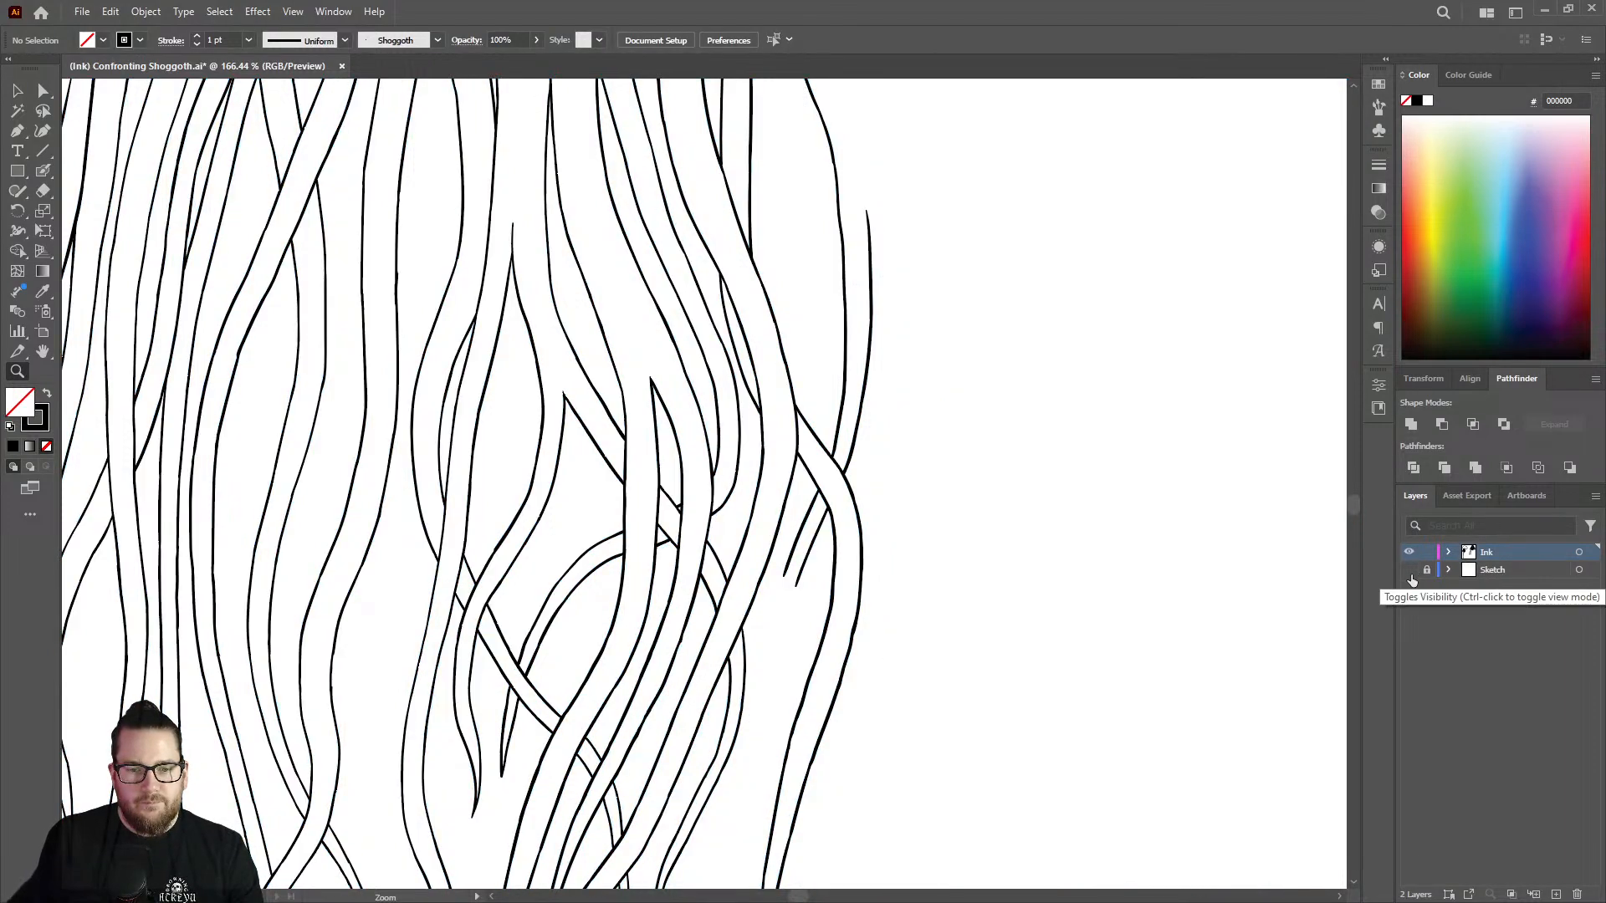
left_click(1411, 570)
left_click_drag(808, 642, 918, 510)
key("shift+b")
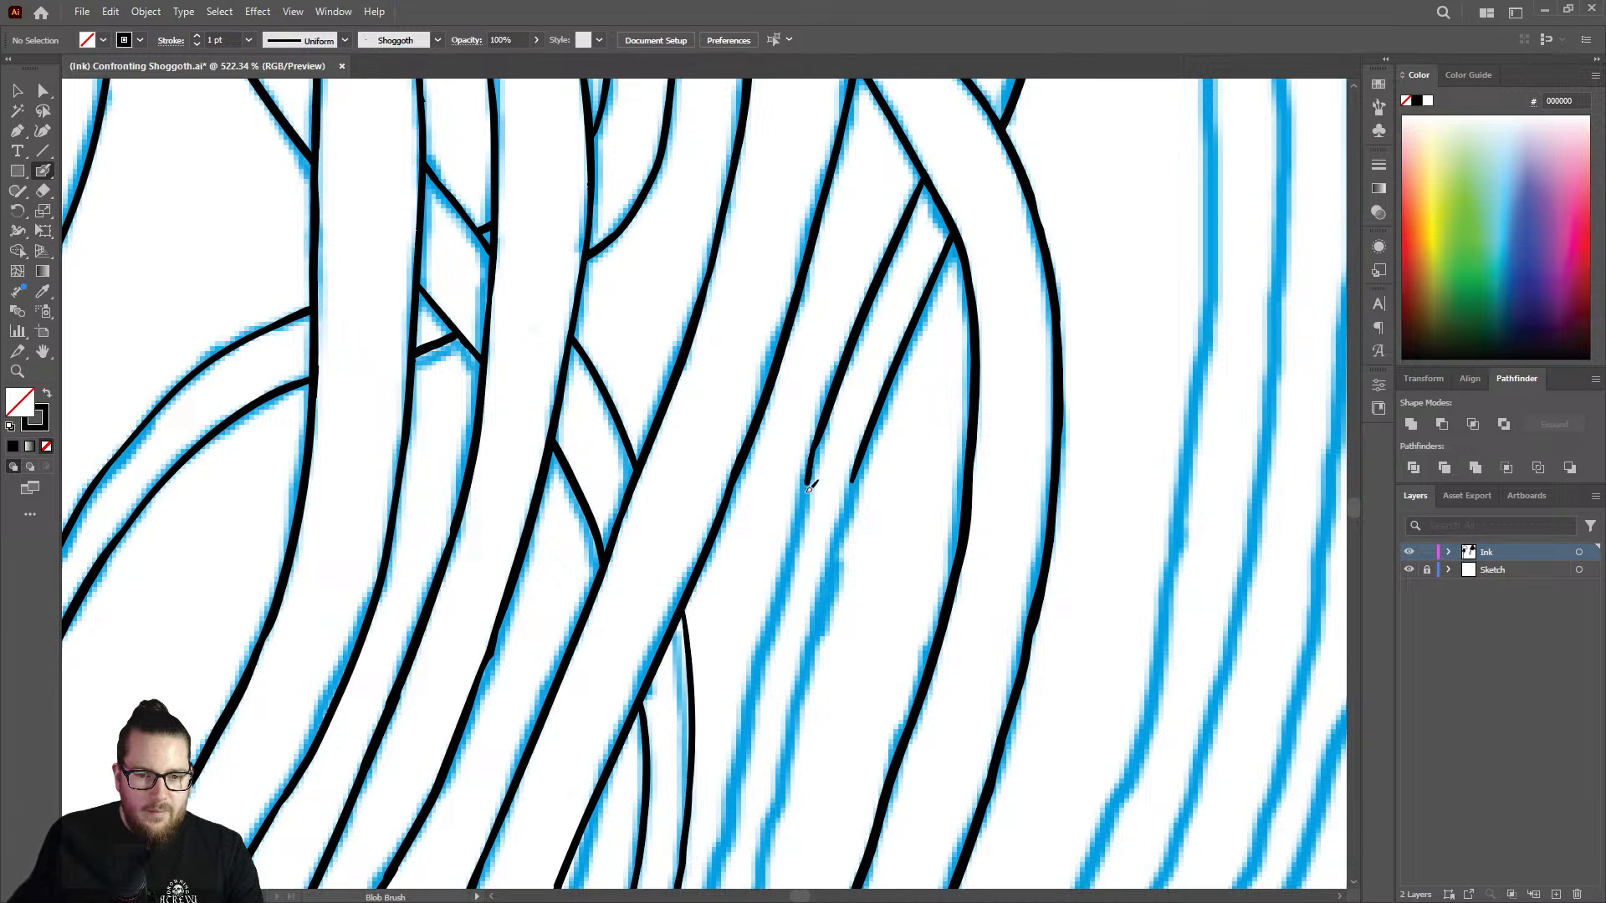
left_click_drag(810, 485, 739, 782)
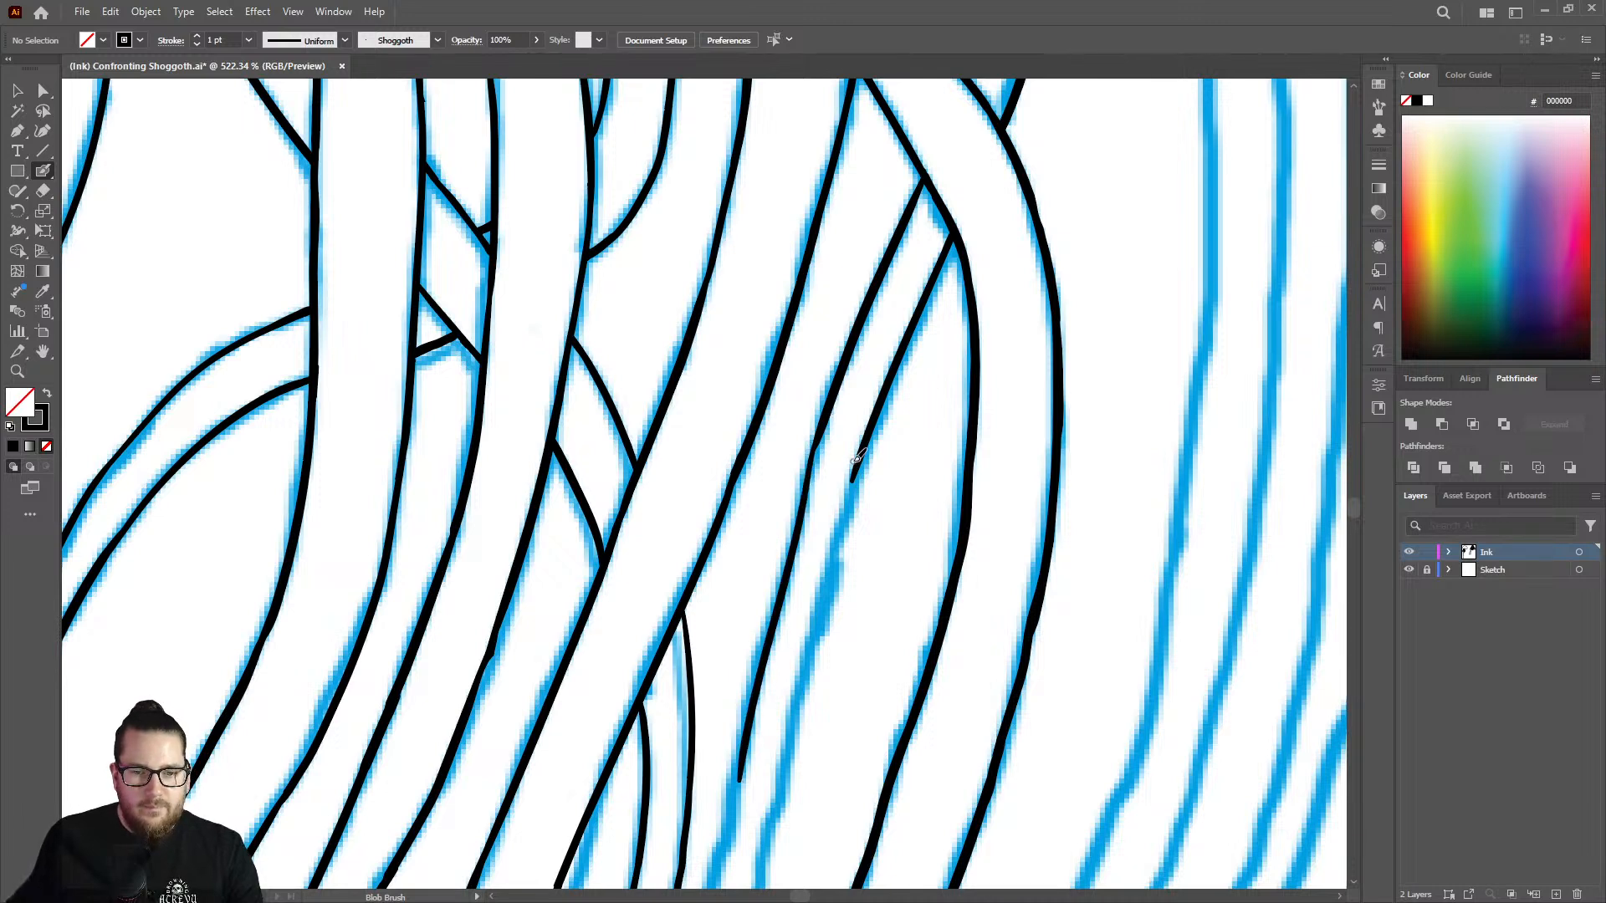
key("ctrl+z")
left_click_drag(809, 492, 781, 588)
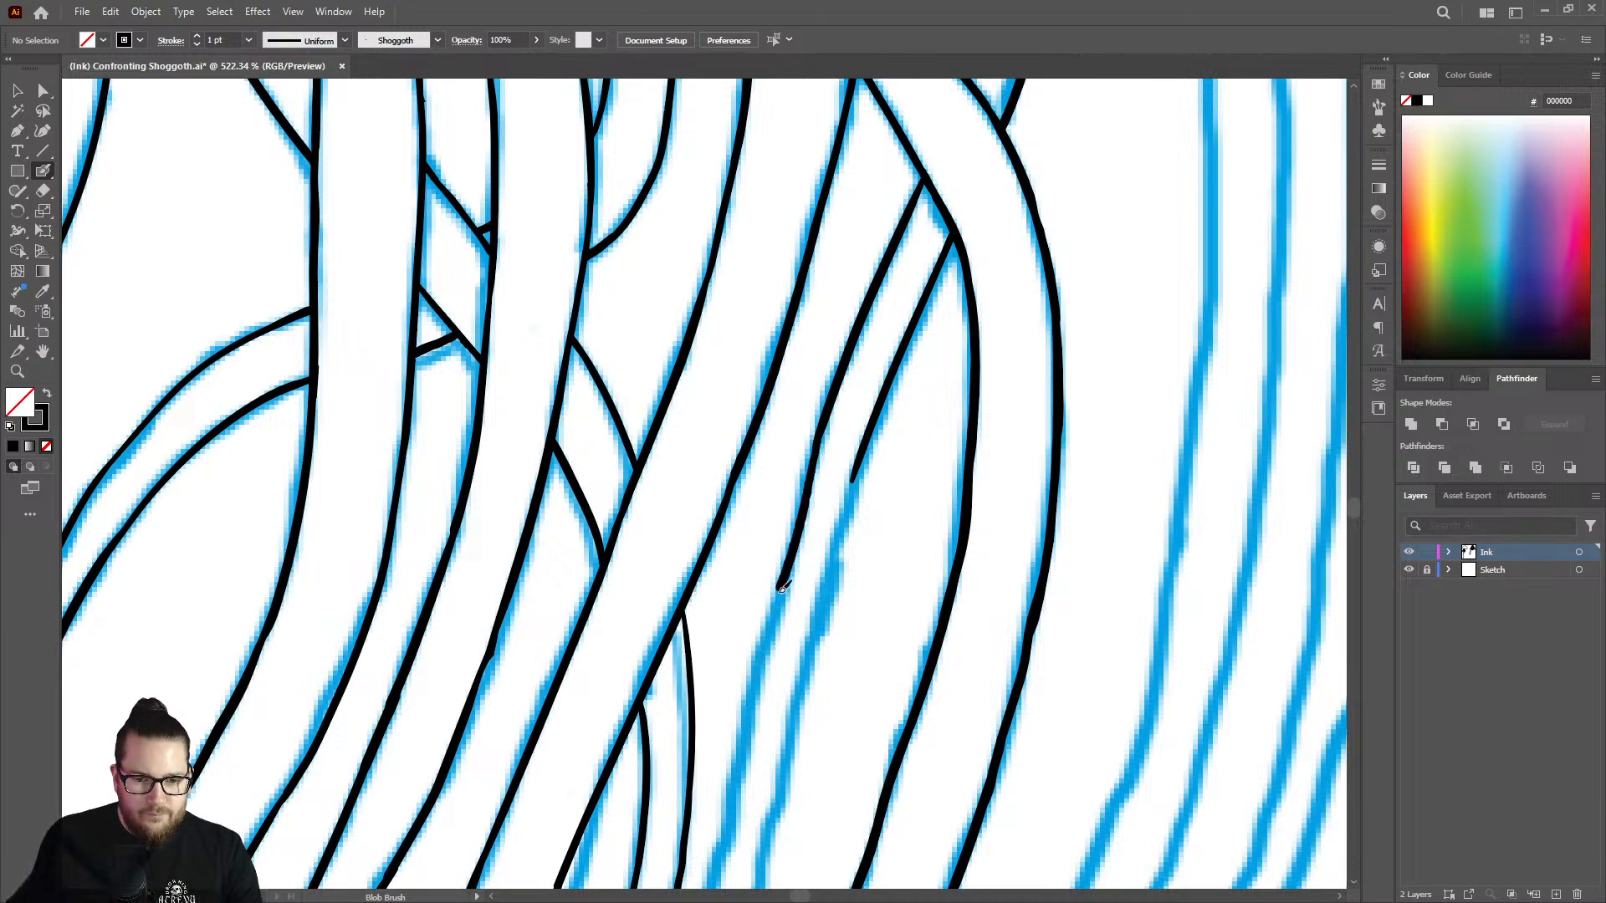
left_click_drag(758, 680, 736, 822)
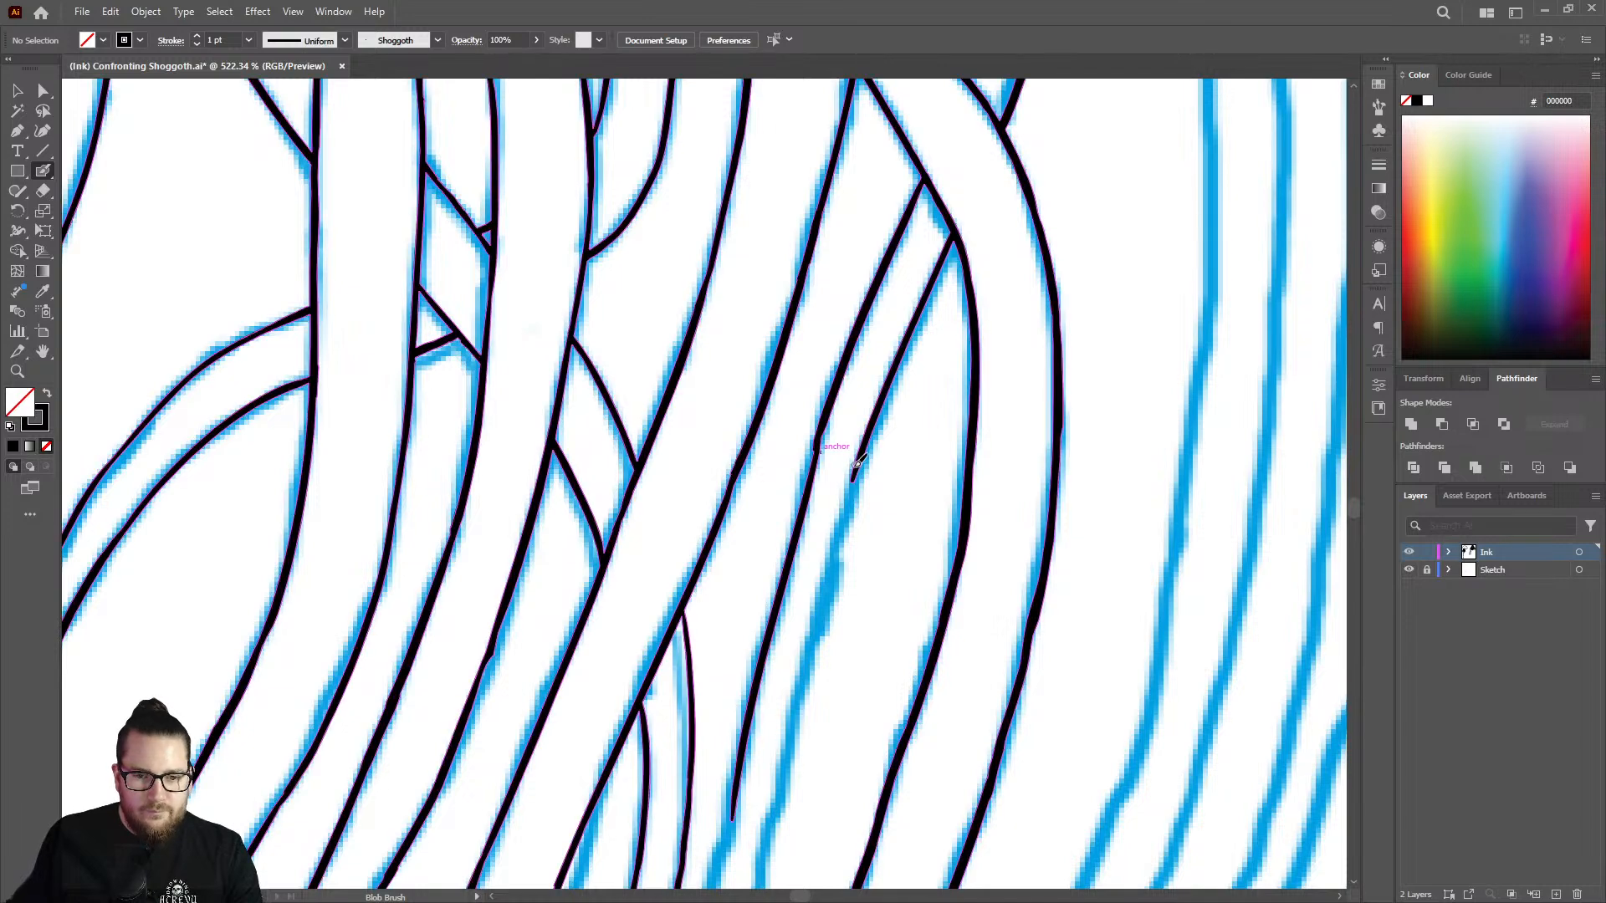
key("ctrl+z")
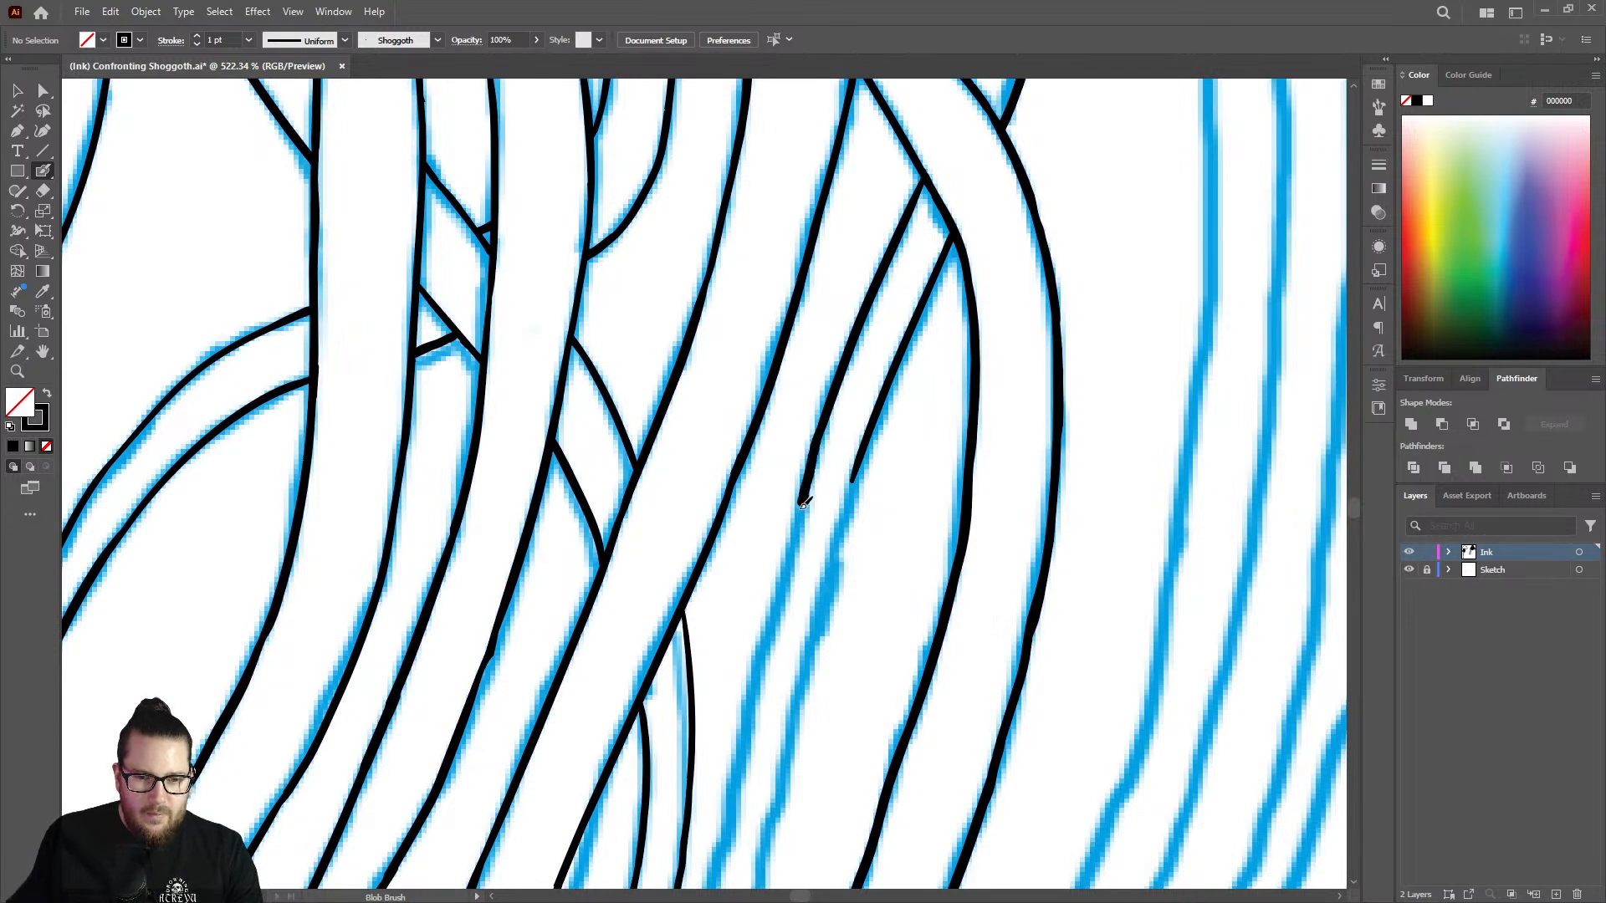
Extend the thin strand's inner edge down along the sketch line.
left_click_drag(781, 583, 736, 786)
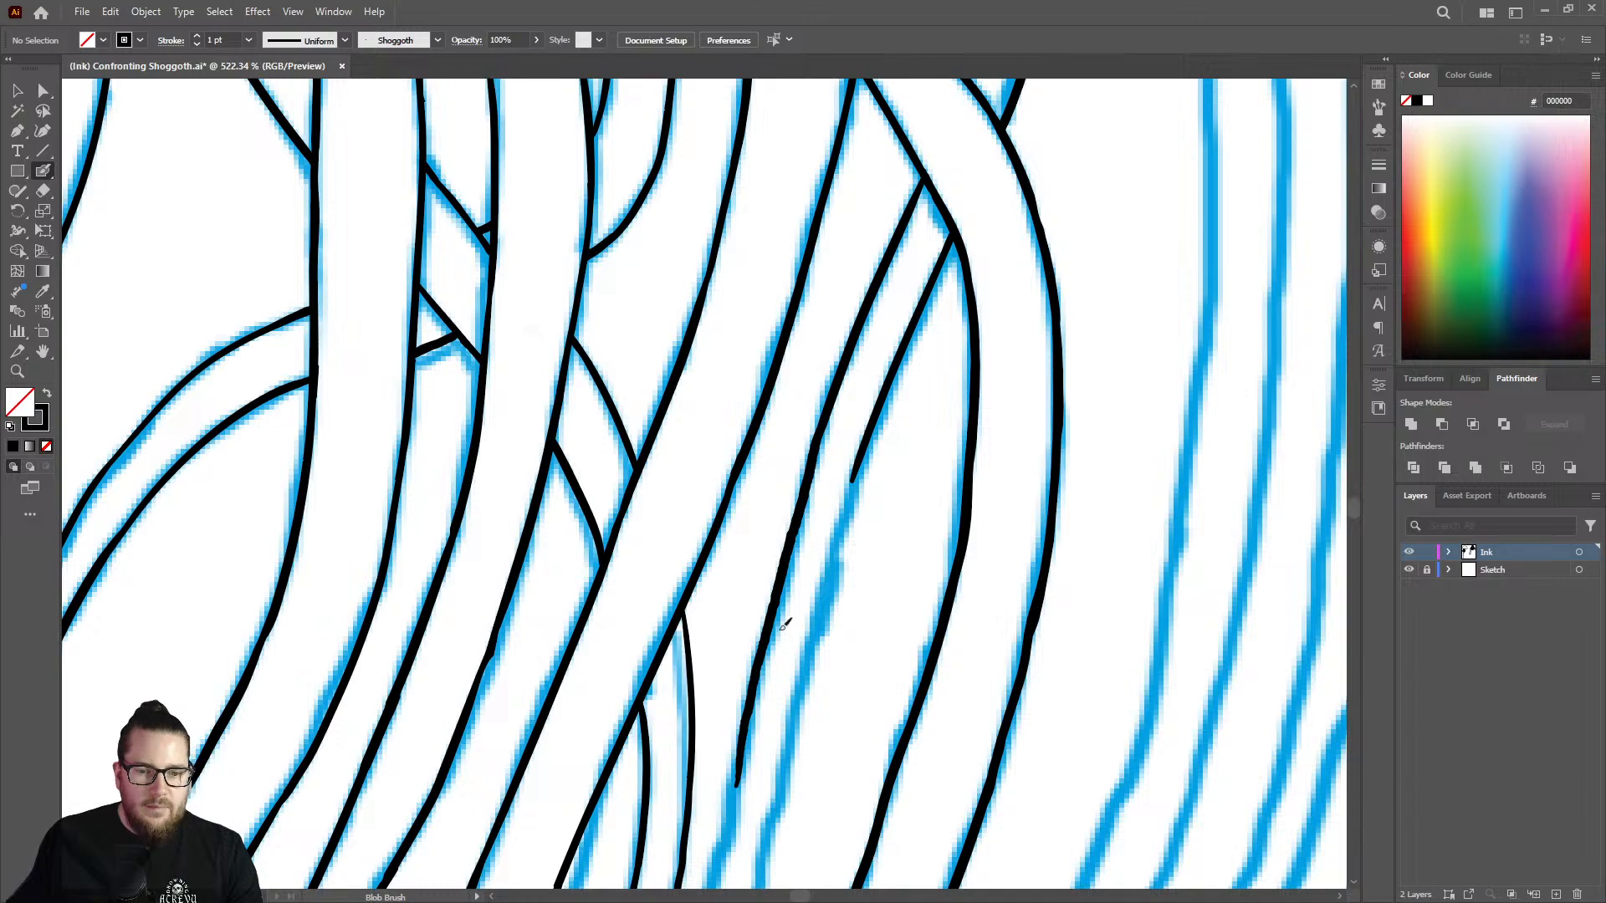
scroll(785, 623, "down", 5)
scroll(800, 563, "up", 6)
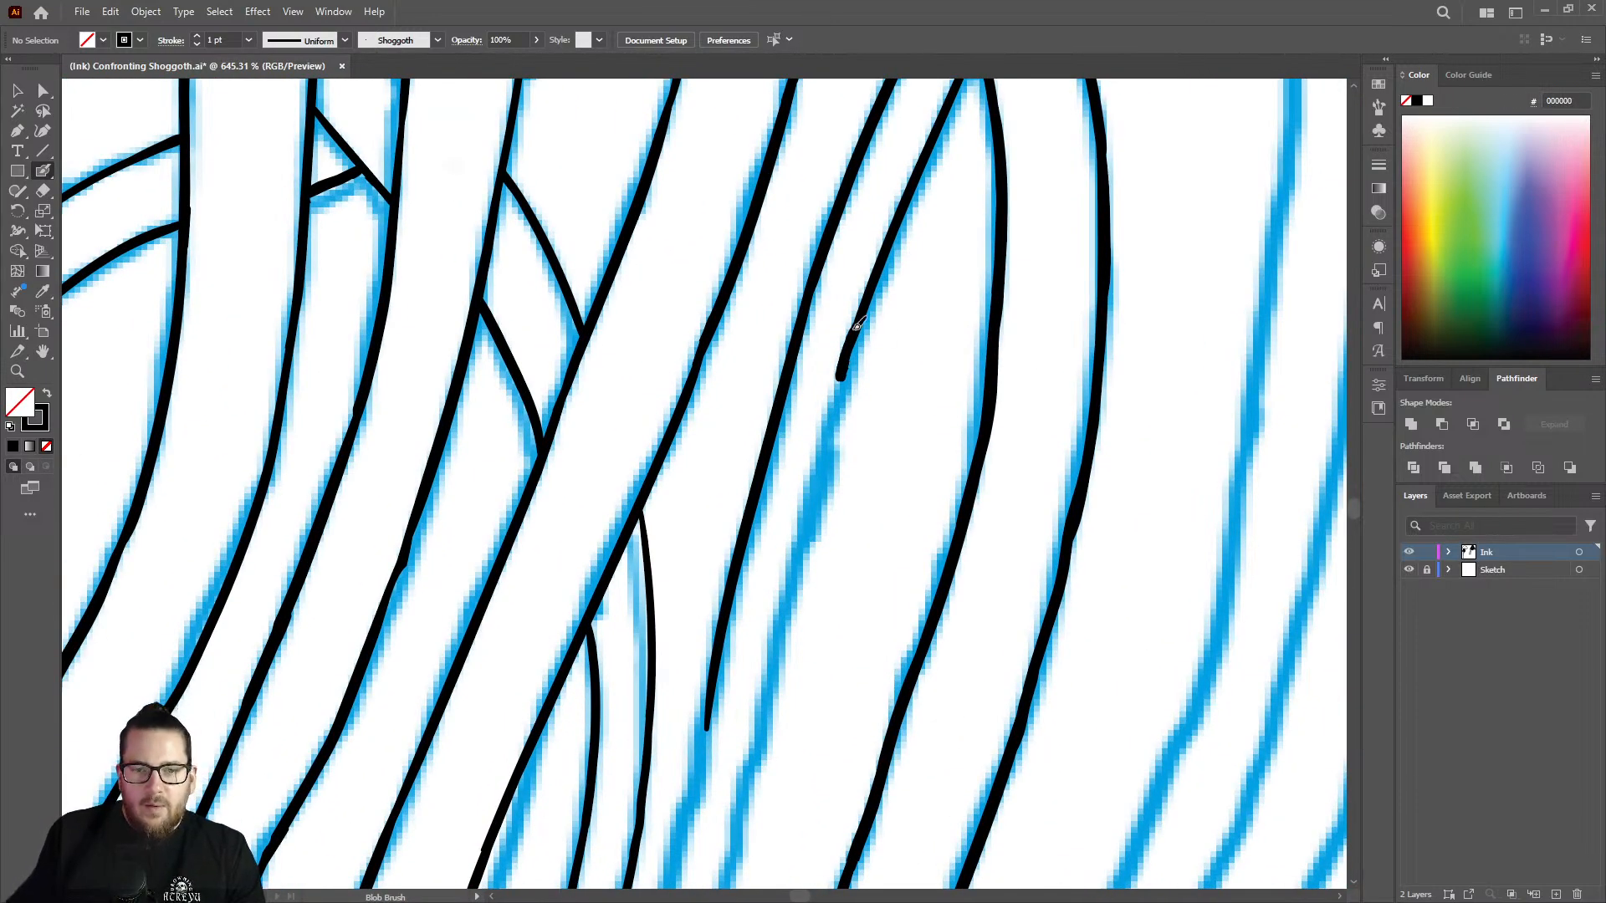
key("ctrl+z")
left_click_drag(839, 421, 790, 617)
key("shift+e")
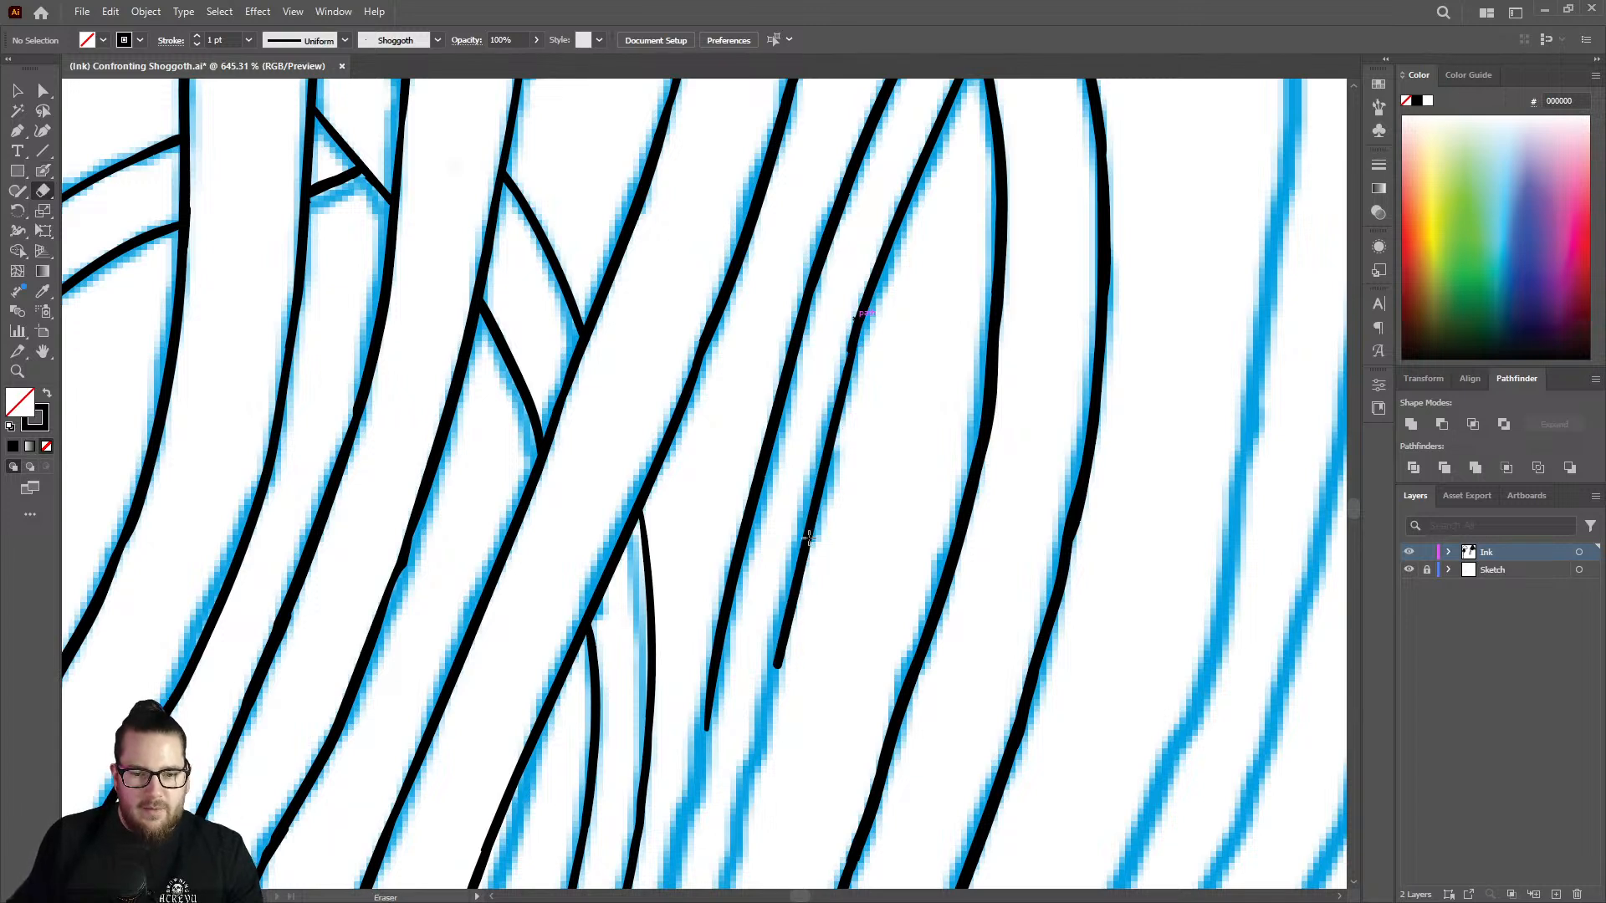
left_click_drag(821, 497, 782, 665)
key("ctrl+z")
key("ctrl+z")
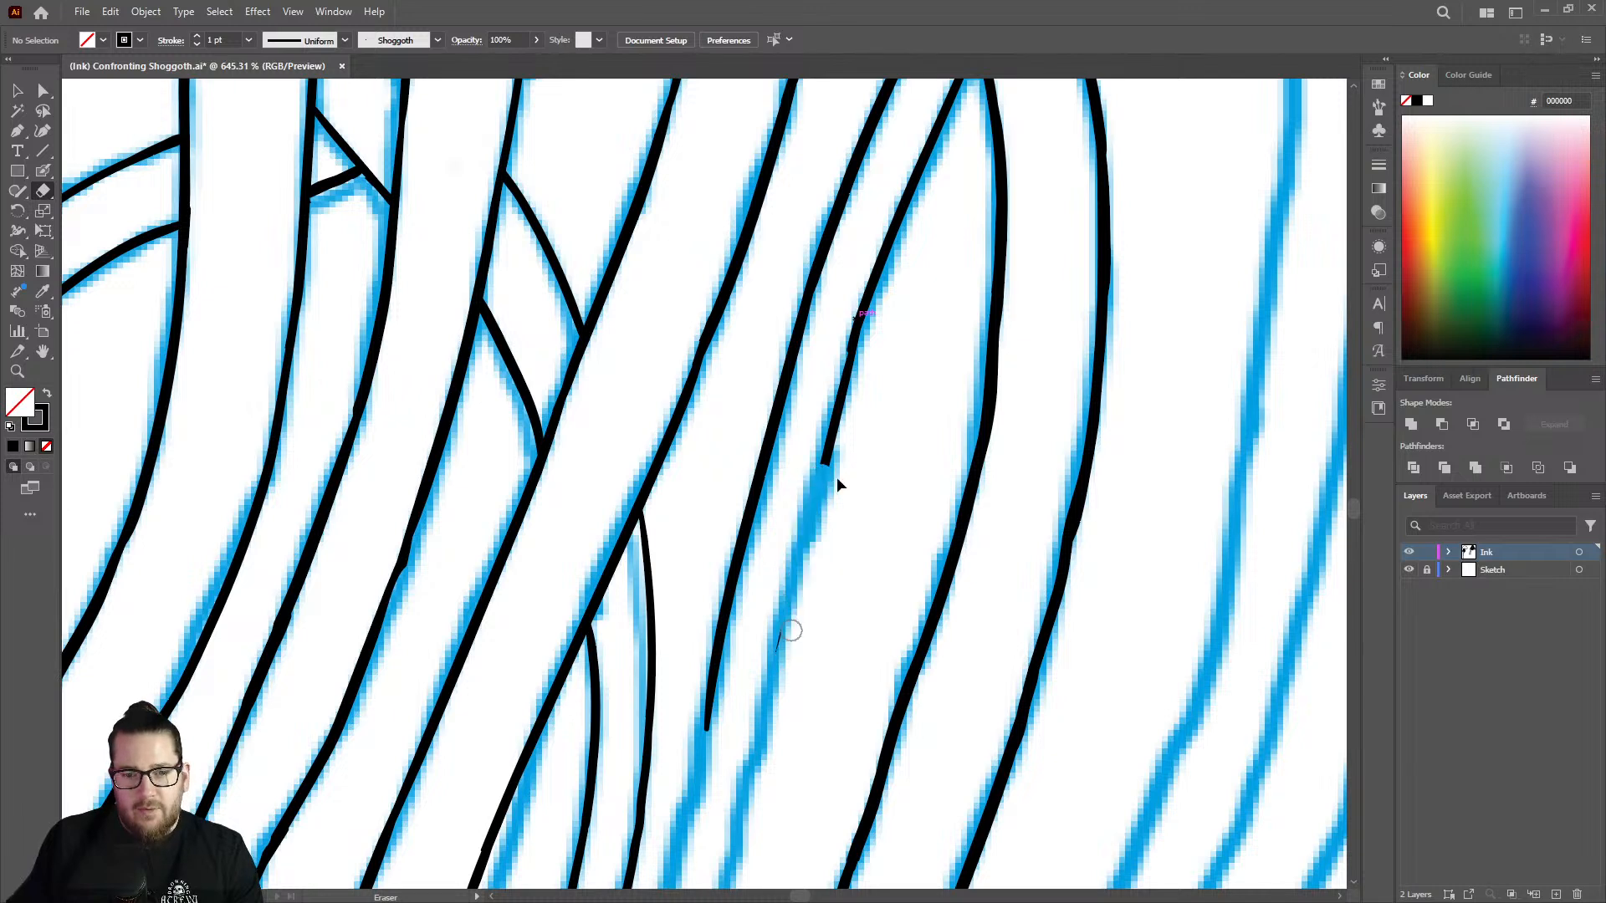
Bring the thin strand's outer edge level with its inner edge and extend both down between the neighbouring tentacles.
key("shift+b")
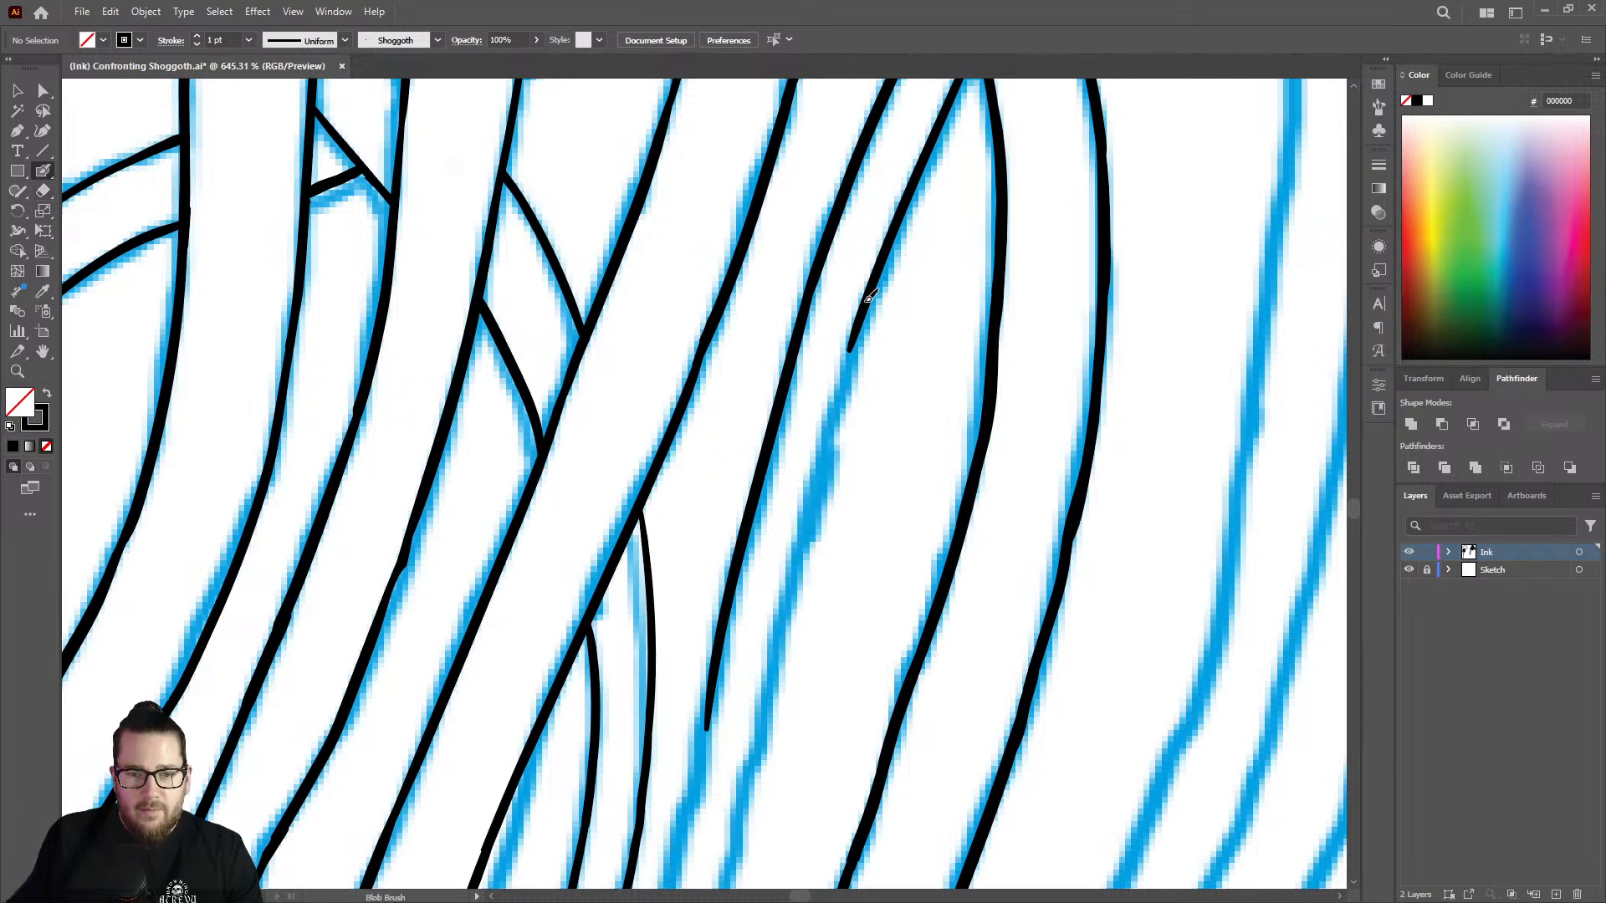
left_click_drag(833, 420, 779, 661)
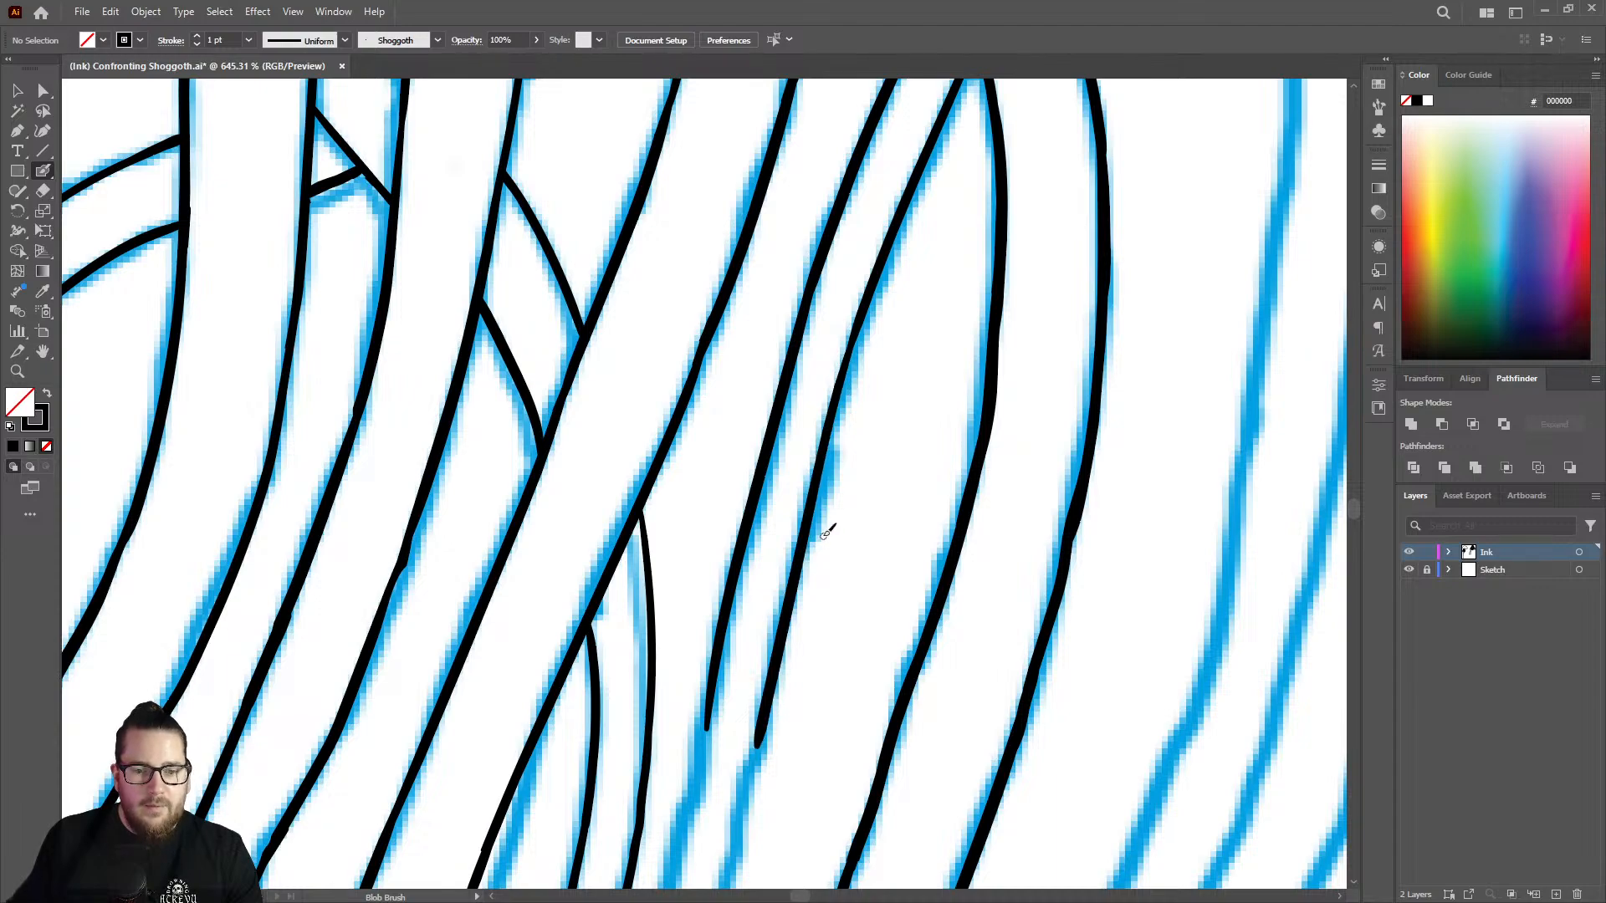
key("z")
left_click_drag(826, 530, 647, 548)
left_click_drag(766, 767, 1090, 660)
left_click_drag(889, 485, 920, 481)
key("shift+b")
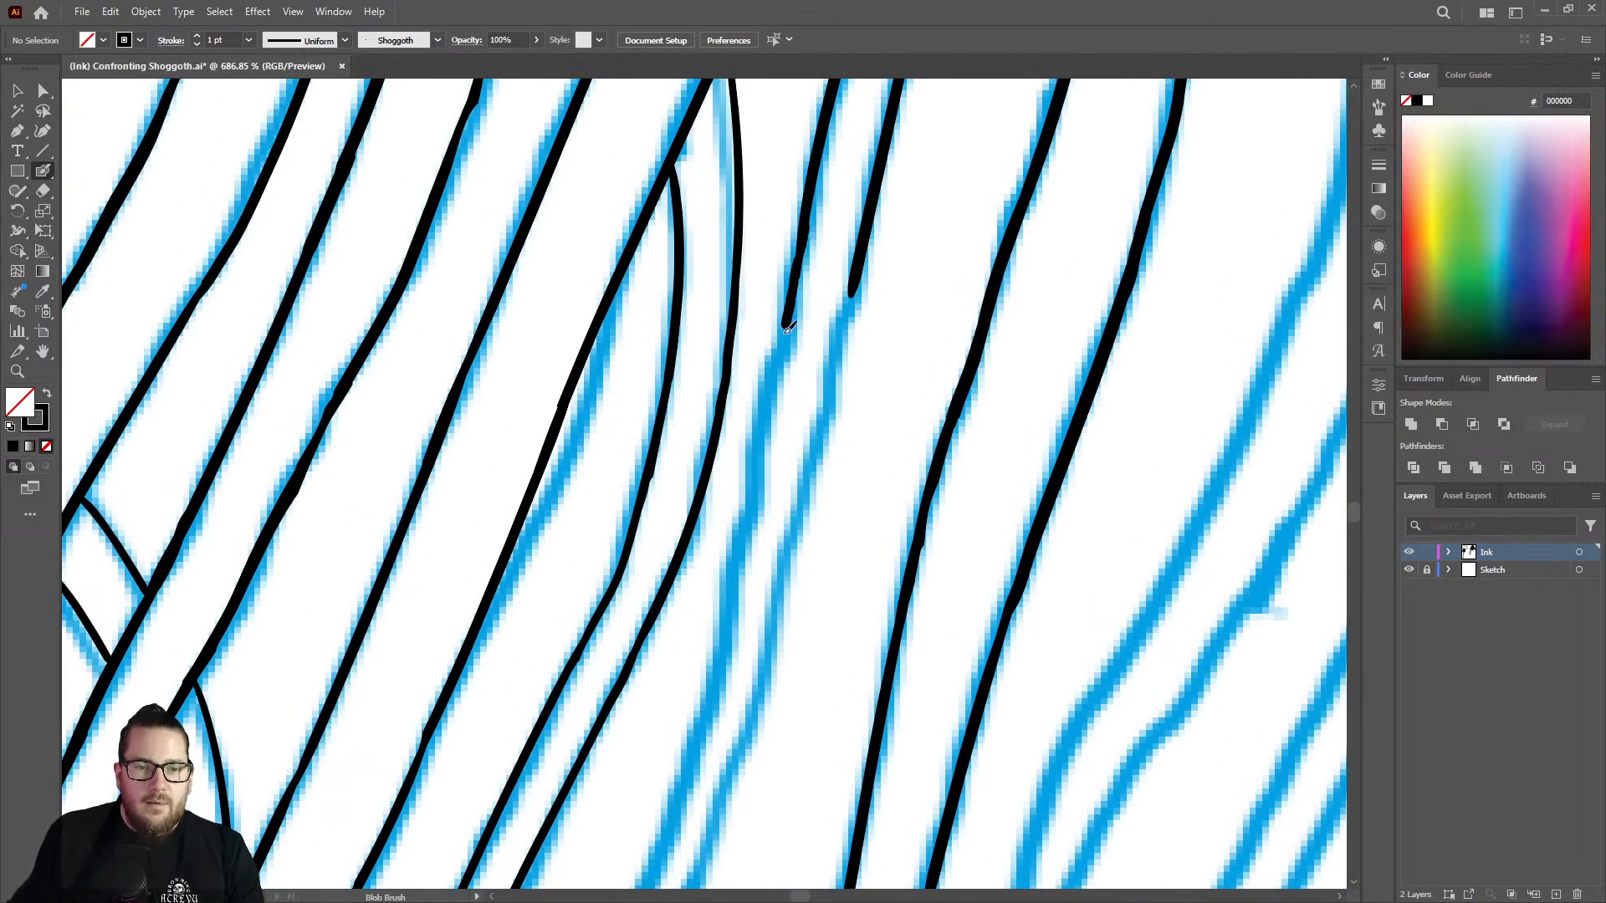
mouse_move(787, 329)
left_mouse_down()
mouse_move(735, 625)
mouse_move(703, 740)
left_mouse_up()
left_click_drag(859, 272, 751, 716)
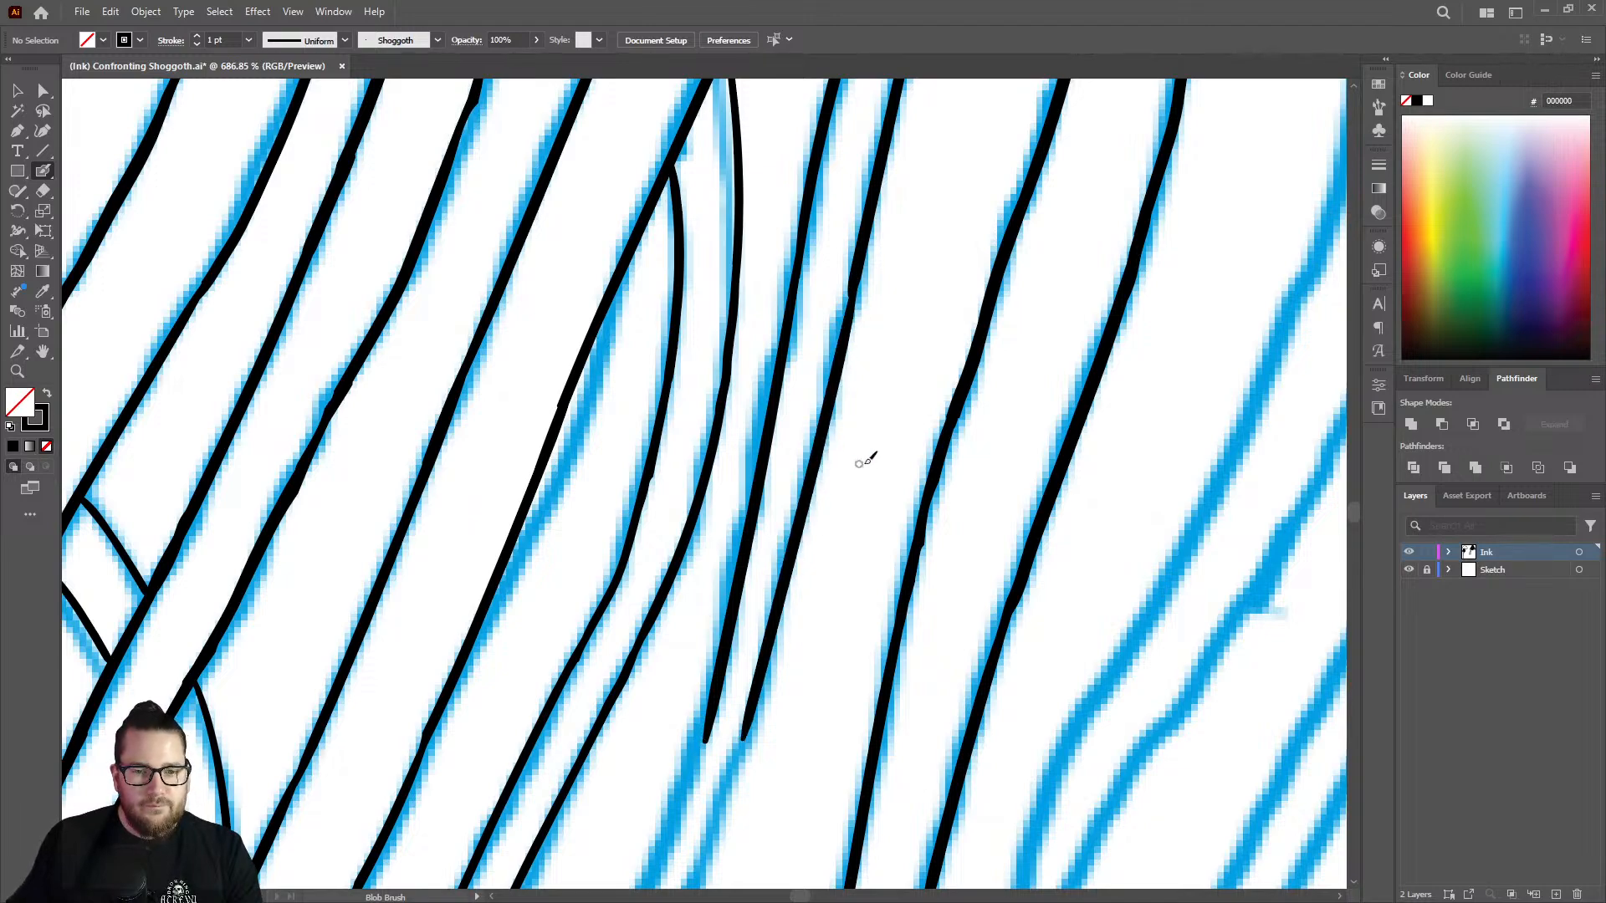
Smooth the bump where two strokes join on the thin strand's outer edge.
key("z")
left_click_drag(866, 465, 692, 402)
mouse_move(860, 410)
left_mouse_down()
mouse_move(965, 369)
mouse_move(1050, 360)
left_mouse_up()
key("shift+b")
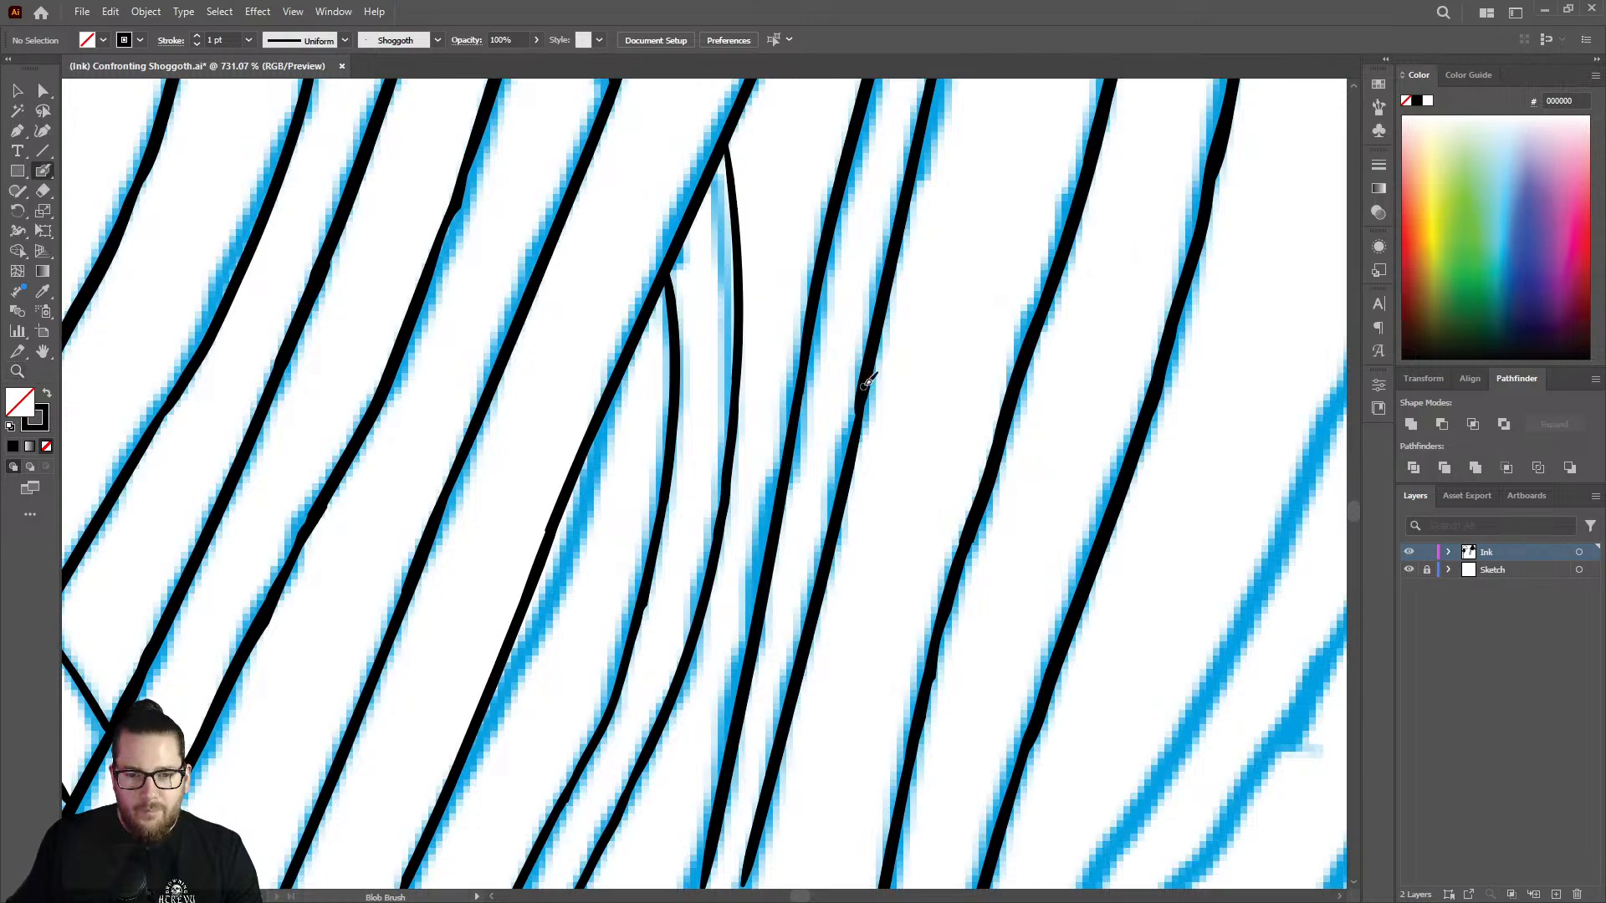
Erase the lower ends of both thin strand edges.
key("z")
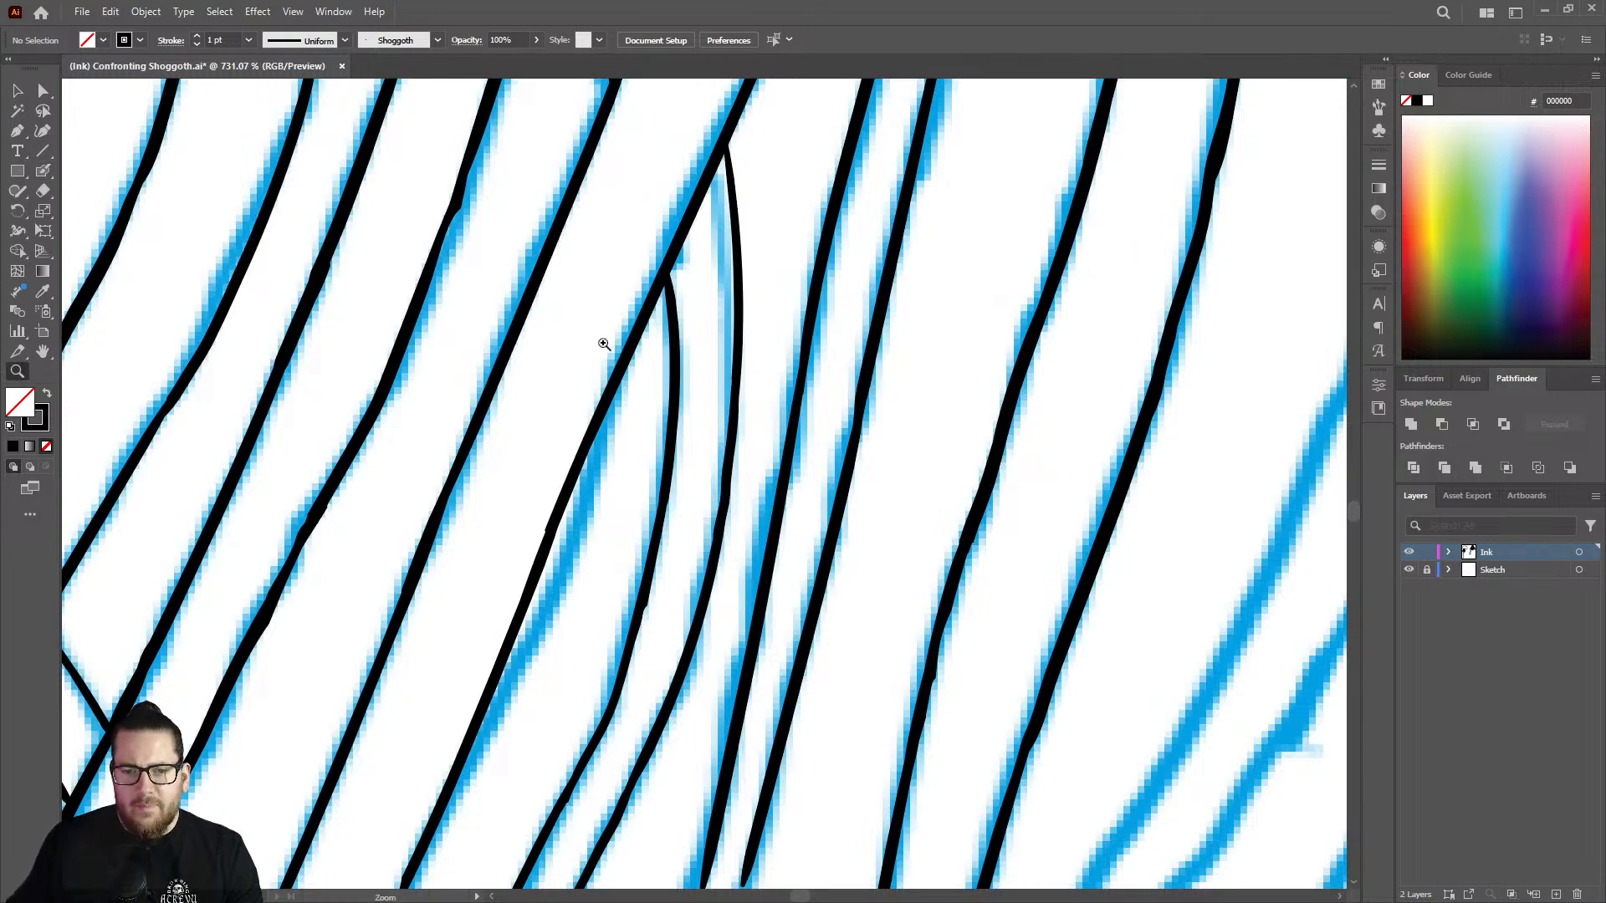
mouse_move(877, 445)
left_mouse_down()
mouse_move(856, 428)
mouse_move(775, 439)
left_mouse_up()
left_click_drag(831, 579, 1241, 477)
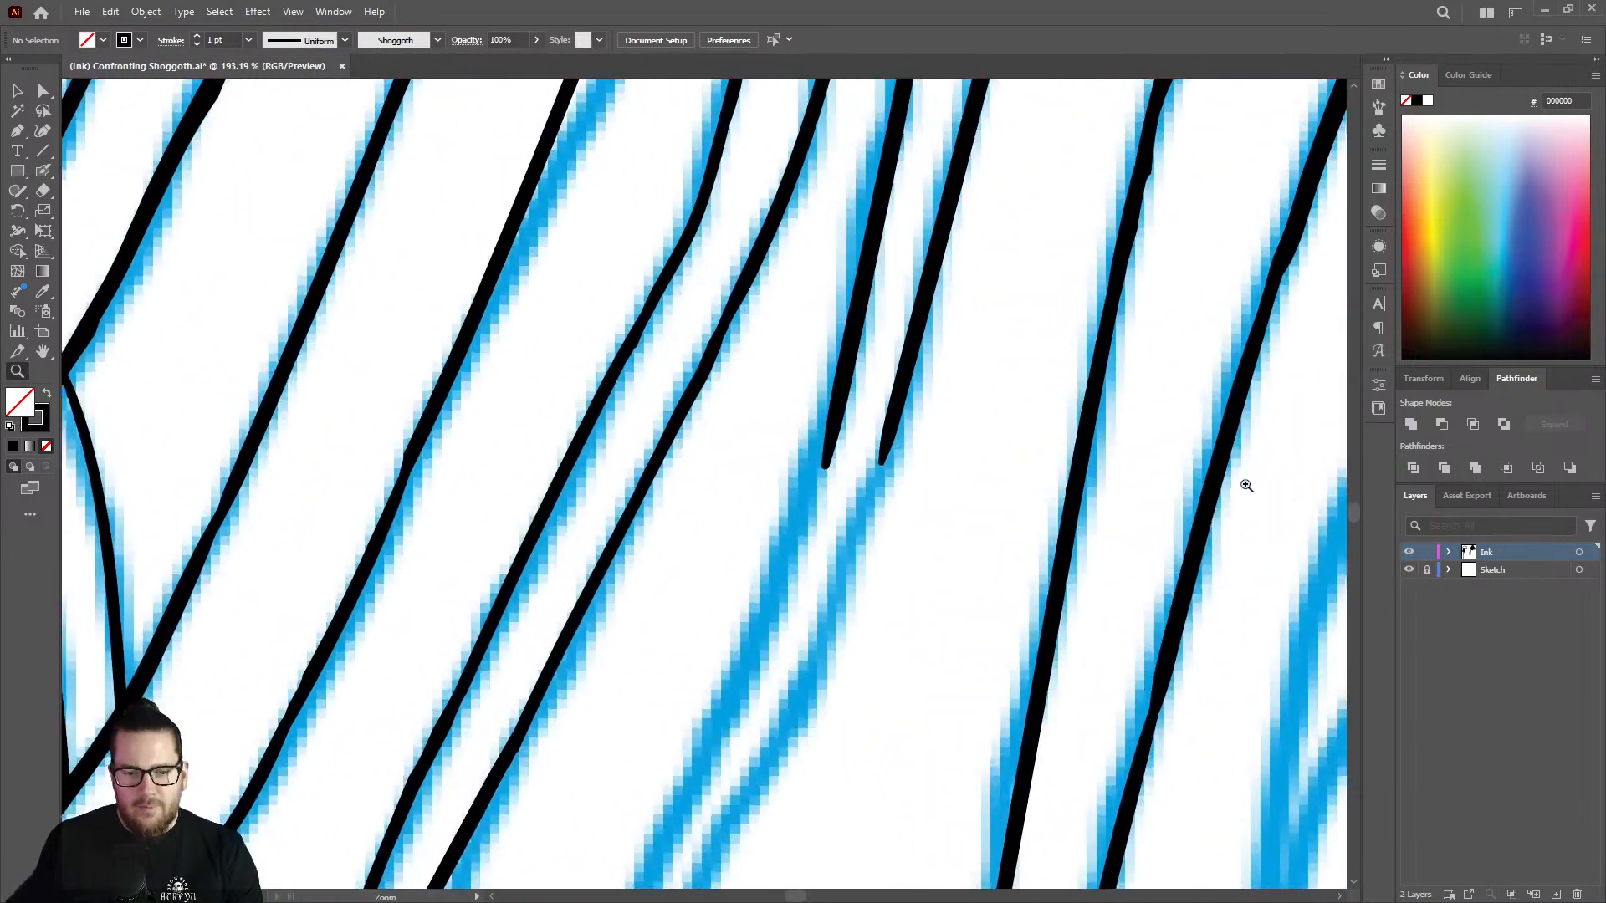
key("shift+e")
mouse_move(849, 523)
left_mouse_down()
mouse_move(844, 418)
mouse_move(818, 446)
mouse_move(926, 280)
mouse_move(921, 348)
left_mouse_up()
Redraw both thin strand edges from the trimmed ends, curving them down along the sketch.
key("shift+b")
mouse_move(861, 288)
left_mouse_down()
mouse_move(797, 534)
mouse_move(669, 810)
left_mouse_up()
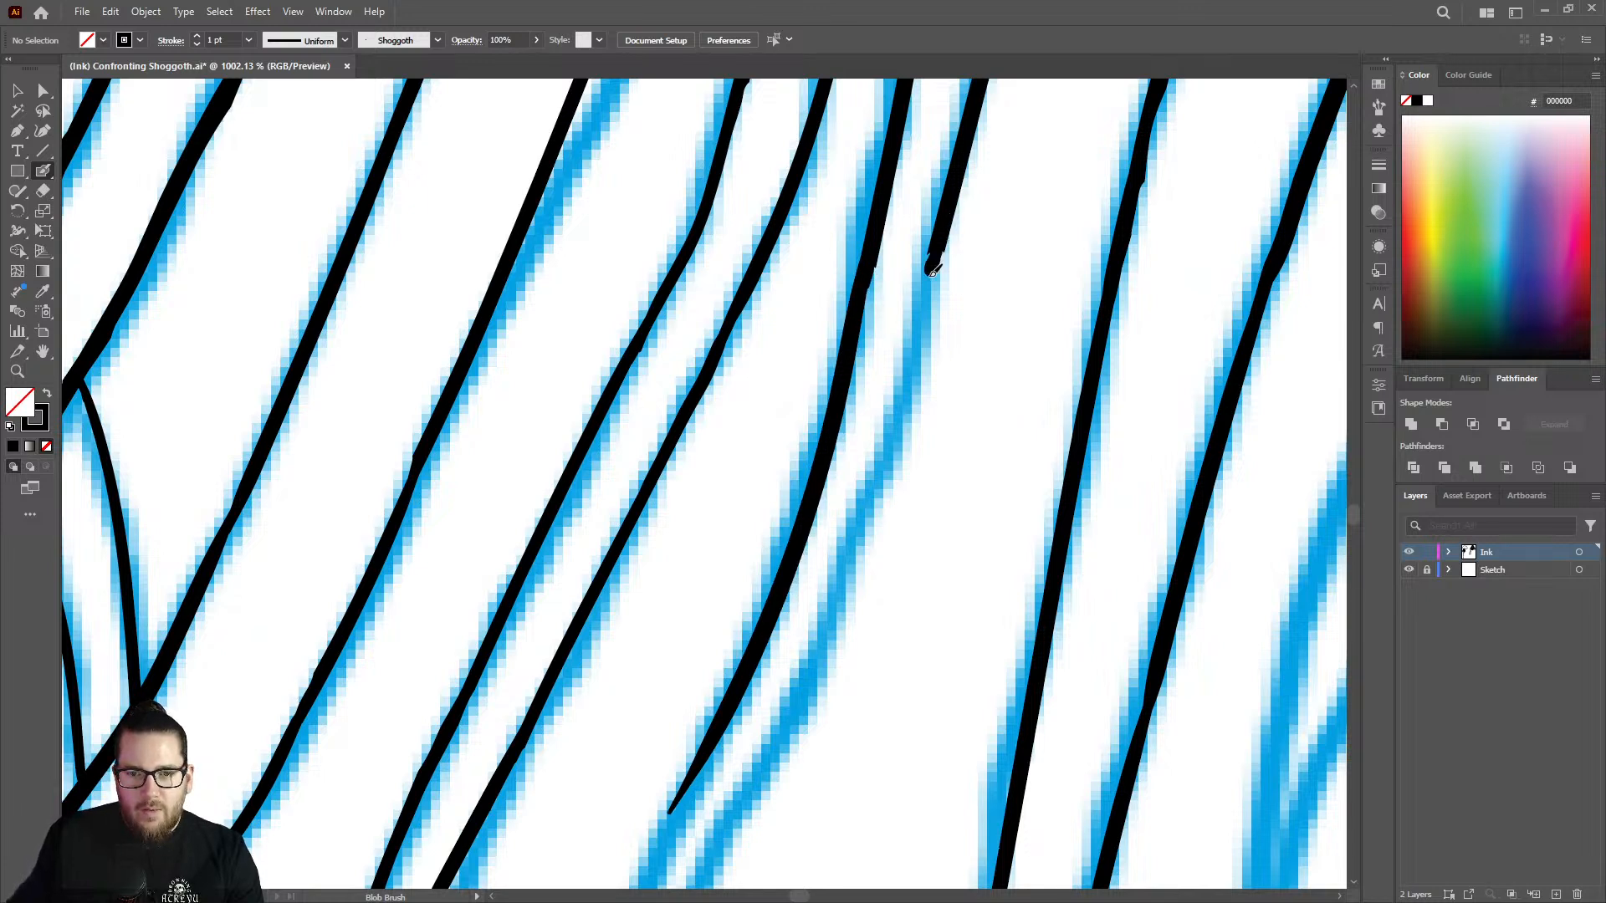
mouse_move(932, 269)
left_mouse_down()
mouse_move(943, 238)
mouse_move(874, 506)
mouse_move(810, 679)
mouse_move(741, 799)
left_mouse_up()
Extend both edges of the thin strand down along the sketch toward its tip with the Blob Brush.
key("z")
mouse_move(880, 548)
left_mouse_down()
mouse_move(465, 478)
mouse_move(799, 552)
left_mouse_up()
mouse_move(831, 696)
left_mouse_down()
mouse_move(940, 670)
mouse_move(1092, 552)
left_mouse_up()
left_click_drag(933, 324, 1058, 363)
key("shift+b")
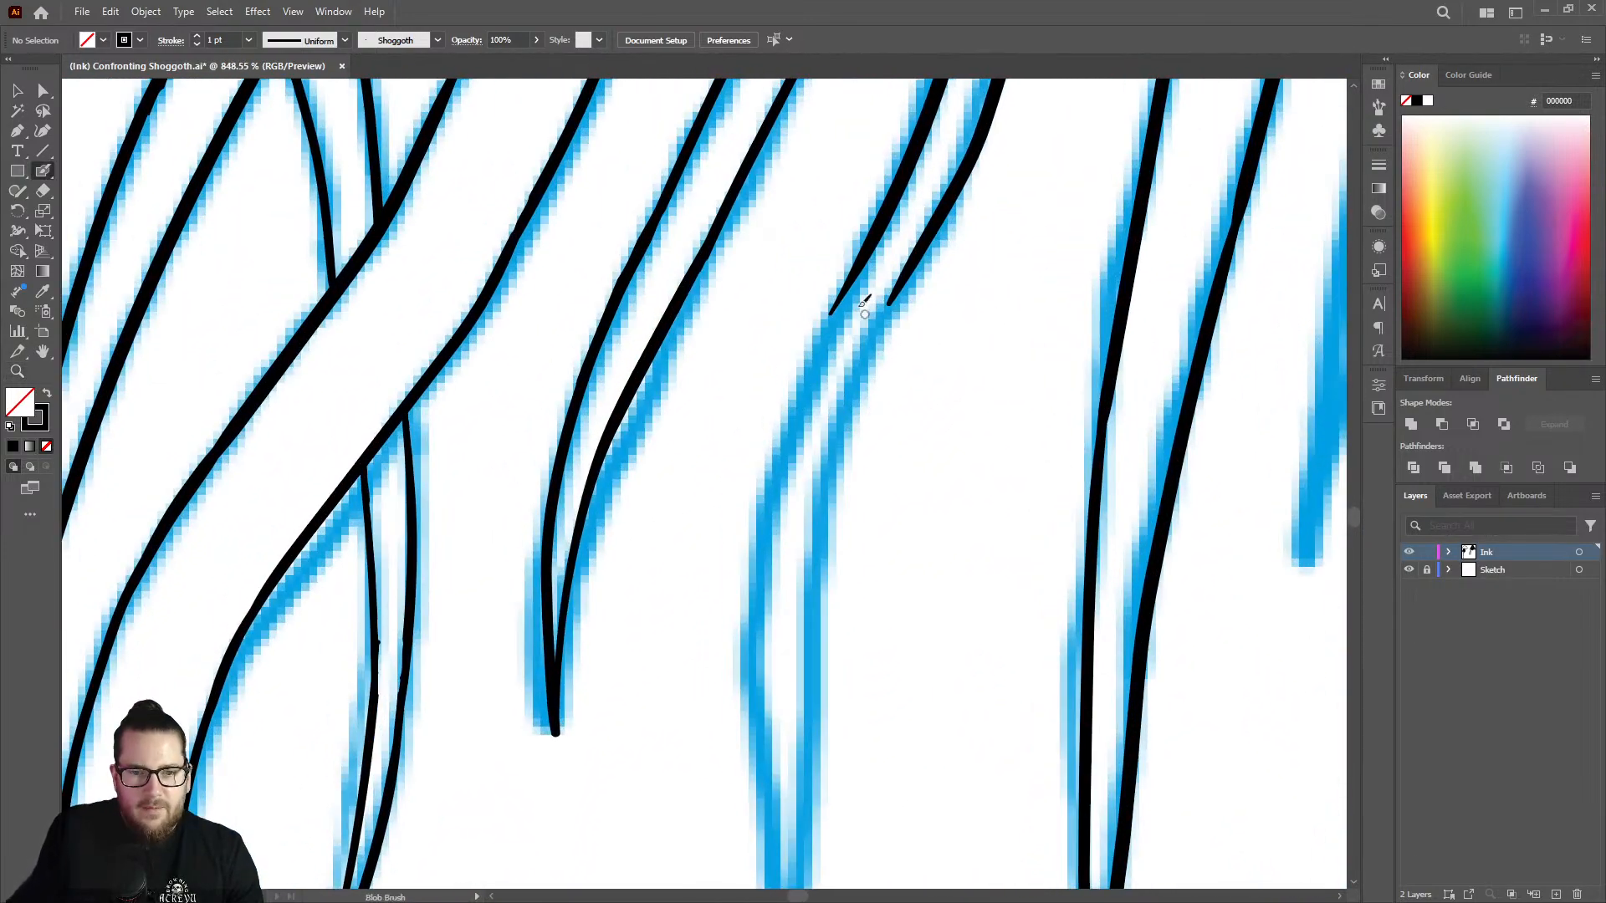
mouse_move(846, 306)
left_mouse_down()
mouse_move(772, 509)
mouse_move(758, 768)
left_mouse_up()
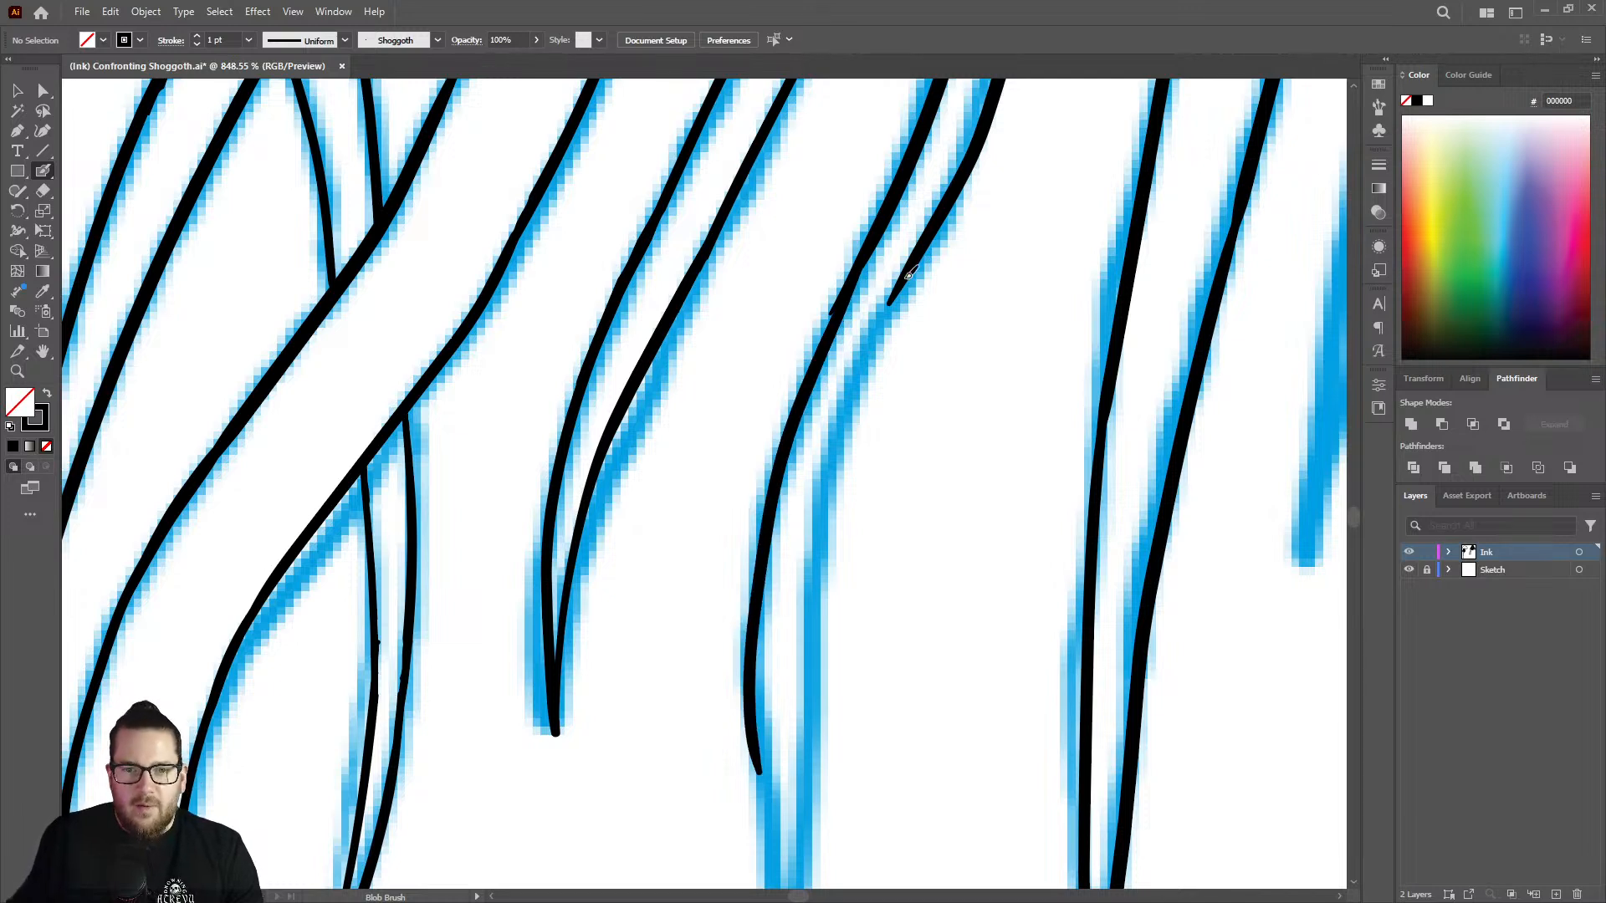
mouse_move(910, 275)
left_mouse_down()
mouse_move(864, 366)
mouse_move(829, 508)
mouse_move(807, 663)
mouse_move(814, 786)
left_mouse_up()
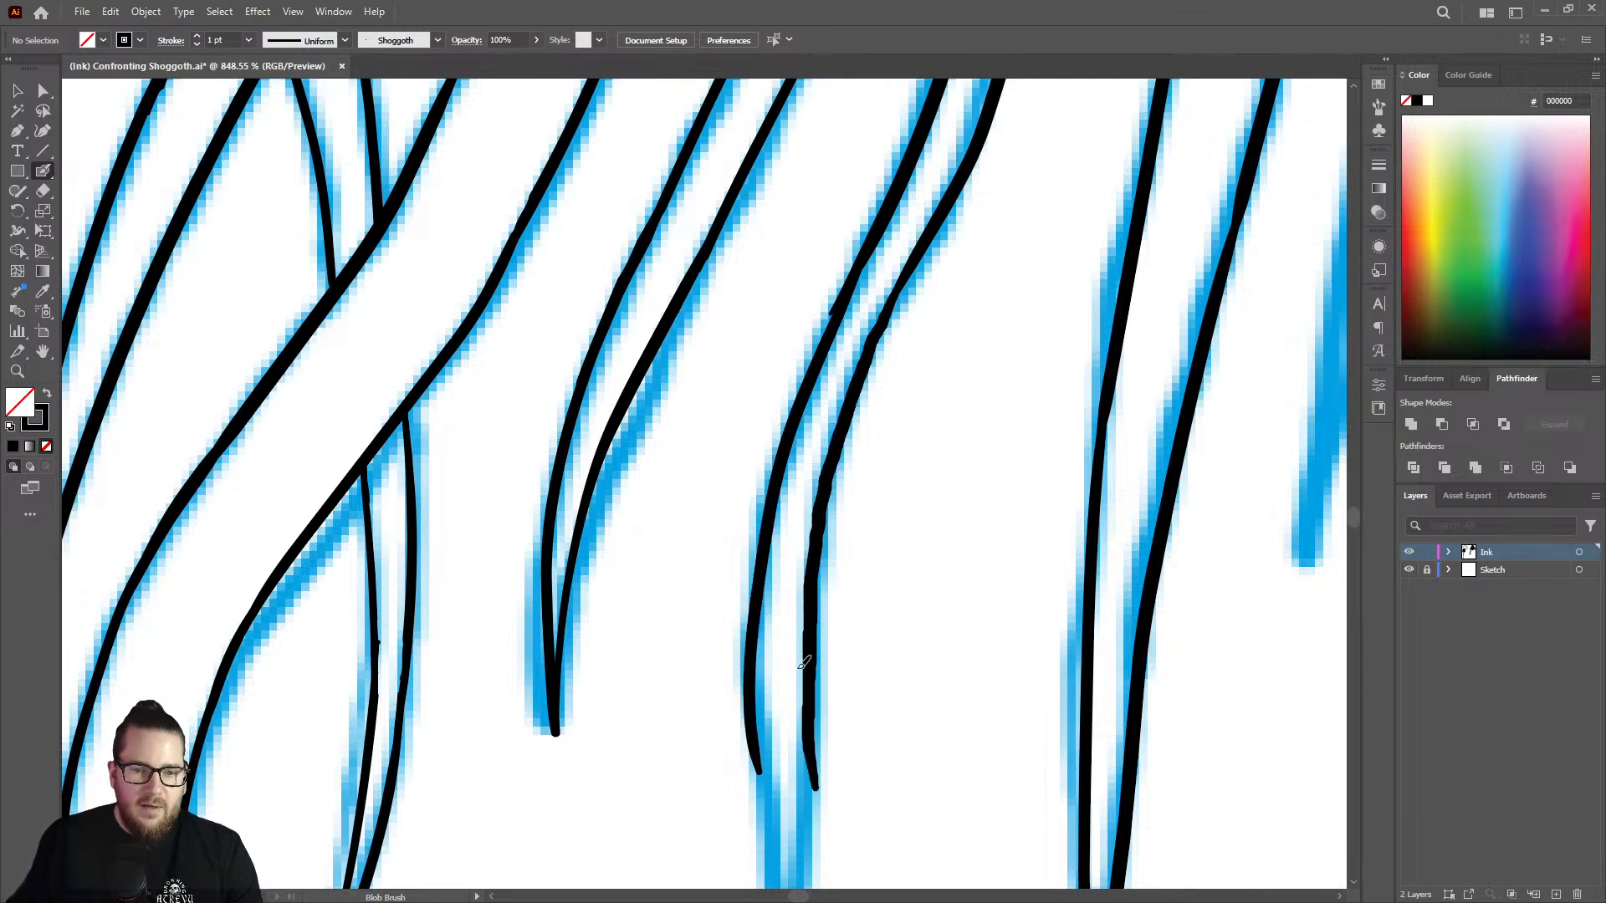
Erase the lower end of the strand's left edge and thin the inner side of the line above it.
key("shift+e")
left_click_drag(743, 556, 757, 807)
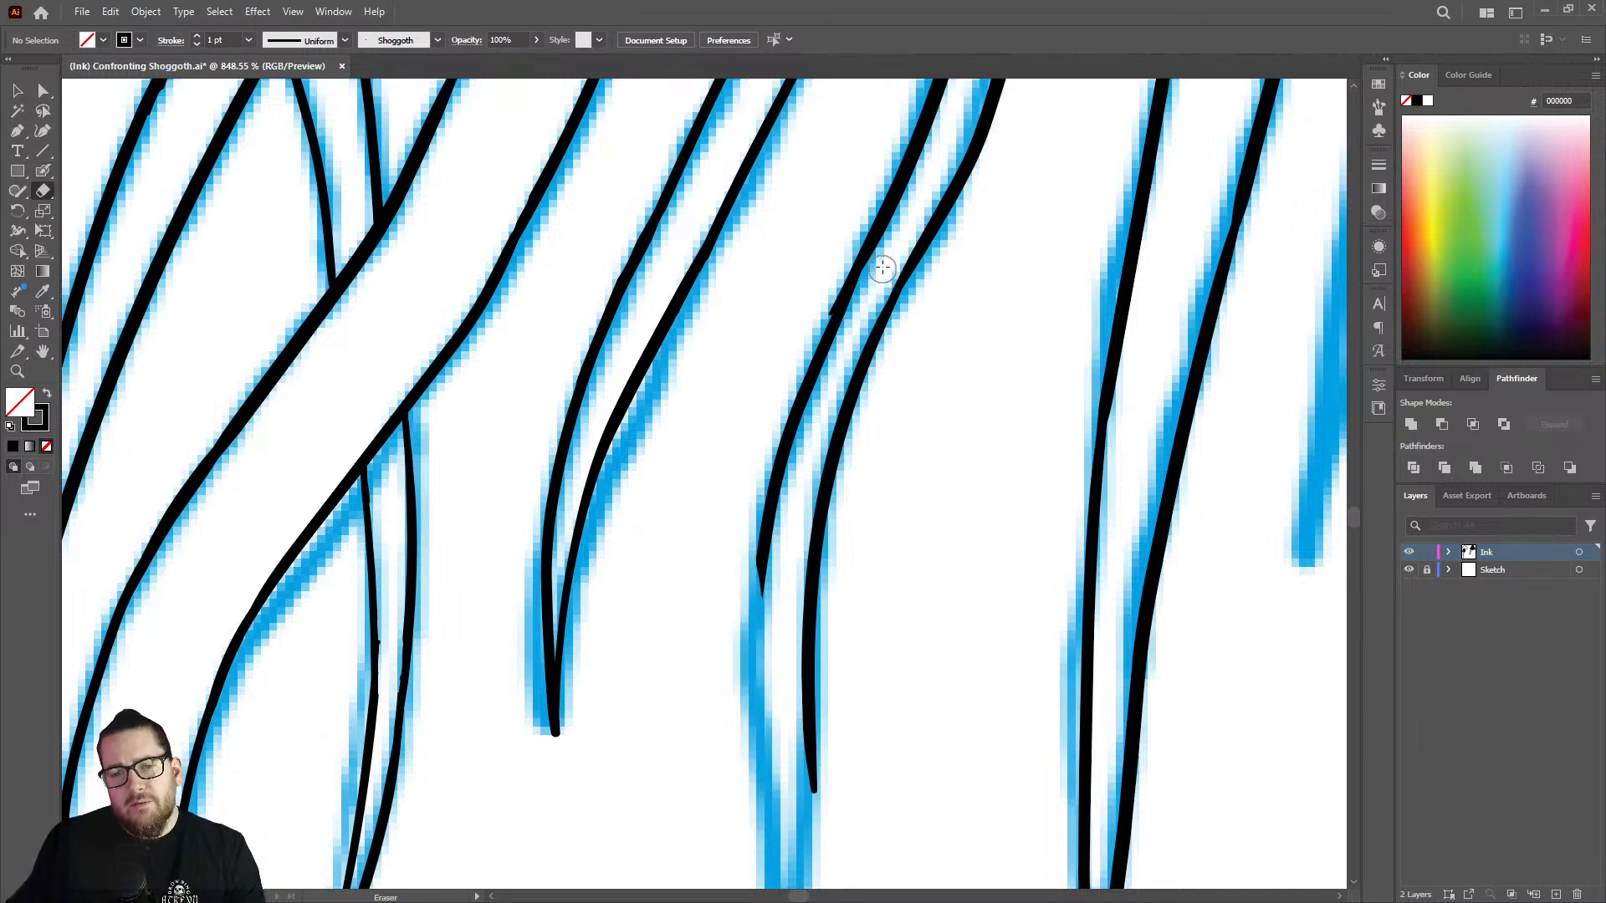
mouse_move(883, 268)
left_mouse_down()
mouse_move(781, 513)
mouse_move(762, 642)
left_mouse_up()
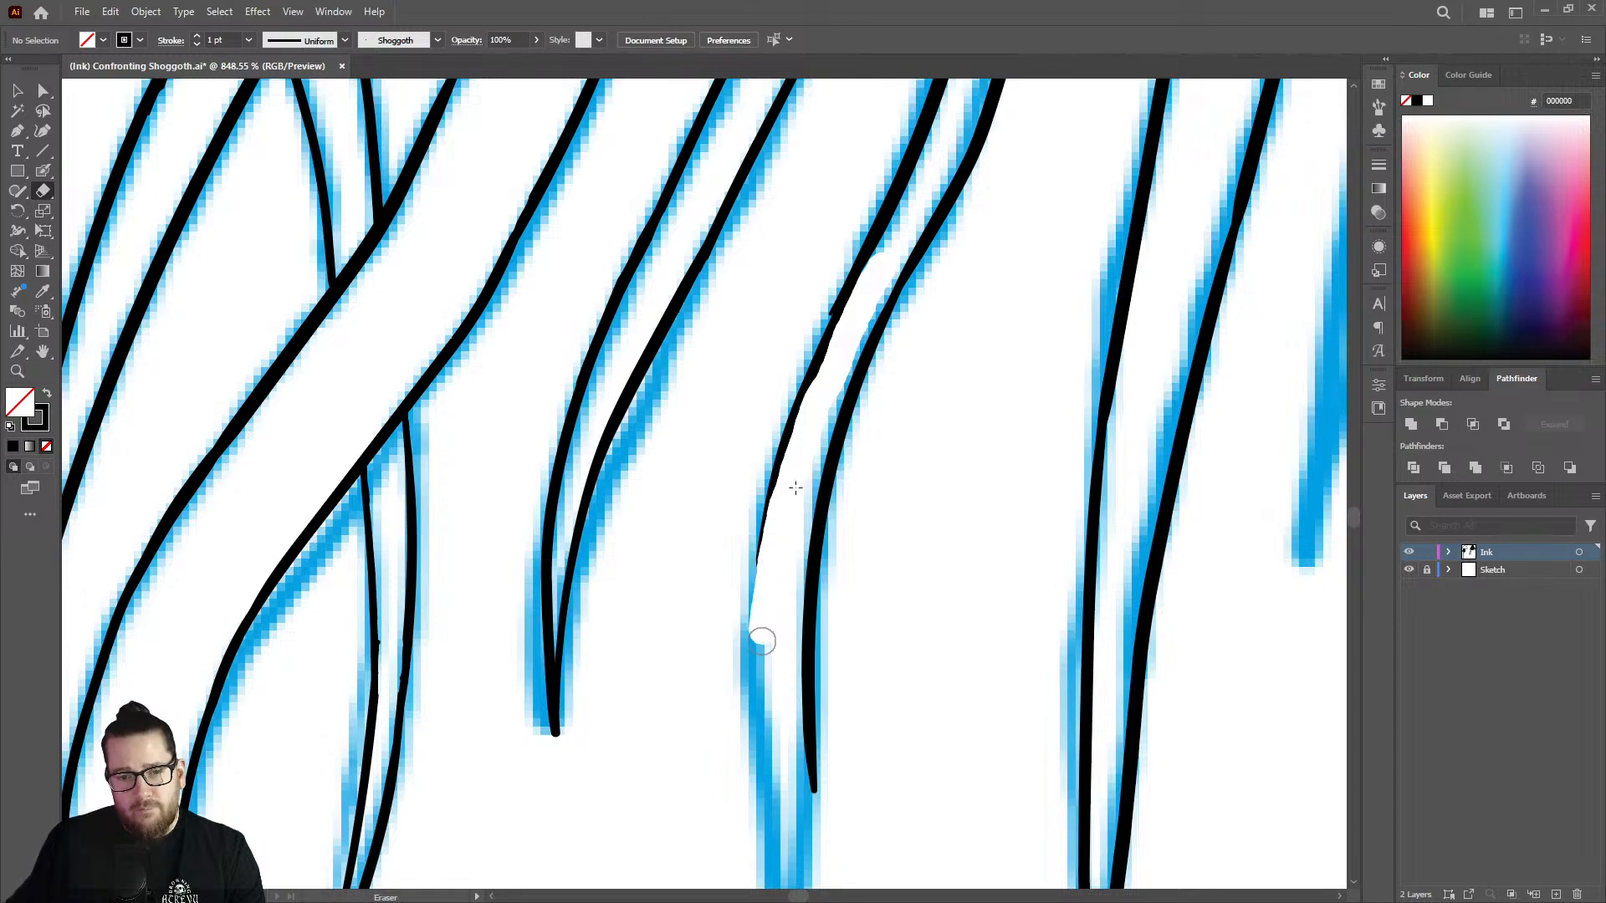
Redraw the strand's left edge over the thinned section and curve it down along the sketch.
key("z")
left_click_drag(836, 399, 633, 401)
left_click_drag(849, 583, 946, 428)
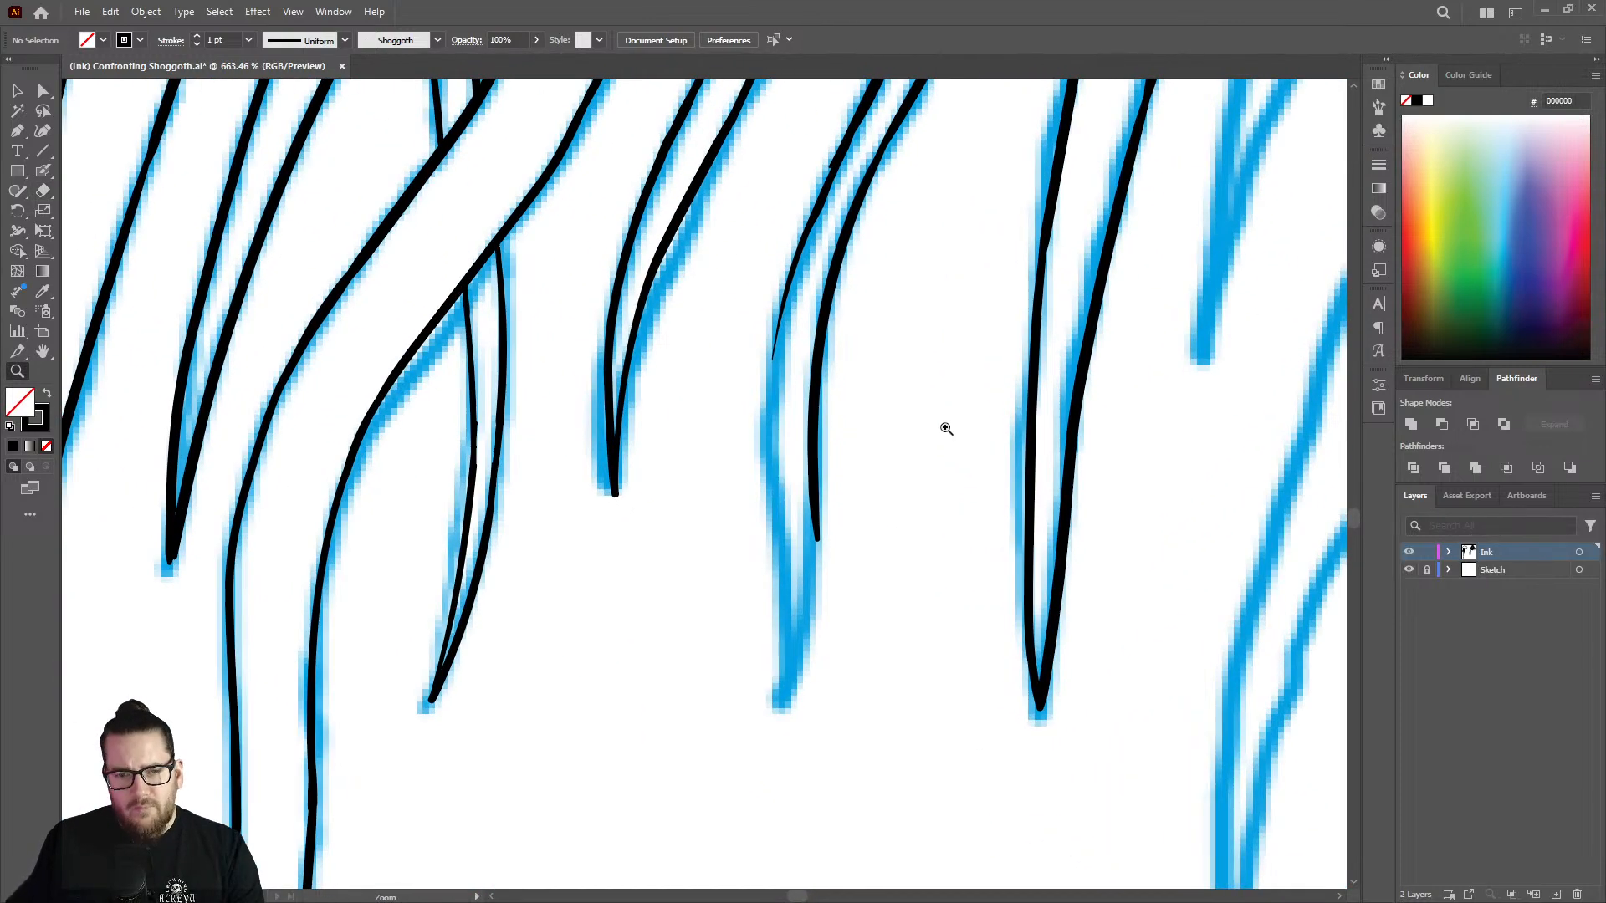
left_click_drag(832, 140, 849, 180)
key("shift+b")
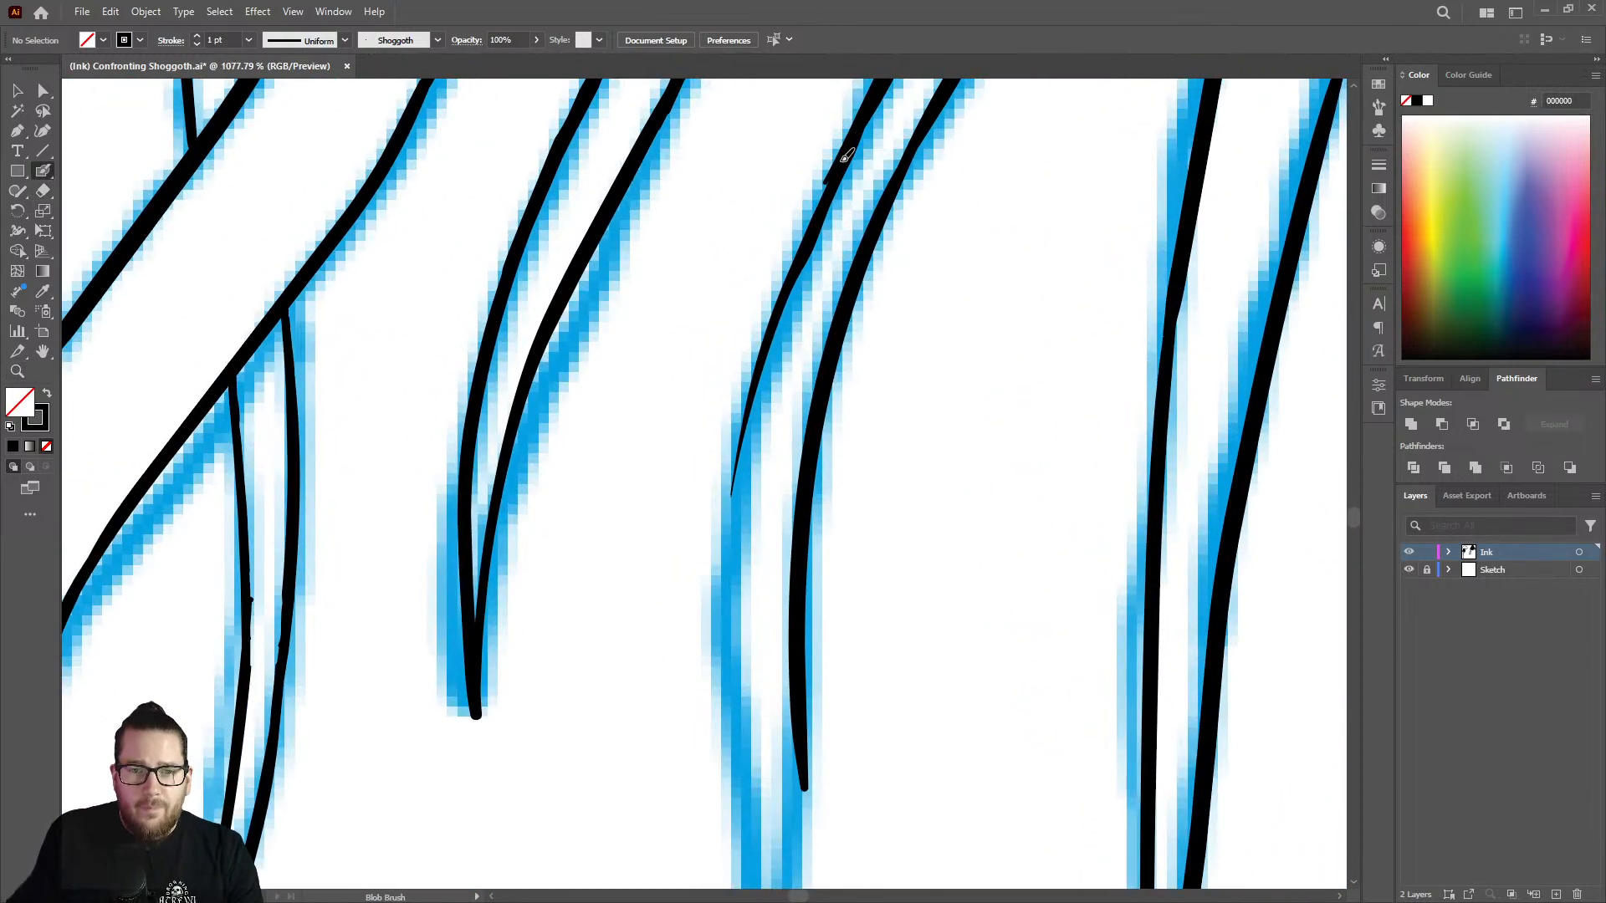
mouse_move(780, 307)
left_mouse_down()
mouse_move(736, 493)
mouse_move(755, 833)
left_mouse_up()
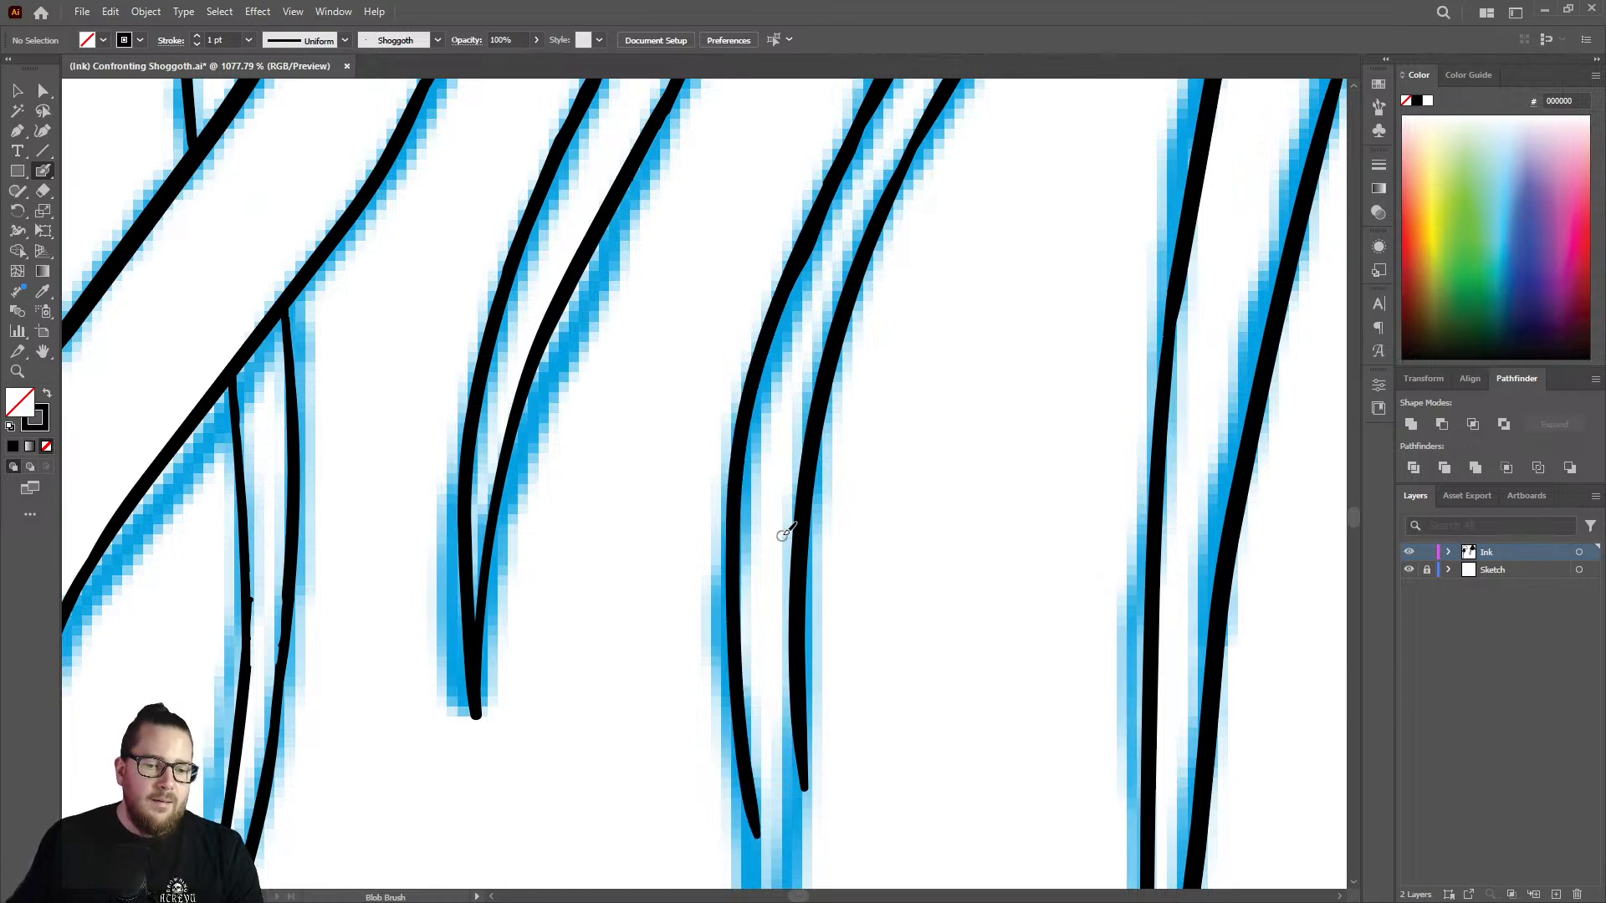
Continue both strand edges down to a shared pointed tip and even out the join on the right edge.
key("z")
mouse_move(800, 510)
left_mouse_down()
mouse_move(656, 463)
mouse_move(604, 502)
left_mouse_up()
mouse_move(801, 672)
left_mouse_down()
mouse_move(990, 627)
mouse_move(975, 609)
left_mouse_up()
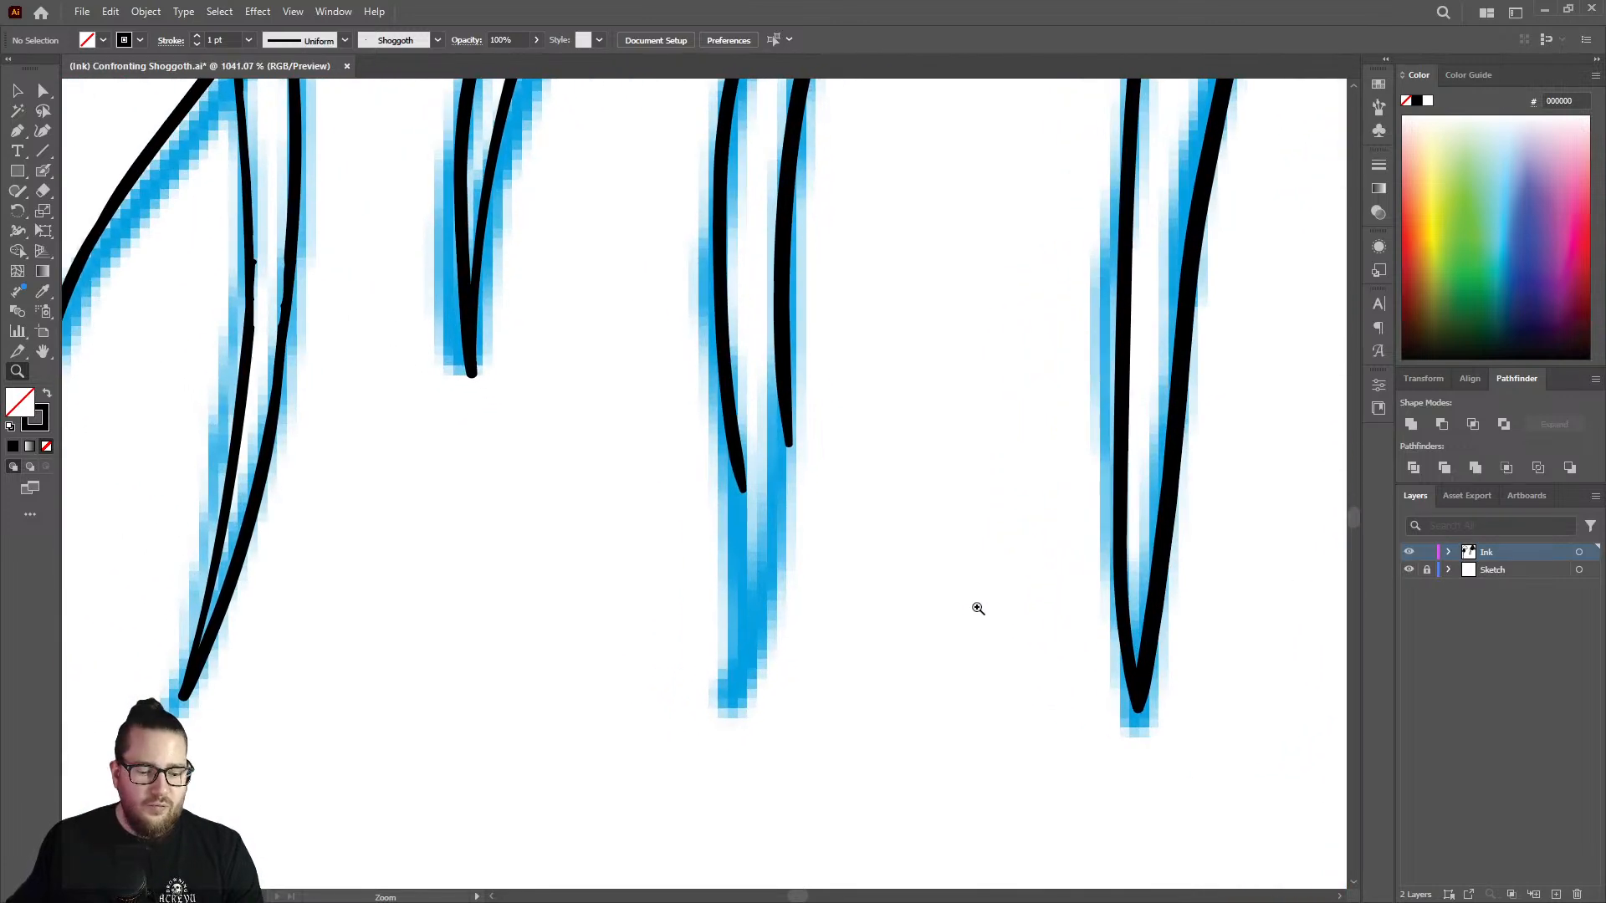
key("shift+b")
left_click_drag(747, 502, 721, 712)
left_click_drag(786, 418, 757, 647)
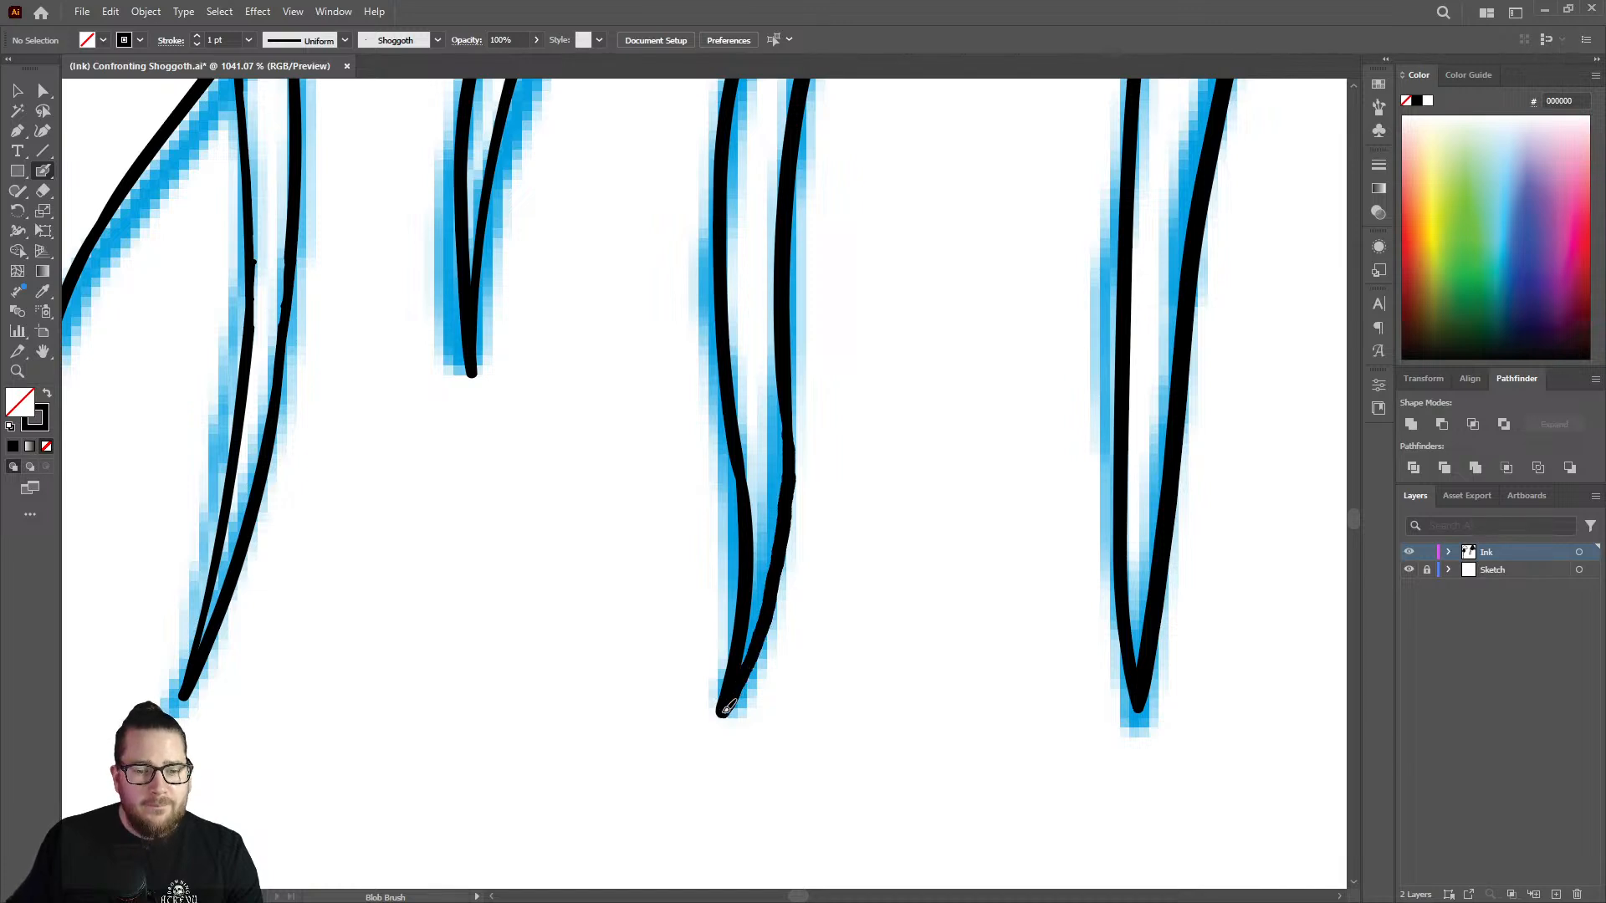
left_click_drag(788, 487, 786, 427)
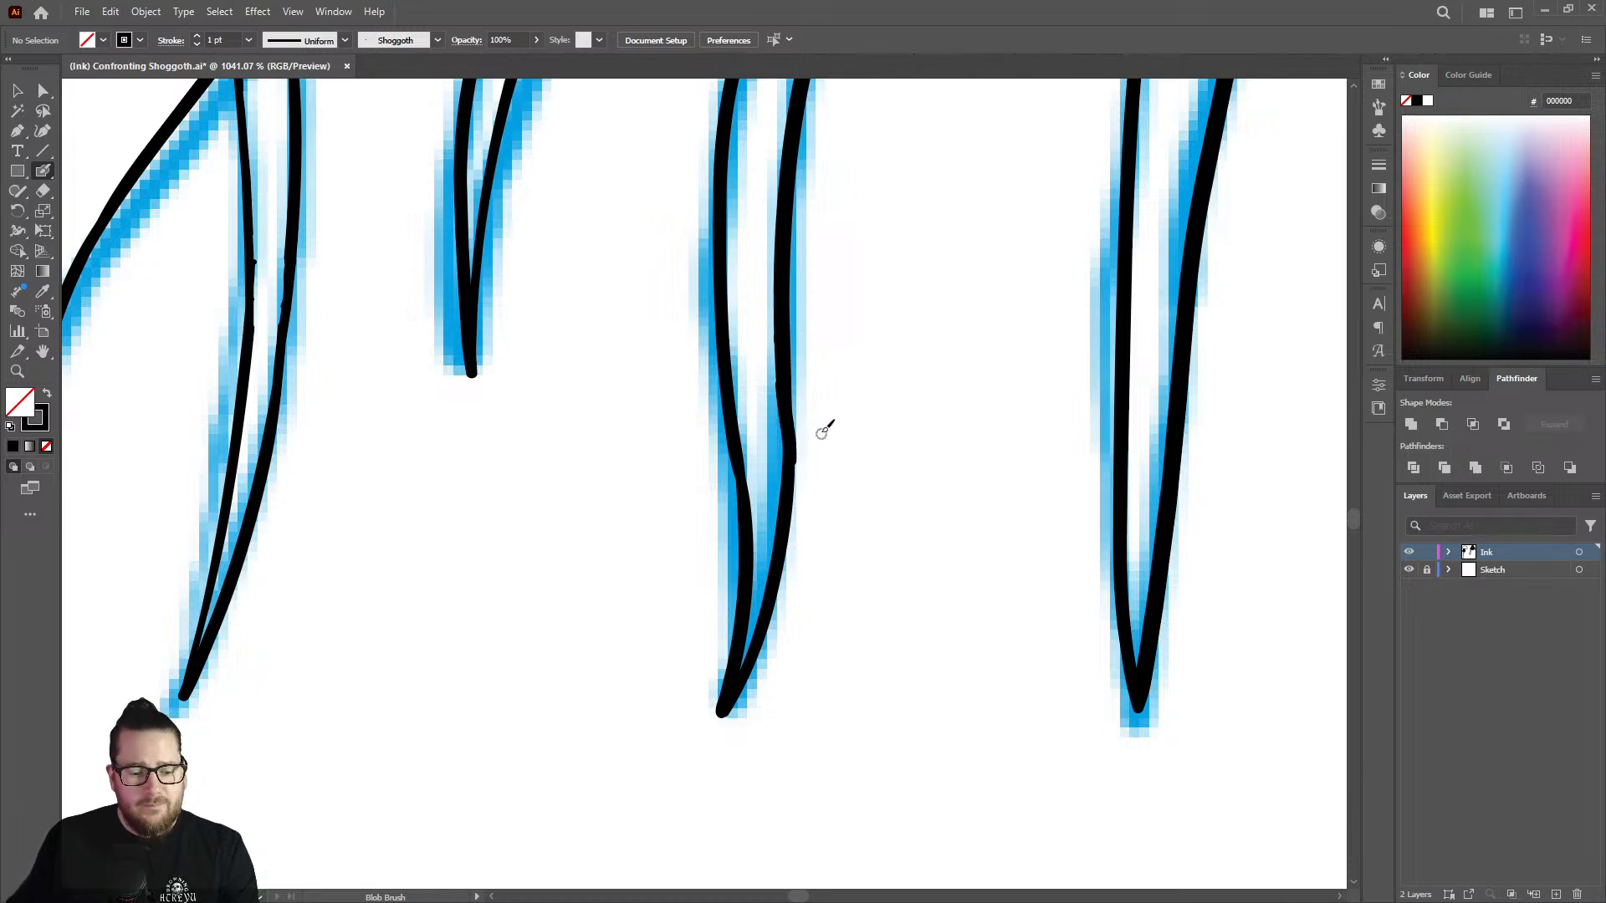
key("shift+e")
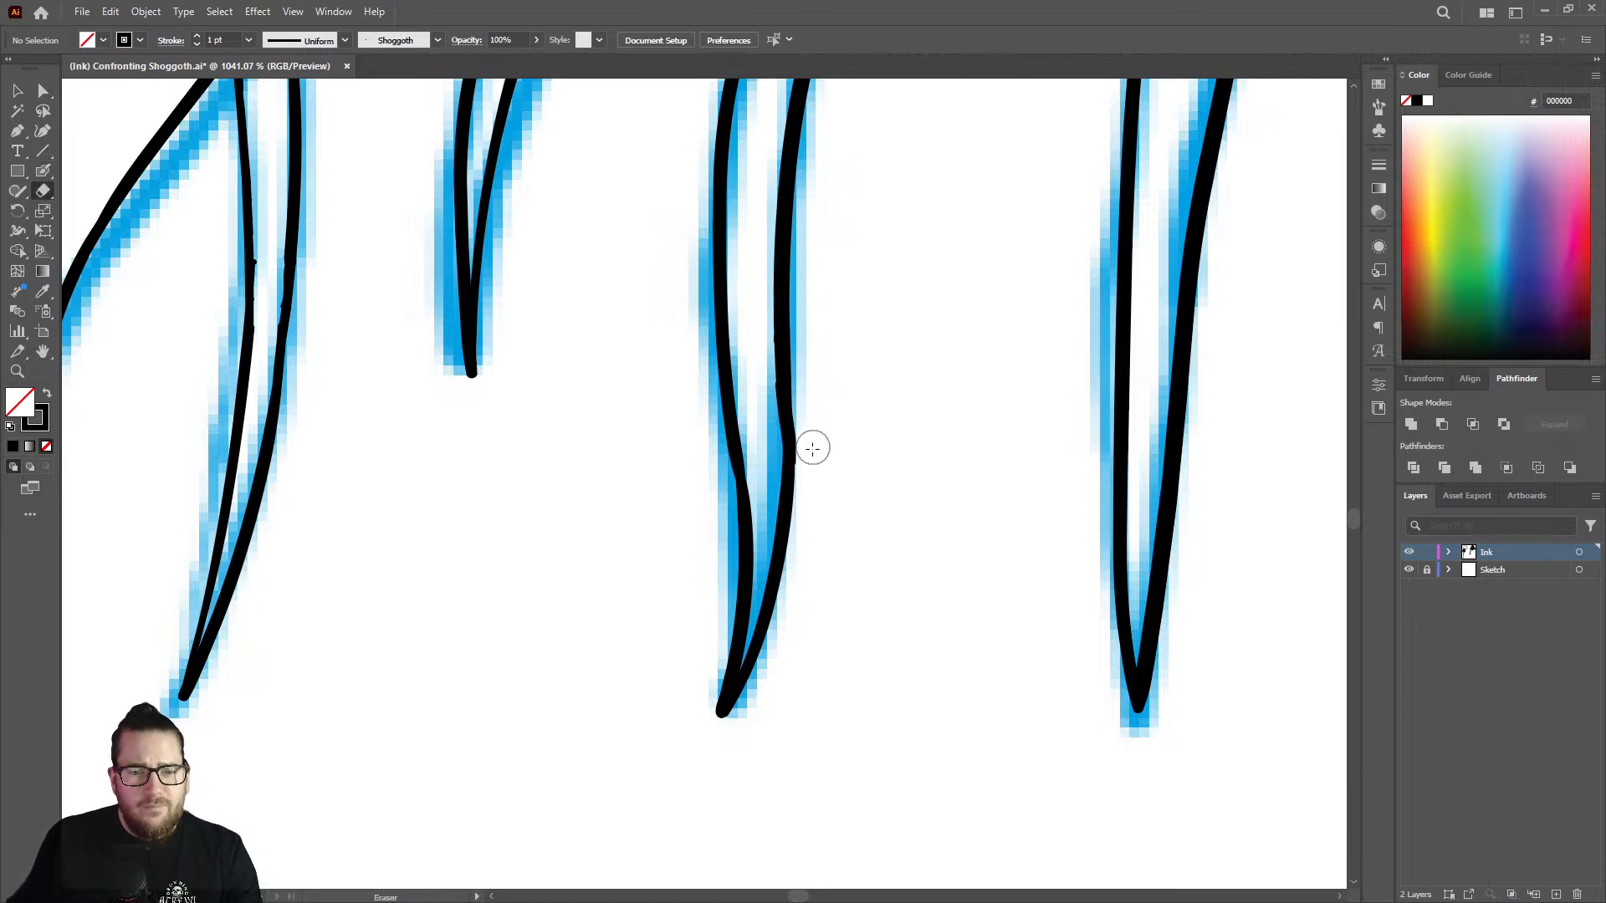
Ink the next strand line, branching from the pointed top of the last inked upper line down along the sketch.
key("z")
left_click_drag(812, 462, 679, 458)
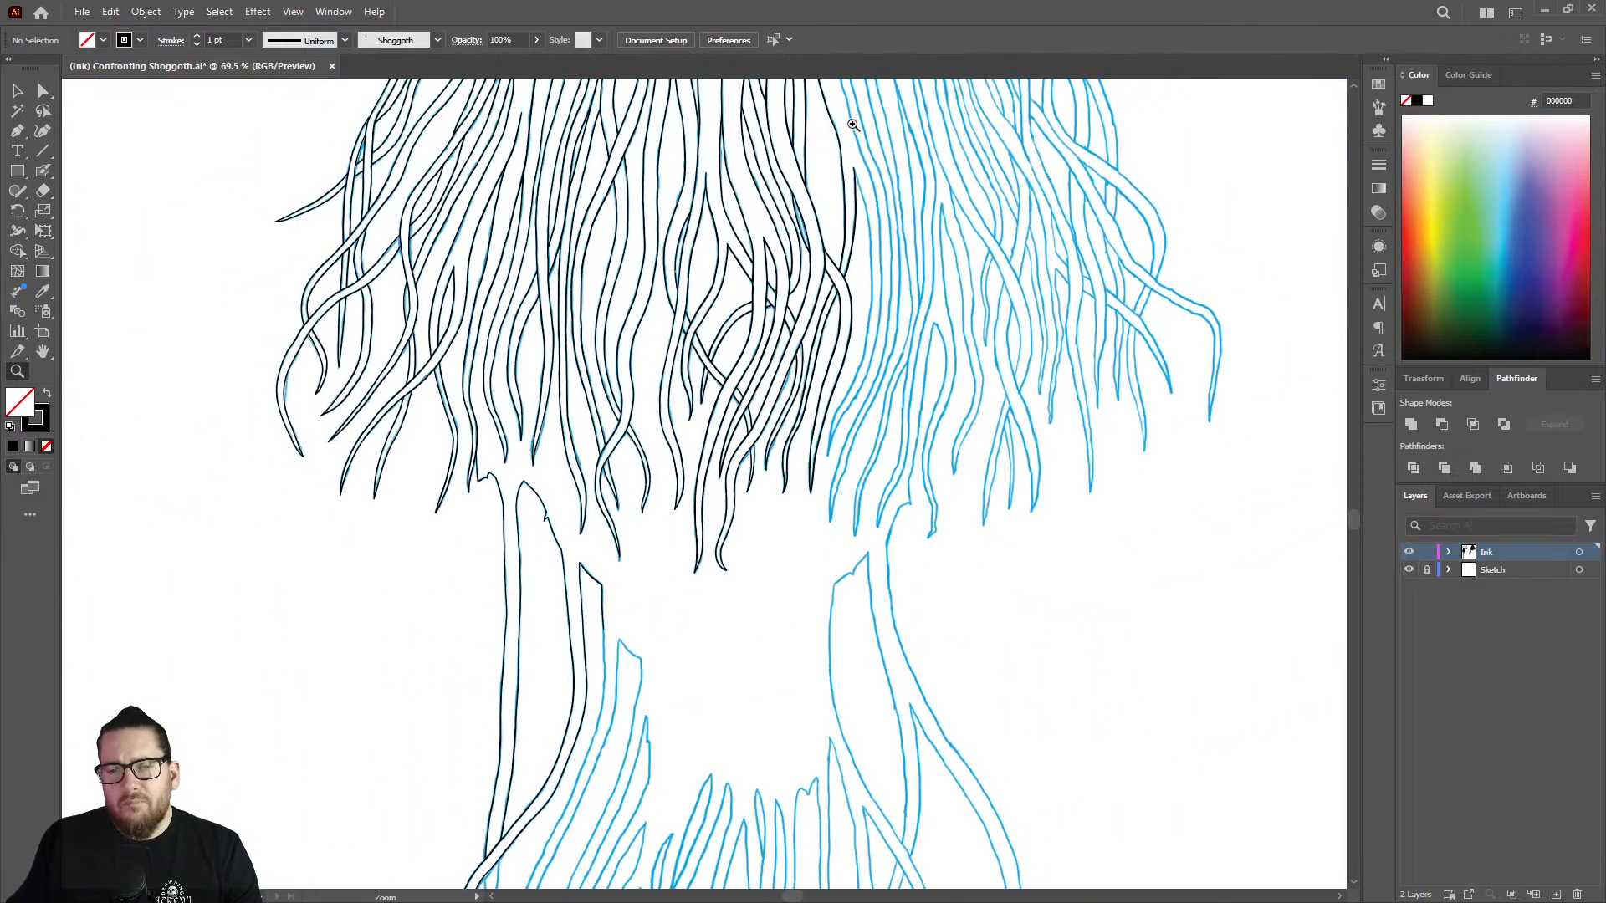
left_click_drag(865, 141, 1209, 263)
left_click_drag(840, 226, 1094, 249)
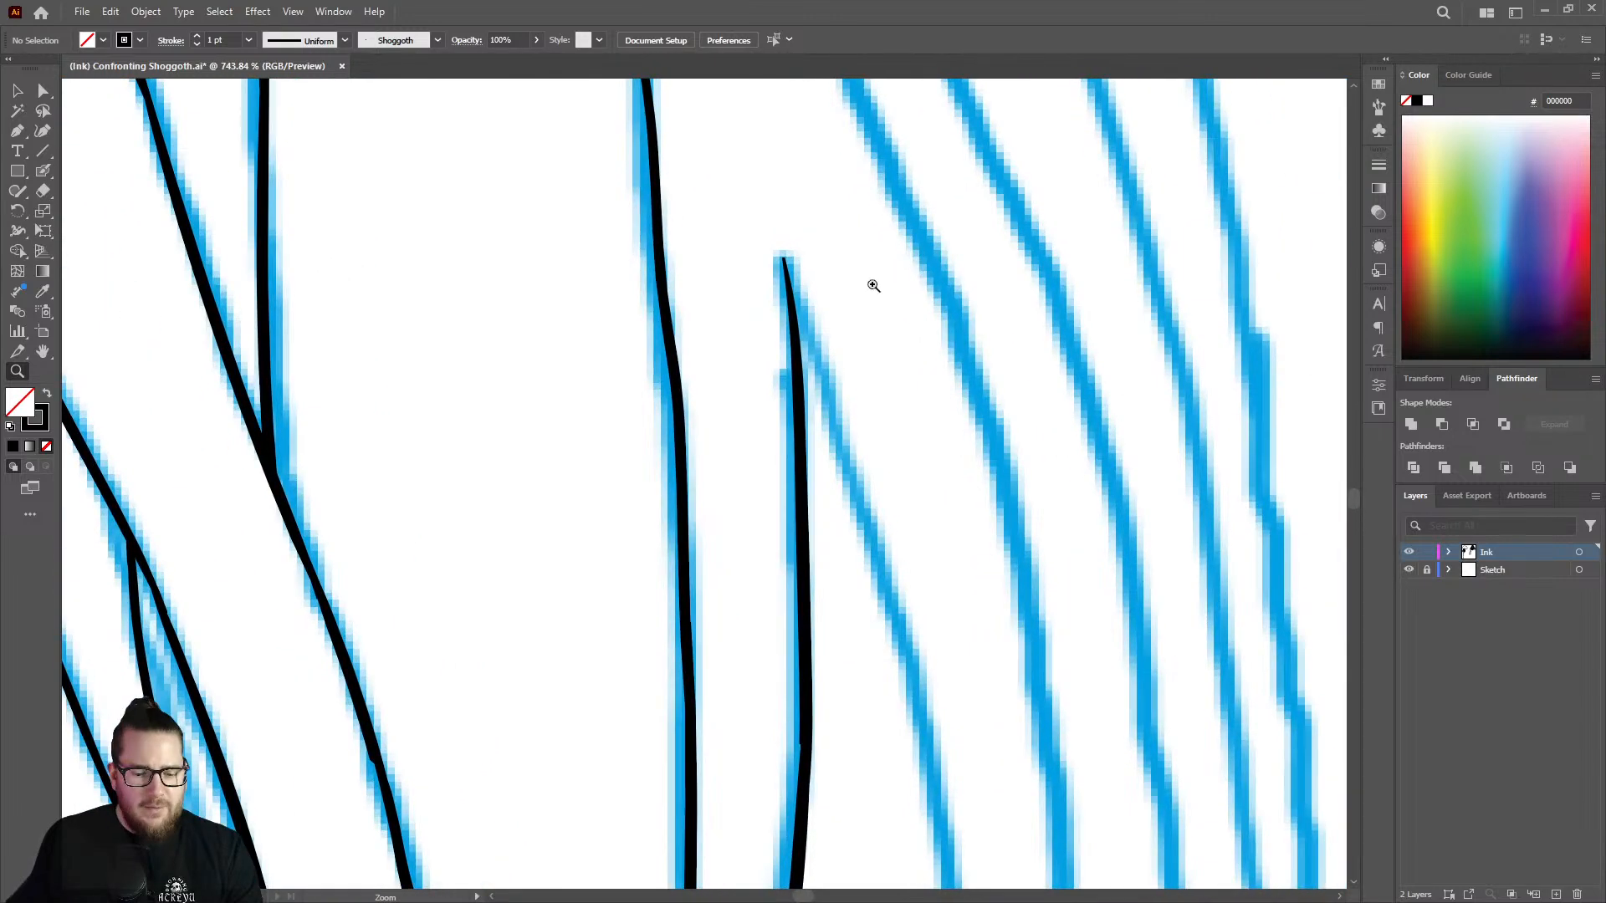
key("shift+b")
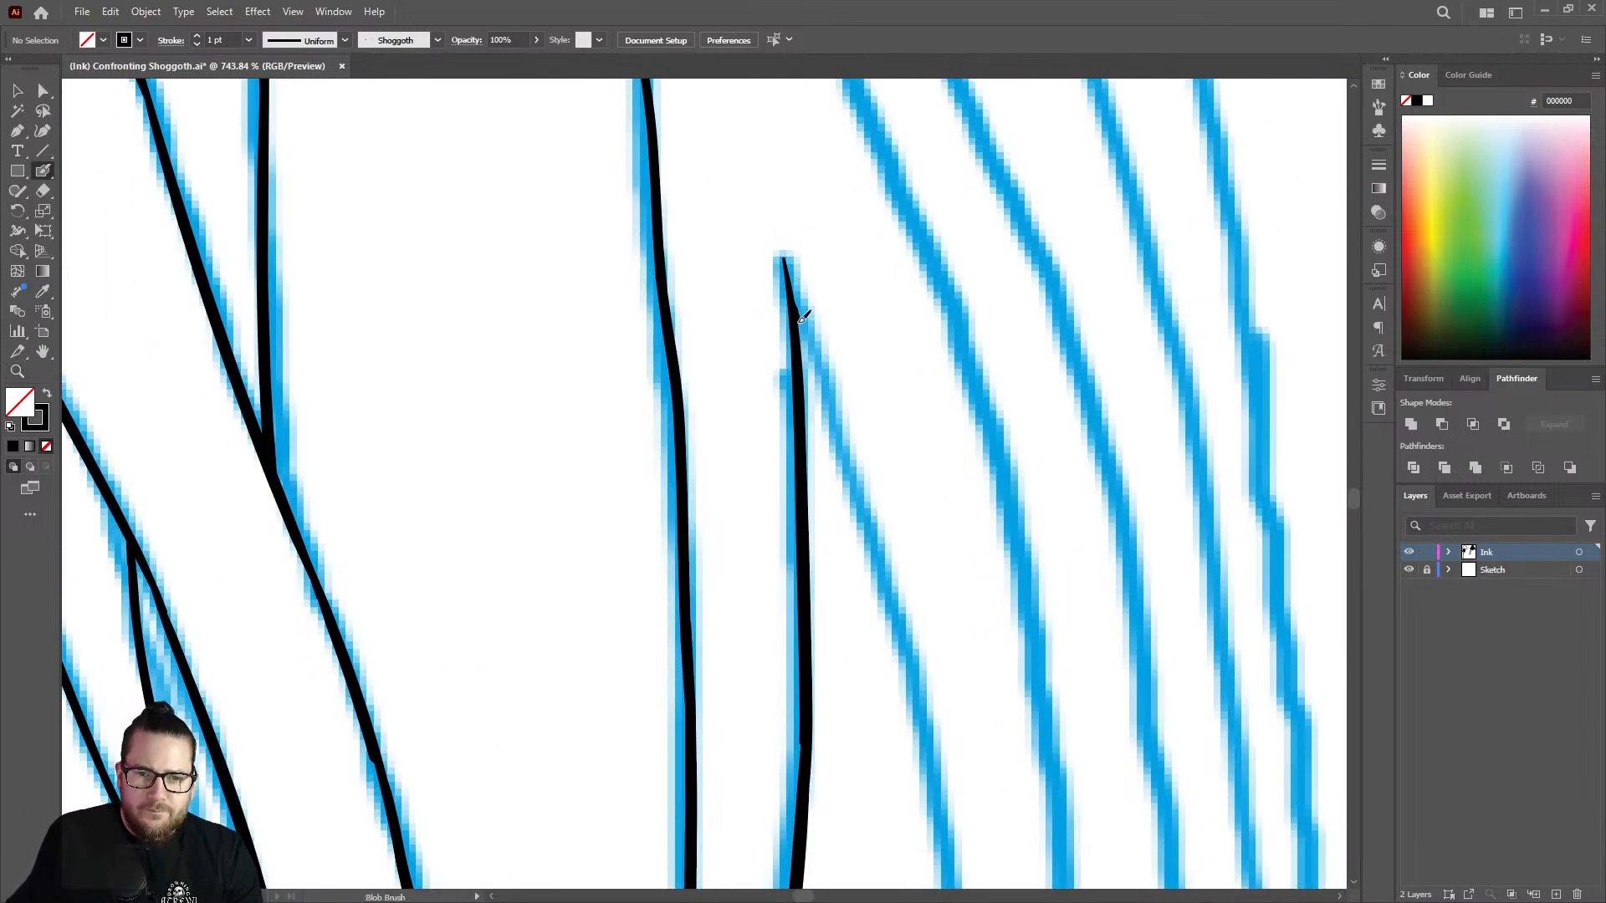
left_click_drag(824, 392, 912, 690)
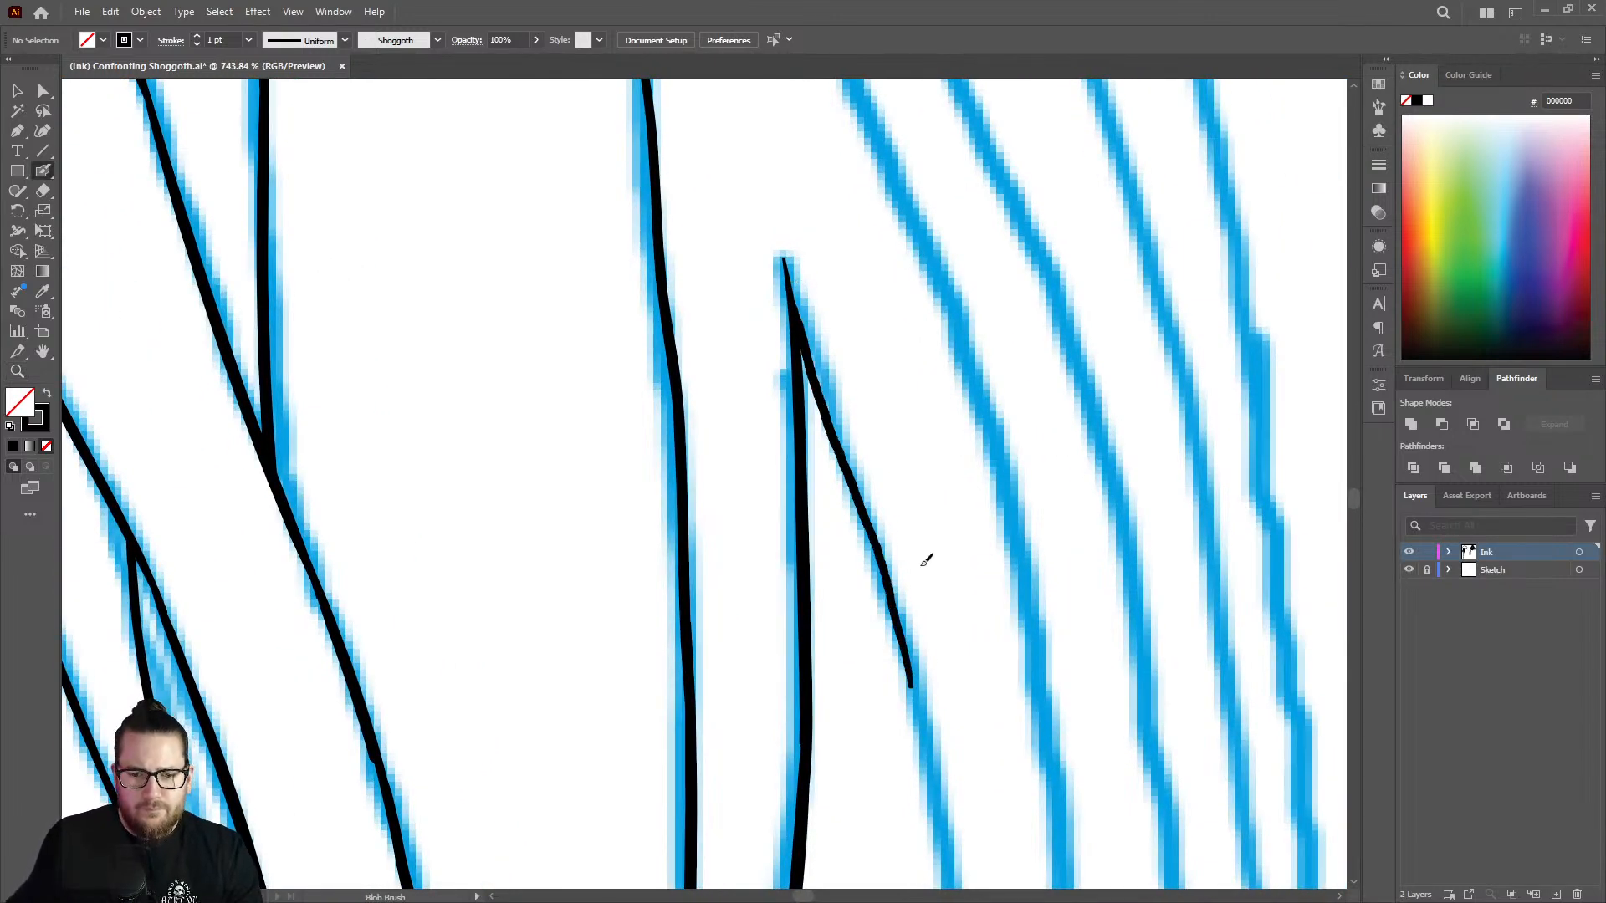
key("z")
left_click_drag(963, 434, 725, 481)
left_click_drag(985, 594, 1215, 578)
key("shift+b")
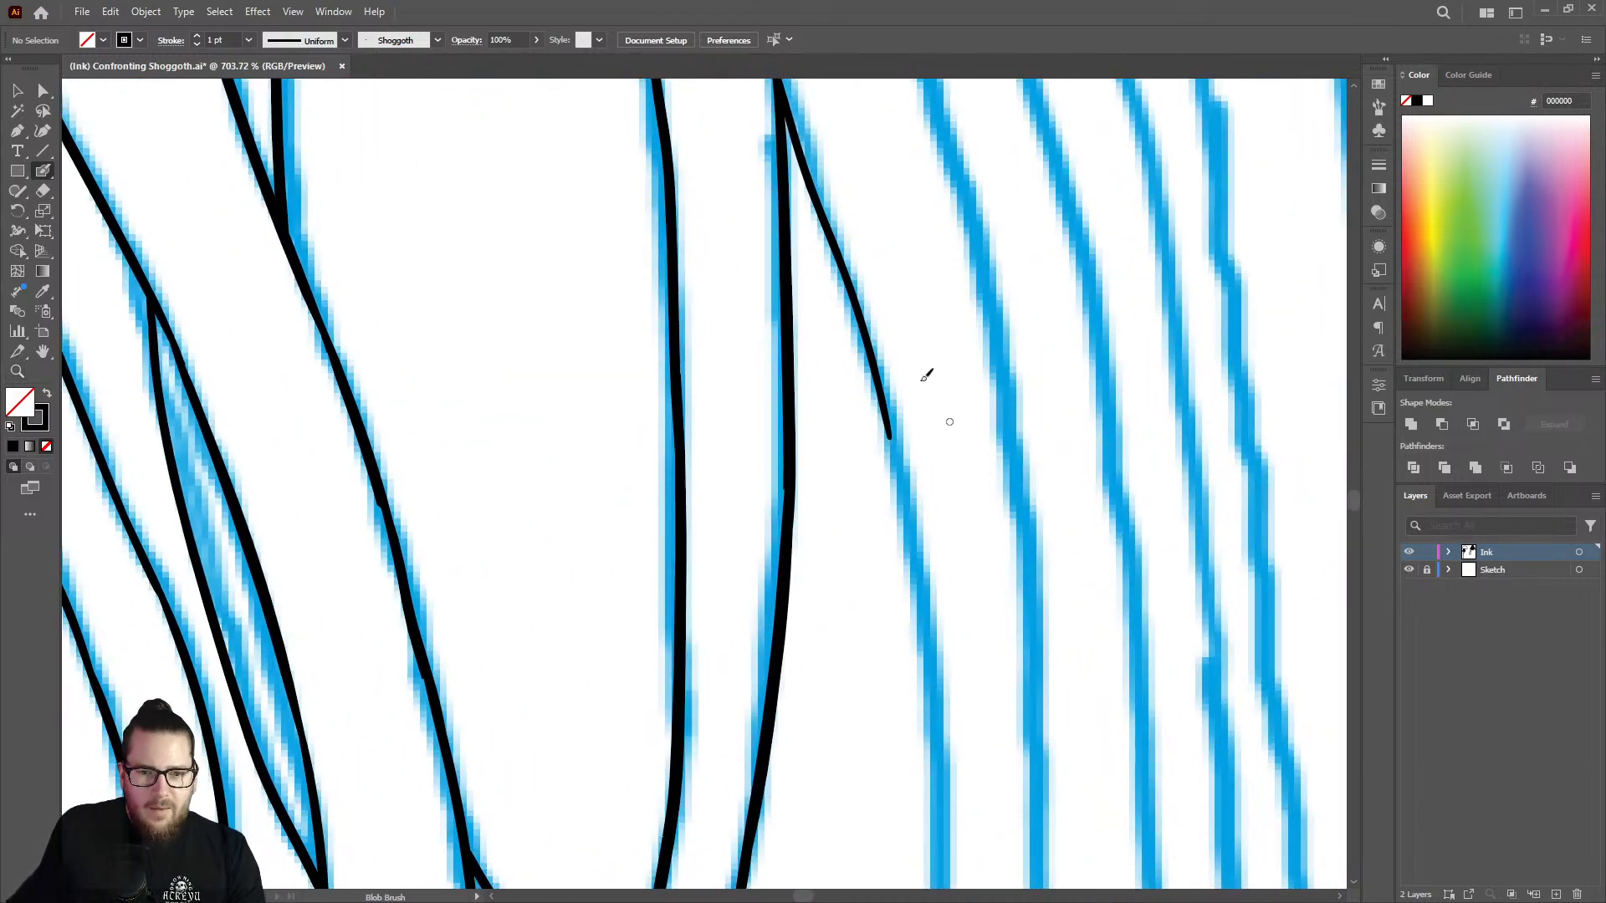
mouse_move(887, 402)
left_mouse_down()
mouse_move(926, 636)
mouse_move(925, 757)
left_mouse_up()
Trim the new branching line's lower end and redraw it thicker, extending it down the sketch.
key("z")
left_click_drag(971, 459, 805, 463)
left_click_drag(1023, 589, 1252, 523)
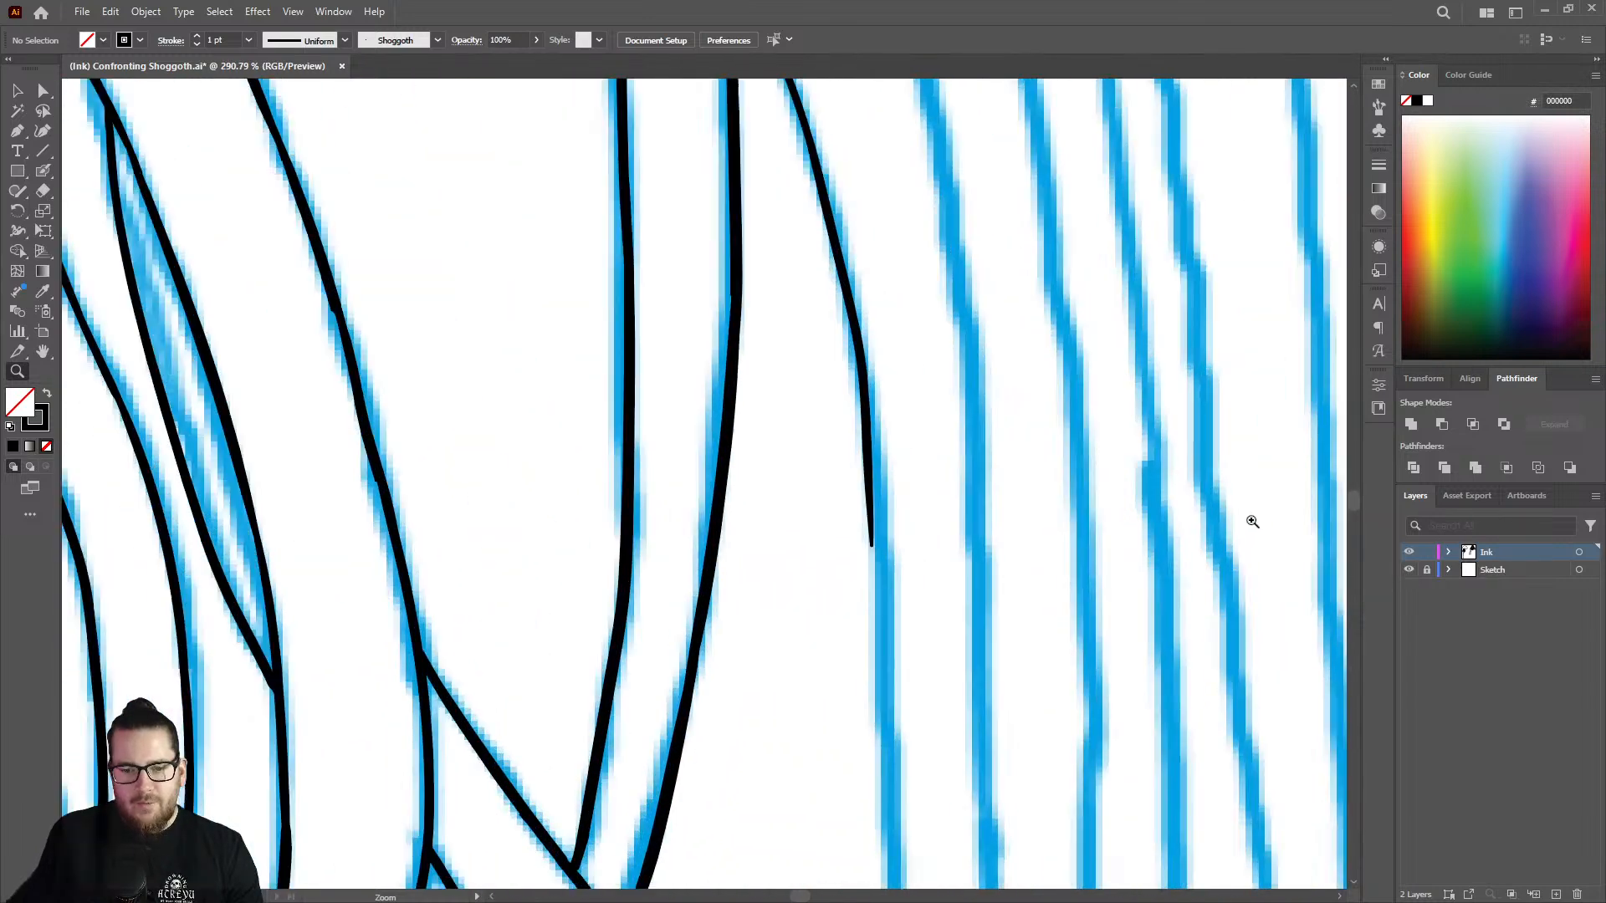
left_click_drag(891, 460, 984, 448)
key("shift+e")
left_click_drag(825, 279, 868, 645)
key("shift+b")
mouse_move(845, 276)
left_mouse_down()
mouse_move(885, 548)
mouse_move(895, 851)
left_mouse_up()
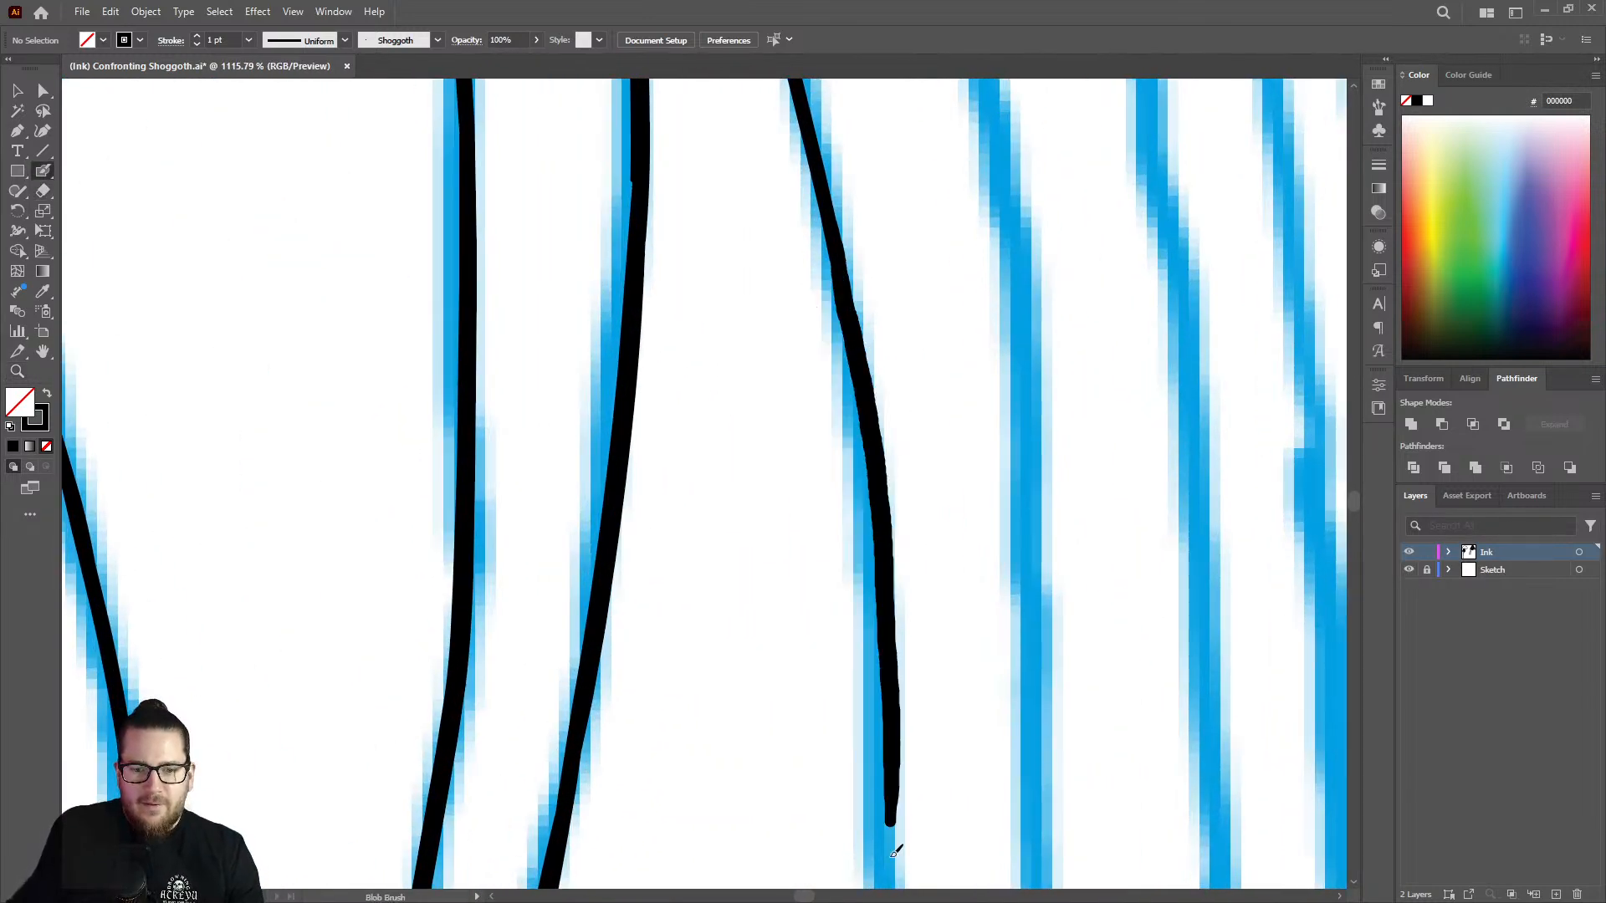
Taper the branching line's lower end and redraw it farther down over the sketch.
key("z")
mouse_move(967, 493)
left_mouse_down()
mouse_move(864, 455)
mouse_move(726, 446)
left_mouse_up()
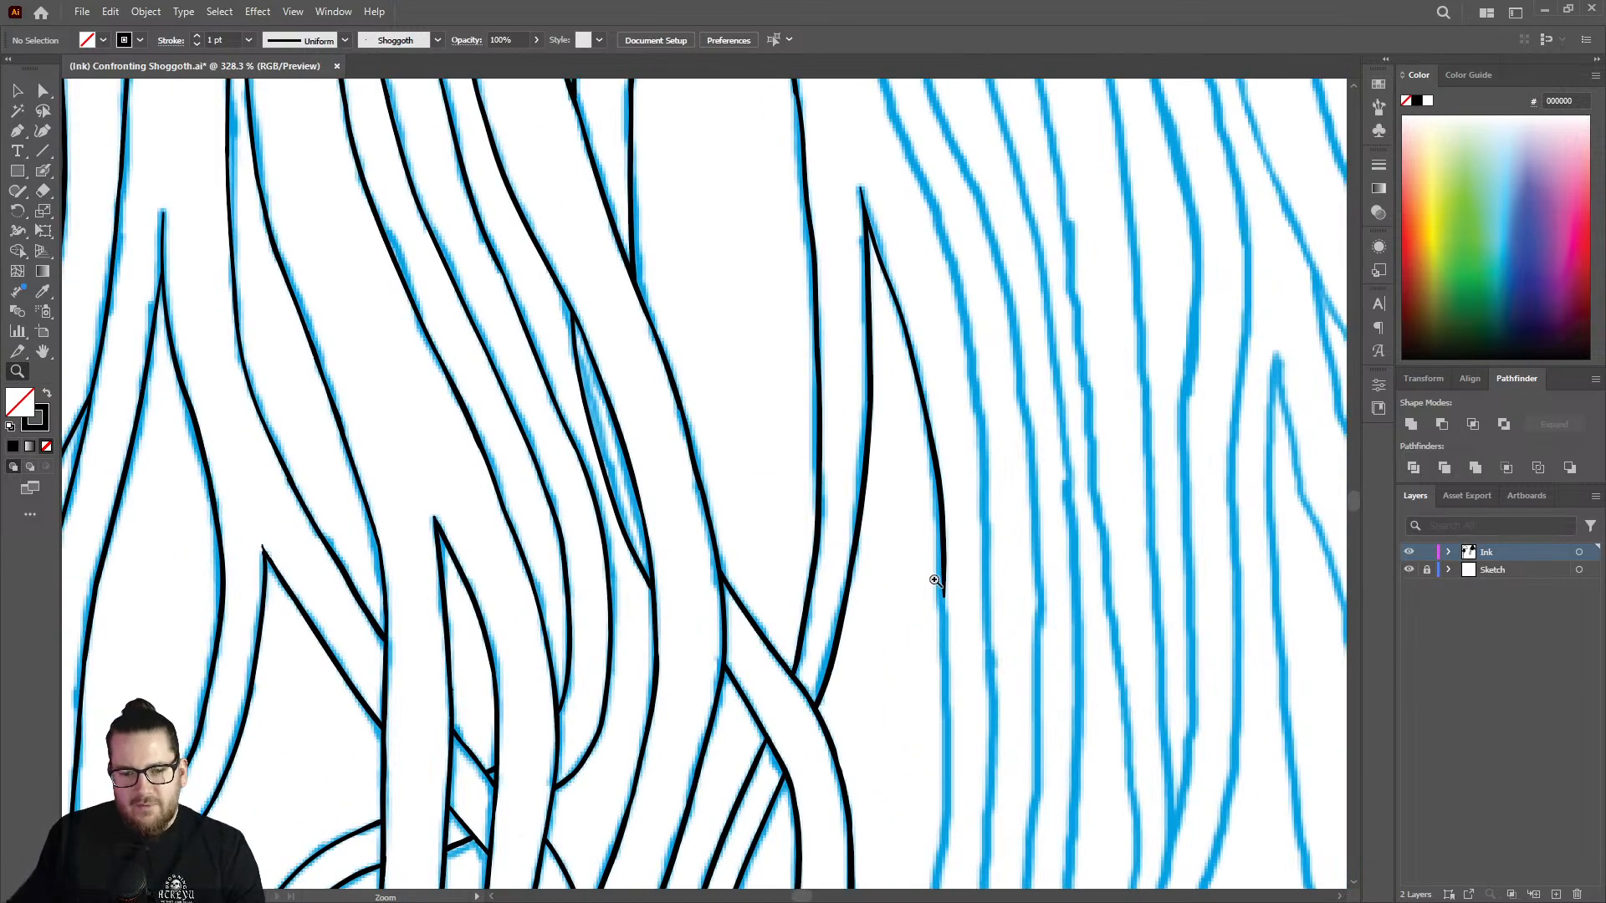
left_click_drag(934, 579, 1088, 544)
key("shift+e")
left_click_drag(946, 252, 958, 757)
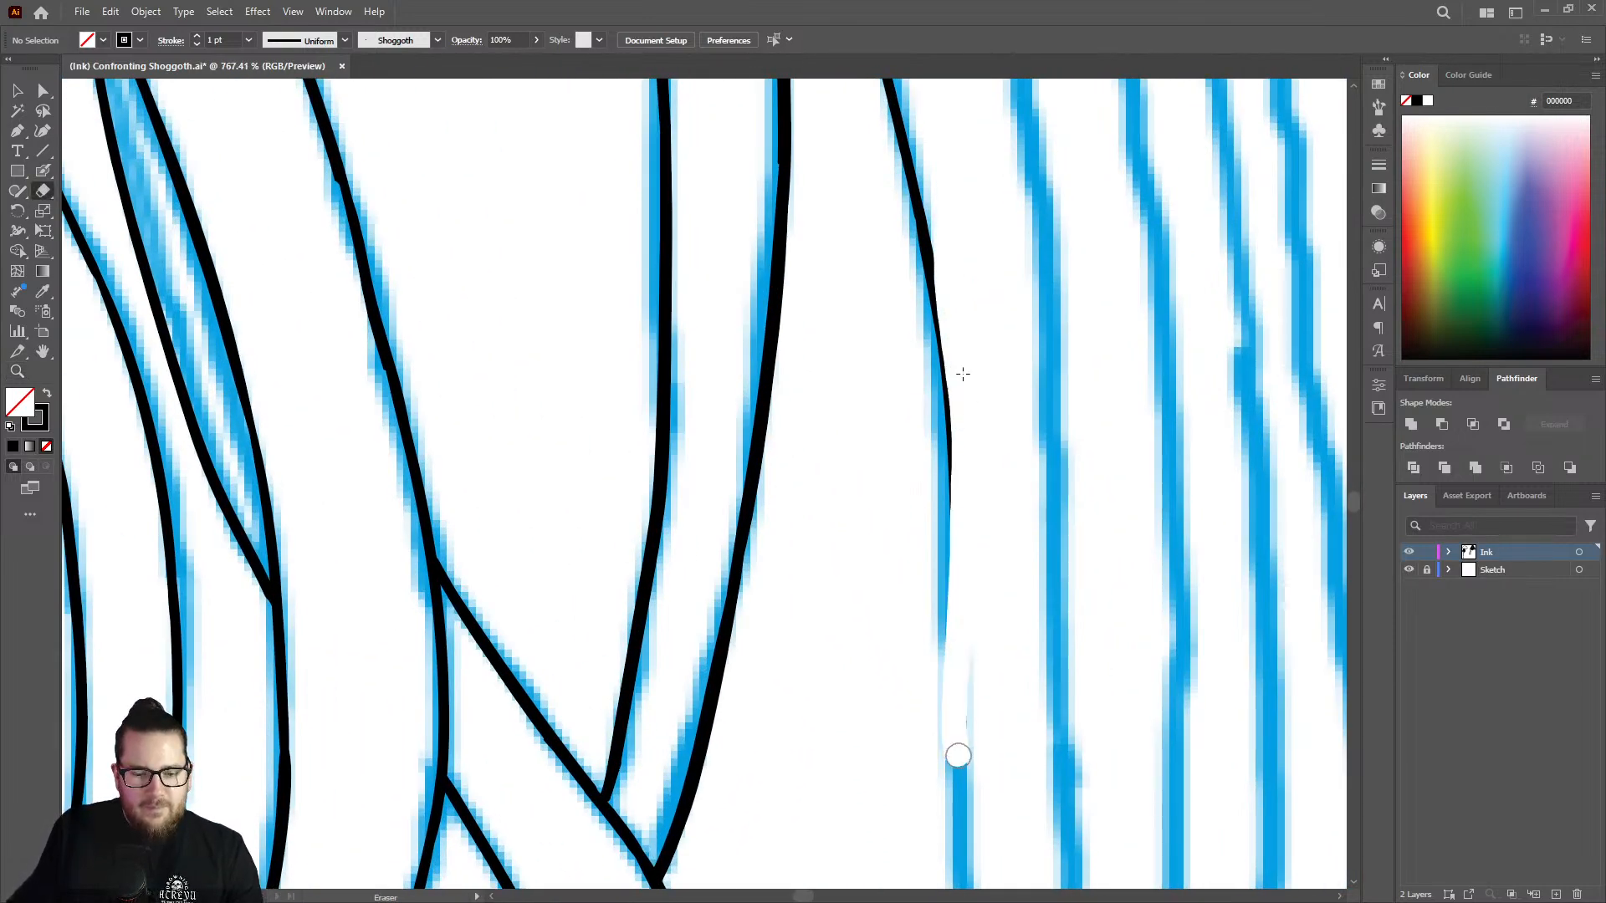
key("shift+b")
left_click_drag(939, 319, 940, 827)
Erase the lower end of the branching line where it strays from the sketch.
key("z")
left_click_drag(996, 586, 824, 606)
left_click_drag(1007, 699, 1192, 613)
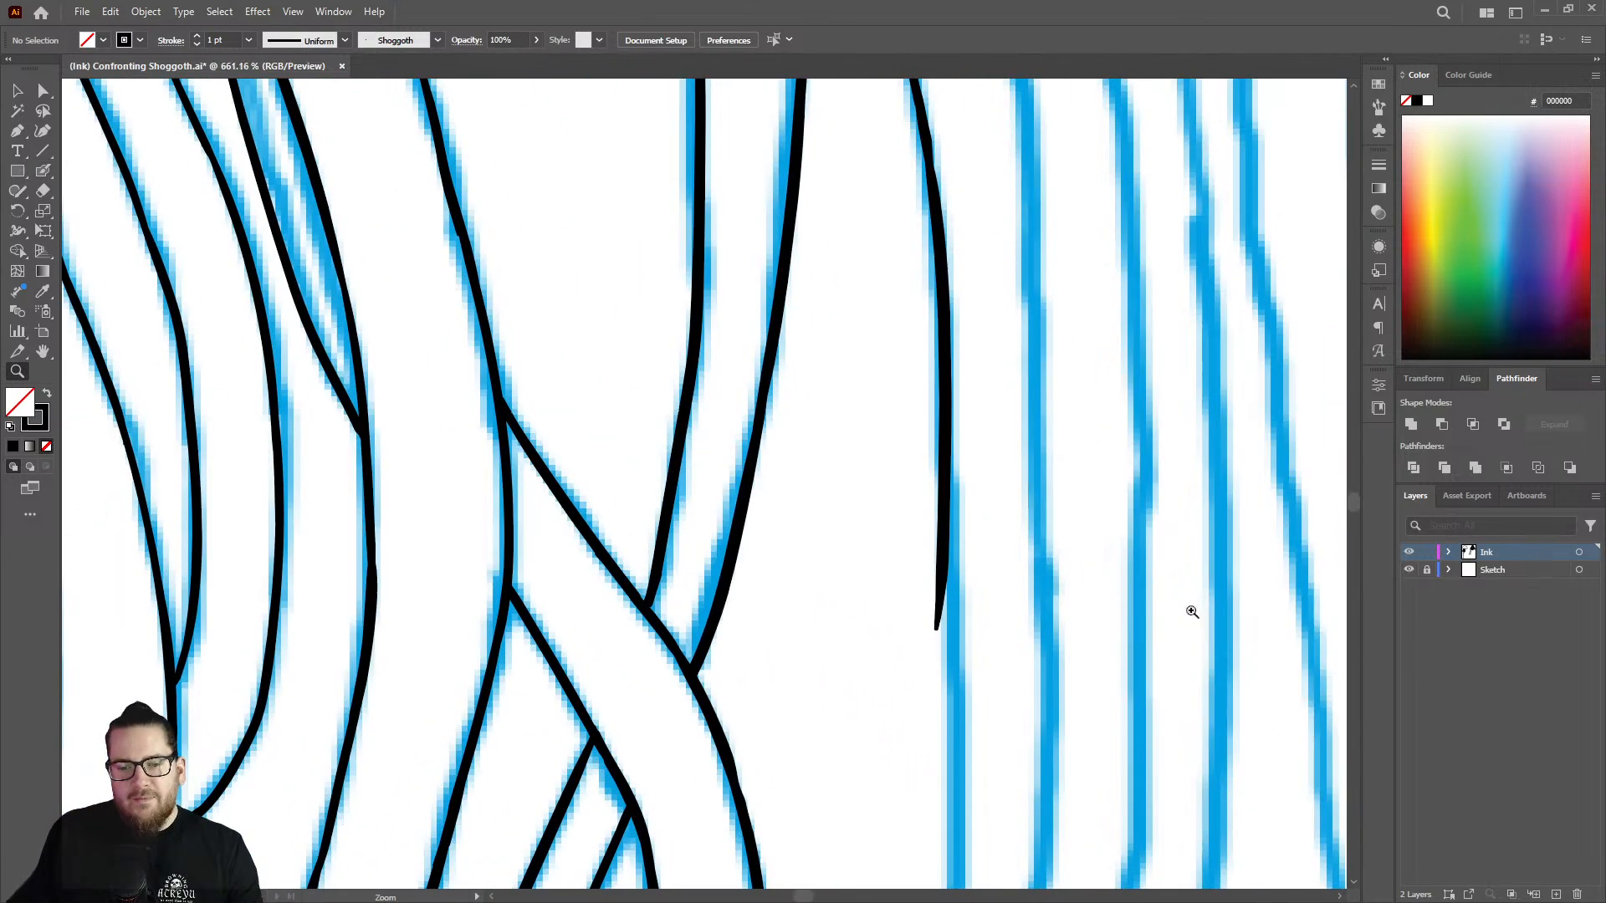
key("shift+e")
left_click_drag(954, 441, 935, 646)
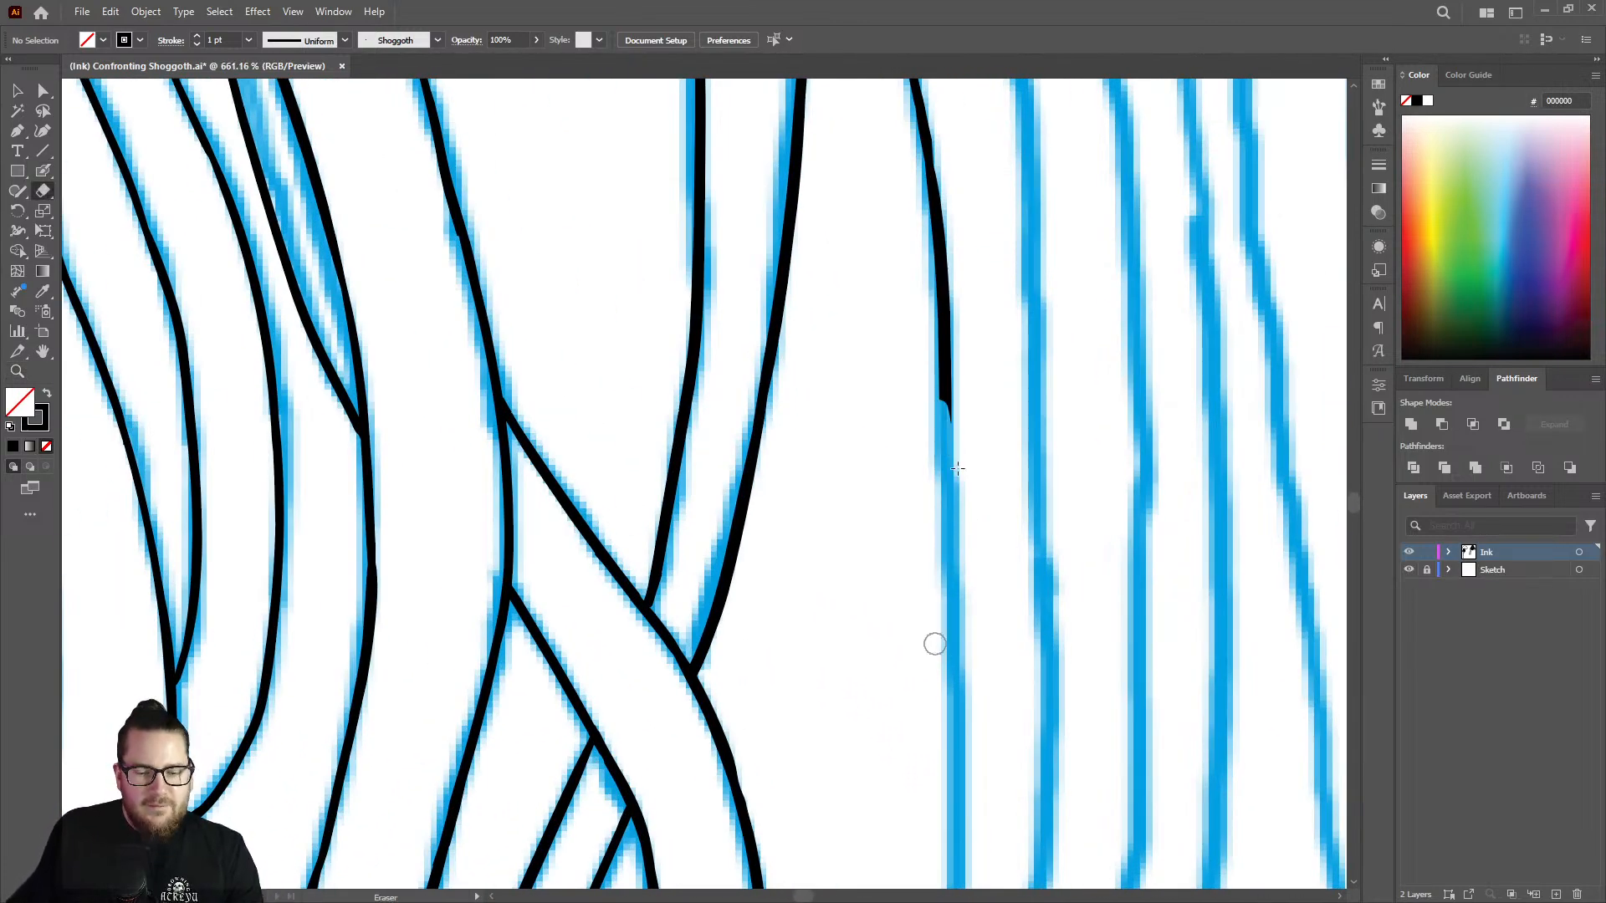
Redraw the branching line straight down the sketch from its erased end, correcting the stroke along the way.
key("shift+b")
left_click_drag(953, 395, 941, 843)
key("shift+e")
left_click_drag(950, 614, 942, 845)
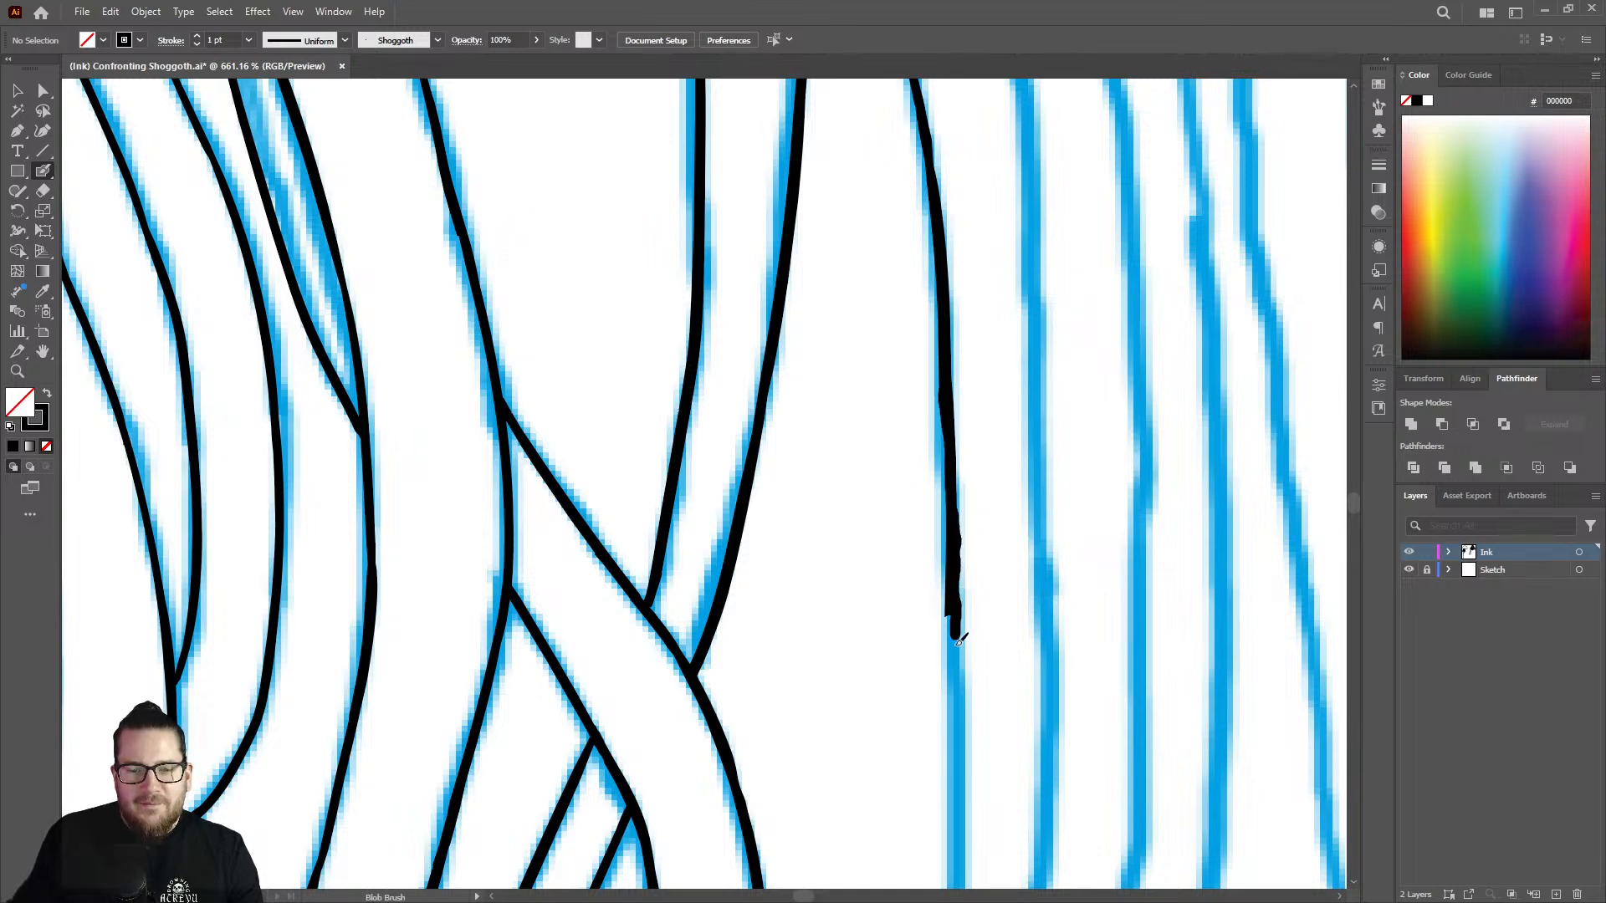
left_click_drag(959, 640, 958, 885)
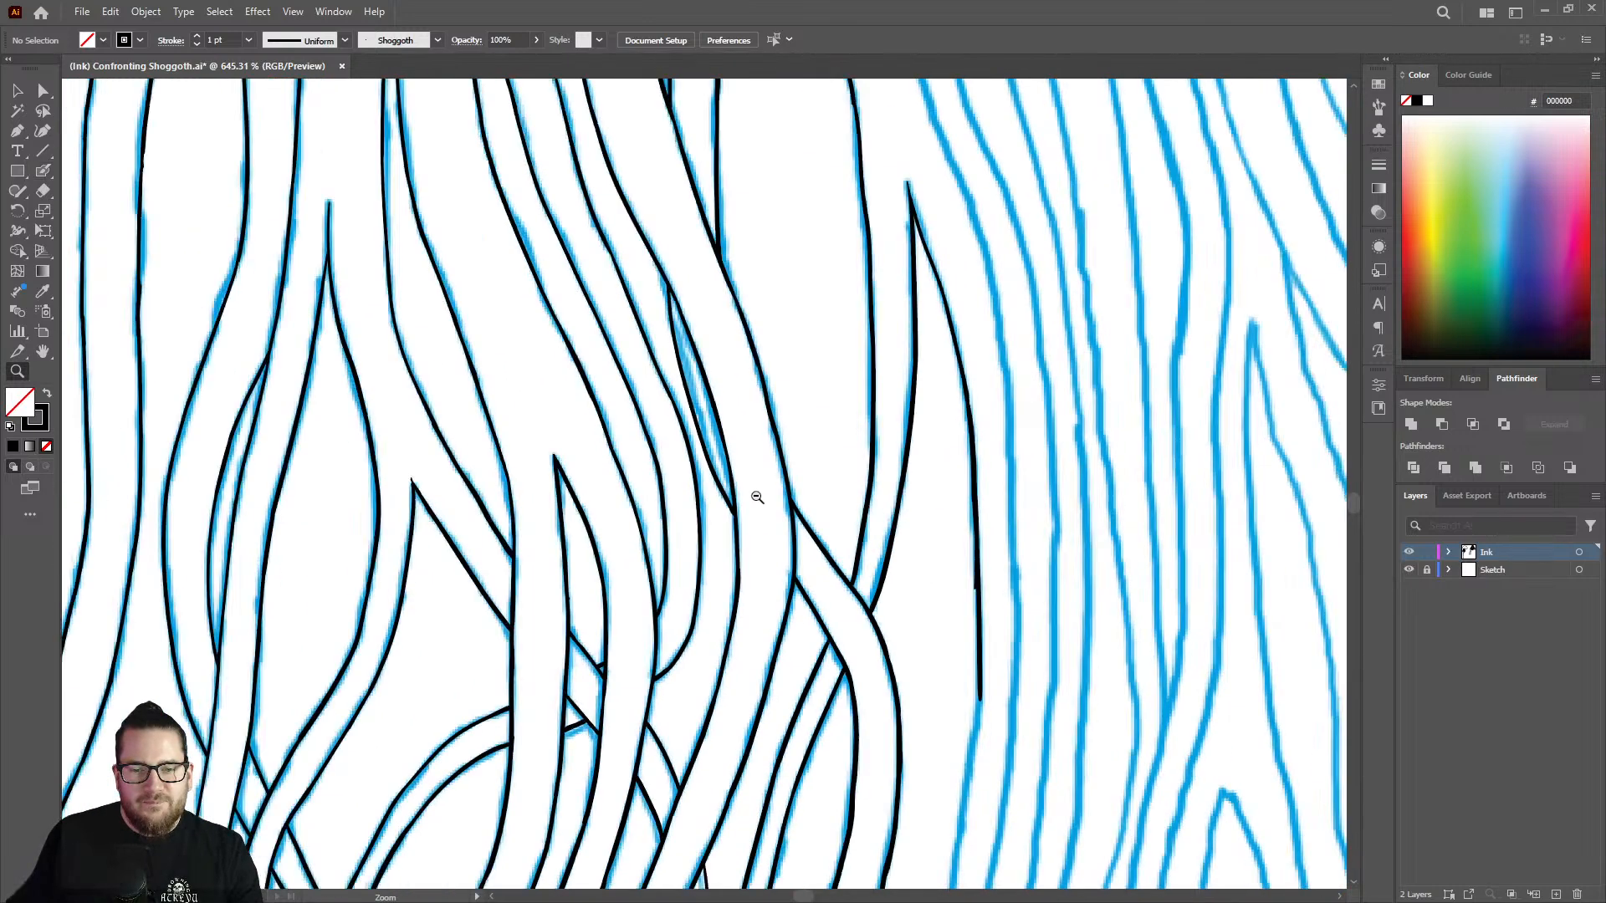
Extend the line down around the sketch's bend and erase the notch on its left side higher up.
left_click_drag(757, 498, 723, 500)
left_click_drag(1016, 726, 1190, 618)
left_click_drag(1030, 534, 1094, 531)
key("shift+b")
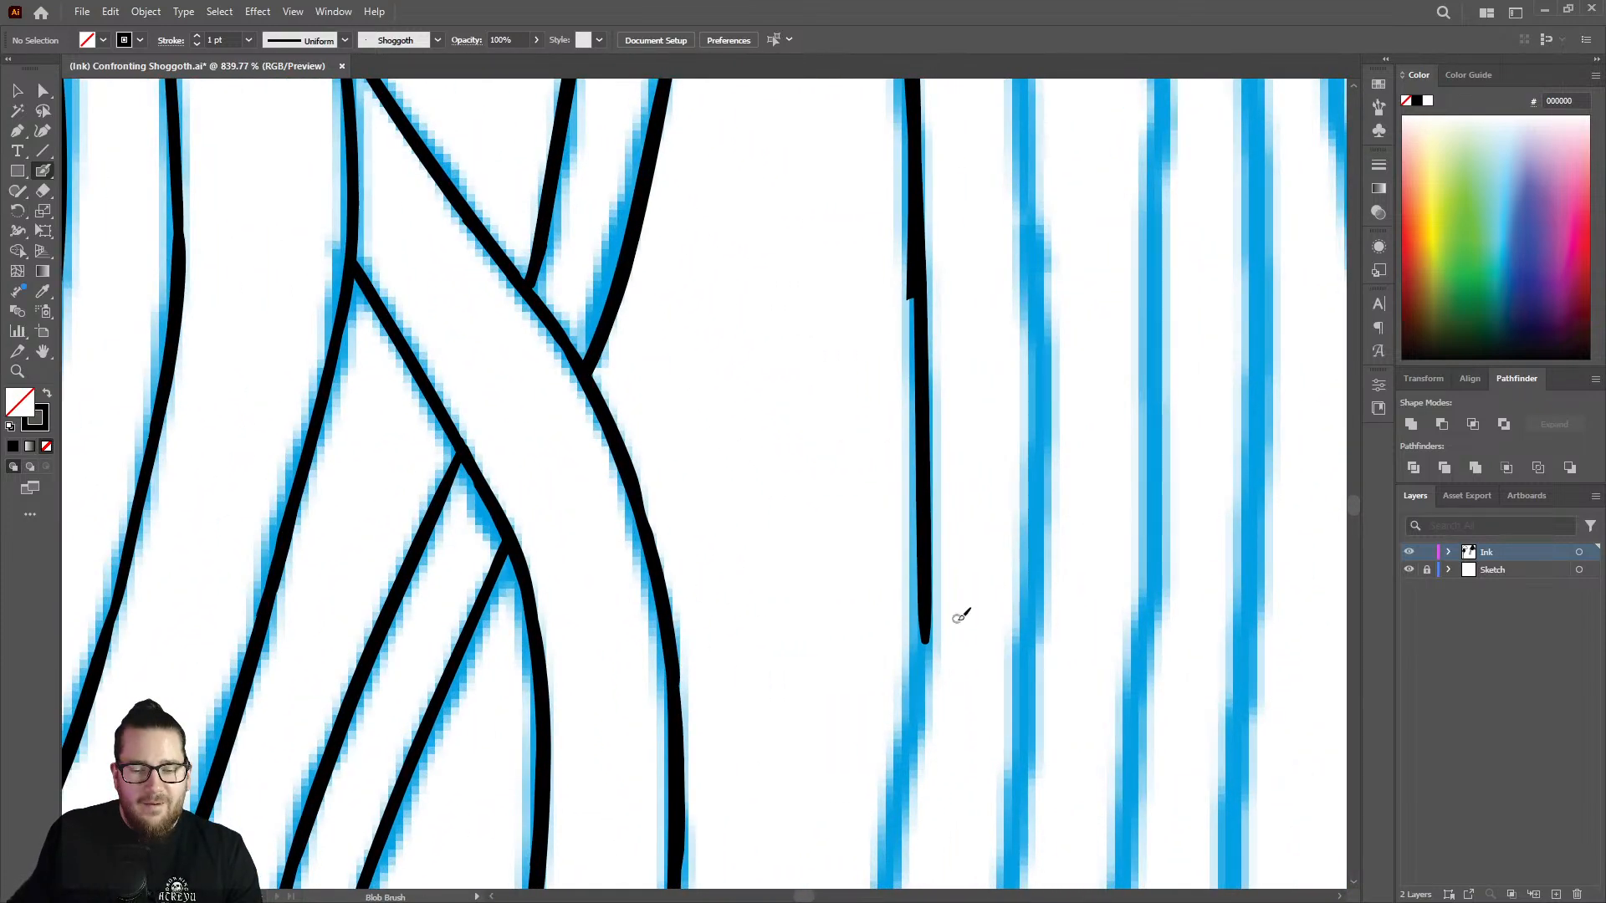
left_click_drag(929, 575, 884, 857)
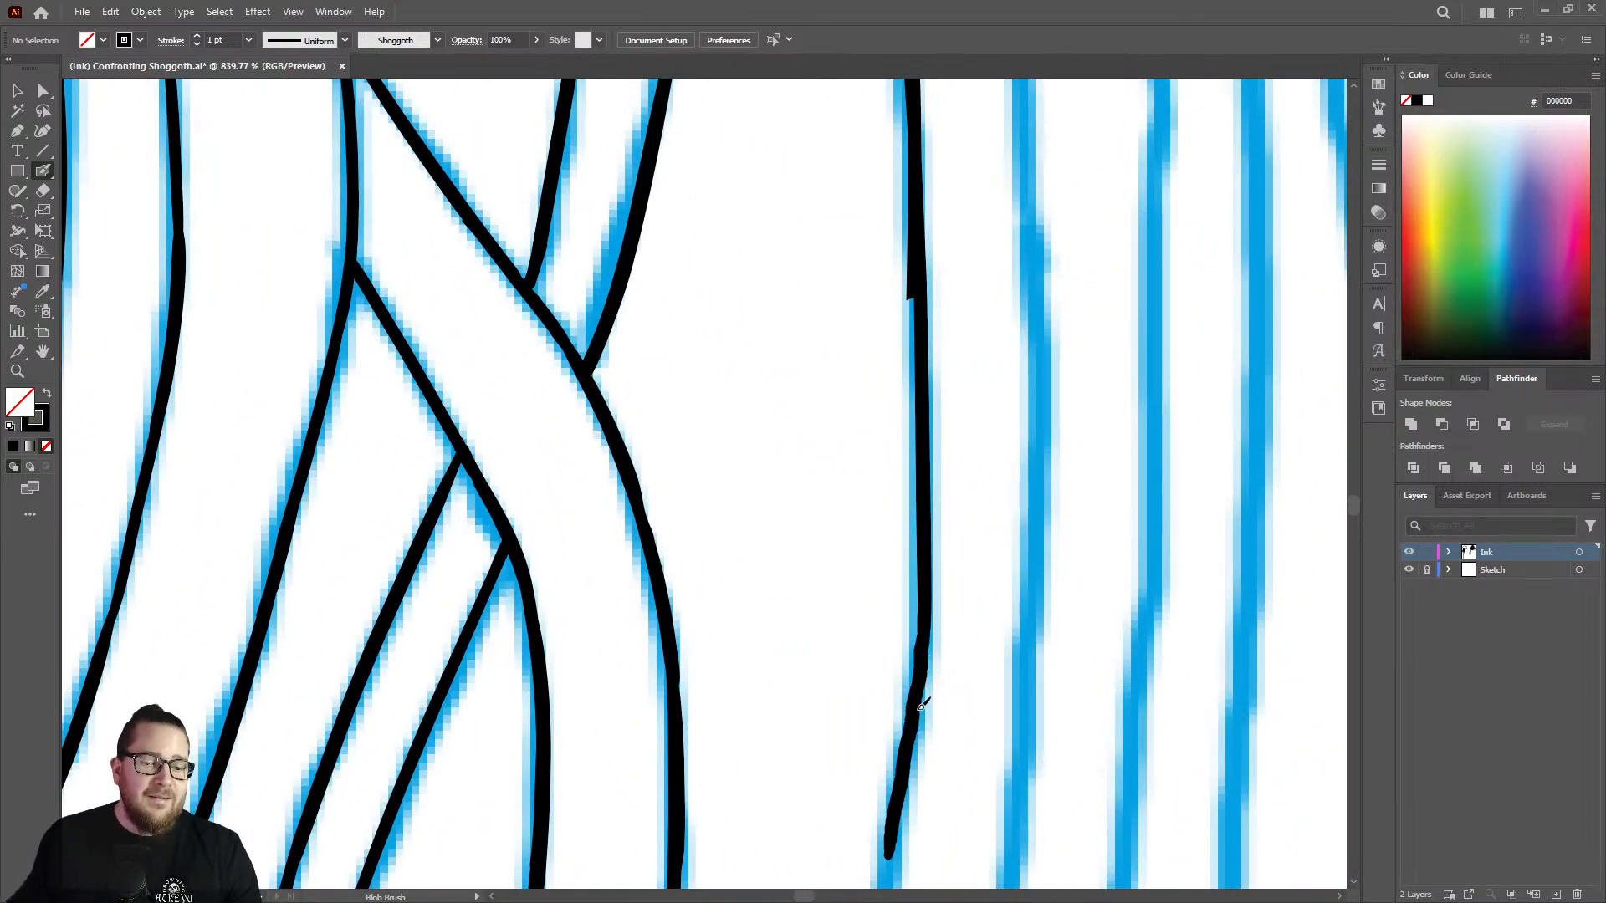
key("shift+e")
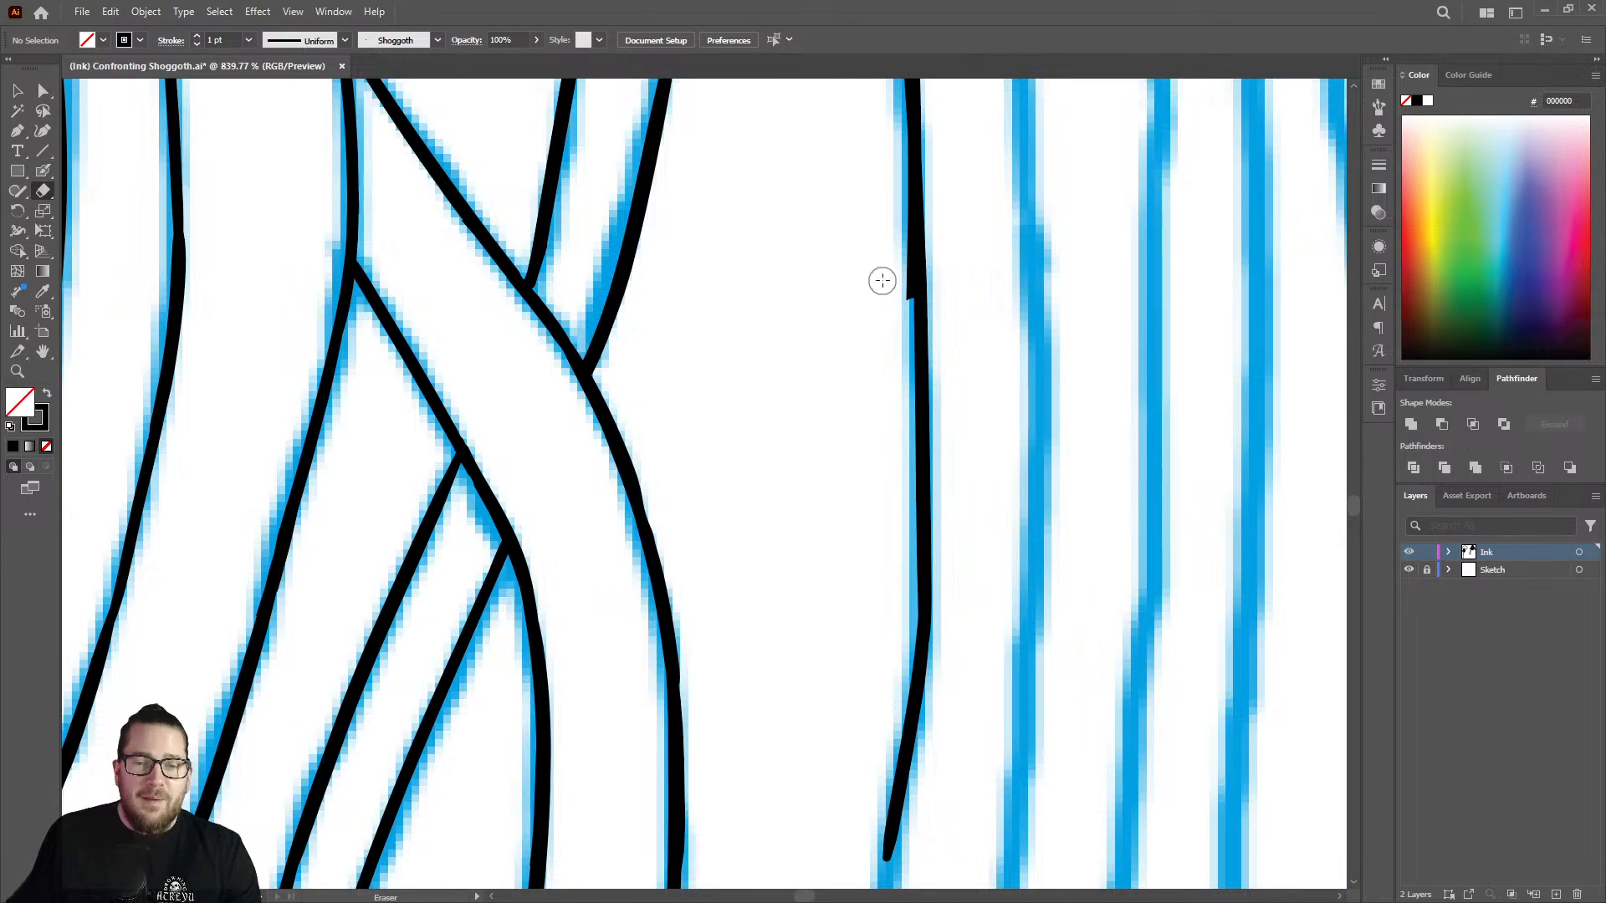
left_click_drag(895, 312, 893, 206)
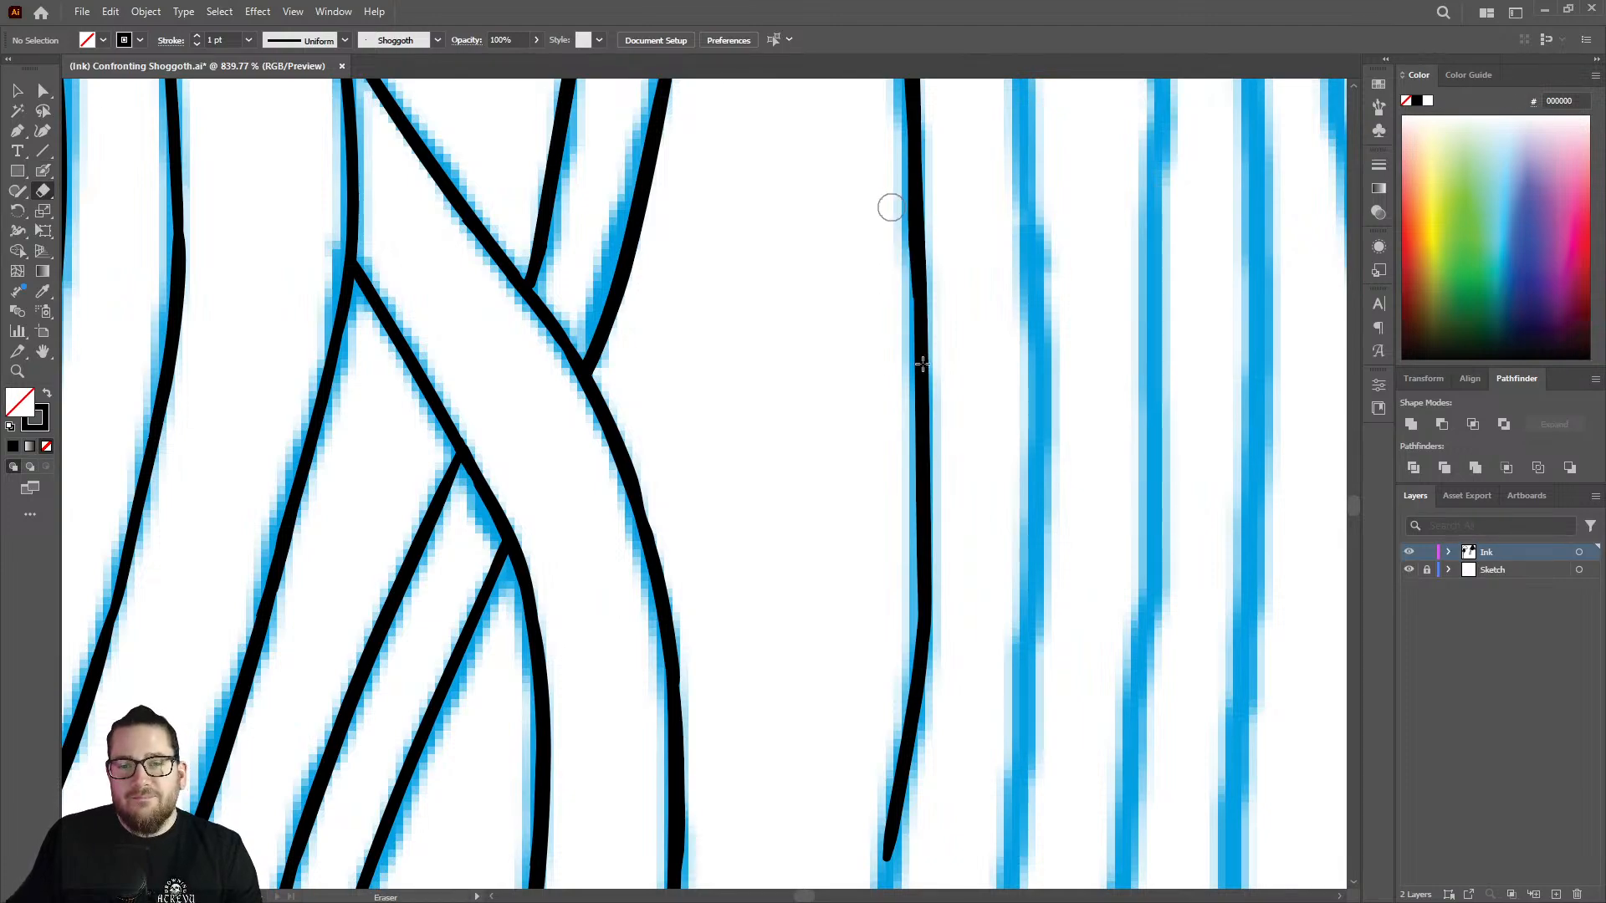
Rework the line's lower end below the bend and carry it farther down along the sketch.
key("z")
left_click_drag(921, 362, 623, 377)
left_click_drag(911, 570, 1019, 544)
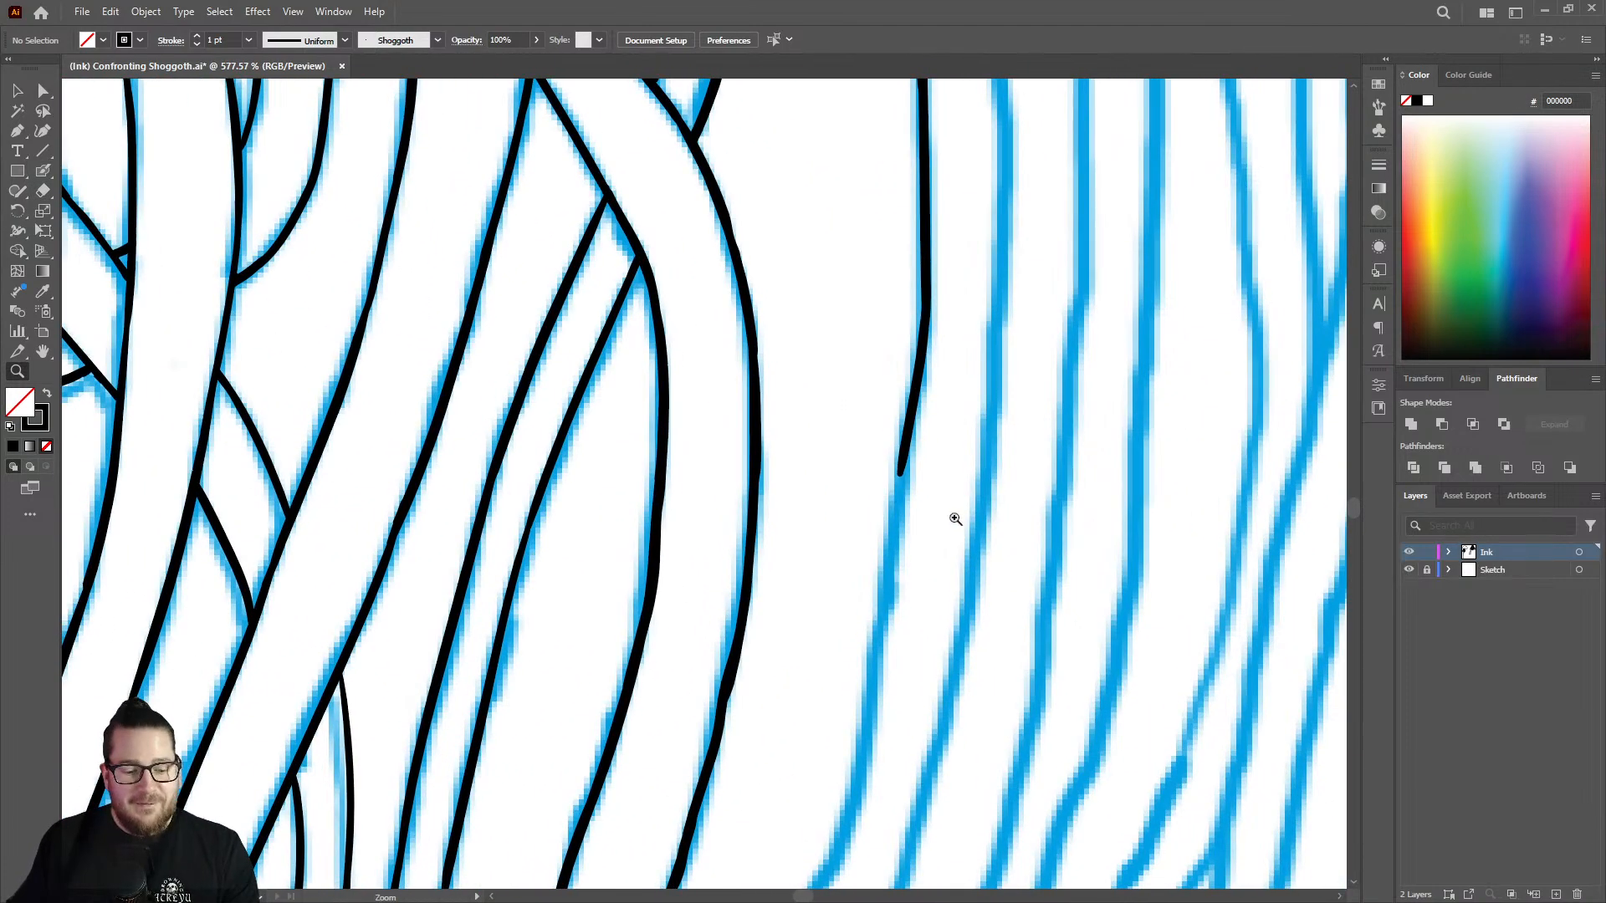
key("shift+e")
mouse_move(911, 397)
left_mouse_down()
mouse_move(870, 721)
mouse_move(832, 862)
left_mouse_up()
key("shift+b")
Even out the line's weight around the bend where the two strokes join.
key("z")
mouse_move(931, 445)
left_mouse_down()
mouse_move(996, 330)
mouse_move(911, 423)
mouse_move(922, 301)
left_mouse_up()
key("shift+e")
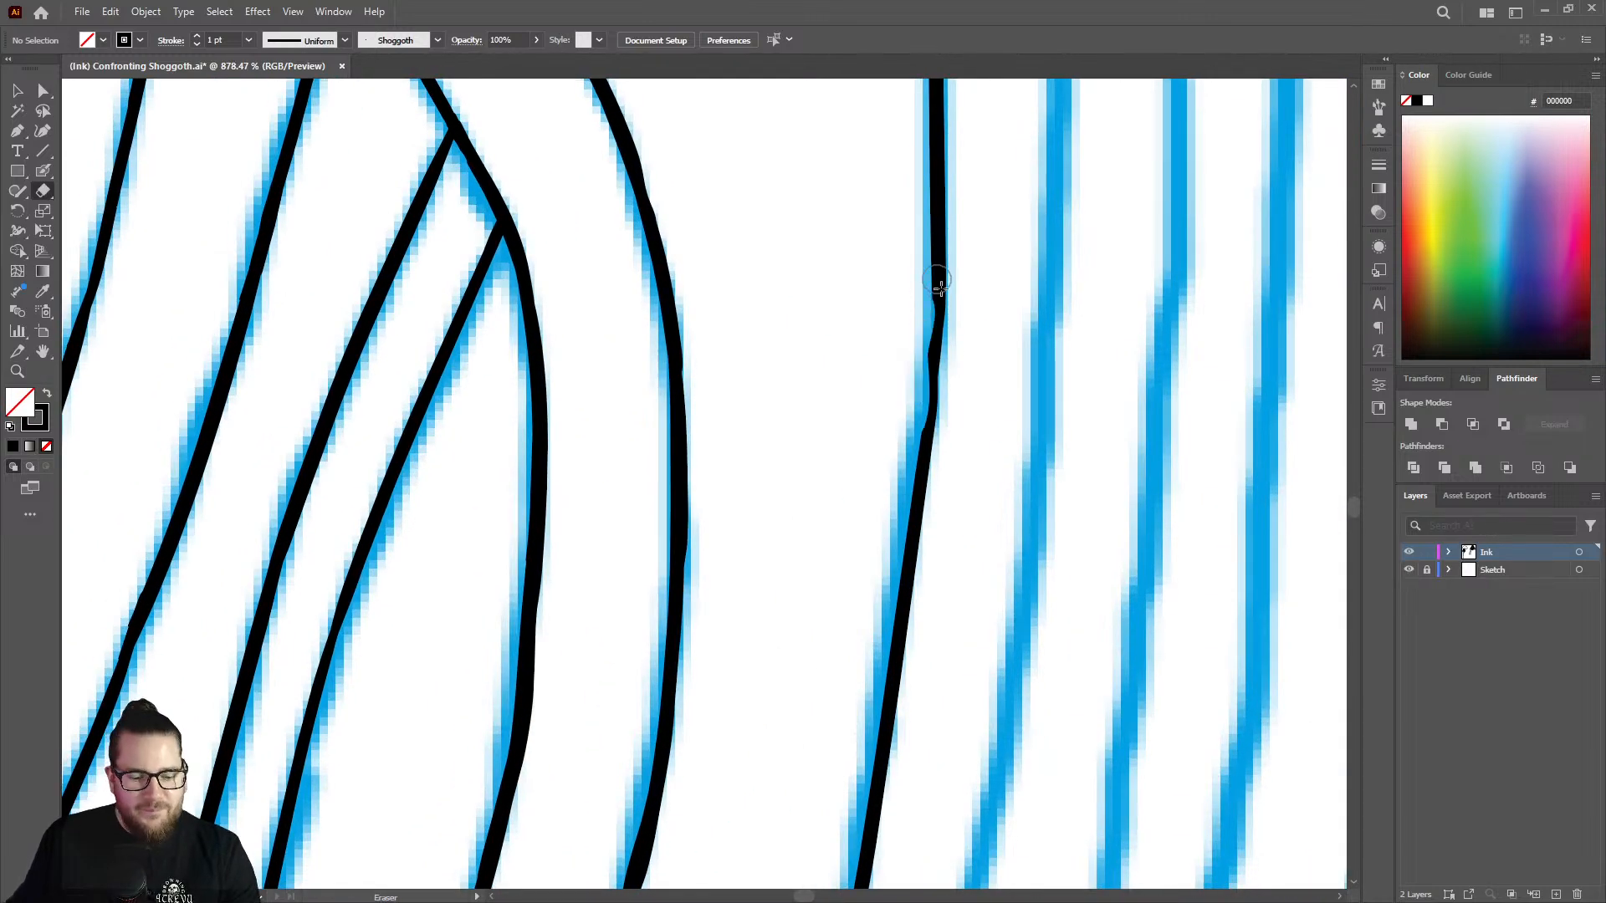
key("shift+b")
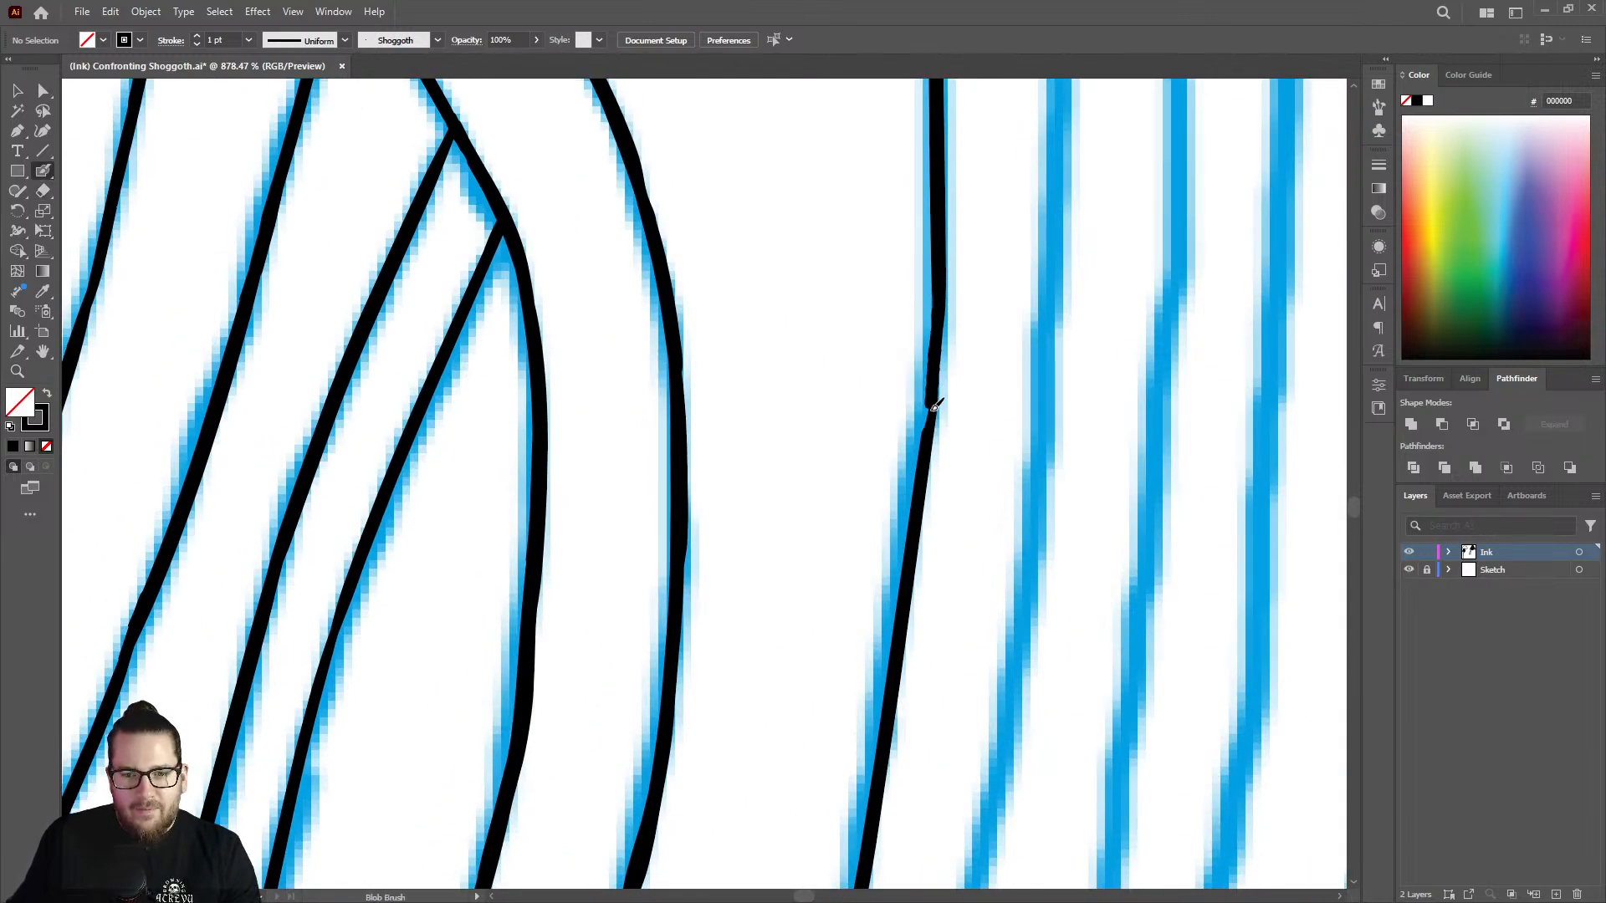
Extend the line diagonally down along the sketch's outer curve toward the strand's tip.
key("z")
mouse_move(964, 439)
left_mouse_down()
mouse_move(850, 390)
mouse_move(733, 402)
left_mouse_up()
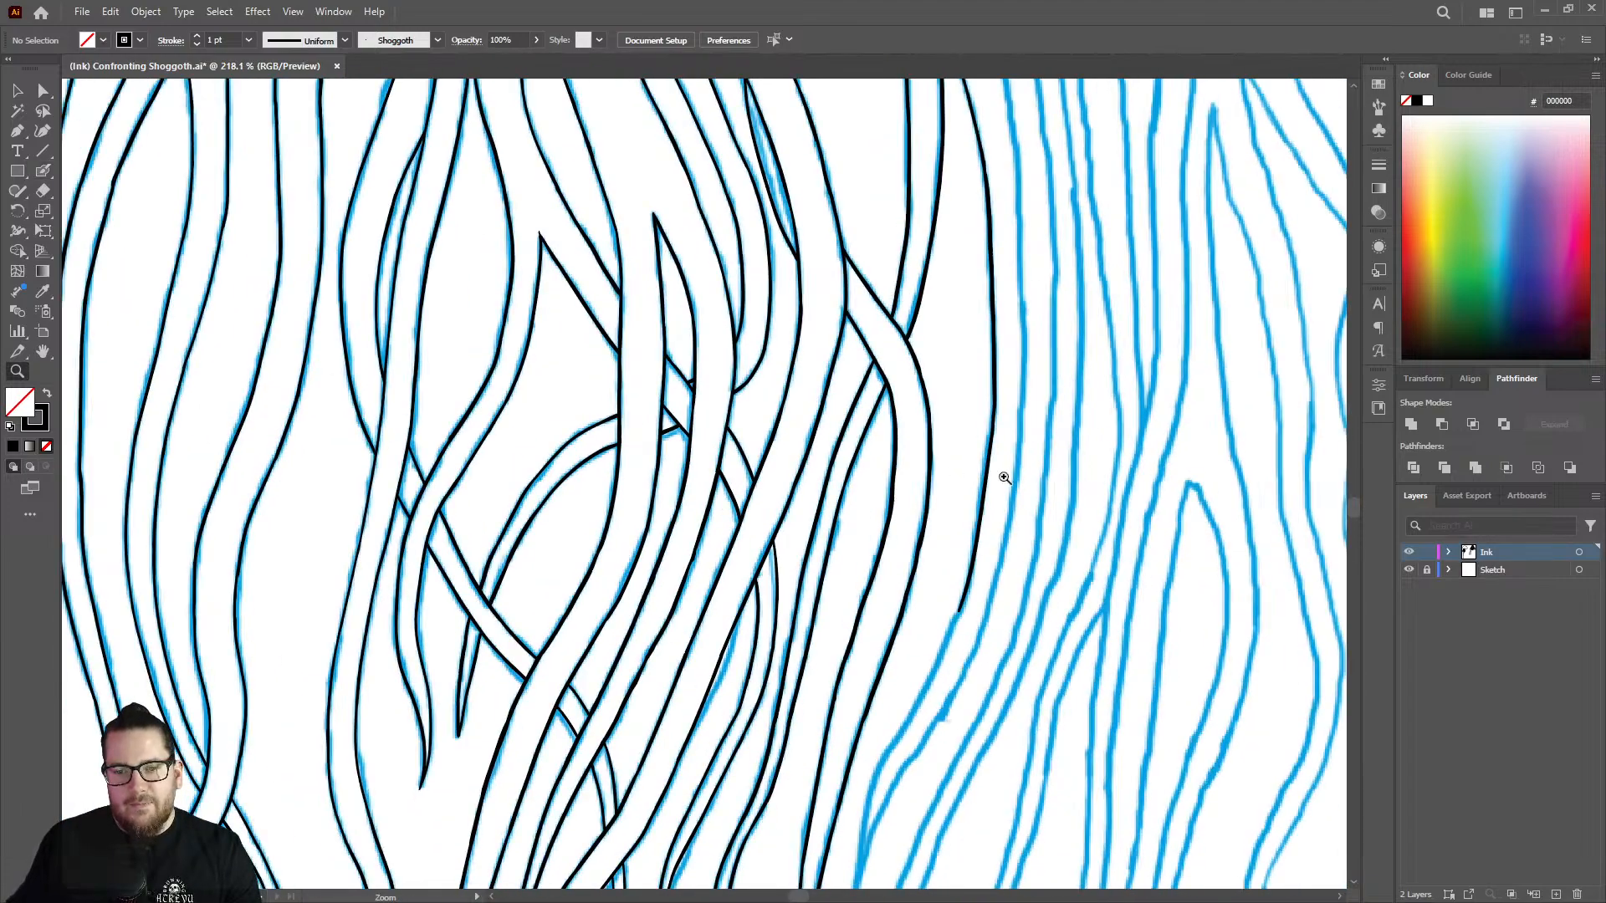
left_click_drag(1004, 480, 937, 510)
mouse_move(929, 640)
left_mouse_down()
mouse_move(967, 548)
mouse_move(1016, 536)
left_mouse_up()
key("shift+b")
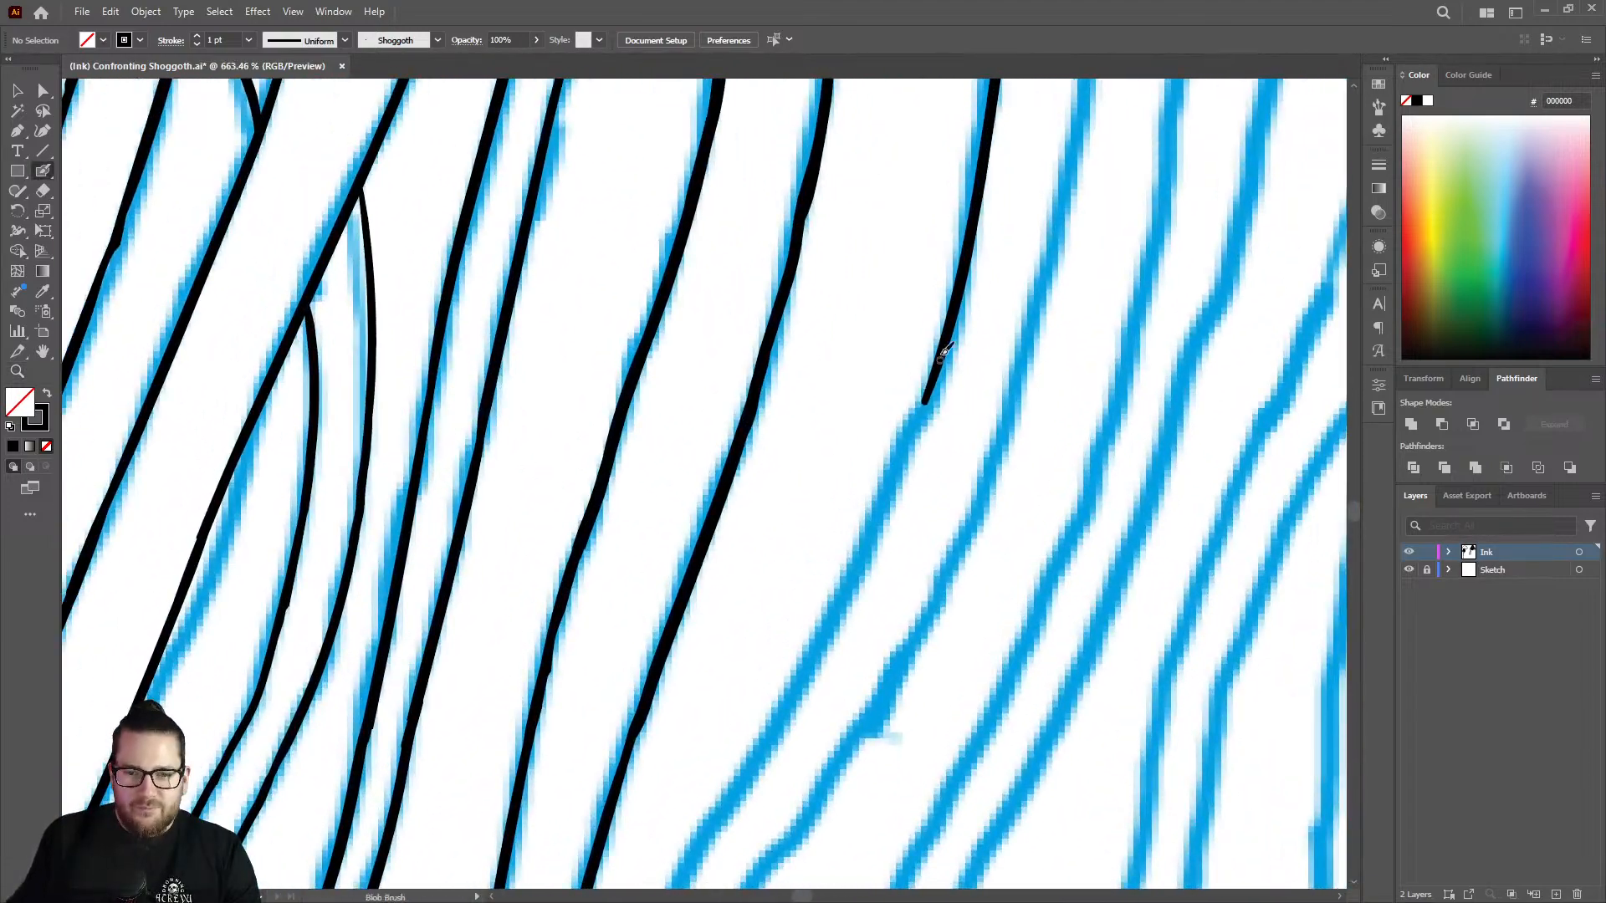
mouse_move(925, 400)
left_mouse_down()
mouse_move(845, 587)
mouse_move(756, 735)
left_mouse_up()
Erase the lower part of the newly drawn diagonal stretch.
key("z")
mouse_move(892, 574)
left_mouse_down()
mouse_move(864, 563)
mouse_move(782, 615)
left_mouse_up()
key("shift+e")
mouse_move(847, 676)
left_mouse_down()
mouse_move(896, 520)
mouse_move(885, 564)
mouse_move(807, 602)
left_mouse_up()
Extend the black line down along the sketch's bend to the strand's pointed lower tip.
key("z")
left_click_drag(939, 669, 853, 653)
left_click_drag(866, 756, 903, 563)
key("shift+b")
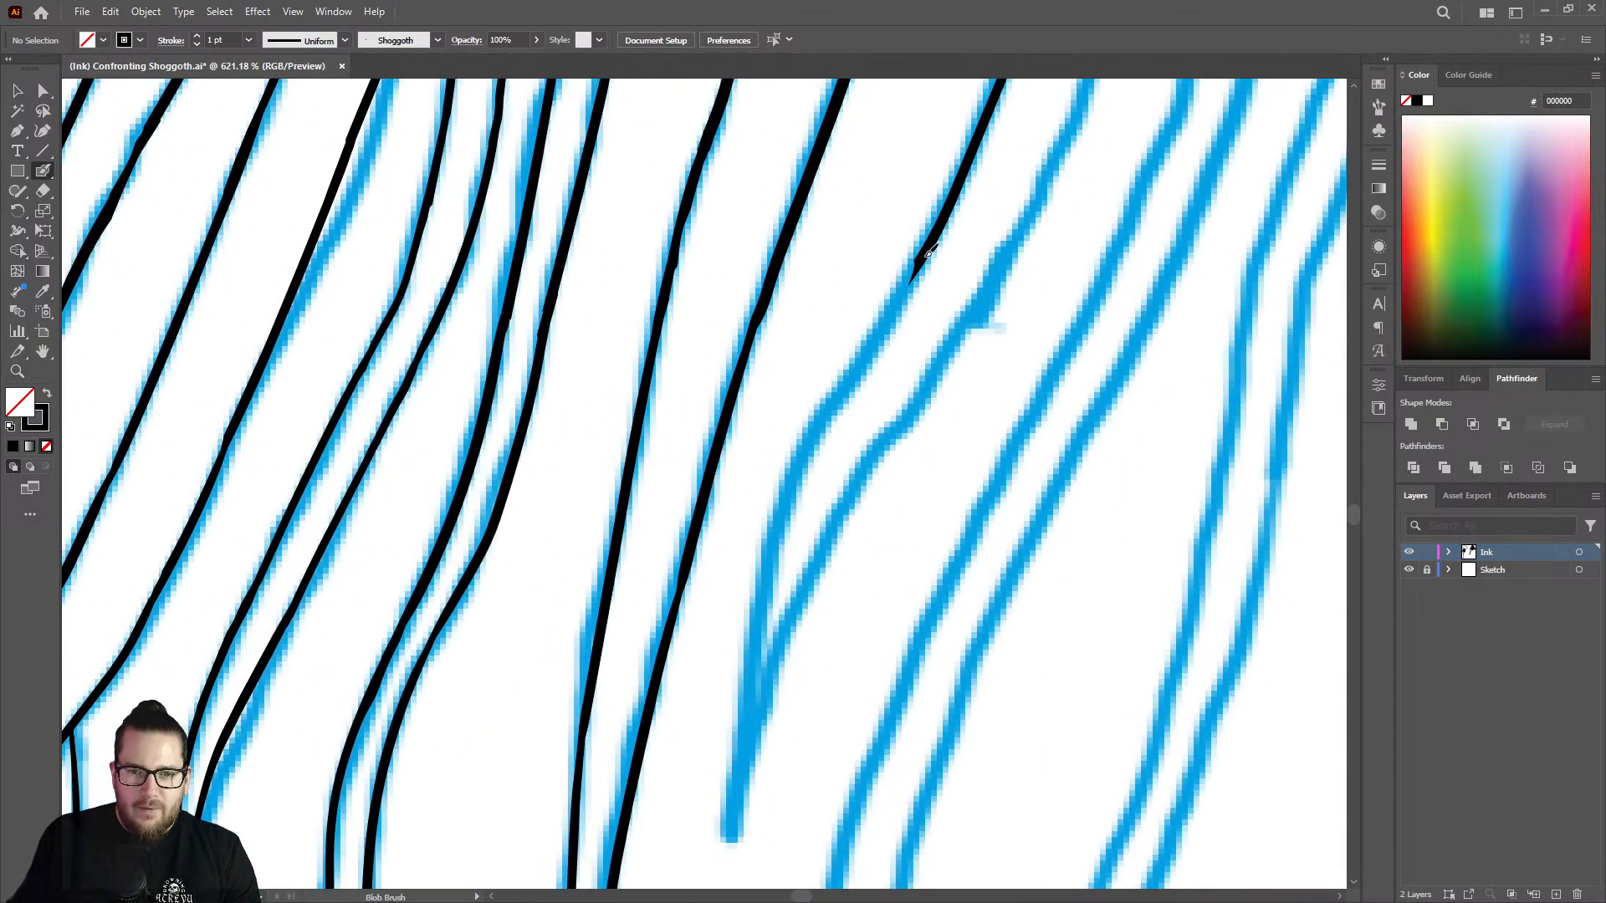
mouse_move(850, 383)
left_mouse_down()
mouse_move(797, 469)
mouse_move(735, 741)
left_mouse_up()
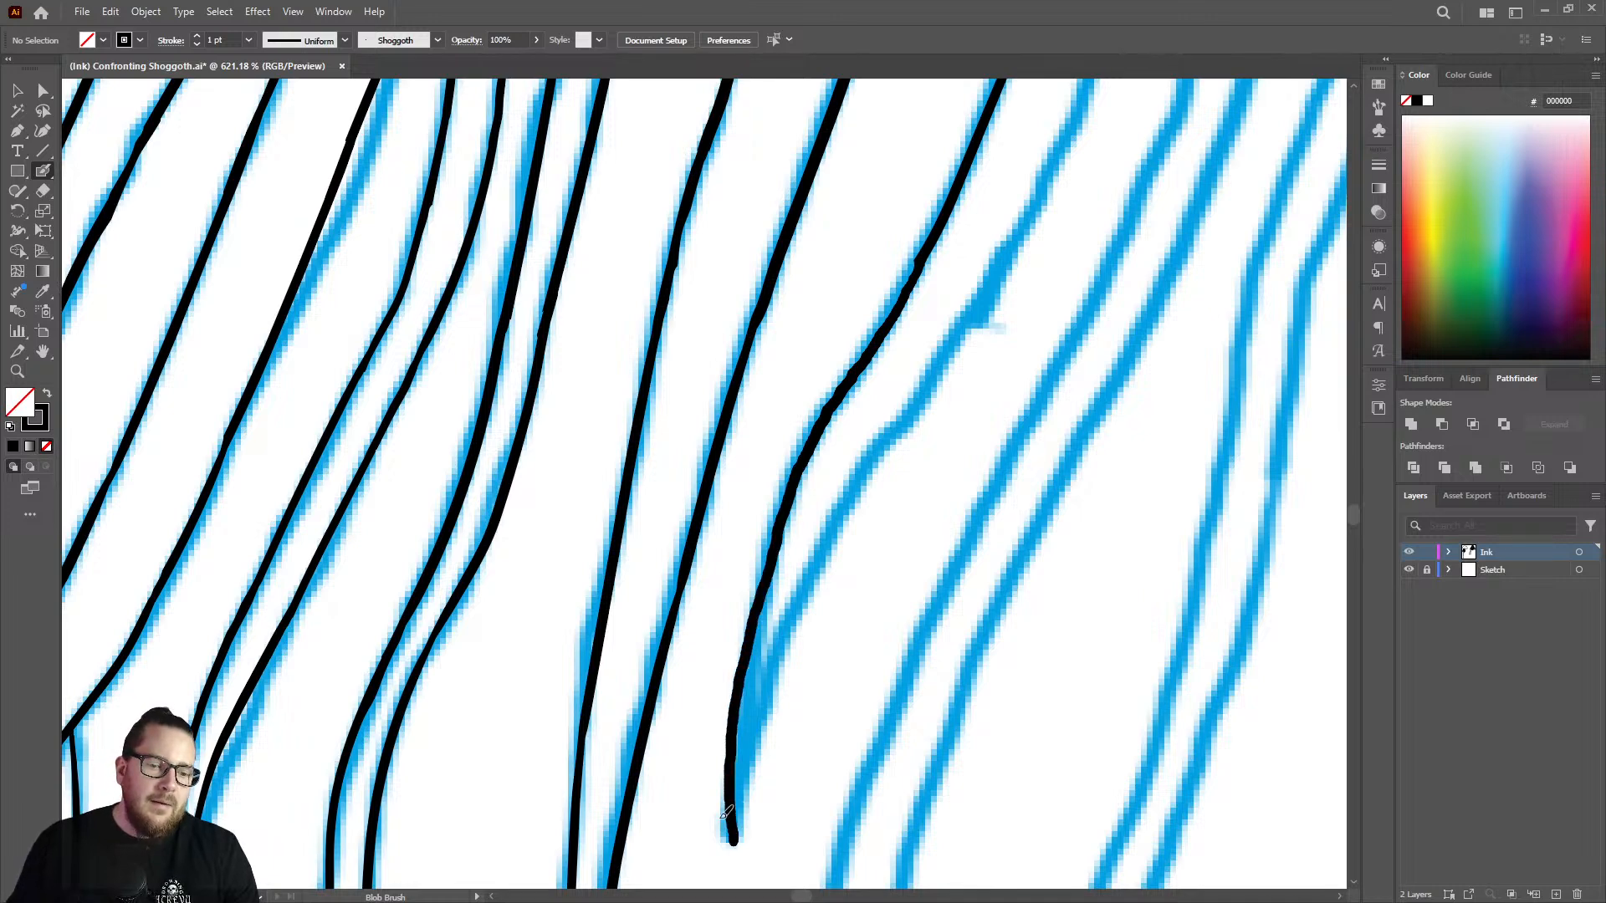
Trim the line's uneven edge above the lower bend and try a retouching stroke over that stretch.
key("z")
left_click_drag(899, 268, 964, 353)
key("shift+e")
left_click_drag(1004, 240, 757, 657)
key("shift+b")
left_click_drag(941, 287, 829, 477)
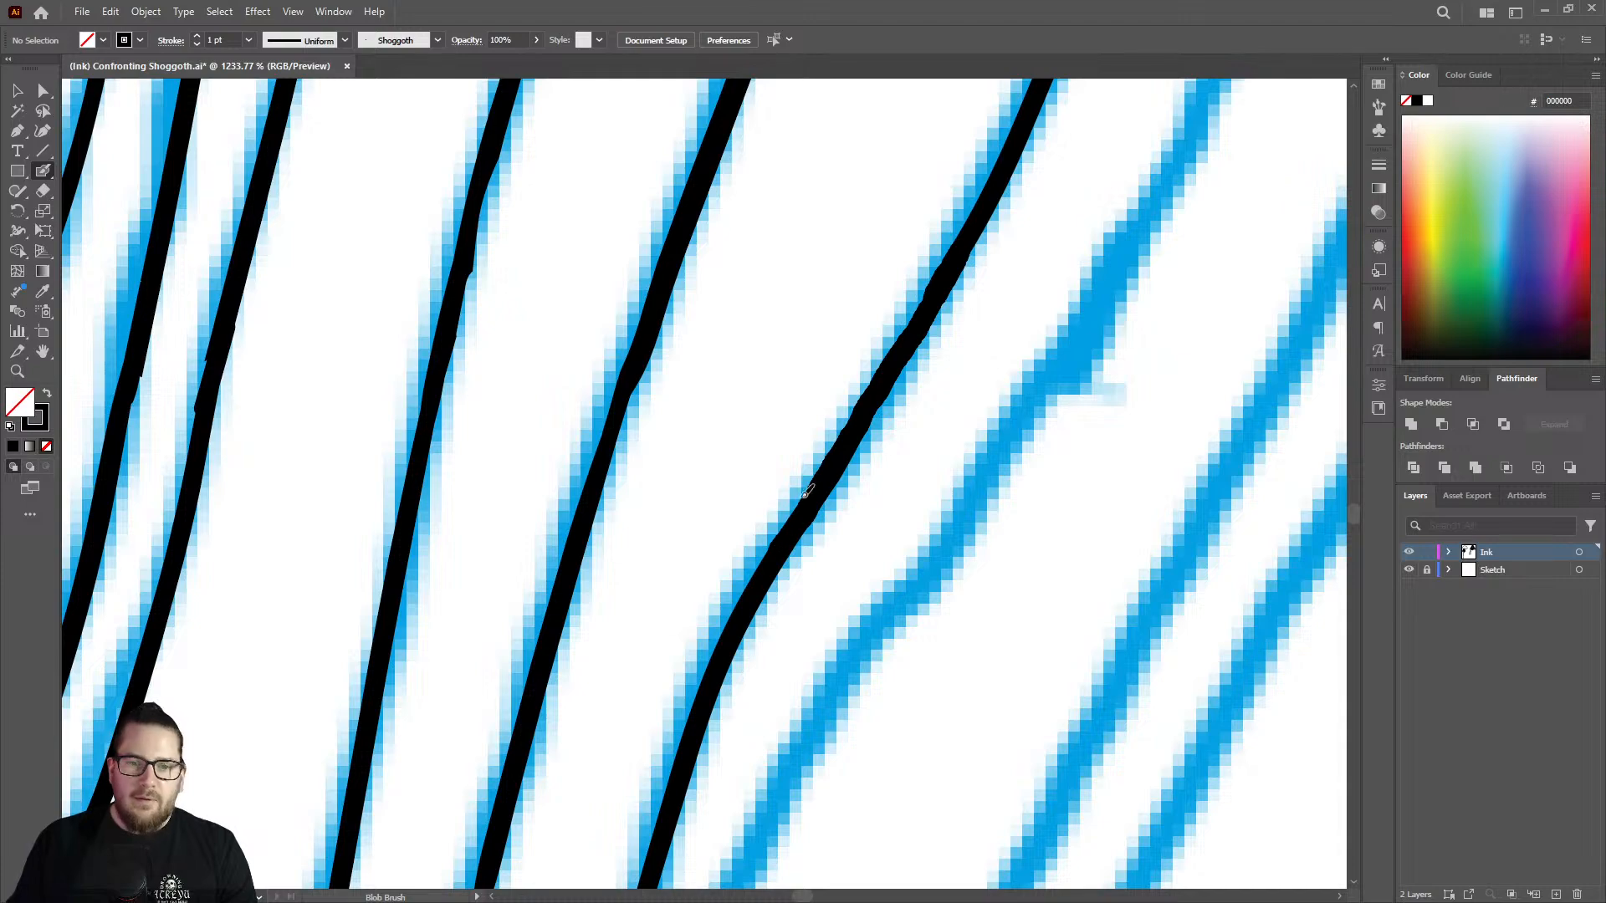
key("ctrl+z")
Thicken the upper part of the thin curved line where it branches off the diagonal strand.
key("z")
left_click_drag(845, 479, 528, 514)
left_click_drag(851, 532, 738, 530)
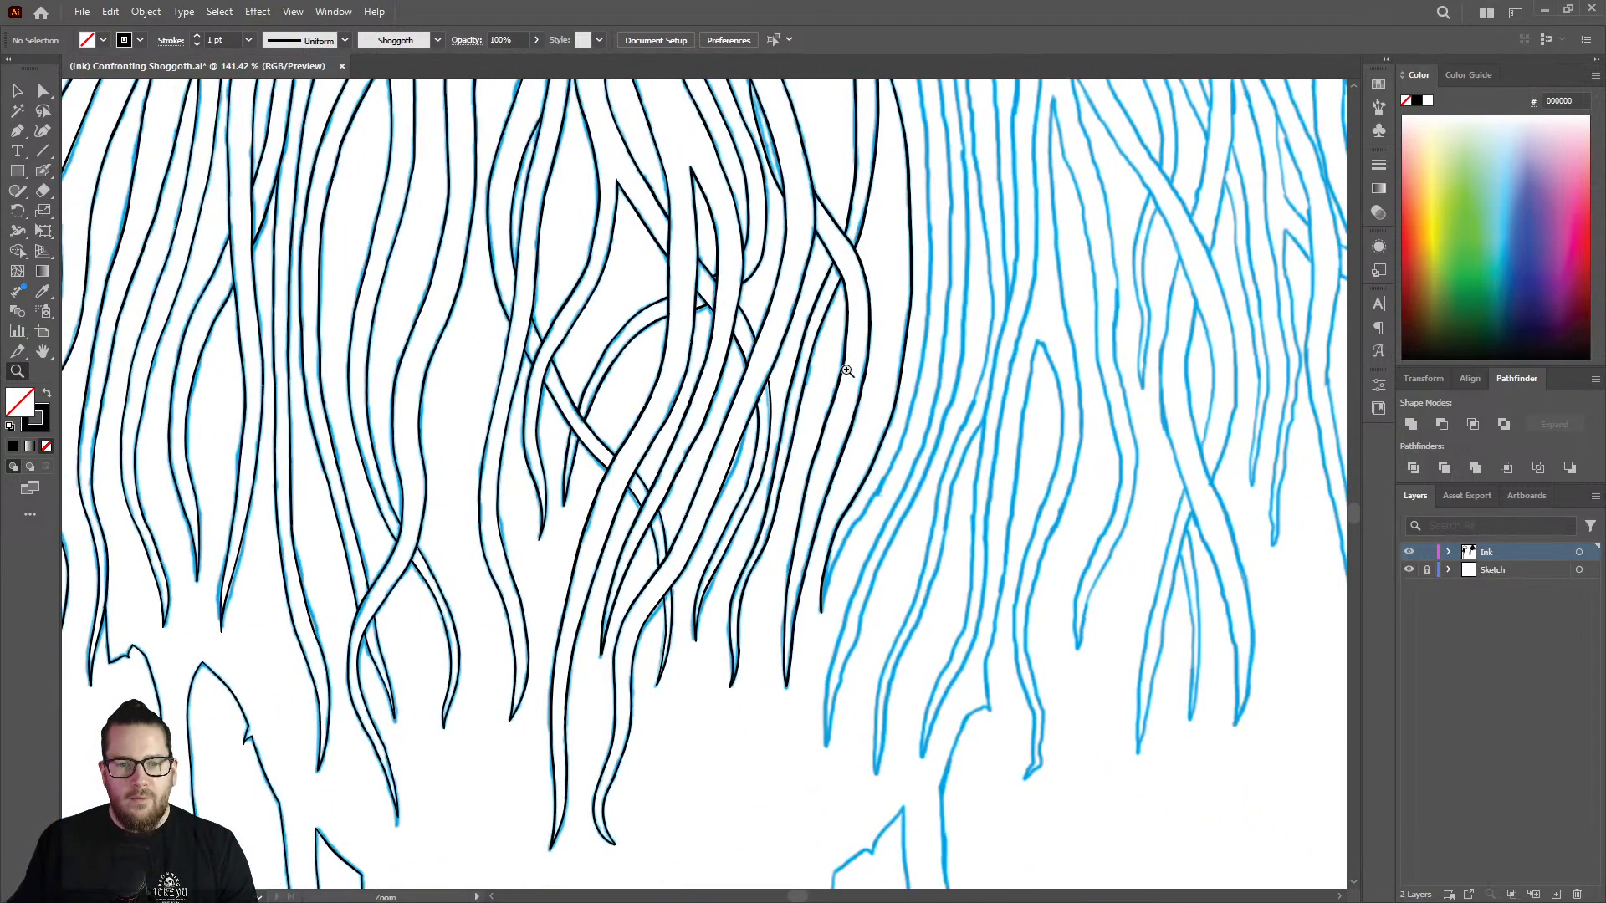
left_click_drag(803, 342, 894, 327)
key("shift+b")
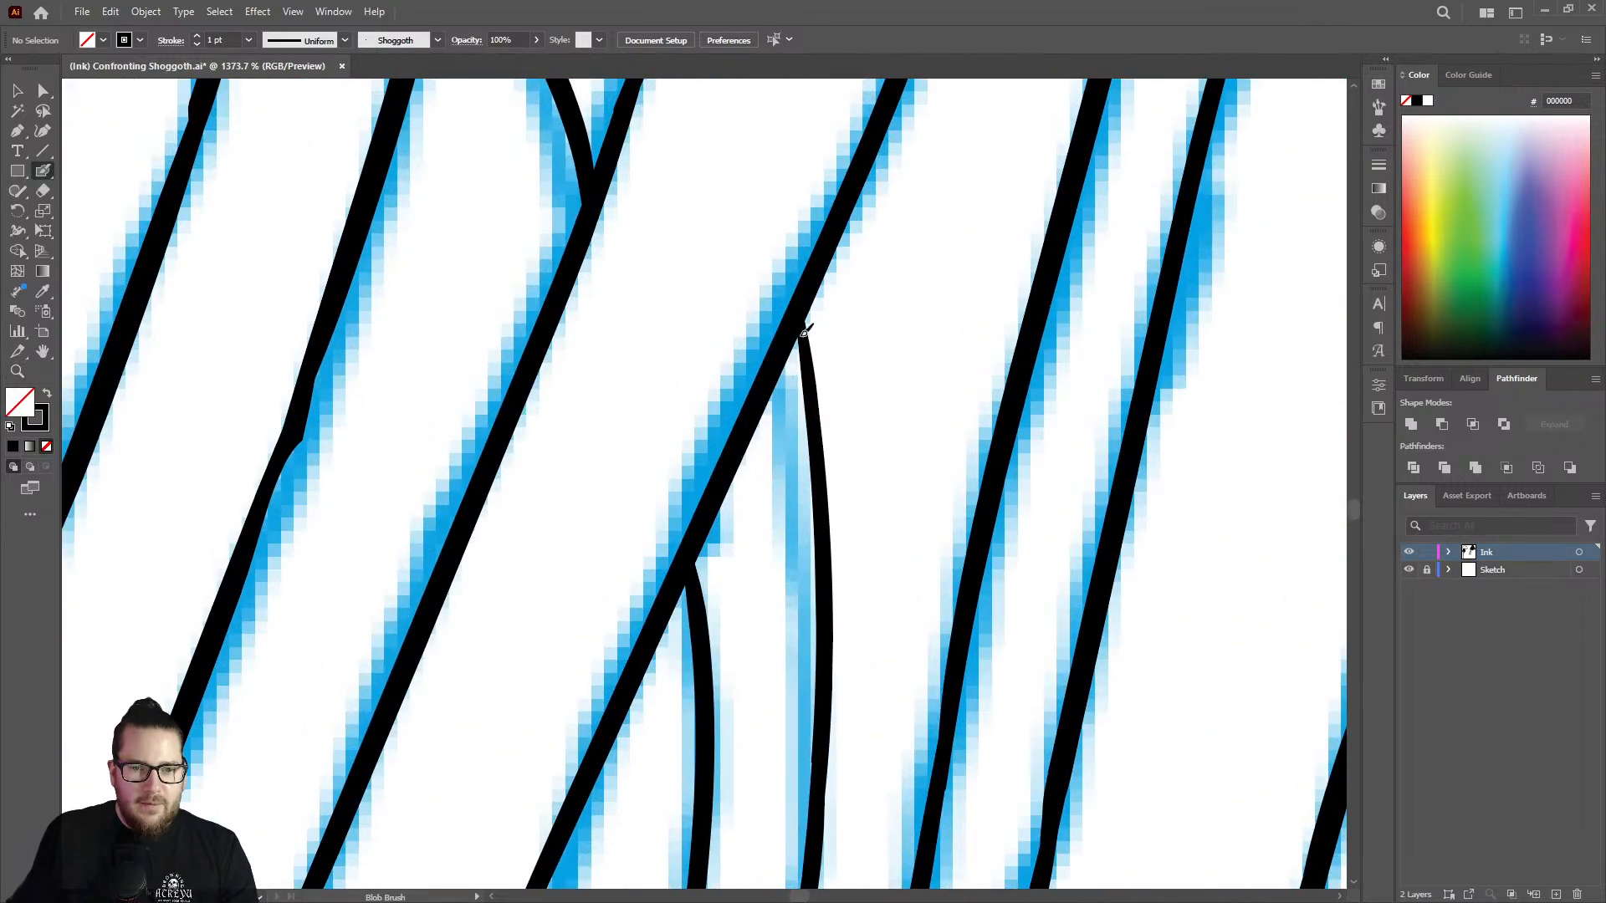
left_click_drag(817, 444, 818, 459)
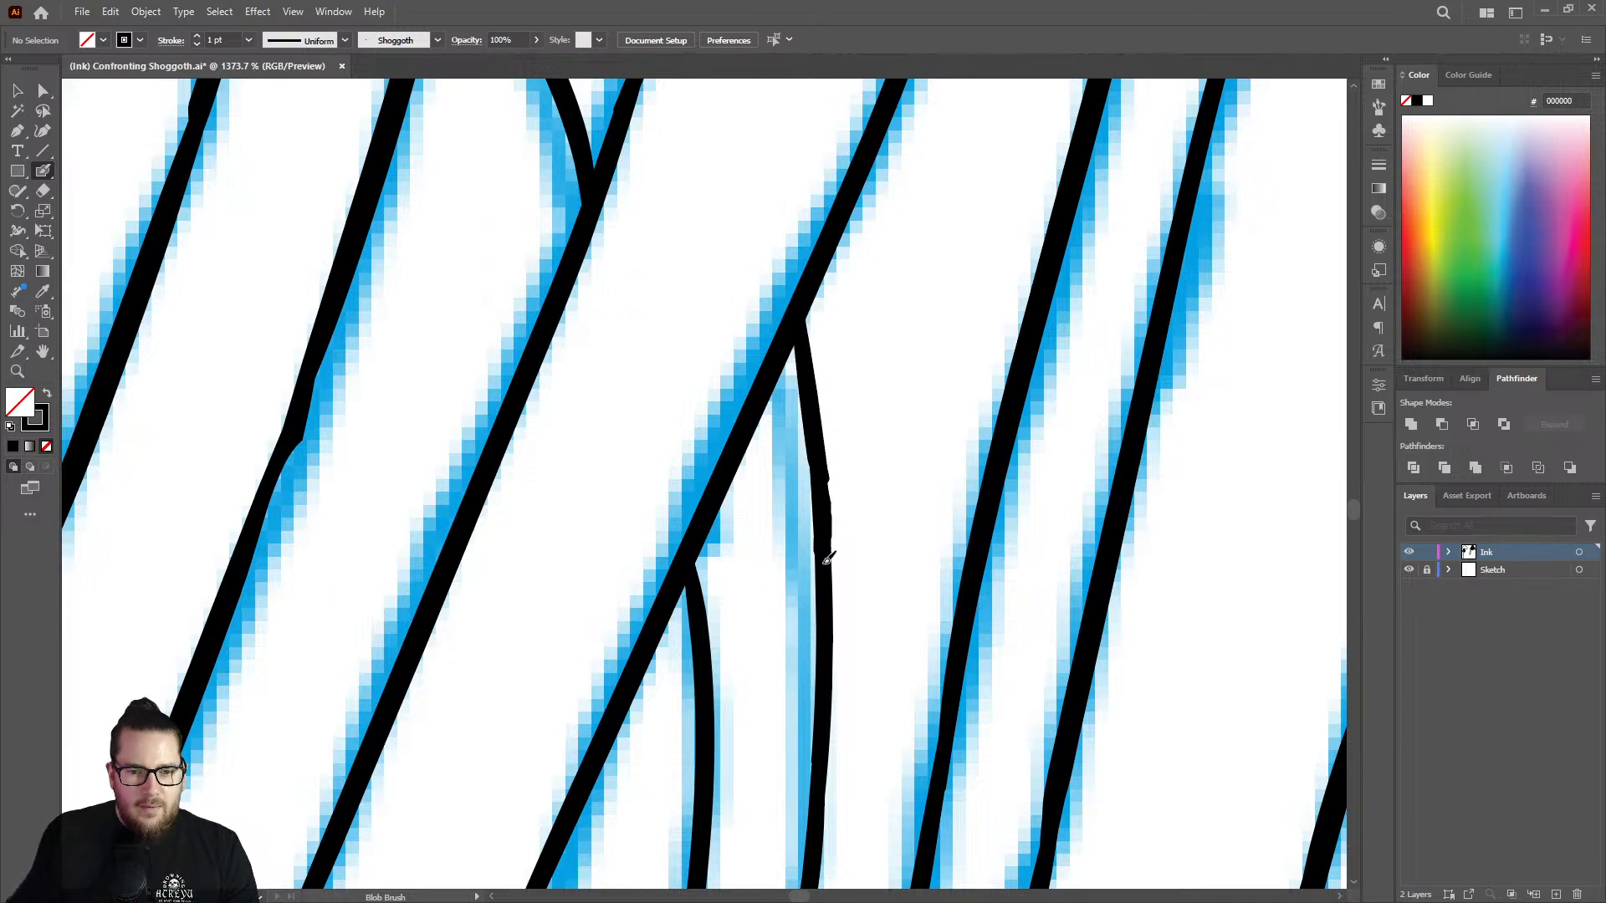
key("z")
mouse_move(797, 552)
left_mouse_down()
mouse_move(578, 568)
mouse_move(569, 599)
mouse_move(732, 474)
left_mouse_up()
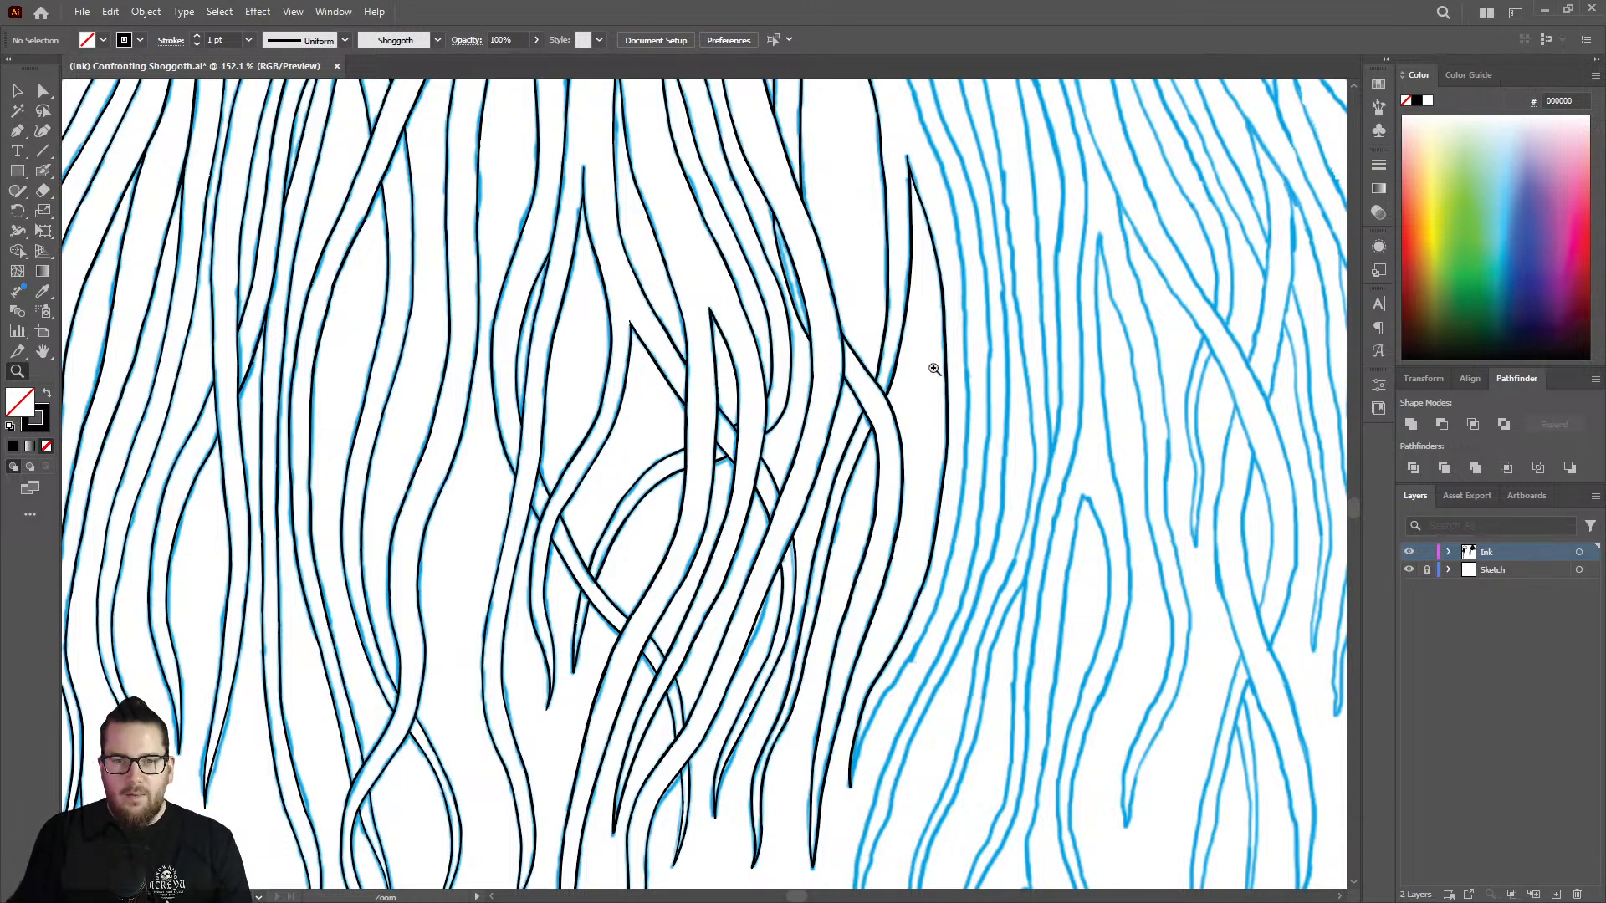
Thicken the outer edge of the pointed tentacle from its upper tip down the slanting side.
left_click_drag(907, 171, 1172, 150)
left_click_drag(928, 122, 1163, 138)
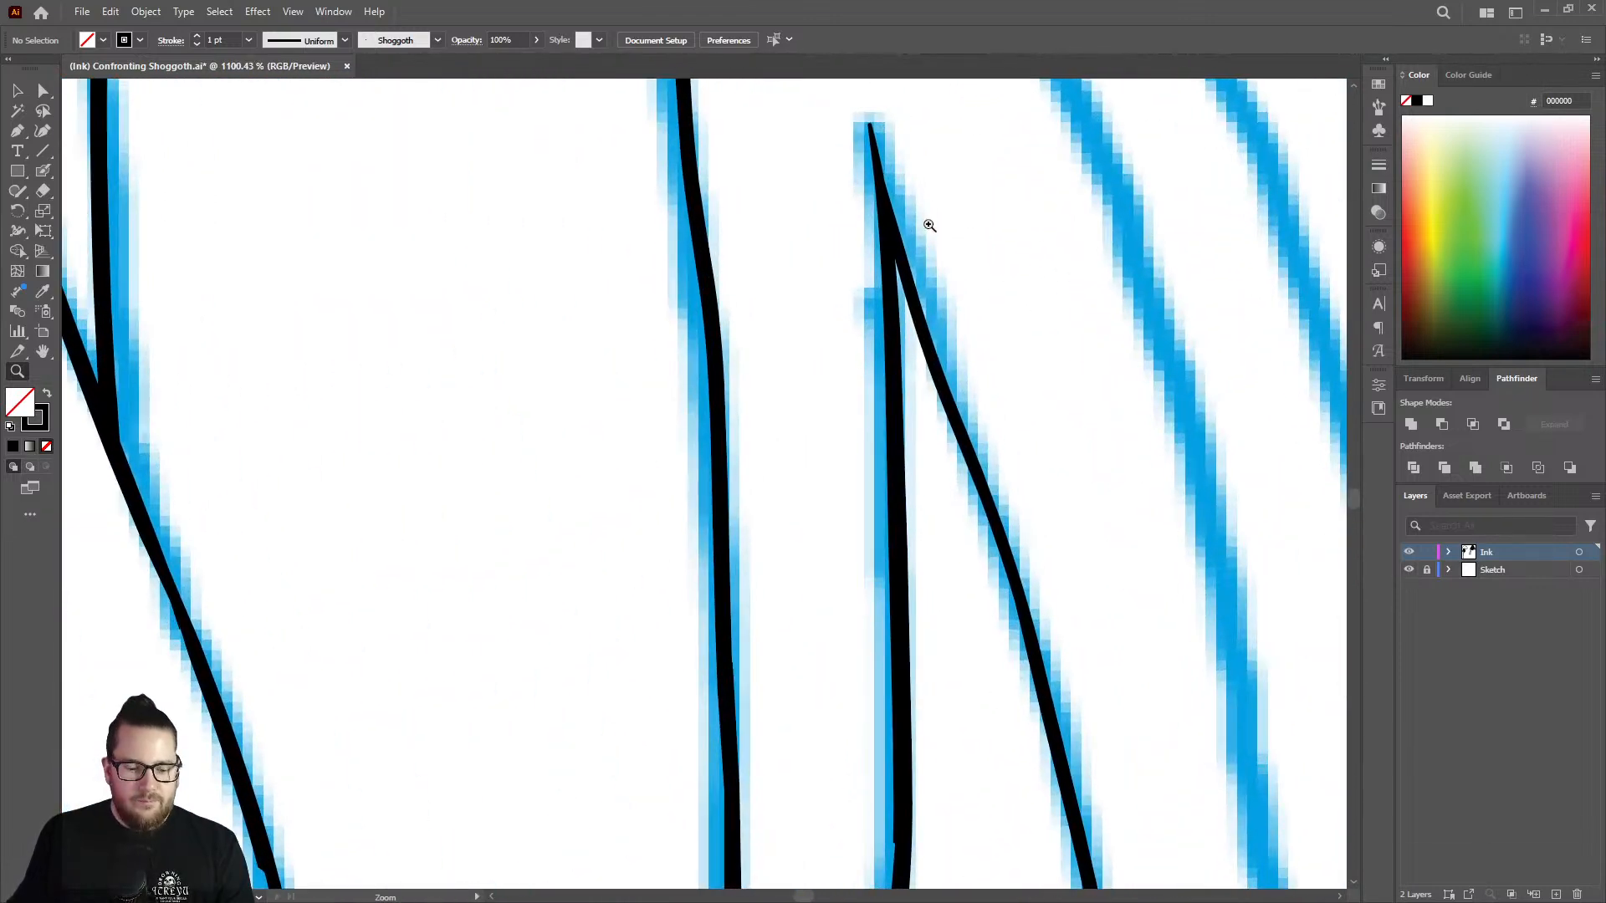
key("shift+b")
left_click_drag(904, 240, 921, 290)
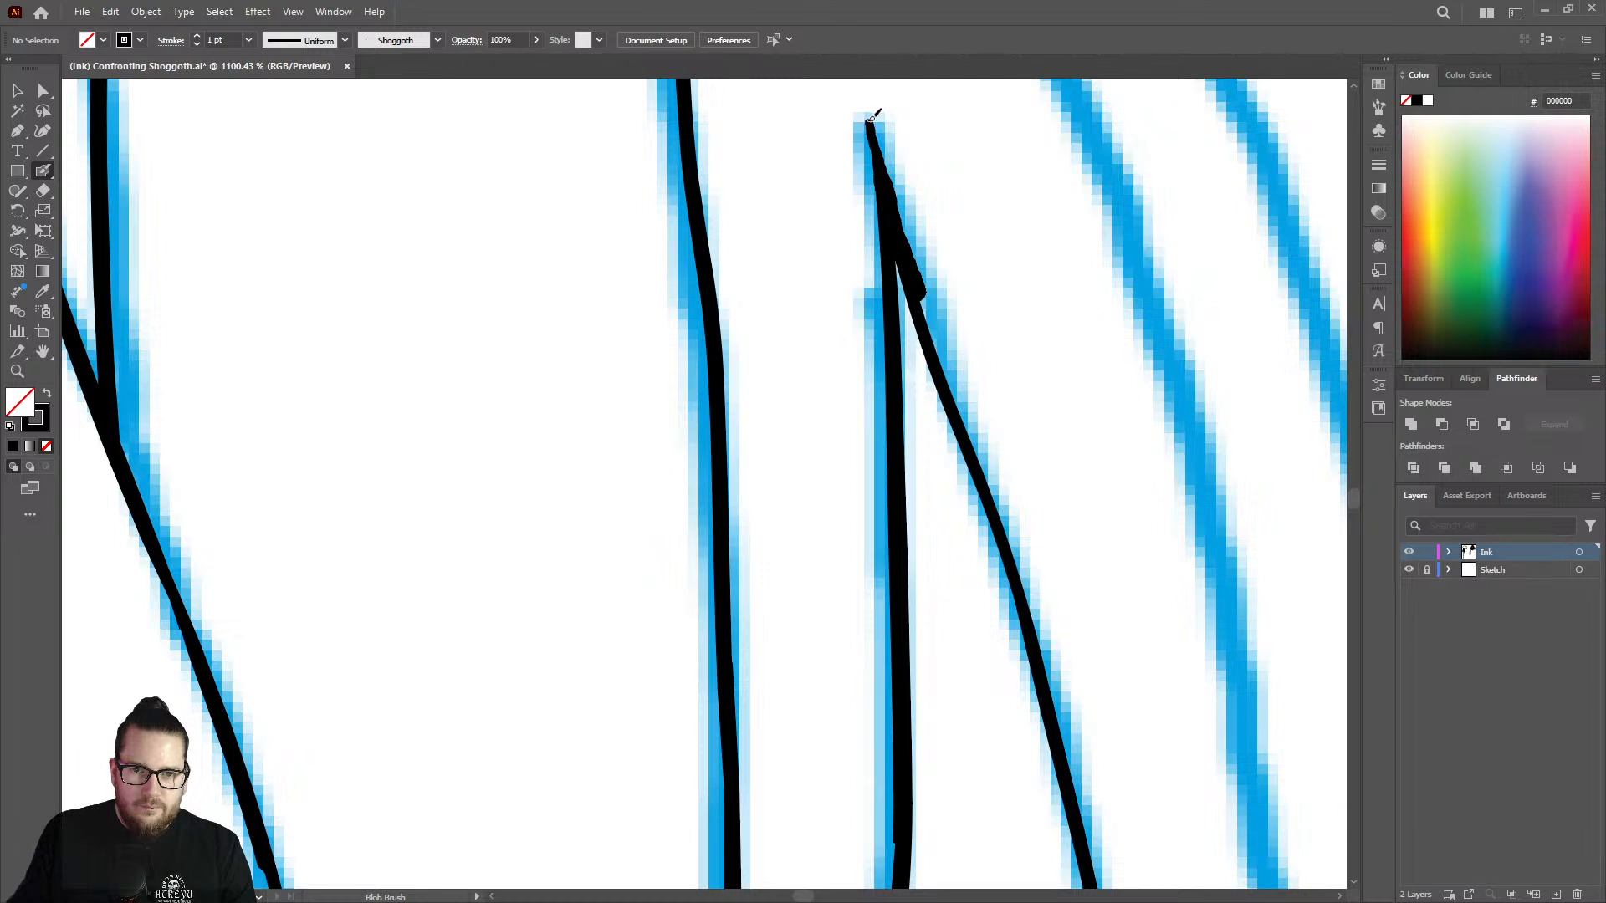
mouse_move(921, 289)
left_mouse_down()
mouse_move(1003, 512)
mouse_move(1085, 825)
left_mouse_up()
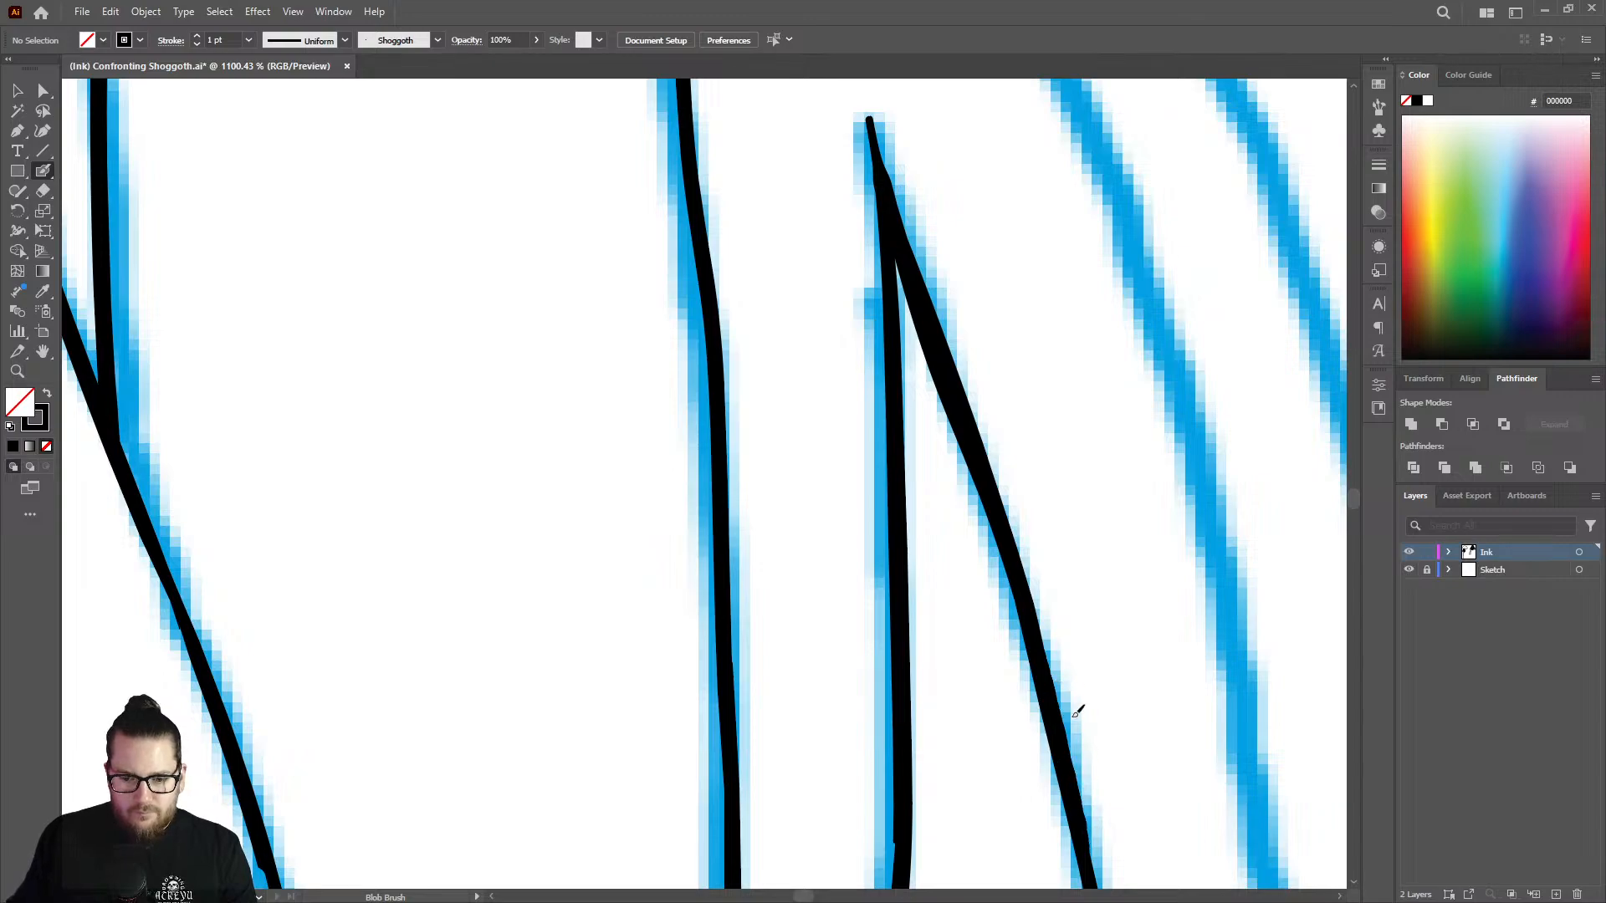
Ink the top portion of the first uninked strand beside the finished lines, starting from its upper end.
key("z")
left_click_drag(1058, 640, 674, 534)
left_click_drag(949, 599, 737, 542)
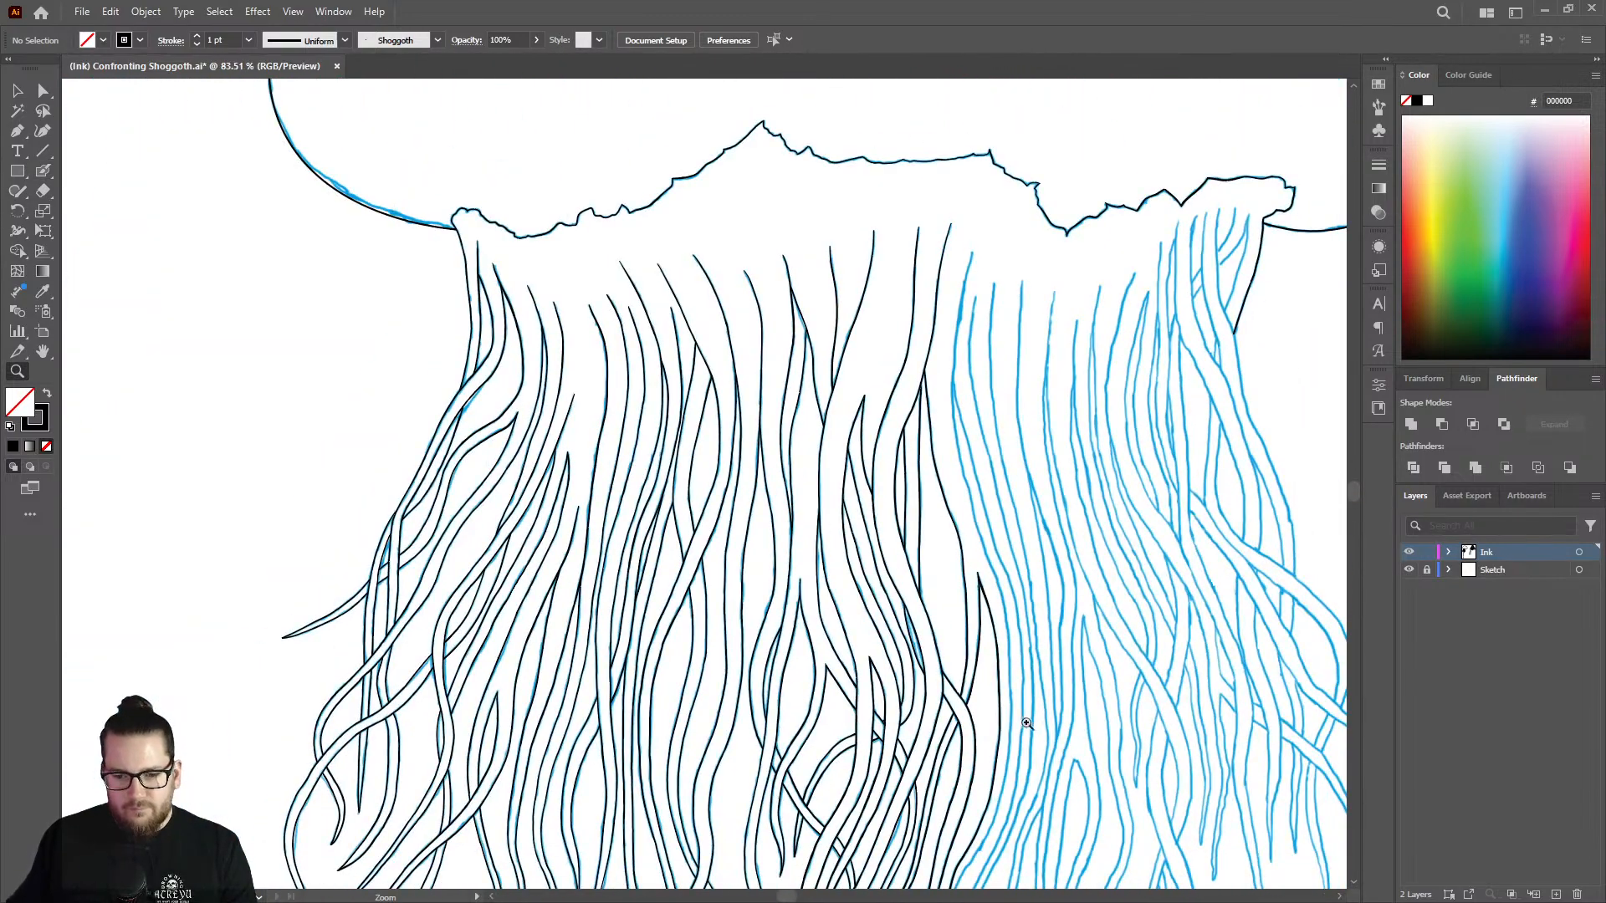
left_click_drag(1026, 724, 897, 694)
left_click_drag(1027, 797, 1262, 760)
left_click_drag(1062, 458, 910, 409)
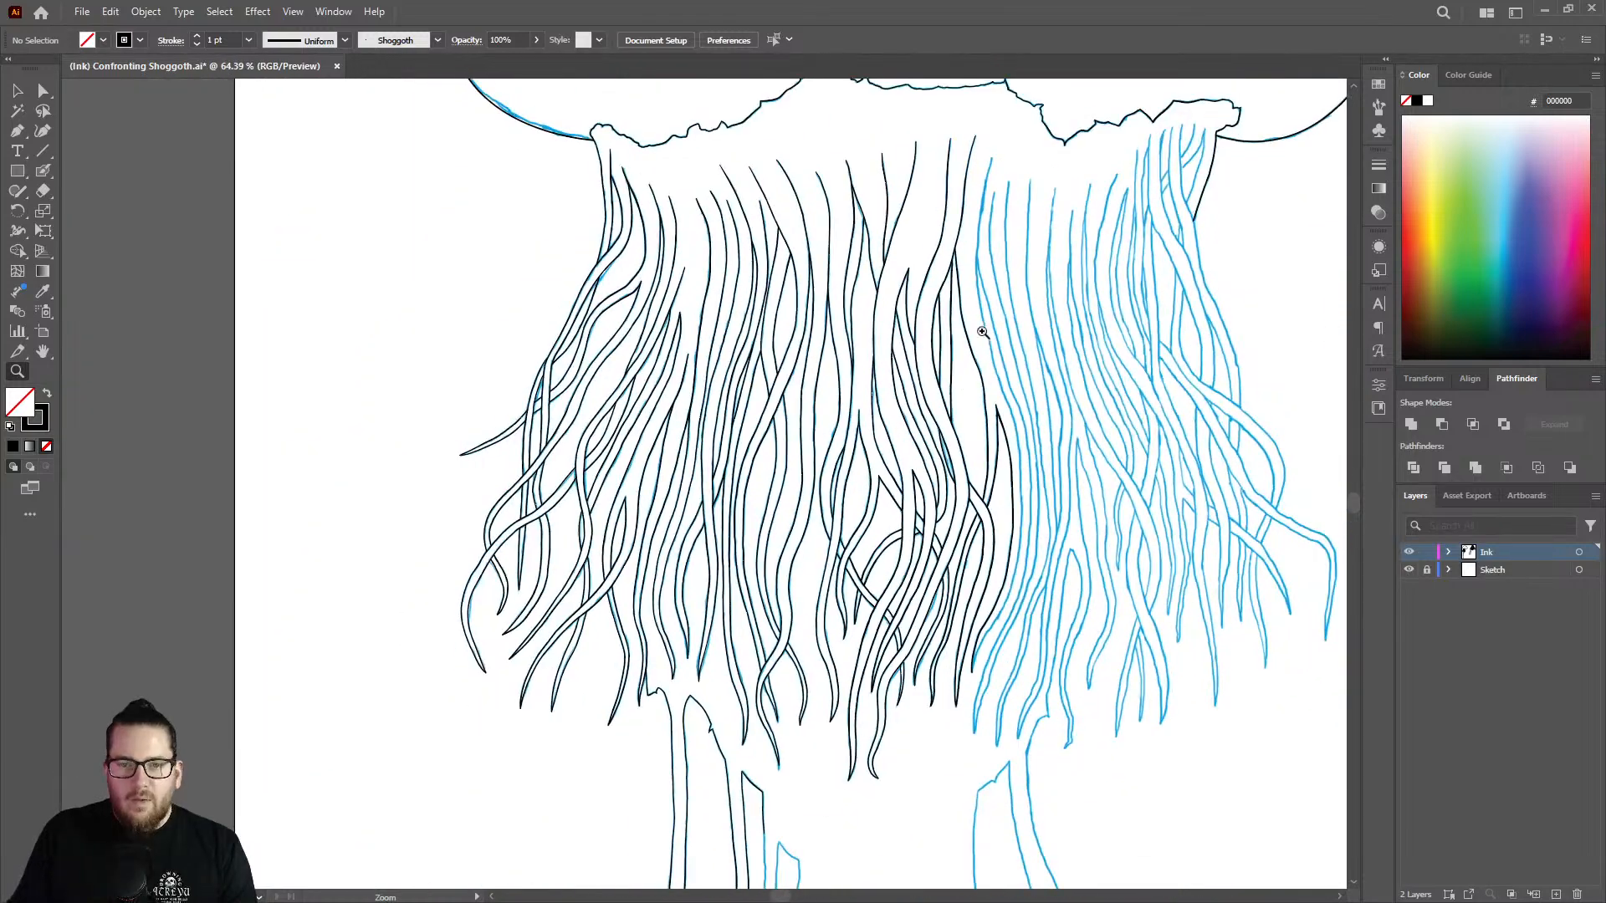
mouse_move(1001, 122)
left_mouse_down()
mouse_move(996, 197)
mouse_move(1029, 172)
mouse_move(1149, 219)
left_mouse_up()
left_click_drag(1076, 296, 1235, 266)
key("shift+b")
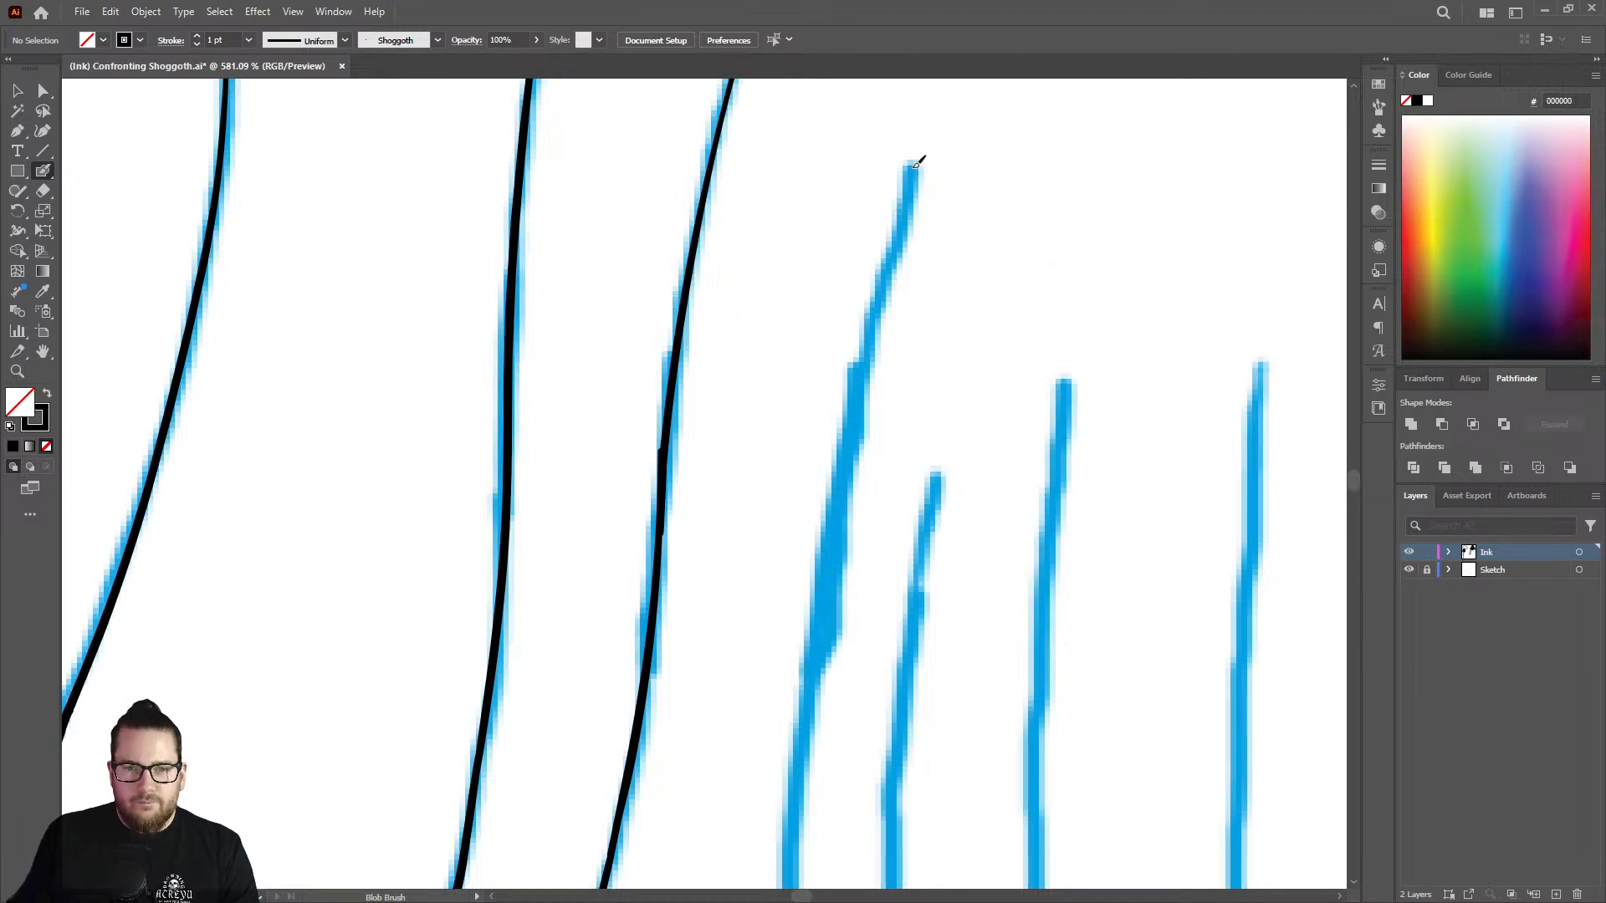
mouse_move(916, 164)
left_mouse_down()
mouse_move(808, 677)
mouse_move(790, 874)
left_mouse_up()
Extend the new strand line down through its first gentle curve.
key("z")
left_click_drag(926, 477, 741, 591)
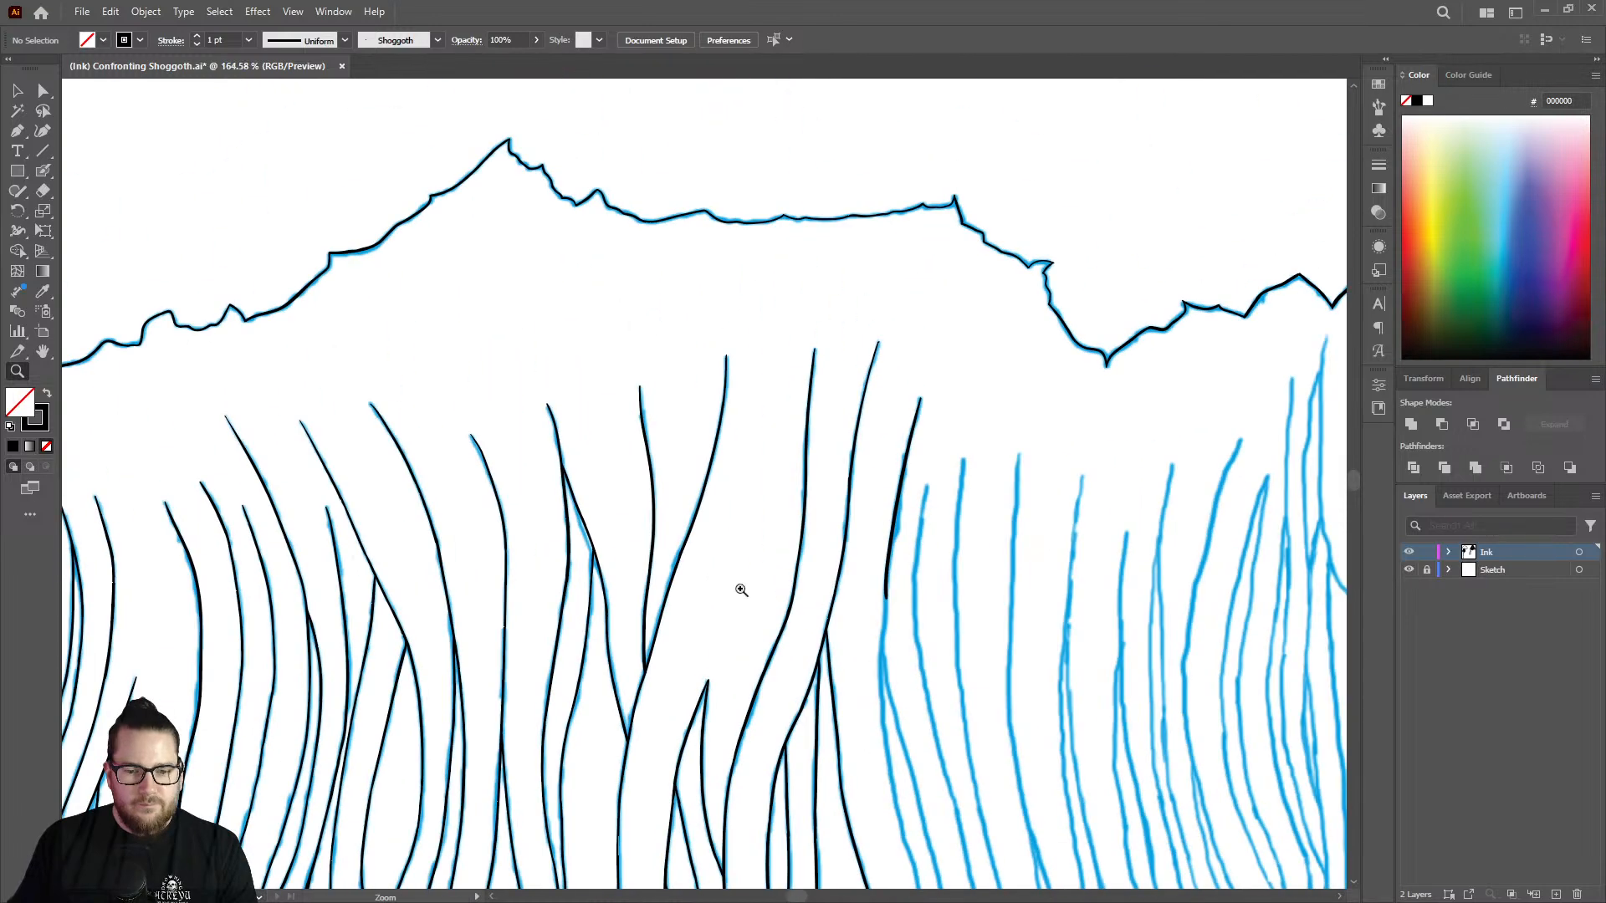
left_click_drag(864, 703, 1152, 571)
key("shift+b")
mouse_move(931, 341)
left_mouse_down()
mouse_move(910, 657)
mouse_move(928, 846)
left_mouse_up()
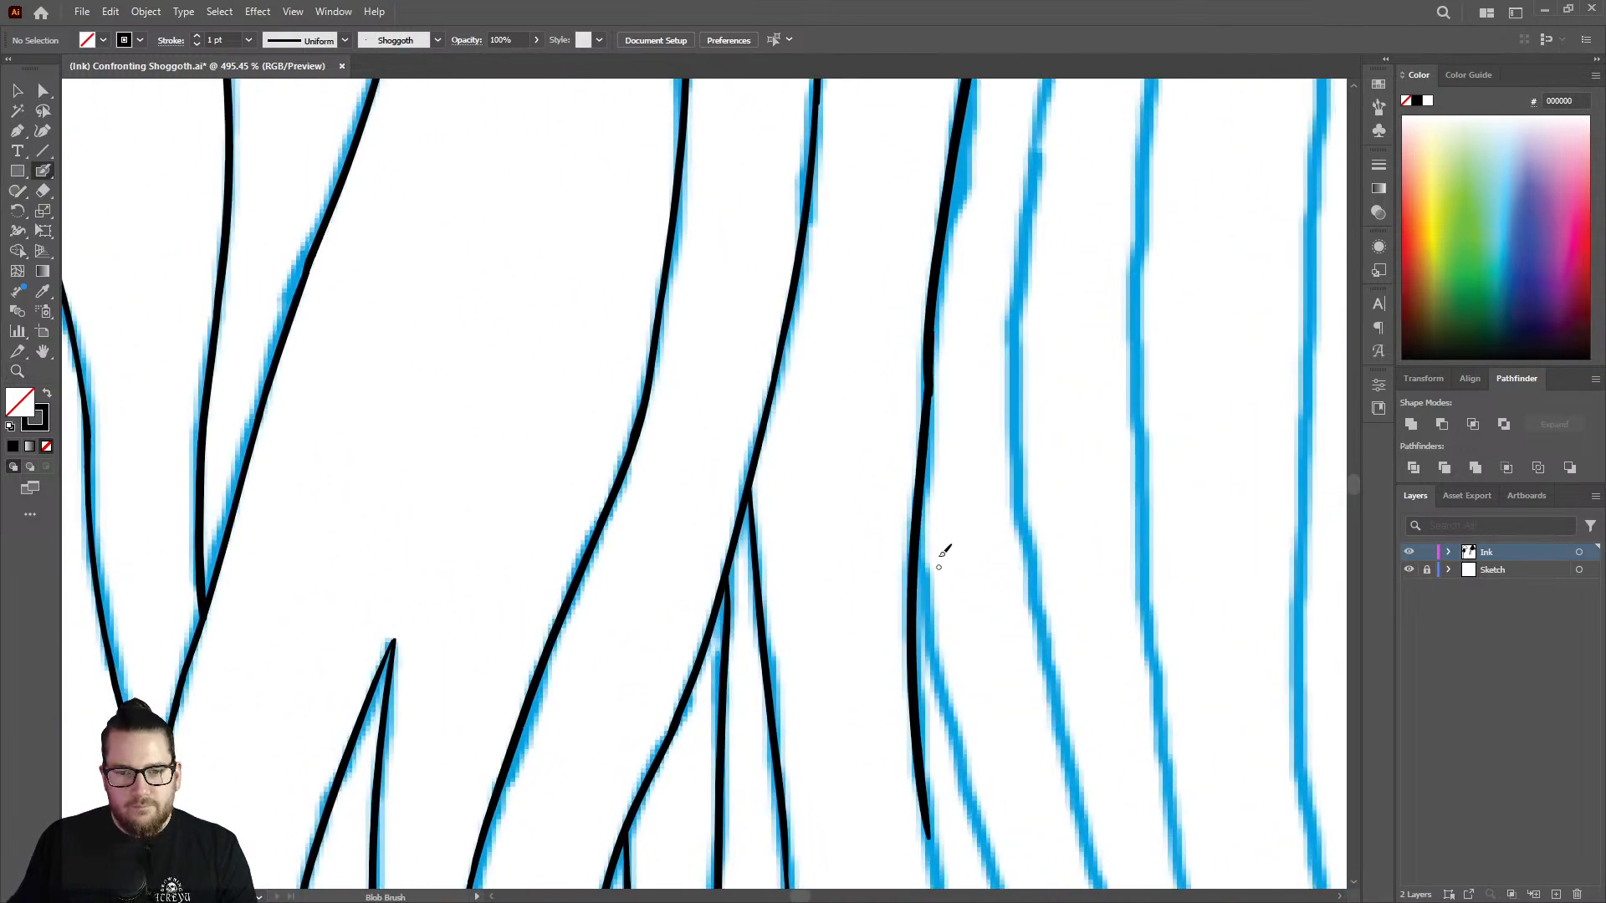
Trim the thick overlap where the two strokes meet and retouch the joint to an even weight.
key("shift+e")
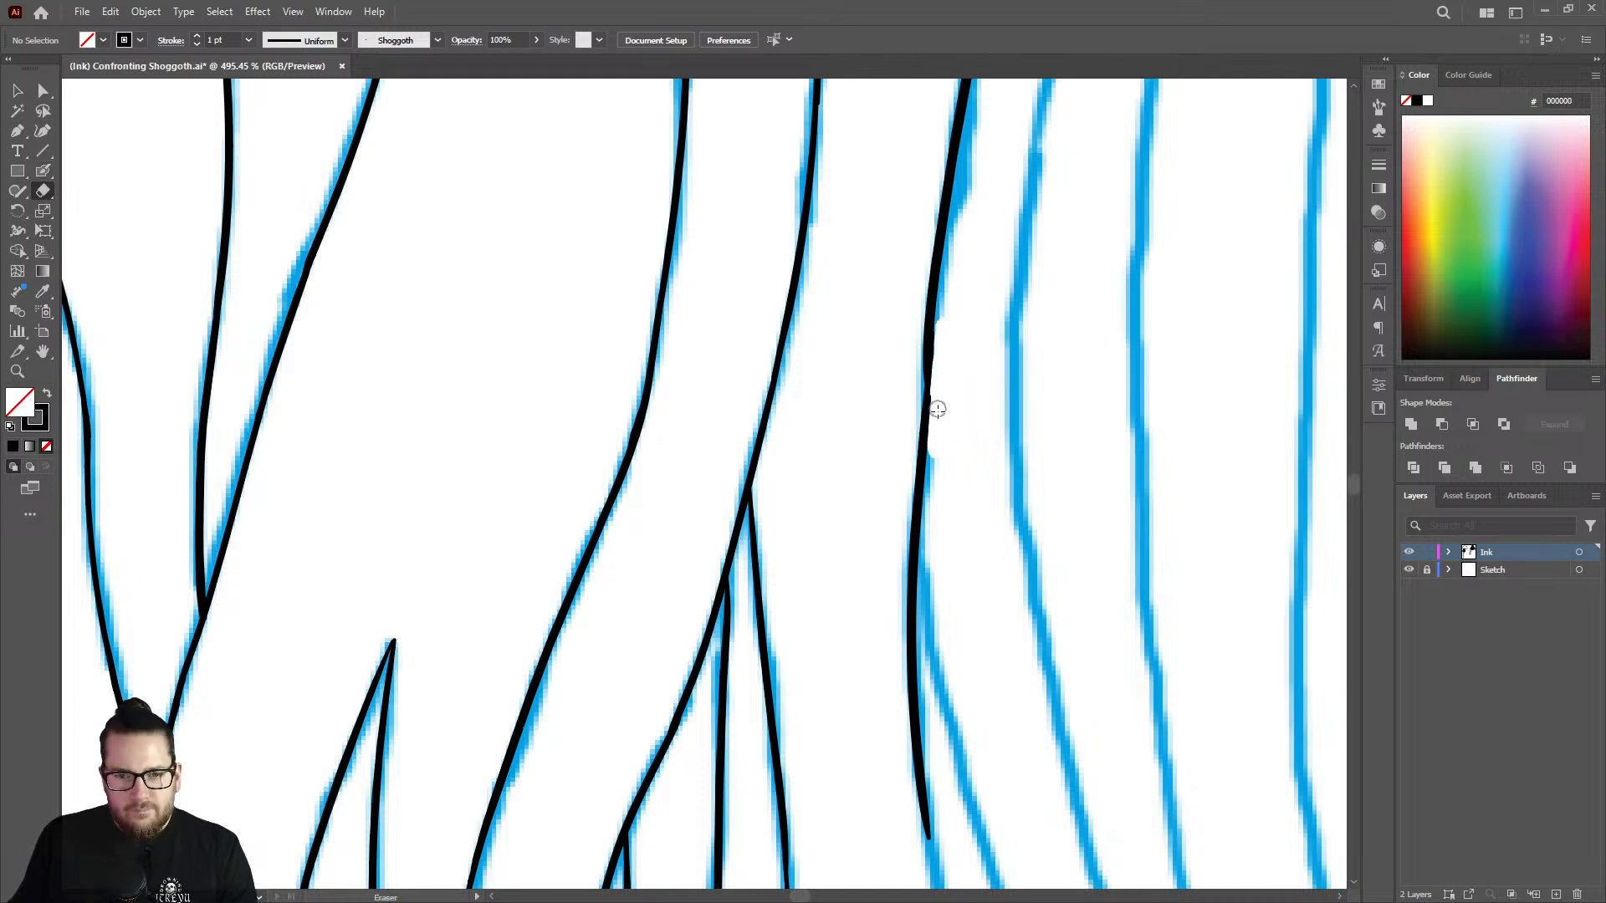
key("shift+b")
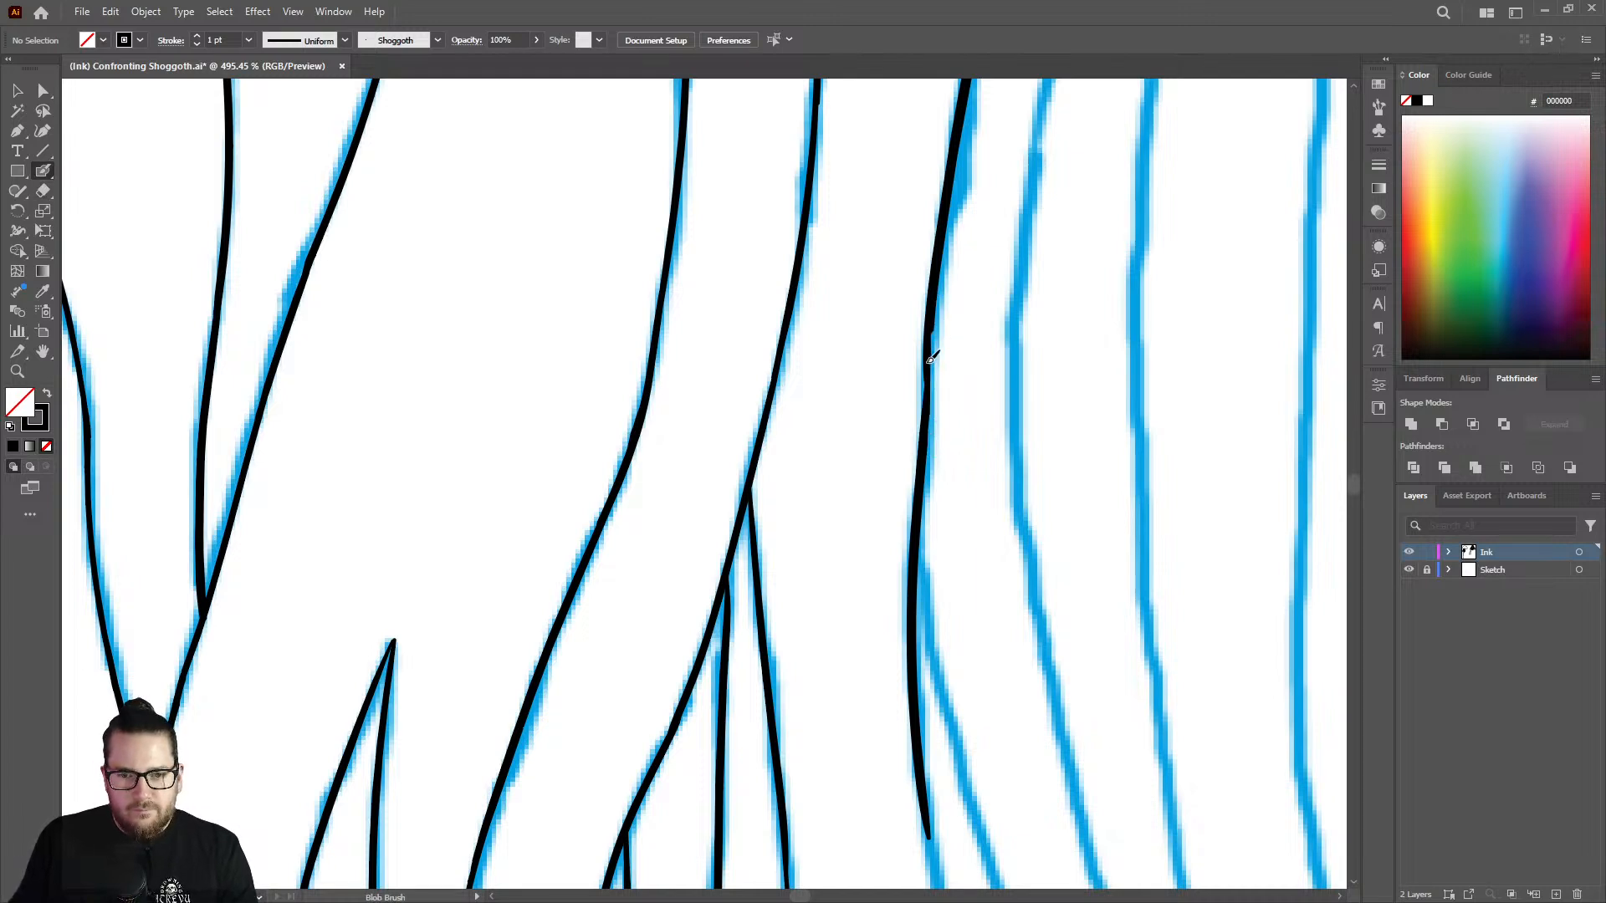
left_click_drag(930, 359, 927, 417)
key("z")
left_click_drag(917, 473, 635, 552)
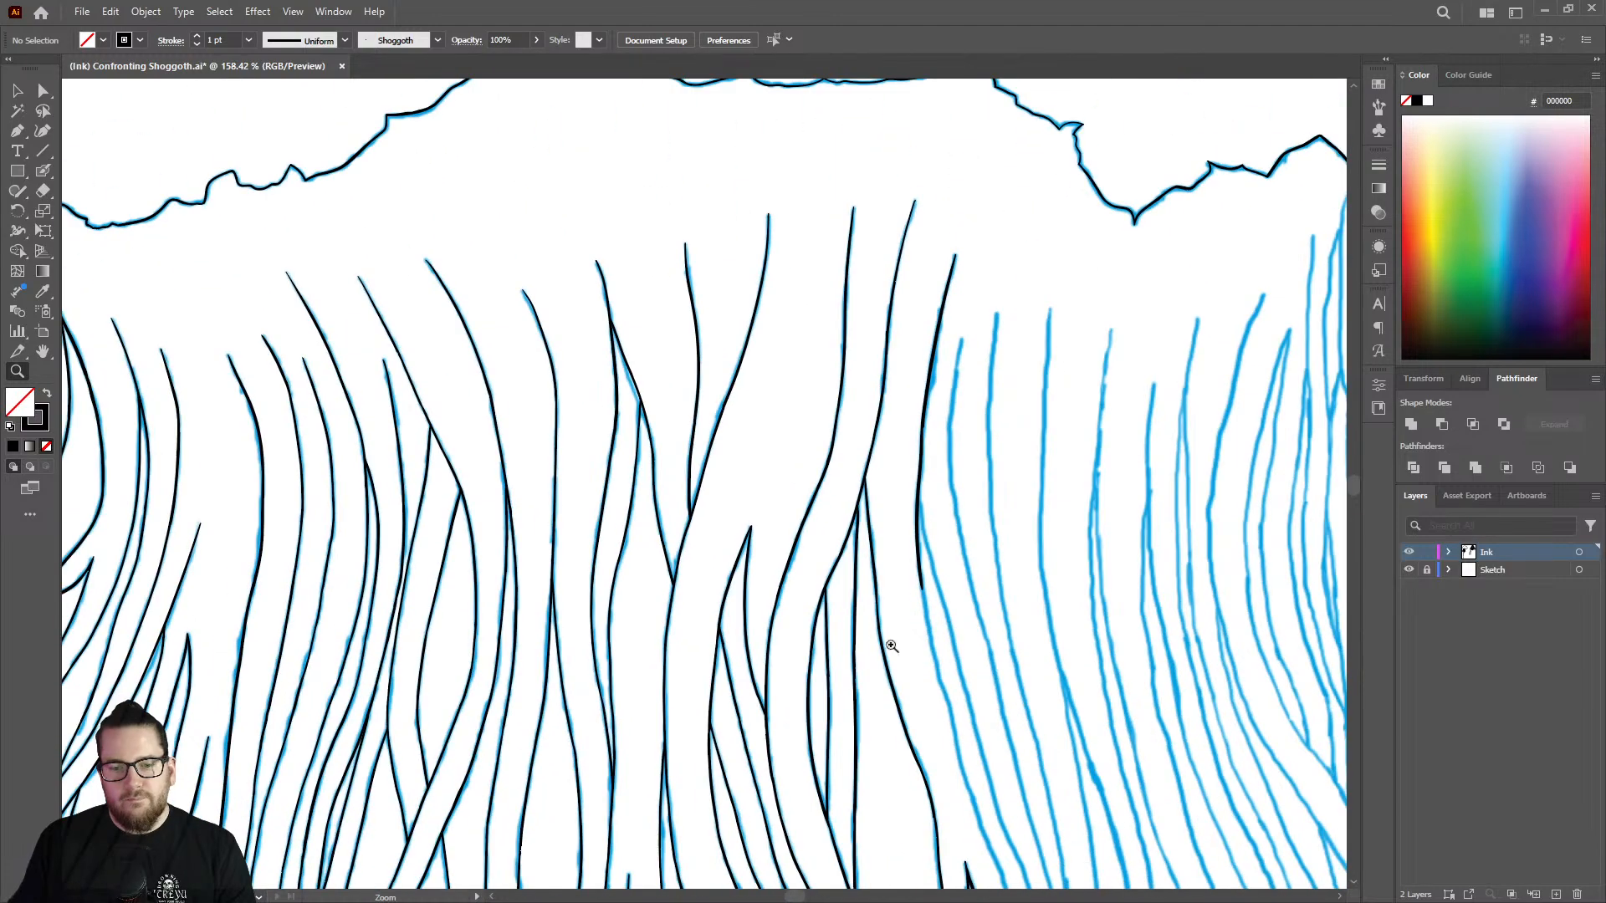
Continue the strand line from below the joint down along the sketch's outer curve.
left_click_drag(949, 700, 1223, 631)
key("shift+b")
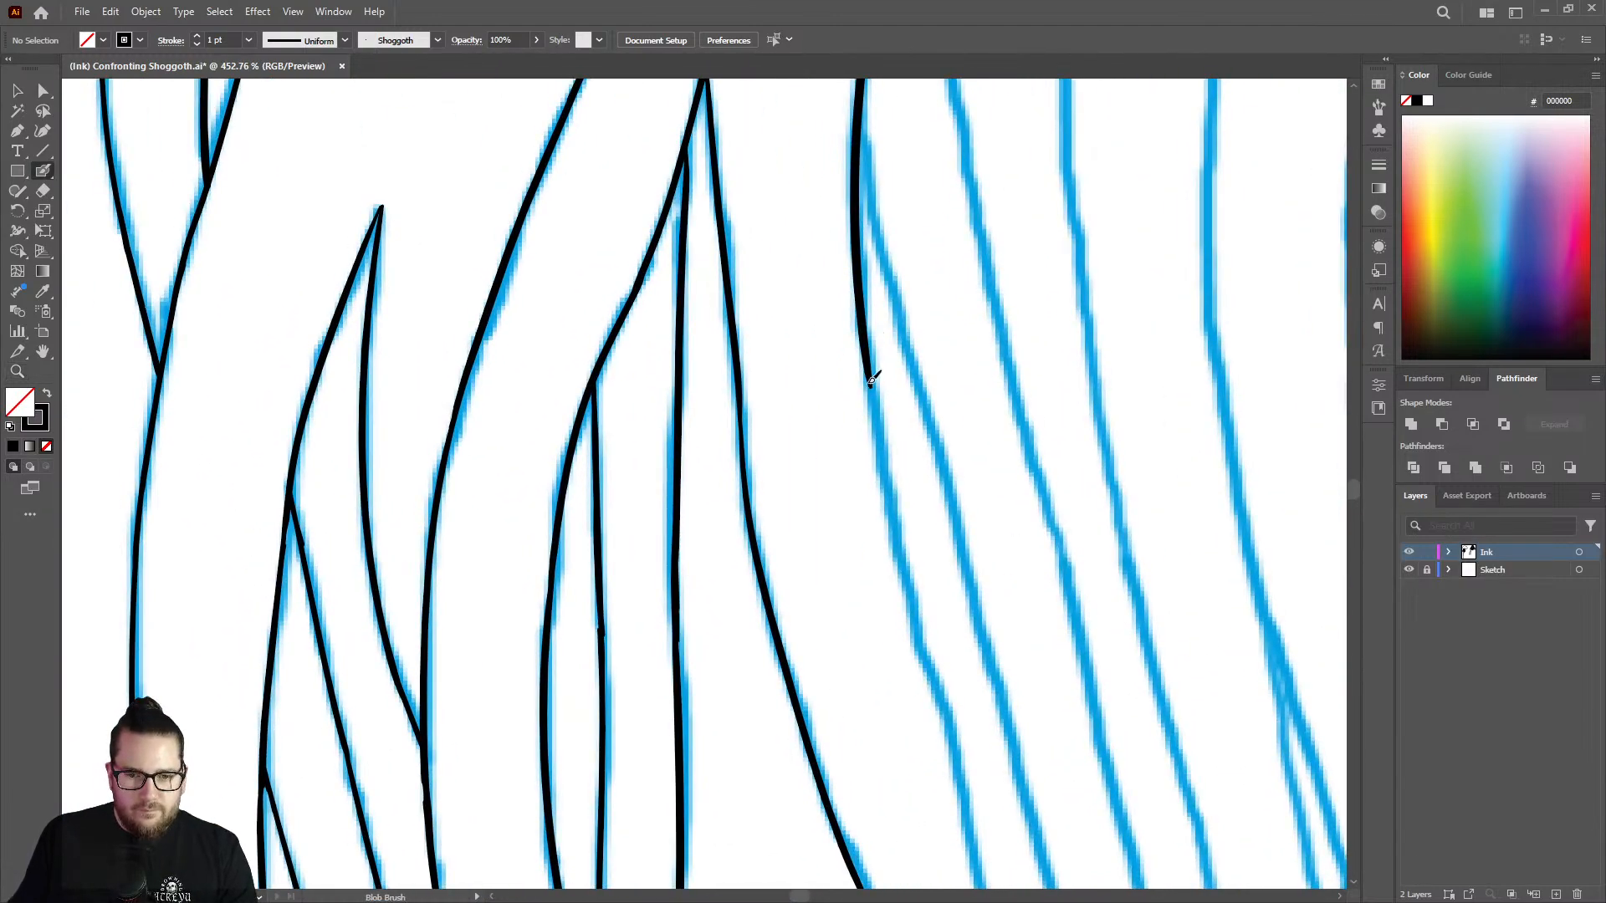
left_click_drag(870, 381, 902, 577)
right_click(902, 578)
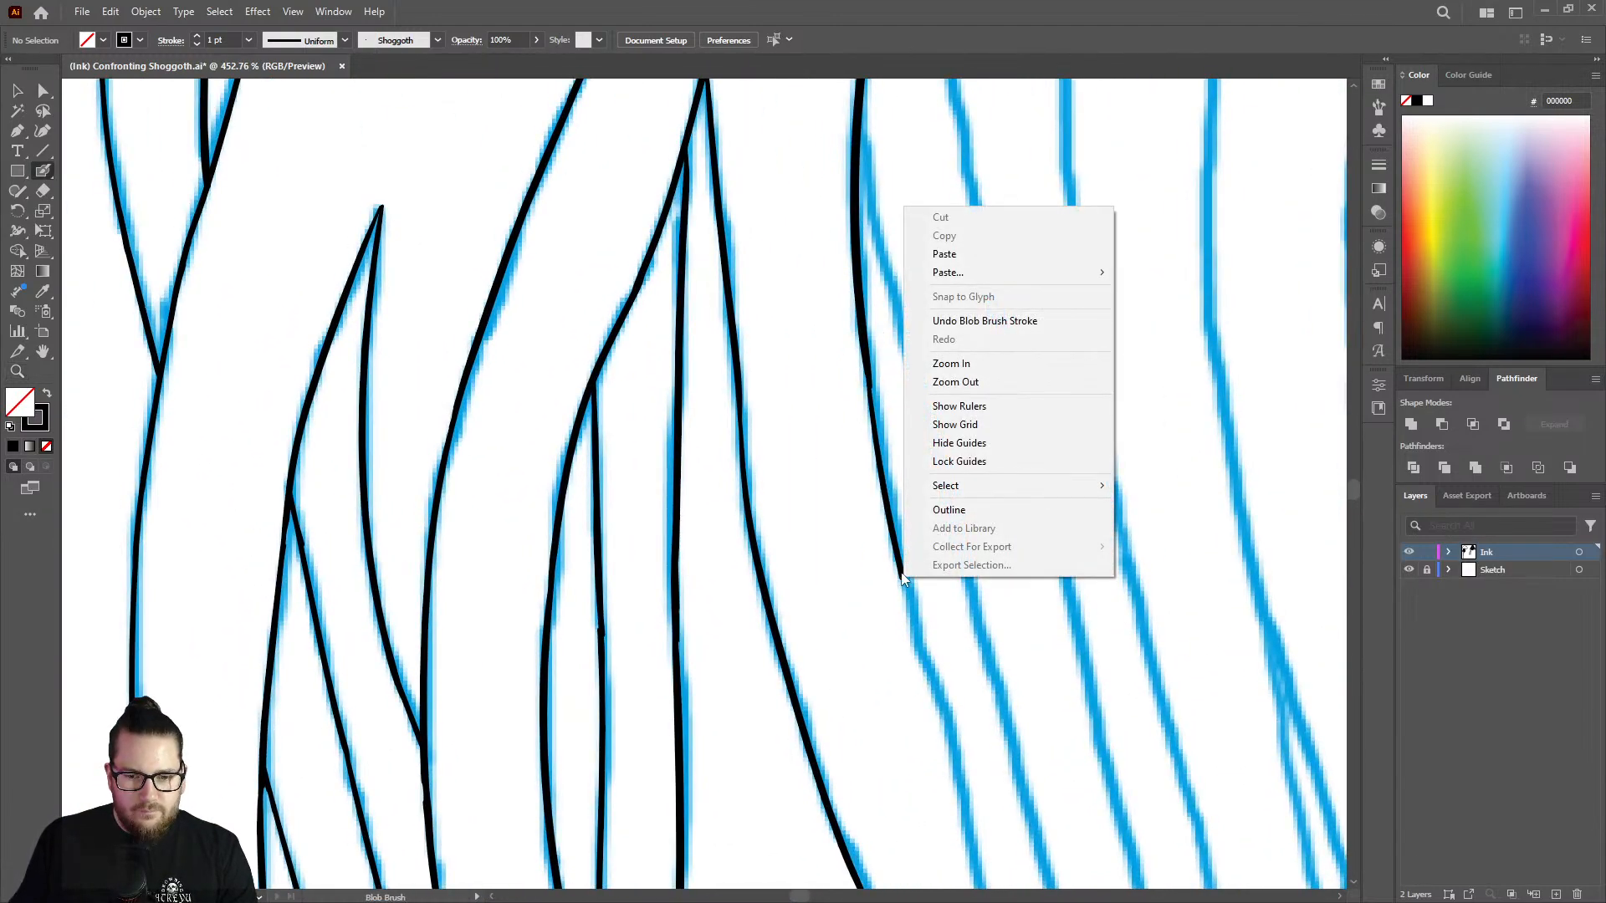
left_click(740, 366)
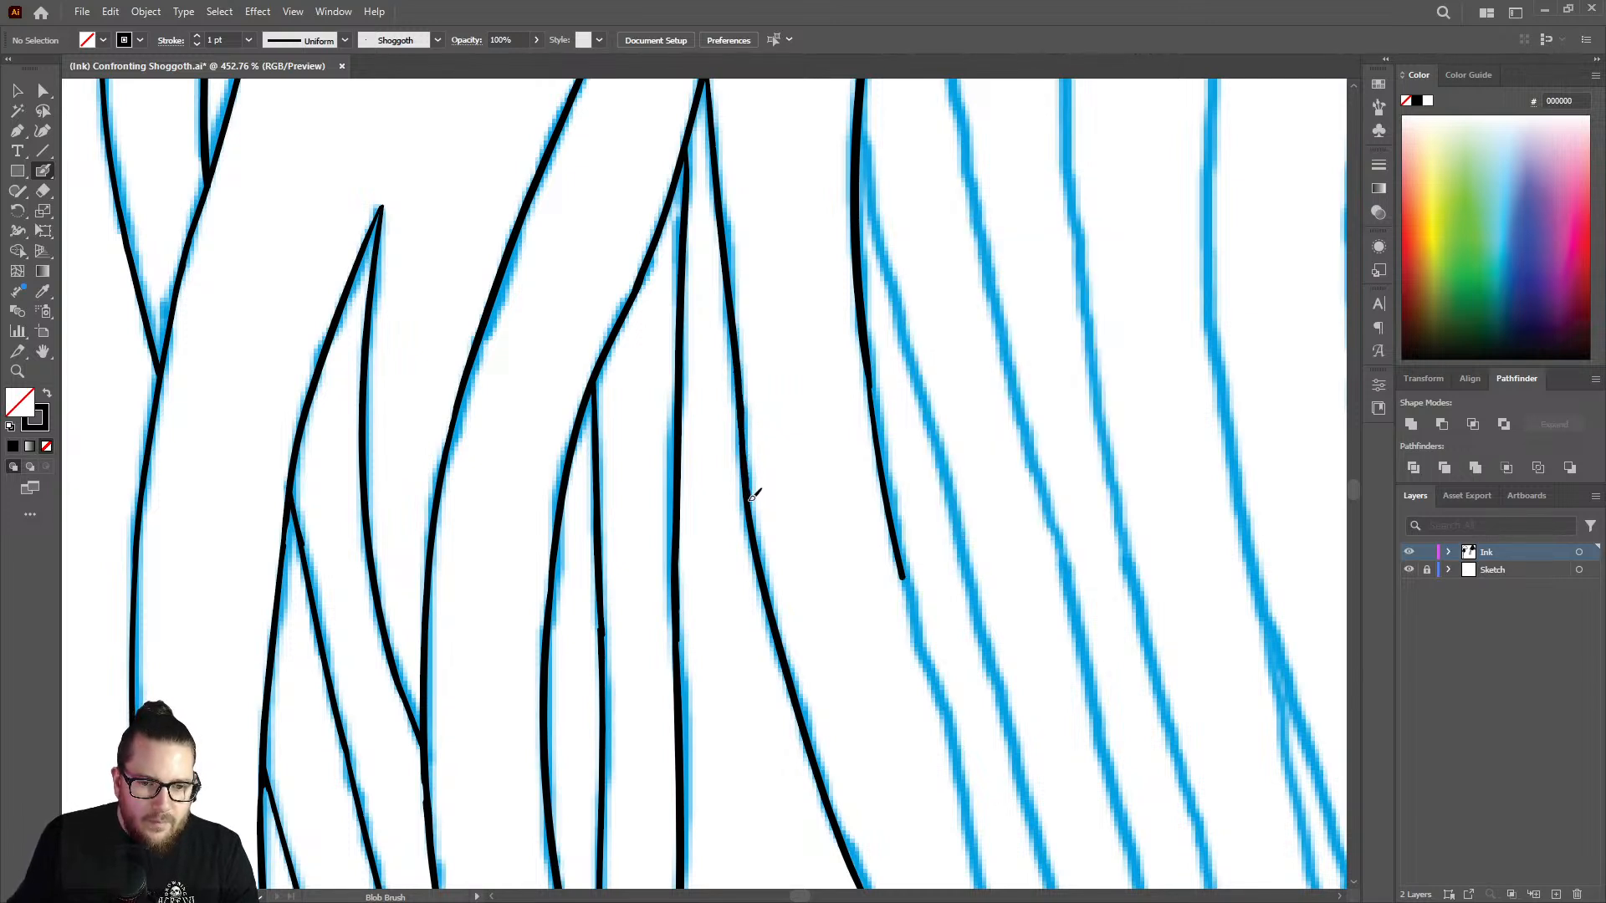
Carry the strand line diagonally down along the wavy middle stretch of the sketch.
key("z")
left_click_drag(836, 386, 705, 392)
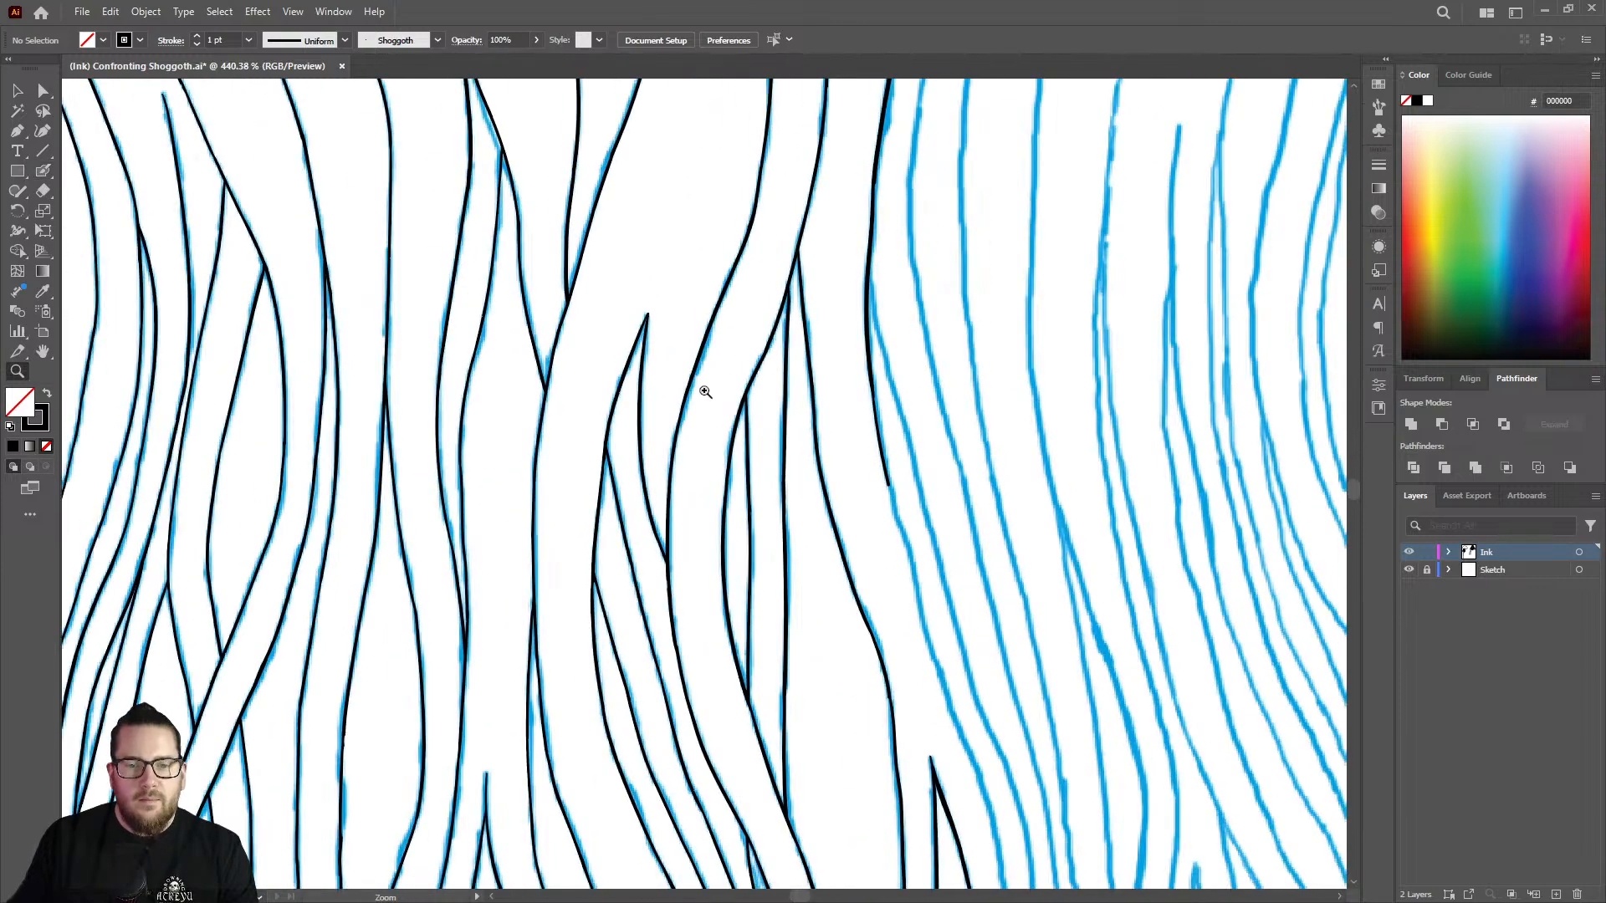
mouse_move(909, 627)
left_mouse_down()
mouse_move(1004, 637)
mouse_move(1106, 570)
left_mouse_up()
key("shift+b")
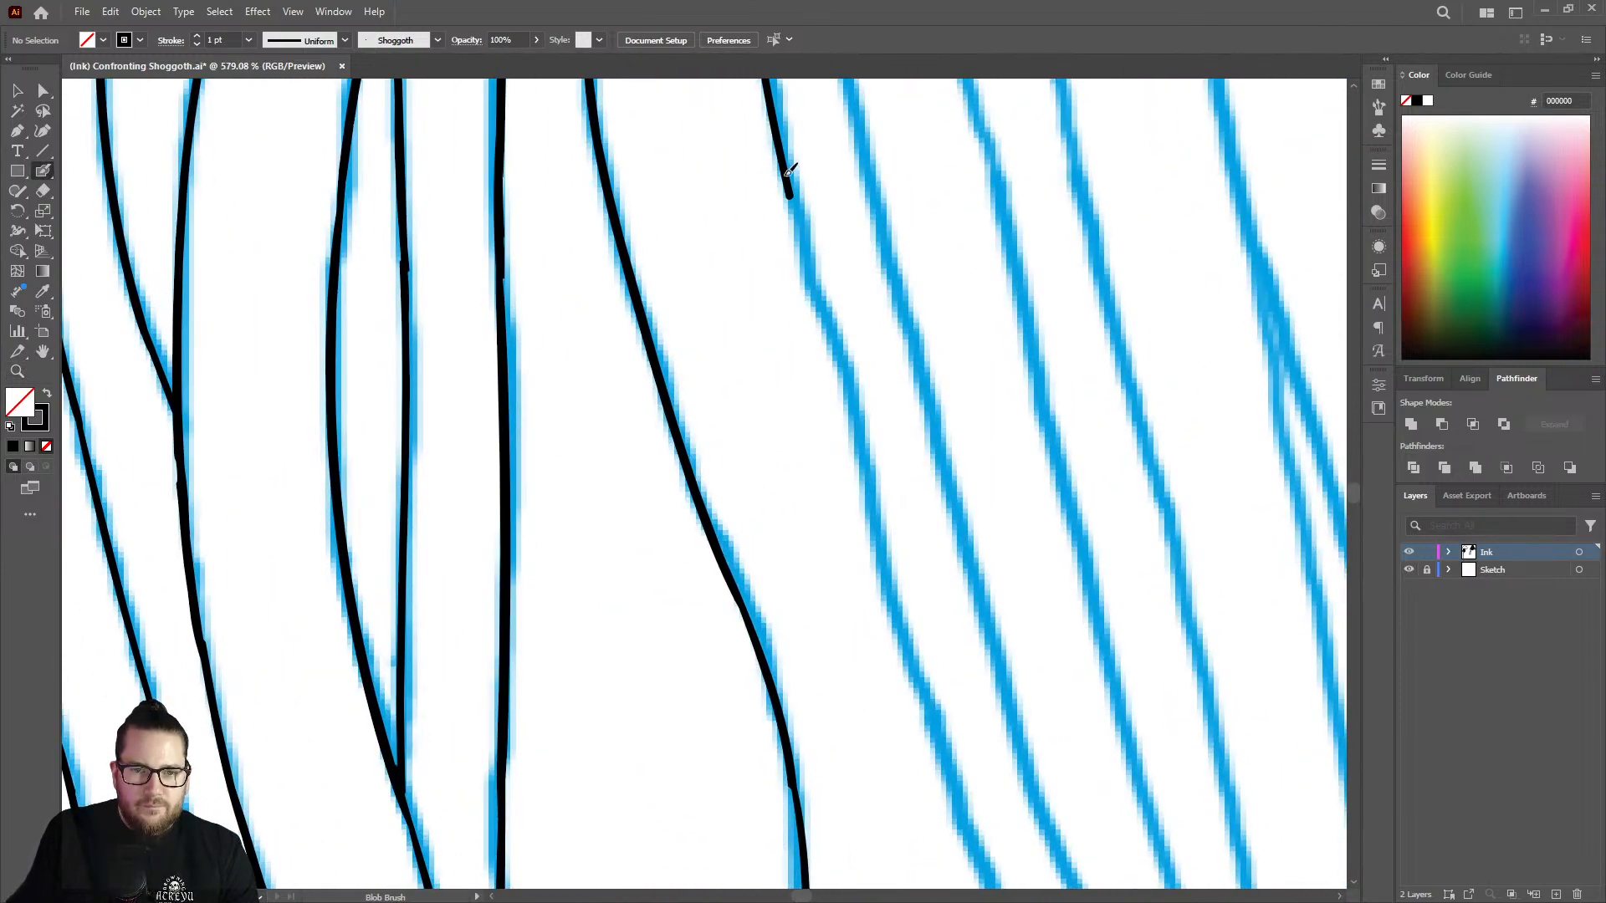
left_click_drag(789, 172, 962, 803)
Extend the strand line past the upper tip of the neighbouring pointed tentacle, tapering its end.
key("z")
left_click_drag(875, 459, 507, 317)
left_click_drag(921, 620, 1242, 559)
key("shift+b")
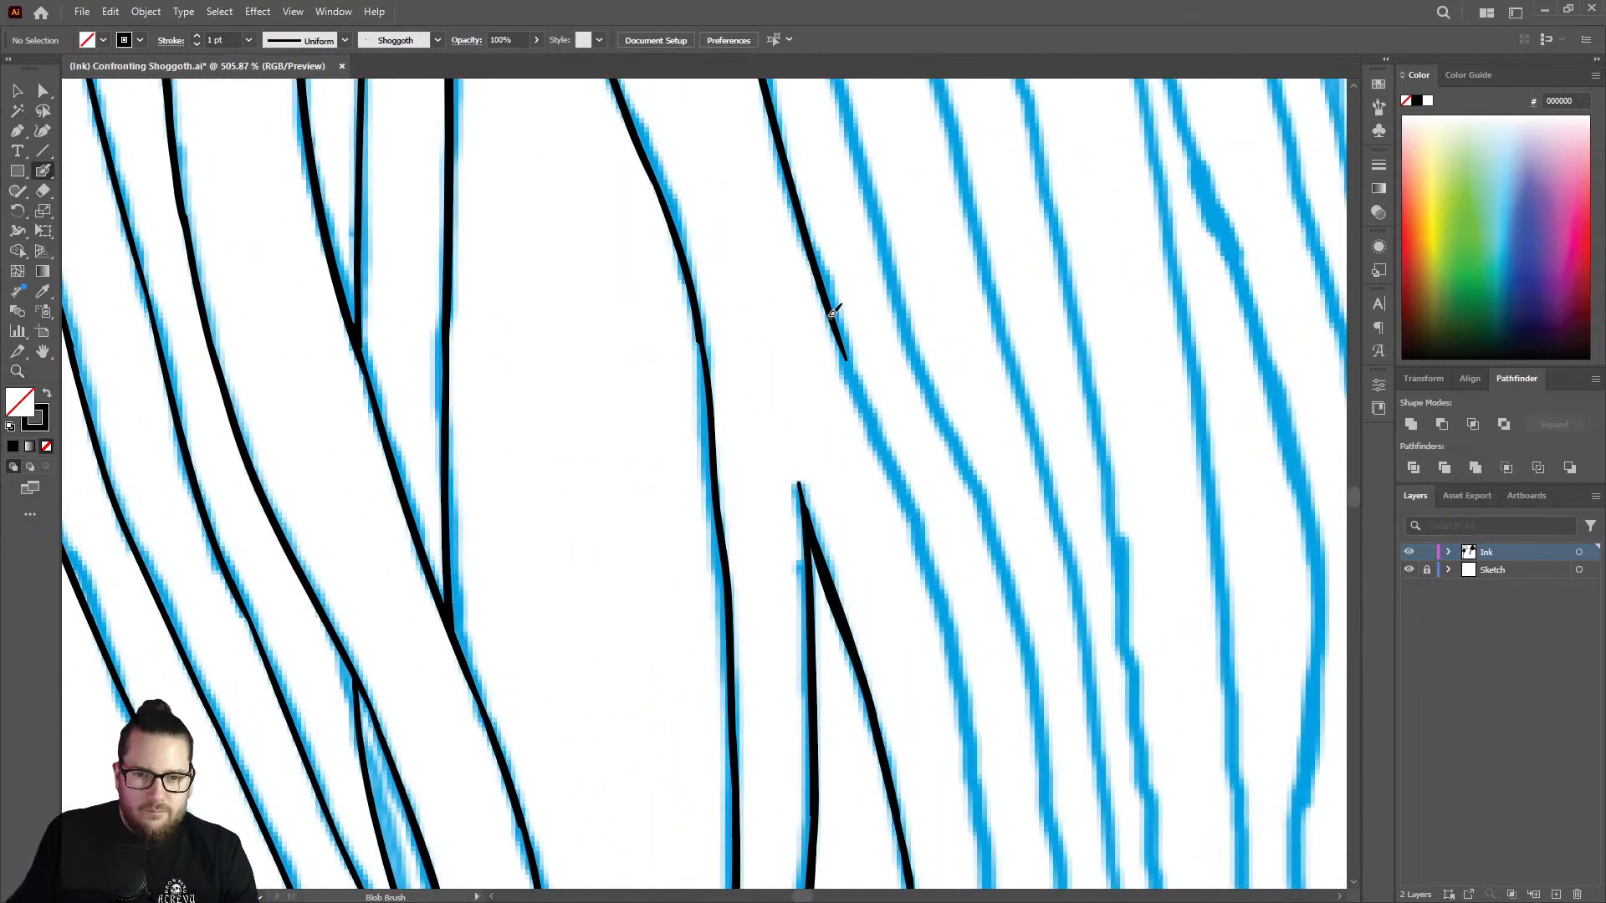
mouse_move(833, 308)
left_mouse_down()
mouse_move(917, 519)
mouse_move(950, 725)
left_mouse_up()
Draw the next stretch of the line beside the pointed tentacle and trim back its lower end.
key("z")
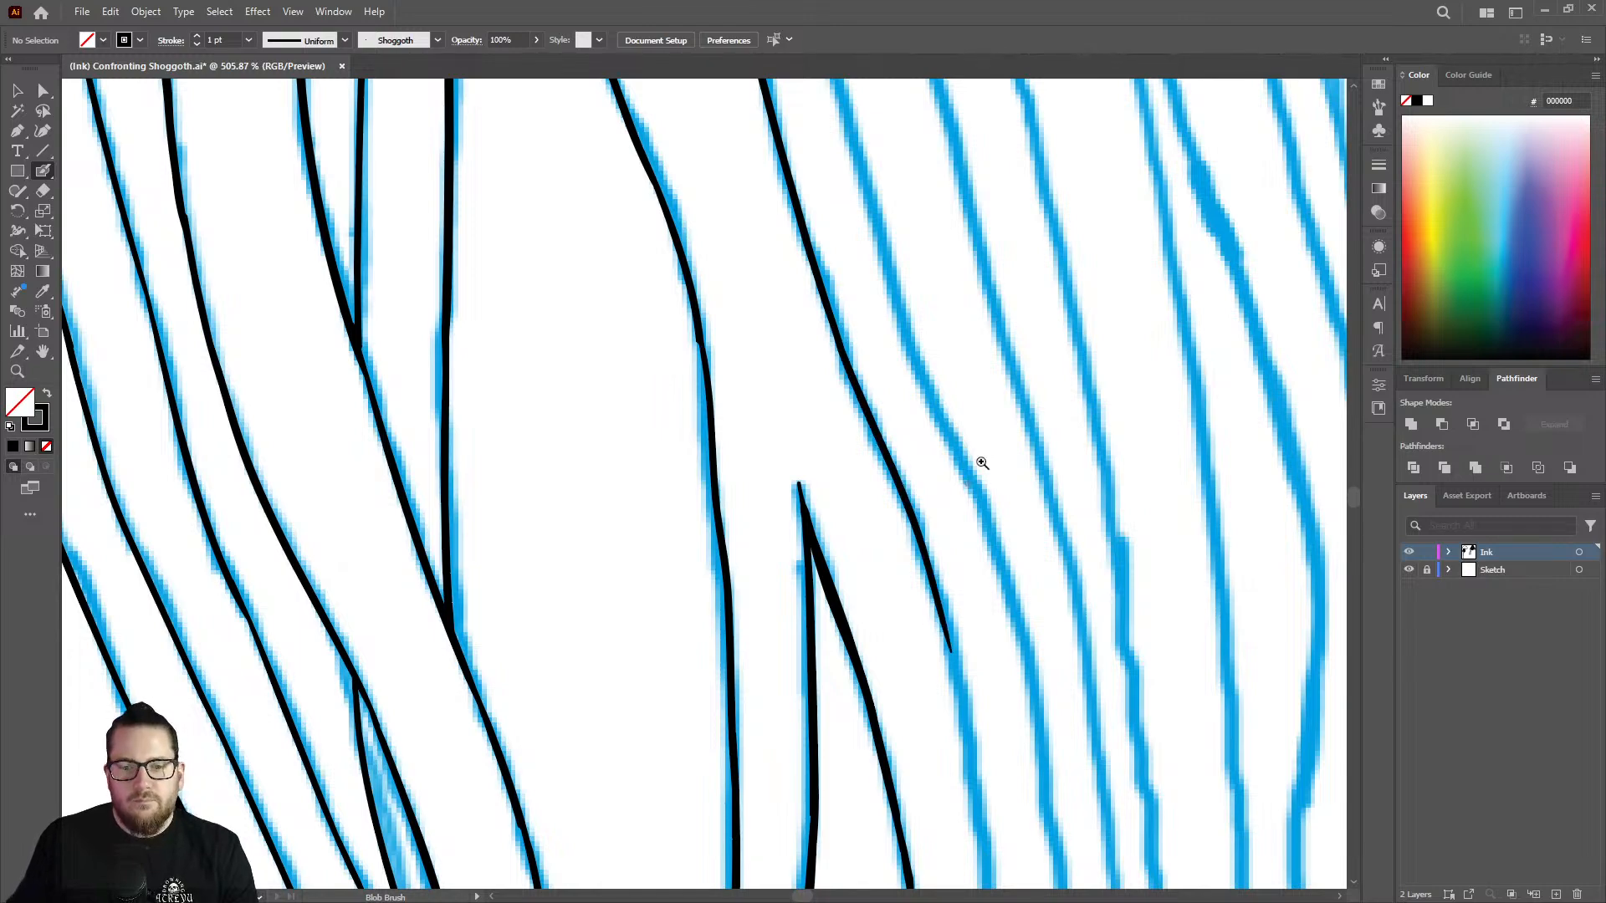
left_click_drag(984, 463, 780, 424)
left_click_drag(1004, 613, 1174, 590)
key("shift+b")
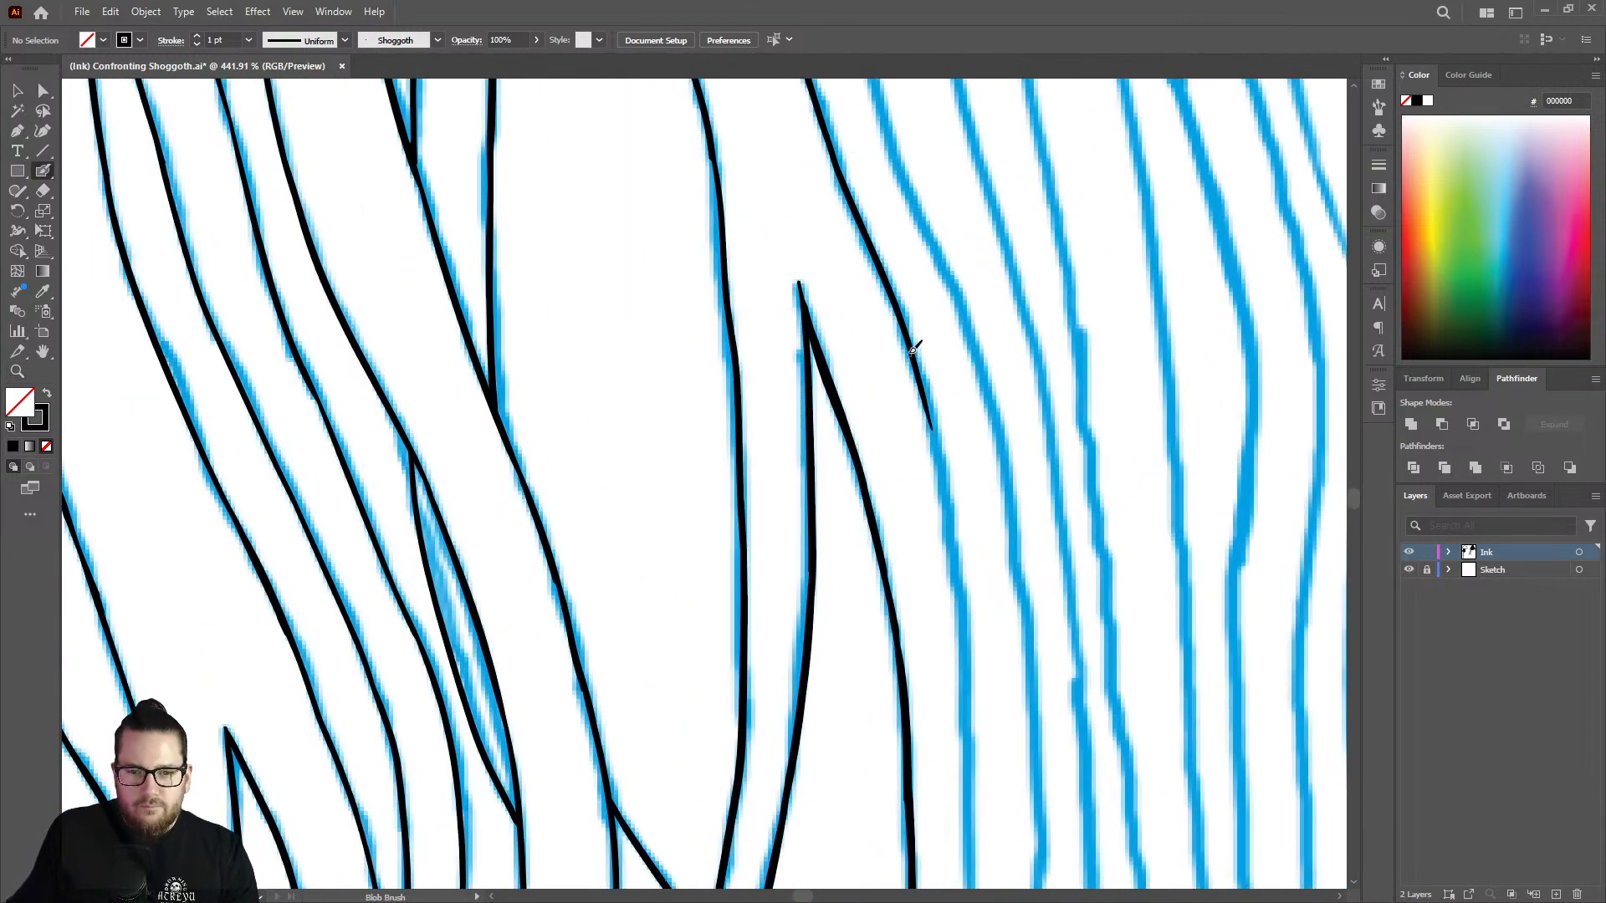
mouse_move(923, 370)
left_mouse_down()
mouse_move(953, 530)
mouse_move(959, 719)
left_mouse_up()
key("shift+e")
mouse_move(950, 617)
left_mouse_down()
mouse_move(947, 510)
mouse_move(739, 491)
left_mouse_up()
Continue the line down the nearly vertical stretch alongside the pointed tentacle's outer edge.
key("z")
left_click_drag(1039, 653, 1280, 586)
left_click_drag(932, 414, 1038, 393)
key("shift+b")
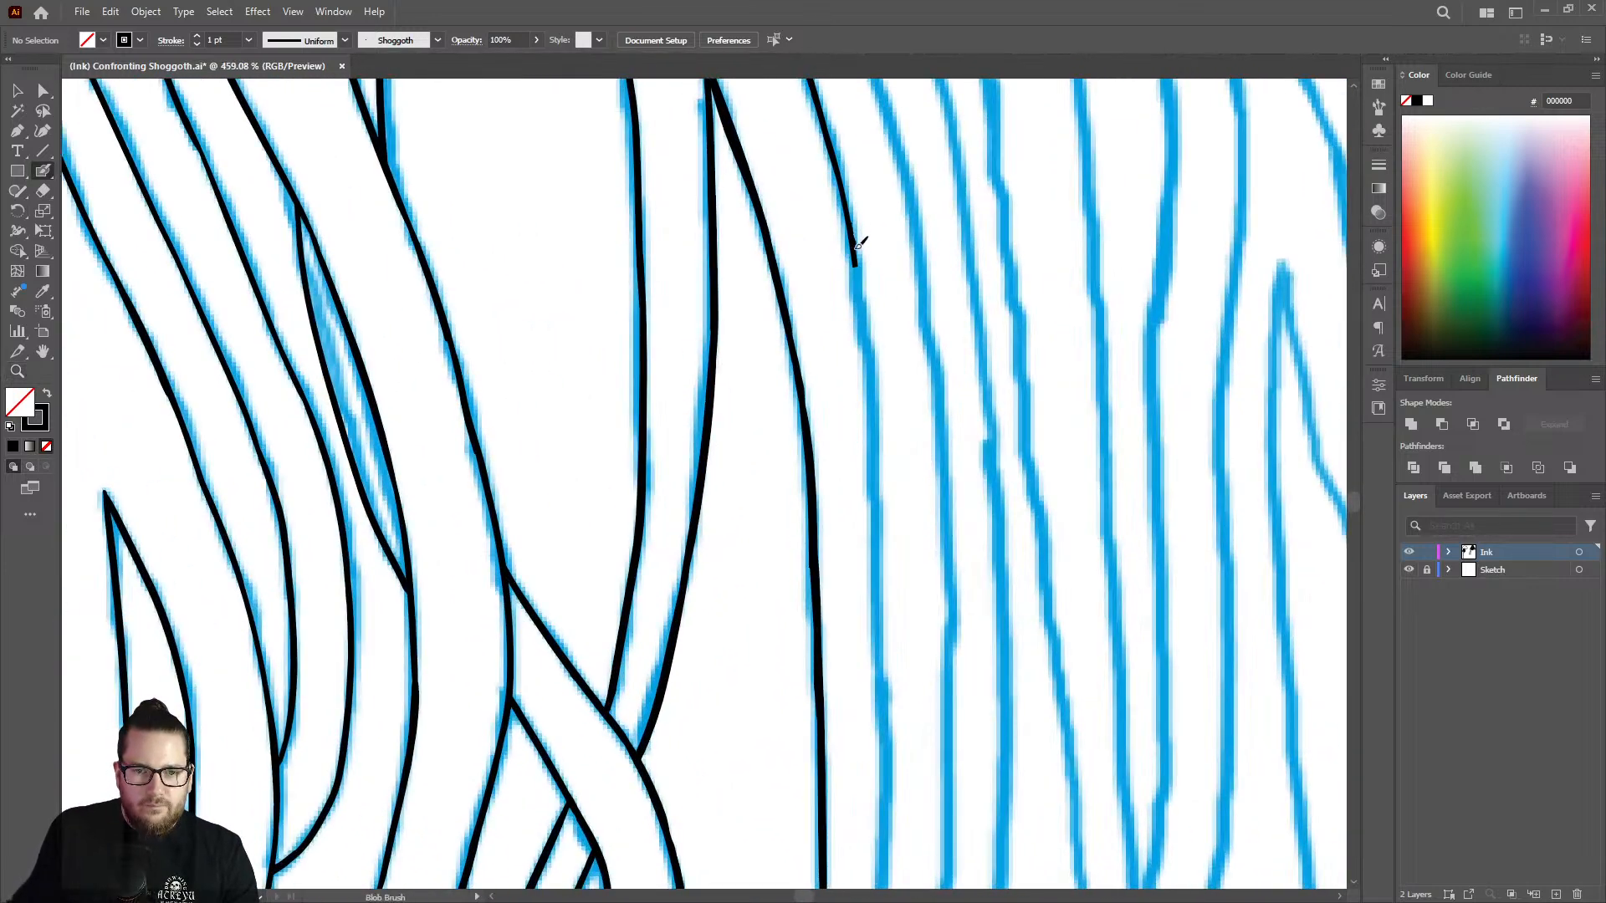
left_click_drag(857, 248, 882, 644)
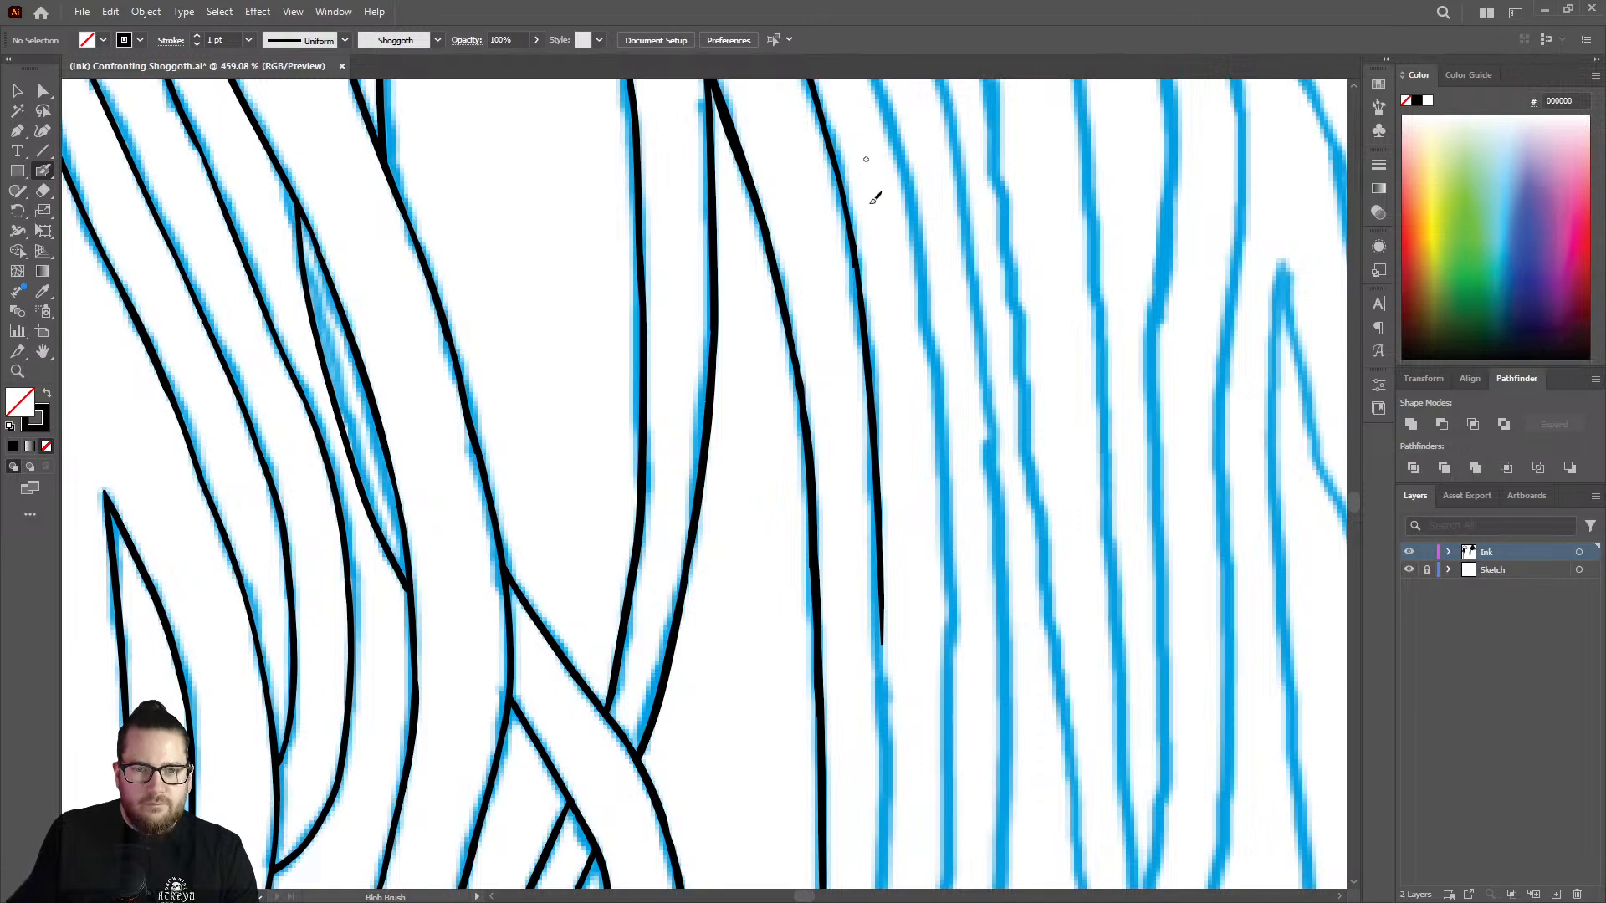
Extend the line through the slight outward bulge, thicken it there, and carry it down toward the lower bend.
key("z")
left_click_drag(888, 288, 706, 258)
mouse_move(913, 534)
left_mouse_down()
mouse_move(993, 509)
mouse_move(1087, 412)
left_mouse_up()
key("shift+b")
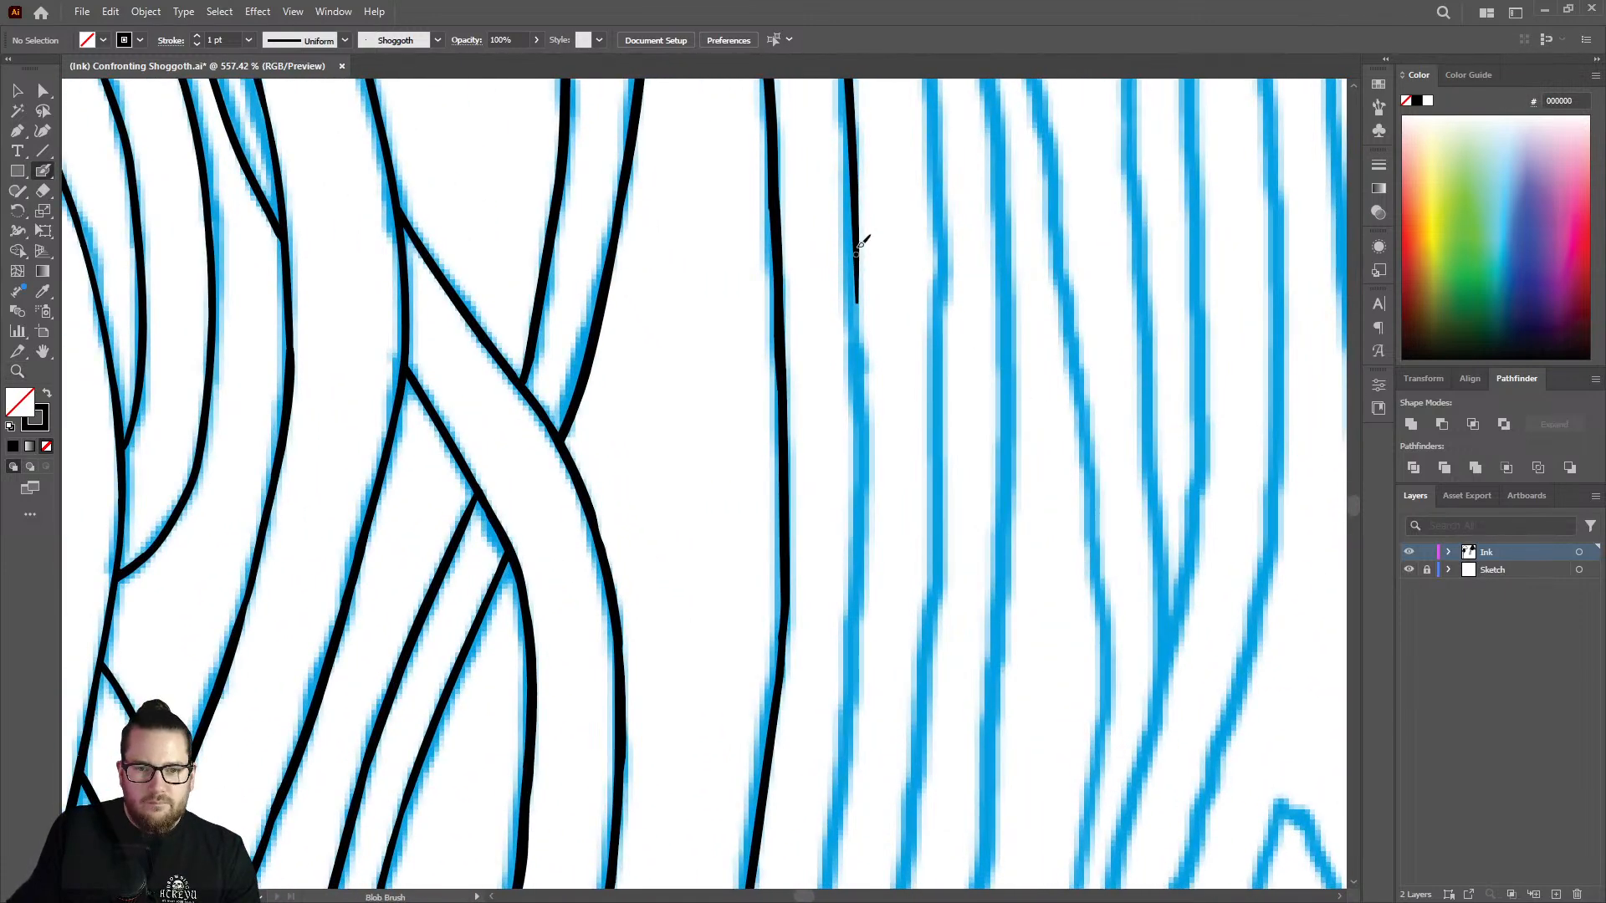
left_click_drag(861, 202, 846, 749)
left_click_drag(864, 371, 862, 585)
left_click_drag(849, 703, 809, 875)
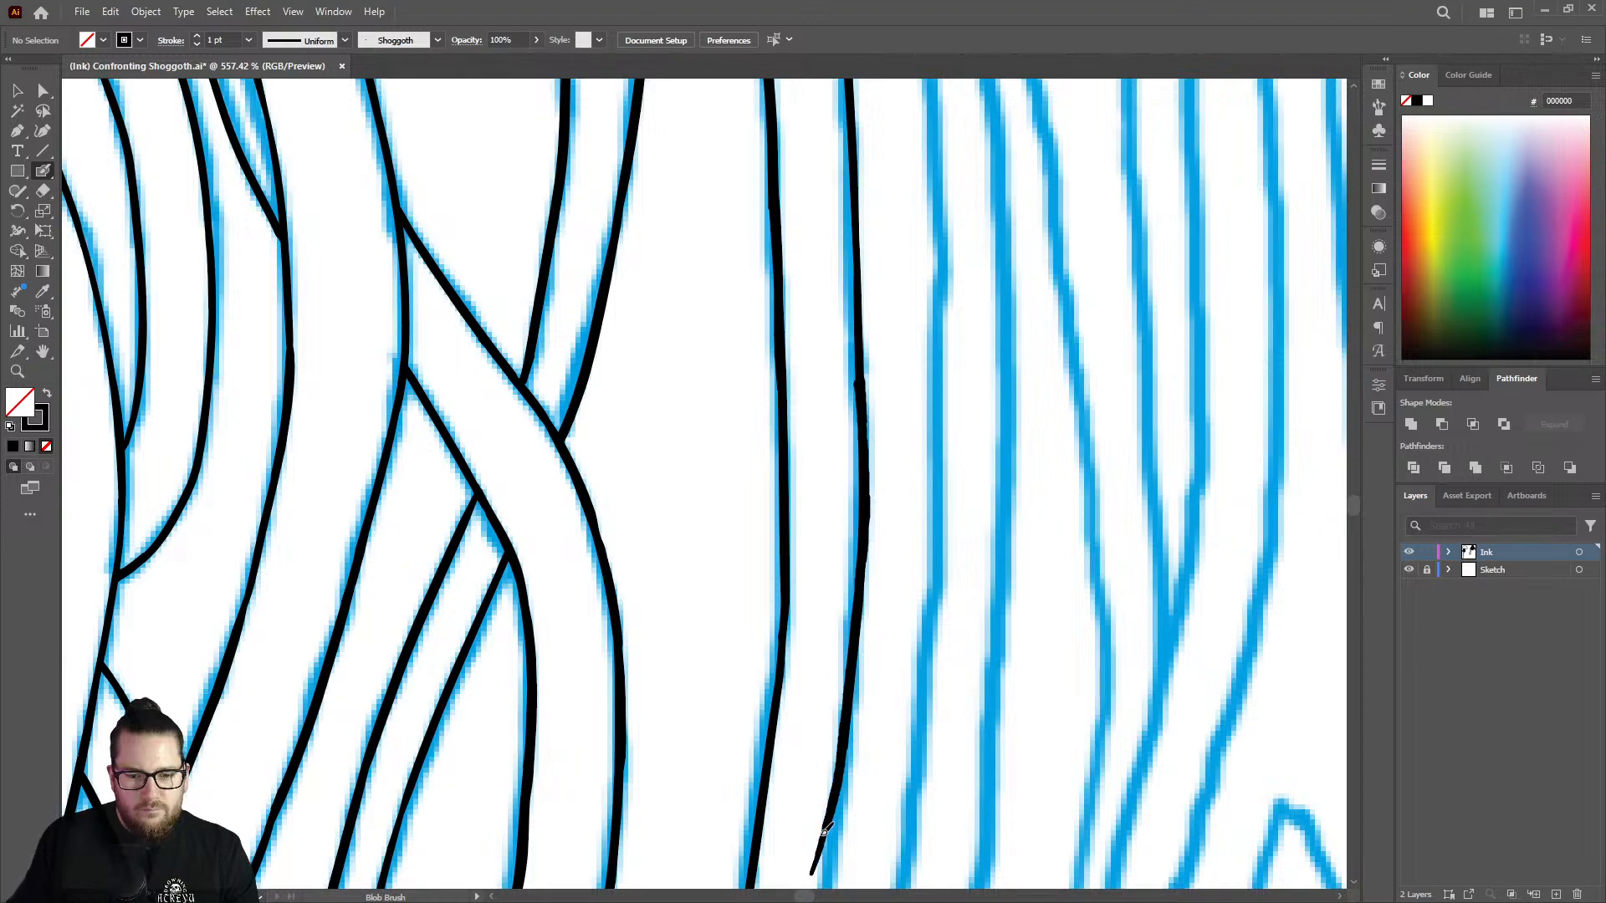
Erase the off-sketch lower end of the line below the bulge, including the leftover fragment.
key("z")
left_click_drag(921, 549, 753, 632)
left_click_drag(877, 749, 1038, 612)
key("shift+e")
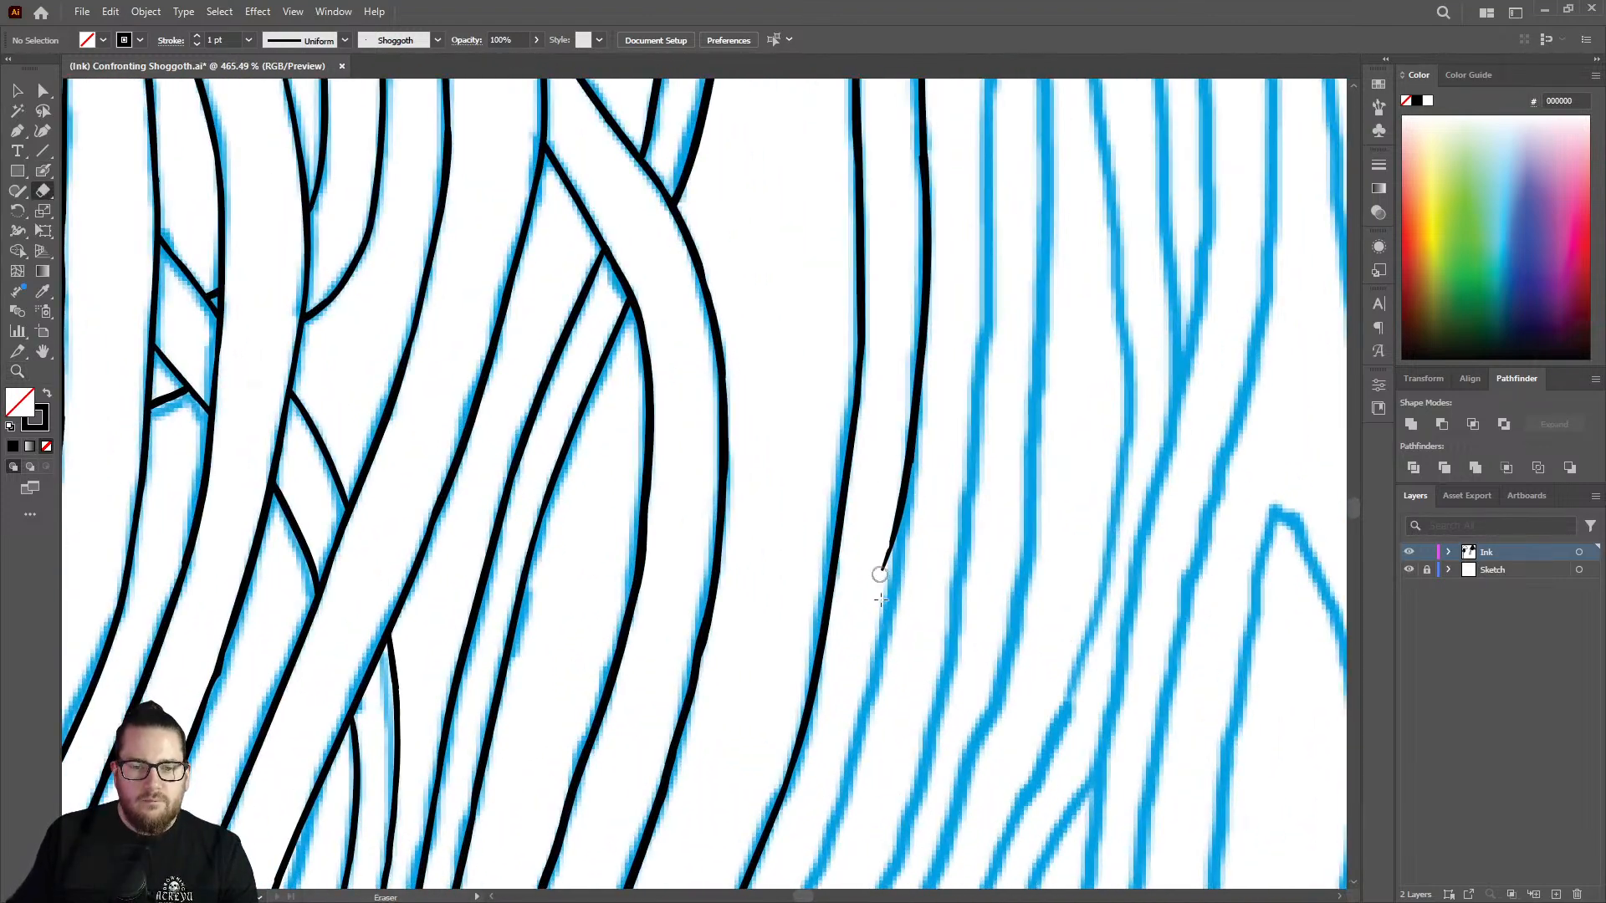
left_click_drag(878, 574, 904, 430)
key("shift+b")
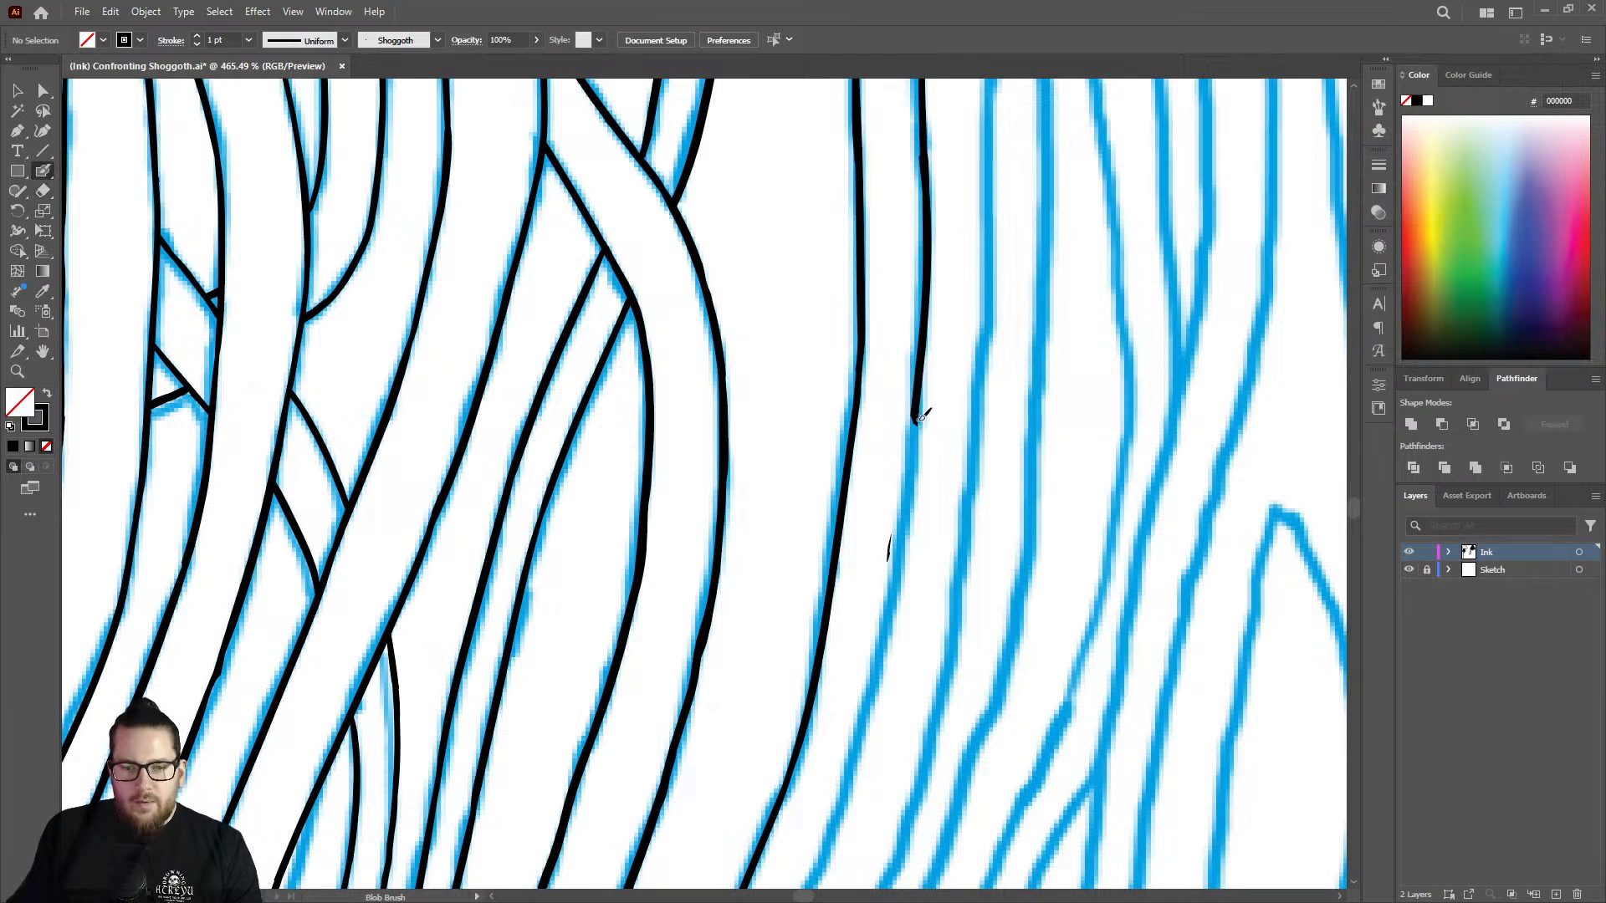
key("shift+e")
left_click_drag(894, 520, 893, 530)
Draw the line from its trimmed end below the bulge down along the sketch toward the lower bend.
key("shift+b")
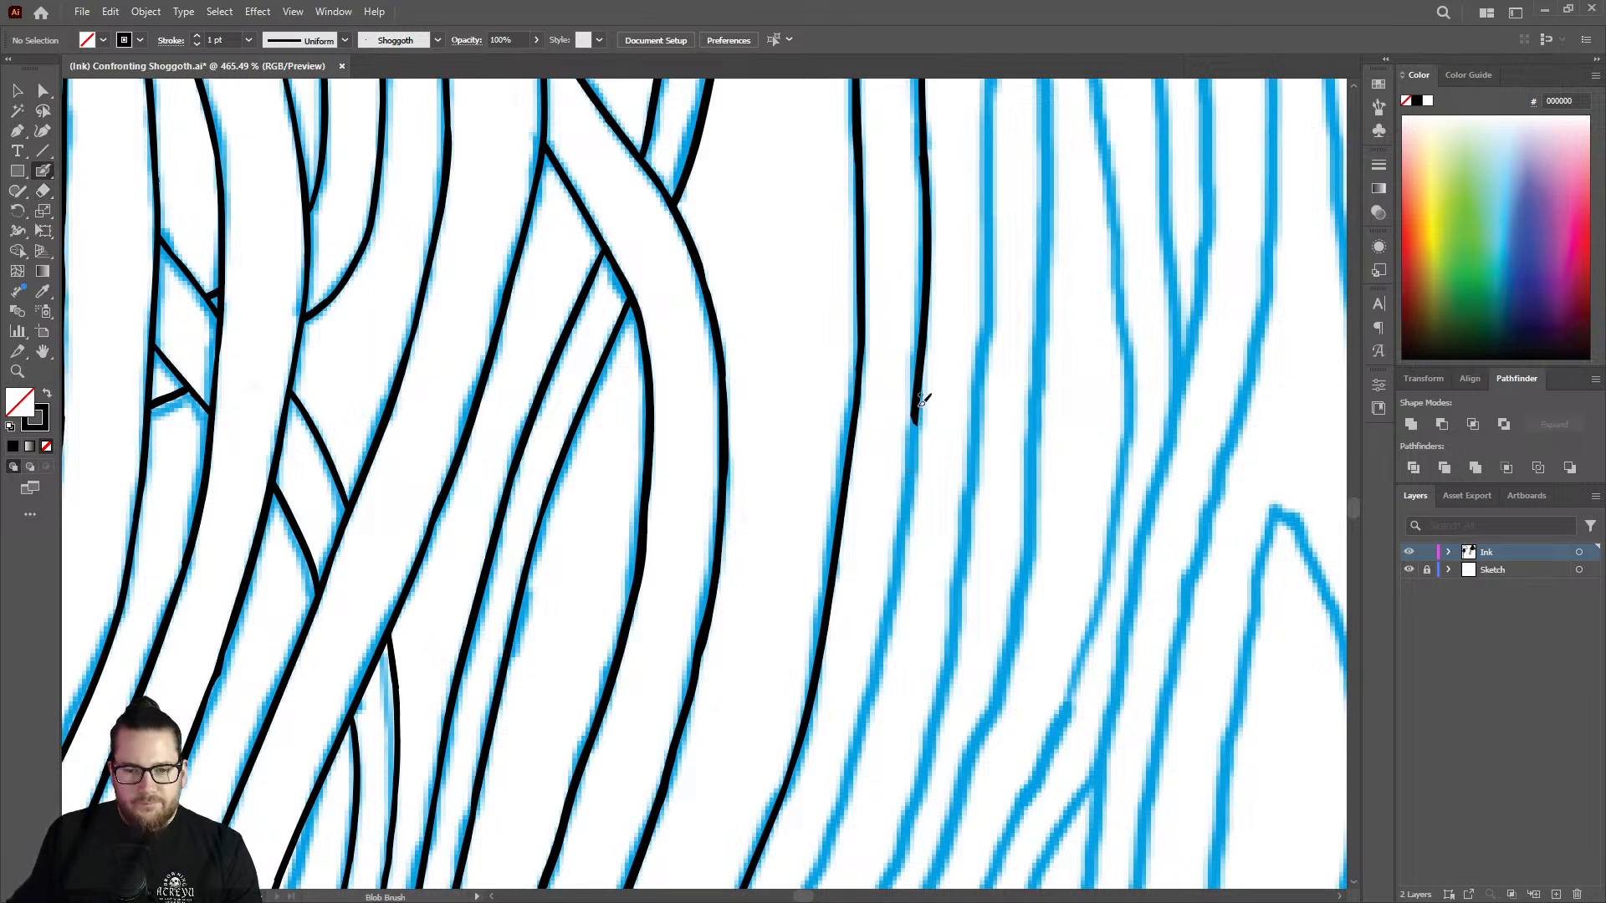
left_click_drag(924, 376, 864, 724)
key("w")
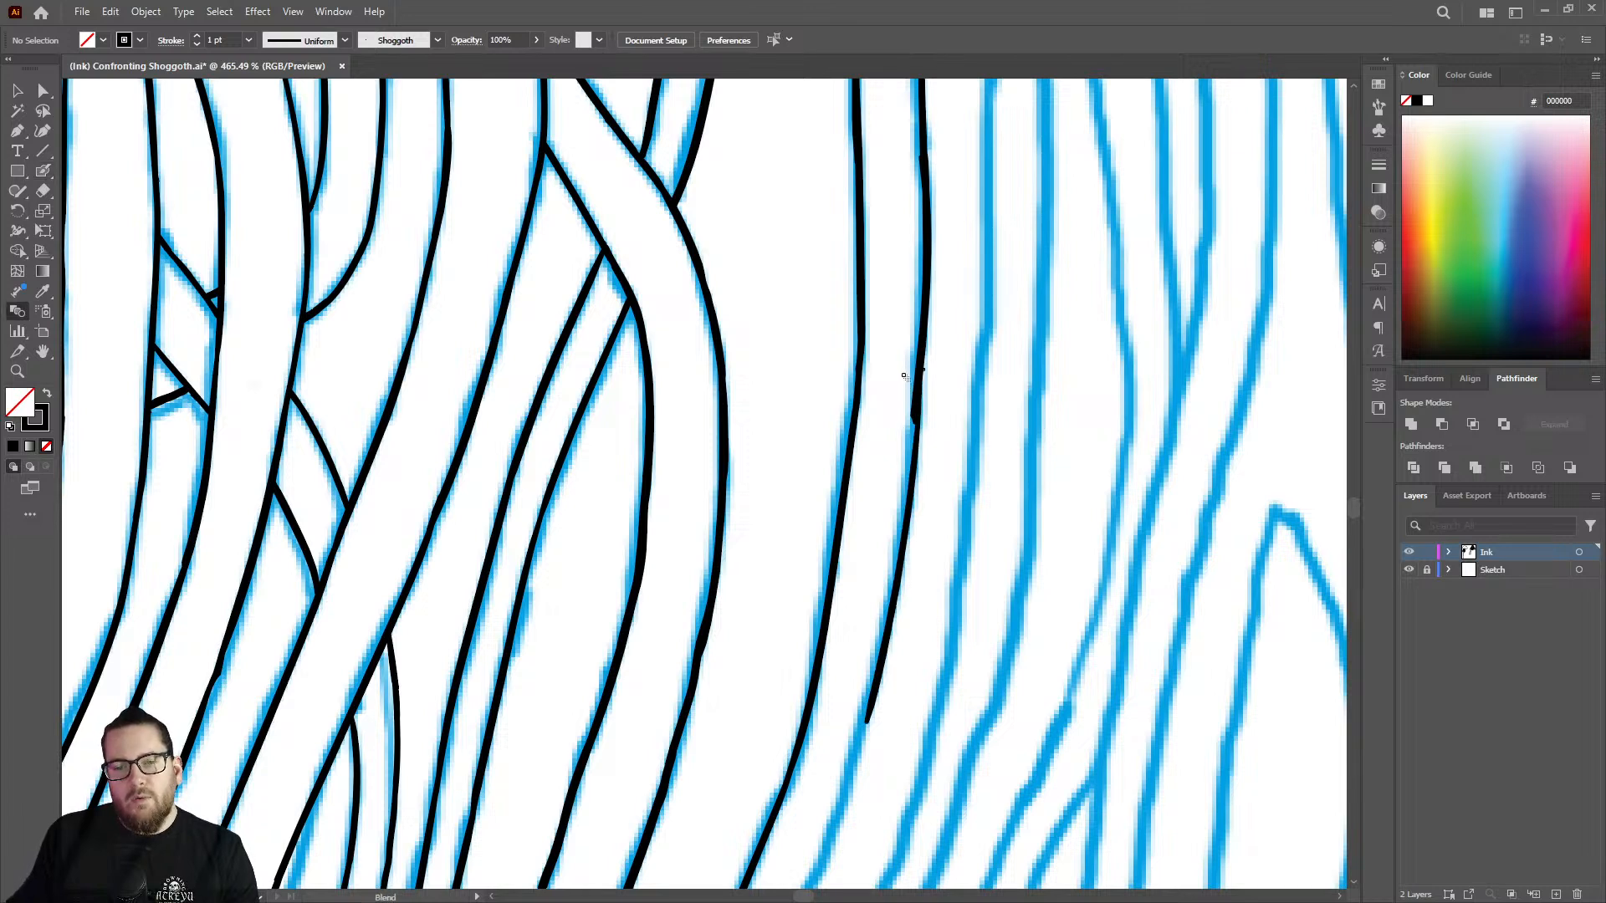
Erase the uneven overlap where the new stroke joins the line below the bulge, and thicken the thinned stretch.
key("shift+e")
mouse_move(913, 363)
left_mouse_down()
mouse_move(905, 438)
mouse_move(916, 343)
mouse_move(911, 468)
left_mouse_up()
key("shift+b")
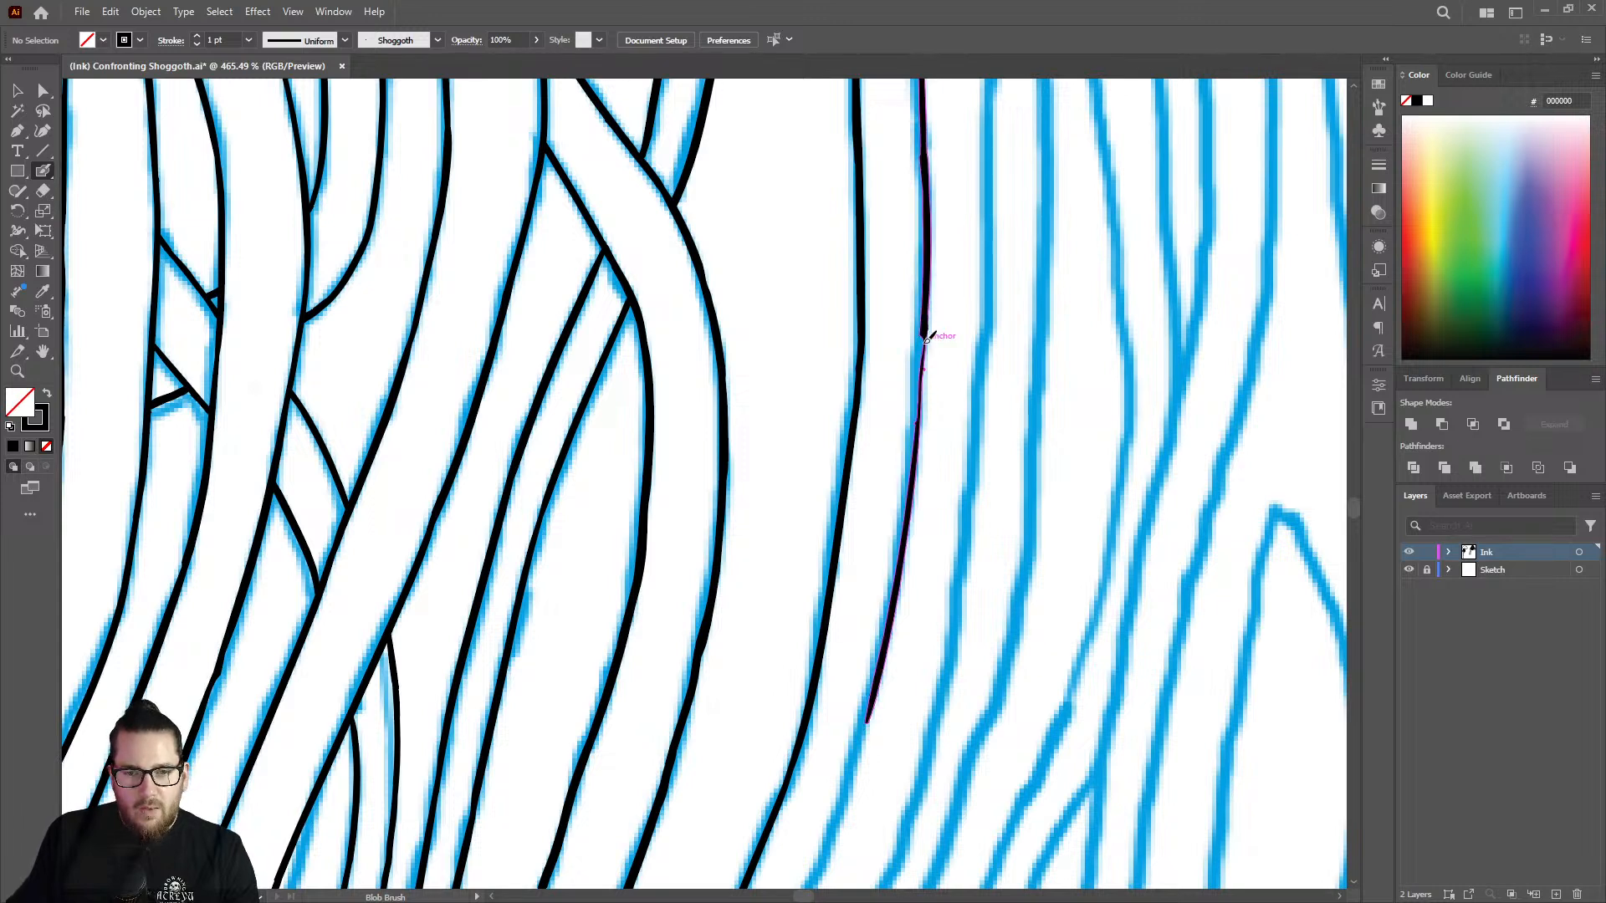
left_click_drag(923, 362, 902, 556)
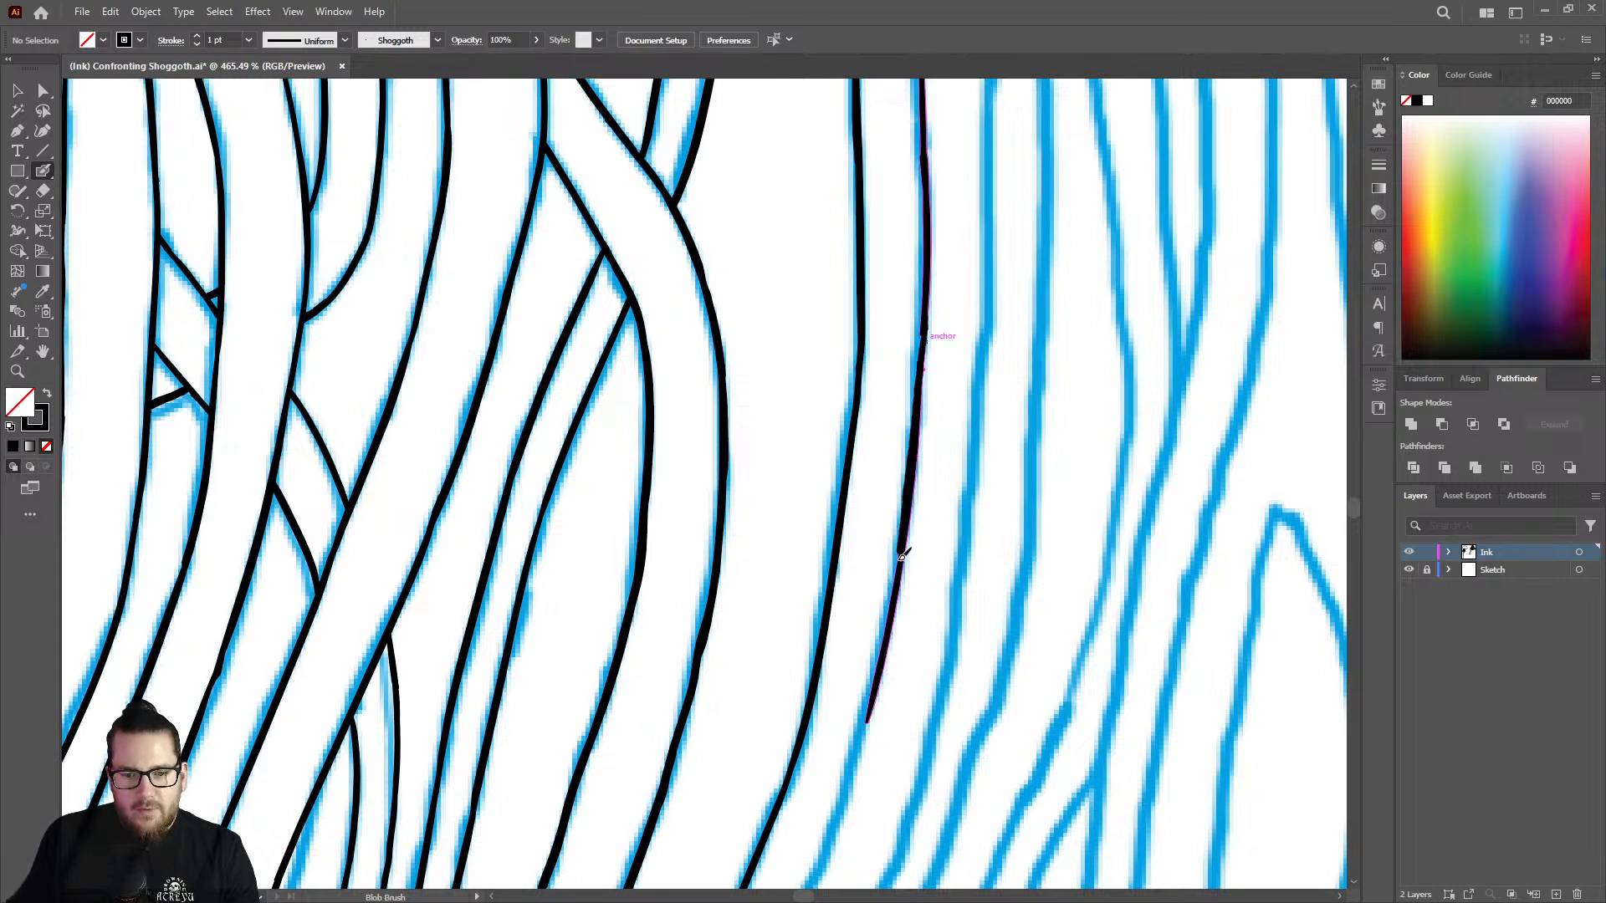
Extend the line from its lower end through the bend, following the sketch down the diagonal stretch.
key("z")
left_click_drag(942, 395, 686, 392)
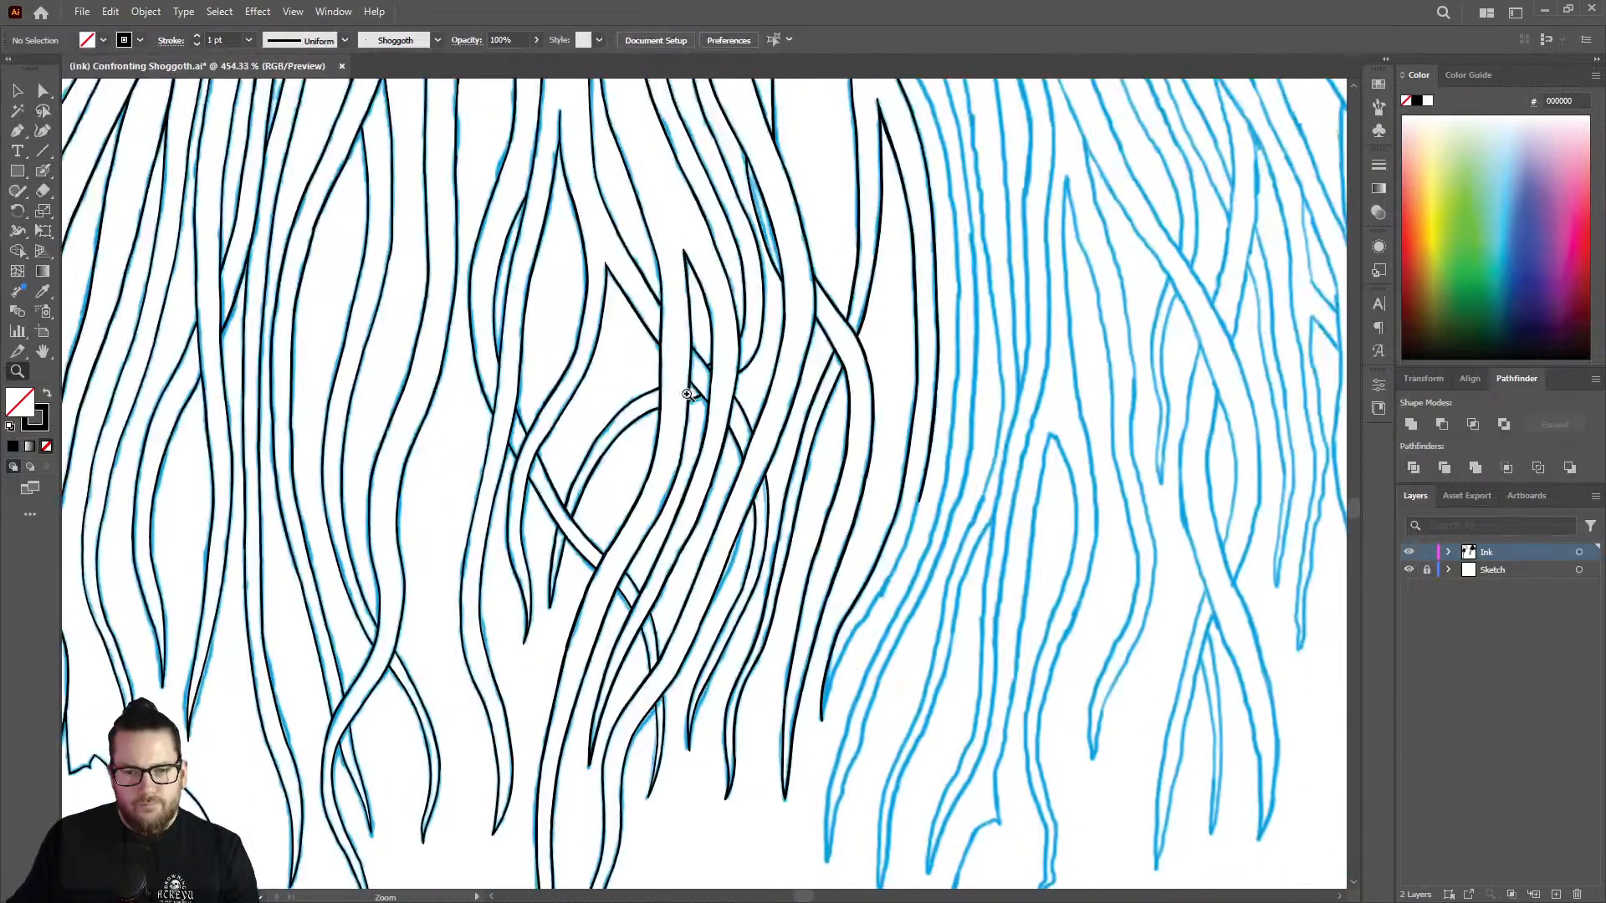
mouse_move(927, 534)
left_mouse_down()
mouse_move(1205, 449)
mouse_move(1255, 452)
left_mouse_up()
key("shift+b")
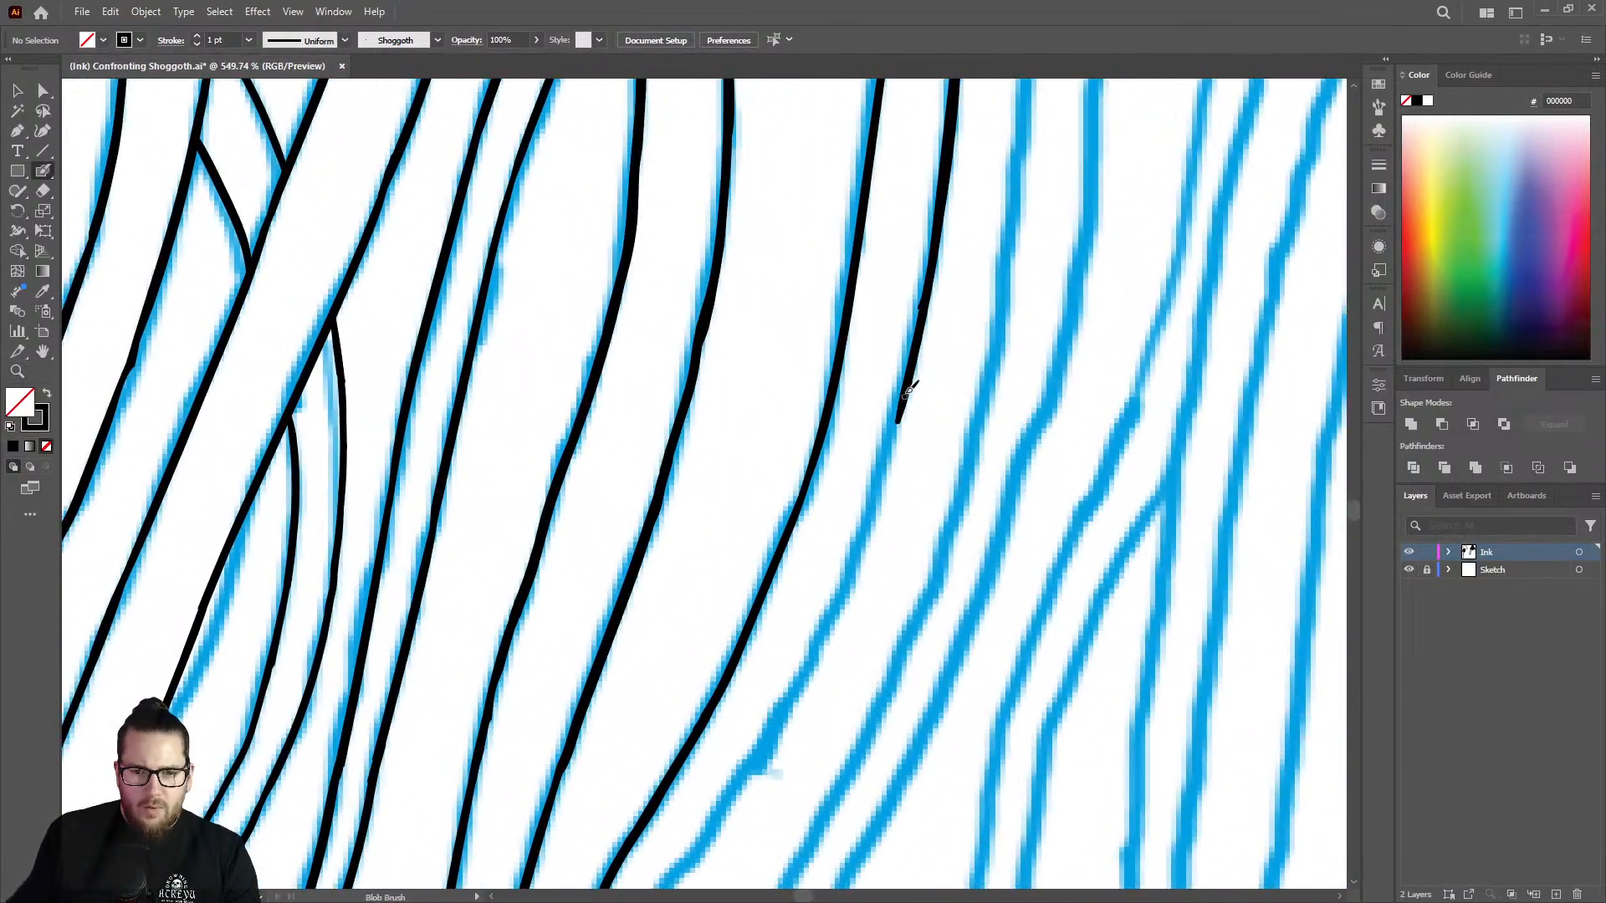
mouse_move(897, 424)
left_mouse_down()
mouse_move(845, 586)
mouse_move(751, 761)
left_mouse_up()
Erase the lower end of the new line on the diagonal stretch where it strays from the sketch.
key("z")
left_click_drag(938, 512, 638, 580)
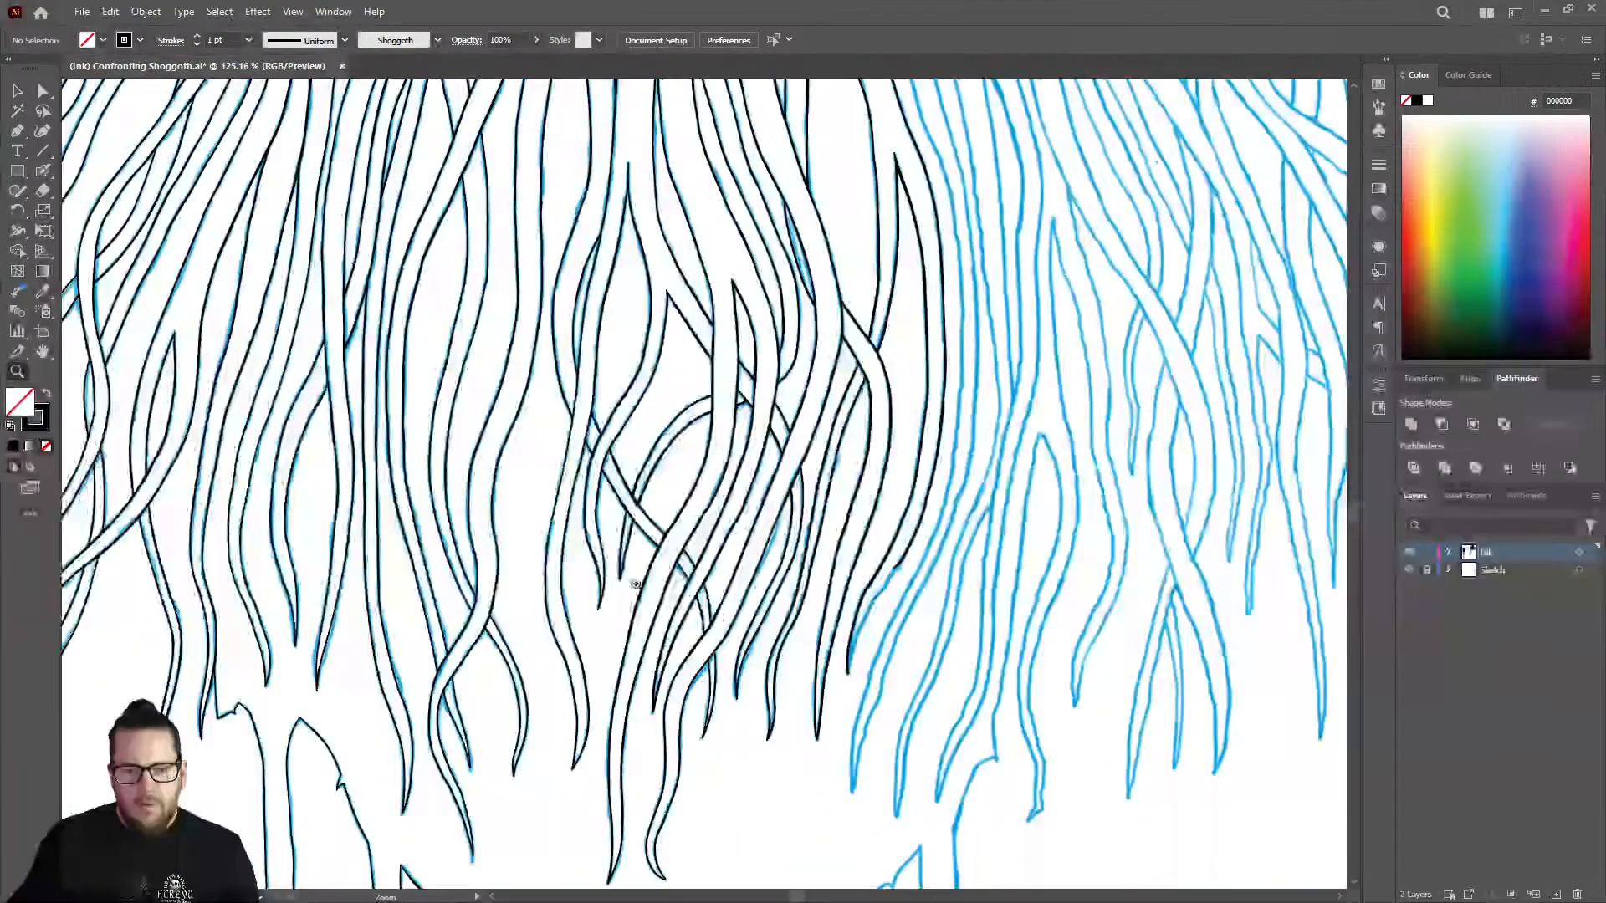
left_click_drag(930, 587, 1121, 585)
left_click_drag(911, 484, 965, 405)
key("shift+e")
left_click_drag(852, 363, 816, 418)
Redraw the line from the trimmed end down the diagonal curve, stopping just above the tentacle's tip.
key("shift+b")
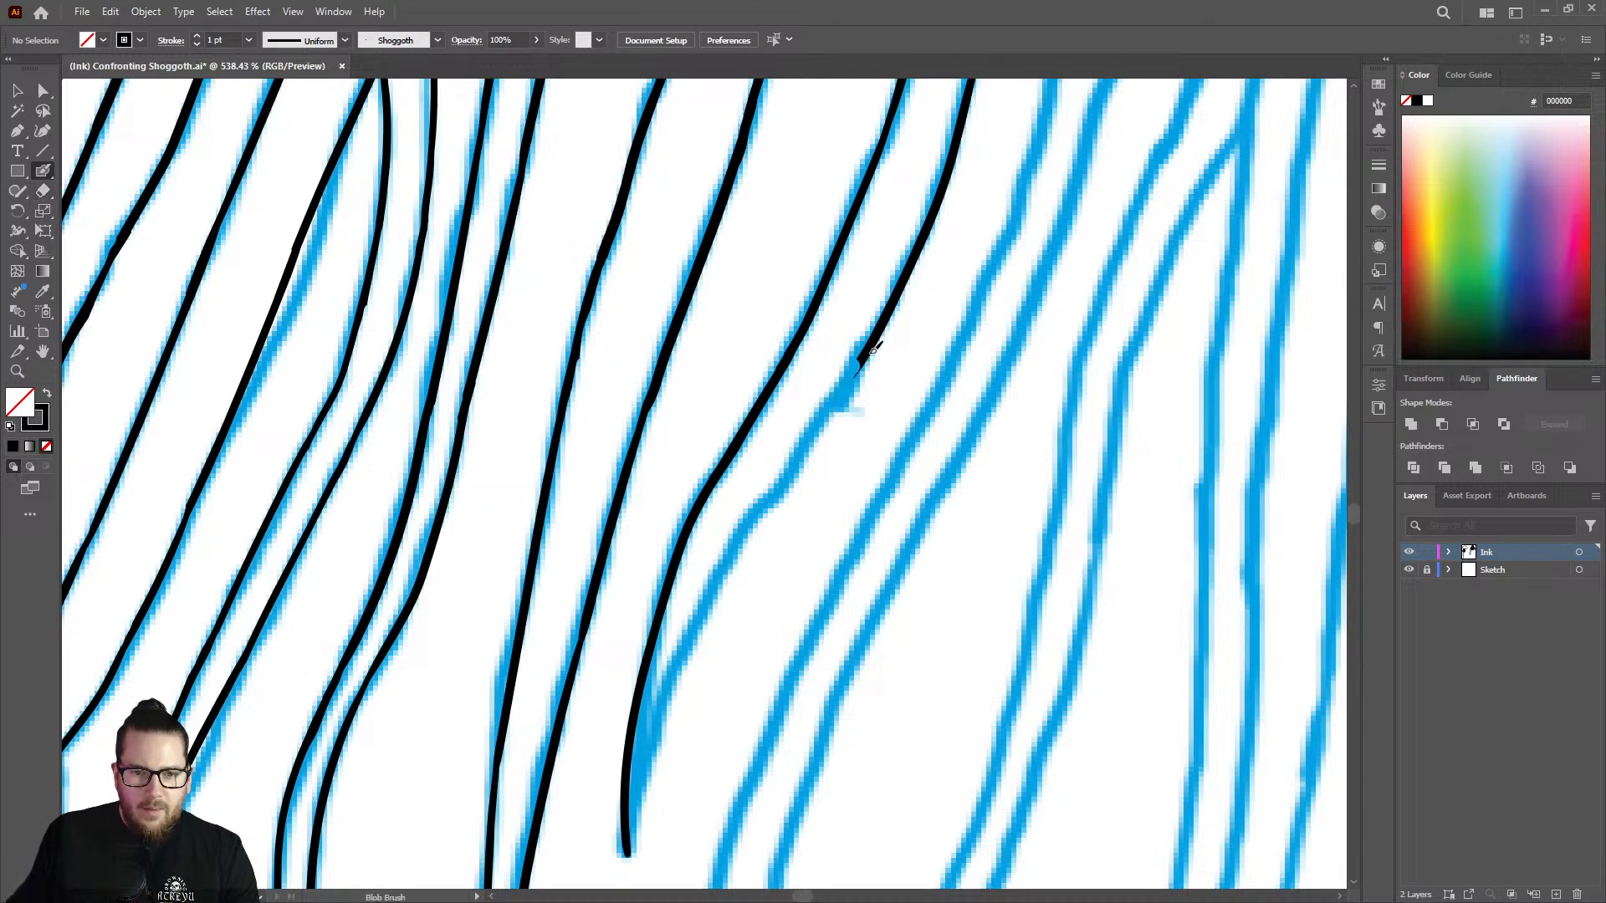
mouse_move(864, 364)
left_mouse_down()
mouse_move(729, 560)
mouse_move(648, 750)
left_mouse_up()
right_click(649, 751)
left_click(912, 394)
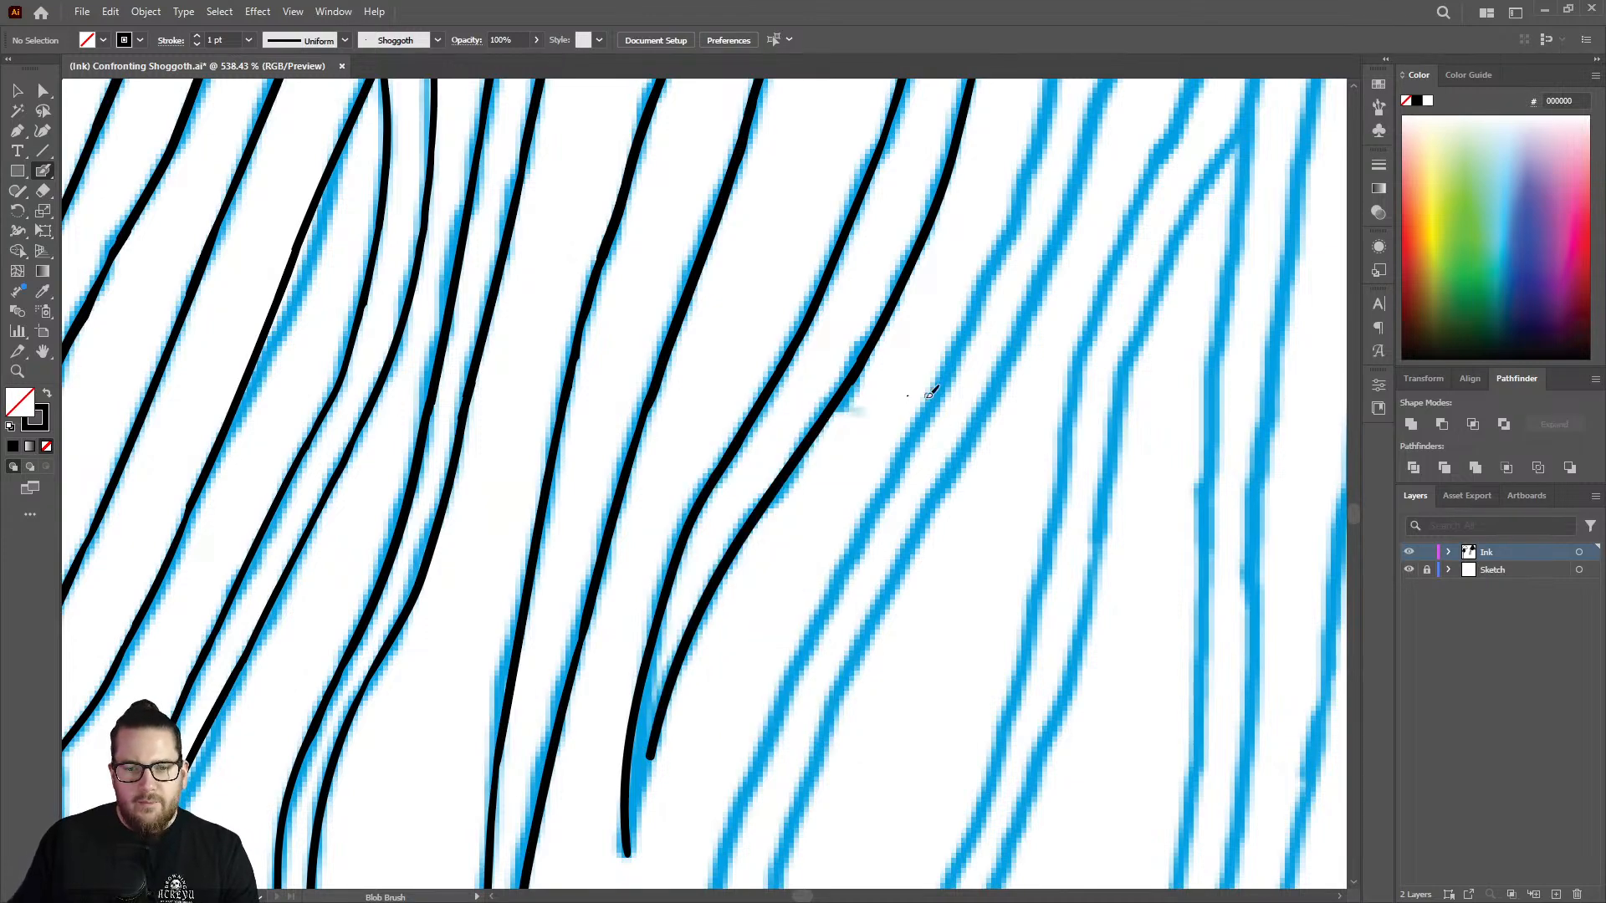
Carry the line down to meet the opposite edge, closing the tentacle in a pointed tip.
key("ctrl+space")
mouse_move(933, 398)
left_mouse_down()
mouse_move(821, 595)
mouse_move(936, 405)
mouse_move(1037, 405)
left_mouse_up()
left_click_drag(816, 516, 783, 673)
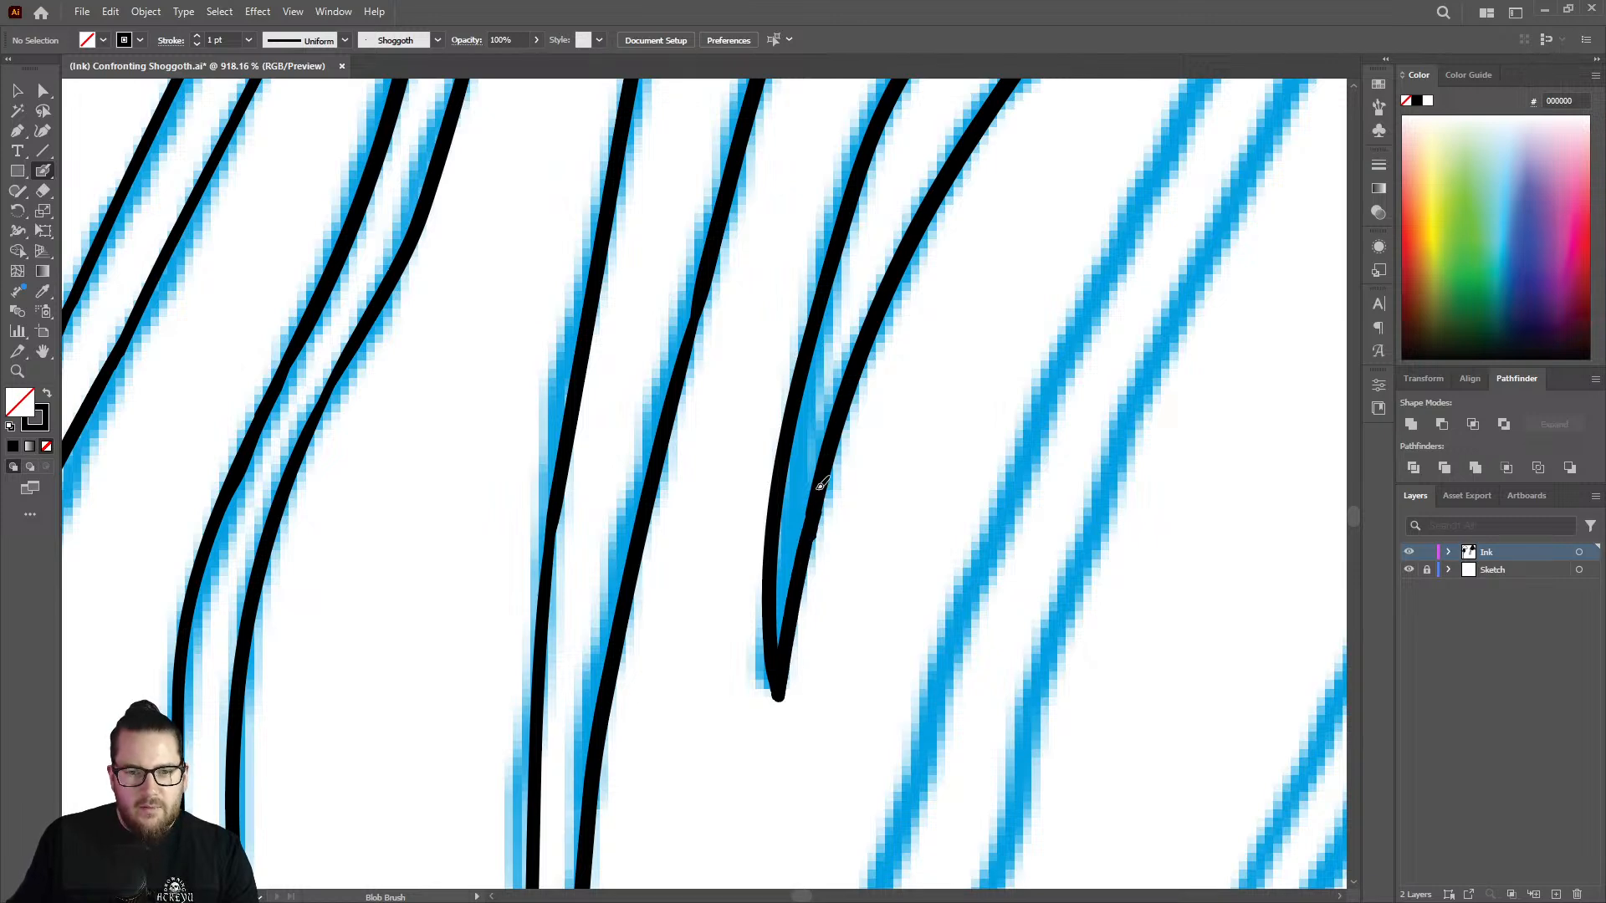
Thicken the thin spots along the edges of the neighbouring tentacle, beside the newly closed tip.
key("z")
mouse_move(797, 584)
left_mouse_down()
mouse_move(665, 573)
mouse_move(762, 445)
mouse_move(1022, 427)
left_mouse_up()
key("shift+b")
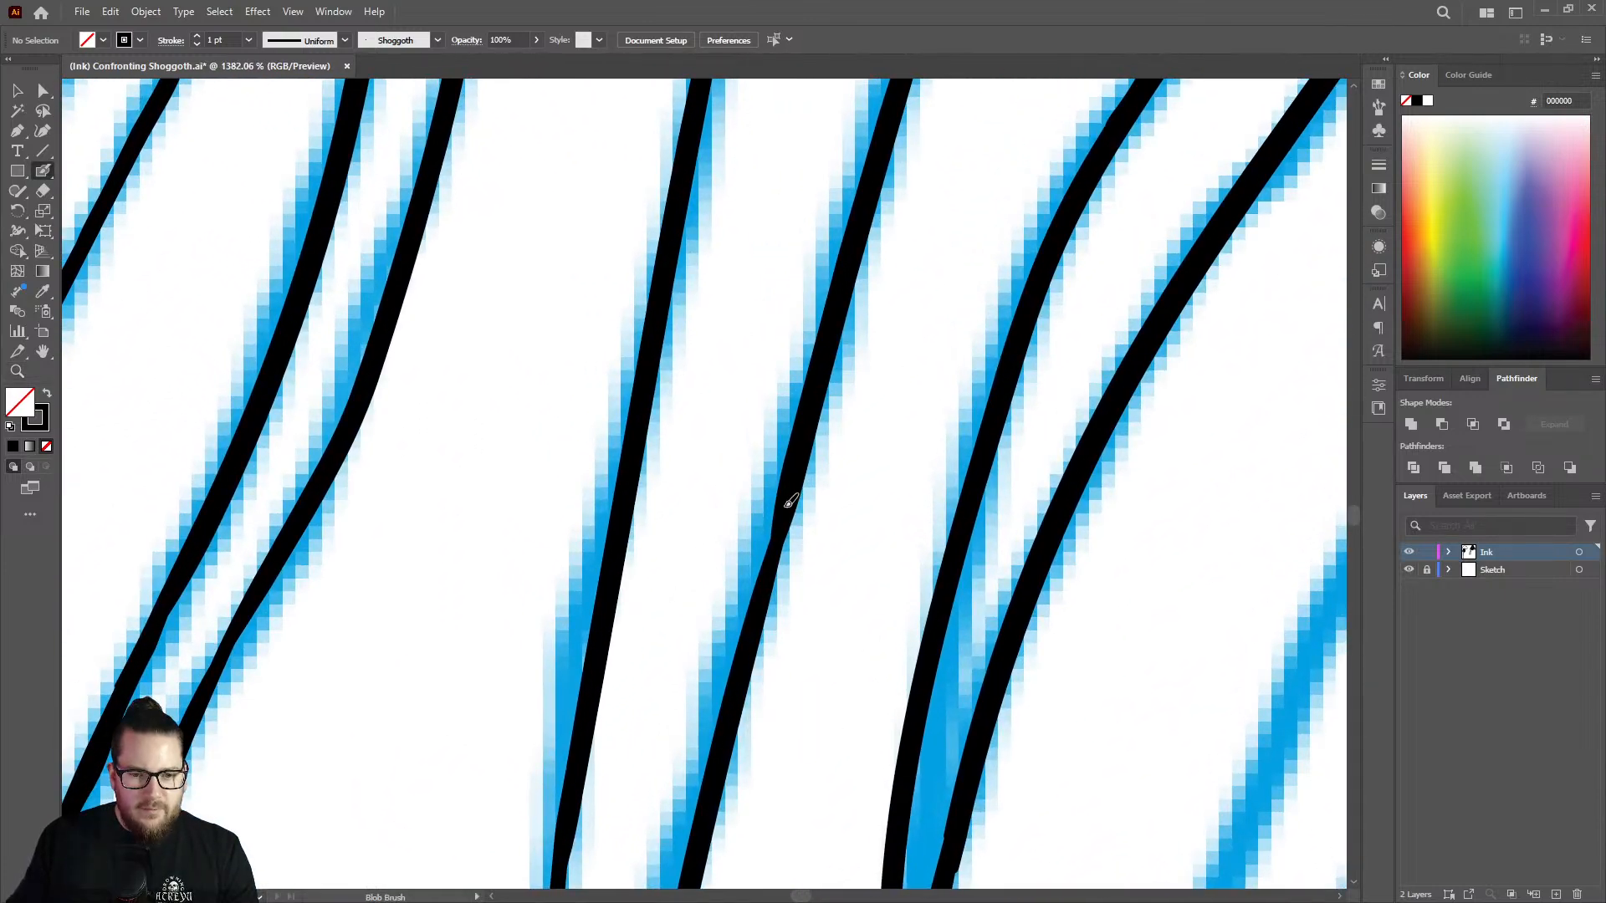
mouse_move(790, 504)
left_mouse_down()
mouse_move(764, 602)
mouse_move(615, 599)
left_mouse_up()
key("z")
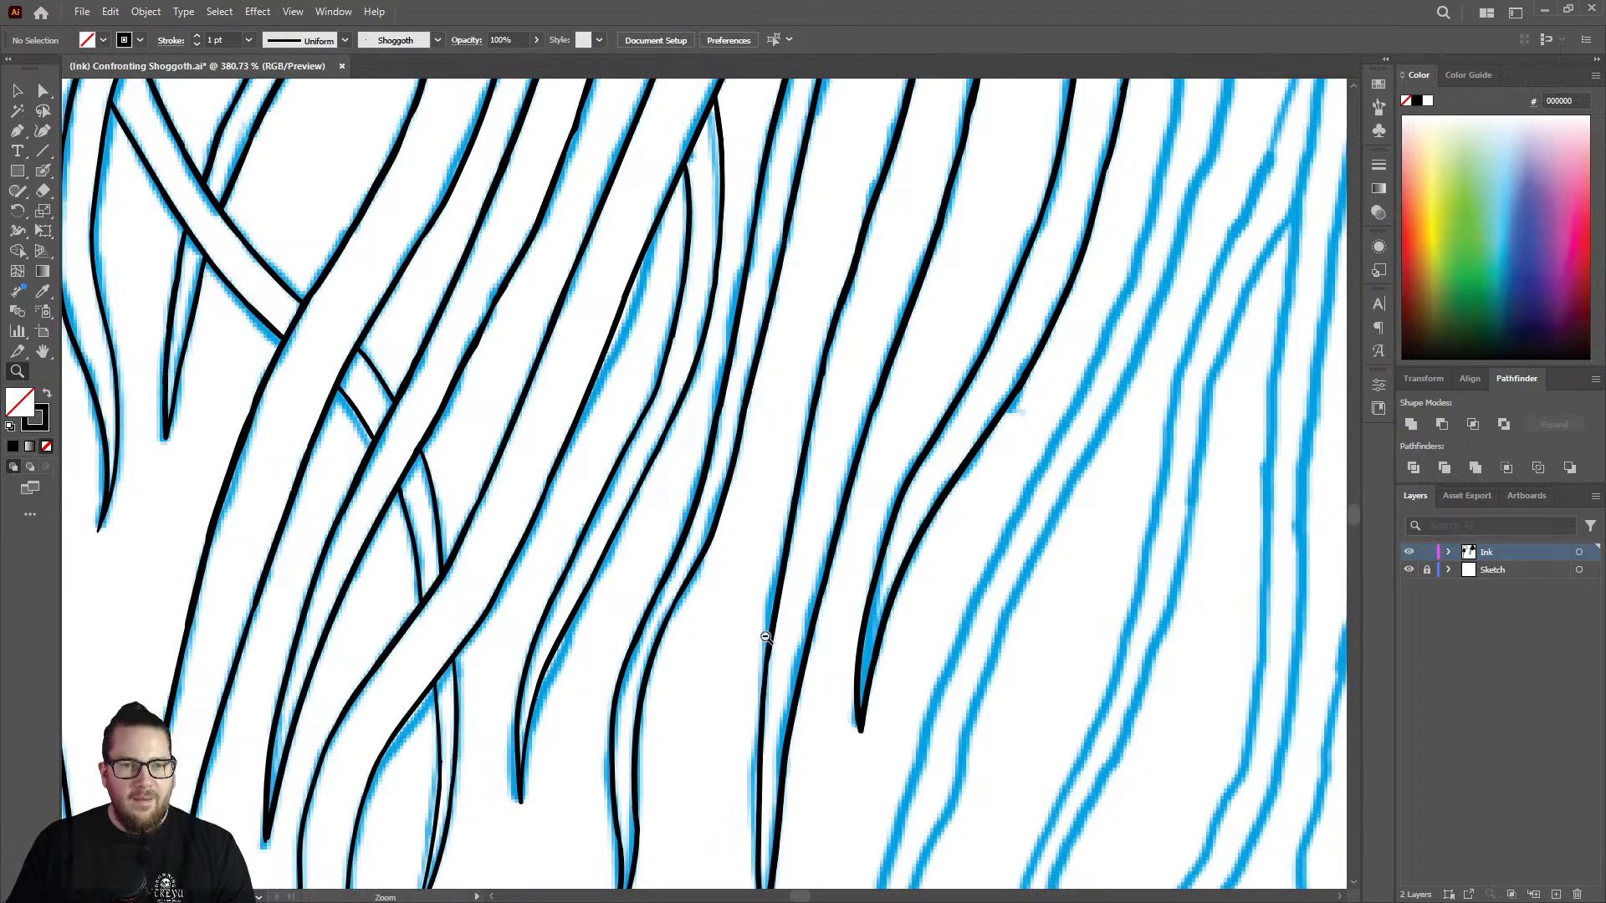
Show the full tentacle mass to check the inked lines, and save the document.
left_click_drag(766, 637, 721, 656)
left_click_drag(894, 600, 635, 644)
left_click_drag(821, 596, 793, 581)
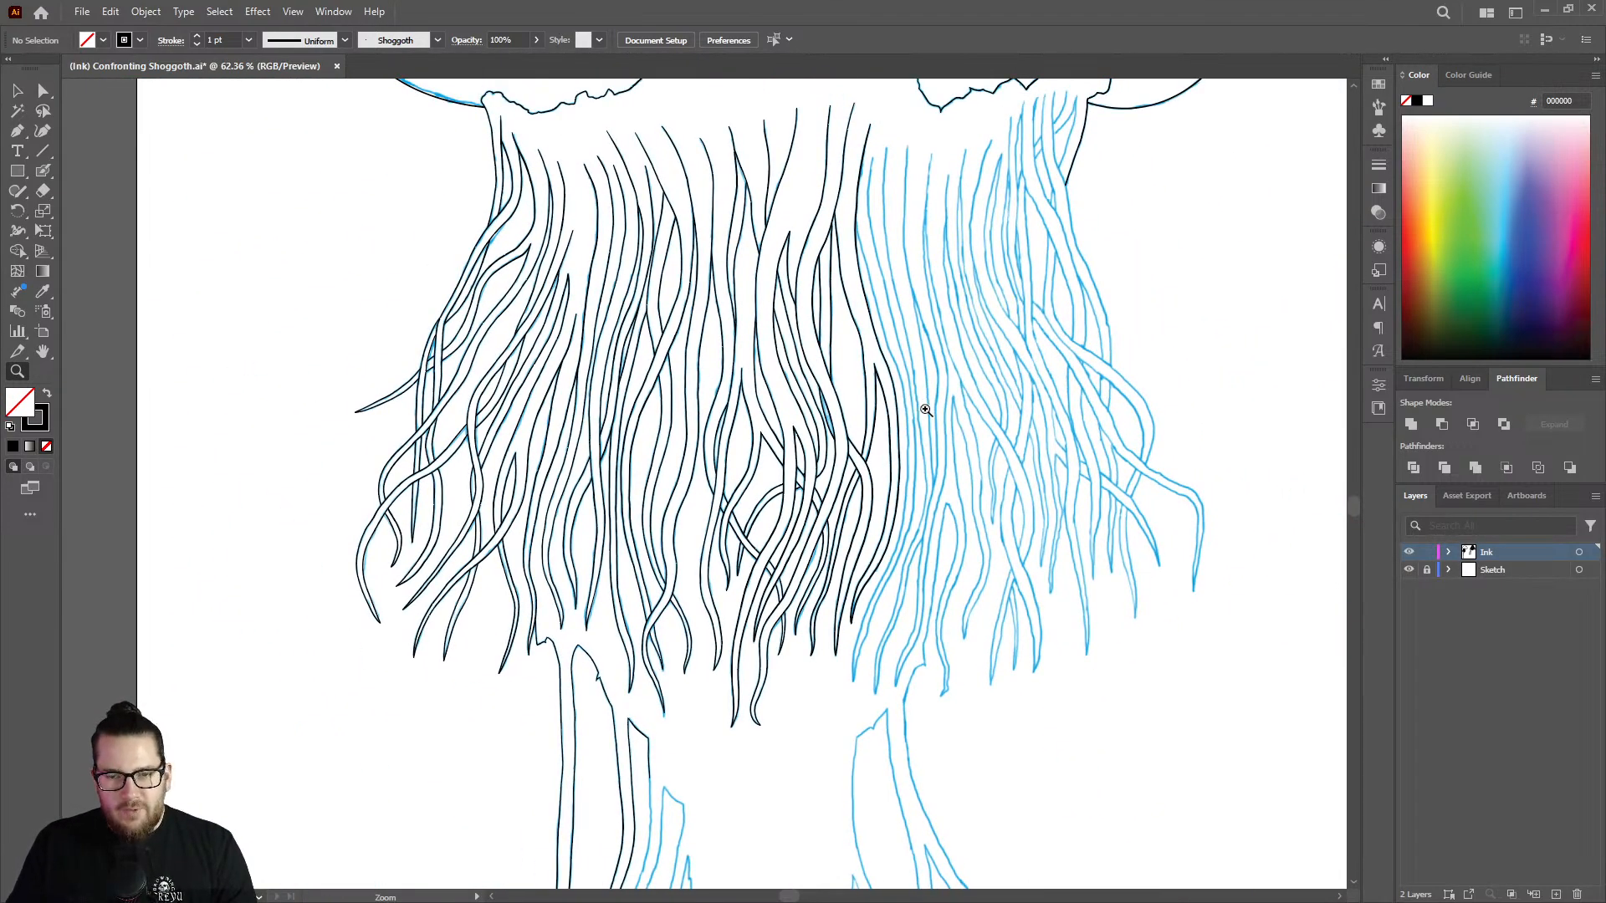
left_click_drag(925, 409, 879, 429)
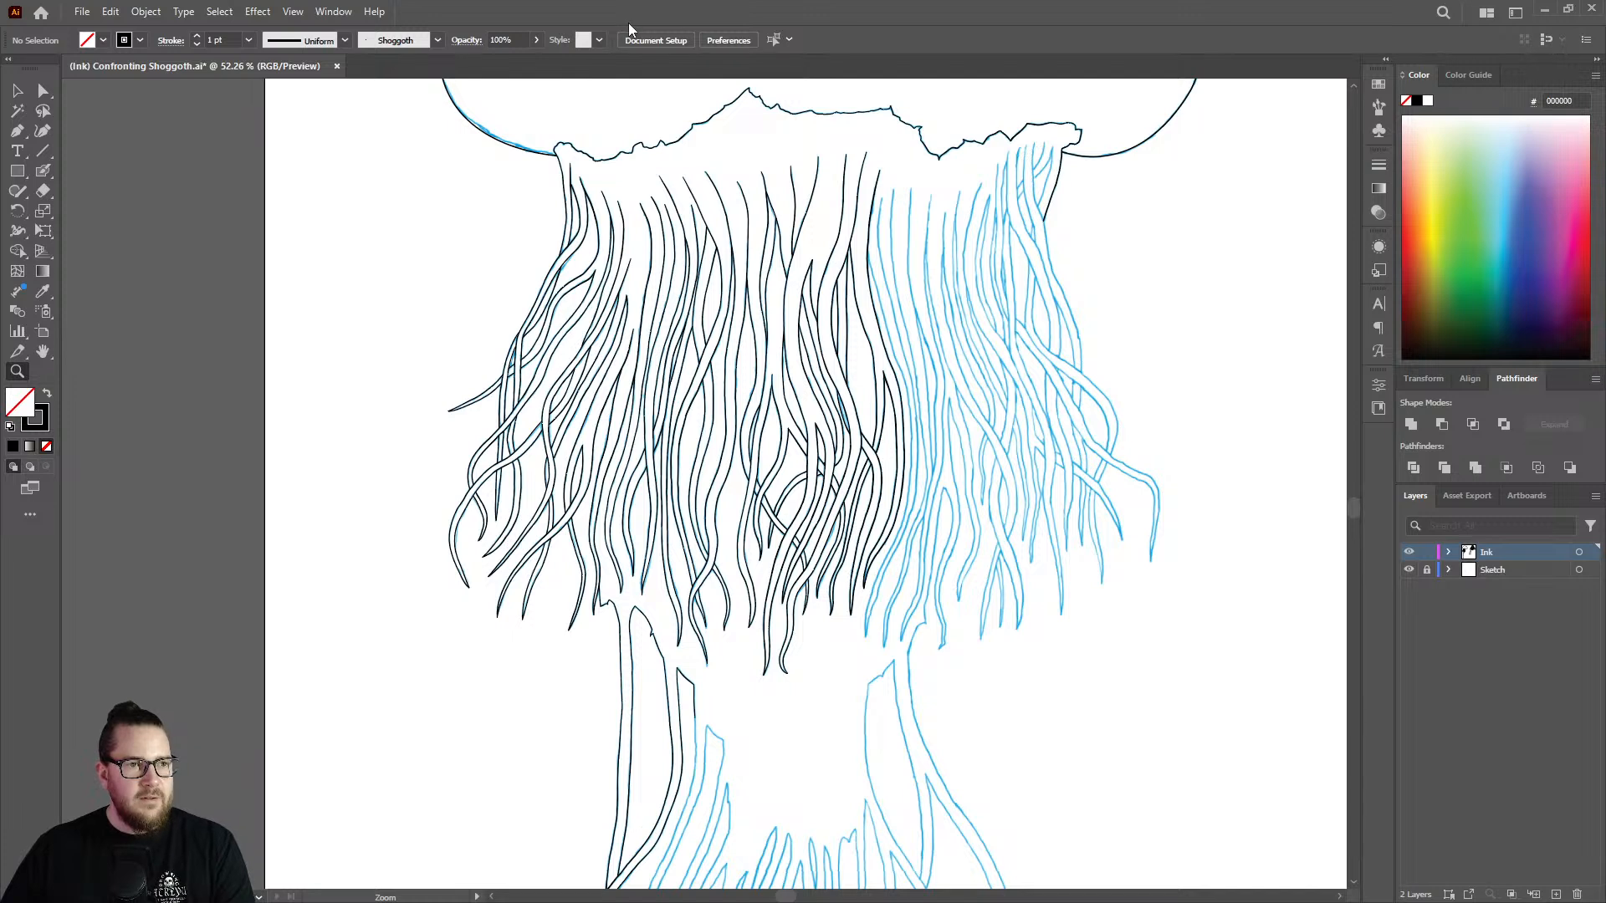
key("ctrl+s")
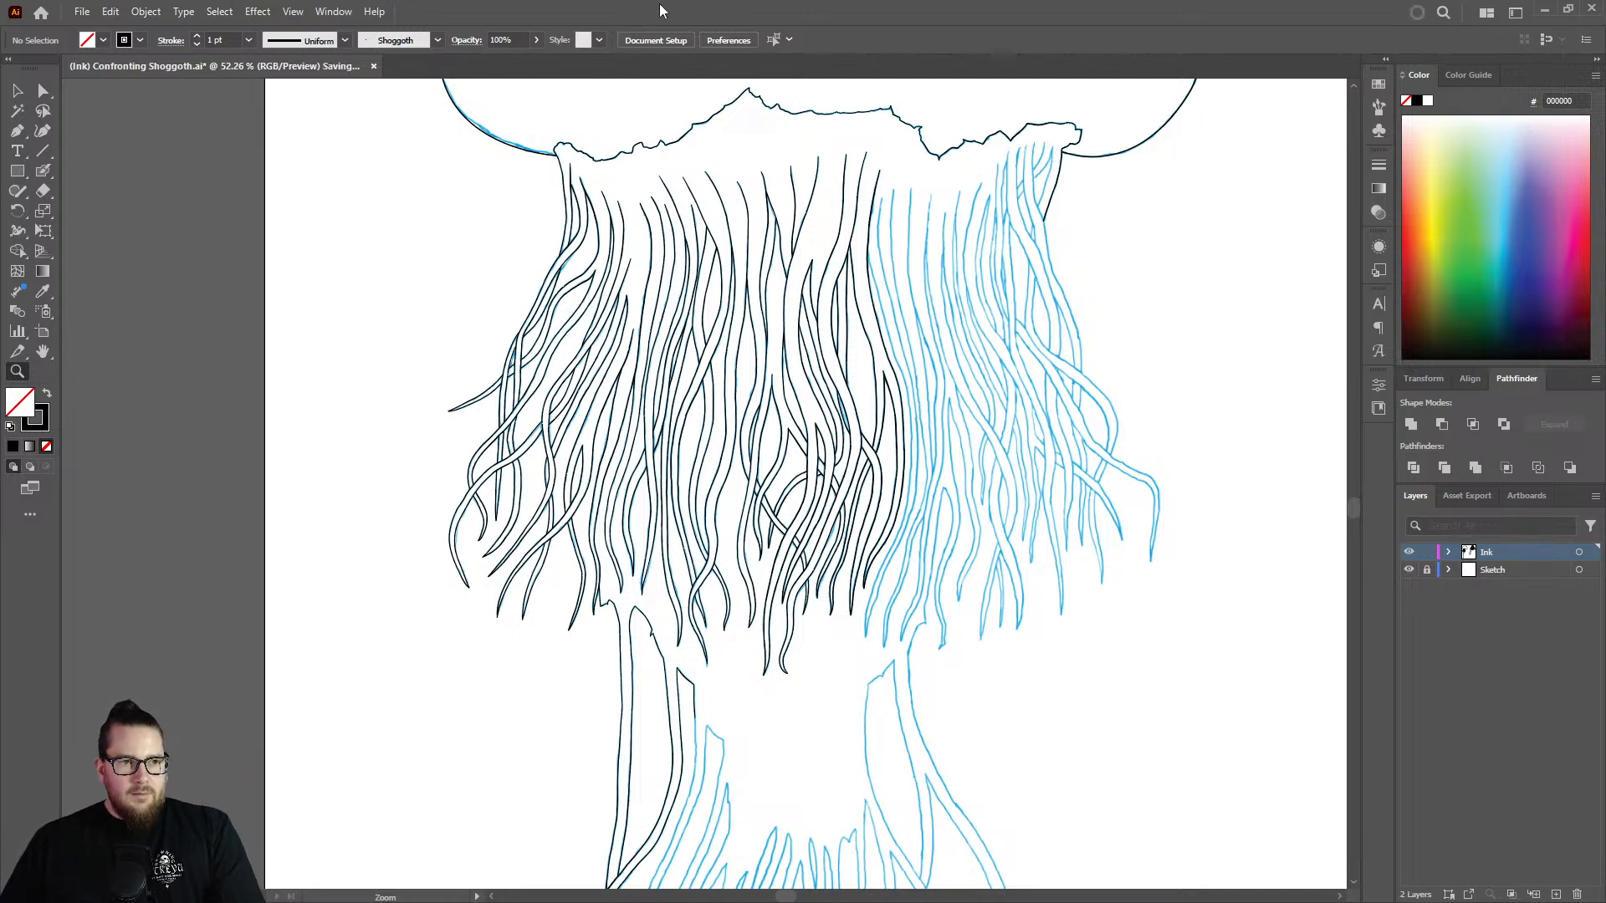